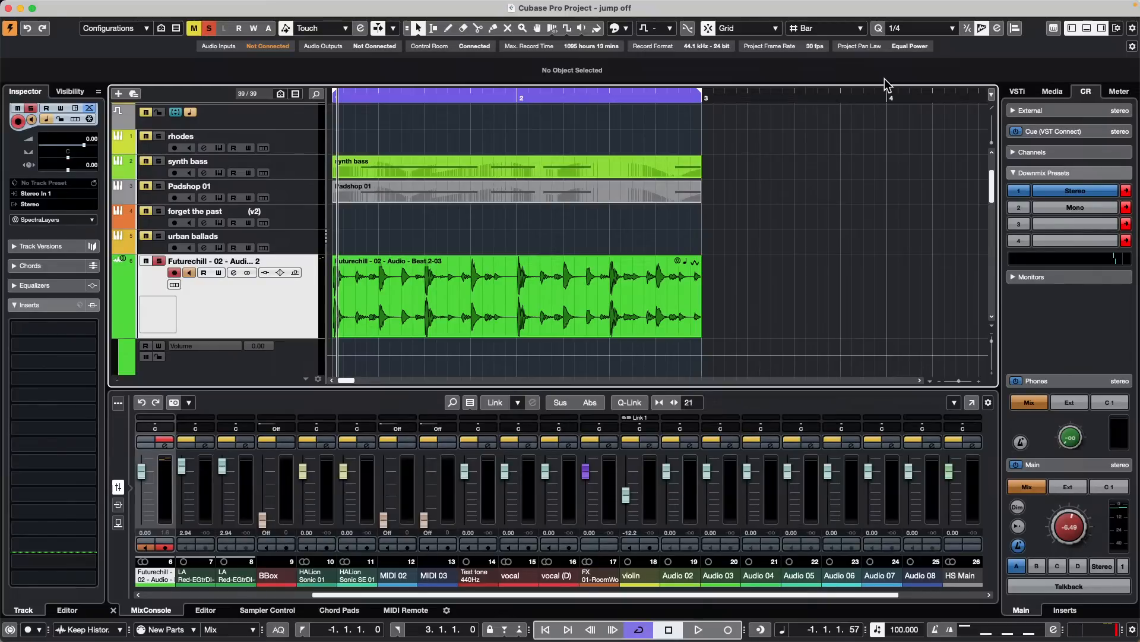
Open the Project Logical Editor setup and move its window to the middle of the project view
mouse_move(337, 2)
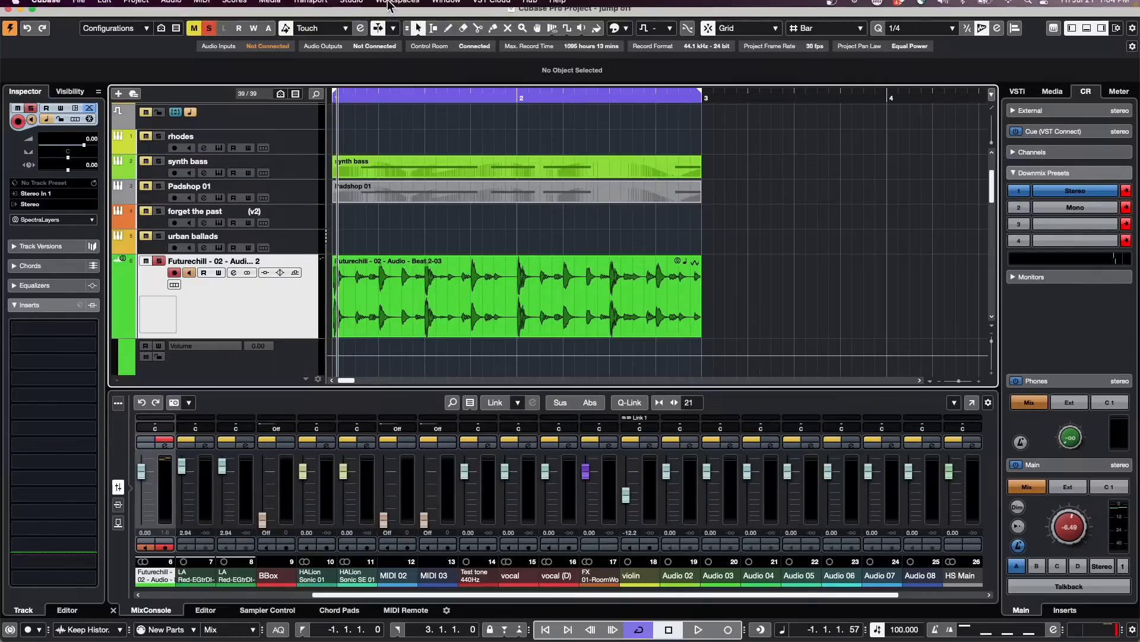
click(309, 8)
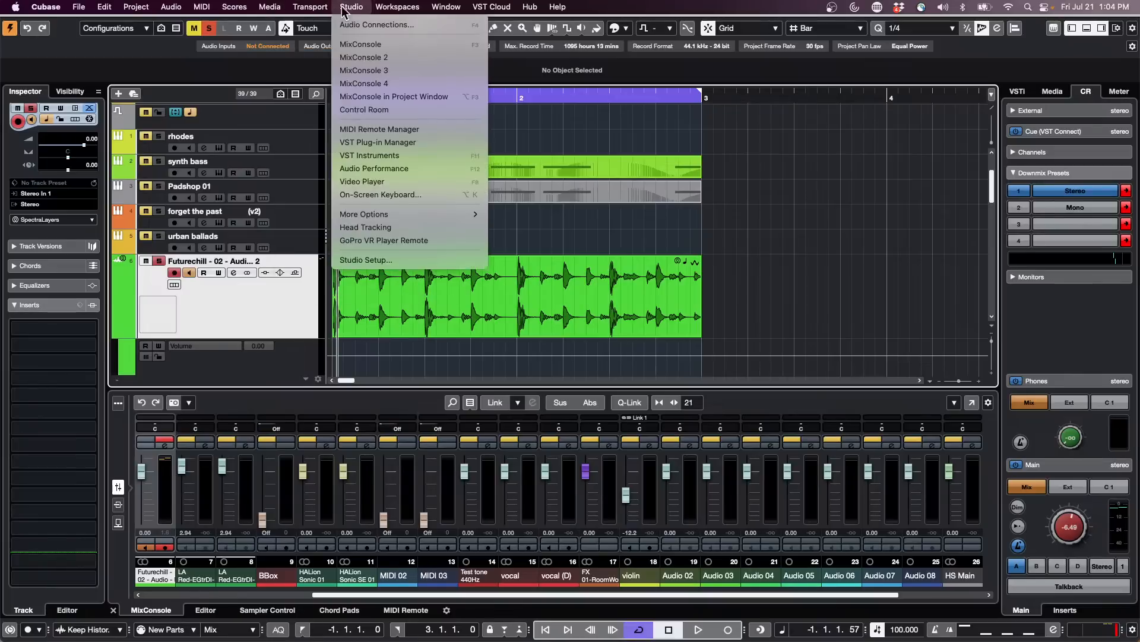
mouse_move(136, 7)
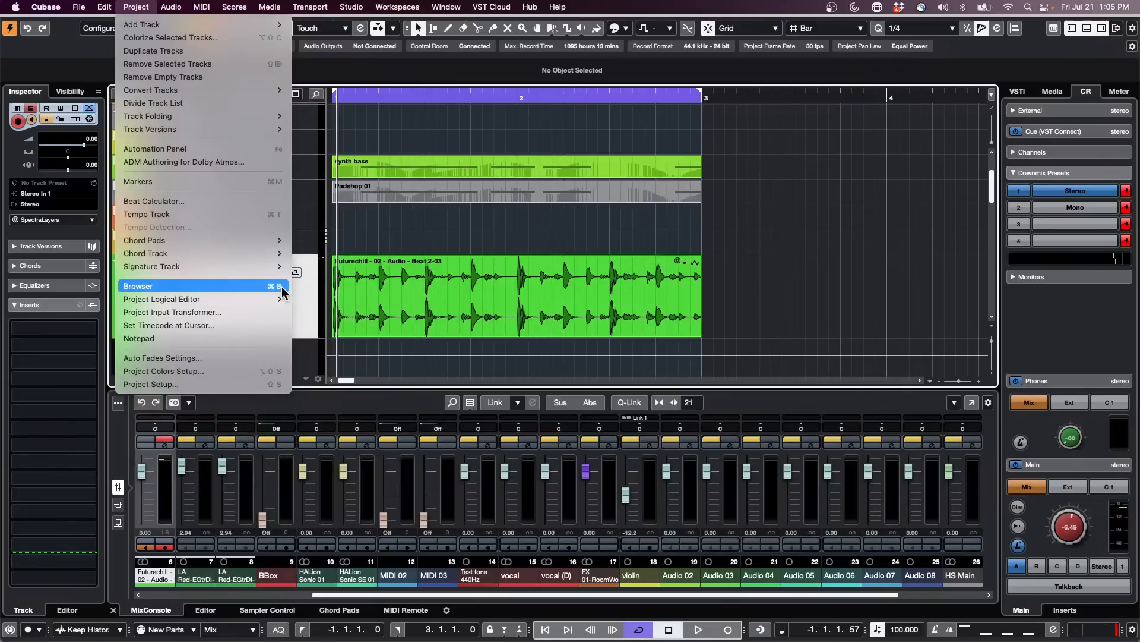
mouse_move(267, 300)
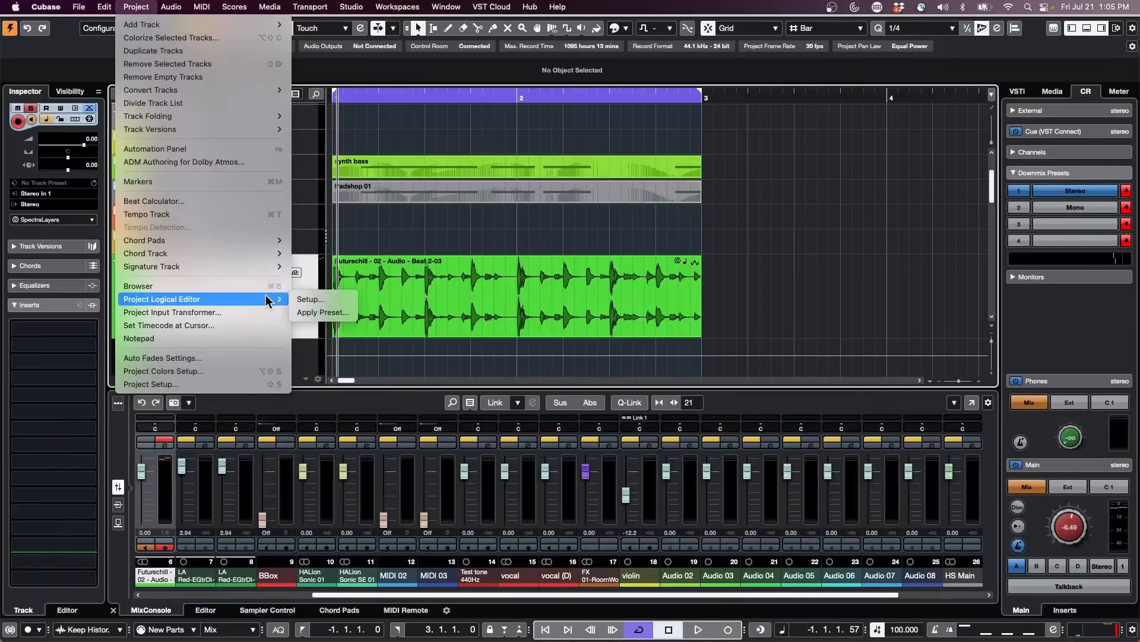
click(344, 301)
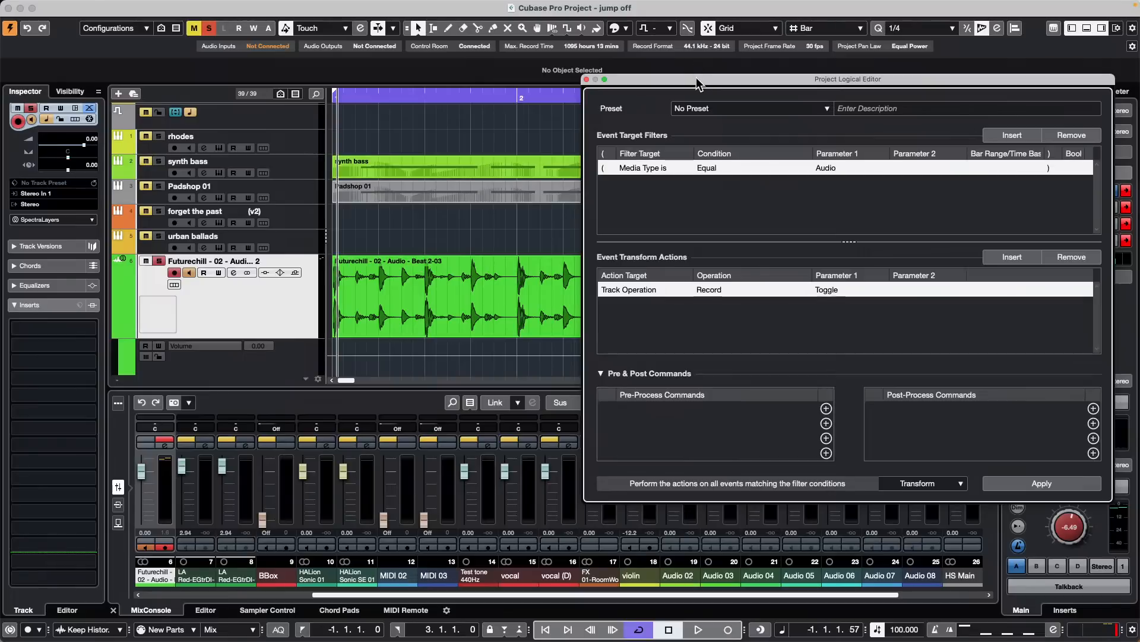
drag(662, 75, 417, 52)
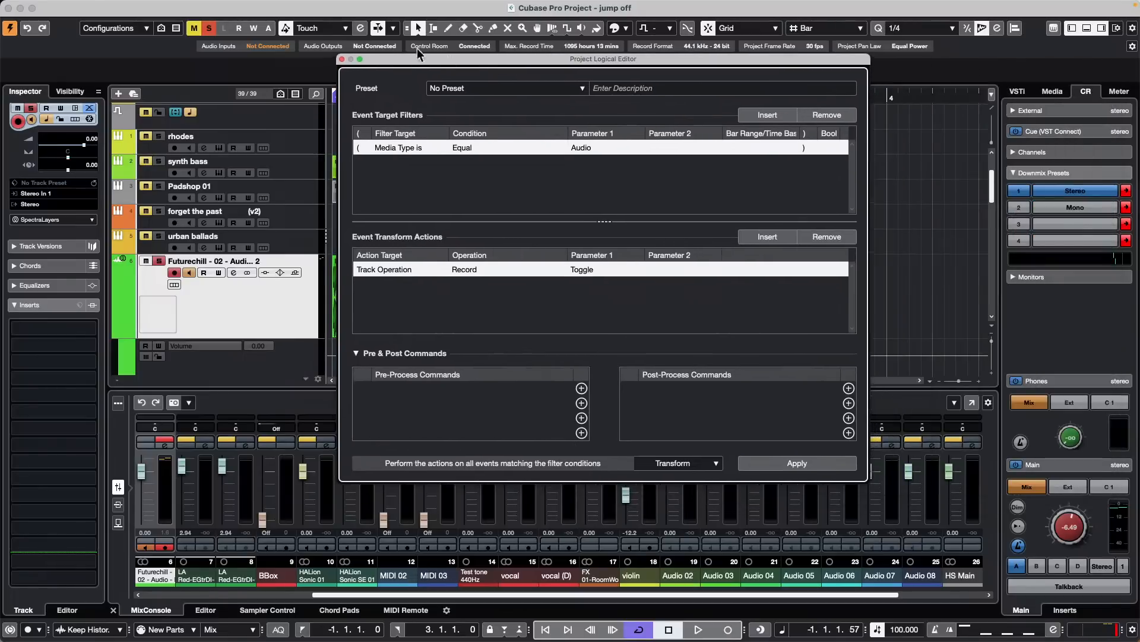
View the operation and Parameter 1 options available for the Track Operation transform action
click(480, 272)
click(589, 282)
click(588, 271)
click(486, 287)
Browse the Project Logical Editor presets, collapsing the user presets and examining the factory Naming category
click(576, 88)
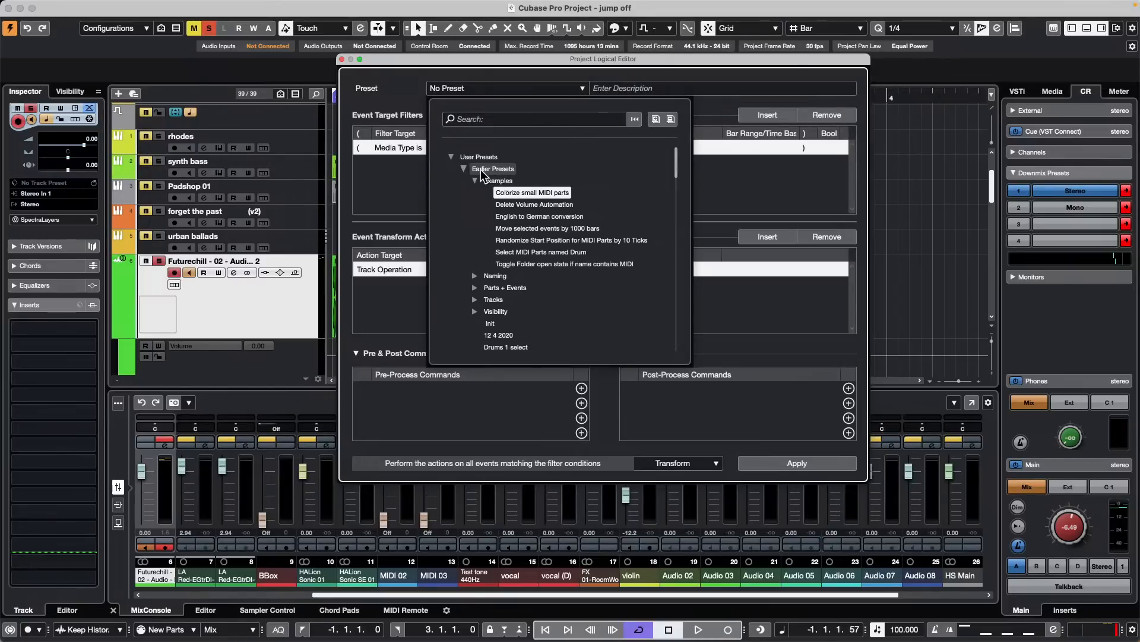
click(464, 169)
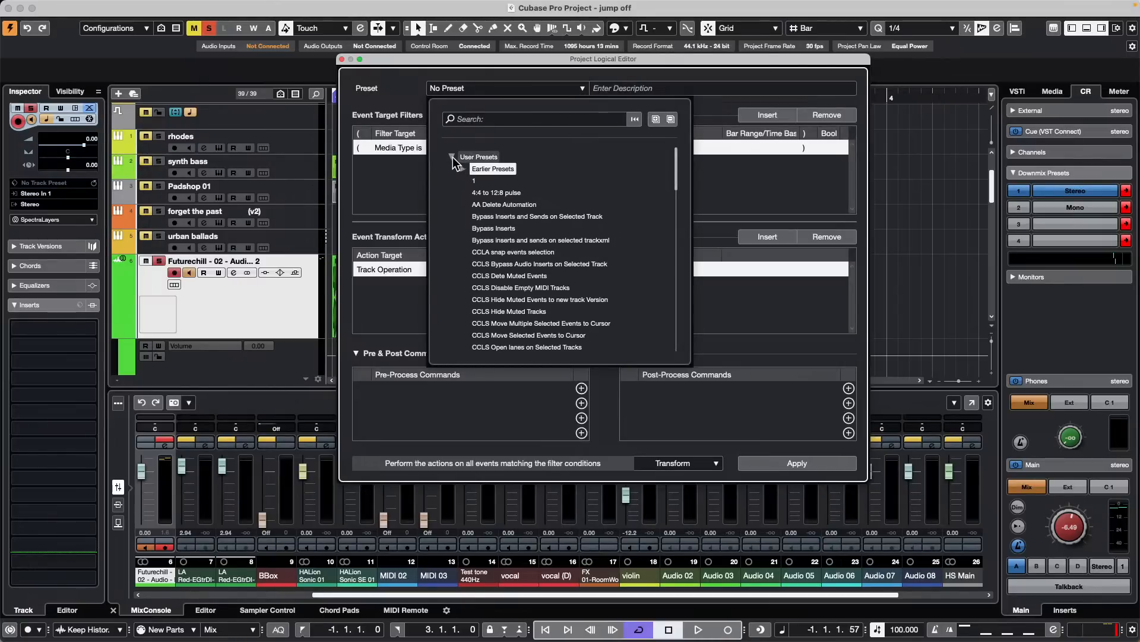
click(453, 157)
click(451, 180)
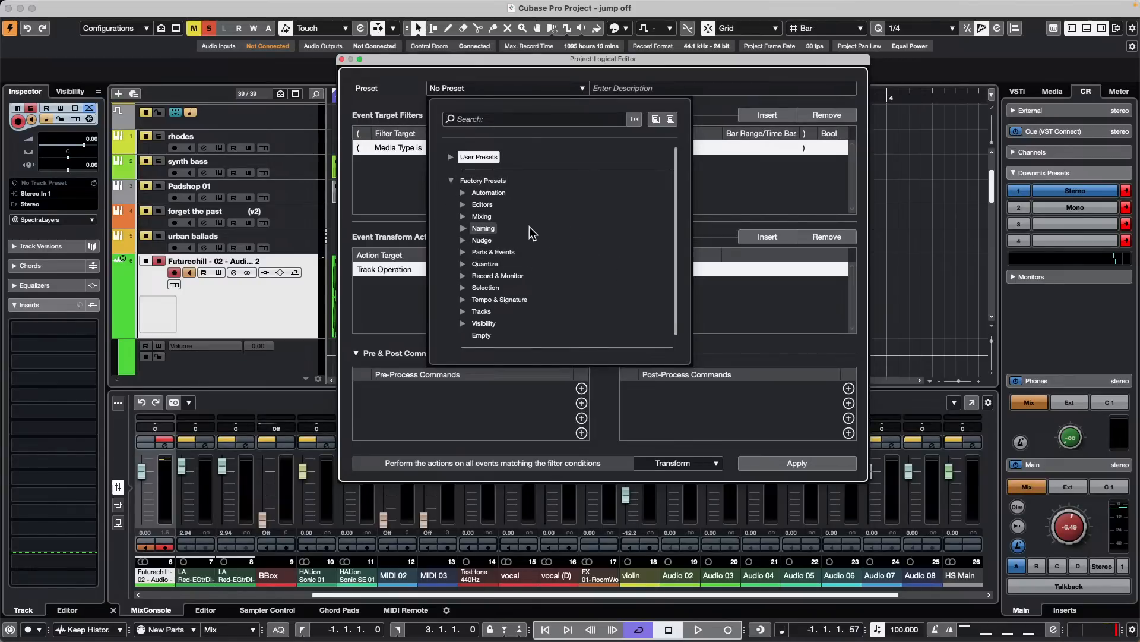
click(463, 228)
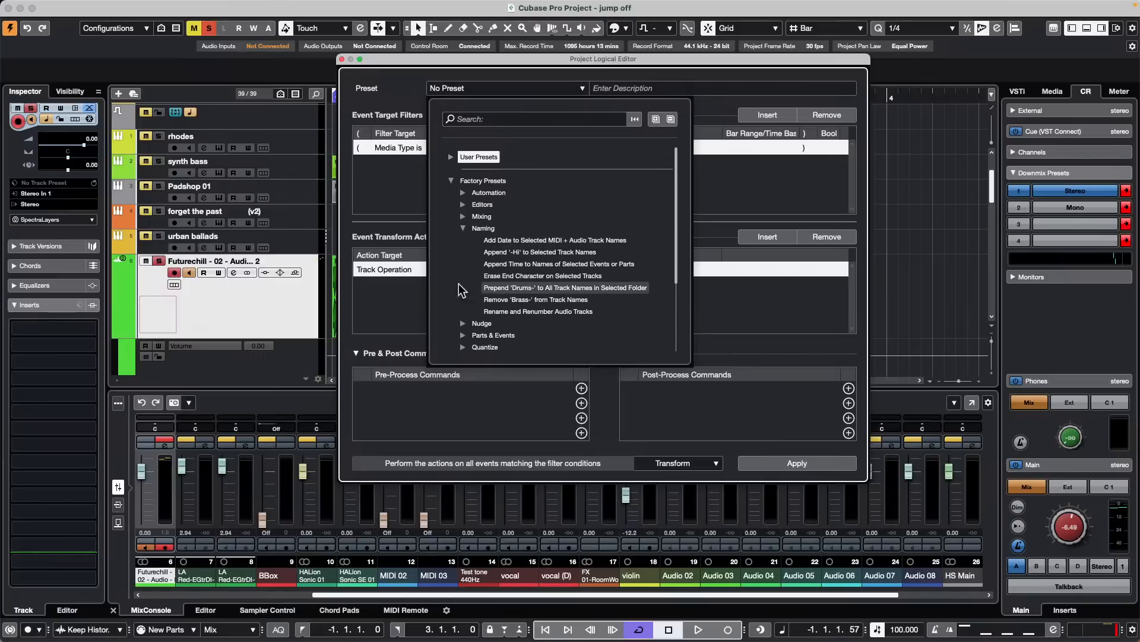
click(397, 200)
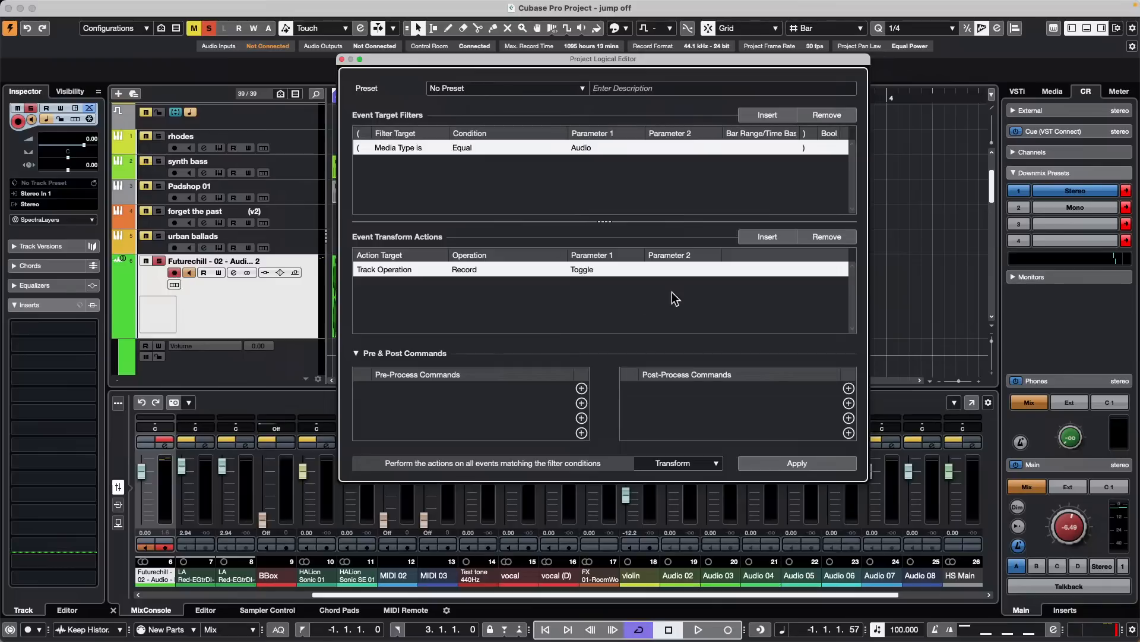
Load the user preset "CCLS Hide Muted Tracks" into the Project Logical Editor
click(455, 89)
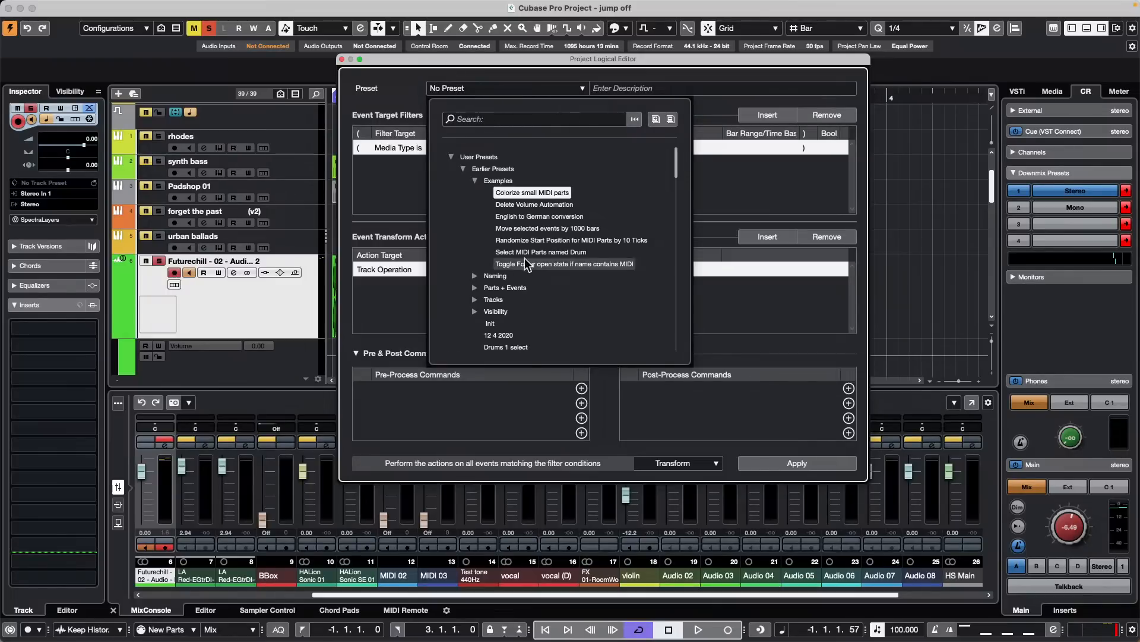
click(462, 168)
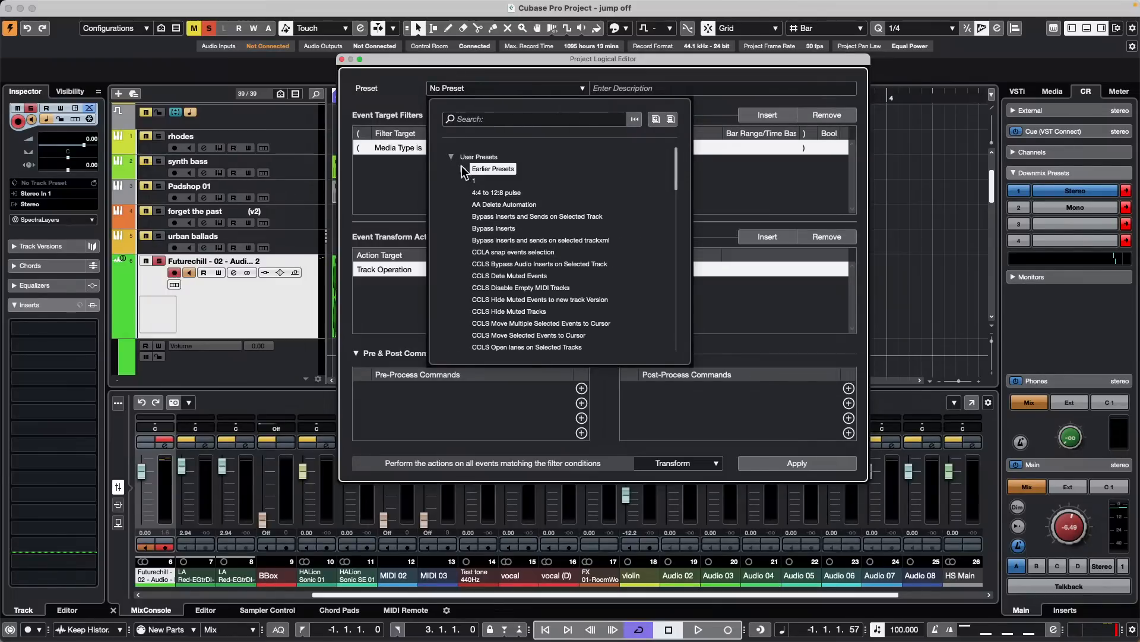
click(527, 311)
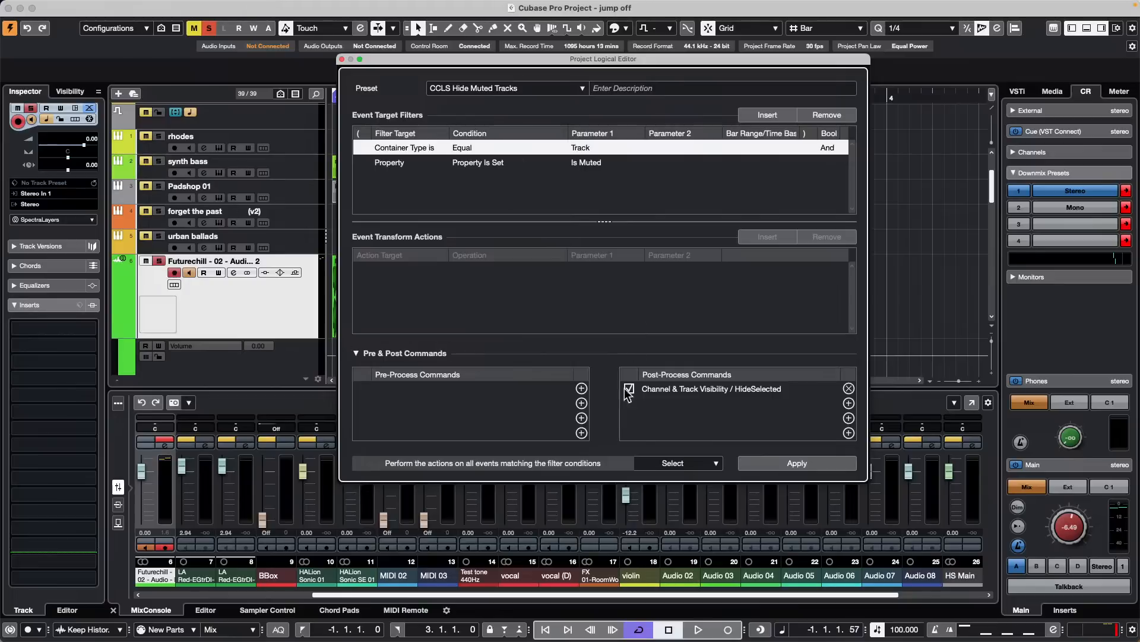
Examine the available action functions and the condition choices for the Container Type filter
click(682, 462)
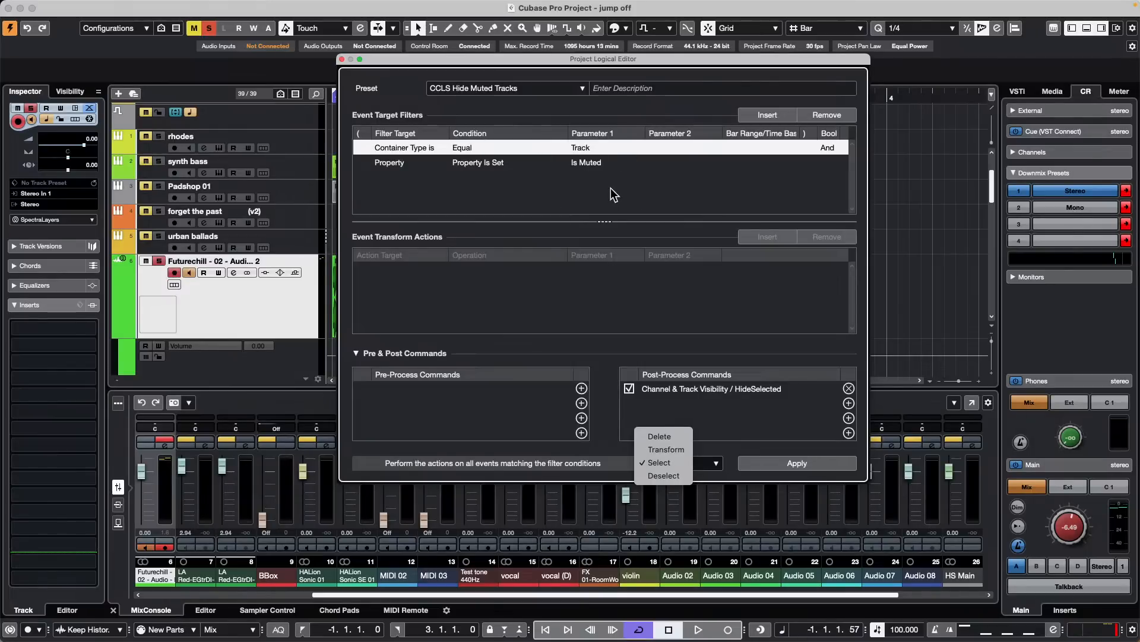
click(573, 289)
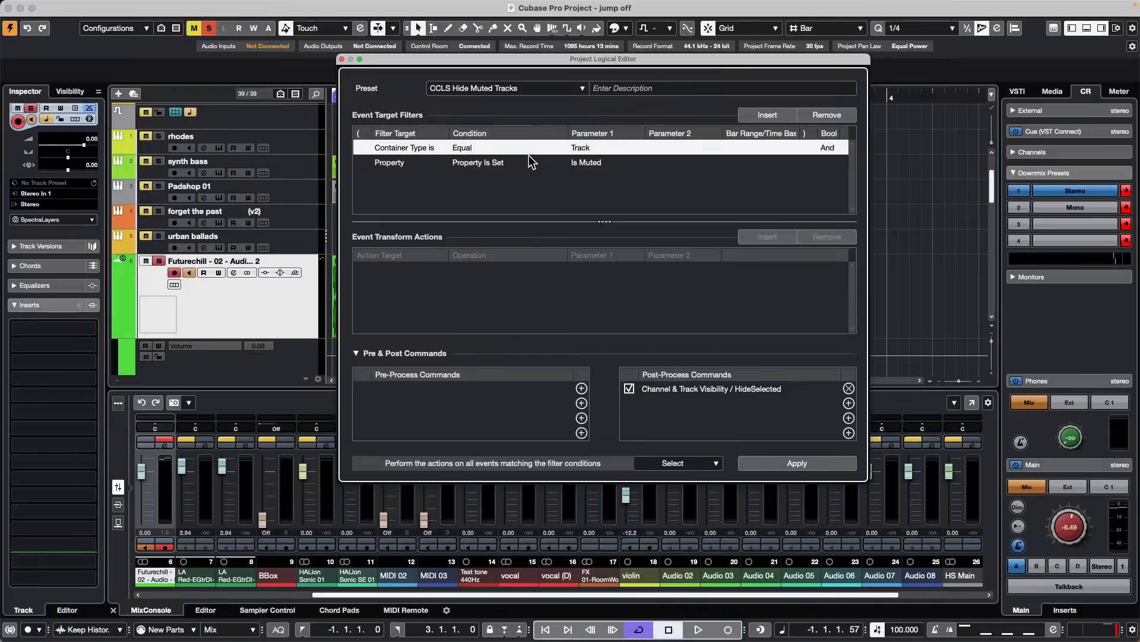
click(480, 147)
click(566, 187)
Set the Container Type filter's Boolean operator to Or, check its condition and parameter options, and close the Project Logical Editor
click(831, 149)
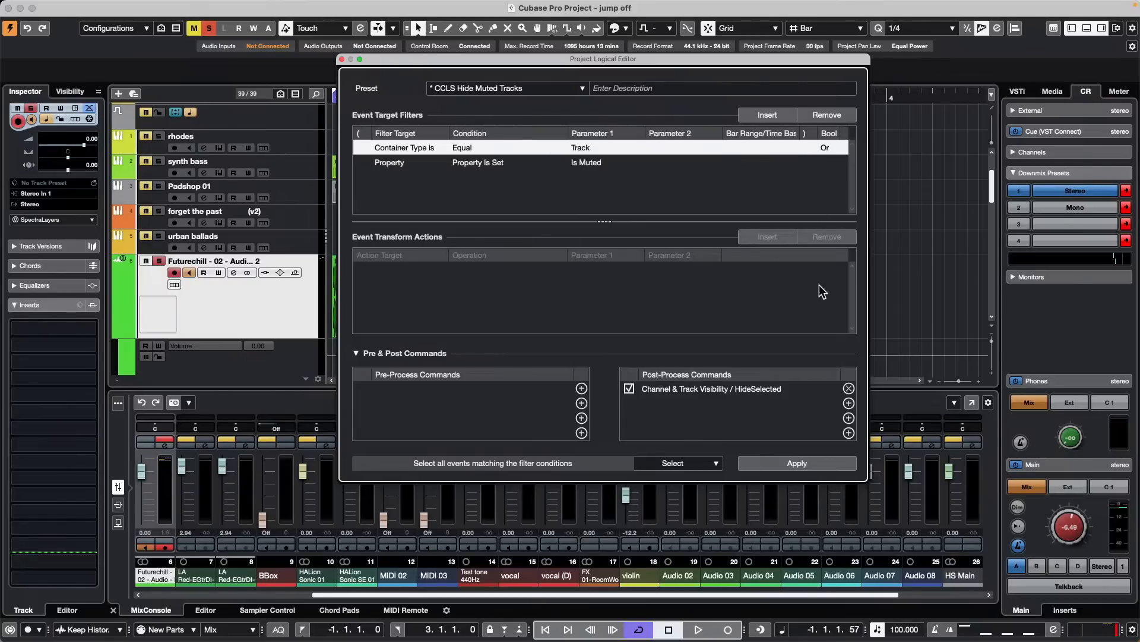
click(483, 146)
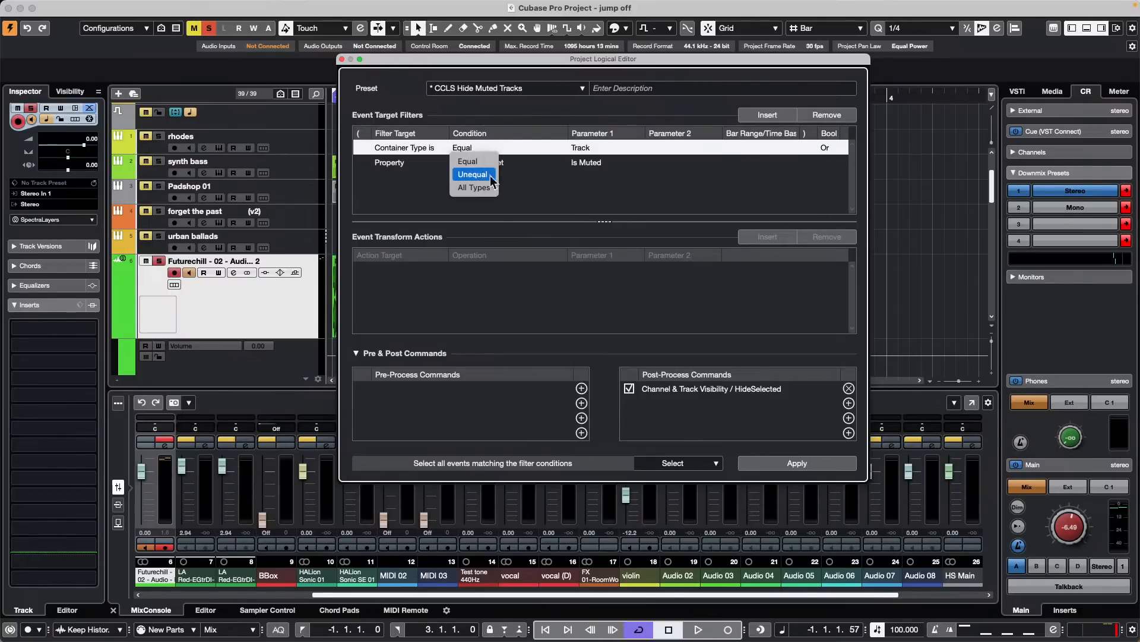
click(597, 151)
click(596, 151)
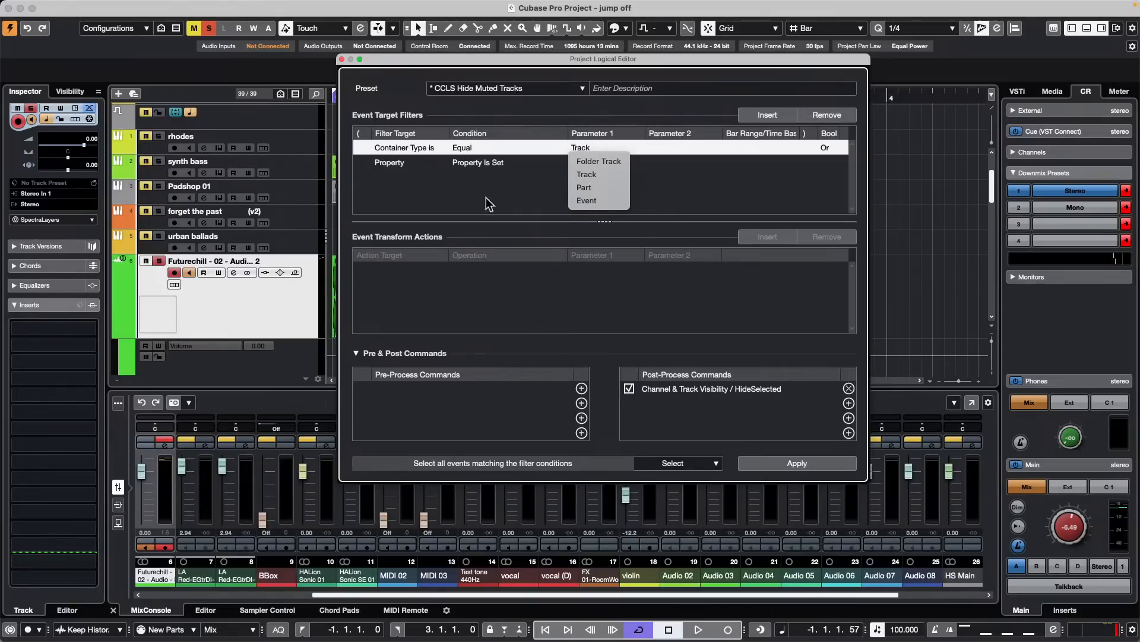
click(493, 172)
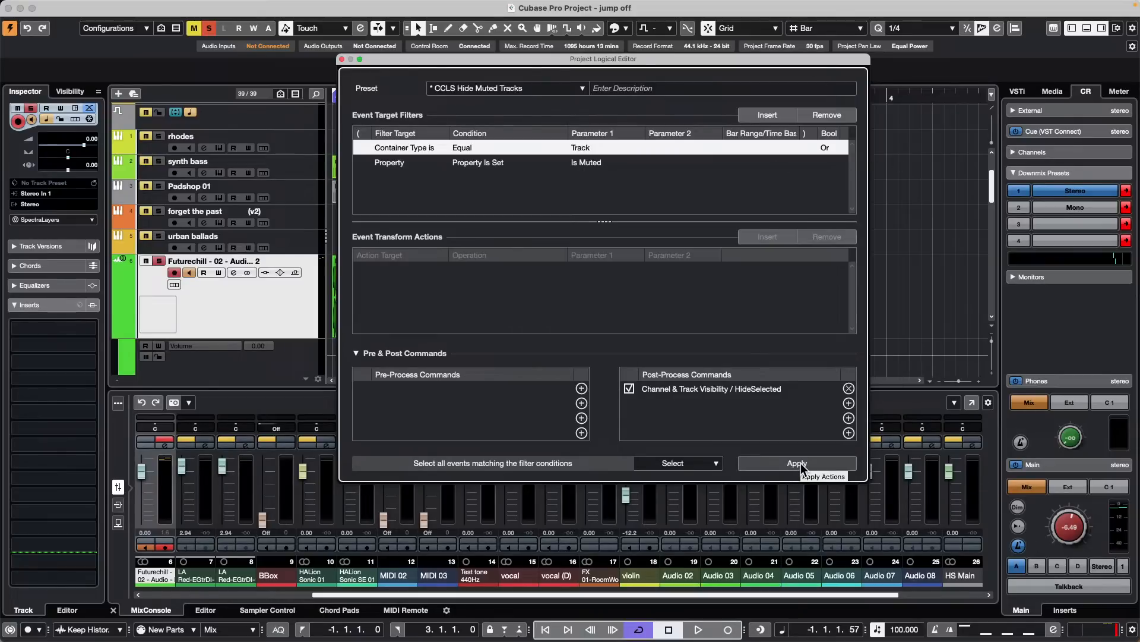
click(343, 59)
Switch to Finder and show the contents of the Documents folder
mouse_move(266, 639)
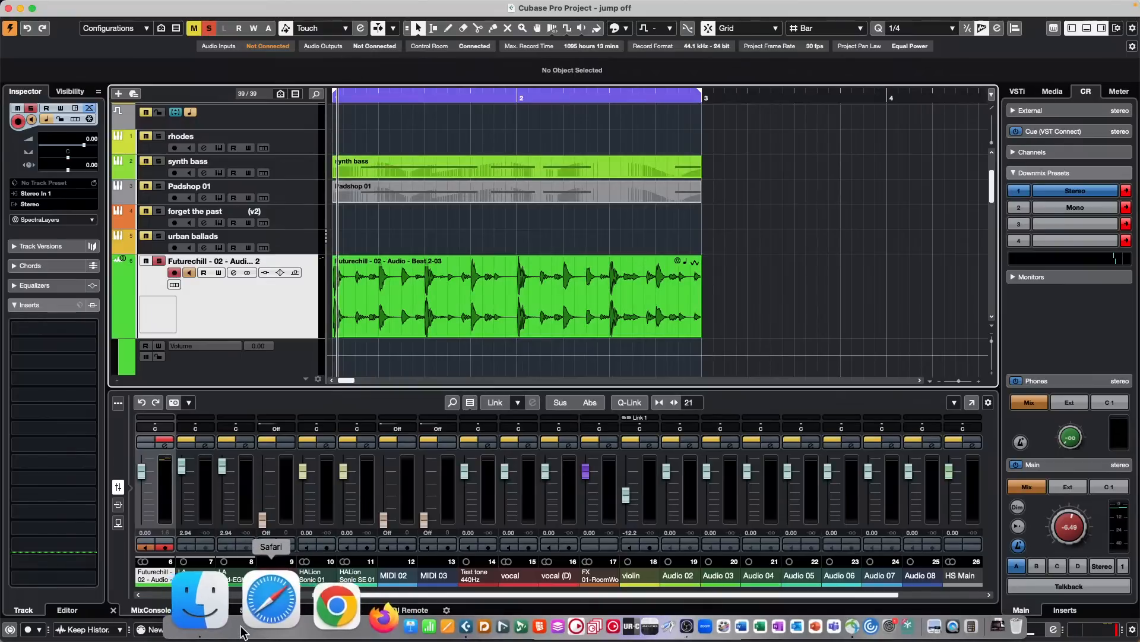
click(234, 596)
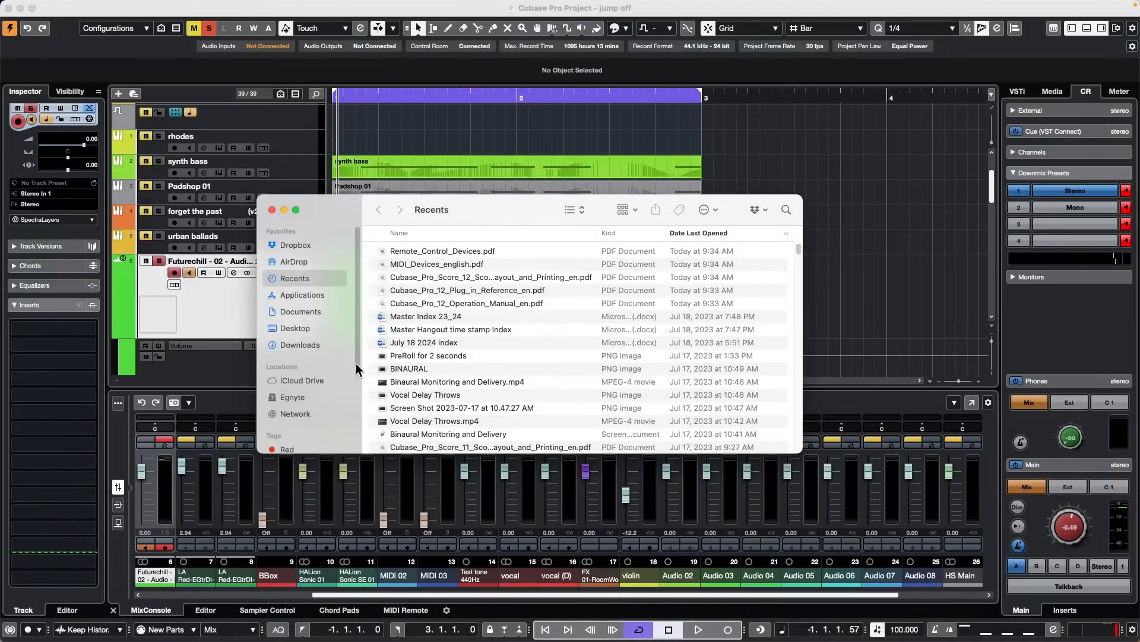
click(308, 312)
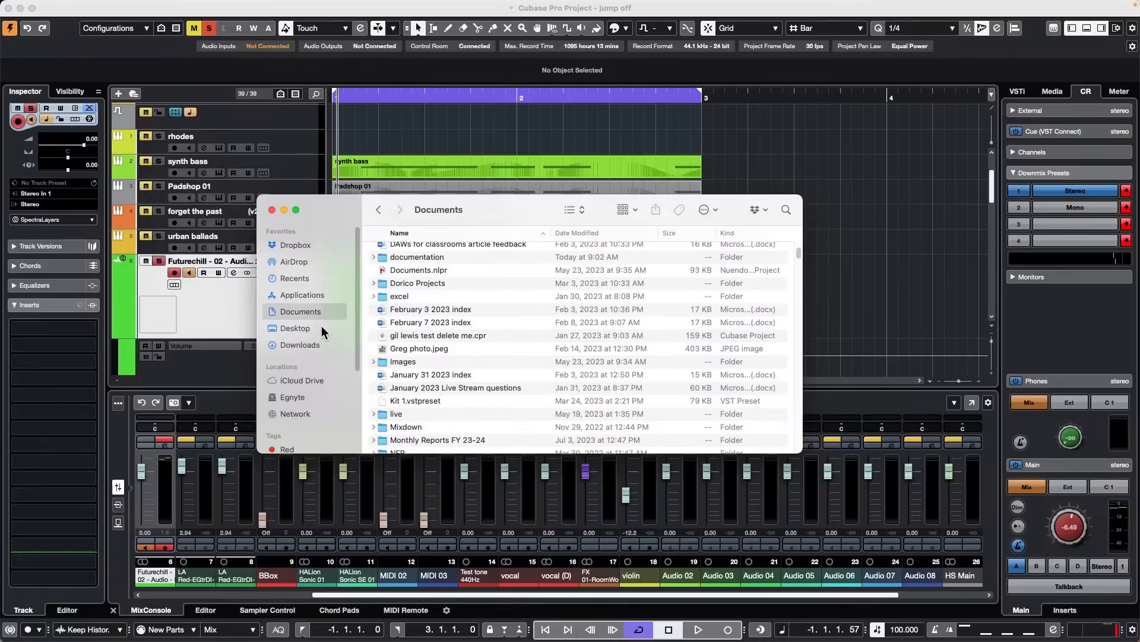
click(318, 327)
click(319, 307)
Expand the Atmos guitar folder inside Projects and select the project file atmos guitar.cpr
scroll(429, 325, down, 3)
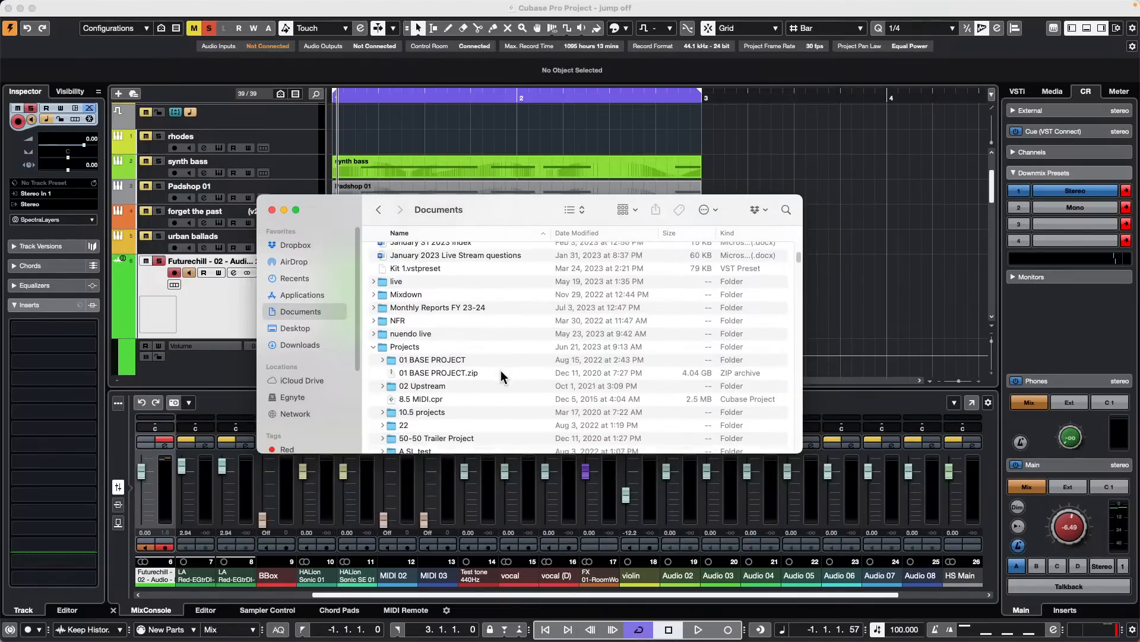
scroll(500, 372, down, 4)
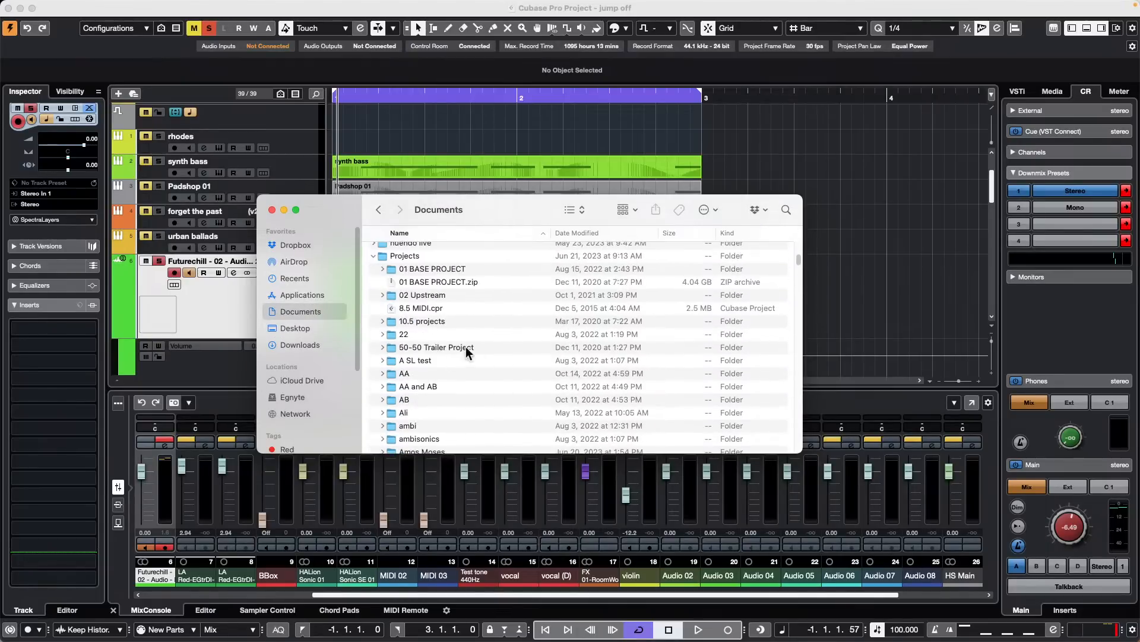
scroll(493, 351, down, 4)
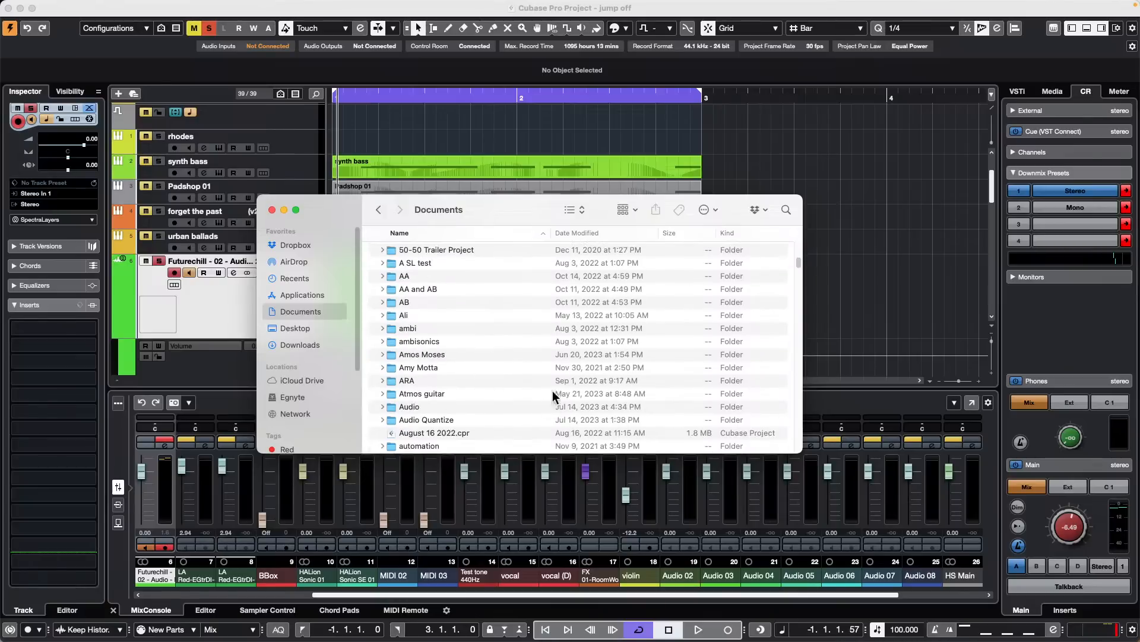
click(382, 394)
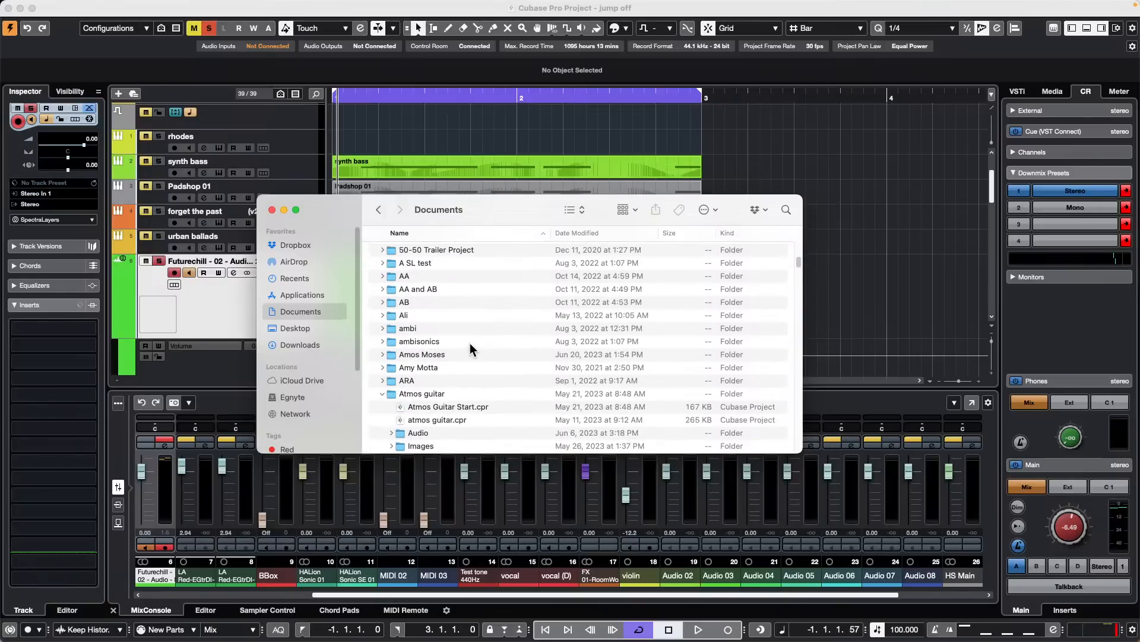
scroll(470, 344, down, 1)
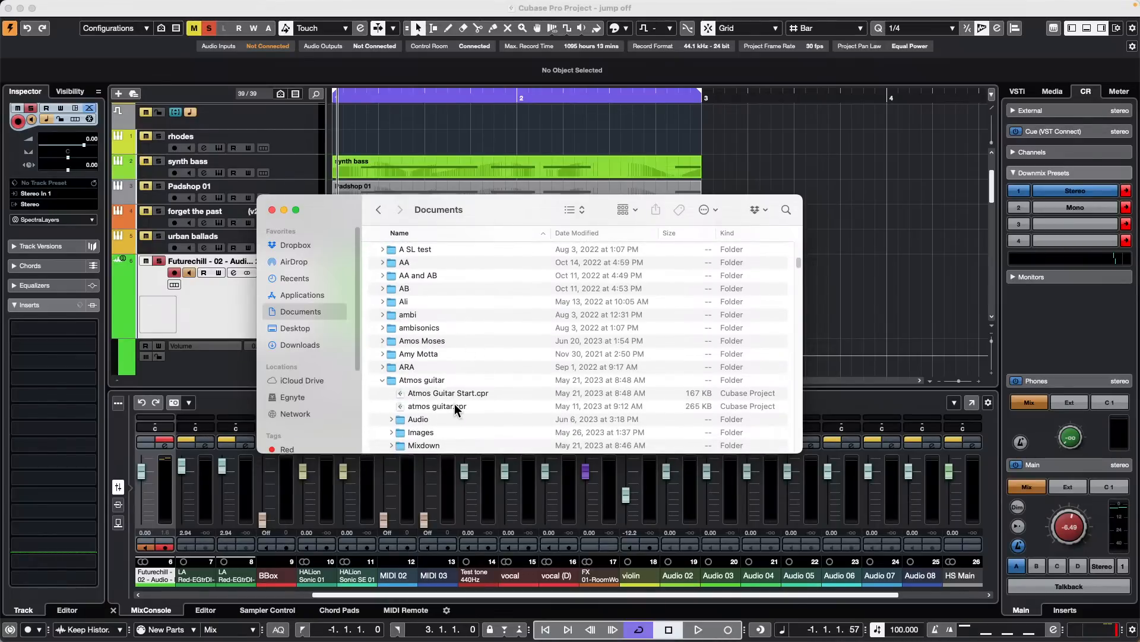
click(453, 406)
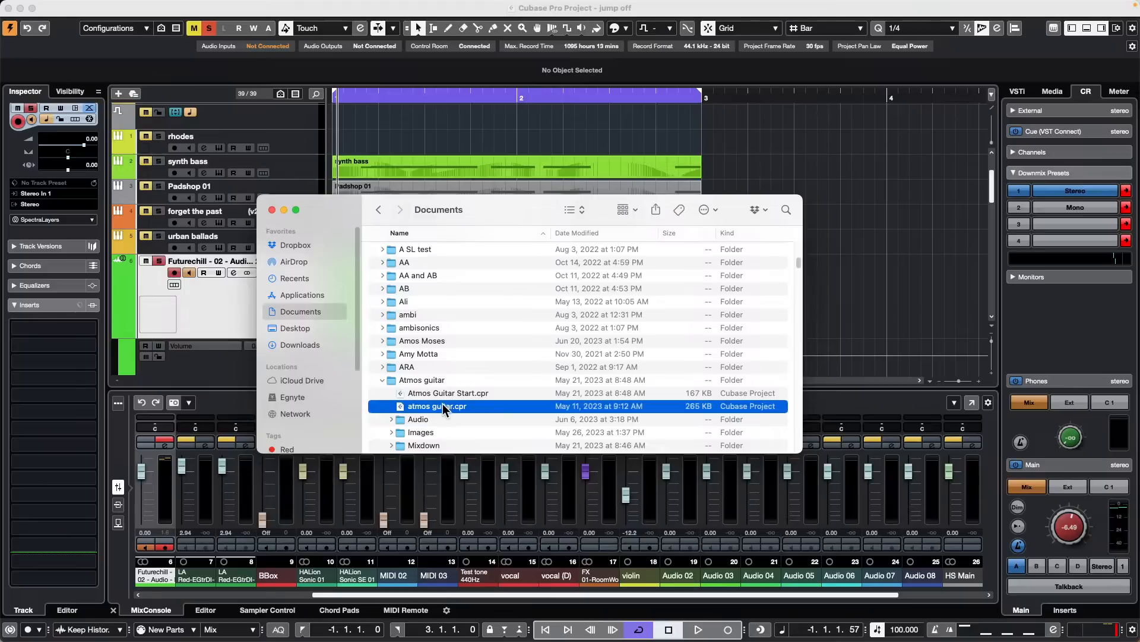
View which applications can open atmos guitar.cpr, including Cubase 12 and Nuendo 12, and dismiss the choices
right_click(444, 404)
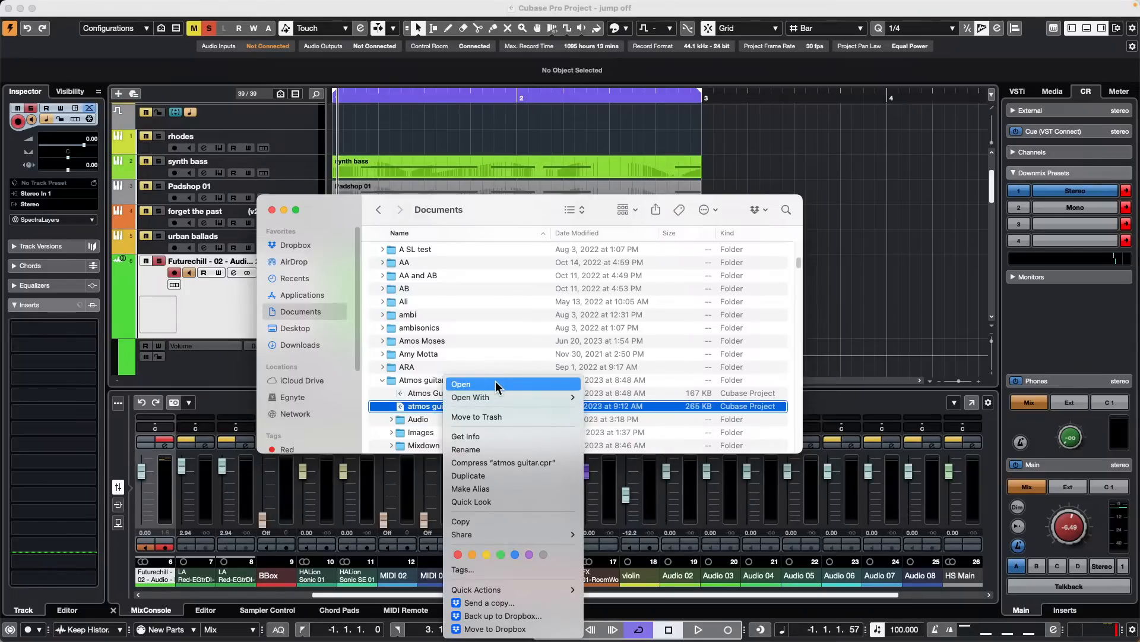
mouse_move(504, 396)
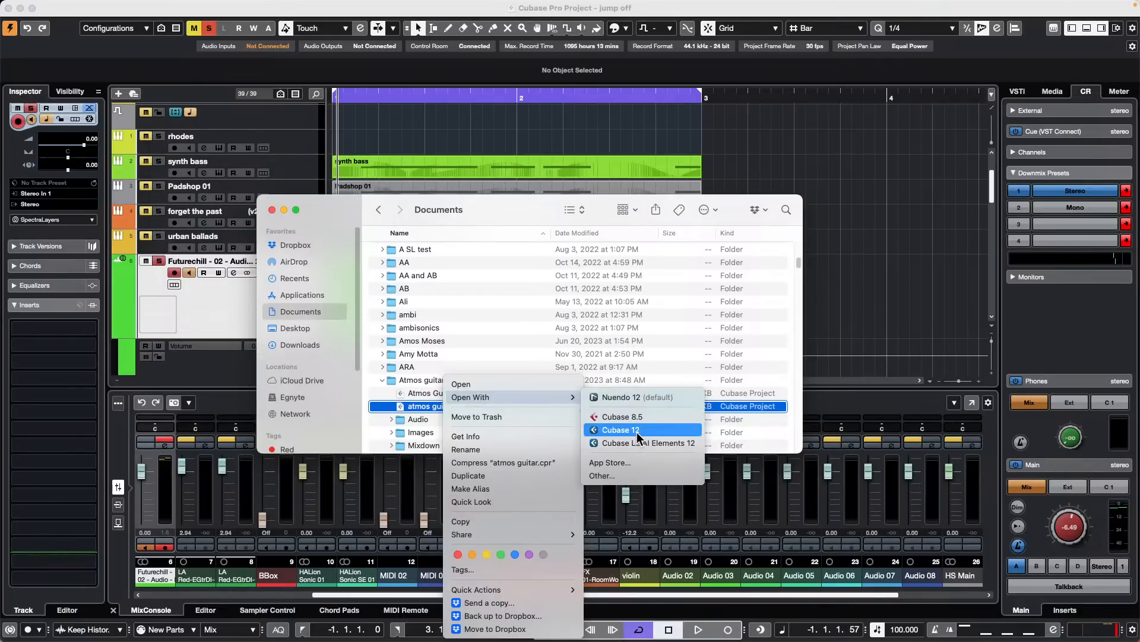
click(637, 431)
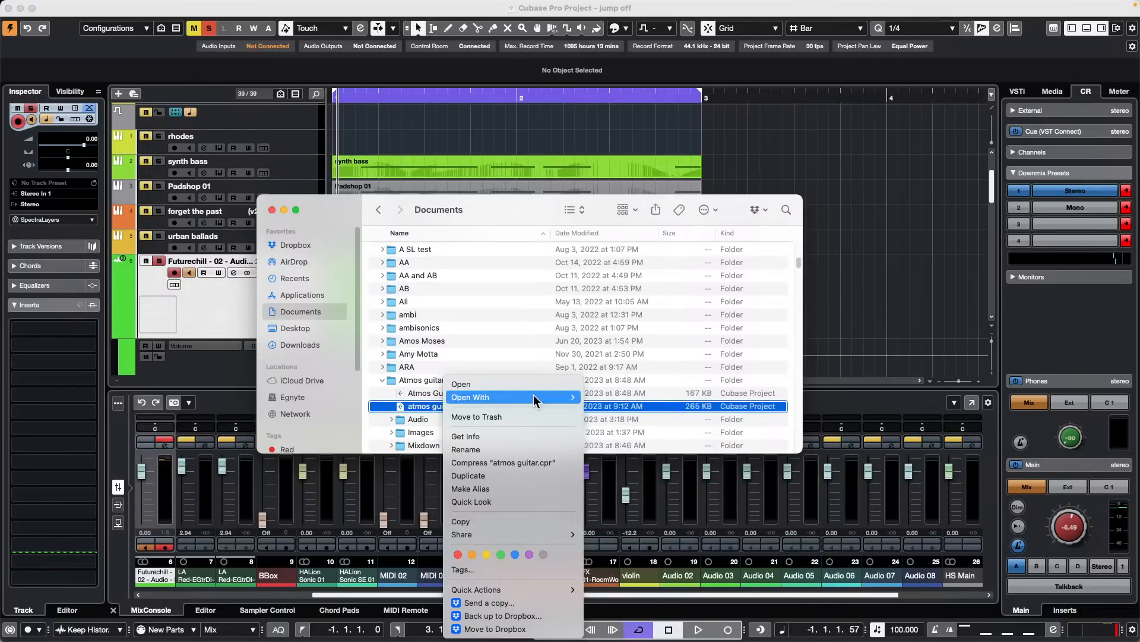
mouse_move(533, 395)
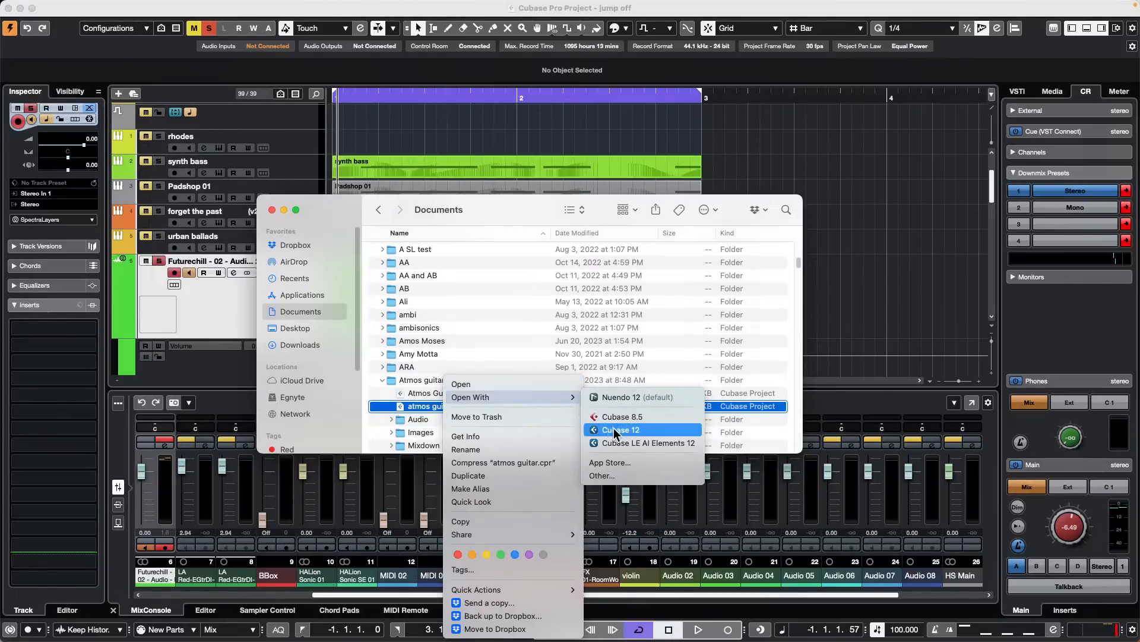
mouse_move(475, 397)
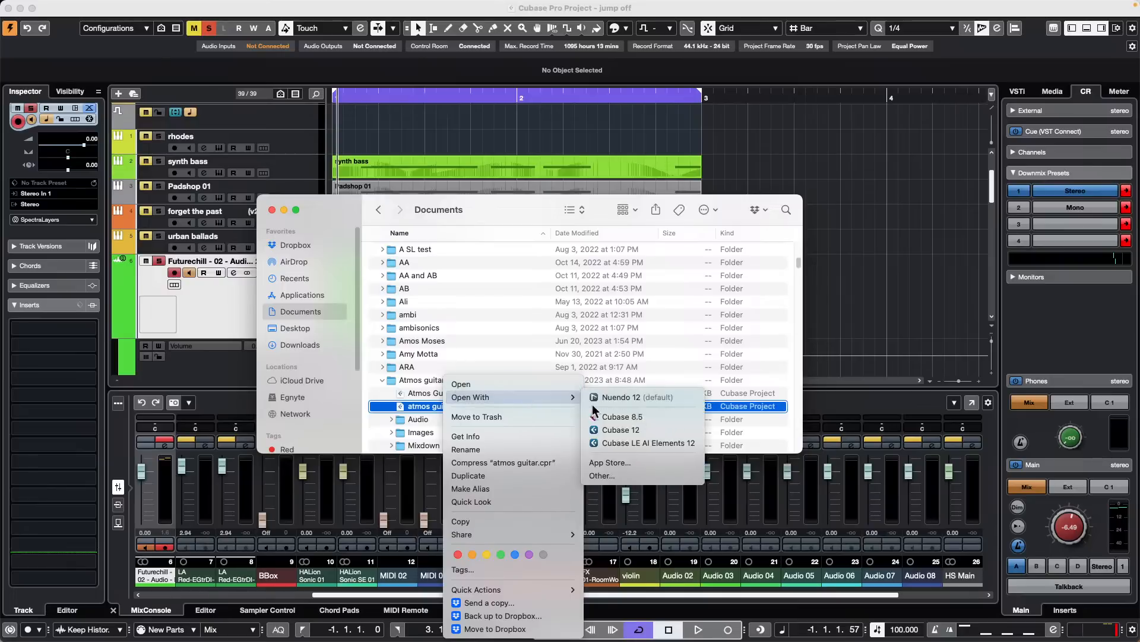
click(526, 206)
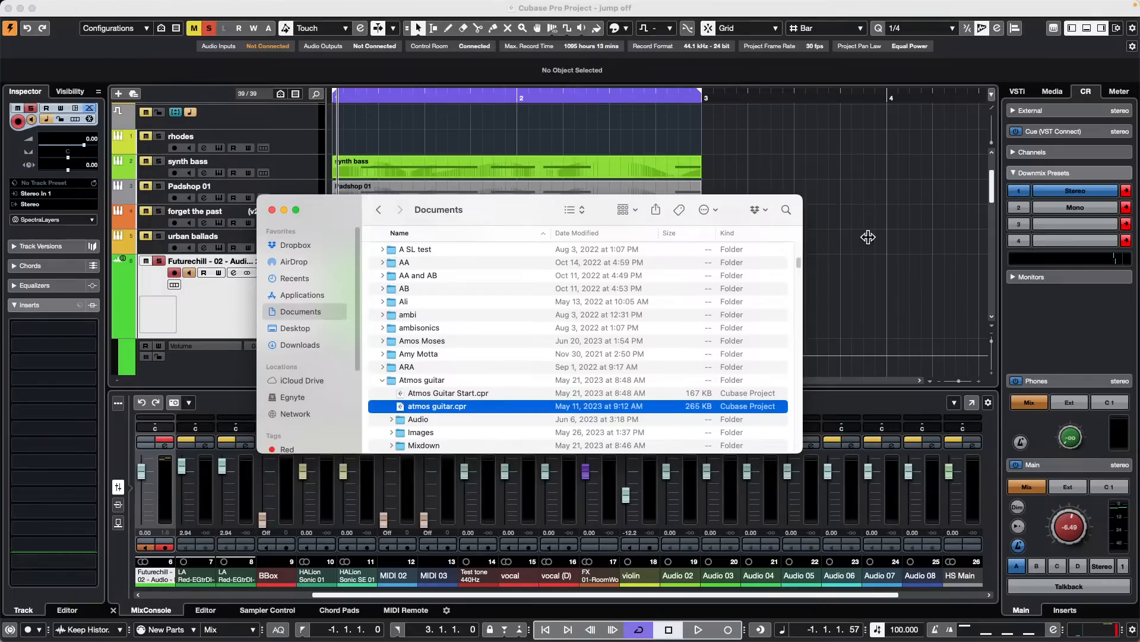
Switch back to the Cubase project, select the Futurechill audio event, and place the project cursor in empty space just after bar 2
click(321, 152)
click(542, 305)
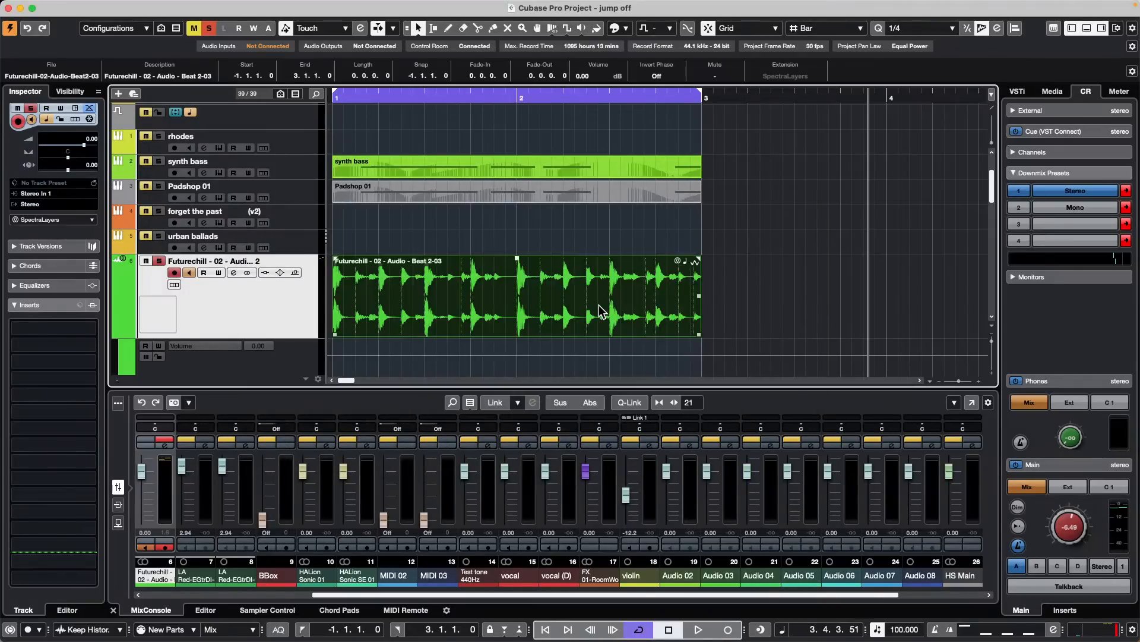
click(537, 240)
Open the Transport preferences, check the Locate when Clicked in Empty Space option, and close the preferences
click(33, 7)
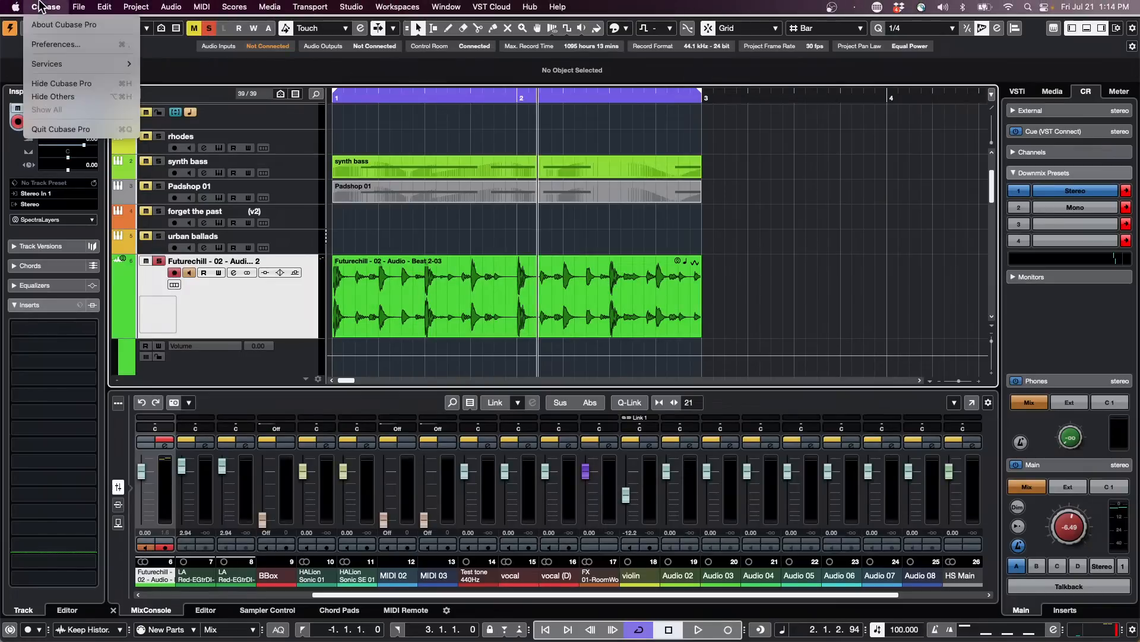
click(418, 60)
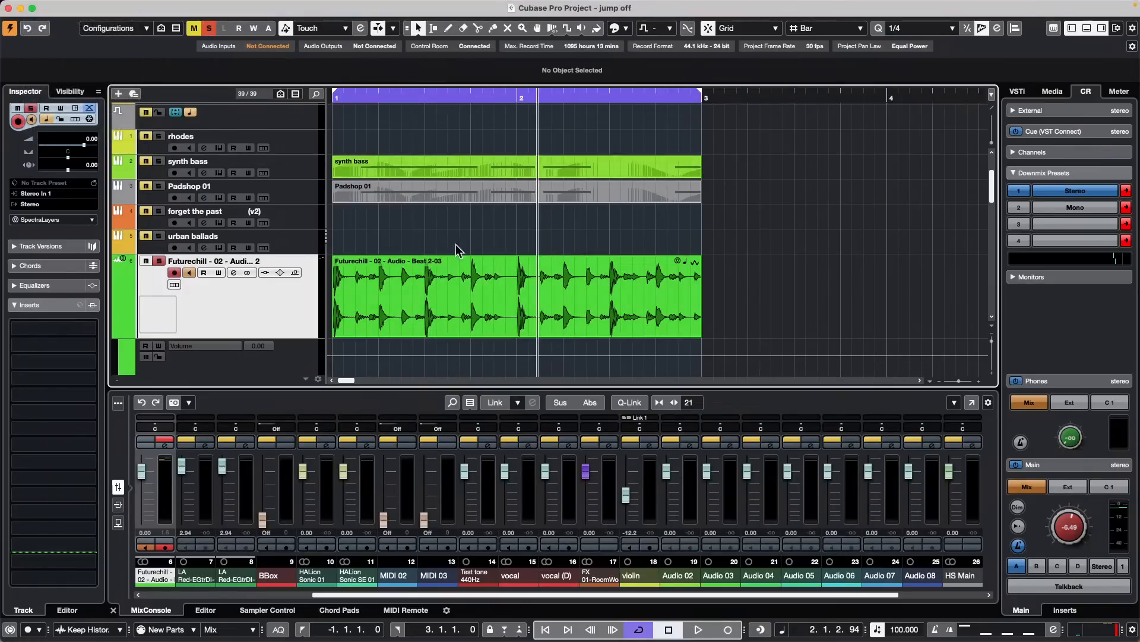
click(60, 6)
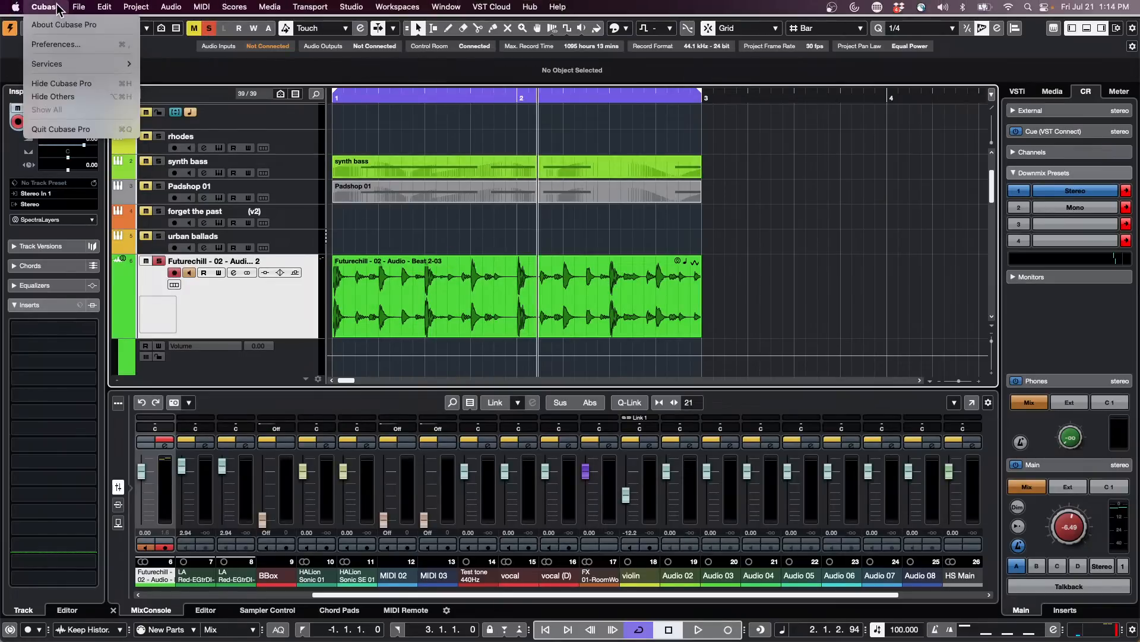
click(67, 52)
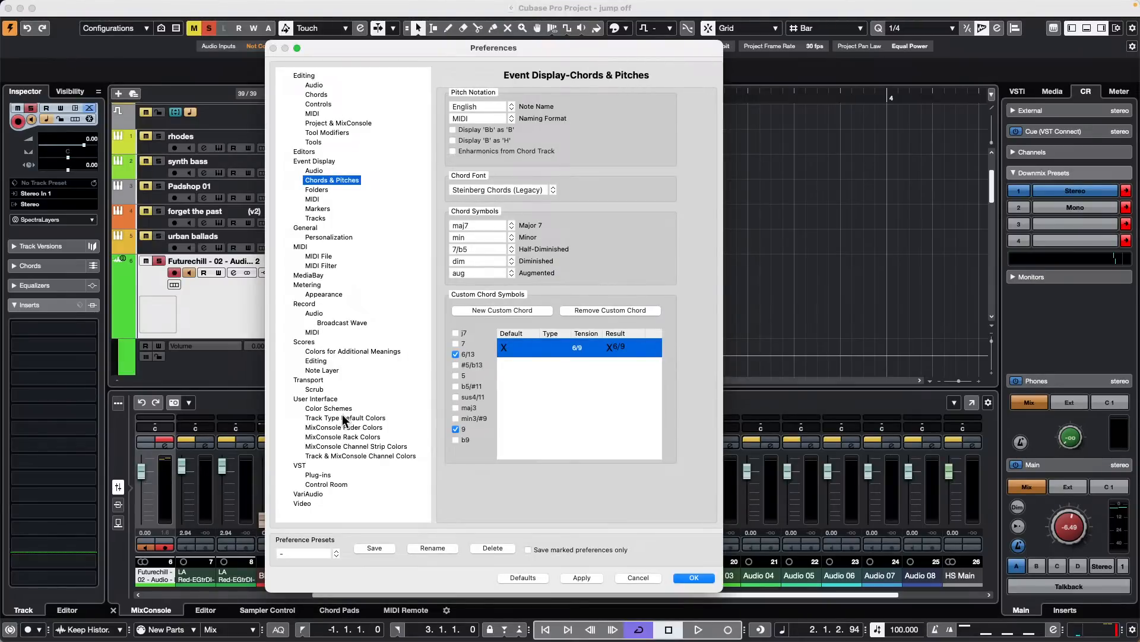
click(318, 380)
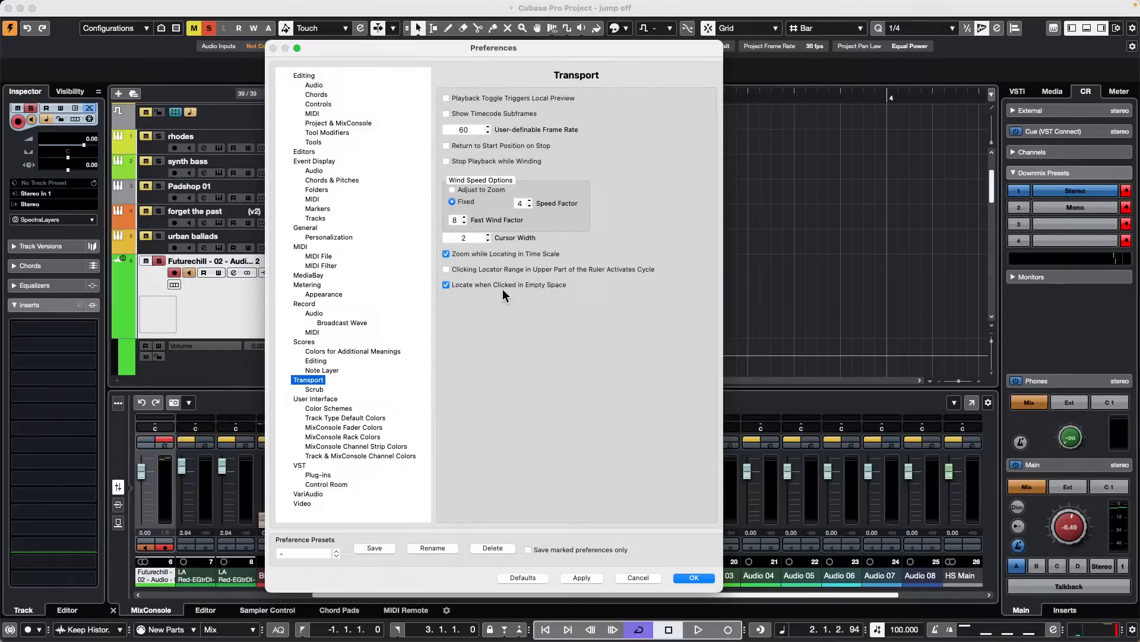
click(705, 578)
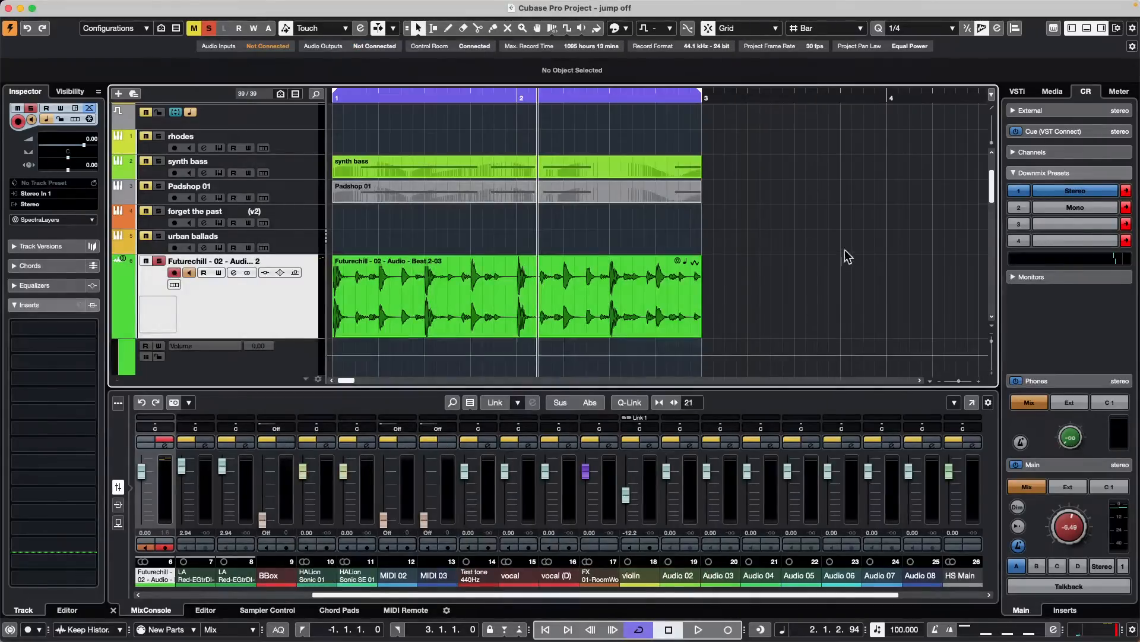
Select the Futurechill audio event and locate the project cursor at bar 2 directly over it
click(526, 301)
click(484, 294)
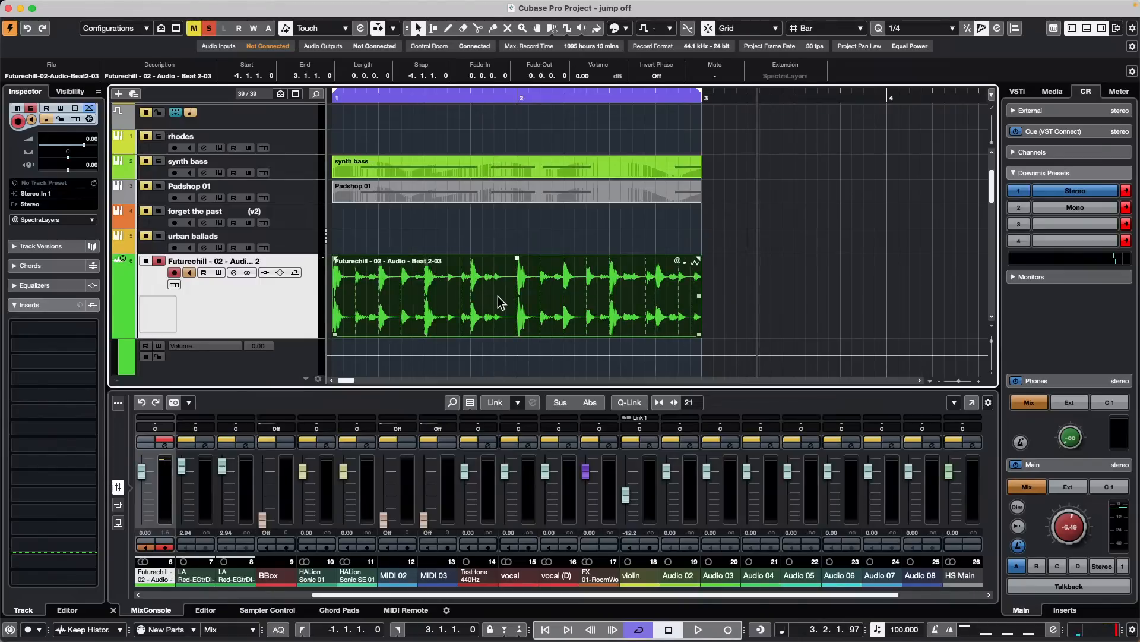
key(shift+alt)
key(space)
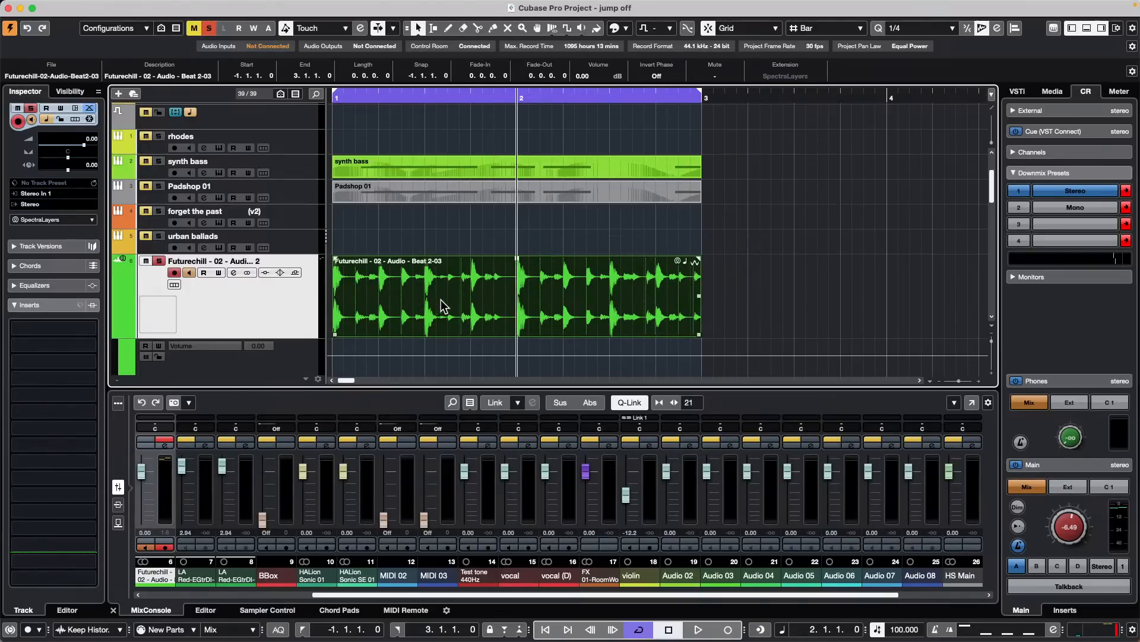
key(Home)
key(n)
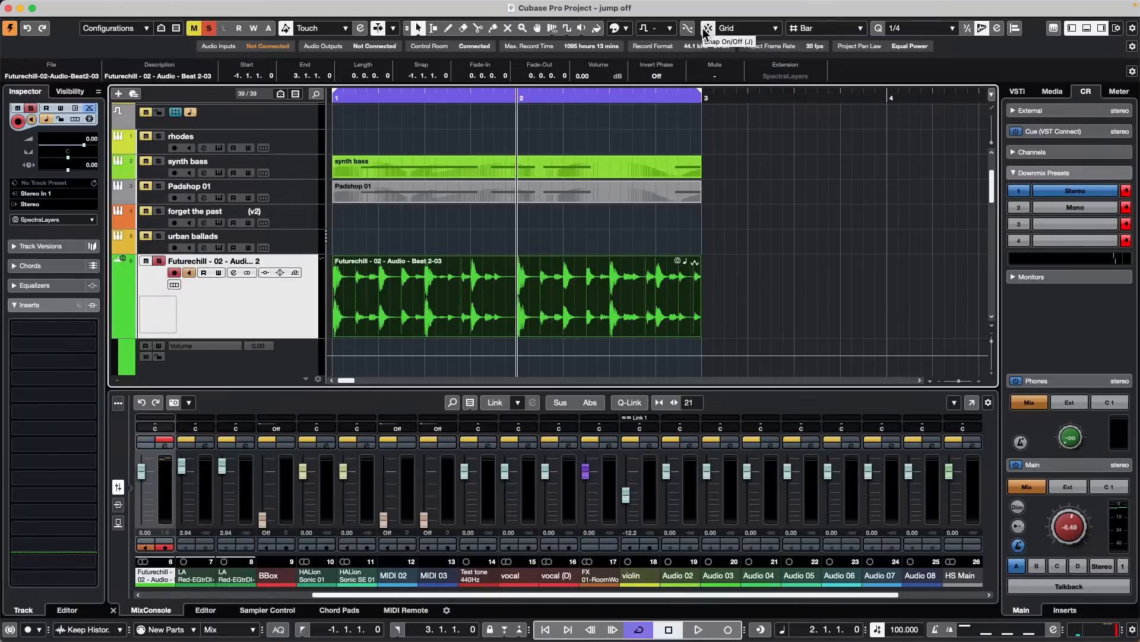
Try splitting the Futurechill audio event at 2.3.2.91 and again shortly after bar 2, and undo the second split
alt+click(629, 306)
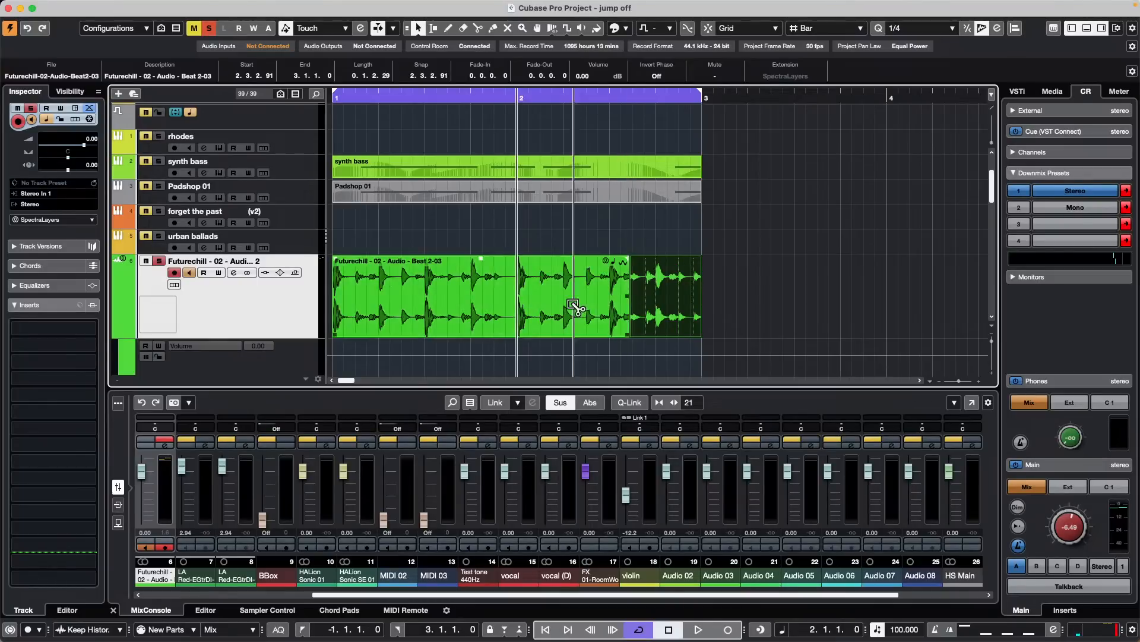
alt+click(536, 305)
key(super+z)
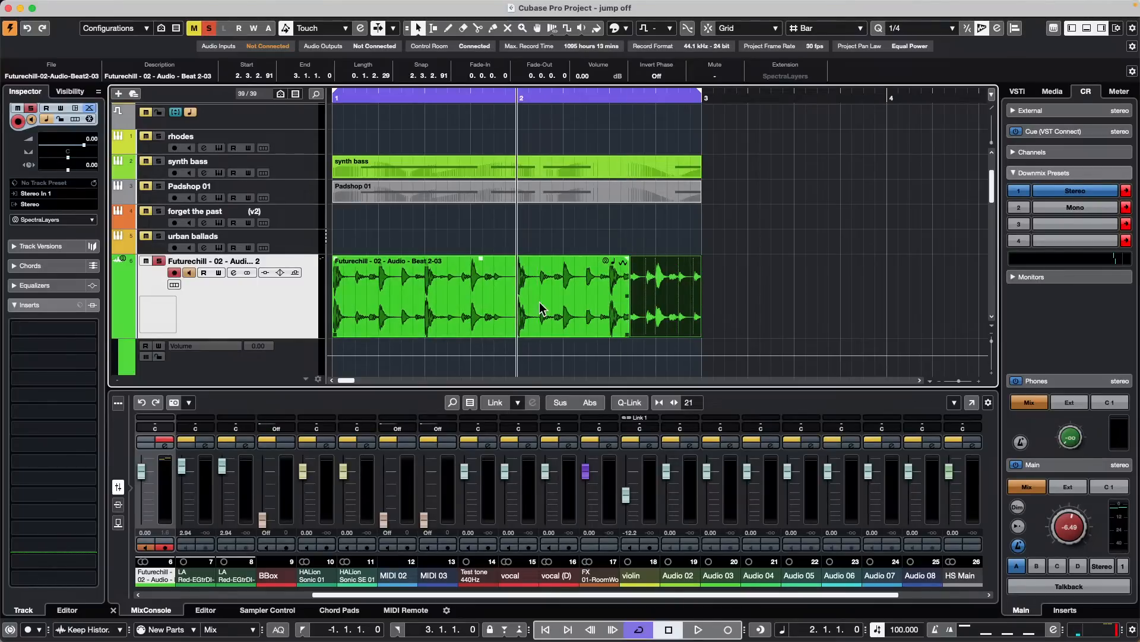
Locate the project cursor at several points directly over the Futurechill audio event and finally in the empty area after bar 3
click(805, 295)
click(437, 294)
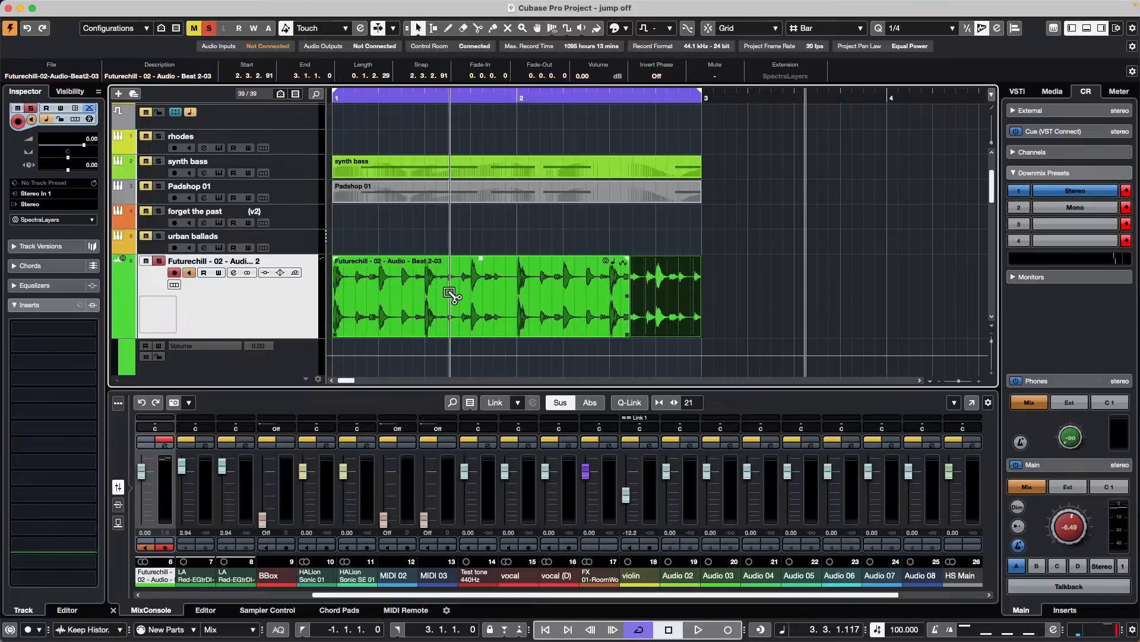
click(455, 300)
click(547, 298)
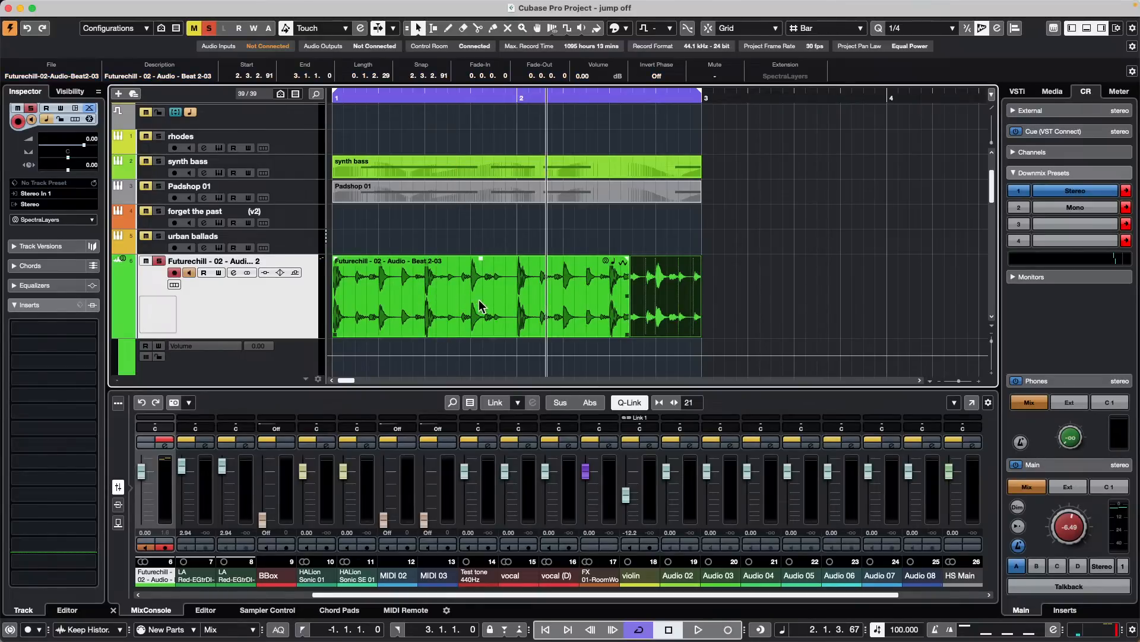
click(476, 311)
click(521, 310)
click(605, 306)
click(486, 310)
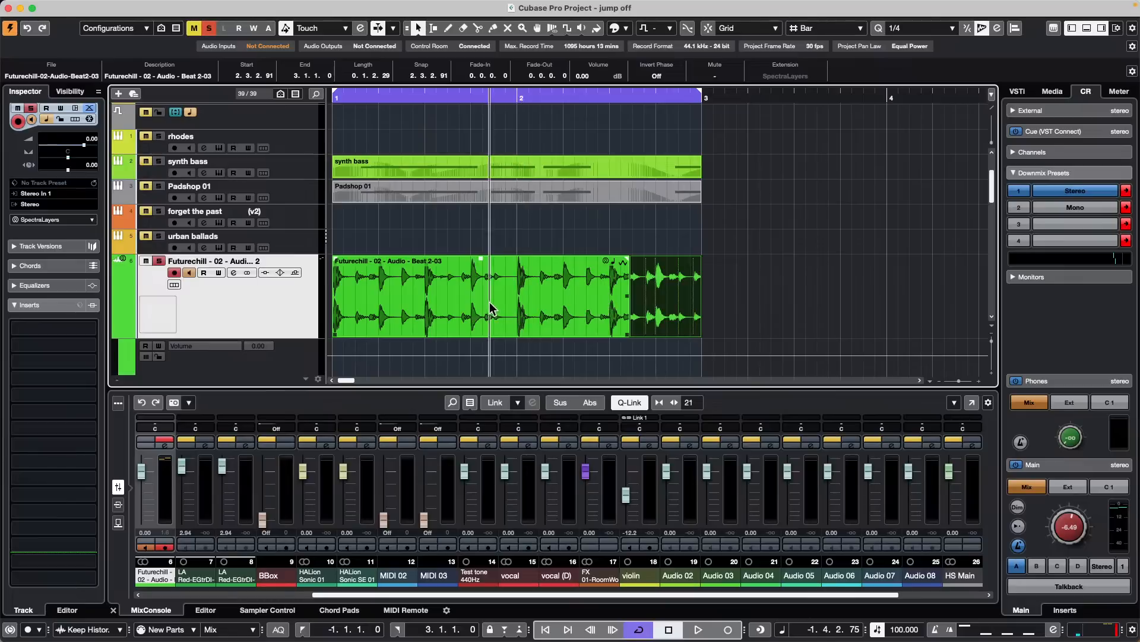
click(399, 306)
click(569, 315)
click(775, 309)
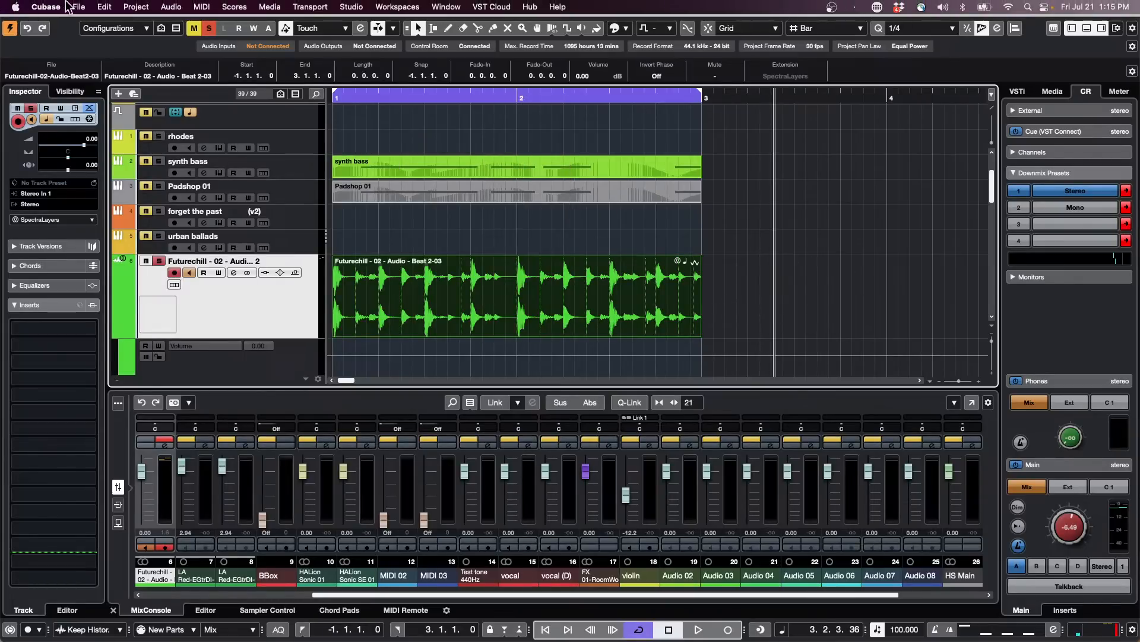
Reopen the Transport preferences to check Locate when Clicked in Empty Space, and close them again
click(46, 7)
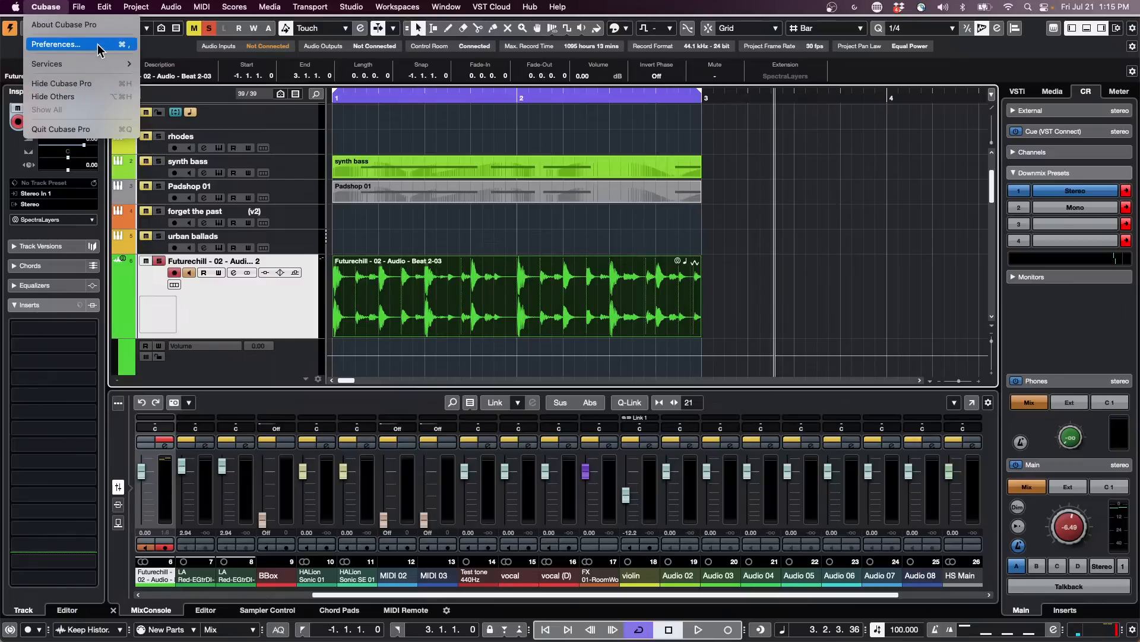
click(98, 44)
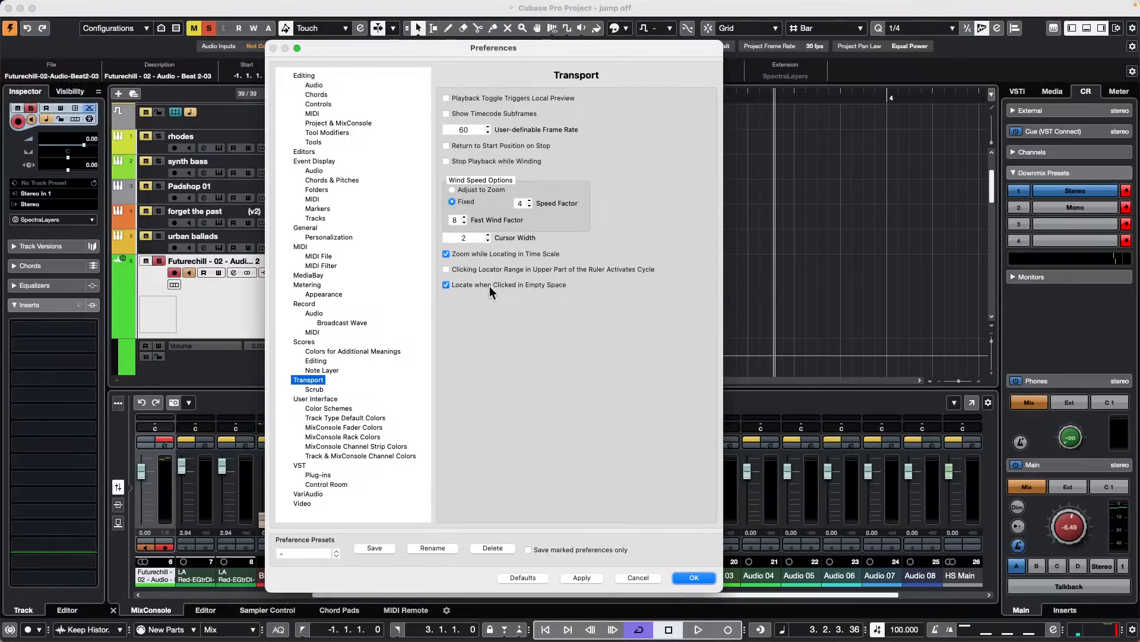
click(704, 577)
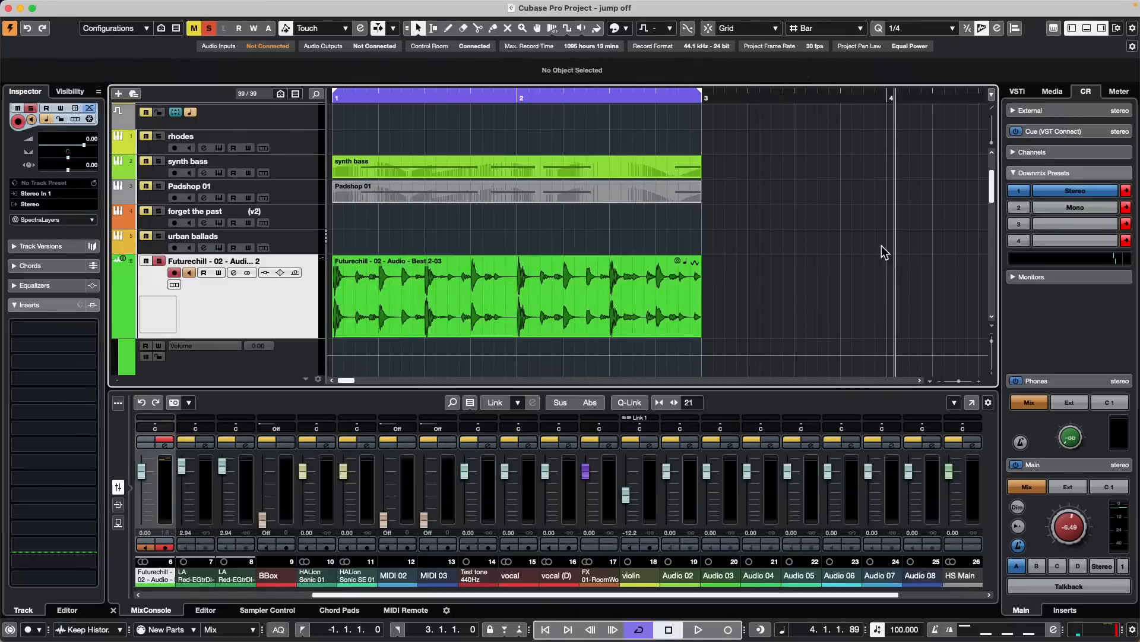
Place the project cursor at several empty spots in the arrangement and play the project briefly from around bar 2
click(553, 219)
click(902, 238)
click(763, 236)
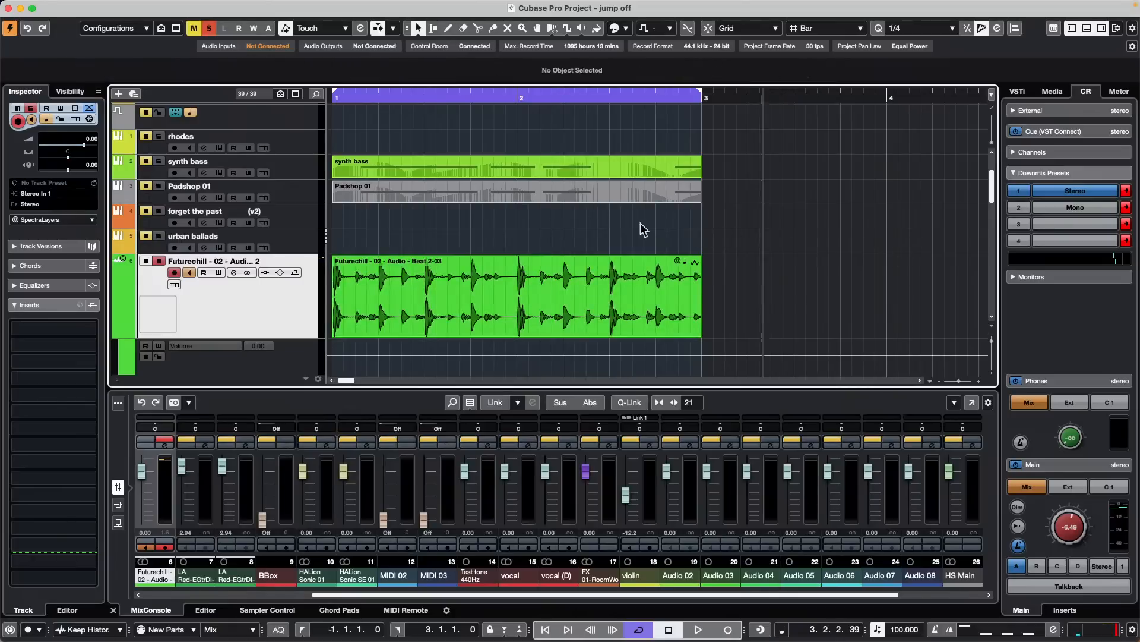
click(539, 221)
key(space)
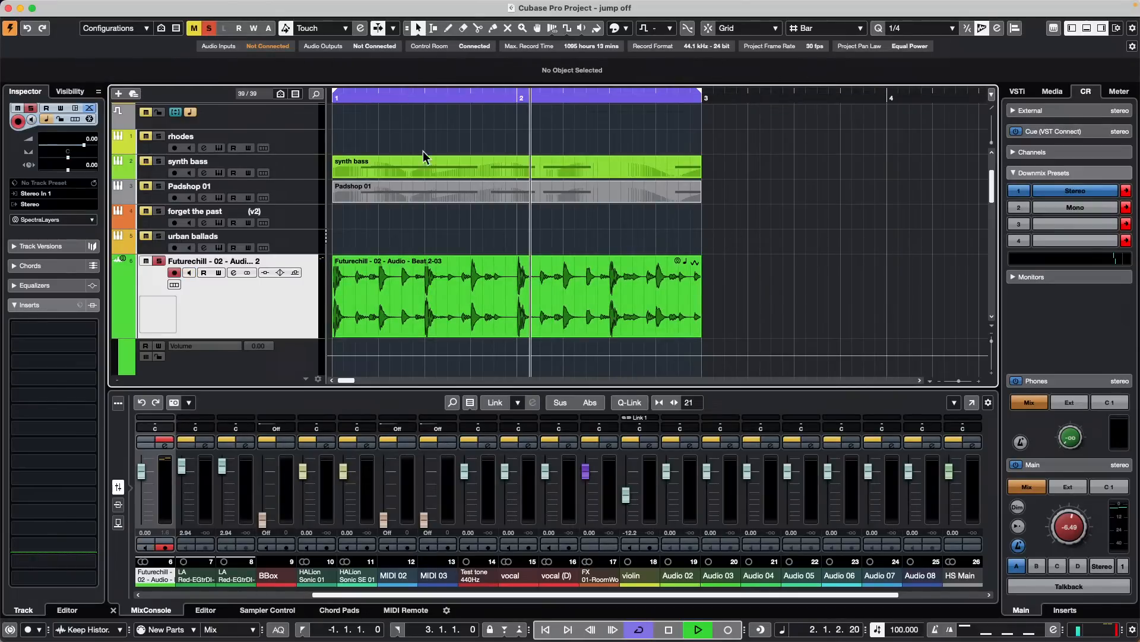
click(425, 297)
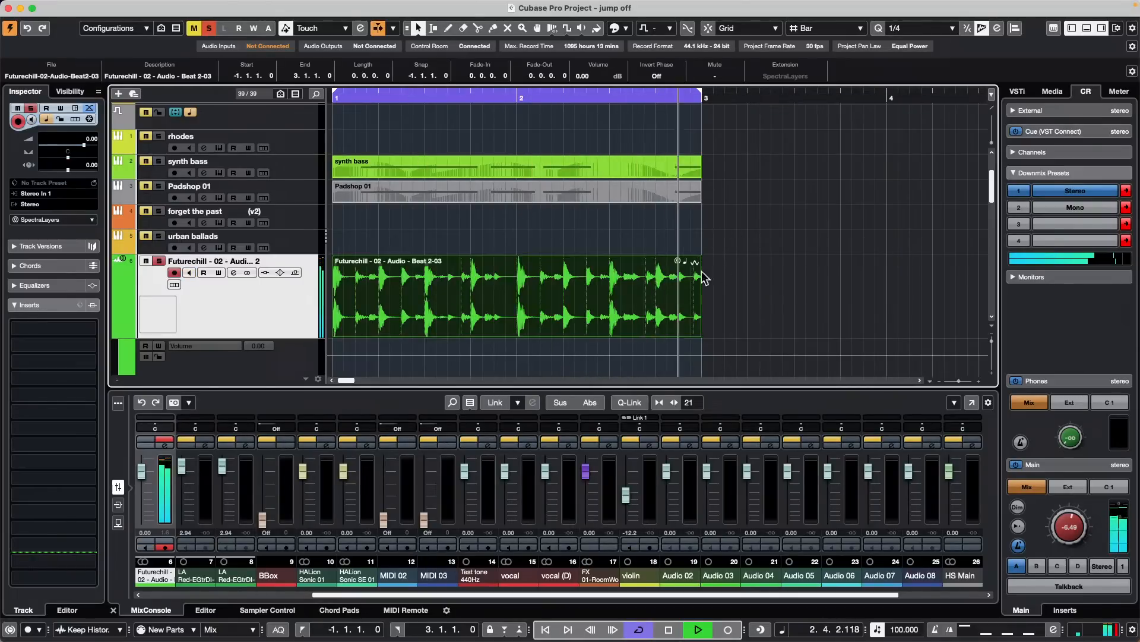
key(space)
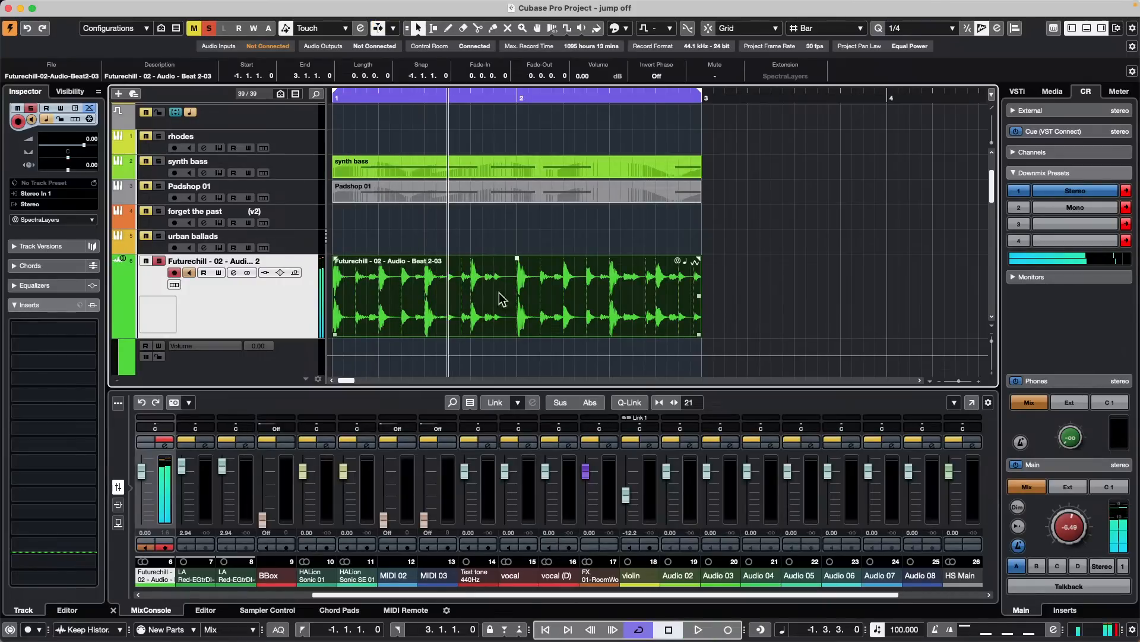
Locate the project cursor at several points over the selected Futurechill audio event, ending near 2.4.1, and deselect the event
click(602, 300)
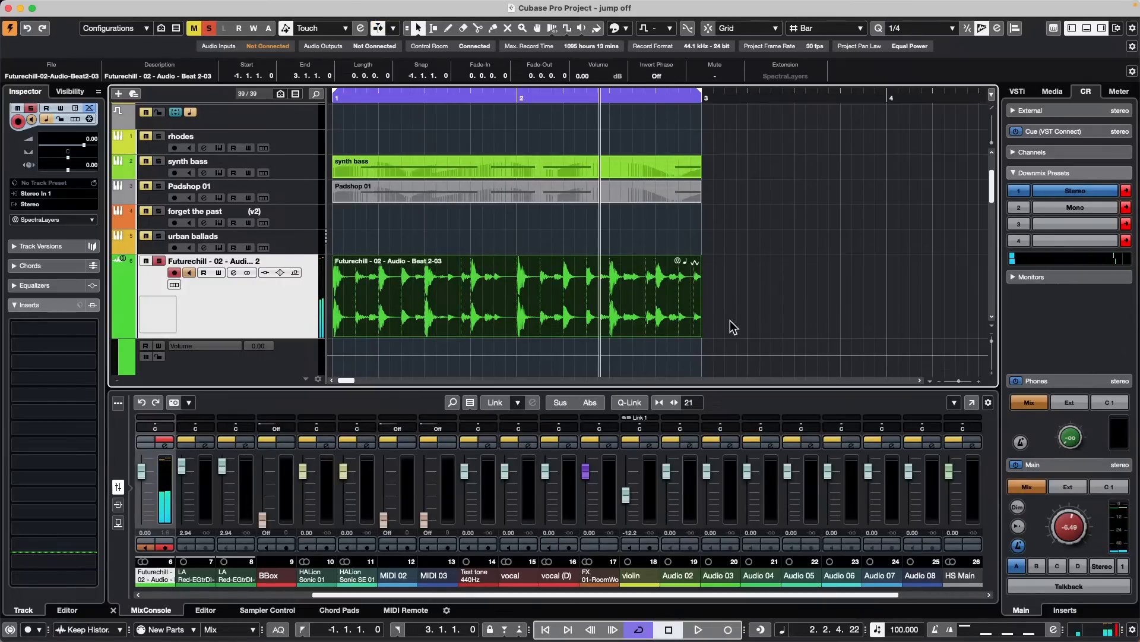
key(alt+shift)
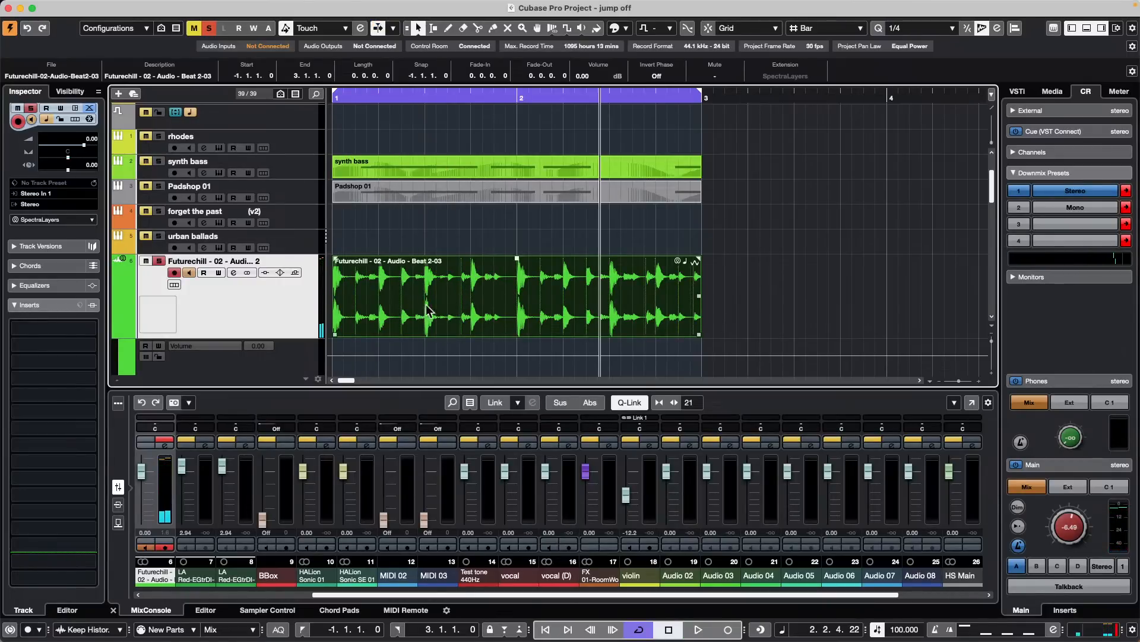
click(428, 306)
click(581, 301)
click(492, 306)
click(409, 308)
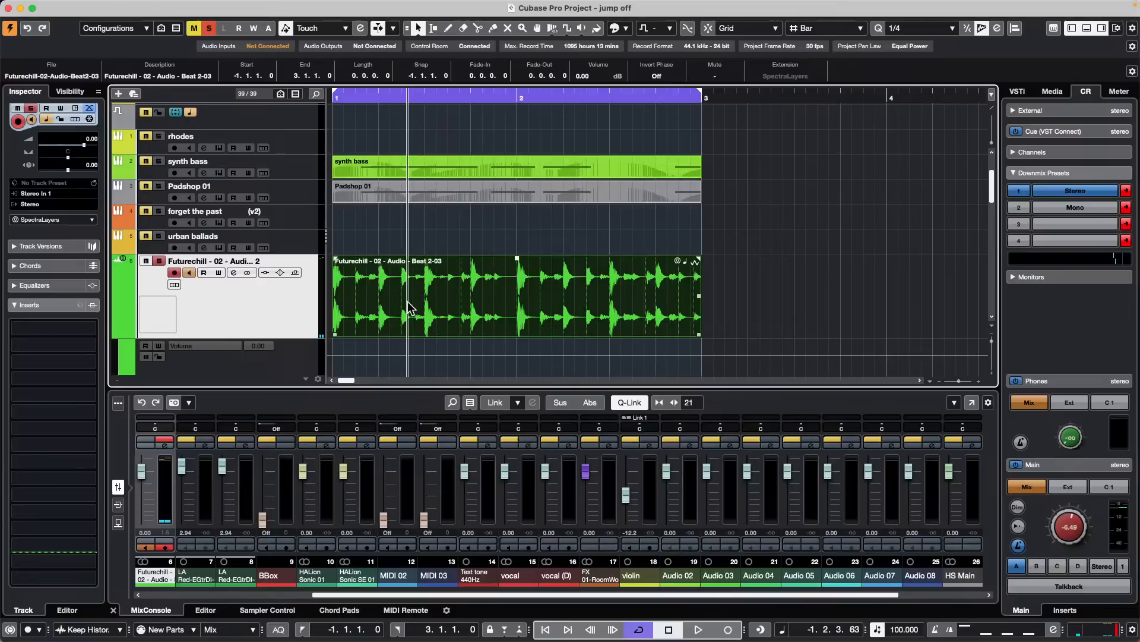
click(657, 315)
click(780, 315)
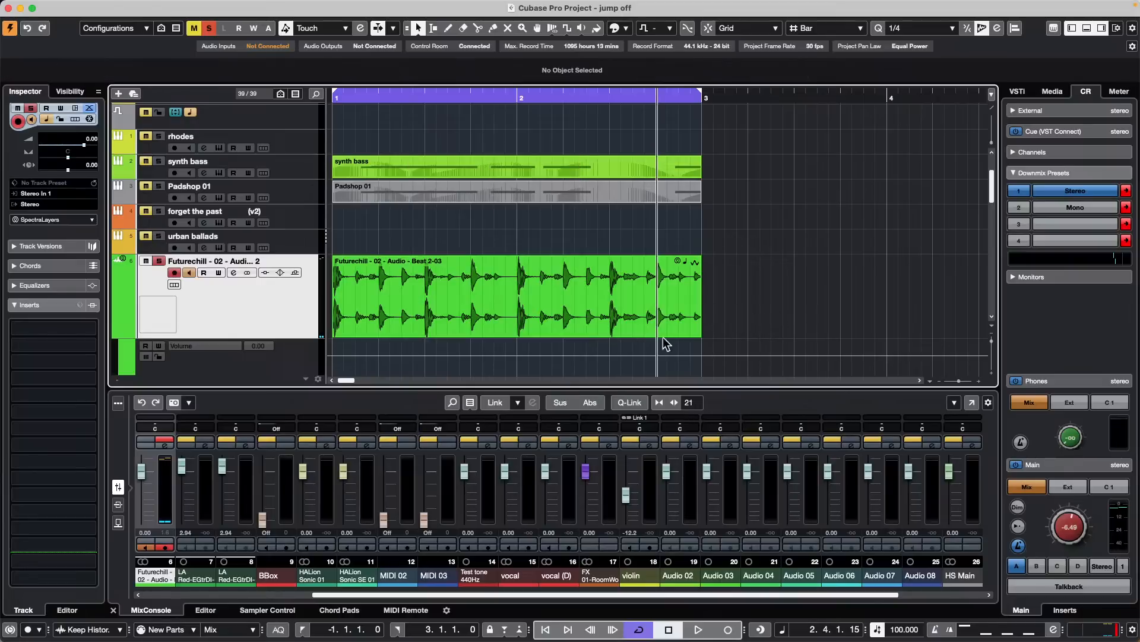
Locate the project cursor at several points over the unselected Futurechill audio event, and finally at 3.1.4.88 in the ruler
click(609, 319)
click(728, 326)
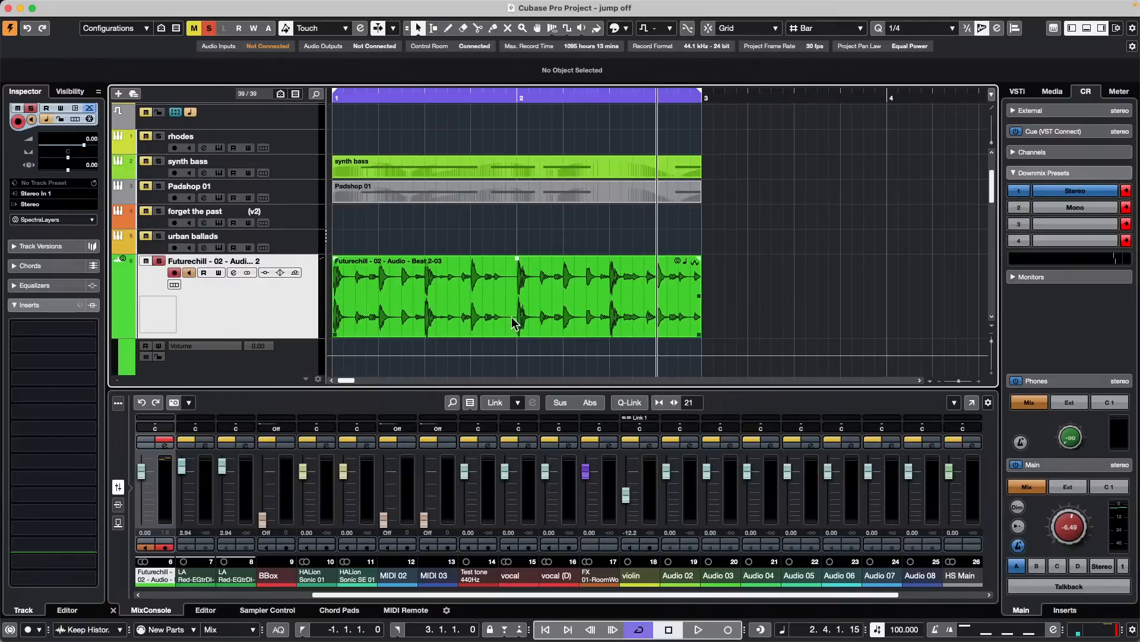
click(506, 315)
click(419, 309)
click(602, 308)
click(497, 303)
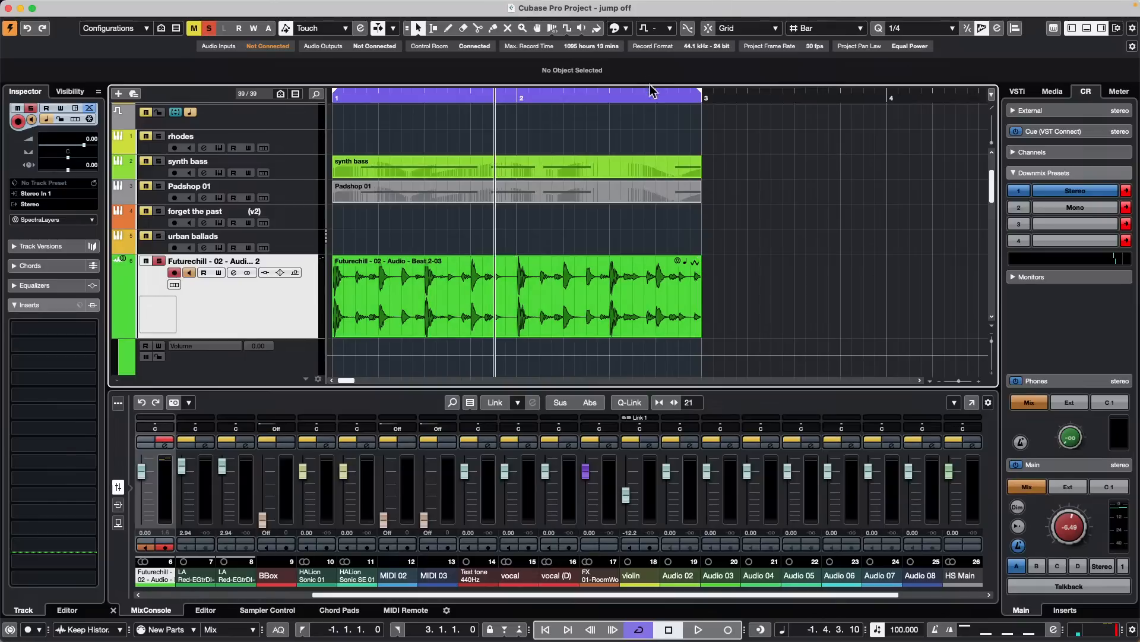
click(743, 94)
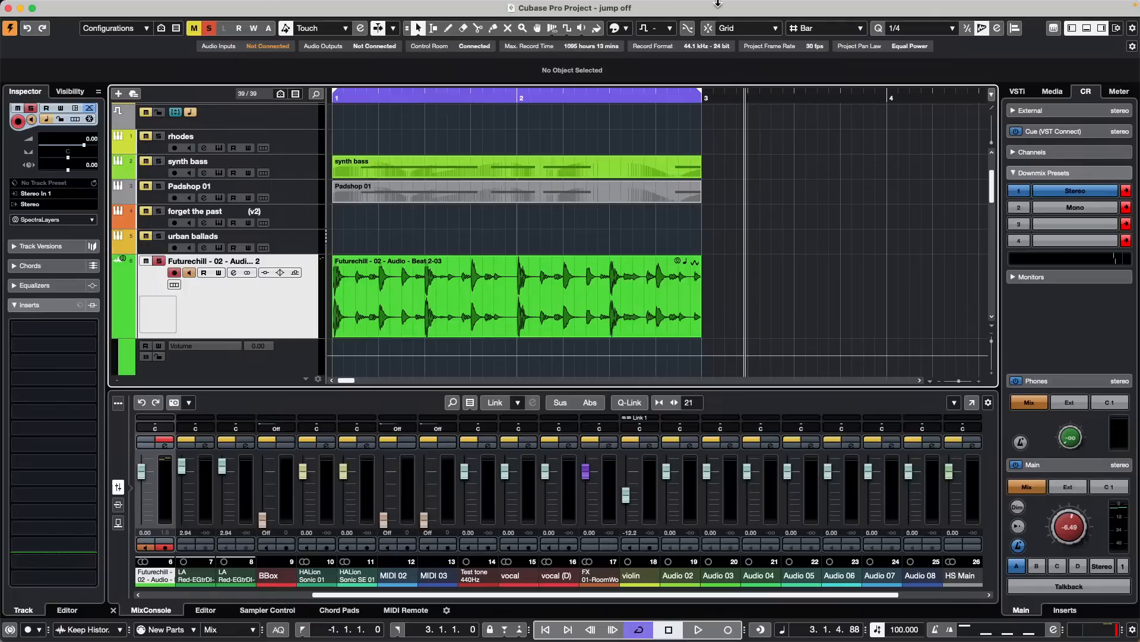
Select the tracks Audio 02 through Audio 08 in the track list
scroll(461, 169, down, 15)
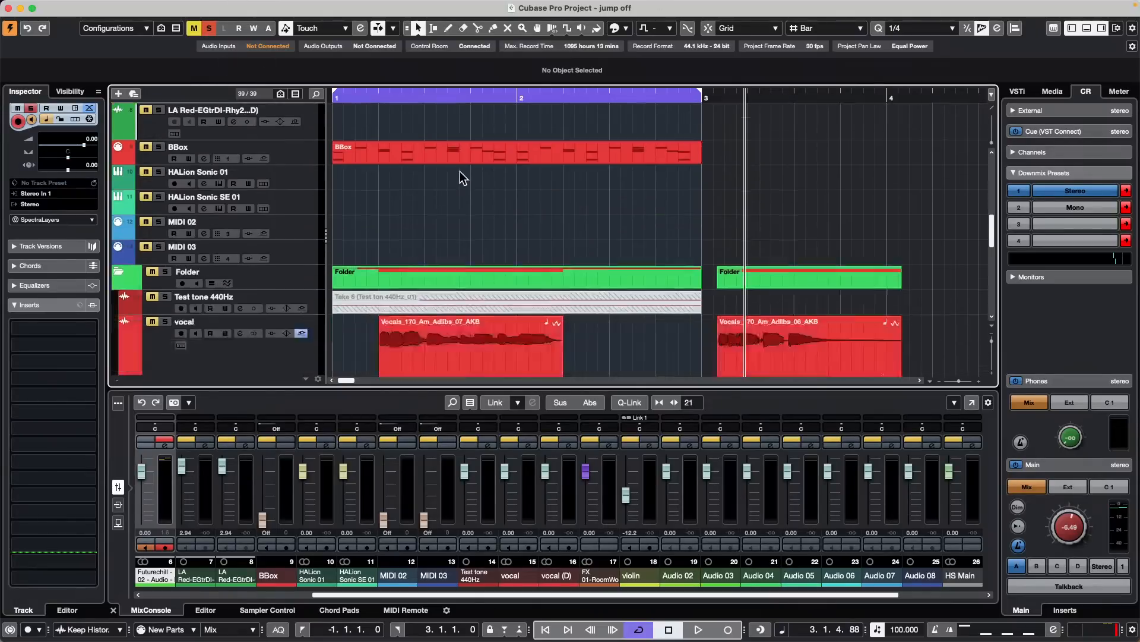
scroll(344, 202, up, 3)
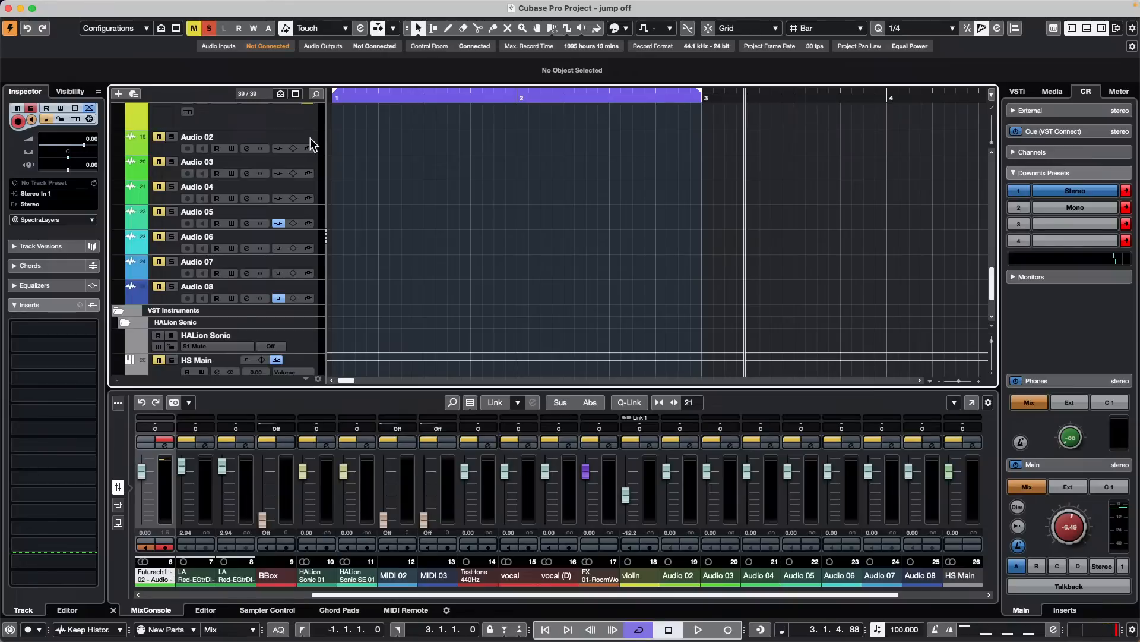
click(308, 137)
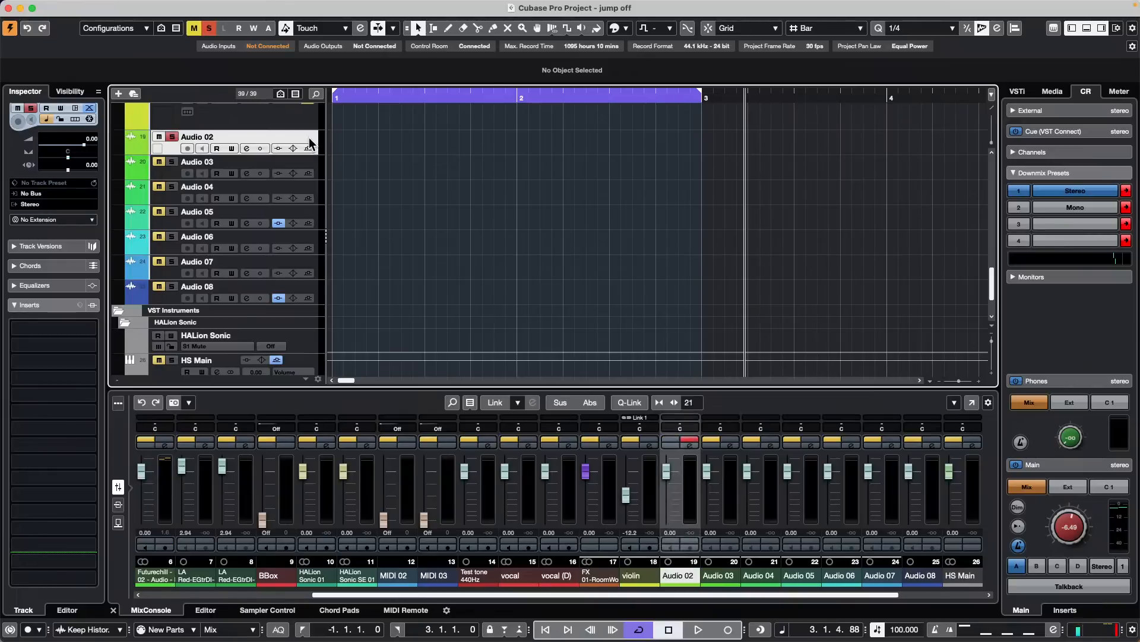
shift+click(312, 294)
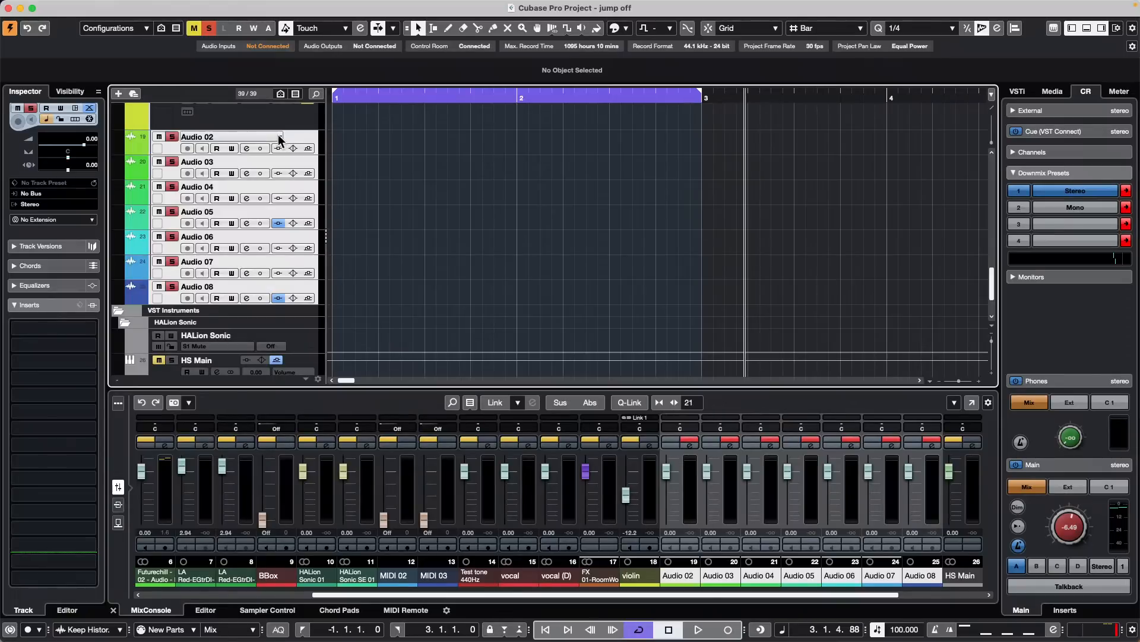
Open the key commands list, collapse its Transport category, and move the dialog away from the track list
mouse_move(206, 3)
click(108, 7)
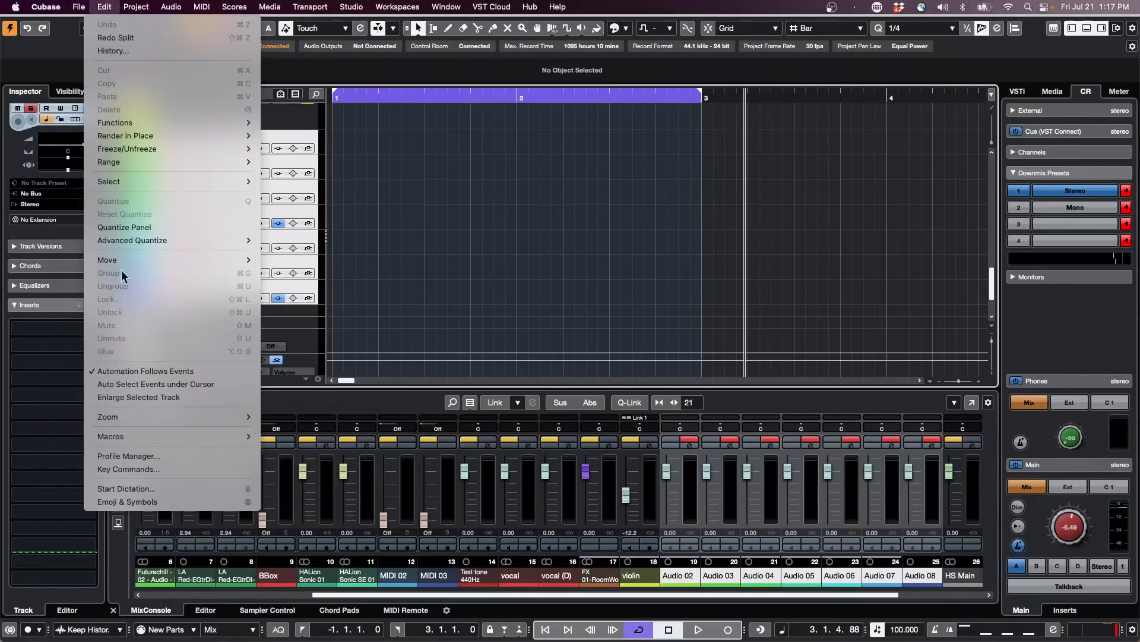
click(150, 470)
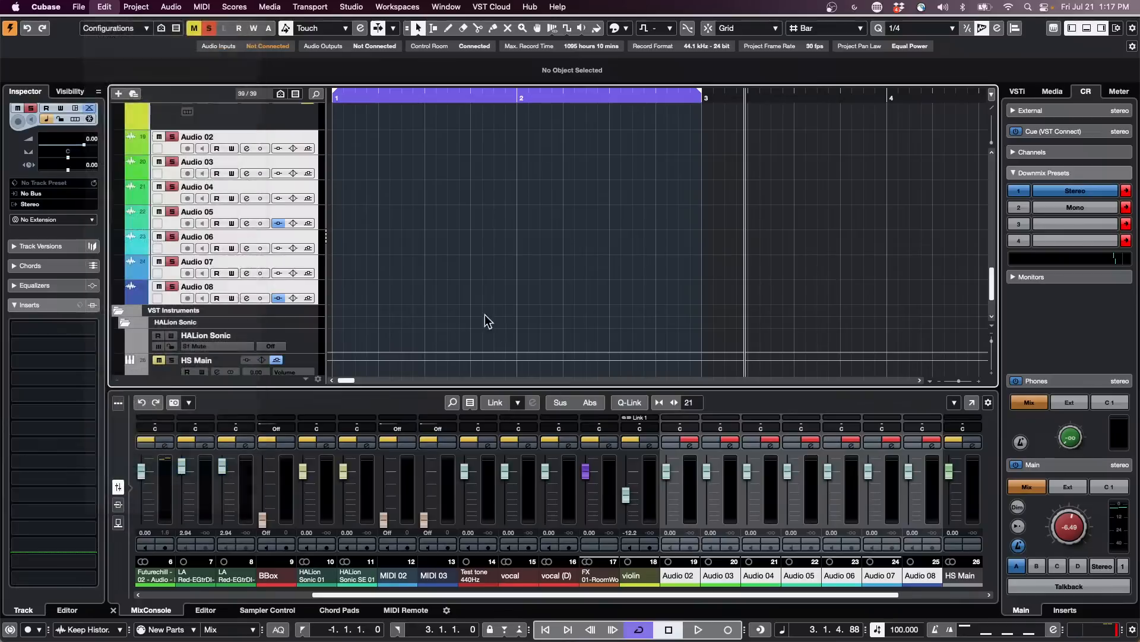
scroll(305, 202, up, 20)
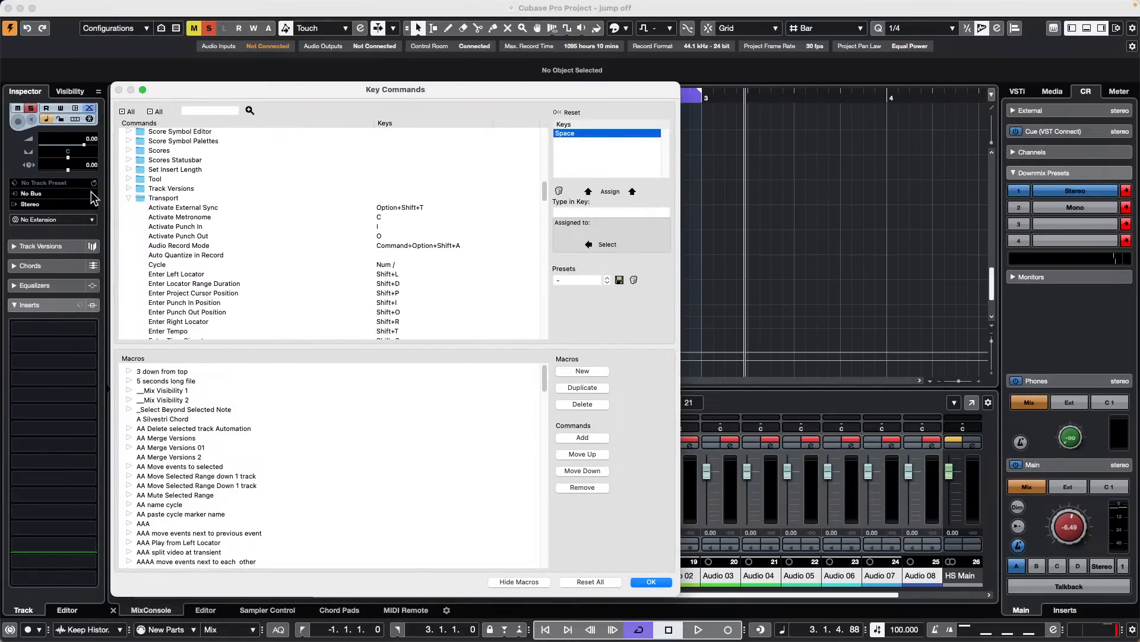
click(127, 198)
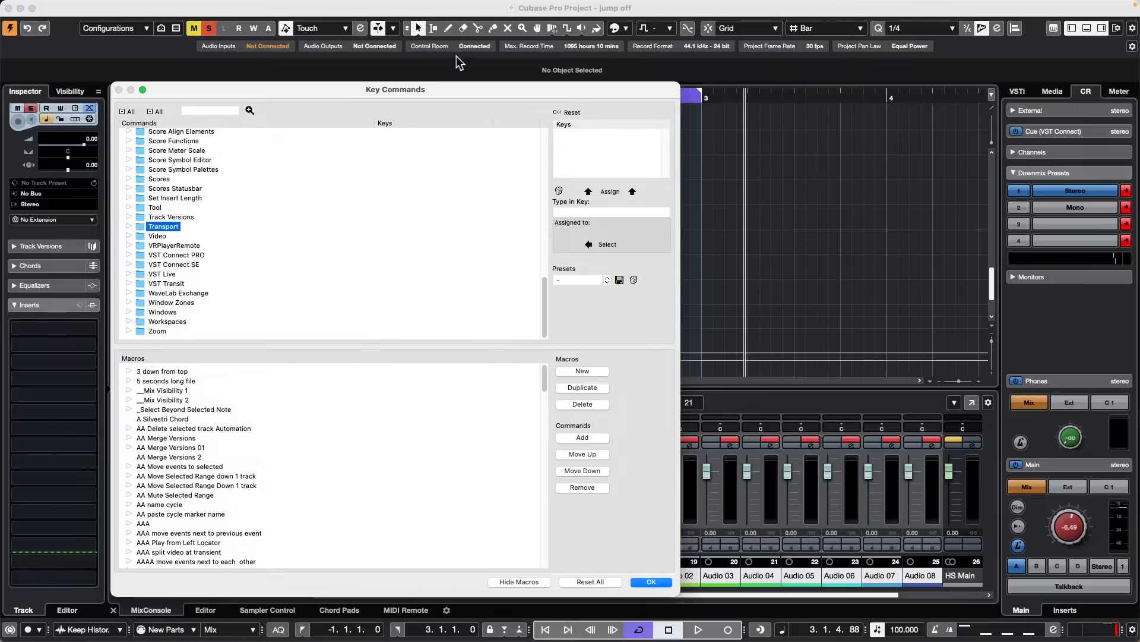
drag(455, 89, 606, 71)
Find the "Add Track To Selected: Group Channel" command in the Mixer category of the key commands and close the dialog
scroll(468, 196, up, 10)
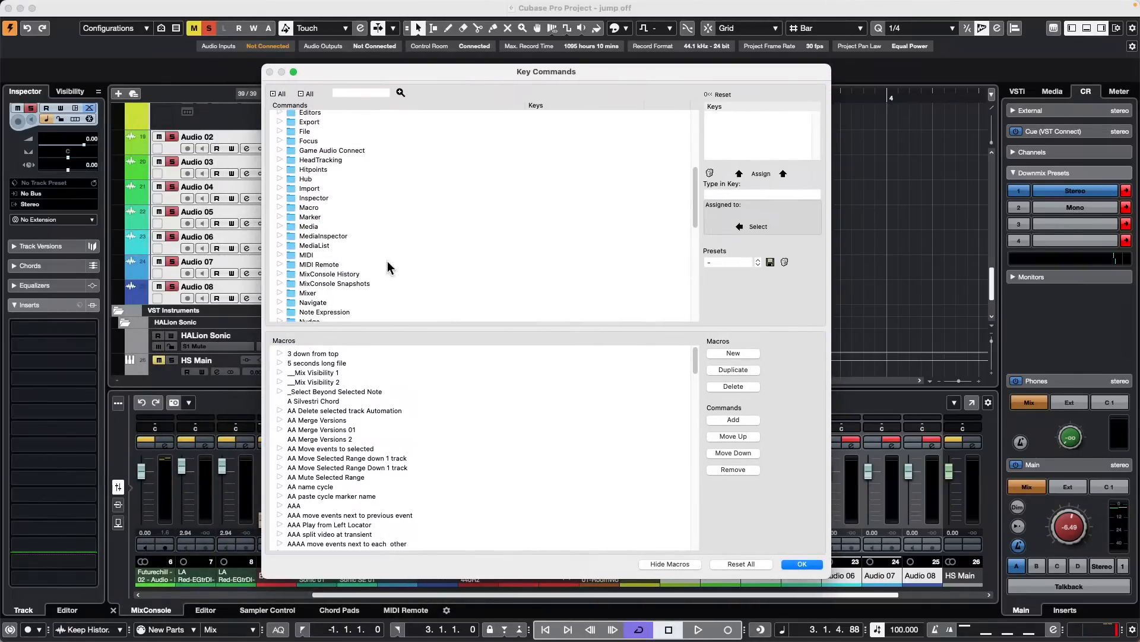
click(281, 294)
scroll(437, 237, down, 5)
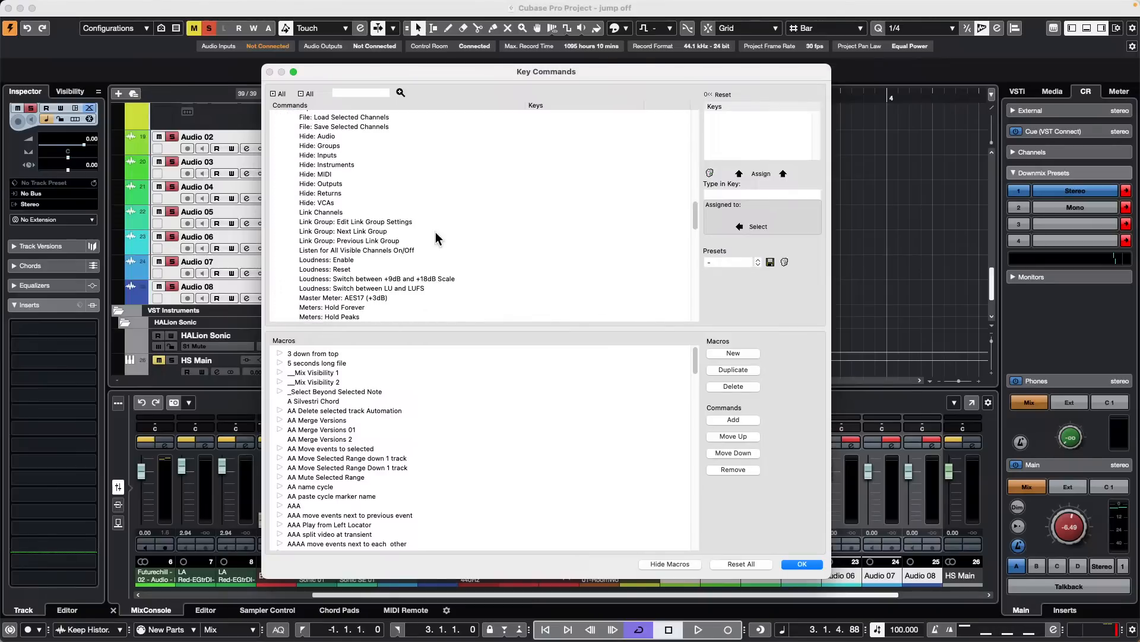
scroll(437, 237, up, 10)
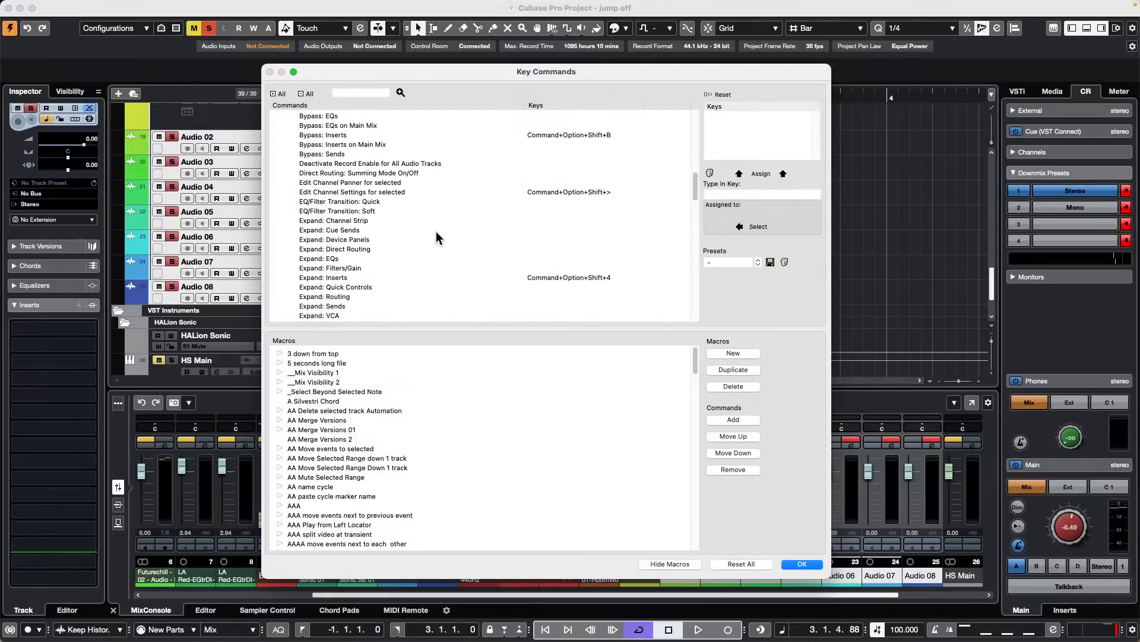
scroll(437, 238, up, 4)
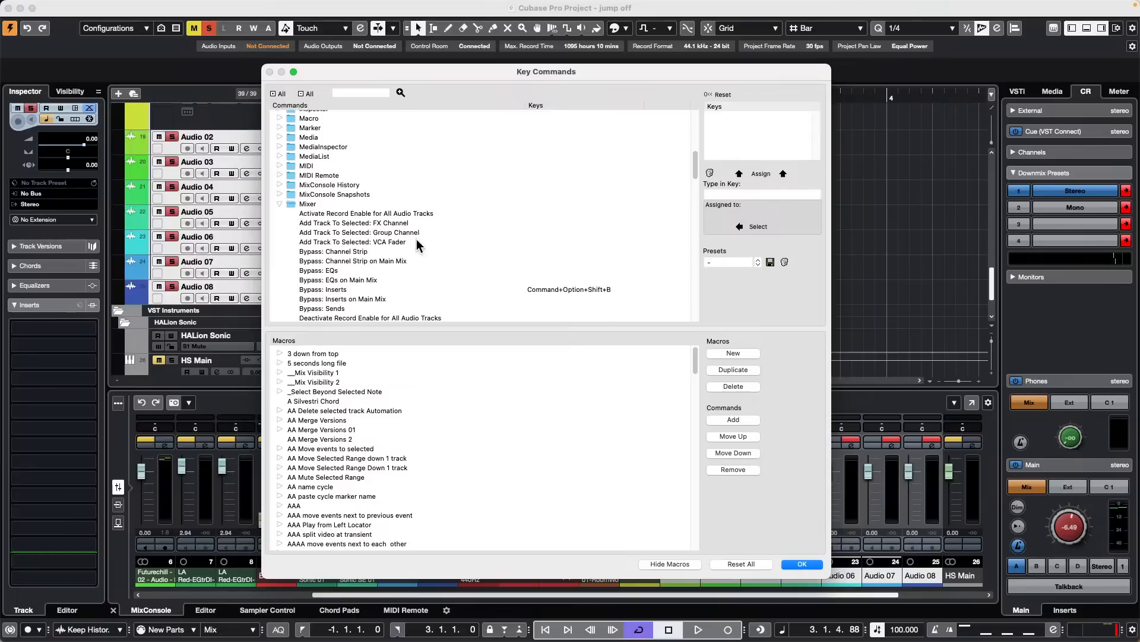
click(374, 234)
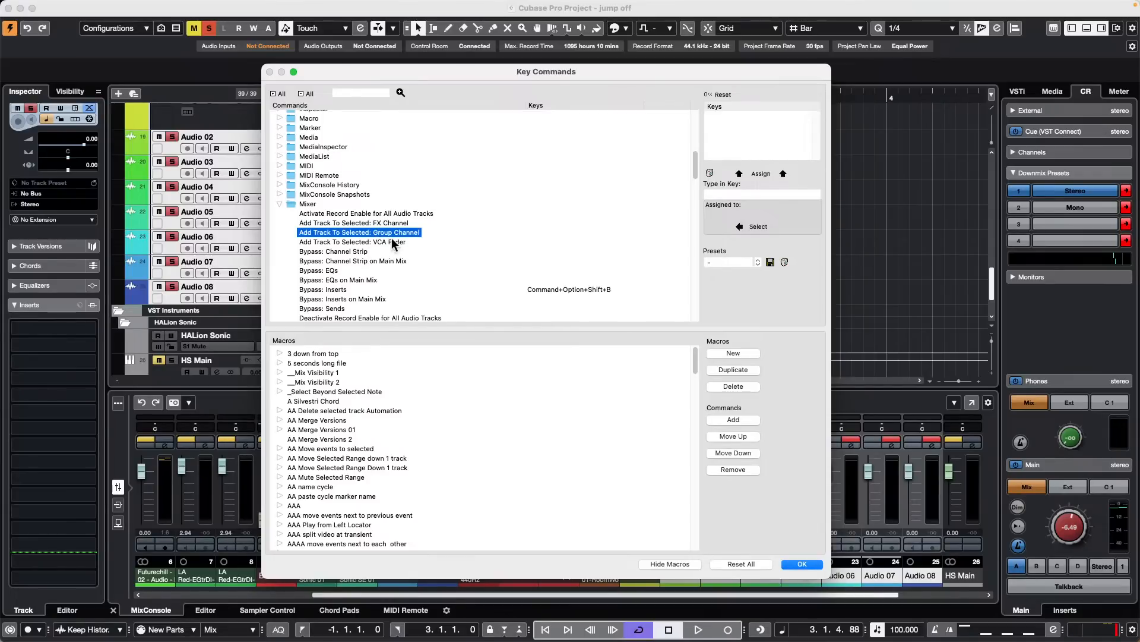
click(807, 564)
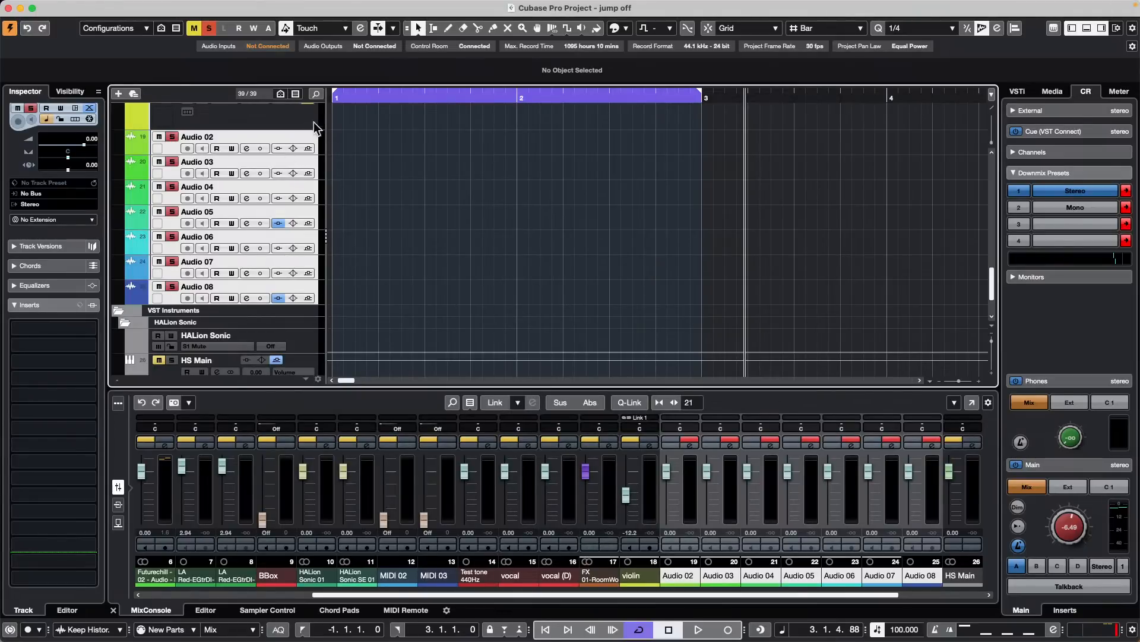
Add a stereo group channel named "drums" to the selected channels Audio 02 through Audio 08, created outside a folder
right_click(298, 138)
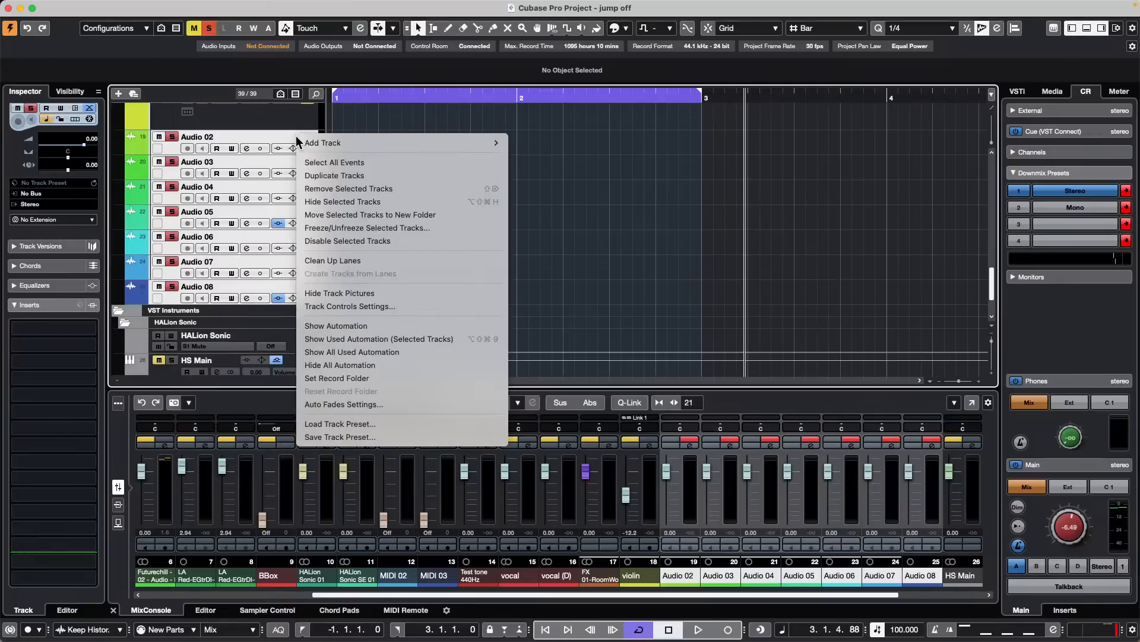
mouse_move(357, 142)
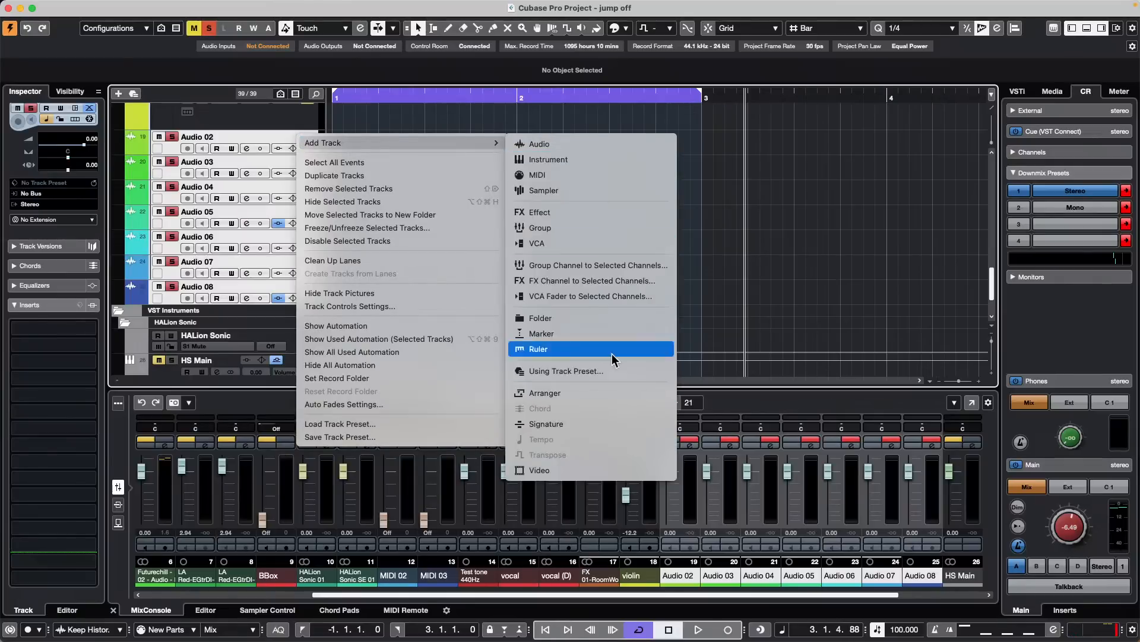
click(625, 264)
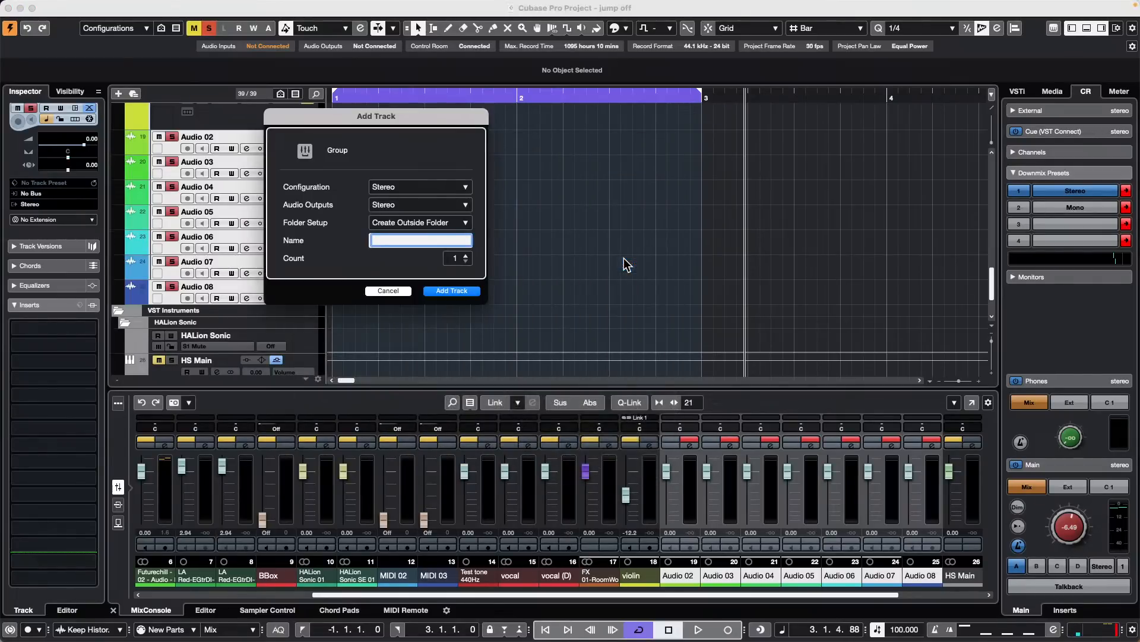
text(c)
text(rums)
key(Return)
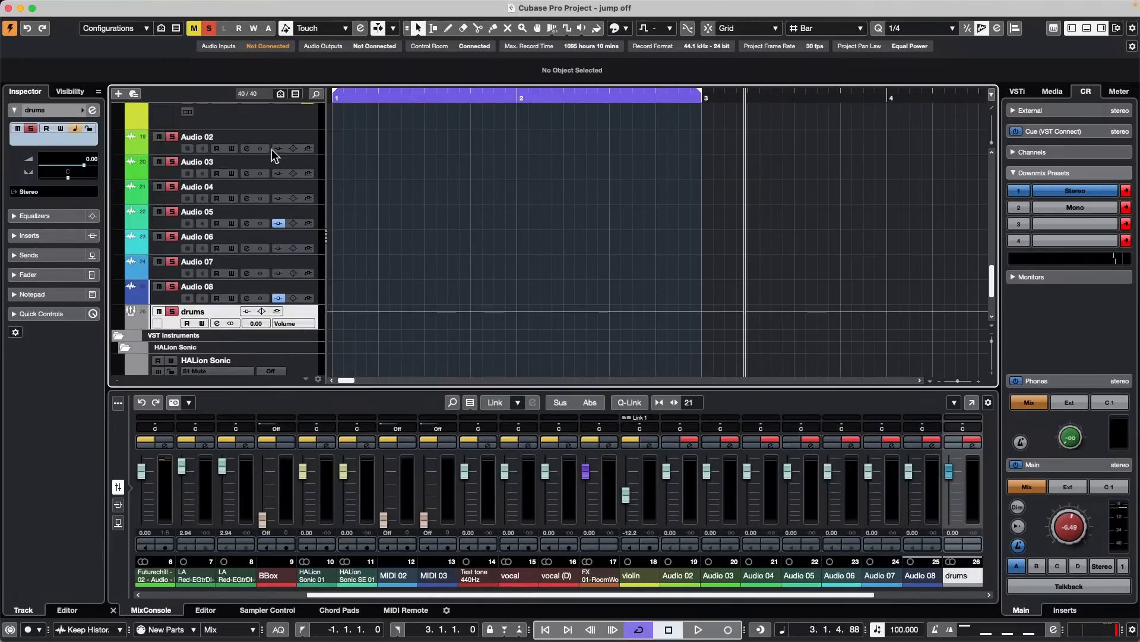
Check the output routing of tracks Audio 04 through Audio 07 in turn, and undo adding the drums group
click(308, 173)
click(300, 192)
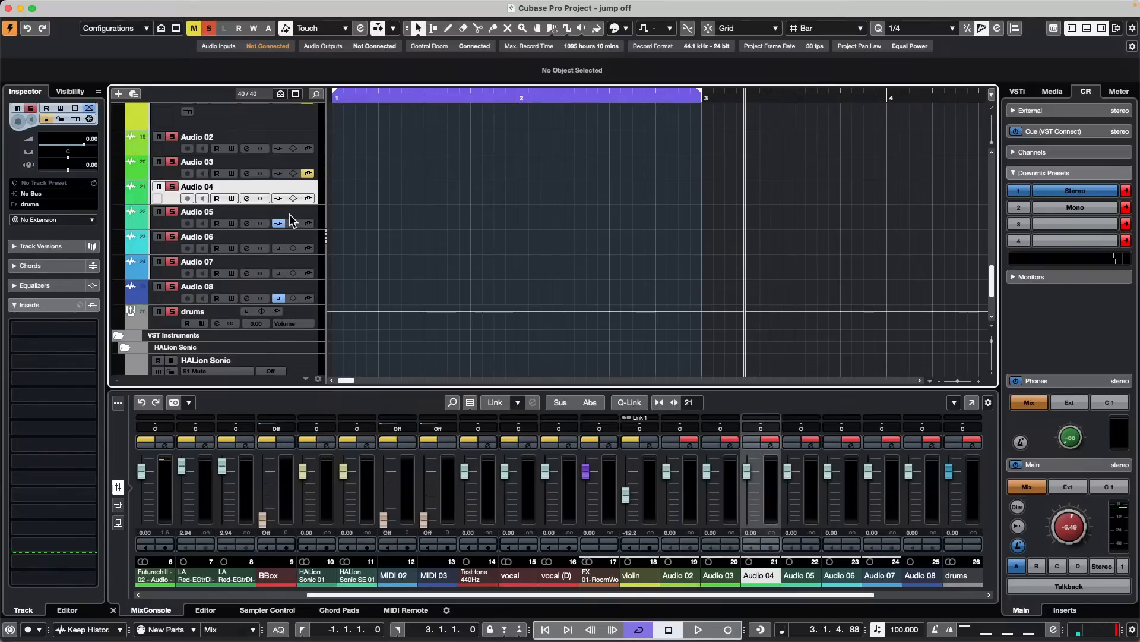
key(Down)
key(Down)
key(Down)
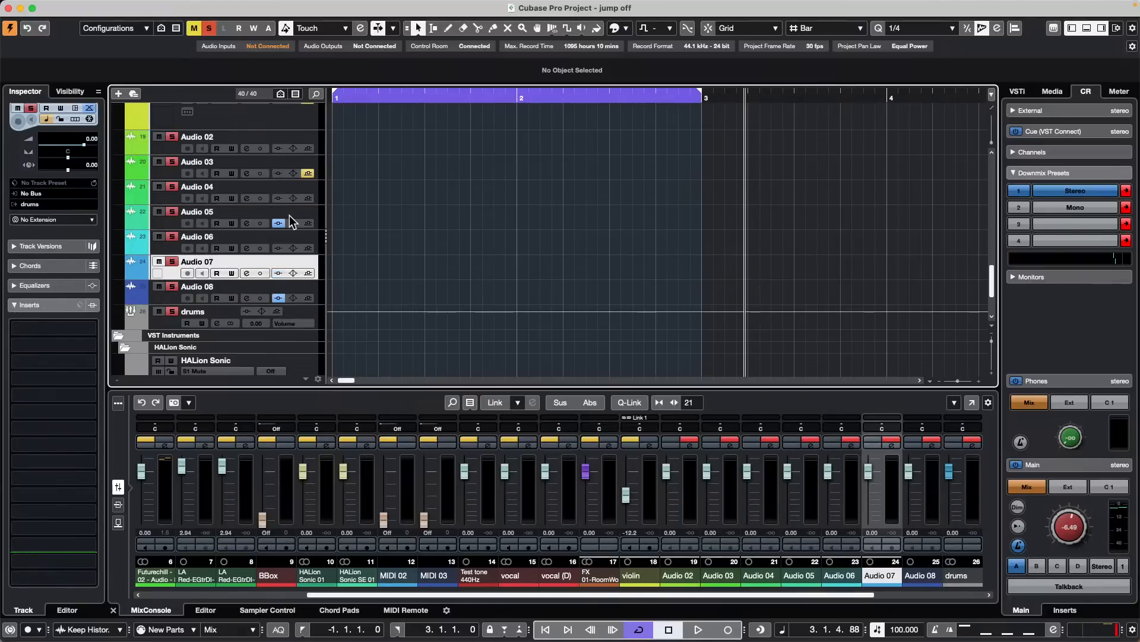
key(super+z)
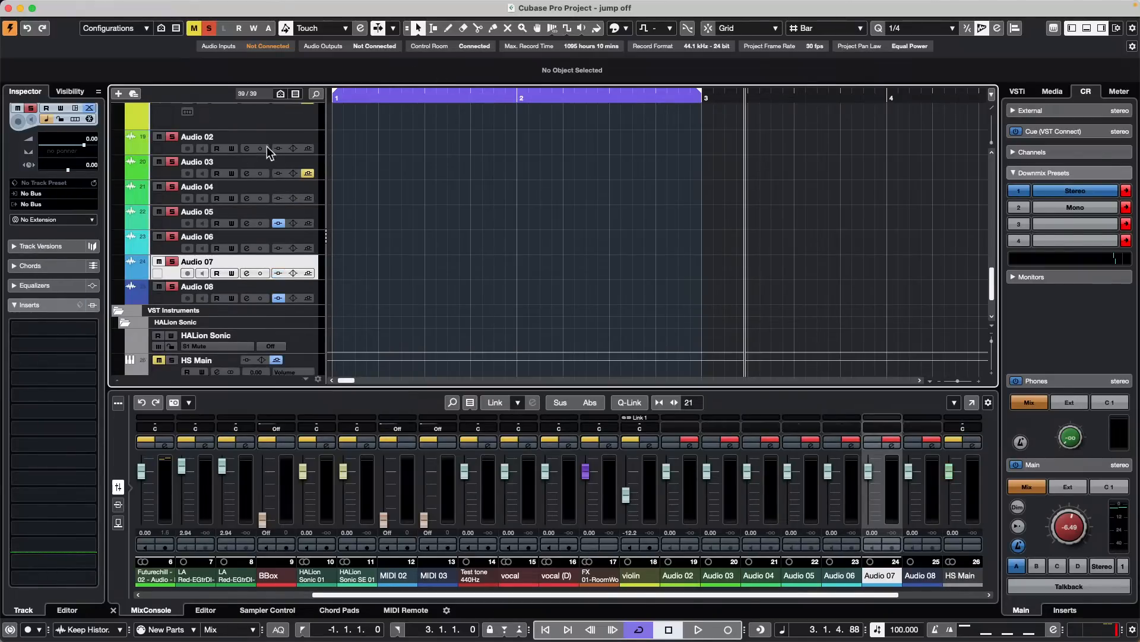
Run the macro "Selected Tracks to new Folder and Add Group Channel" on Audio 02 through Audio 08, naming the group "drums", and undo it
click(304, 135)
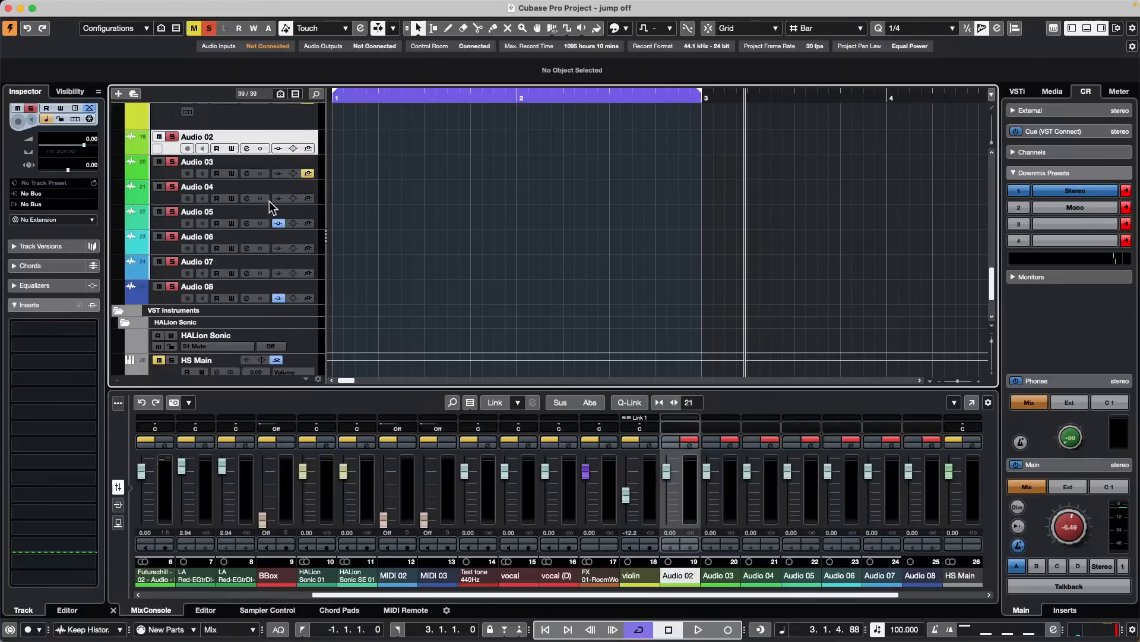
shift+click(309, 295)
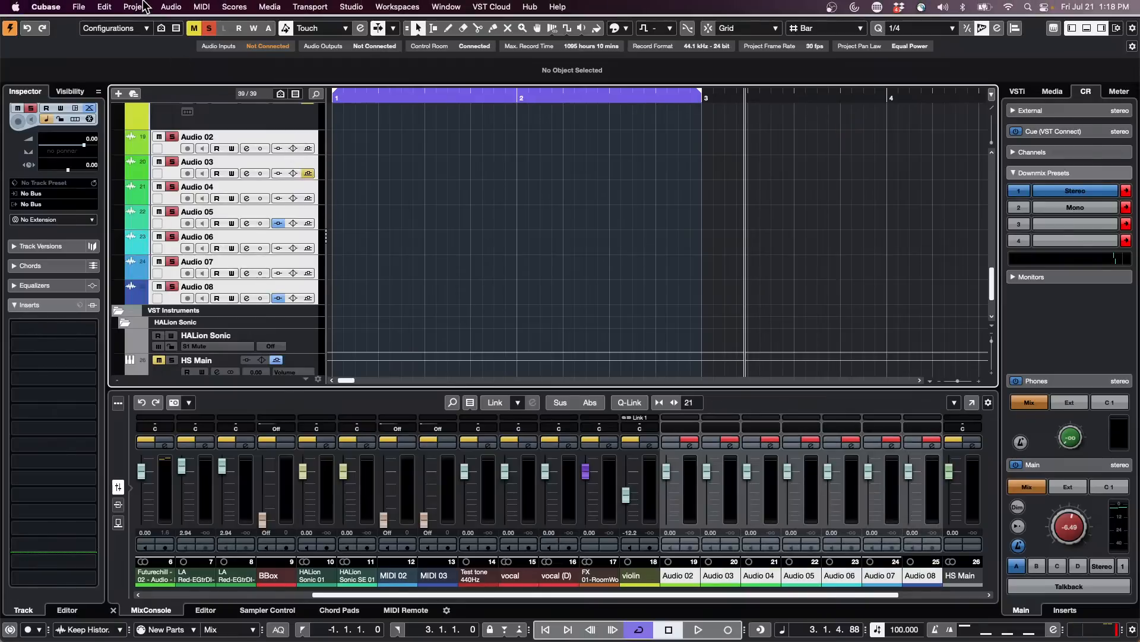
click(108, 7)
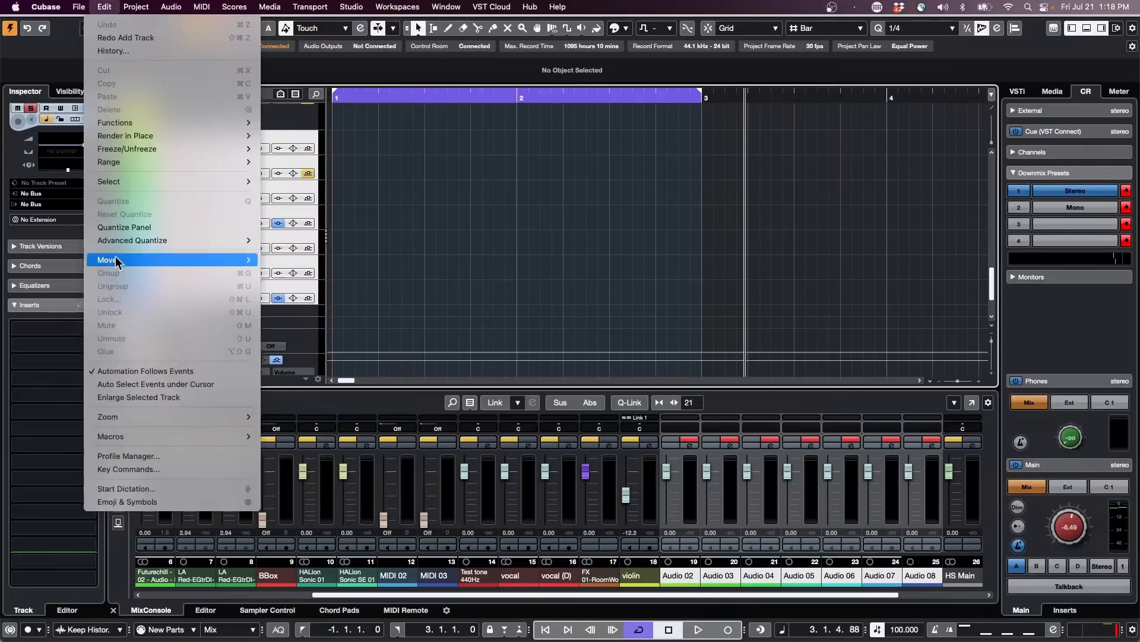
mouse_move(125, 443)
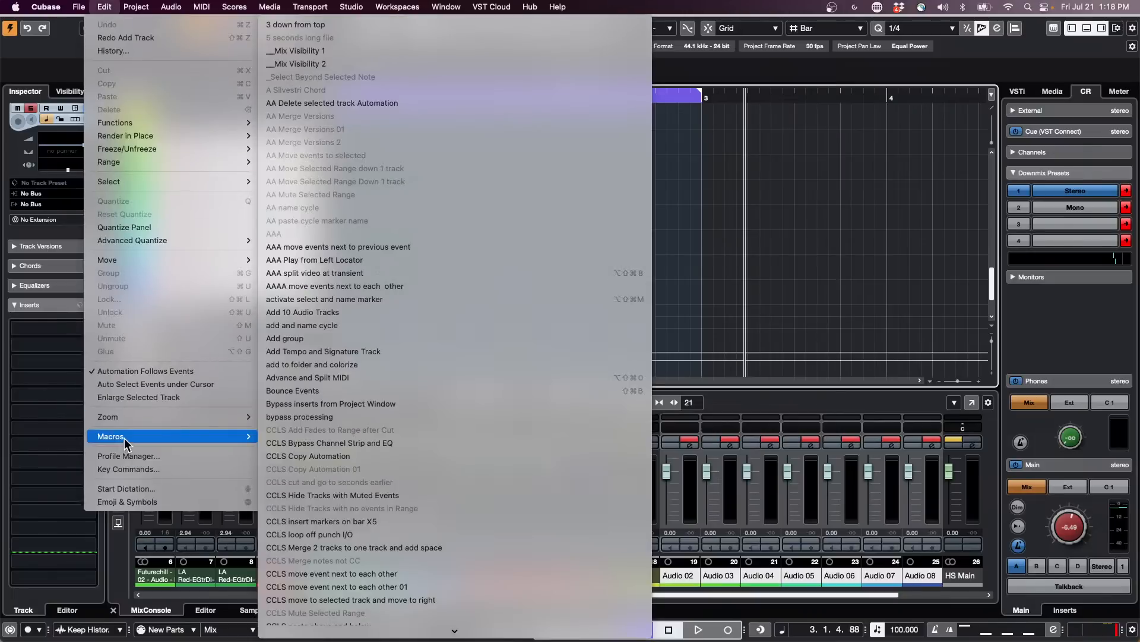
mouse_move(320, 636)
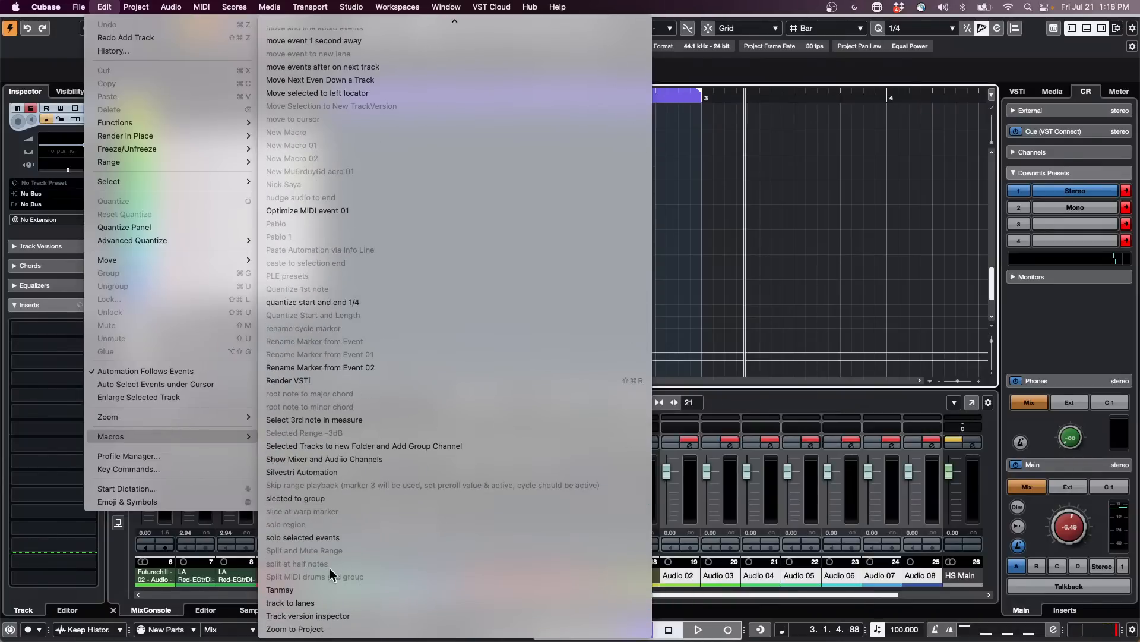
click(391, 446)
text(drums)
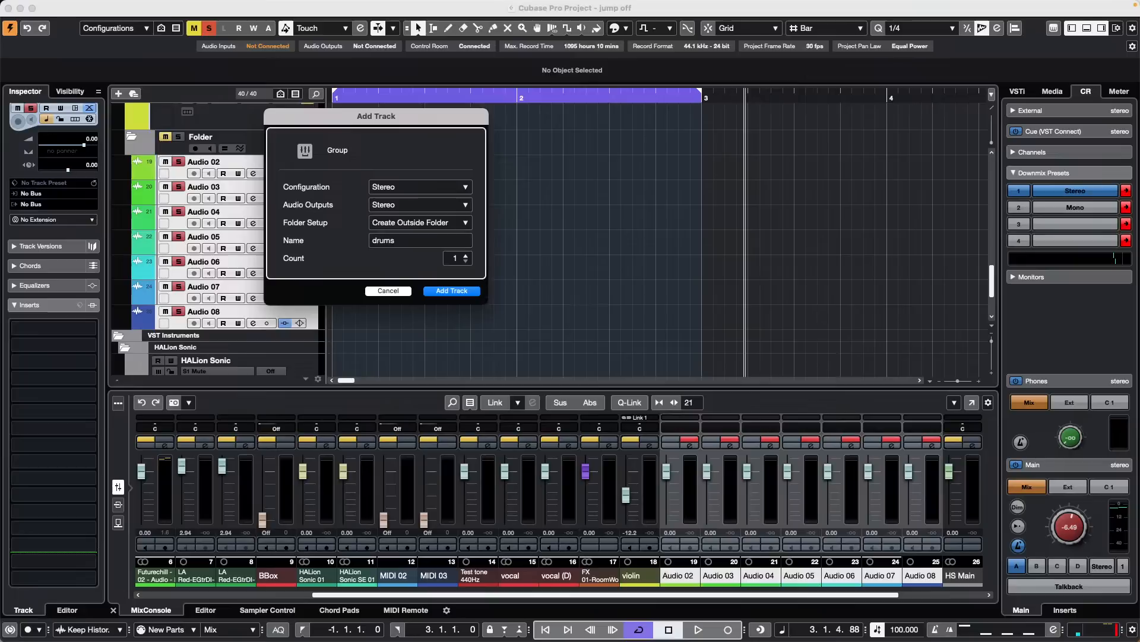
key(Return)
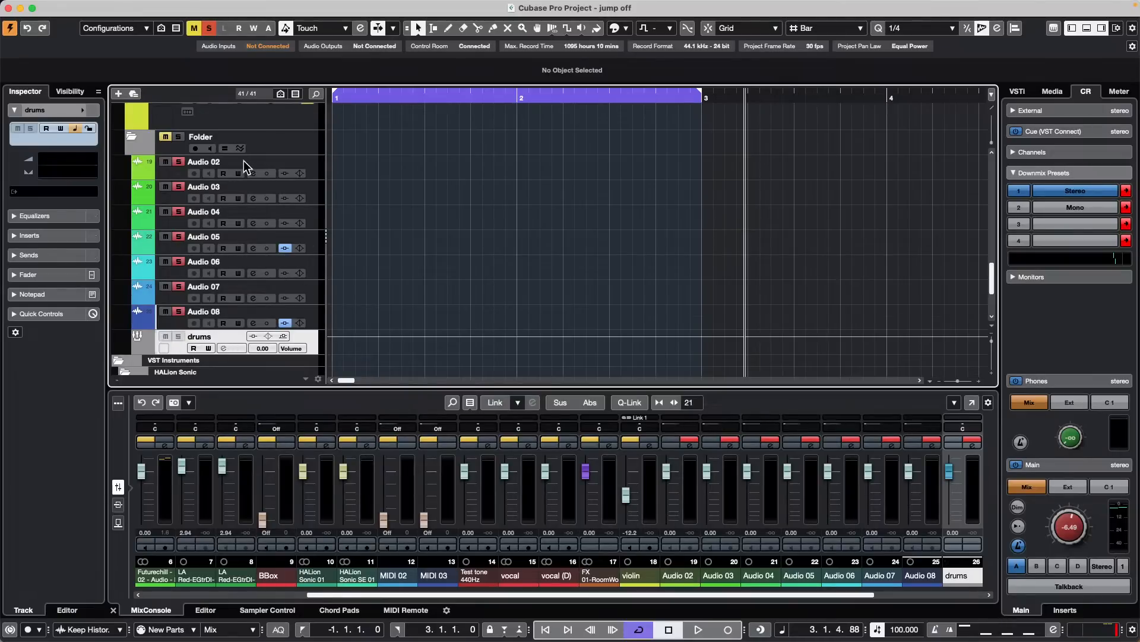
key(super+z)
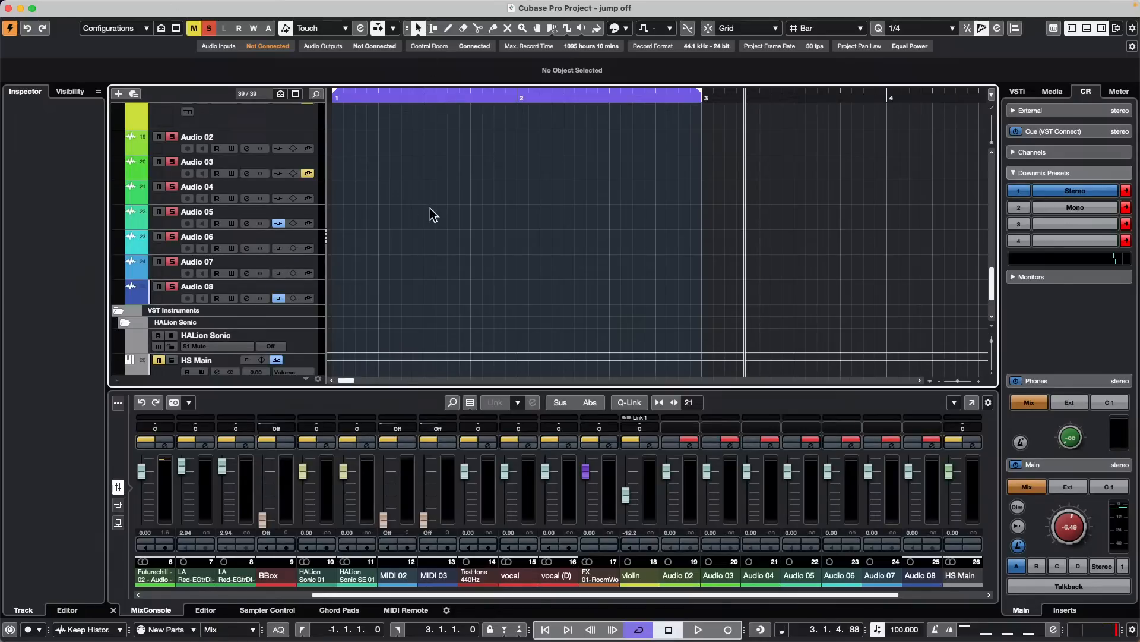
Erase the Padshop 01 and synth bass parts between bars 1 and 3 with the Erase tool
scroll(432, 208, up, 10)
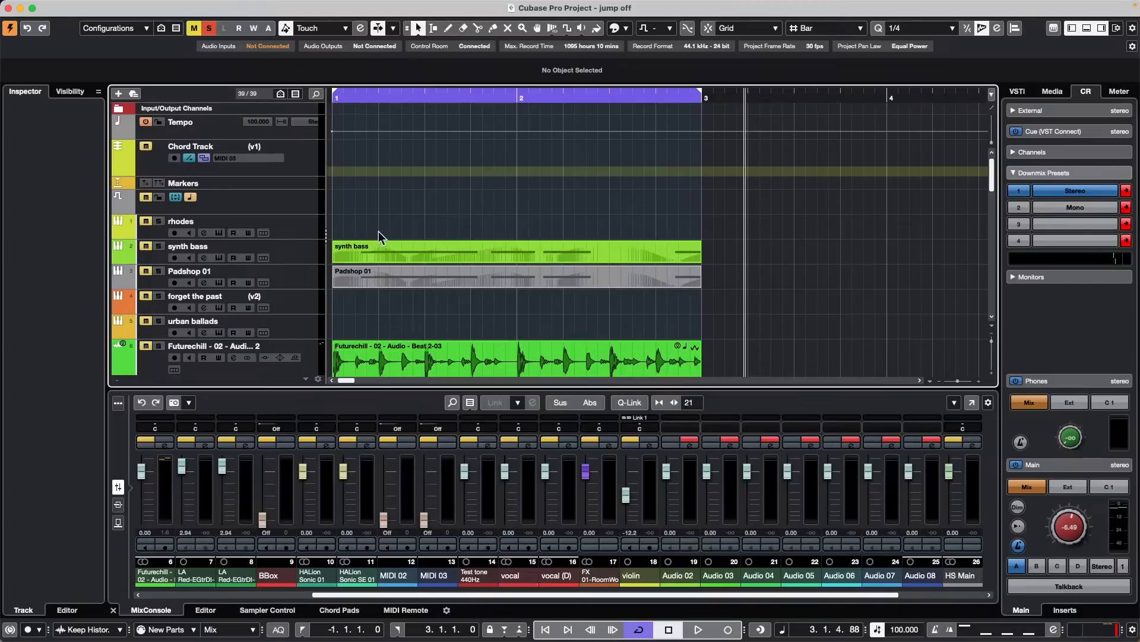
right_click(440, 265)
click(457, 267)
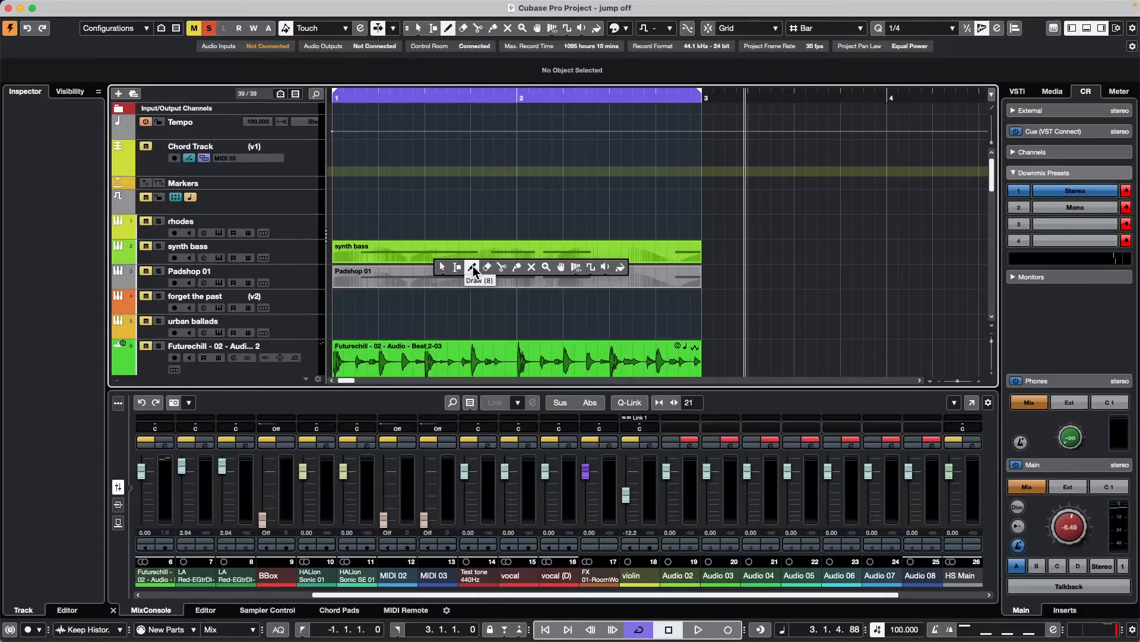
click(488, 268)
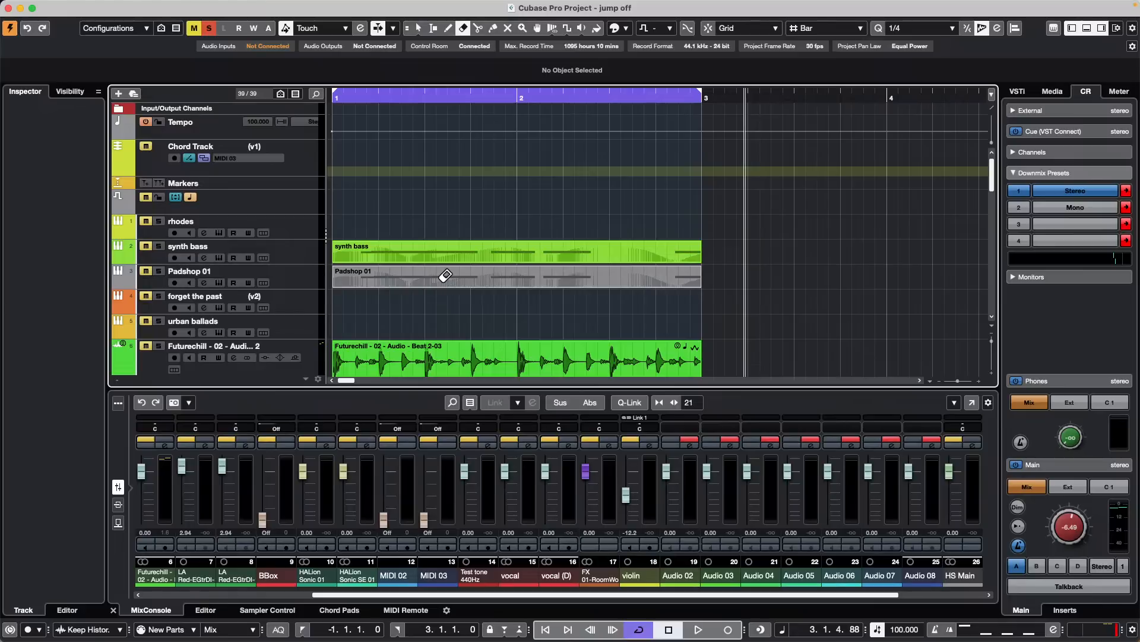
click(444, 275)
click(441, 254)
Select the rhodes, synth bass and Padshop 01 tracks in turn to audition their instruments
click(309, 227)
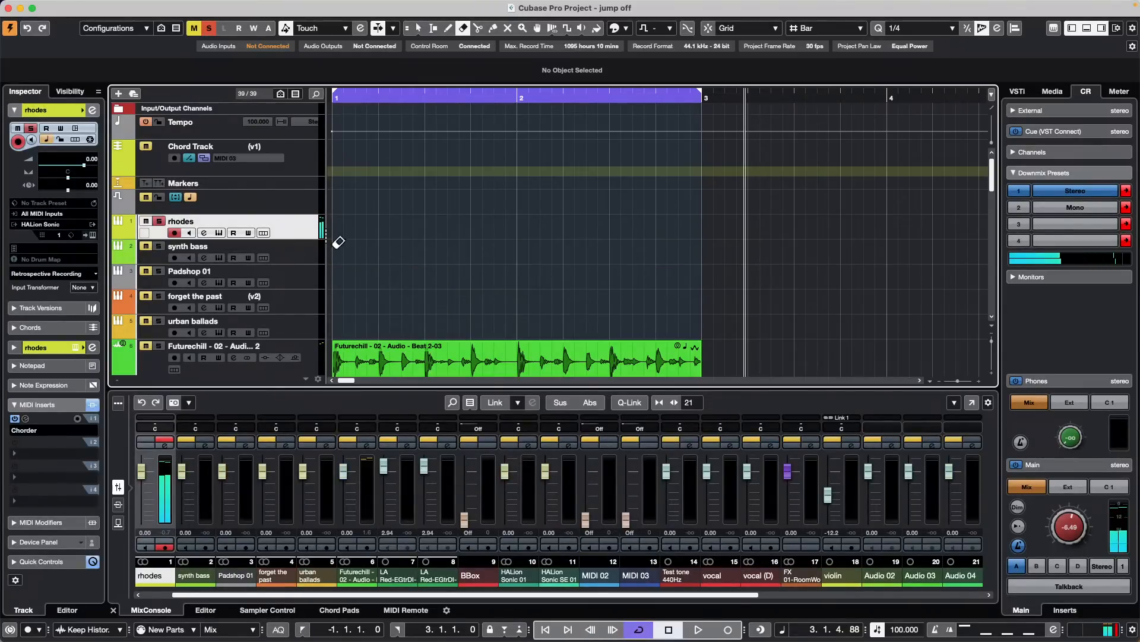
click(299, 260)
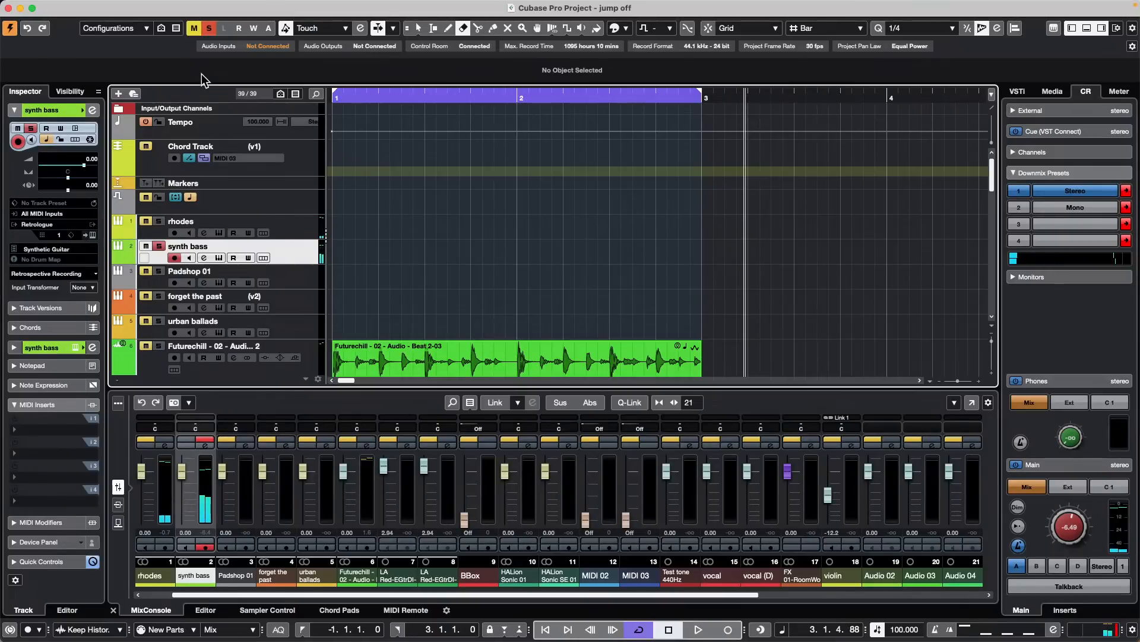
click(314, 289)
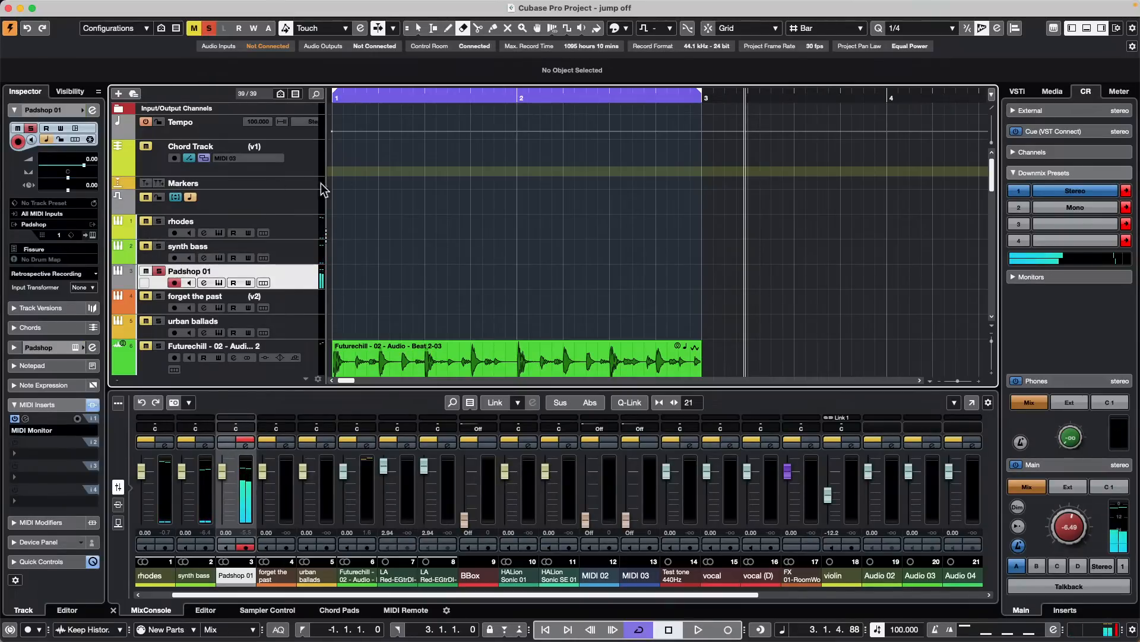
Create empty parts from bar 1 to bar 3 on the Padshop 01, synth bass and rhodes tracks with the Range Selection tool
right_click(421, 268)
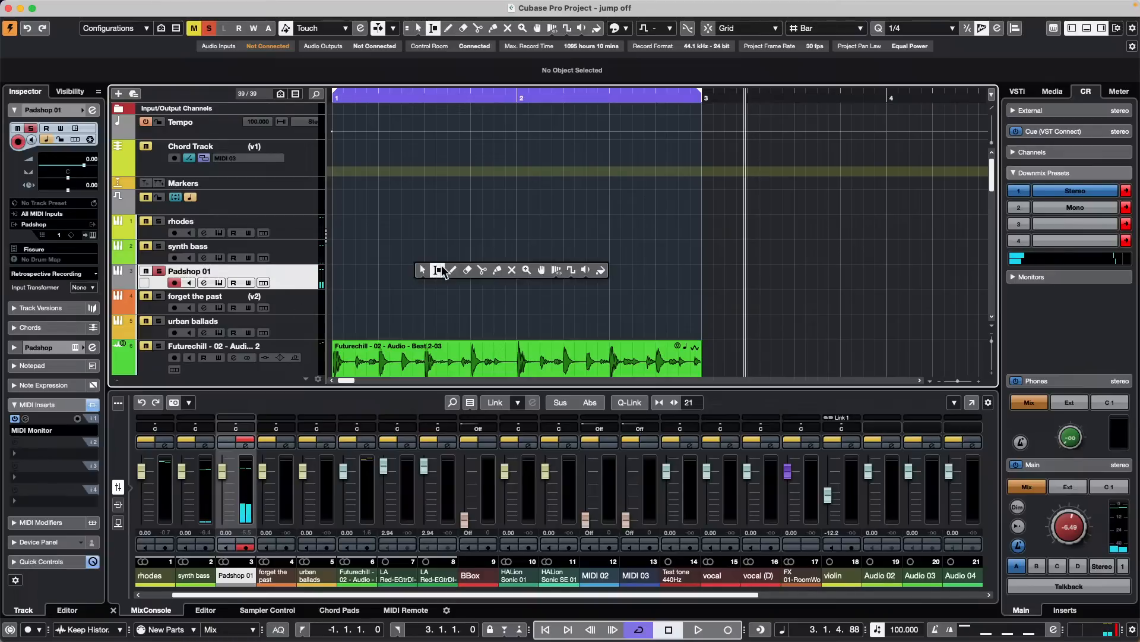
click(437, 272)
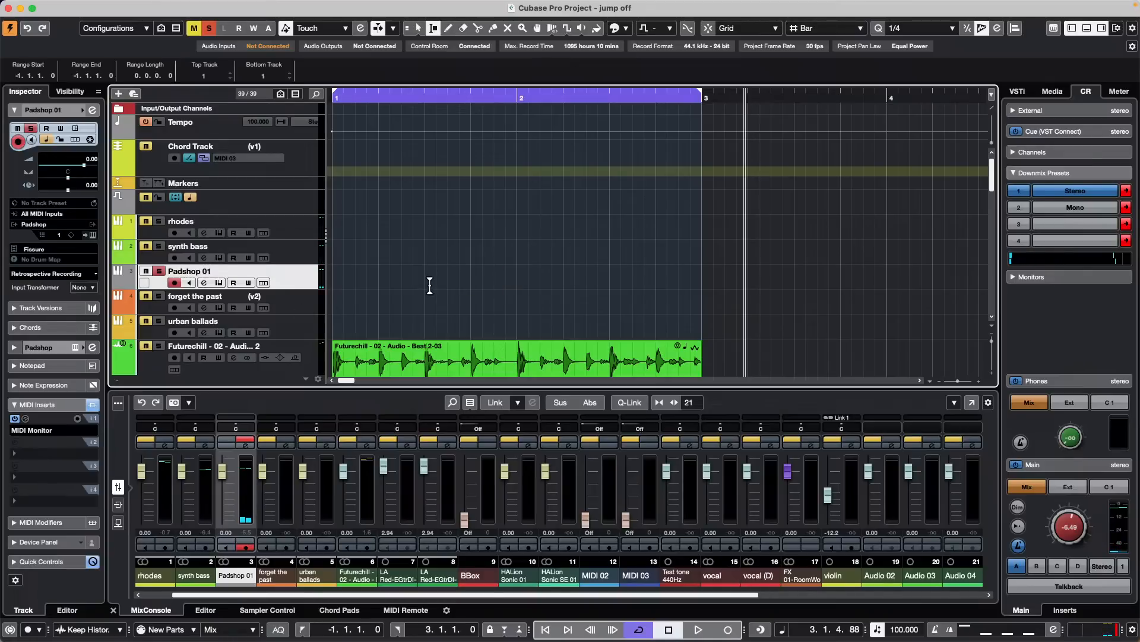
double_click(431, 278)
double_click(427, 255)
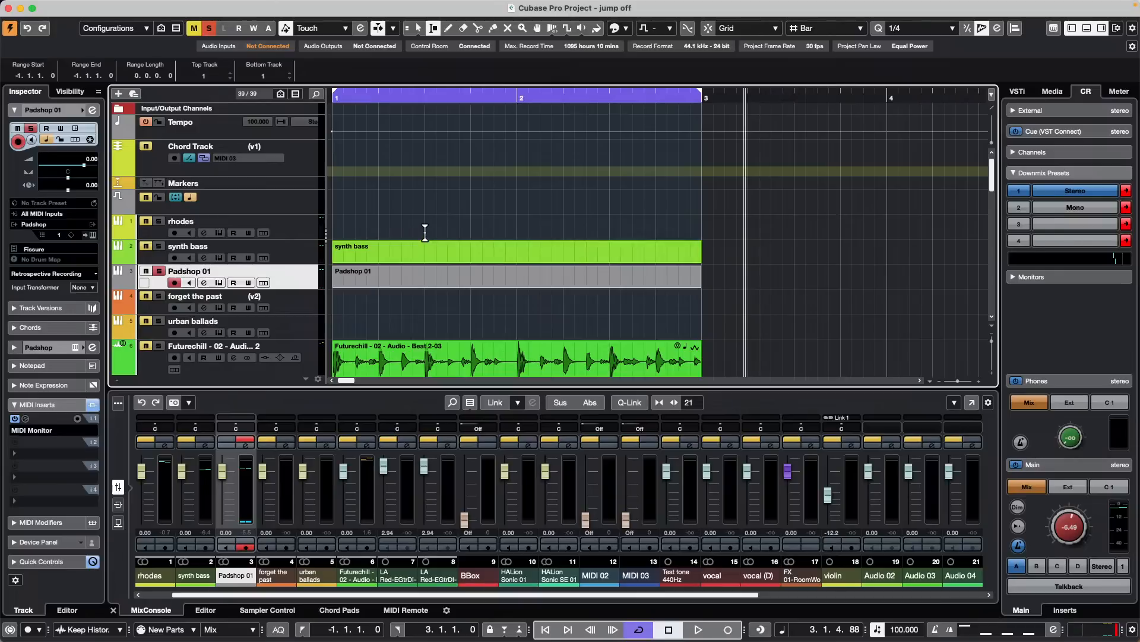
double_click(426, 226)
Solo the synth bass and rhodes tracks and switch back to the Object Selection tool
click(159, 246)
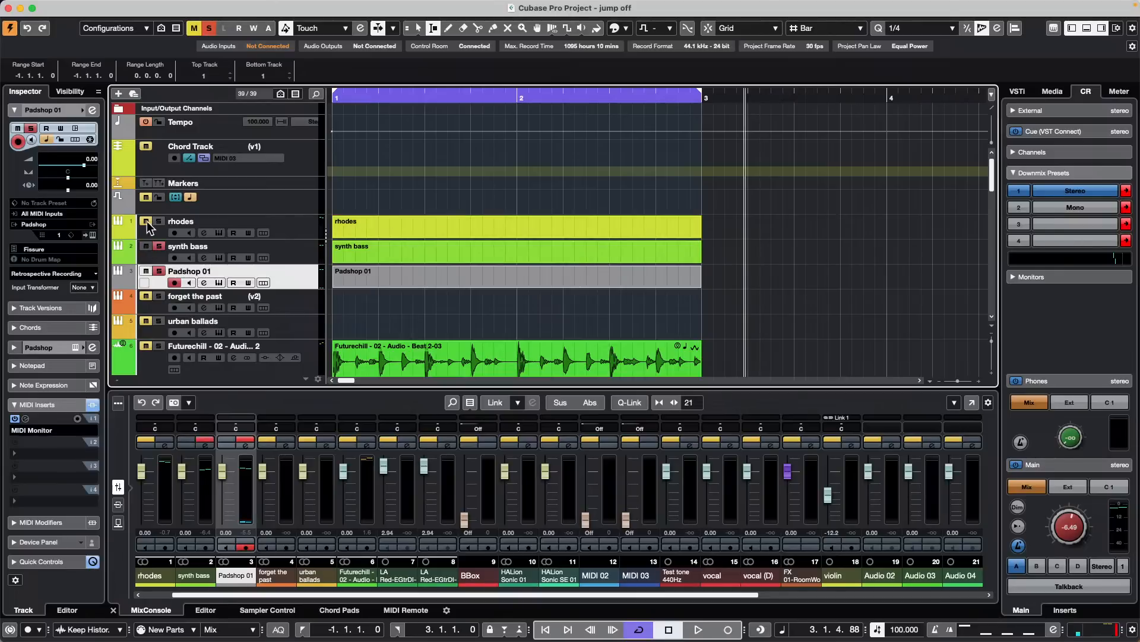
click(159, 220)
right_click(720, 273)
click(720, 275)
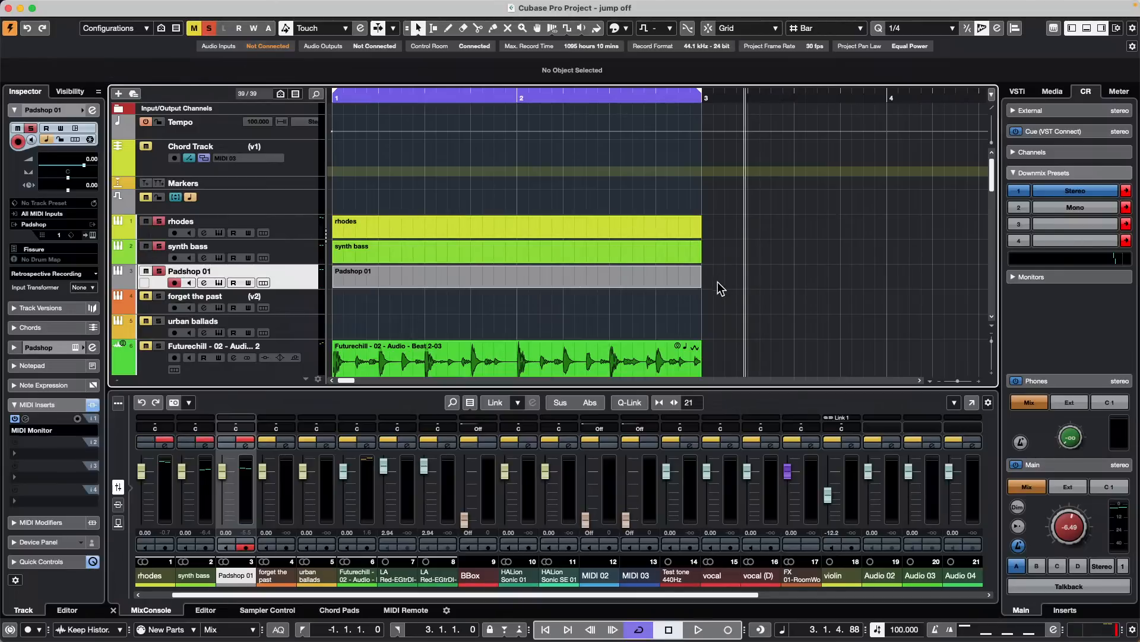
Open the rhodes, synth bass and Padshop 01 parts together in a separate Key Editor window and set its ruler to Bars+Beats
click(455, 233)
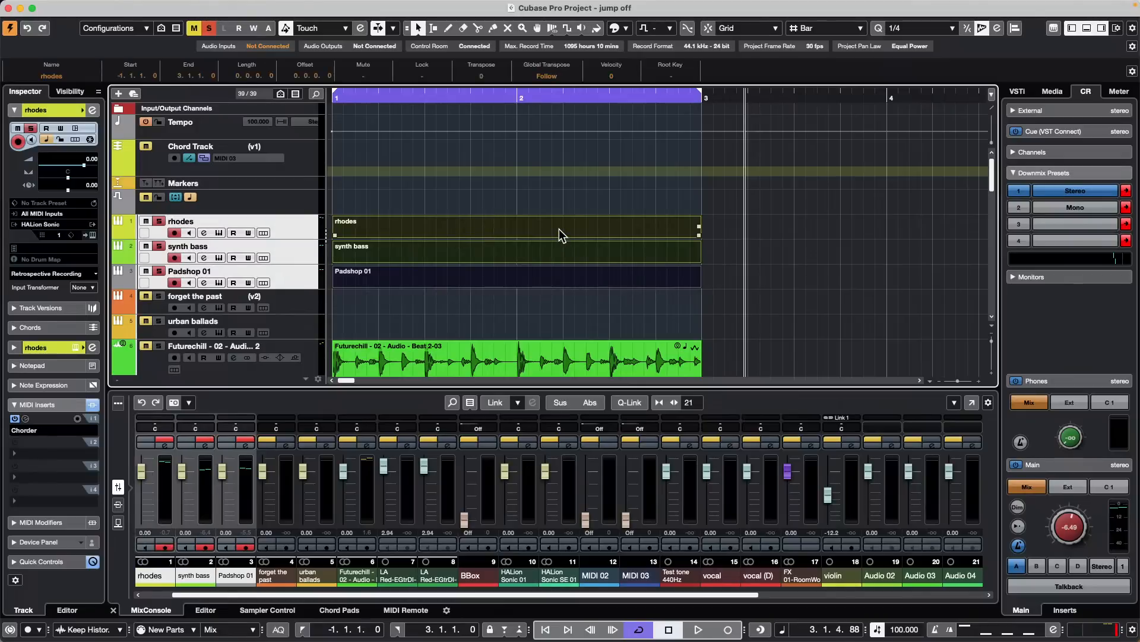
double_click(559, 229)
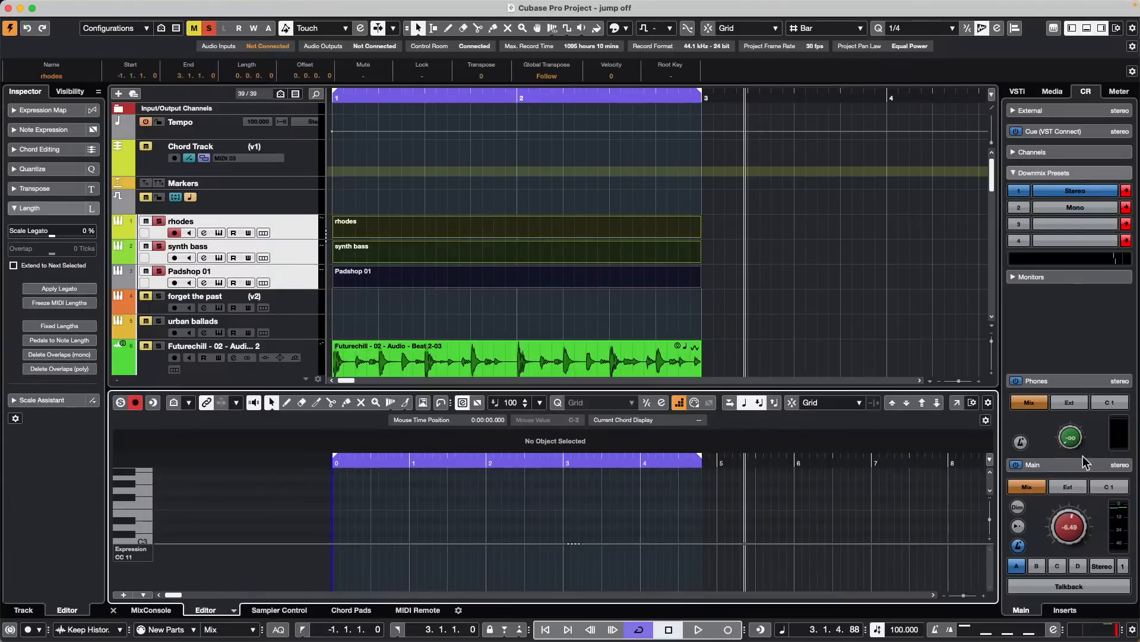
click(957, 402)
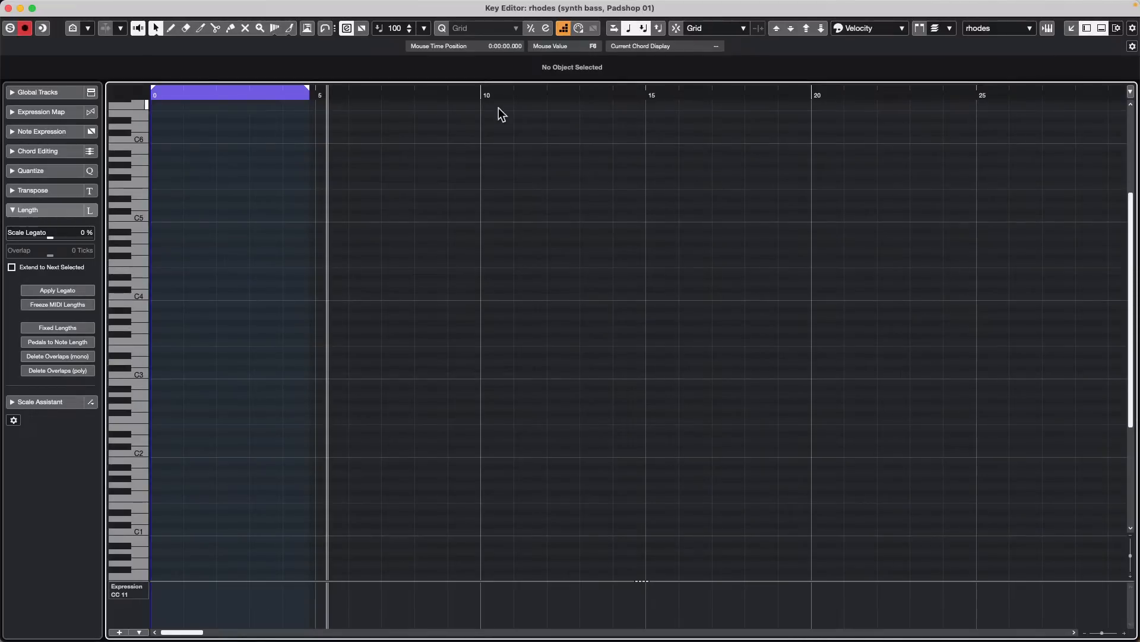
right_click(390, 91)
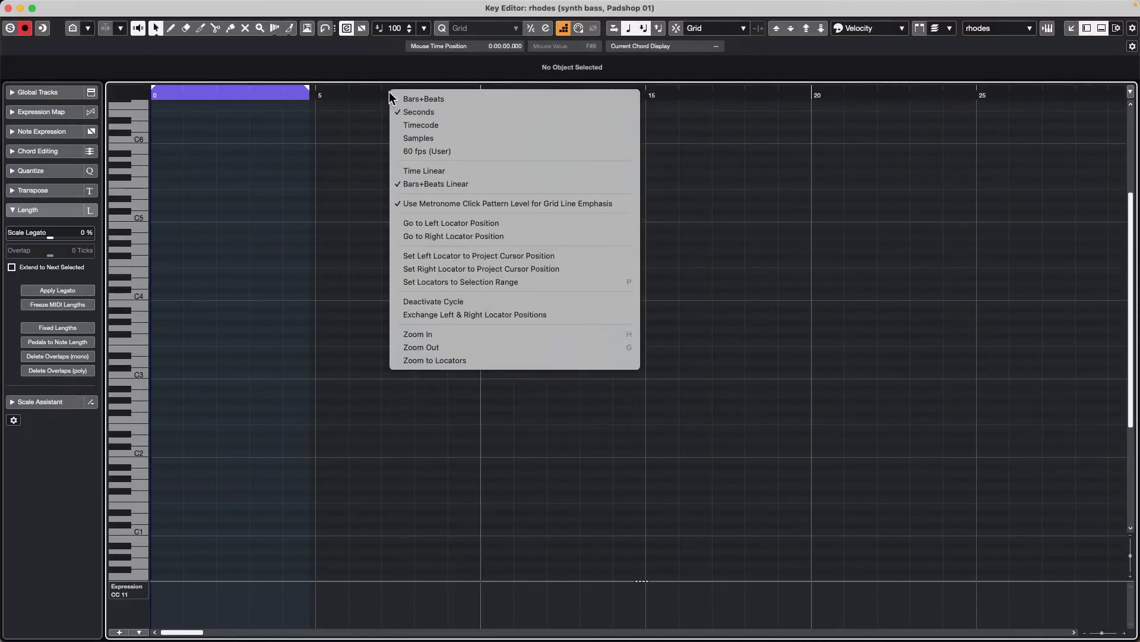
click(419, 98)
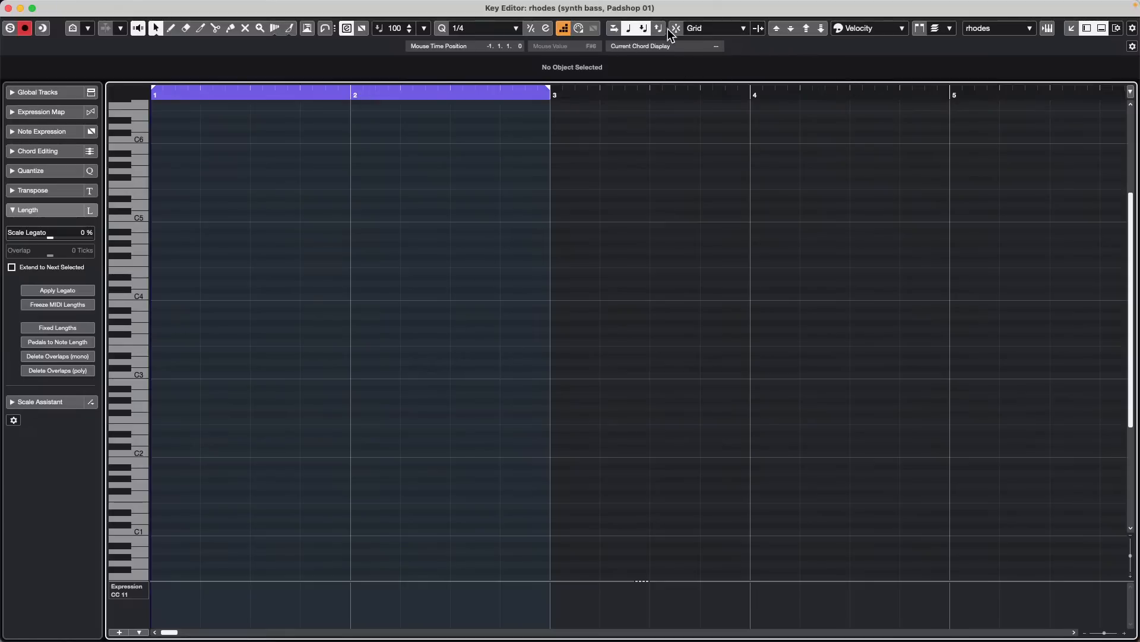
With snap on, draw quarter notes A4, F4, A4, C#4, F4, C#4, G#3 and C#4 across bars 1 and 2
right_click(201, 265)
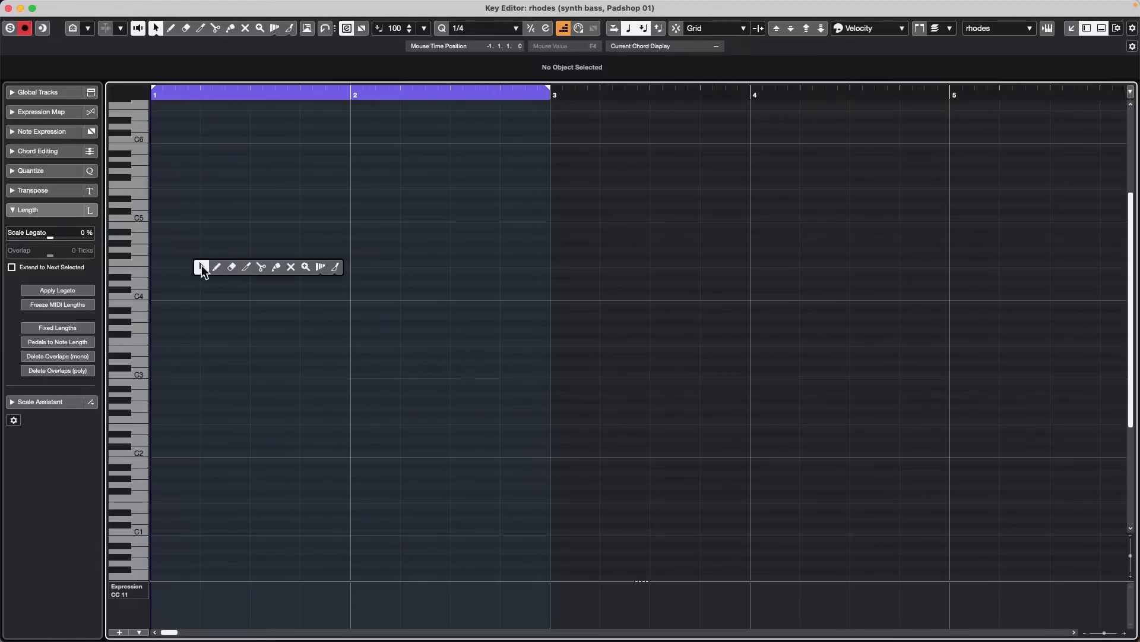
click(223, 266)
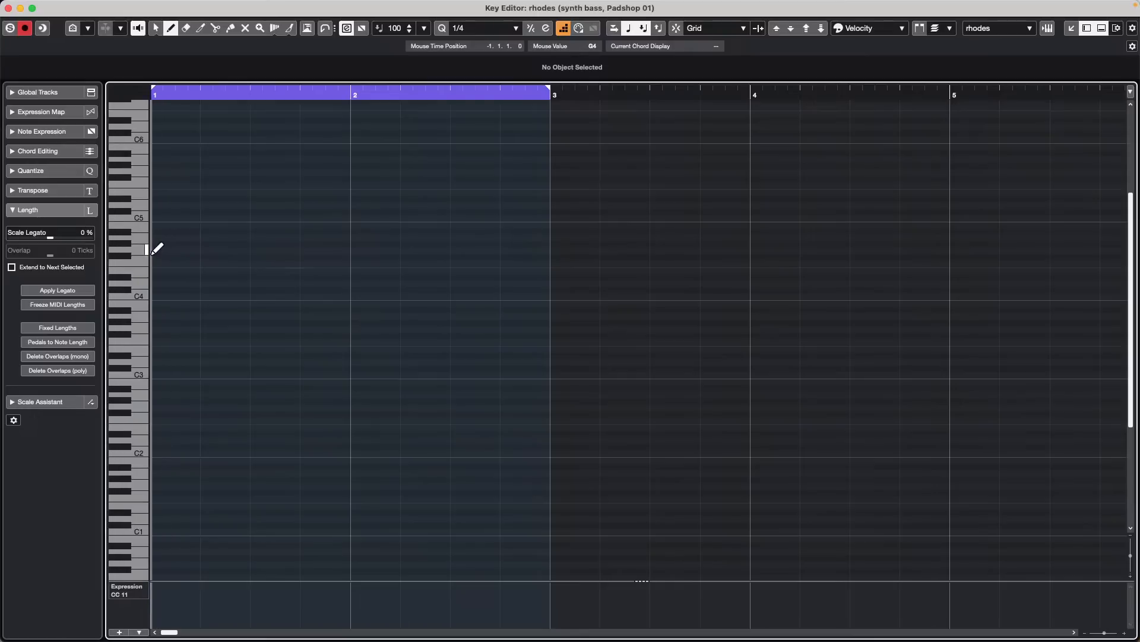
key(j)
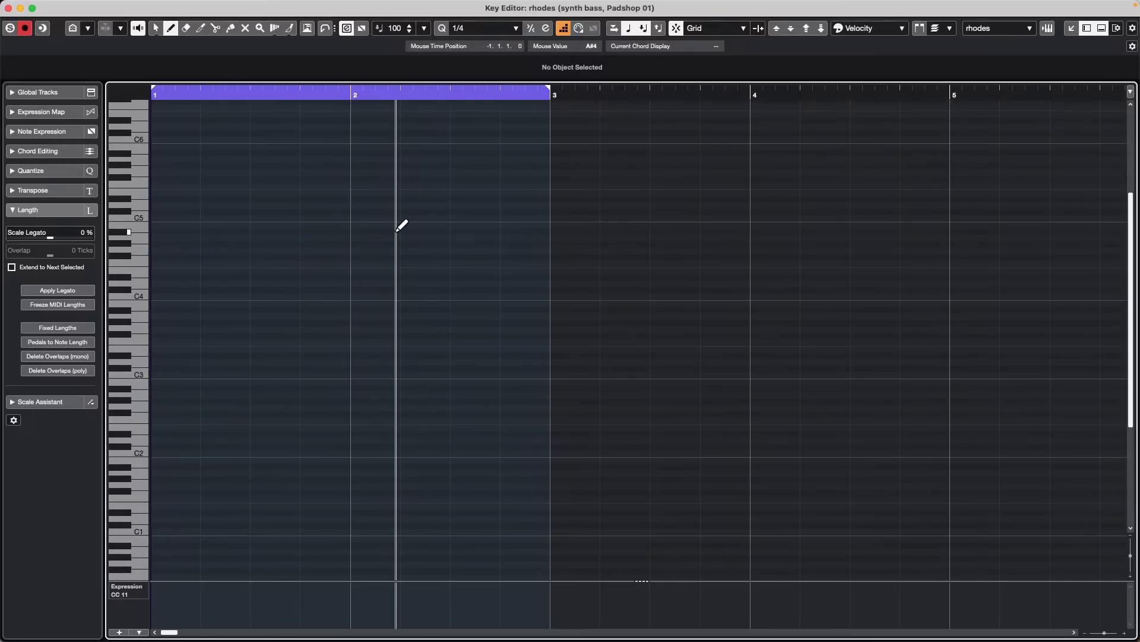
click(168, 238)
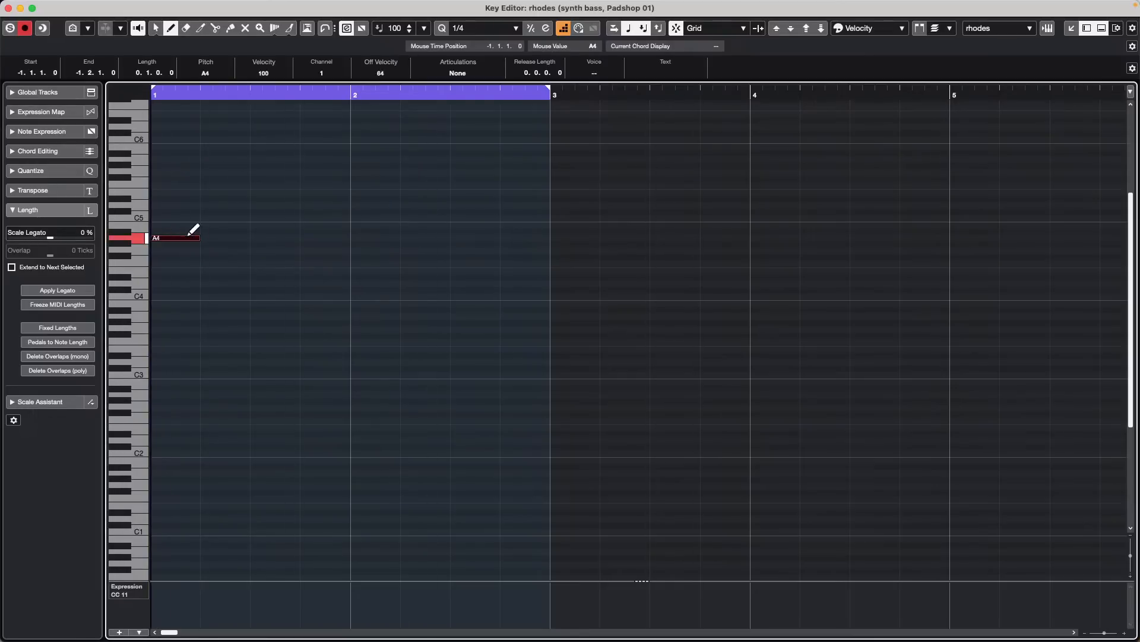
click(218, 264)
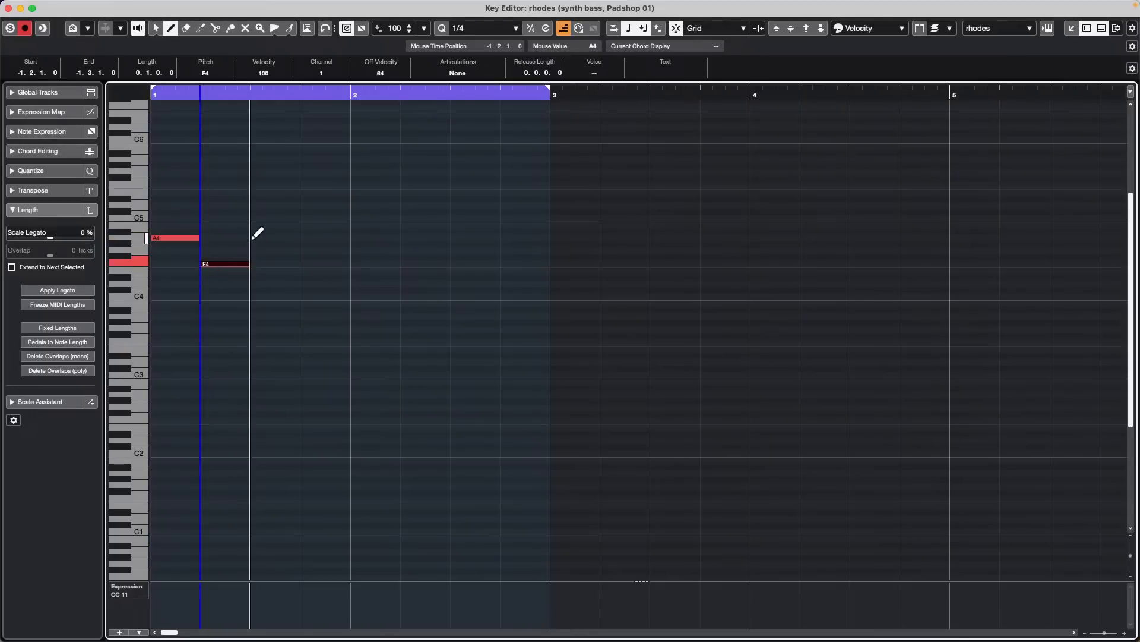
click(256, 238)
click(314, 290)
click(364, 264)
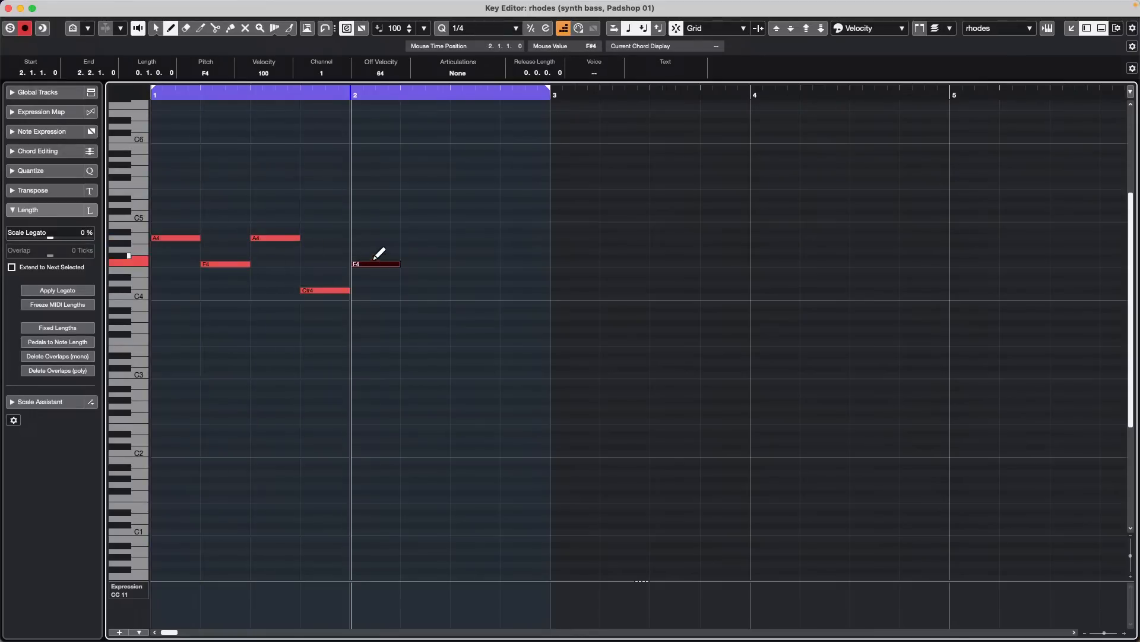
click(419, 290)
click(472, 323)
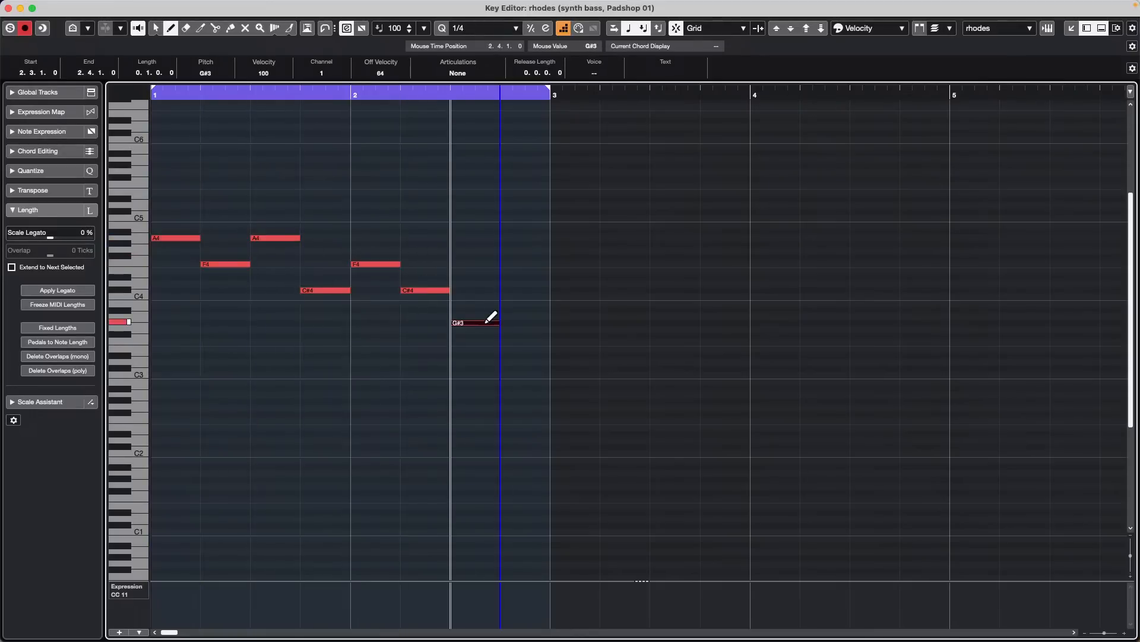
click(517, 289)
Return to the Object Selection tool, deselect the notes and turn off Step Input
key(1)
click(458, 170)
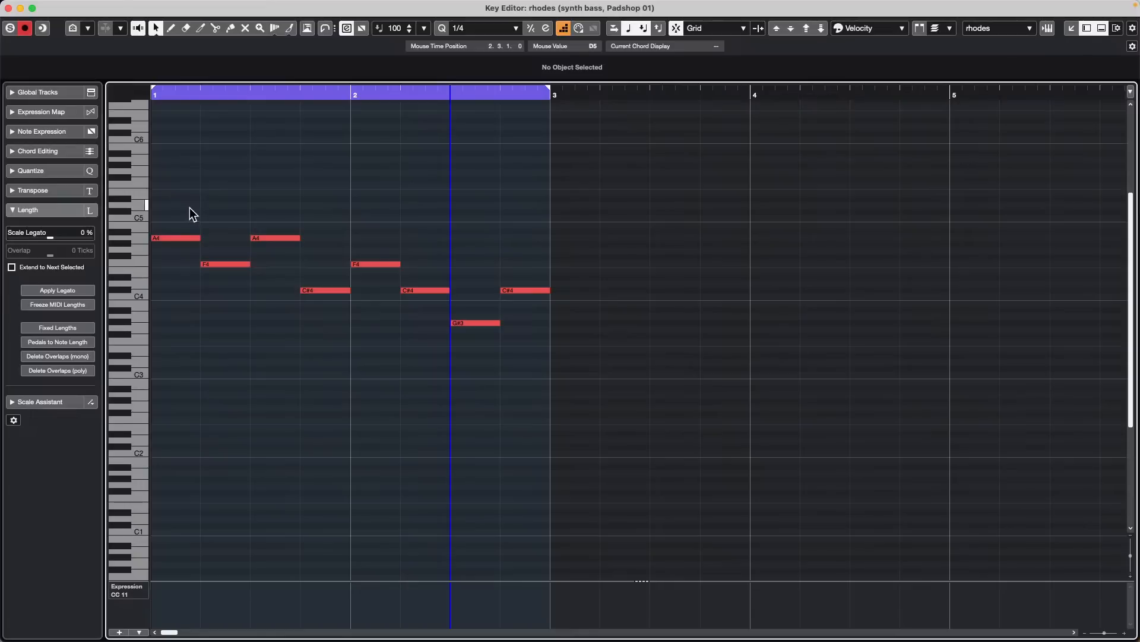
click(236, 212)
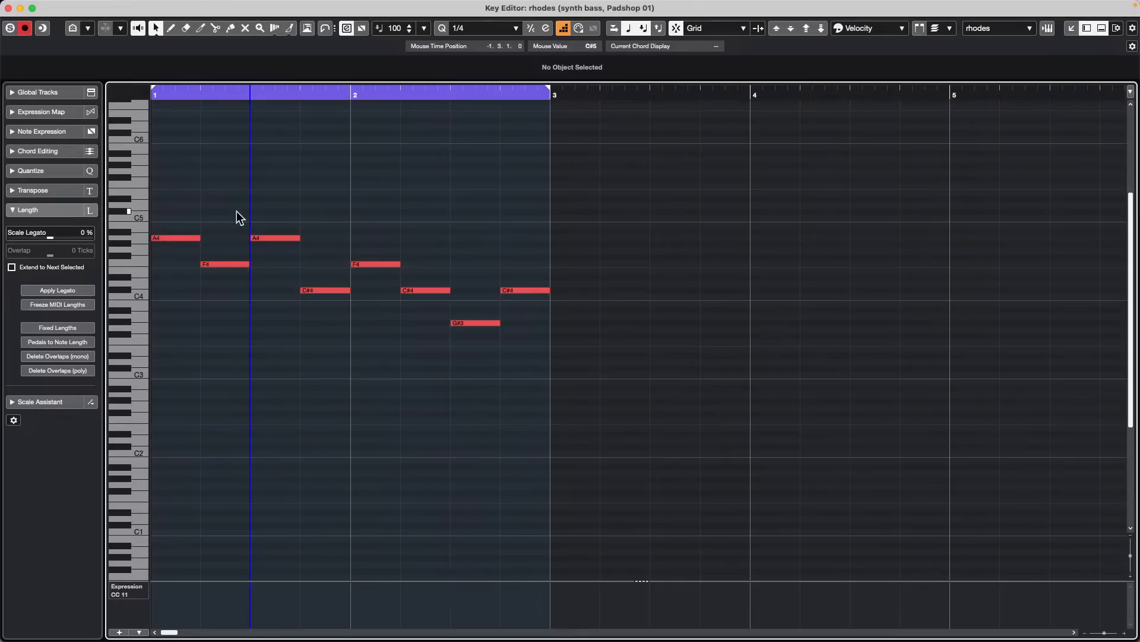
click(563, 28)
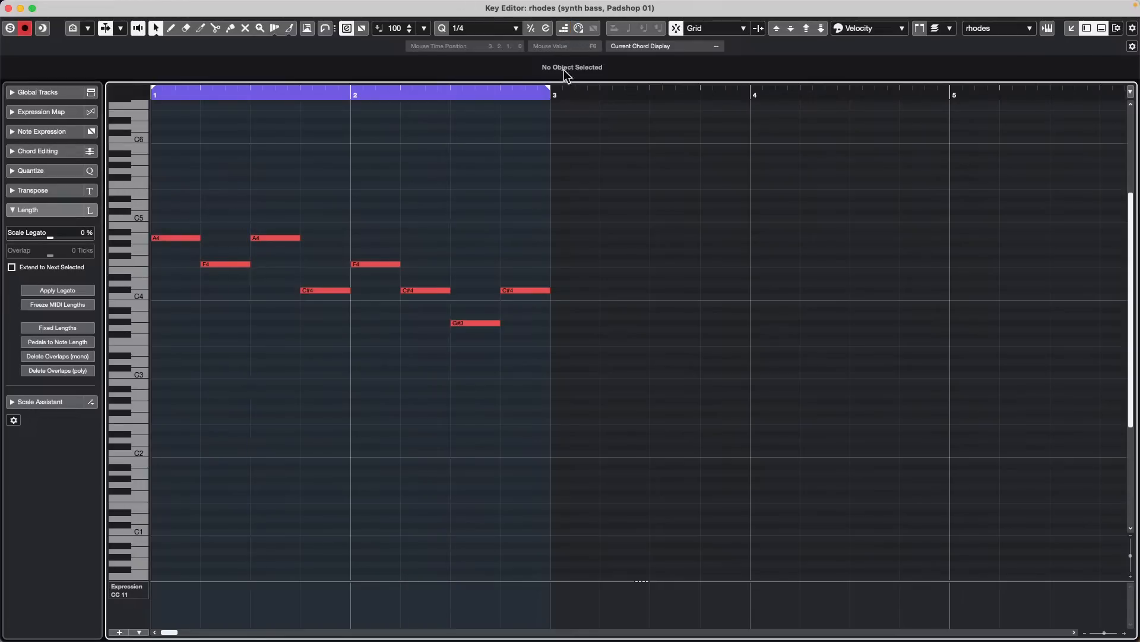
Select all notes, make synth bass the active part and set the editing mode to Edit Active Part
key(super+a)
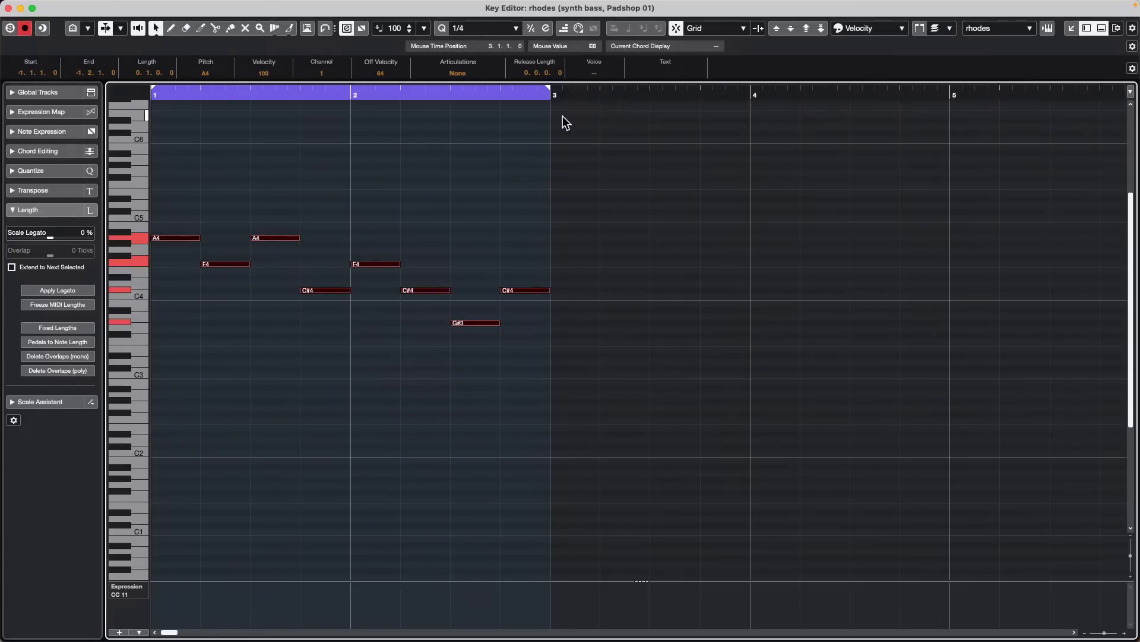
click(997, 28)
click(999, 42)
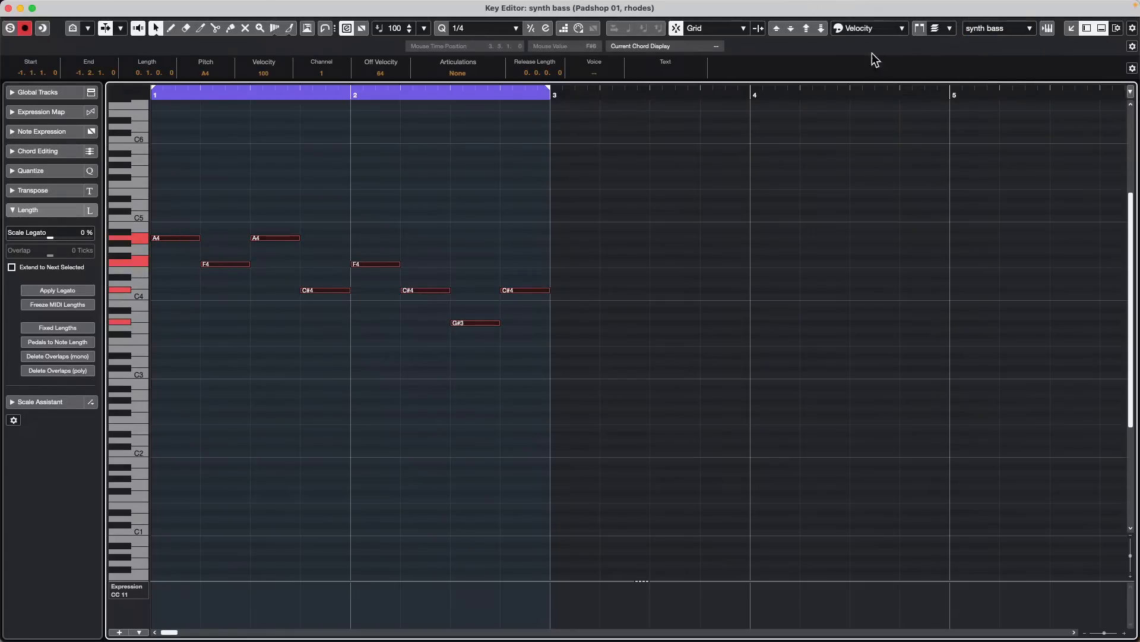
click(951, 31)
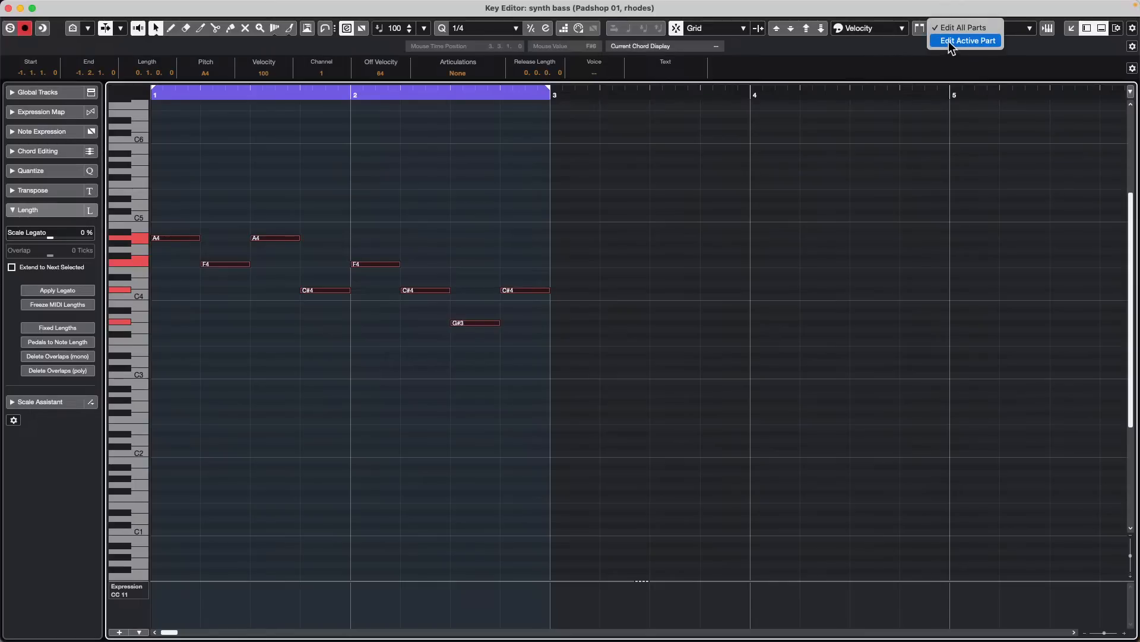
click(950, 42)
click(995, 30)
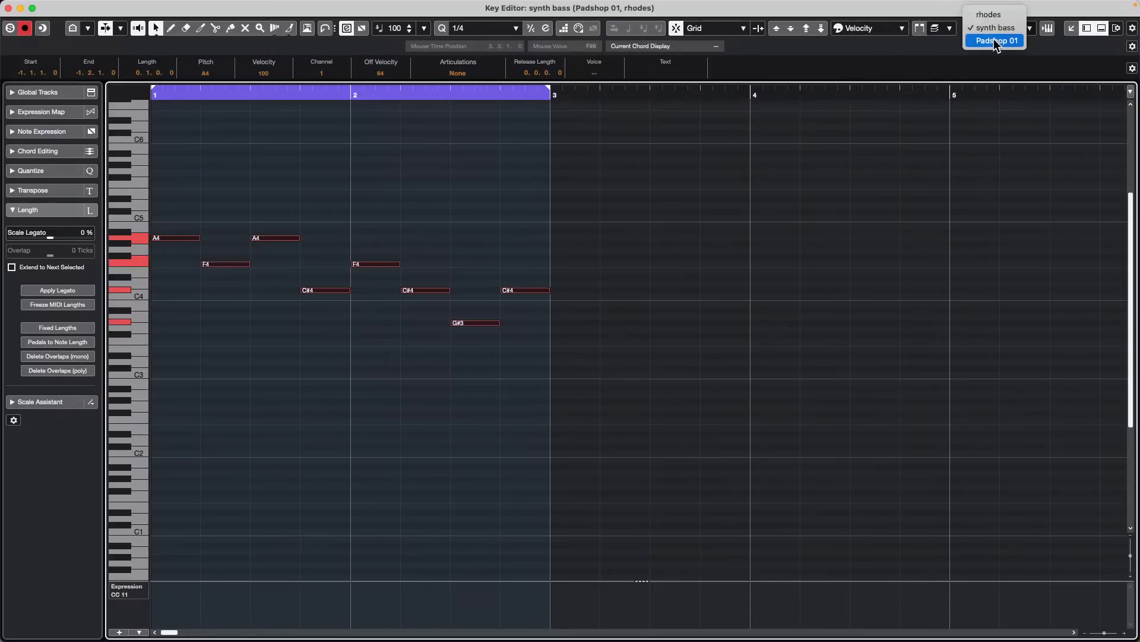
click(996, 28)
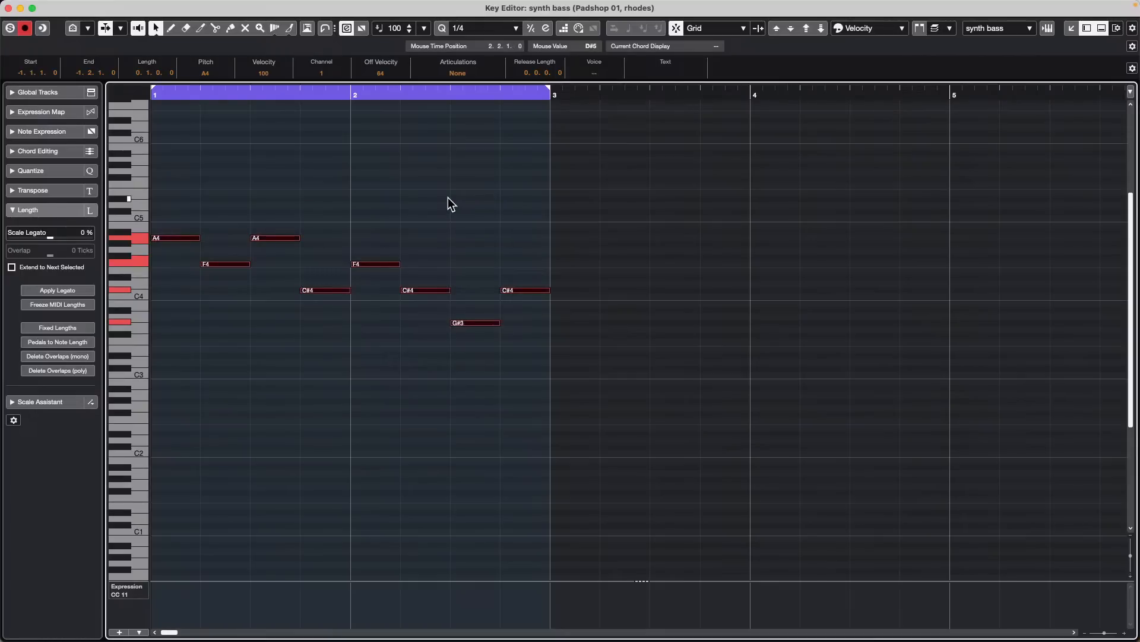
Make Padshop 01 the active part and select all of its notes
click(1004, 30)
click(1004, 40)
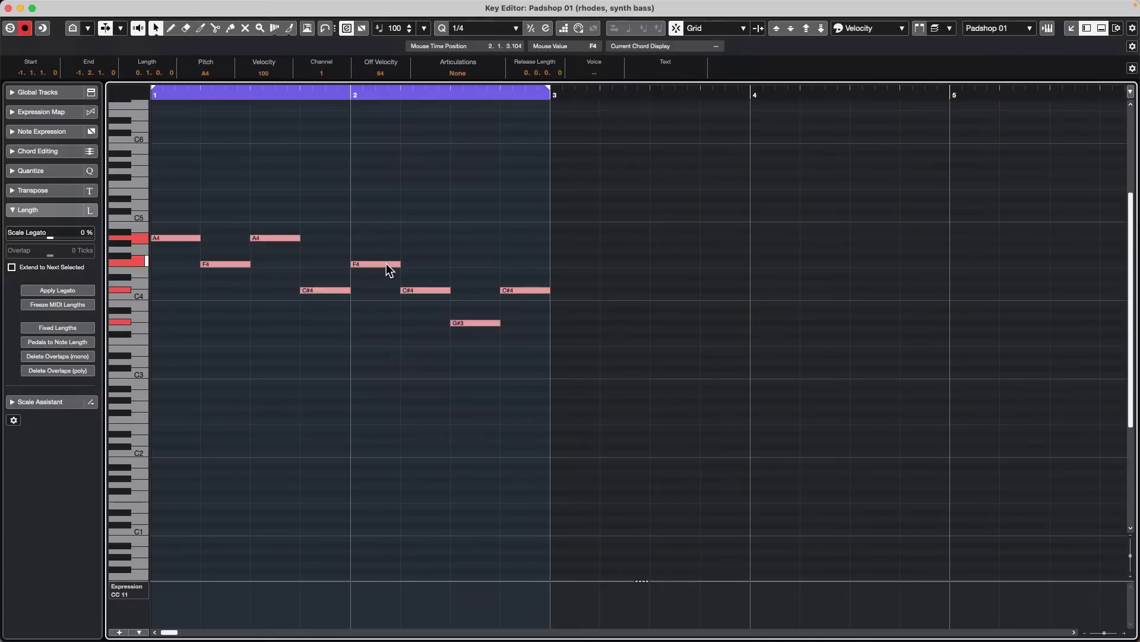
key(super+a)
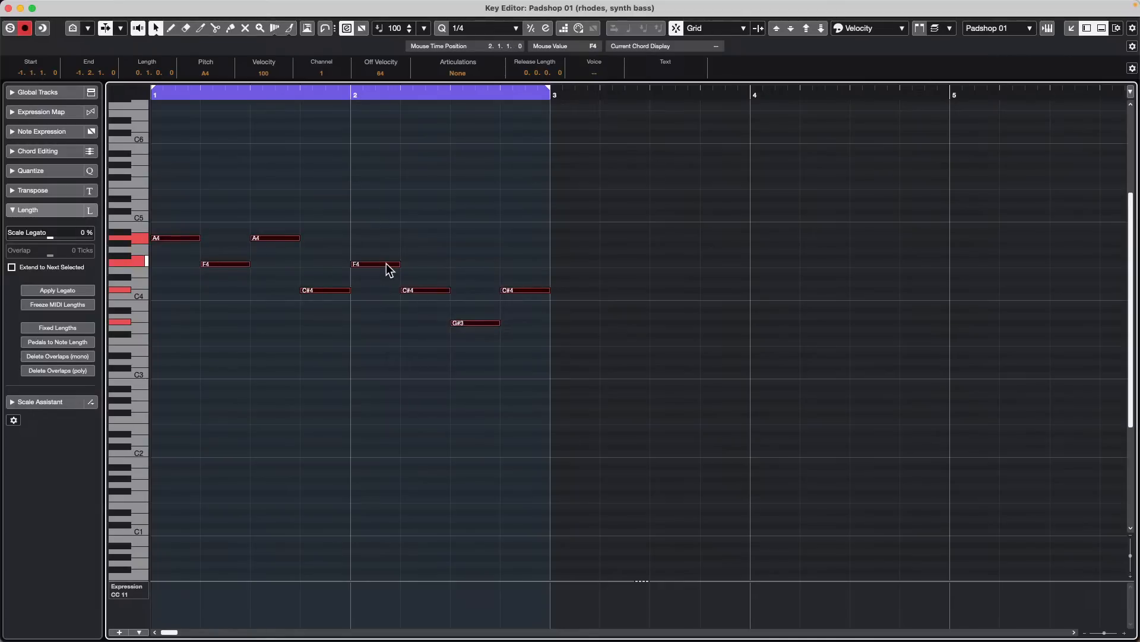
Make synth bass the active part and transpose all of its notes down one octave
click(983, 29)
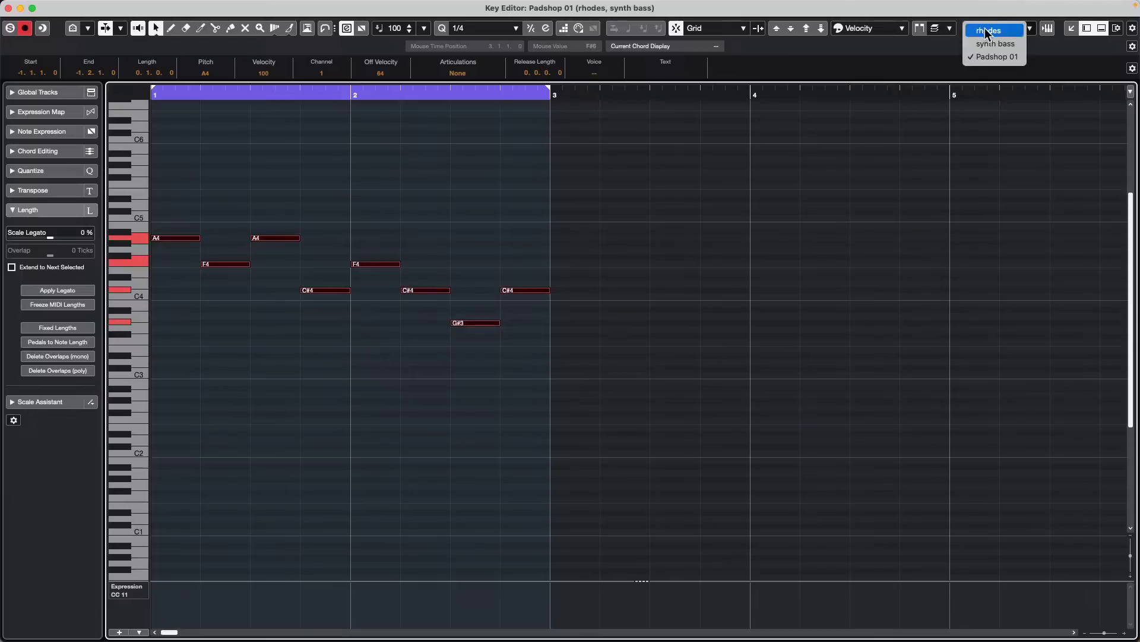
click(996, 44)
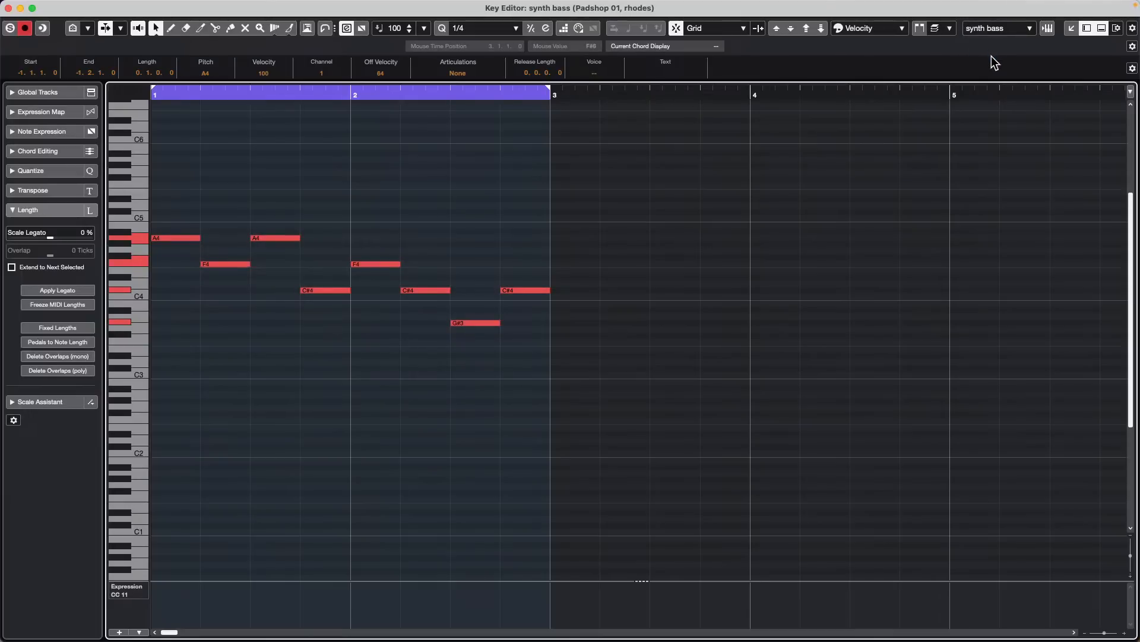
key(super+a)
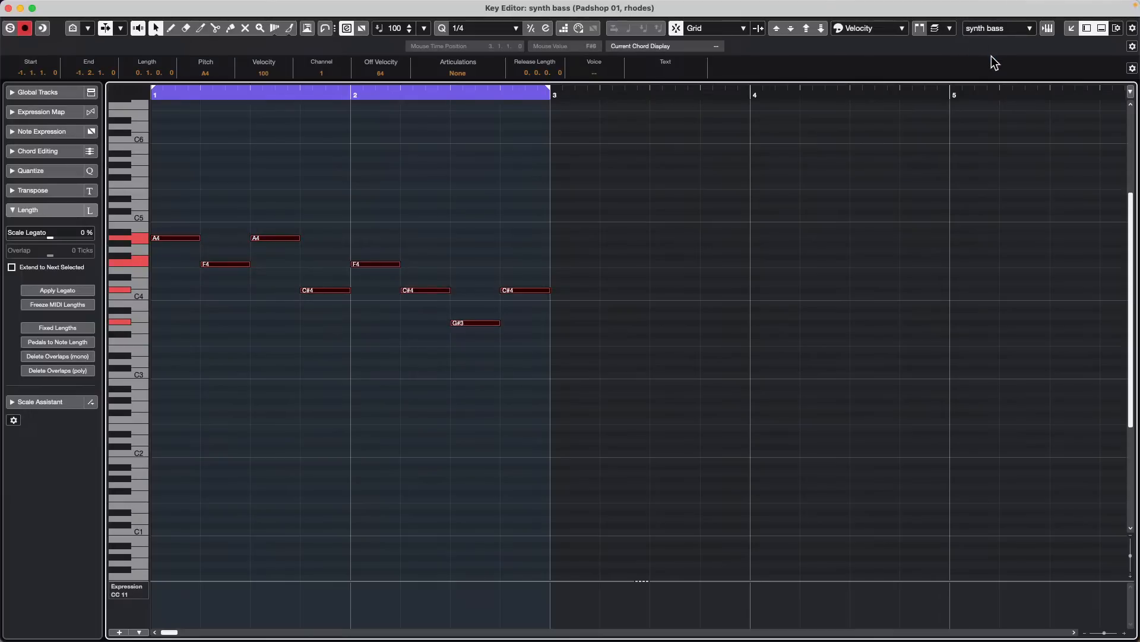
key(alt+shift+Down)
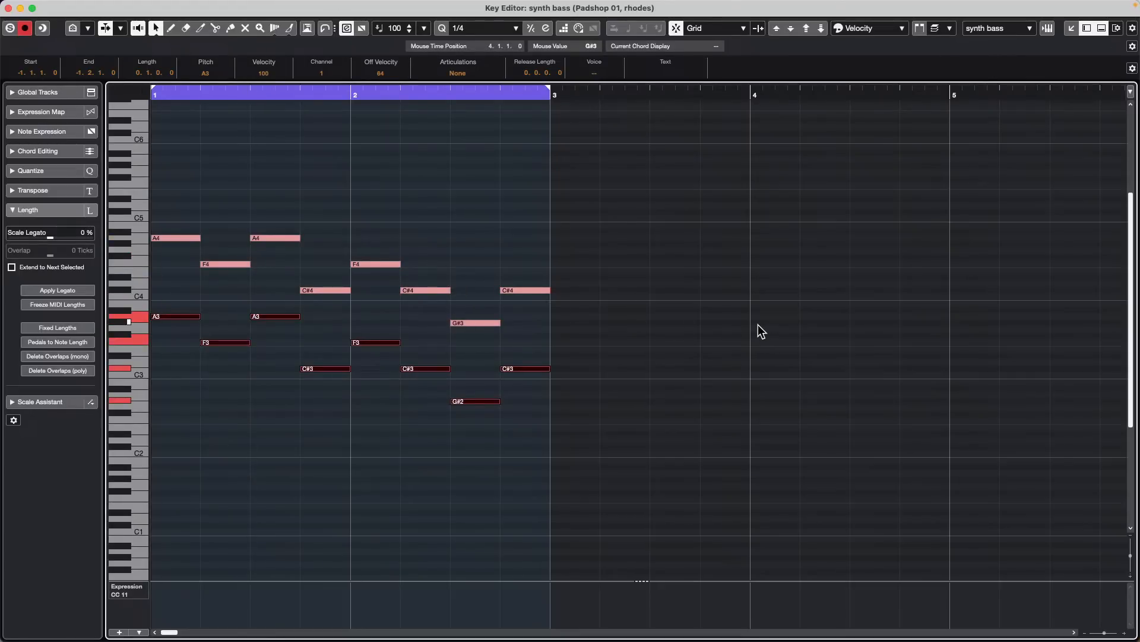
With Padshop 01 as the active part, transpose the selected notes up two semitones and play back the result
click(1001, 31)
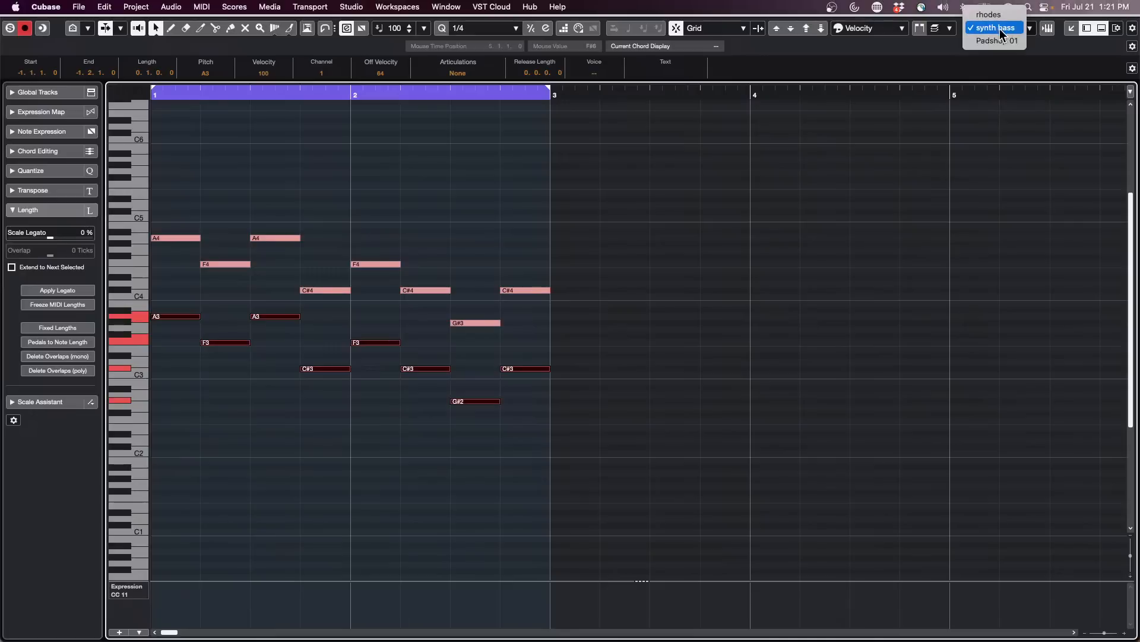
click(1001, 41)
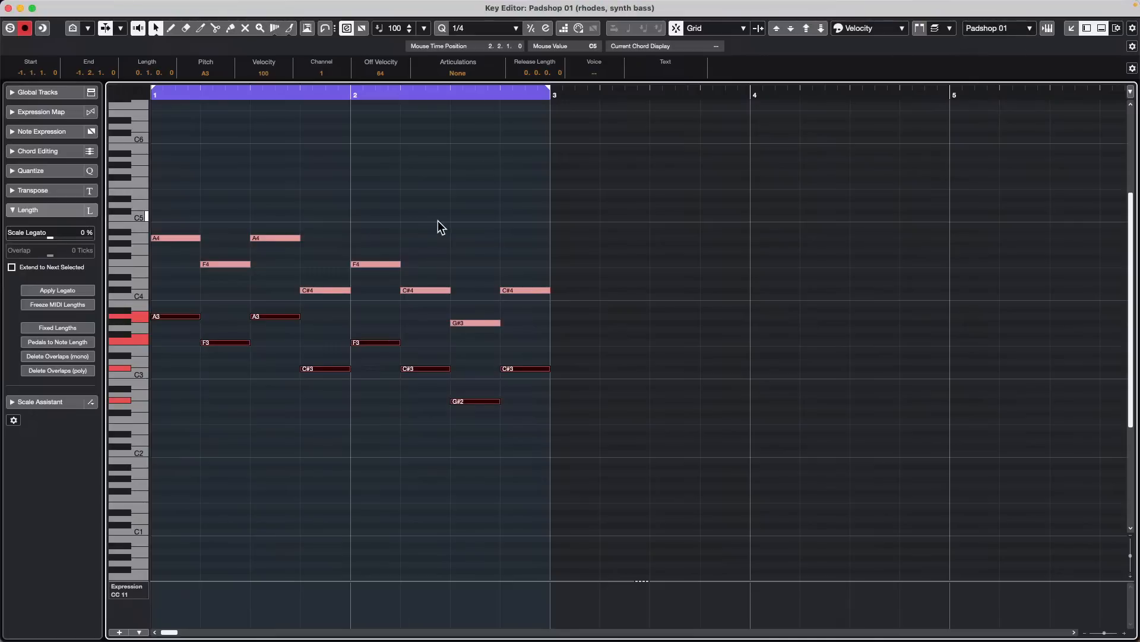
alt+shift+click(558, 157)
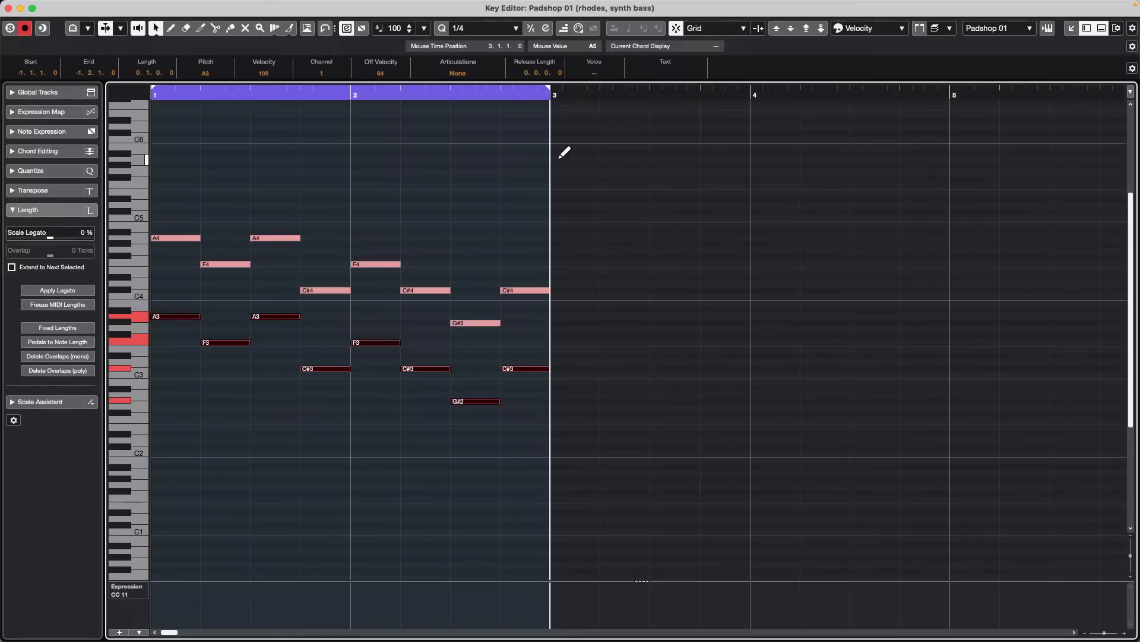
key(Up)
key(Up)
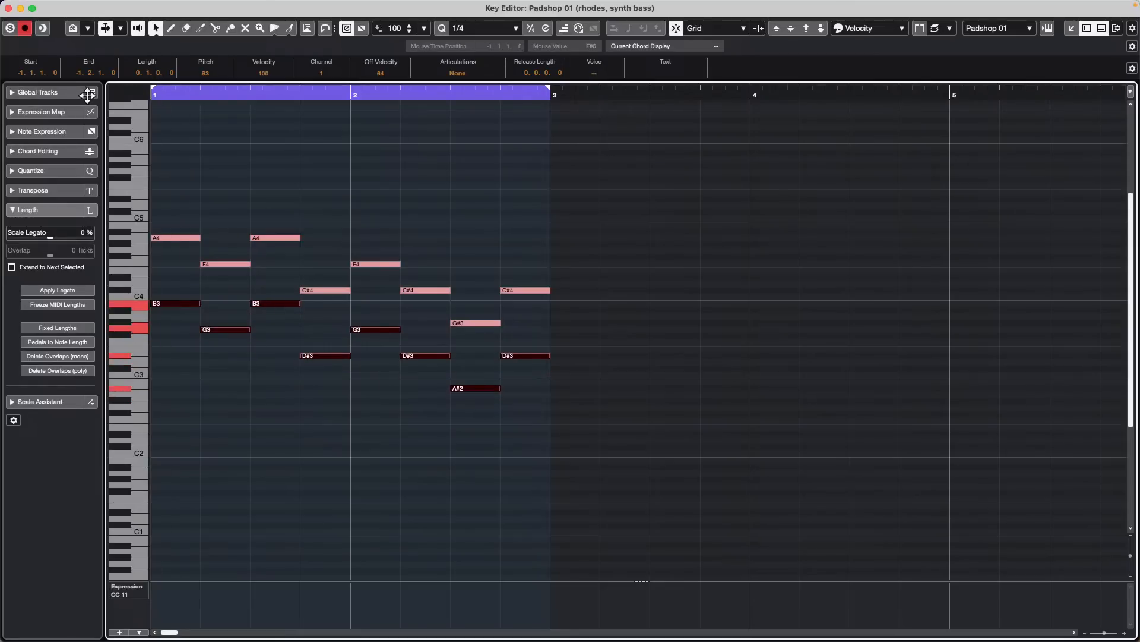
key(space)
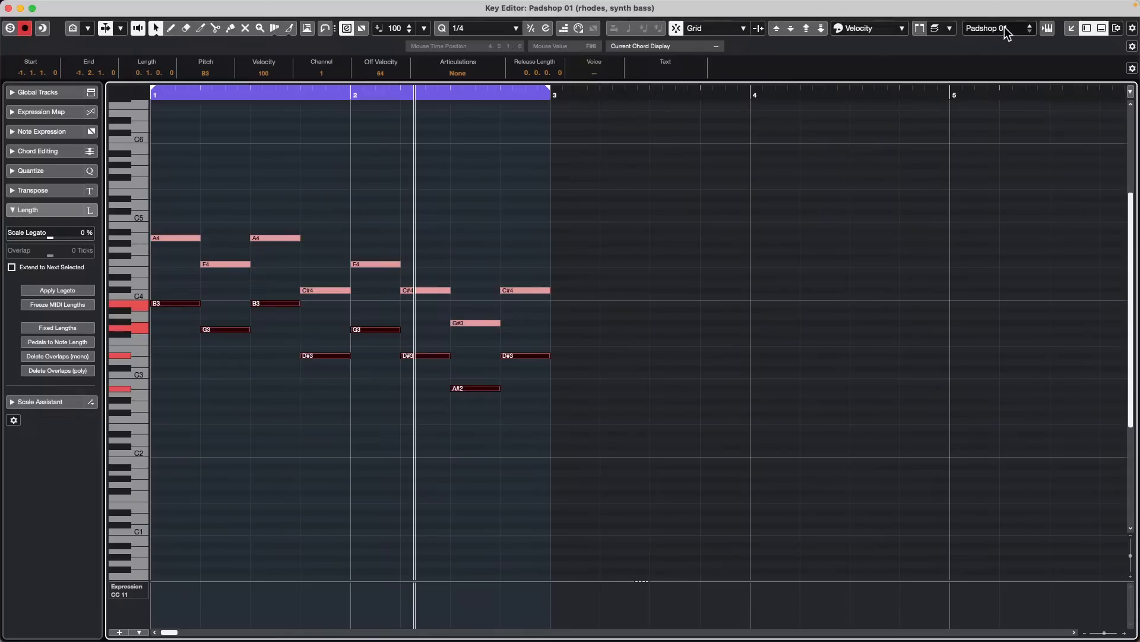
Close the Key Editor window and select the rhodes, synth bass and Padshop 01 parts in the project
click(9, 8)
click(457, 282)
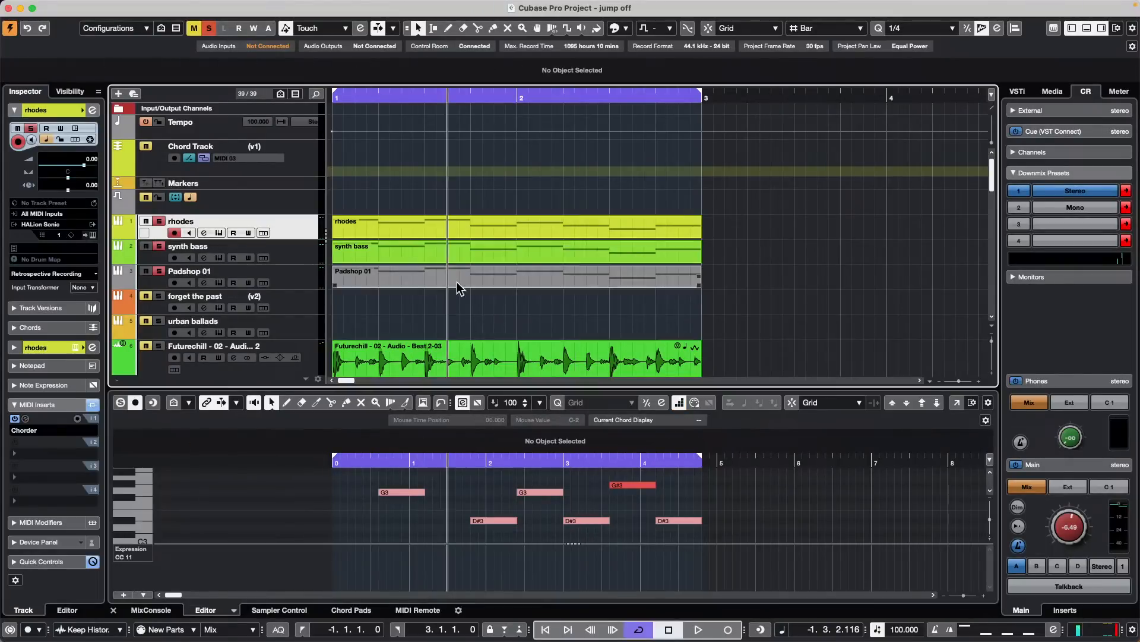
click(461, 226)
drag(730, 234, 568, 315)
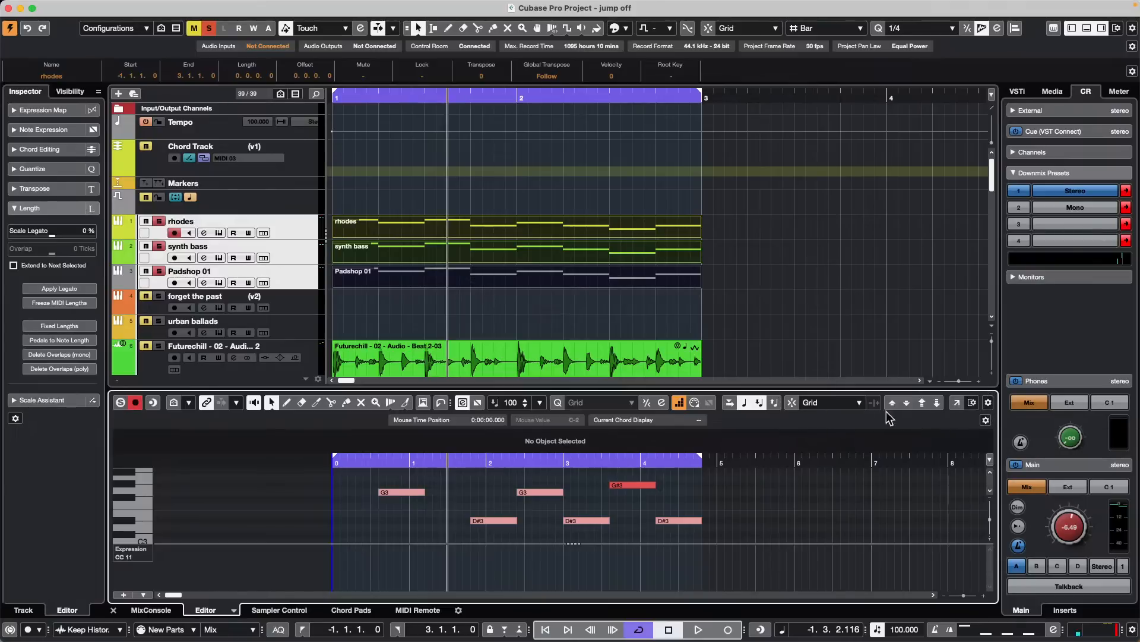
Open the Key Editor in its own window, cycle the active part through rhodes, synth bass and Padshop 01, and close the window
click(956, 402)
click(998, 27)
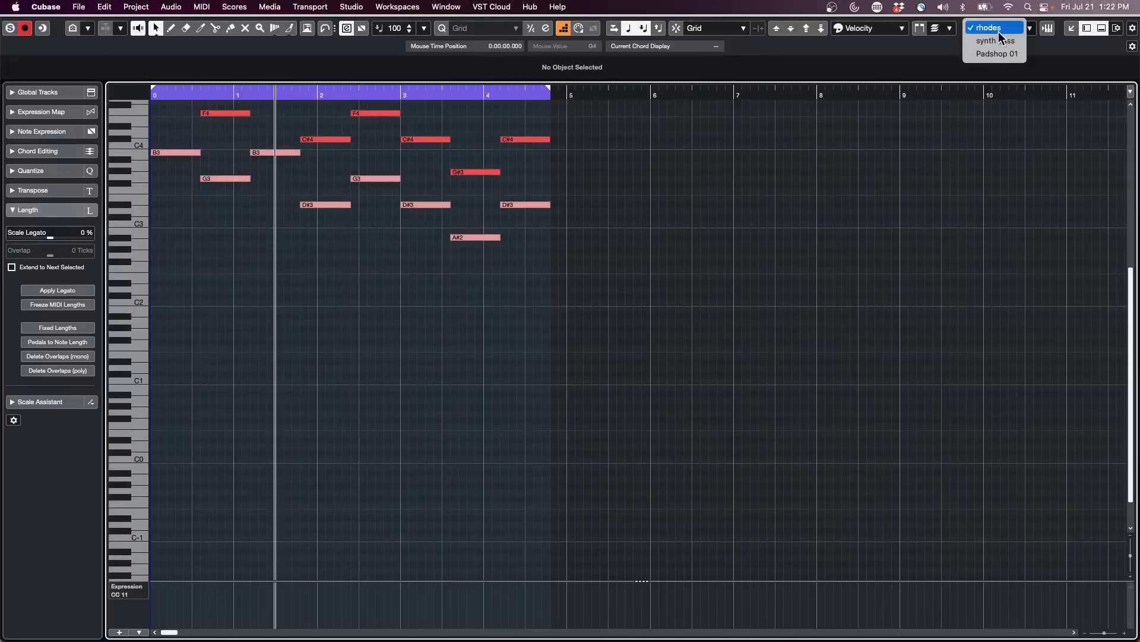
click(998, 41)
click(1004, 27)
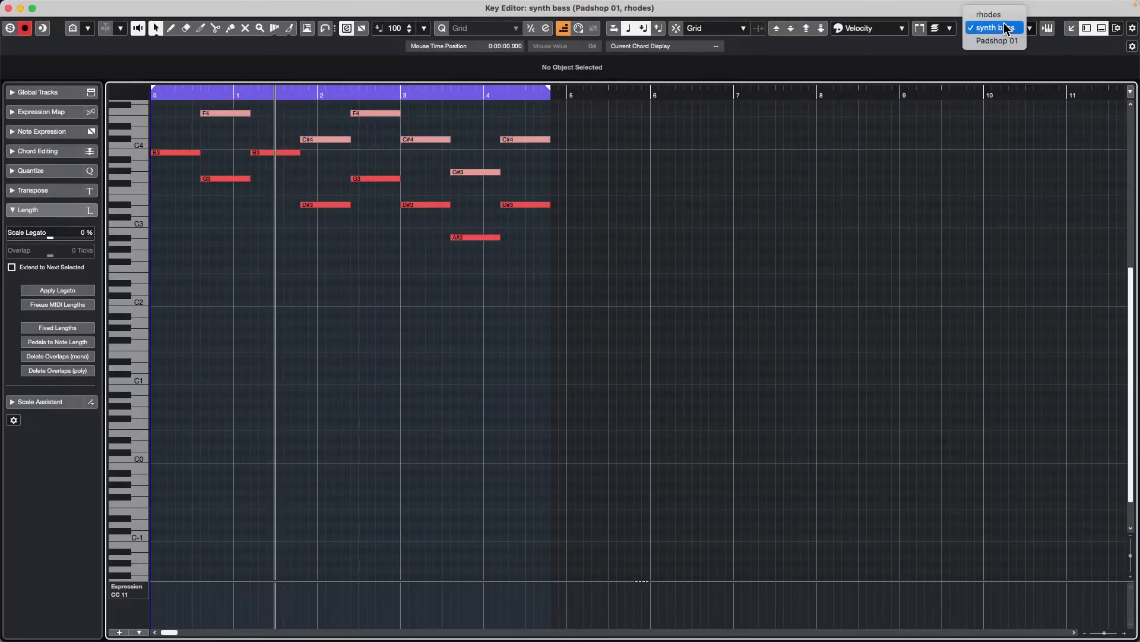
click(1000, 40)
click(1000, 28)
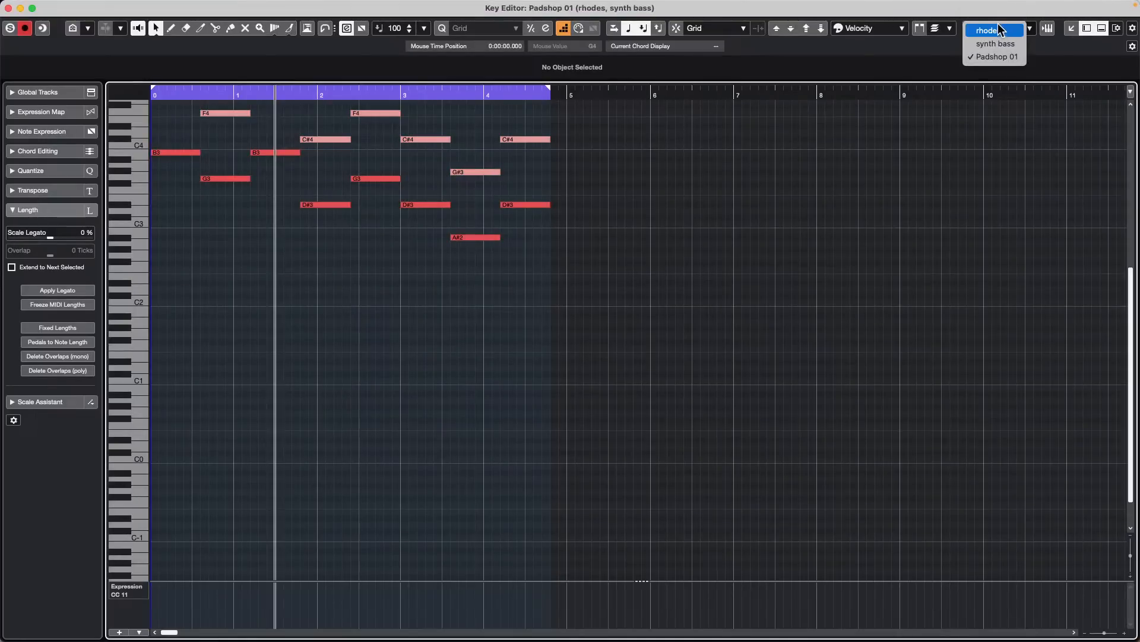
click(995, 29)
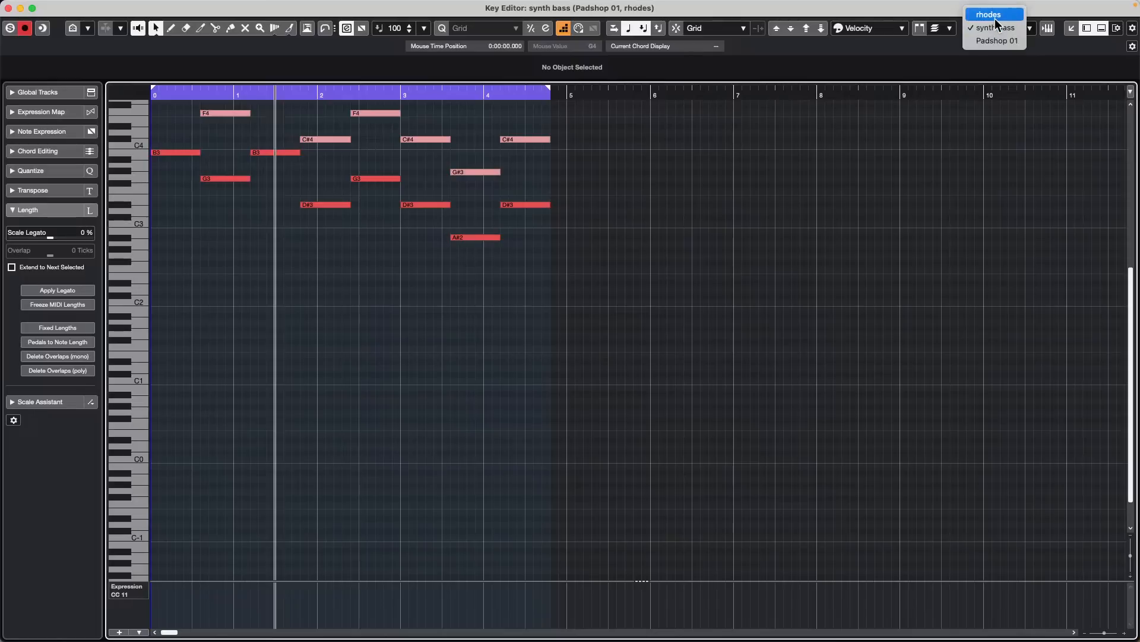
click(995, 19)
click(997, 27)
click(999, 42)
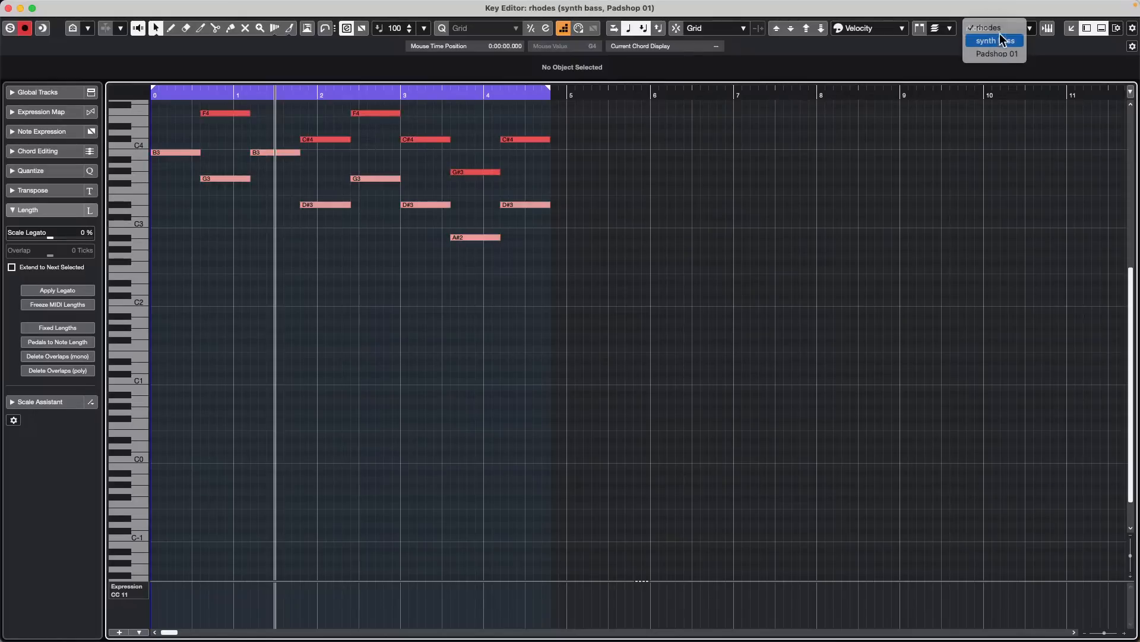
click(1000, 29)
click(998, 41)
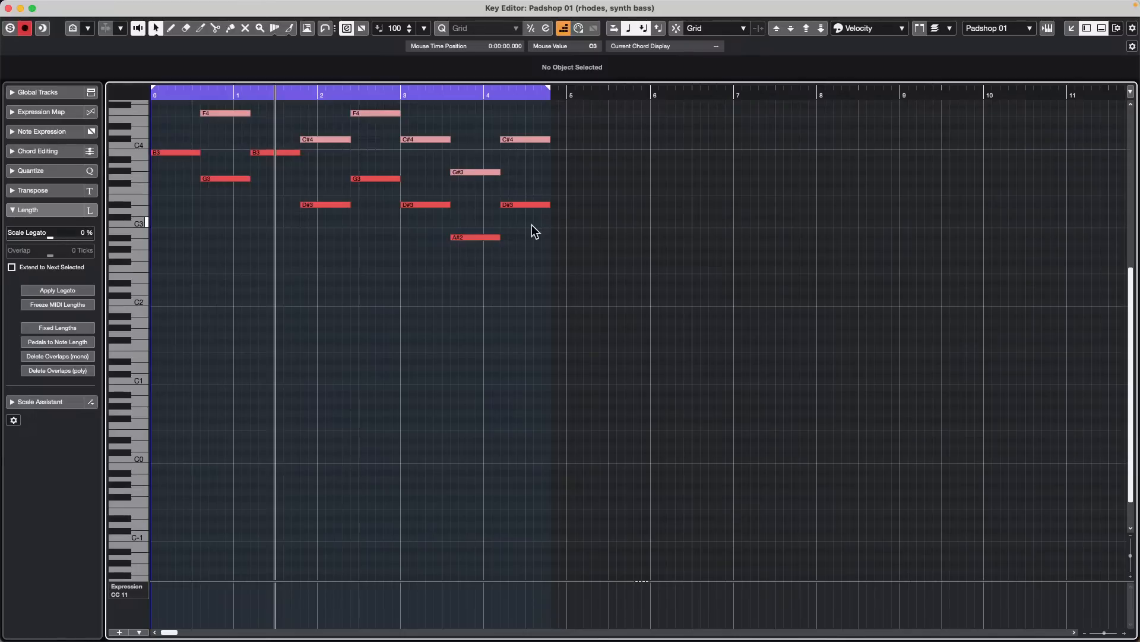
click(8, 8)
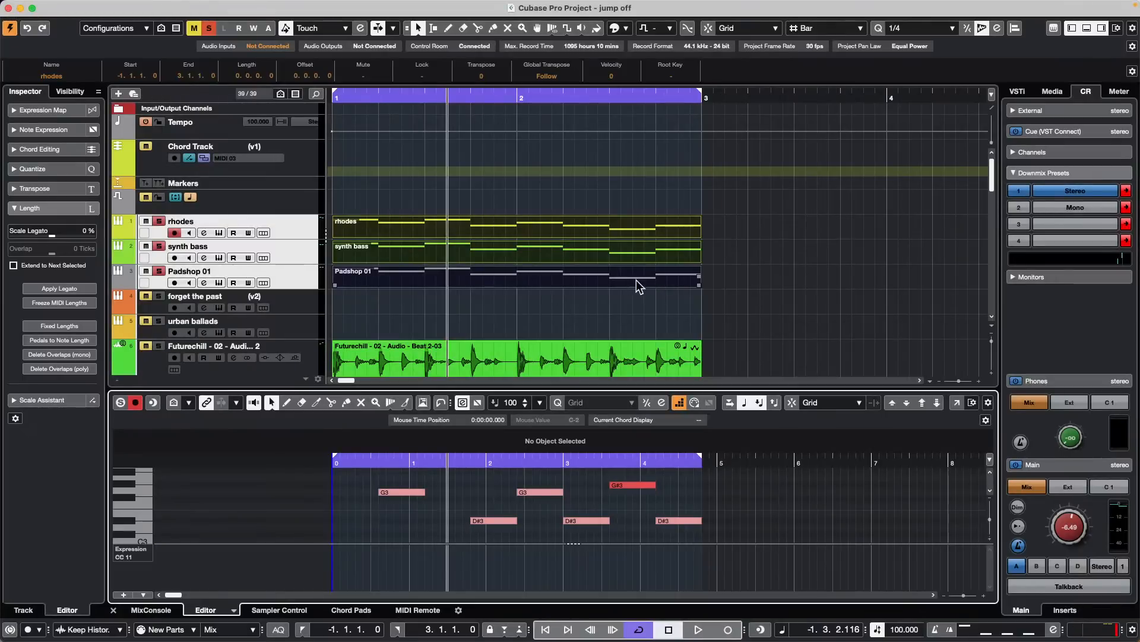
Select the Futurechill audio track and deselect all parts in the project
scroll(476, 281, down, 5)
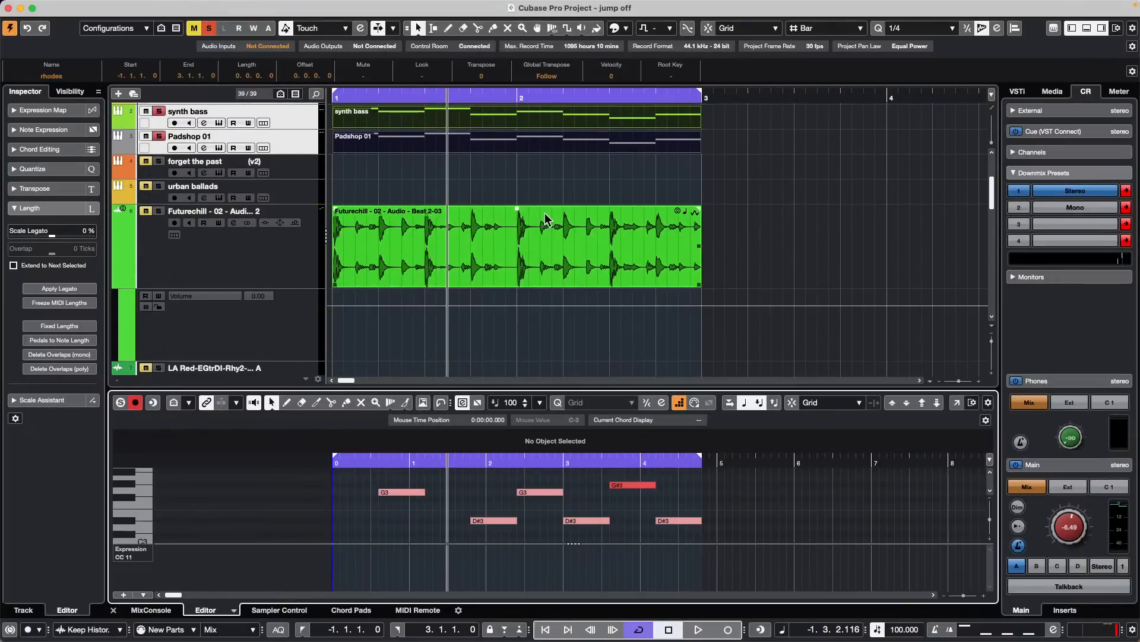
click(258, 252)
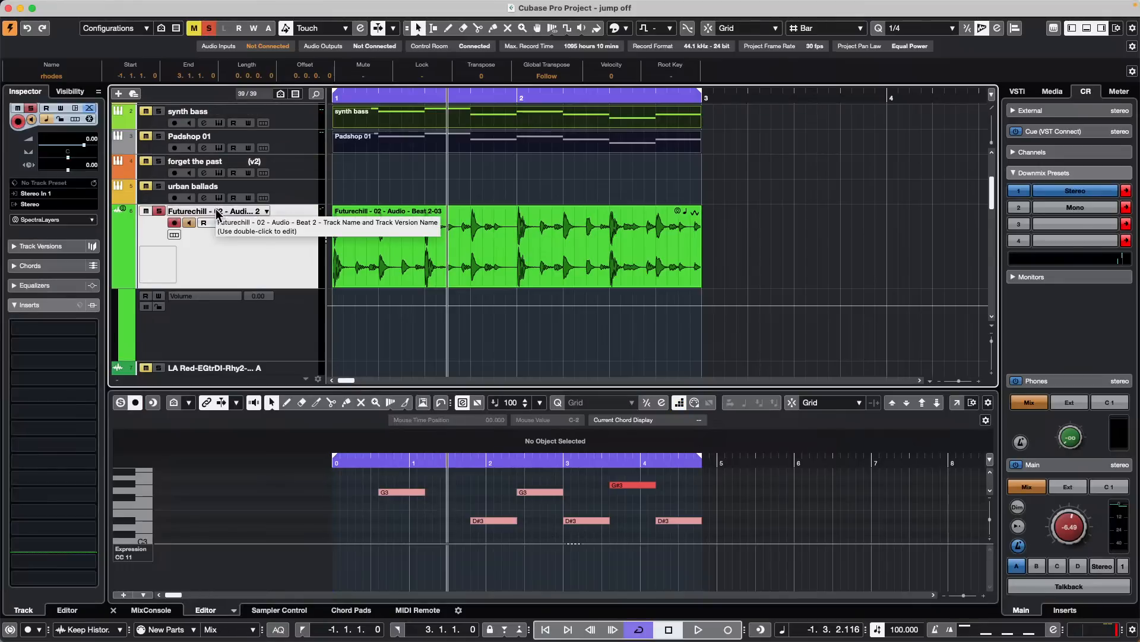
scroll(268, 241, down, 2)
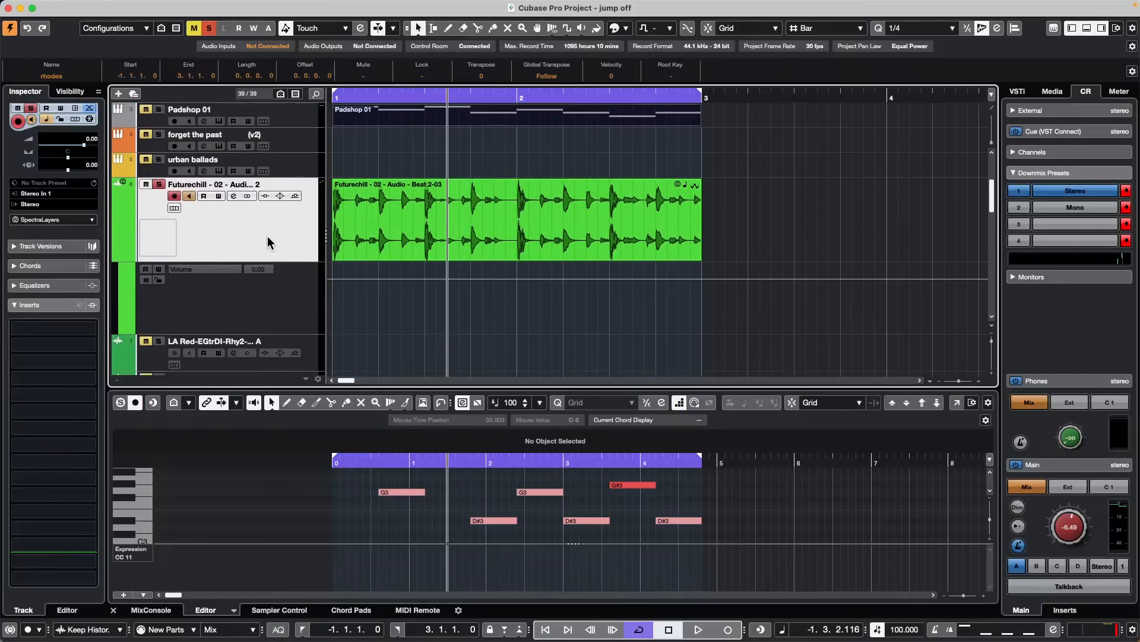
scroll(267, 237, down, 2)
scroll(270, 234, up, 6)
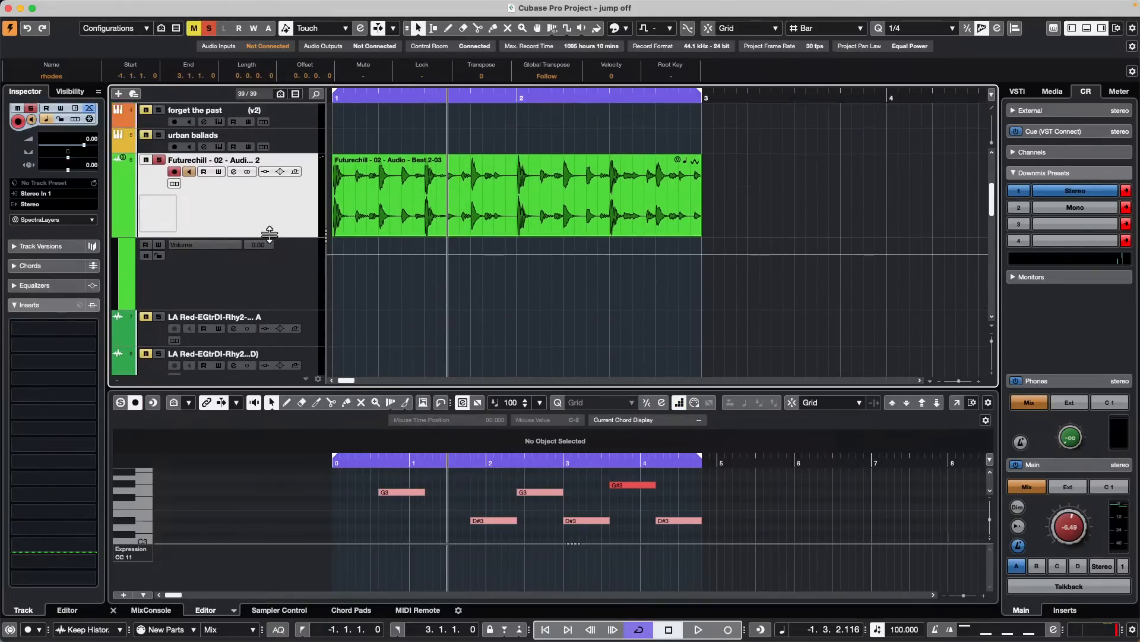
scroll(499, 235, down, 4)
scroll(376, 229, up, 3)
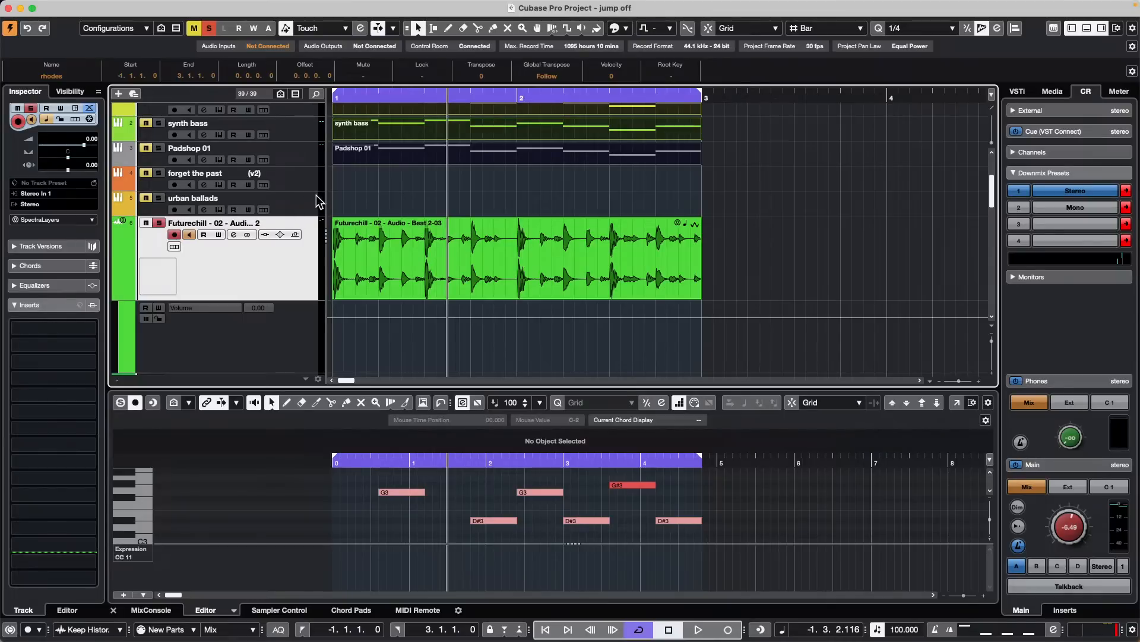
click(420, 202)
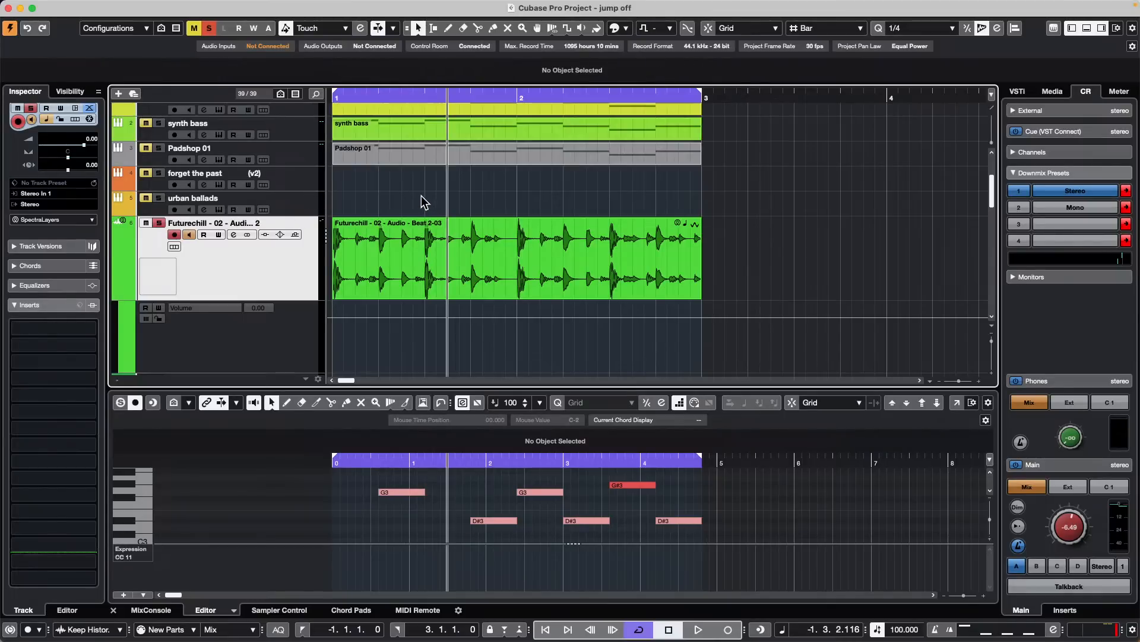
Open the Project Logical Editor setup and remove both event target filters and the post-process command
click(234, 6)
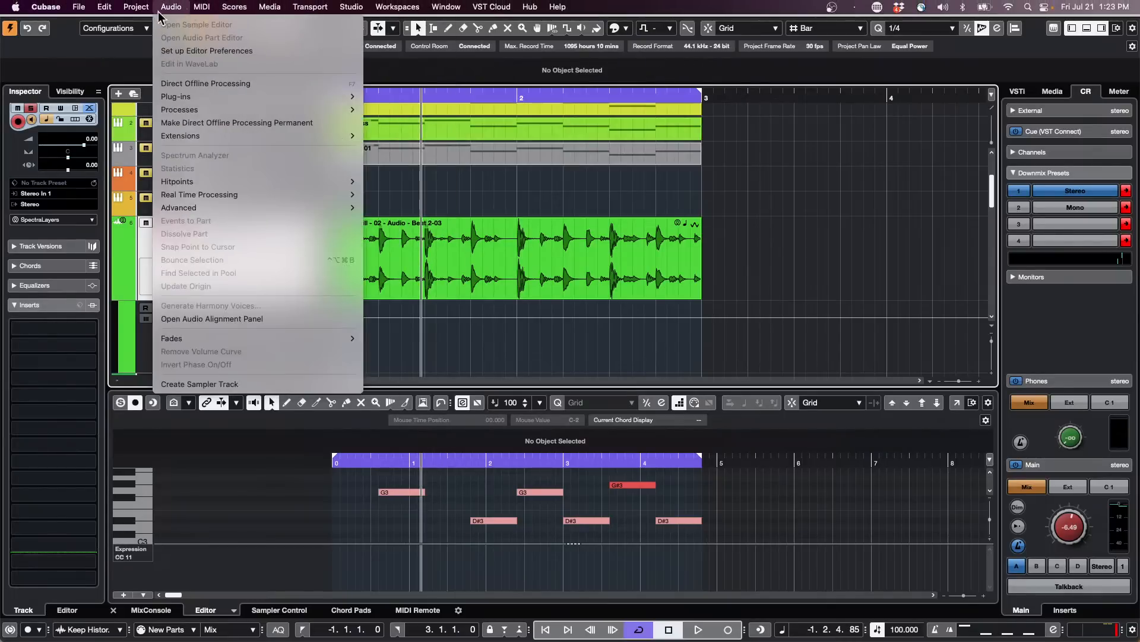
mouse_move(143, 12)
mouse_move(221, 302)
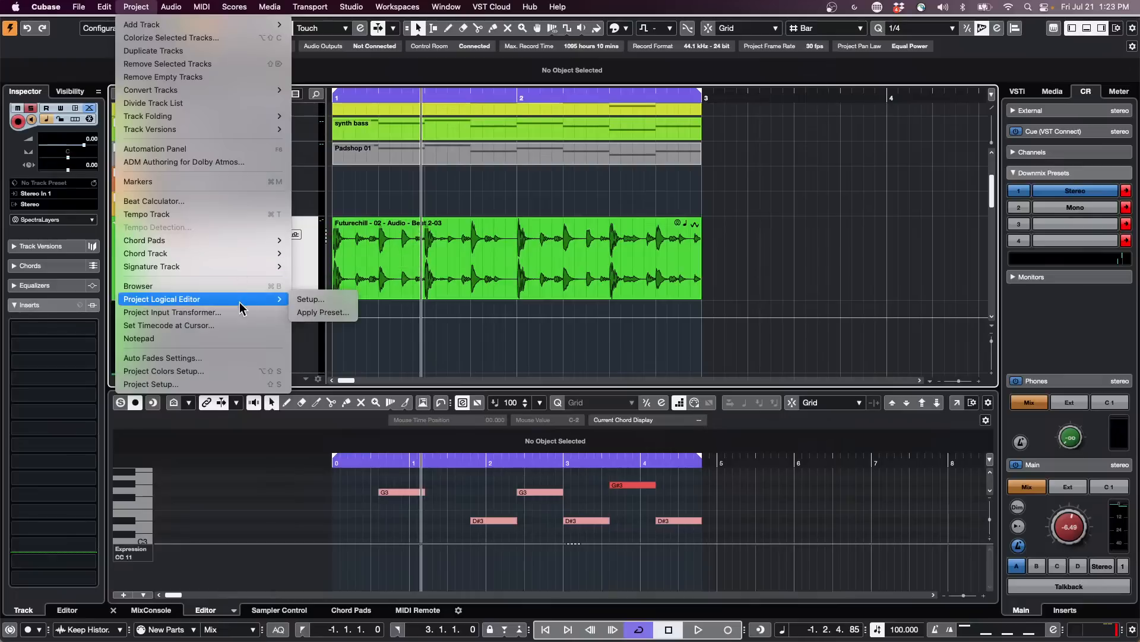
click(348, 300)
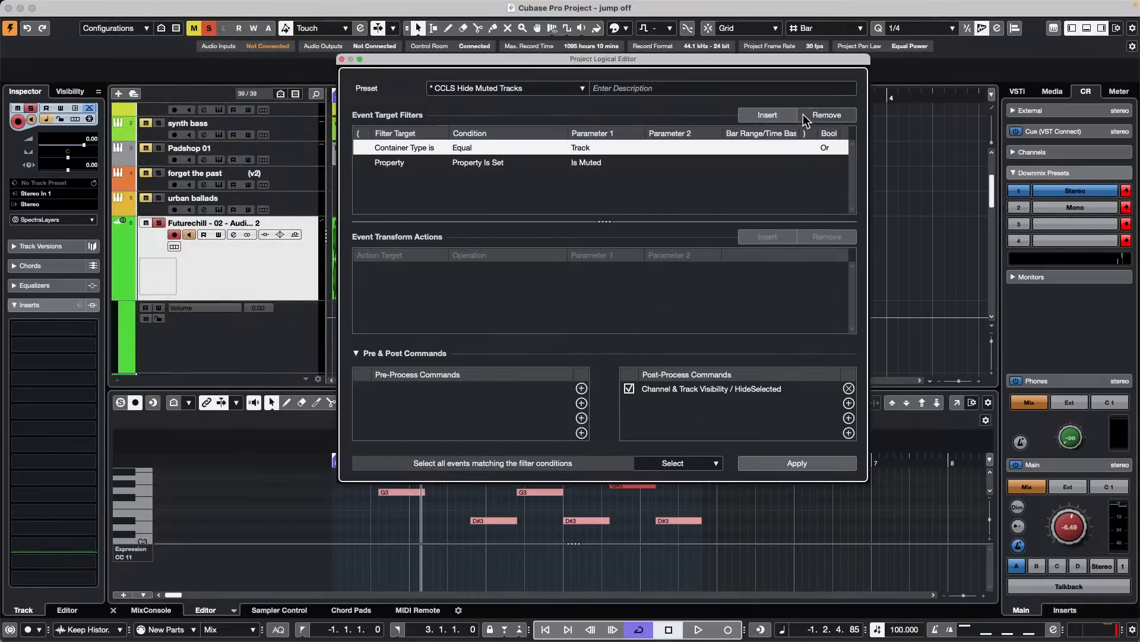
click(826, 116)
click(827, 117)
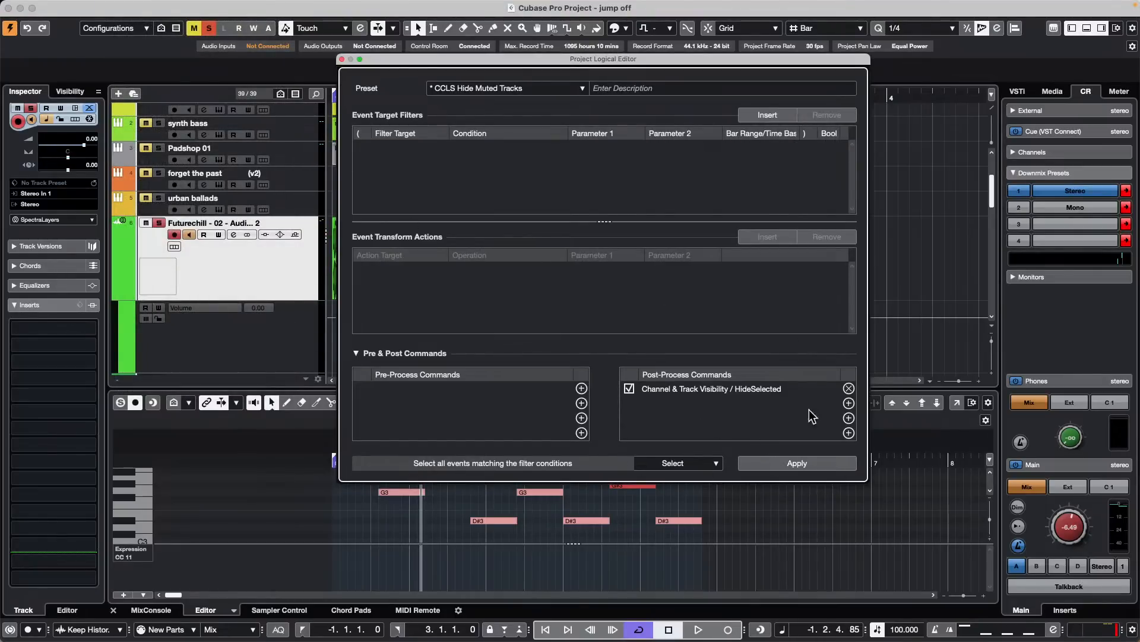
click(849, 388)
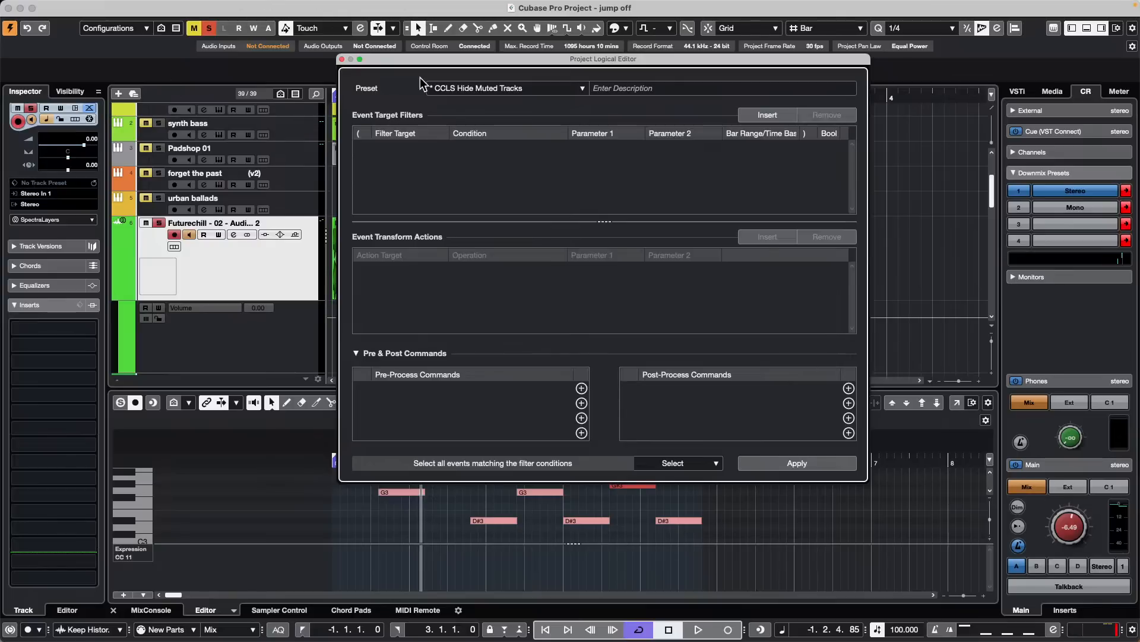
With Select as the function, add an event target filter for Container Type equal to Track, keeping the track list uncovered
drag(435, 62, 564, 85)
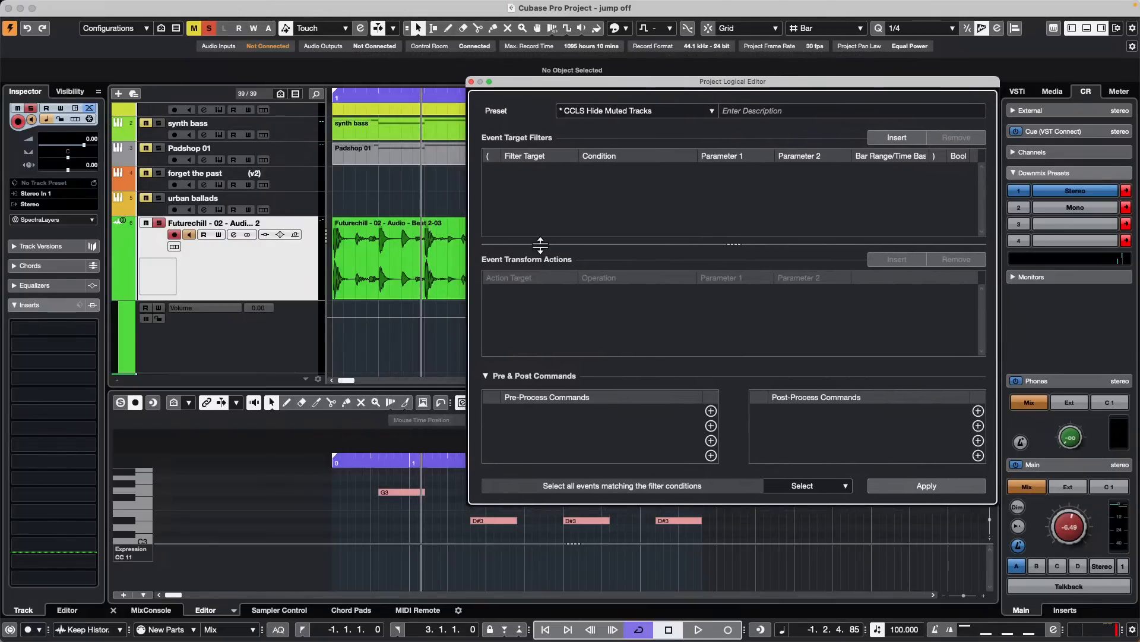
click(821, 488)
click(818, 486)
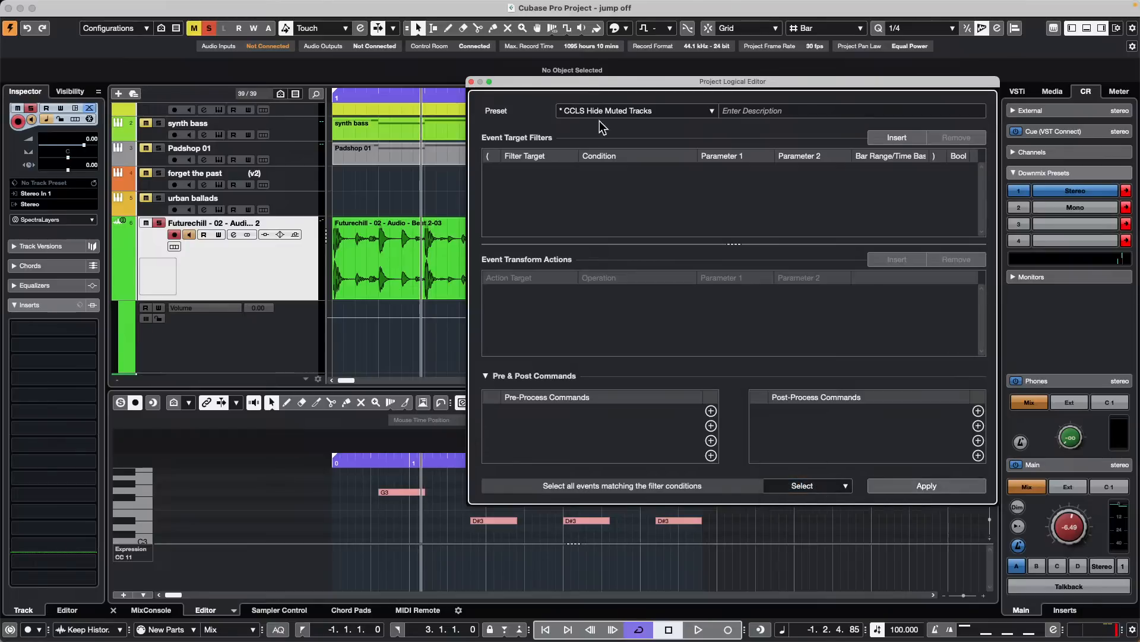
click(891, 138)
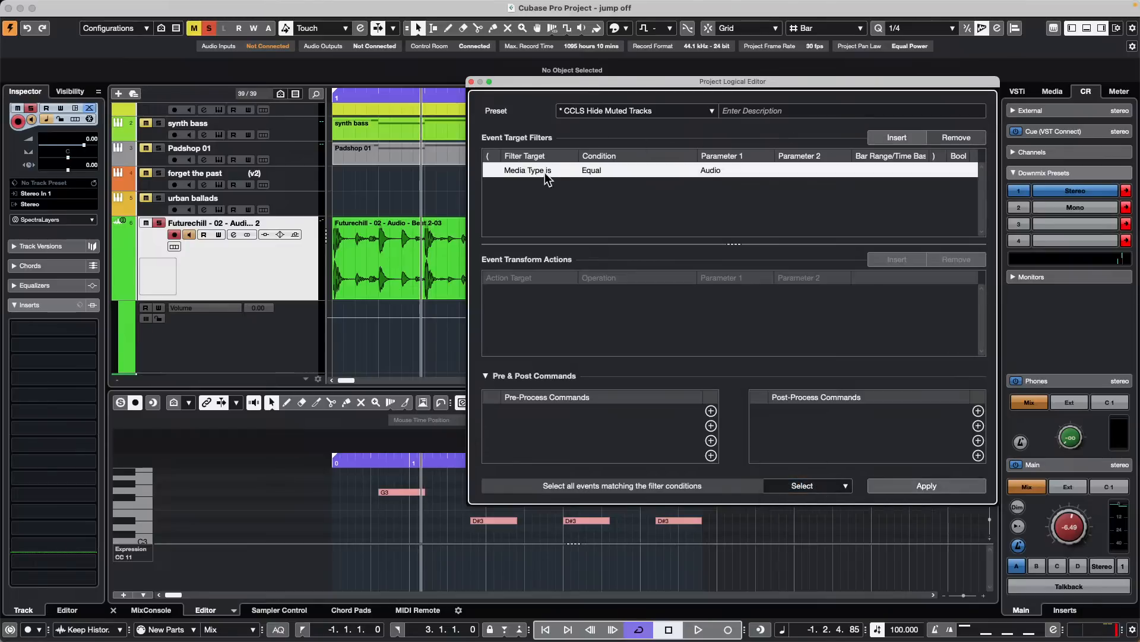
click(530, 171)
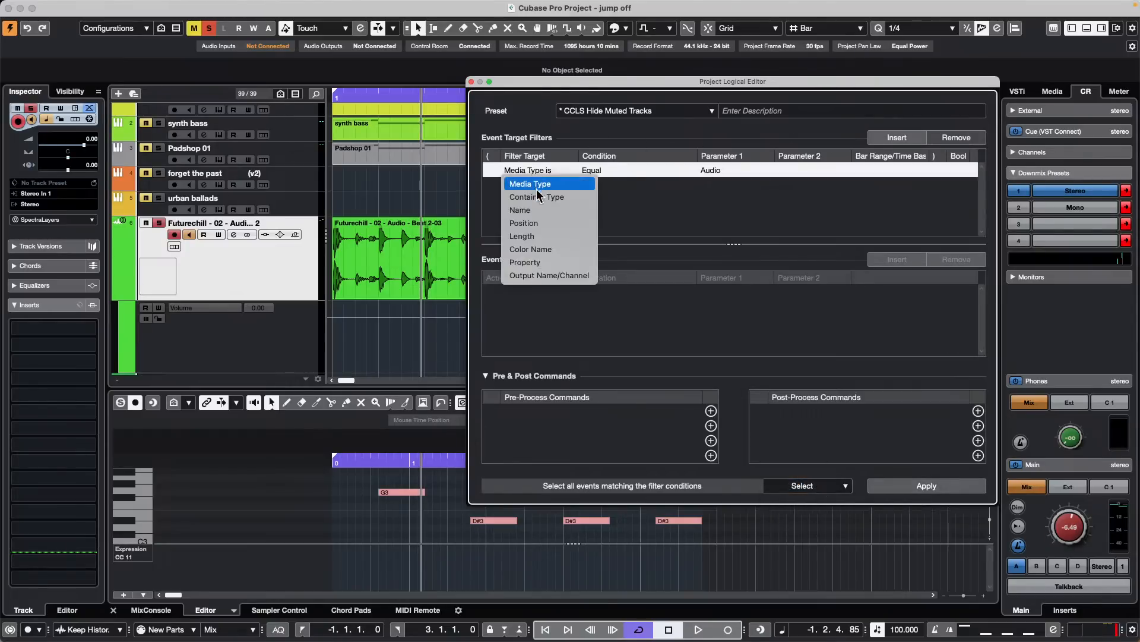
click(536, 194)
click(725, 172)
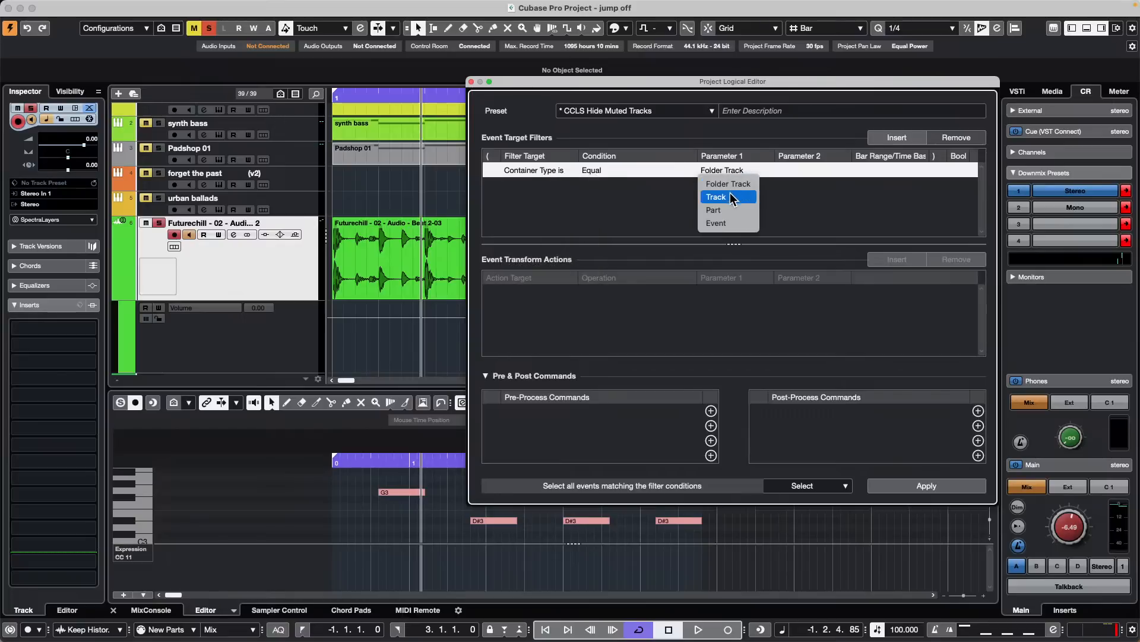
click(716, 196)
Add a second event target filter requiring the Name to contain "forget"
click(897, 137)
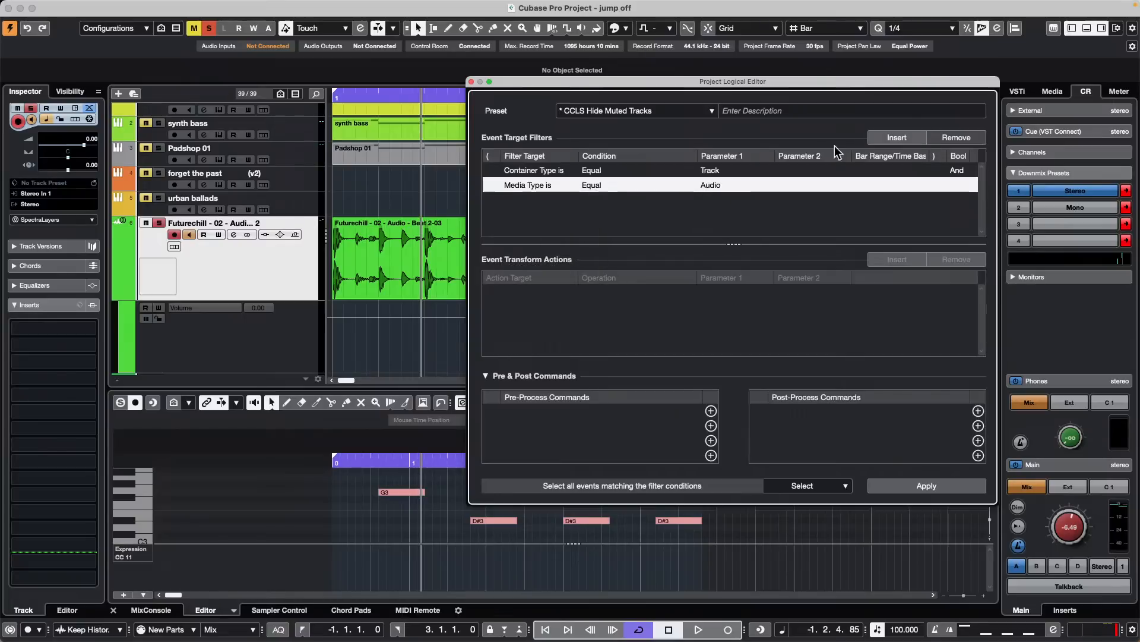
click(524, 186)
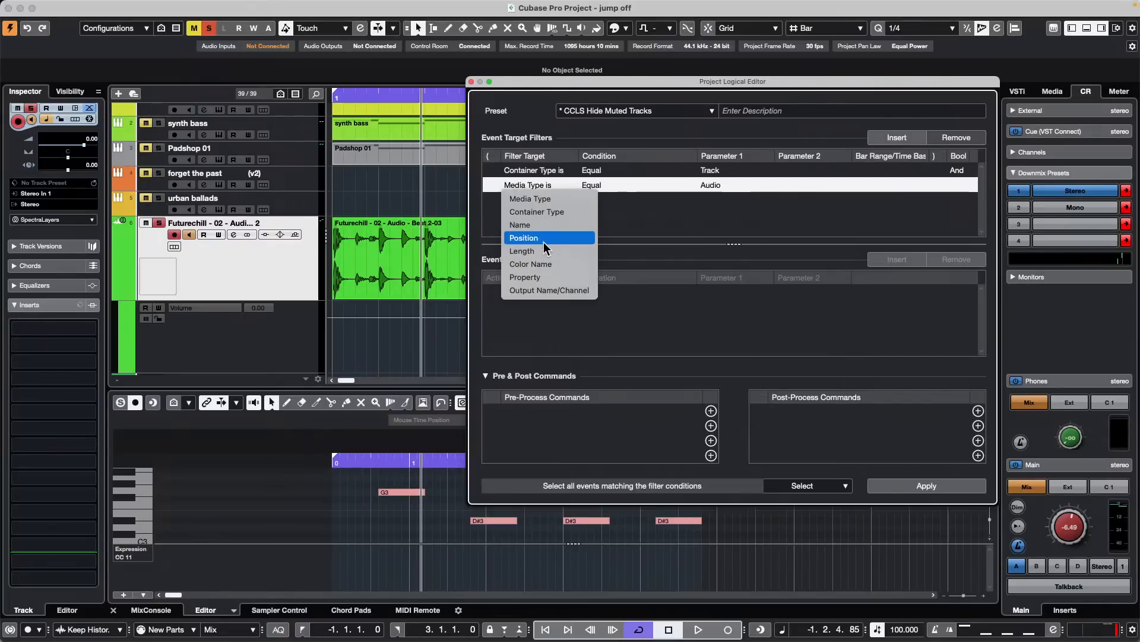
click(544, 229)
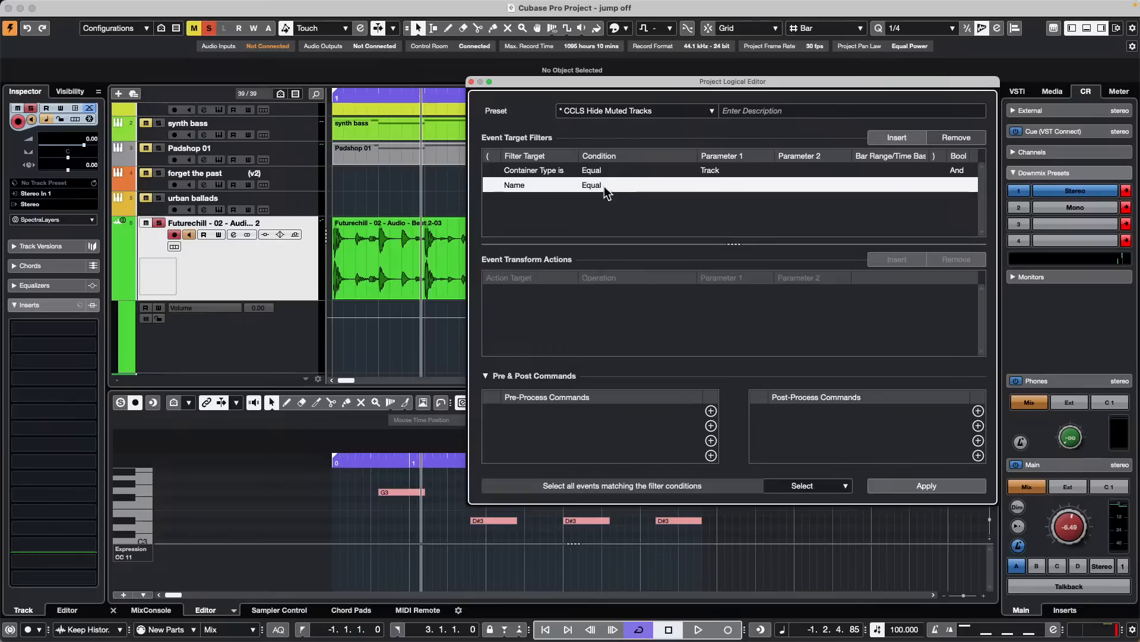
click(593, 186)
click(618, 212)
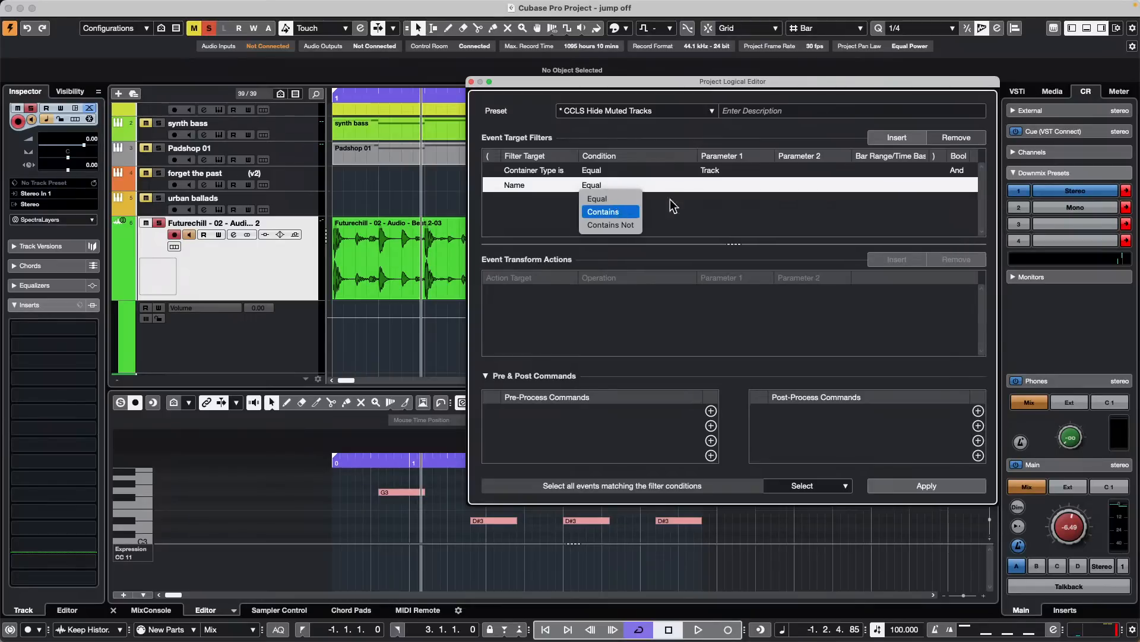
click(721, 185)
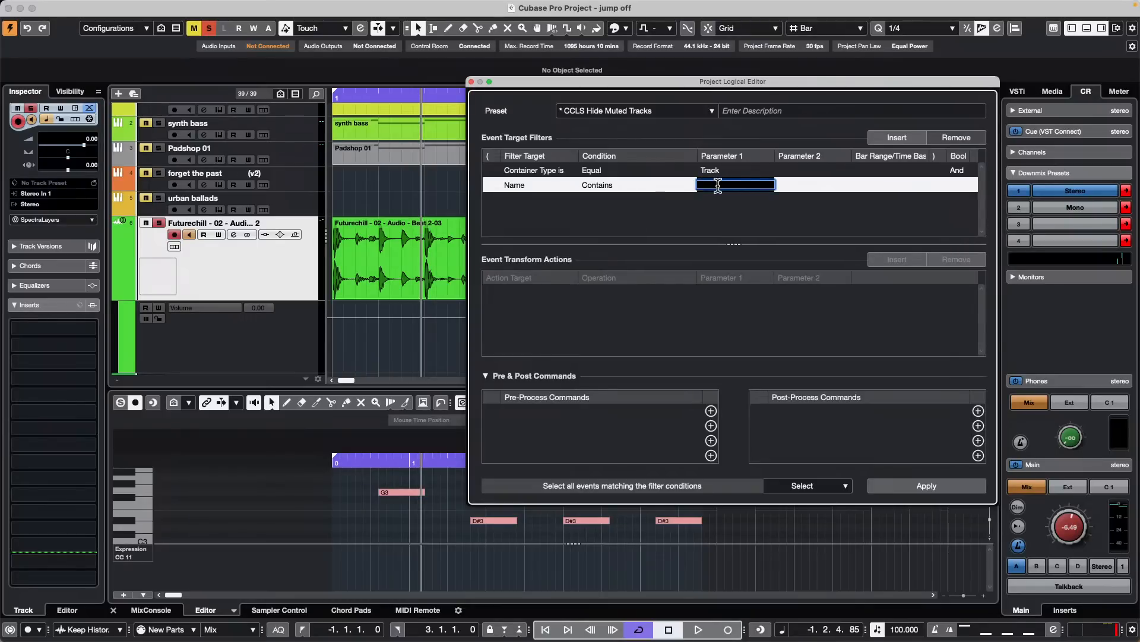
text(forget)
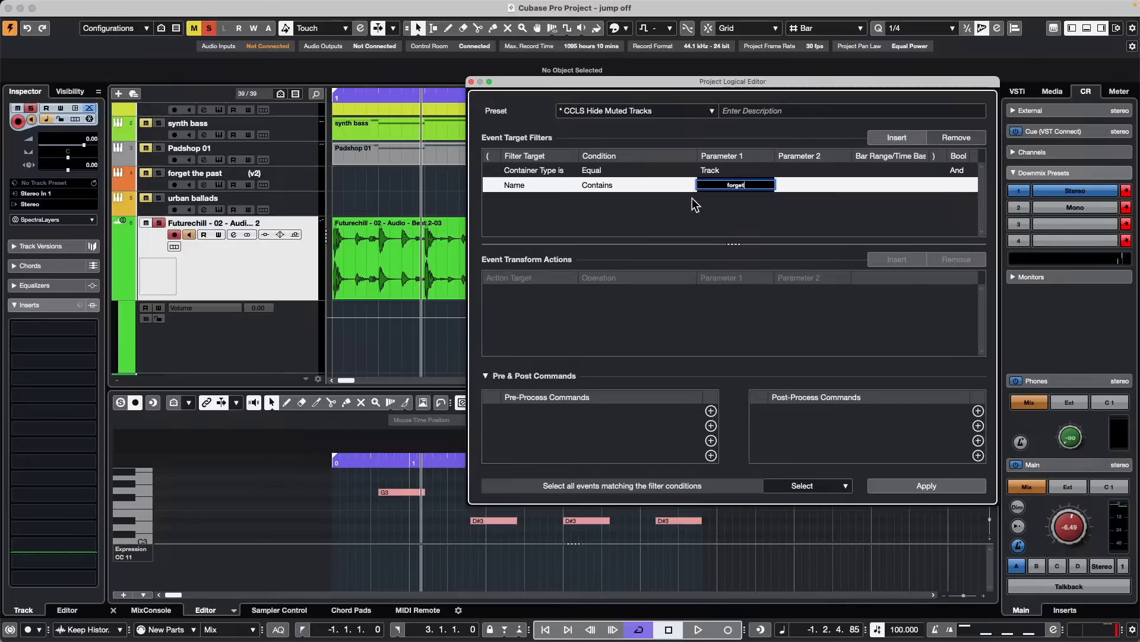
key(Return)
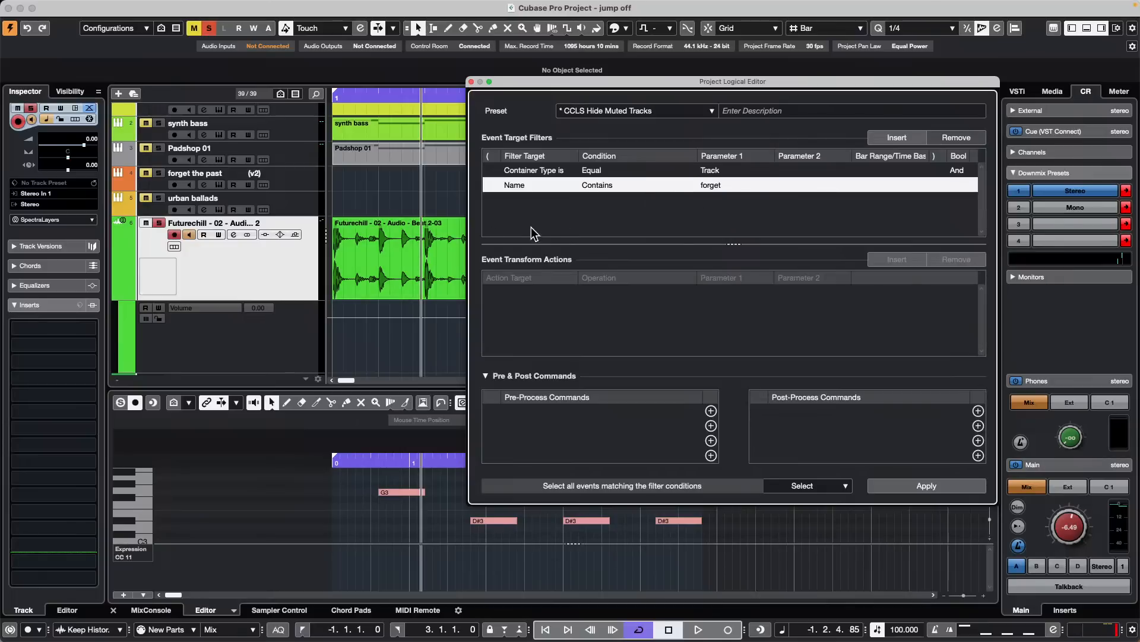
Apply the filter to select the matching track, and repeat the test after selecting the Futurechill audio track
click(938, 487)
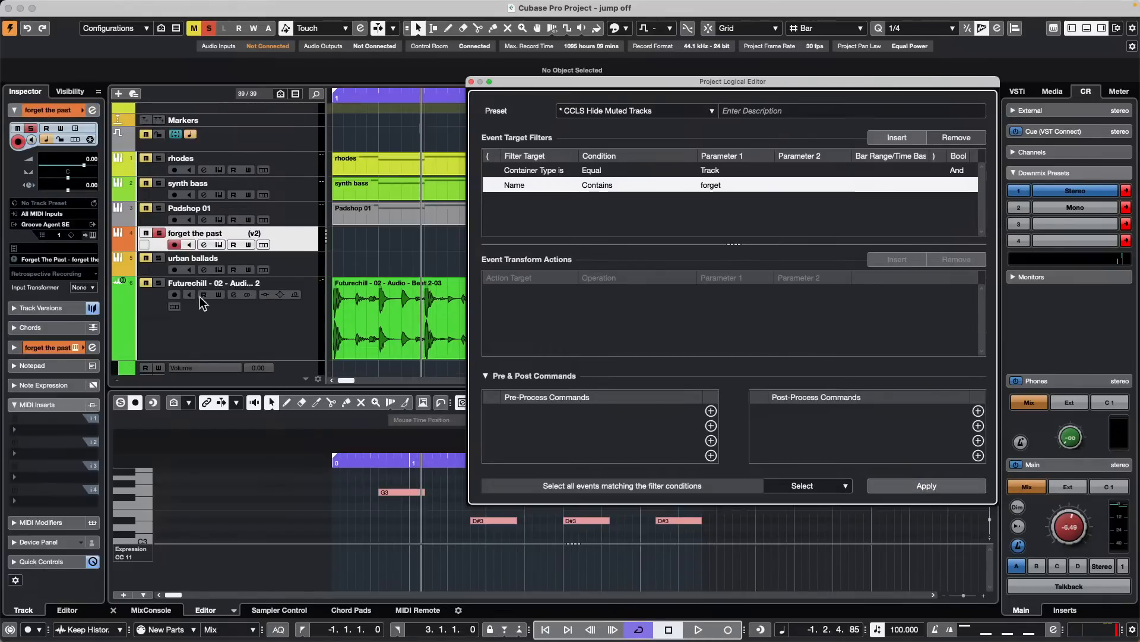
click(279, 324)
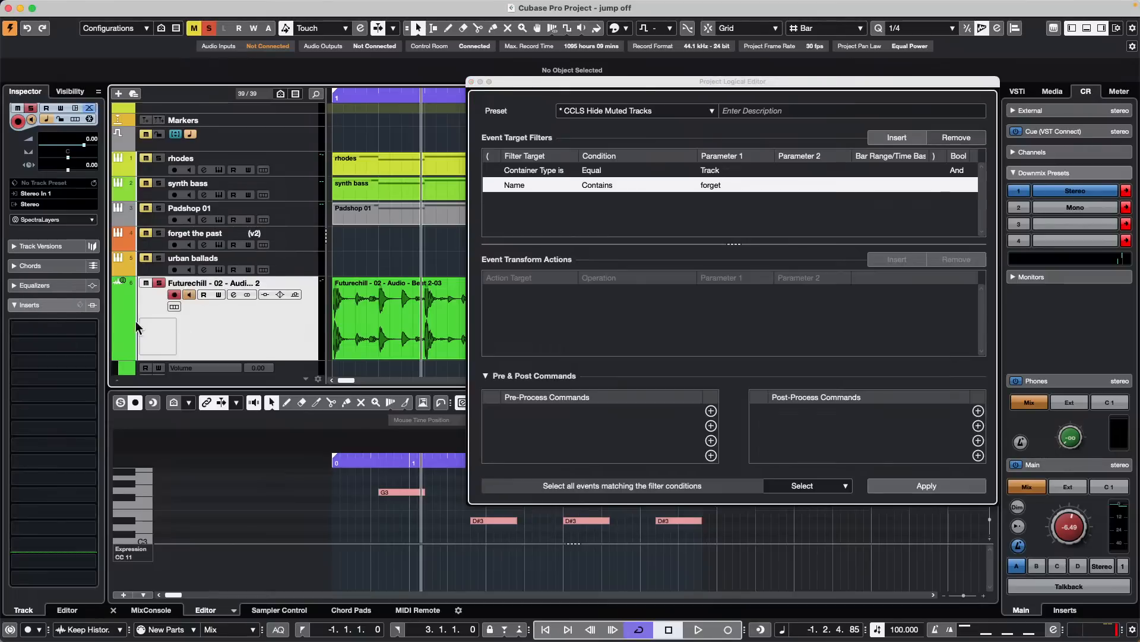
click(917, 485)
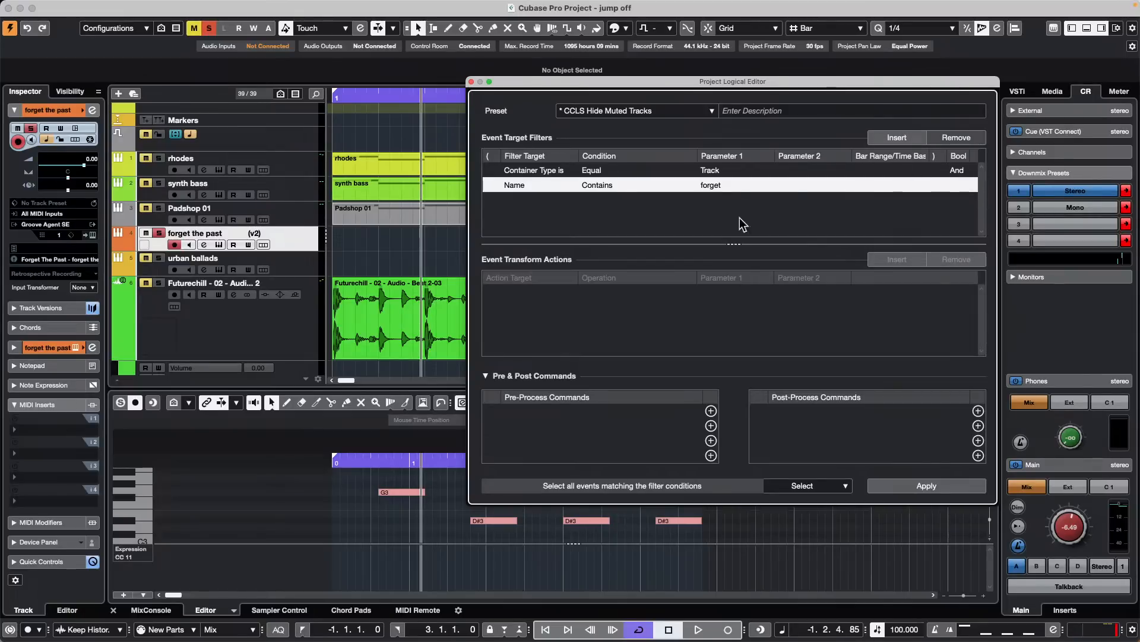
Add a third event target filter requiring the Name to contain "urban"
click(897, 137)
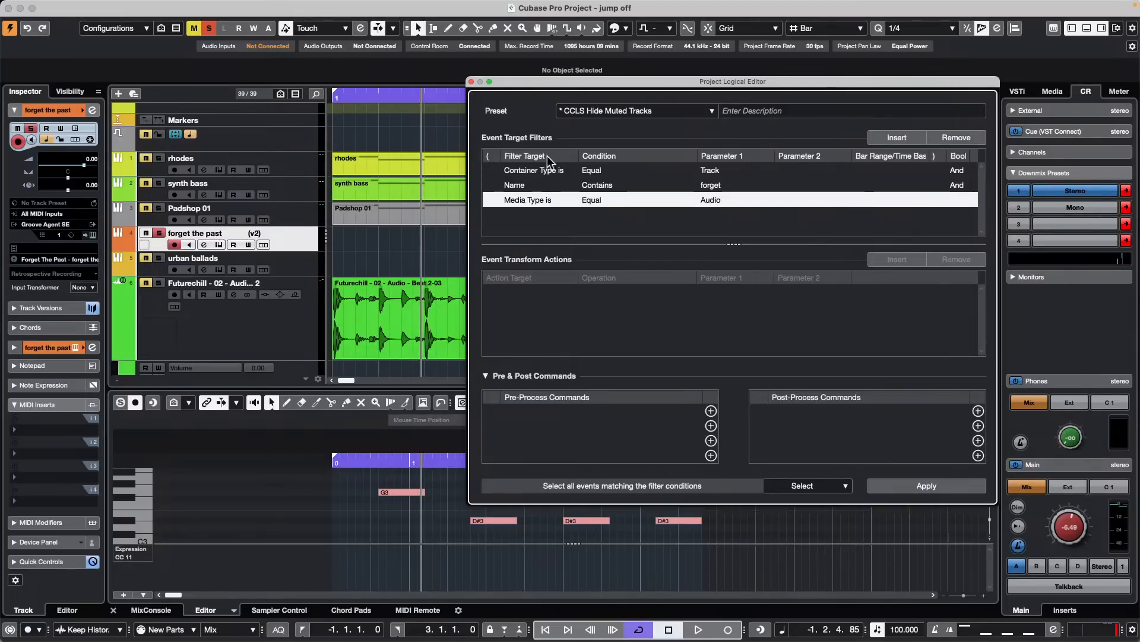
click(525, 201)
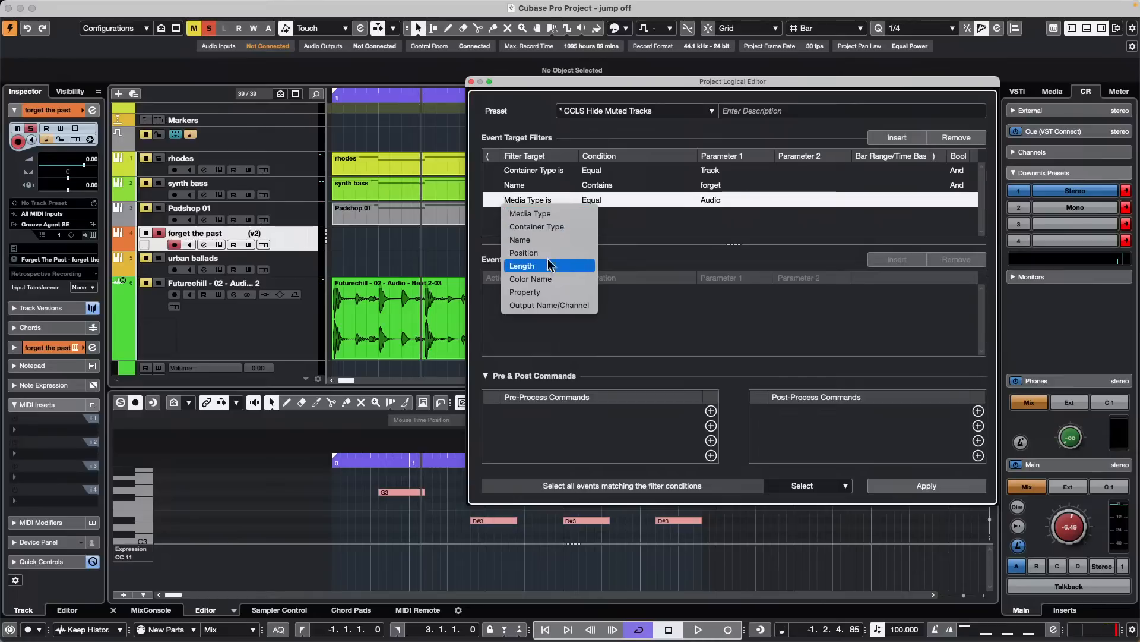
click(558, 243)
click(597, 202)
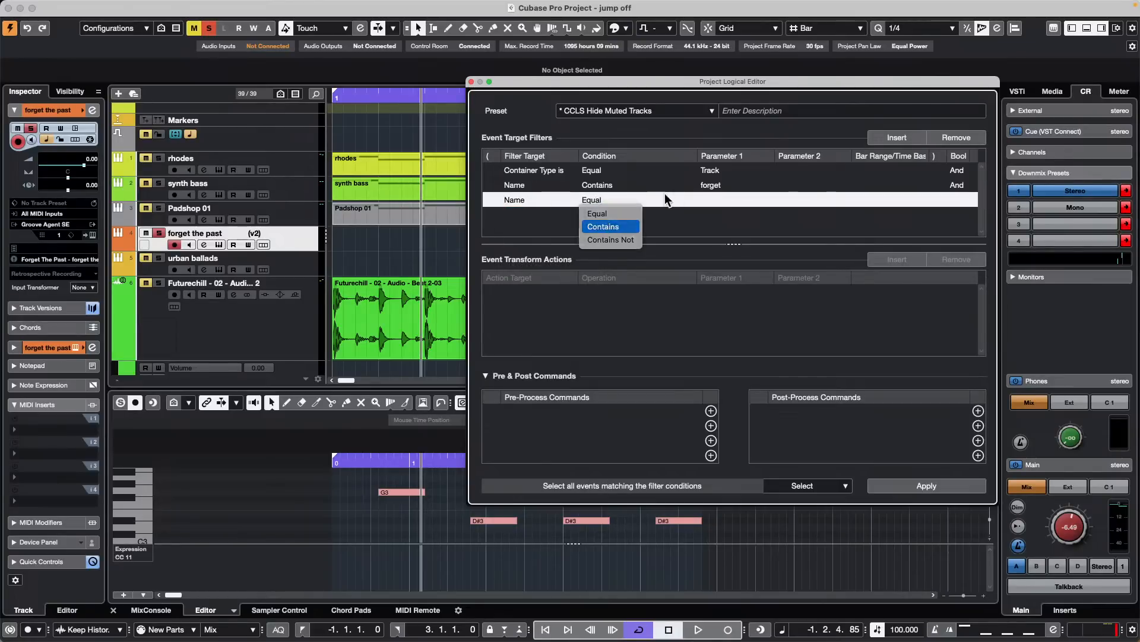
click(603, 226)
click(723, 201)
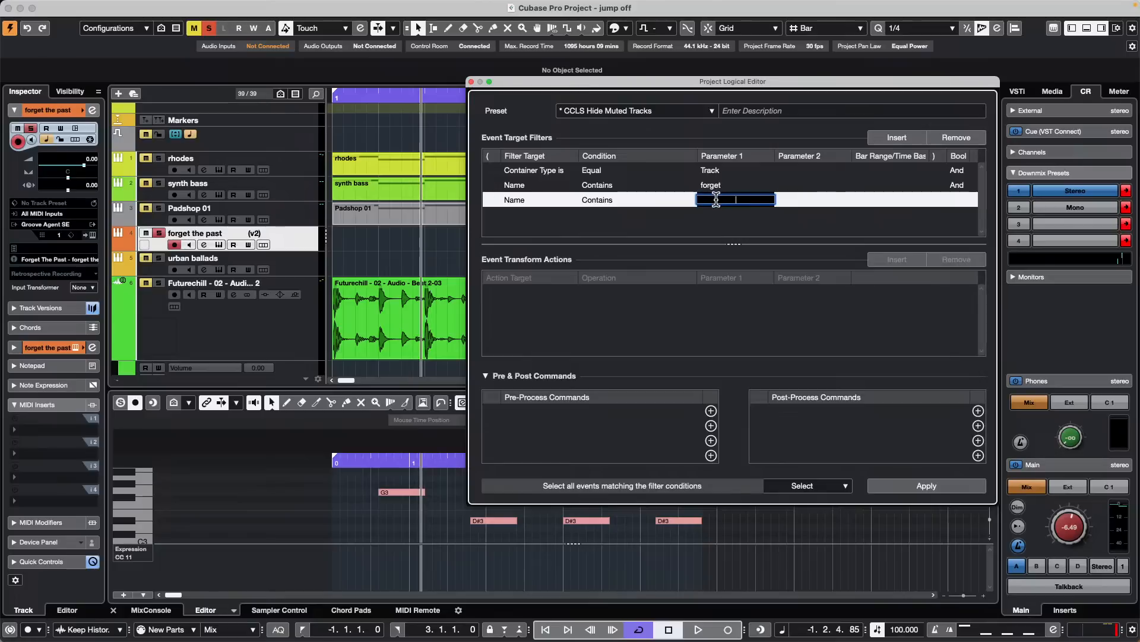
text(urban)
key(Return)
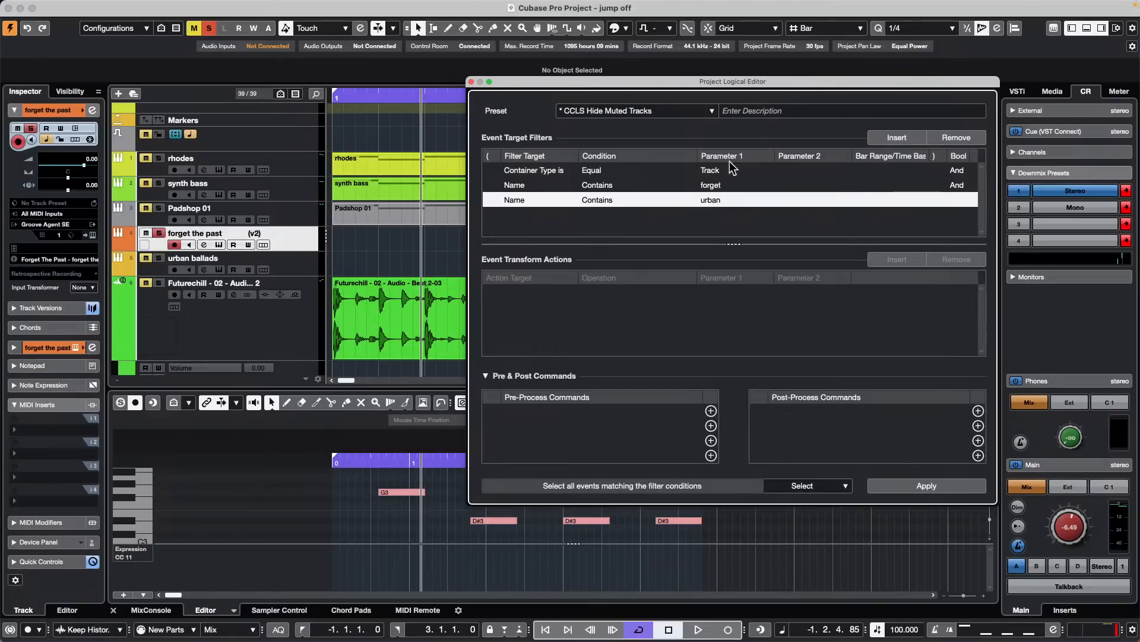
Test the combined name filters by applying them, and repeat the test after selecting the Futurechill audio track
click(913, 486)
click(907, 488)
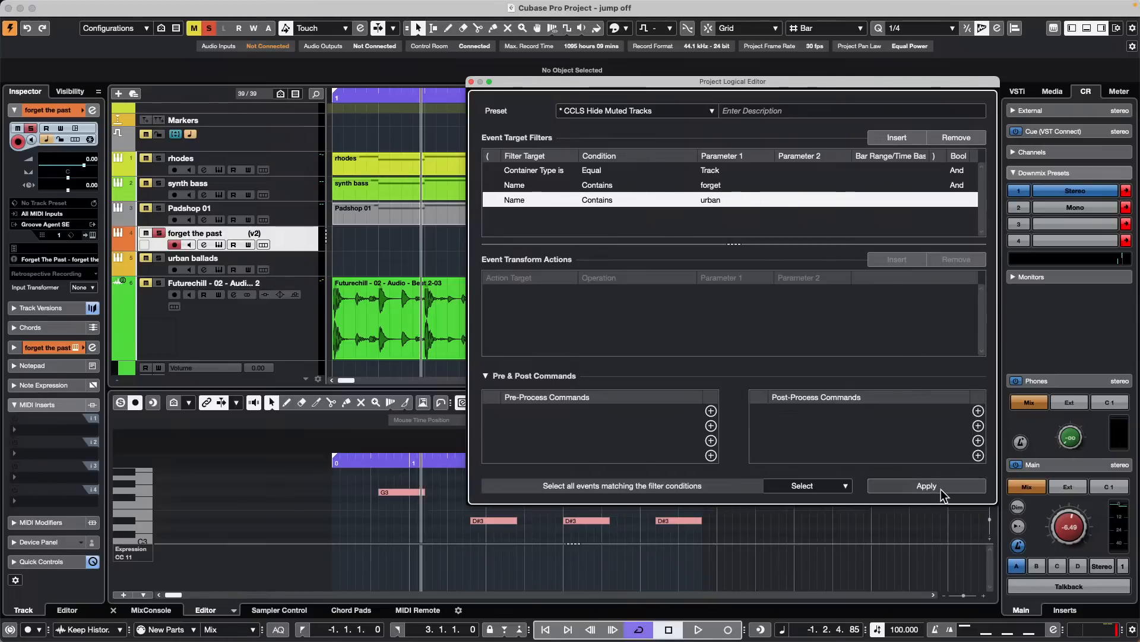
click(227, 328)
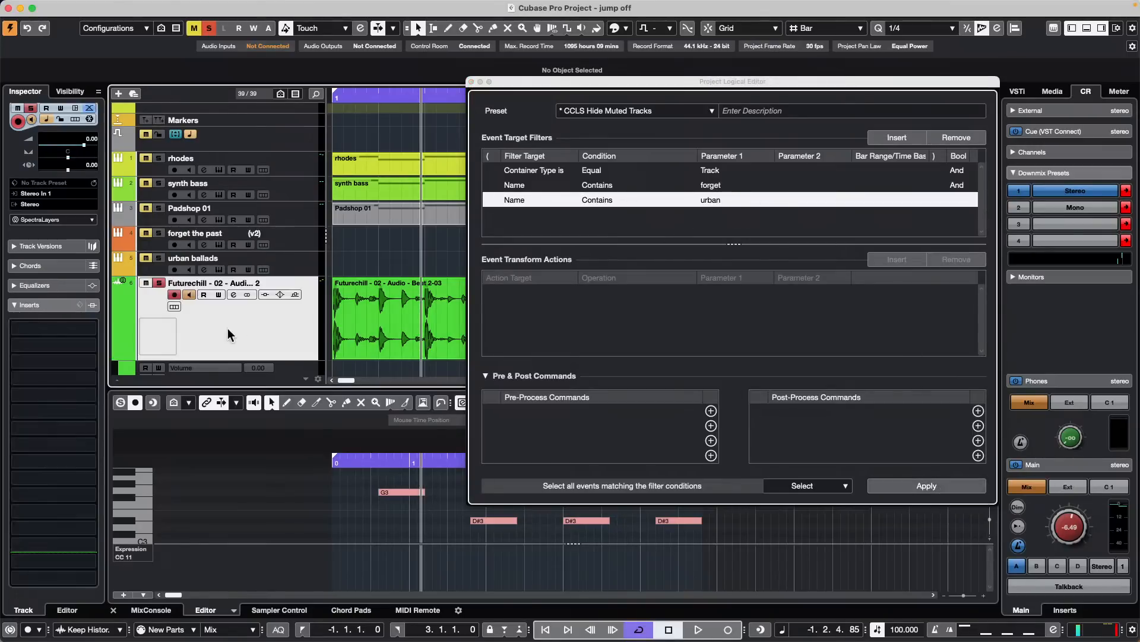
click(936, 486)
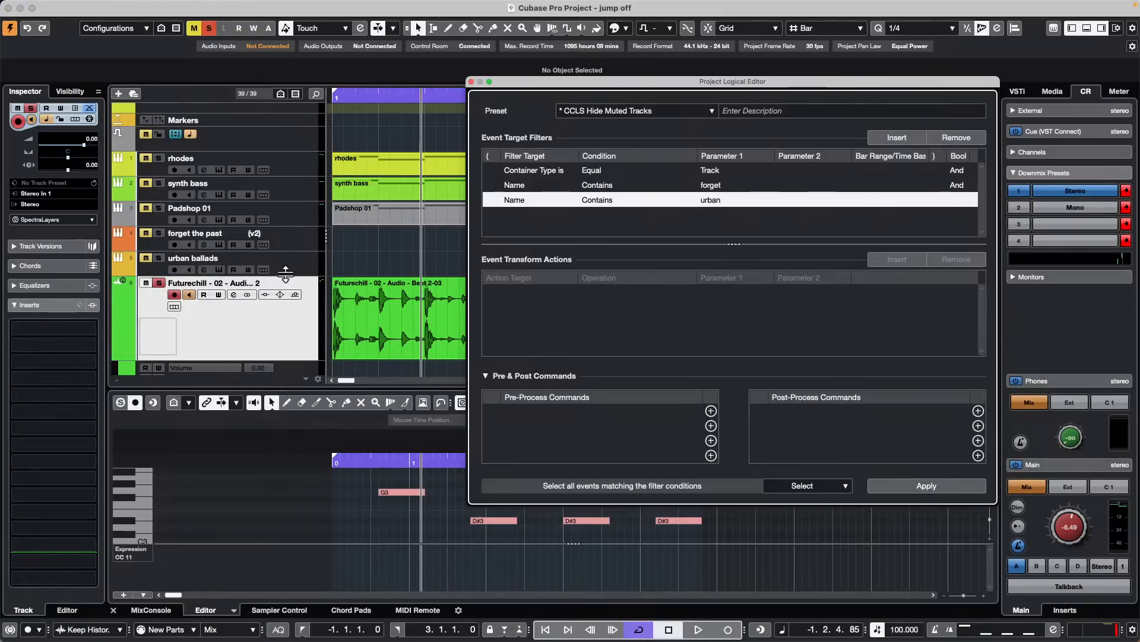
Add an audio track named "forget urban" below urban ballads and apply the filters with the Futurechill track as the starting selection
right_click(301, 259)
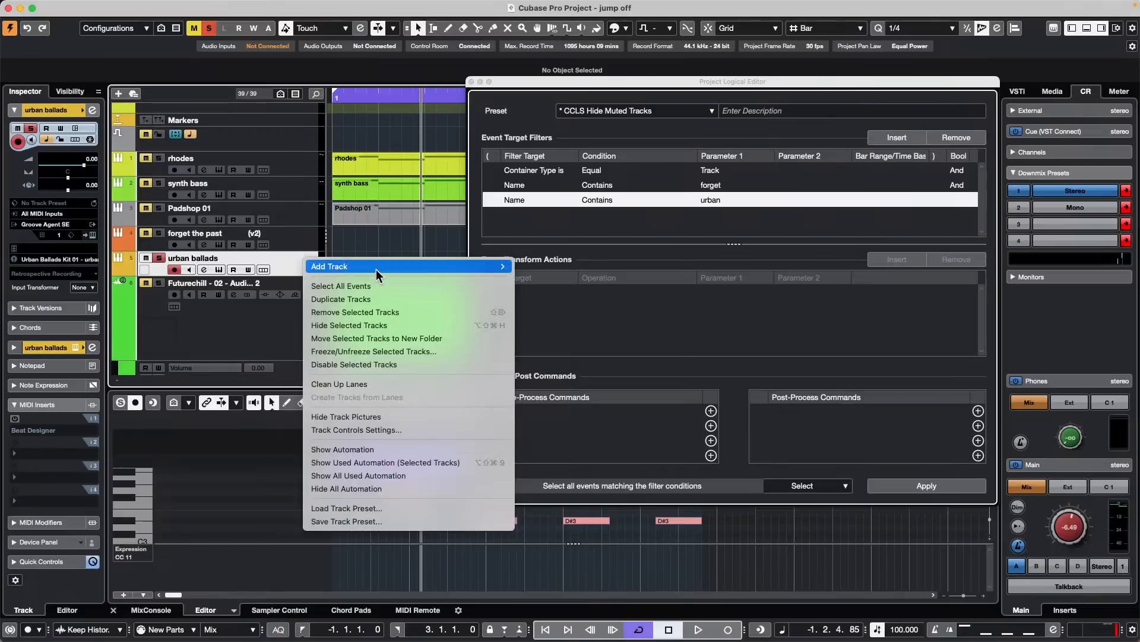
mouse_move(376, 267)
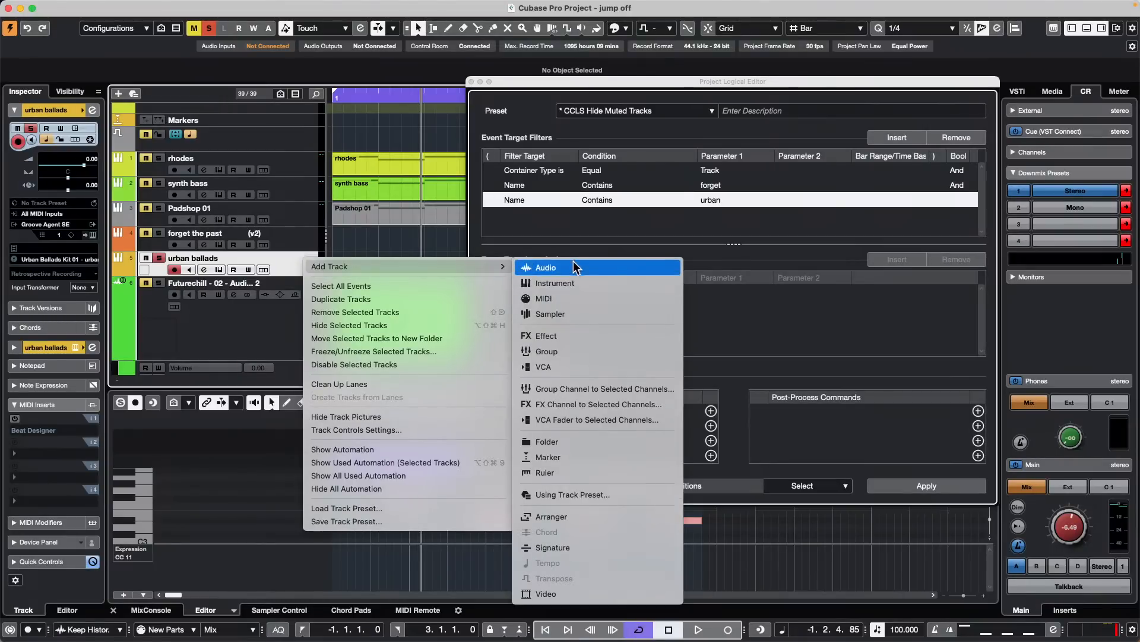
click(572, 271)
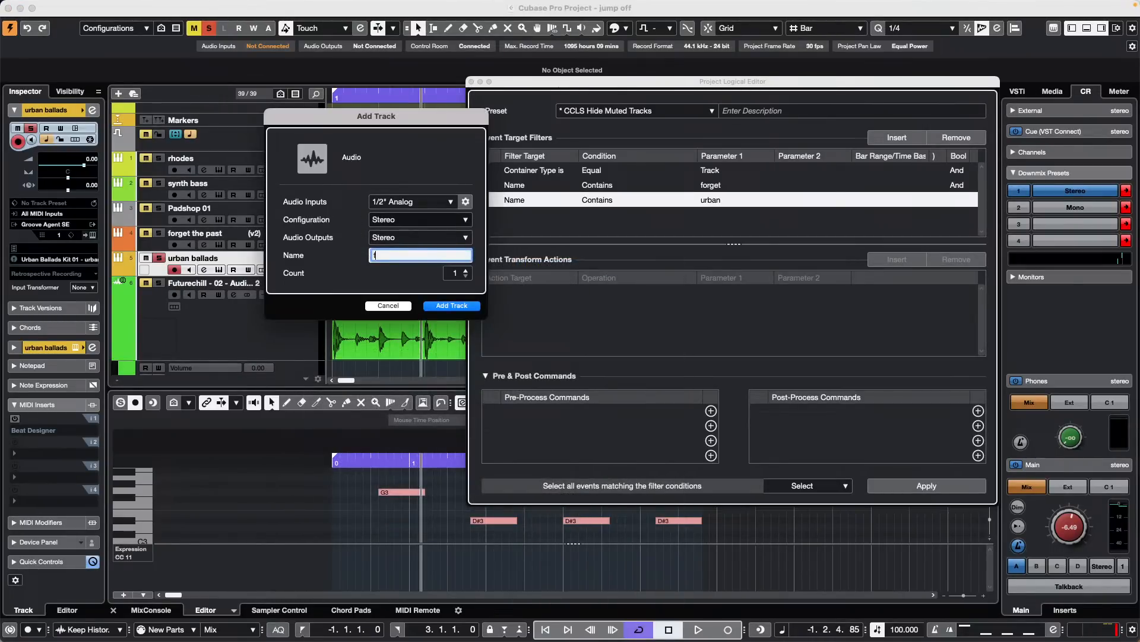
text(forget)
text(n)
key(Return)
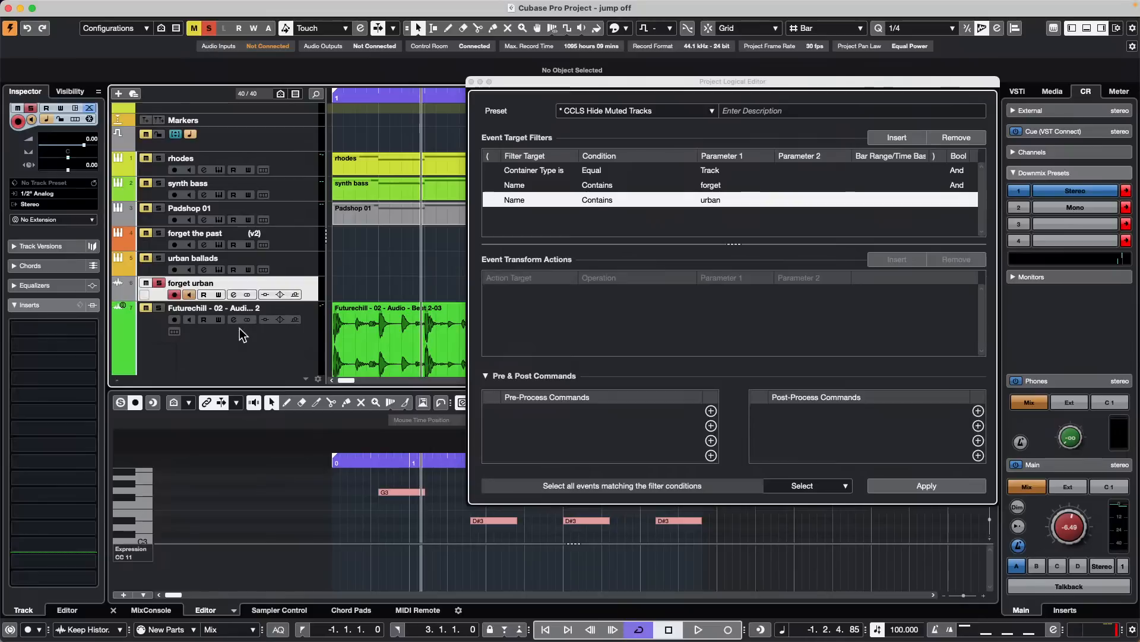
click(244, 336)
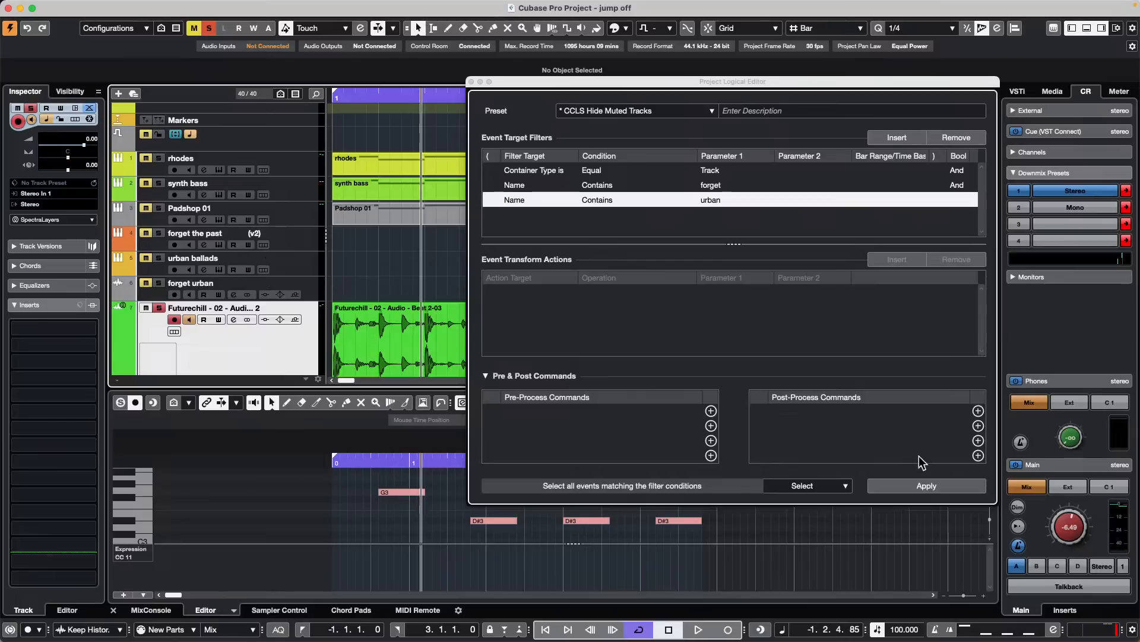
click(920, 487)
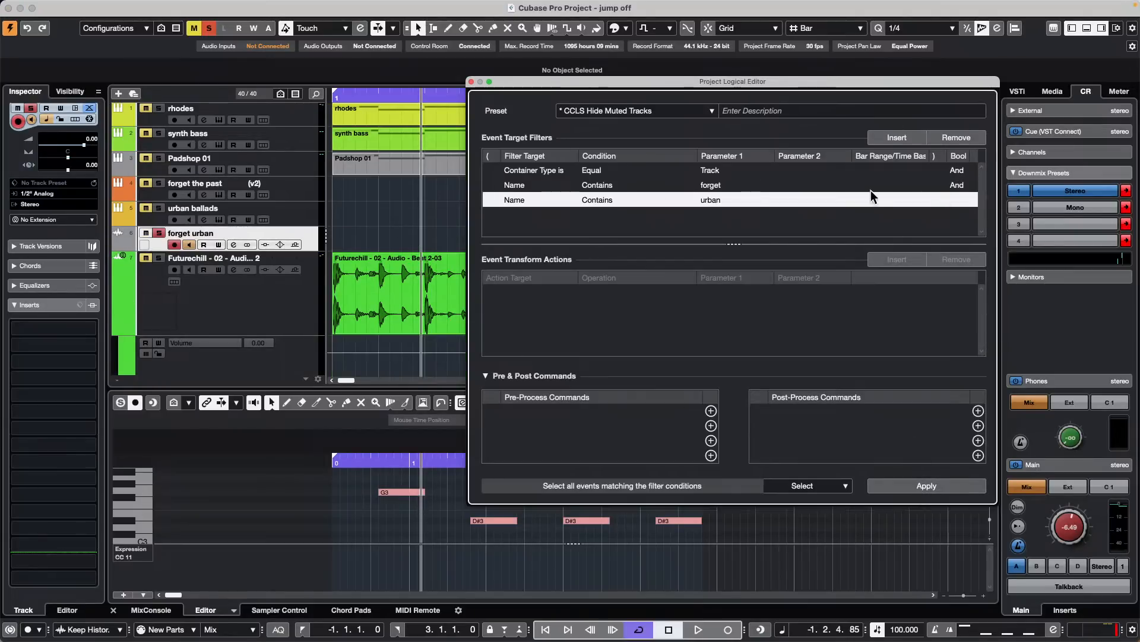
Set the Boolean operator between the "forget" and "urban" name filters to Or, keeping "urban" as the last filter's text
click(956, 186)
click(956, 196)
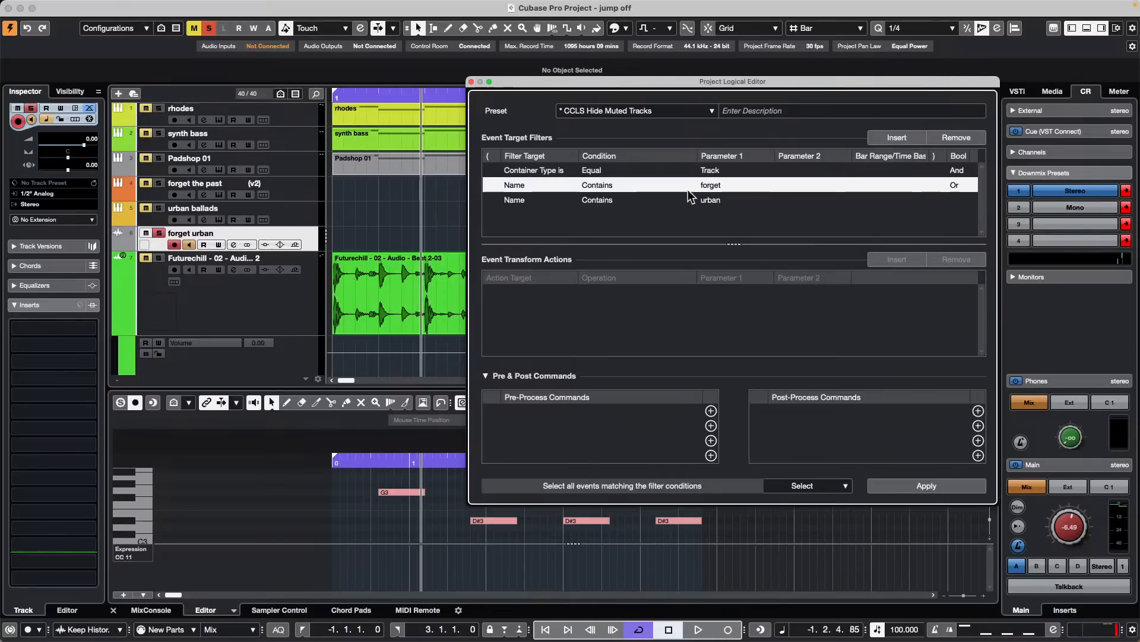
click(713, 199)
text(urban)
Select the Futurechill track, apply the Or-linked filters to select the matching tracks, and close the Project Logical Editor
click(222, 297)
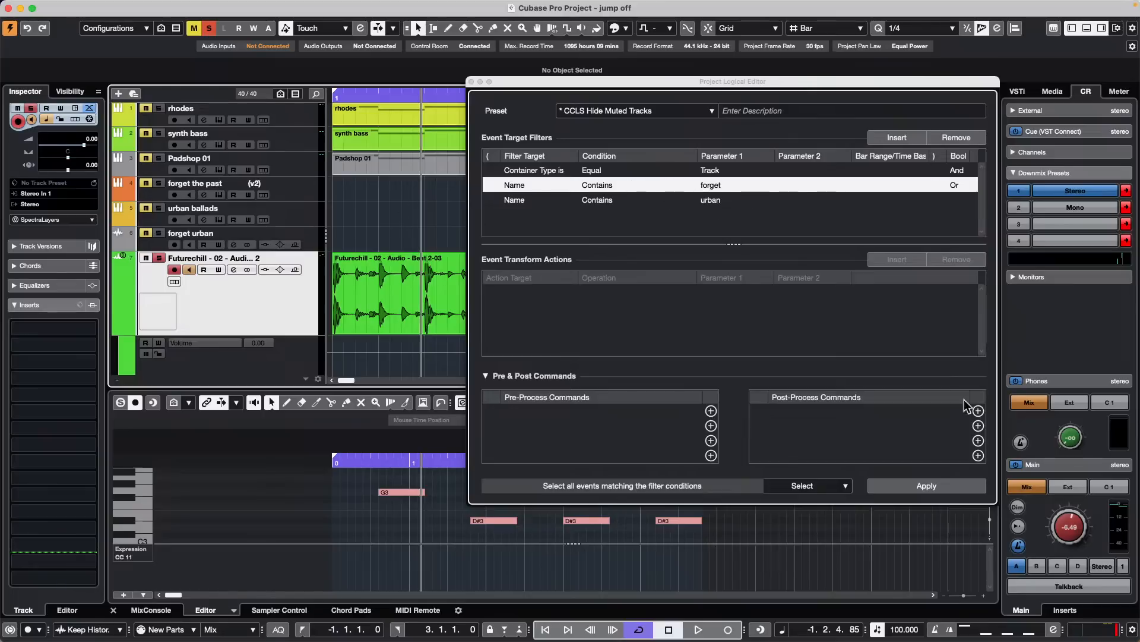
click(936, 486)
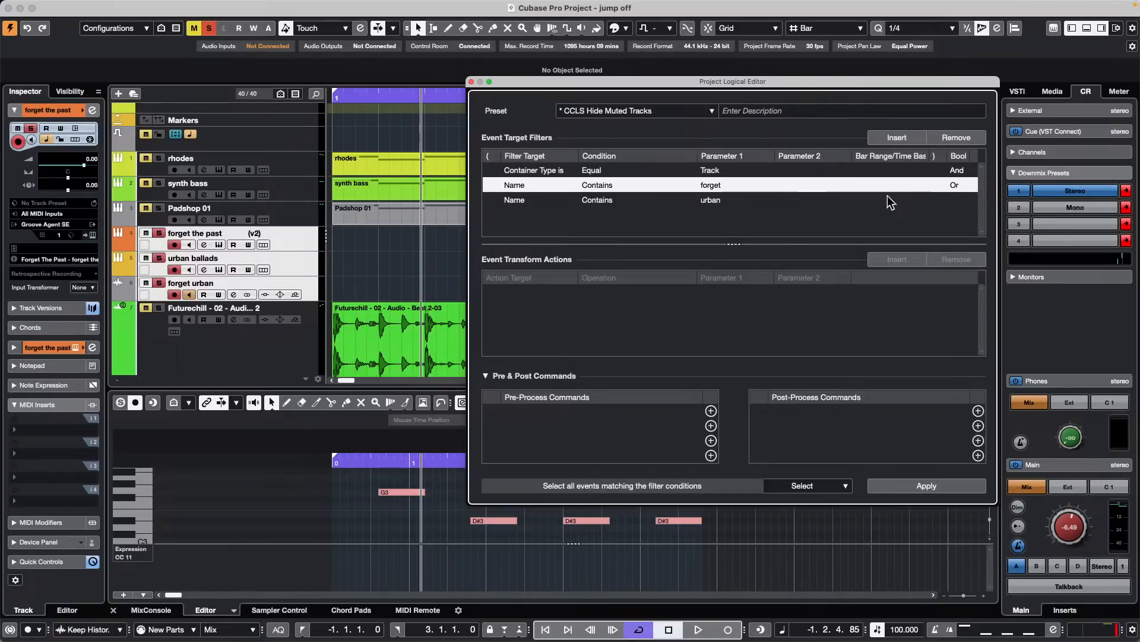
click(955, 184)
click(471, 82)
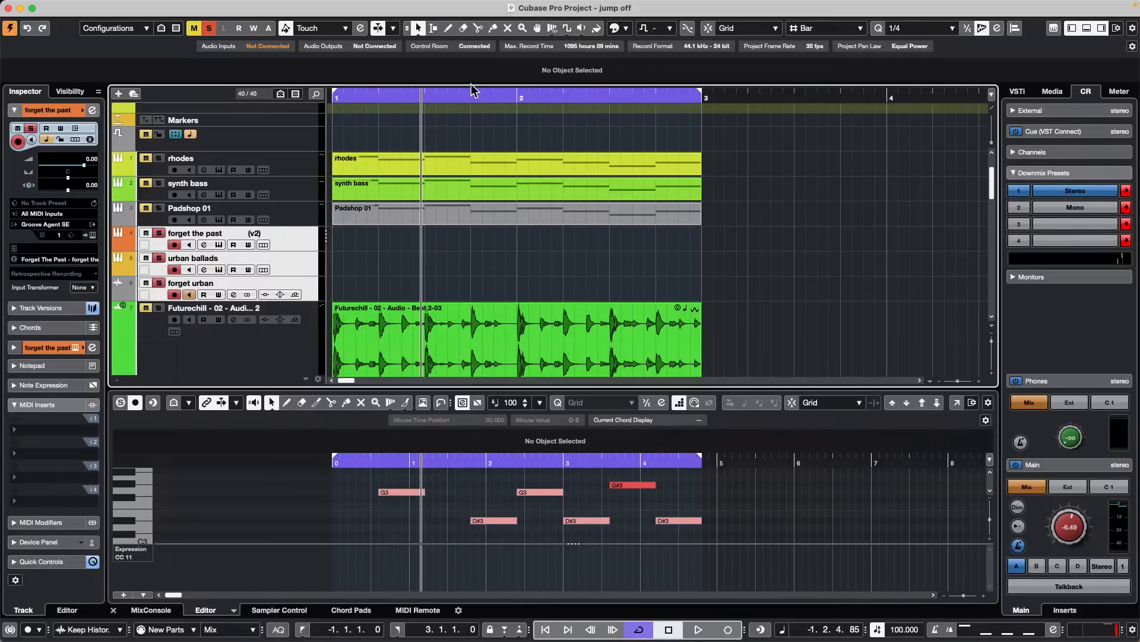
mouse_move(458, 6)
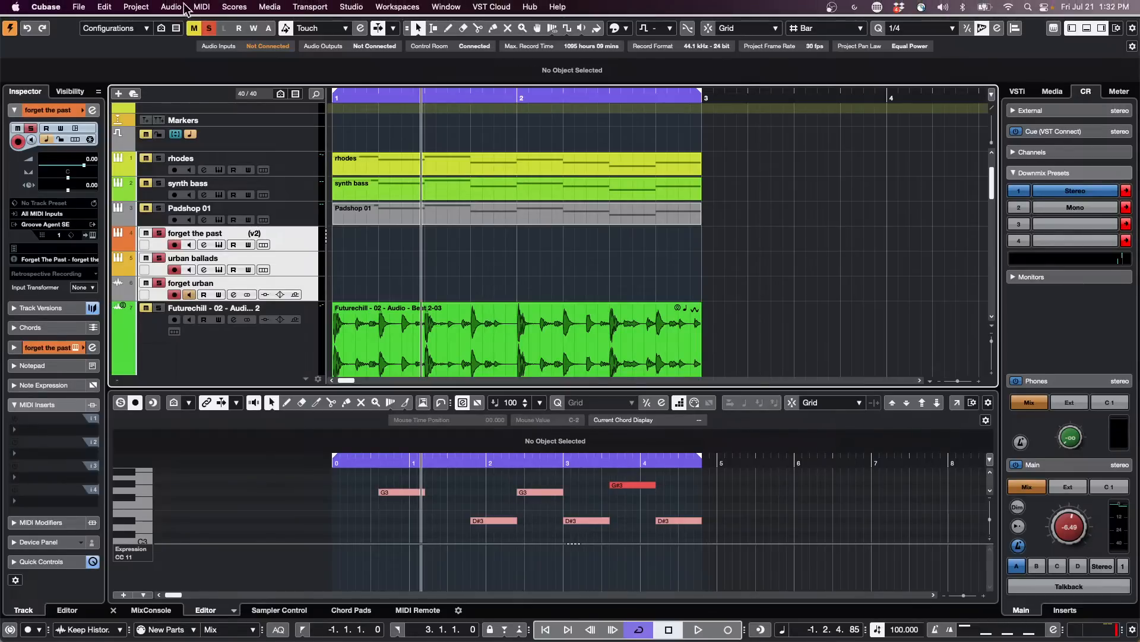
click(79, 7)
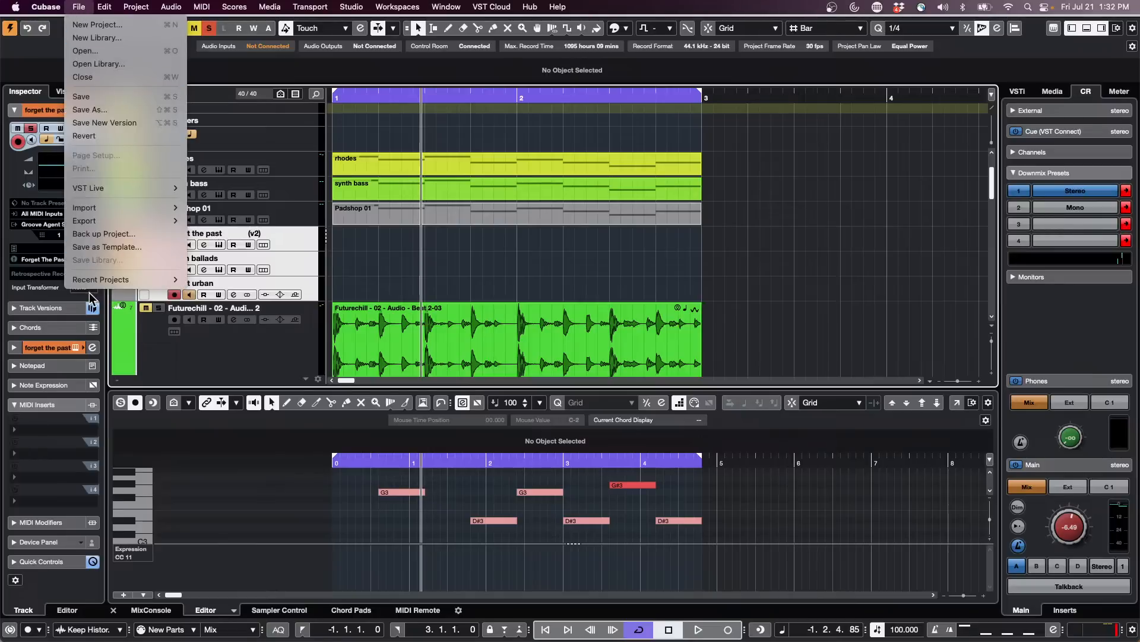
click(435, 265)
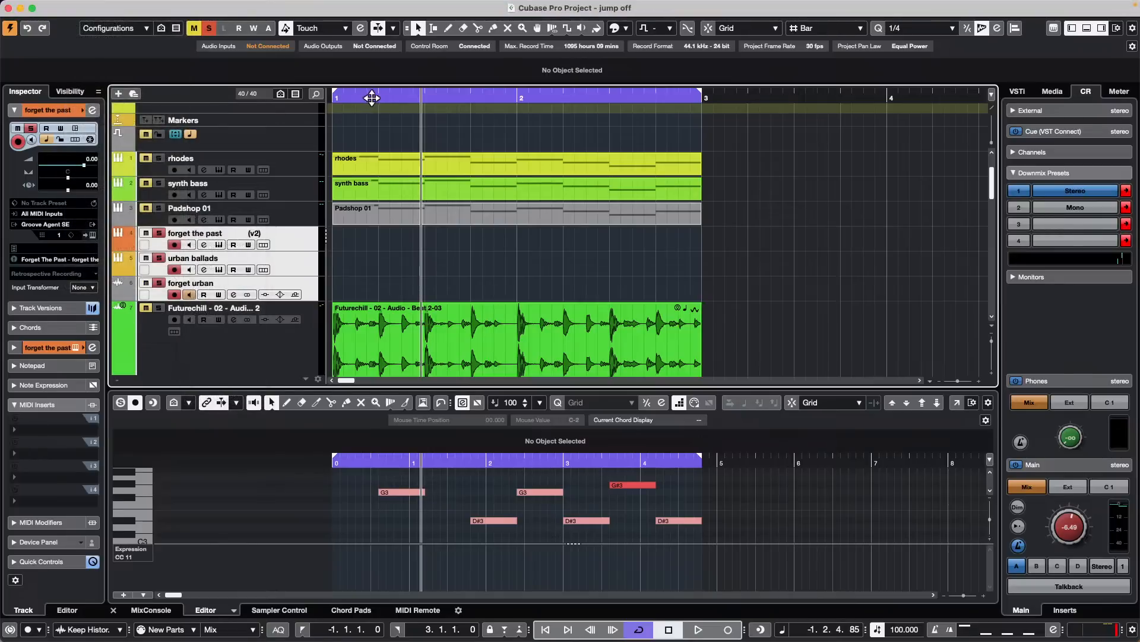
Copy the Futurechill audio event along its track so that copies start at bars 4, 7 and 10
drag(370, 97, 379, 56)
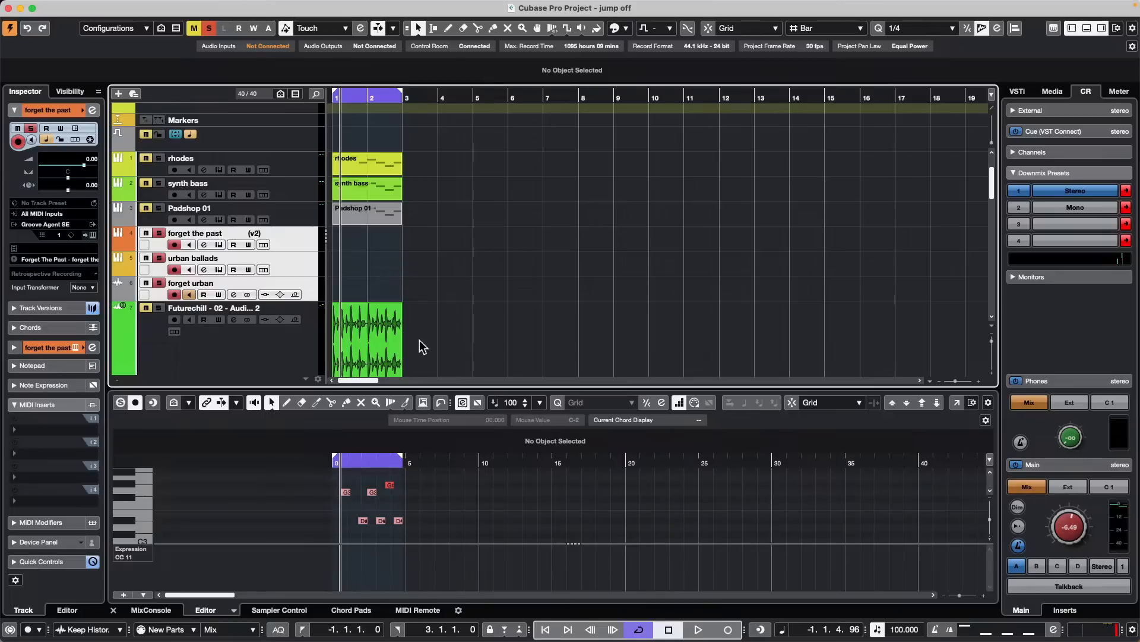
drag(381, 349, 486, 358)
click(369, 357)
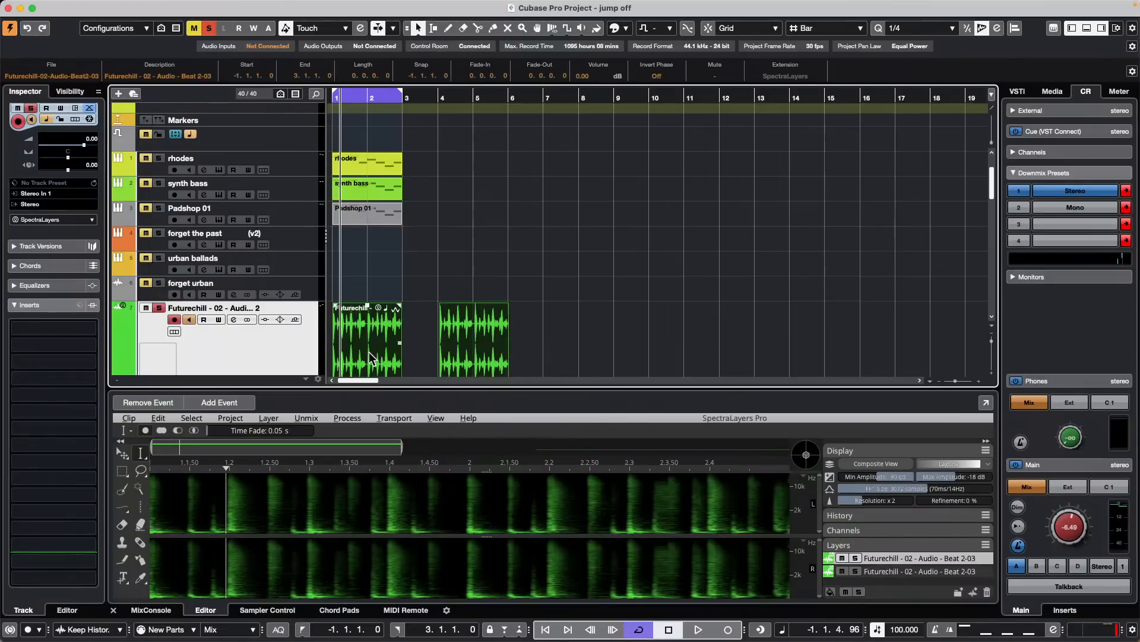
drag(370, 356, 581, 363)
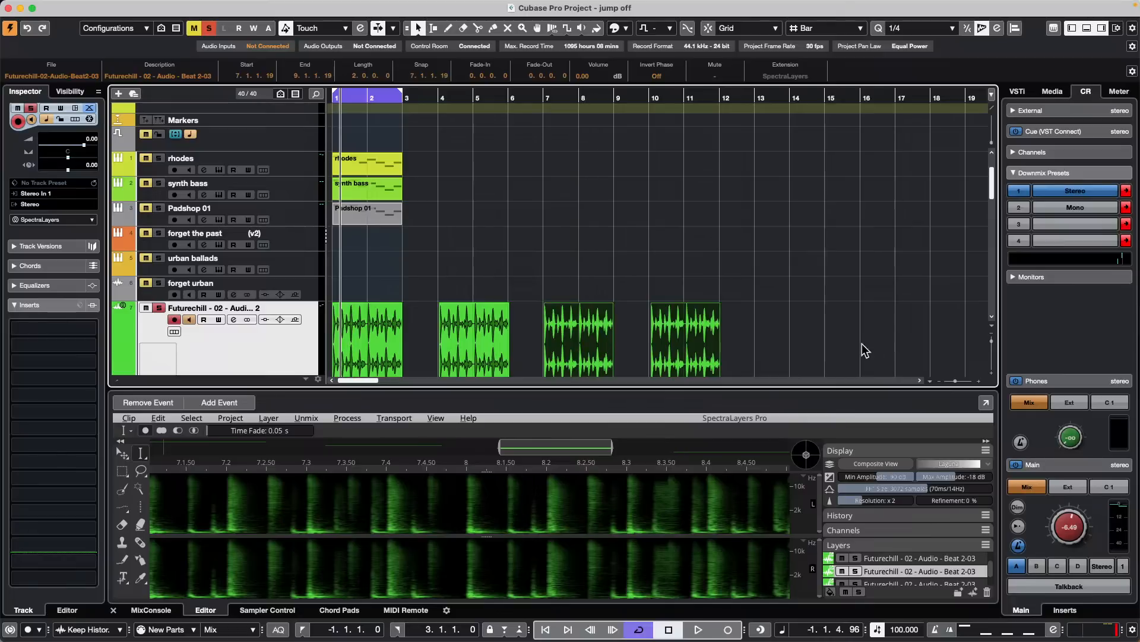
click(633, 345)
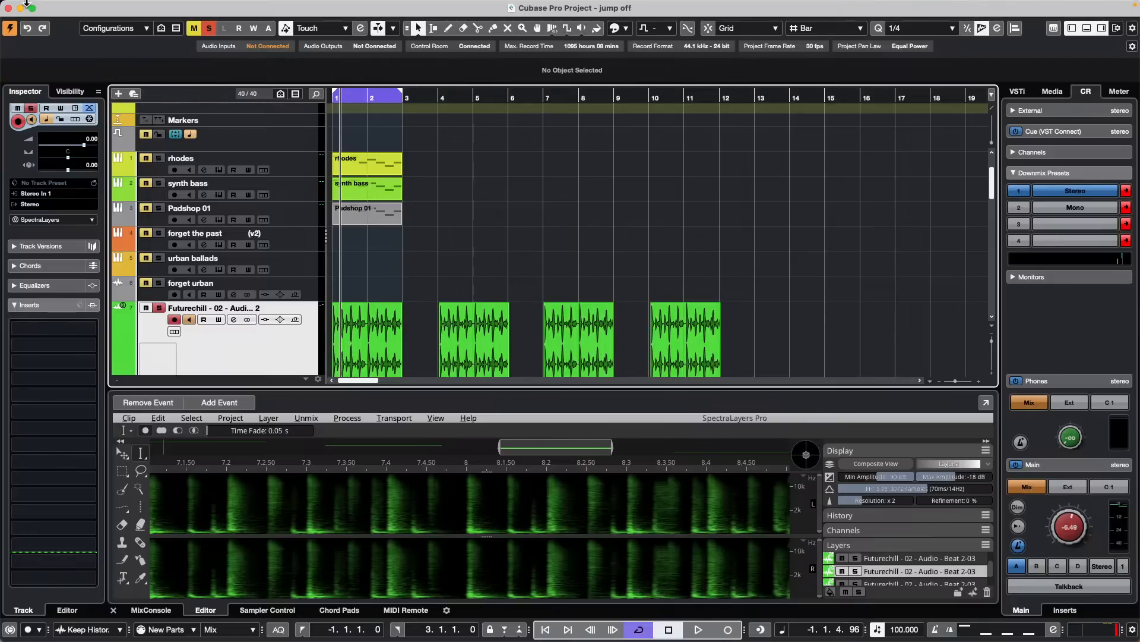
Select all four Futurechill audio events and open the export settings for selected events
click(108, 7)
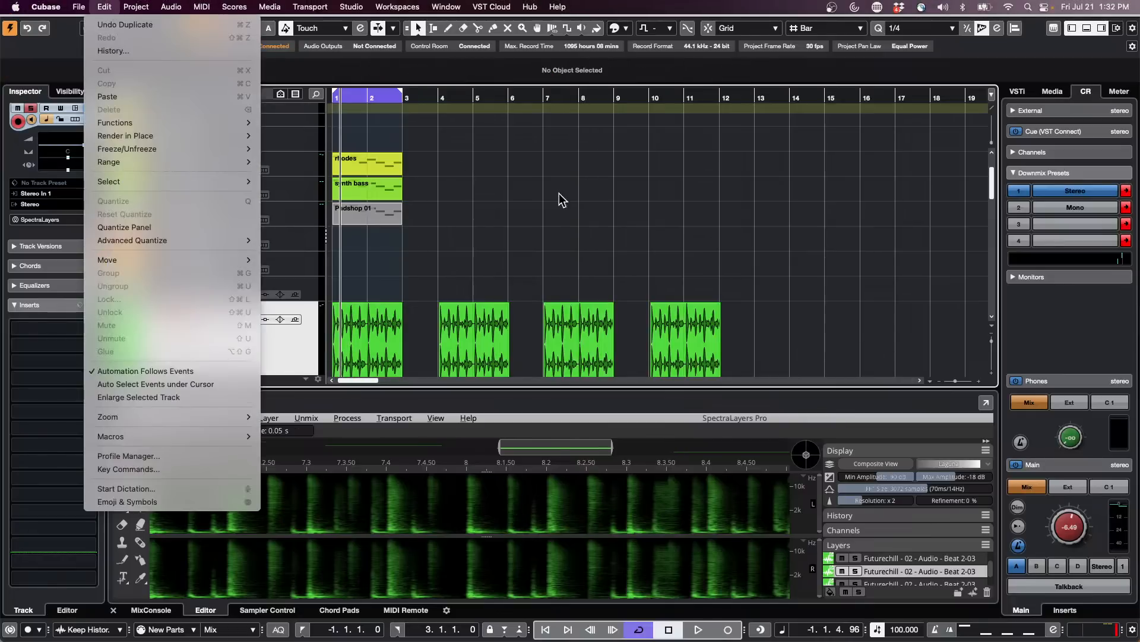
click(572, 217)
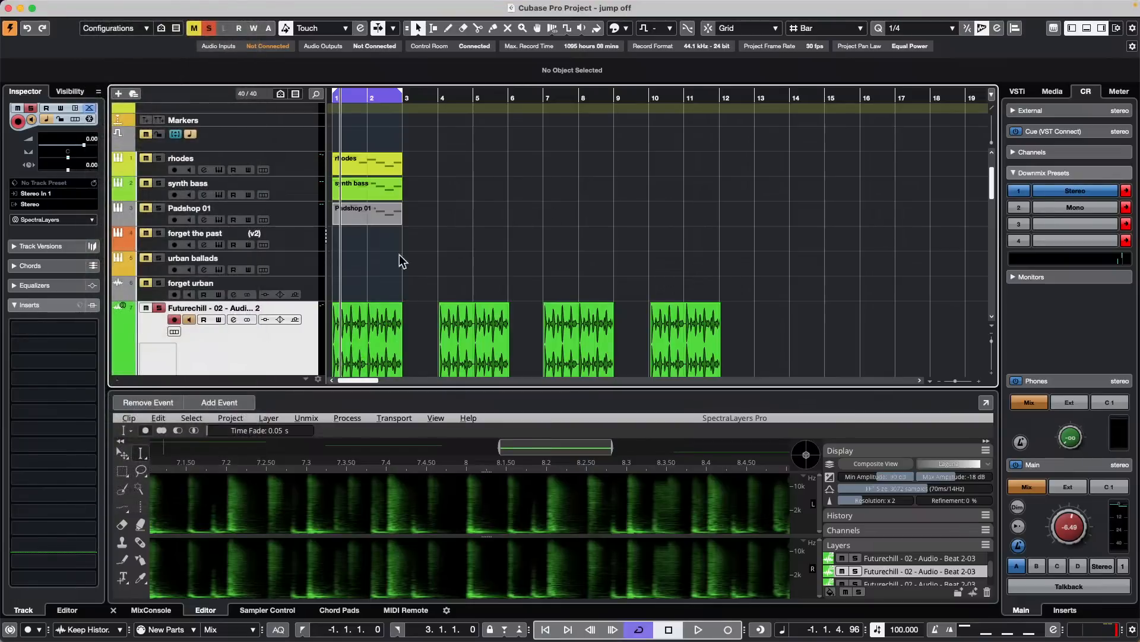
click(105, 7)
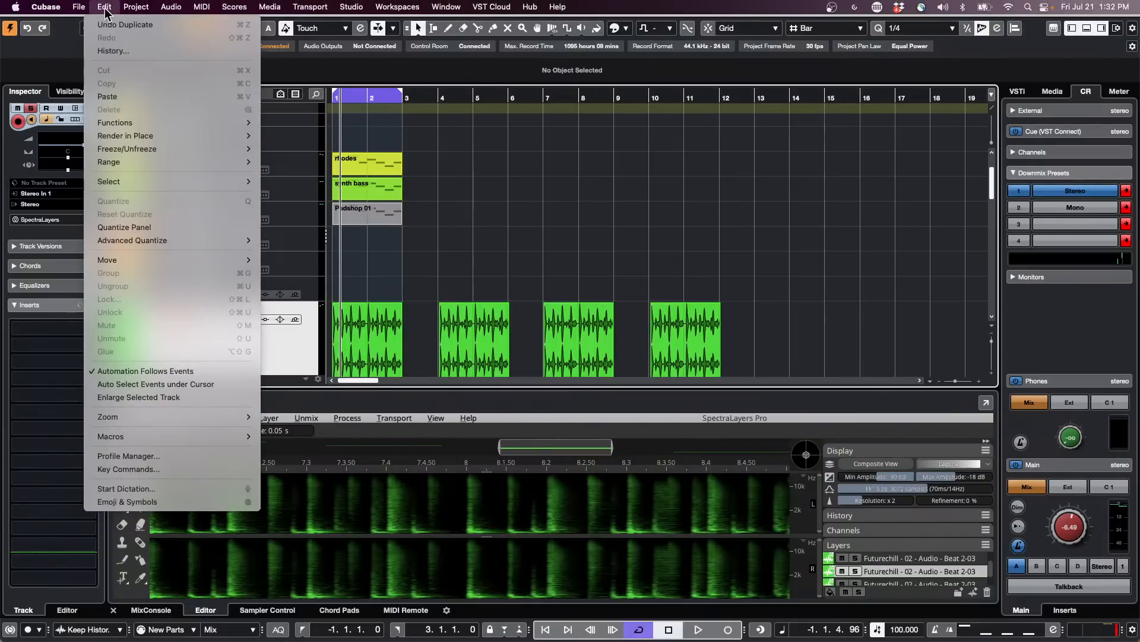
click(736, 357)
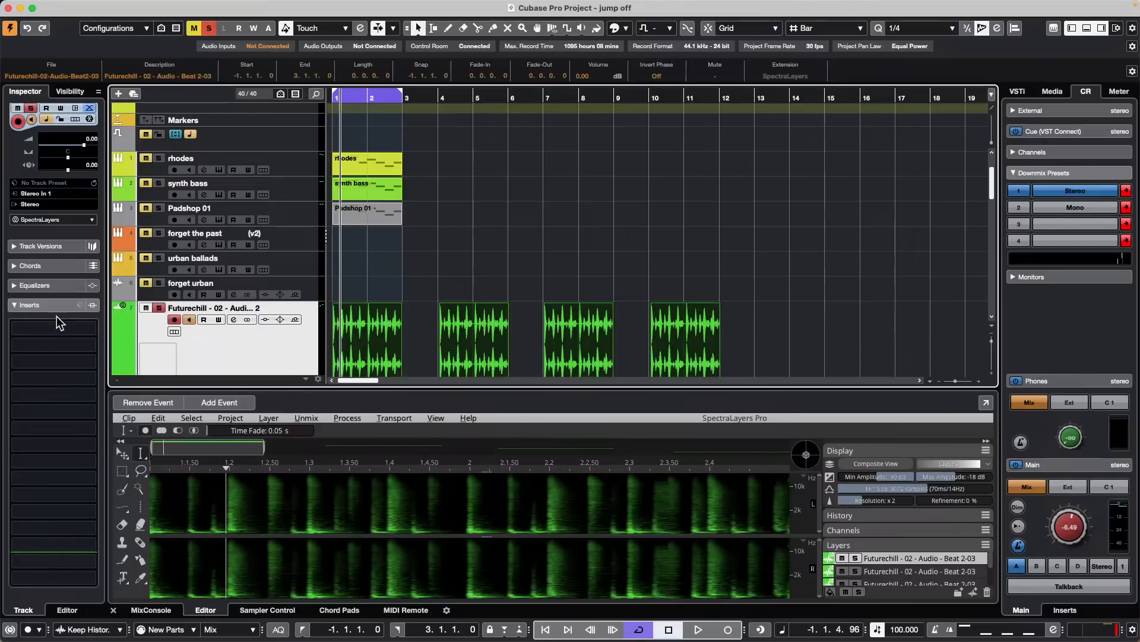
click(105, 6)
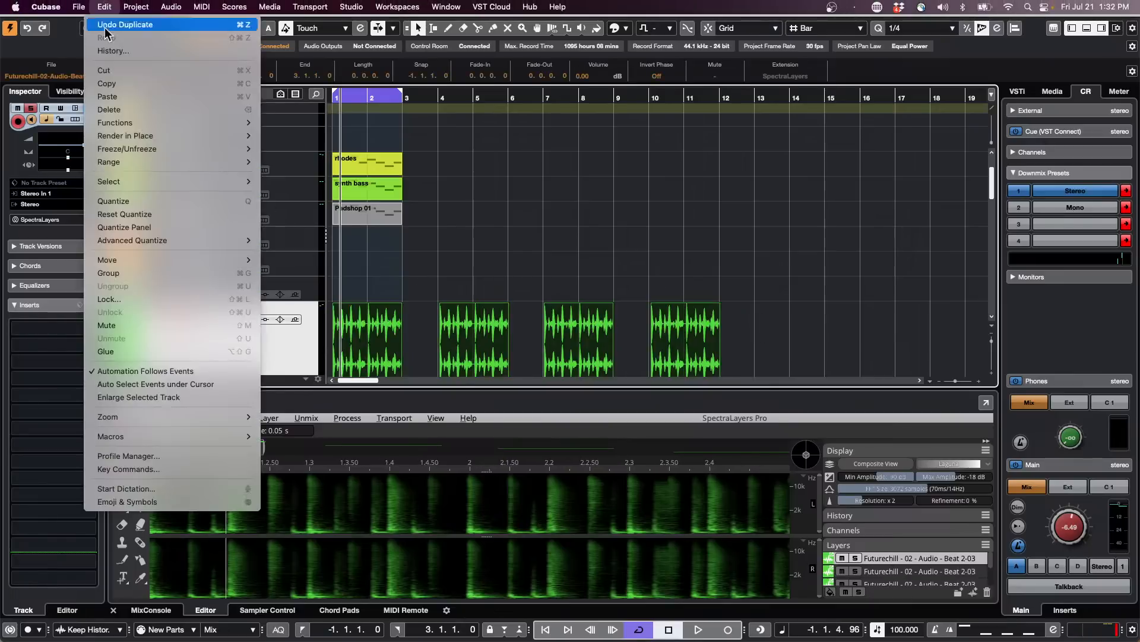
mouse_move(78, 7)
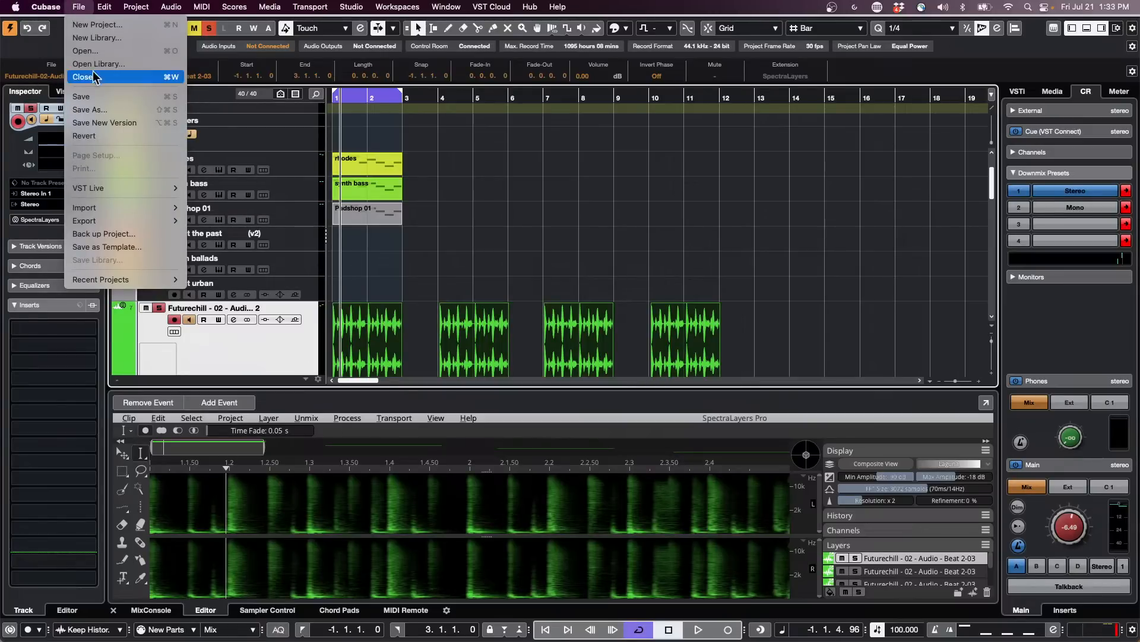
mouse_move(148, 220)
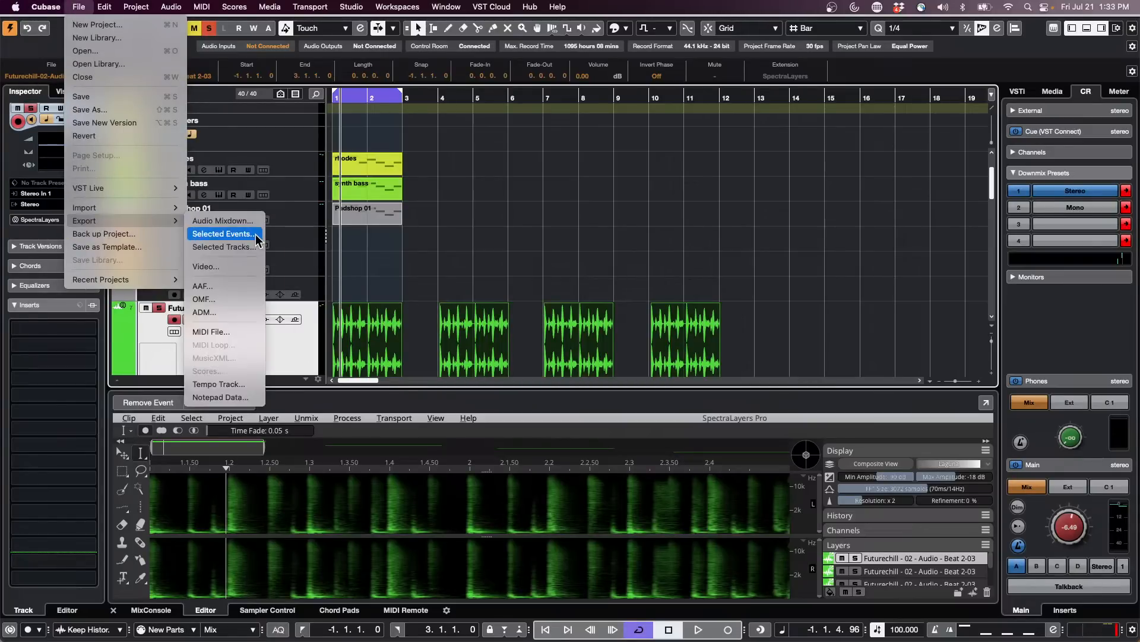
click(257, 235)
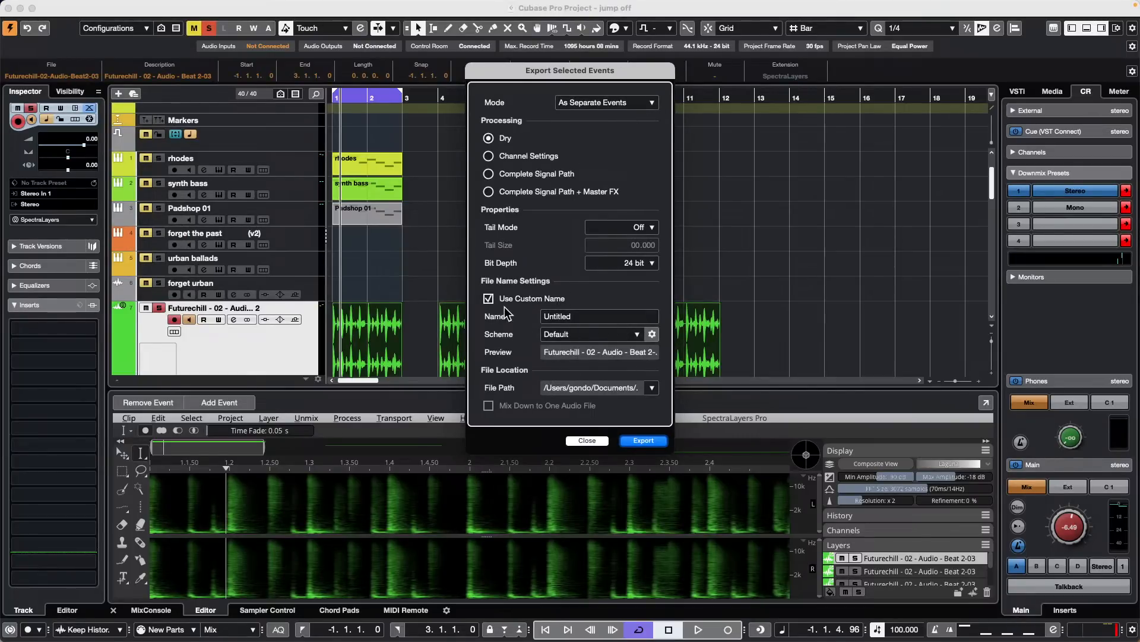
Enter a first name as the custom export name and remove the Club Cubase text, Counter and Track Name attributes from the Default naming scheme
click(583, 317)
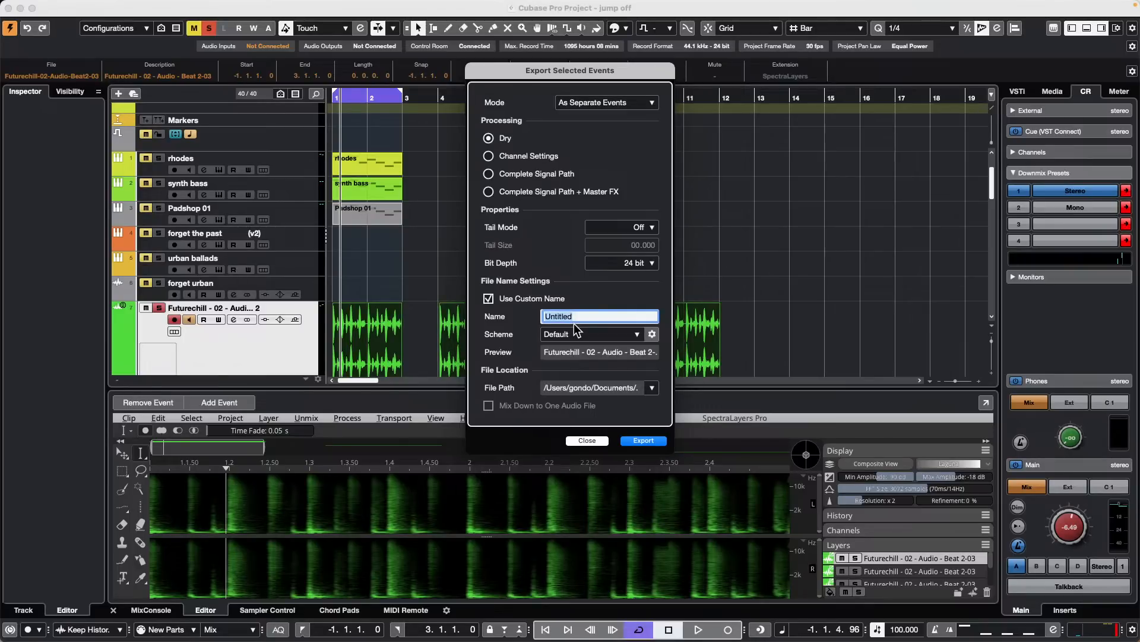
text(Mike)
click(653, 334)
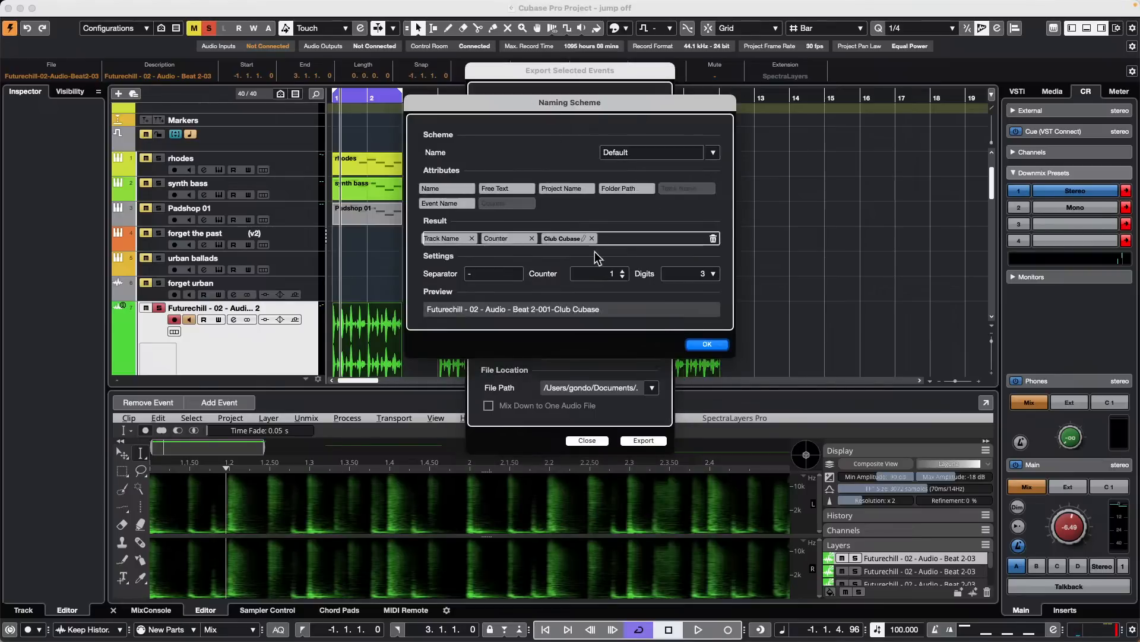
click(564, 238)
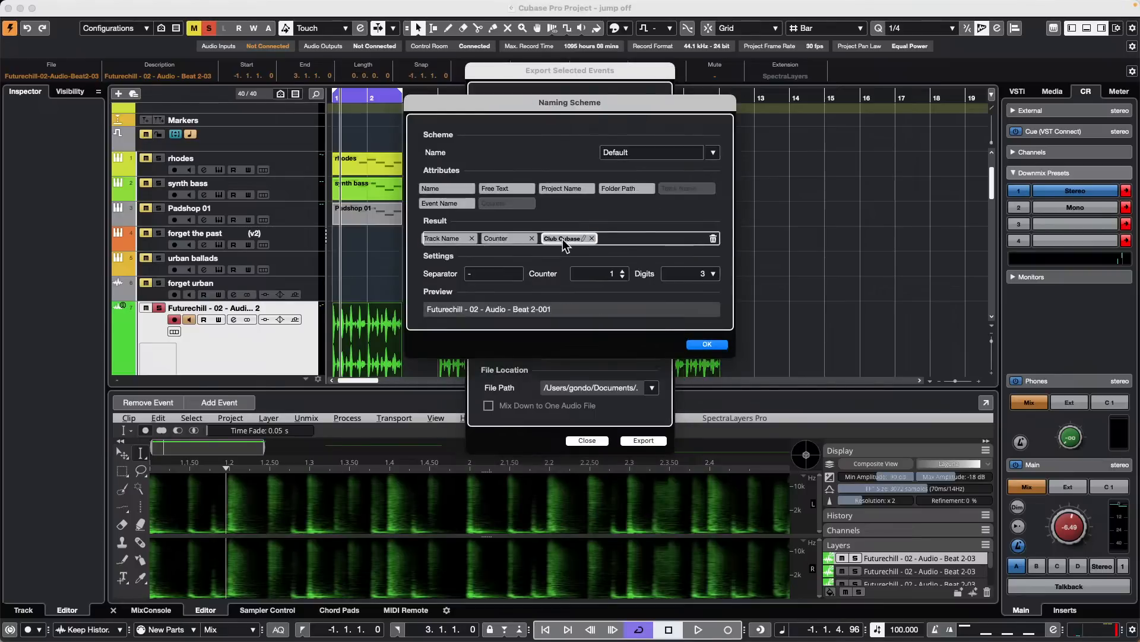
click(531, 238)
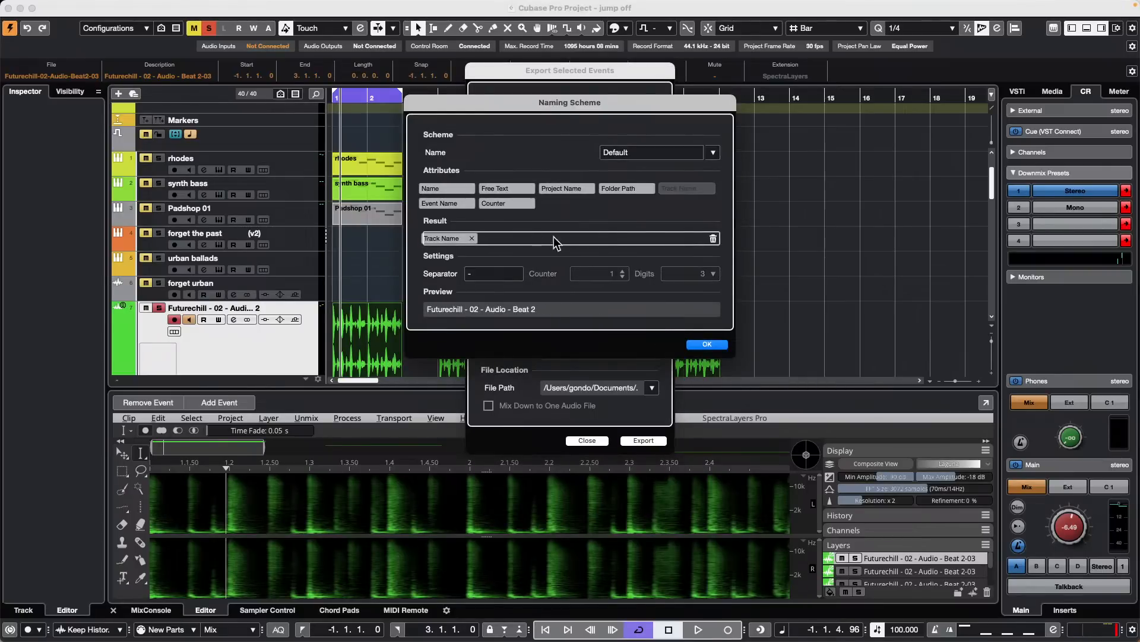
click(472, 239)
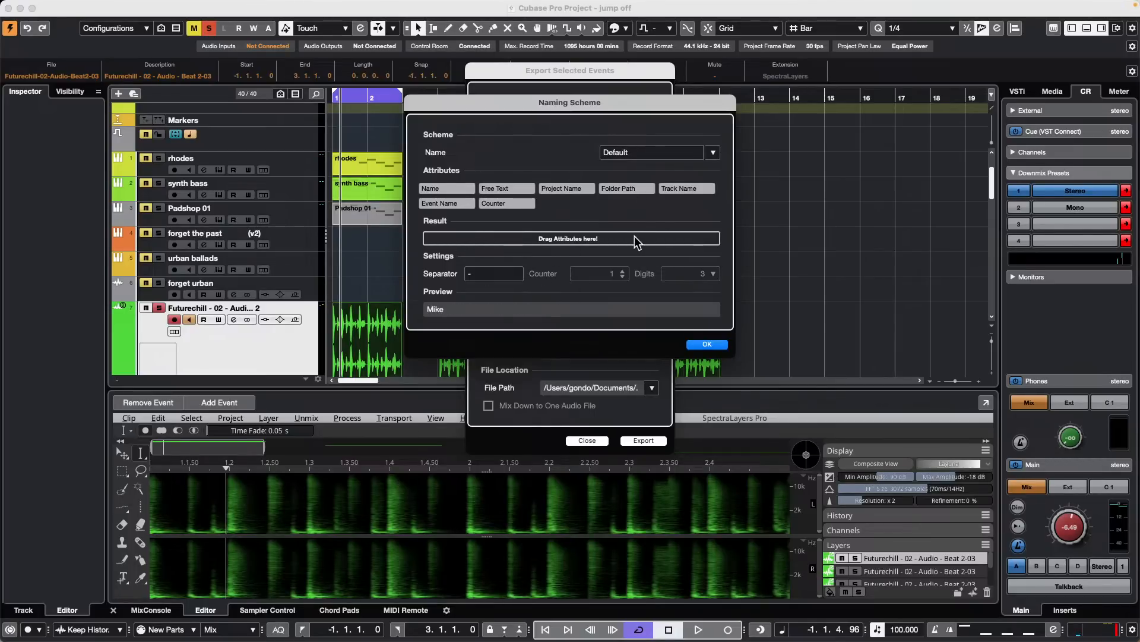
click(708, 345)
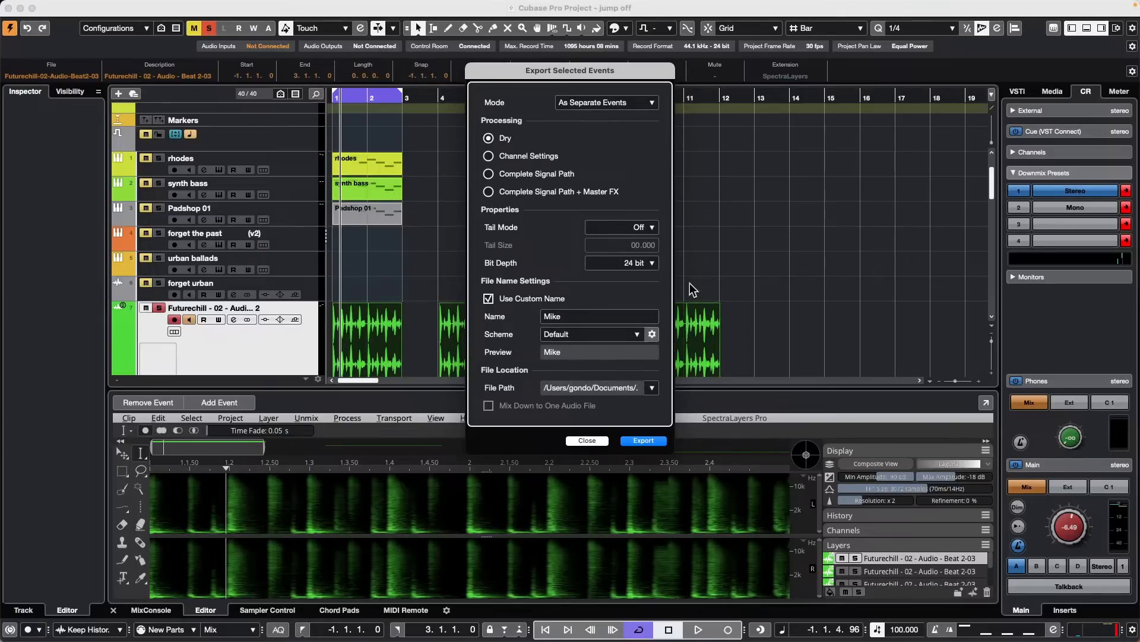
Export the selected events as separate files to the project audio folder, creating a unique name for each file that already exists
drag(573, 75, 893, 65)
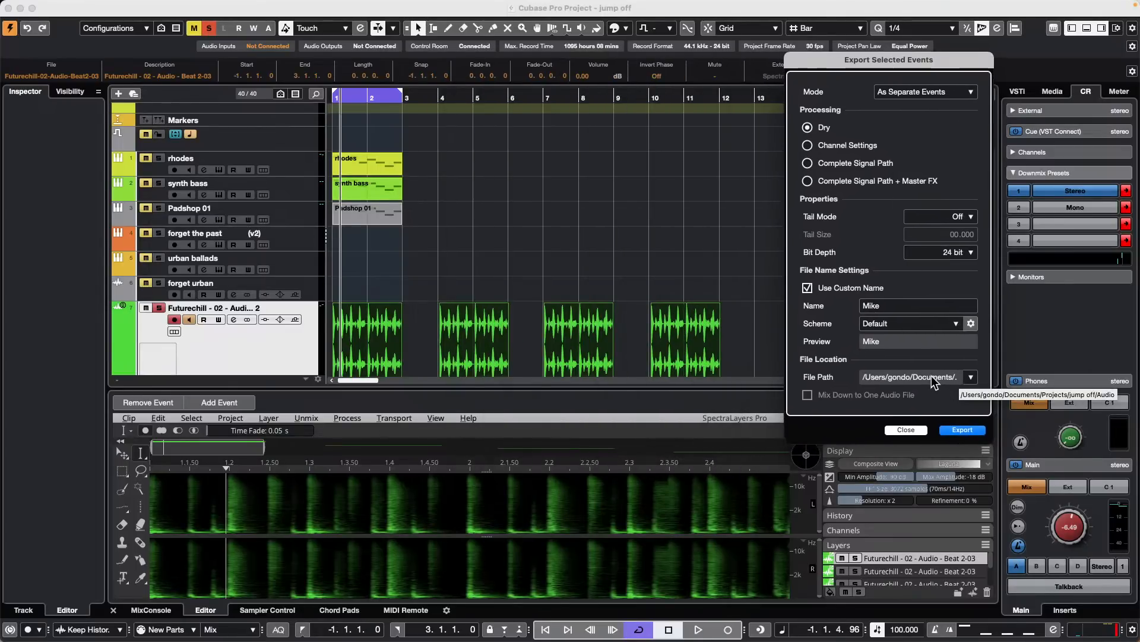
click(969, 378)
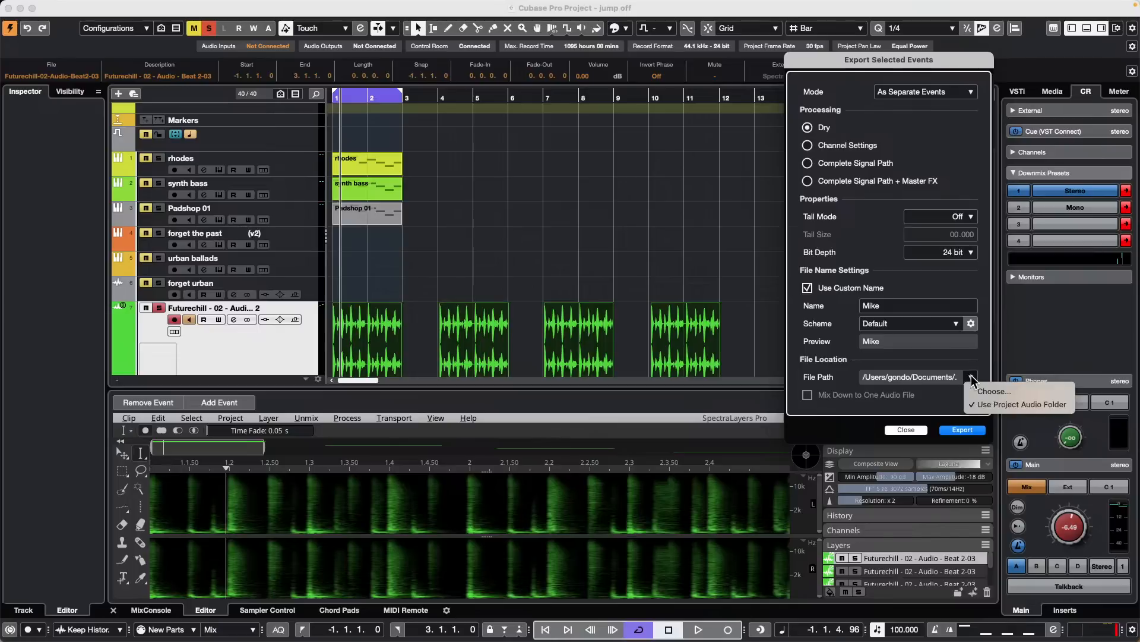
click(978, 405)
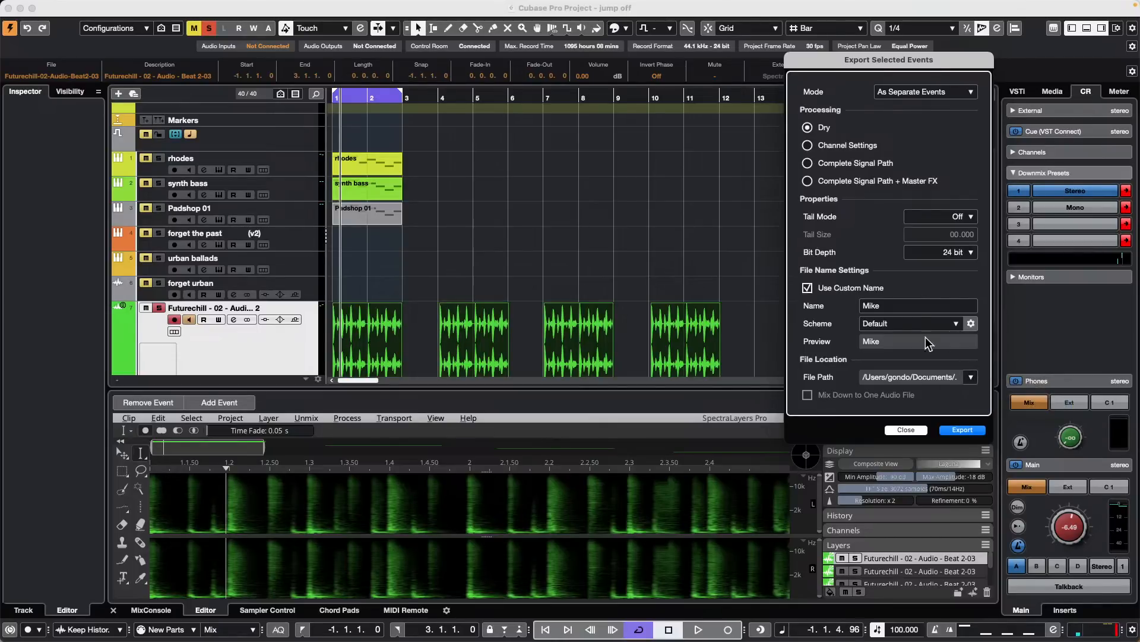
click(962, 432)
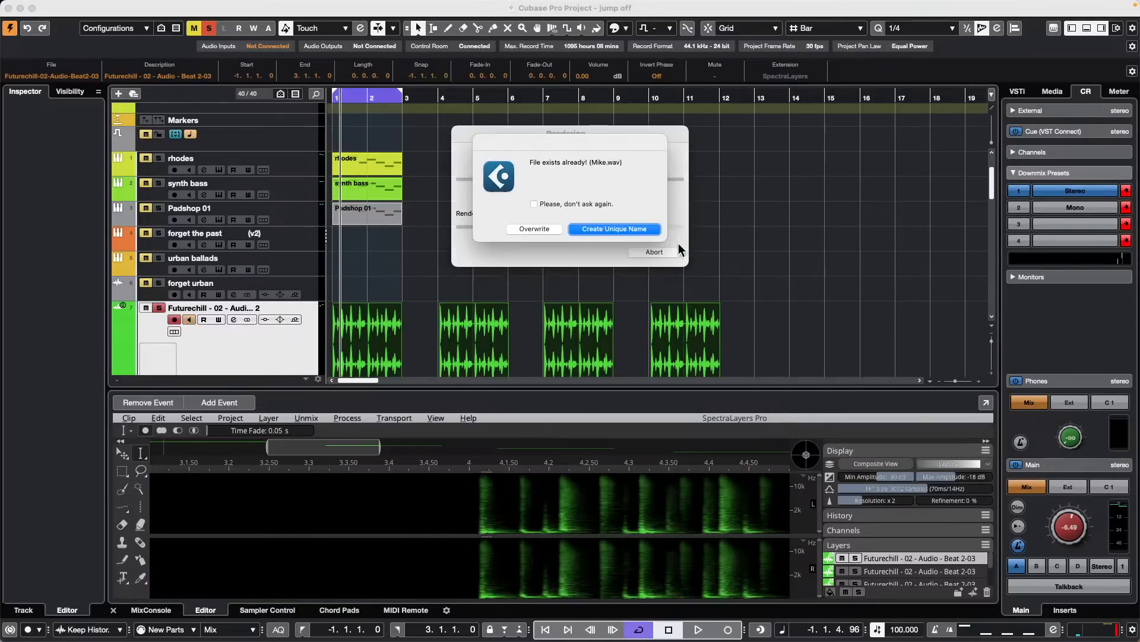
click(636, 229)
click(623, 229)
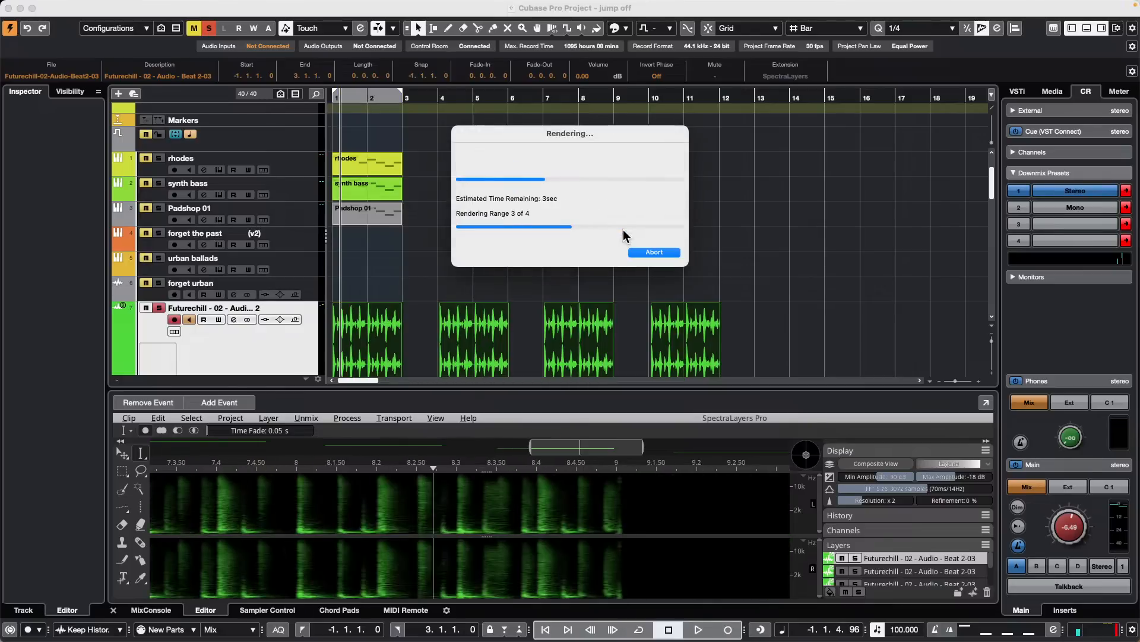
click(623, 229)
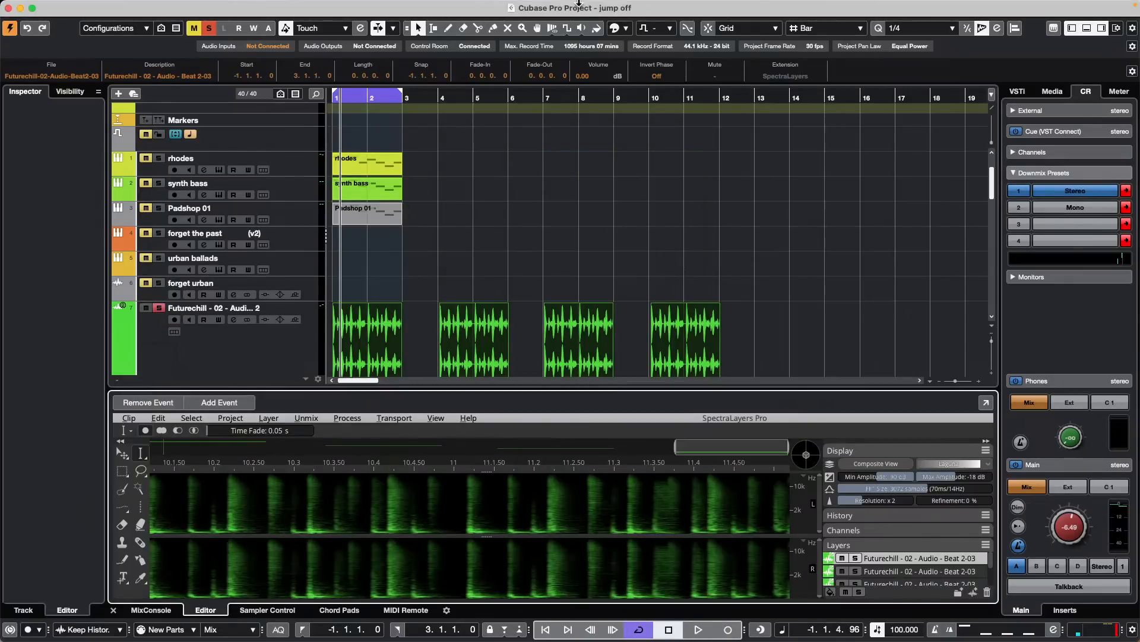
Open the Pool of the jump off project and look through its audio list for the exported files
click(310, 6)
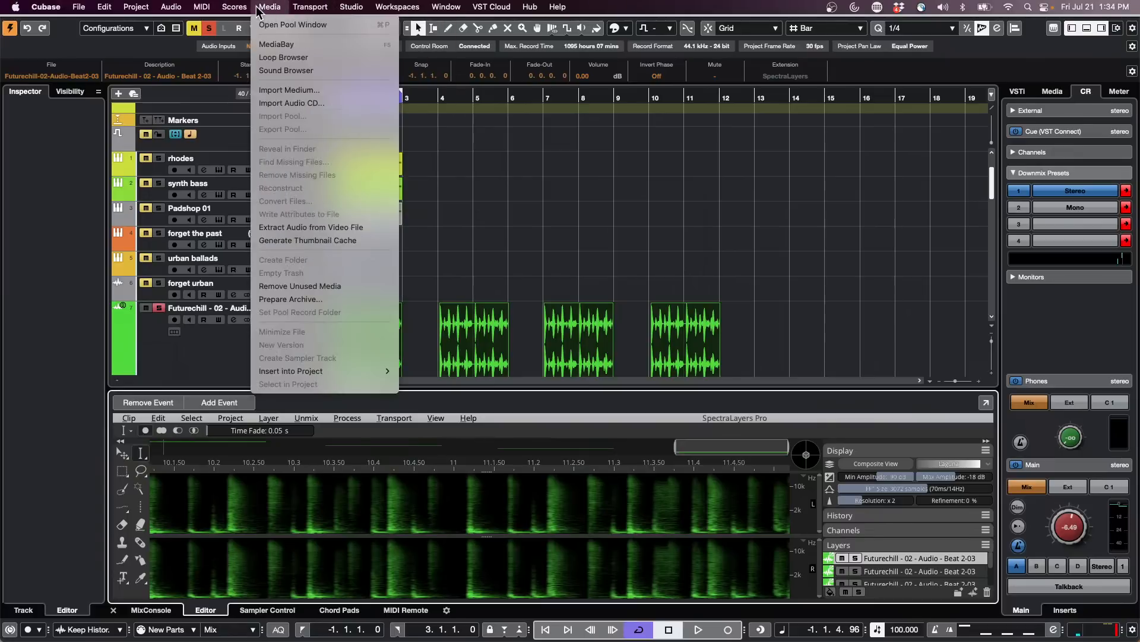
mouse_move(351, 7)
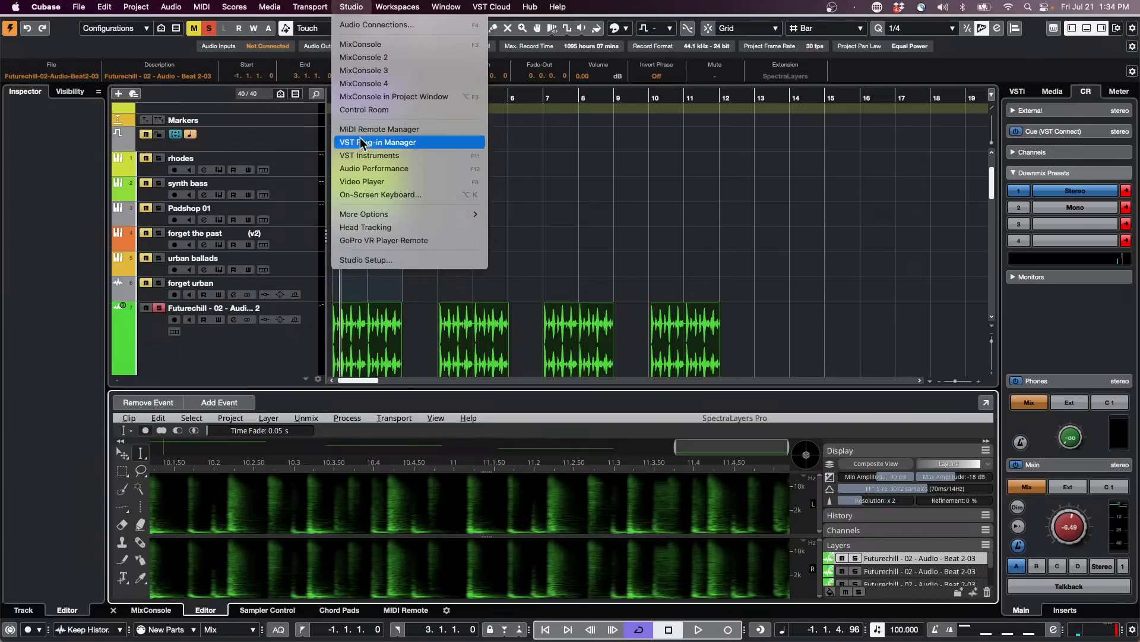
mouse_move(270, 6)
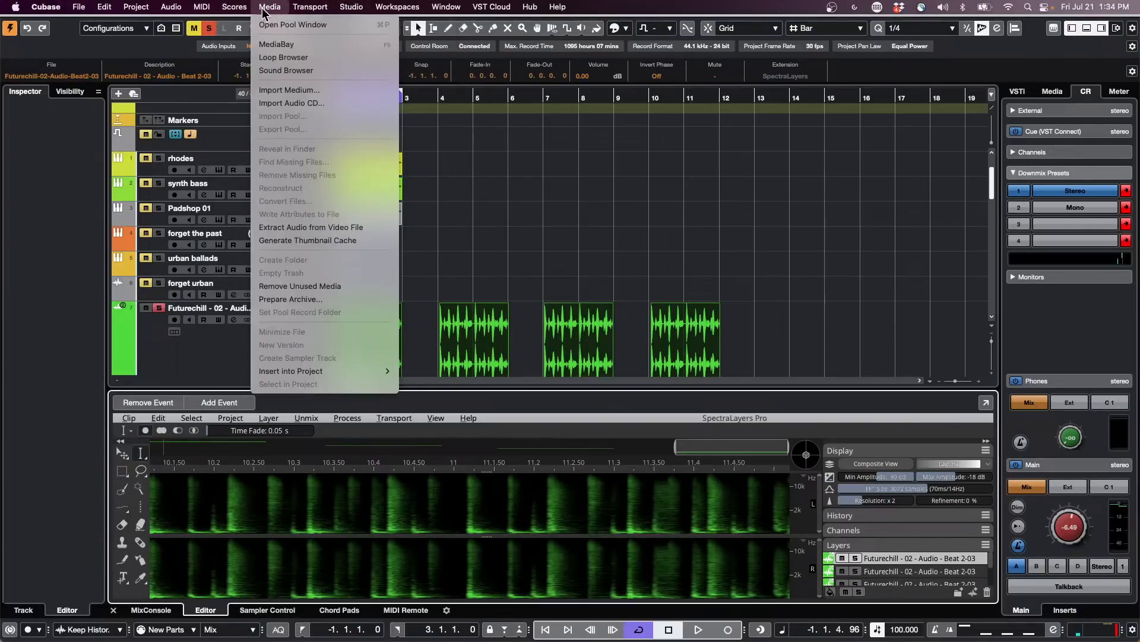
click(285, 24)
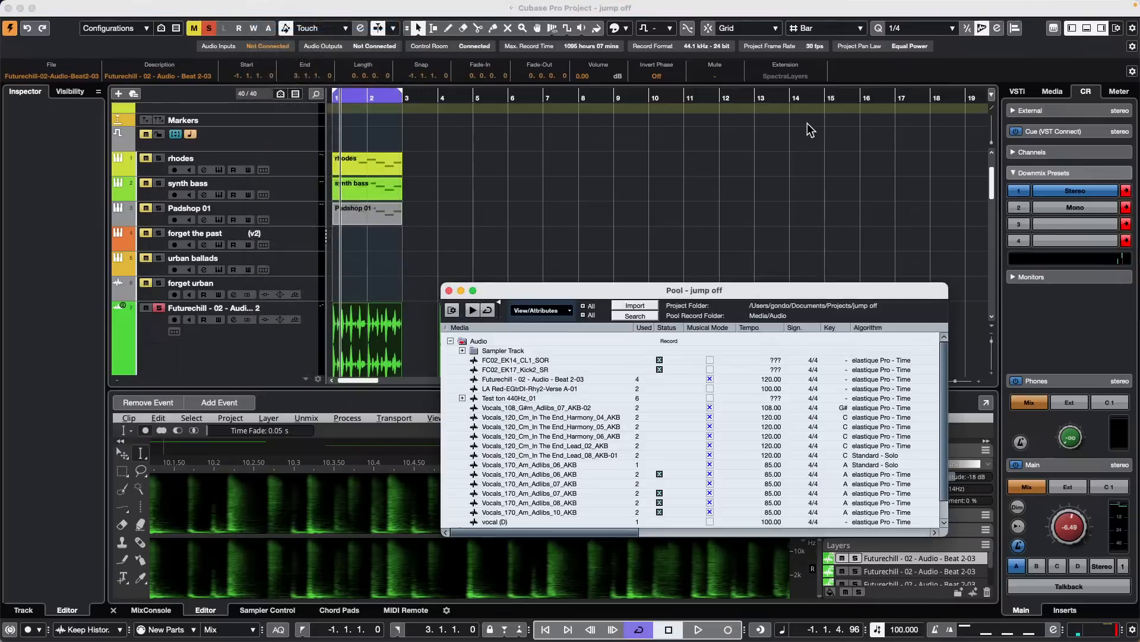
drag(555, 291, 538, 95)
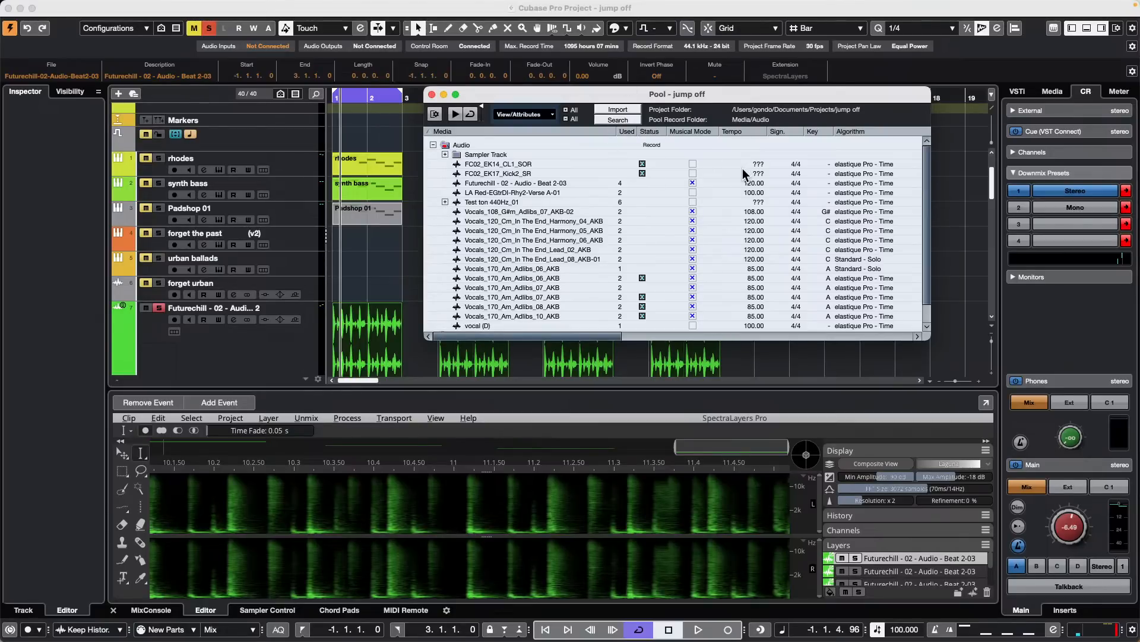
mouse_move(228, 614)
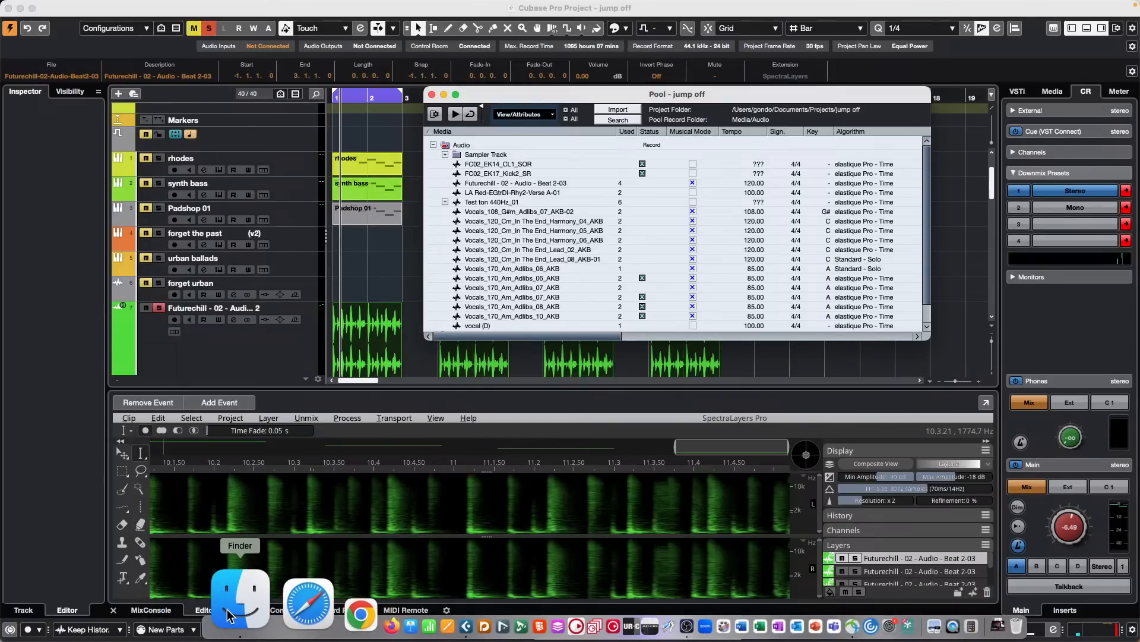
scroll(508, 315, down, 1)
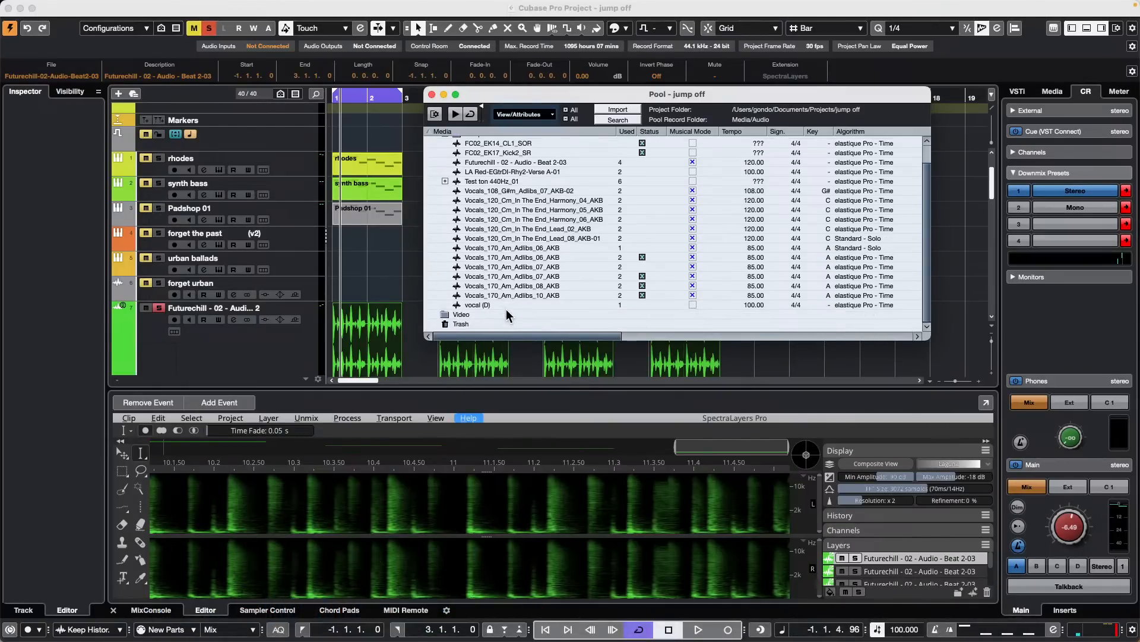
scroll(508, 315, up, 1)
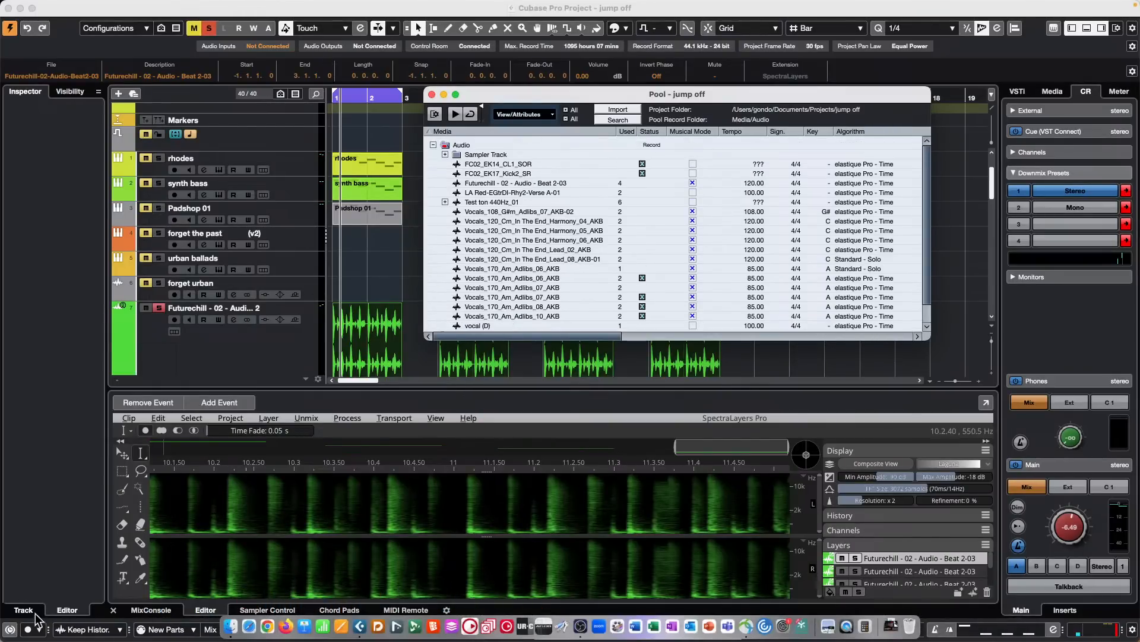
Switch to Finder, collapse the Hangouts folder in Documents, and open the Audio folder inside the jump off project folder
click(225, 621)
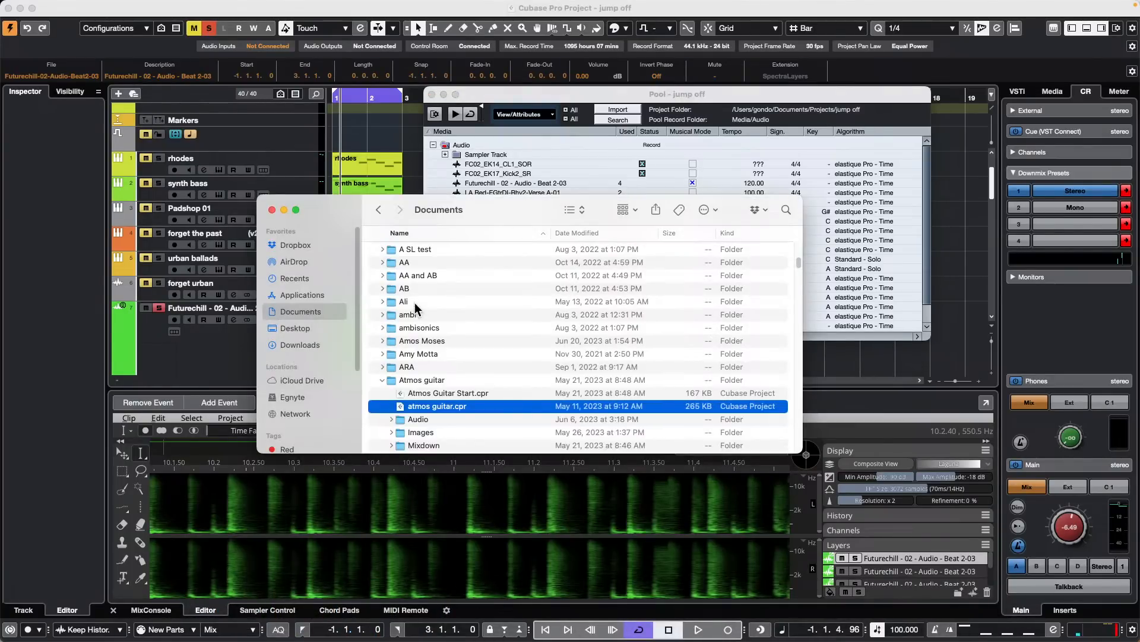
scroll(440, 335, down, 15)
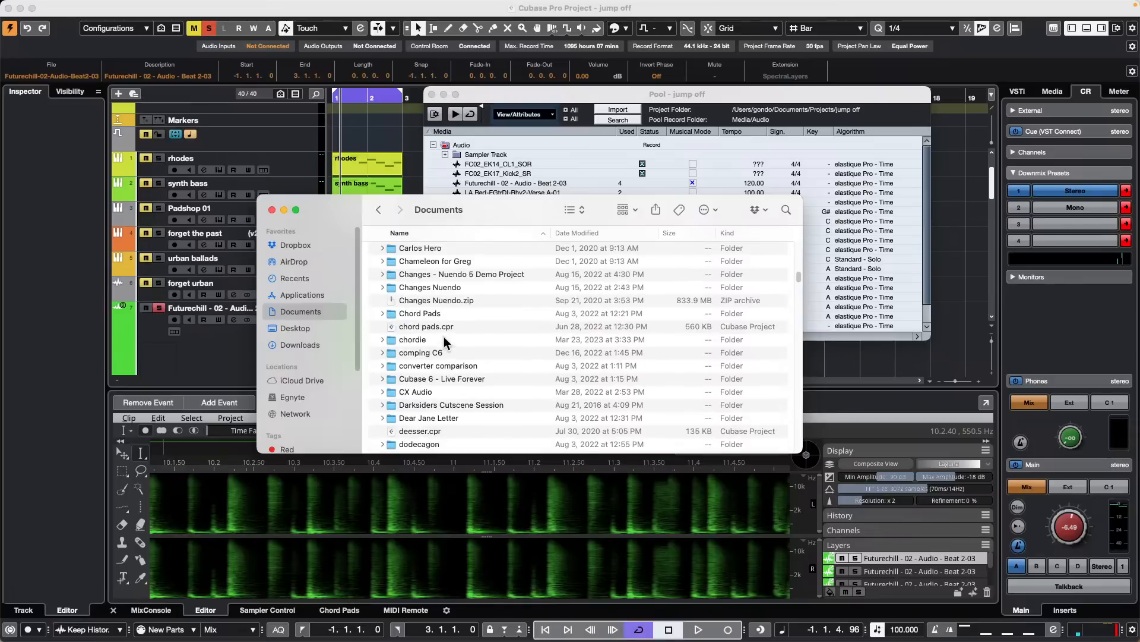
scroll(446, 337, down, 15)
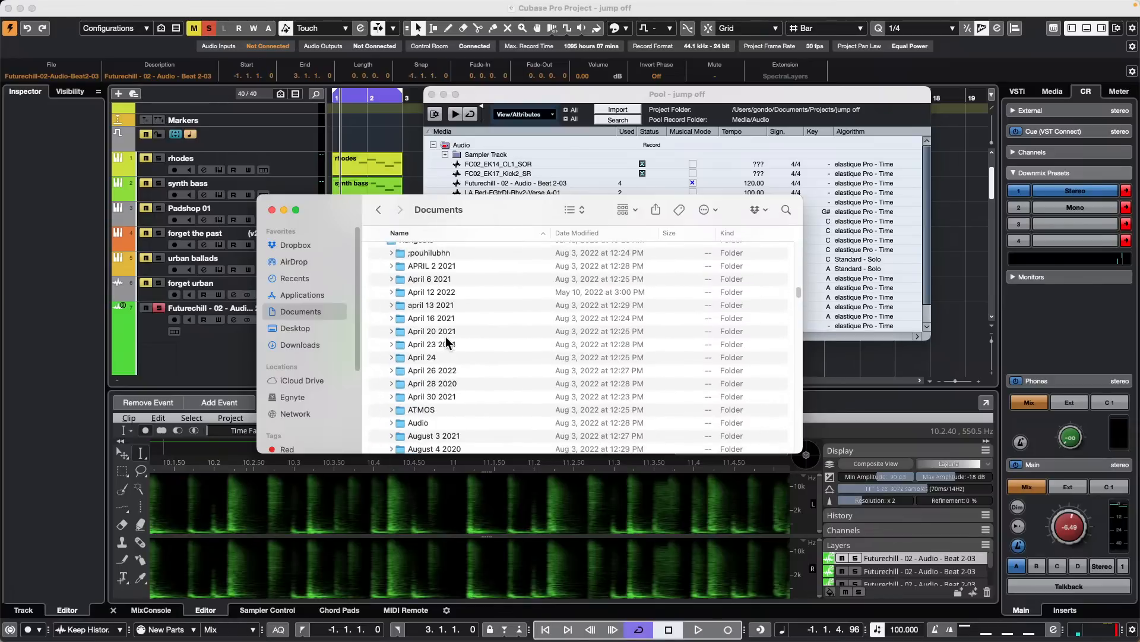
scroll(447, 343, up, 3)
click(382, 335)
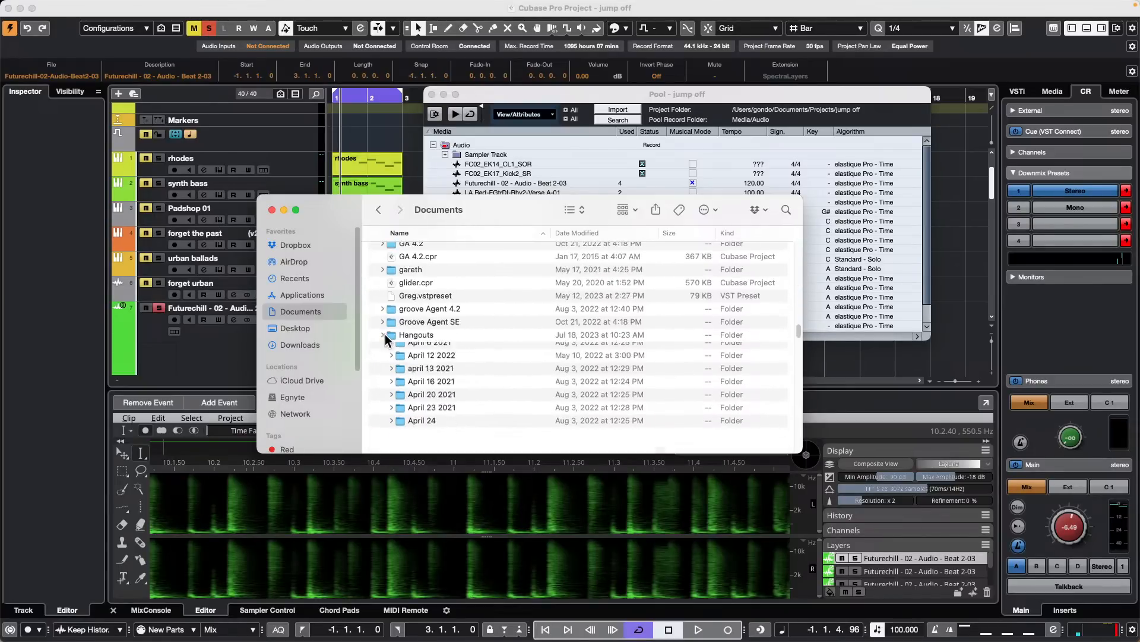
scroll(486, 376, down, 5)
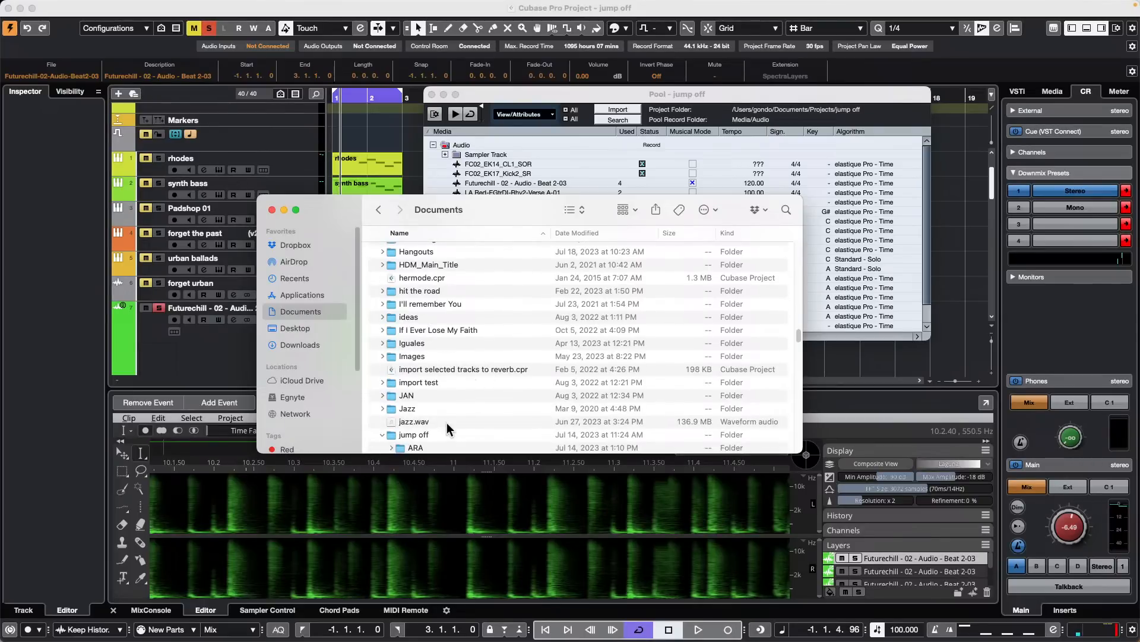
click(423, 435)
scroll(497, 263, down, 3)
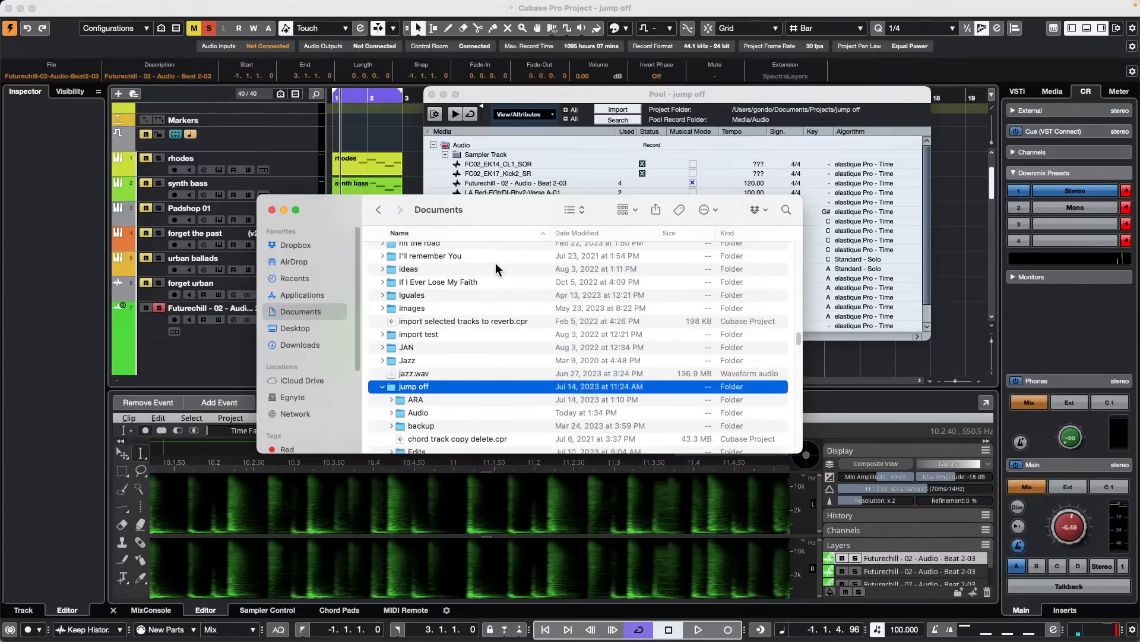
click(426, 411)
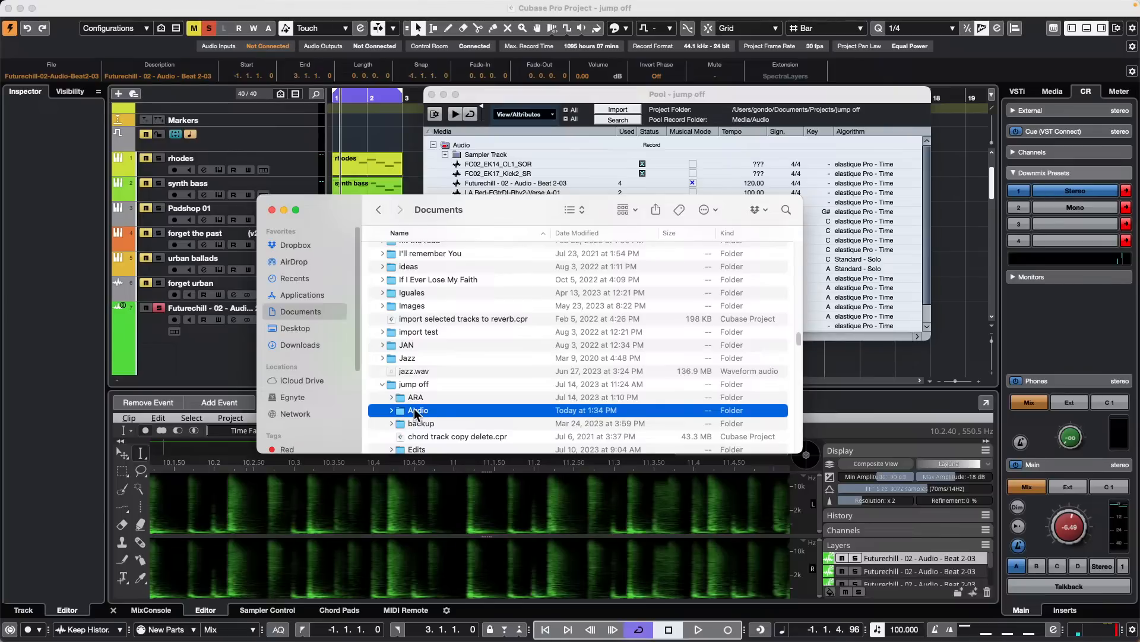
double_click(415, 411)
Look through the Audio folder for the exported custom-named WAV files, and close the Finder and Pool windows
scroll(522, 305, down, 3)
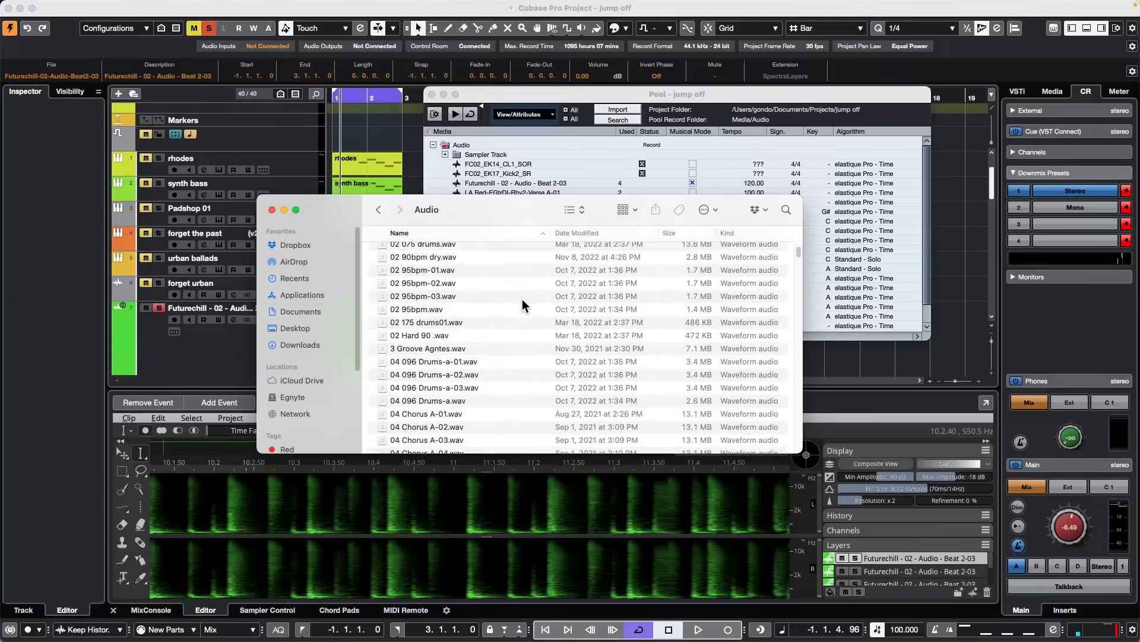
scroll(523, 305, down, 15)
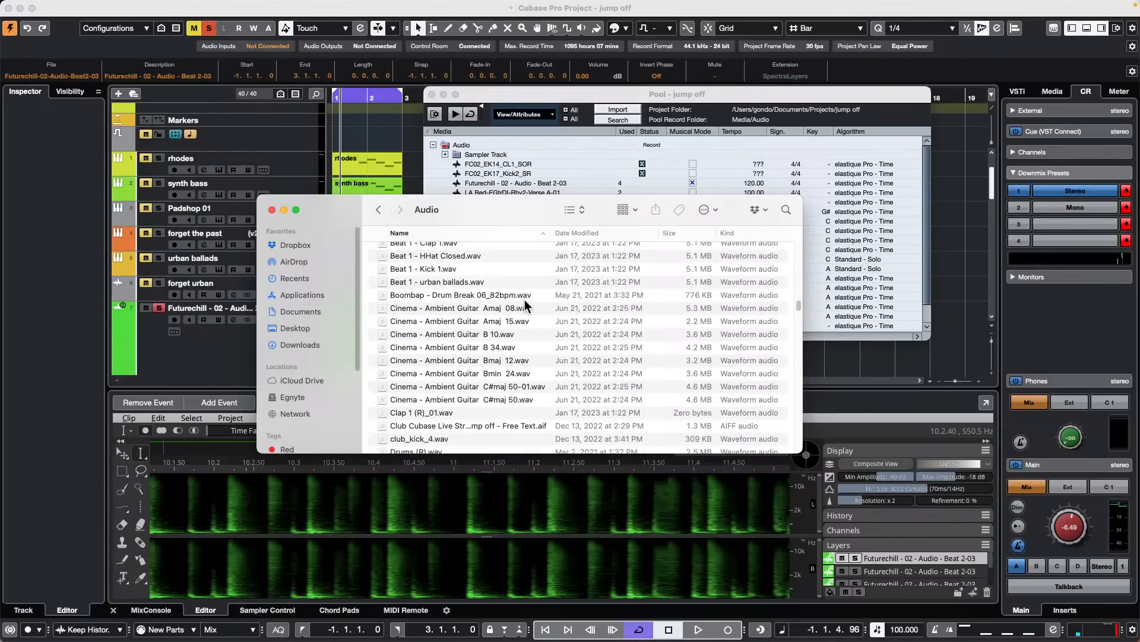
scroll(525, 305, down, 20)
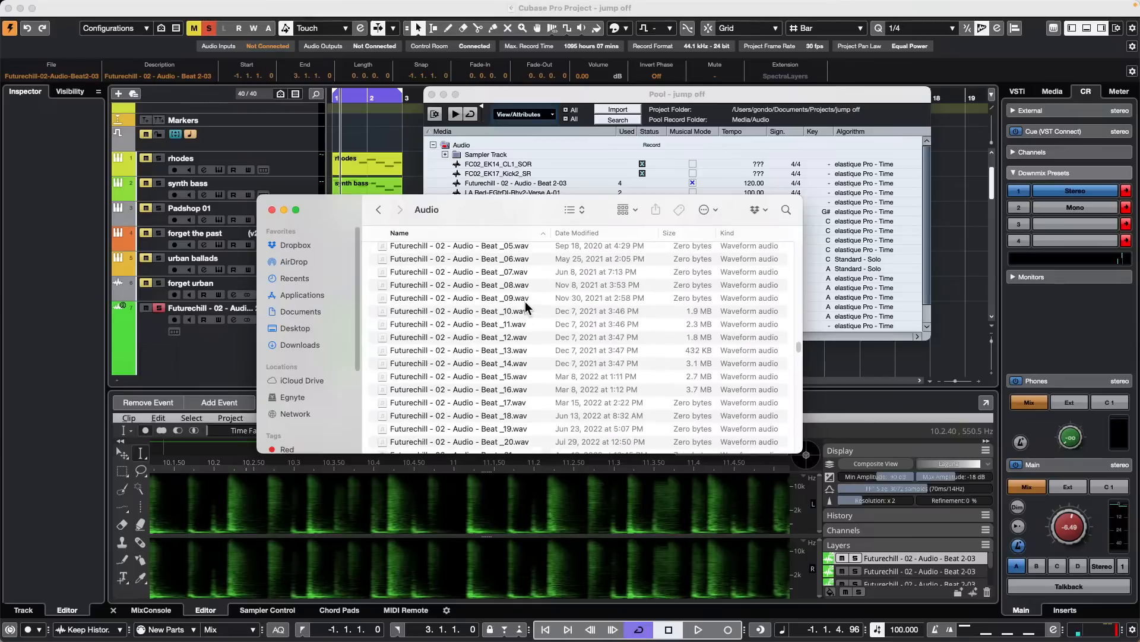
scroll(525, 303, down, 15)
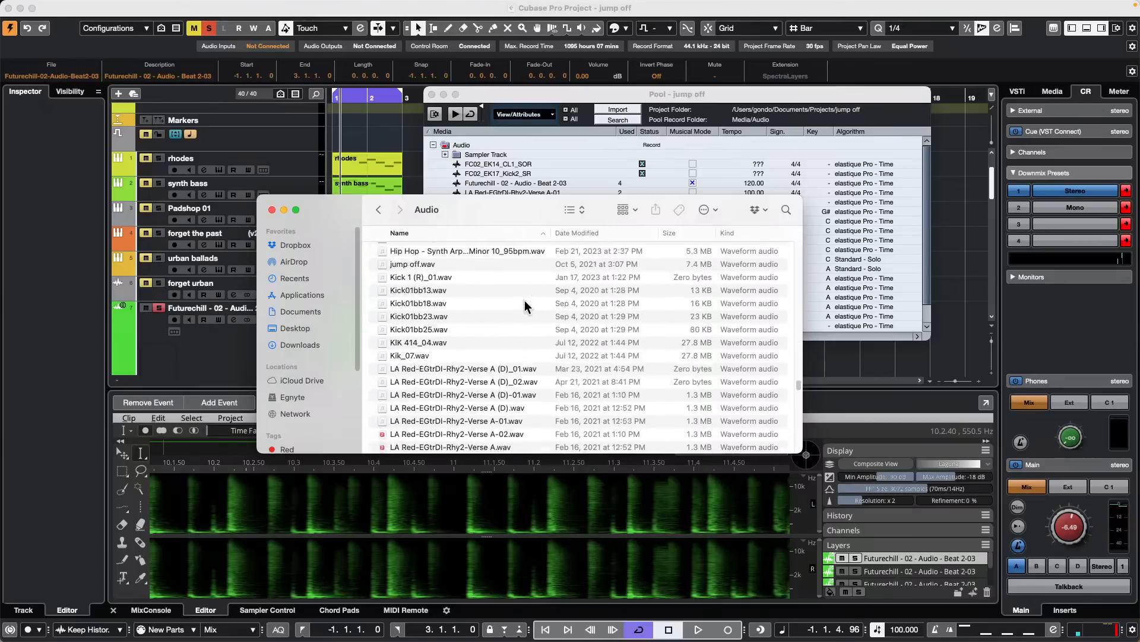
scroll(525, 306, down, 15)
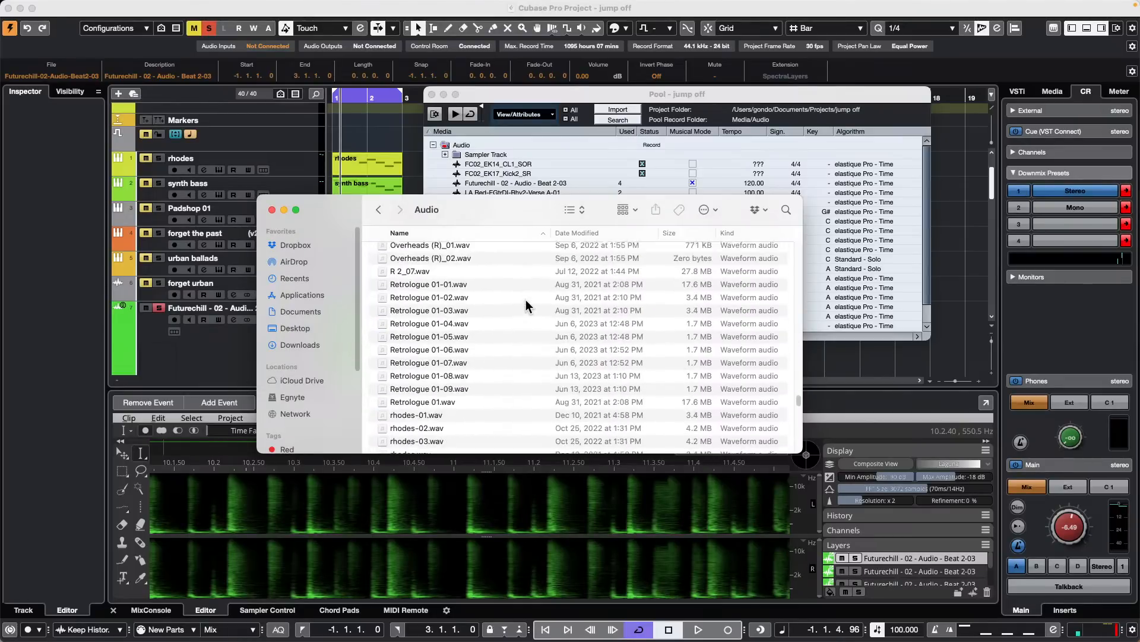
scroll(526, 306, up, 5)
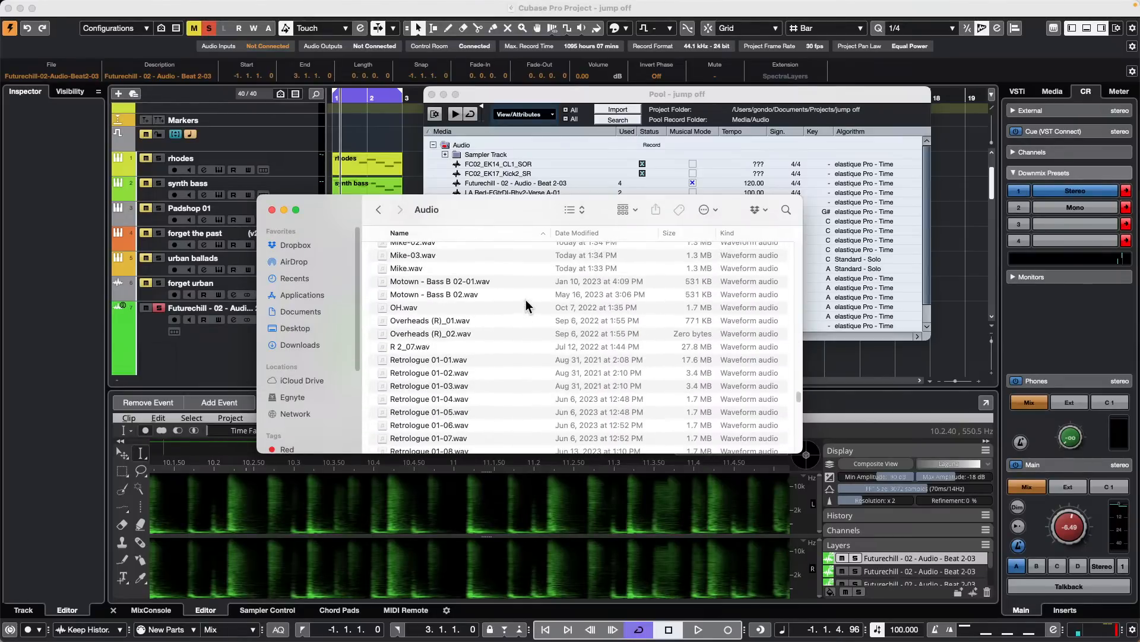
scroll(526, 306, up, 2)
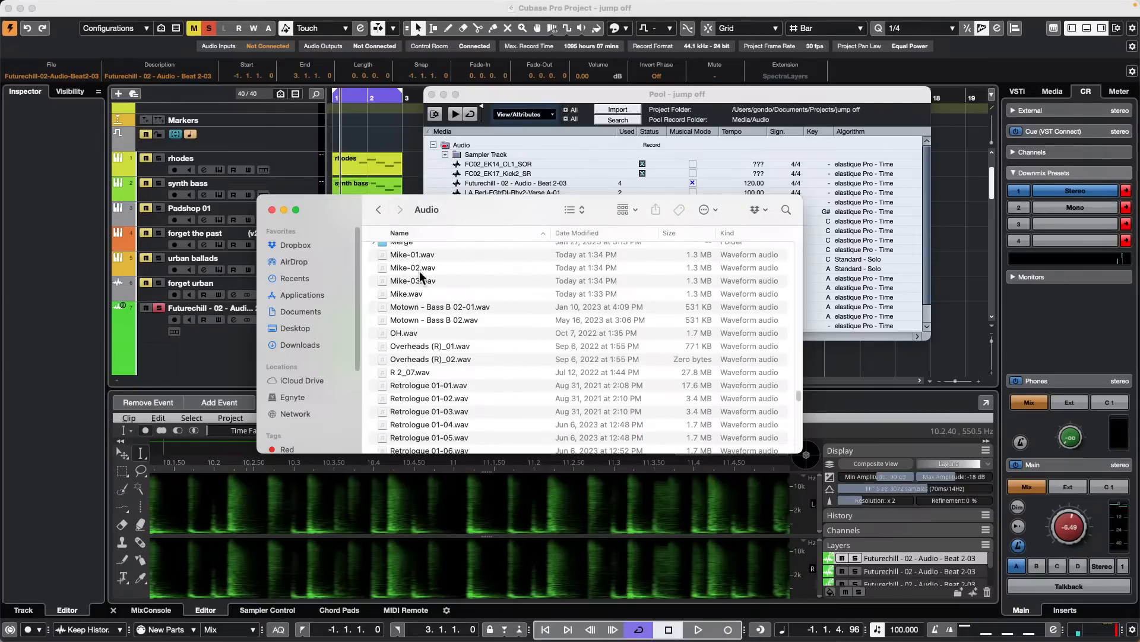
click(272, 210)
click(432, 95)
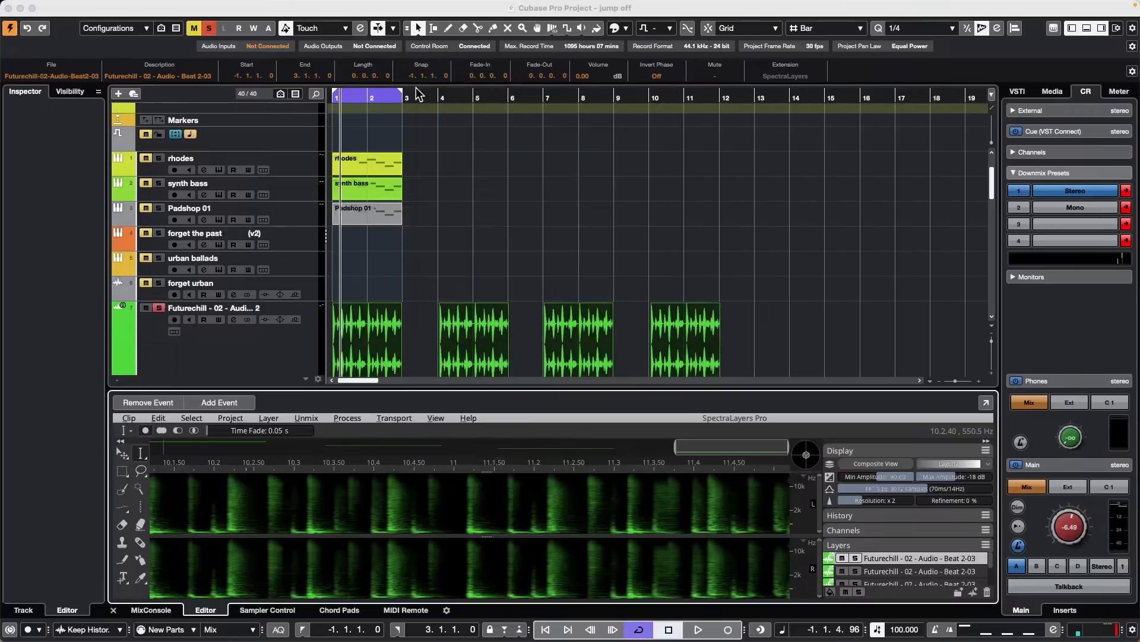
click(130, 6)
click(577, 213)
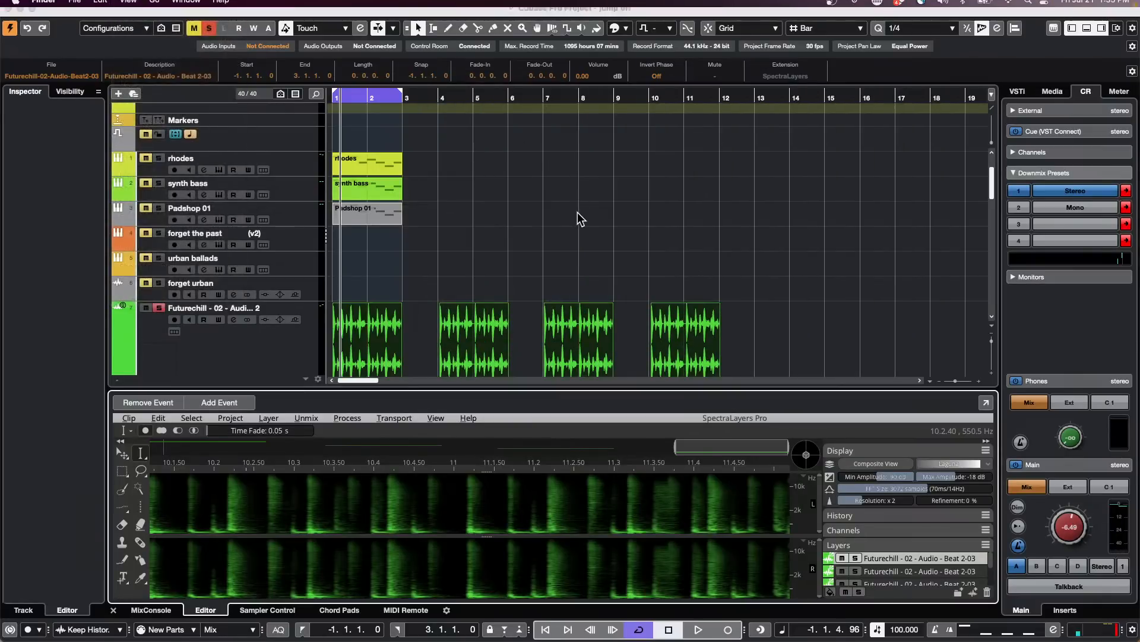
click(580, 218)
click(79, 7)
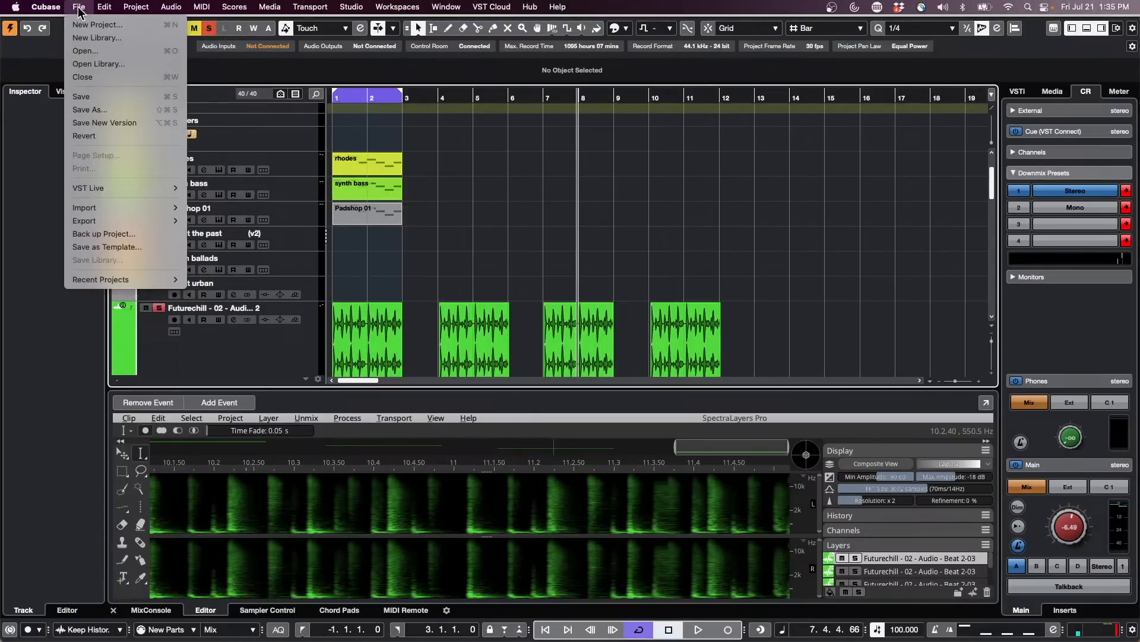
mouse_move(132, 221)
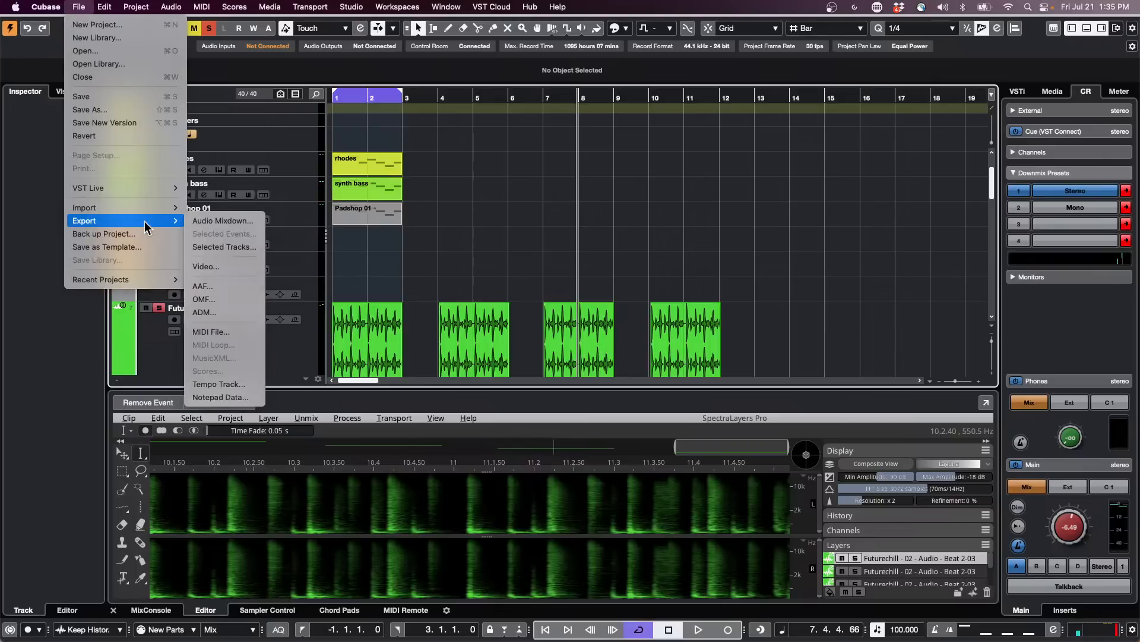
click(261, 246)
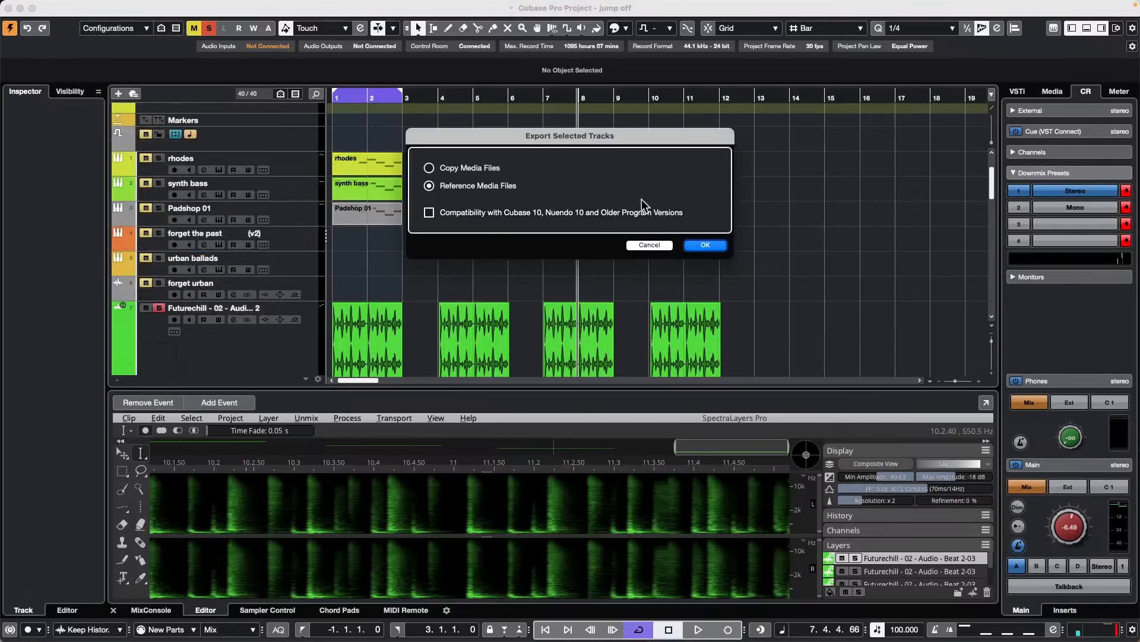
click(703, 245)
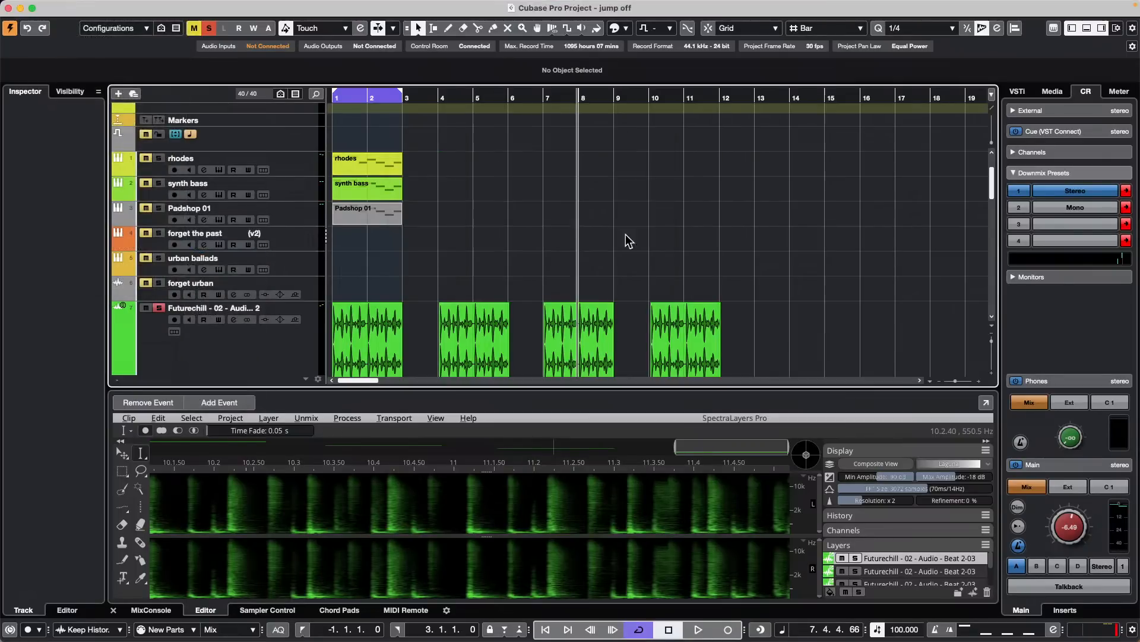
click(79, 3)
click(850, 291)
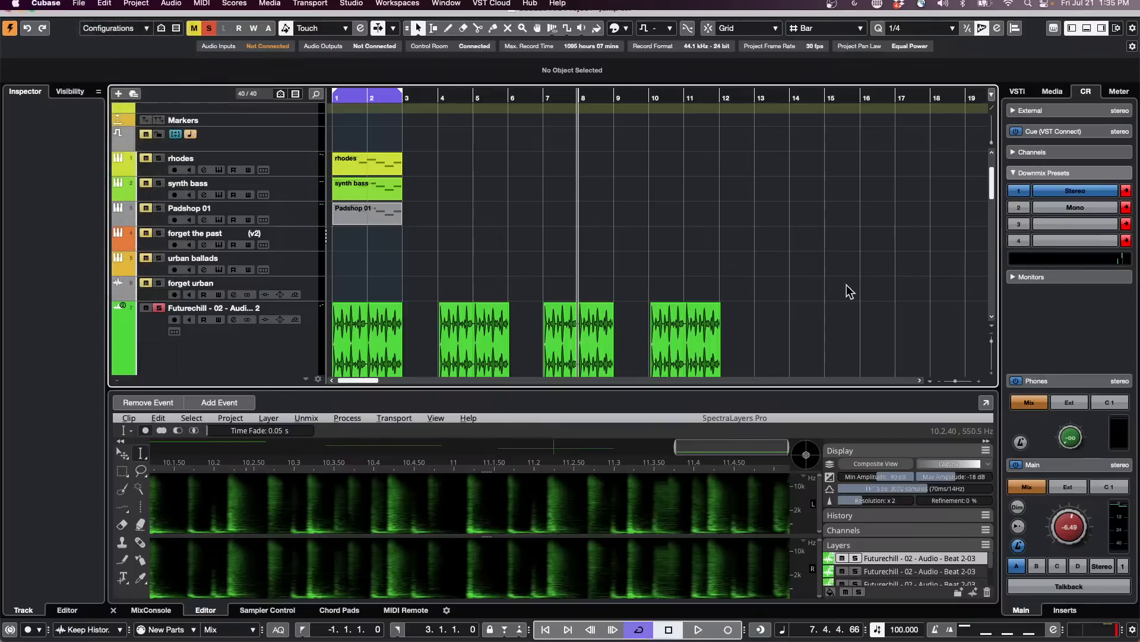
Select the four audio events on the Futurechill track, examine the naming scheme attributes in Export Selected Events, and close without exporting
click(766, 355)
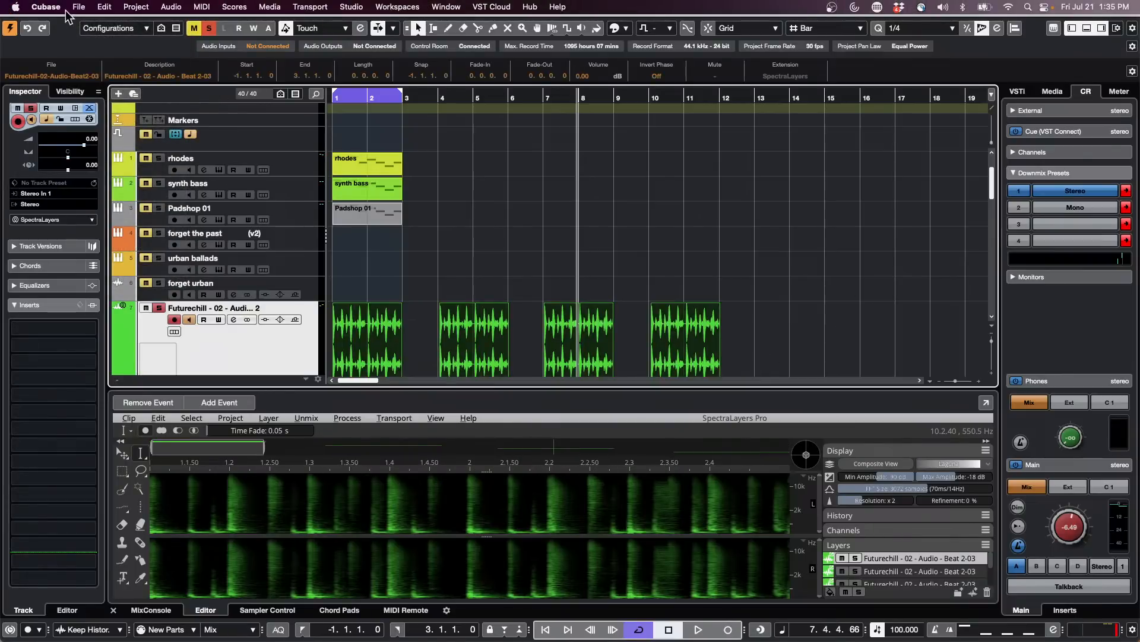
click(80, 7)
mouse_move(111, 221)
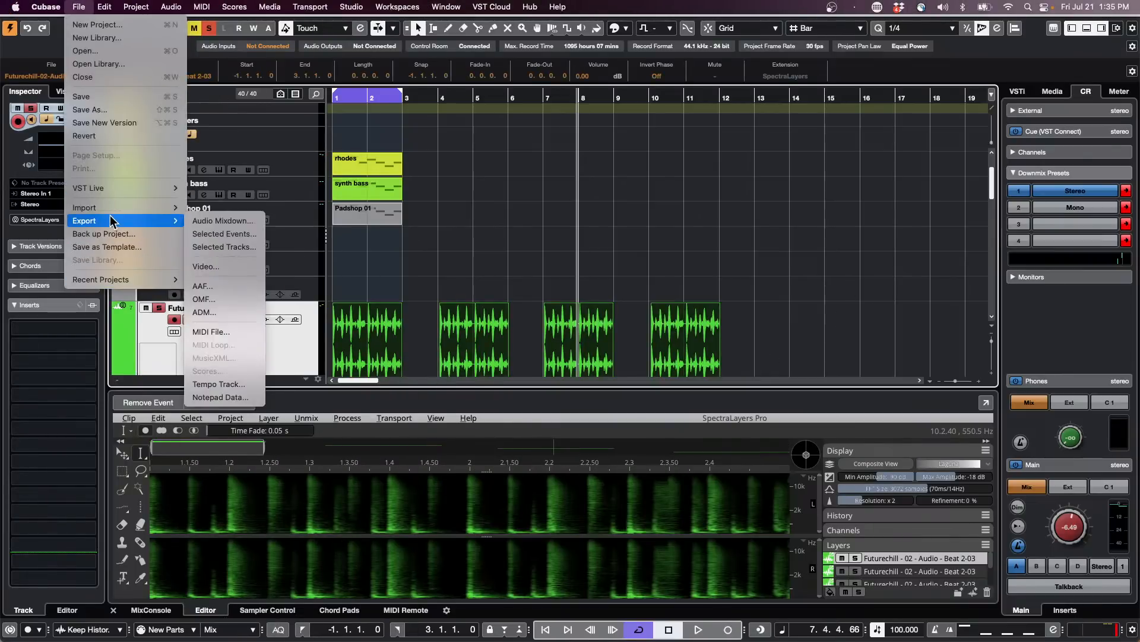
click(736, 234)
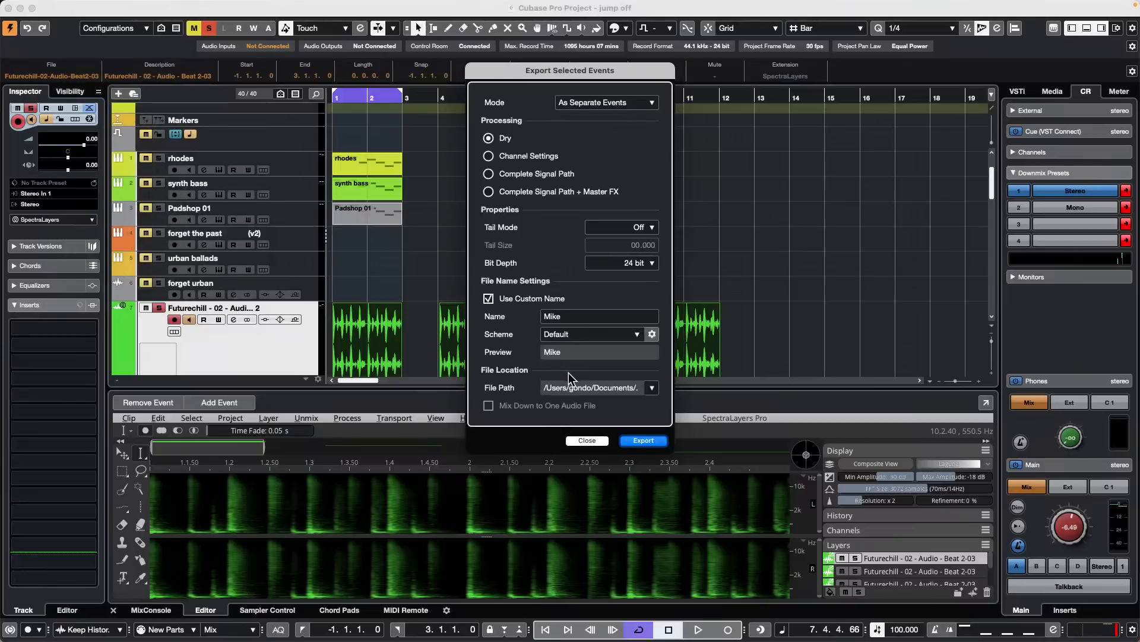
click(653, 335)
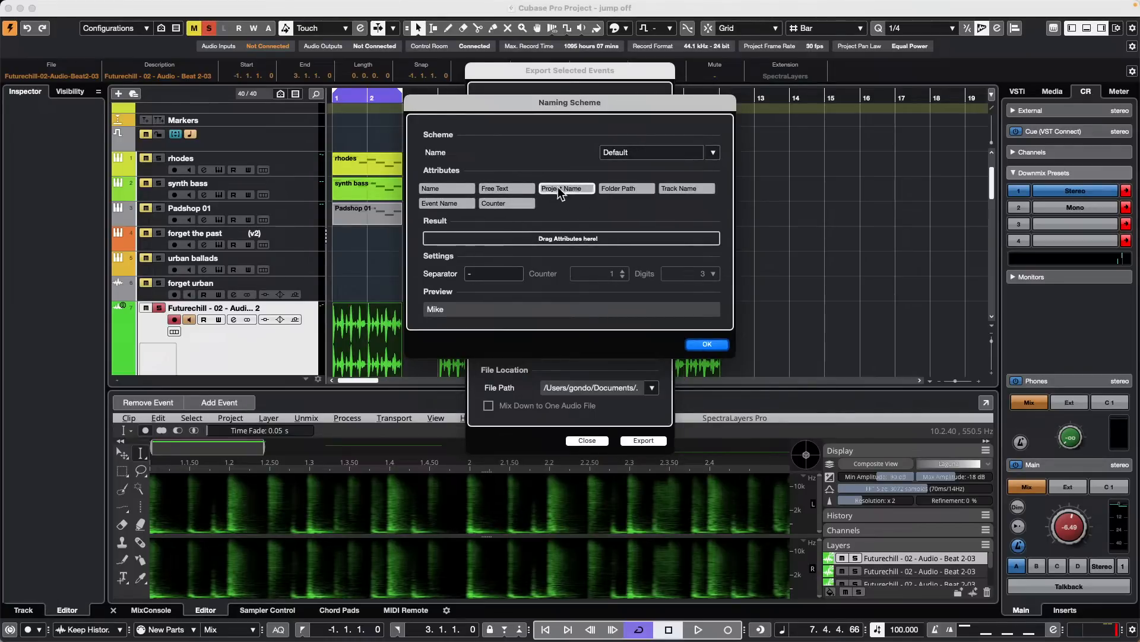
click(708, 345)
click(587, 440)
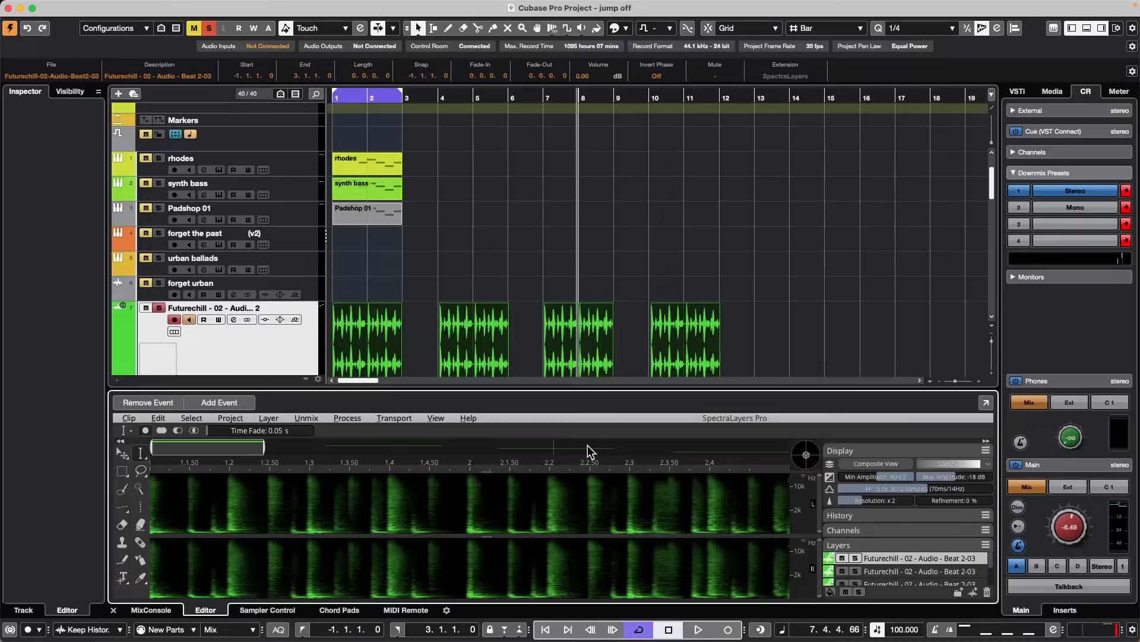
Bounce the four selected events on the Futurechill track into one audio event, replacing the originals
click(783, 333)
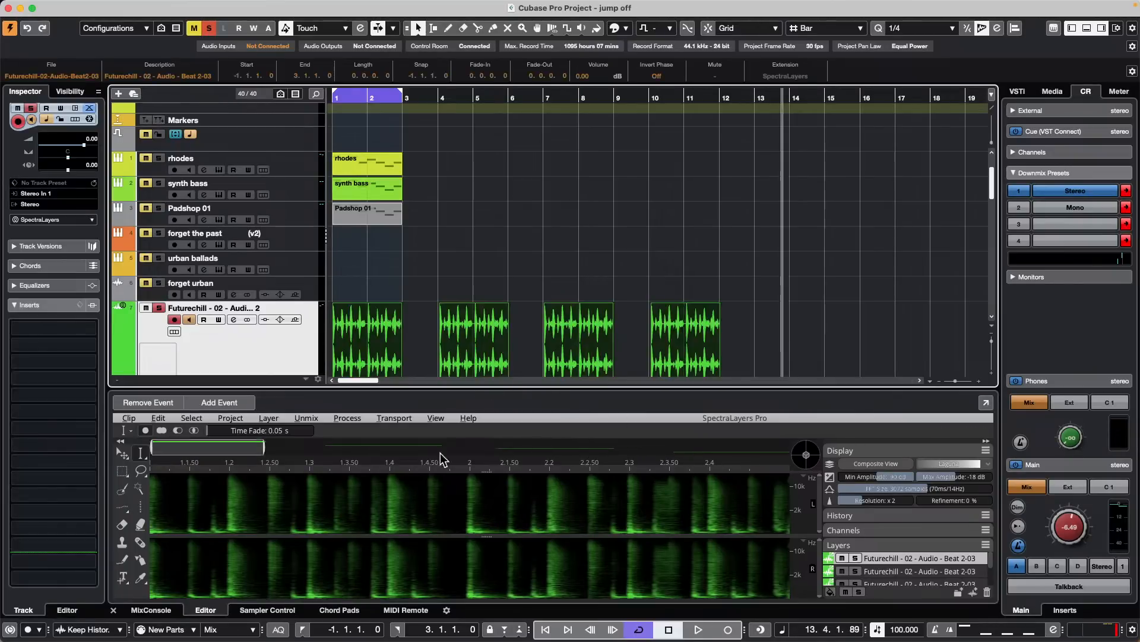
scroll(420, 268, down, 1)
scroll(418, 262, down, 5)
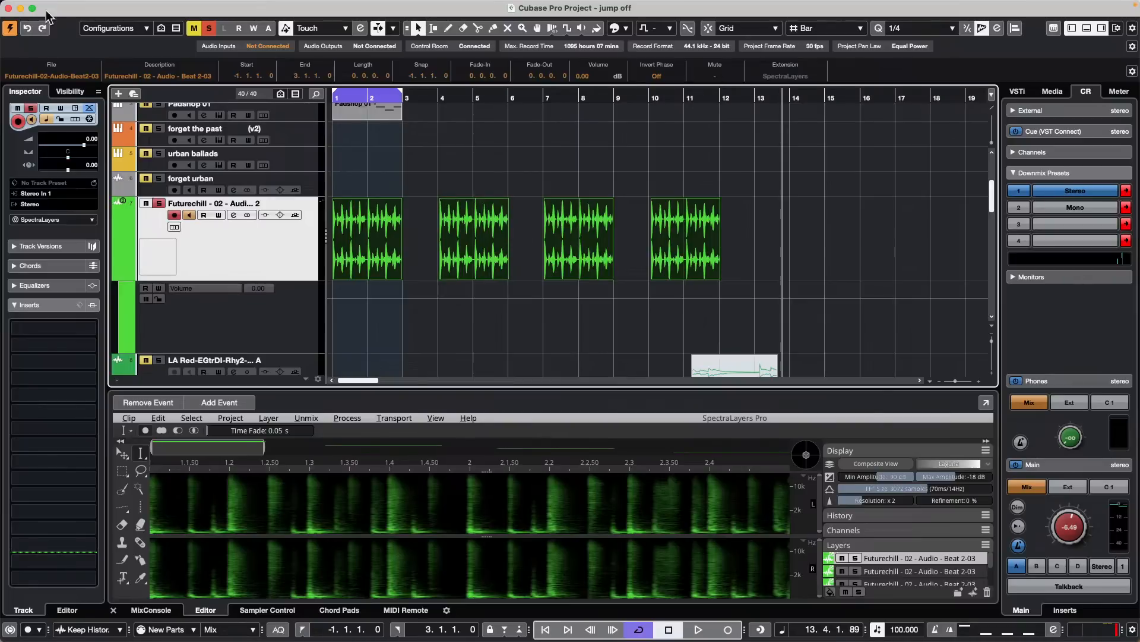
click(136, 6)
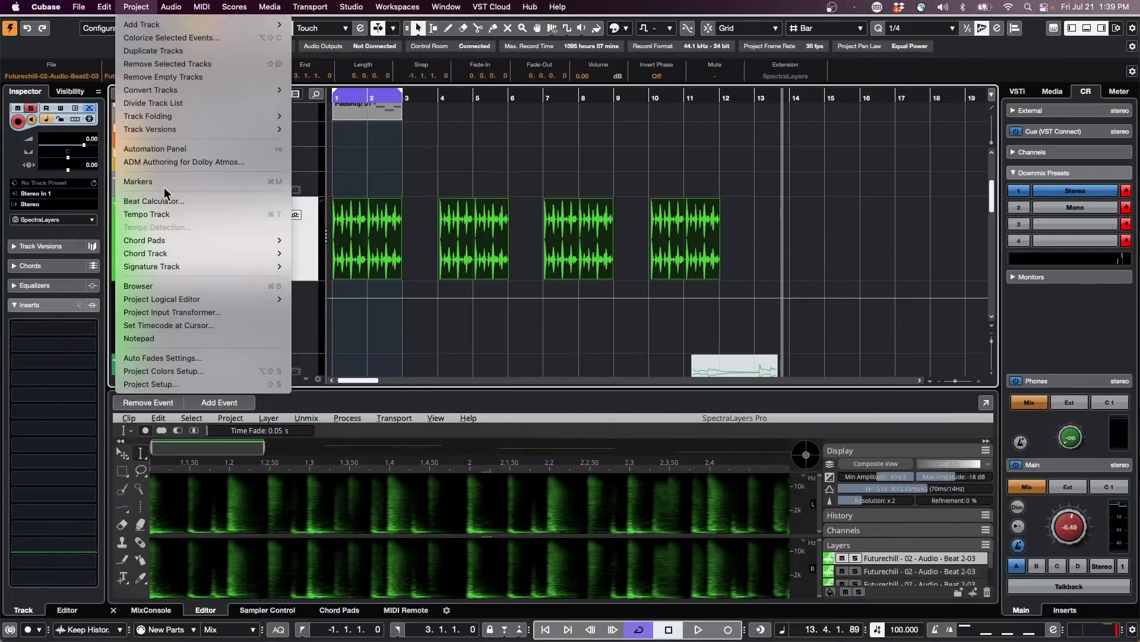
mouse_move(171, 7)
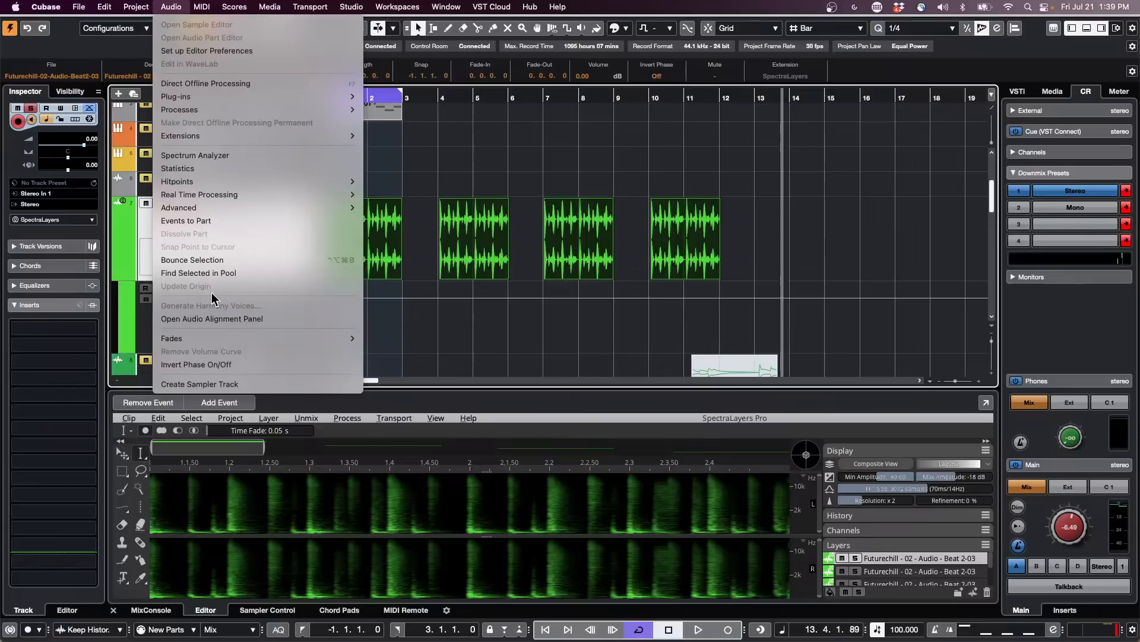
click(221, 256)
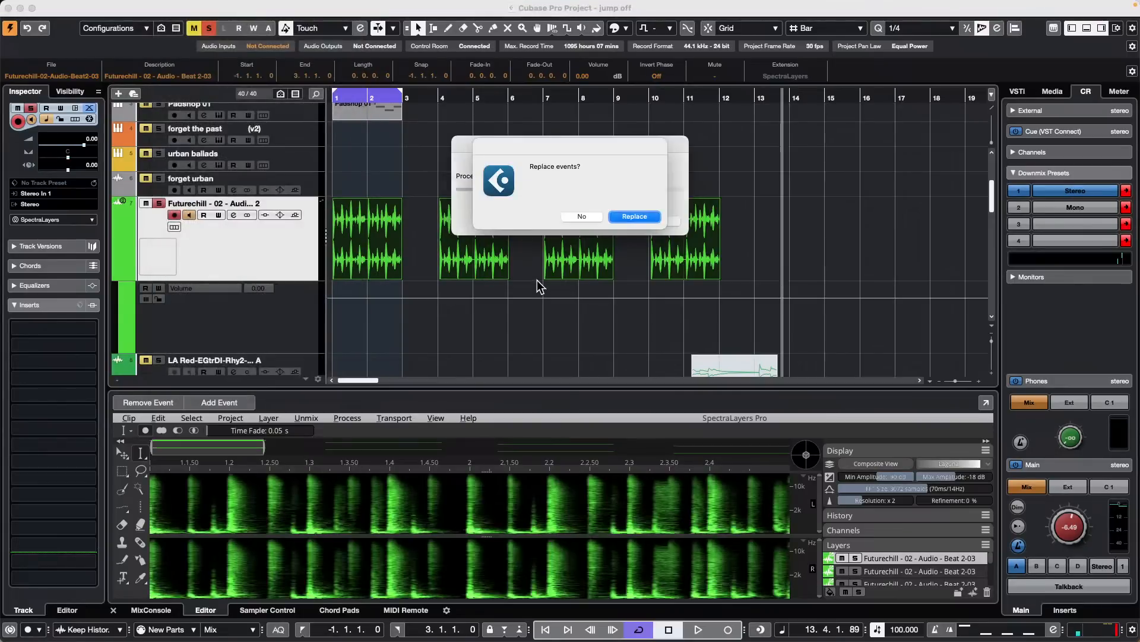
click(635, 216)
Repeat the bounced Futurechill event twice directly after itself, extending the audio to about bar 34
drag(405, 94, 405, 83)
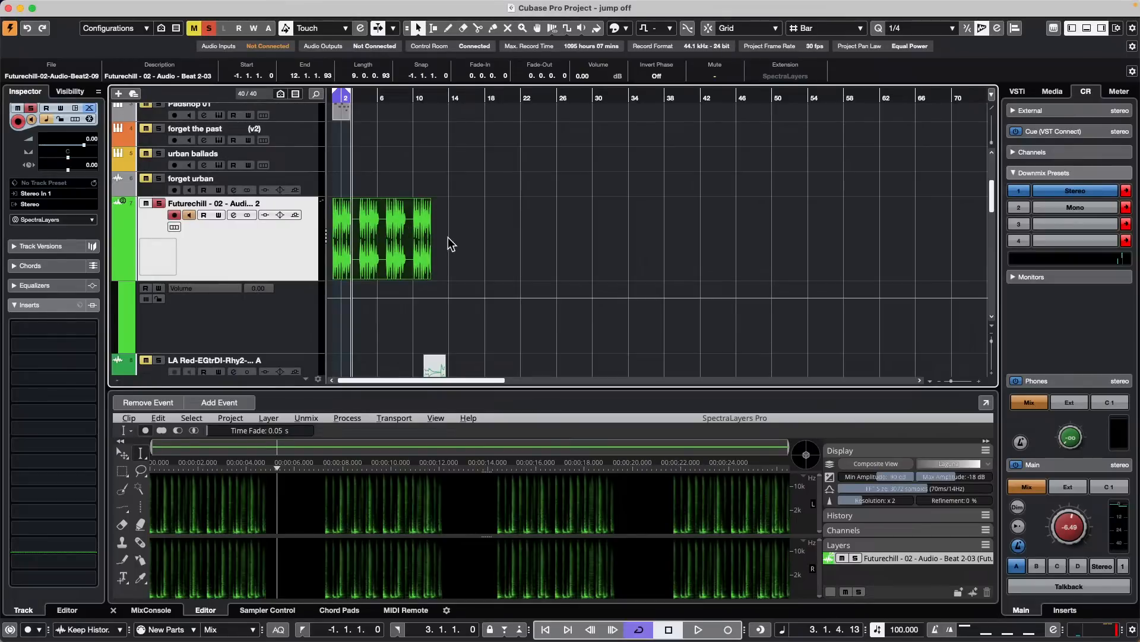
drag(429, 238, 603, 247)
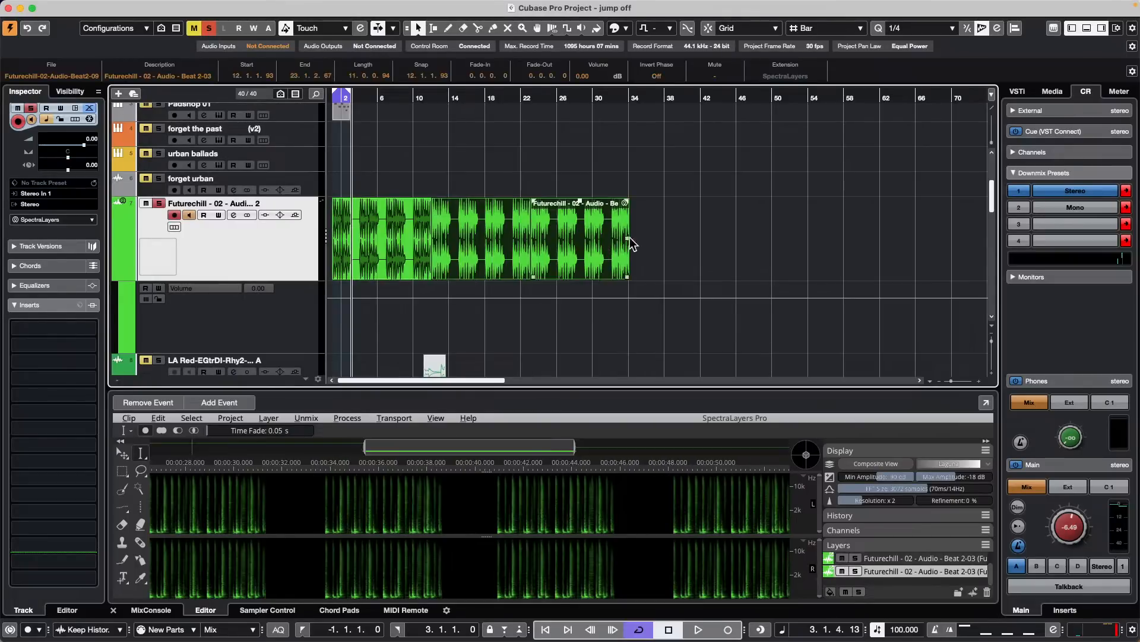
Bounce the second and third Futurechill events individually to new files, replacing each event
click(592, 204)
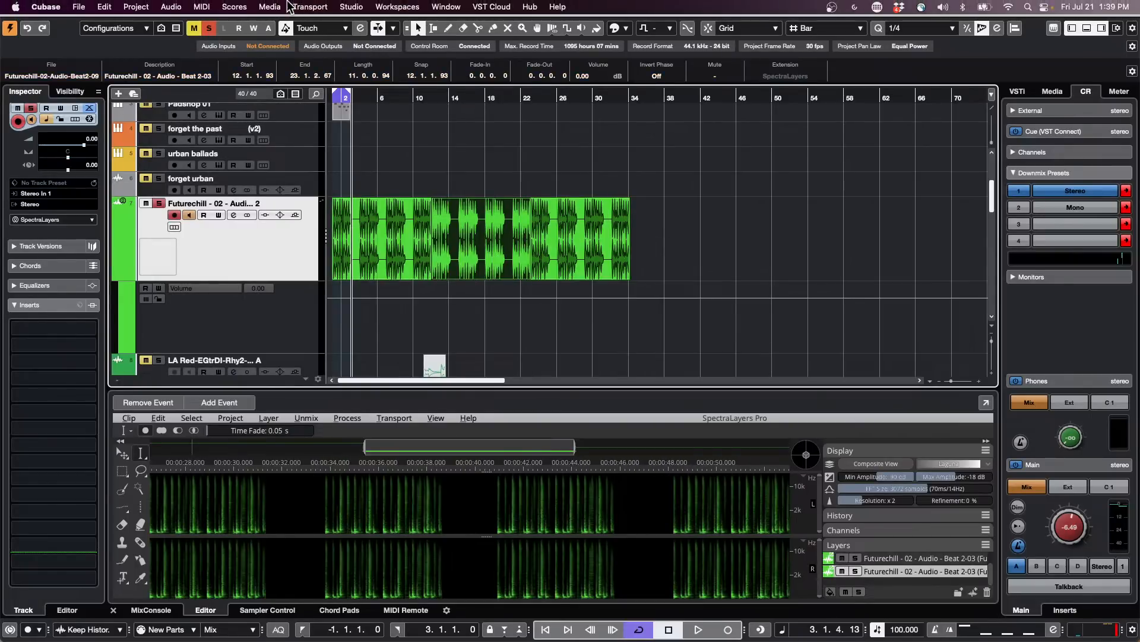
click(234, 7)
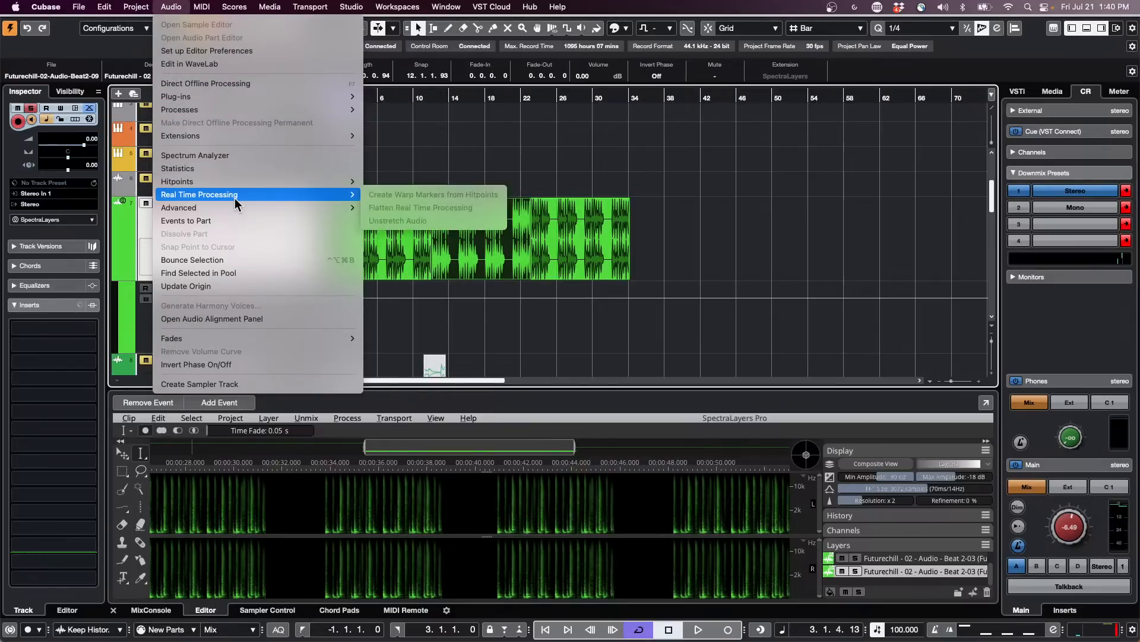
click(236, 261)
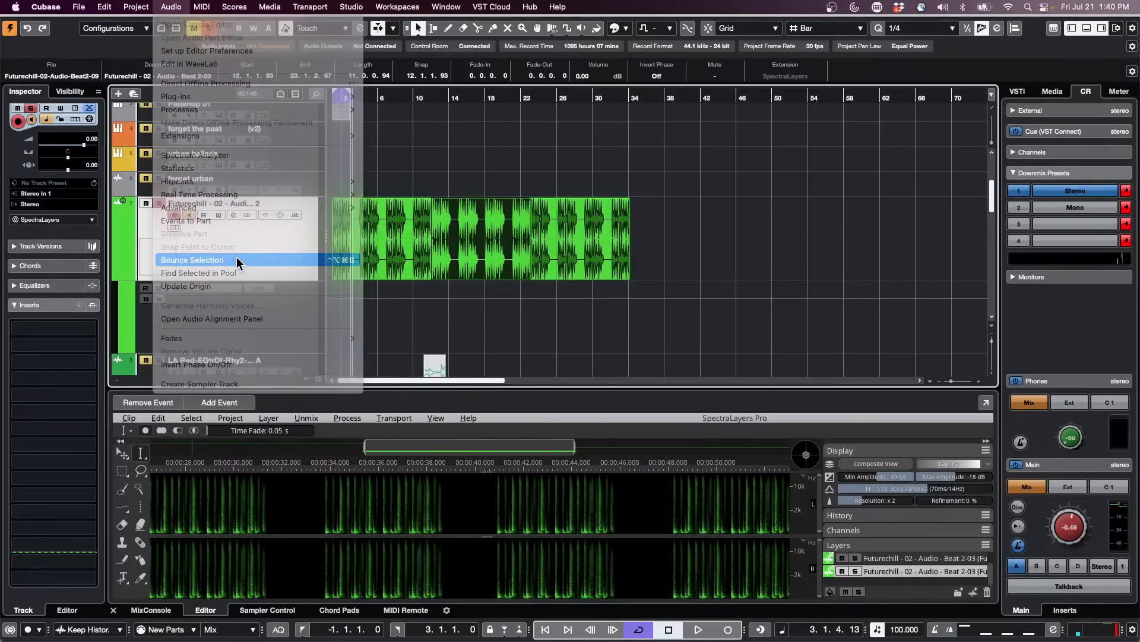
click(632, 215)
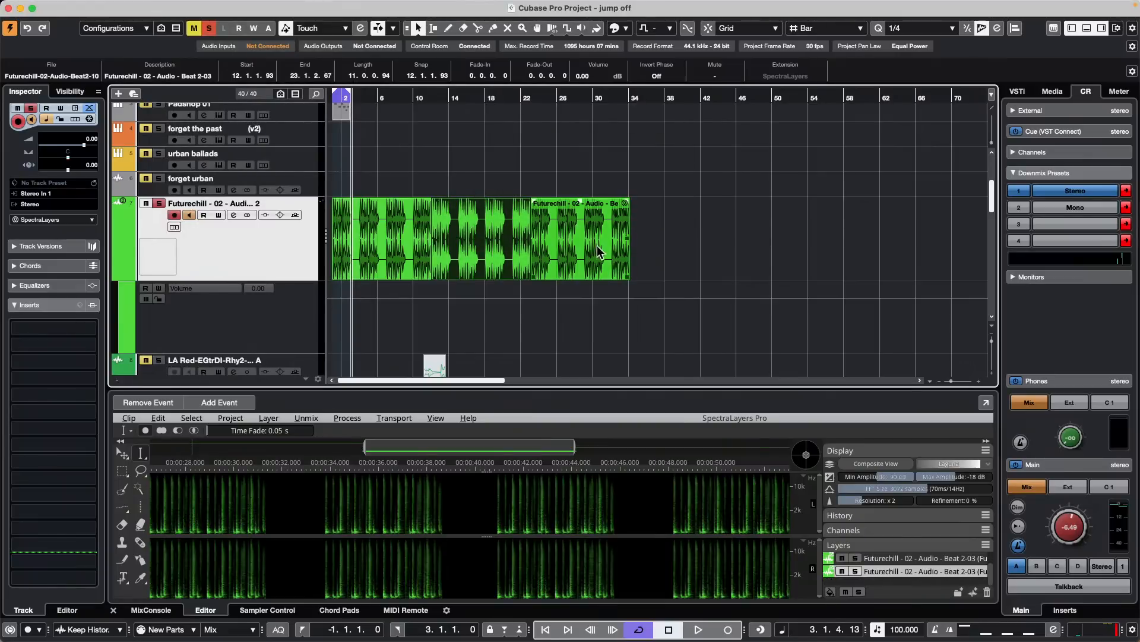
click(171, 7)
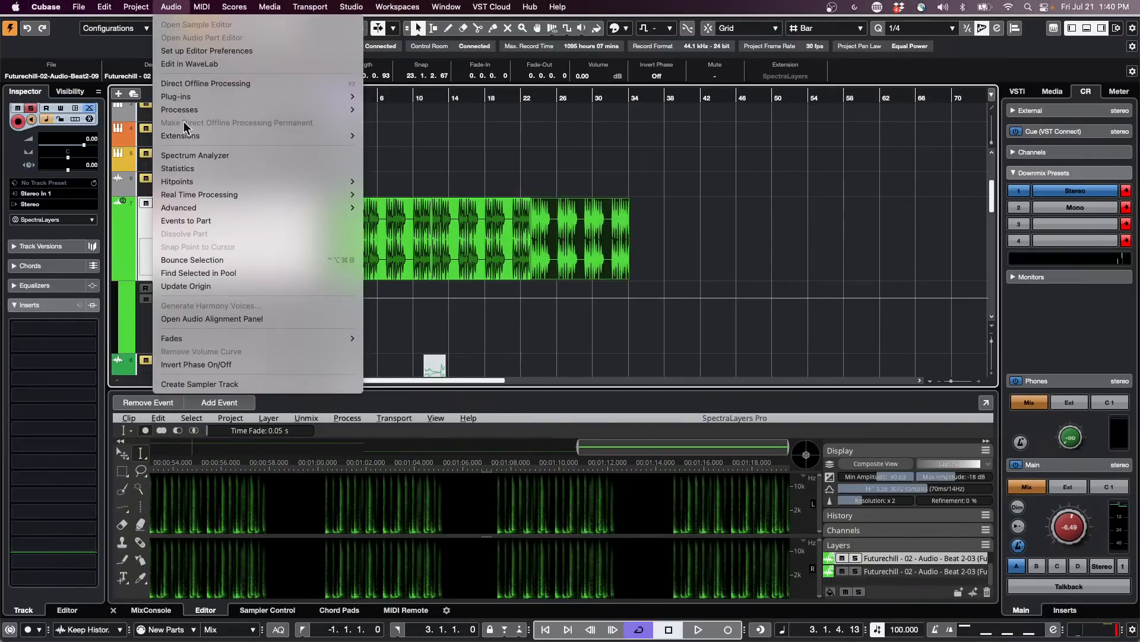
click(237, 260)
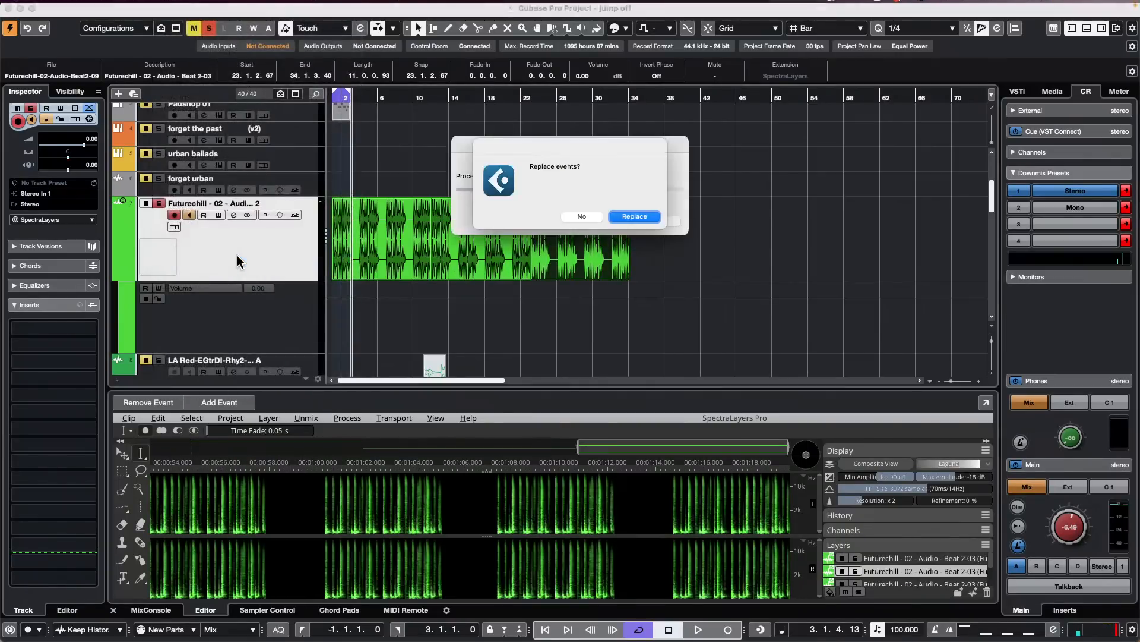
click(646, 216)
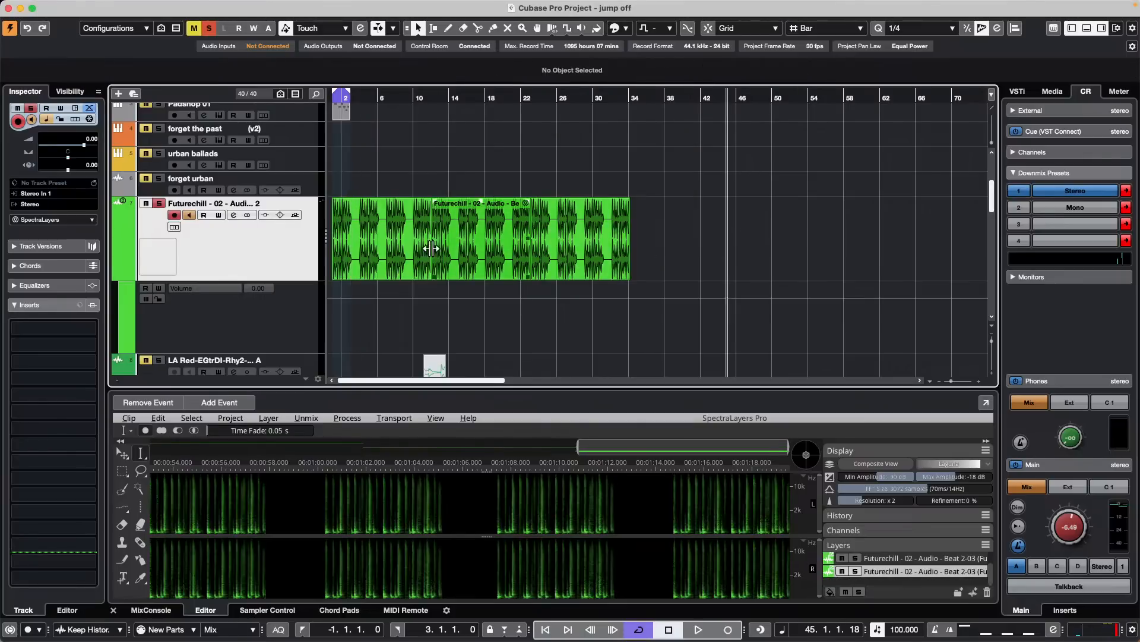
Select all three bounced events on the Futurechill track and open Detect Silence for them
click(381, 244)
click(490, 243)
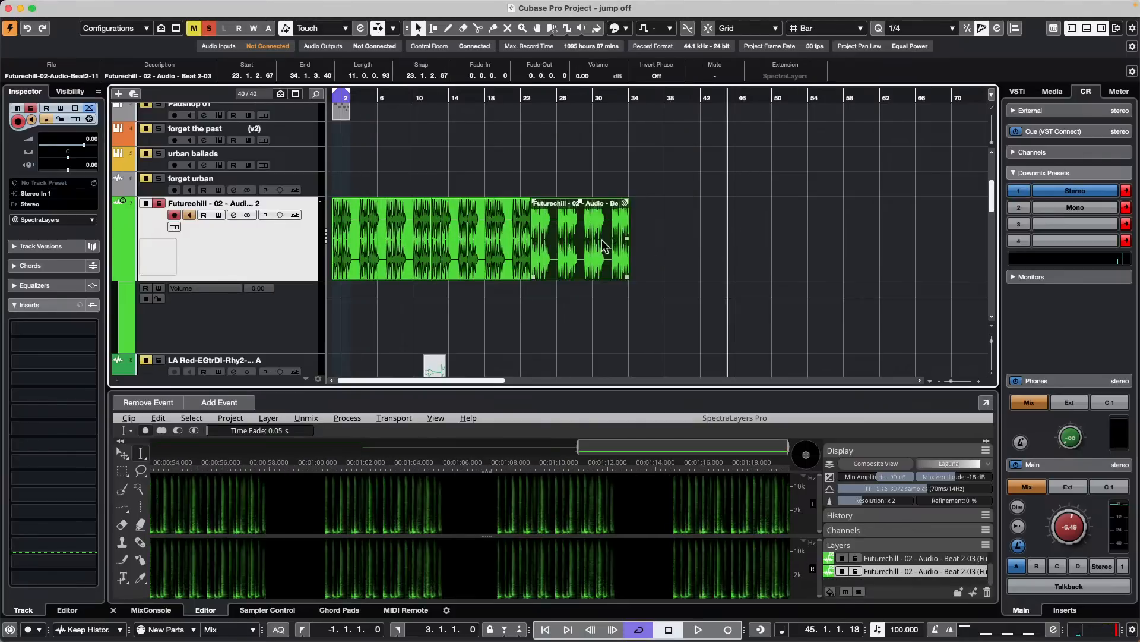
drag(692, 240, 331, 284)
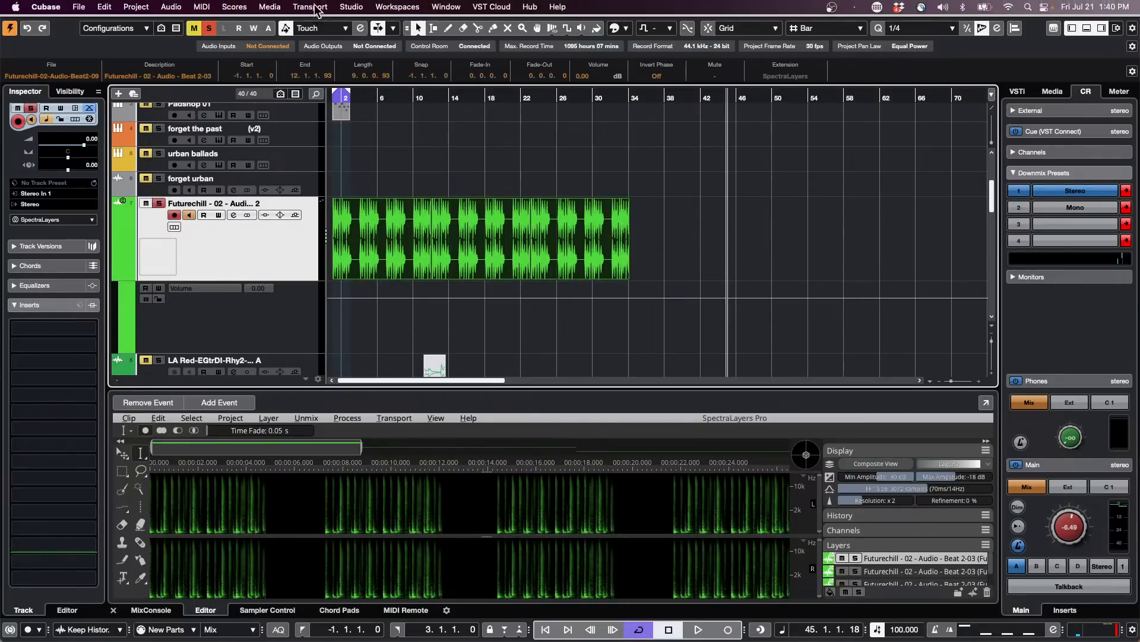
click(172, 7)
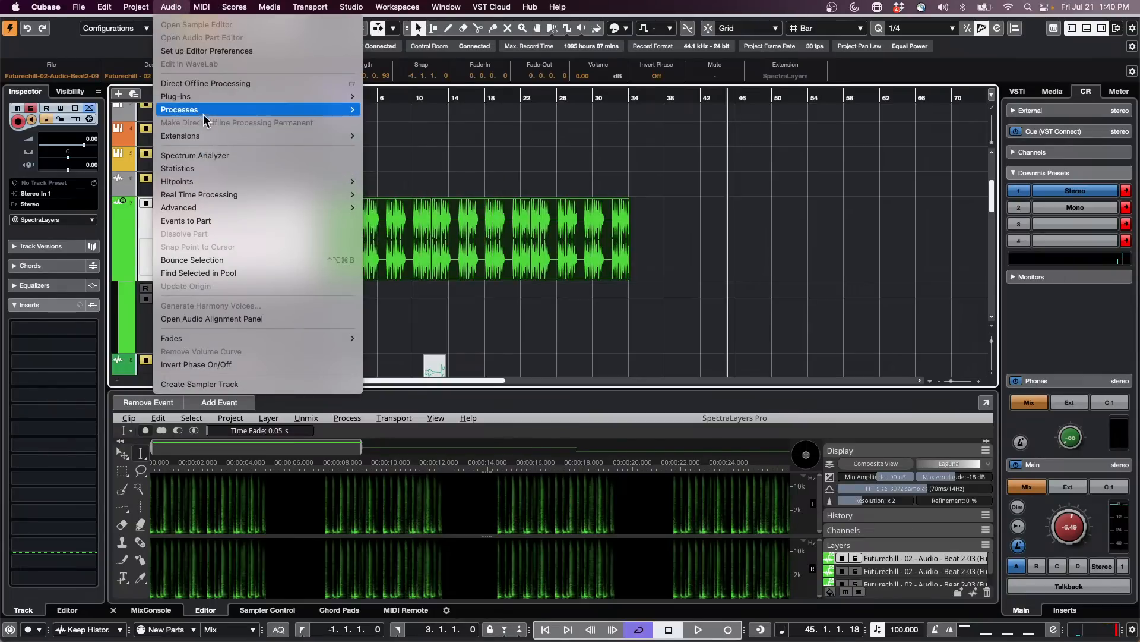
mouse_move(203, 109)
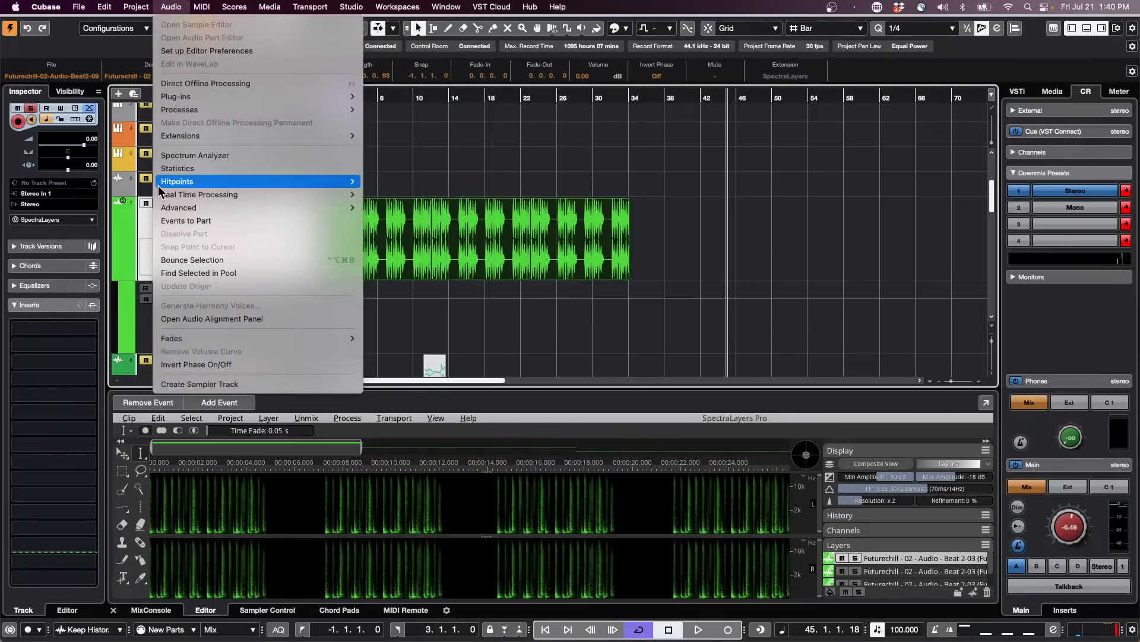
mouse_move(233, 200)
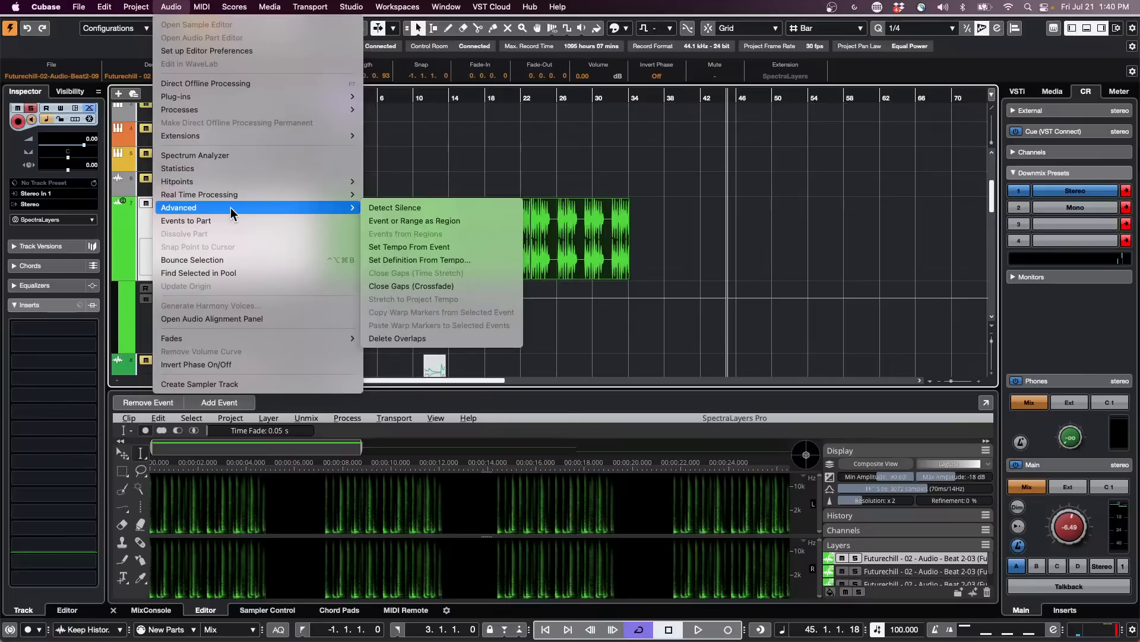
click(400, 208)
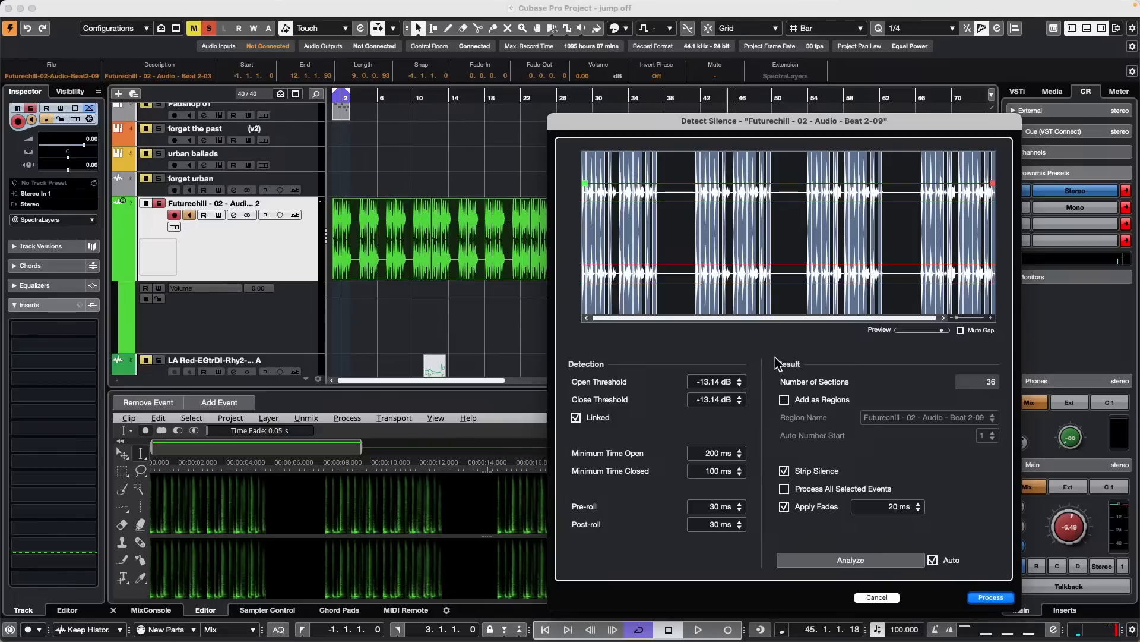
Analyze the selected events and process each one with Strip Silence and 20 ms fades
click(856, 561)
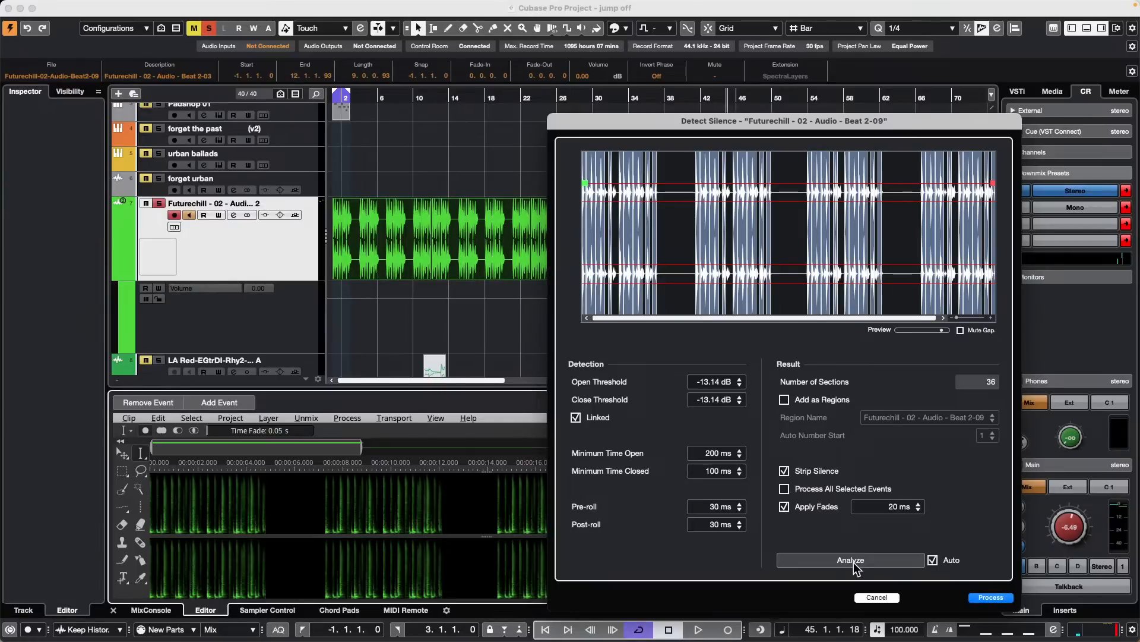
click(993, 598)
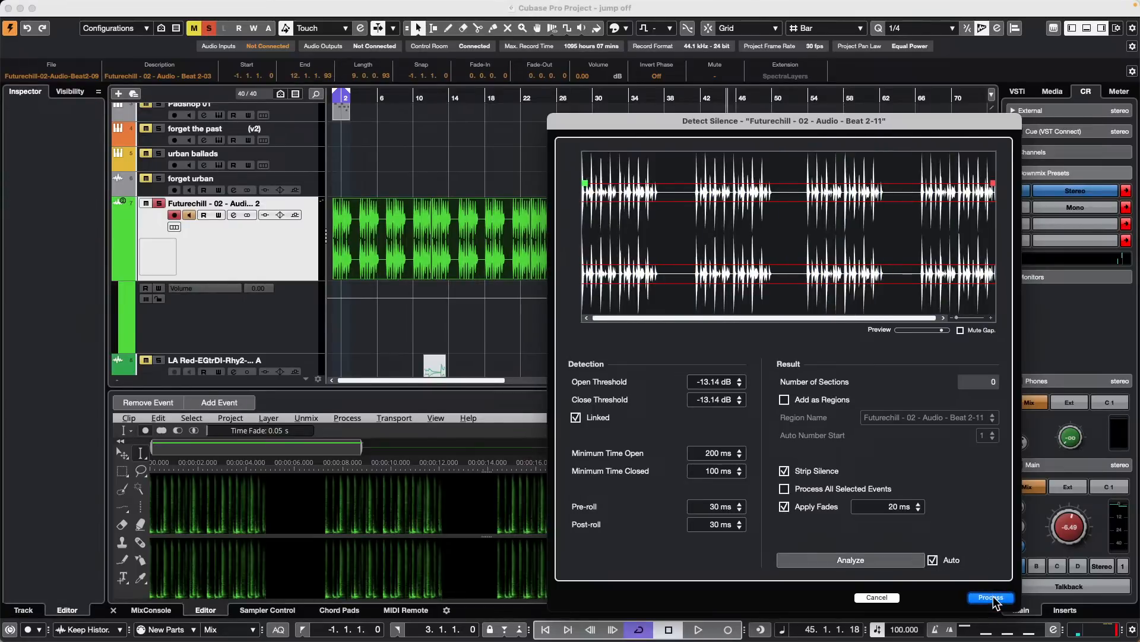
click(991, 597)
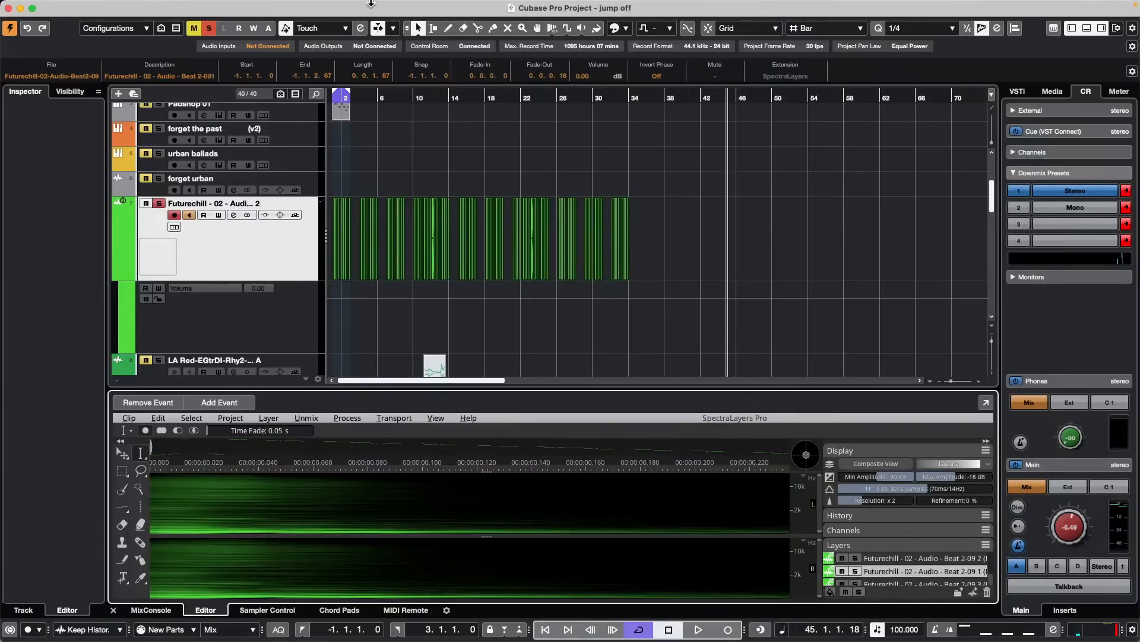
drag(490, 97, 458, 165)
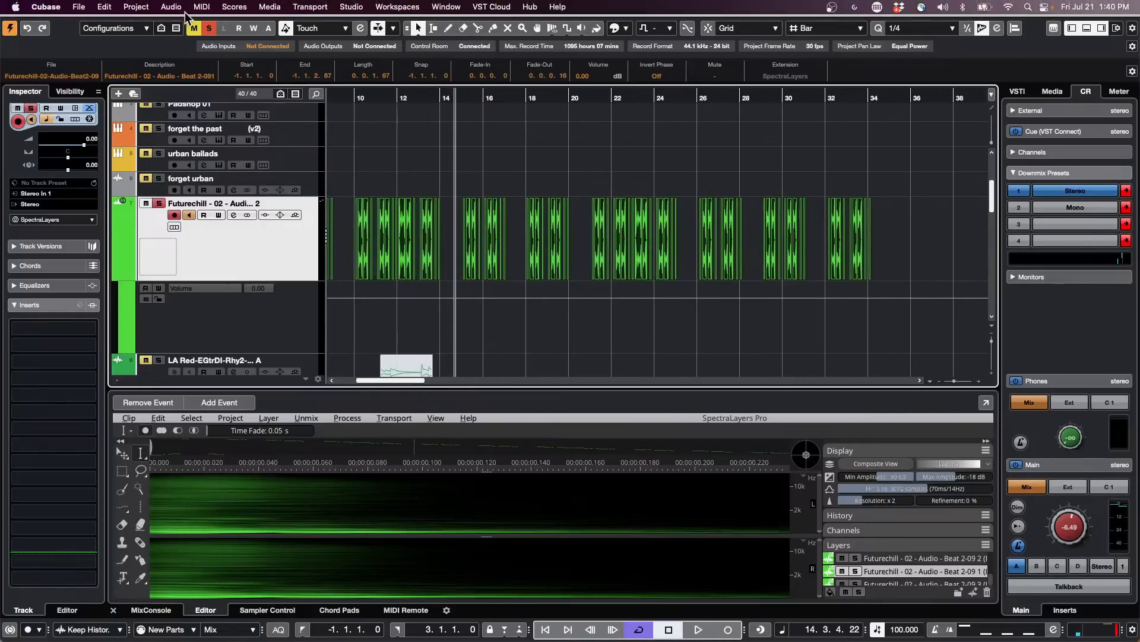
Reopen Detect Silence for the stripped Futurechill audio to review its detection and result options, and close it without processing
click(171, 7)
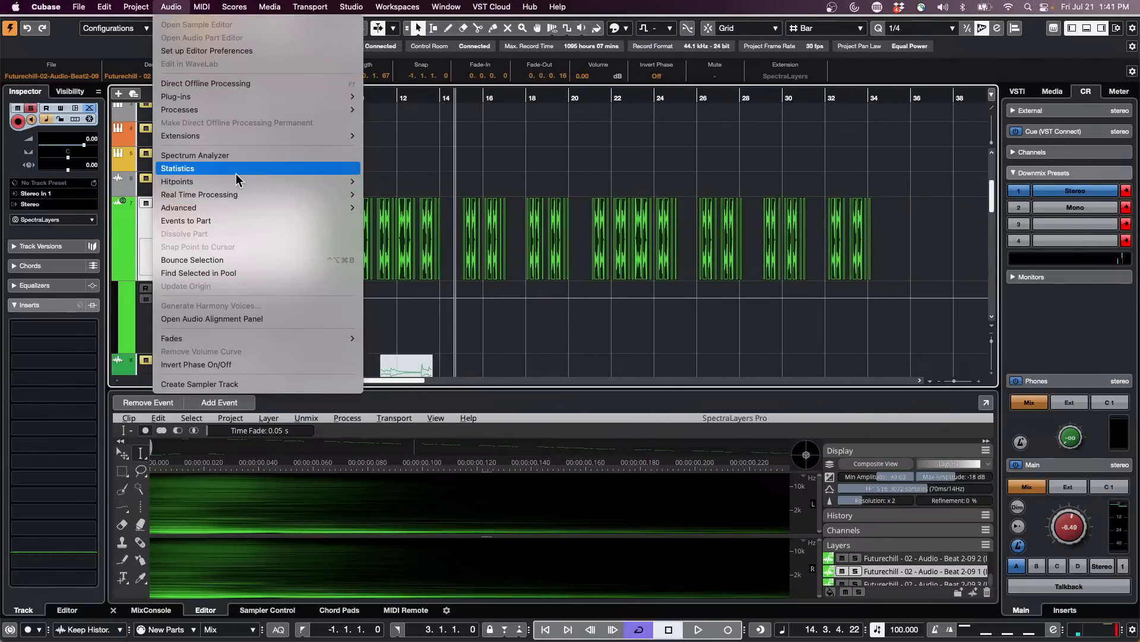
mouse_move(234, 214)
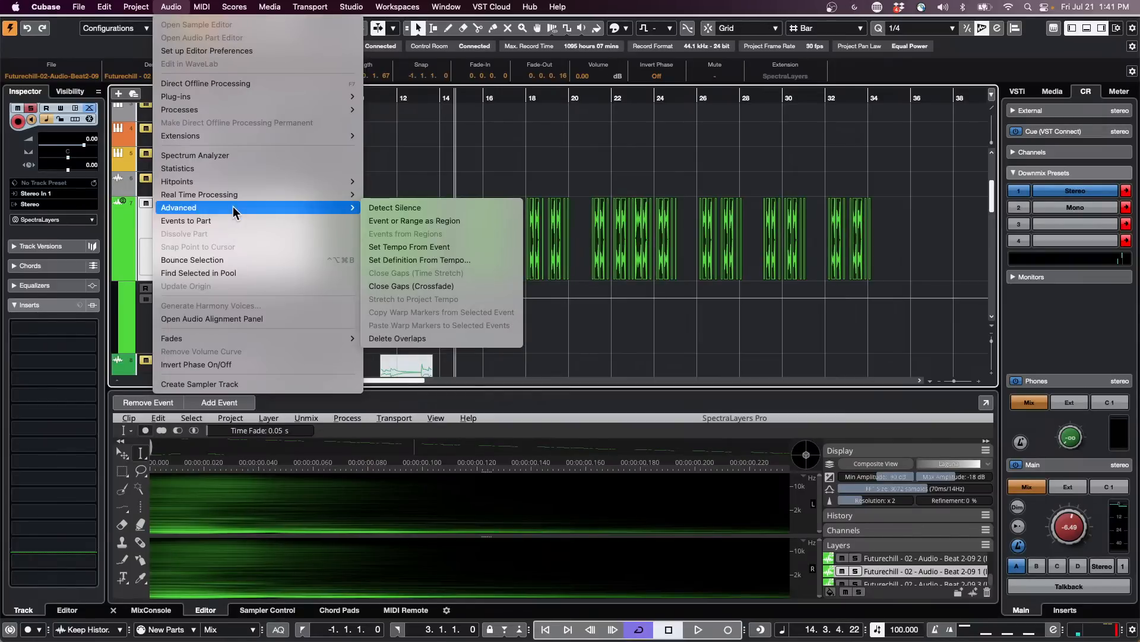
click(430, 211)
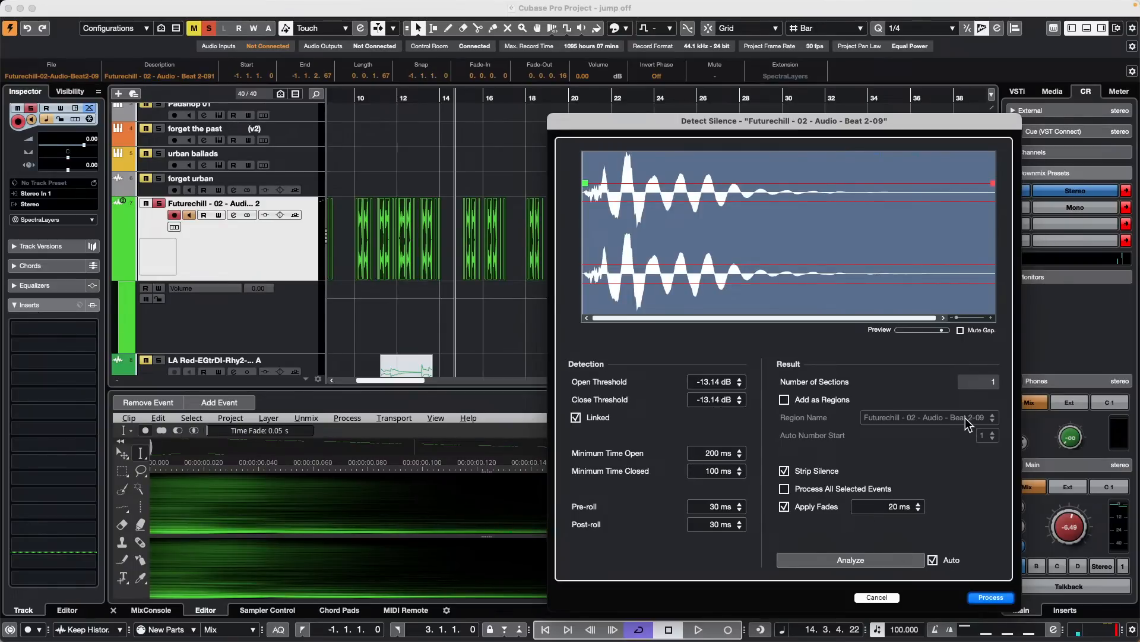
click(877, 597)
click(599, 324)
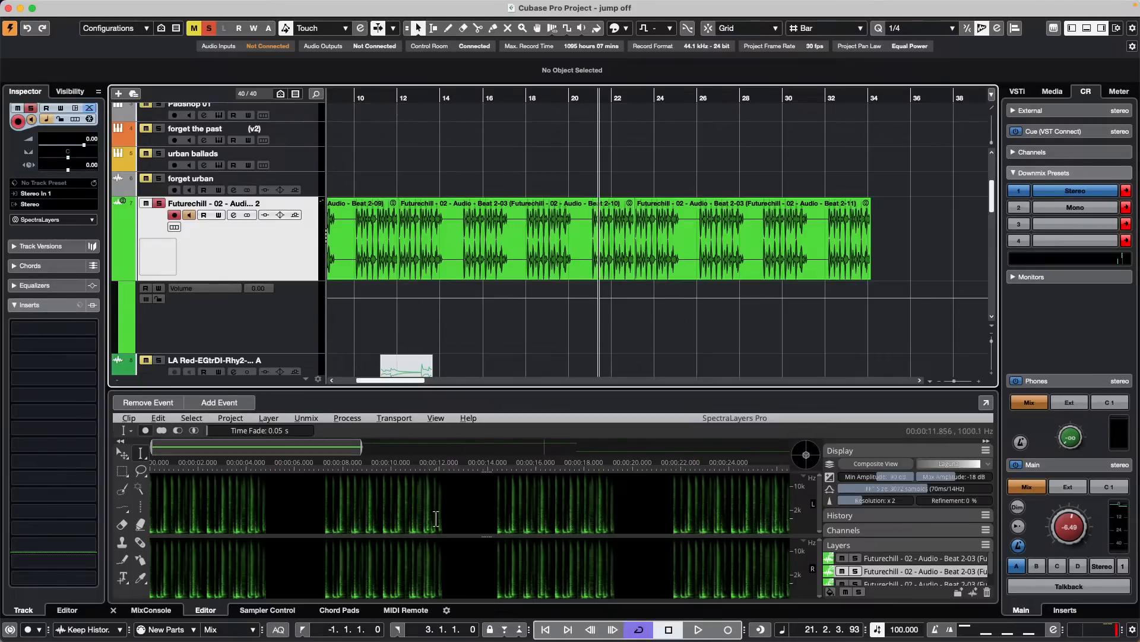
Open the Korg nanoKONTROL2 surface in MIDI Remote and switch its mapping page to Untitled Page
click(405, 610)
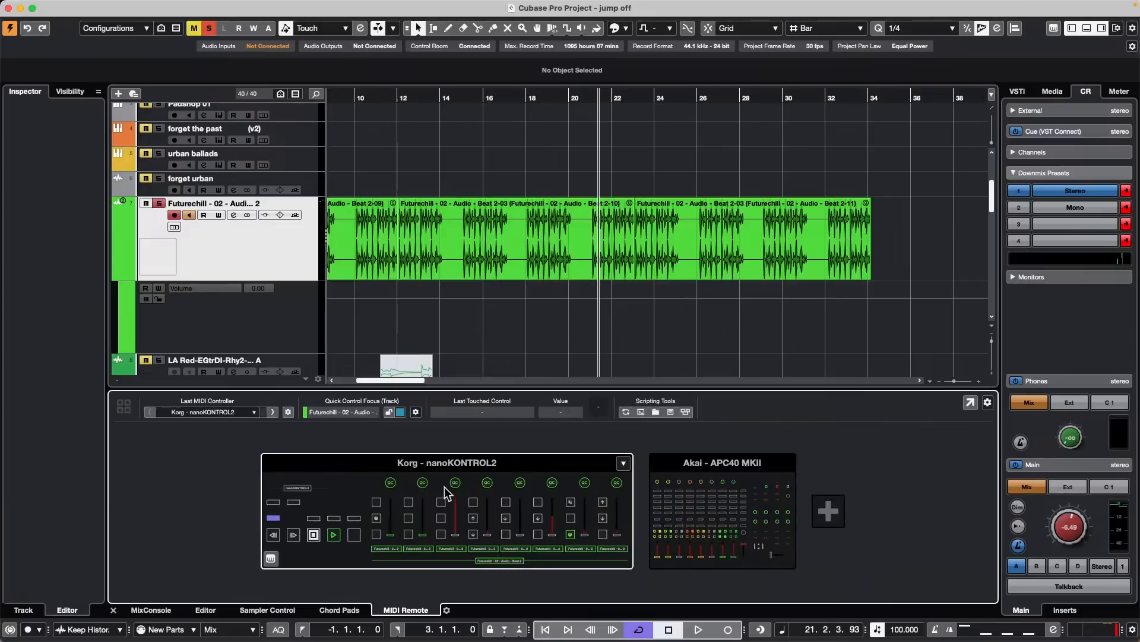
click(382, 539)
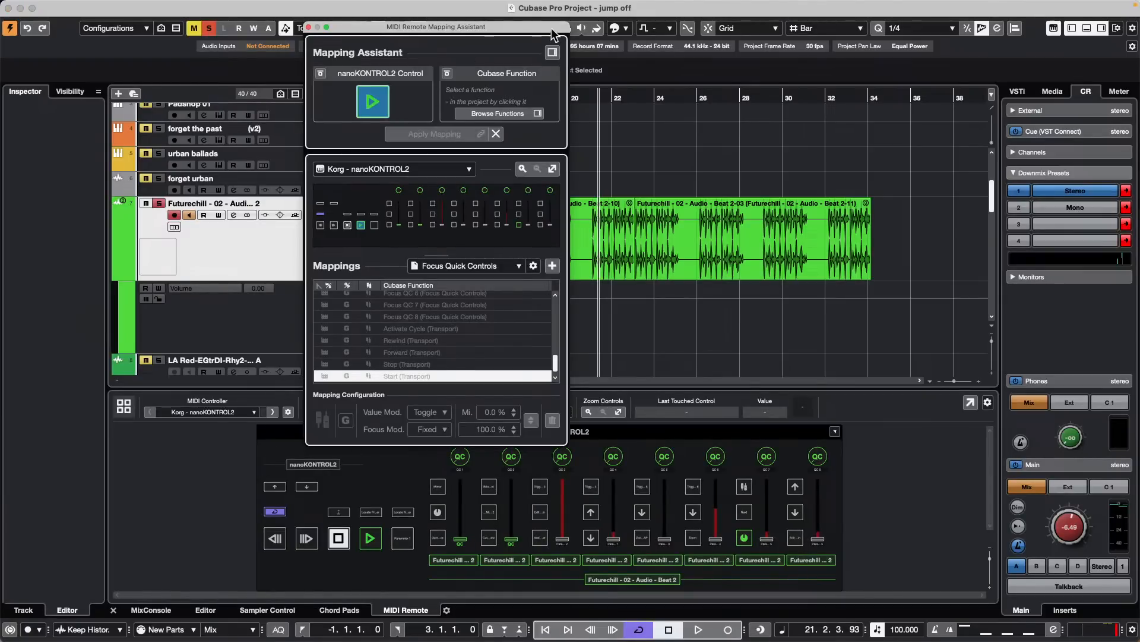
click(309, 28)
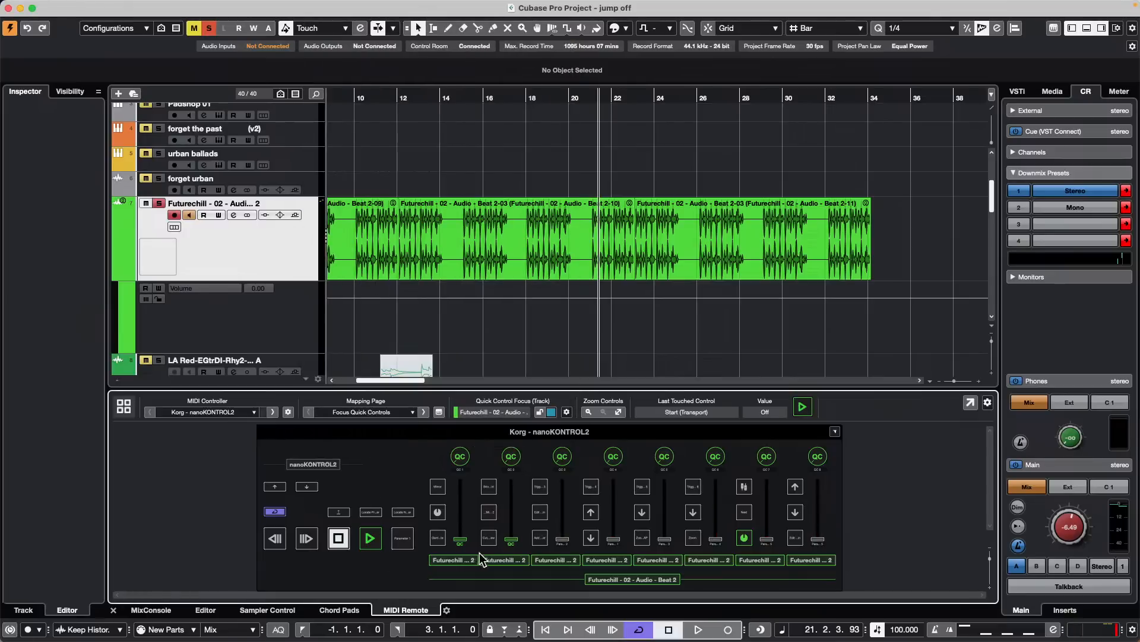
click(369, 412)
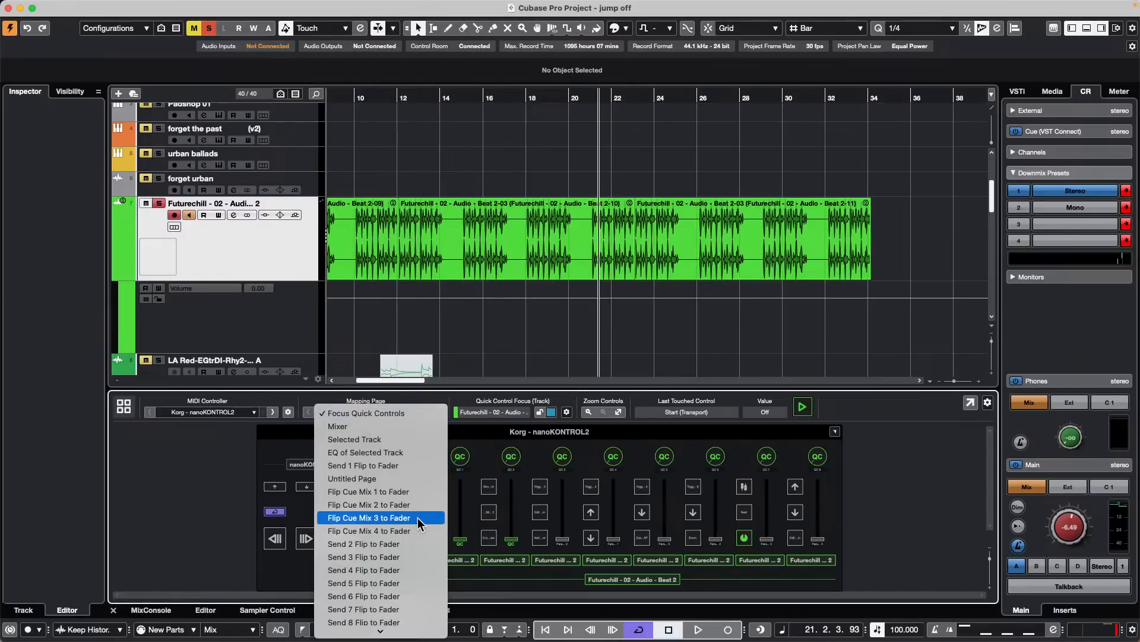
click(402, 481)
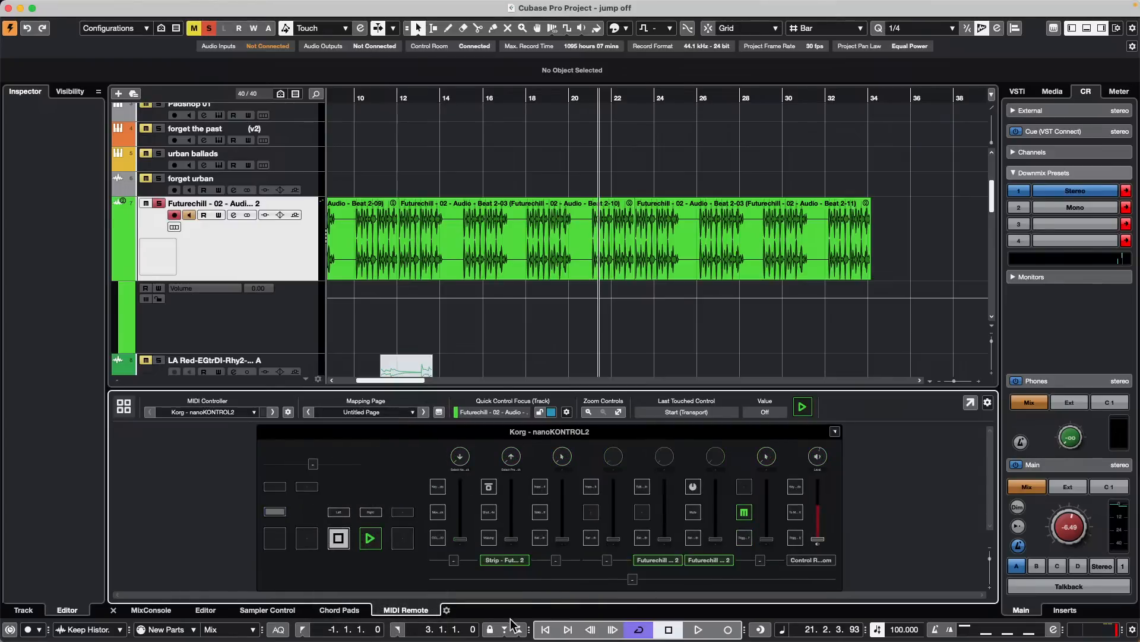
Map the nanoKONTROL2 button assigned to Trigger Arranger Event 8 to the Selected Track Mute function and close the Mapping Assistant
double_click(546, 541)
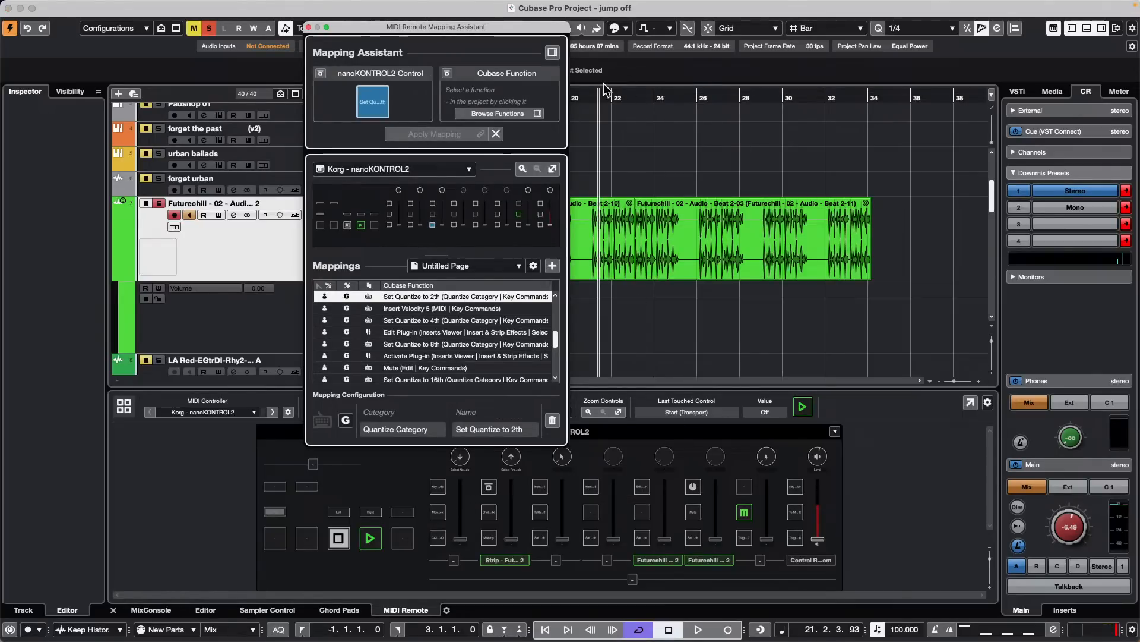
click(553, 52)
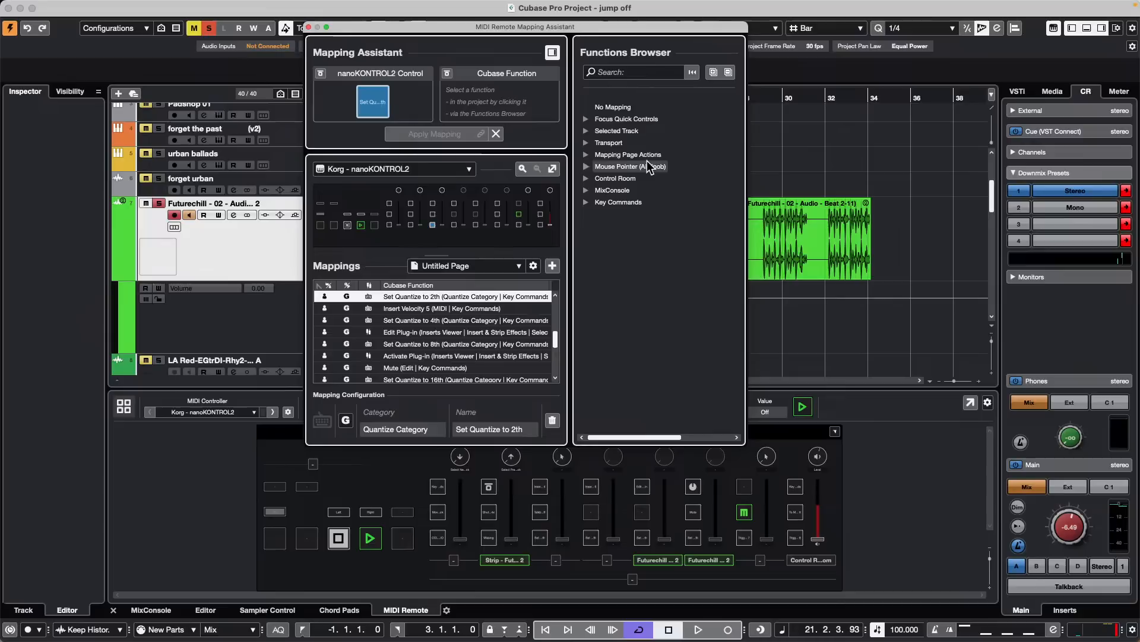
click(586, 130)
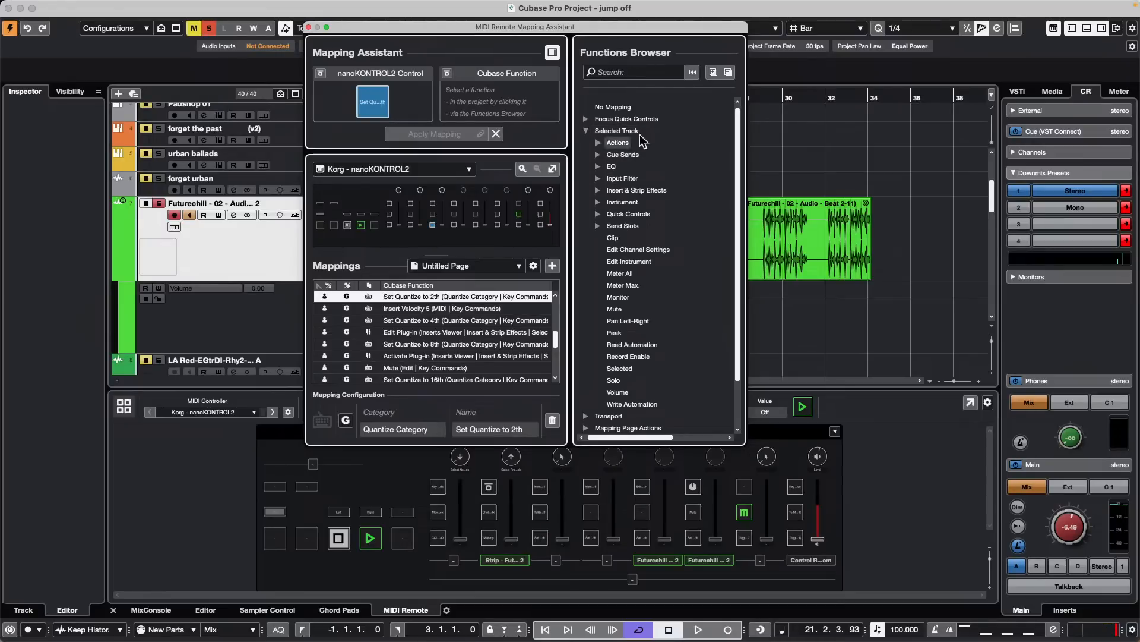
scroll(665, 183, down, 1)
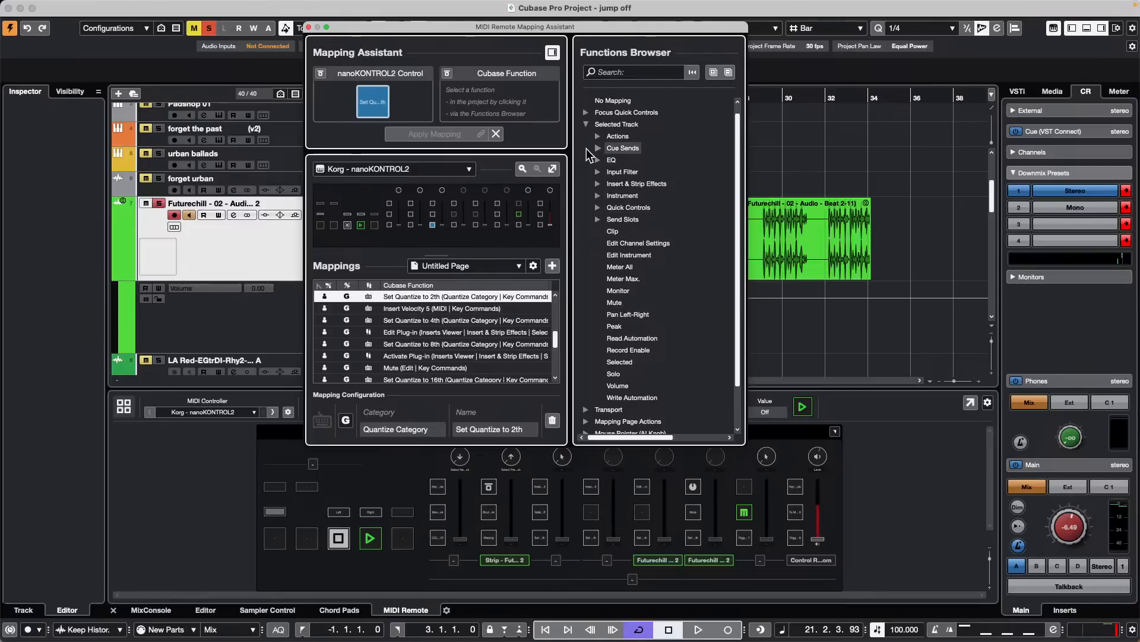
click(598, 220)
click(598, 220)
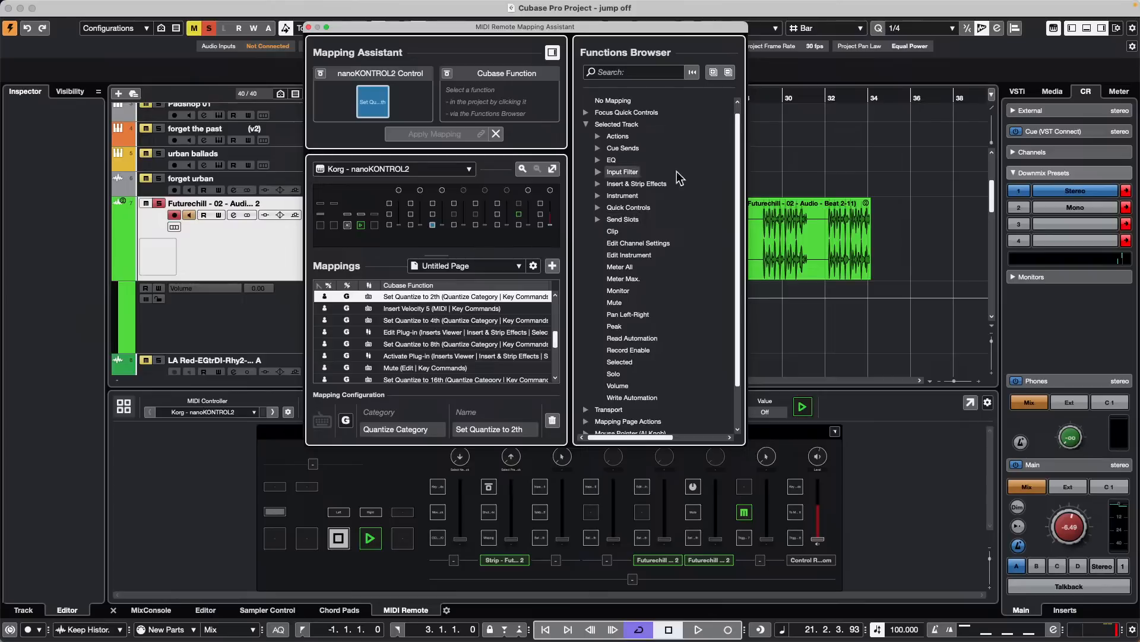
click(619, 302)
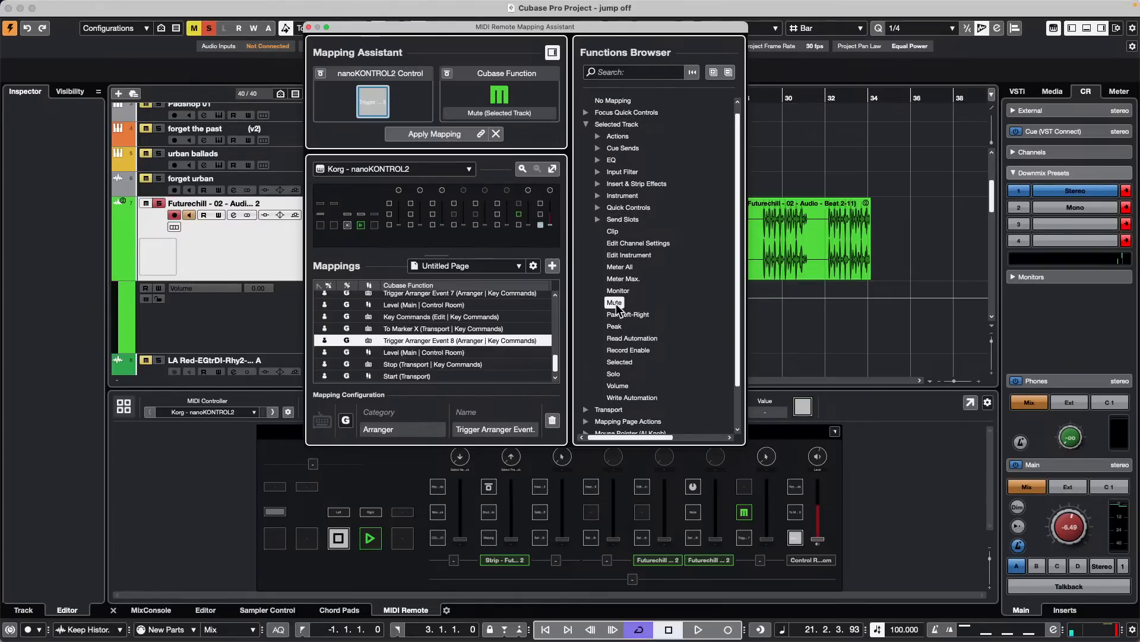
click(440, 135)
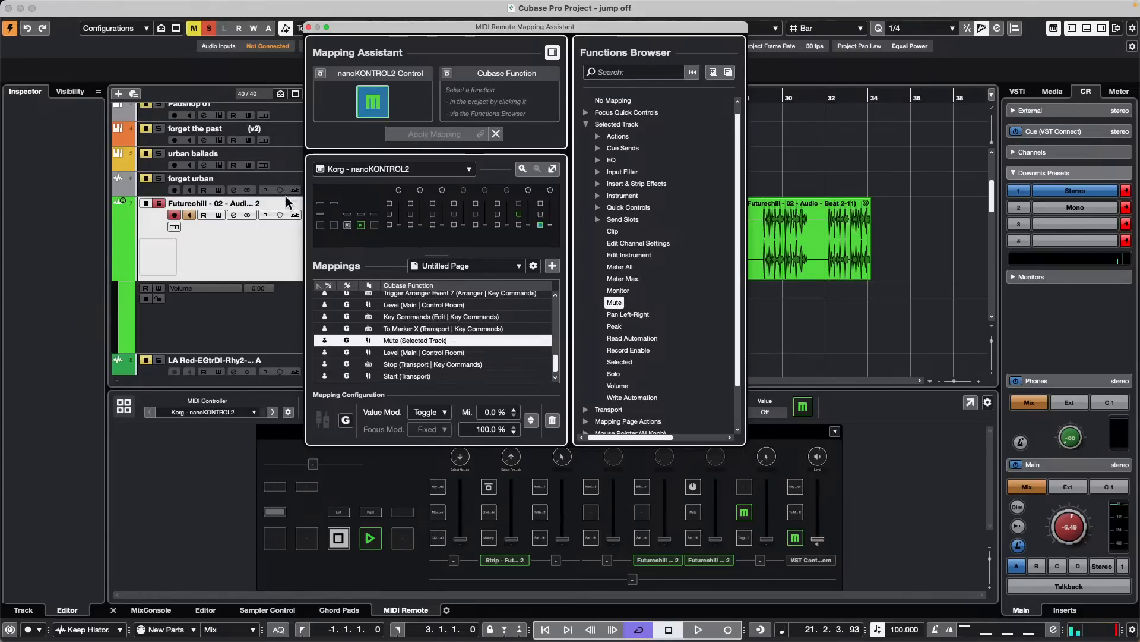
click(254, 263)
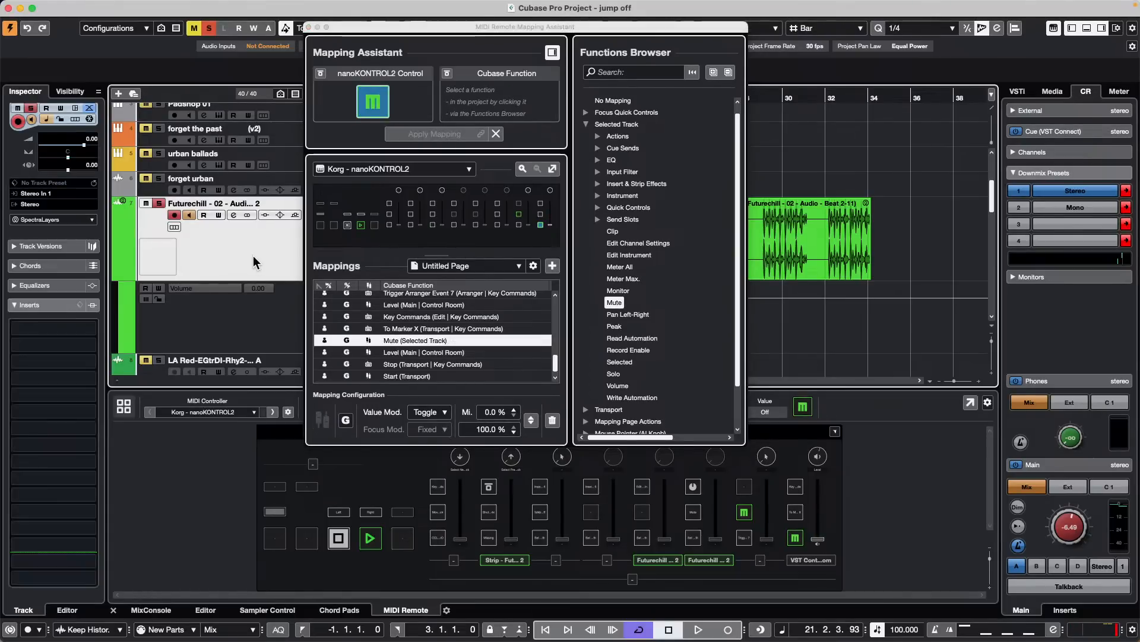
click(309, 33)
click(308, 26)
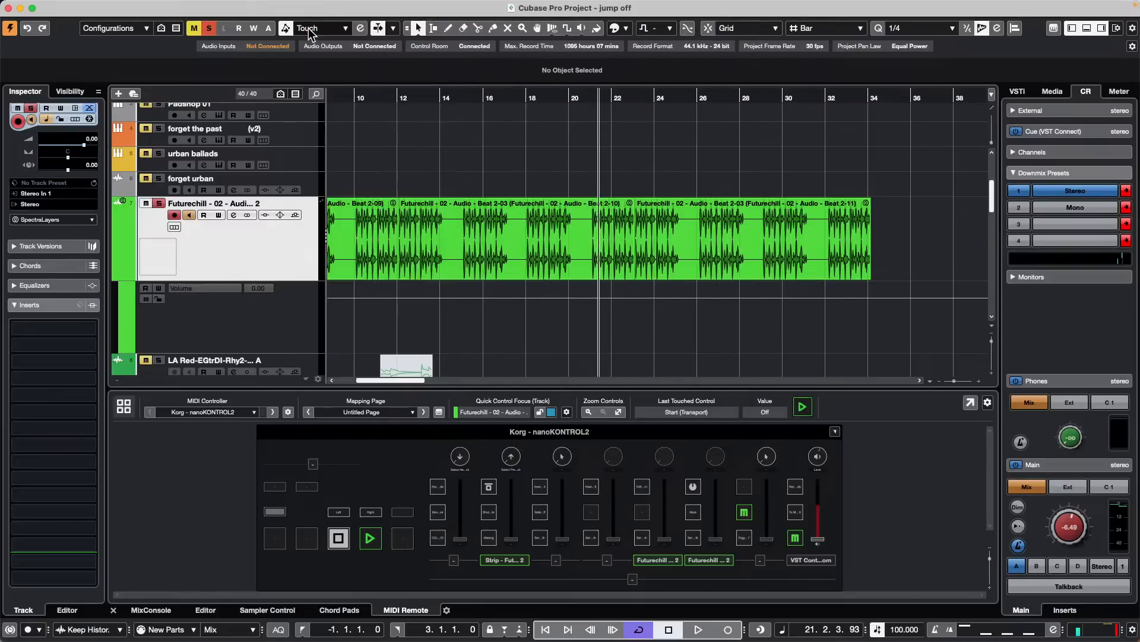
Try the mapped Mute button on the forget urban and Futurechill tracks, leaving only Futurechill muted
click(286, 185)
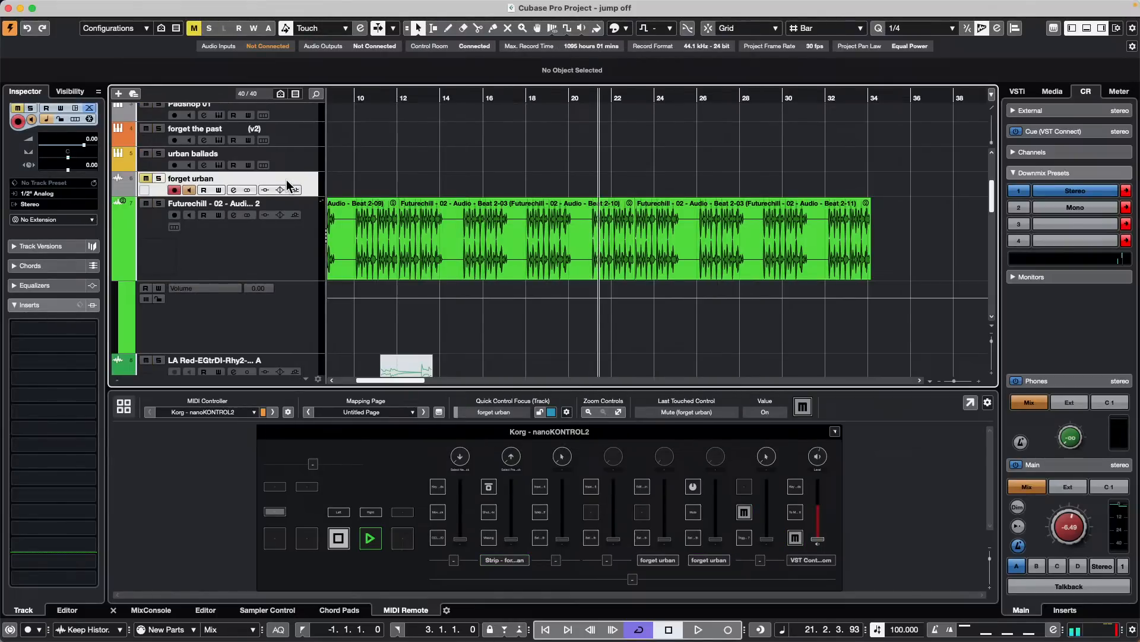
click(285, 248)
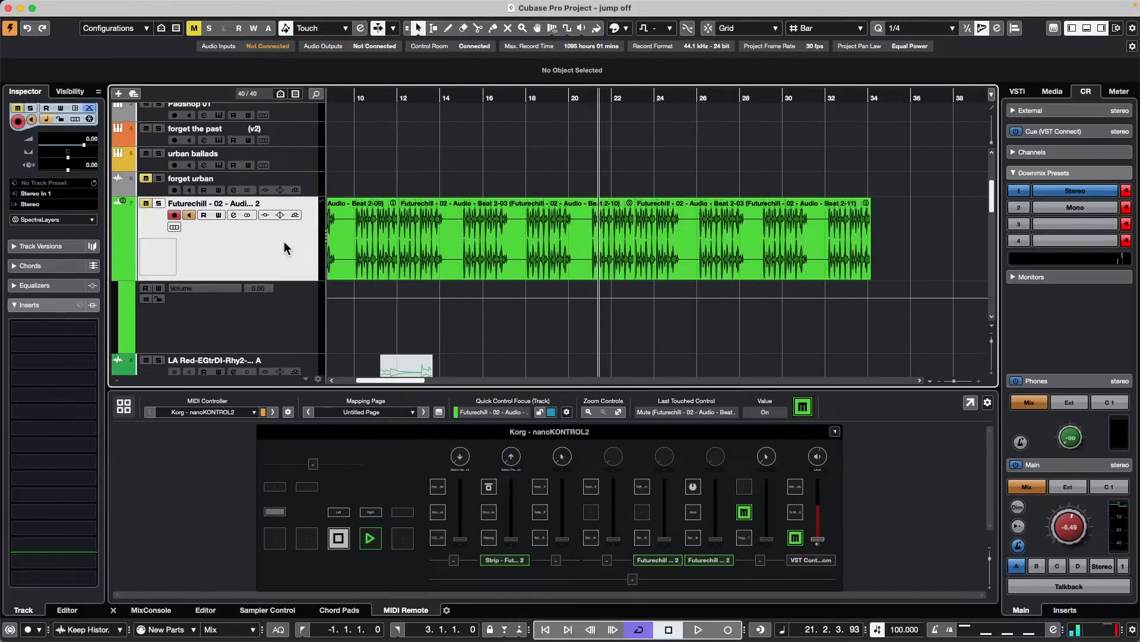
click(145, 179)
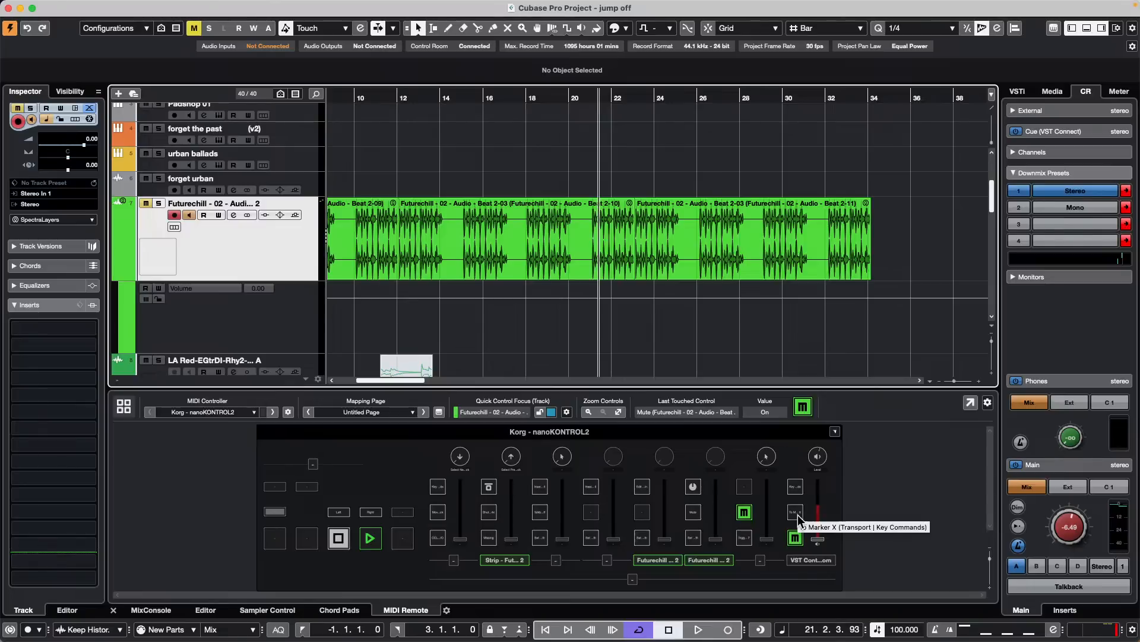
Remap the nanoKONTROL2 button assigned to To Marker X to the Edit key command Select None and close the Mapping Assistant
double_click(796, 515)
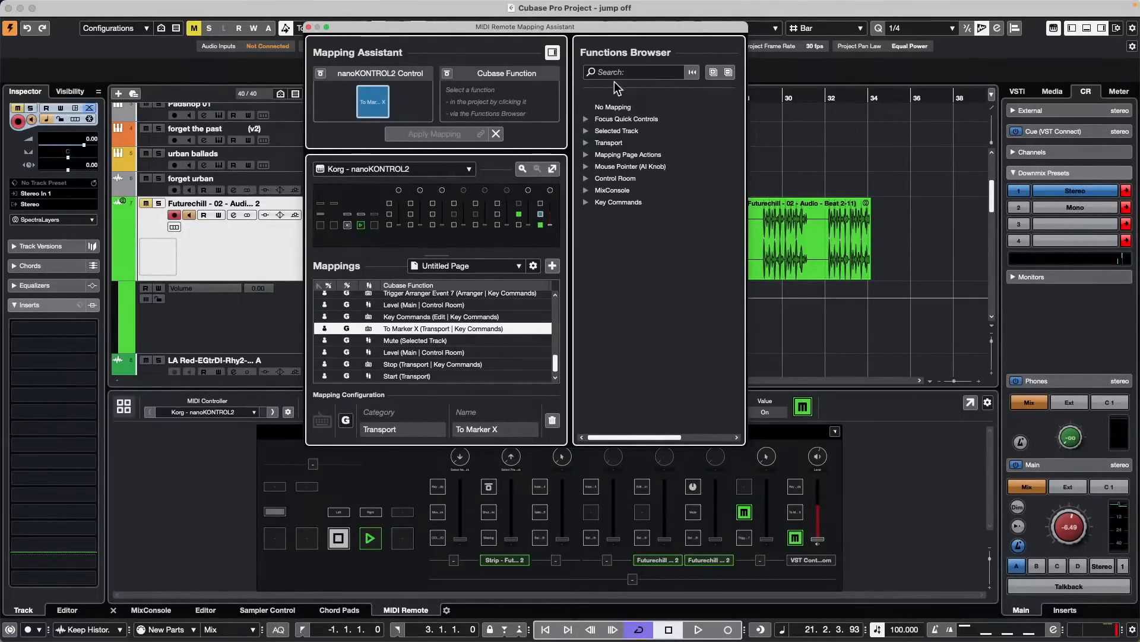
click(587, 203)
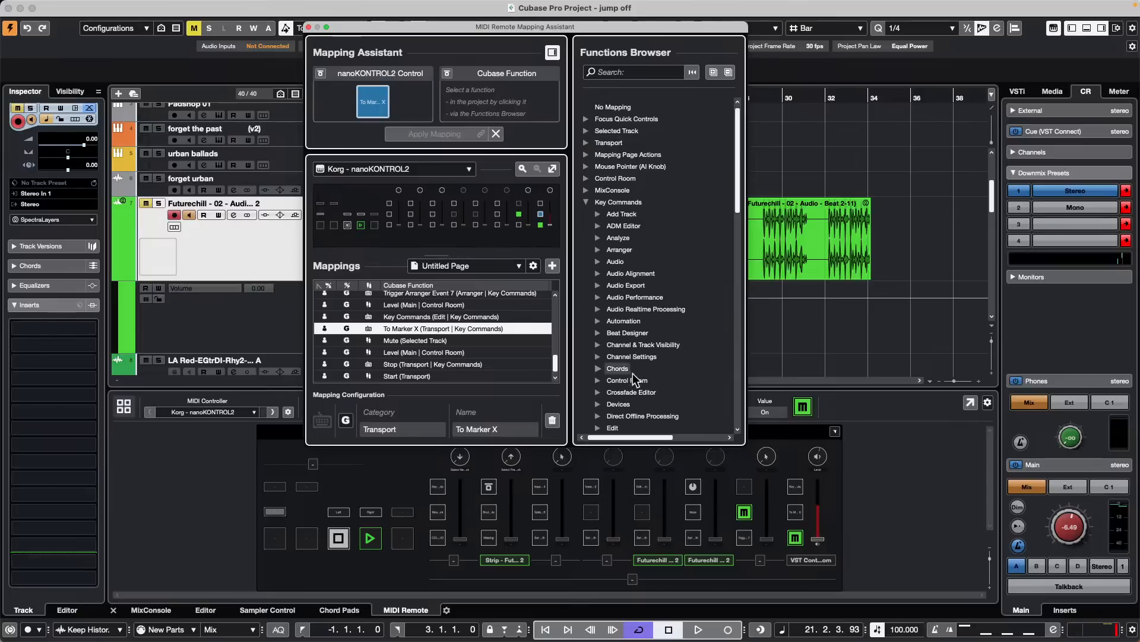
scroll(646, 329, down, 3)
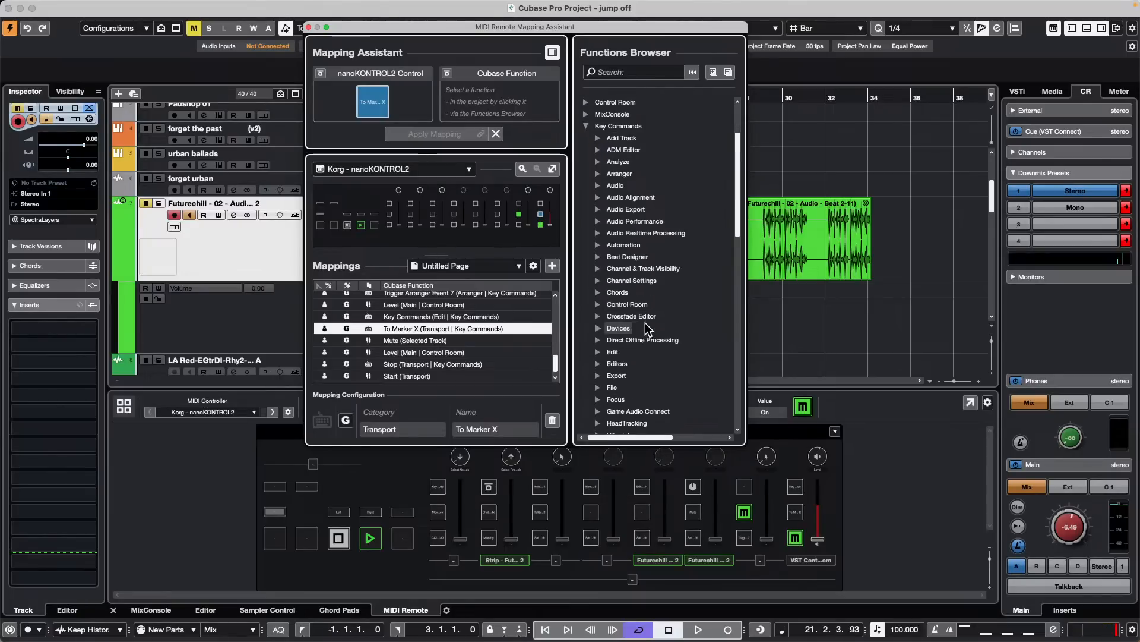
scroll(645, 323, down, 1)
click(603, 347)
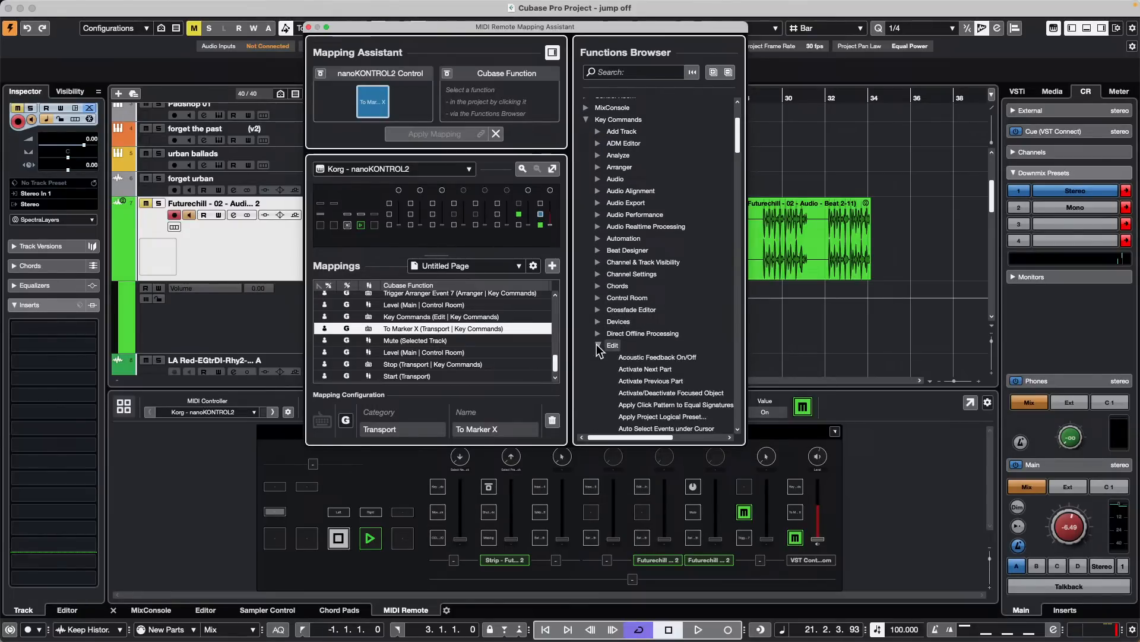
scroll(638, 324, down, 10)
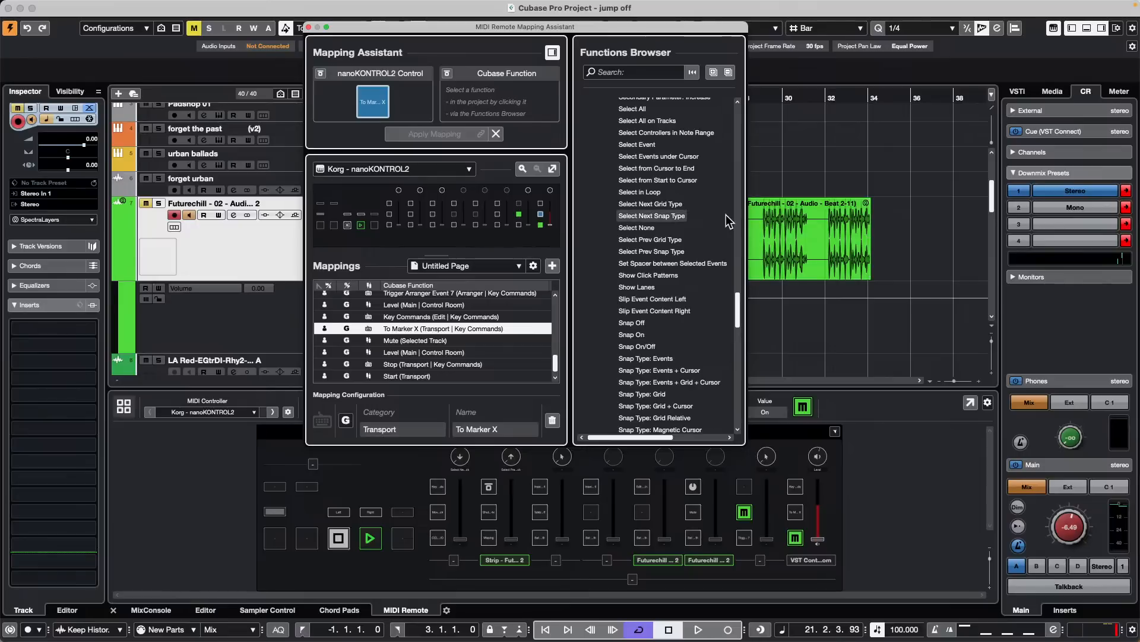
click(651, 231)
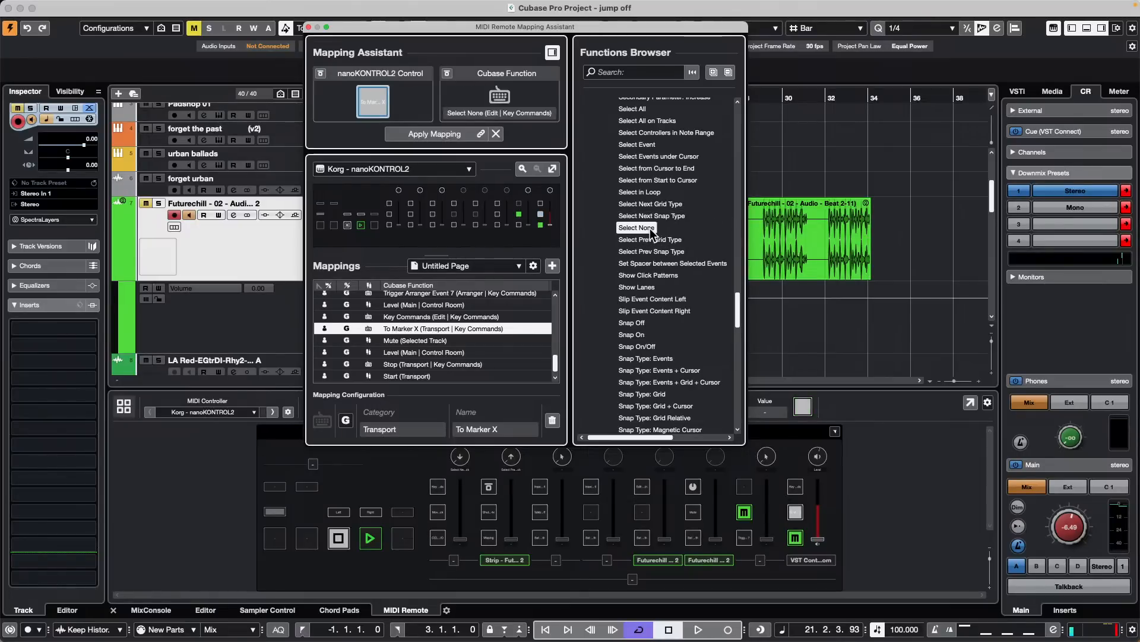
double_click(651, 231)
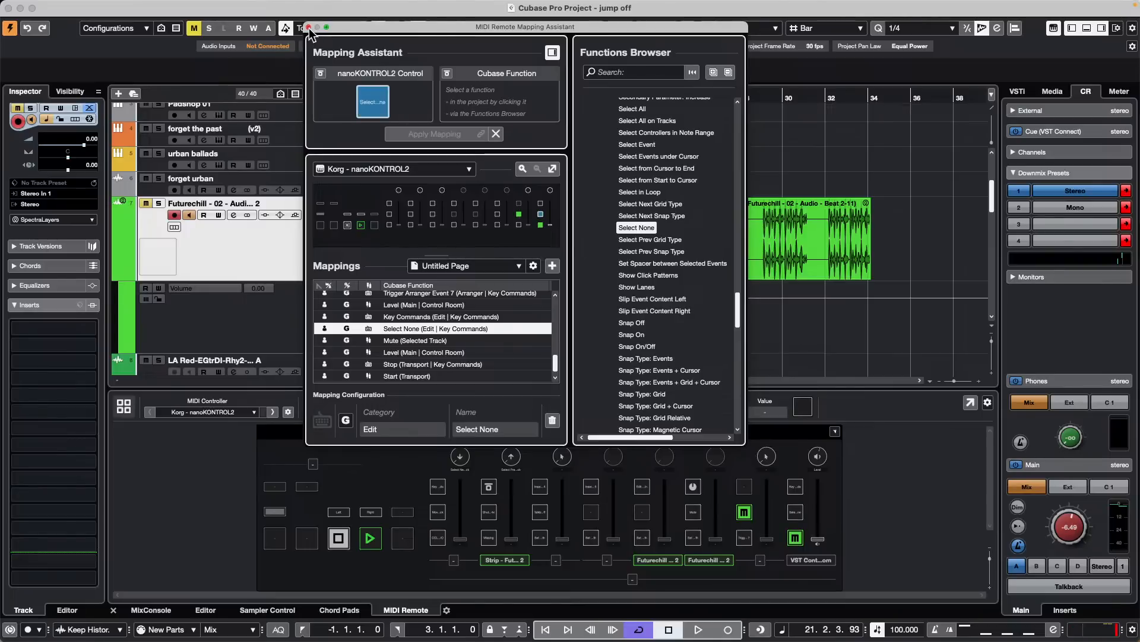
click(795, 241)
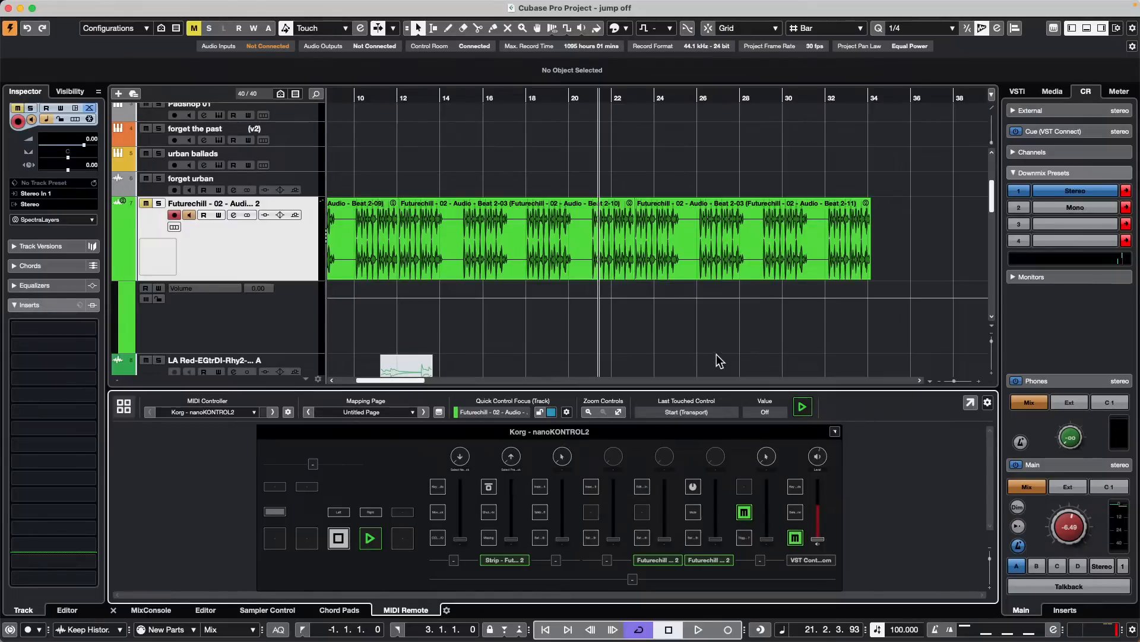
Select the rhodes, synth bass and Padshop 01 parts with the first Futurechill event, and deselect them all using the mapped Select None command
scroll(540, 220, up, 5)
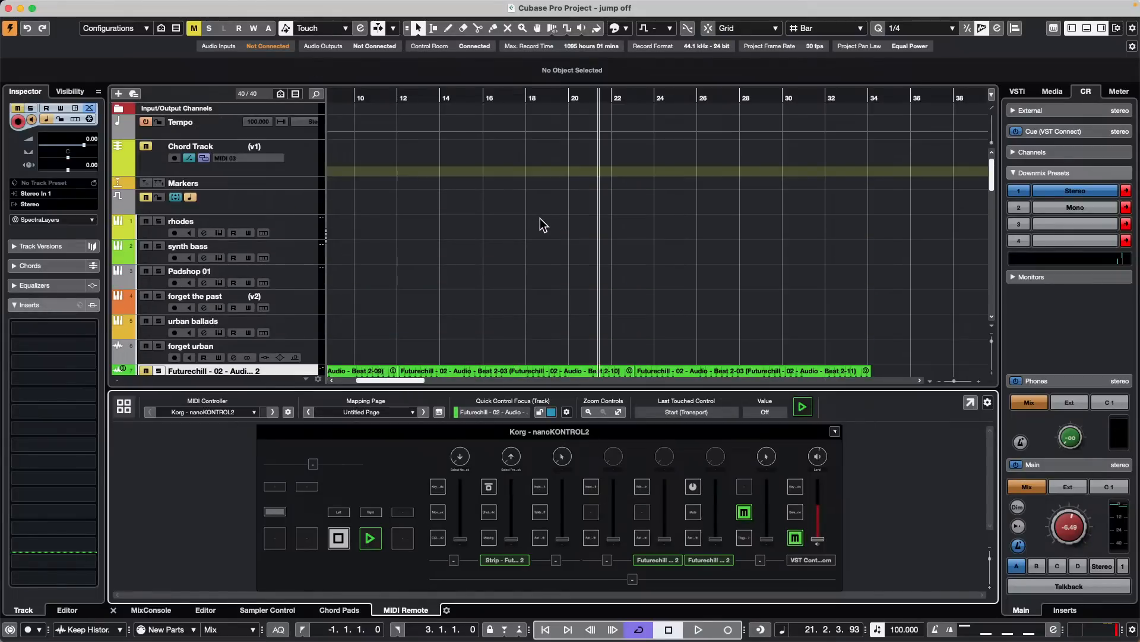
drag(458, 97, 402, 68)
drag(346, 98, 294, 141)
drag(446, 220, 430, 306)
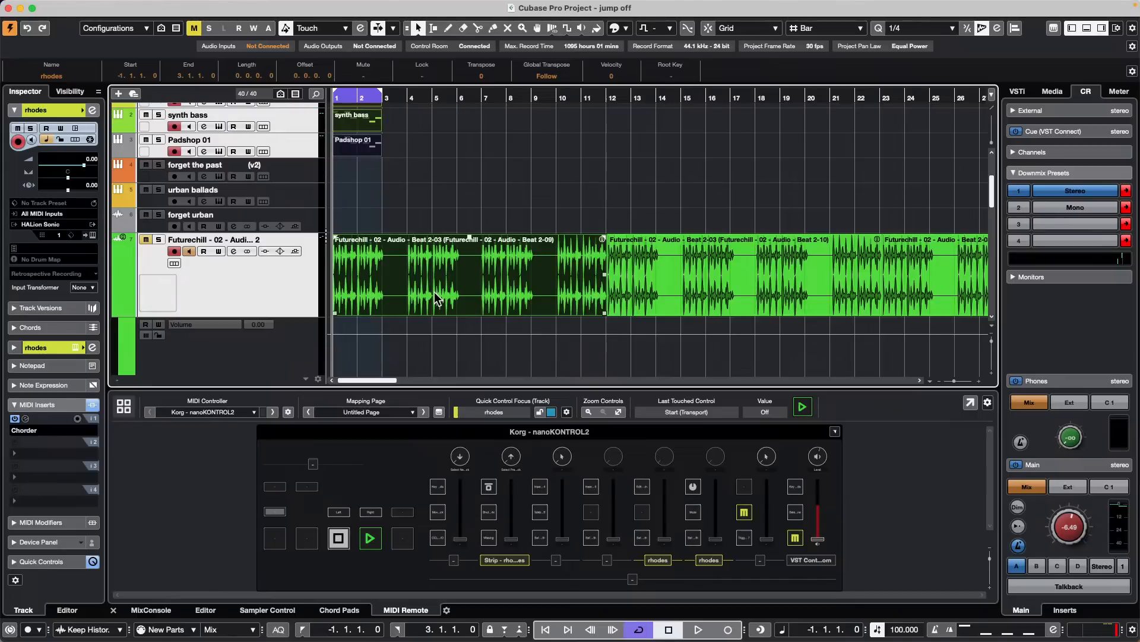
key(super+shift+a)
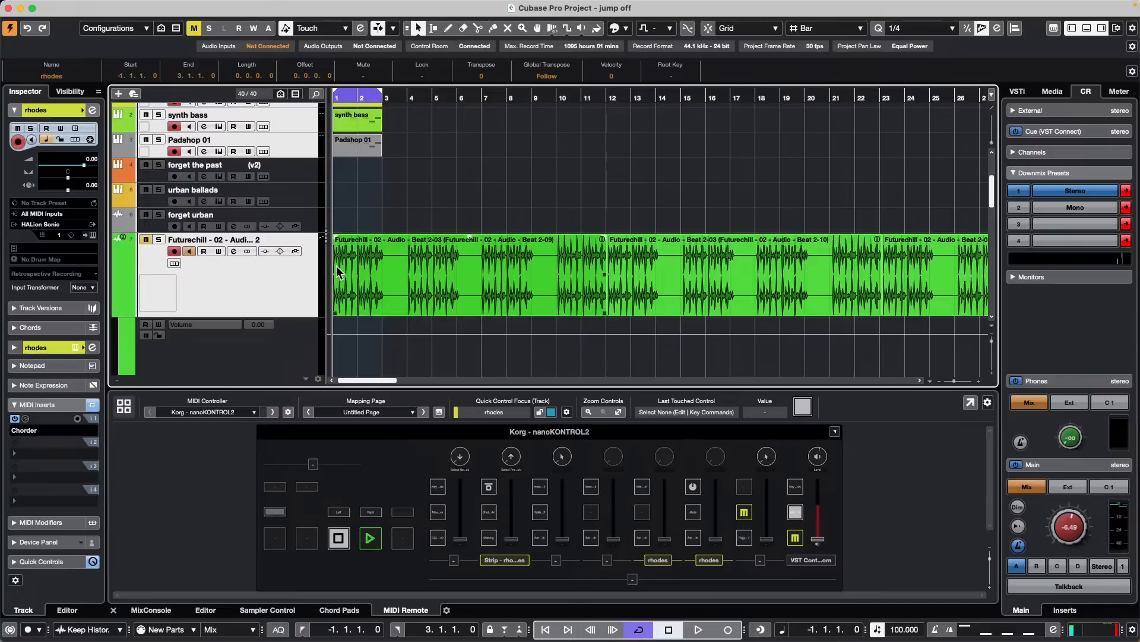
Select the Futurechill track and unmute it with the mapped Mute button
click(315, 227)
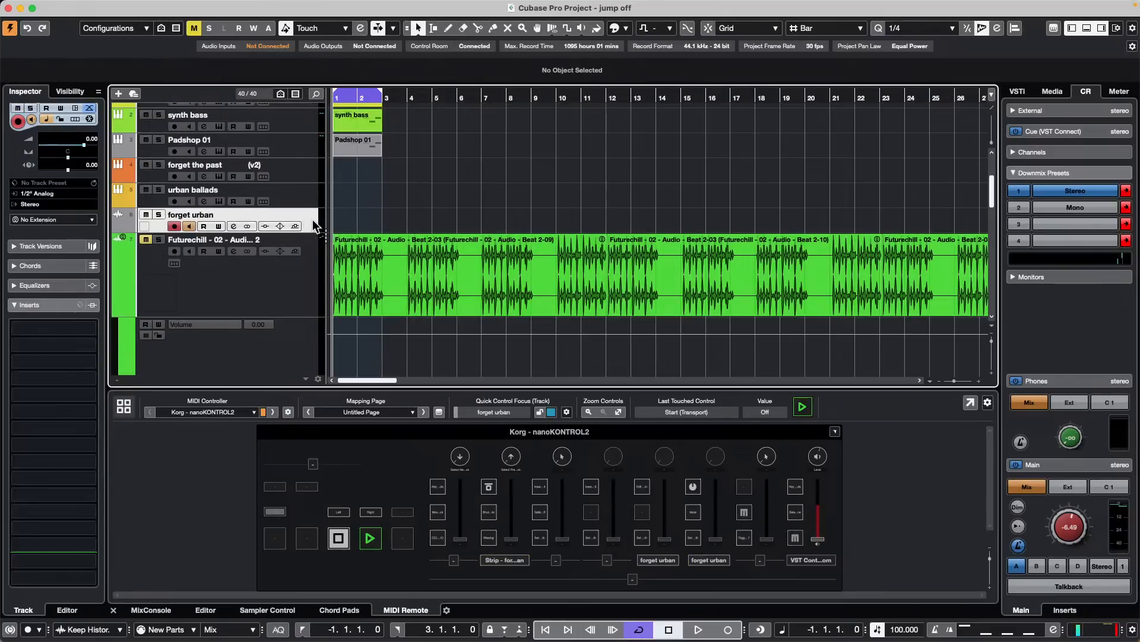
click(310, 280)
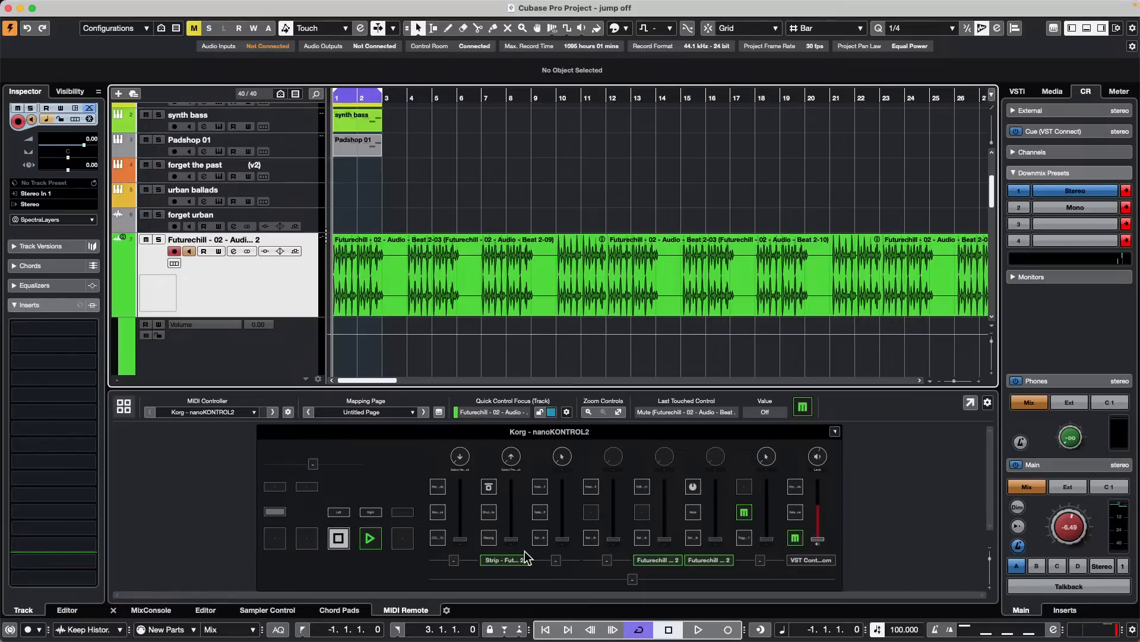
Open the Mapping Assistant for the controller button assigned to Select None and examine the Selected Track functions
double_click(796, 520)
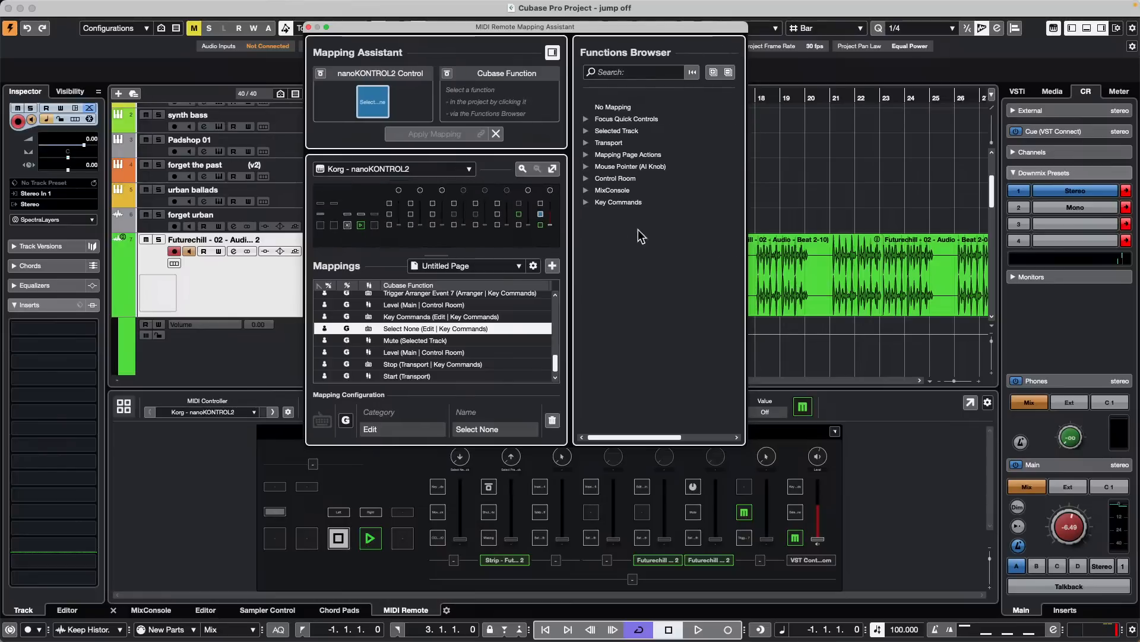
click(586, 132)
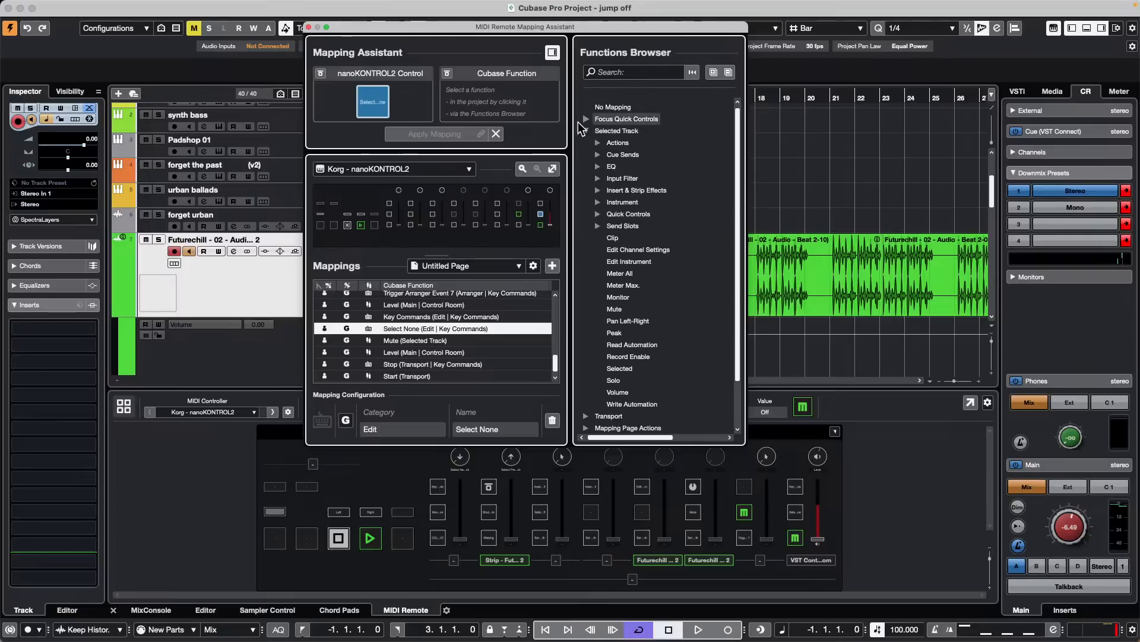
click(586, 131)
click(587, 131)
click(587, 131)
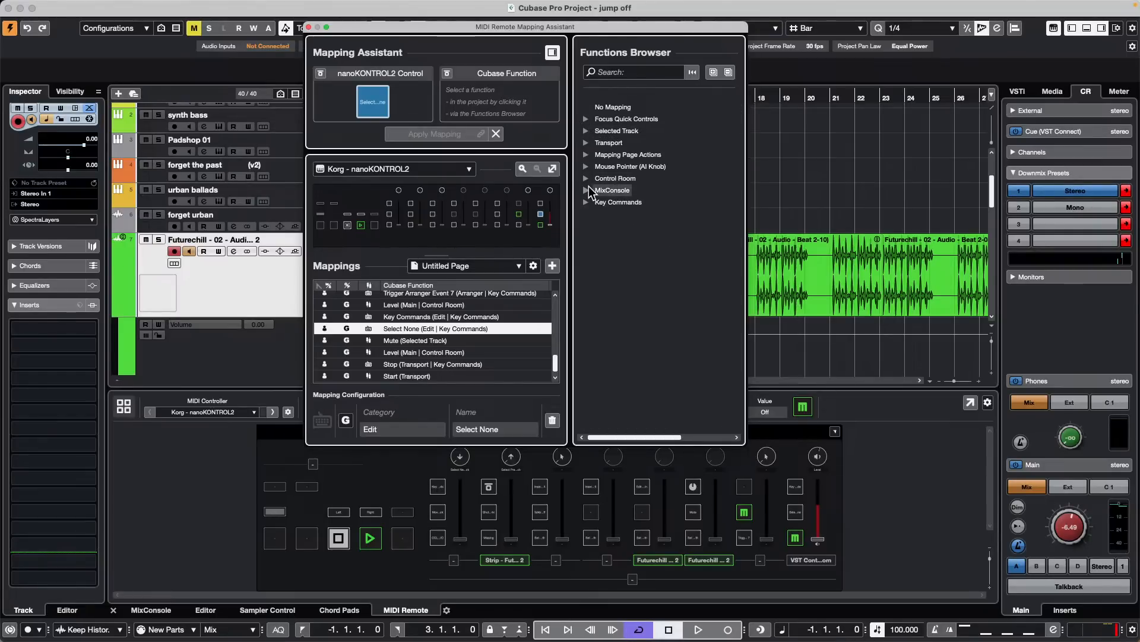
Examine the MixConsole functions and the Mixer key commands available for mapping in the Functions Browser
click(586, 190)
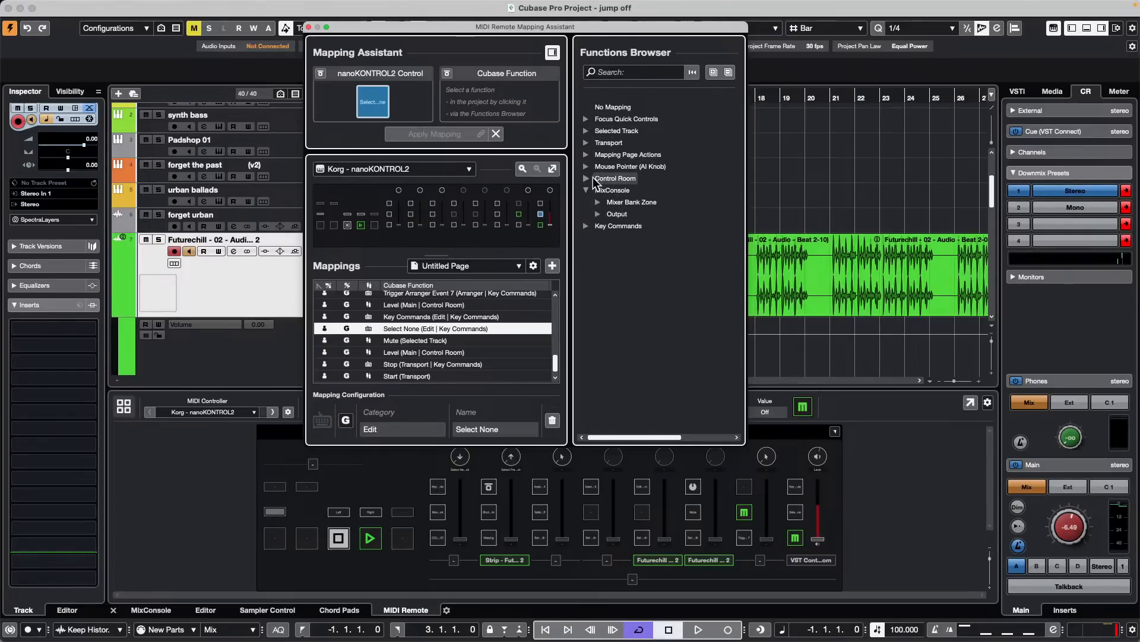
click(586, 226)
scroll(642, 294, down, 1)
scroll(643, 297, down, 10)
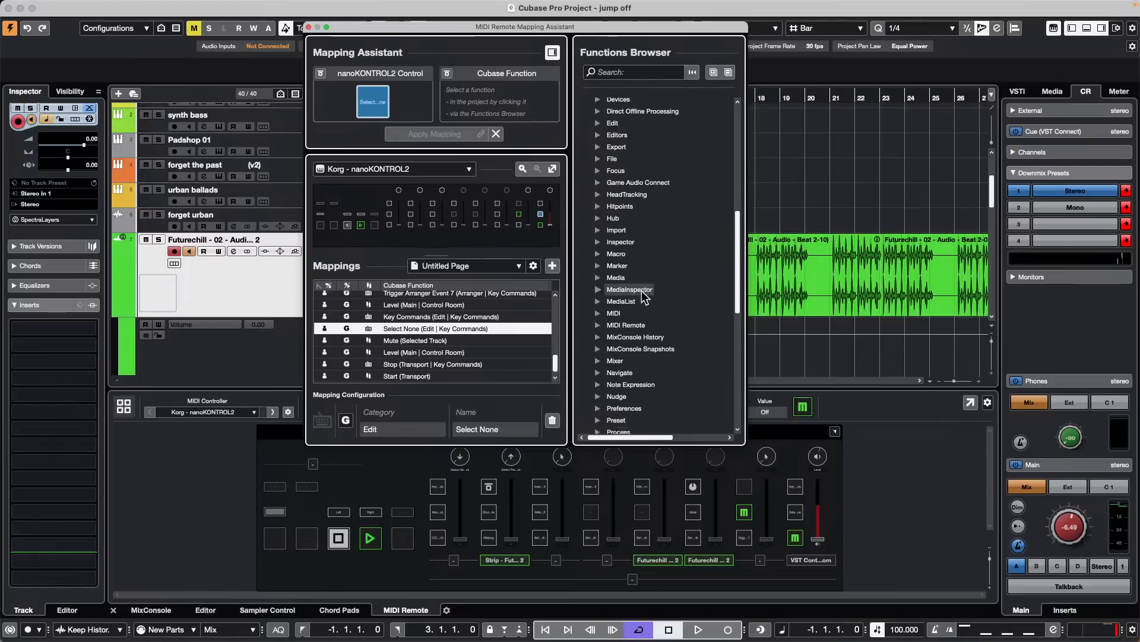
click(603, 310)
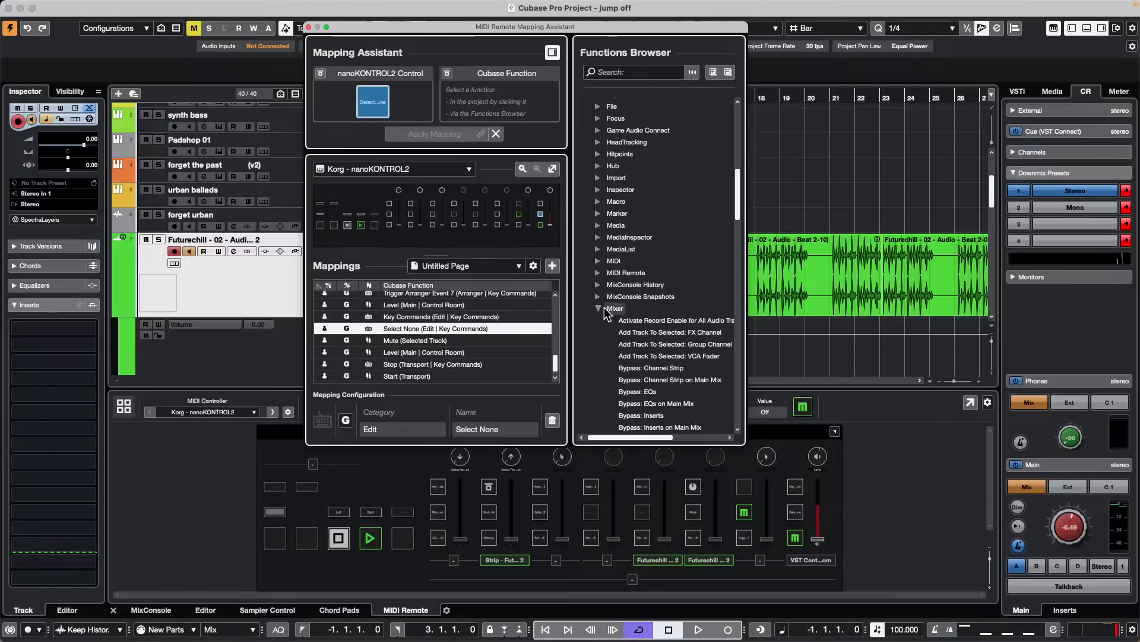
scroll(653, 324, down, 6)
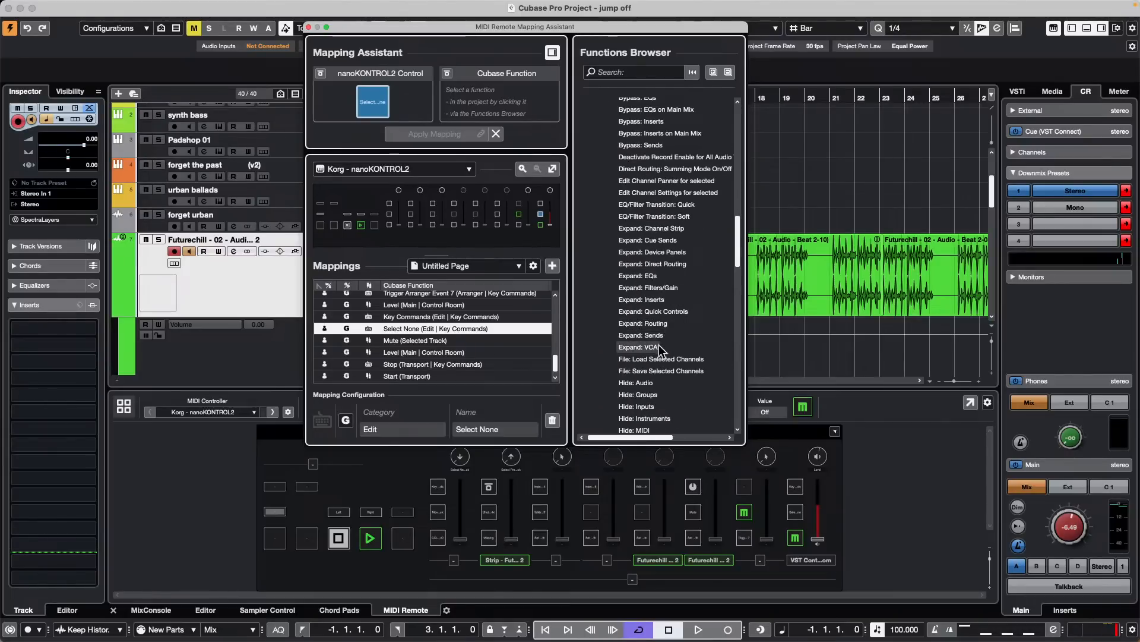
scroll(661, 335, down, 9)
scroll(661, 349, down, 3)
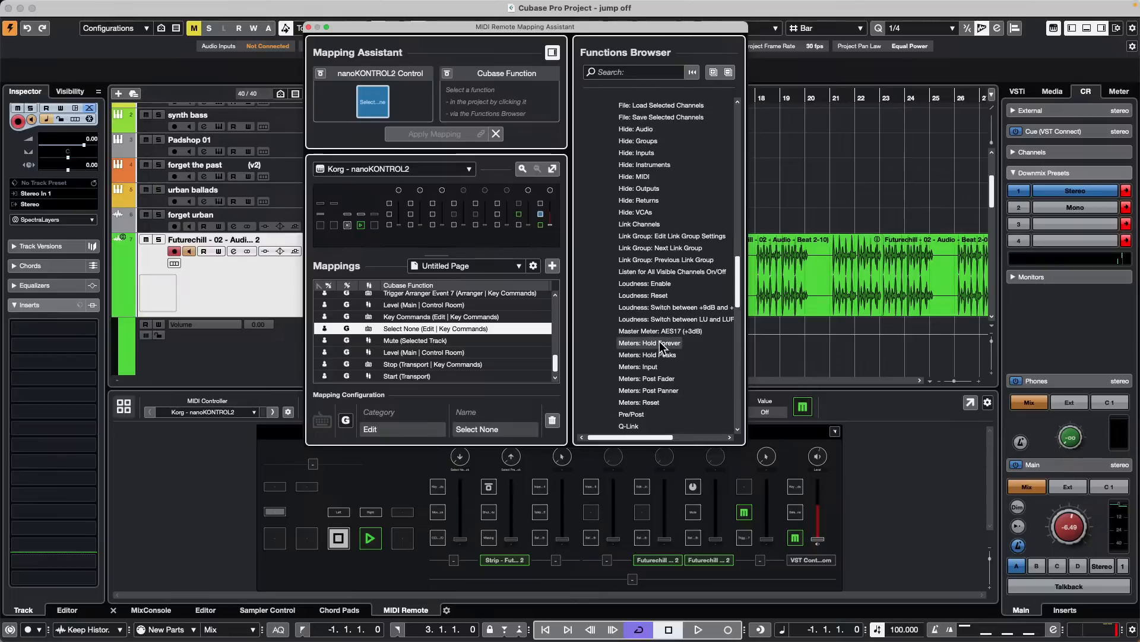
scroll(661, 349, up, 15)
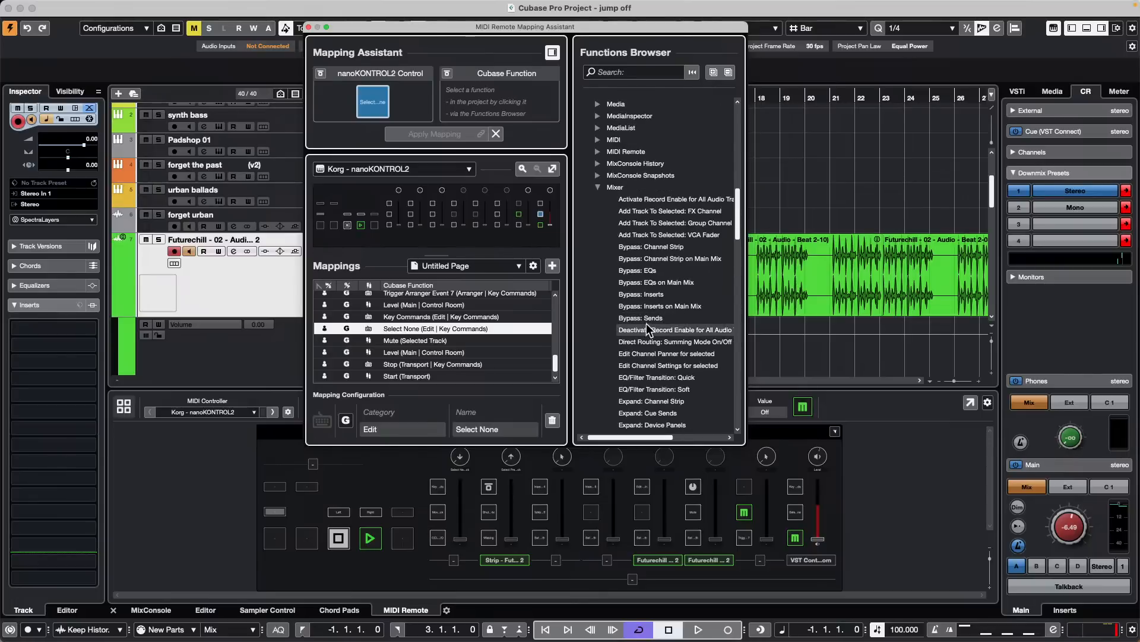
scroll(638, 289, up, 10)
Review the Key Commands and Selected Track function categories, collapse them, and close the Mapping Assistant without changing the mapping
click(586, 190)
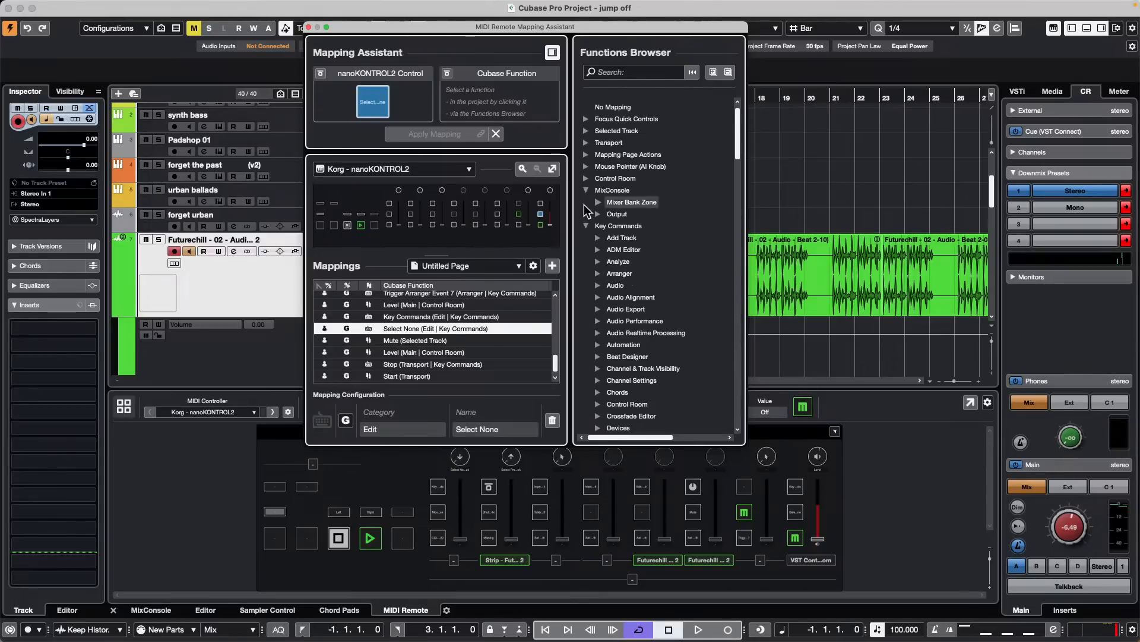
click(586, 190)
click(587, 202)
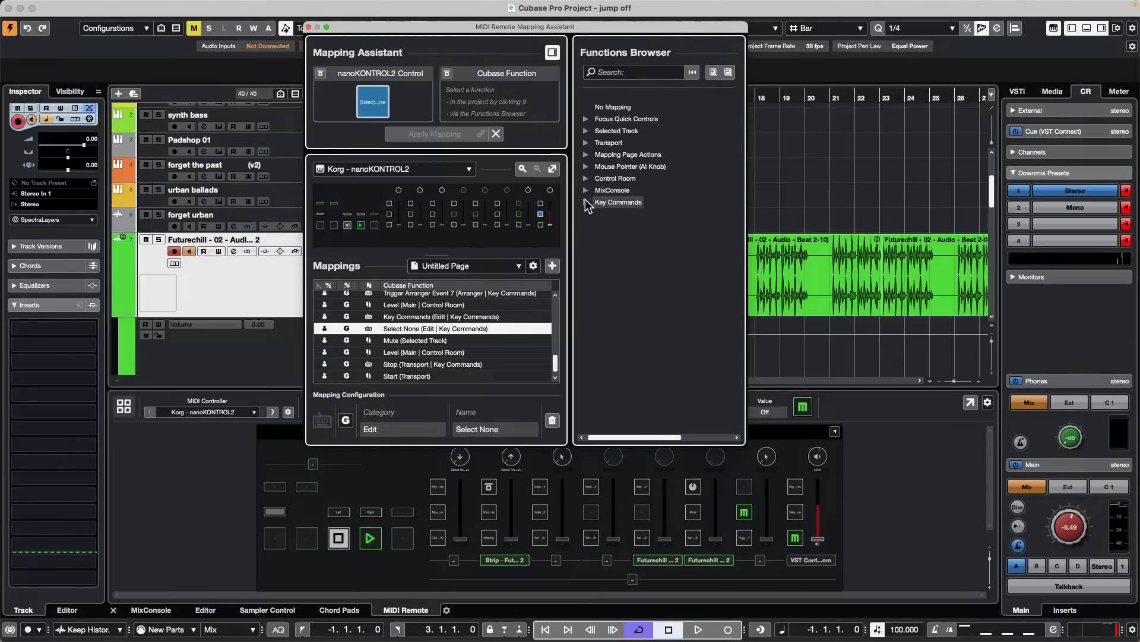
click(586, 190)
click(586, 190)
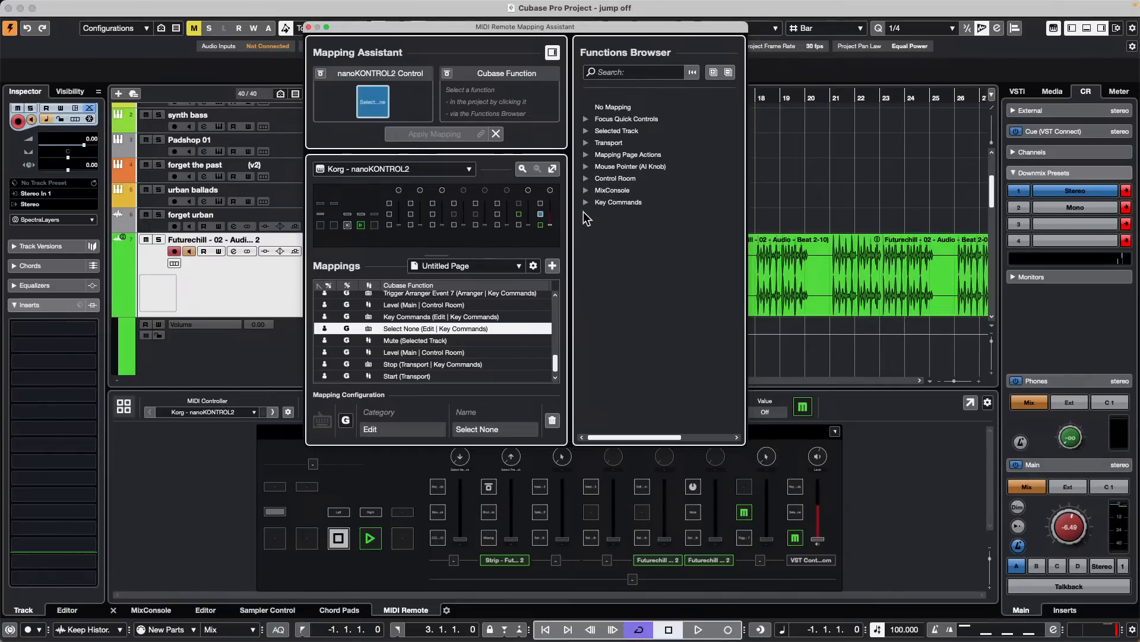
click(587, 202)
click(586, 130)
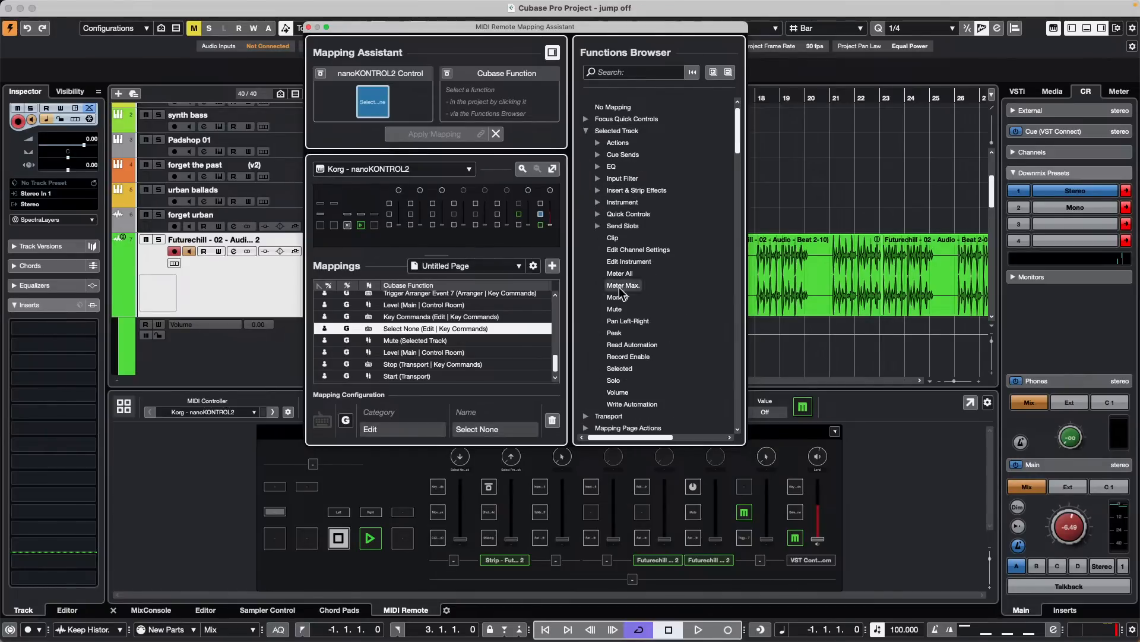
click(587, 131)
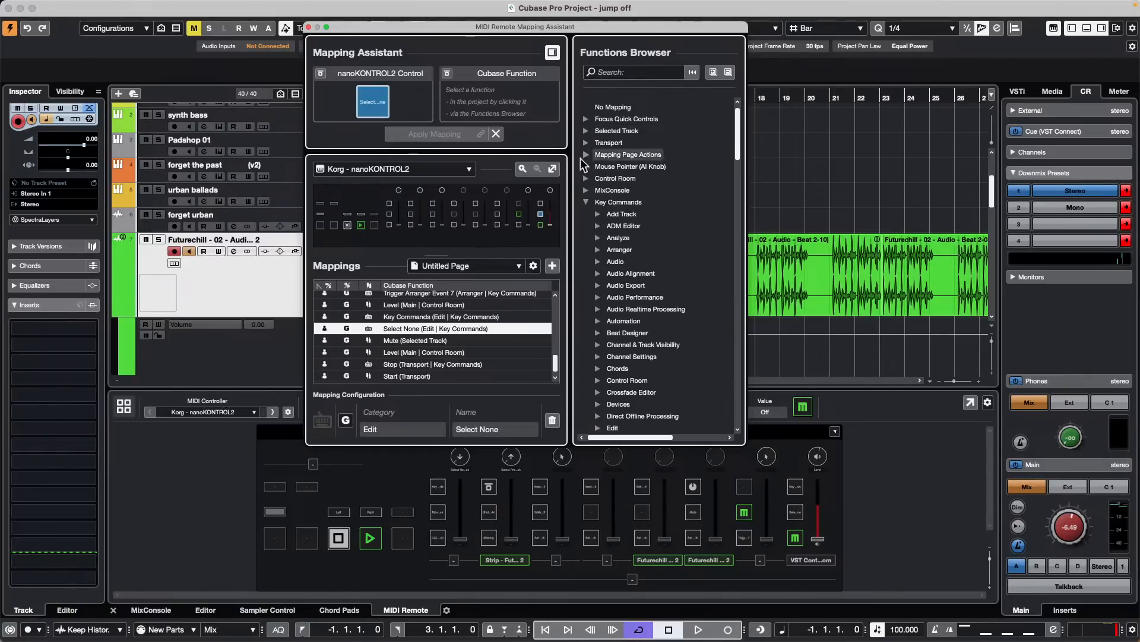
click(586, 202)
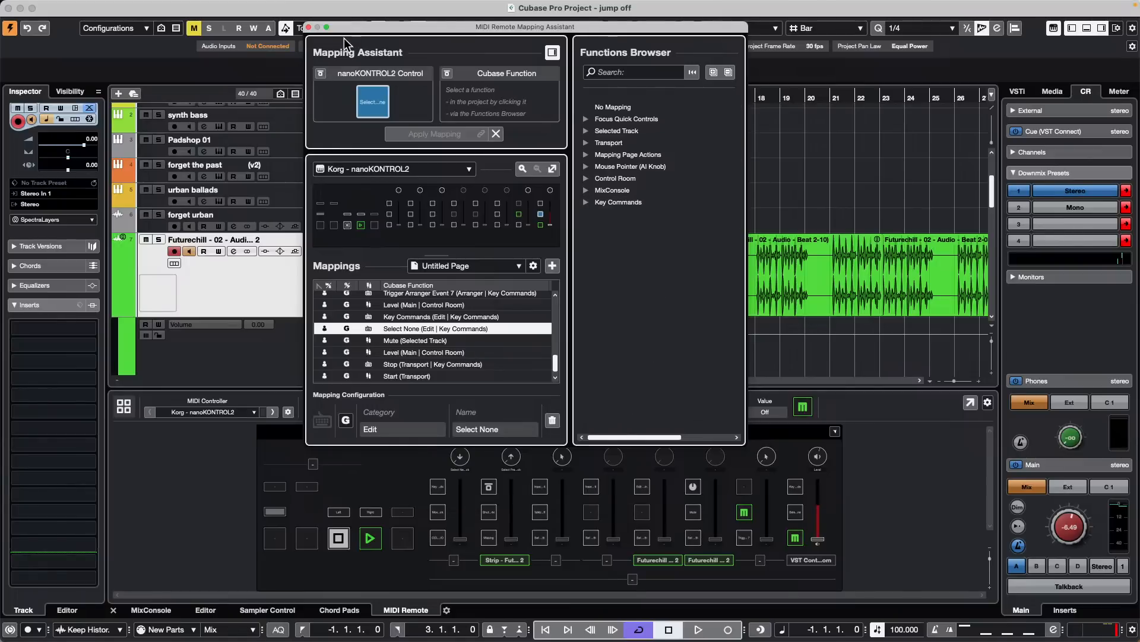
click(309, 28)
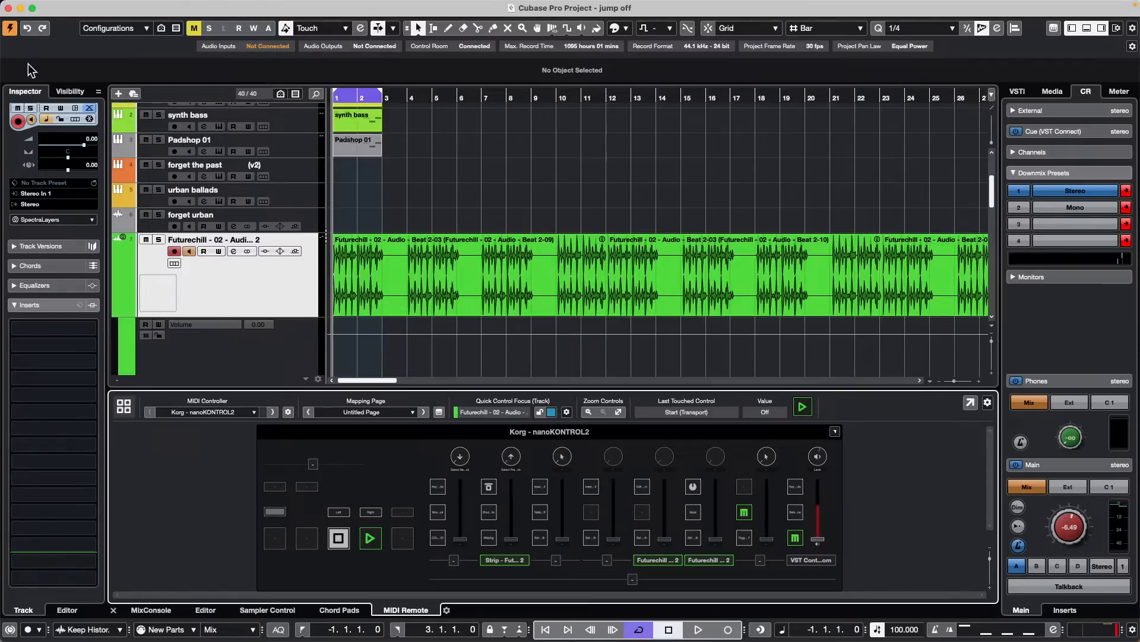
Open the recent project UNINVITED G ONDO XII 48k.cpr, activate it, and accept the missing ports as unmapped
click(78, 7)
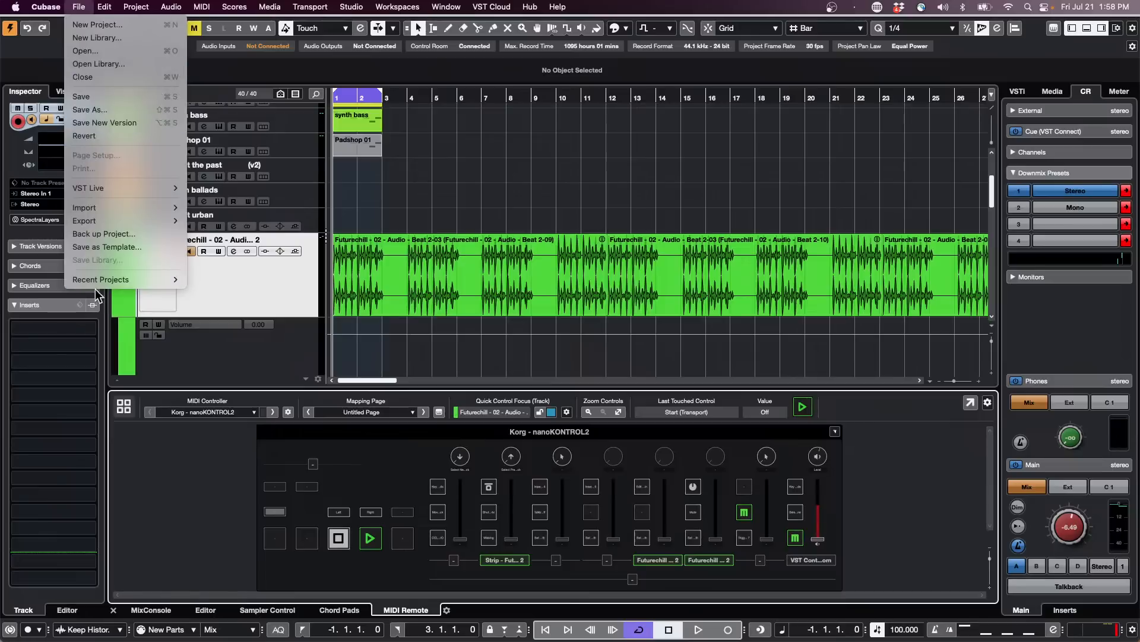
mouse_move(101, 279)
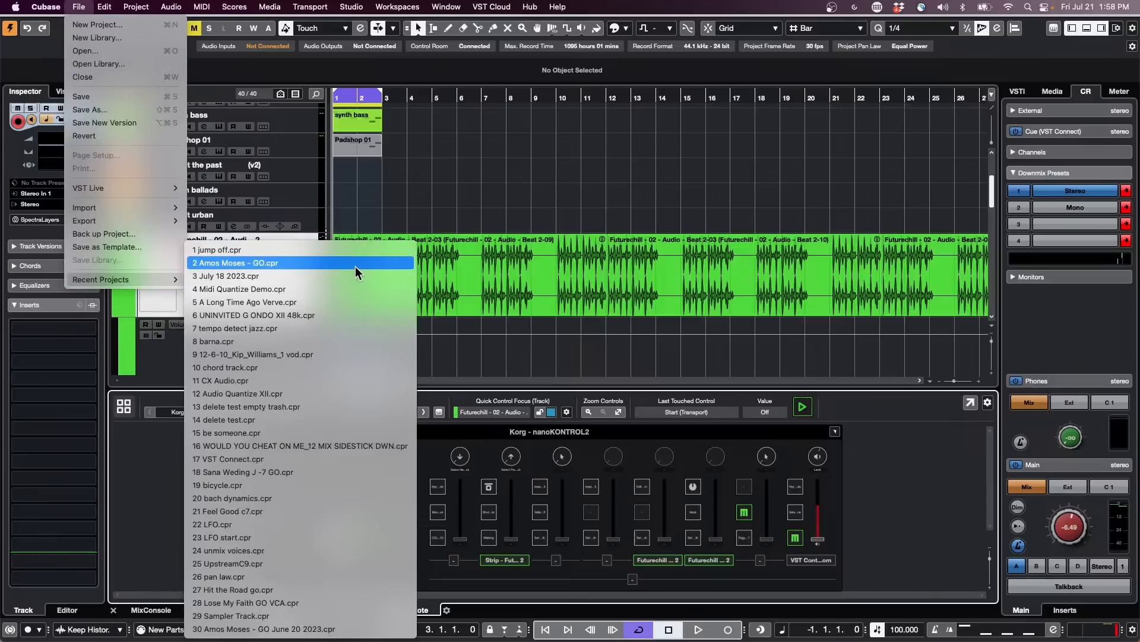
key(Escape)
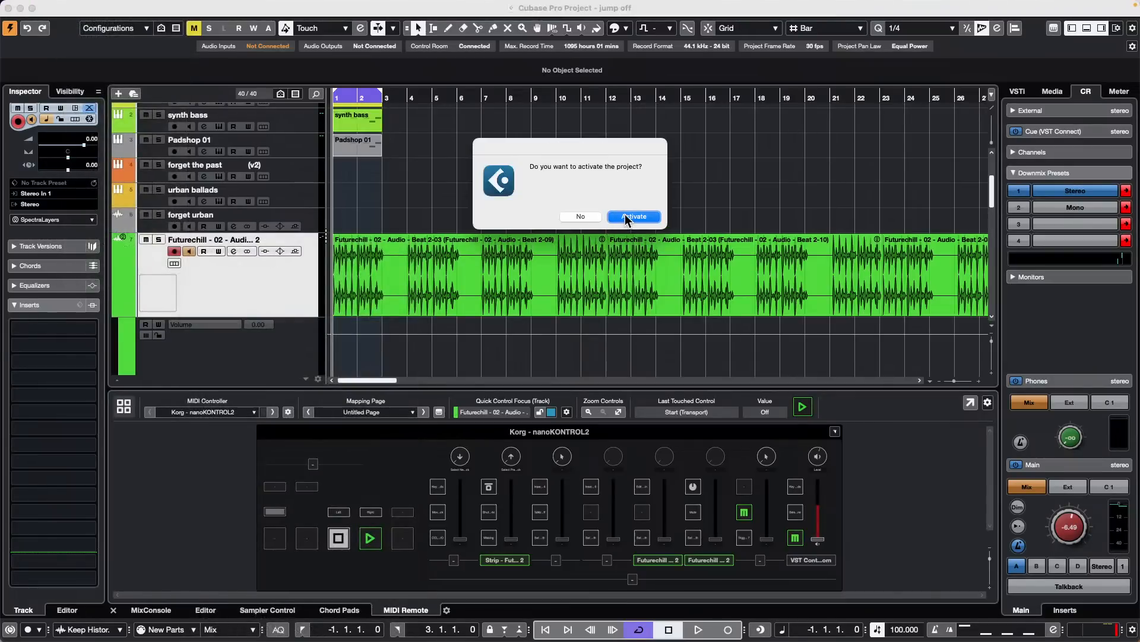
click(627, 217)
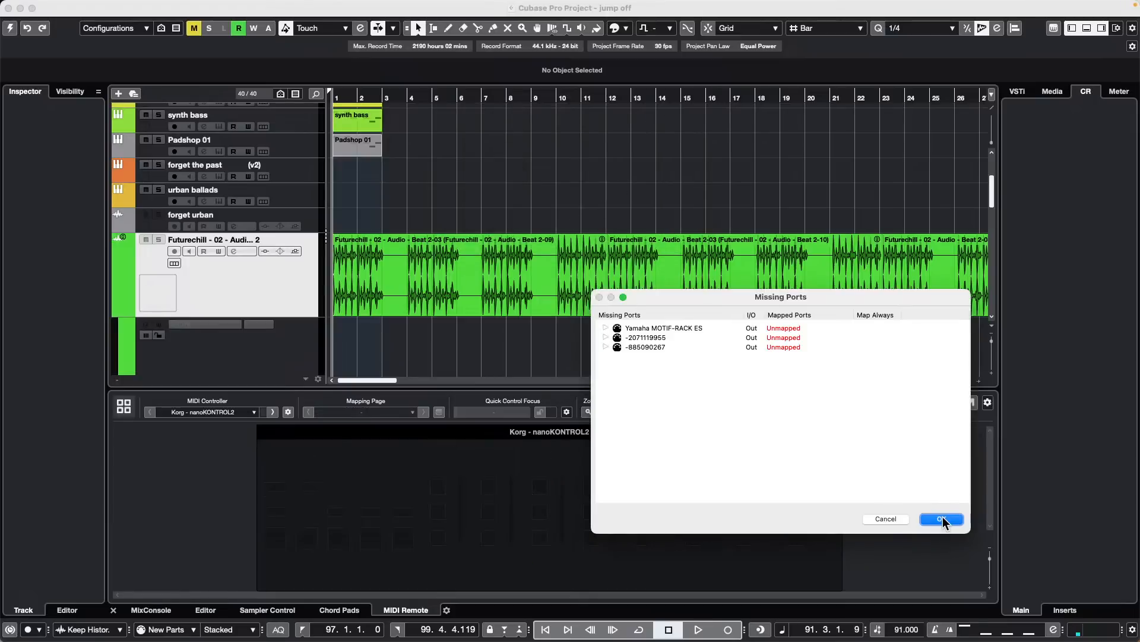
click(939, 519)
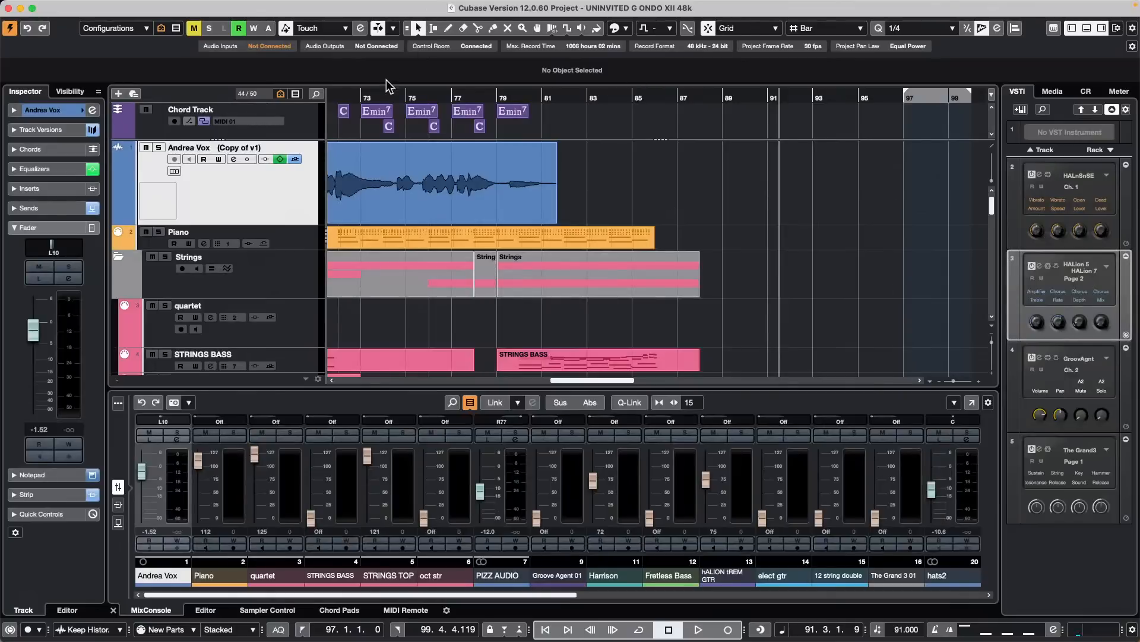
Open the MixConsole of the UNINVITED project in a separate window
drag(389, 99, 286, 41)
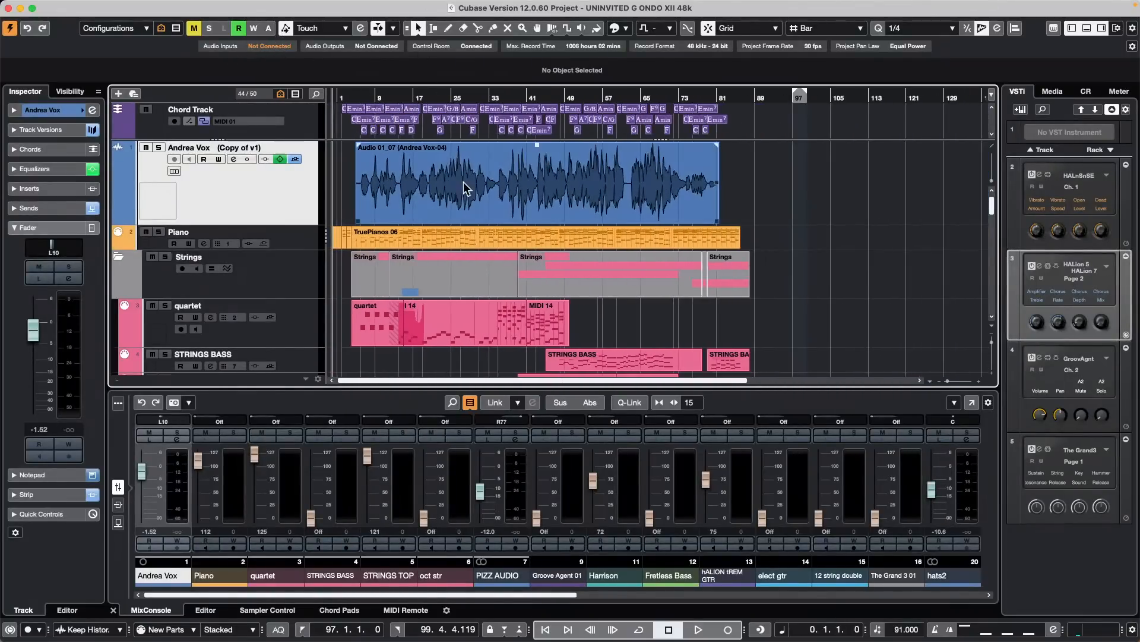
scroll(464, 187, down, 4)
scroll(462, 188, up, 5)
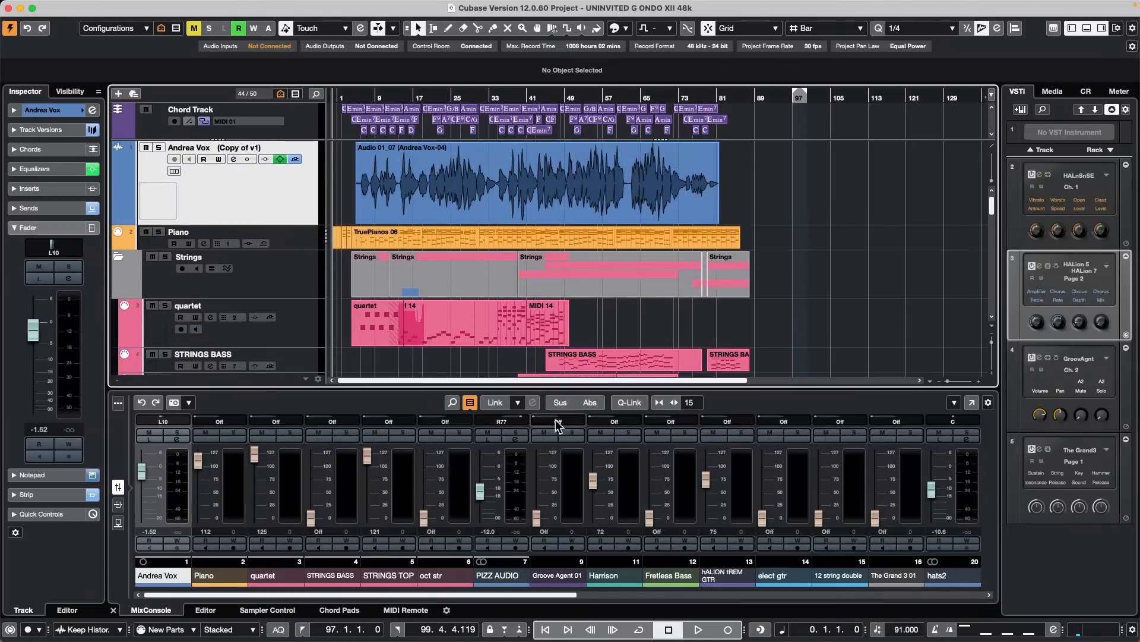
click(969, 404)
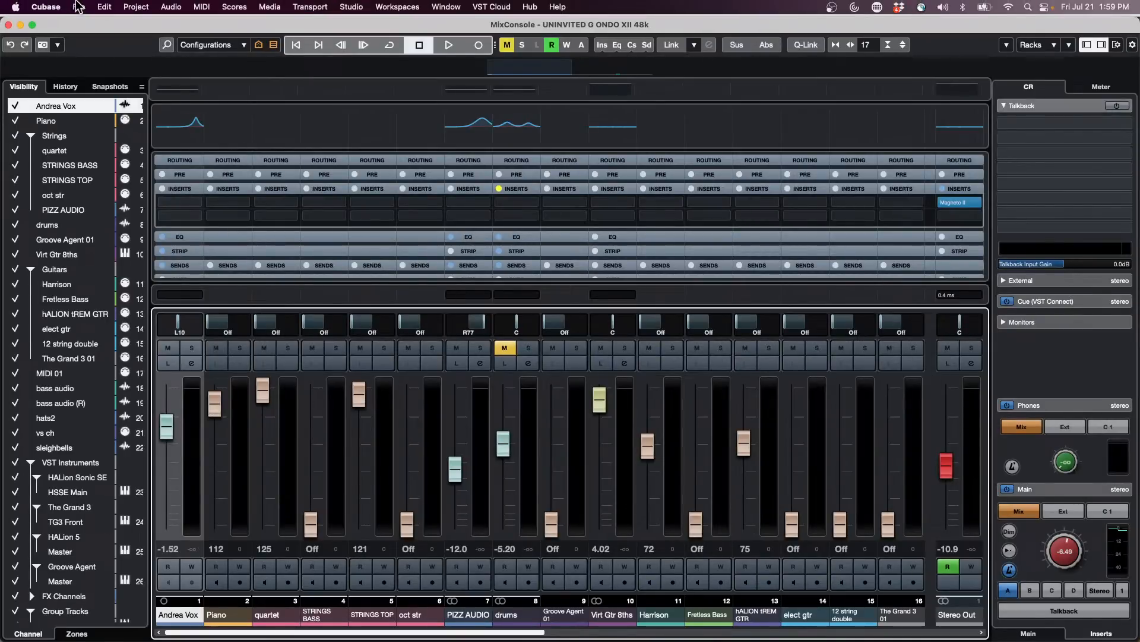
In the Track & MixConsole Channel Colors preferences, enable colorizing for Tracks and MixConsole Channels
click(46, 7)
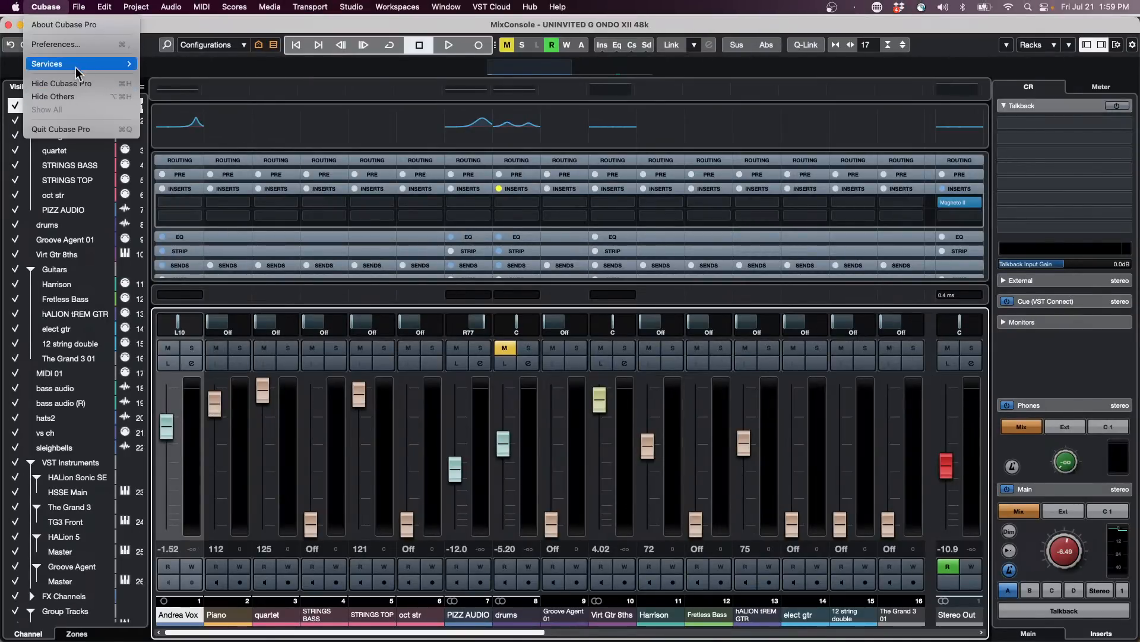
click(83, 45)
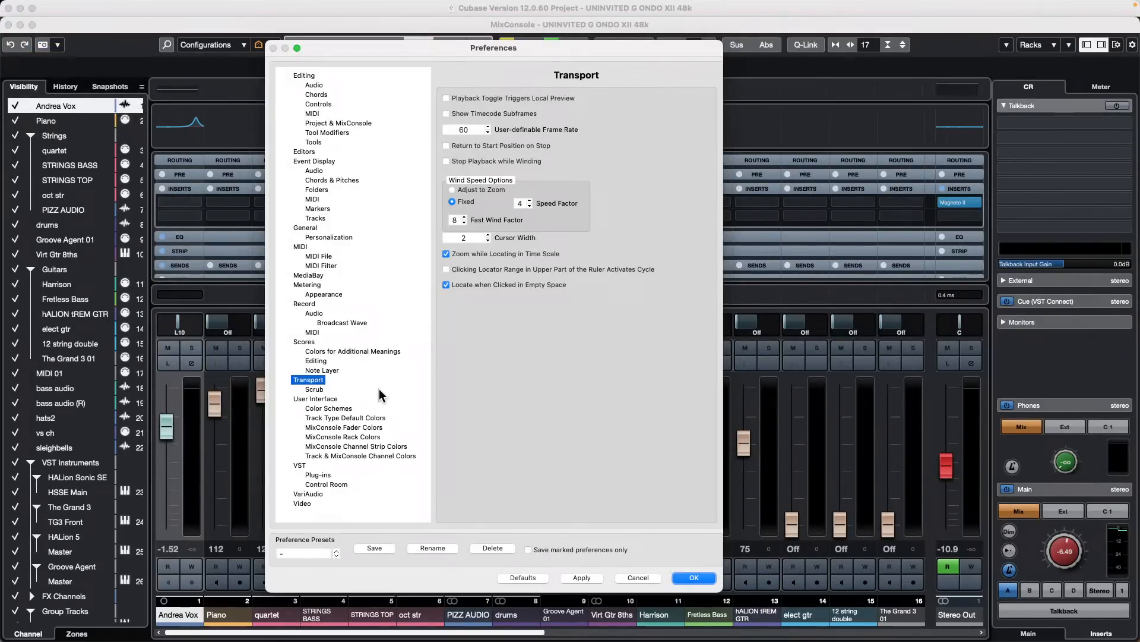
click(341, 455)
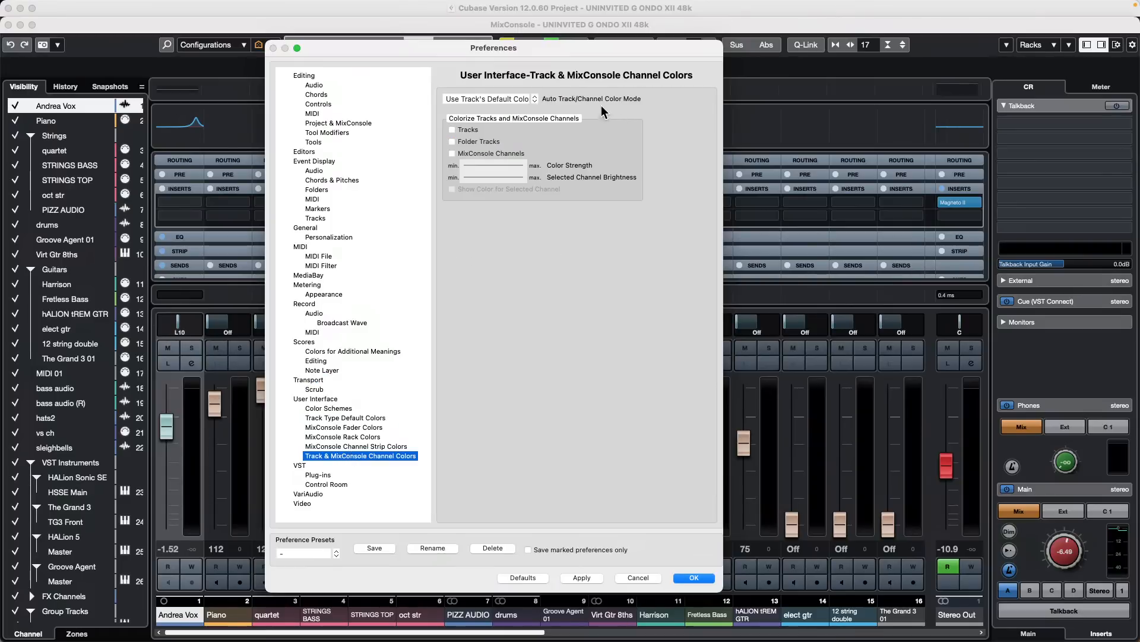
click(452, 129)
click(452, 153)
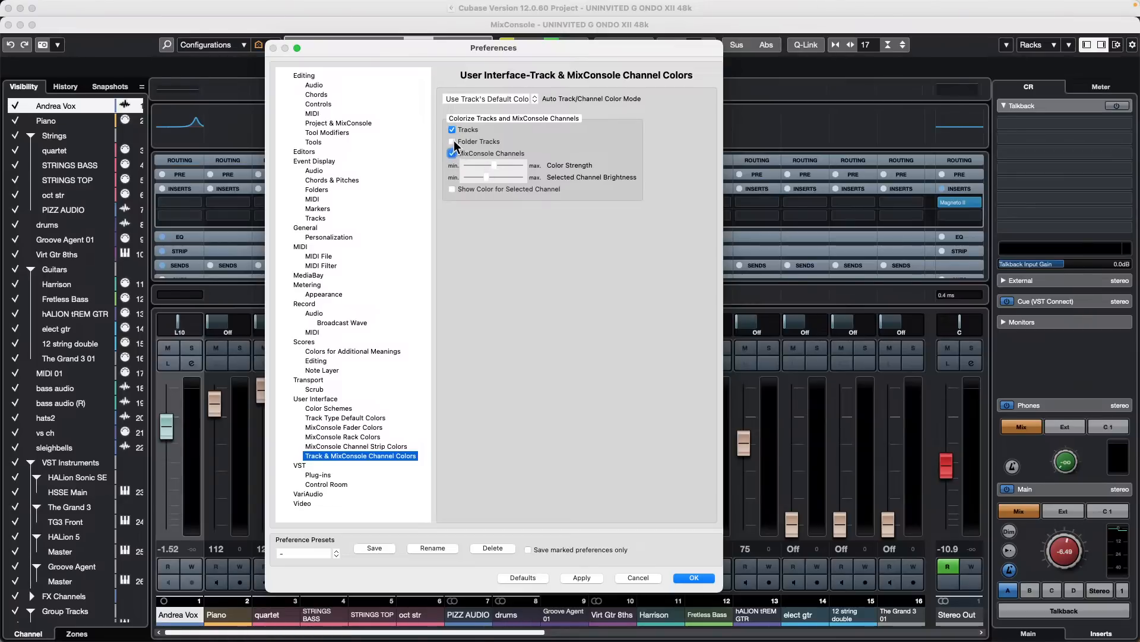
Turn on colorizing for folder tracks, apply the change and close the preferences
click(452, 142)
click(581, 577)
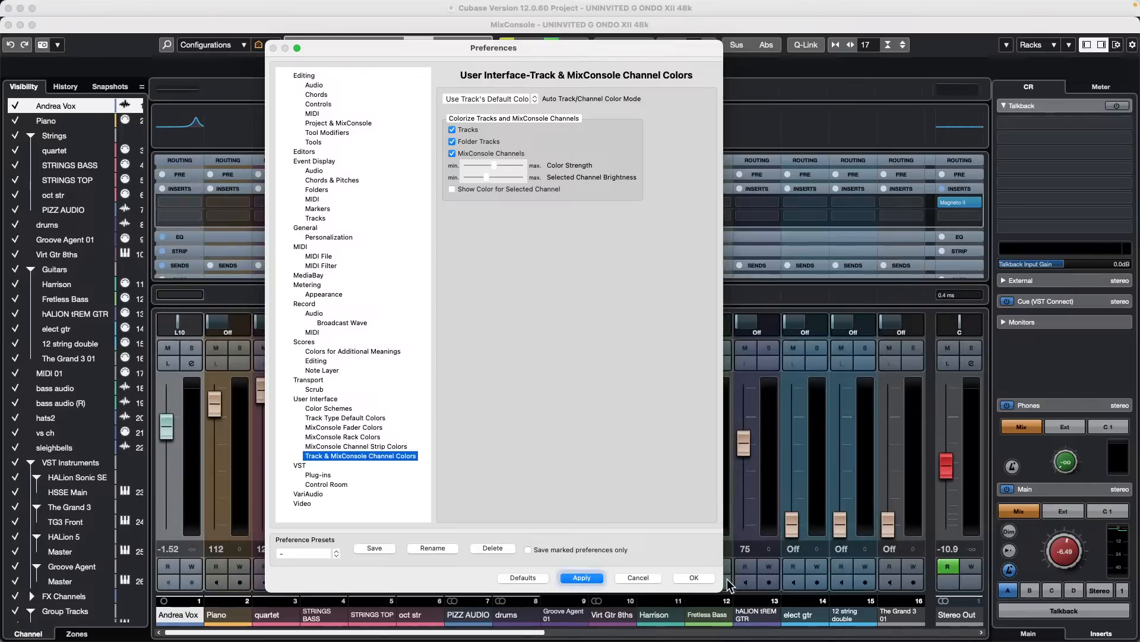
click(695, 578)
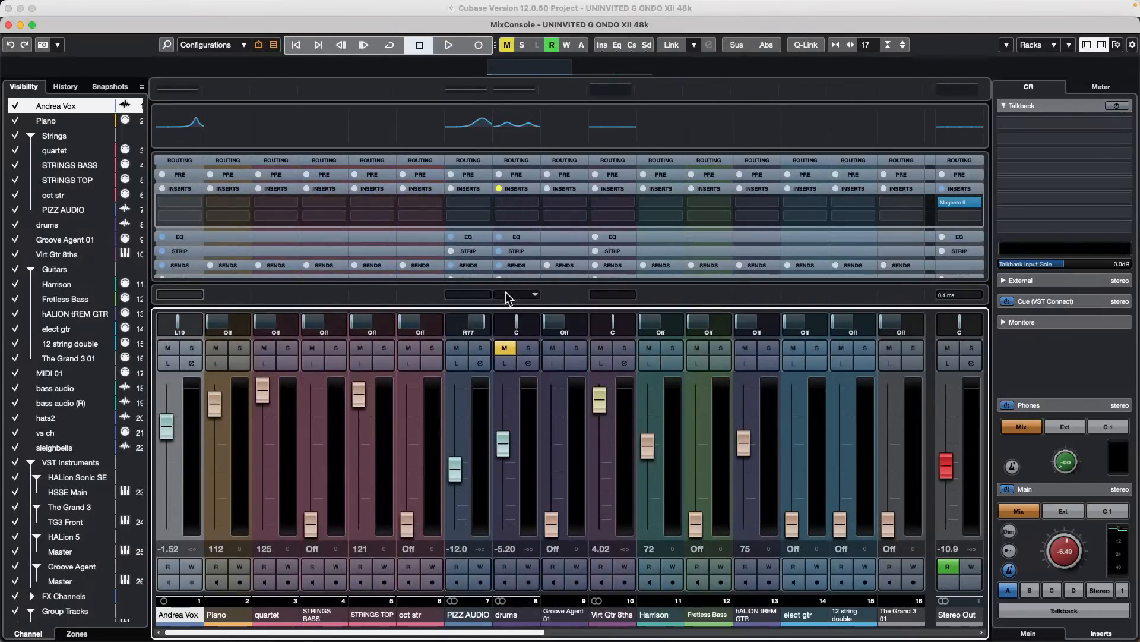
Enlarge the channel racks area of the MixConsole, and close the MixConsole window to return to the project's track list
drag(508, 297, 507, 438)
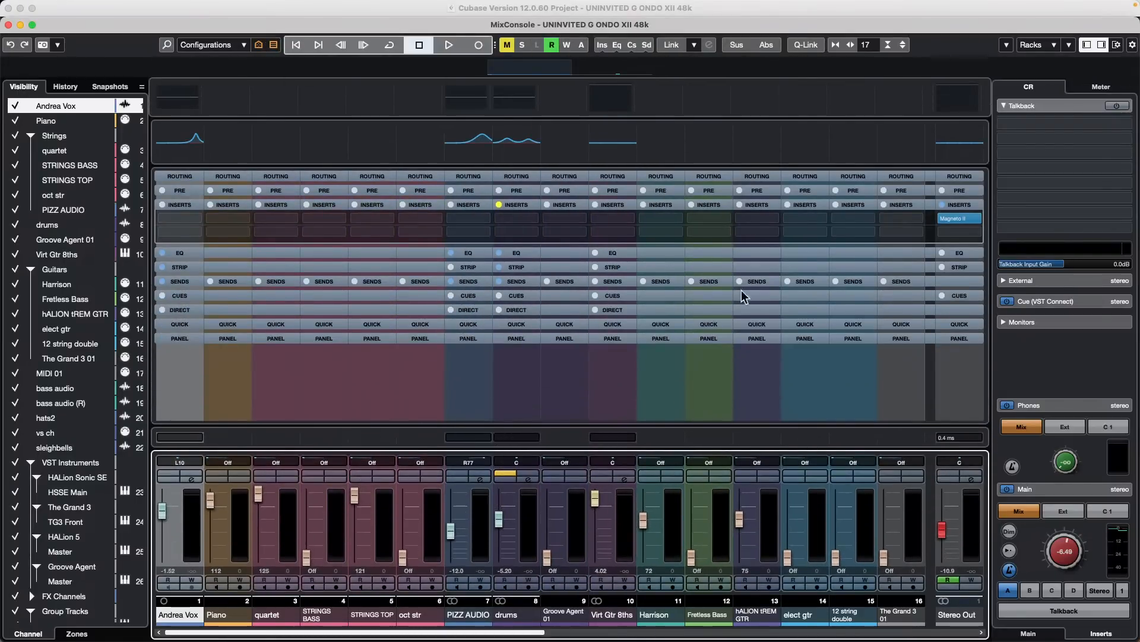
click(9, 25)
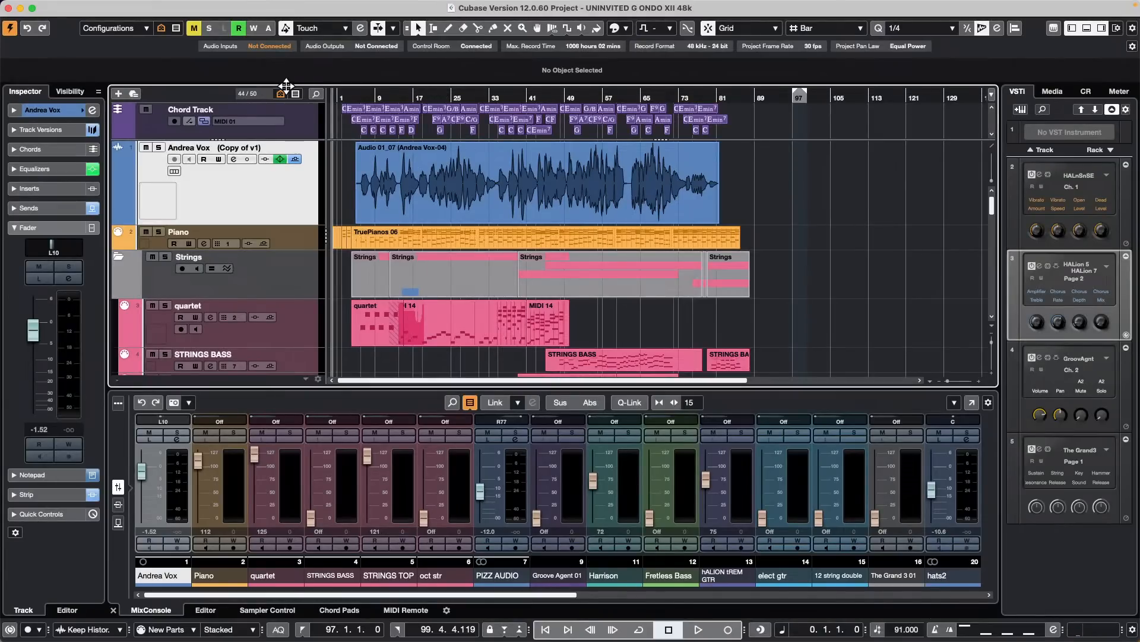
scroll(632, 216, down, 10)
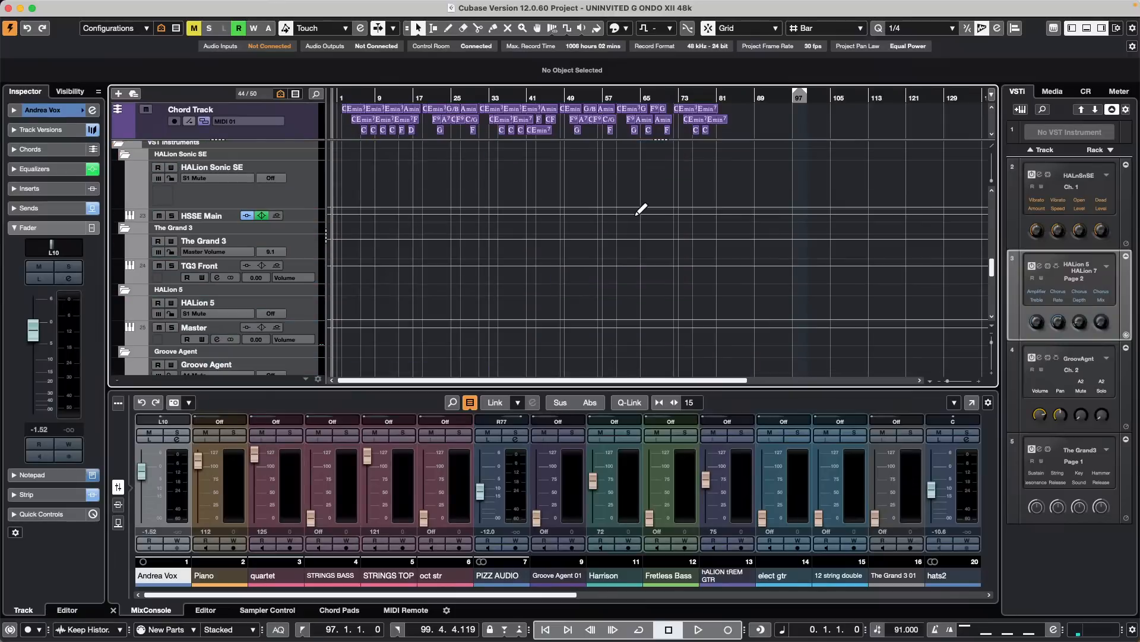
scroll(641, 209, up, 10)
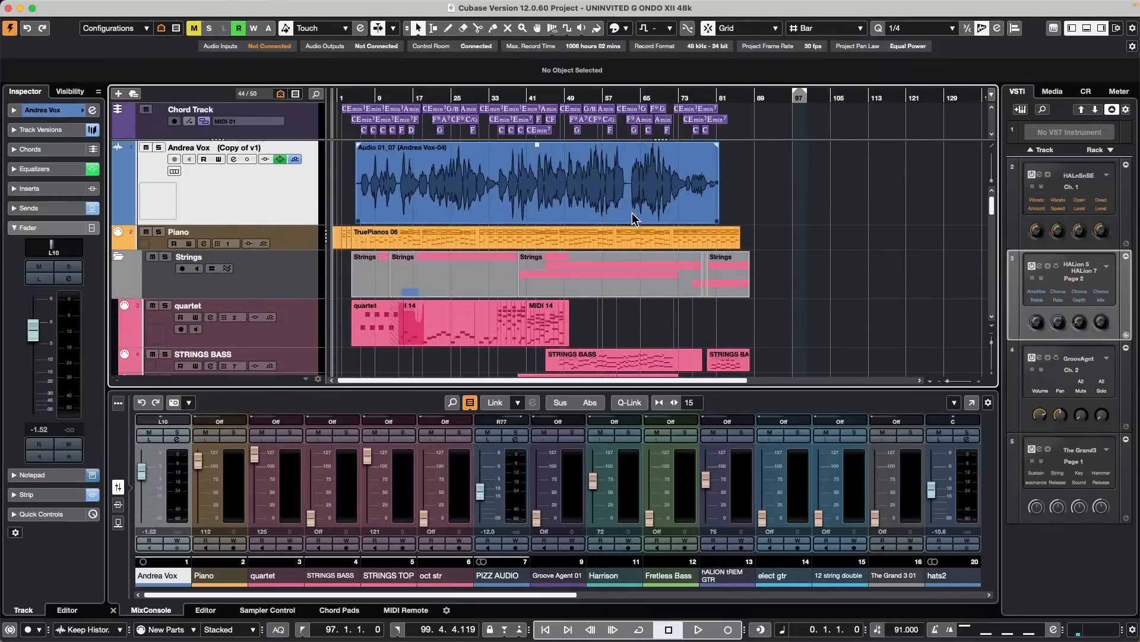
Reduce the heights of the first vocal audio track and the Strings folder track
drag(292, 224, 292, 192)
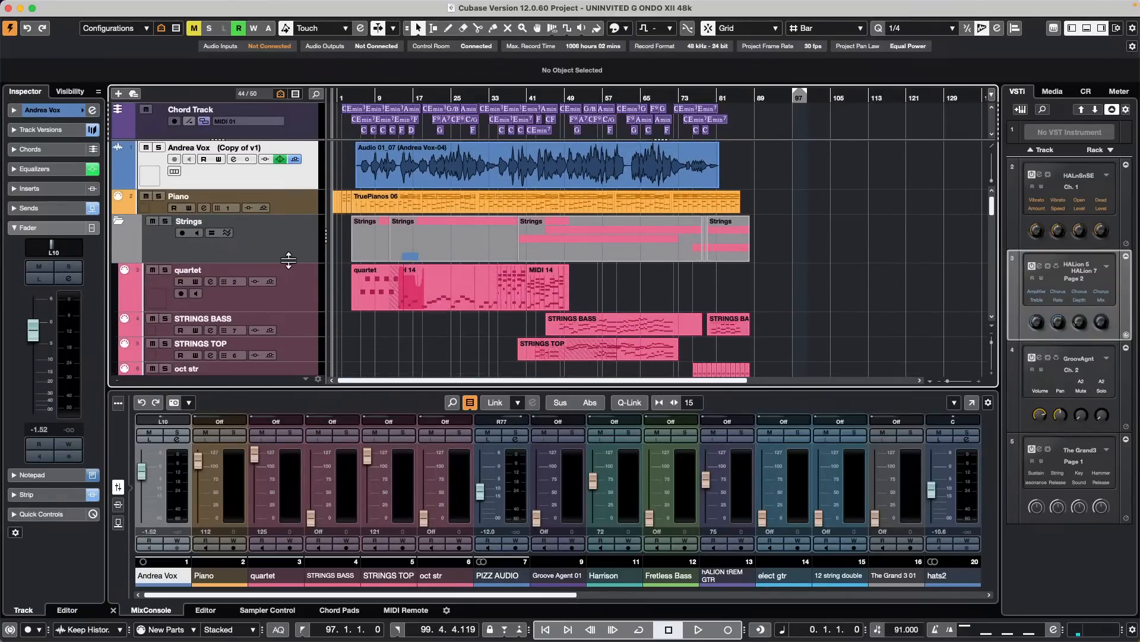
drag(289, 260, 288, 238)
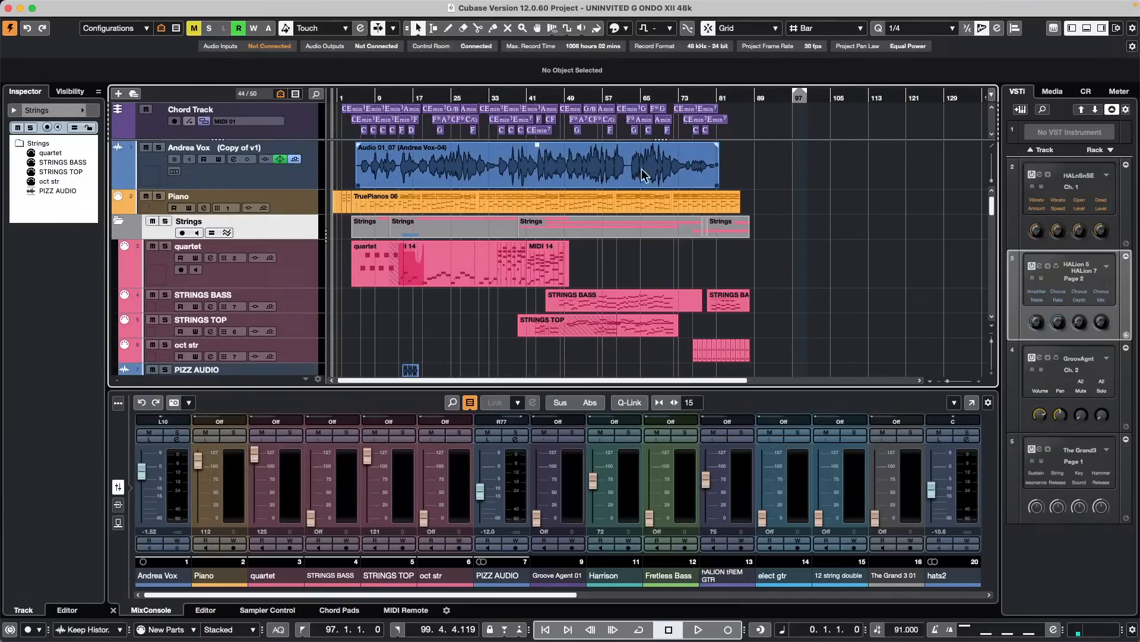
scroll(807, 217, down, 4)
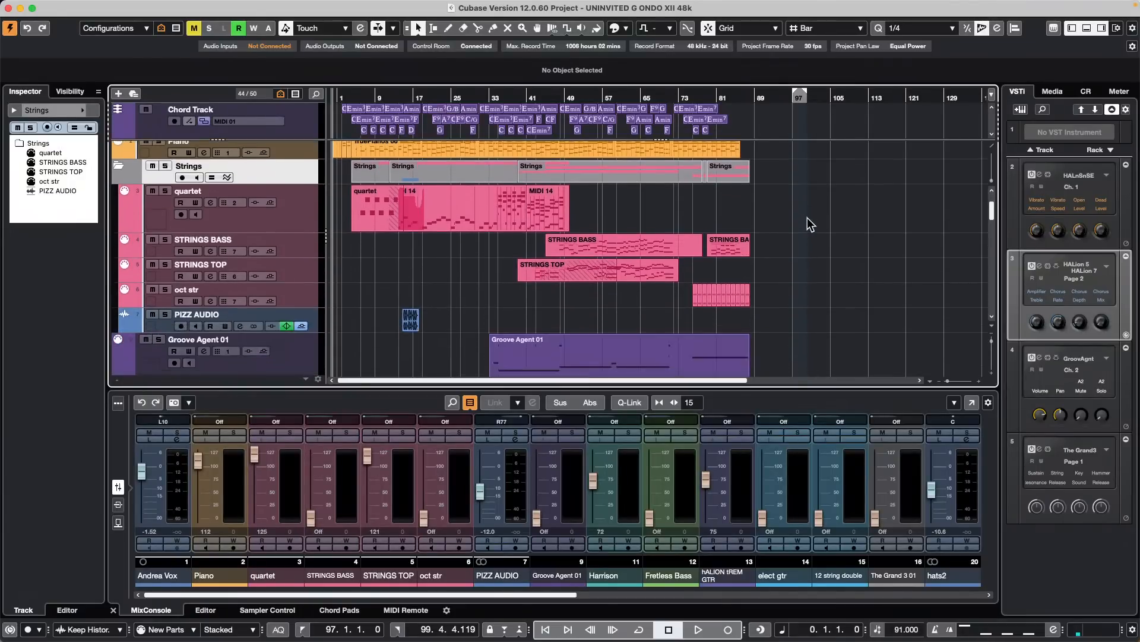
scroll(808, 217, up, 4)
scroll(808, 215, down, 10)
scroll(808, 215, up, 10)
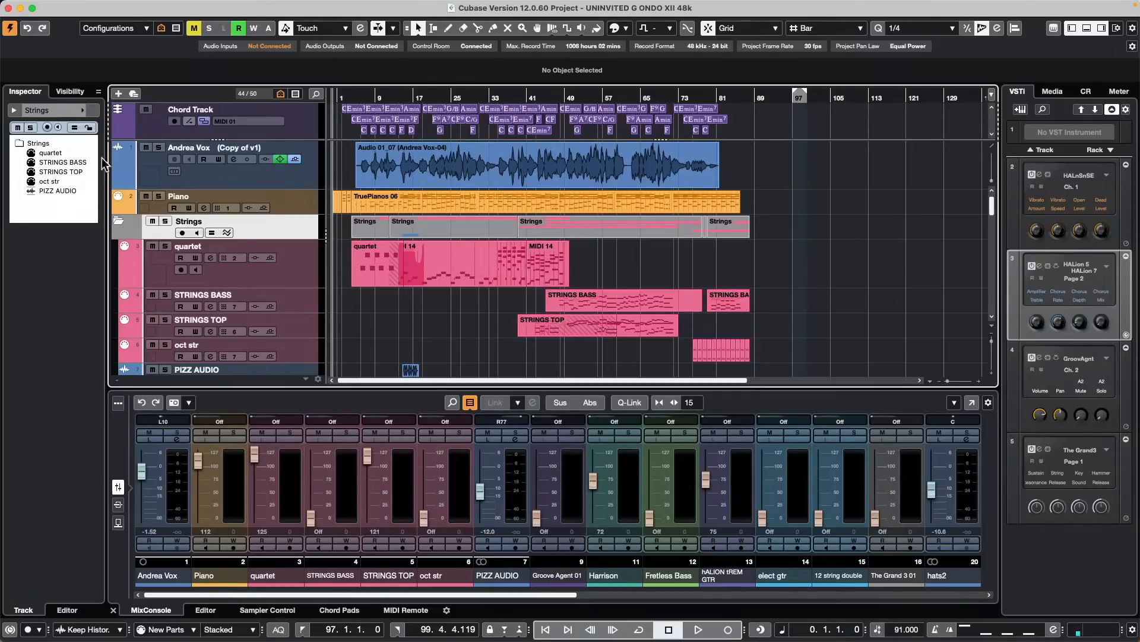
Cycle through the track colors on the first vocal audio track and leave it green
scroll(119, 159, down, 5)
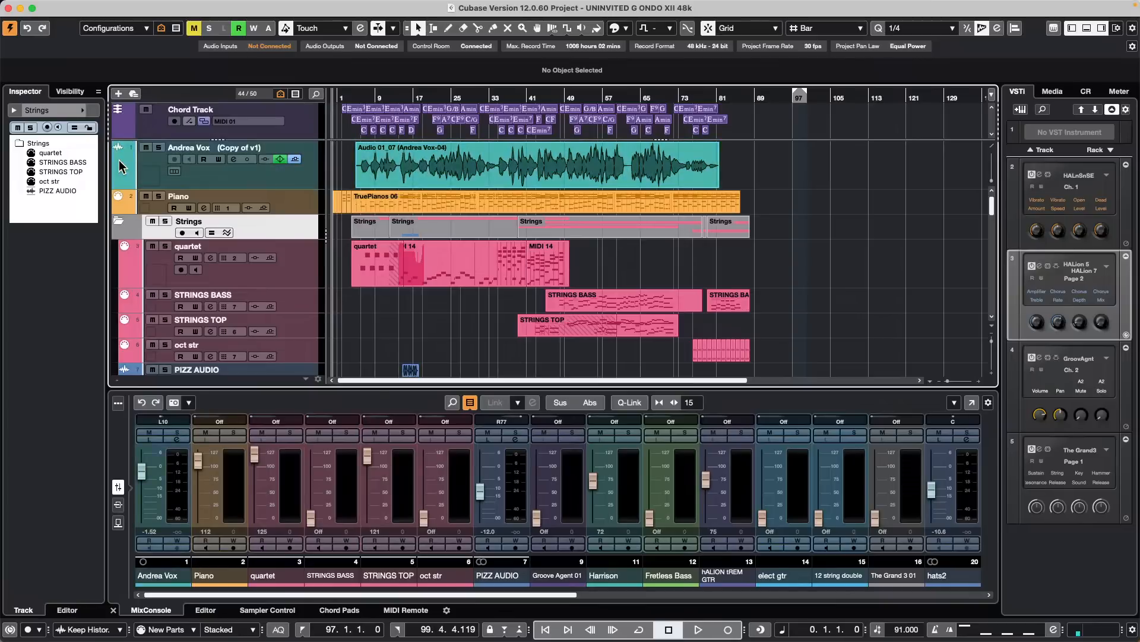
scroll(119, 159, down, 5)
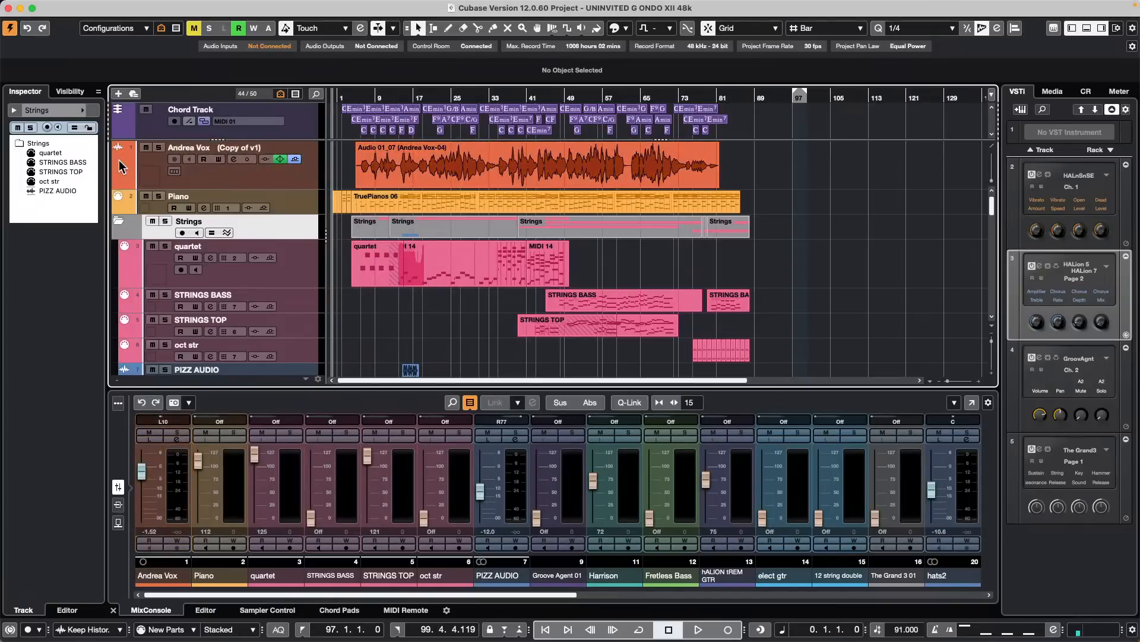
scroll(119, 159, up, 1)
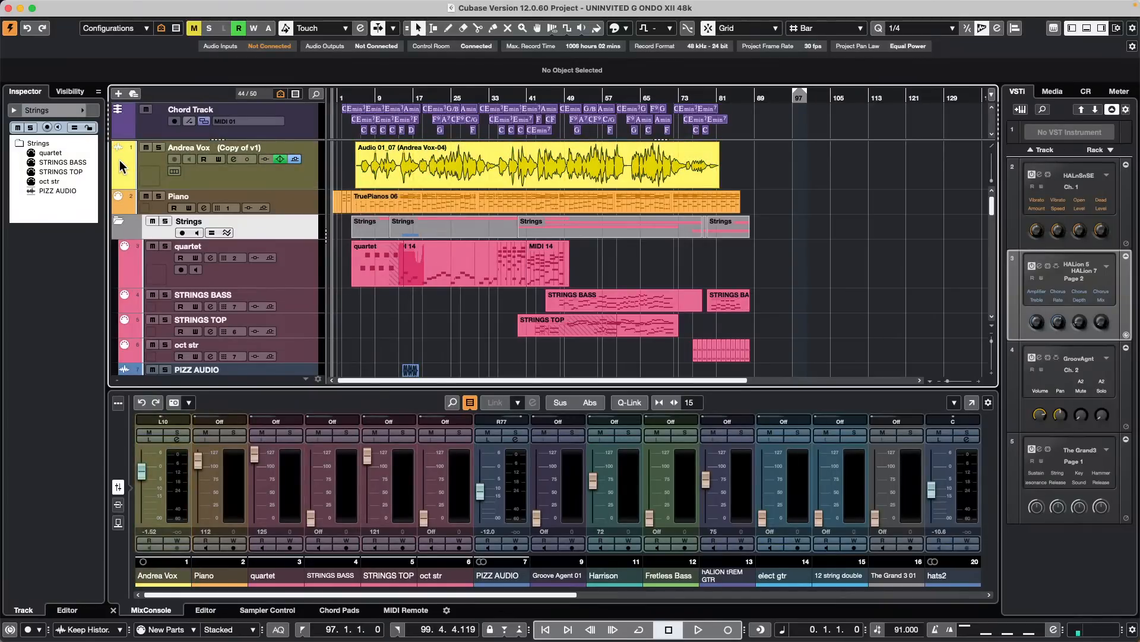
scroll(120, 161, up, 1)
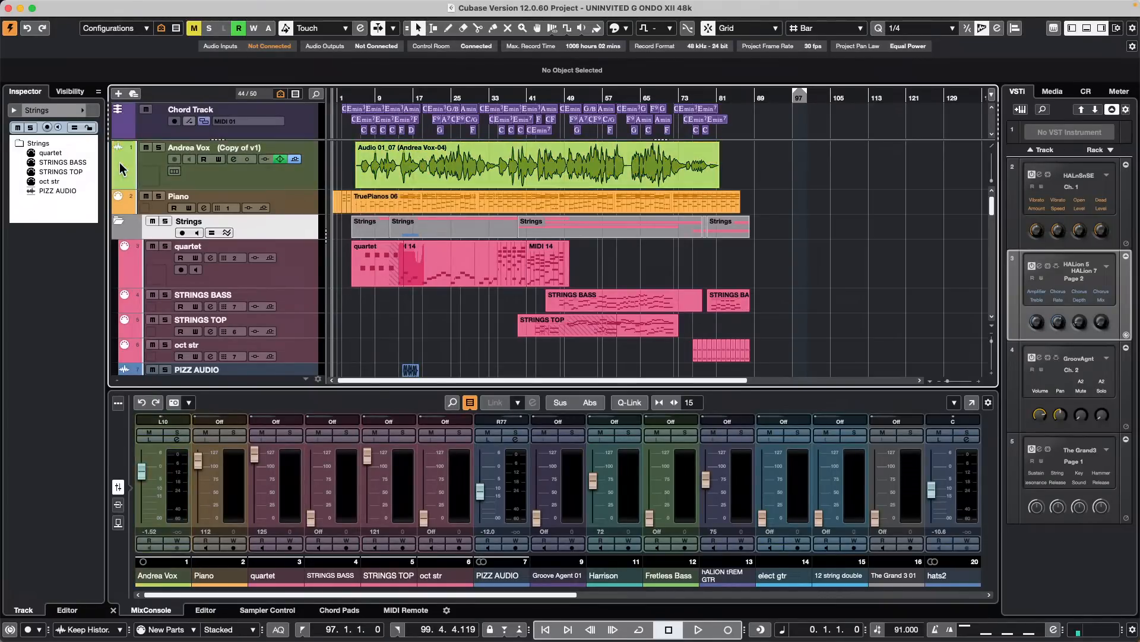
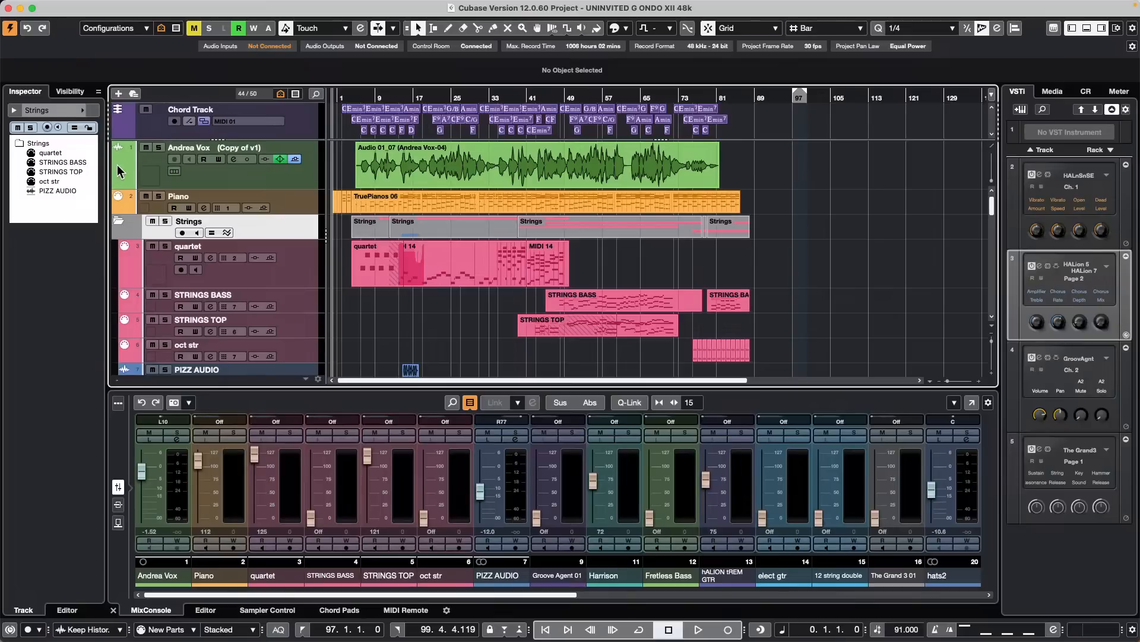
Create a new empty project in the mediabay tags folder
mouse_move(306, 3)
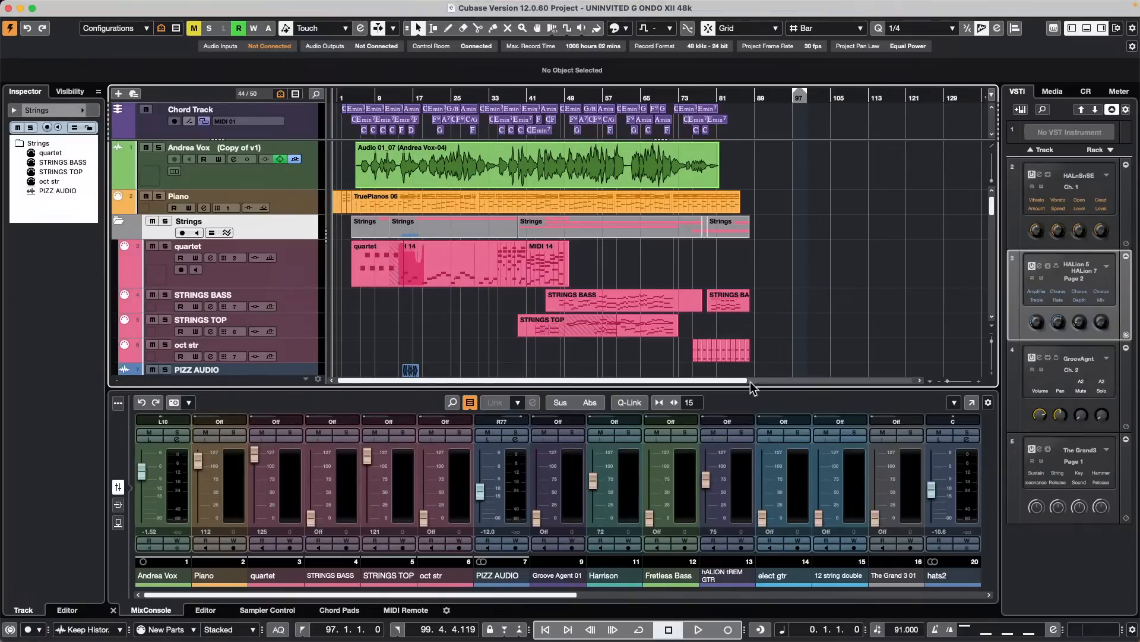
click(78, 6)
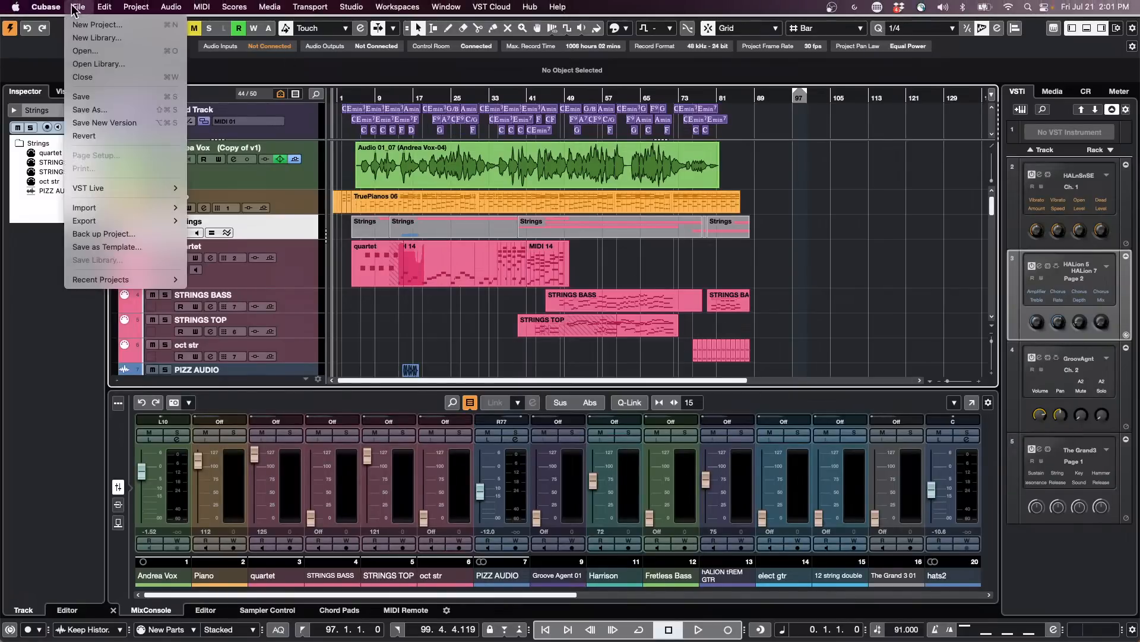
mouse_move(137, 280)
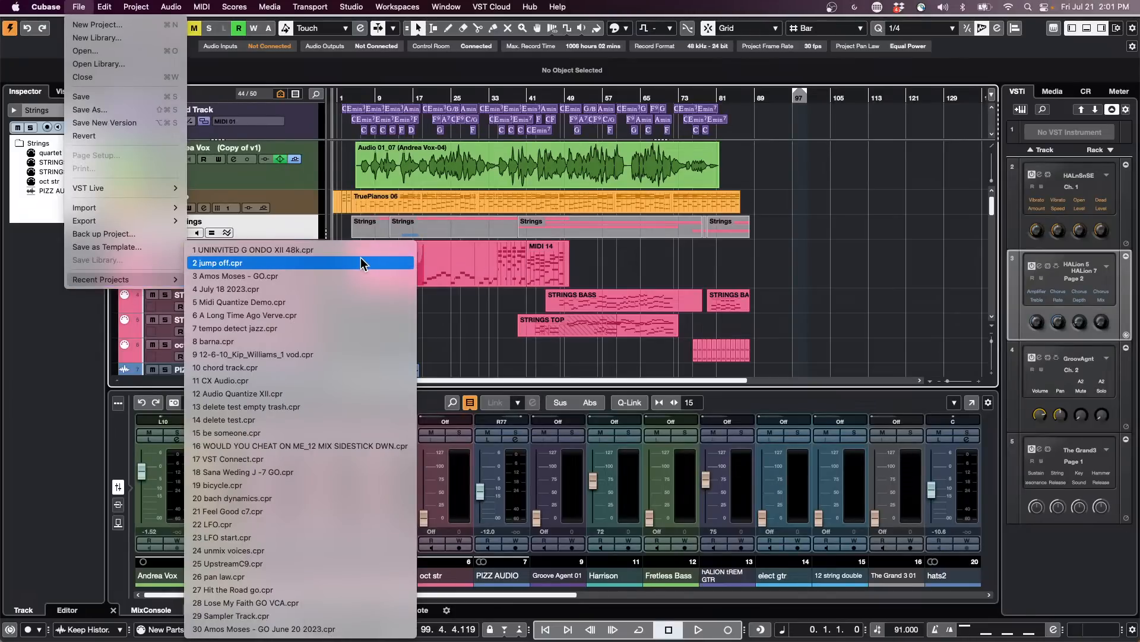
click(96, 24)
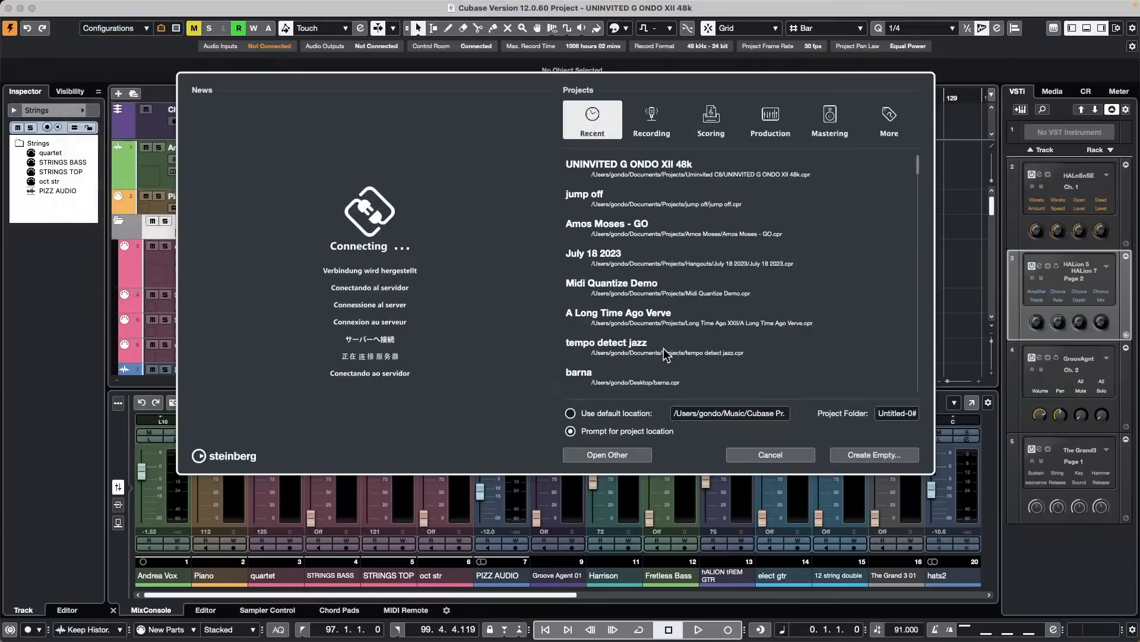
click(874, 454)
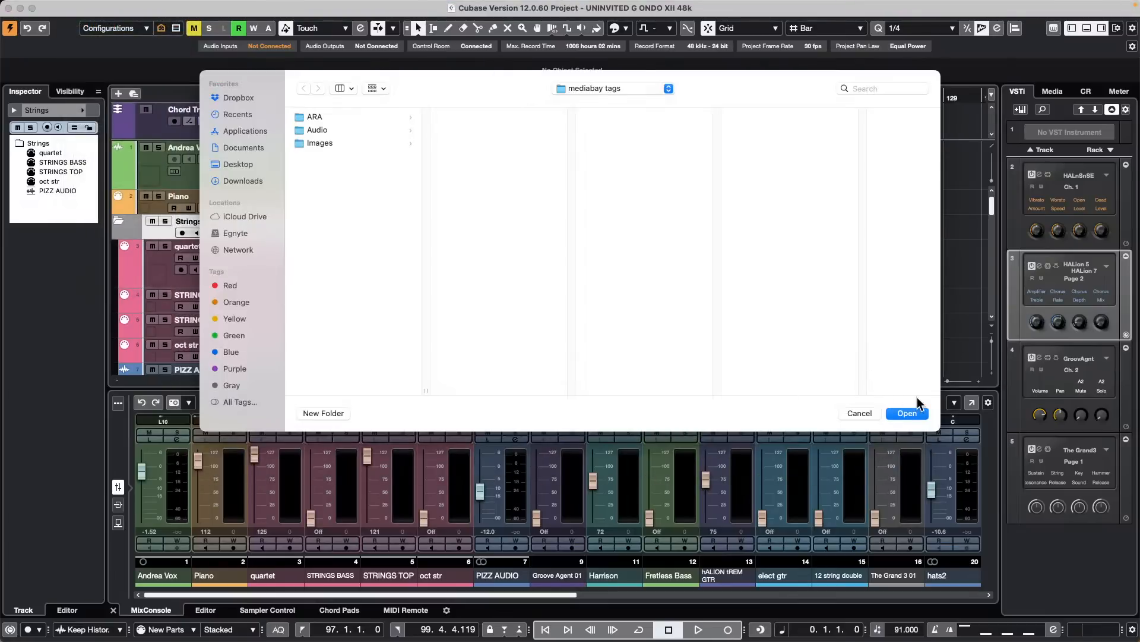
click(906, 413)
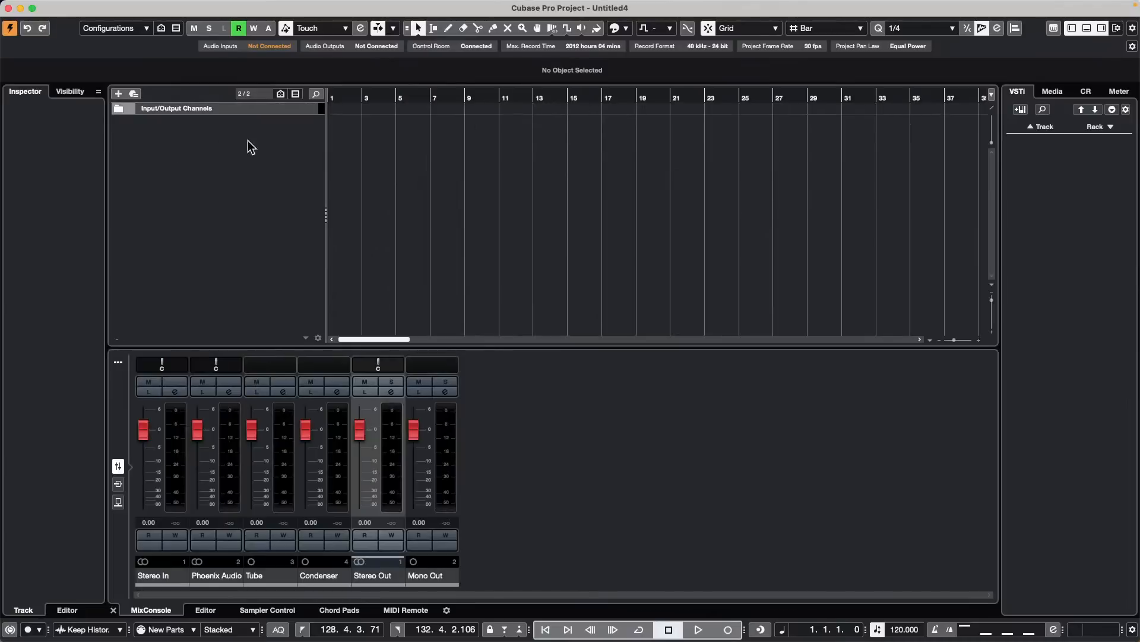
Try adding 24 stereo audio tracks under the default color mode, and undo the addition
right_click(216, 146)
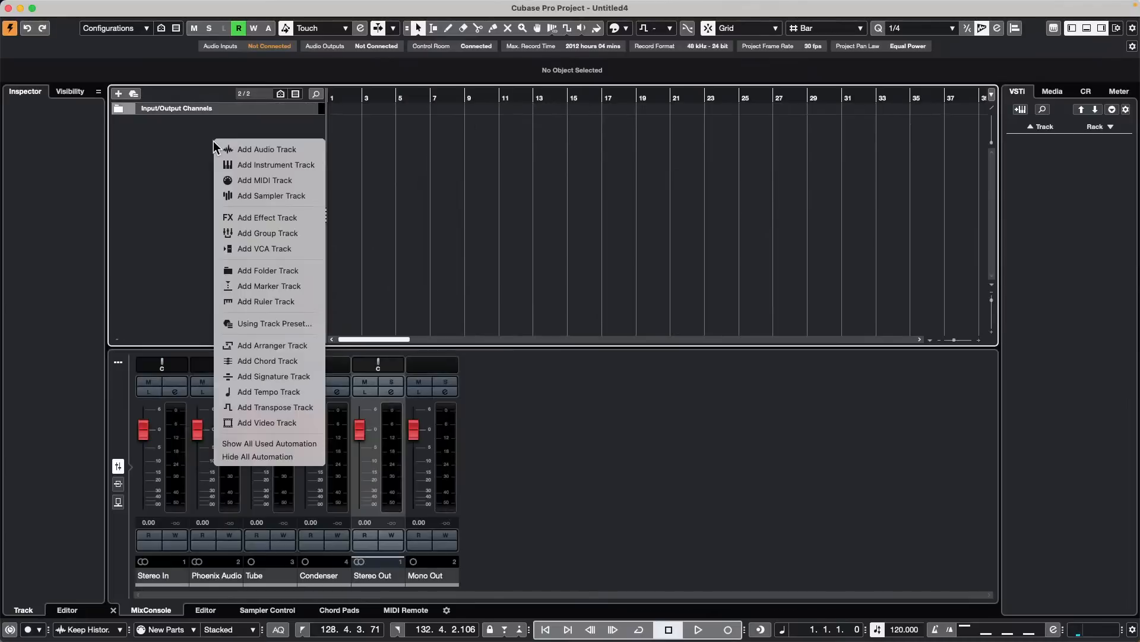
click(294, 150)
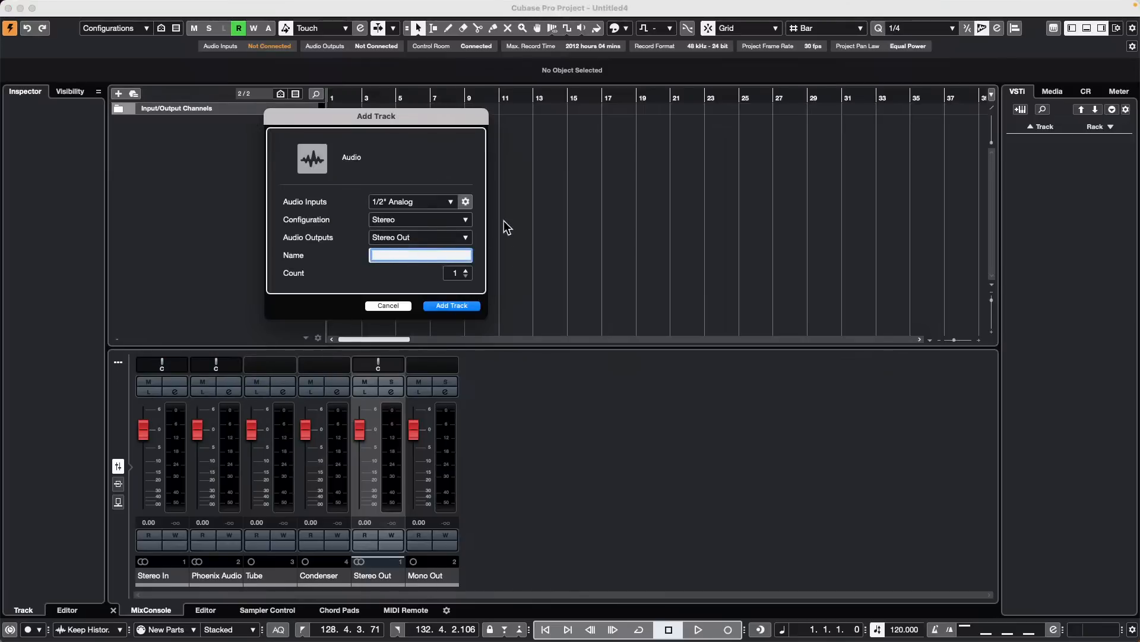
scroll(465, 271, up, 5)
click(455, 306)
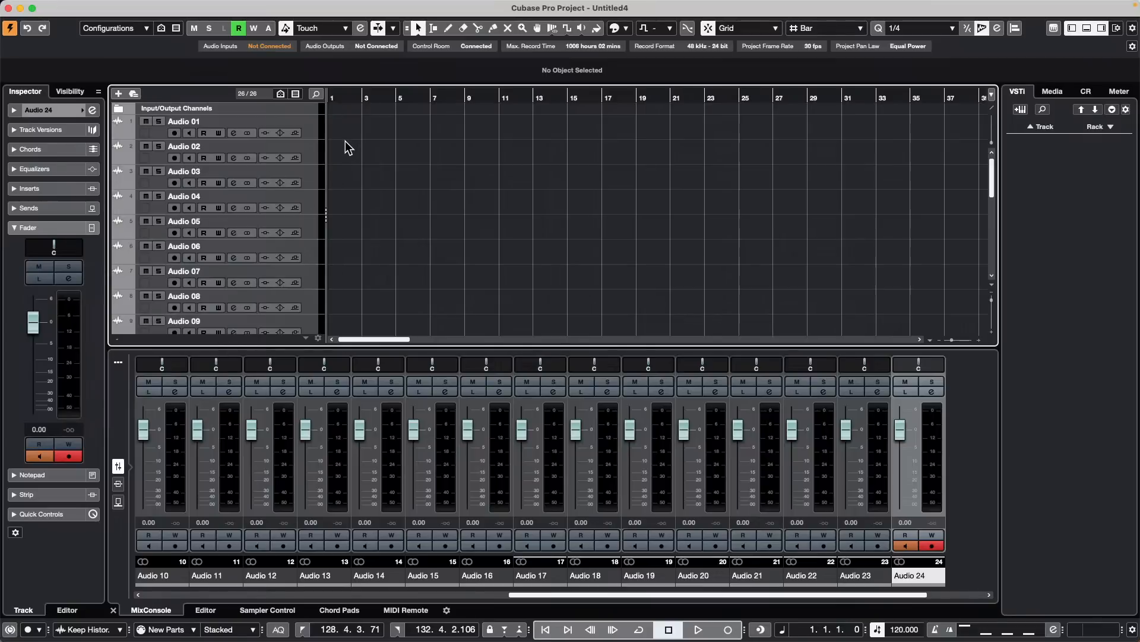
key(super+z)
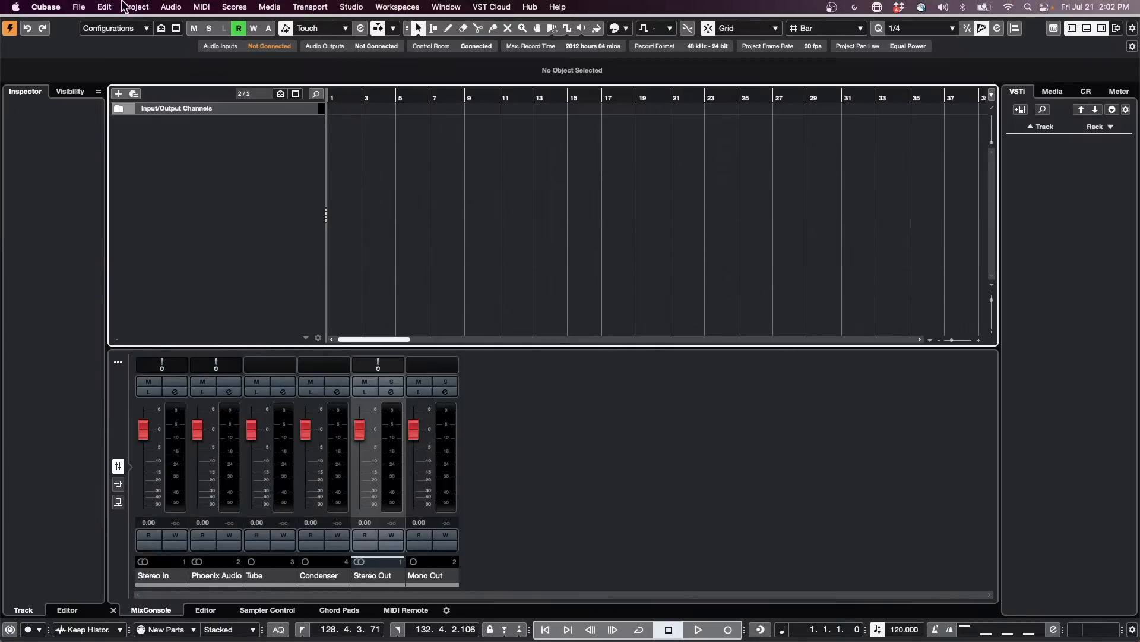
Set the Auto Track/Channel Color Mode preference to Use Previous Track Color +1
click(45, 6)
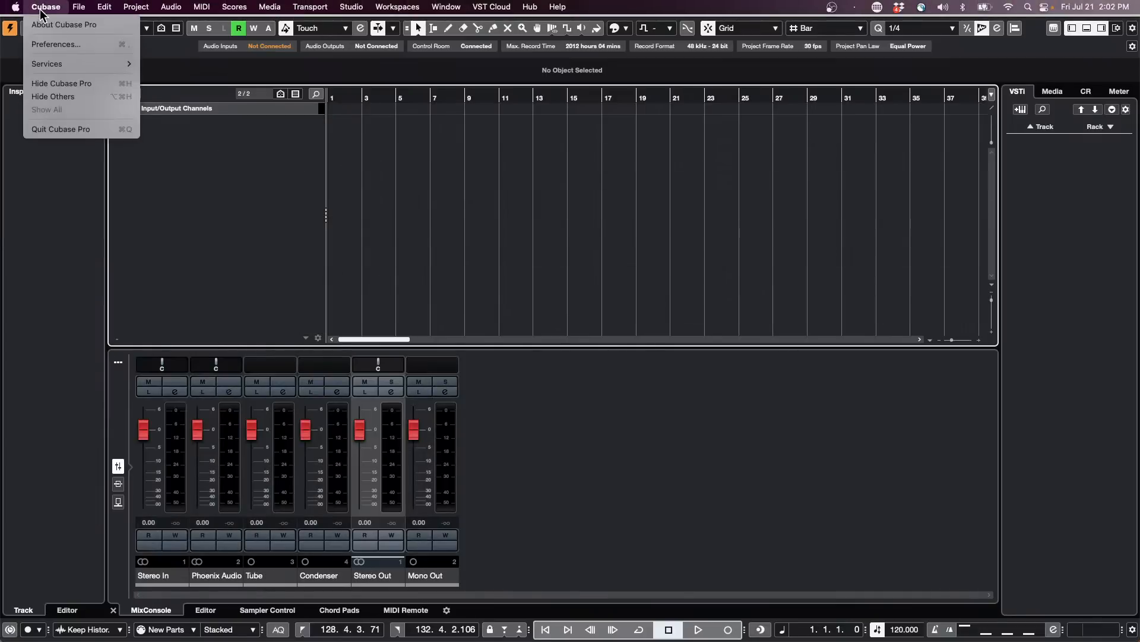
click(56, 44)
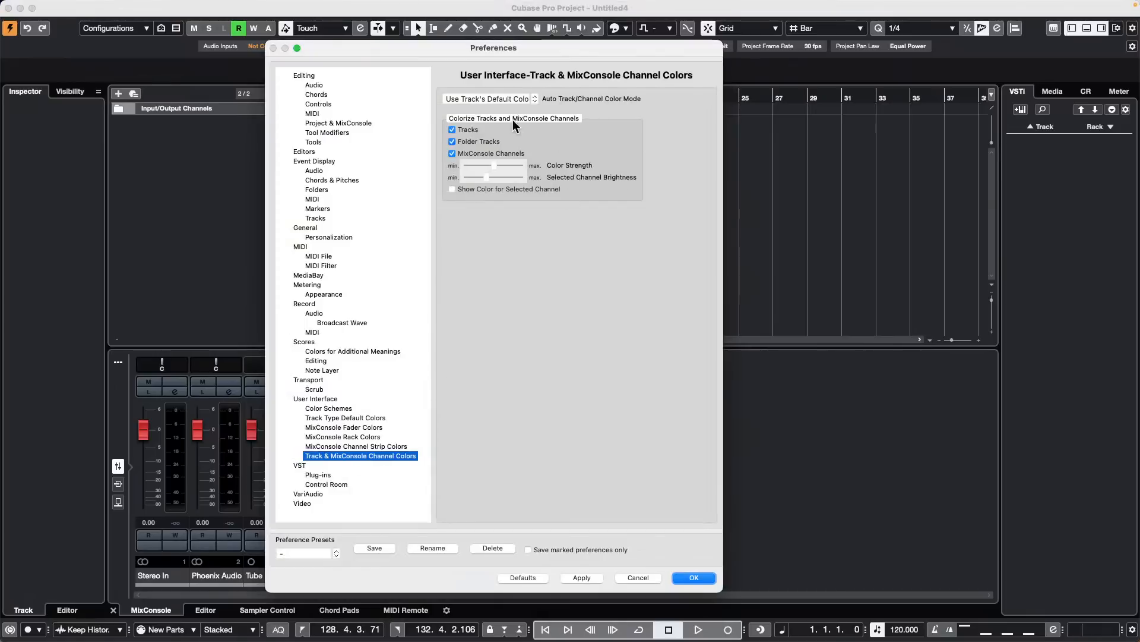
click(510, 98)
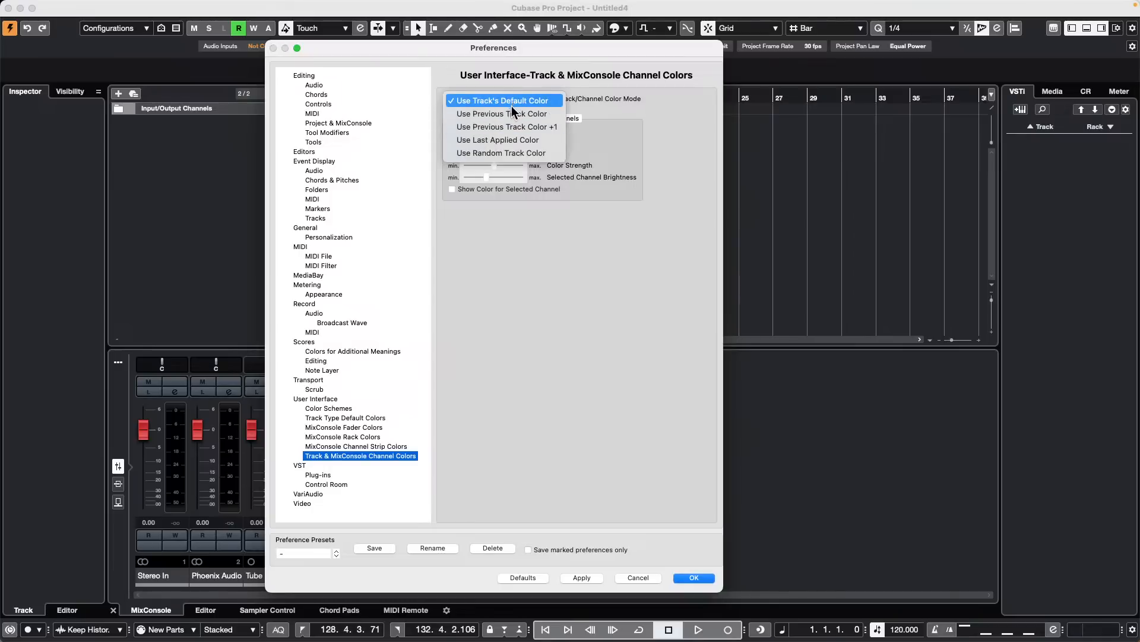
click(512, 114)
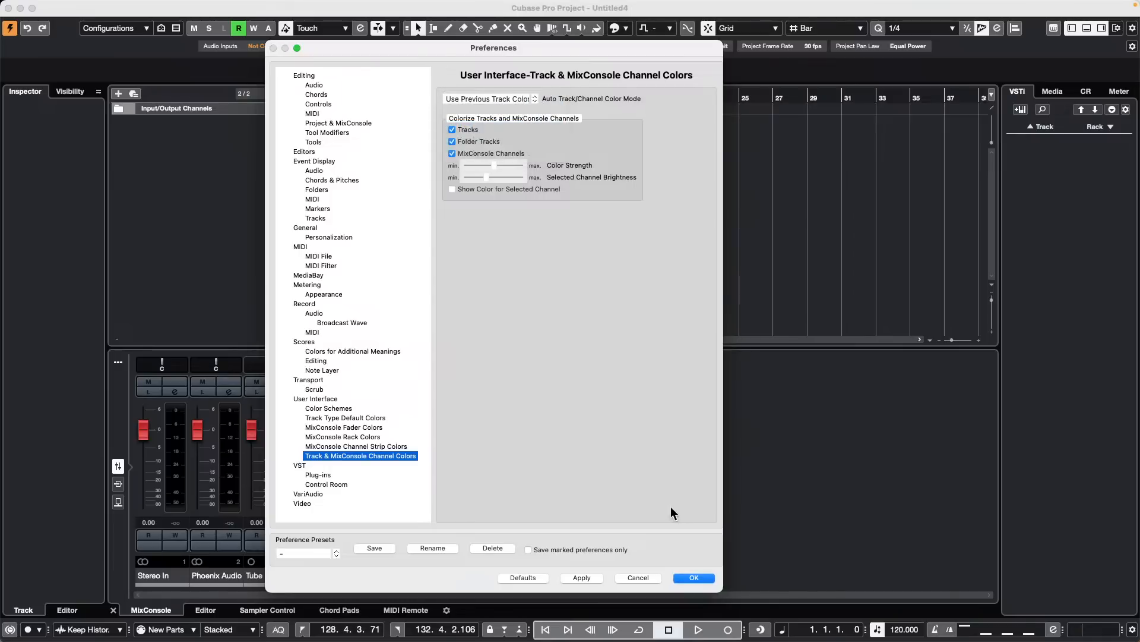
click(692, 576)
Add 24 stereo audio tracks routed to Stereo Out, and enlarge the track area above the lower-zone mixer
right_click(224, 149)
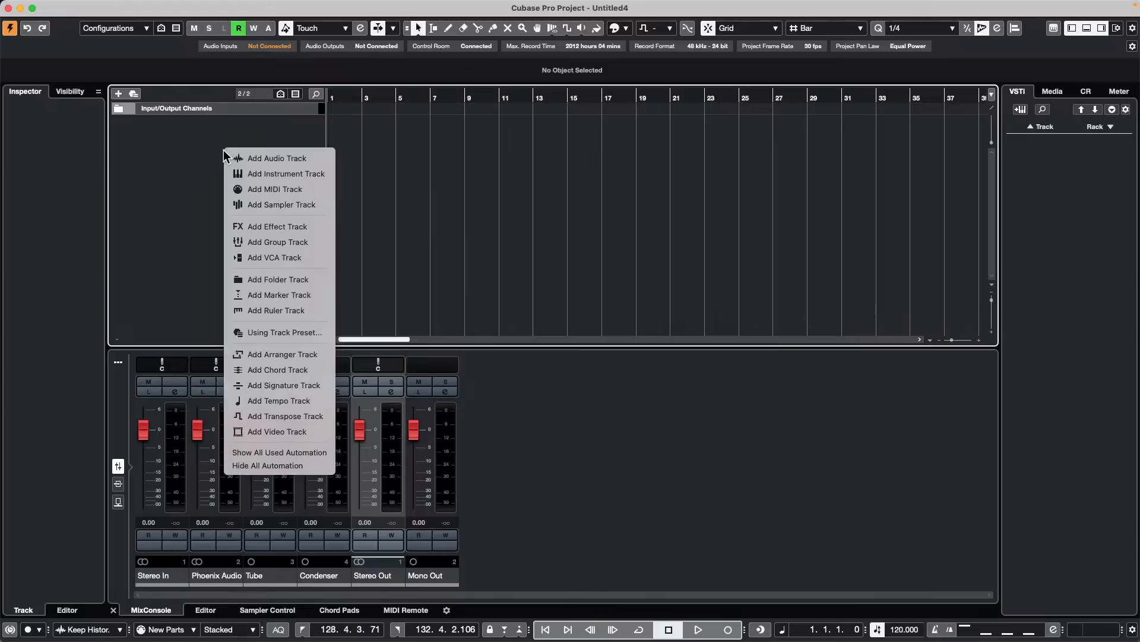
click(274, 158)
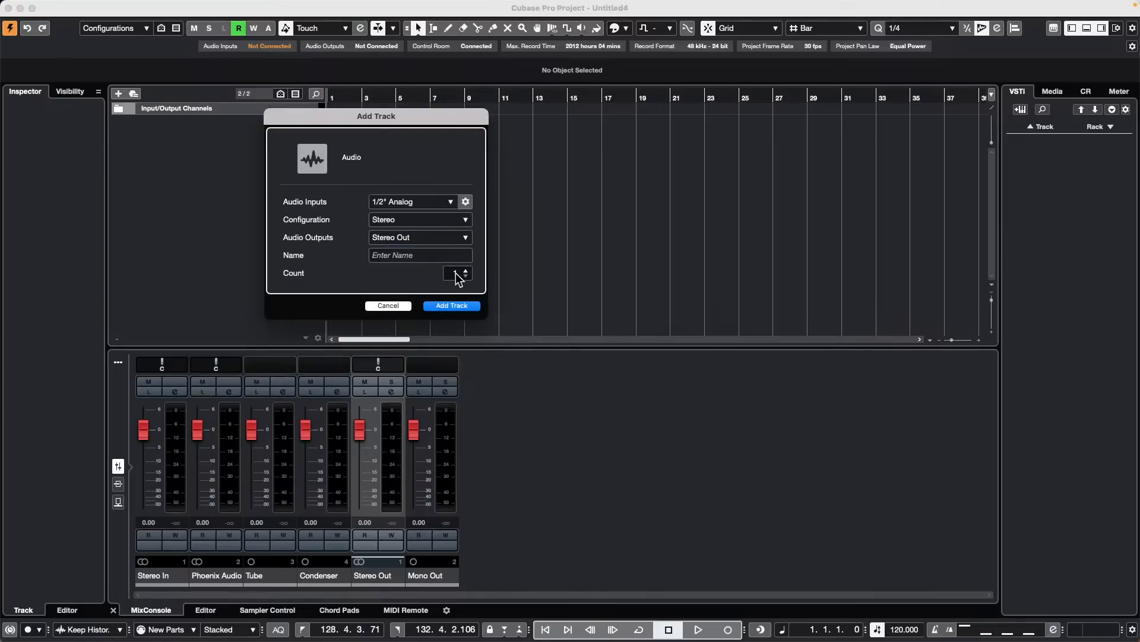
click(465, 270)
click(462, 306)
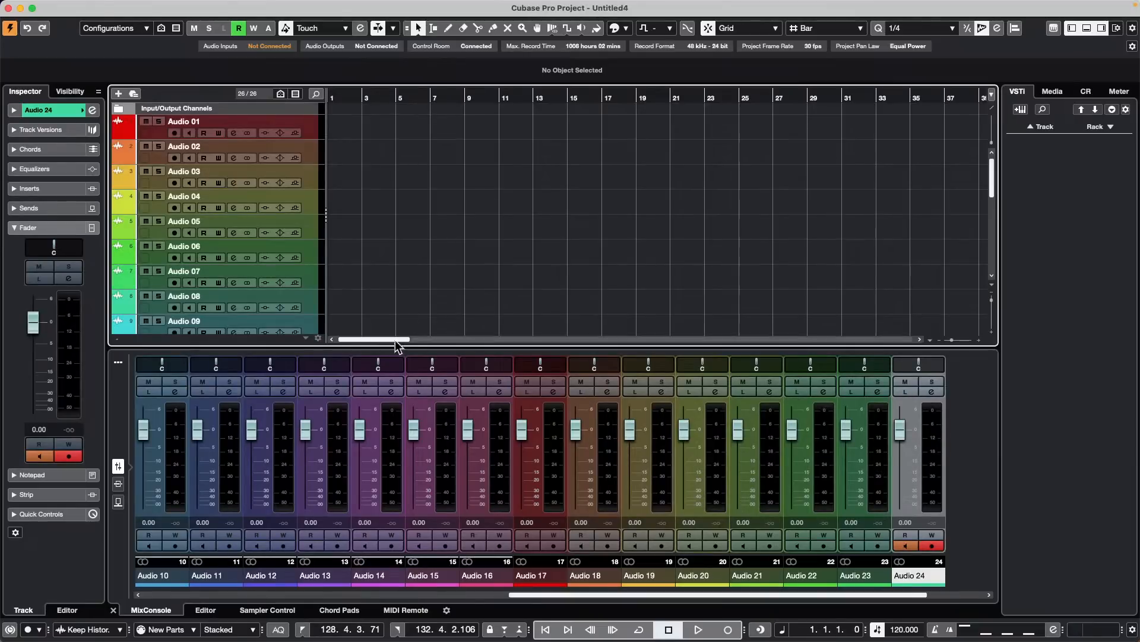
drag(397, 343, 386, 506)
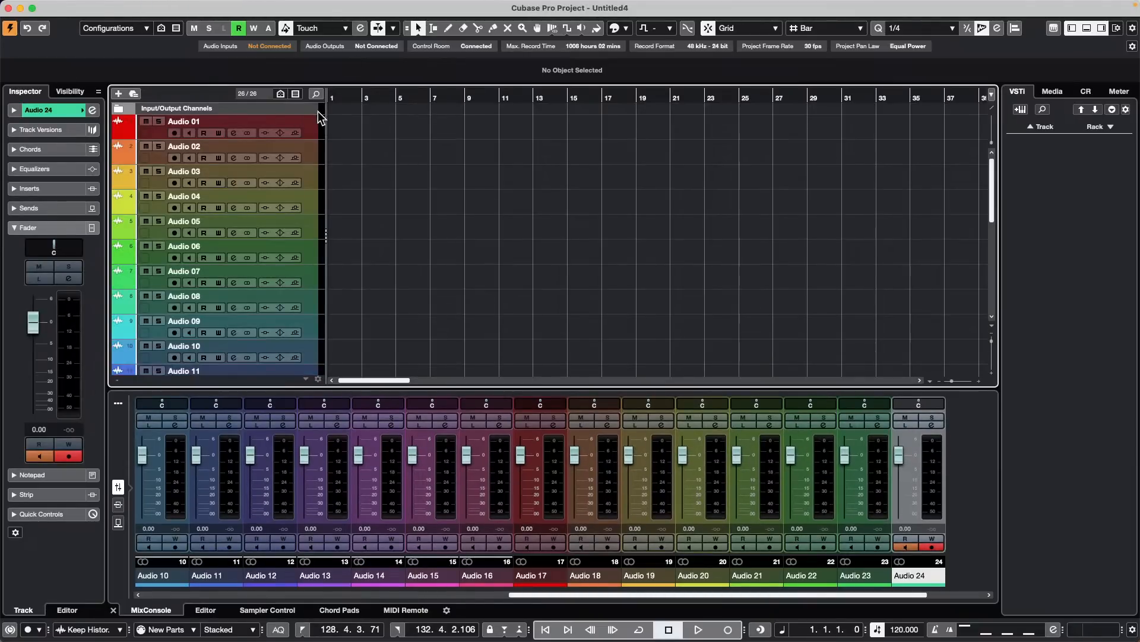
Show the MIDI Remote view for the Korg nanoKONTROL2 and set its mapping page to Mixer
click(409, 608)
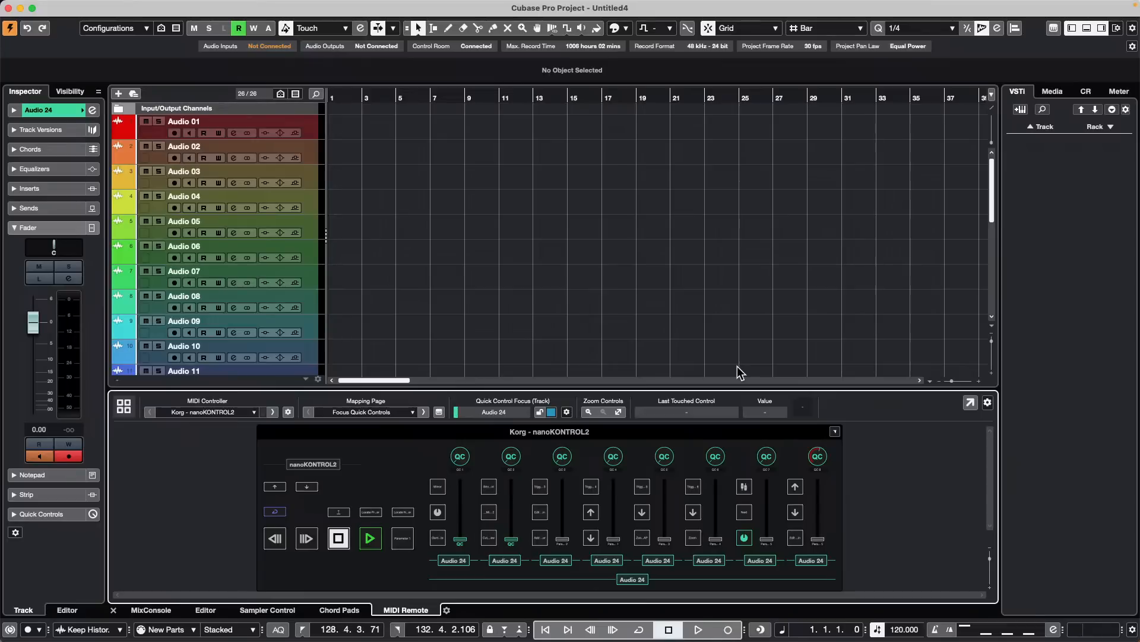
click(395, 412)
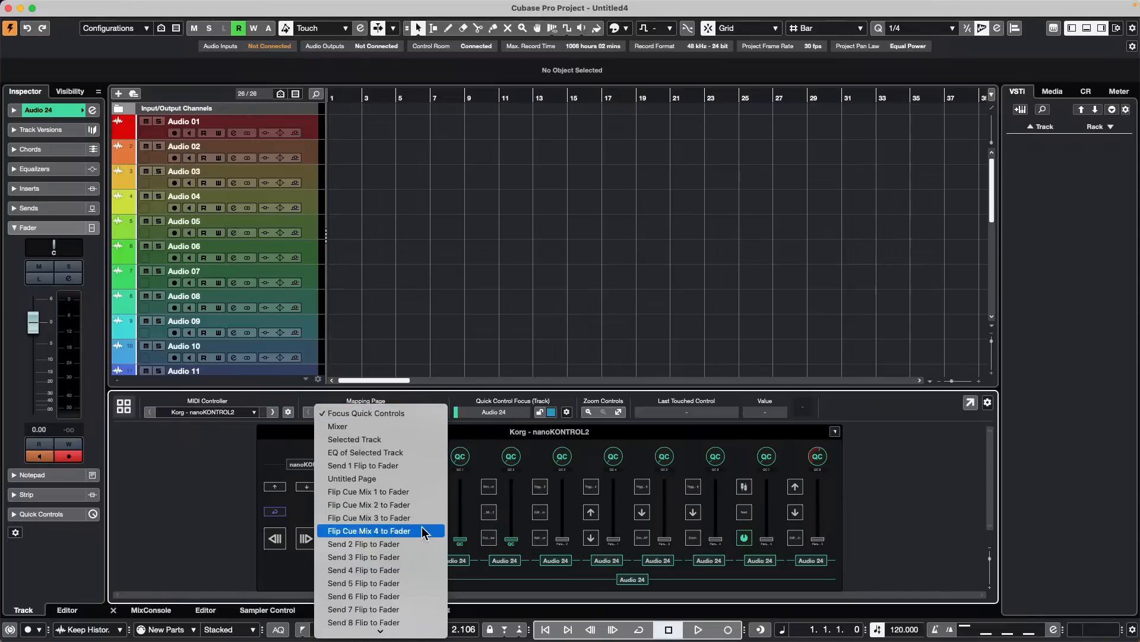
click(434, 427)
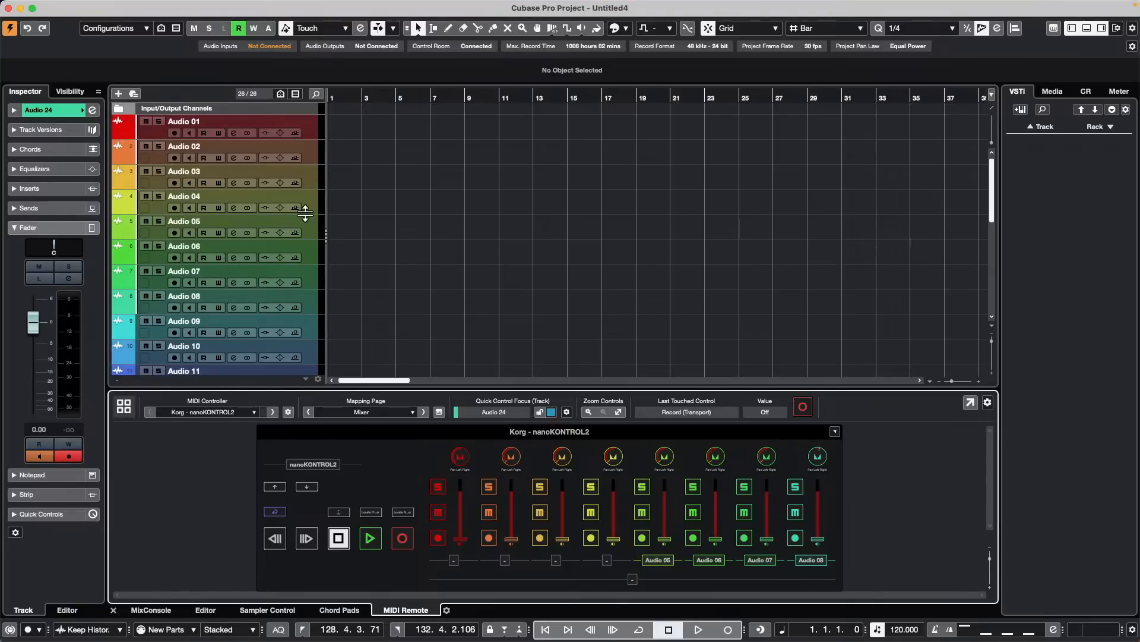
Reduce the track heights so all tracks fit in the list, and move the Audio 25 track below MIDI 01
drag(308, 214, 308, 195)
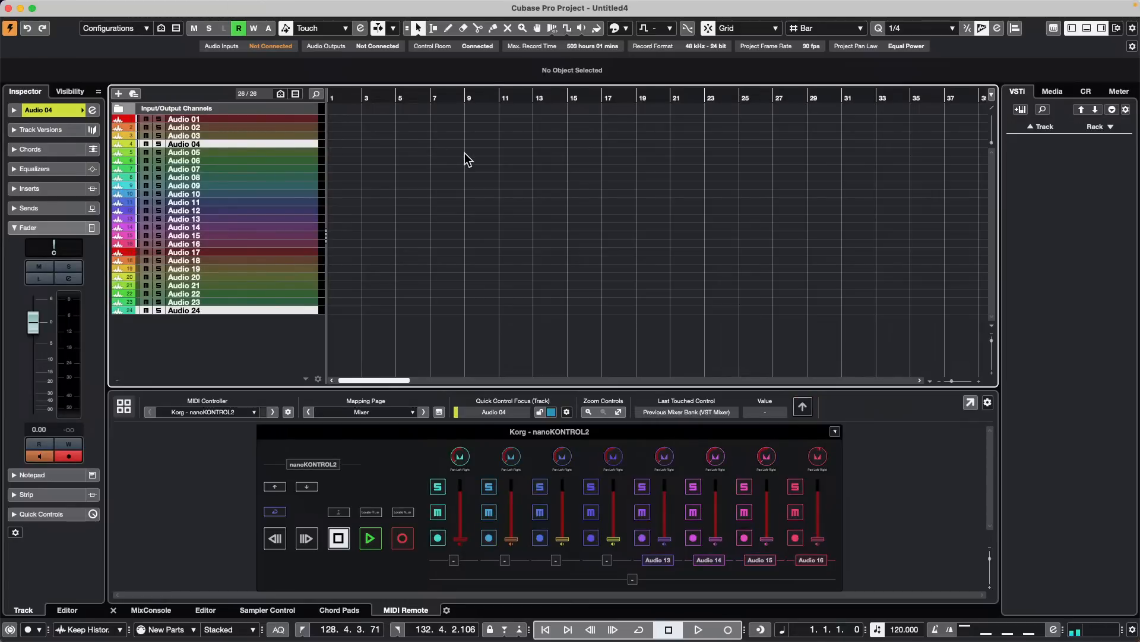
click(276, 268)
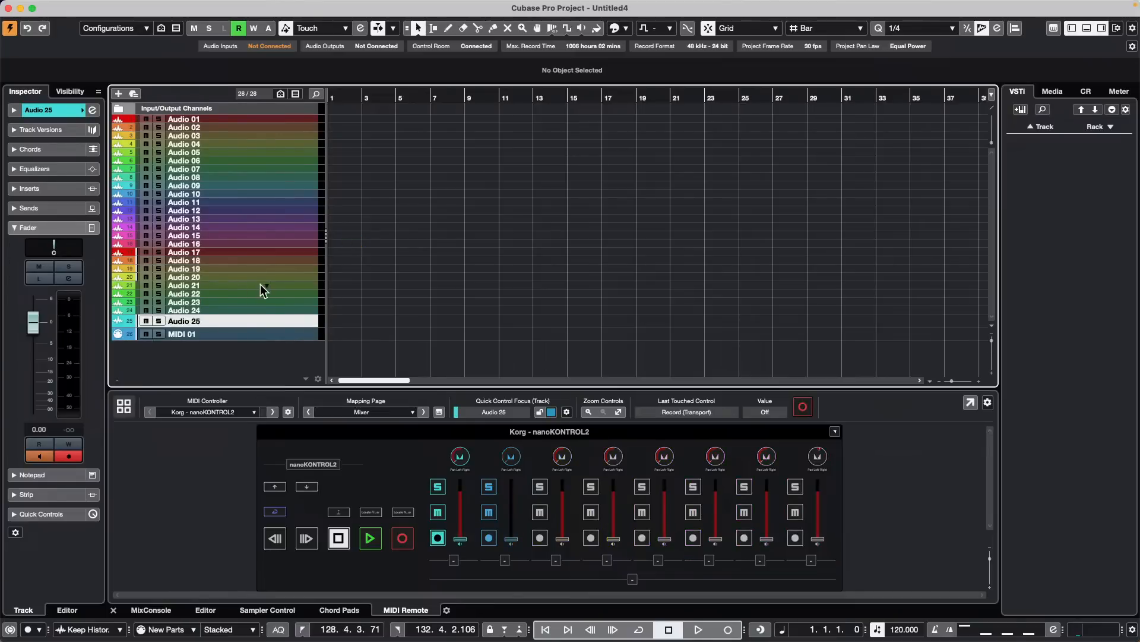
drag(291, 322, 284, 357)
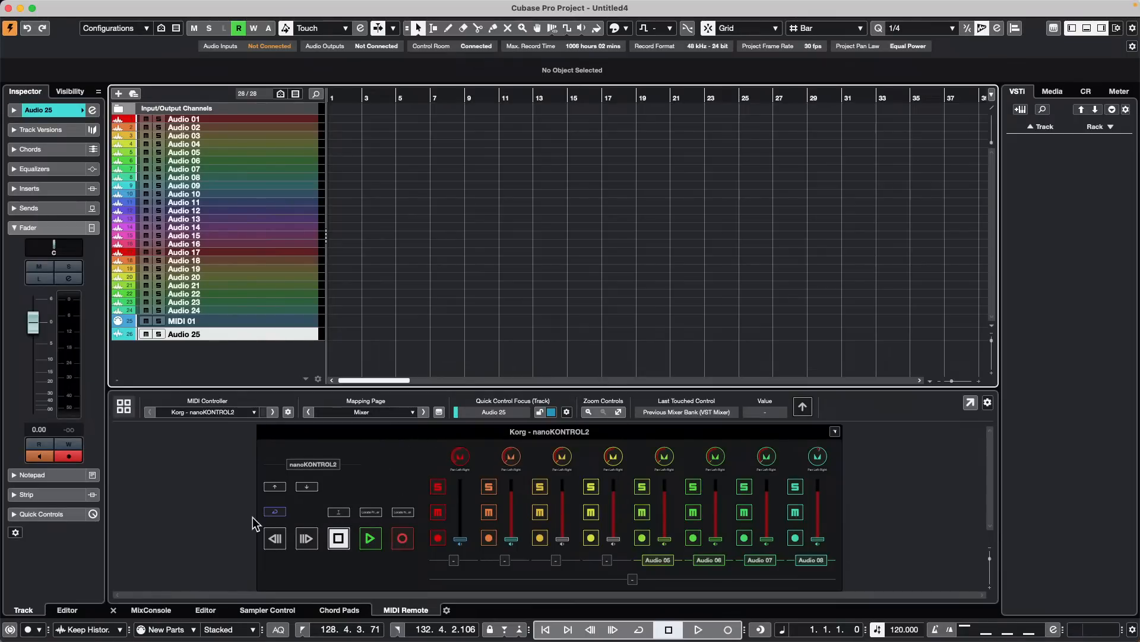
Examine the Locate Previous Marker mapping and the available Key Commands functions, including the Navigate category, in the MIDI Remote Mapping Assistant
double_click(372, 513)
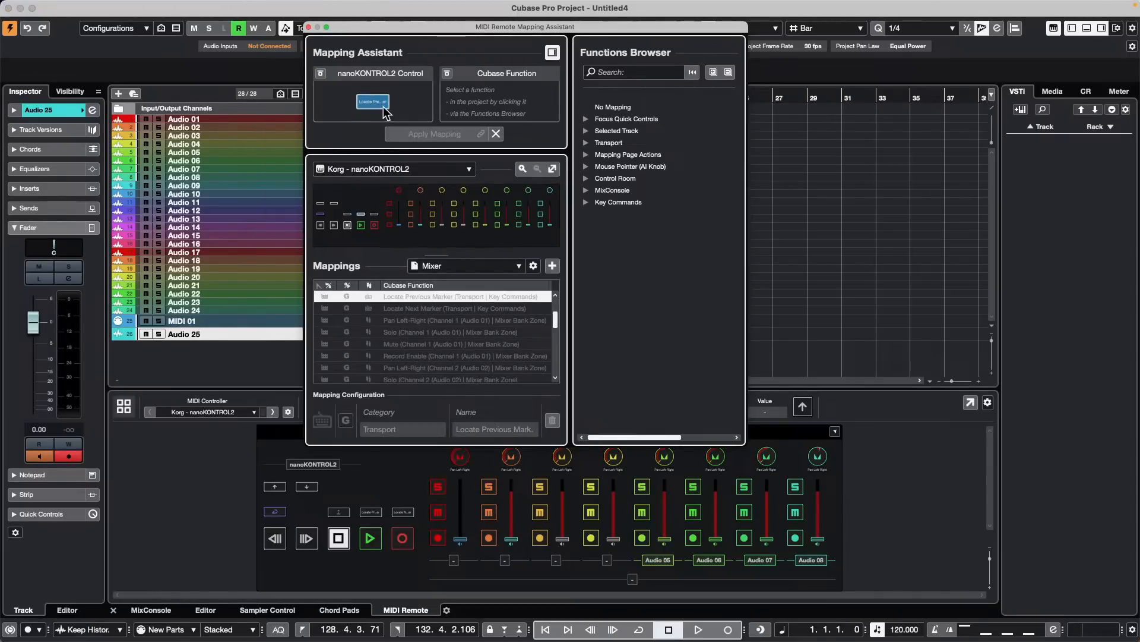
click(426, 296)
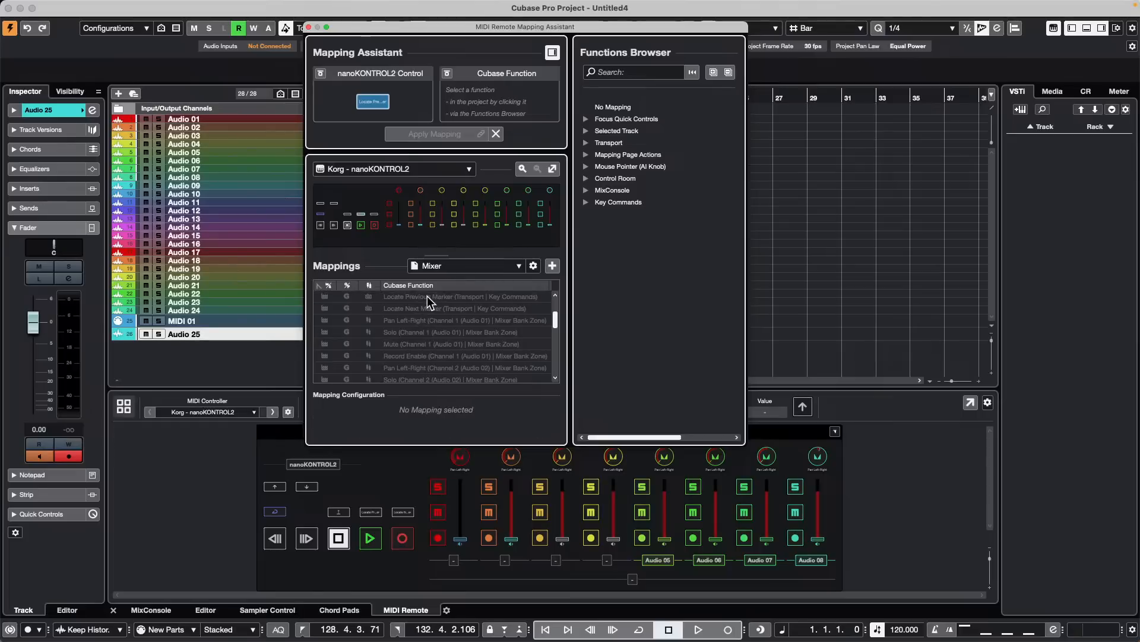
click(427, 295)
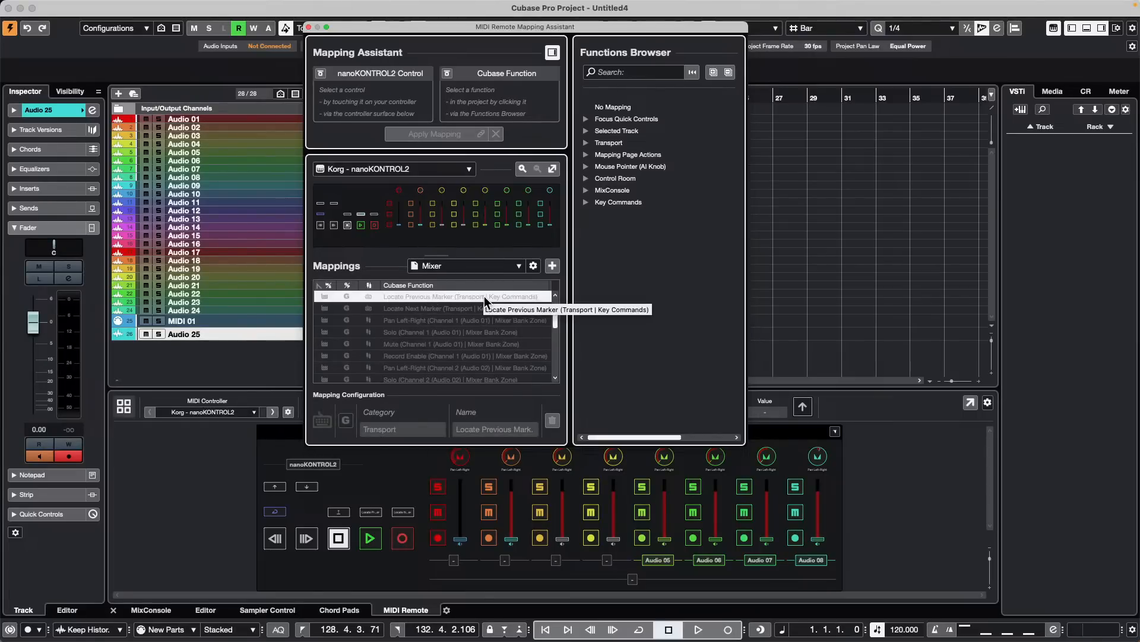
click(587, 202)
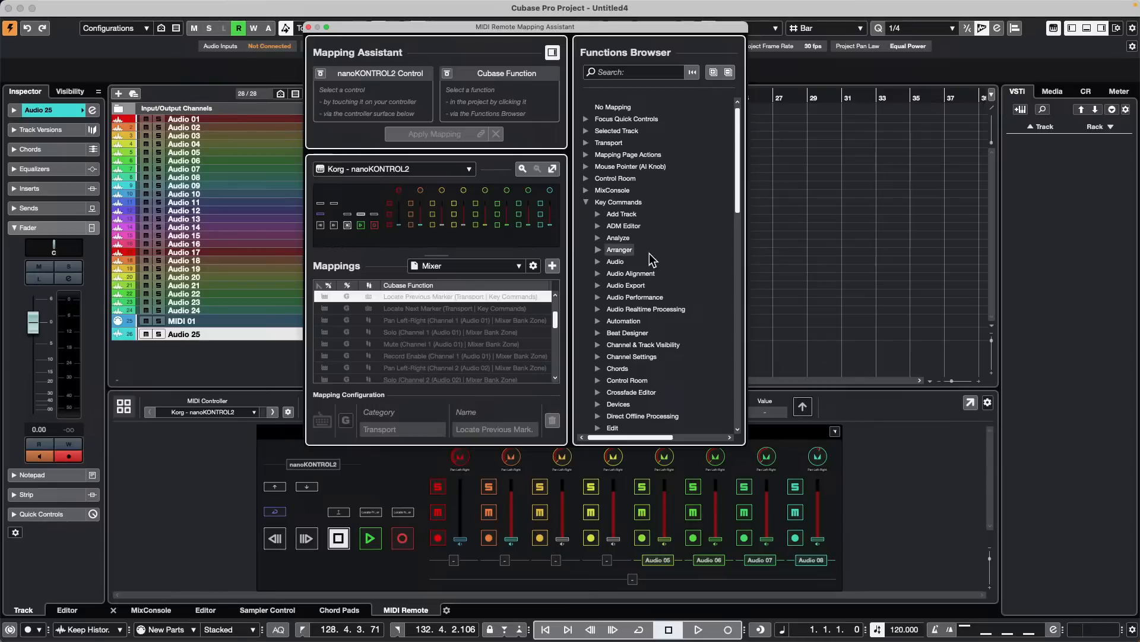
scroll(653, 262, down, 8)
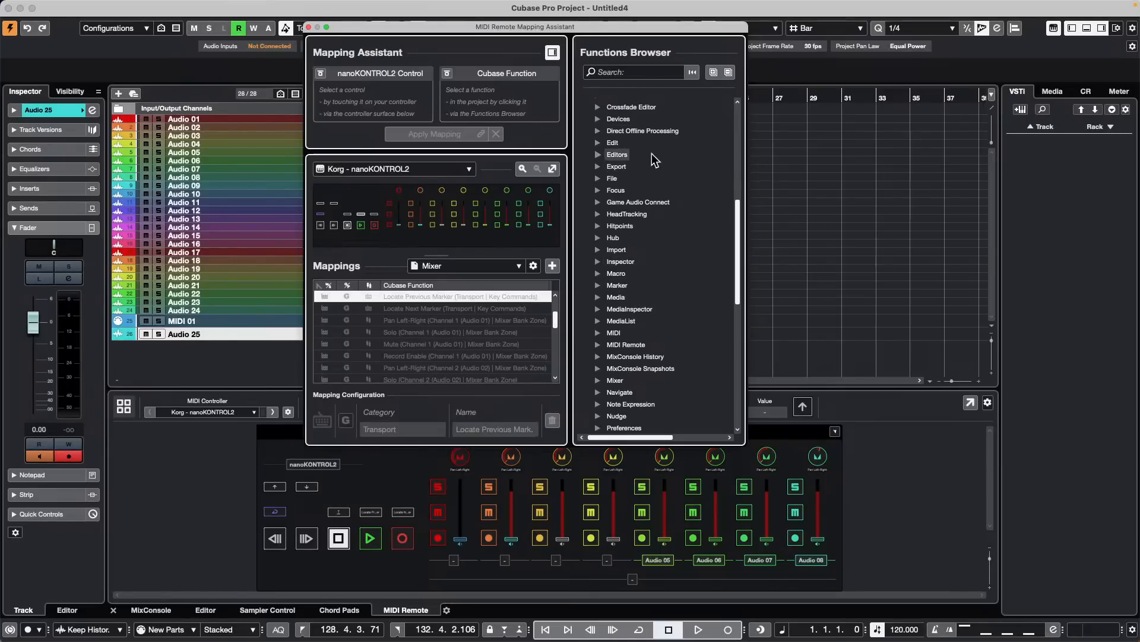
click(598, 392)
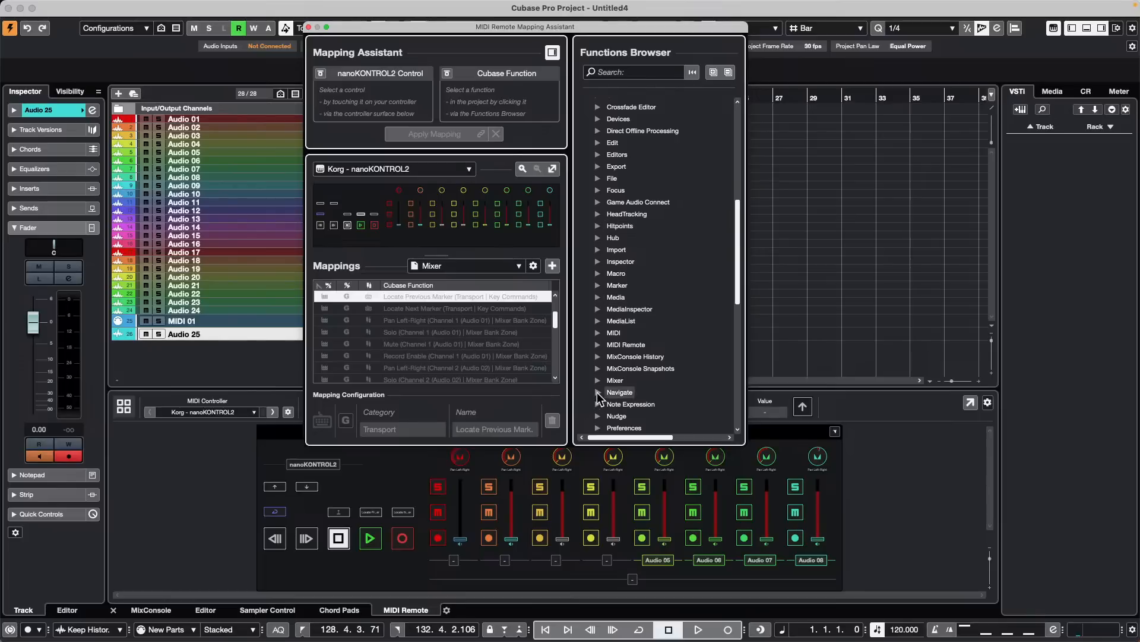
scroll(639, 297, down, 2)
scroll(639, 294, down, 6)
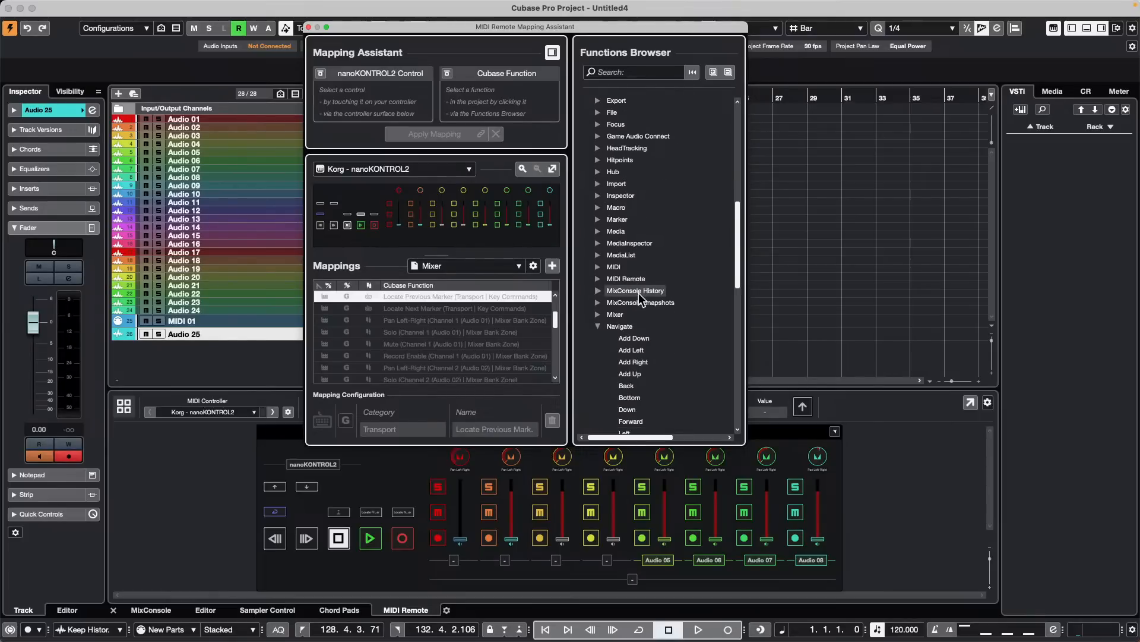
scroll(639, 293, up, 5)
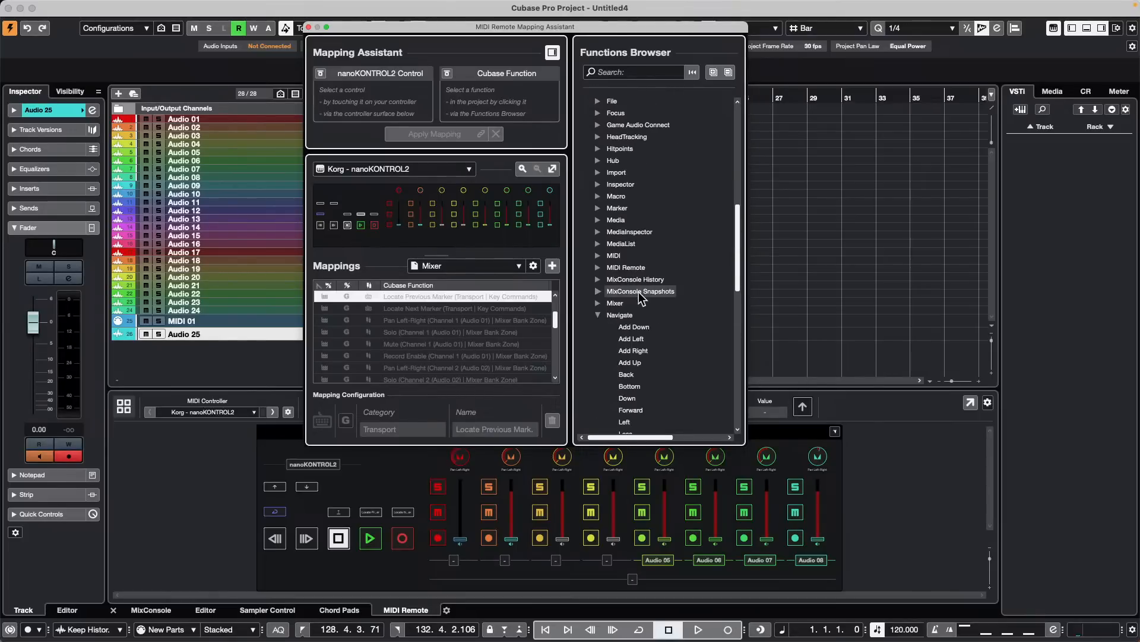
scroll(640, 297, down, 1)
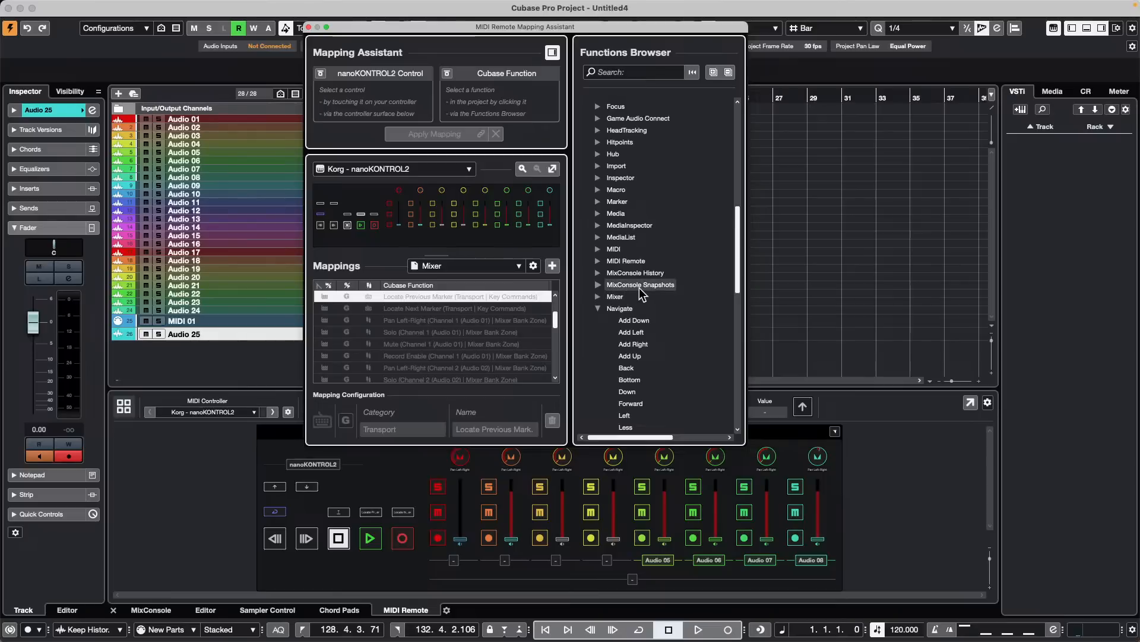
scroll(641, 292, up, 10)
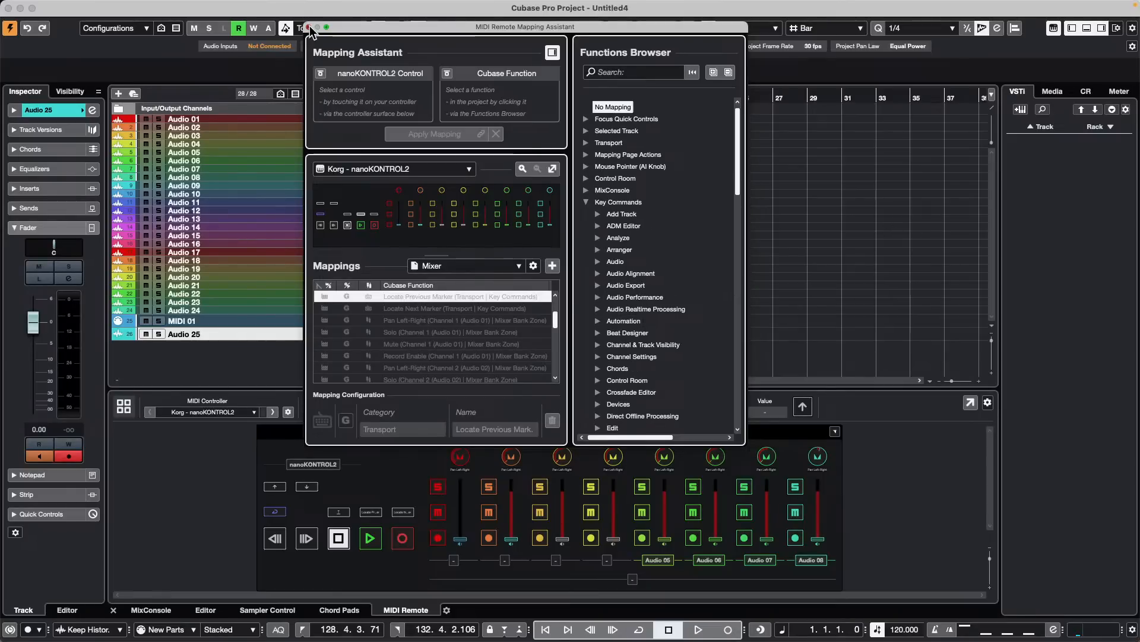
Select the Audio 01 track, step down through the tracks below it, and select Audio 25
click(247, 121)
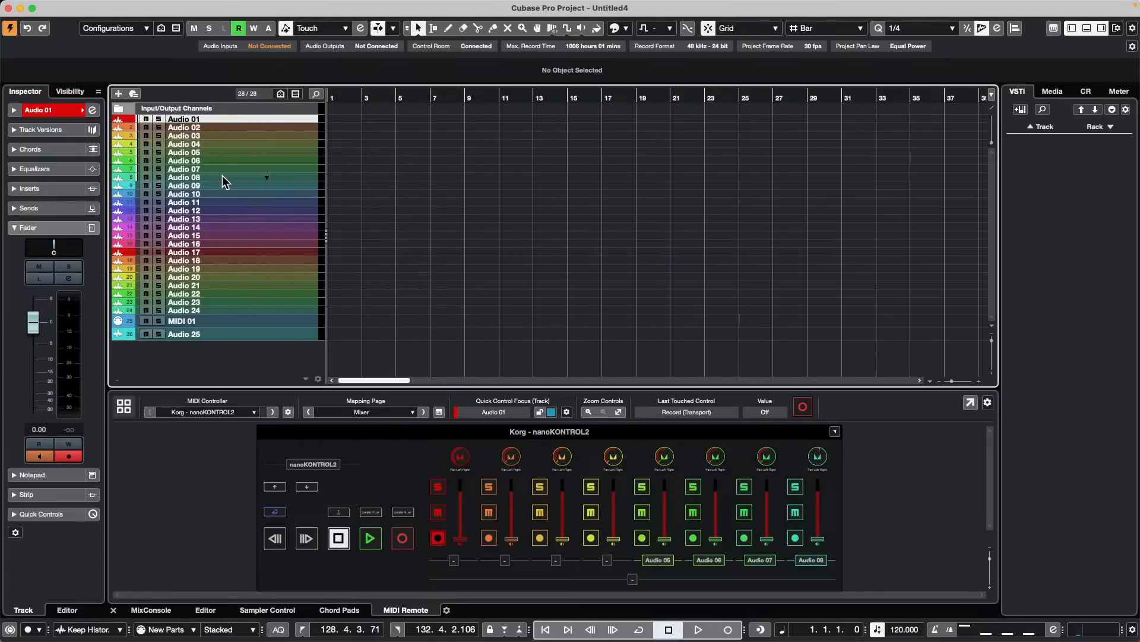
key(Down)
key(Down)
key(Down)
key(Down)
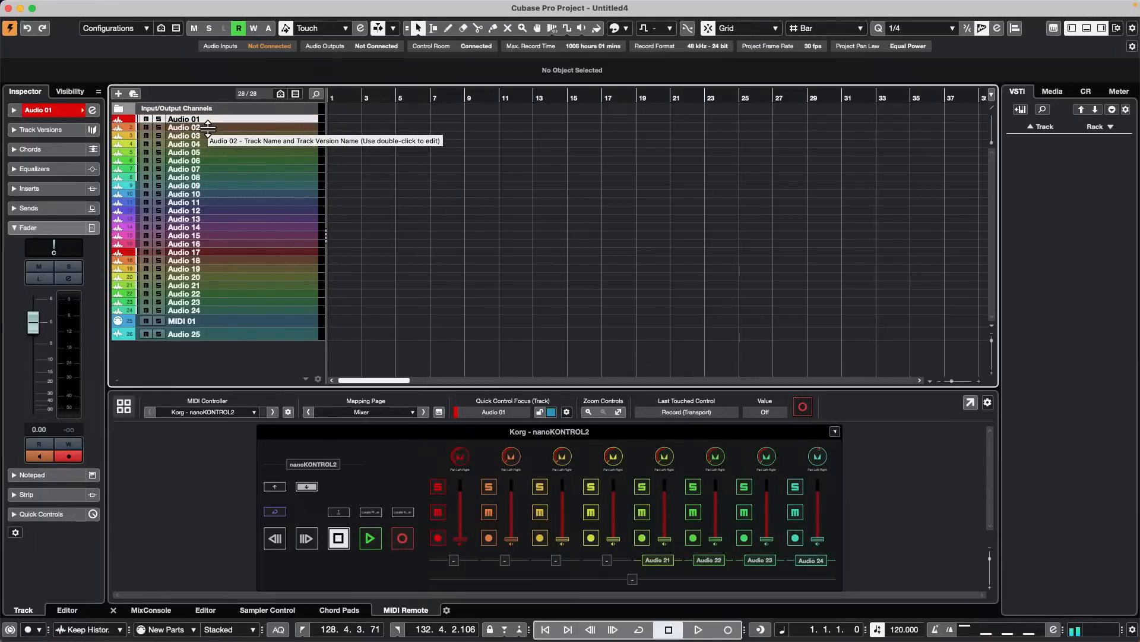
click(276, 333)
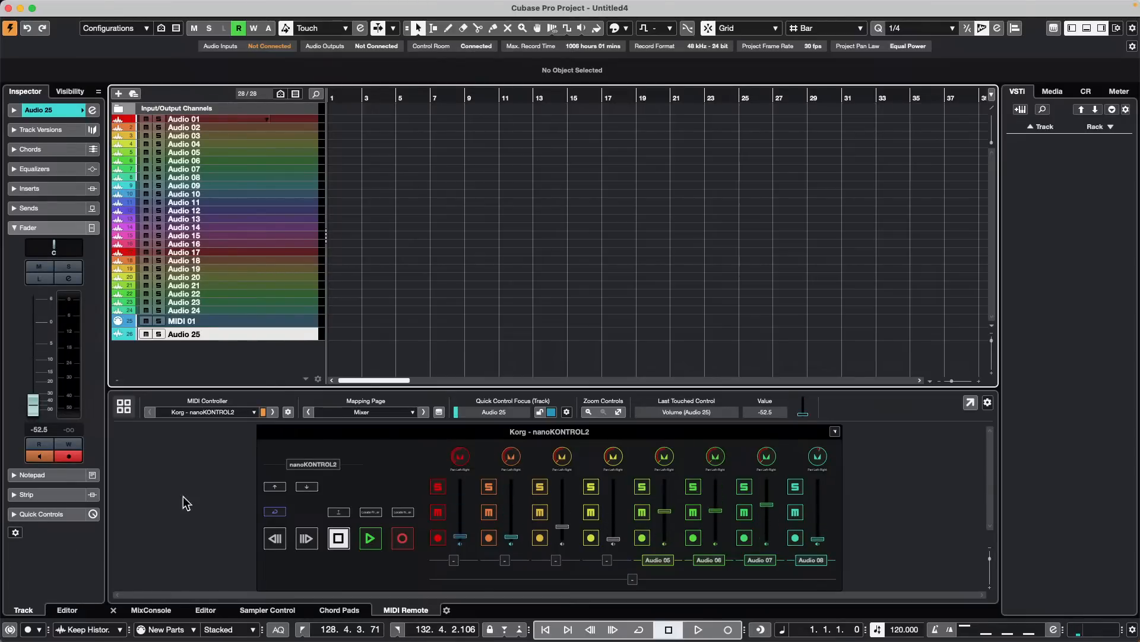
Show the MixConsole in the lower zone and bring the channels from Audio 01 onward into view
click(152, 610)
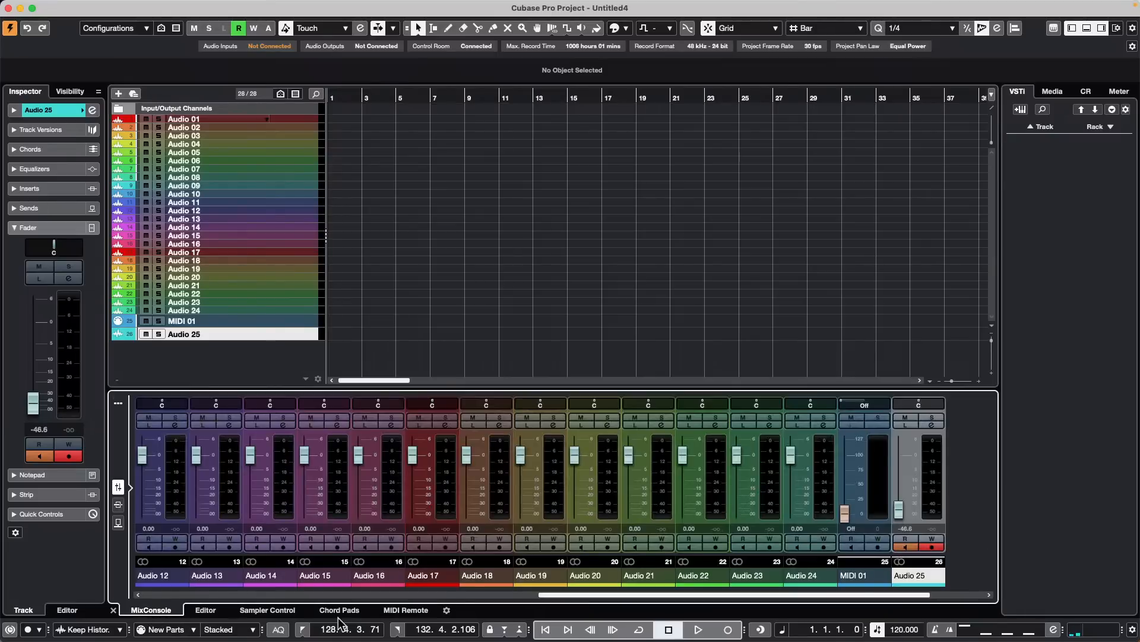
click(537, 595)
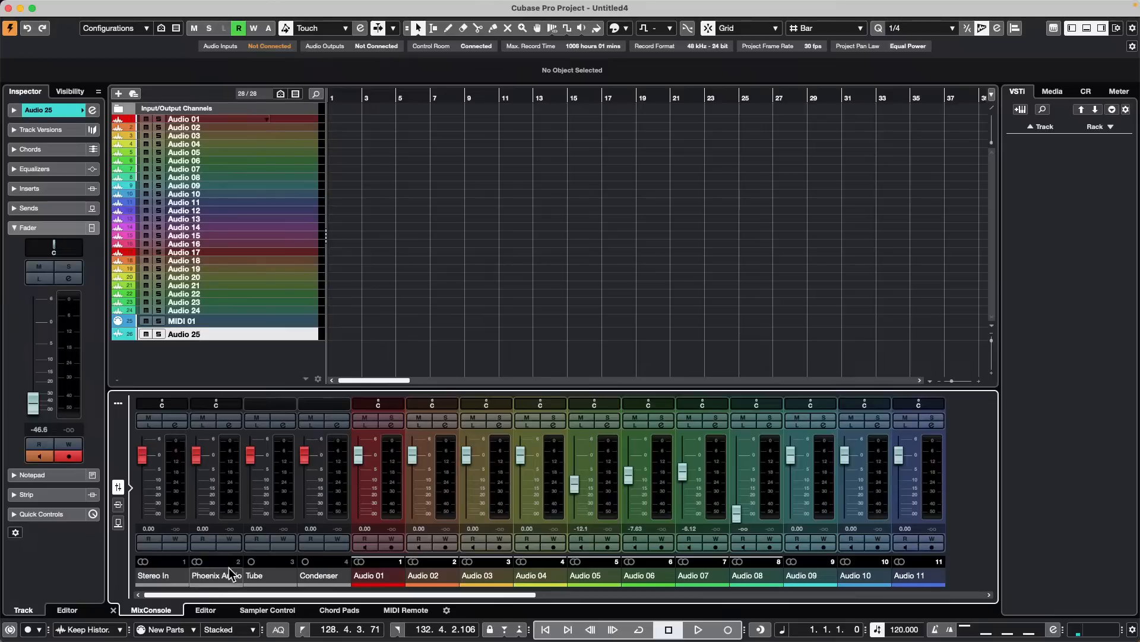
drag(198, 595, 301, 586)
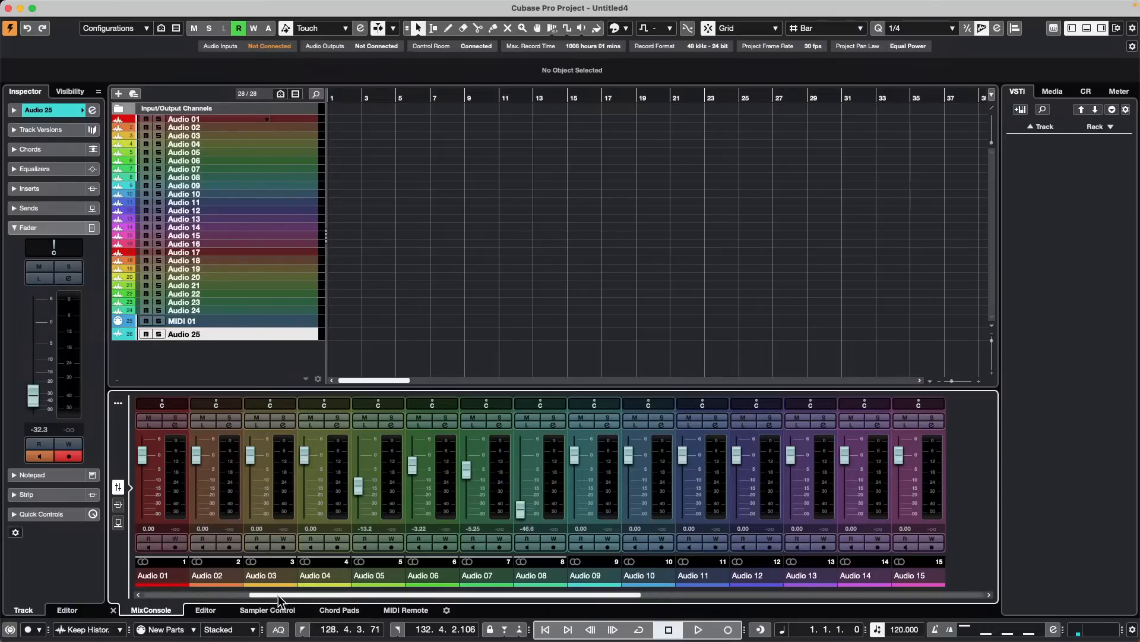
drag(279, 591, 253, 593)
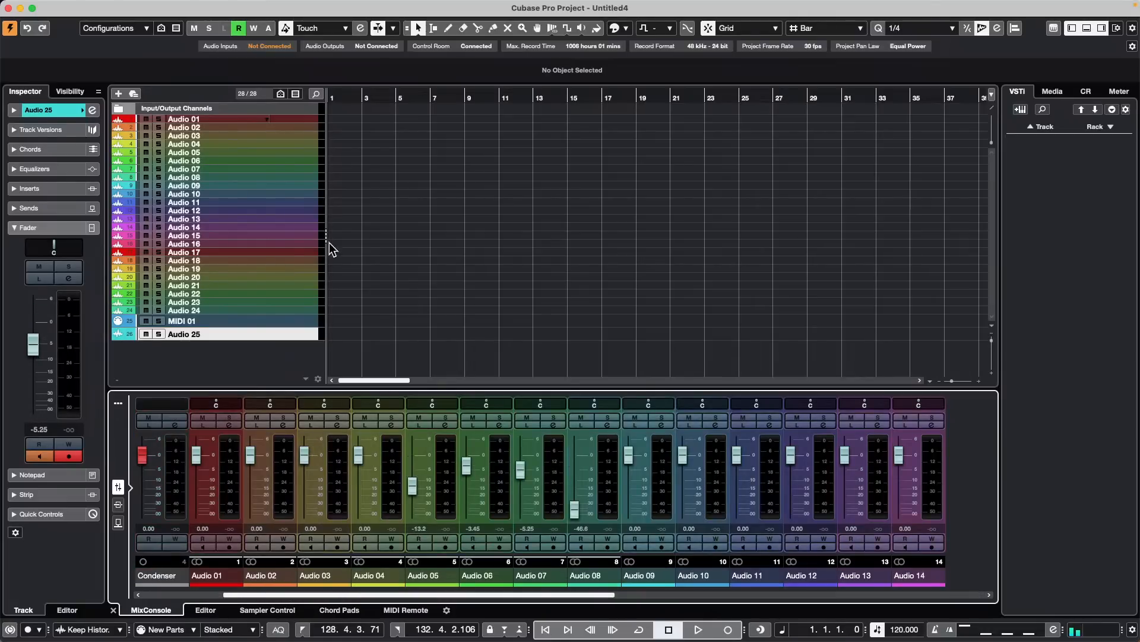
Select the Audio 01, Audio 25 and Audio 03 tracks in turn to inspect their mixer channels
click(279, 119)
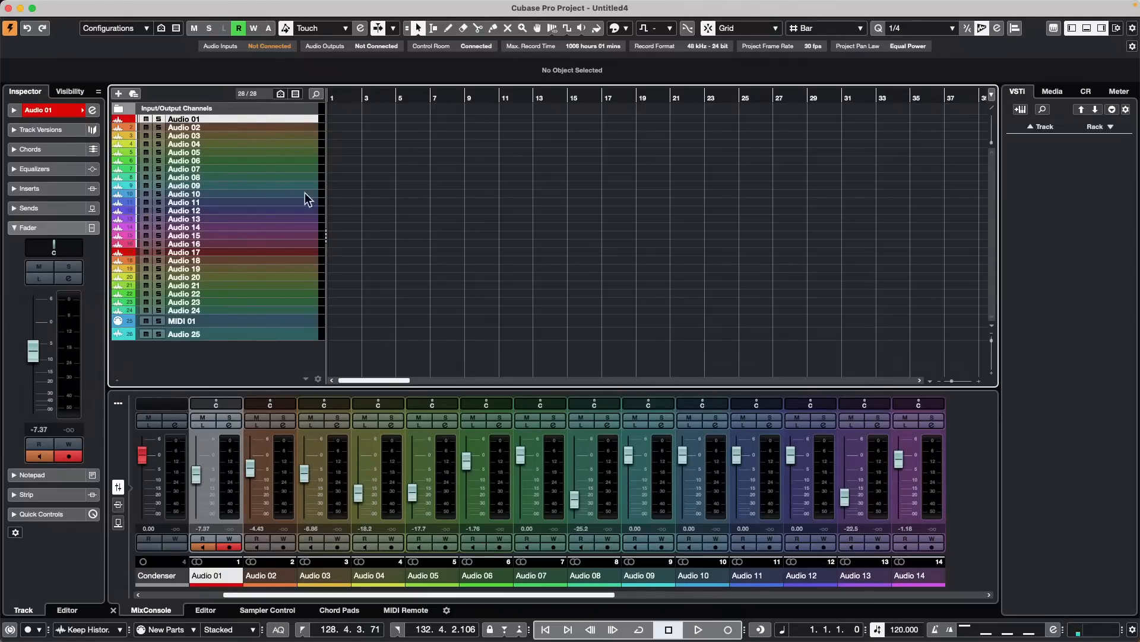
click(255, 333)
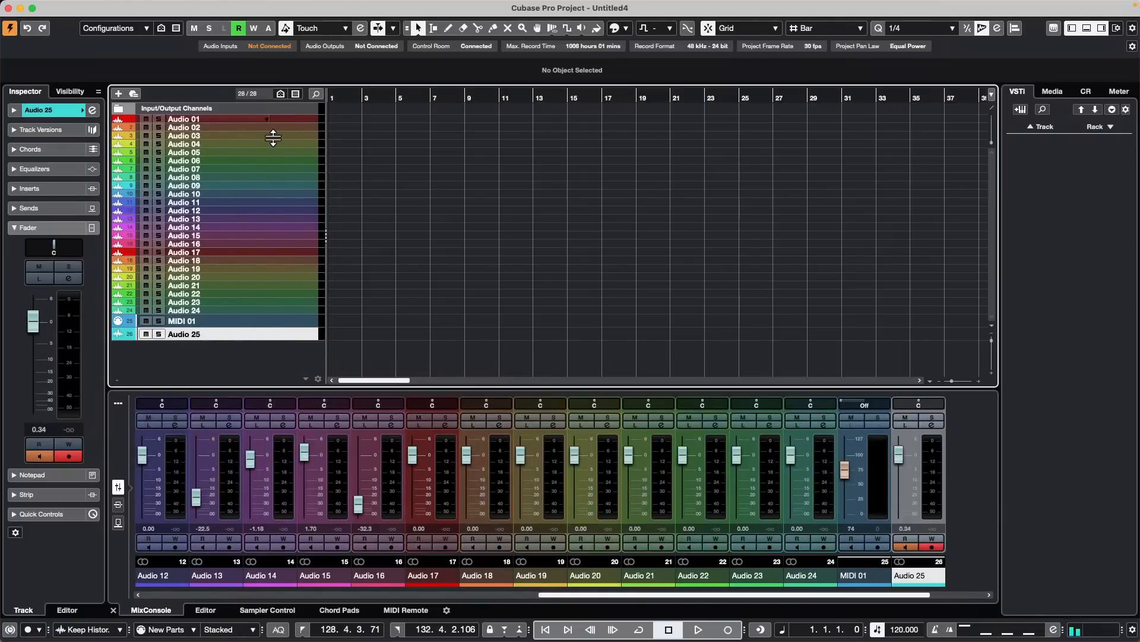
click(266, 135)
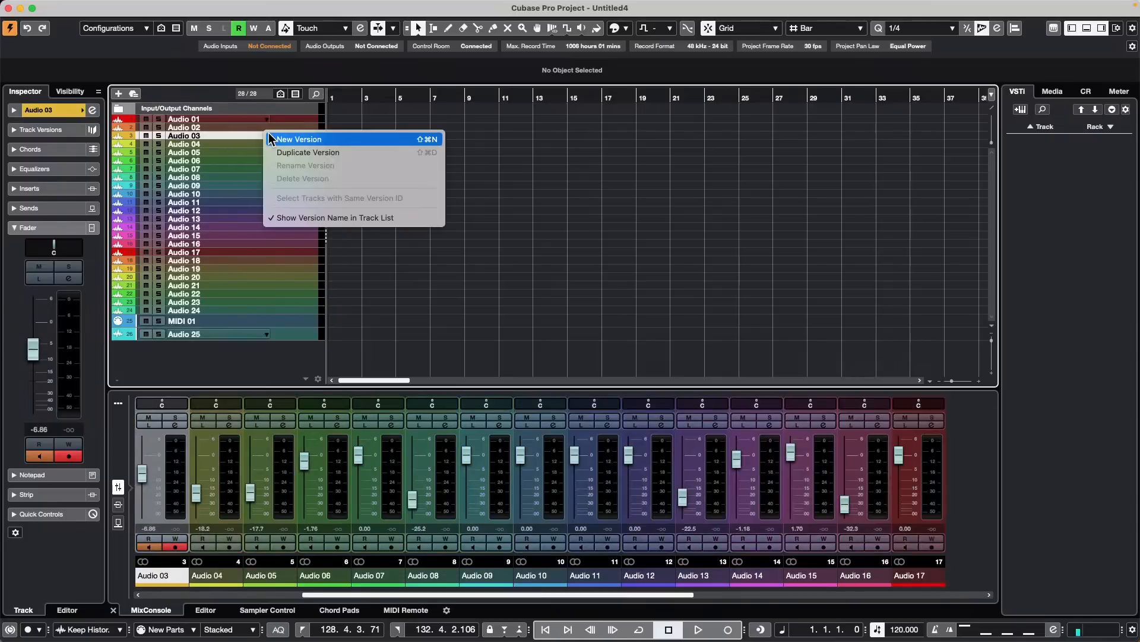
click(569, 172)
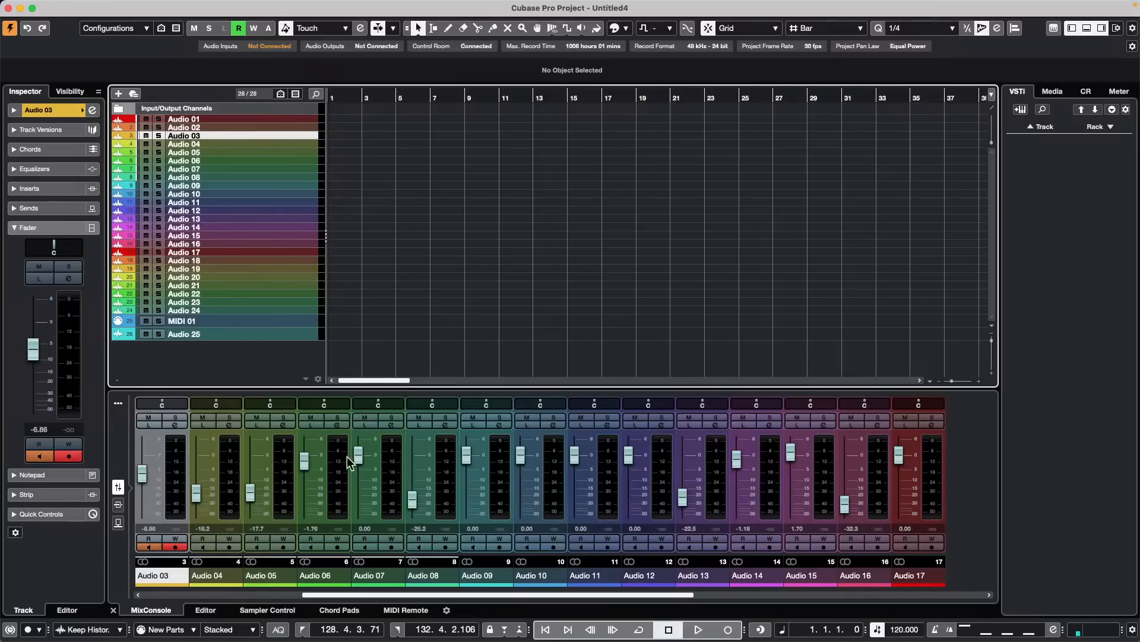
Inspect the nanoKONTROL2's Next Mixer Bank mapping and the Mixer Bank Zone actions, select the Audio 02 track, and close the Mapping Assistant
click(414, 609)
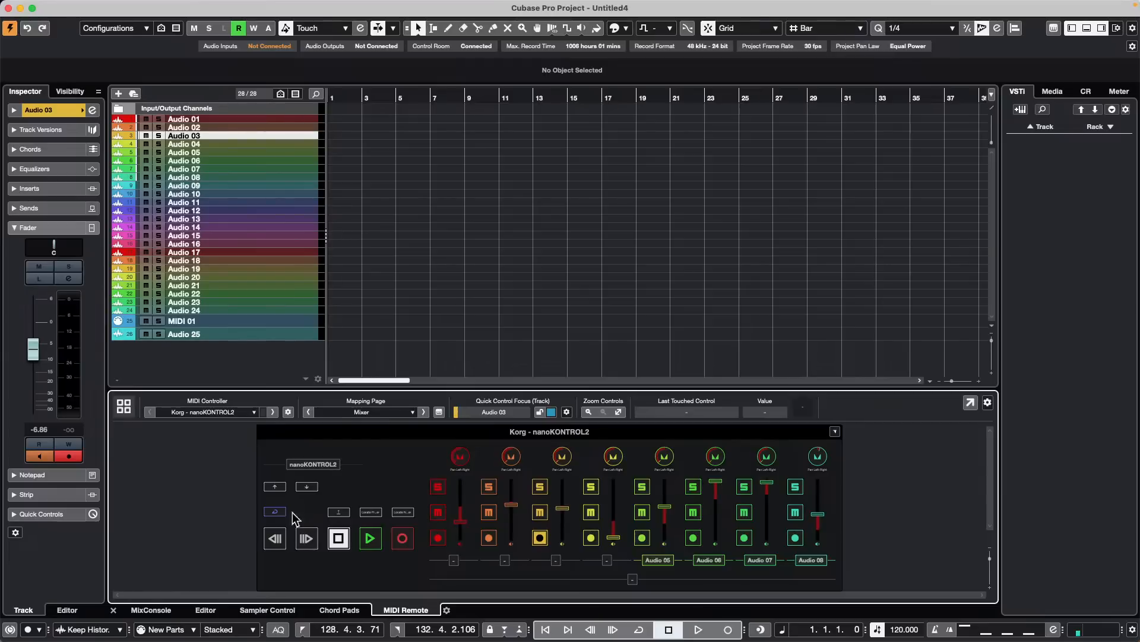
double_click(307, 488)
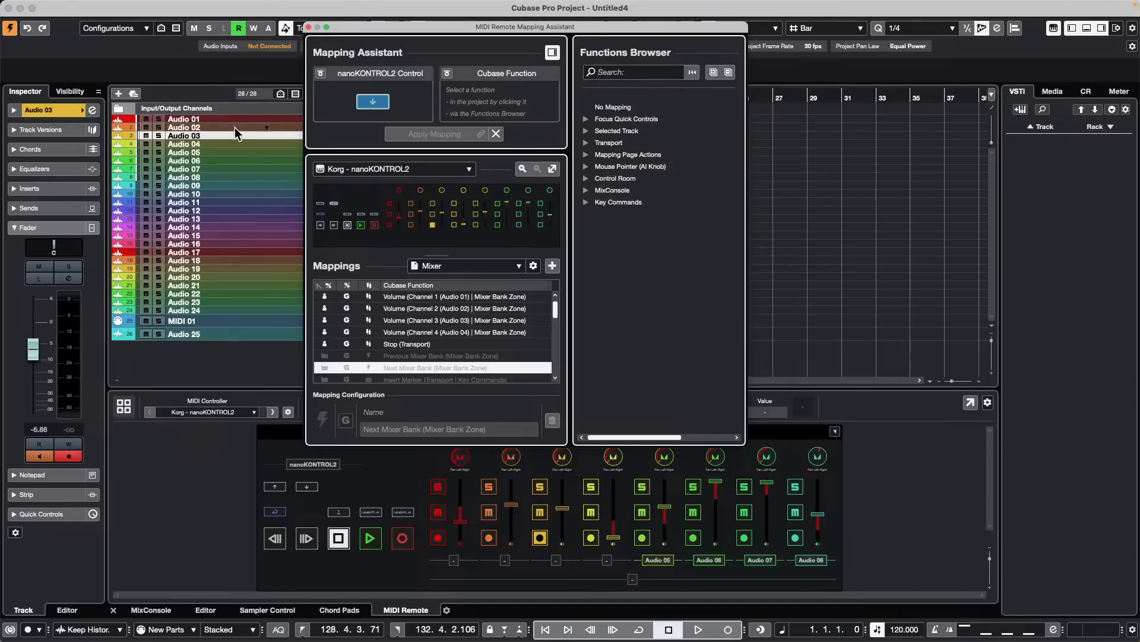
click(586, 203)
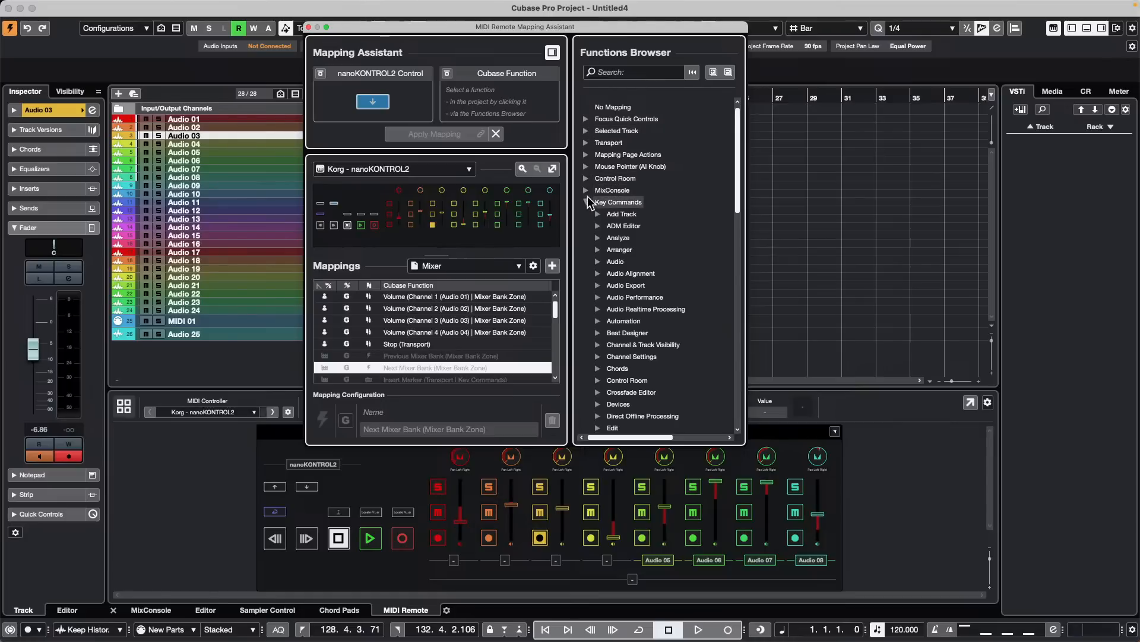
click(586, 191)
click(599, 203)
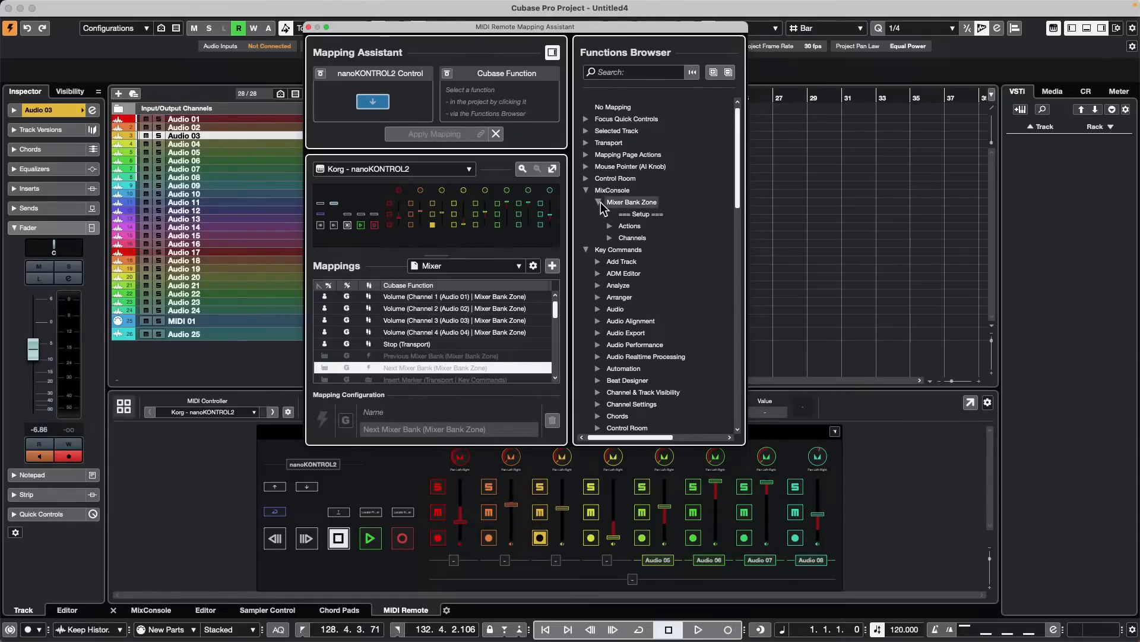
click(611, 226)
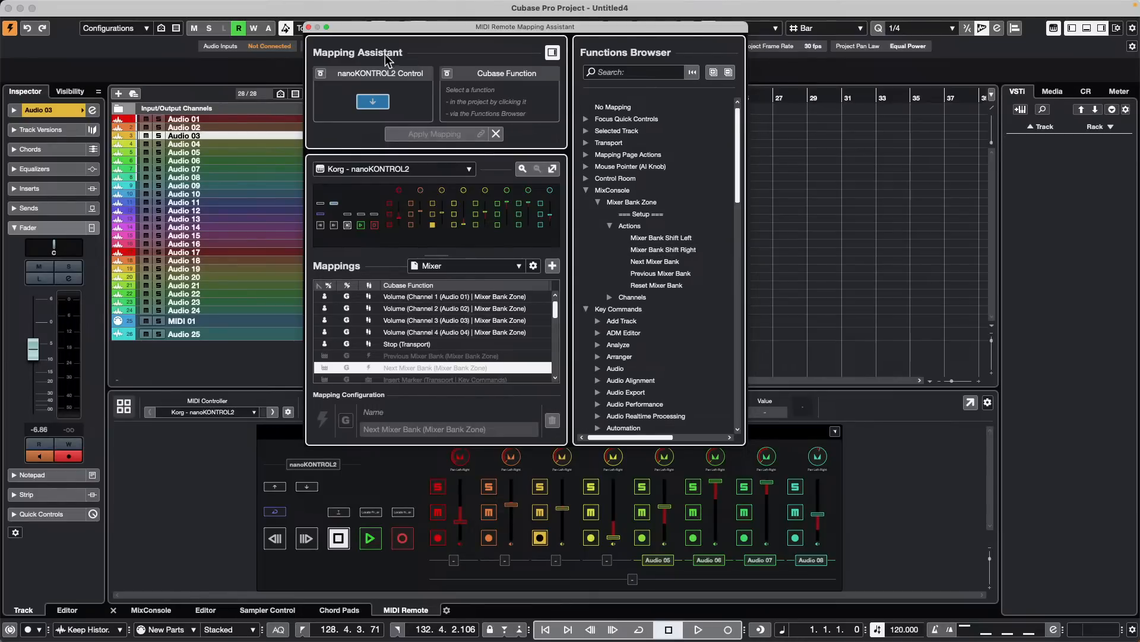
click(254, 128)
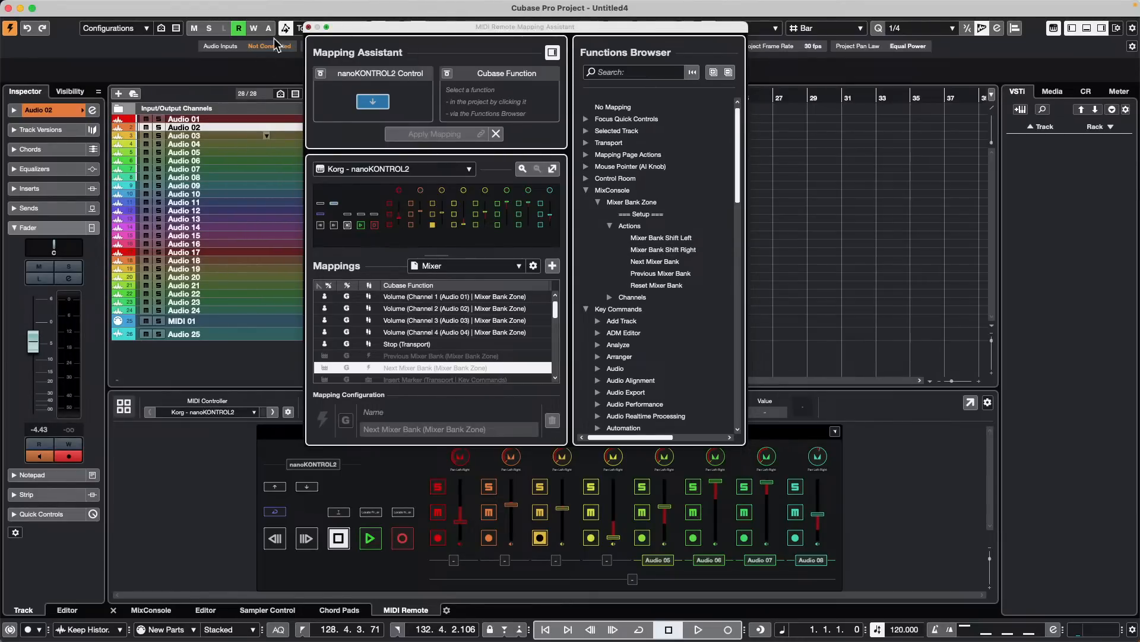
click(308, 27)
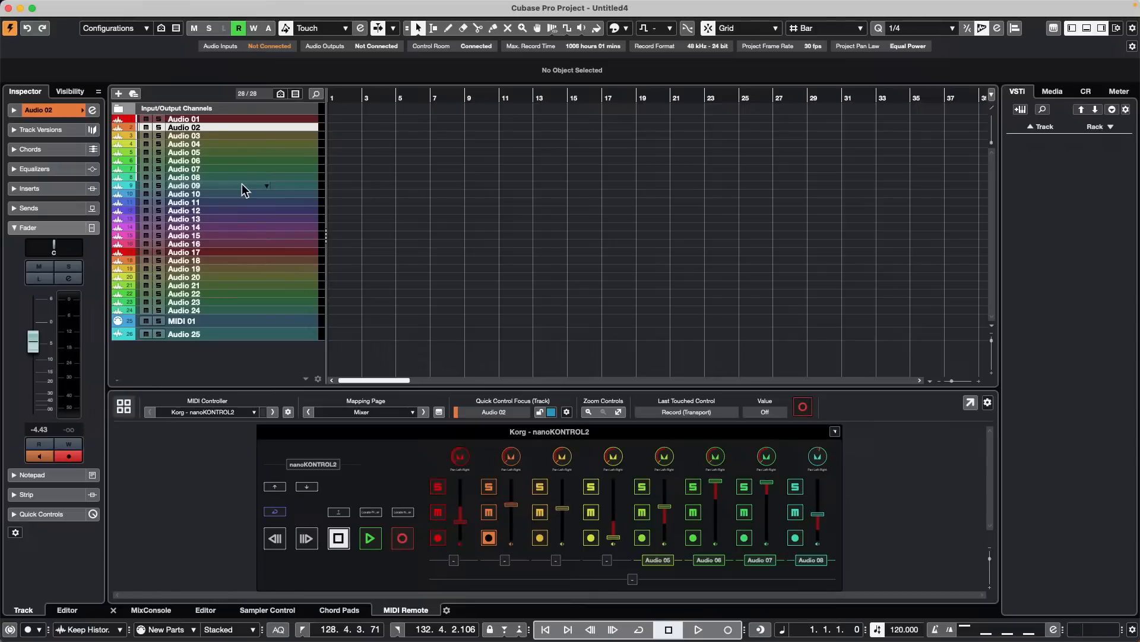
Switch to Safari and search the web for "optimizing windows for Cubase"
mouse_move(285, 632)
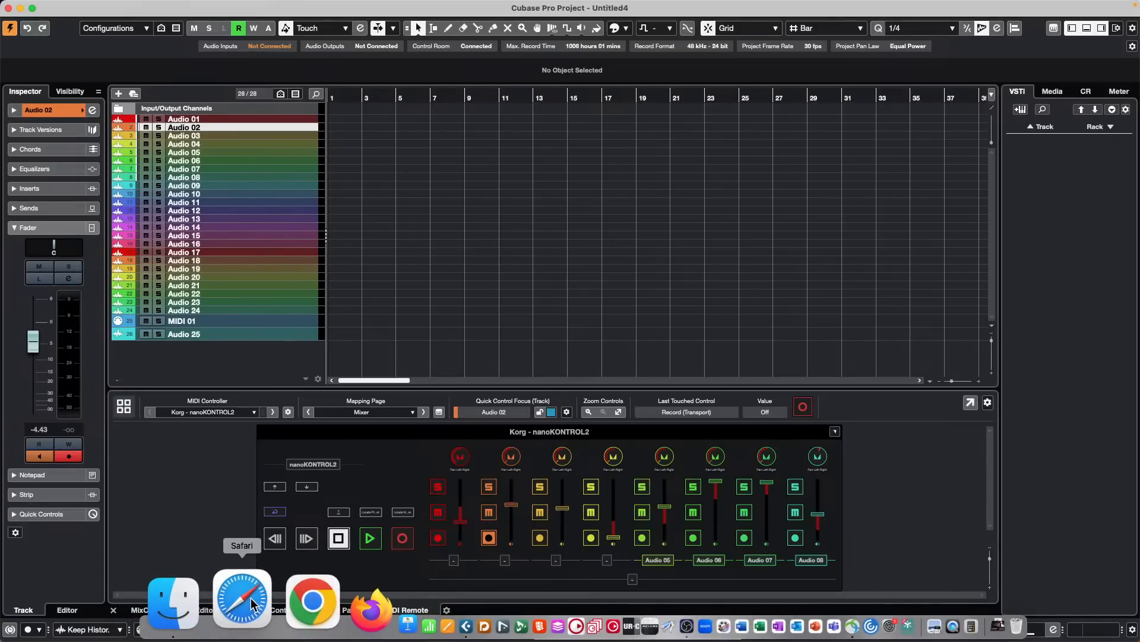
click(251, 604)
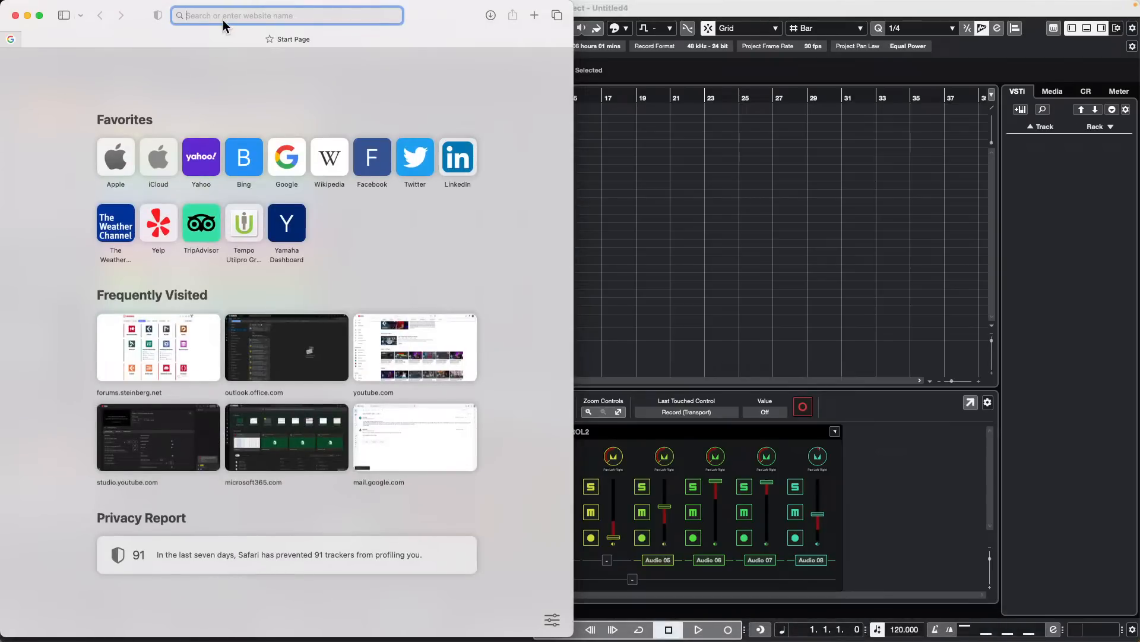
text(optimi)
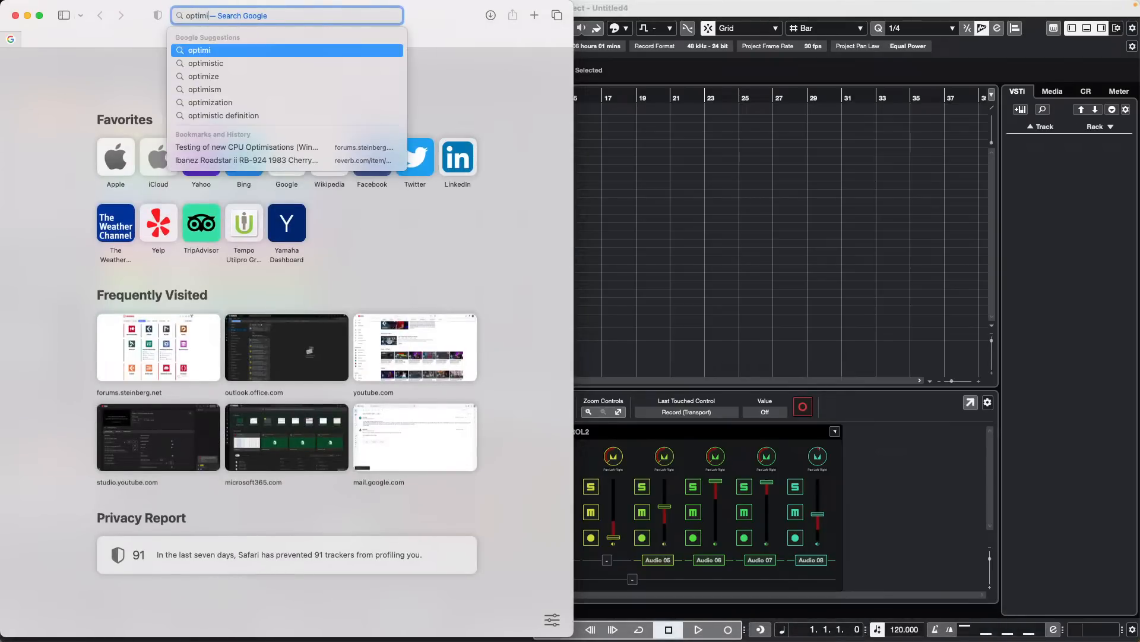
text(zing w)
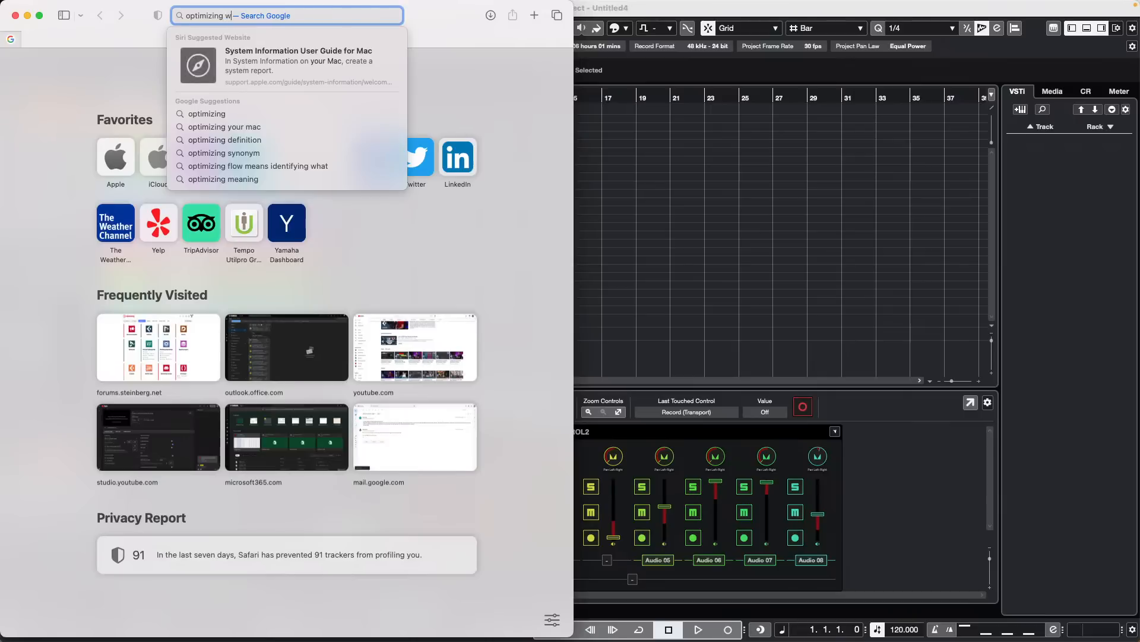
text(indows f)
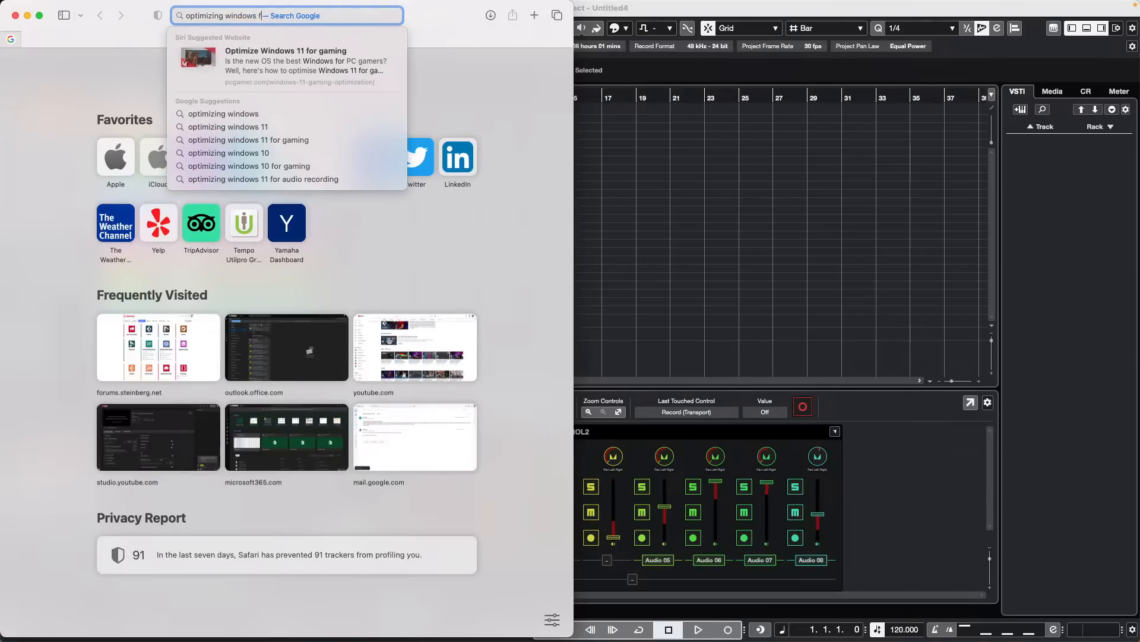
text(or Cubase)
key(Return)
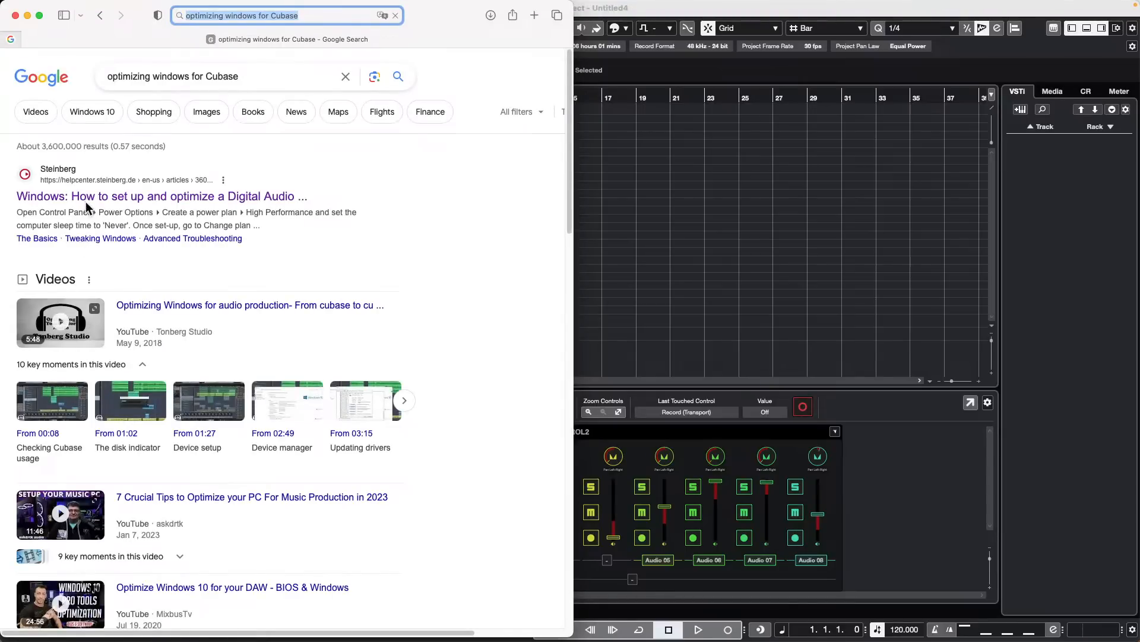
Open Steinberg's article on setting up and optimizing a Windows Digital Audio Workstation and look through its tweaking and troubleshooting sections
click(252, 196)
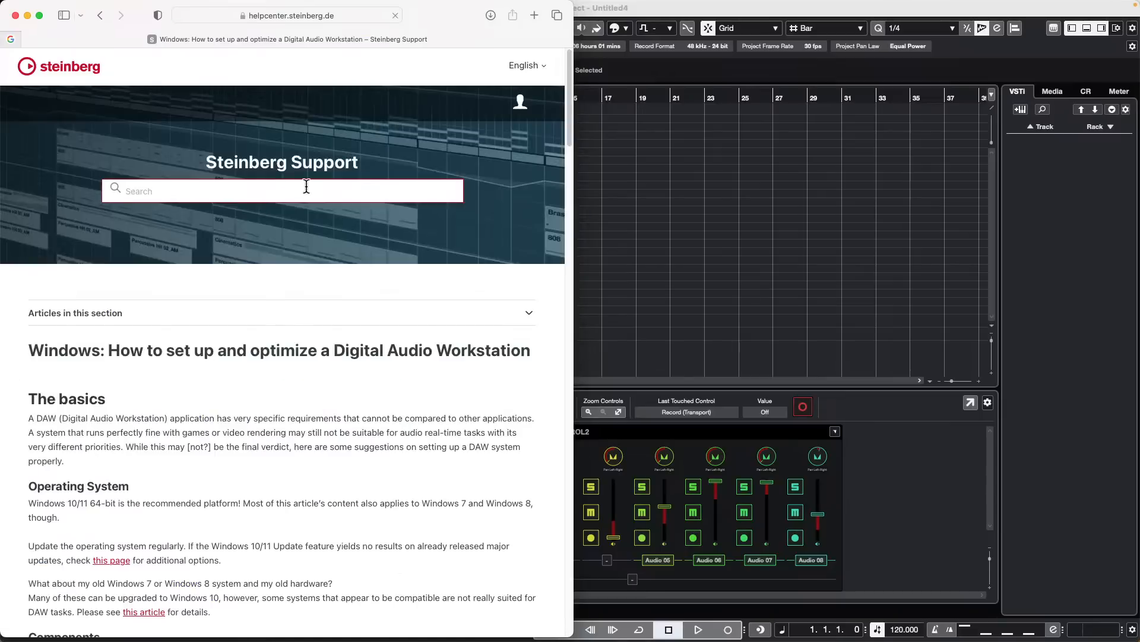
scroll(297, 303, down, 10)
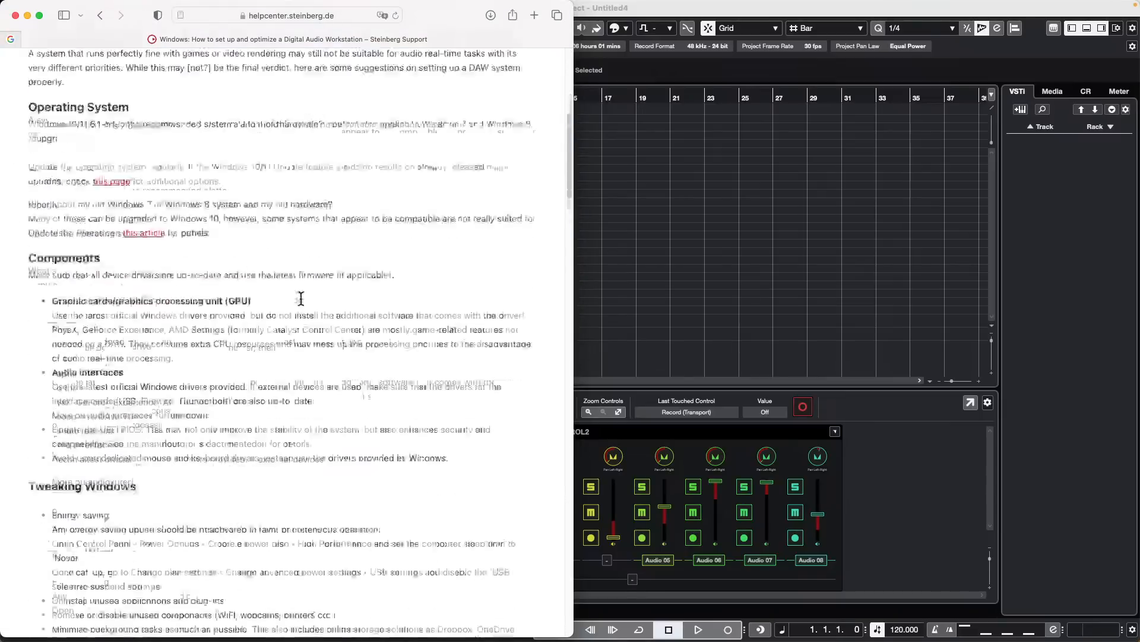
scroll(301, 297, down, 6)
scroll(302, 297, down, 5)
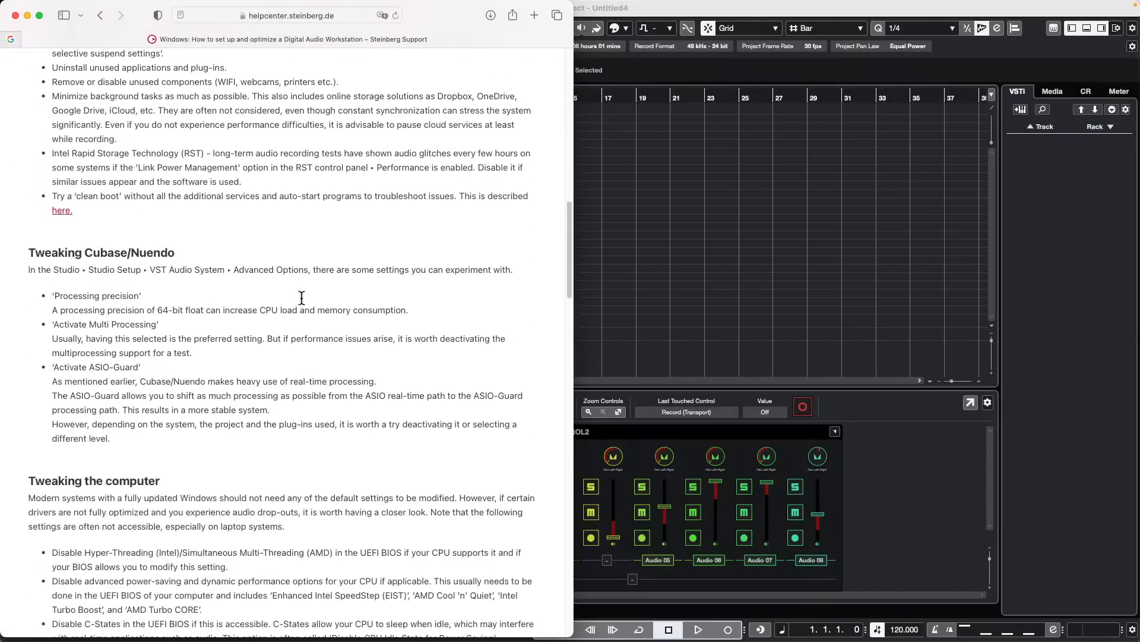
scroll(302, 297, down, 4)
scroll(302, 297, down, 6)
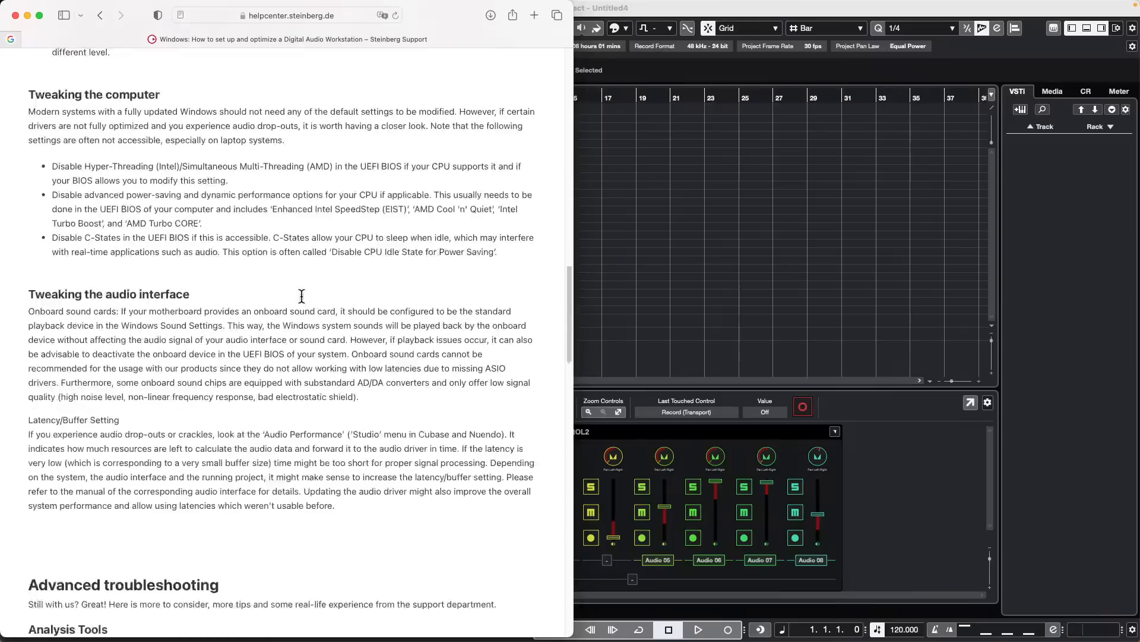
scroll(301, 297, down, 5)
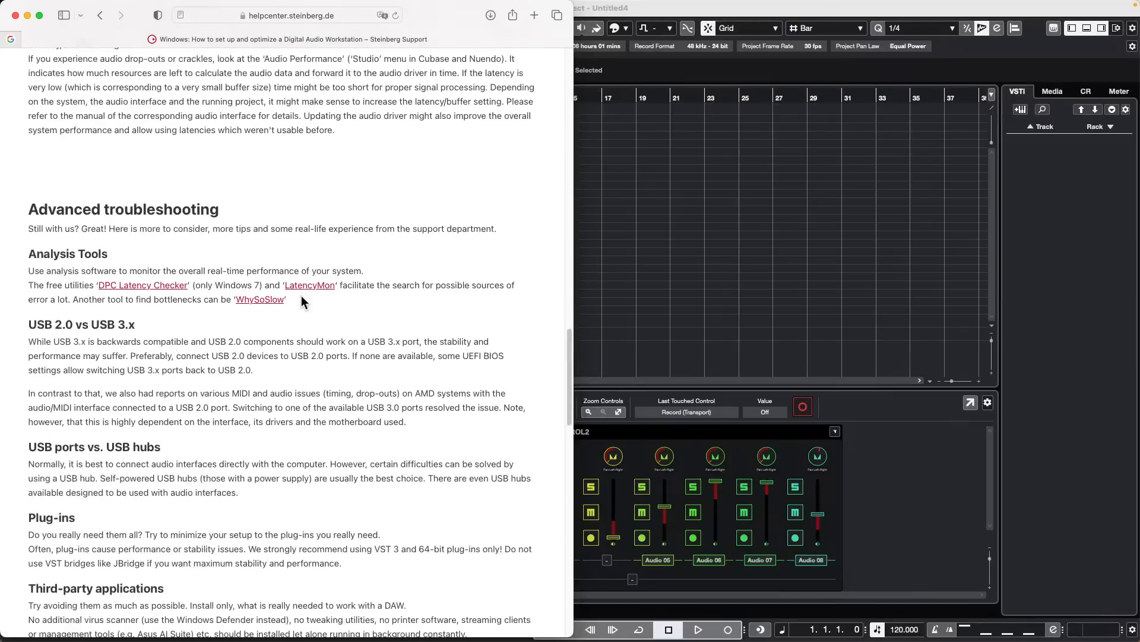
scroll(301, 294, down, 7)
scroll(301, 294, down, 3)
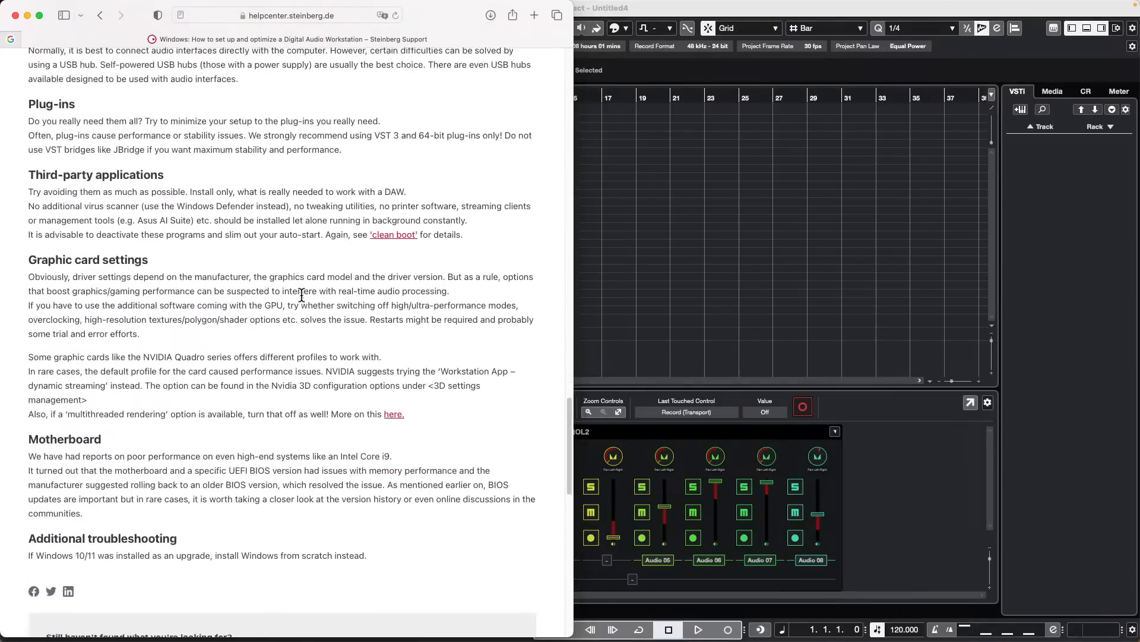
scroll(302, 294, down, 4)
scroll(301, 295, up, 2)
scroll(301, 296, up, 20)
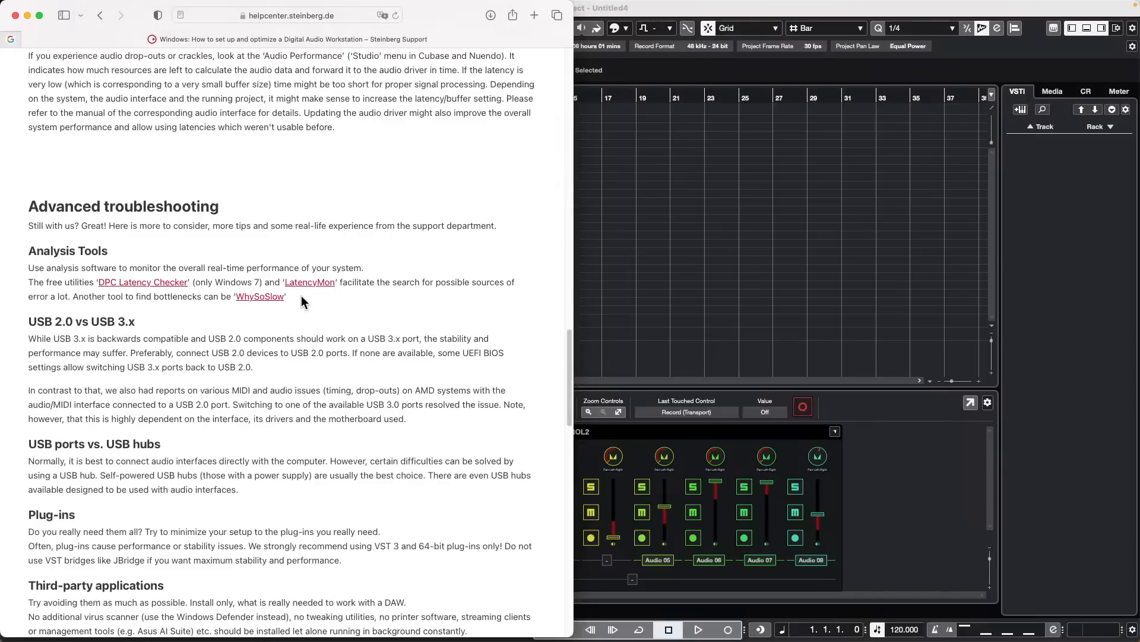
scroll(302, 297, up, 9)
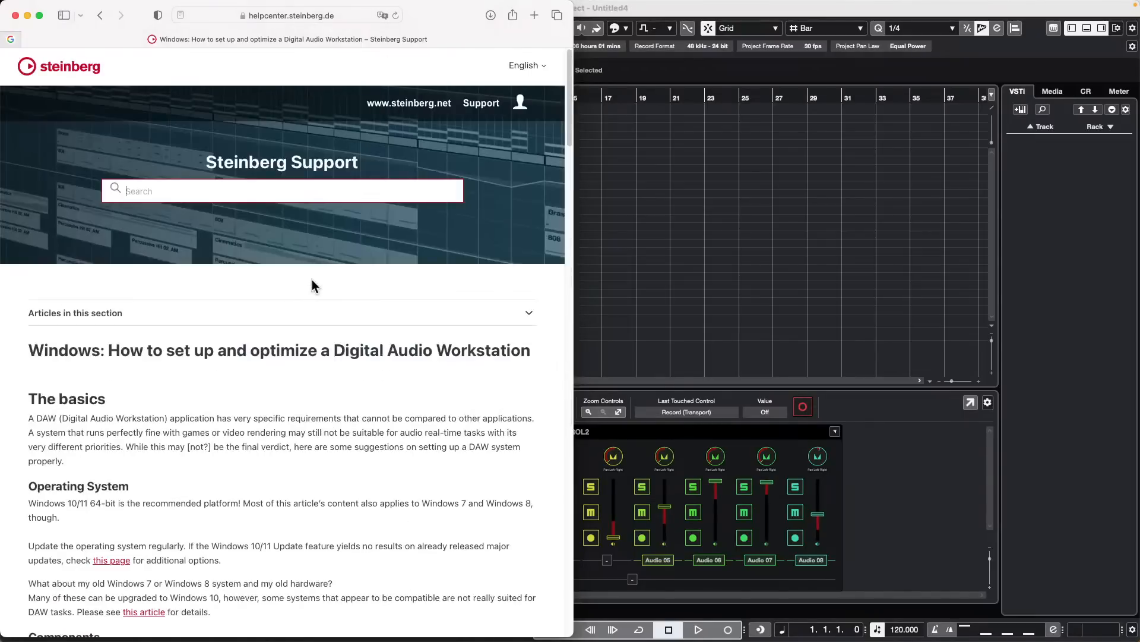
Close the browser window and the Untitled4 project
click(15, 15)
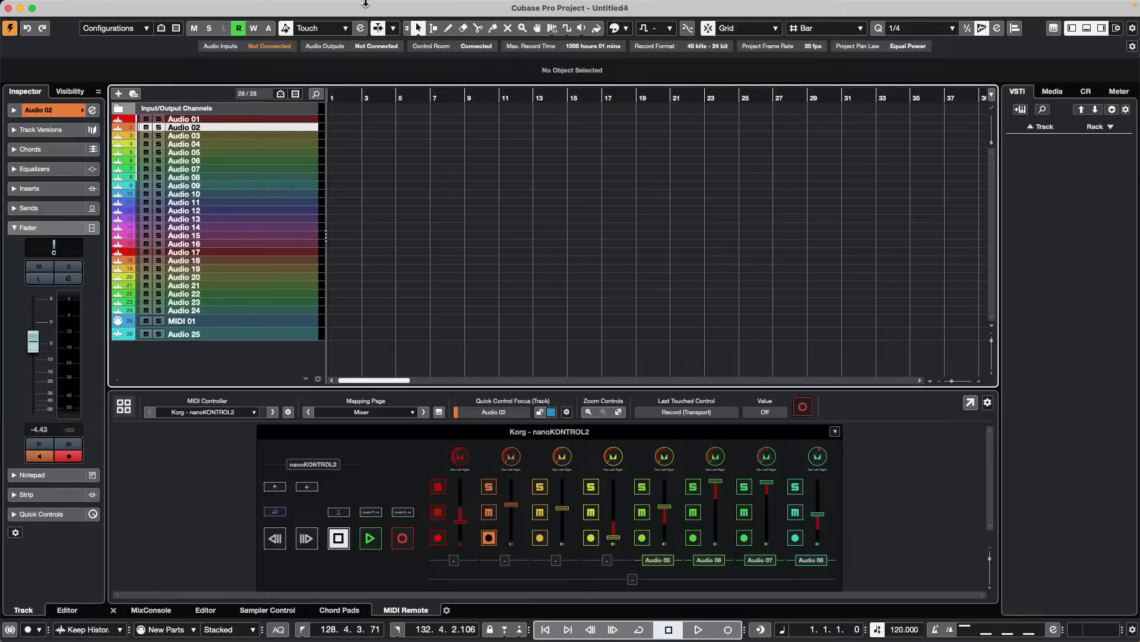
mouse_move(3, 5)
click(8, 7)
click(555, 216)
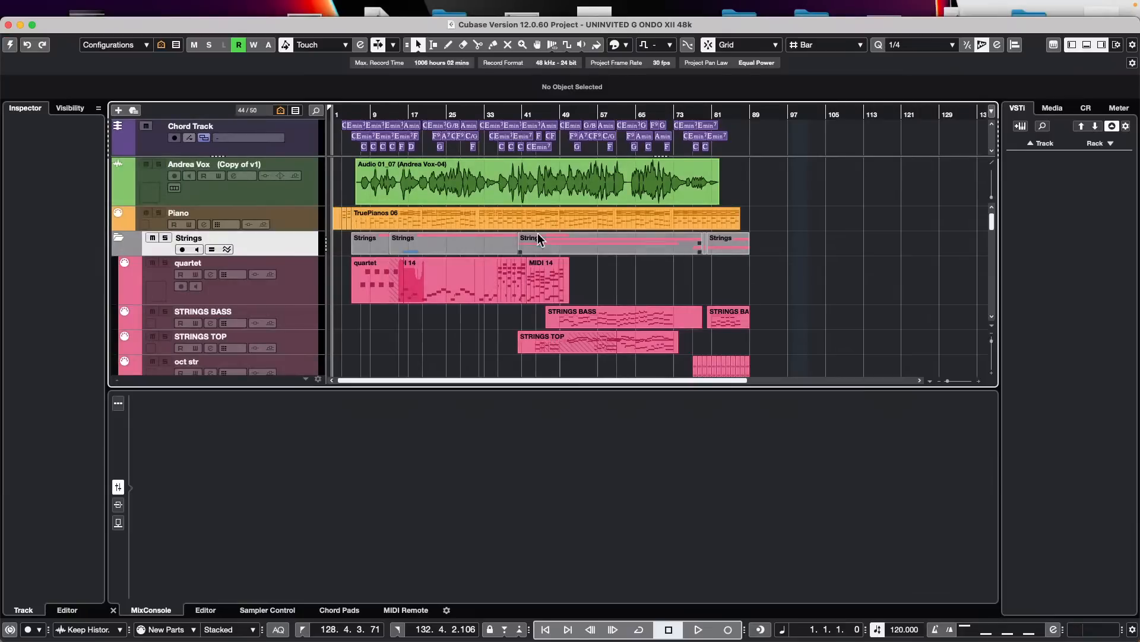
Select the vocal audio event and the last STRINGS BASS part to inspect their event information, and activate the UNINVITED G ONDO XII 48k project
click(471, 198)
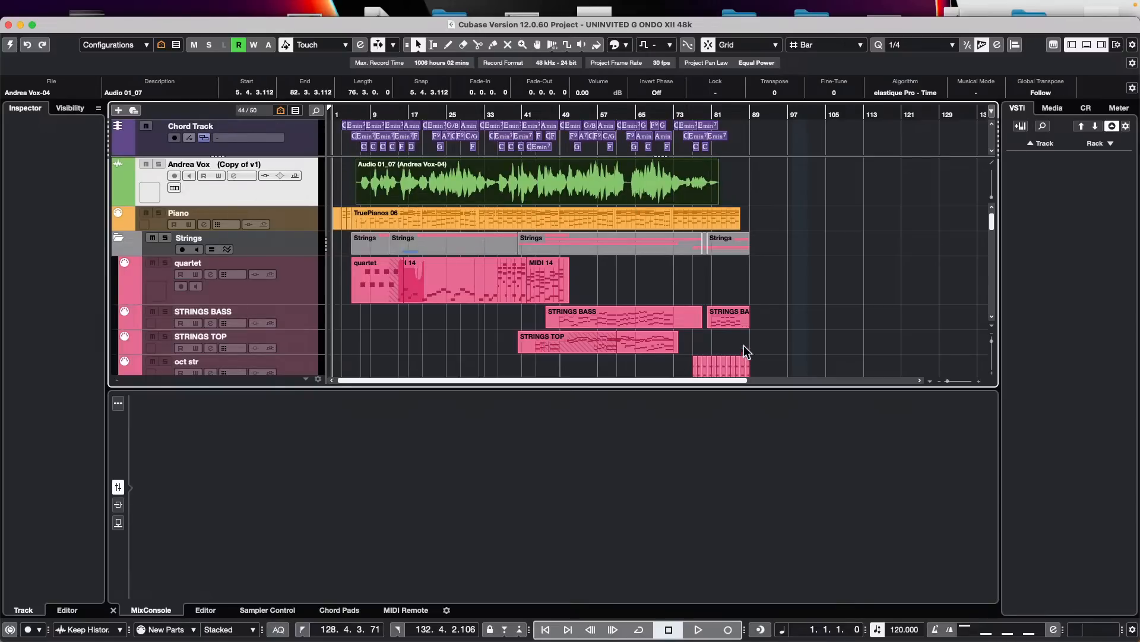
click(730, 320)
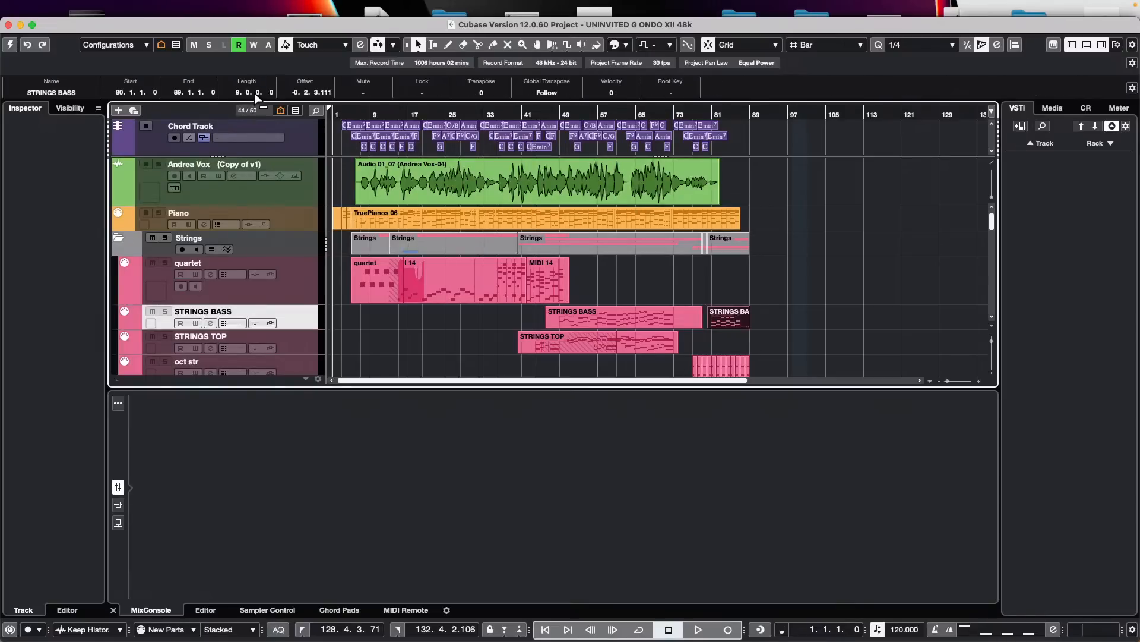
click(9, 44)
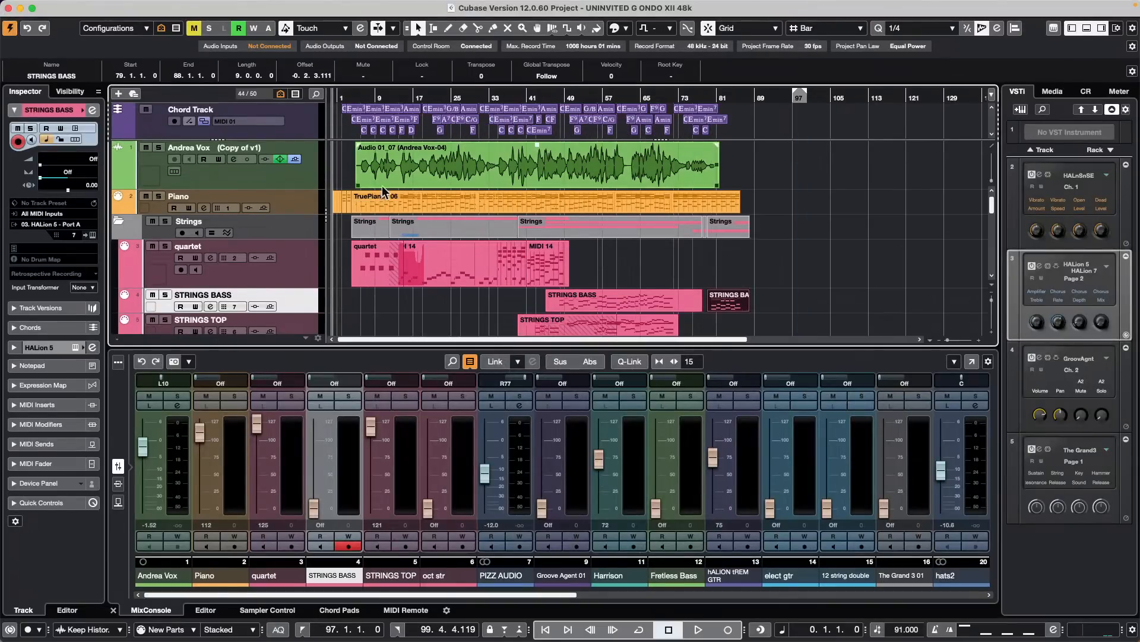
Set the length of the first STRINGS BASS part to 35 bars and select the MIDI 14 part on the quartet track
click(634, 312)
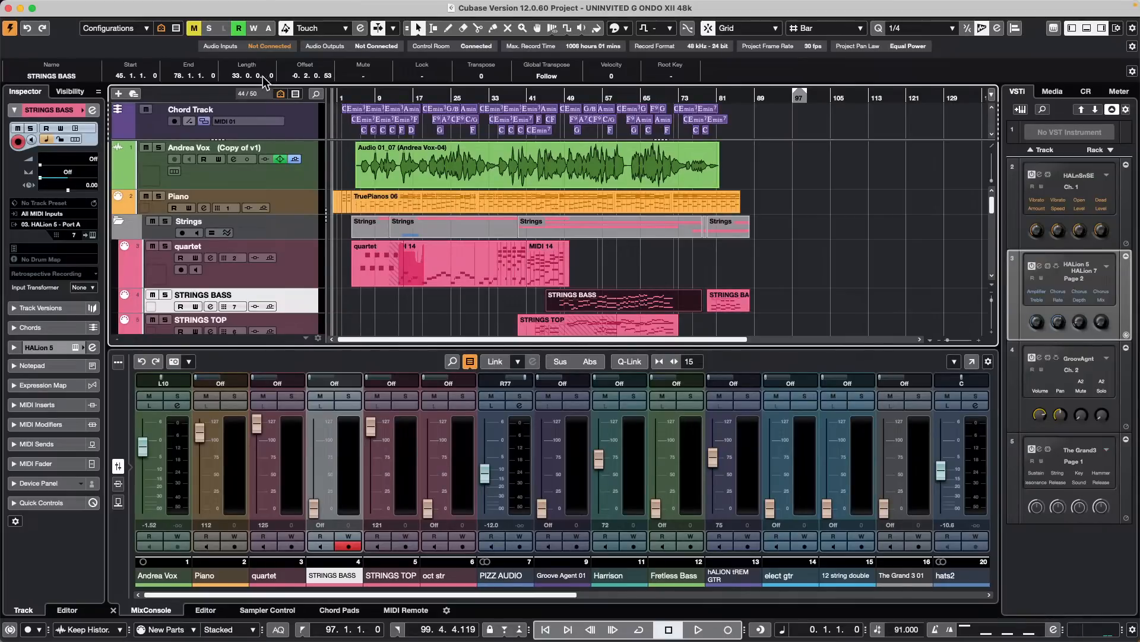
scroll(240, 75, down, 16)
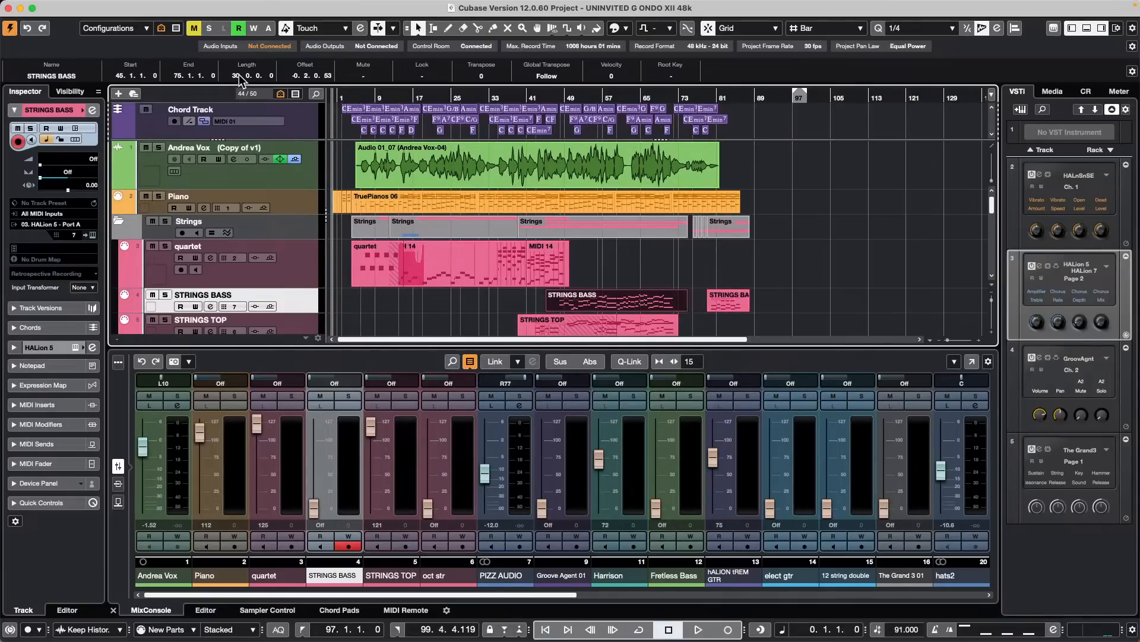
scroll(240, 75, down, 1)
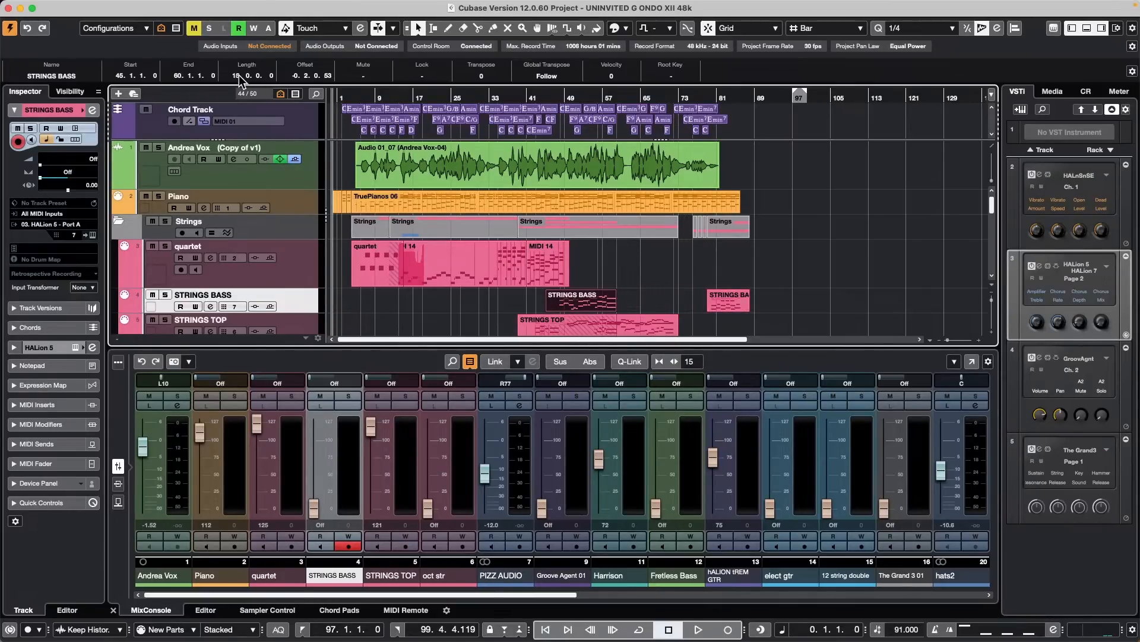
scroll(240, 76, up, 20)
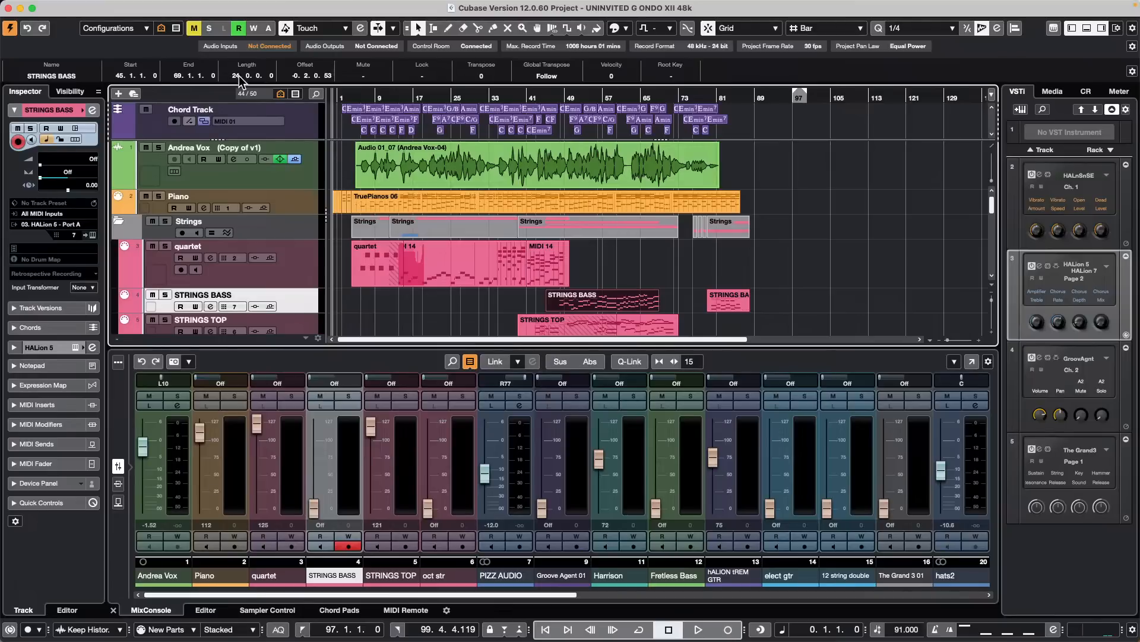
scroll(239, 76, down, 1)
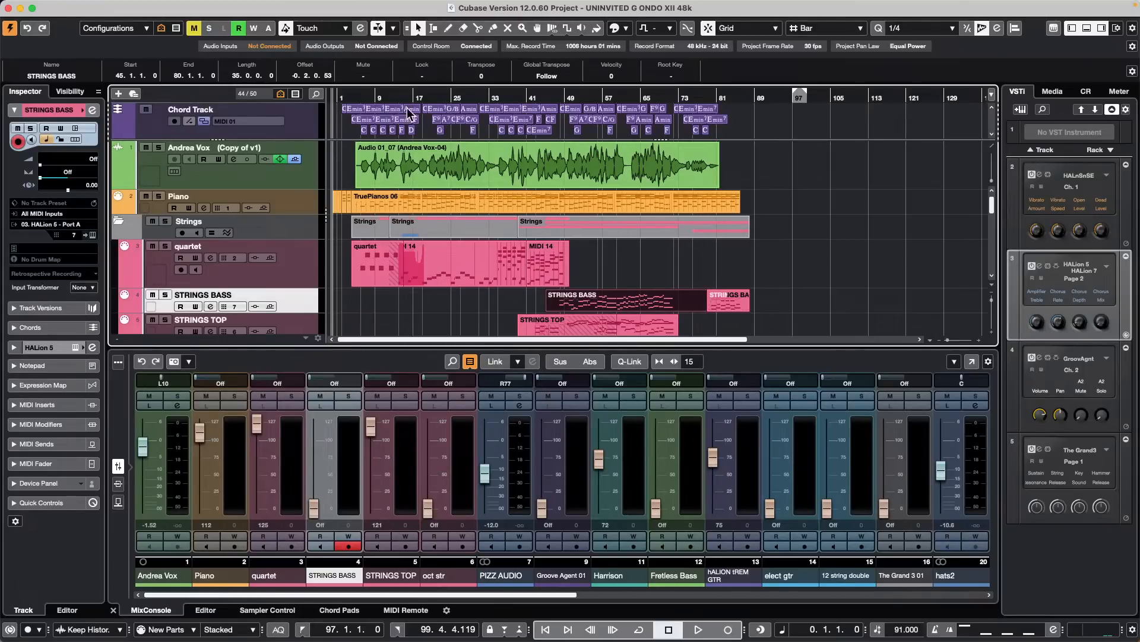
click(474, 261)
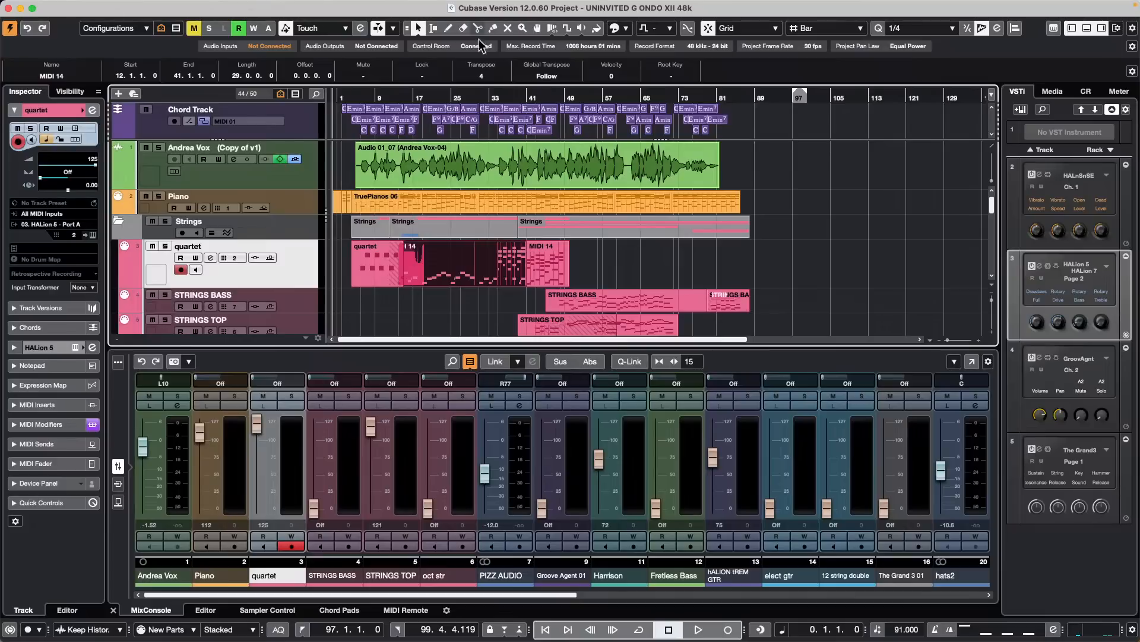
Open the recent project jump off.cpr and activate it
mouse_move(282, 4)
click(79, 6)
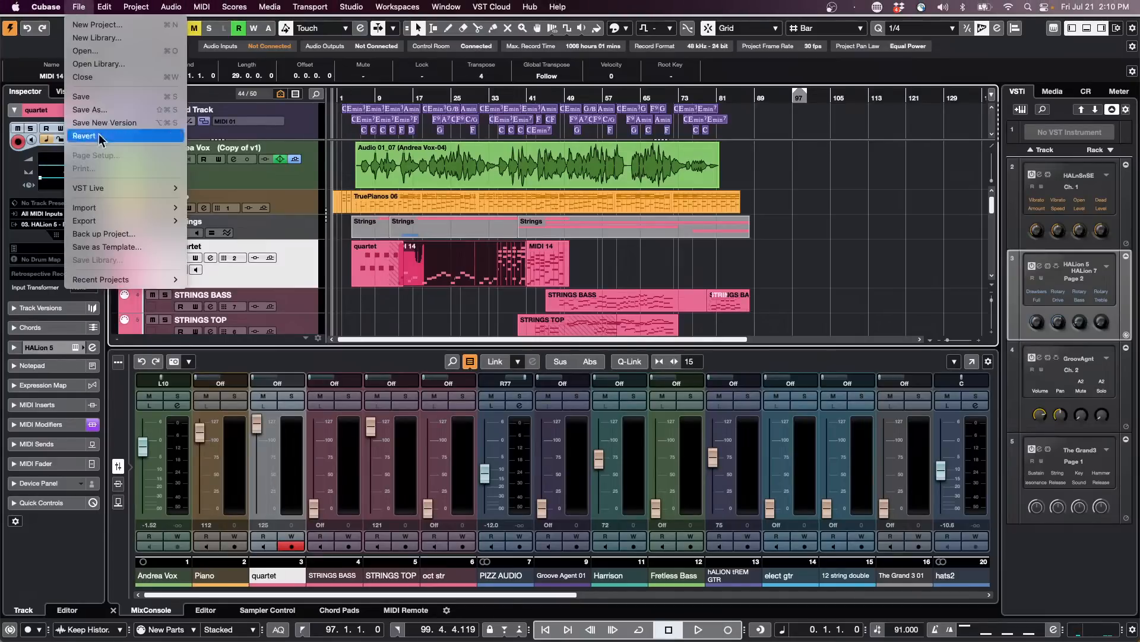
mouse_move(119, 281)
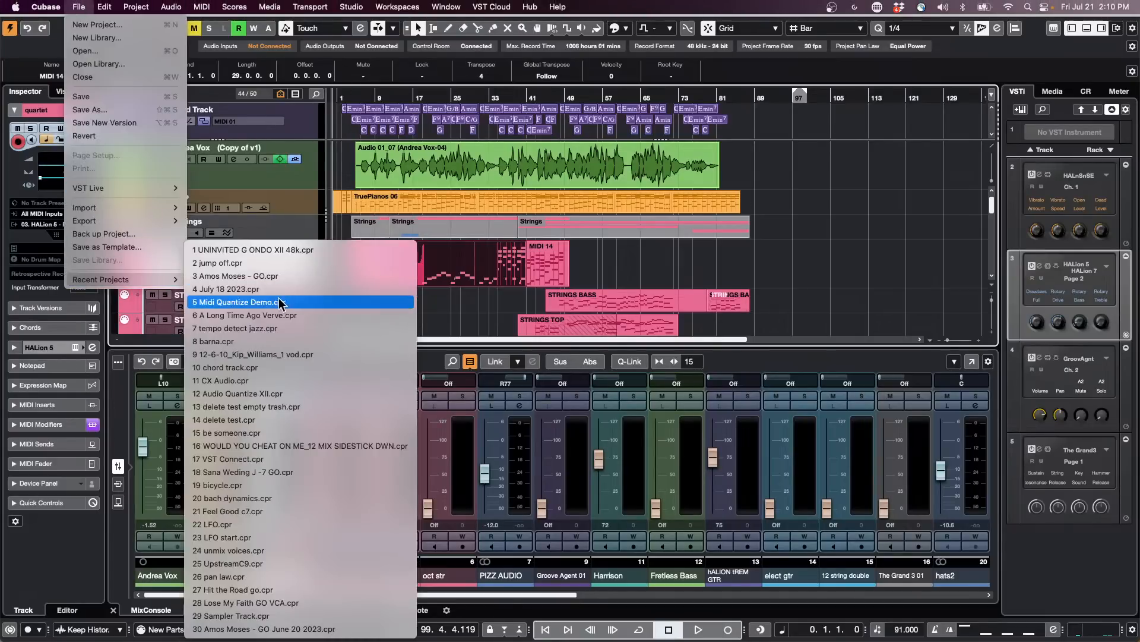
click(279, 263)
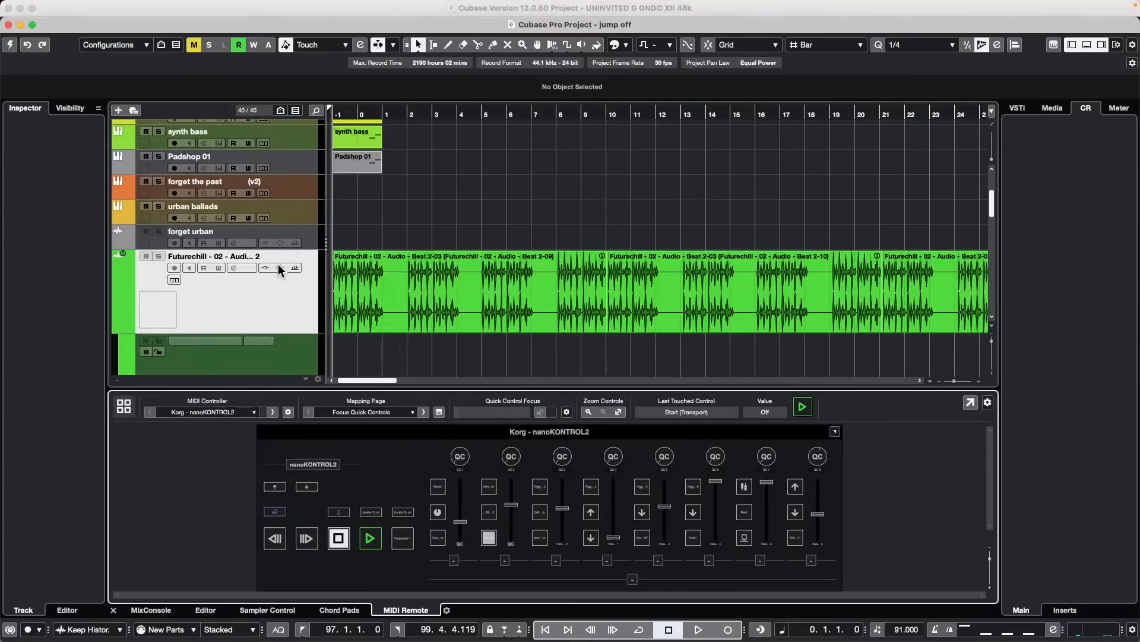
click(11, 45)
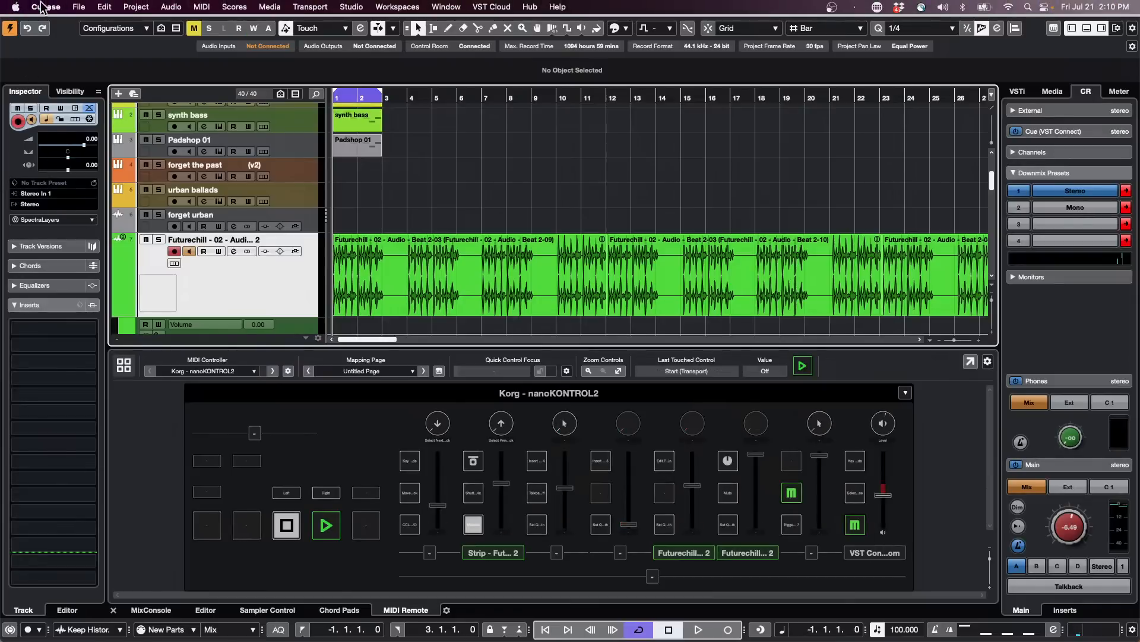
Revert the jump off project to its previously saved version and accept the missing ports as unmapped
click(79, 7)
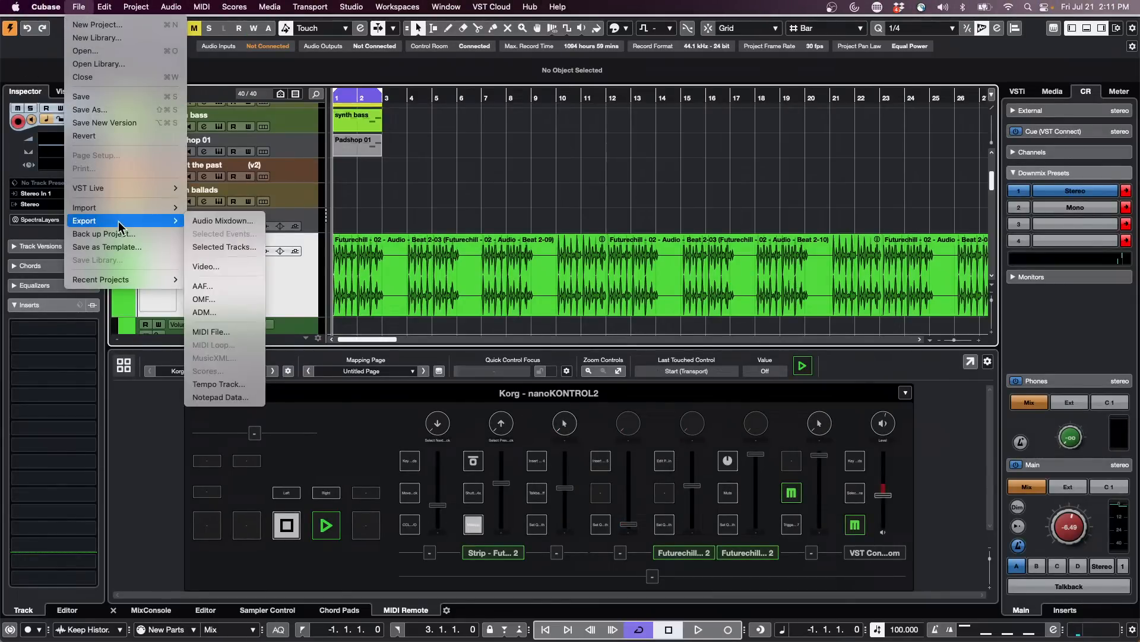
mouse_move(123, 189)
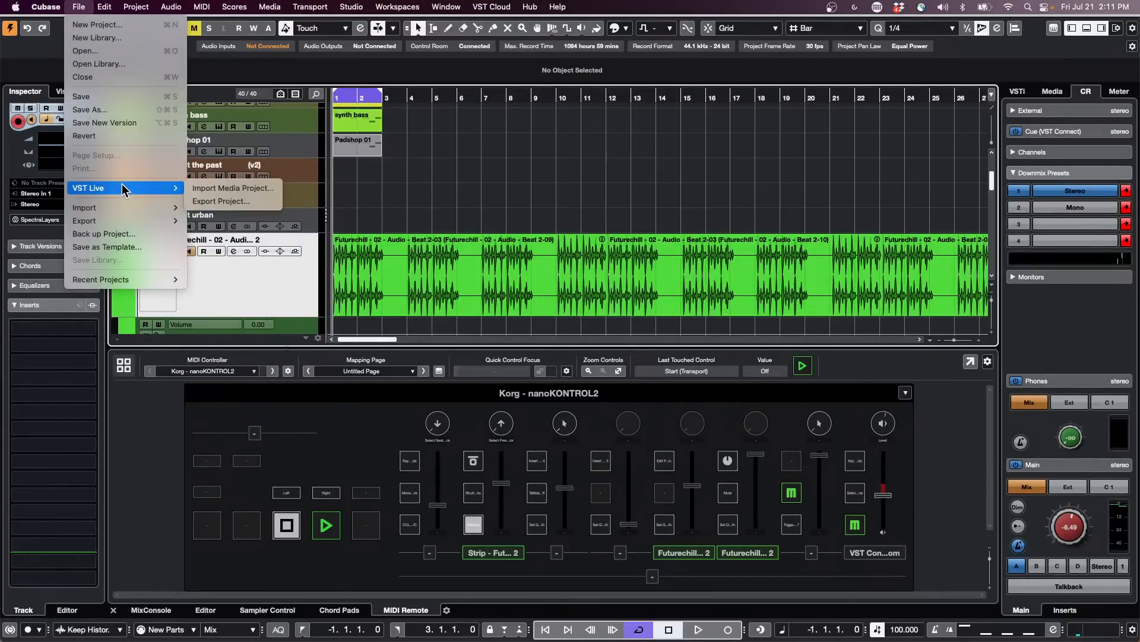
click(113, 136)
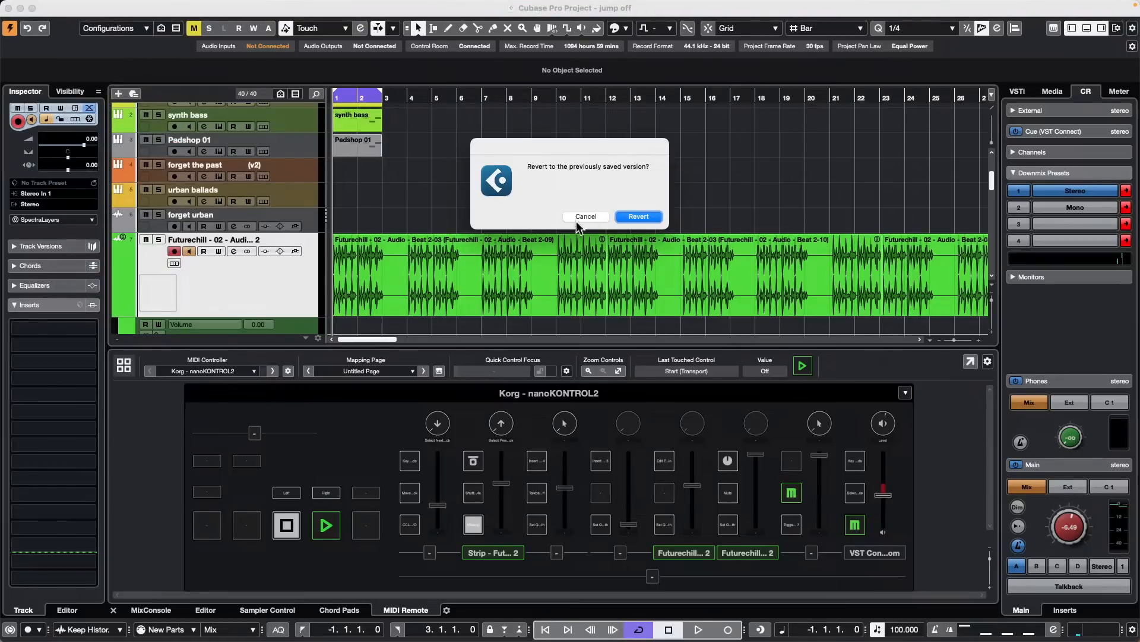
click(636, 216)
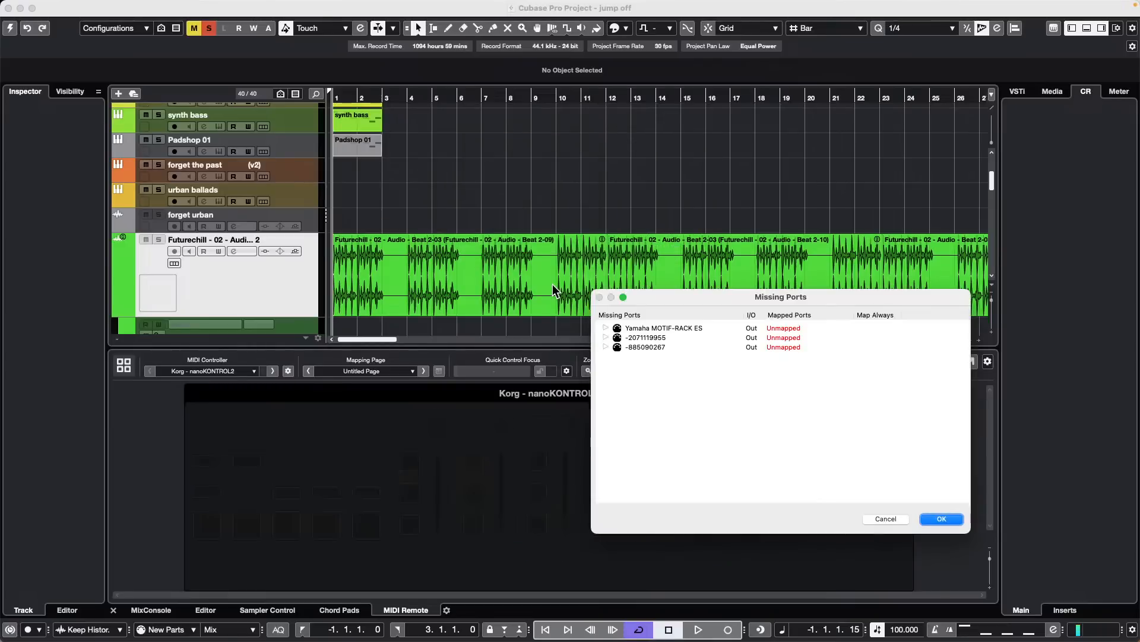
click(943, 517)
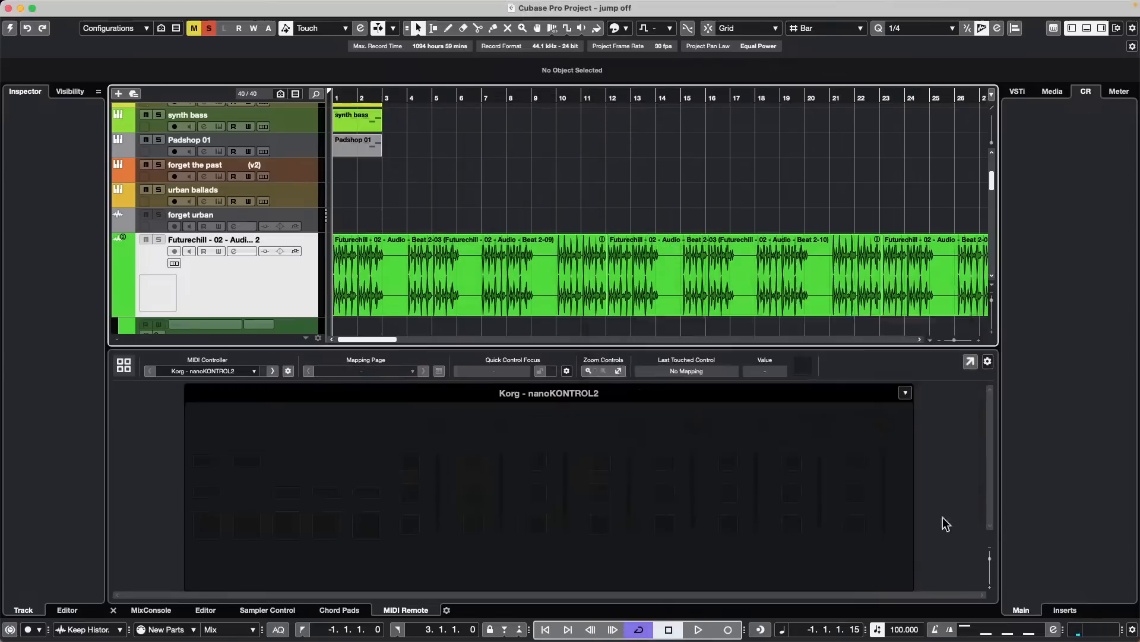
click(684, 216)
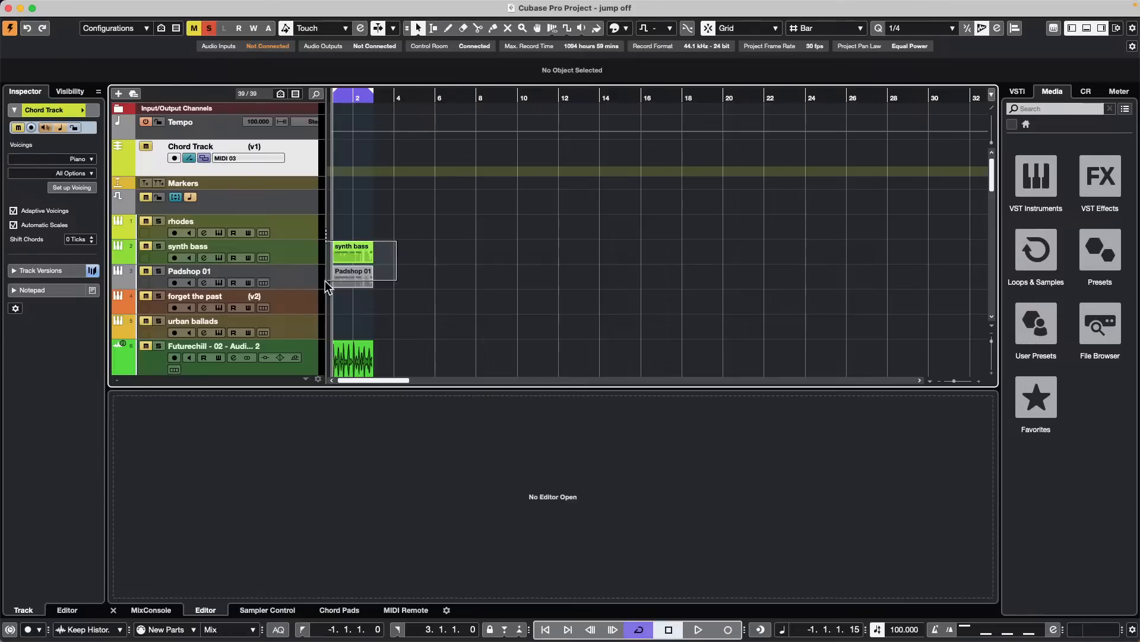
Delete the synth bass and Padshop 01 parts and select the forget the past track
double_click(351, 253)
drag(397, 248, 352, 292)
key(Delete)
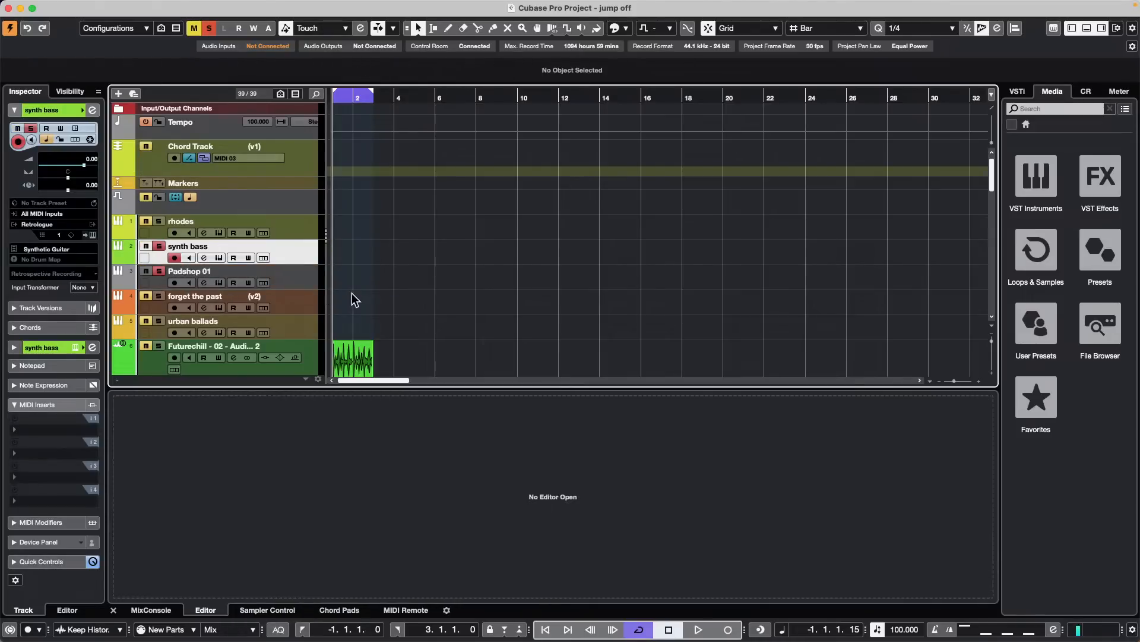
click(304, 273)
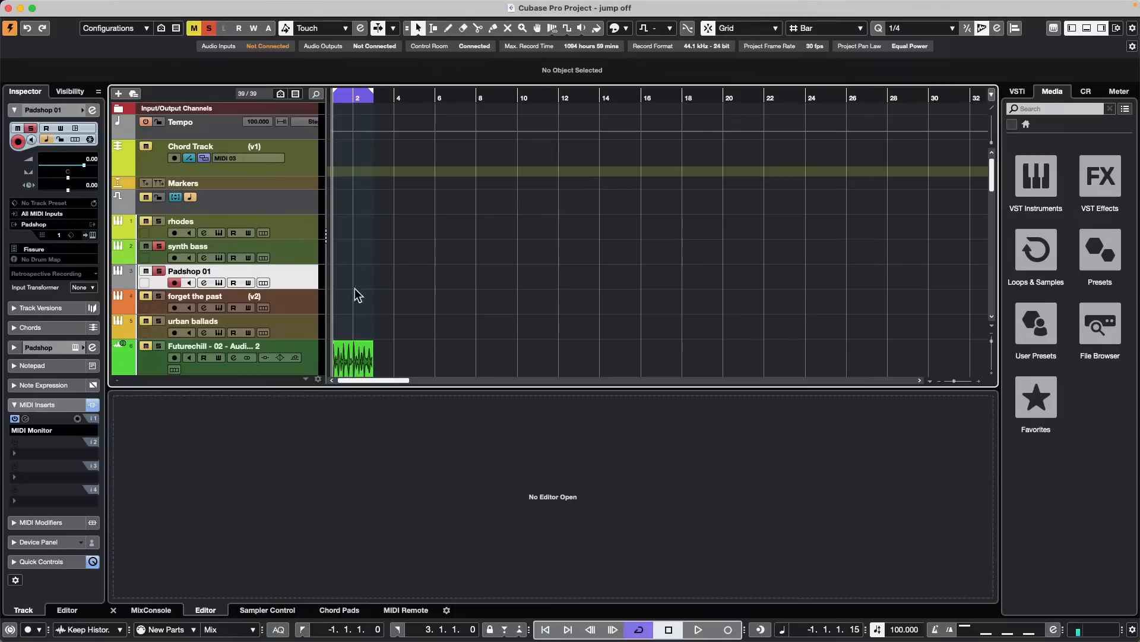
click(313, 304)
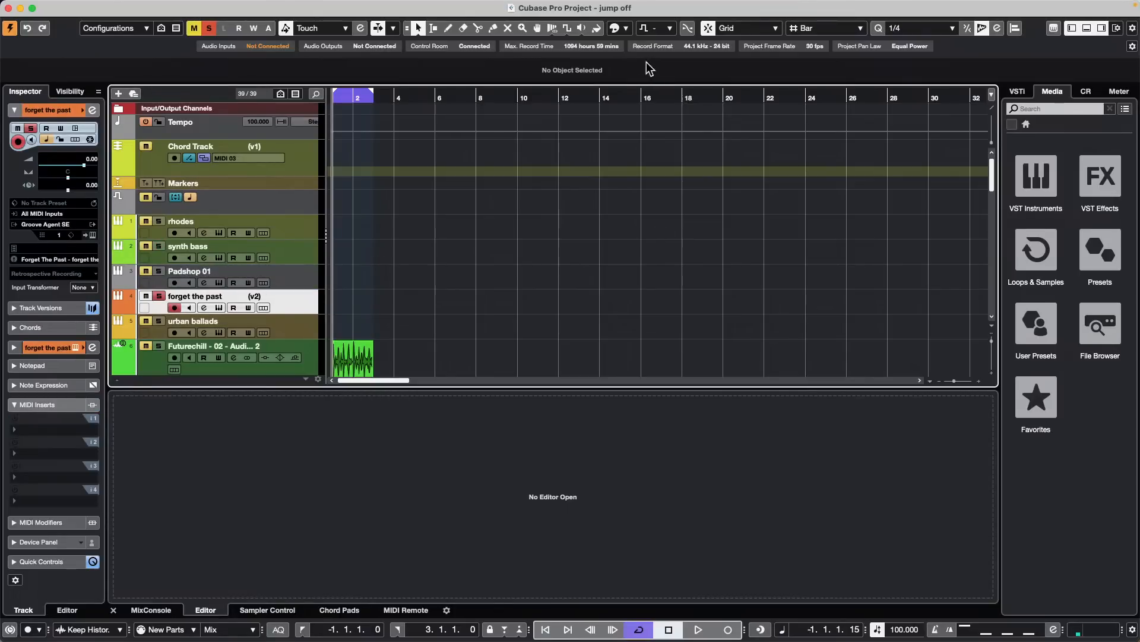
Set the project quantize preset to 1/1 and turn on Auto Quantize
click(916, 30)
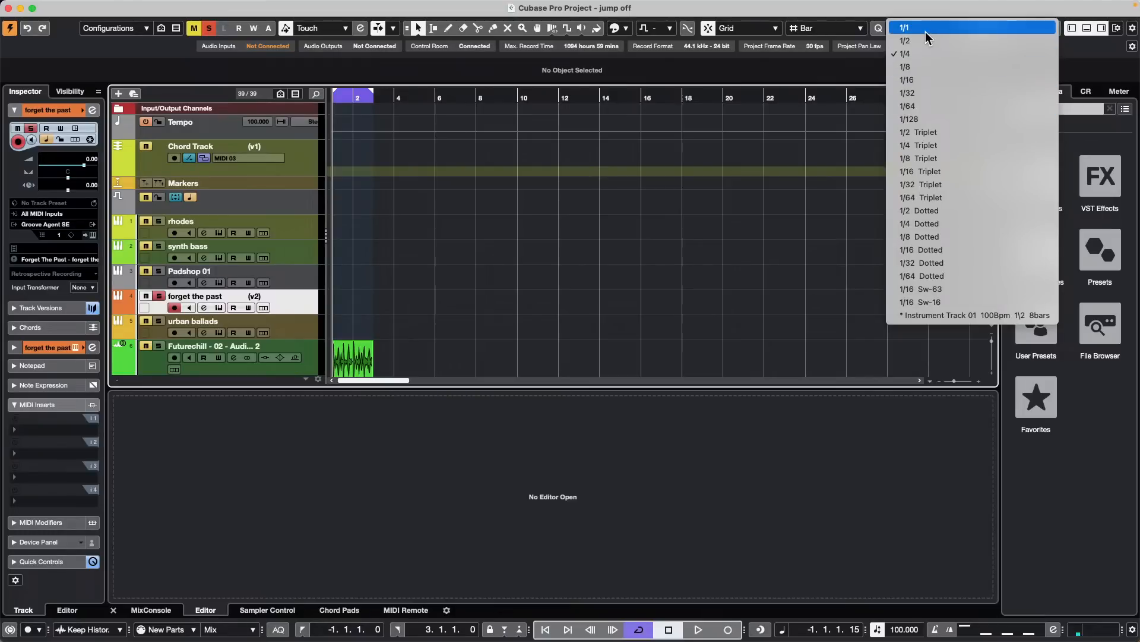
click(926, 30)
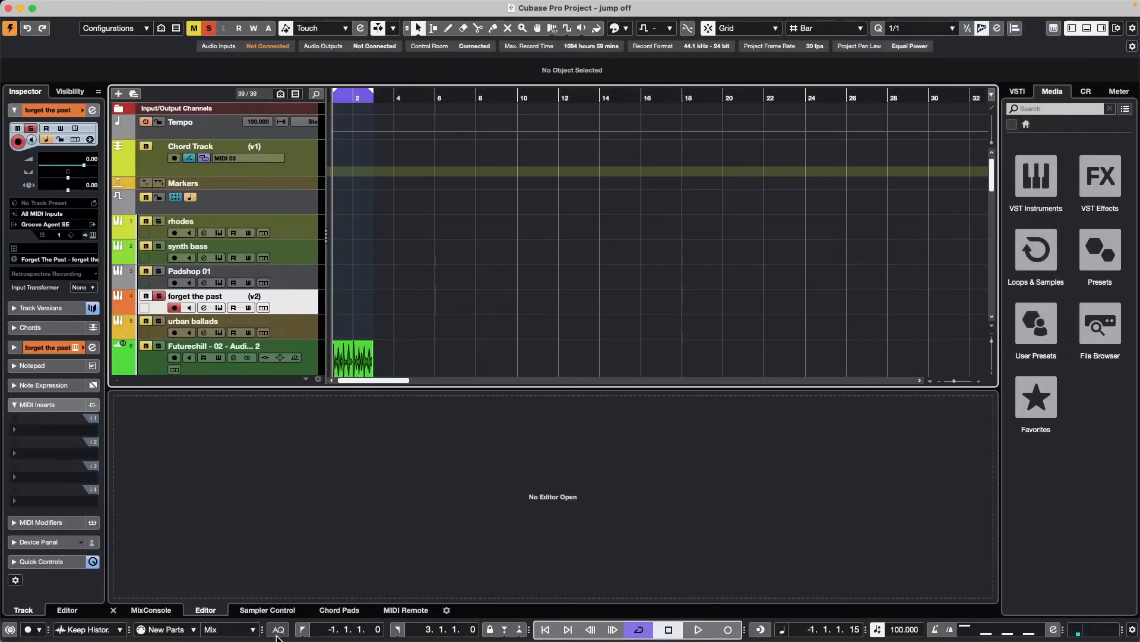
click(279, 629)
Look at the MIDI input choices for the forget the past track
click(47, 214)
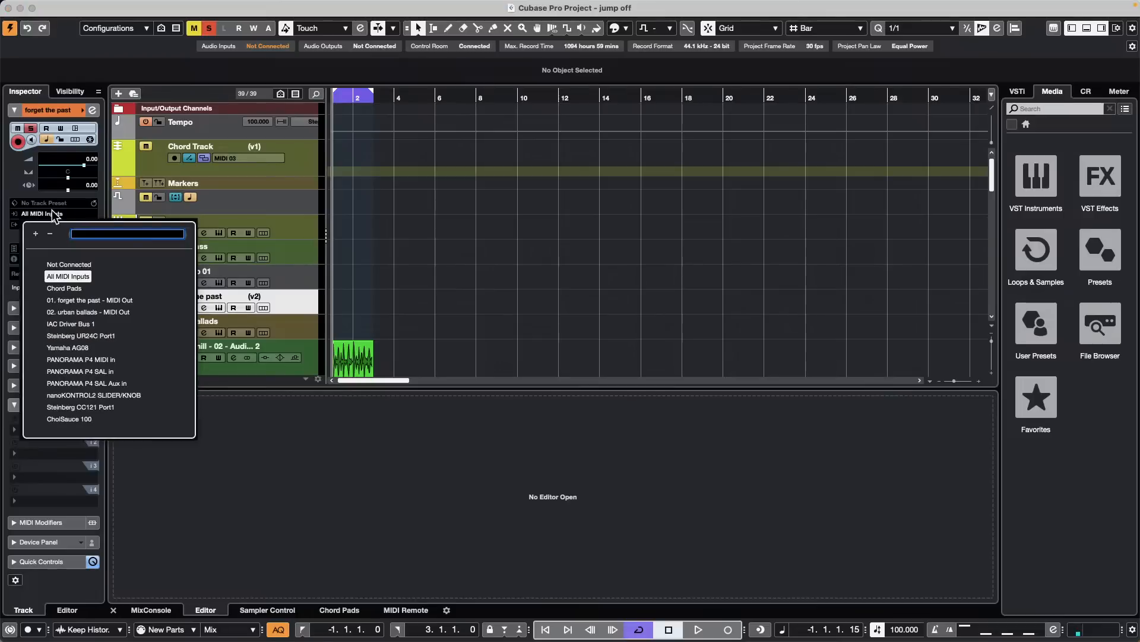
click(312, 271)
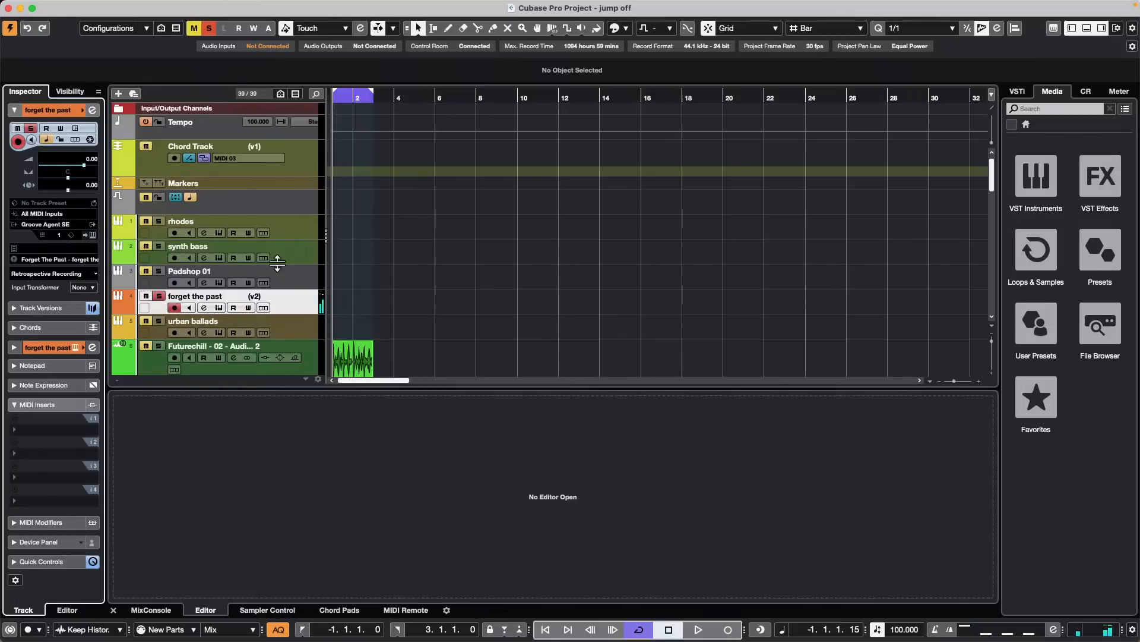
Open Groove Agent SE for the forget the past track, show its pattern pads, and audition the Intro 2 and Main 1 patterns
click(219, 308)
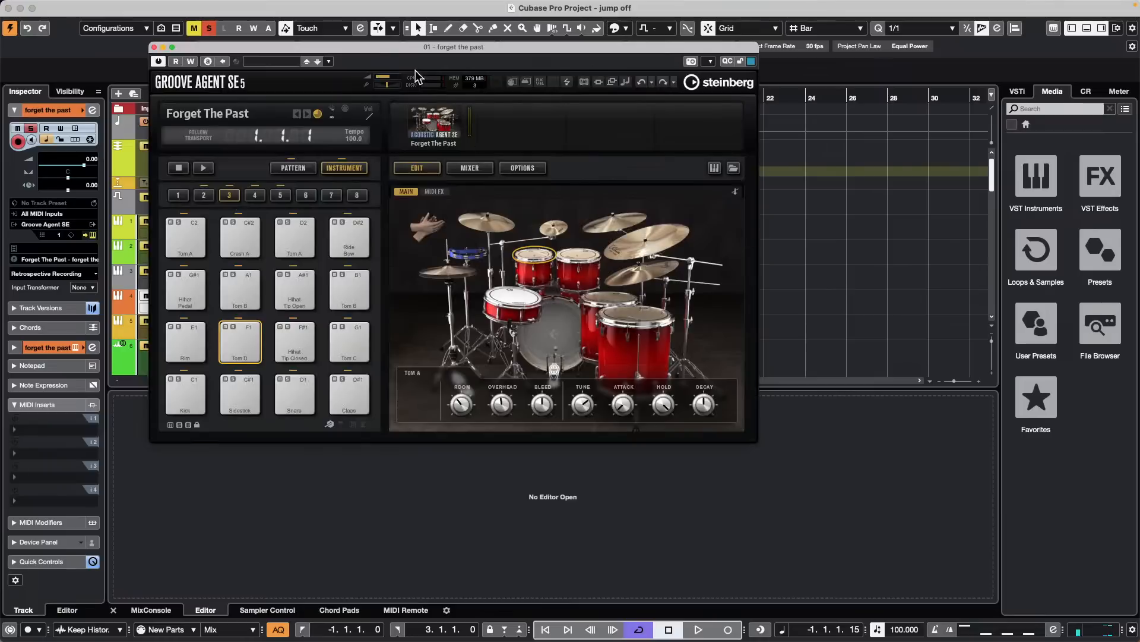
drag(438, 50, 701, 58)
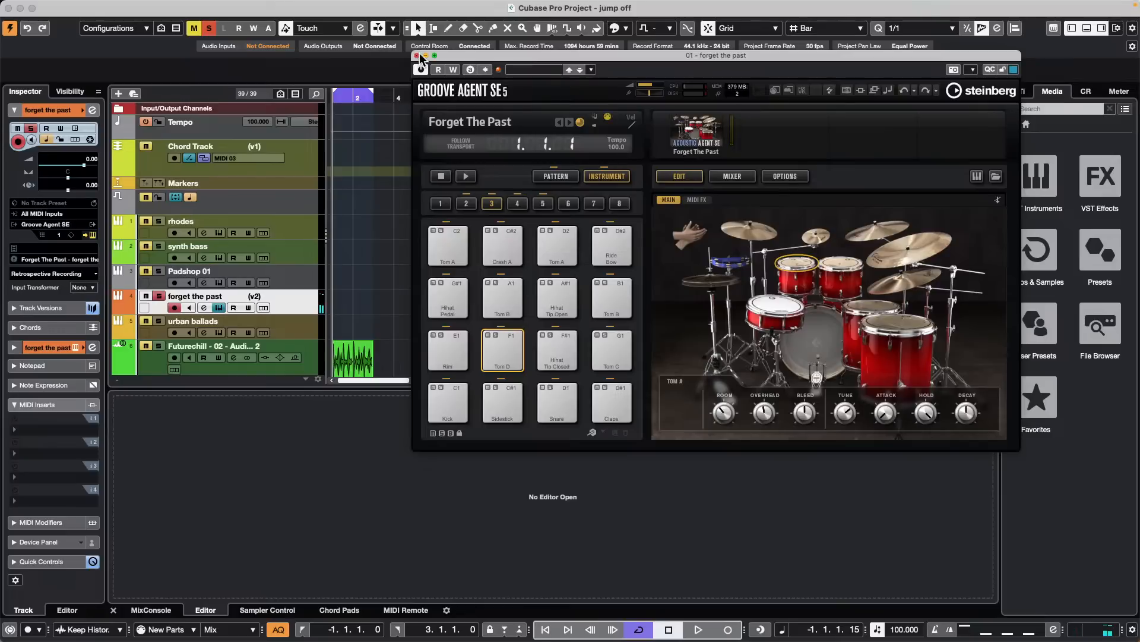
click(550, 177)
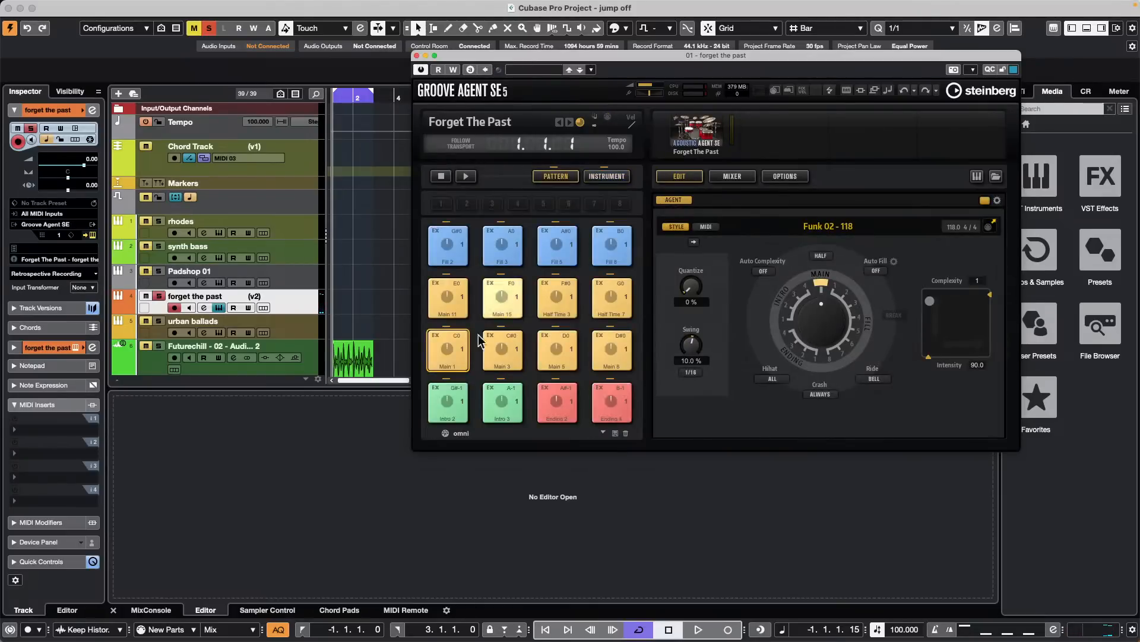
click(454, 399)
click(450, 353)
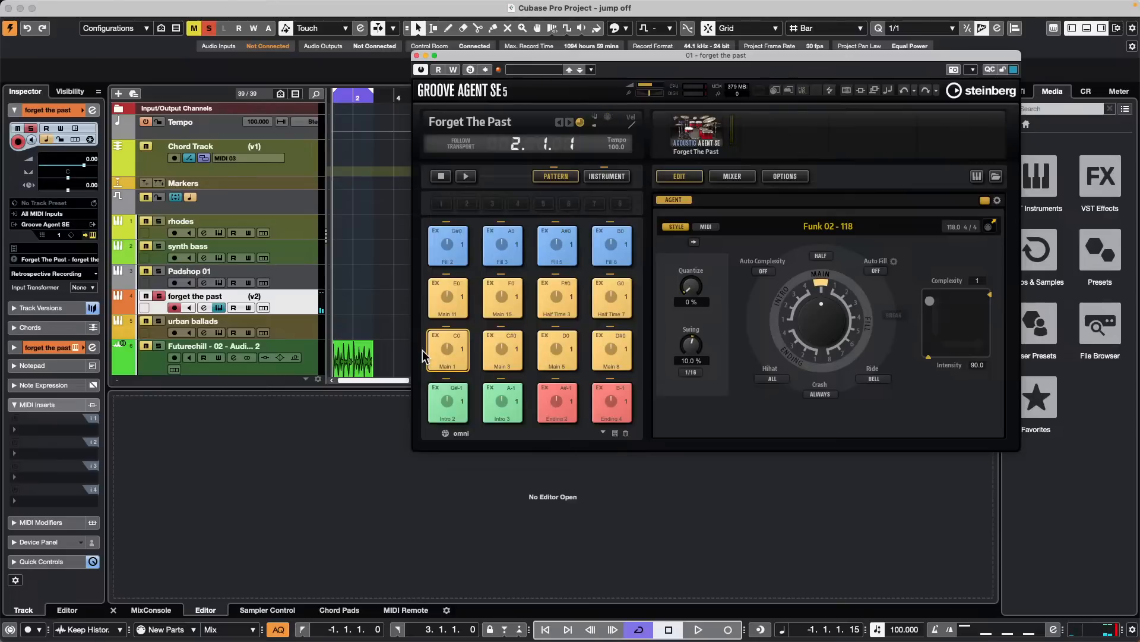
Add the MIDI Monitor effect to the track's first MIDI insert slot and move the Groove Agent window aside
click(55, 430)
click(55, 430)
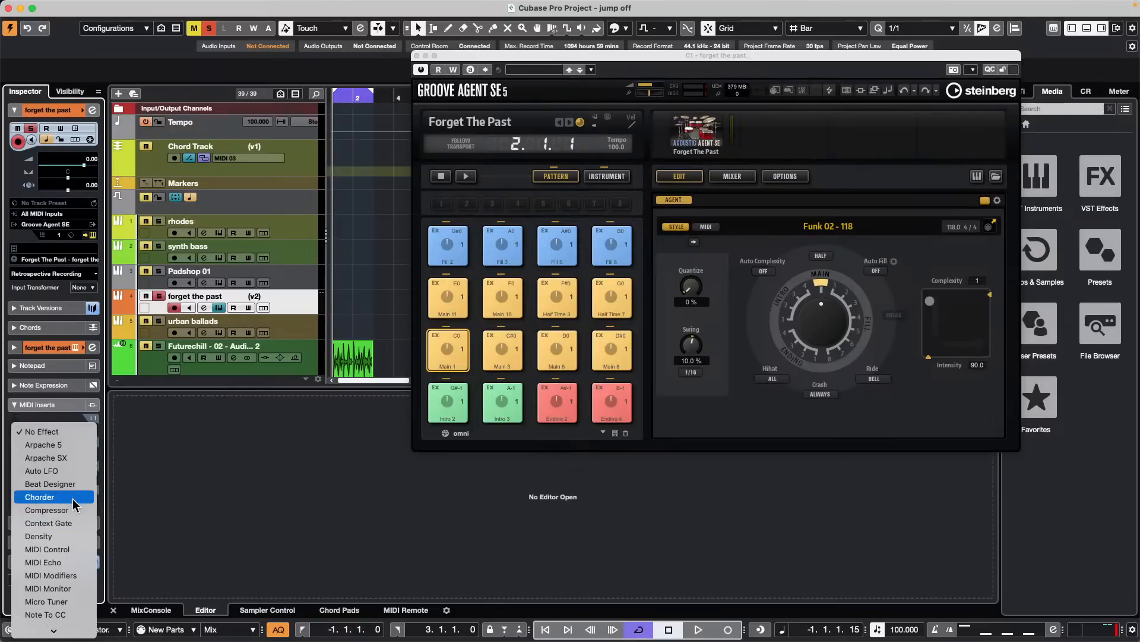
click(47, 588)
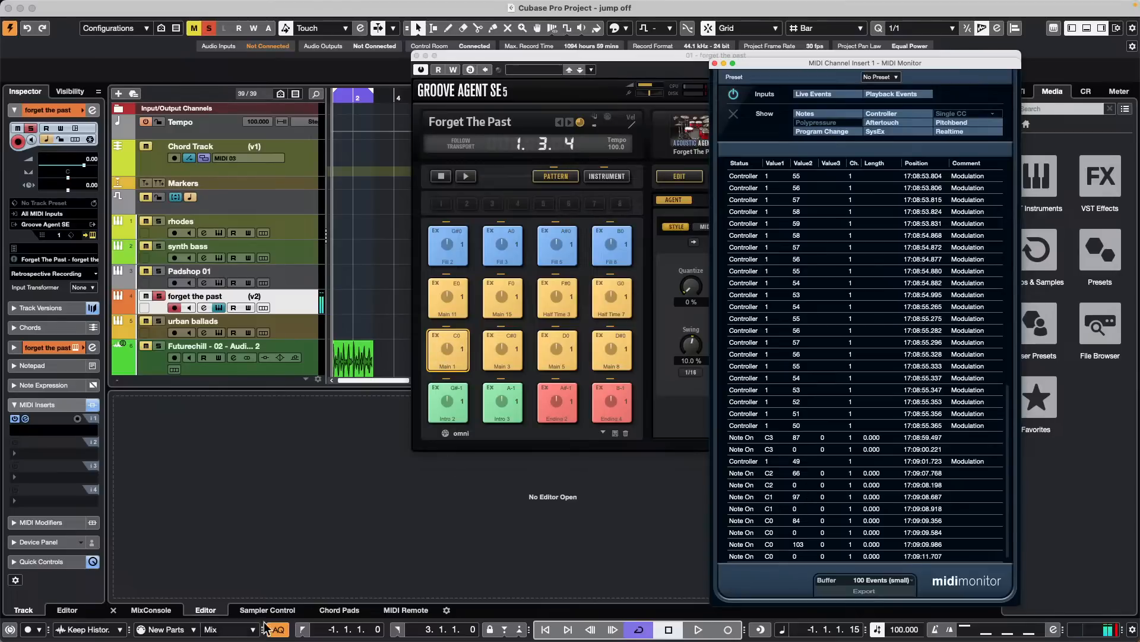
drag(504, 60, 727, 142)
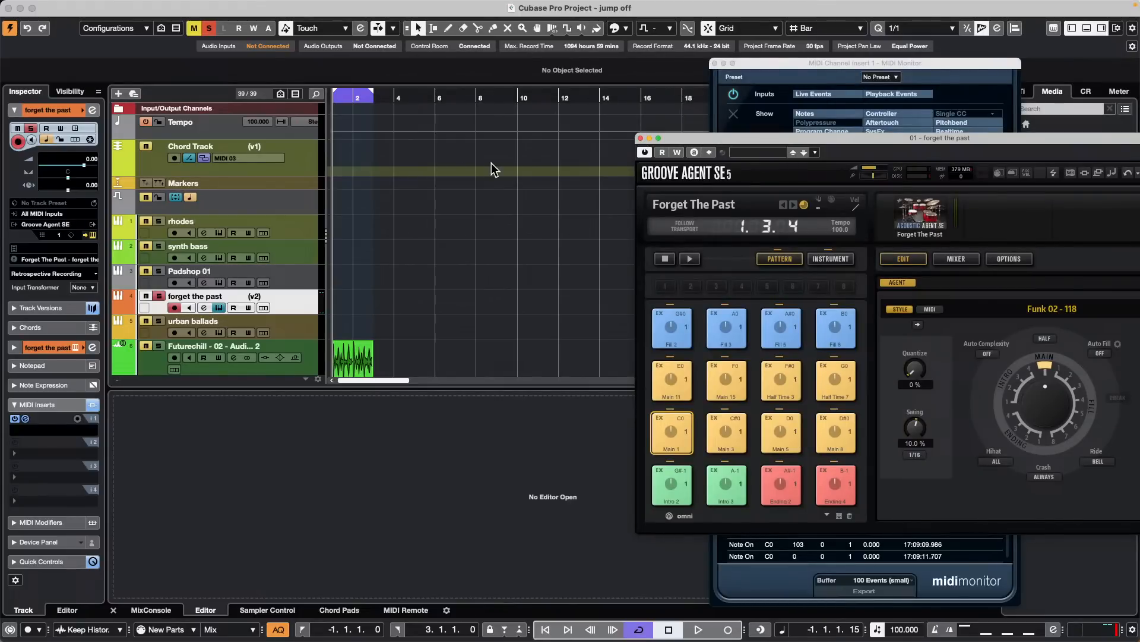
Record a short Main 1 trigger take within the cycle range on the forget the past track, and erase the recorded part
key(KP_Multiply)
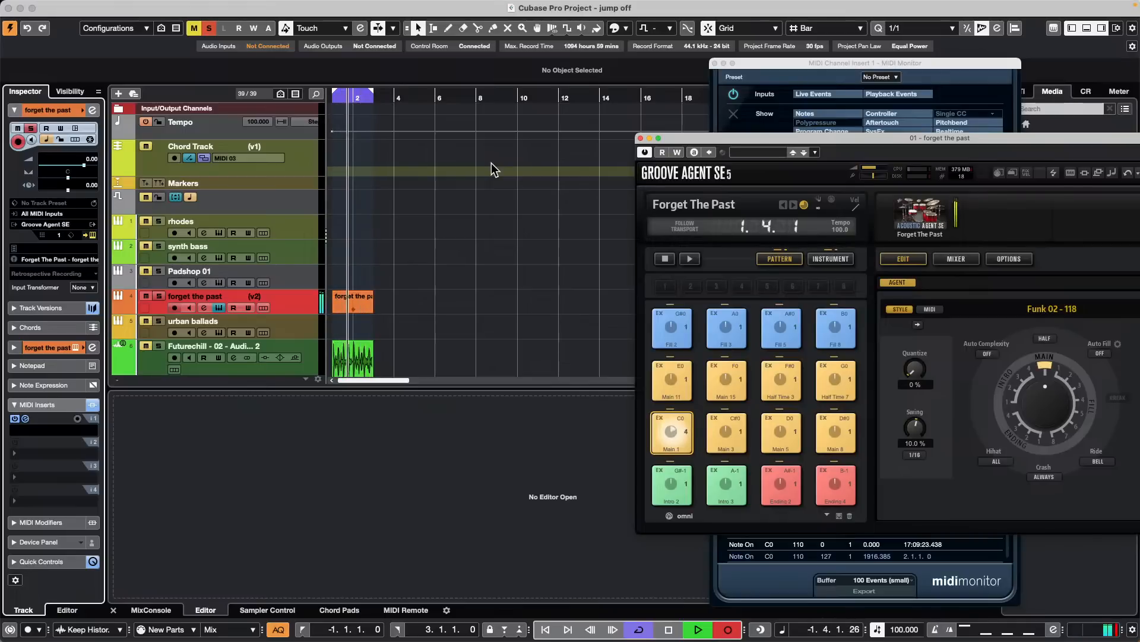
key(space)
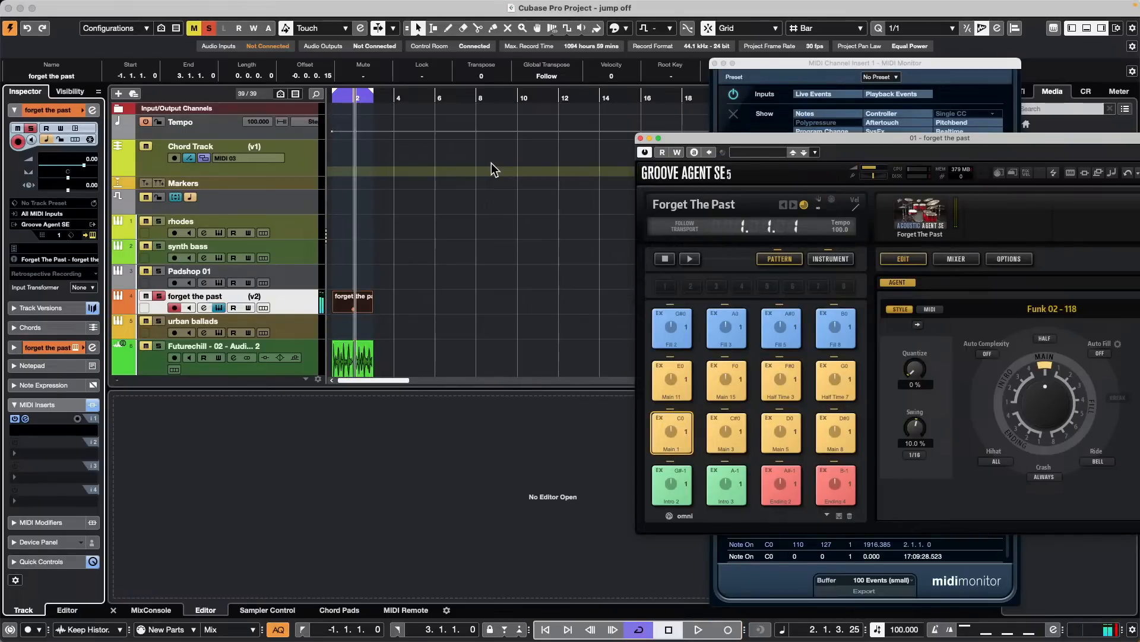
key(Home)
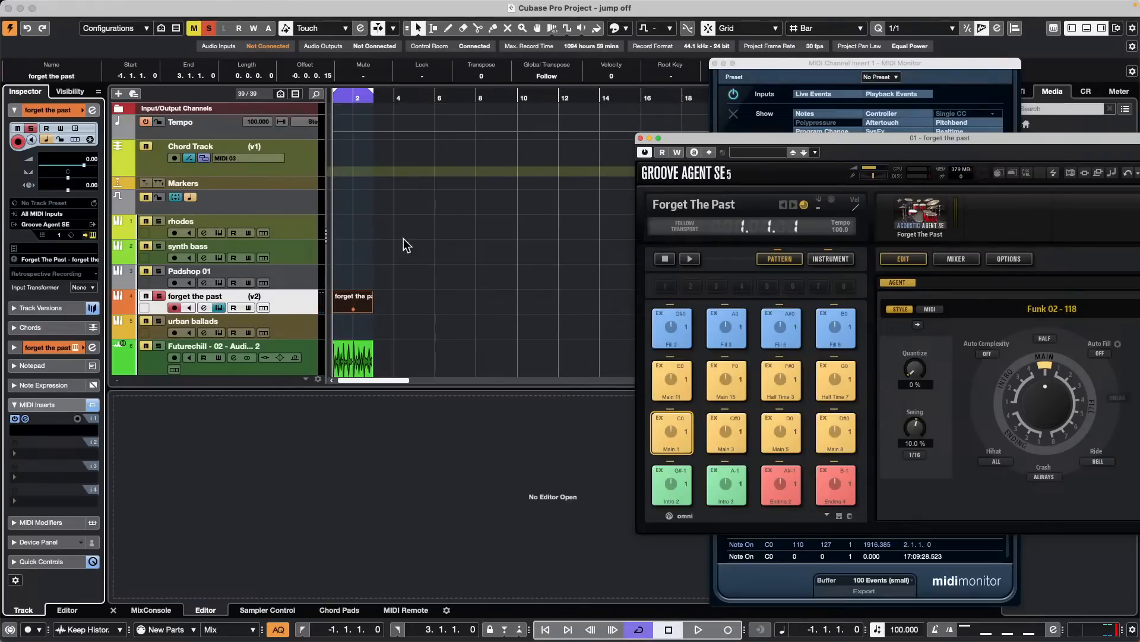
key(5)
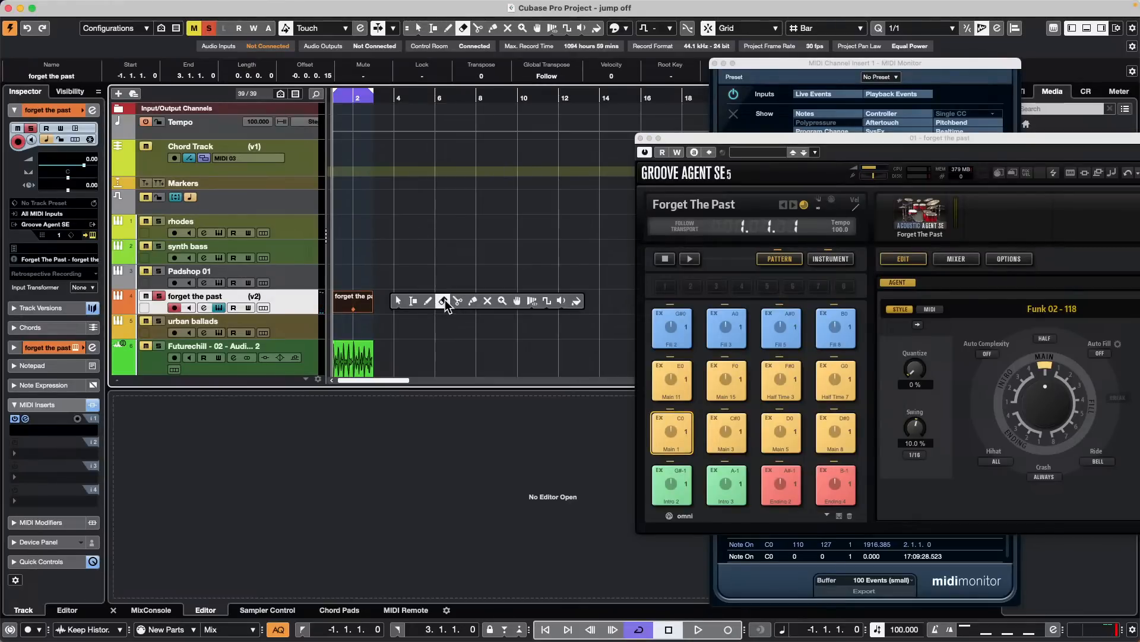
click(358, 298)
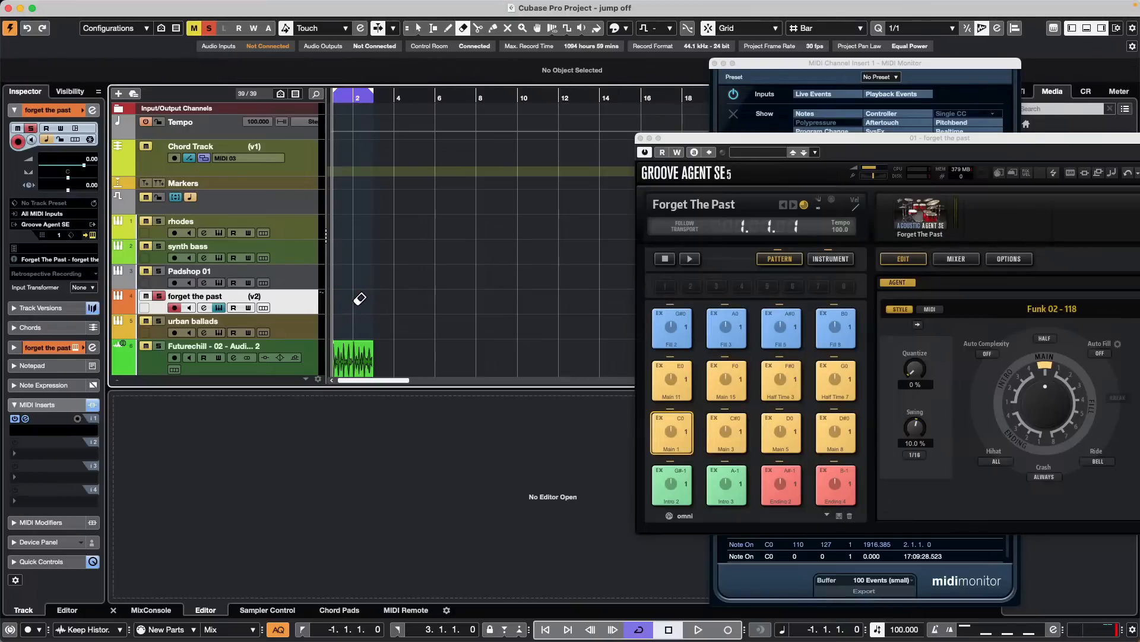
Turn off cycle mode and record Groove Agent pattern triggers on the forget the past track up to about bar 13
key(KP_Divide)
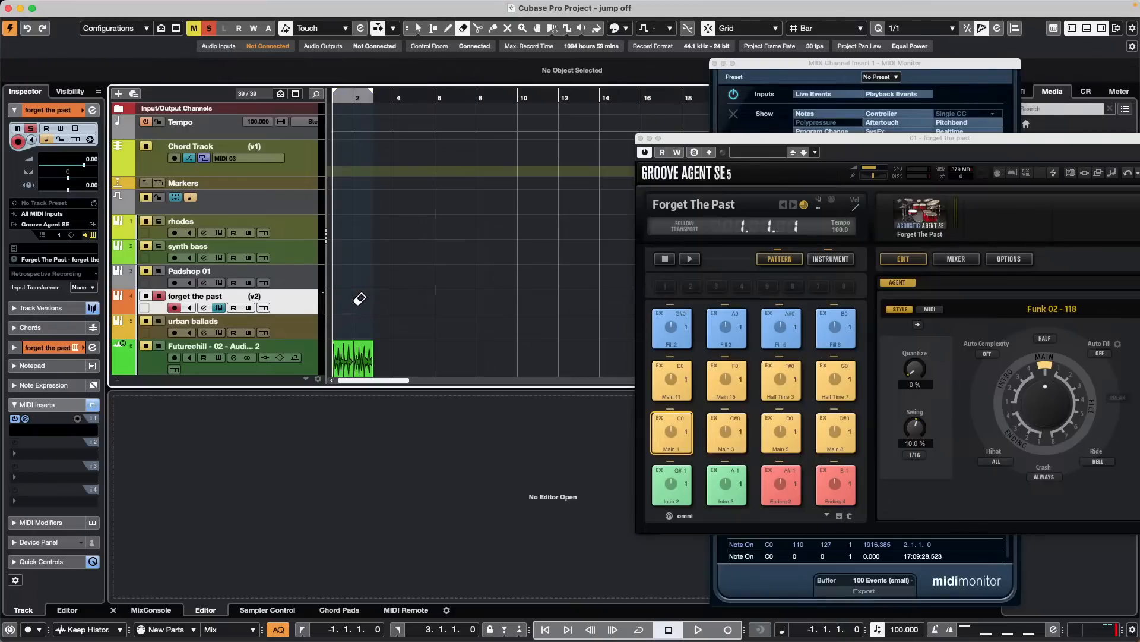
key(KP_Multiply)
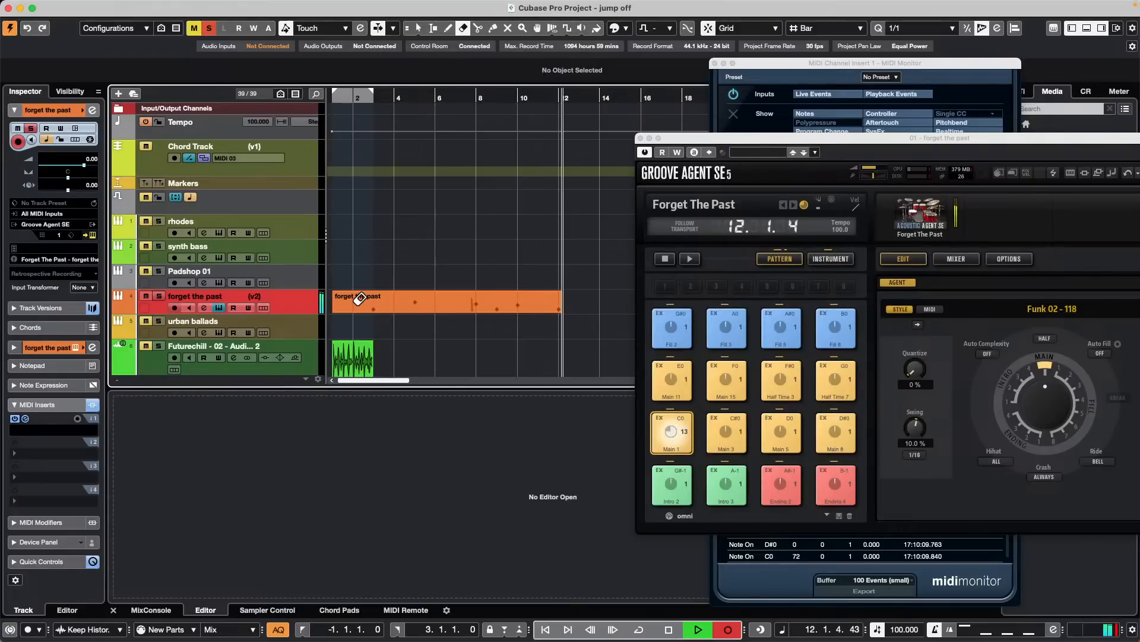
key(space)
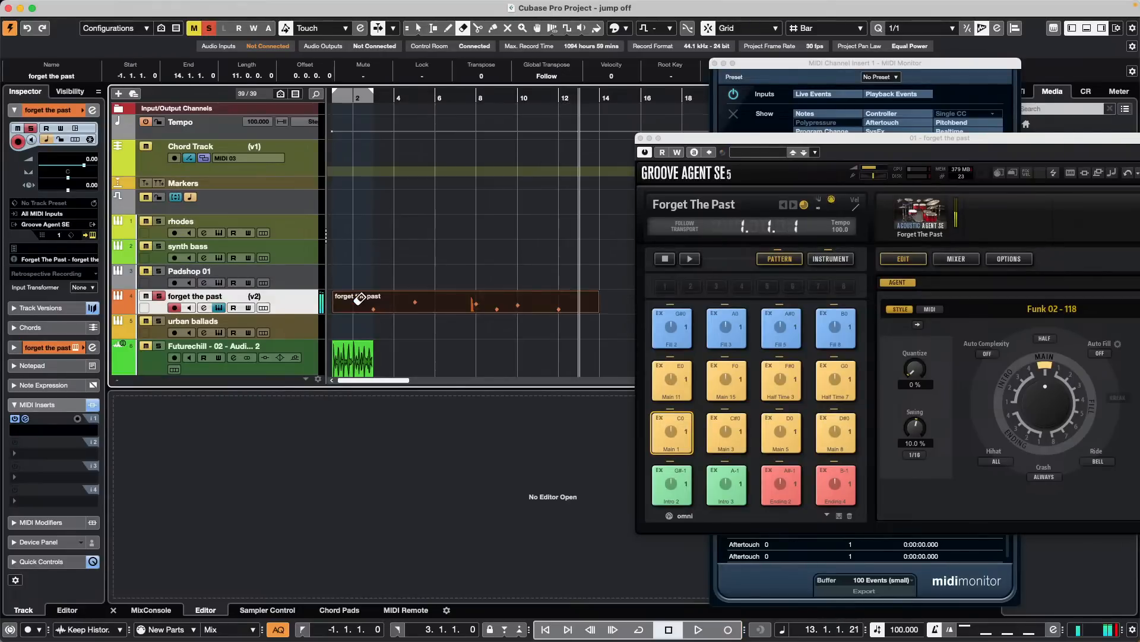
Open the newly recorded forget the past part in the drum editor and close the Groove Agent and MIDI Monitor windows
key(1)
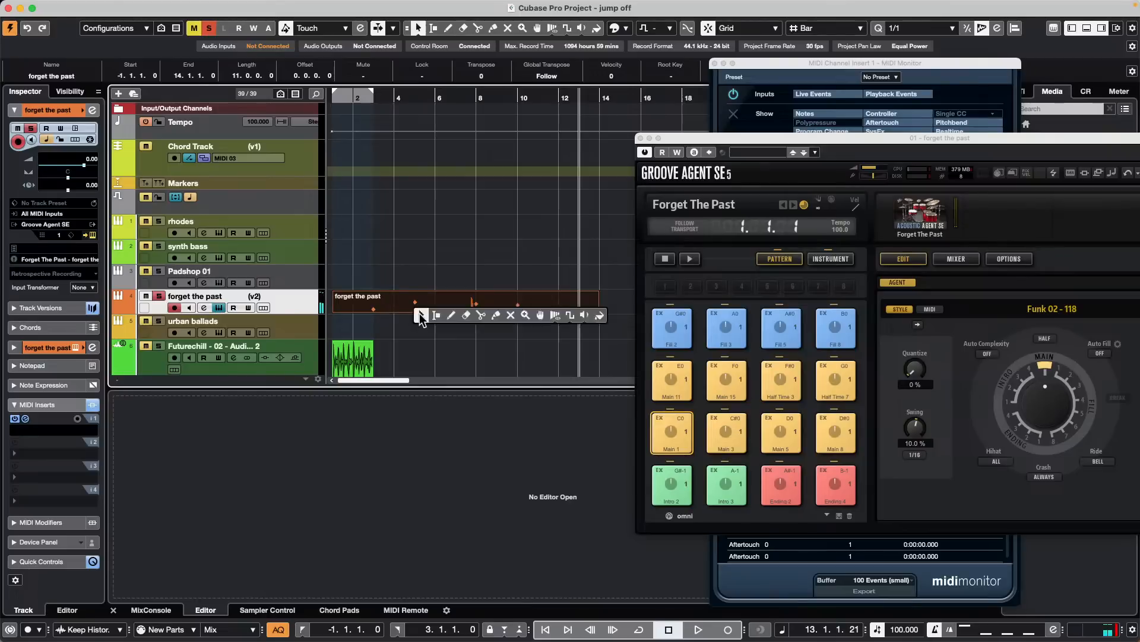
double_click(434, 309)
click(433, 312)
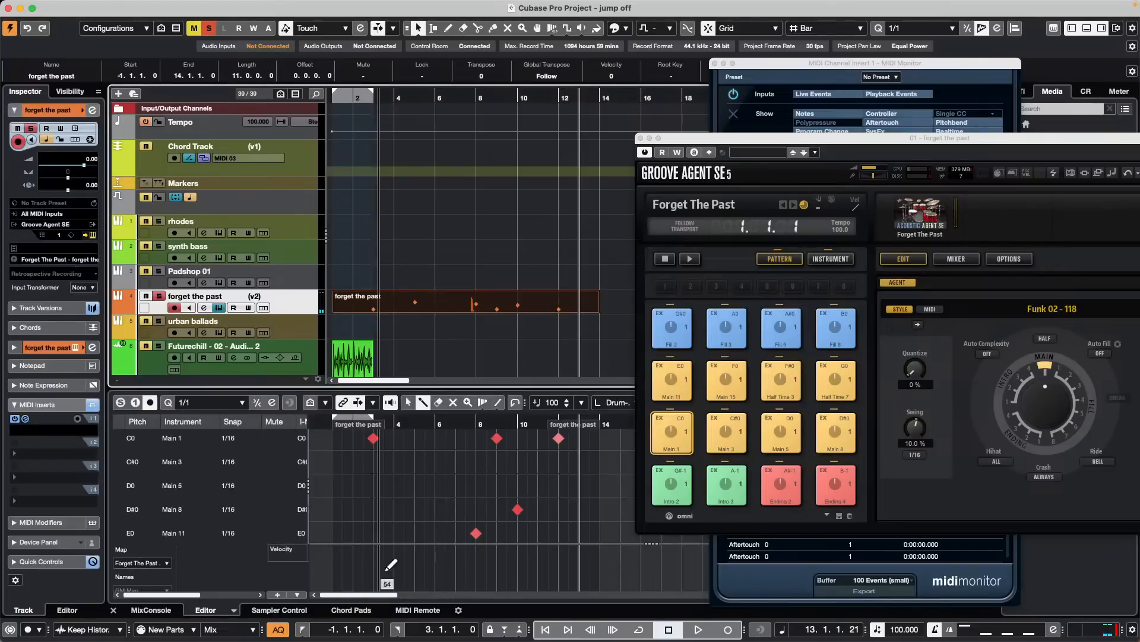
drag(469, 428, 458, 484)
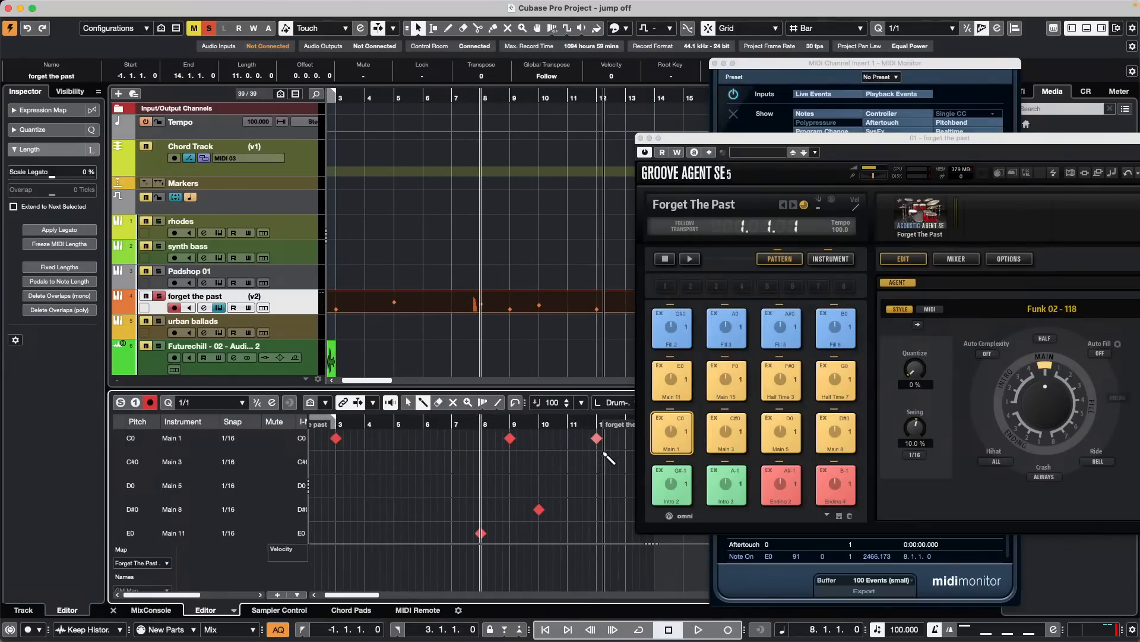
click(641, 138)
click(716, 63)
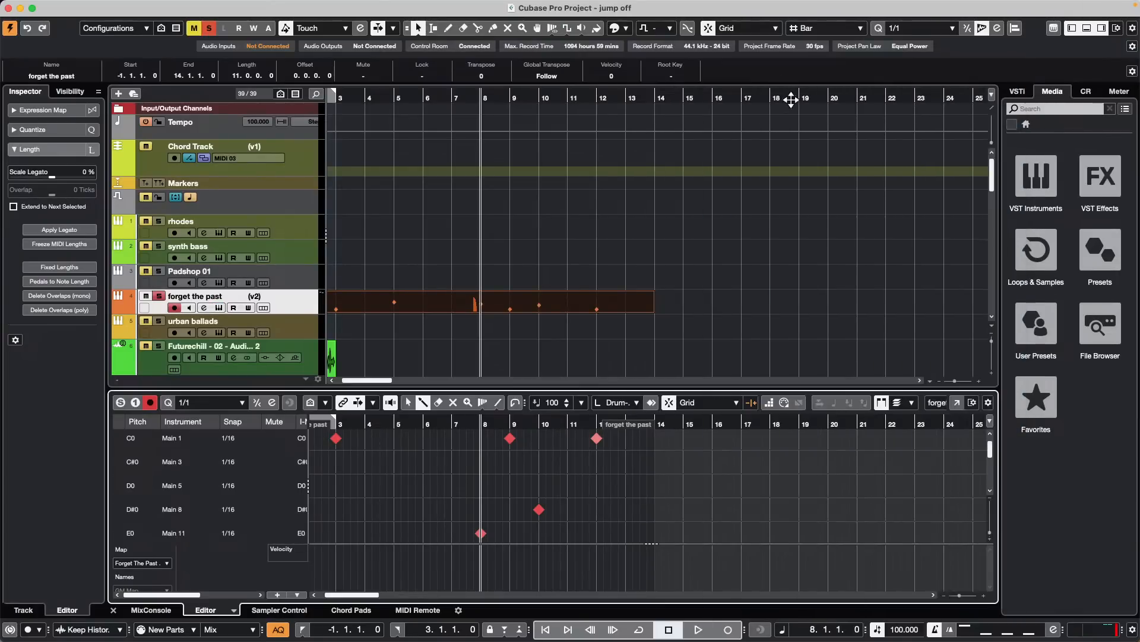
Review the available quantize presets and the Quantize Panel's settings and preset management options
click(919, 30)
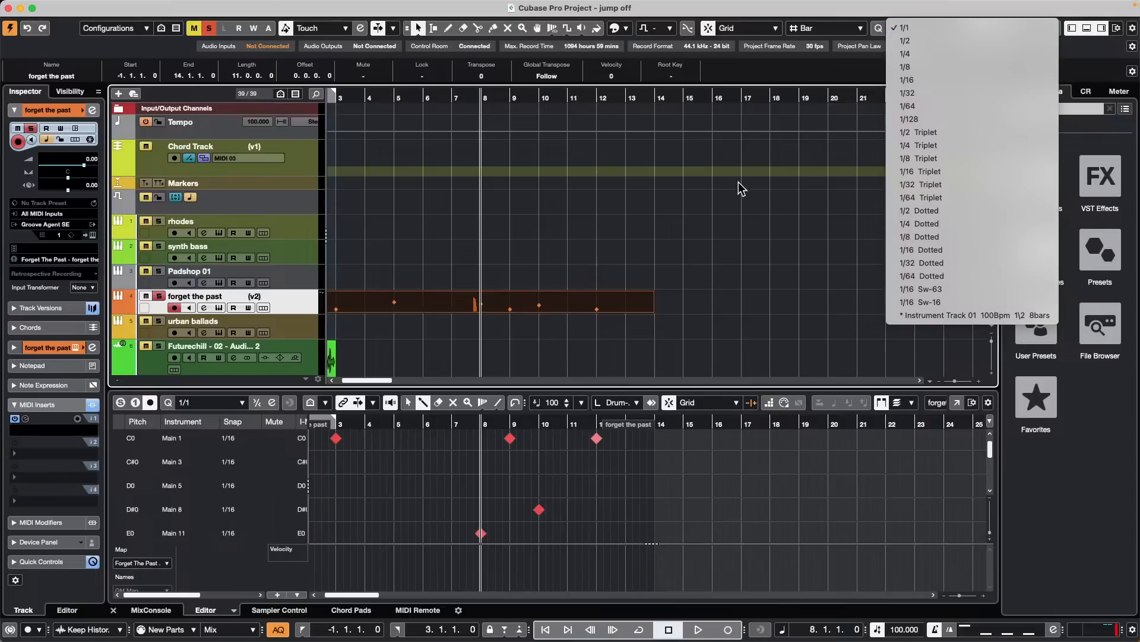
click(796, 198)
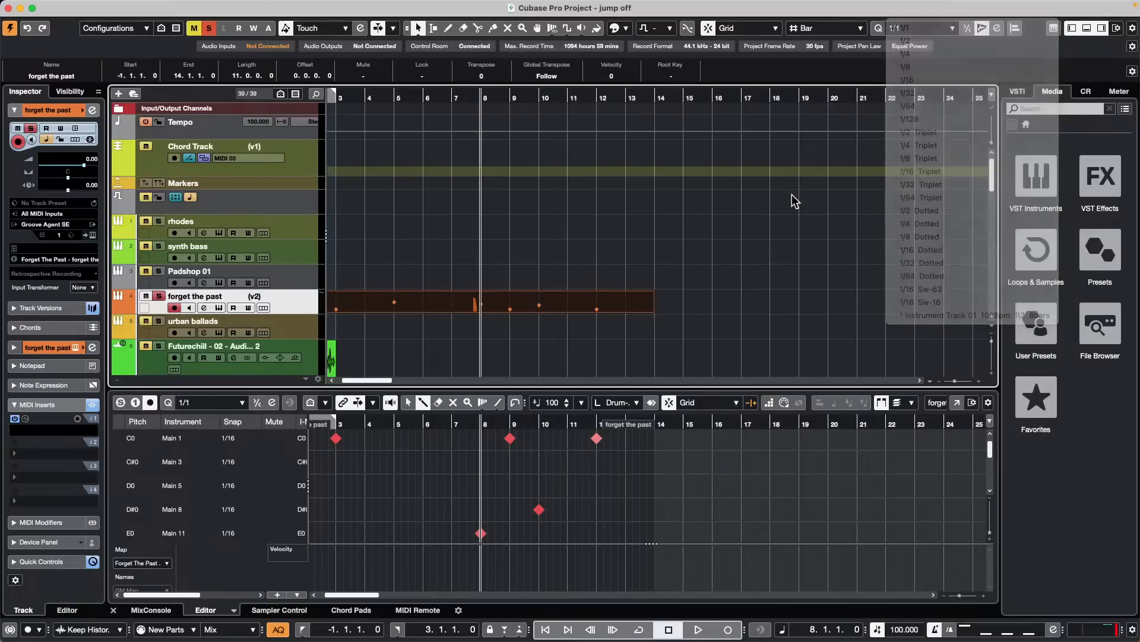
click(997, 28)
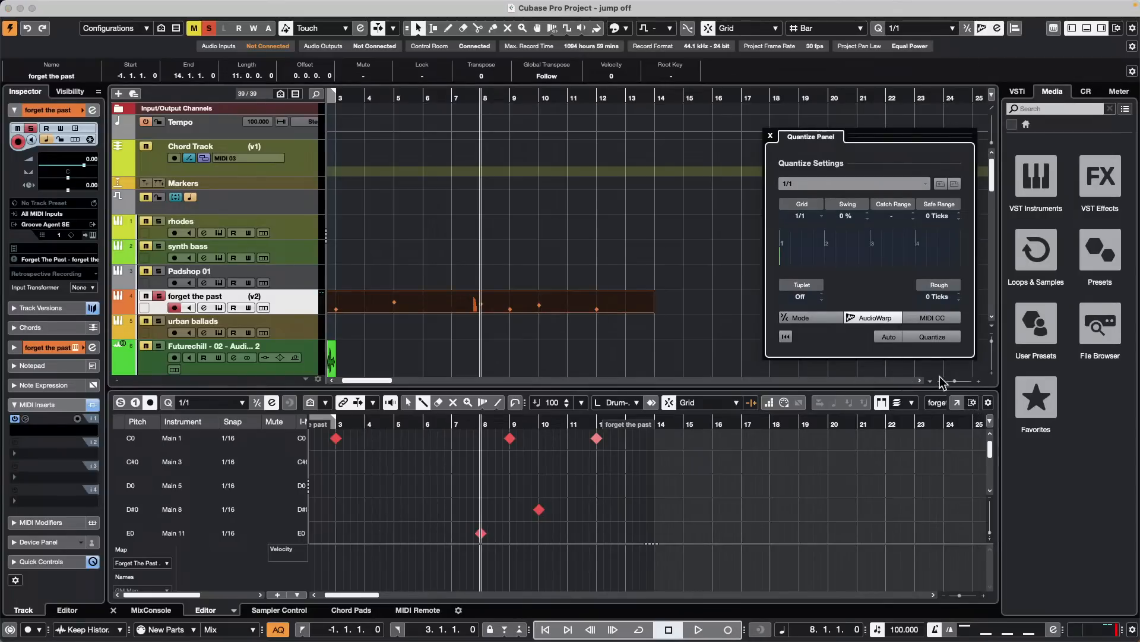
click(894, 338)
click(920, 185)
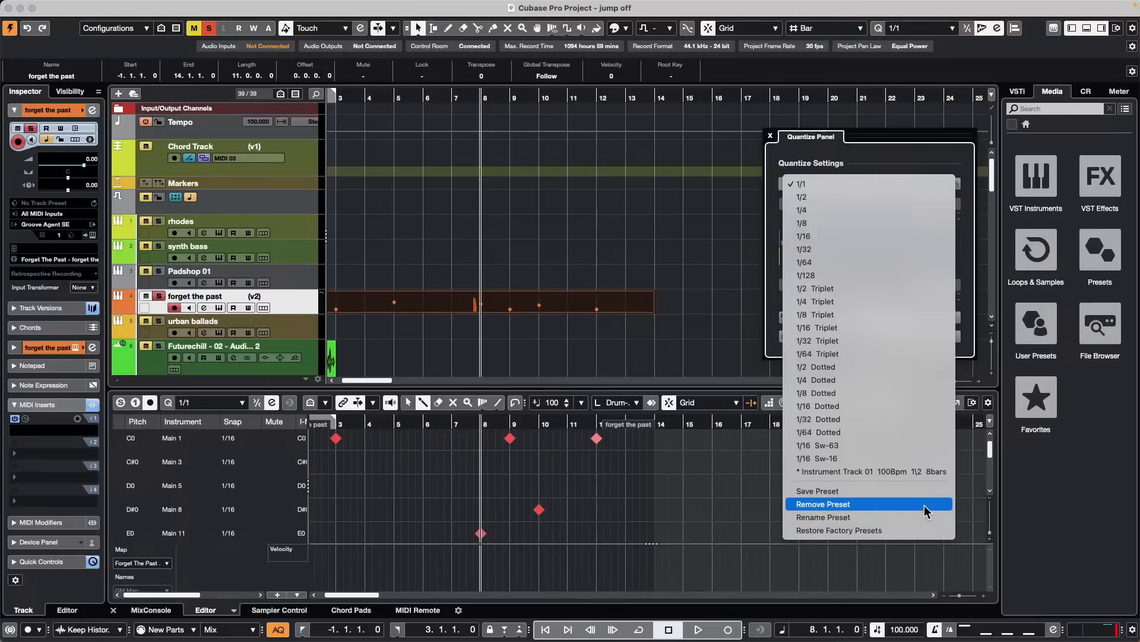
click(722, 279)
click(824, 189)
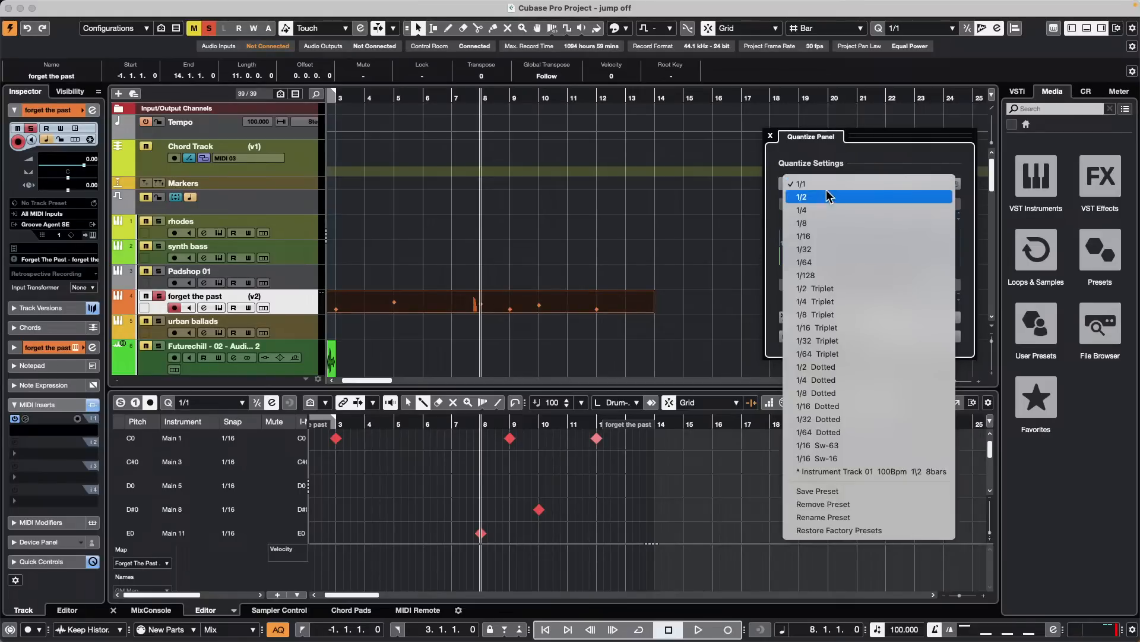
click(725, 188)
click(771, 137)
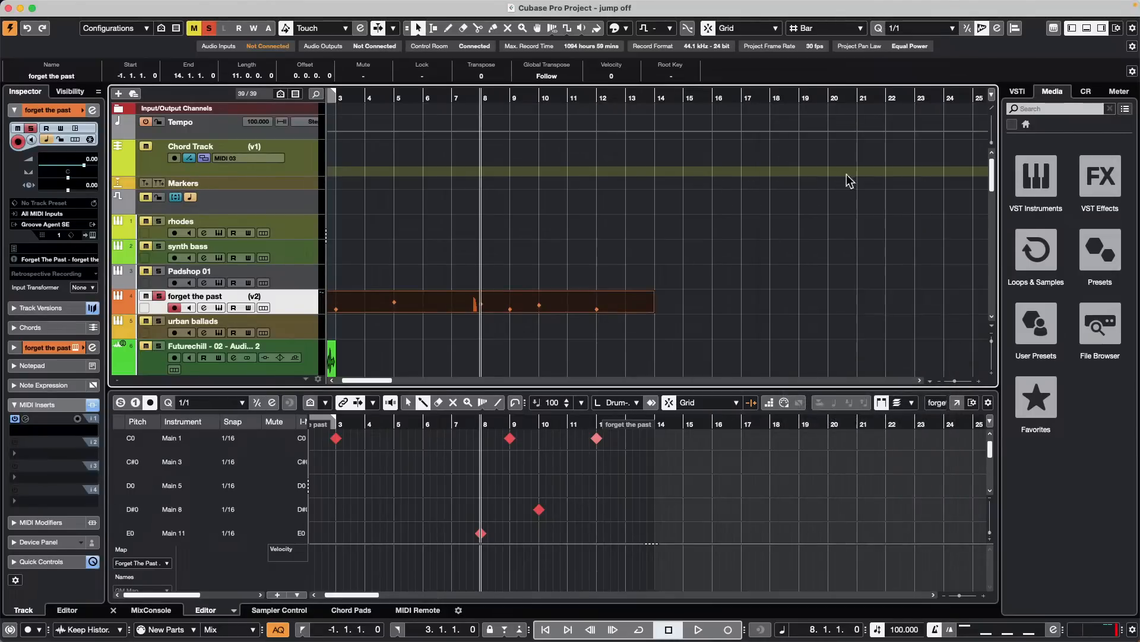
Reopen the Quantize Panel and check its preset list for the Restore Factory Presets option
click(997, 28)
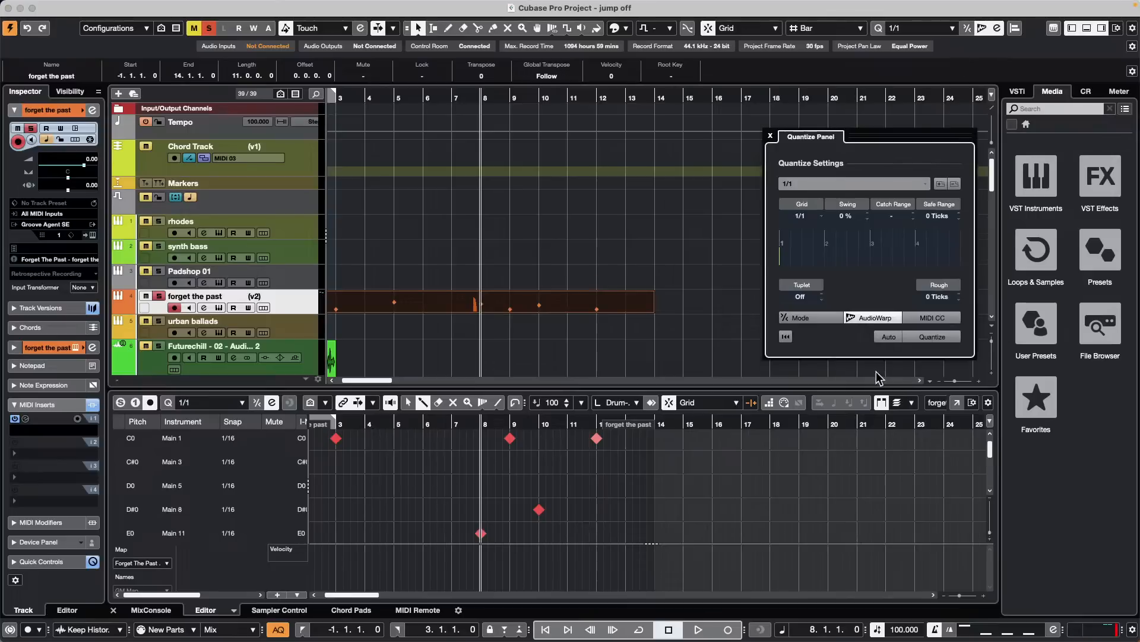
click(843, 184)
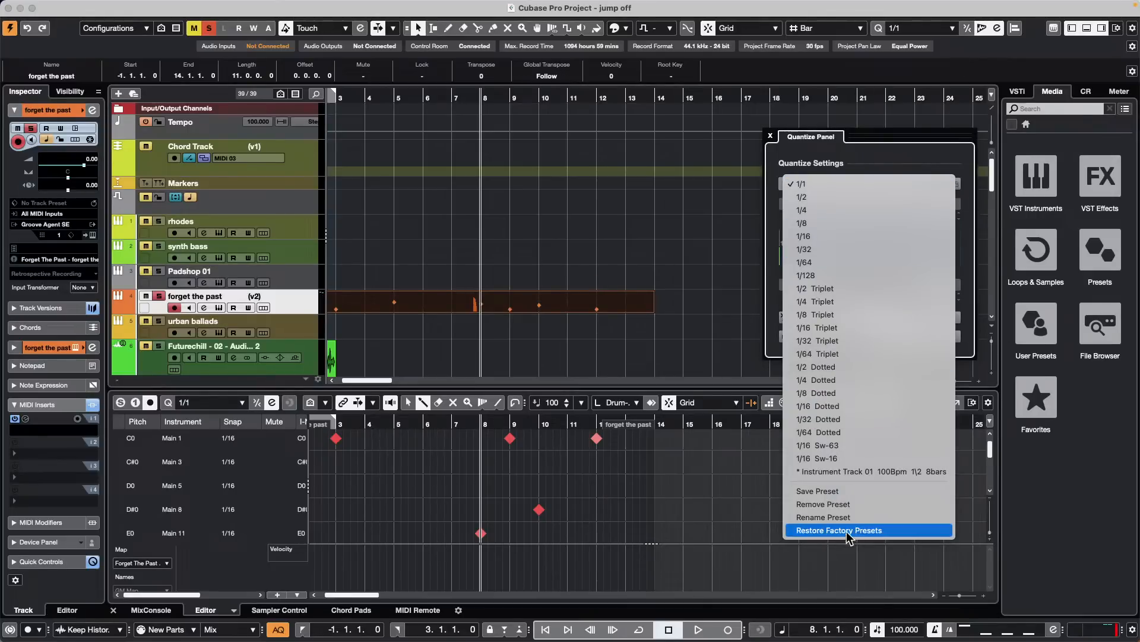
click(700, 280)
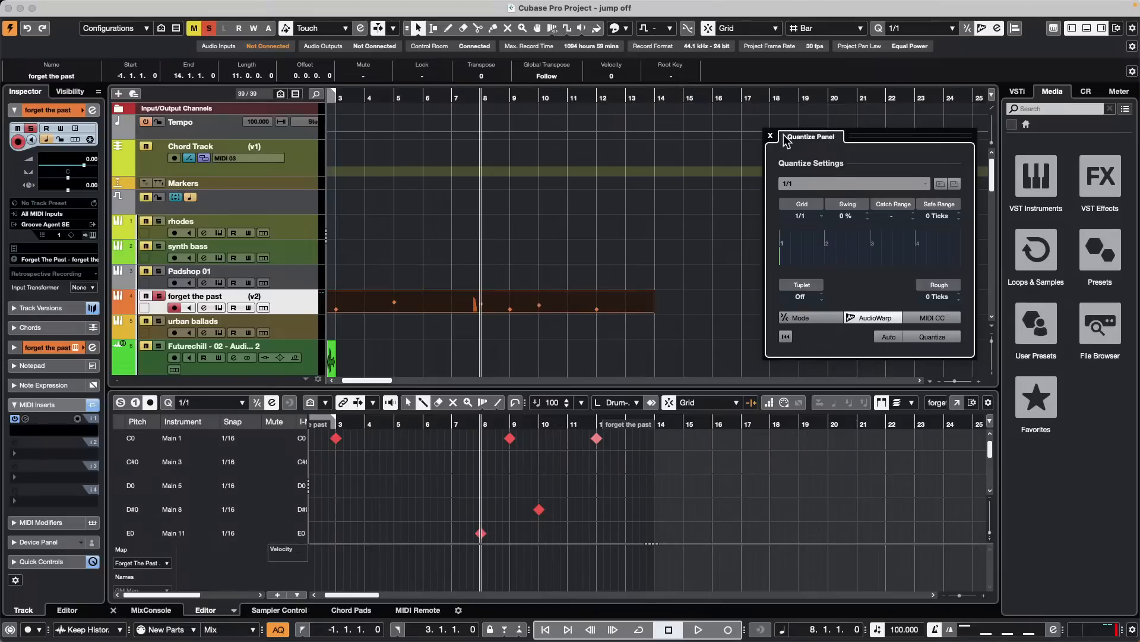
Close the Quantize Panel and turn off Auto Quantize
click(771, 136)
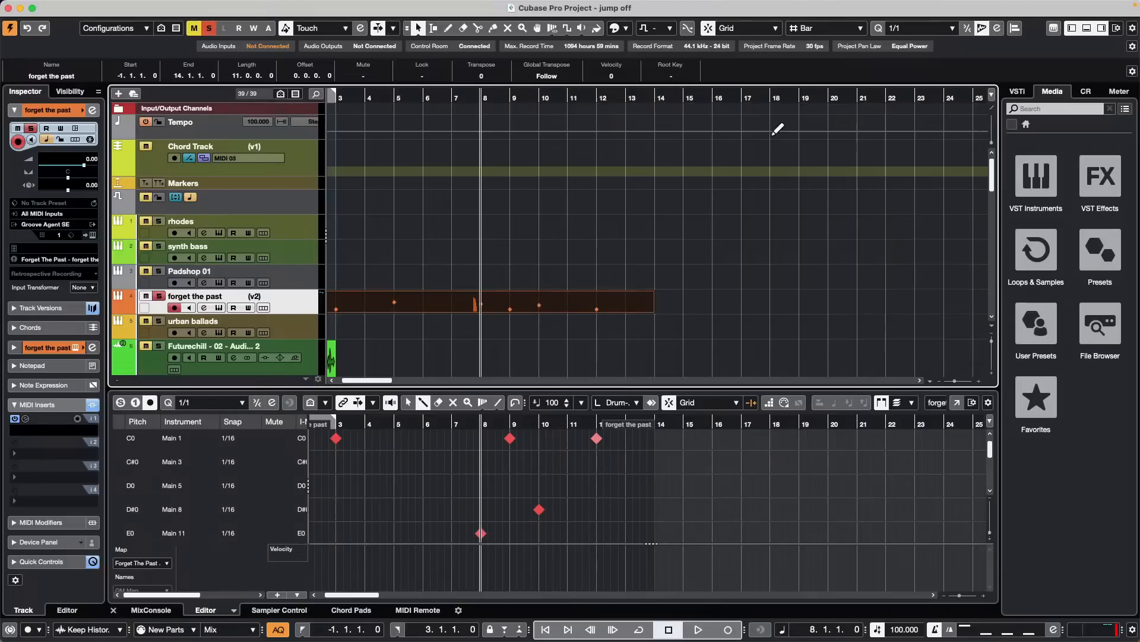
click(278, 629)
Select the Futurechill - 02 audio track, reduce its height, and load a Compressor in its first insert slot
scroll(299, 299, down, 2)
click(282, 351)
scroll(510, 243, down, 5)
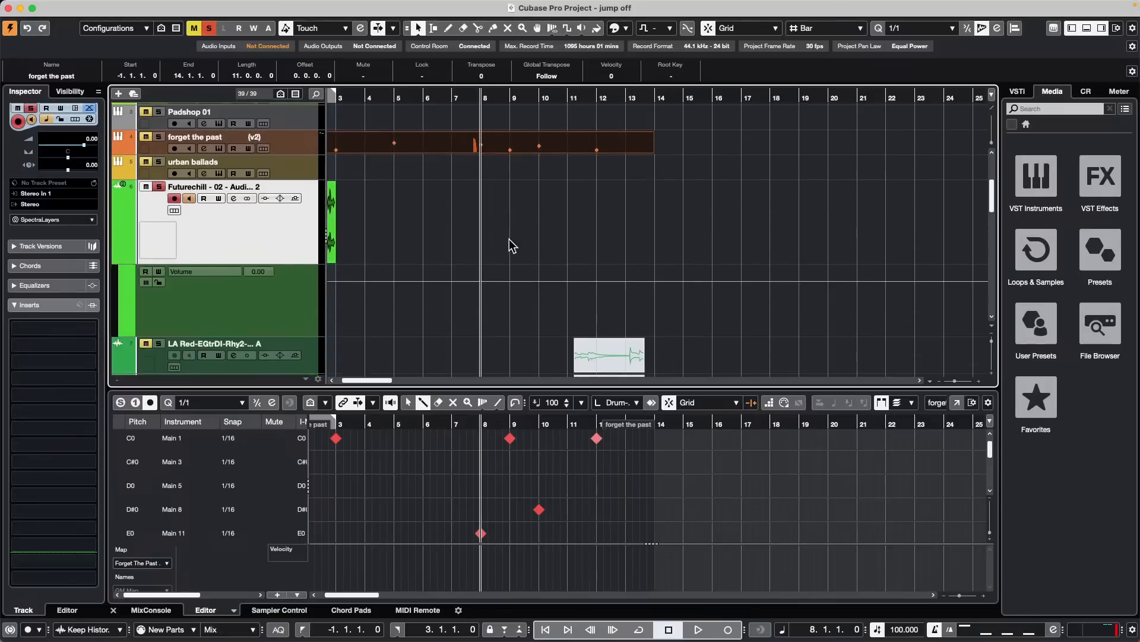
drag(298, 262, 303, 222)
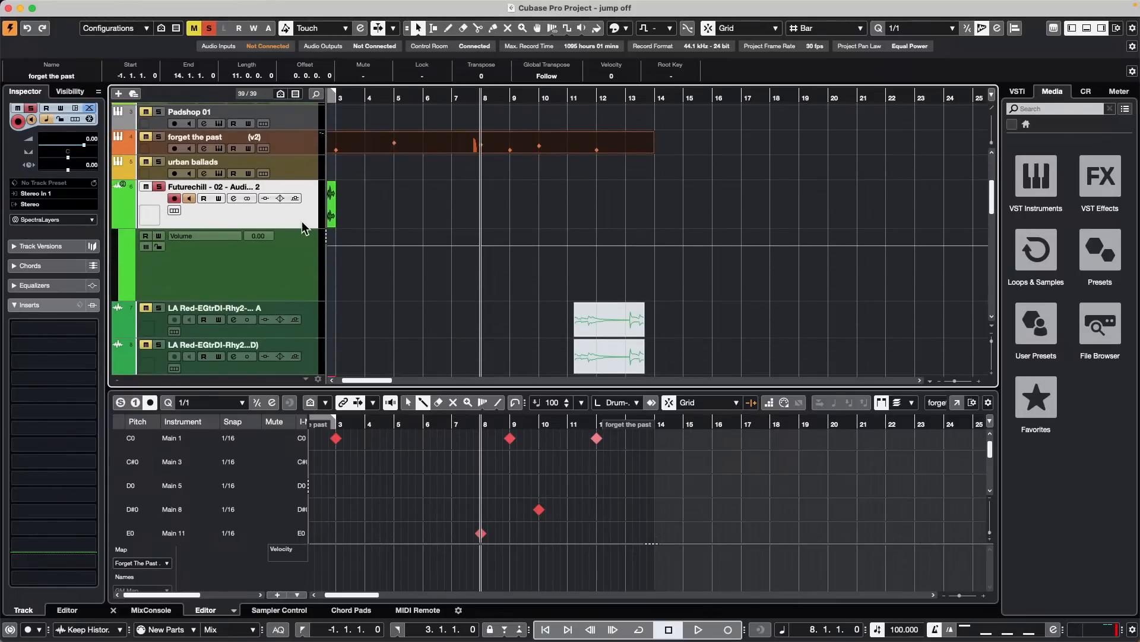
click(88, 331)
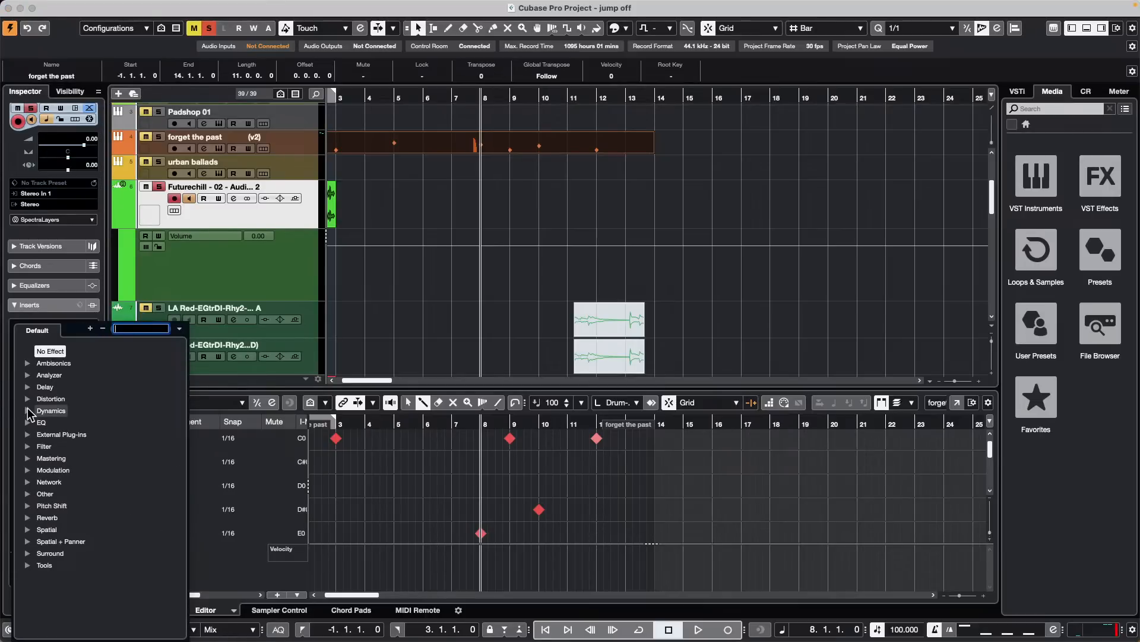
click(27, 410)
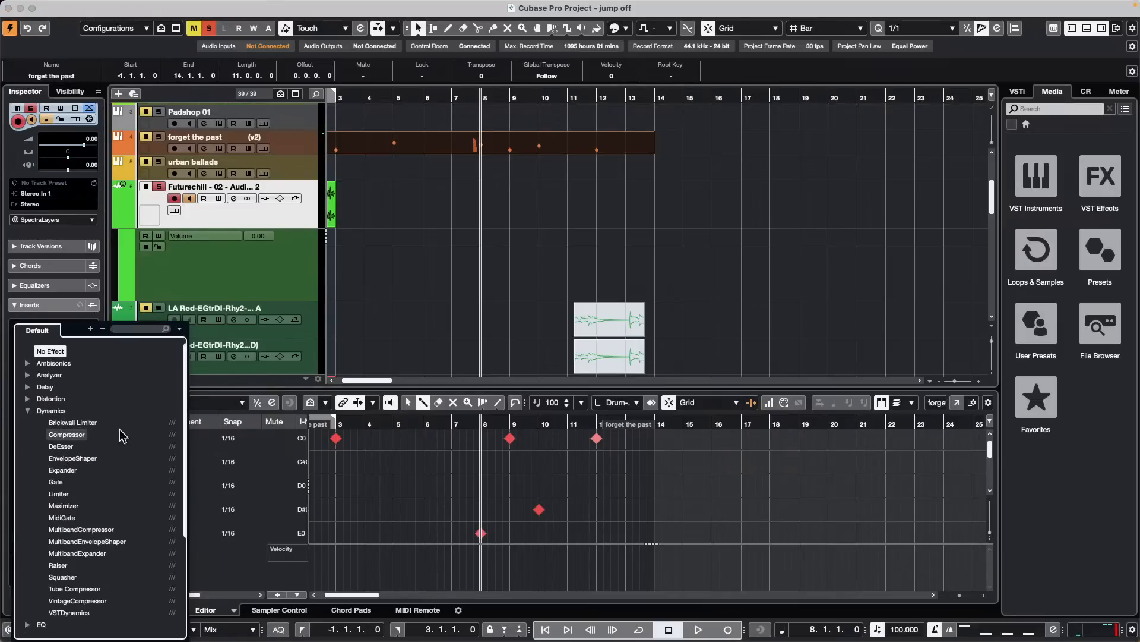
click(80, 435)
Load a second Compressor in the next insert slot and close the first Compressor's window
click(71, 345)
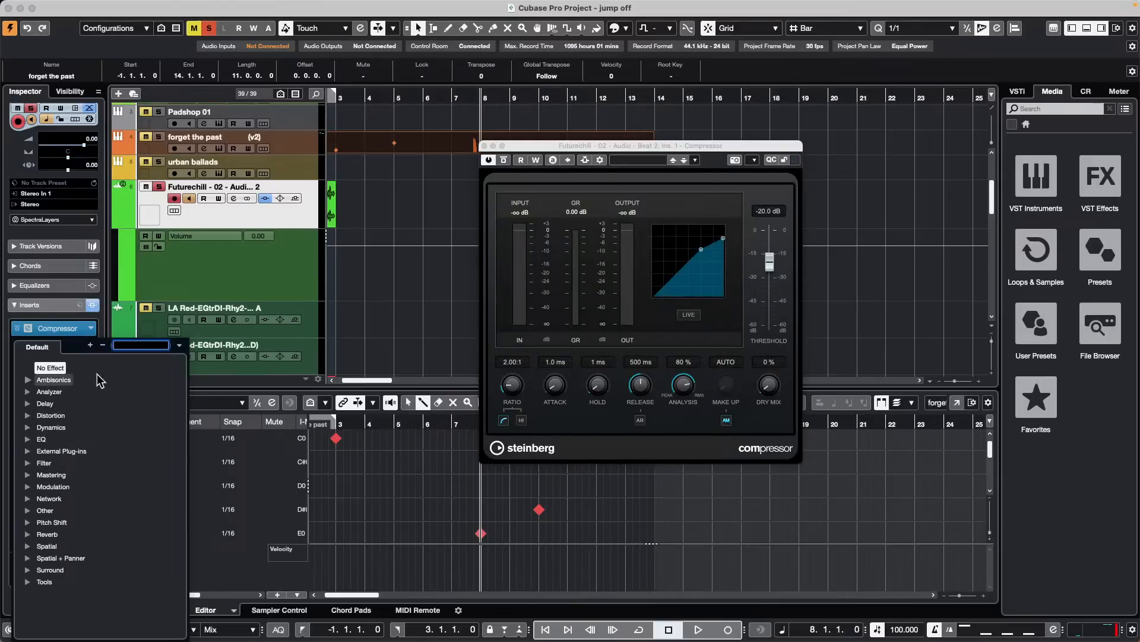
click(27, 428)
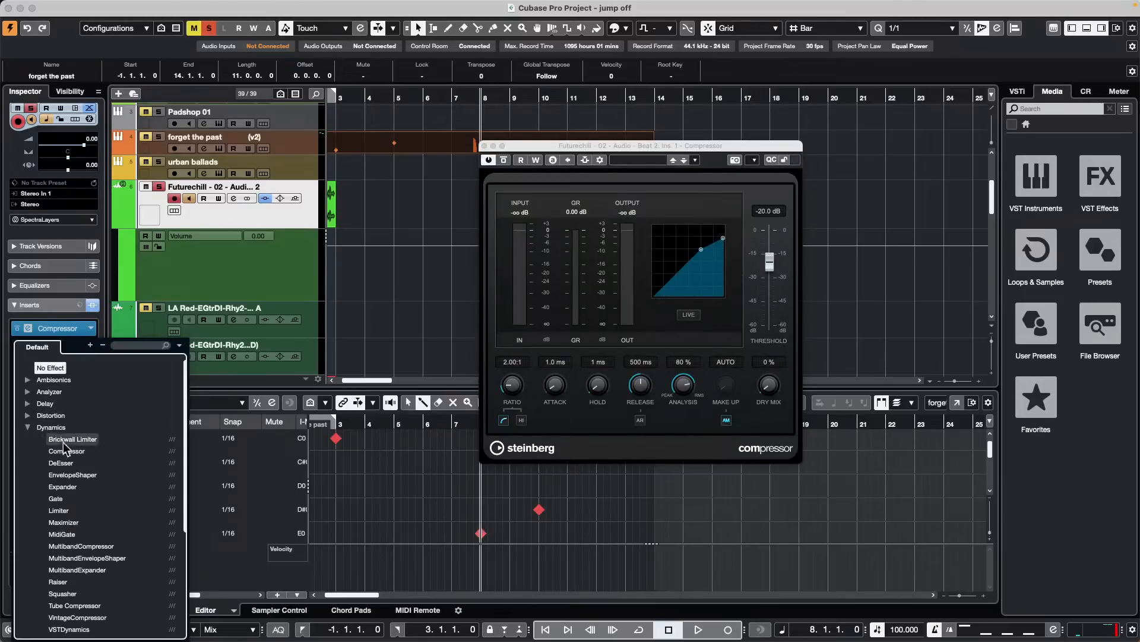
click(79, 451)
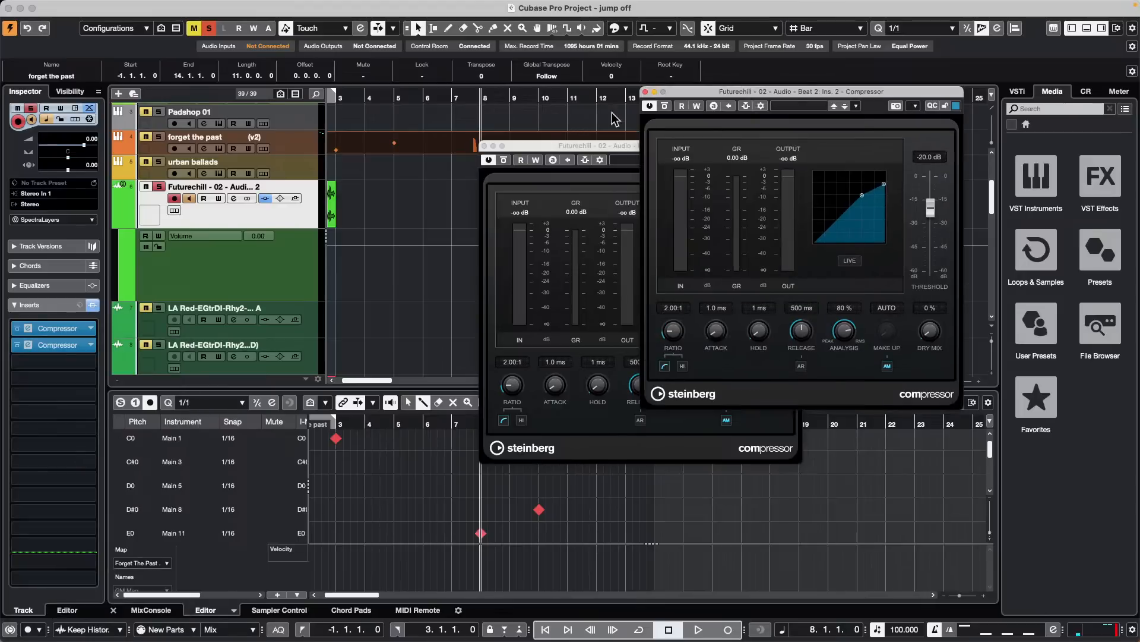
click(485, 144)
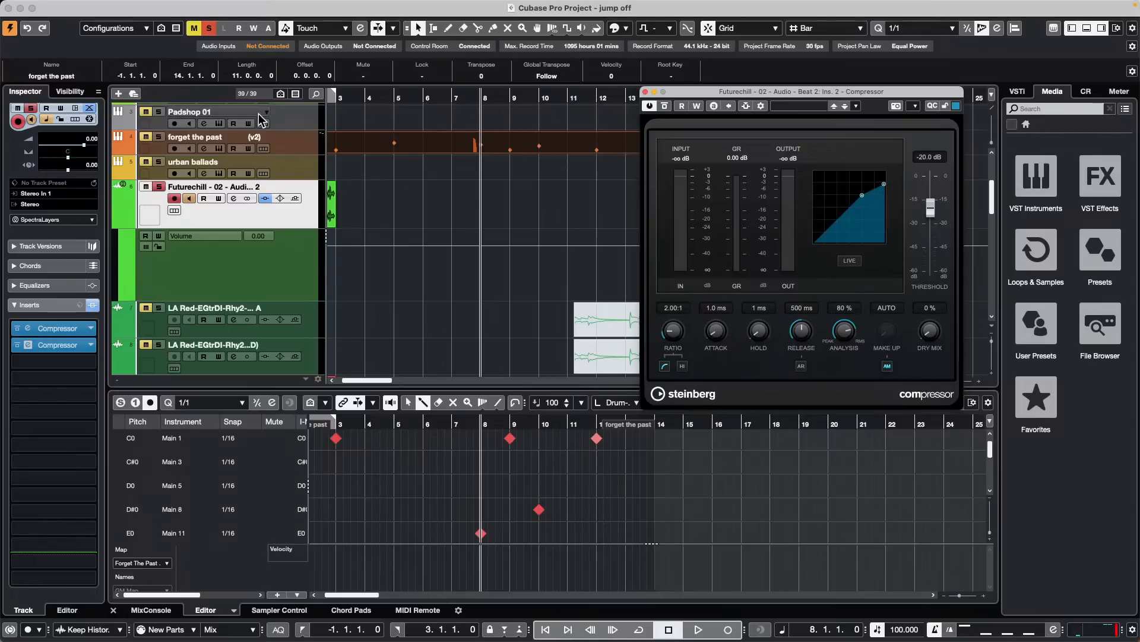
Open the Futurechill track's channel settings, show the insert routing, and set both Compressors' routing to Mono
click(233, 198)
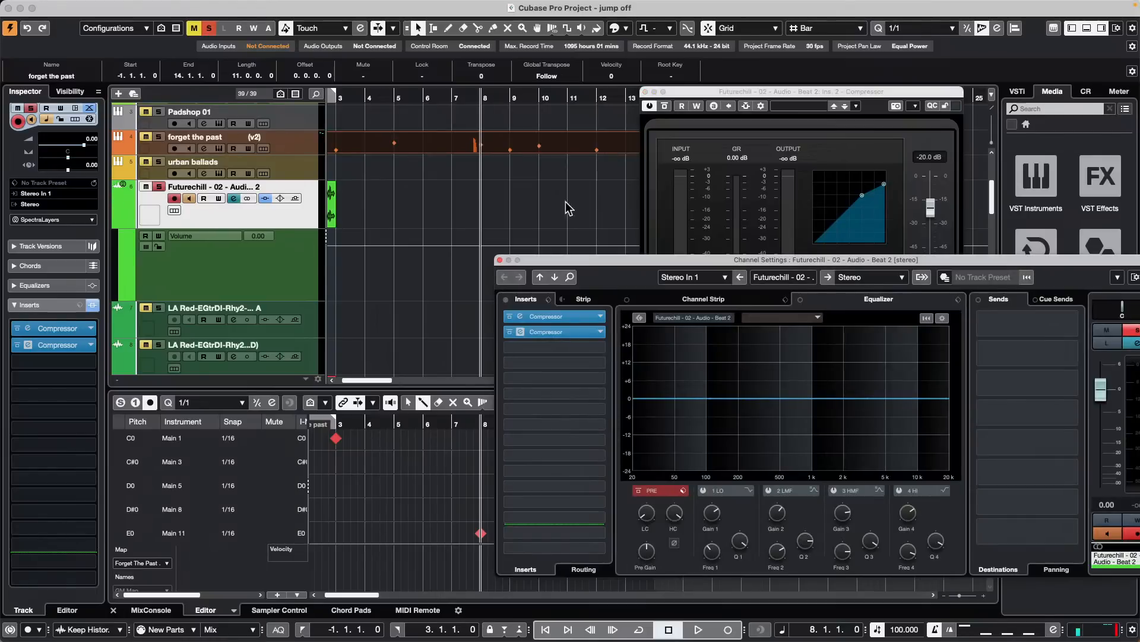
drag(738, 259, 522, 88)
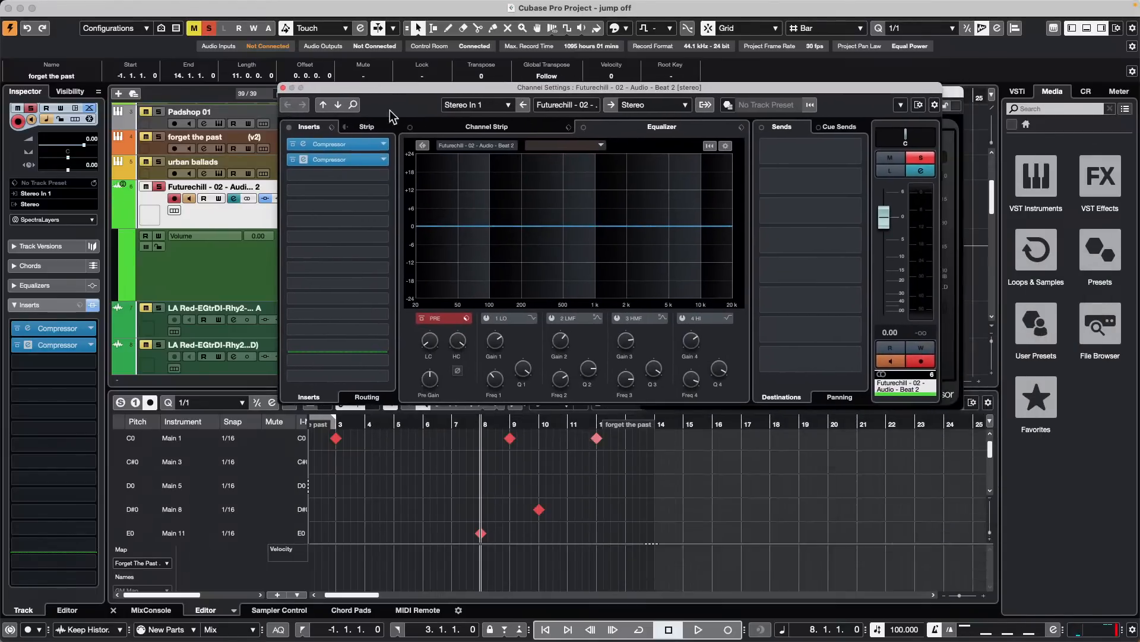
click(370, 398)
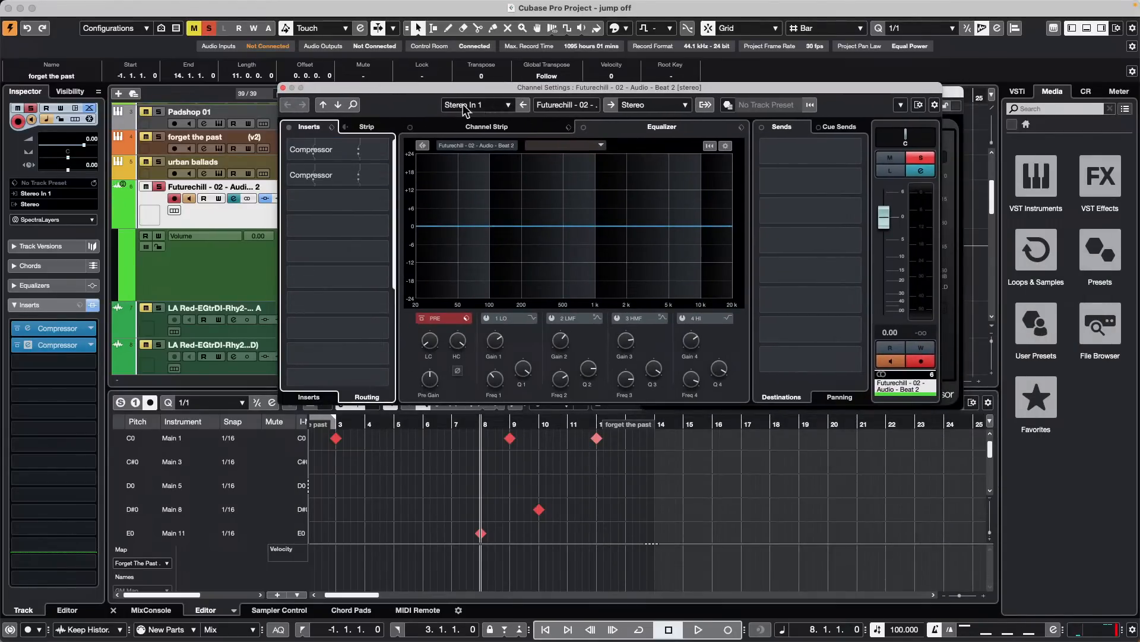
click(387, 153)
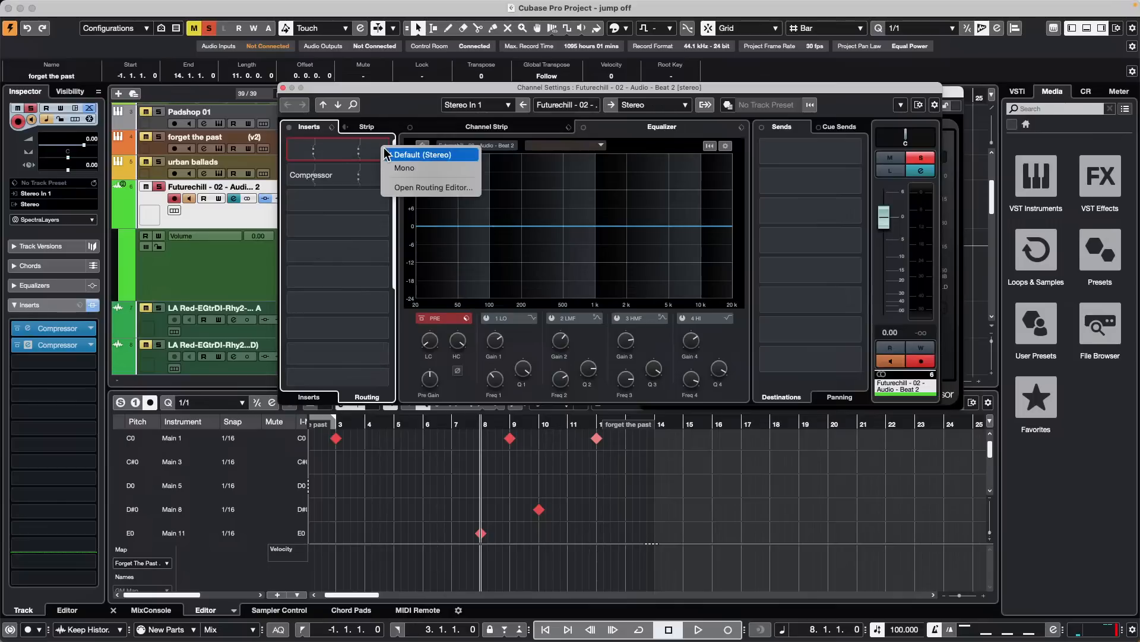
click(389, 154)
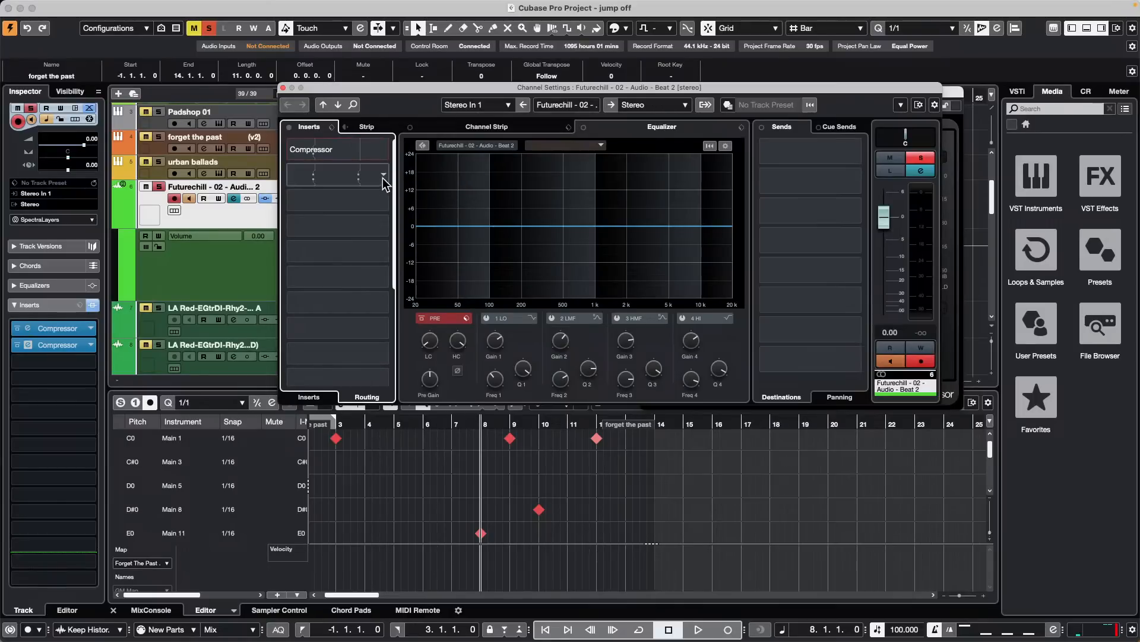
click(384, 177)
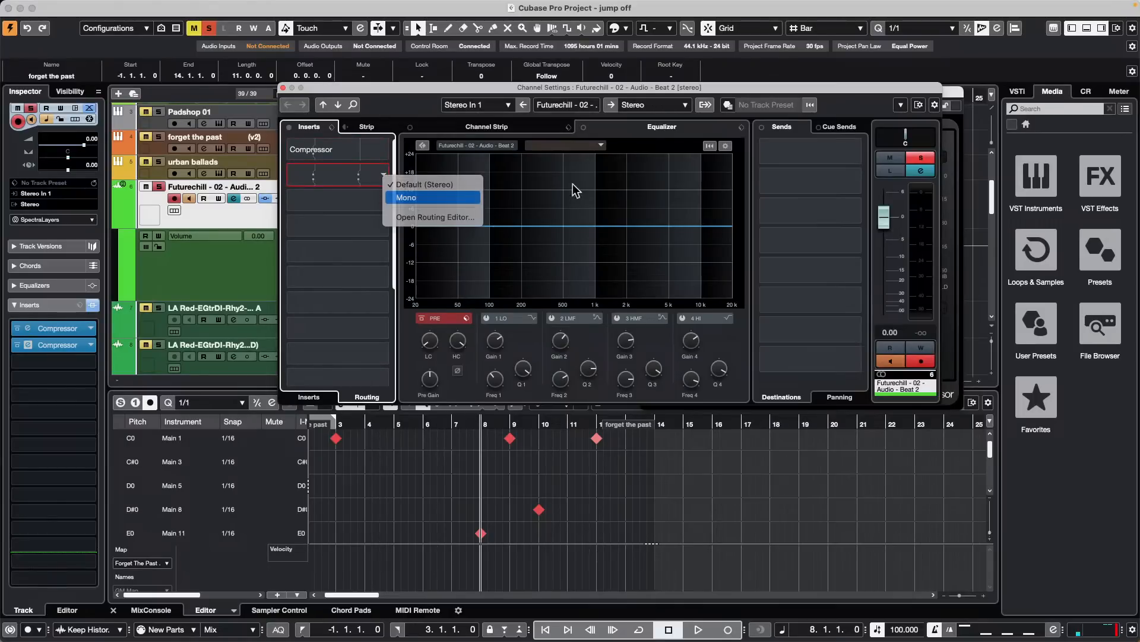
Examine the Routing Editor for Compressor slots 1 and 2, including the channel connections and Link option
click(334, 168)
click(344, 156)
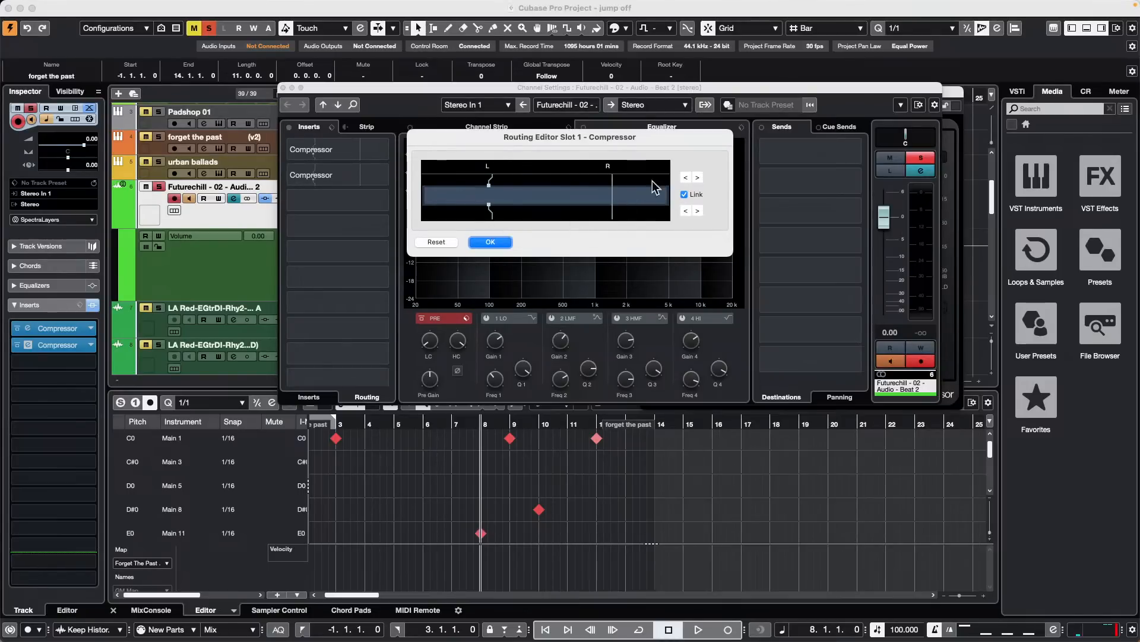
click(491, 242)
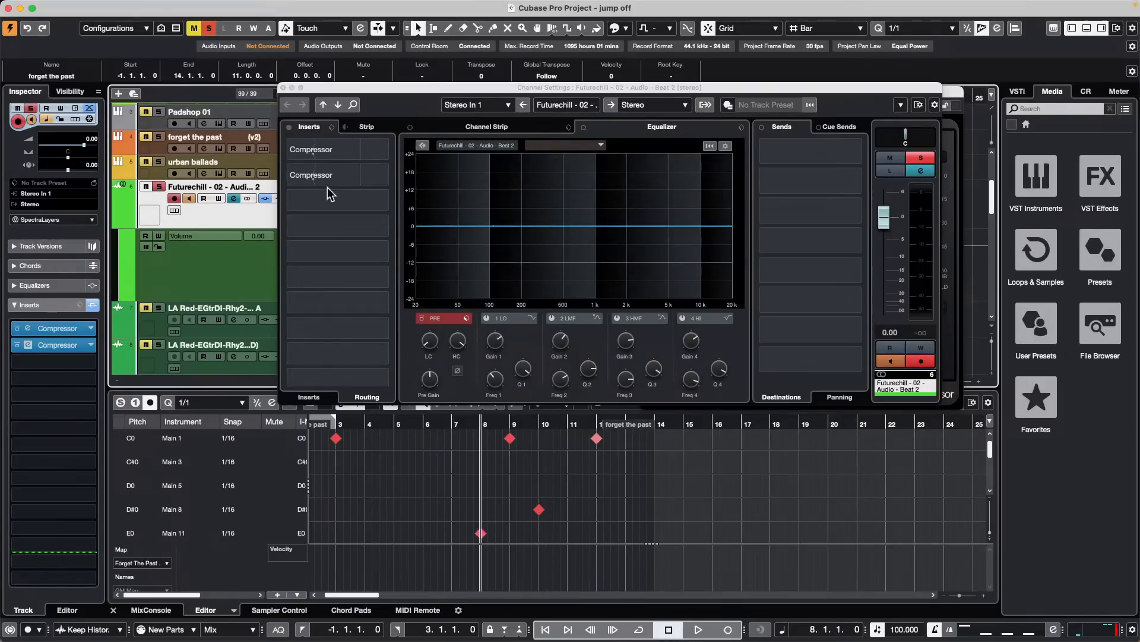
click(341, 181)
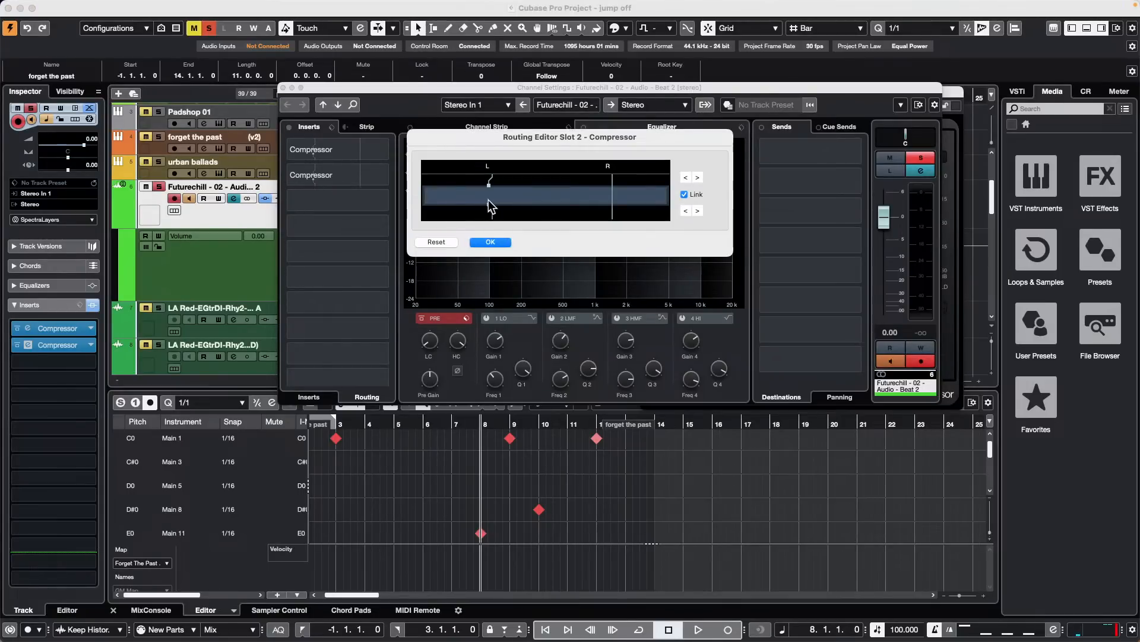
click(488, 200)
click(685, 195)
click(490, 241)
Check the second Compressor's routing options and Routing Editor again, and close the channel settings window
alt+click(381, 178)
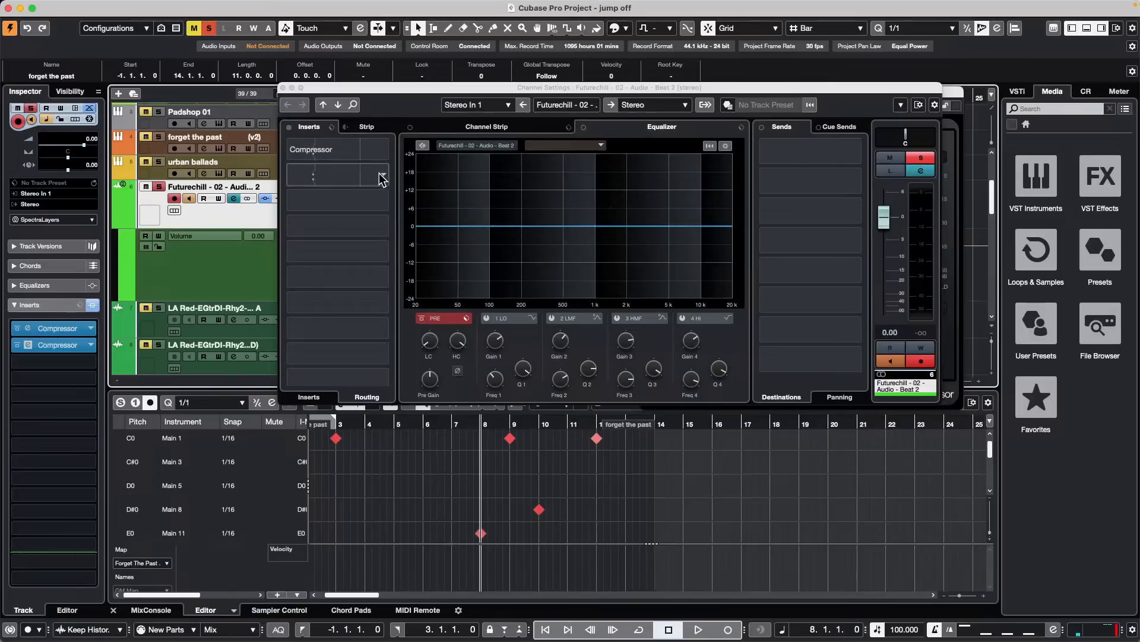
click(383, 176)
click(386, 179)
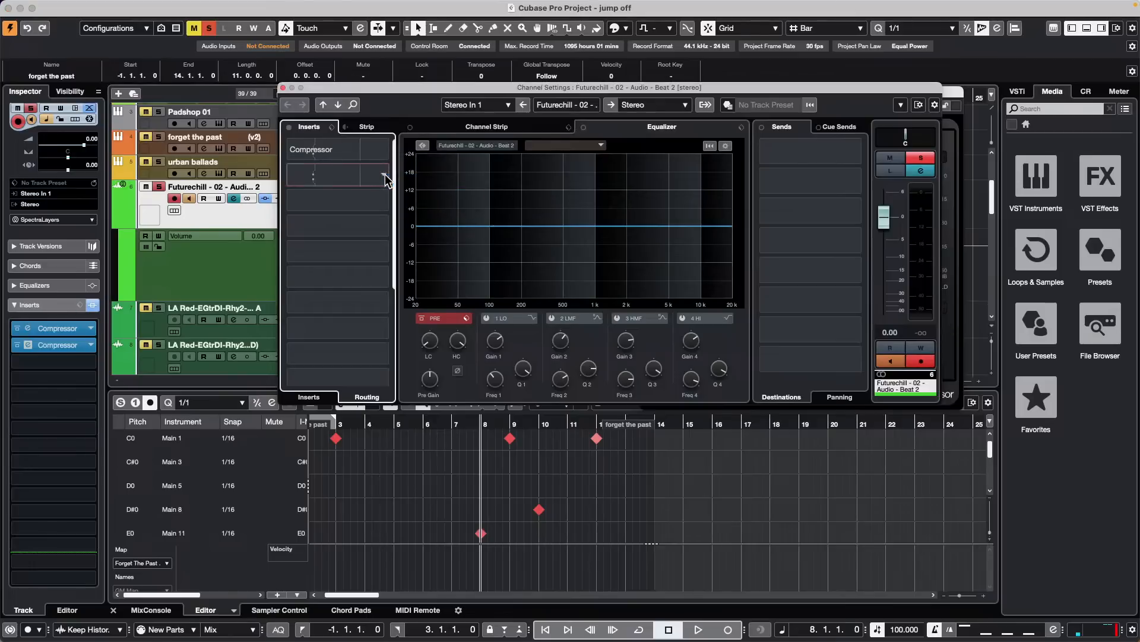
click(385, 177)
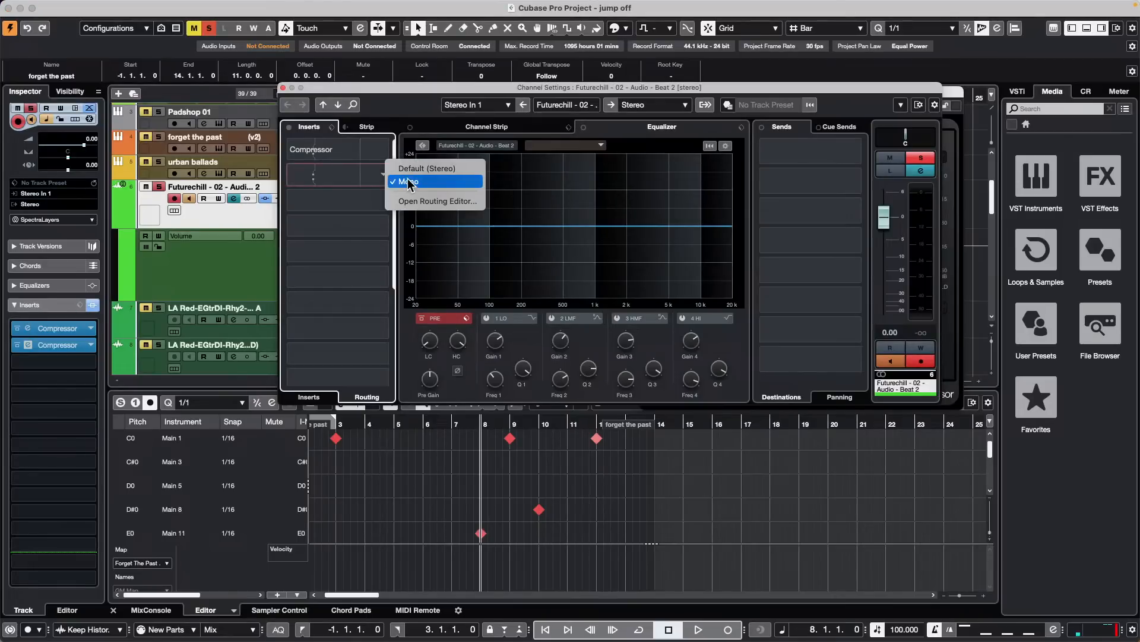
click(416, 200)
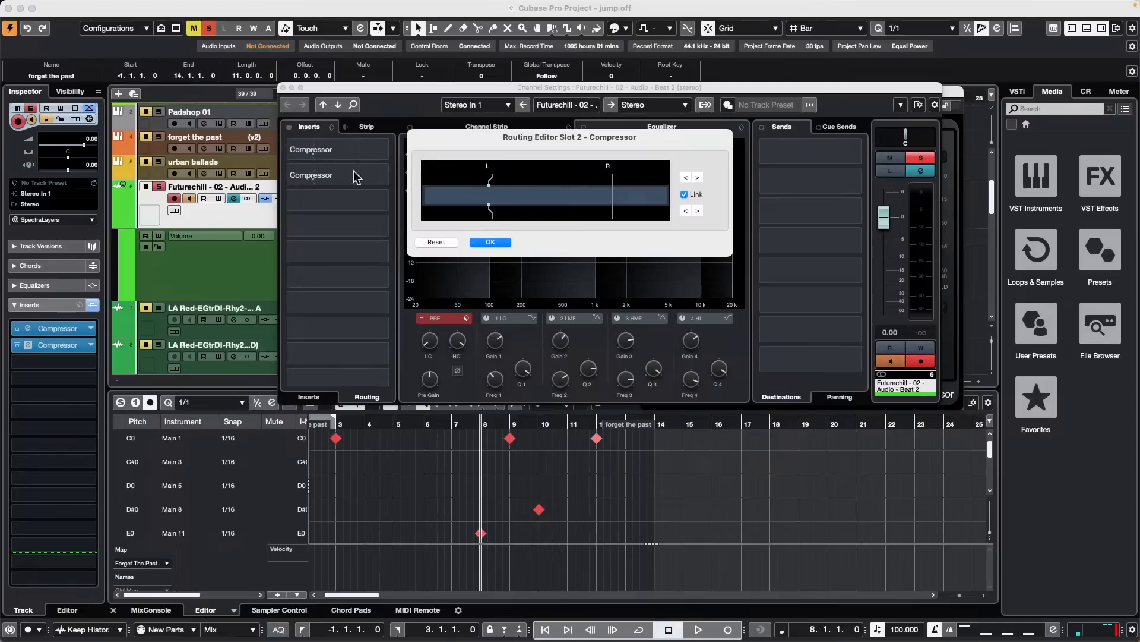
click(493, 242)
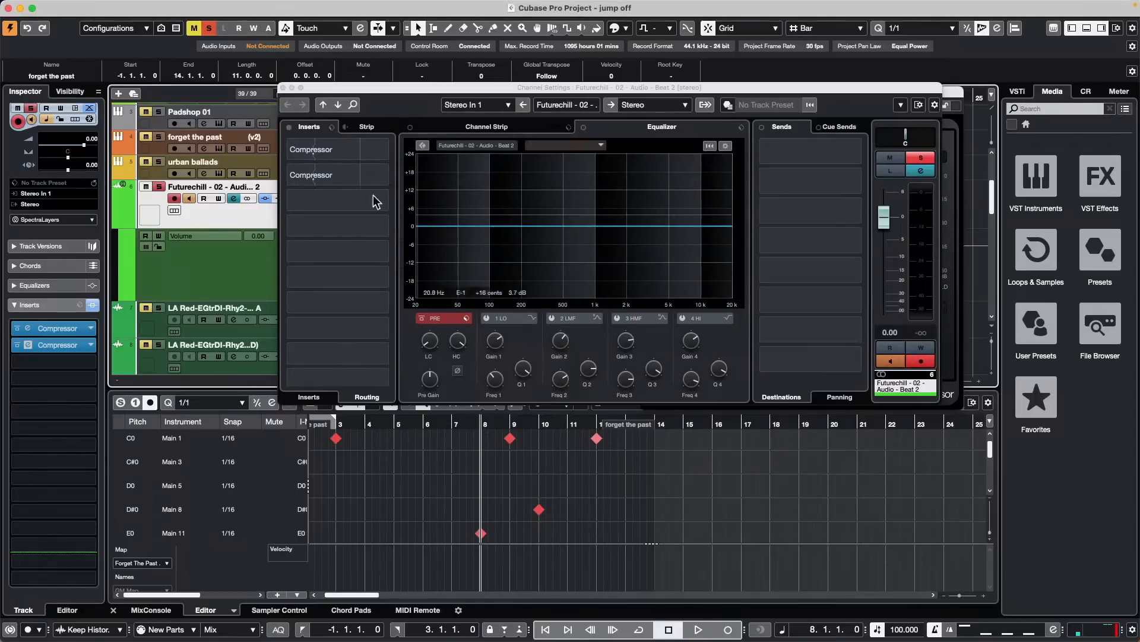
click(283, 89)
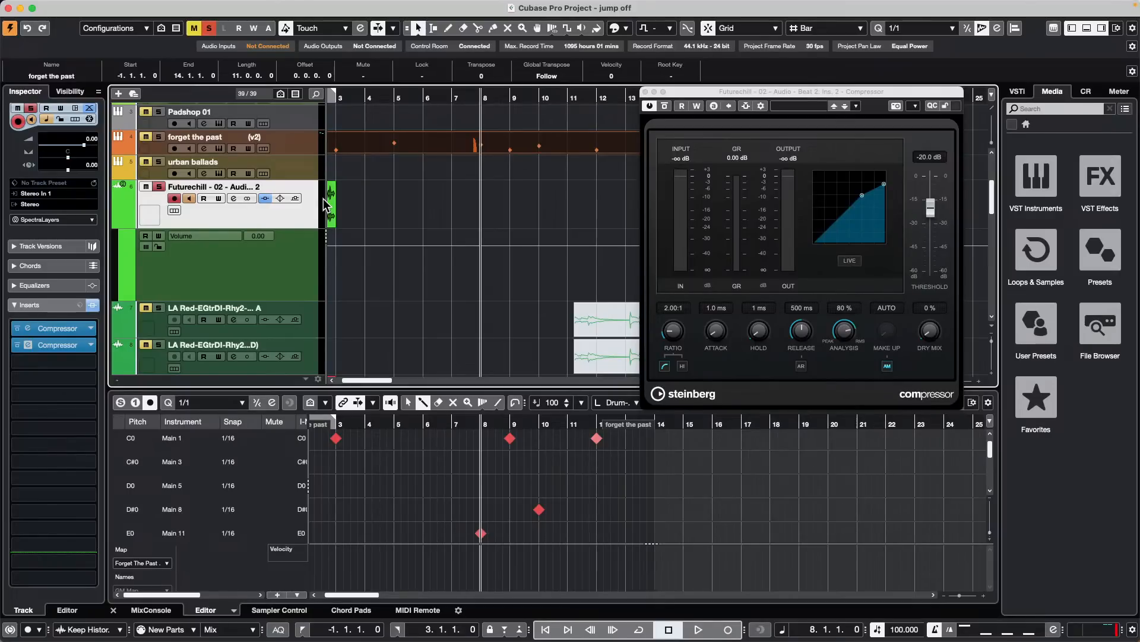
Close the remaining Compressor window and delete all audio events on the vocal (D) track
scroll(372, 215, down, 1)
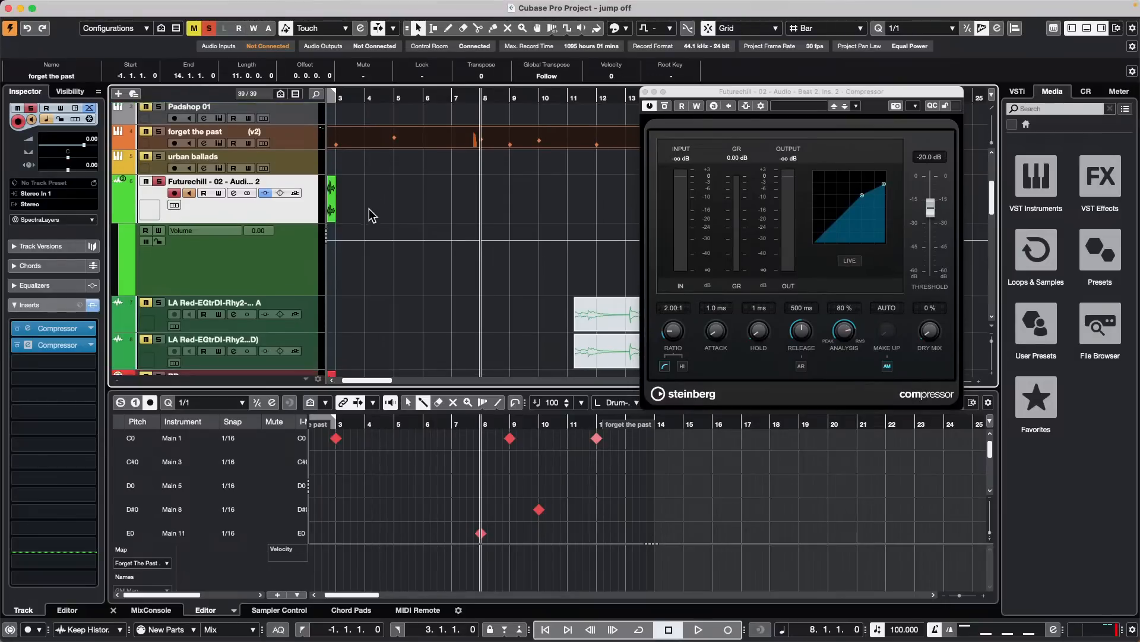
scroll(372, 215, down, 10)
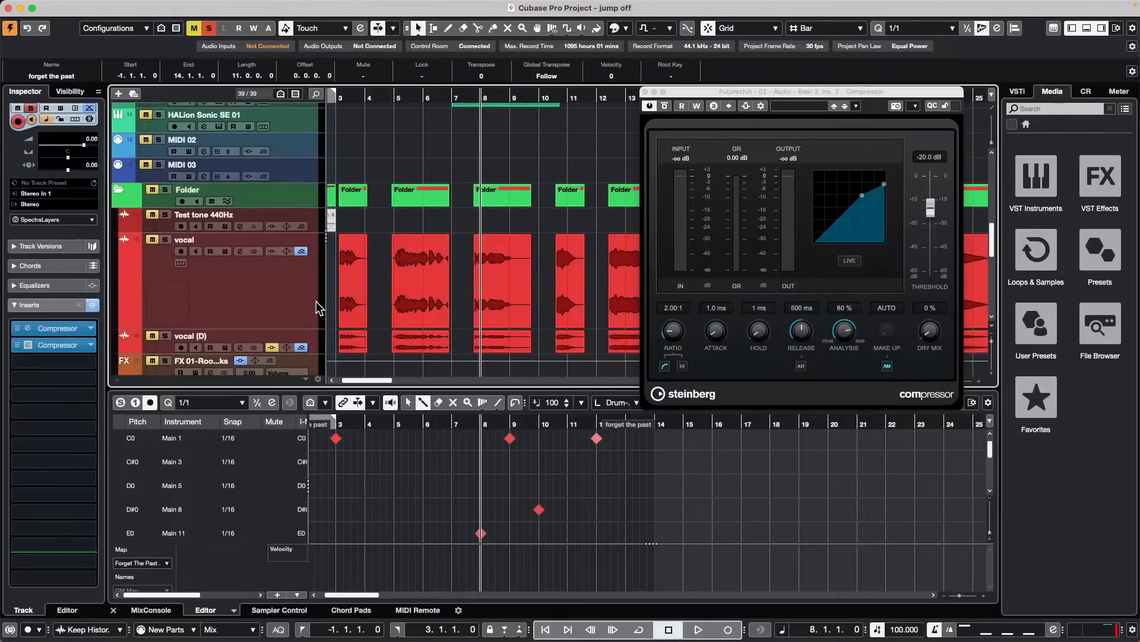
click(646, 92)
drag(499, 95, 497, 86)
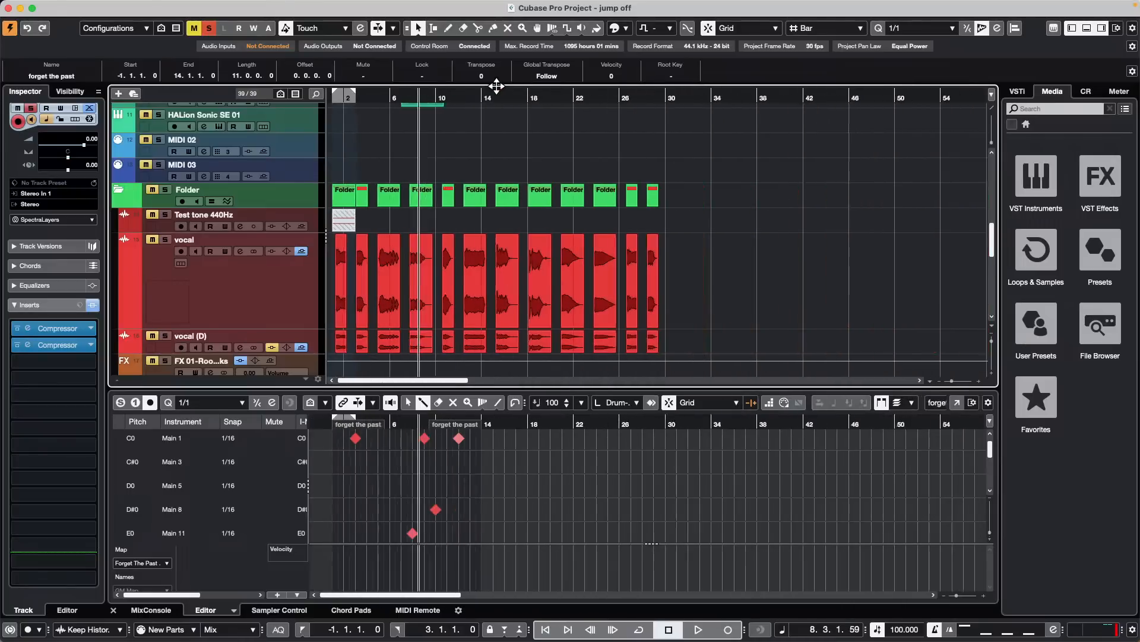
drag(671, 336, 315, 362)
key(Delete)
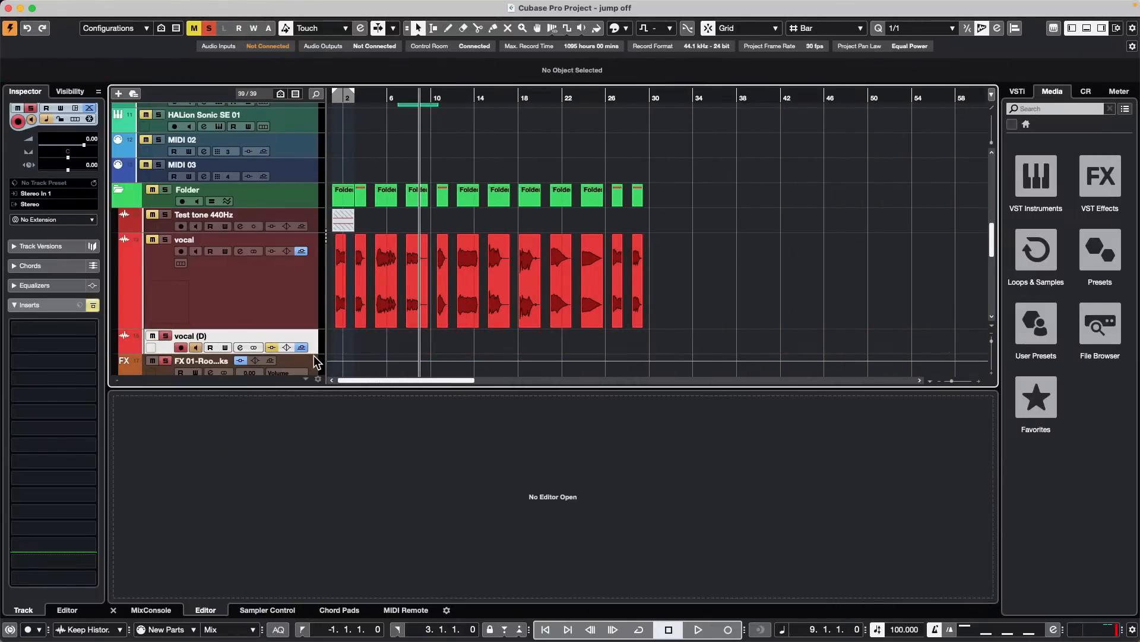
Select the vocal track and play the project from its start to hear the vocal
key(h)
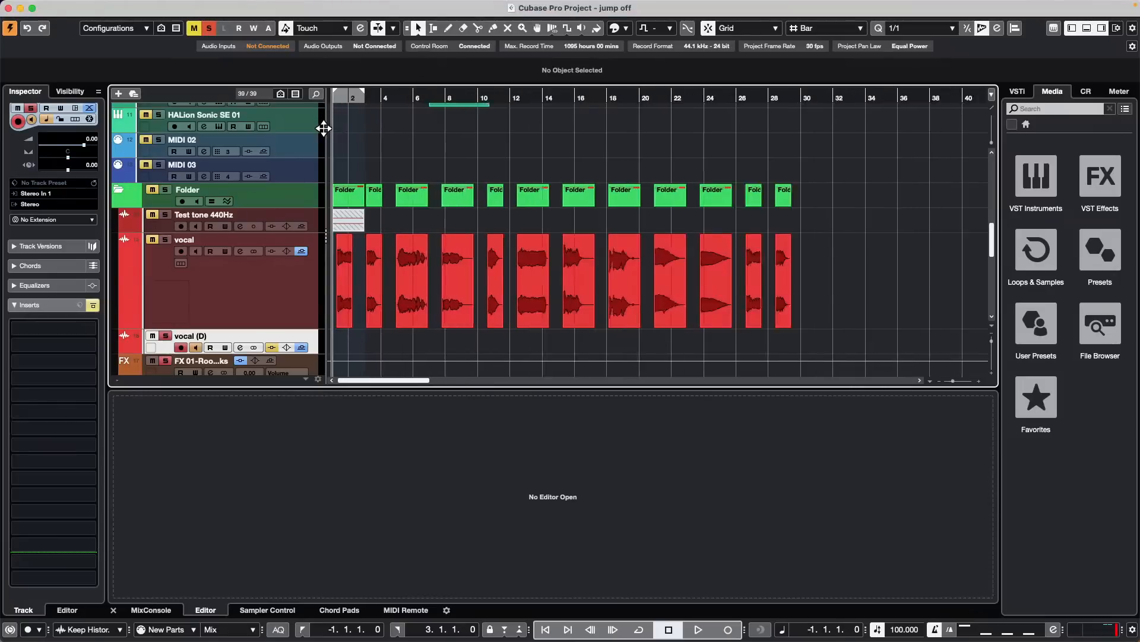
key(space)
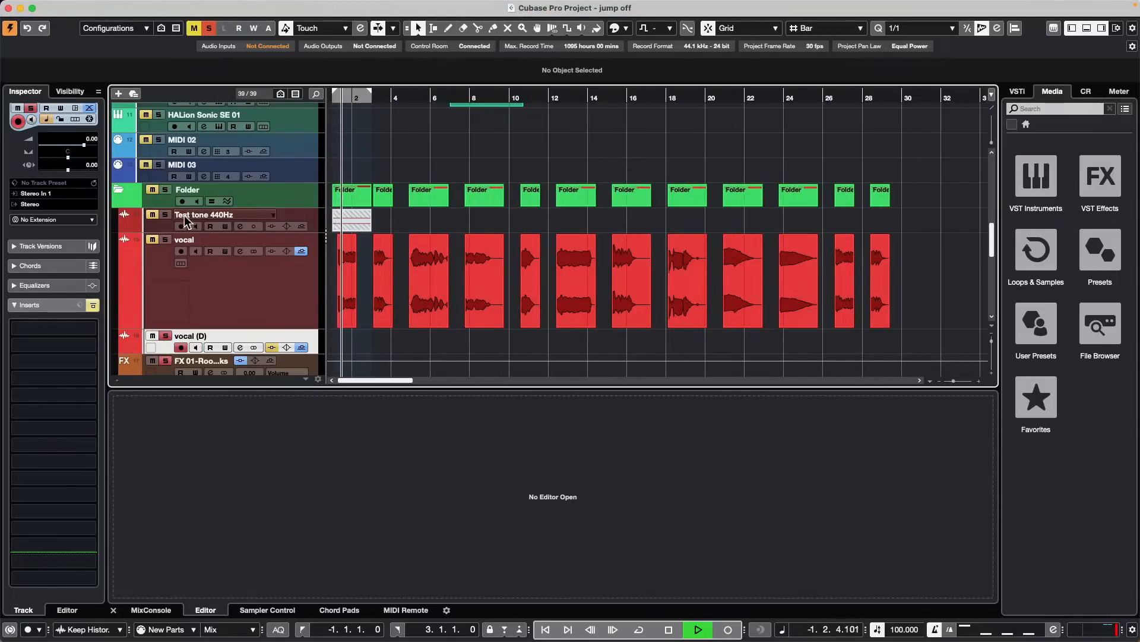
key(space)
key(Up)
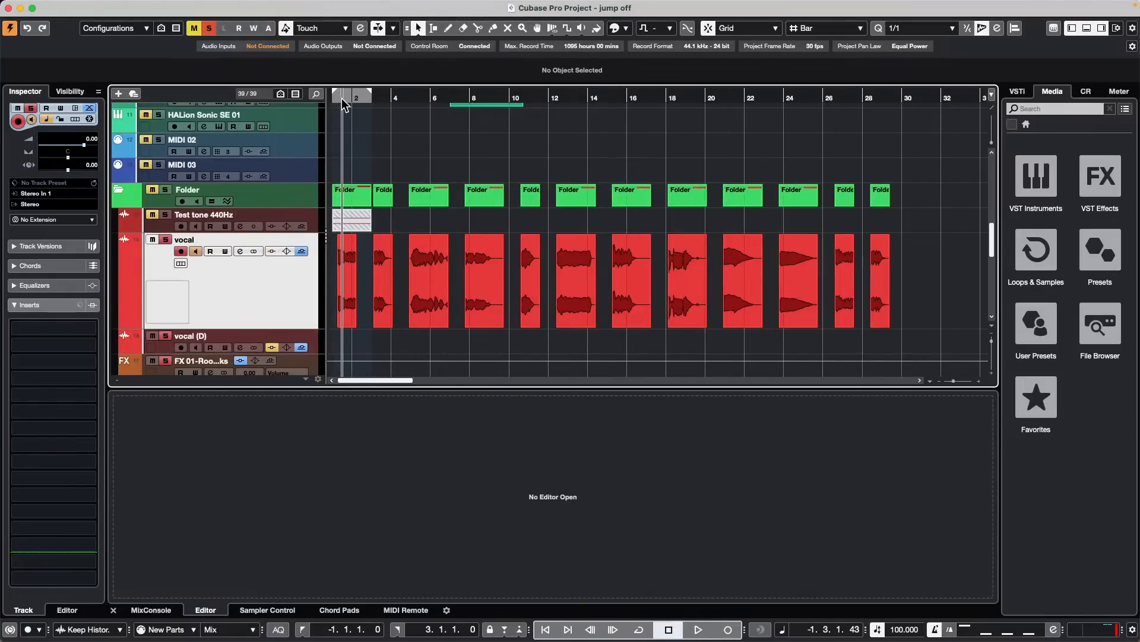
key(h)
key(h)
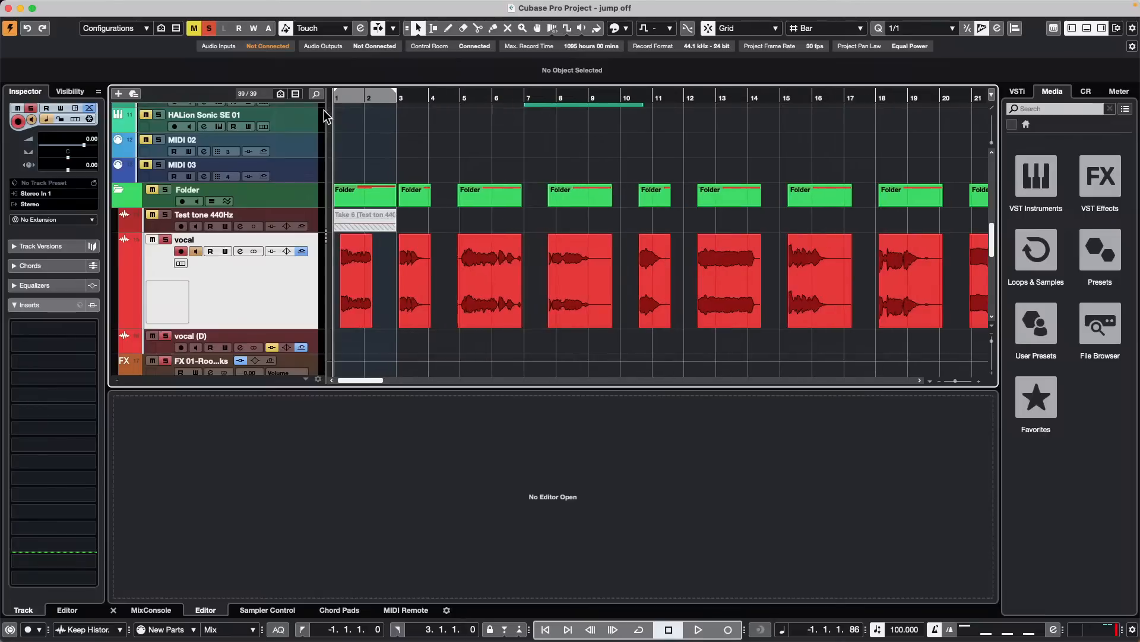
key(space)
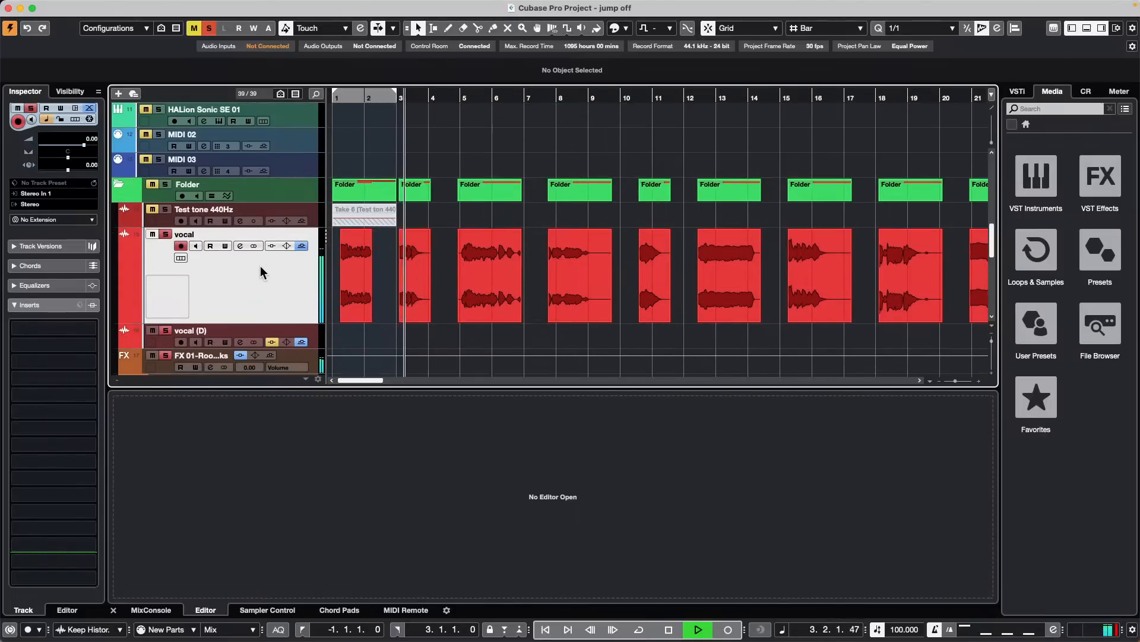
Move the FX 01 track directly below the vocal track in the track list and stop playback
scroll(262, 273, down, 1)
drag(309, 352, 310, 321)
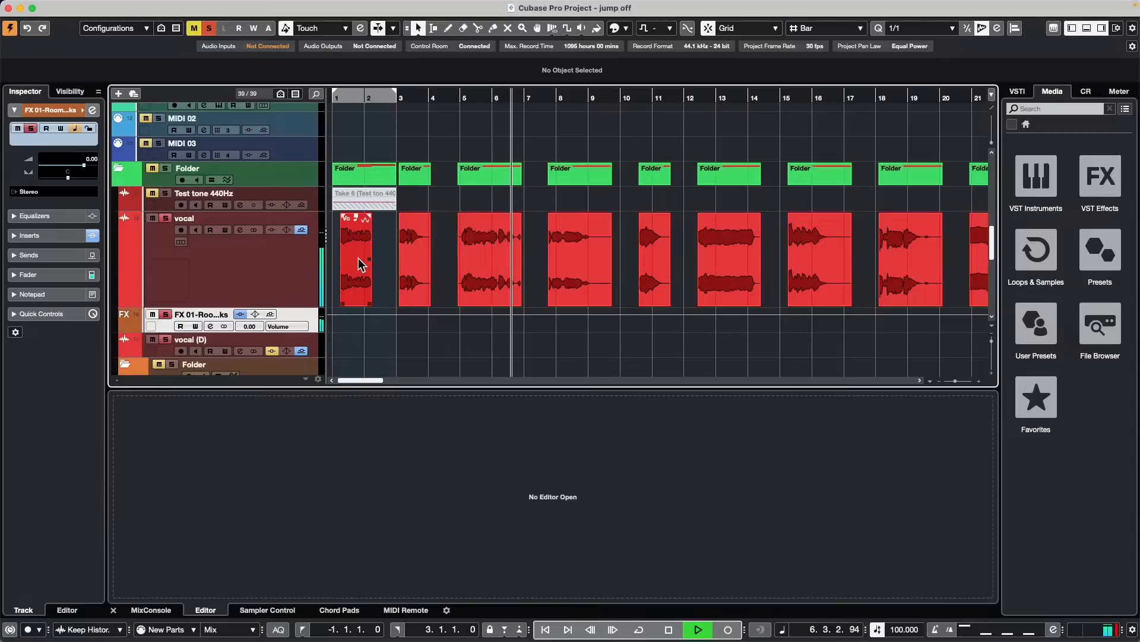
key(space)
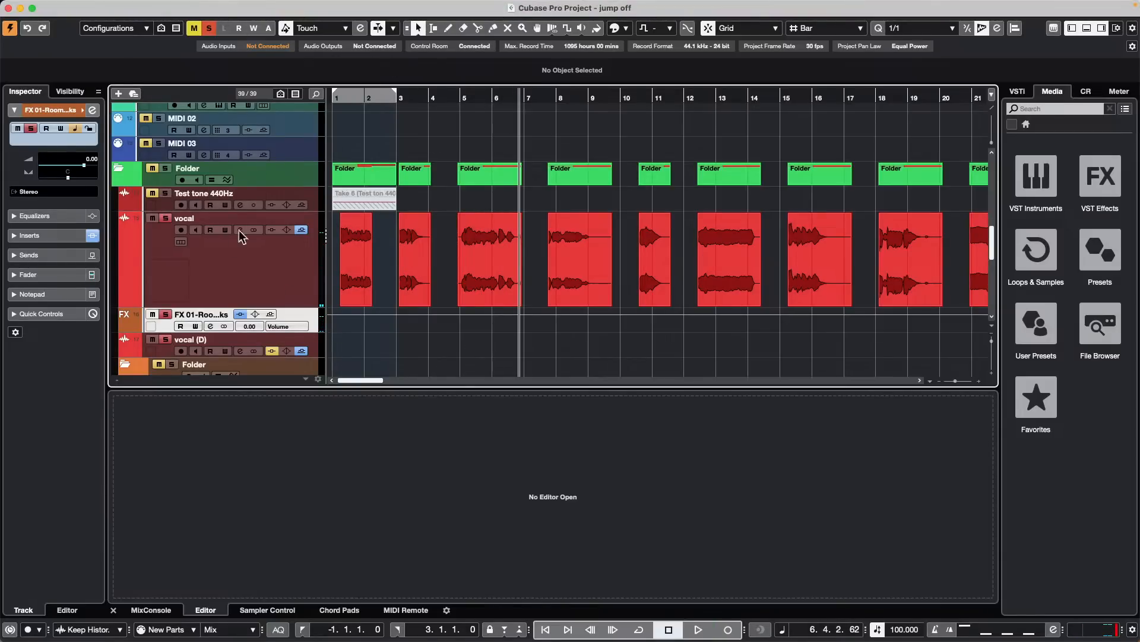
Select the vocal track, open the Export Audio Mixdown settings and choose the FX 01-RoomWorks channel as the only export channel
click(260, 271)
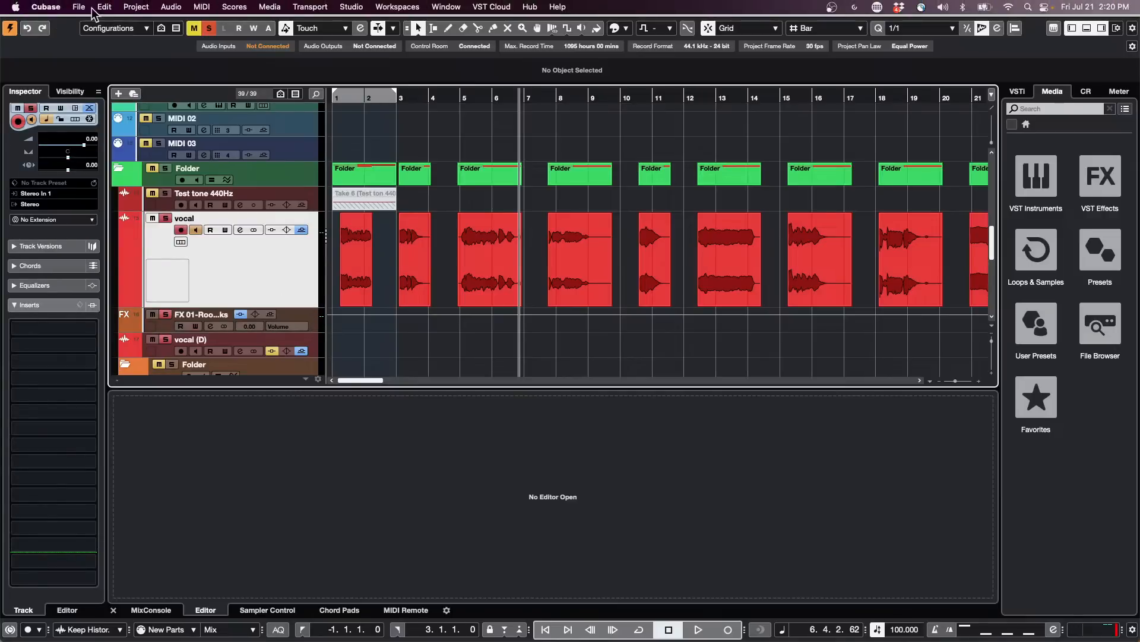
click(83, 7)
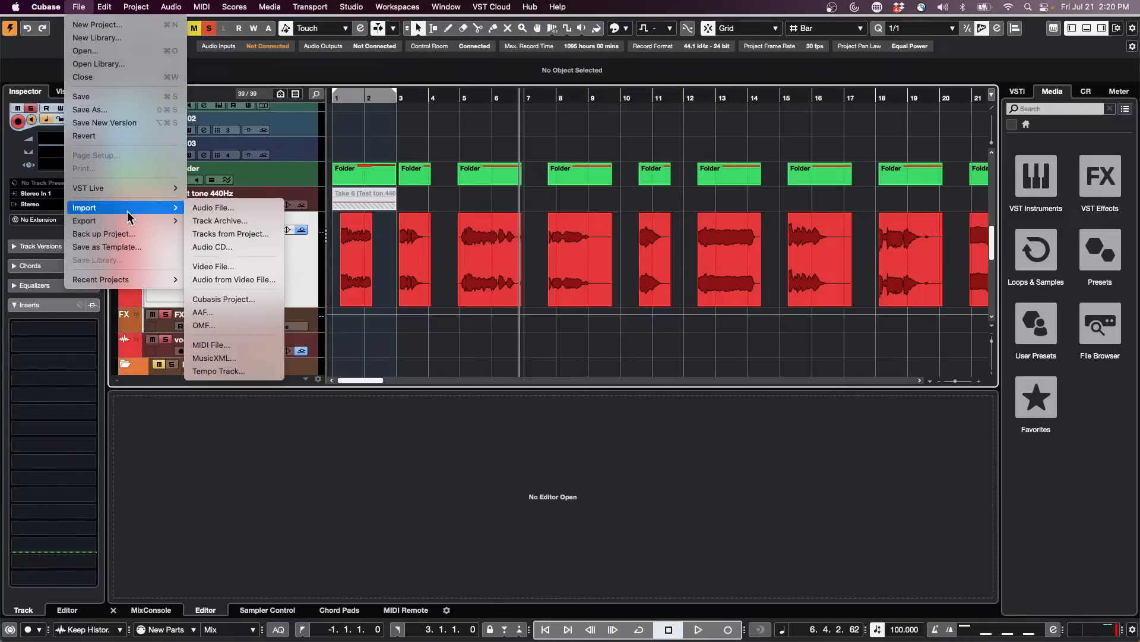
mouse_move(129, 221)
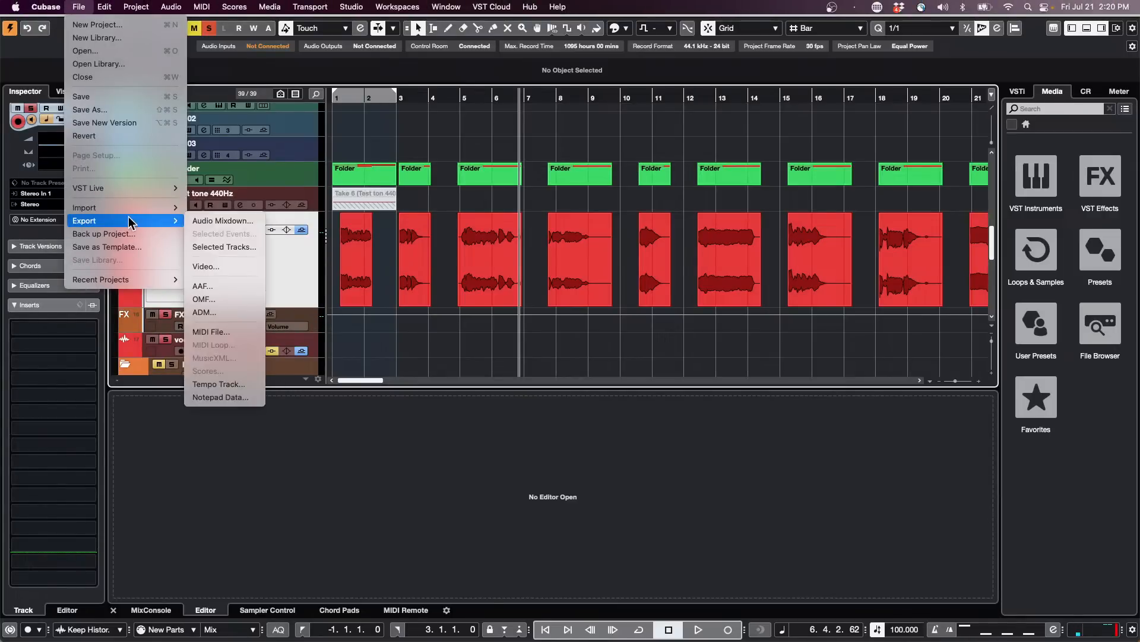
click(234, 222)
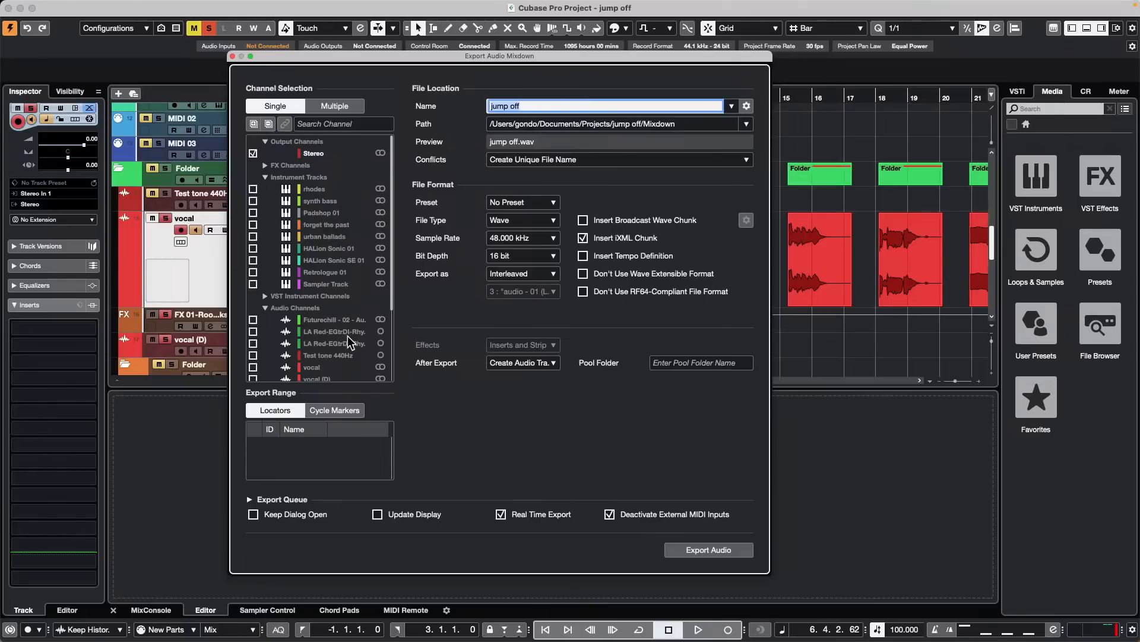
scroll(352, 341, down, 4)
scroll(337, 323, up, 1)
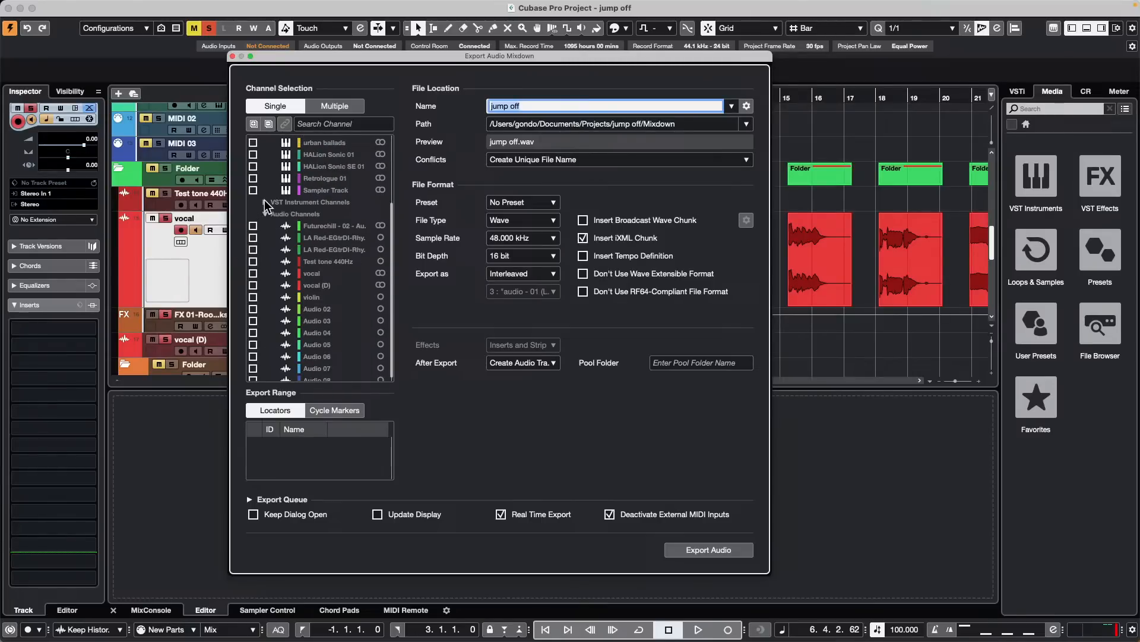
scroll(266, 206, up, 5)
click(267, 171)
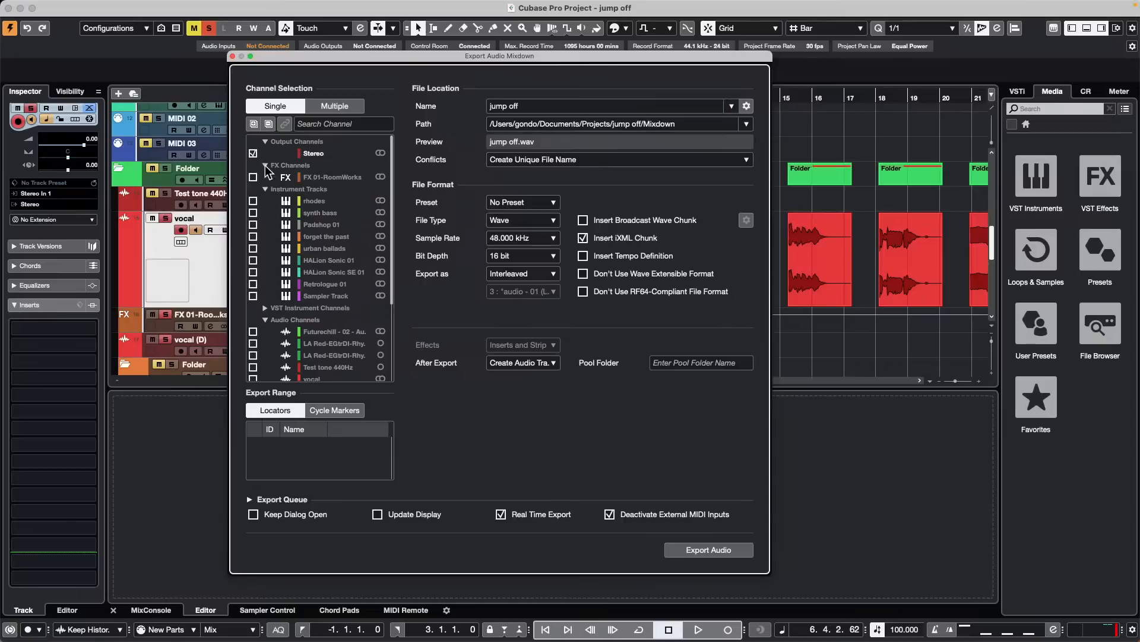
click(253, 177)
Keep Create Audio Track as the after-export action and close the export dialog without exporting
click(523, 363)
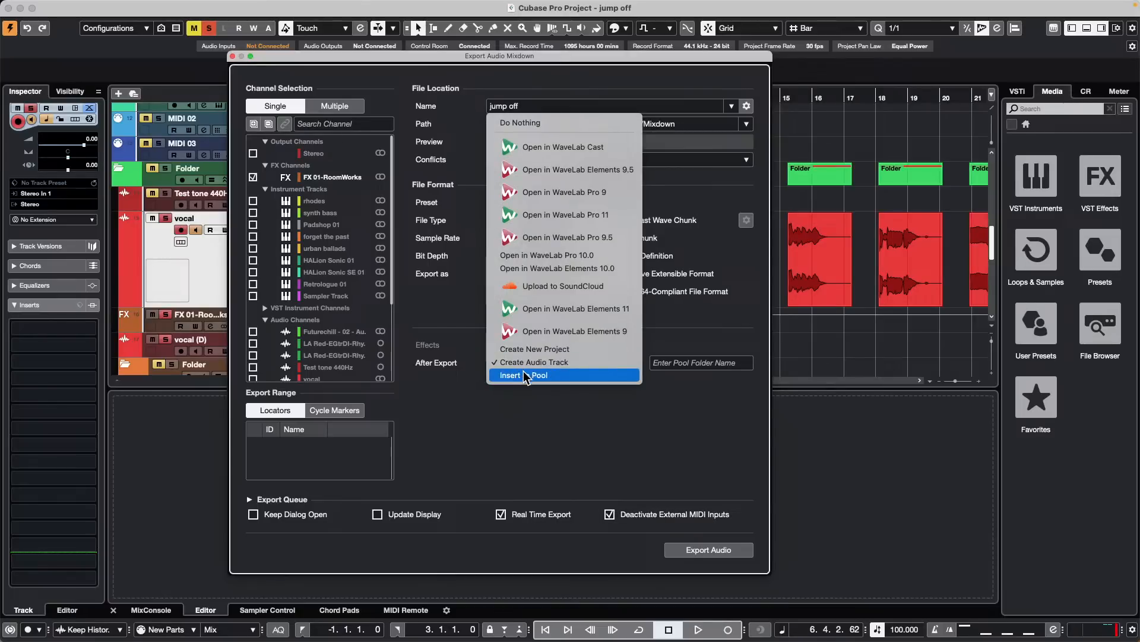
click(548, 364)
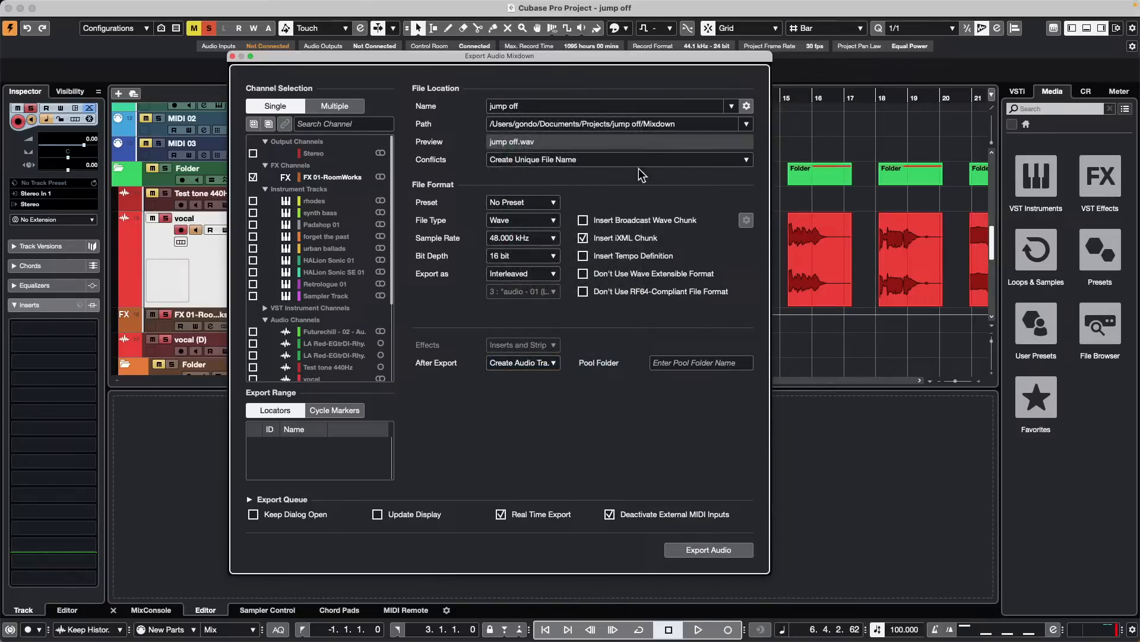
mouse_move(533, 59)
mouse_down()
mouse_move(514, 271)
mouse_move(533, 149)
mouse_move(515, 47)
mouse_up()
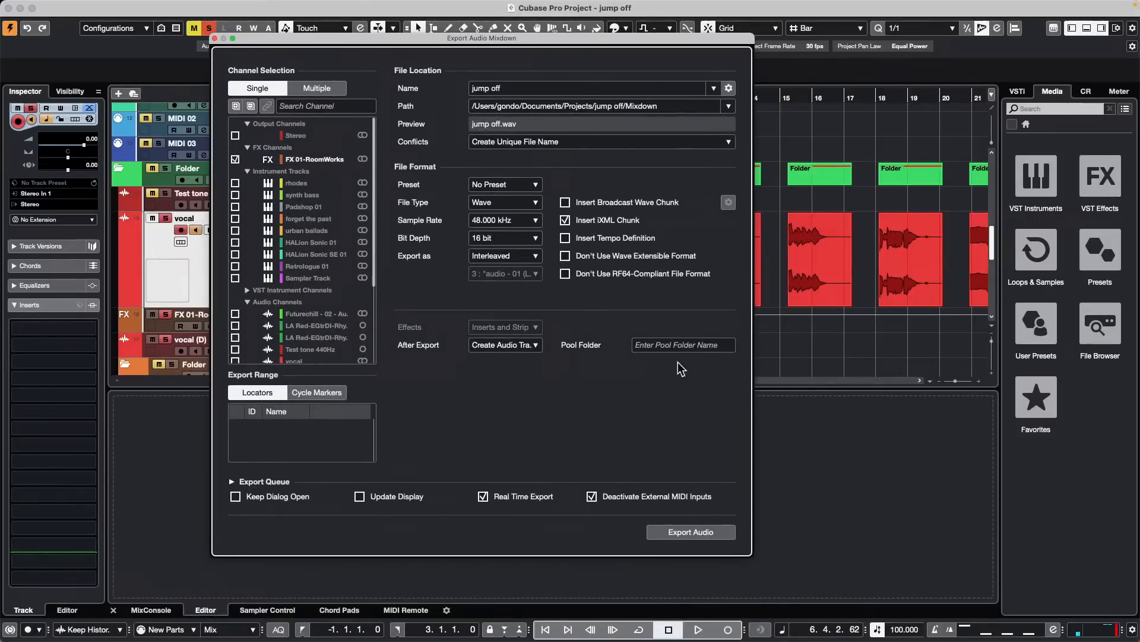
click(215, 38)
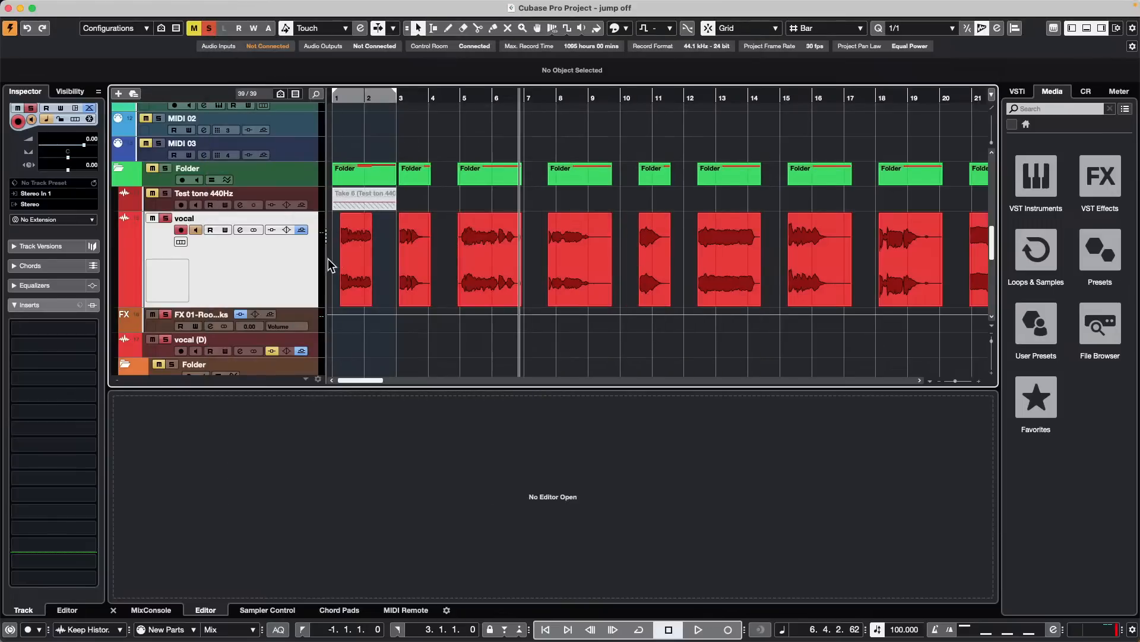
Select all audio events on the vocal track and set the locators to their full range
drag(330, 259, 1010, 264)
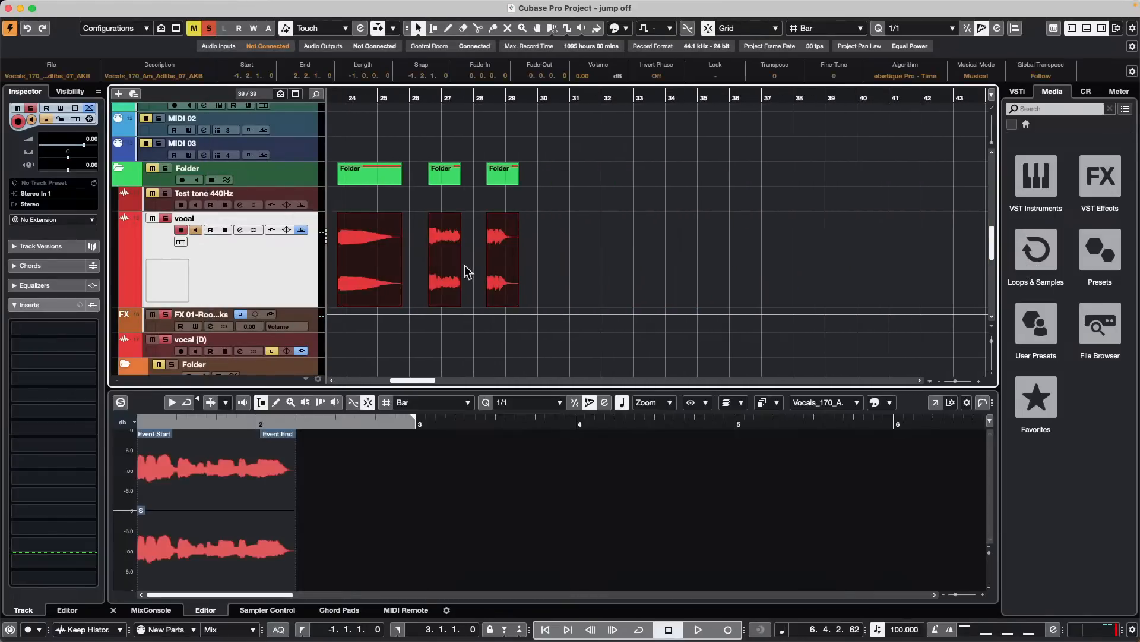
key(p)
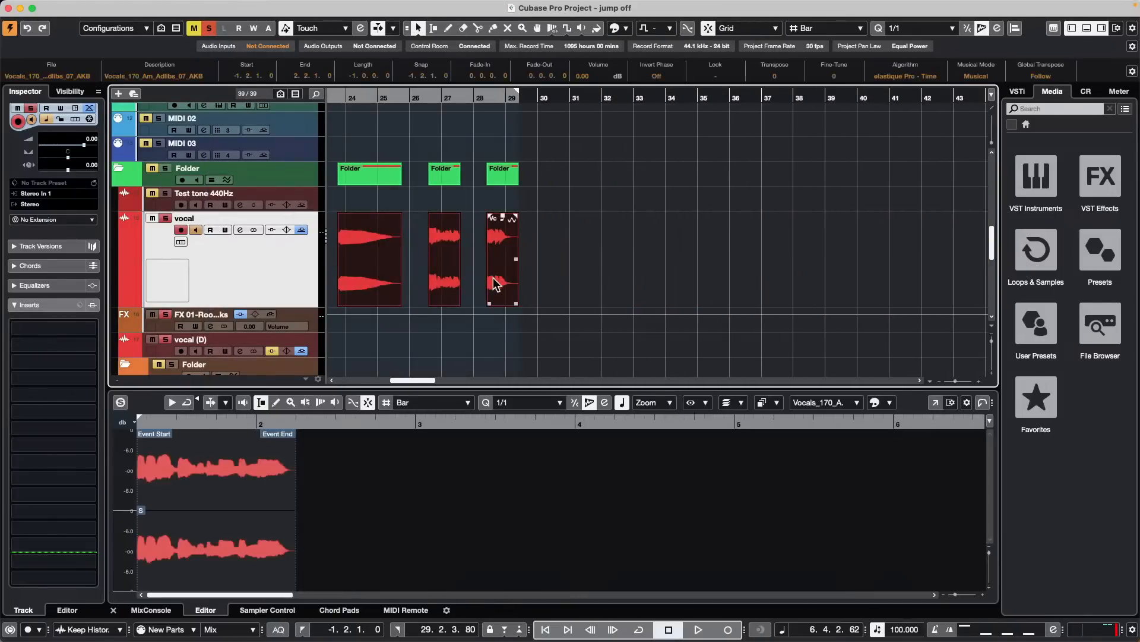
Start a real-time mixdown export of the FX 01-RoomWorks channel and abort it
click(85, 10)
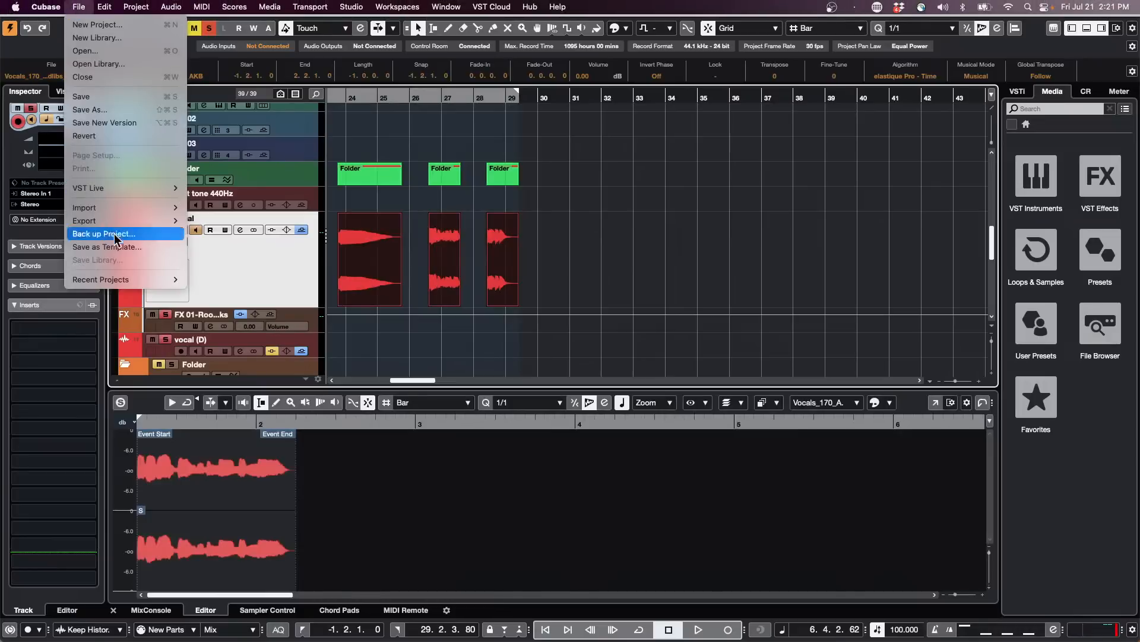
mouse_move(112, 222)
click(196, 223)
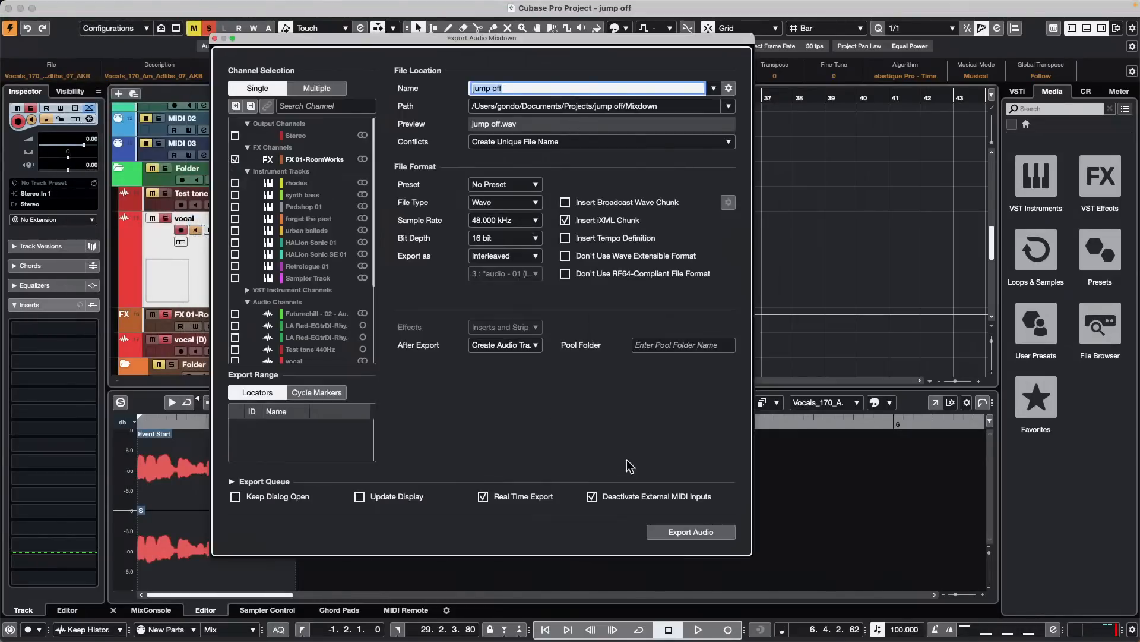
click(696, 534)
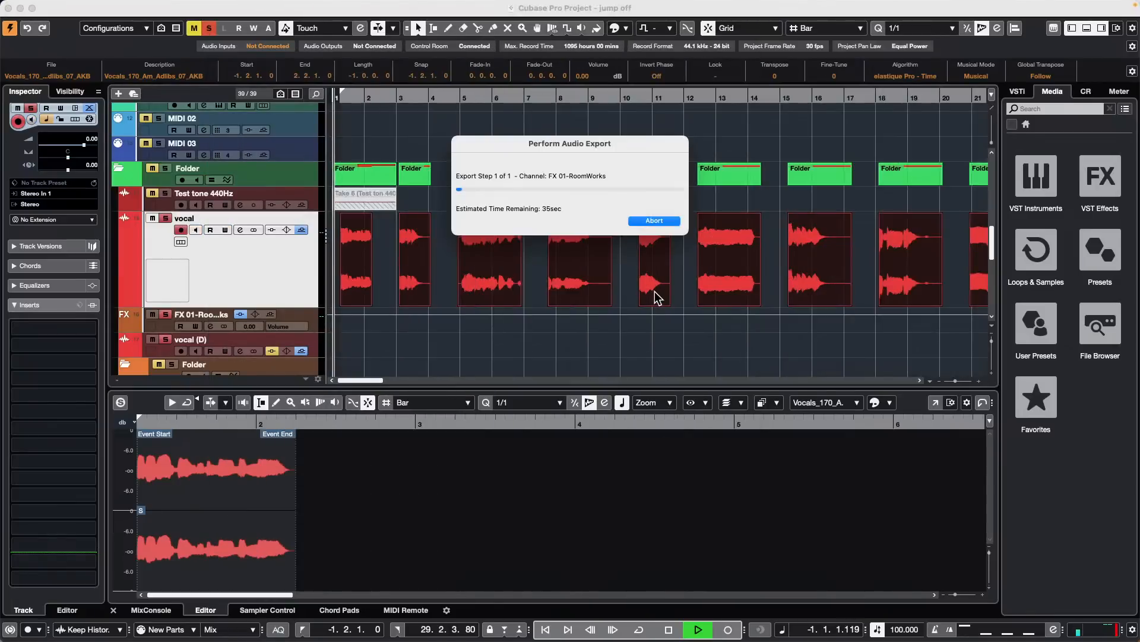
click(655, 221)
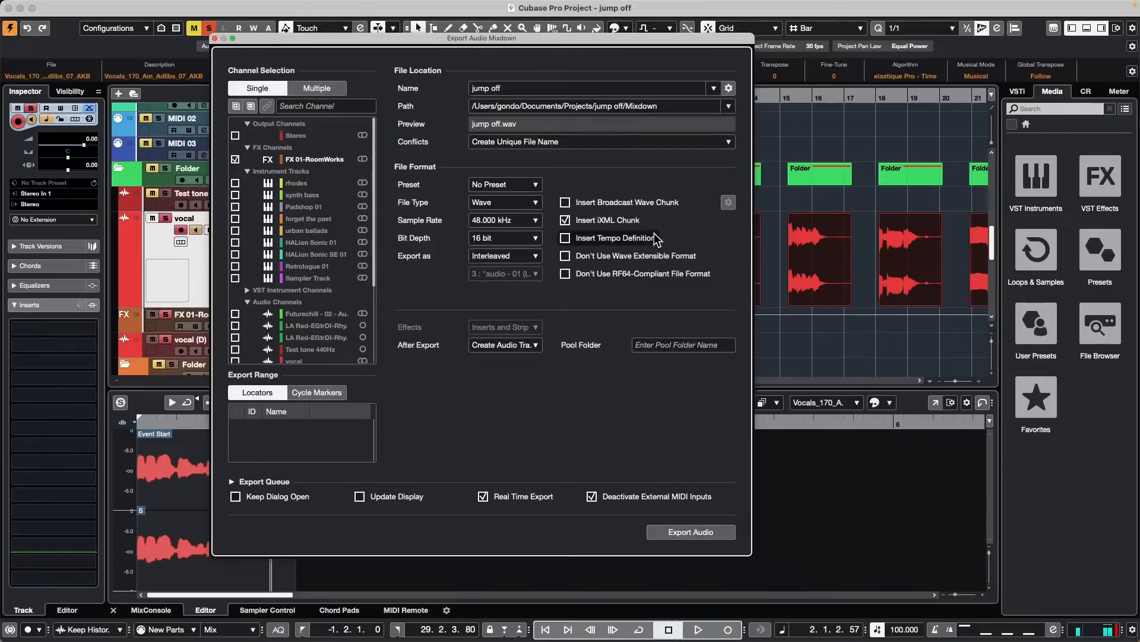
Export the FX channel with Real Time Export turned off and undo the audio track it adds
click(509, 504)
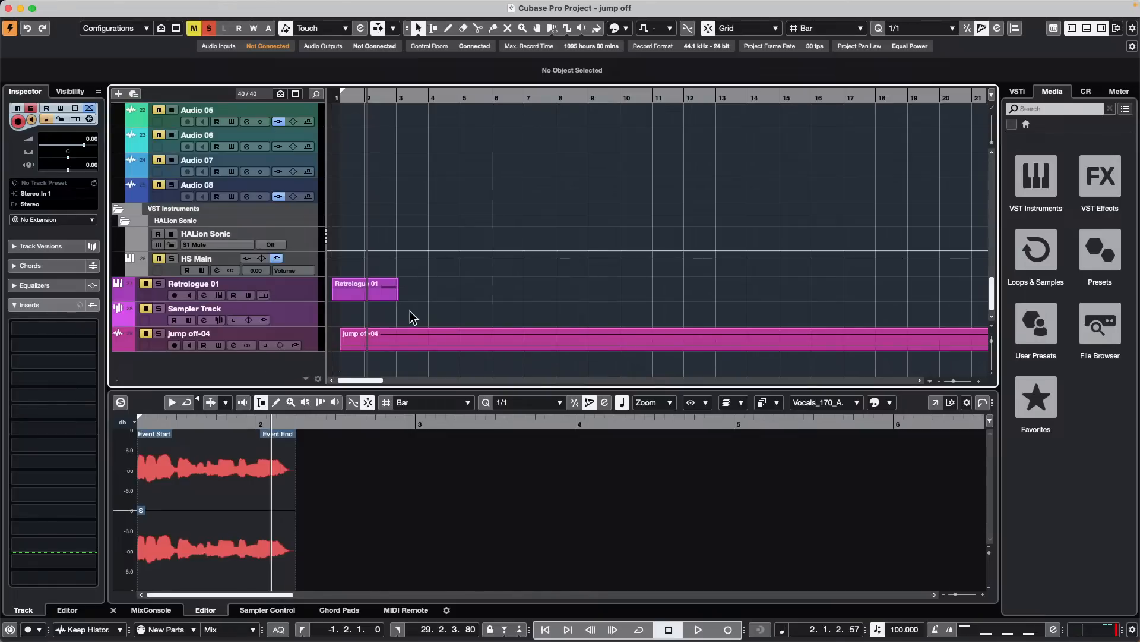
key(super+z)
Turn off monitoring on the vocal track and export the FX 01-RoomWorks channel to a new audio track again
scroll(262, 223, up, 10)
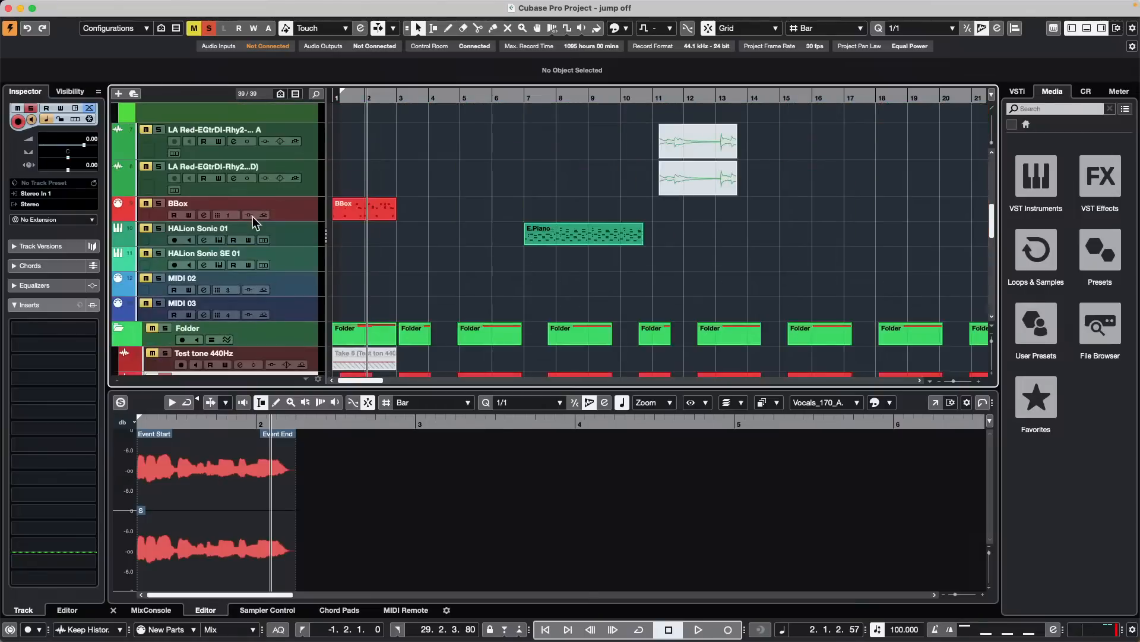
scroll(255, 220, up, 2)
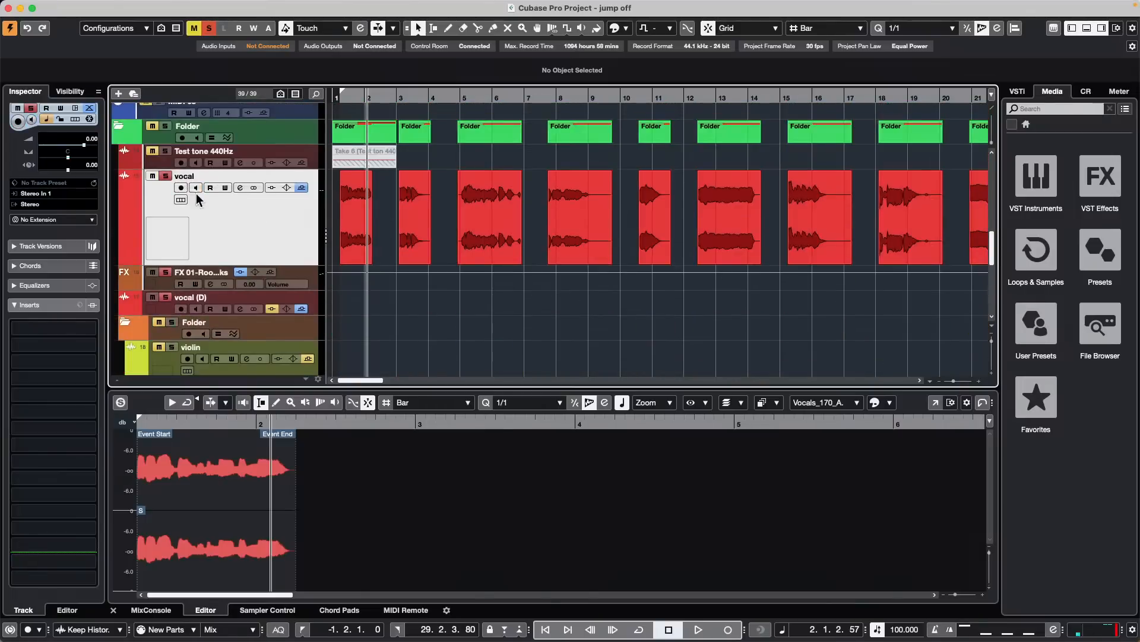
mouse_move(107, 3)
click(104, 7)
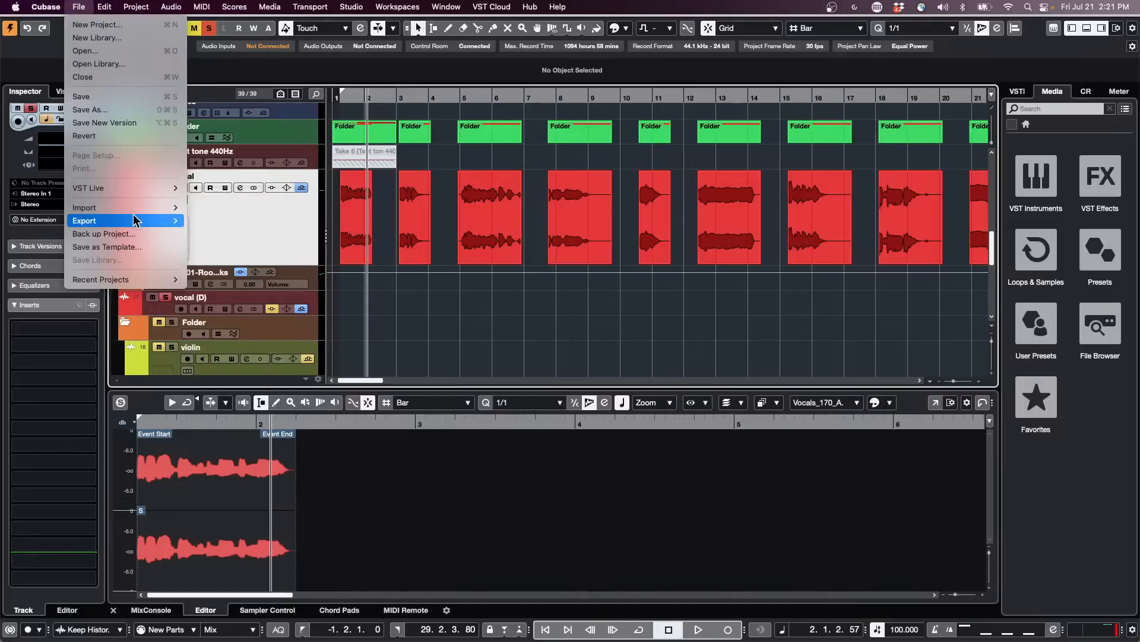
mouse_move(134, 220)
click(235, 220)
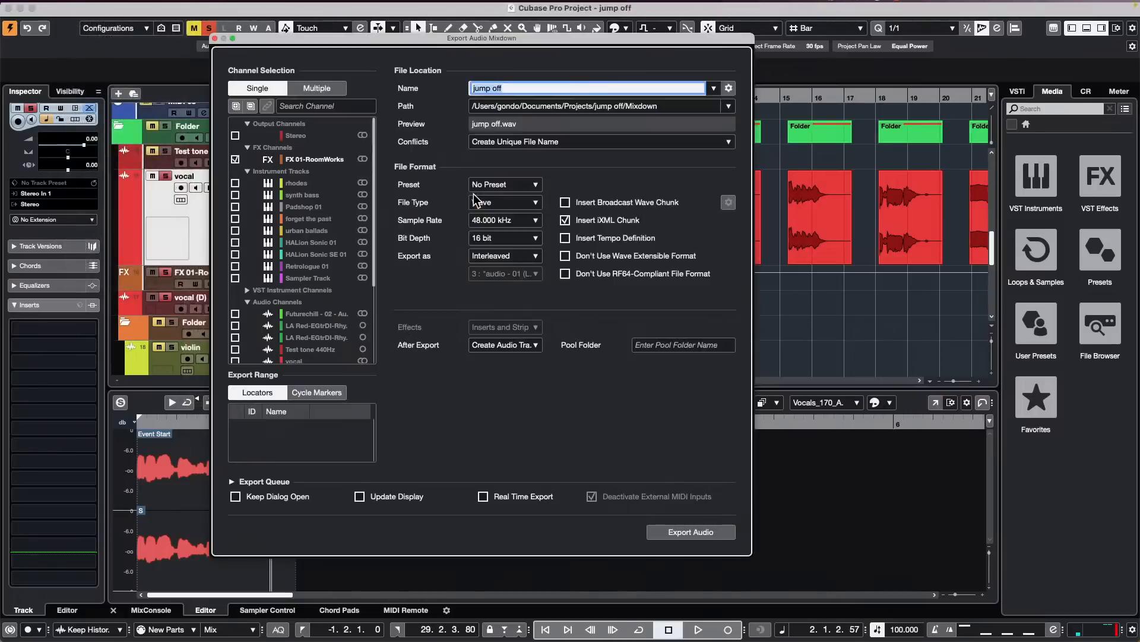
click(687, 533)
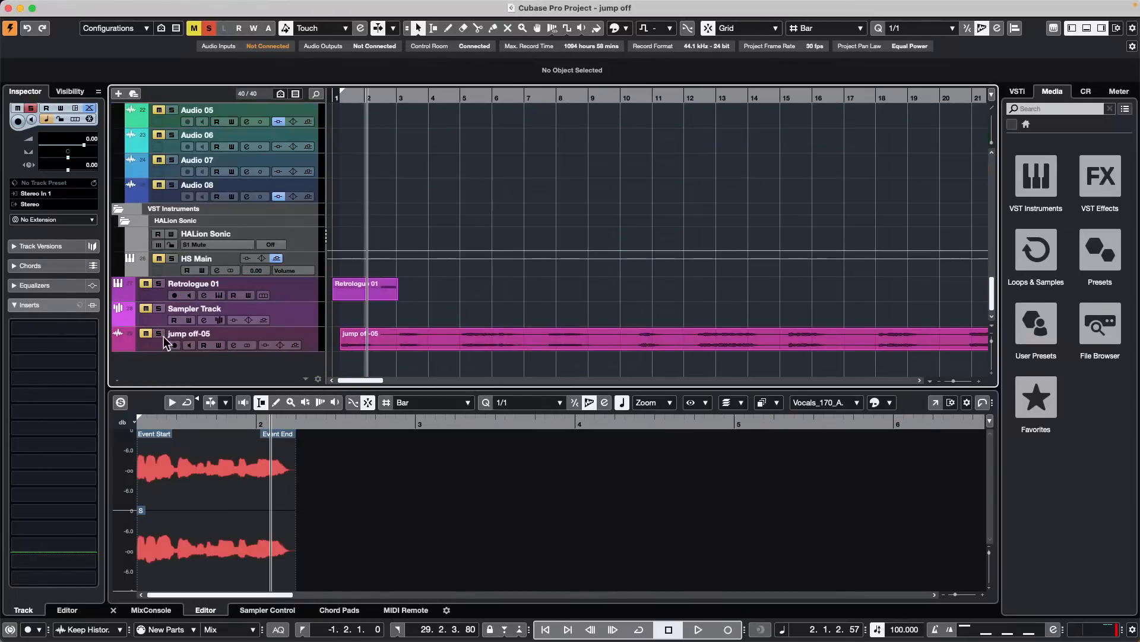
Solo the newly exported audio track, play it to hear the isolated reverb, and stop playback
click(161, 334)
key(space)
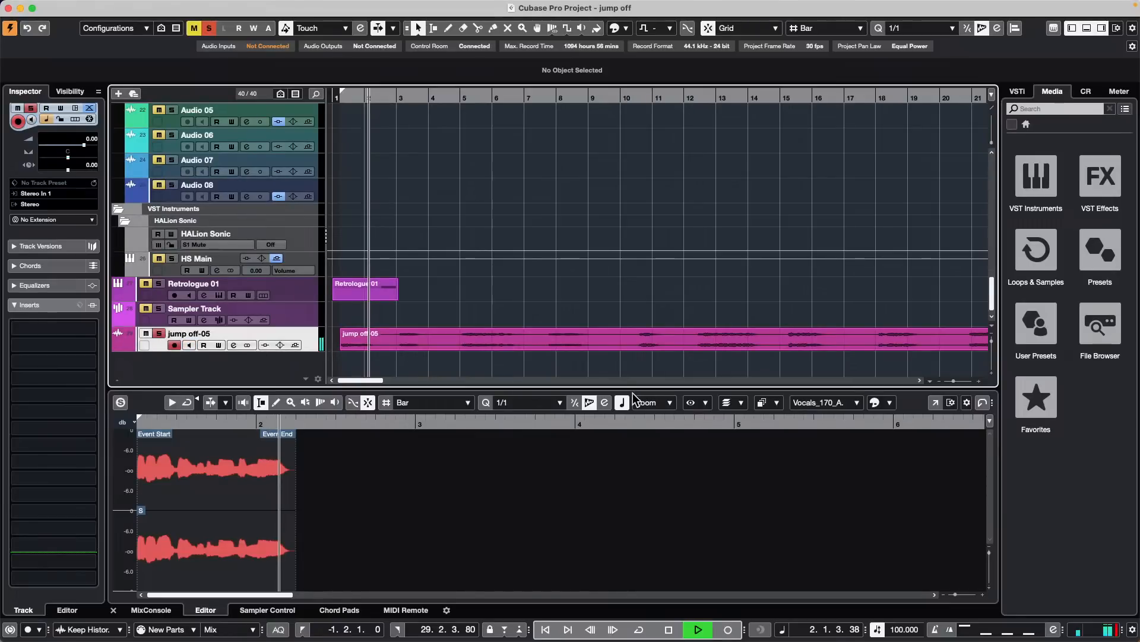
scroll(265, 245, up, 15)
scroll(265, 252, down, 10)
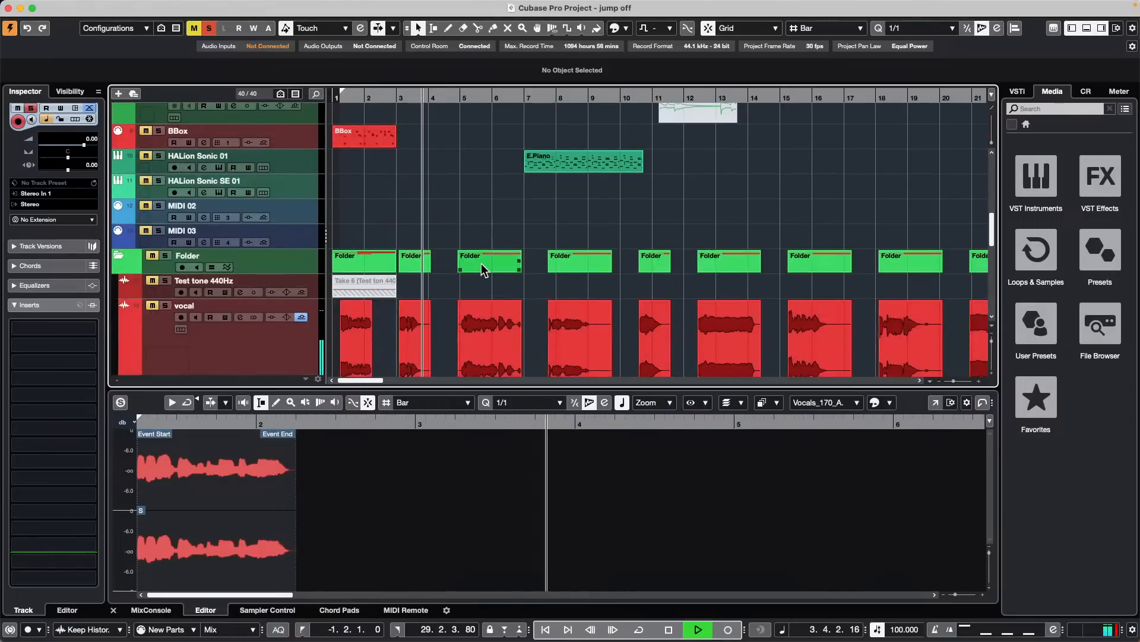
scroll(481, 264, down, 15)
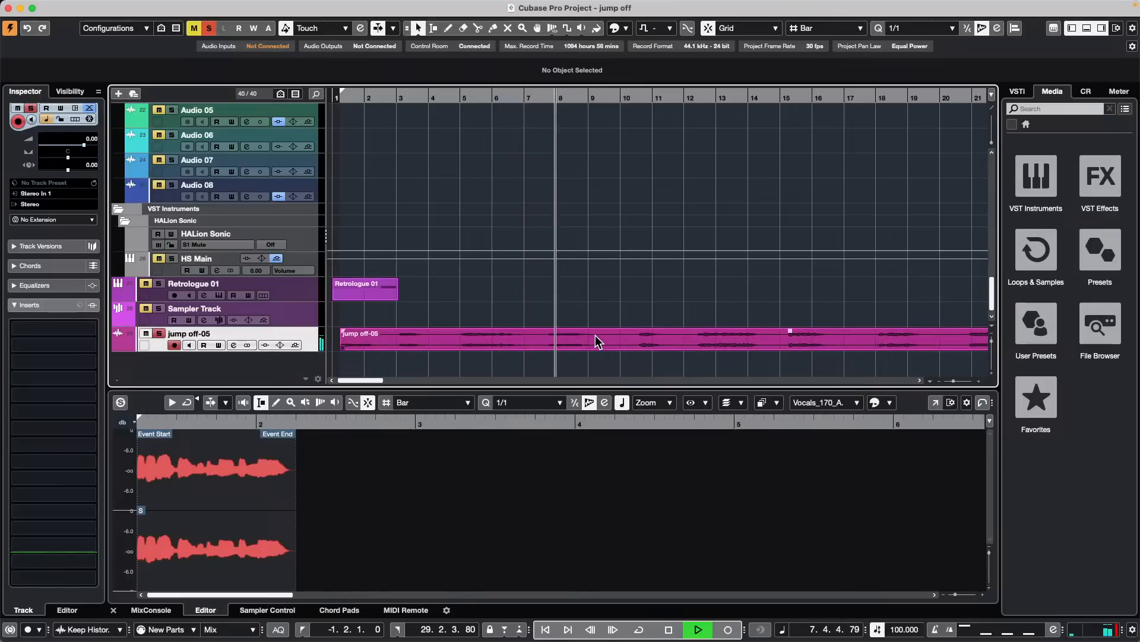
key(space)
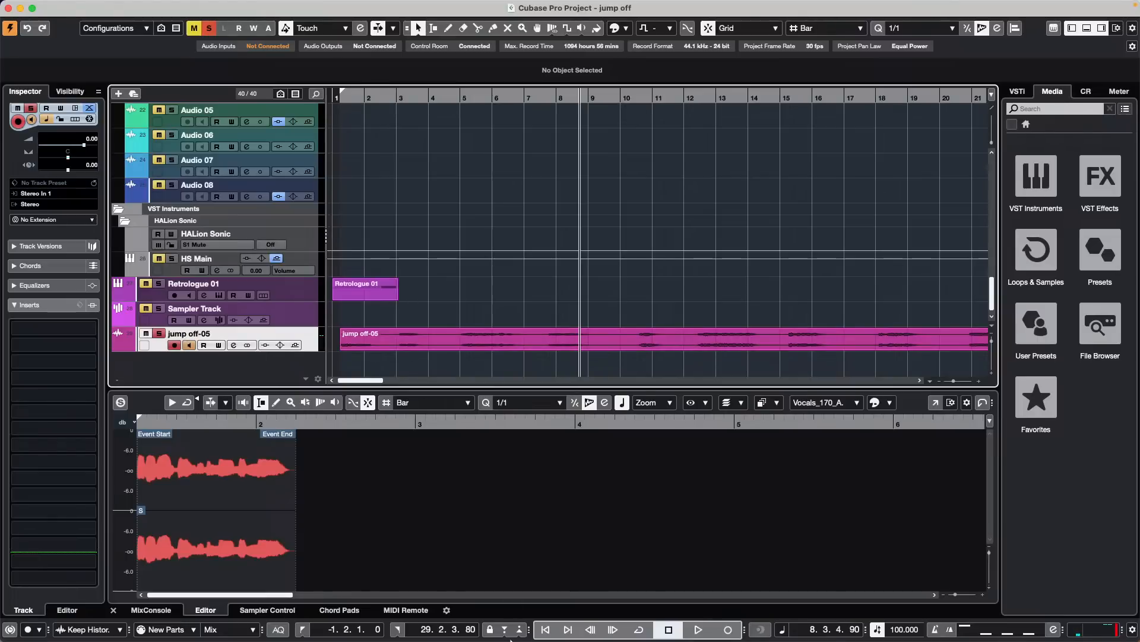
Switch to Steinberg Download Assistant, cancel the MediaBay update and its authorization request, and dismiss the update notice
mouse_move(453, 621)
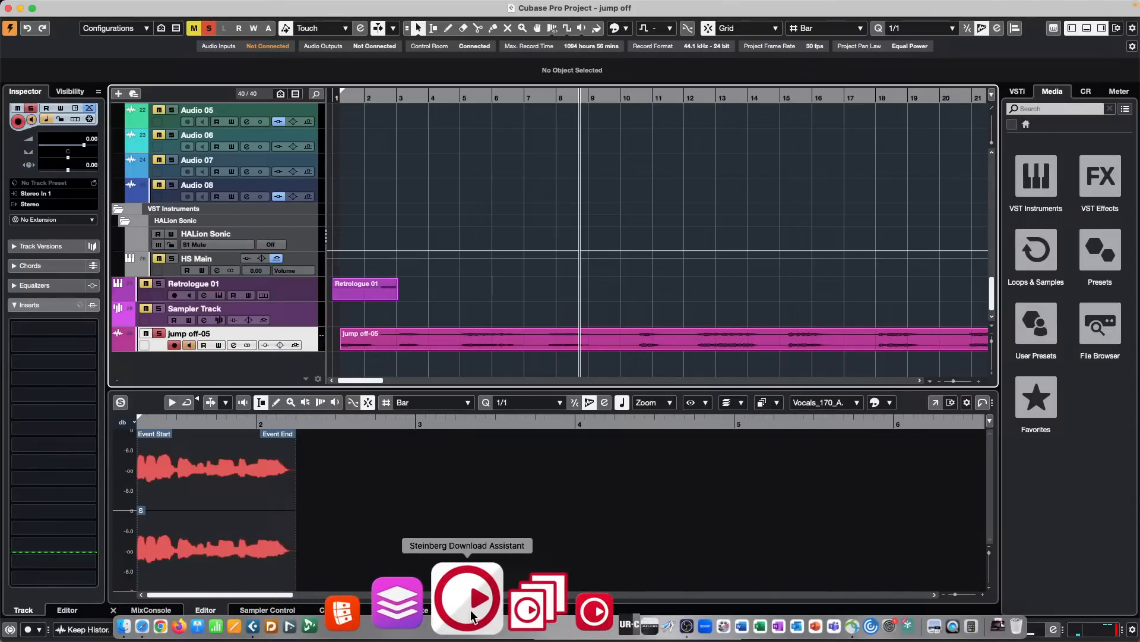
click(470, 610)
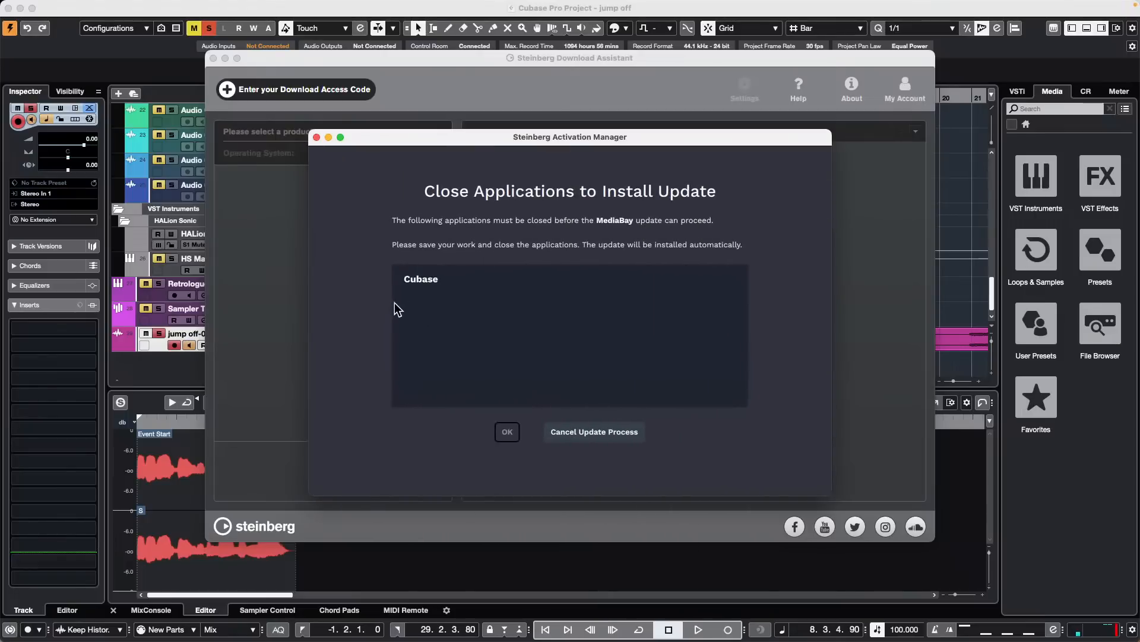
click(613, 430)
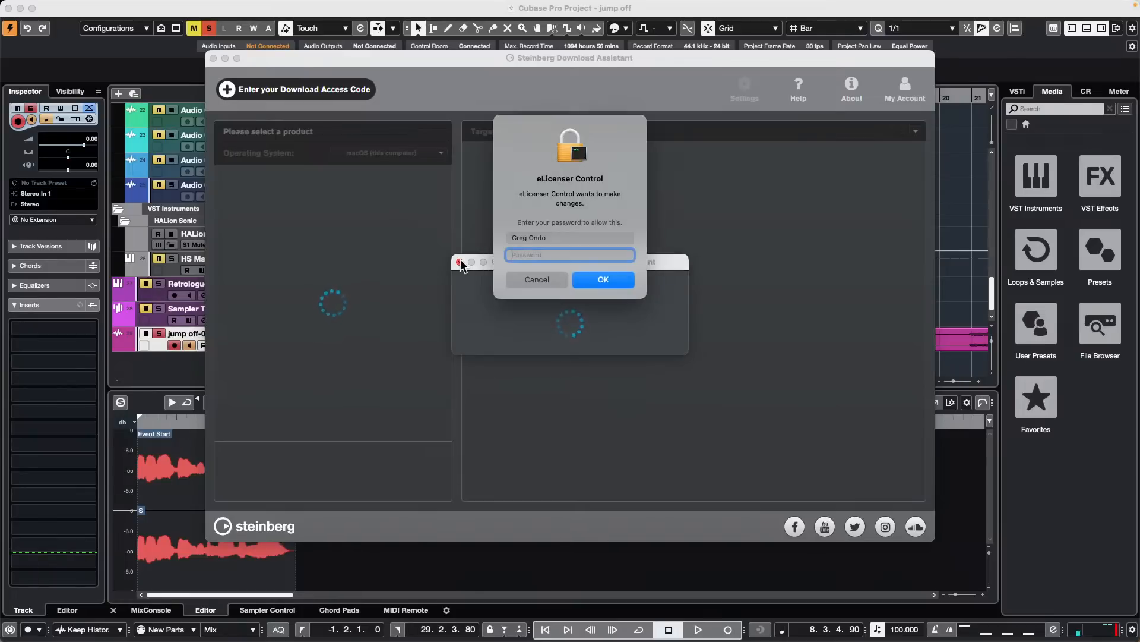
click(528, 278)
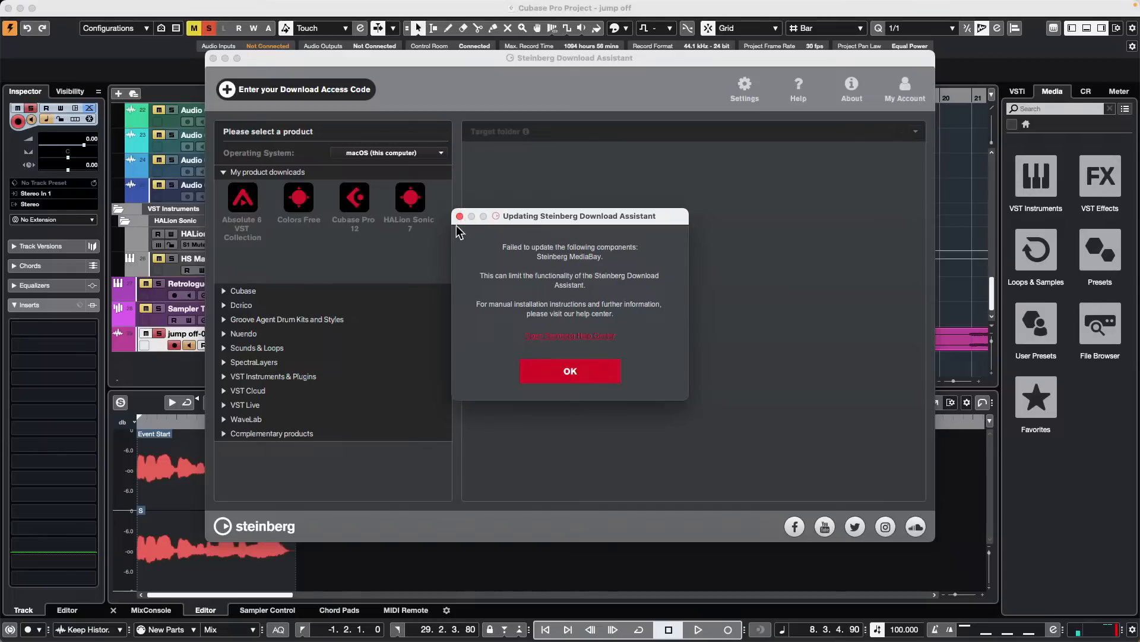
click(574, 374)
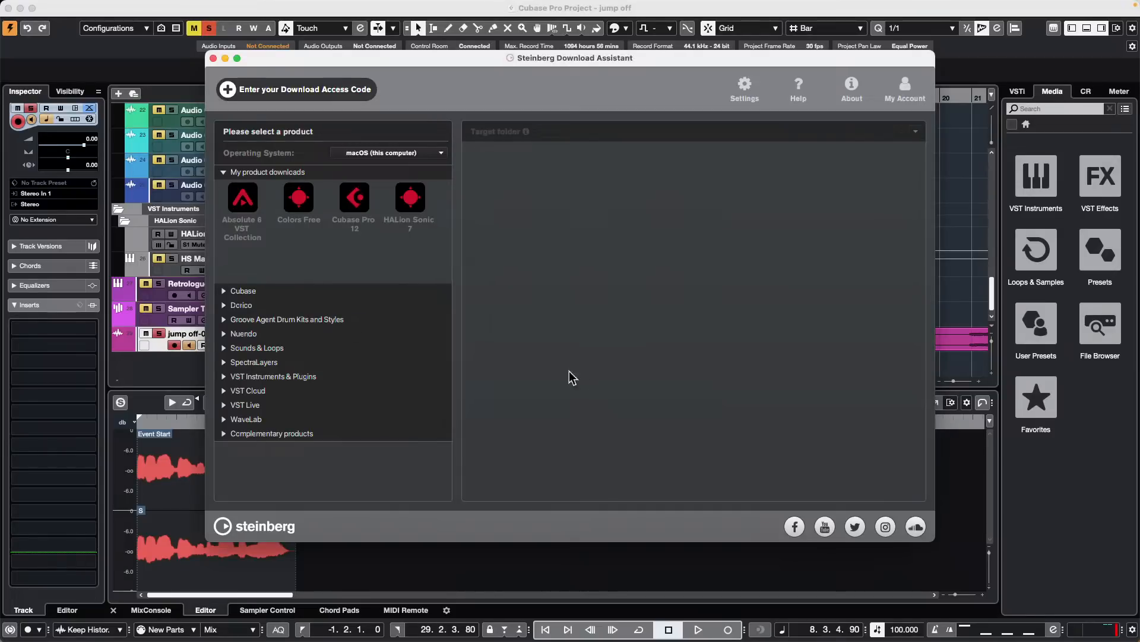
Collapse the product downloads and examine the available updates for VST Sounds and Applications
click(224, 172)
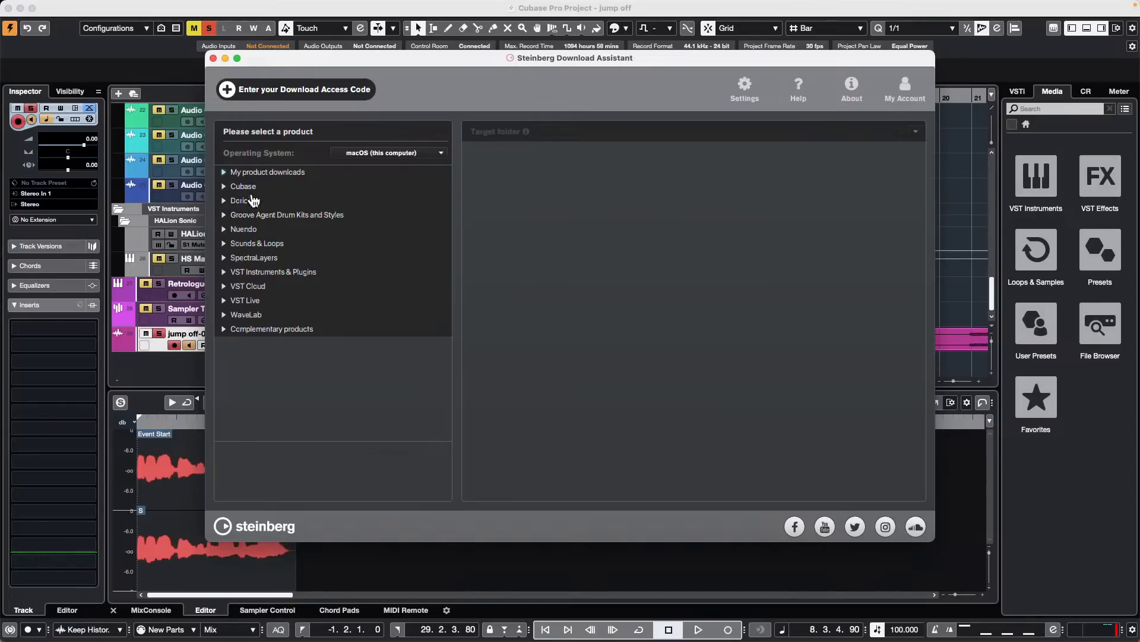
click(225, 172)
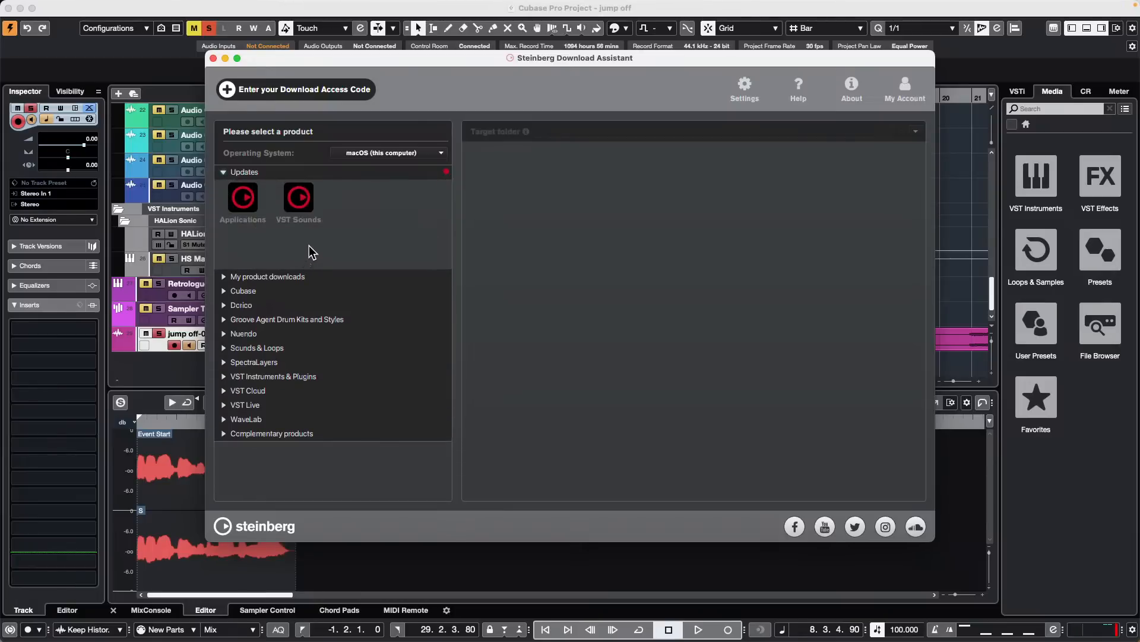
click(299, 197)
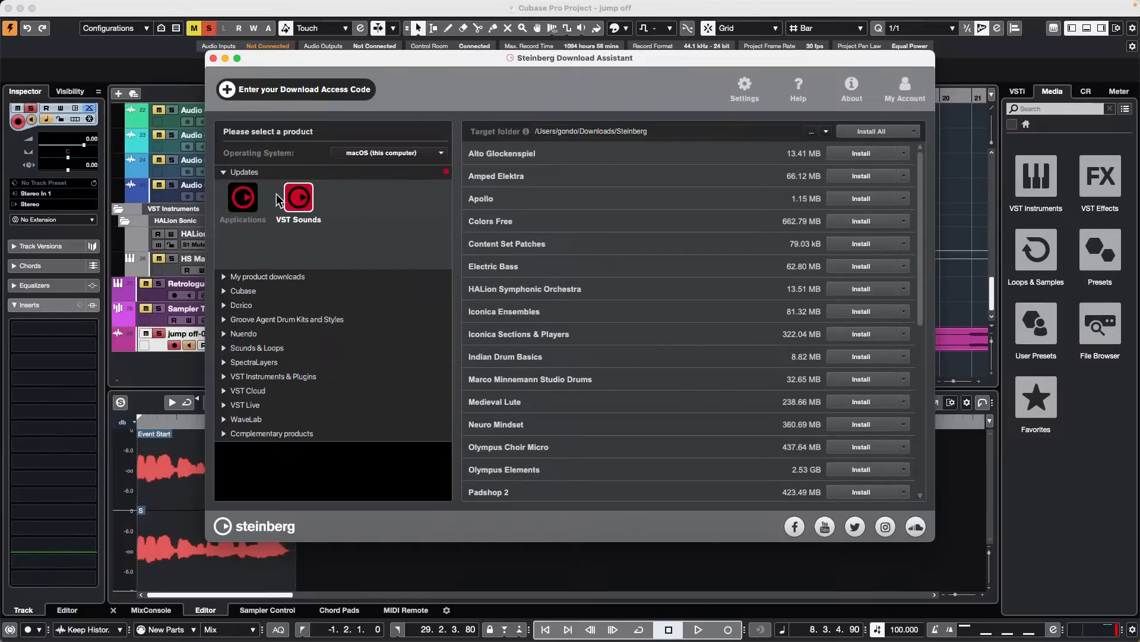
click(240, 198)
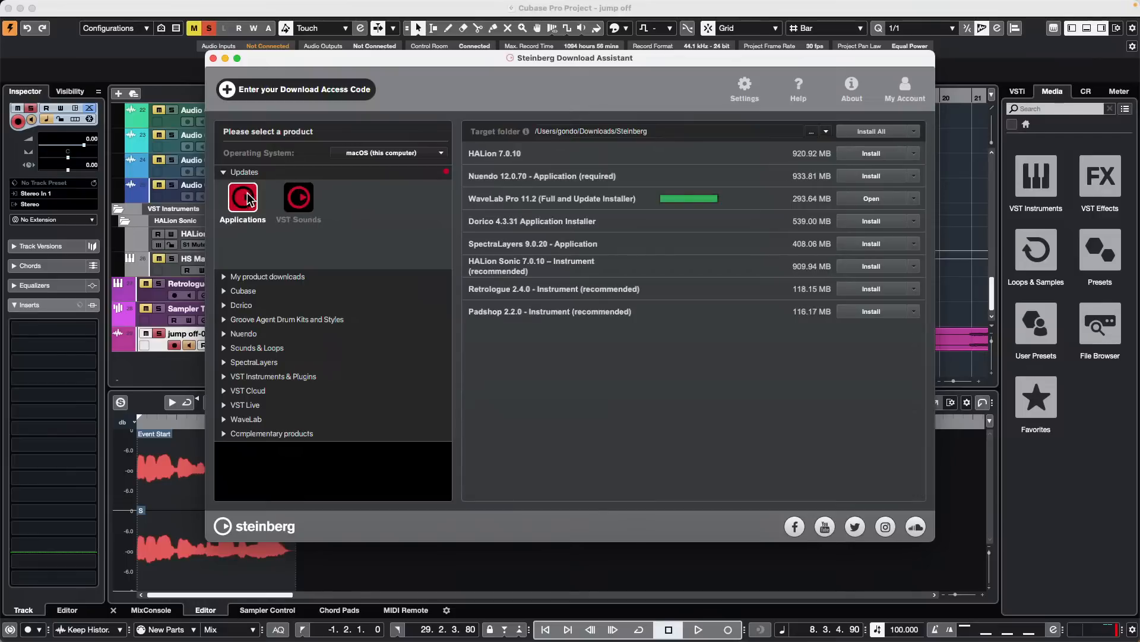
Collapse the Updates section and close Steinberg Download Assistant to return to the Cubase project
click(221, 176)
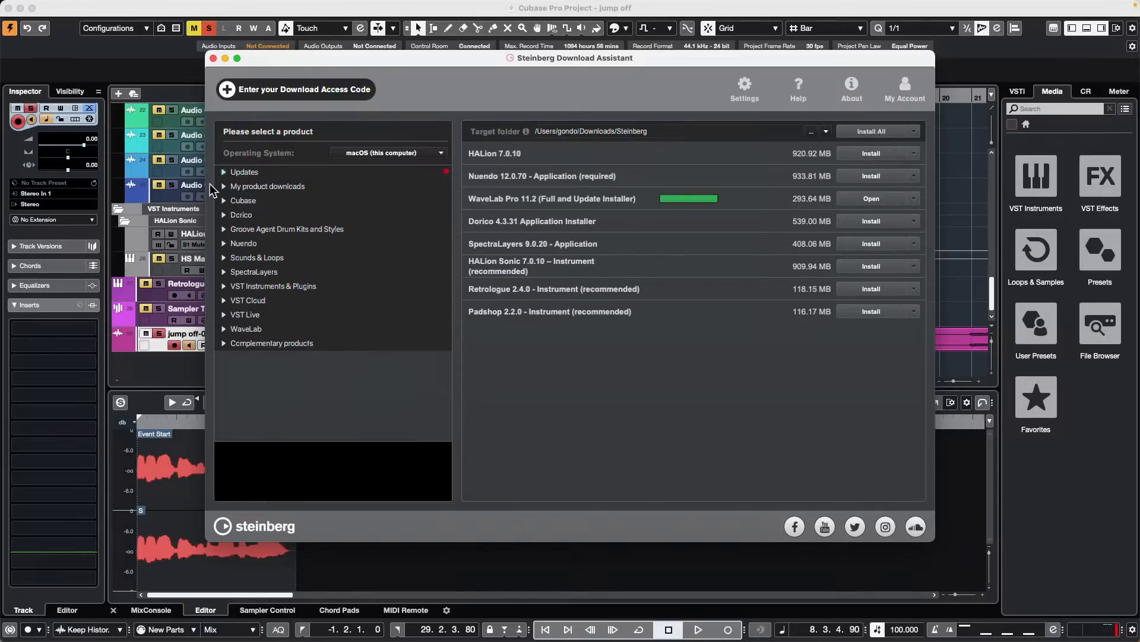
click(213, 57)
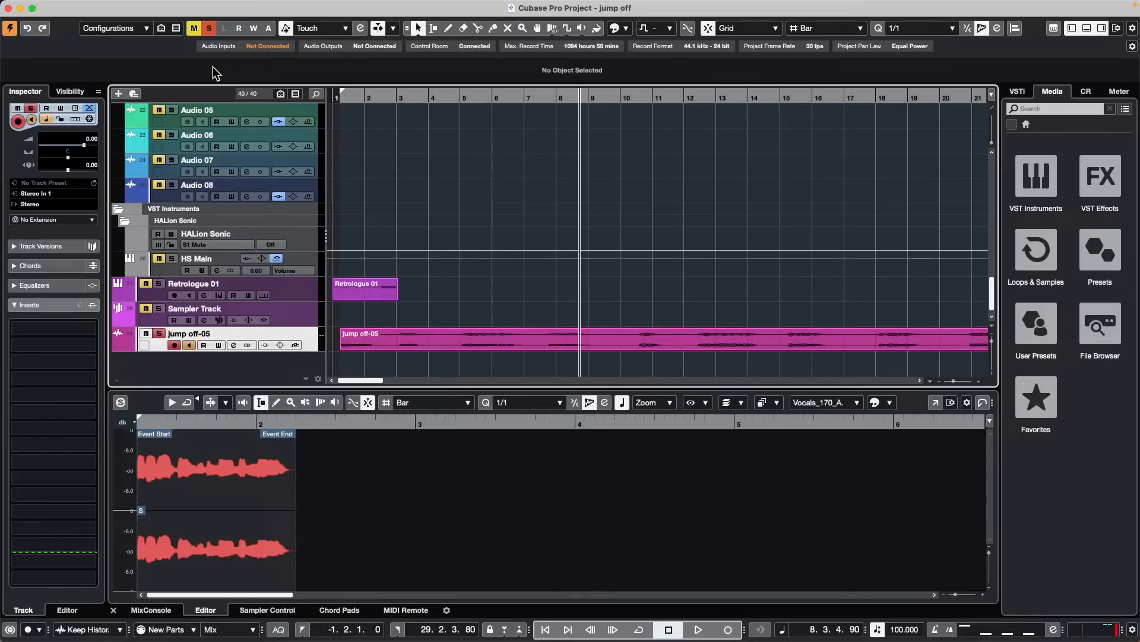
Set the left locator to bar 1 and erase the MIDI part on the forget the past track
scroll(369, 145, up, 10)
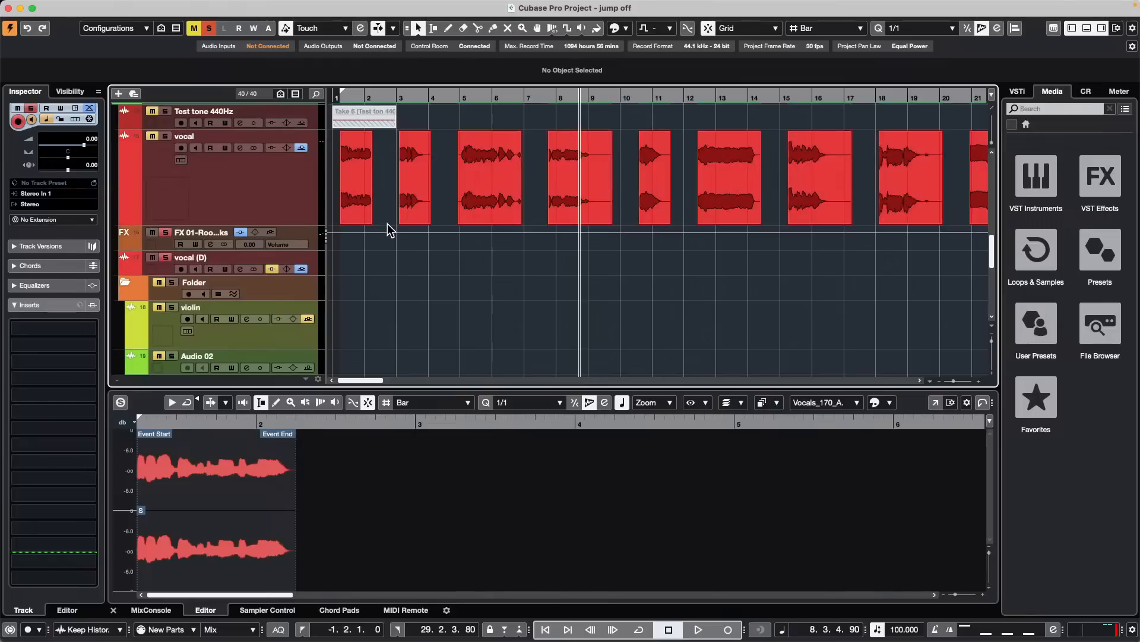
super+click(333, 95)
scroll(438, 271, down, 1)
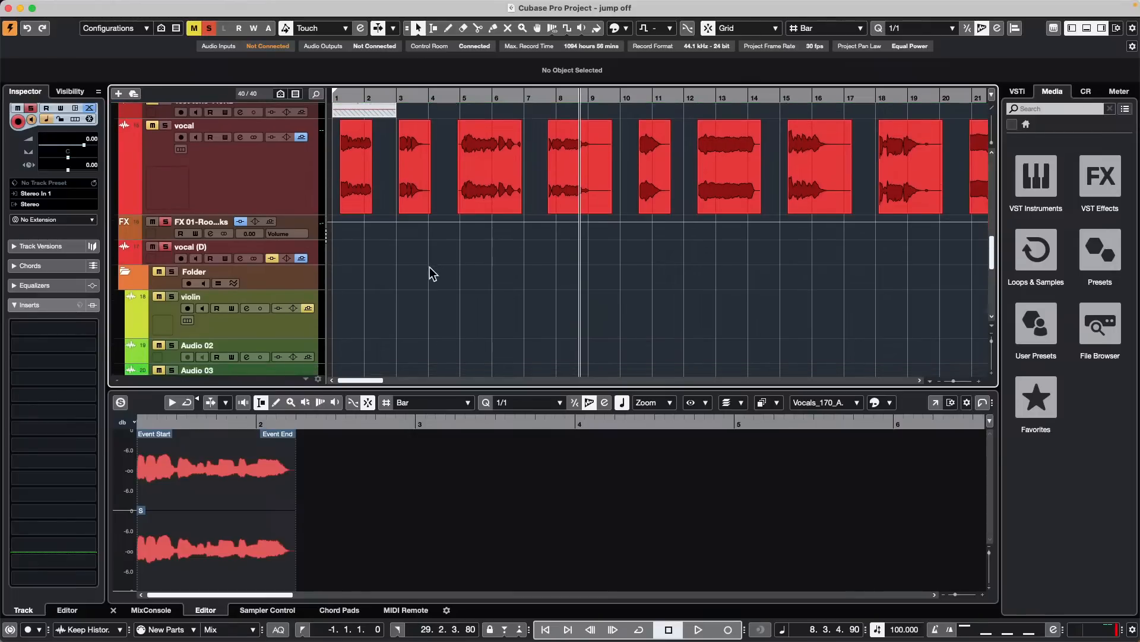
scroll(410, 268, up, 8)
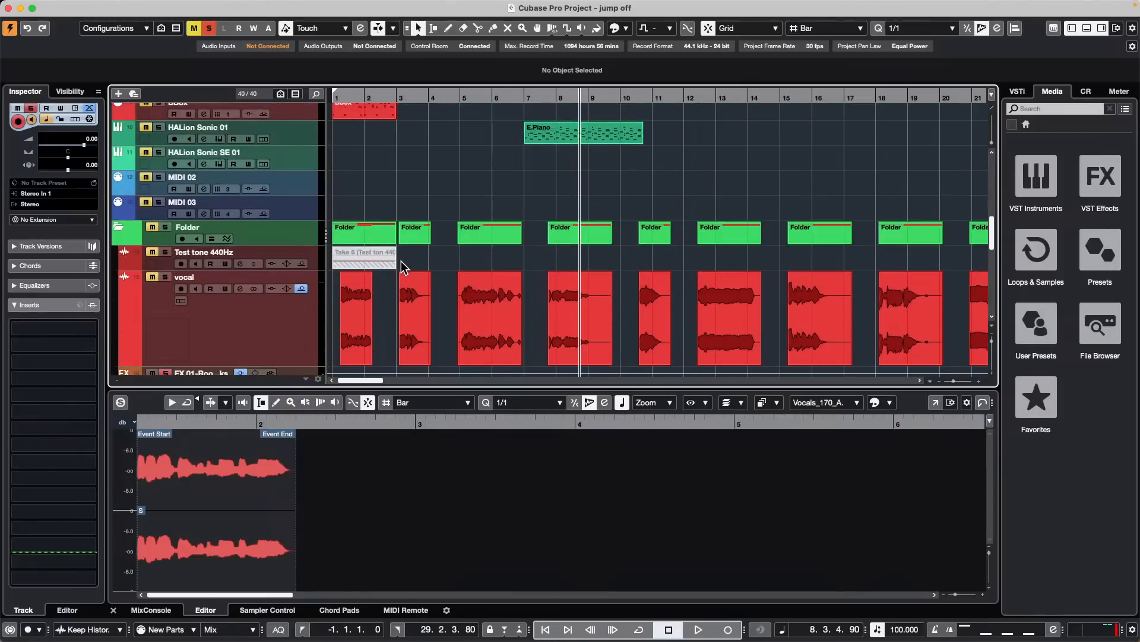
scroll(414, 261, up, 20)
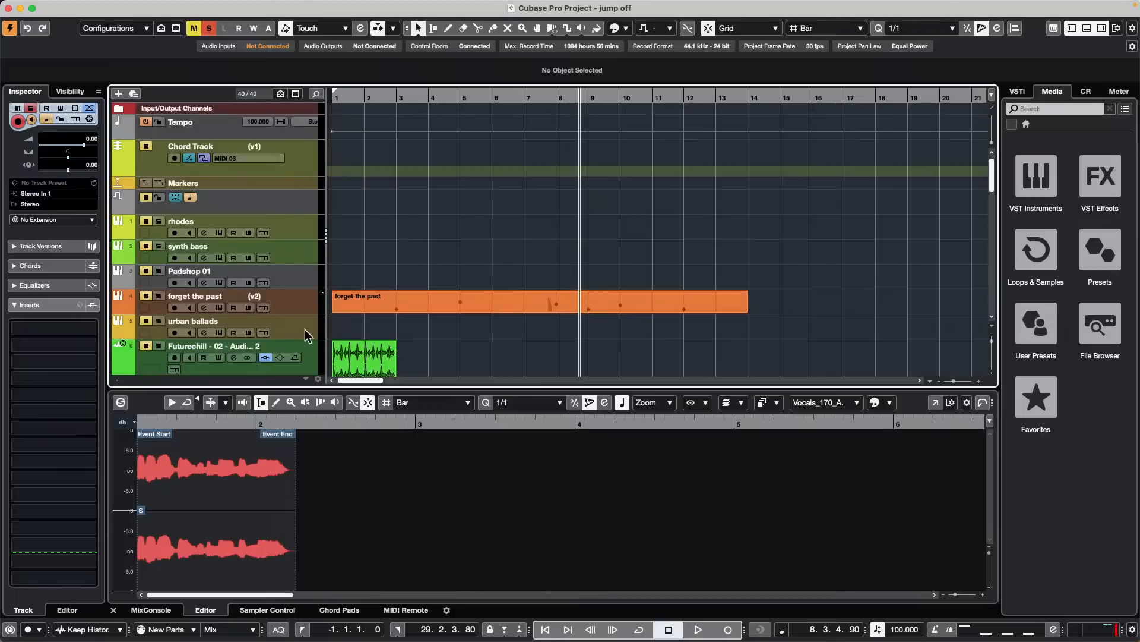
right_click(389, 323)
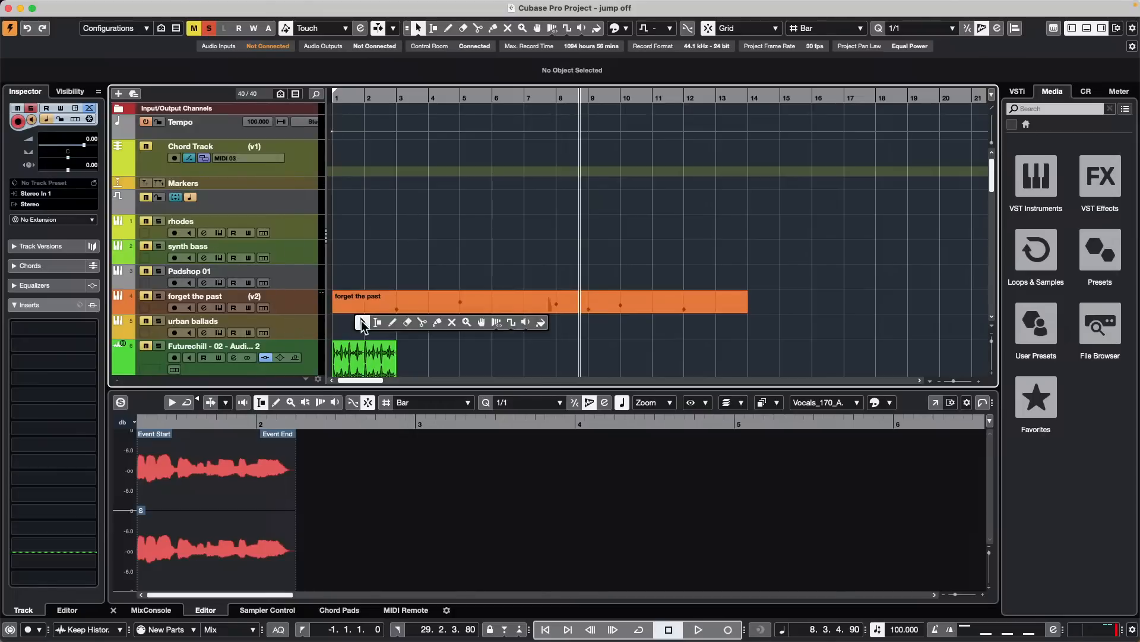
click(410, 324)
click(410, 298)
Draw a two-bar MIDI part on the urban ballads track from bar 1 to bar 3 and set the locators to it
right_click(328, 306)
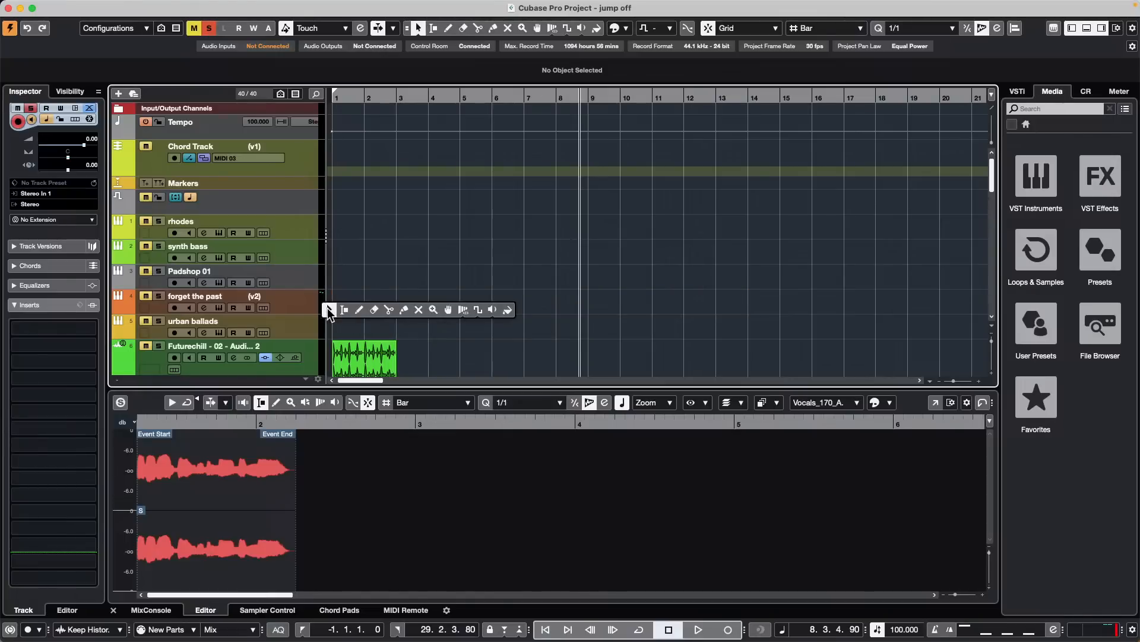
click(362, 309)
drag(346, 318, 395, 318)
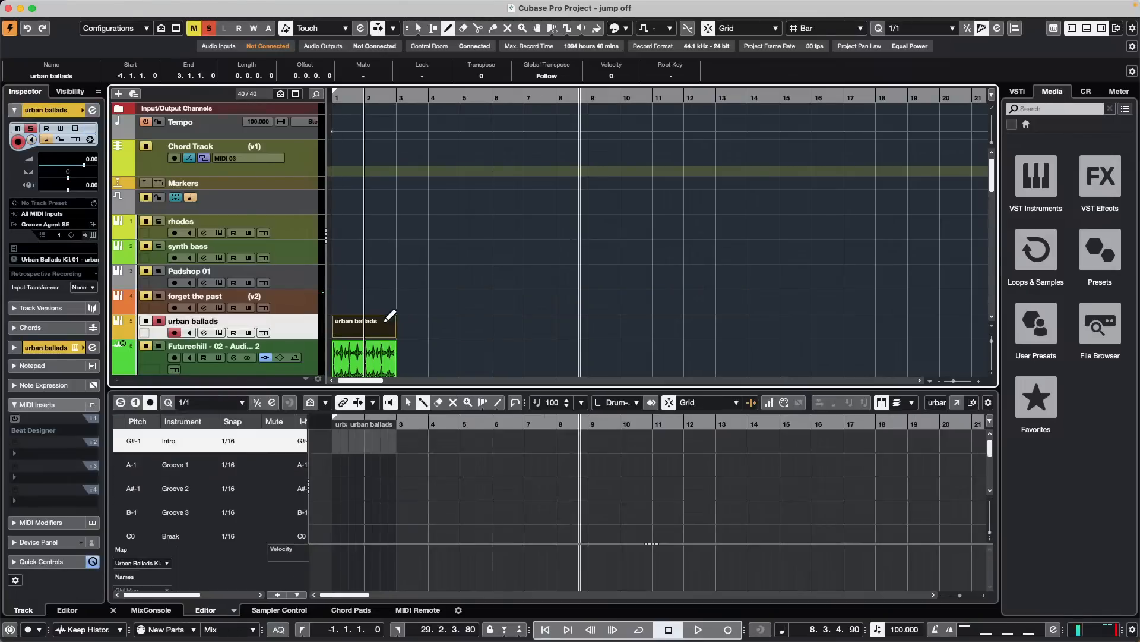
key(1)
click(368, 326)
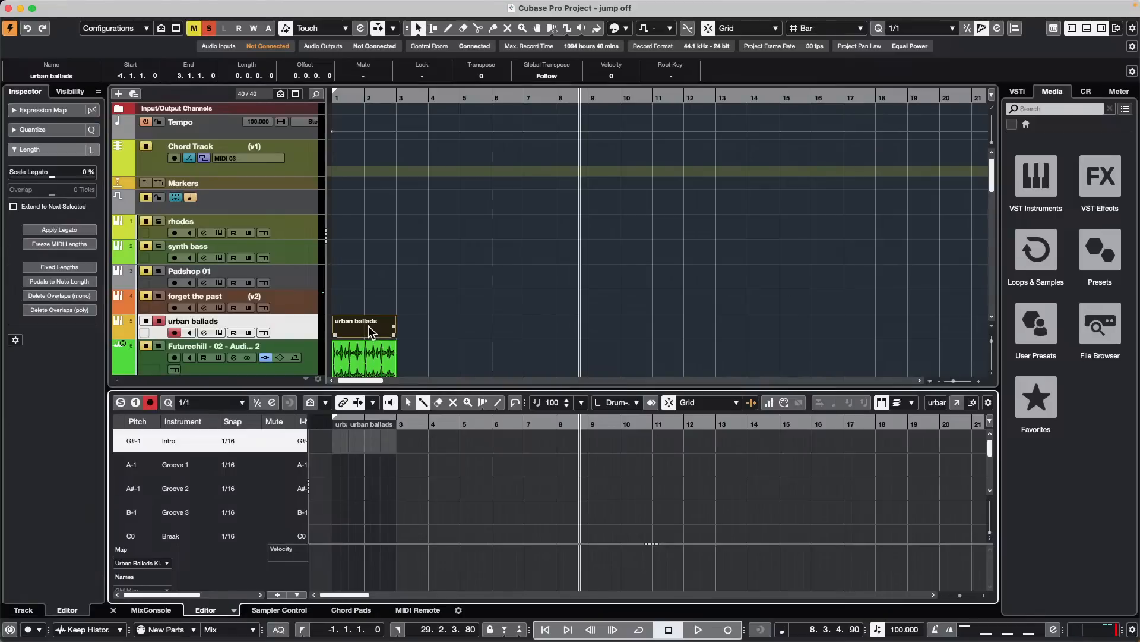
key(p)
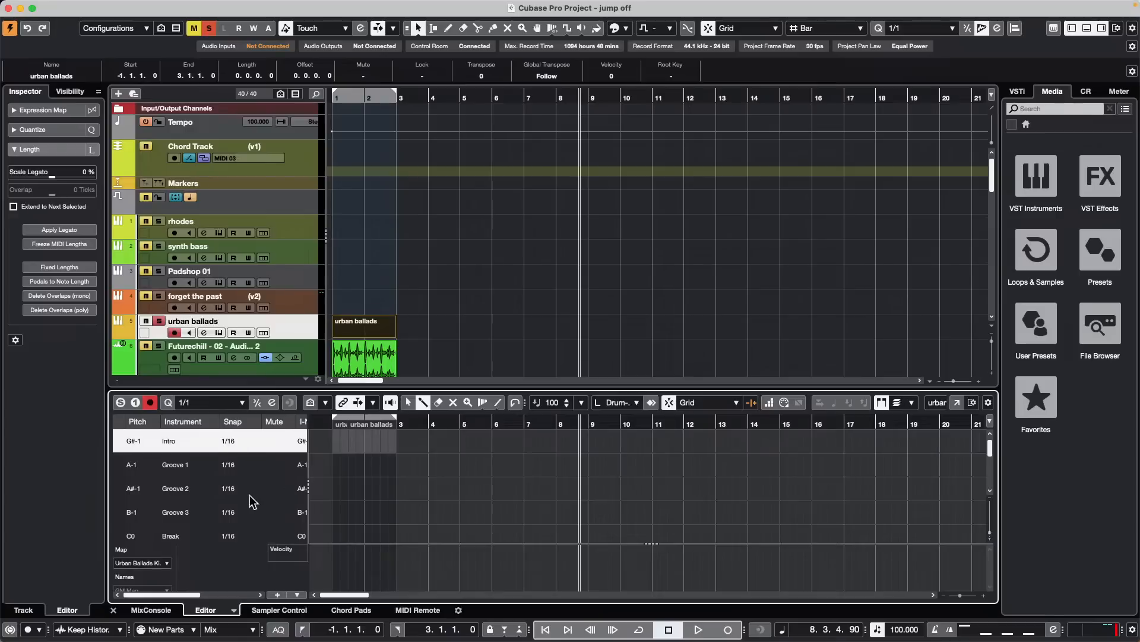
Draw a continuous line of HHat Closed (F#1) notes across the two-bar urban ballads part
scroll(248, 496, down, 5)
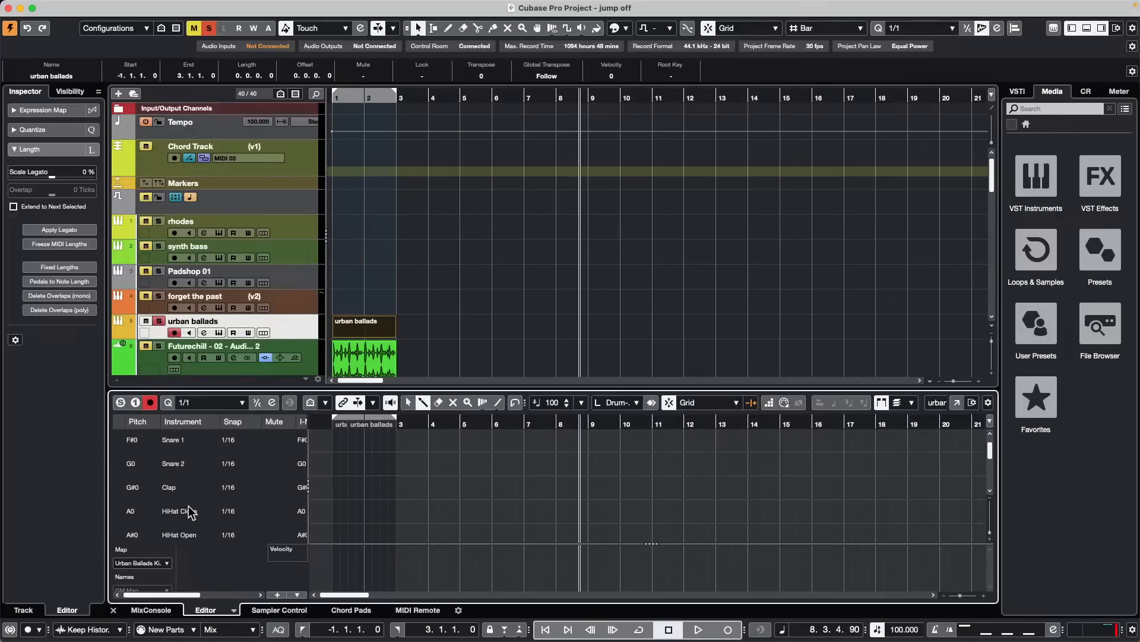
scroll(190, 504, down, 2)
scroll(191, 507, down, 5)
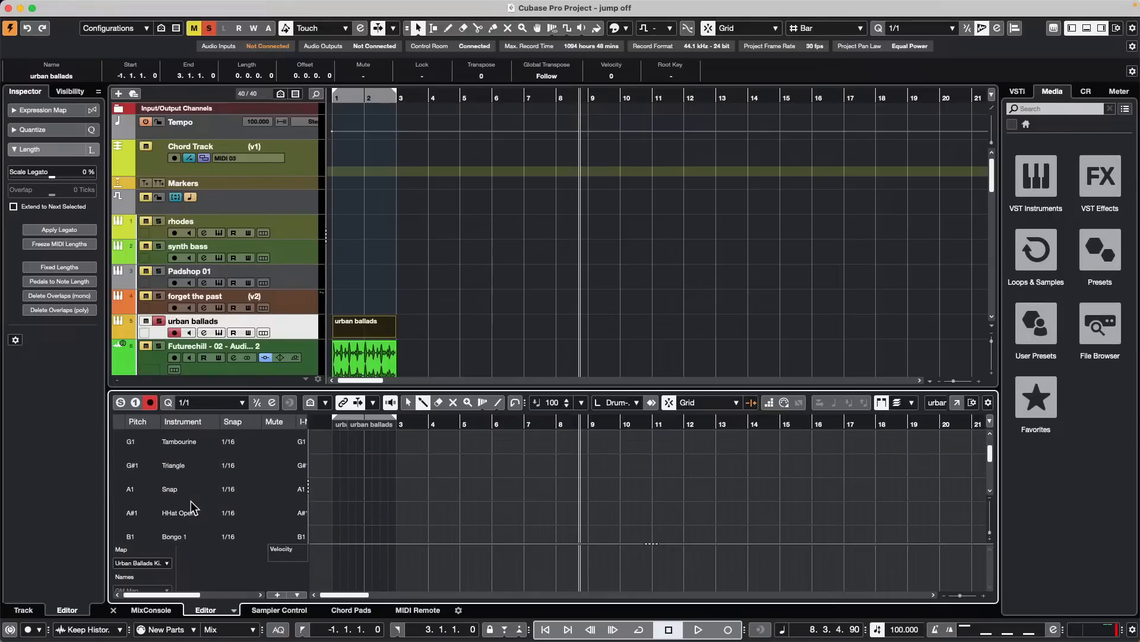
scroll(257, 461, up, 1)
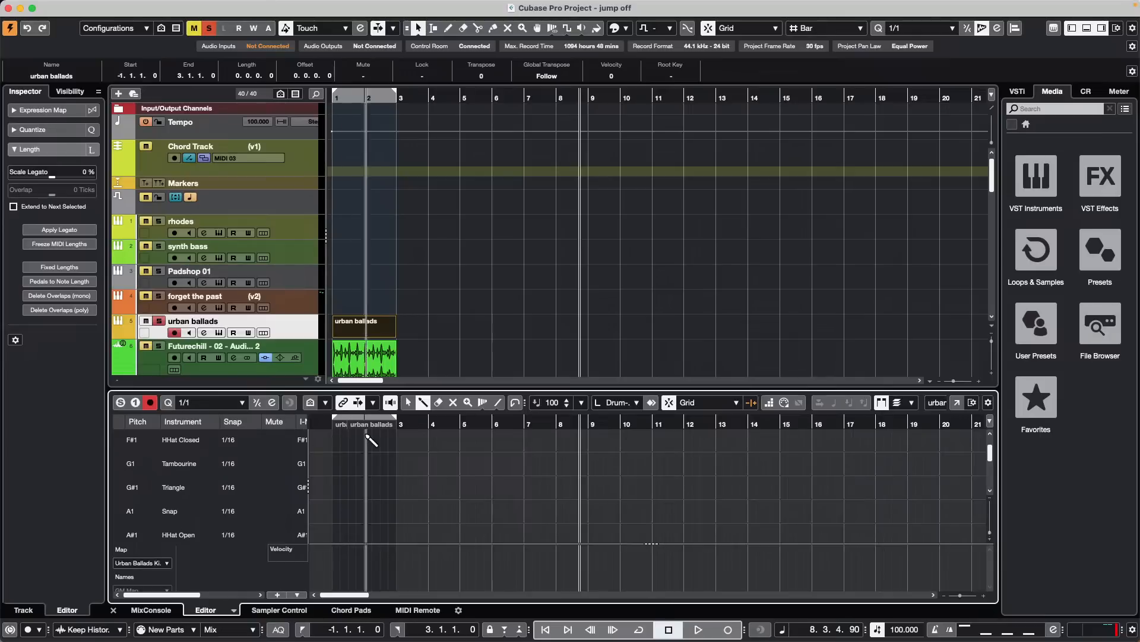
drag(331, 444, 404, 440)
Play the hi-hat pattern from bar 1, view the MIDI effects available for the first insert slot, and stop playback
click(364, 96)
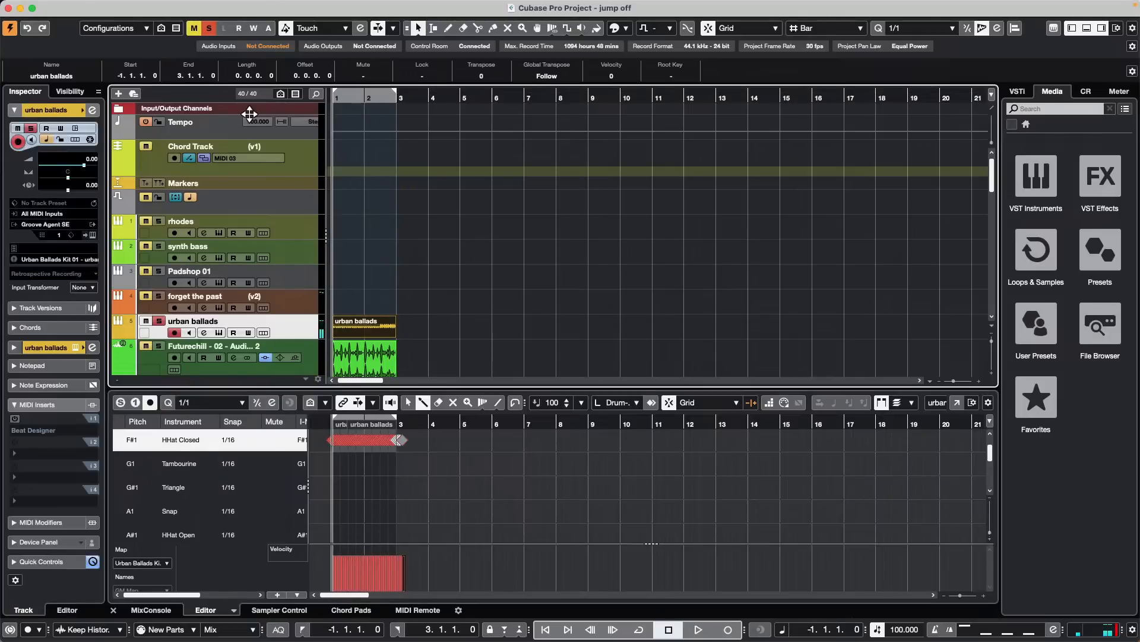
key(space)
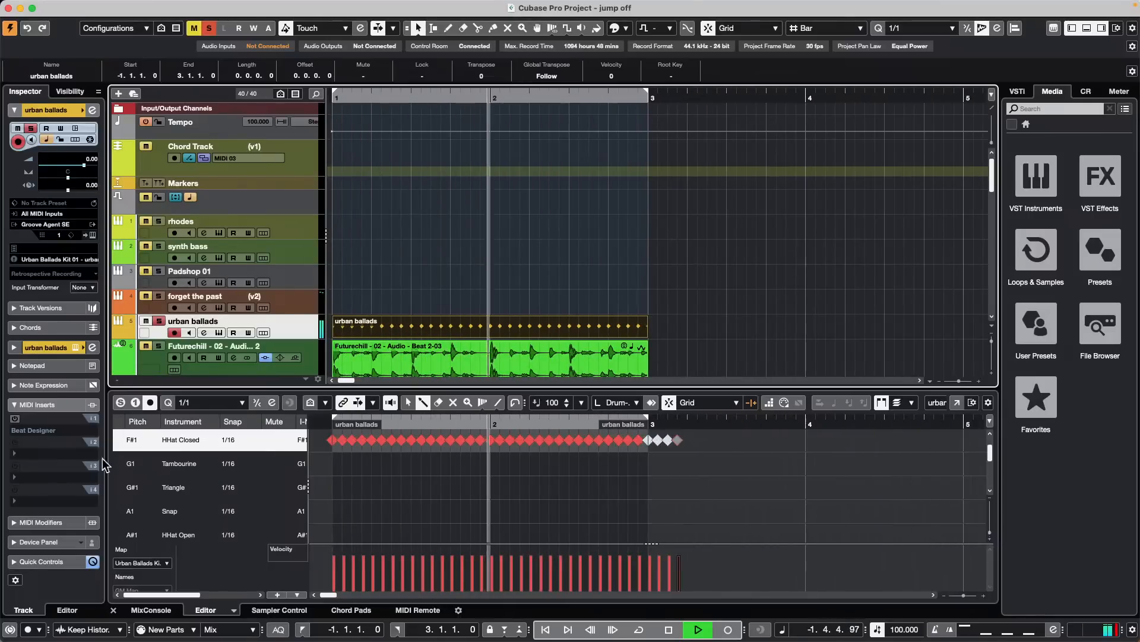
click(48, 436)
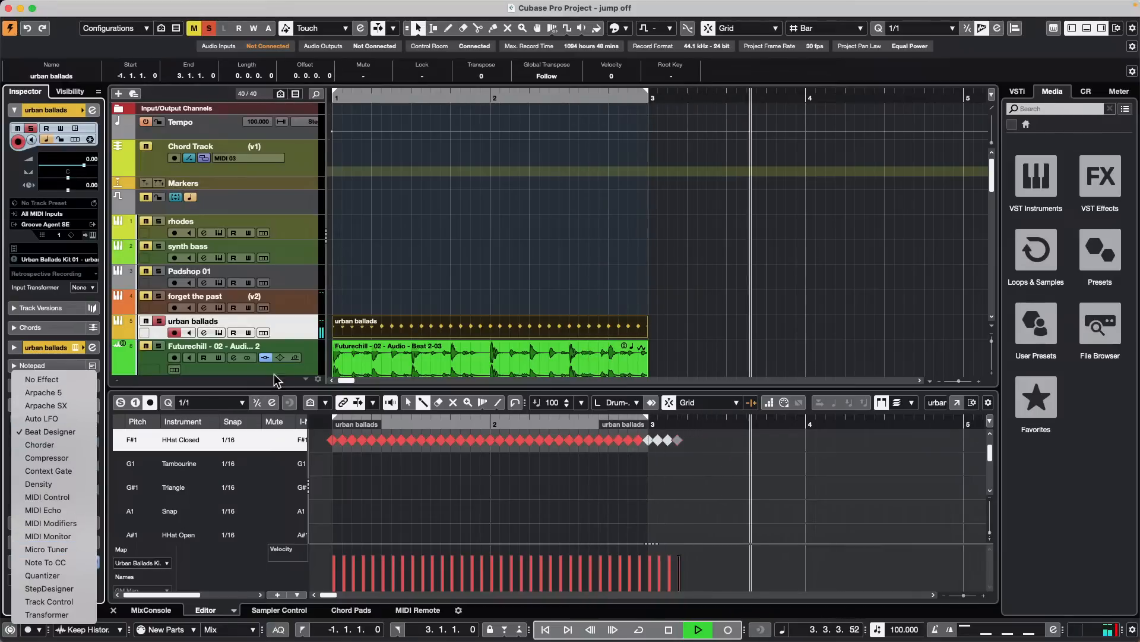
key(Escape)
key(space)
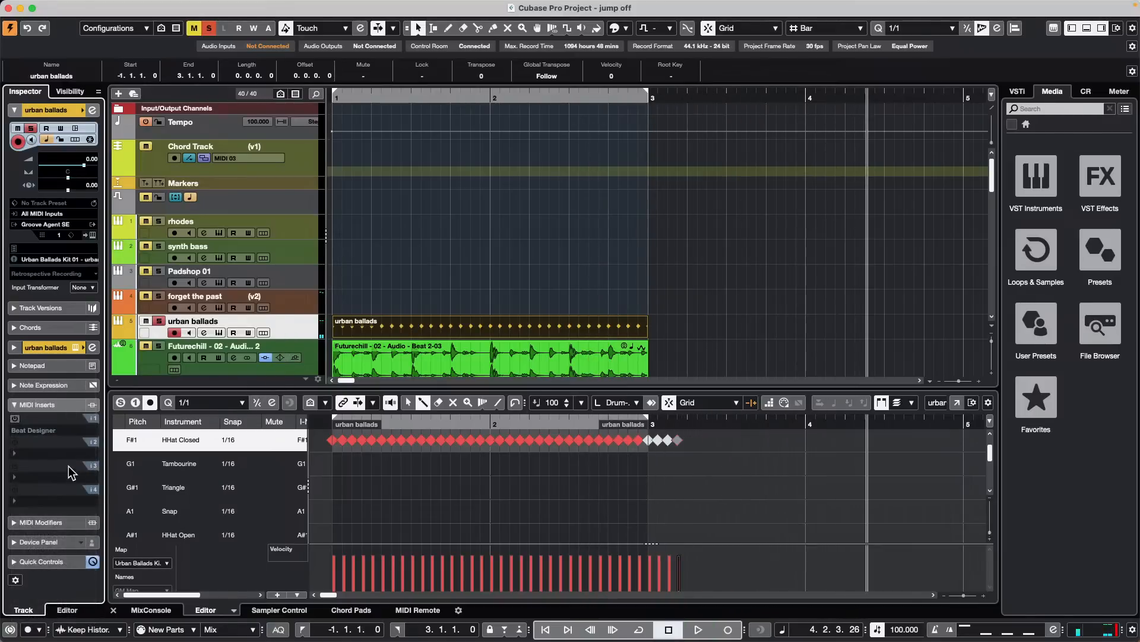
Load the Quantizer MIDI effect into the second MIDI insert slot of the urban ballads track
click(71, 458)
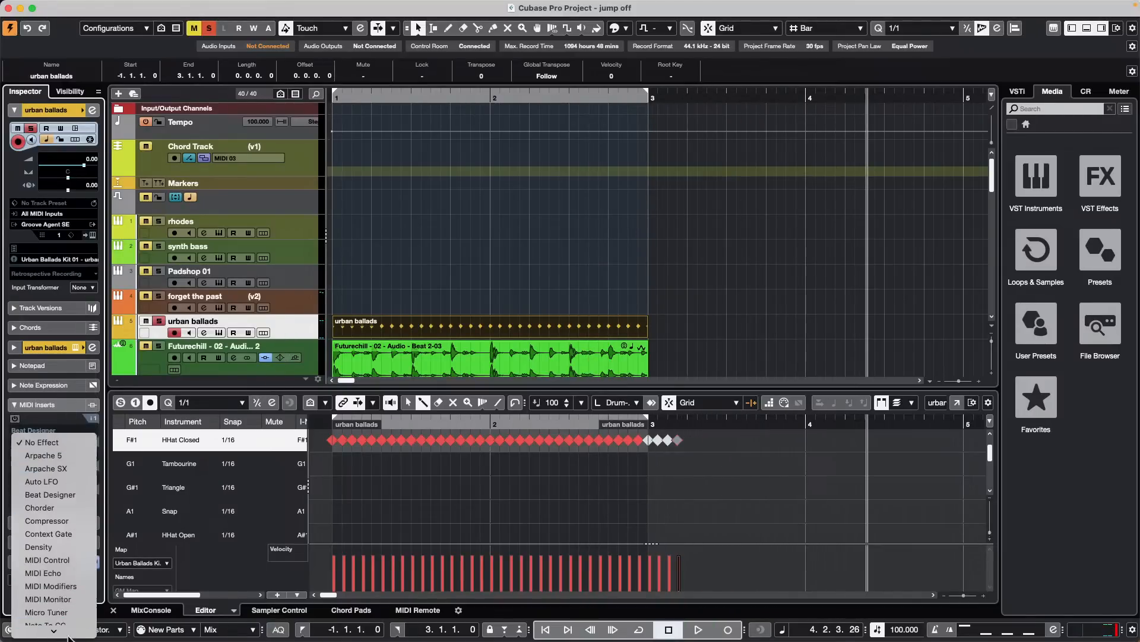
mouse_move(75, 621)
click(77, 590)
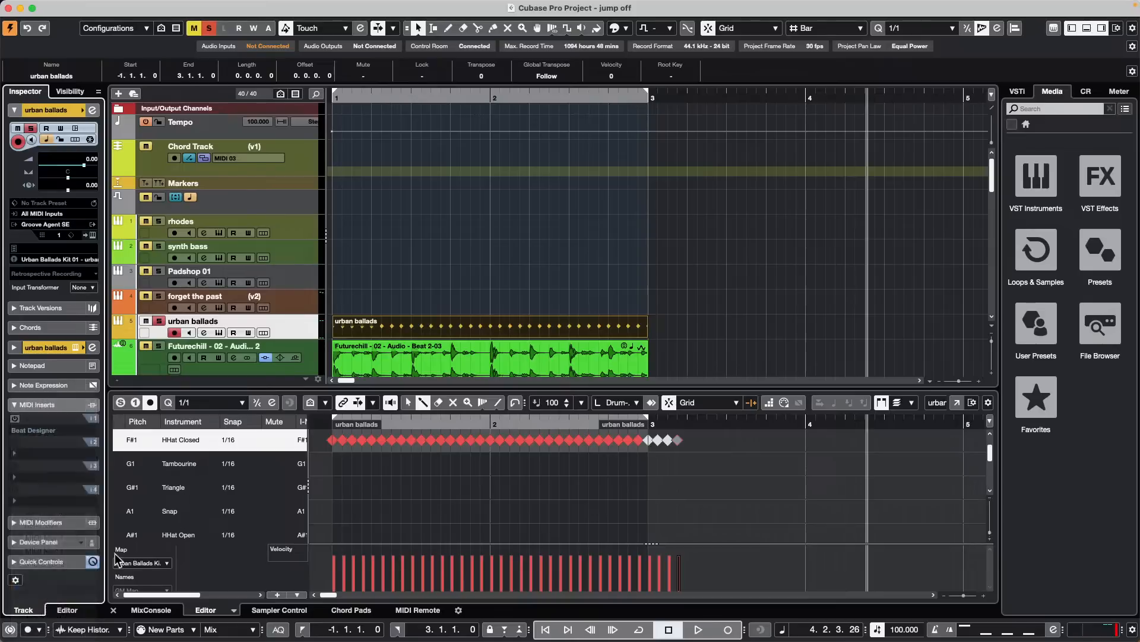
Play the hi-hat pattern from bar 1, set the Quantizer's swing to 76 %, and turn on cycle playback
click(357, 98)
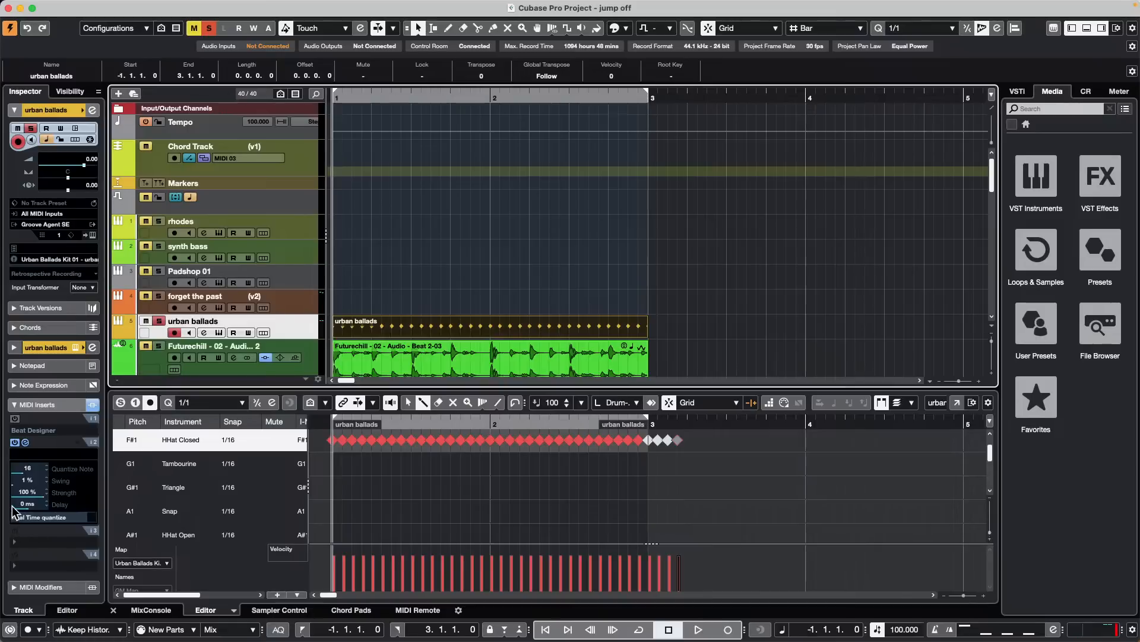
key(space)
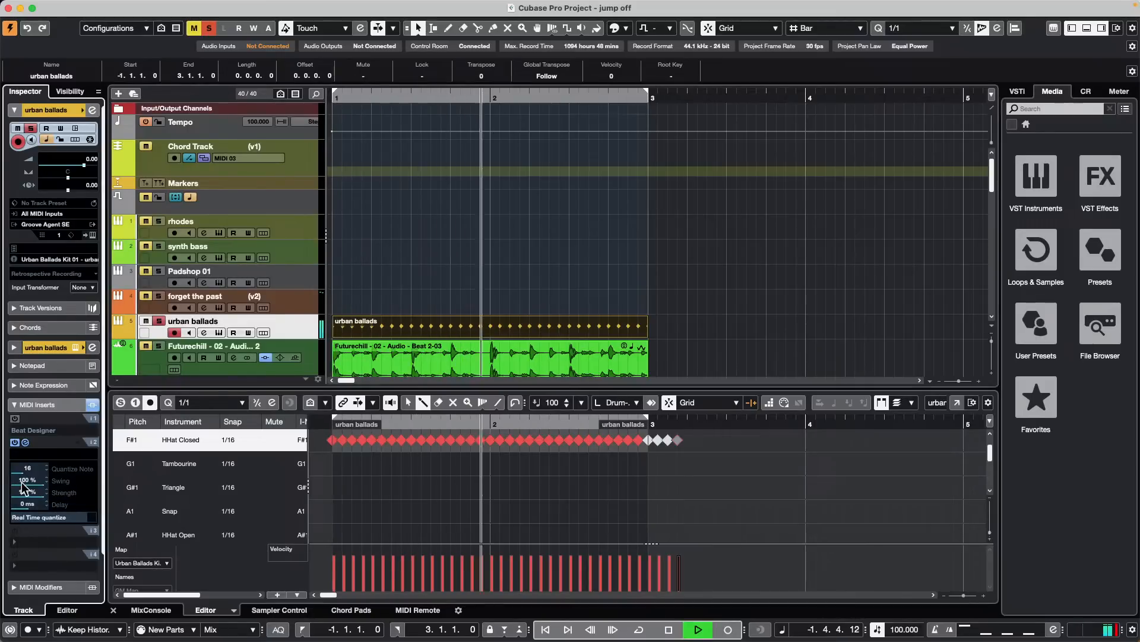
scroll(33, 483, down, 20)
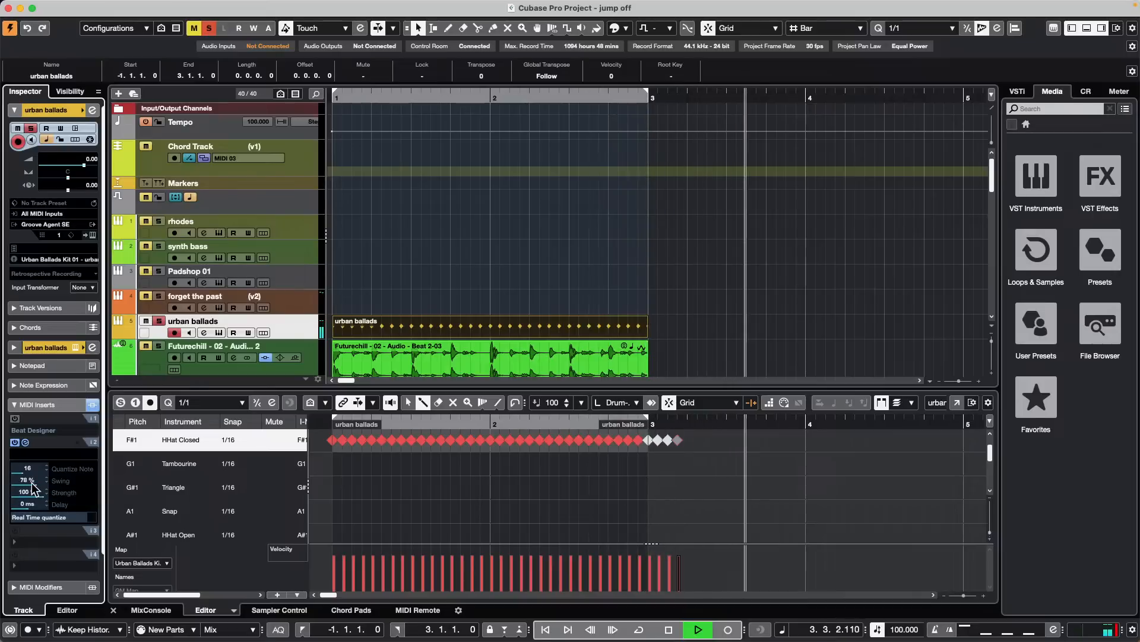
key(slash)
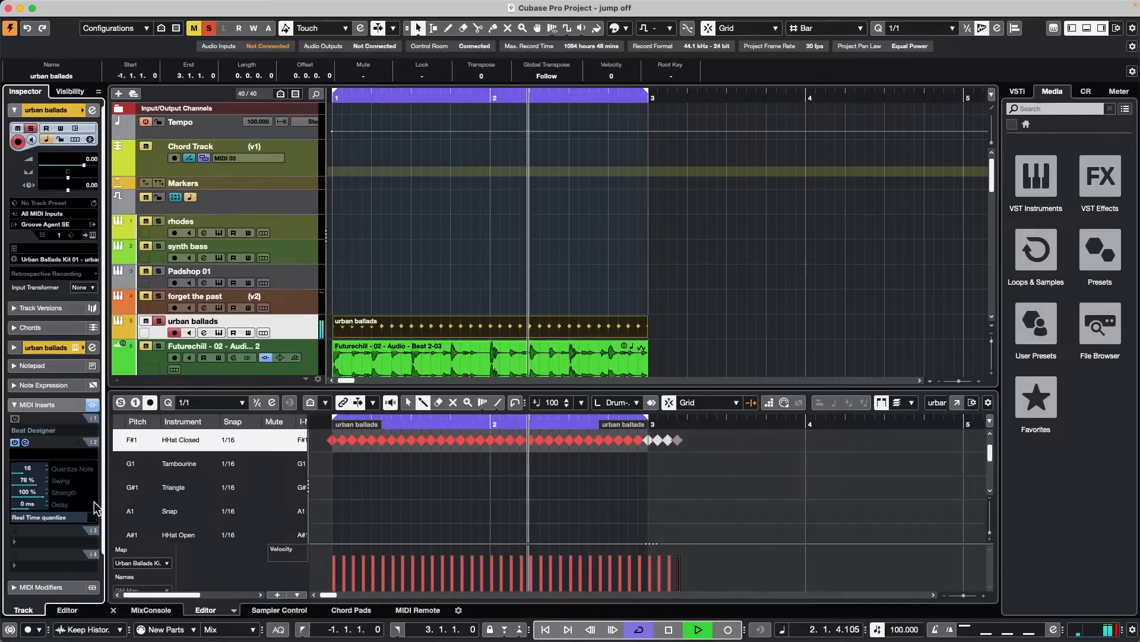
Set the Quantizer's swing to 71 % while the pattern loops
click(27, 492)
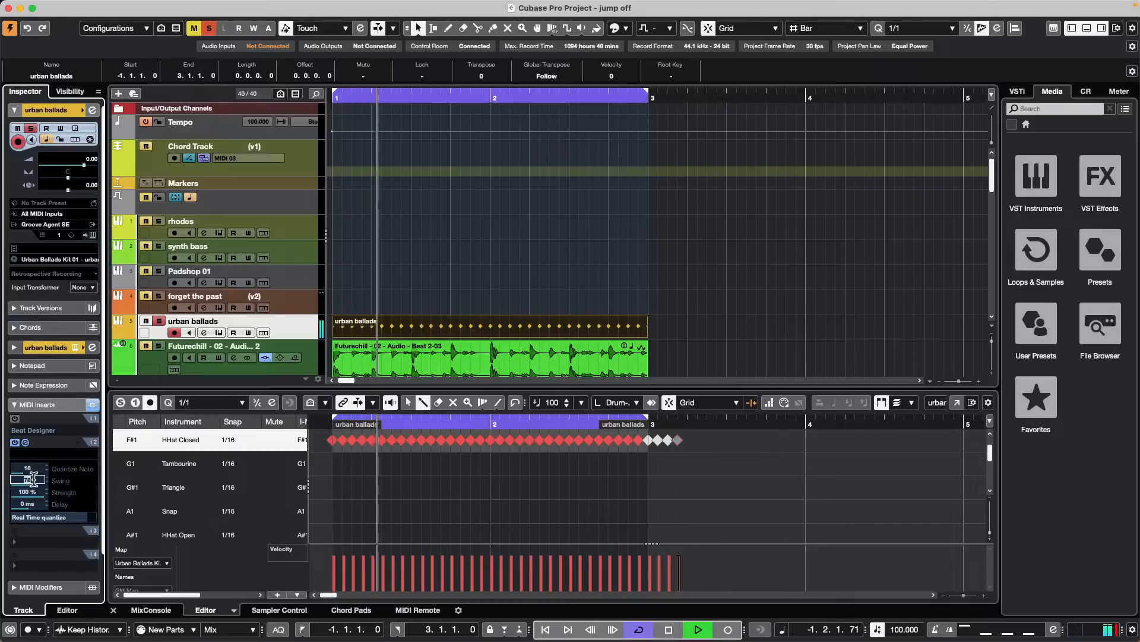
click(33, 480)
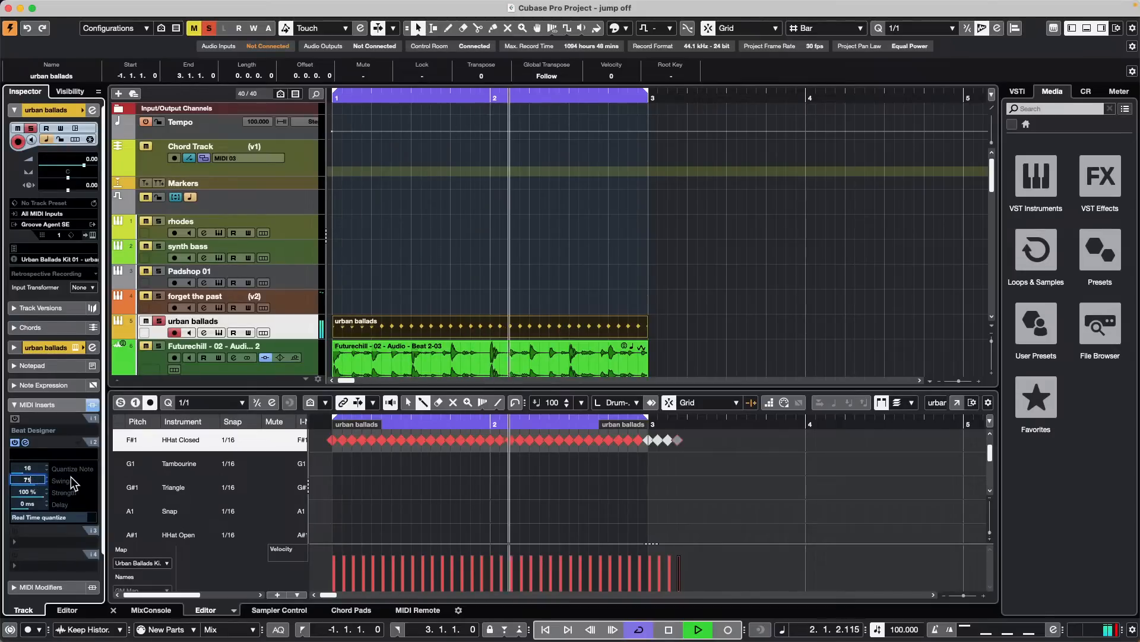
text(71)
key(Return)
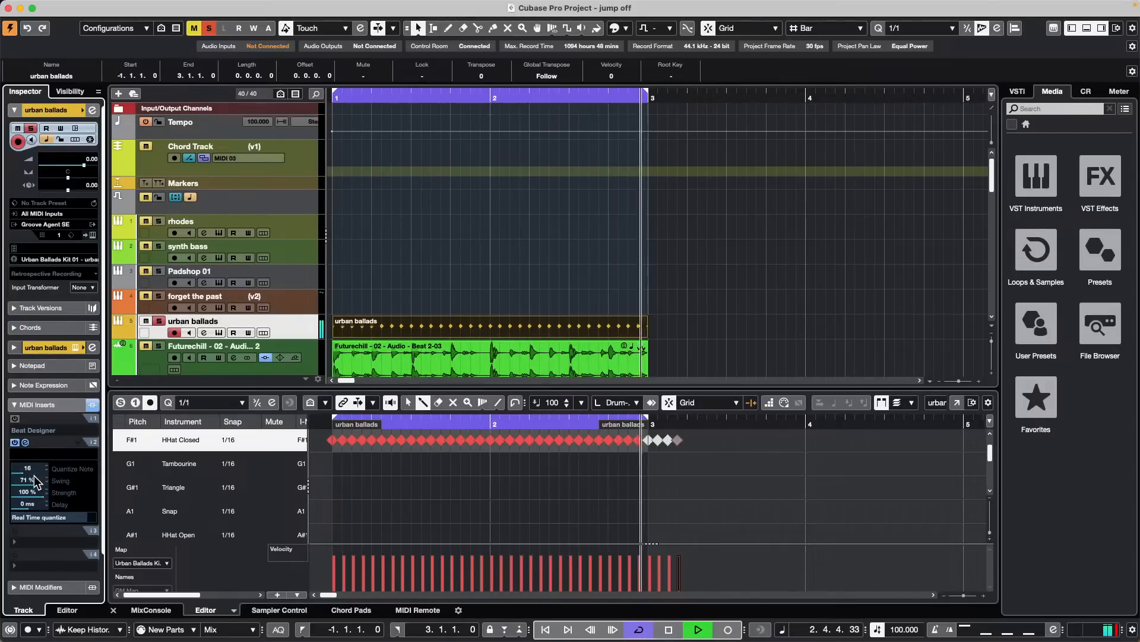
Lower the Quantizer's swing to 48 %, raise it to 65 %, and stop playback
scroll(34, 481, down, 17)
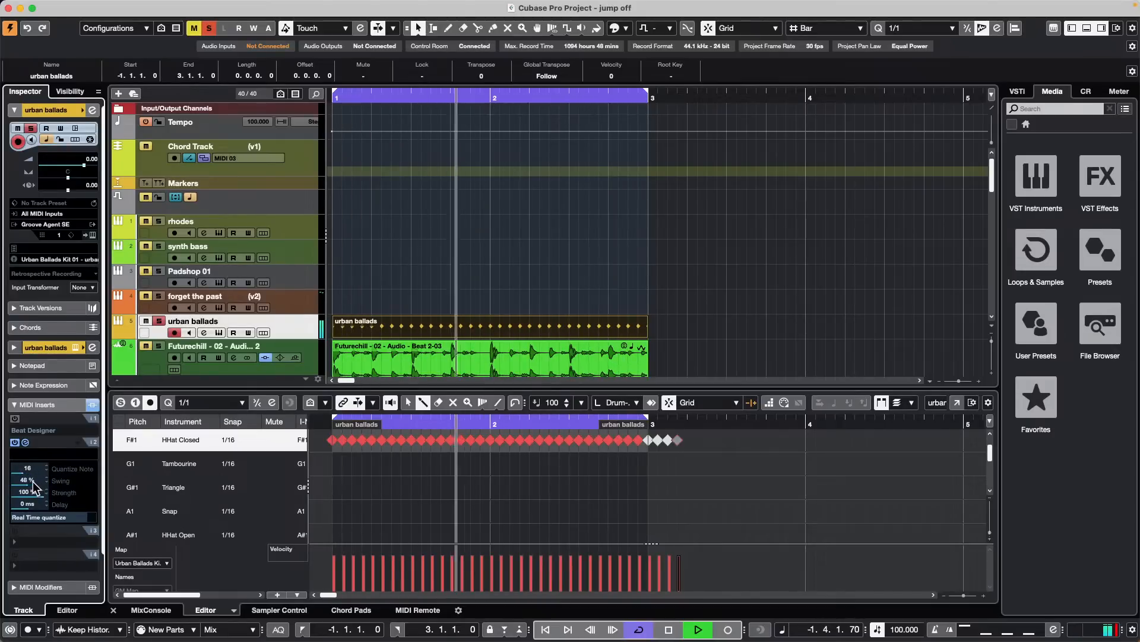
drag(34, 484, 73, 494)
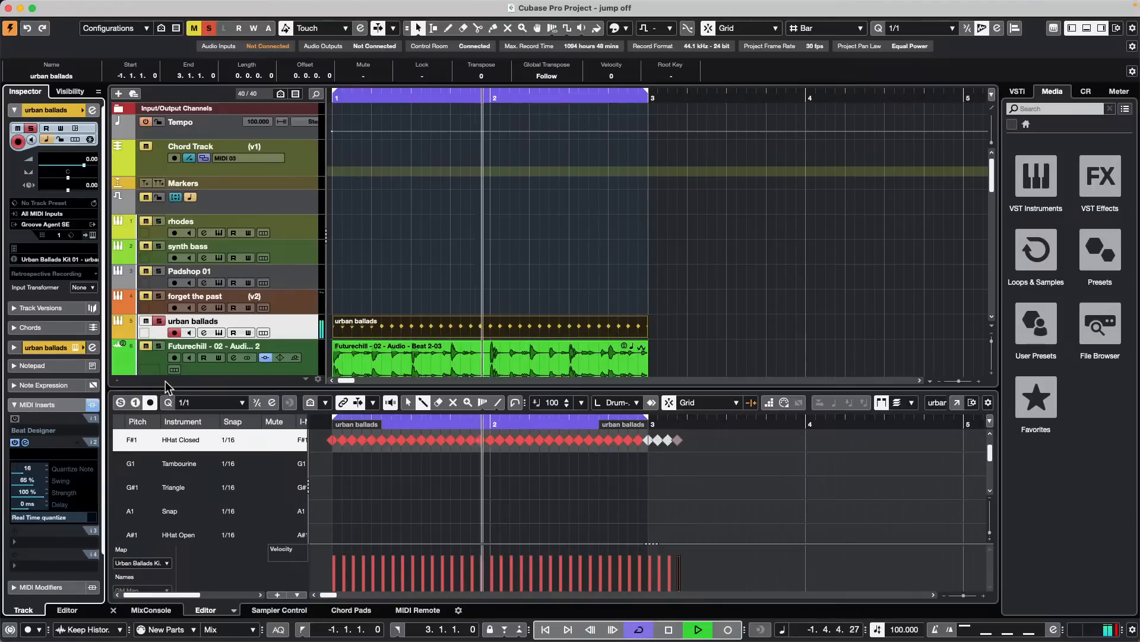
key(space)
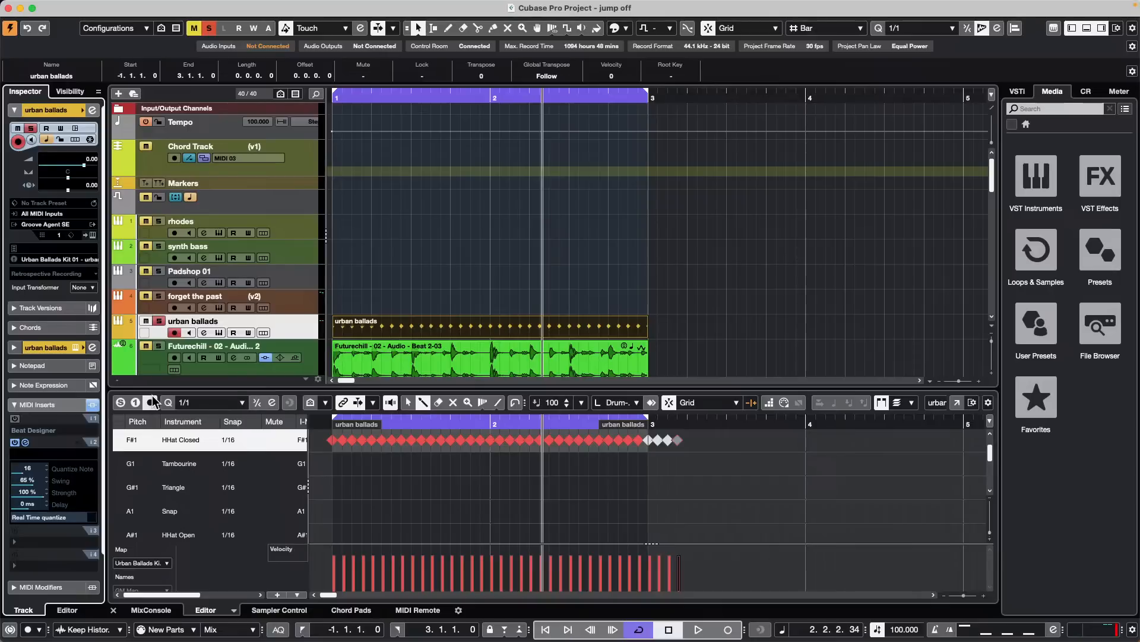
Set the Project Area Background in the User Interface color scheme preferences to light blue (RGB 203, 218, 234) and apply it
click(491, 279)
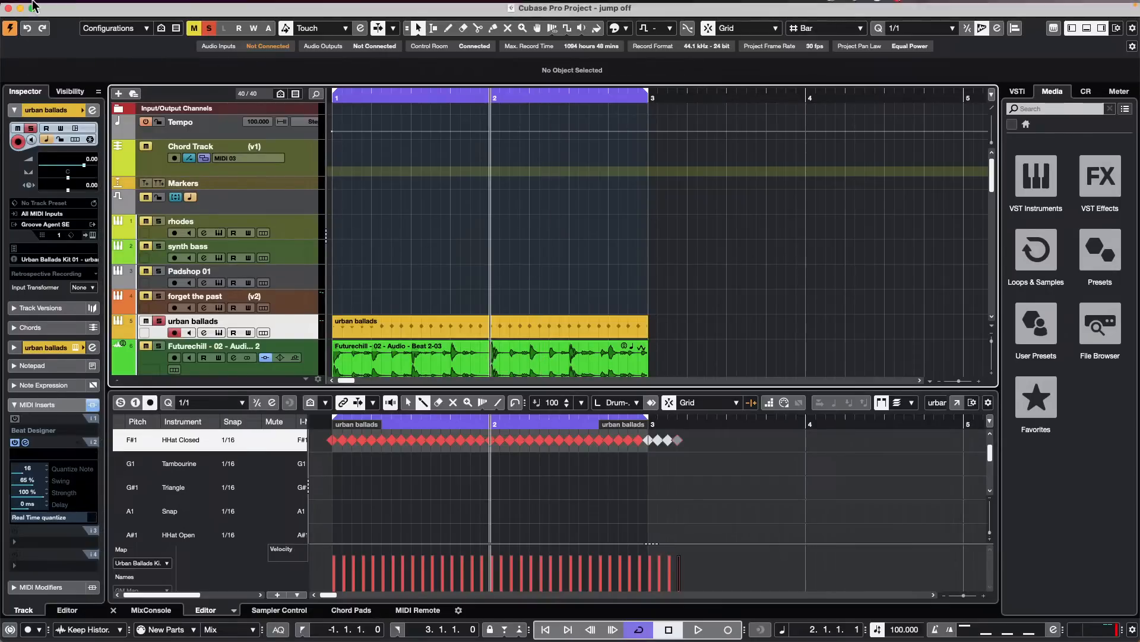
click(79, 6)
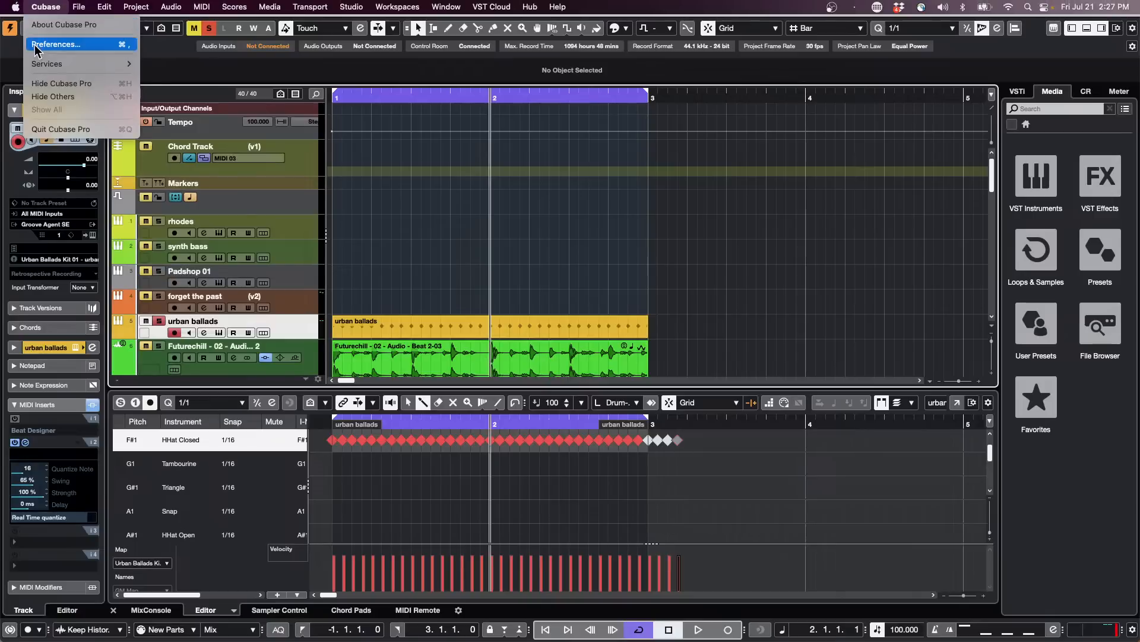
click(56, 44)
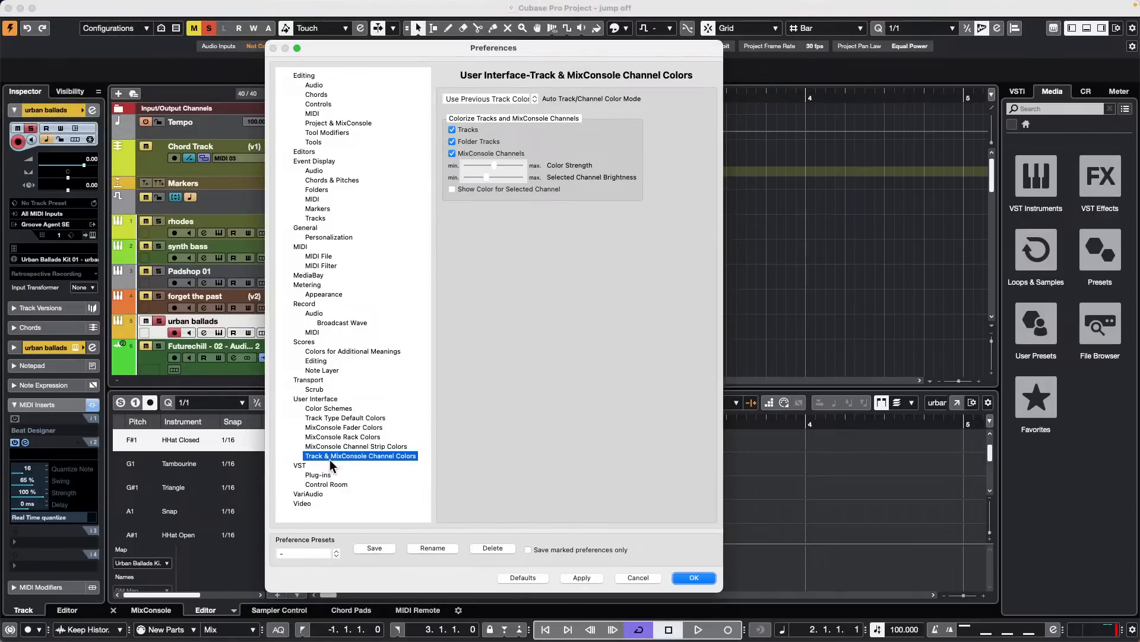
click(322, 399)
click(318, 407)
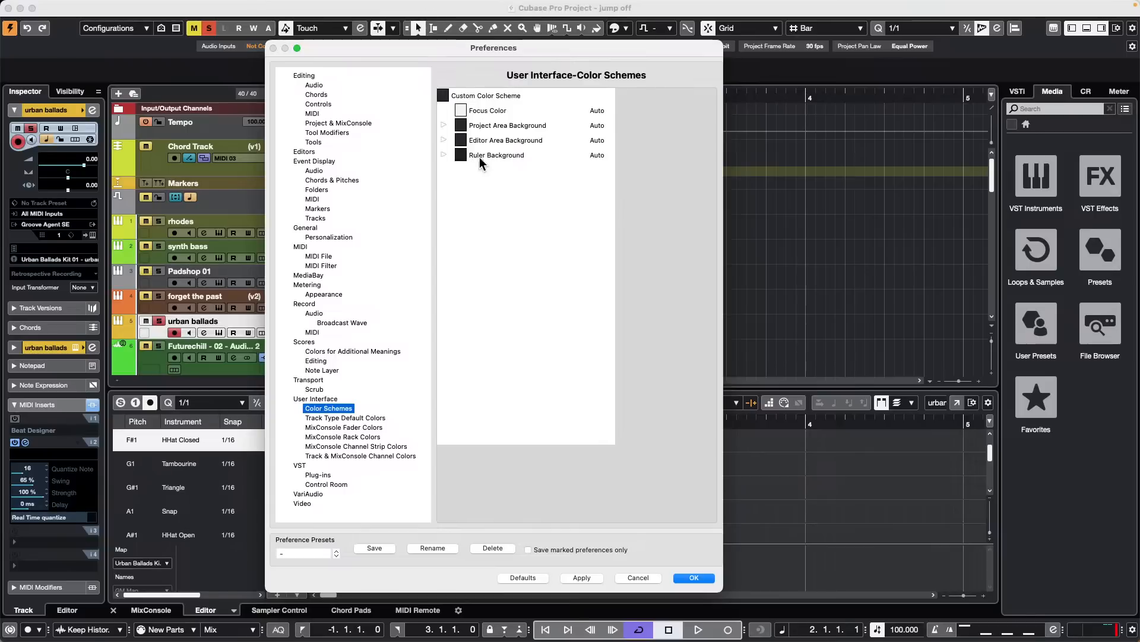
click(463, 125)
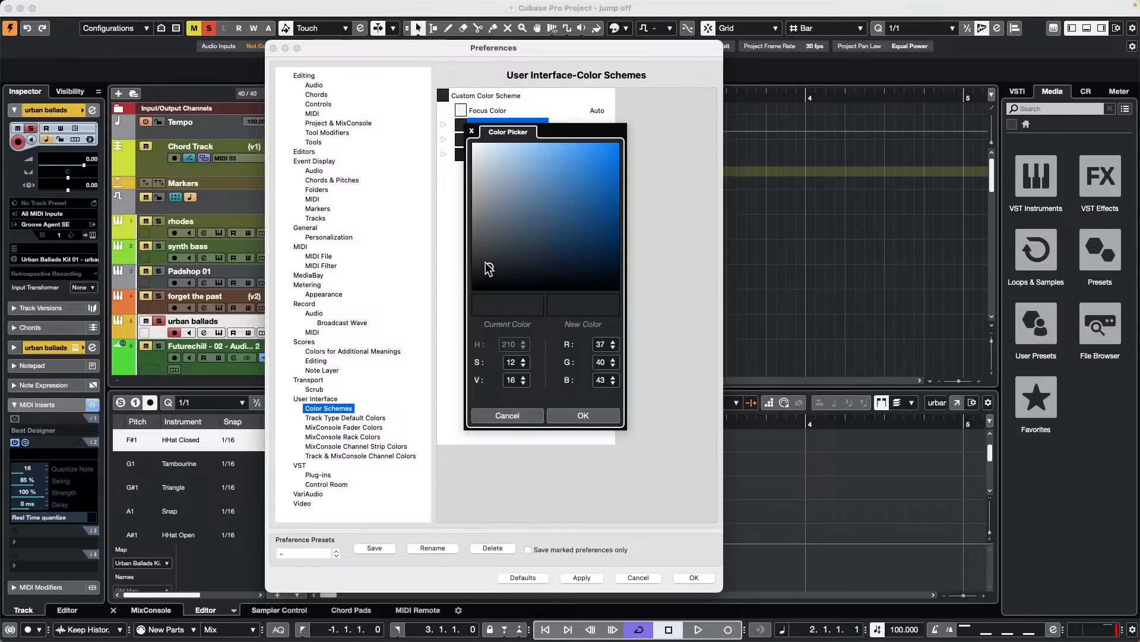
drag(485, 266, 490, 154)
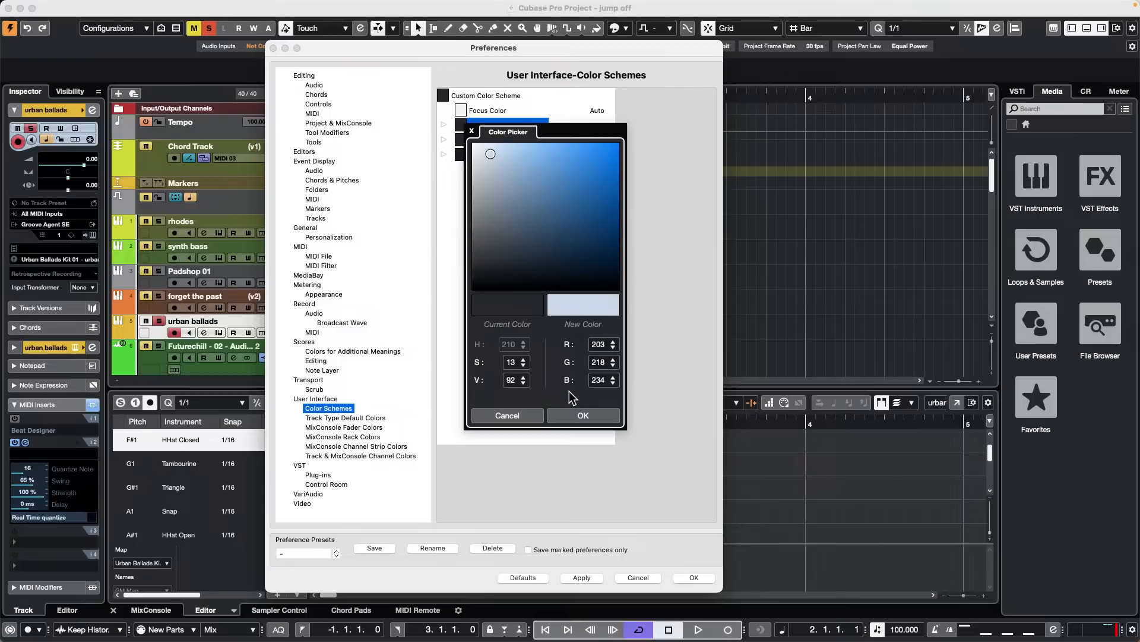
click(581, 416)
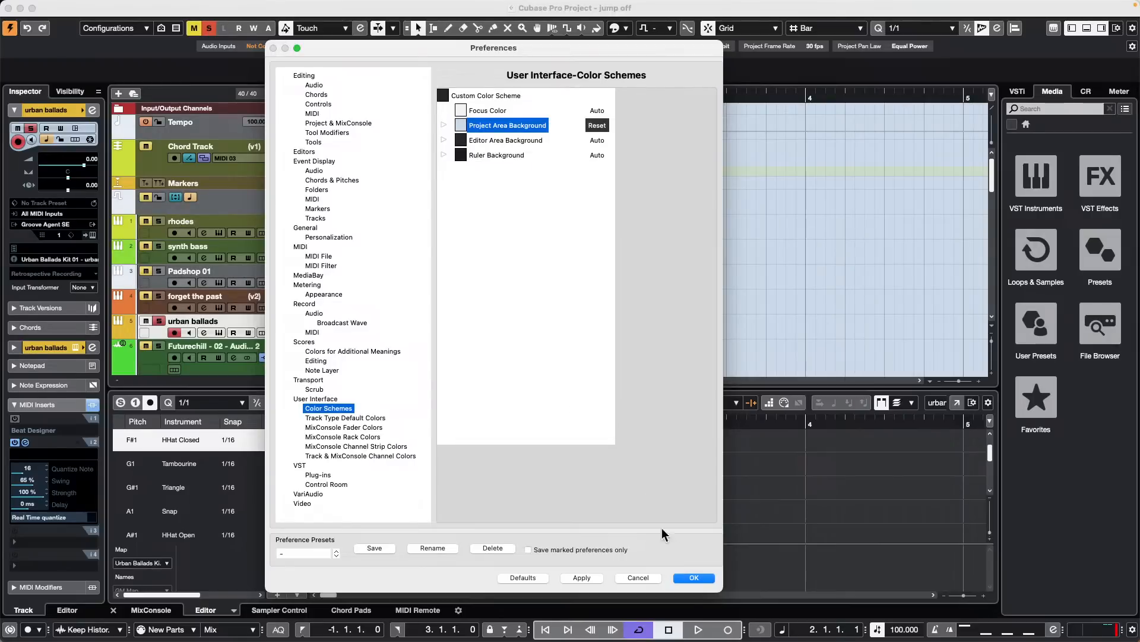
click(582, 578)
click(694, 578)
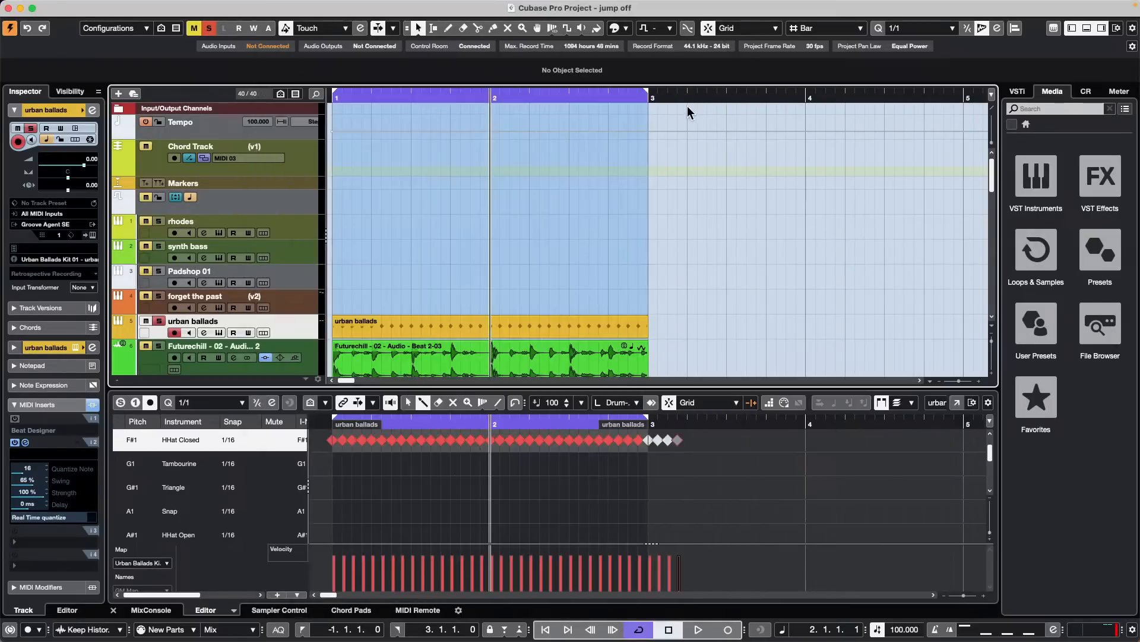
Examine the recoloured project area, select the Futurechill audio event, and expand the project, editor and ruler background entries in the Color Schemes preferences
scroll(634, 215, down, 3)
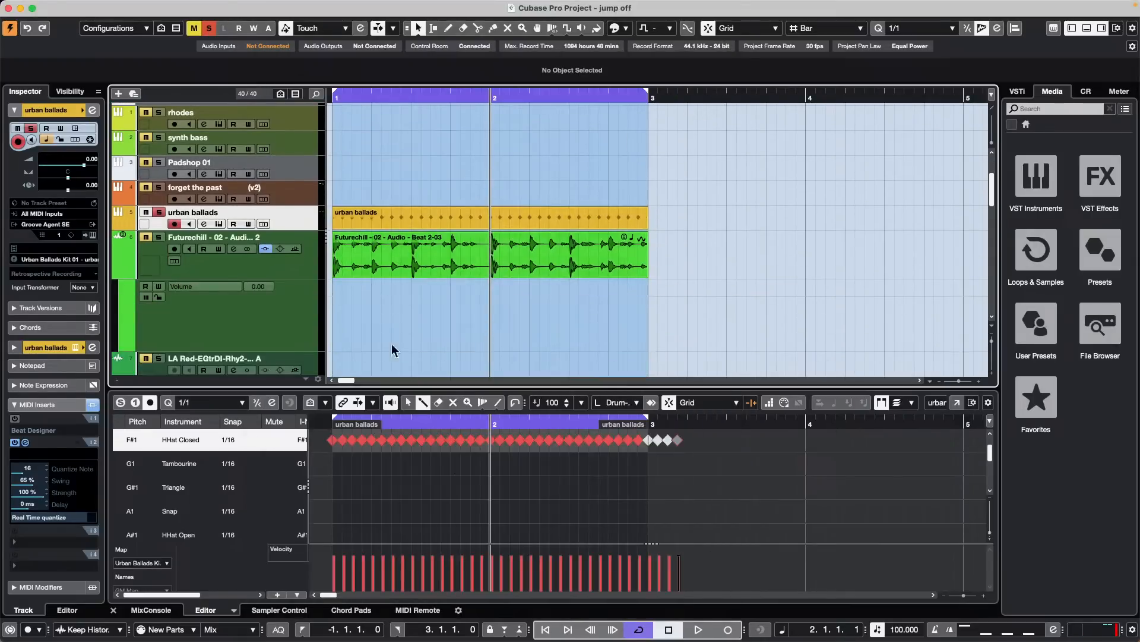
click(576, 249)
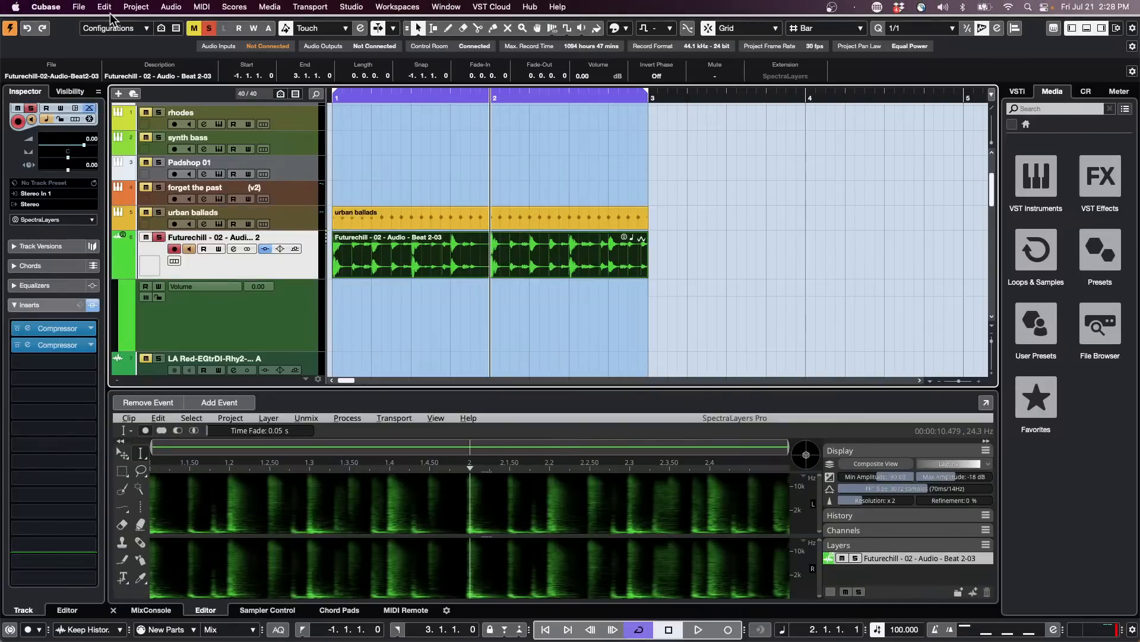
click(79, 8)
mouse_move(48, 7)
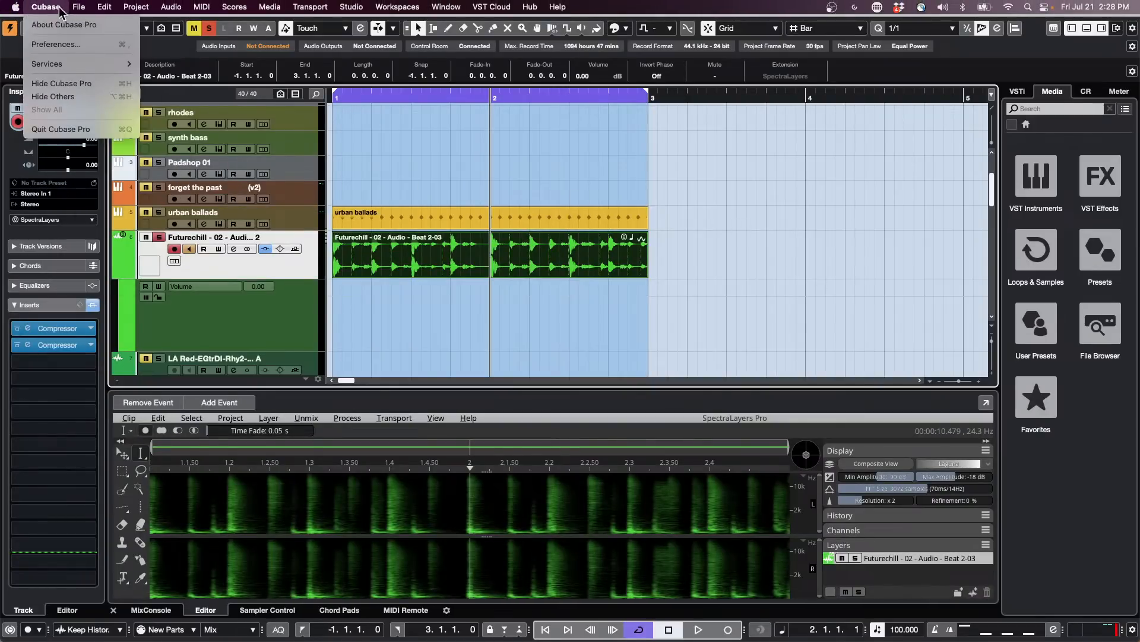
click(63, 46)
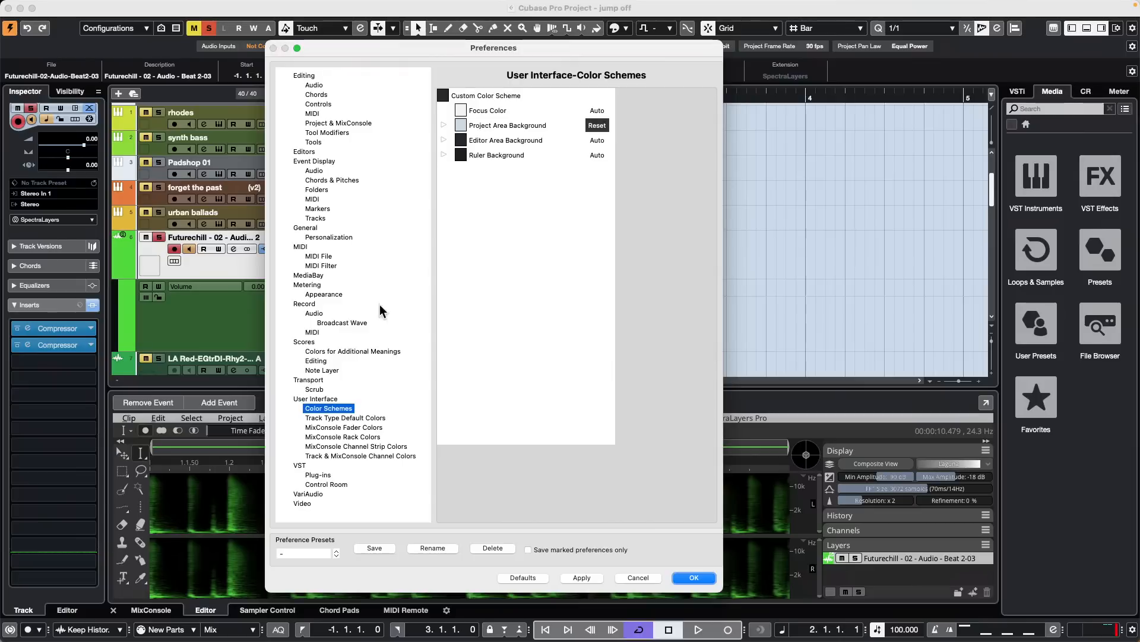
click(443, 155)
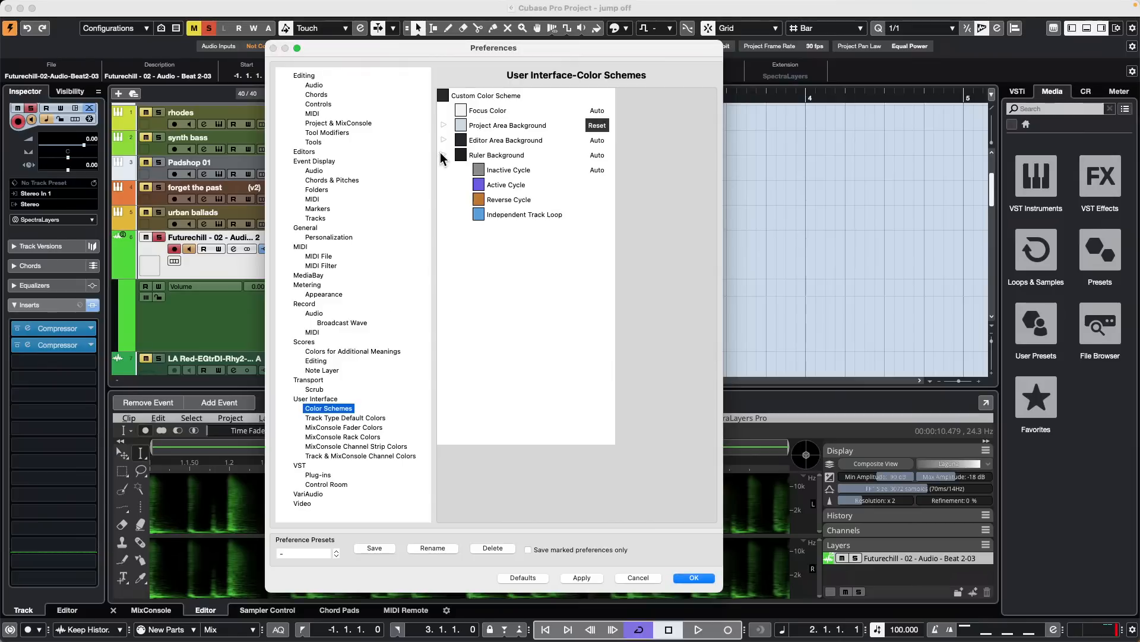
click(443, 140)
click(444, 125)
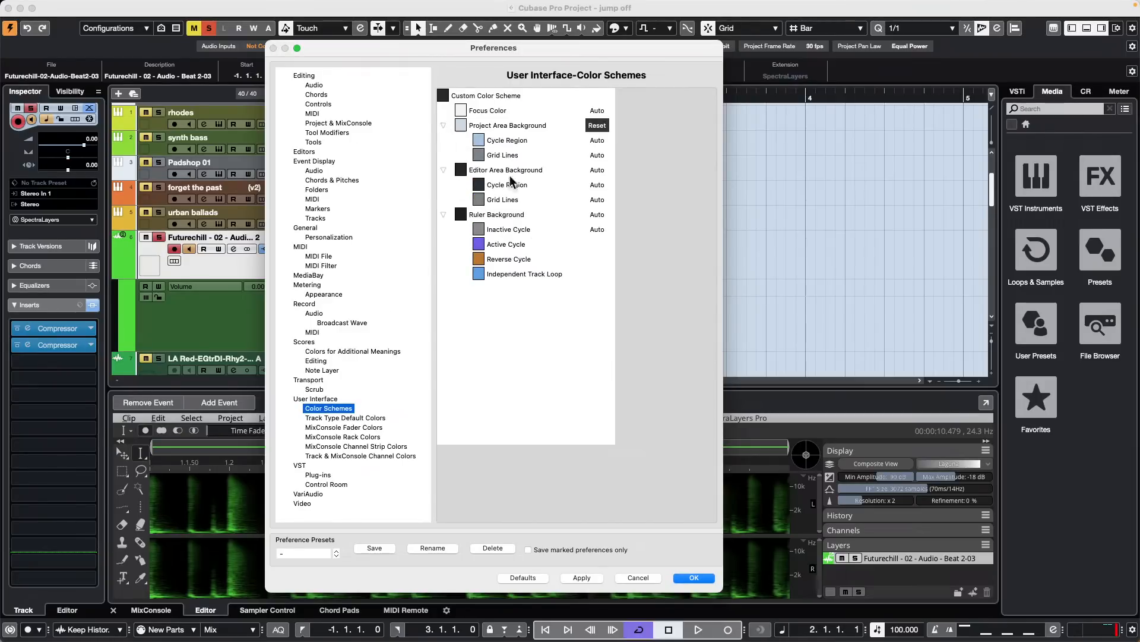
Set the Project Area Background color to a stronger blue with RGB 57, 135, 214
click(461, 126)
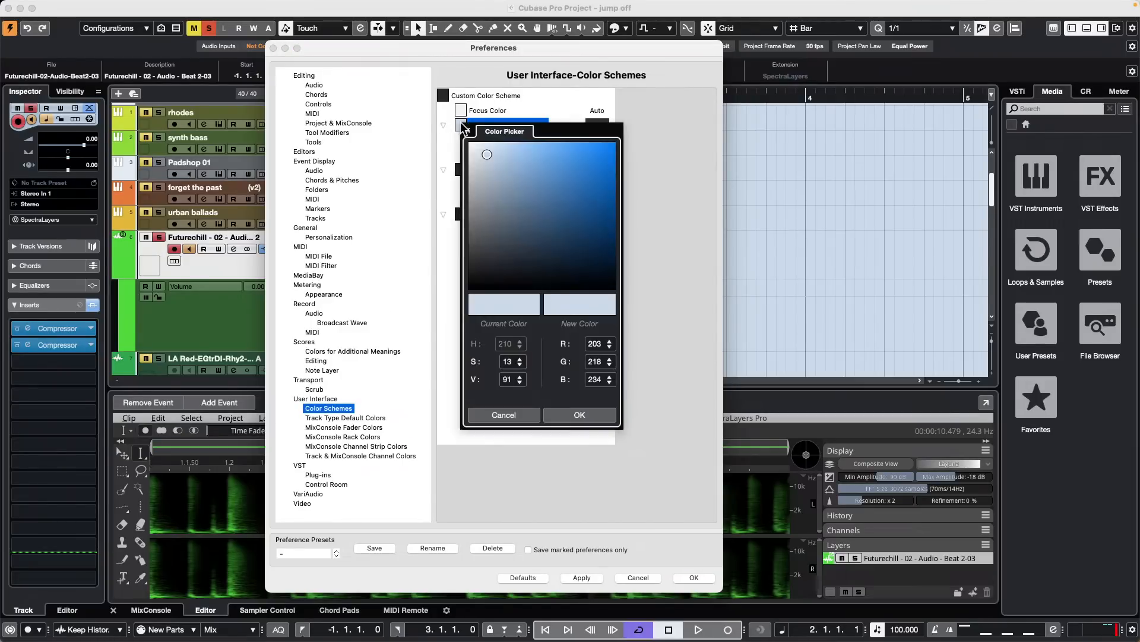
drag(550, 190, 578, 170)
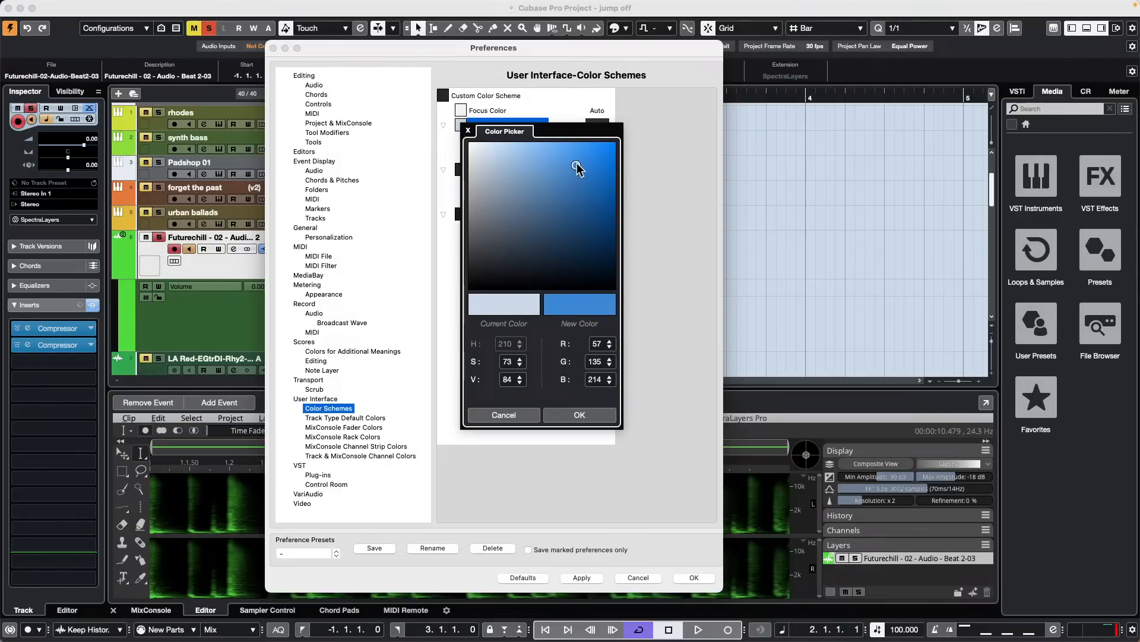
click(580, 415)
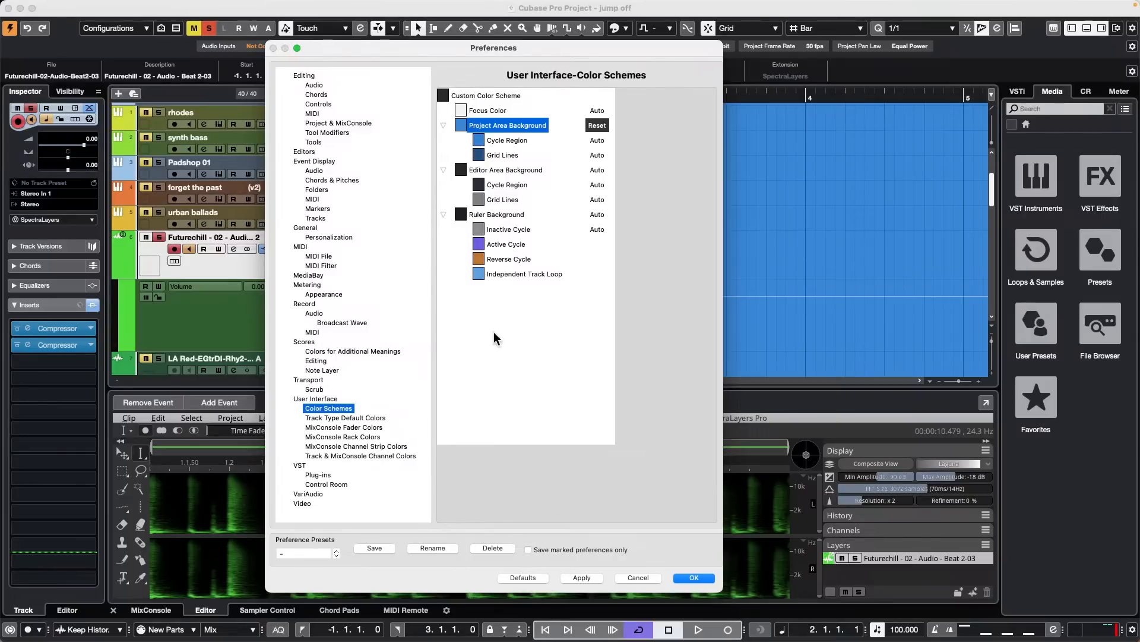
Restore the default color scheme, apply it, and close the preferences
click(538, 577)
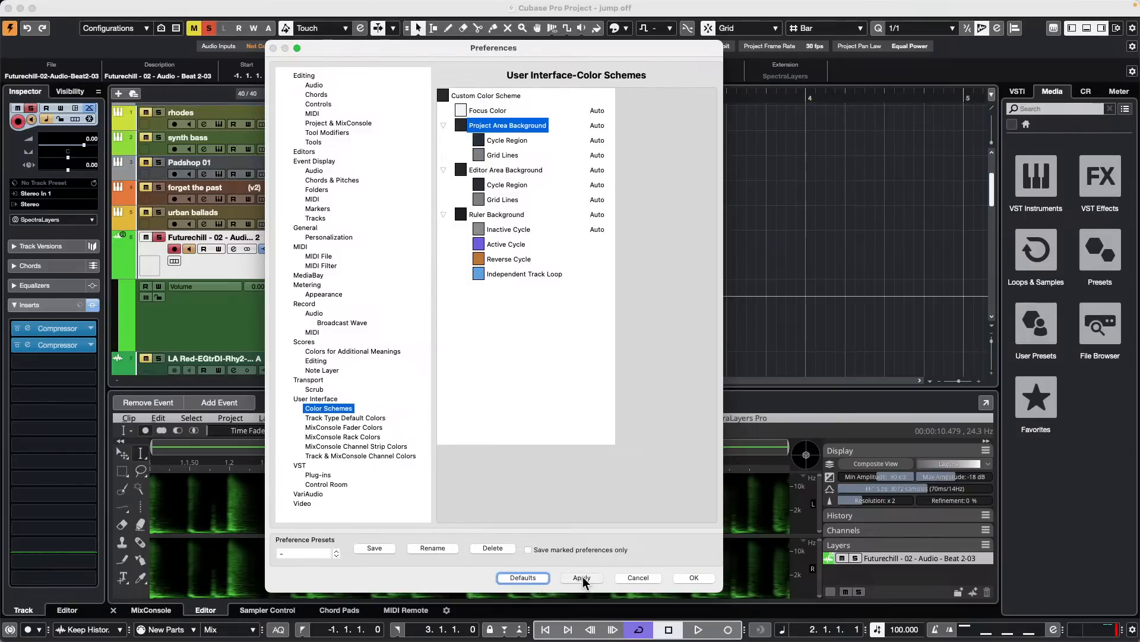
click(577, 577)
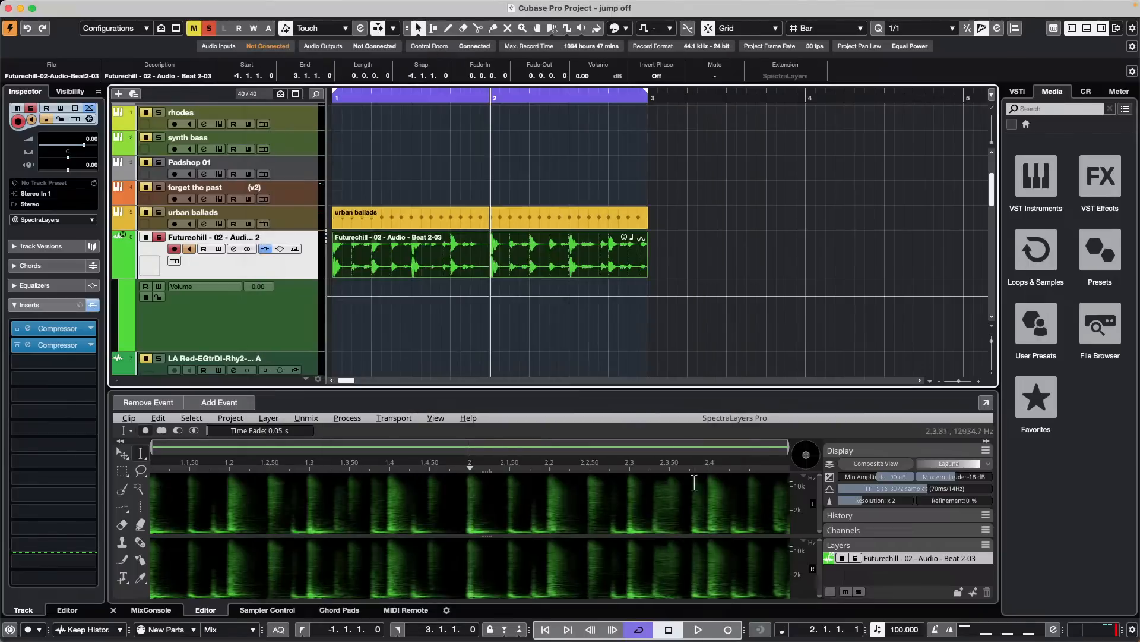
click(693, 577)
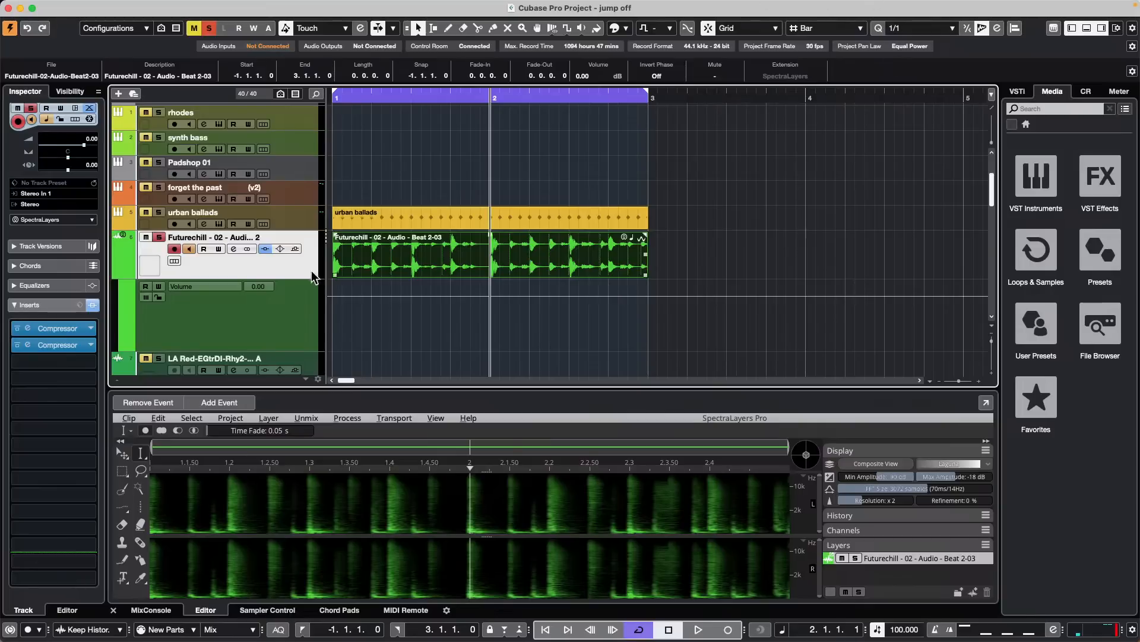
Place the project cursor at bar 6 and add JustAmbience_ConstructionSite_37 from the Game Sound-FX loop library on a new audio track
click(727, 100)
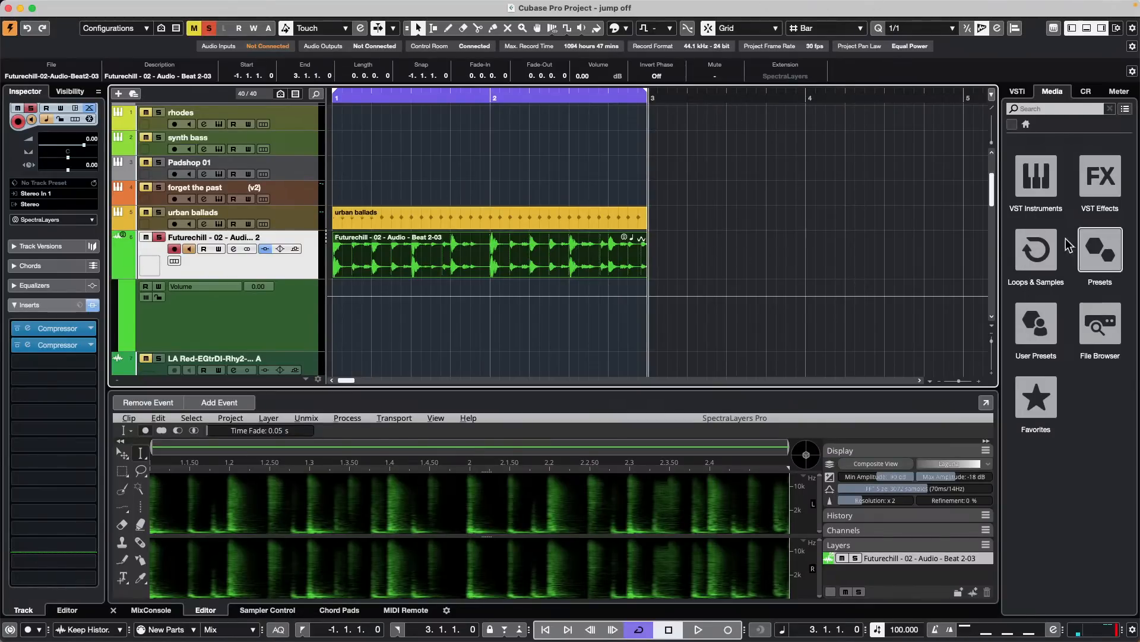
drag(718, 95, 629, 96)
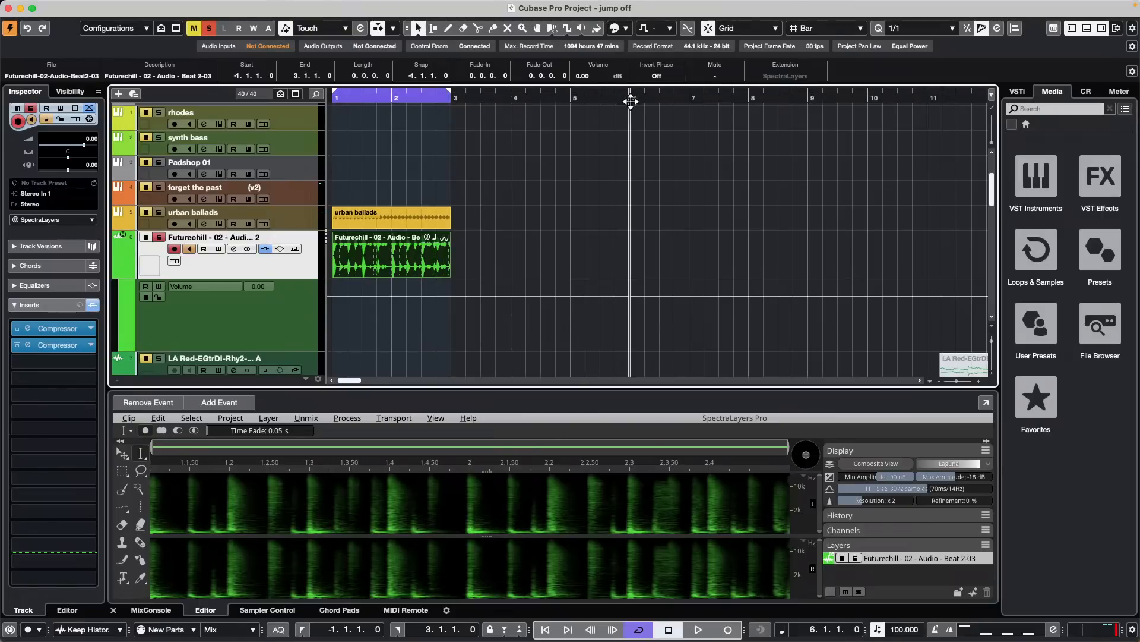
click(1050, 262)
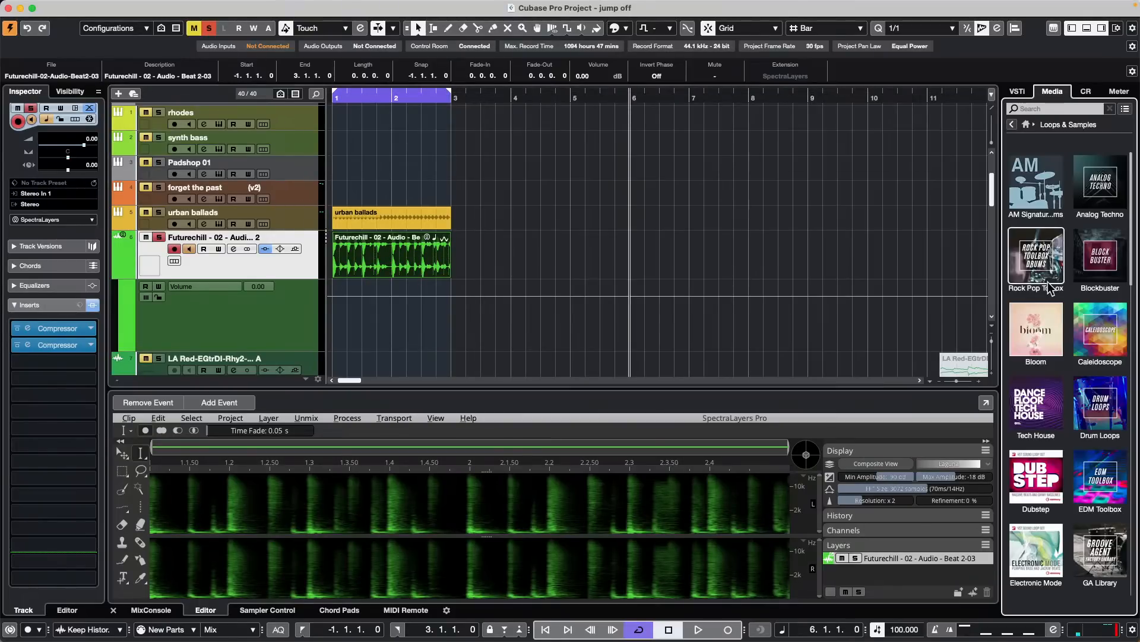
scroll(1075, 274, down, 5)
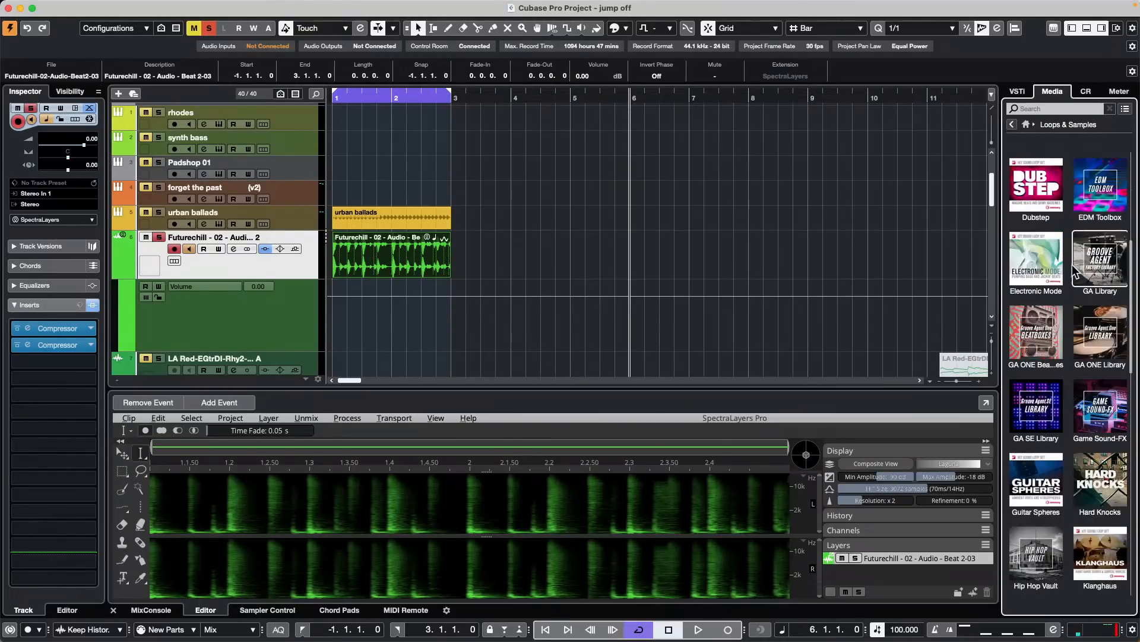
click(1115, 404)
double_click(1046, 398)
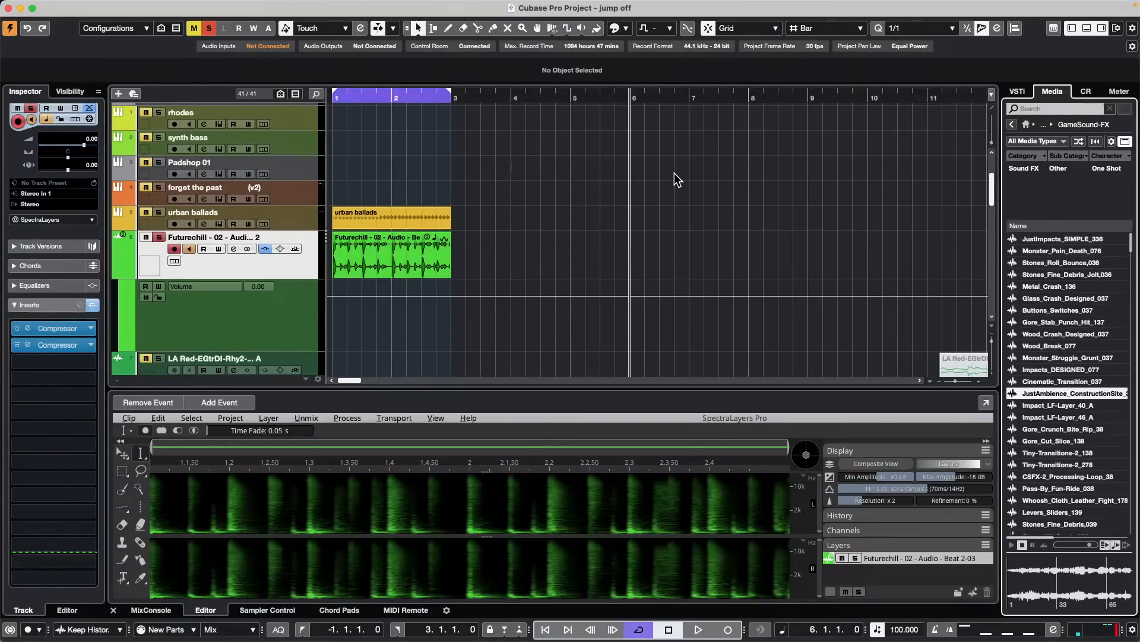
scroll(675, 173, down, 15)
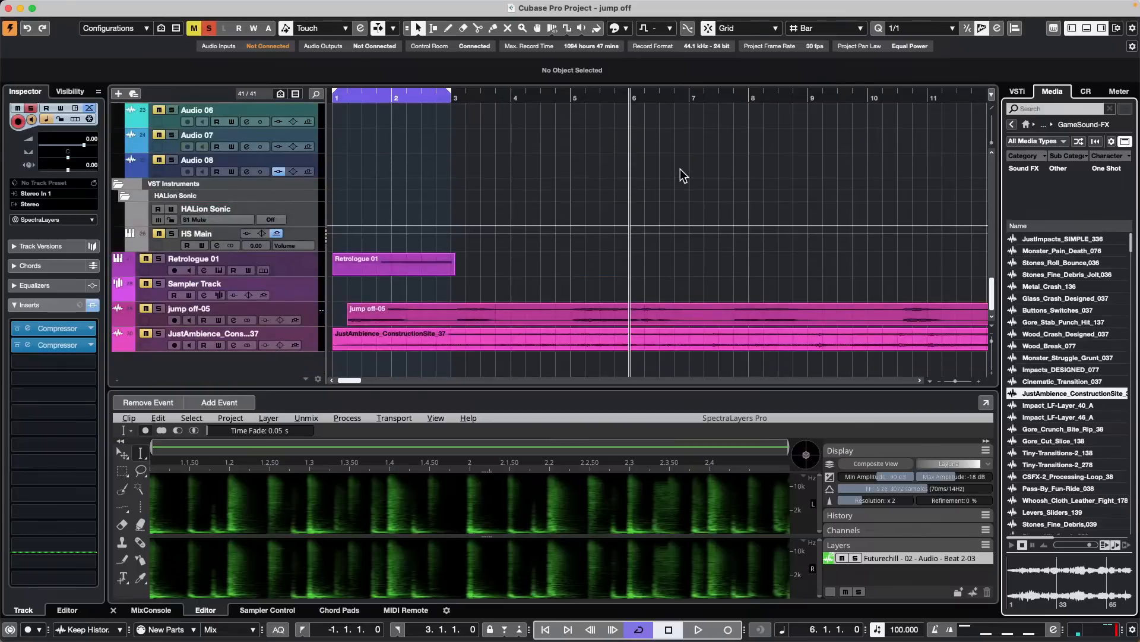
scroll(680, 169, up, 15)
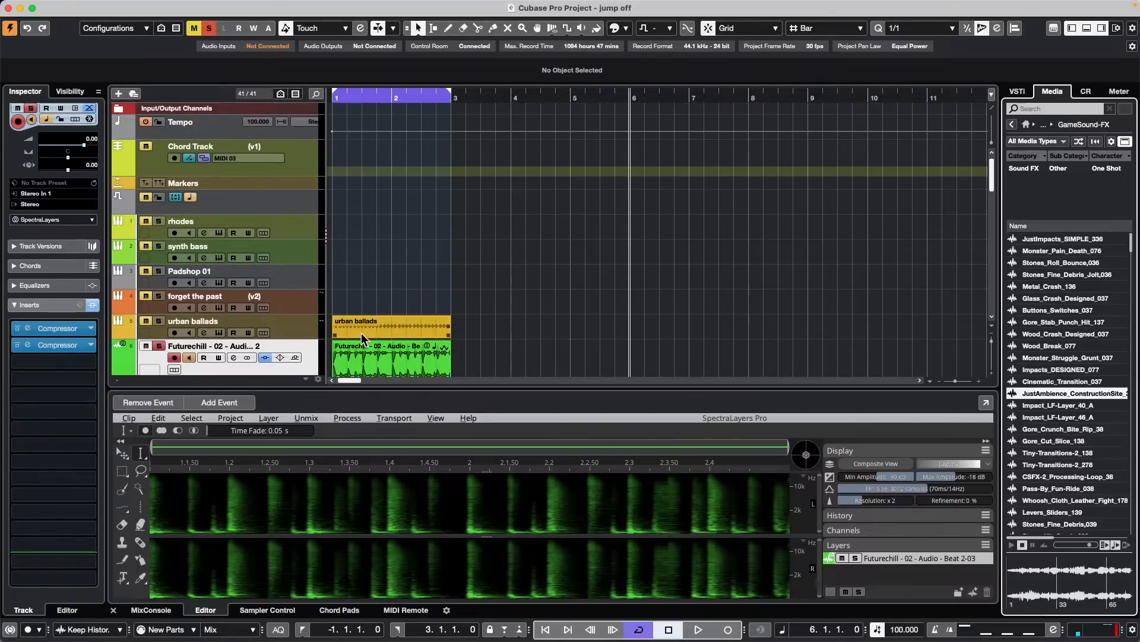
Add the Gore_Cut_Slice_138 sample to the project on its own new audio track
click(1041, 443)
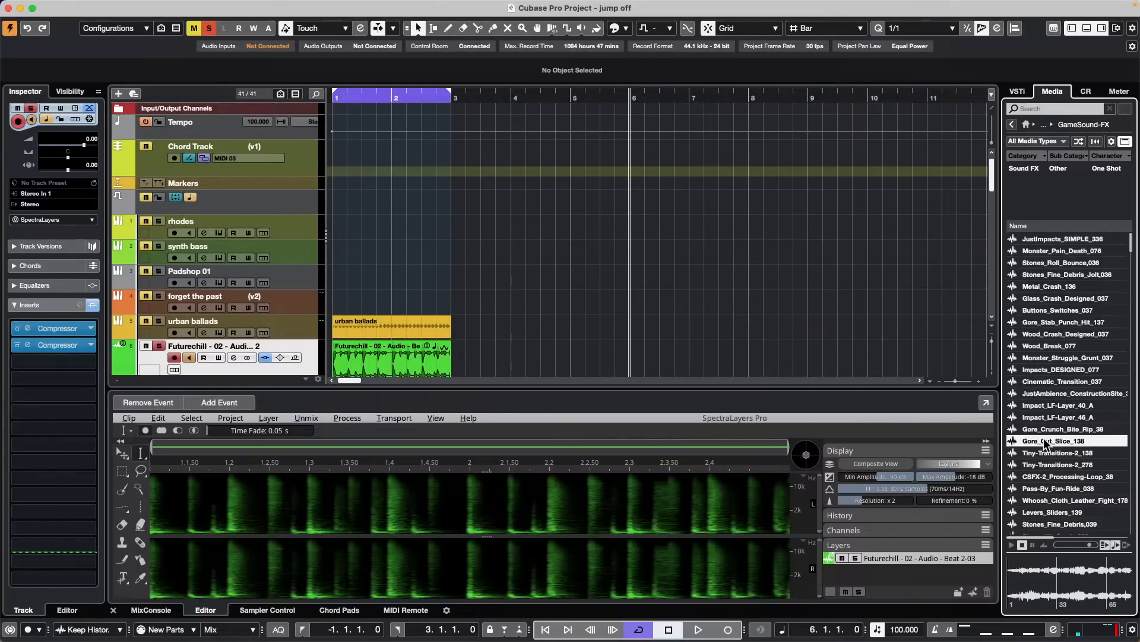
scroll(722, 230, down, 5)
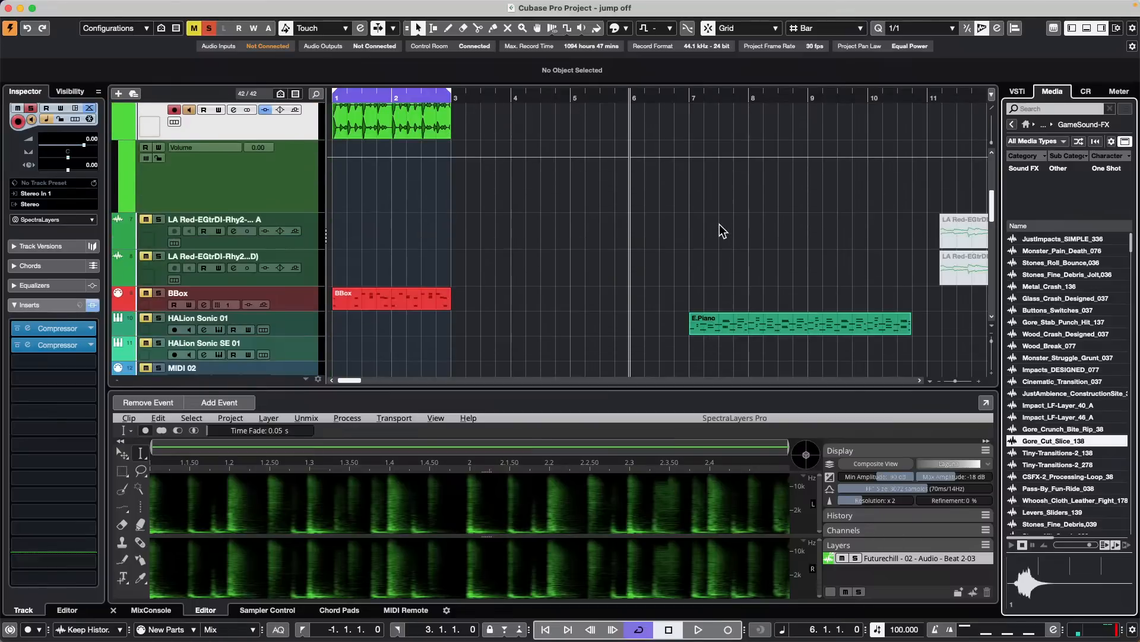
scroll(720, 223, down, 5)
scroll(722, 222, up, 1)
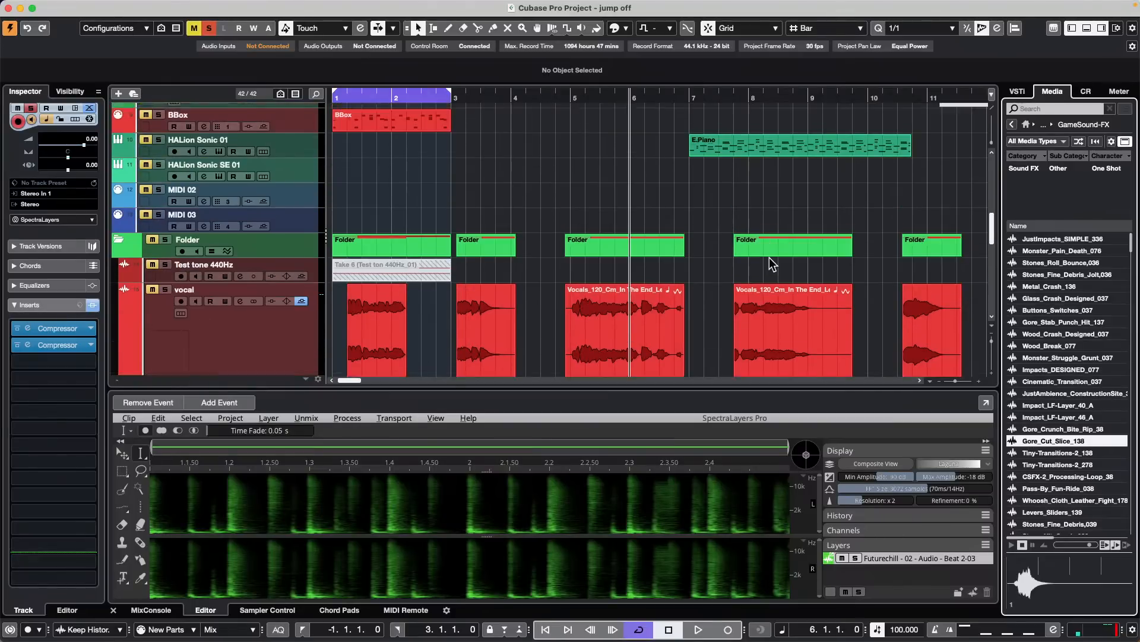
scroll(769, 256, up, 6)
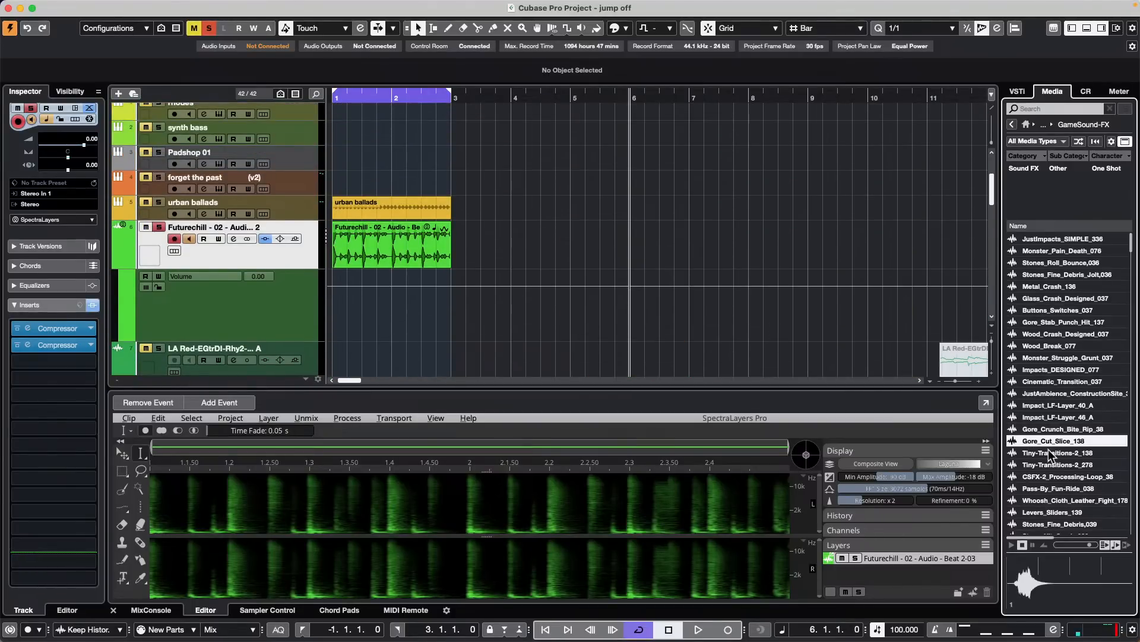
Place Gore_Cut_Slice_138 at bar 6, Monster_Struggle_Grunt_037 at bar 8 and Buttons_Switches_037 at bar 10 on the Futurechill audio track
drag(1048, 446, 661, 241)
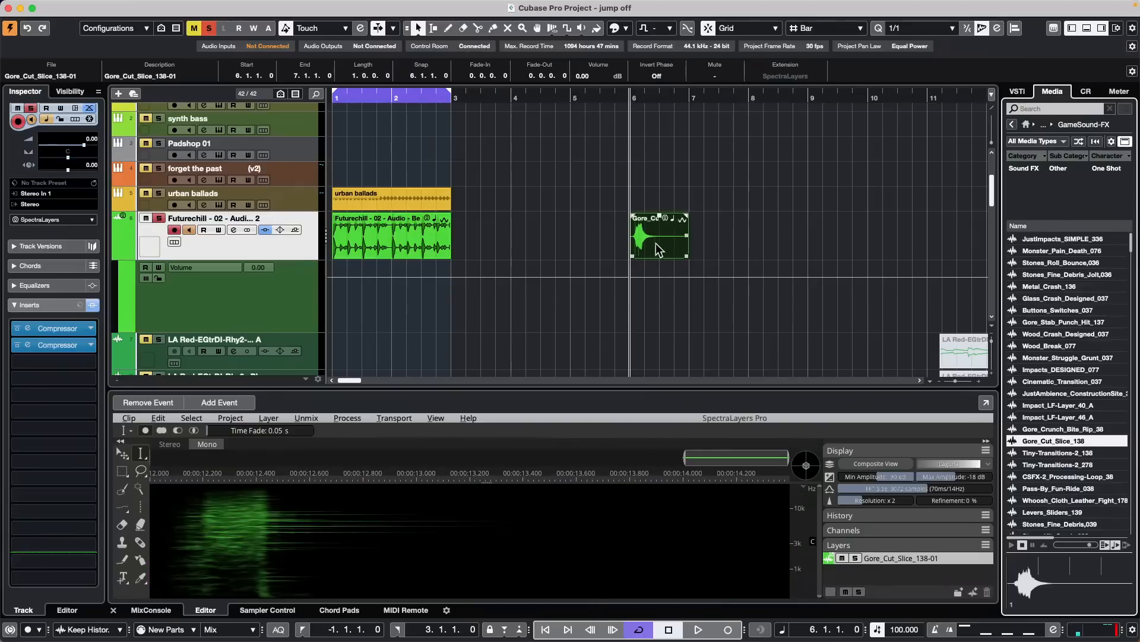
drag(1046, 357, 787, 248)
drag(1046, 310, 846, 242)
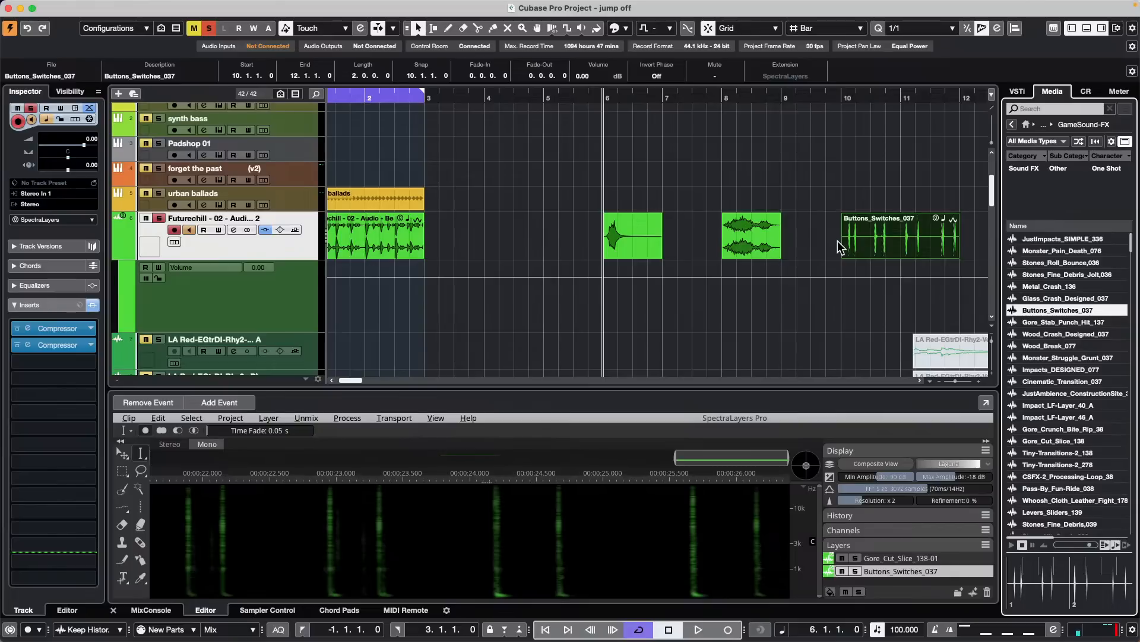
mouse_move(60, 8)
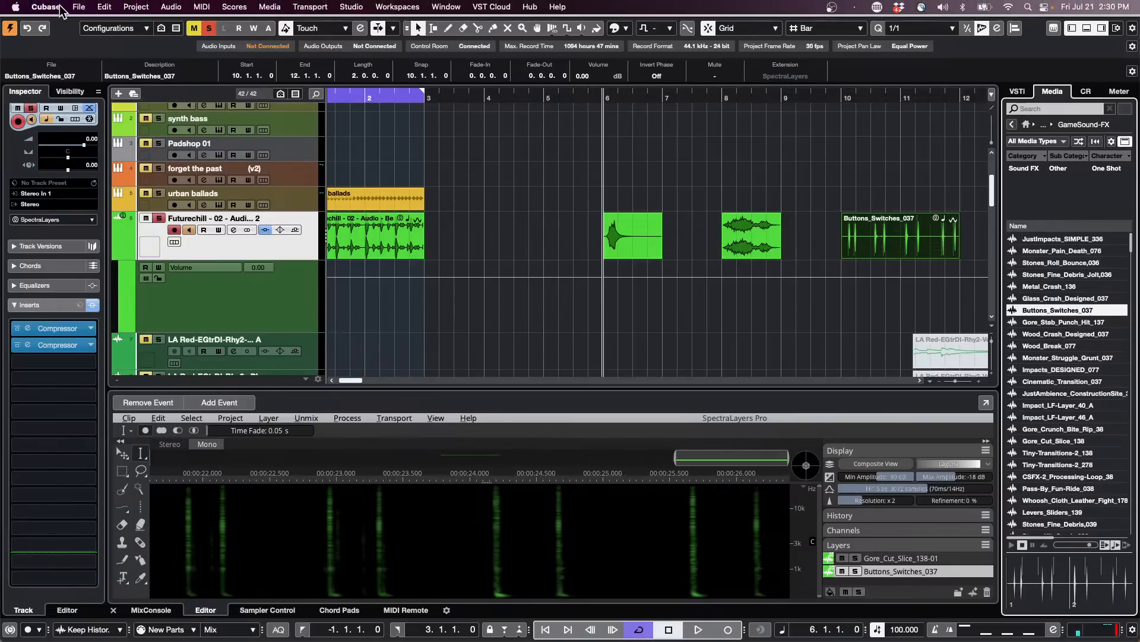
scroll(282, 229, down, 10)
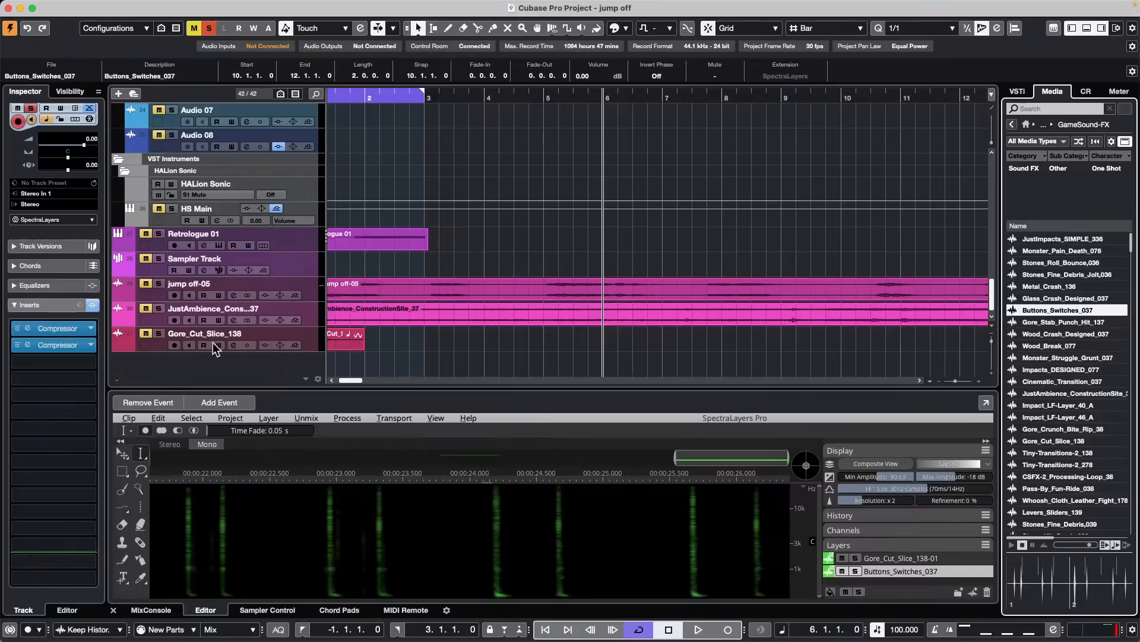
Add the Gore_Crunch_Bite_Rip_38 and CSFX-2_Processing-Loop_38 samples to the project, each on its own new audio track
double_click(1053, 427)
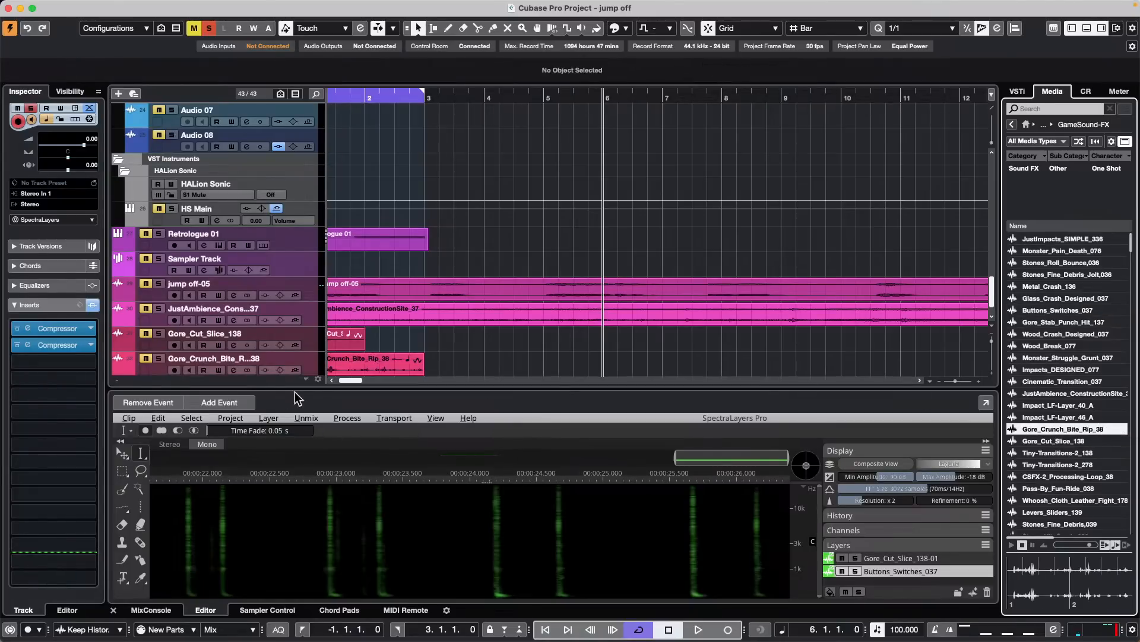
scroll(259, 355, down, 1)
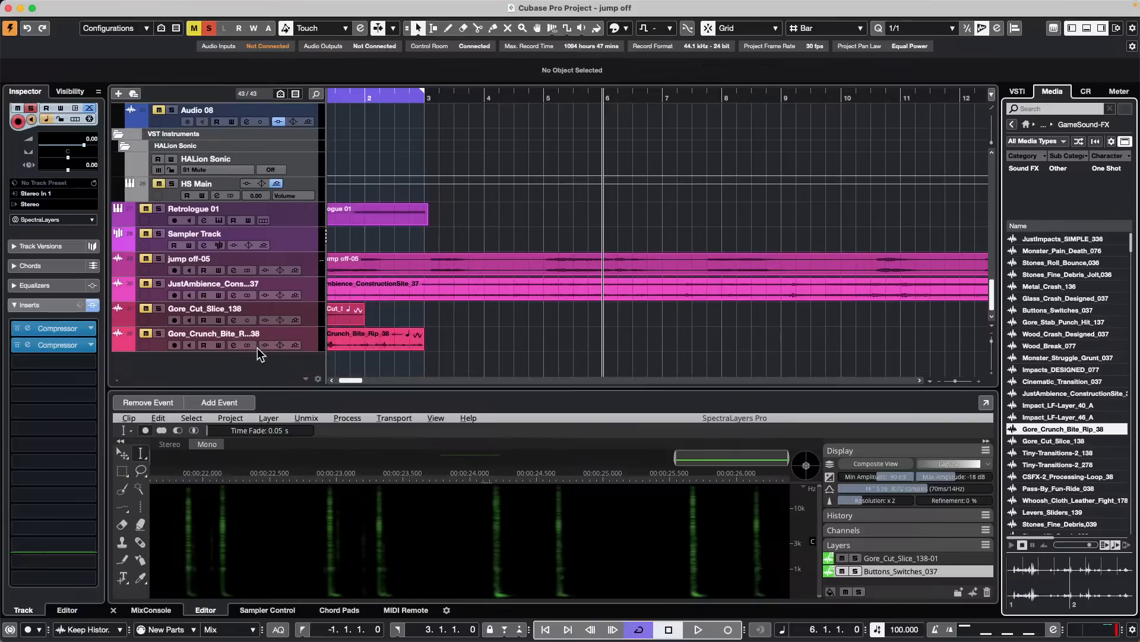
double_click(1060, 480)
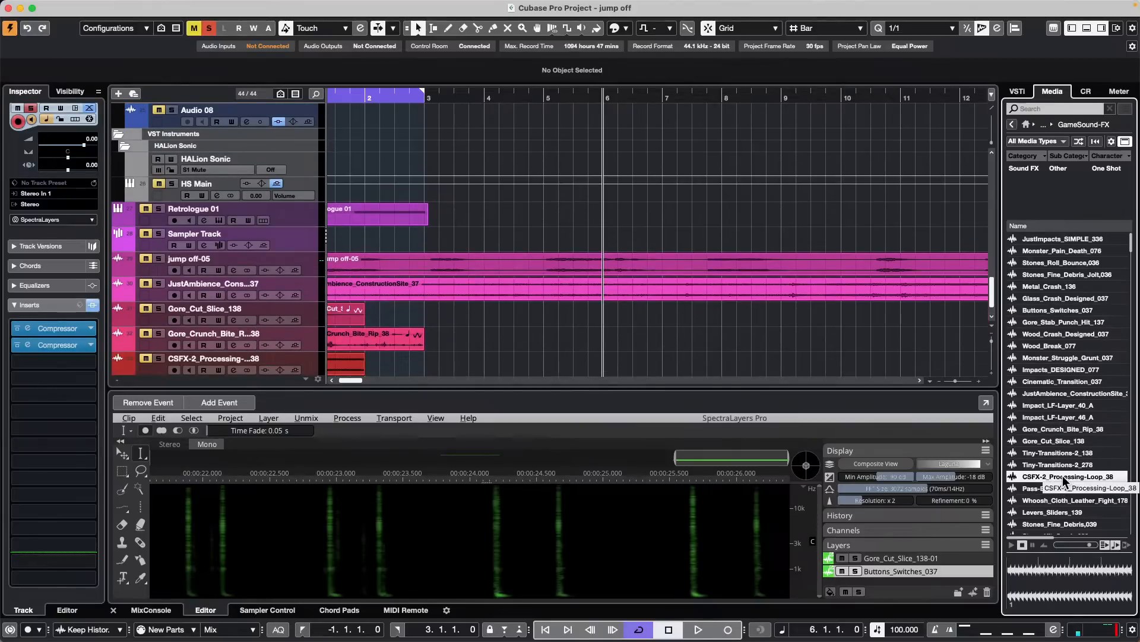
scroll(698, 280, down, 1)
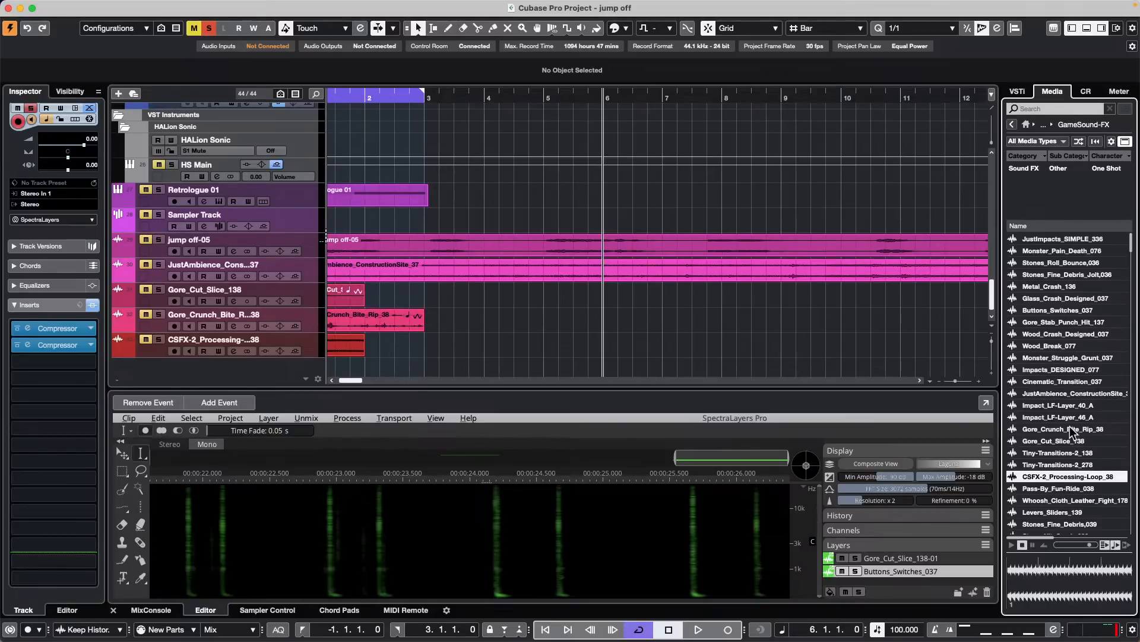
Audition several Game Sound-FX samples, including Magic-Spell_02, and add Rummaging_Trash-Bag_02 on a new audio track below the existing ones
scroll(1060, 309, down, 10)
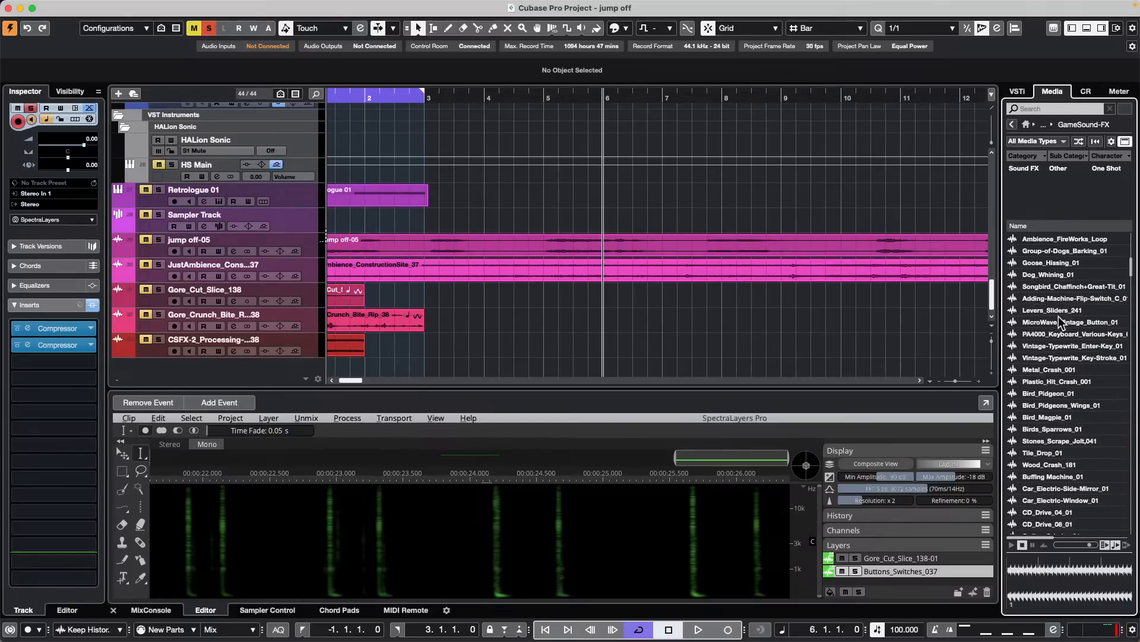
click(1049, 383)
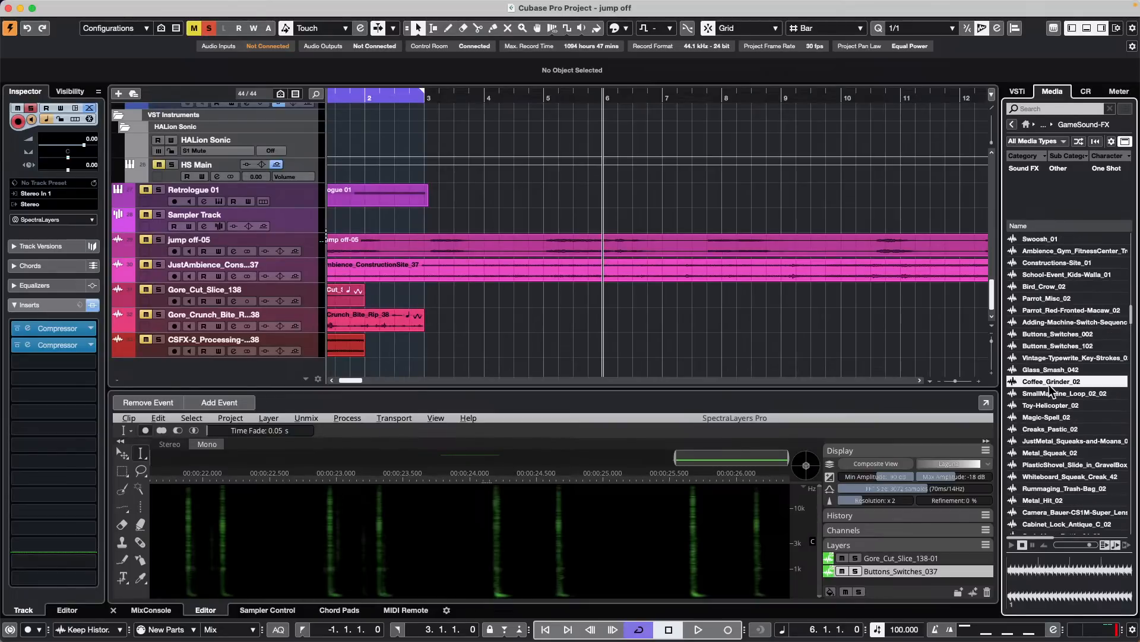
click(1049, 418)
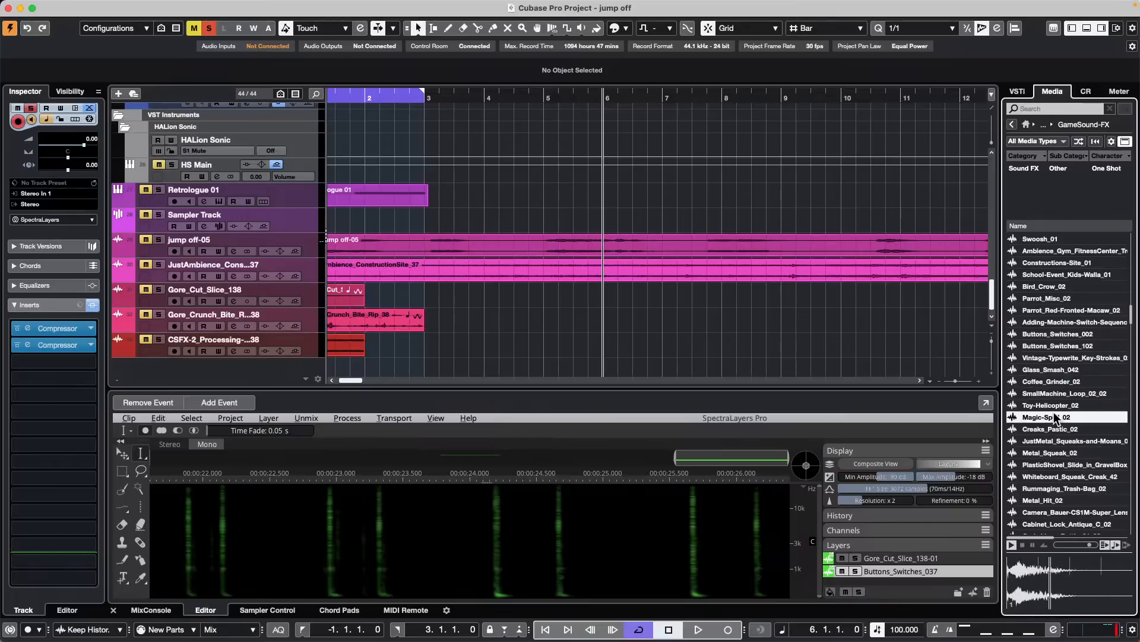
click(1047, 442)
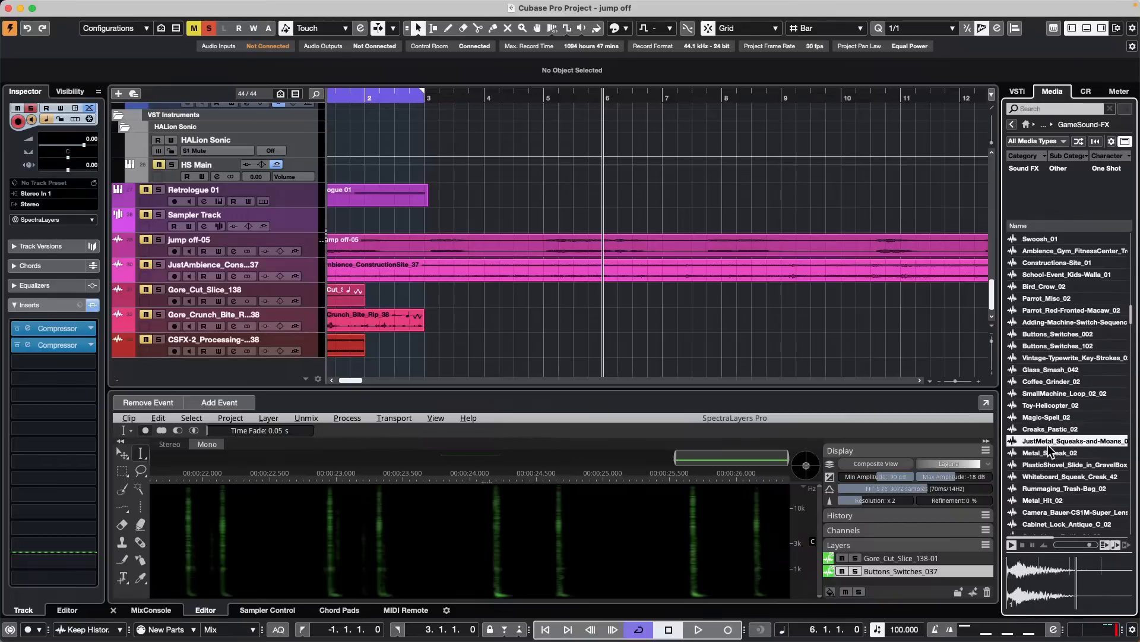
click(1047, 490)
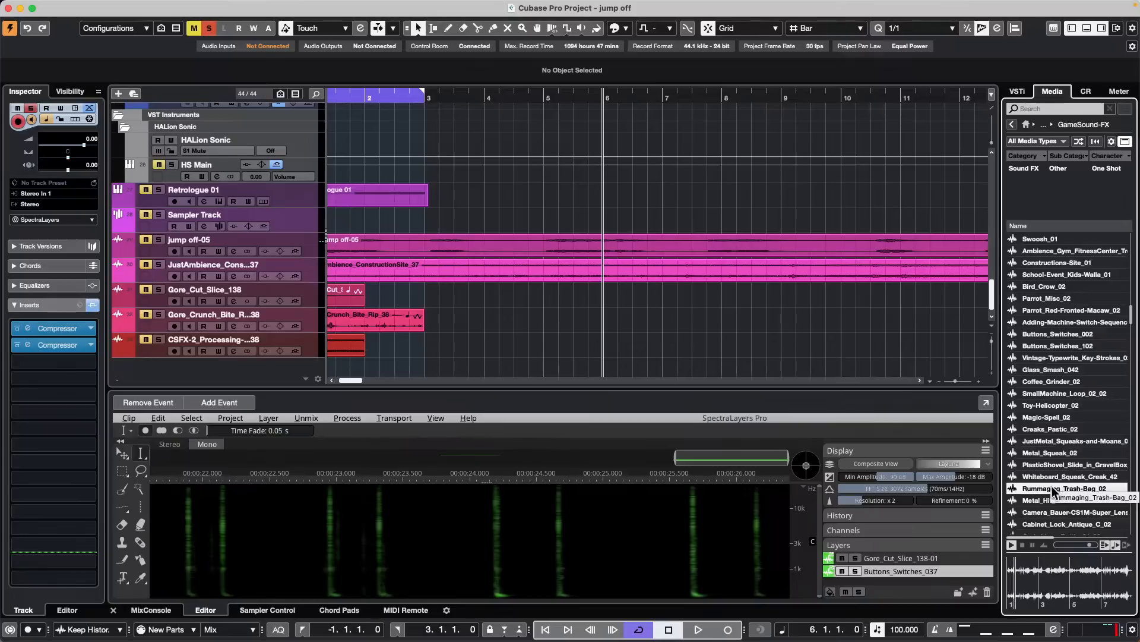
drag(1053, 490, 339, 365)
scroll(440, 306, down, 1)
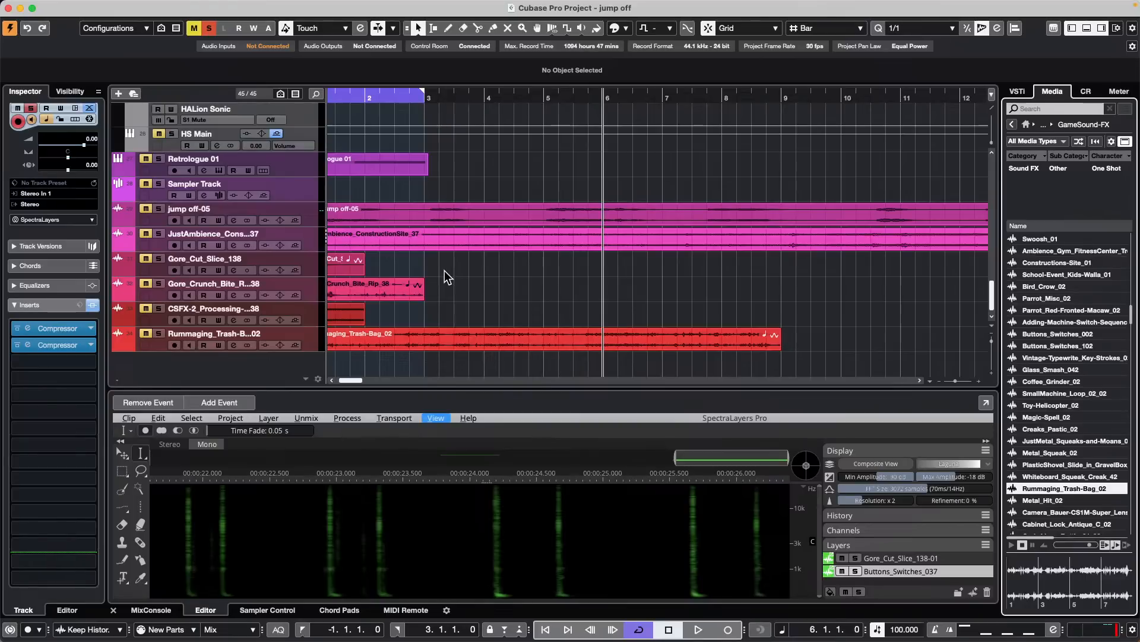
Create a new empty project in the mediabay tags folder
click(83, 7)
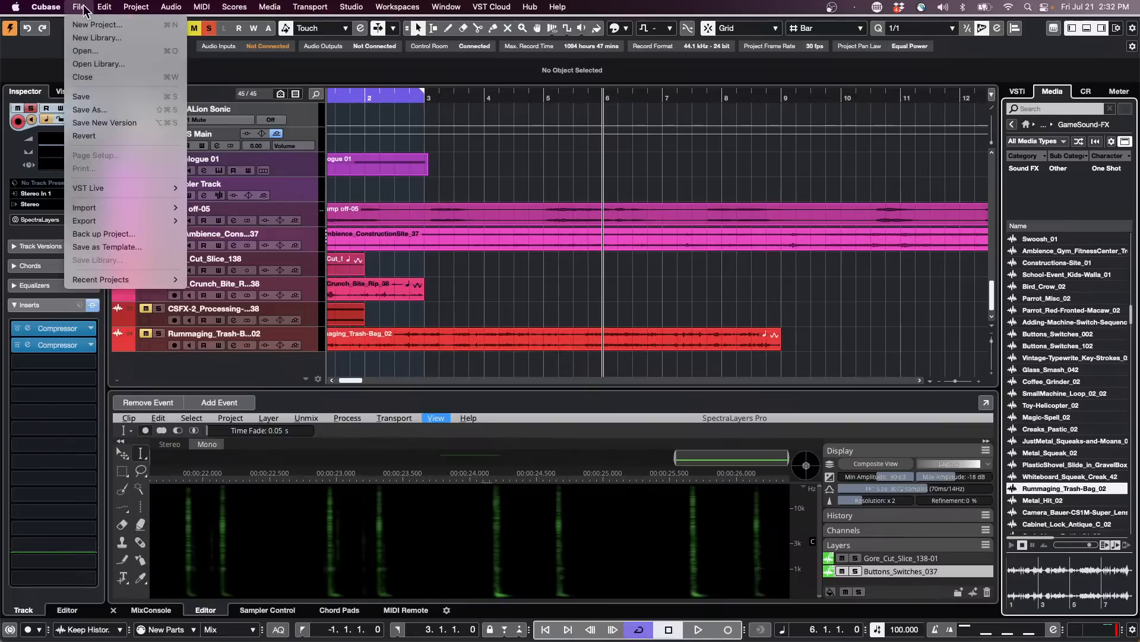
mouse_move(119, 279)
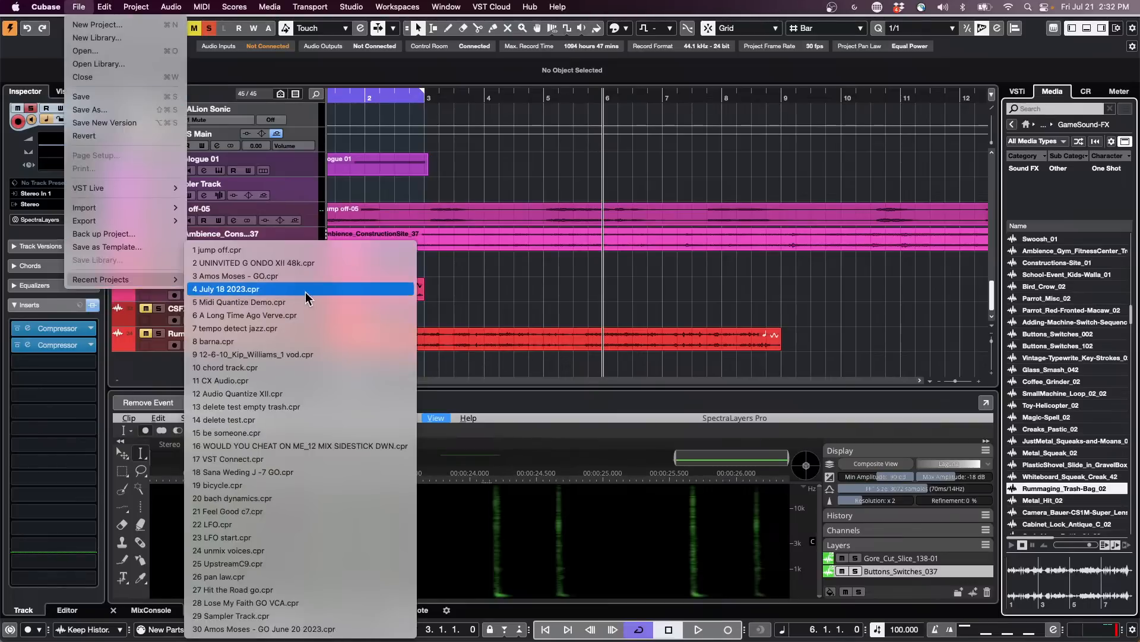
click(98, 25)
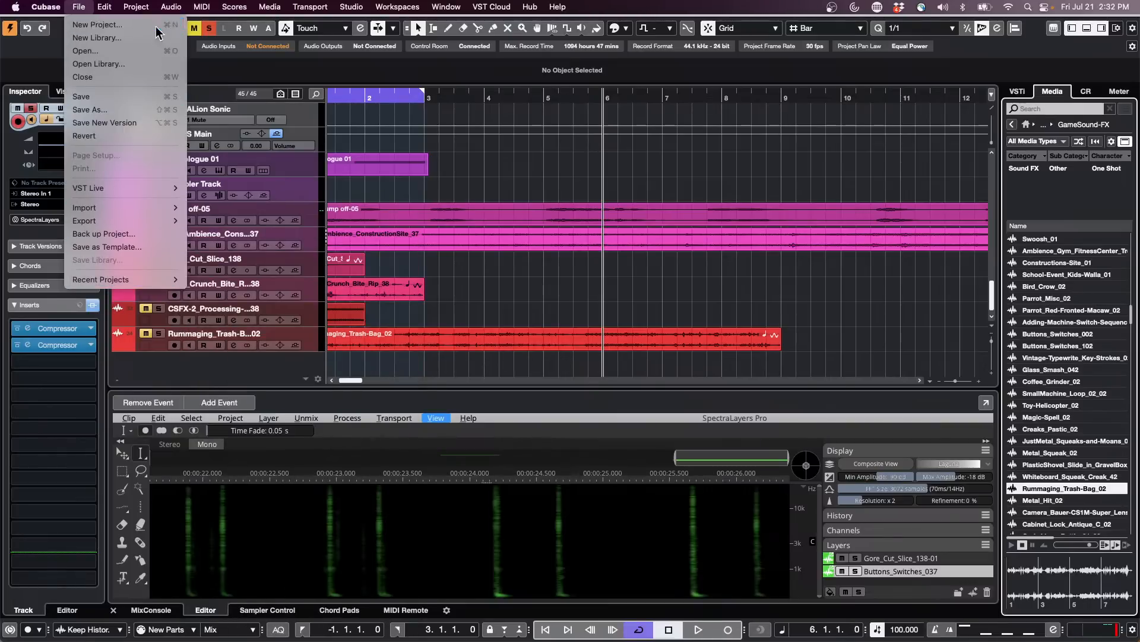
click(858, 455)
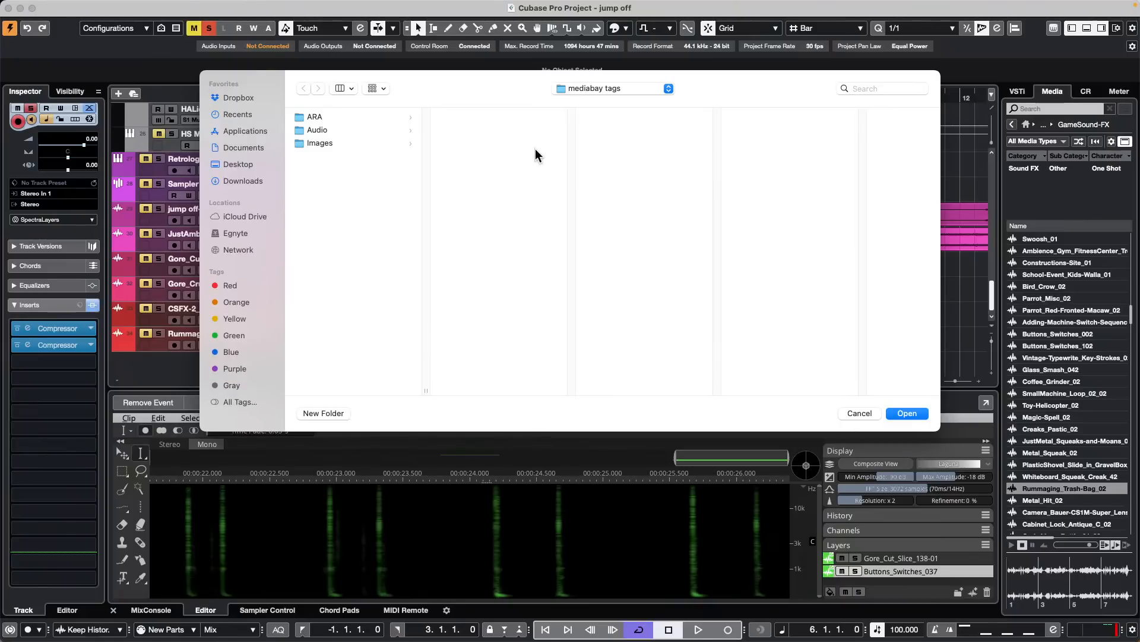
click(915, 415)
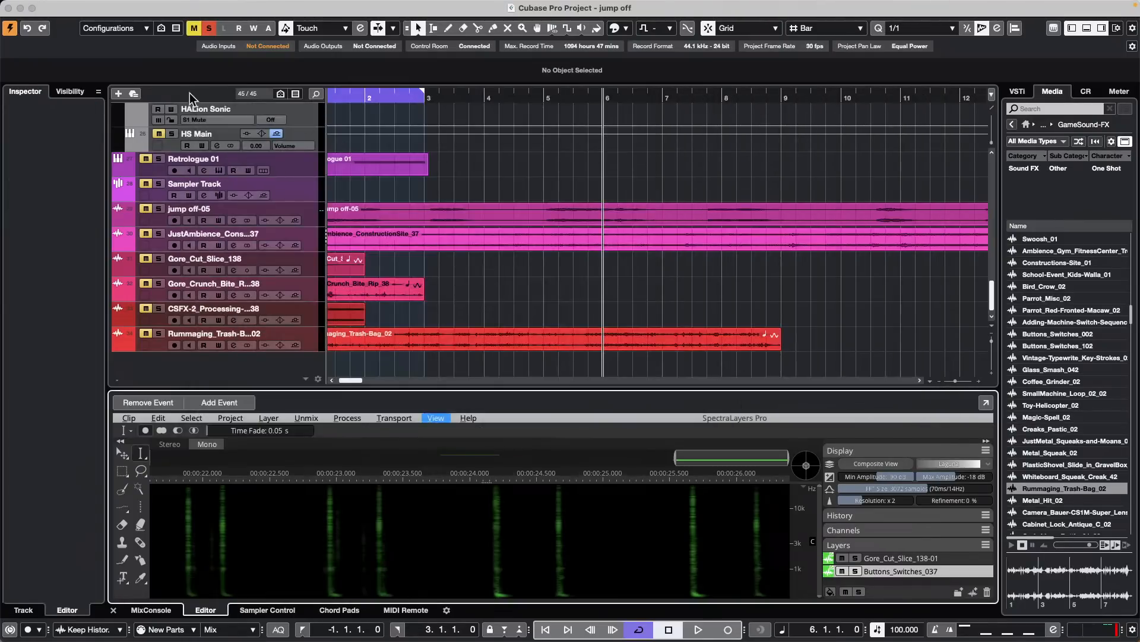
Import the audio file 10 Mirror Mirror.wav from the Cats copy folder onto a new track at the project start
click(77, 7)
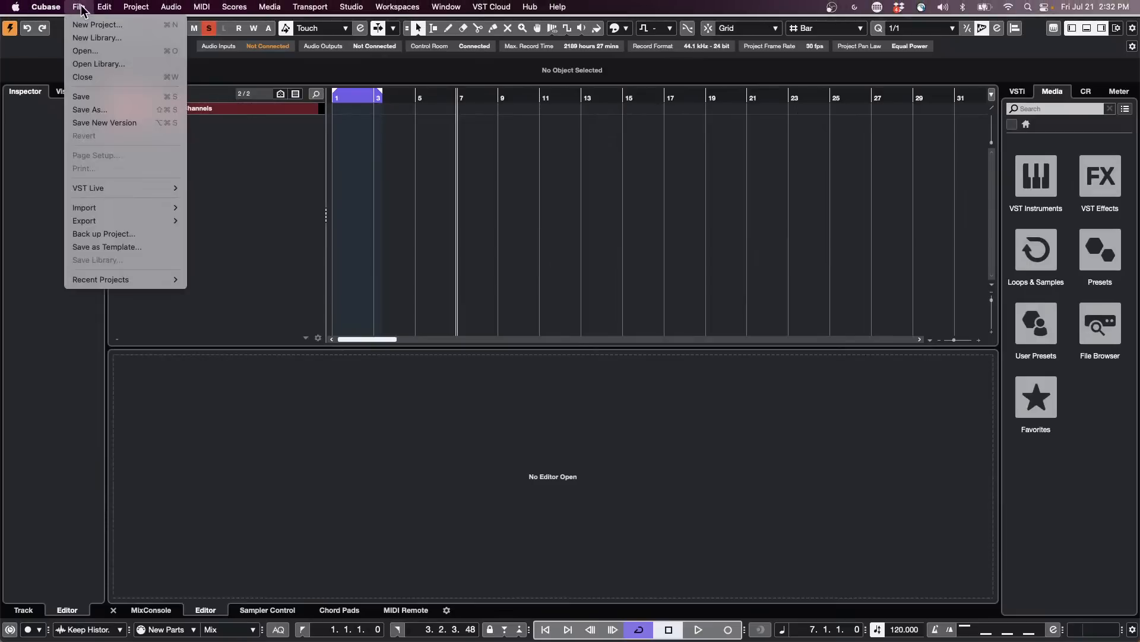
mouse_move(172, 208)
click(215, 208)
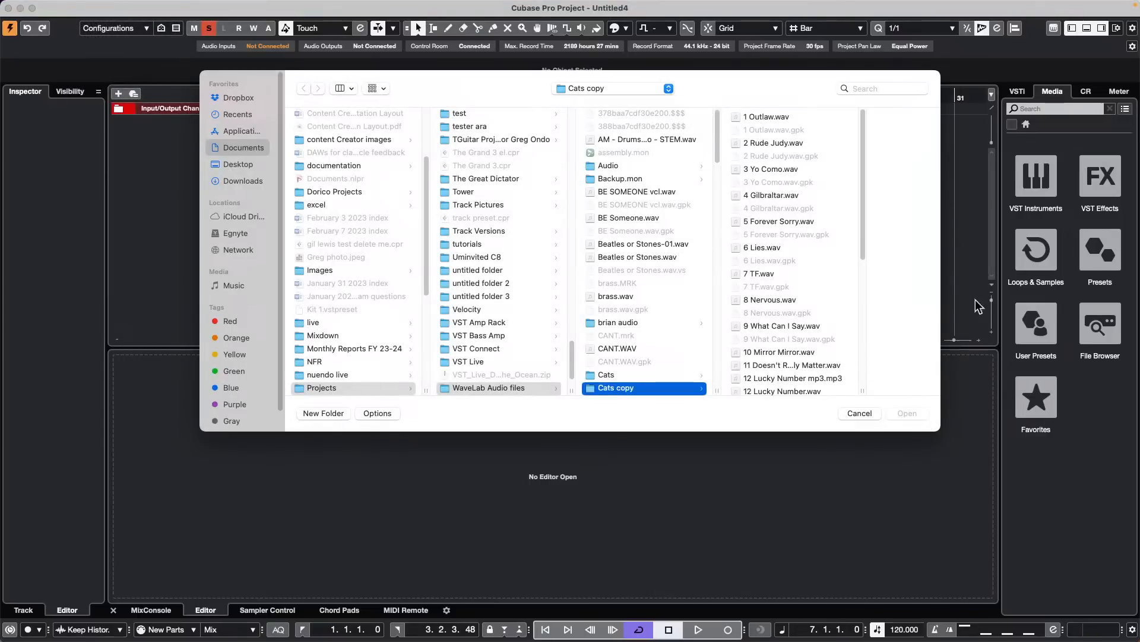
double_click(782, 353)
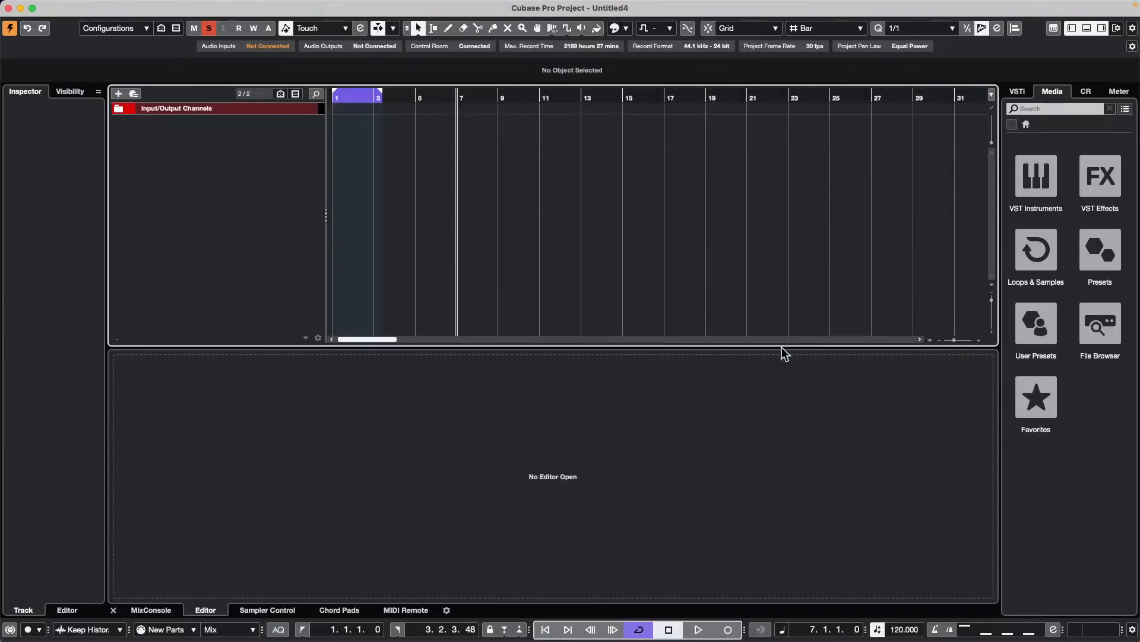
drag(510, 140, 400, 135)
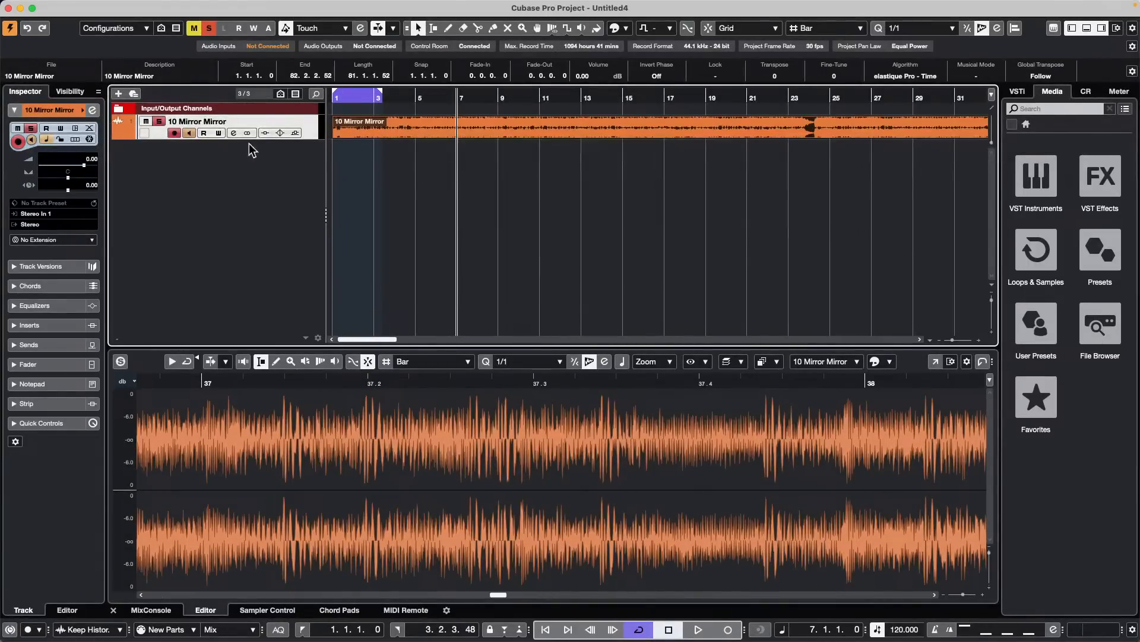
Set the Control Room main level to -21.1 and play 10 Mirror Mirror, restarting from the project start before stopping
click(1087, 92)
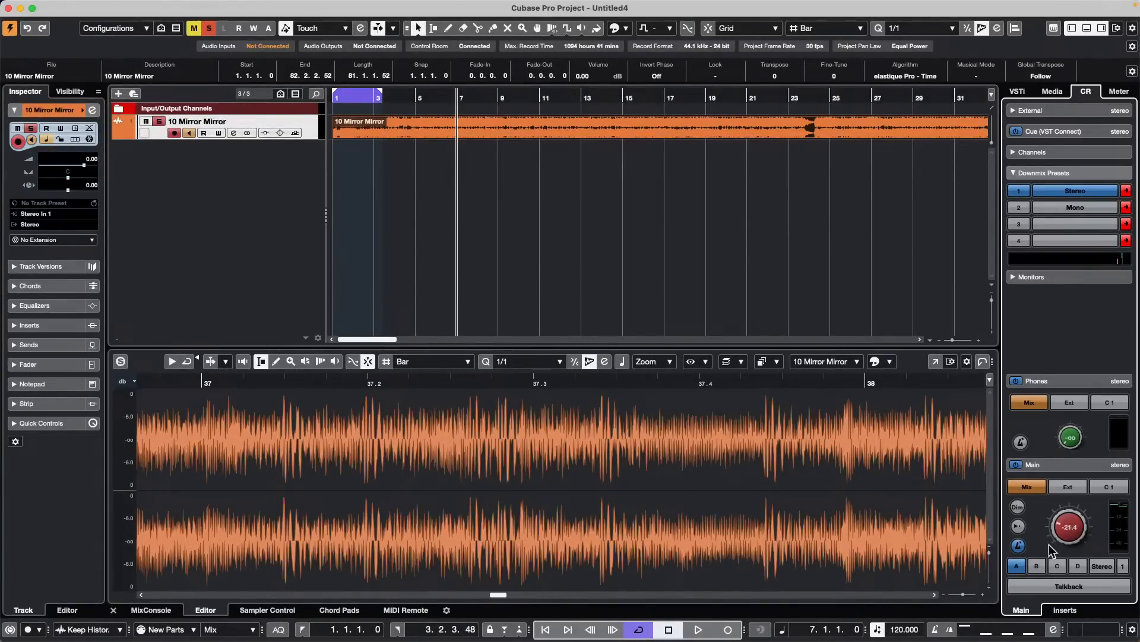
scroll(1050, 544, up, 1)
key(space)
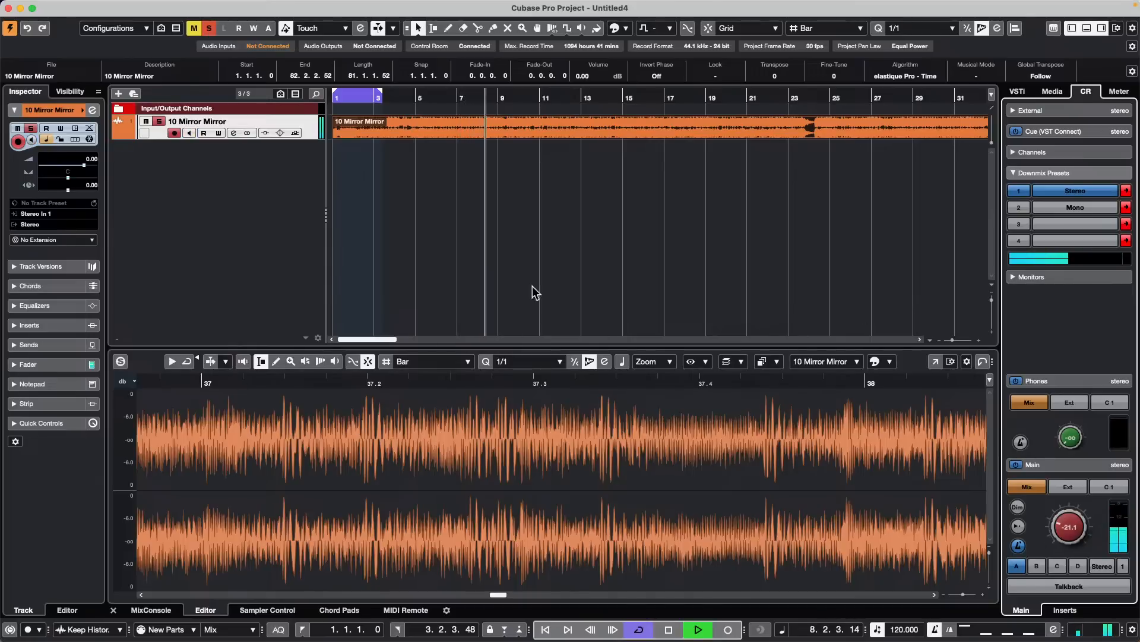
click(307, 138)
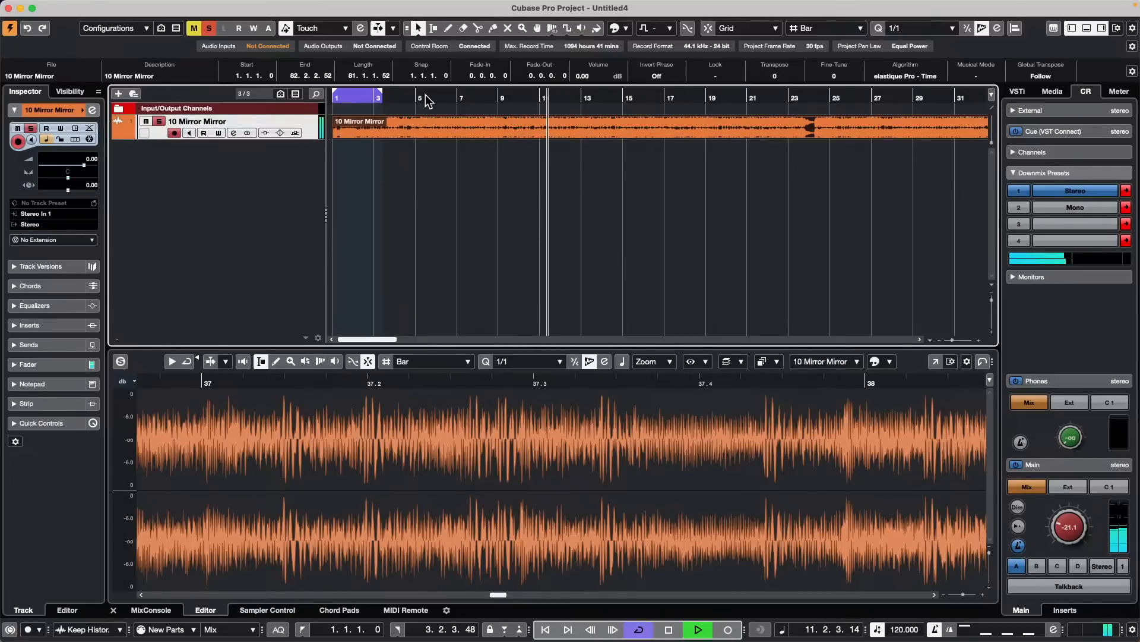
key(Home)
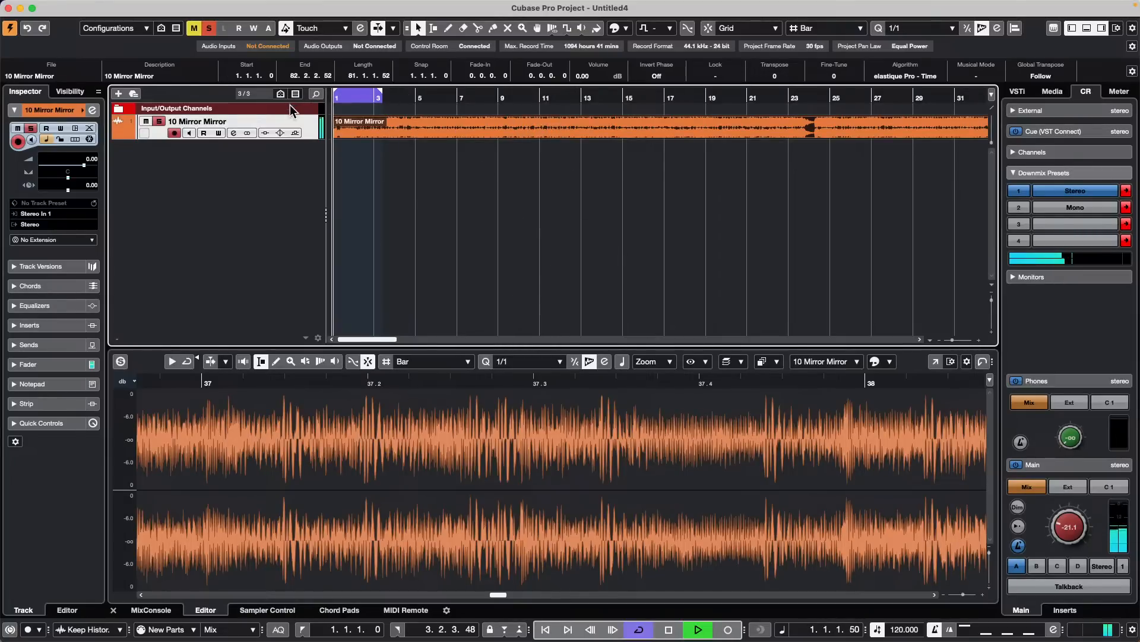
key(space)
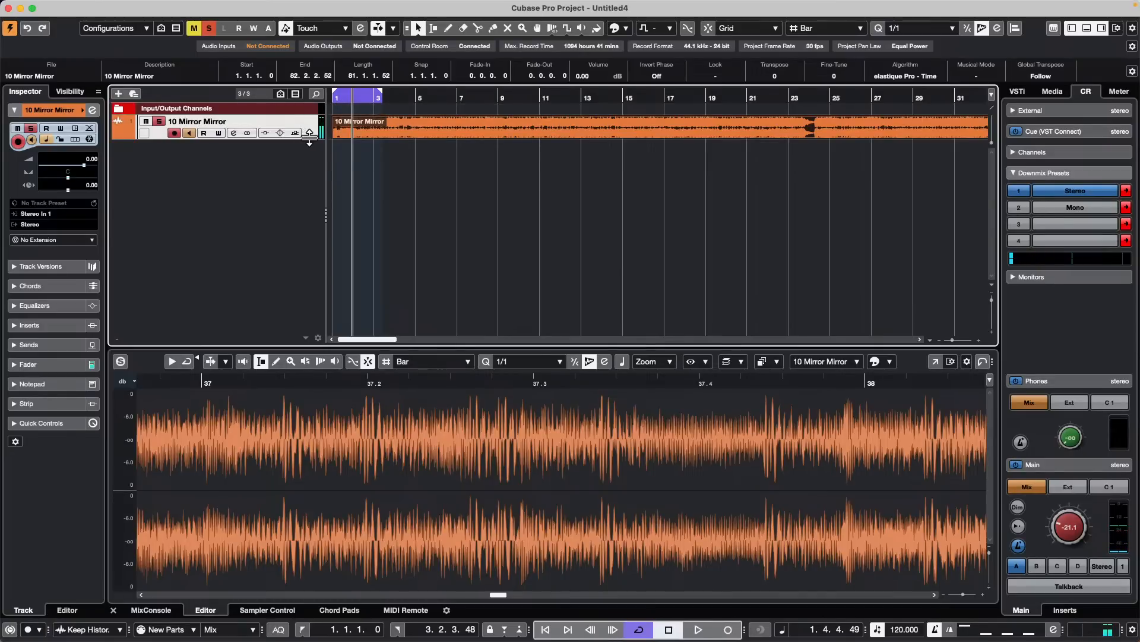
Enlarge the 10 Mirror Mirror track's height and run Tempo Detection analysis on its audio event
drag(309, 137, 305, 188)
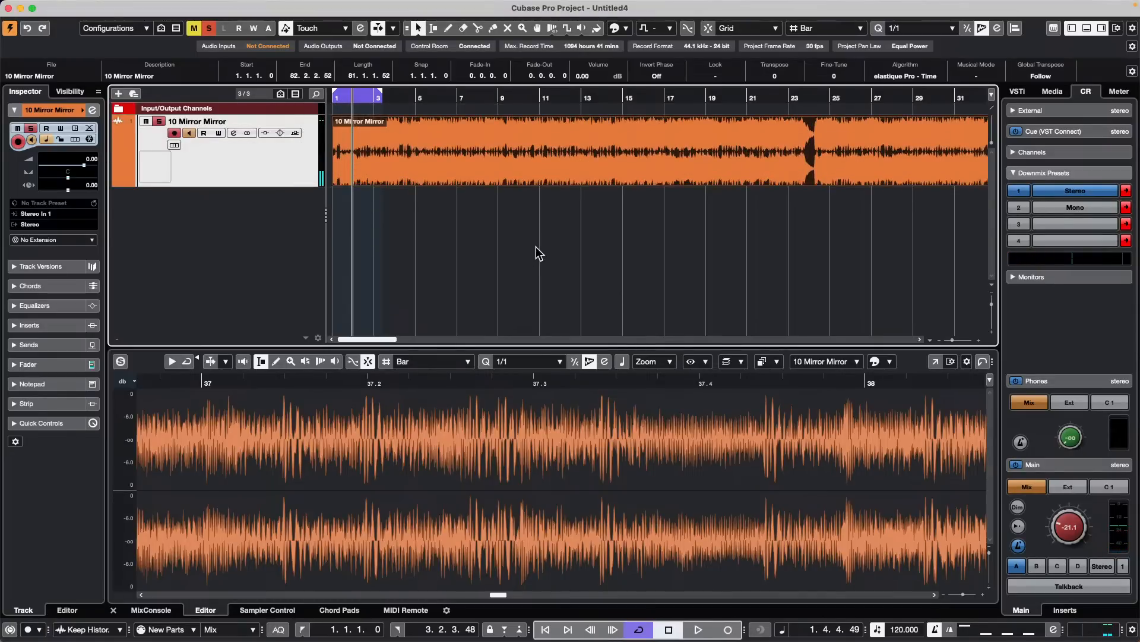
click(133, 7)
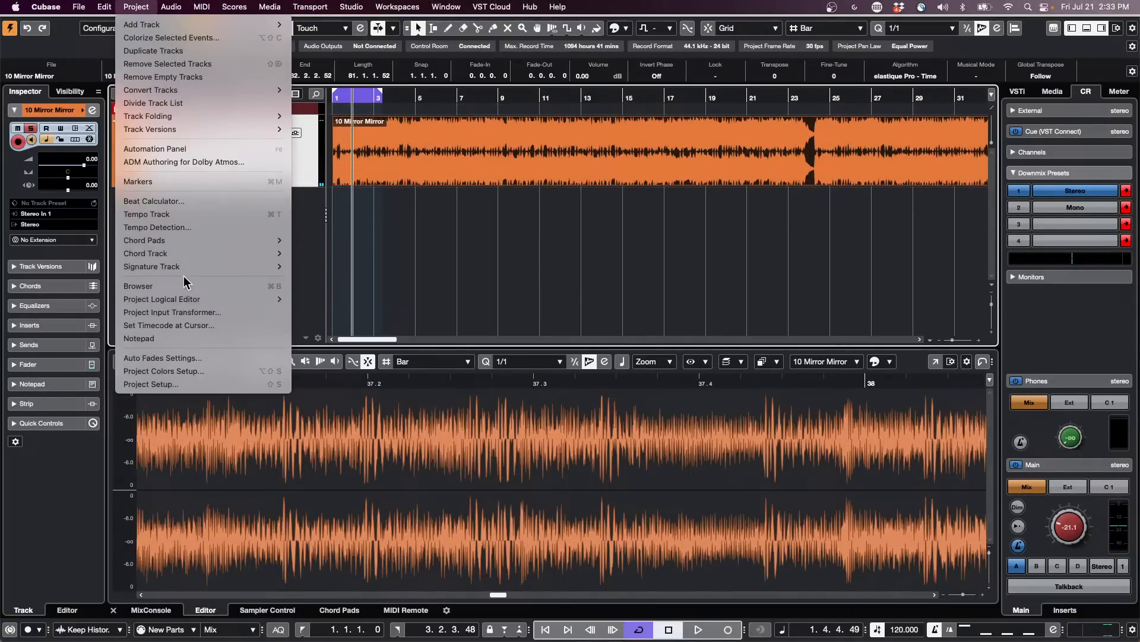
click(208, 227)
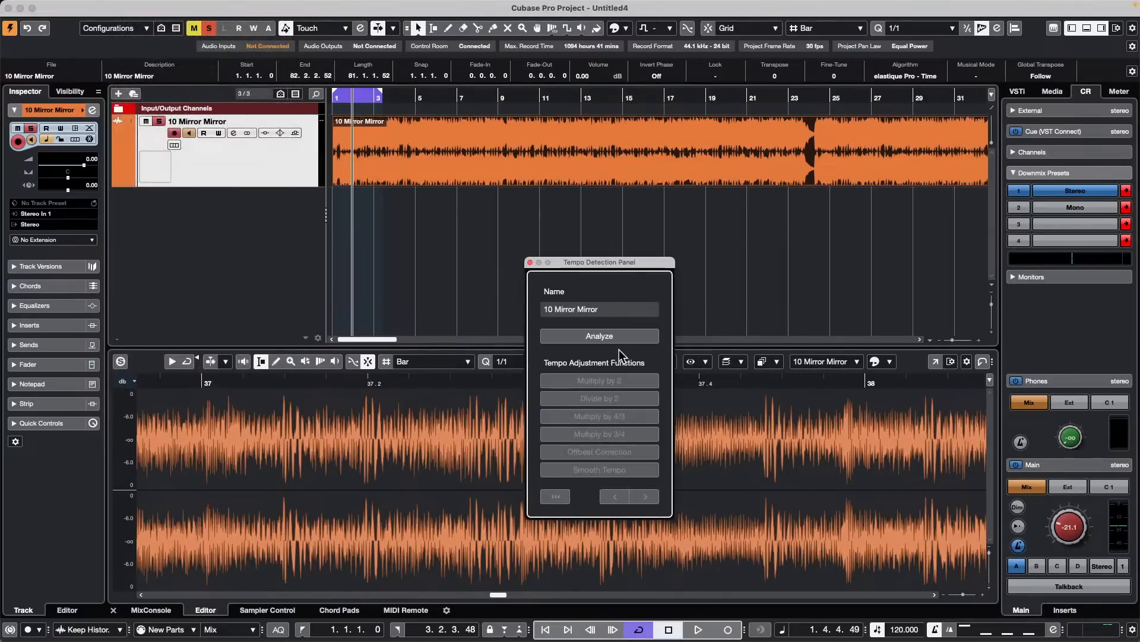
click(612, 338)
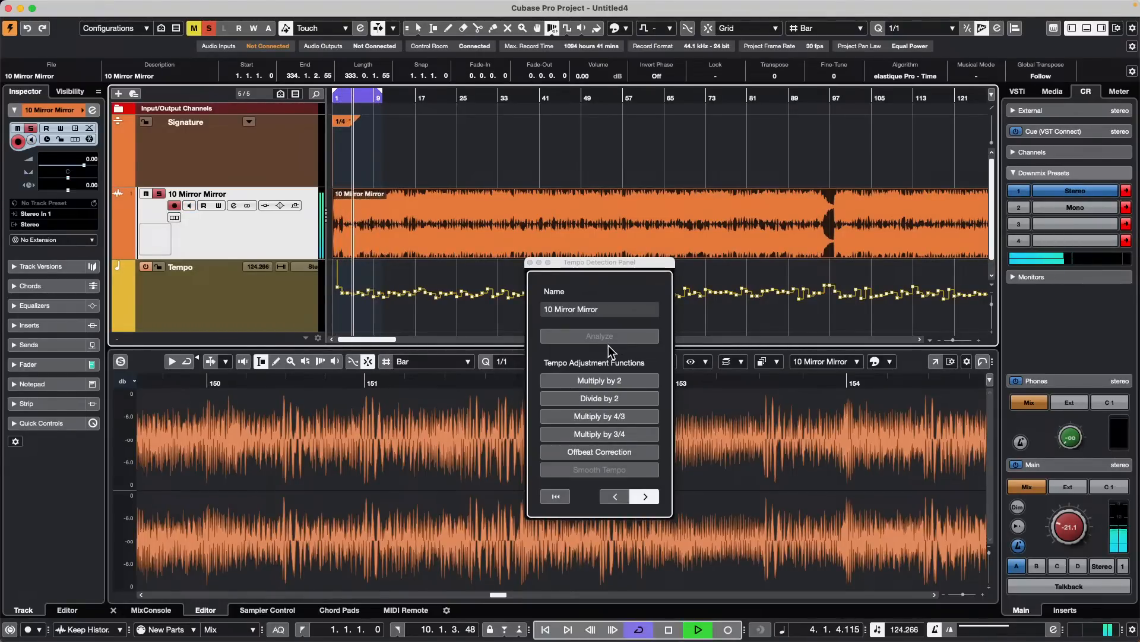
Turn off cycle and listen to the song against the detected tempo, moving the Tempo Detection Panel aside before stopping playback
key(KP_Divide)
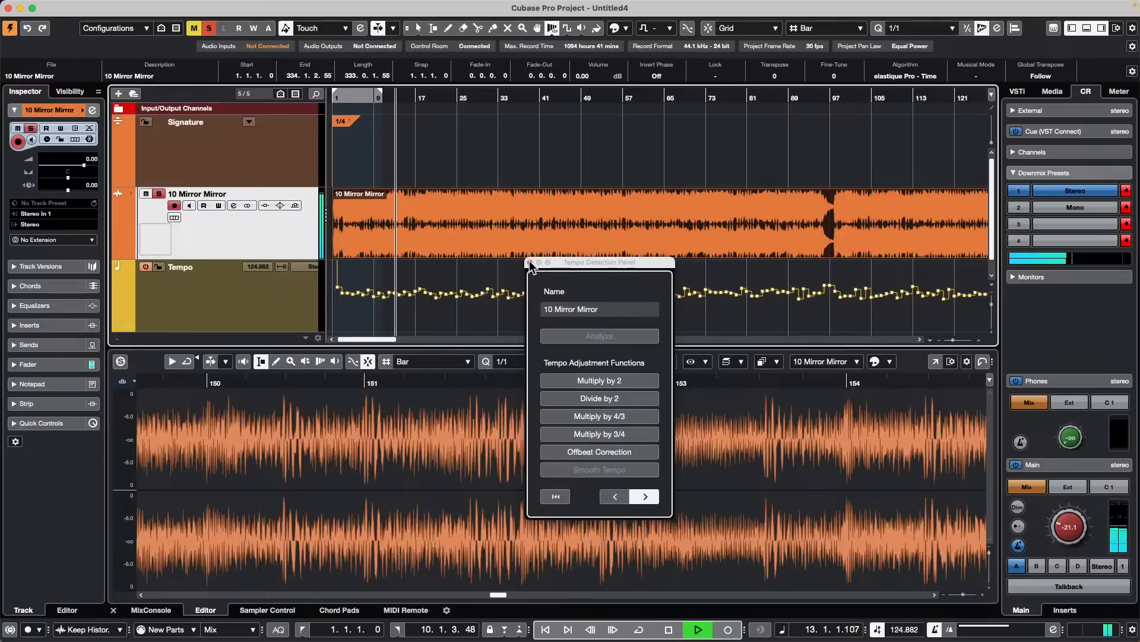
drag(569, 262, 748, 335)
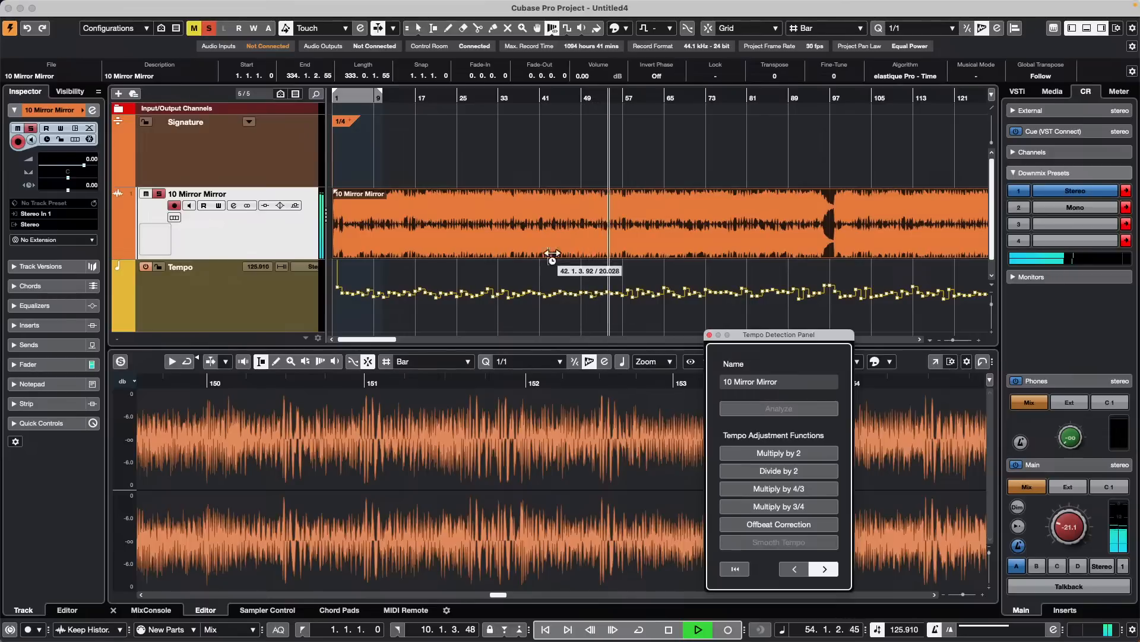
key(space)
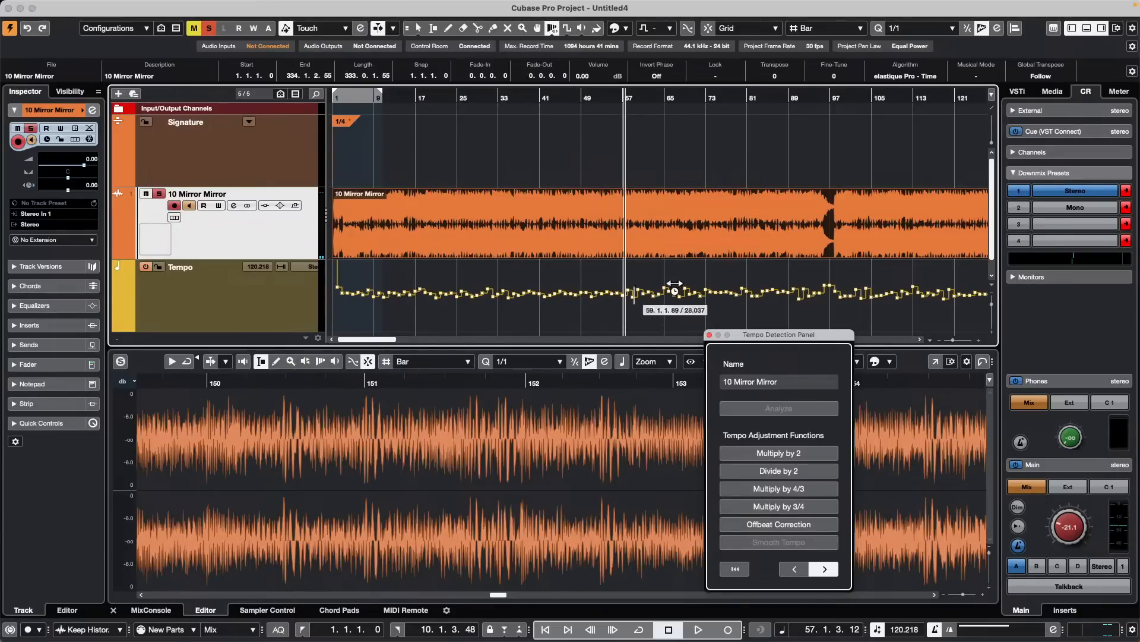
Set the Time Warp tool to Warp Grid and slightly shift the tempo event at bar 58 to fit the audio
click(552, 30)
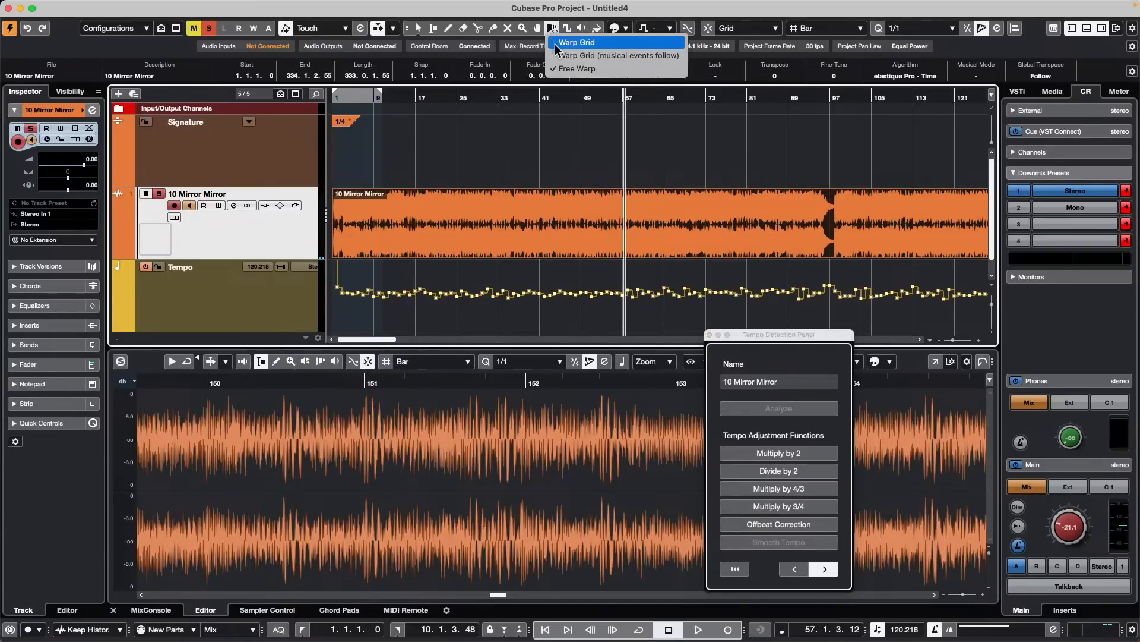
click(556, 43)
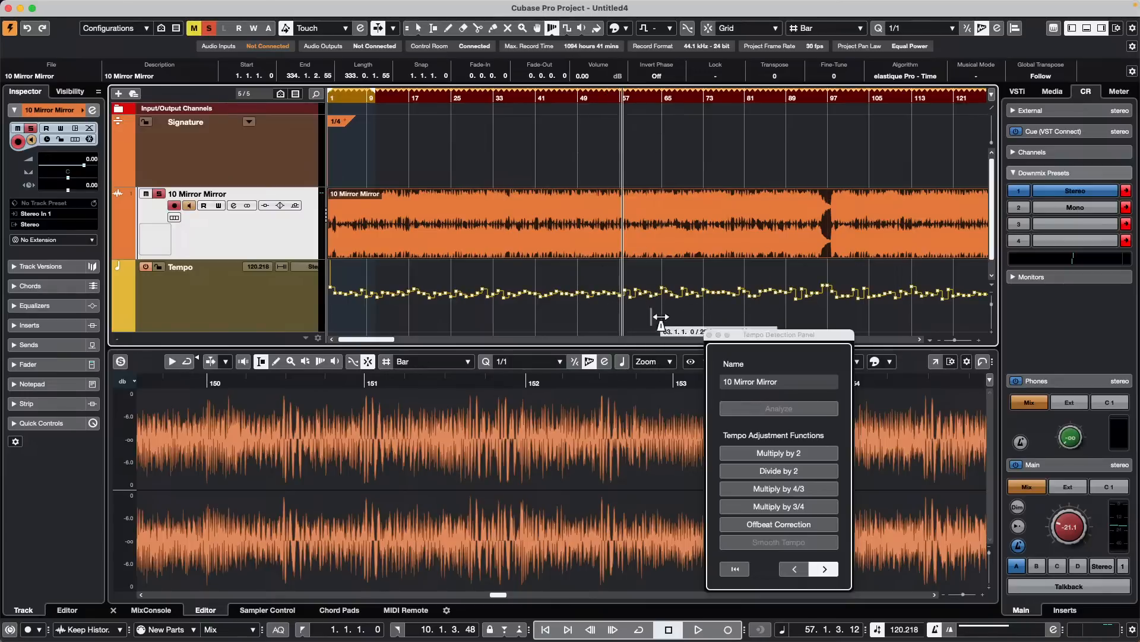
drag(615, 100, 616, 157)
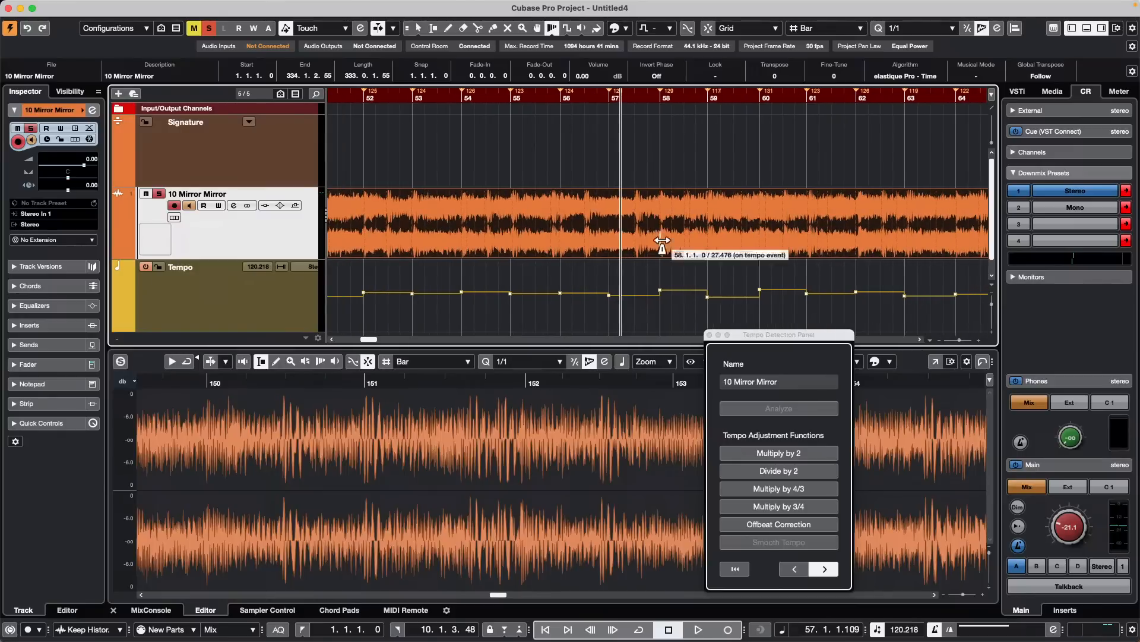
mouse_move(661, 290)
mouse_down()
mouse_move(646, 290)
mouse_move(661, 289)
mouse_up()
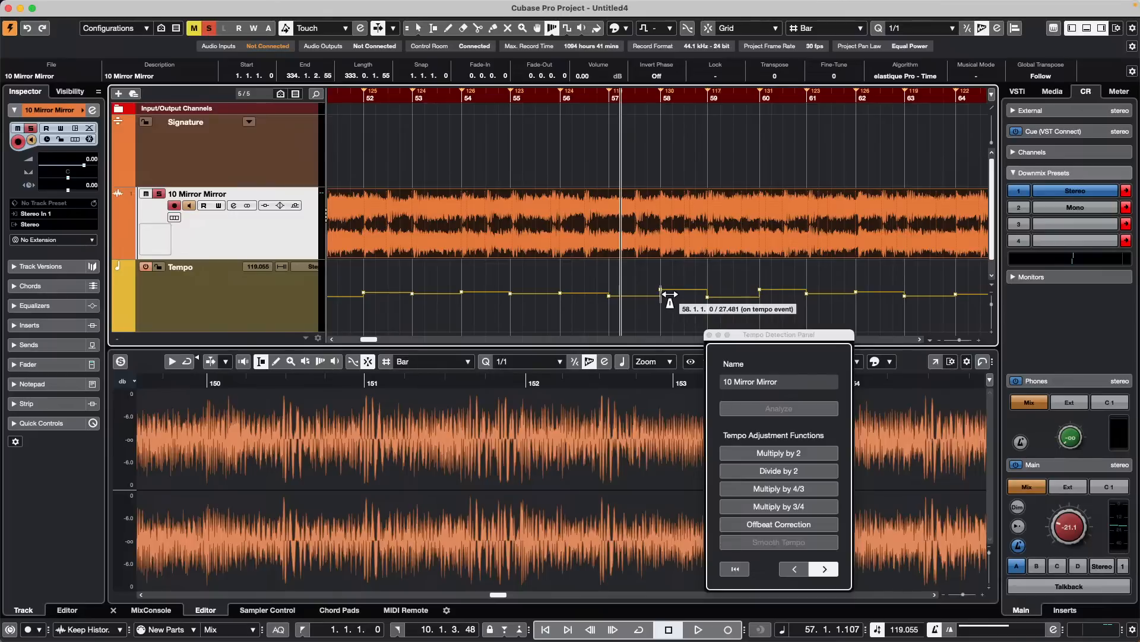
Fine-tune the bar 58 tempo event to about 27.487 seconds using Warp Grid, and close the Tempo Detection Panel
drag(670, 294, 662, 295)
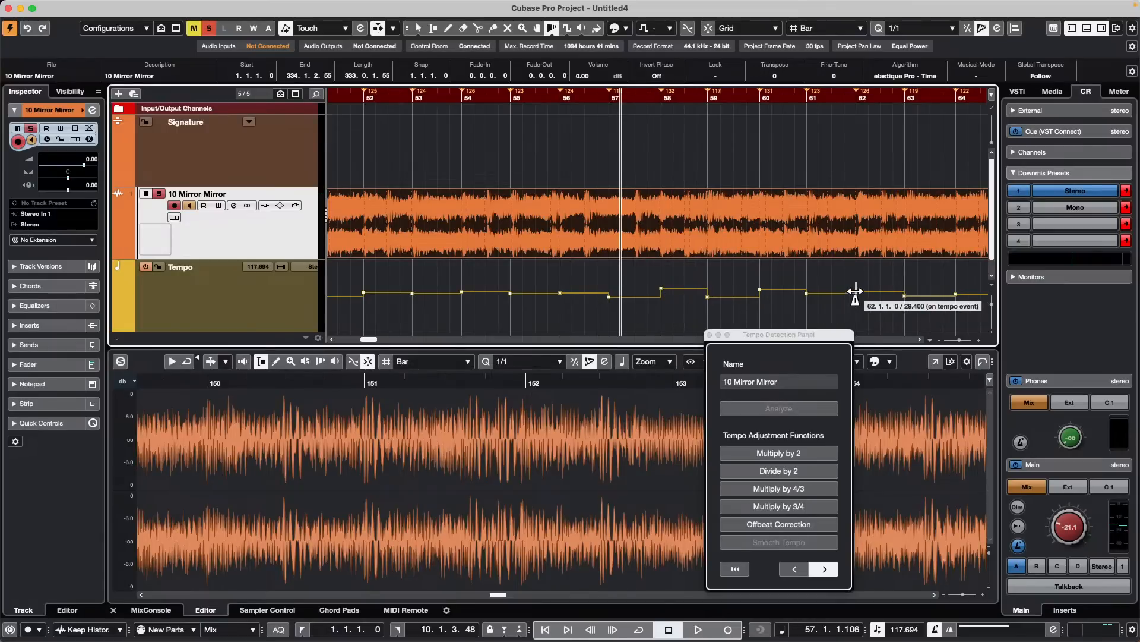
click(547, 33)
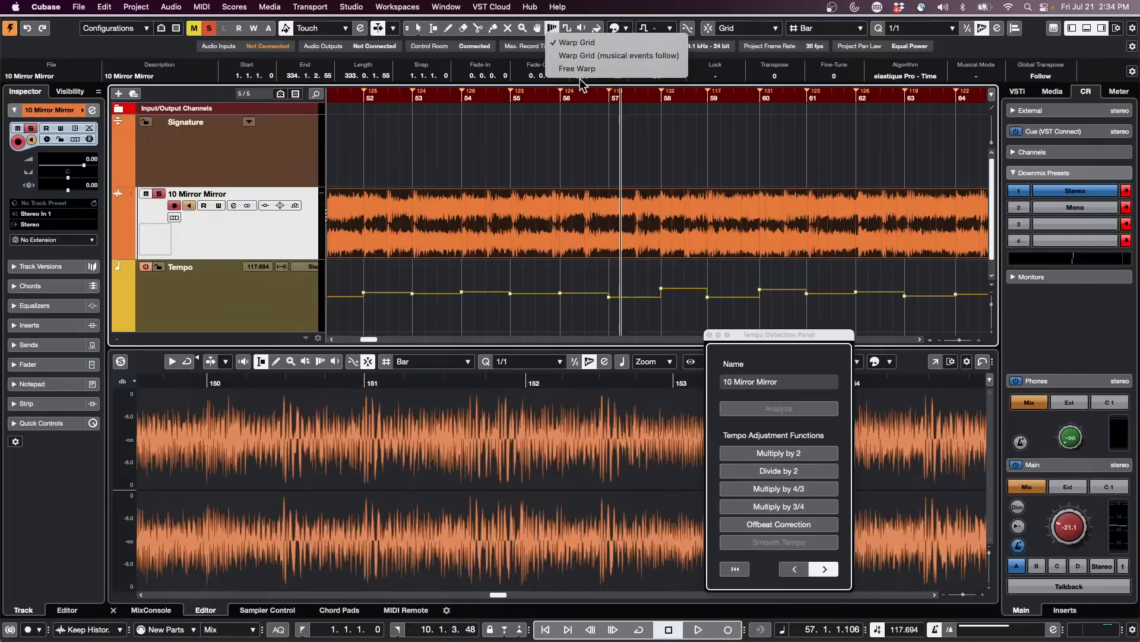
click(726, 127)
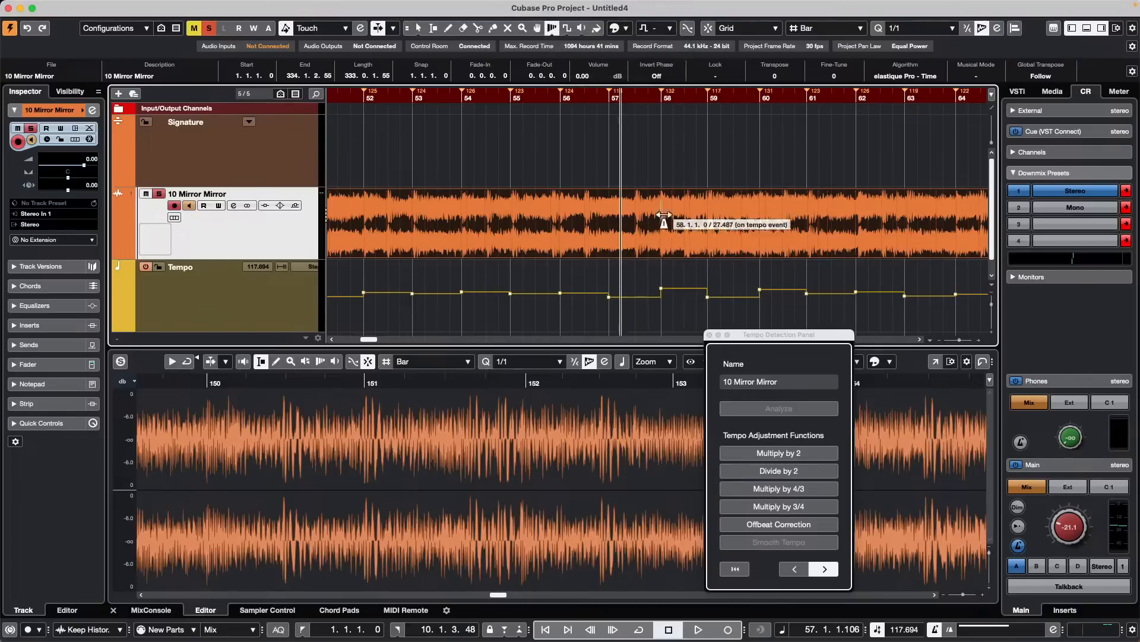
drag(661, 306, 661, 306)
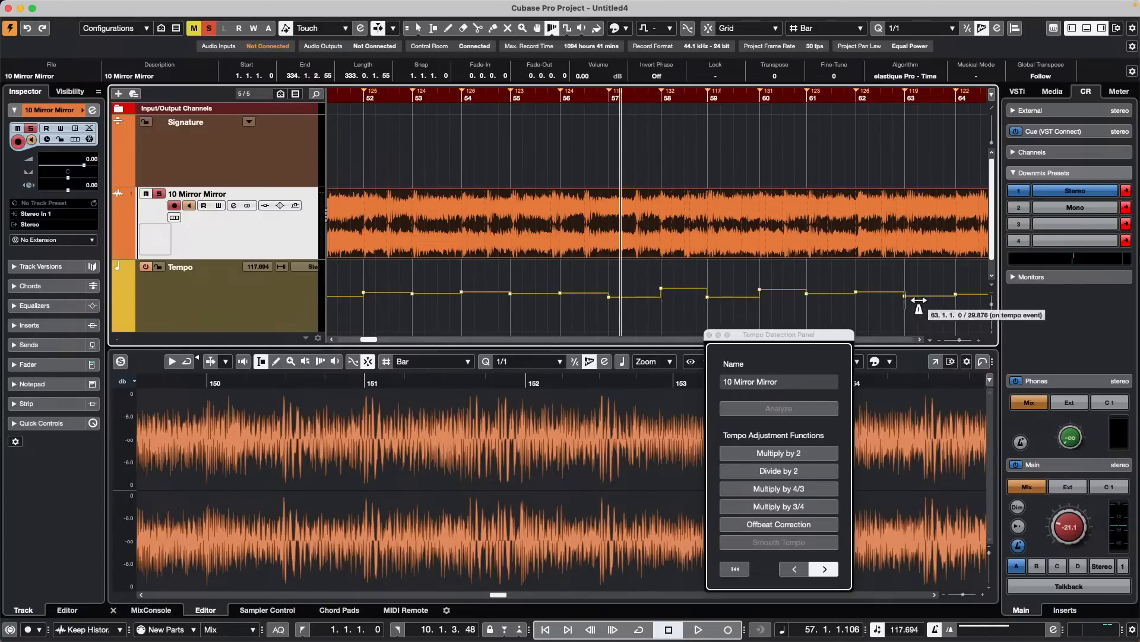
click(710, 335)
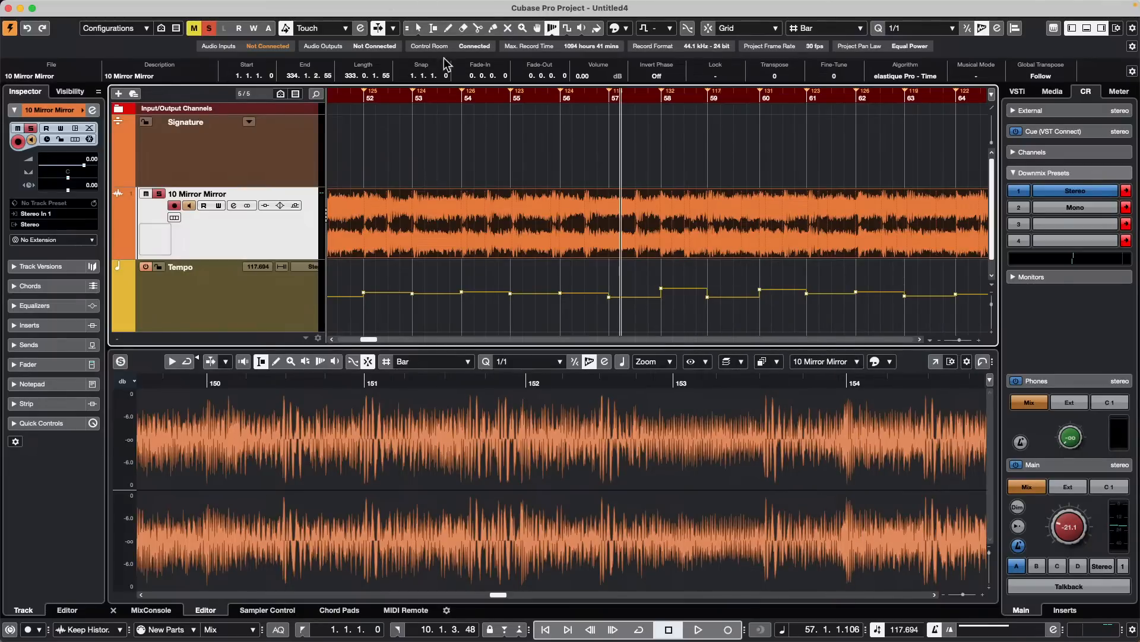
Return to the project start and play the opening bars of the song before stopping
key(Home)
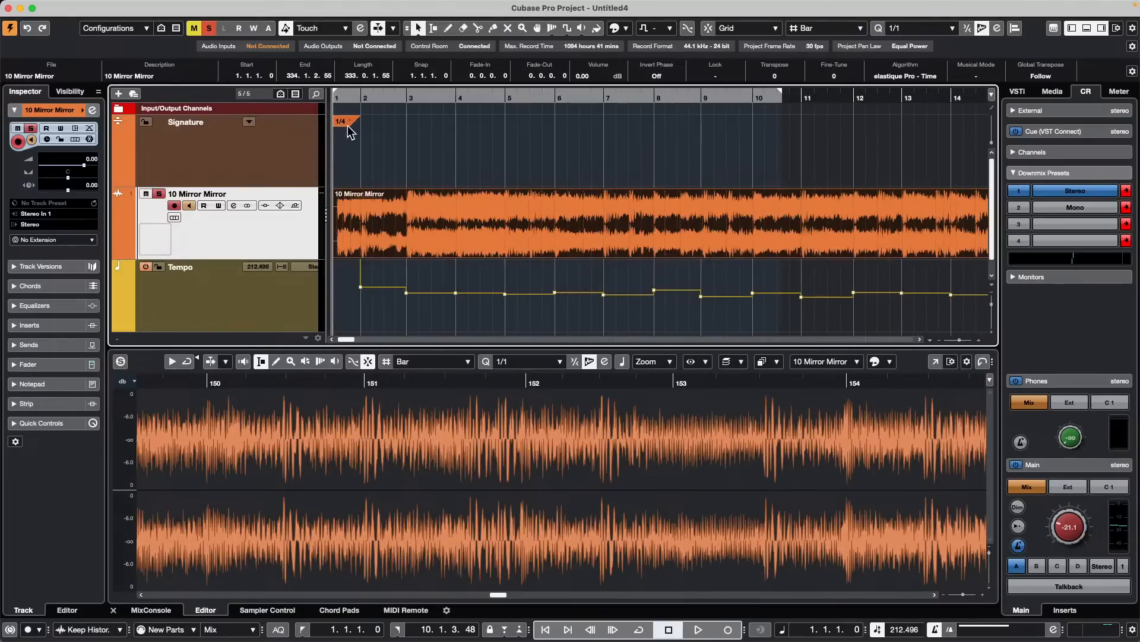
key(h)
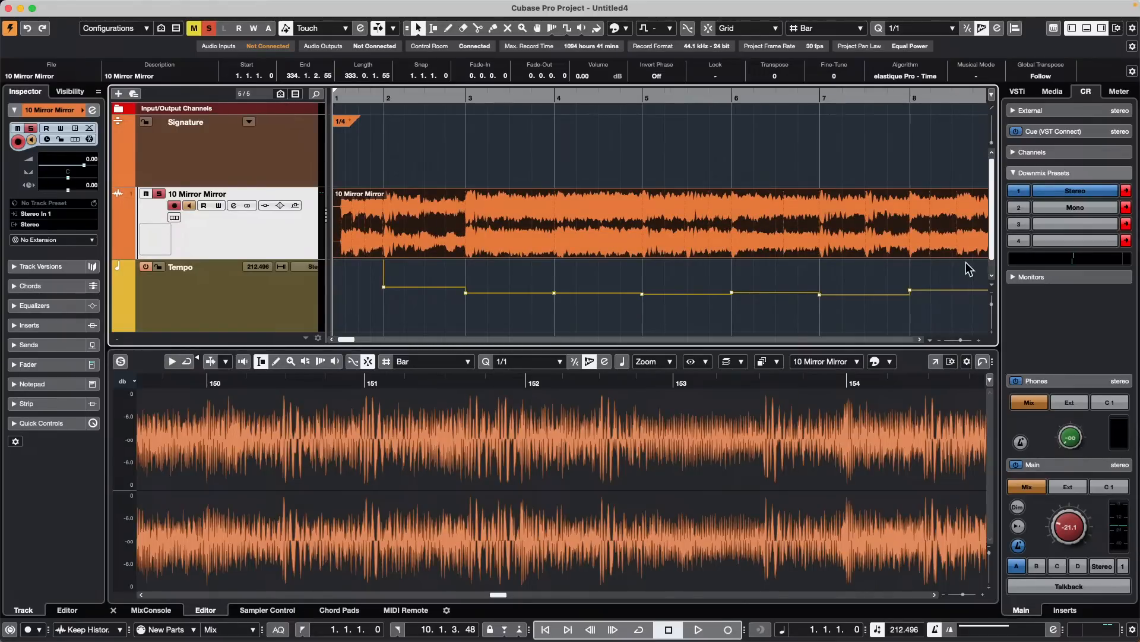
key(space)
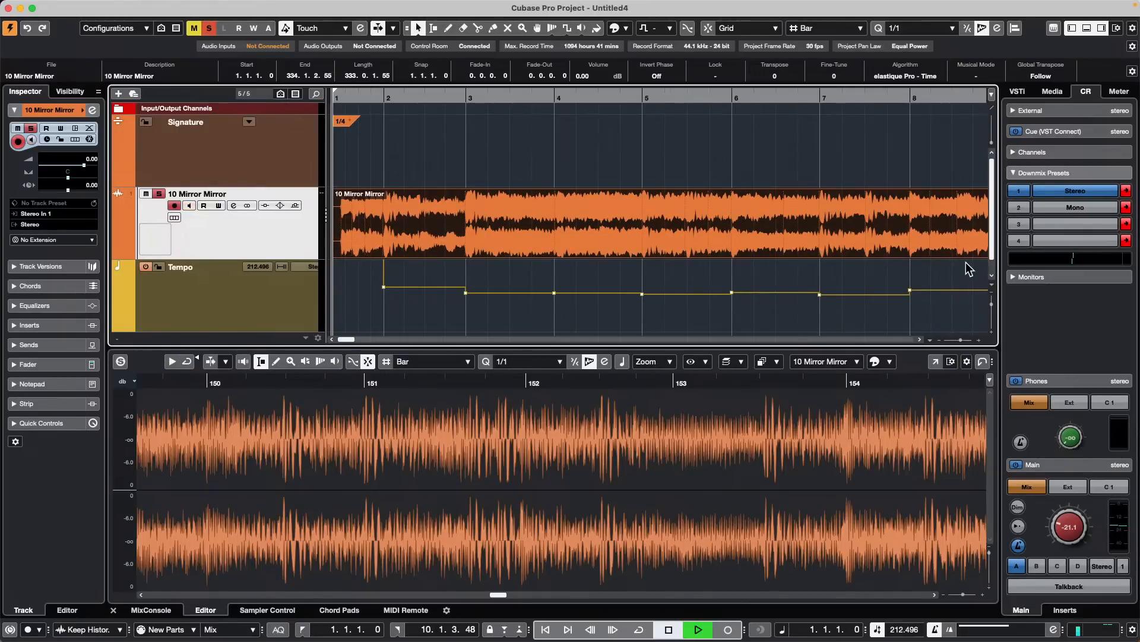
key(space)
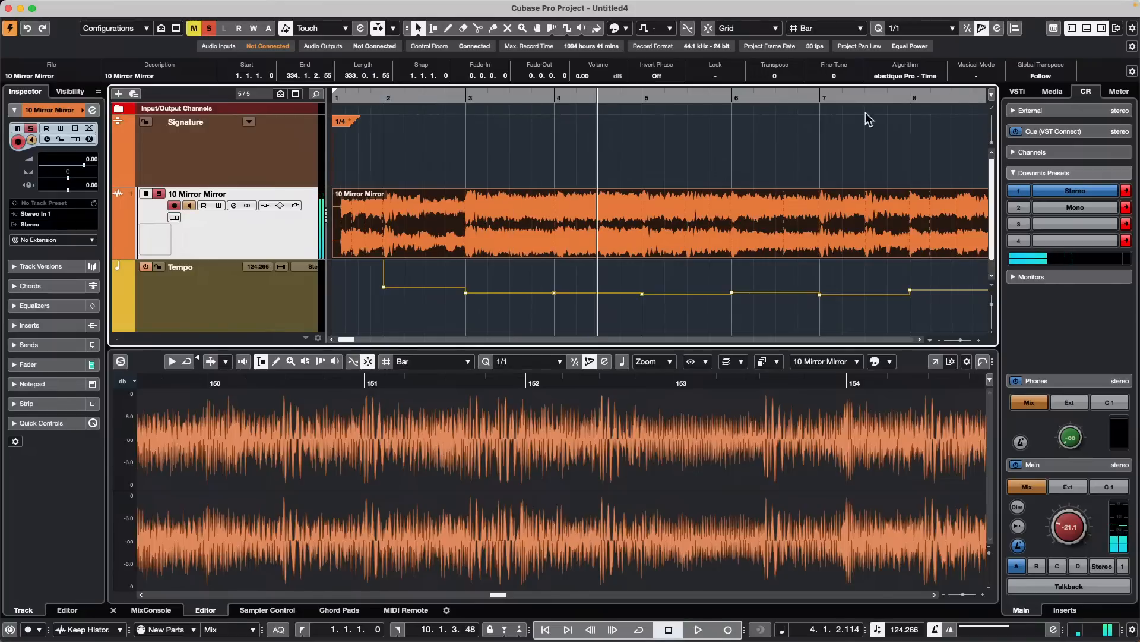
Insert a 4/4 time signature at bar 3 on the Signature track with the Draw tool
right_click(458, 153)
click(504, 151)
click(488, 149)
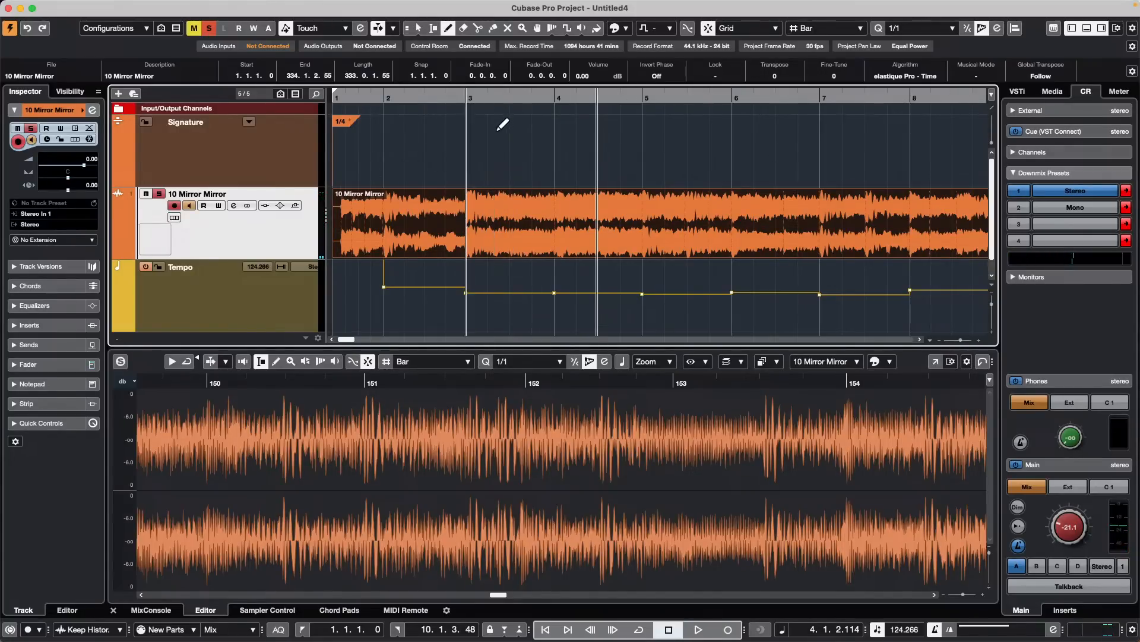
click(476, 120)
Play the song against the click and lower the 10 Mirror Mirror channel fader to -9.66
drag(442, 100, 443, 66)
key(space)
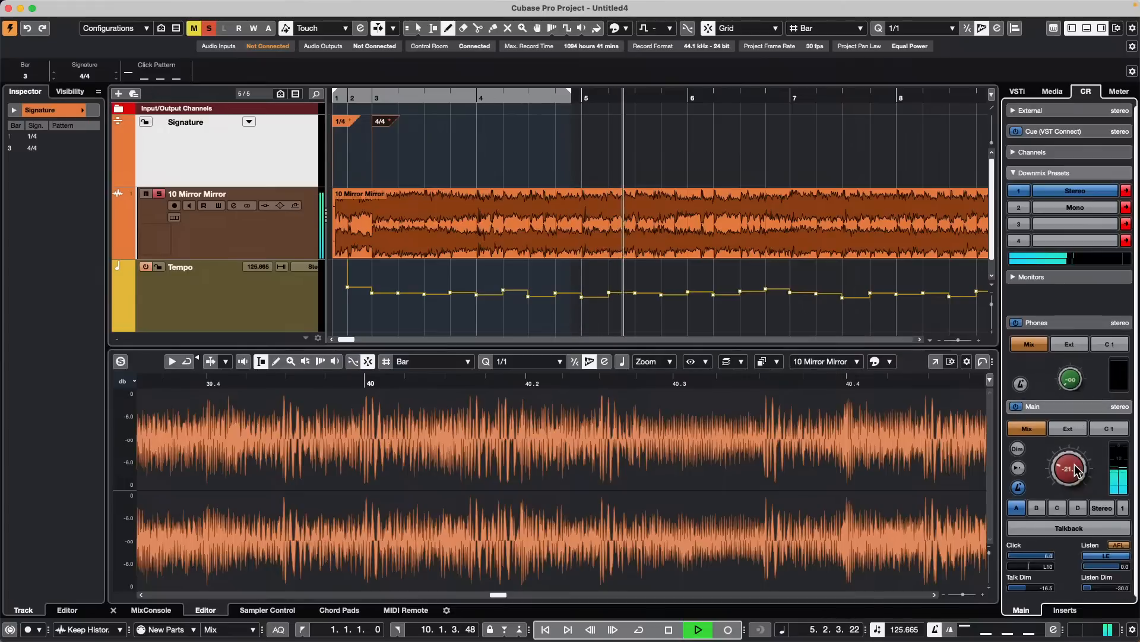
scroll(1077, 473, down, 2)
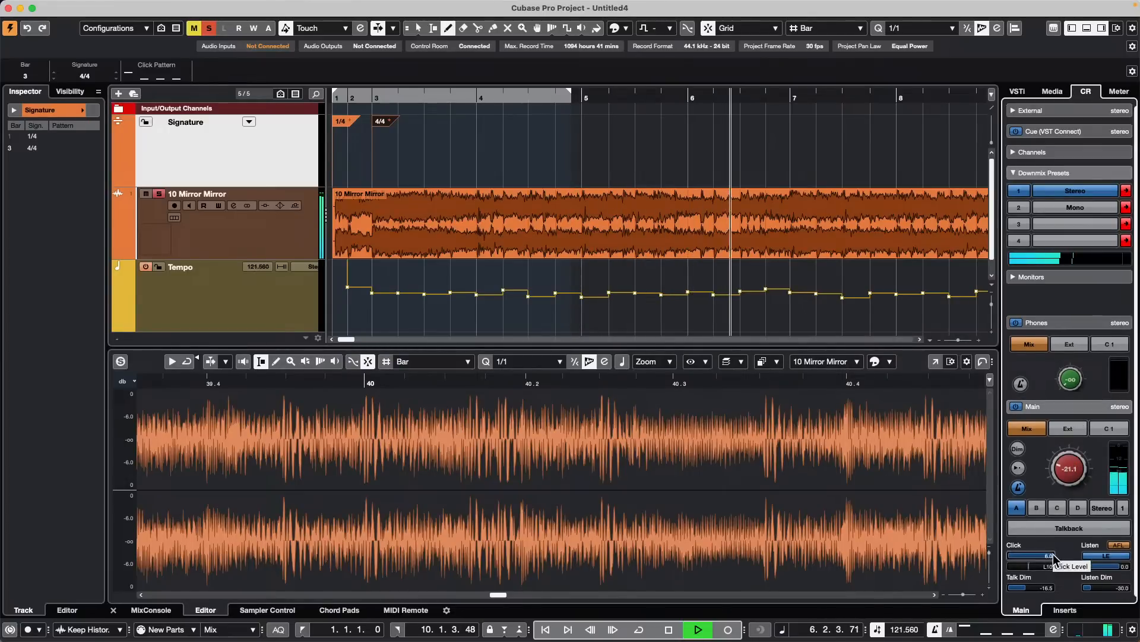
click(151, 610)
drag(214, 436, 204, 467)
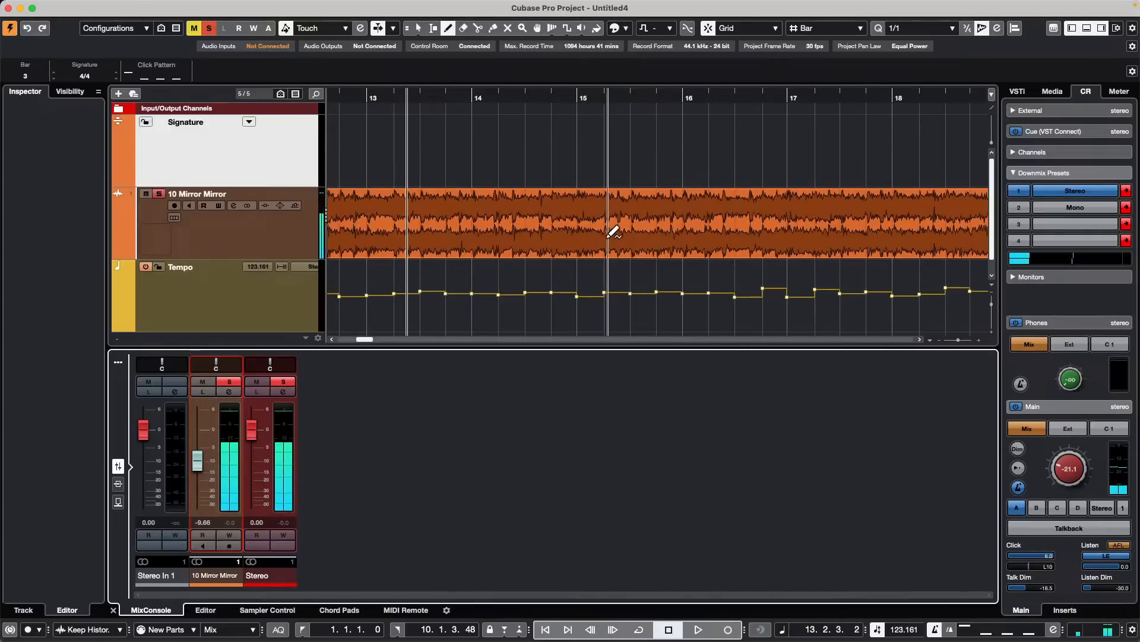
drag(513, 97, 519, 64)
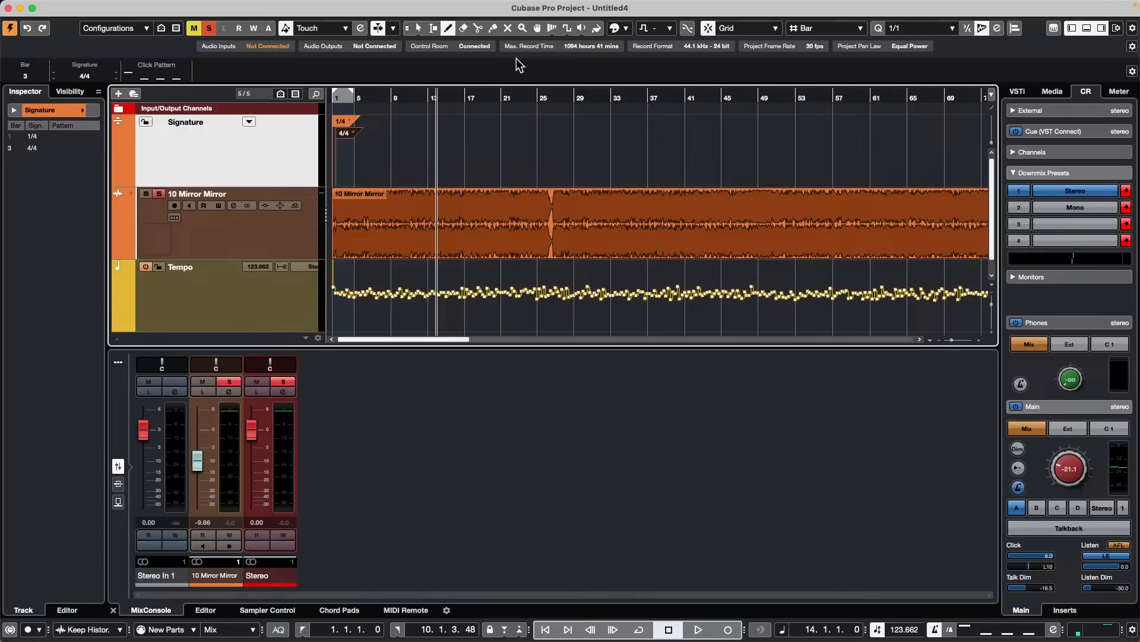
Open the recent project jump off.cpr
mouse_move(140, 8)
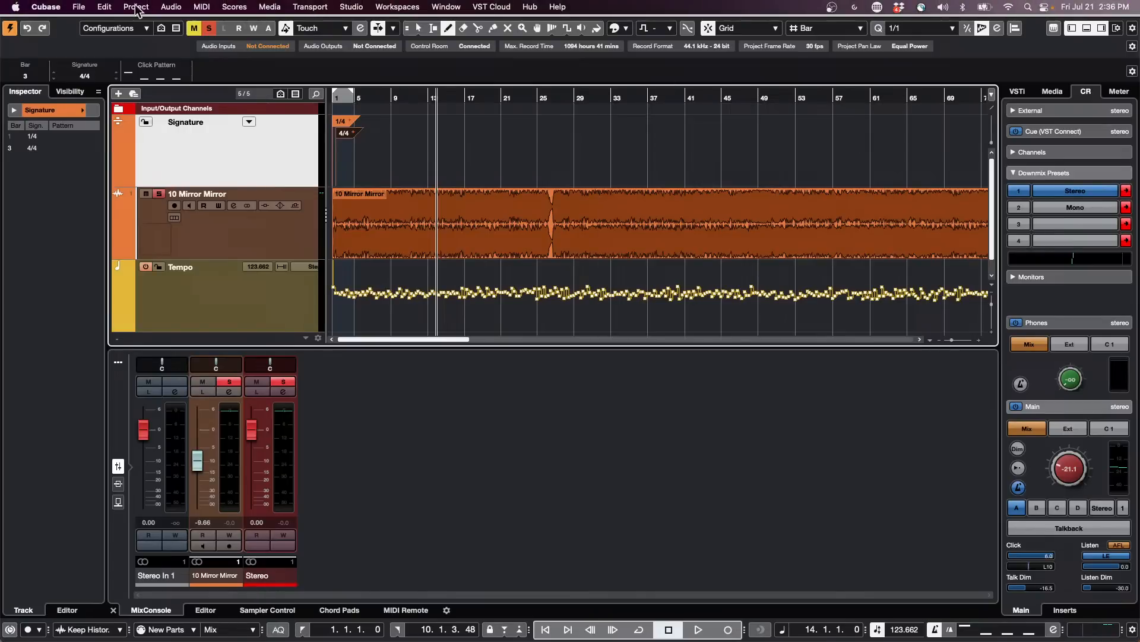
click(76, 7)
mouse_move(130, 278)
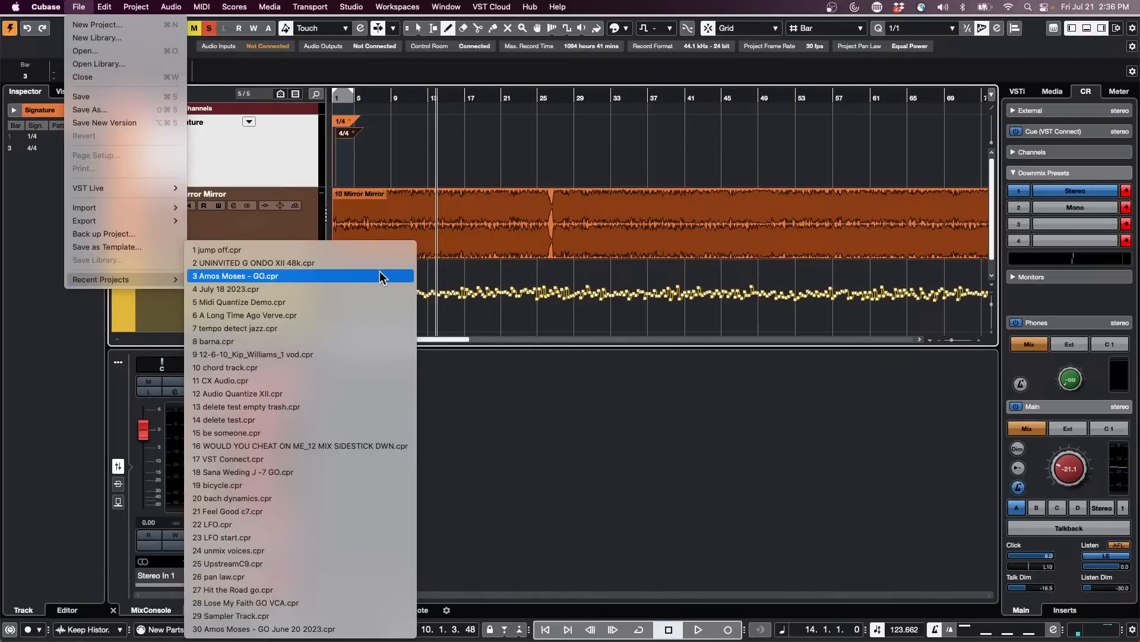
click(380, 251)
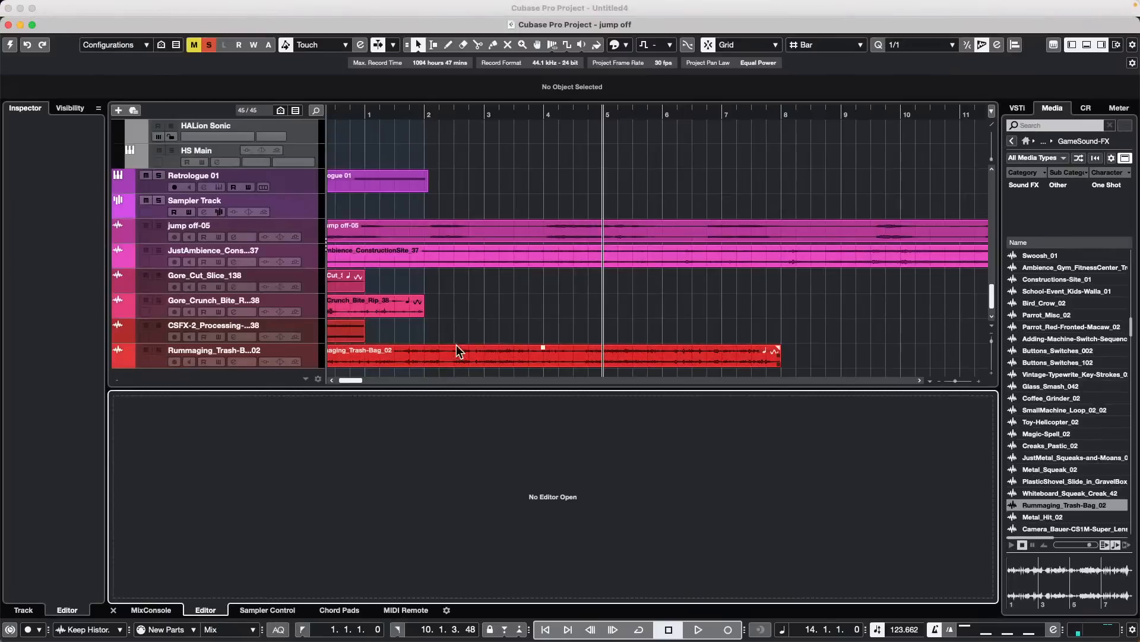
Find the E.Piano part on the HALion Sonic 01 track and open it in a separate Key Editor window
scroll(377, 158, up, 15)
scroll(403, 178, down, 3)
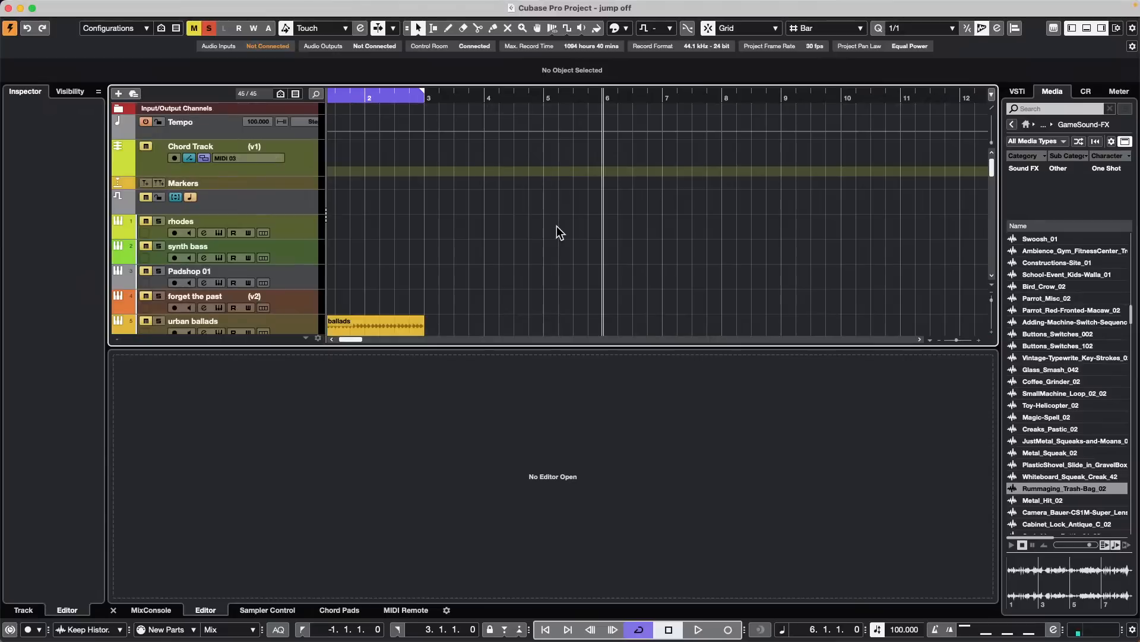
scroll(557, 225, down, 3)
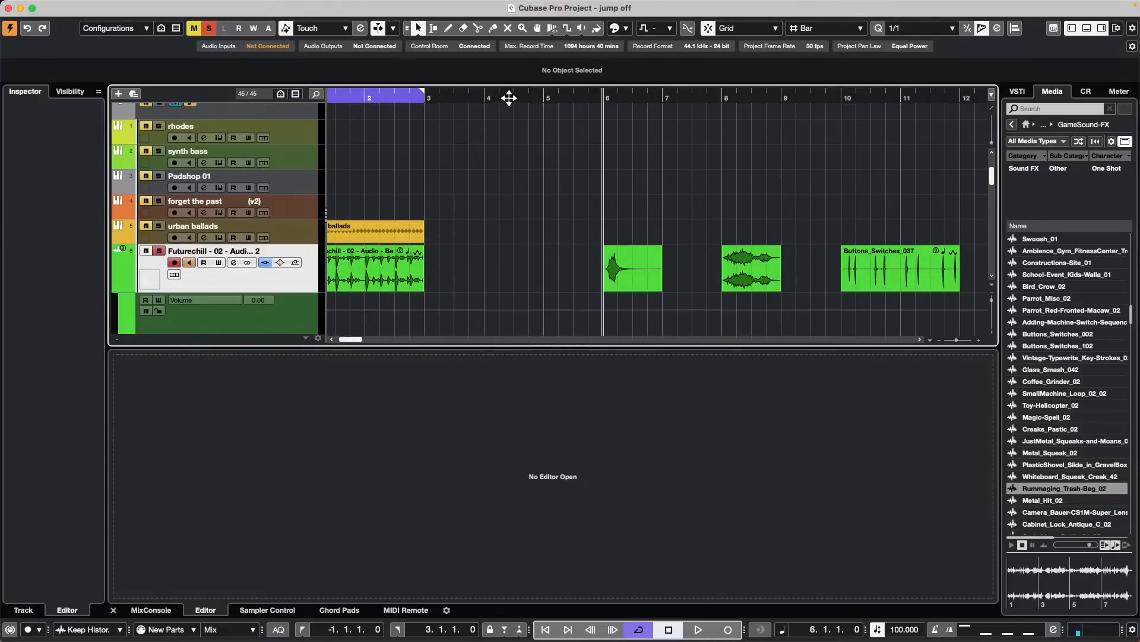
drag(509, 98, 512, 84)
scroll(594, 202, up, 1)
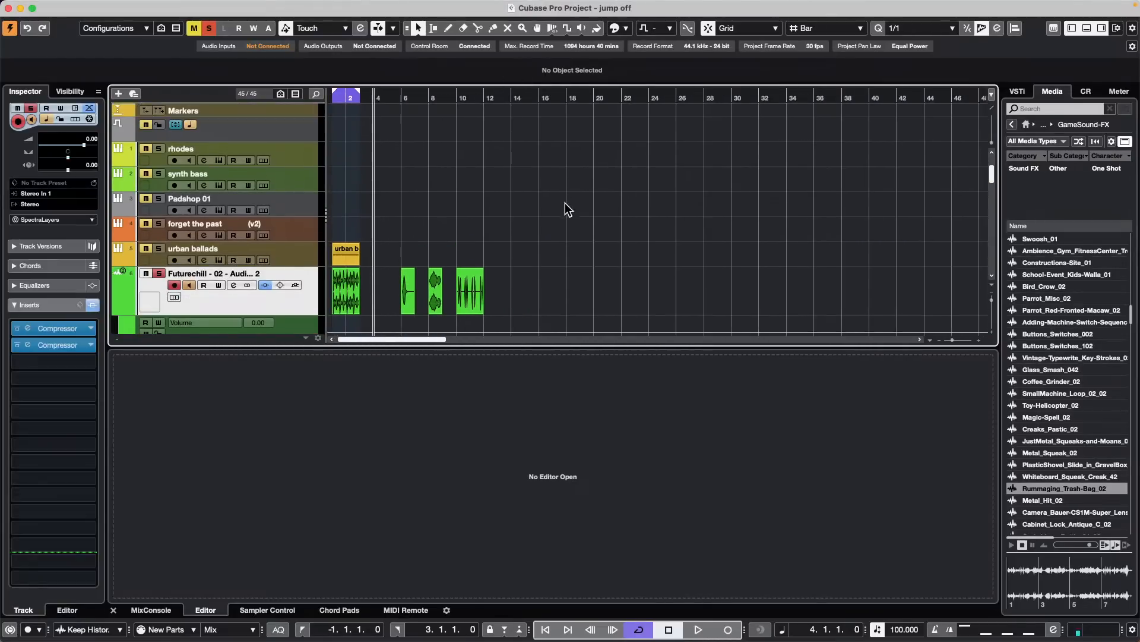
scroll(565, 202, up, 2)
scroll(565, 200, down, 6)
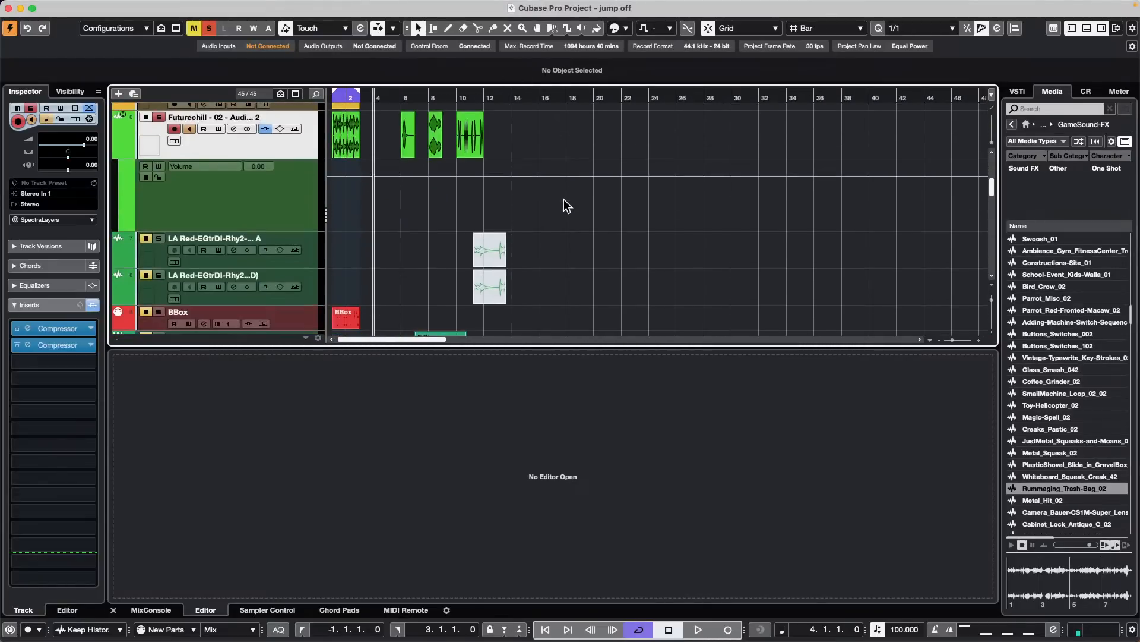
scroll(564, 202, down, 2)
double_click(446, 288)
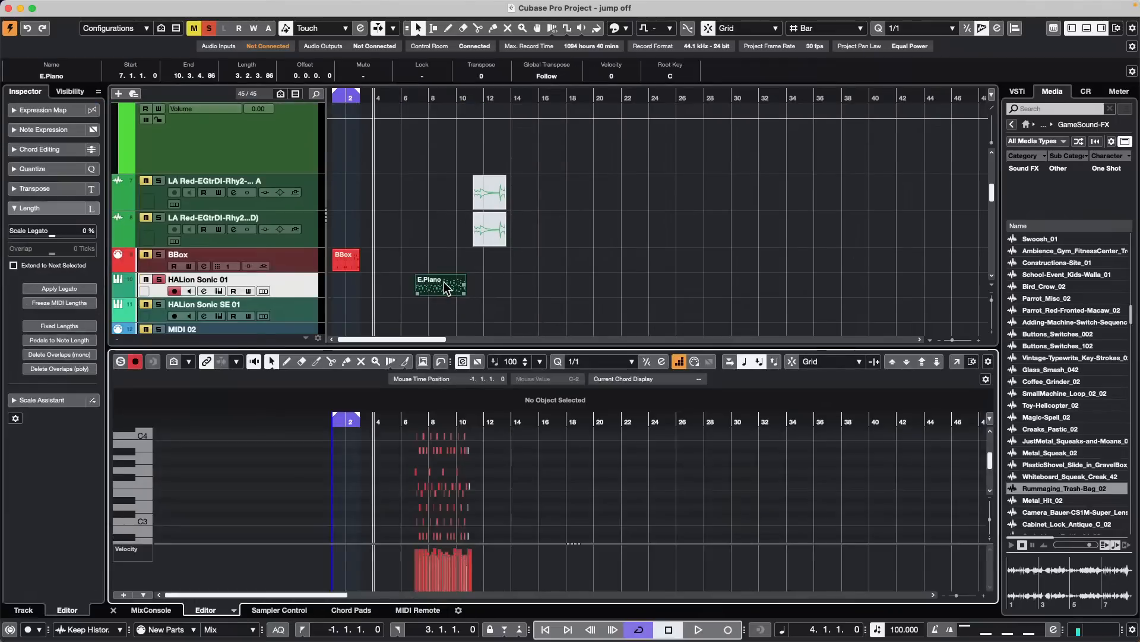
click(958, 362)
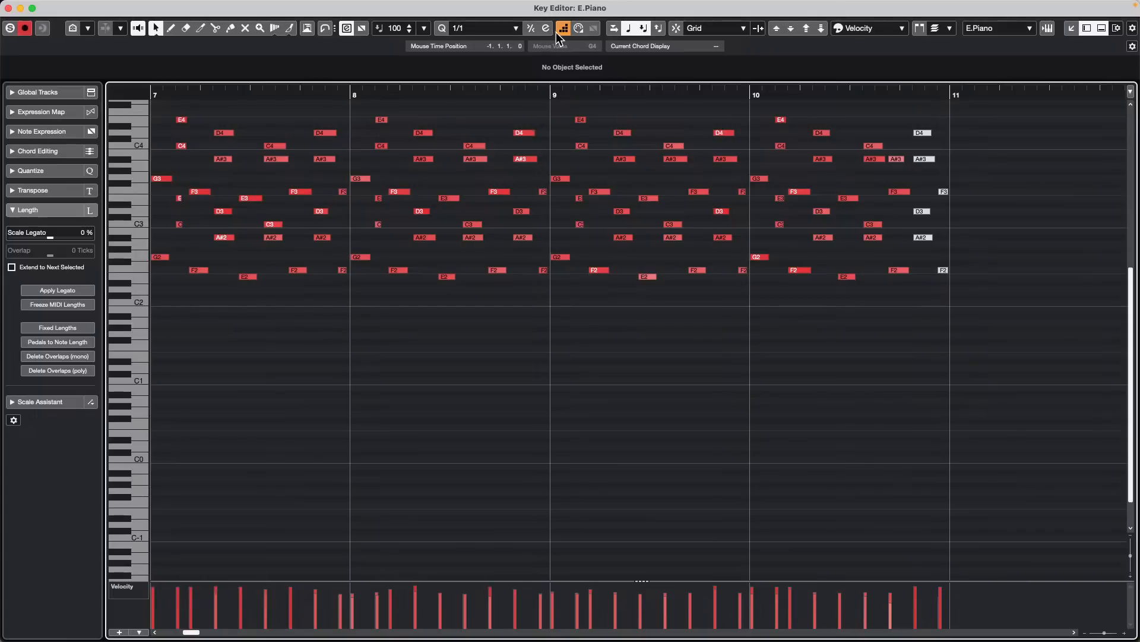
Turn off Step Input, check the Transpose settings and go back to the Length settings
click(558, 30)
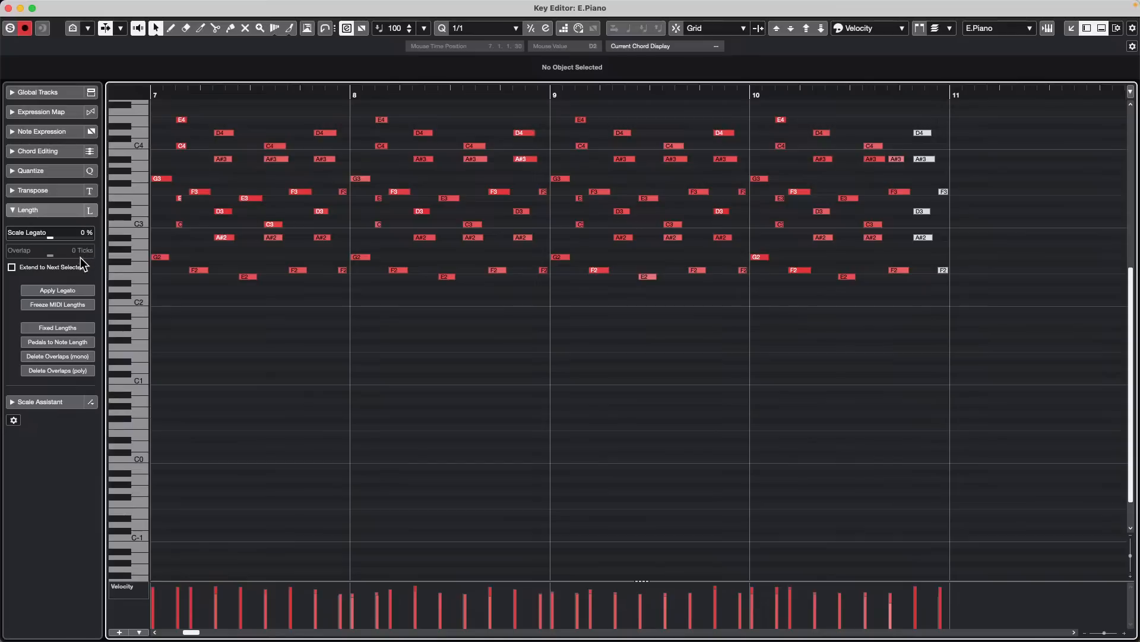
click(66, 191)
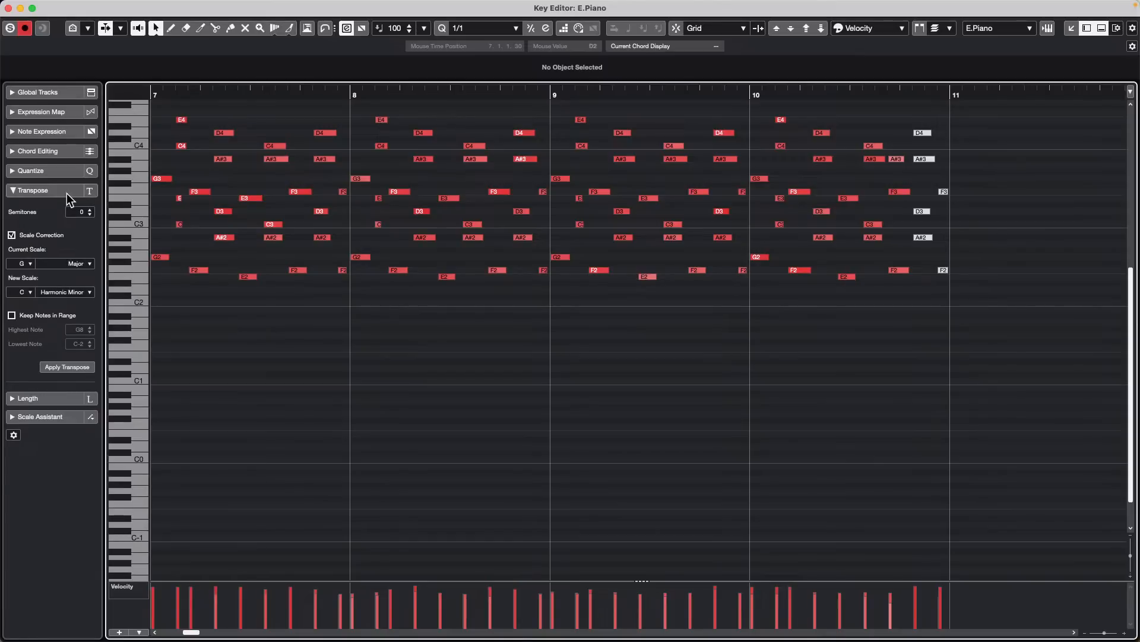
click(67, 194)
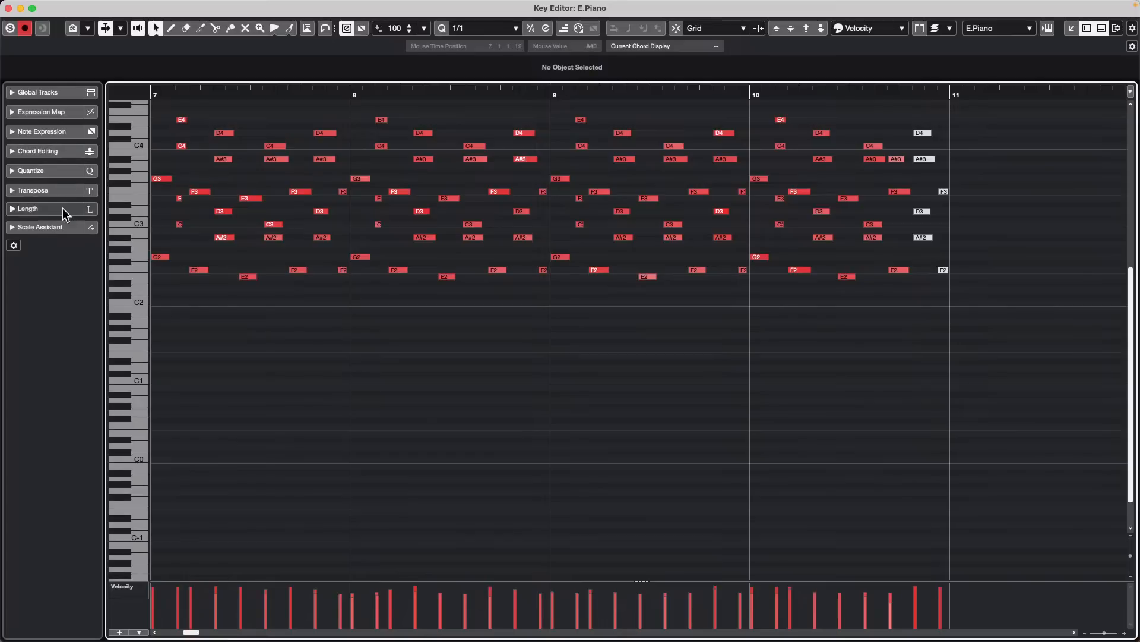
click(58, 209)
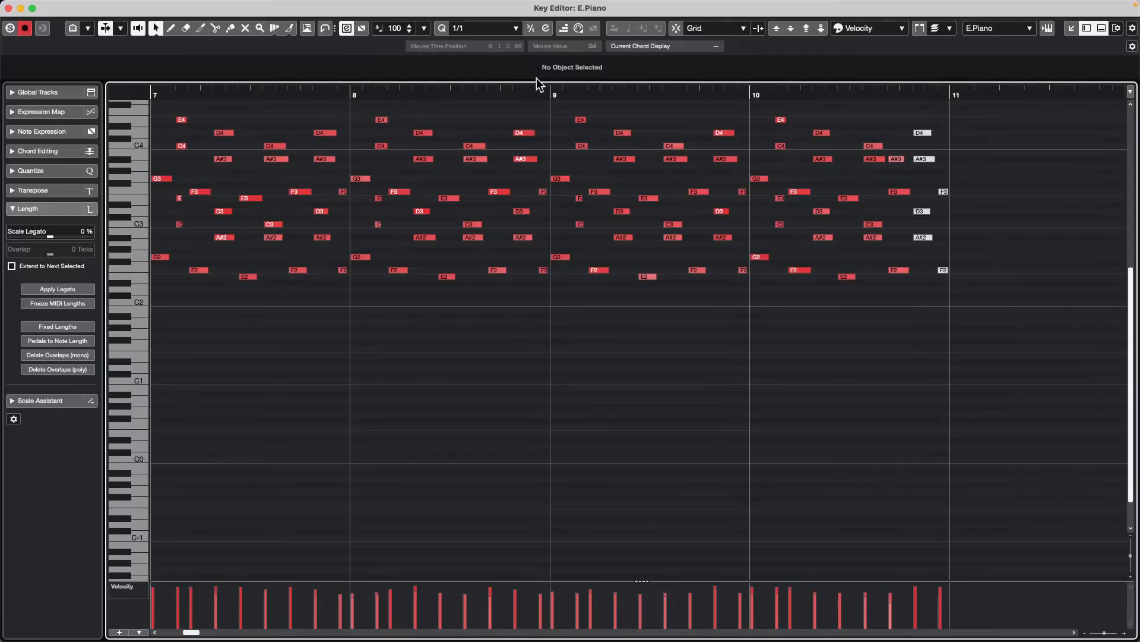
Replace all the notes in bars 9 and 10 with four separate ascending notes drawn from A1 to C#3
drag(562, 330, 943, 105)
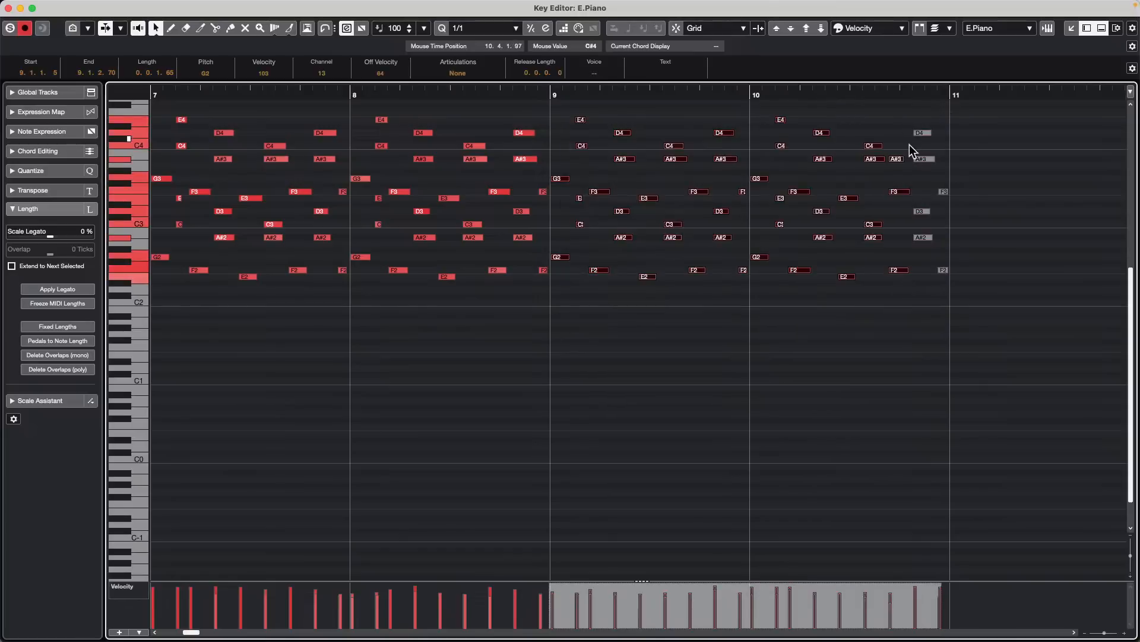
key(Delete)
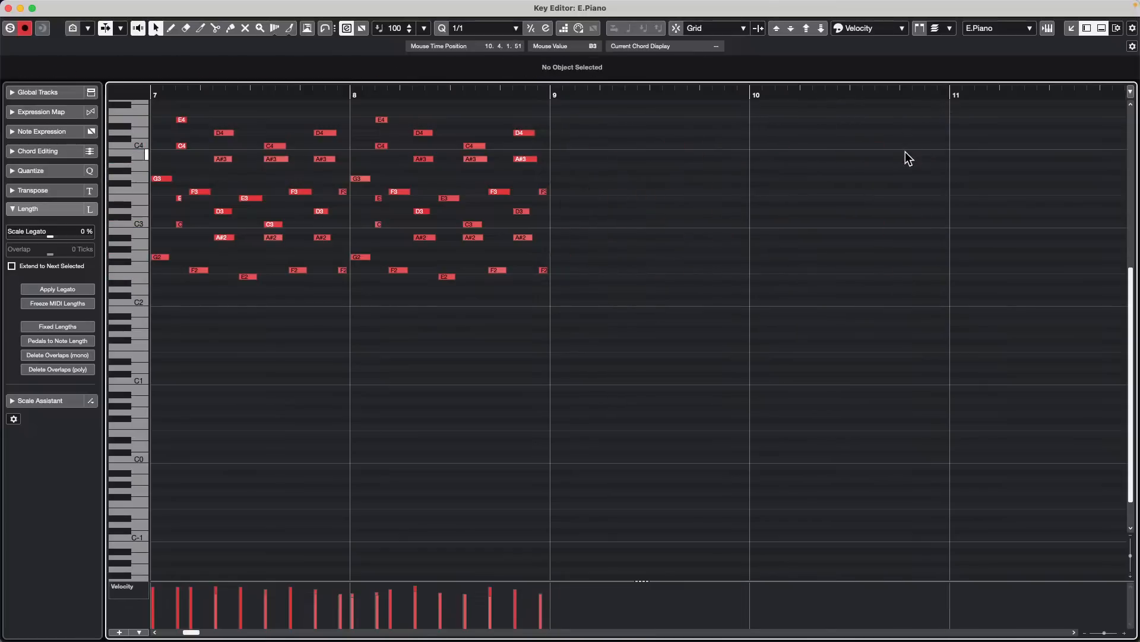
right_click(612, 316)
click(625, 318)
mouse_move(569, 322)
mouse_down()
mouse_move(602, 322)
mouse_move(619, 289)
mouse_move(653, 288)
mouse_up()
drag(681, 244, 861, 215)
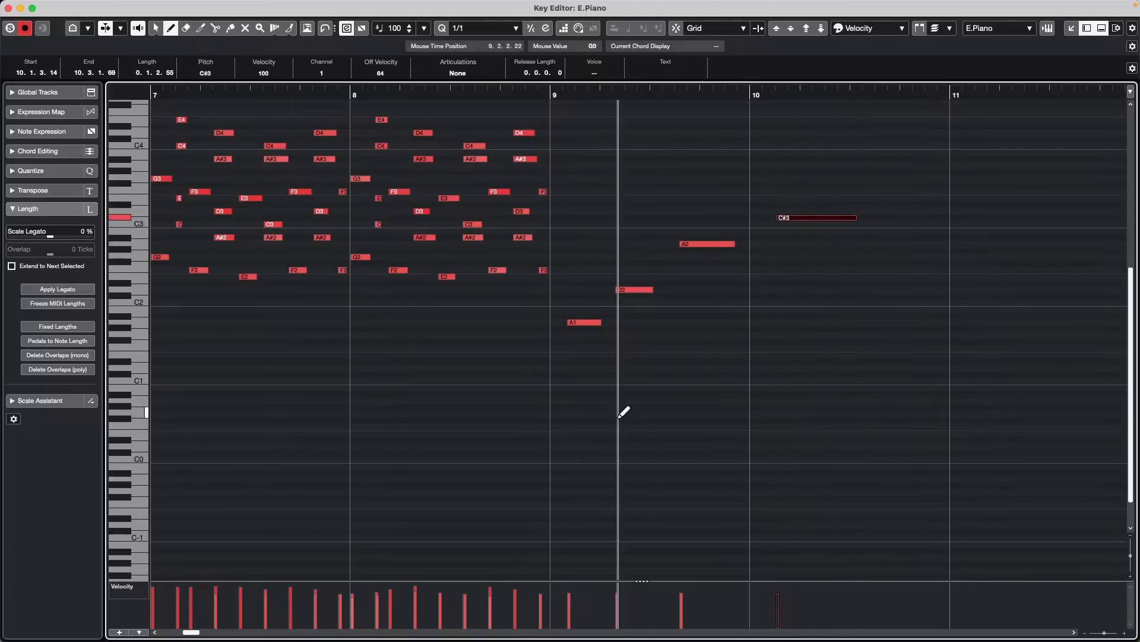
Select the four ascending notes in bars 9 and 10, raise Scale Legato to 100 %, and set Overlap to 60 ticks
key(1)
mouse_move(568, 364)
mouse_down()
mouse_move(727, 291)
mouse_move(886, 191)
mouse_up()
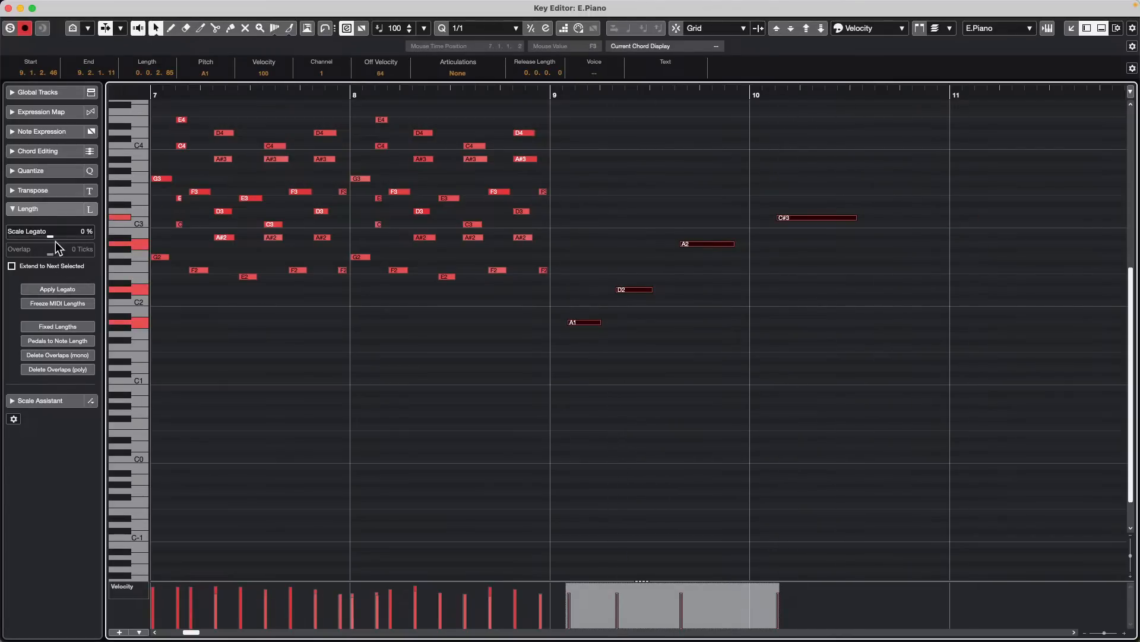
drag(53, 236, 110, 239)
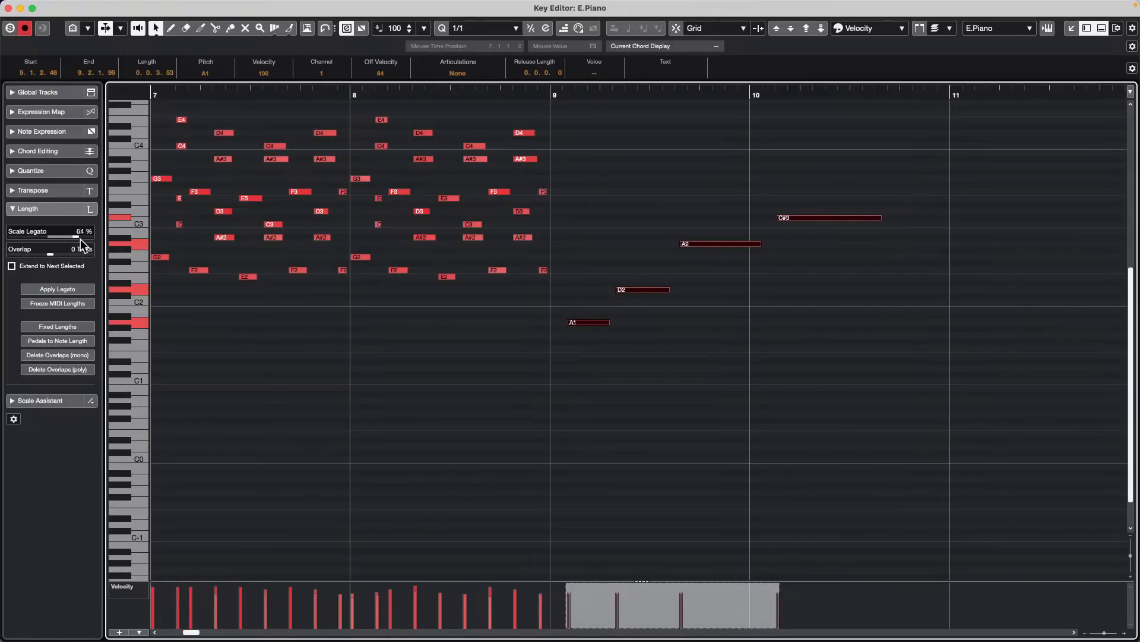
mouse_move(77, 238)
mouse_down()
mouse_move(50, 242)
mouse_move(82, 244)
mouse_up()
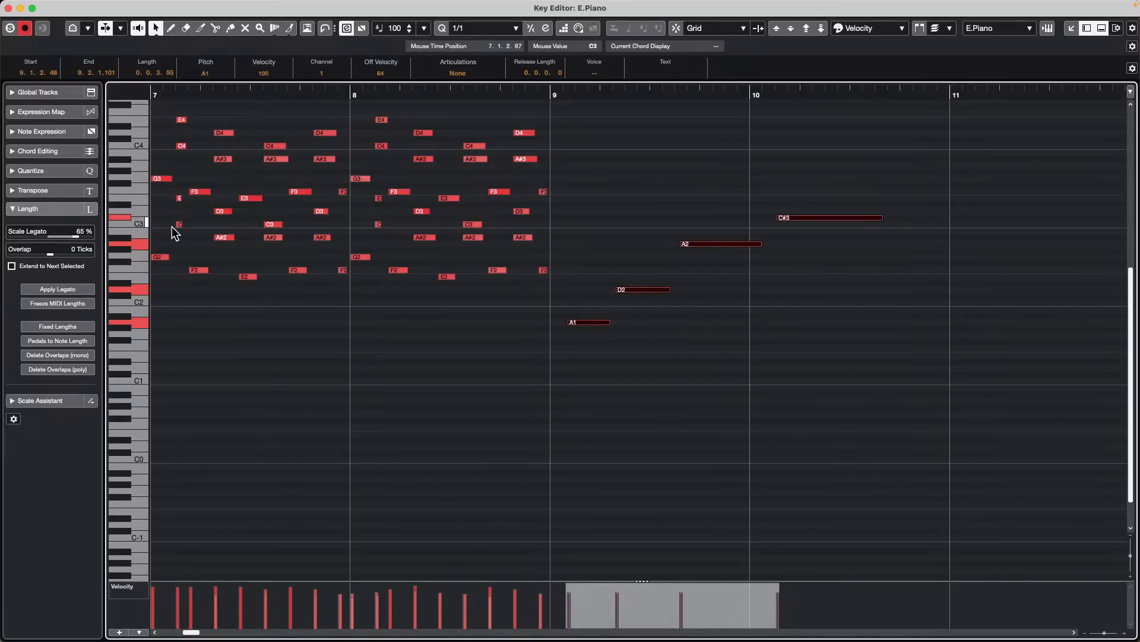
mouse_move(84, 246)
mouse_down()
mouse_move(43, 244)
mouse_move(101, 246)
mouse_up()
drag(623, 98, 656, 351)
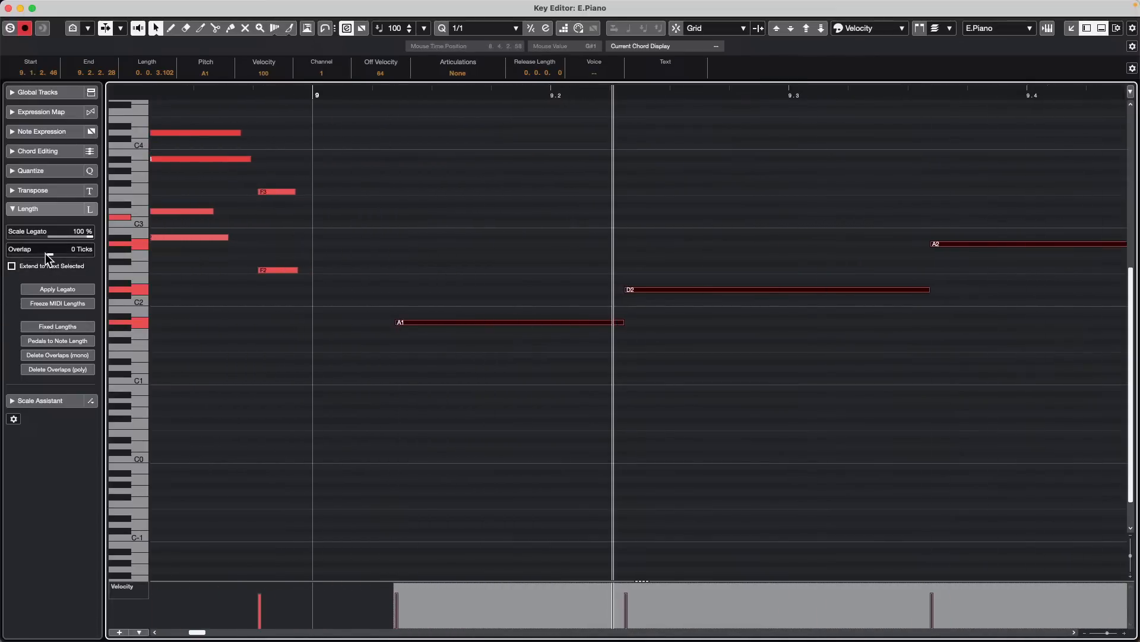
mouse_move(47, 253)
mouse_down()
mouse_move(69, 252)
mouse_move(36, 252)
mouse_move(72, 253)
mouse_move(40, 254)
mouse_move(55, 255)
mouse_up()
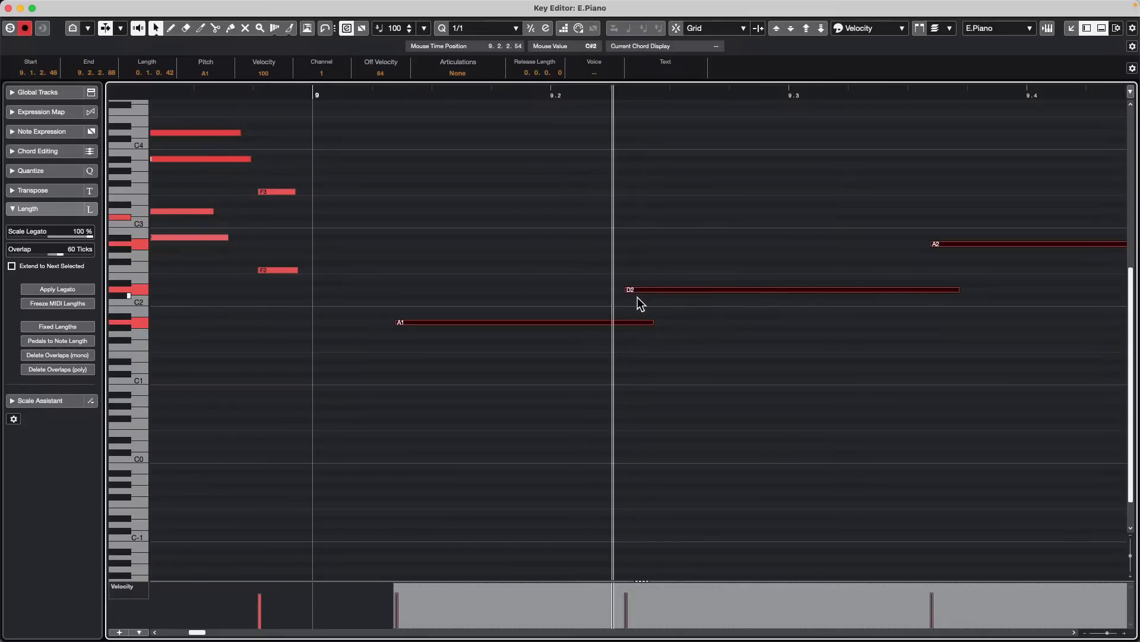
Lower Scale Legato to 2 % and Overlap to -2 ticks for the selected notes, and close the Key Editor window
drag(89, 237, 51, 255)
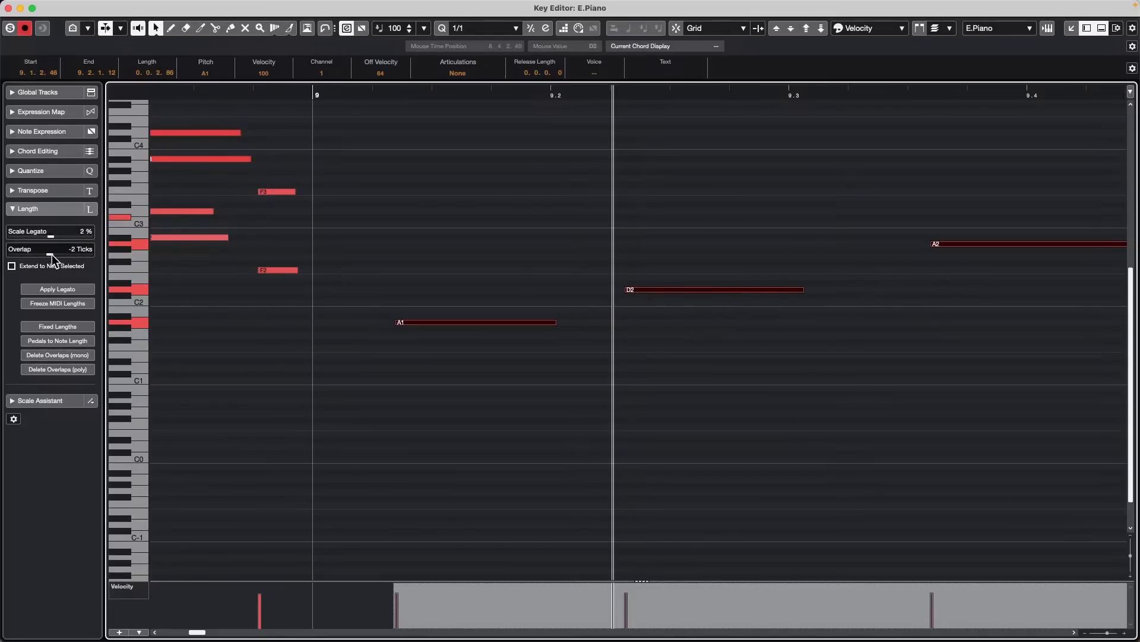
click(56, 209)
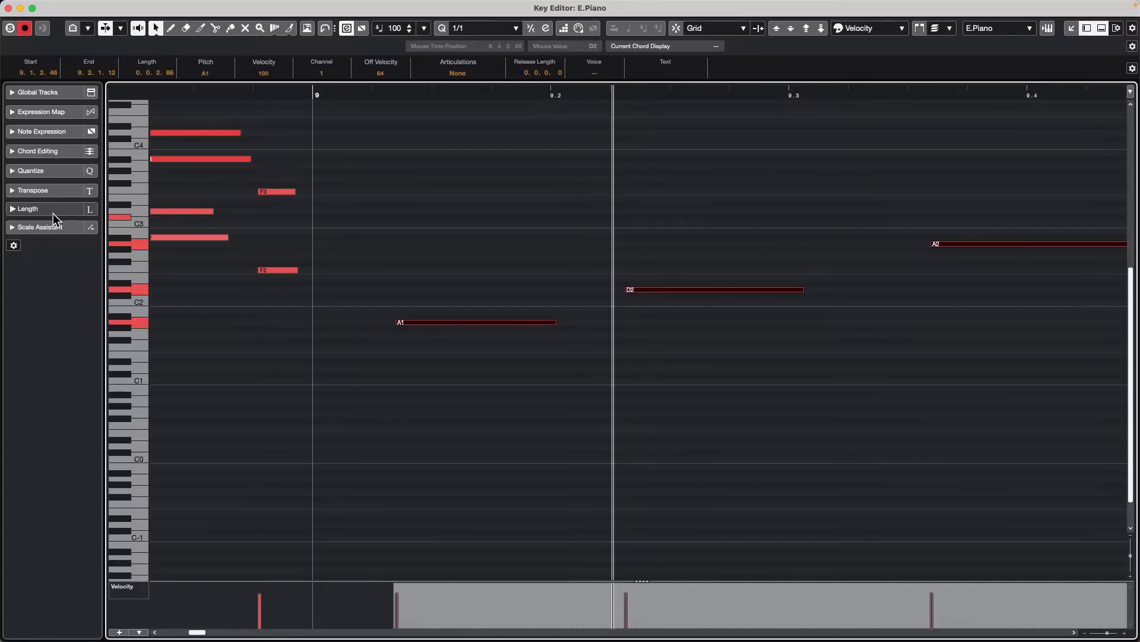
click(8, 8)
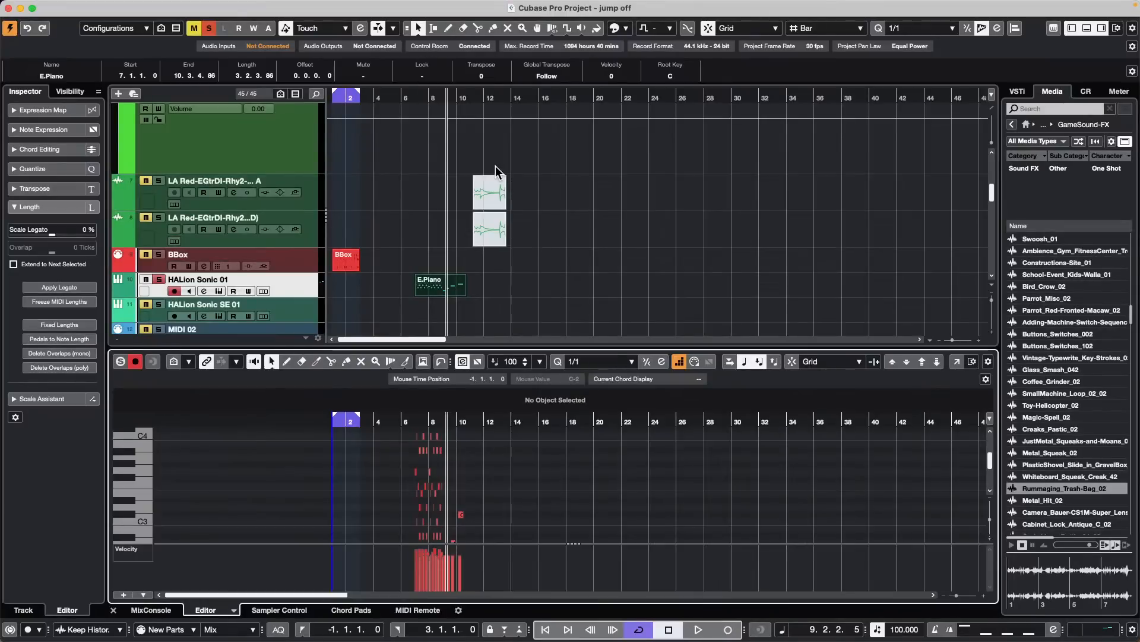
Activate the Object Selection, Range Selection, Split and Glue tools one after another
key(1)
key(2)
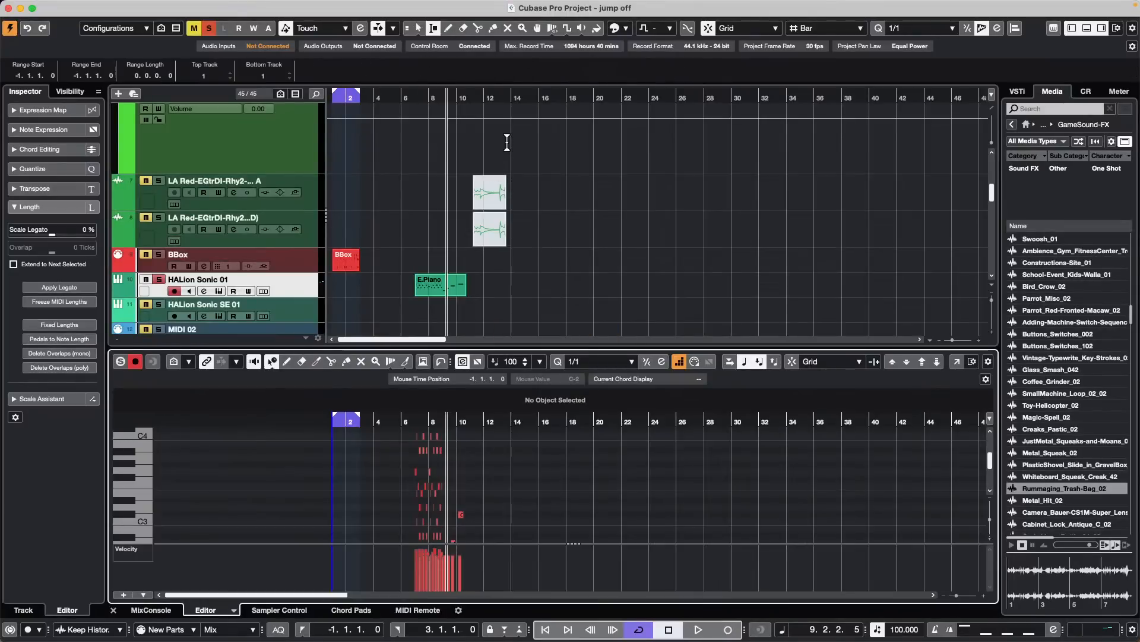
key(3)
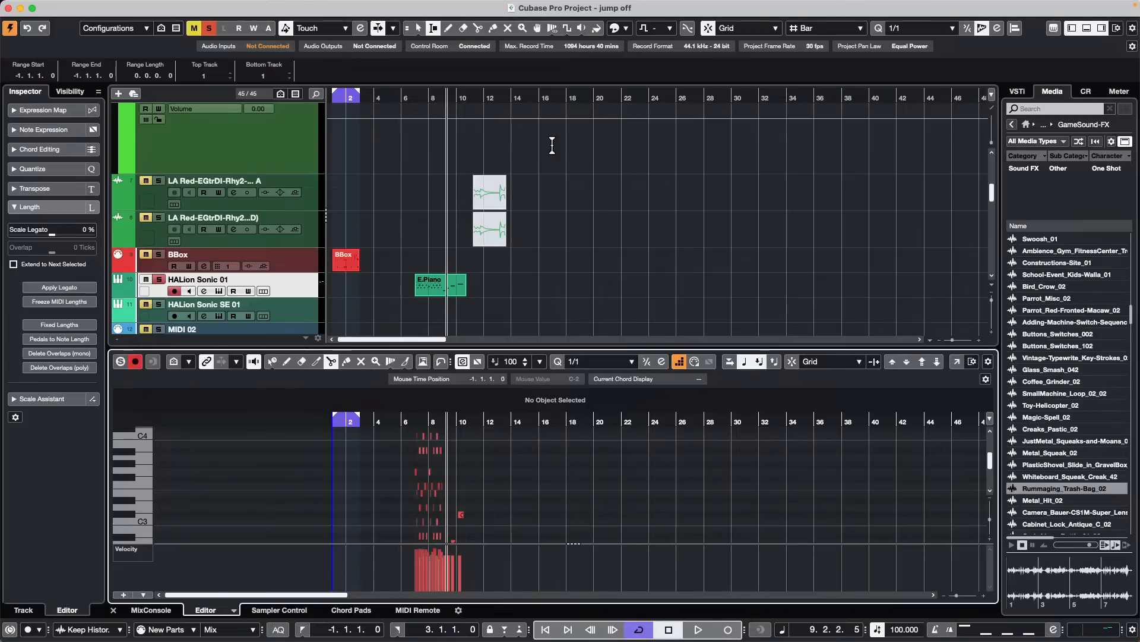
key(4)
Return focus to the project's event display, activate the Object Selection tool, and show the MixConsole in the lower zone
click(551, 215)
key(1)
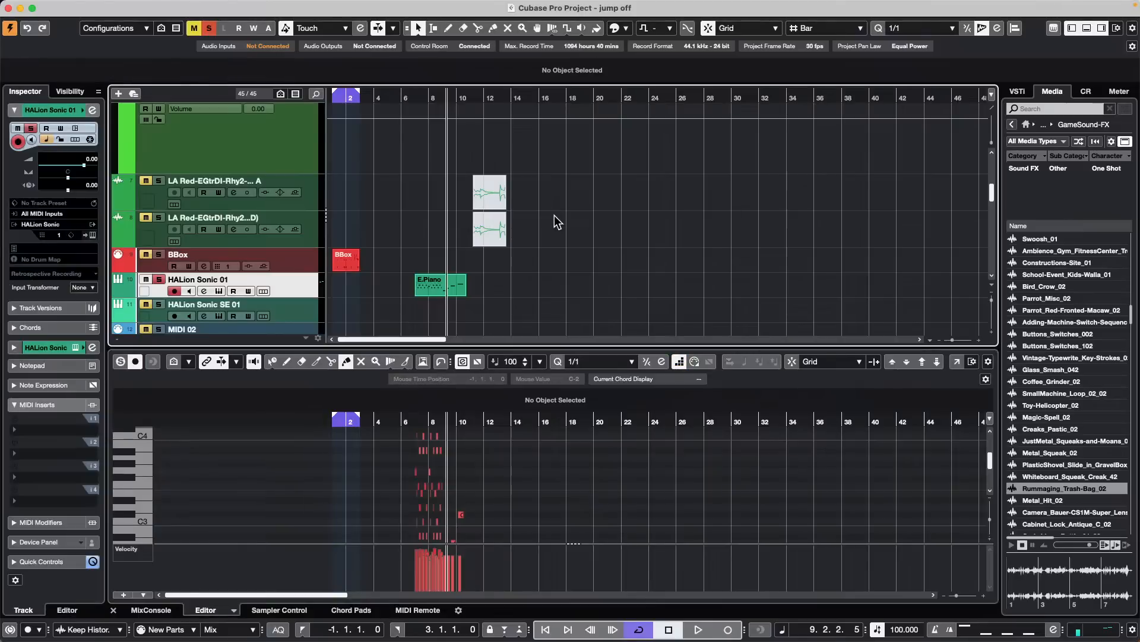
click(644, 276)
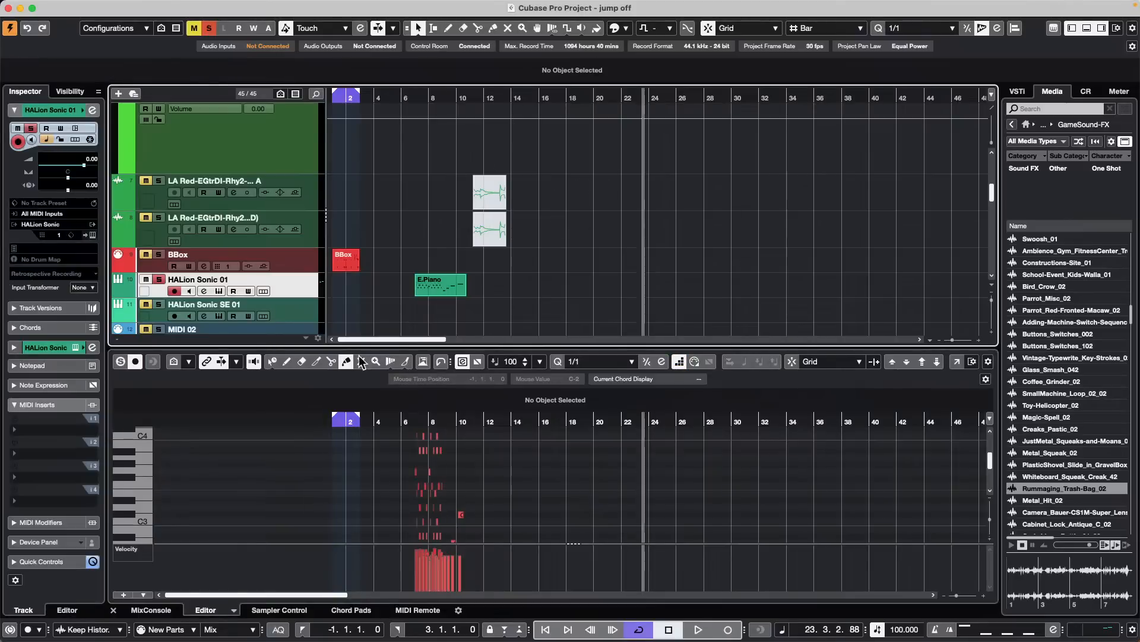
click(151, 610)
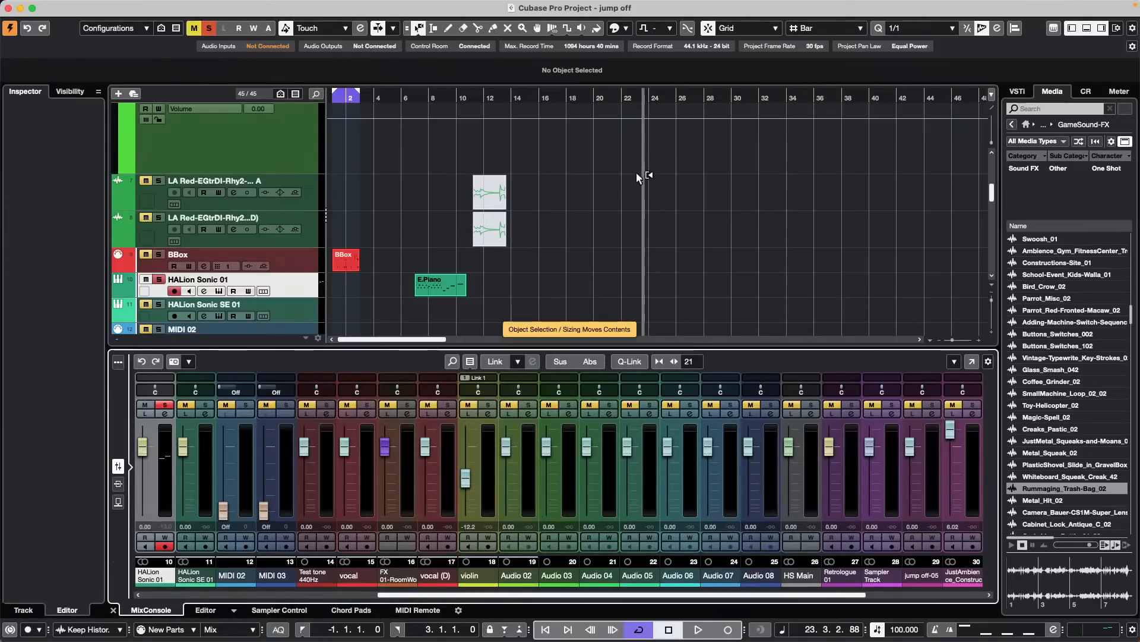
Cycle the project window through further editing tools, including Split, Glue, Erase, Mute and Play
key(3)
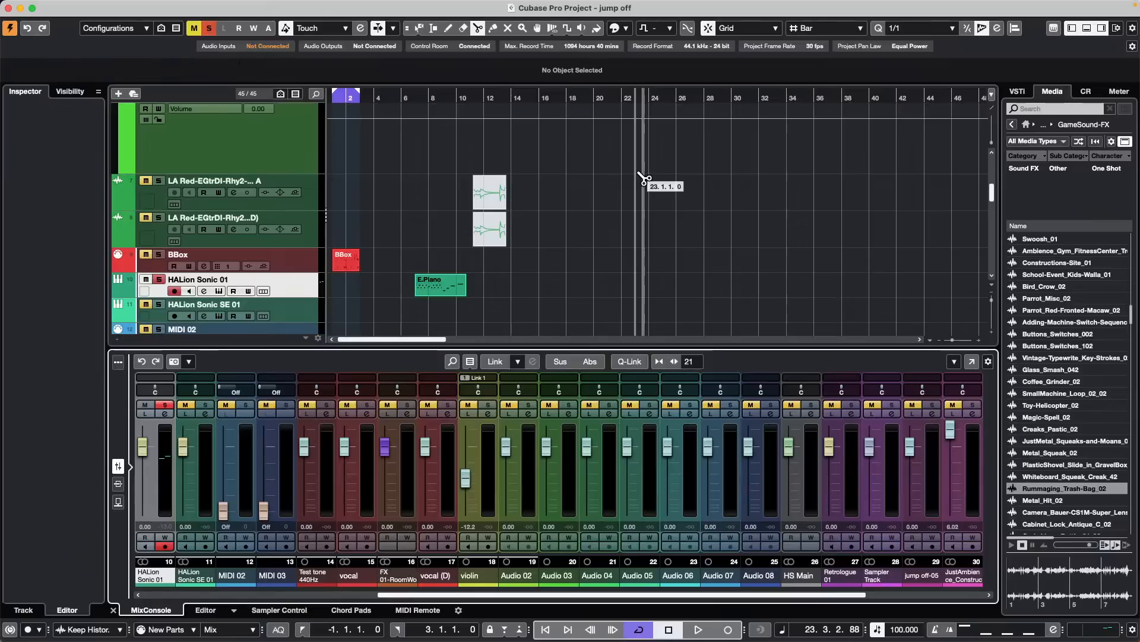
key(4)
key(5)
key(4)
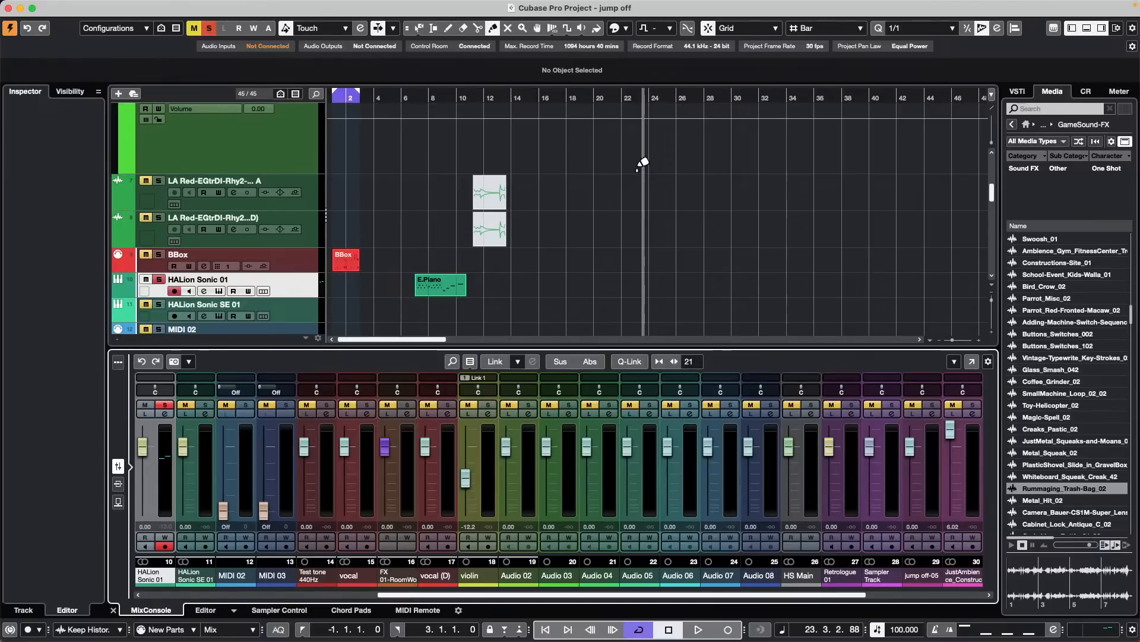
key(5)
key(6)
key(7)
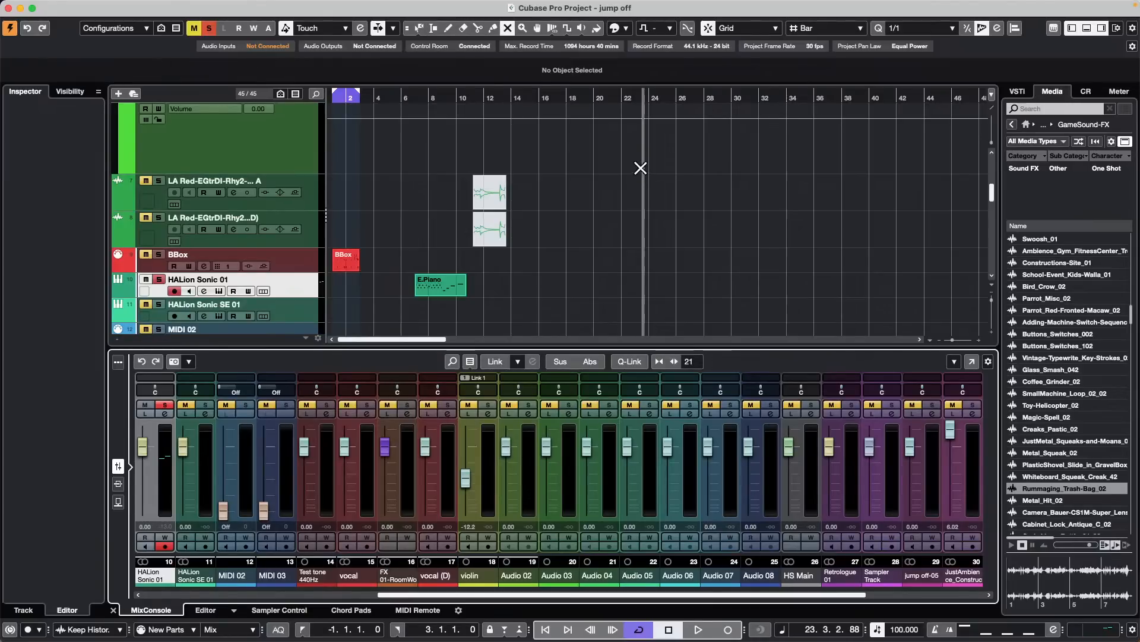
key(9)
key(6)
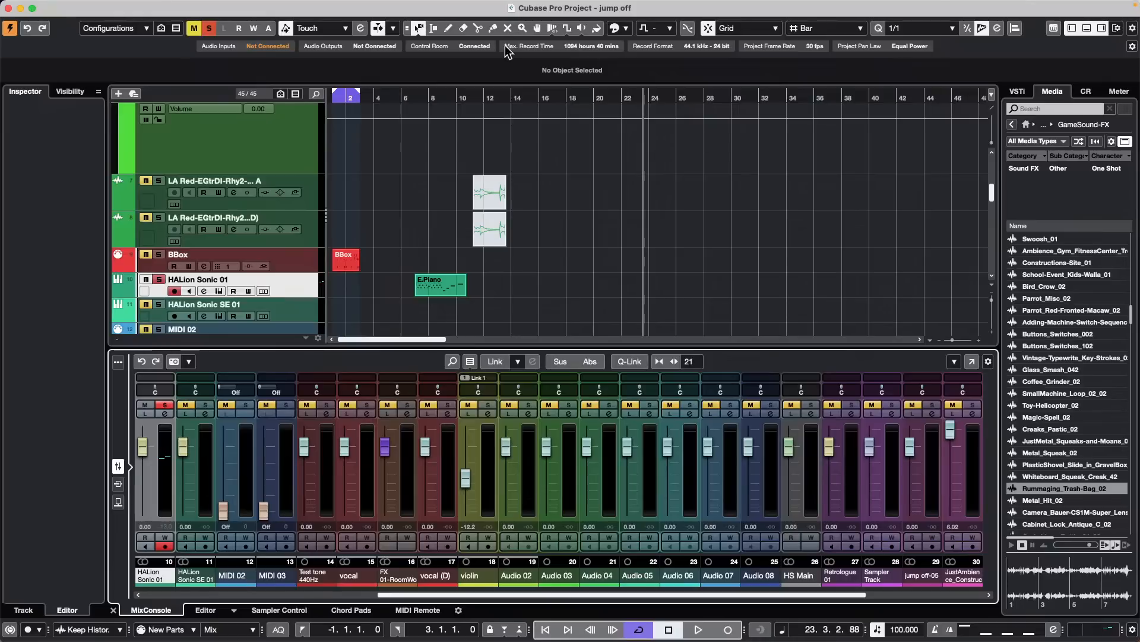
Alternate between the Range Selection, Split, Glue and Object Selection tools, finishing on the Glue tool
key(2)
key(3)
key(4)
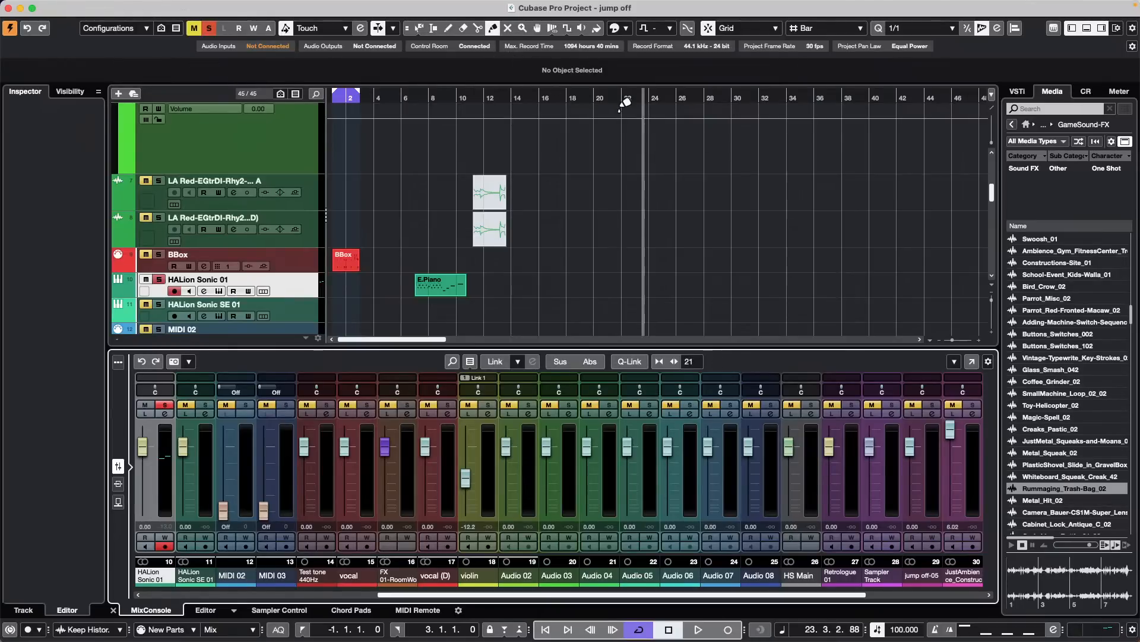
key(2)
key(1)
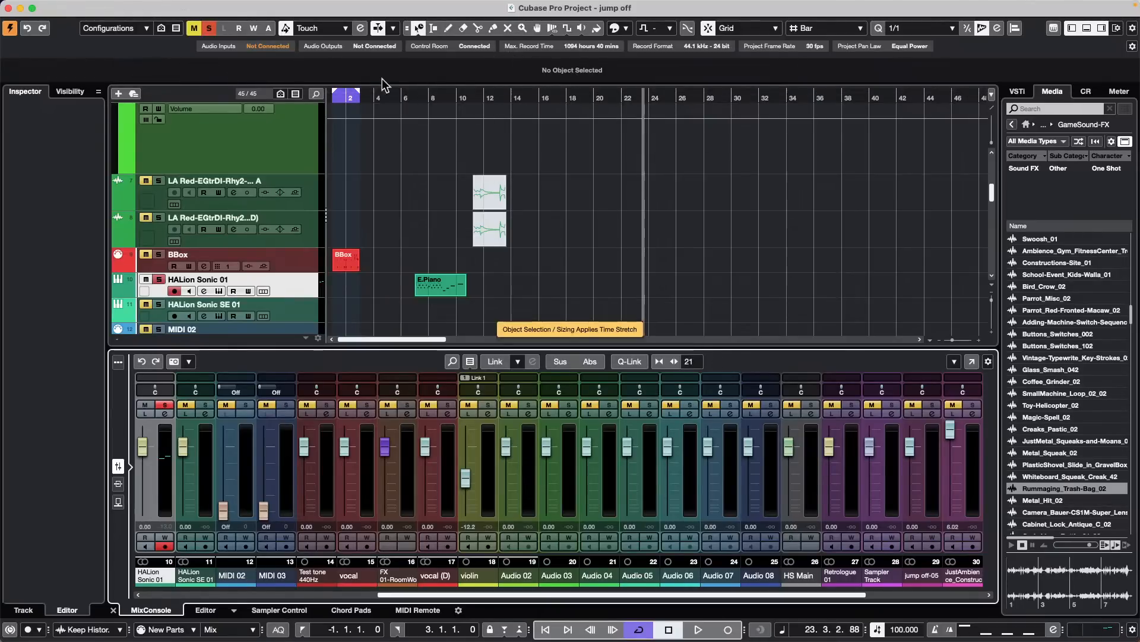
key(2)
key(3)
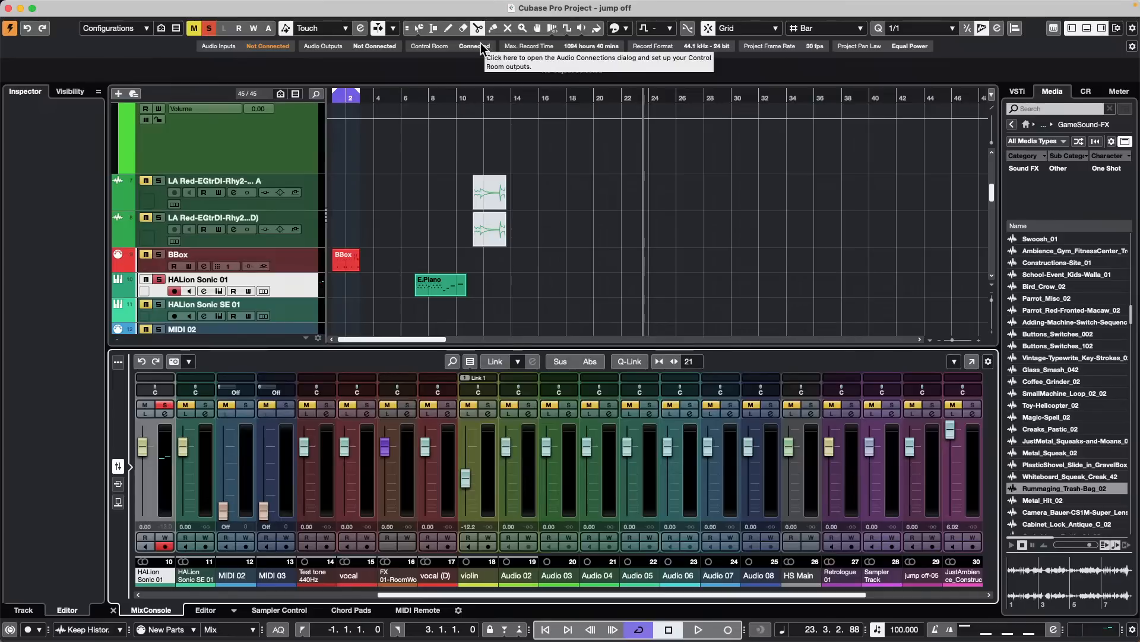
key(4)
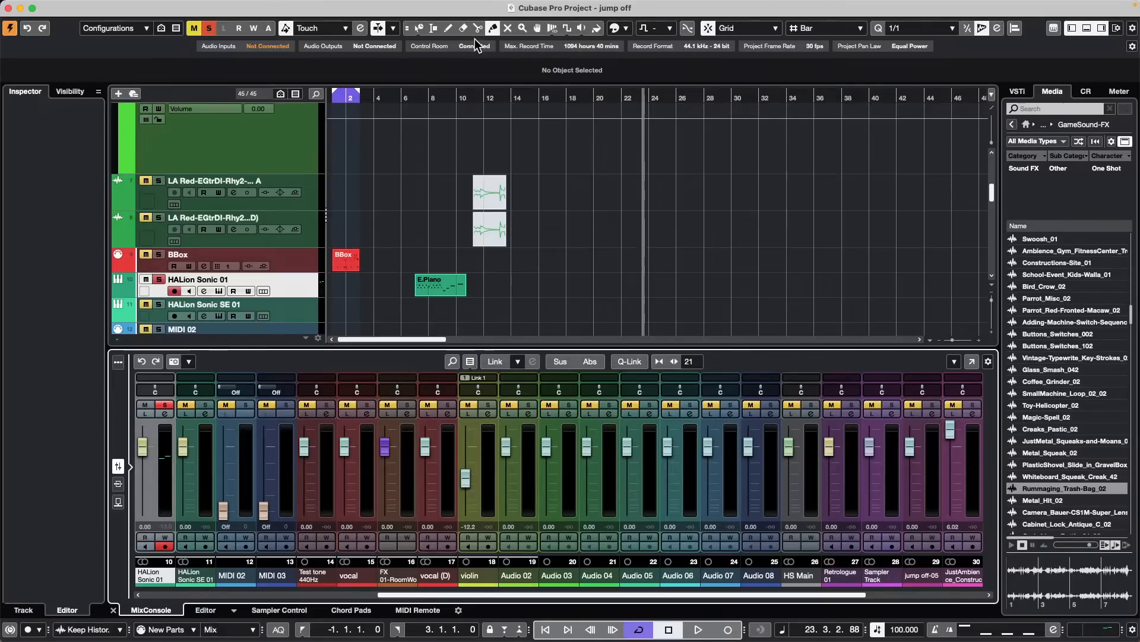
Change to the Range Selection and Object Selection tools, and finish with the Erase tool active
key(2)
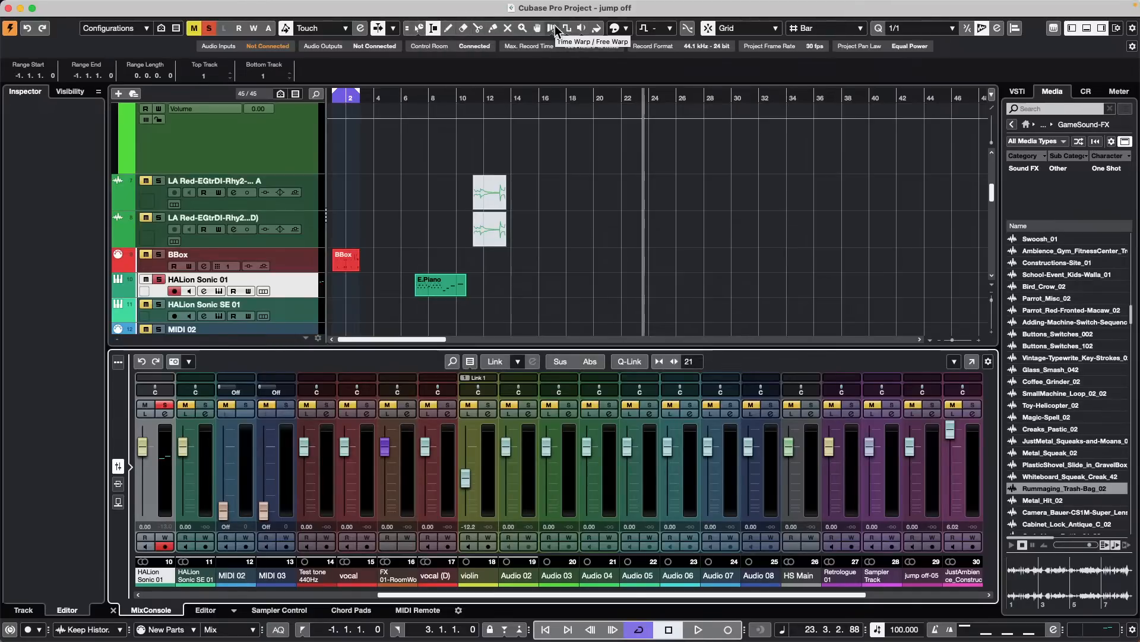
key(1)
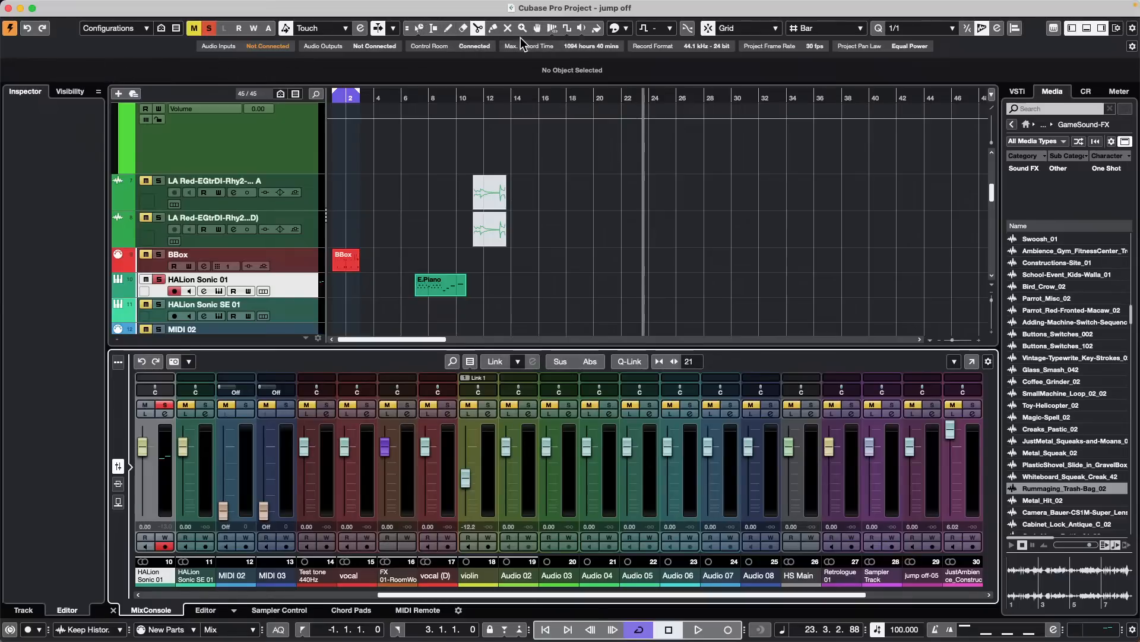
key(5)
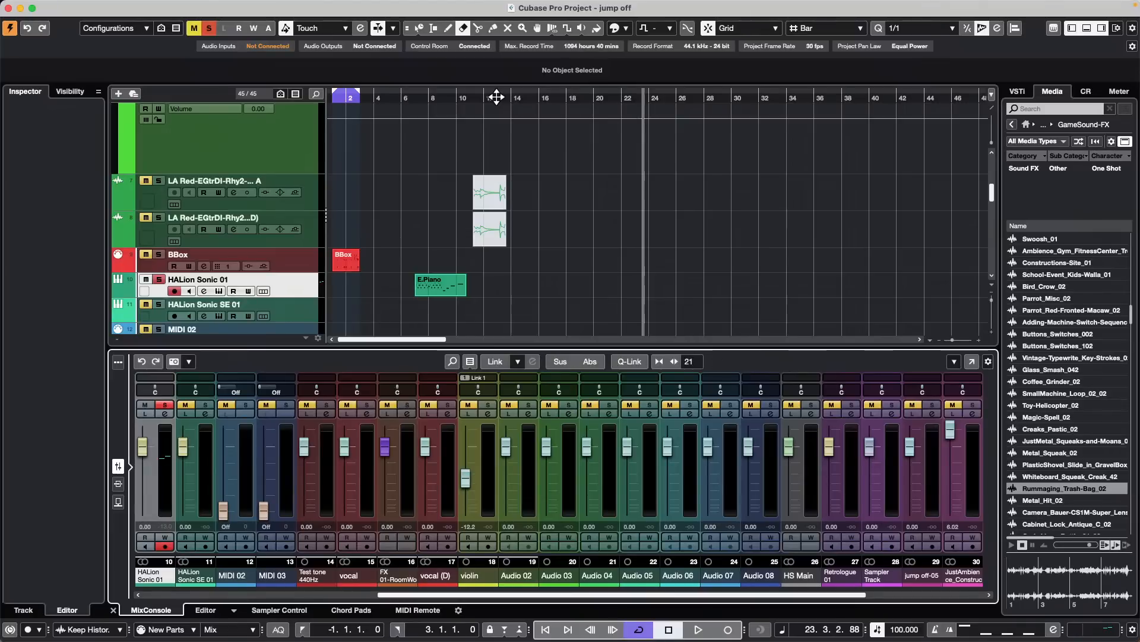
Open the Key Commands editor
mouse_move(88, 8)
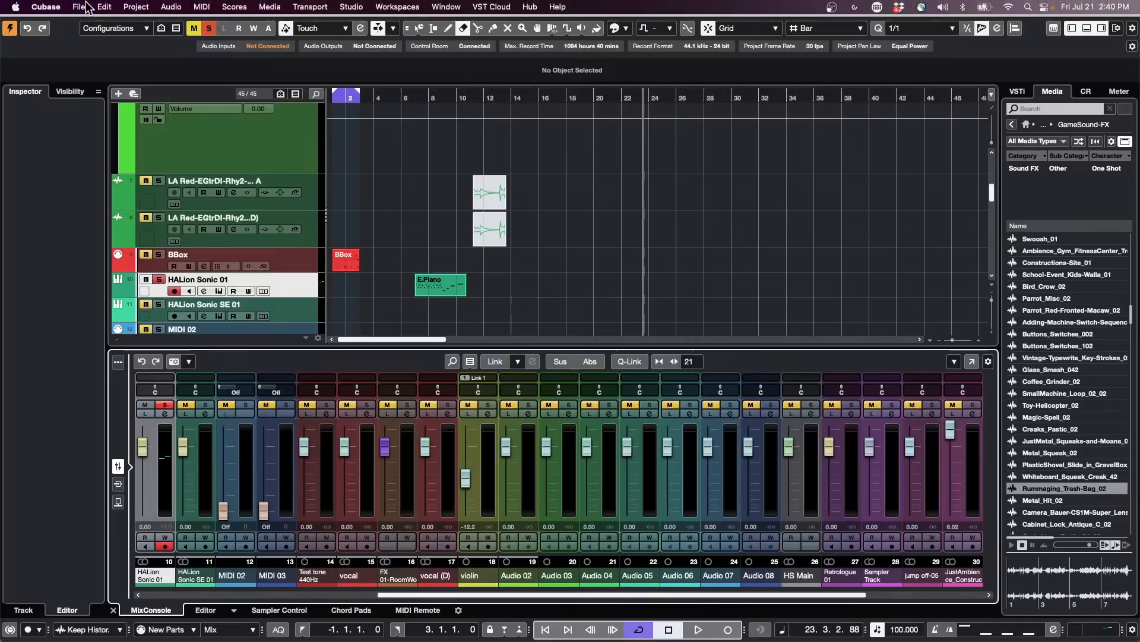
click(51, 9)
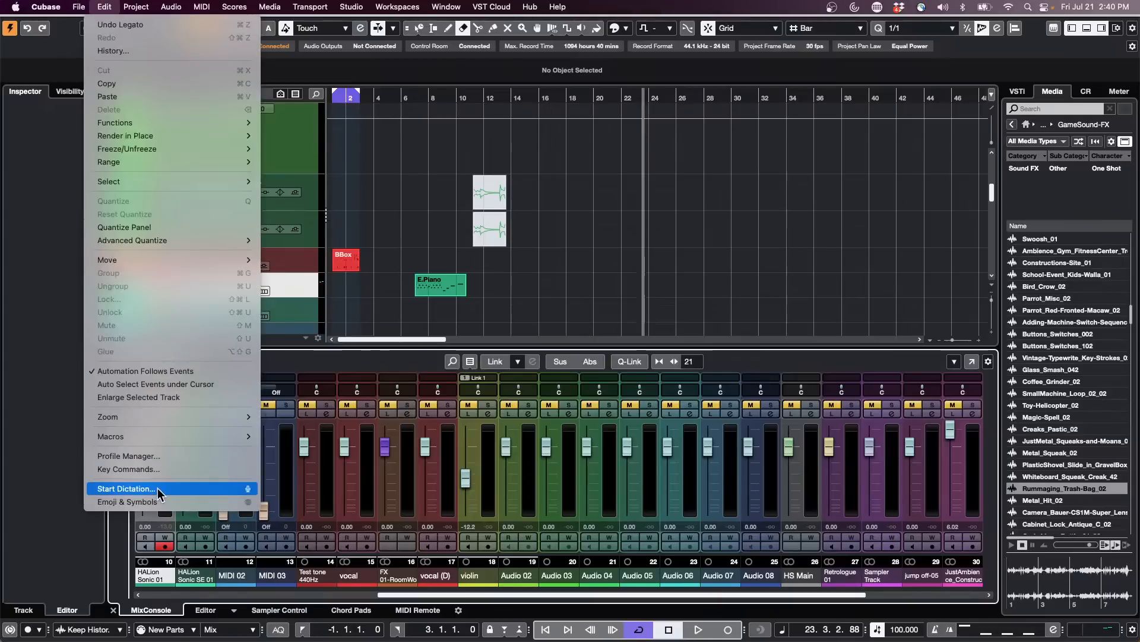
click(137, 469)
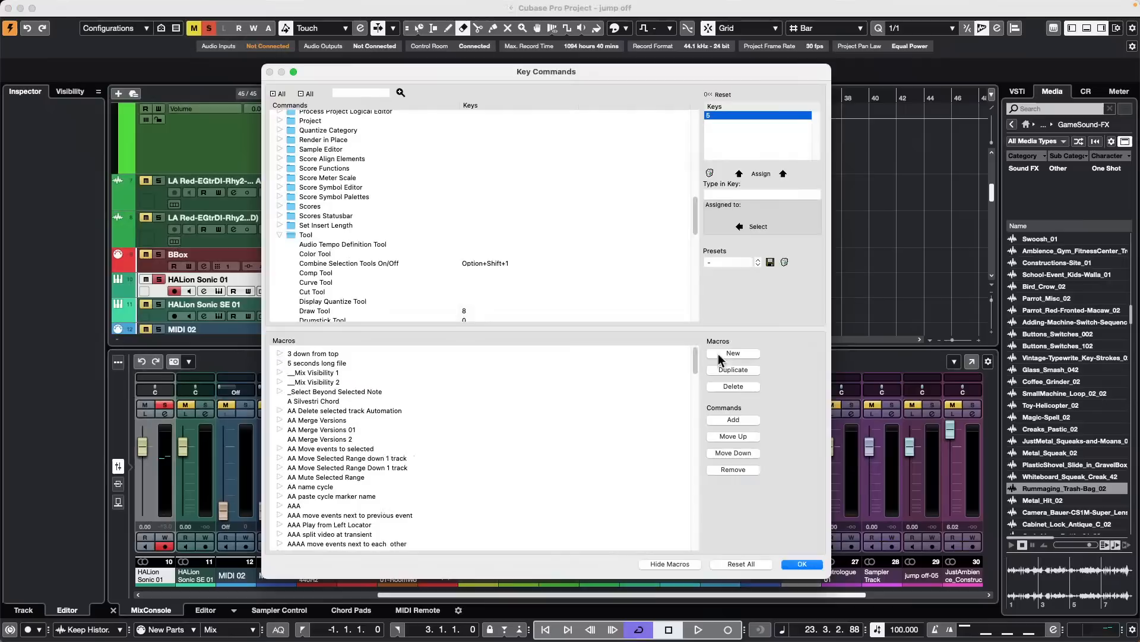
Collapse the Tool category, look up the command assigned to key 1, and jump to it in the command list
click(282, 237)
scroll(420, 199, up, 1)
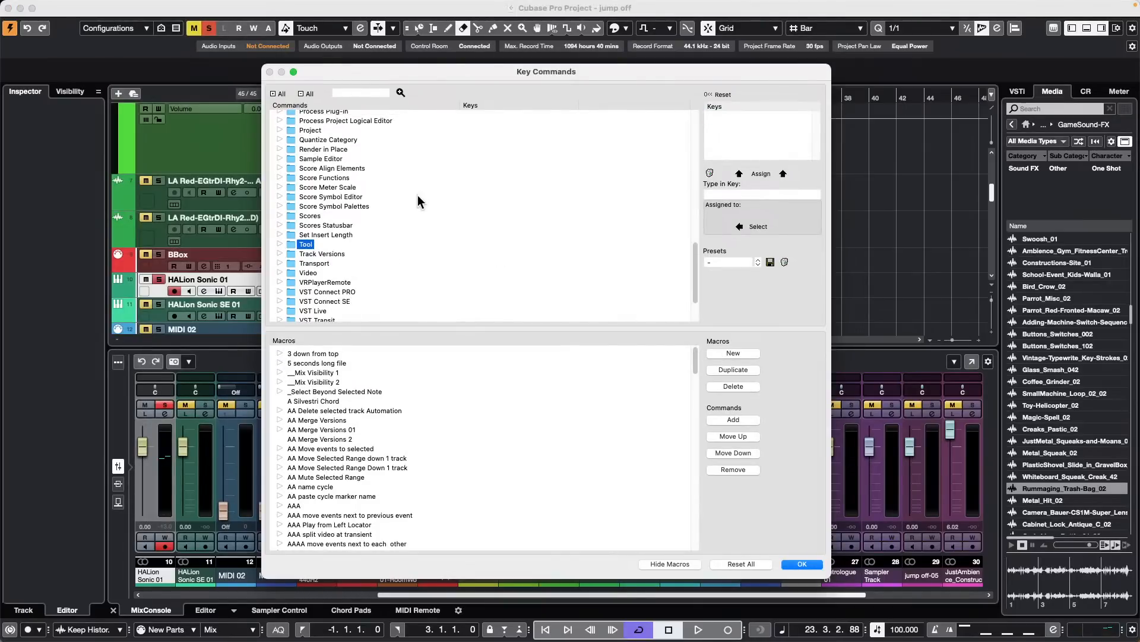
scroll(420, 202, down, 5)
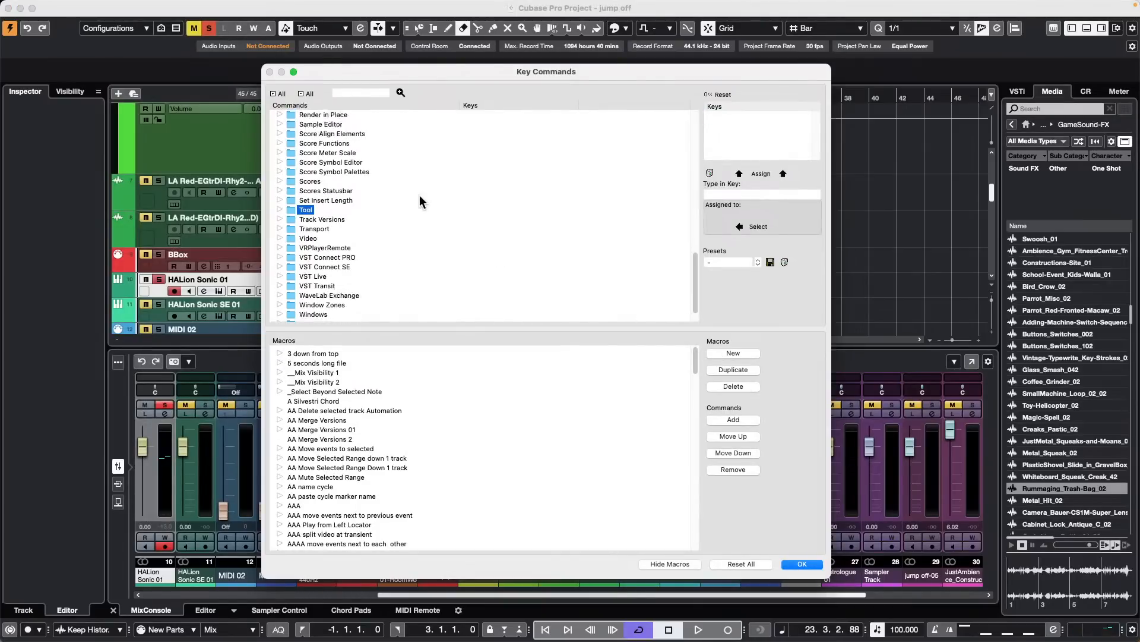
click(760, 196)
key(1)
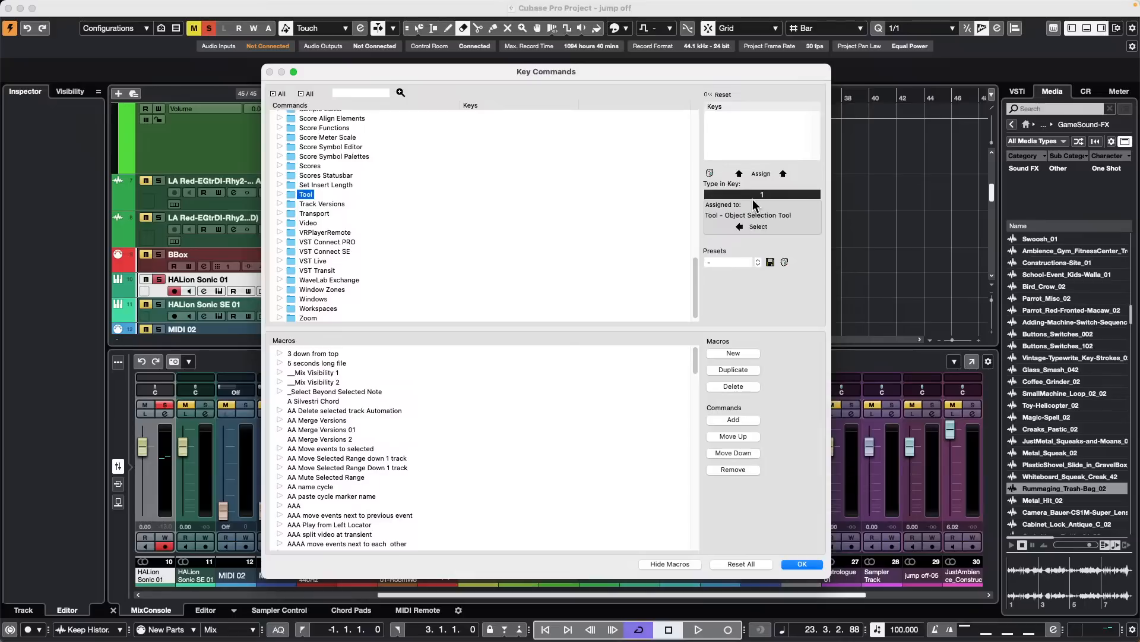
click(737, 229)
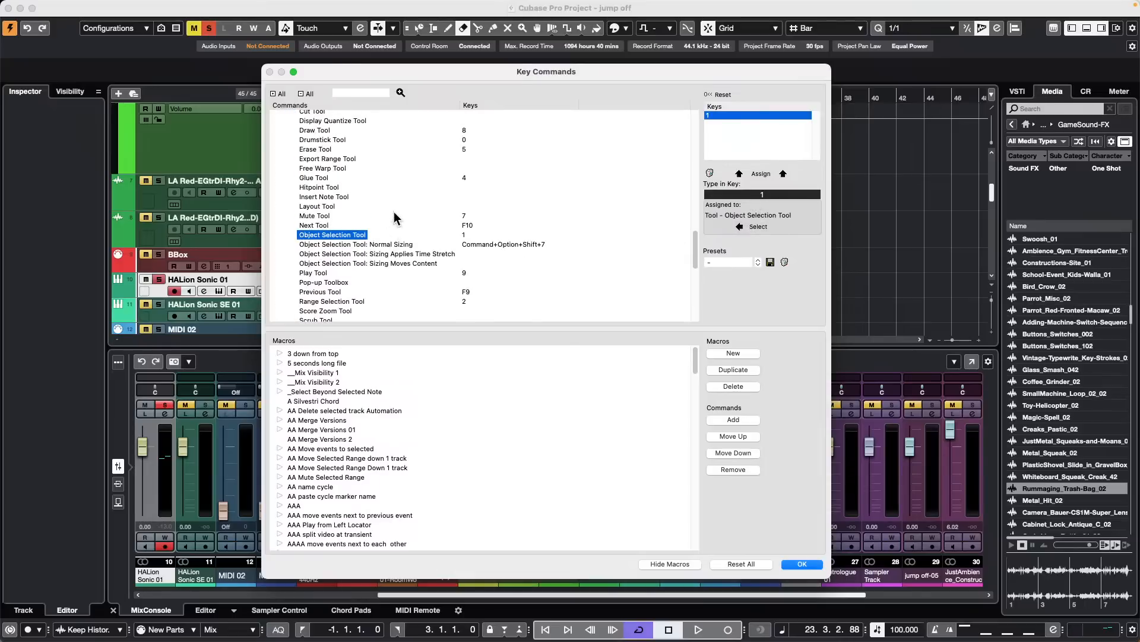
Examine the Tool category's commands and their assigned keys, and browse the other command categories
scroll(397, 213, up, 5)
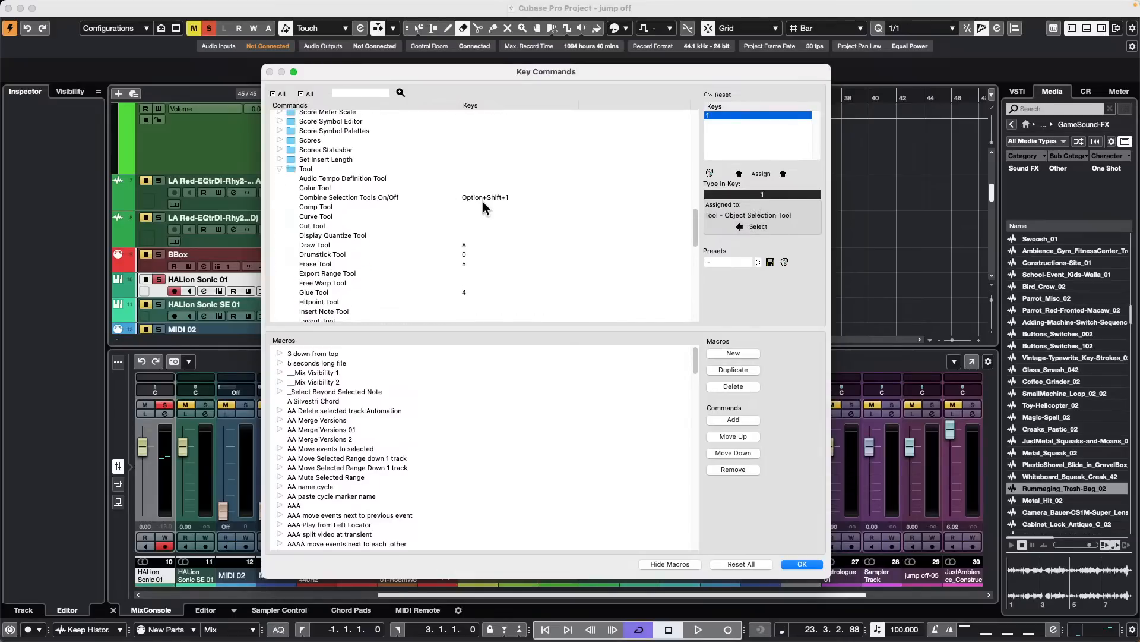
scroll(483, 201, down, 4)
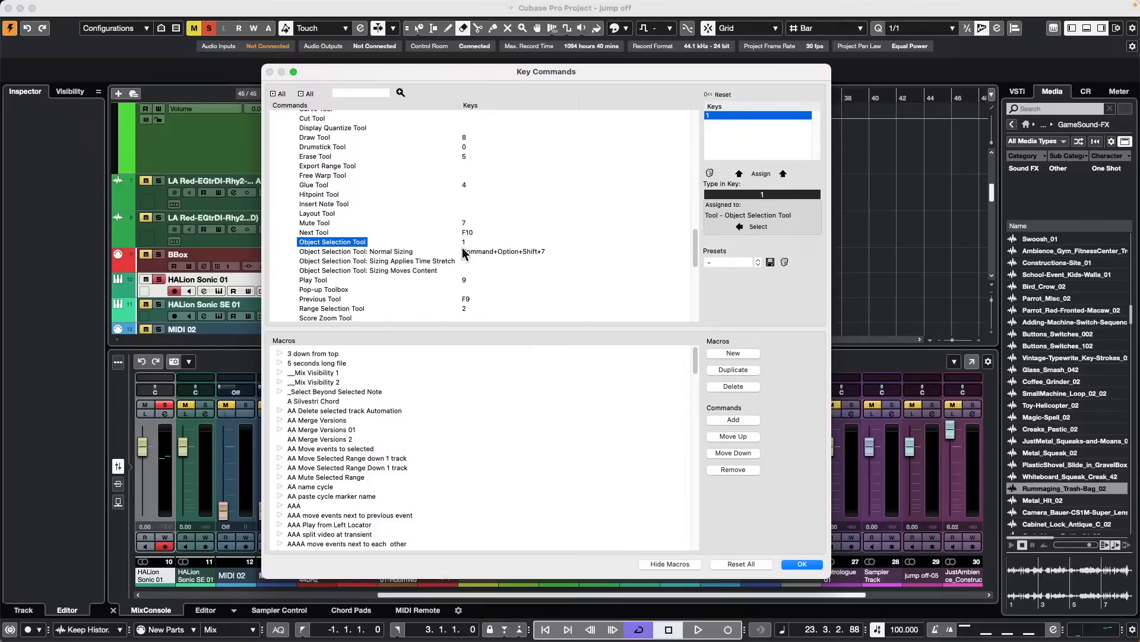
scroll(392, 273, down, 2)
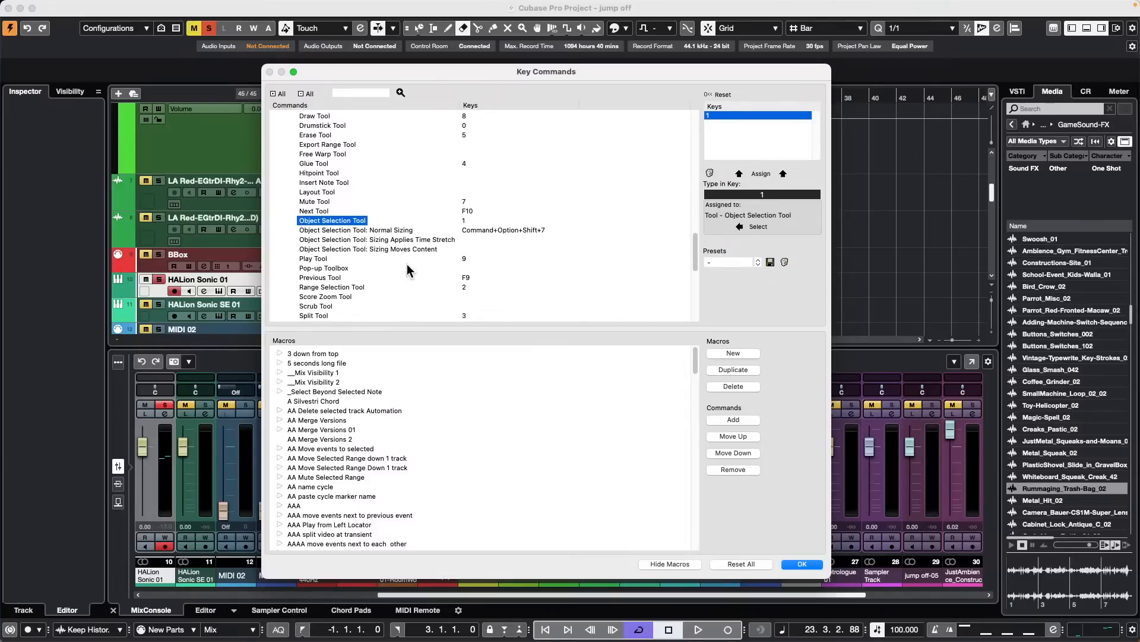
scroll(408, 270, up, 10)
scroll(408, 269, down, 8)
scroll(408, 269, up, 10)
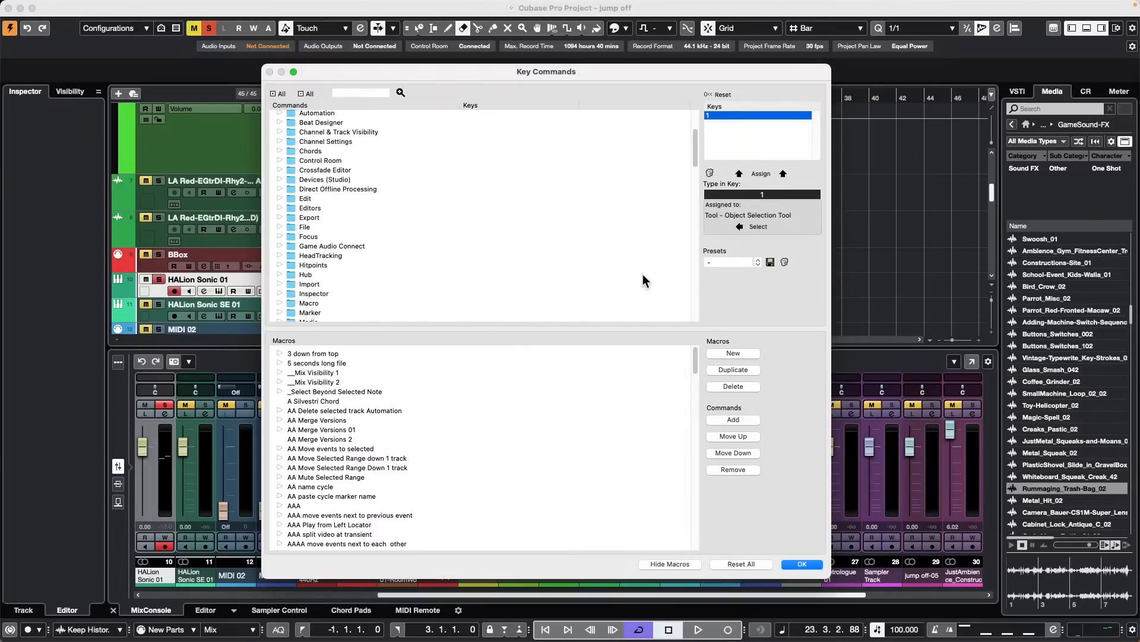
Close the Key Commands editor and create a new project in the mediabay tags folder
click(802, 563)
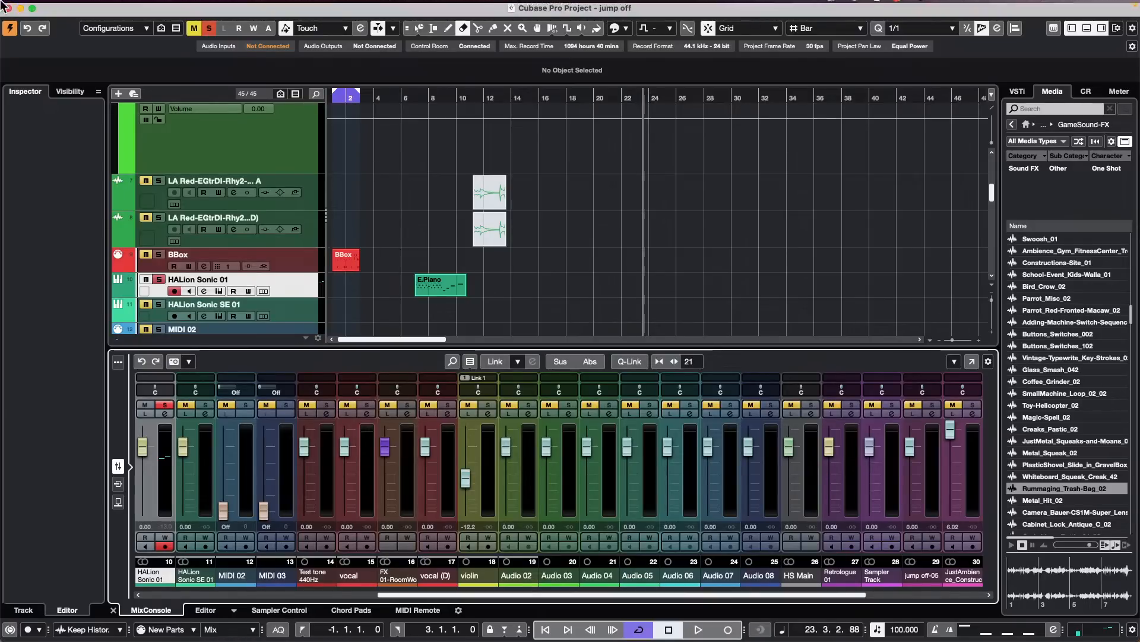
click(78, 7)
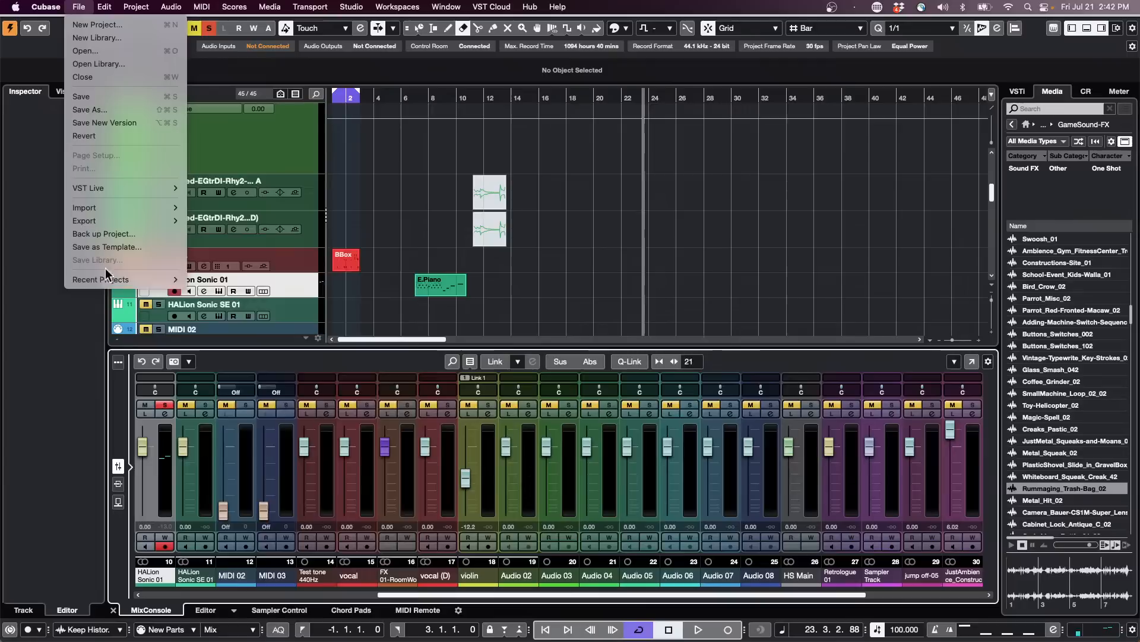
mouse_move(119, 279)
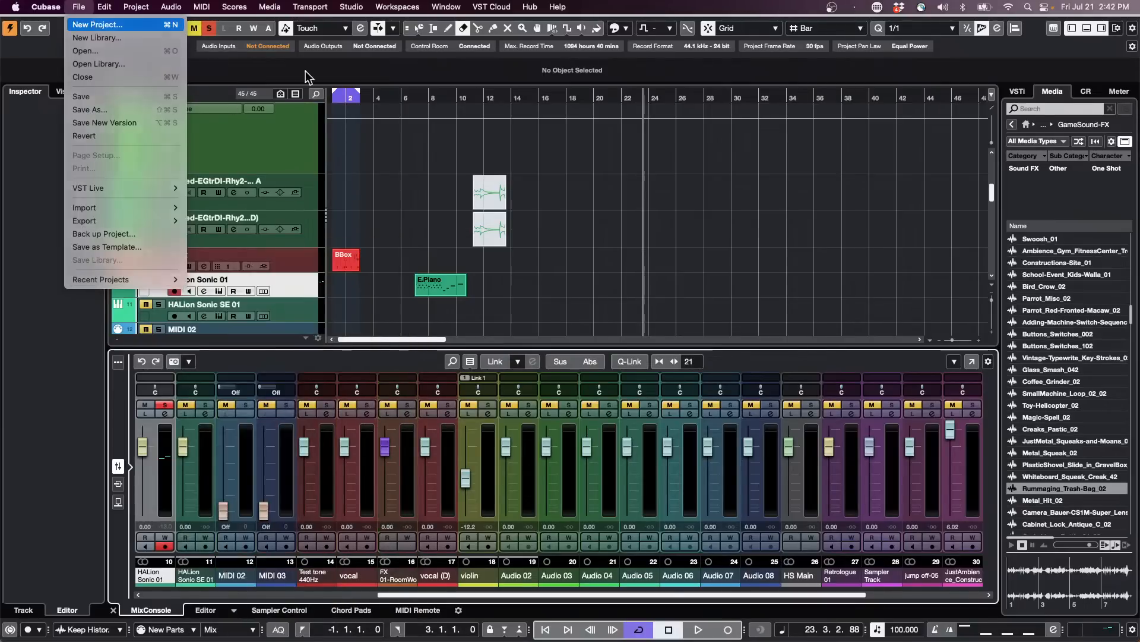
click(100, 25)
click(875, 453)
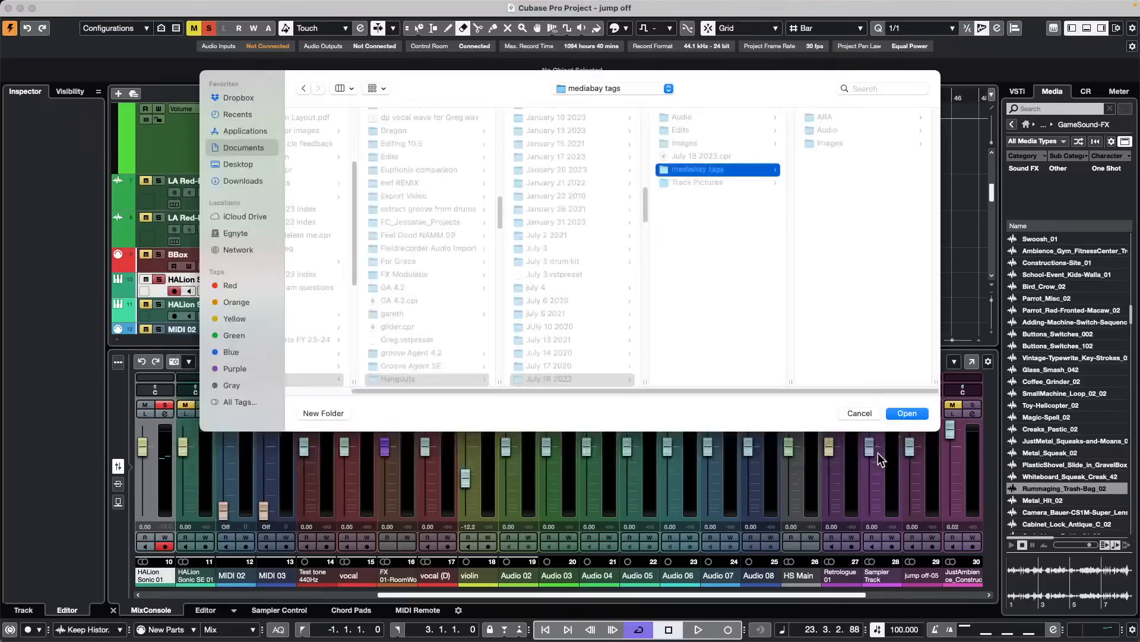
key(Return)
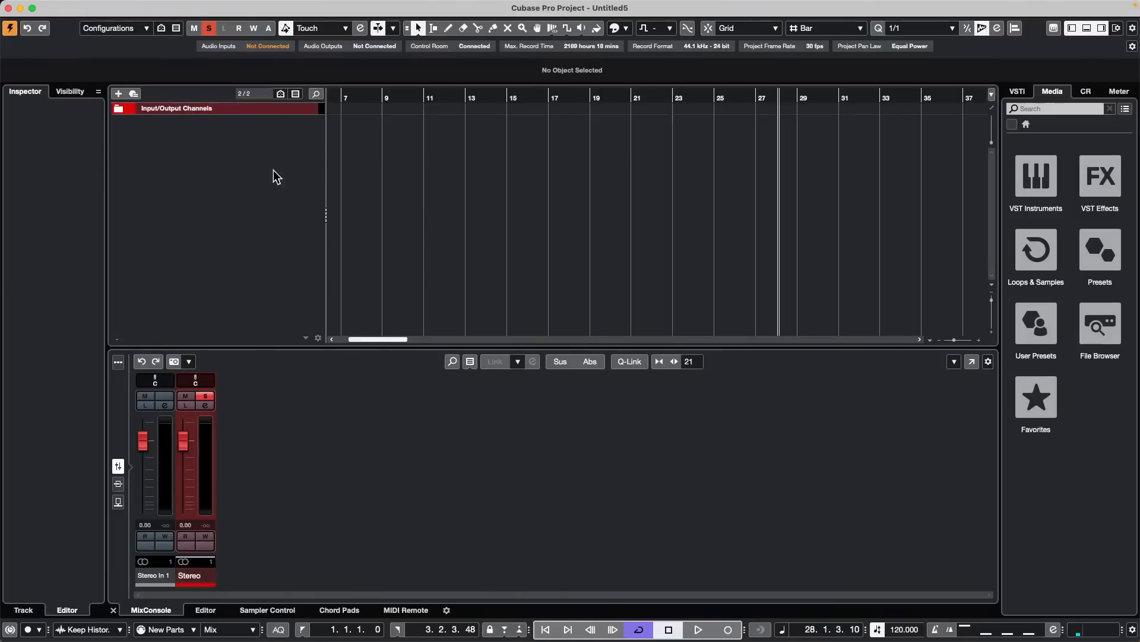
Add an instrument track that uses Groove Agent SE
right_click(206, 146)
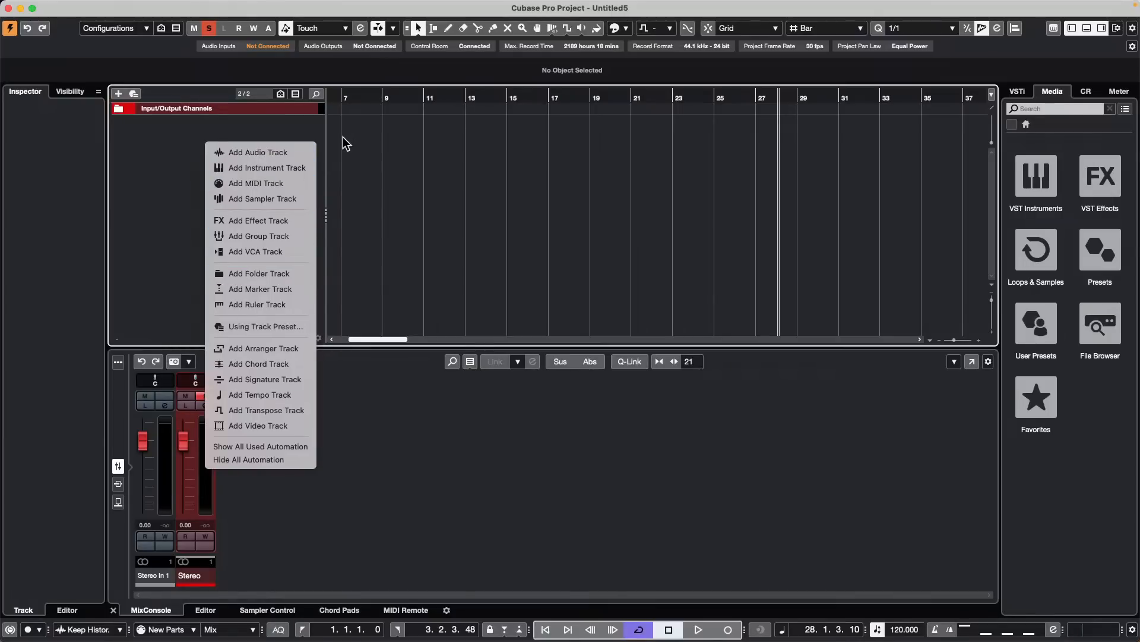
click(297, 169)
click(458, 202)
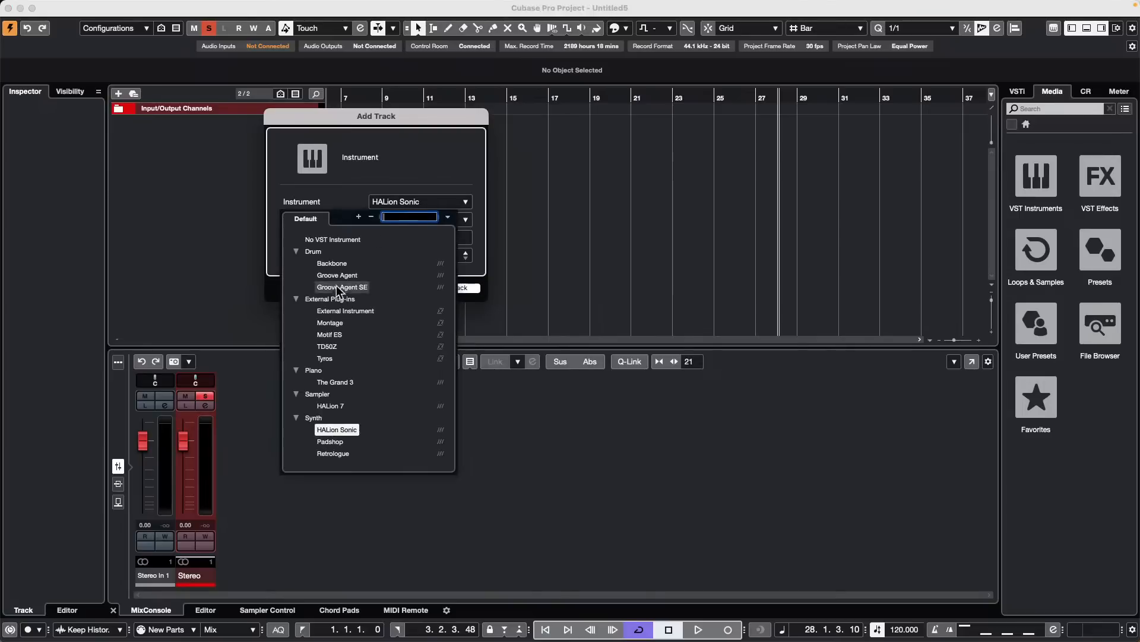
click(339, 287)
click(467, 289)
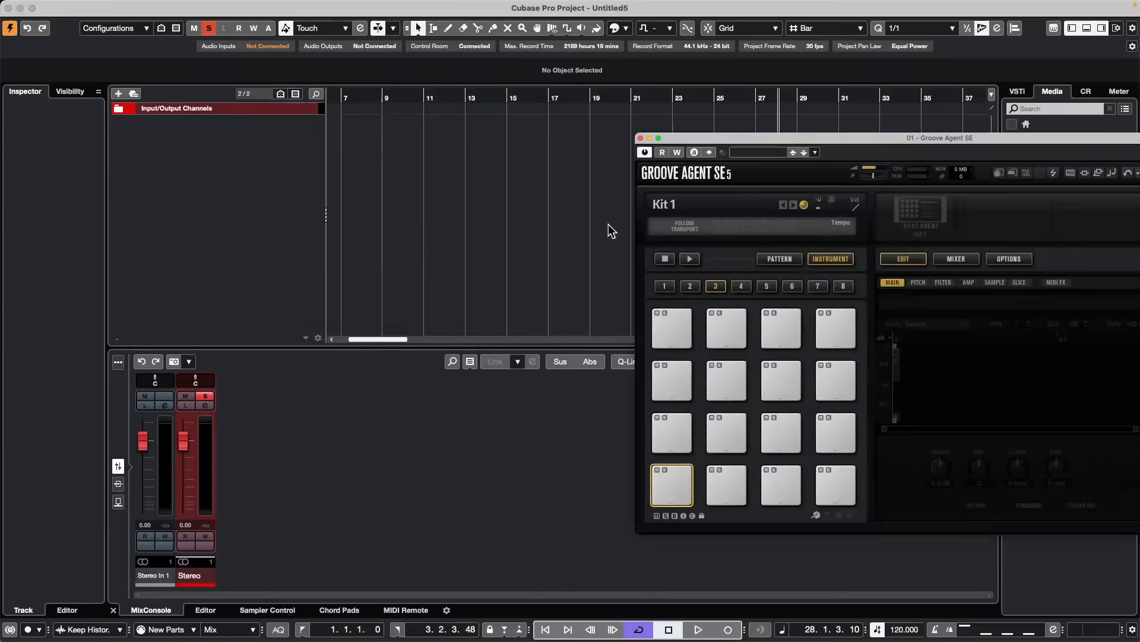
Load the Perrone kit with its patterns into Groove Agent SE and audition its open hi-hat and Snare 1 pads
right_click(938, 223)
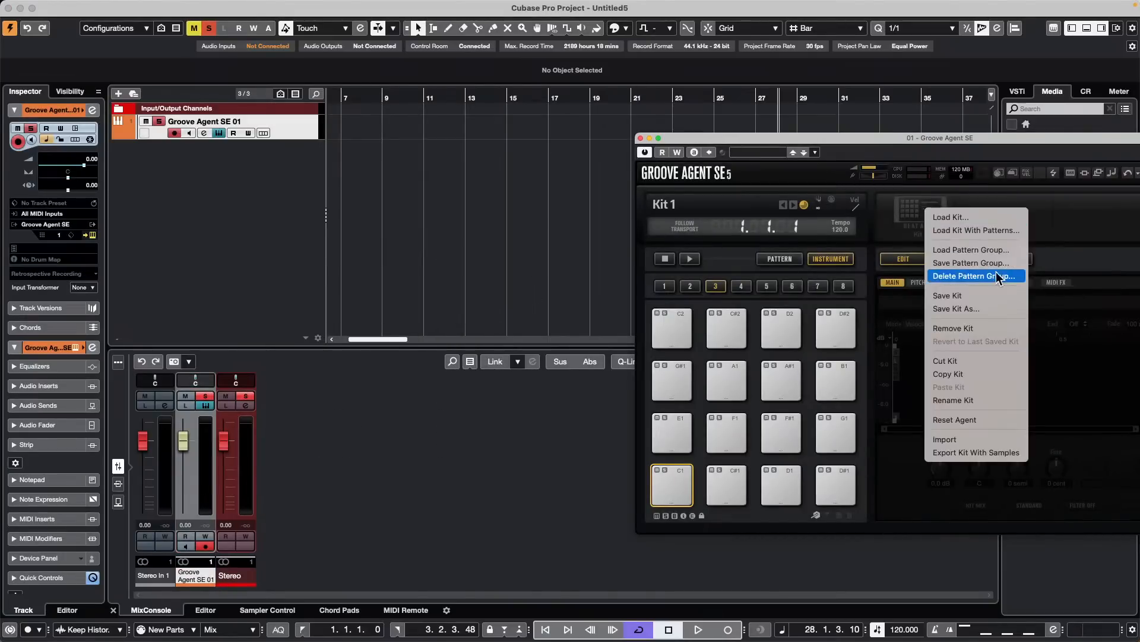
click(990, 233)
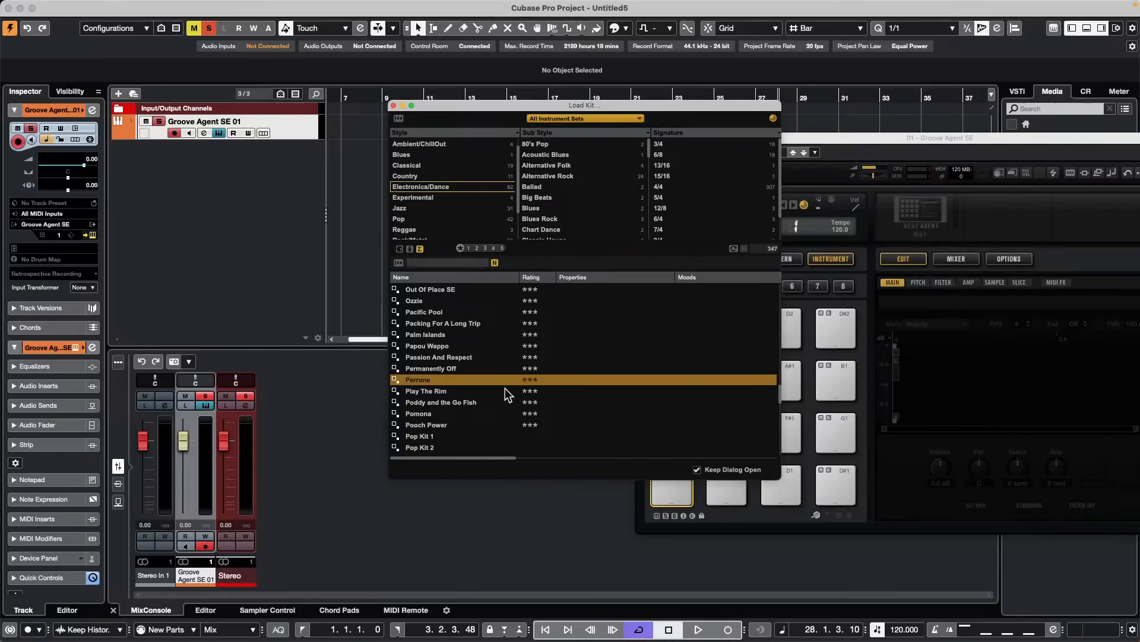
click(474, 379)
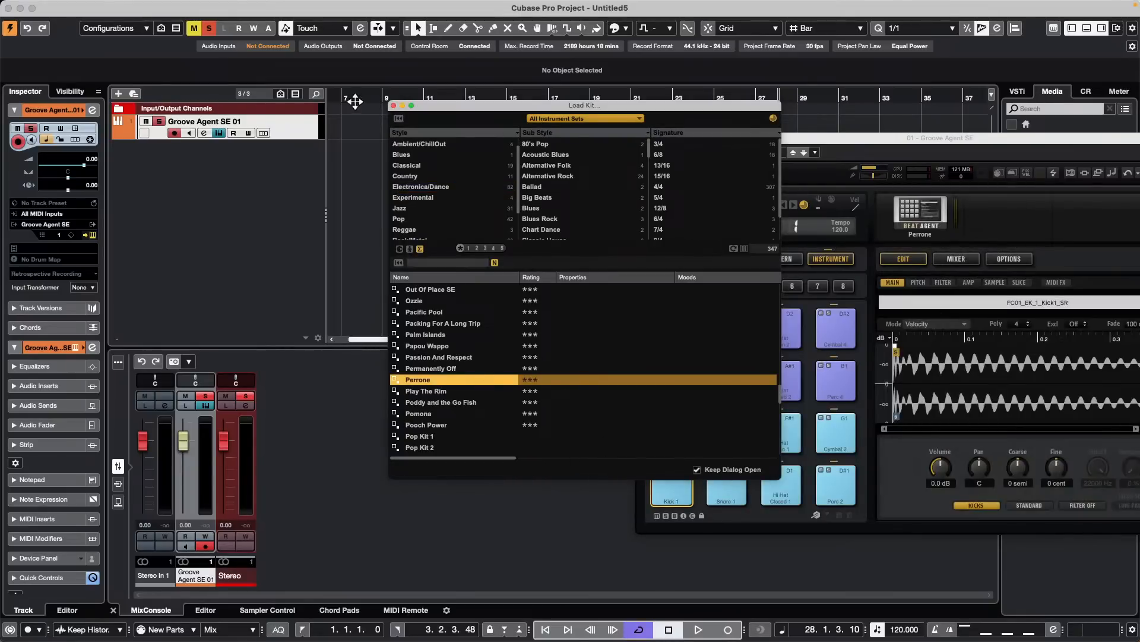
click(393, 105)
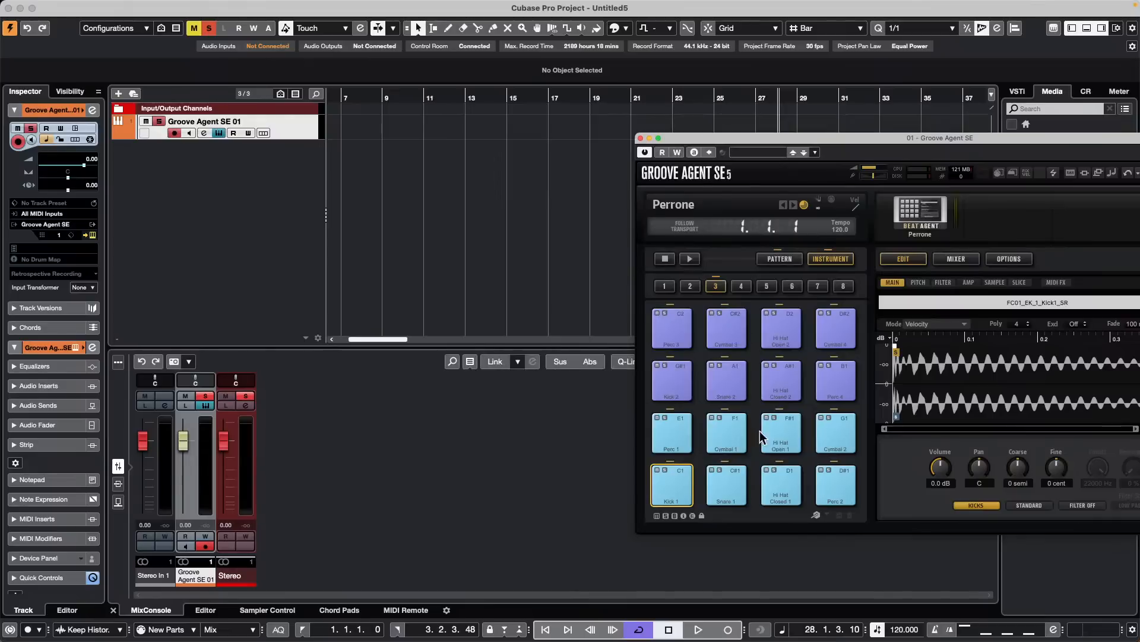
click(781, 429)
click(721, 475)
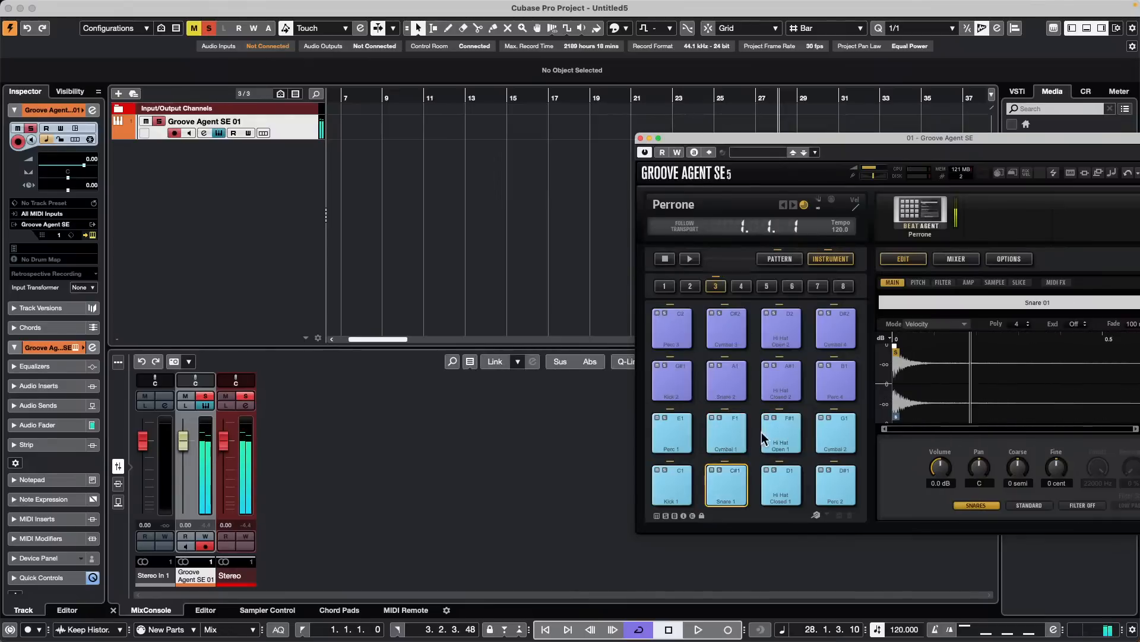
Audition the Groove 01 and Groove 05 patterns and place Groove 05 as a MIDI part on the Groove Agent SE track
click(780, 258)
click(674, 481)
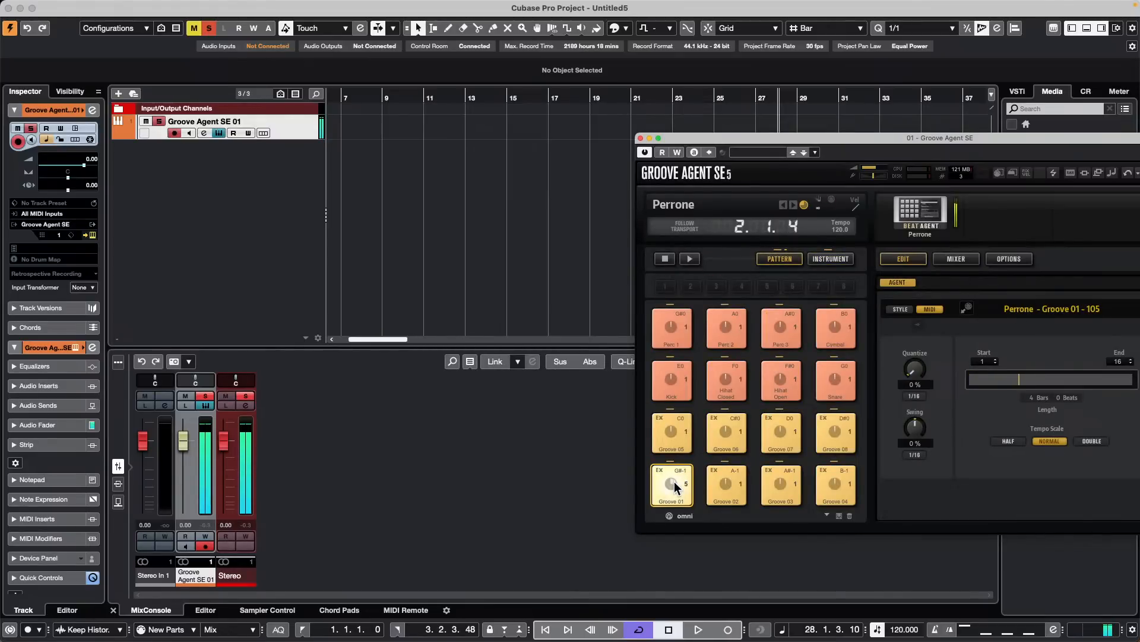
click(683, 431)
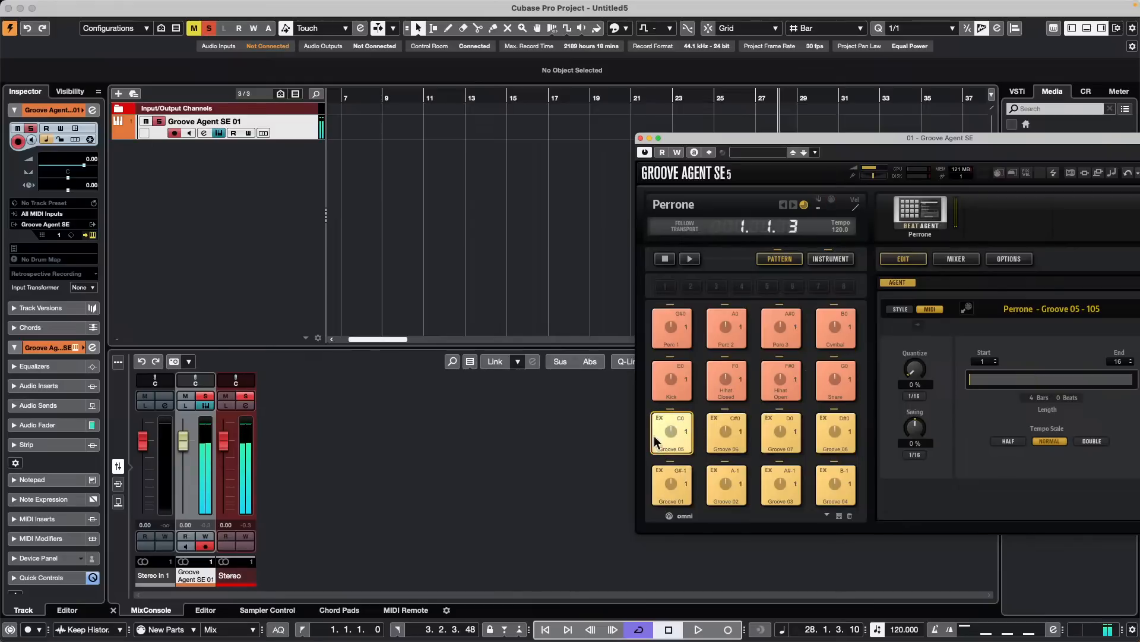
click(671, 434)
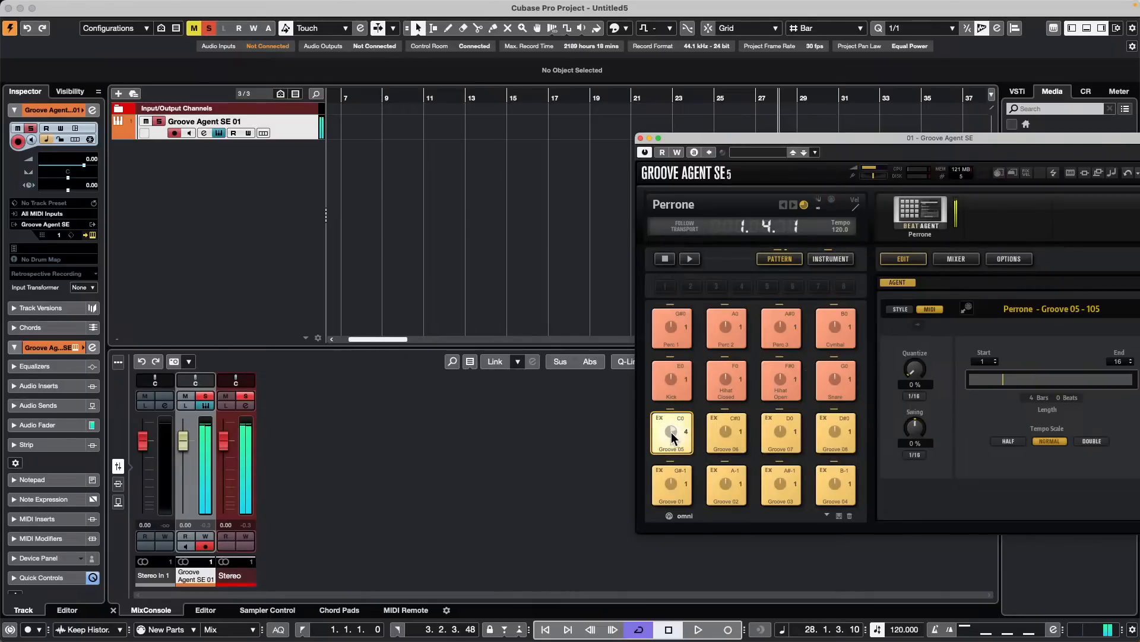
drag(673, 439, 292, 223)
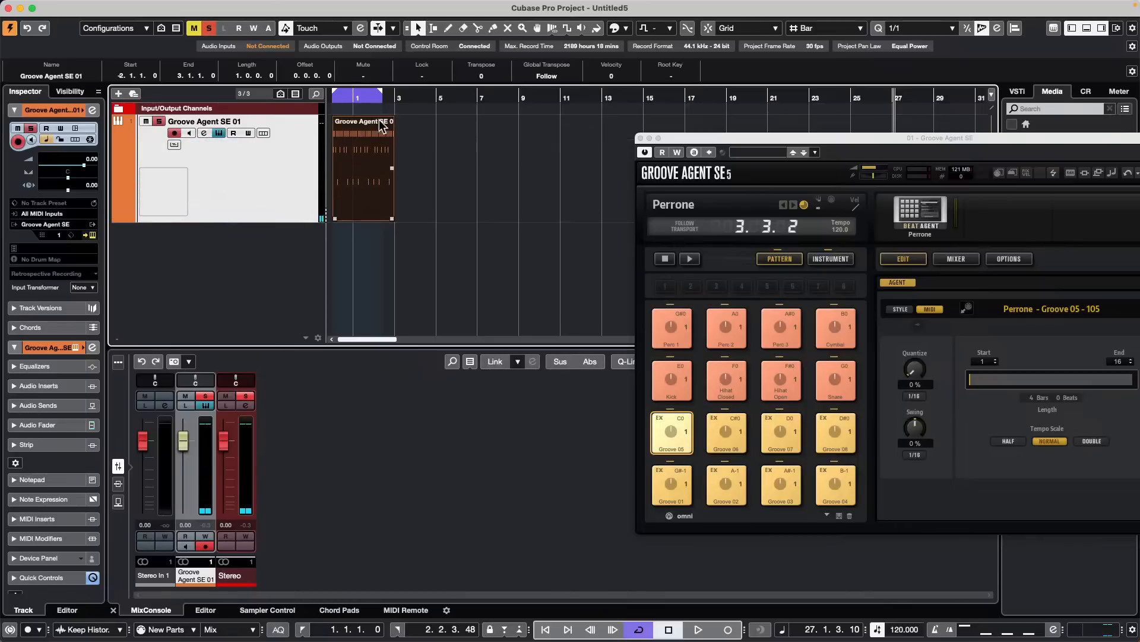
Set the locators to the drum part's full length, play it in the cycle, and stop playback
drag(356, 97, 275, 153)
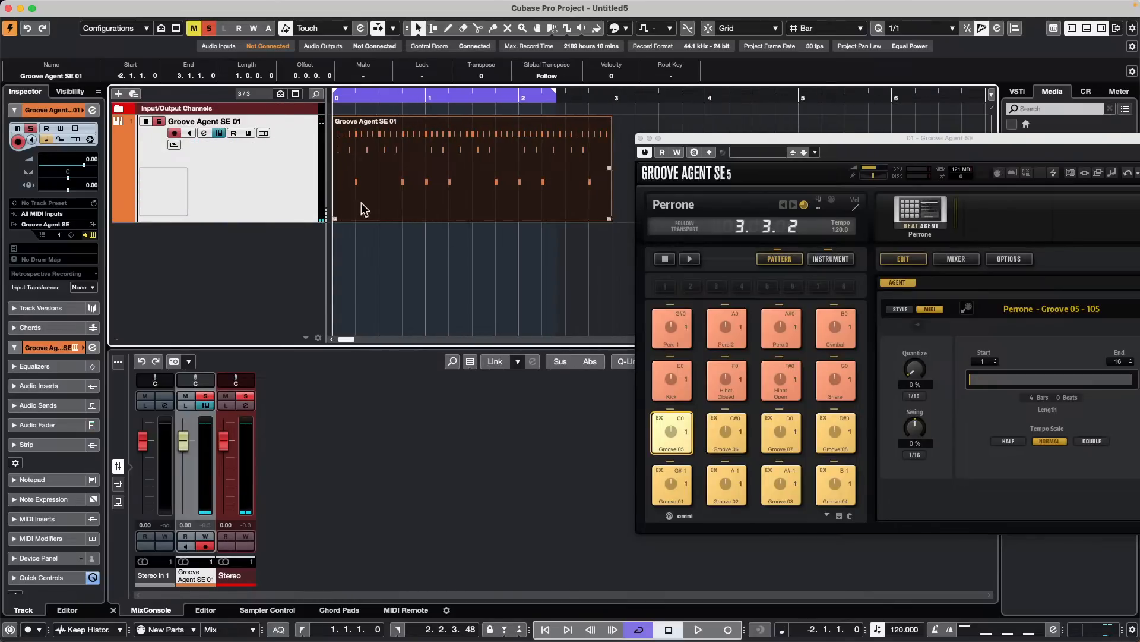
key(space)
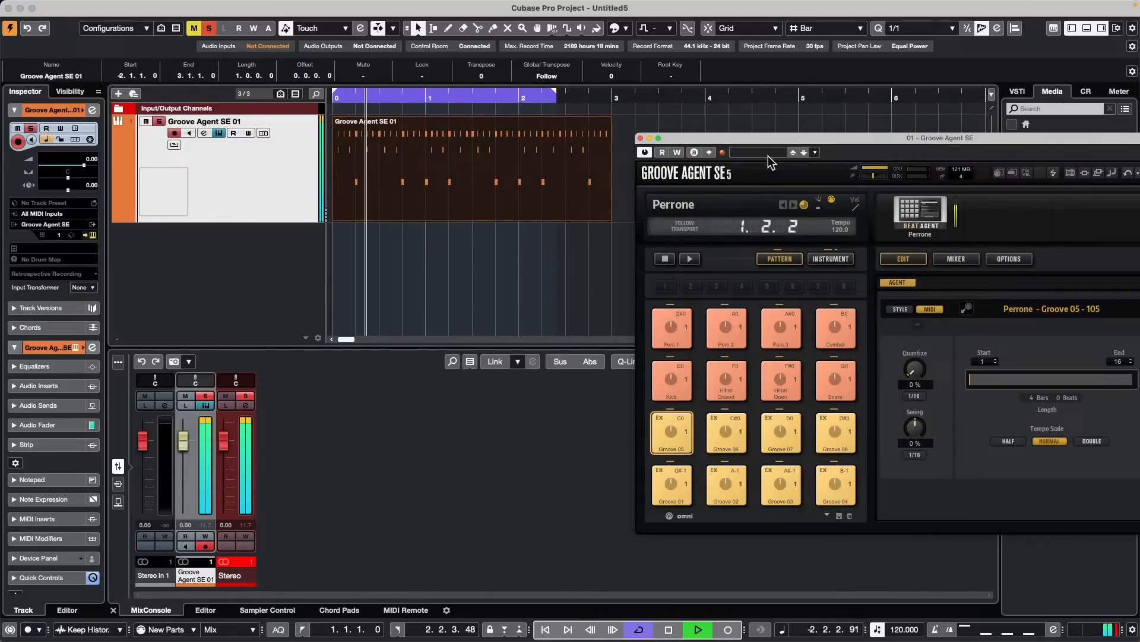
click(538, 184)
key(p)
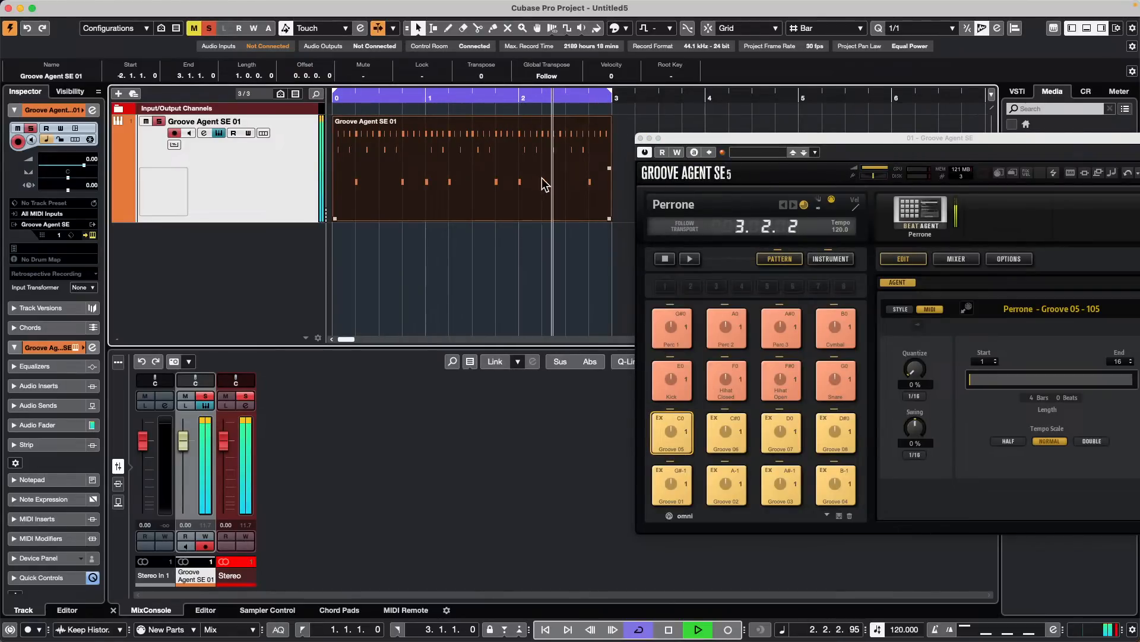
click(783, 219)
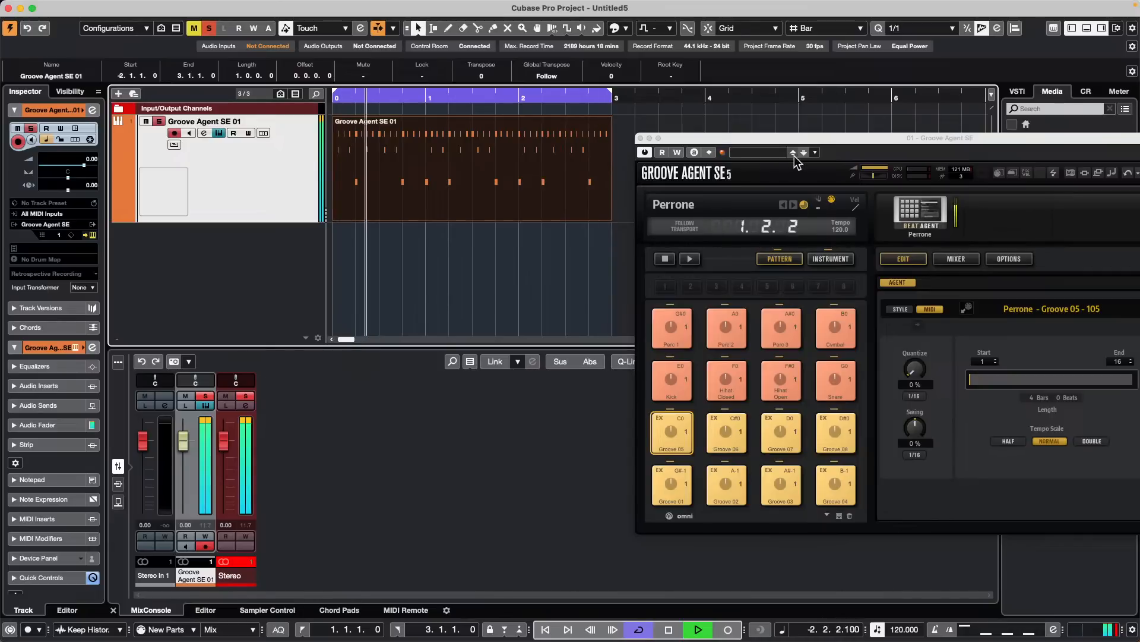
key(space)
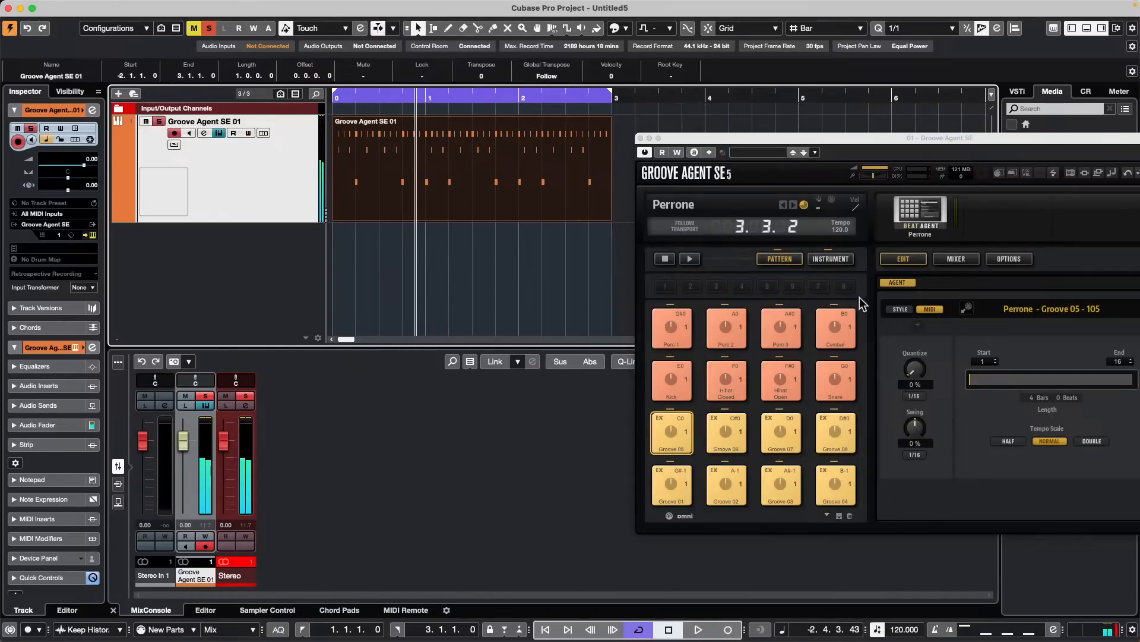
Bring the whole Groove Agent SE window into view, examine its mixer channels, and return to the edit page
drag(917, 138, 722, 58)
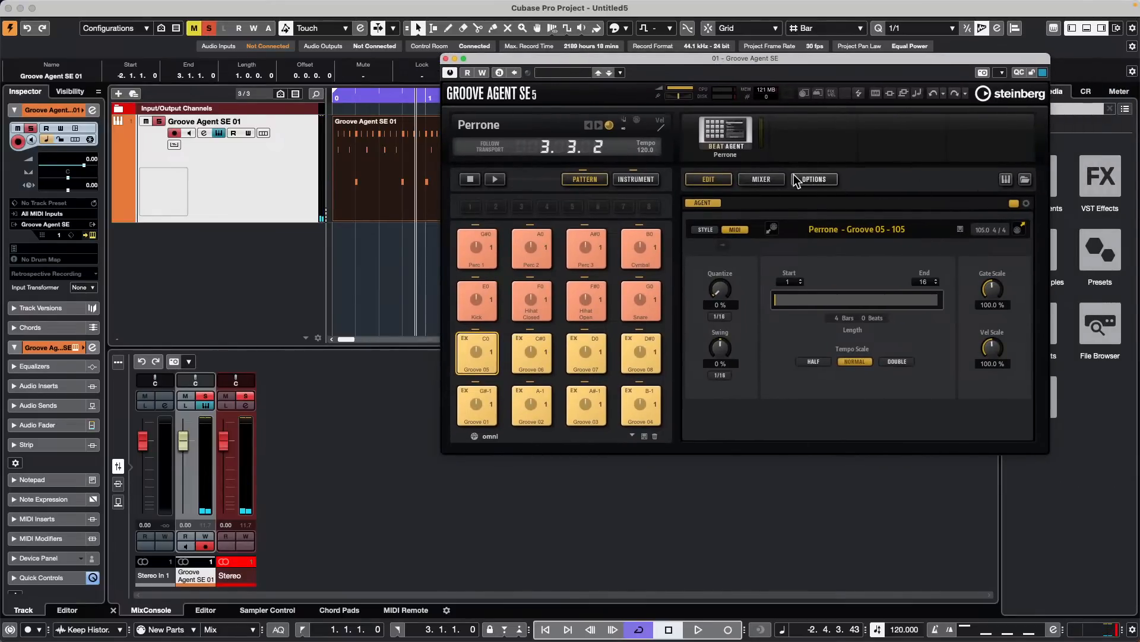
click(762, 179)
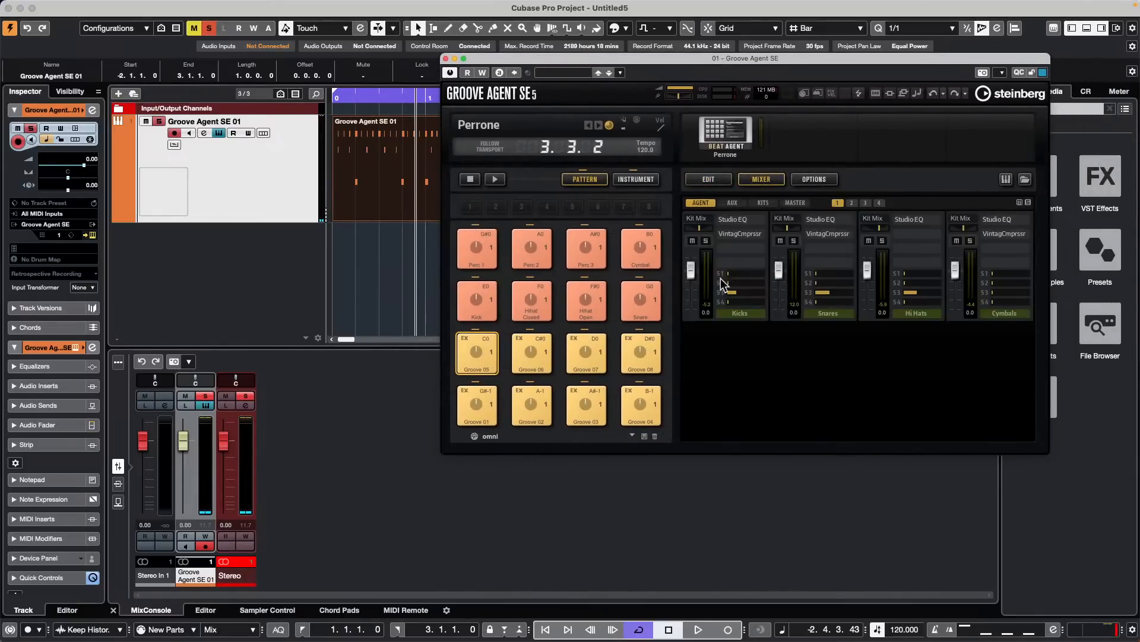
click(707, 184)
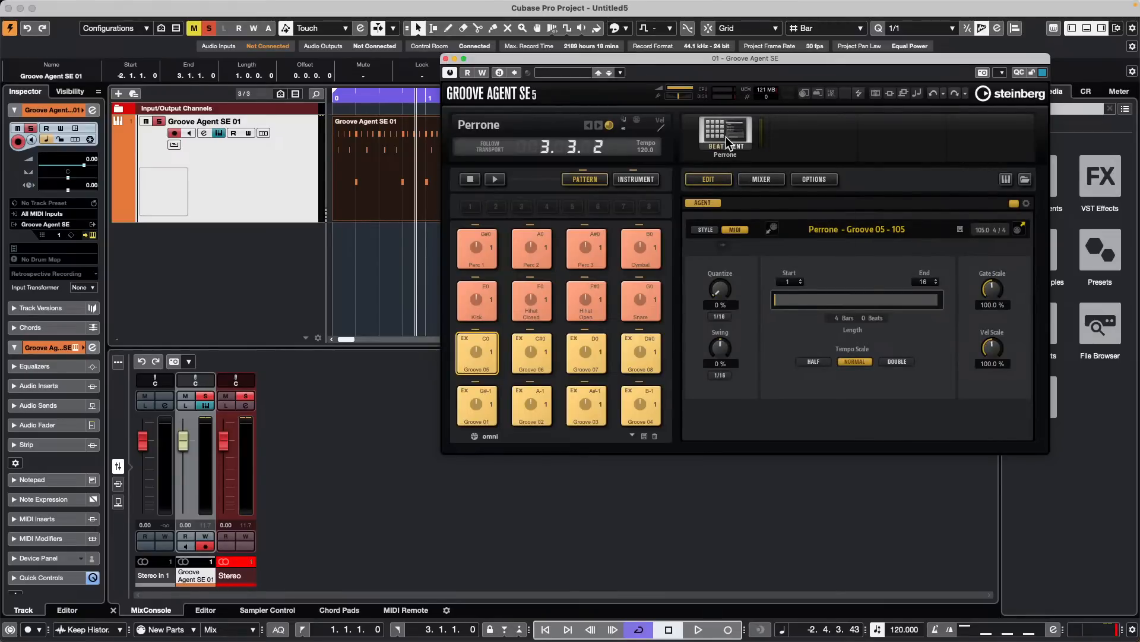
Show the instrument pads and audition Kick 1, Snare 1, Hi Hat Closed 1 and Perc 1
click(633, 181)
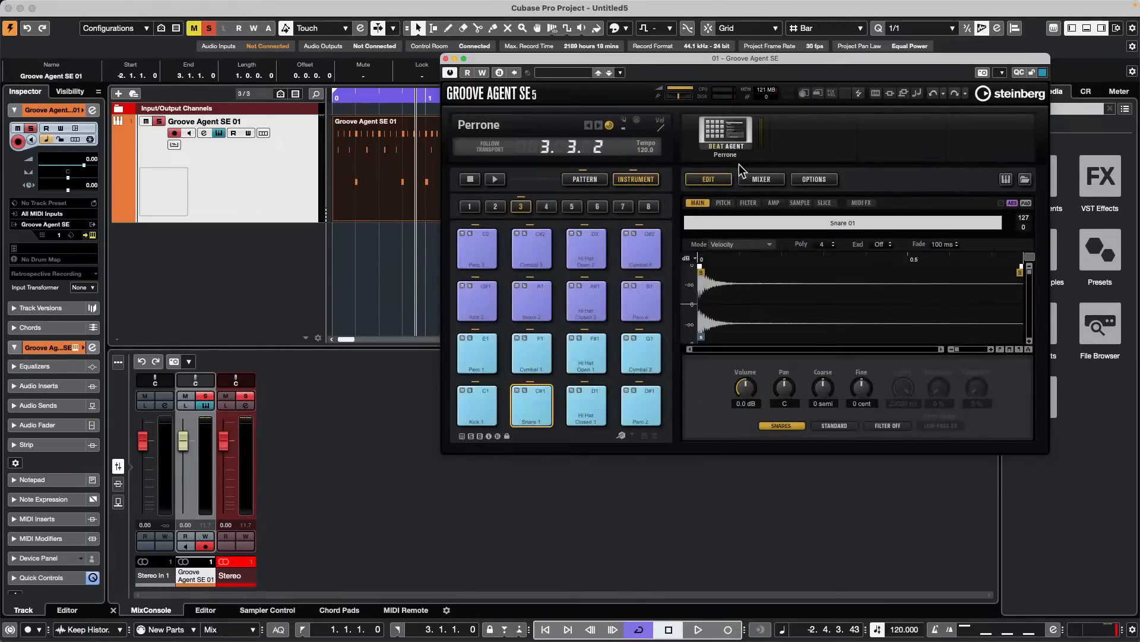
click(476, 402)
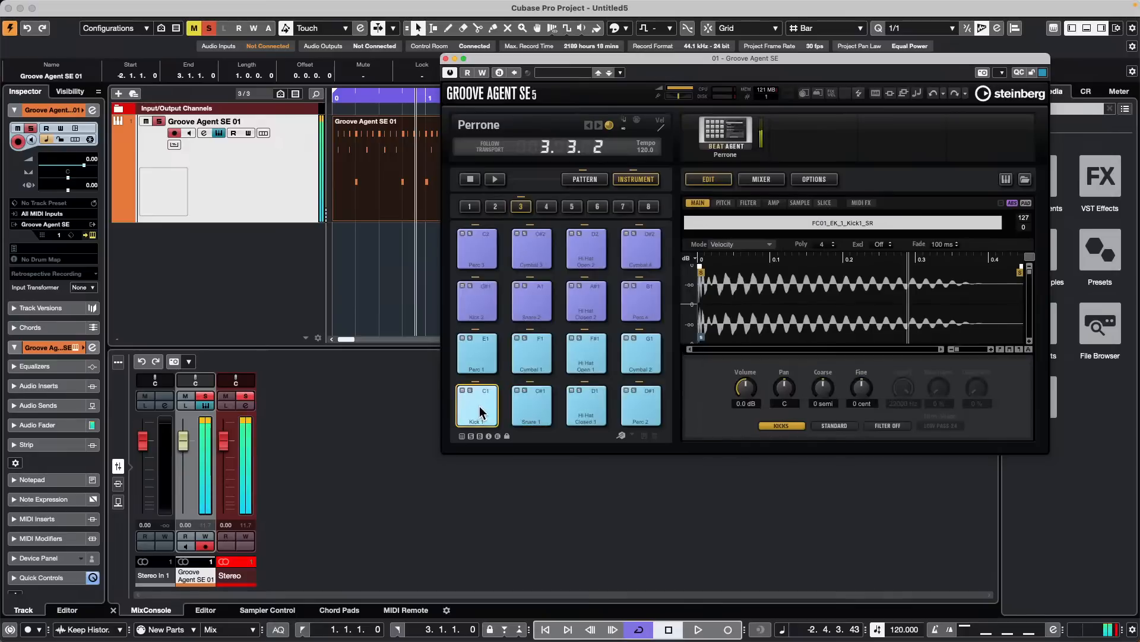
click(526, 401)
click(574, 407)
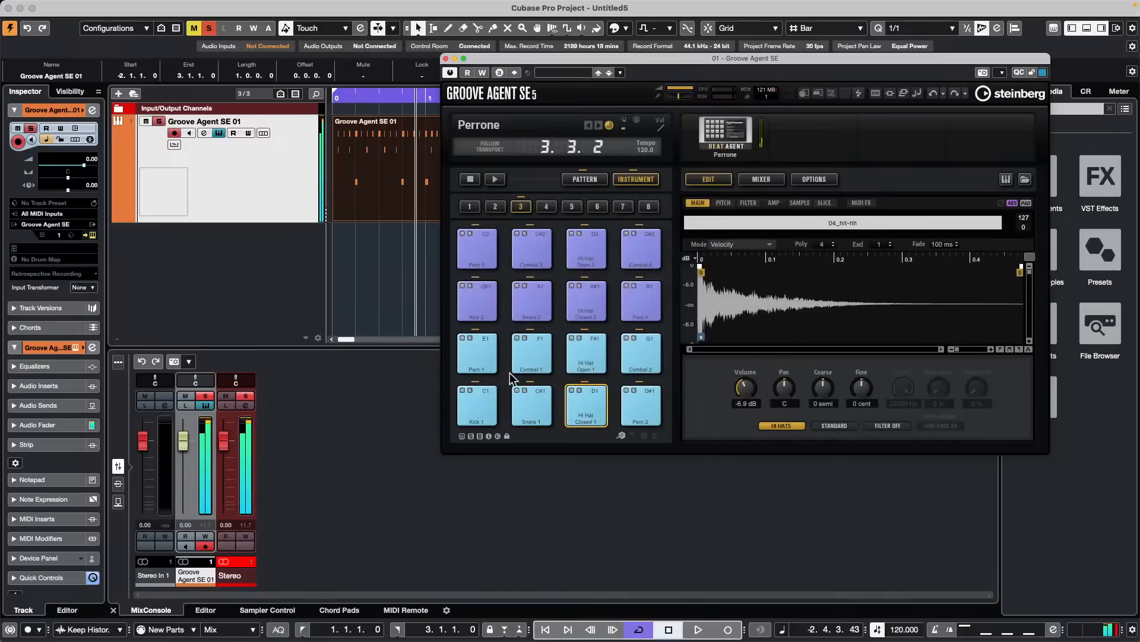
click(475, 354)
Play the part to see which pads it triggers, stop, and route the Kick 2 pad to Out 2
key(space)
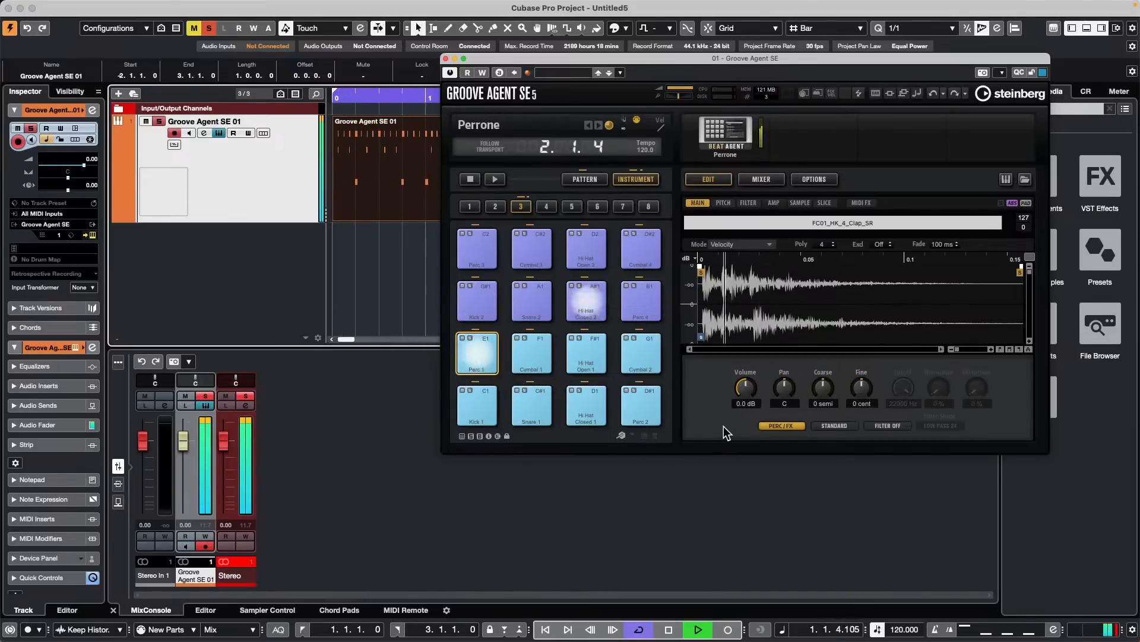
key(space)
click(489, 305)
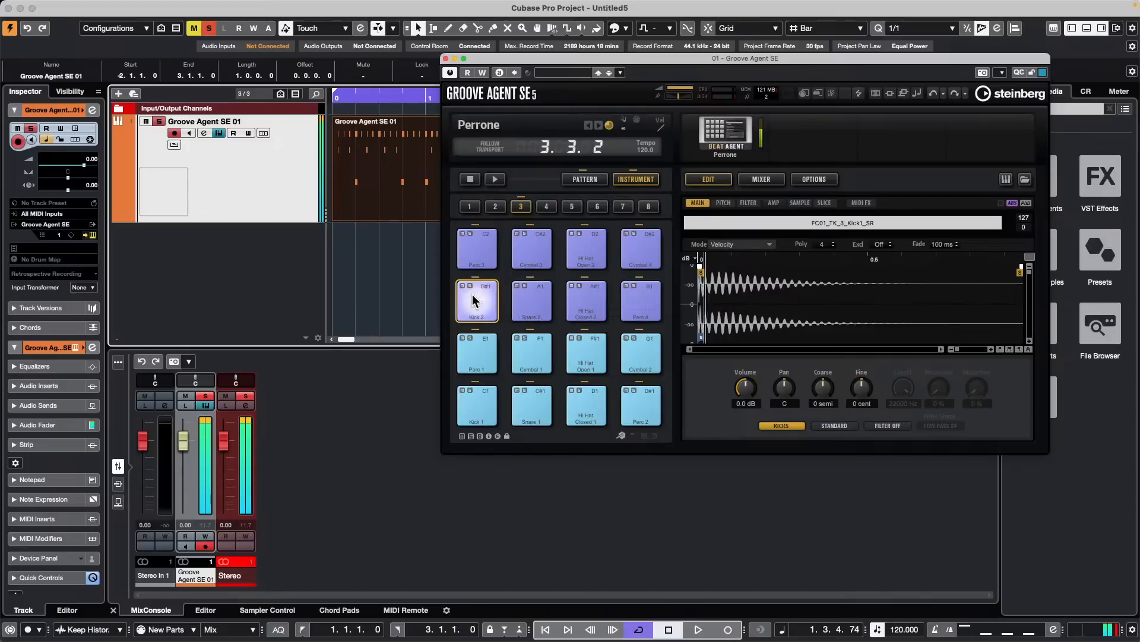
click(782, 425)
click(811, 463)
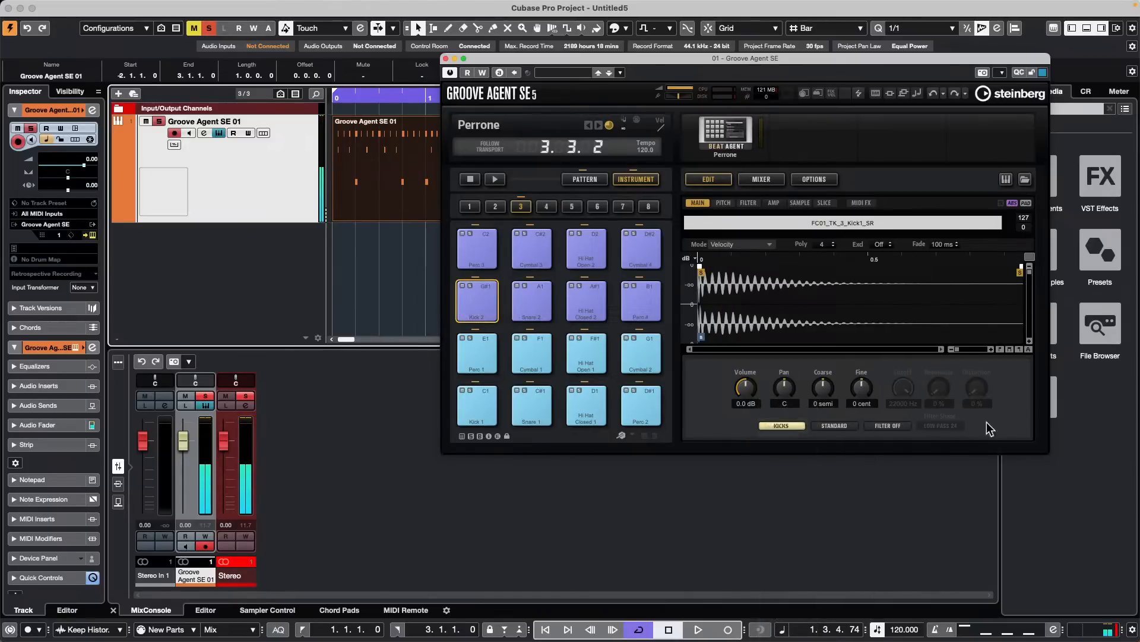
Start playback, solo the Groove Agent SE 01 track without muting it, and close the instrument window
key(space)
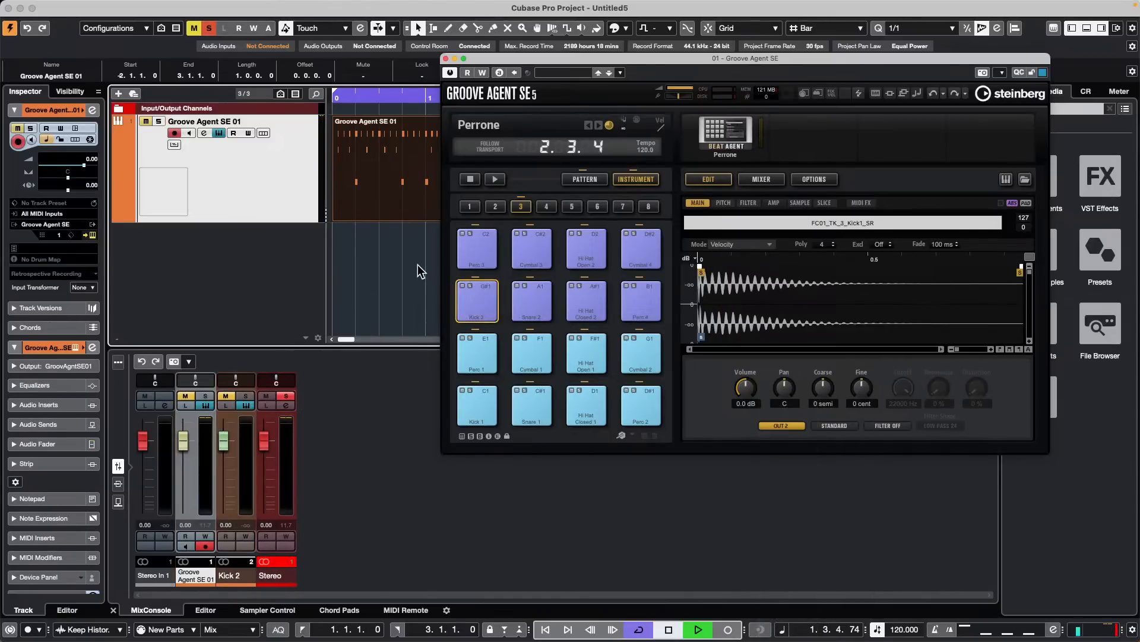
click(371, 110)
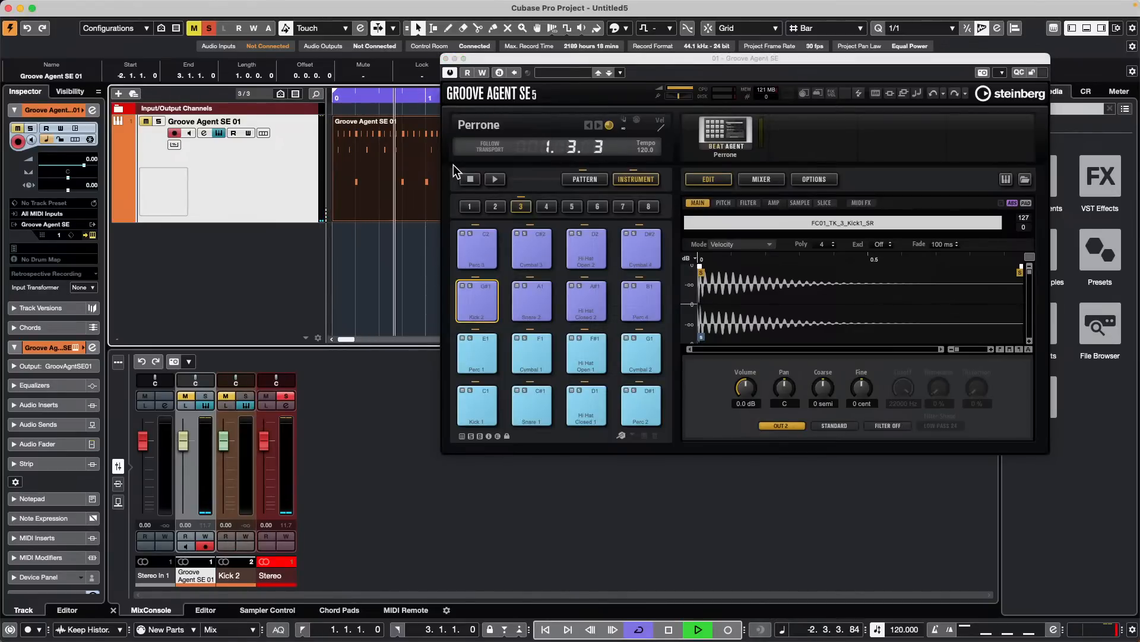
click(146, 122)
click(159, 121)
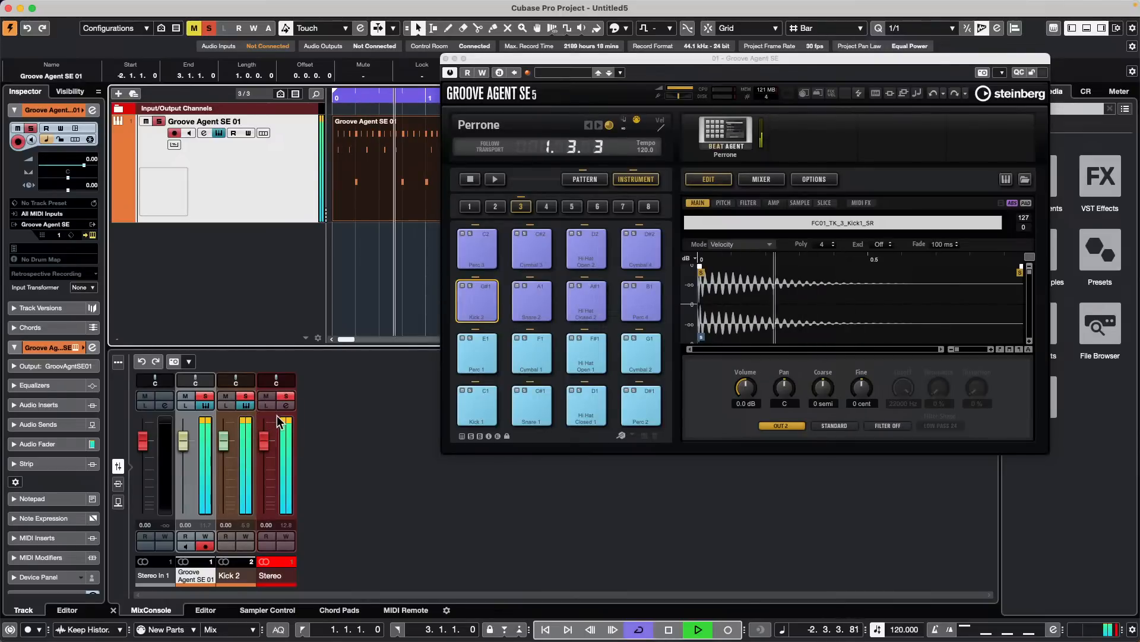
click(445, 58)
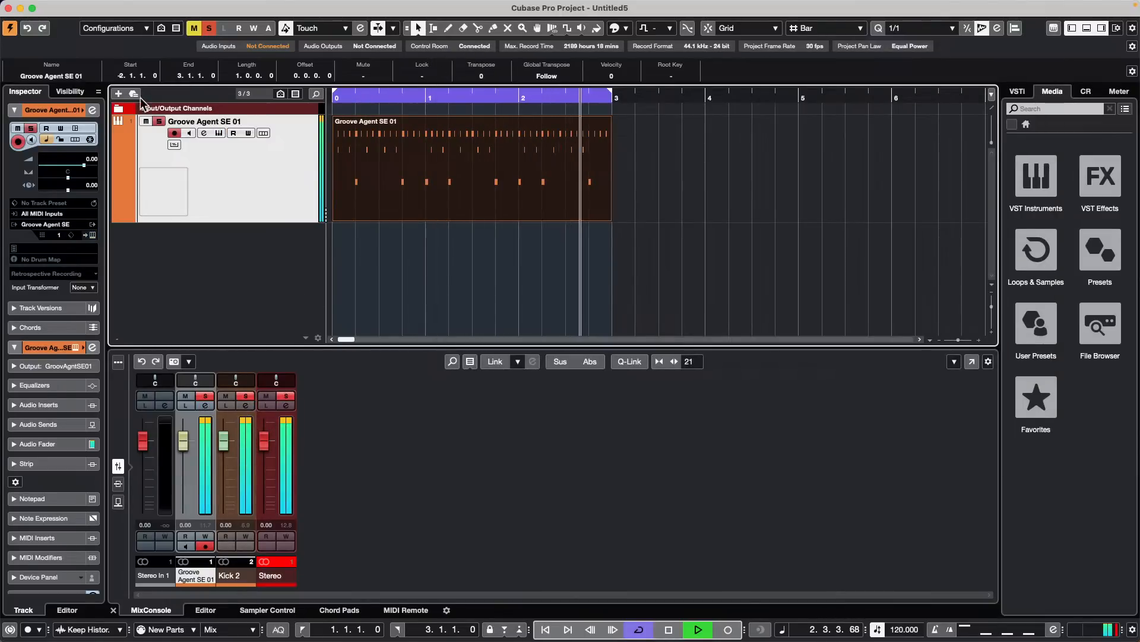
Clear all solos, audition the Kick 2 channel on its own, stop playback and unsolo it
click(210, 31)
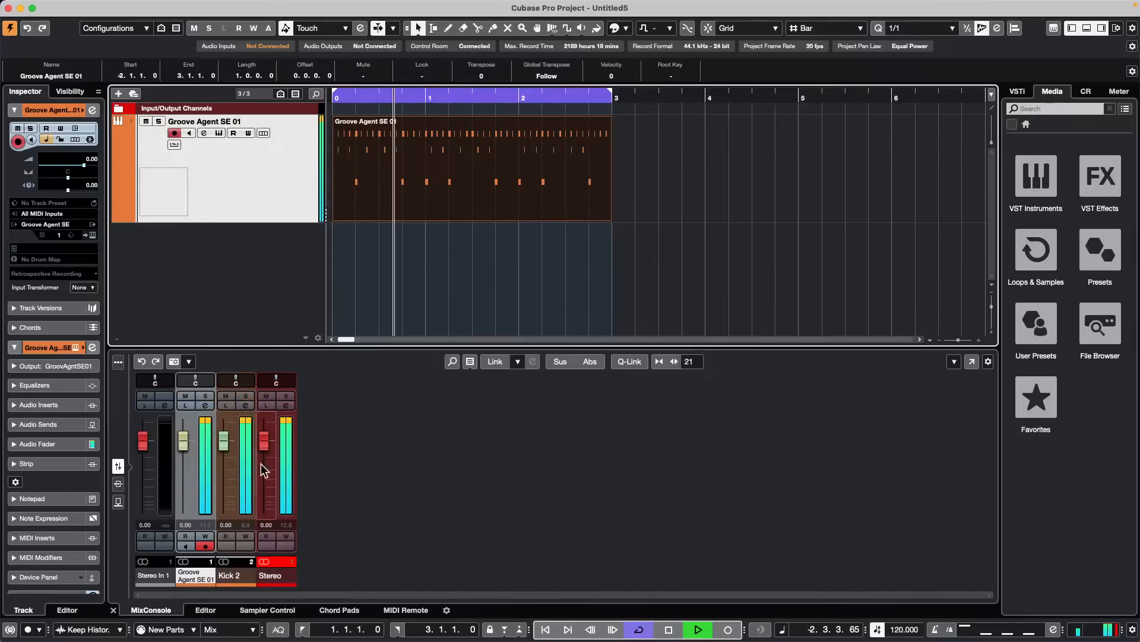
click(247, 398)
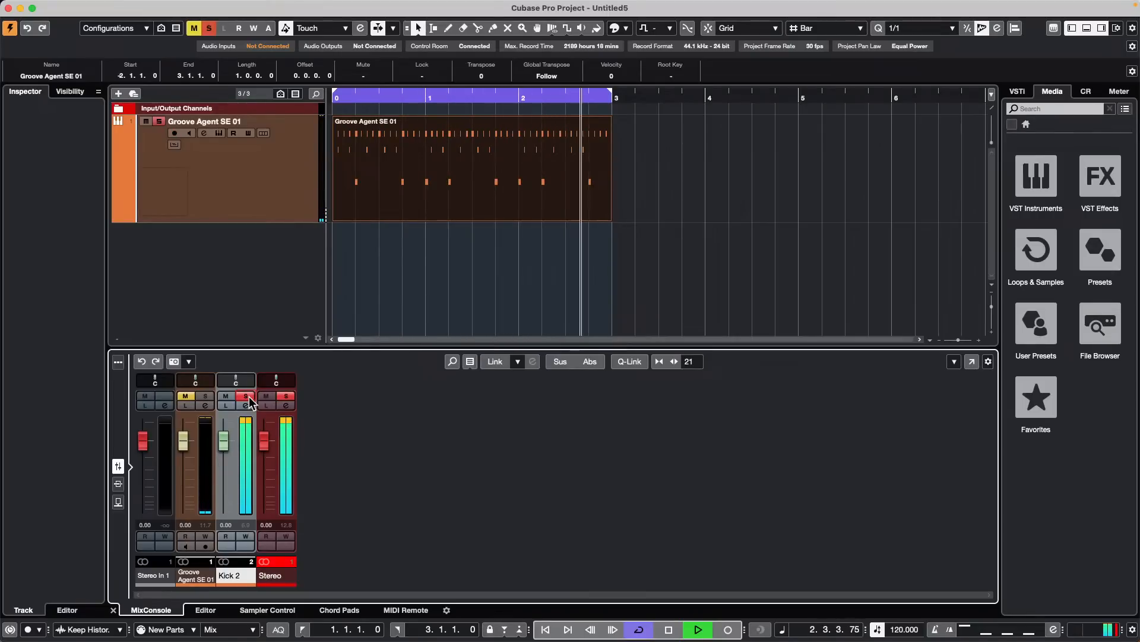
key(space)
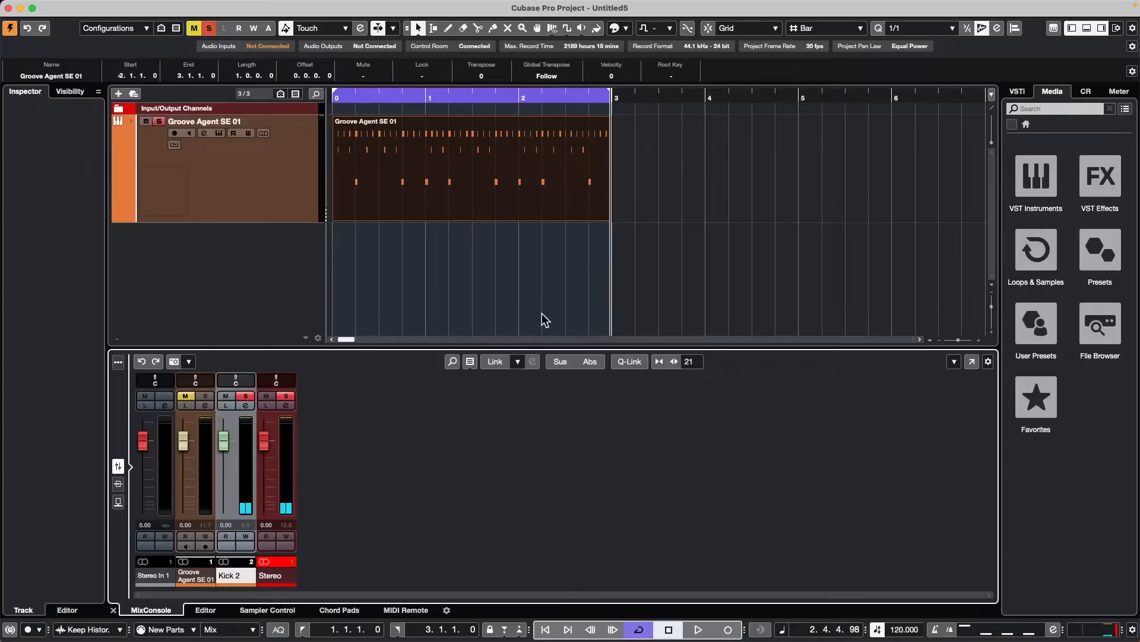
click(247, 399)
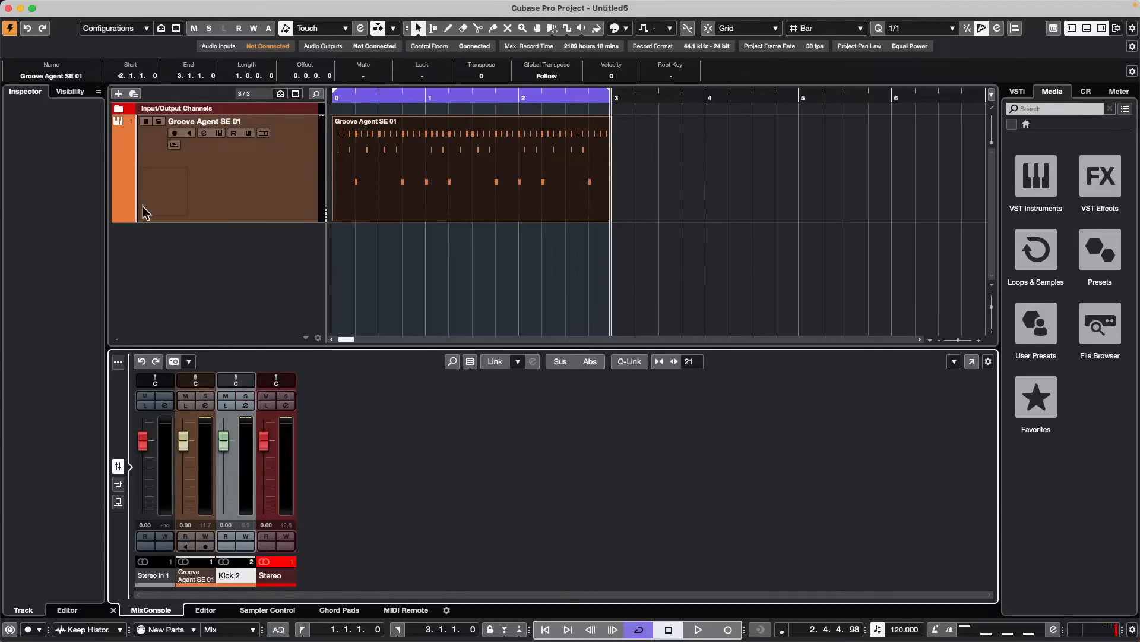
Unfold the Groove Agent SE 01 track's output lanes and add a mono group track with Stereo as its audio output
click(117, 217)
click(269, 291)
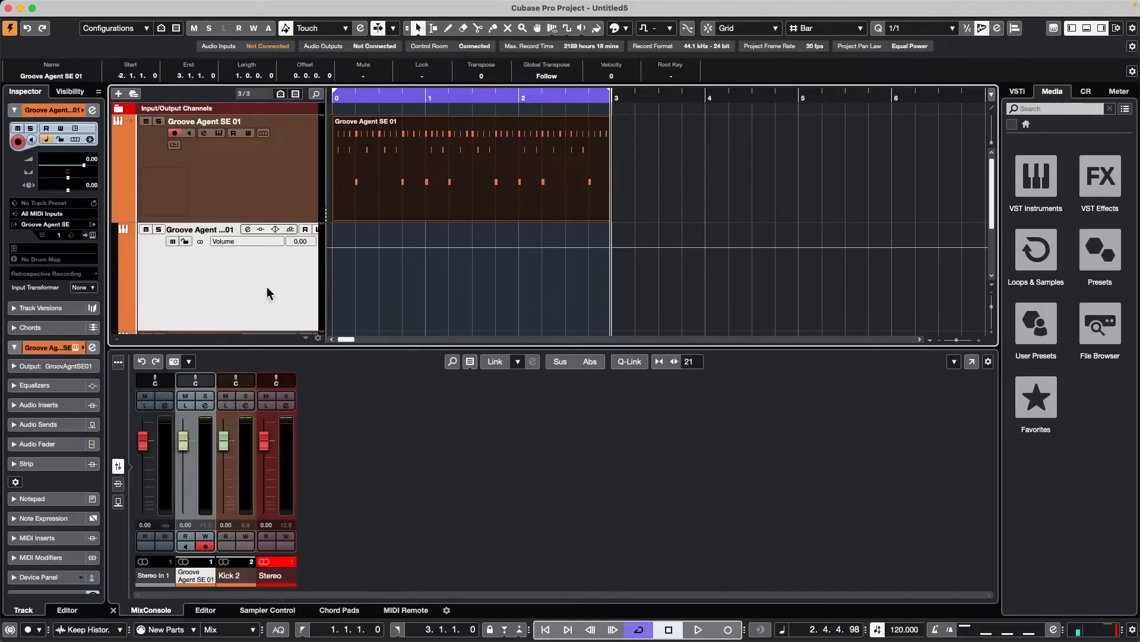
right_click(268, 291)
mouse_move(364, 293)
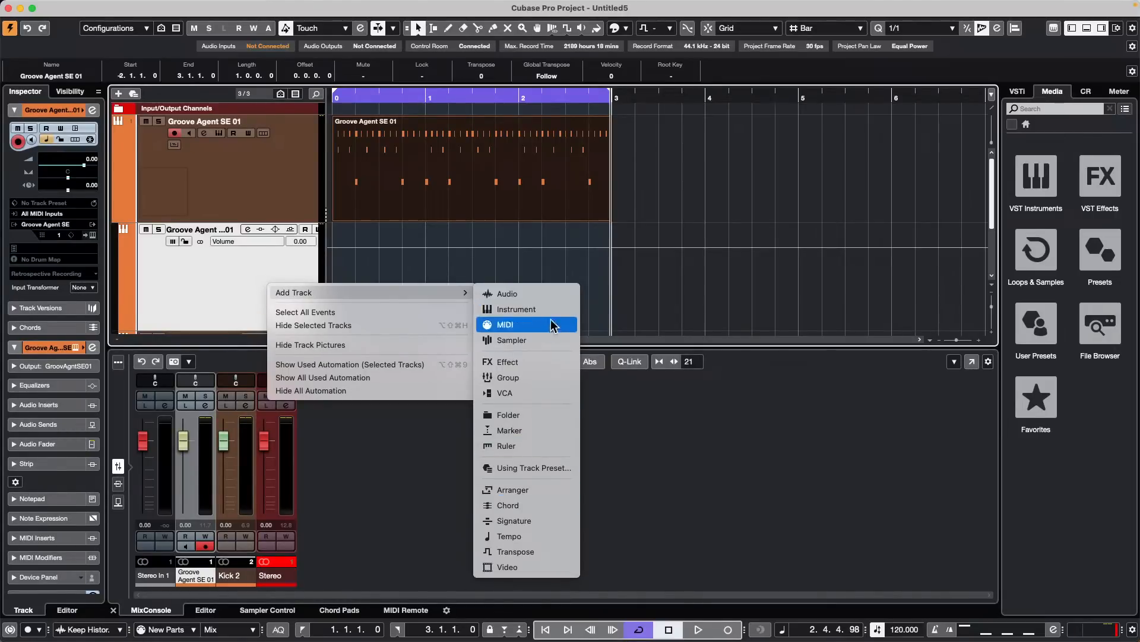
click(558, 379)
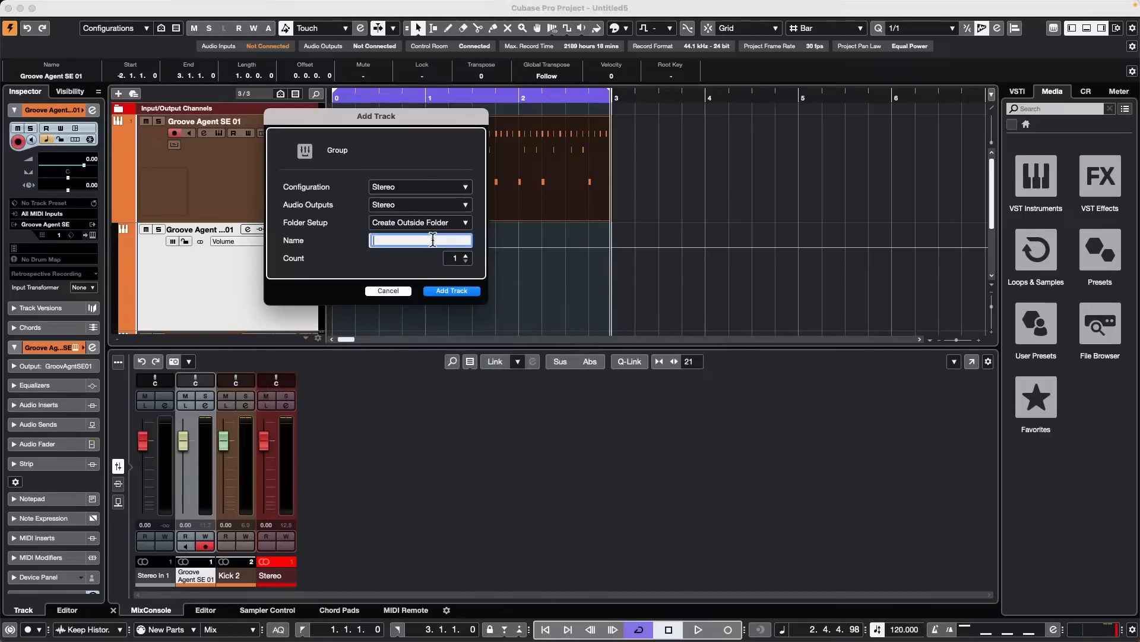
click(425, 187)
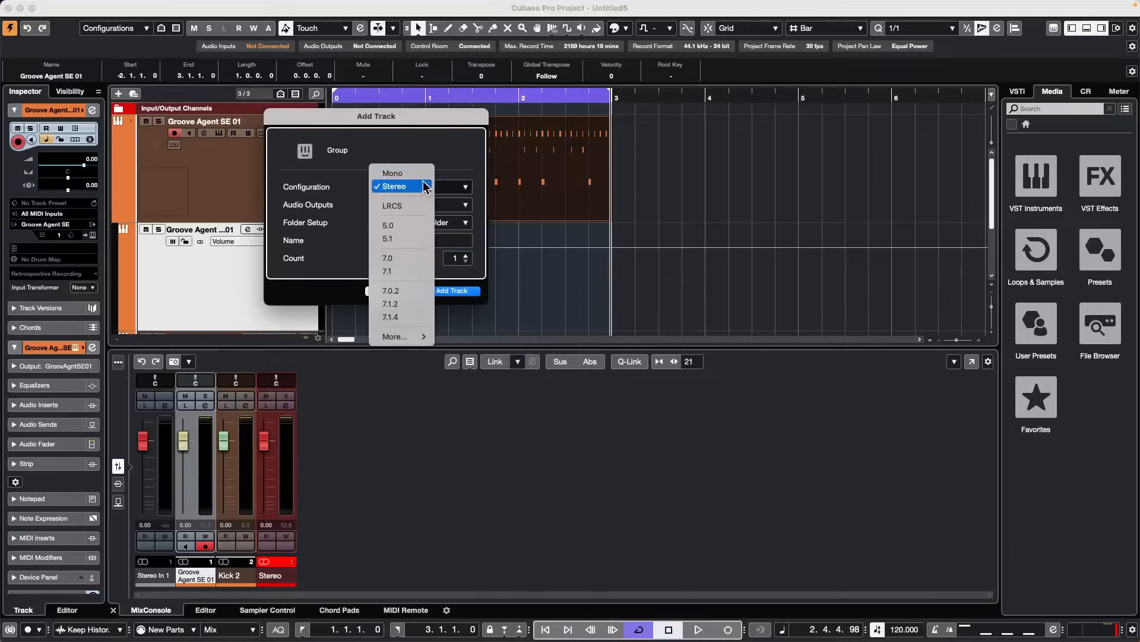
click(419, 173)
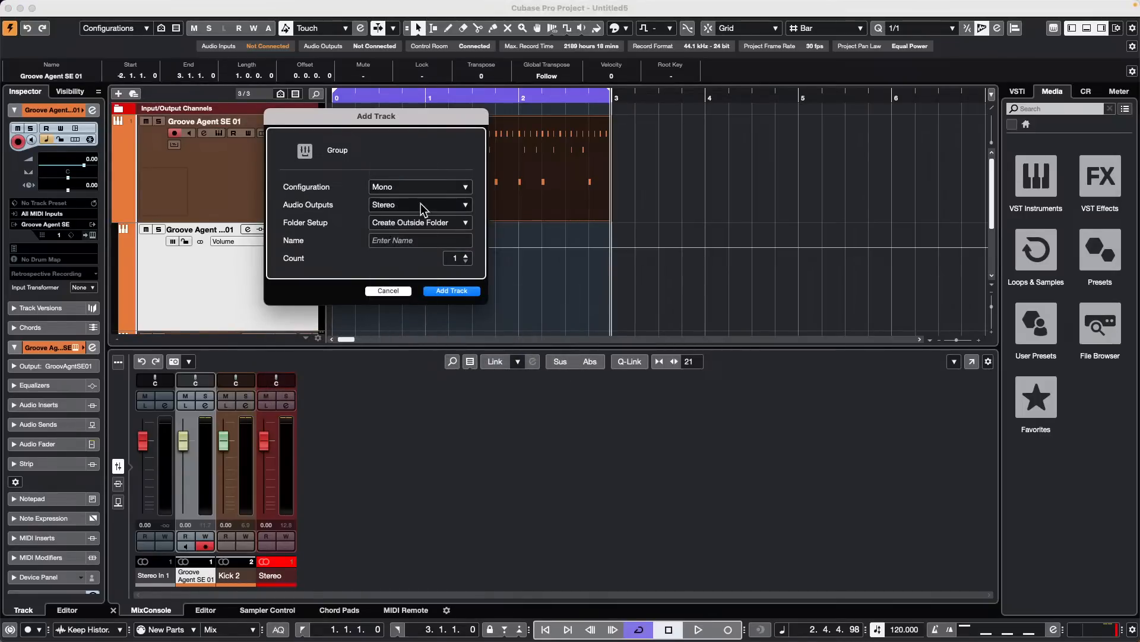
click(426, 205)
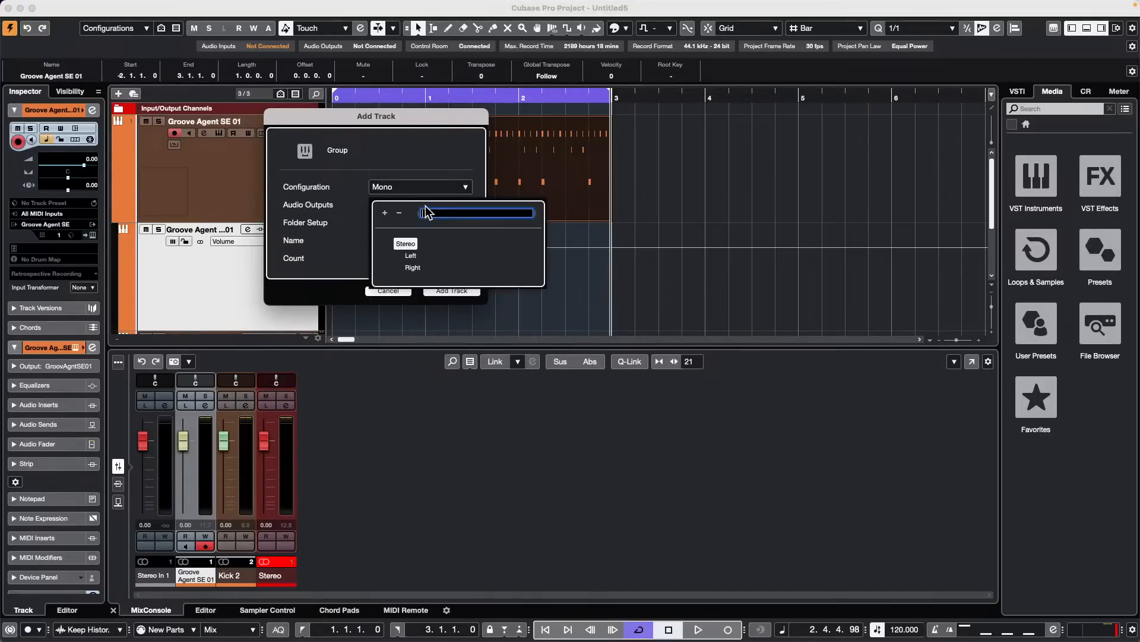
click(406, 244)
click(458, 292)
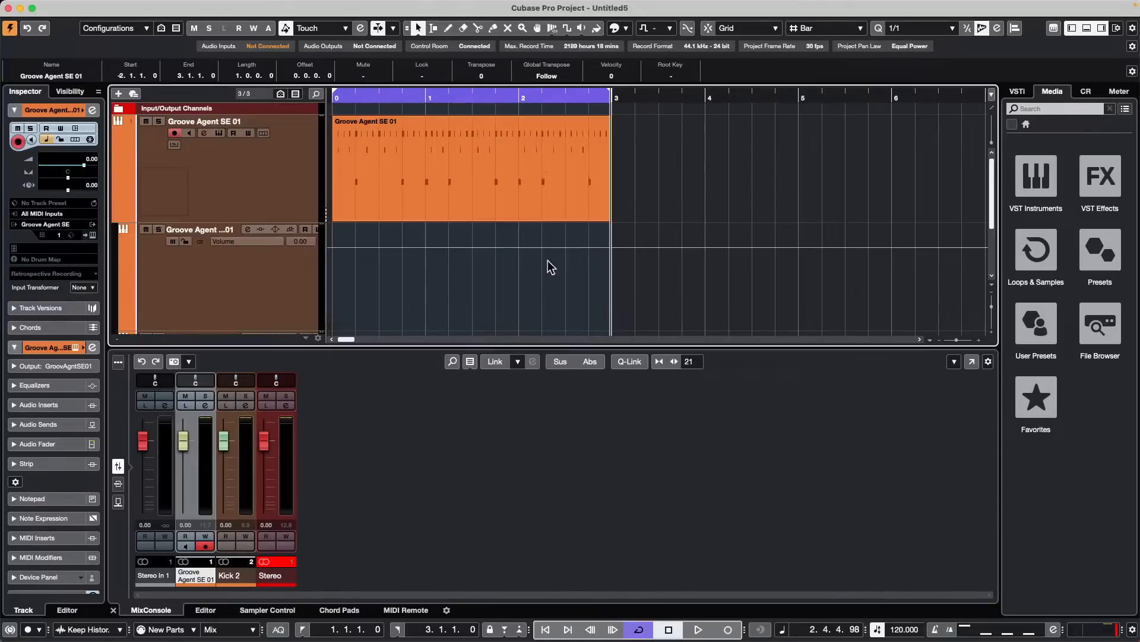
Play the part with the Kick 2 lane selected and check its pad in the Groove Agent SE window
scroll(496, 301, down, 3)
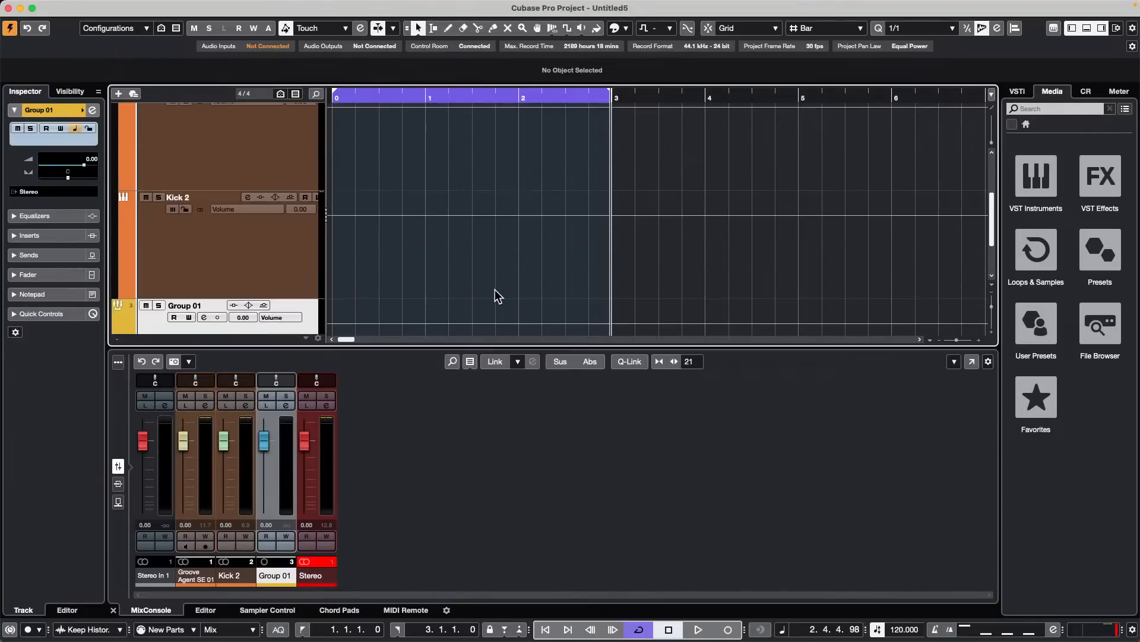
key(space)
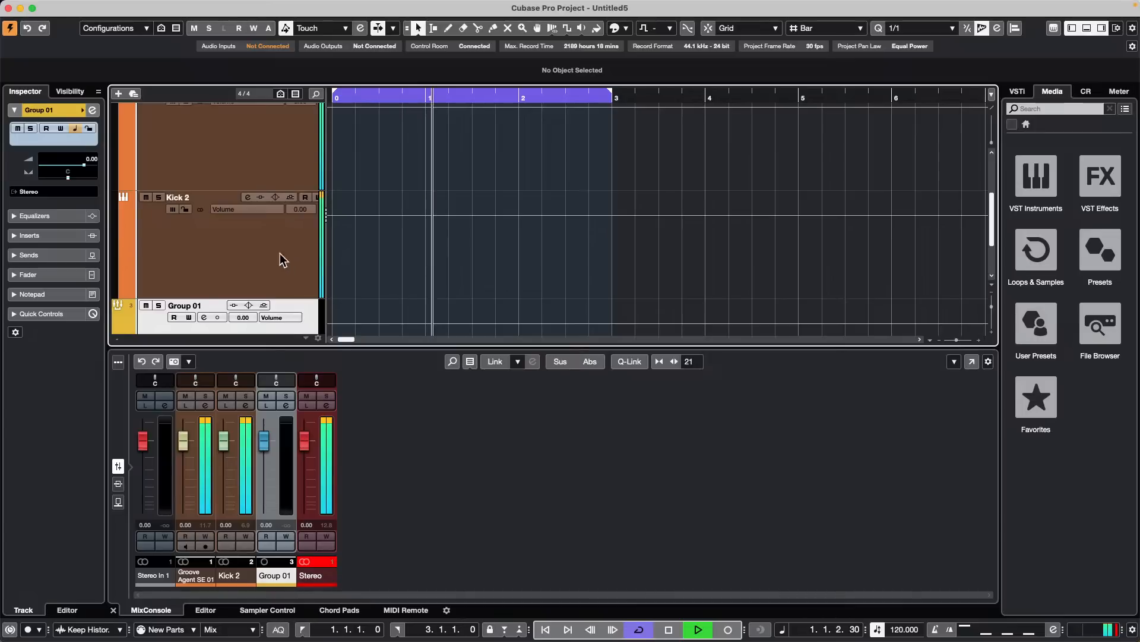
click(261, 246)
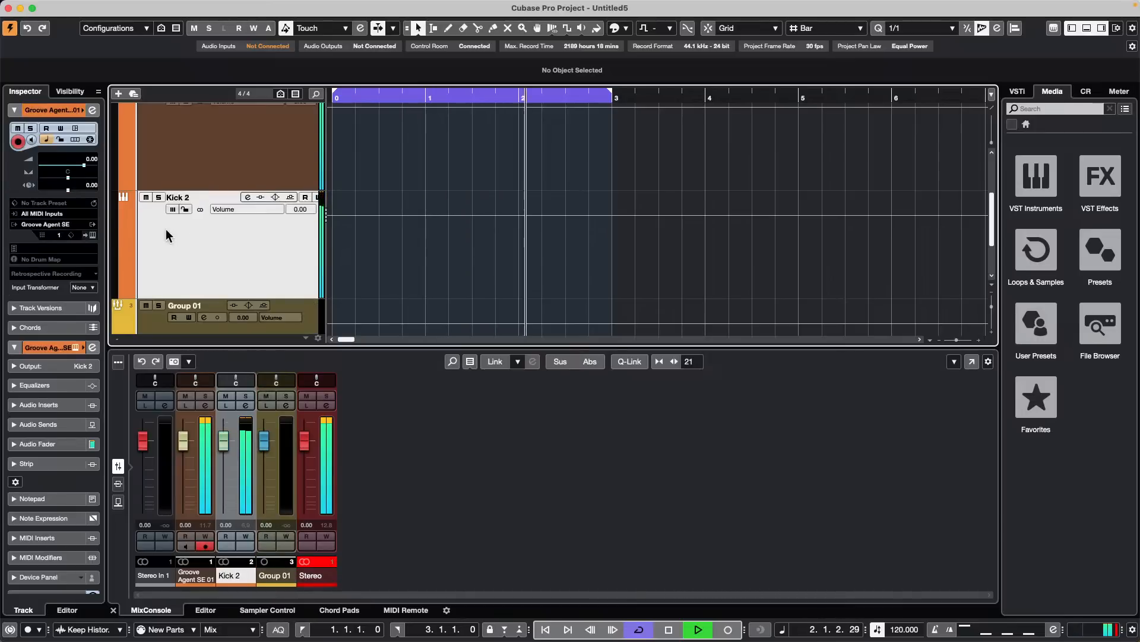
click(92, 235)
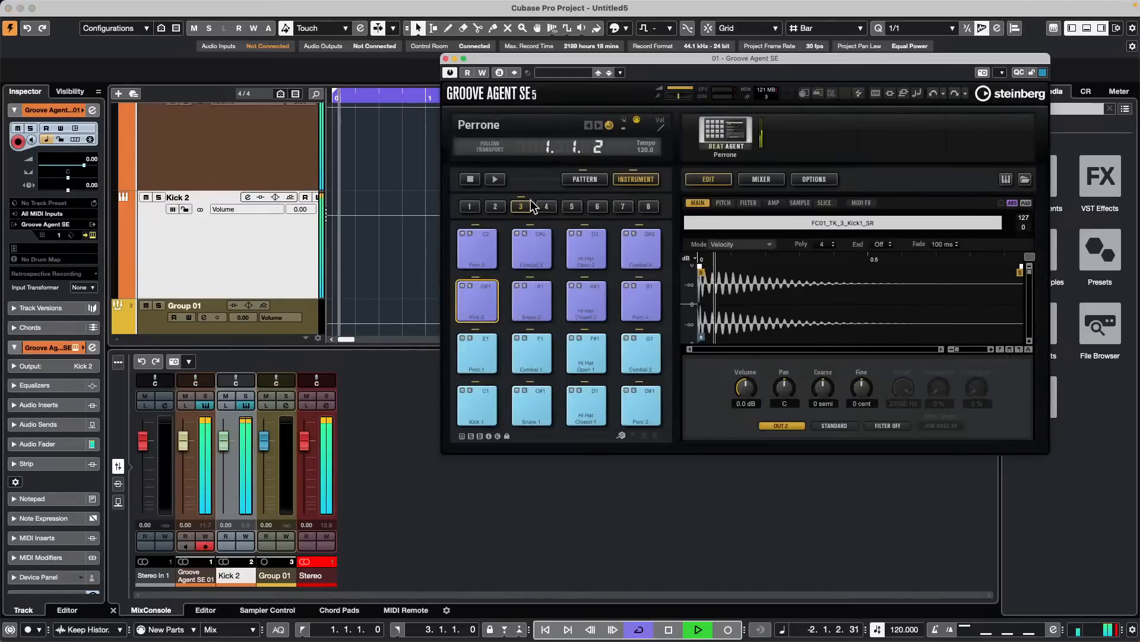
key(space)
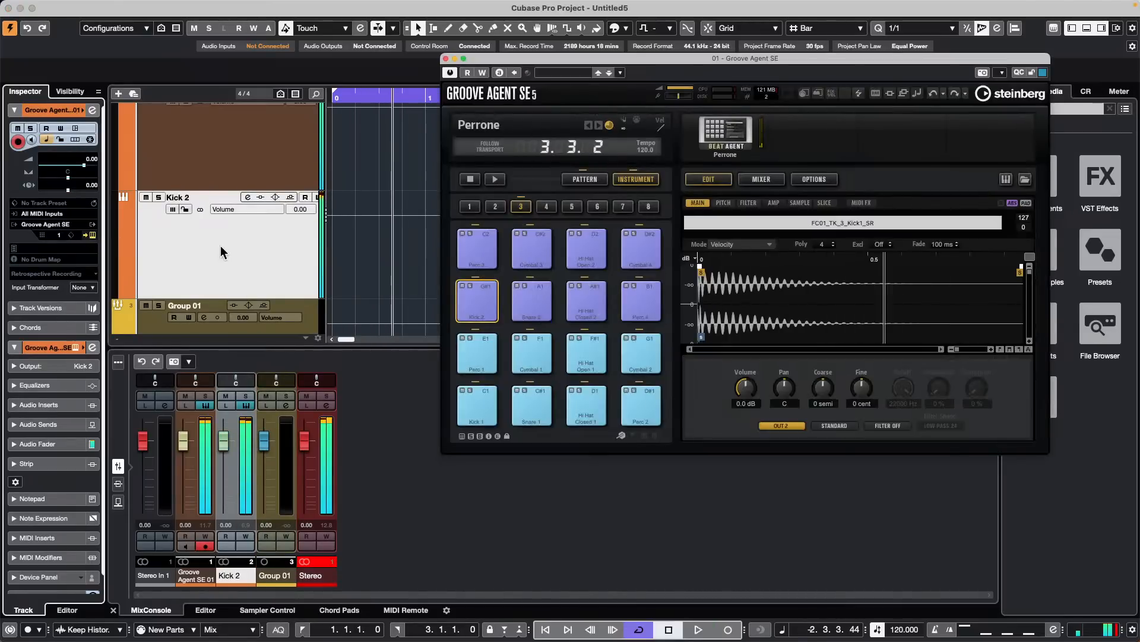
Route the Kick 2 channel's output to Group 01 in its channel settings, and close the channel and instrument windows
click(247, 262)
click(247, 197)
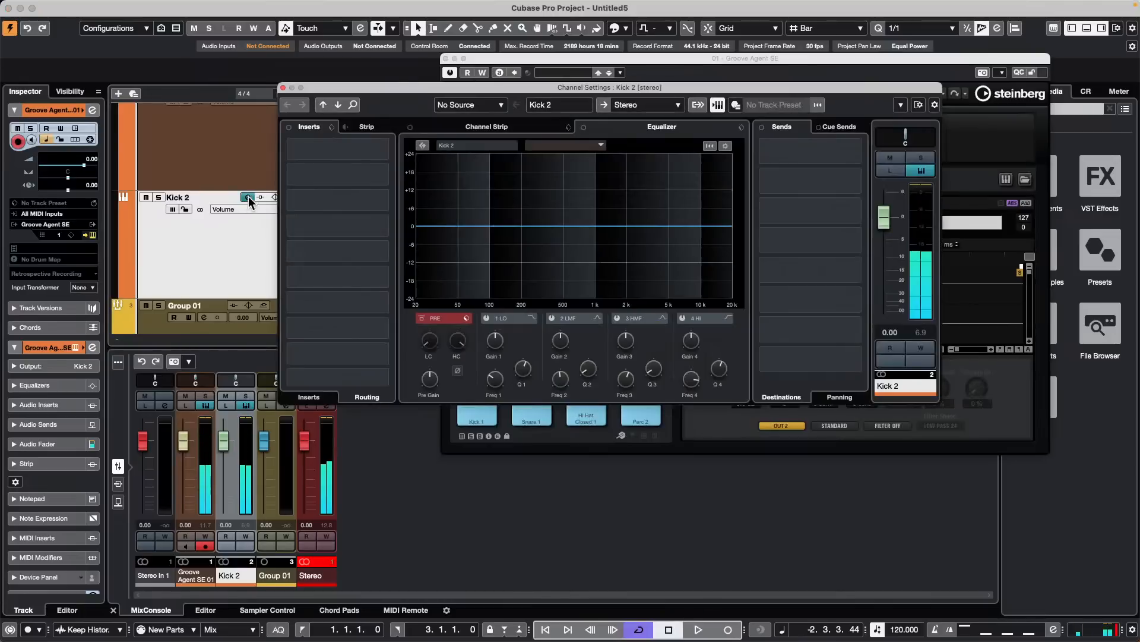
click(625, 106)
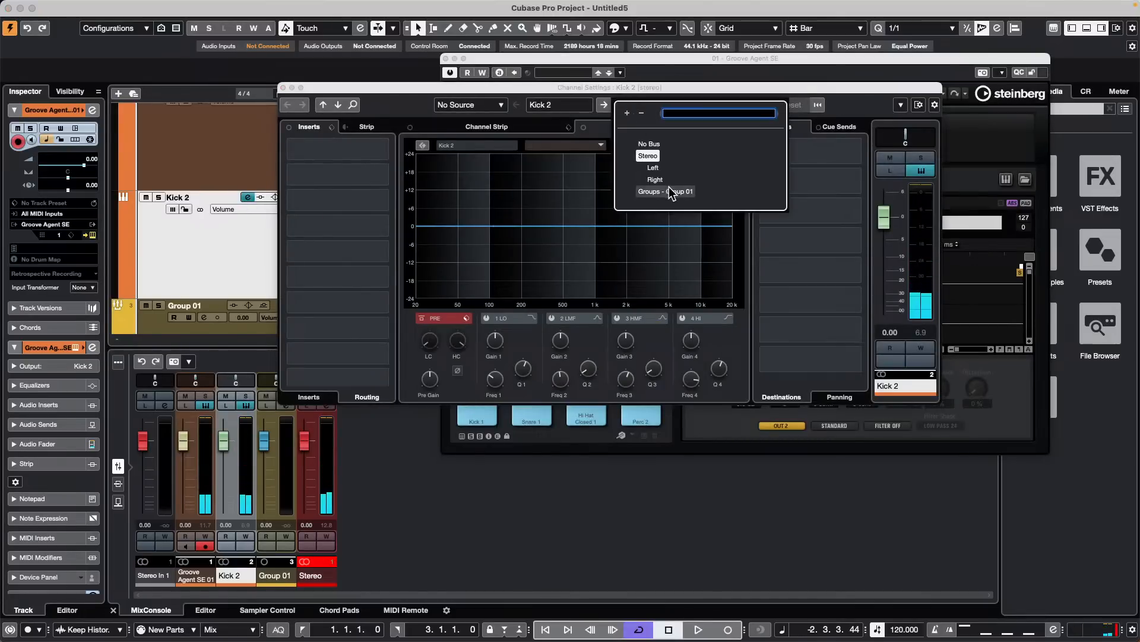
click(697, 194)
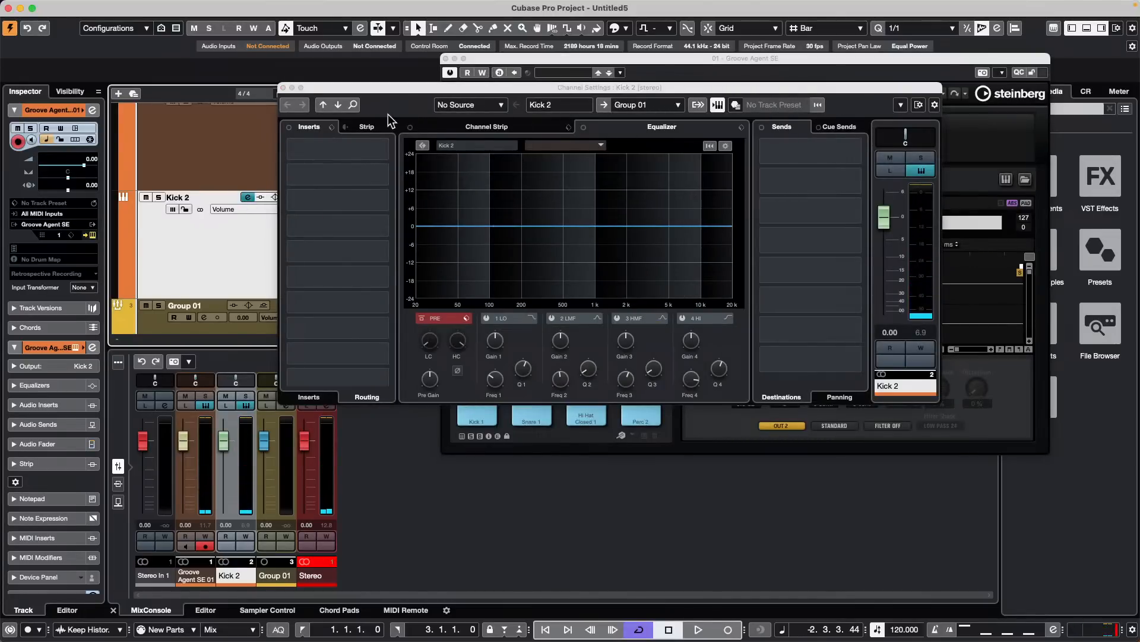
click(282, 87)
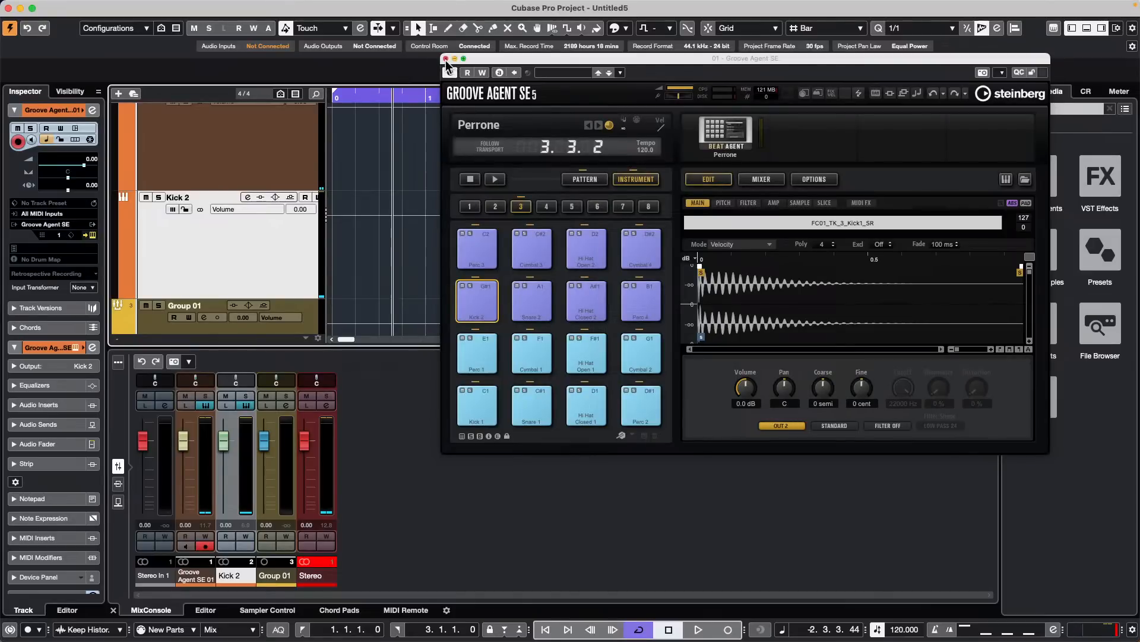
click(445, 59)
Start playback and add a mono audio track with Group 01 as its input and Stereo as its output
key(space)
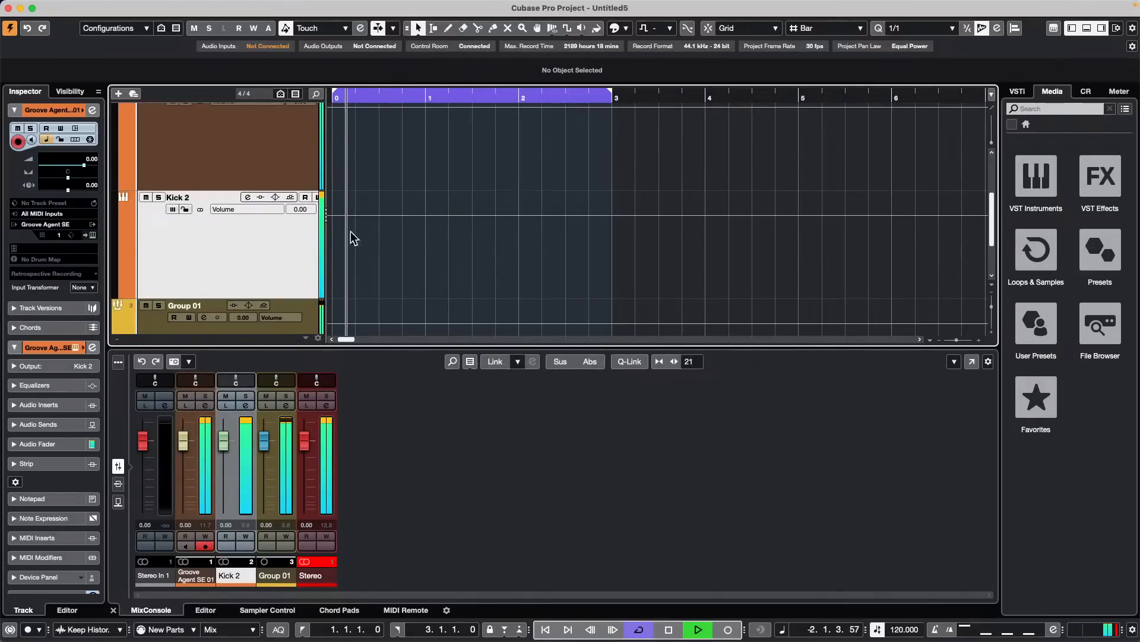
scroll(282, 244, down, 3)
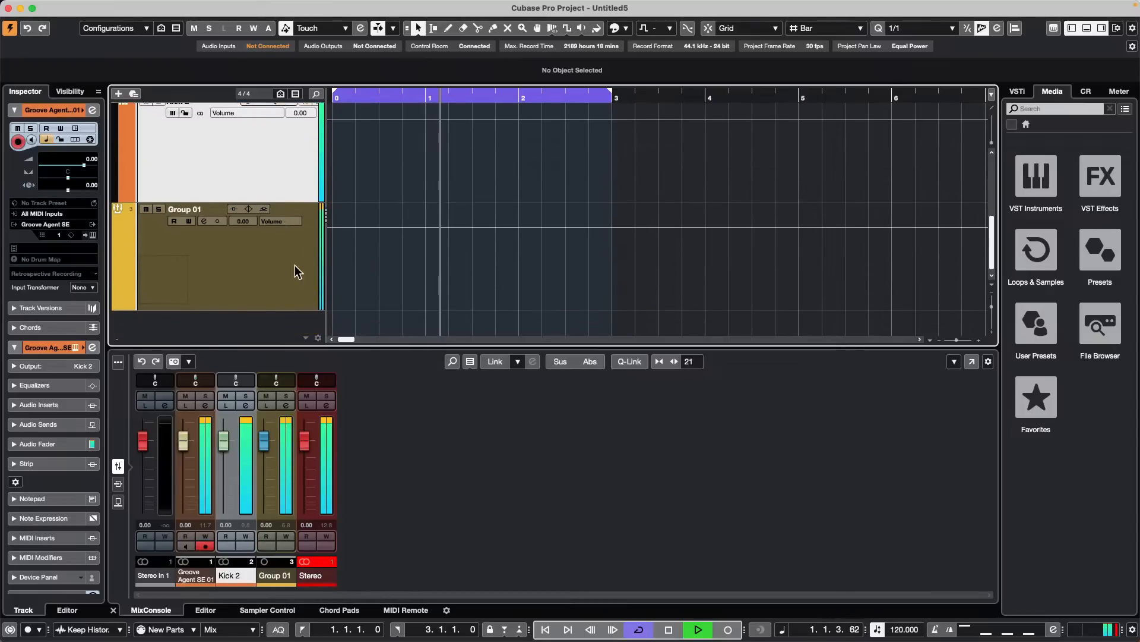
right_click(280, 325)
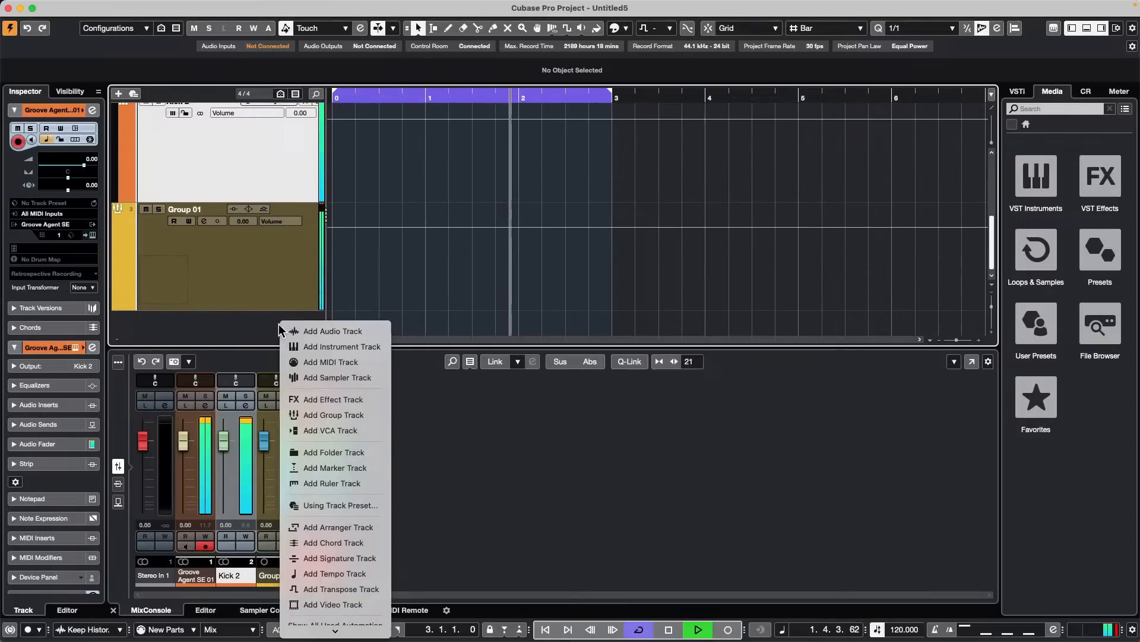
click(373, 331)
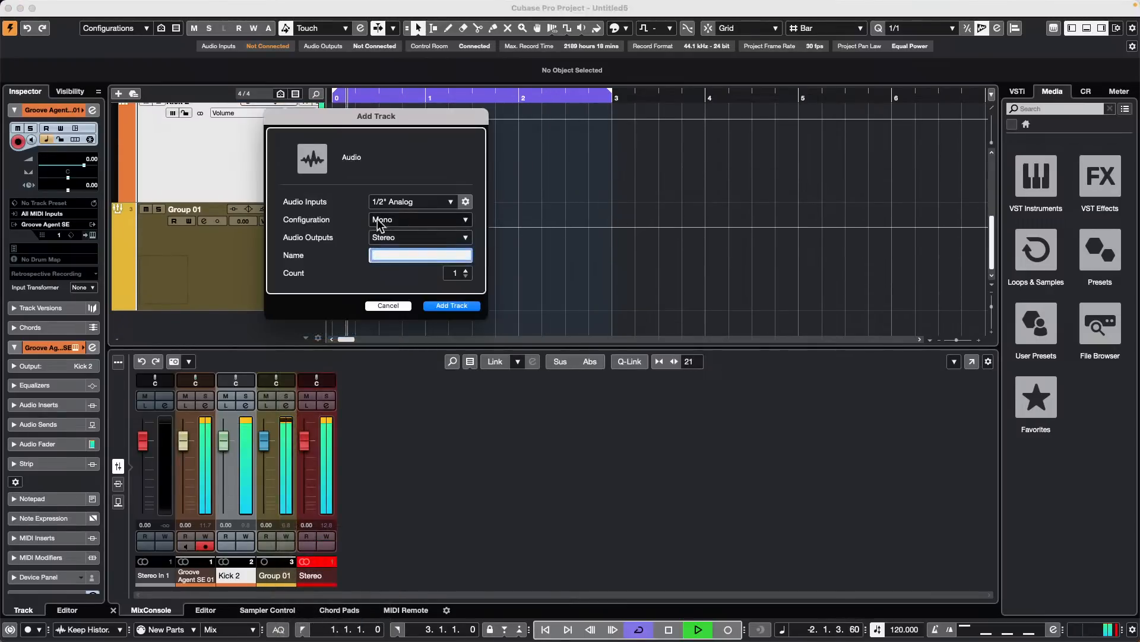
click(419, 205)
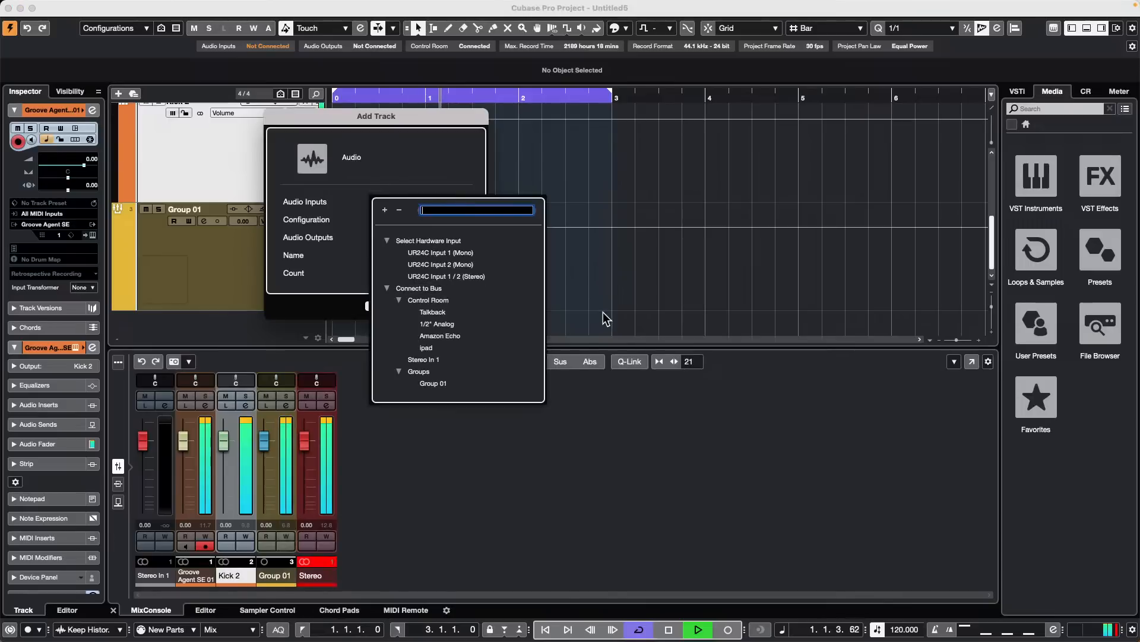
click(433, 383)
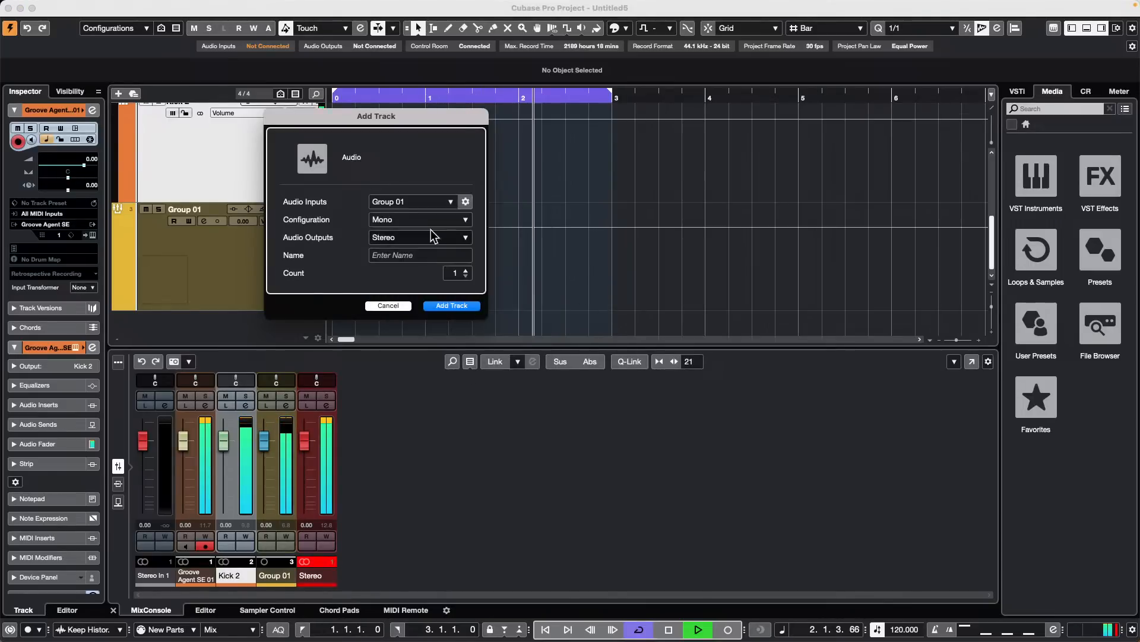
click(455, 306)
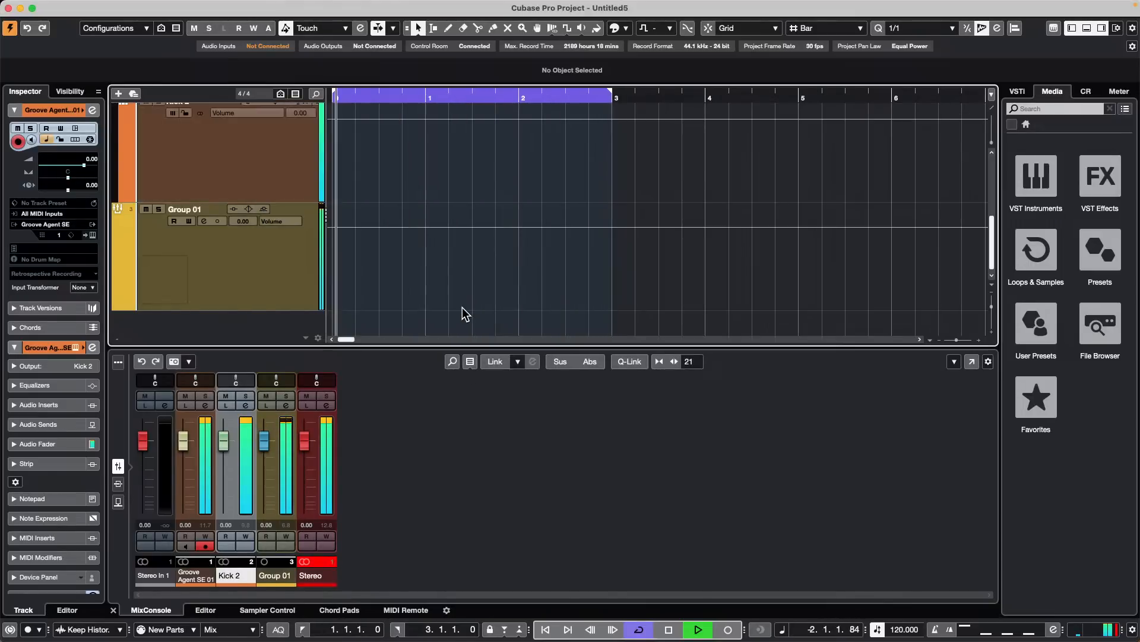
Enable input monitoring on the Audio 01 track to check the incoming kick signal, and stop playback
scroll(471, 221, down, 2)
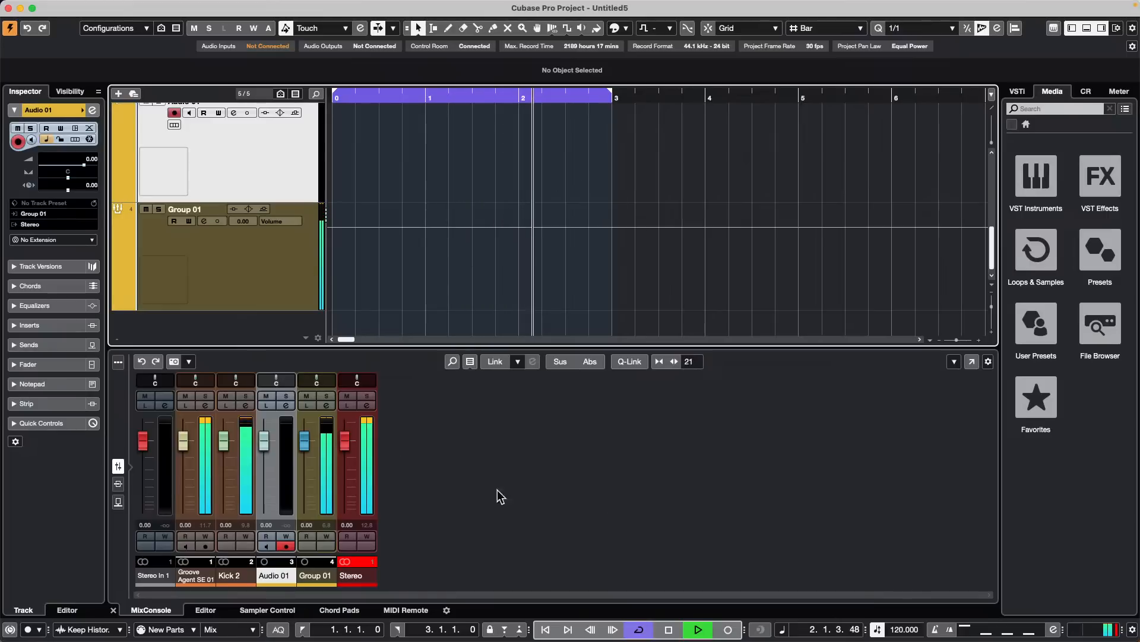
scroll(387, 249, up, 1)
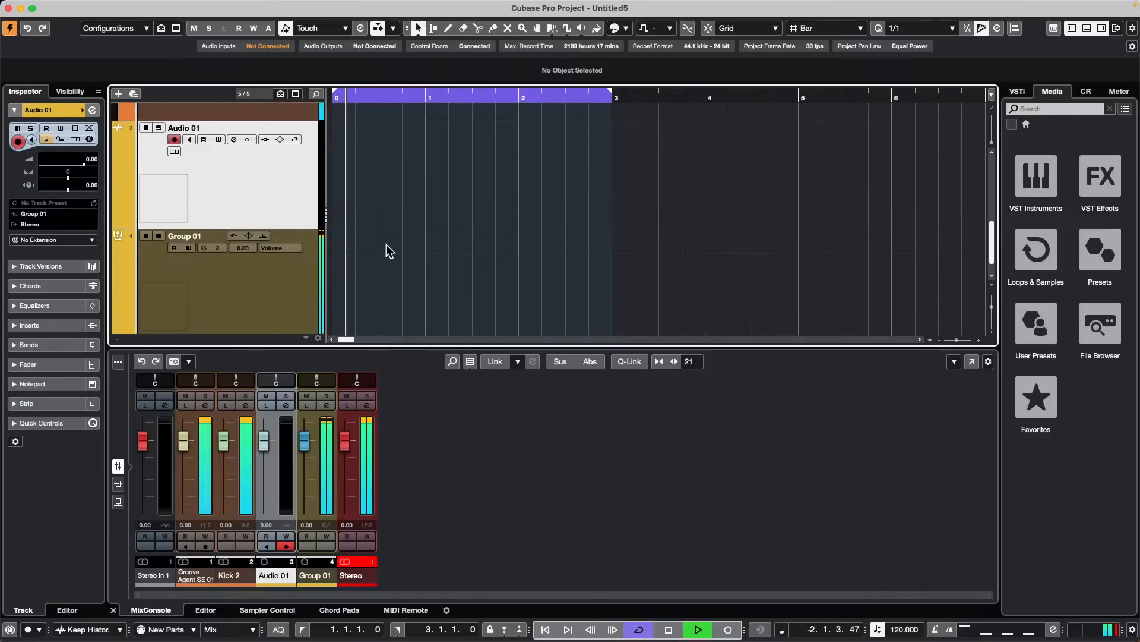
click(189, 145)
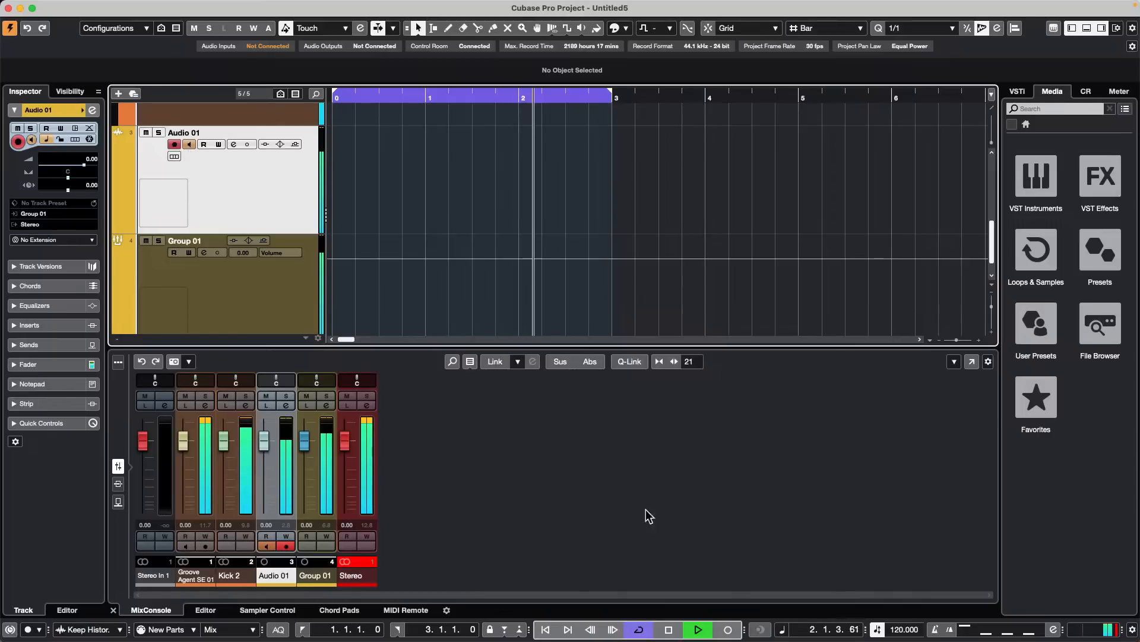
key(space)
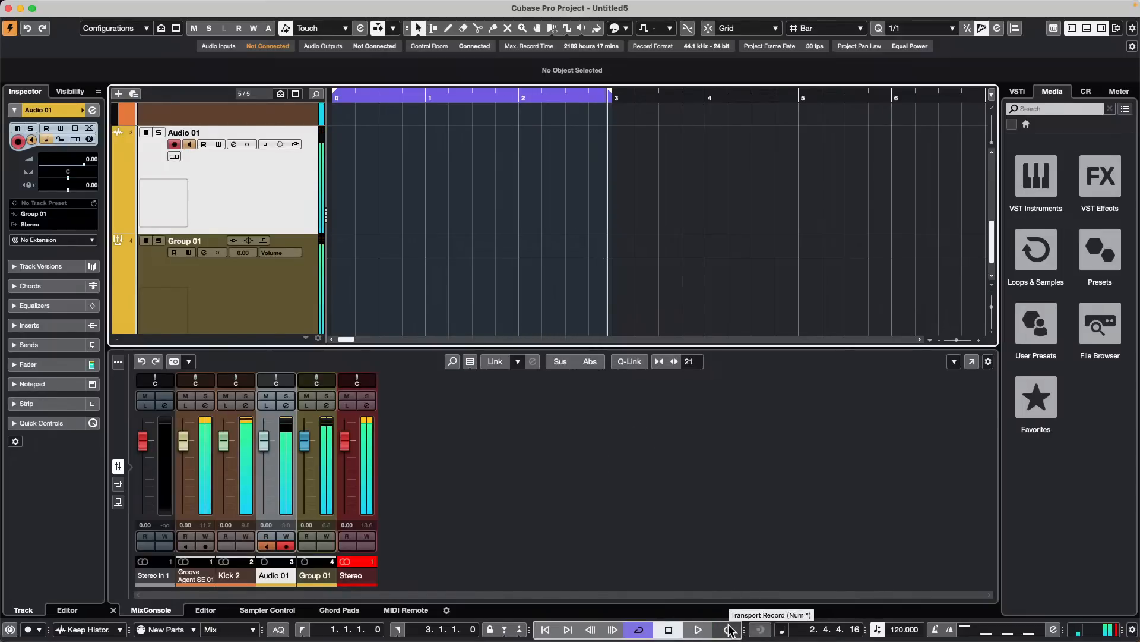
Return to the start of the cycle range and record the Kick 2 signal from Group 01 onto the Audio 01 track
key(comma)
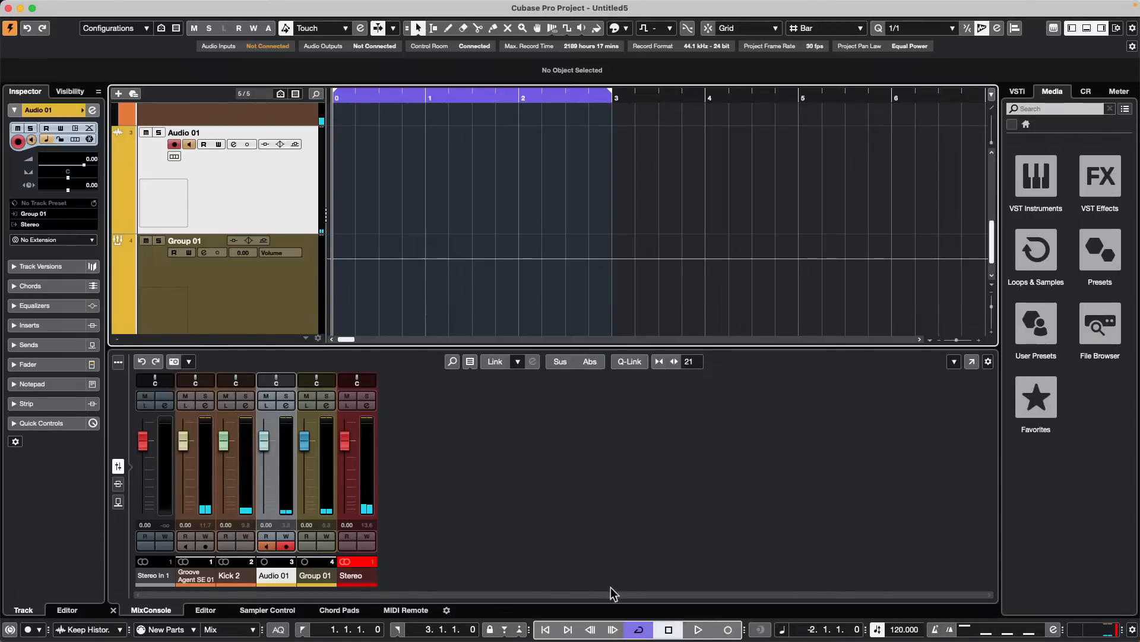
click(728, 630)
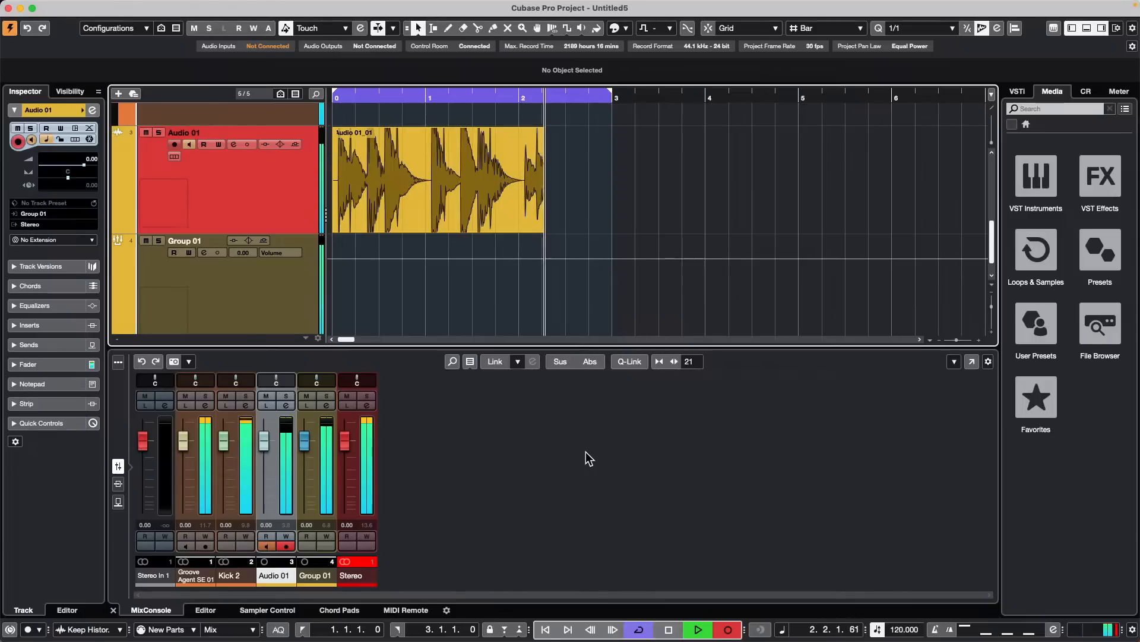
key(space)
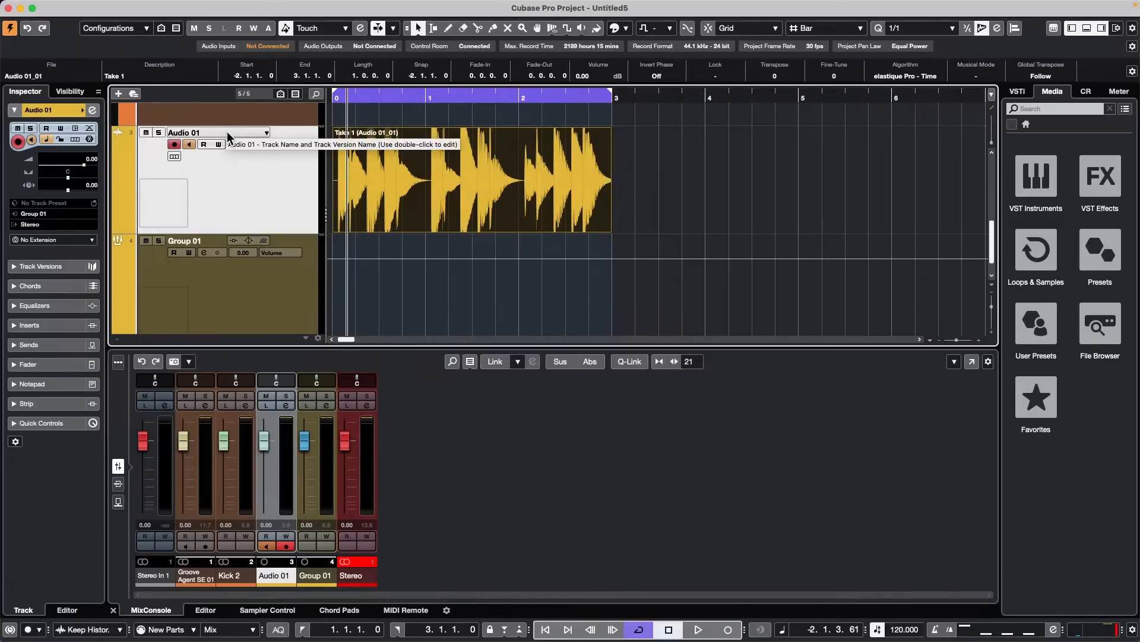
scroll(470, 225, up, 5)
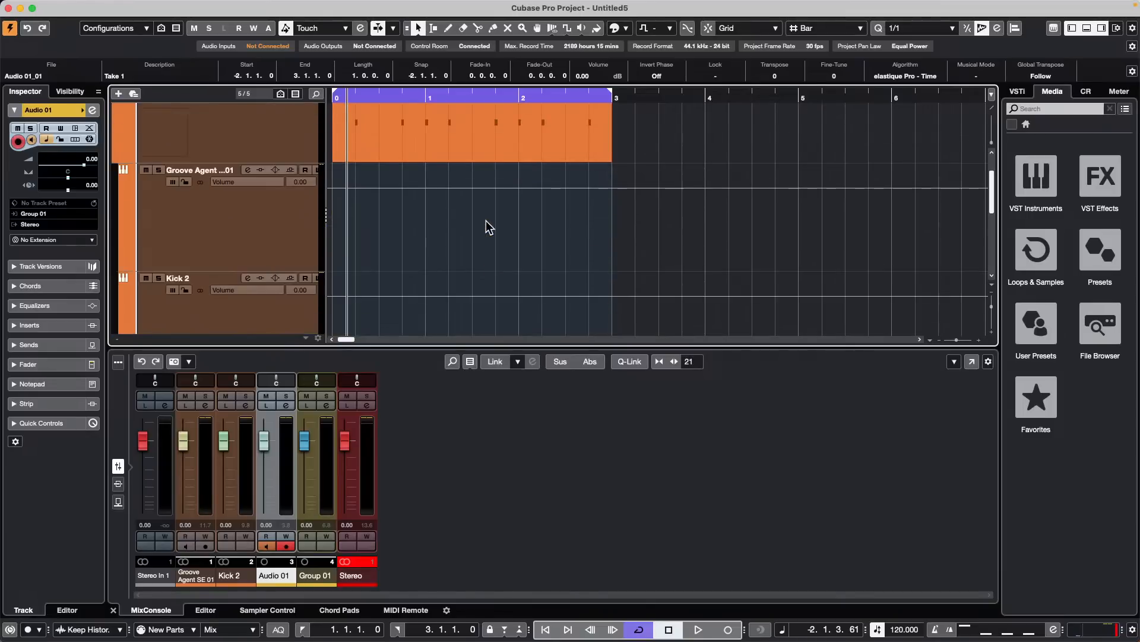
Return to the cycle start, open the Groove Agent SE 01 instrument and mute its Kick 2 pad
scroll(488, 227, up, 3)
click(488, 228)
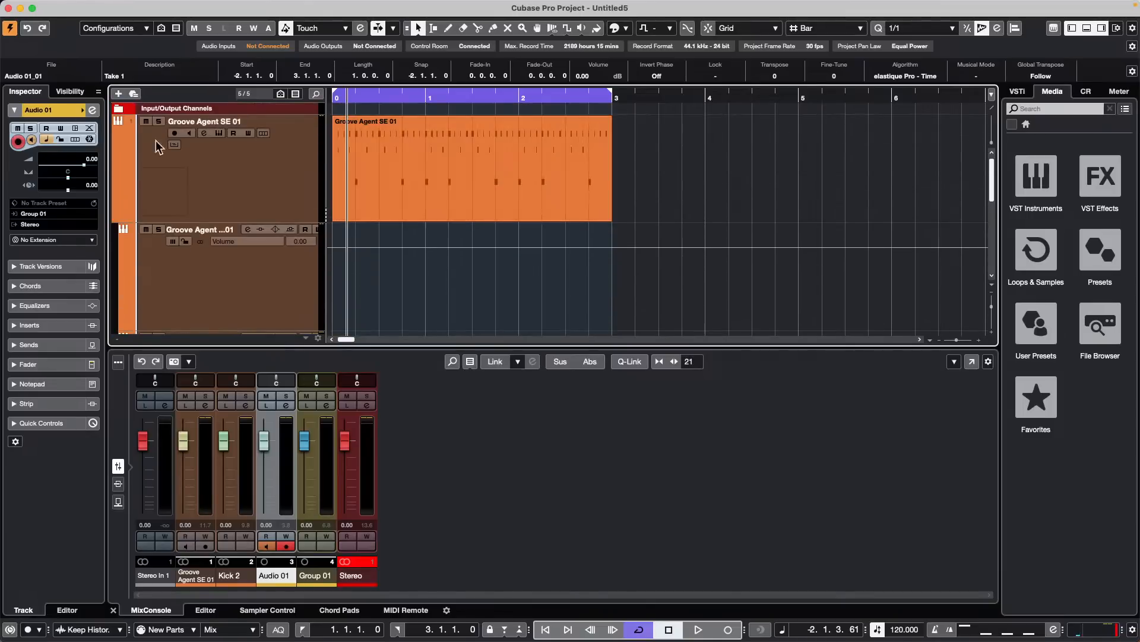
key(Home)
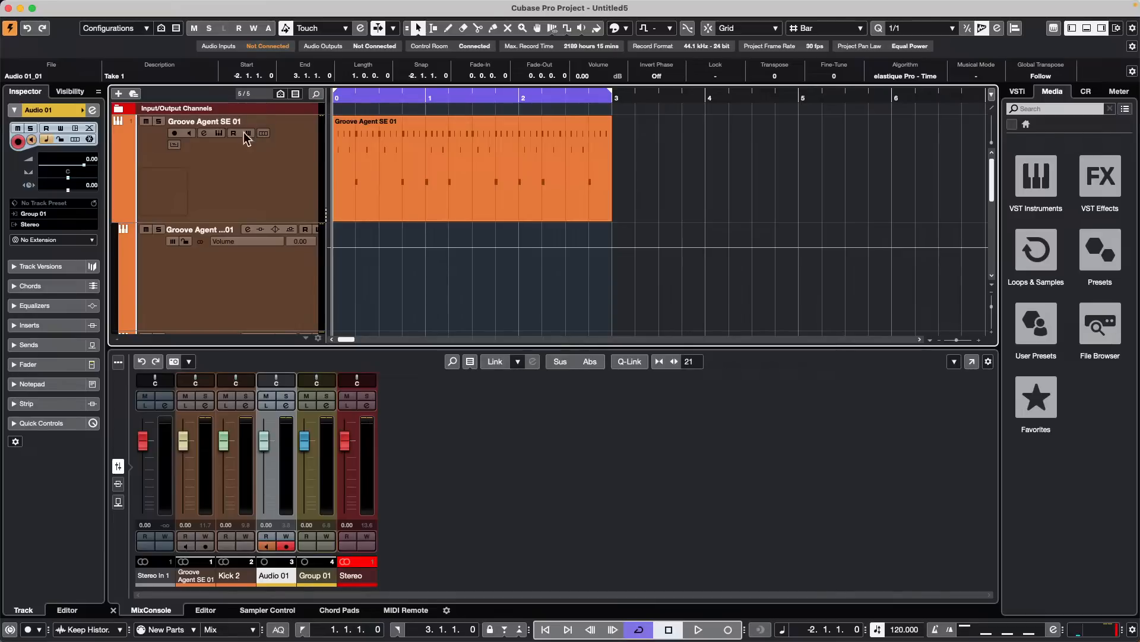
click(237, 189)
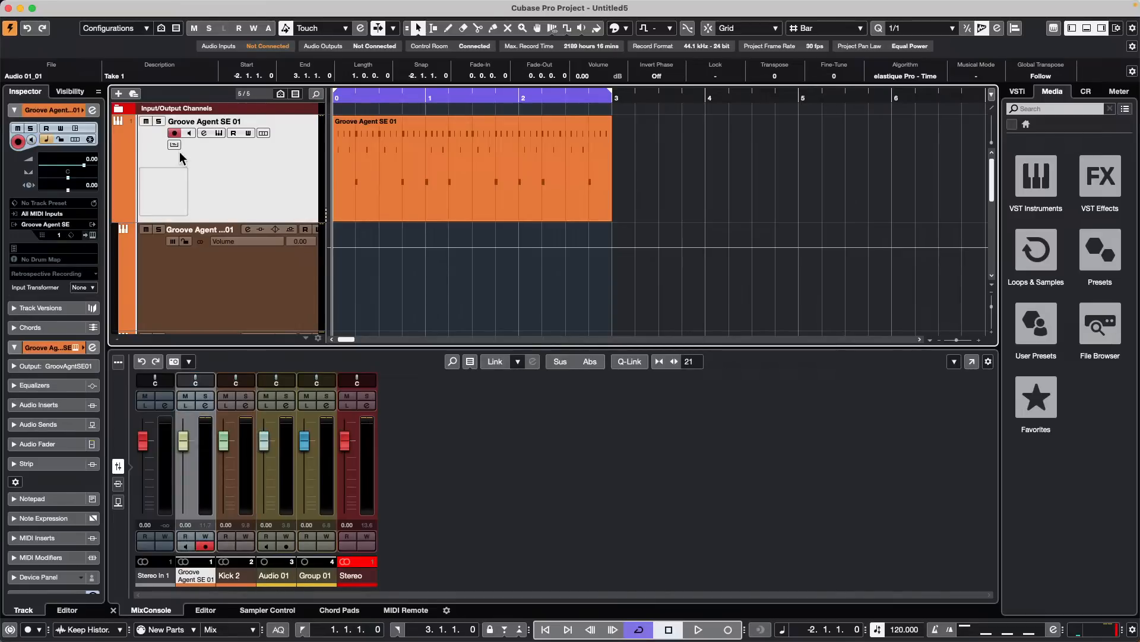
click(219, 132)
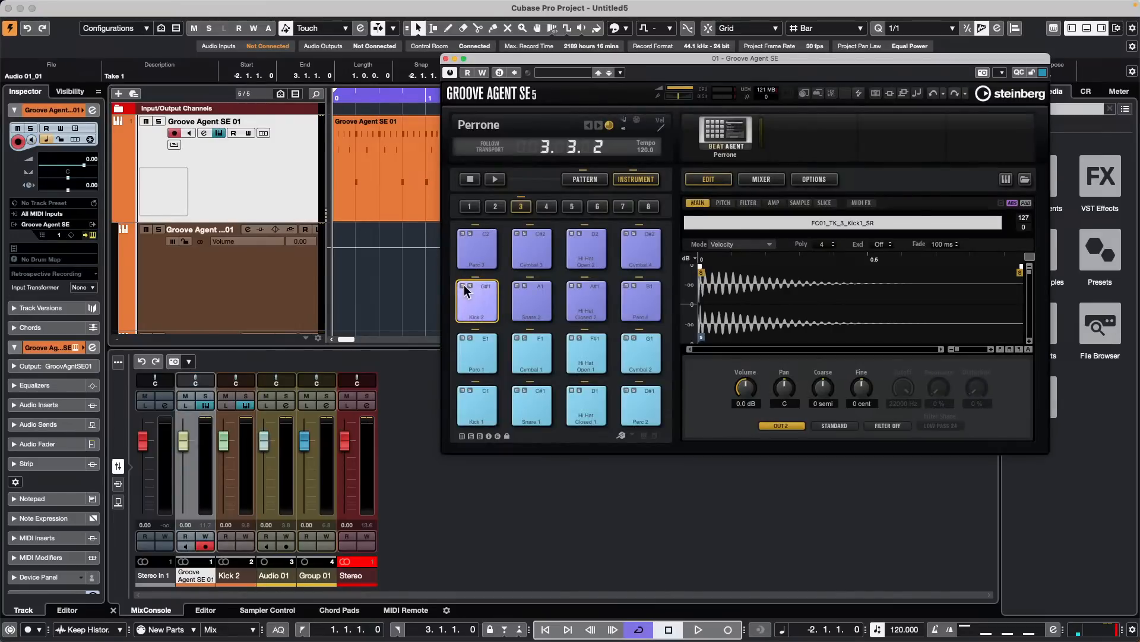
click(458, 311)
Play back the drum part with the Kick 2 pad muted, stop playback and close the Groove Agent SE window
click(280, 265)
key(space)
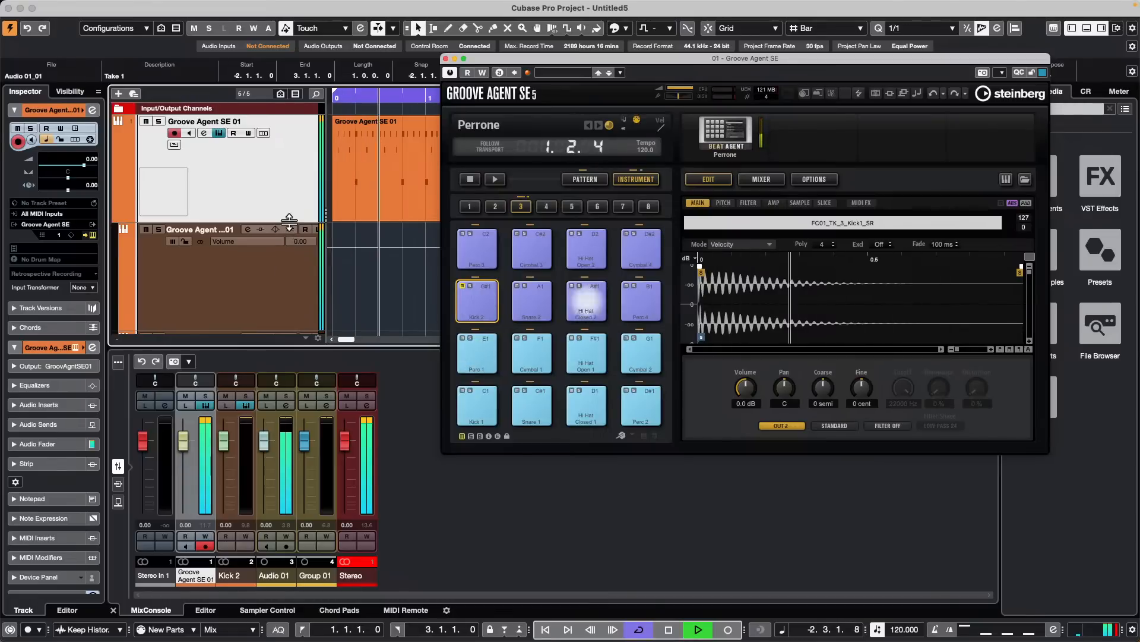
key(space)
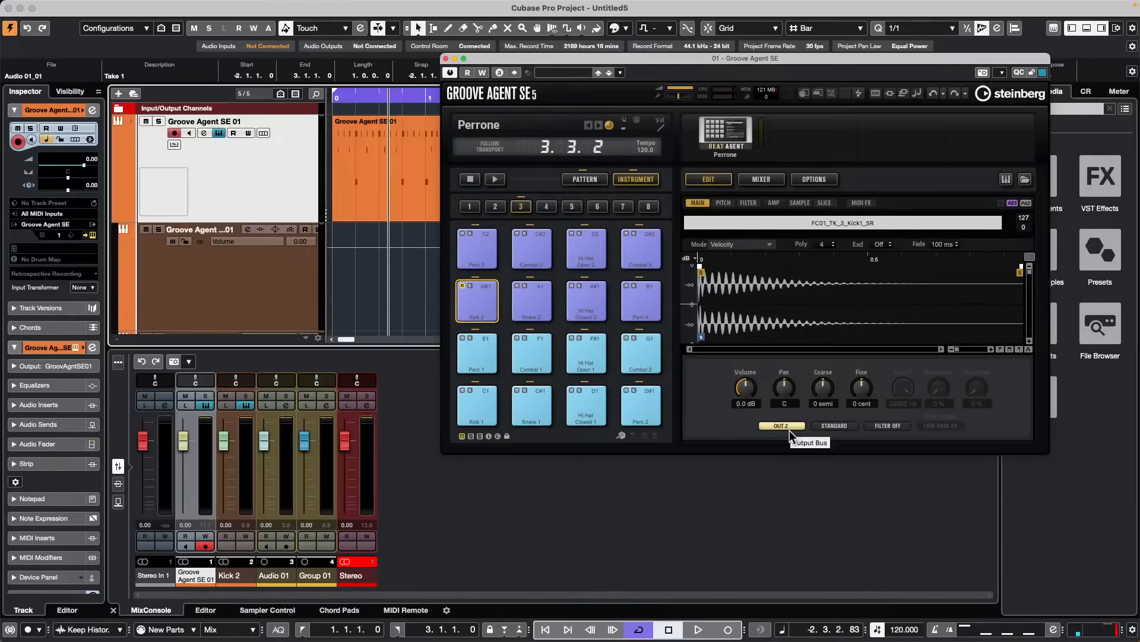
click(445, 59)
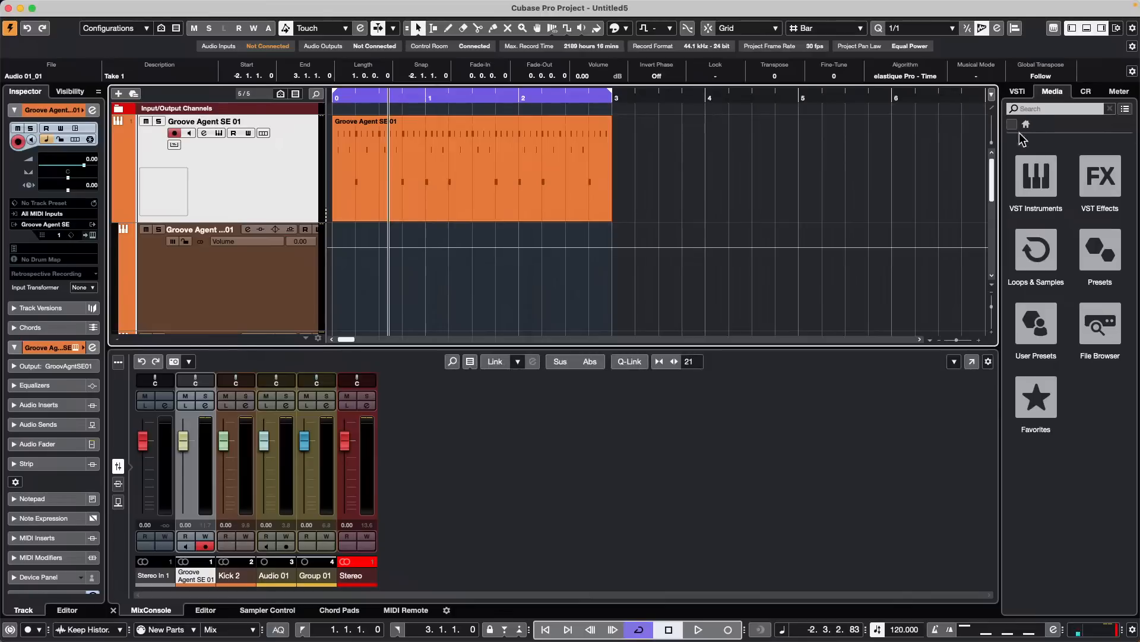
Browse the Sequel library in Loops & Samples and select the Ballad - Chorus A - Drums loop for preview
click(1047, 252)
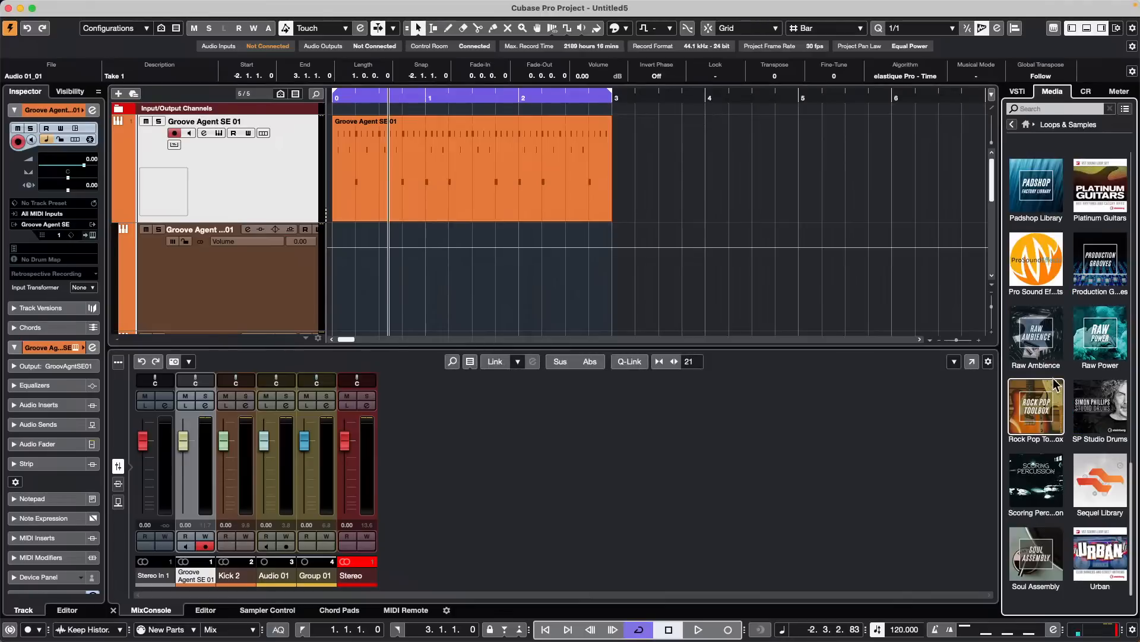
click(1100, 480)
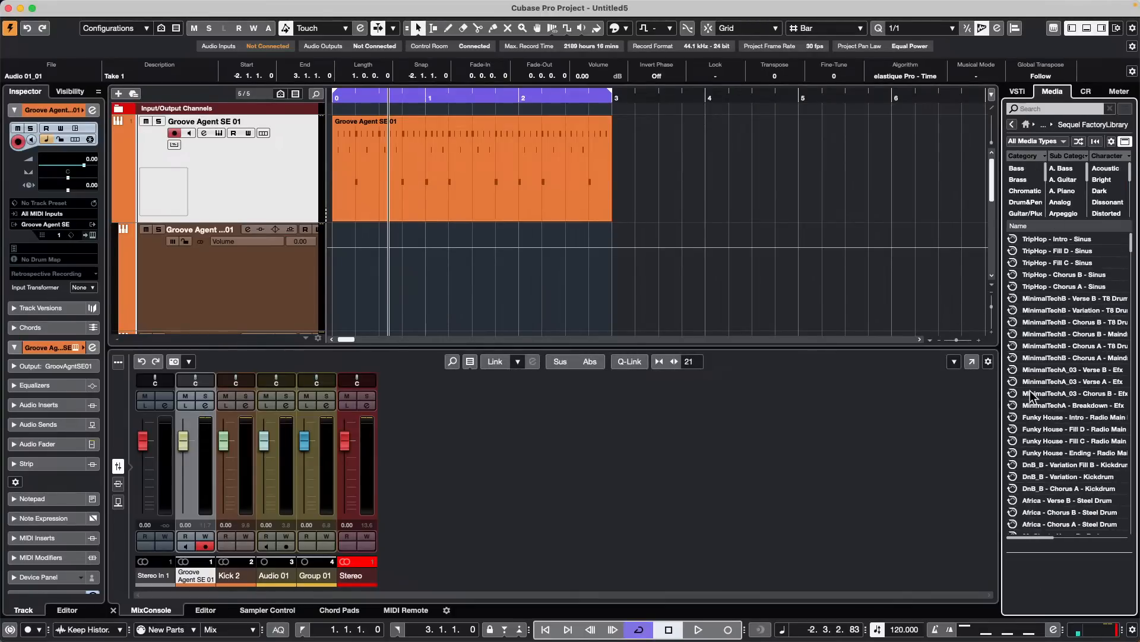
scroll(1032, 393, down, 1)
scroll(1032, 394, down, 5)
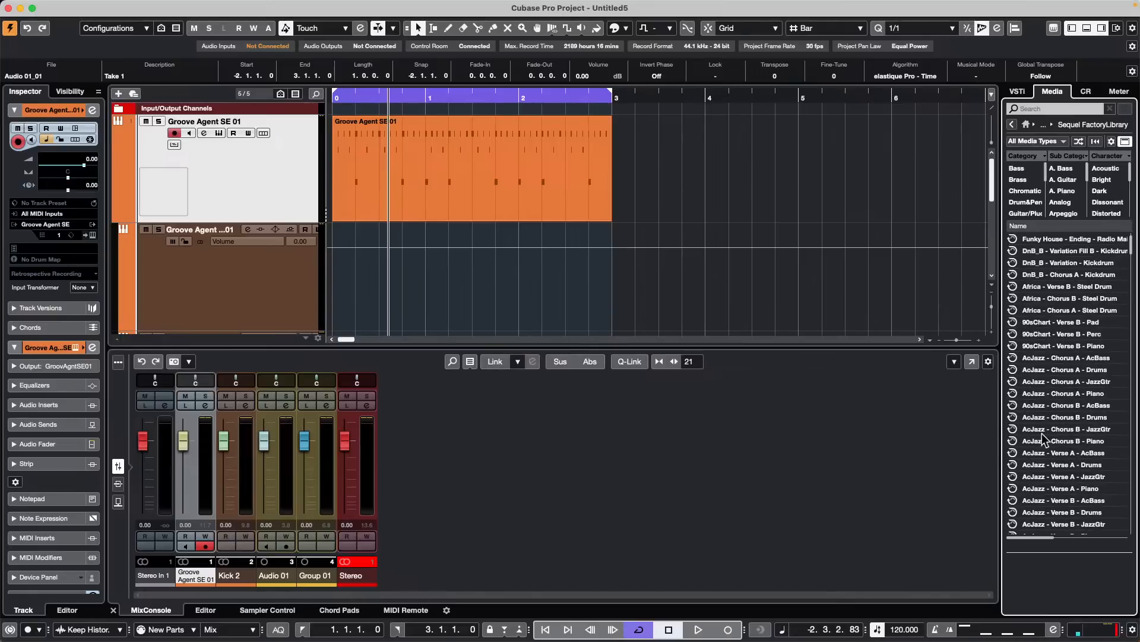
scroll(1049, 404, down, 5)
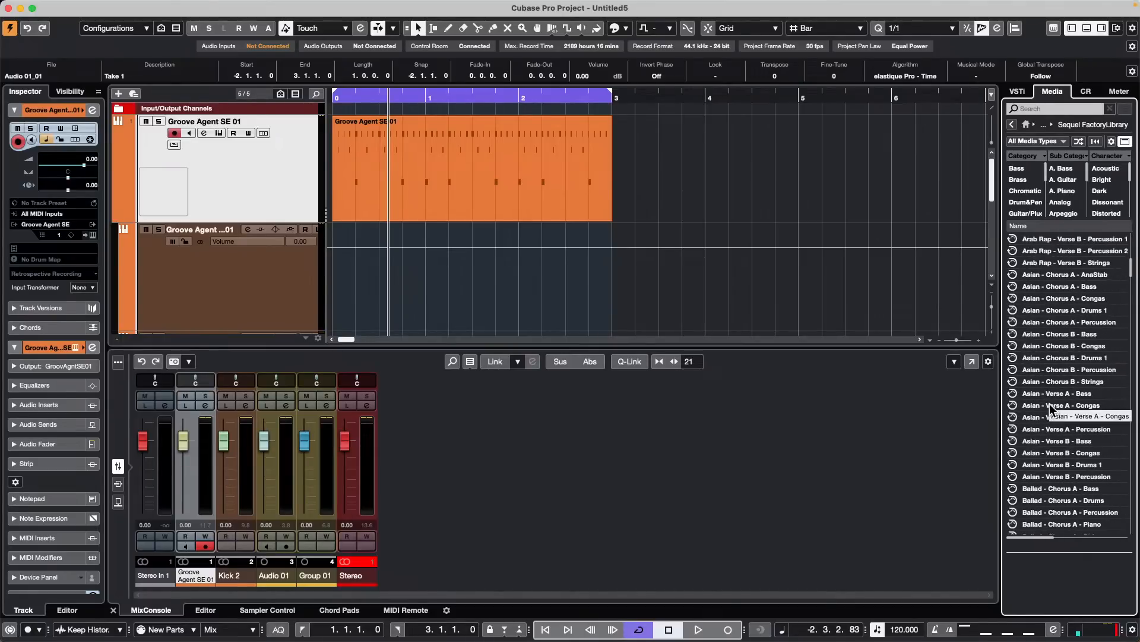
click(1056, 502)
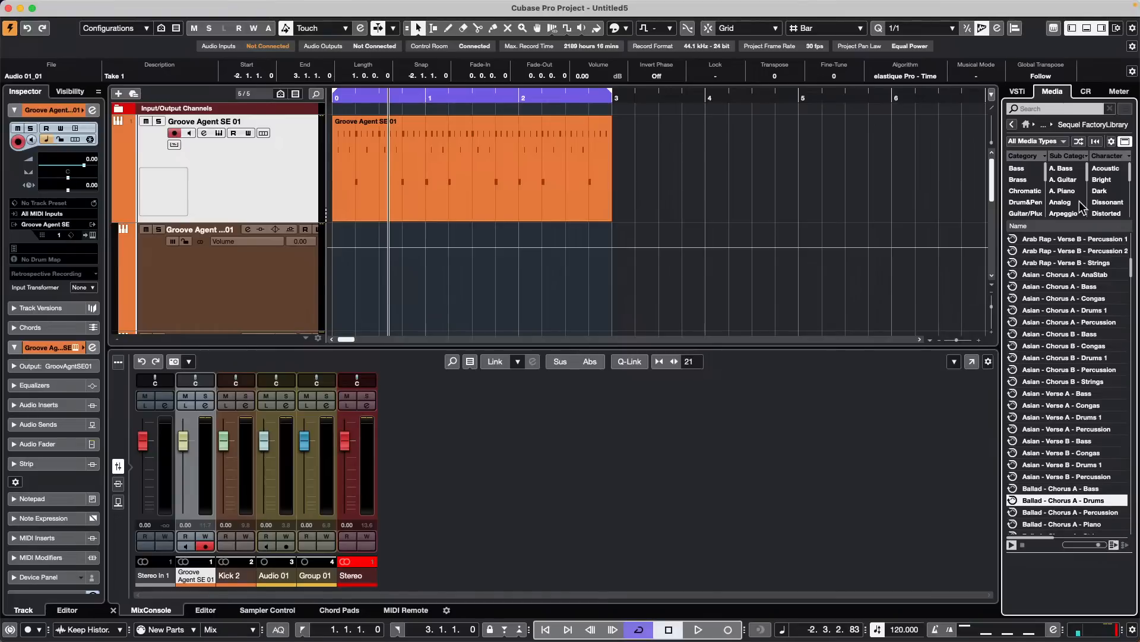
Filter the Sequel loops by Piano, audition AcJazz, Ballad and BossaNova piano loops, and clear the category filter
scroll(1013, 198, down, 4)
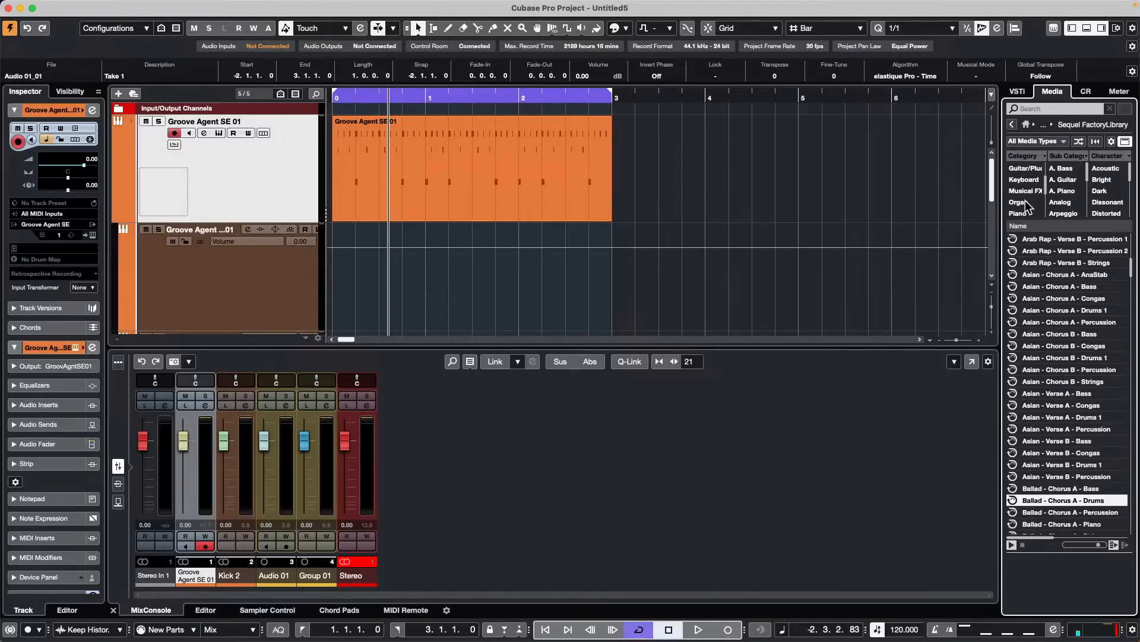
click(1030, 213)
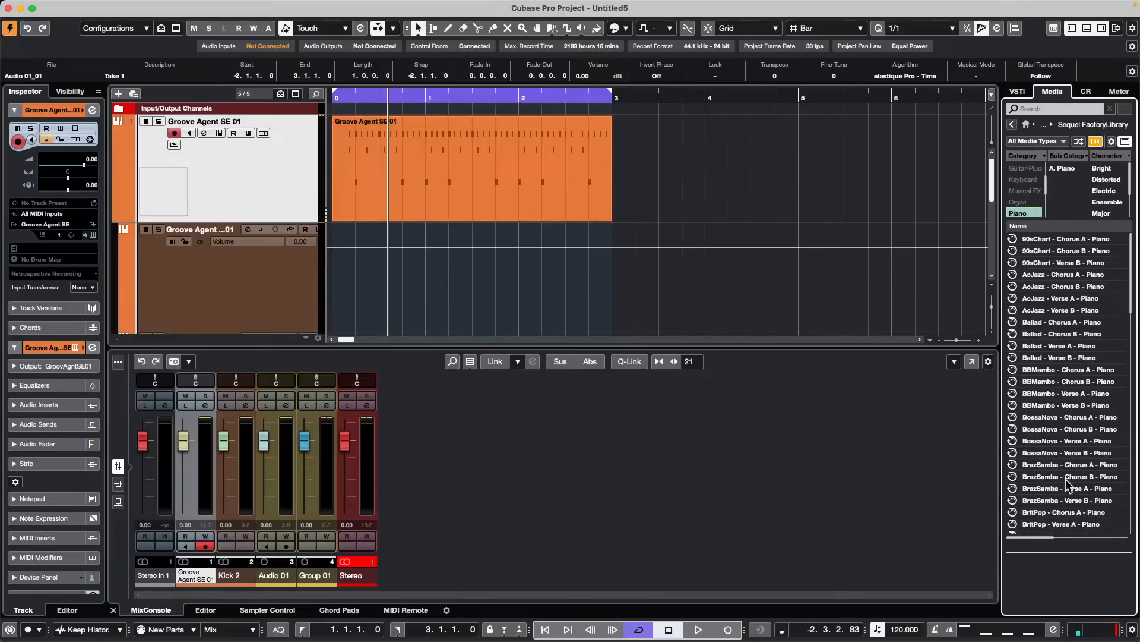
click(1056, 301)
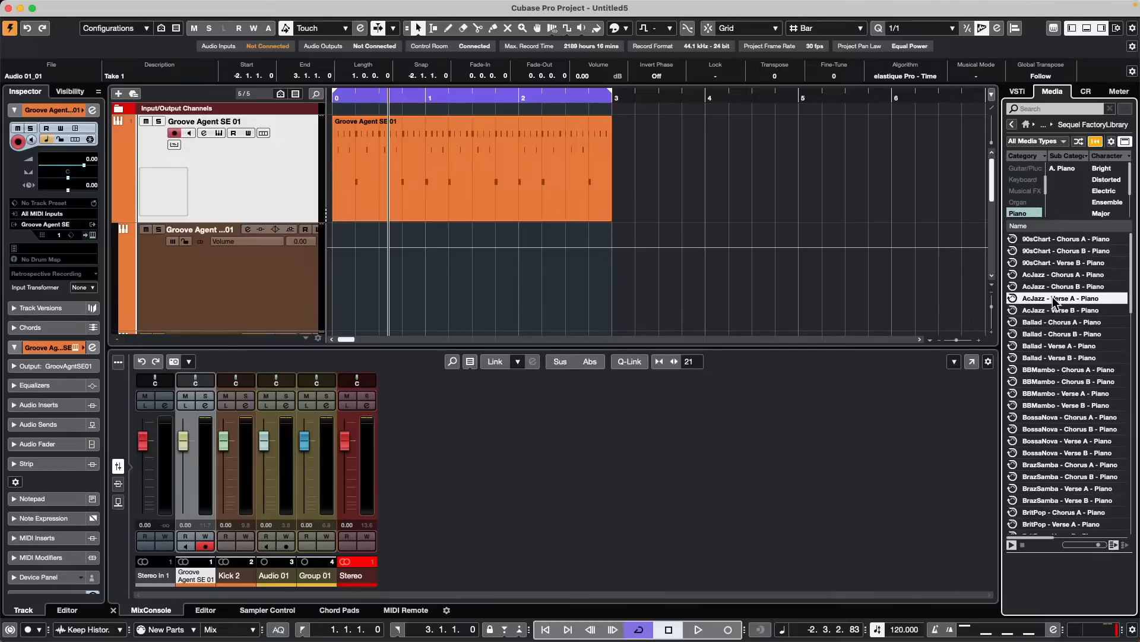
click(1033, 347)
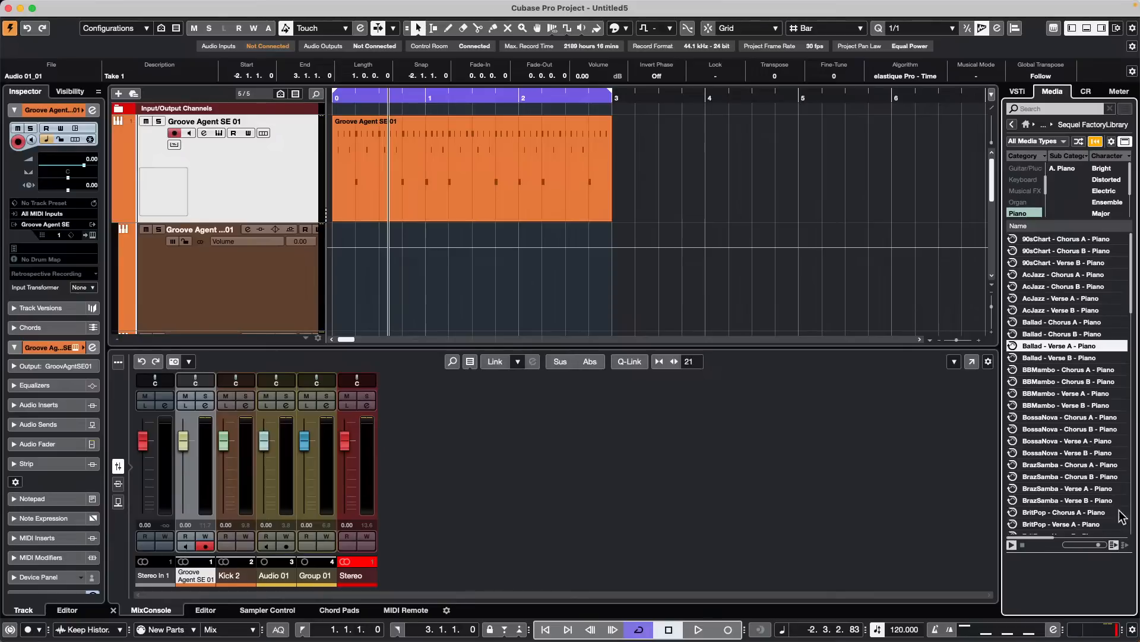
click(1105, 547)
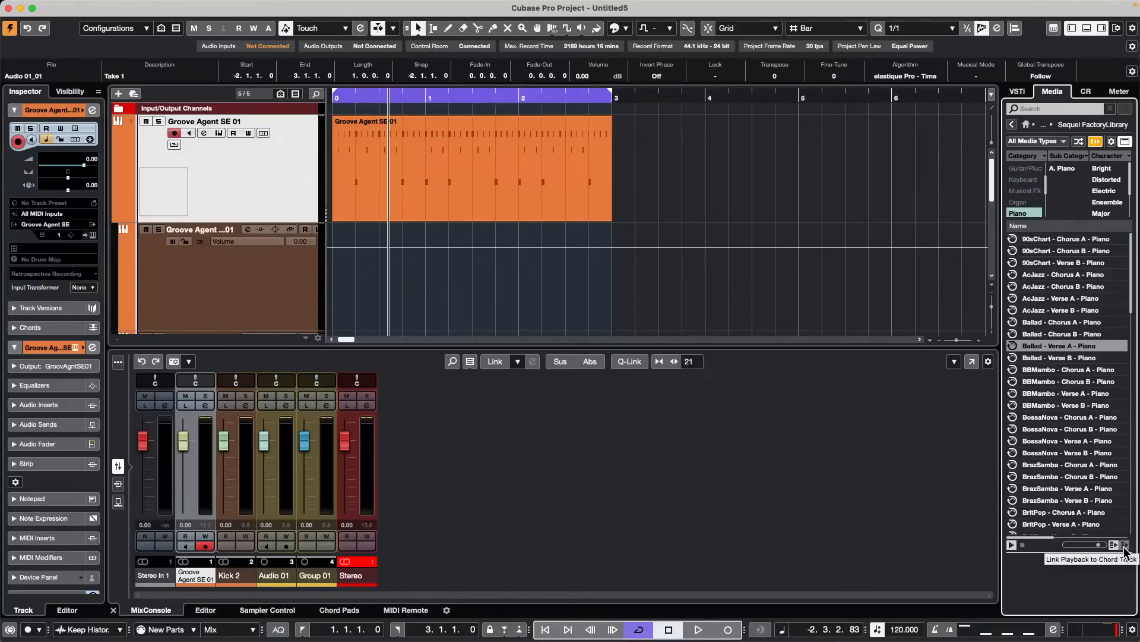
click(1063, 429)
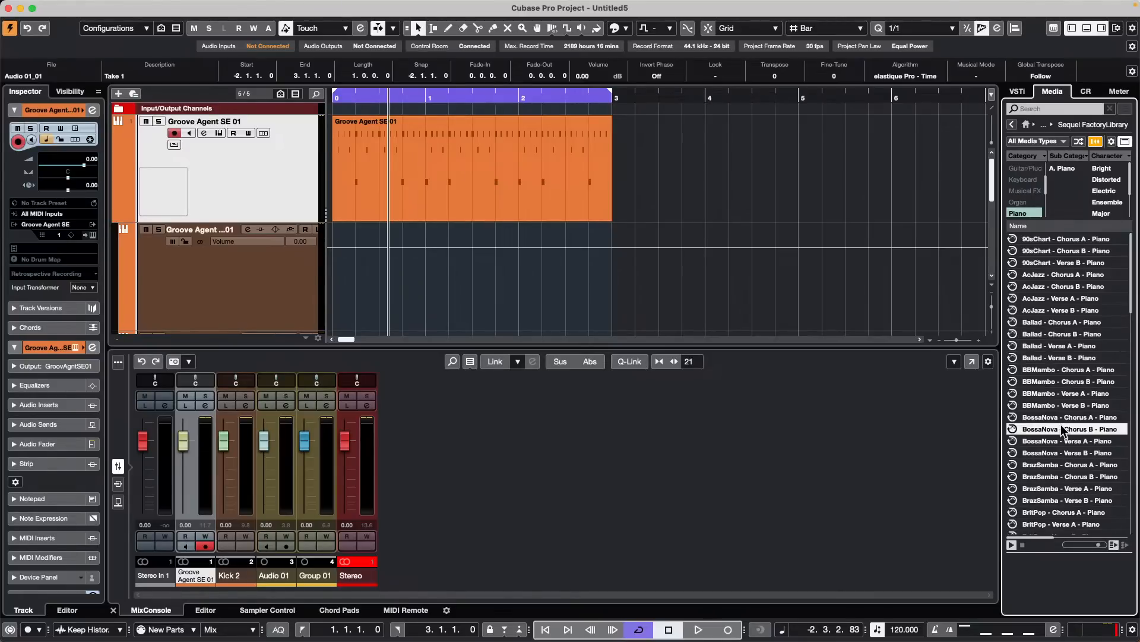
click(1035, 451)
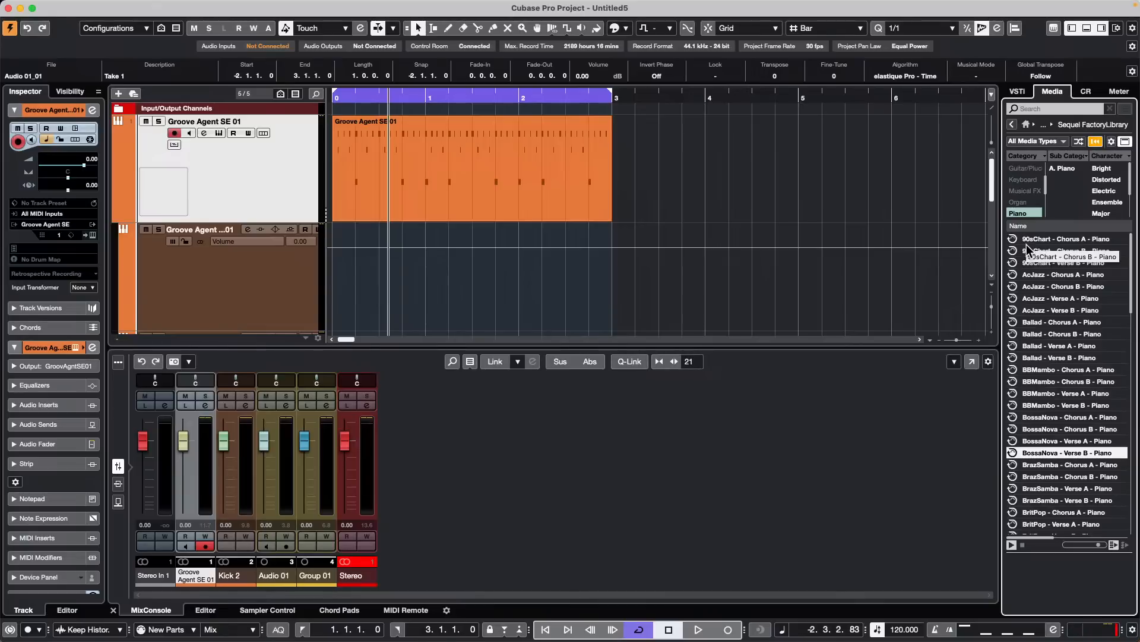
click(1025, 211)
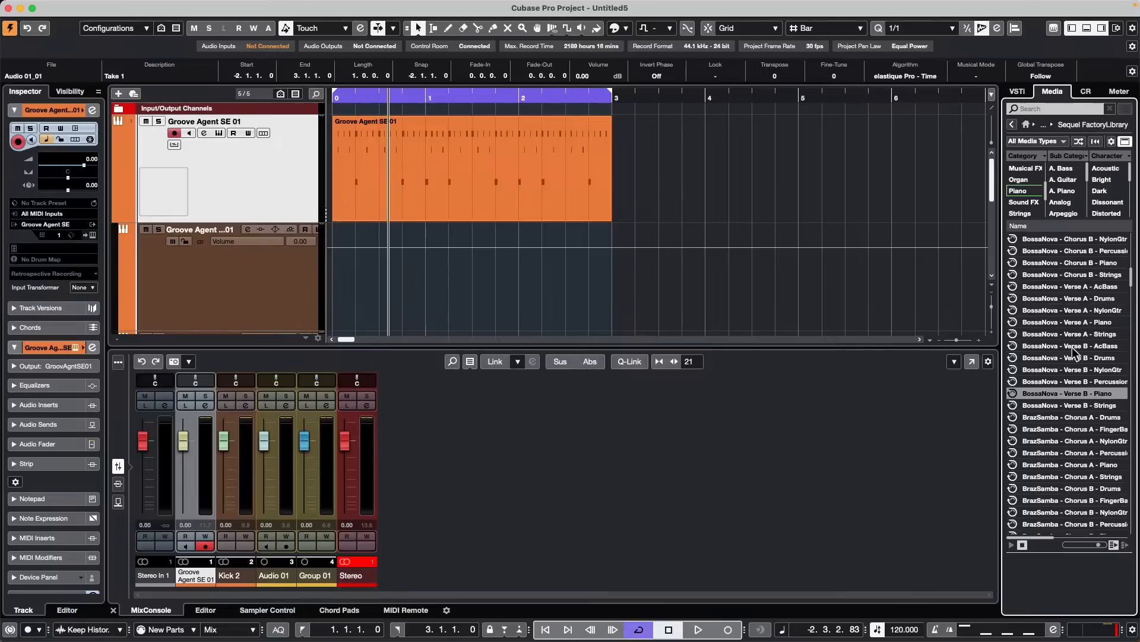
Select the Groove Agent SE 01 drum part in the project and view the file import and export commands
click(354, 128)
click(354, 128)
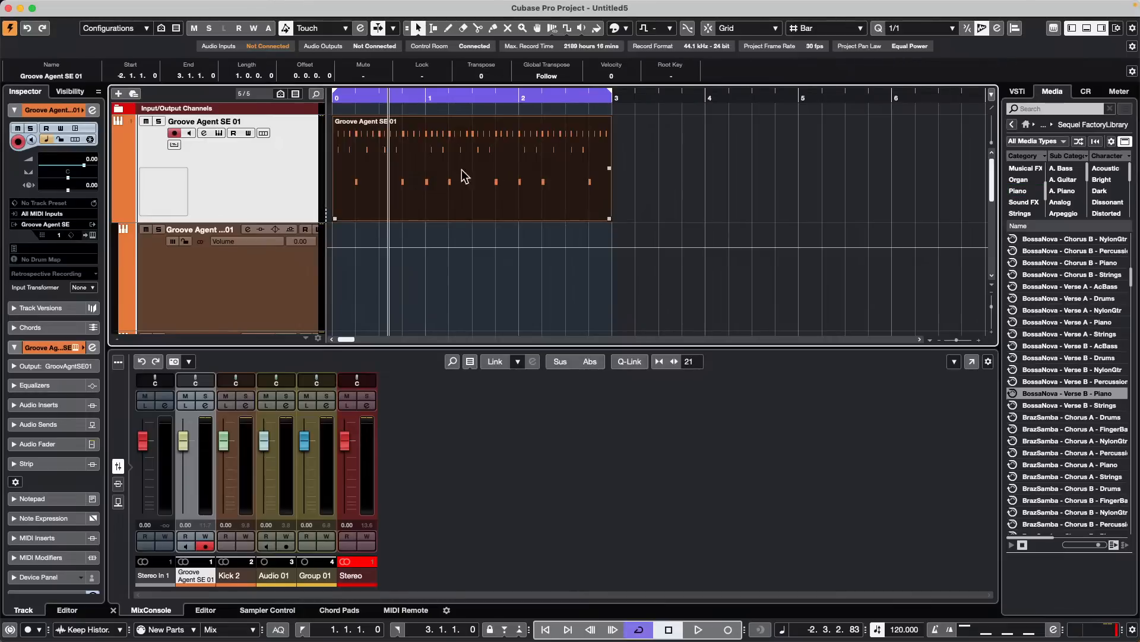
click(78, 6)
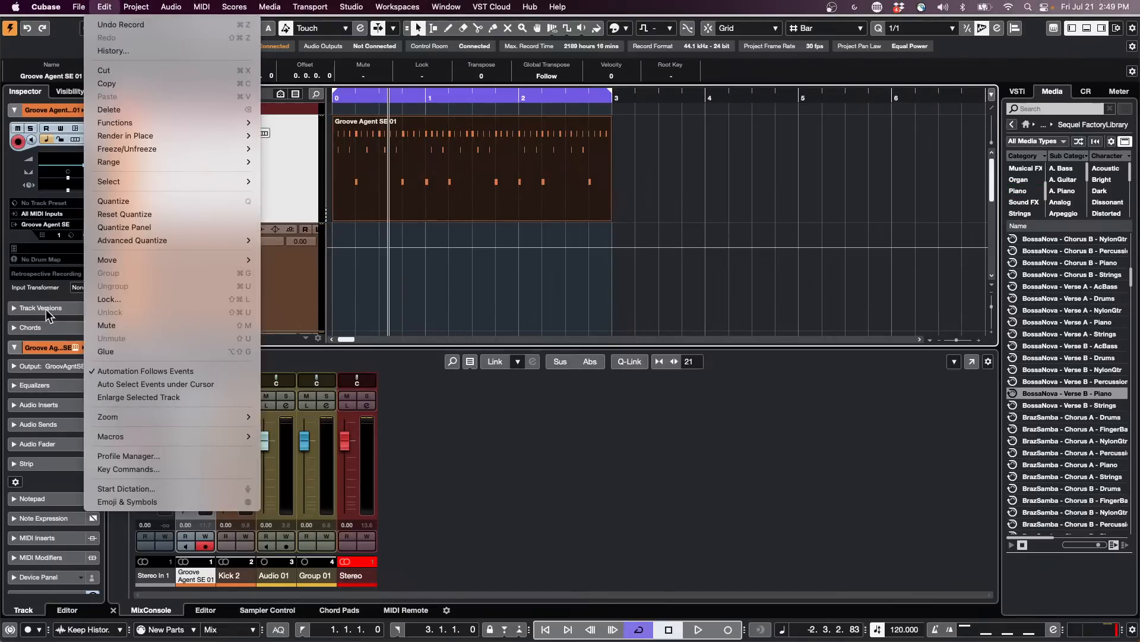
mouse_move(62, 7)
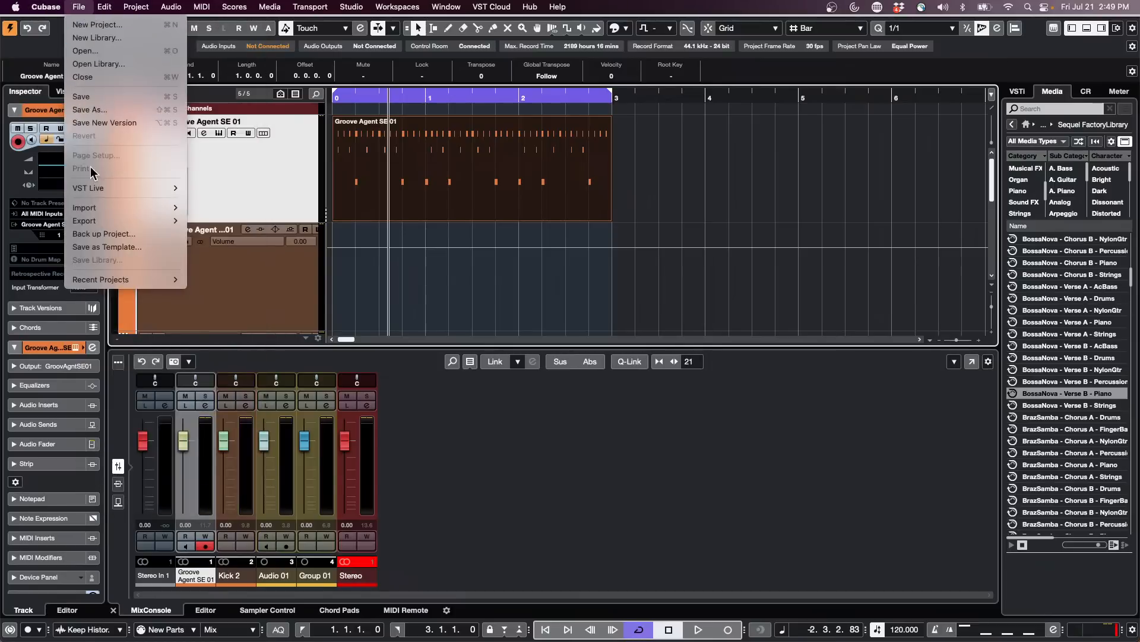
mouse_move(95, 220)
click(981, 339)
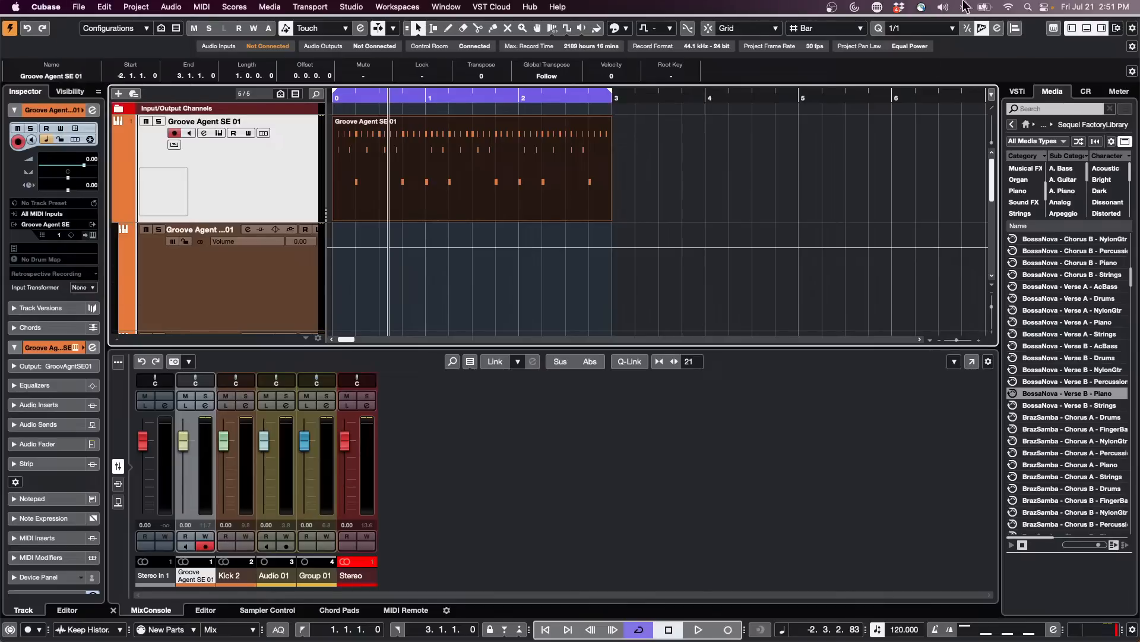
Go back from the Sequel library to the Loops & Samples overview in the media browser
click(1014, 123)
click(1039, 260)
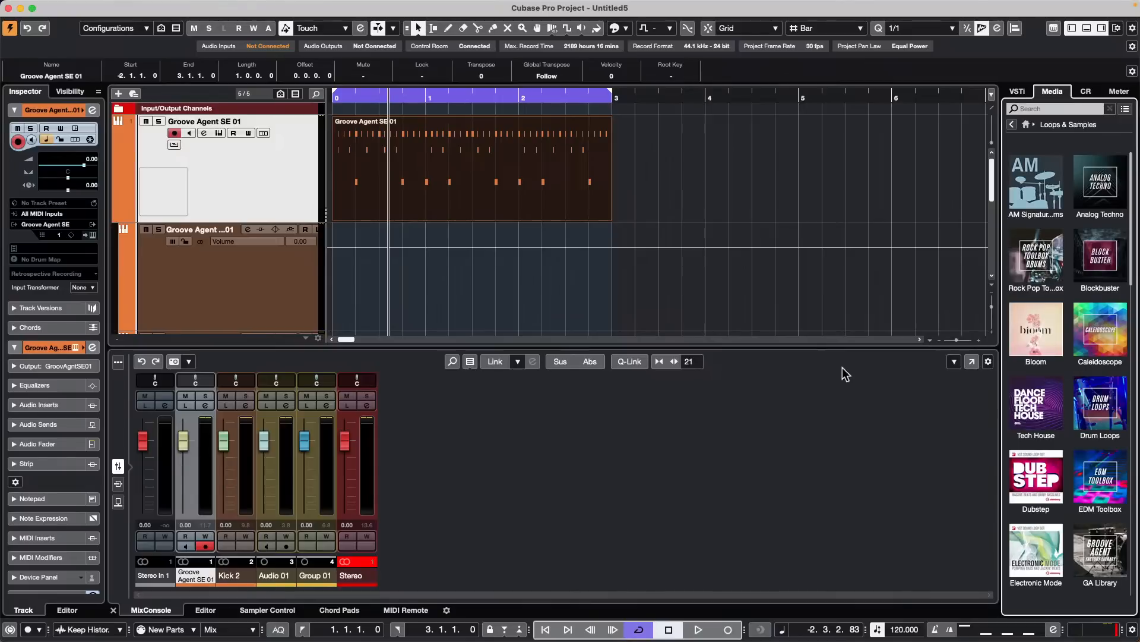
Open the Editing-Audio preferences and check the On Import Audio Files choices, keeping Use Settings
click(78, 7)
mouse_move(46, 7)
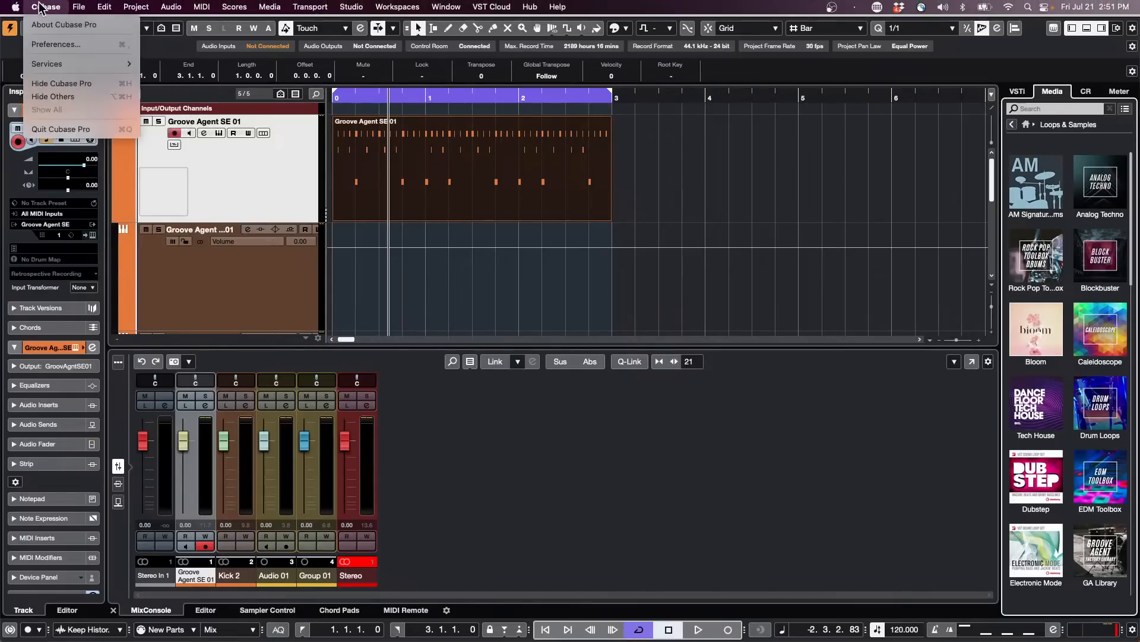
key(Return)
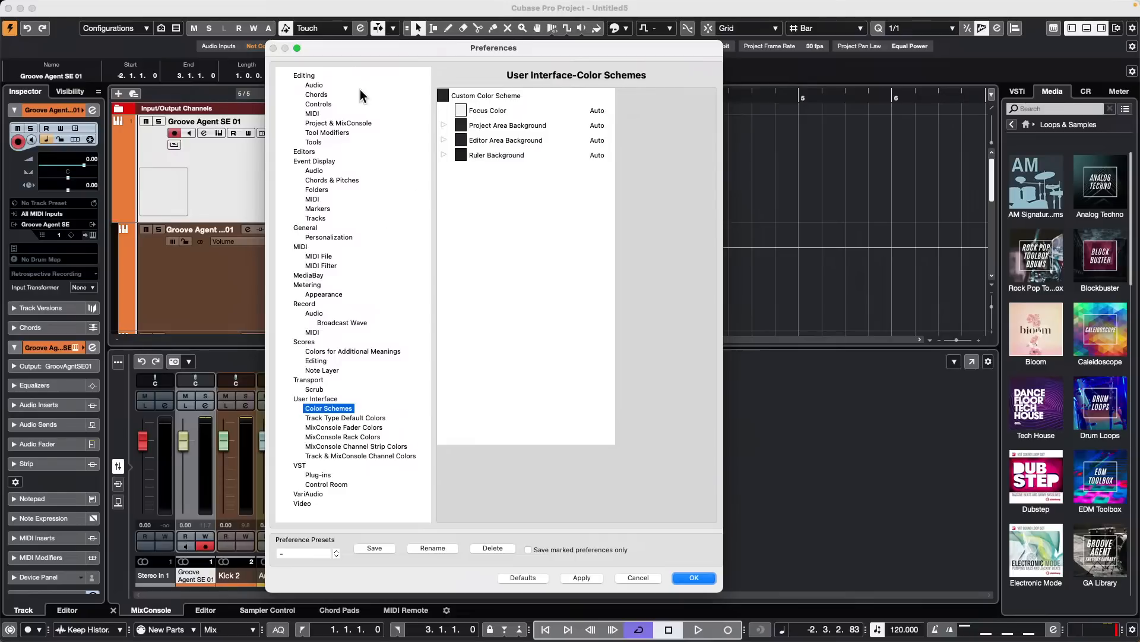
click(316, 86)
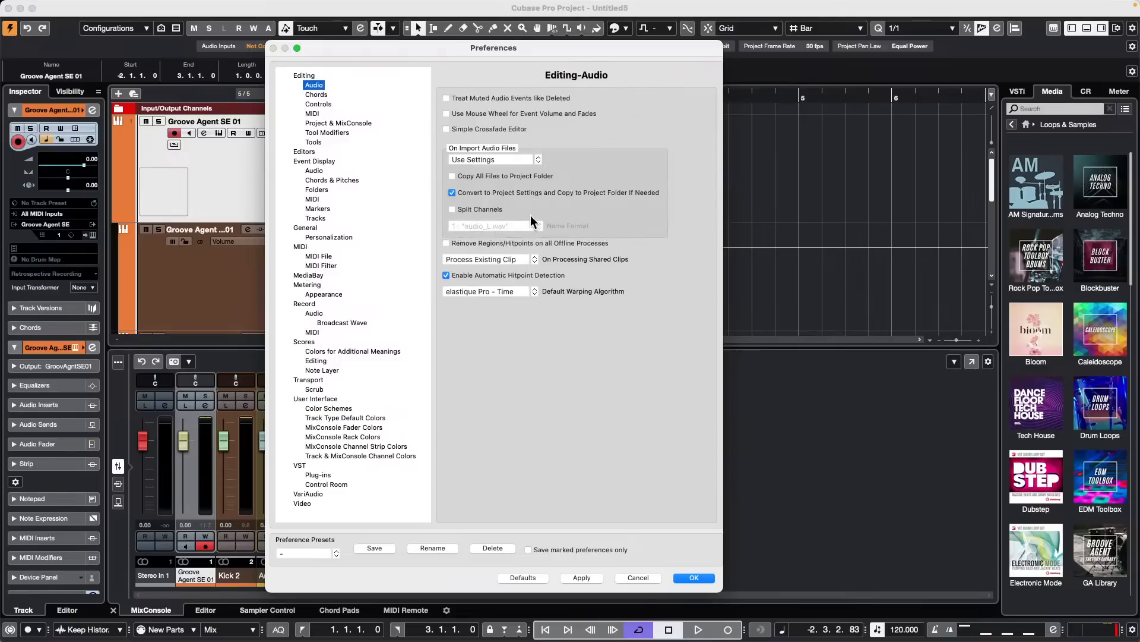
click(491, 161)
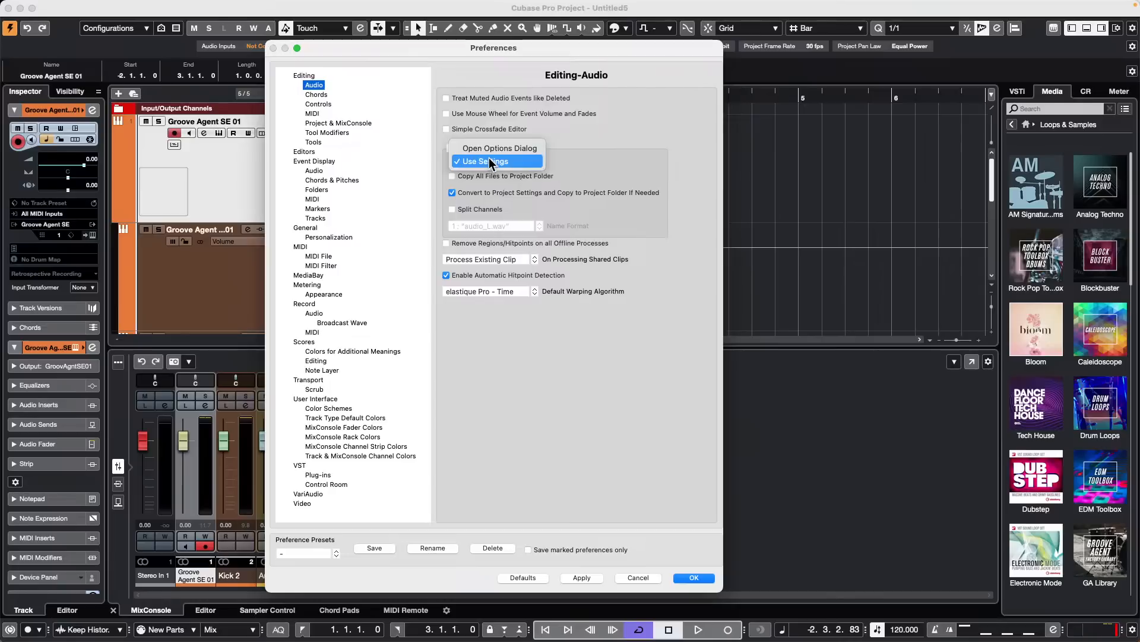
click(484, 161)
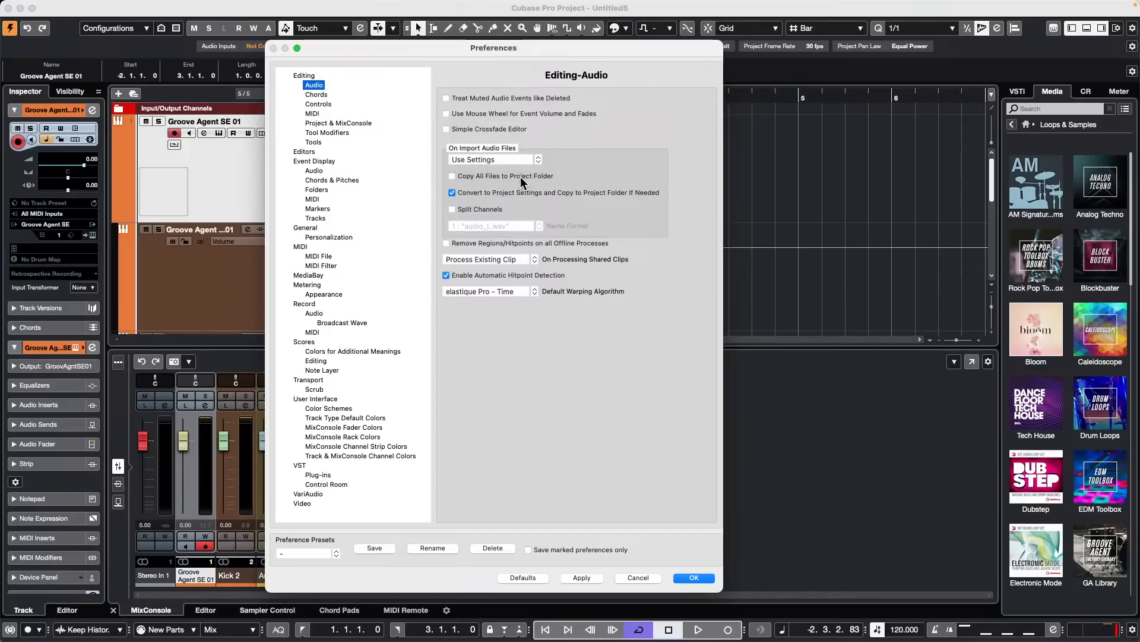
Turn Copy All Files to Project Folder on and off again, and accept the preferences
click(452, 177)
click(453, 176)
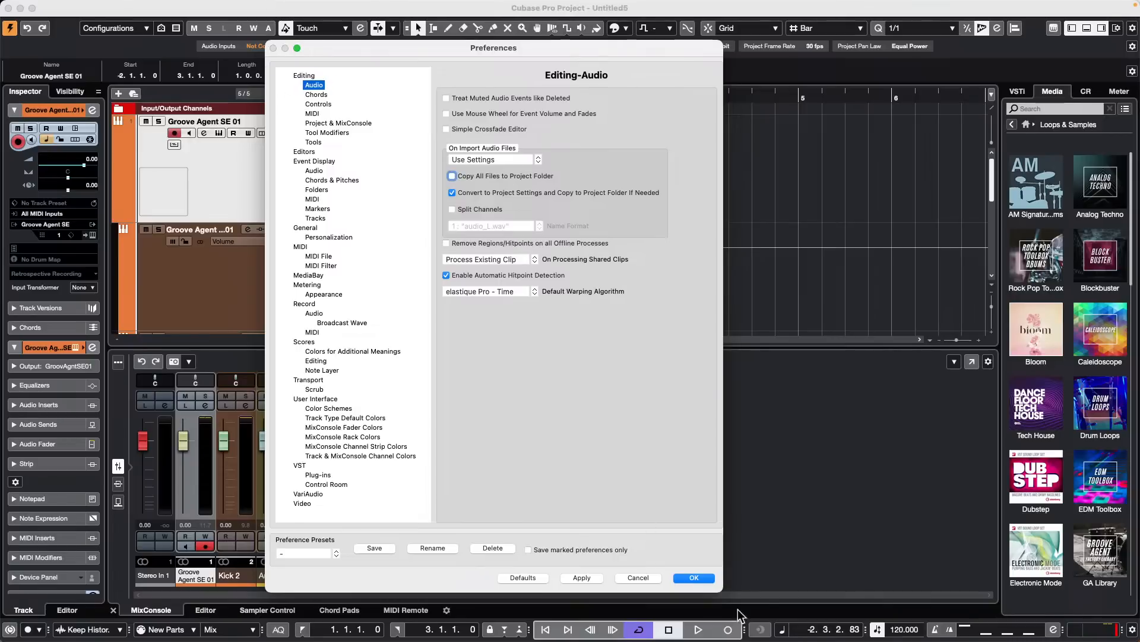
click(694, 577)
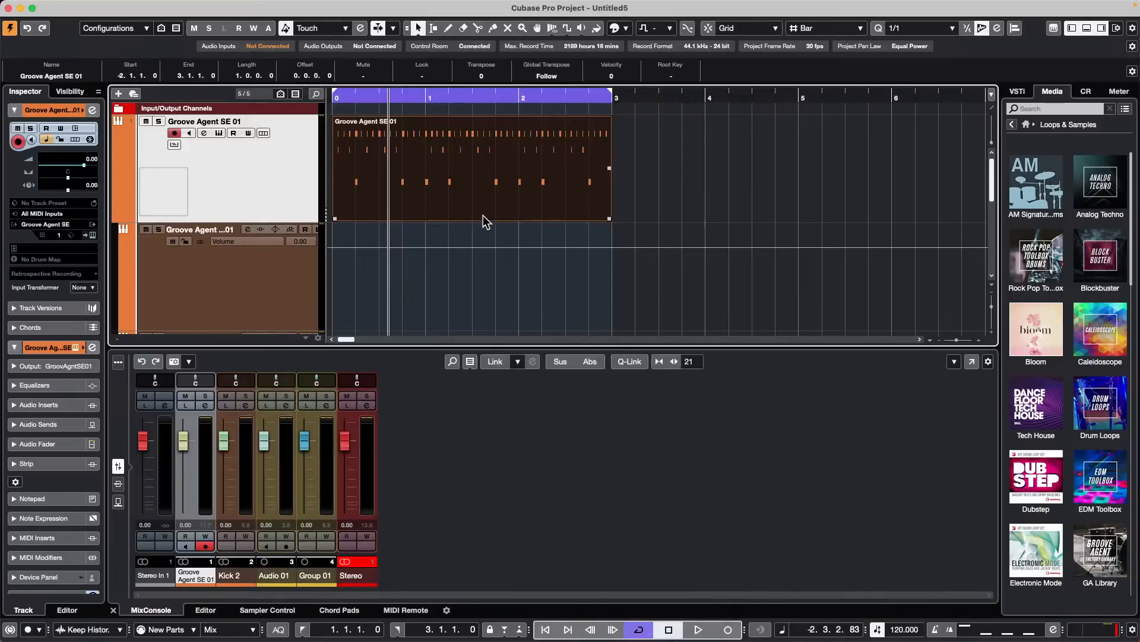
Open the Project Setup dialog to review the sample rate, bit depth and project location settings
click(88, 6)
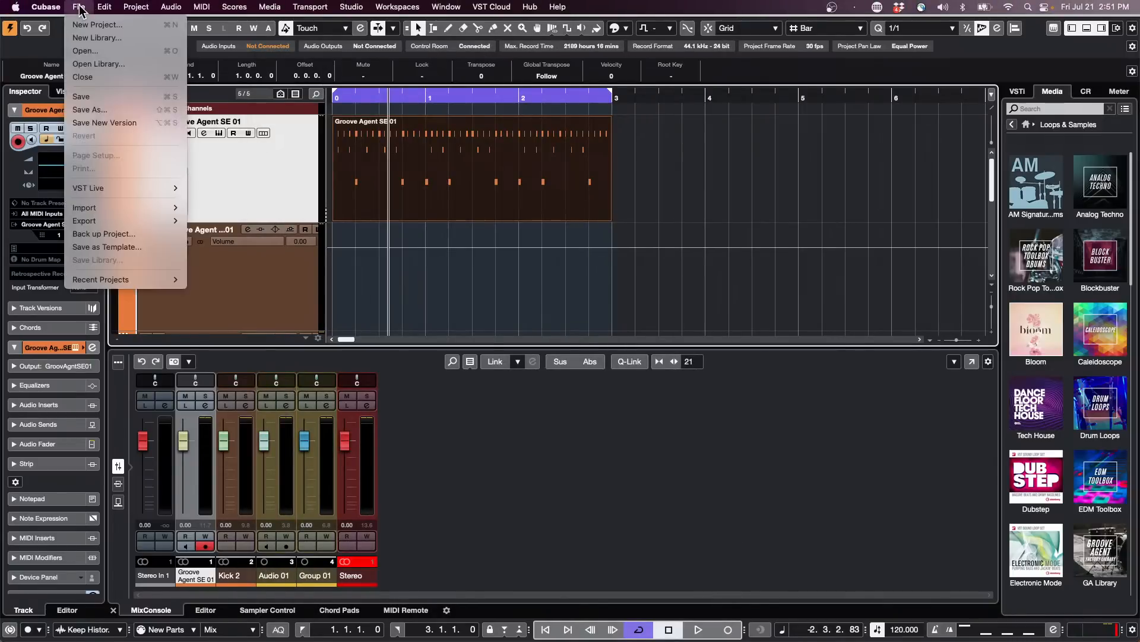
click(524, 233)
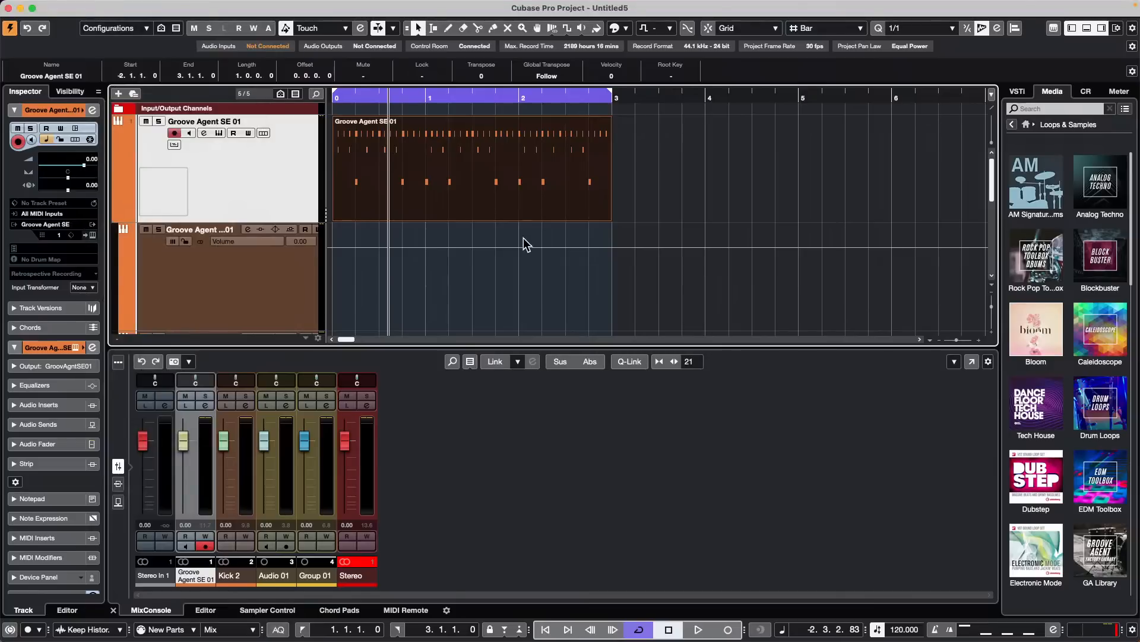
key(shift+s)
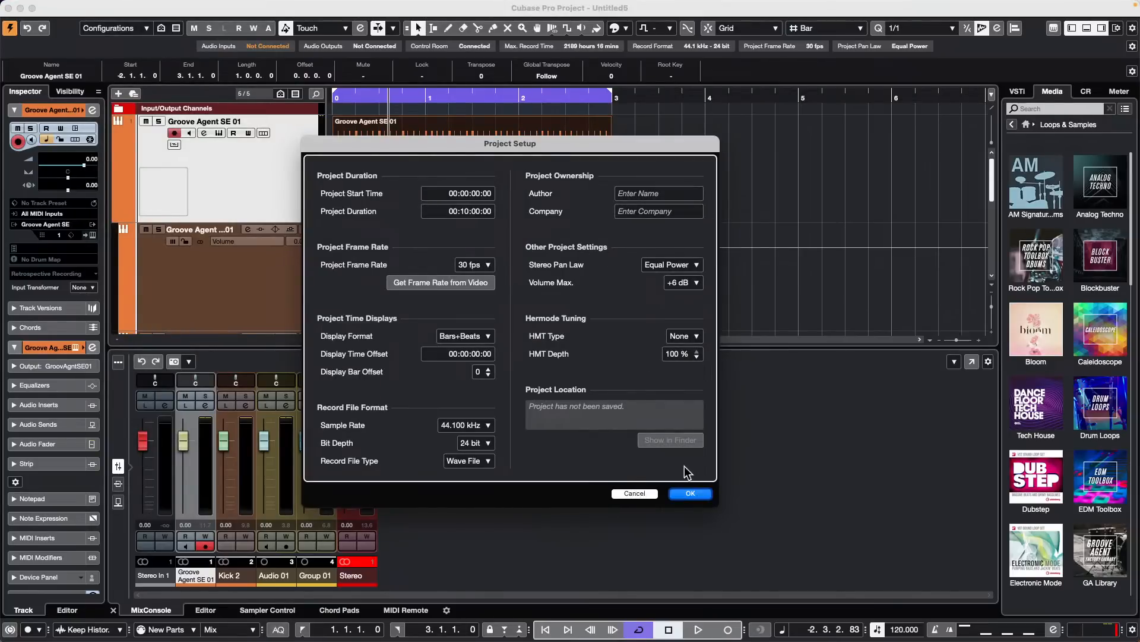
Dismiss the Project Setup dialog without changes and save the project as July 21 2023 in the July 18 2023 folder
click(638, 493)
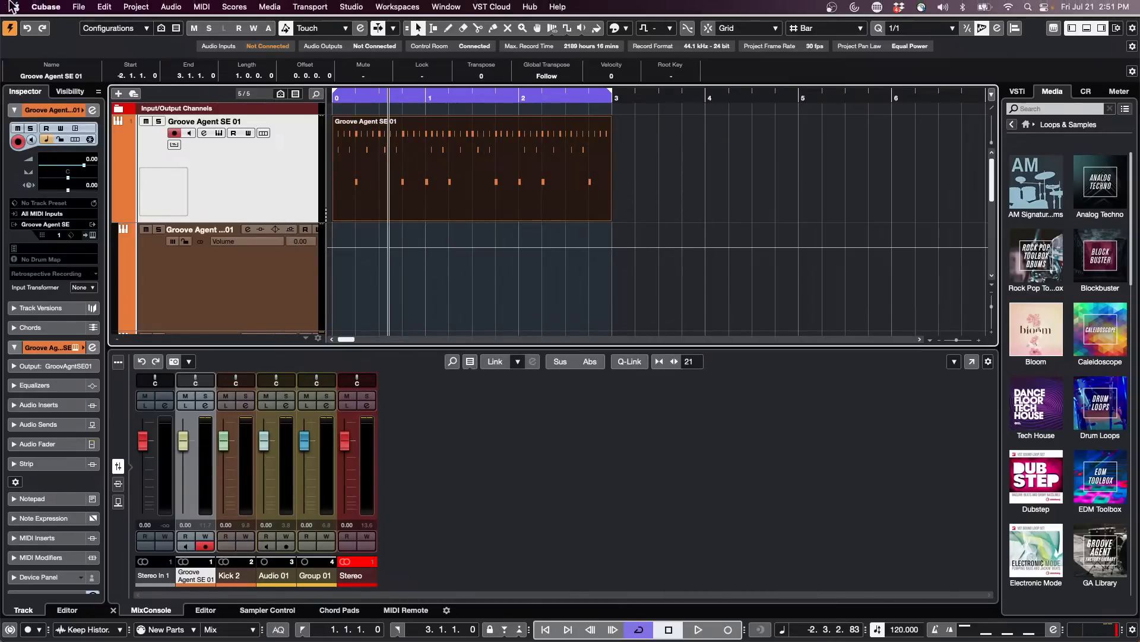
click(79, 7)
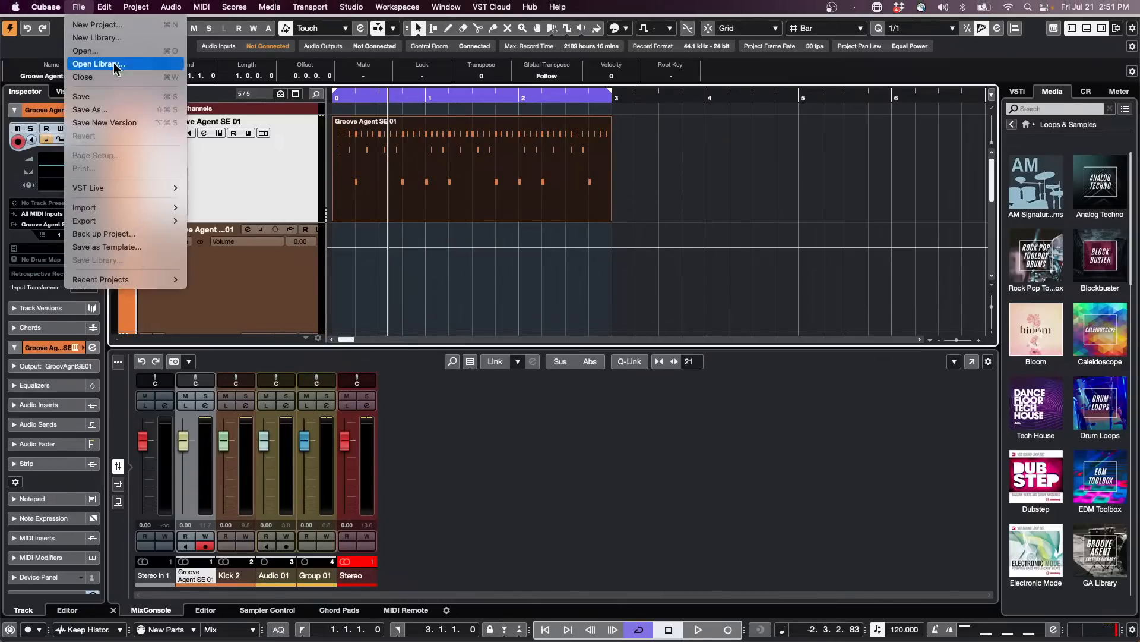
click(113, 108)
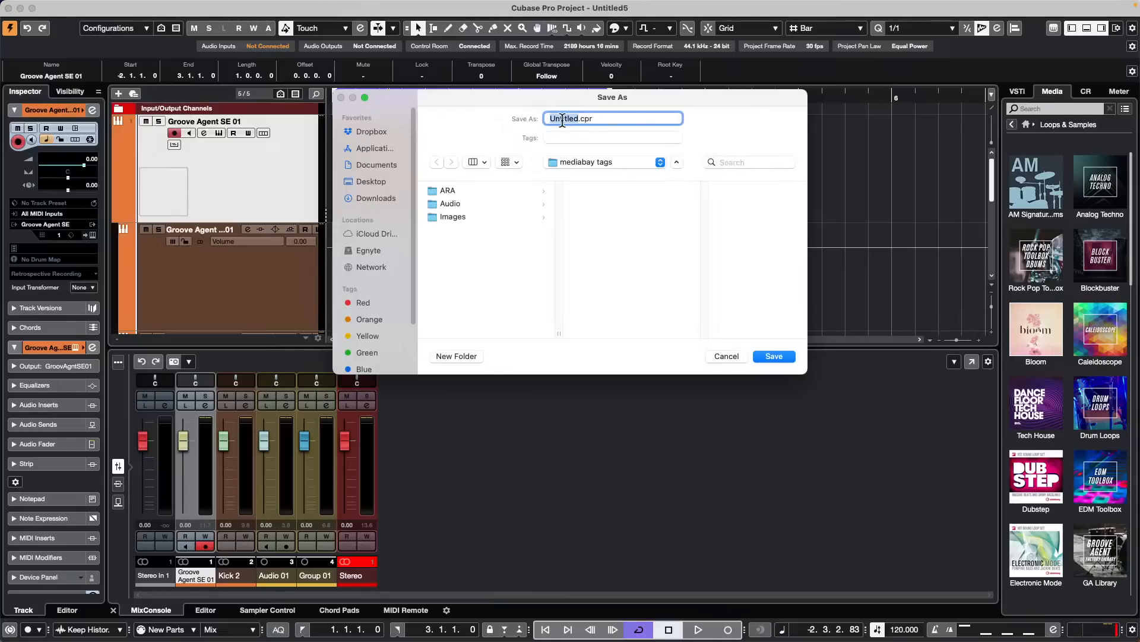
click(628, 160)
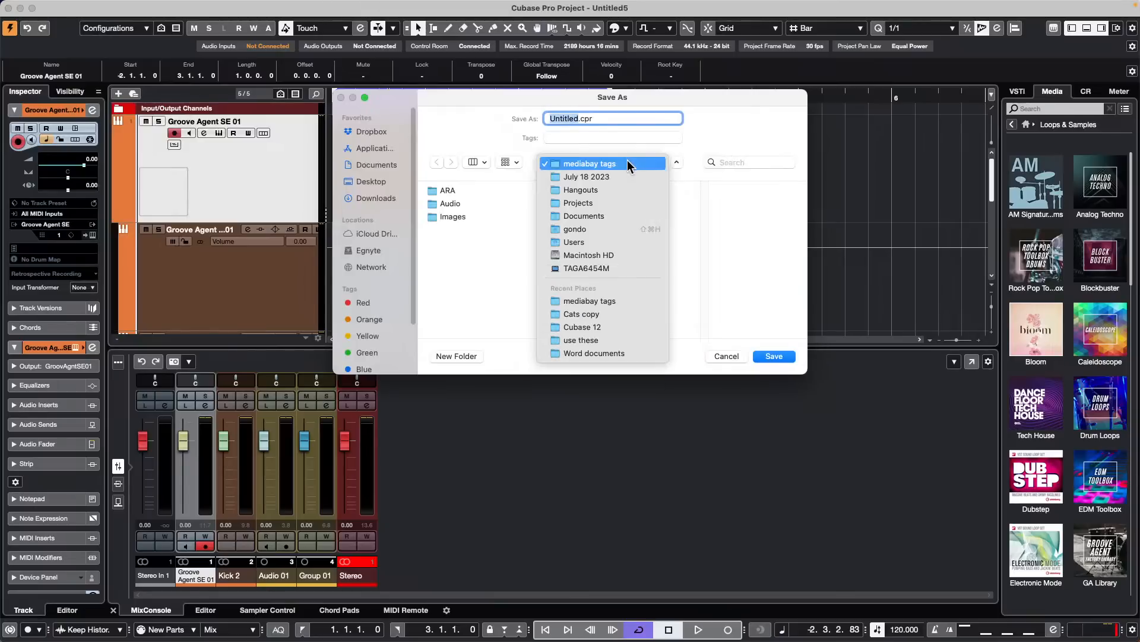
click(622, 178)
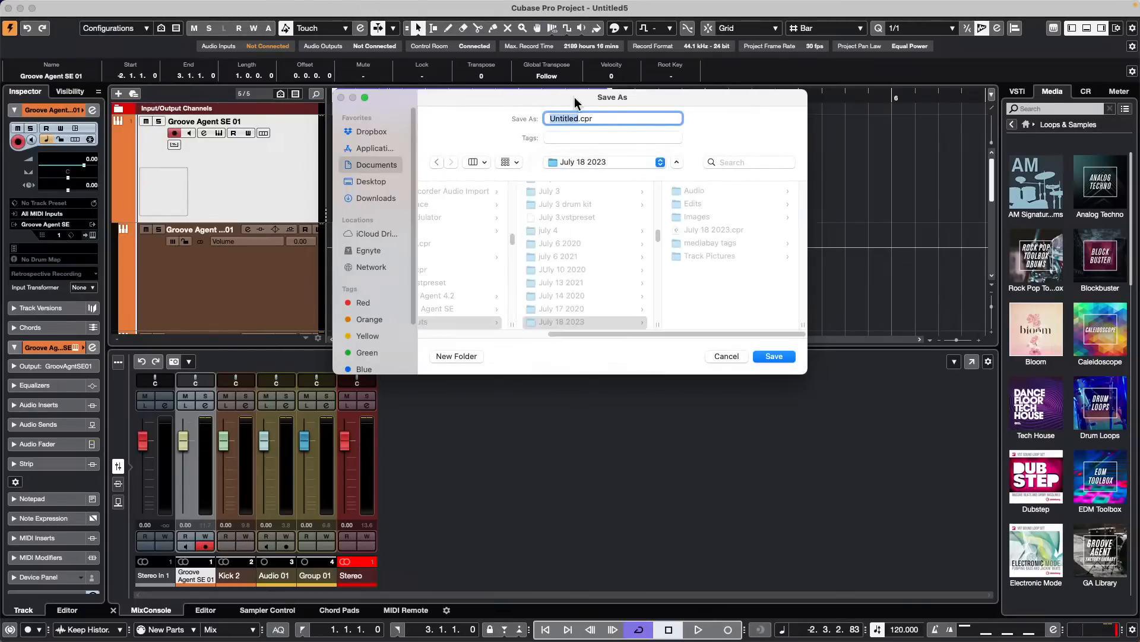
text(July 21 2023)
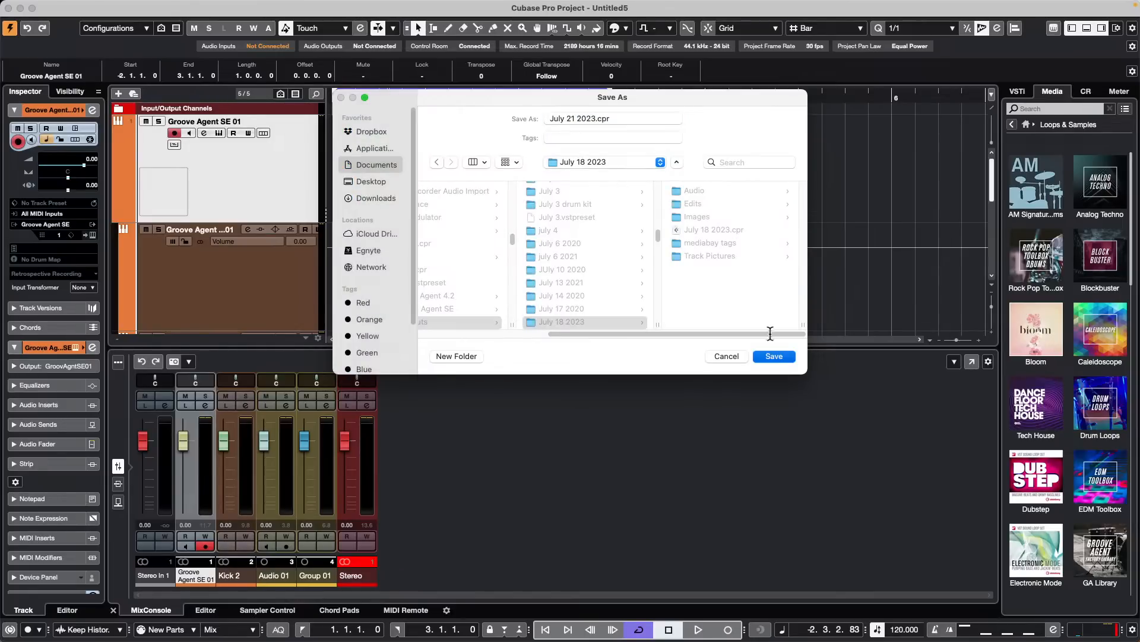
click(772, 356)
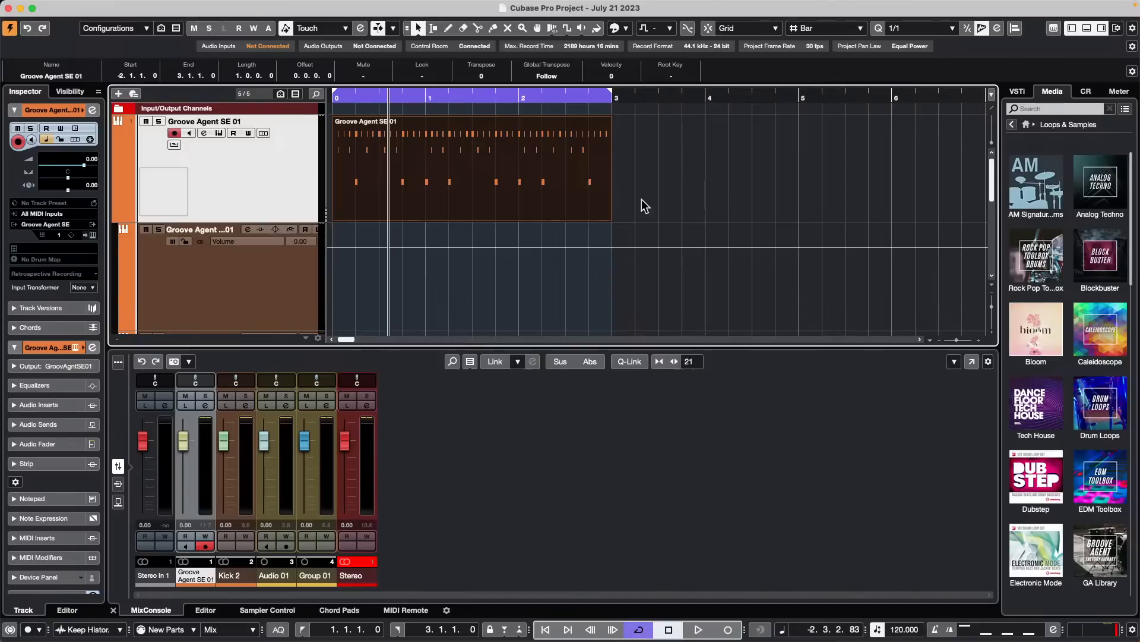
Open the Pool, expand its Audio folder and compare the listed recording with the Audio 01 track in the project
key(super+p)
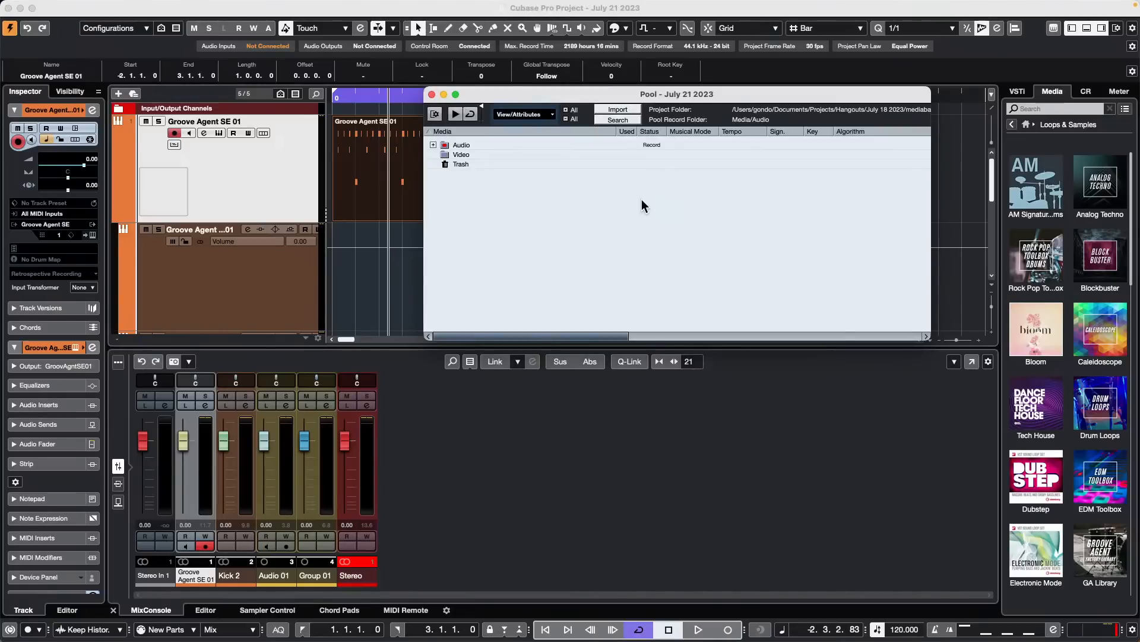
click(433, 144)
drag(522, 99, 548, 235)
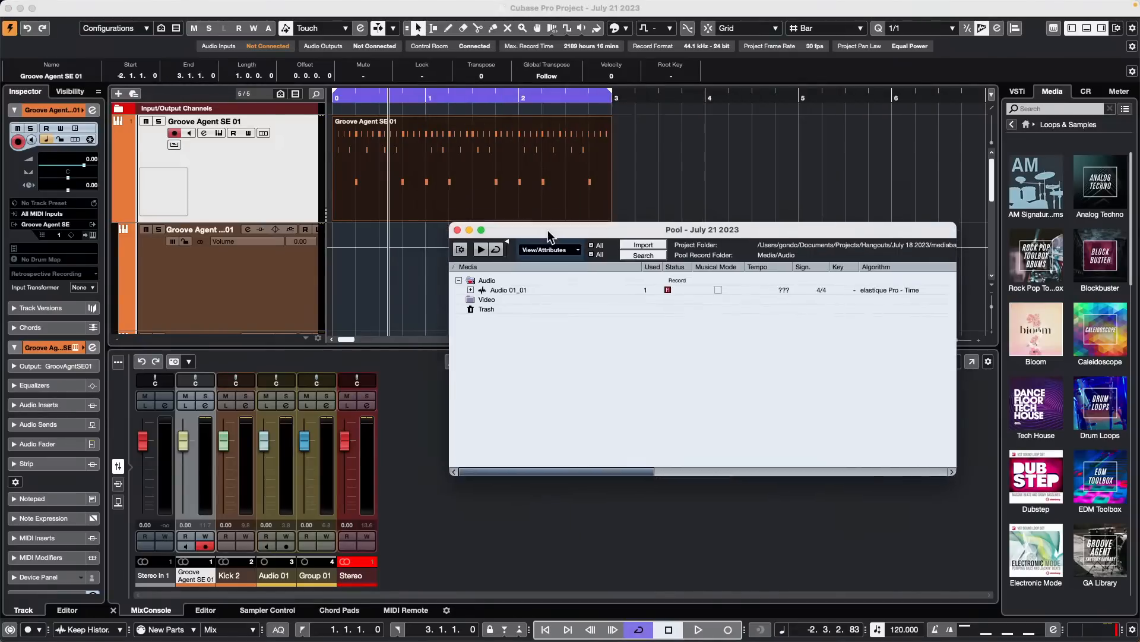
scroll(356, 208, down, 5)
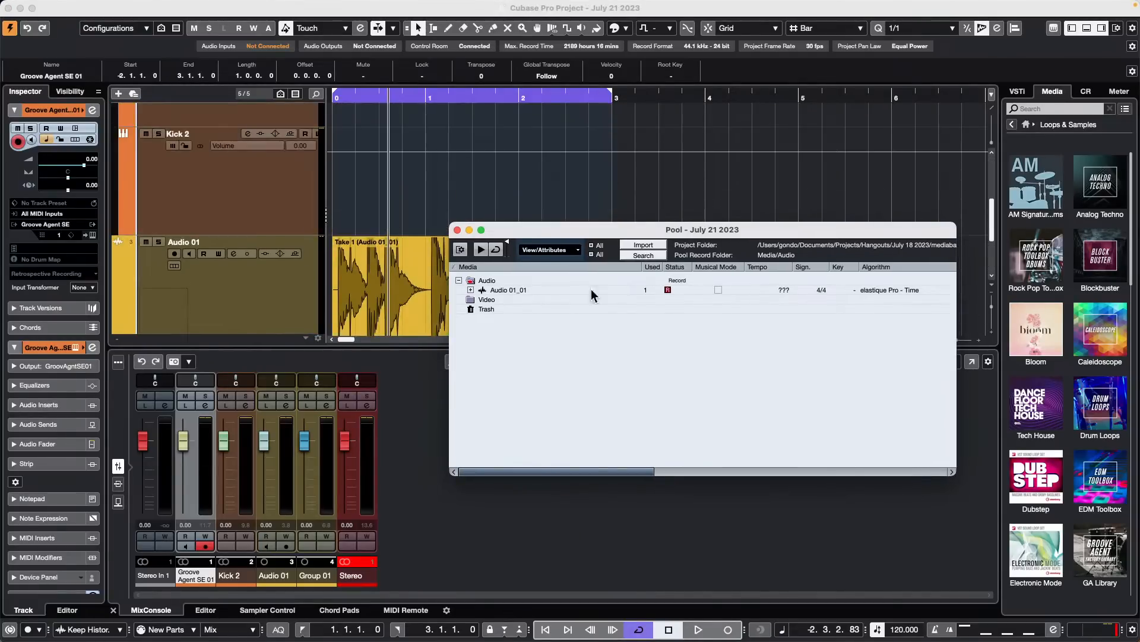
drag(631, 234, 453, 80)
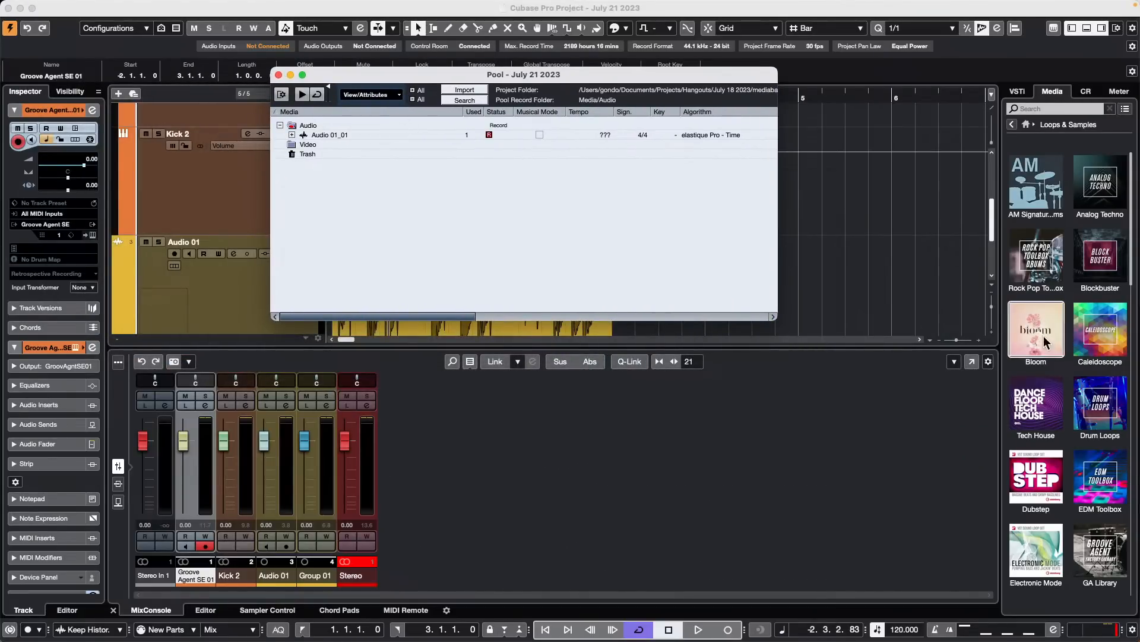
Create a sampler track from a Tech_House_Bass_Loop_18 file in the Dance Floor Tech House library
click(1038, 415)
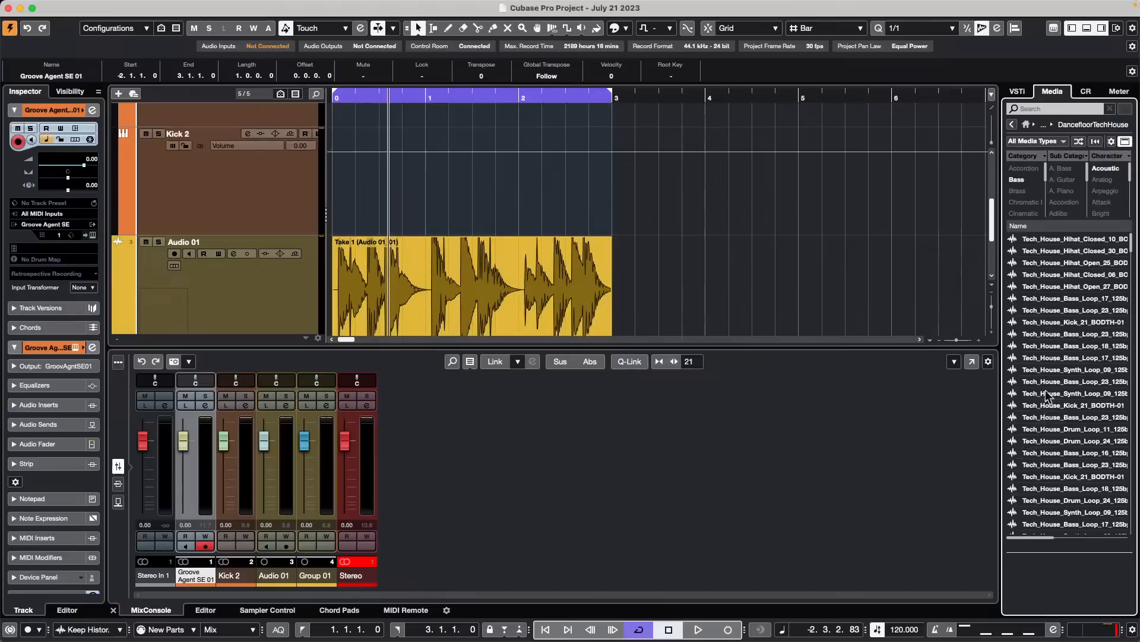
right_click(1032, 353)
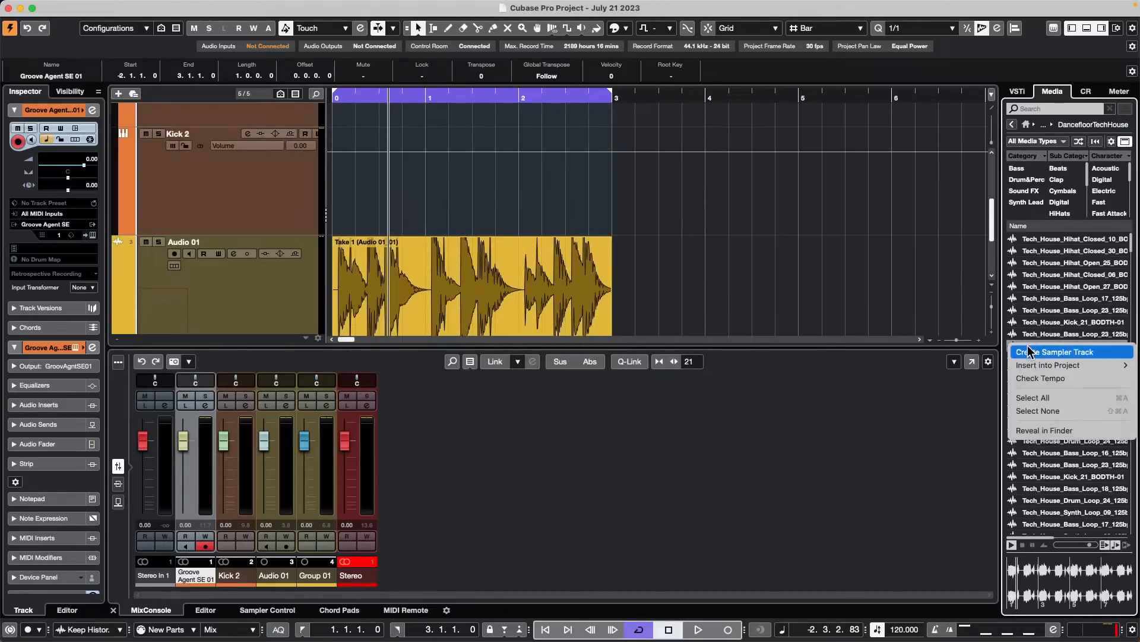
click(1054, 351)
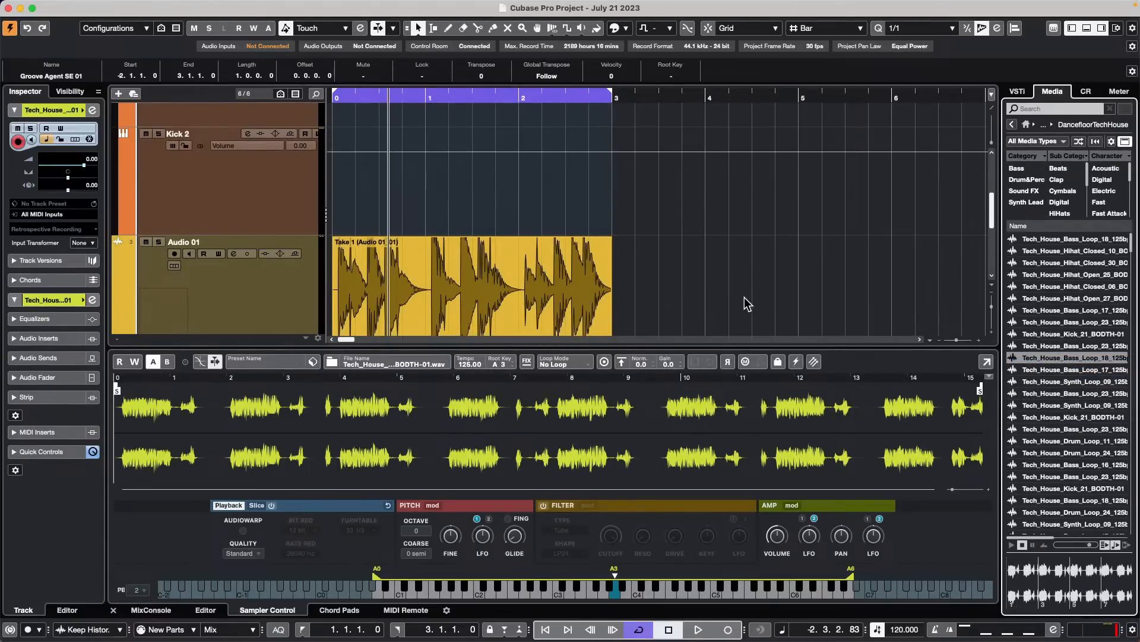
Reopen the Pool and check the Sampler Track folder, collapsing and expanding it again
key(super+Tab)
key(super+Tab)
click(746, 306)
key(super+p)
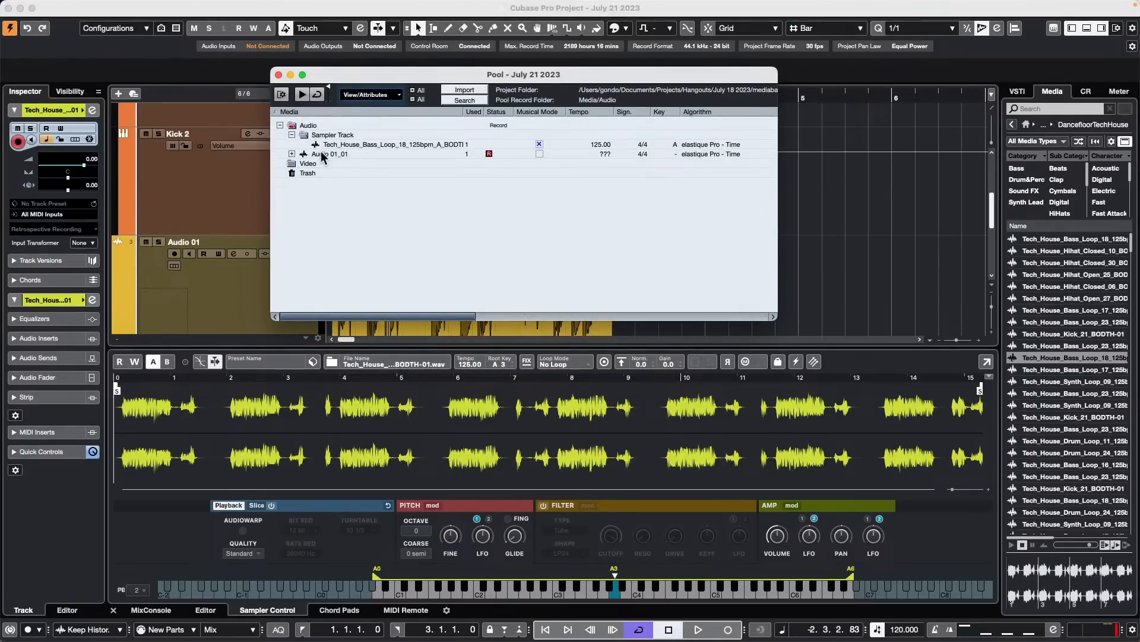
click(292, 135)
click(292, 136)
Open the Editing-Audio preferences, review the On Import Audio Files options and accept them unchanged
mouse_move(31, 5)
click(46, 6)
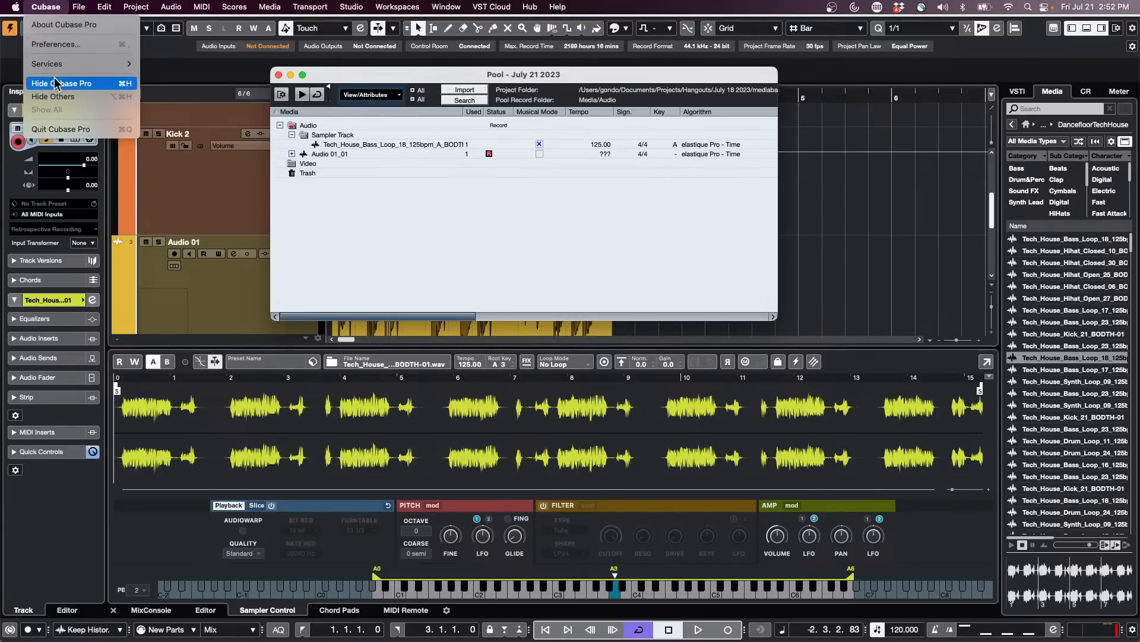
click(60, 96)
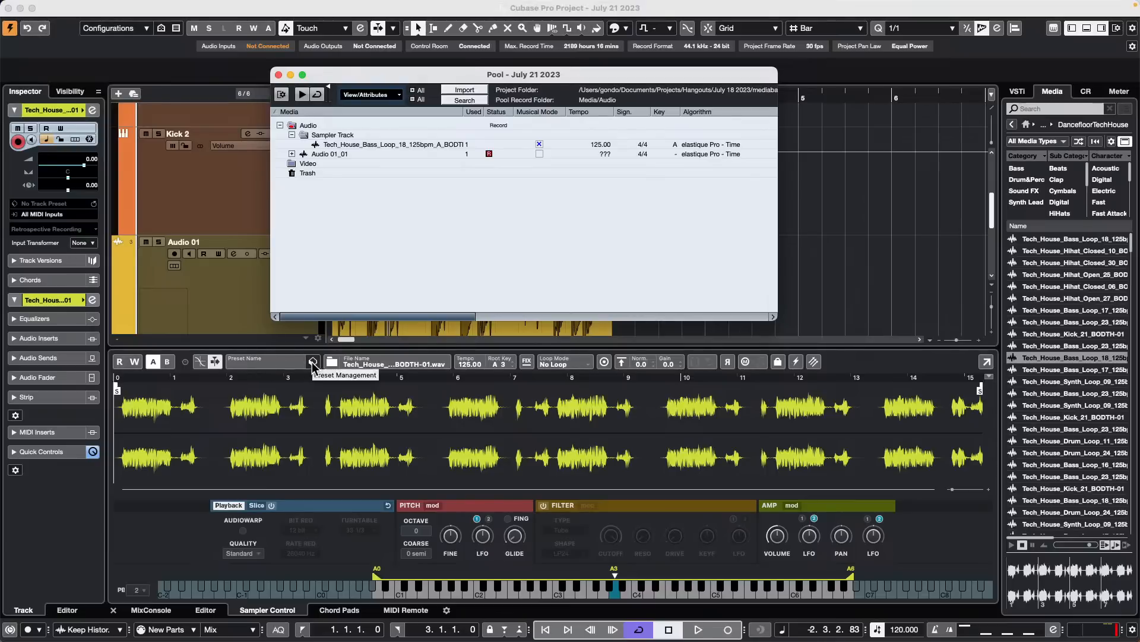
mouse_move(178, 7)
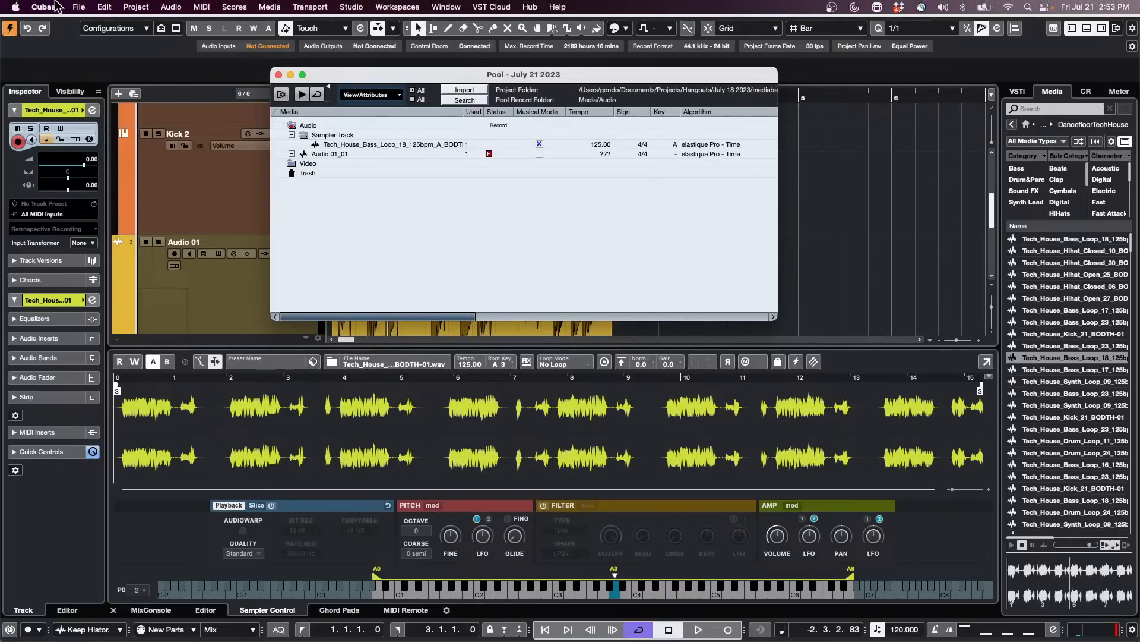
click(83, 7)
mouse_move(53, 7)
click(57, 46)
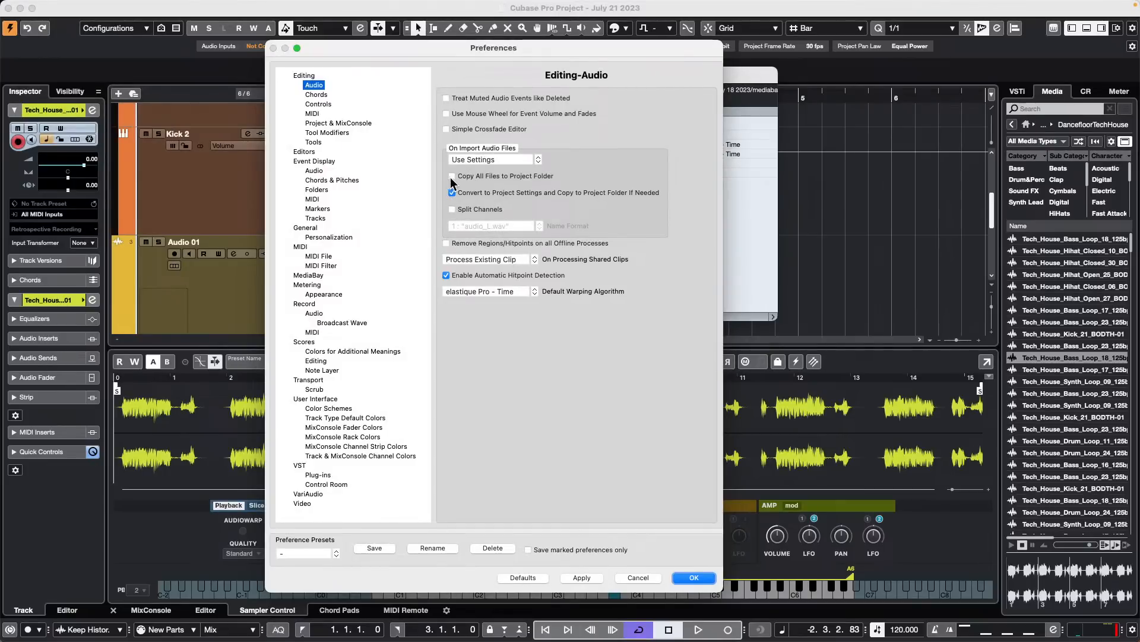
click(304, 76)
click(314, 85)
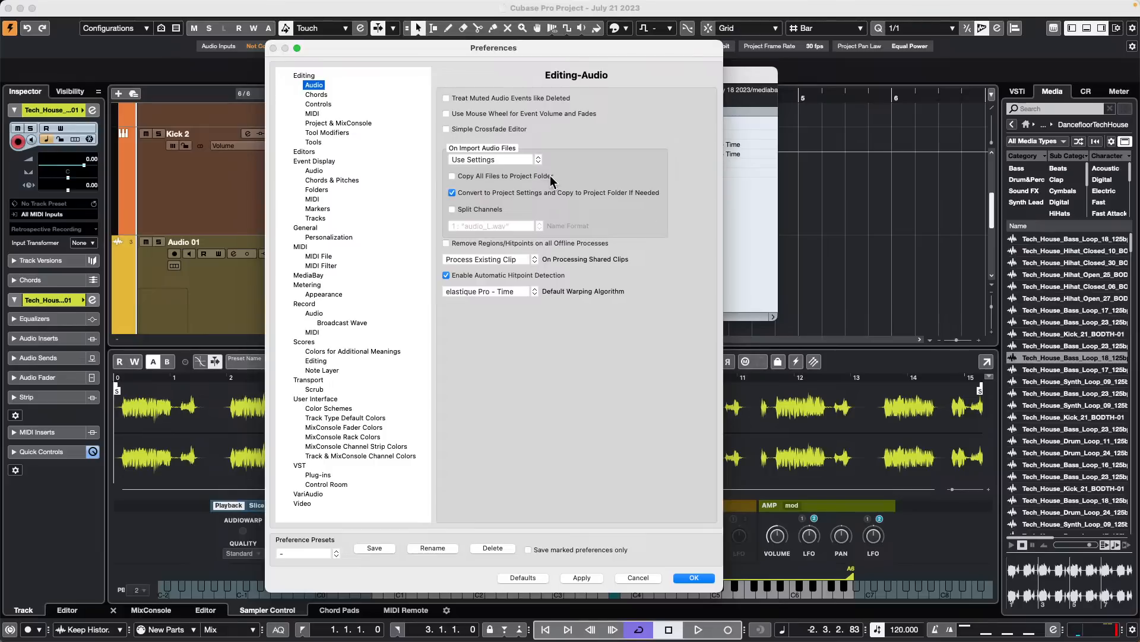
click(698, 578)
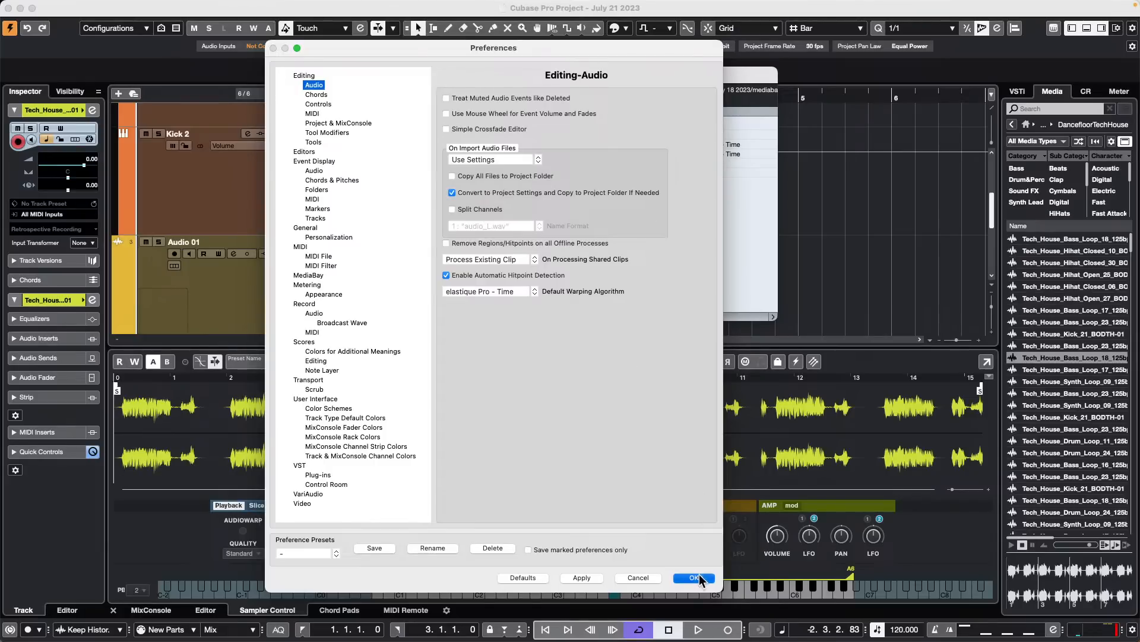
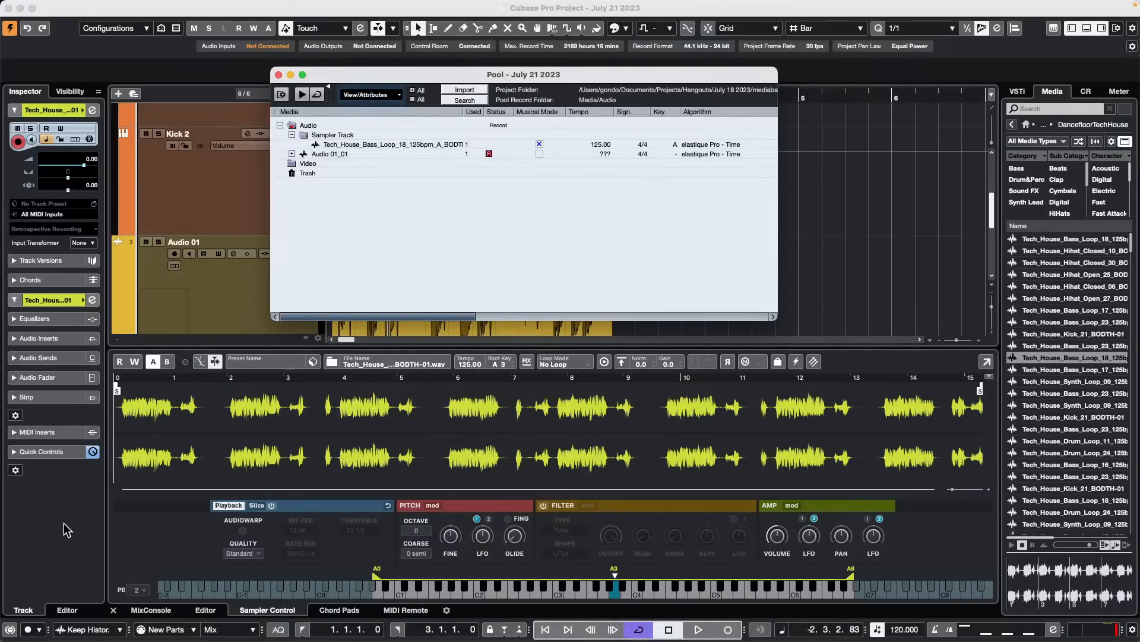
Close the Pool, then check the Steinberg UR24C's buffer size through its control panel in Studio Setup
key(super+p)
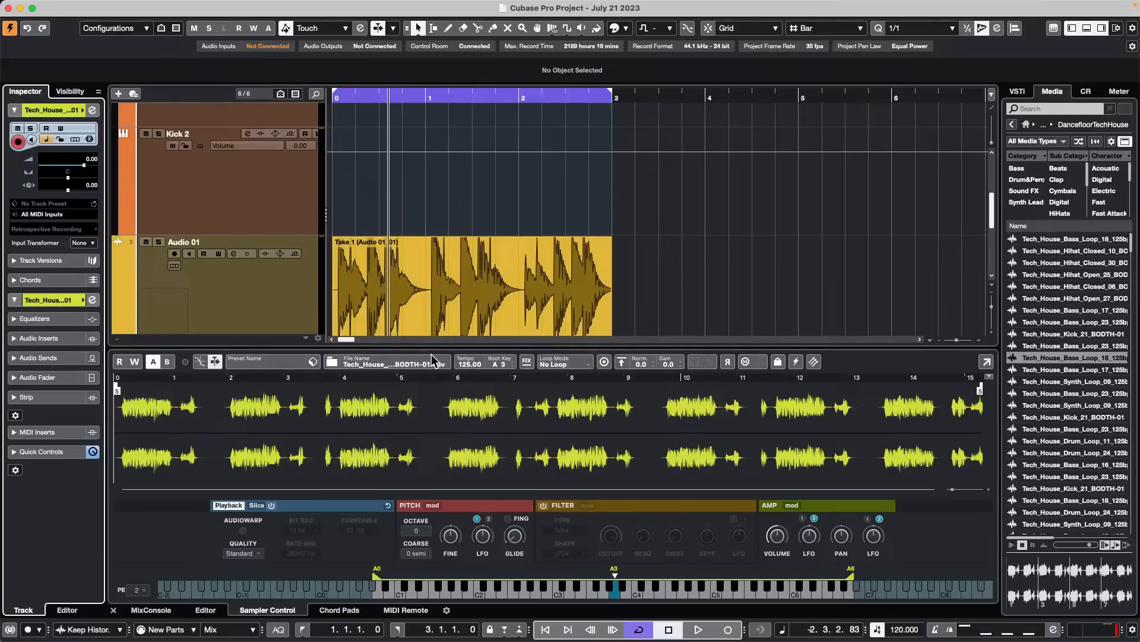
click(352, 6)
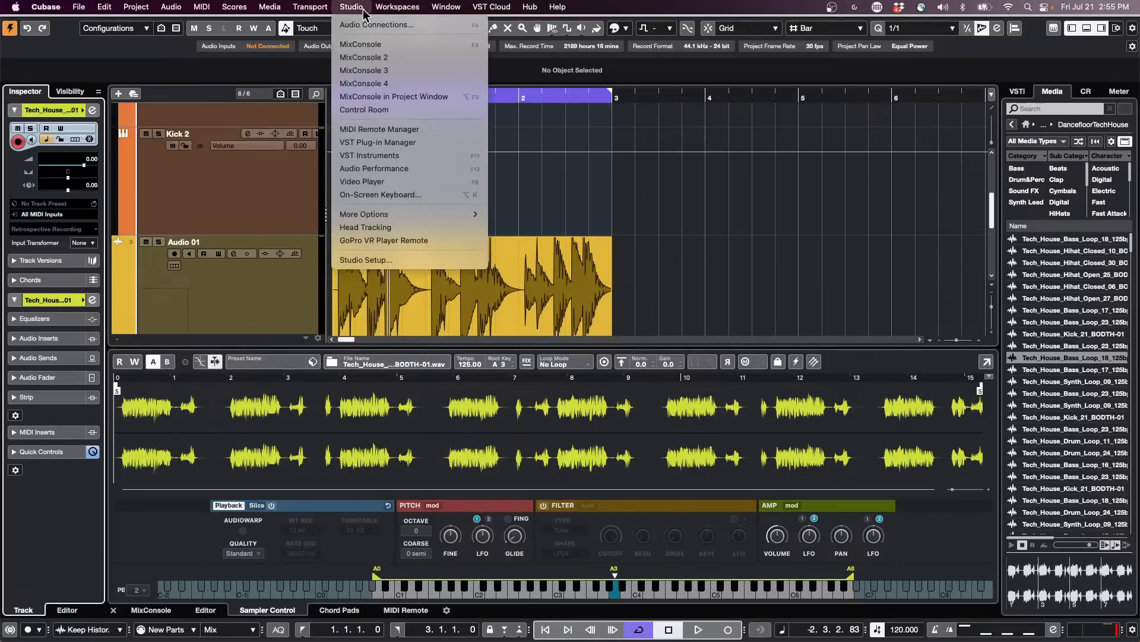
click(365, 263)
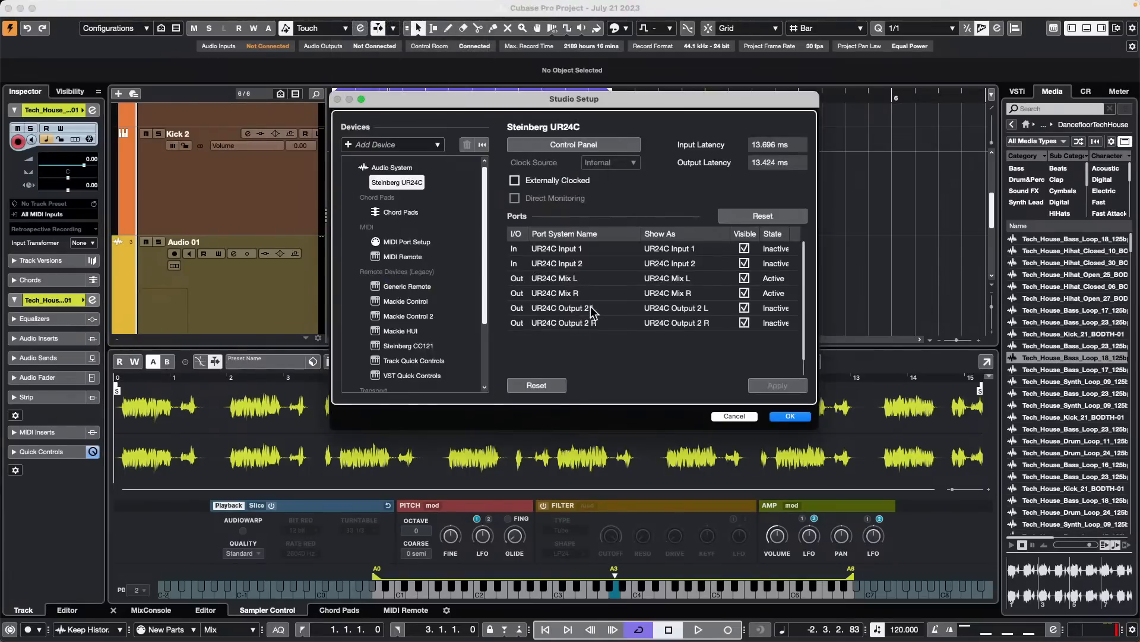
click(584, 146)
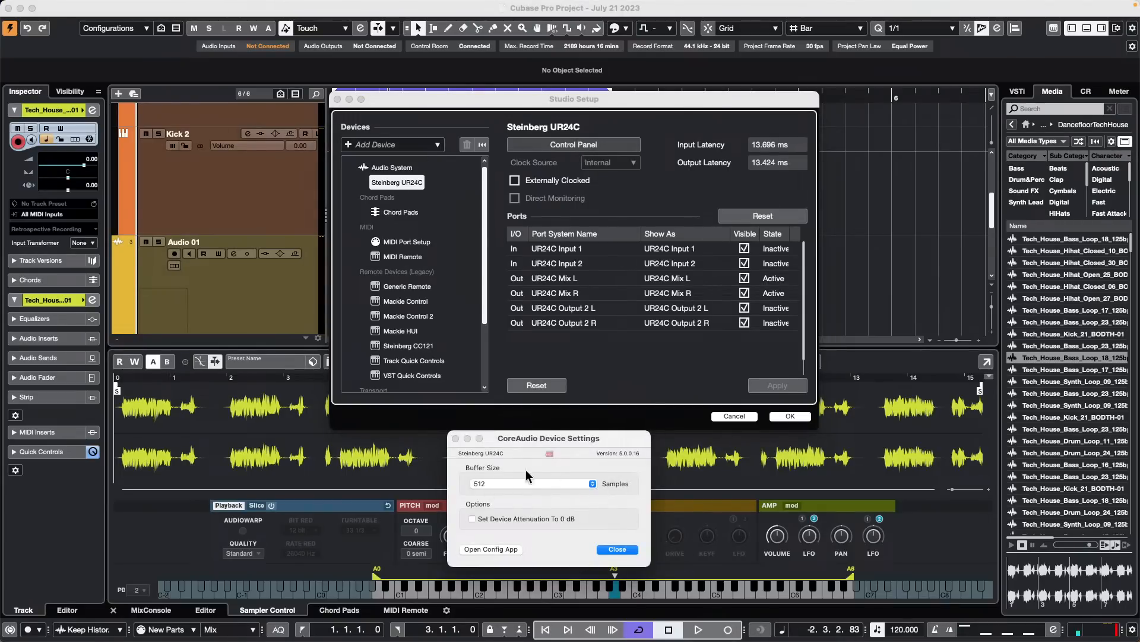
click(623, 548)
click(790, 415)
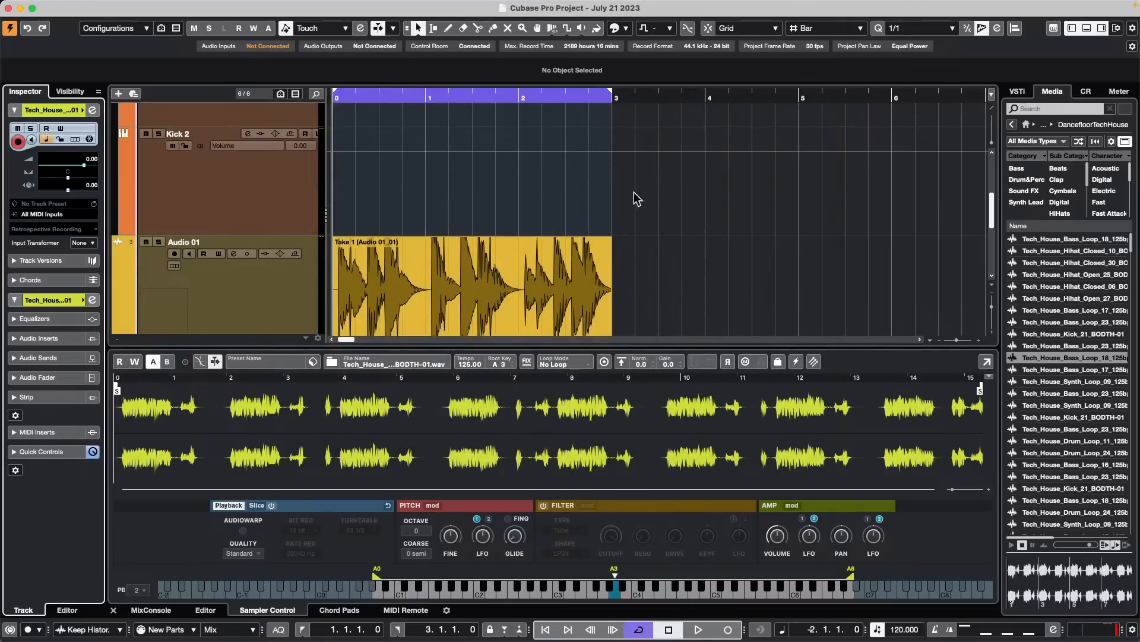
Open the VST Plug-in Manager, browse the VST Effects, inspect the MultibandCompressor information and close the manager
scroll(233, 303, down, 3)
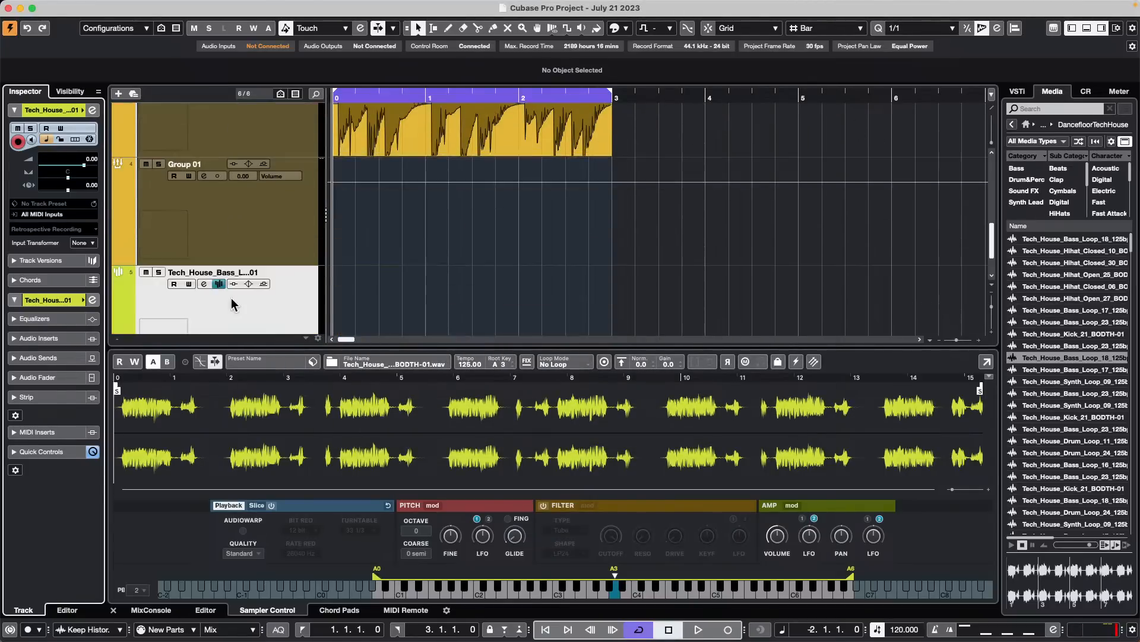
scroll(262, 289, down, 2)
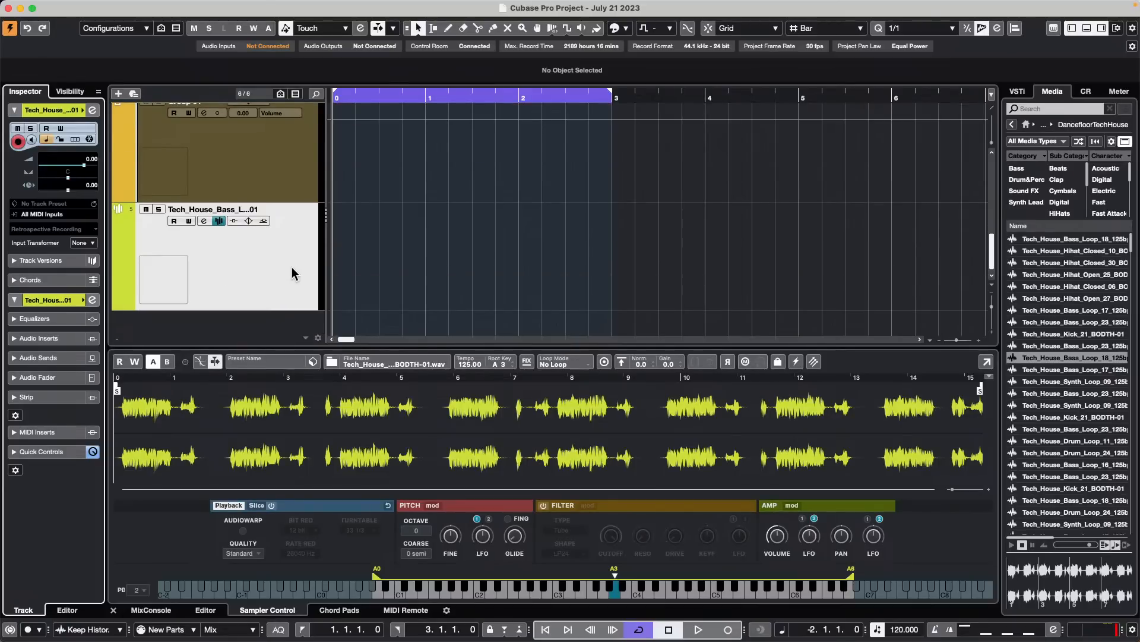
click(362, 7)
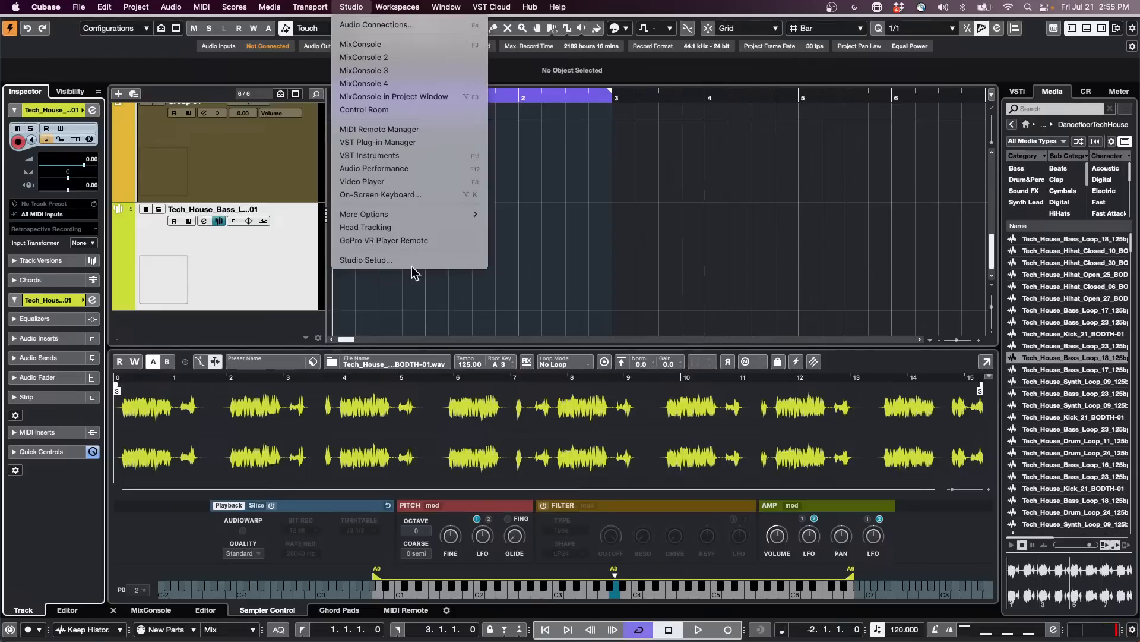
click(429, 142)
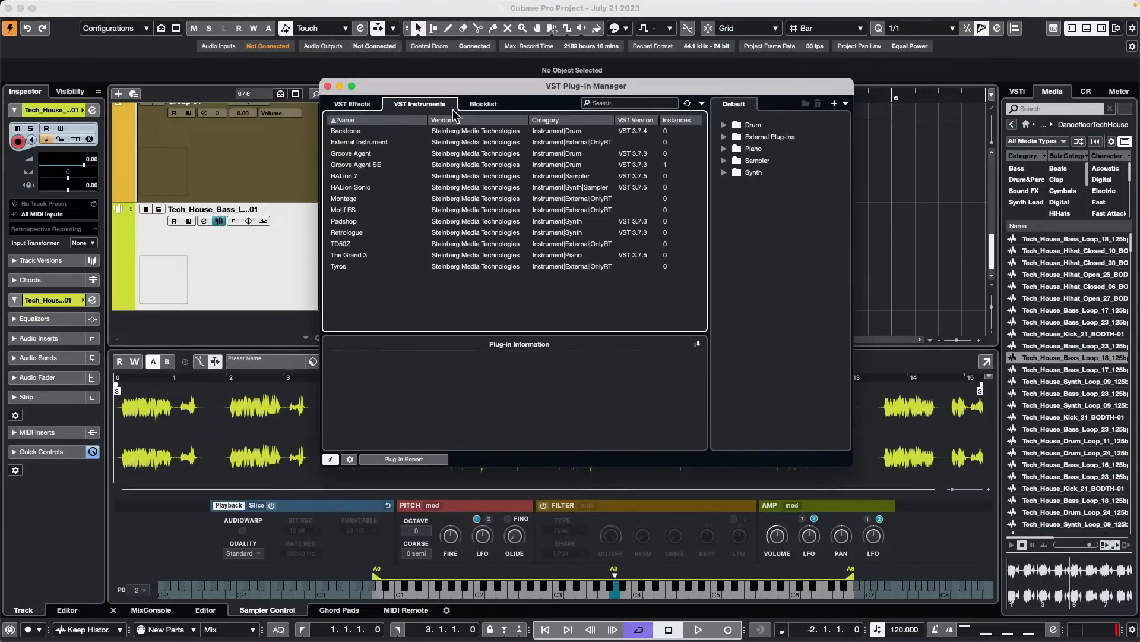
click(360, 106)
scroll(359, 250, down, 10)
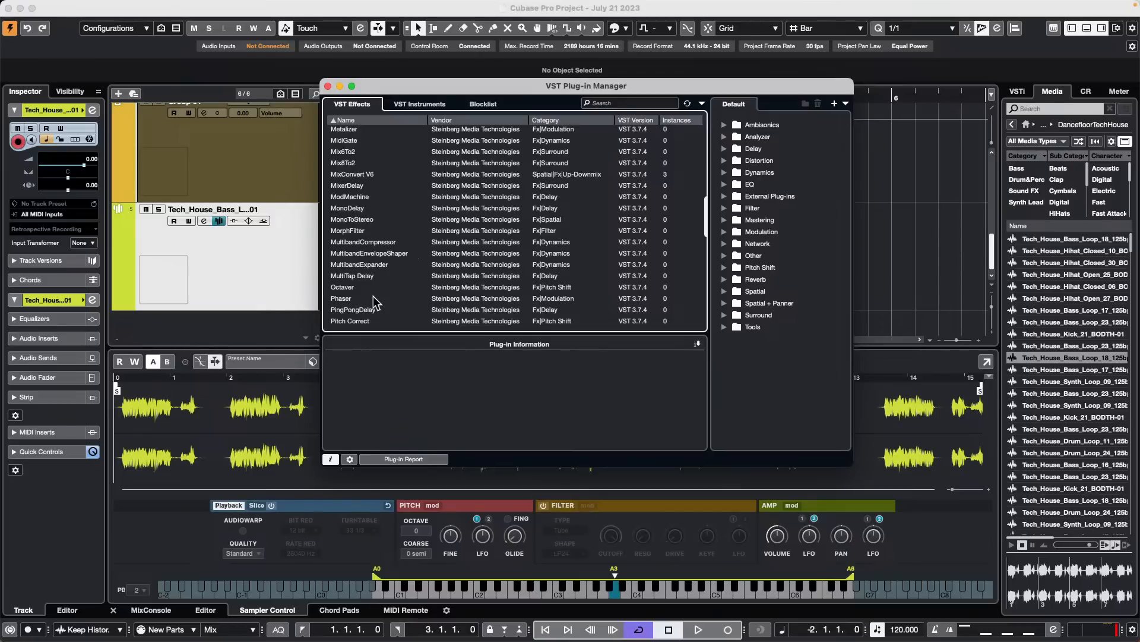
click(389, 243)
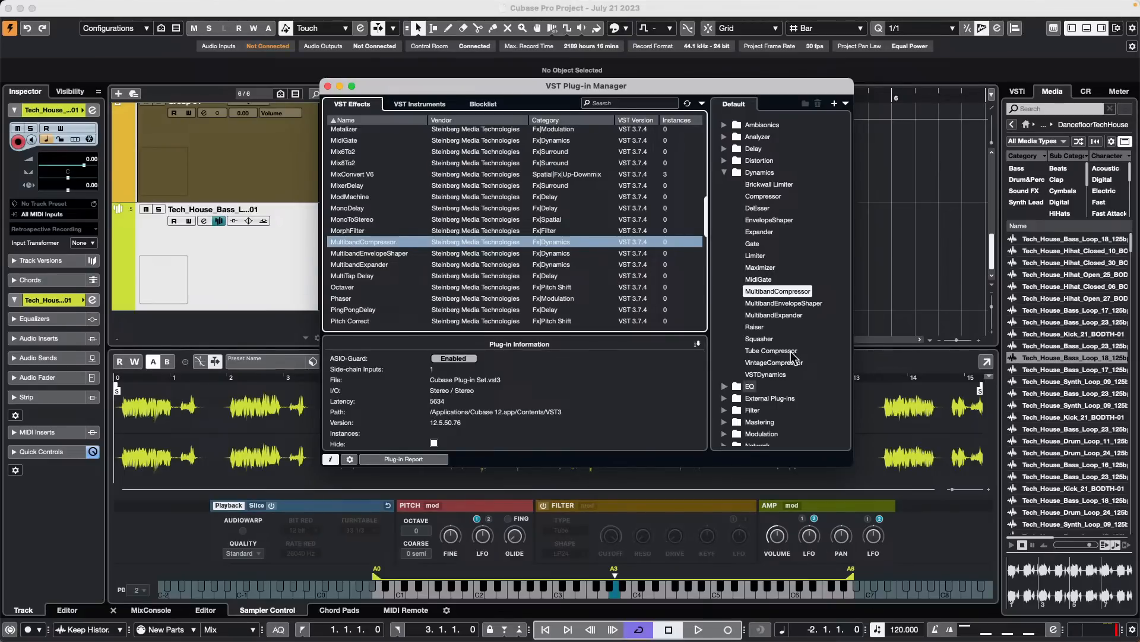
click(328, 87)
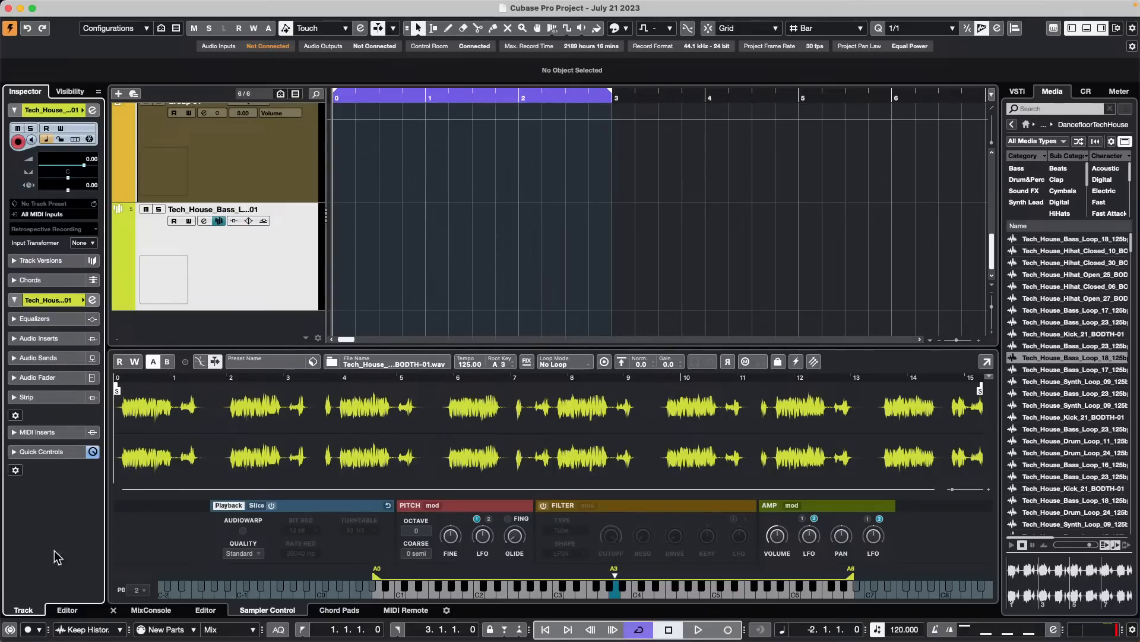
click(10, 630)
click(11, 631)
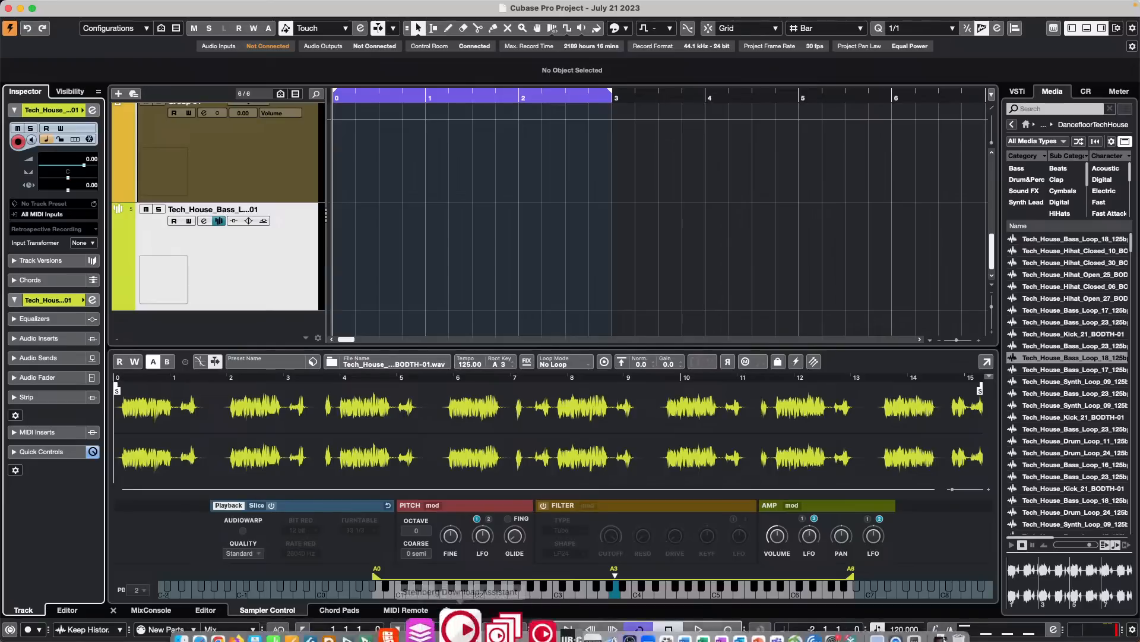
Open Studio Setup, review the MIDI Port Setup with the dialog enlarged to show every port, and accept the settings unchanged
mouse_move(443, 7)
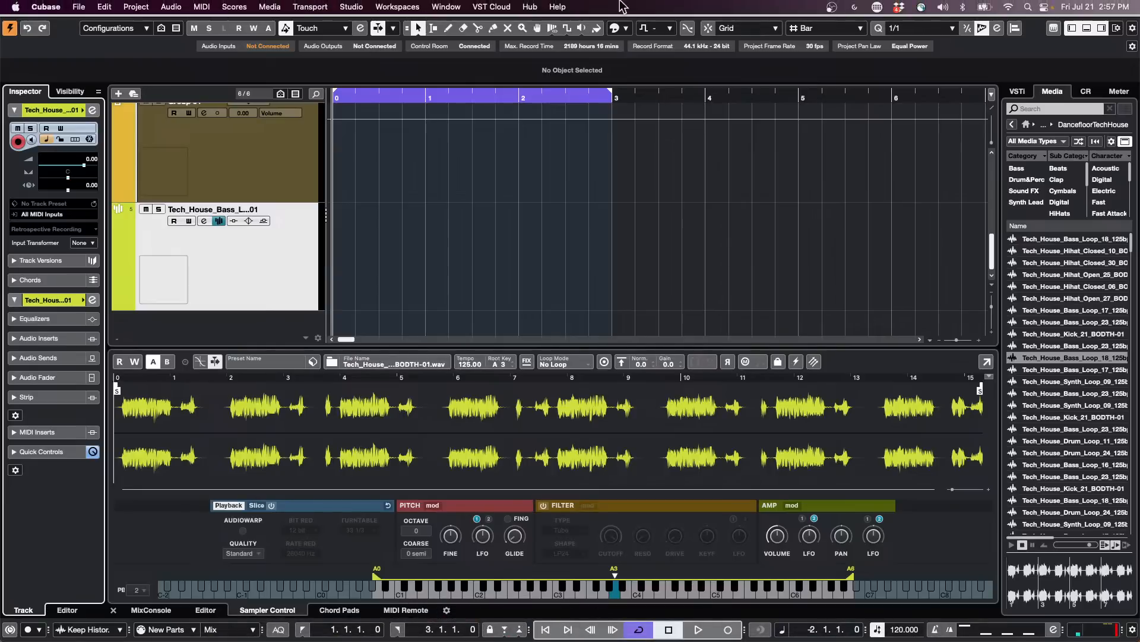
click(364, 8)
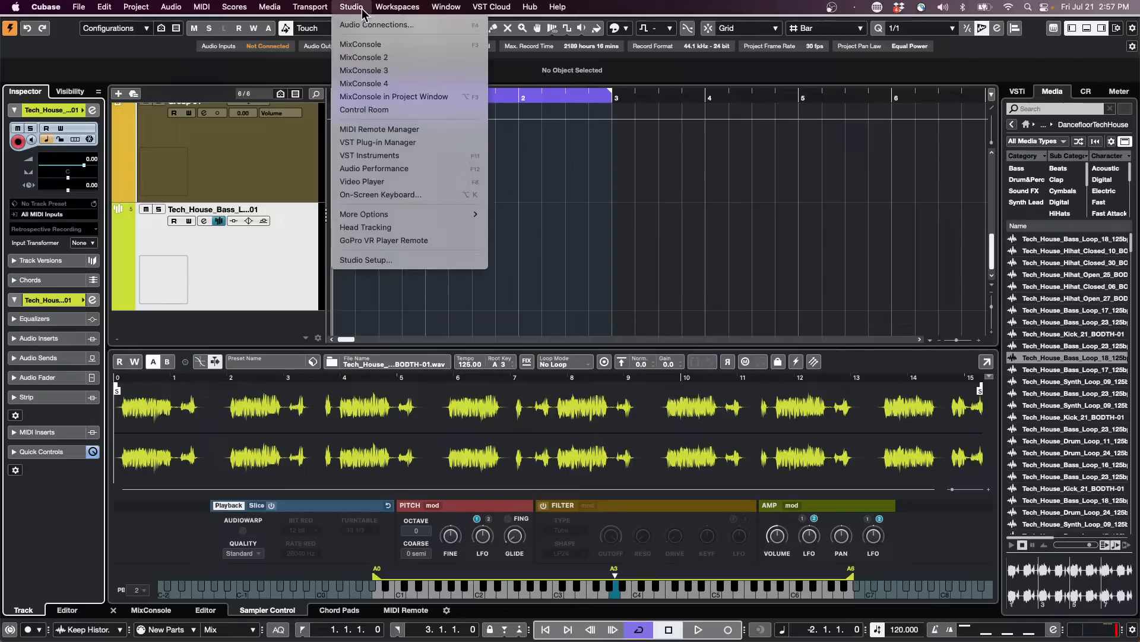
click(402, 261)
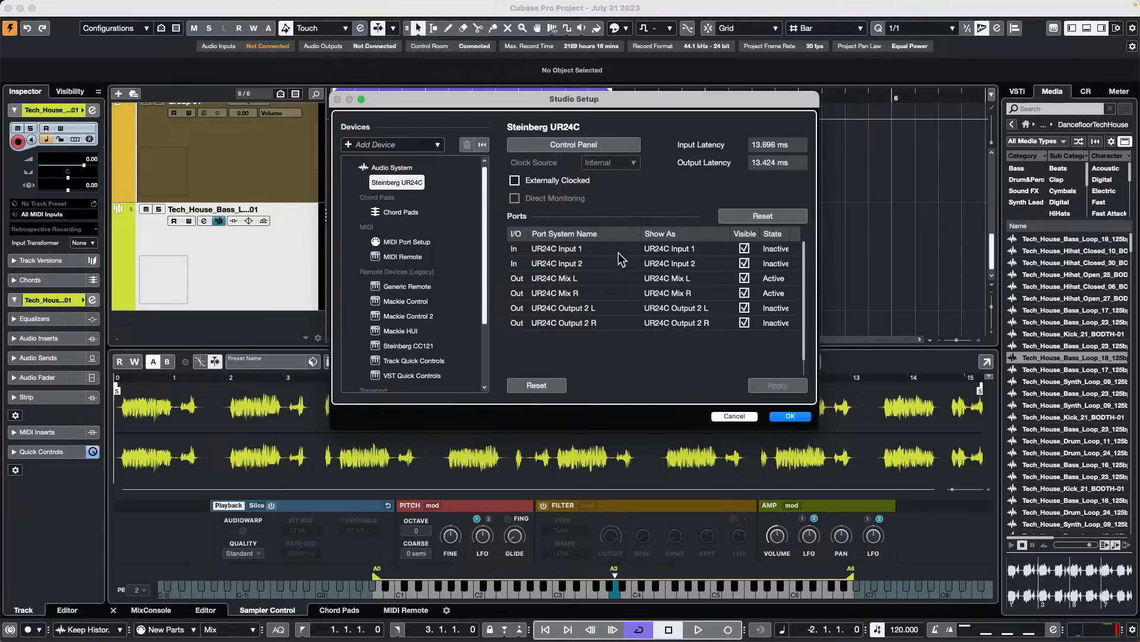
click(407, 243)
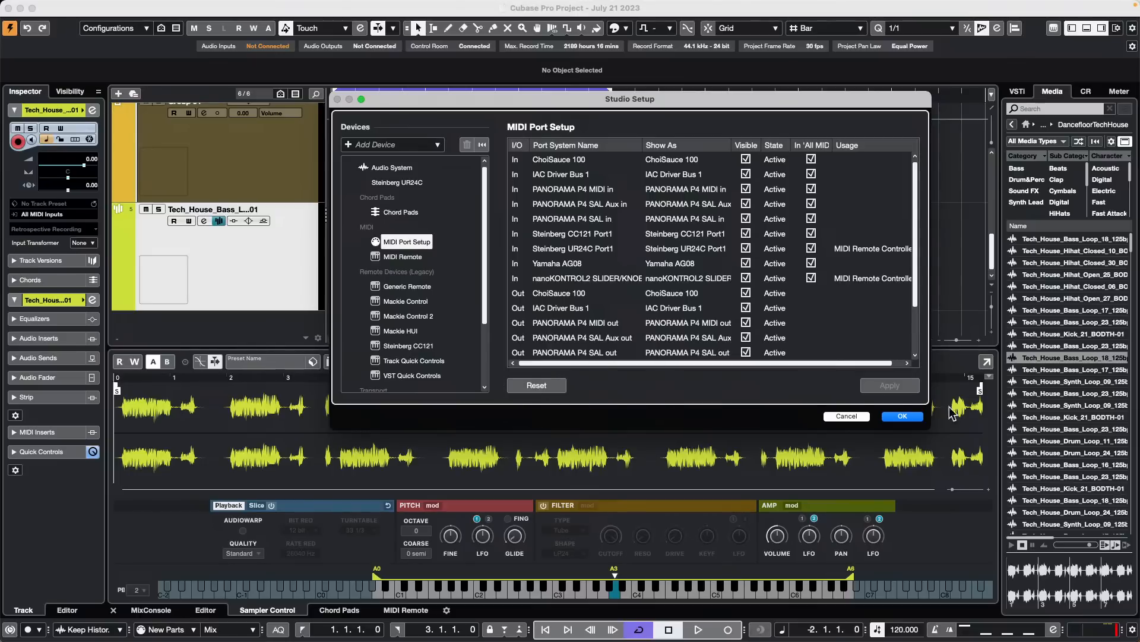
drag(931, 425, 938, 516)
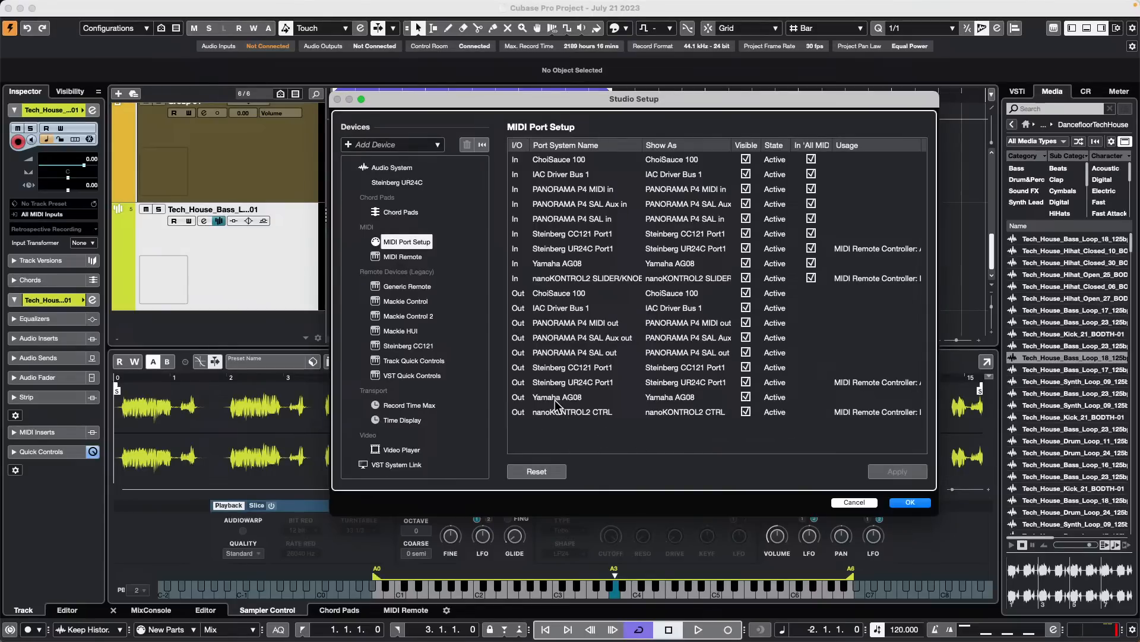
click(910, 502)
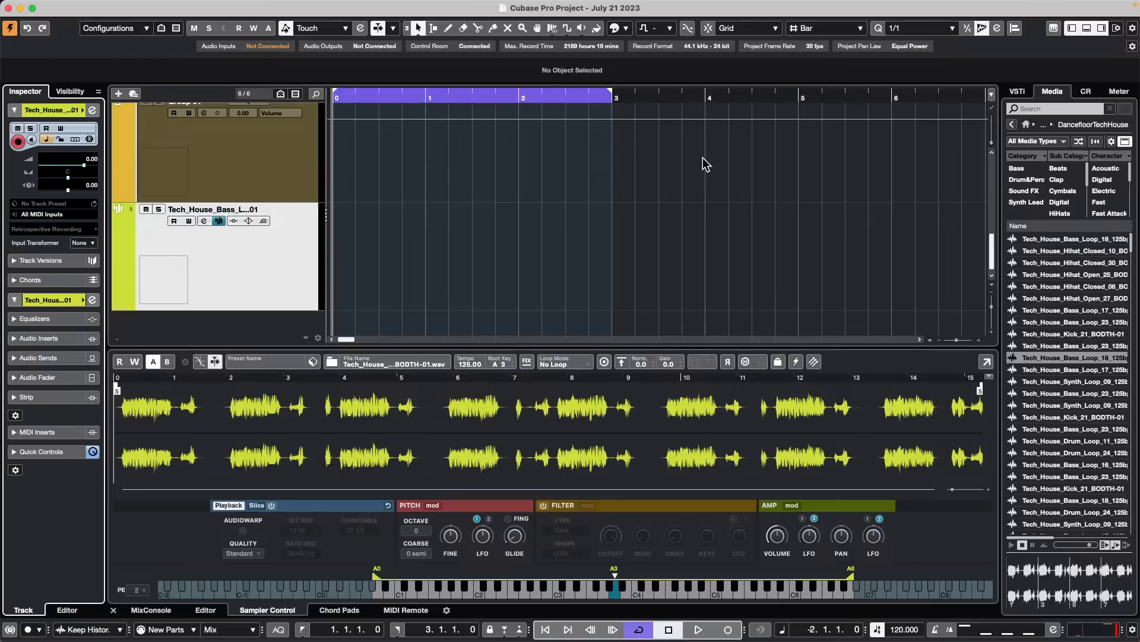
Check the User Interface Color Schemes preferences, toggling the Ruler, Editor Area and Project Area Background entries, and accept them unchanged
mouse_move(236, 7)
click(97, 7)
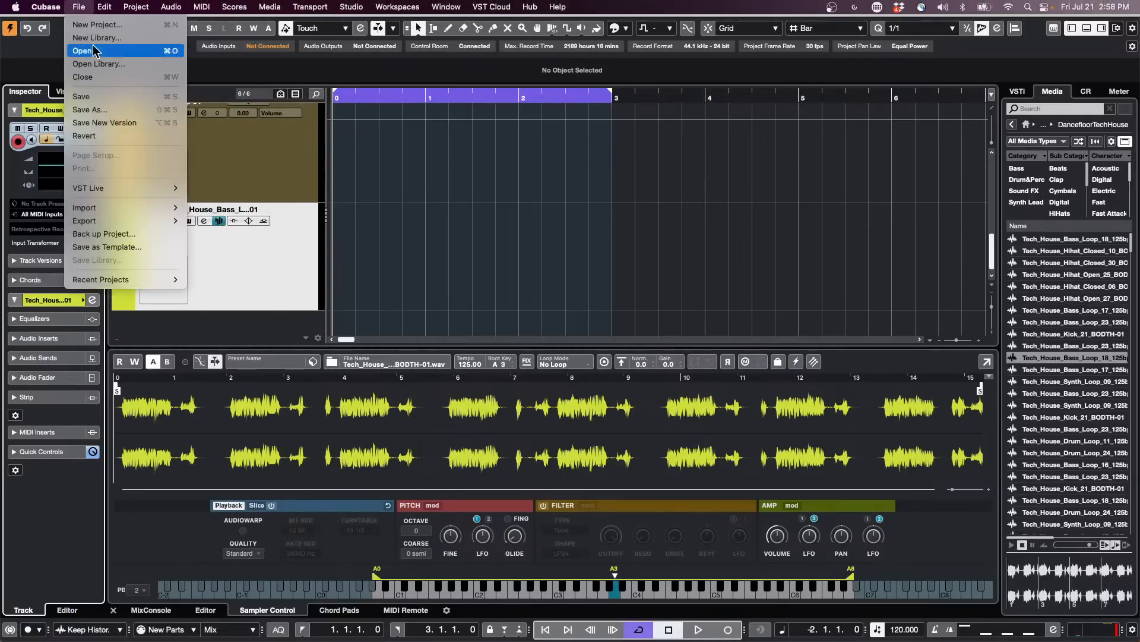
mouse_move(113, 11)
mouse_move(46, 7)
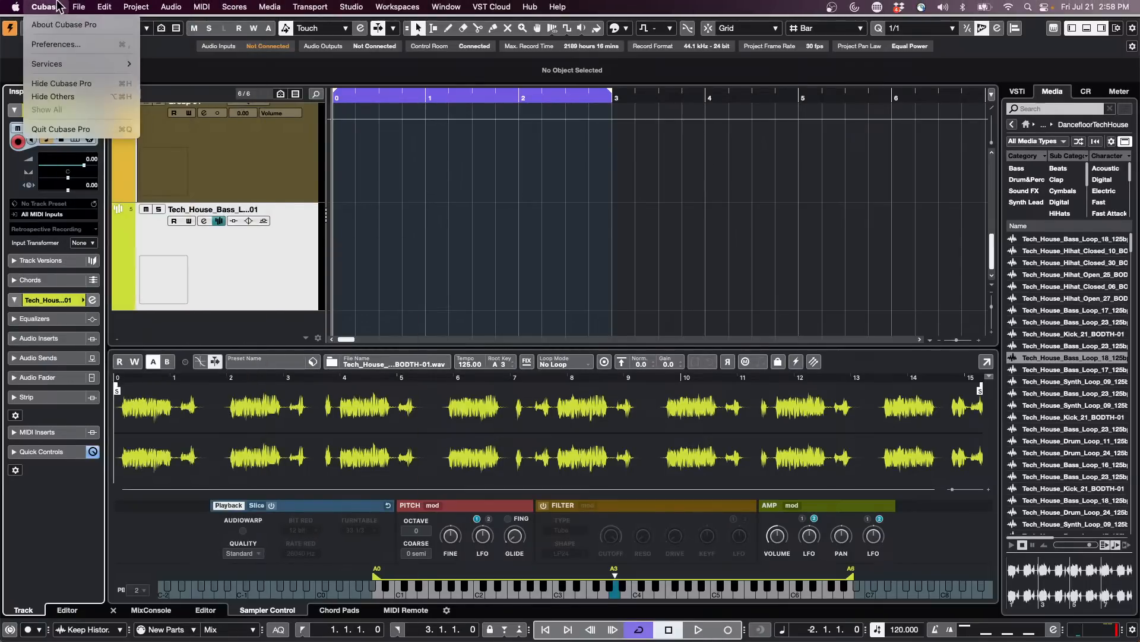
click(53, 44)
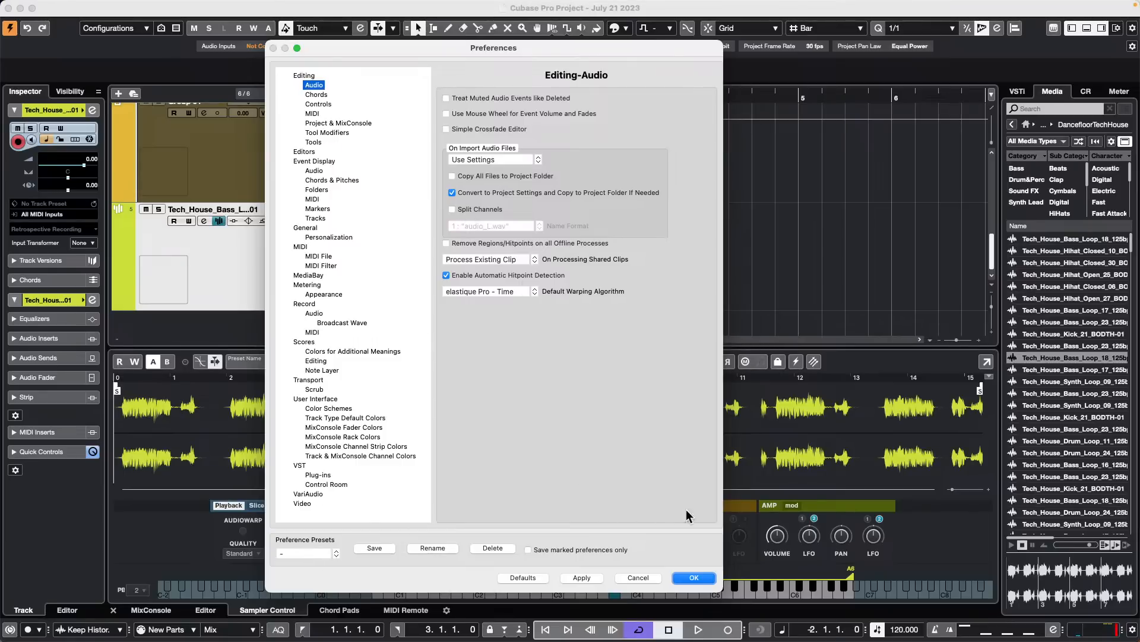
click(328, 409)
click(443, 155)
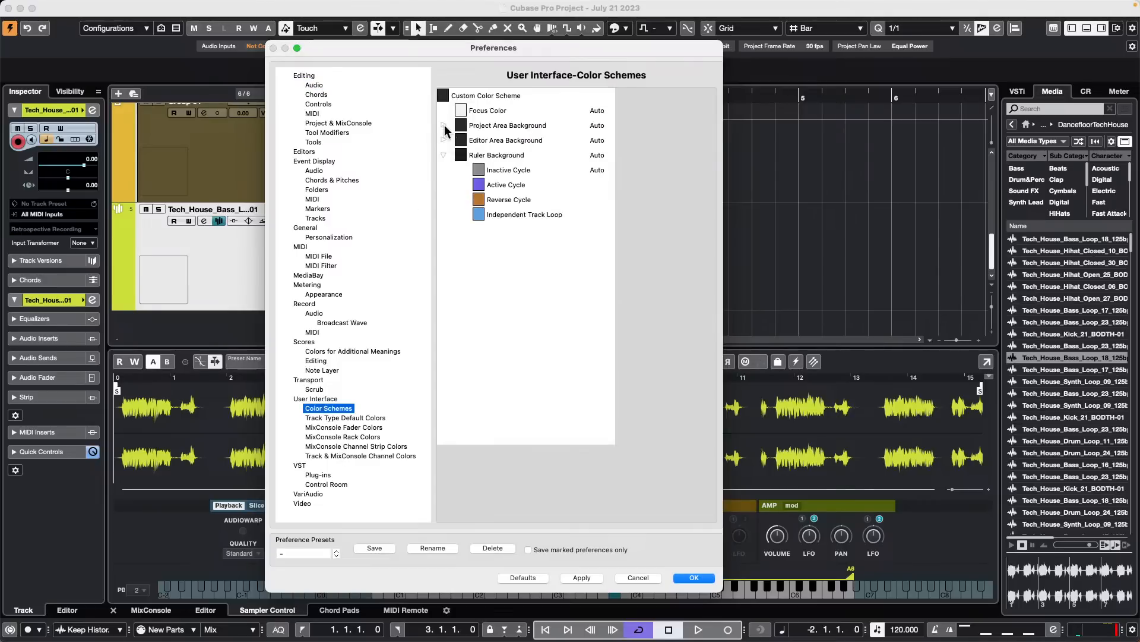
click(445, 140)
click(443, 125)
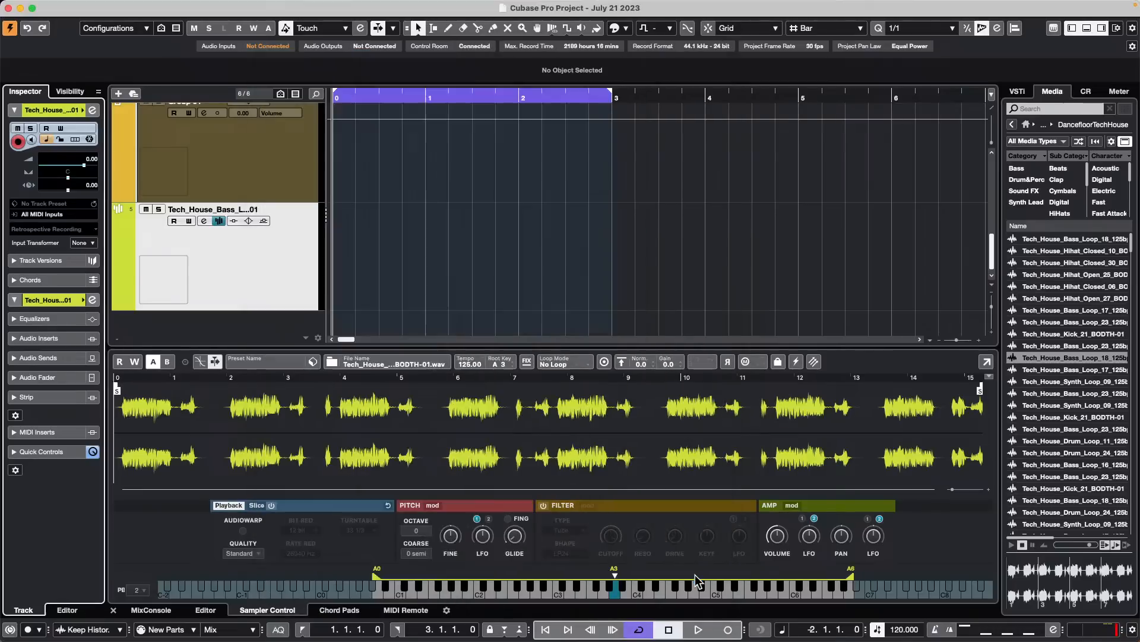
click(694, 578)
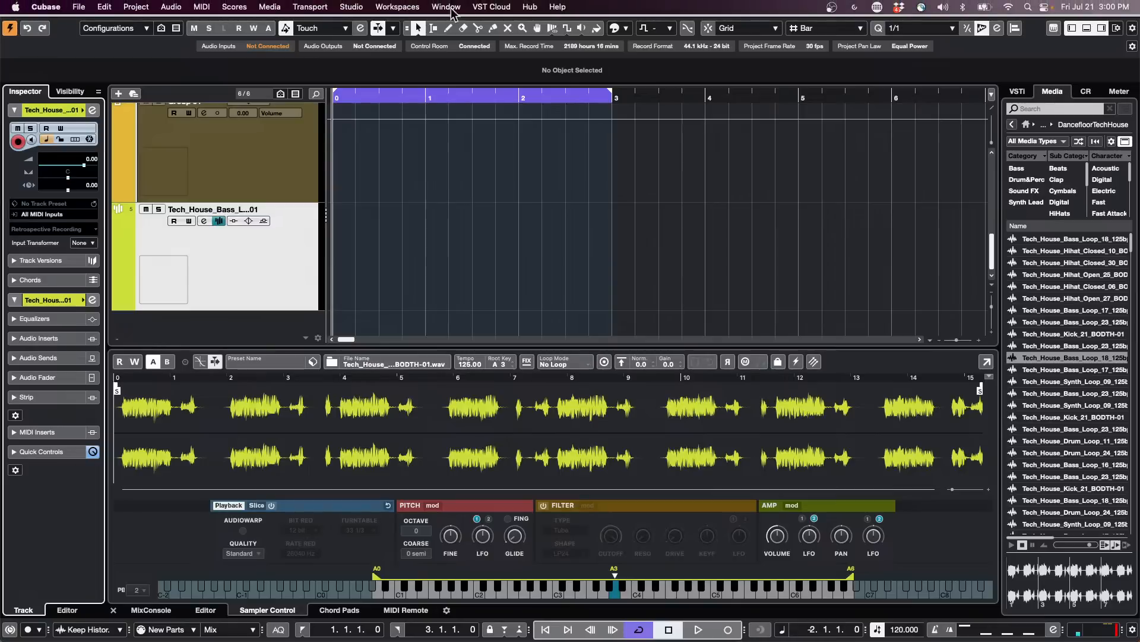
Switch to the open Untitled4 project and activate it
click(446, 7)
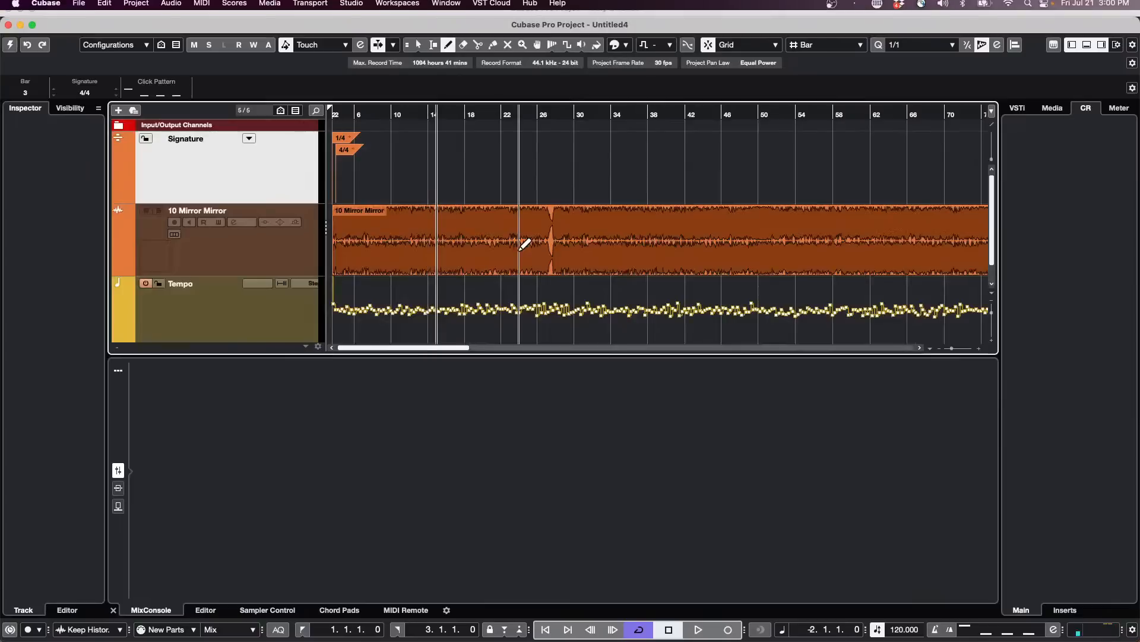
click(520, 246)
click(7, 46)
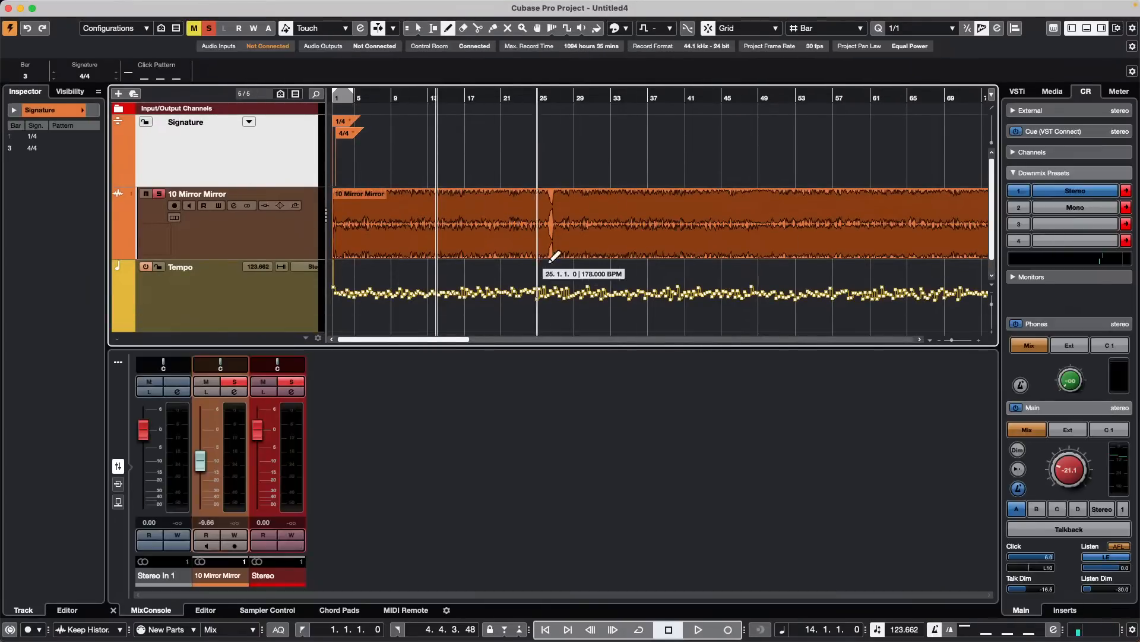
Play the 10 Mirror Mirror track, raise the Control Room Main level to -15.0, and stop playback
key(h)
key(h)
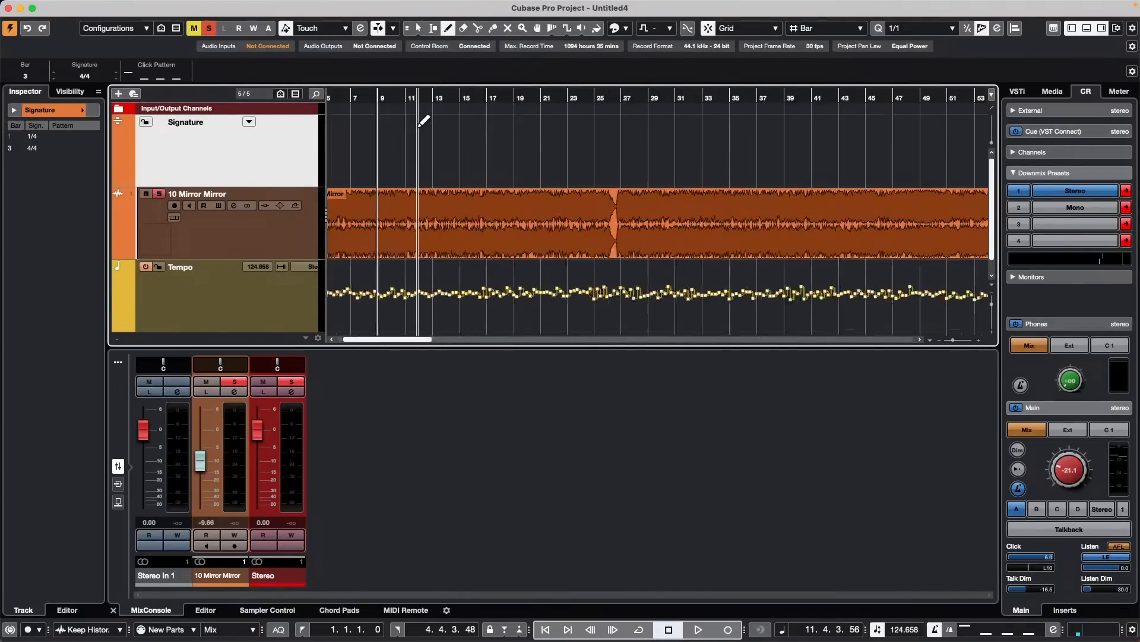
key(space)
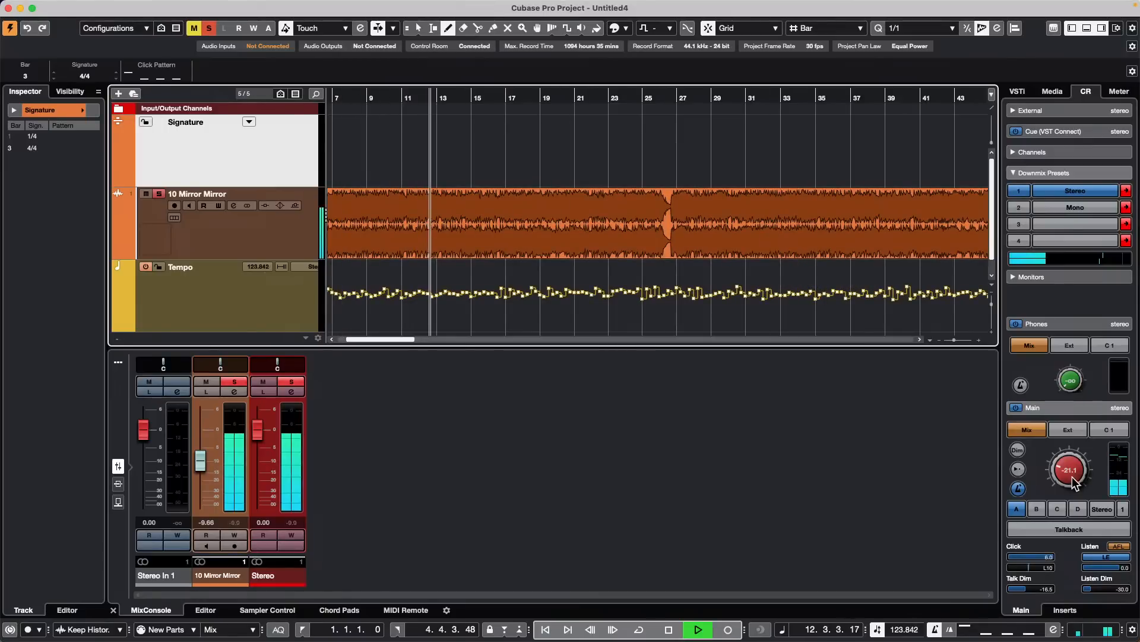
drag(1069, 469, 1070, 452)
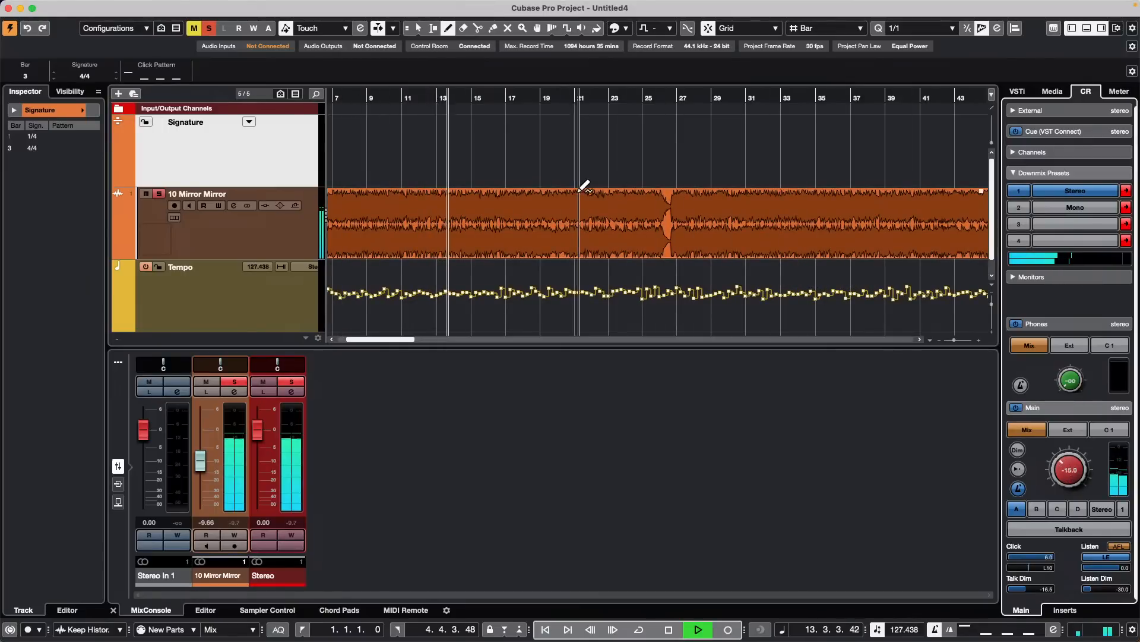
scroll(573, 190, down, 1)
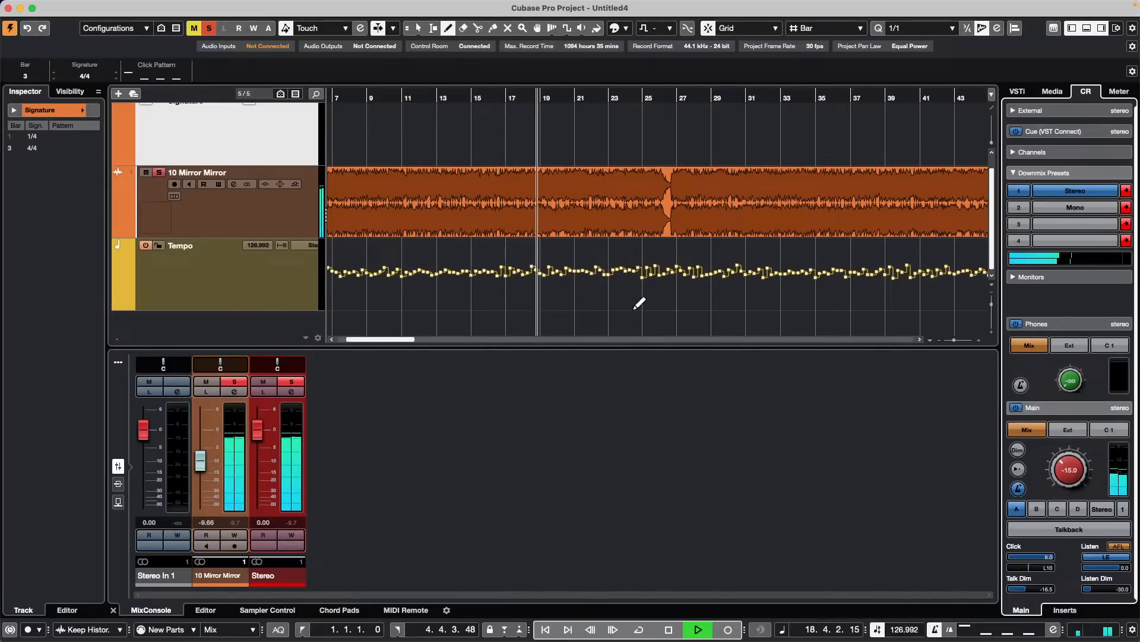
key(space)
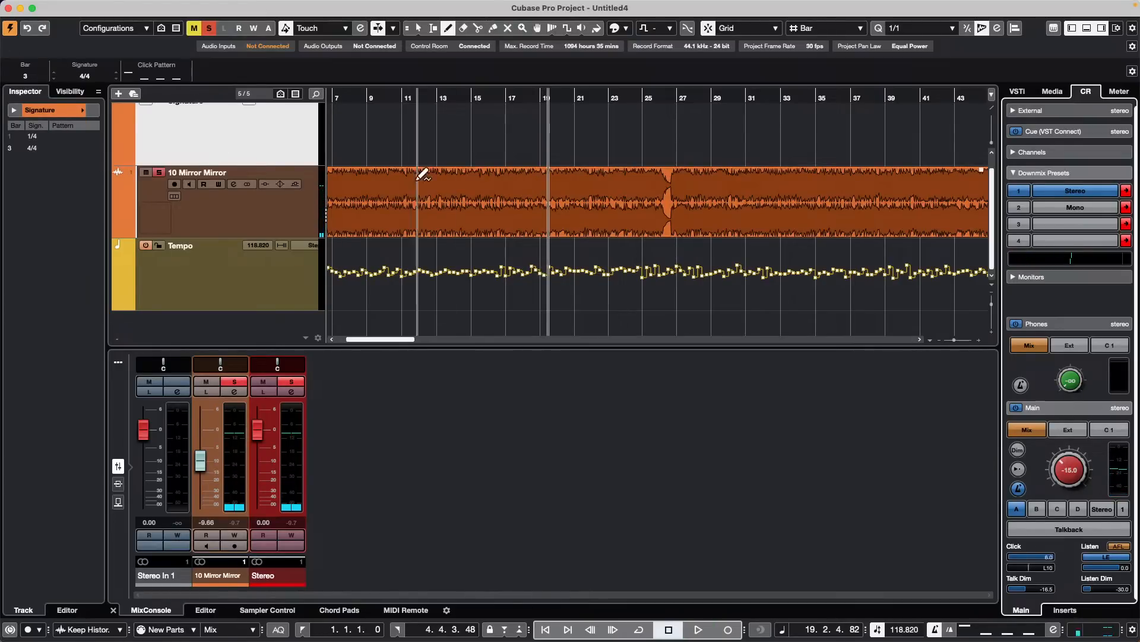
Select the 10 Mirror Mirror audio event, then select the Tempo track and check its list of tempo values
key(1)
click(508, 224)
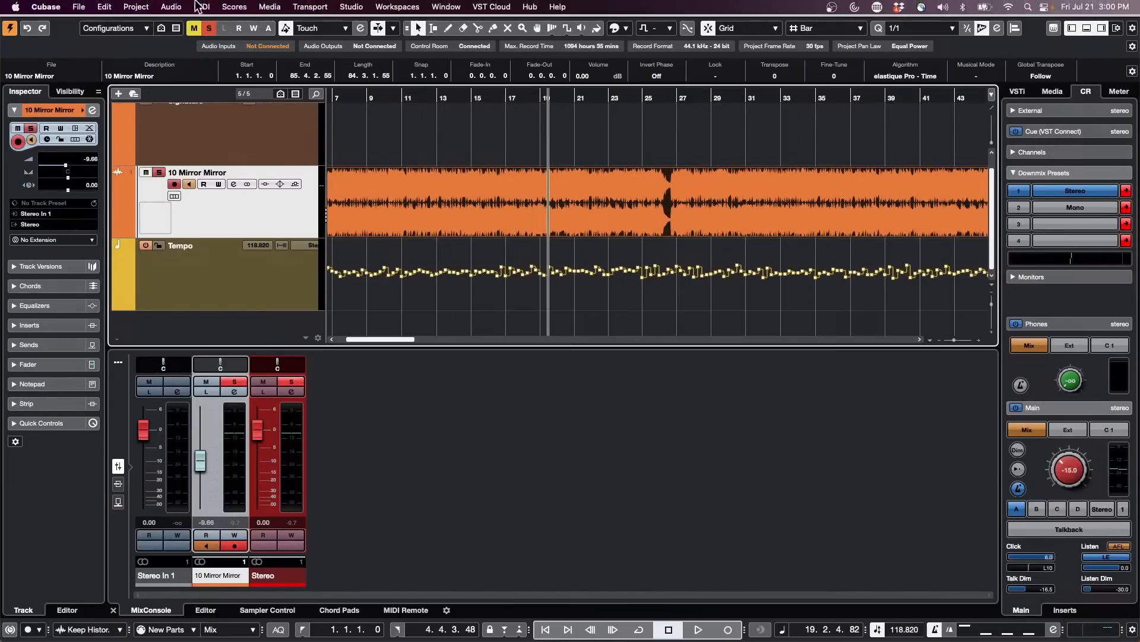
click(235, 7)
mouse_move(173, 9)
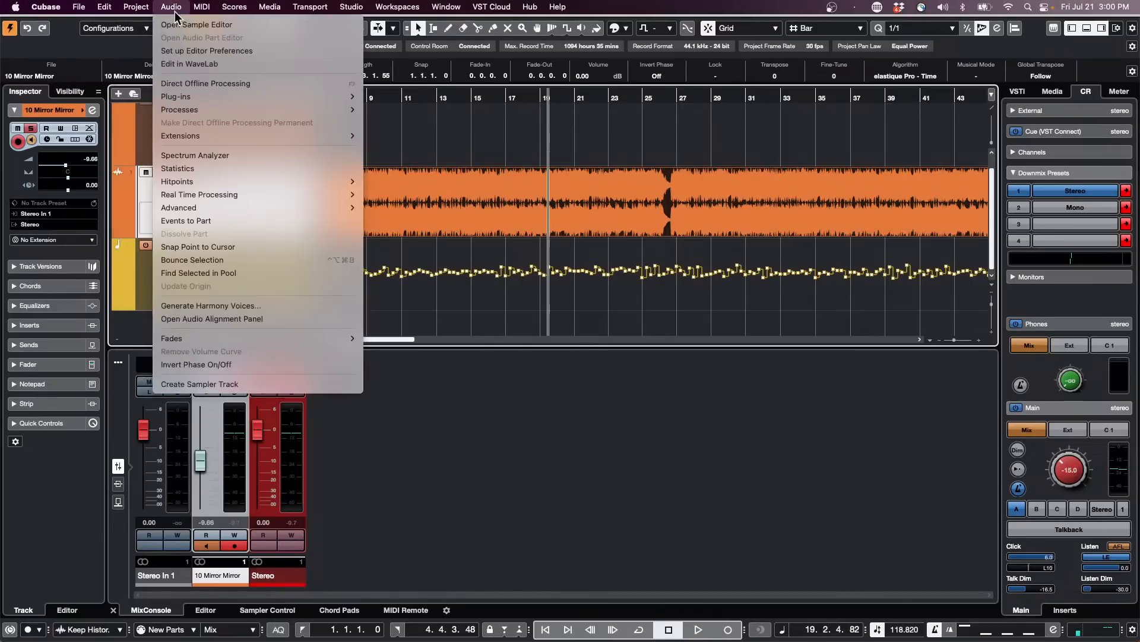
mouse_move(219, 197)
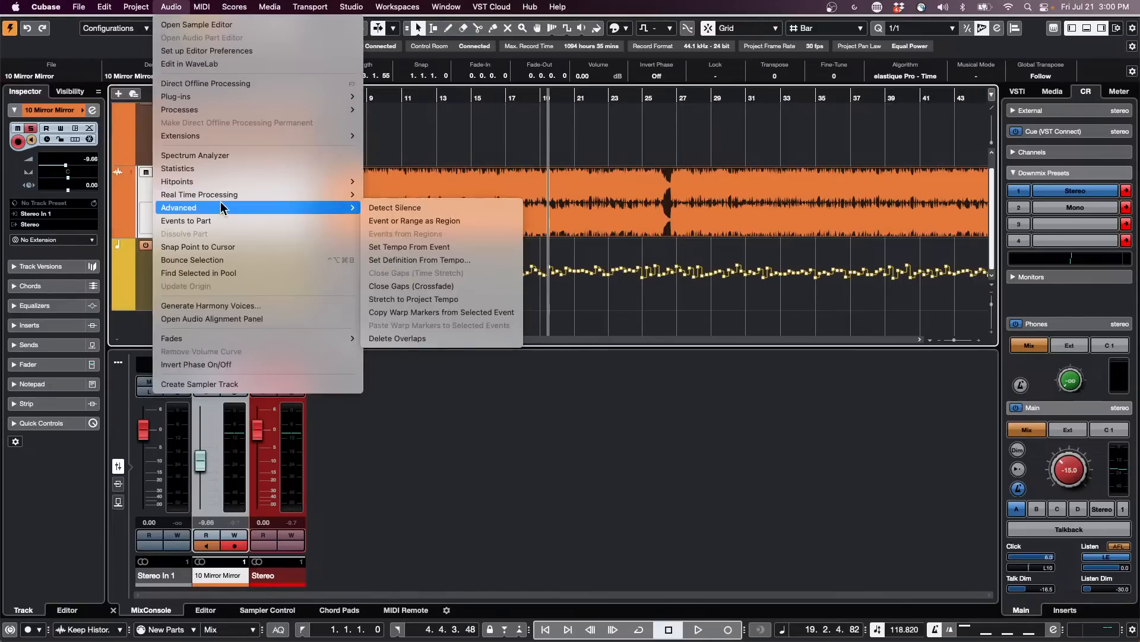
click(498, 313)
click(221, 292)
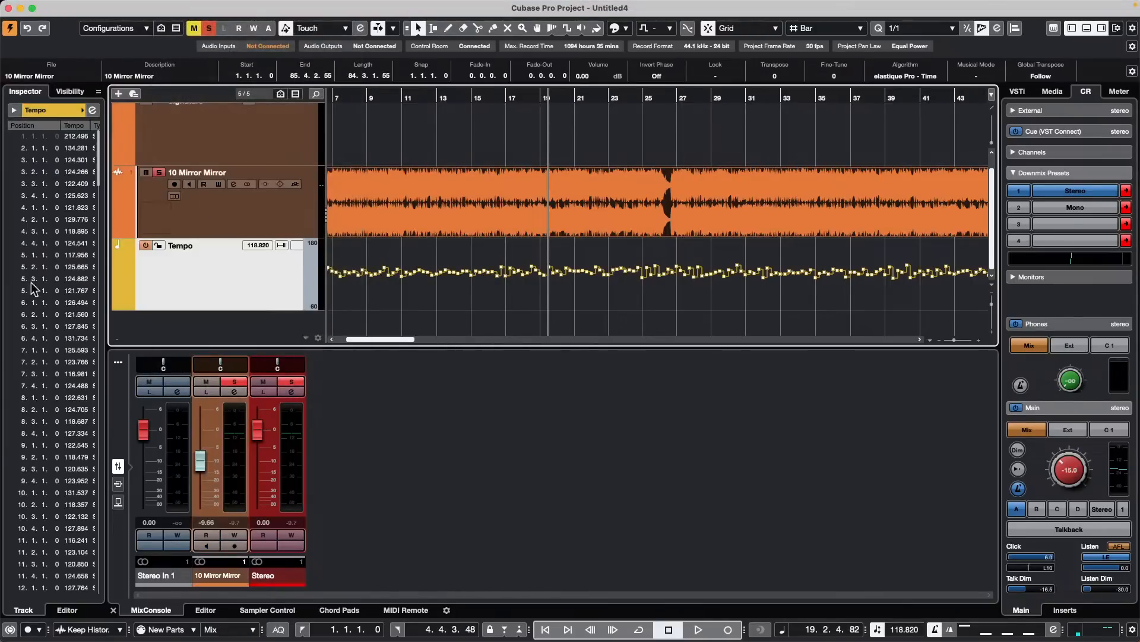
scroll(25, 379, up, 20)
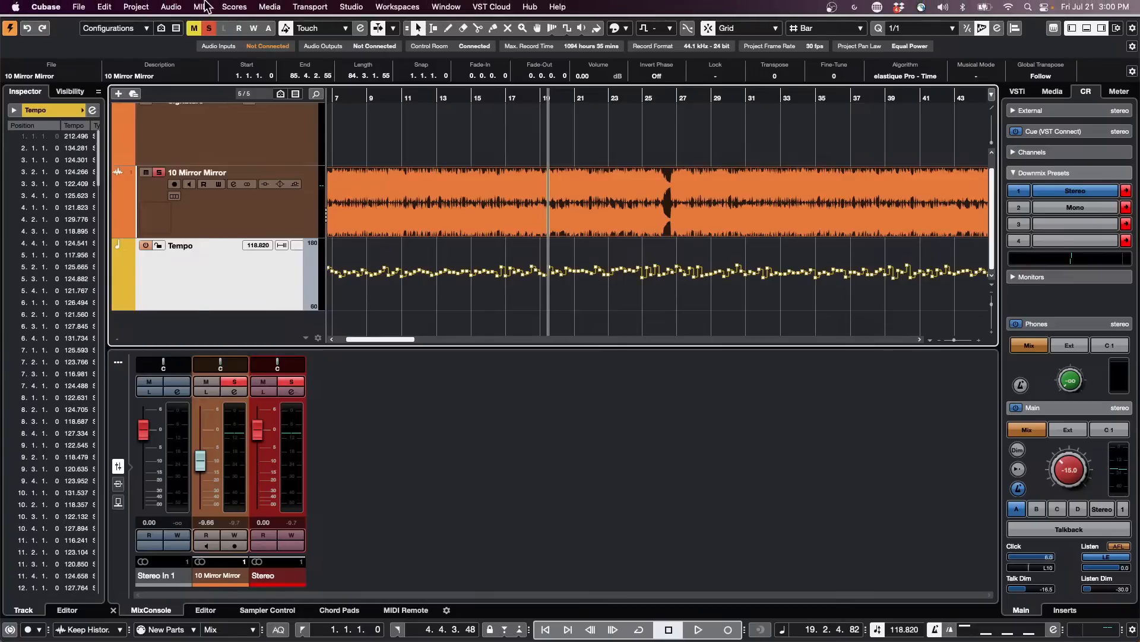
Set the audio event's definition from tempo, saving it in the project only and setting all tracks to musical time base
click(202, 7)
mouse_move(177, 8)
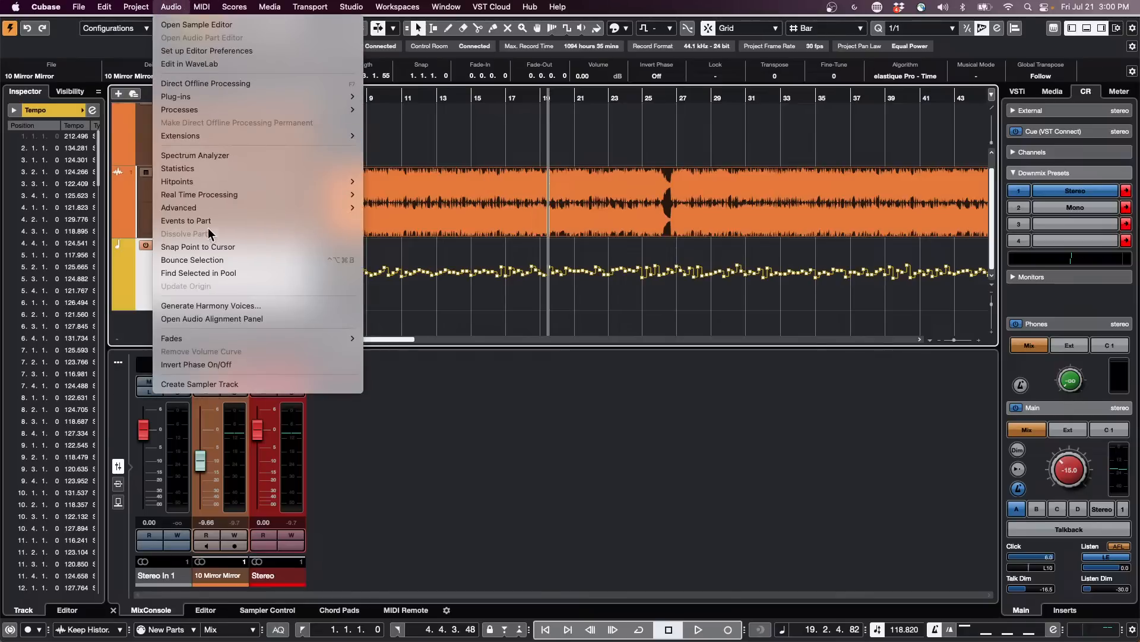
mouse_move(224, 207)
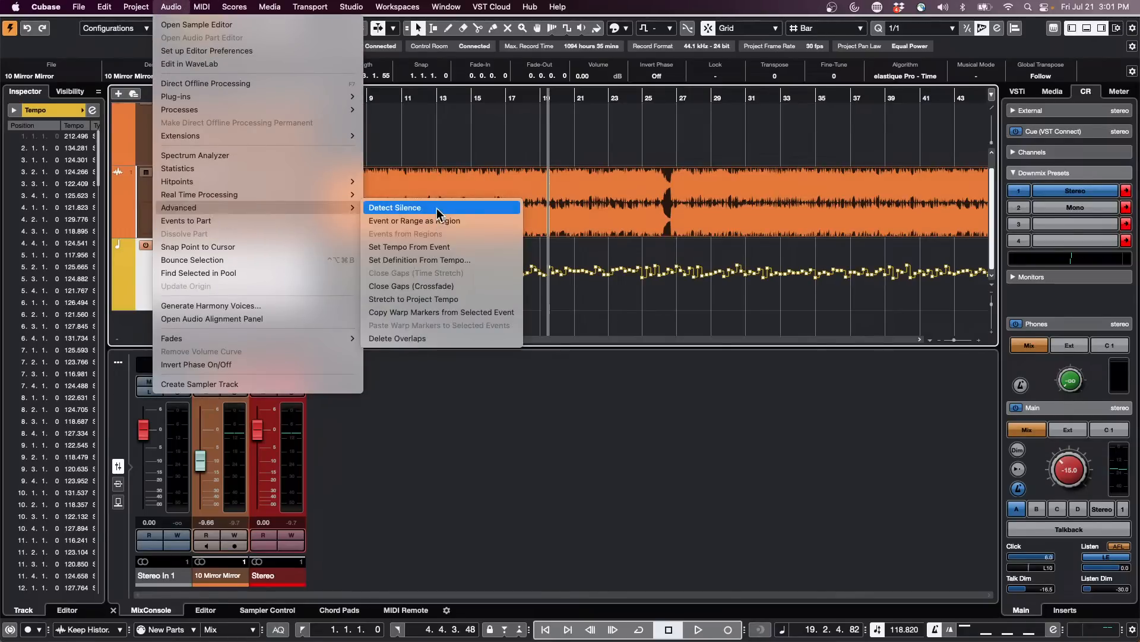
click(462, 267)
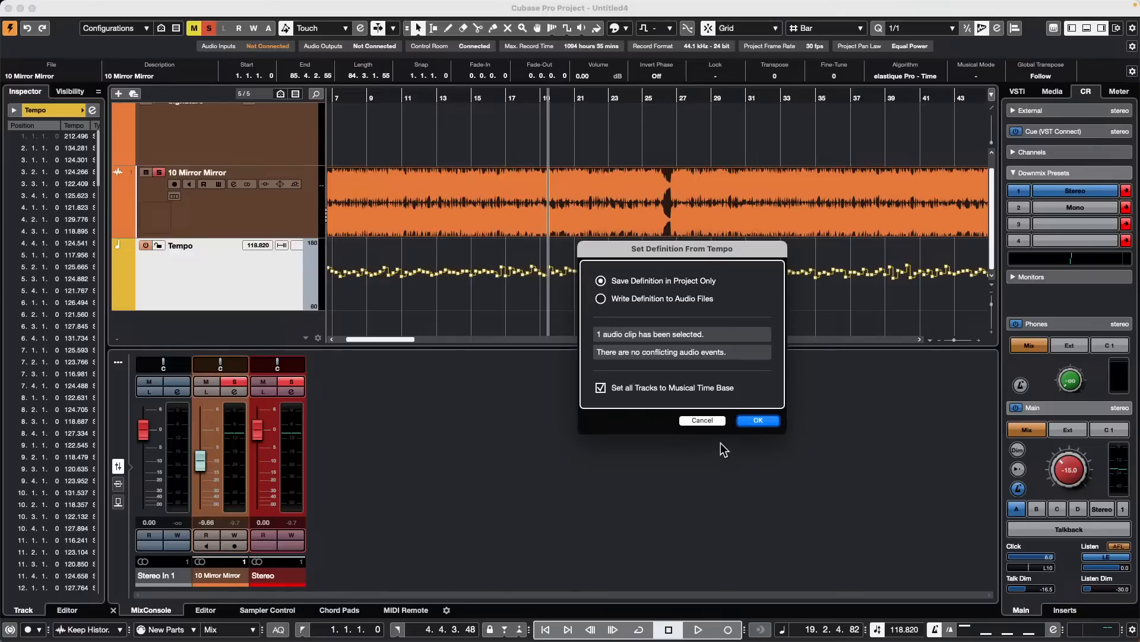
click(761, 421)
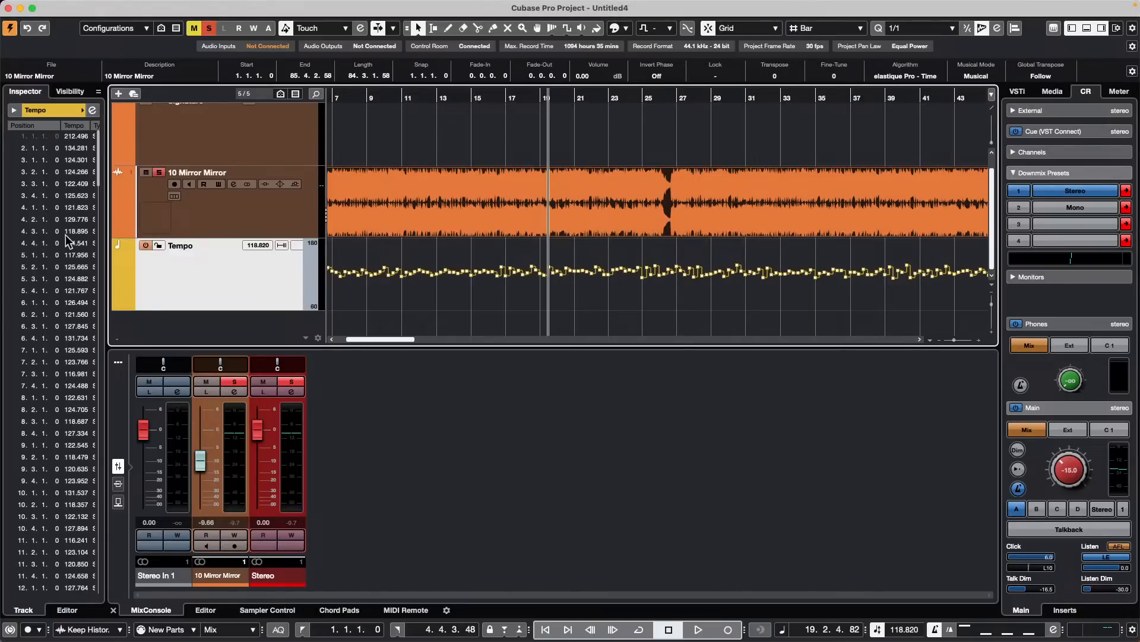
Play the project from bar 6 with the metronome click enabled and deactivate the Tempo track
drag(387, 97, 387, 72)
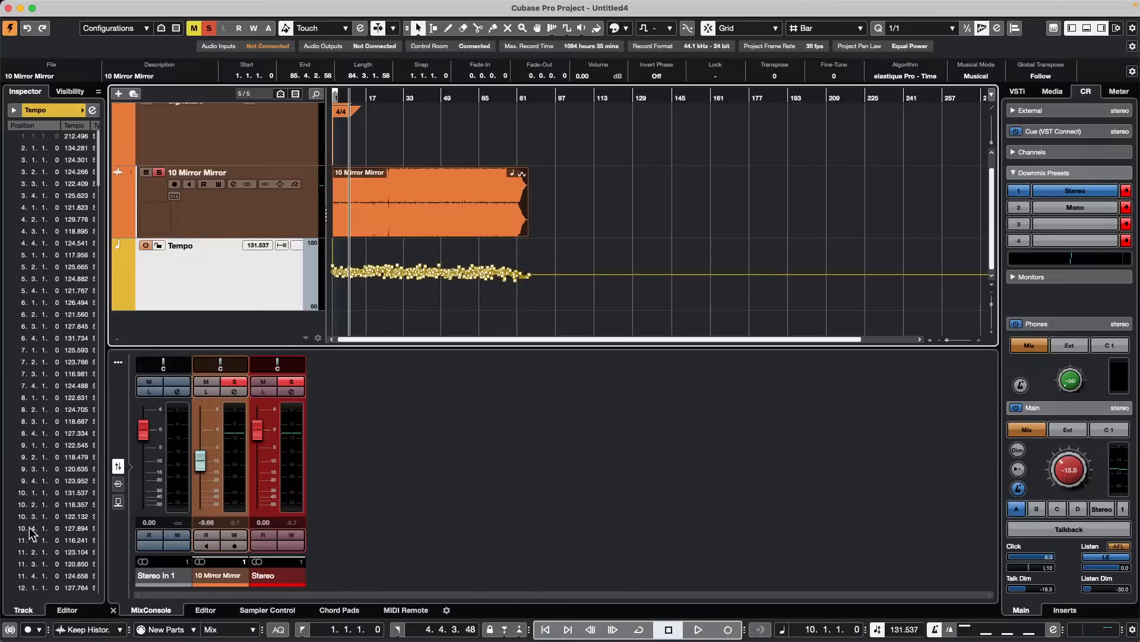
scroll(38, 432, down, 15)
scroll(38, 432, up, 15)
drag(379, 100, 321, 147)
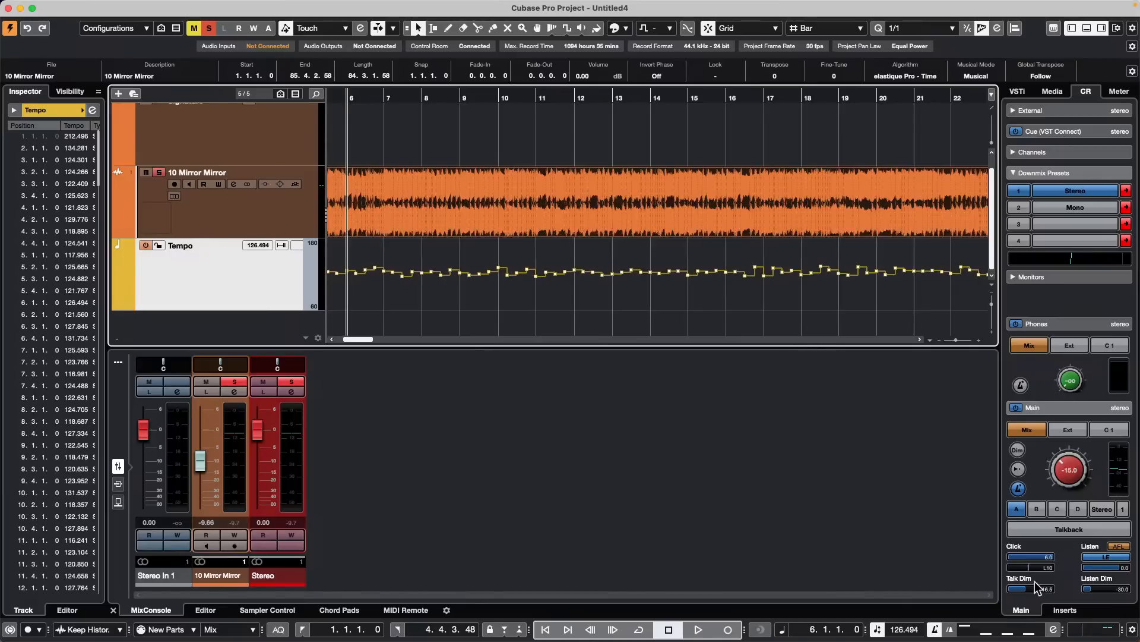
key(space)
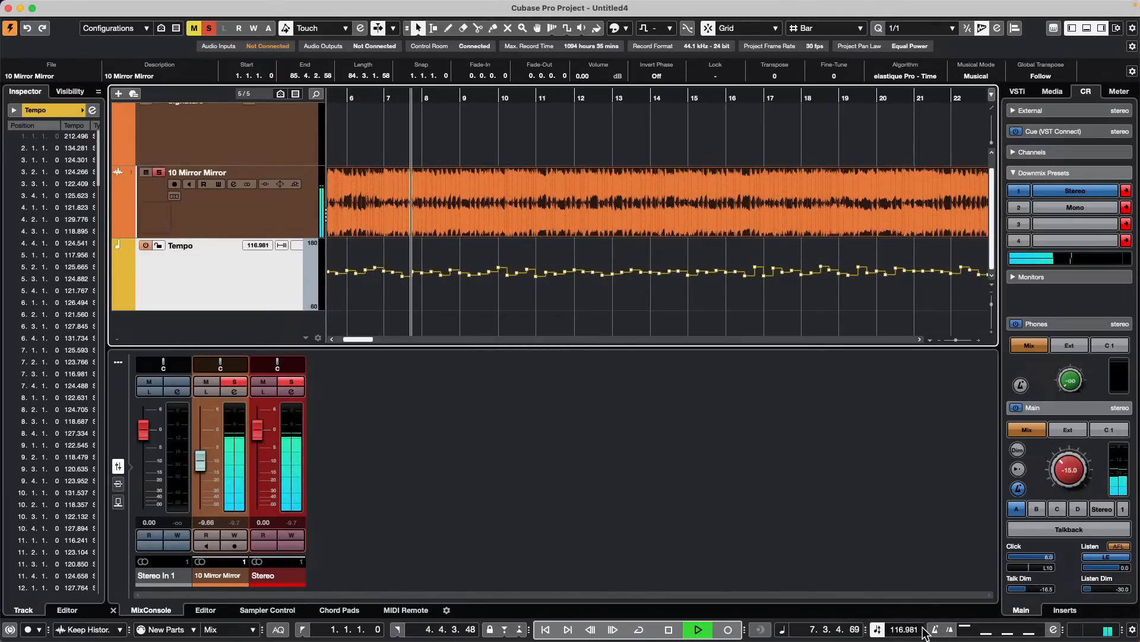
click(877, 629)
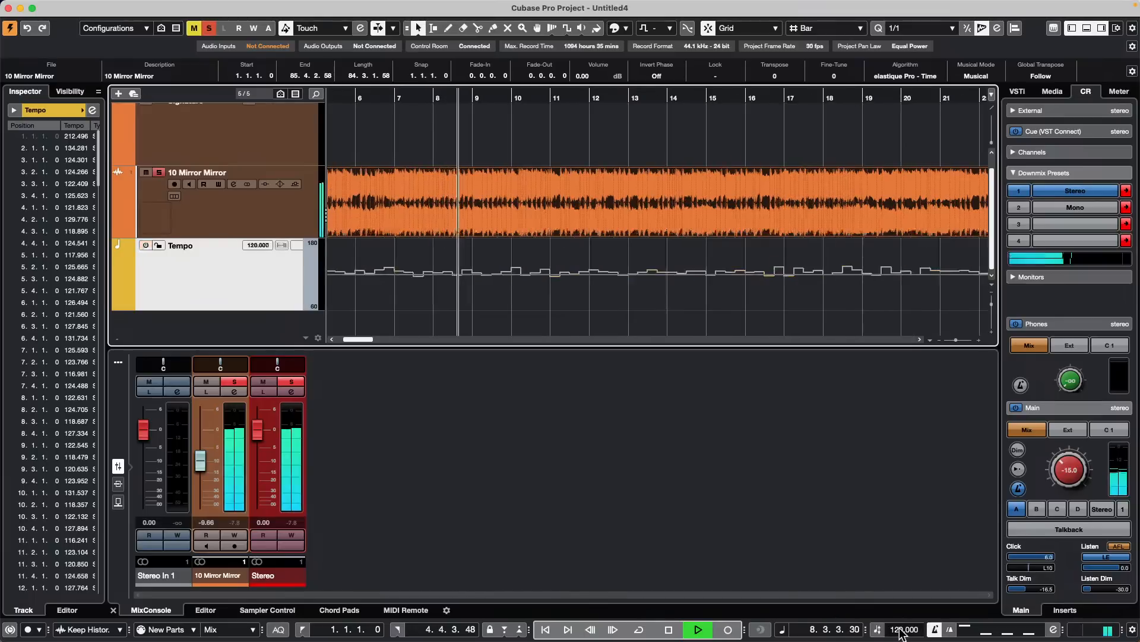
Set the project's fixed tempo to 124 BPM while playback is running
click(909, 630)
key(Return)
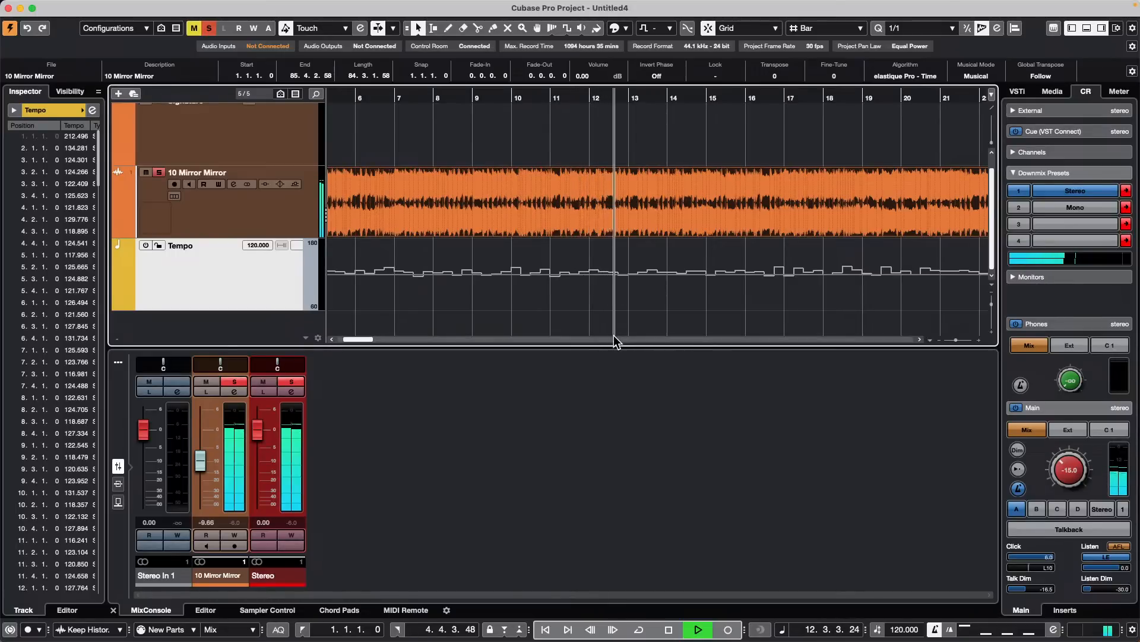
click(889, 628)
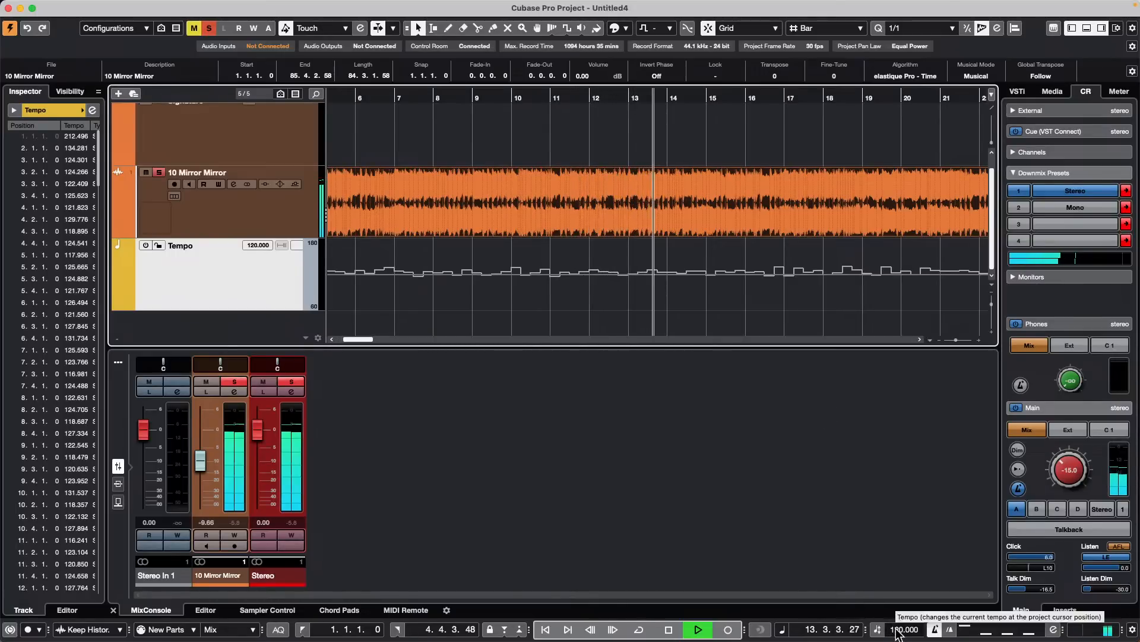
text(12)
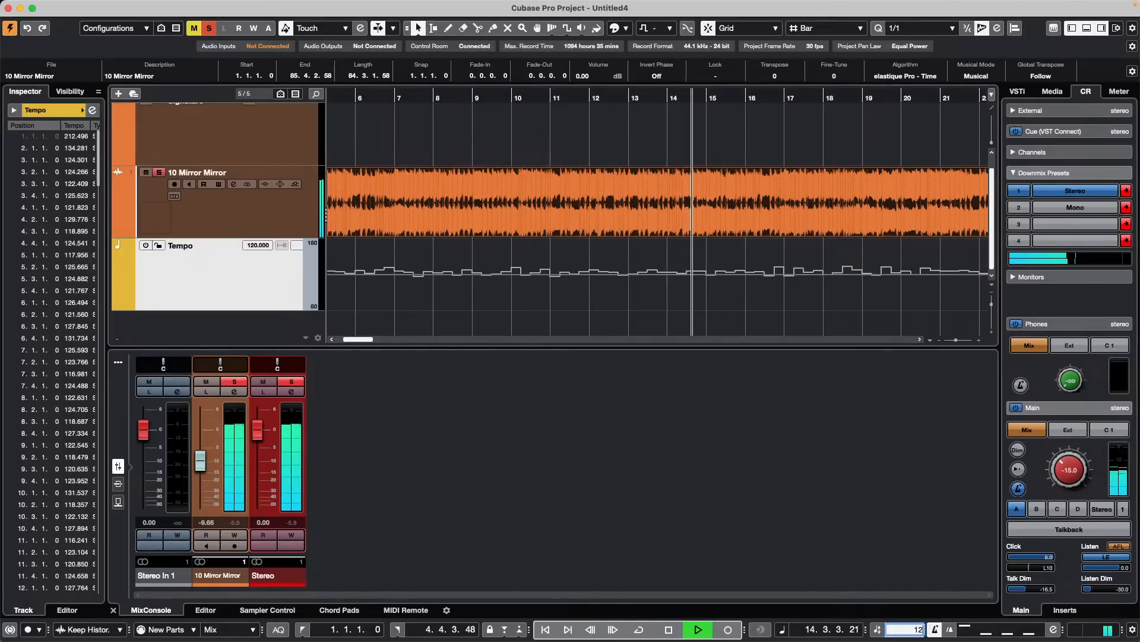
text(4)
key(Return)
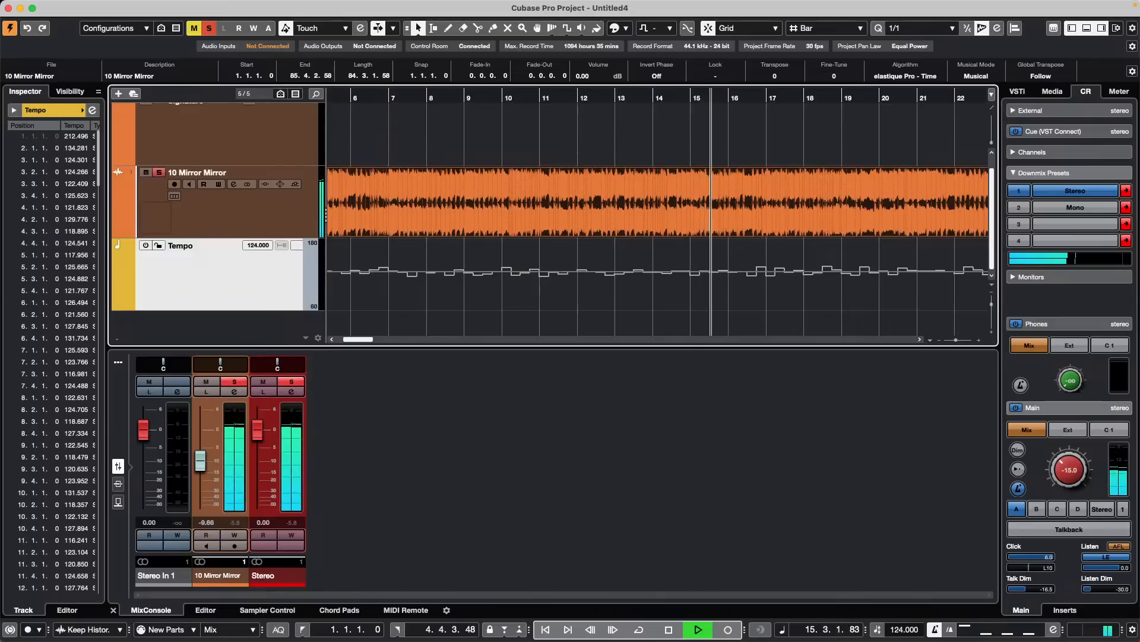
Raise the fixed tempo to 132 BPM and then to 140 BPM during playback
click(900, 632)
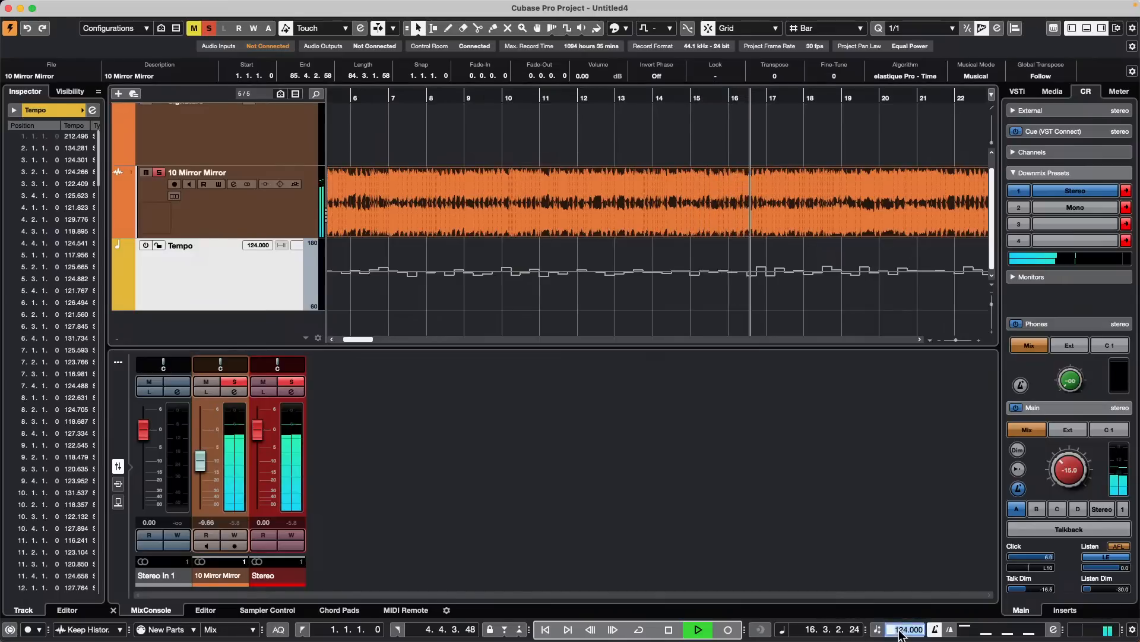
text(132)
key(Return)
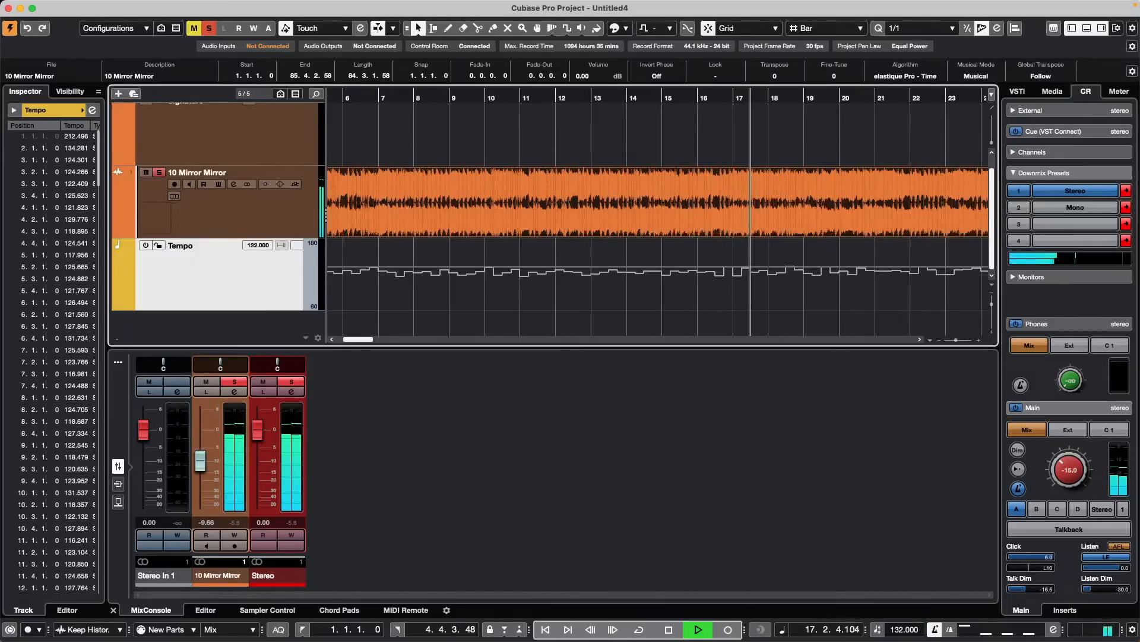
click(896, 630)
text(140)
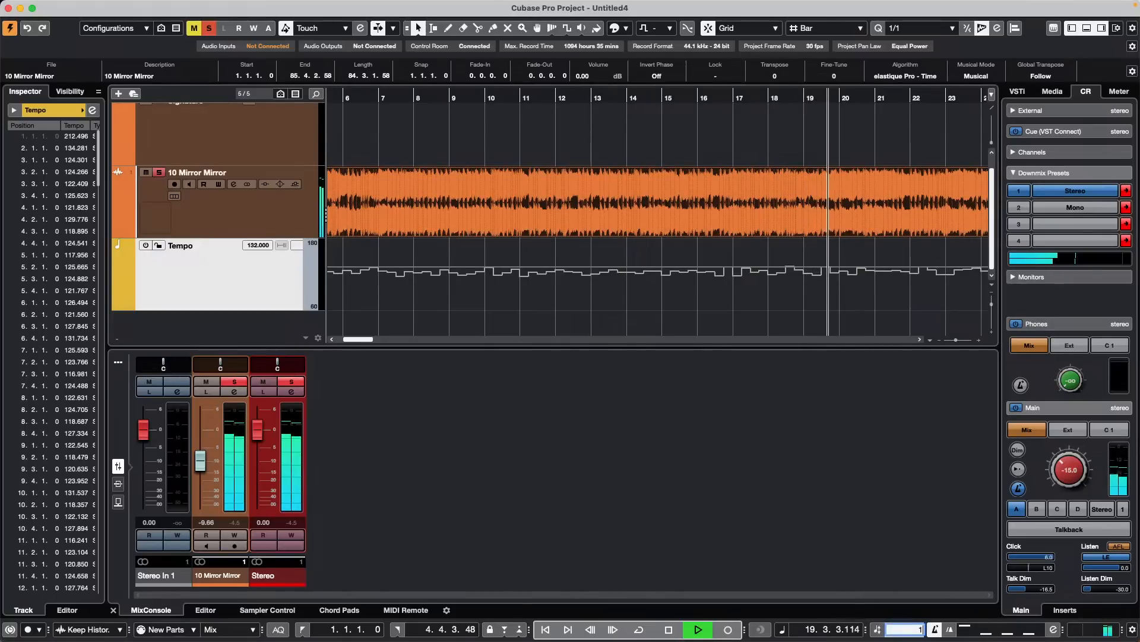
key(Return)
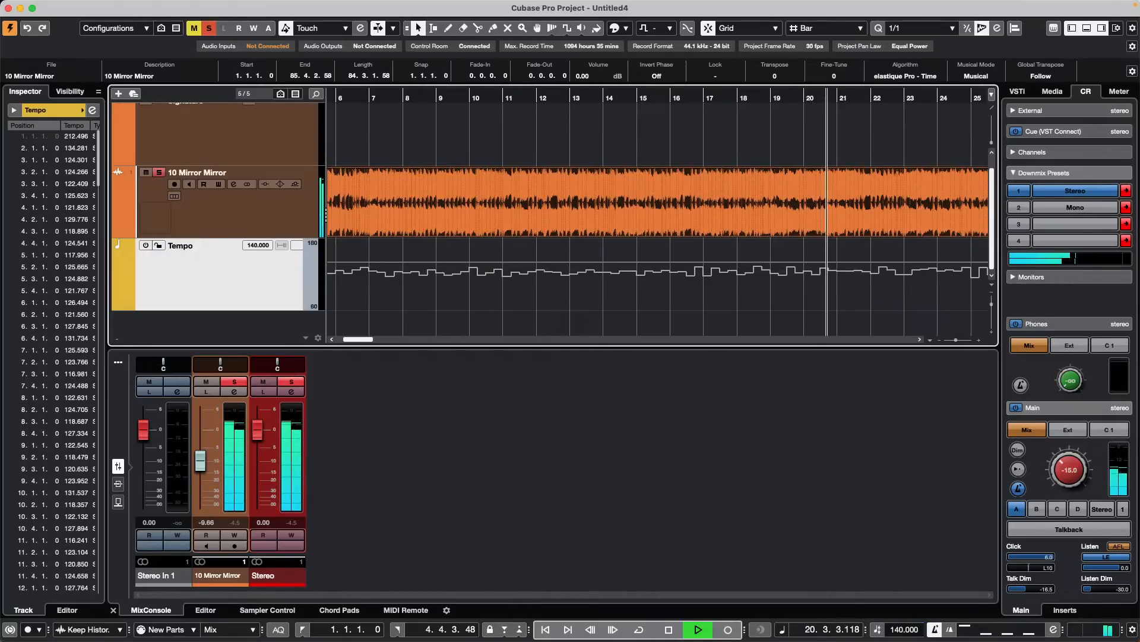
Set the fixed tempo to 160 BPM, lower it to 159 BPM, and stop playback
click(898, 629)
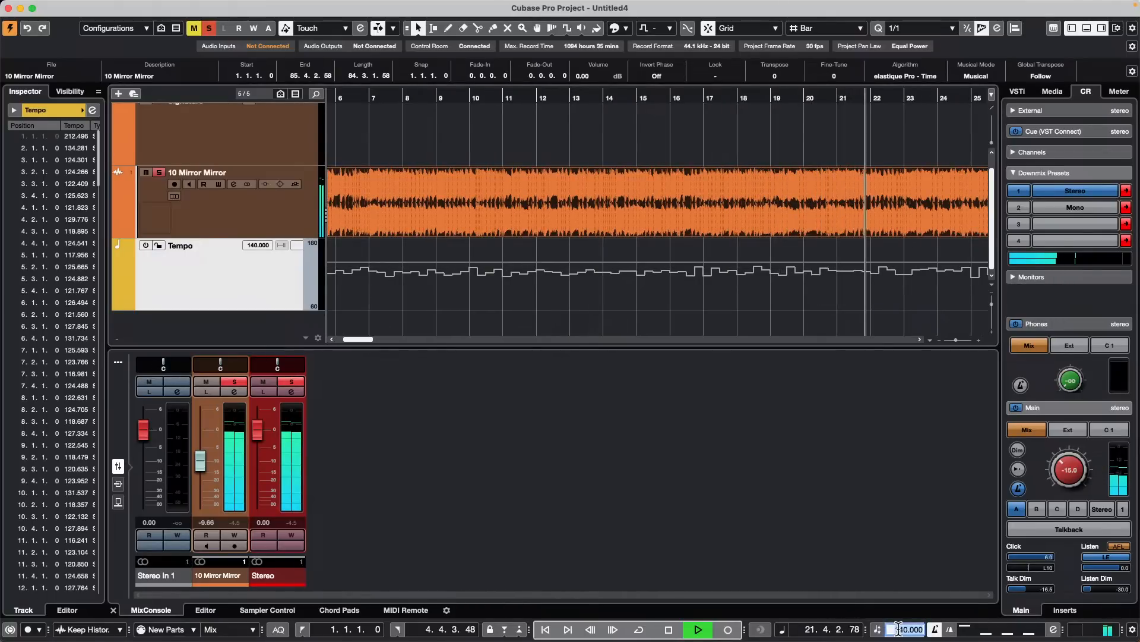
text(160)
key(Return)
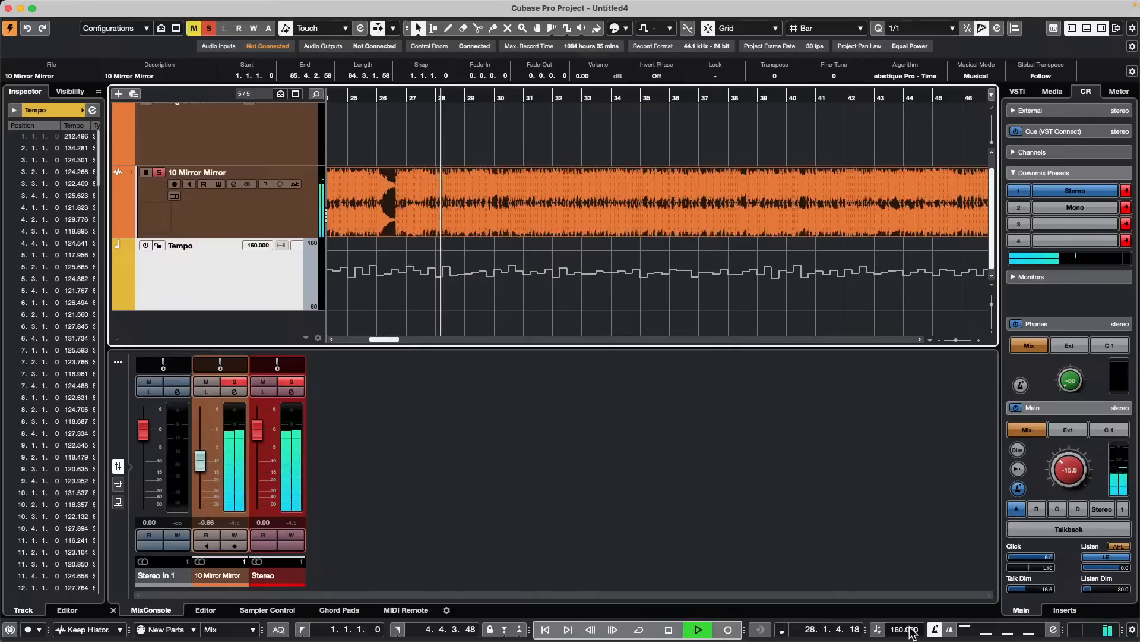
scroll(910, 631, down, 1)
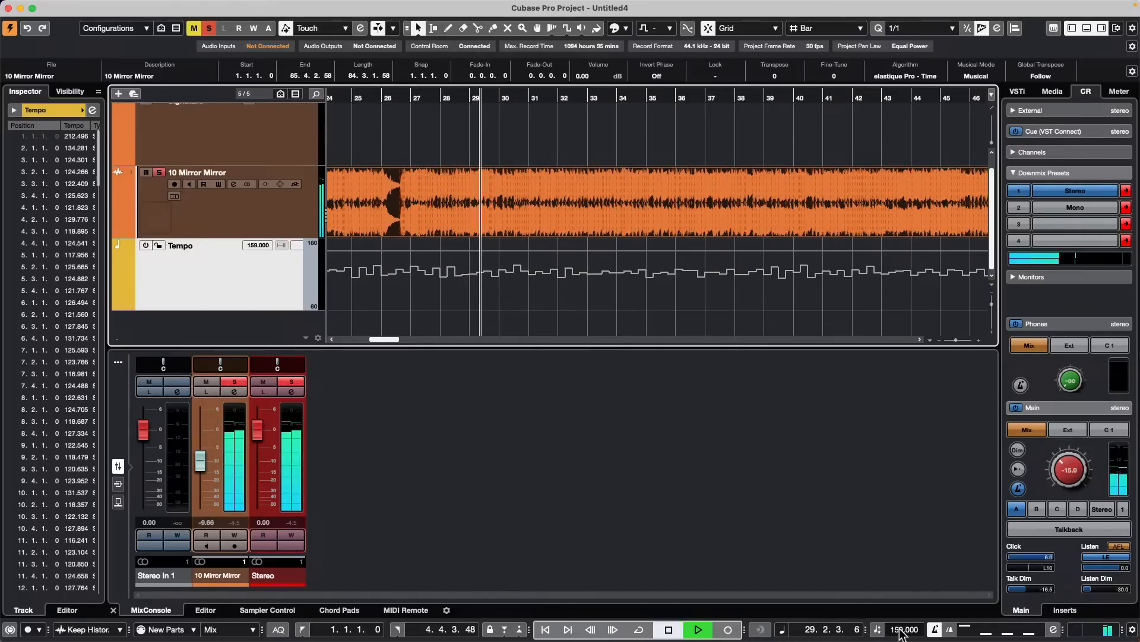
key(space)
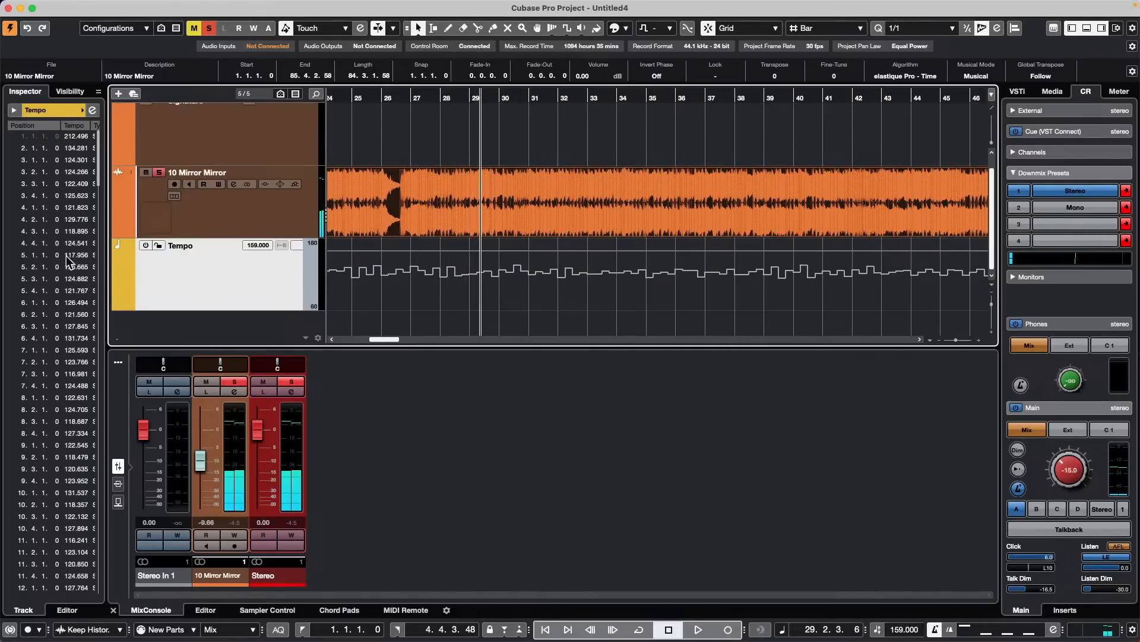
Create a new, empty version of the Tempo track and set the fixed tempo to 120 BPM
click(238, 246)
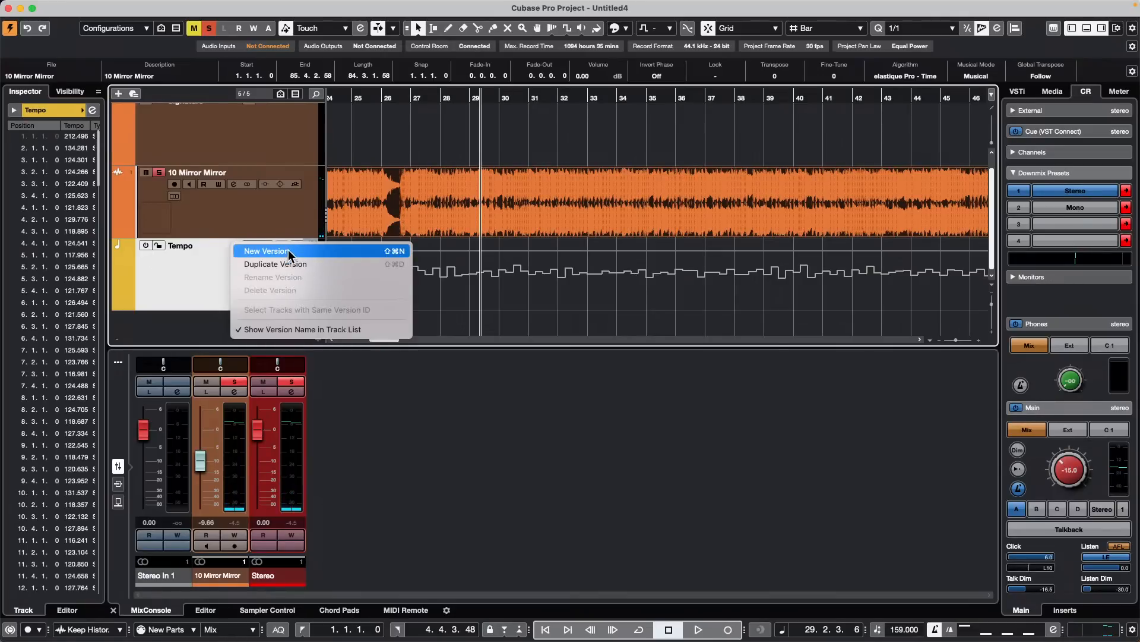
click(289, 252)
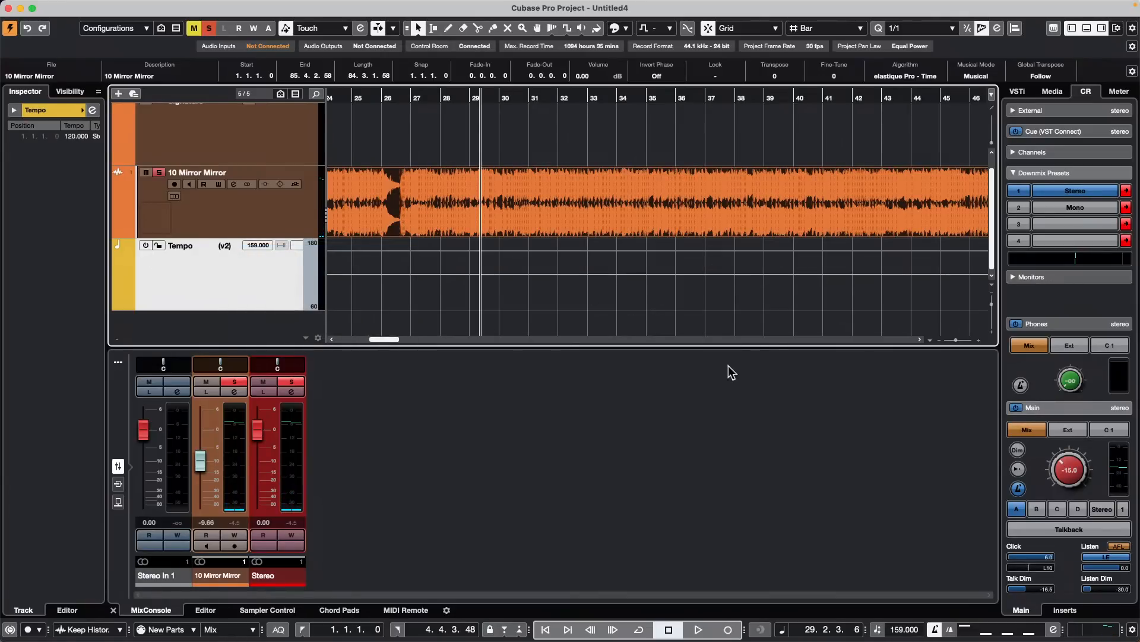
double_click(901, 629)
text(12)
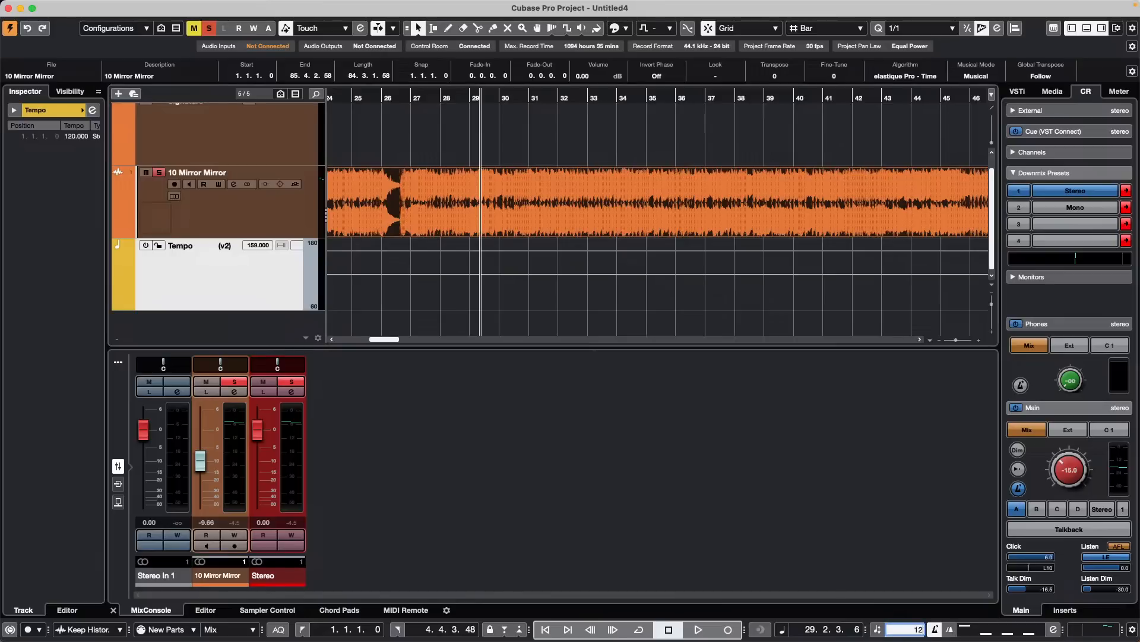
text(0)
key(Return)
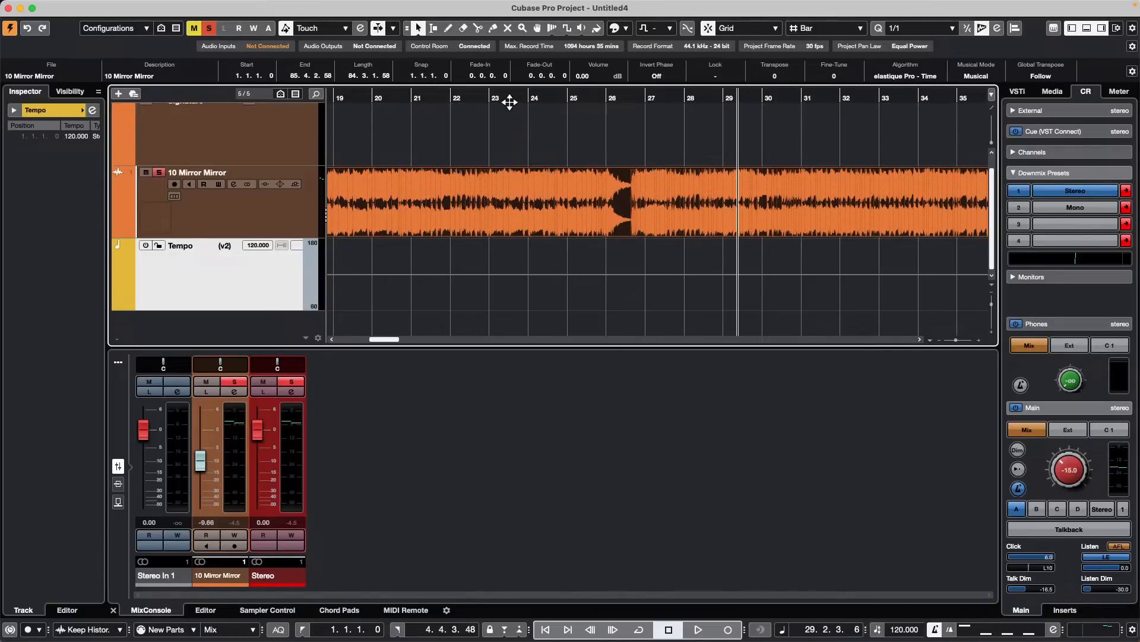
Move the project cursor to bar 22, activate the Tempo track, and play a short passage
drag(496, 102, 458, 102)
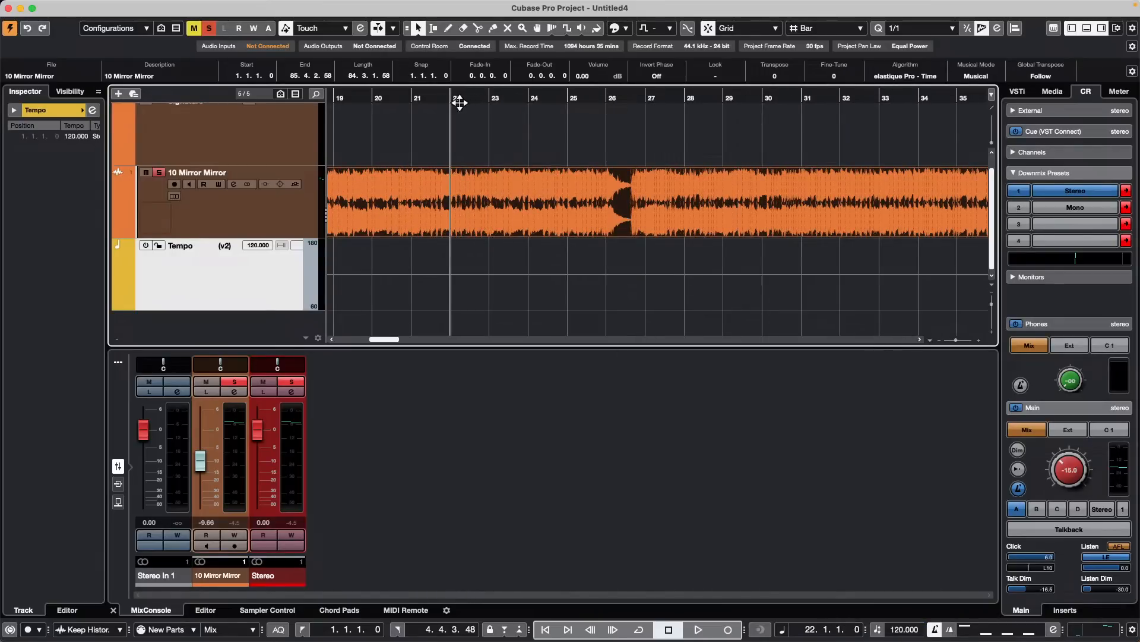
click(146, 246)
key(space)
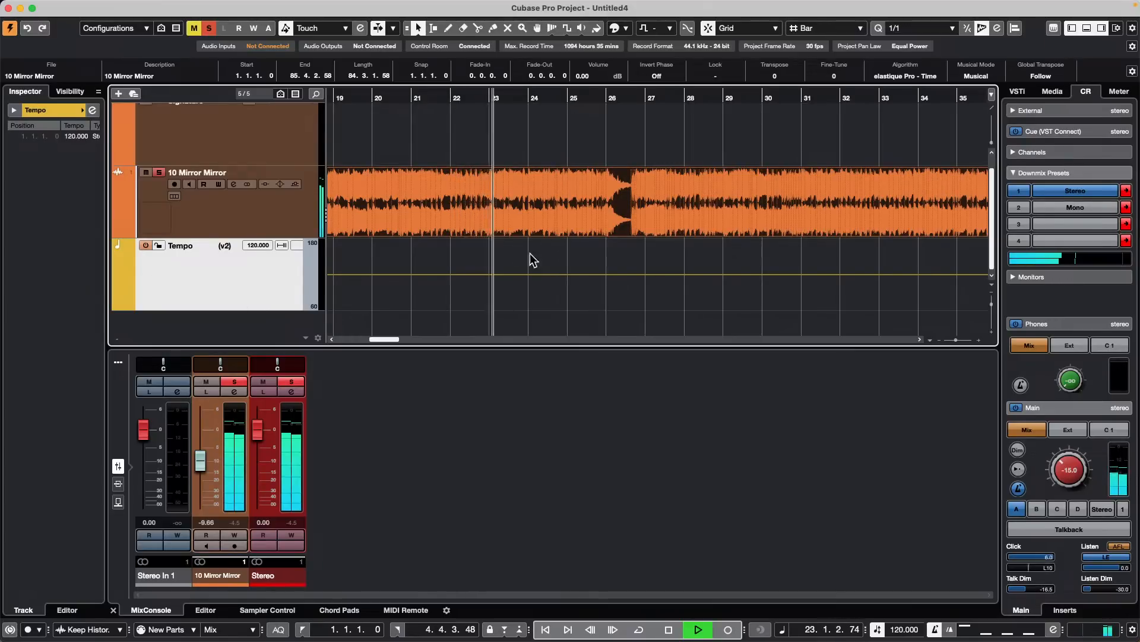
key(space)
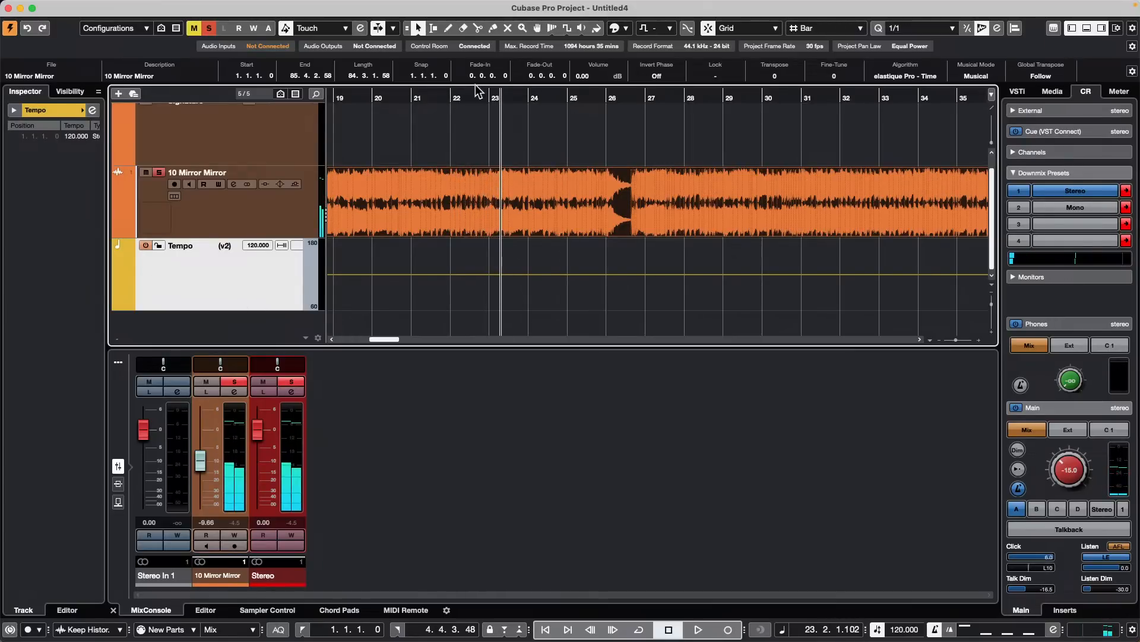
Draw a tempo point of 131 BPM at bar 23 on the Tempo track
right_click(497, 259)
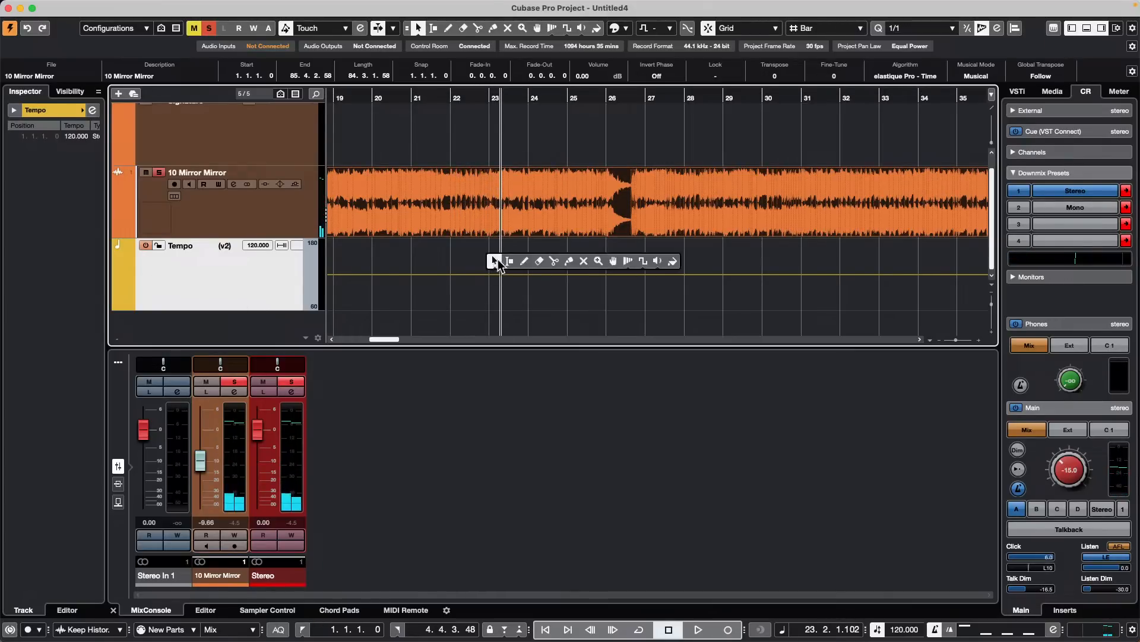
click(509, 262)
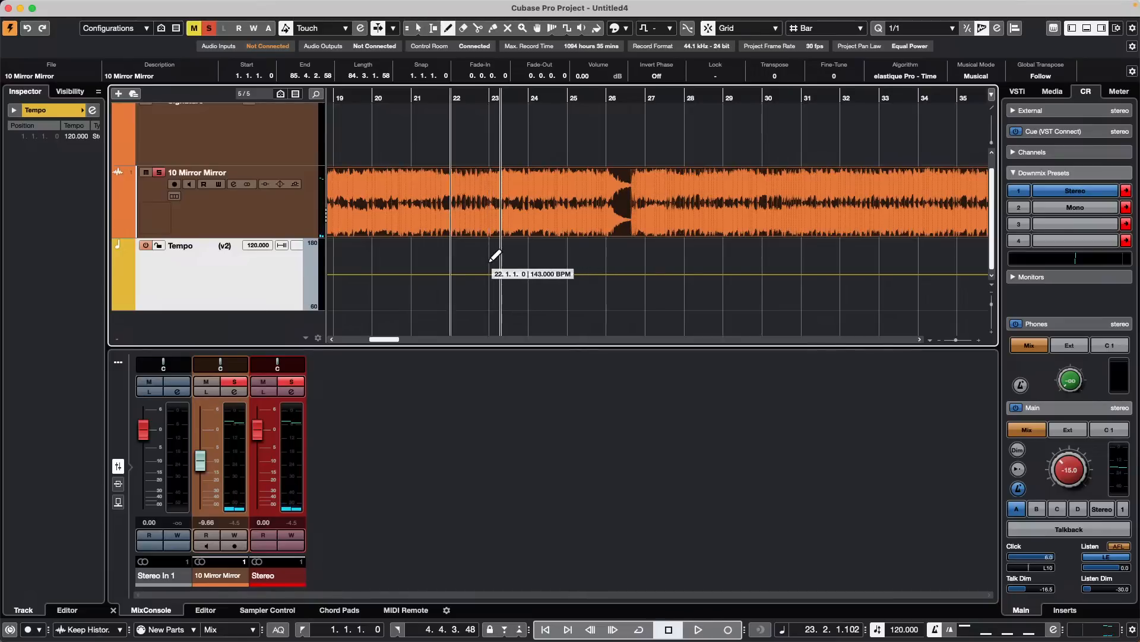
click(494, 263)
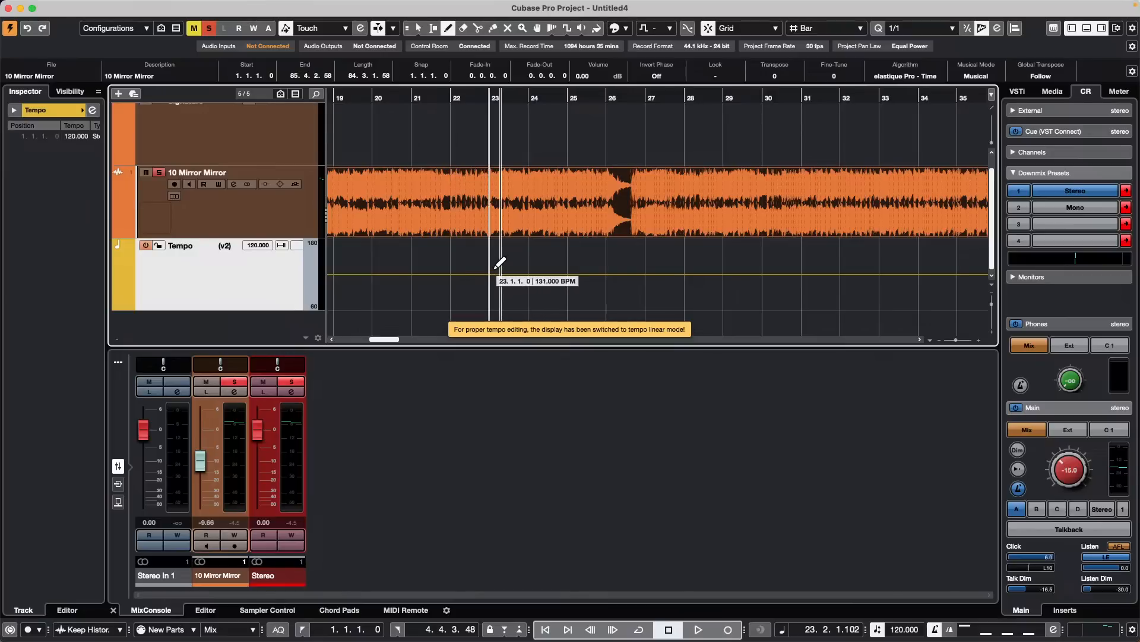
click(492, 267)
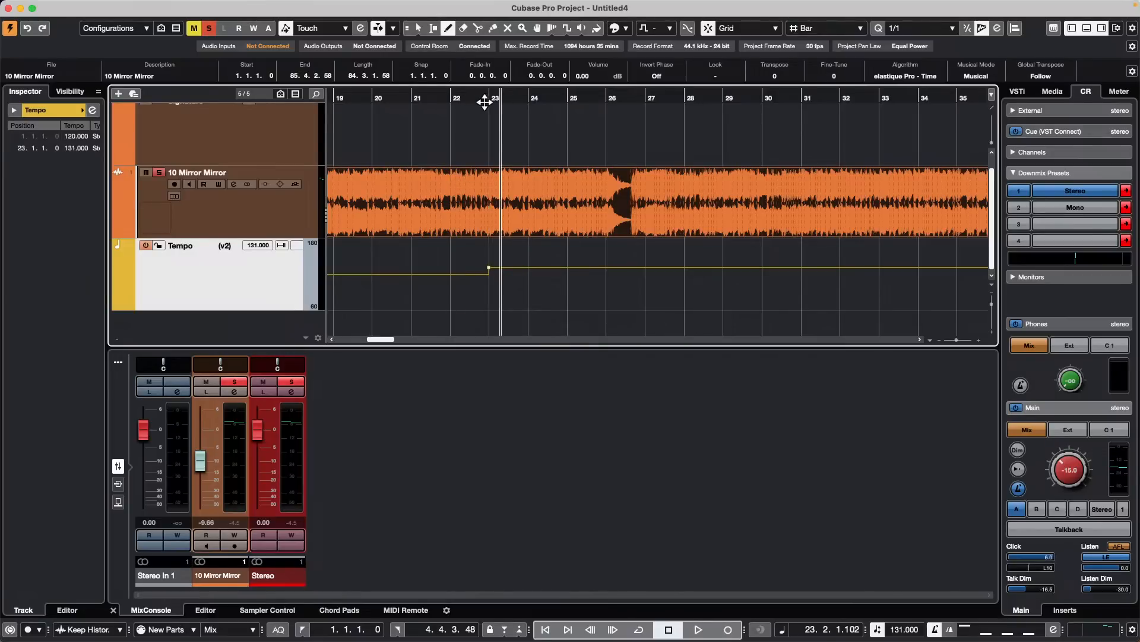
Play from bar 22, draw a 136 BPM tempo point at bar 27 during playback, and stop
click(454, 98)
key(space)
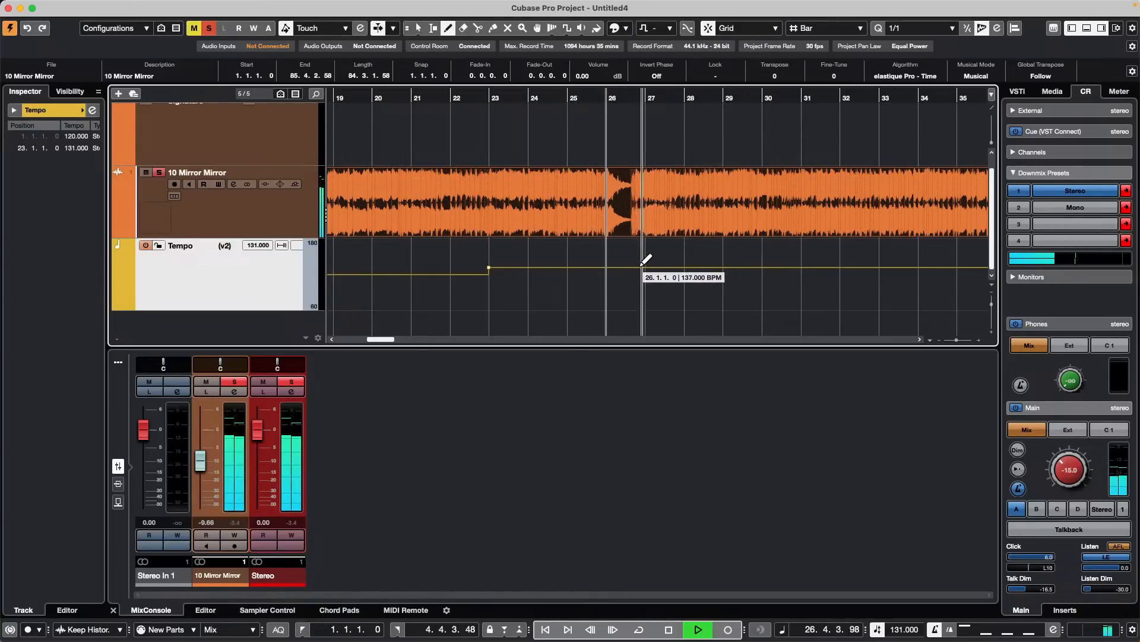
click(651, 265)
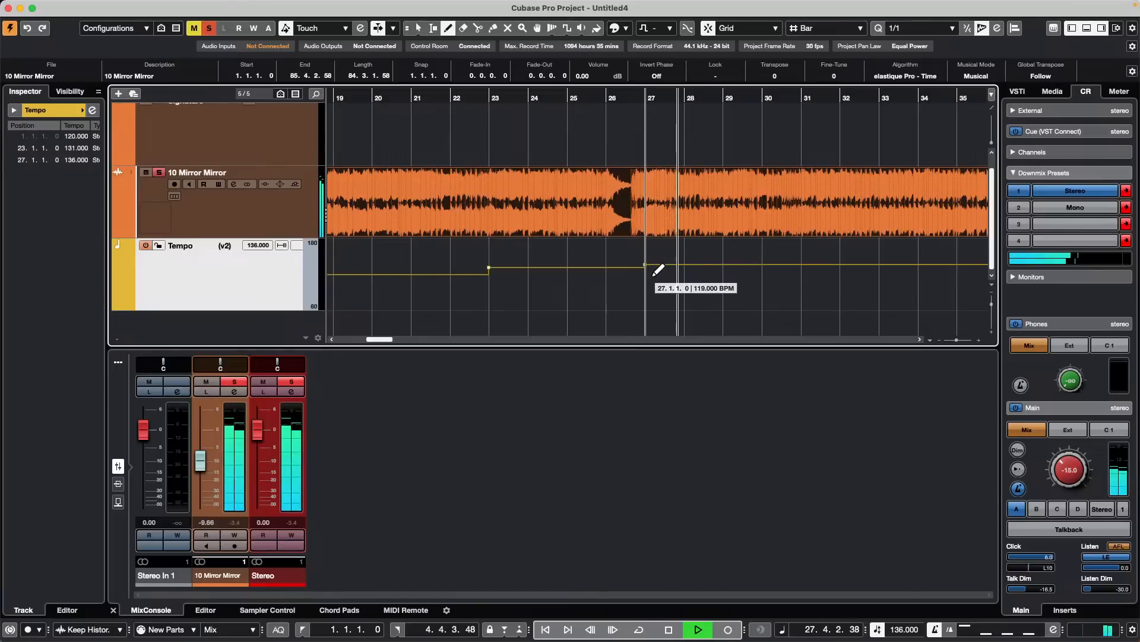
key(space)
Select the tempo point at bar 27 and set its value to 120 BPM
key(1)
click(645, 265)
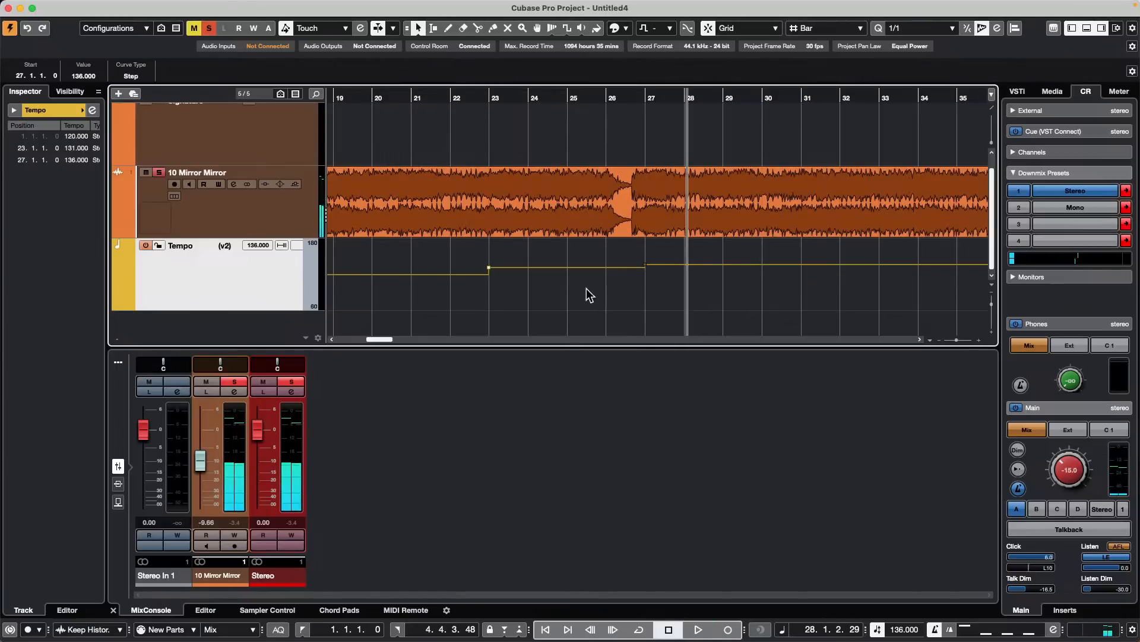
click(664, 279)
drag(621, 276, 654, 255)
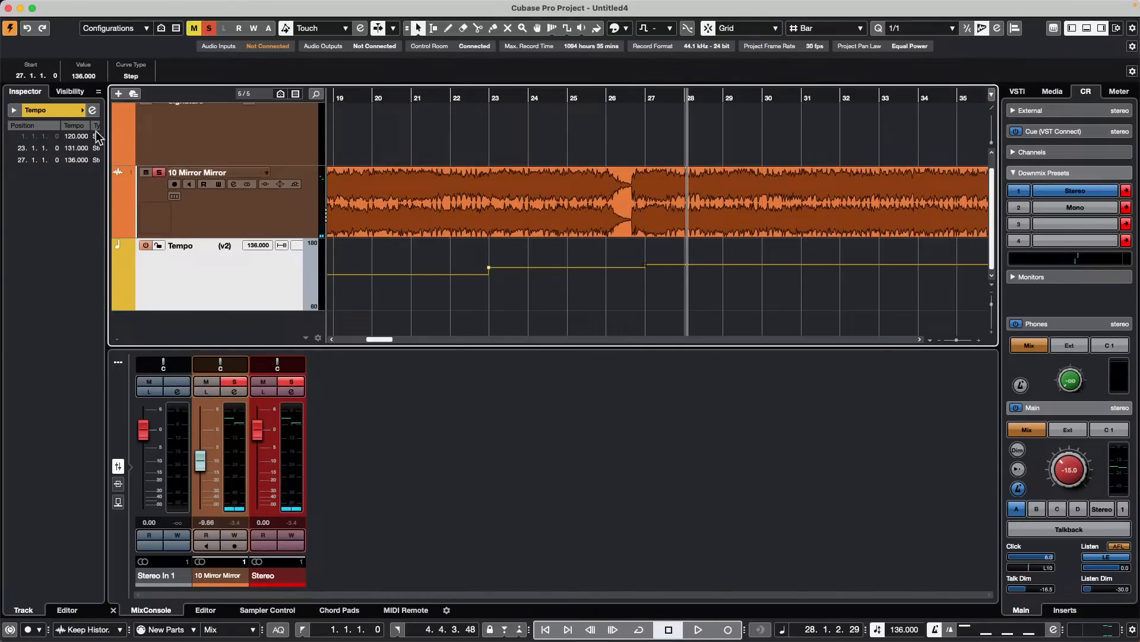
click(87, 76)
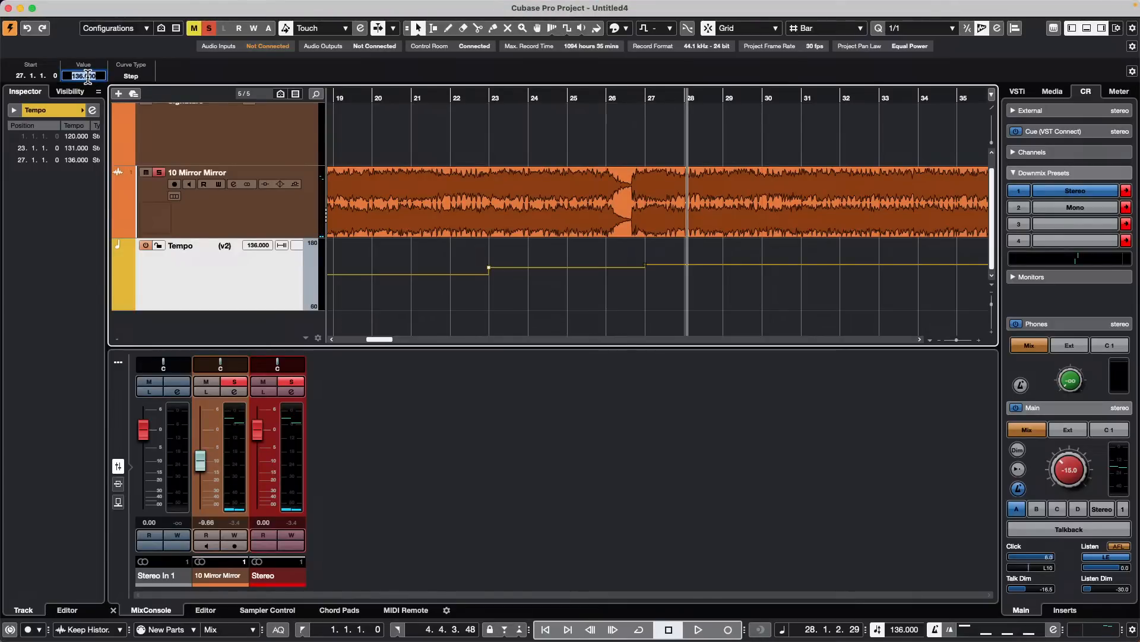
key(Return)
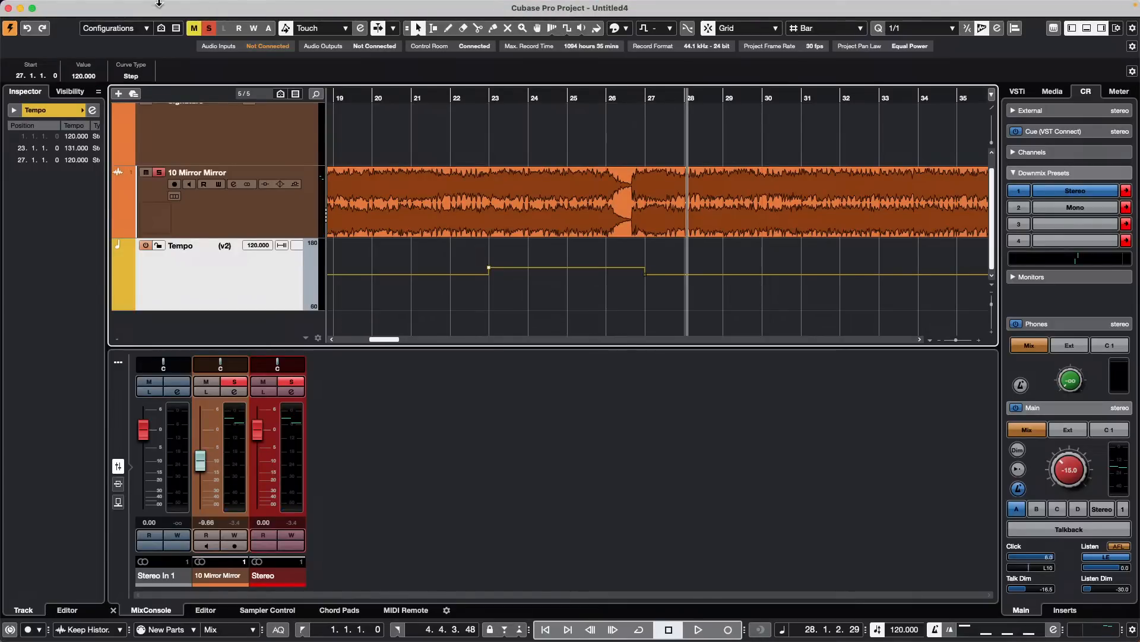
Play through the tempo changes at bars 23 and 27, raising the Control Room Main level to -12.2, and stop playback
drag(446, 108, 414, 107)
key(space)
drag(1056, 454, 1068, 457)
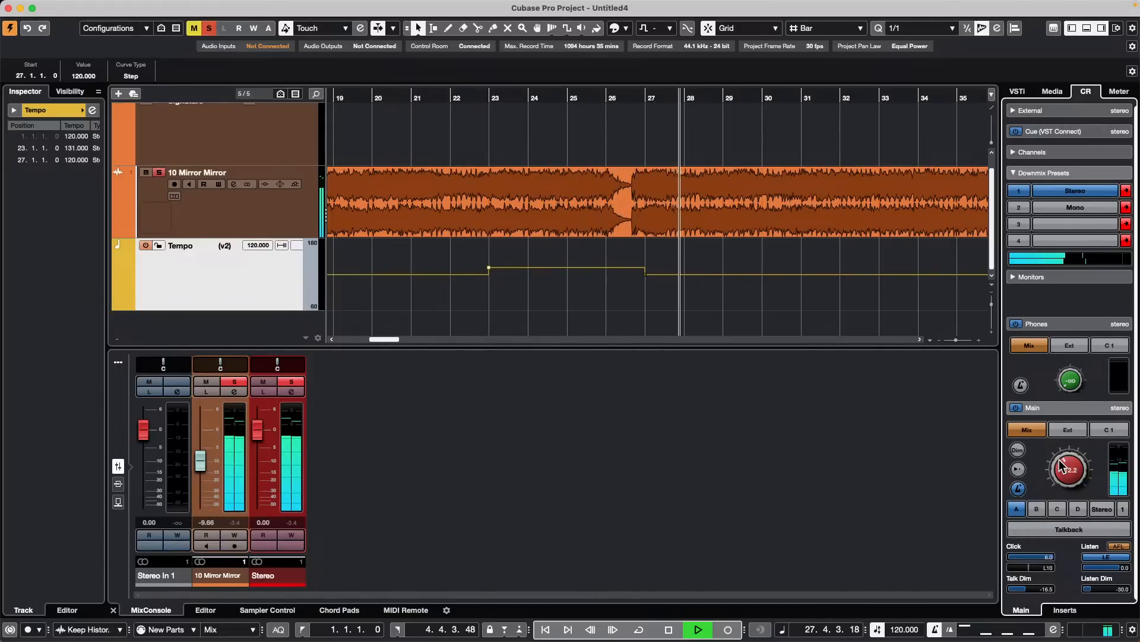
key(space)
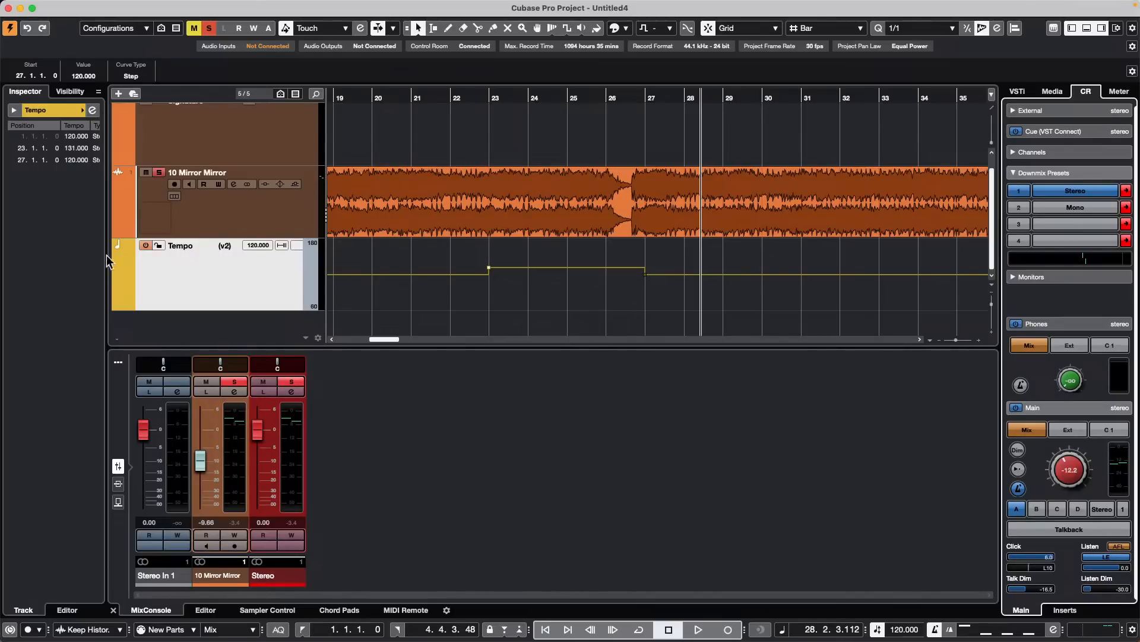
Show the 10 Mirror Mirror track's volume automation lane with the Draw tool active, and raise the track's volume to -2.46
click(117, 232)
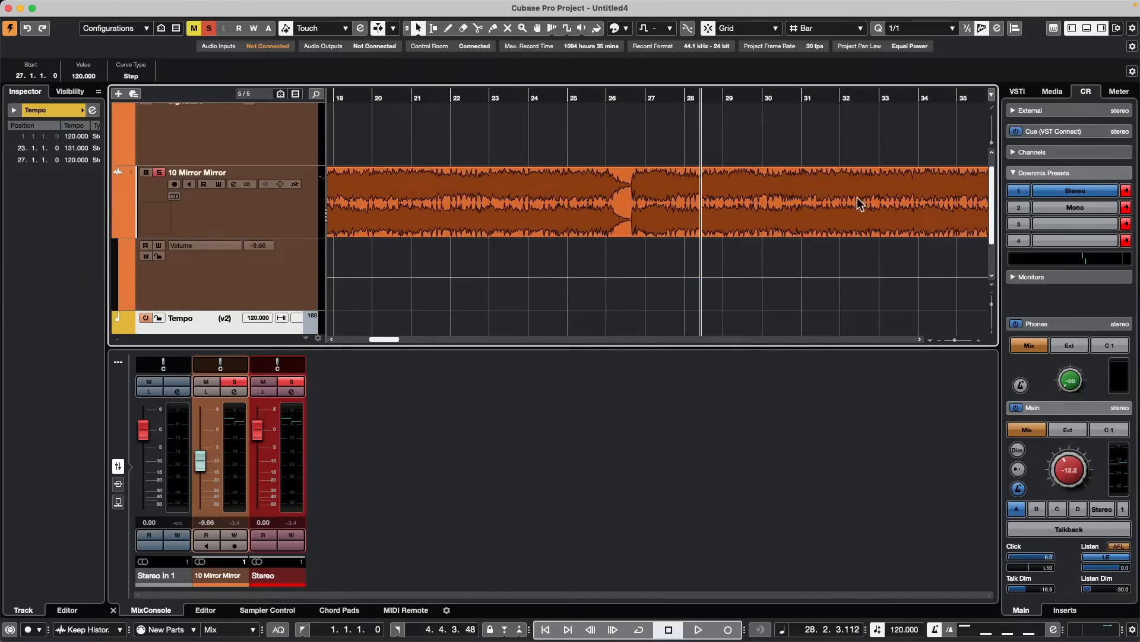
right_click(674, 272)
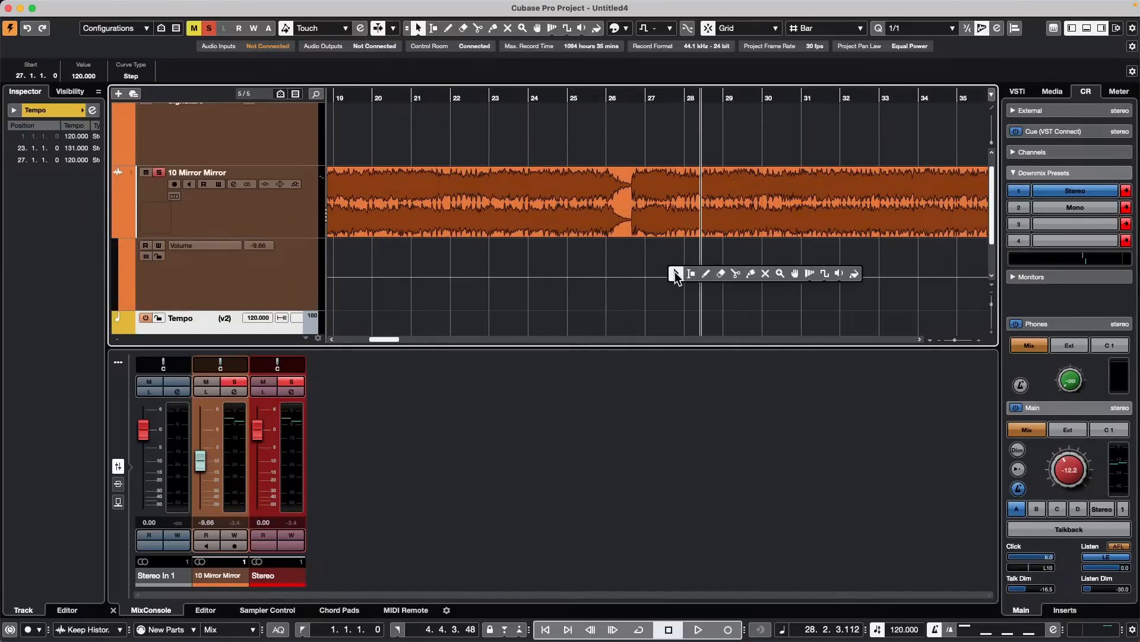
click(709, 273)
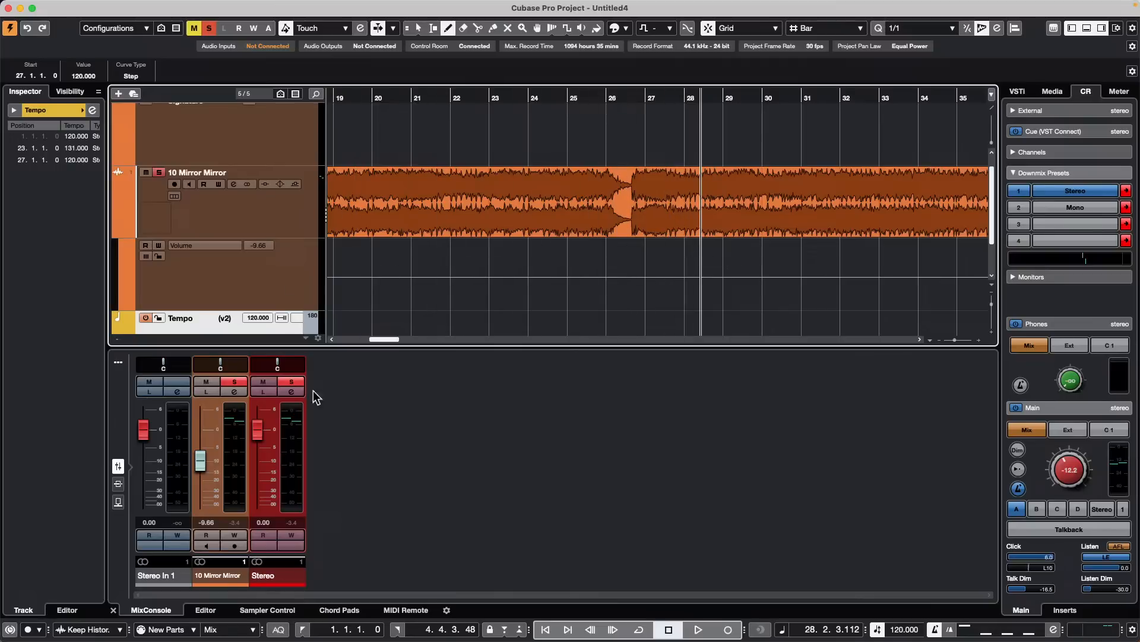
drag(201, 458, 234, 443)
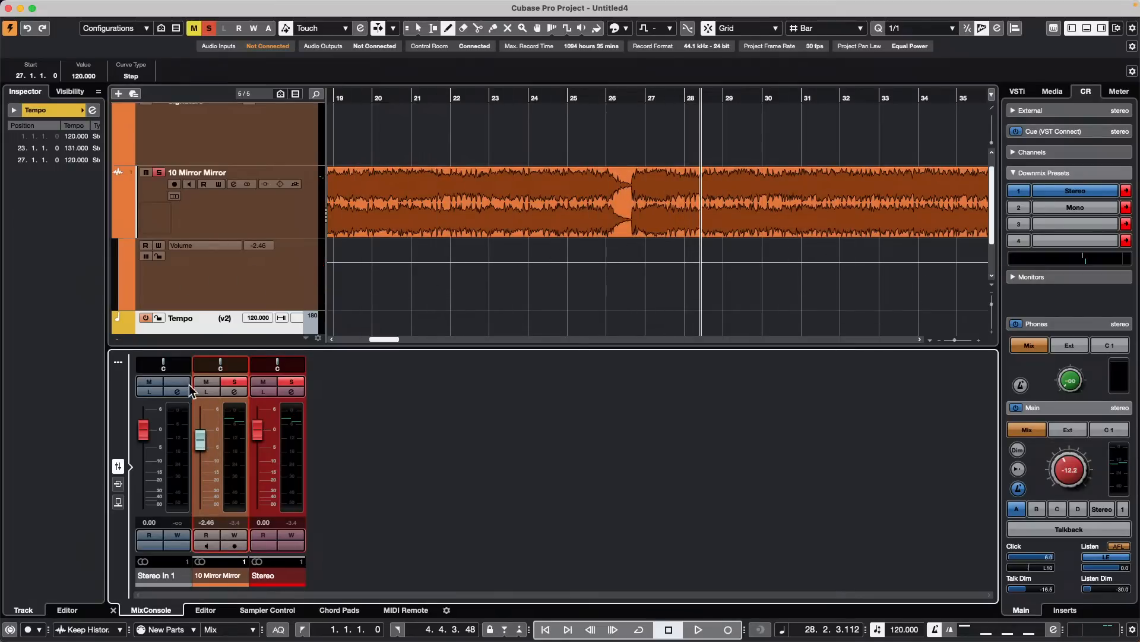
With automation reading enabled on 10 Mirror Mirror, lower its volume curve over bars 24 to 26 and raise it slightly over bars 20 to 22
click(206, 535)
right_click(533, 258)
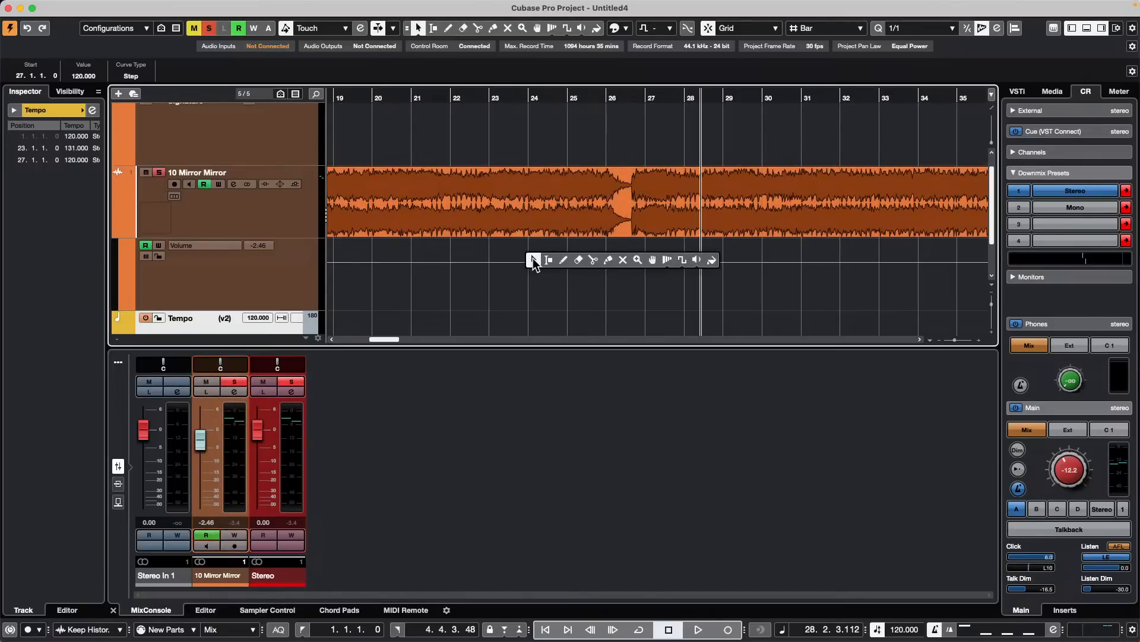
click(544, 259)
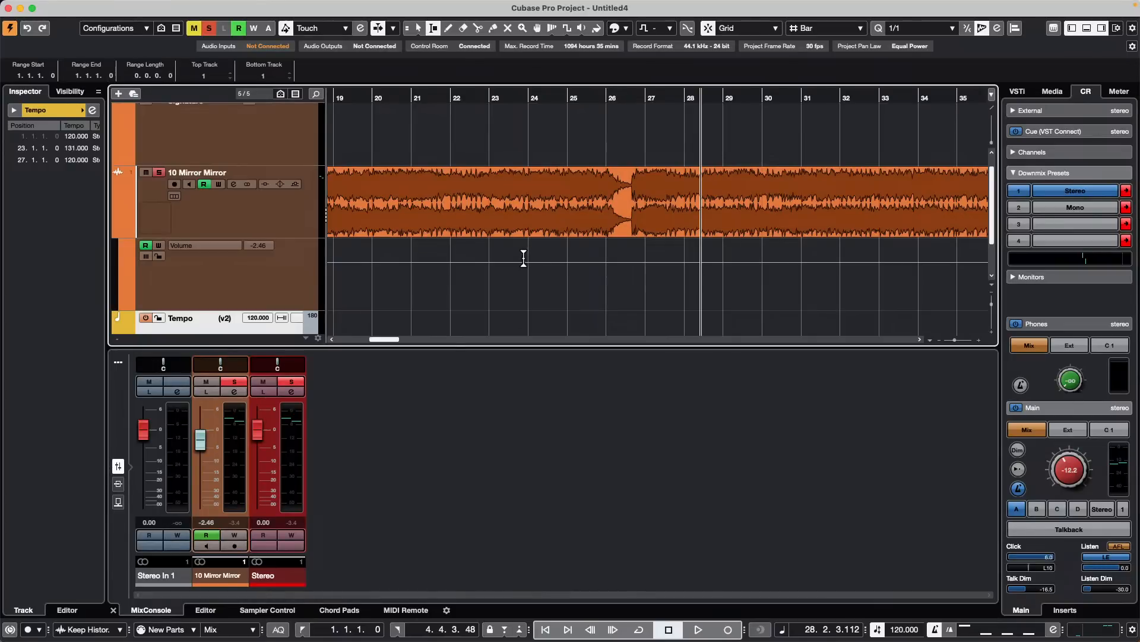
drag(524, 258, 586, 257)
click(597, 256)
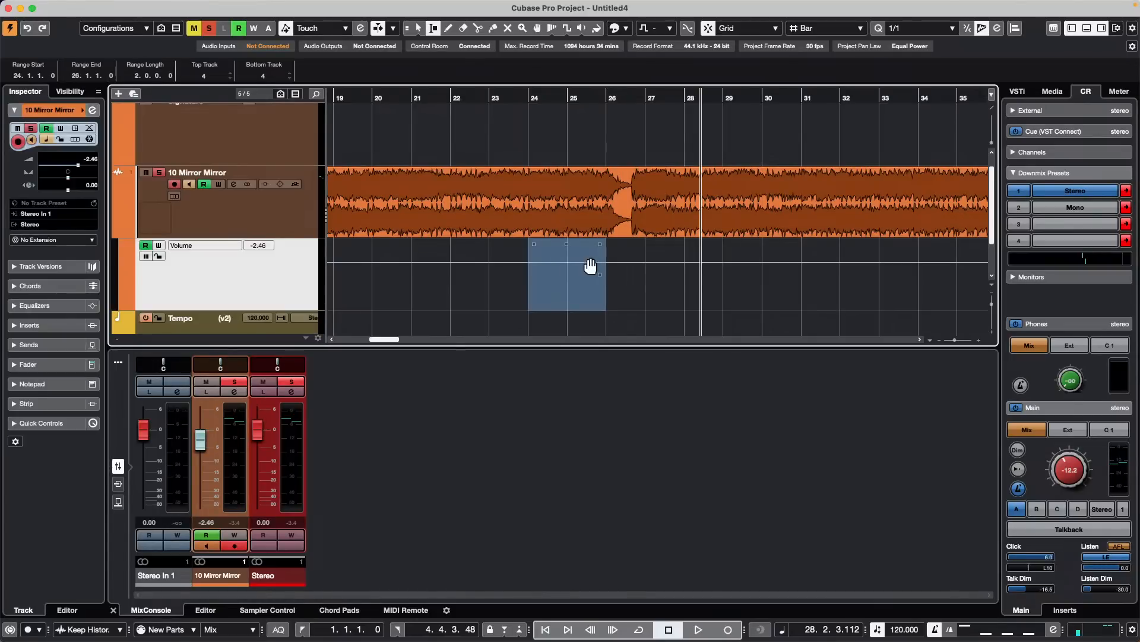
click(569, 240)
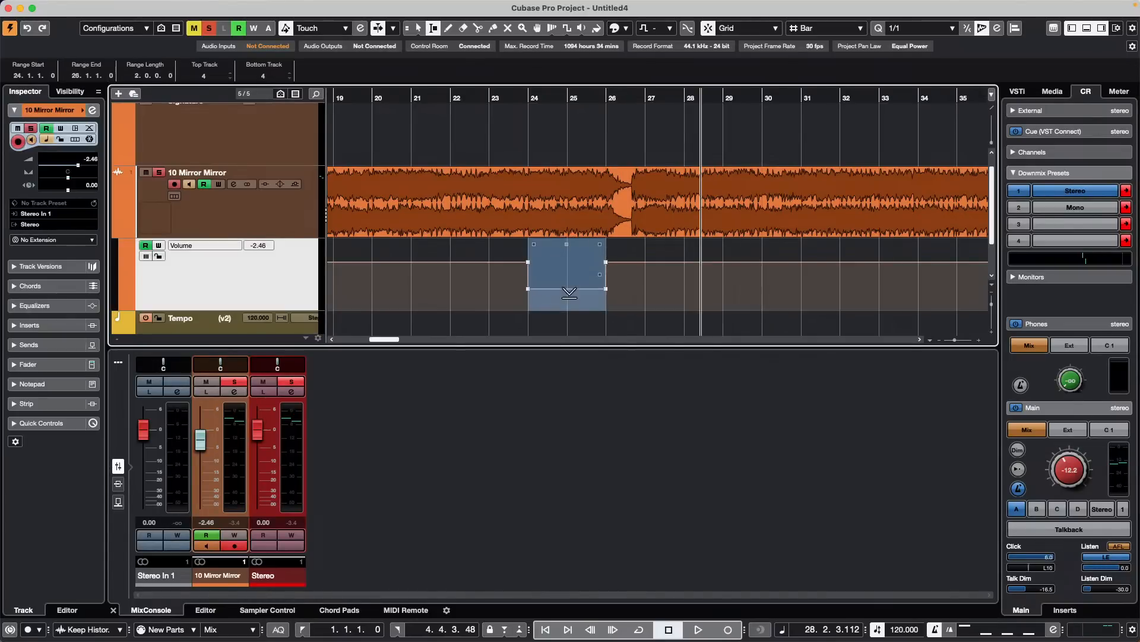
drag(579, 240, 577, 264)
drag(373, 263, 430, 242)
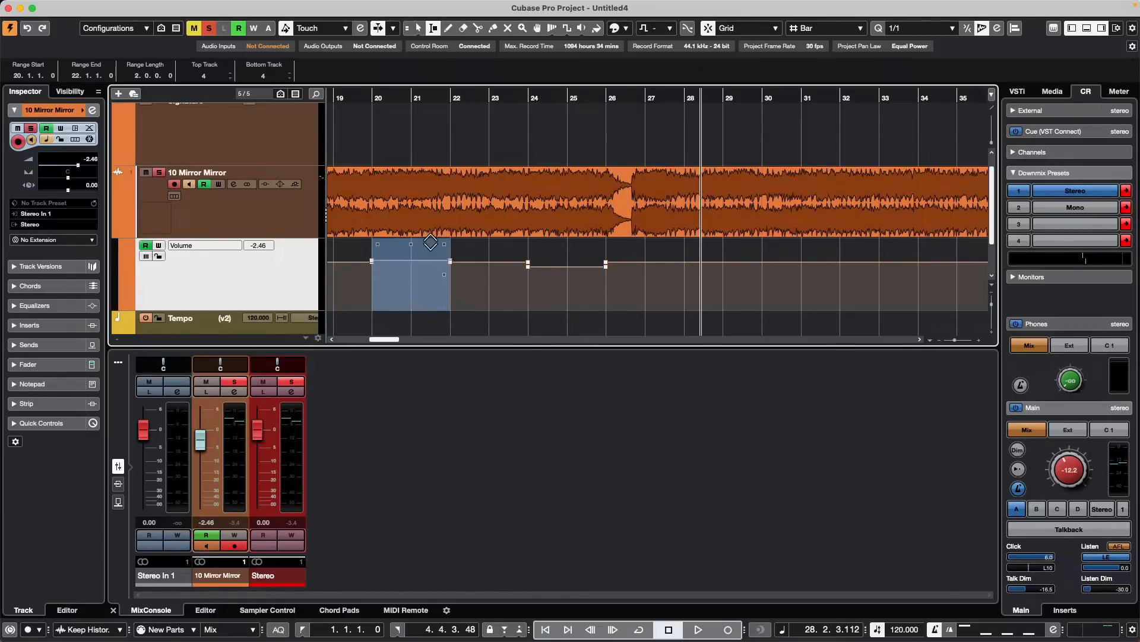
Draw a volume ramp from bar 28 down to about -27.1 at bar 30 and up to about -0.40 at bar 33
right_click(671, 255)
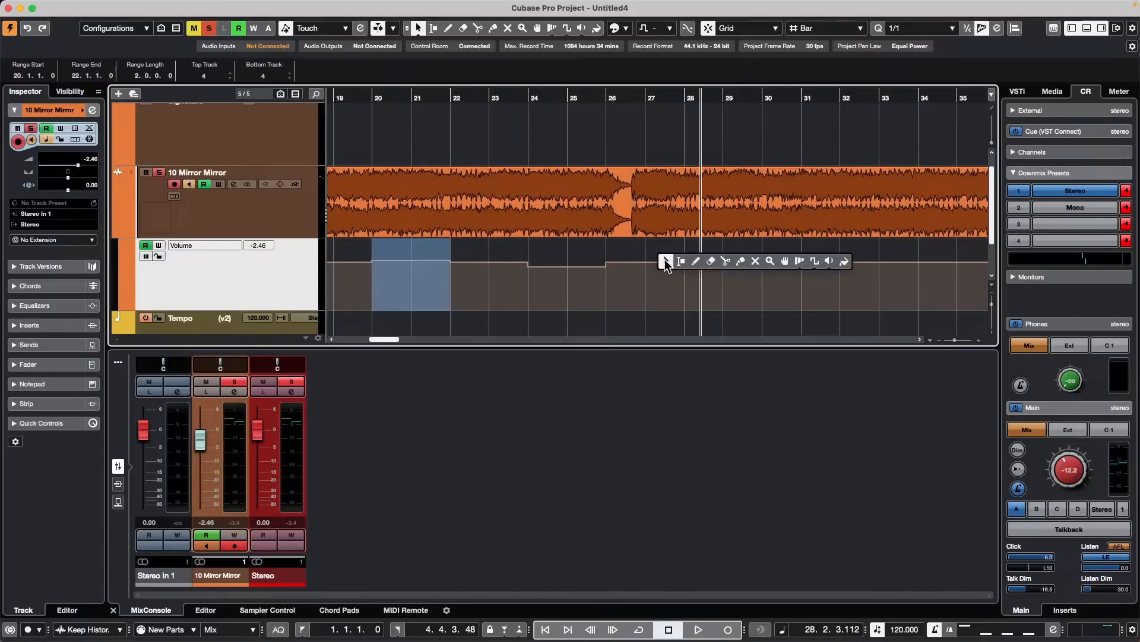
click(818, 265)
click(835, 278)
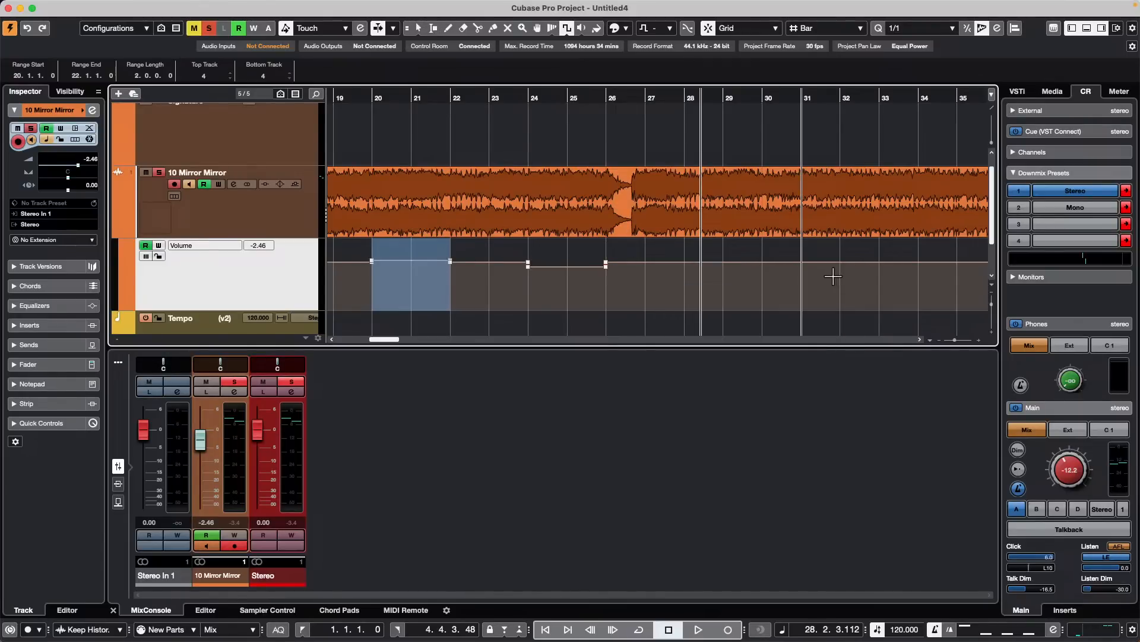
right_click(795, 273)
click(728, 272)
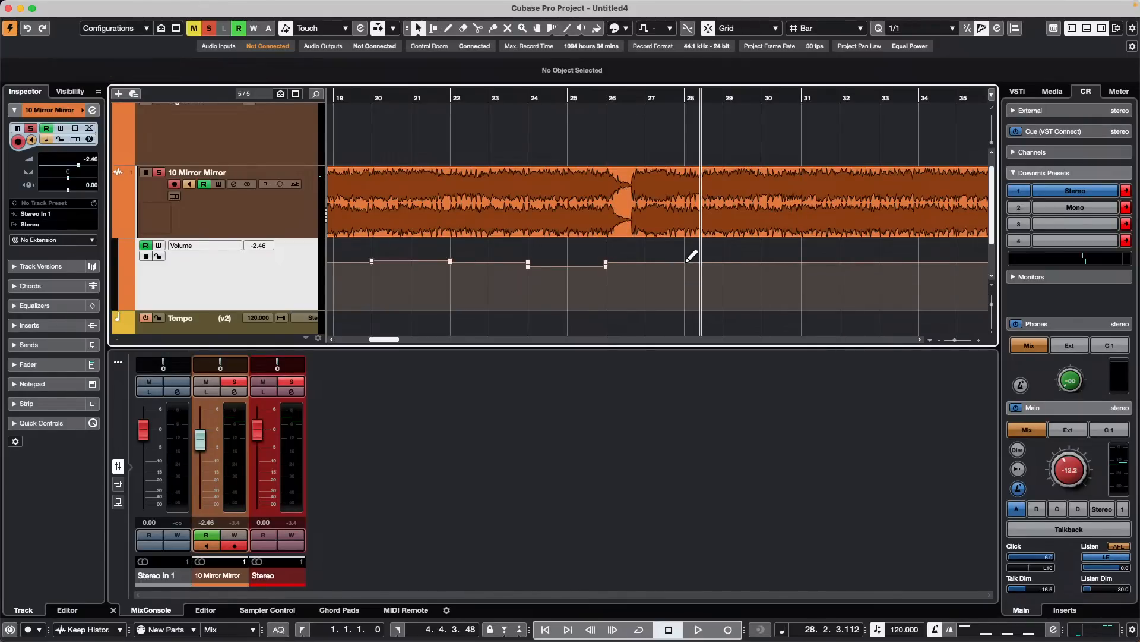
drag(700, 258, 762, 284)
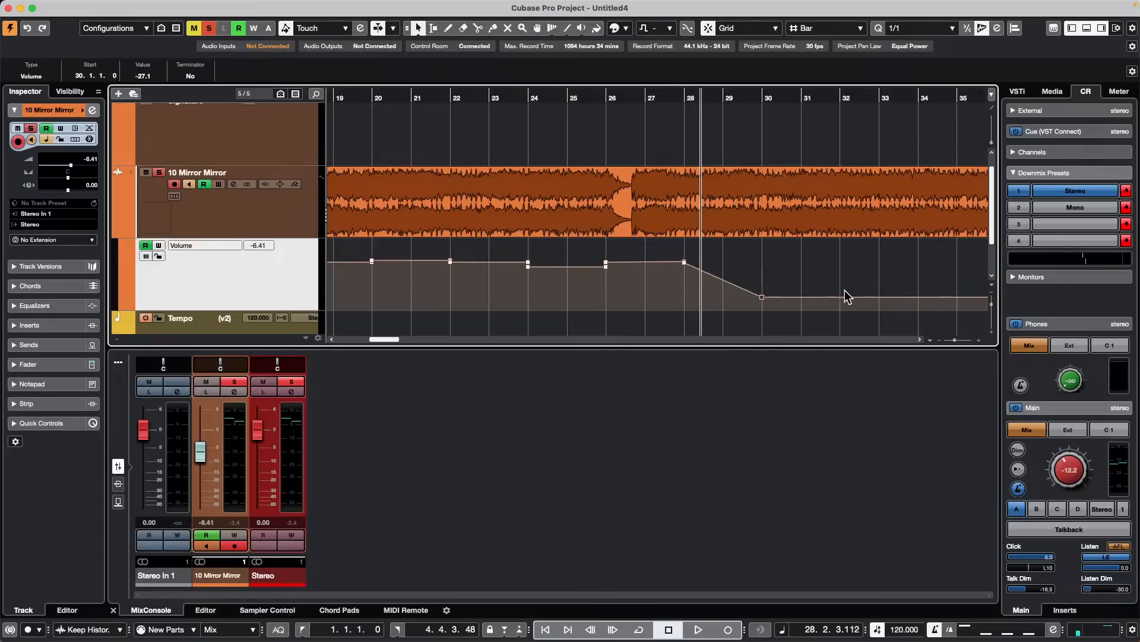
click(870, 245)
drag(870, 244, 871, 255)
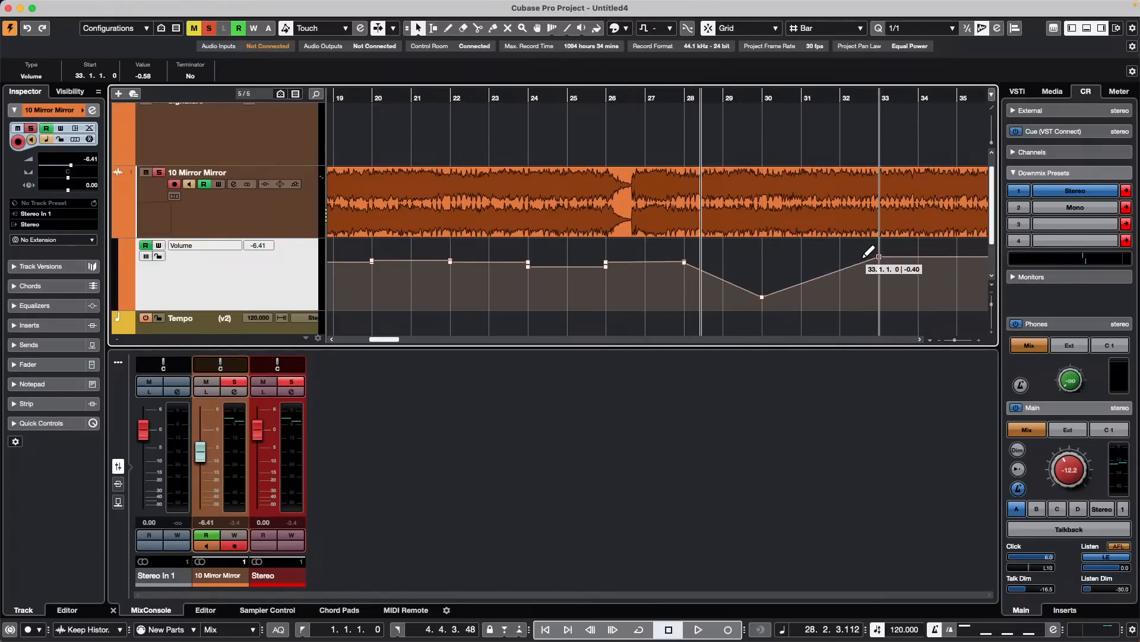
Draw a straight rising volume line from bar 21 to bar 25 with the Line tool
right_click(828, 268)
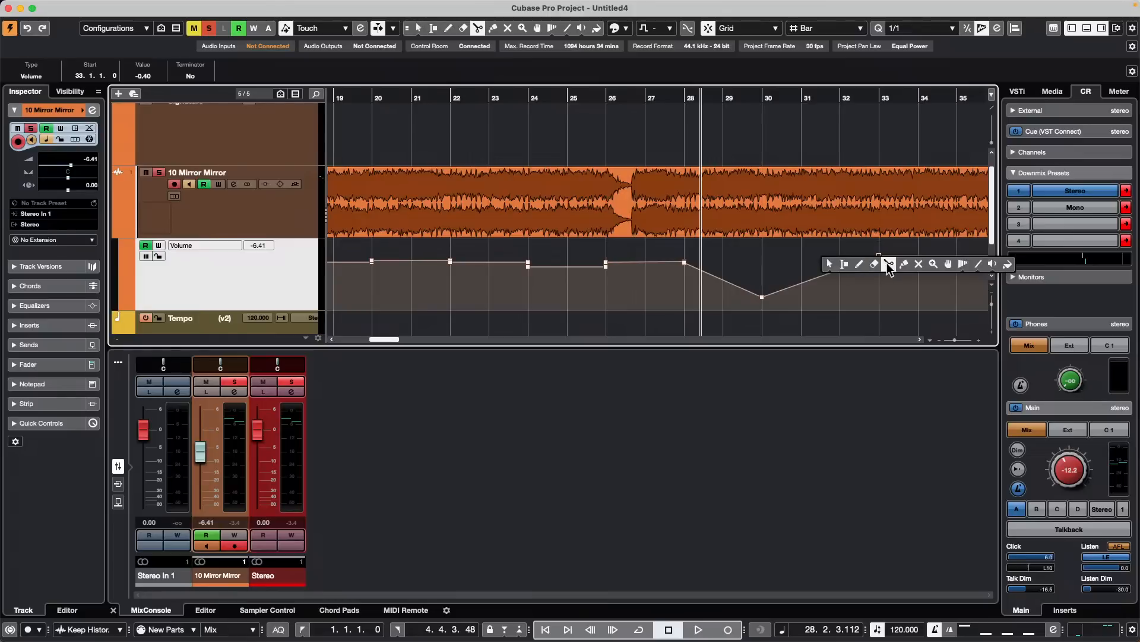
click(979, 263)
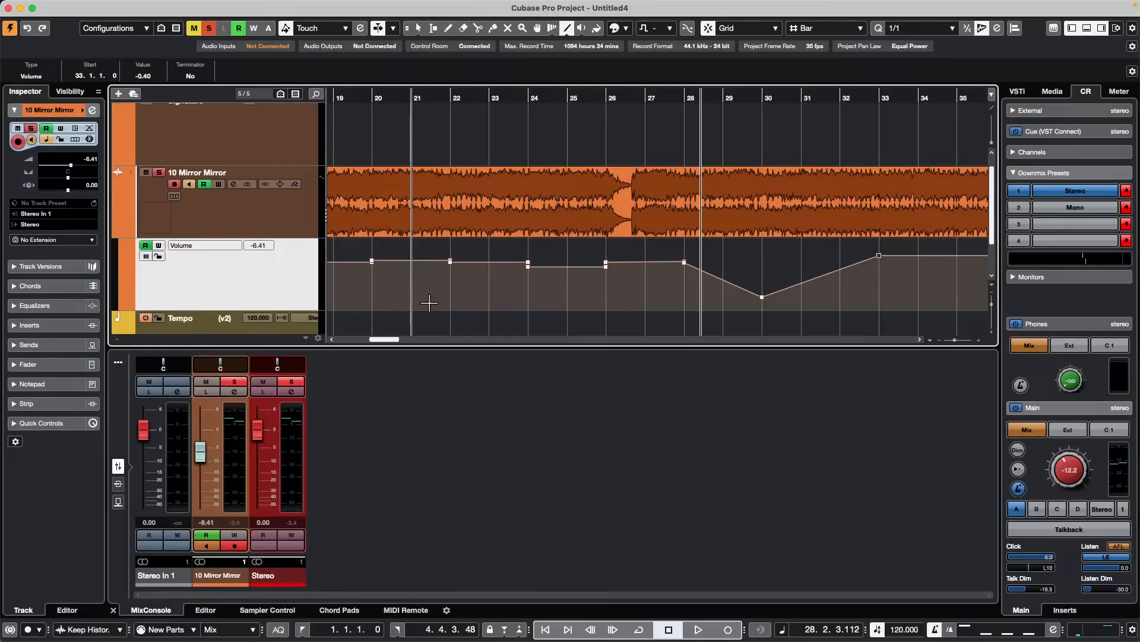
mouse_move(428, 303)
mouse_down()
mouse_move(542, 255)
mouse_move(567, 259)
mouse_up()
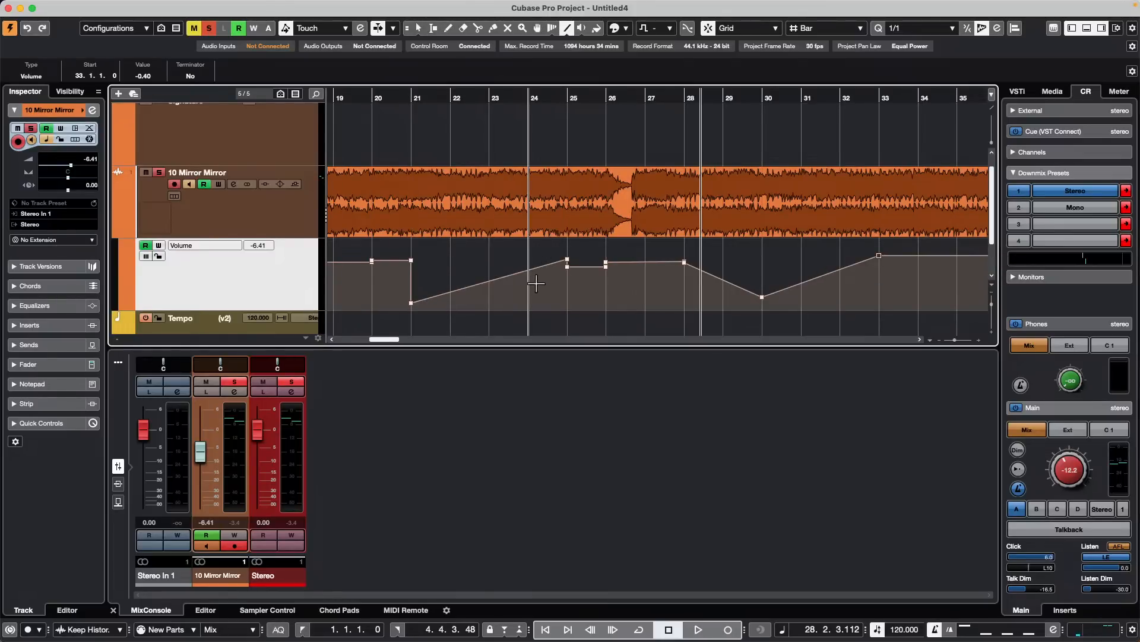
Pull a point on the descending ramp after bar 28 to about -8.01 just before bar 30 with the Object Selection tool
right_click(468, 283)
click(467, 283)
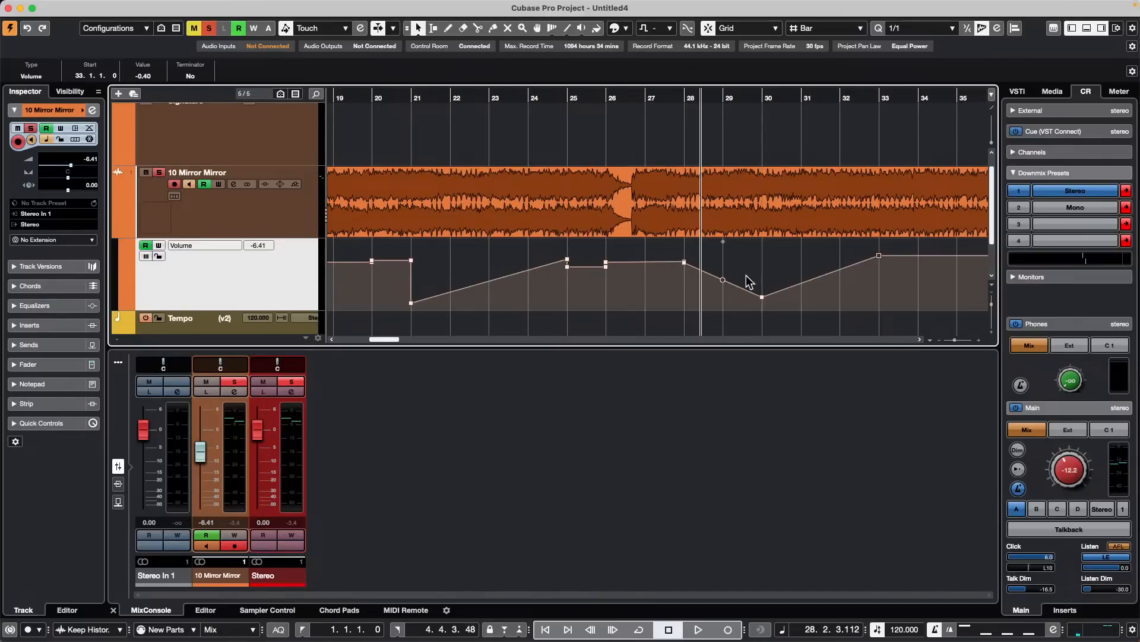
mouse_move(721, 289)
mouse_down()
mouse_move(712, 308)
mouse_move(736, 270)
mouse_move(712, 304)
mouse_move(736, 285)
mouse_move(722, 316)
mouse_move(727, 283)
mouse_move(713, 299)
mouse_move(736, 260)
mouse_move(708, 306)
mouse_move(680, 300)
mouse_move(714, 291)
mouse_move(742, 264)
mouse_move(758, 268)
mouse_move(738, 269)
mouse_up()
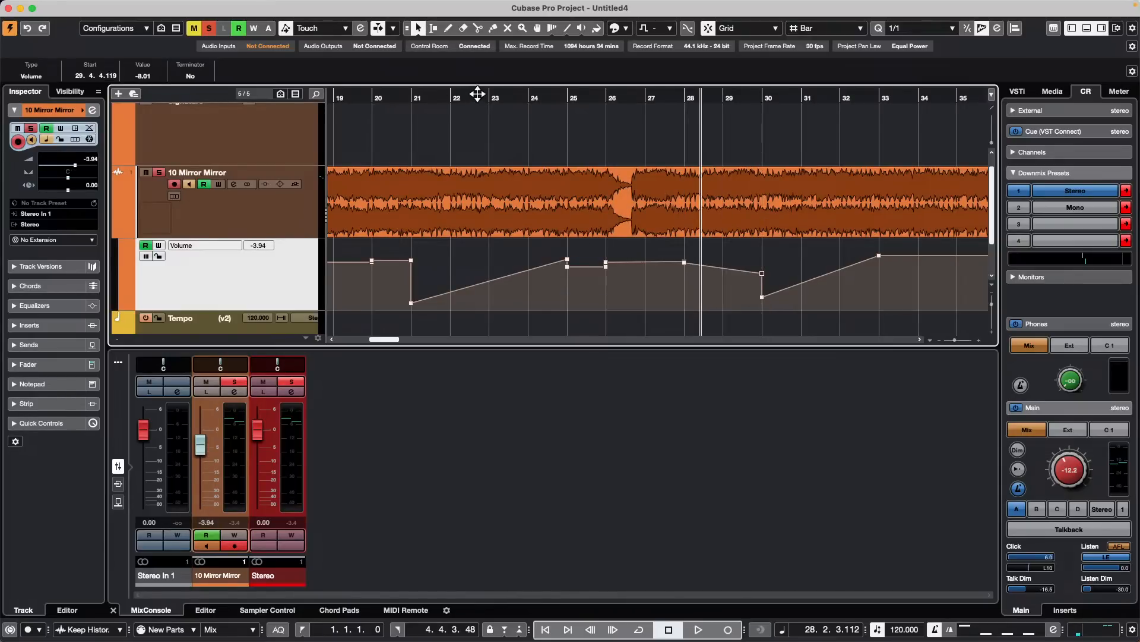
Select the volume automation from bar 19 to bar 34 as a range and duplicate it twice
drag(477, 94, 479, 59)
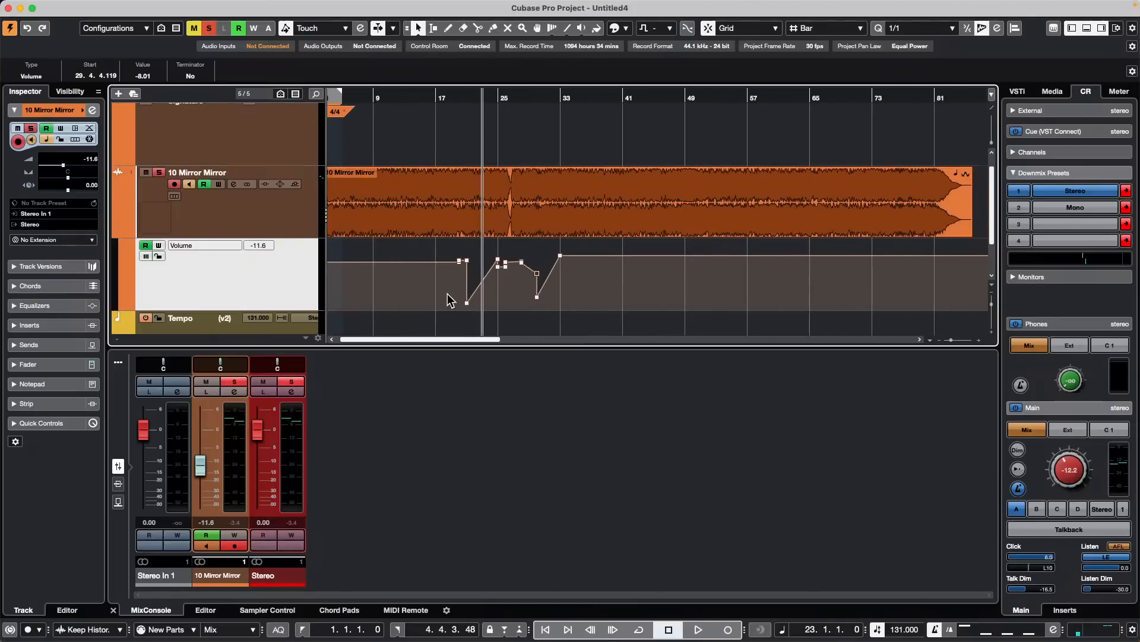
right_click(448, 274)
click(454, 275)
drag(474, 275, 567, 268)
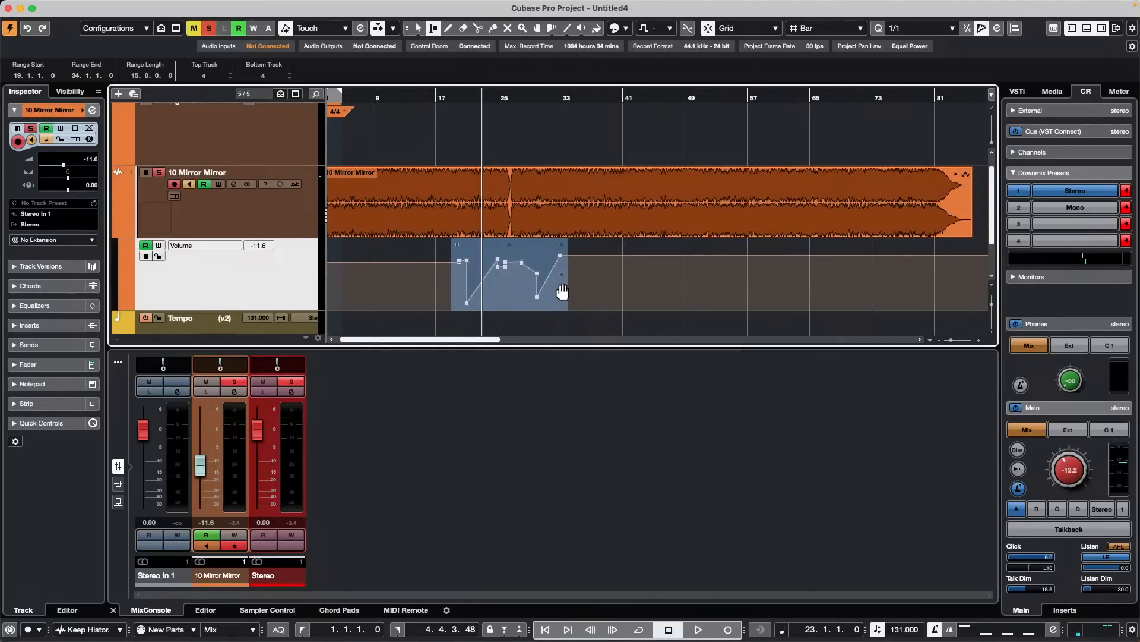
key(super+d)
key(super+d)
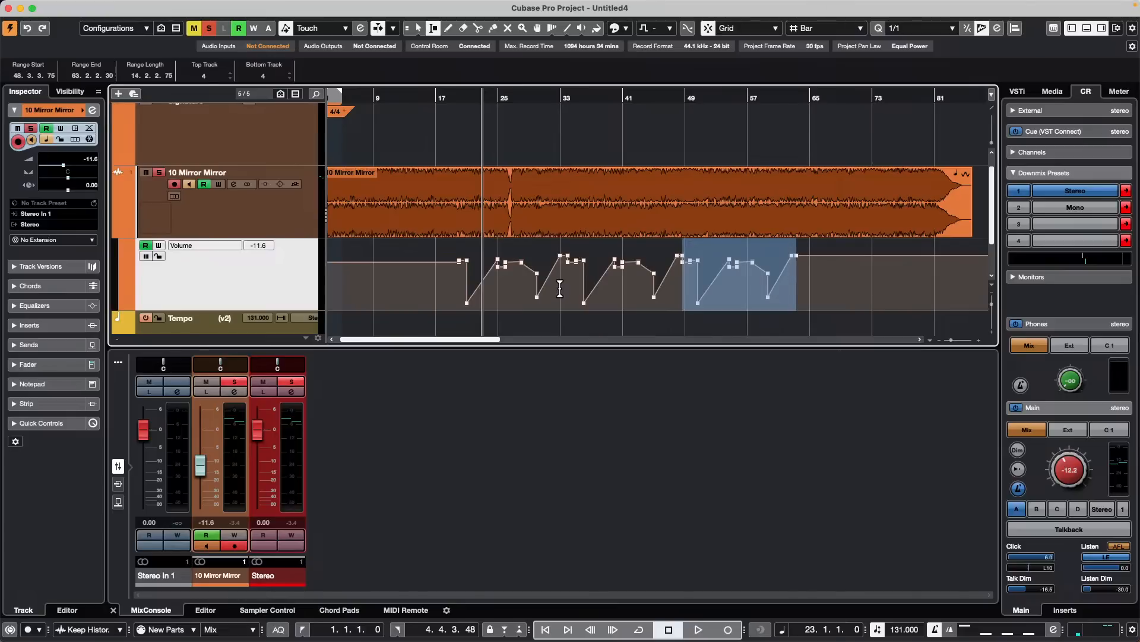
Delete the last duplicated automation range, and undo both that deletion and the two duplications
key(Delete)
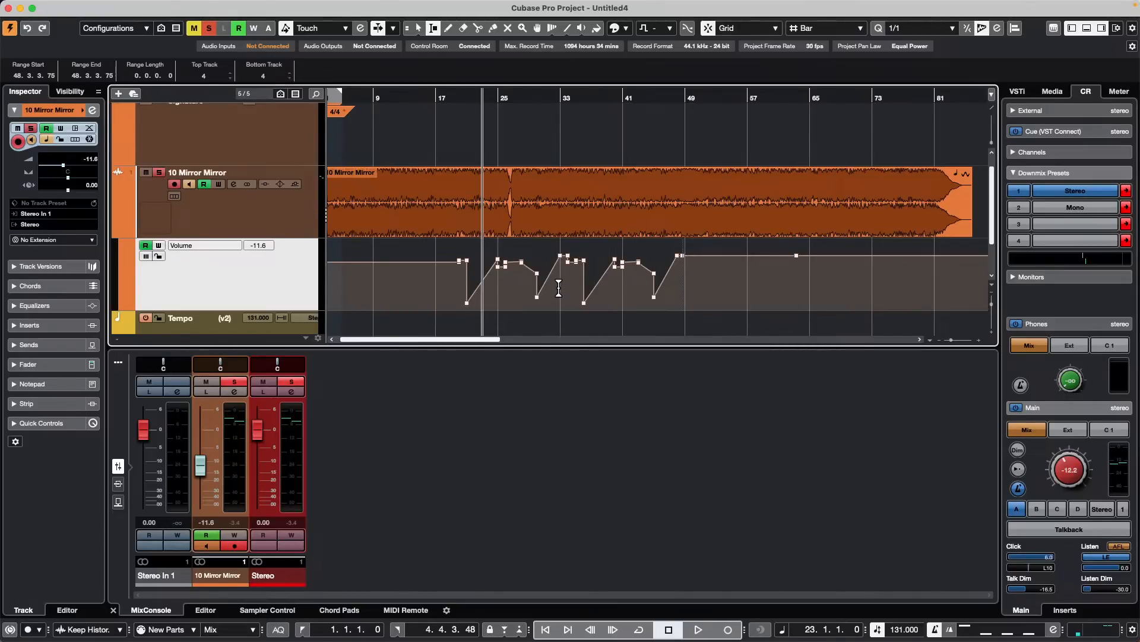
key(ctrl+z)
key(ctrl+z)
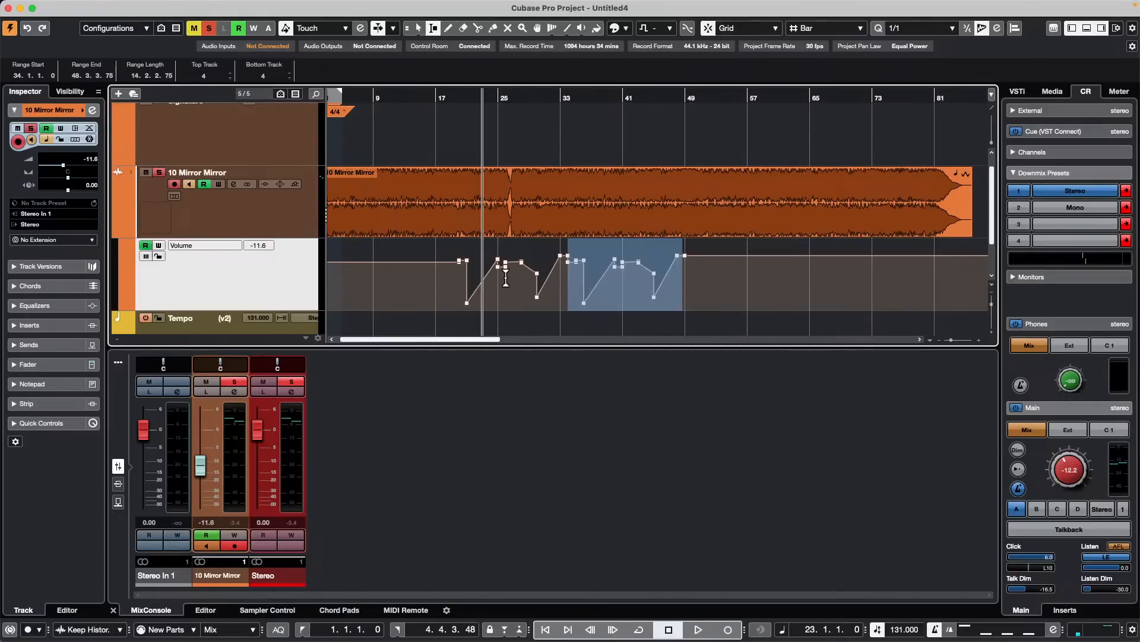
key(ctrl+z)
key(1)
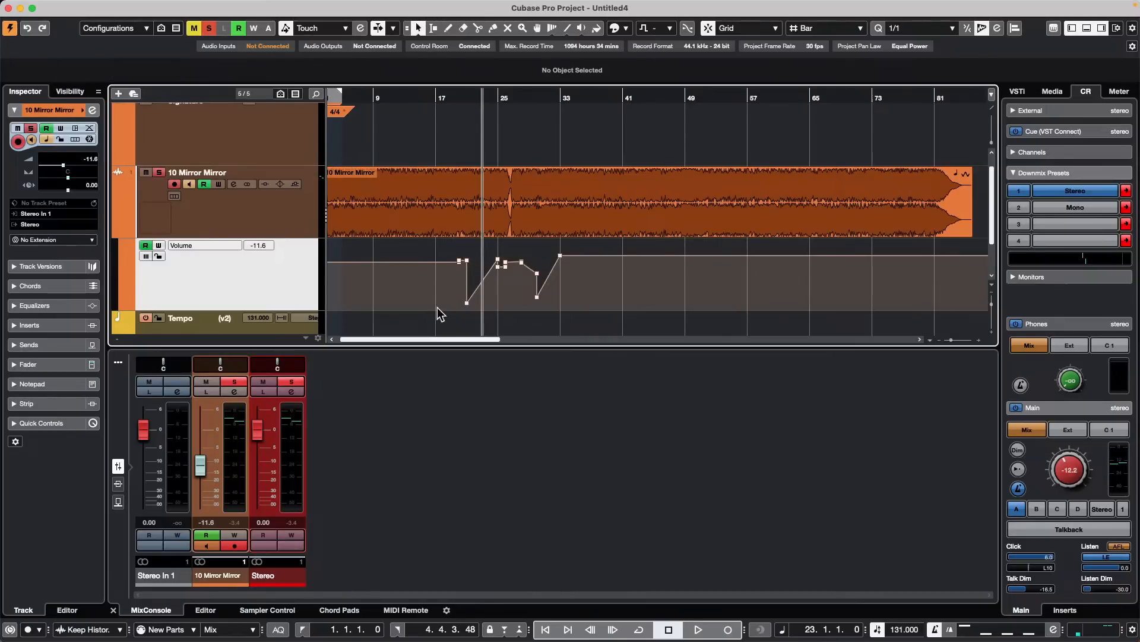
Select the volume points between about bar 20 and bar 33 and scale their curve down increasingly toward bar 33
drag(457, 309, 498, 241)
mouse_move(514, 240)
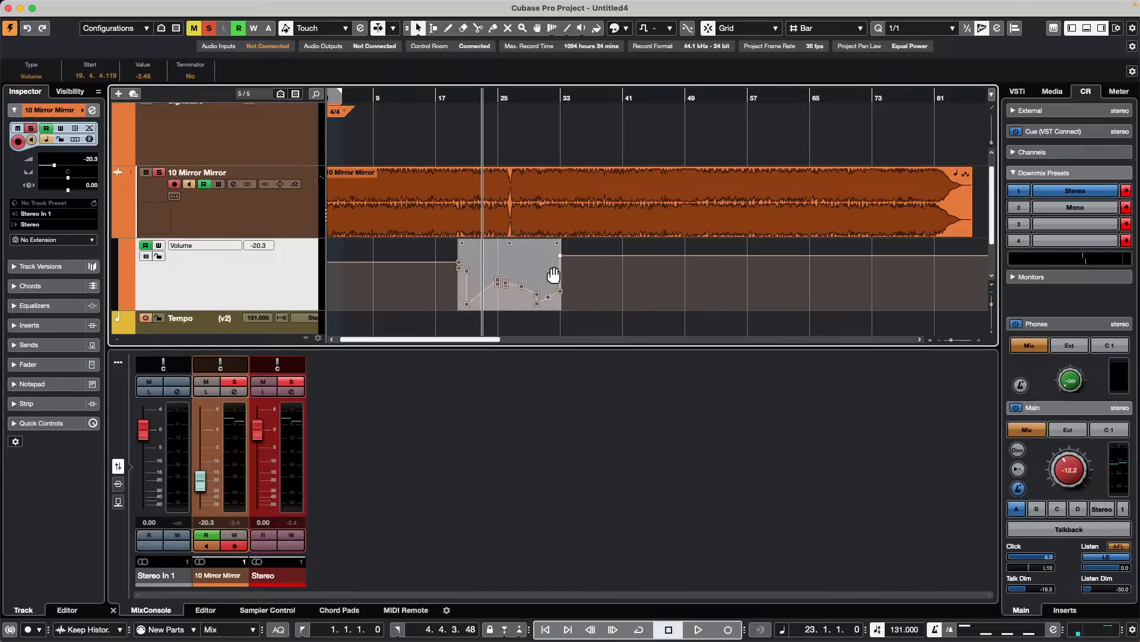
drag(553, 274, 556, 321)
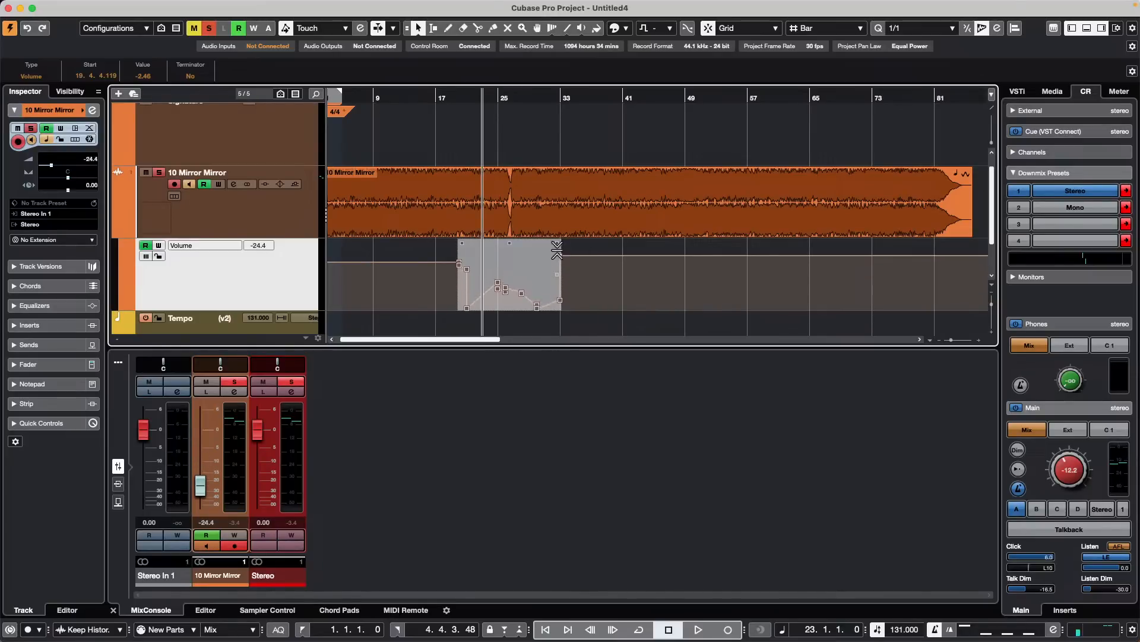
mouse_move(557, 250)
mouse_down()
mouse_move(556, 273)
mouse_move(557, 253)
mouse_up()
Draw a freehand volume curve from about bar 40 to about bar 73 with the Draw tool
right_click(627, 291)
click(642, 286)
mouse_move(617, 275)
mouse_down()
mouse_move(707, 259)
mouse_move(738, 293)
mouse_move(880, 281)
mouse_up()
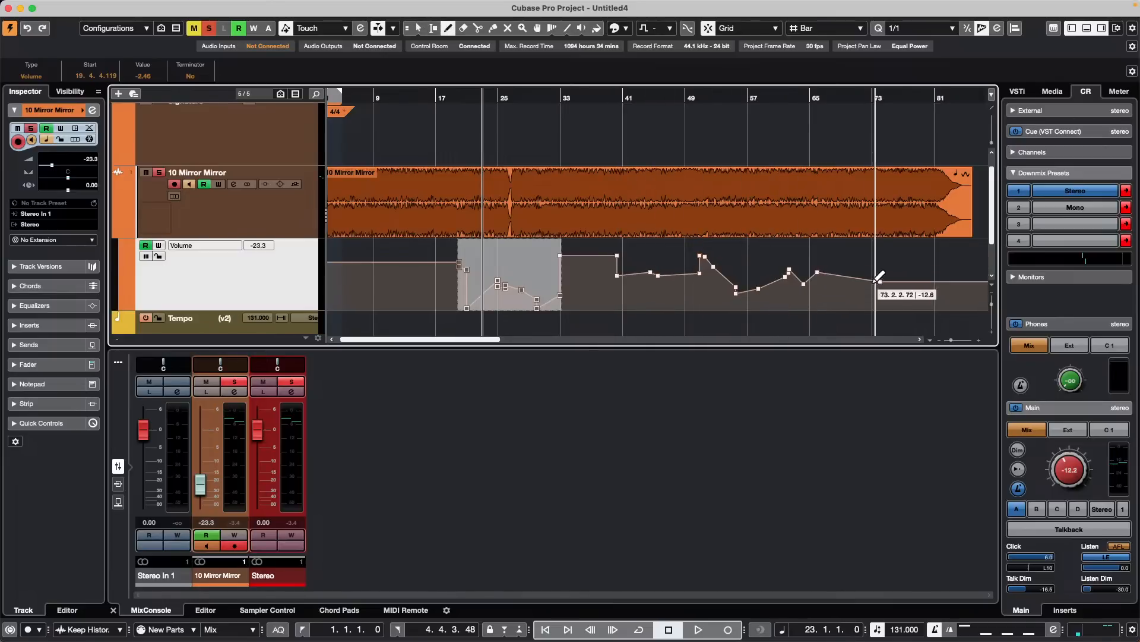
Replace part of the freehand curve with straight volume lines from about bar 40 to 68 and a steep descent from bar 50 to 64
right_click(671, 274)
click(765, 271)
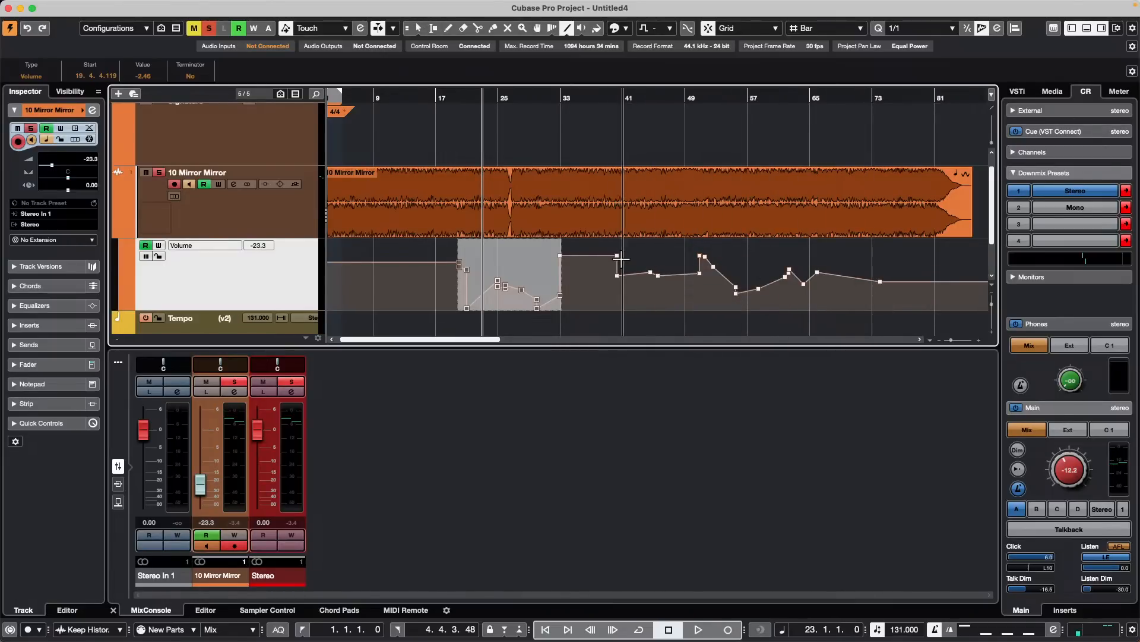
drag(620, 256, 802, 271)
drag(693, 252, 801, 302)
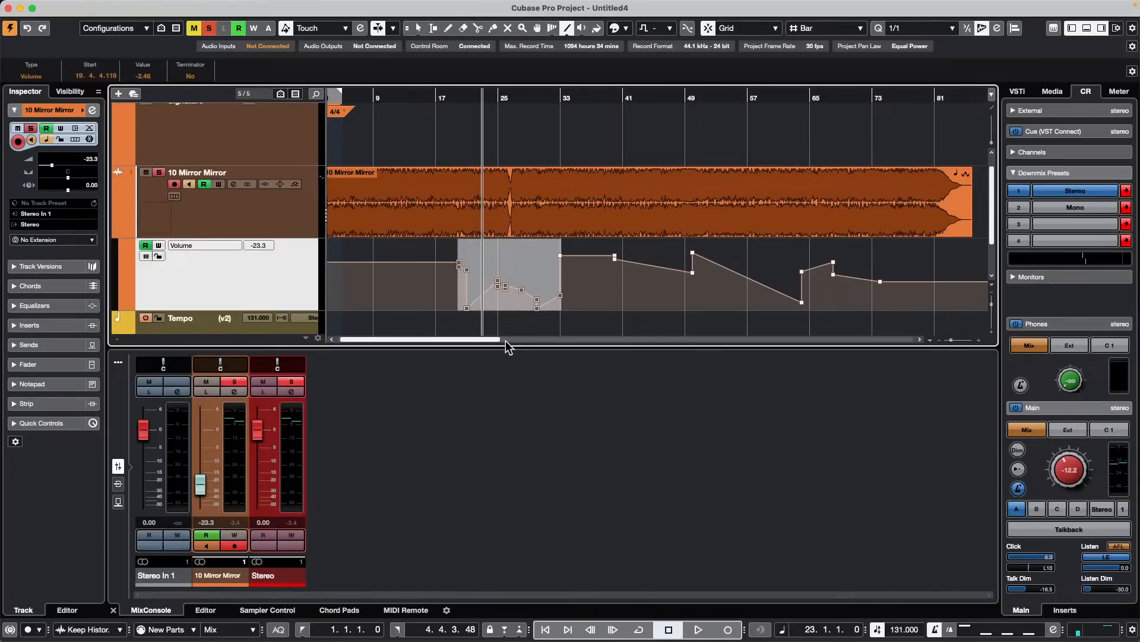
mouse_move(45, 7)
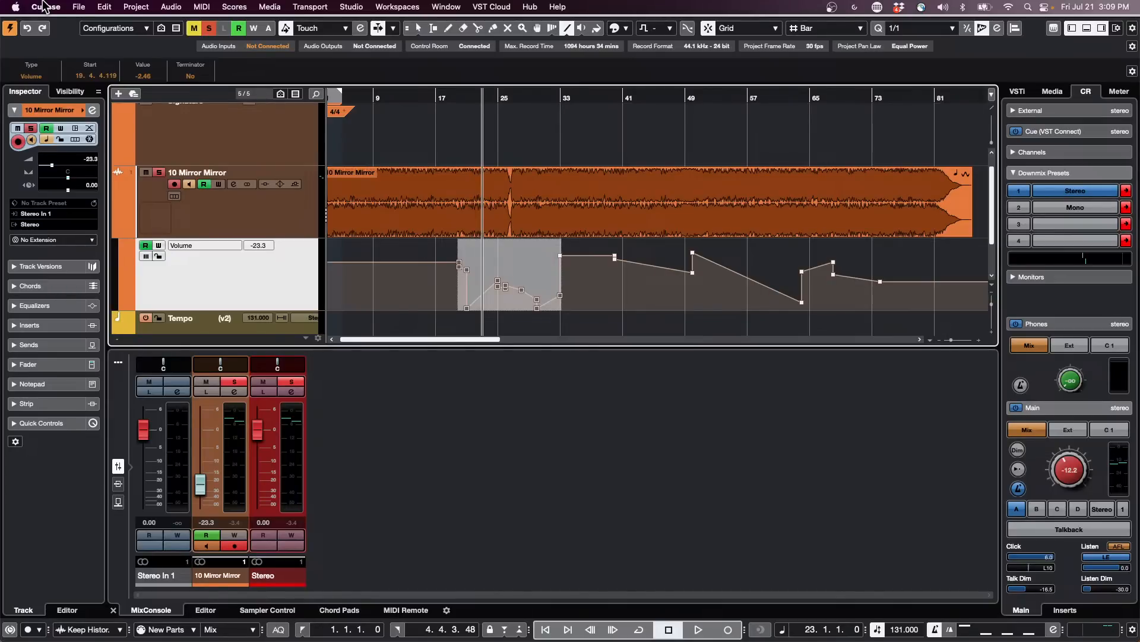
click(234, 452)
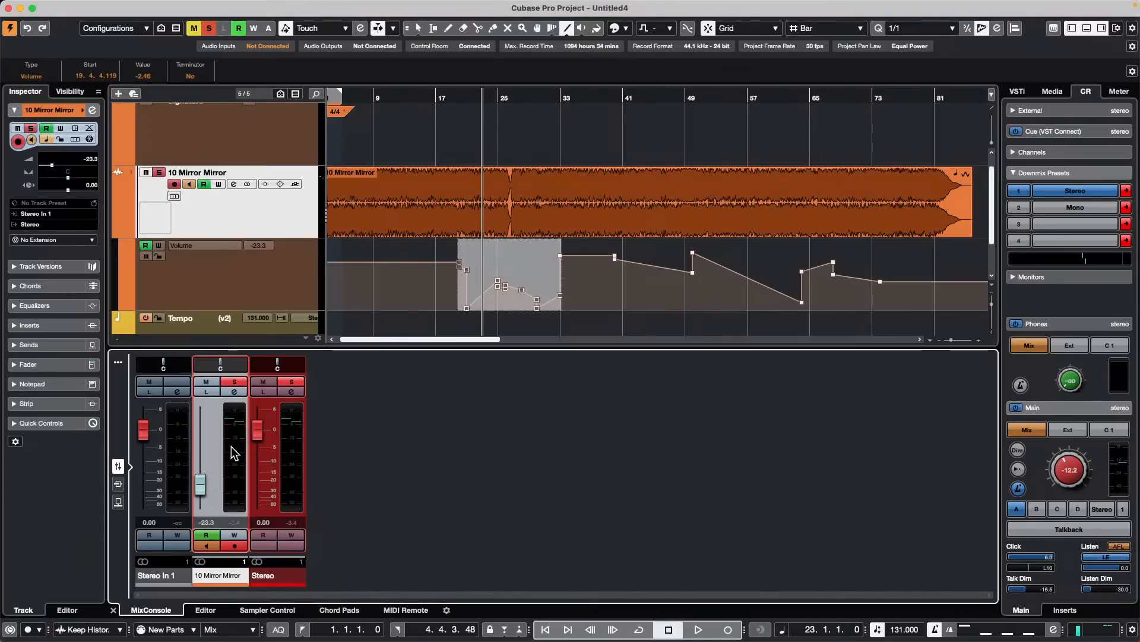
click(297, 459)
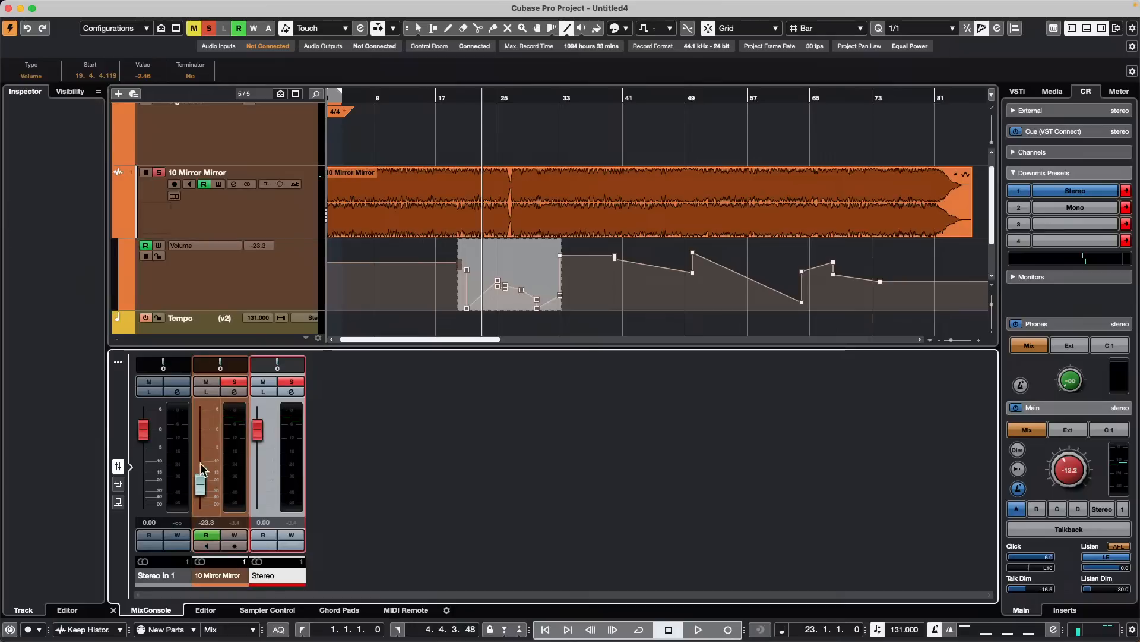
Add five mono audio tracks routed to the Stereo output after the 10 Mirror Mirror track
click(262, 218)
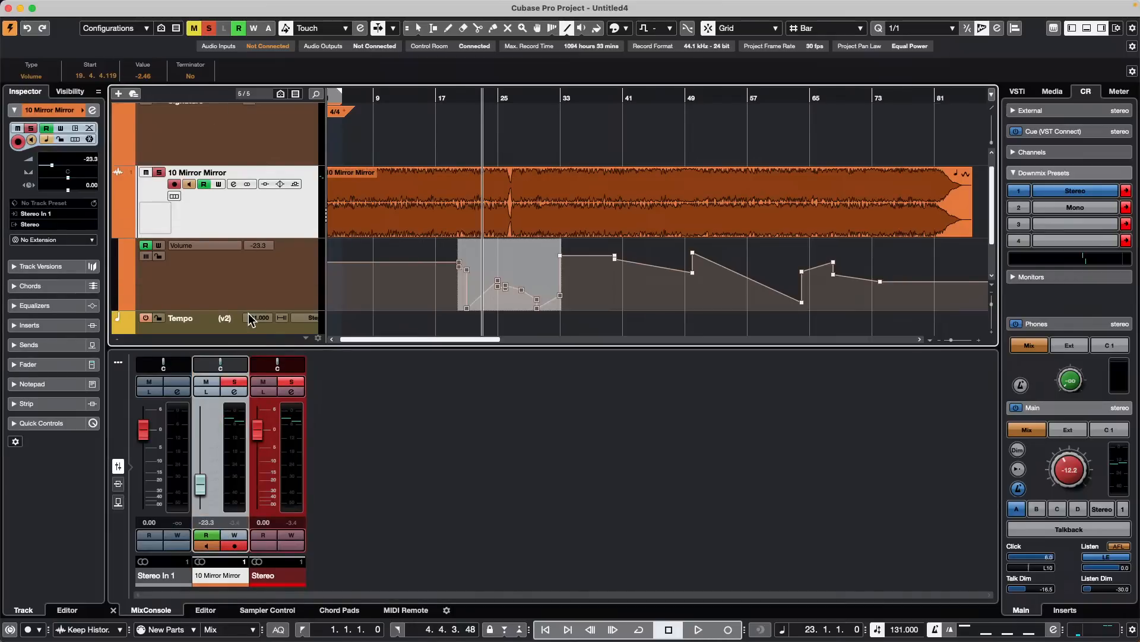
drag(249, 318, 243, 172)
drag(266, 292, 269, 199)
right_click(256, 229)
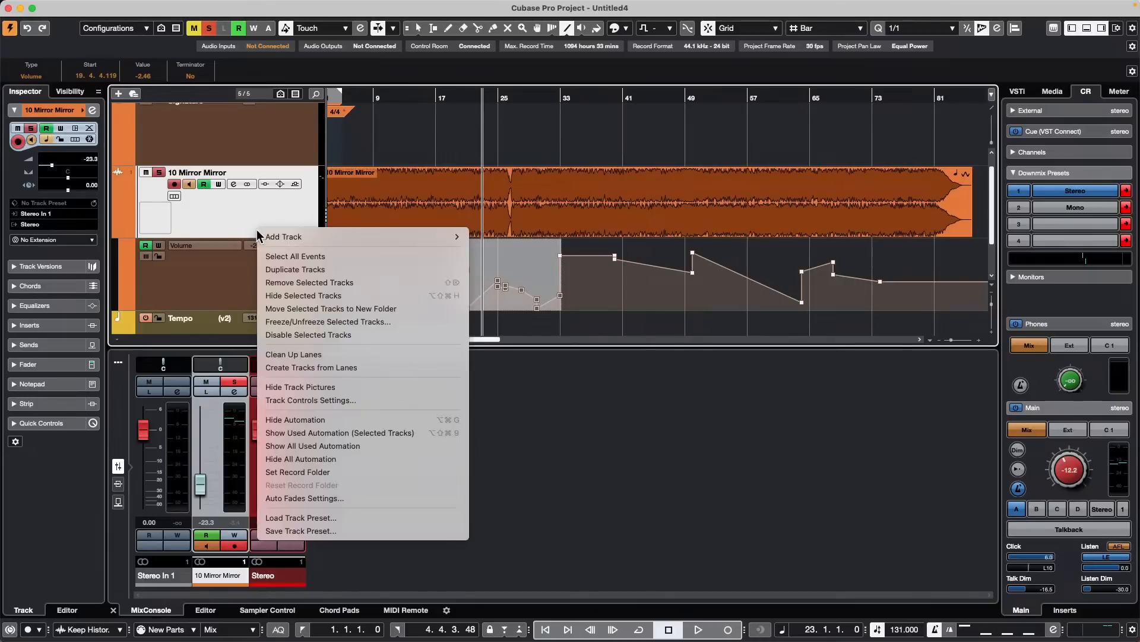
mouse_move(315, 233)
click(530, 235)
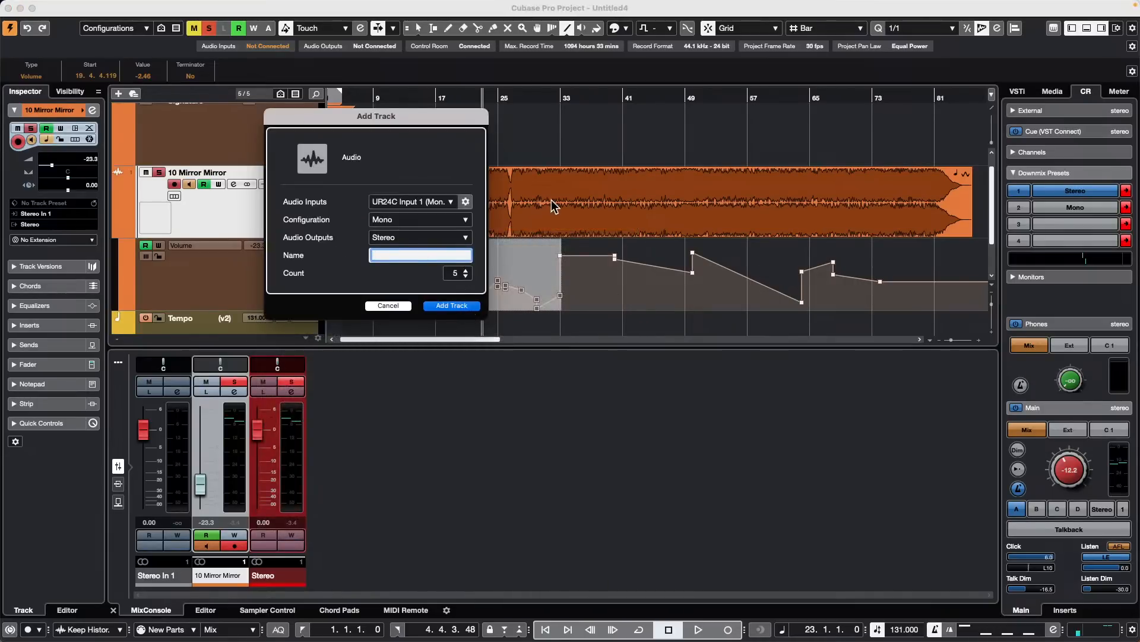
click(460, 306)
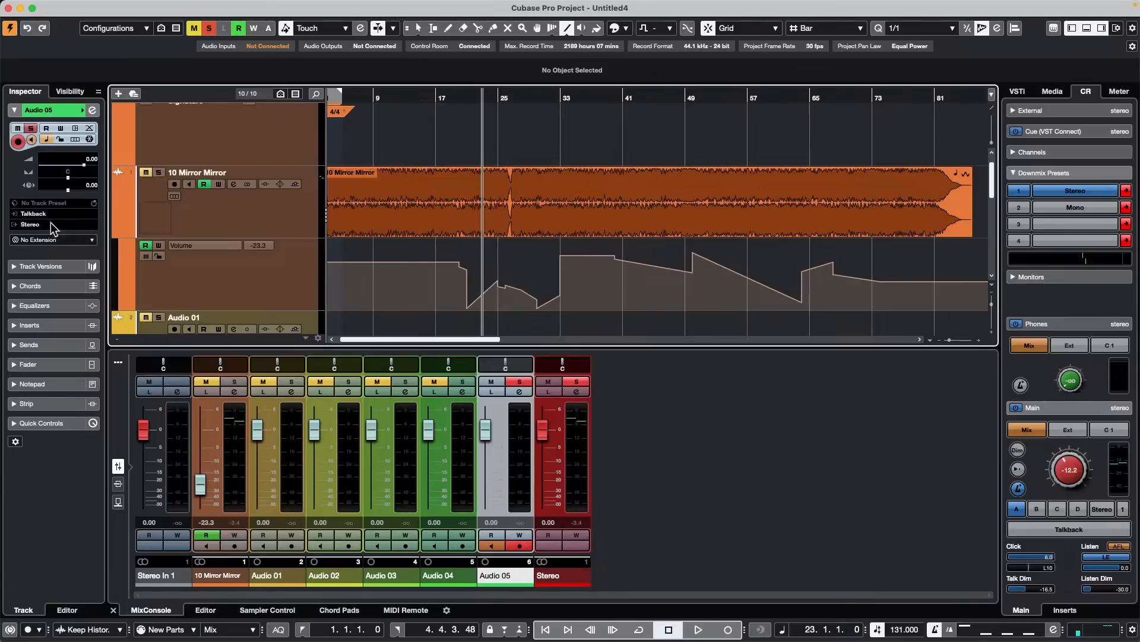
Move the 10 Mirror Mirror track below Audio 05, then back up between Audio 03 and Audio 04
click(258, 210)
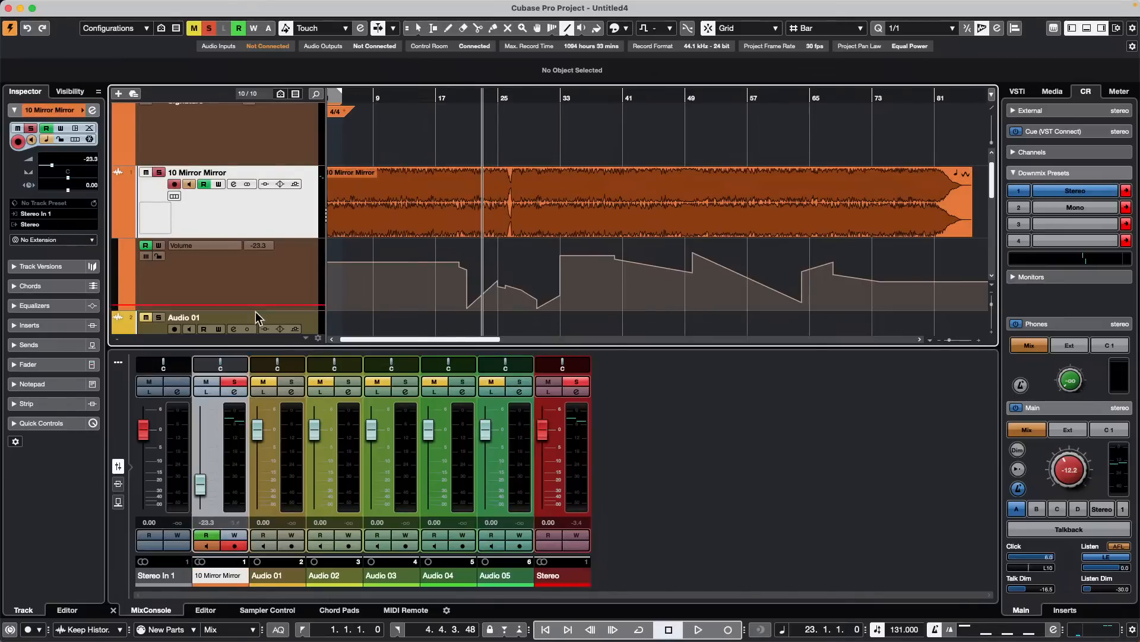
scroll(255, 311, down, 1)
scroll(255, 315, down, 10)
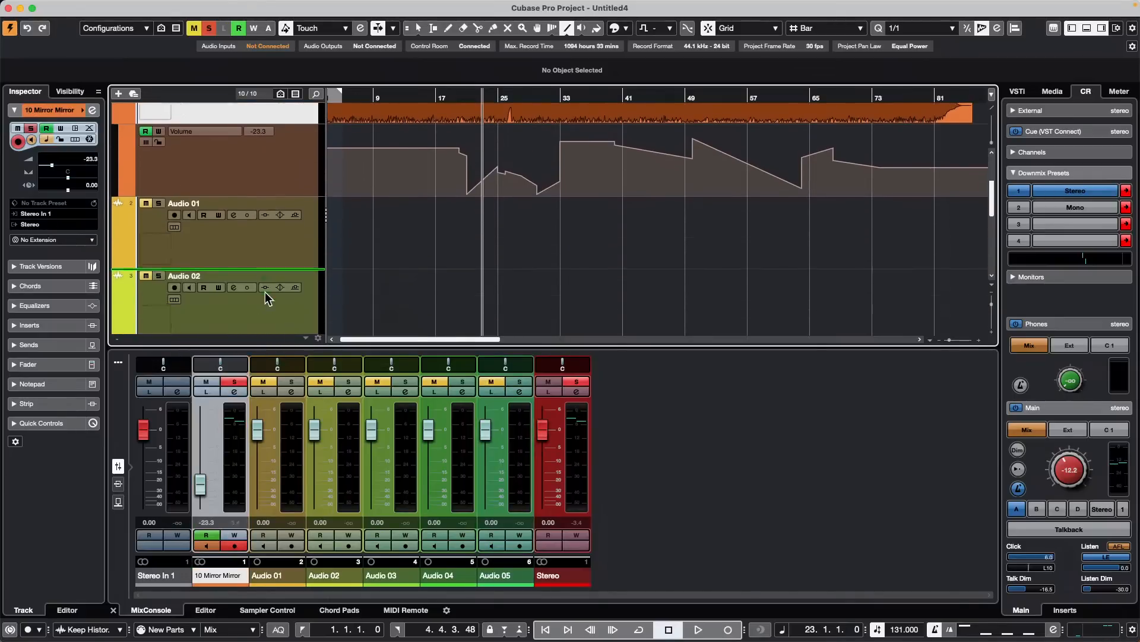
drag(264, 294, 263, 271)
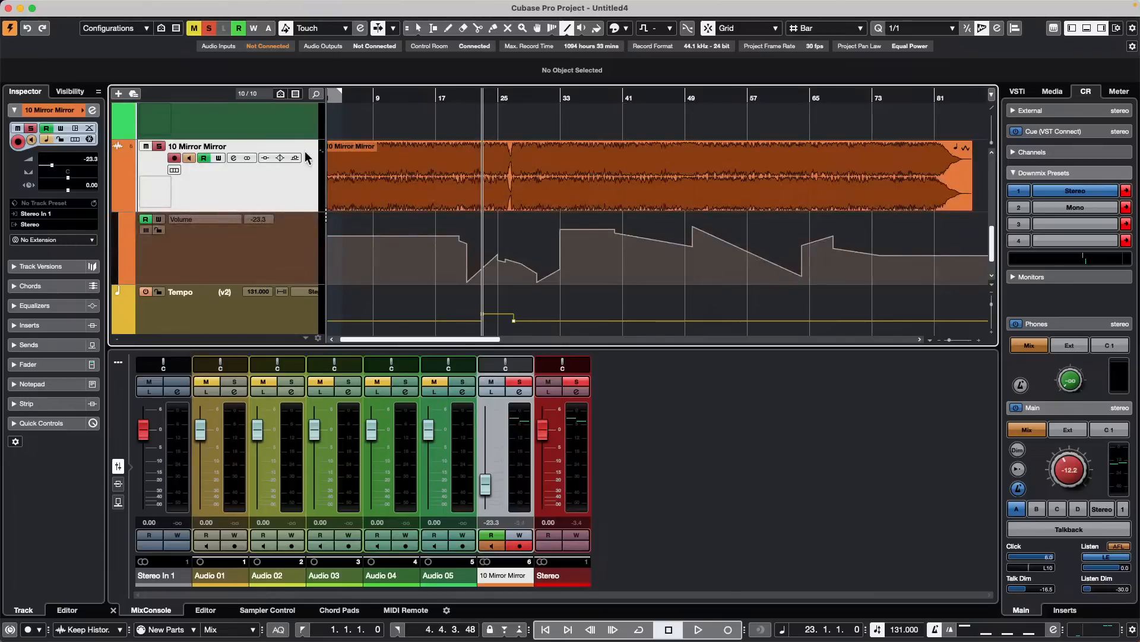
mouse_move(258, 119)
mouse_down()
mouse_move(241, 151)
mouse_move(247, 178)
mouse_move(246, 117)
mouse_up()
scroll(243, 161, up, 2)
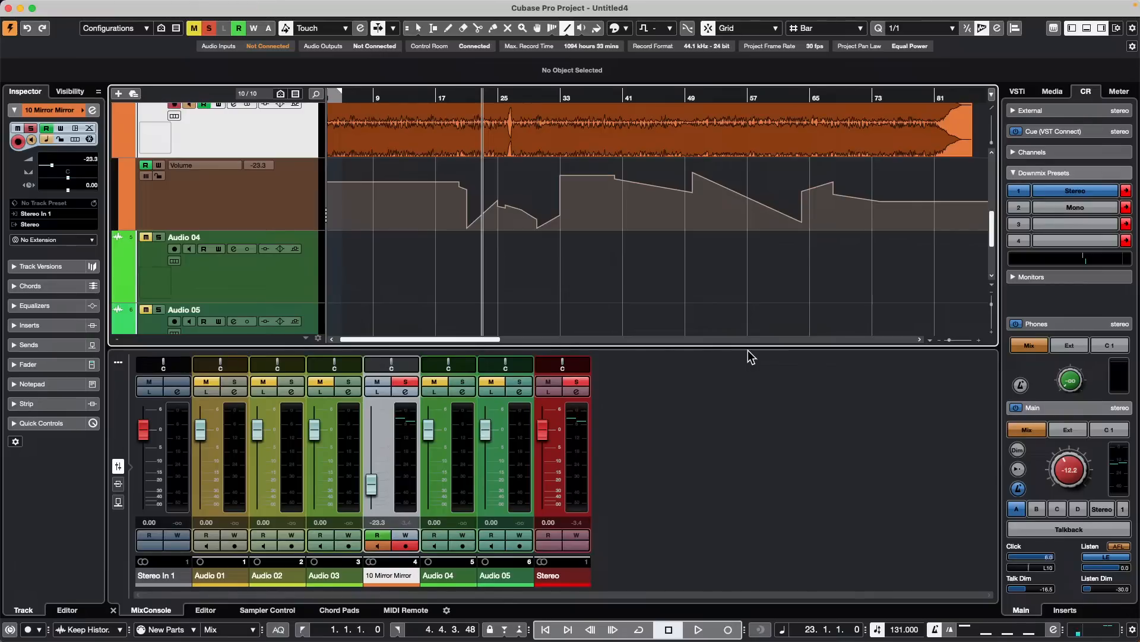
Browse the Projects folder for a project to open and look into its tutorials folder
click(78, 7)
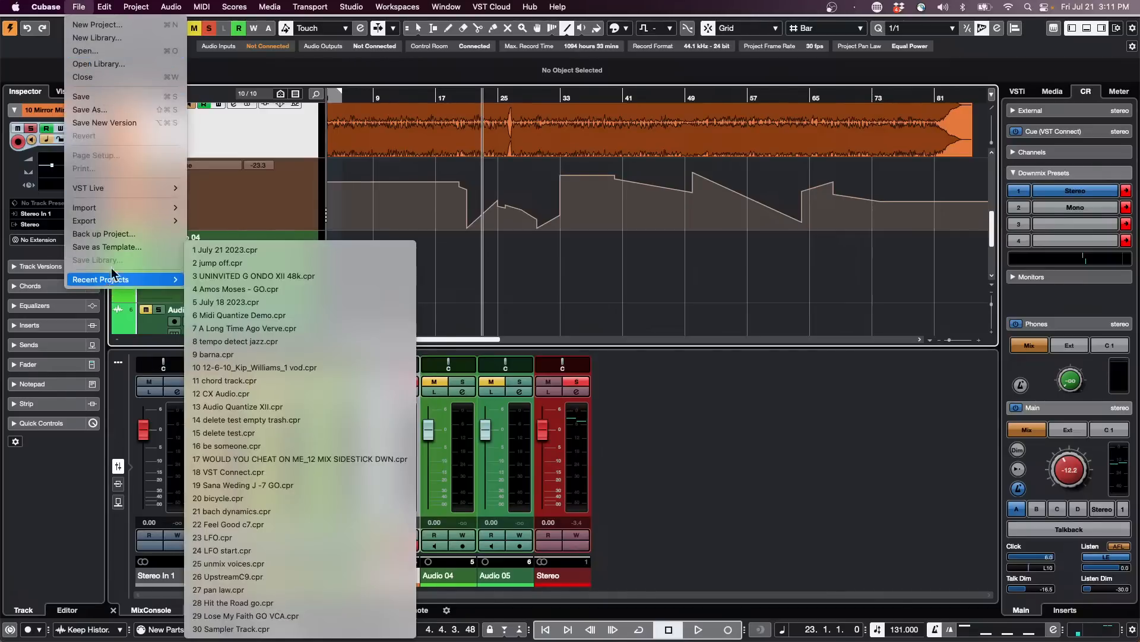
click(95, 51)
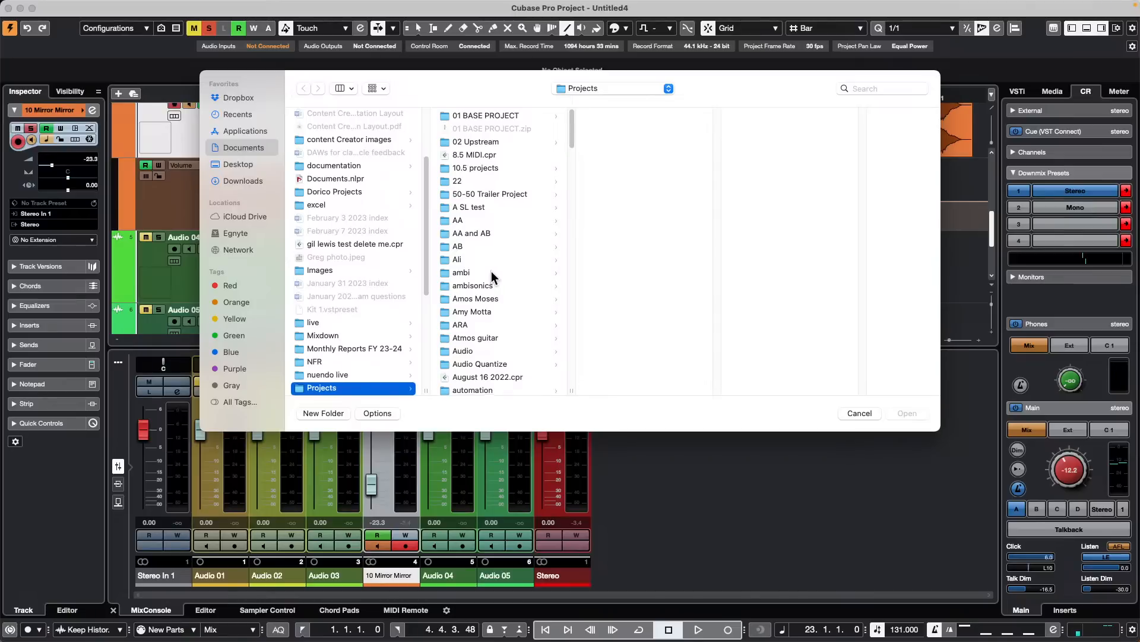
scroll(493, 270, down, 5)
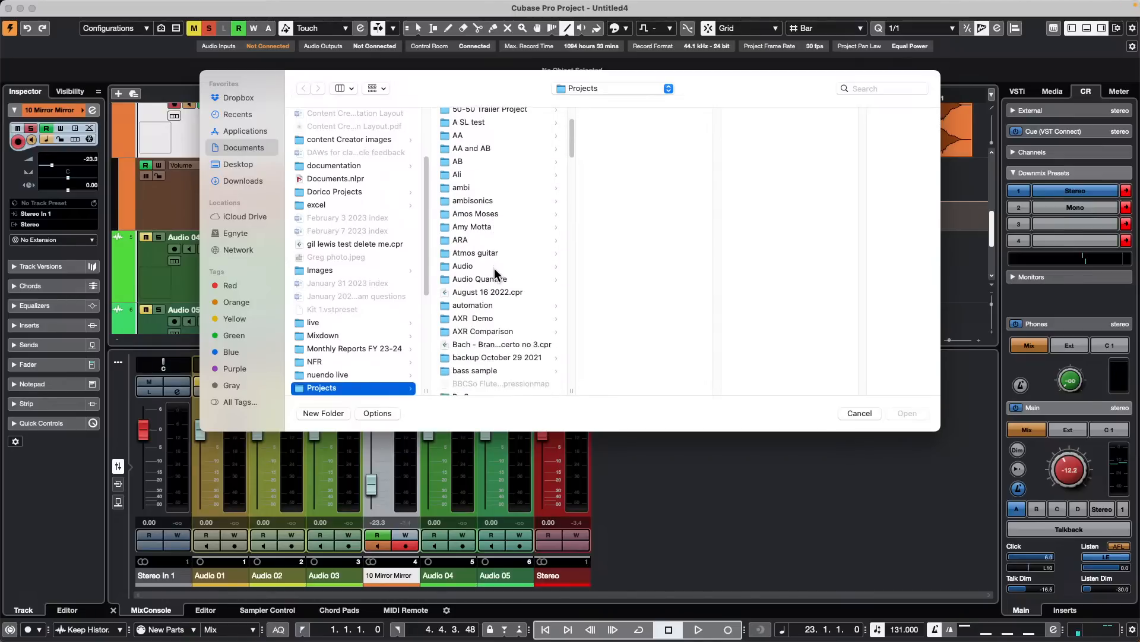
scroll(494, 268, down, 2)
scroll(495, 268, down, 5)
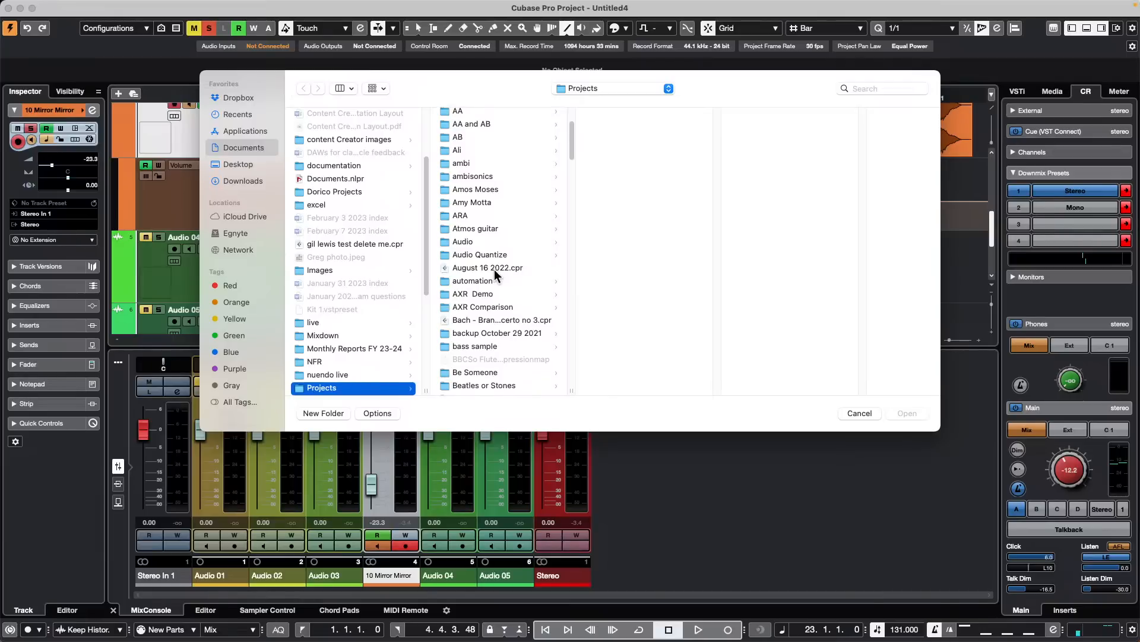
scroll(494, 268, down, 15)
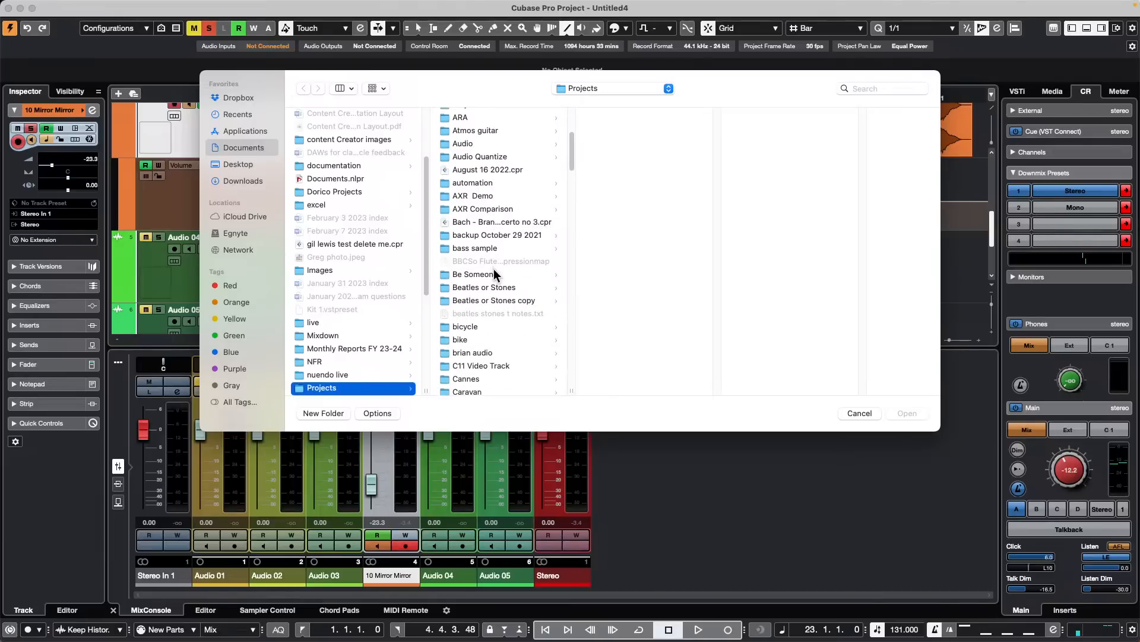
scroll(493, 270, down, 6)
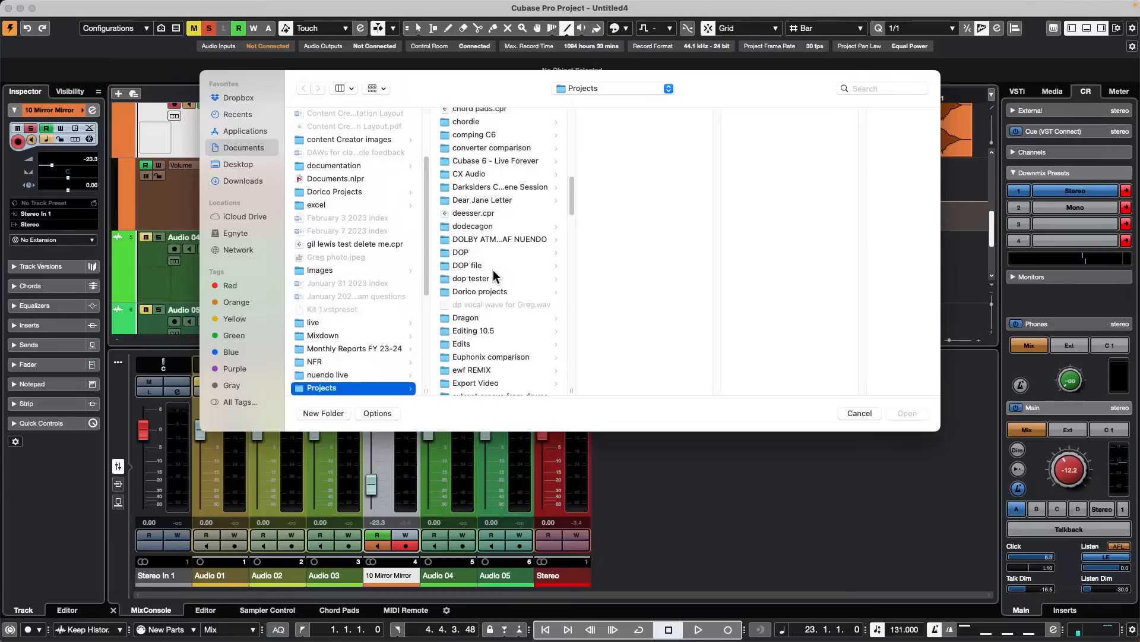
scroll(493, 271, down, 3)
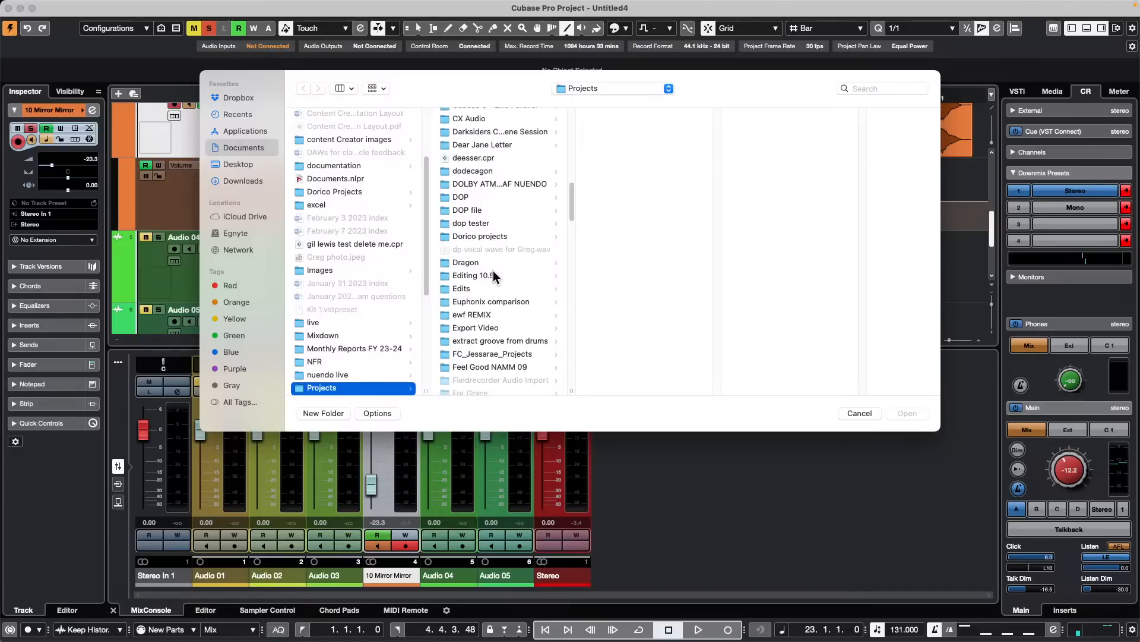
scroll(494, 271, down, 20)
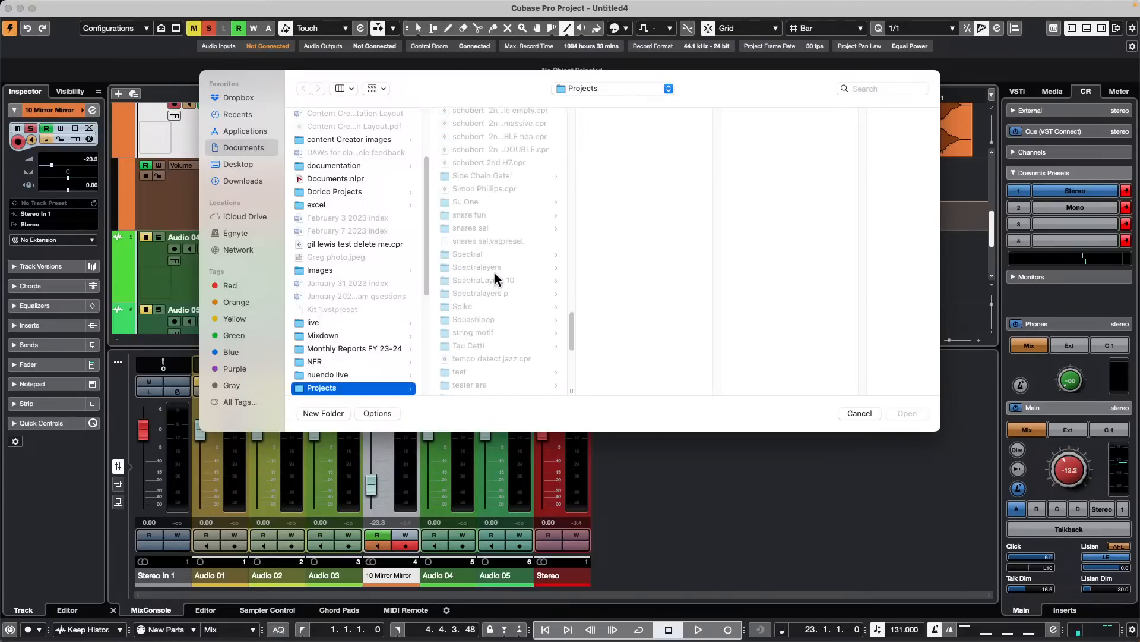
scroll(496, 279, down, 10)
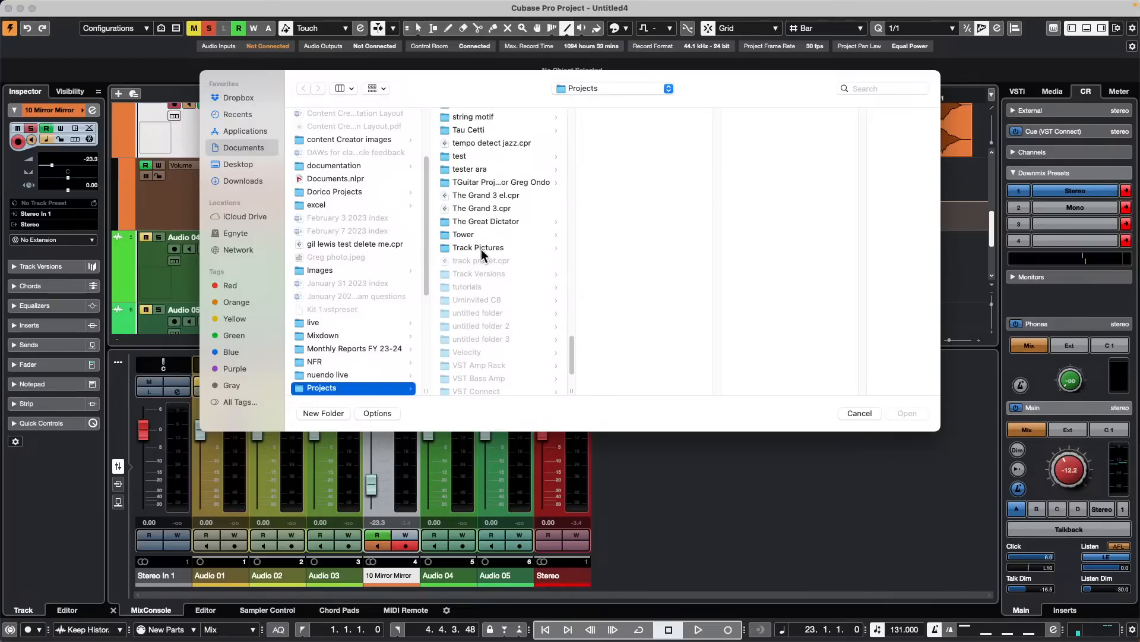
scroll(492, 268, down, 4)
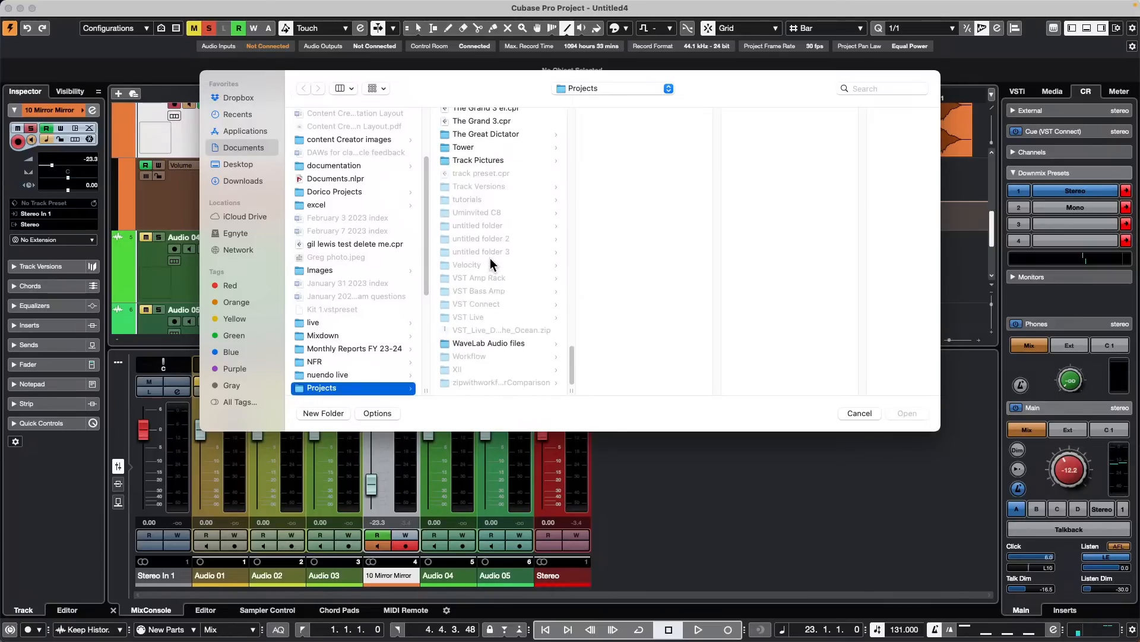
click(475, 201)
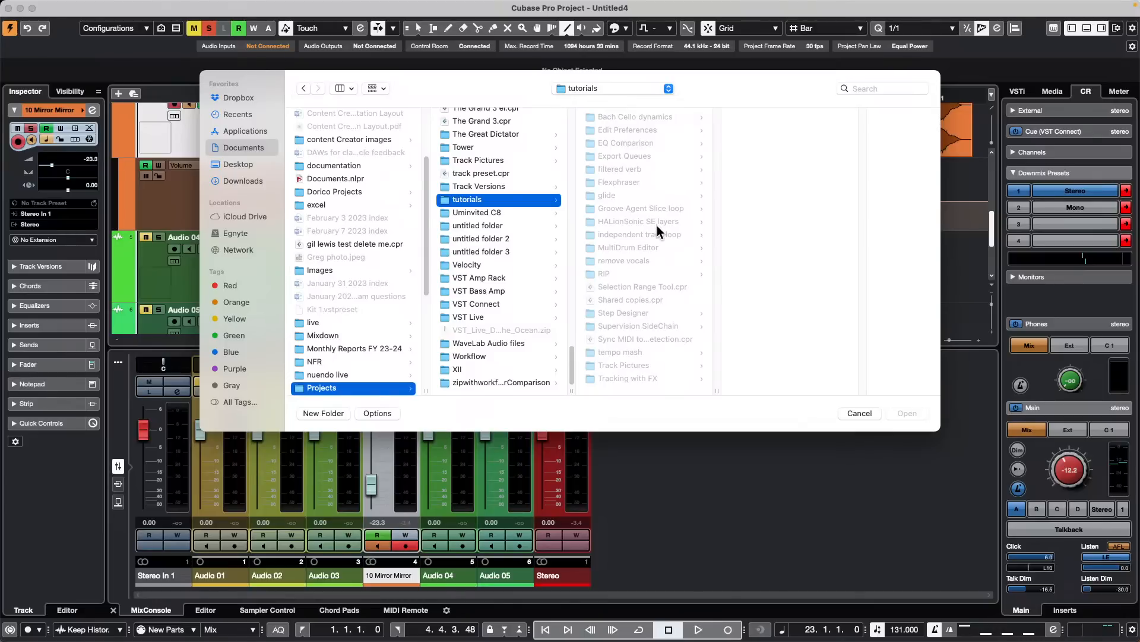
Open Audio Quantize C11.cpr from the Audio Quantize folder, activating the project and accepting the unmapped missing ports
scroll(504, 287, up, 5)
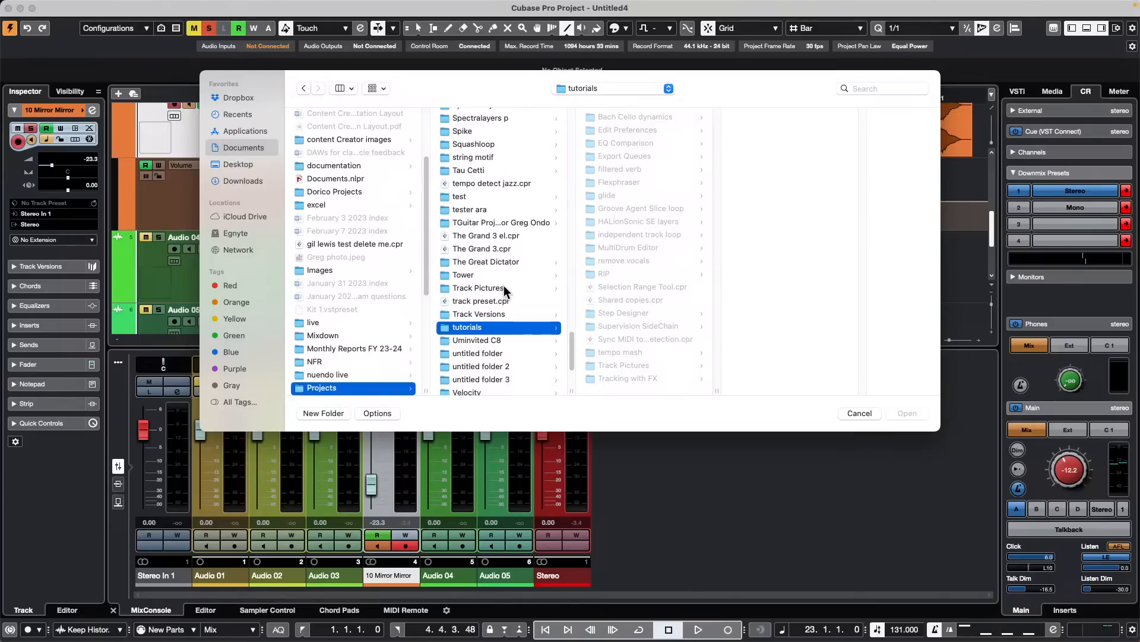
scroll(505, 285, up, 15)
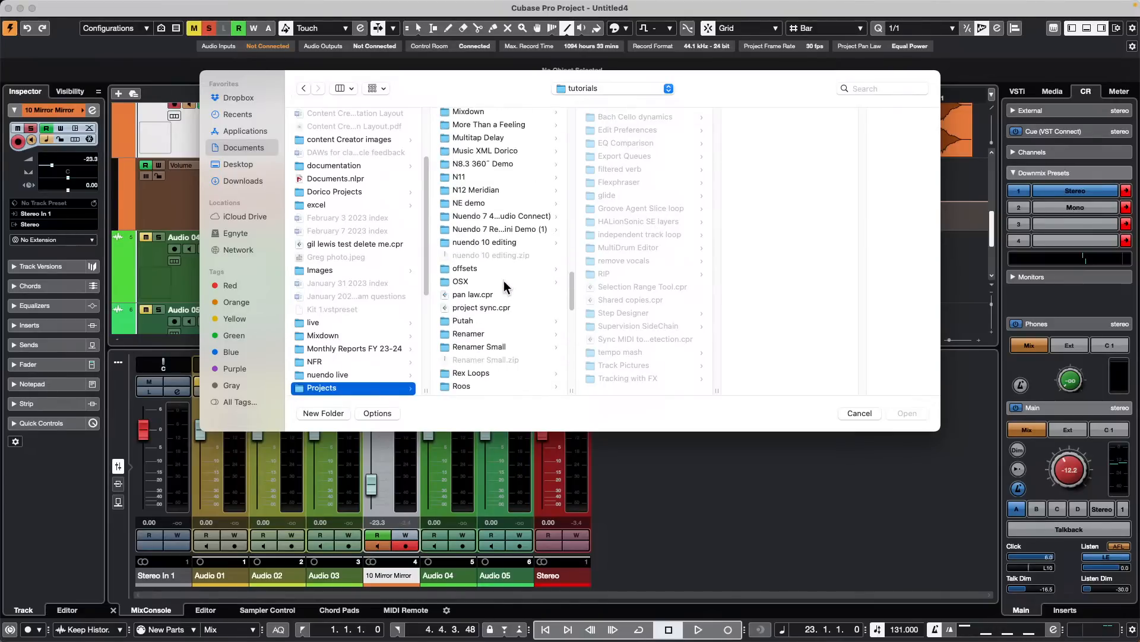
scroll(504, 283, up, 15)
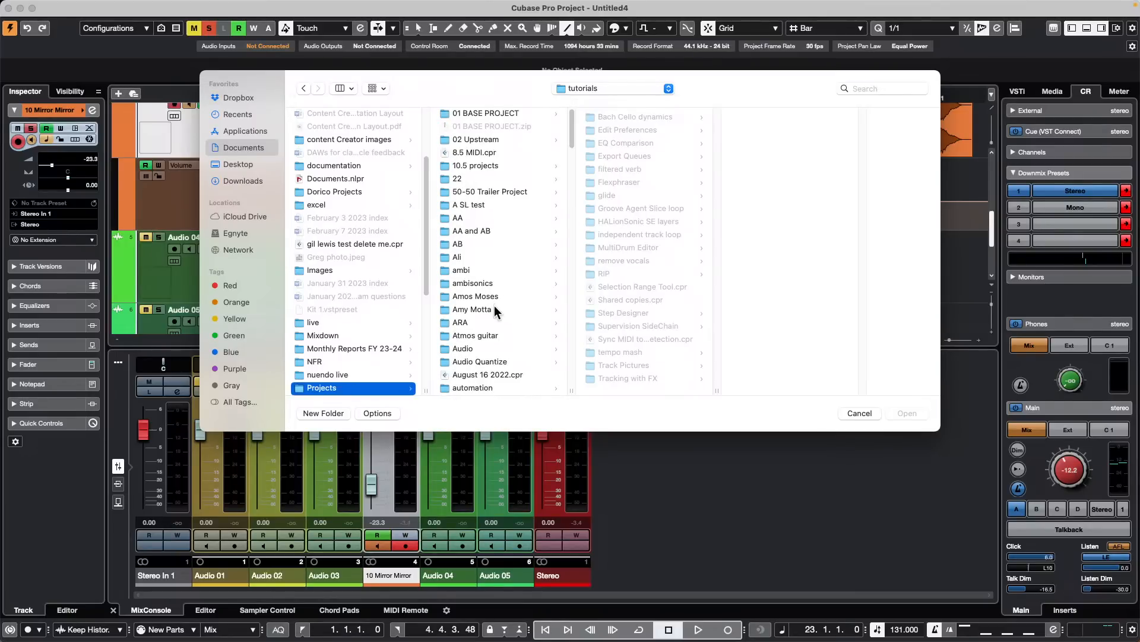
click(485, 360)
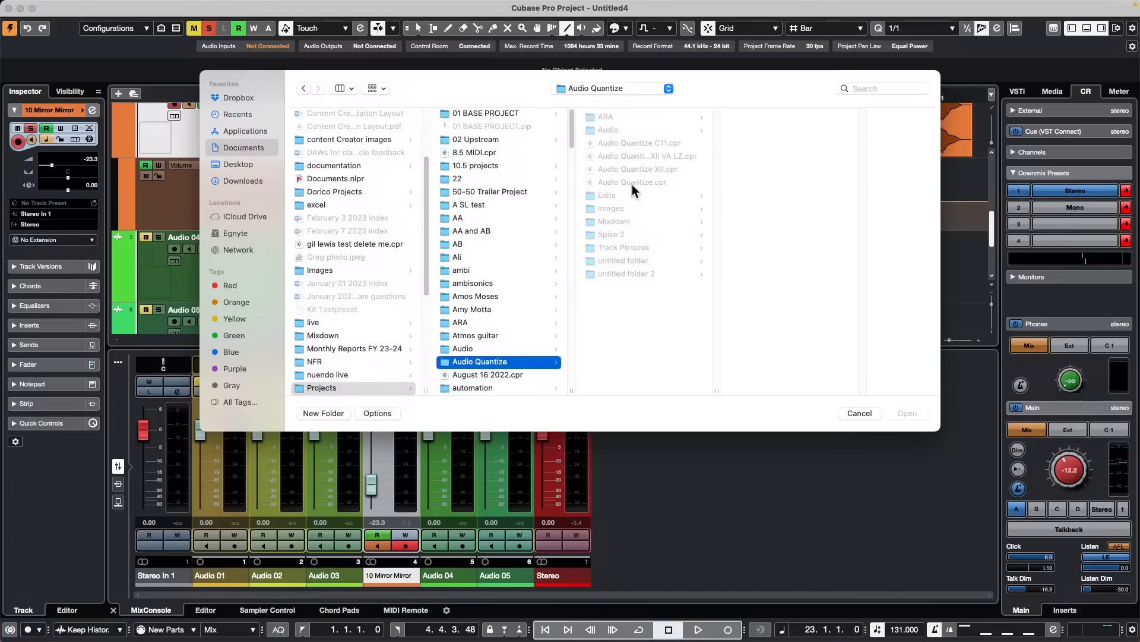
double_click(632, 142)
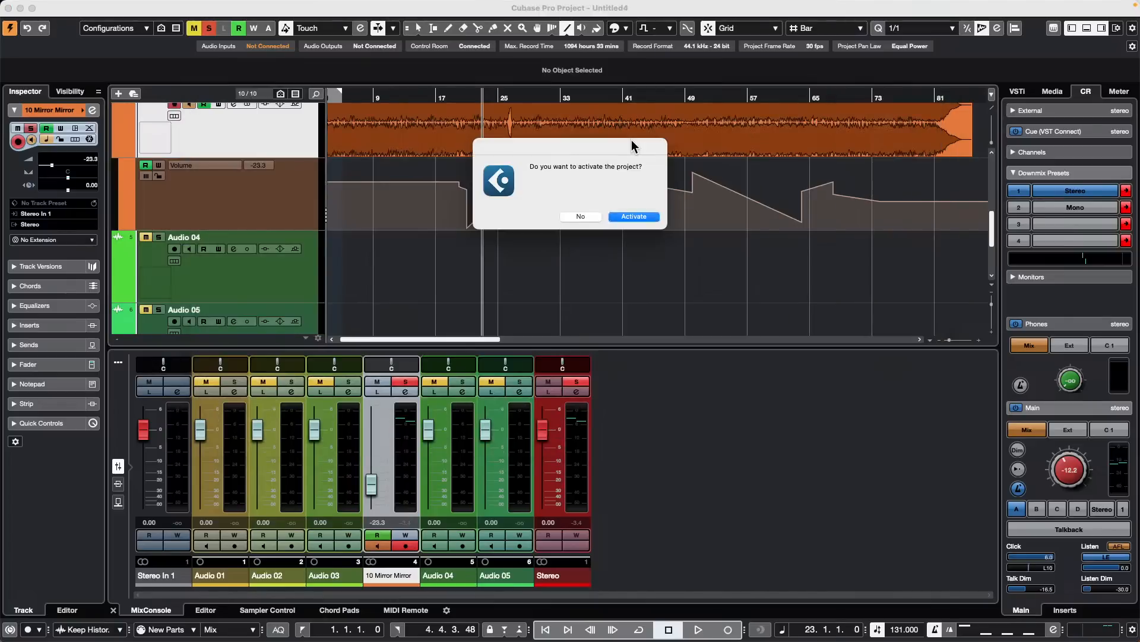
click(647, 219)
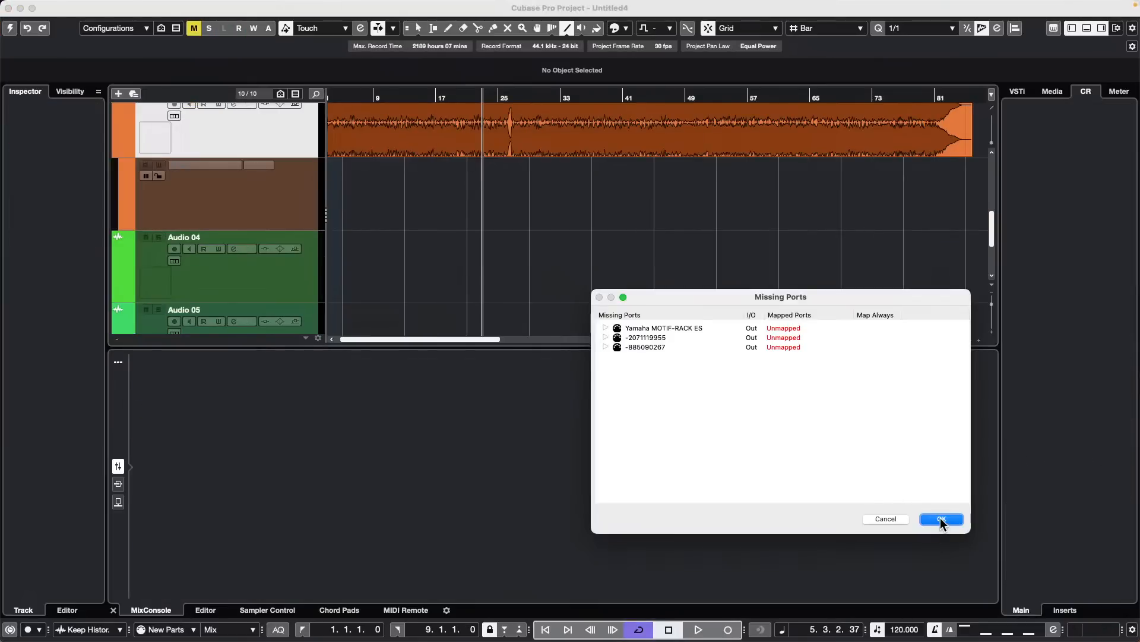
click(940, 518)
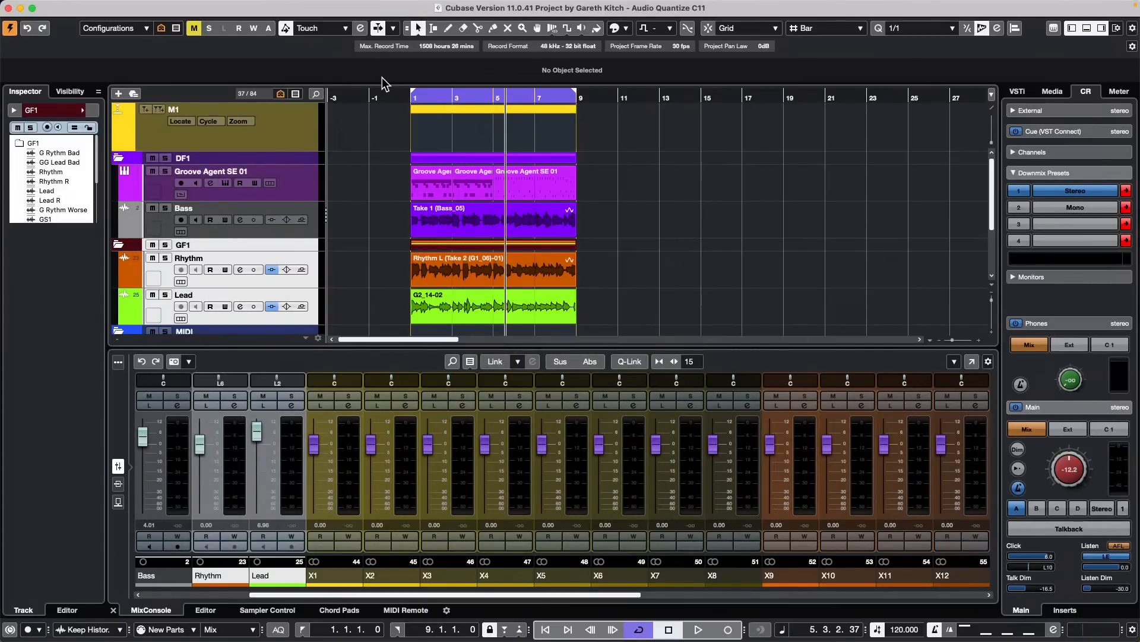
Play the project briefly while raising the Control Room main level to -8.84, then stop playback
key(space)
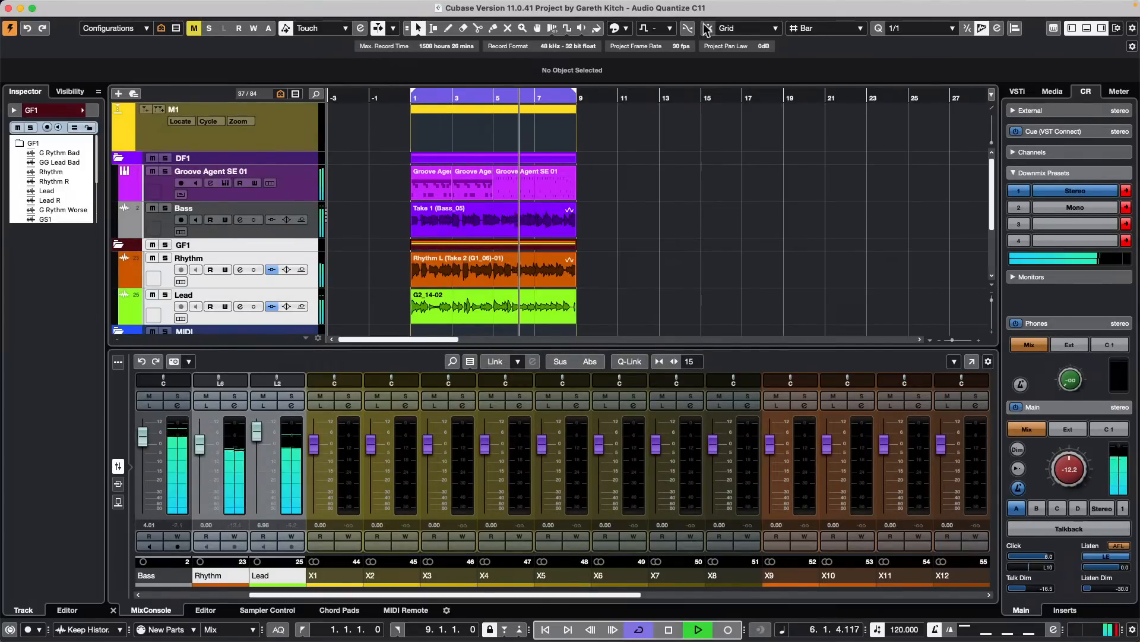
scroll(1085, 457, up, 3)
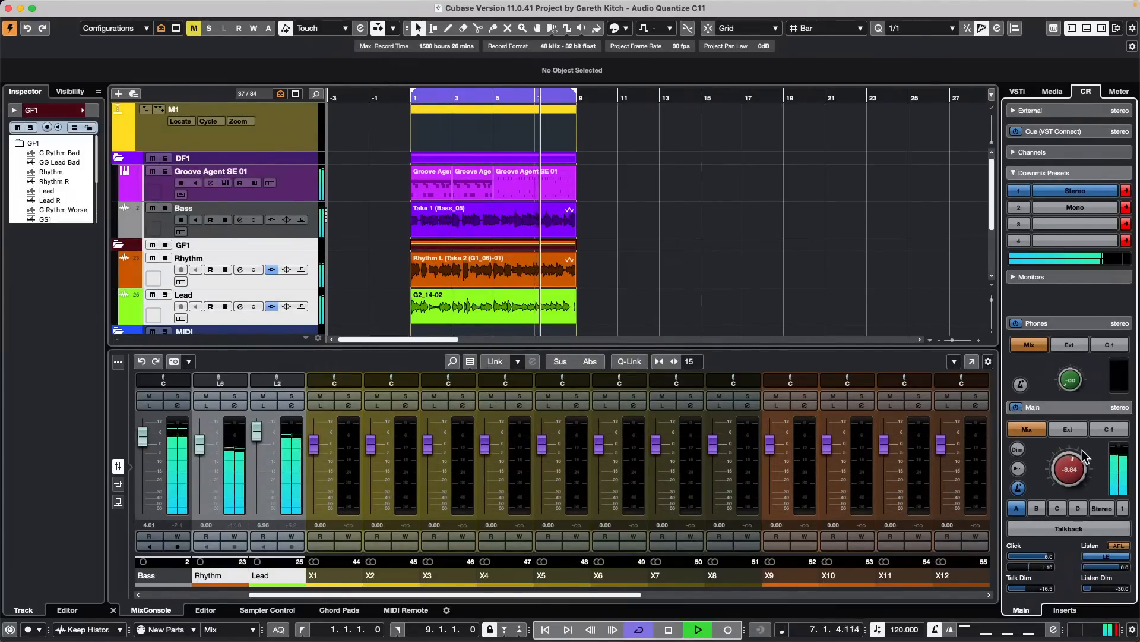
key(space)
Open Sana Weding J -7 GO.cpr from the Sana Wedding folder inside the Projects folder
click(82, 9)
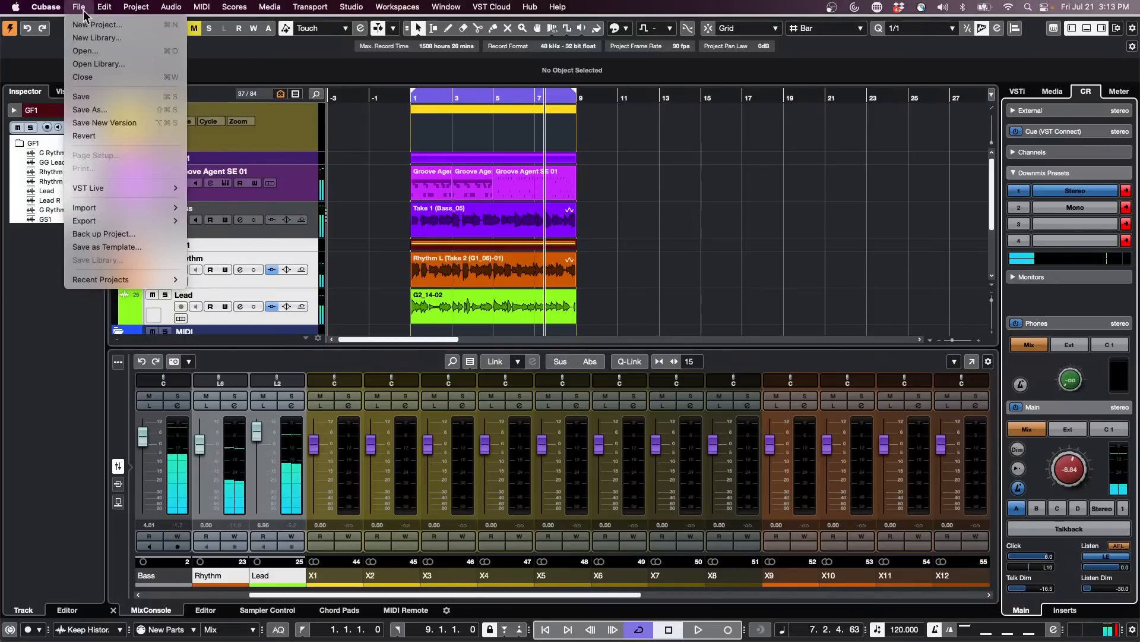
mouse_move(141, 279)
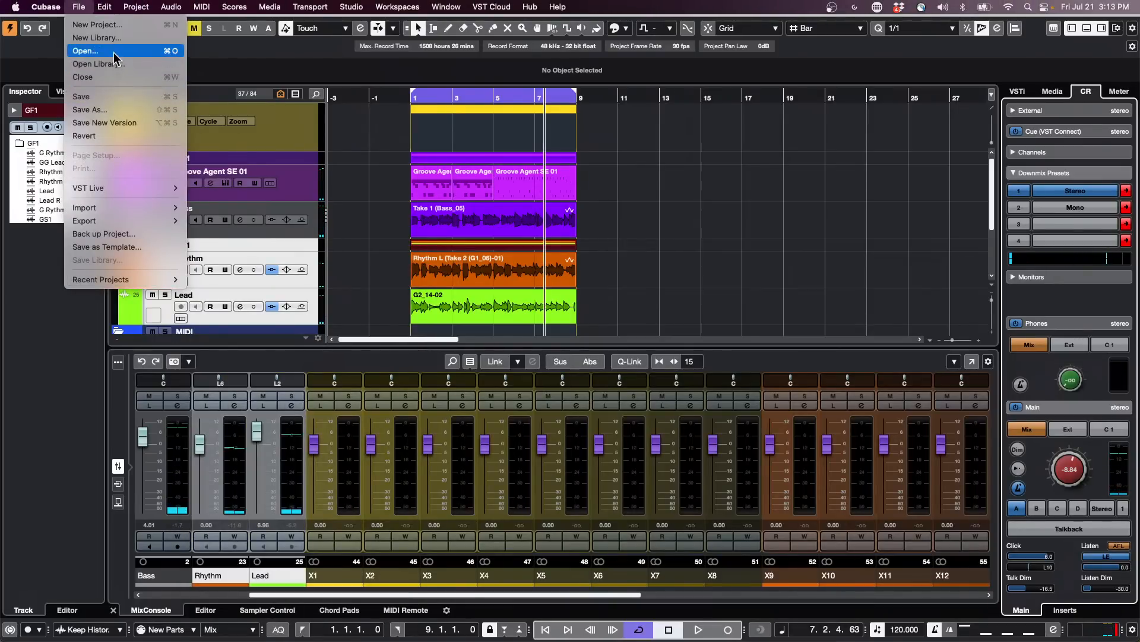
click(89, 51)
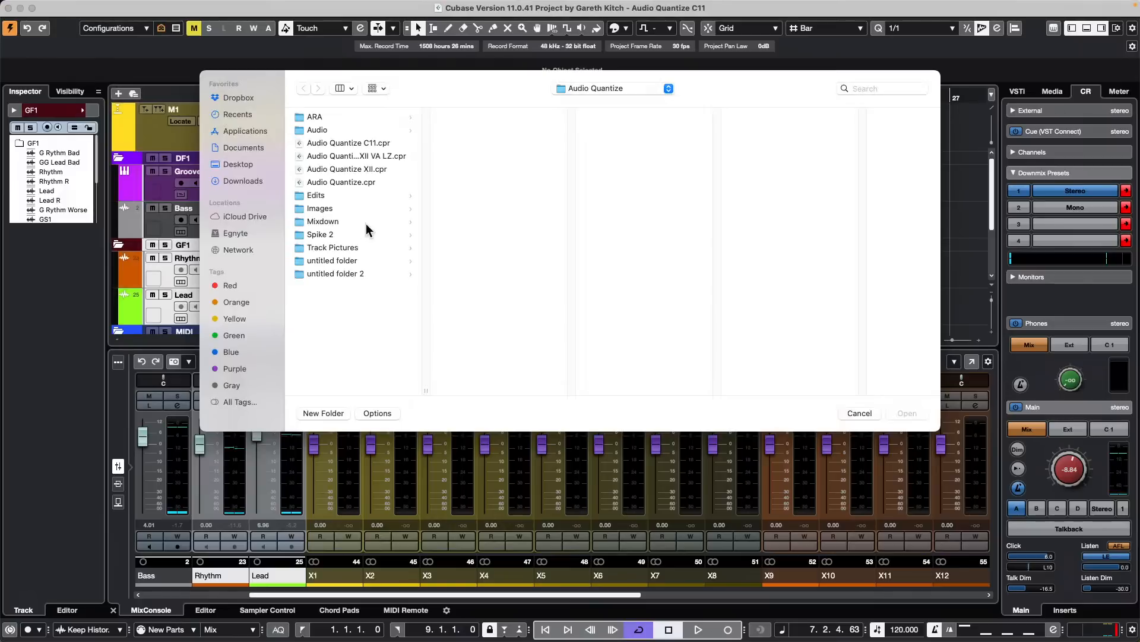
click(604, 88)
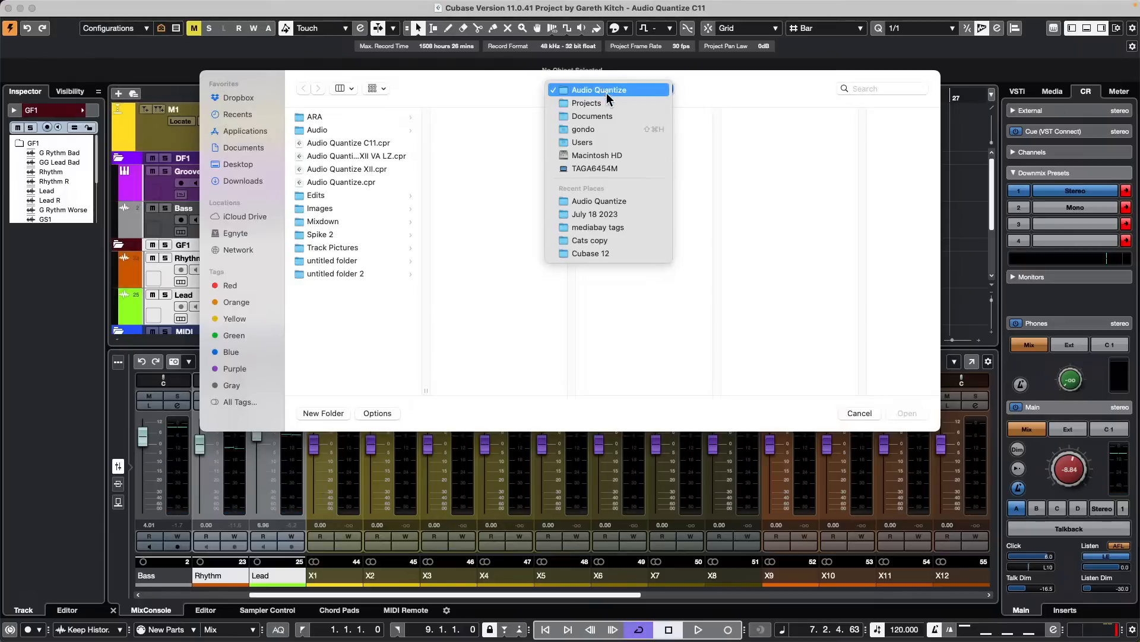
click(607, 101)
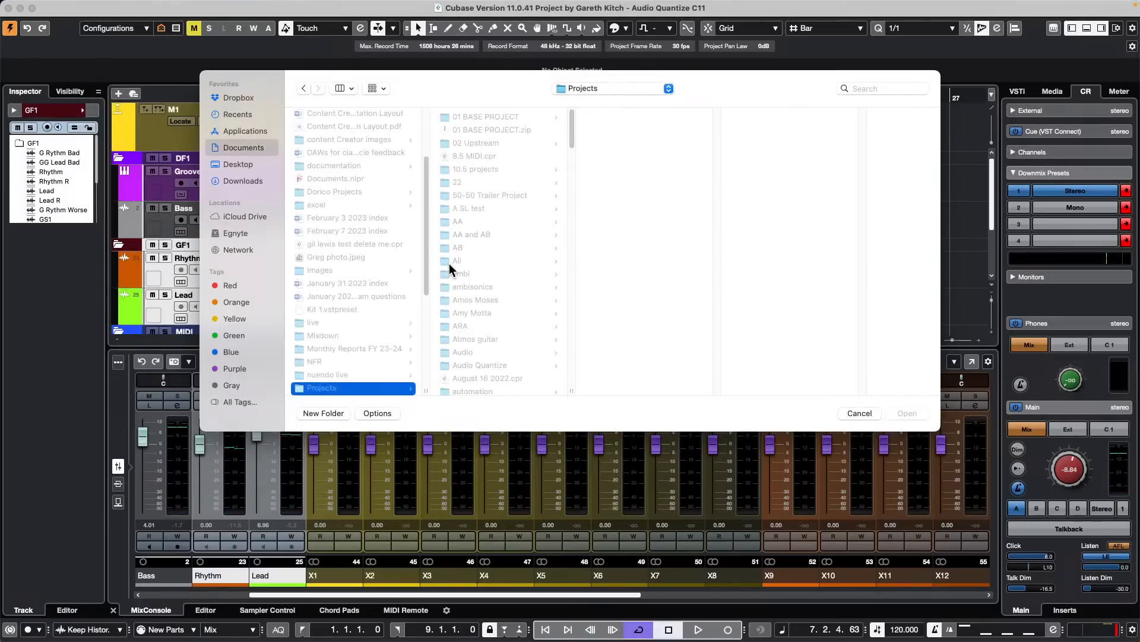
scroll(469, 263, down, 20)
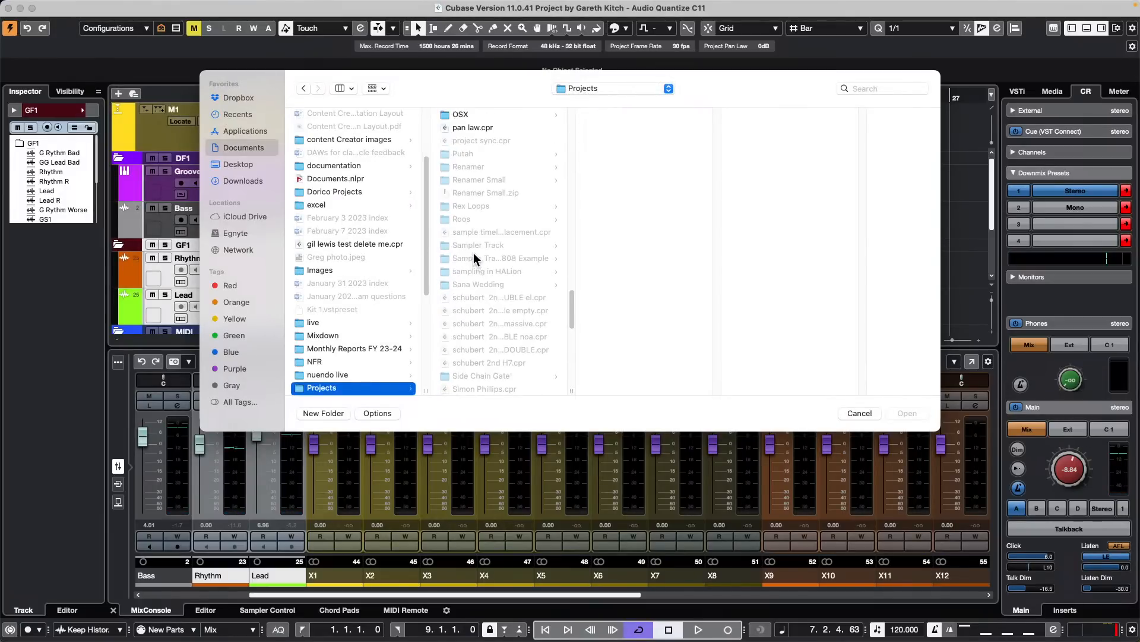
scroll(474, 257, down, 10)
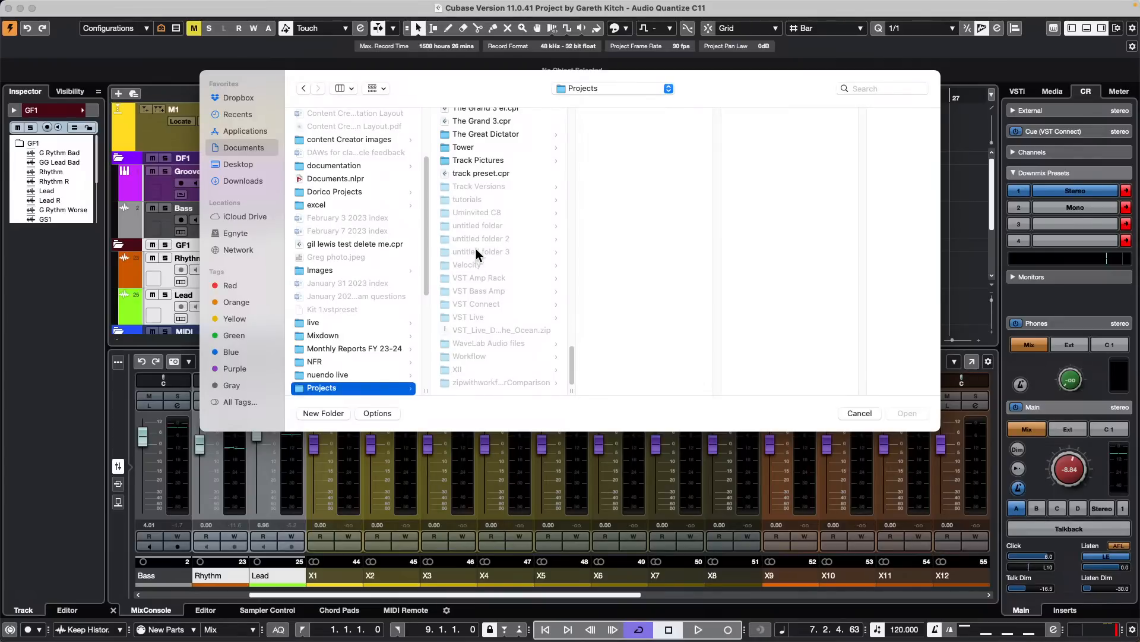
scroll(484, 266, up, 4)
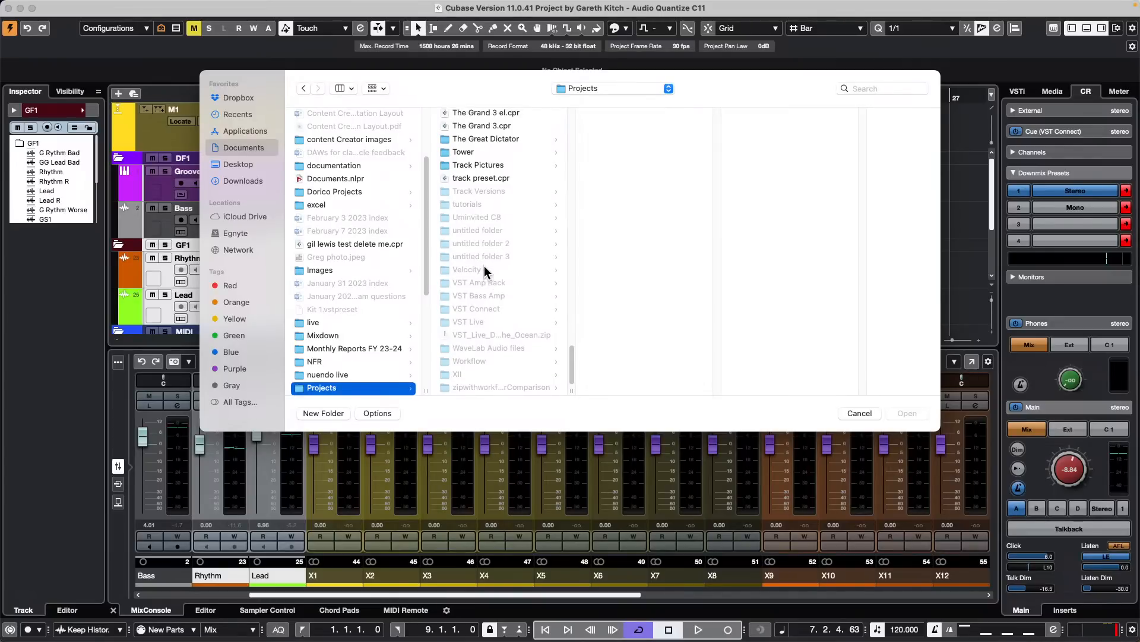
scroll(484, 265, up, 6)
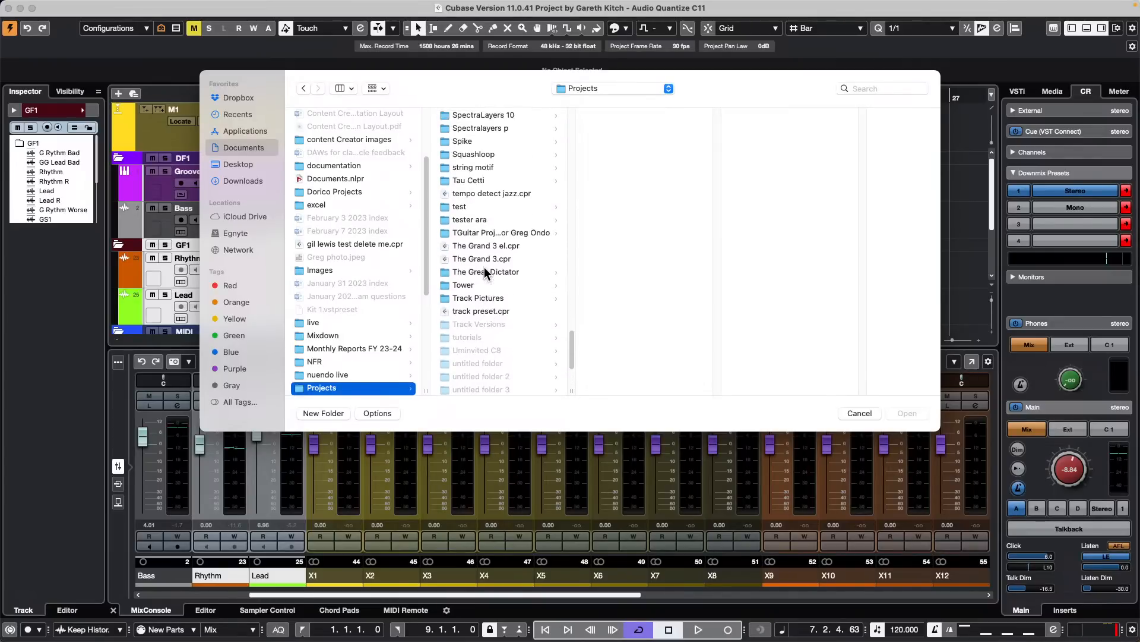
scroll(484, 266, up, 12)
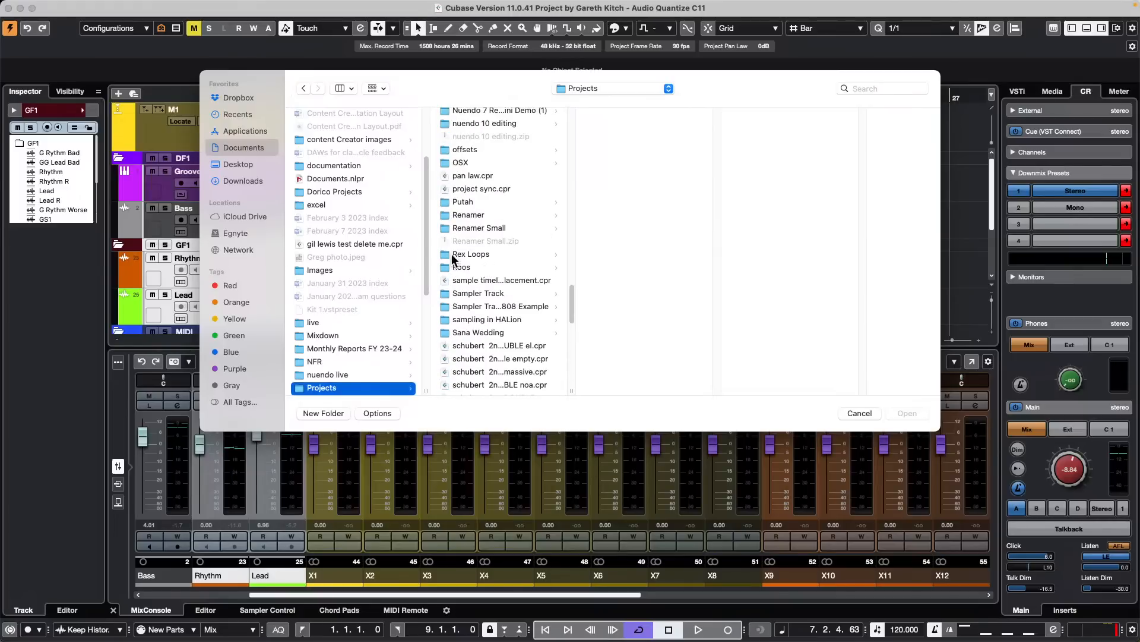
click(493, 333)
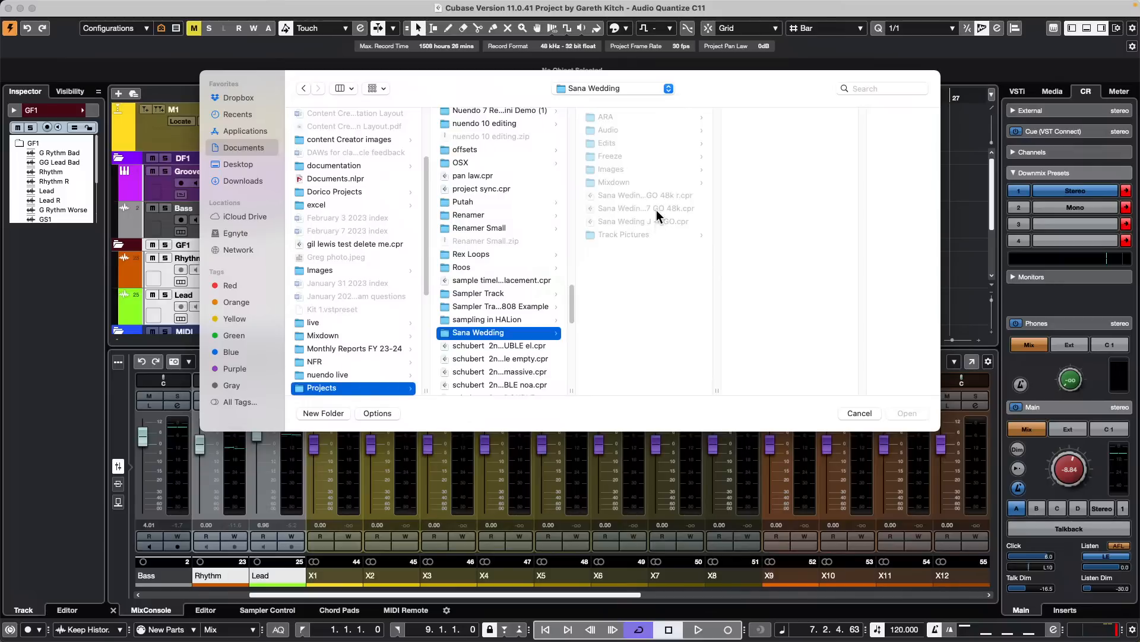
click(646, 222)
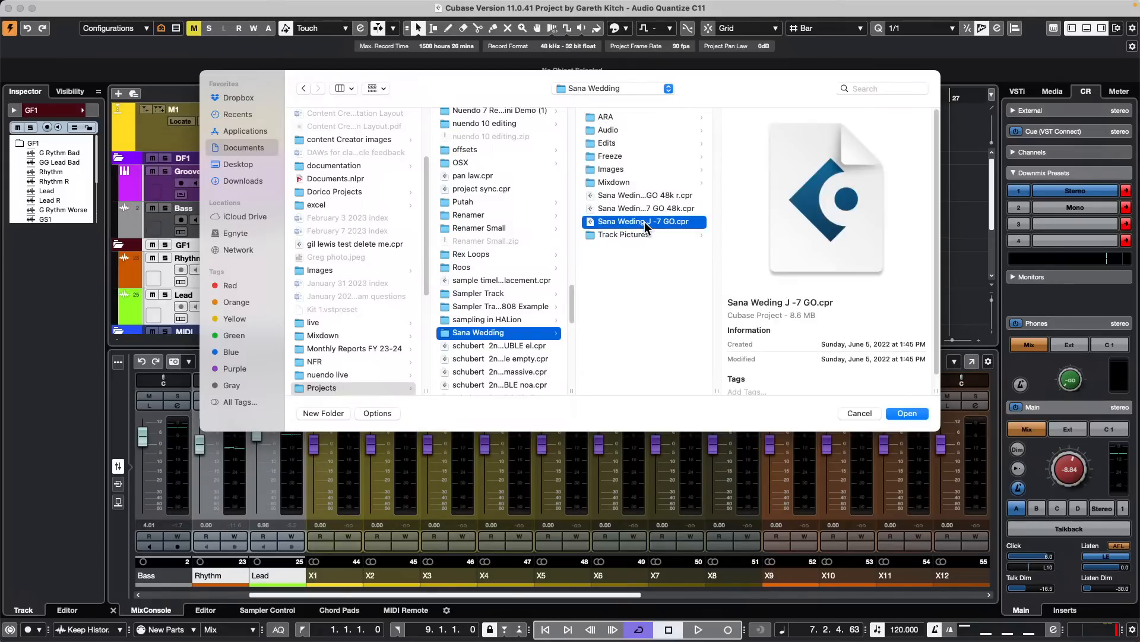
double_click(646, 222)
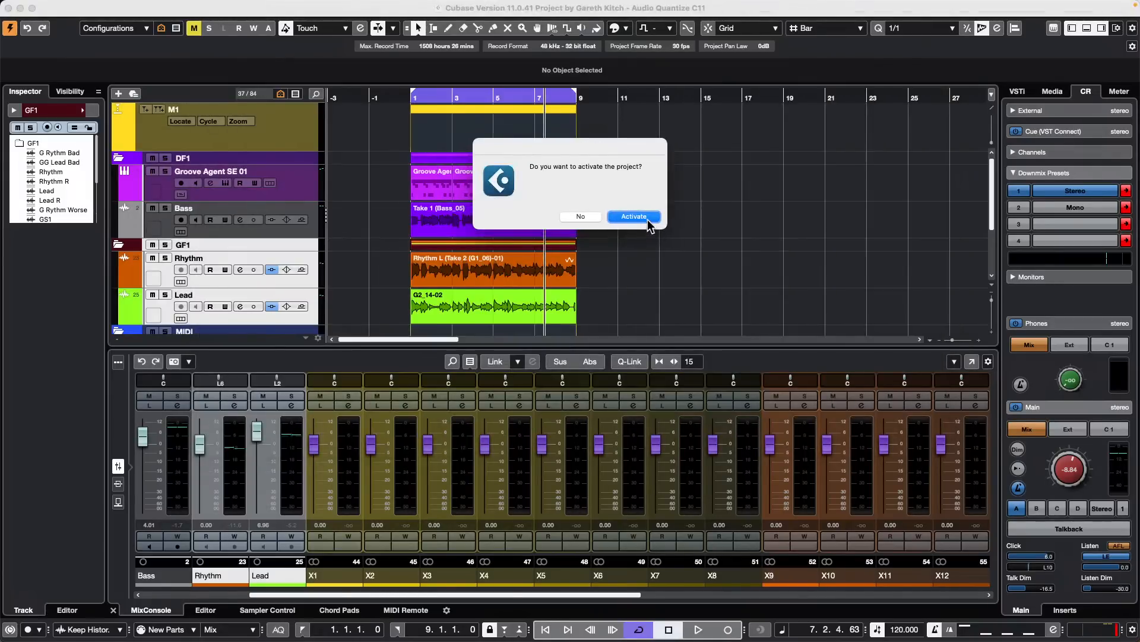
Activate the opened project, accept the missing Drums plug-in warning and skip resolving the missing PINK NOIZ.wav file
click(647, 218)
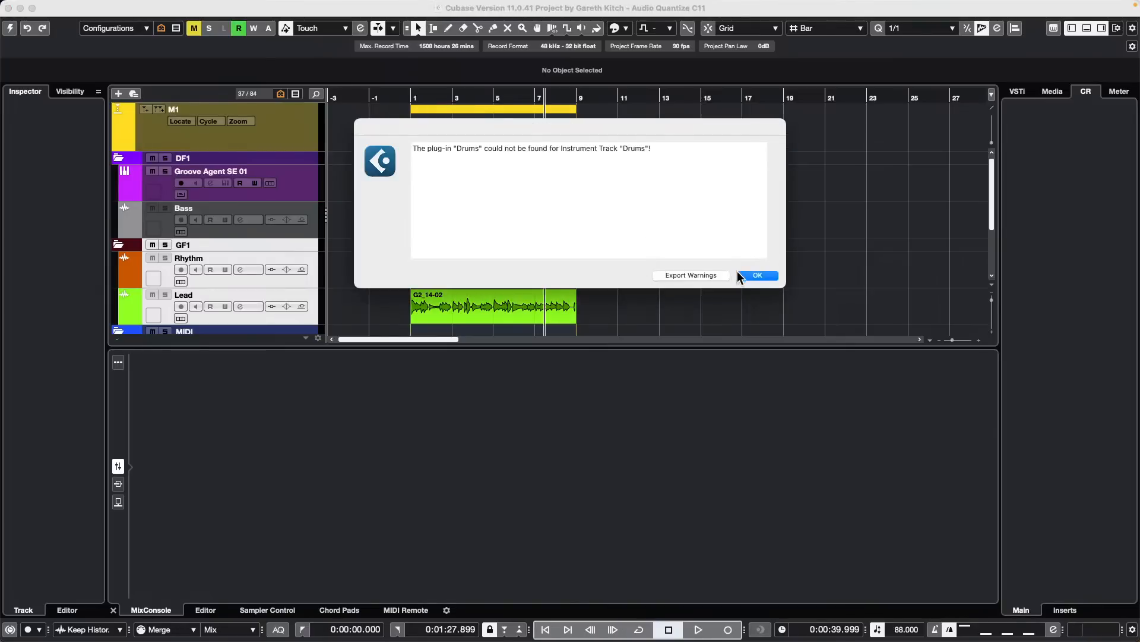
click(758, 277)
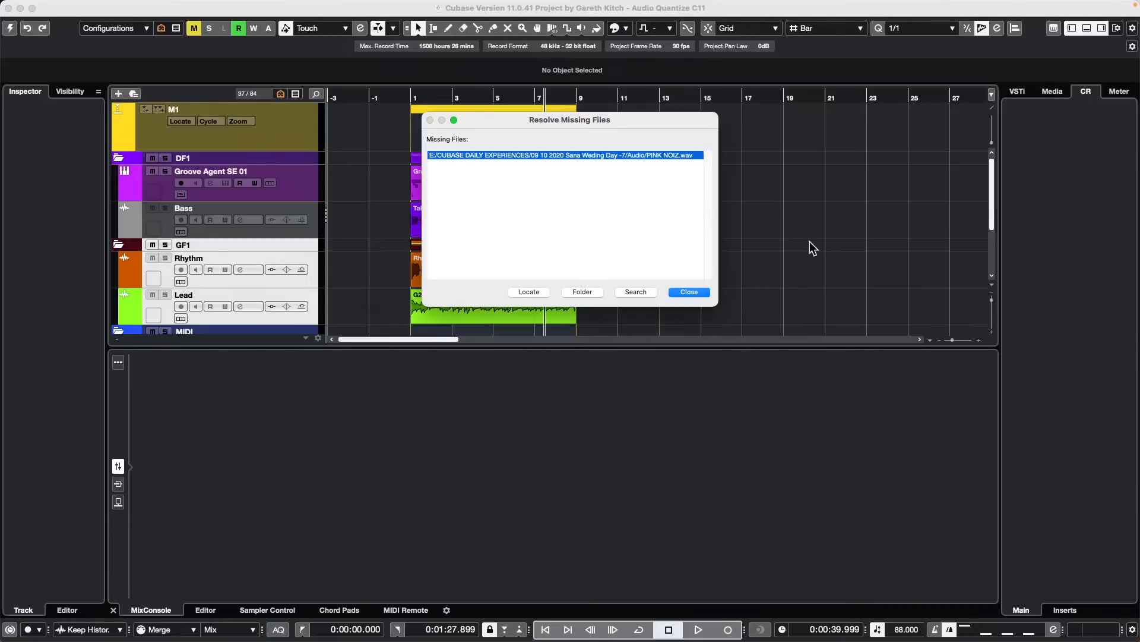
click(688, 291)
click(942, 519)
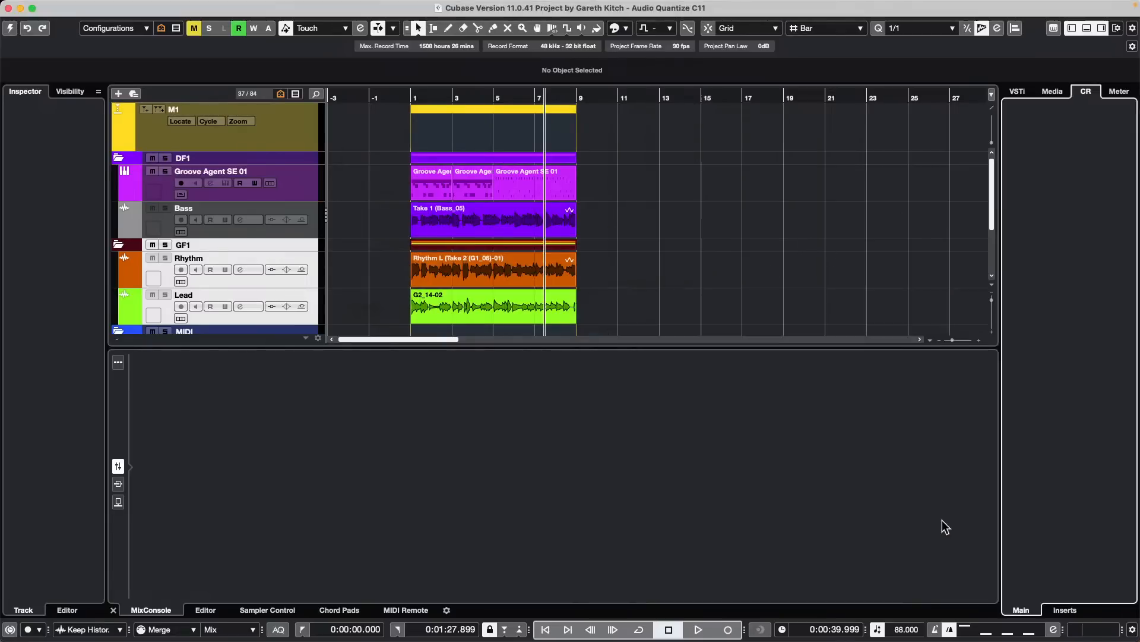
Play the project, jump playback ahead to around bar 37, and stop
key(space)
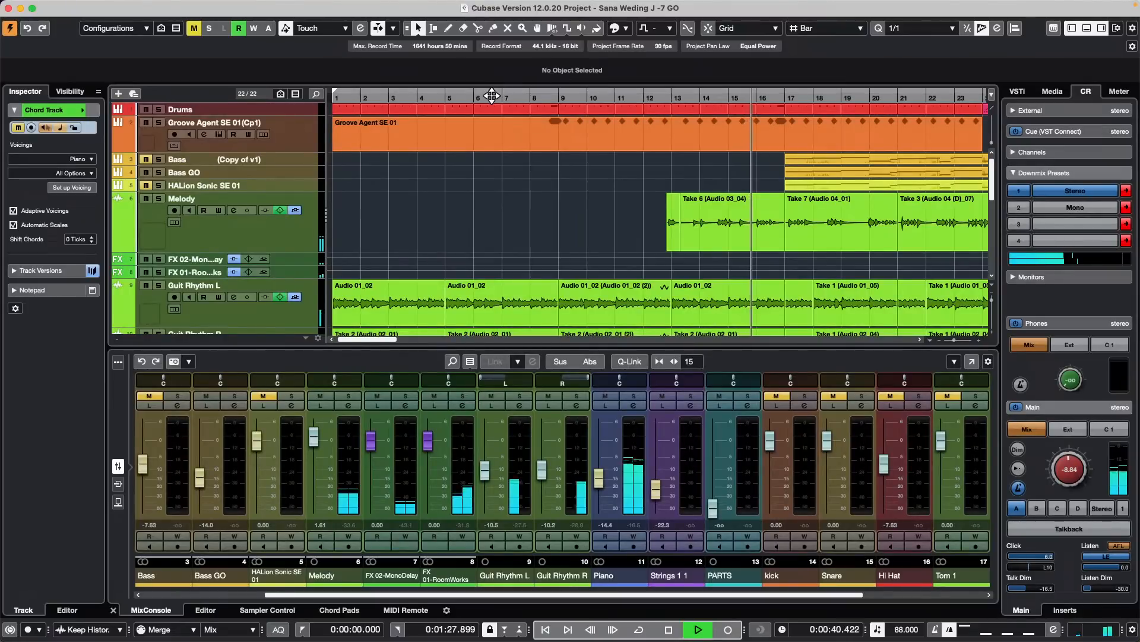
drag(493, 94, 504, 76)
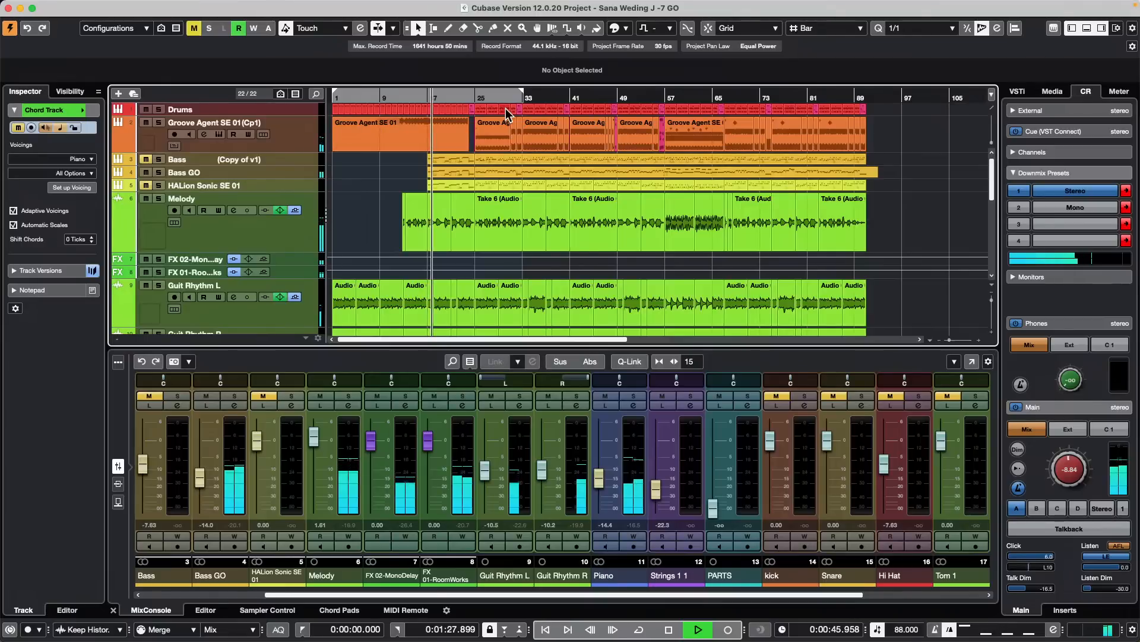
click(542, 94)
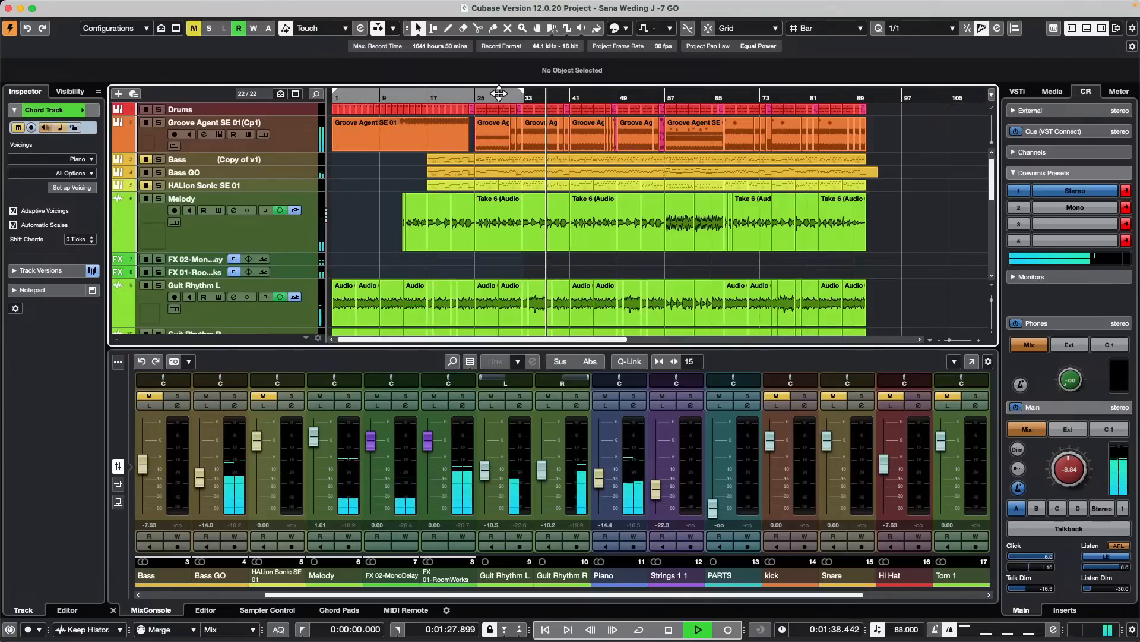
key(space)
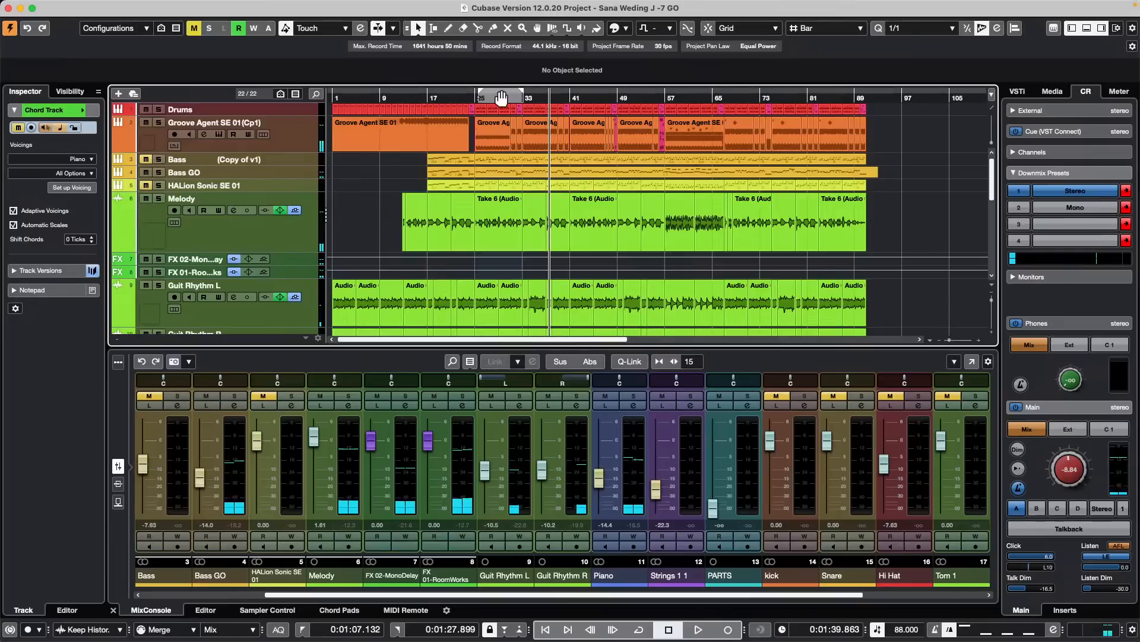
Turn on snapping and set the left and right locators to bars 41 and 49
drag(500, 96, 556, 106)
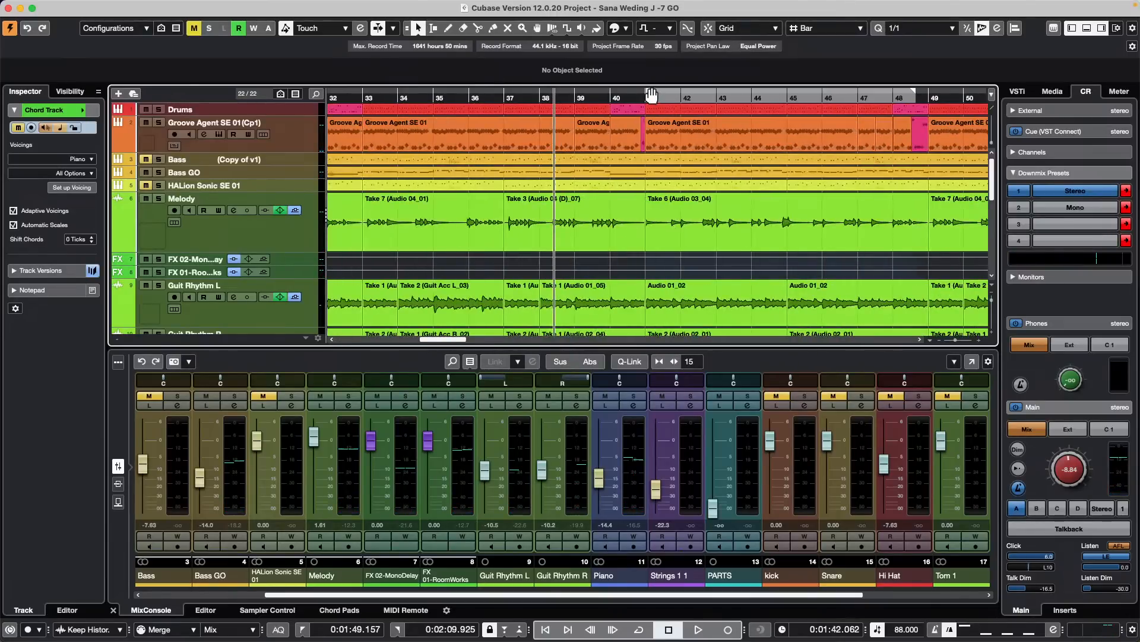
key(j)
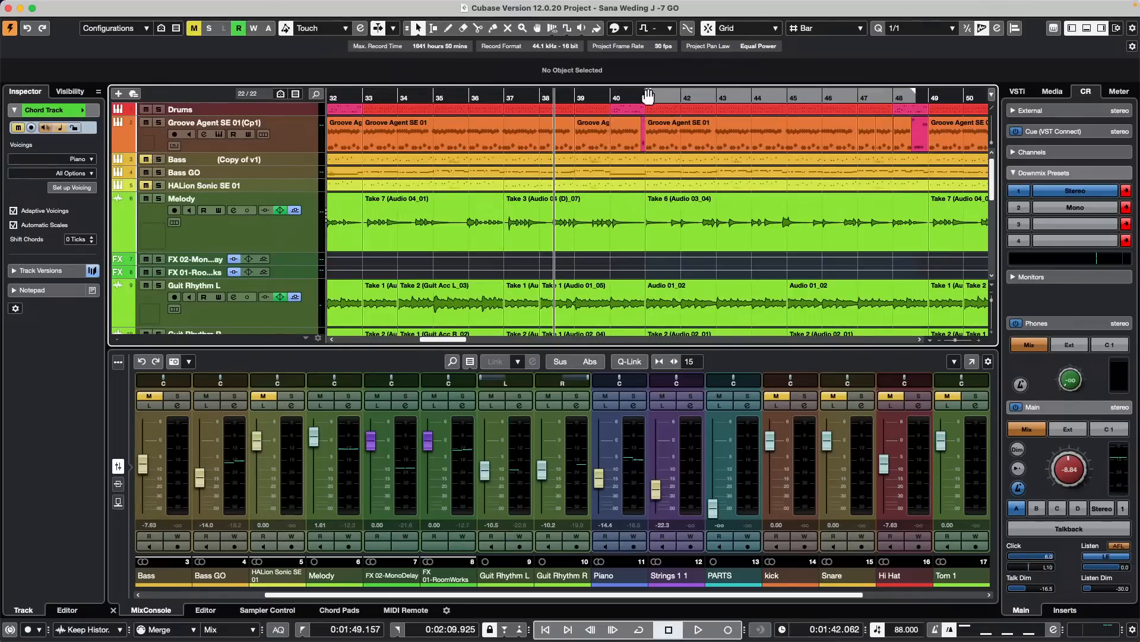
click(648, 96)
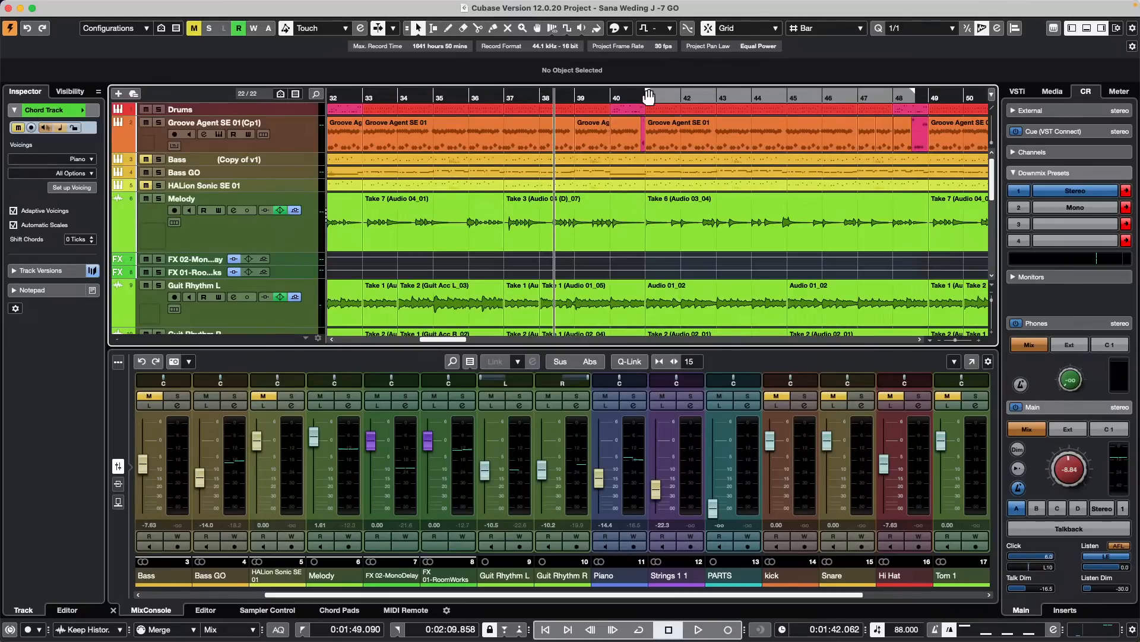
click(927, 97)
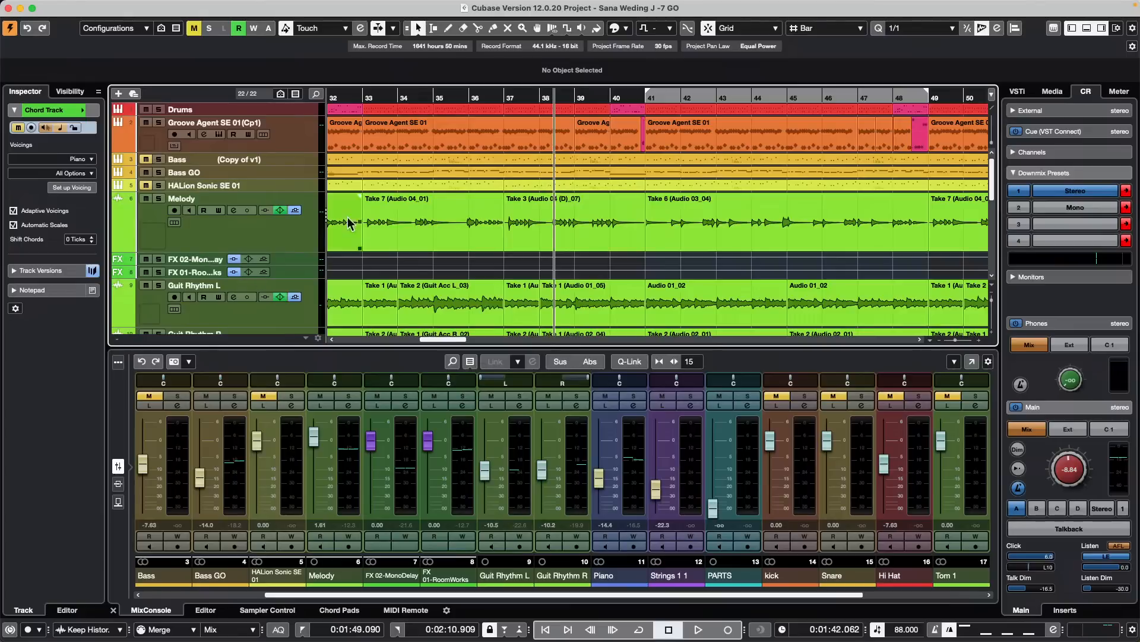
Play from the left locator while looking through the tracks and selecting the Piano track
key(KP_1)
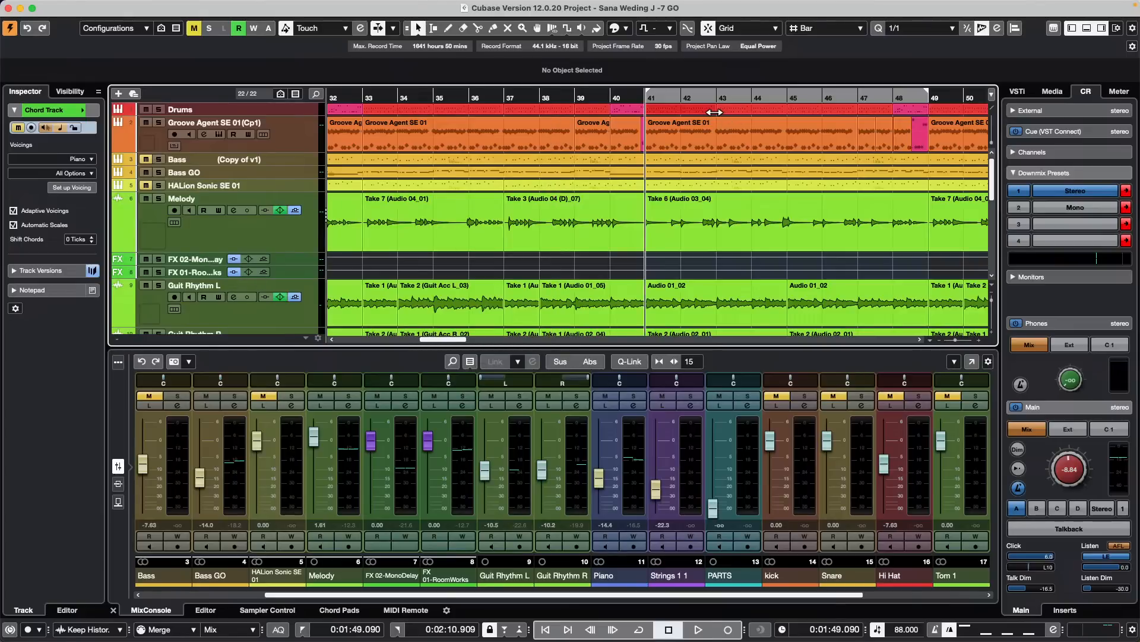
key(space)
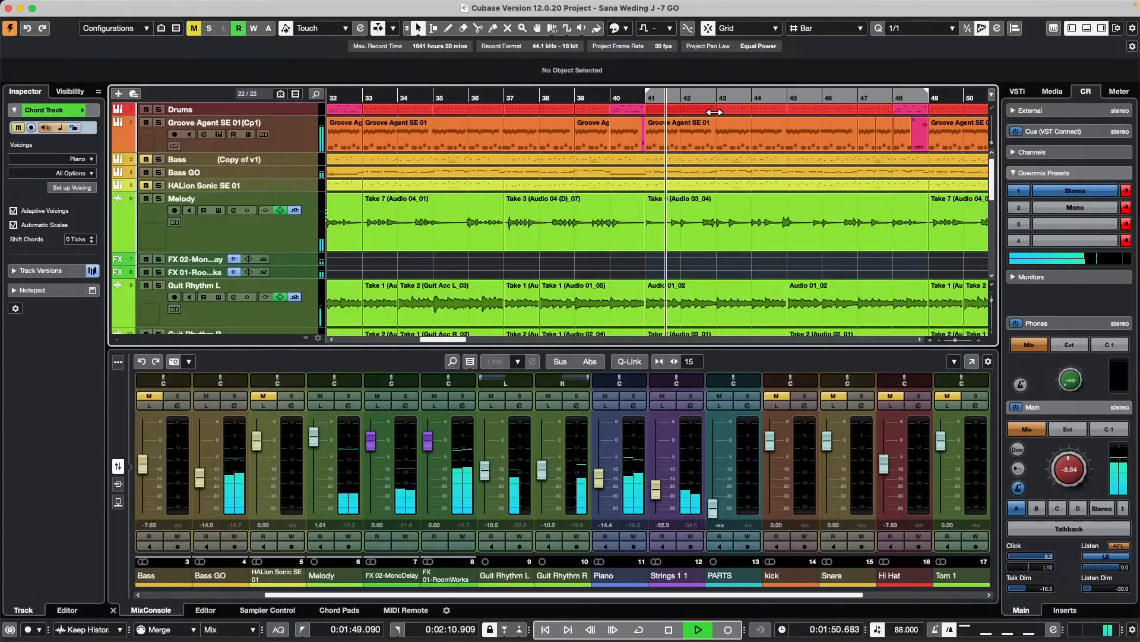
scroll(512, 189, down, 5)
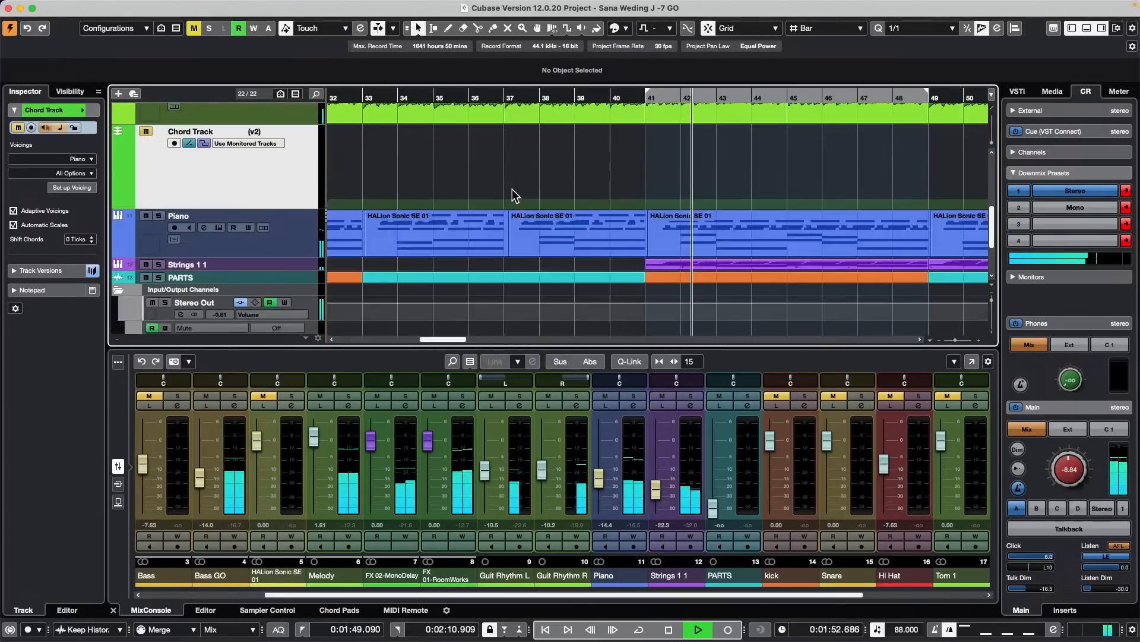
scroll(512, 188, up, 2)
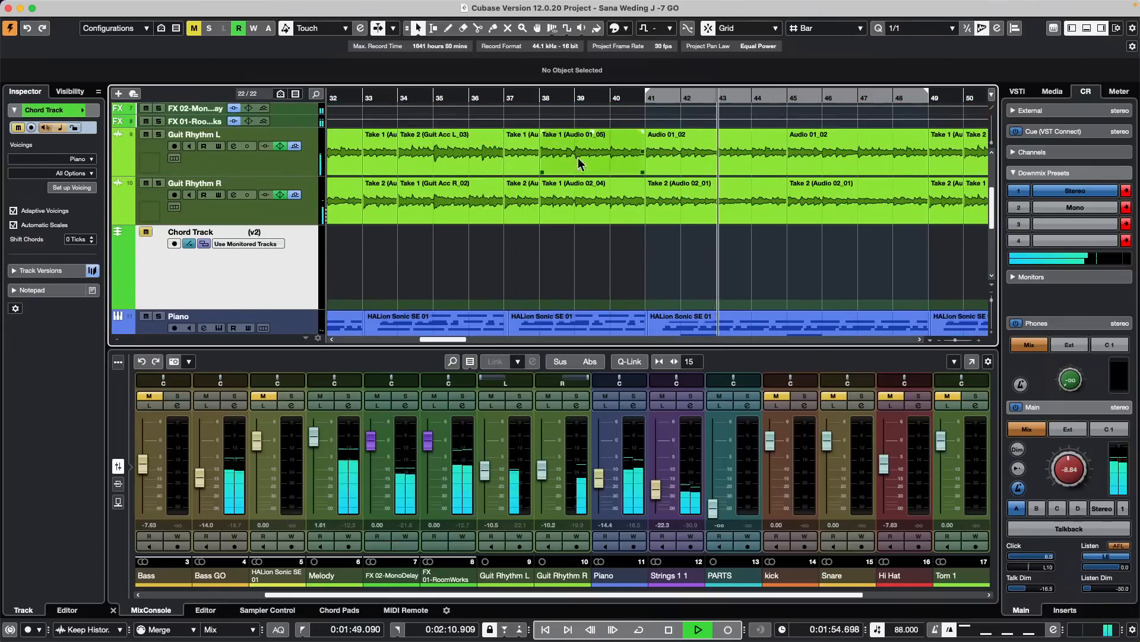
scroll(479, 240, down, 2)
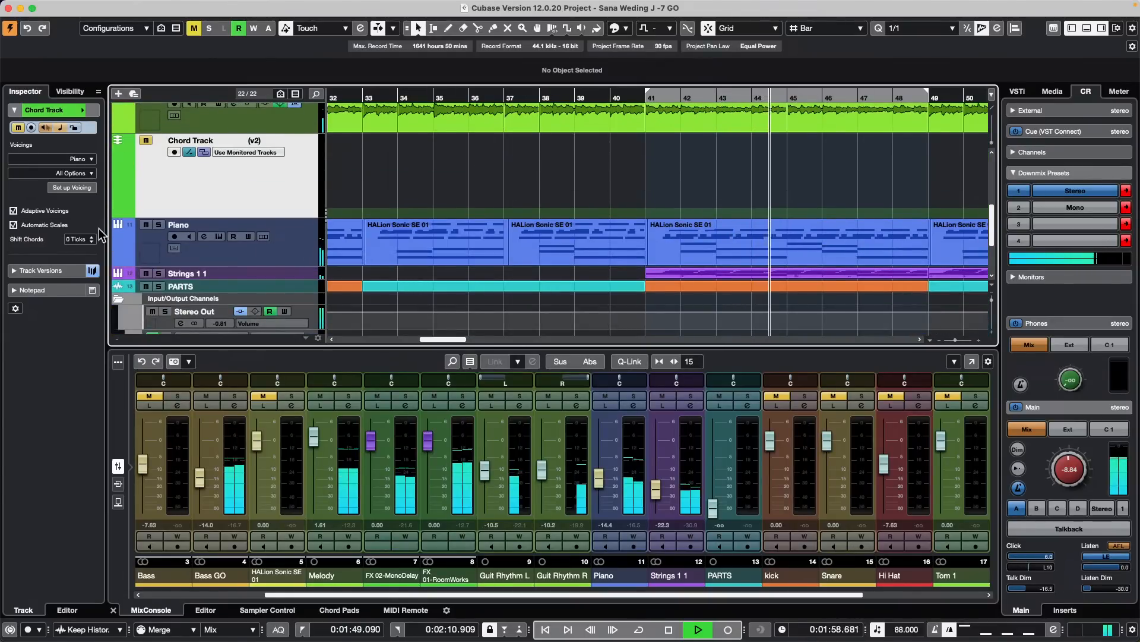
click(159, 225)
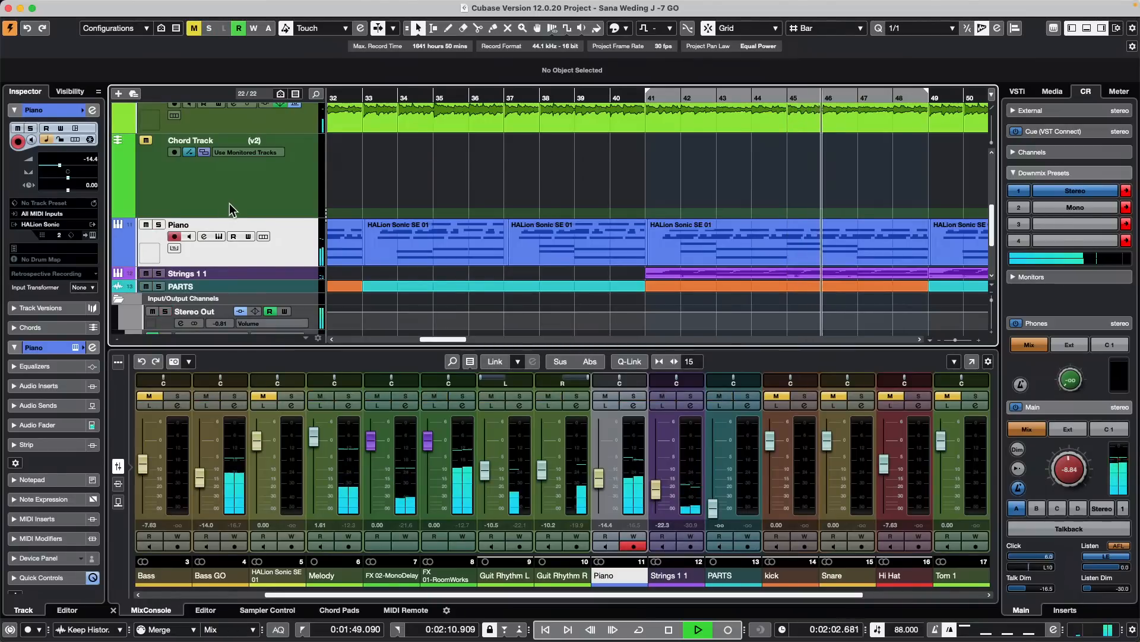
scroll(229, 203, up, 5)
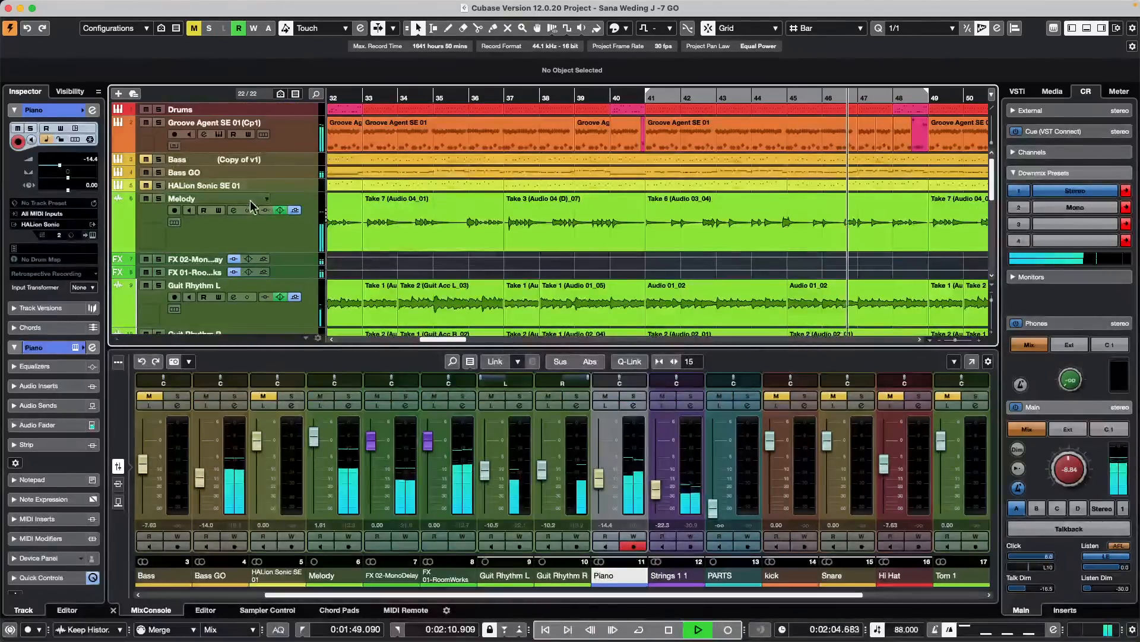
Solo the Melody track, stop playback and show the track's sends in the Inspector
click(162, 198)
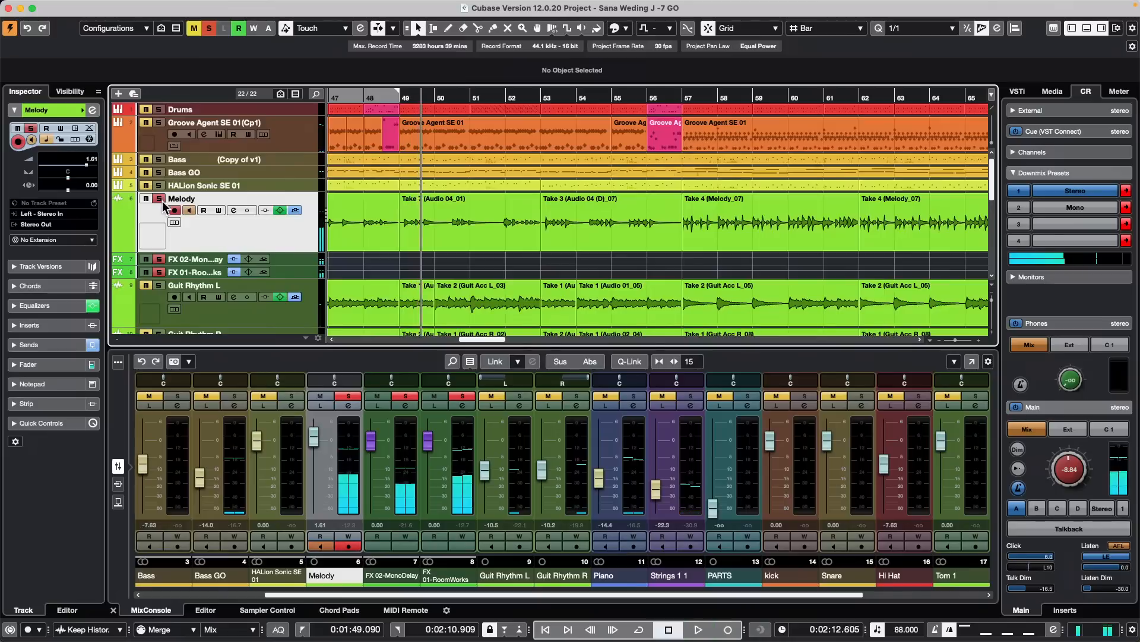
key(space)
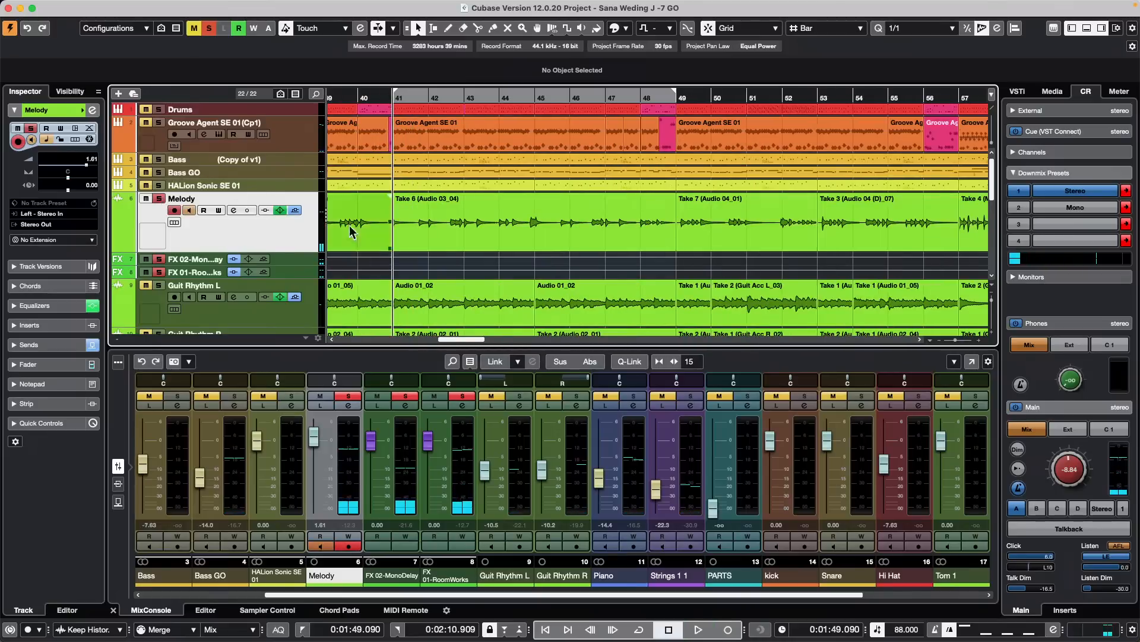
click(52, 345)
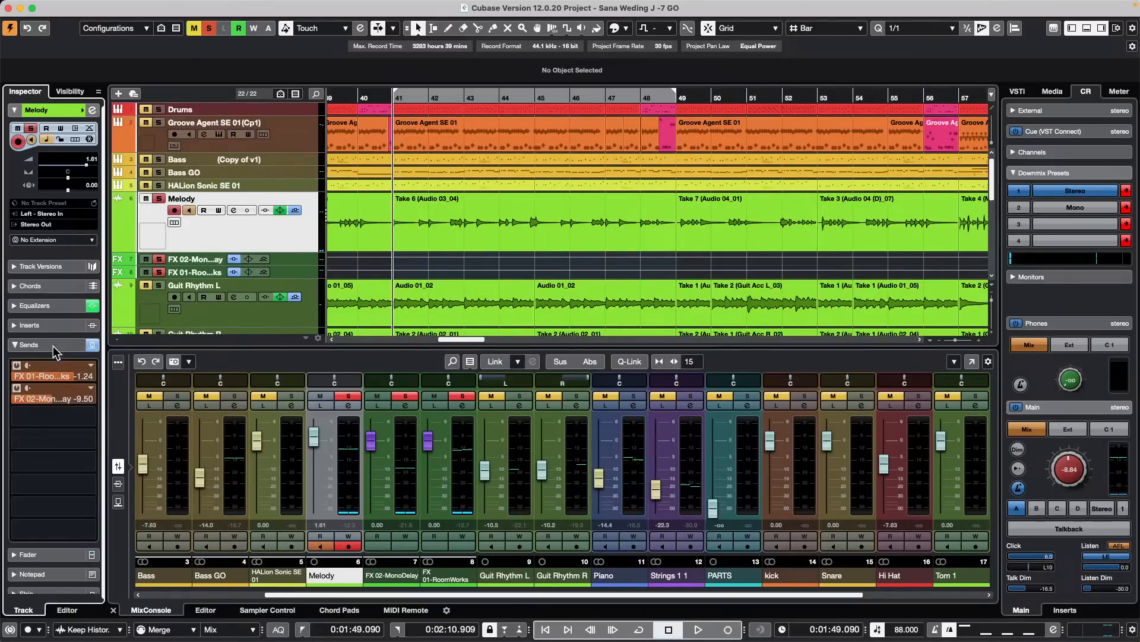
Open the Export Audio Mixdown settings for the project
mouse_move(634, 6)
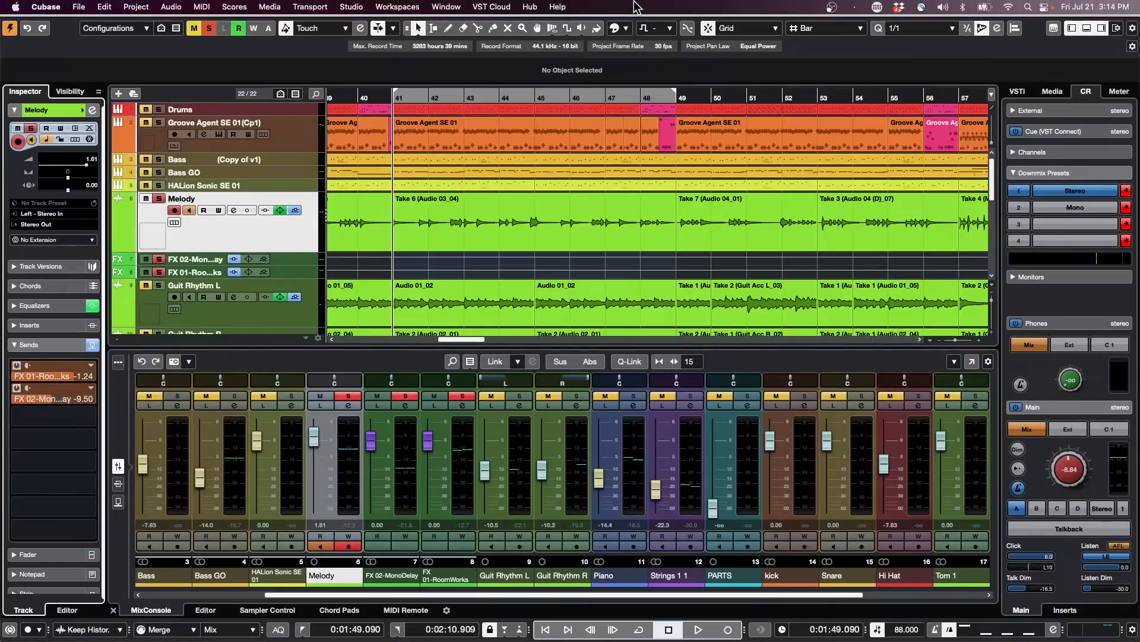
click(82, 7)
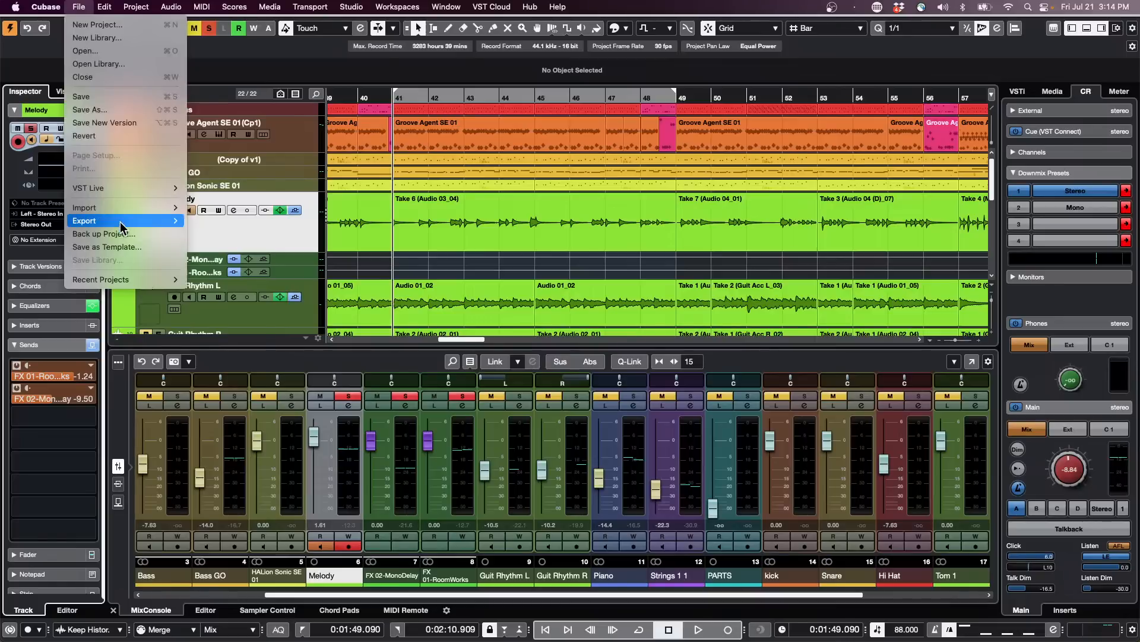
mouse_move(122, 222)
click(221, 221)
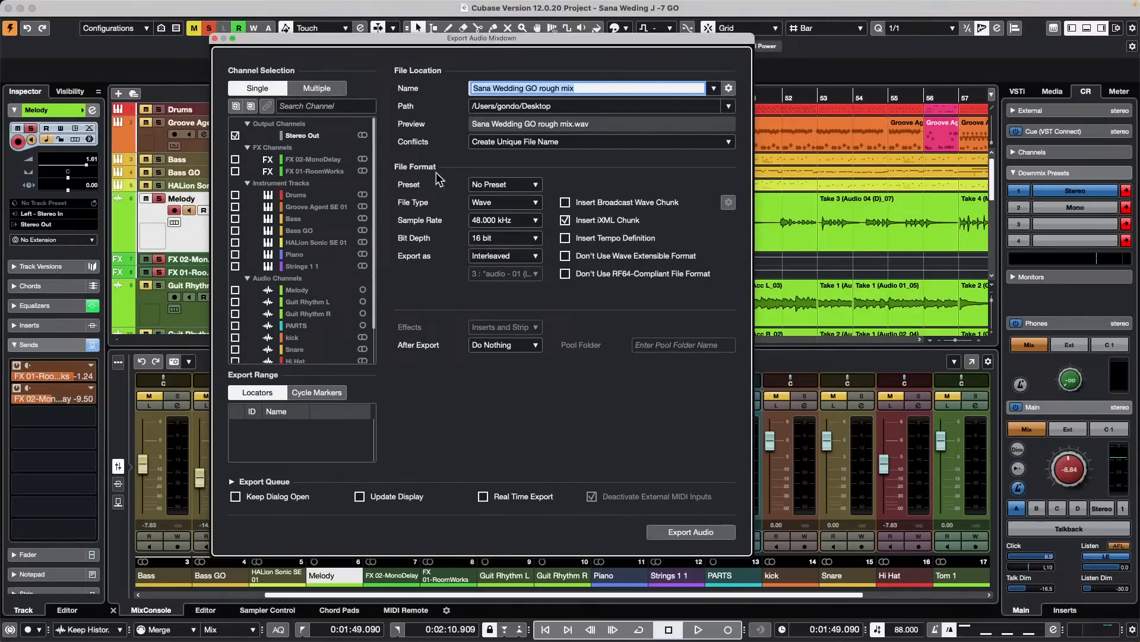
Switch the mixdown's channel selection to multiple and include the Groove Agent SE 01, Bass GO and Melody channels
click(236, 219)
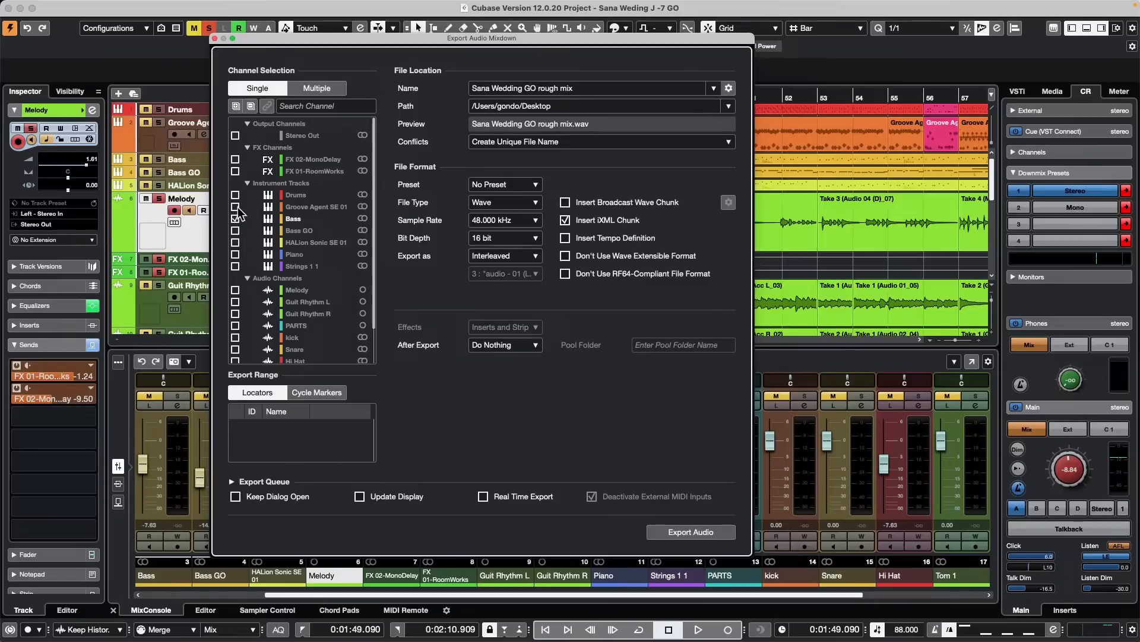
click(235, 207)
click(317, 88)
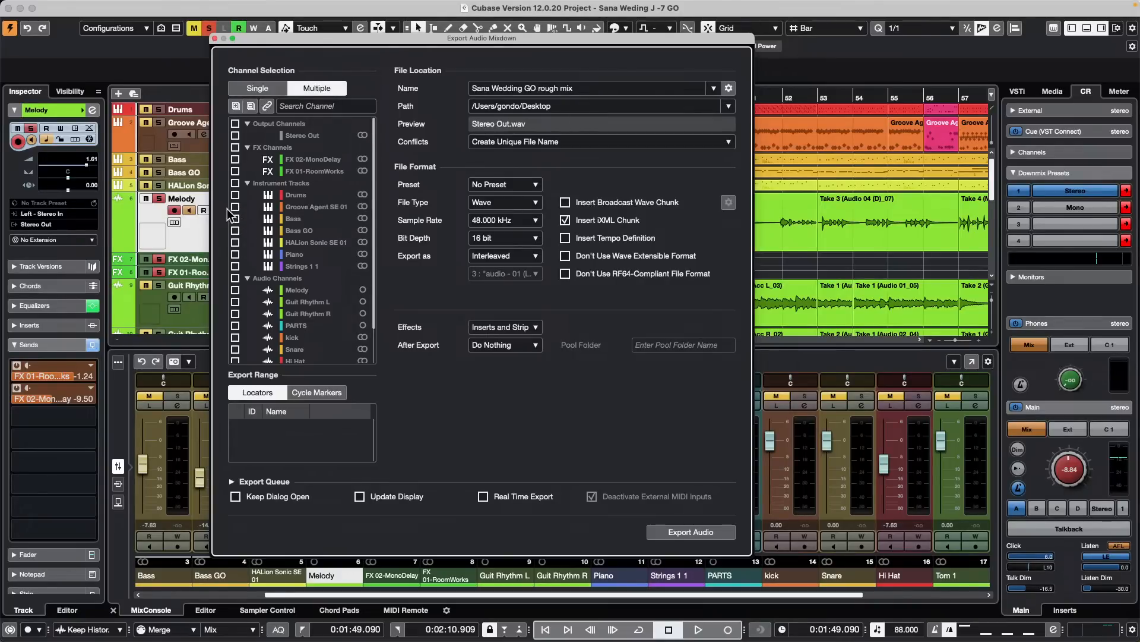
click(236, 230)
click(236, 207)
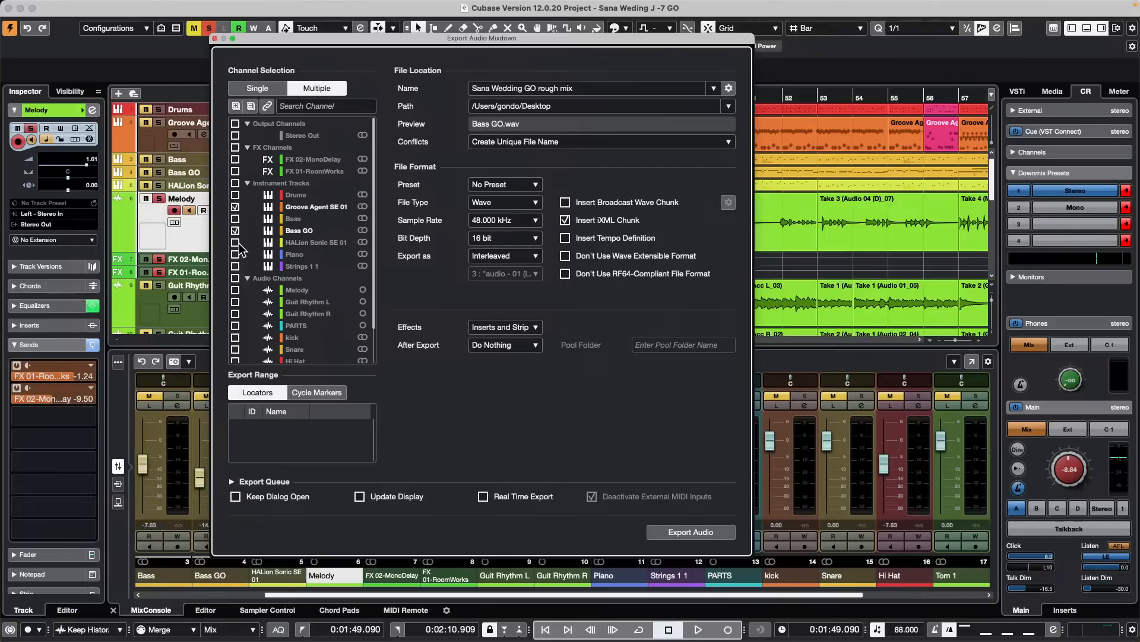
scroll(311, 256, down, 3)
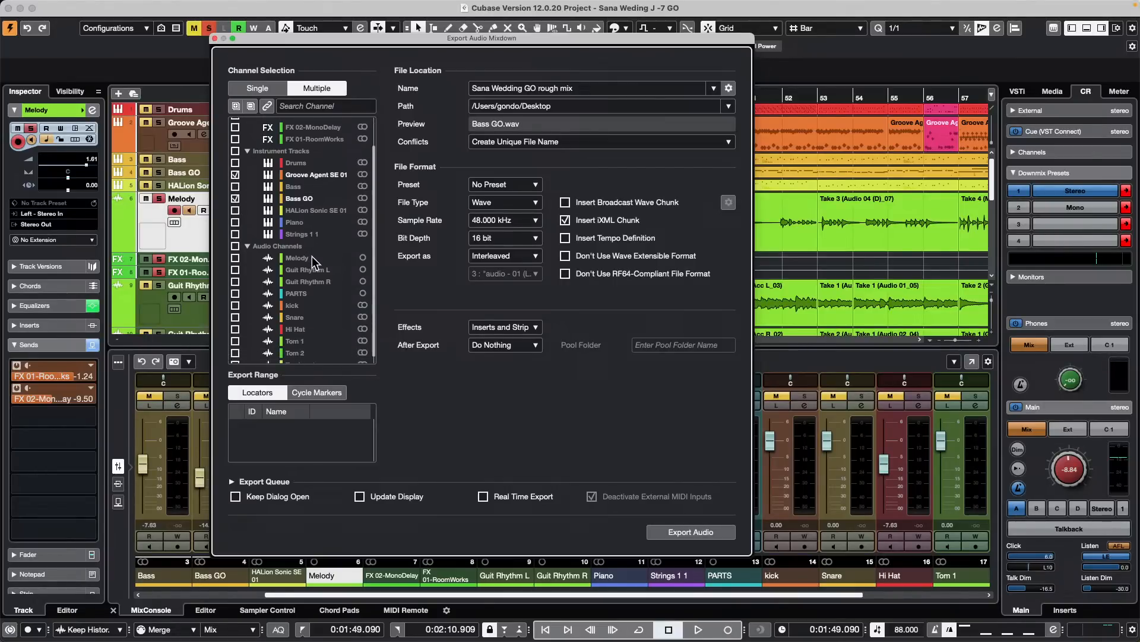
scroll(312, 255, down, 1)
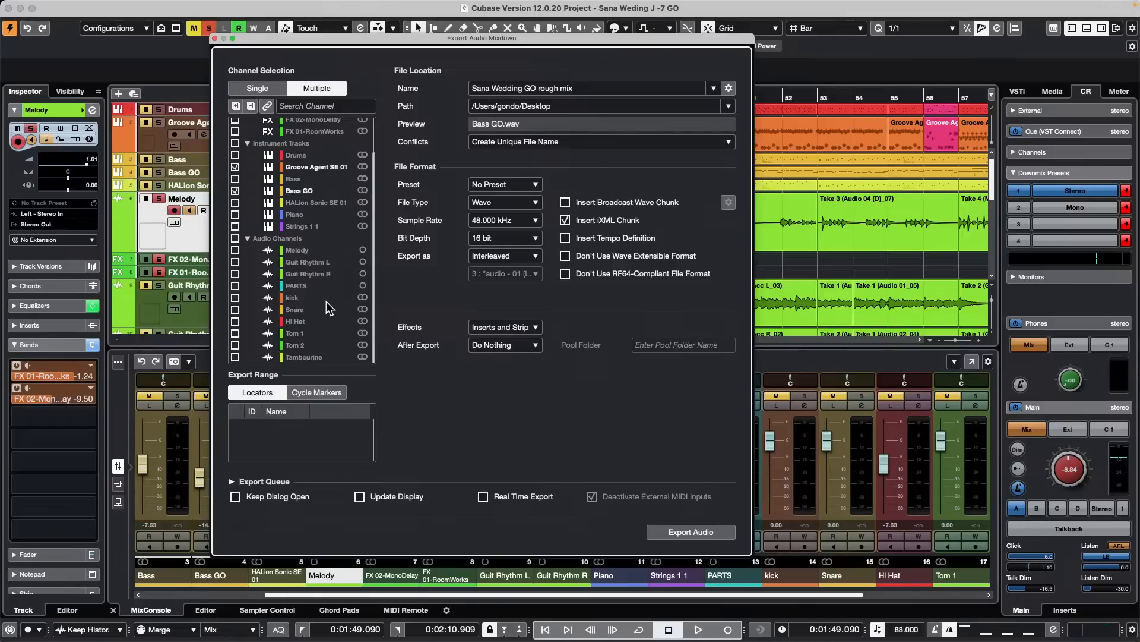
click(236, 251)
Export the audio with effects set to + Groups/Sends (CSP) and an audio track created after export
click(538, 329)
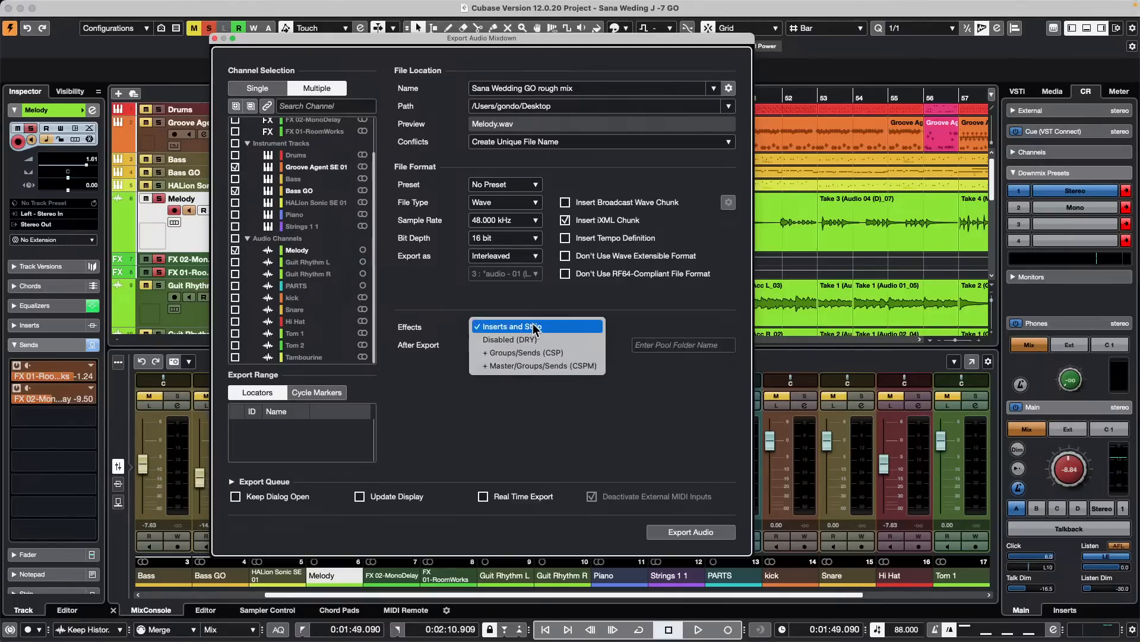
click(560, 351)
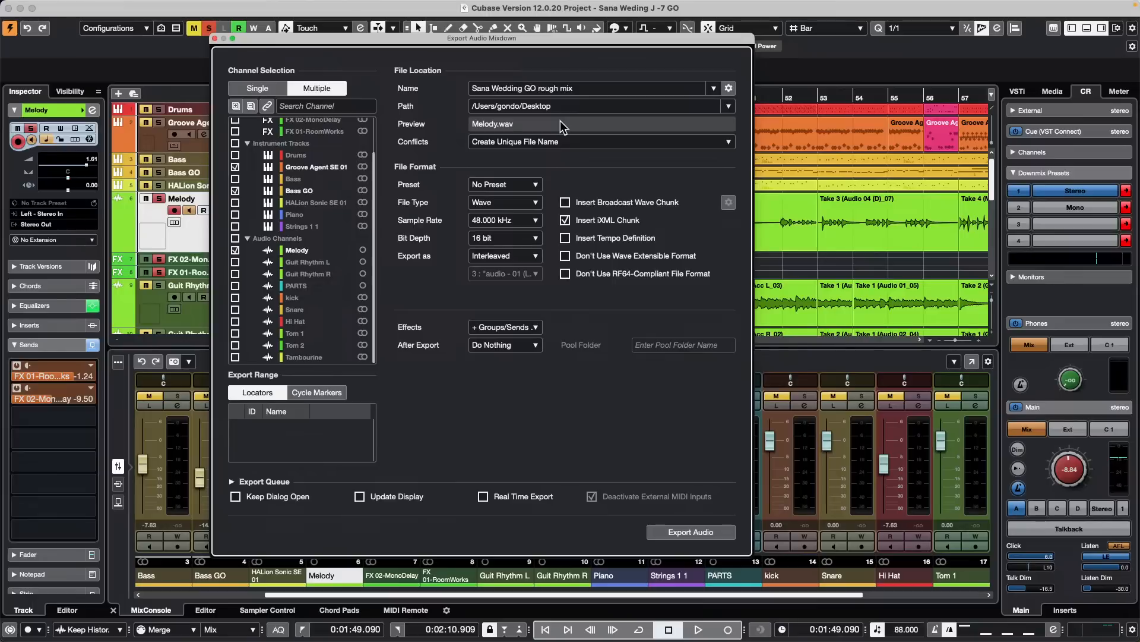
click(525, 344)
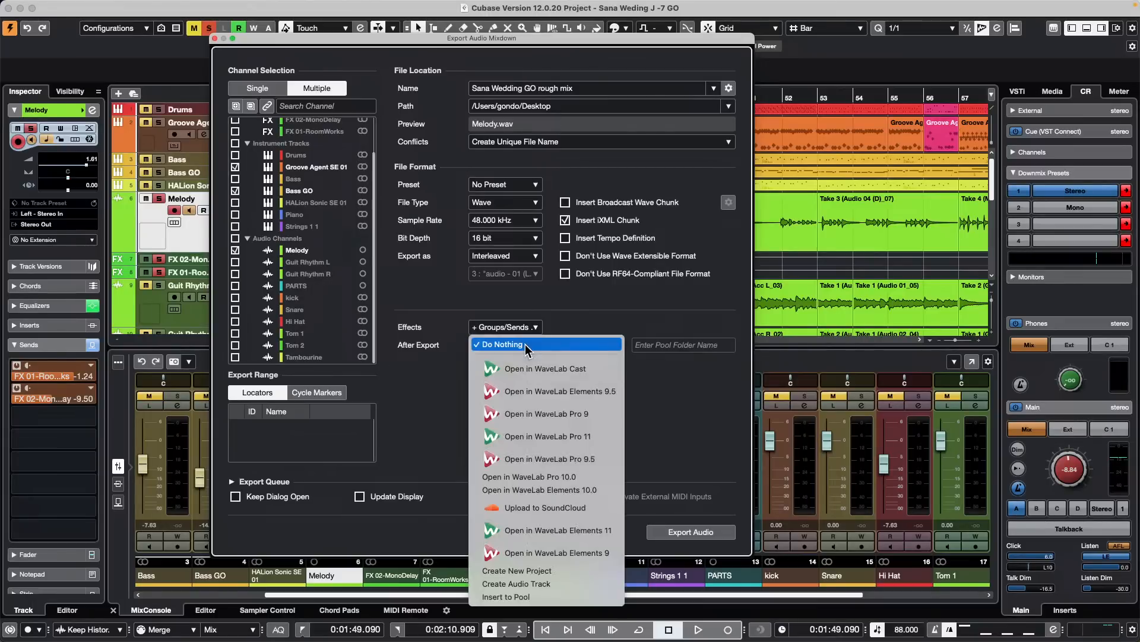
click(559, 581)
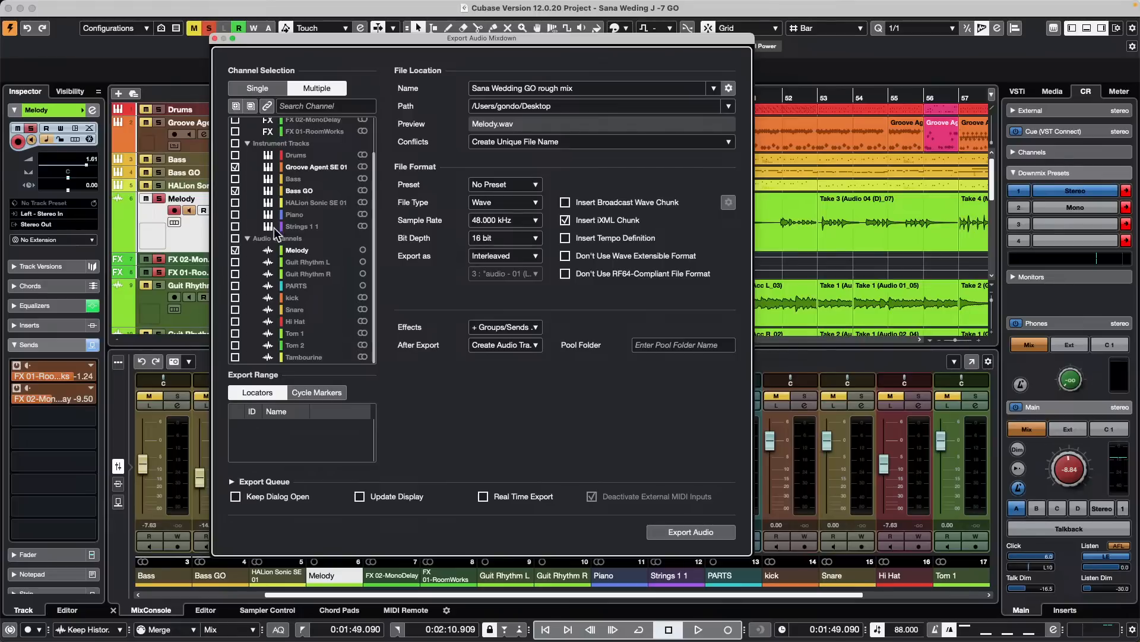
click(694, 532)
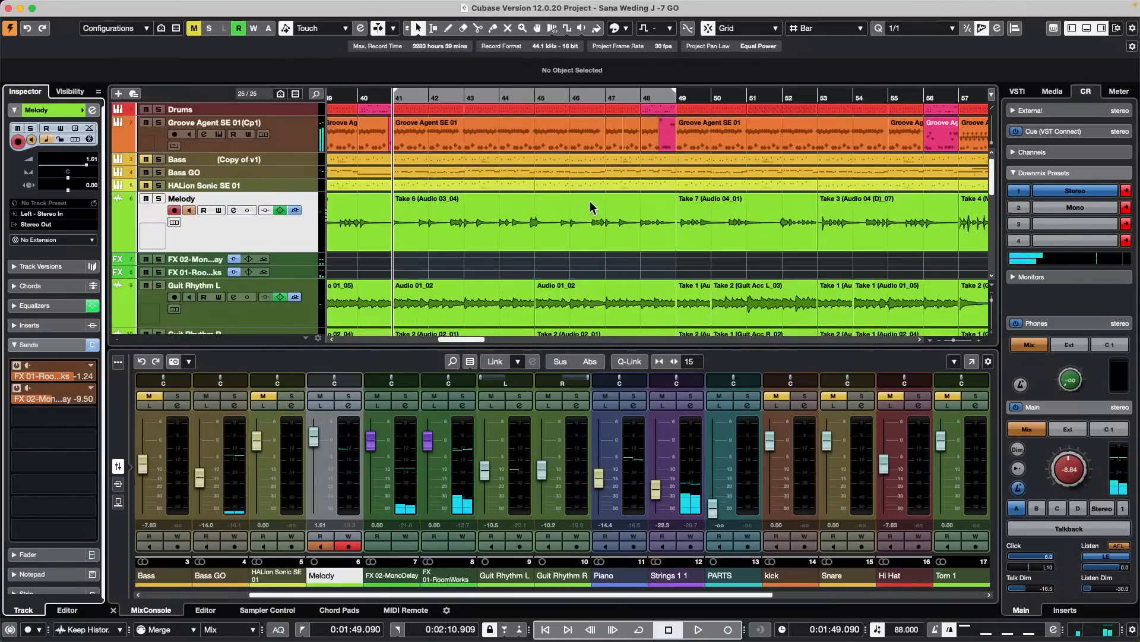
right_click(435, 262)
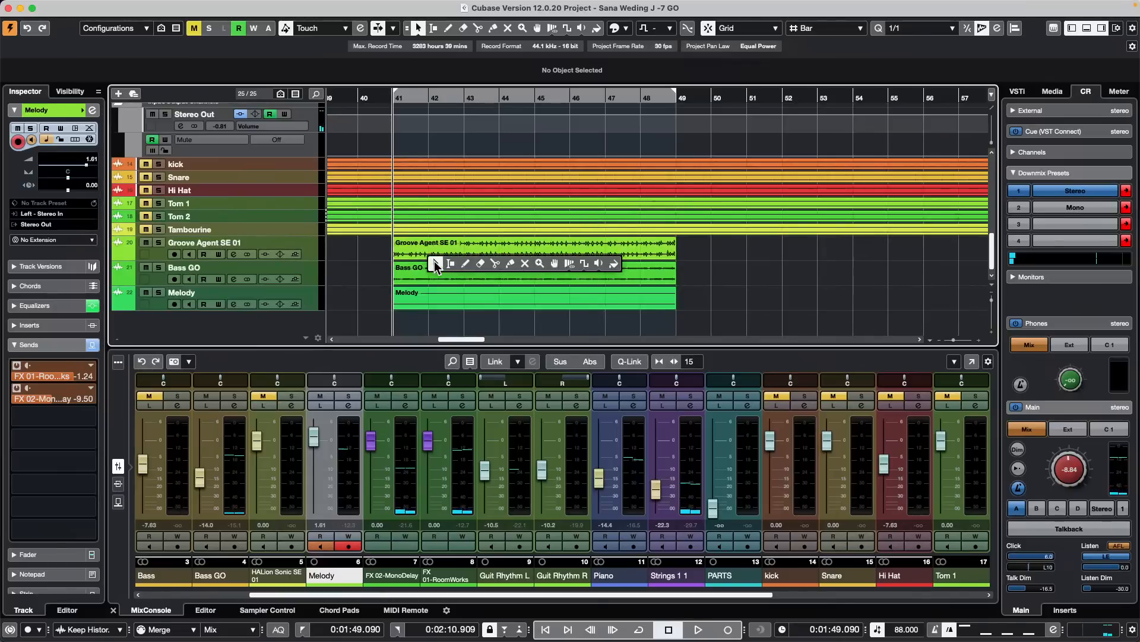
click(525, 263)
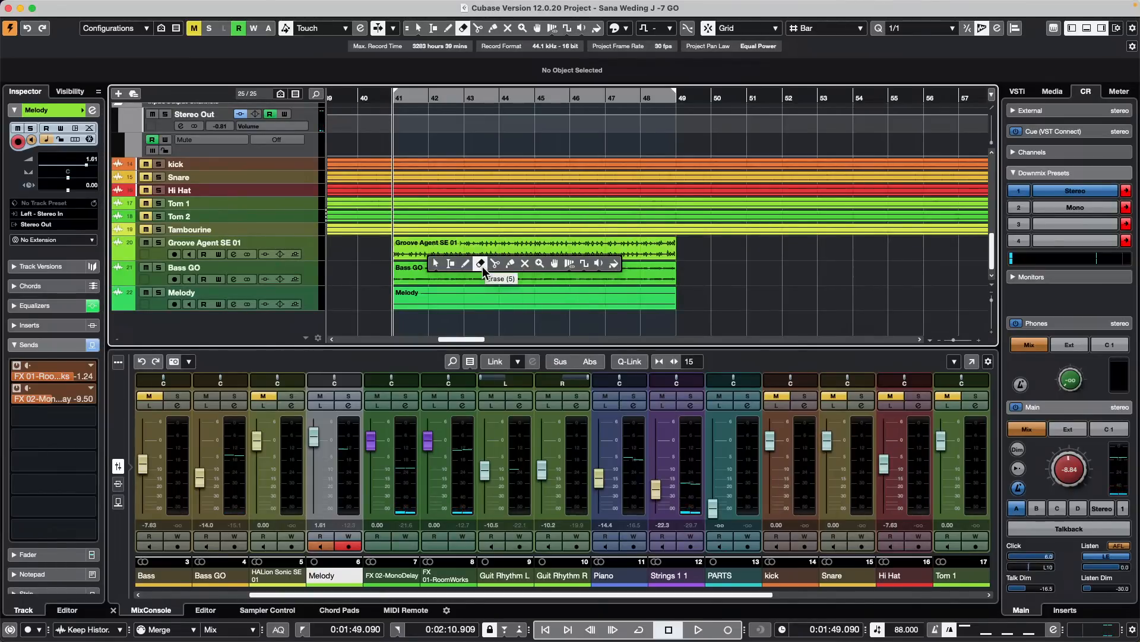
click(456, 263)
click(435, 263)
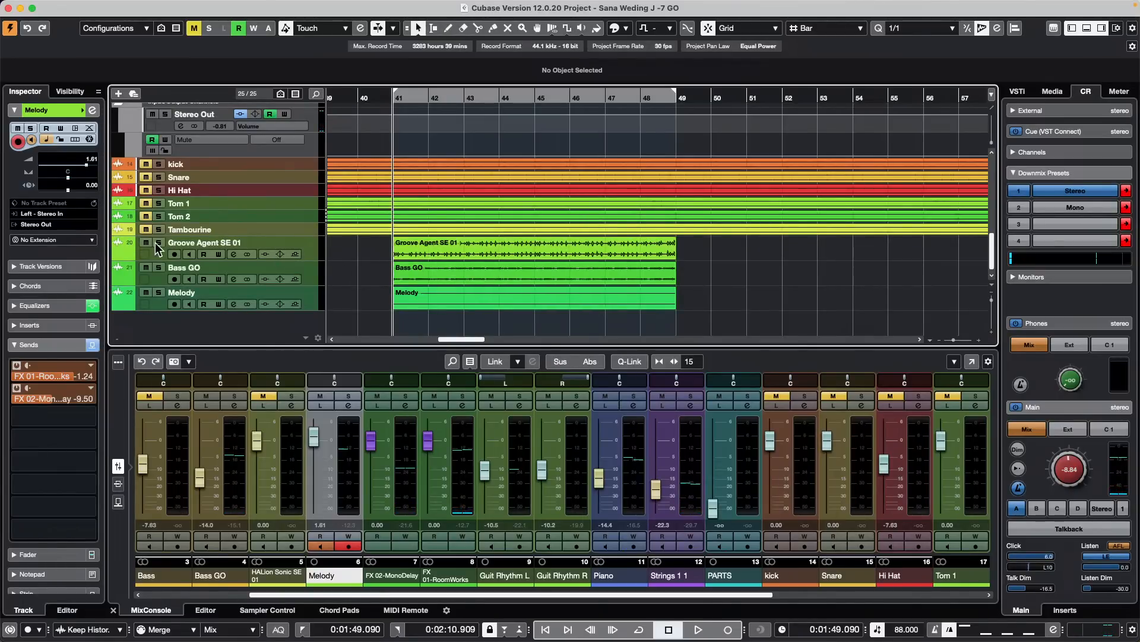
Solo and play back the rendered Groove Agent SE 01, Bass GO and Melody tracks one after another
key(Up)
key(Up)
key(s)
key(space)
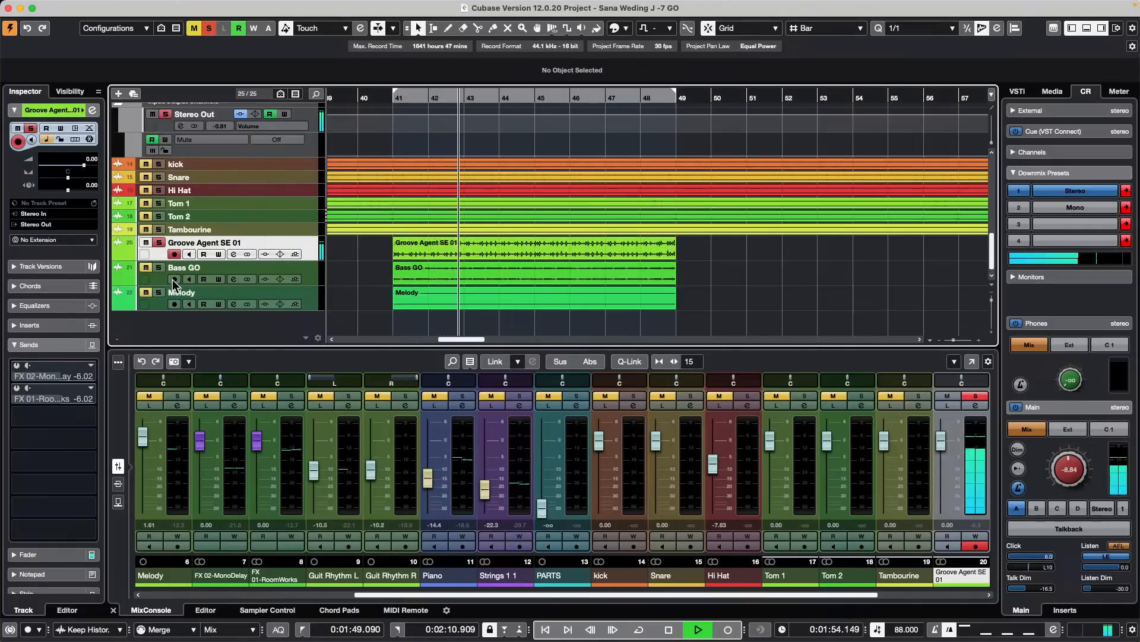
click(159, 268)
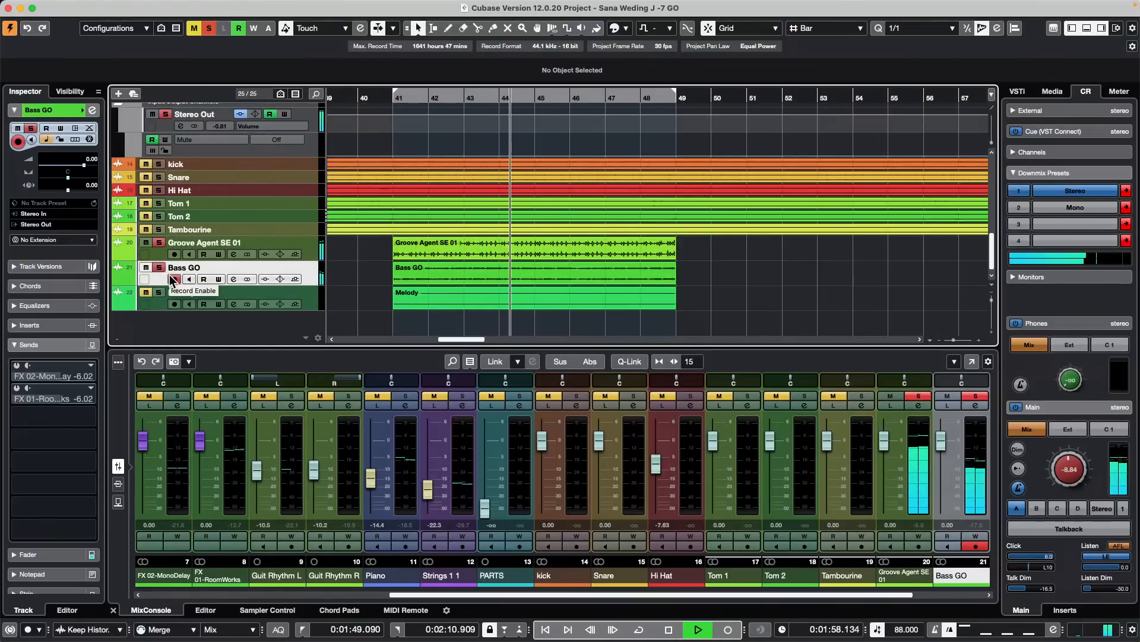
click(144, 243)
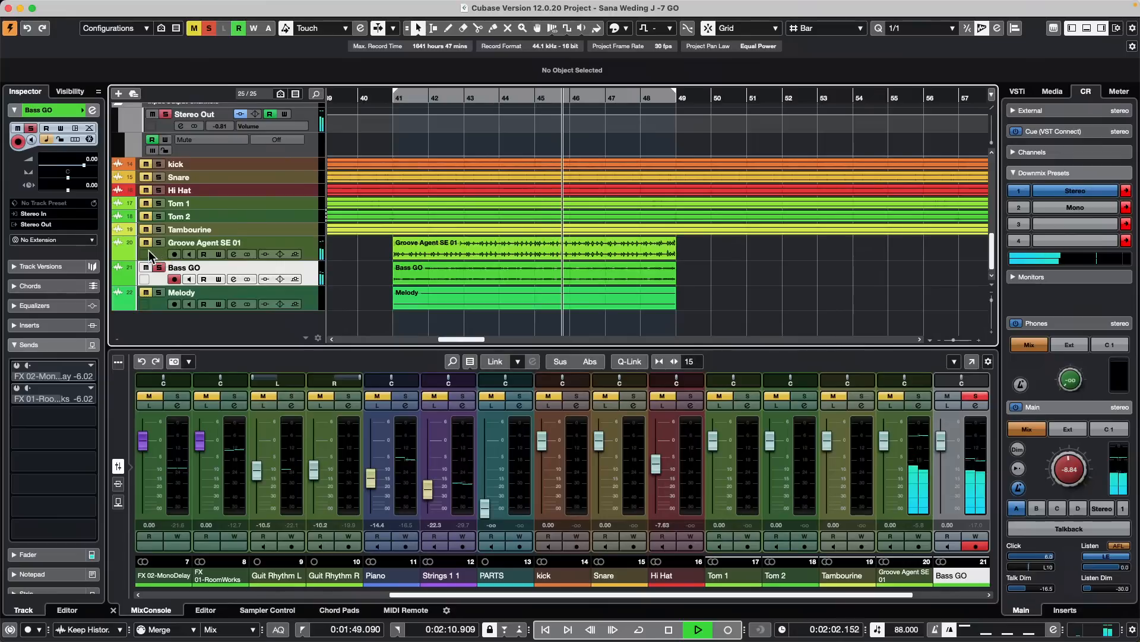
click(159, 300)
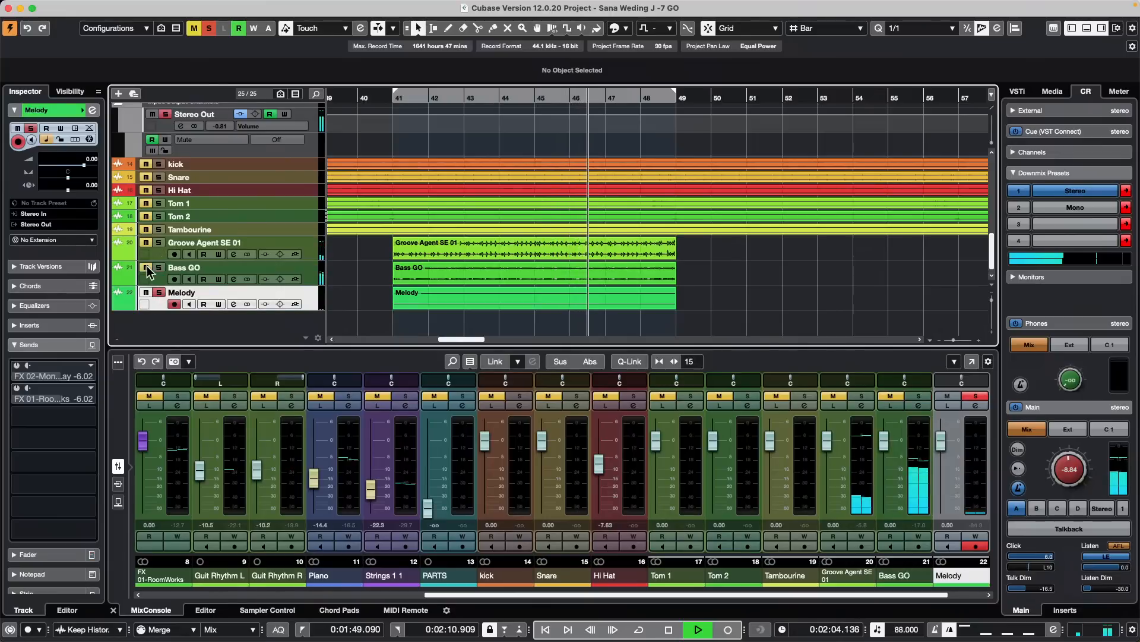
key(space)
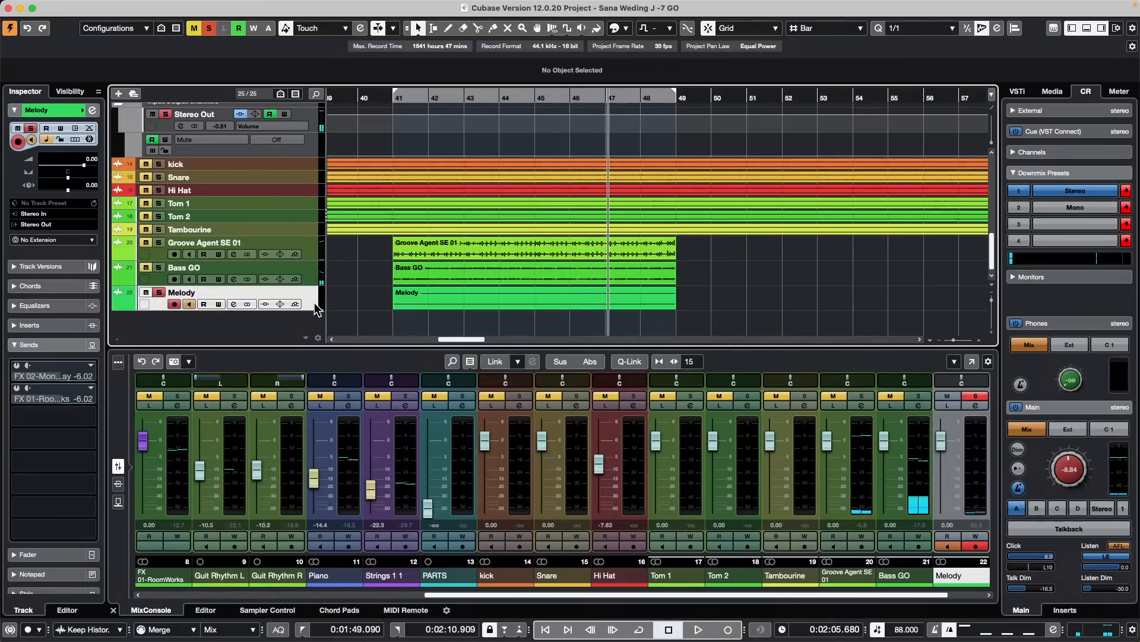
Undo the insertion of the rendered audio tracks and restore them to the project
key(super+z)
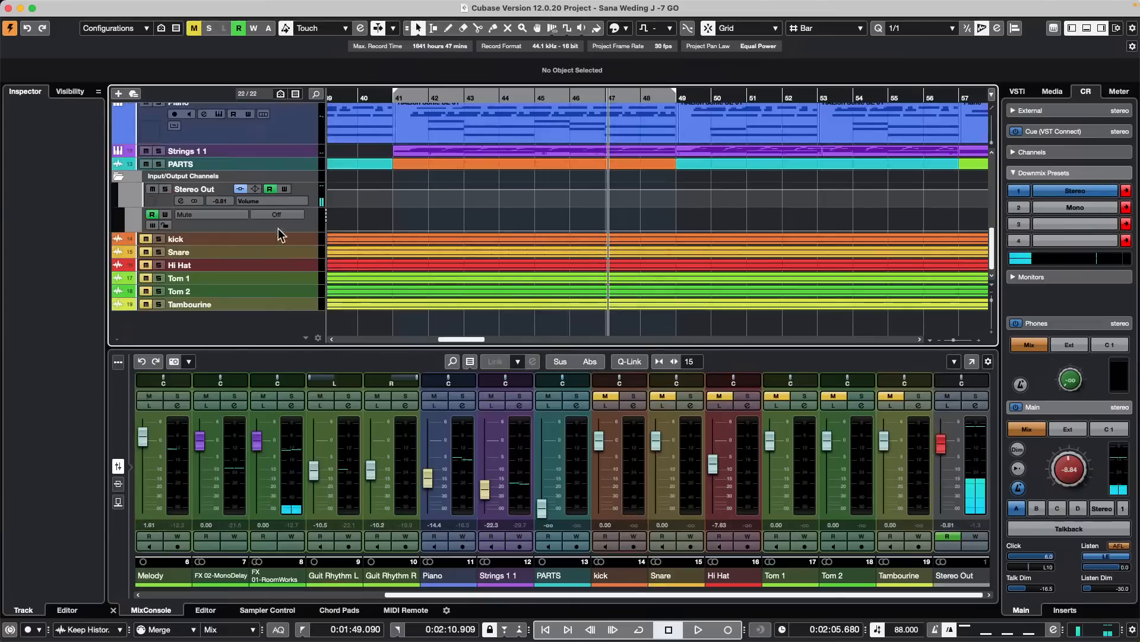
scroll(376, 244, up, 10)
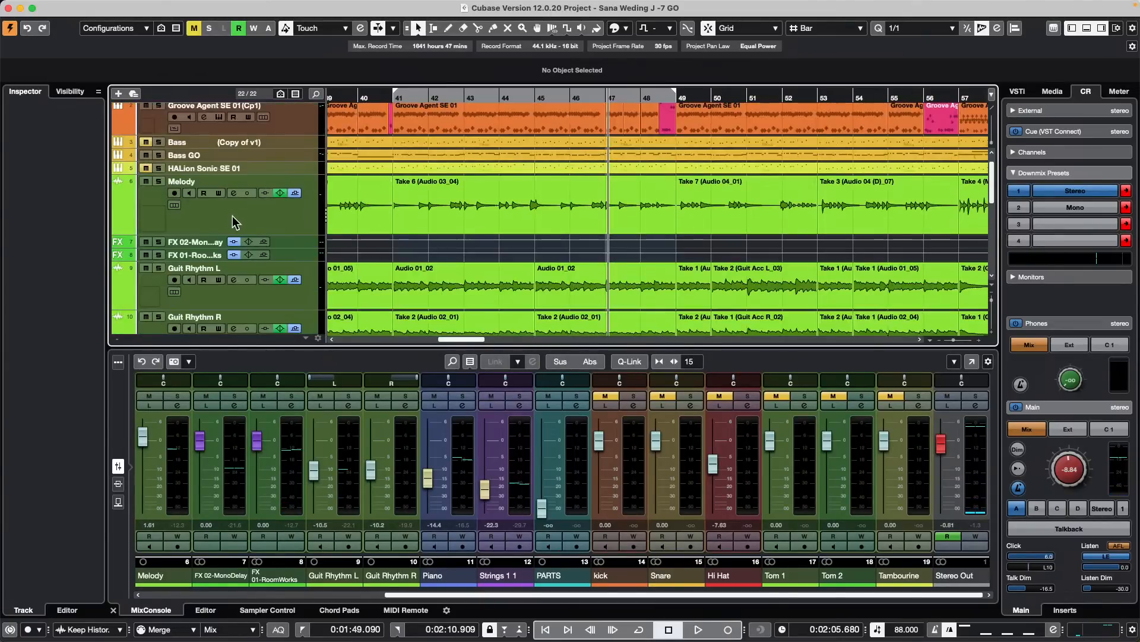
scroll(516, 202, down, 5)
scroll(519, 205, down, 5)
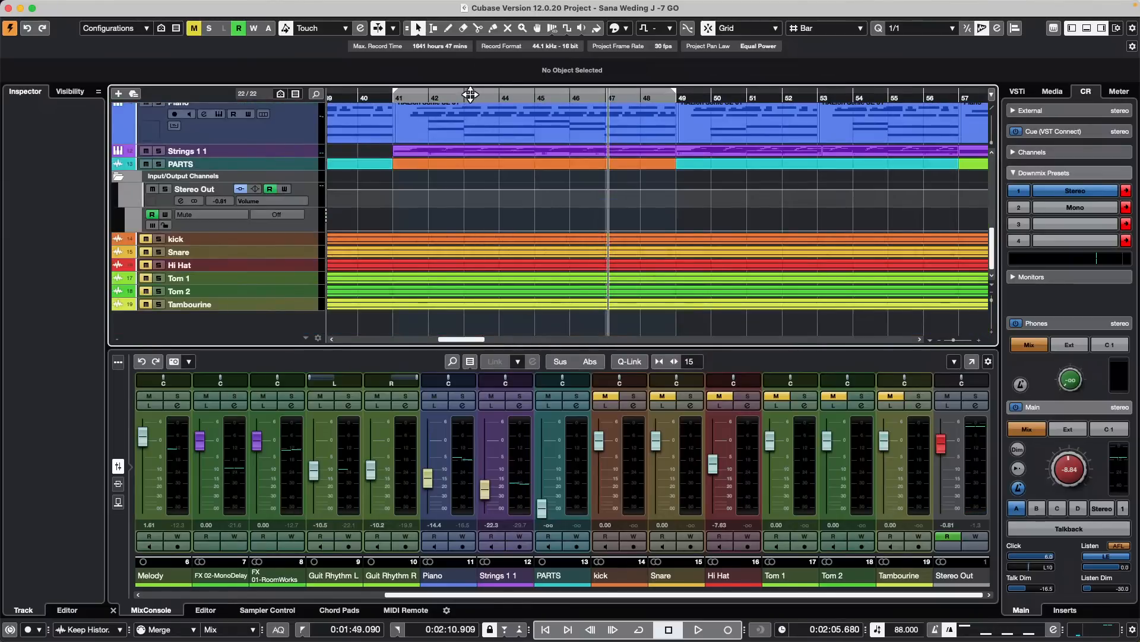
mouse_move(462, 93)
mouse_down()
mouse_move(466, 73)
mouse_move(465, 106)
mouse_up()
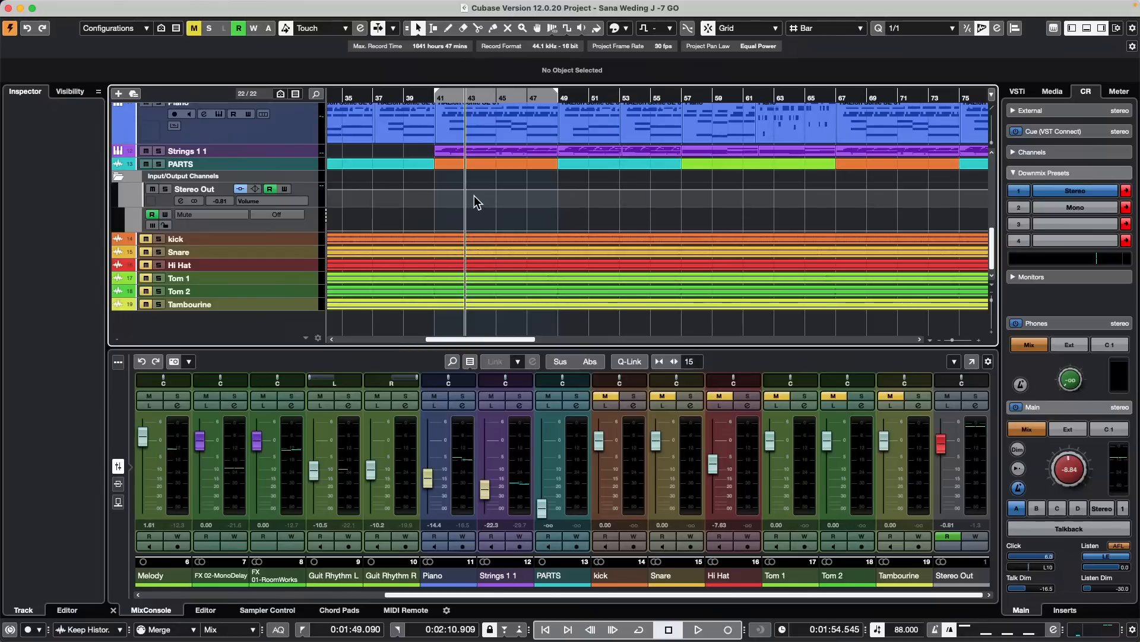
key(super+z)
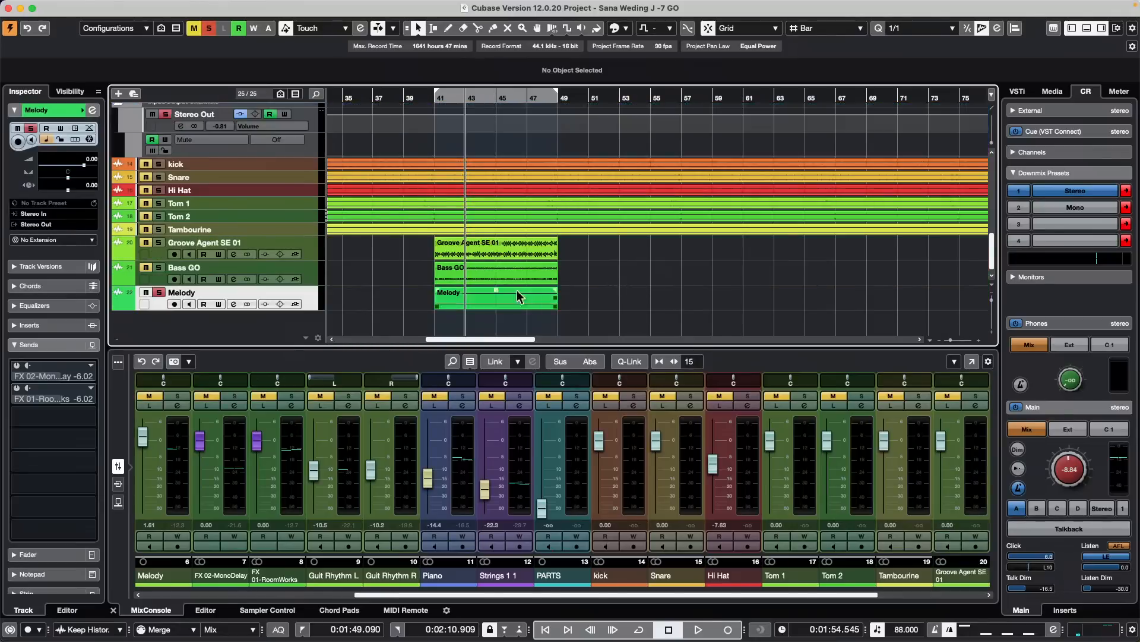
Audition the rendered Groove Agent SE 01 event with the Play tool
right_click(467, 253)
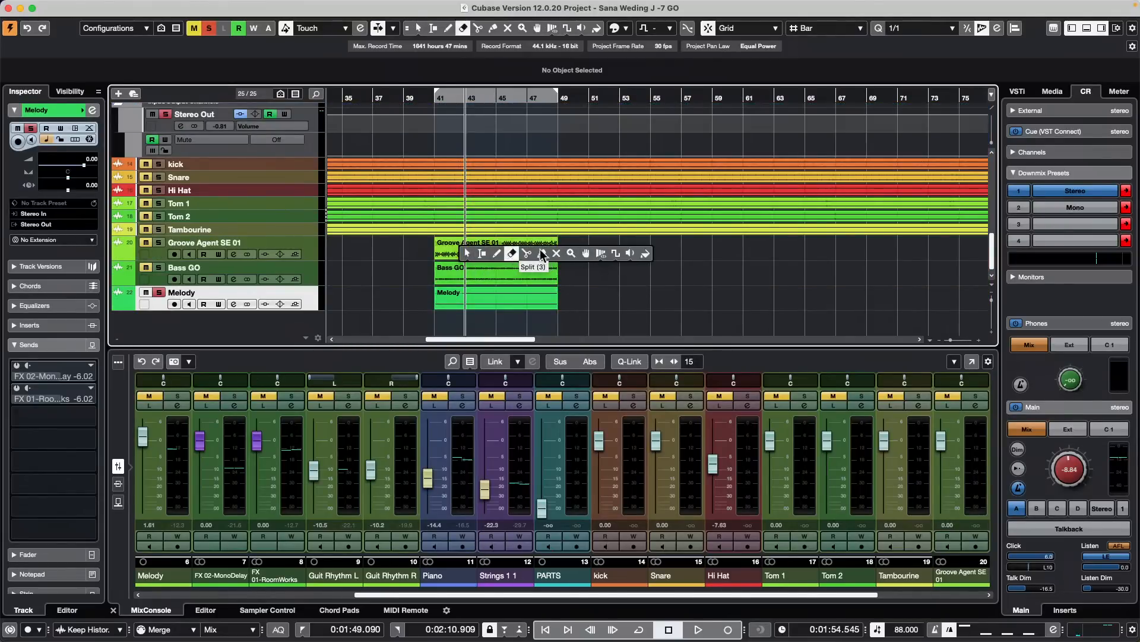
click(631, 253)
click(462, 247)
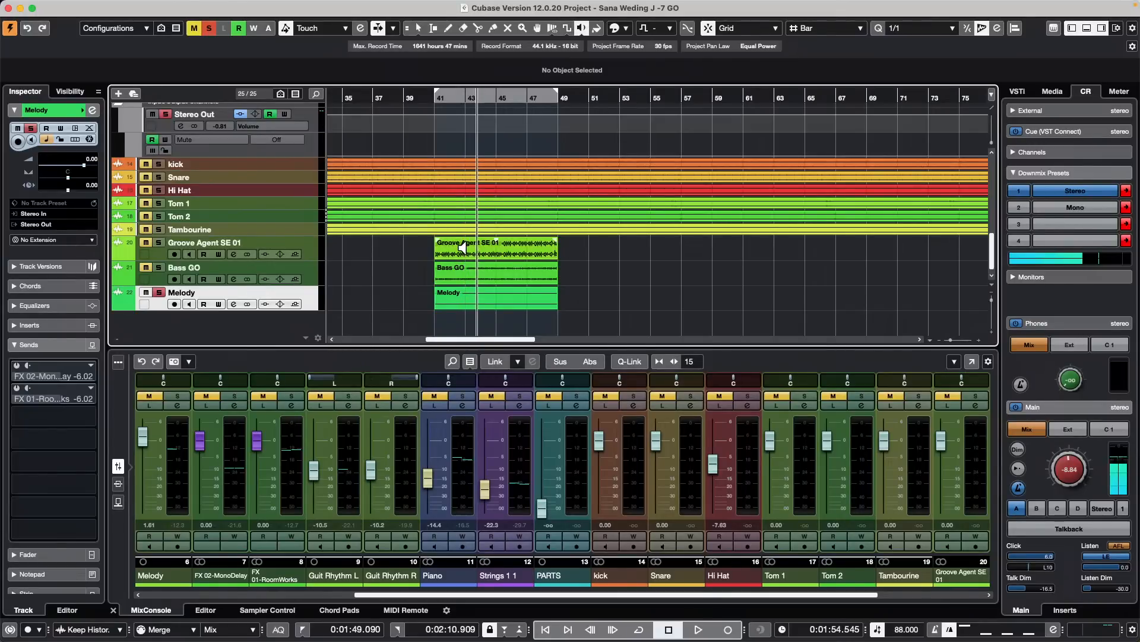
Reopen the audio mixdown export settings, review the available effects options, and close them without exporting
mouse_move(3, 3)
click(78, 6)
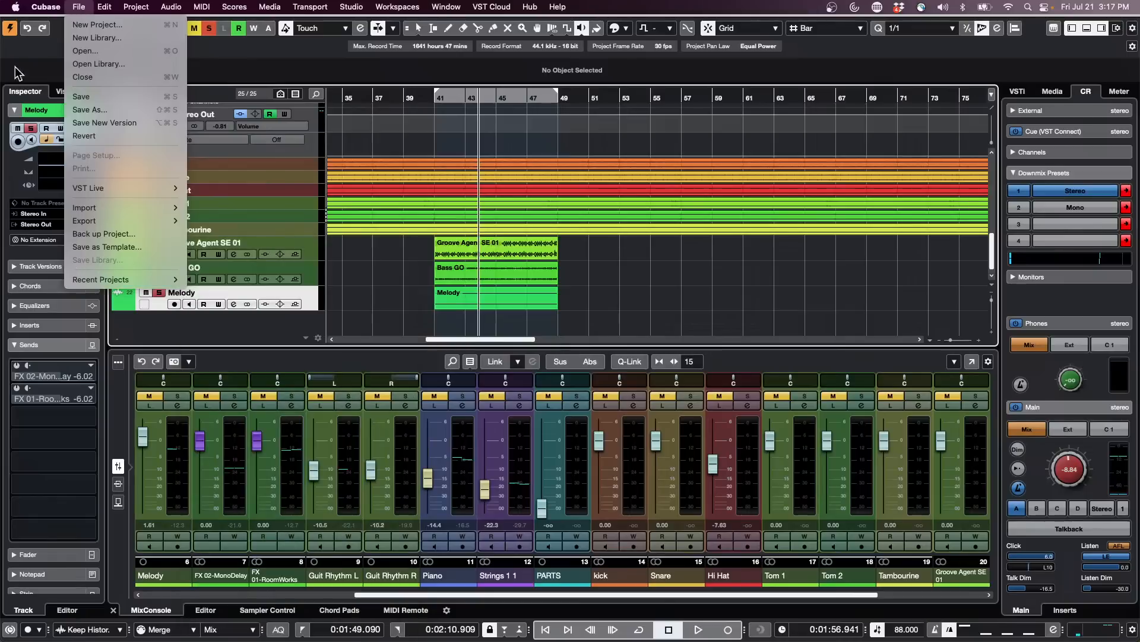
mouse_move(118, 220)
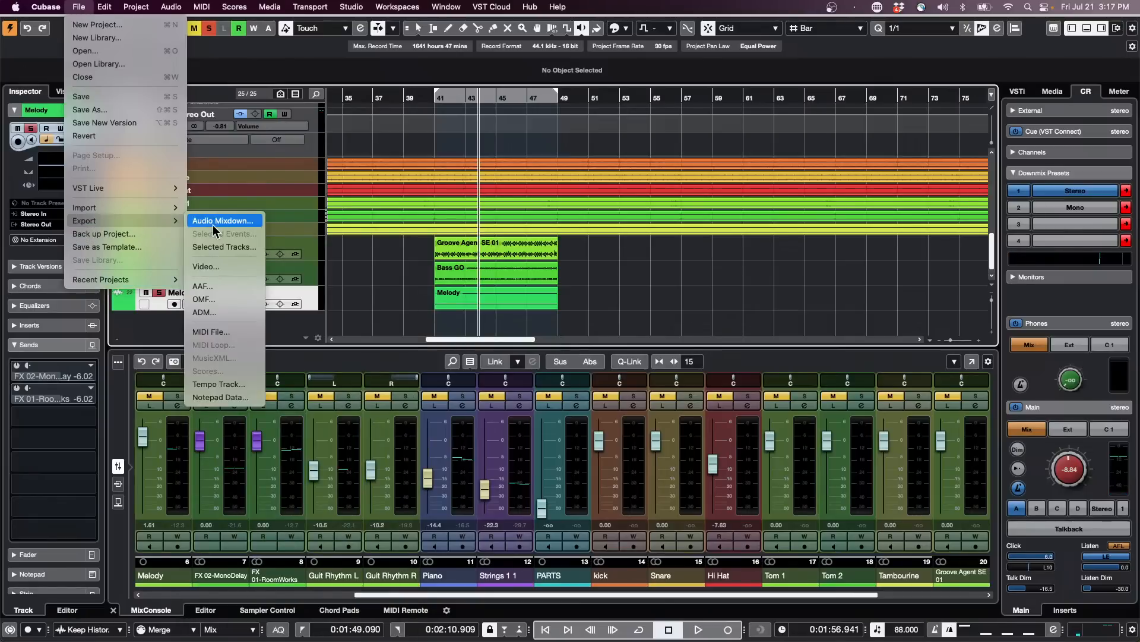
click(225, 220)
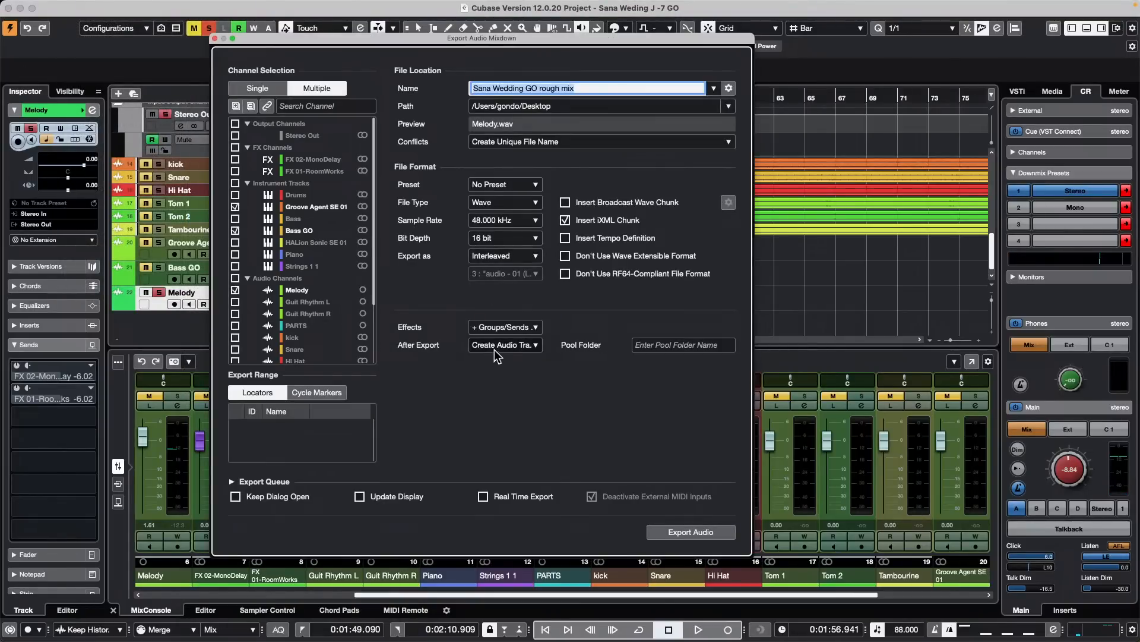
click(507, 327)
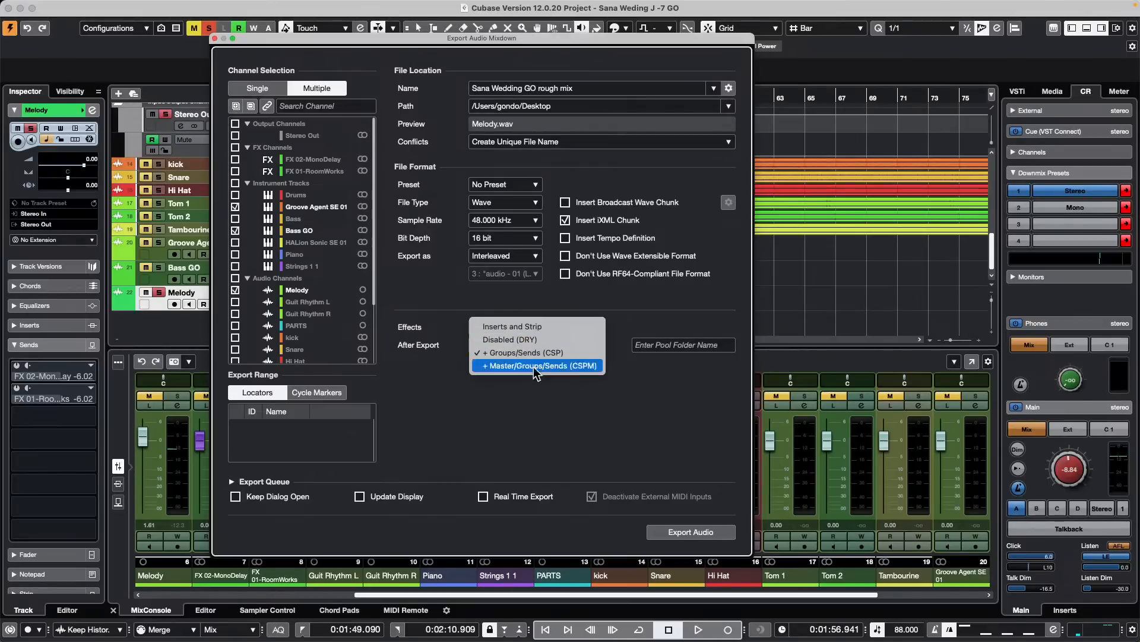
click(449, 408)
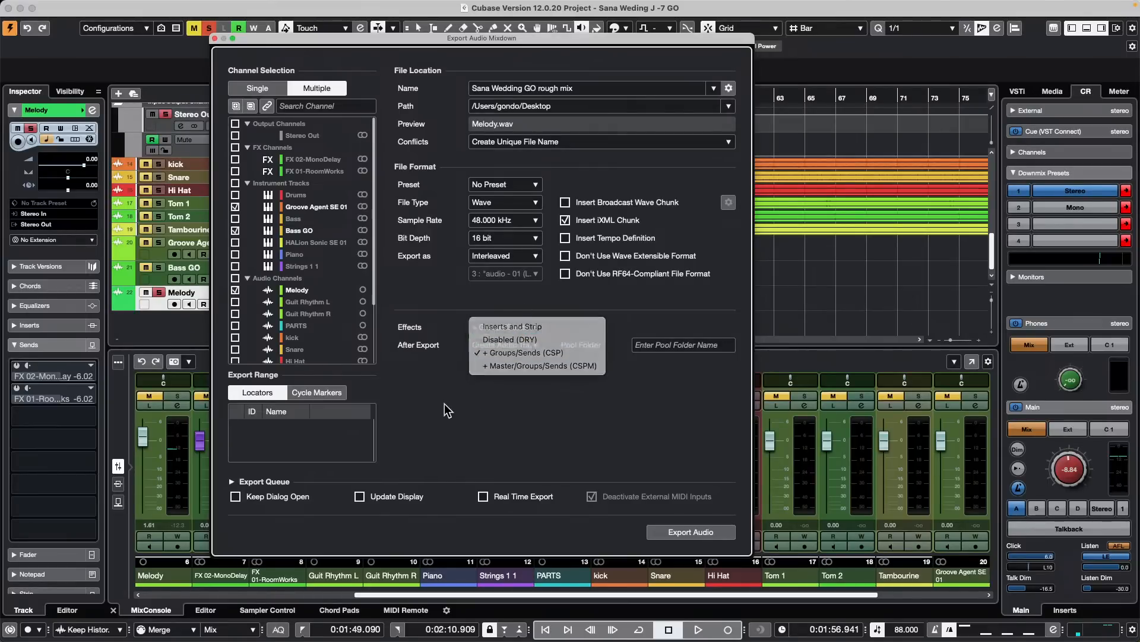
click(215, 38)
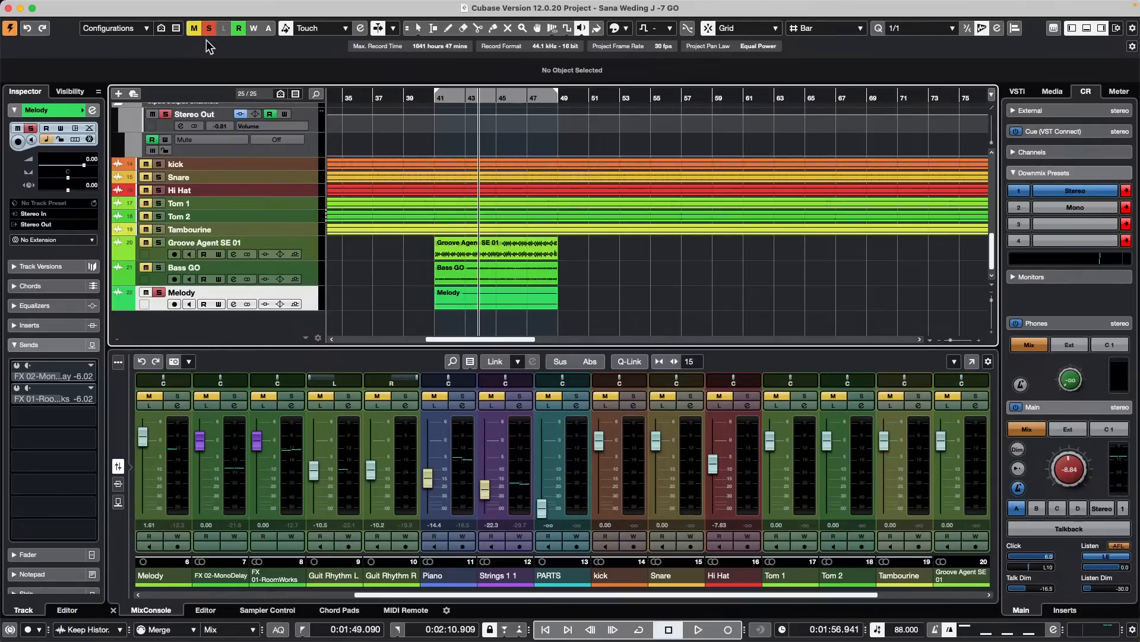
Look up which command the numeric keypad decimal key is assigned to in the Key Commands, then close the dialog
click(78, 6)
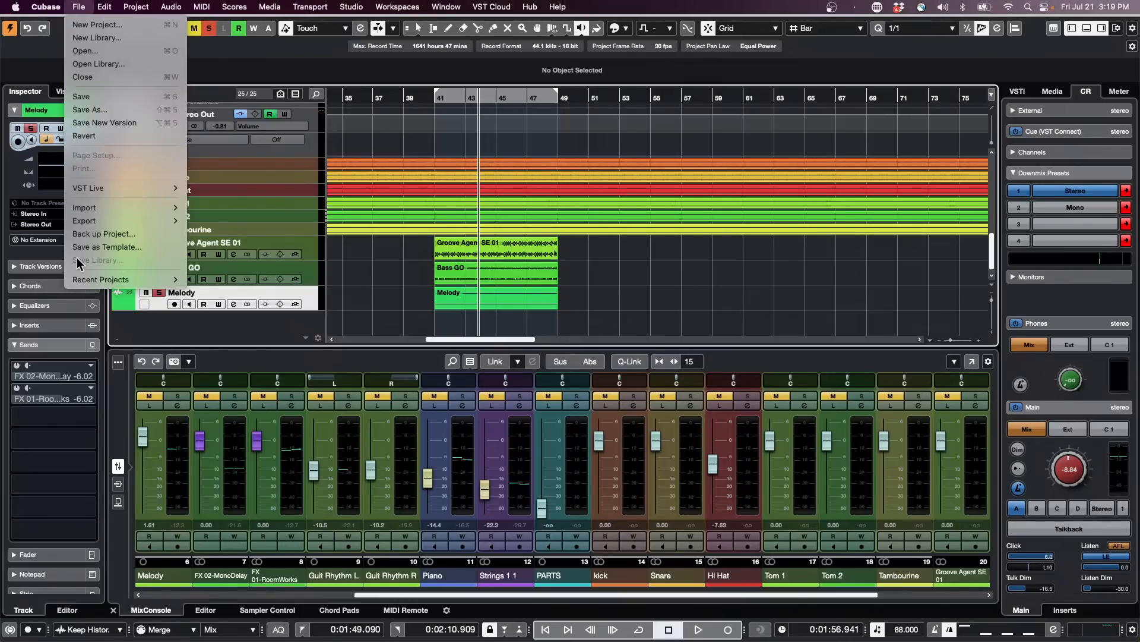
mouse_move(104, 7)
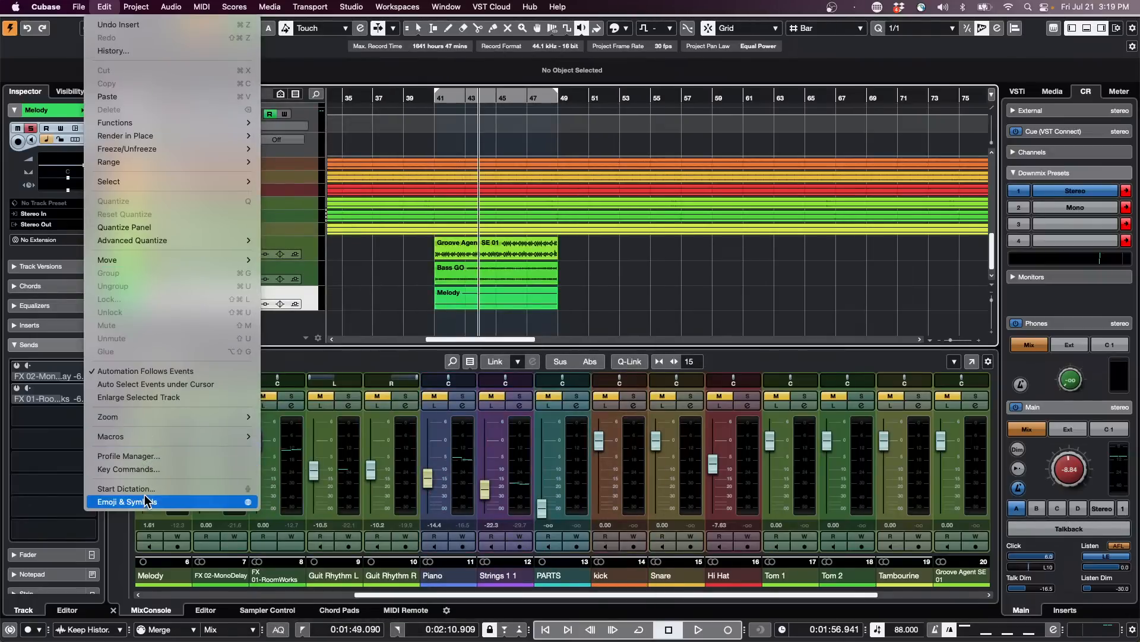
click(127, 468)
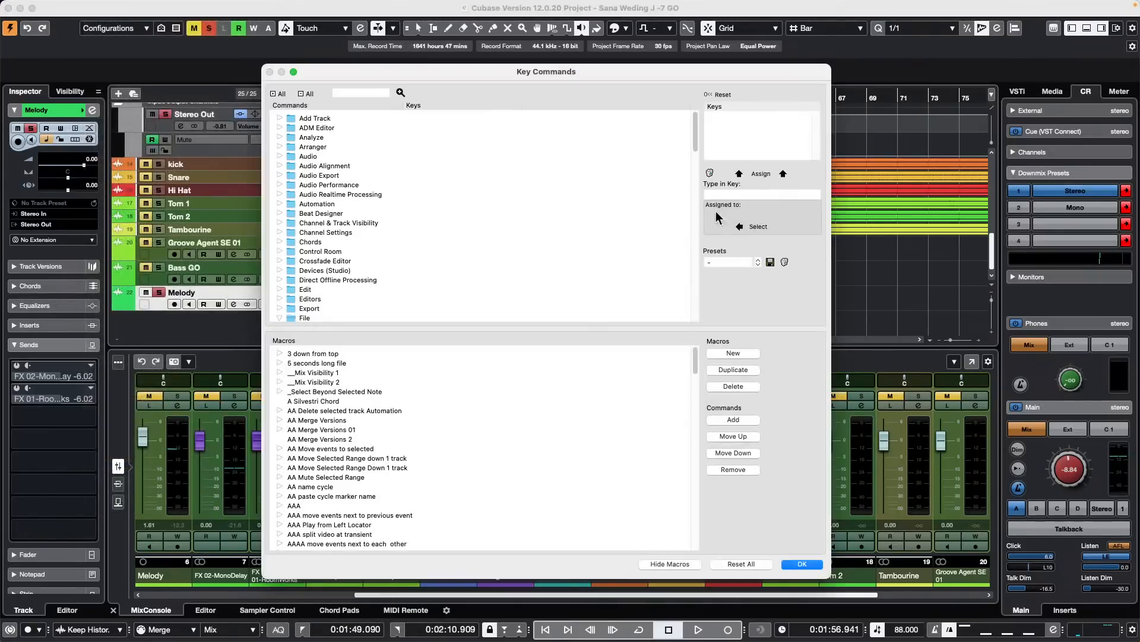
click(754, 194)
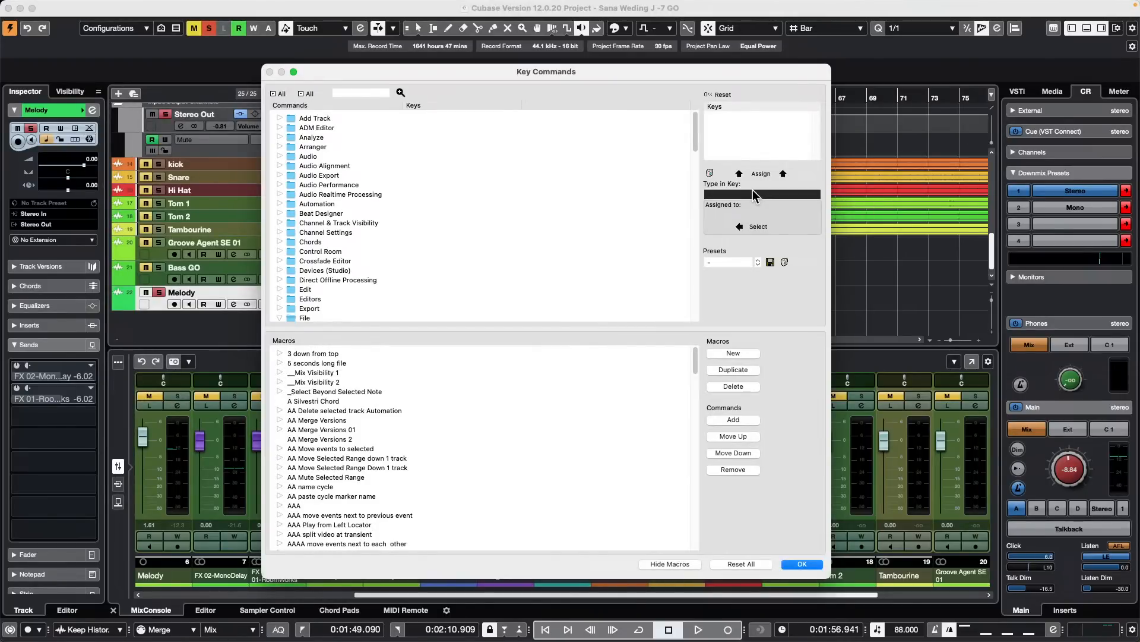
key(KP_Decimal)
click(765, 229)
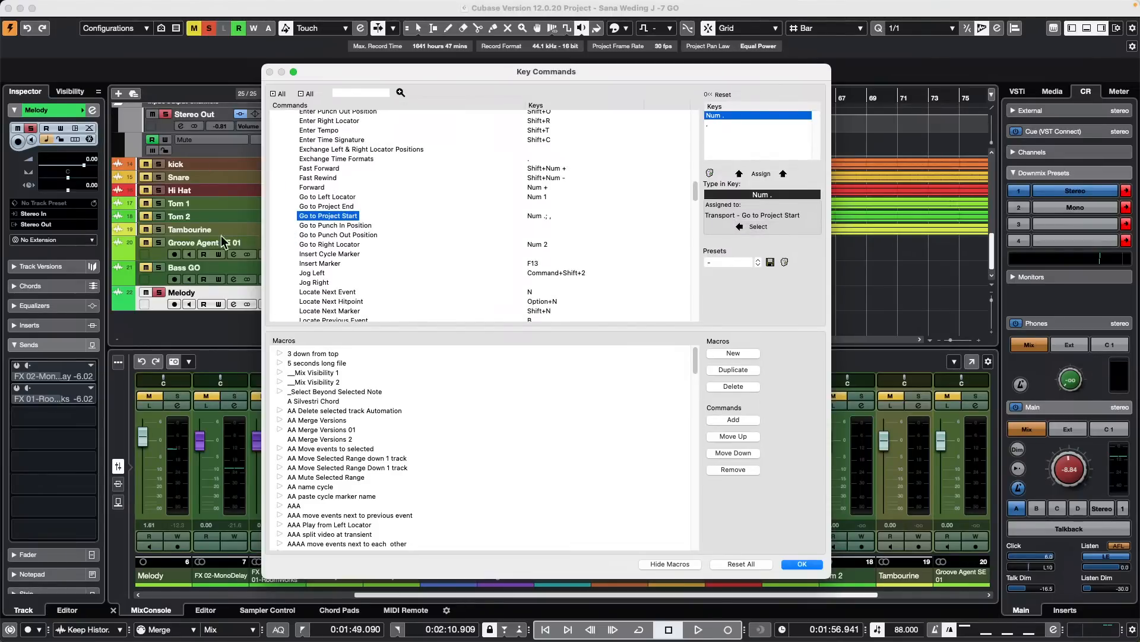
scroll(350, 264, up, 5)
scroll(372, 243, down, 3)
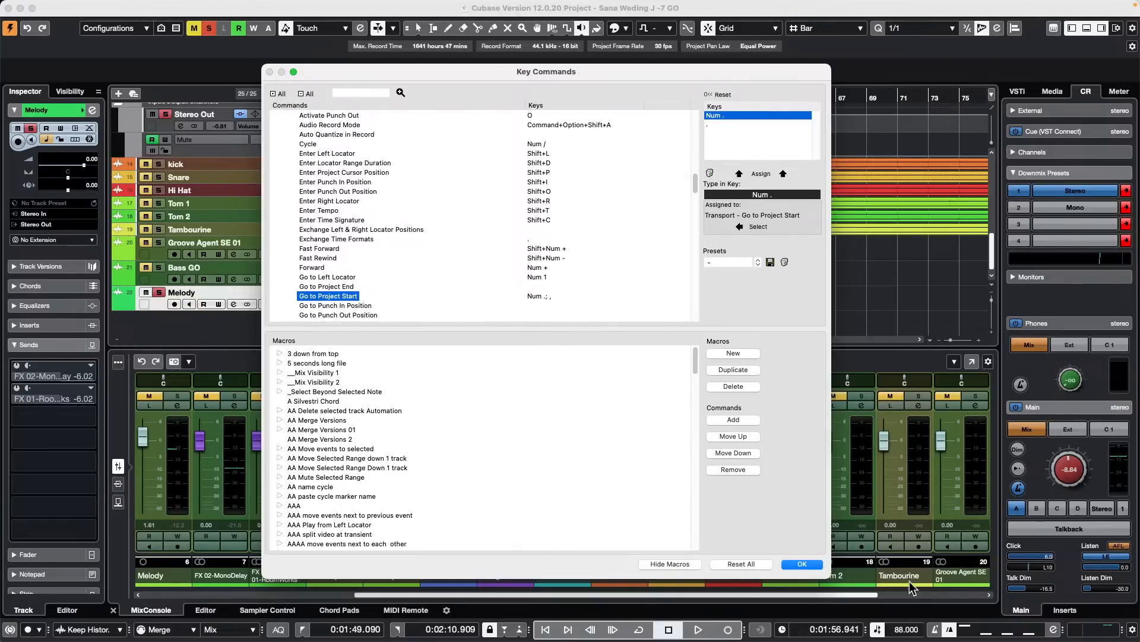
click(813, 564)
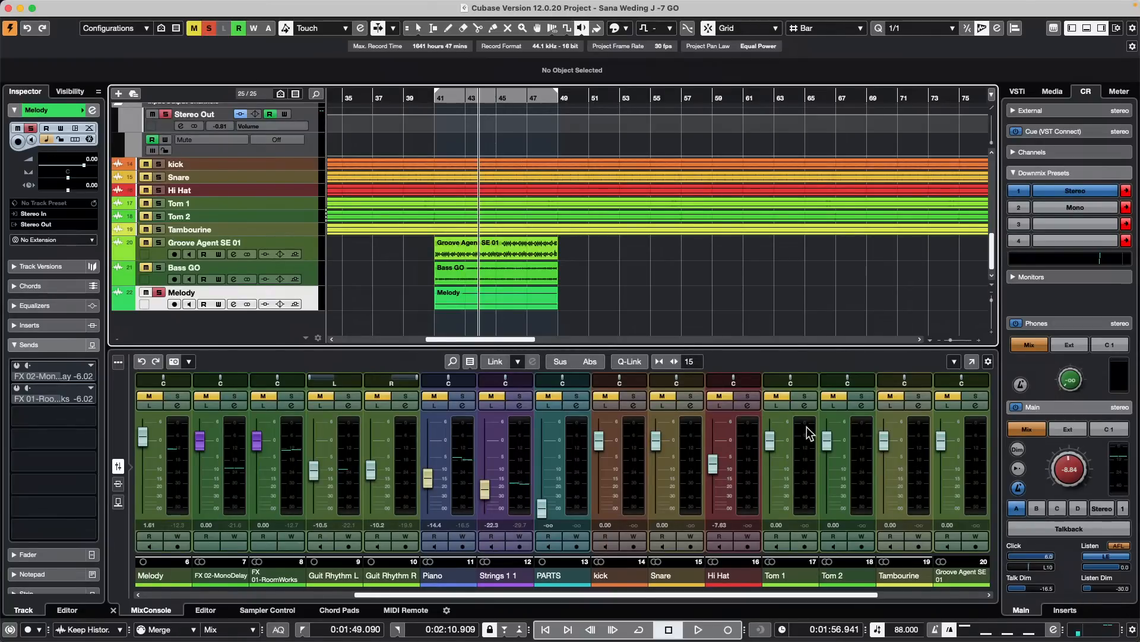
Show the mixer's sends and apply the Fat Rock Chords Lite audio track preset to the Melody track
mouse_move(530, 7)
click(118, 501)
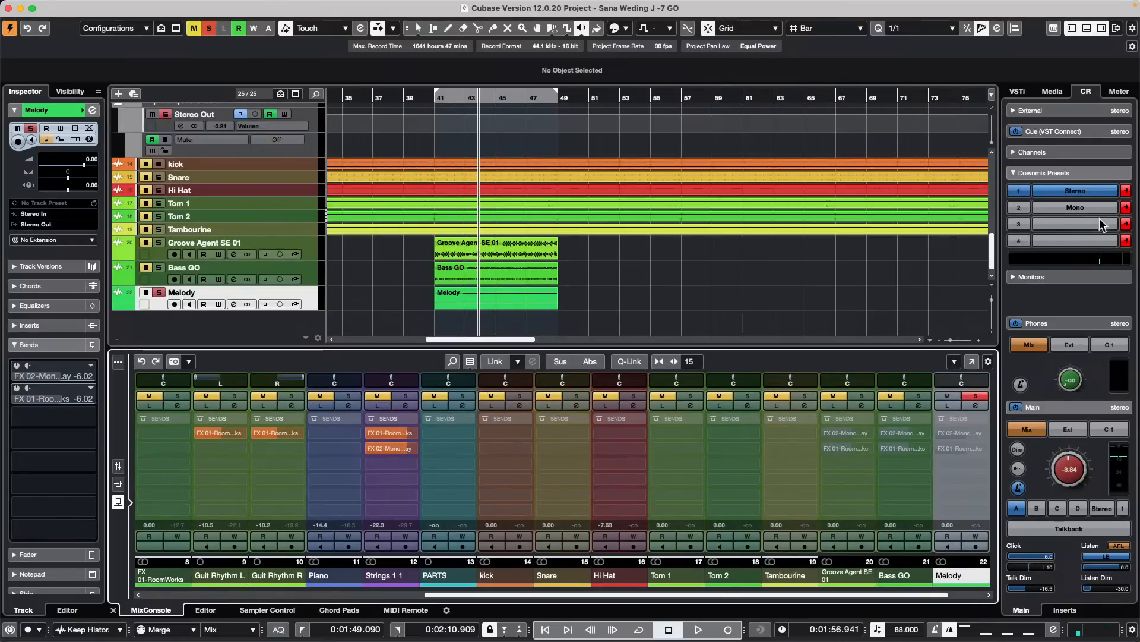
click(1052, 91)
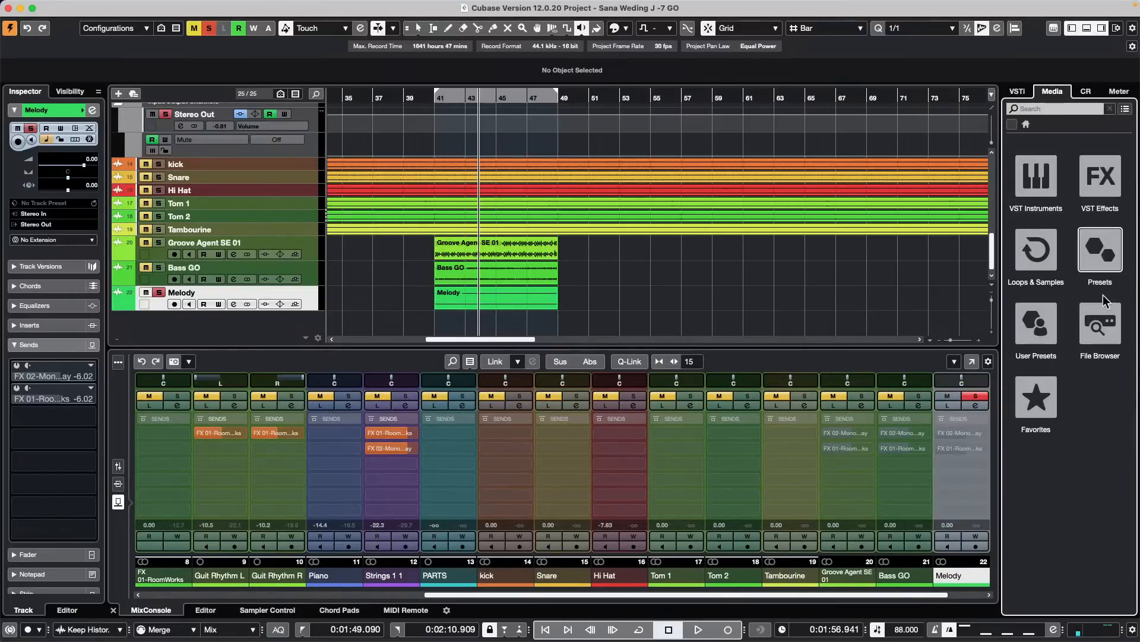
click(1103, 255)
click(1043, 187)
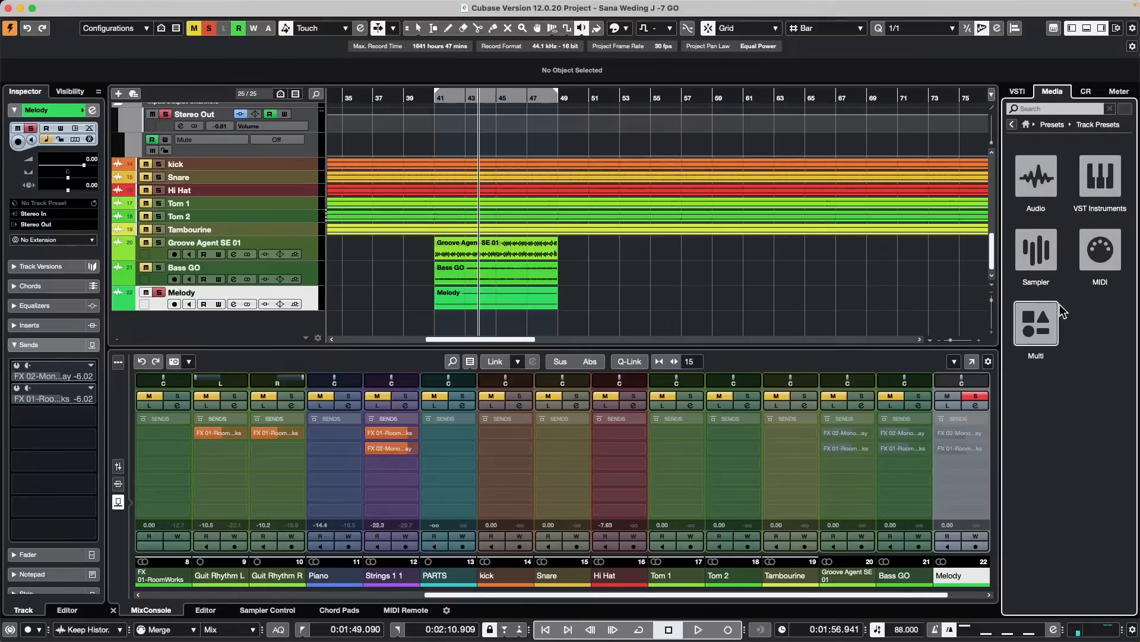
click(1048, 180)
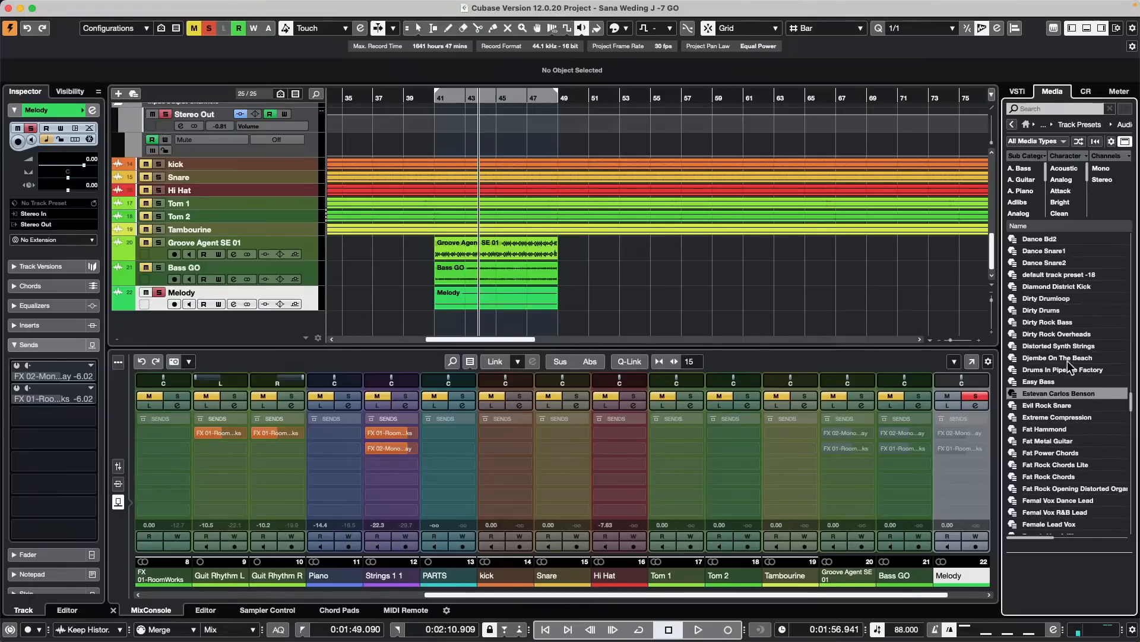
drag(1060, 465, 222, 303)
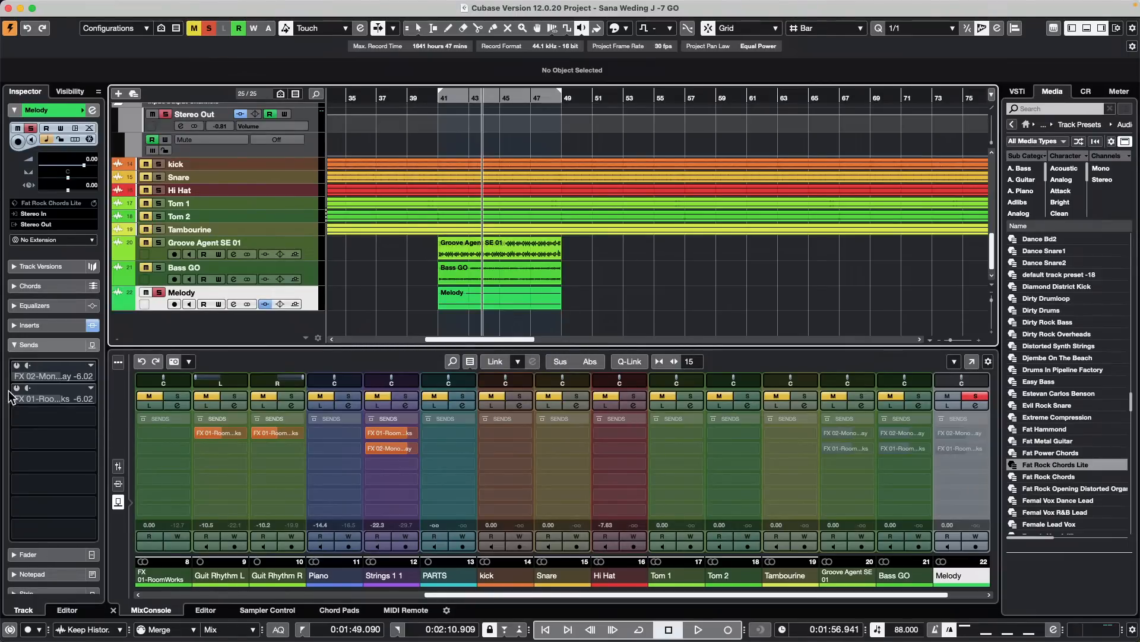
Select the Melody event and activate the Melody channel's sends to FX 02-MonoDelay and FX 01-RoomWorks
key(1)
click(503, 301)
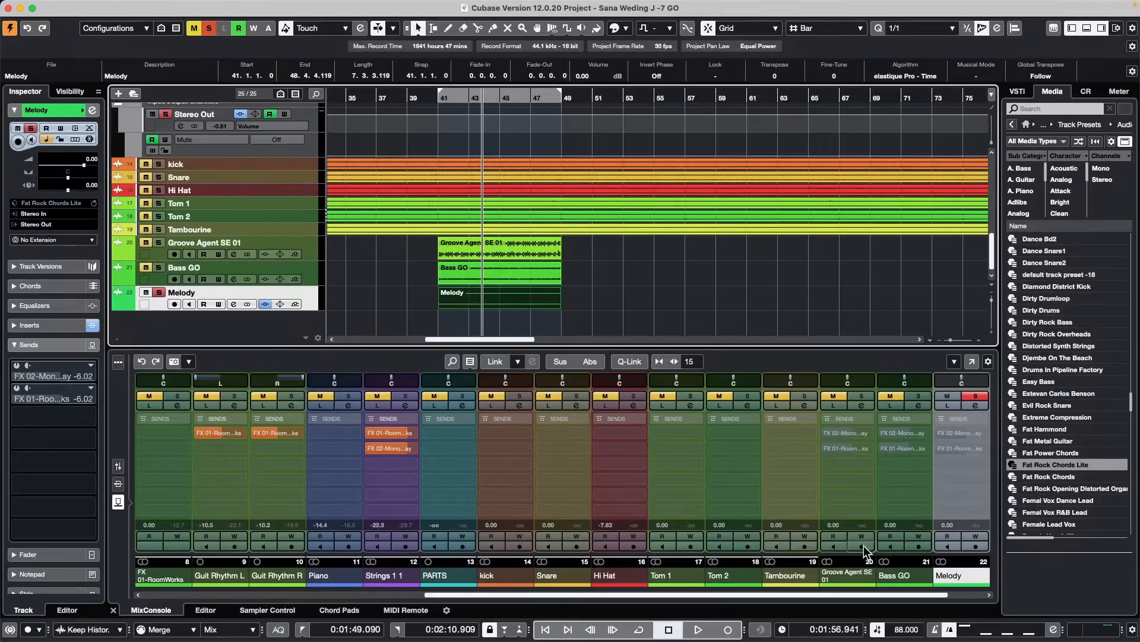
click(940, 434)
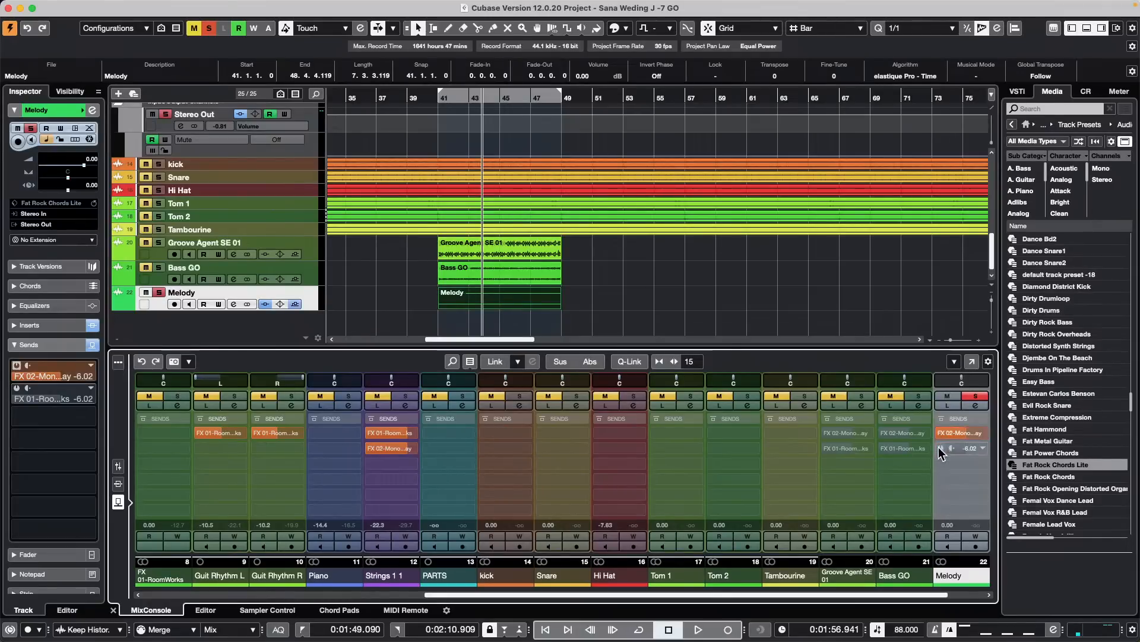
click(939, 448)
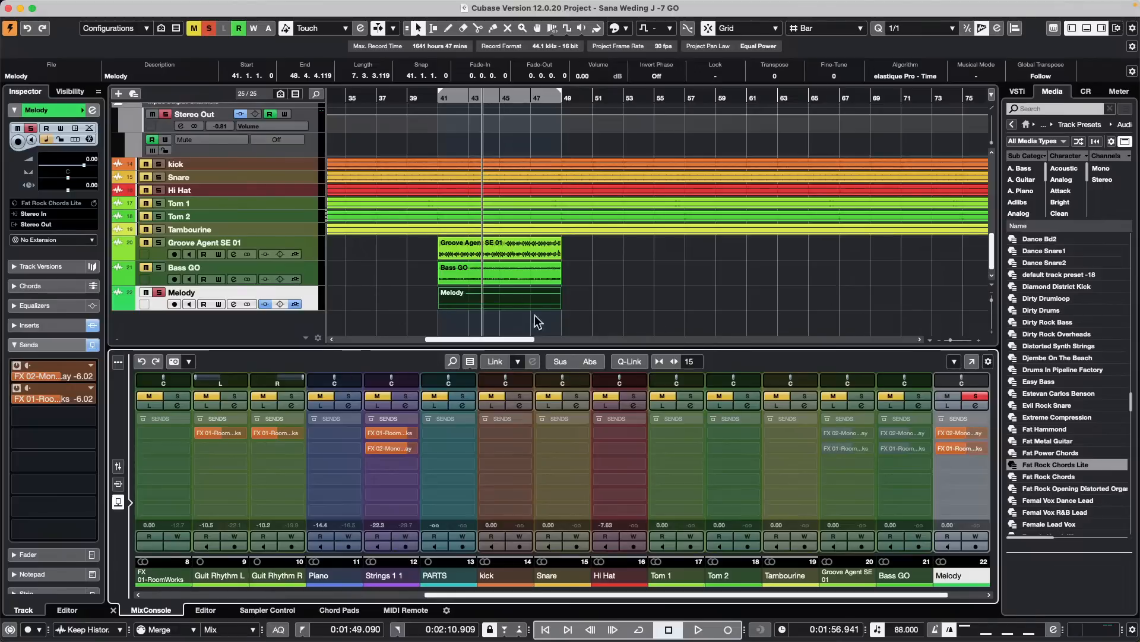
click(980, 464)
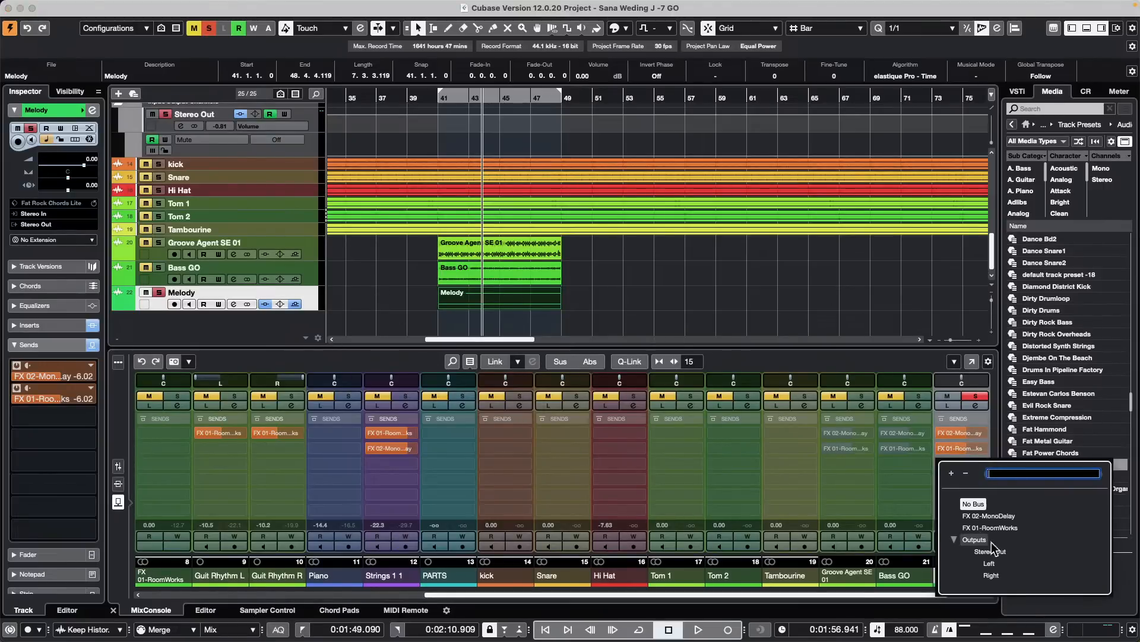
Display the channel inserts in the mixer, with the Melody channel in view
click(118, 483)
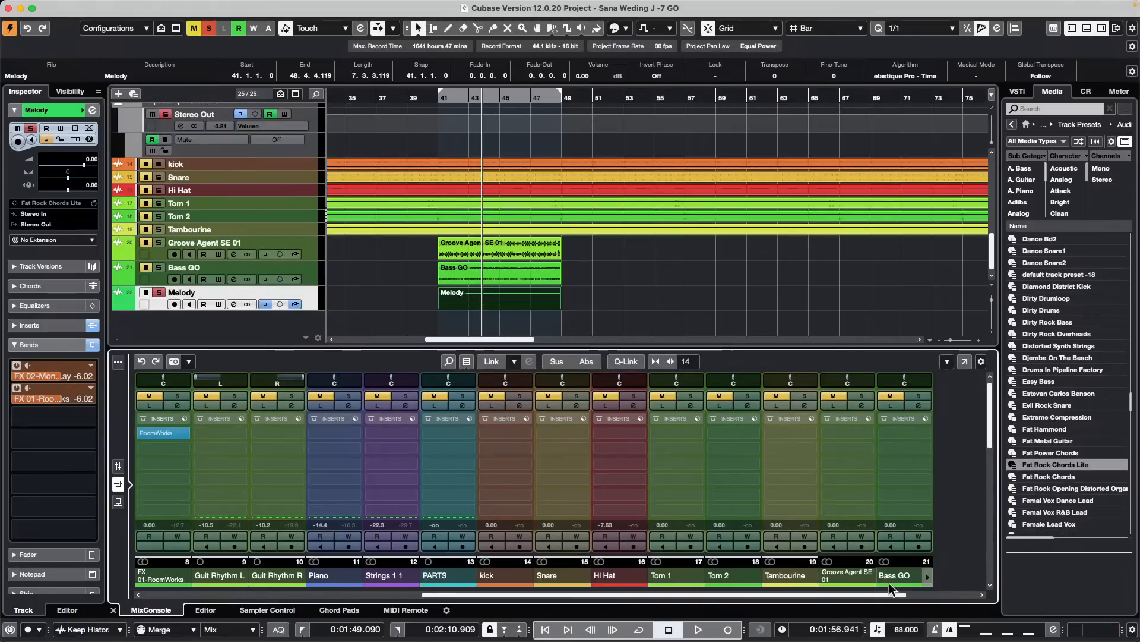
drag(893, 594, 962, 594)
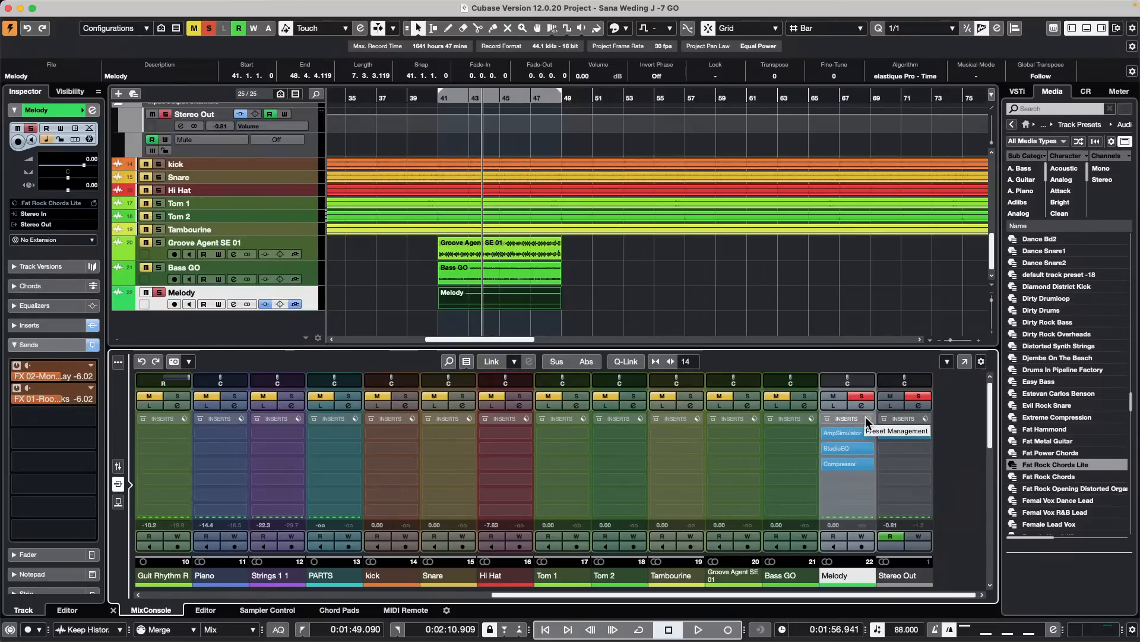
Try copying the Melody channel's insert effects to the Groove Agent SE 01 channel and undo the copy
drag(864, 417, 738, 428)
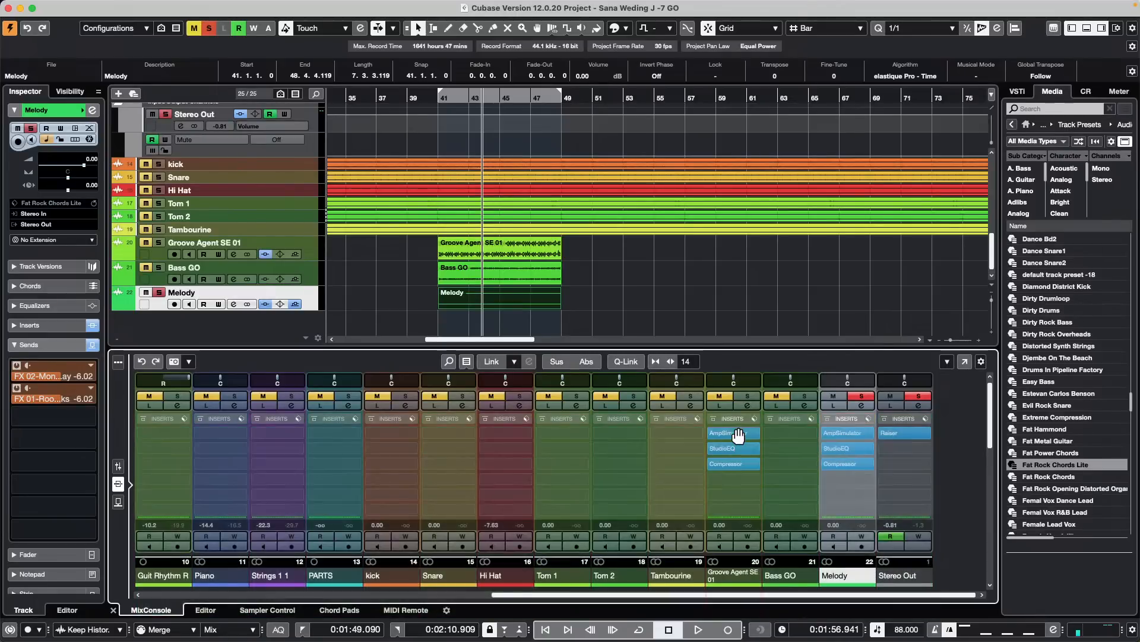
click(893, 428)
key(super+z)
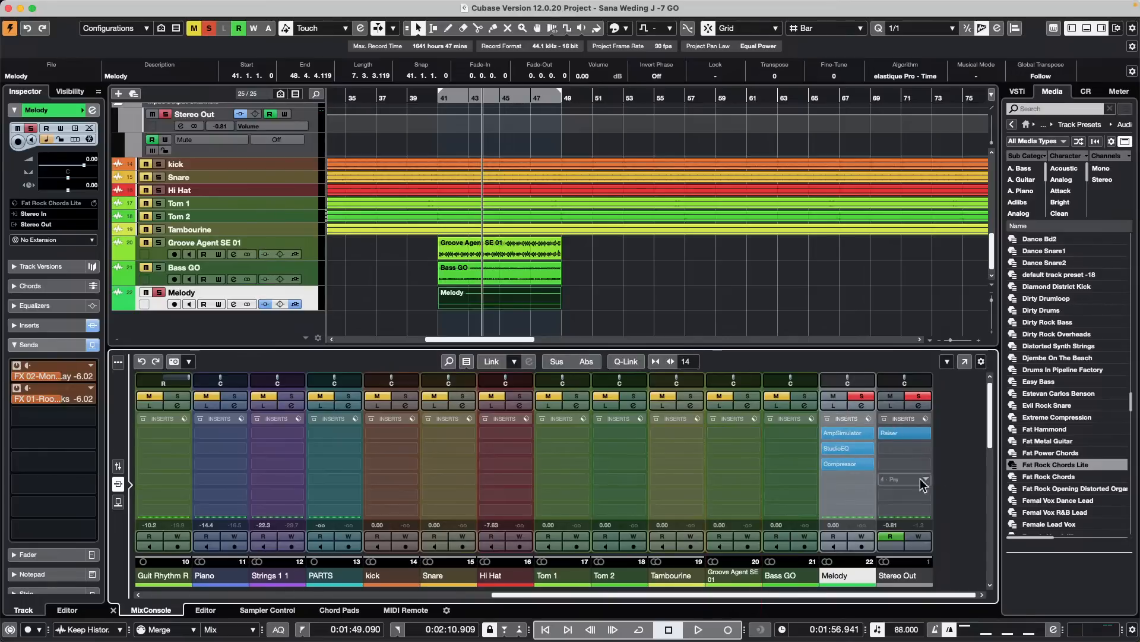
Copy the Melody channel's complete insert effects to the Groove Agent SE 01, Bass GO and Tom 1 channels
drag(843, 418, 727, 422)
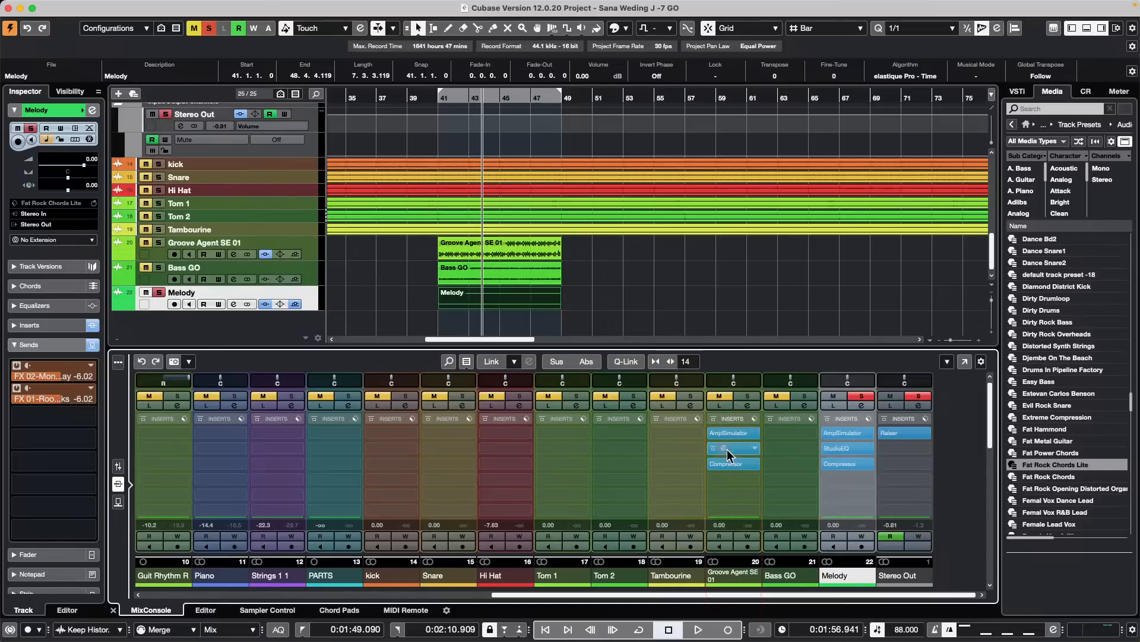
drag(717, 418, 786, 429)
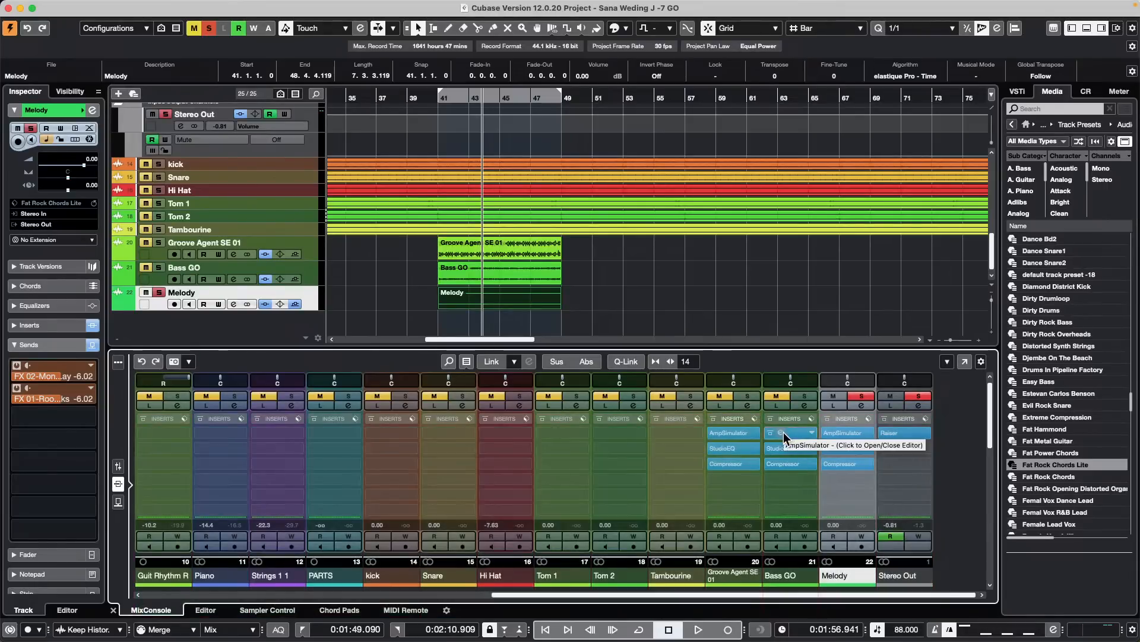
drag(777, 425, 558, 438)
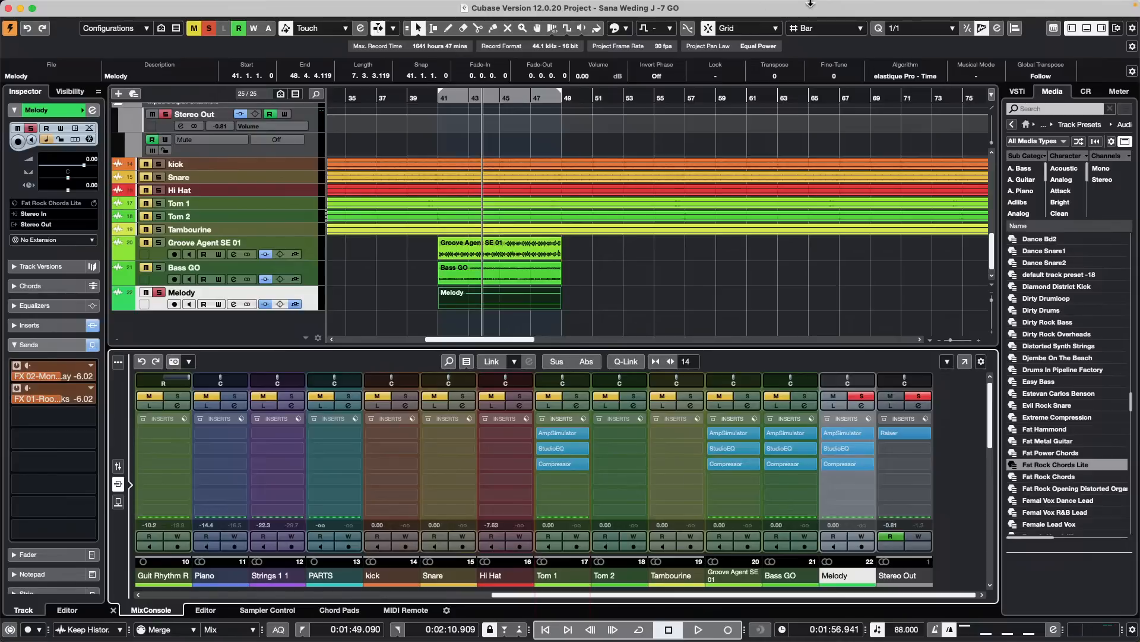
Create a new empty project in the mediabay tags folder
mouse_move(3, 1)
click(78, 6)
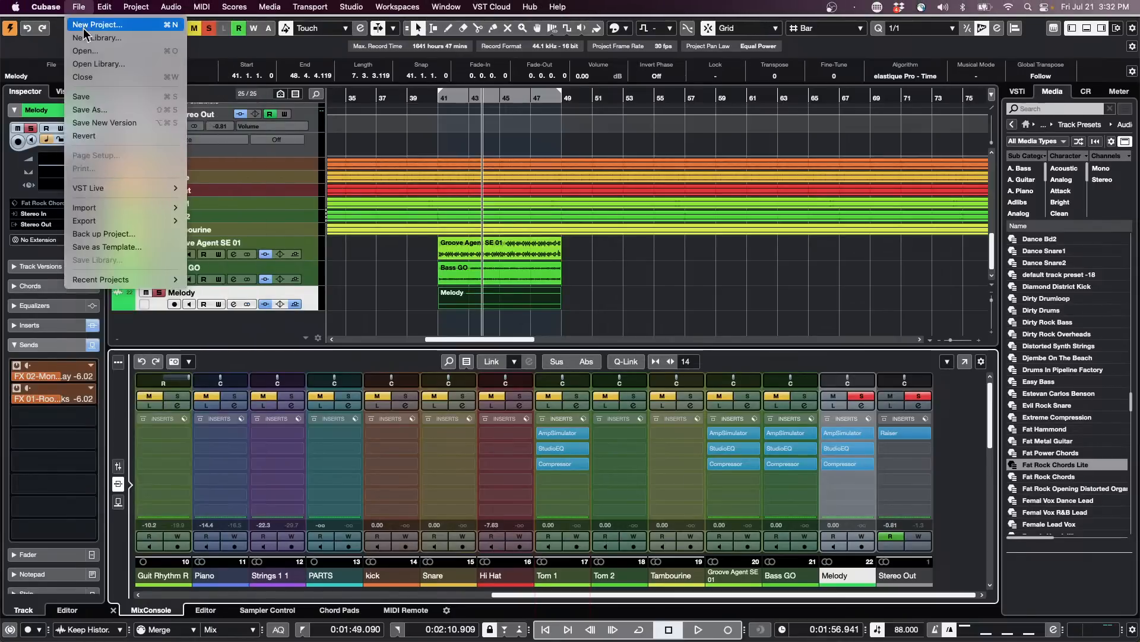
click(95, 24)
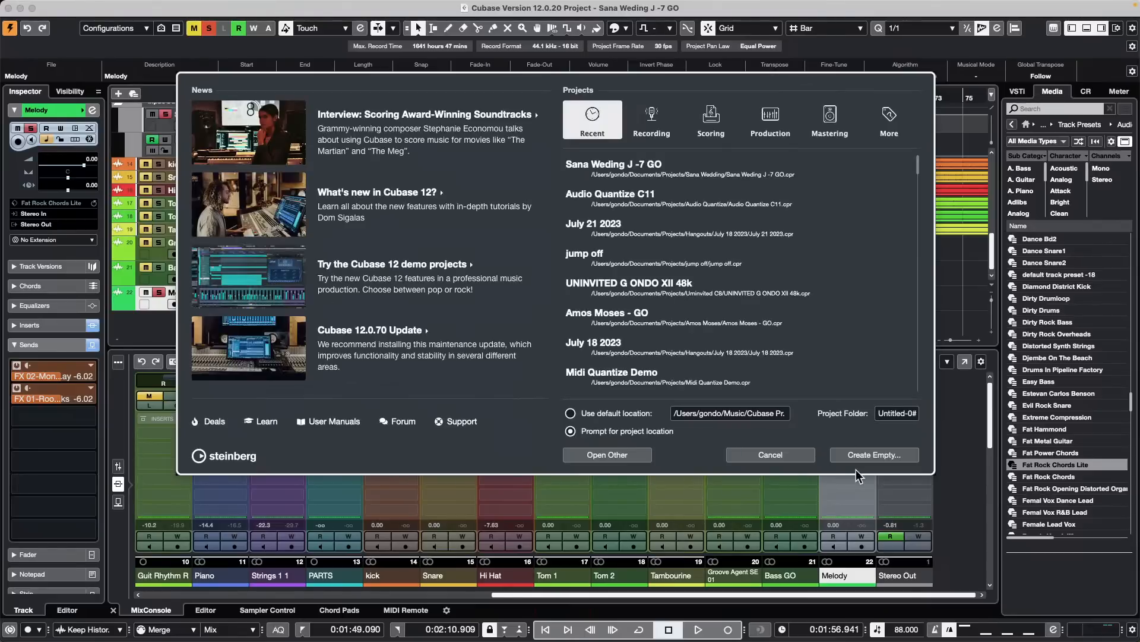
click(873, 455)
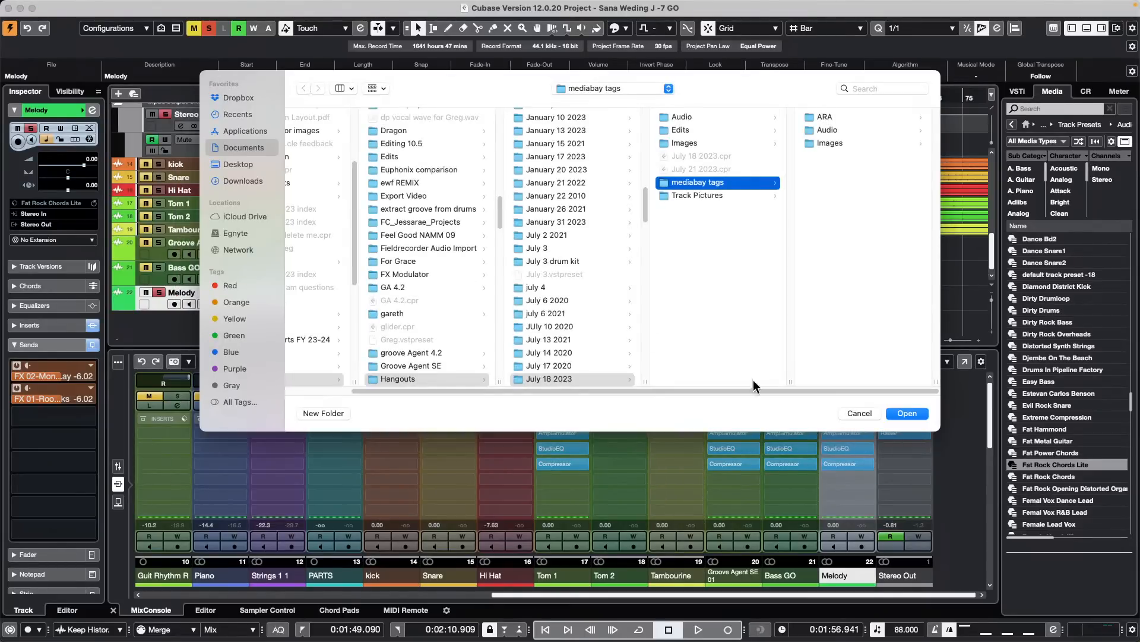
click(917, 414)
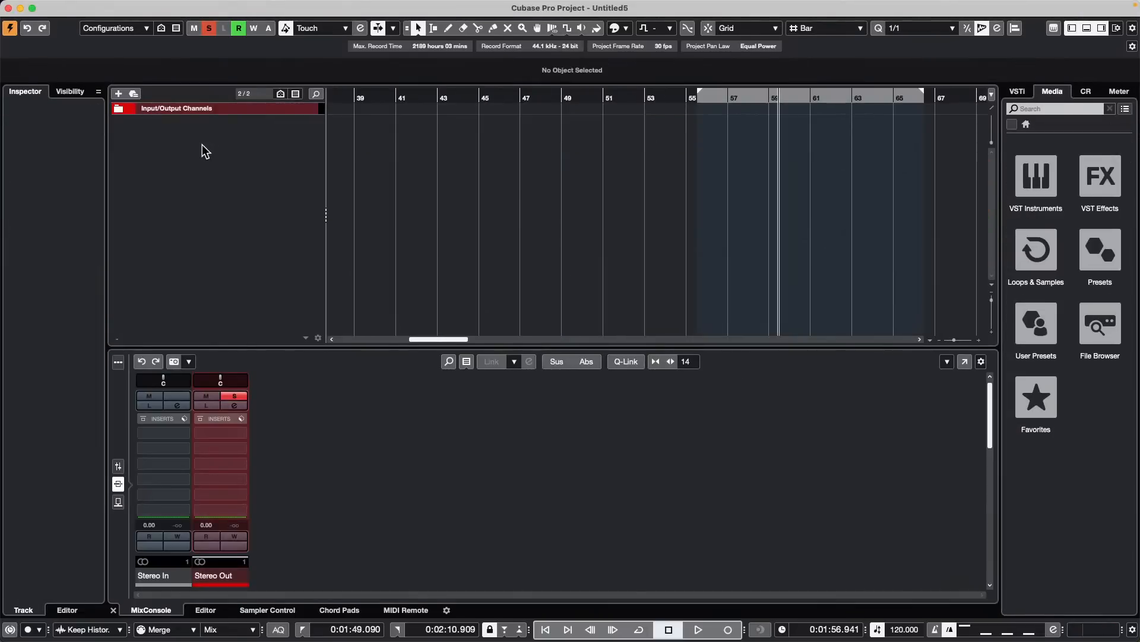
Add two mono audio tracks routed to Stereo Out
right_click(205, 151)
click(289, 154)
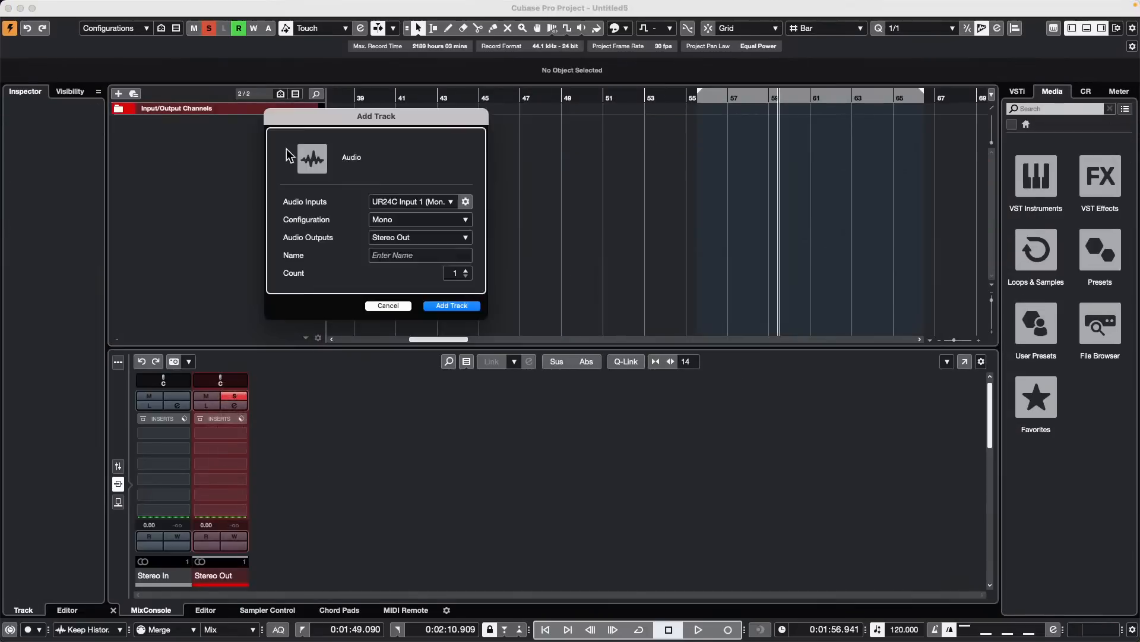
click(461, 305)
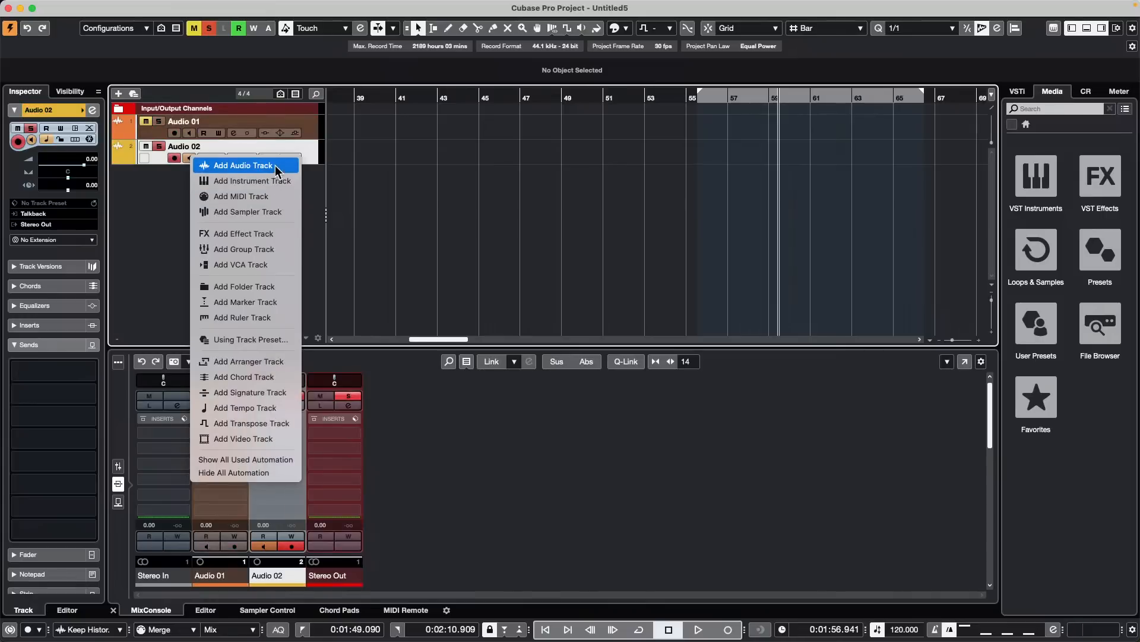
click(147, 199)
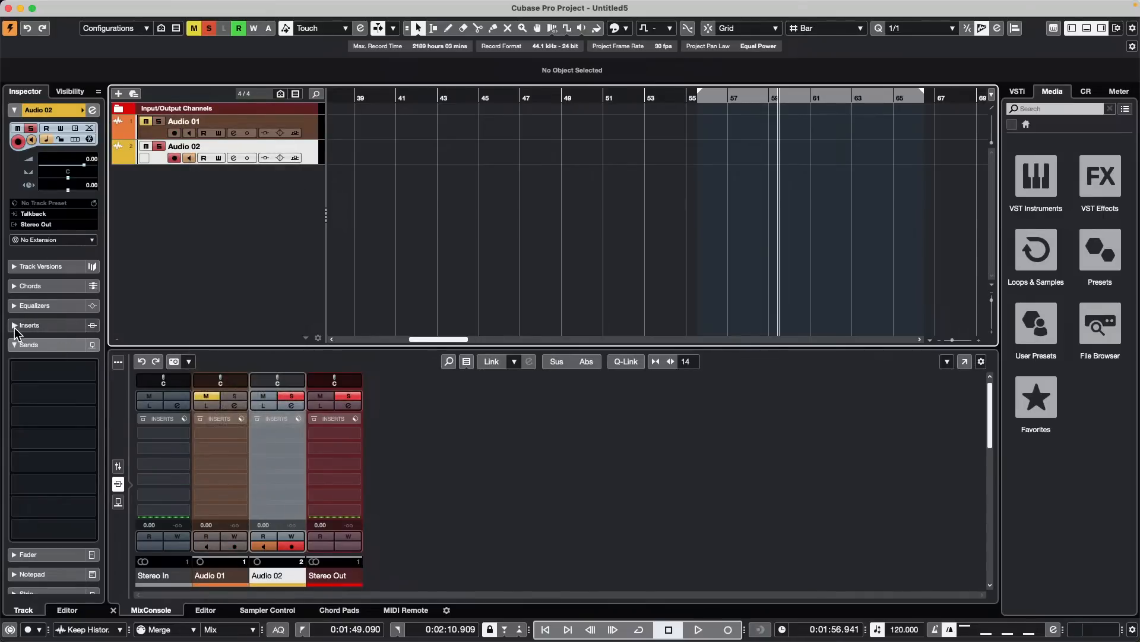
Insert the Compressor from the Dynamics effects into the first insert slot of the Audio 01 track
click(16, 328)
click(306, 123)
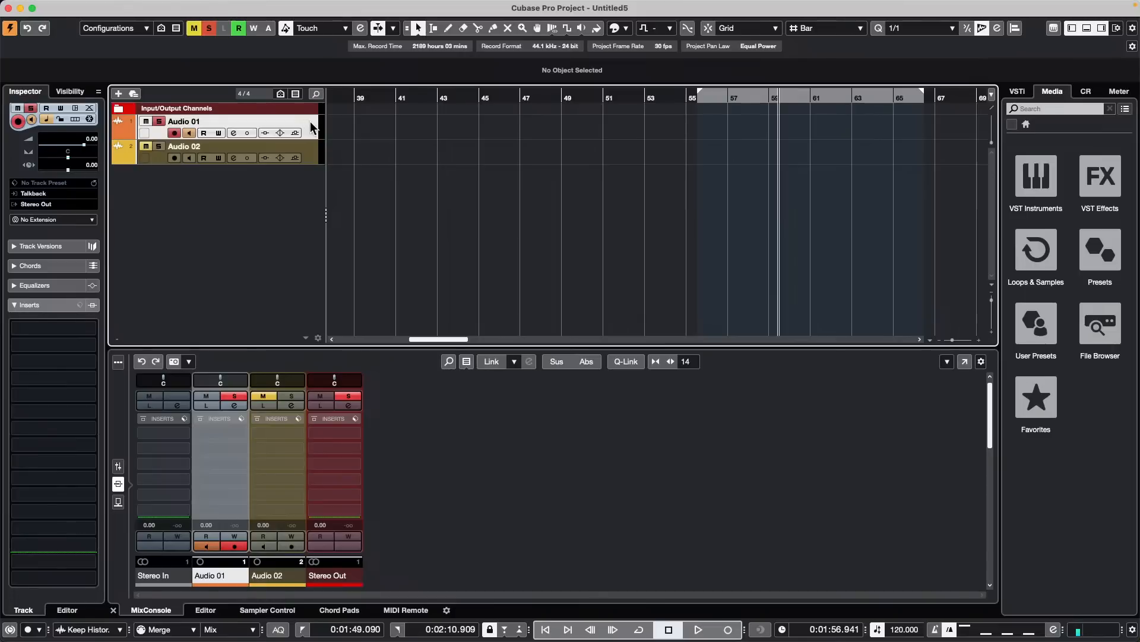
click(88, 330)
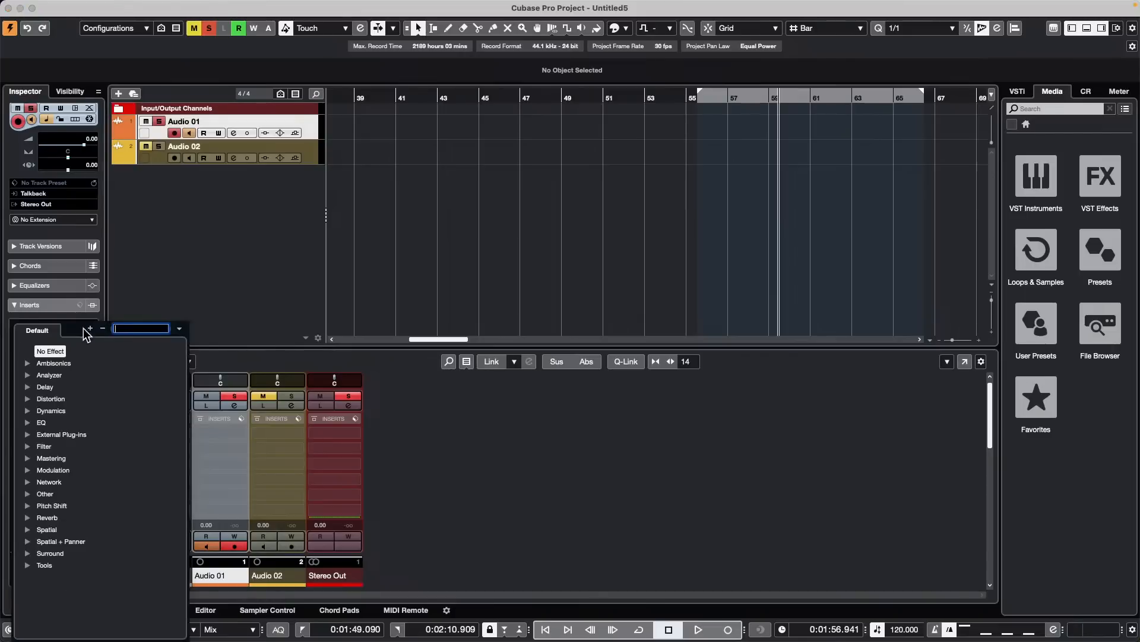
click(27, 410)
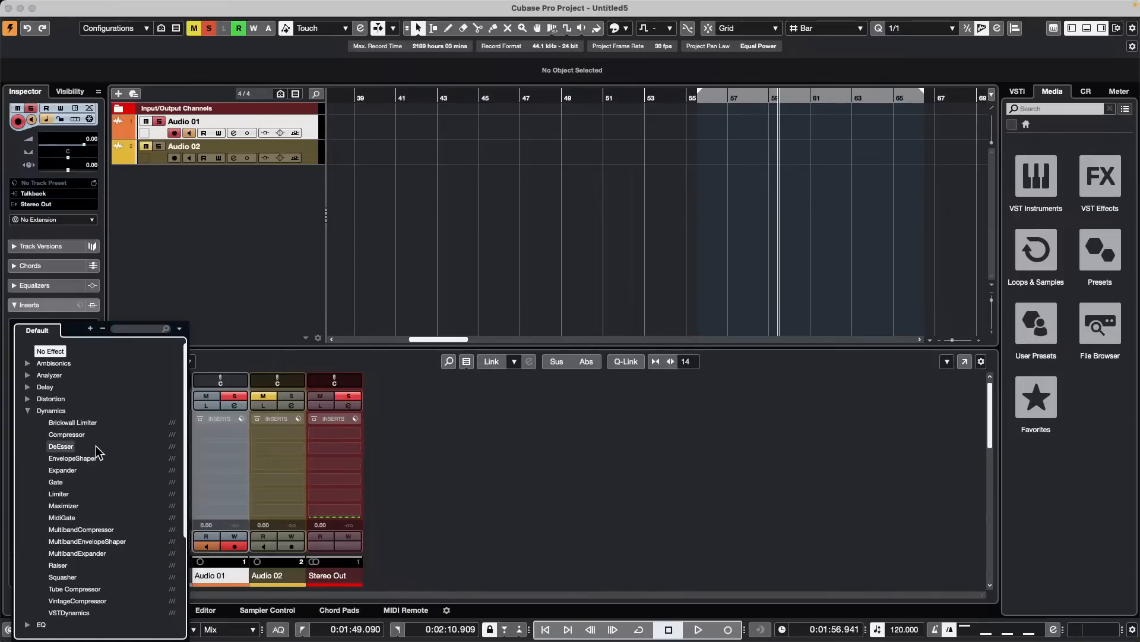
click(66, 436)
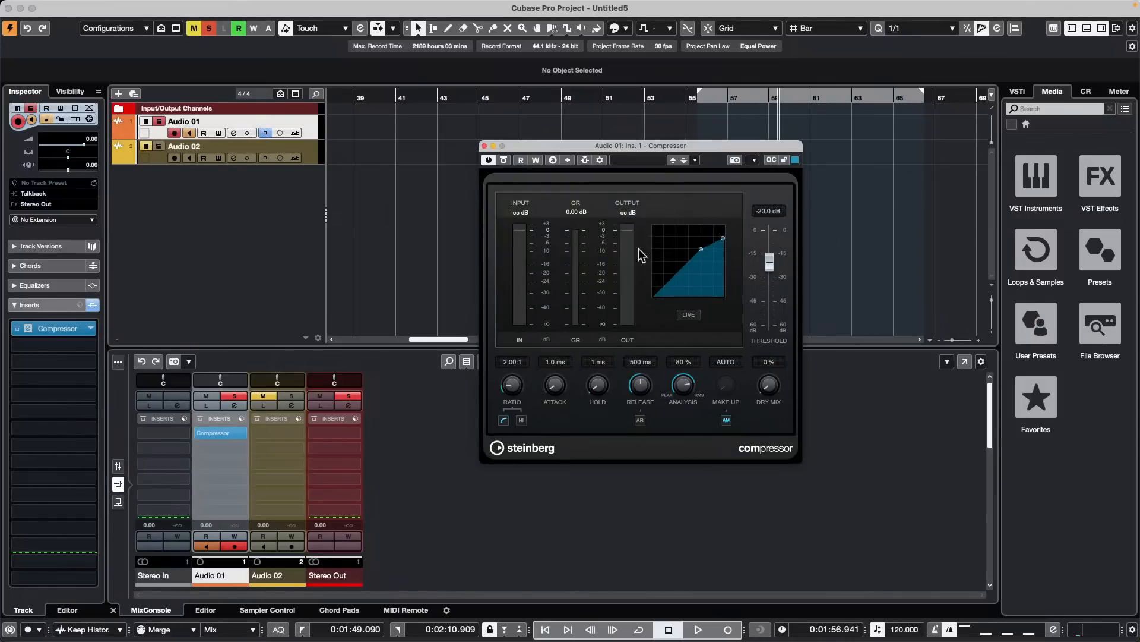
Enable automation writing for the Compressor on Audio 01, and write Threshold and Release automation during playback
click(535, 160)
key(space)
drag(701, 249, 684, 300)
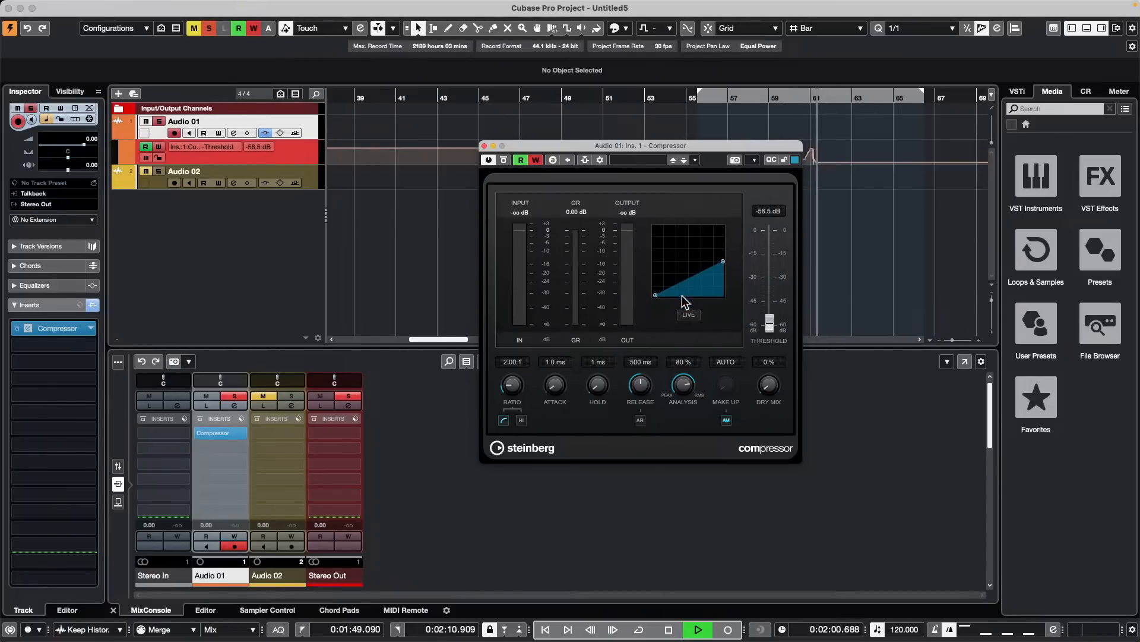
click(640, 385)
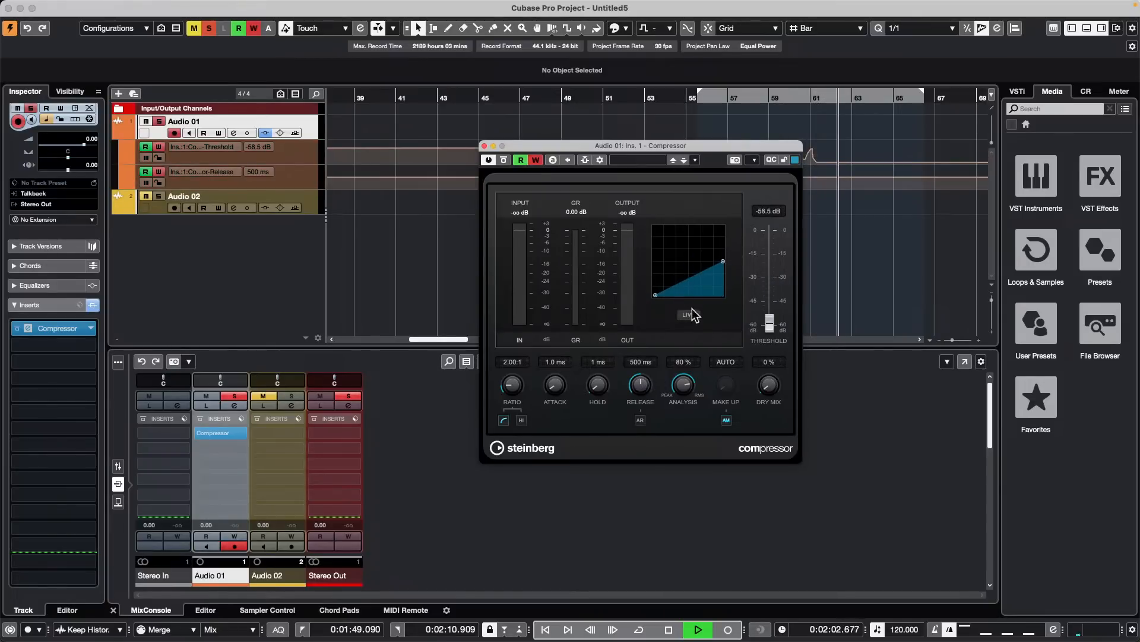
drag(656, 295, 694, 256)
key(space)
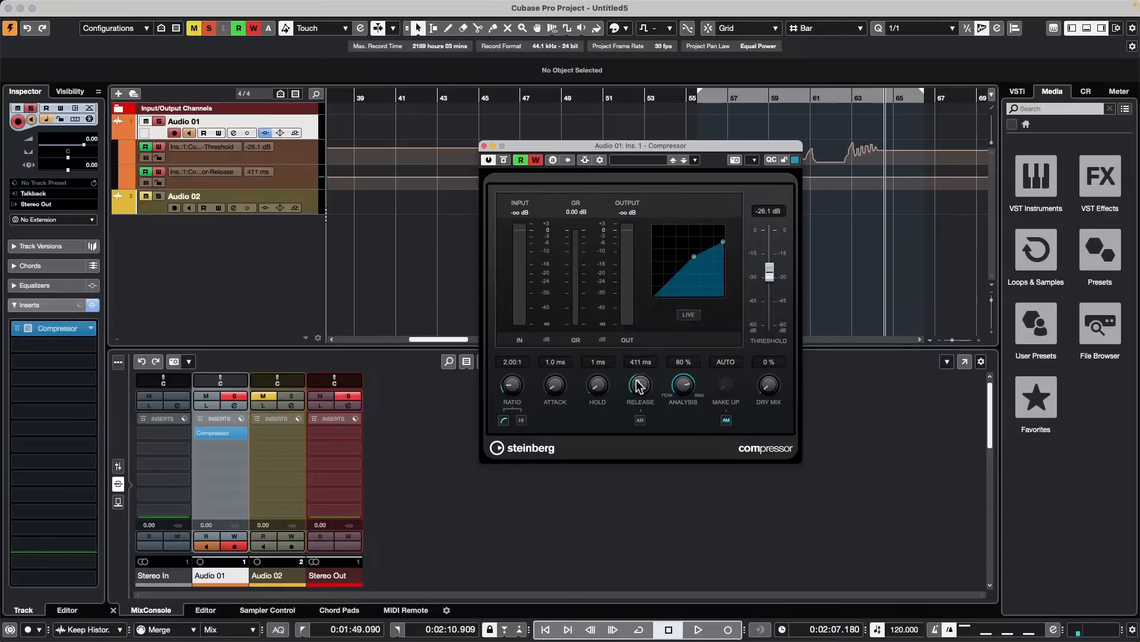
mouse_move(693, 257)
mouse_down()
mouse_move(684, 283)
mouse_move(707, 253)
mouse_move(702, 261)
mouse_up()
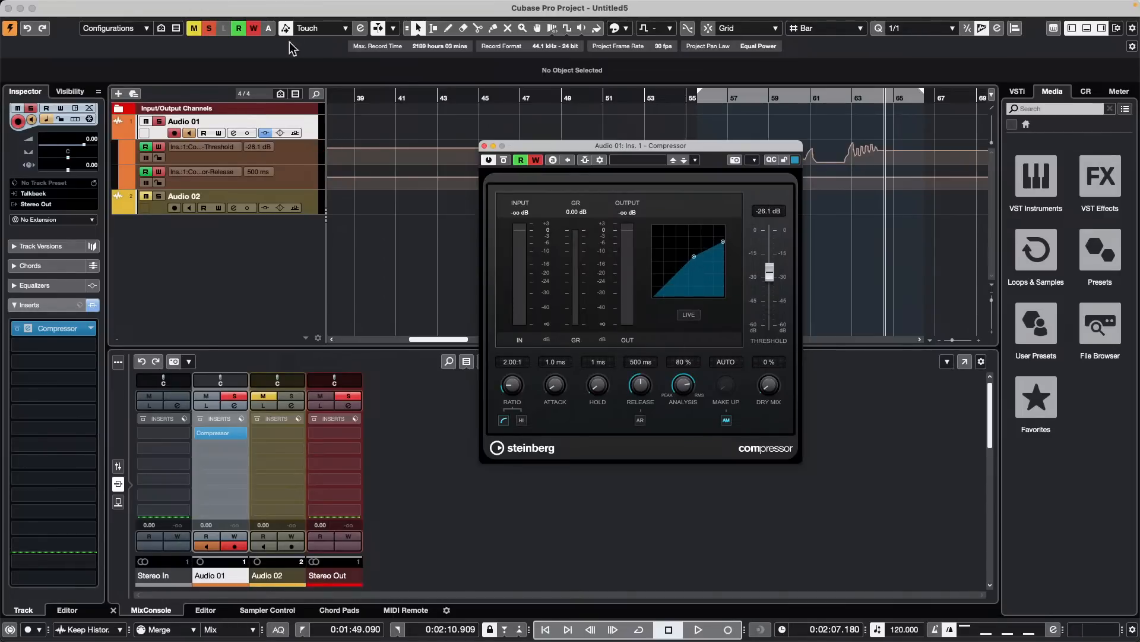
click(484, 145)
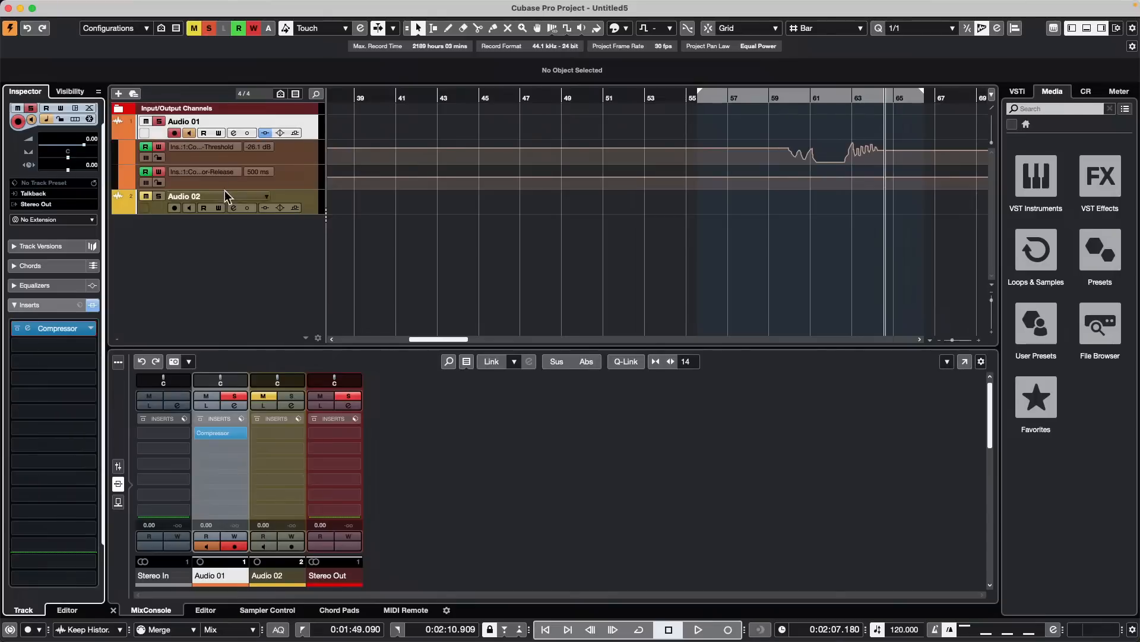
Try to move the Compressor insert from Audio 01 to Audio 02, and undo the move and the deletion of the Audio 02 track
click(221, 436)
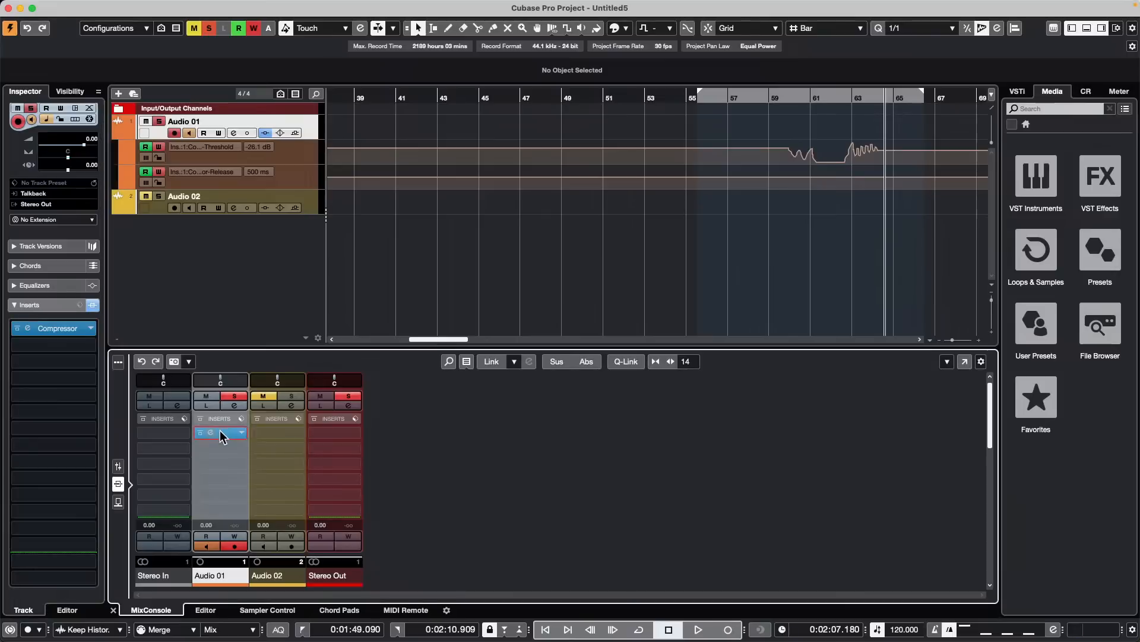
drag(221, 435, 294, 439)
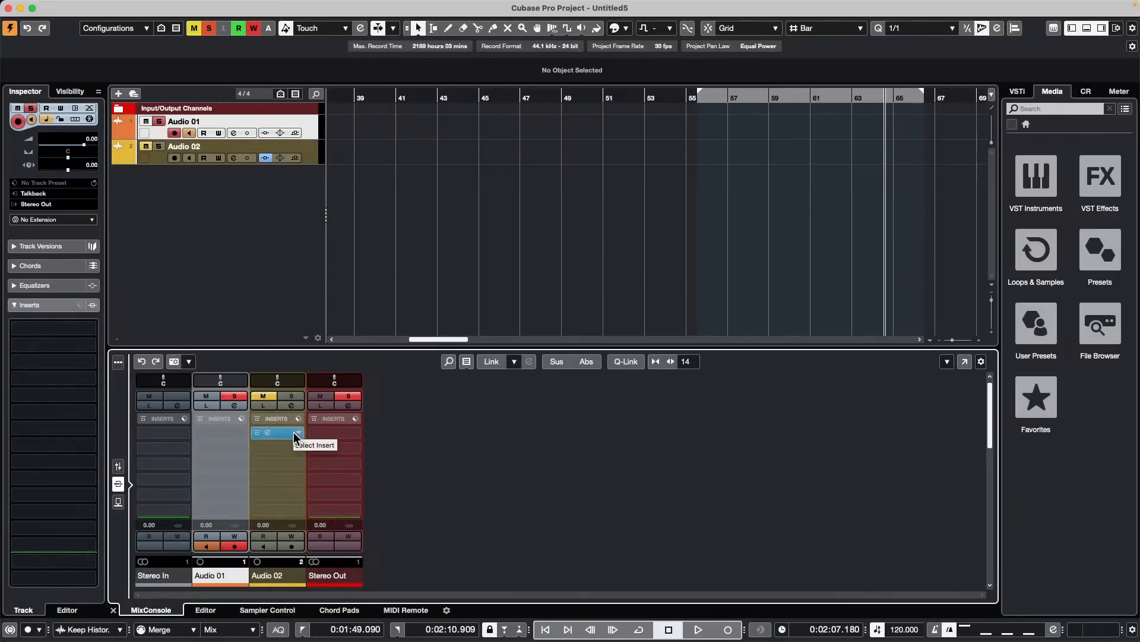
key(BackSpace)
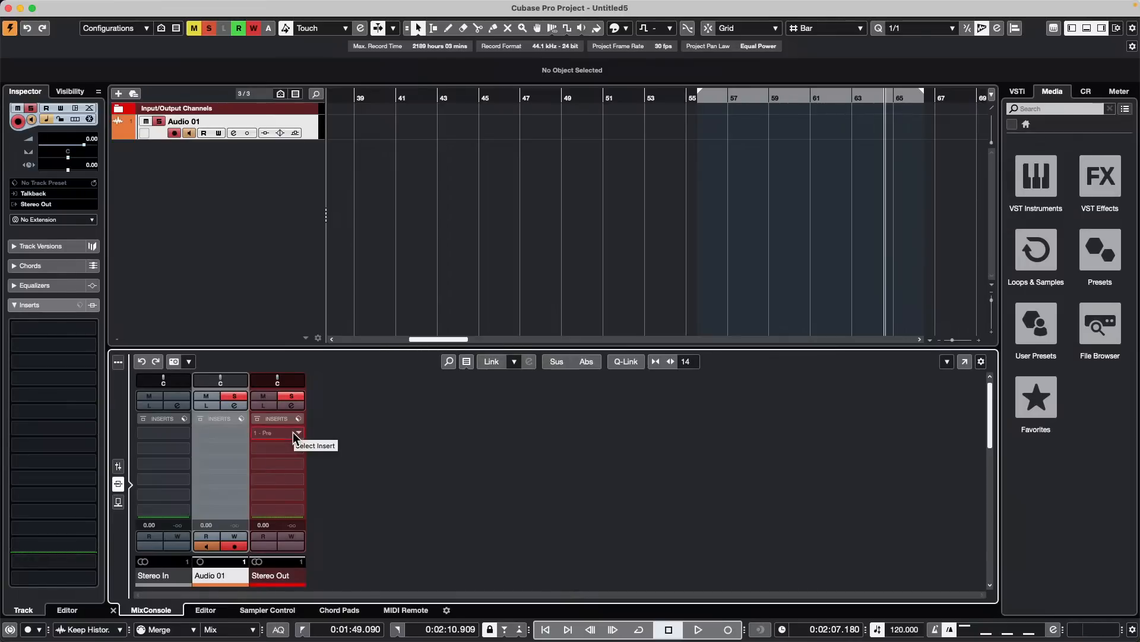
key(super+z)
key(Home)
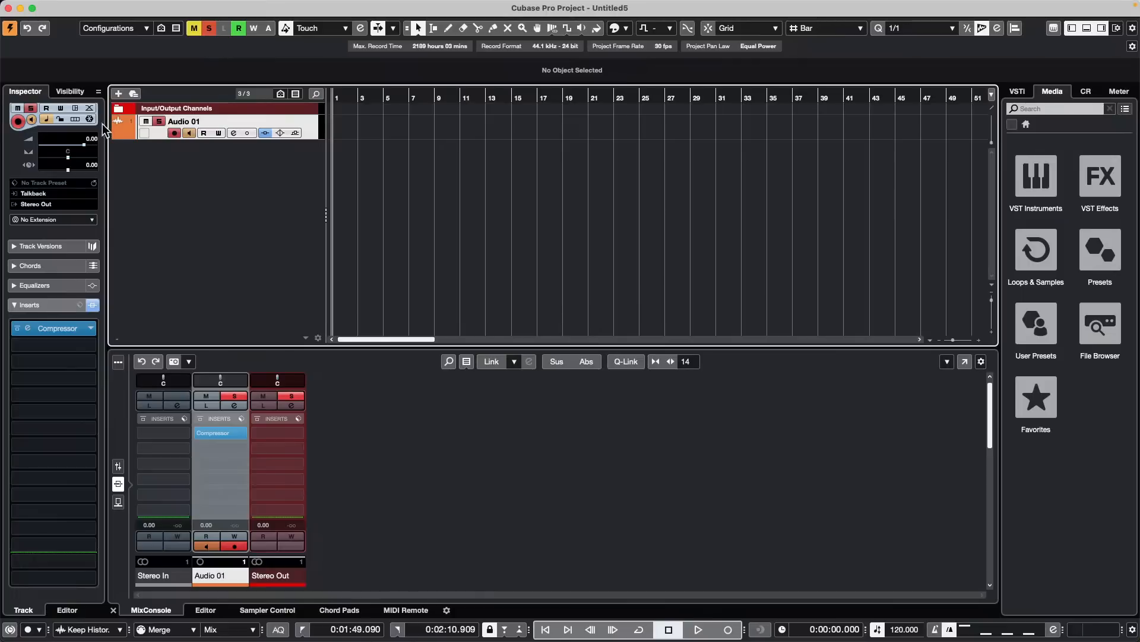
click(117, 133)
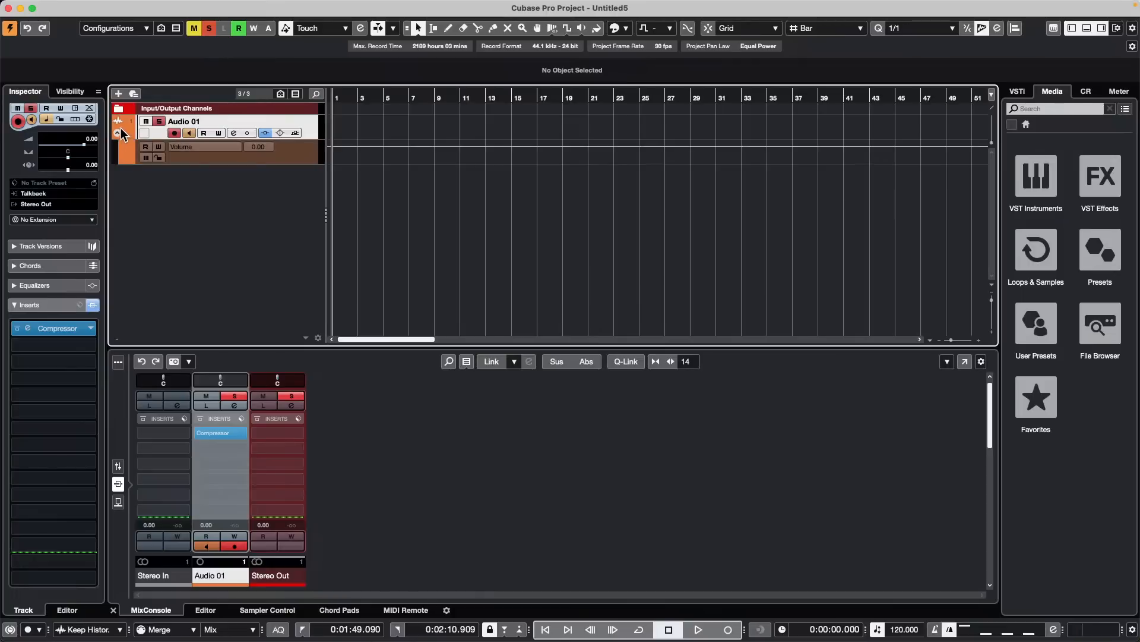
key(super+z)
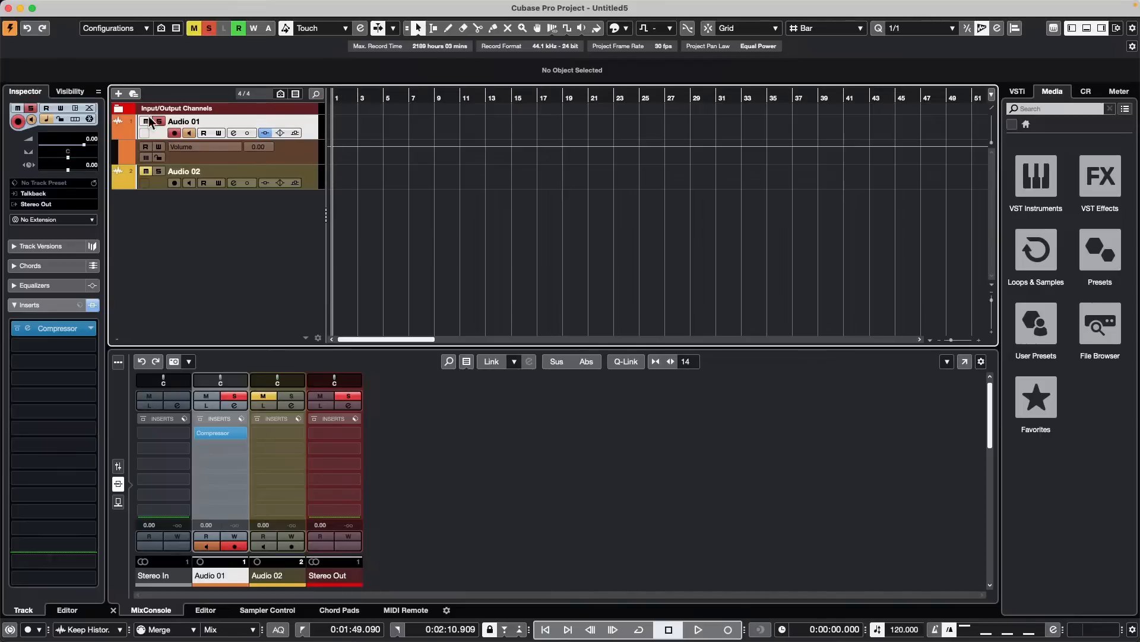
Write Threshold automation for Audio 01's Compressor during playback over about the first four bars, and return the cursor to the project start
click(55, 330)
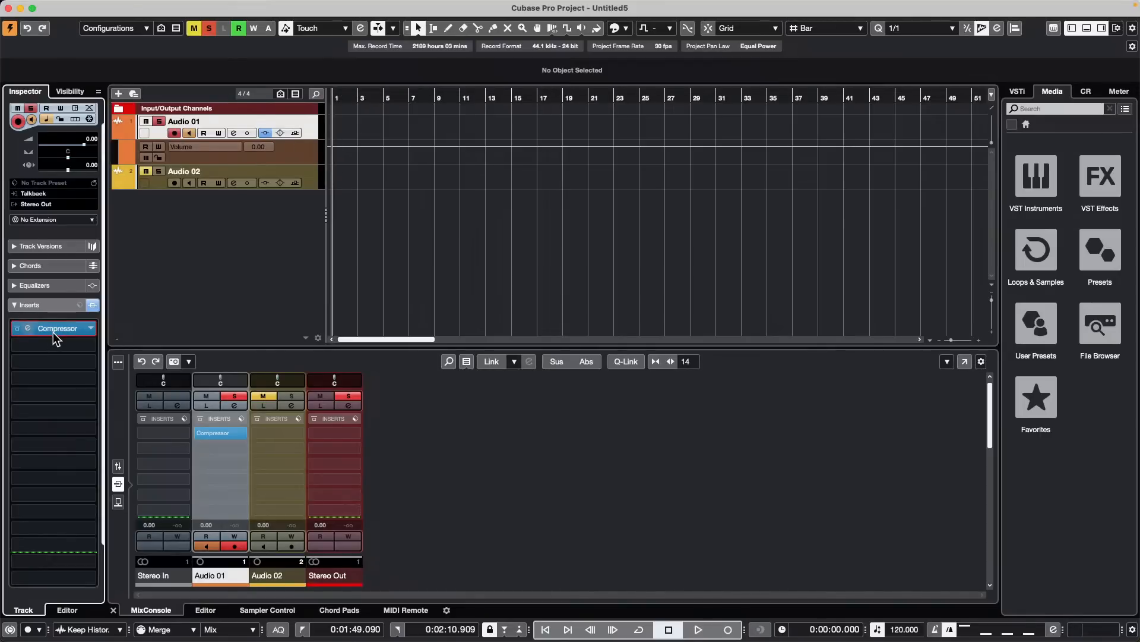
click(57, 332)
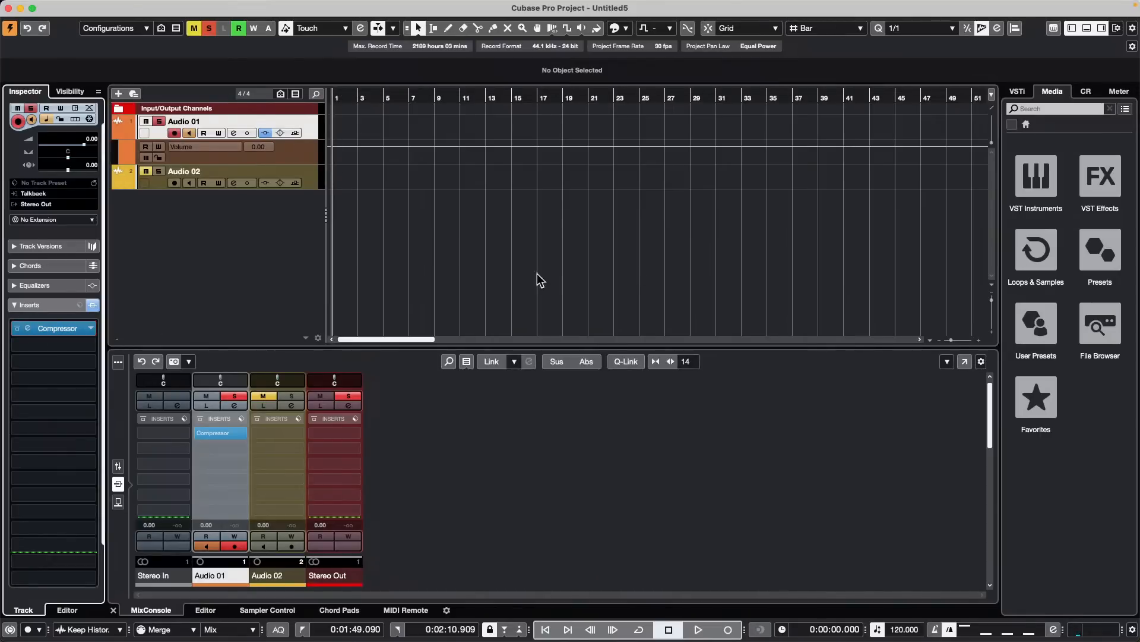
click(58, 333)
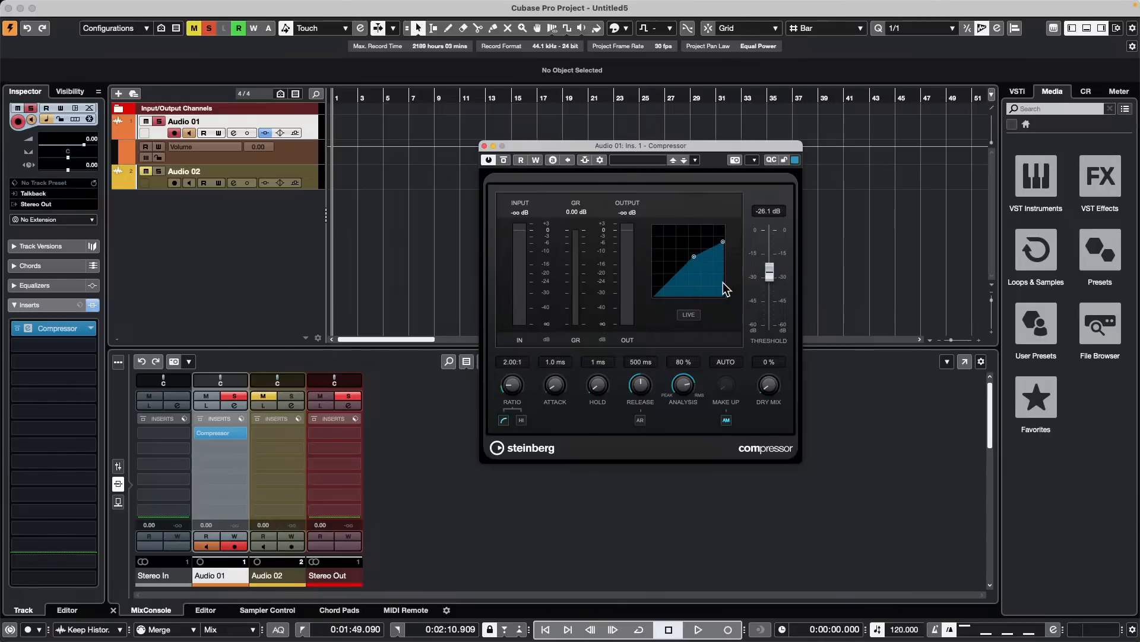
click(536, 160)
key(space)
mouse_move(771, 275)
mouse_down()
mouse_move(773, 309)
mouse_move(793, 272)
mouse_move(792, 292)
mouse_move(790, 256)
mouse_move(784, 285)
mouse_move(782, 265)
mouse_up()
key(space)
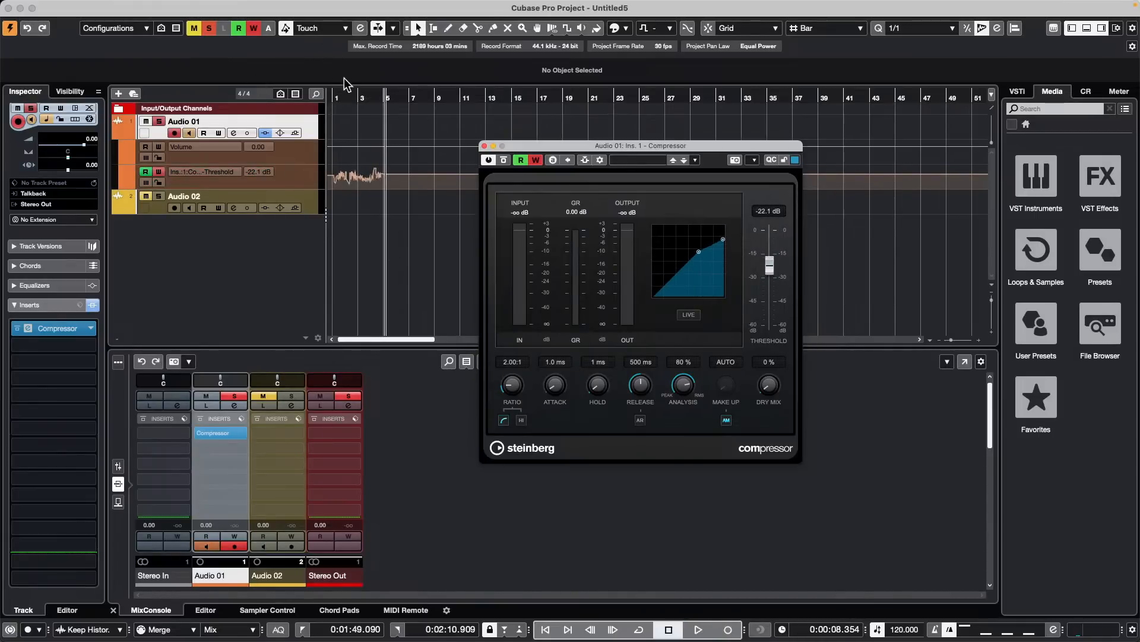
drag(357, 99, 276, 104)
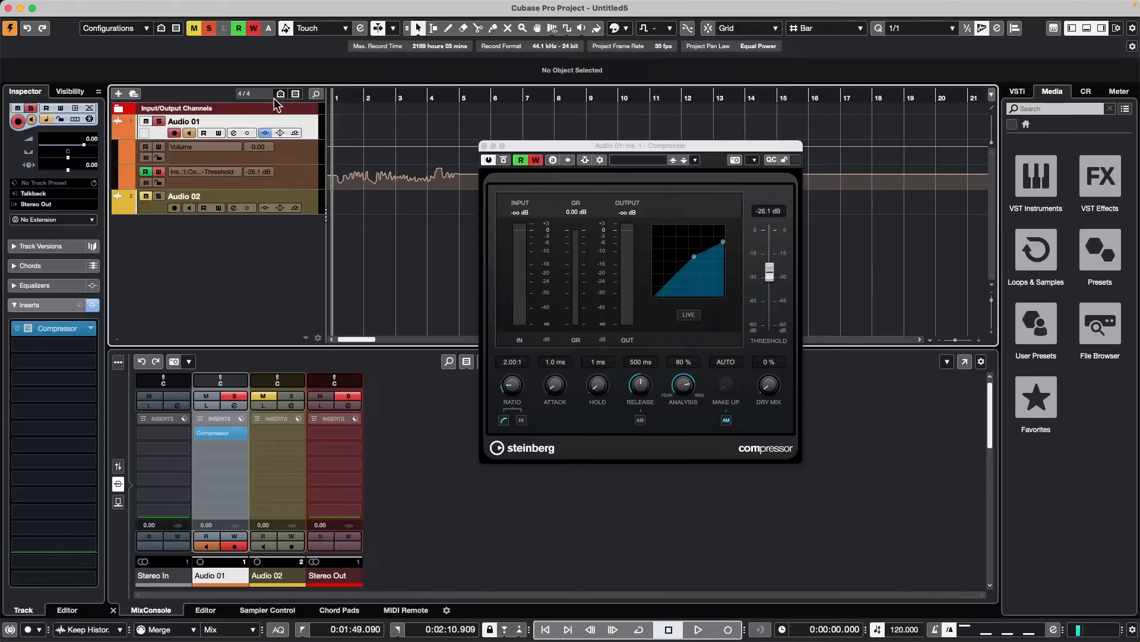
Select the Audio 02 track and copy the Compressor insert from the Audio 01 channel to the Audio 02 channel
click(309, 205)
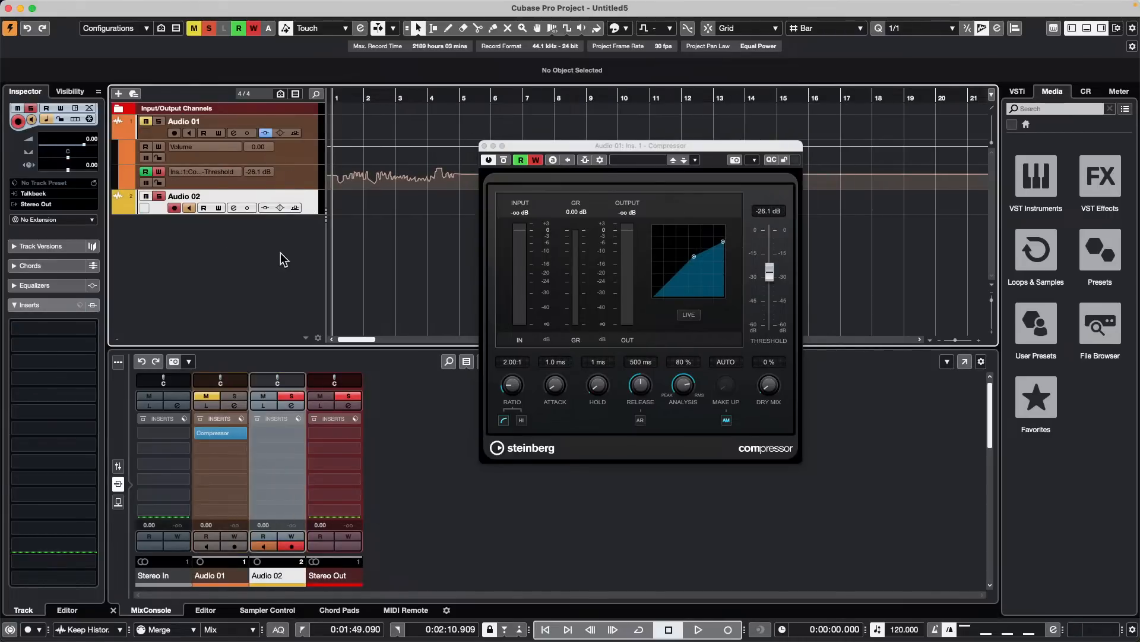
click(484, 146)
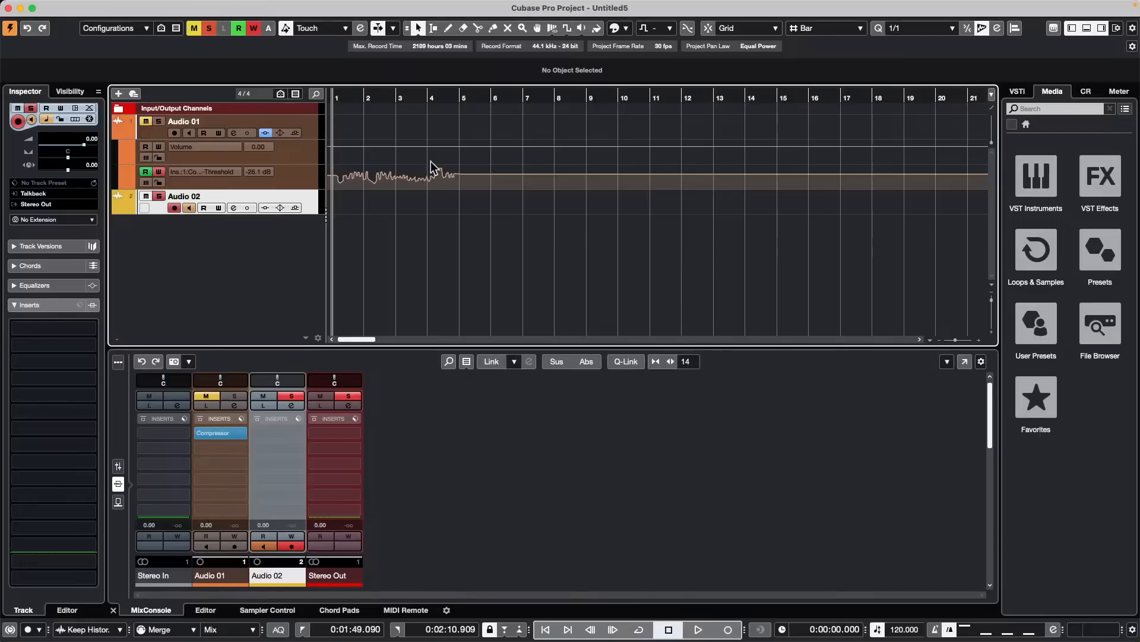
mouse_move(239, 436)
drag(209, 431, 266, 430)
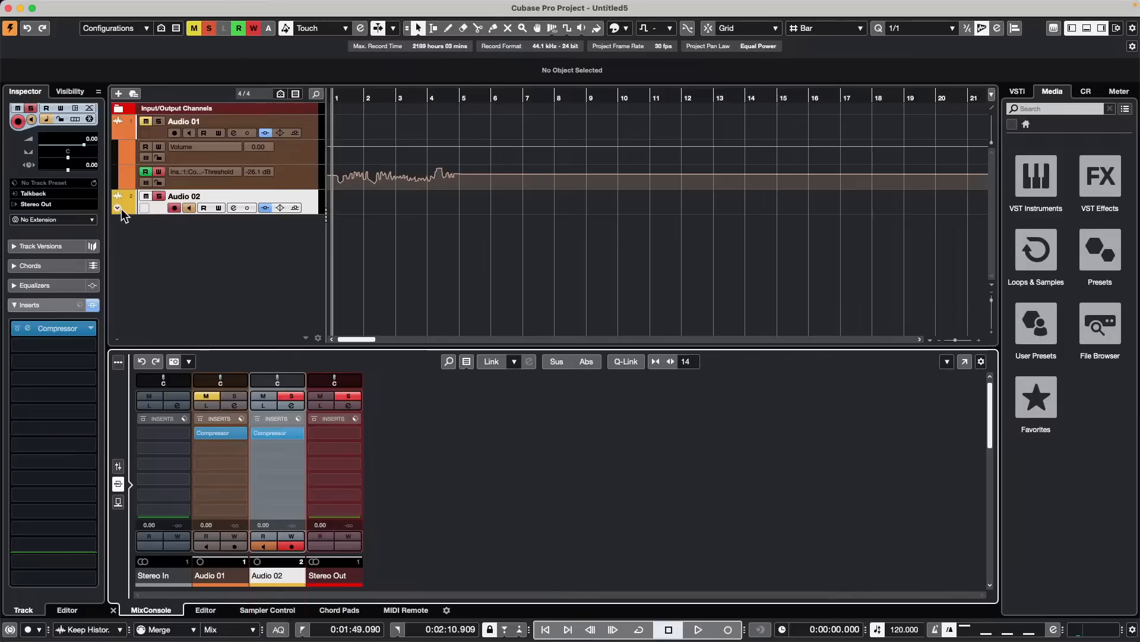
Show an automation lane for Audio 02 and assign it to the Compressor's Threshold parameter
click(119, 205)
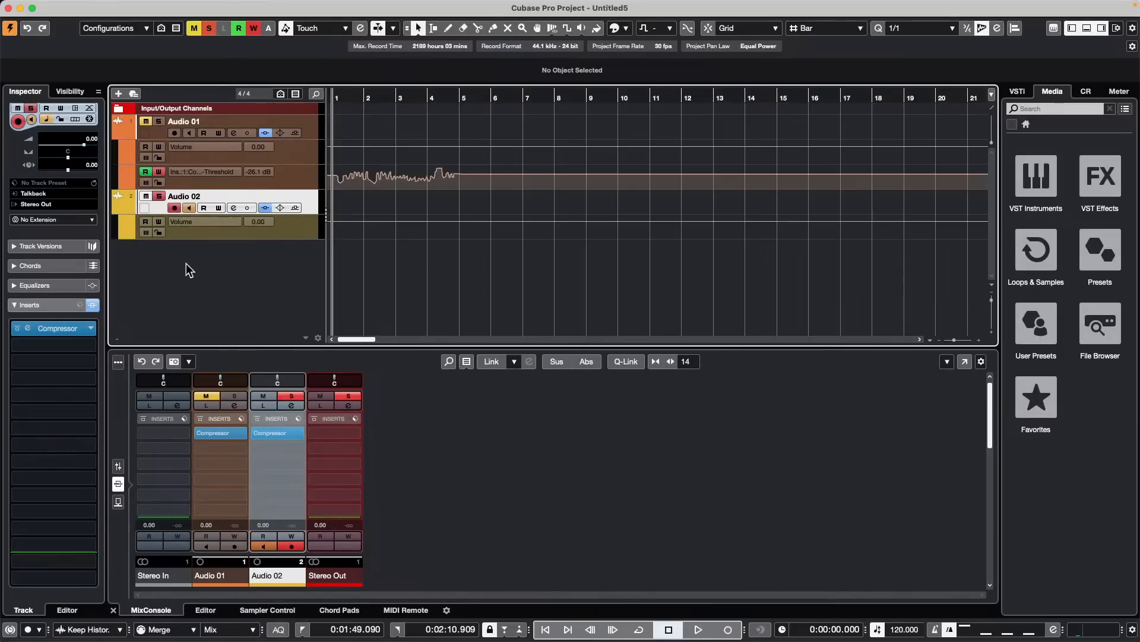
click(208, 221)
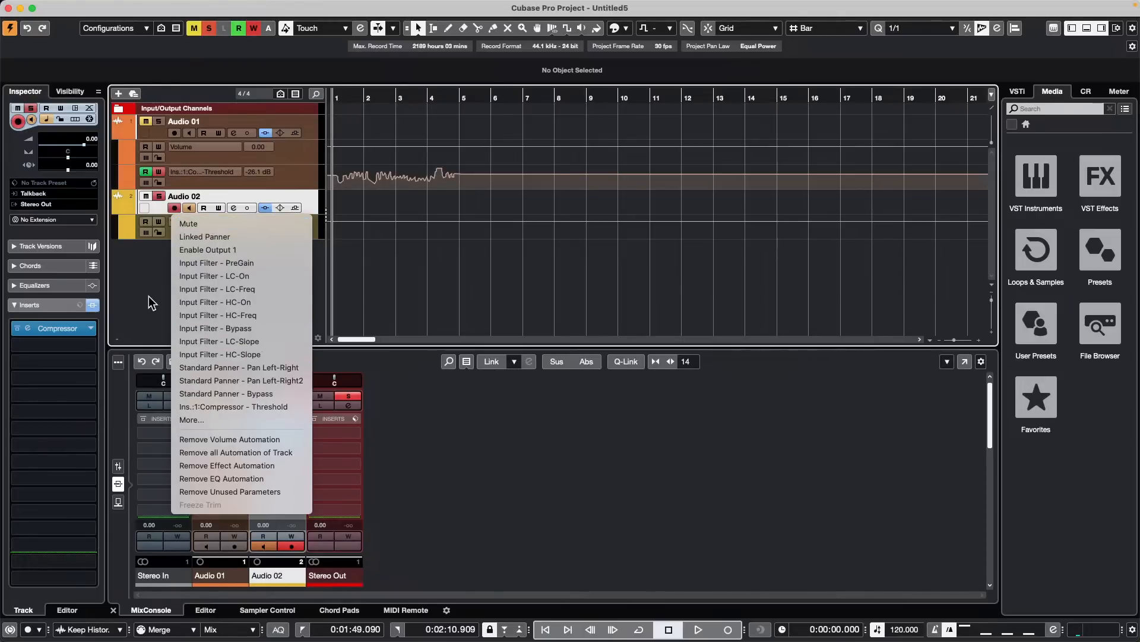
click(255, 406)
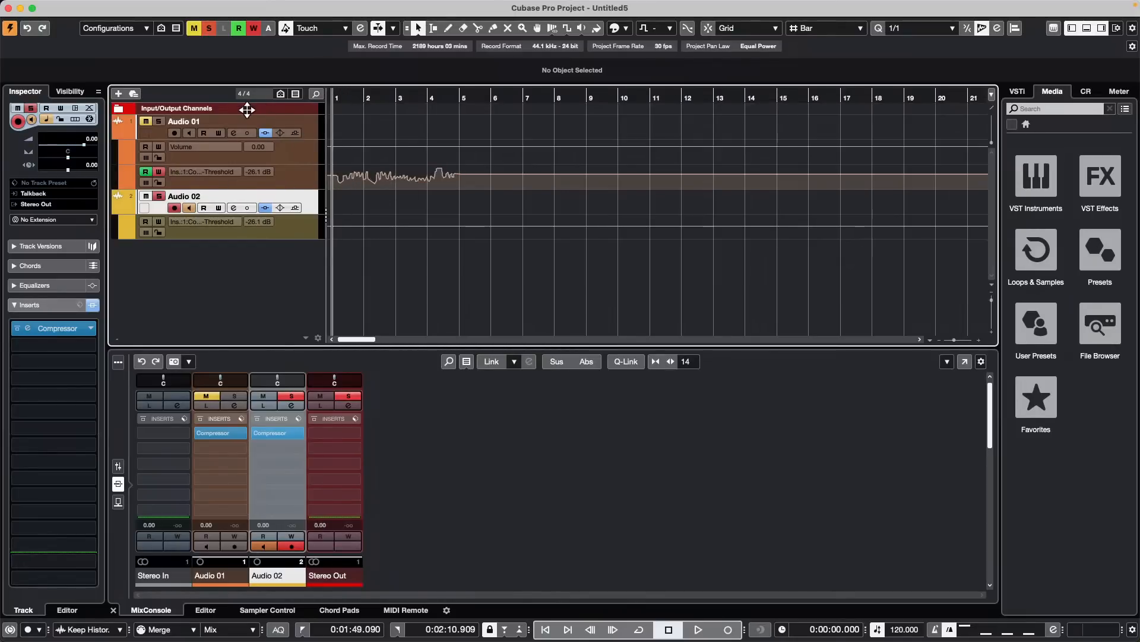
Copy all Threshold automation points from Audio 01's lane to Audio 02's Threshold lane and enable automation reading there
key(h)
key(h)
key(h)
key(h)
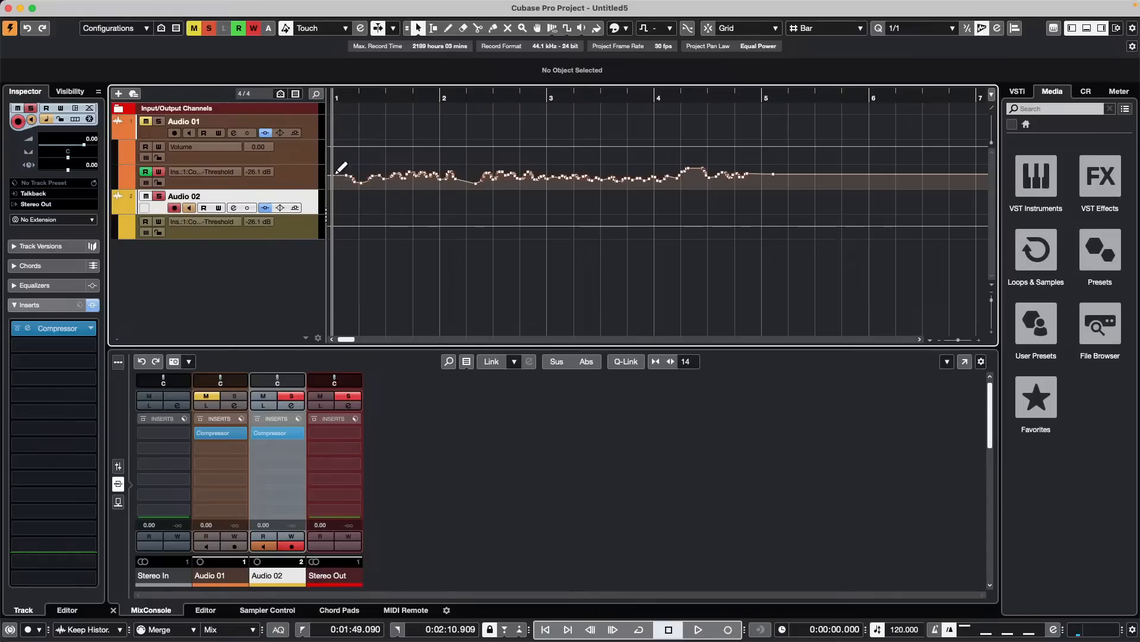
click(295, 172)
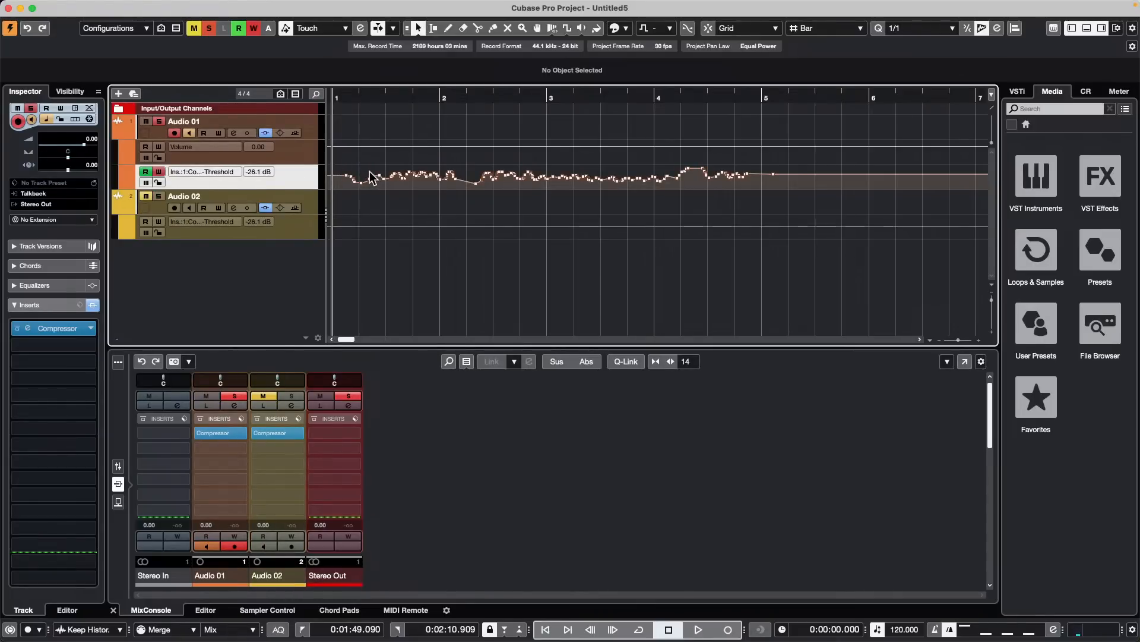
key(super+a)
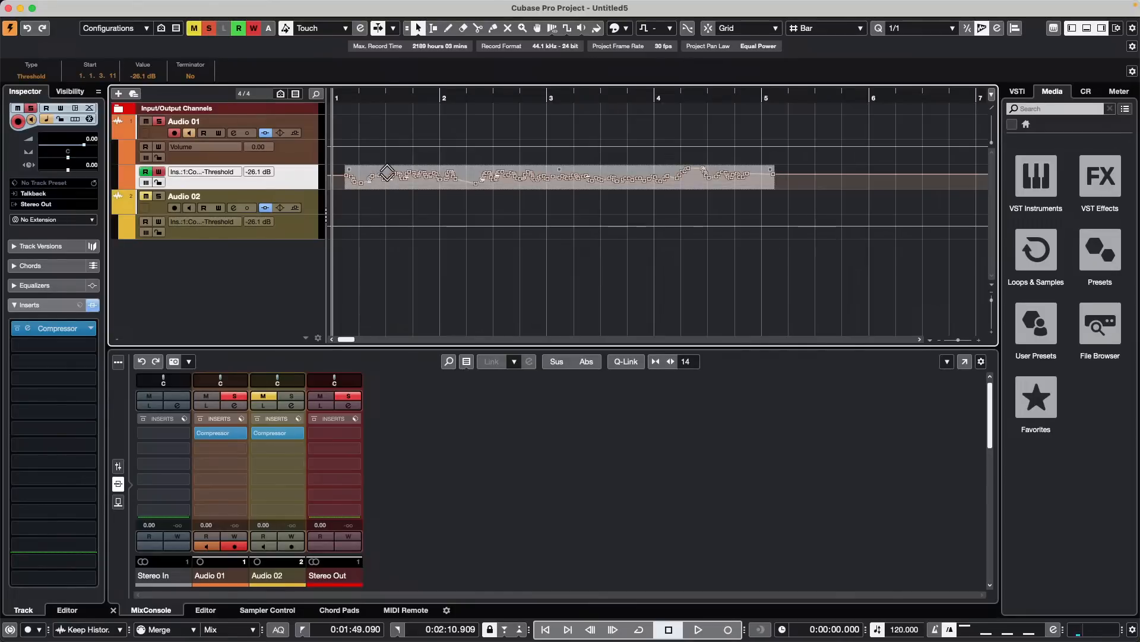
key(Down)
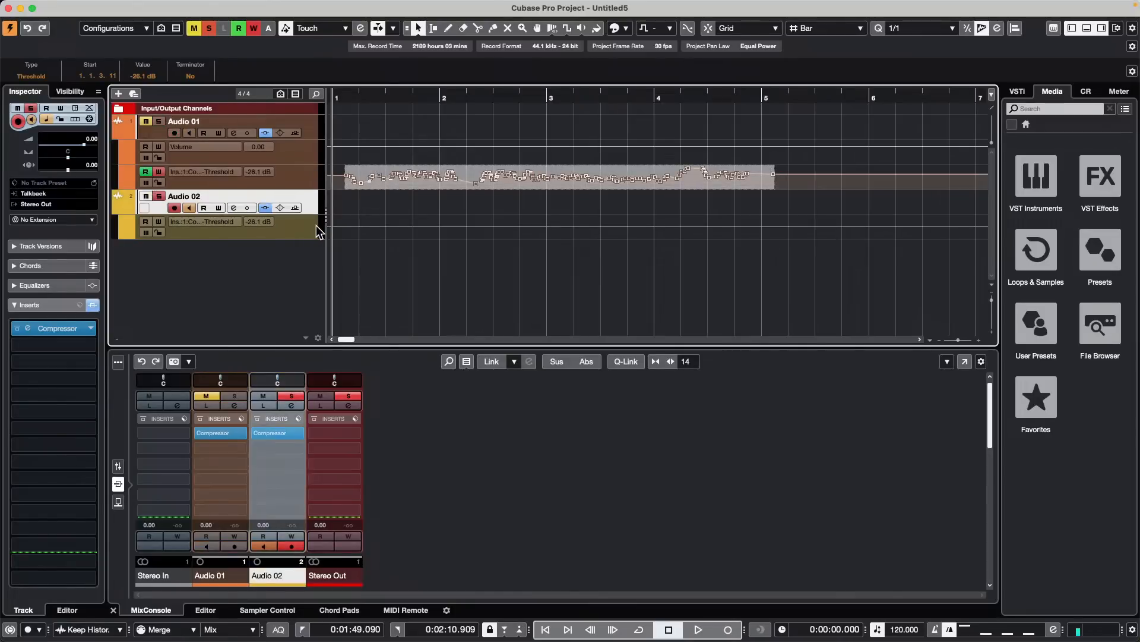
key(Escape)
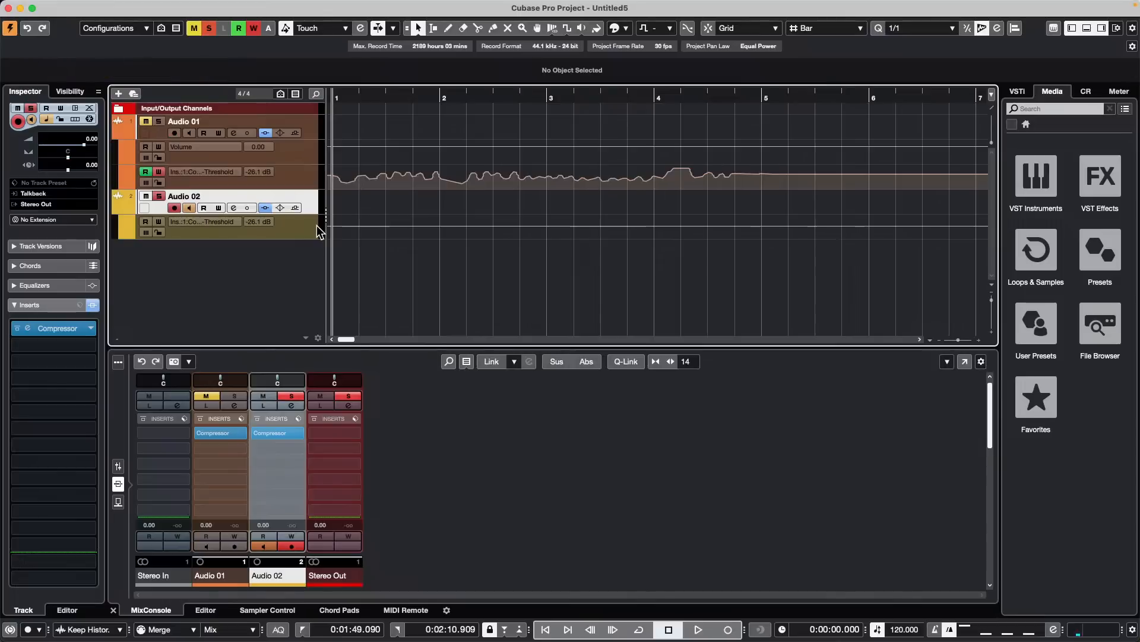
click(303, 236)
key(ctrl+v)
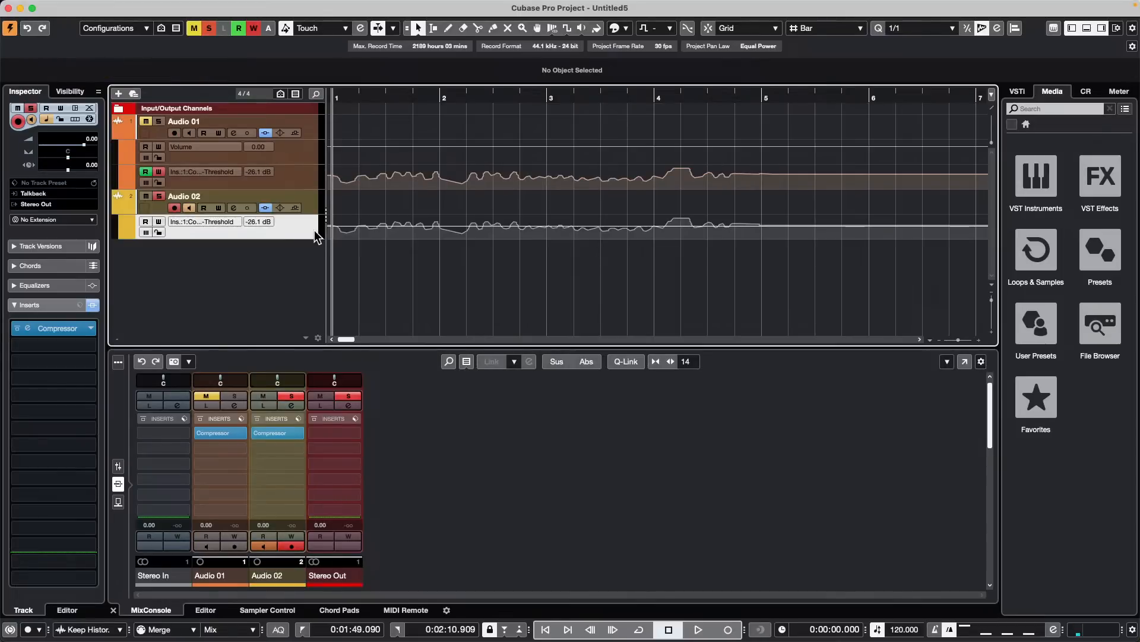
click(146, 223)
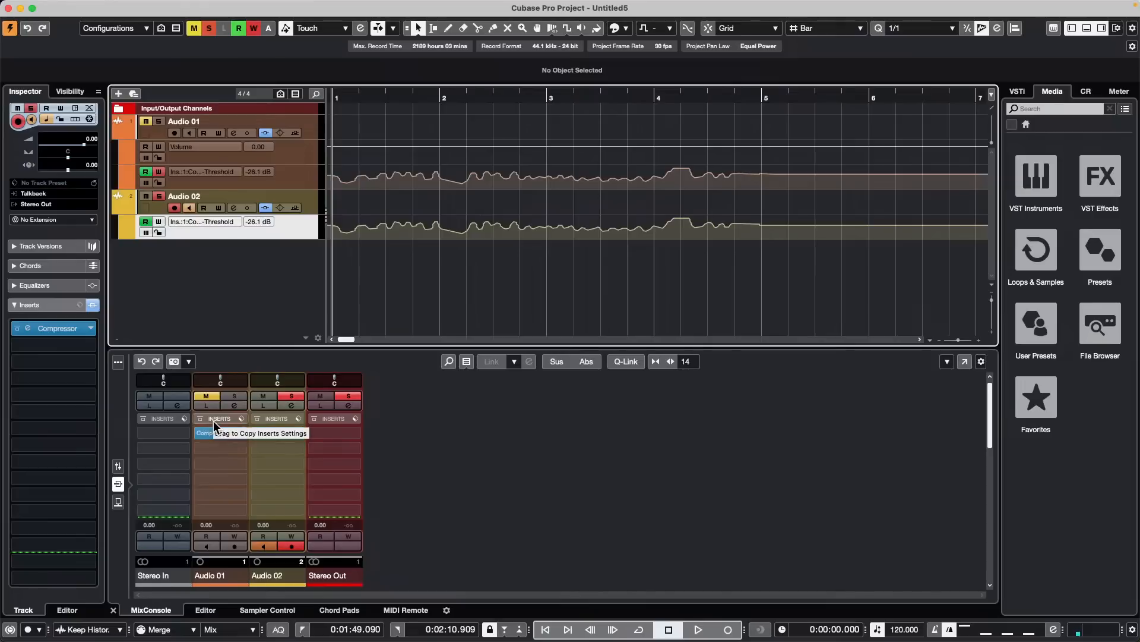
Copy Audio 01's Compressor insert to the Stereo Out channel, and hide the automation lanes of both audio tracks
drag(208, 425, 340, 432)
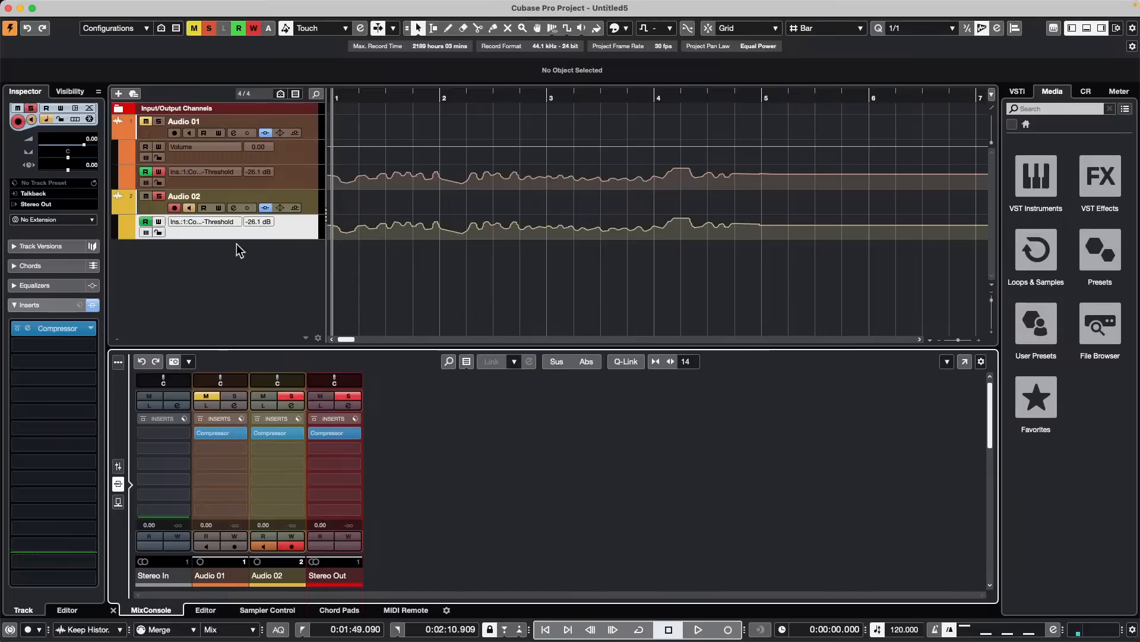
click(308, 132)
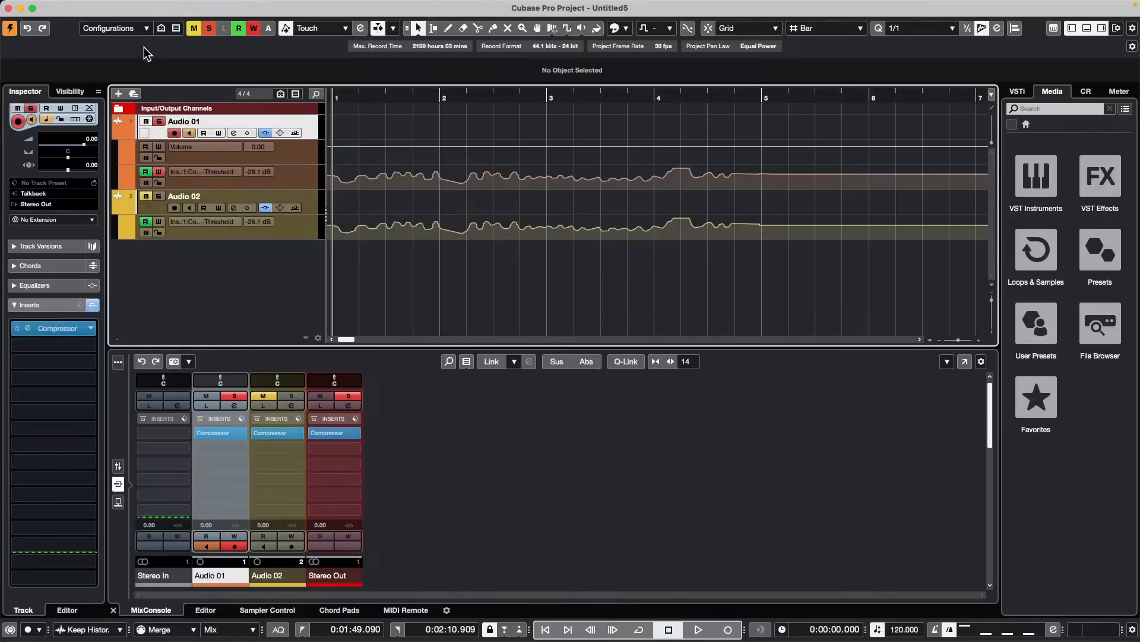
click(118, 135)
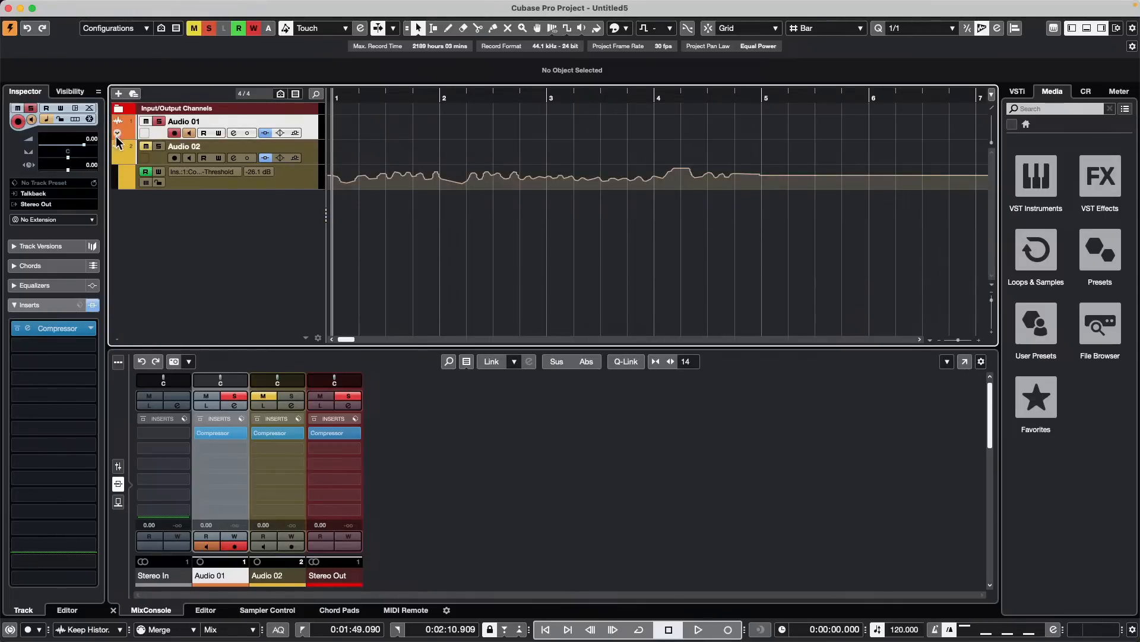
click(118, 155)
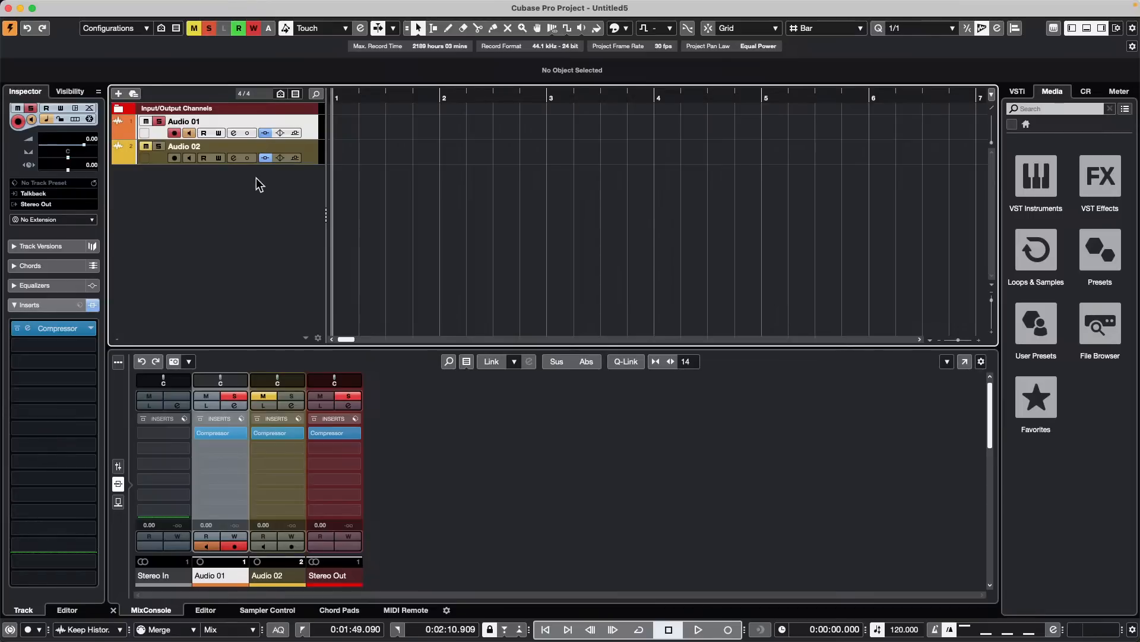
Add a chord track below the Audio 01 track
right_click(186, 191)
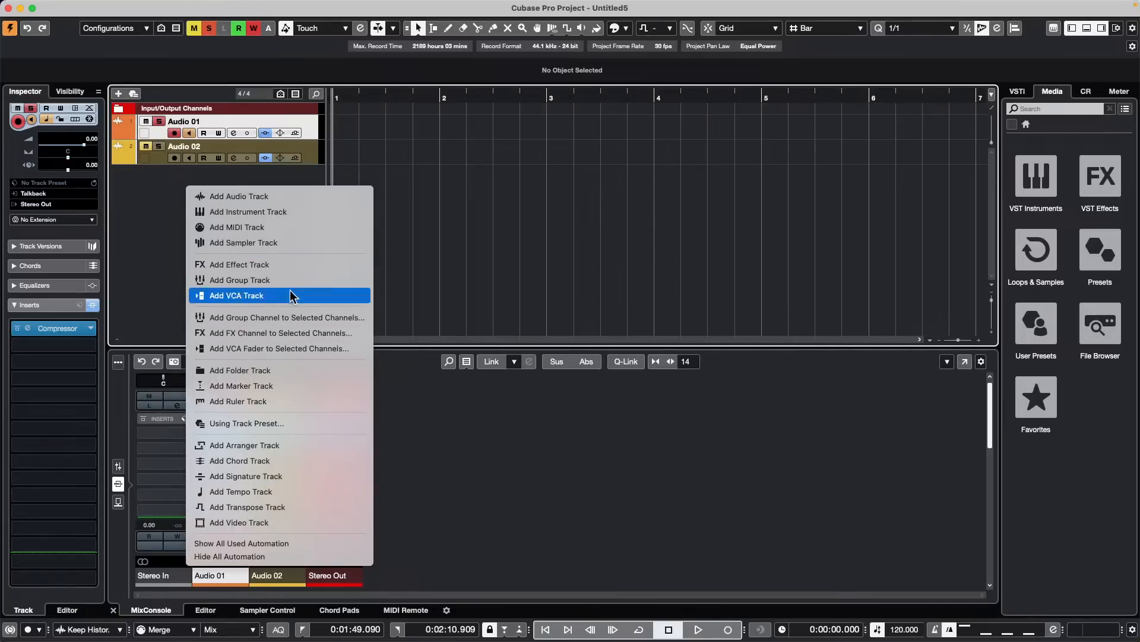
click(284, 461)
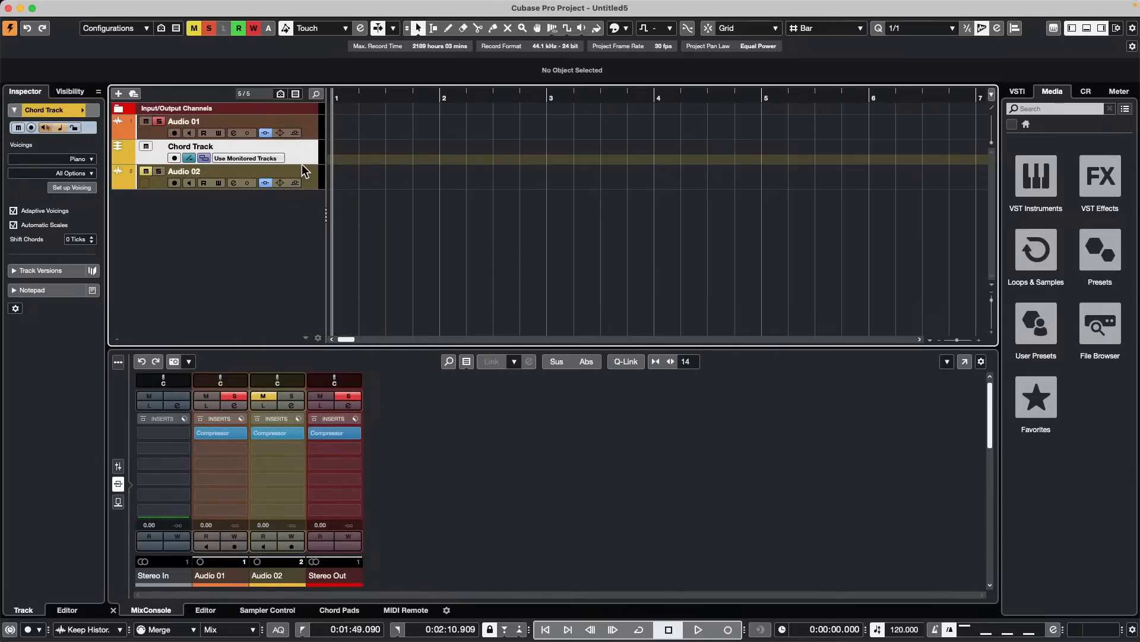
Enlarge the chord track's height and place an undefined chord event exactly at the start of bar 2
drag(301, 162, 297, 235)
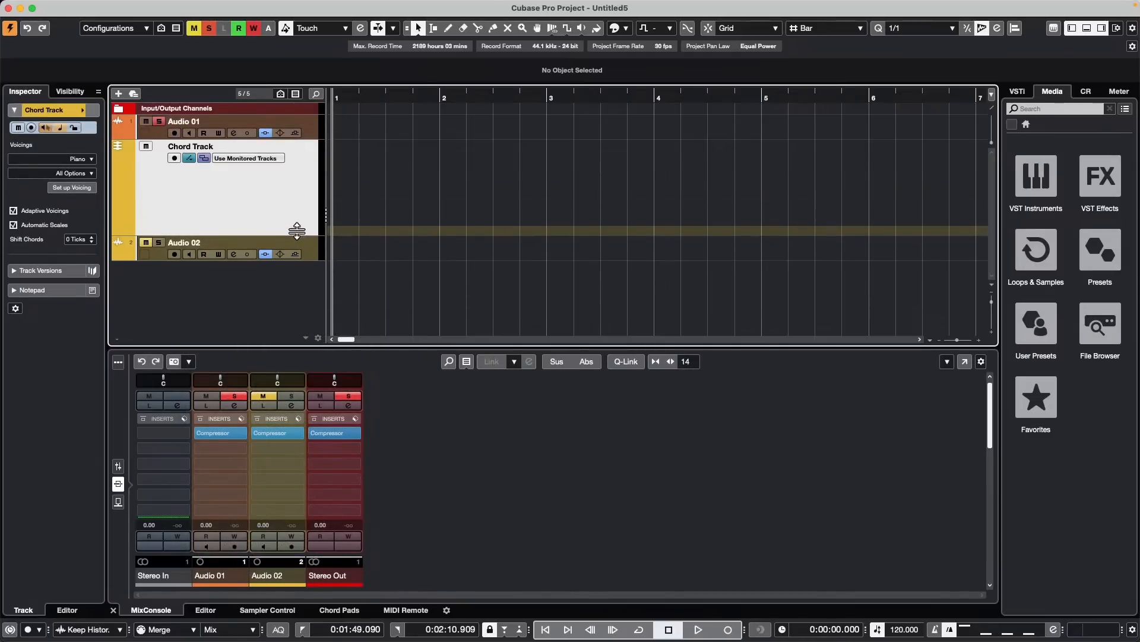
click(435, 98)
key(h)
key(h)
right_click(481, 186)
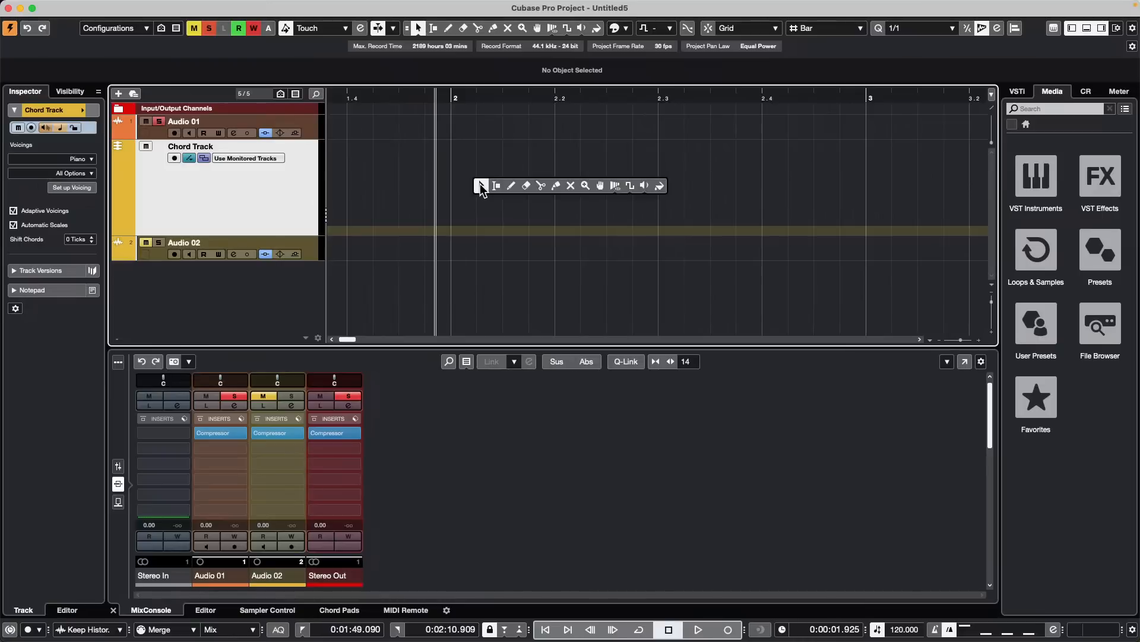
click(511, 185)
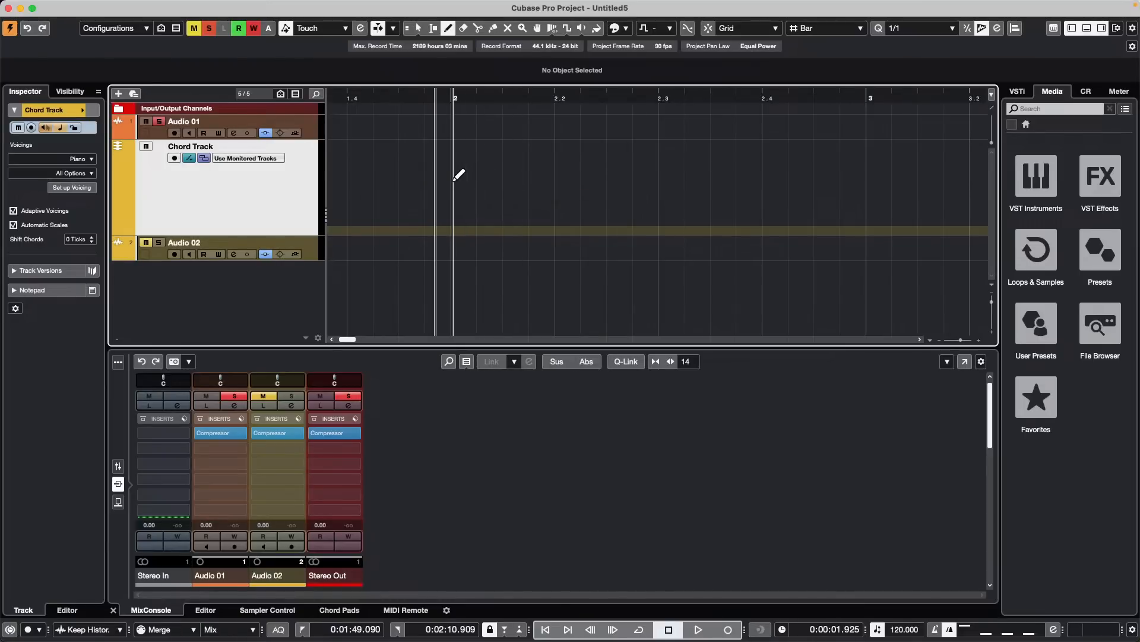
drag(461, 172, 514, 176)
key(1)
double_click(498, 189)
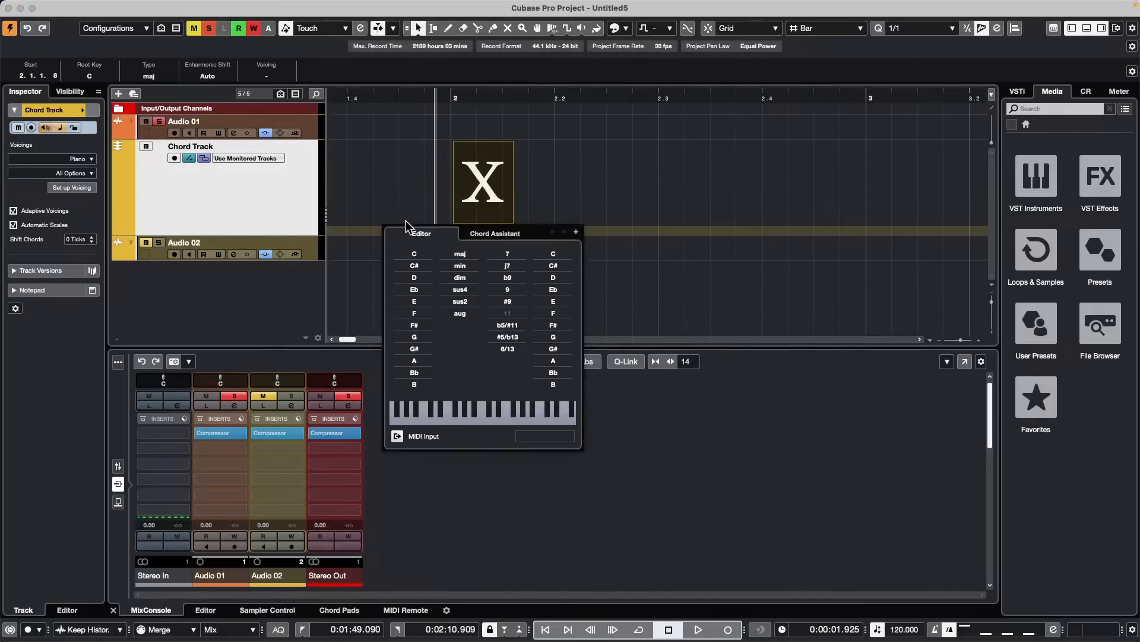
click(553, 165)
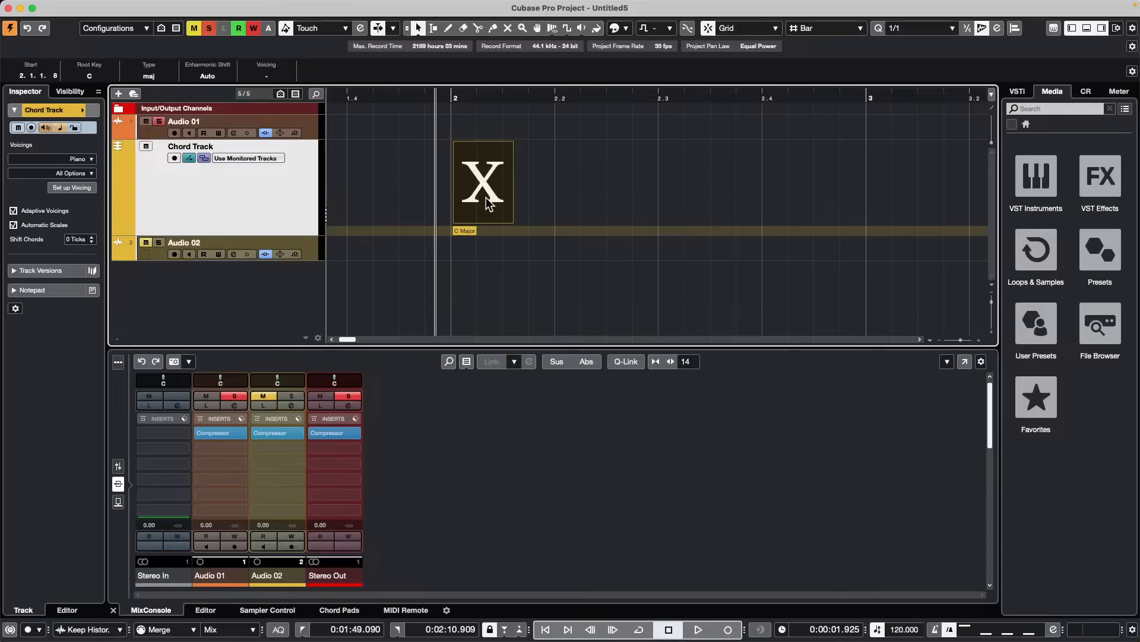
drag(481, 203, 475, 203)
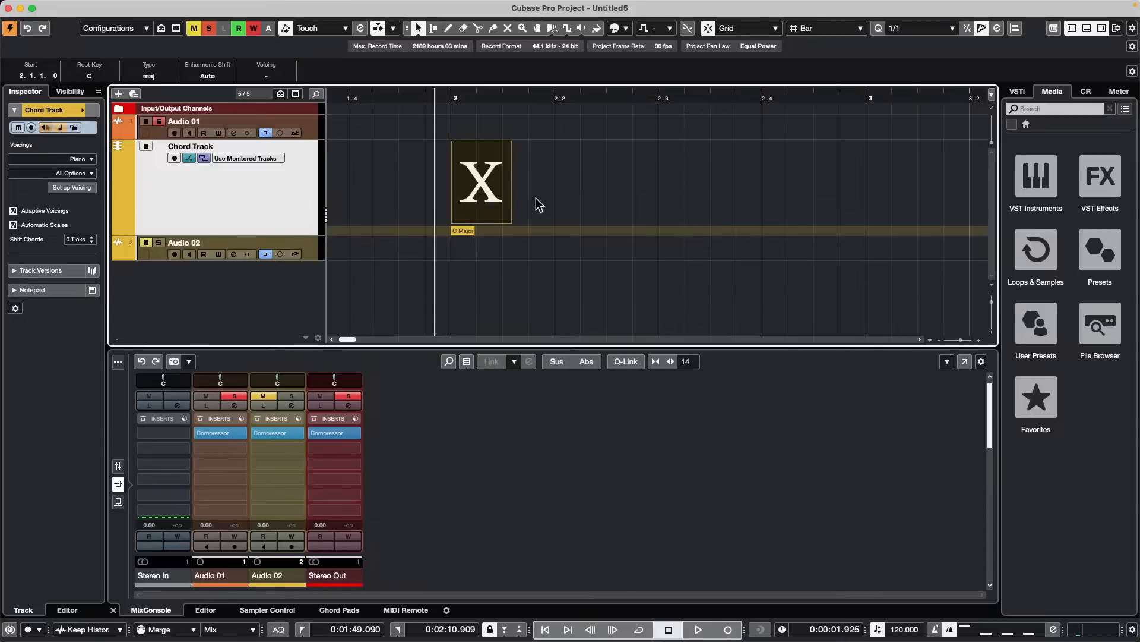
Define the chord event at bar 2 as C major with a 9 tension
double_click(478, 202)
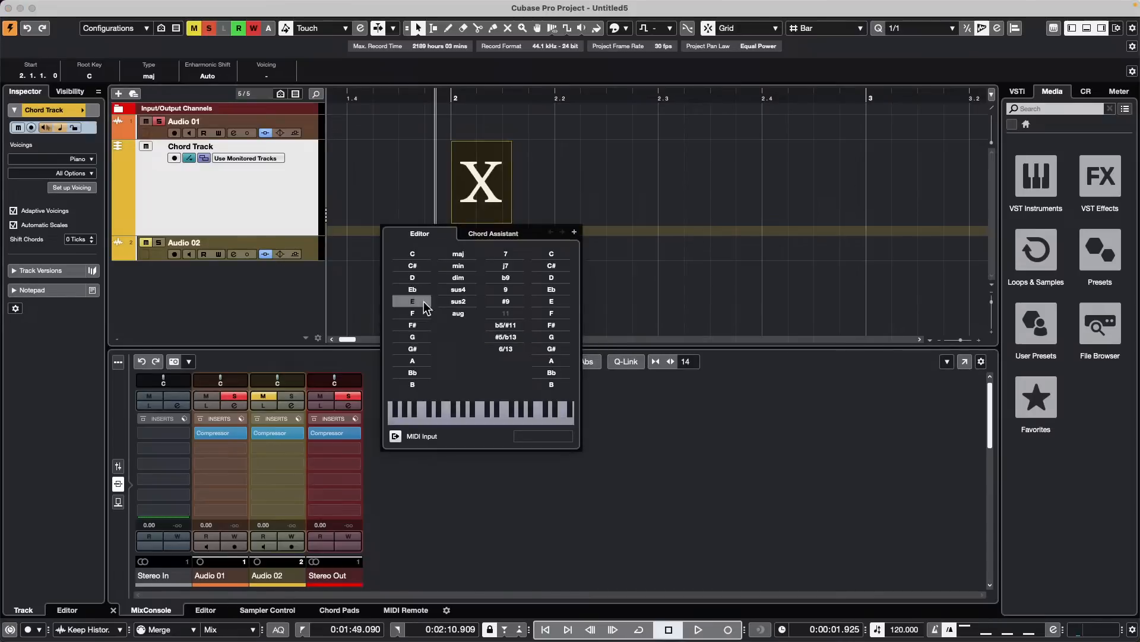
click(416, 254)
click(508, 290)
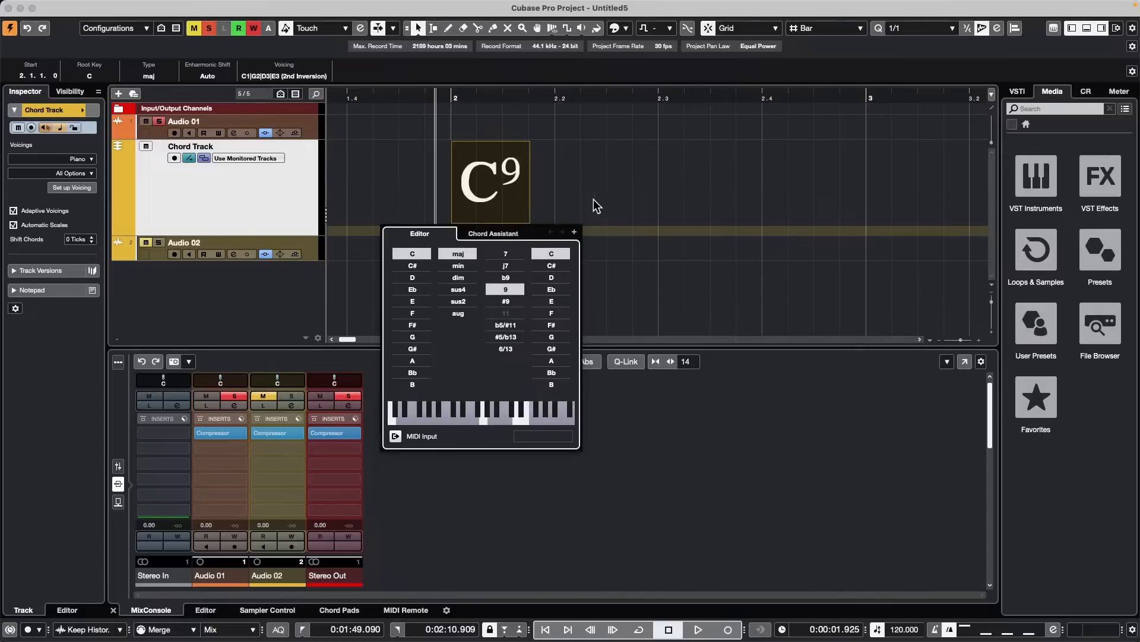
click(593, 198)
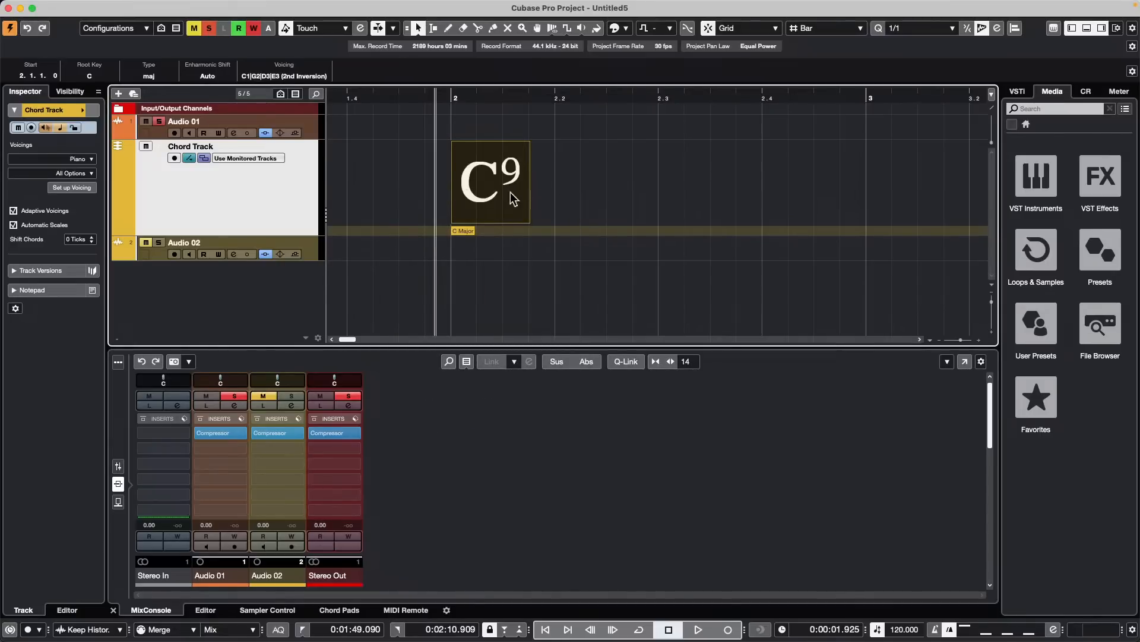
Create a new custom chord symbol in the Chords & Pitches preferences for the intervals 5, maj3 and 9
click(79, 7)
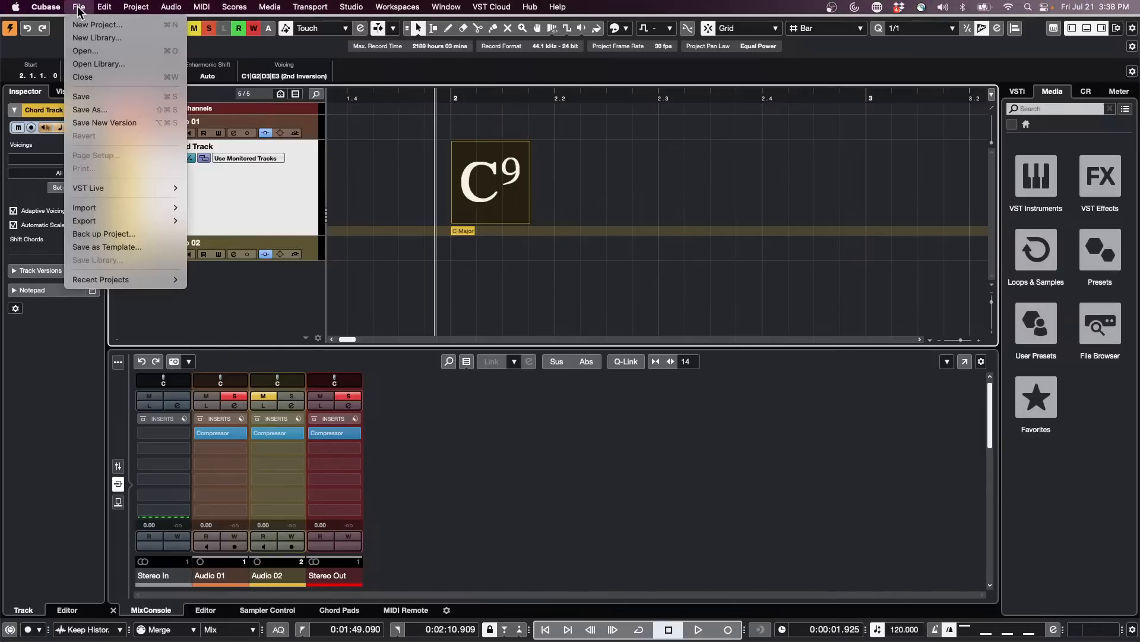
mouse_move(45, 7)
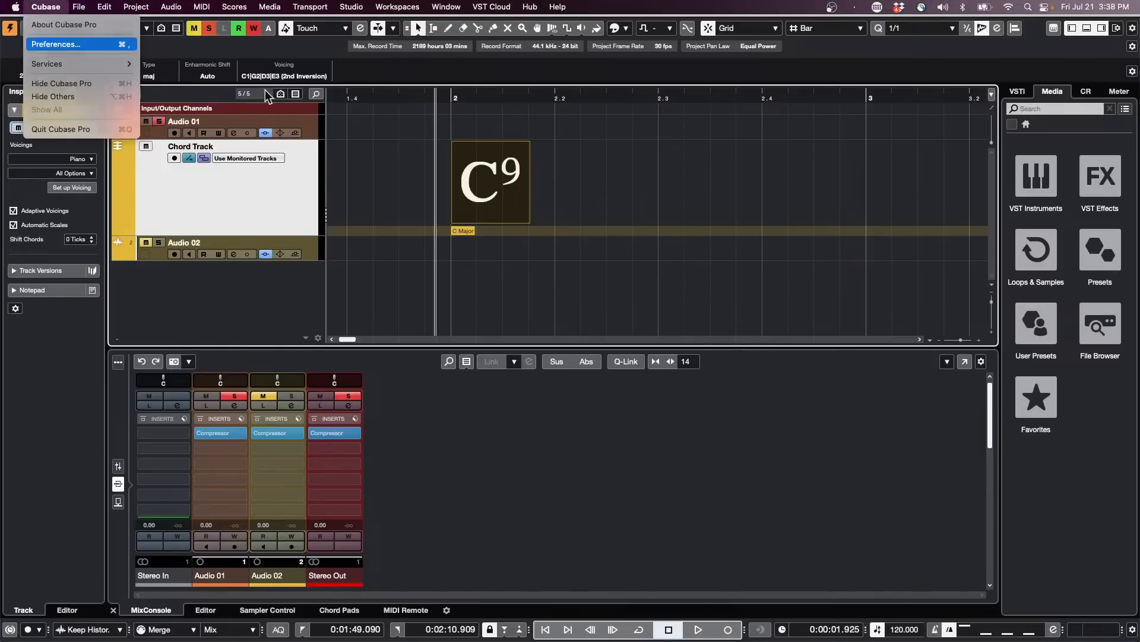
click(45, 41)
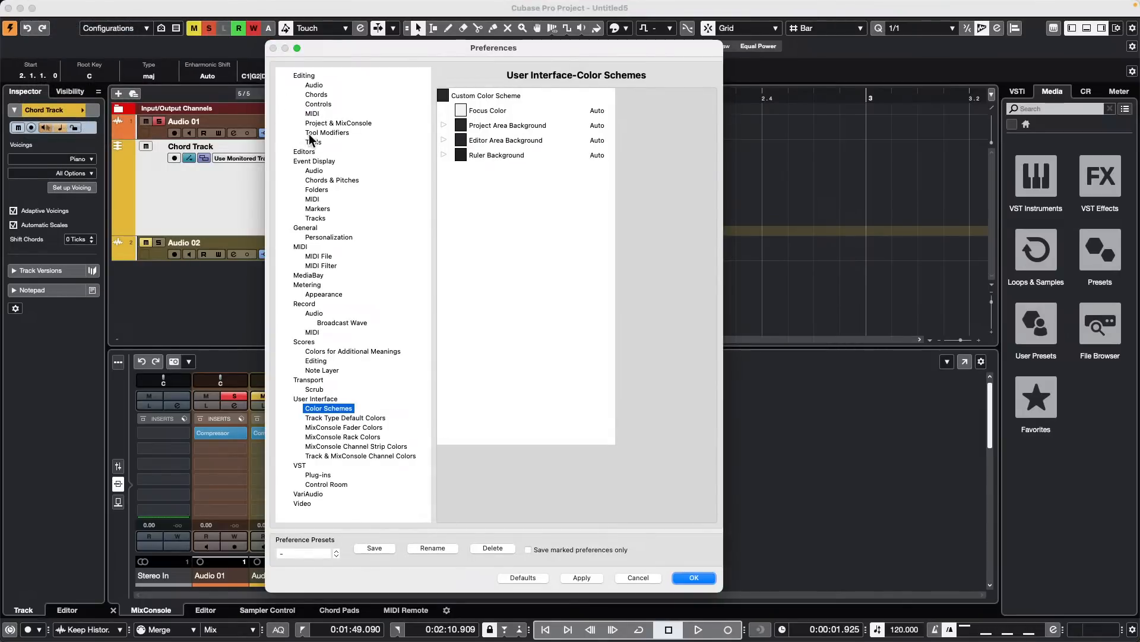
click(315, 162)
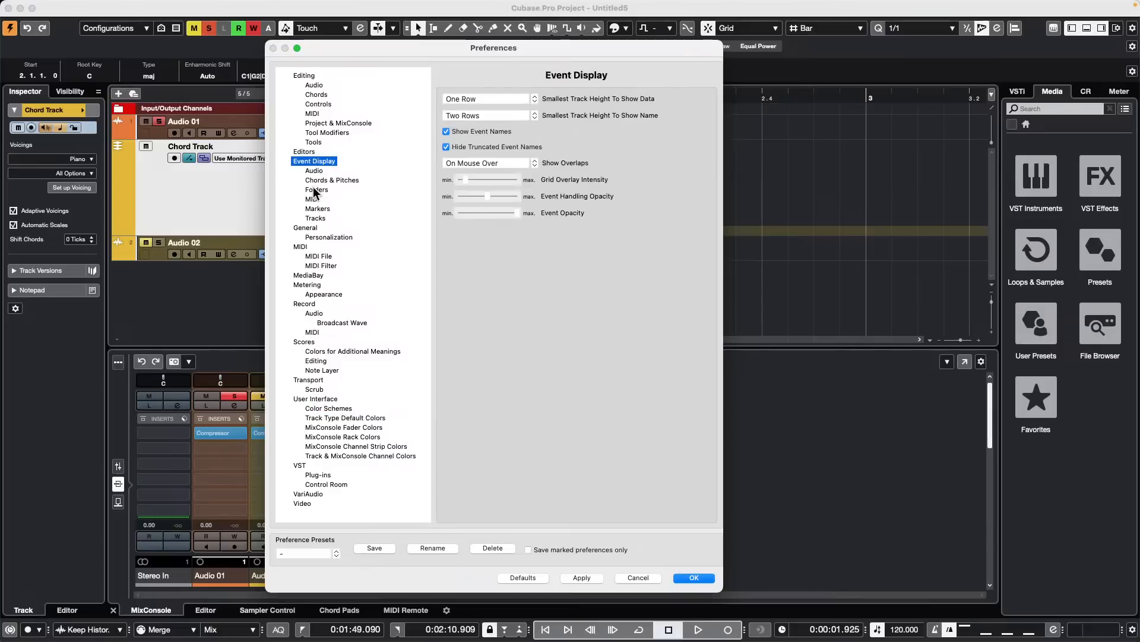
click(344, 180)
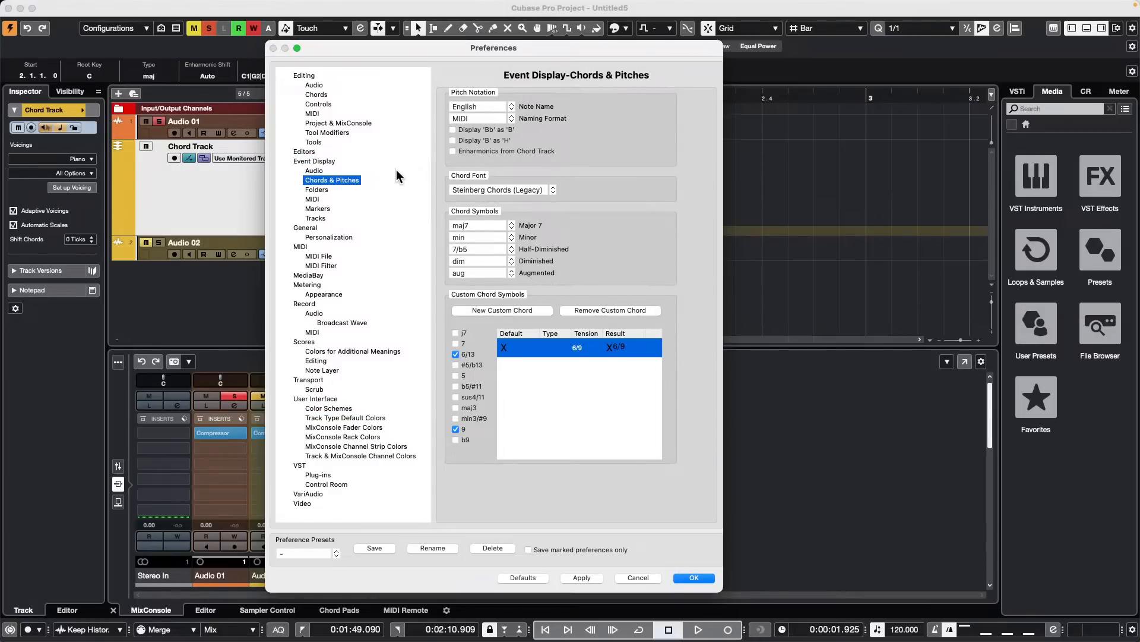
click(502, 307)
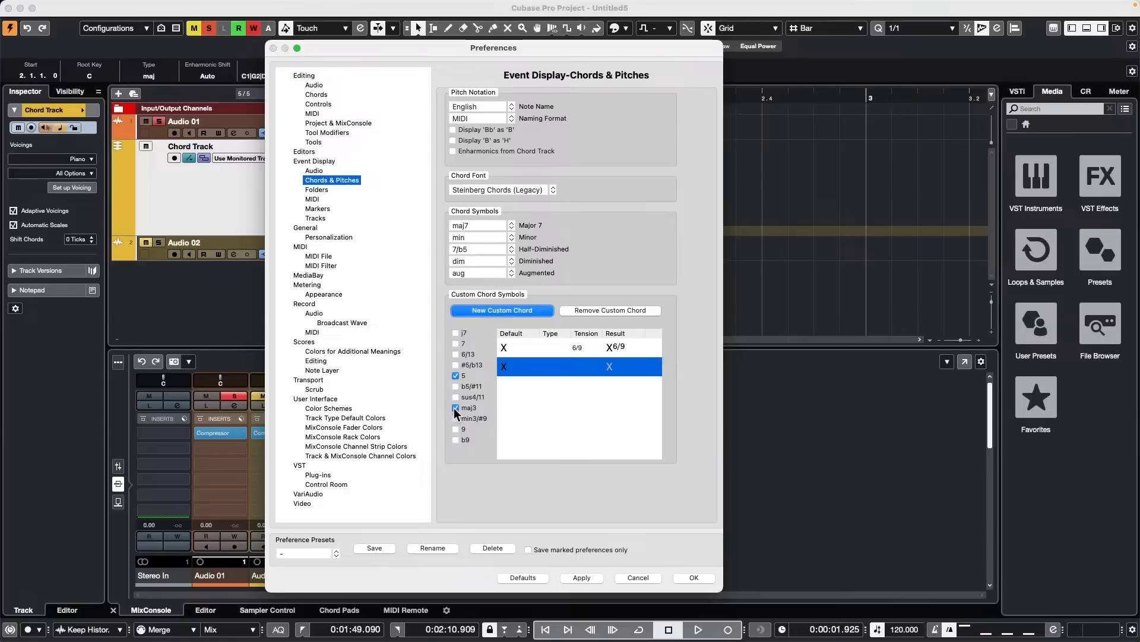
click(456, 429)
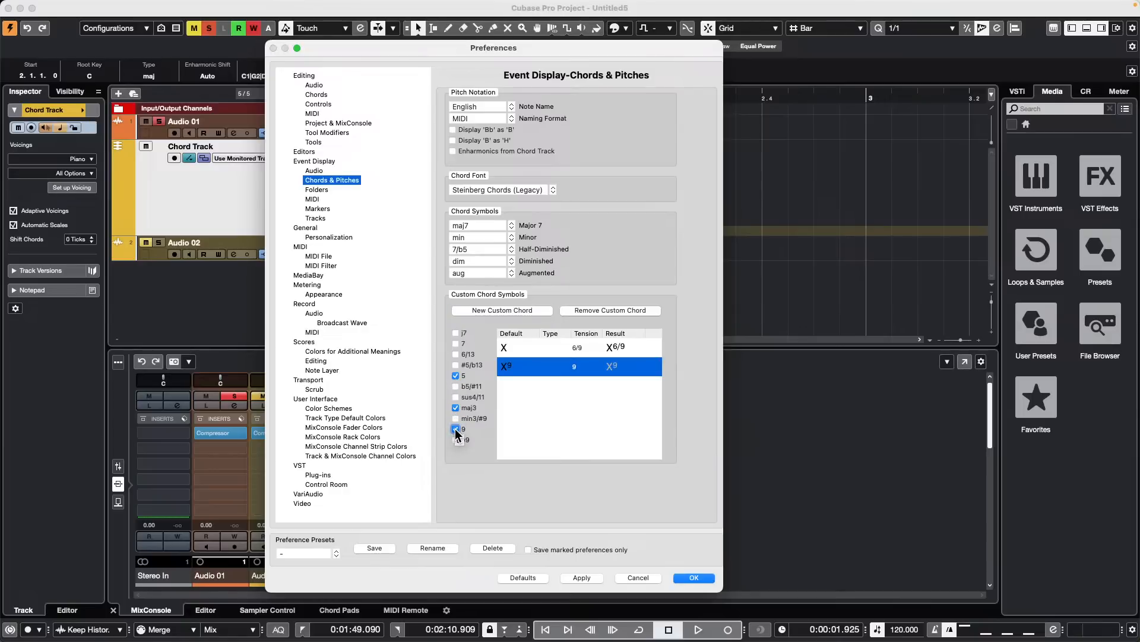
Set the new custom symbol's type text to "add", accept the preferences, and make the chord track taller
double_click(576, 369)
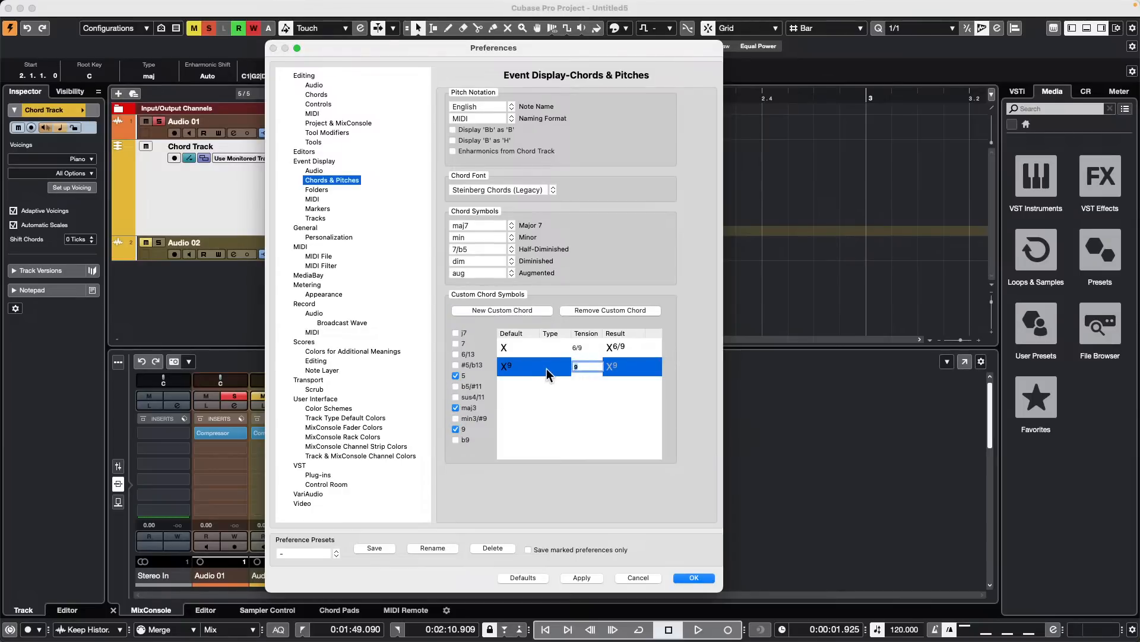
click(547, 369)
click(556, 368)
text(add)
key(Return)
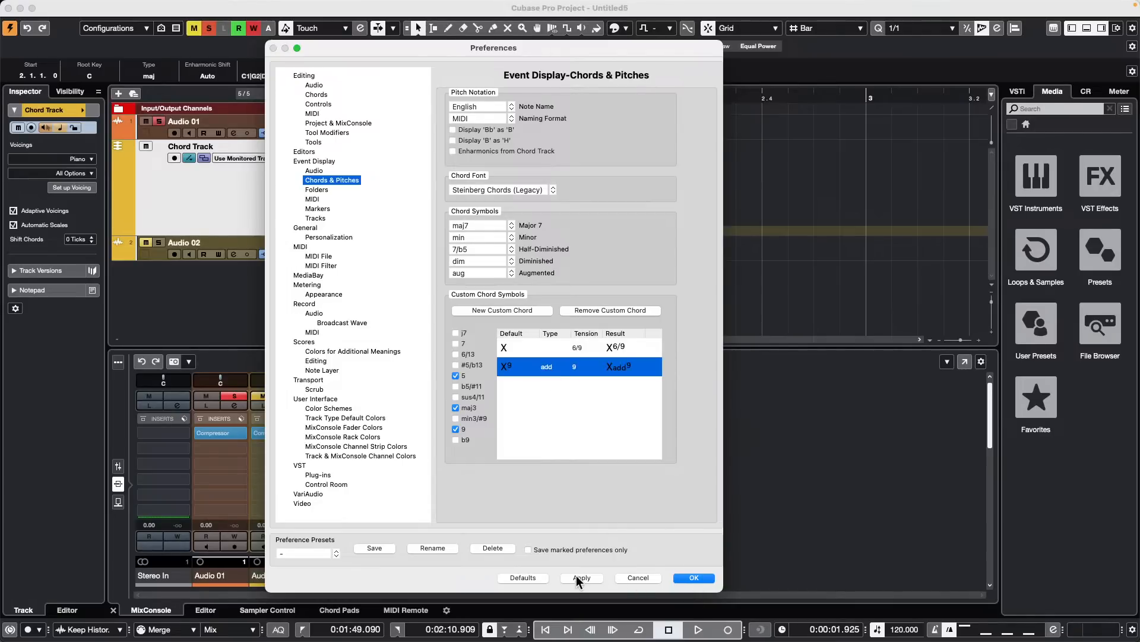
click(692, 578)
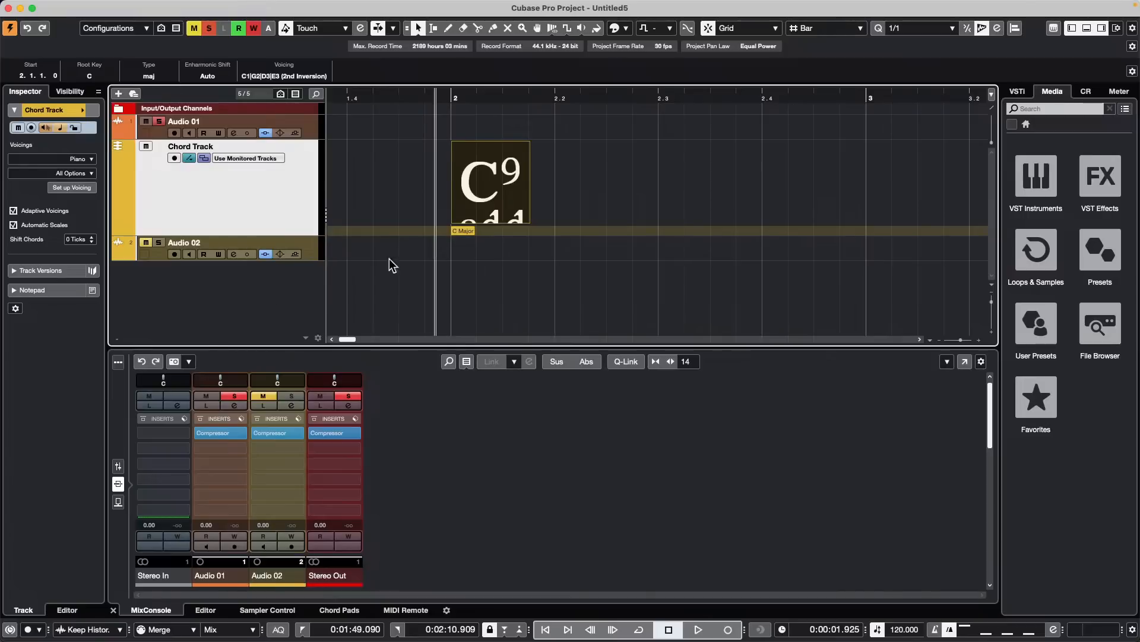
drag(292, 235, 291, 264)
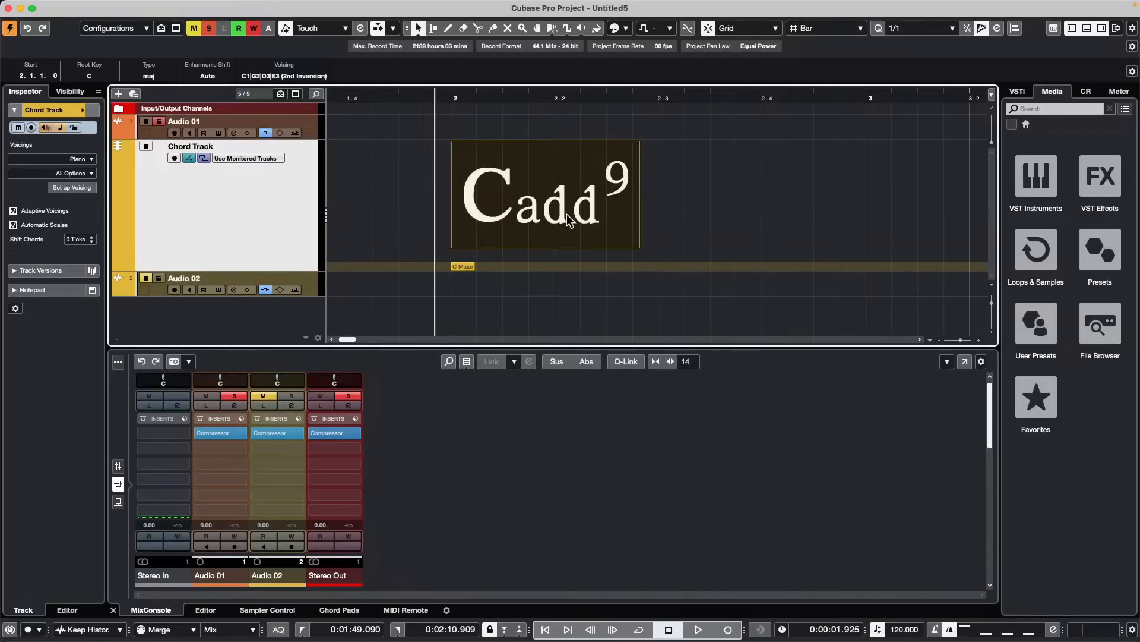
Add a second chord event at bar 5 and define it as F major with a 9 tension
right_click(758, 236)
click(770, 232)
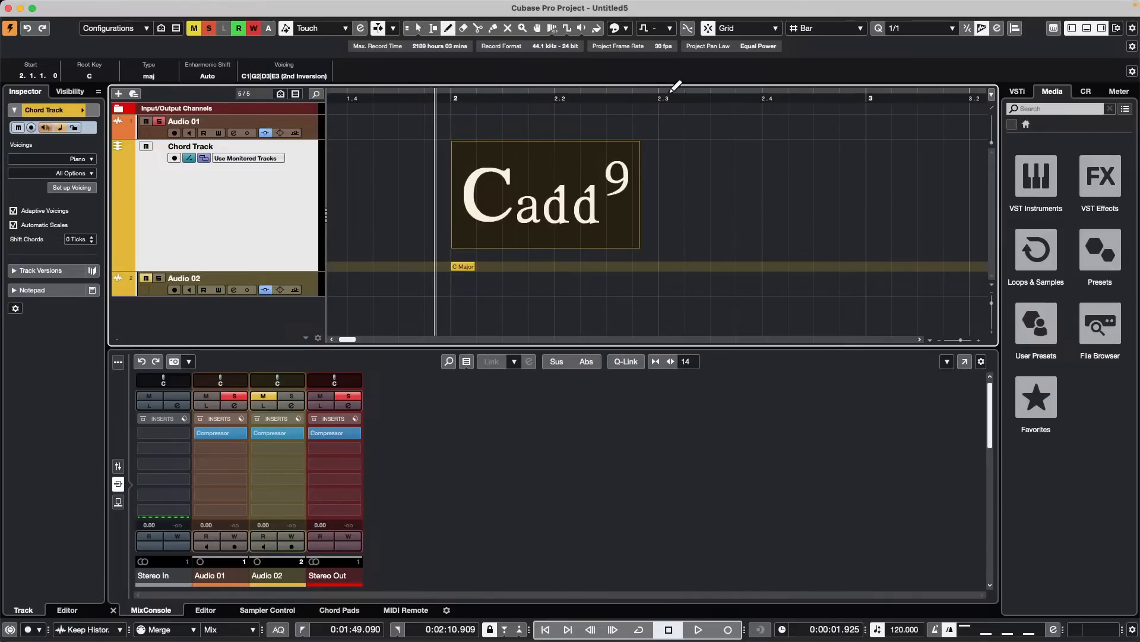
drag(675, 86, 715, 79)
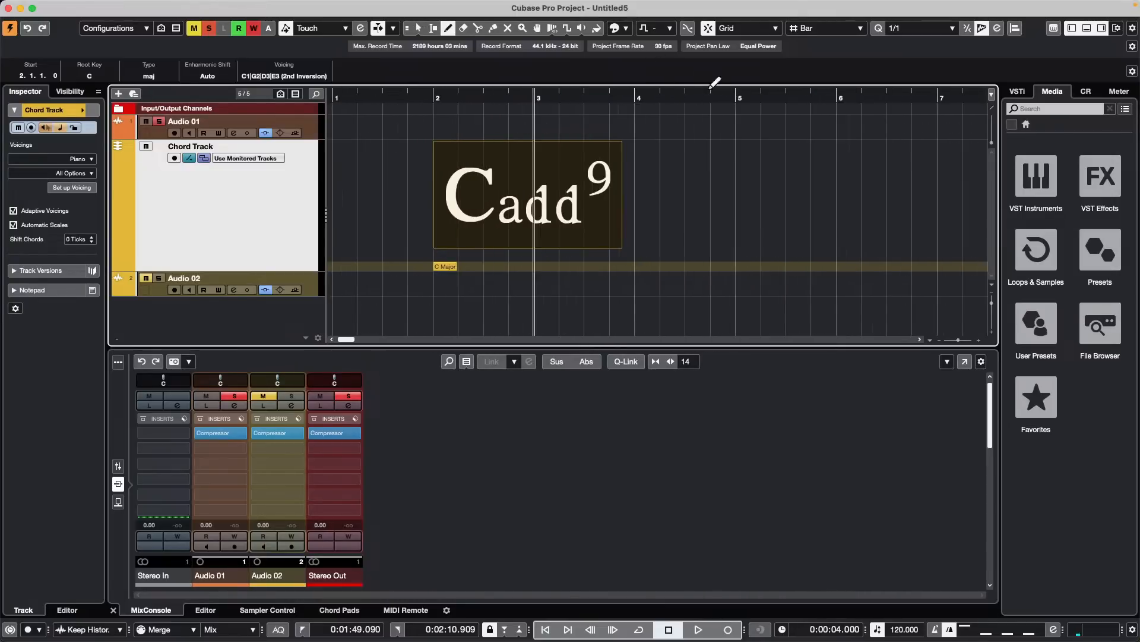
click(758, 155)
key(1)
double_click(780, 194)
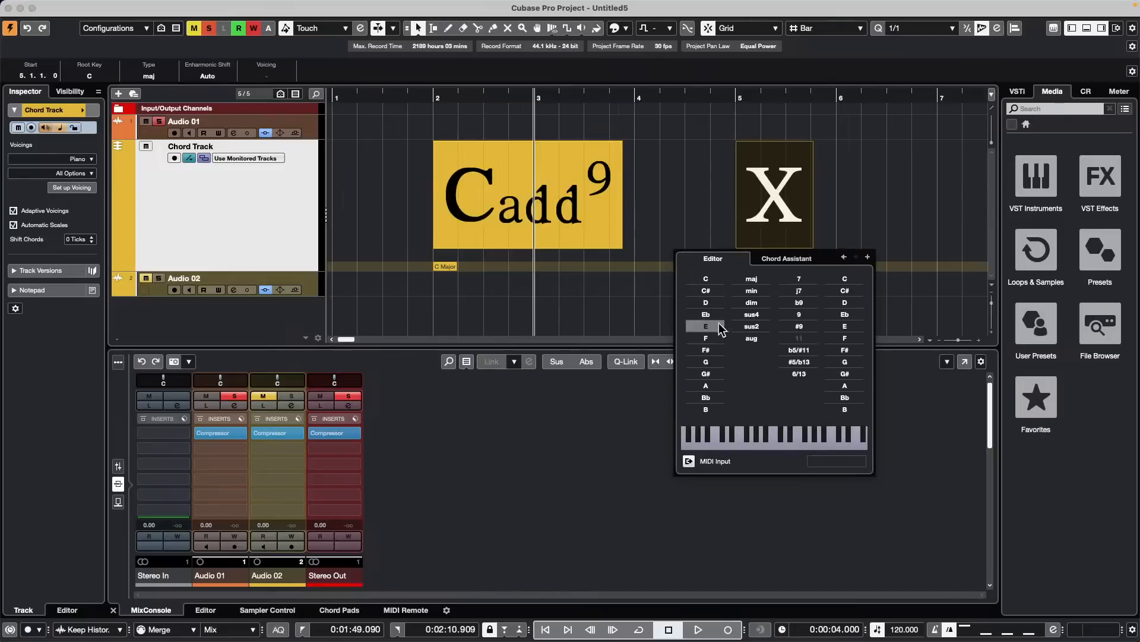
click(708, 338)
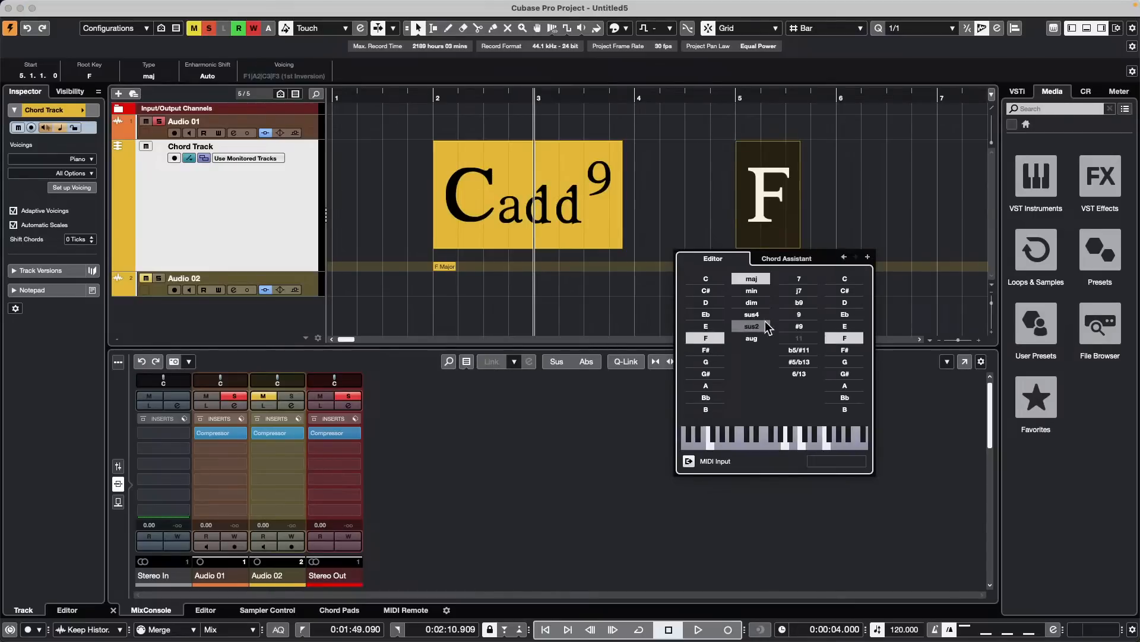
click(804, 316)
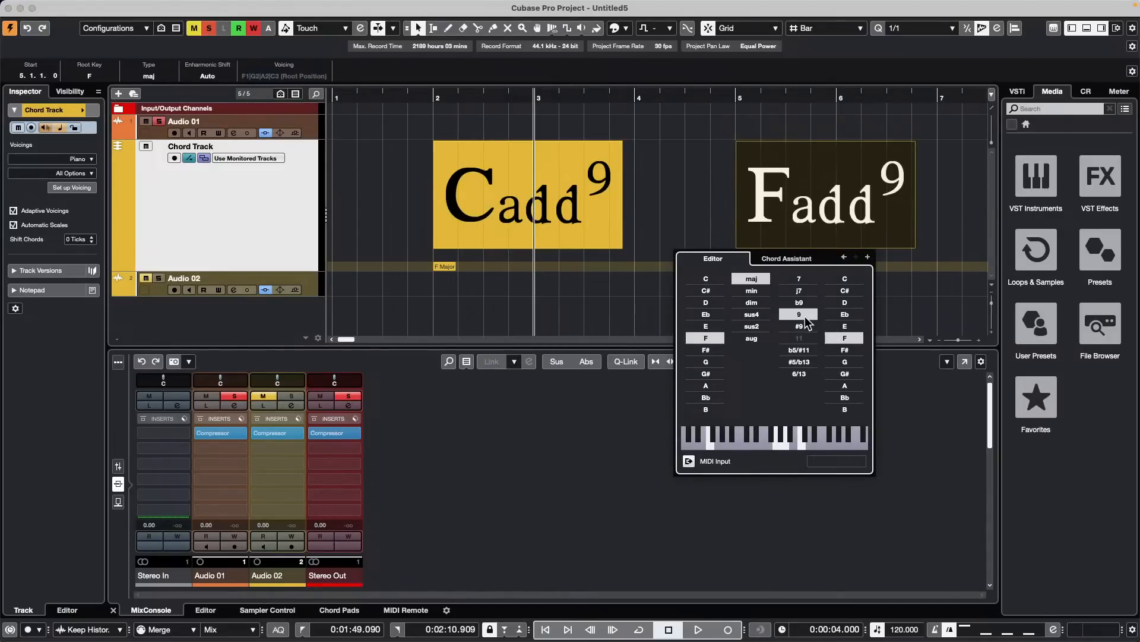
click(664, 209)
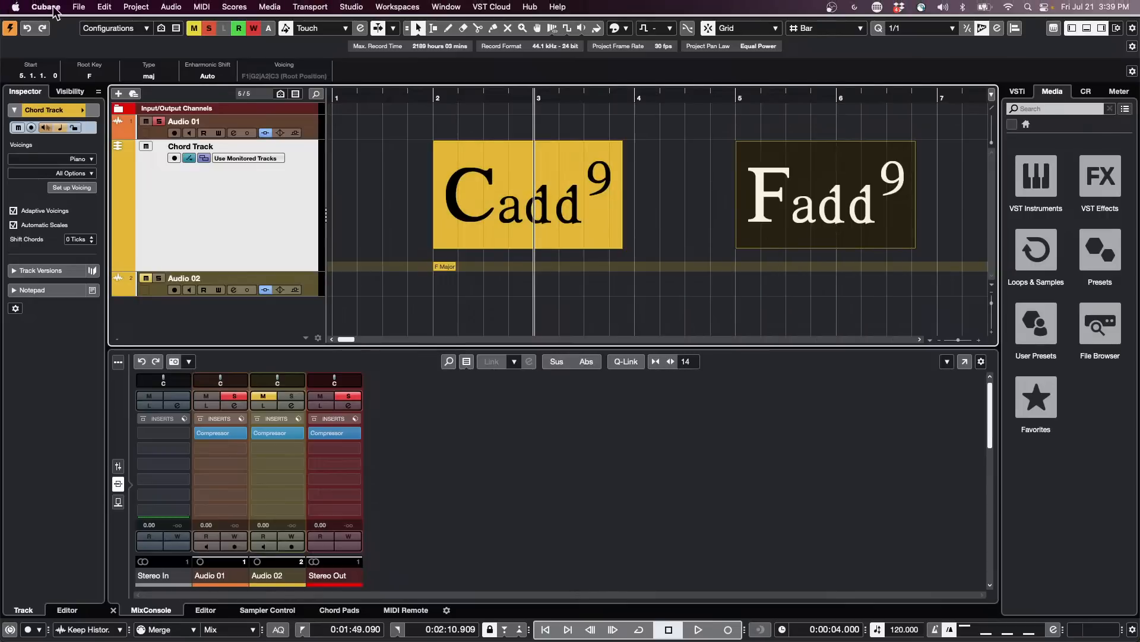
Clear the custom X9 symbol's tension text in the Chords & Pitches preferences, set its type text to "add 9", and accept the changes
click(77, 7)
mouse_move(46, 7)
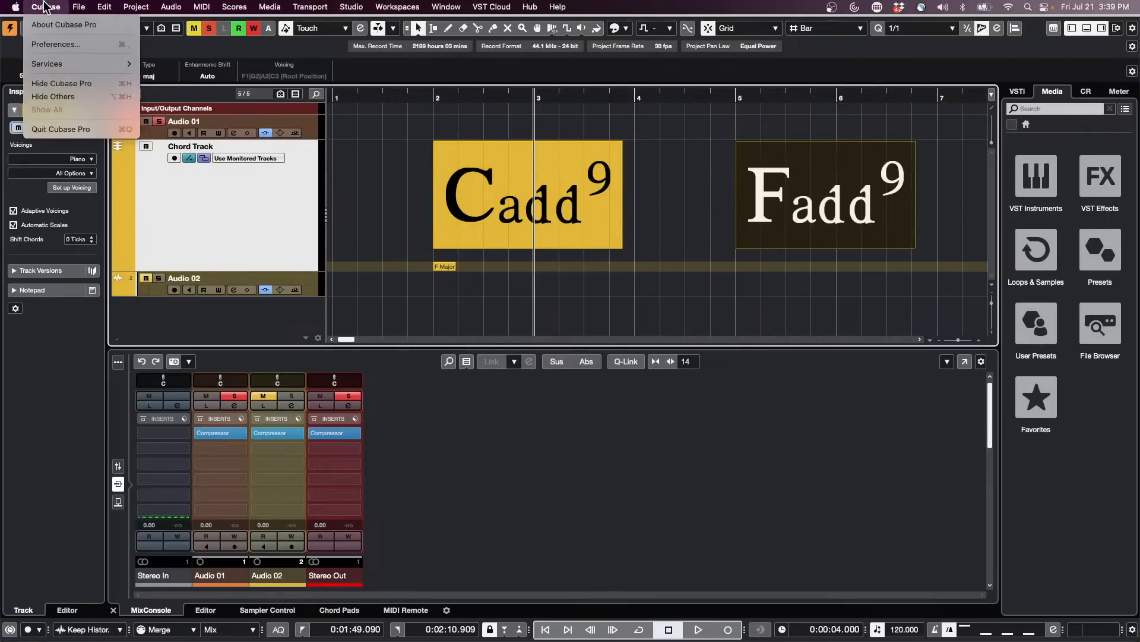
click(56, 44)
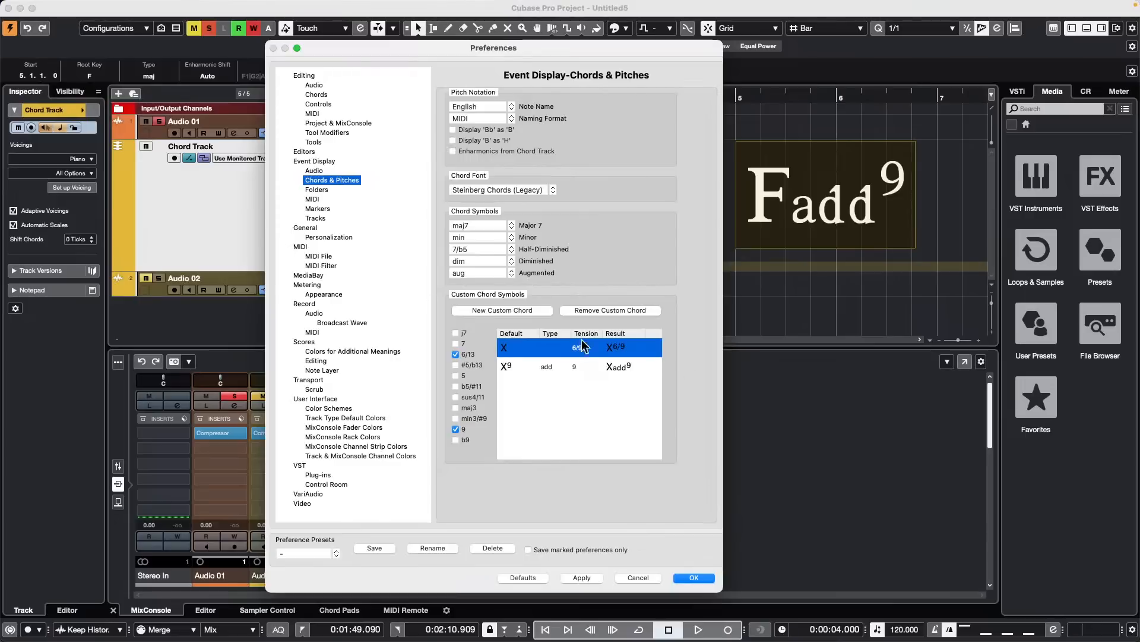
double_click(579, 366)
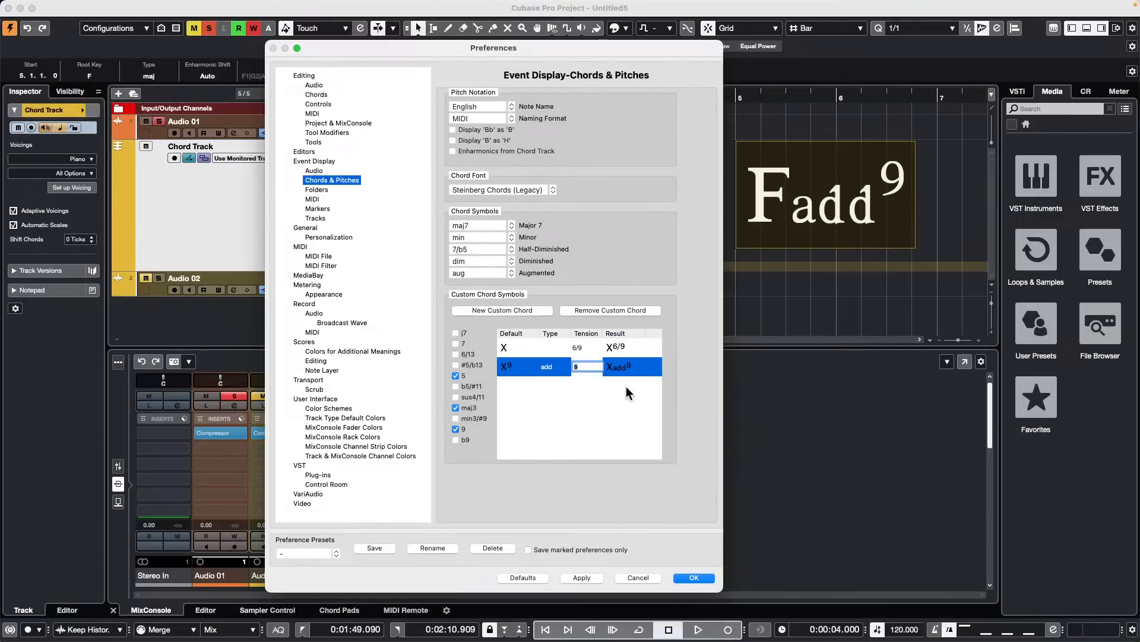
key(BackSpace)
double_click(556, 367)
click(562, 366)
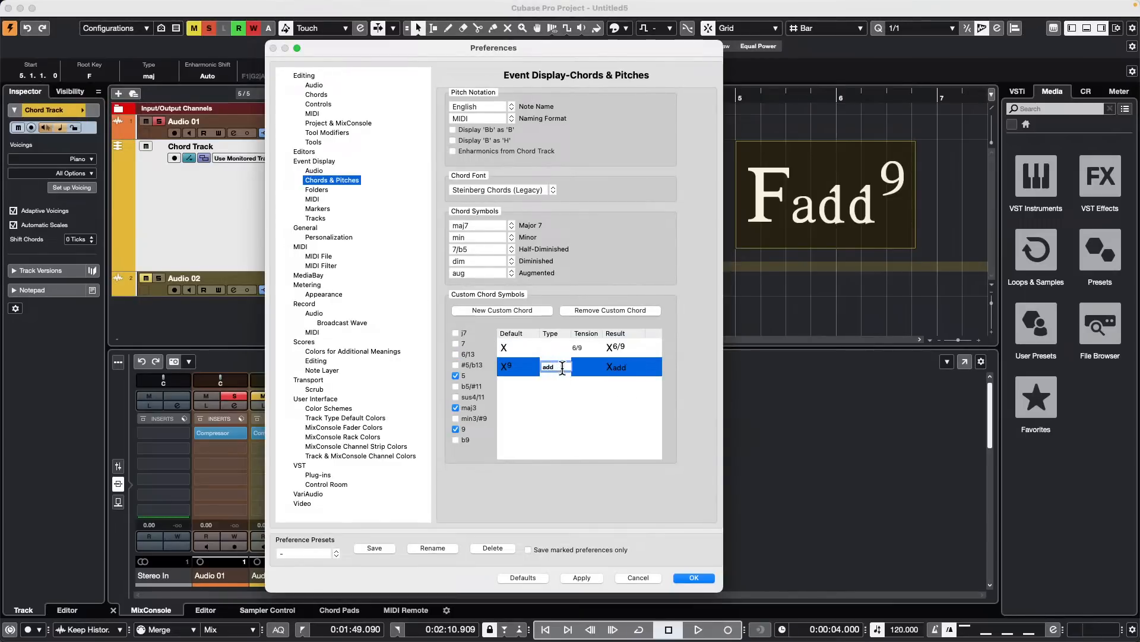
text(9)
key(Return)
click(586, 576)
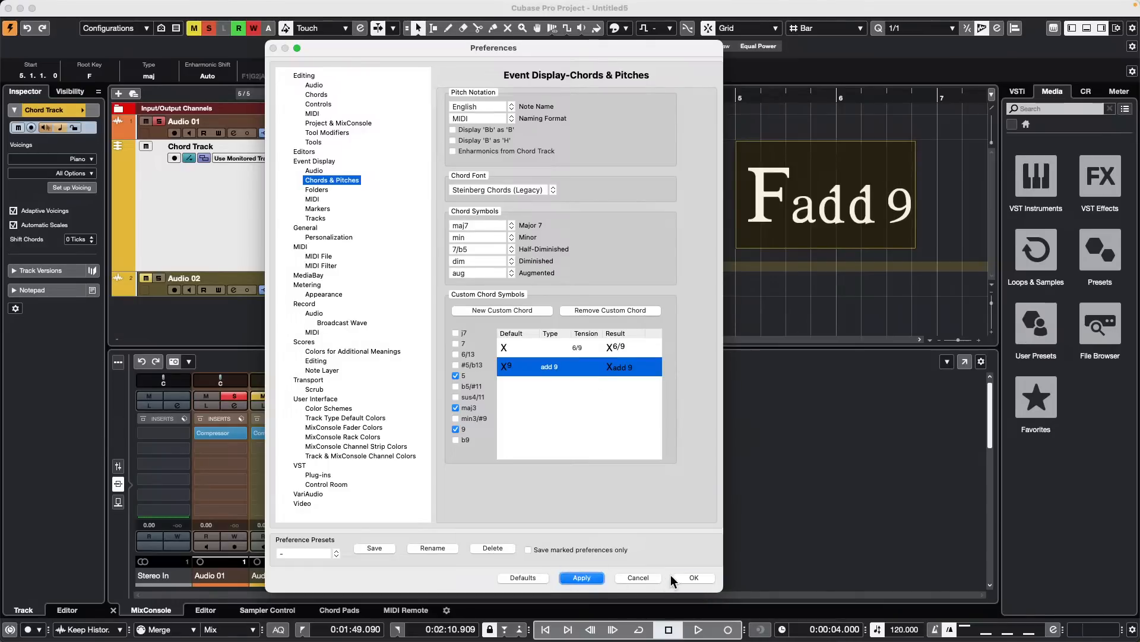
click(683, 579)
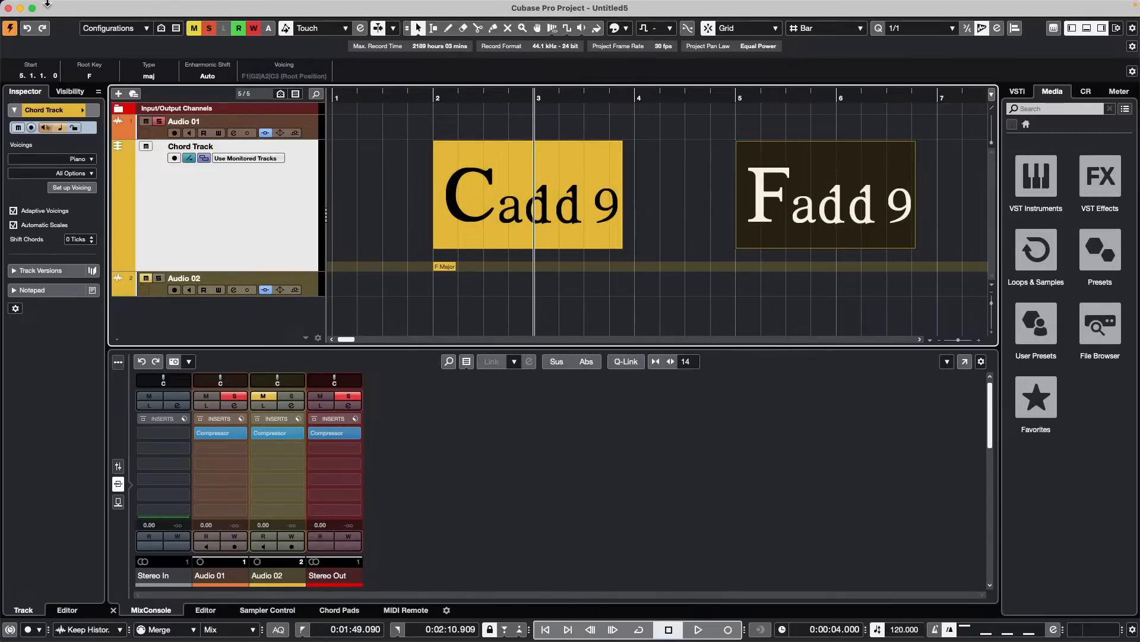
Set the custom X9 symbol's type text to "add" and its tension text to "9" in the Chords & Pitches preferences, and accept
click(81, 8)
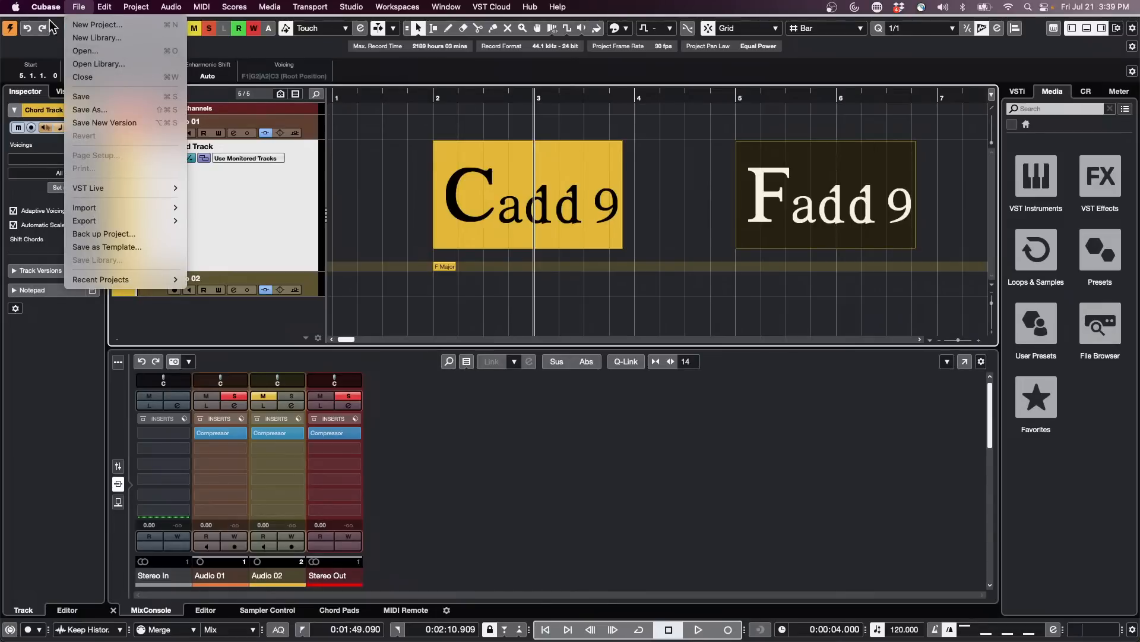
click(53, 45)
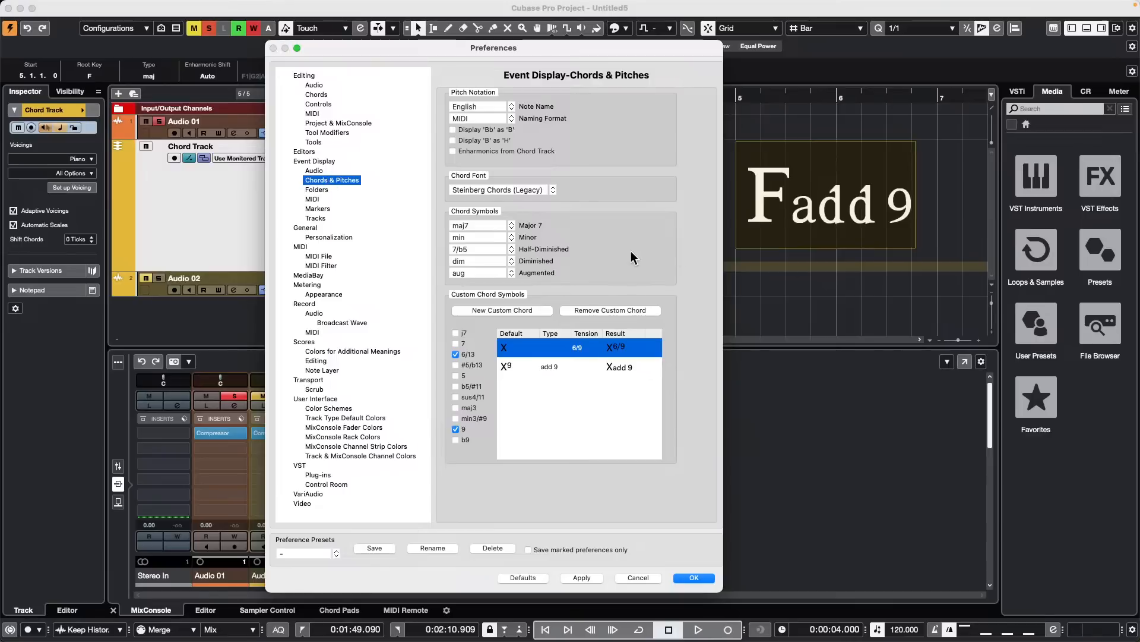
click(558, 370)
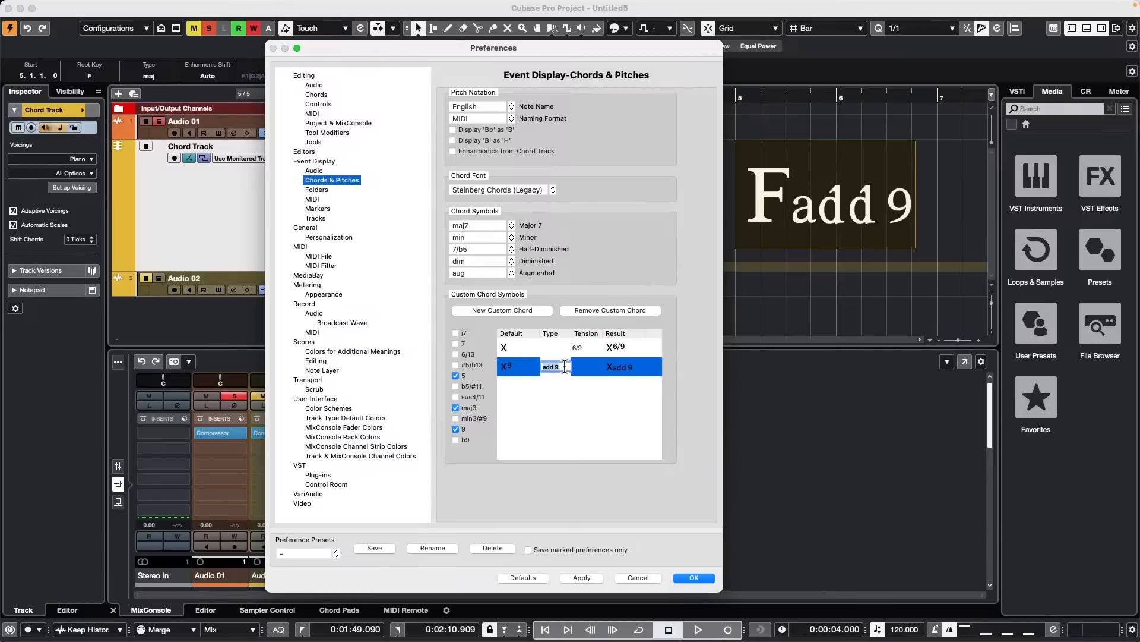
click(561, 366)
key(BackSpace)
key(BackSpace)
click(583, 391)
click(589, 367)
text(9)
key(Return)
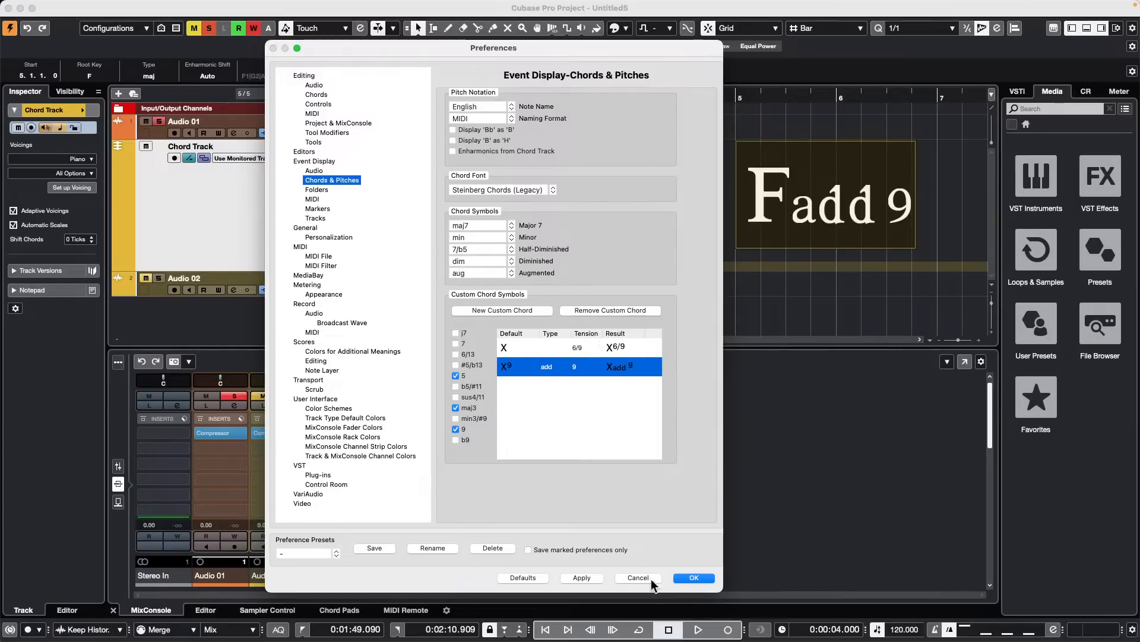
click(585, 576)
click(689, 576)
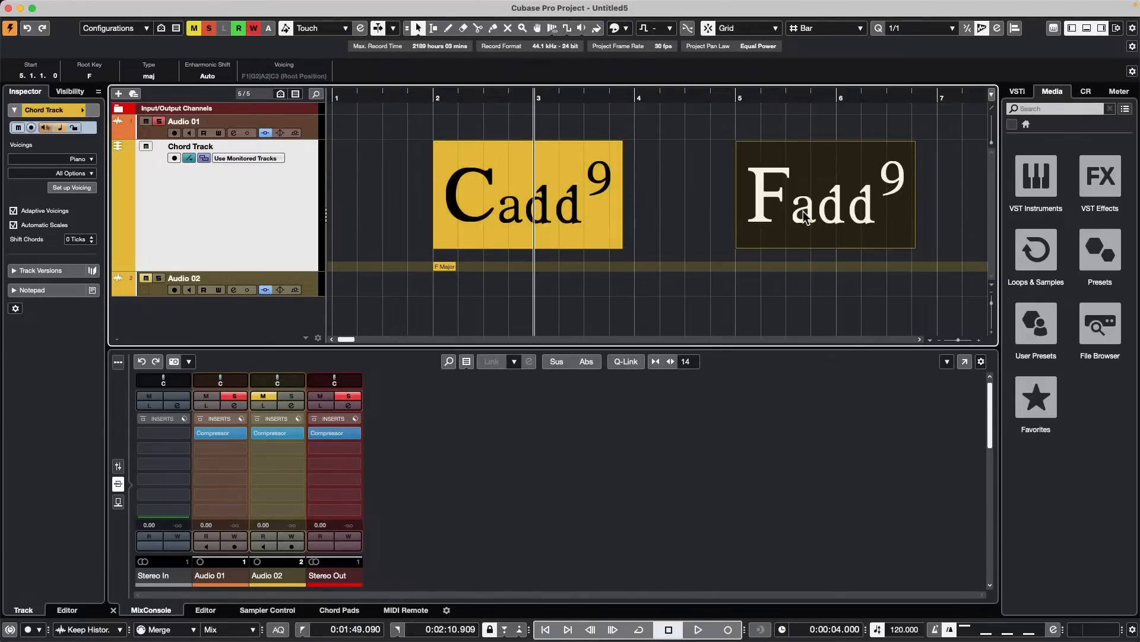
Remove the custom X9 chord symbol in the Chords & Pitches preferences and accept the change
click(46, 7)
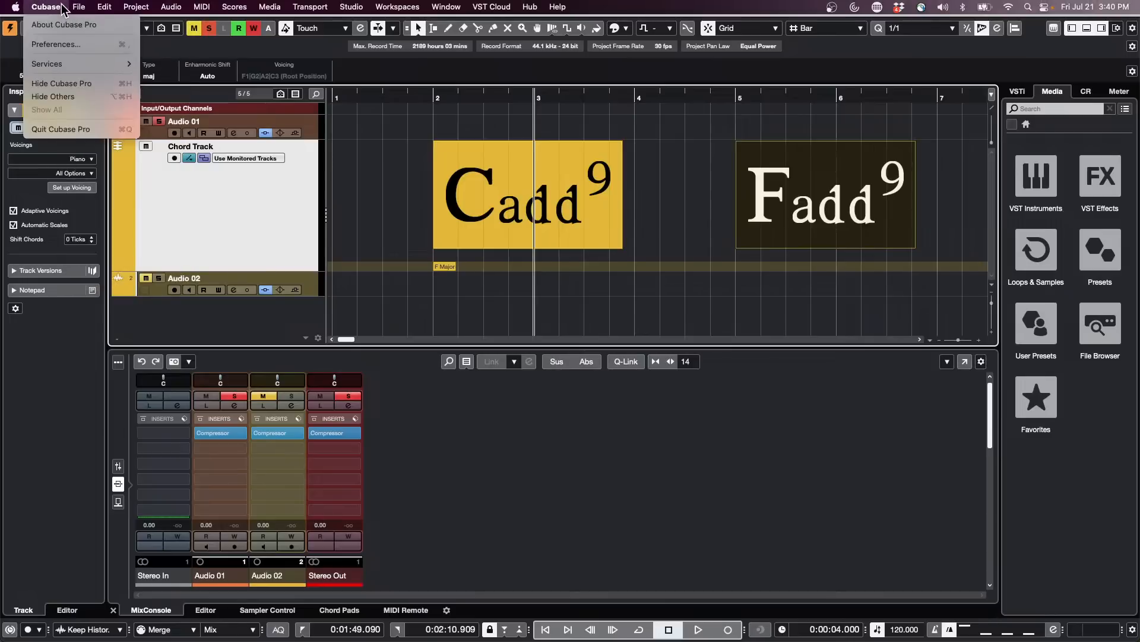
click(67, 49)
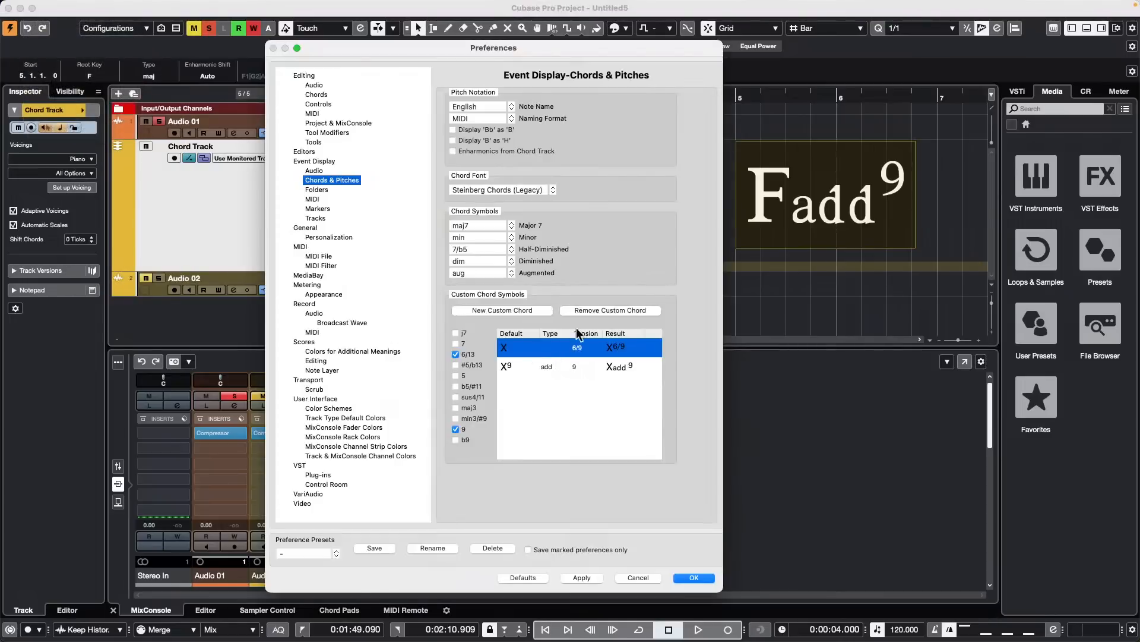
click(512, 368)
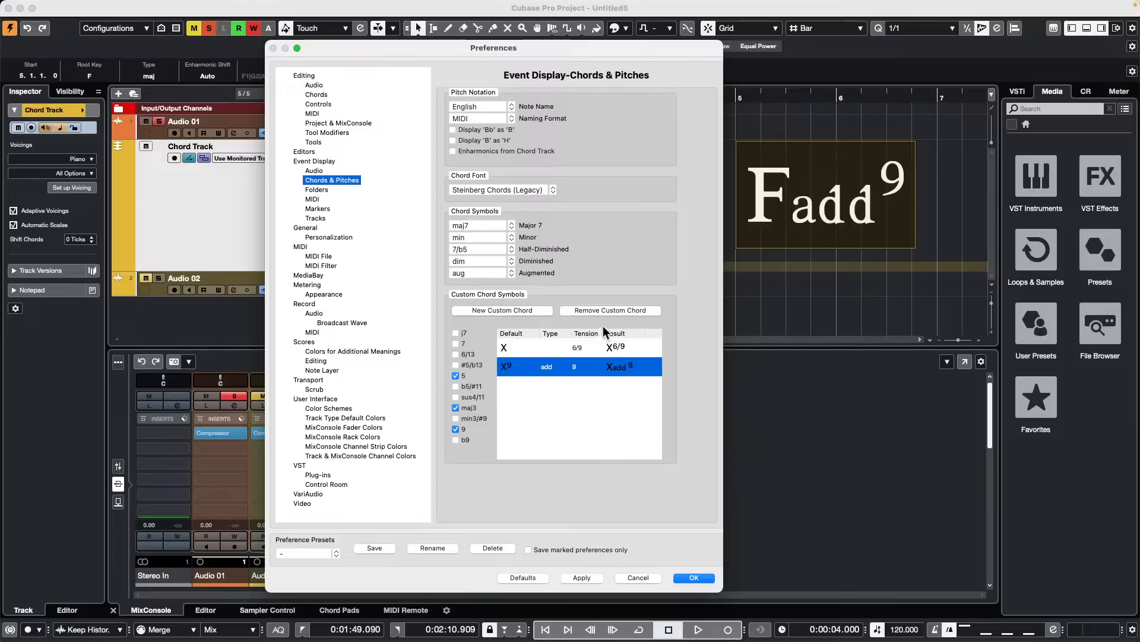
click(607, 310)
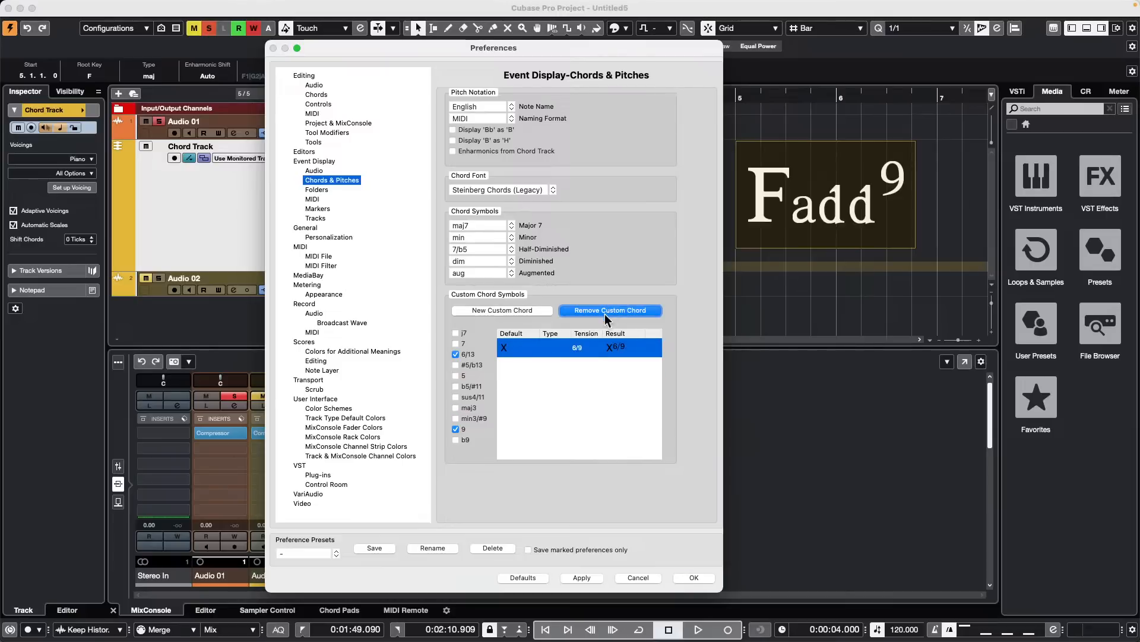
click(696, 578)
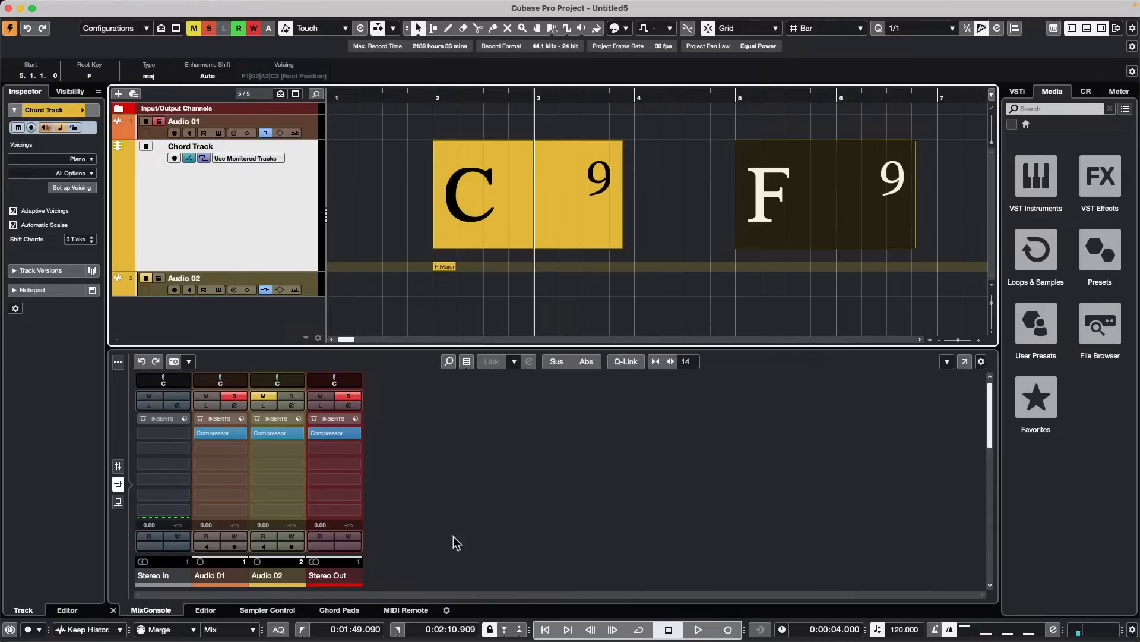
Show the MIDI Remote in the lower zone and switch from the nanoKONTROL2 surface to the overview of all controllers
click(407, 609)
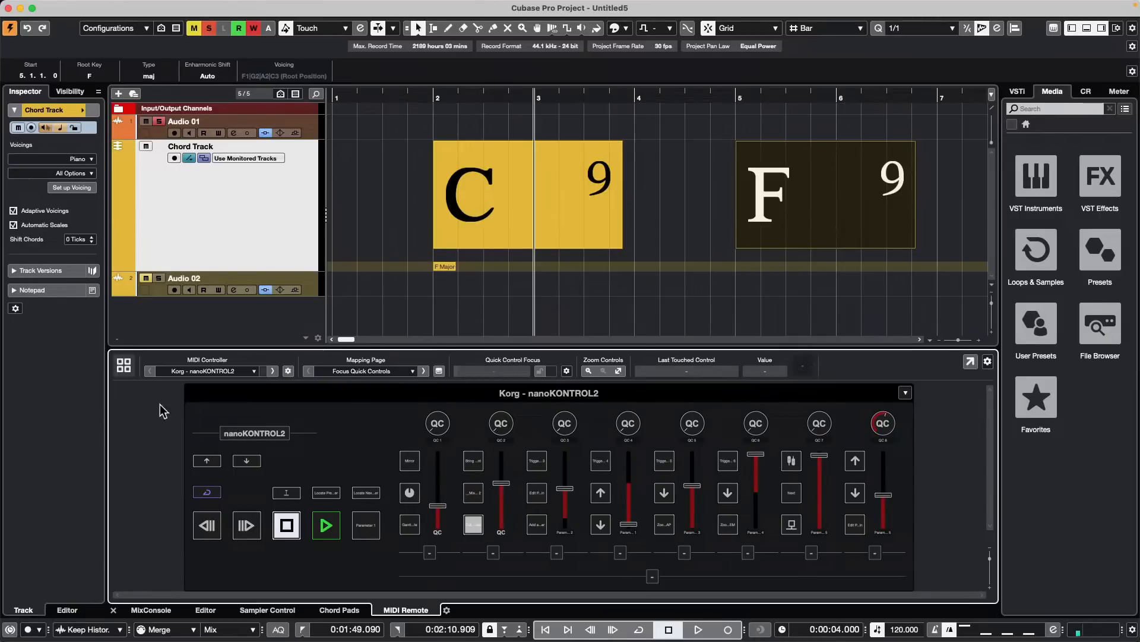
click(198, 376)
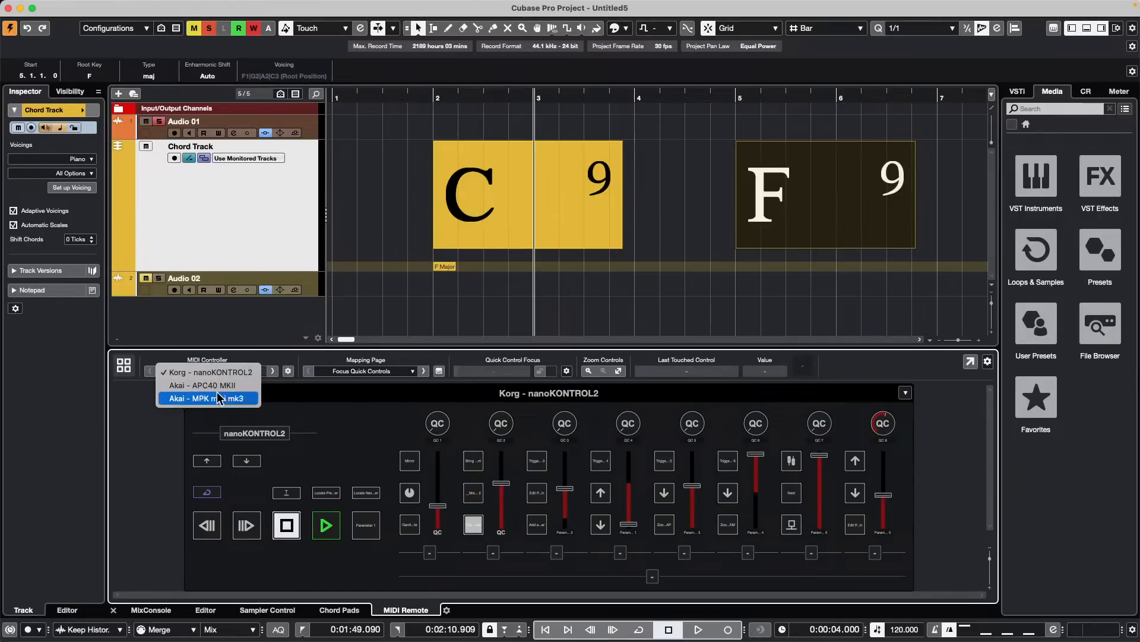
click(146, 451)
click(123, 364)
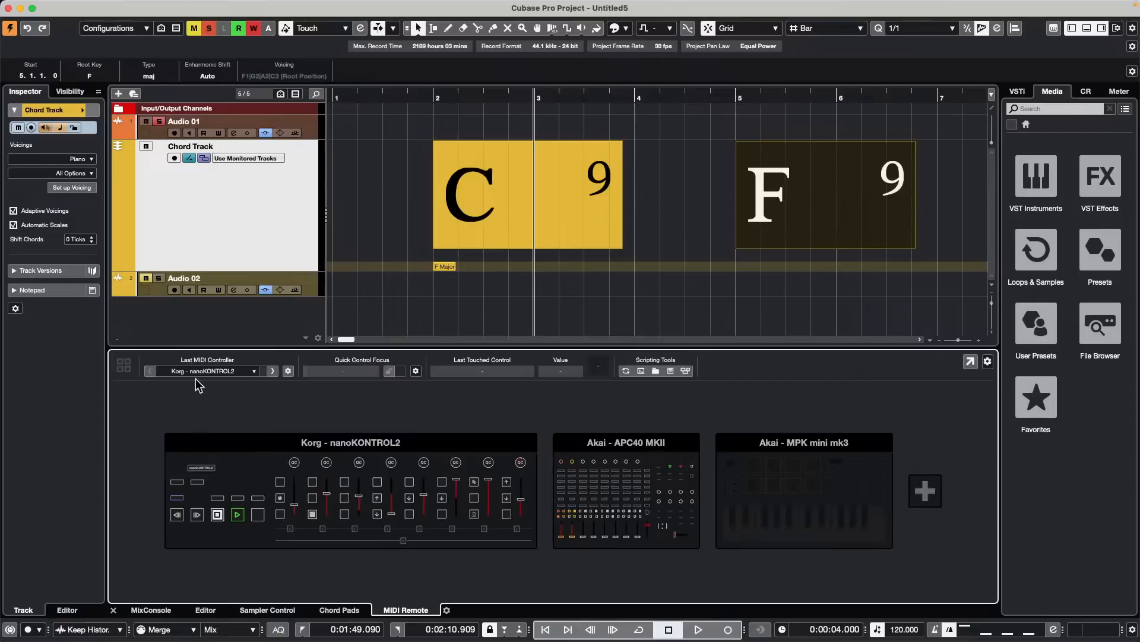
click(252, 371)
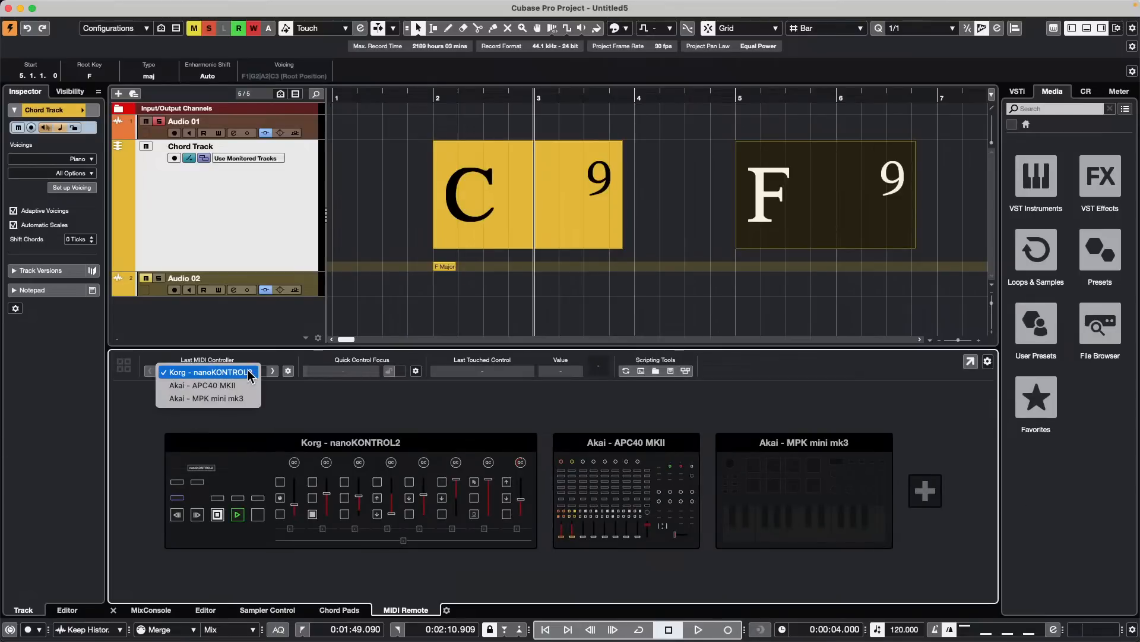
click(288, 378)
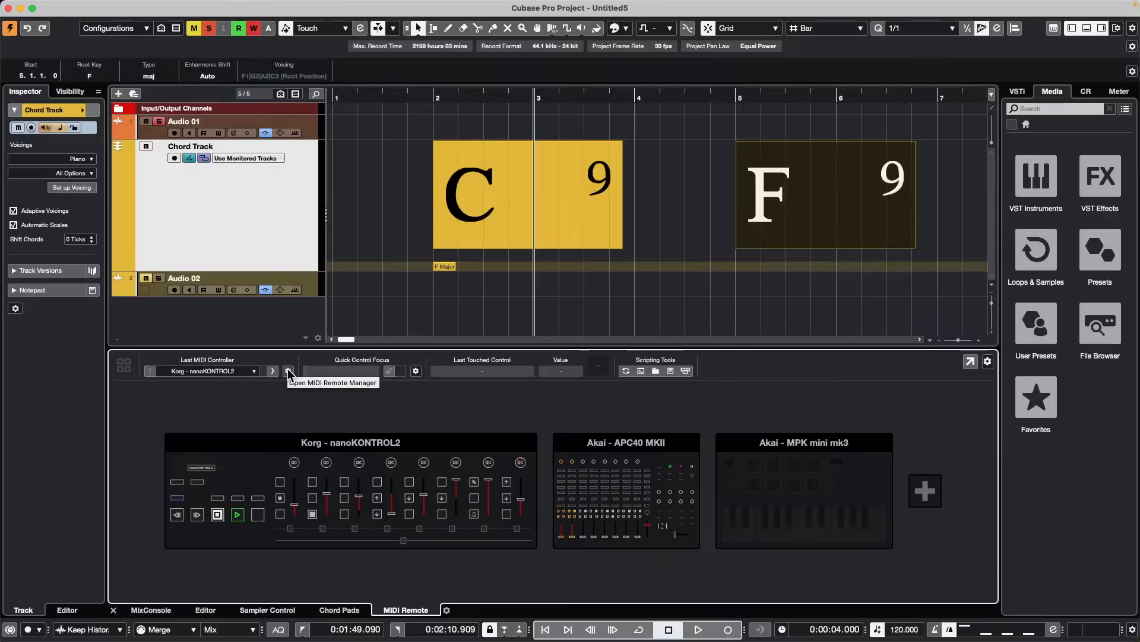
Remove the MPK mini mk3 controller surface in the MIDI Remote Manager and show its script information
click(287, 370)
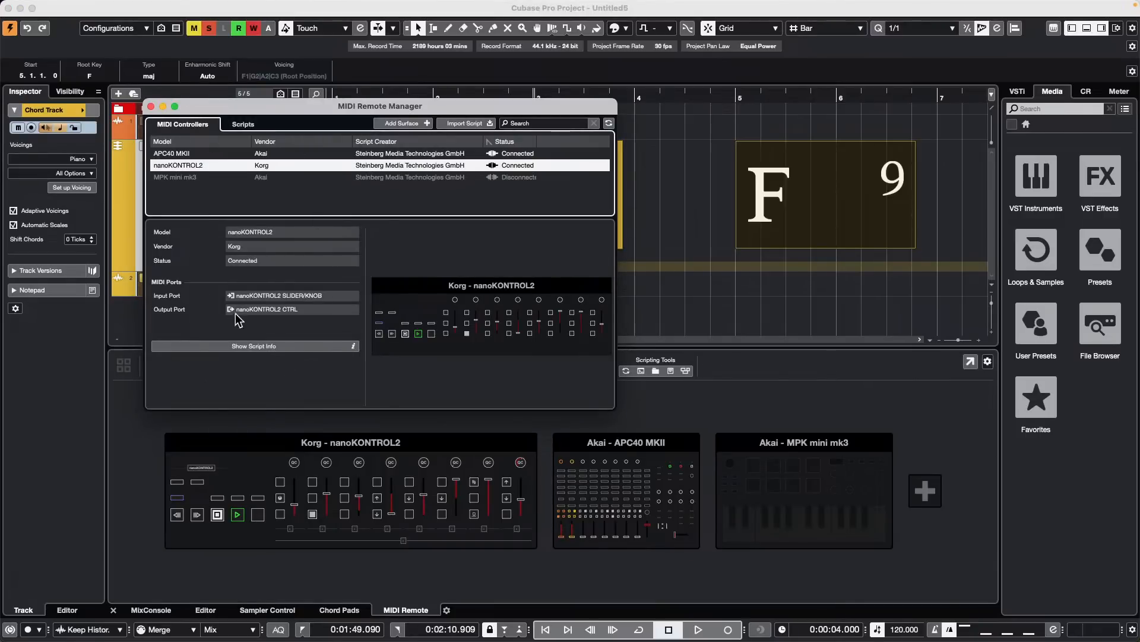
click(171, 179)
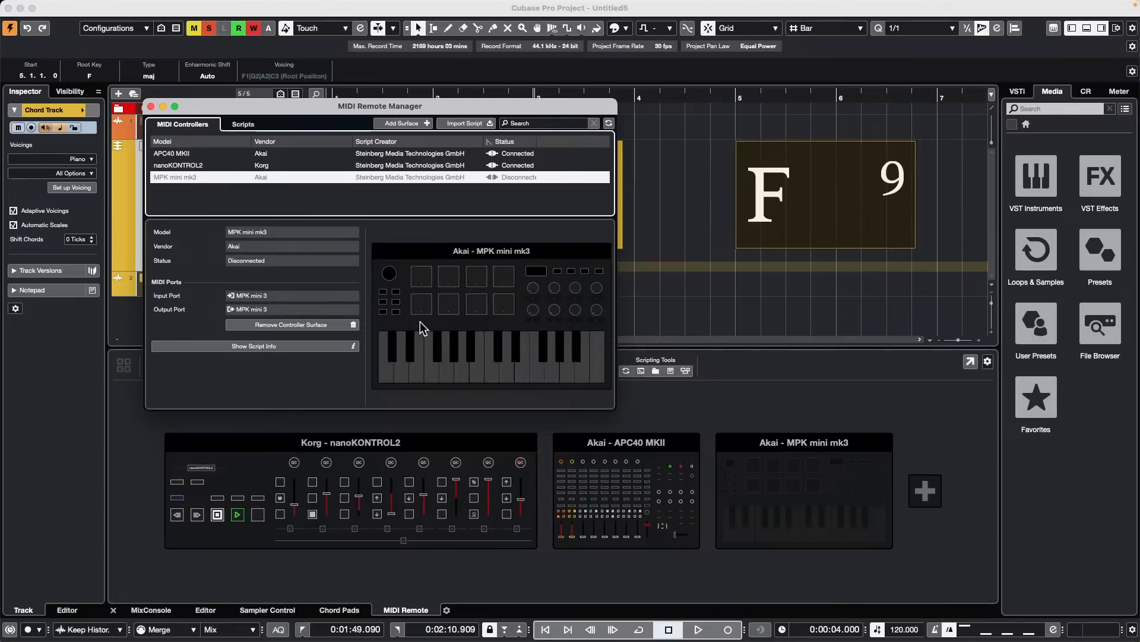
click(356, 345)
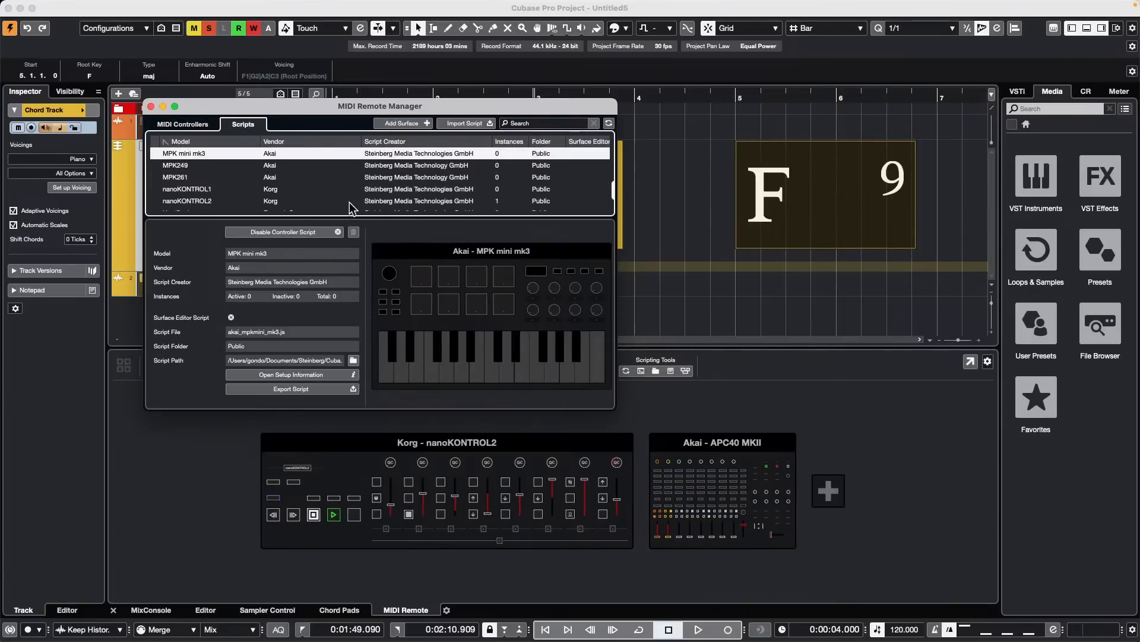
Find the CHOISAUCE 100 script in the script list, enable it, and close the MIDI Remote Manager
scroll(280, 172, down, 3)
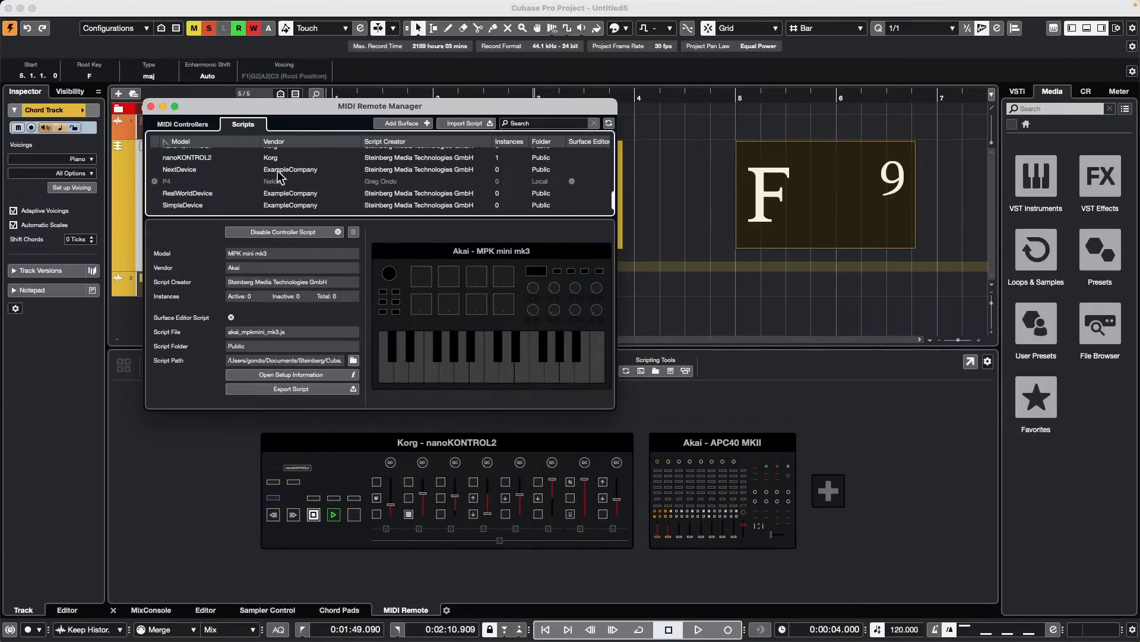
scroll(326, 181, up, 1)
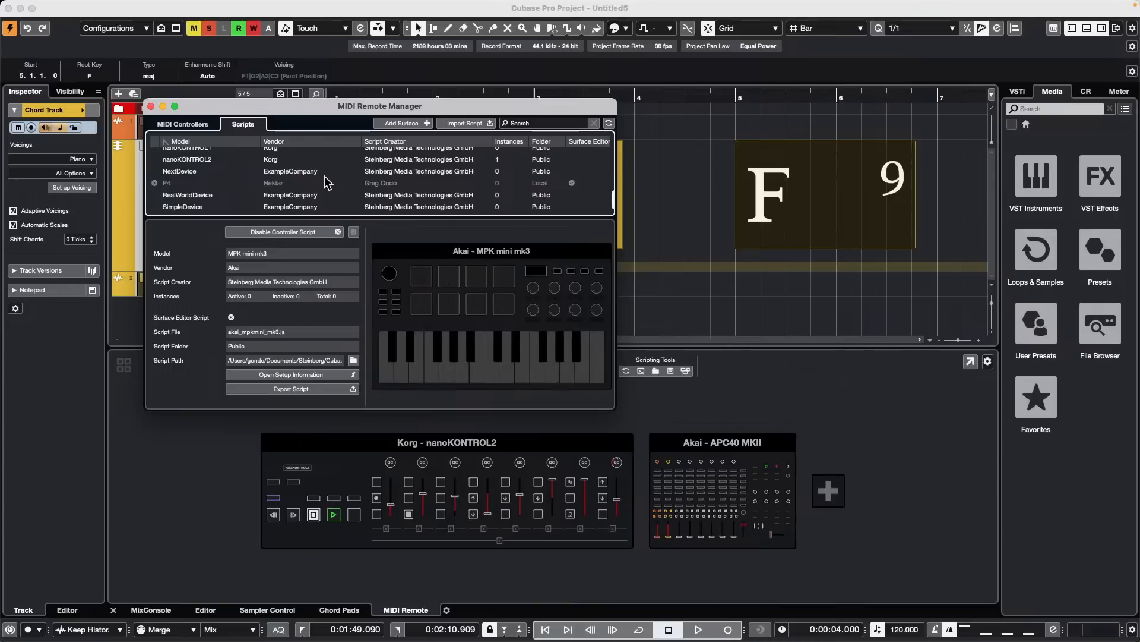
scroll(326, 182, up, 5)
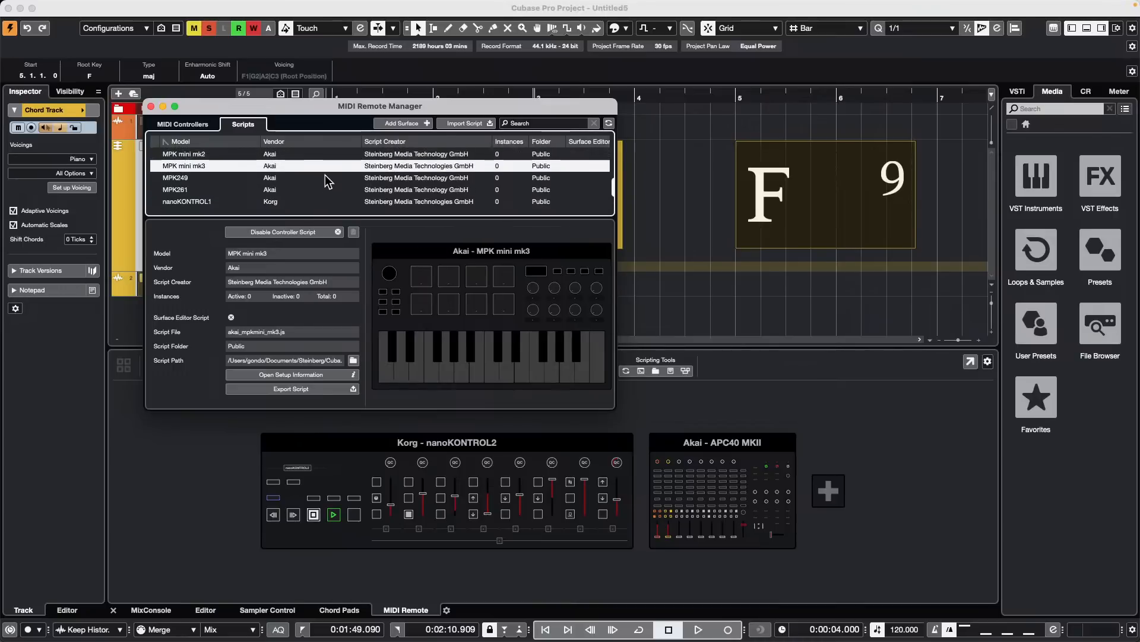
scroll(326, 174, up, 10)
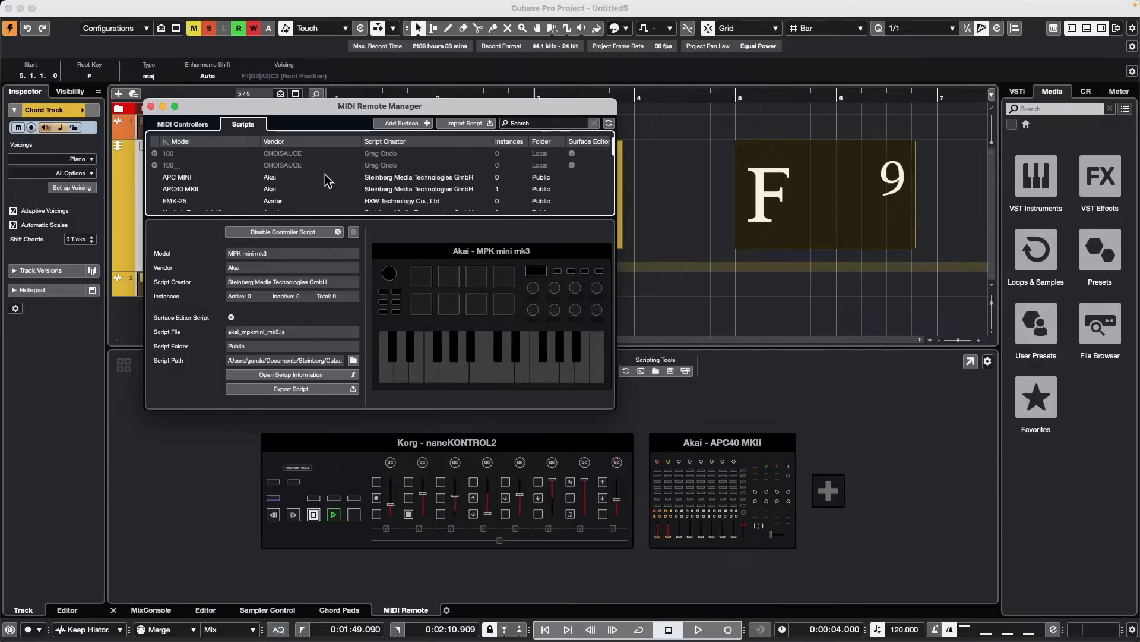
click(264, 154)
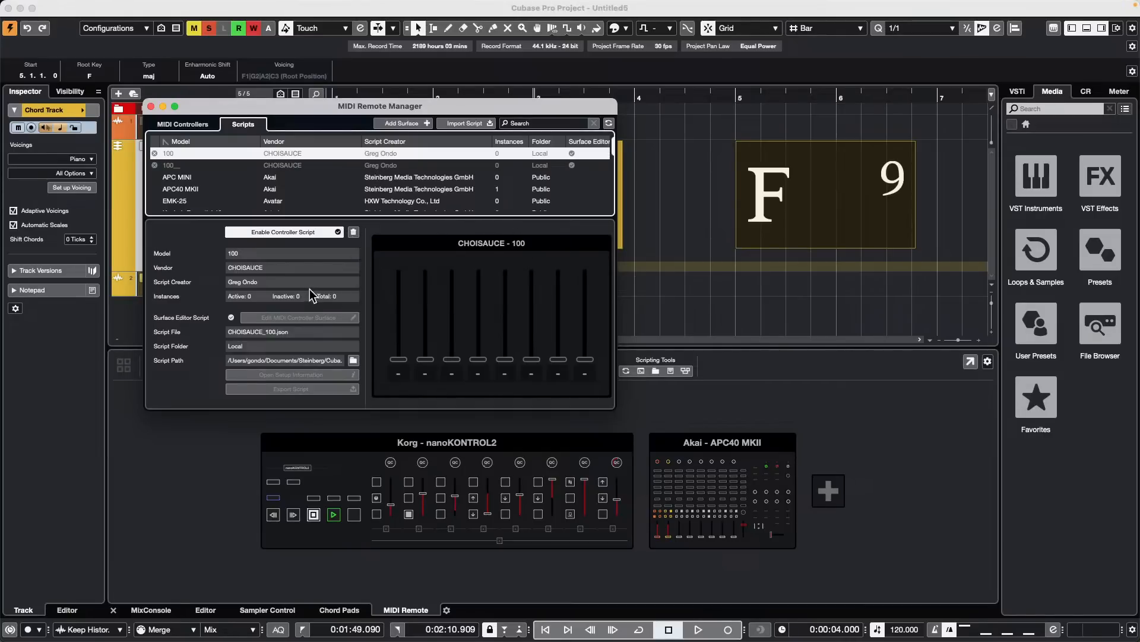
click(247, 298)
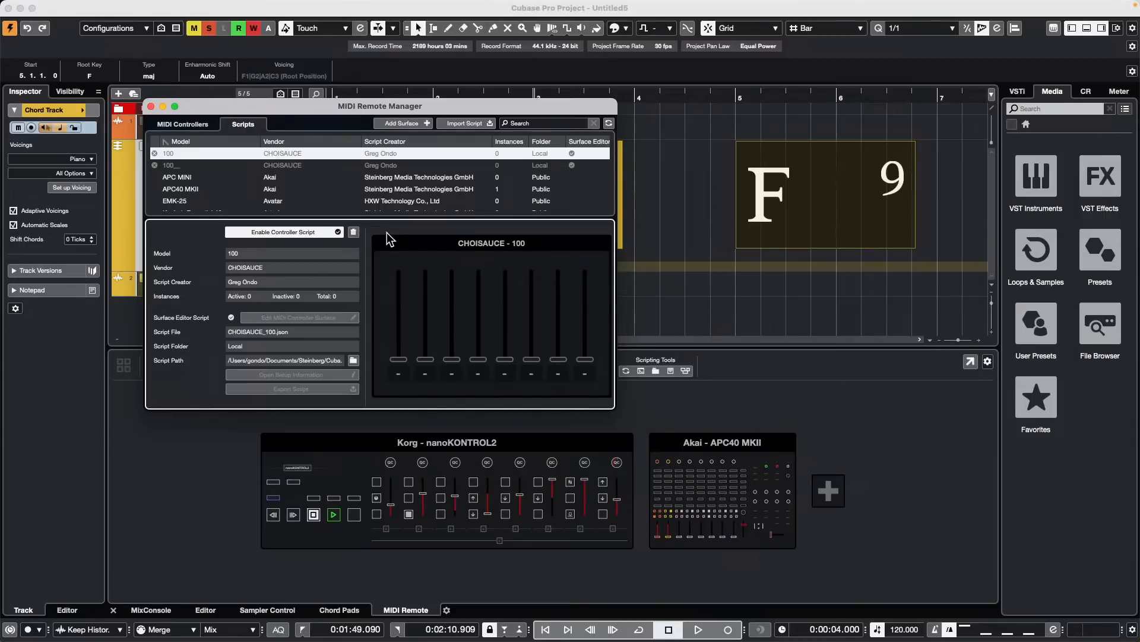
click(339, 232)
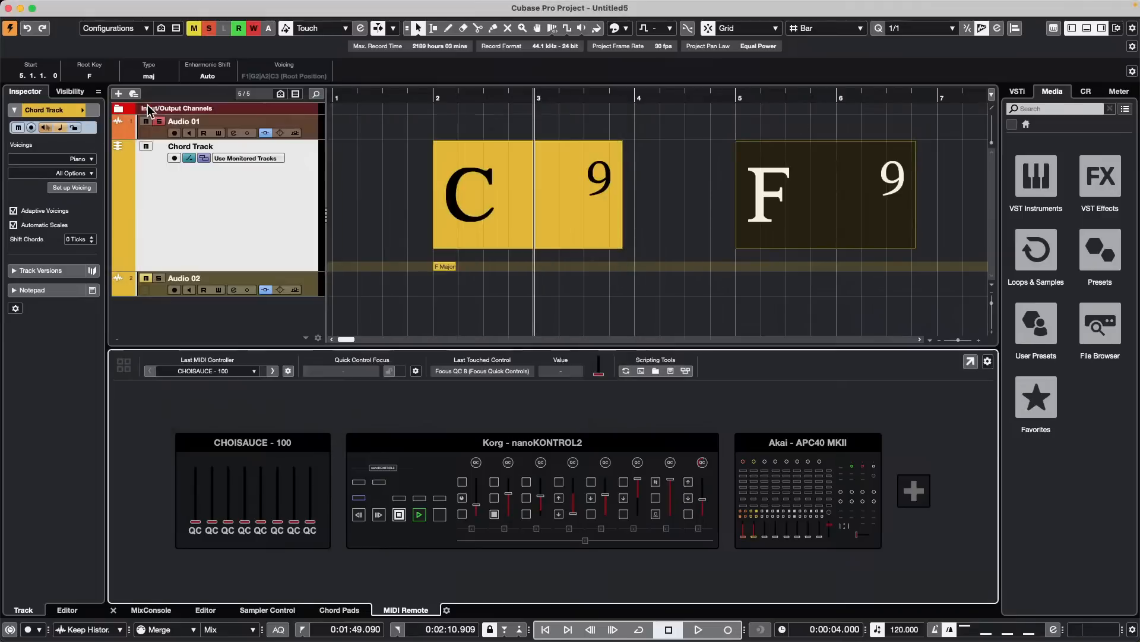
click(151, 107)
Disable and re-enable the CHOISAUCE 100 controller script in the MIDI Remote Manager and close the manager
mouse_move(270, 456)
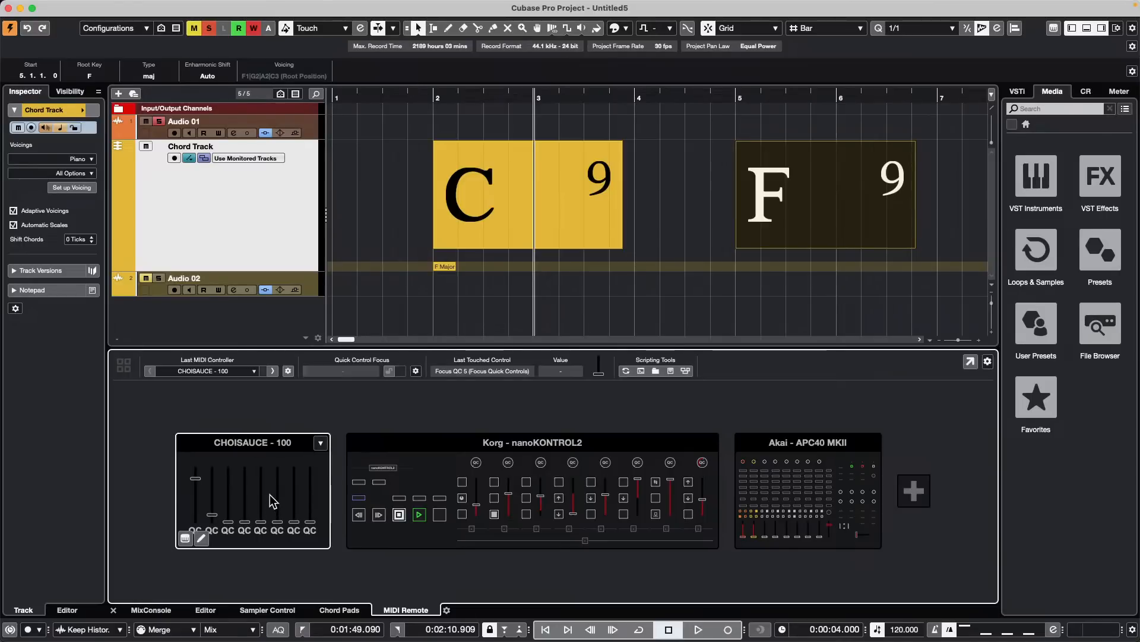
click(288, 371)
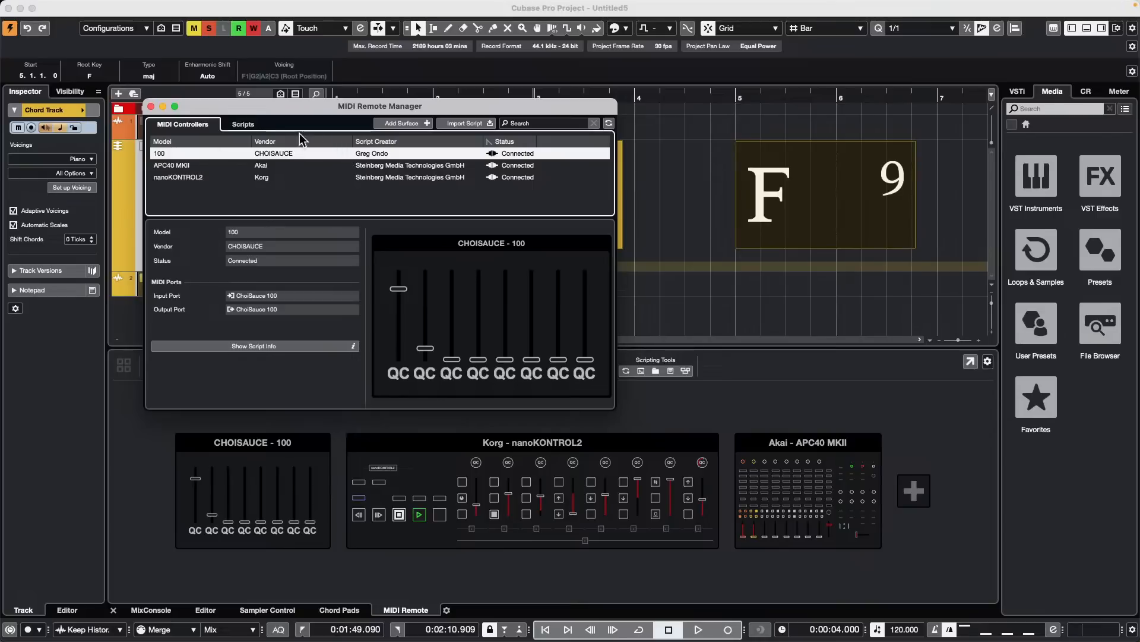
click(241, 124)
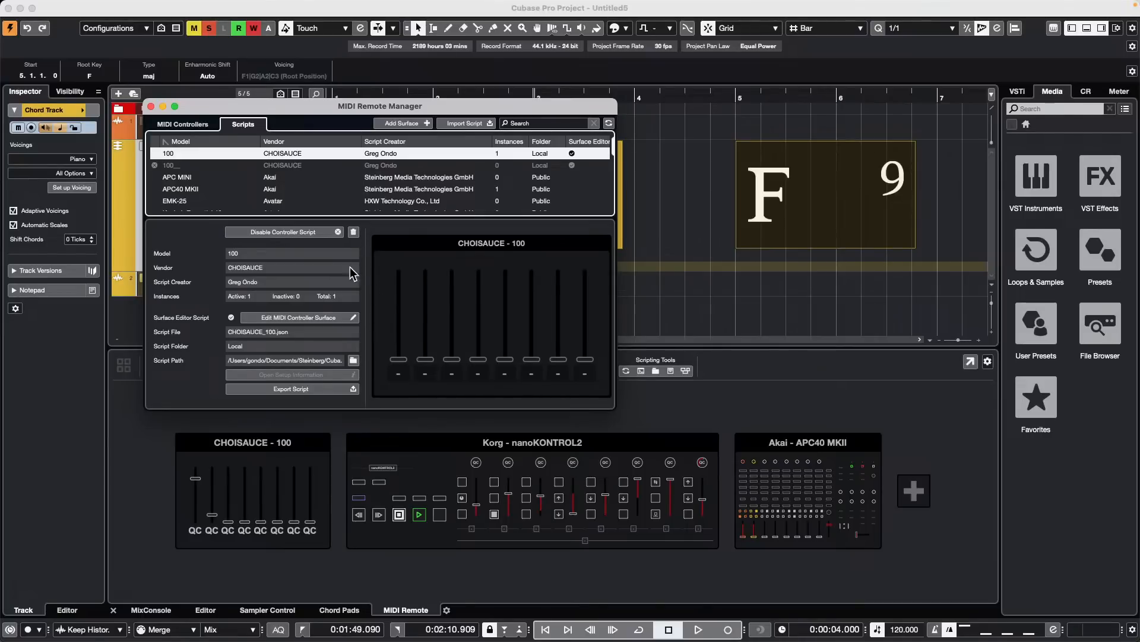
click(301, 233)
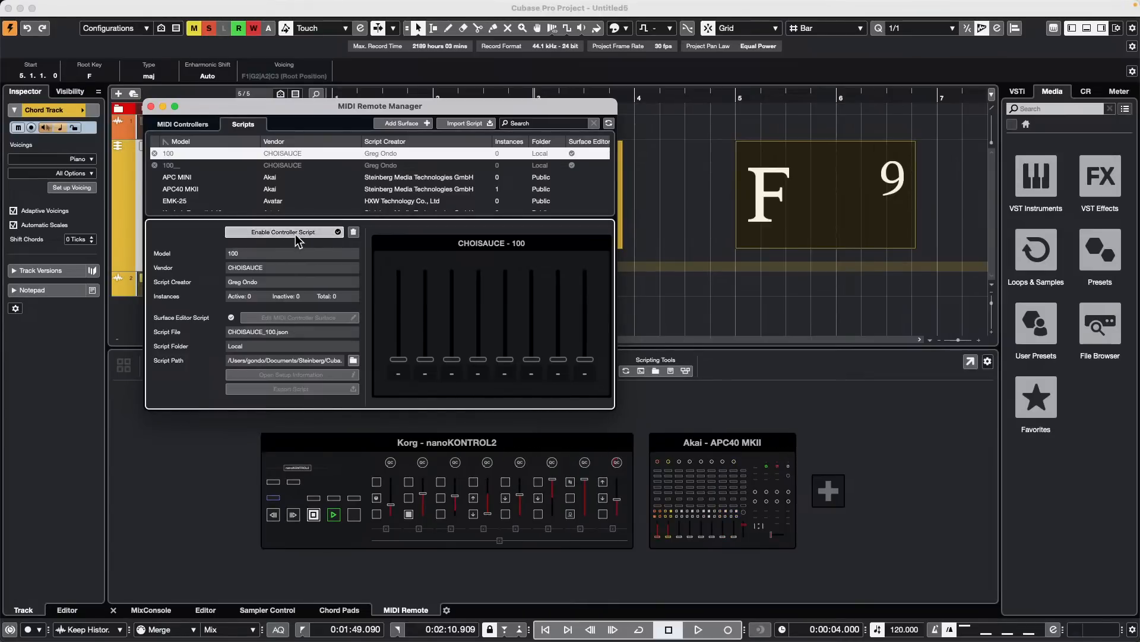
click(295, 232)
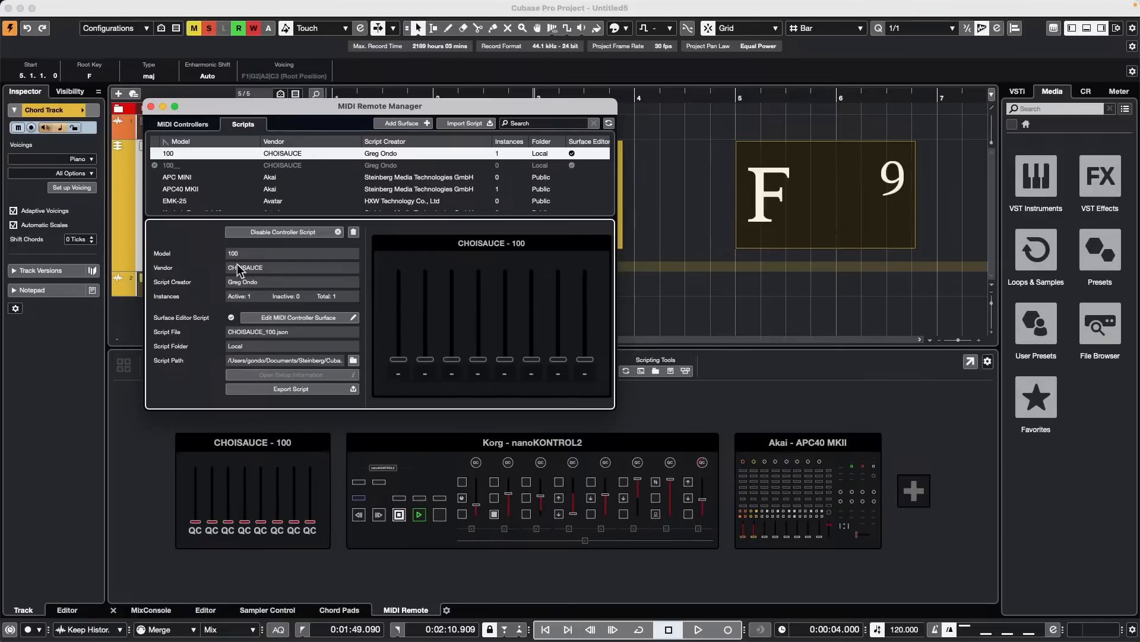
click(298, 232)
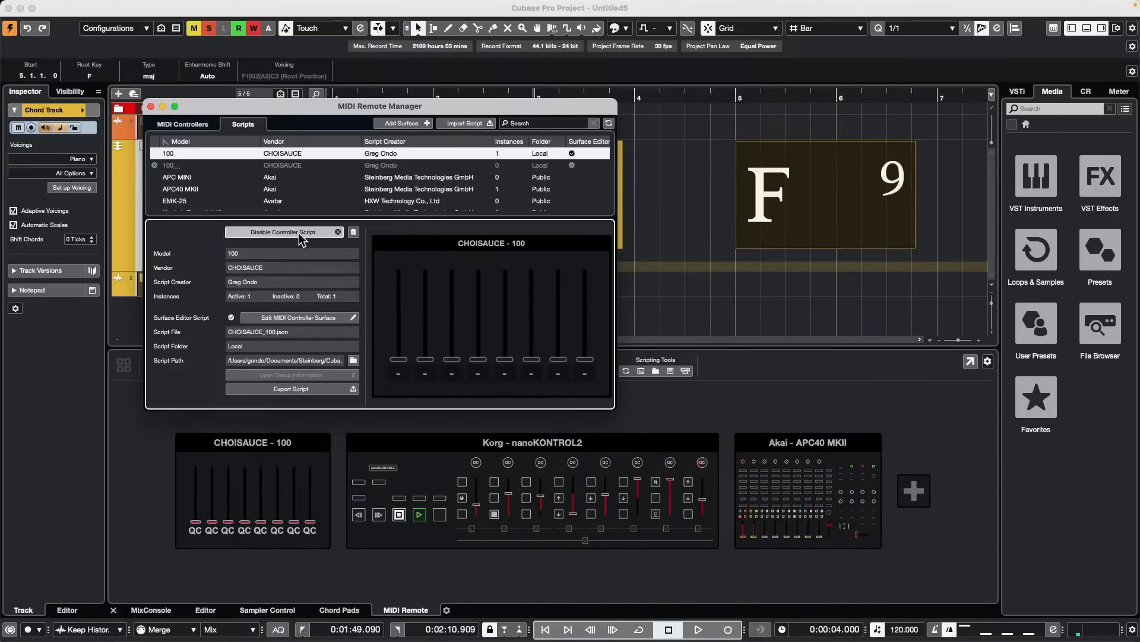
click(299, 233)
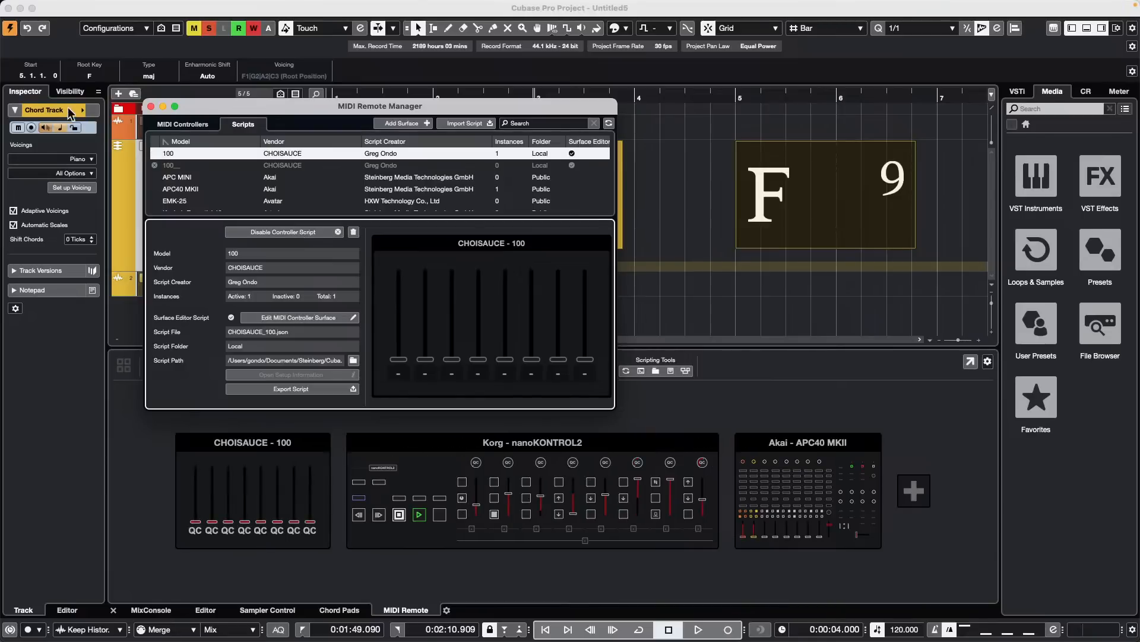
click(151, 107)
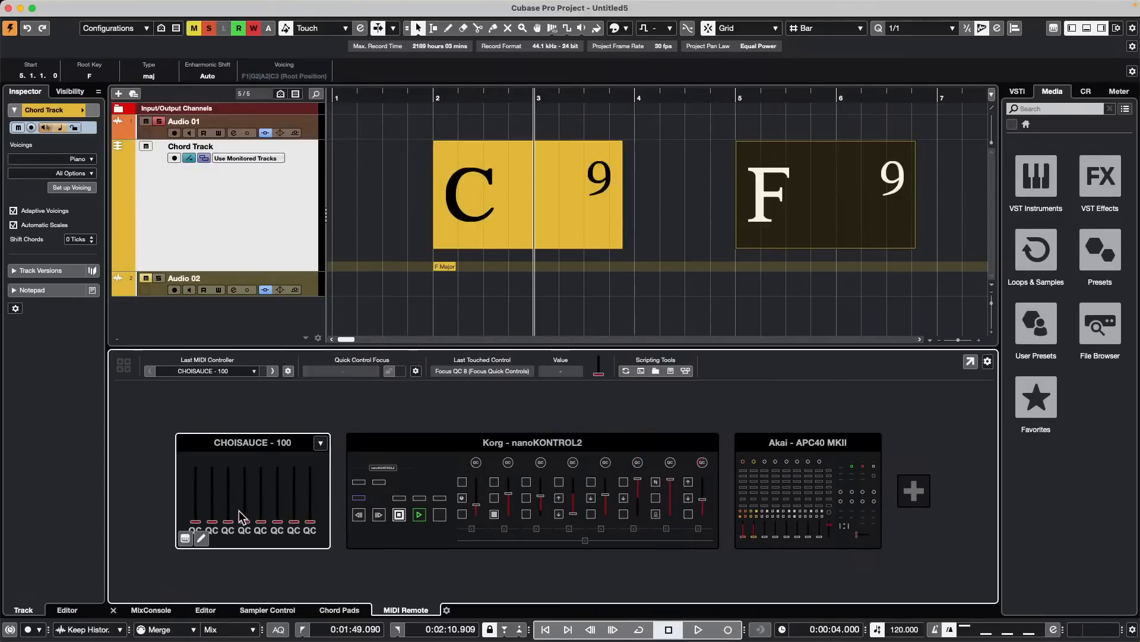
Disable the controller script of the Akai APC40 MKII in the MIDI Remote Manager and close the manager
click(828, 496)
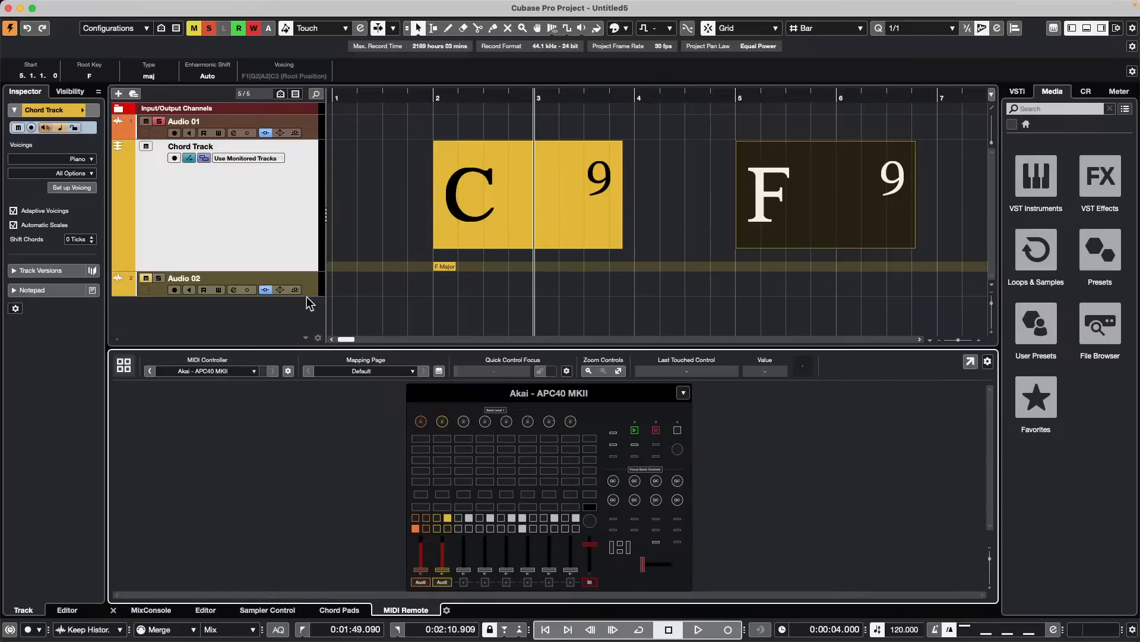
click(288, 371)
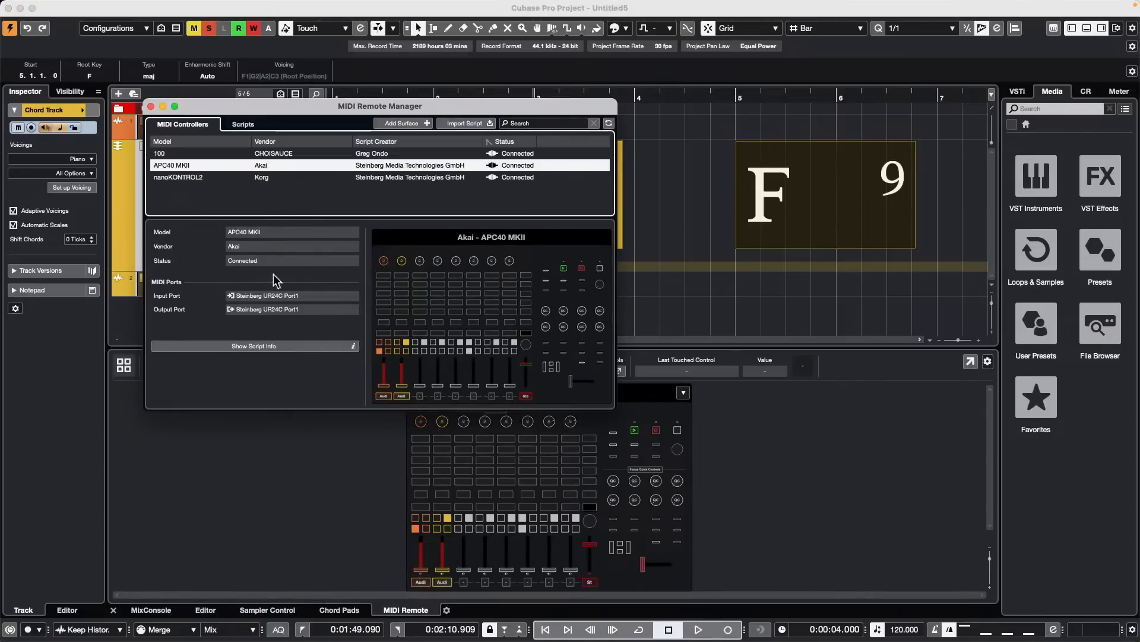
click(243, 124)
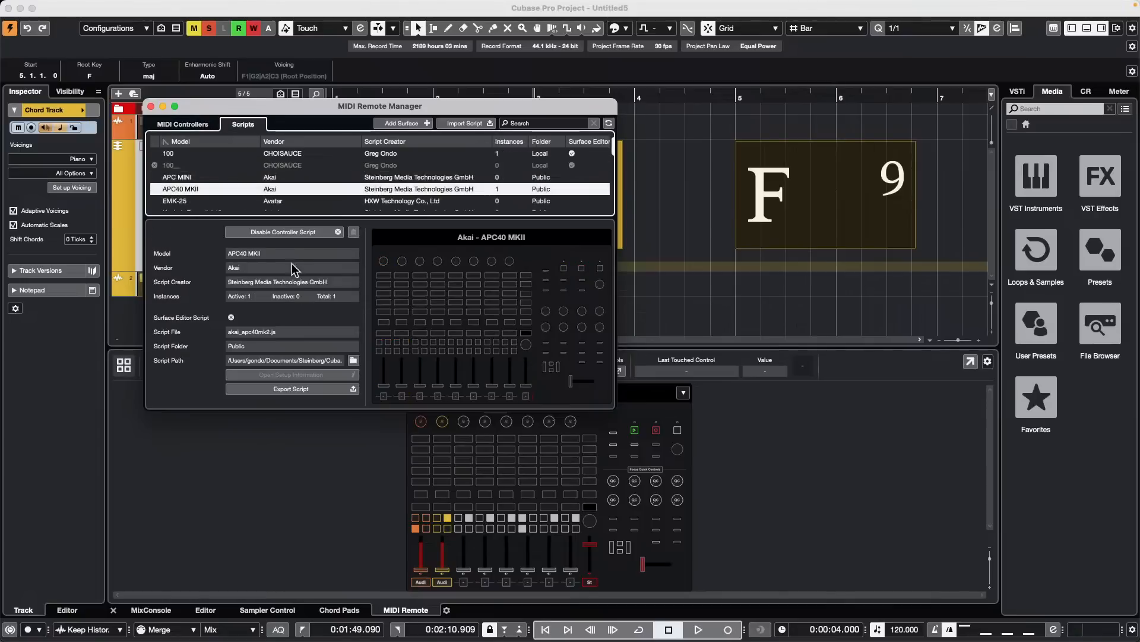
click(280, 231)
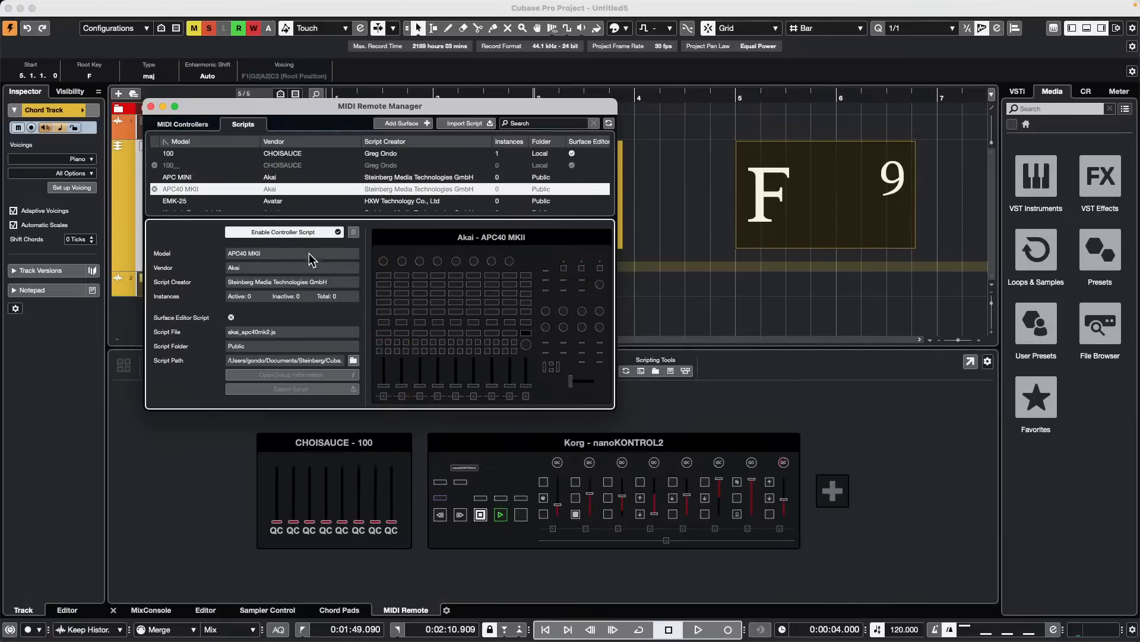
click(151, 106)
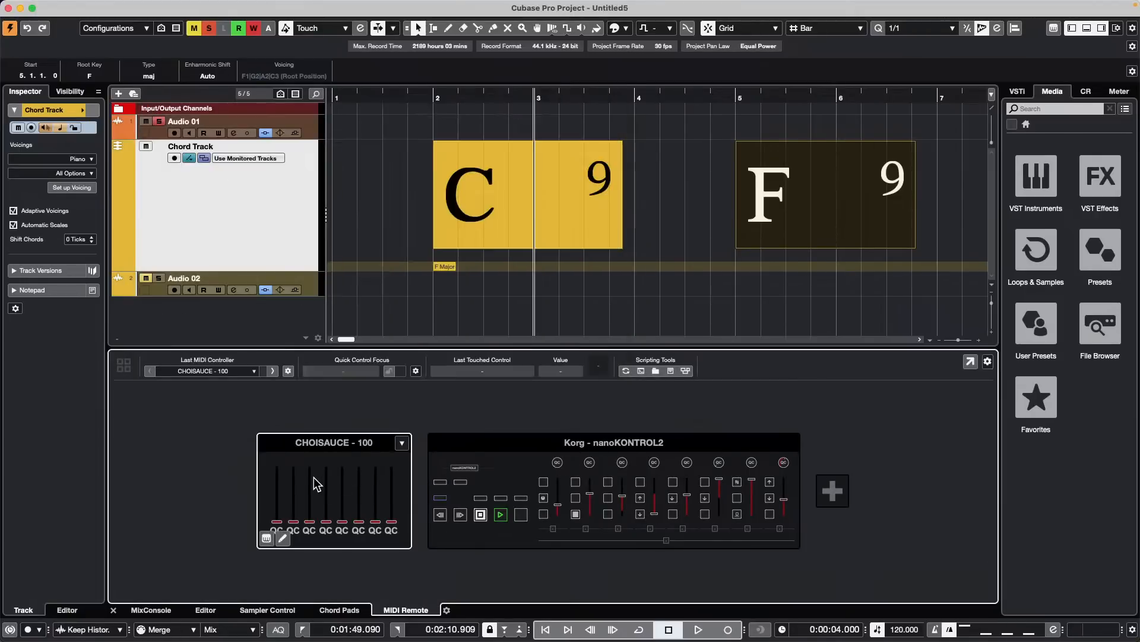
Open the Korg nanoKONTROL2 surface, view its script details in the MIDI Remote Manager, and close the manager
click(530, 443)
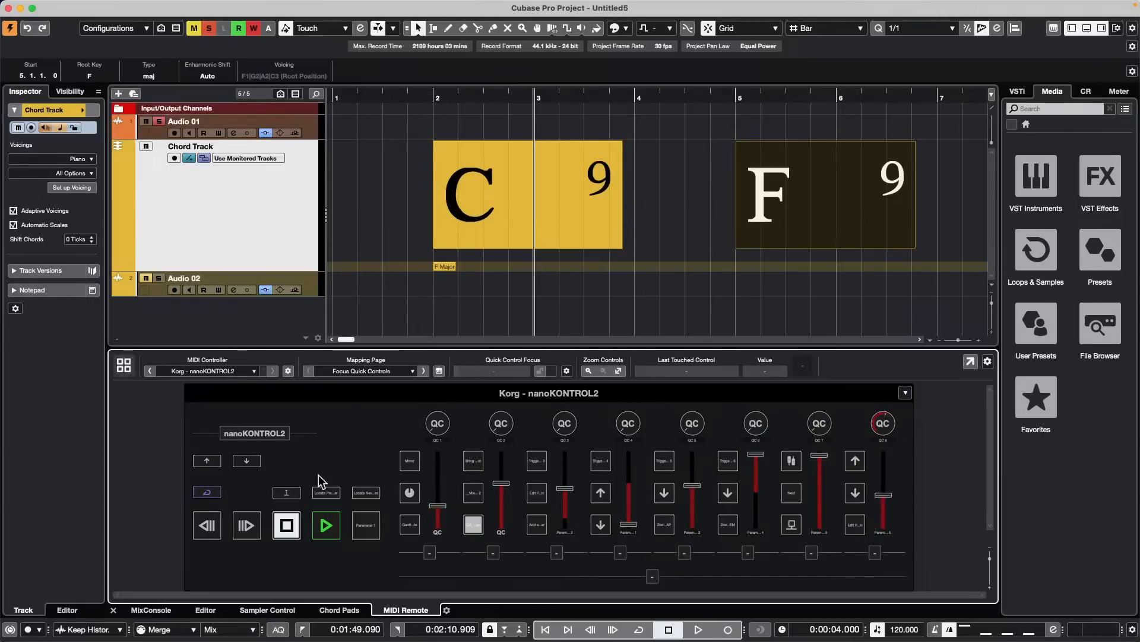
click(287, 371)
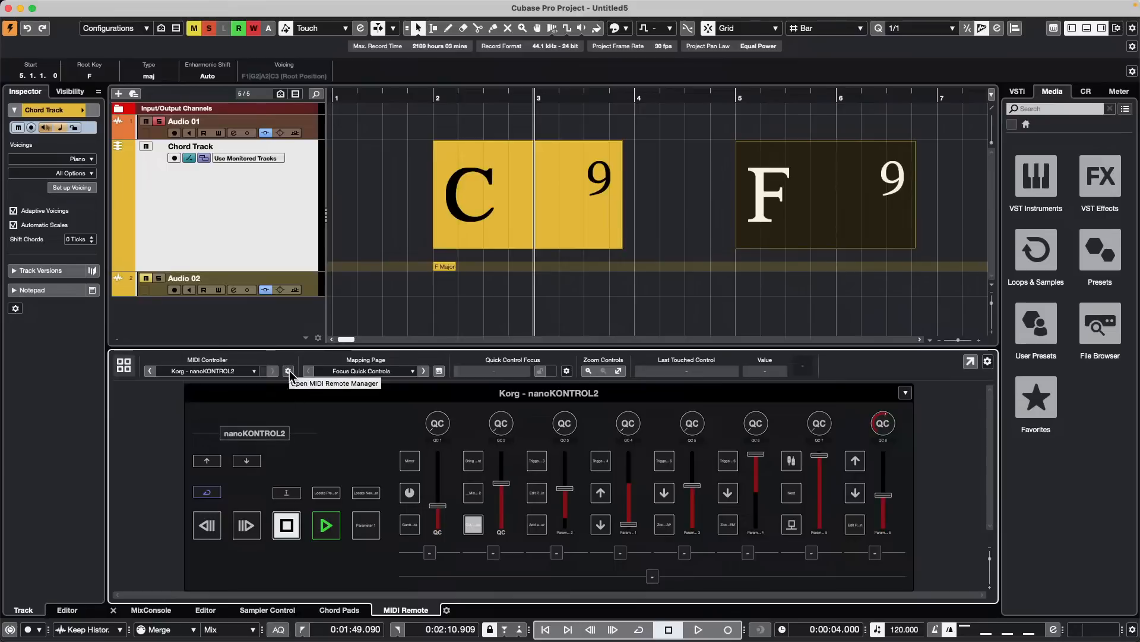
click(291, 369)
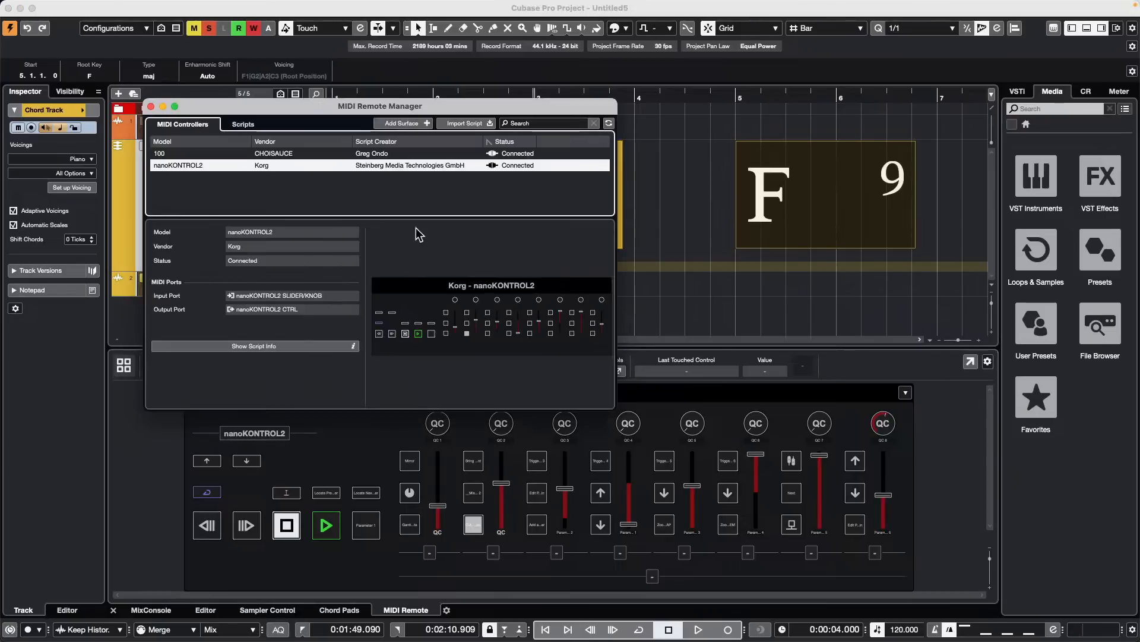
click(247, 126)
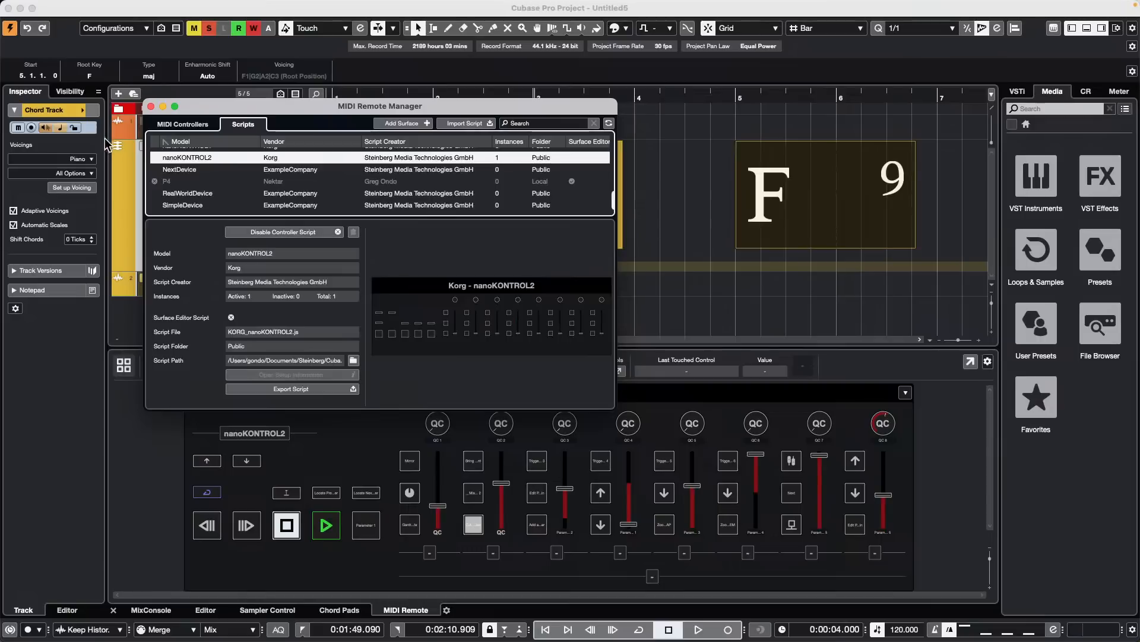
click(151, 106)
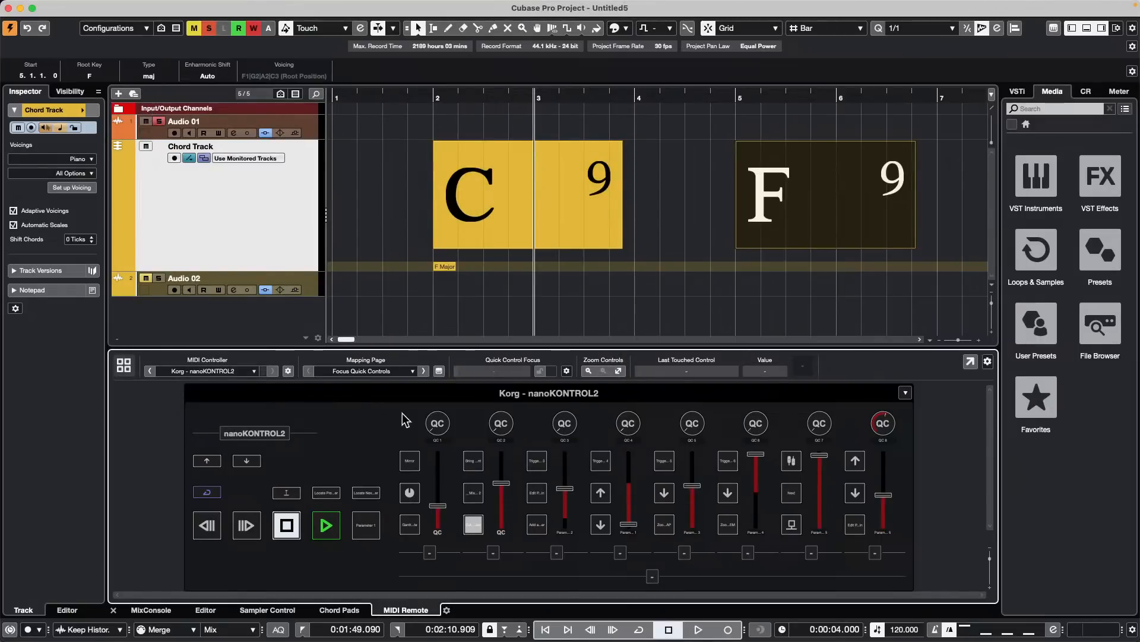
Switch to the CHOISAUCE 100 surface, view its script details in the MIDI Remote Manager, and close the manager
click(215, 373)
click(217, 360)
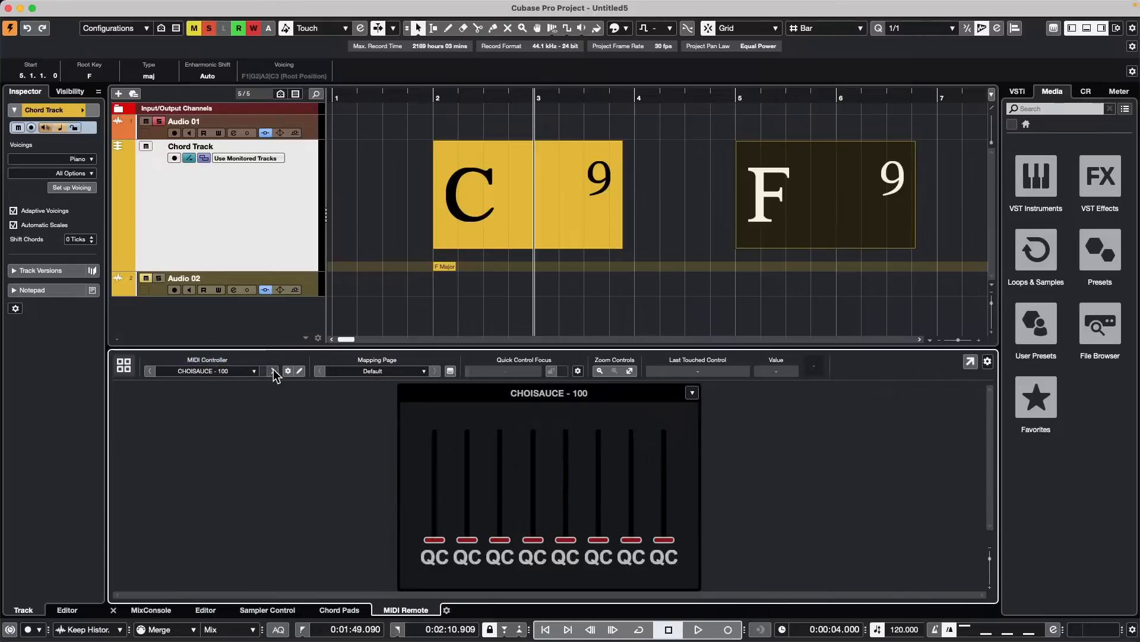
click(288, 371)
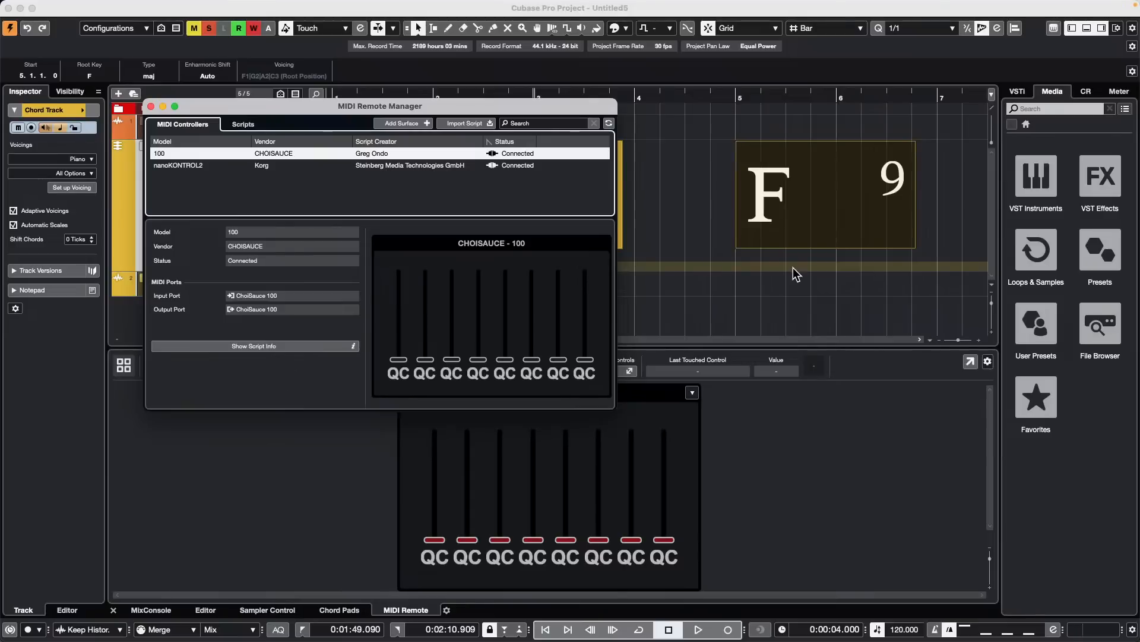
click(242, 124)
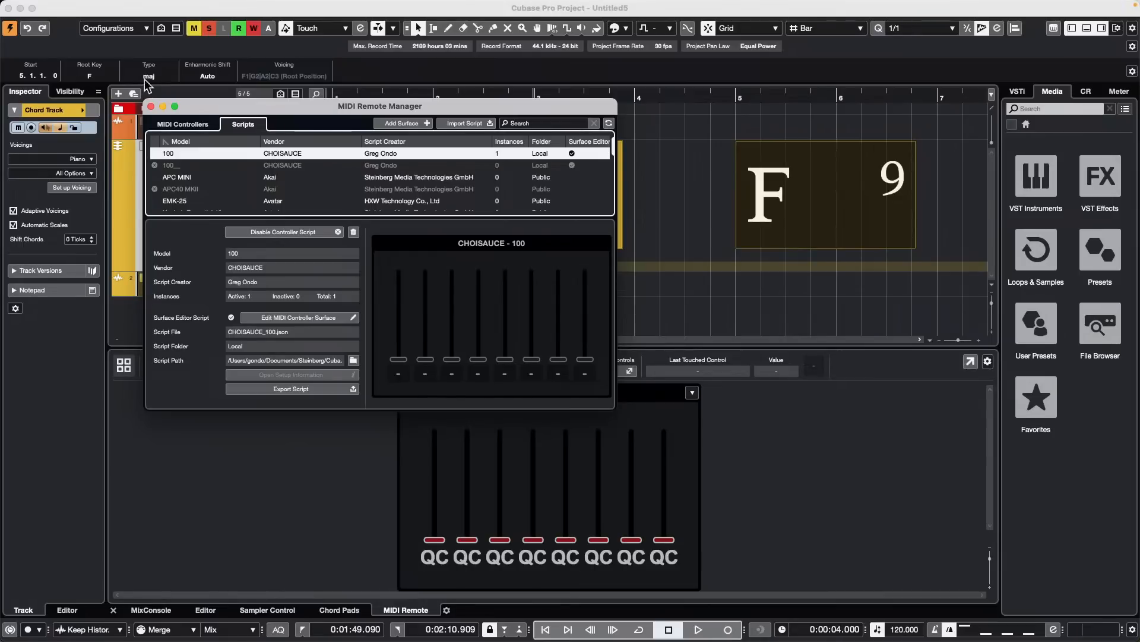
click(151, 105)
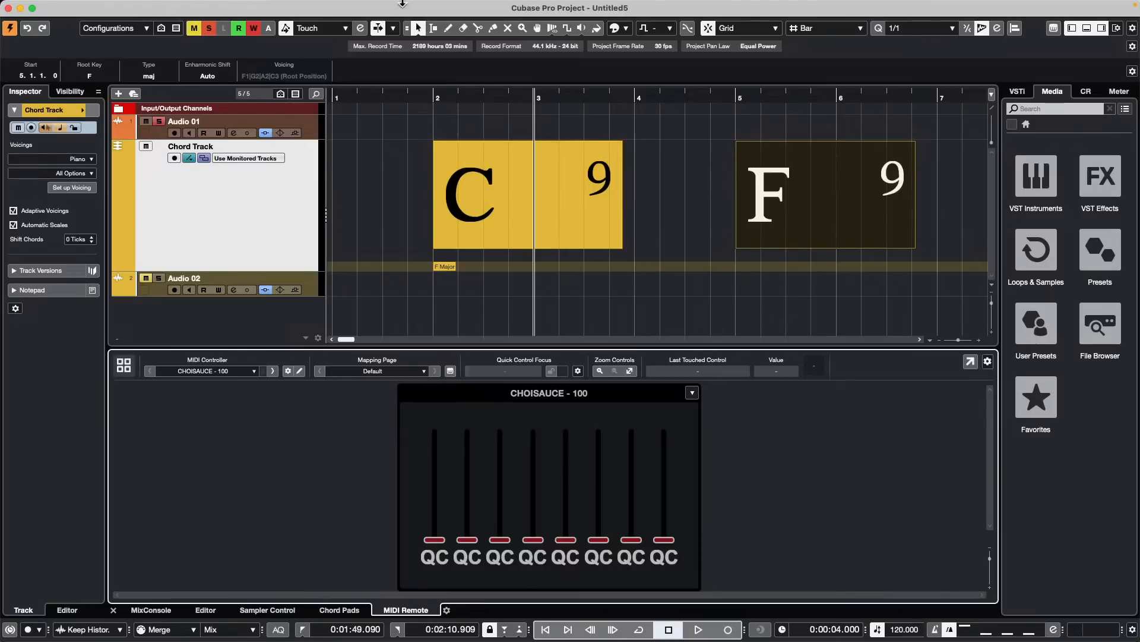
Zoom out the Untitled5 timeline, switch to the Untitled4 project window and activate that project
drag(384, 100, 364, 57)
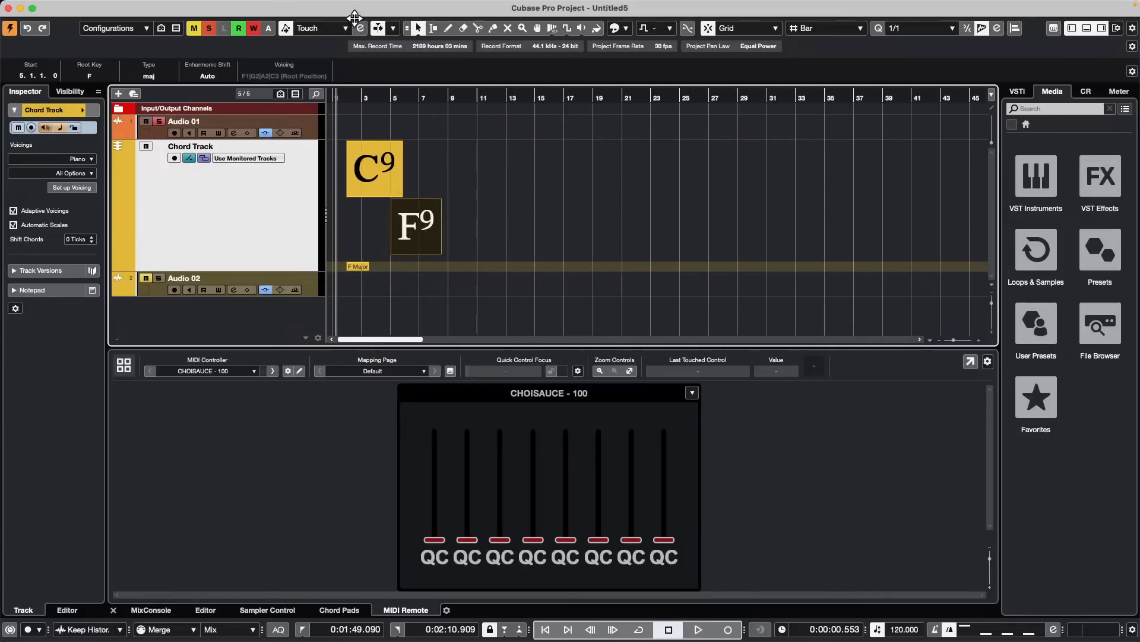
click(438, 7)
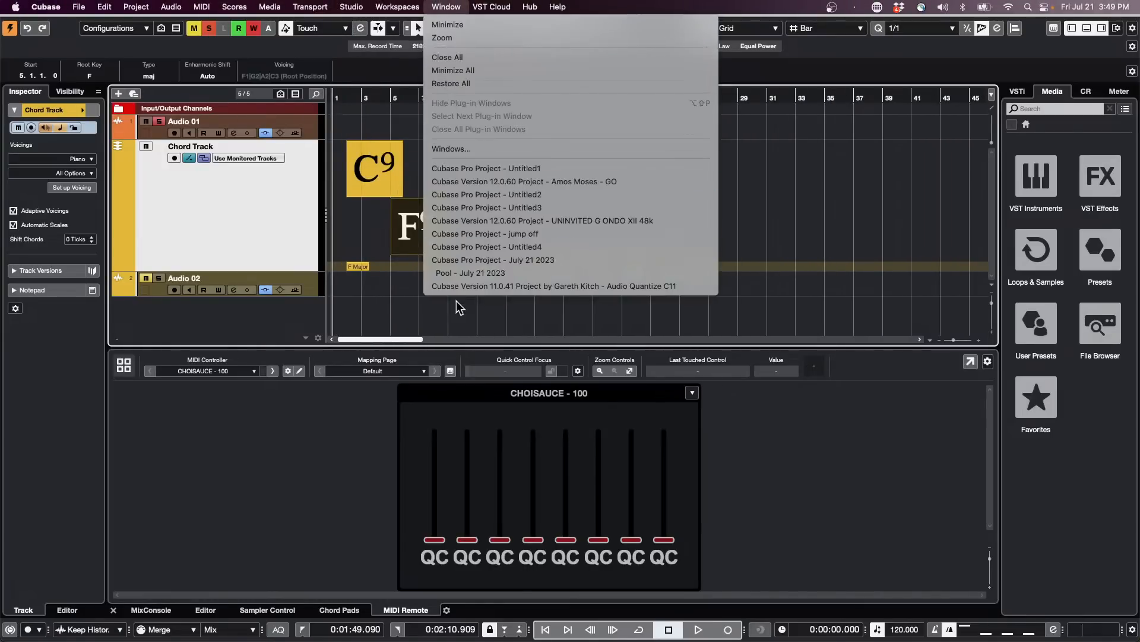
click(544, 253)
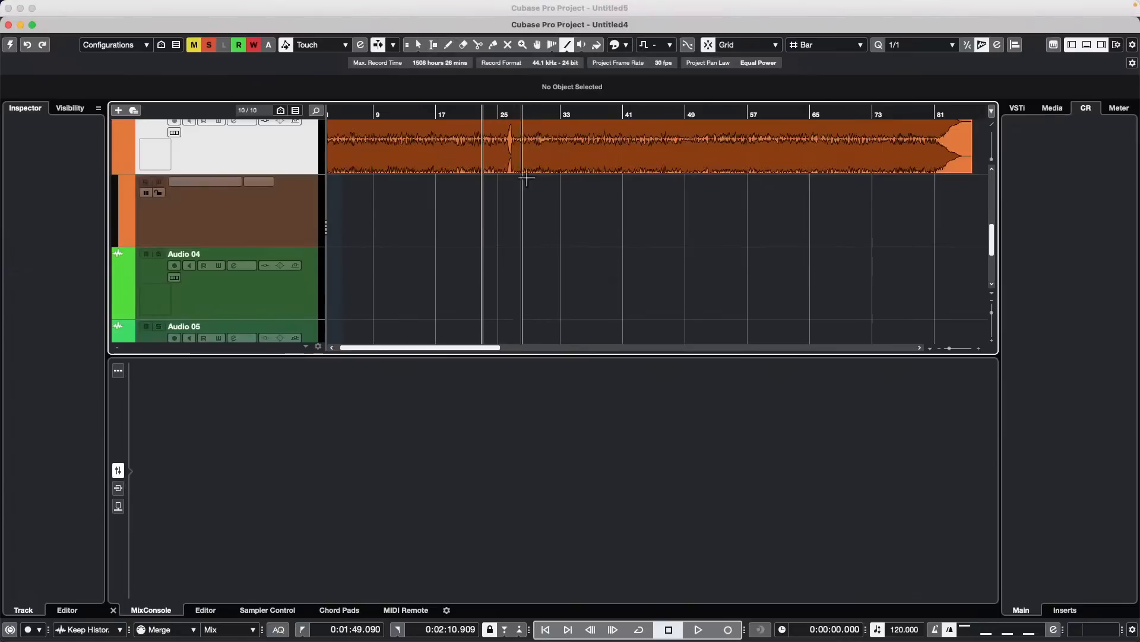
scroll(392, 267, down, 5)
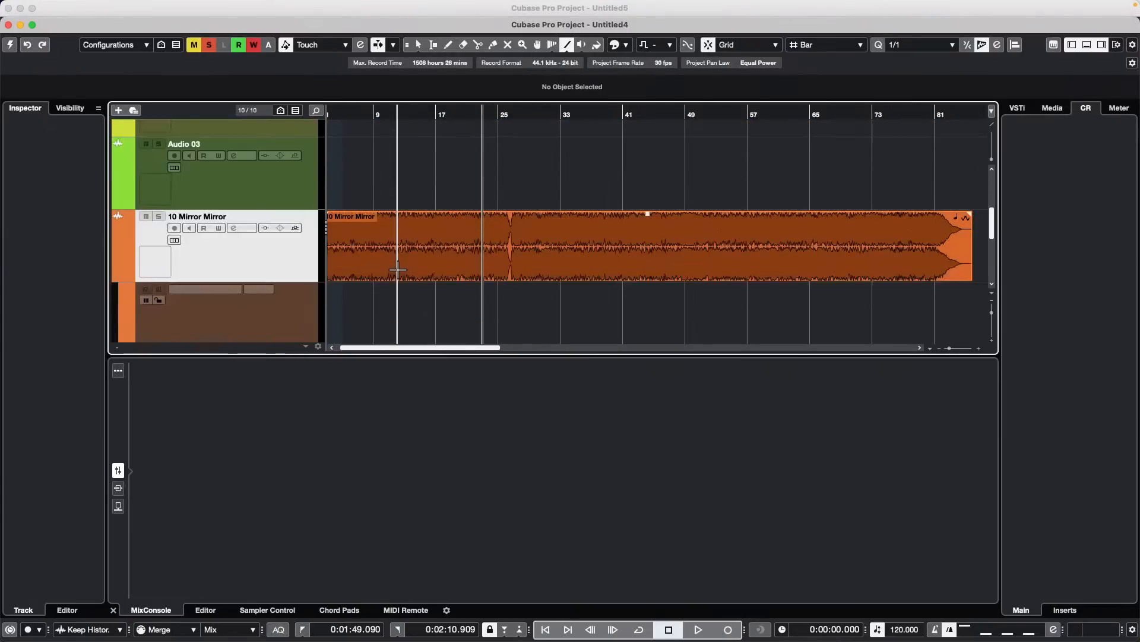
right_click(227, 258)
click(512, 257)
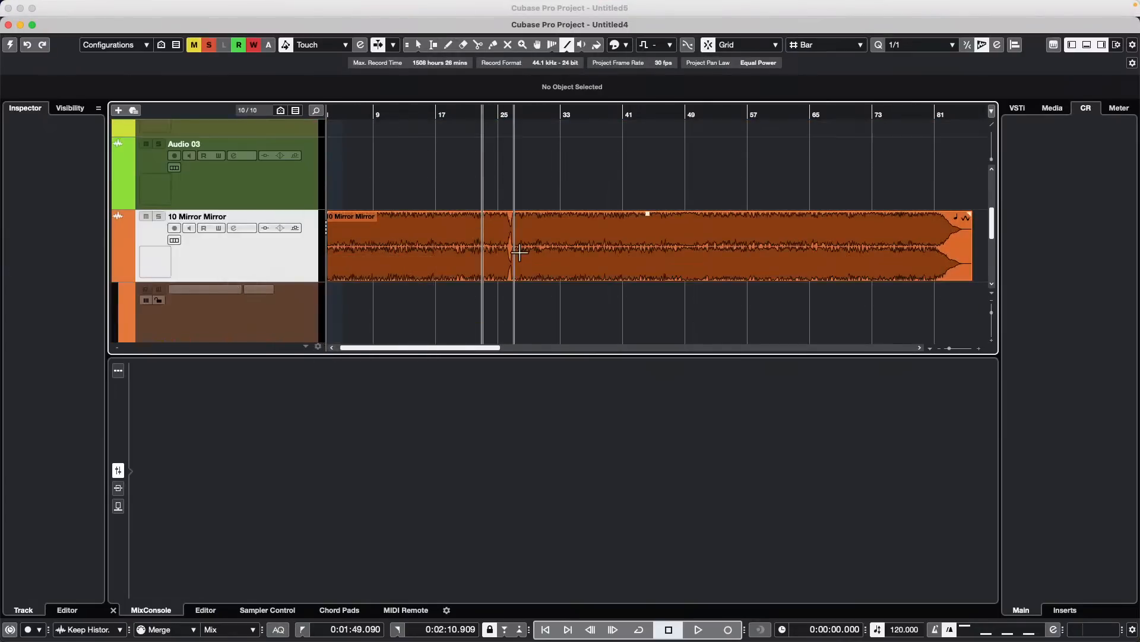
click(10, 45)
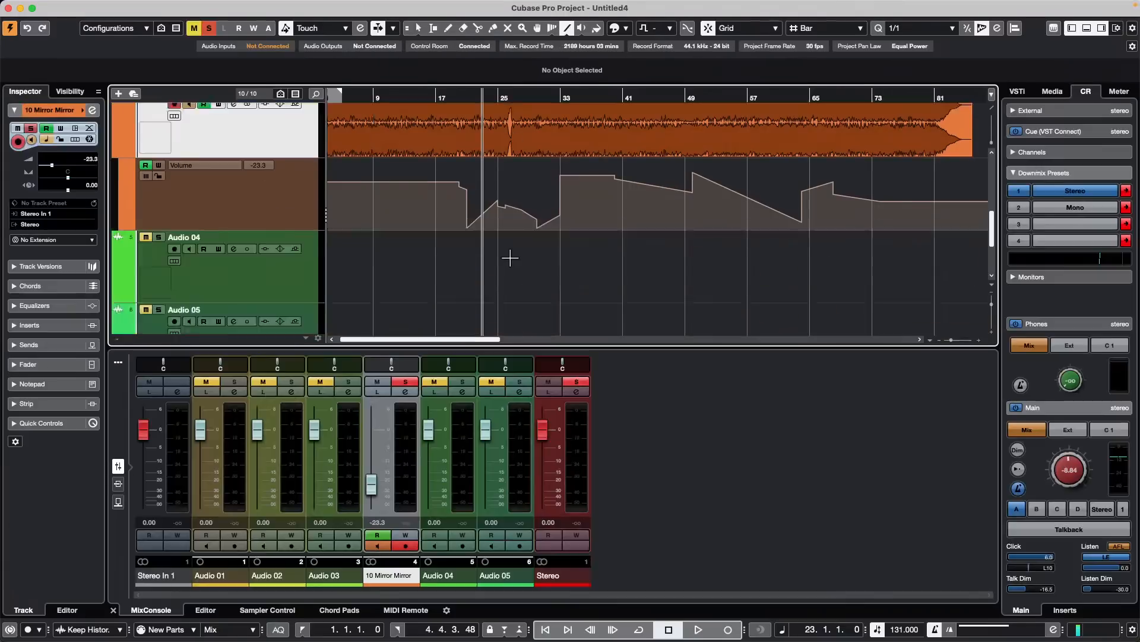
Add a short volume automation peak near bar 26 on the 10 Mirror Mirror track and turn off its automation reading
scroll(510, 257, up, 3)
click(510, 257)
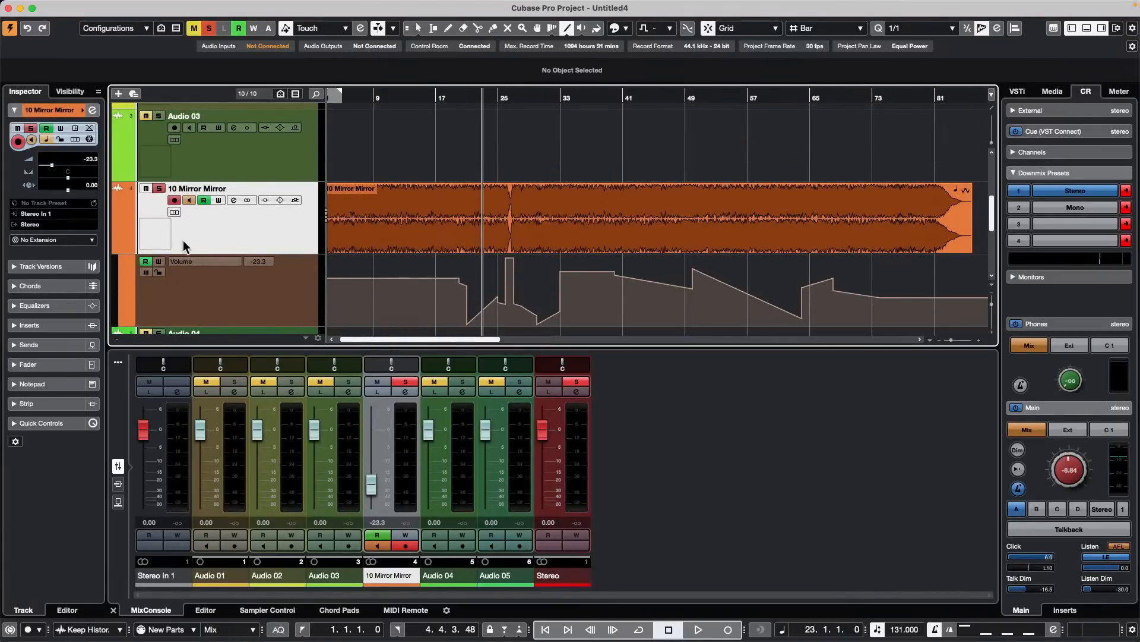
click(145, 260)
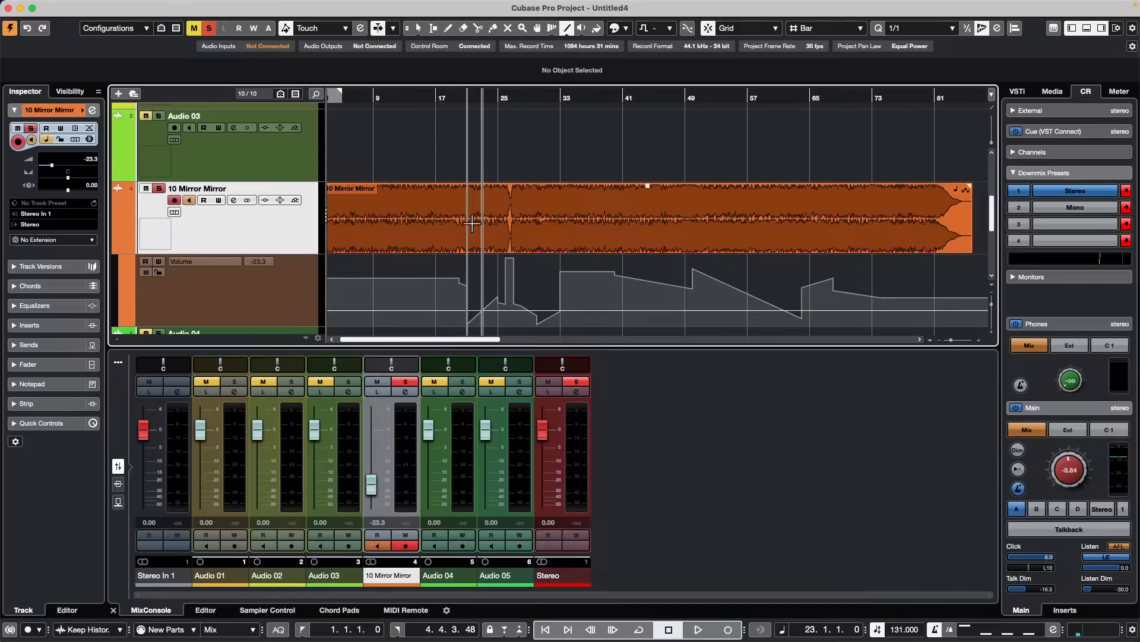
Select the 10 Mirror Mirror audio event, apply the SpectraLayers extension to its track, and open the event in the editor
key(1)
click(502, 223)
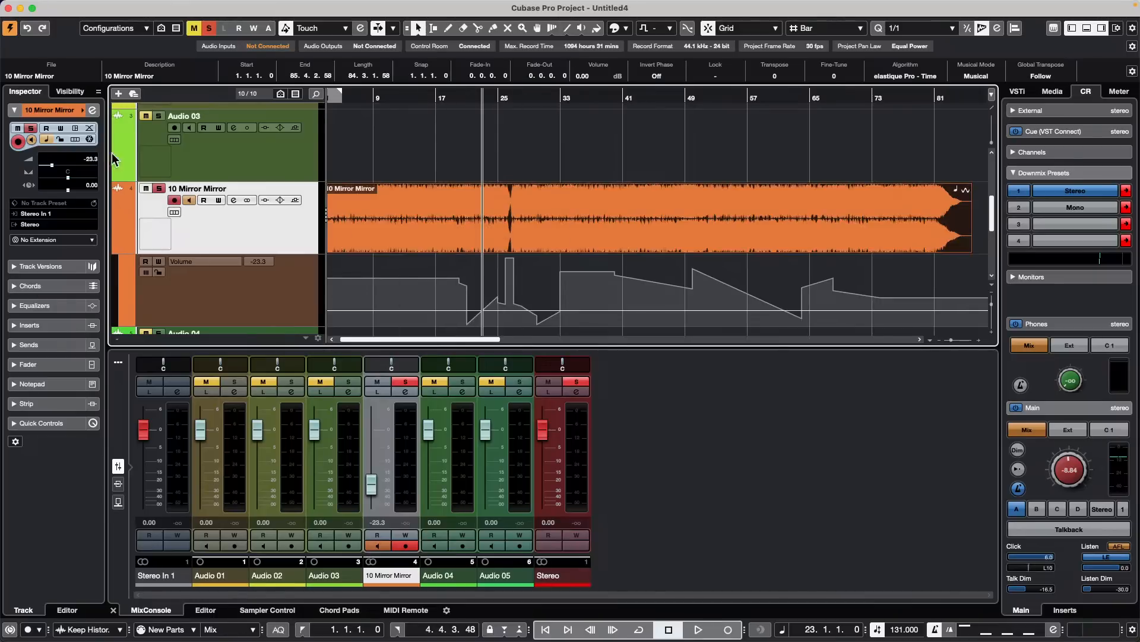
click(77, 239)
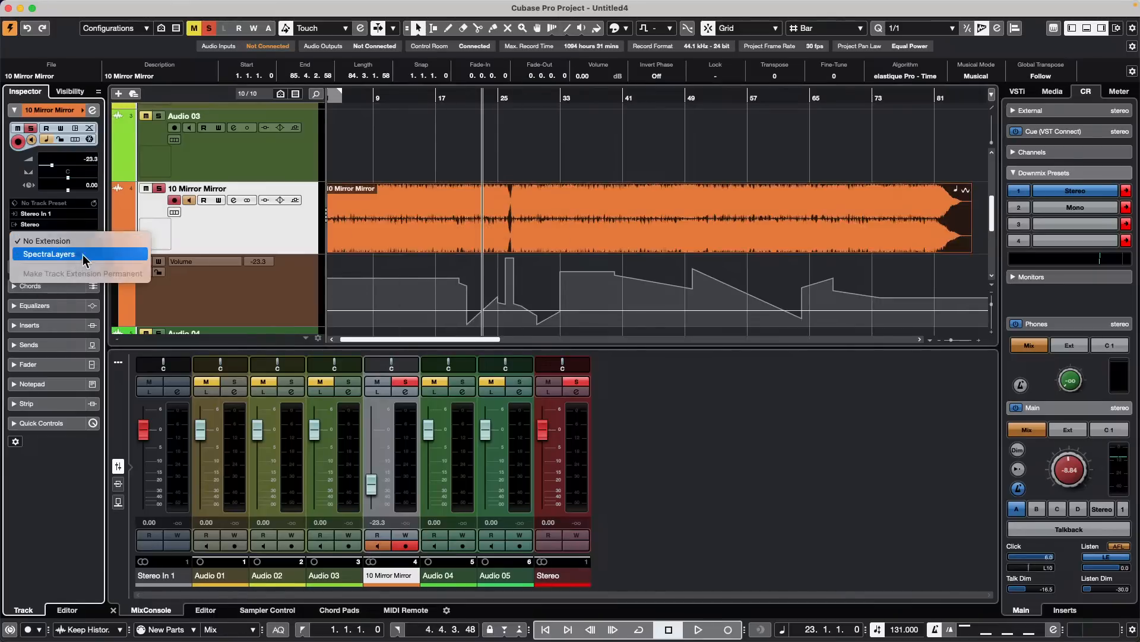
key(Escape)
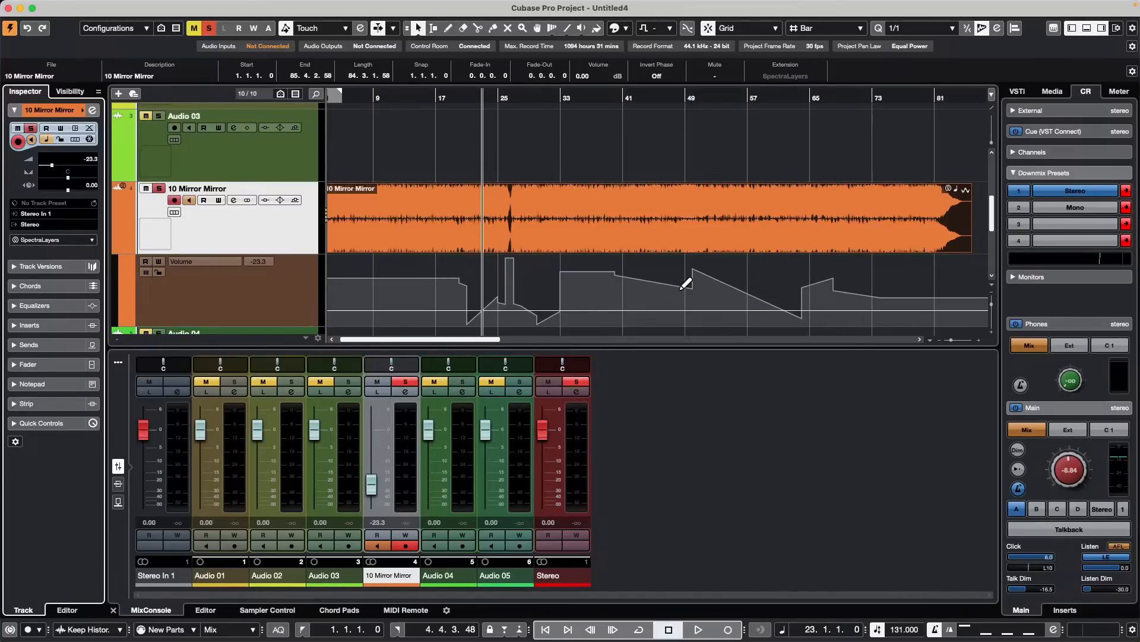
click(514, 217)
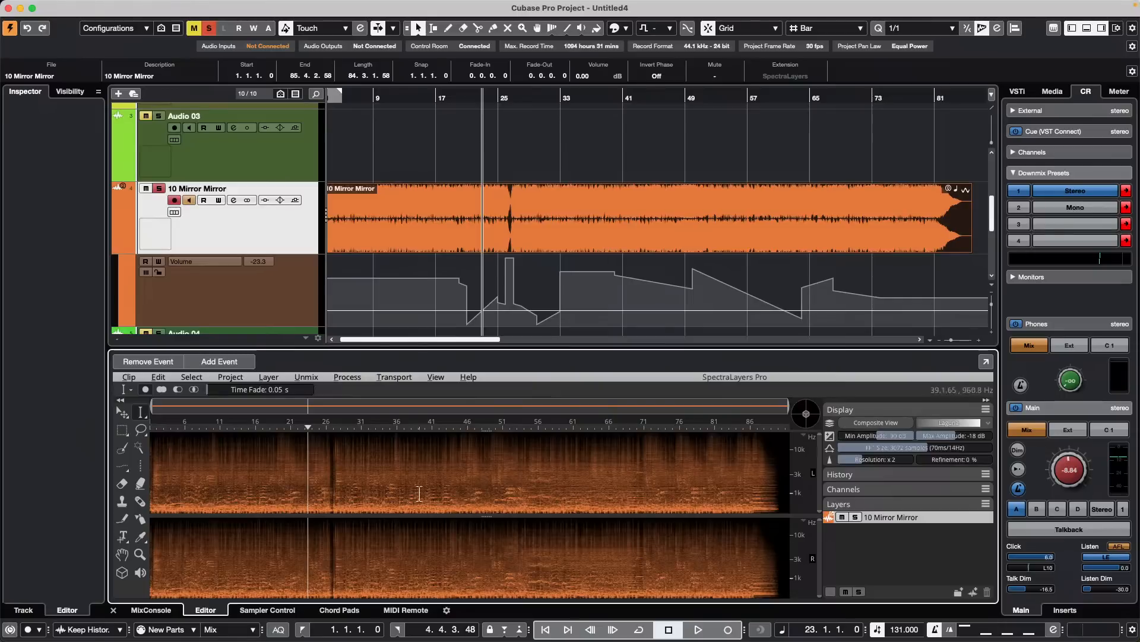
Toggle Composite View to show the spectrogram in the Lagoon color map, and tilt the display into 3D perspective
click(883, 426)
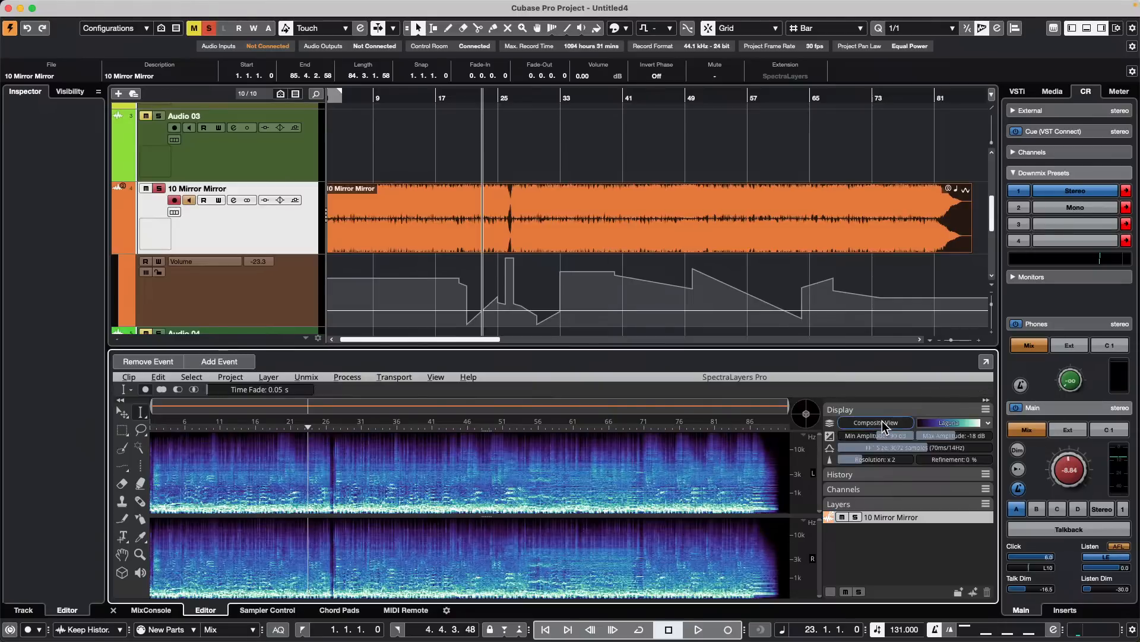
click(965, 424)
key(Escape)
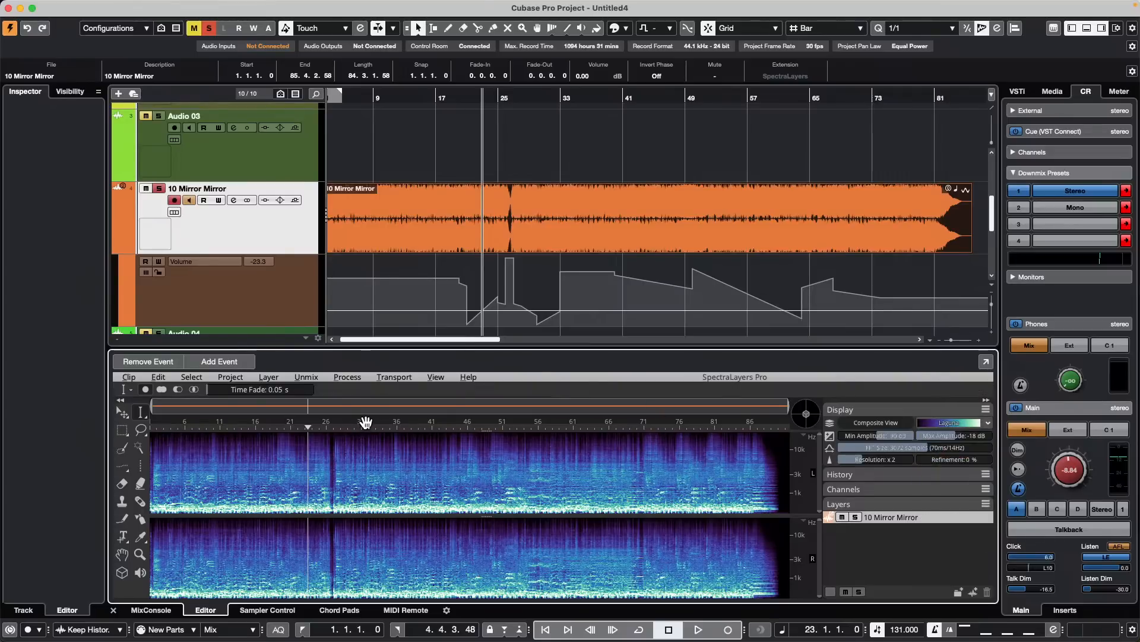
click(830, 423)
click(831, 422)
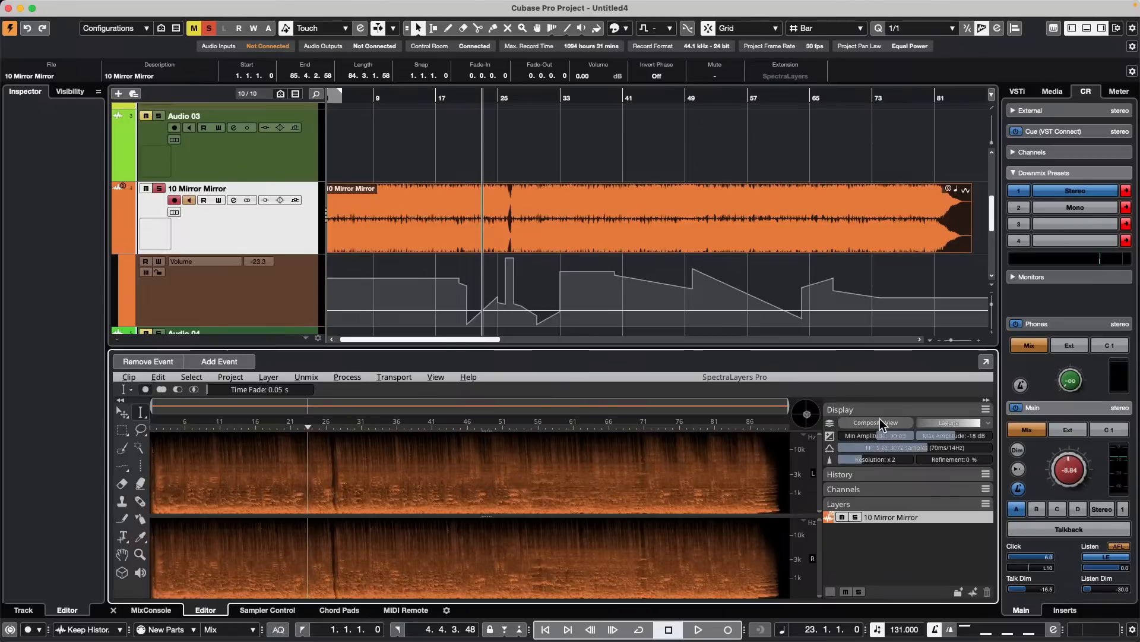
mouse_move(805, 412)
mouse_down()
mouse_move(796, 405)
mouse_move(802, 415)
mouse_up()
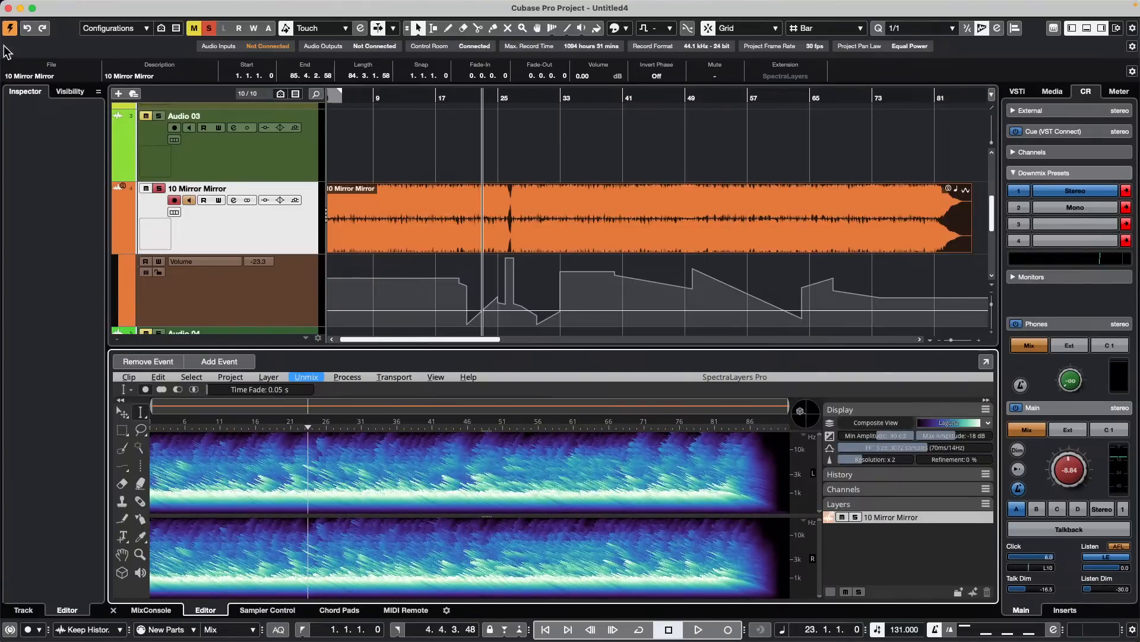
Save the project in the mediabay tags folder with a person's name as the file name, and close it
mouse_move(326, 6)
click(79, 7)
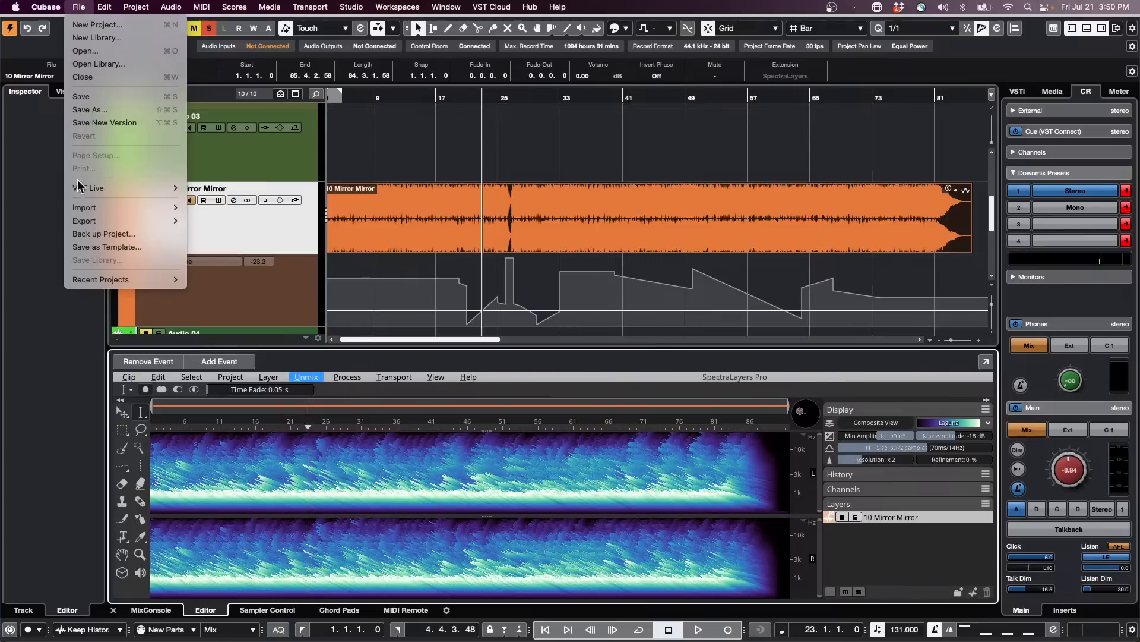
click(89, 110)
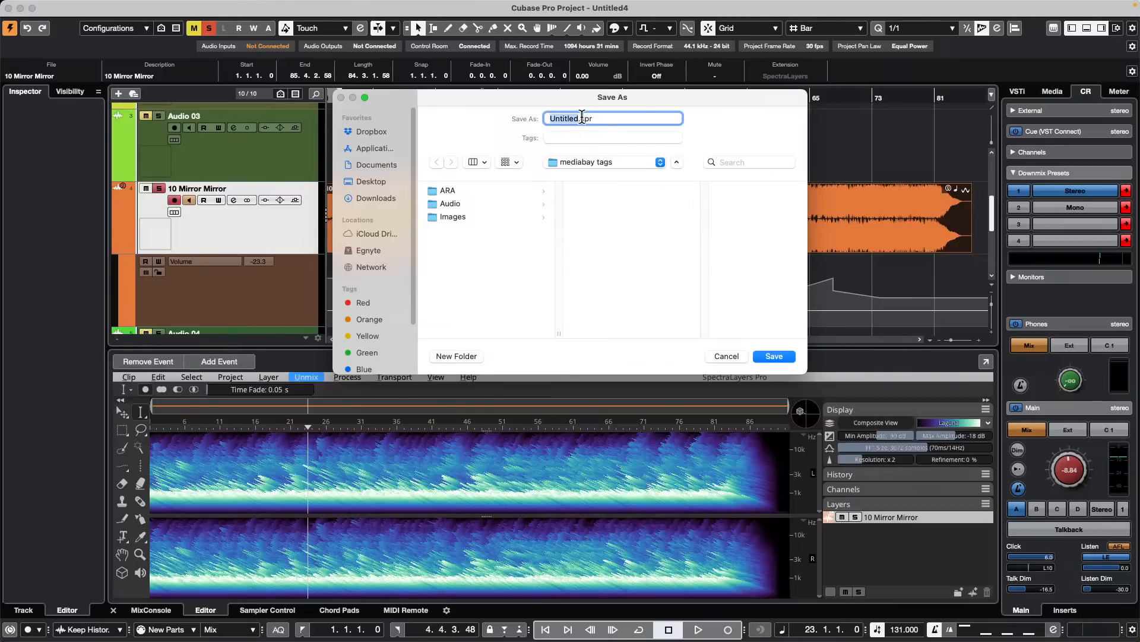
text(david m)
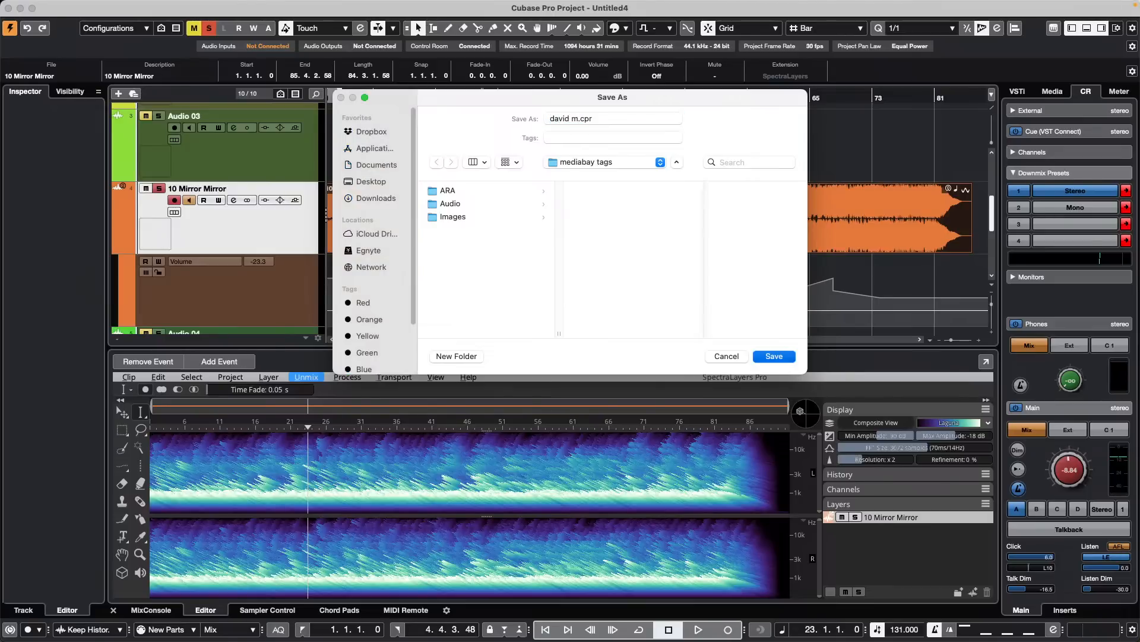
key(Return)
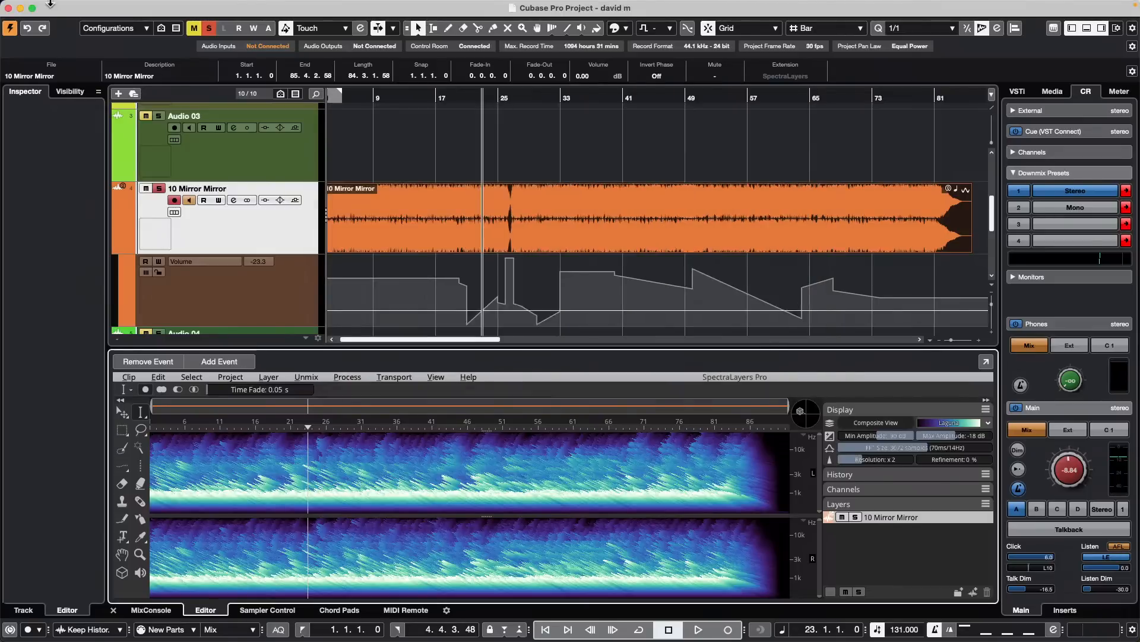
click(9, 7)
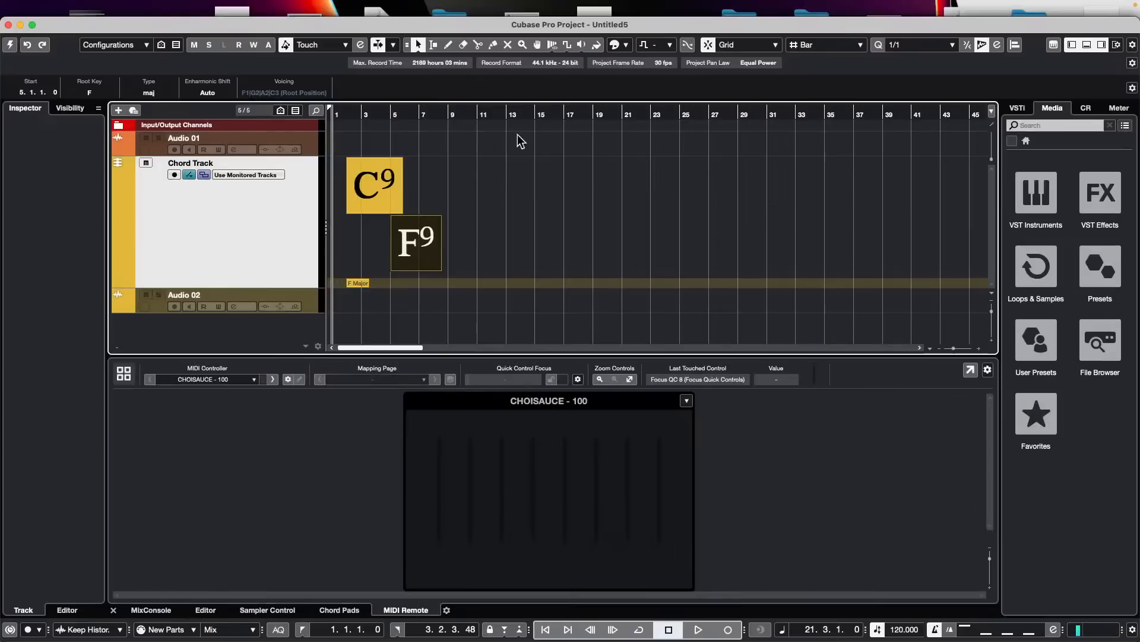
Reopen the recently saved project named after a person, activate it, and accept the missing ports as unmapped
click(52, 6)
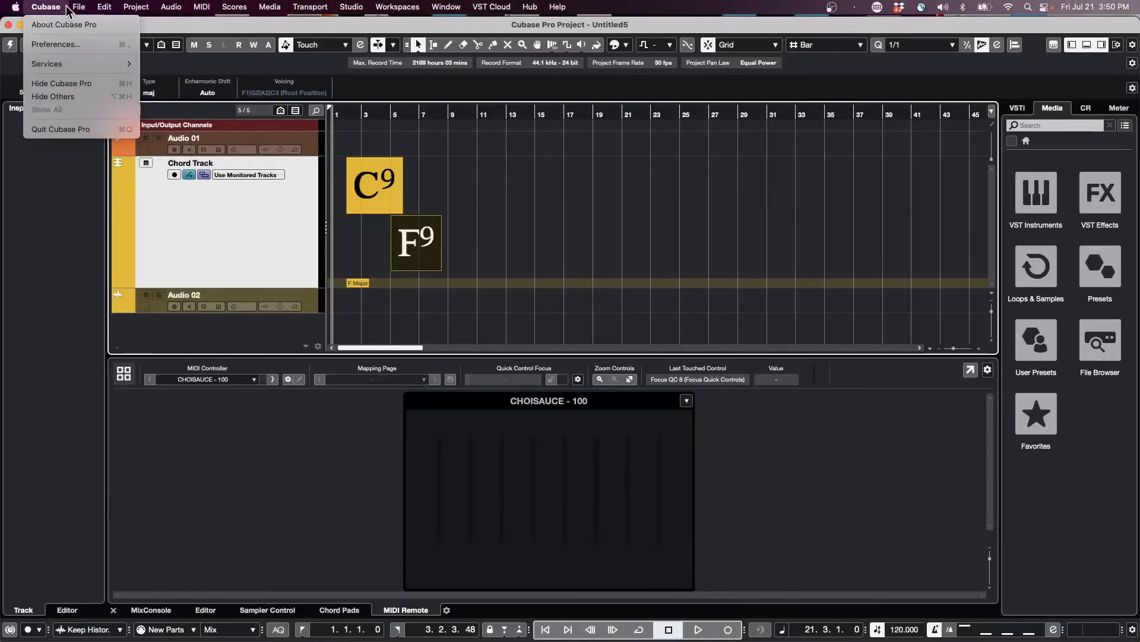
mouse_move(79, 6)
mouse_move(101, 283)
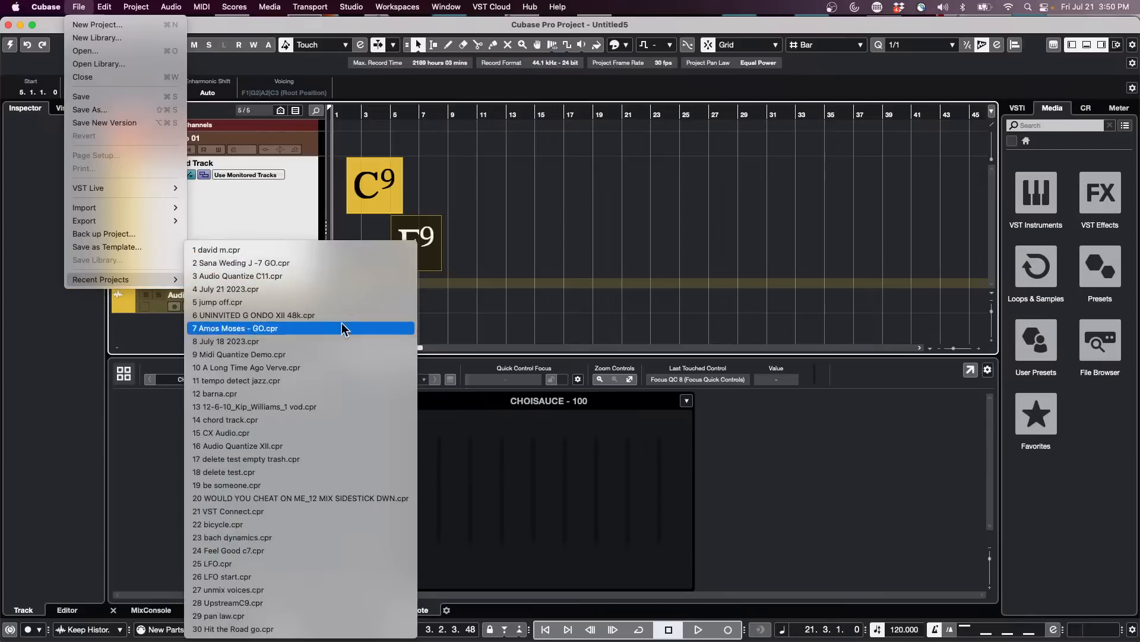
click(347, 260)
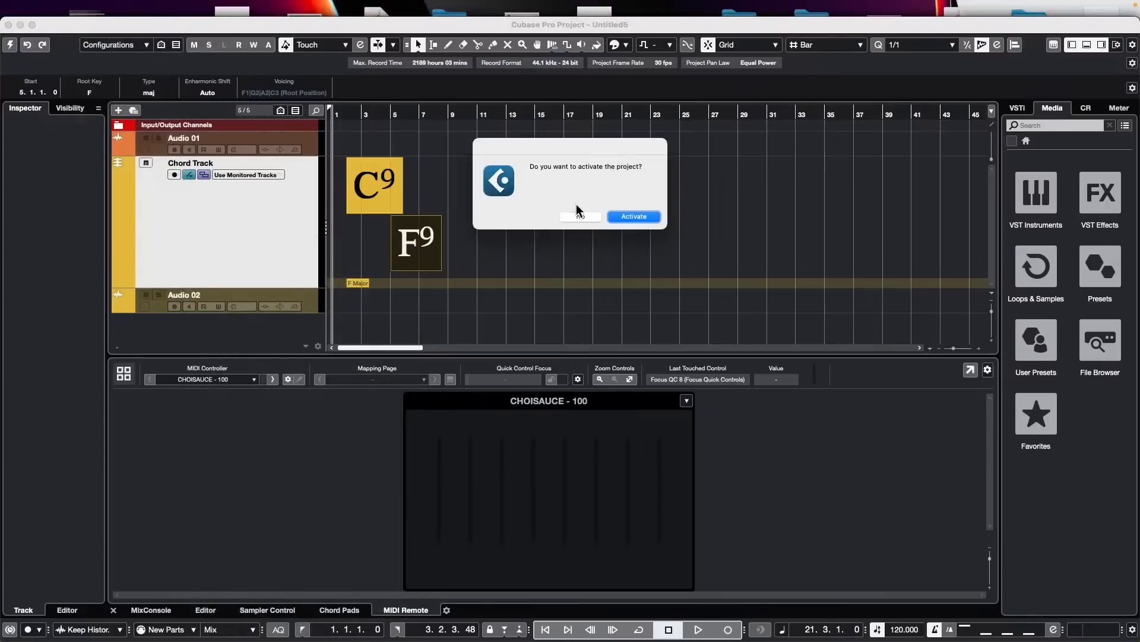
click(629, 215)
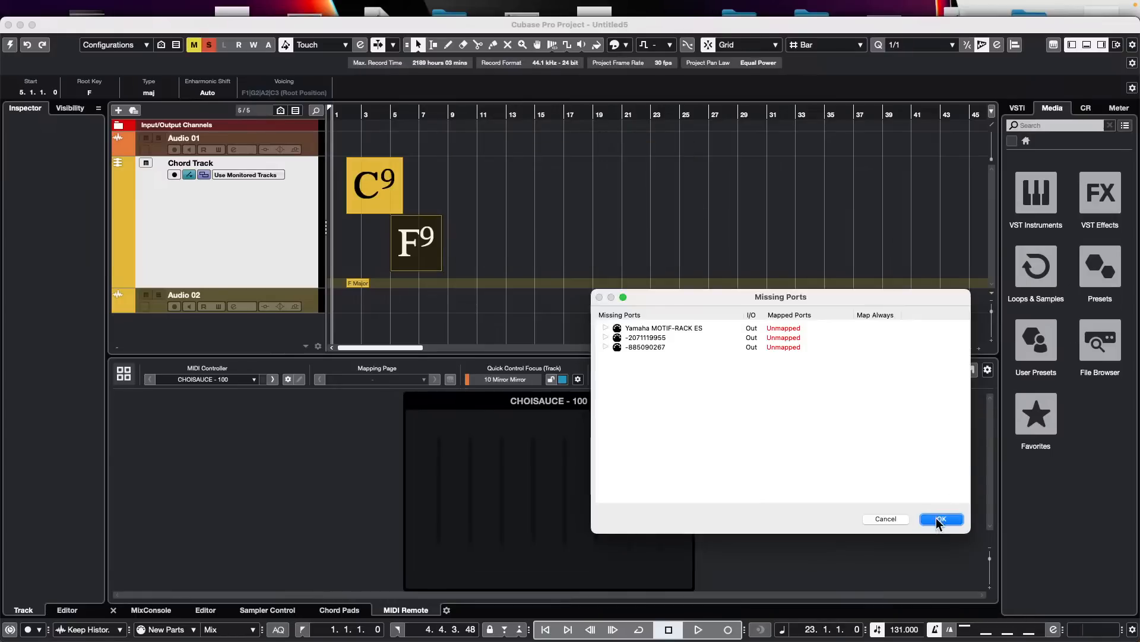
click(937, 518)
click(636, 305)
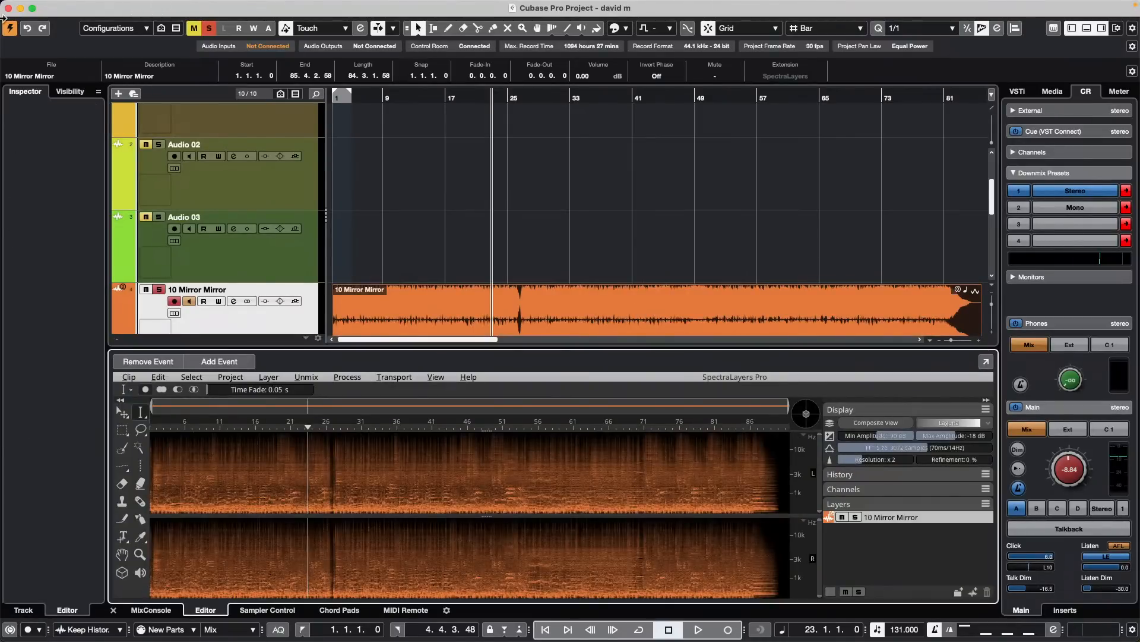
Toggle Composite View in the SpectraLayers default display preferences, accept them, and turn Composite View on for the current spectrogram
click(130, 377)
mouse_move(166, 383)
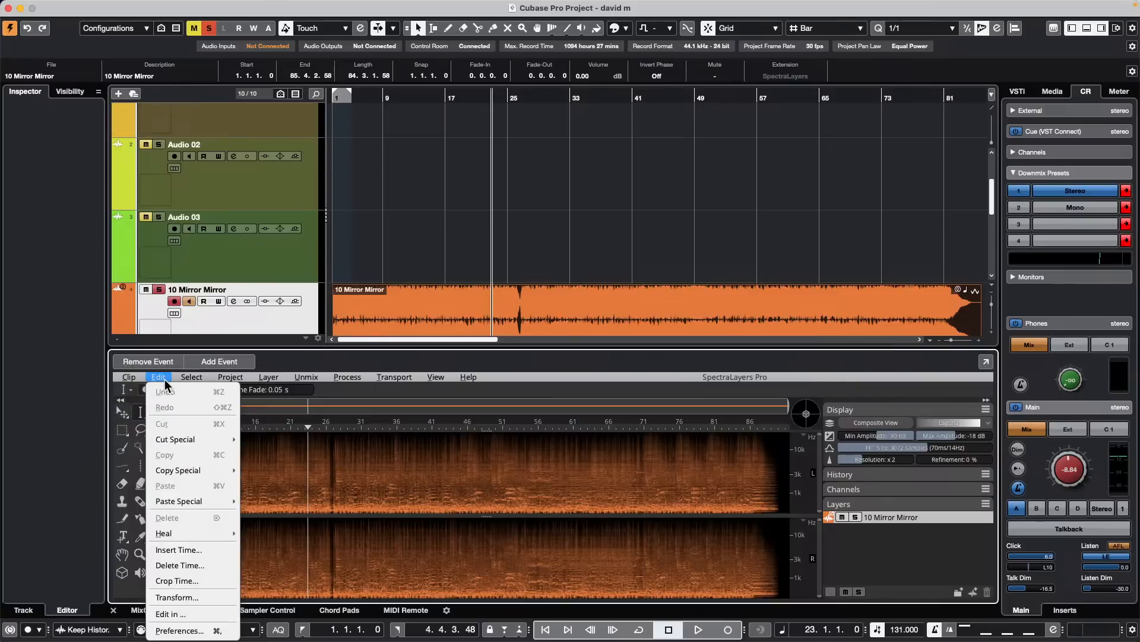
click(199, 631)
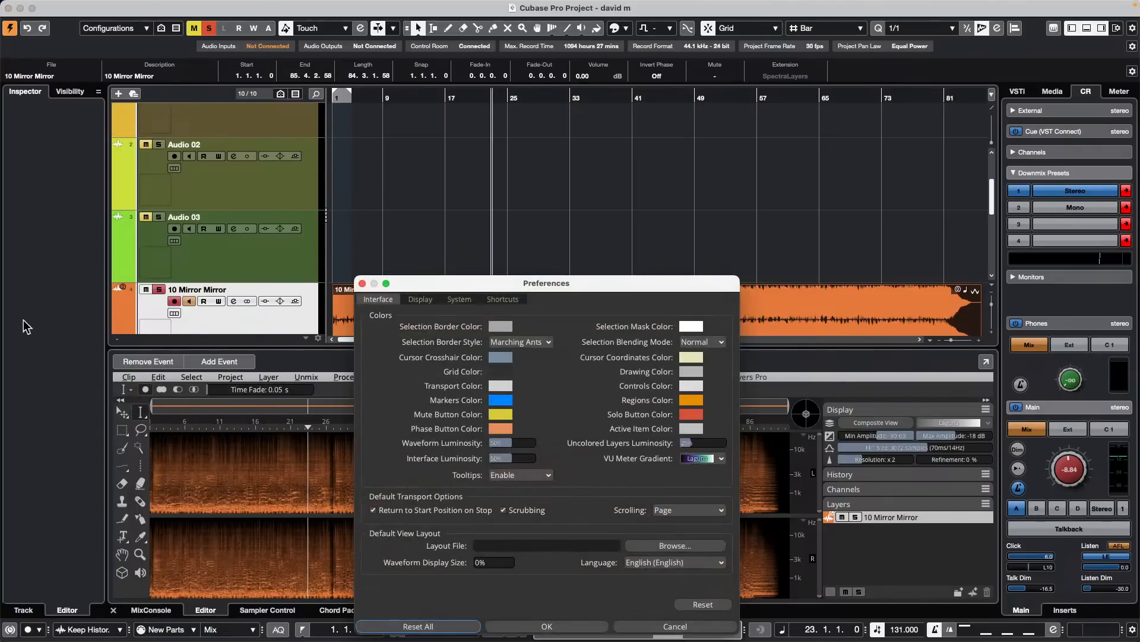
drag(472, 290, 305, 208)
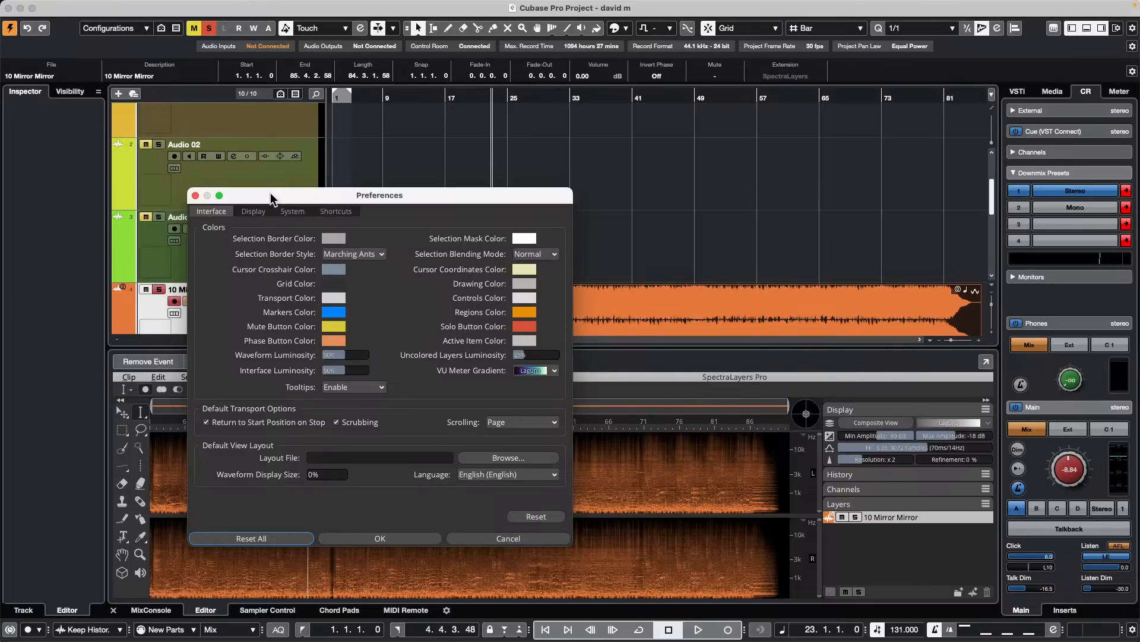
click(256, 211)
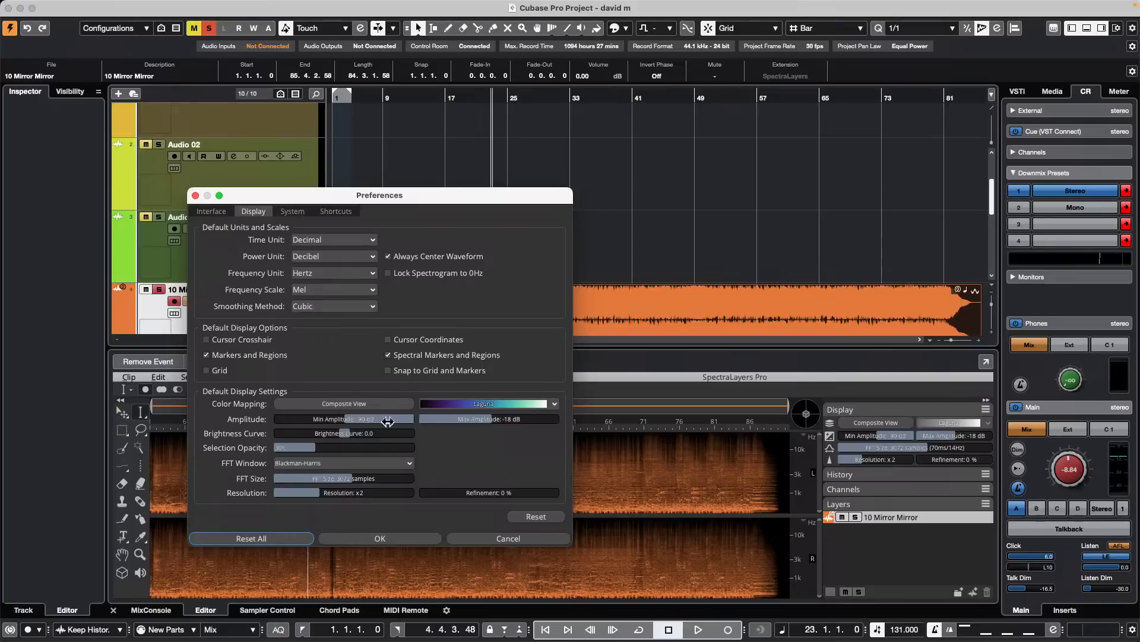
click(355, 404)
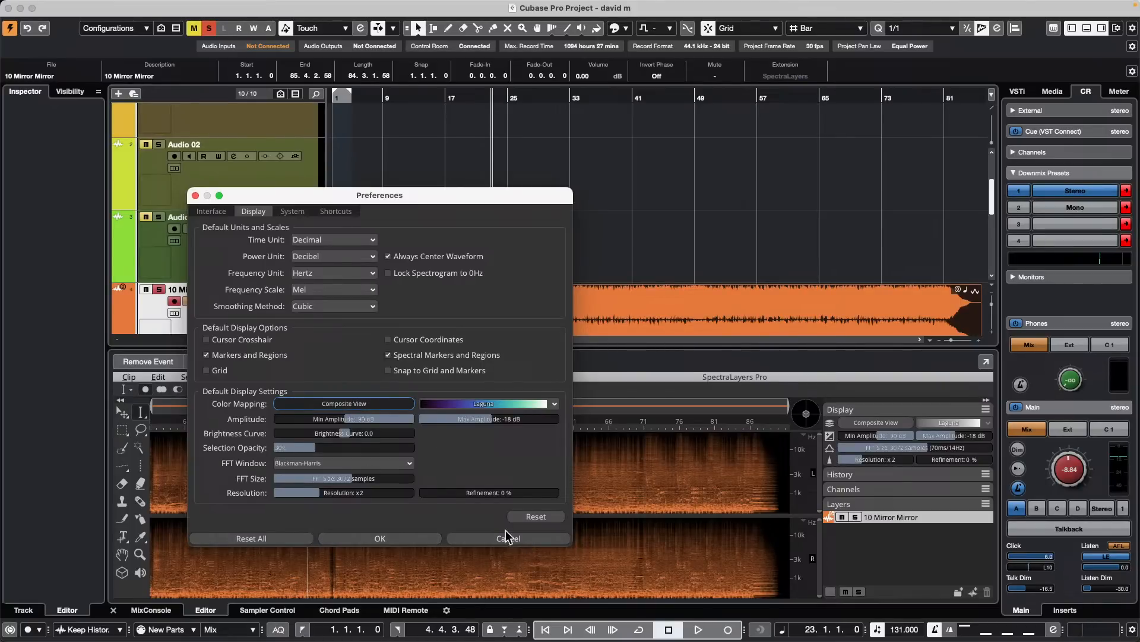
click(408, 539)
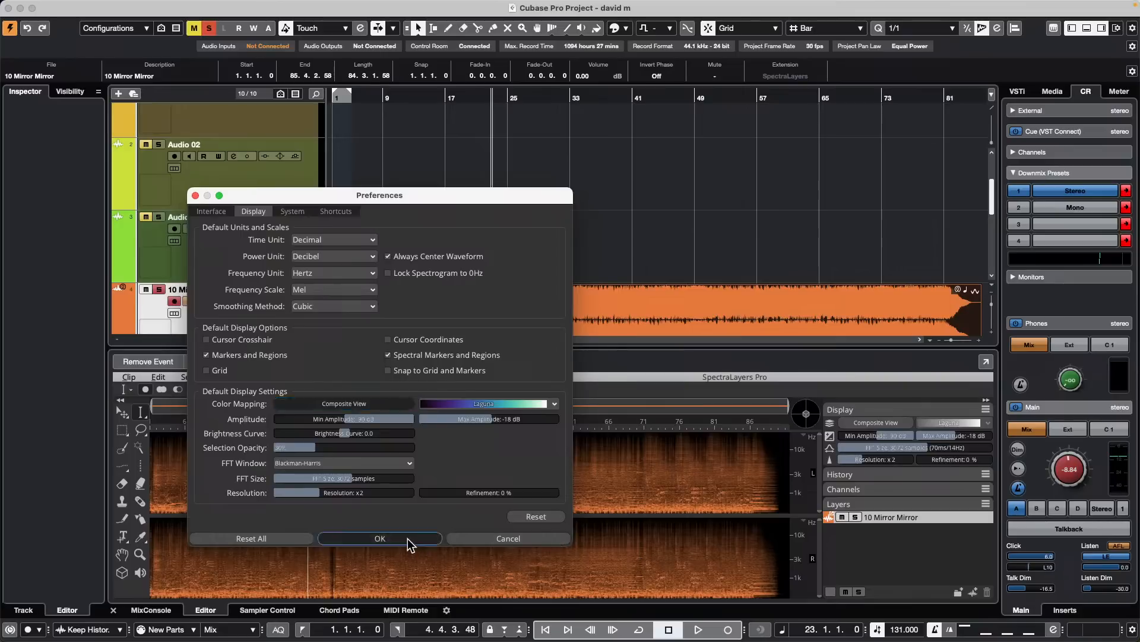
click(861, 423)
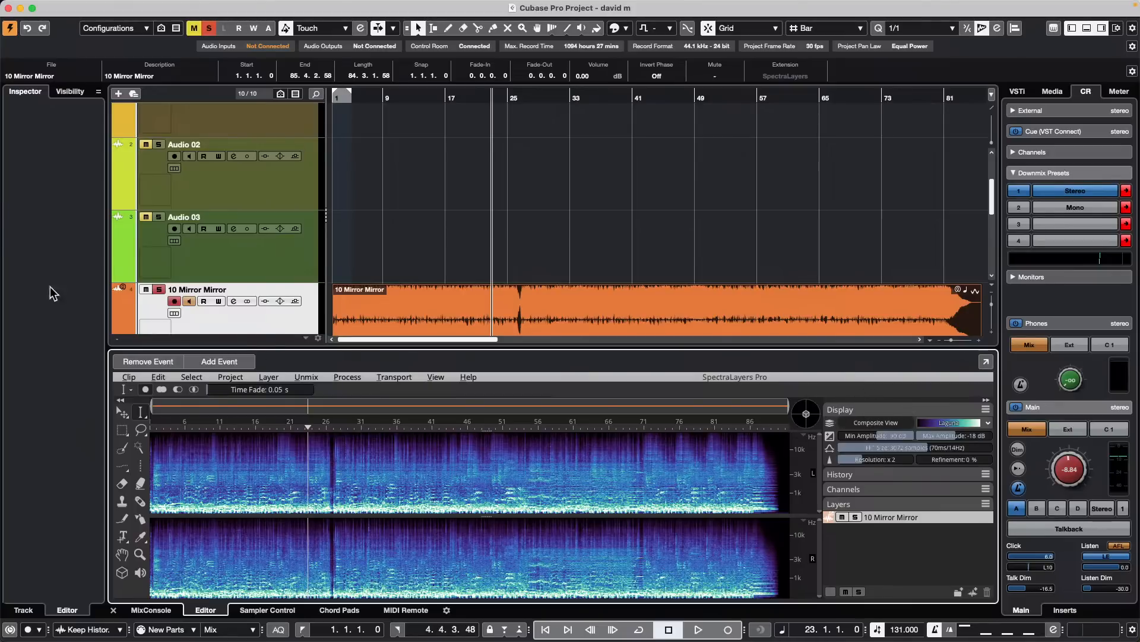
Check the FFT window options in the SpectraLayers display preferences, toggle the default Composite View setting again, and accept
click(158, 377)
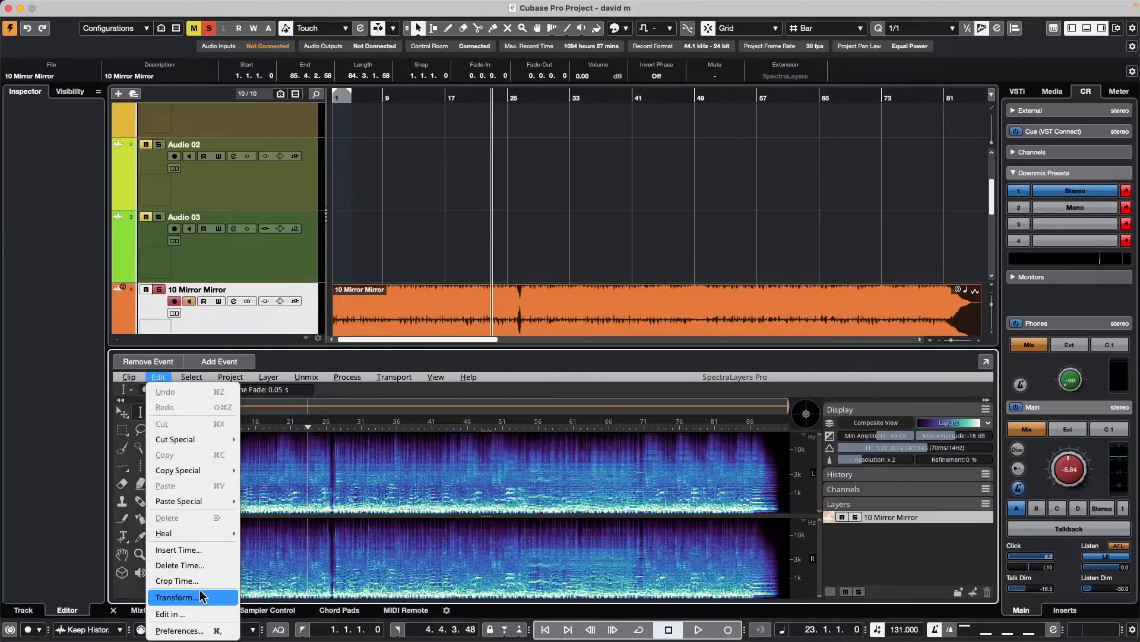
click(191, 630)
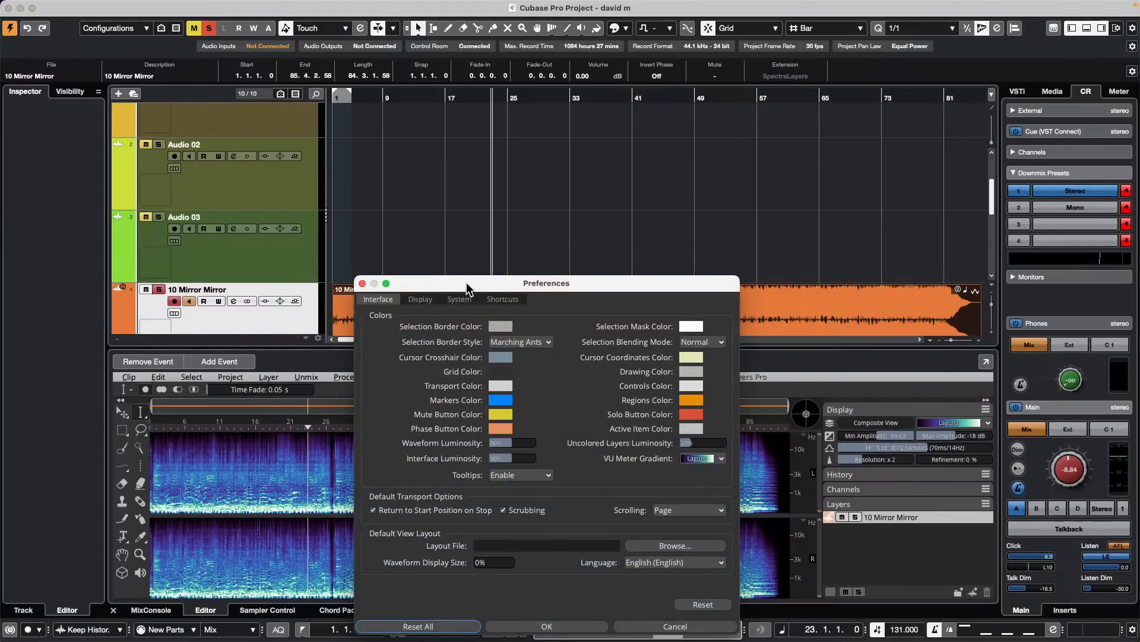
drag(467, 284, 317, 204)
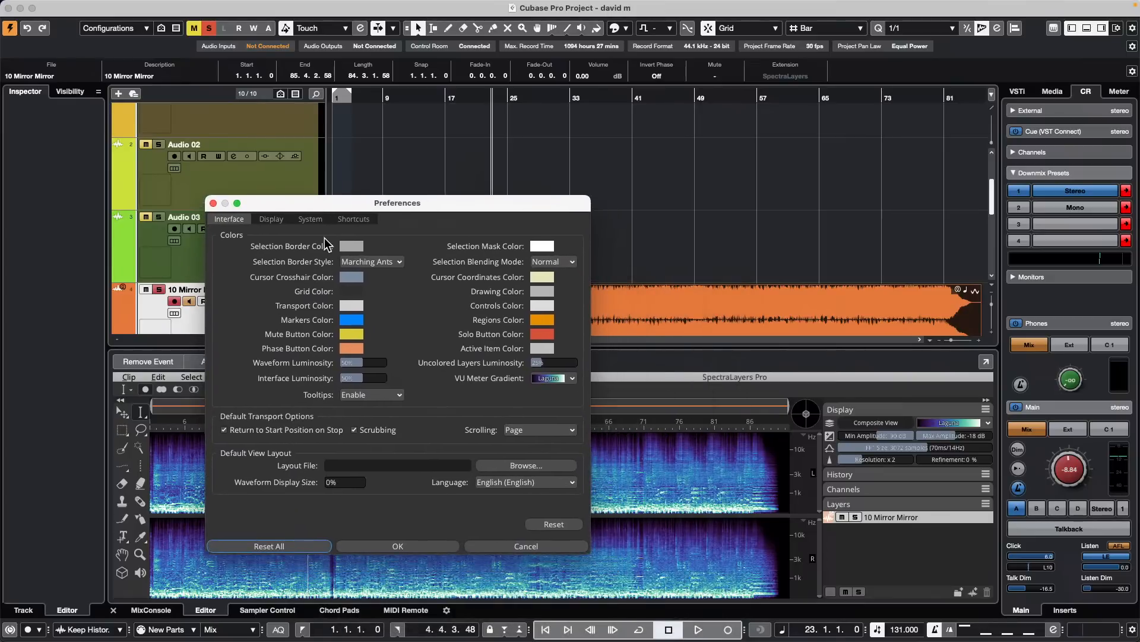
click(271, 220)
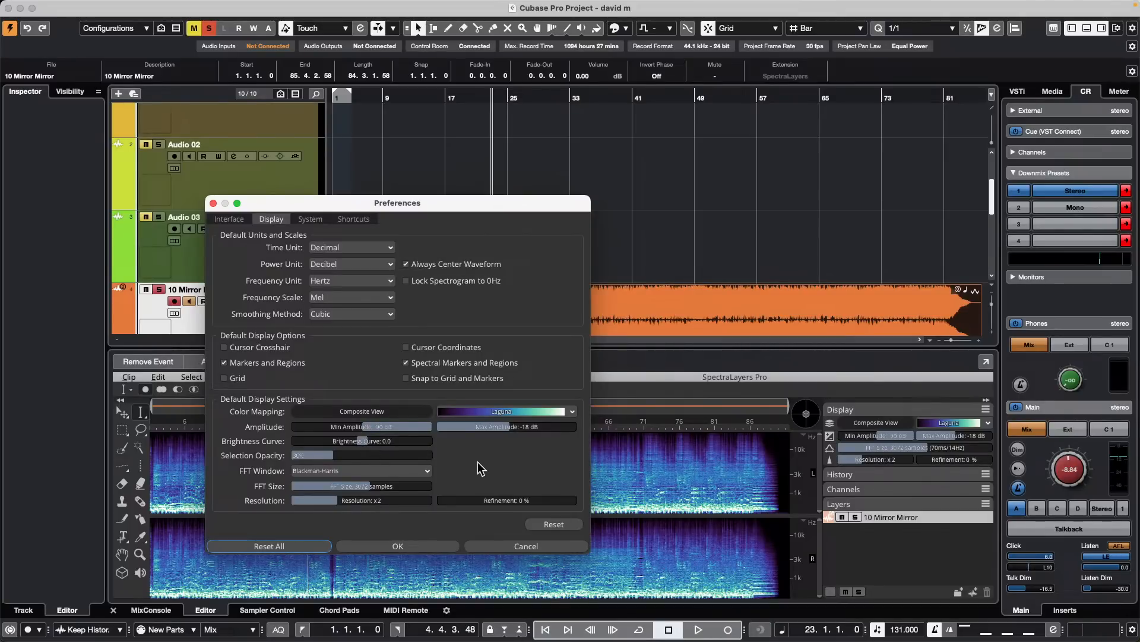
click(426, 471)
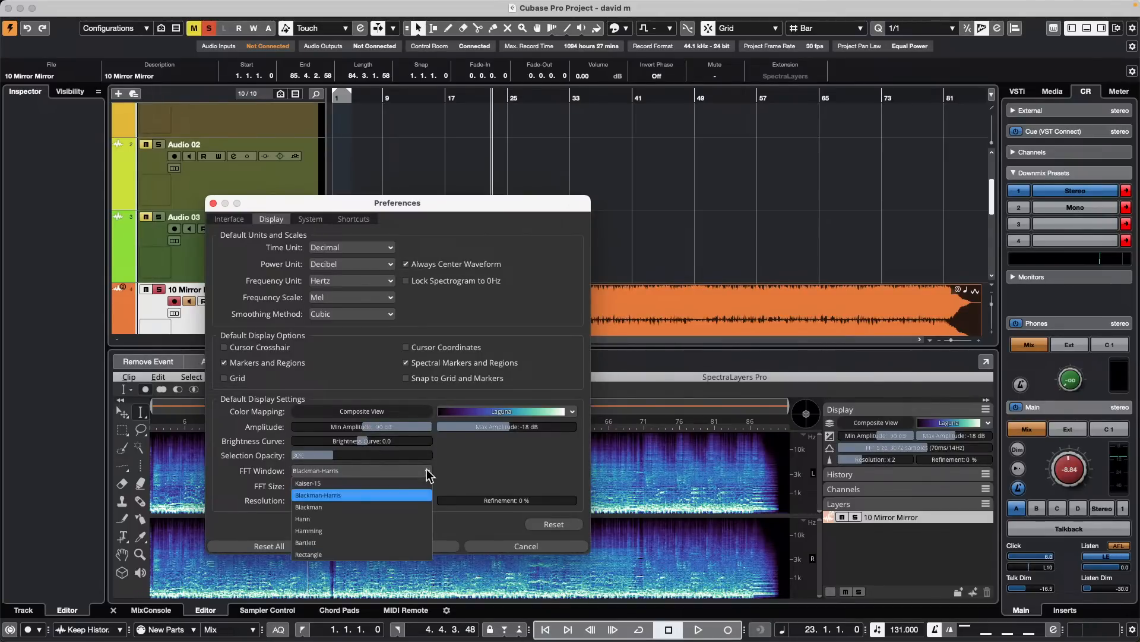
click(486, 467)
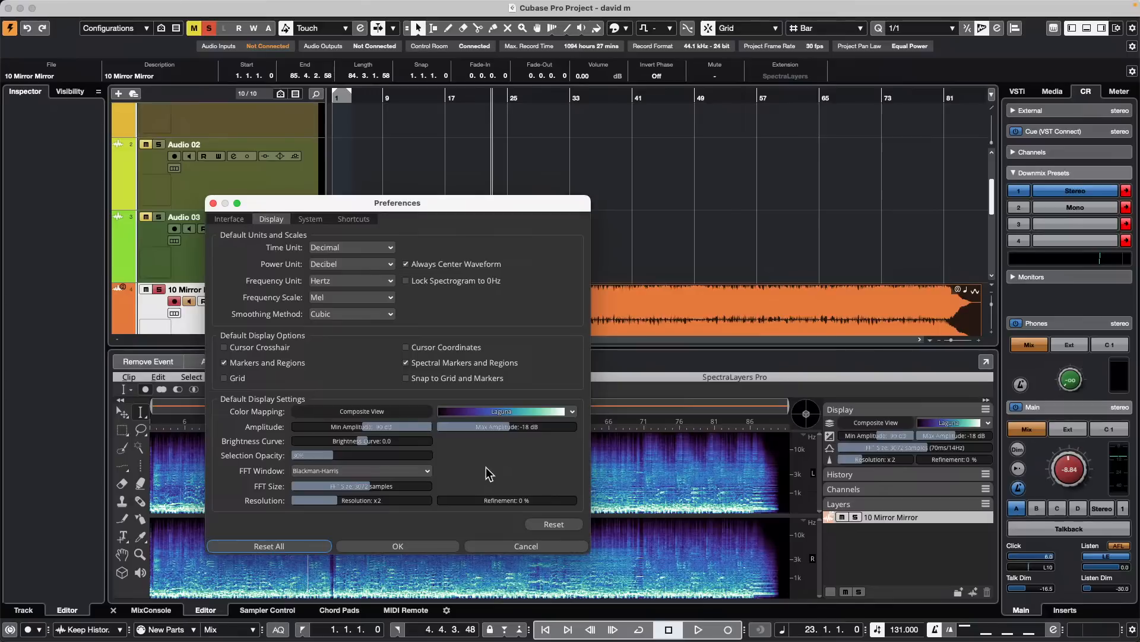
click(403, 413)
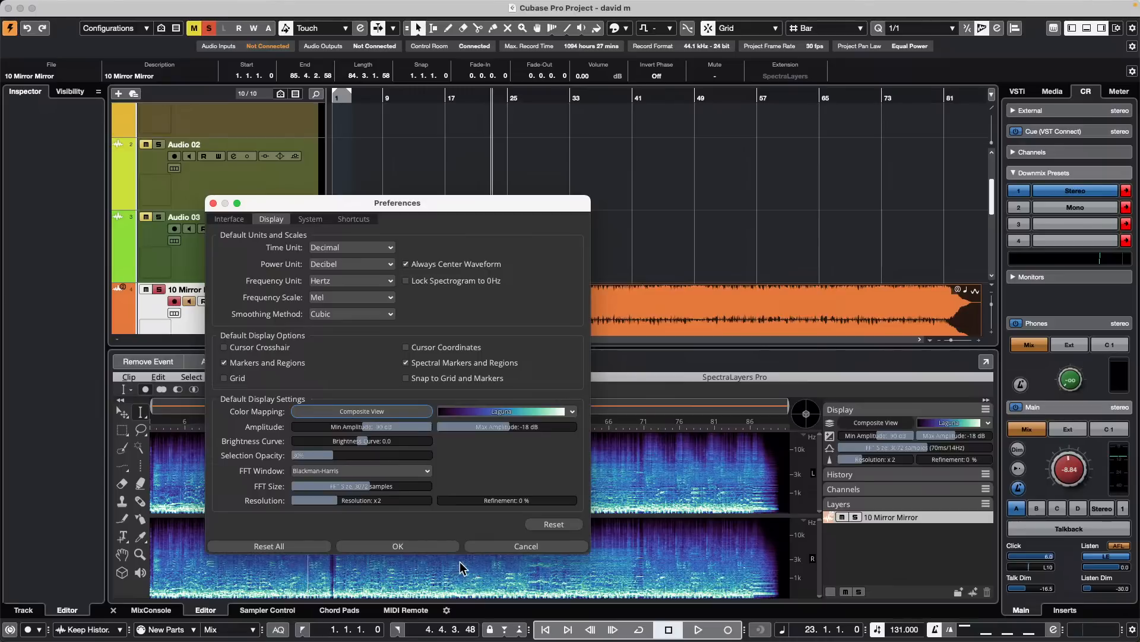
click(379, 543)
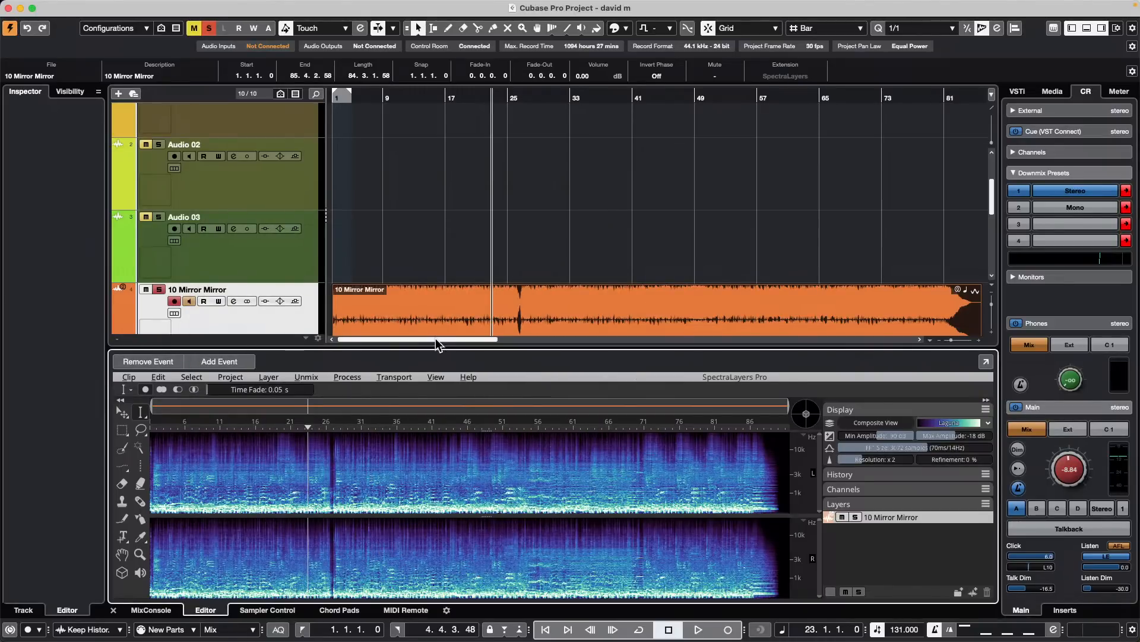
Add the Vocals_158_A_Adlibs_11_AKB loop from the Bloom vocal samples to a new audio track at bar 1
click(1056, 93)
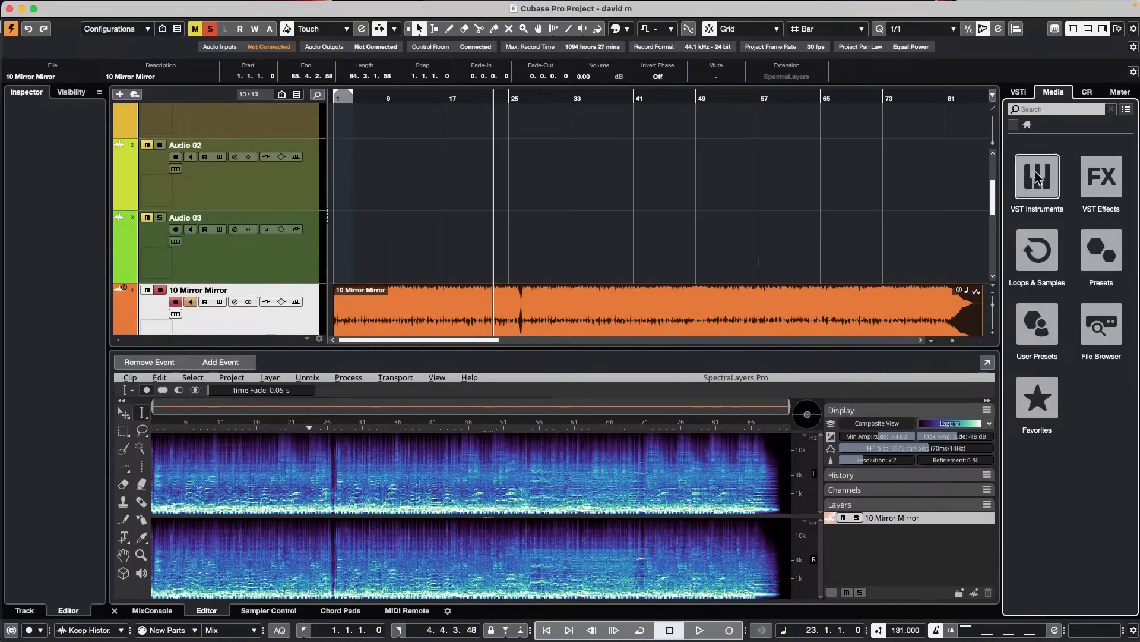
click(1037, 274)
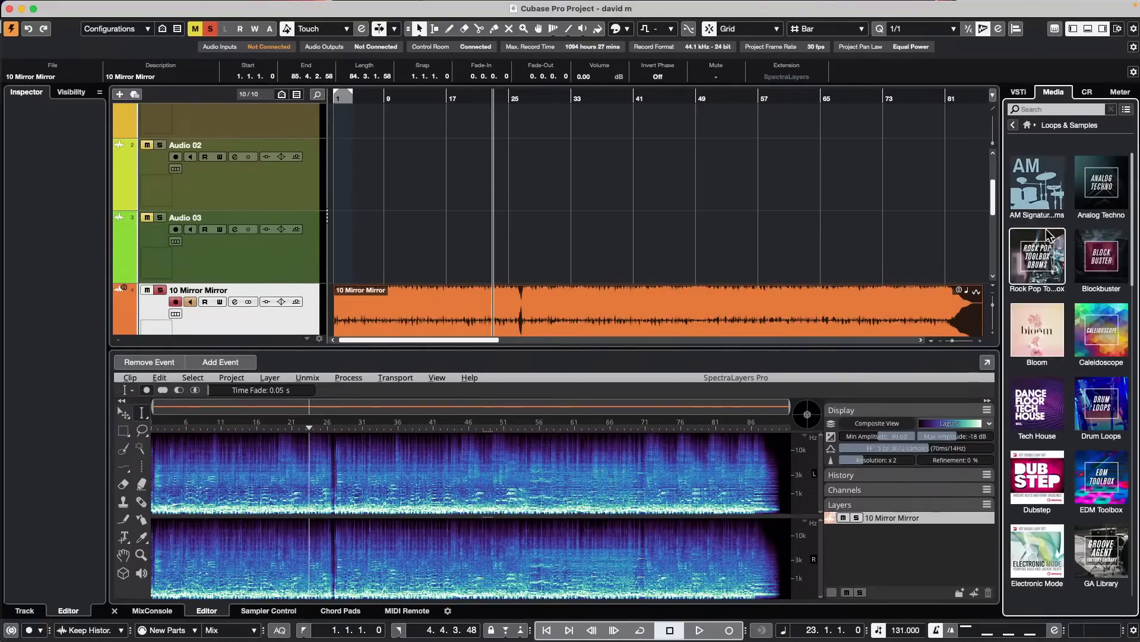
click(1045, 342)
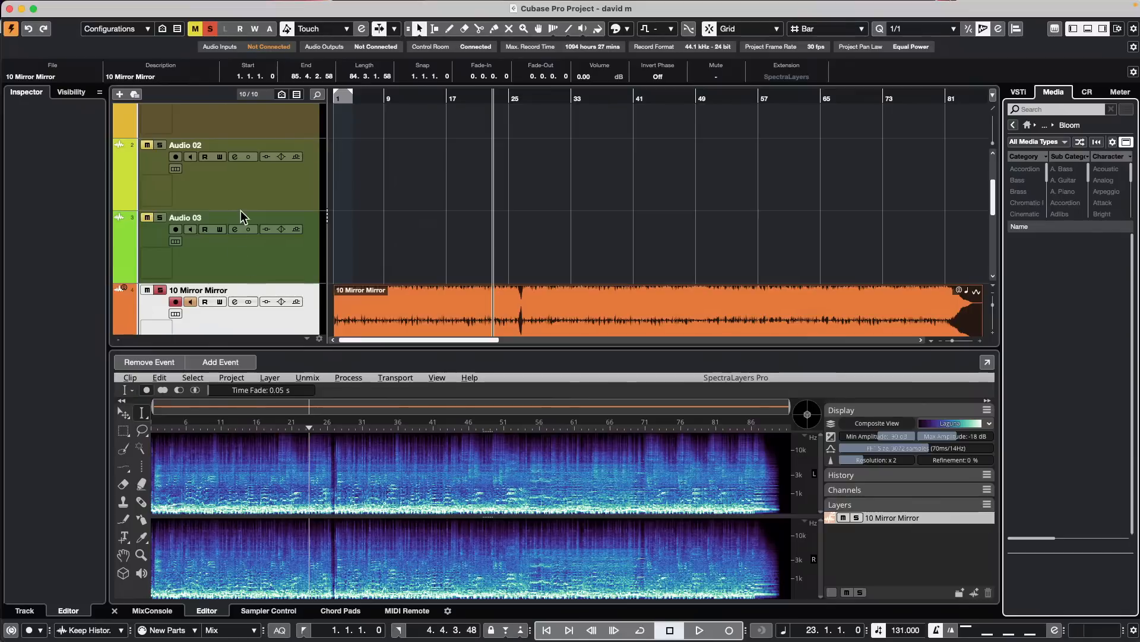
click(1059, 214)
click(1062, 382)
drag(1062, 387, 505, 194)
click(338, 287)
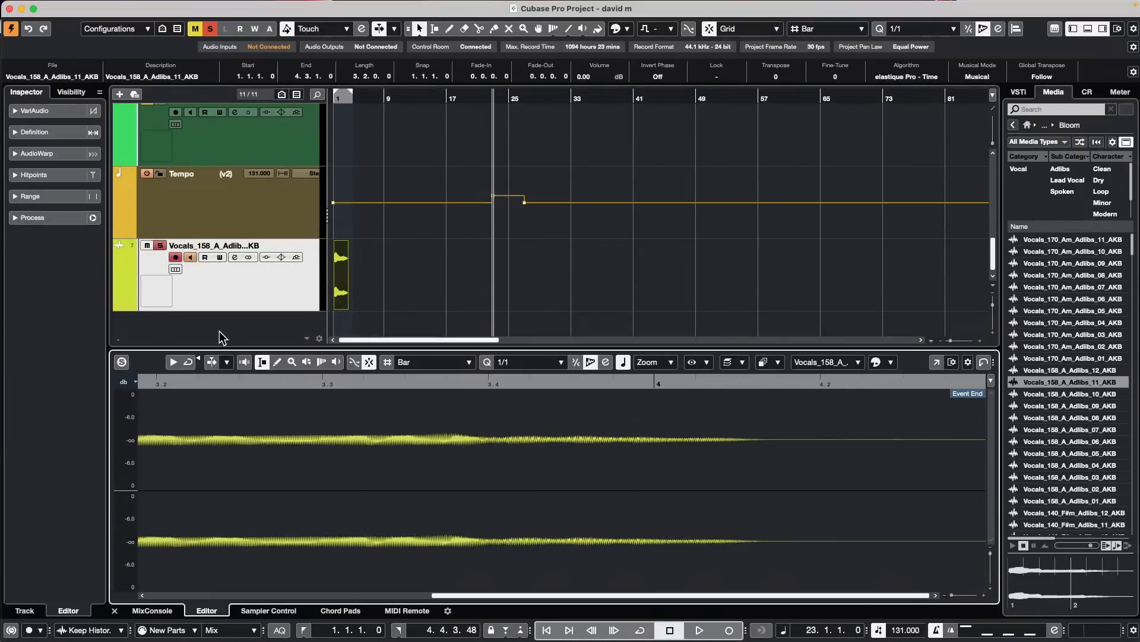
Apply the SpectraLayers extension to the Vocals_158_A_Adlibs_11_AKB track
click(201, 290)
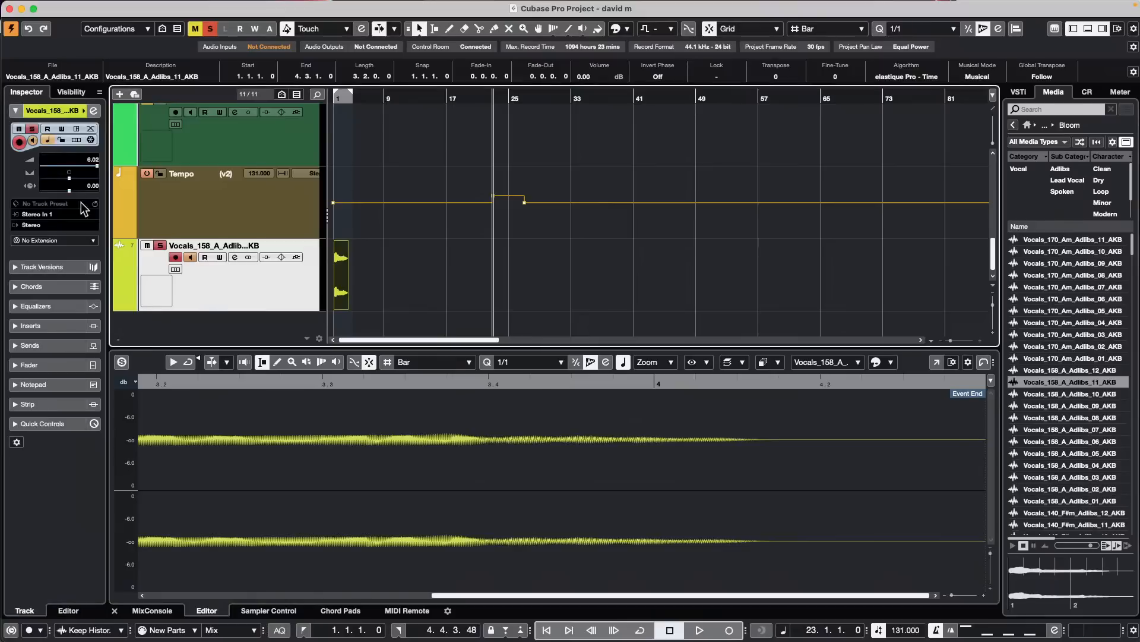
click(57, 239)
click(51, 259)
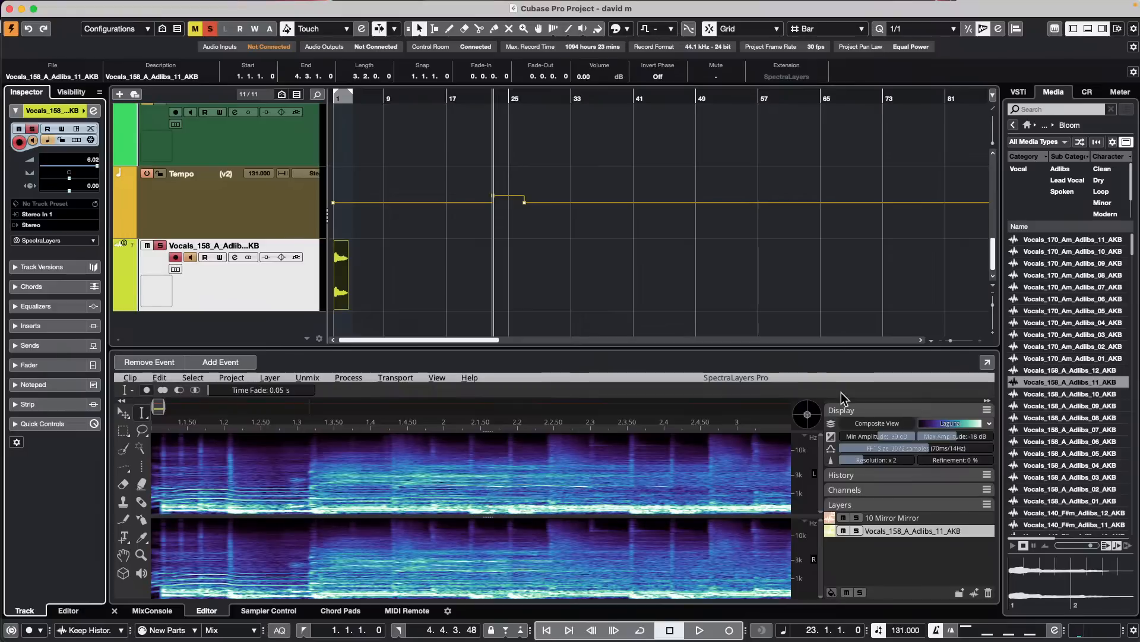
Review the default display settings, including Composite View and Resolution, in the SpectraLayers preferences and close them without accepting changes
click(161, 378)
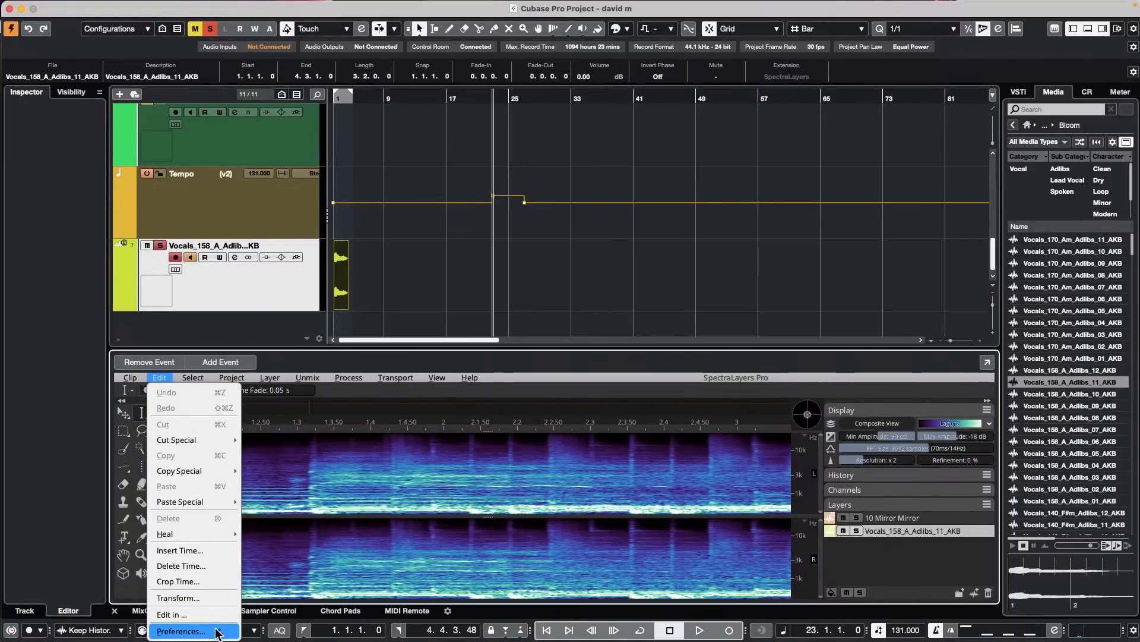
click(181, 631)
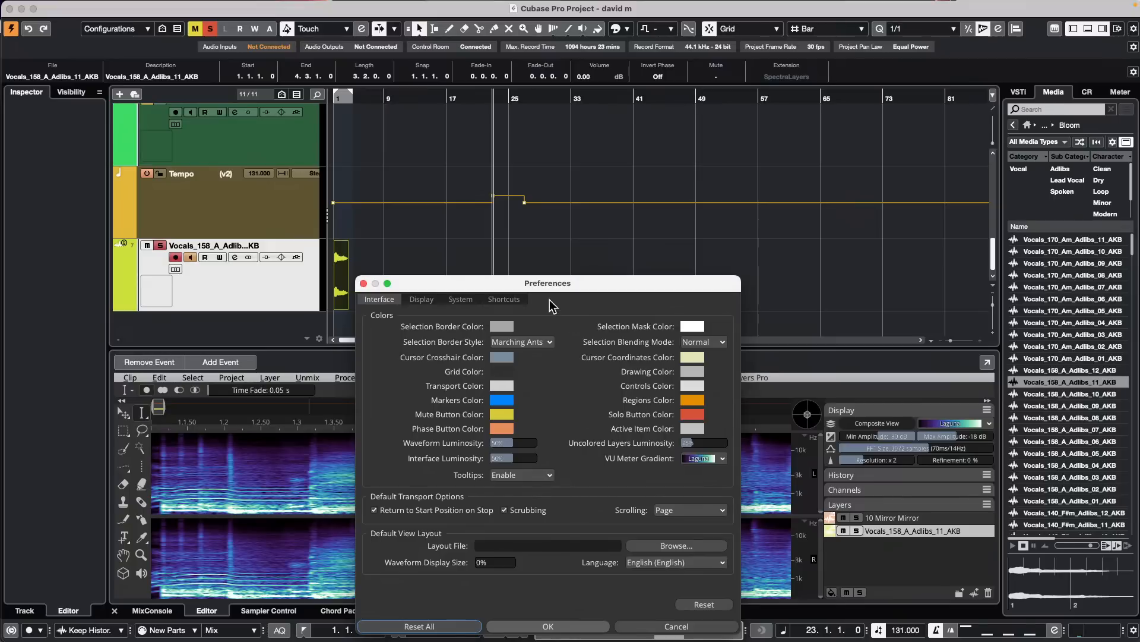
drag(530, 284, 435, 218)
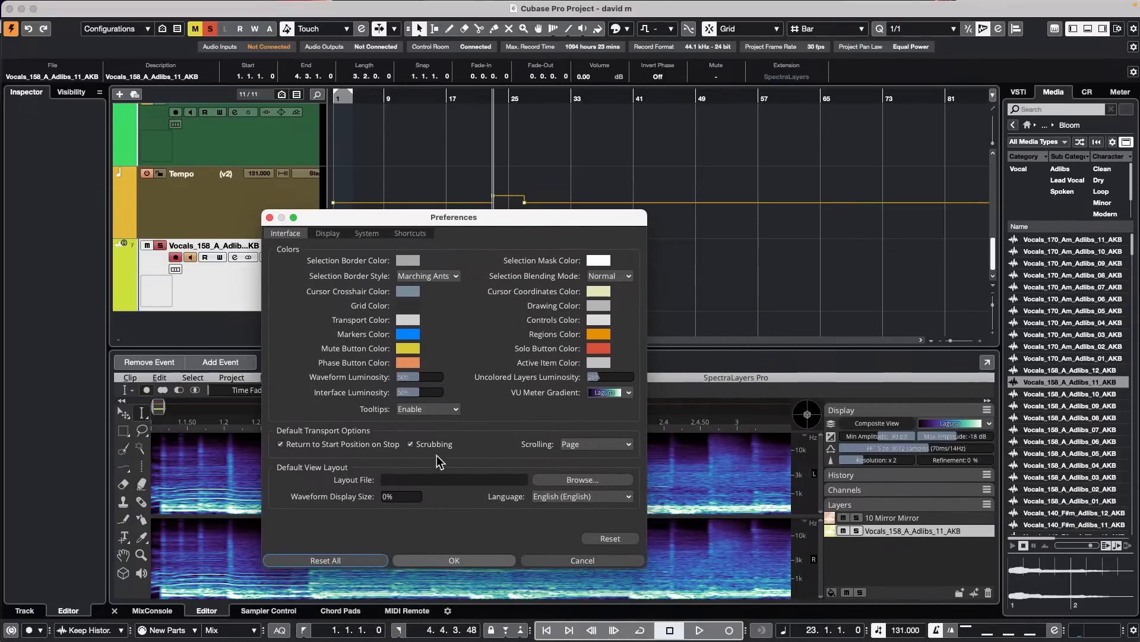
click(329, 235)
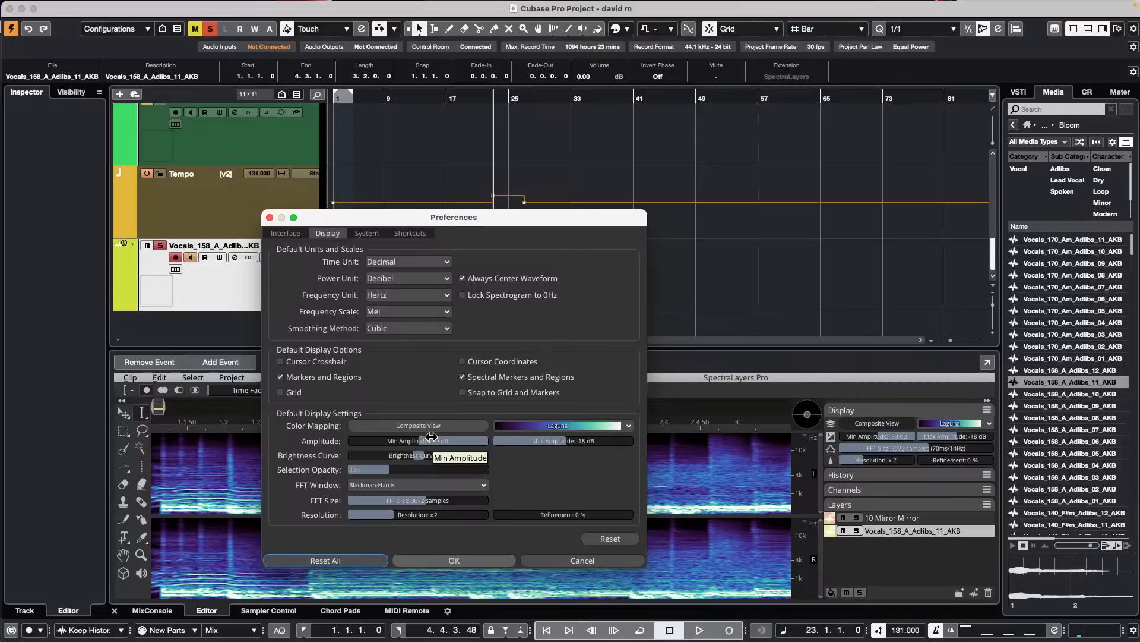
double_click(403, 515)
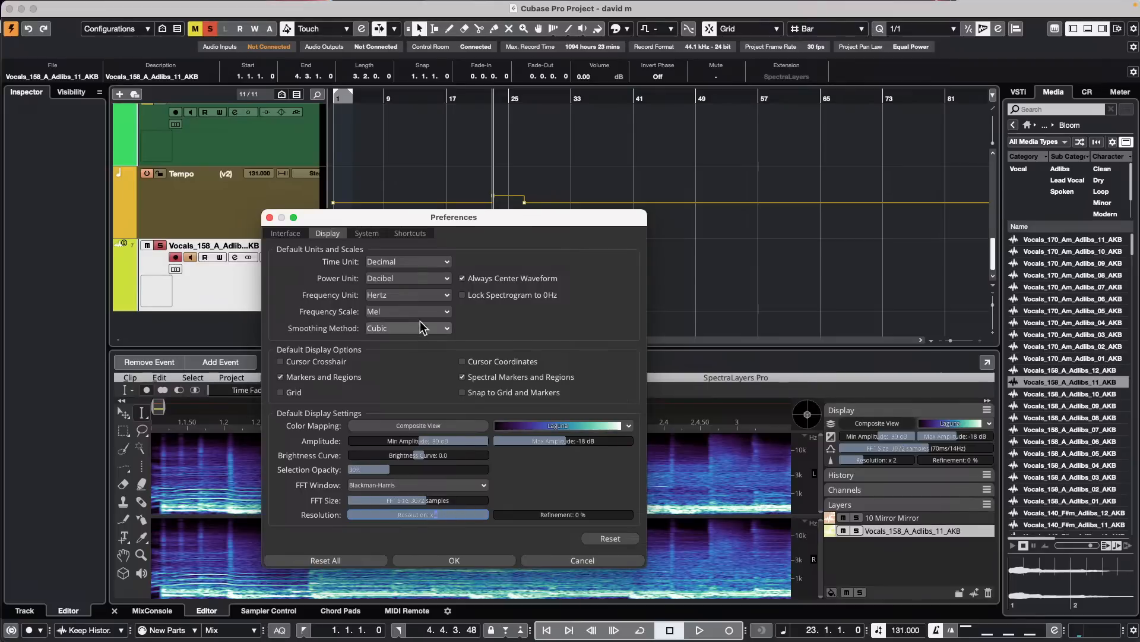
click(269, 218)
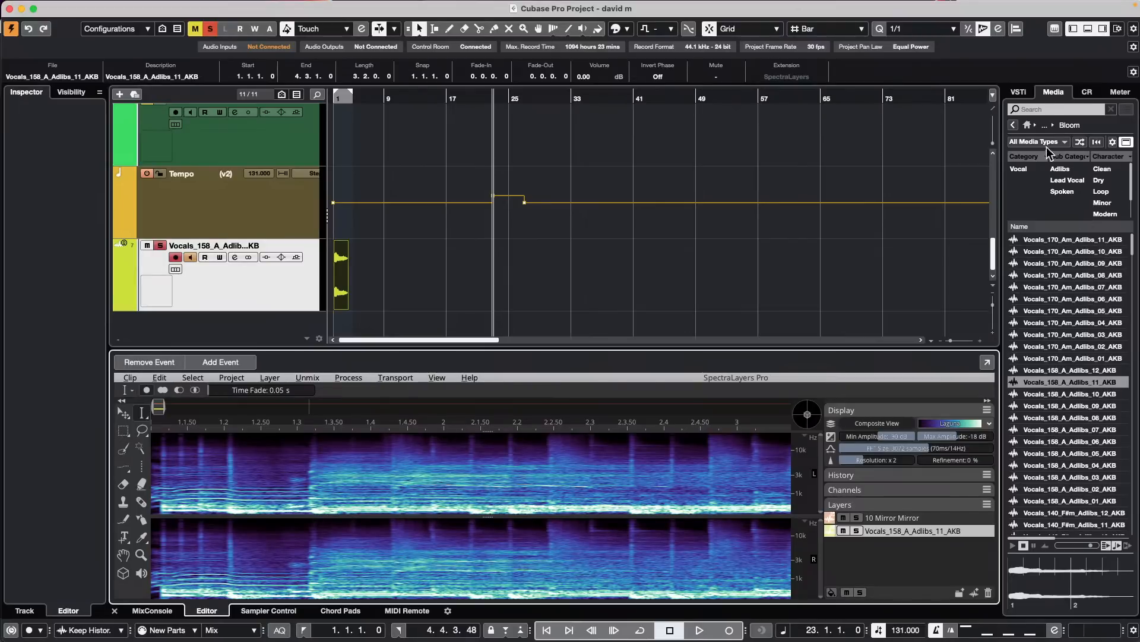
Add the Tiny-Transitions-2_278 sound from the Game Sound-FX library to a new audio track below the Vocals_158_A_Adlibs_11_AKB track
click(1013, 125)
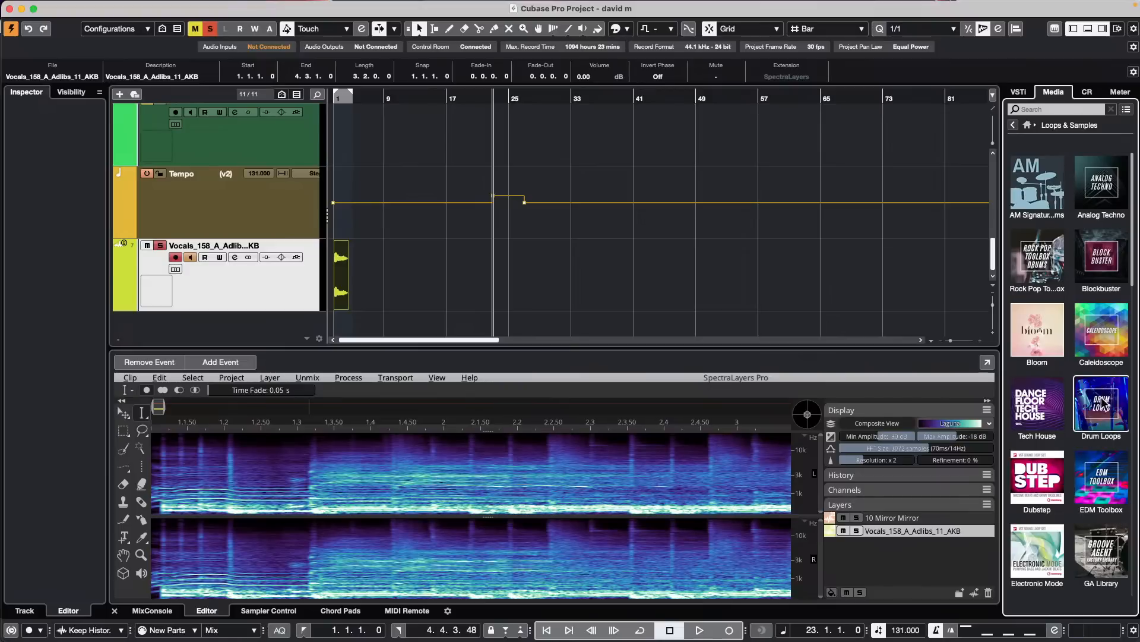
scroll(1102, 546, down, 3)
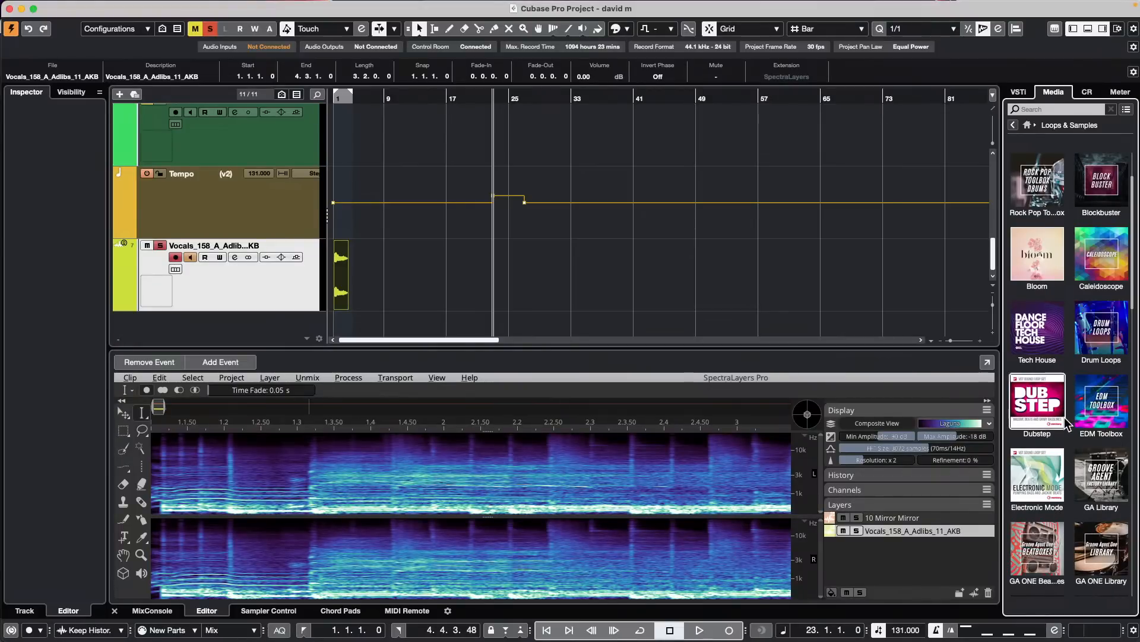
scroll(1067, 423, down, 5)
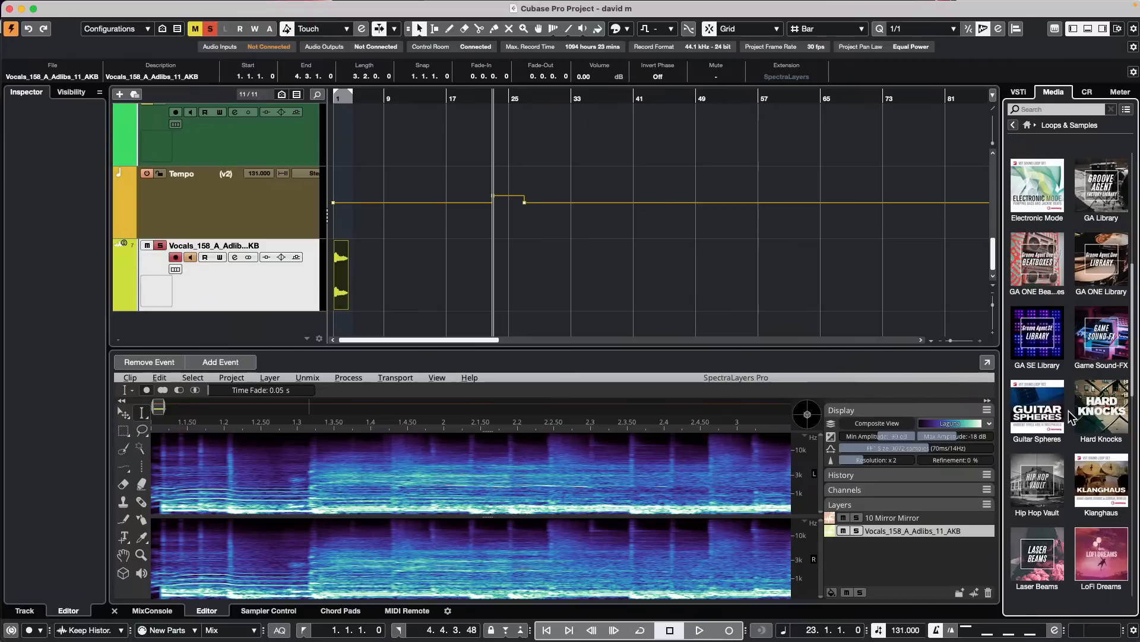
click(1106, 335)
click(1039, 466)
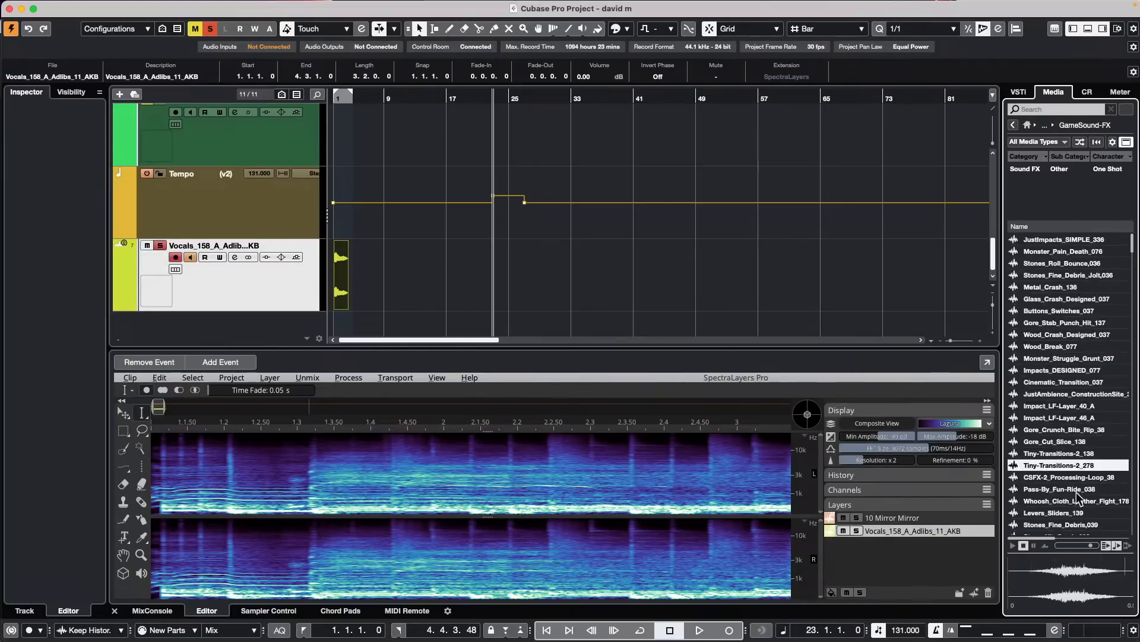
drag(1063, 471, 224, 315)
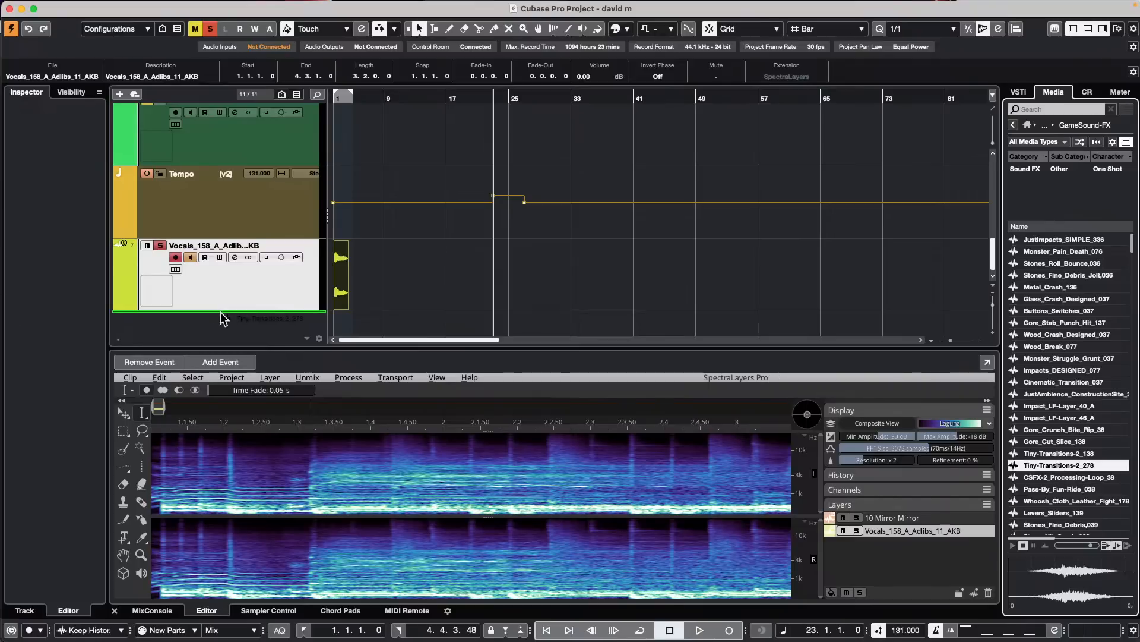
scroll(445, 234, down, 2)
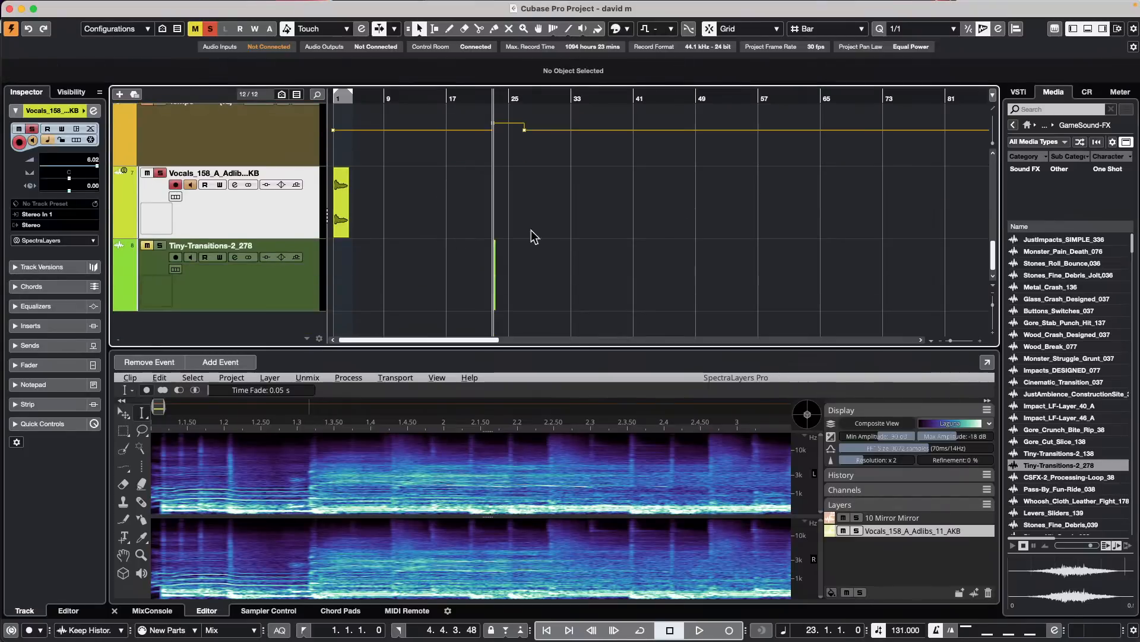
Play back the Tiny-Transitions-2_278 event around bar 23
drag(497, 97, 521, 162)
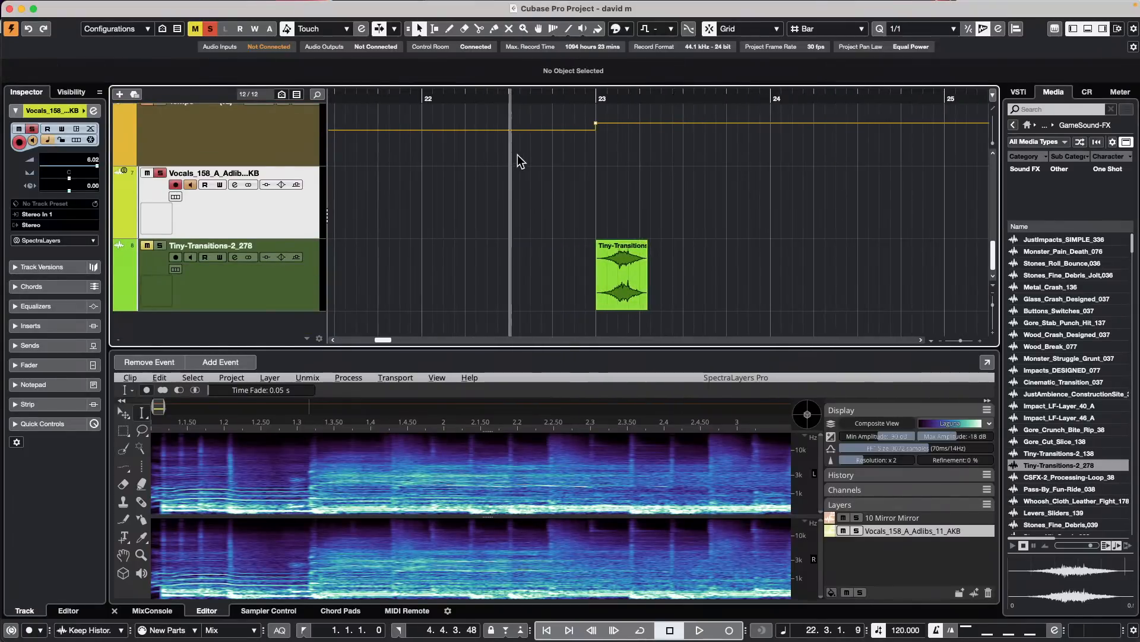
key(n)
key(space)
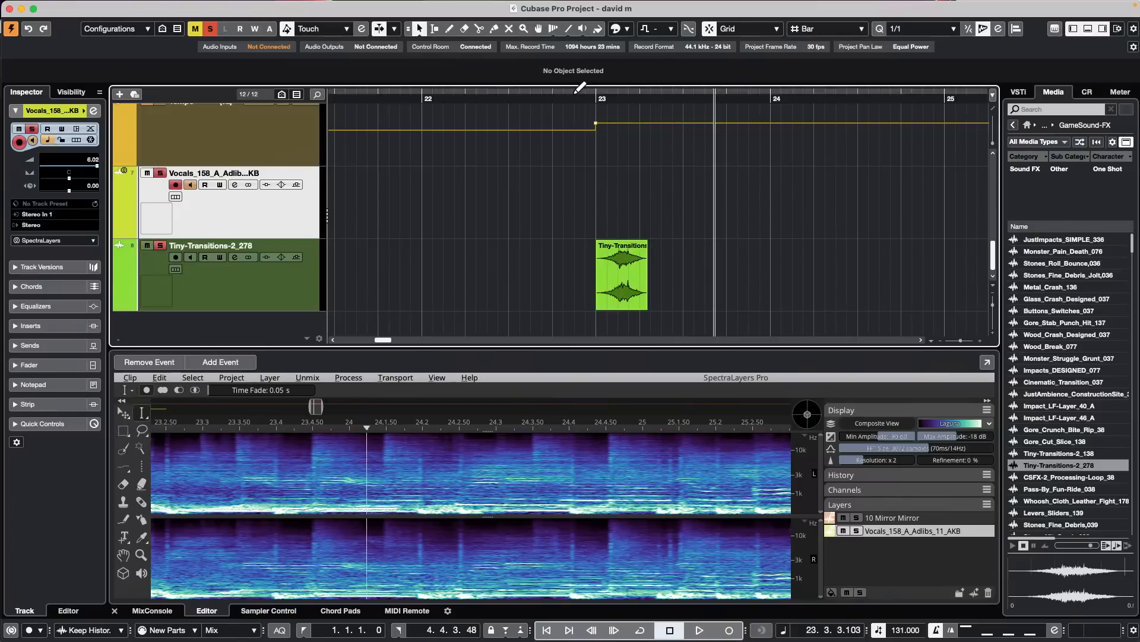
drag(580, 87, 675, 85)
key(space)
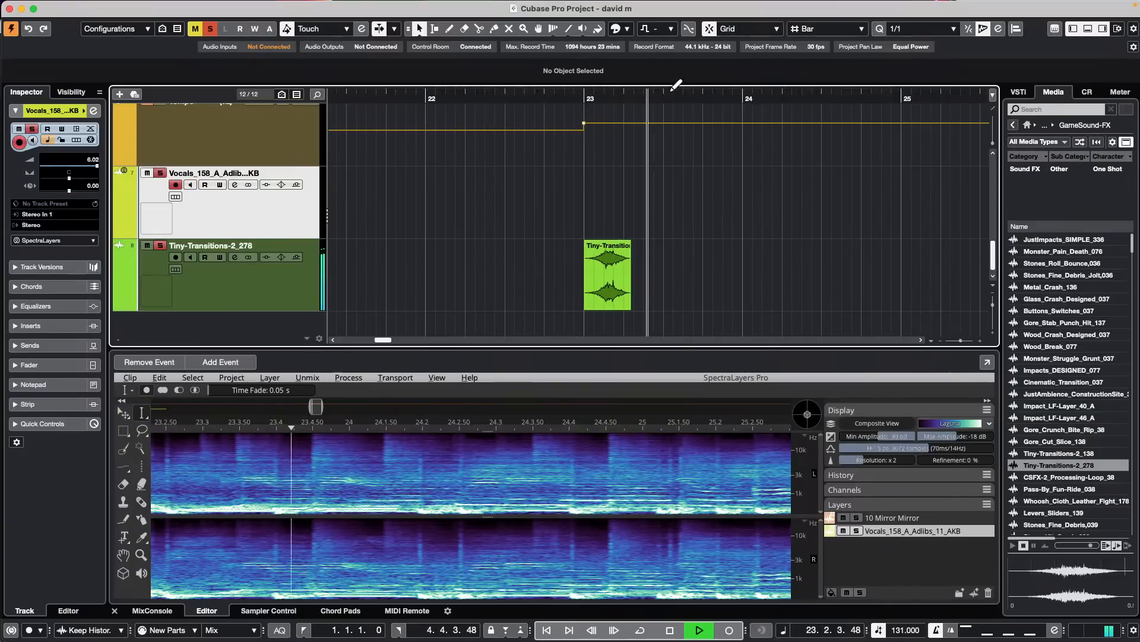
key(space)
Select the Tiny-Transitions-2_278 track and its event, and check the available track version commands
click(257, 301)
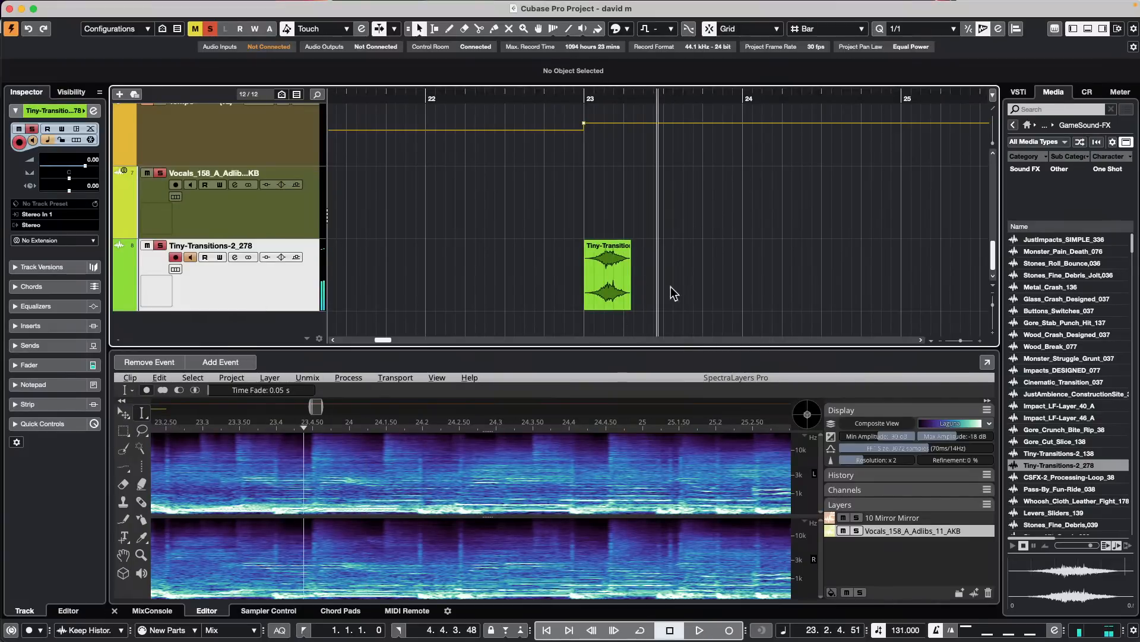
click(608, 288)
click(137, 7)
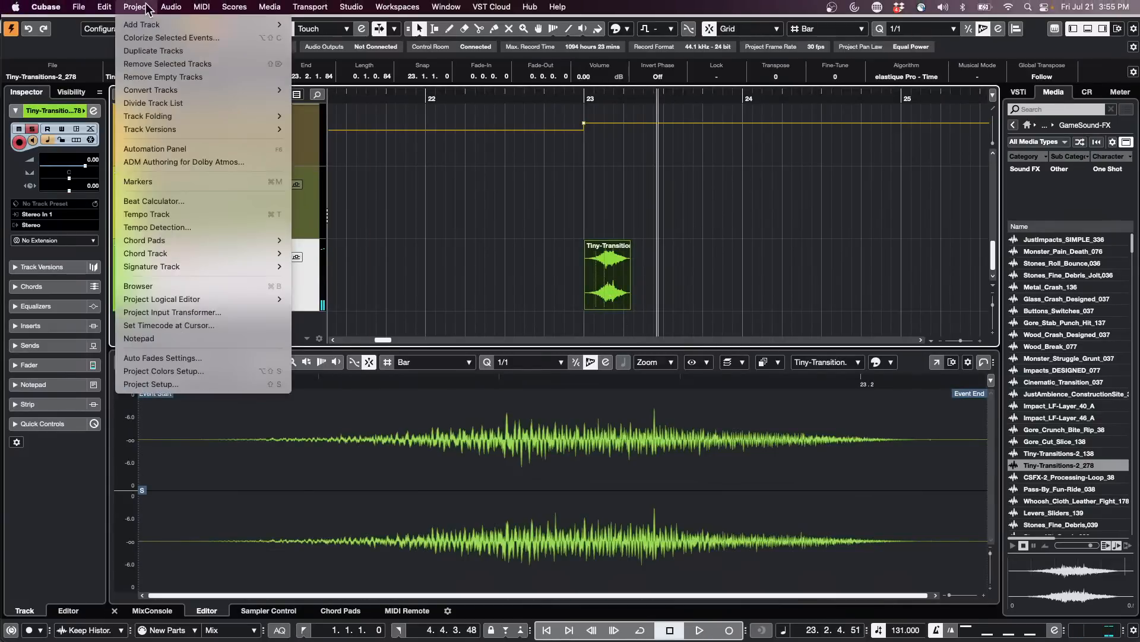
mouse_move(196, 129)
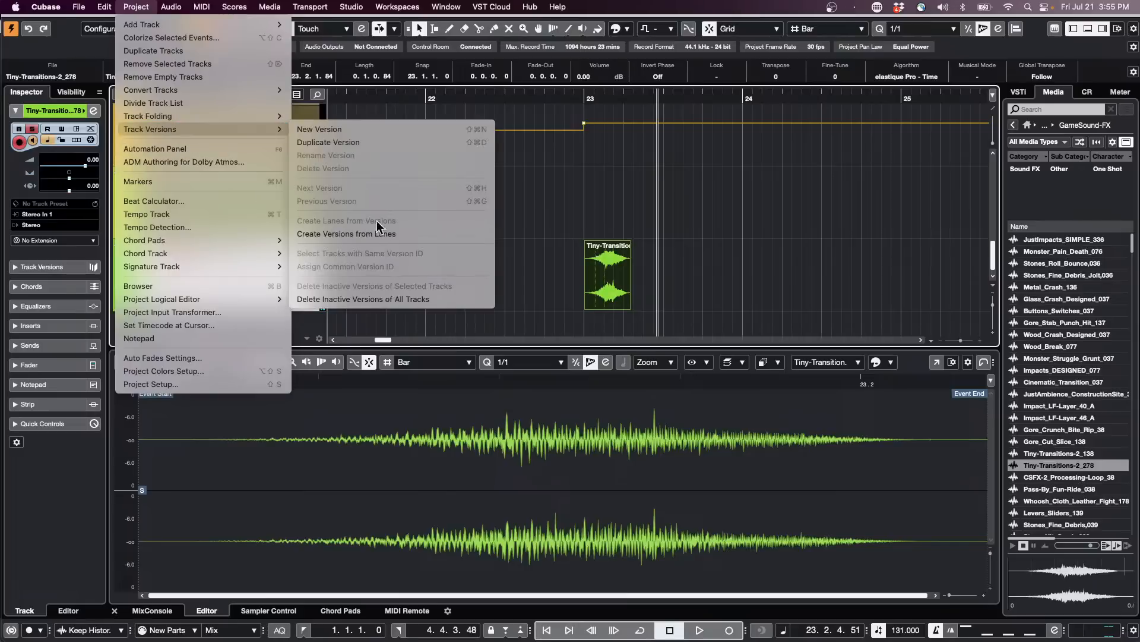
click(688, 195)
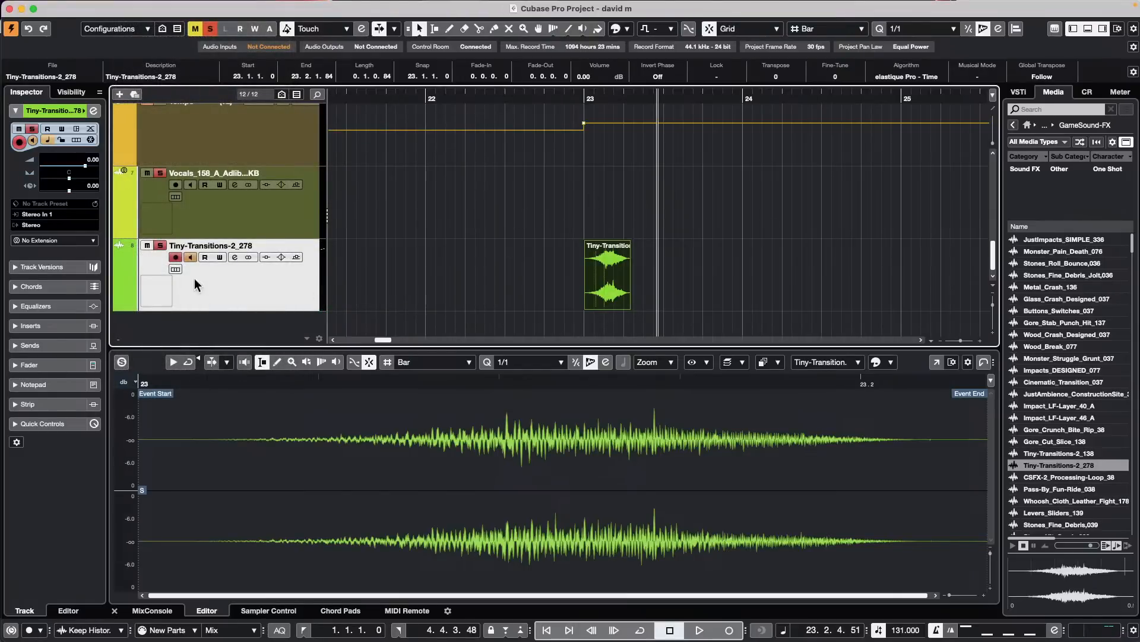
Load the Octaver pitch-shift effect in the first insert slot of the Tiny-Transitions-2_278 track and move its window clear of the event
click(47, 326)
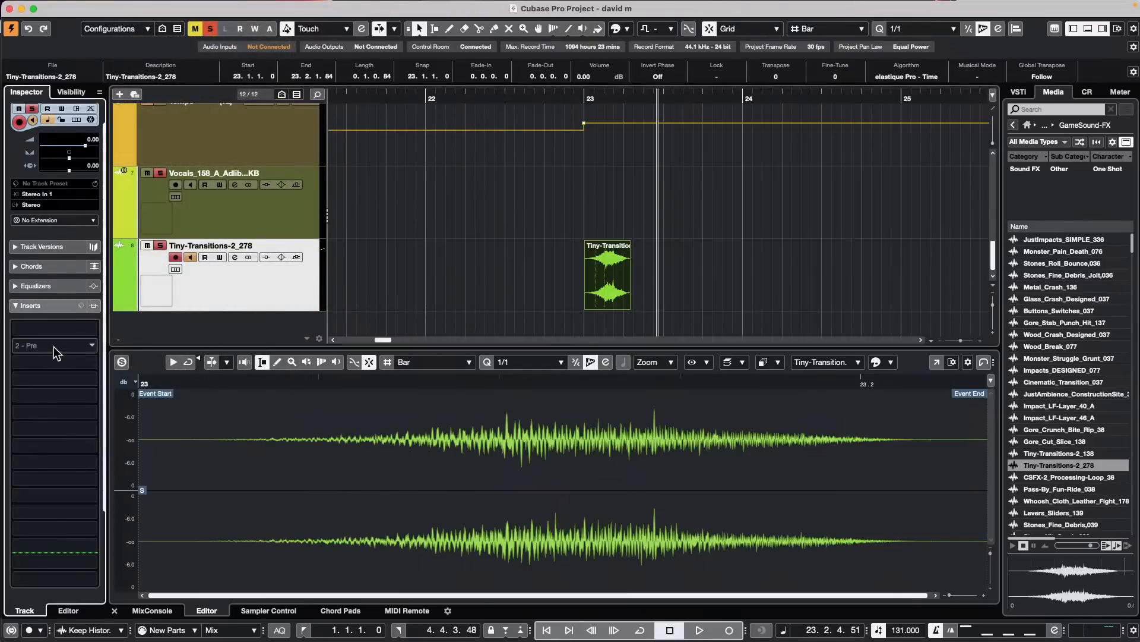
click(62, 328)
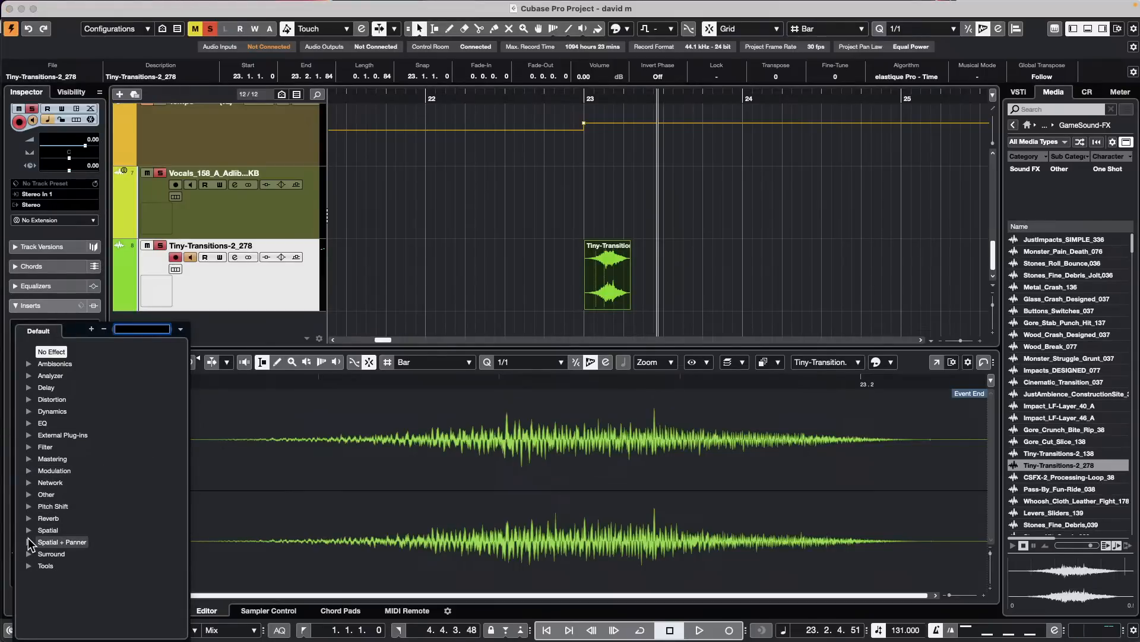
click(29, 506)
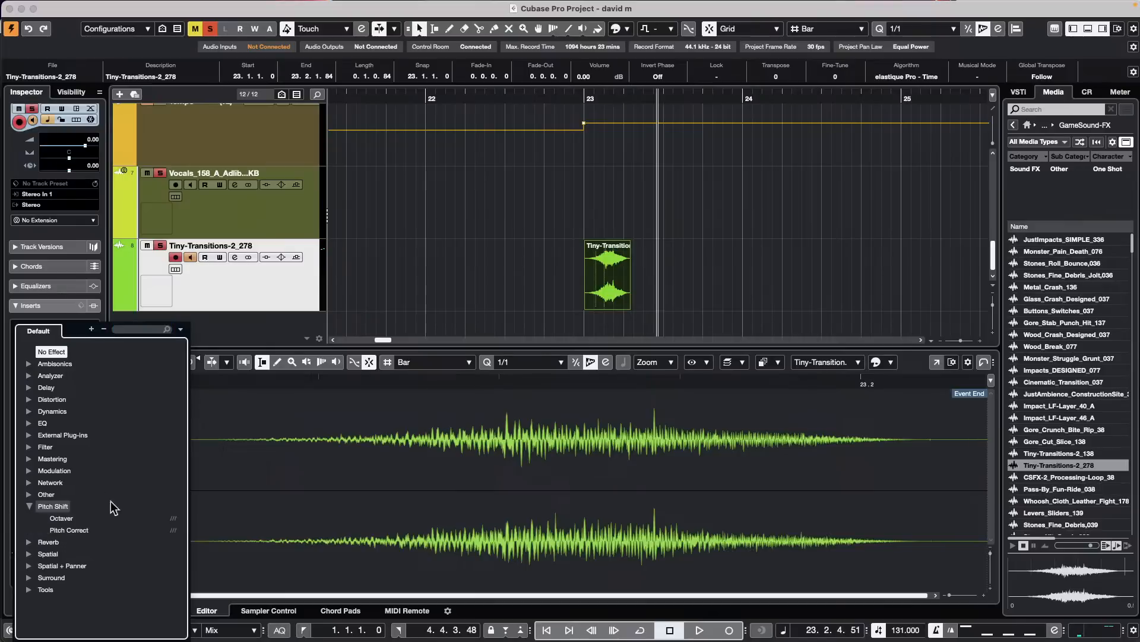
click(61, 518)
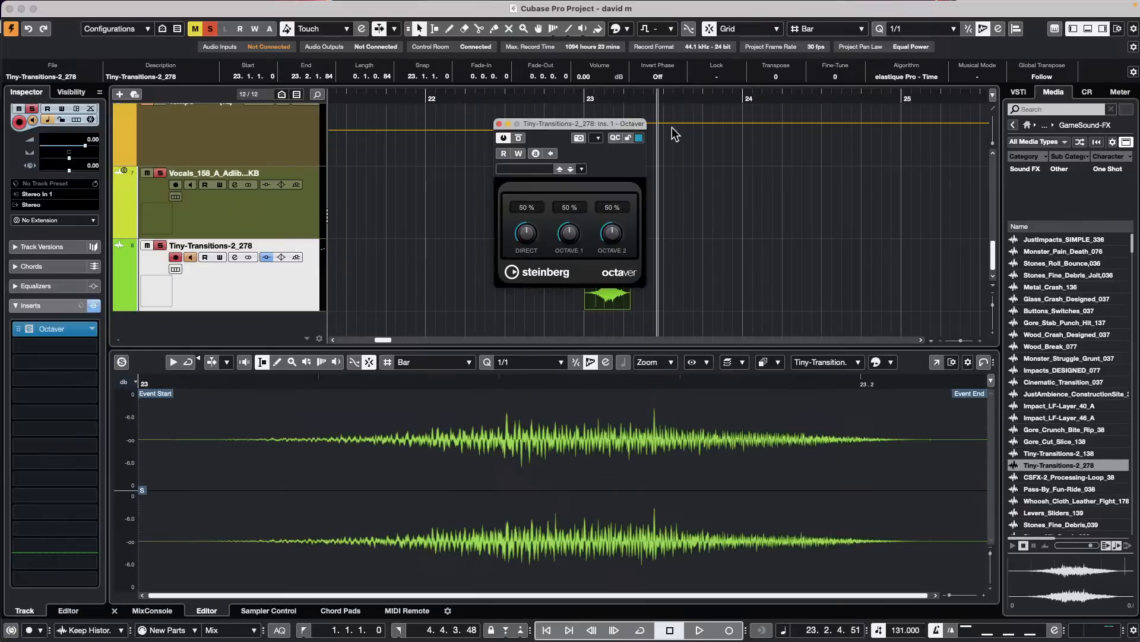
drag(582, 138, 734, 132)
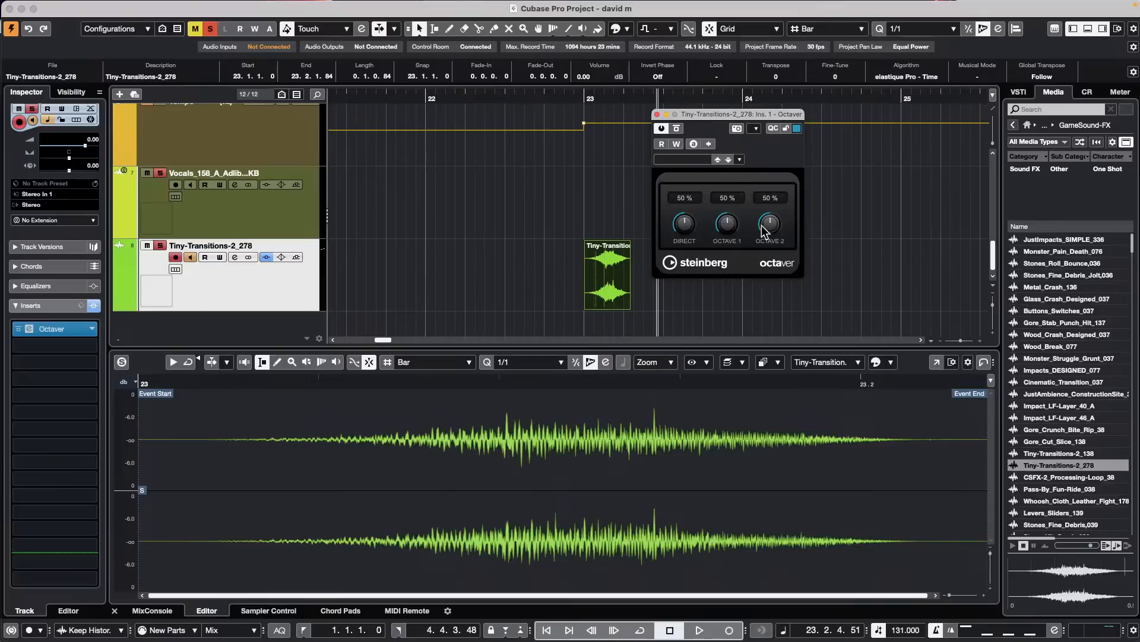
Play the Tiny-Transitions-2_278 event from bar 23 to hear it through Octaver
click(568, 104)
key(space)
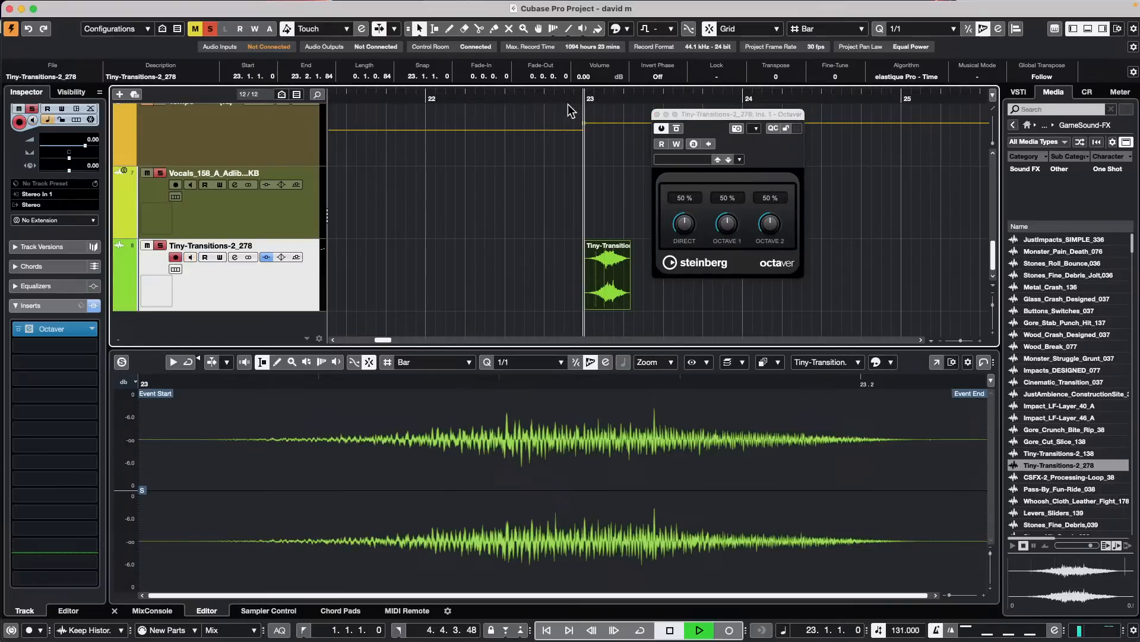
key(space)
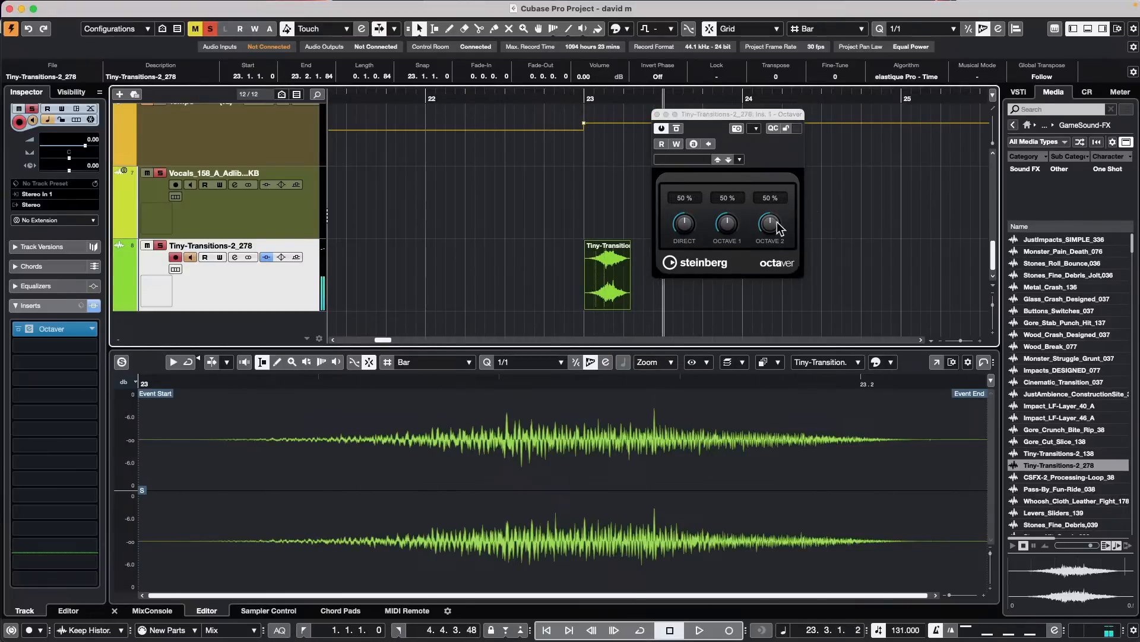
Try stretching the Tiny-Transitions-2_278 event to bar 24 with Sizing Applies Time Stretch, play it, and undo the stretch
mouse_move(569, 102)
mouse_down()
mouse_move(570, 119)
mouse_move(573, 105)
mouse_up()
key(n)
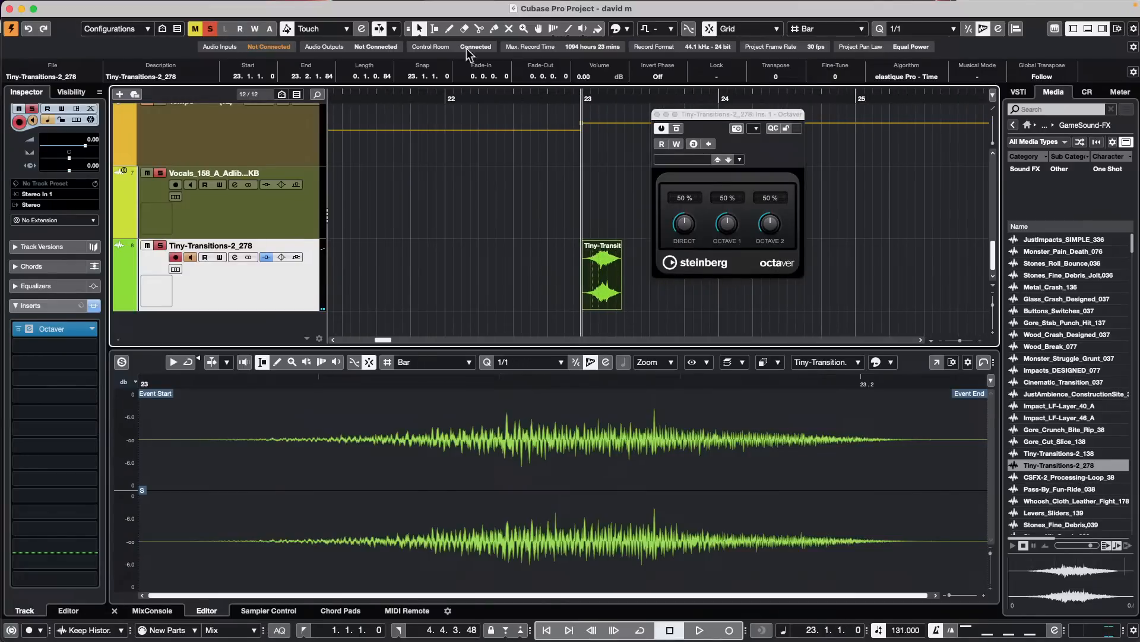
click(420, 36)
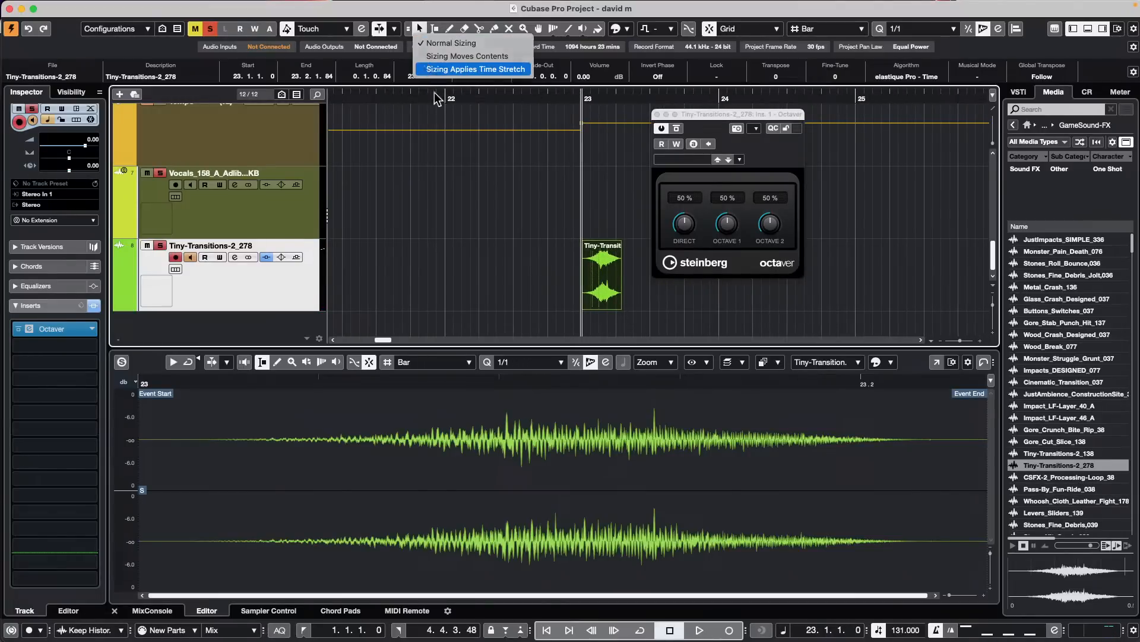
click(475, 69)
drag(621, 308, 685, 309)
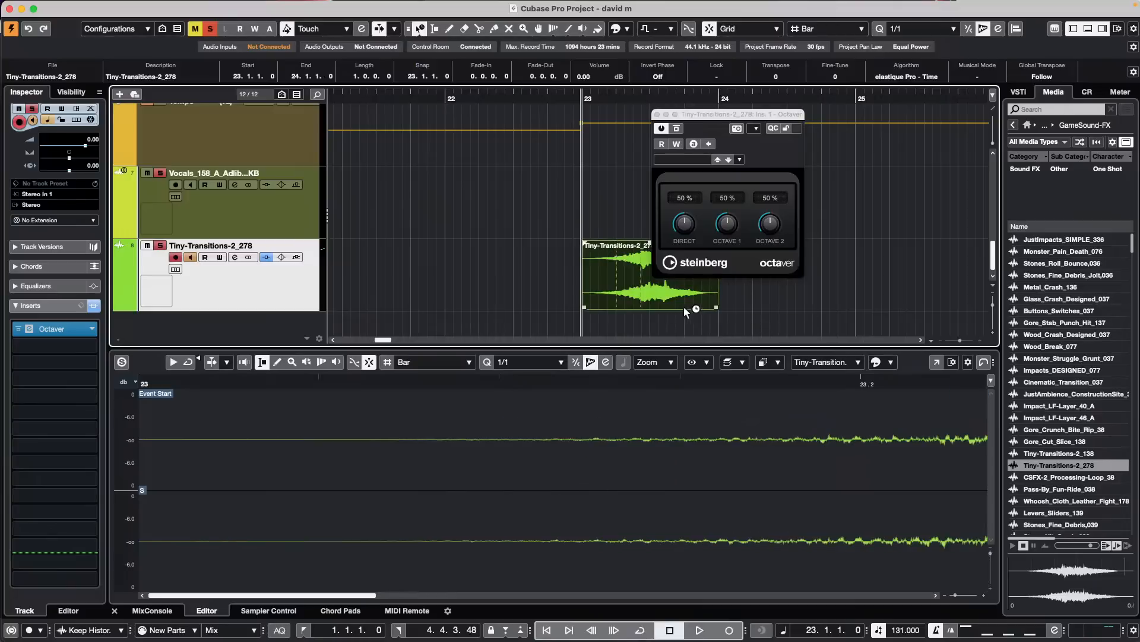
key(space)
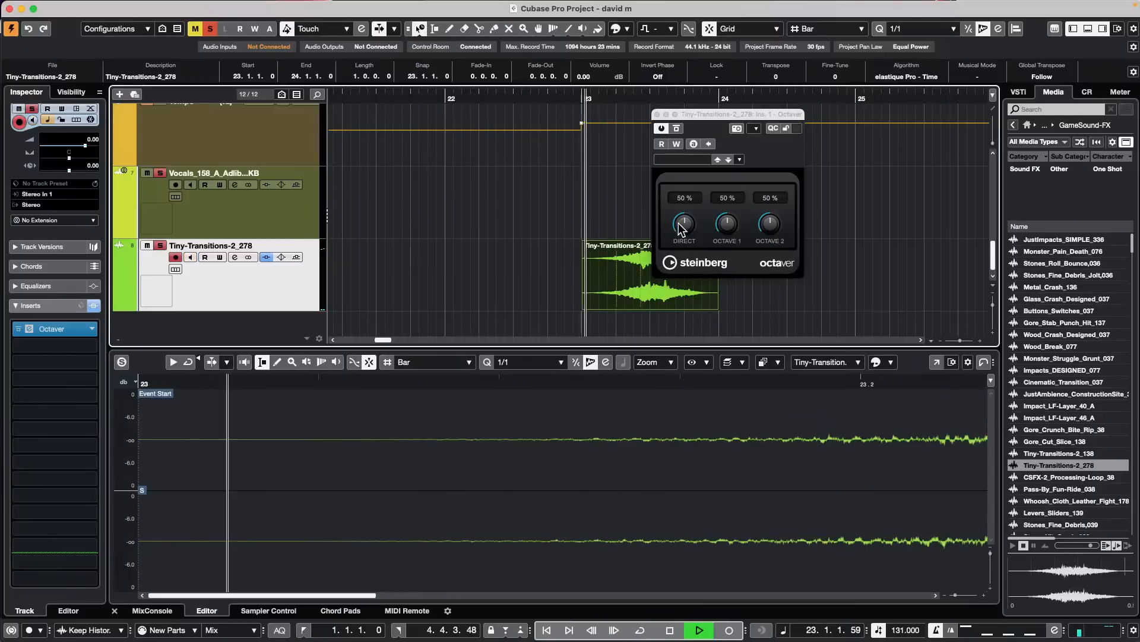
key(space)
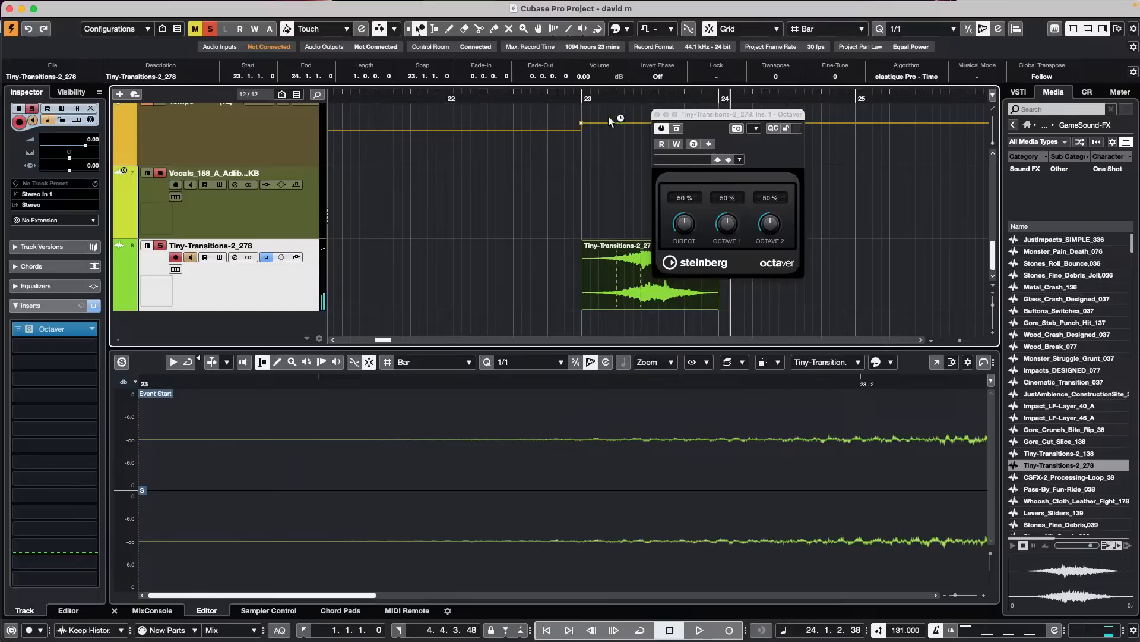
key(super+z)
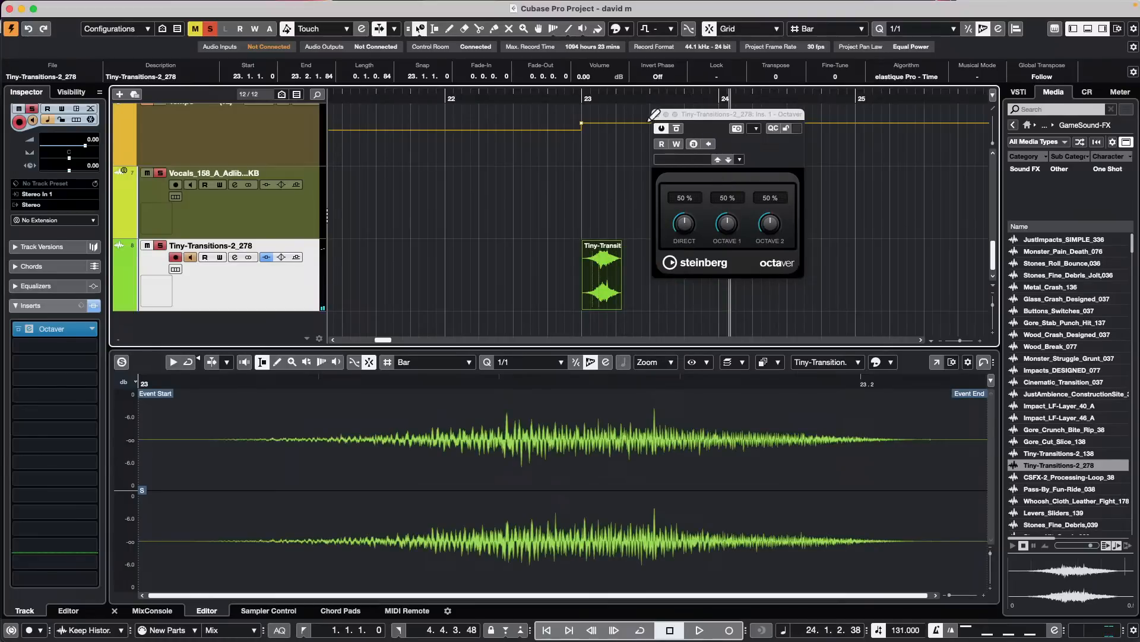
Play from bar 23 and set Octaver's Octave 1 level to 92 %
drag(588, 99, 590, 109)
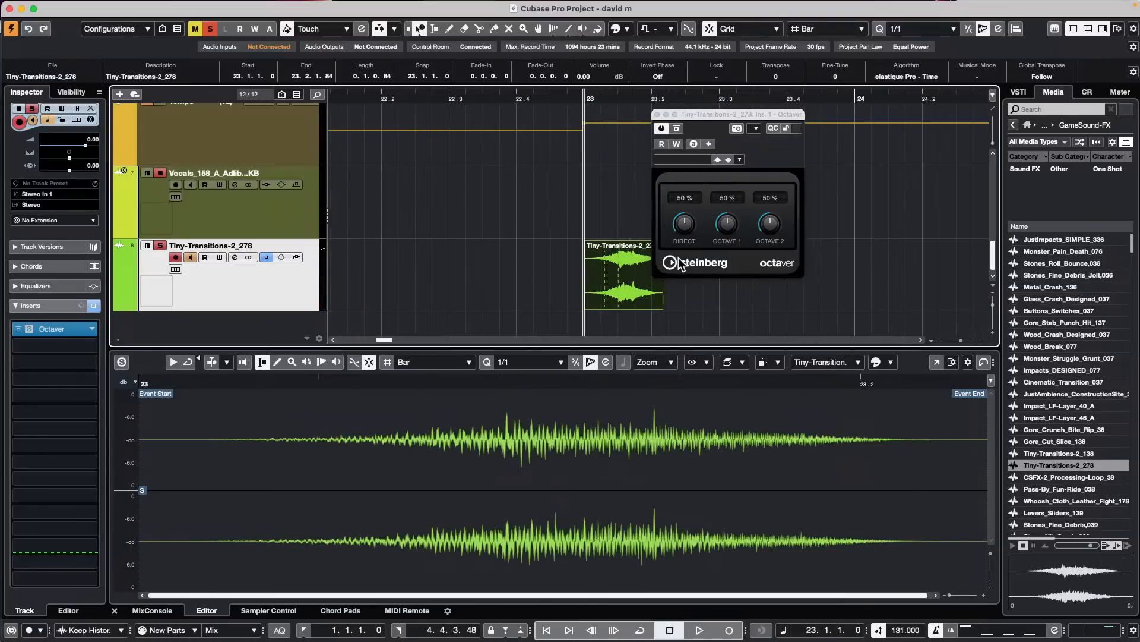
key(space)
drag(727, 228, 731, 181)
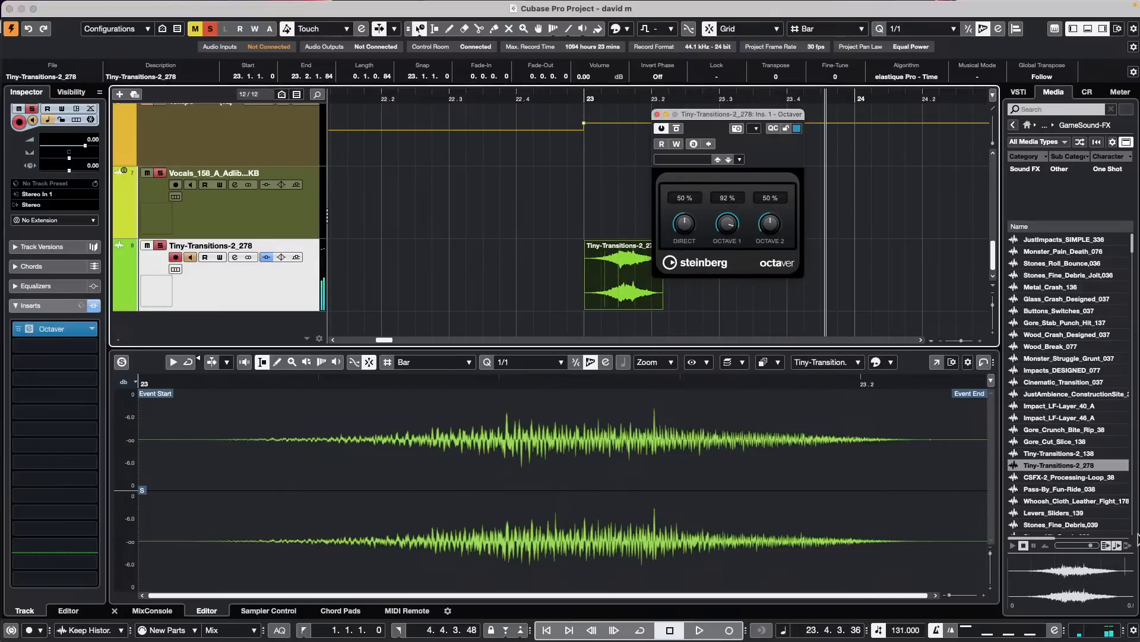
Add the Electric_Hoist_02_01 sound from the Game Sound-FX library to a new audio track below Tiny-Transitions-2_278
click(1049, 501)
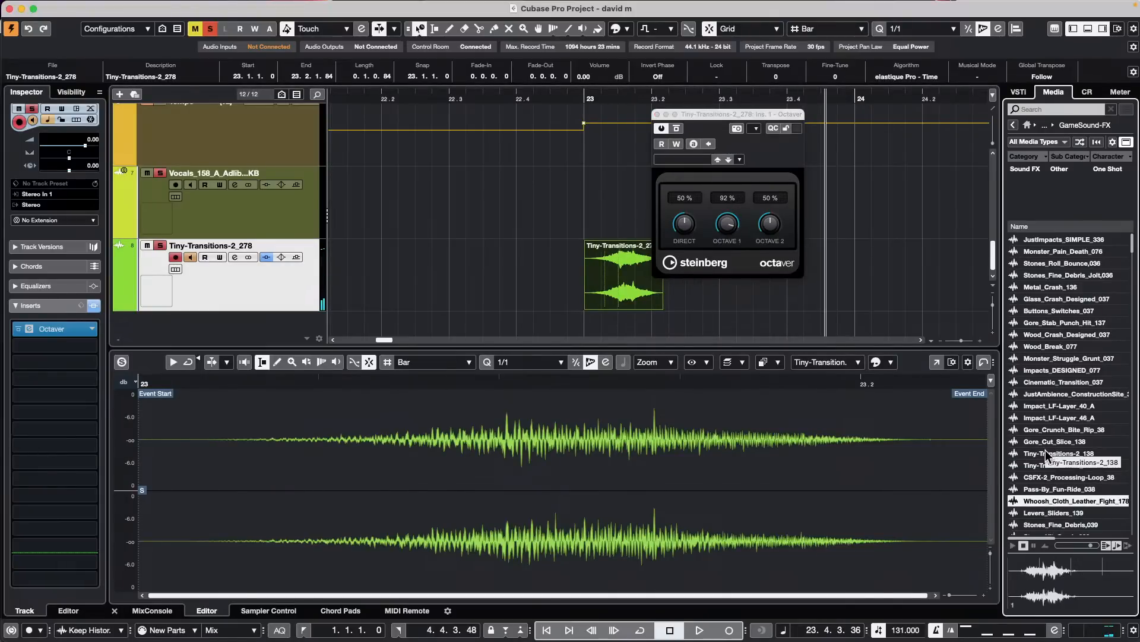
scroll(1050, 454, down, 5)
scroll(1049, 458, down, 3)
click(1051, 488)
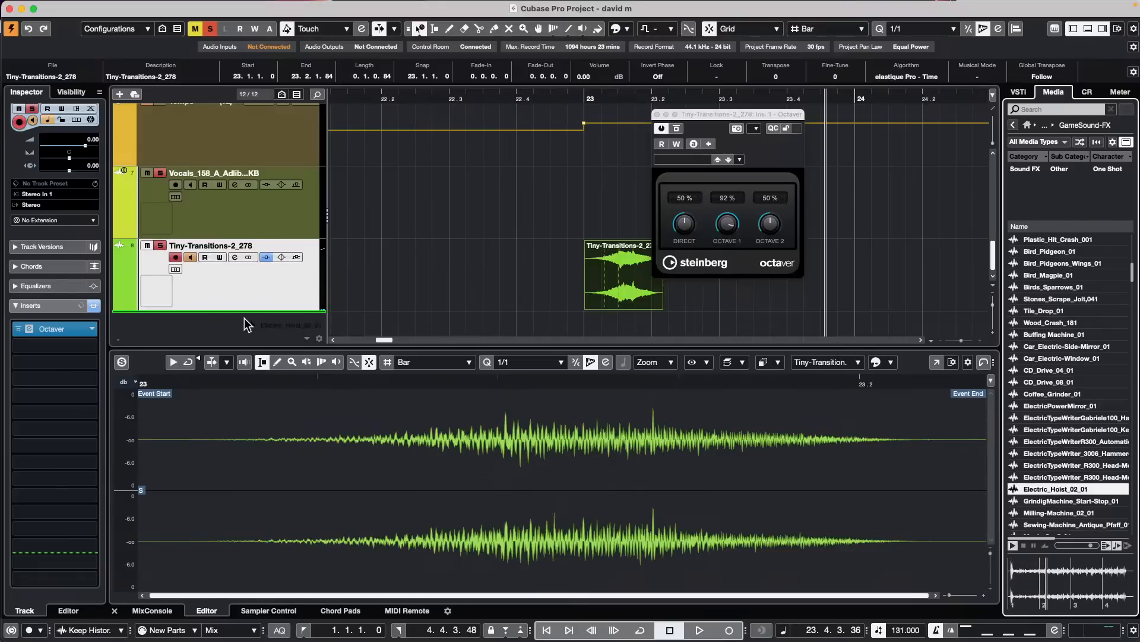
click(416, 321)
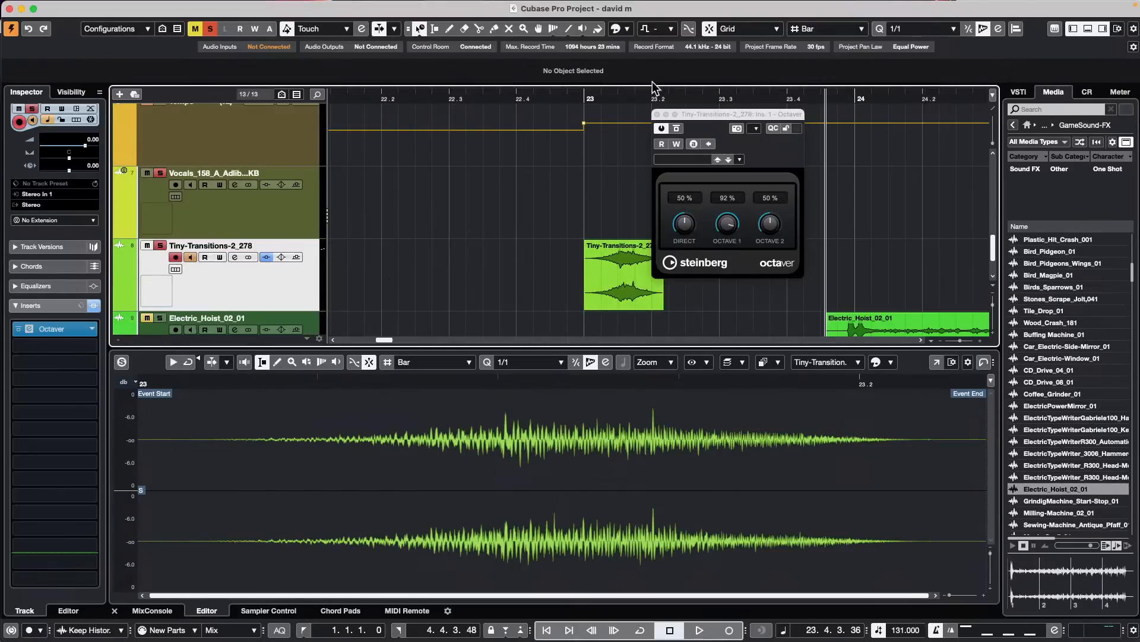
Move the Octaver window away from the Electric_Hoist_02_01 event and play that event from its beginning near bar 24
drag(715, 121, 573, 100)
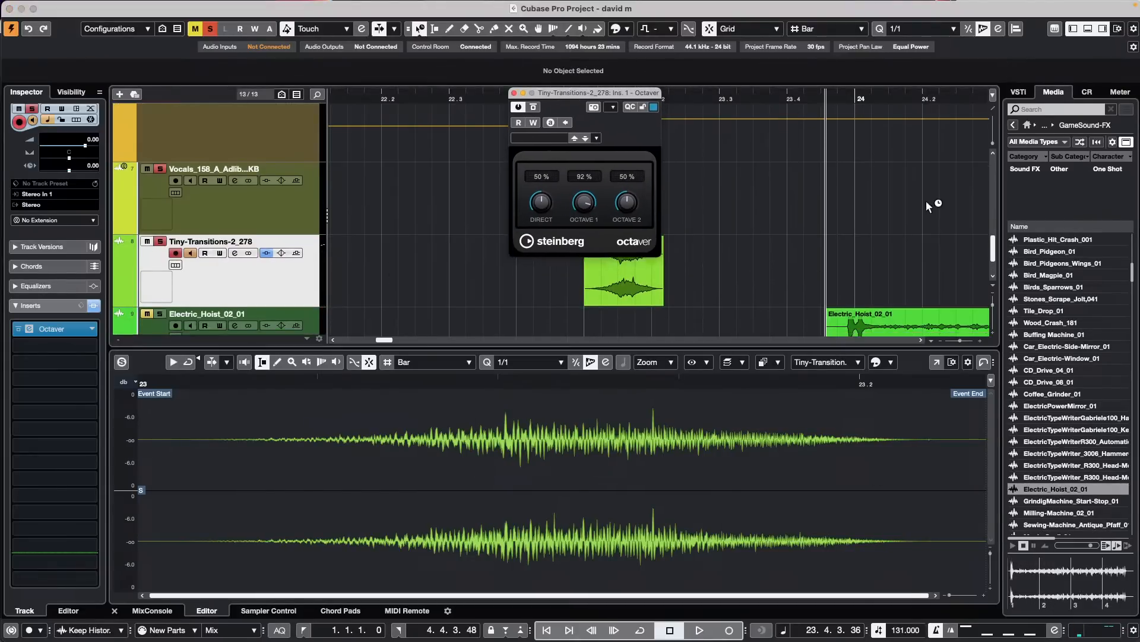
scroll(922, 200, down, 2)
drag(784, 101, 784, 67)
key(space)
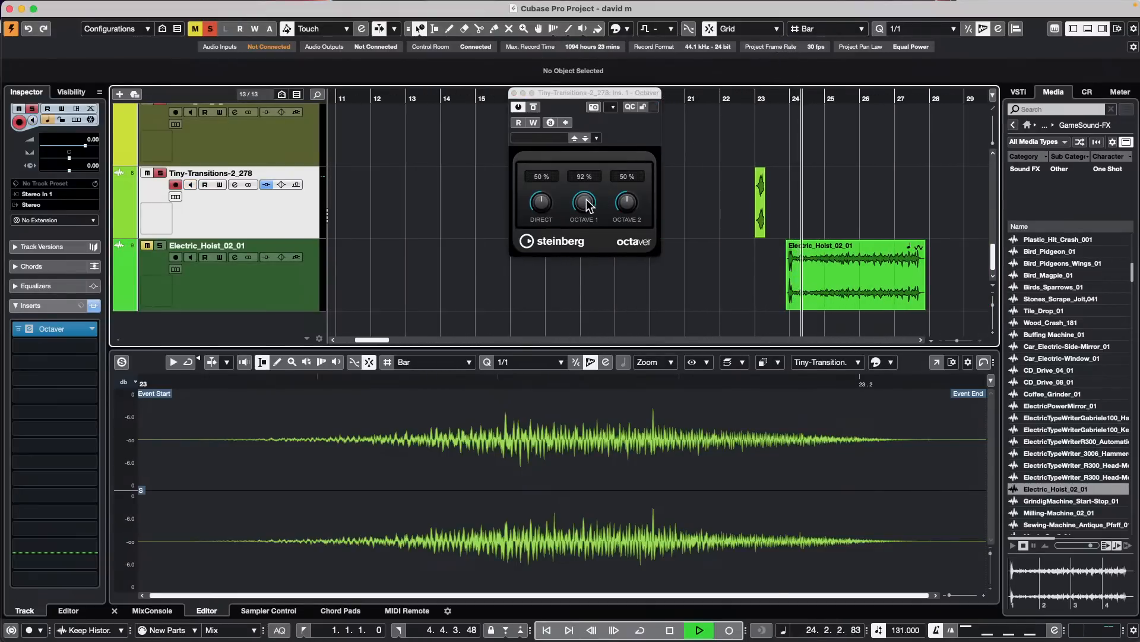
key(space)
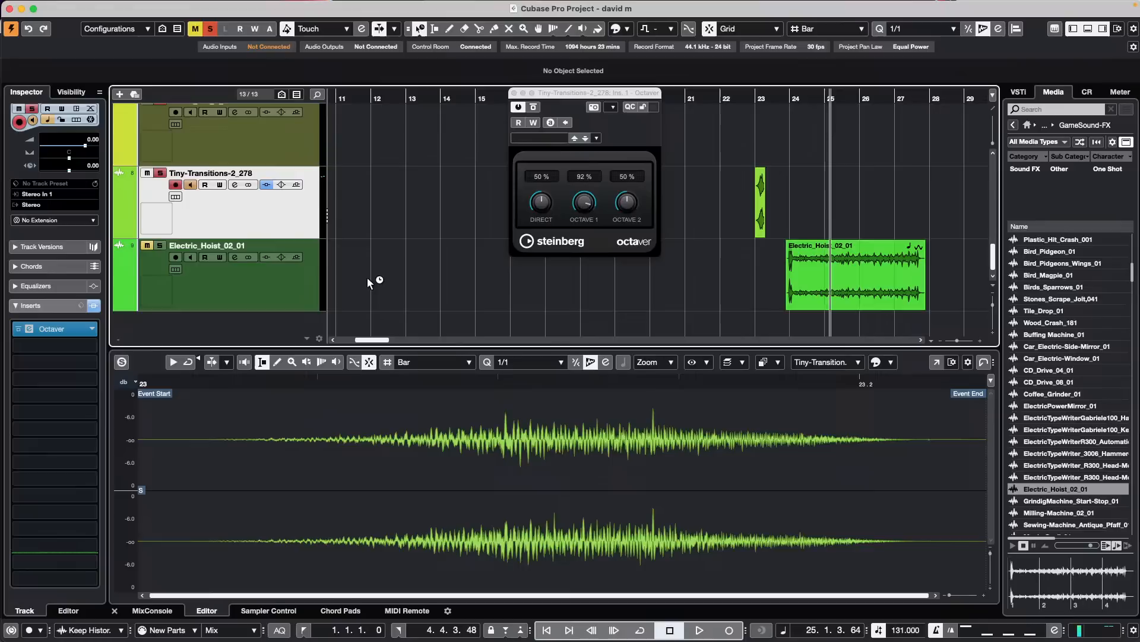
Insert the Octaver pitch-shift effect in the first insert slot of the Electric_Hoist_02_01 track
click(272, 281)
click(69, 329)
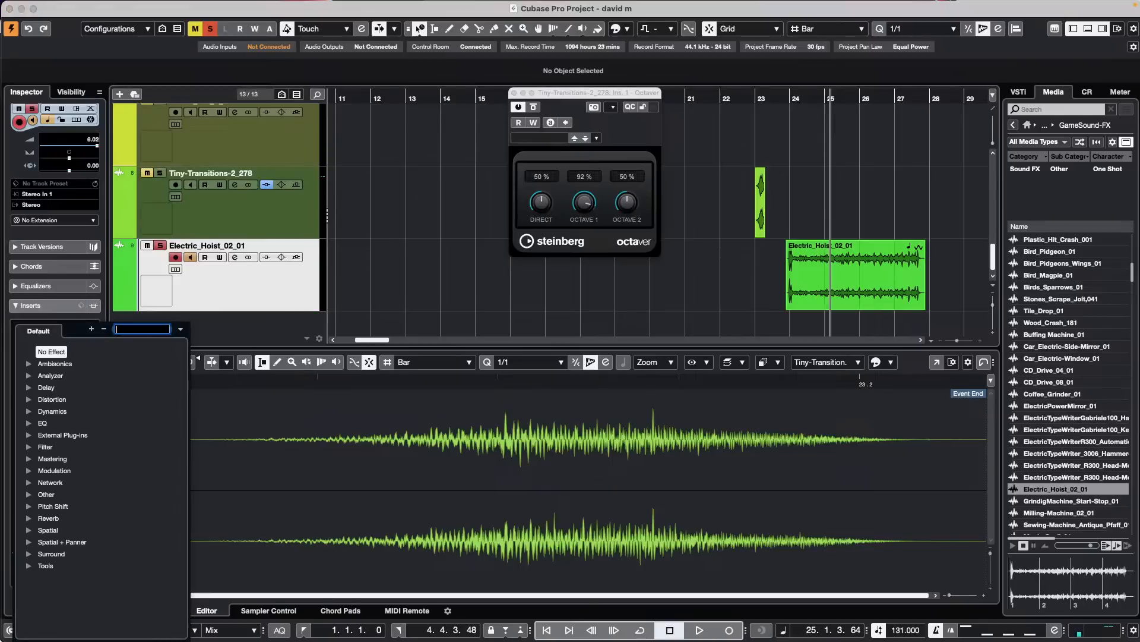
click(33, 507)
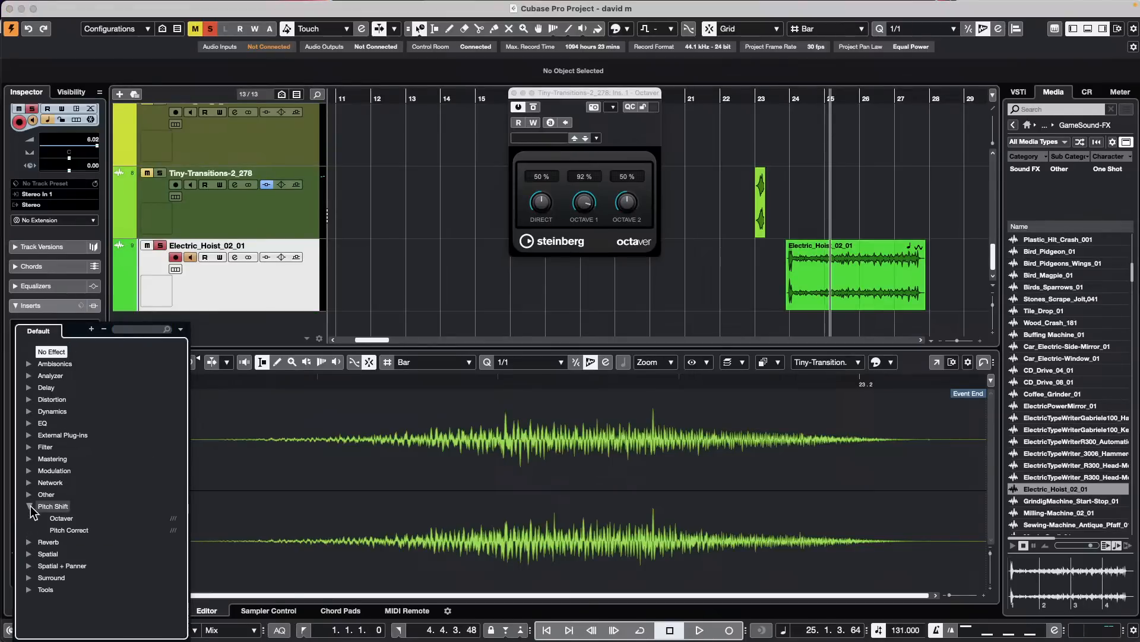
click(64, 518)
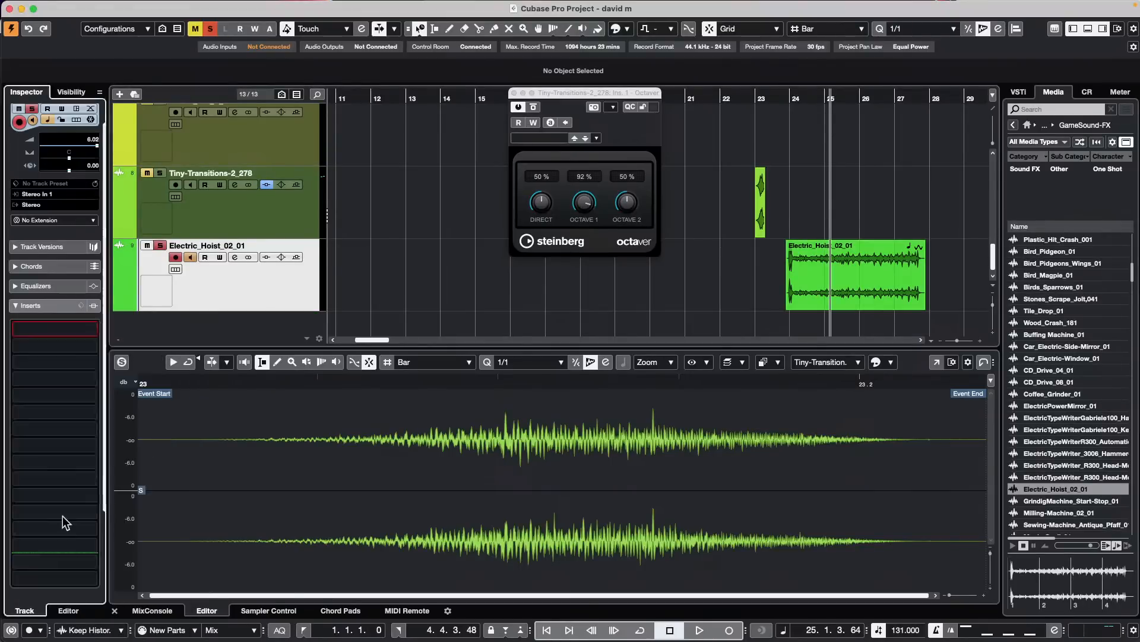
While playing the hoist event, set its Octaver to Direct 82 %, Octave 1 71 % and Octave 2 79 %
key(space)
drag(860, 159, 819, 139)
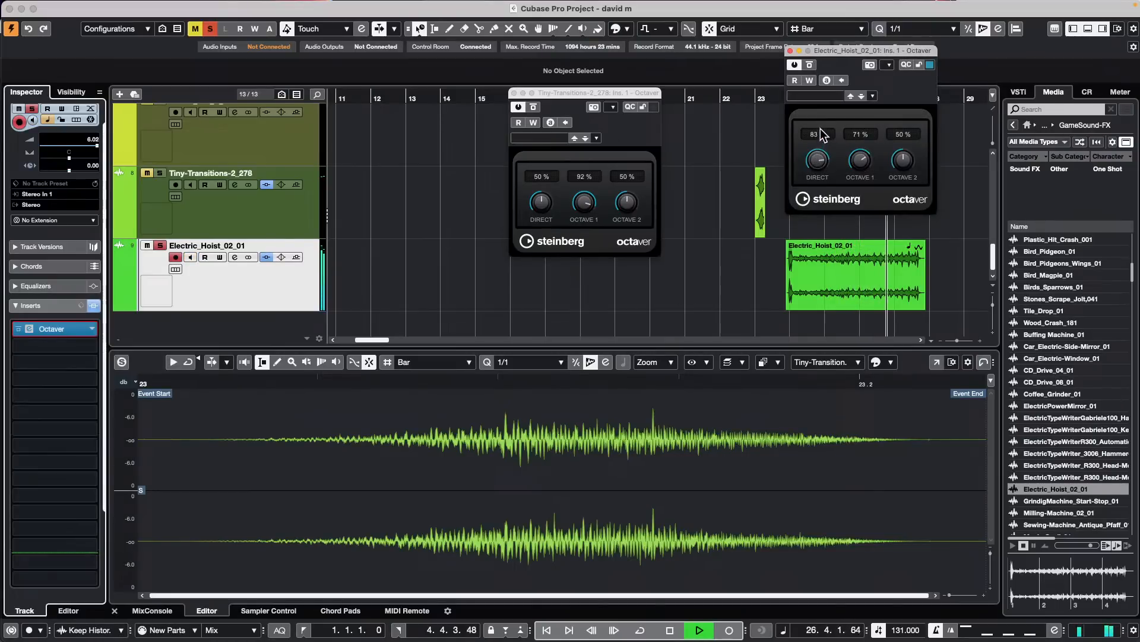
drag(897, 162, 903, 132)
drag(376, 102, 390, 100)
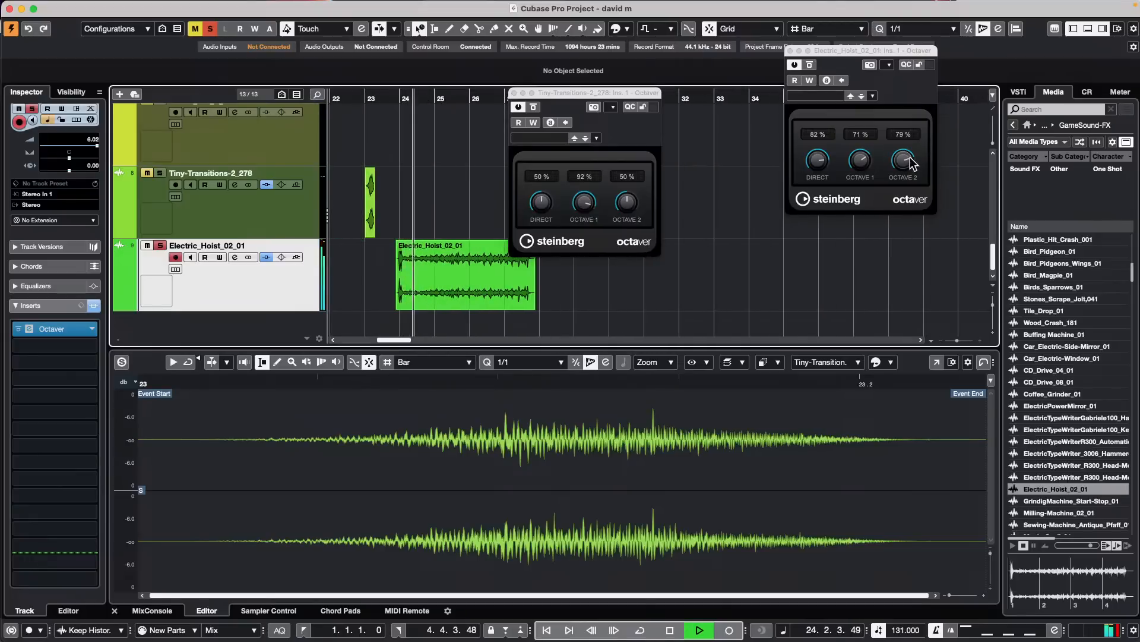
key(space)
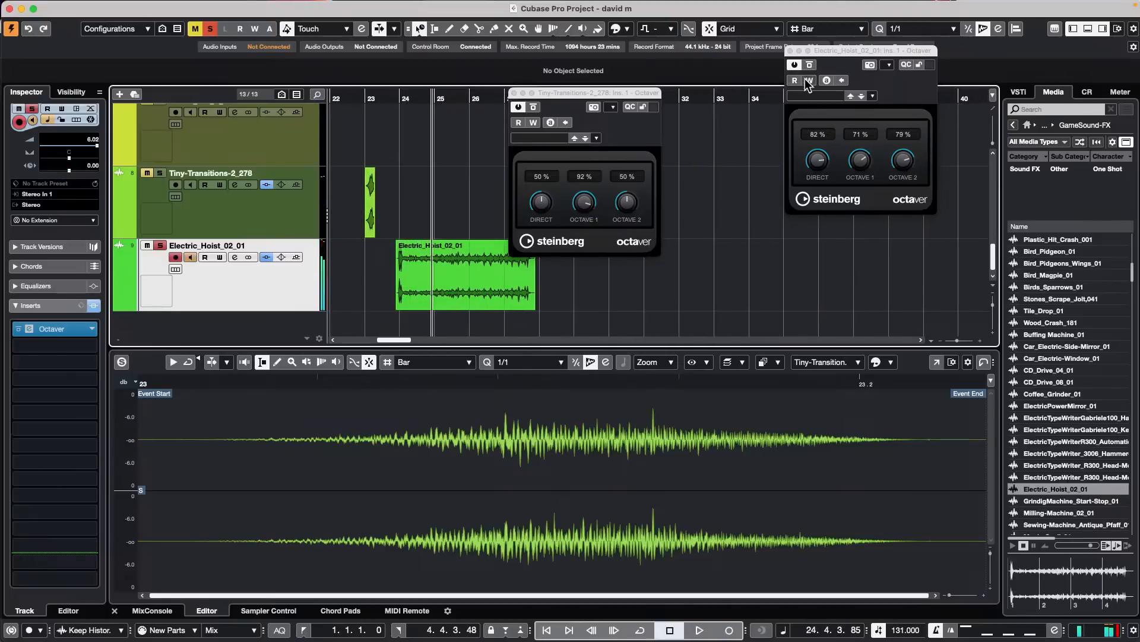
Write Octaver automation from bar 24, lowering Octave 2 to 50 %, Octave 1 to 14 % and Direct to 49 %, and play it back
click(417, 107)
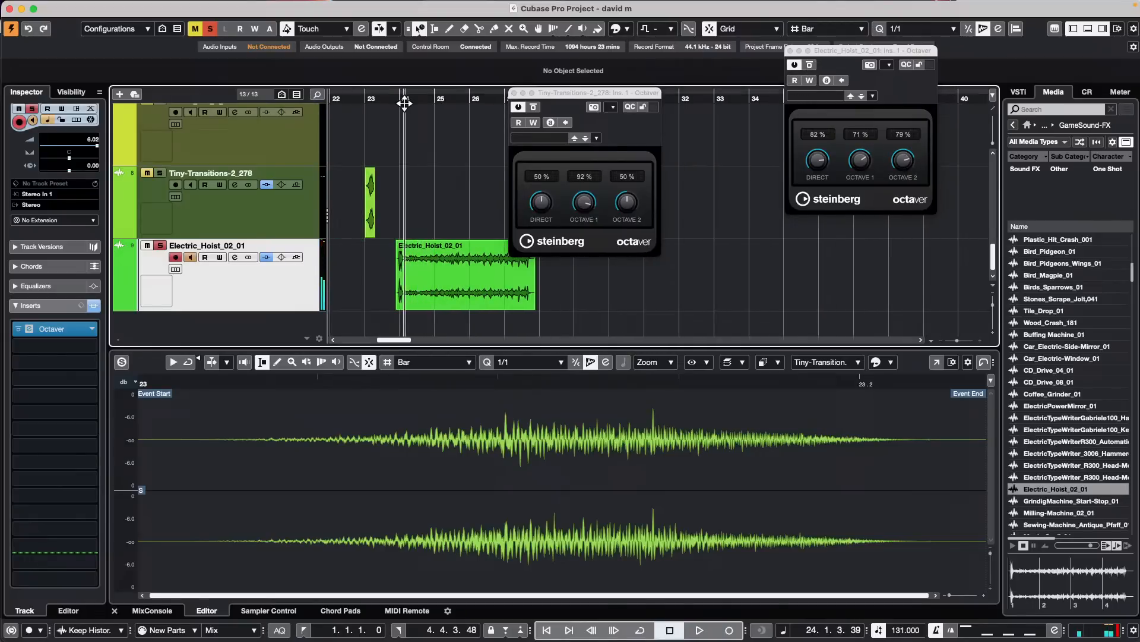
click(809, 80)
key(space)
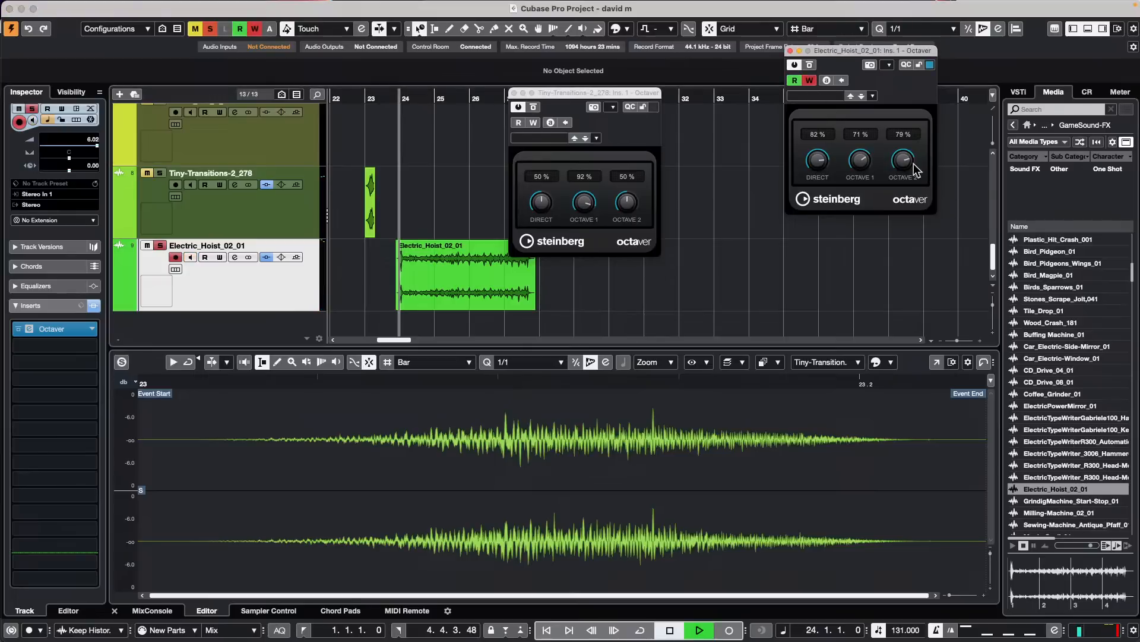
drag(903, 164, 903, 198)
drag(860, 159, 815, 191)
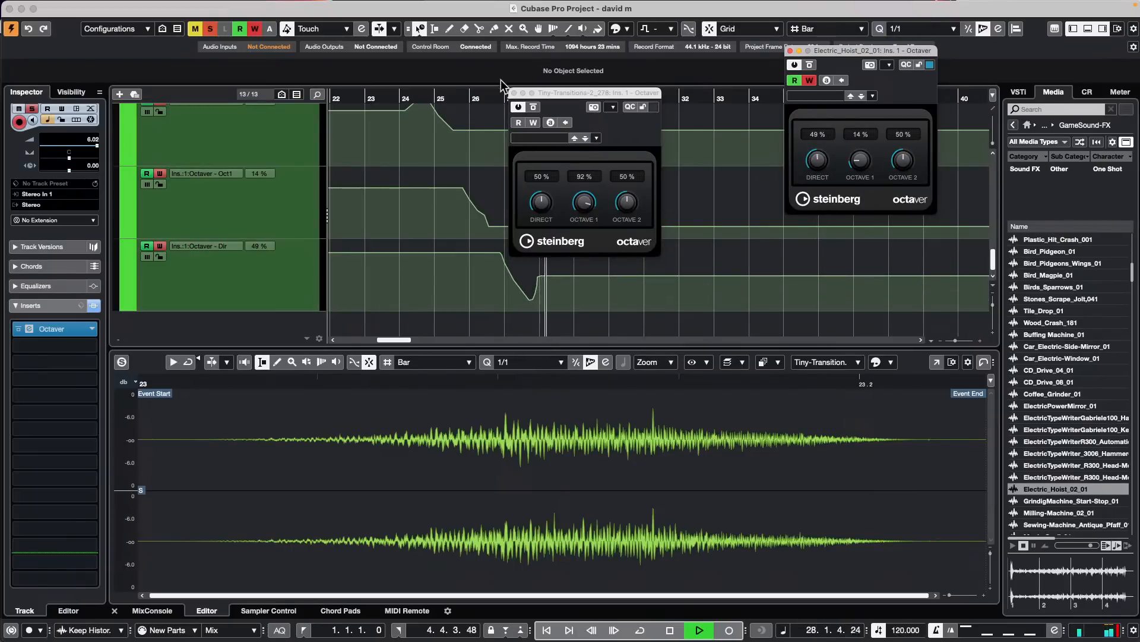
click(410, 97)
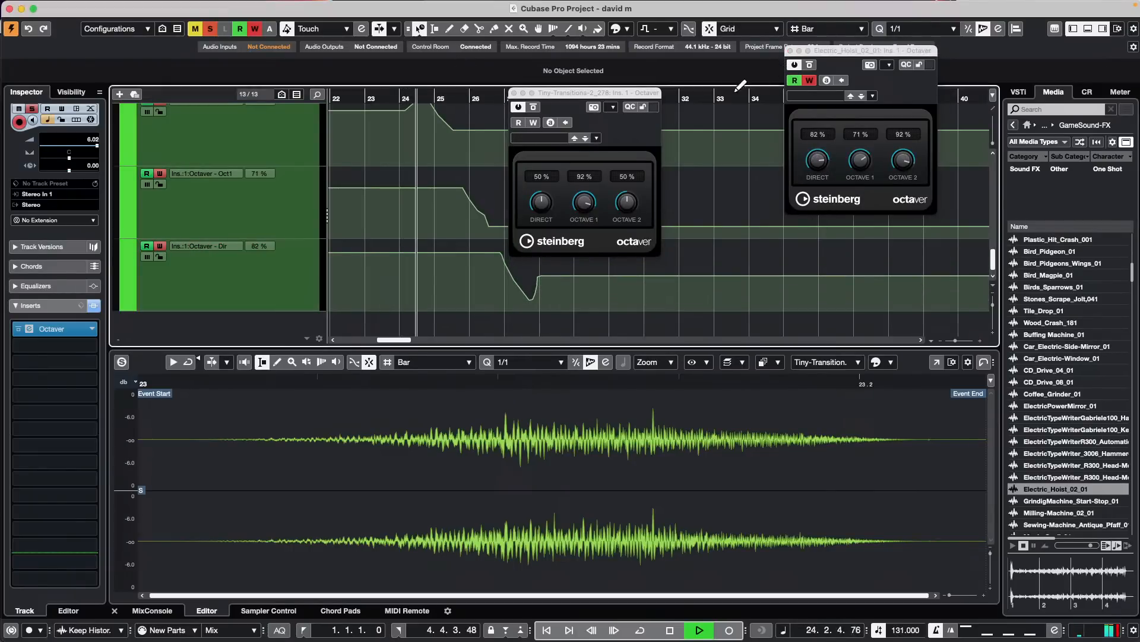
key(space)
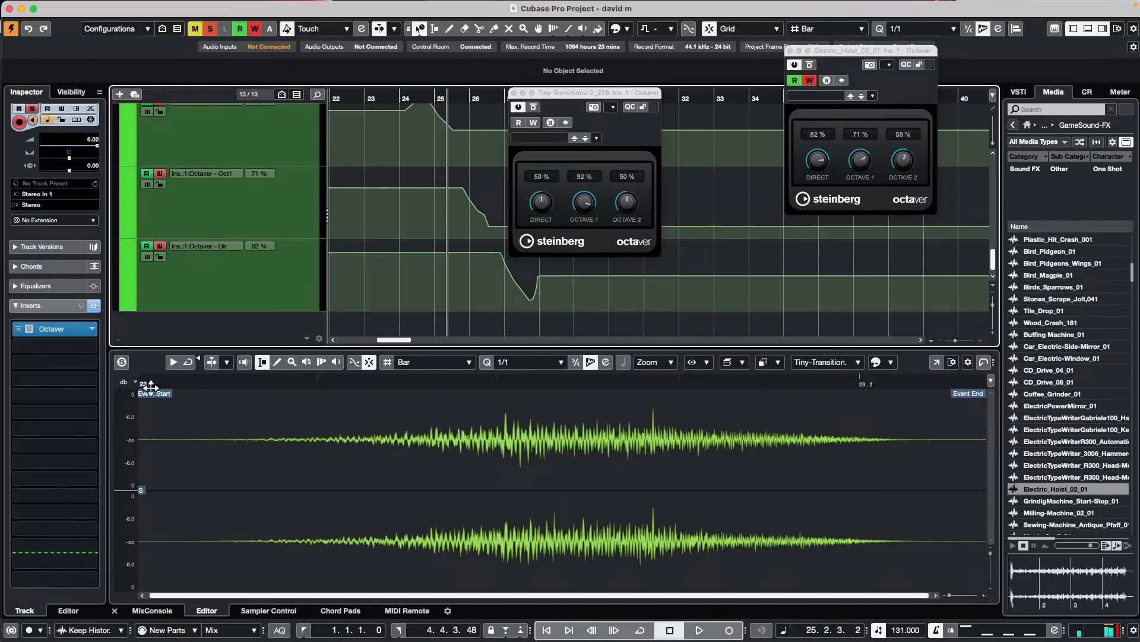
Insert MultiTap Delay in the hoist track's second insert slot and load the Ballad Echo Mystifier preset
scroll(167, 248, up, 3)
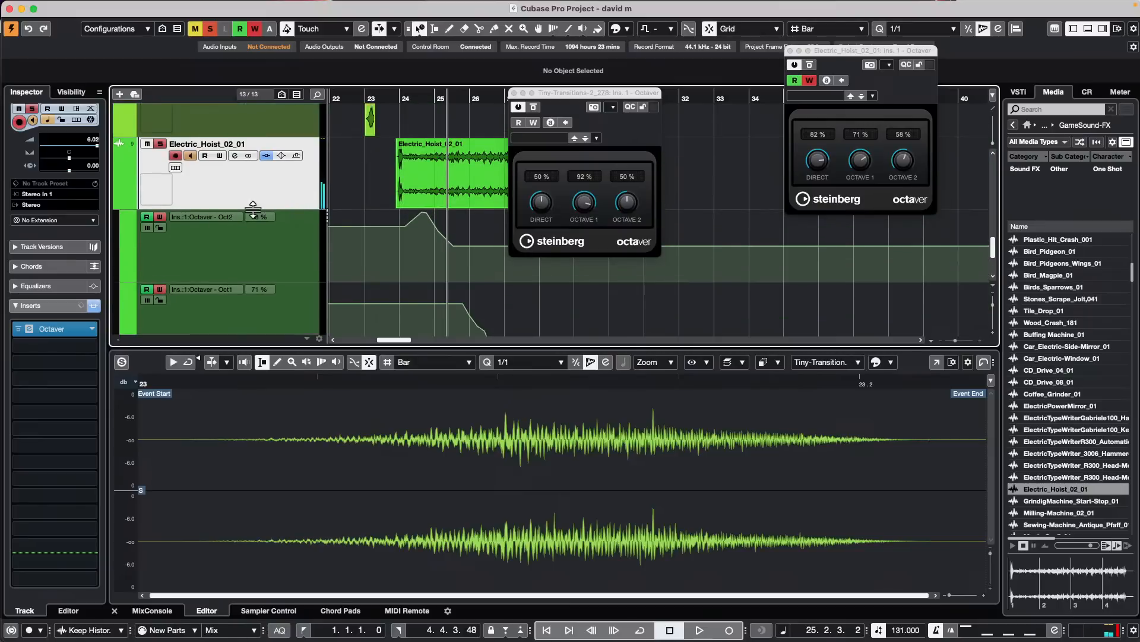
click(89, 342)
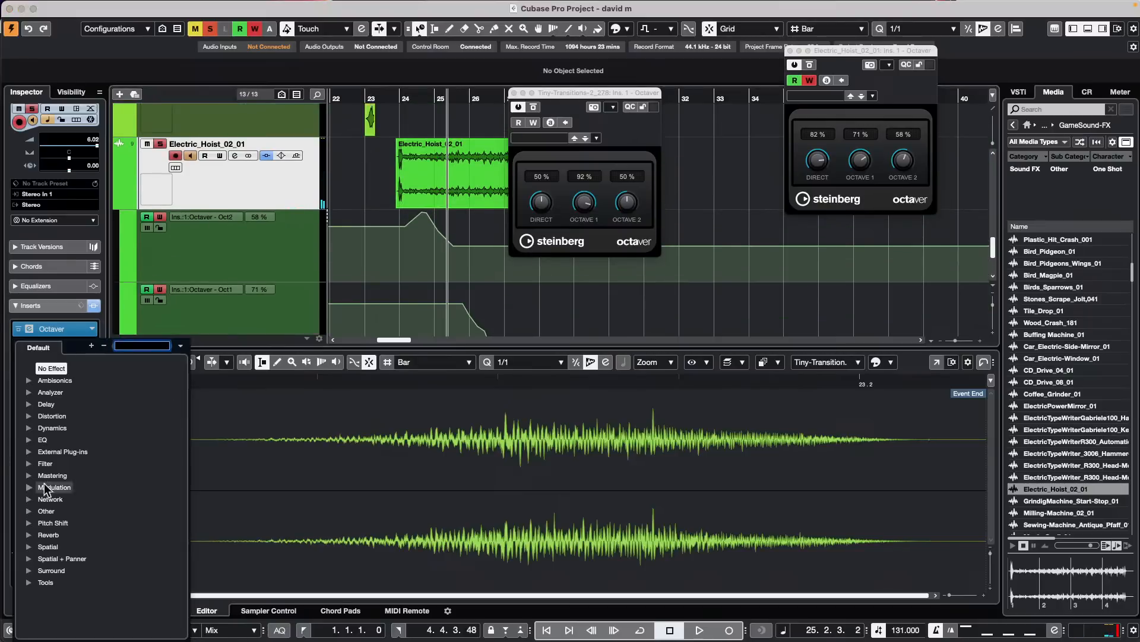
click(29, 405)
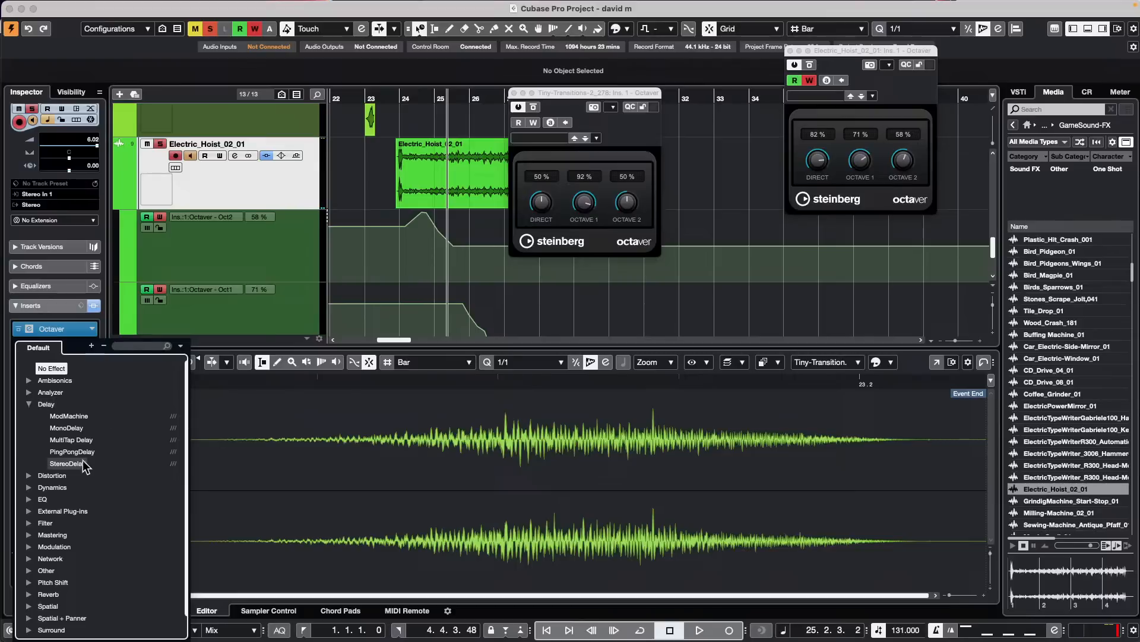
click(86, 442)
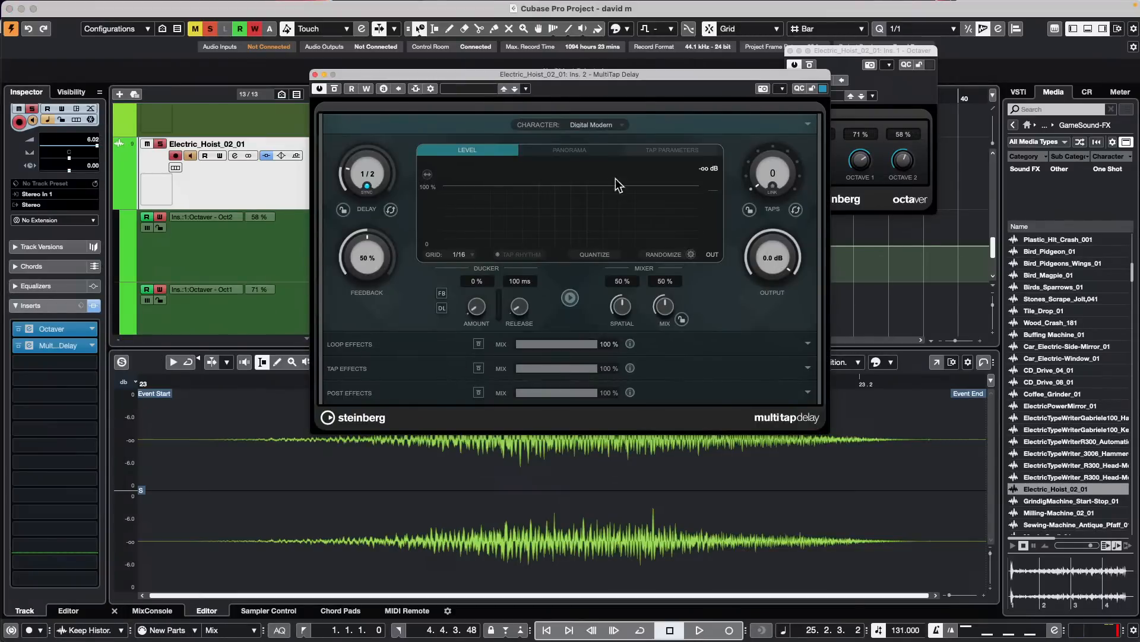
click(473, 87)
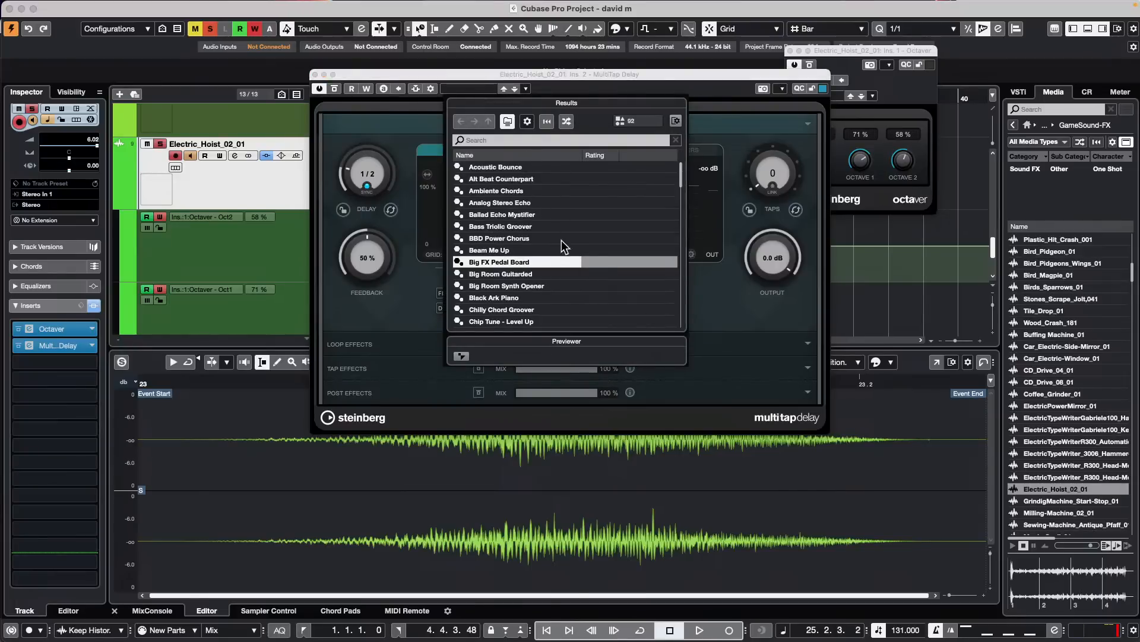
double_click(509, 216)
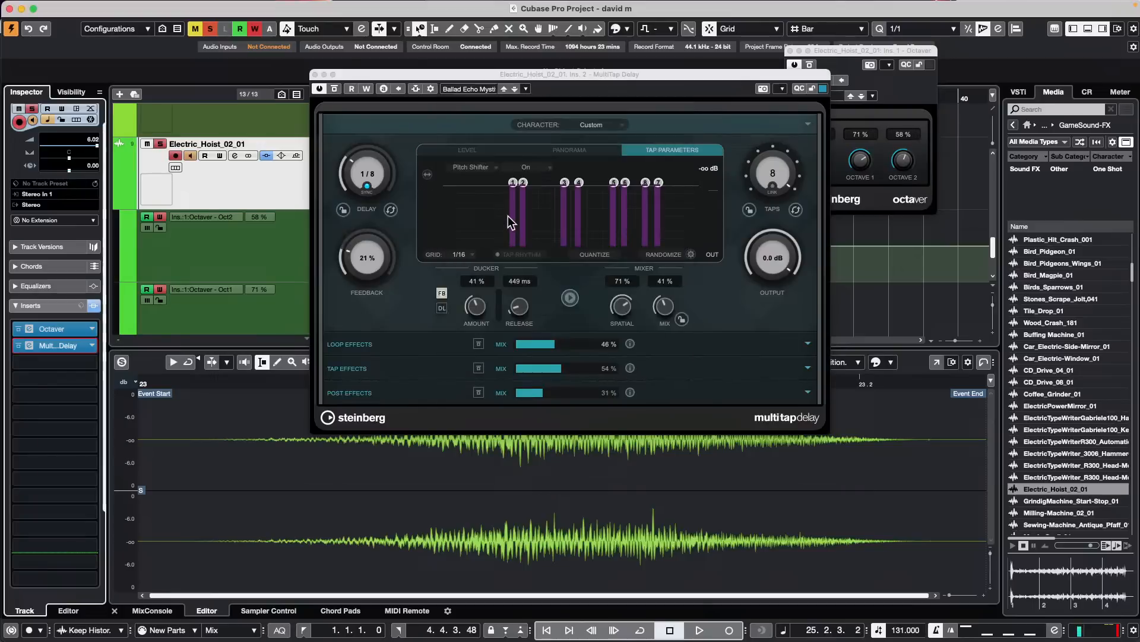
Write MultiTap Delay automation while playing from bar 24, changing the delay to 1/4 and the Loop Effects mix to 85 %
drag(451, 75, 520, 262)
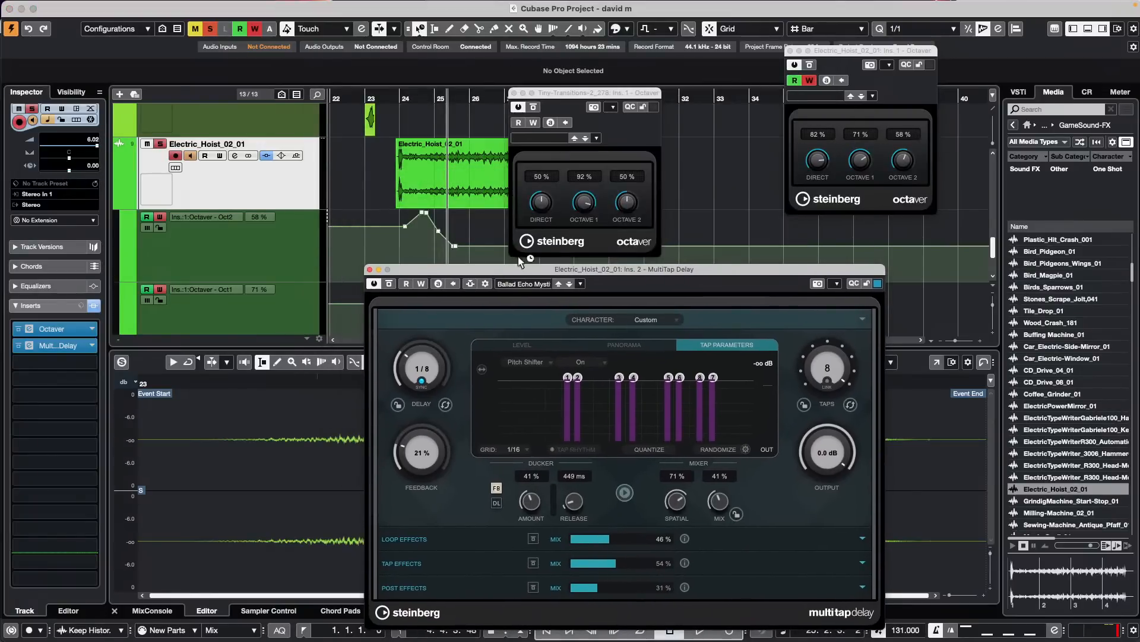
click(390, 102)
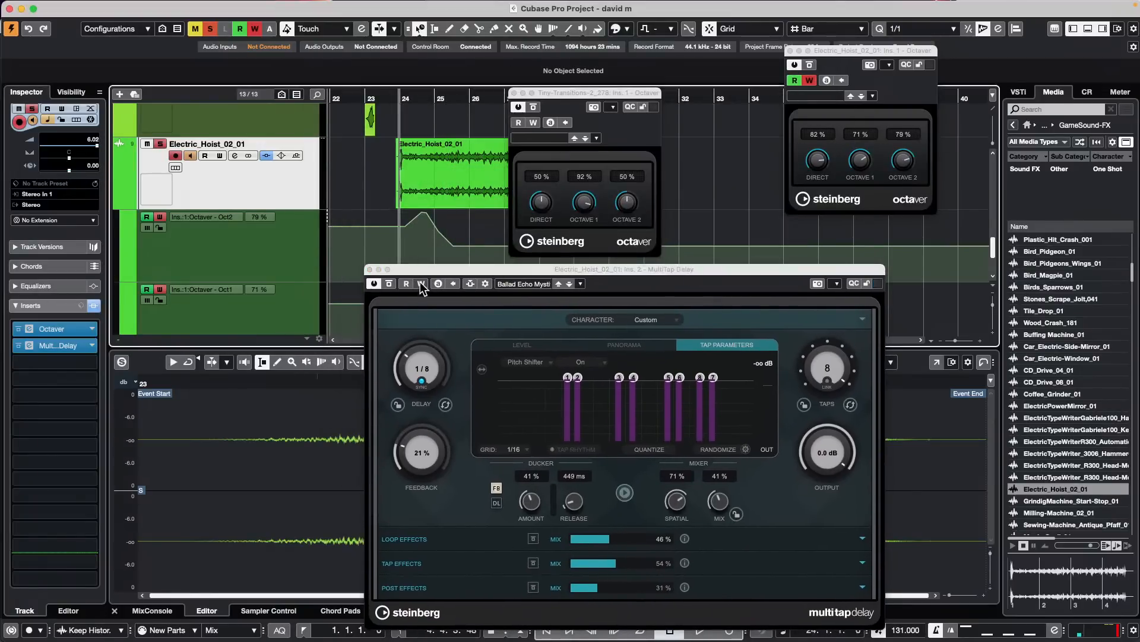
click(423, 367)
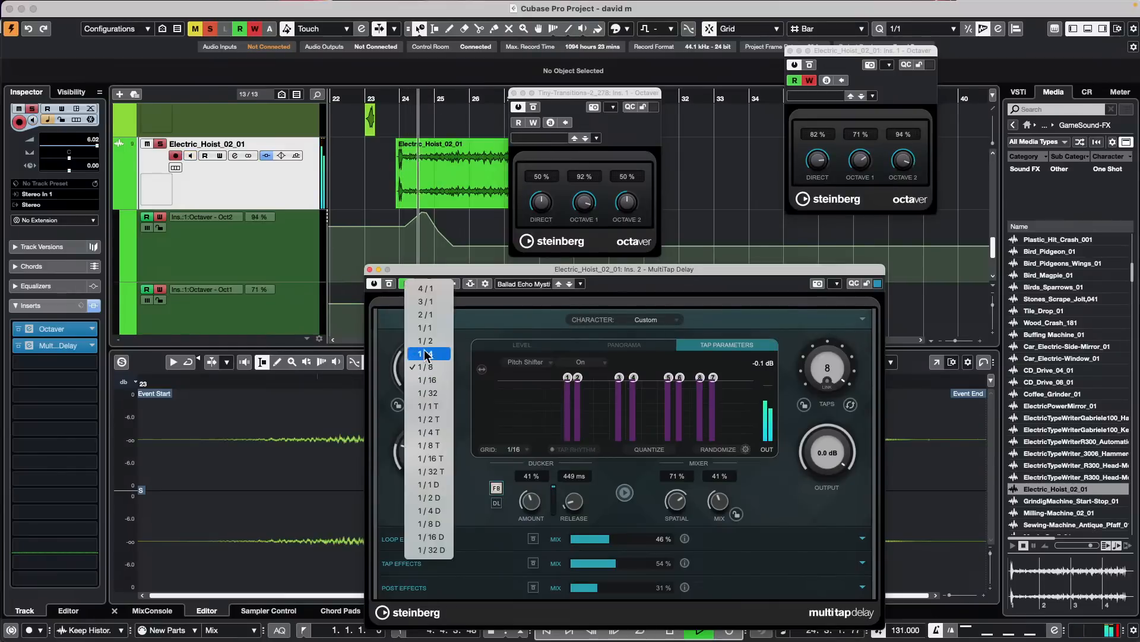
click(425, 354)
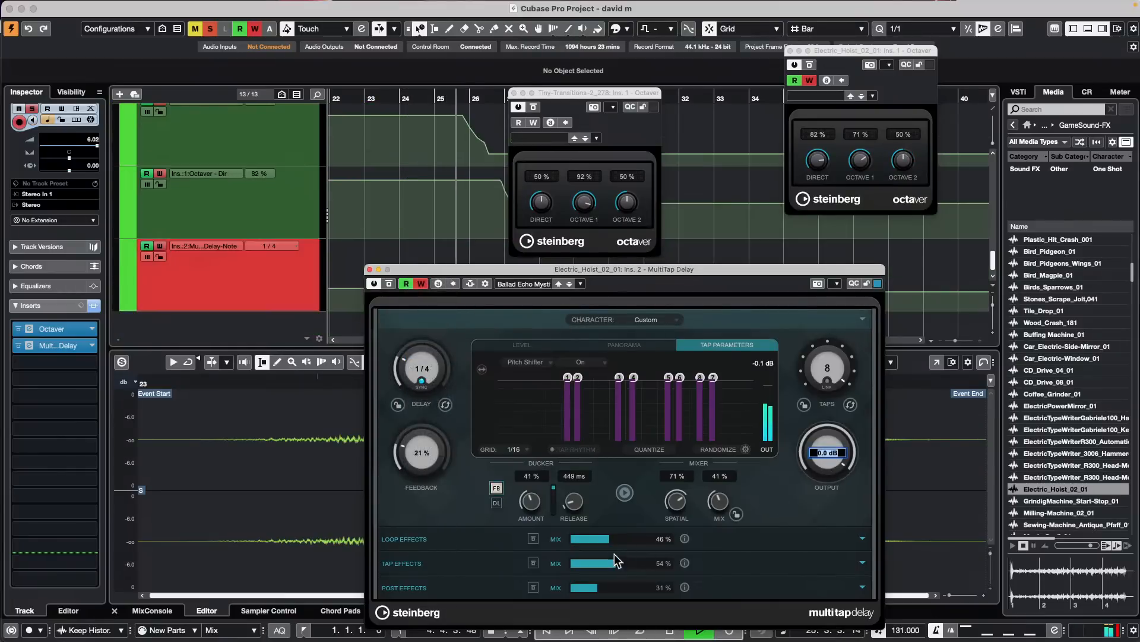
click(641, 539)
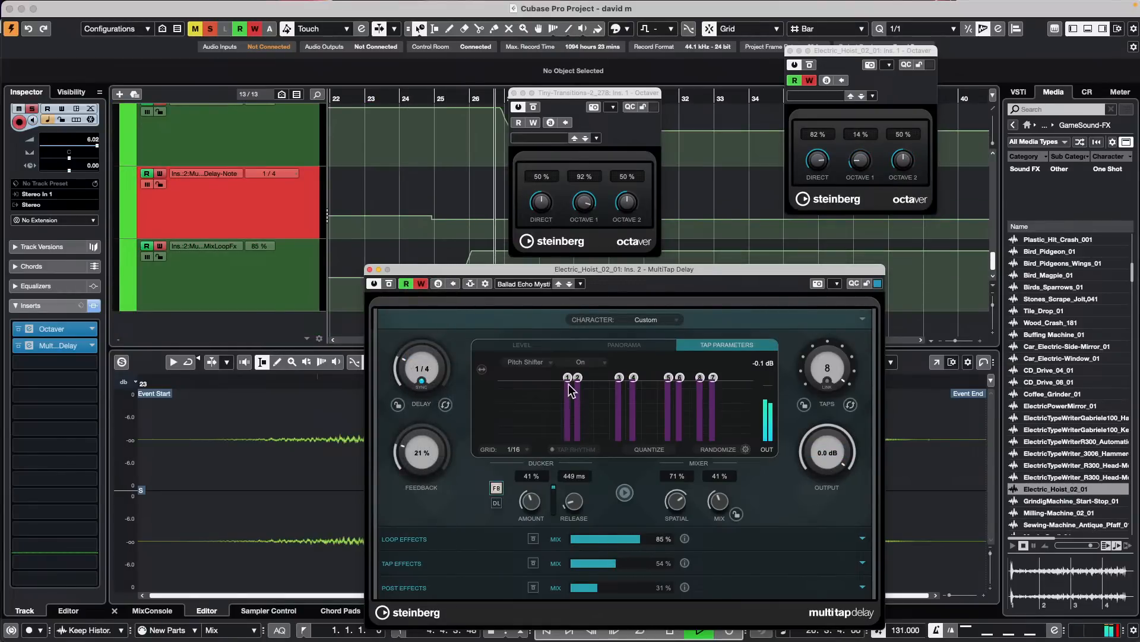
Automate the Pitch Shifter switching on taps 1 and 2, lower the Loop Effects mix to 53 %, and stop playback
drag(572, 389, 571, 438)
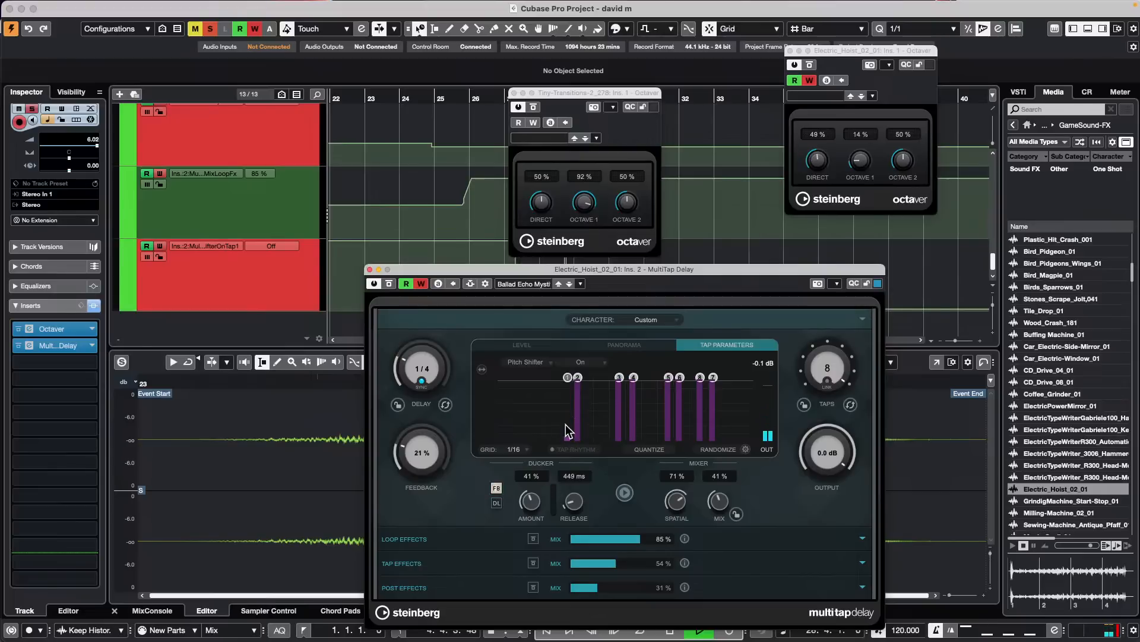
click(464, 116)
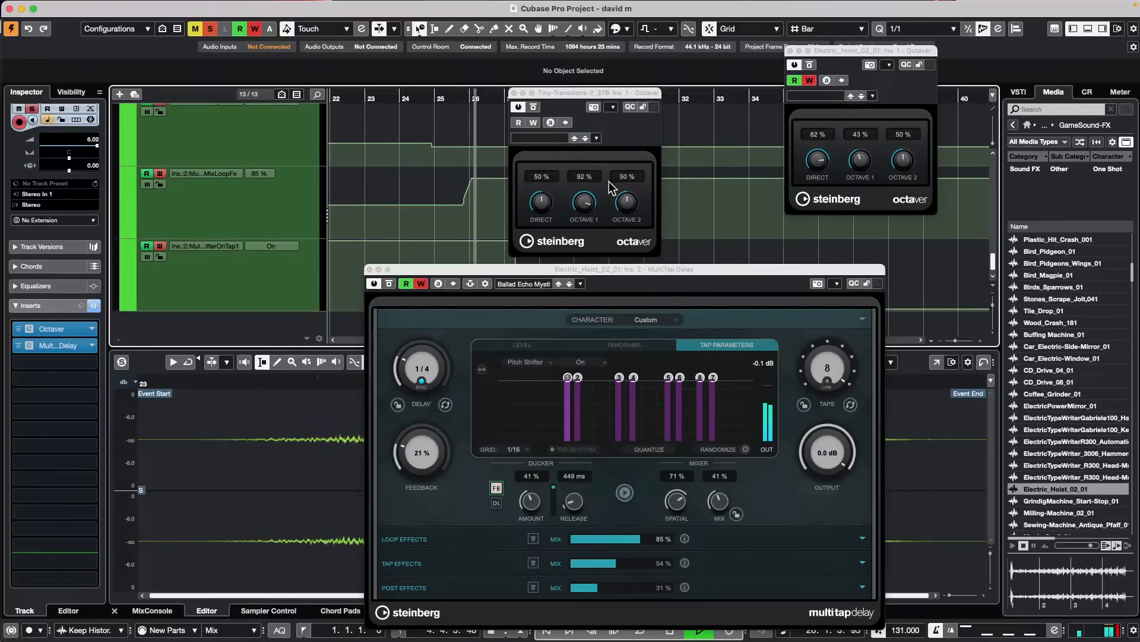
mouse_move(579, 397)
mouse_down()
mouse_move(580, 429)
mouse_move(585, 415)
mouse_up()
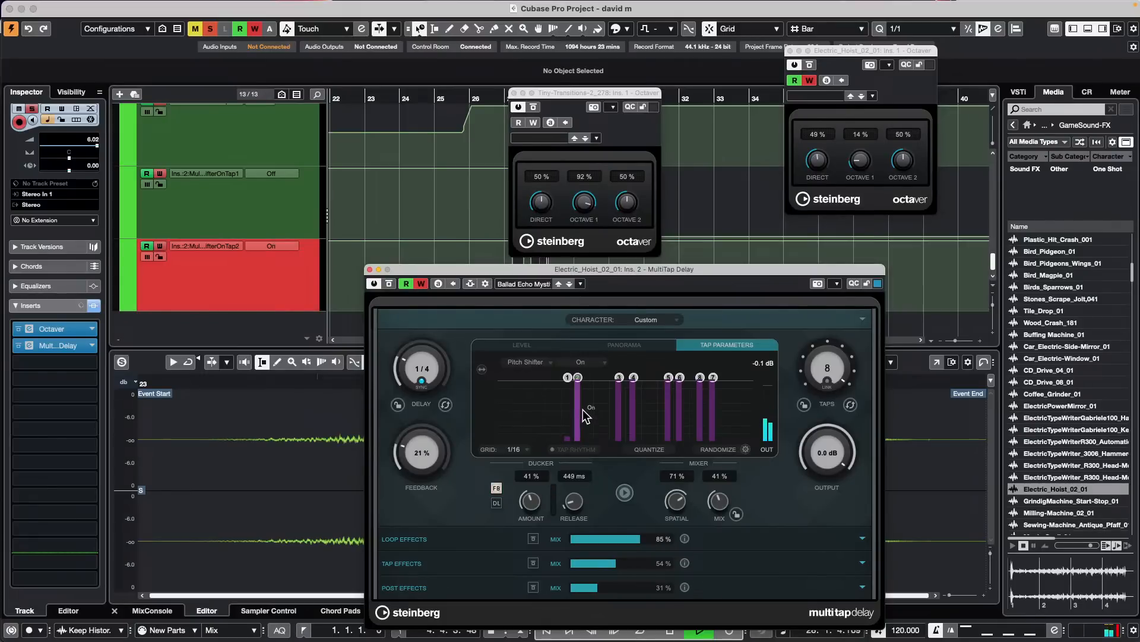
drag(637, 539, 615, 539)
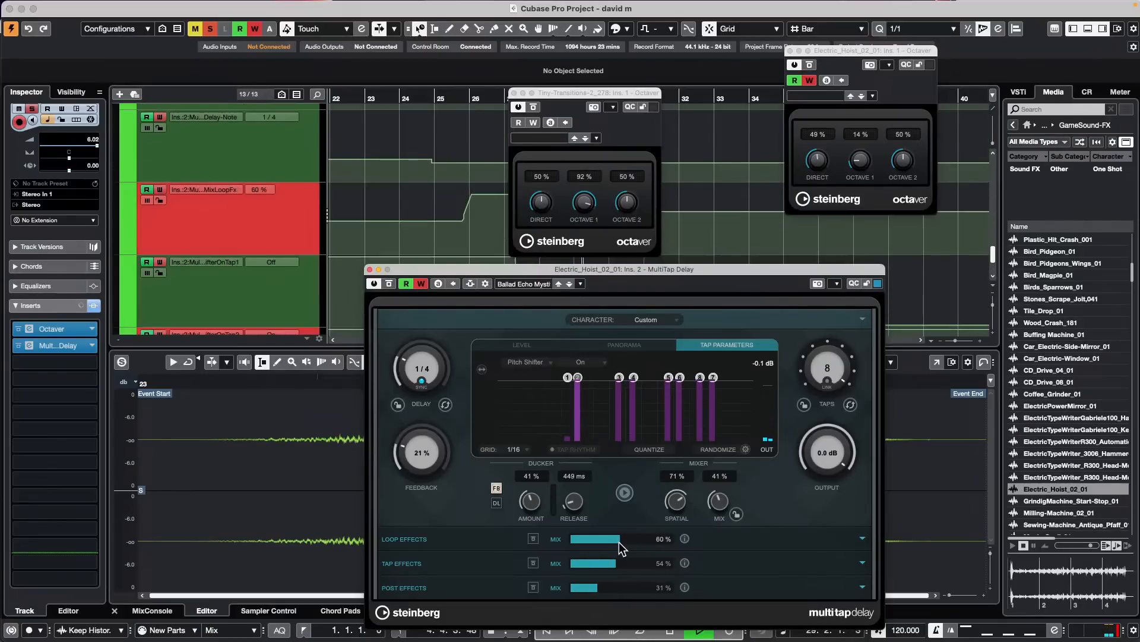
key(space)
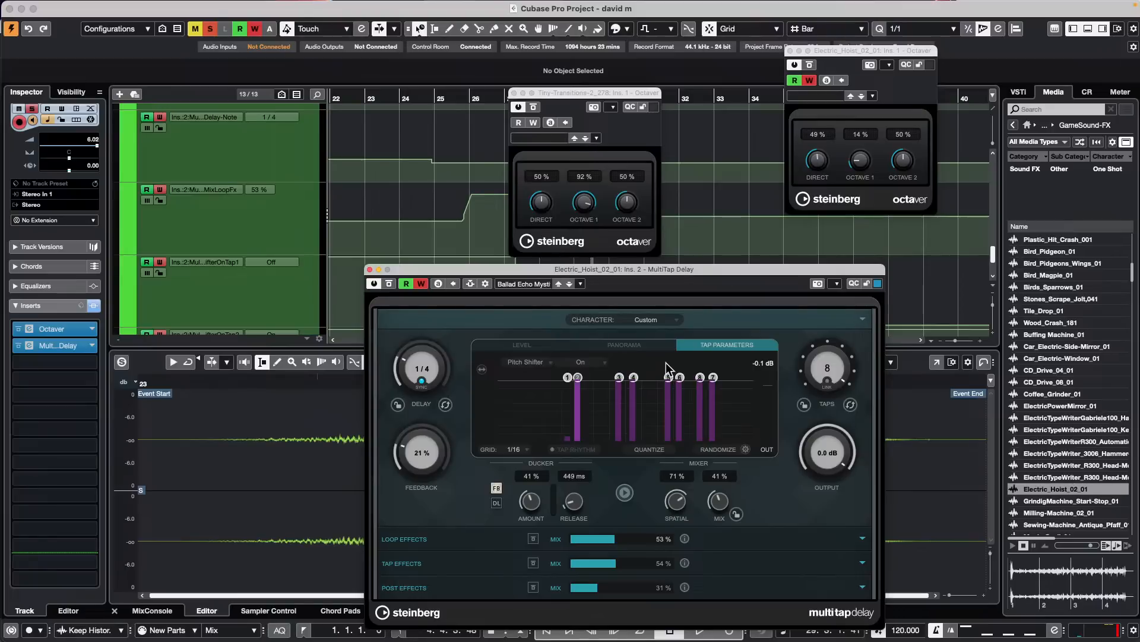
Close the MultiTap Delay and Tiny-Transitions Octaver windows and select the Electric_Hoist_02_01 event
click(369, 270)
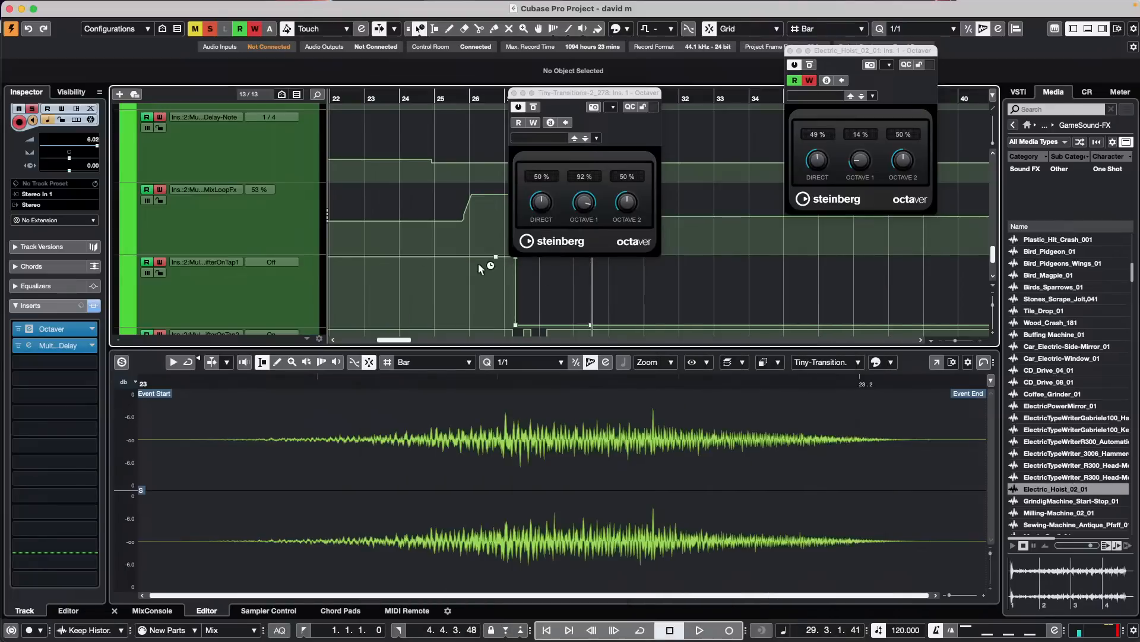
click(522, 95)
scroll(492, 198, up, 5)
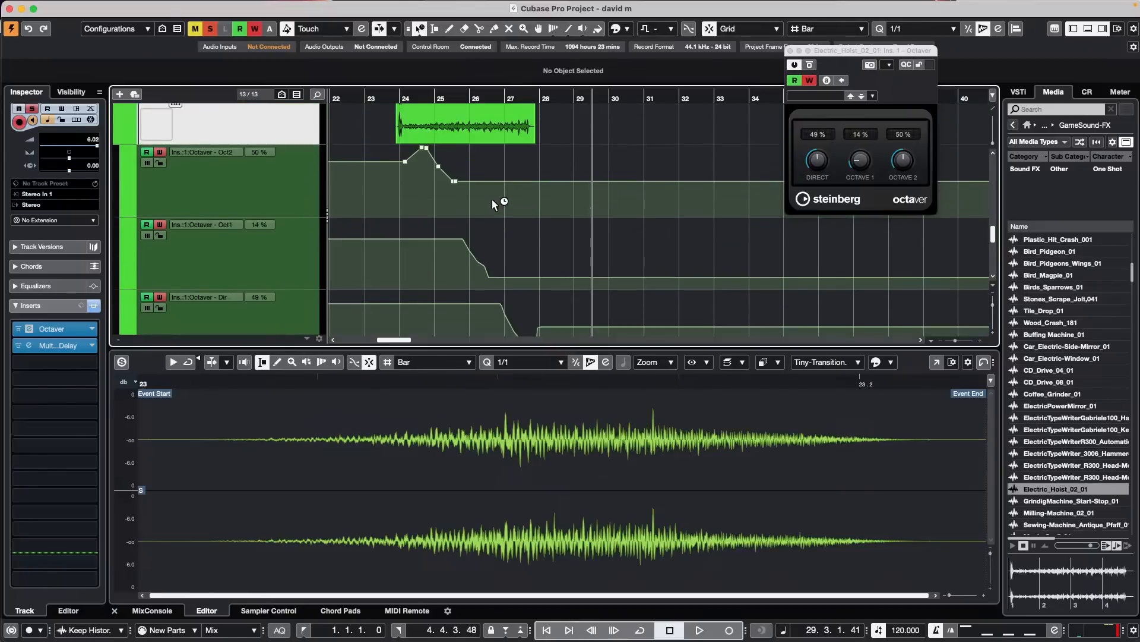
click(504, 132)
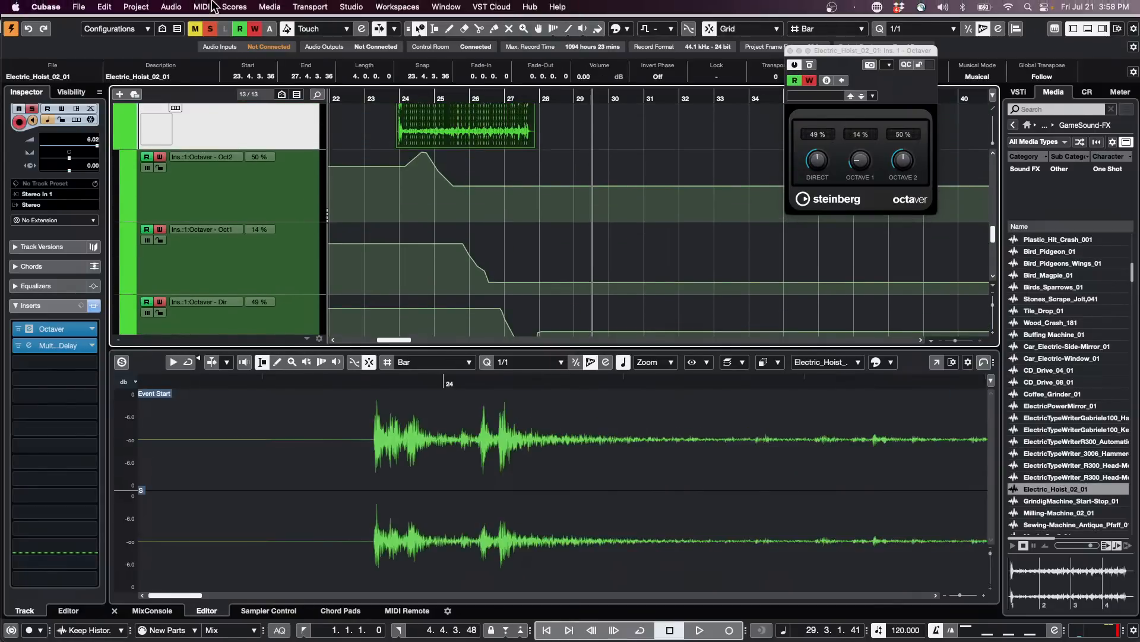
Apply MorphFilter to the Electric_Hoist_02_01 event through Direct Offline Processing, with frequency 601 Hz and morph factor 32 %
click(212, 6)
mouse_move(177, 8)
mouse_move(224, 193)
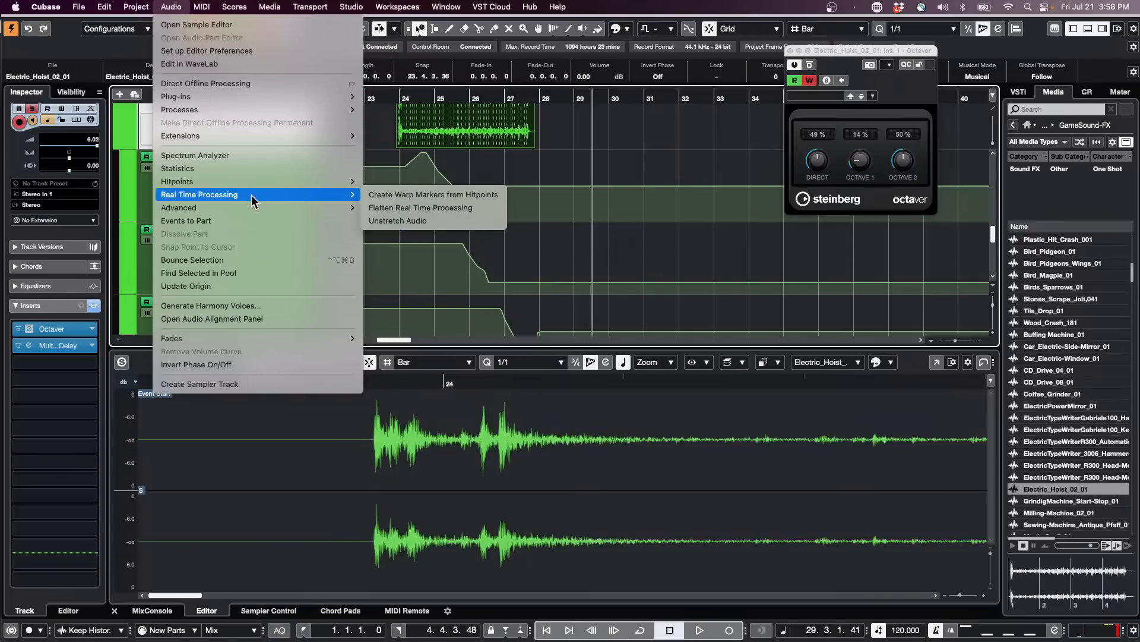
mouse_move(216, 109)
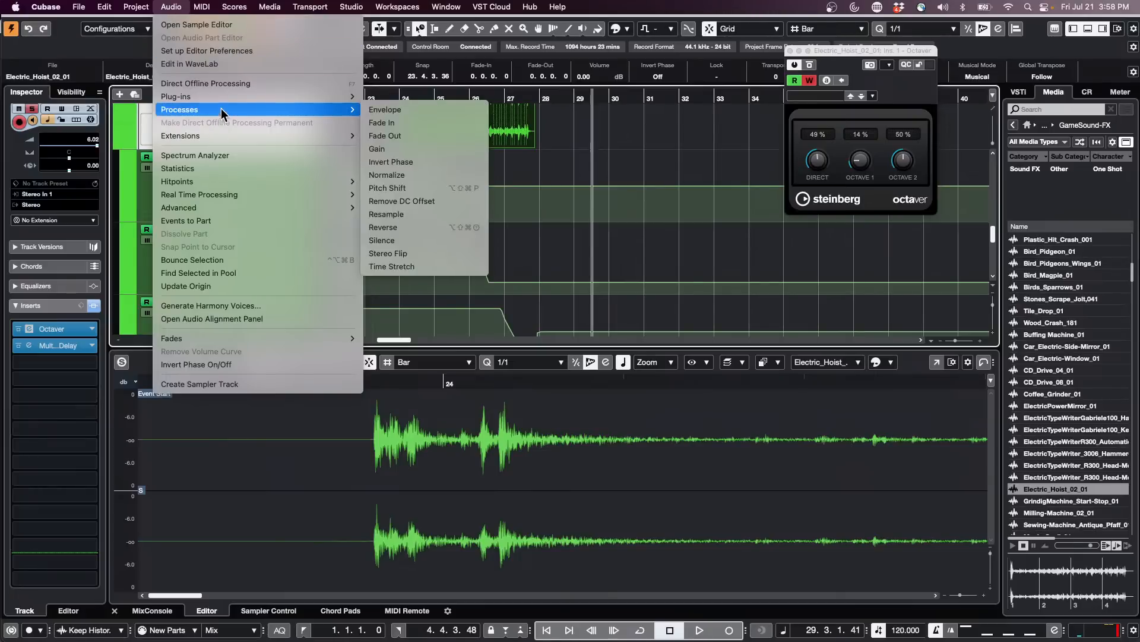
mouse_move(408, 97)
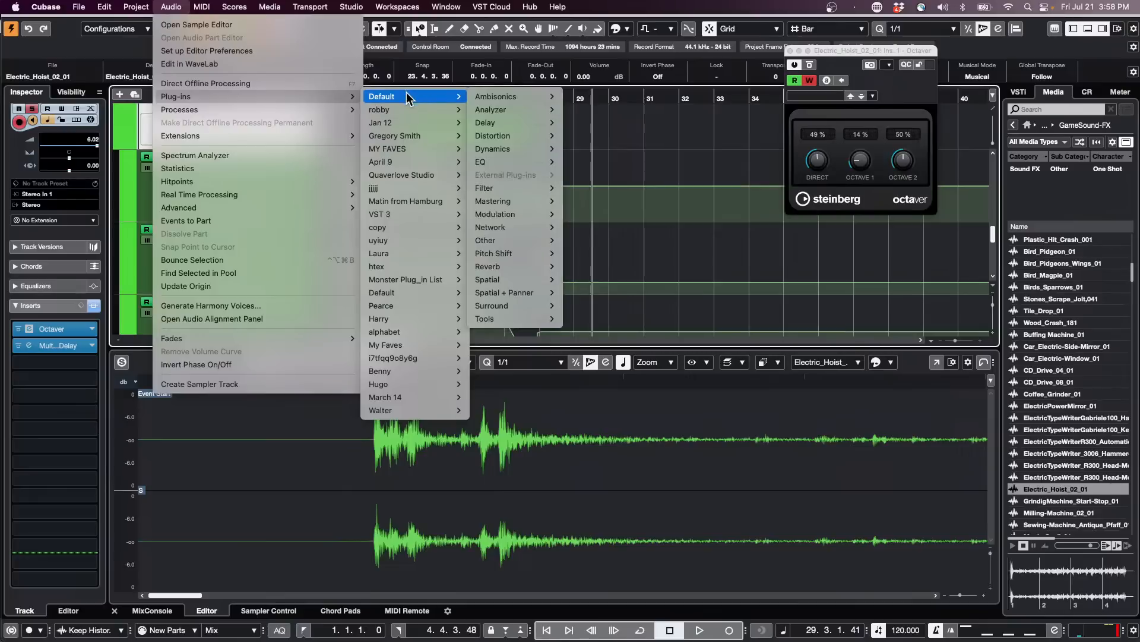
mouse_move(522, 254)
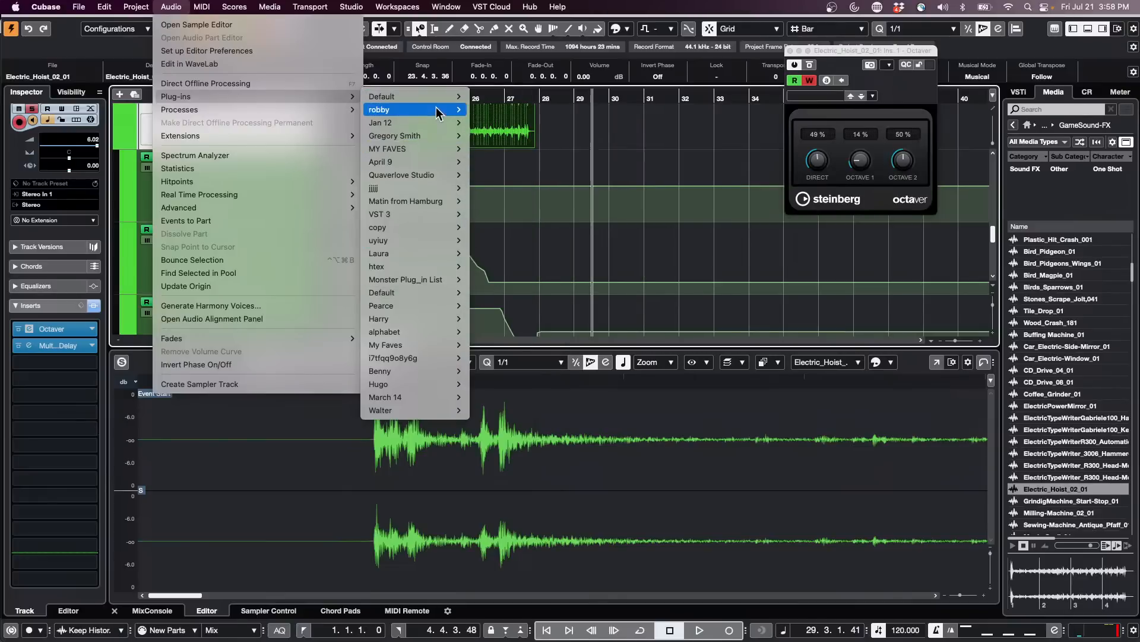
mouse_move(452, 96)
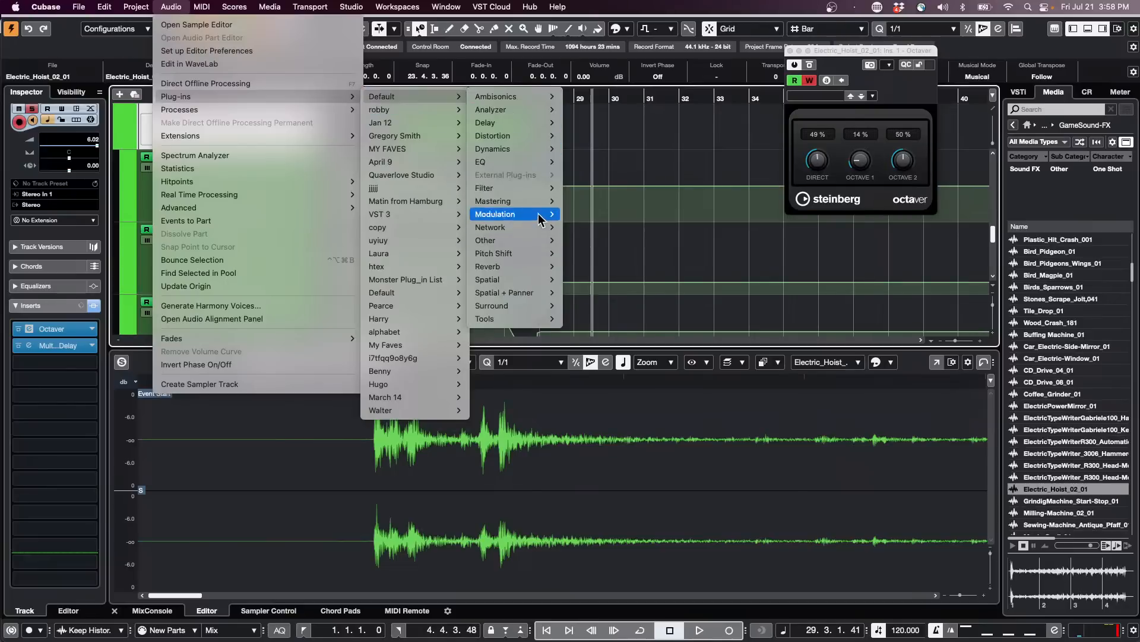
mouse_move(542, 189)
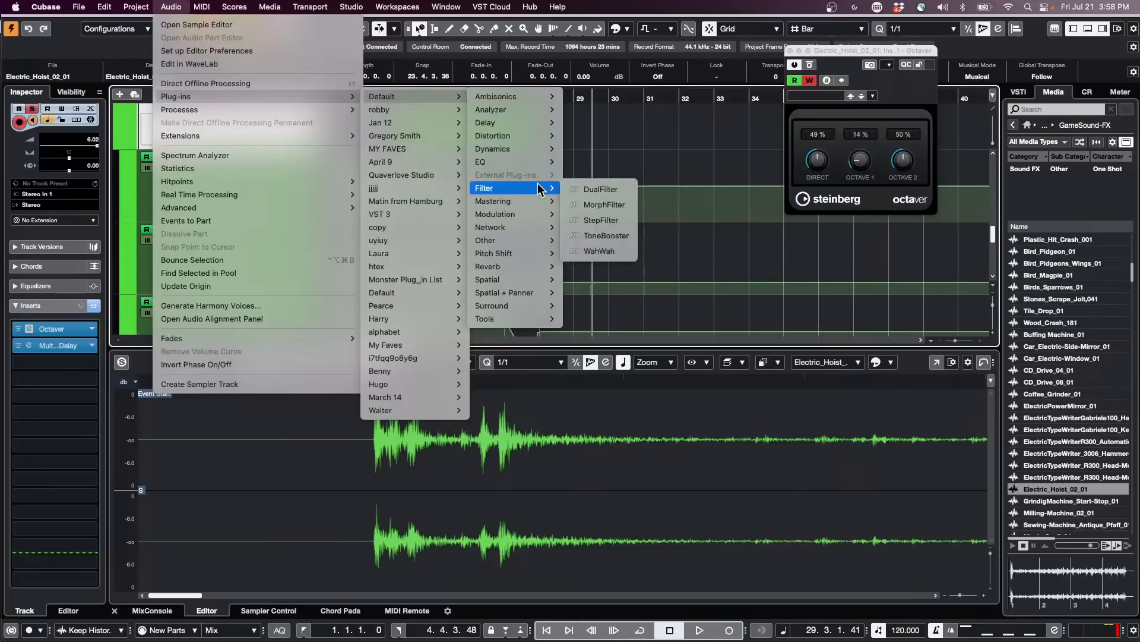
click(624, 205)
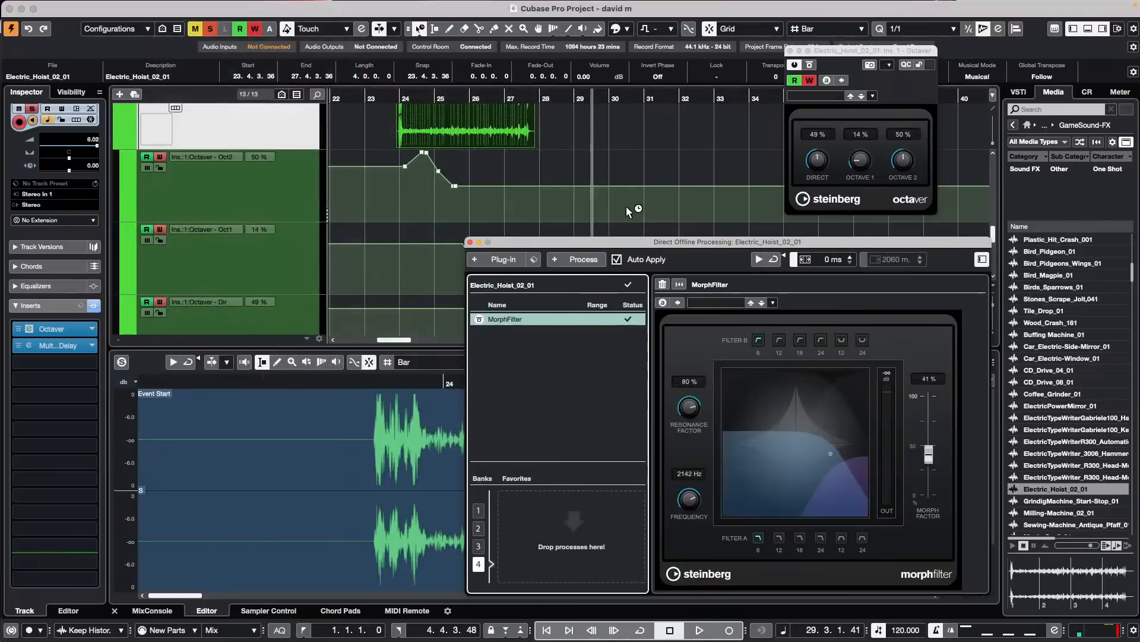
drag(832, 419, 799, 466)
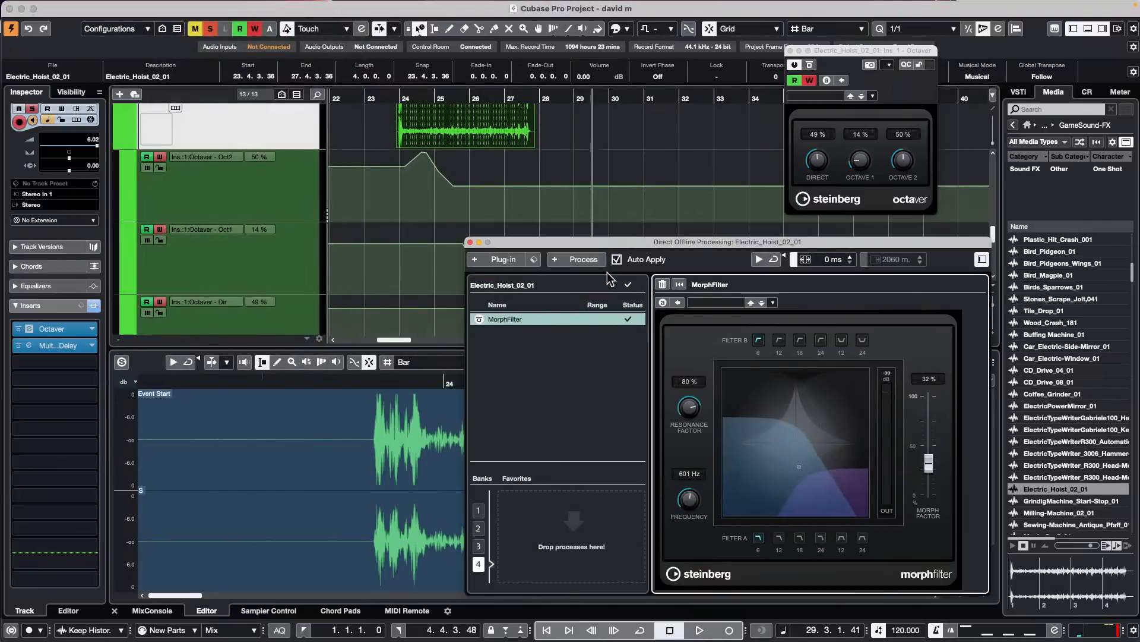
Play the hoist event while setting MorphFilter to 2833 Hz, 55 % morph factor and 100 % resonance, and stop playback
click(615, 163)
key(space)
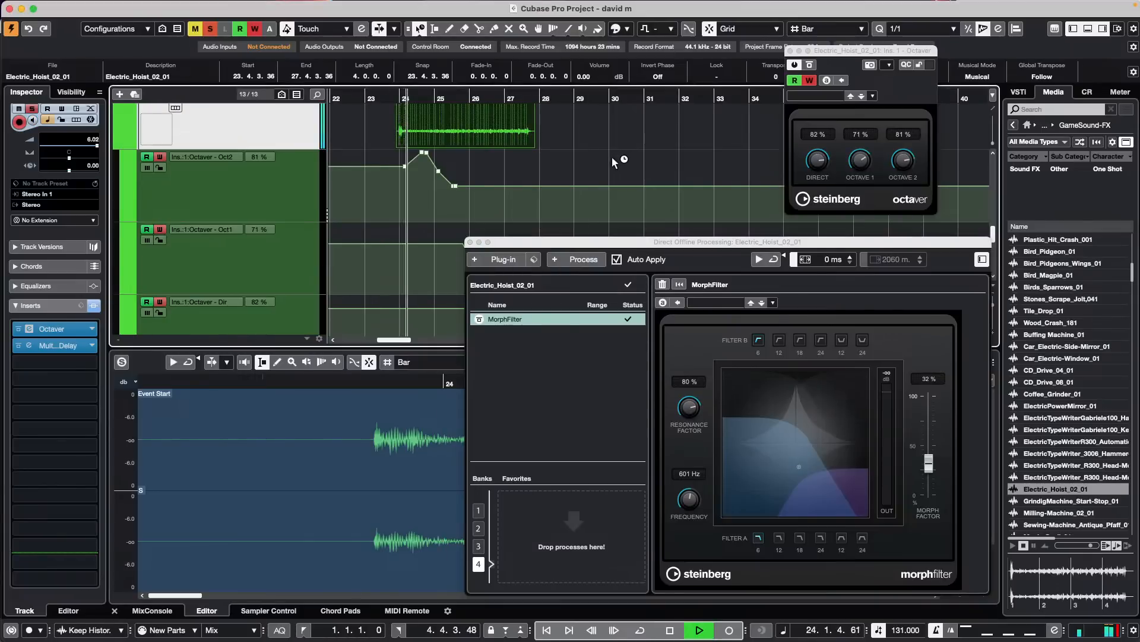
drag(799, 467, 838, 434)
drag(683, 407, 673, 362)
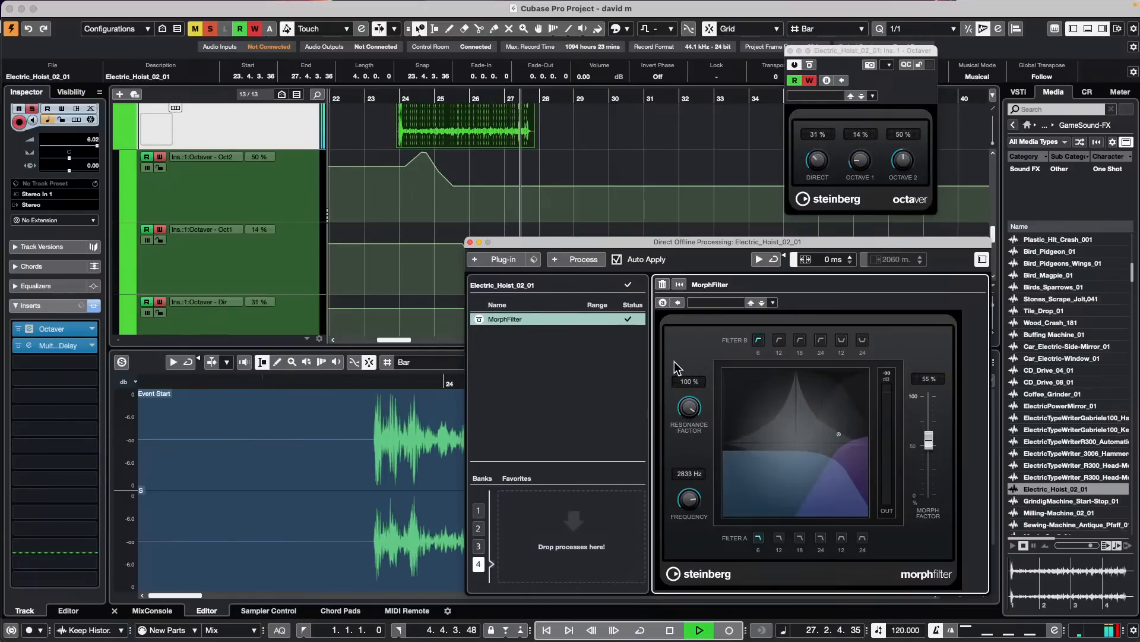
key(space)
Add a Pitch Shift offline process to the hoist event and lower its envelope's start point to a transpose of -12
click(201, 7)
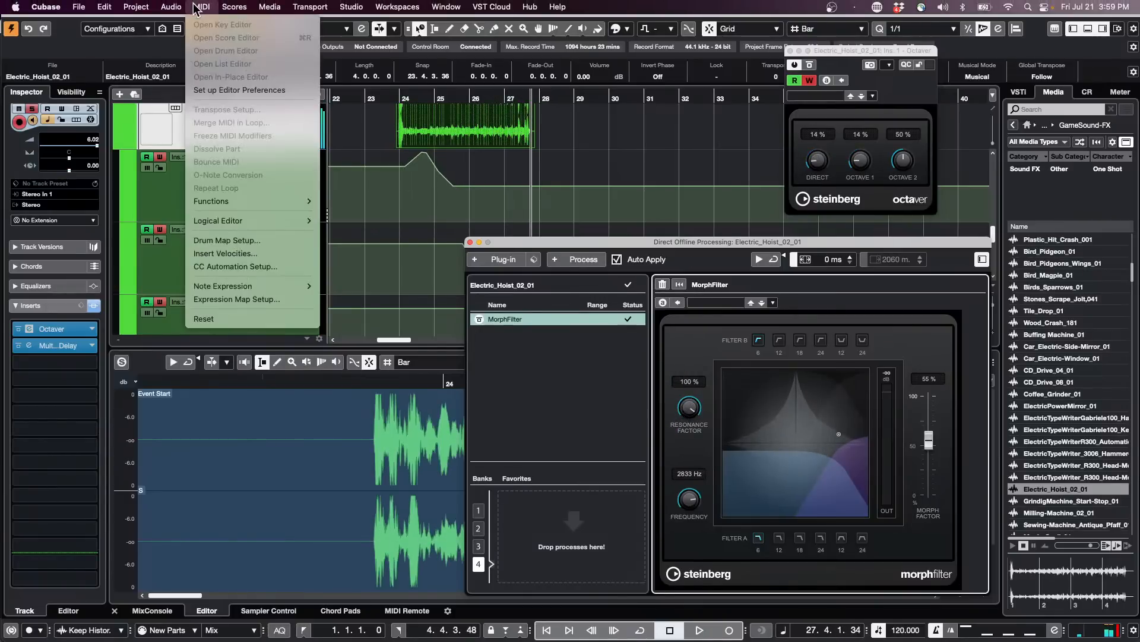
mouse_move(175, 9)
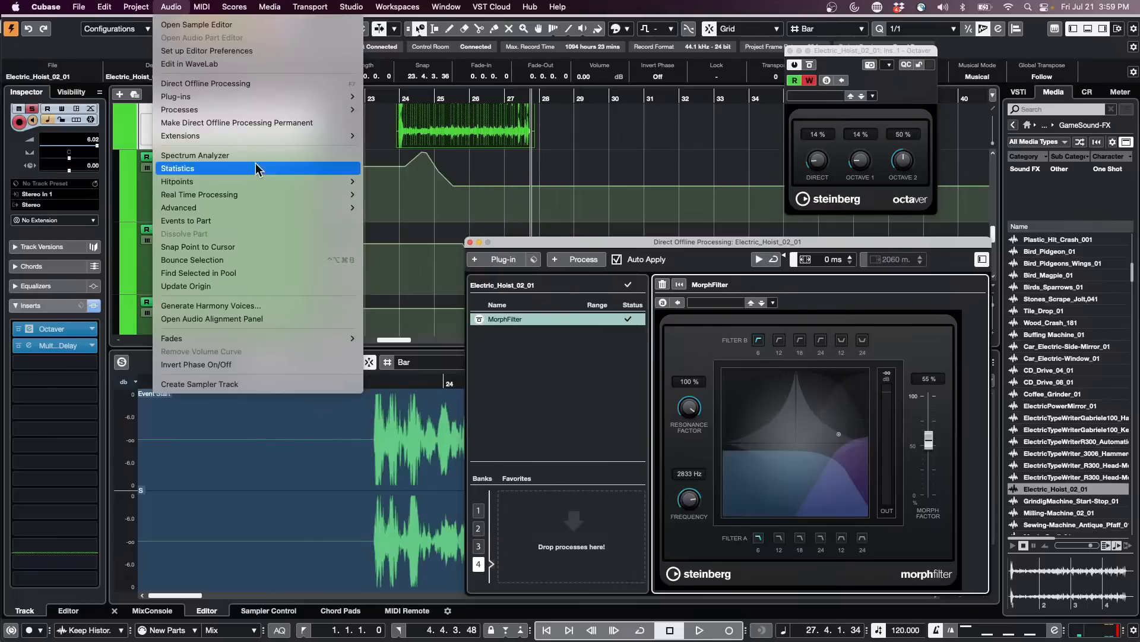
mouse_move(261, 110)
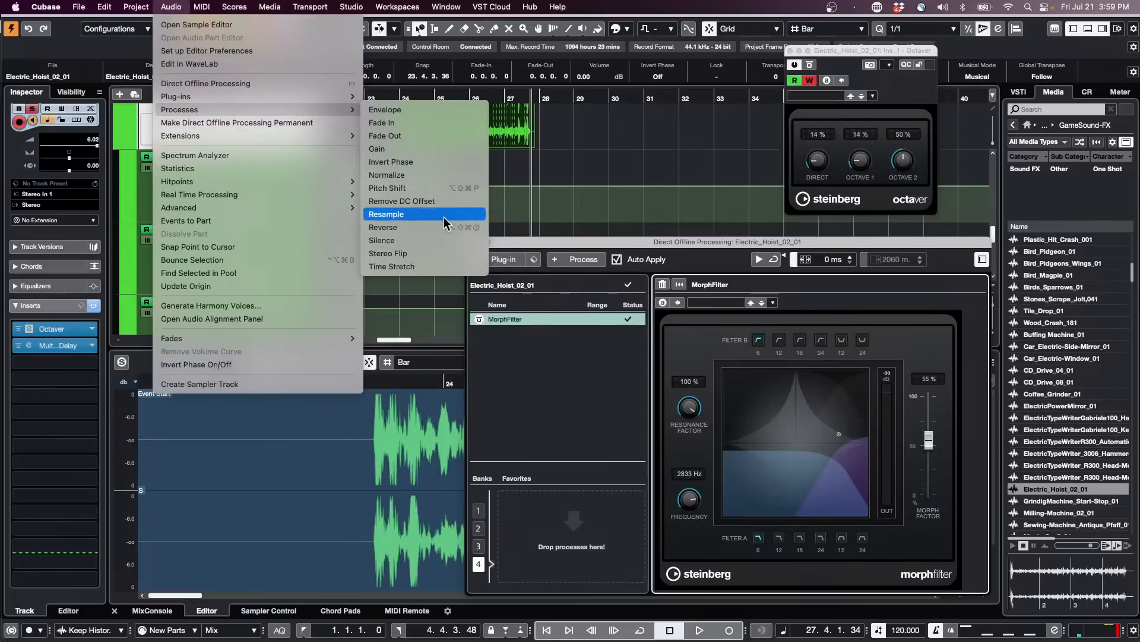
click(445, 187)
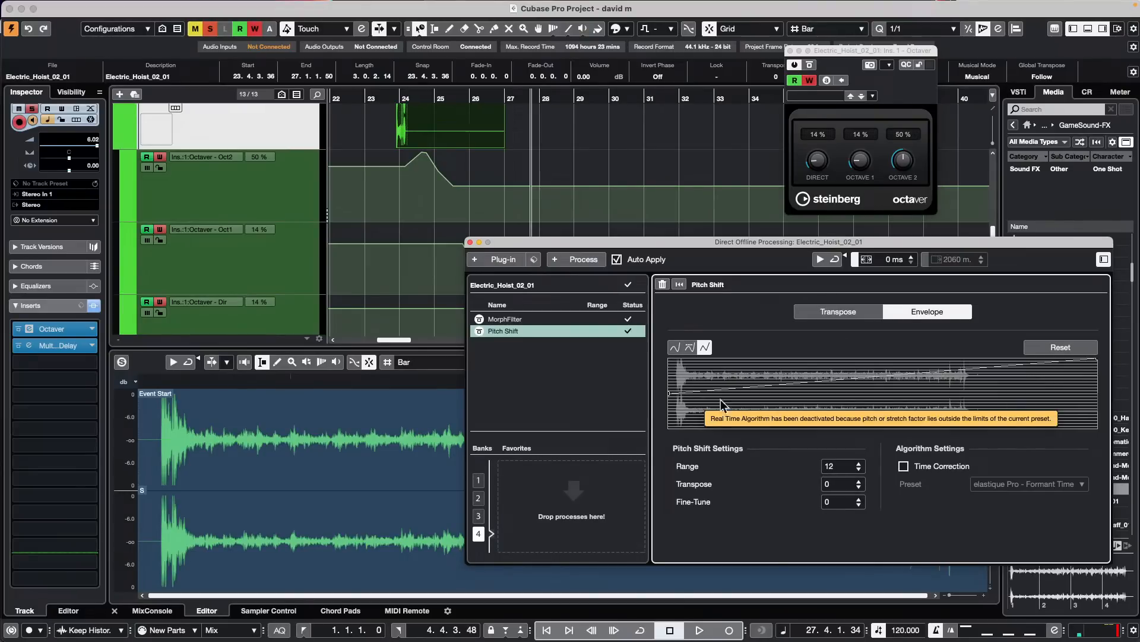
drag(670, 395, 669, 439)
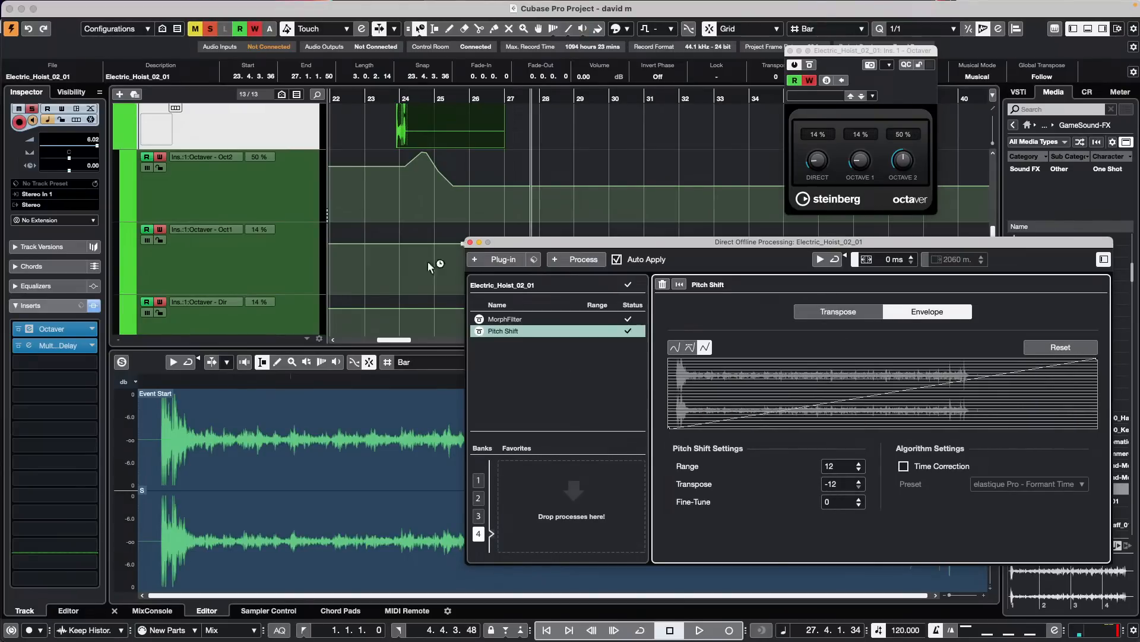
Audition the pitch-shifted hoist event from bar 23 and close the Direct Offline Processing window
drag(383, 96, 383, 121)
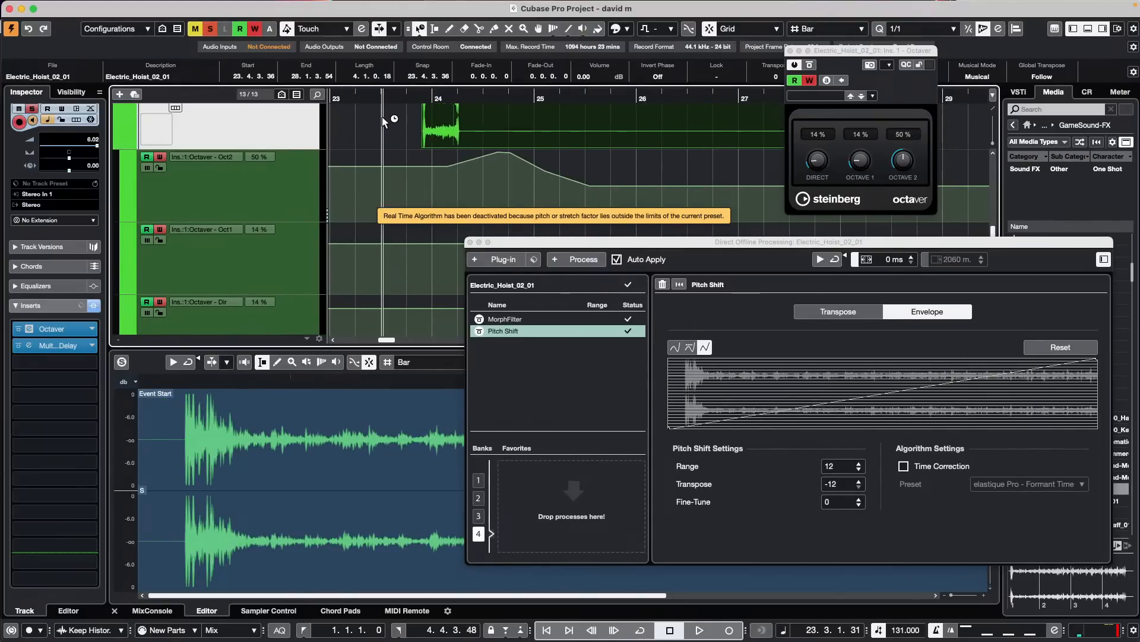
key(space)
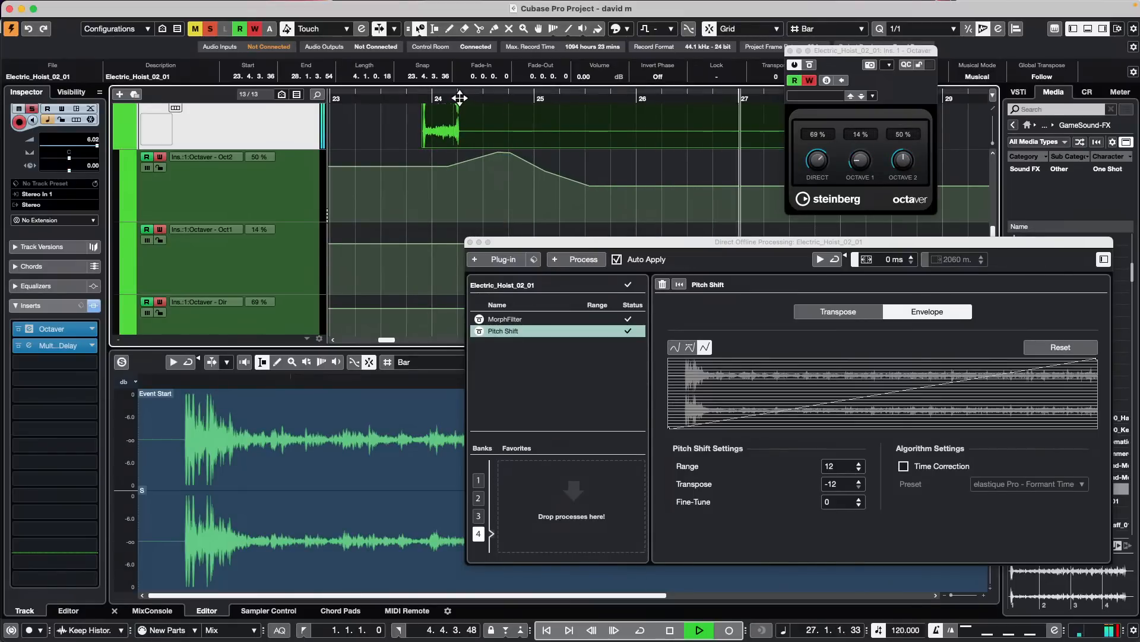
key(space)
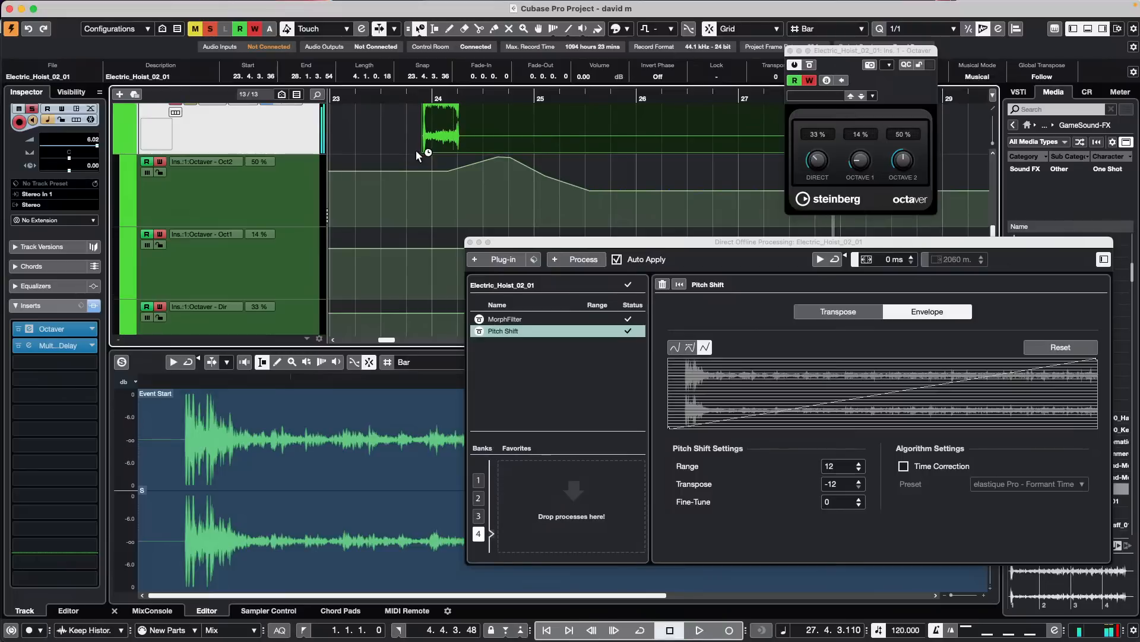
scroll(415, 149, up, 2)
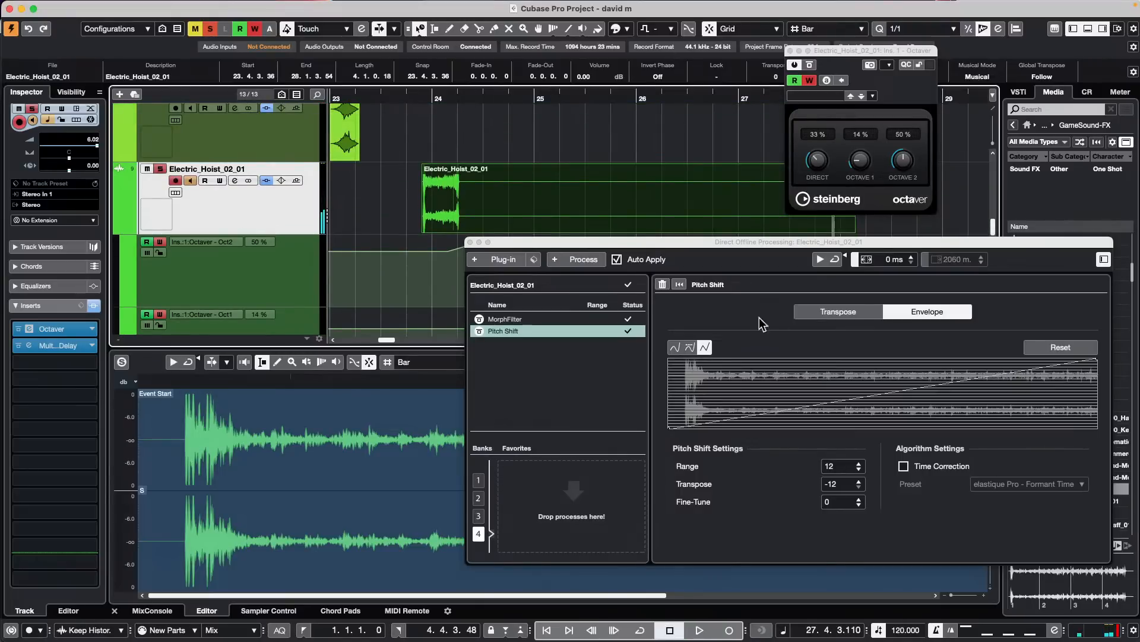
click(467, 244)
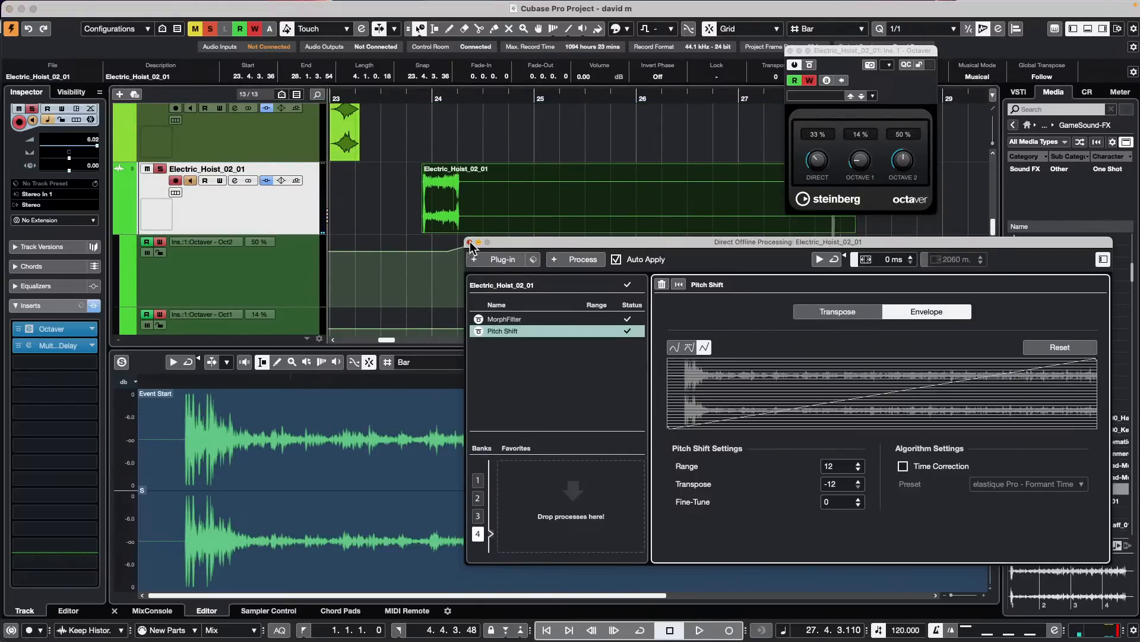
click(470, 243)
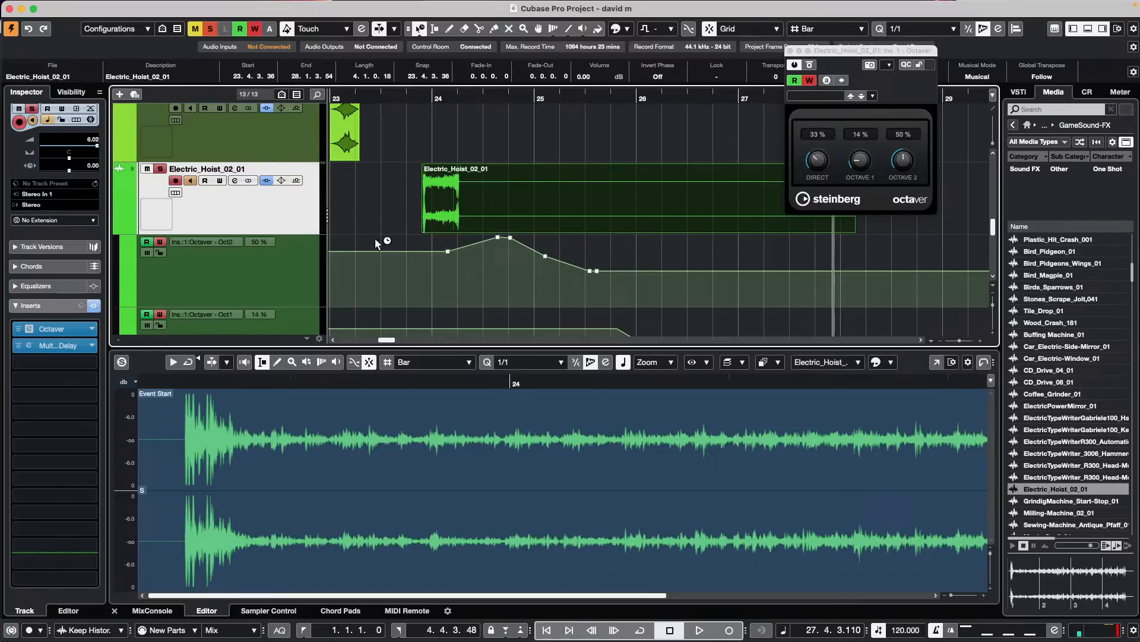
Examine the color set, presets and options in Project Colors Setup and leave it without applying changes
click(104, 6)
mouse_move(145, 9)
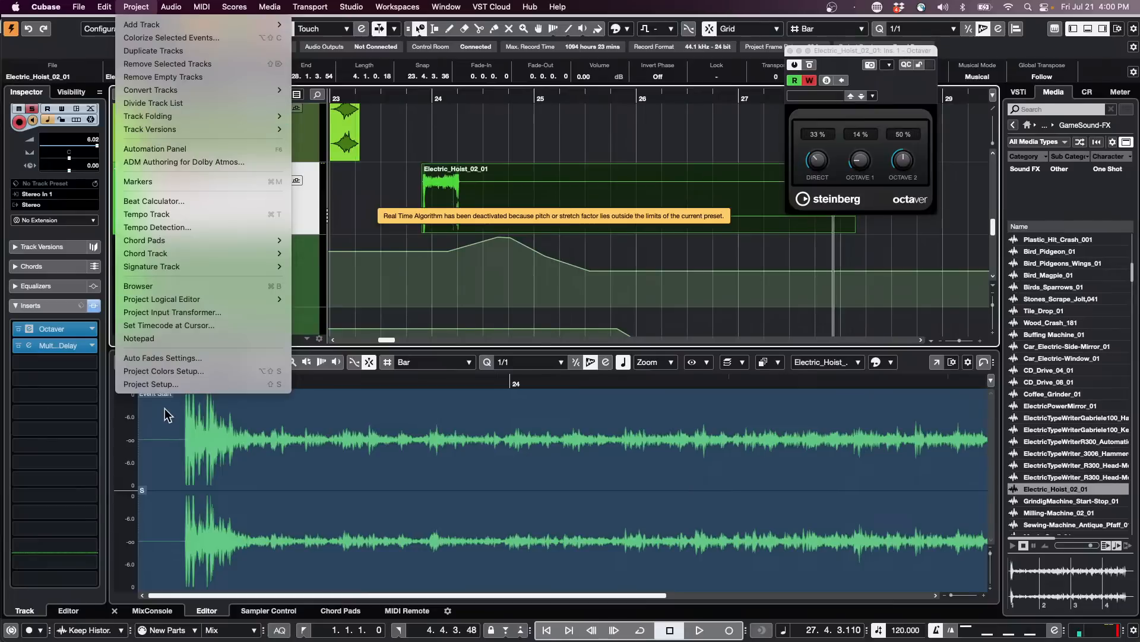
click(191, 372)
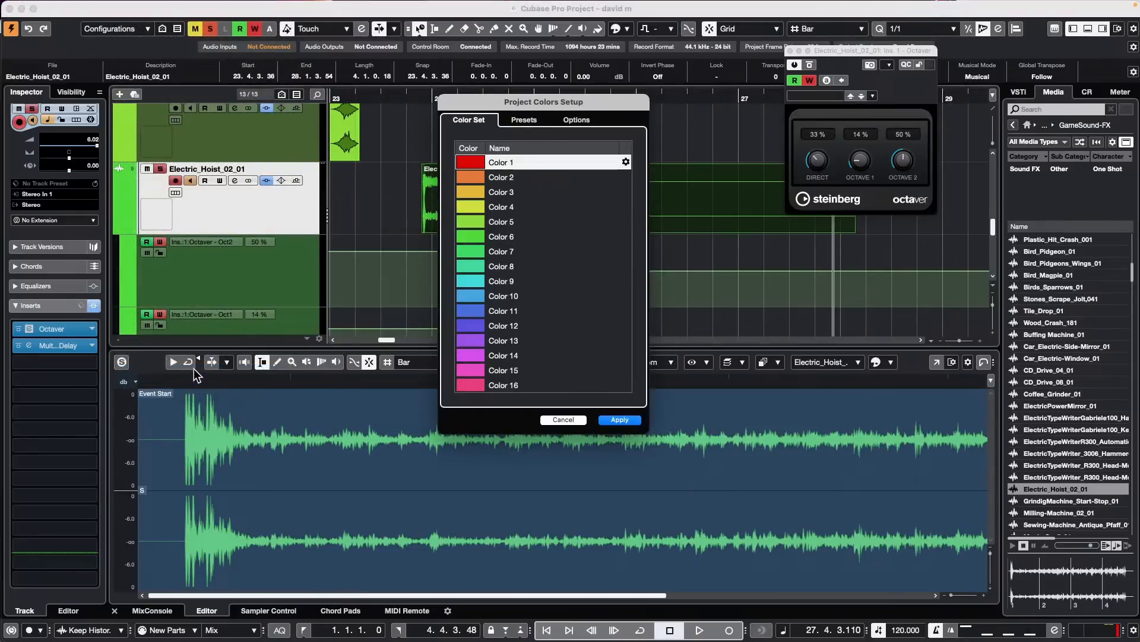
click(529, 120)
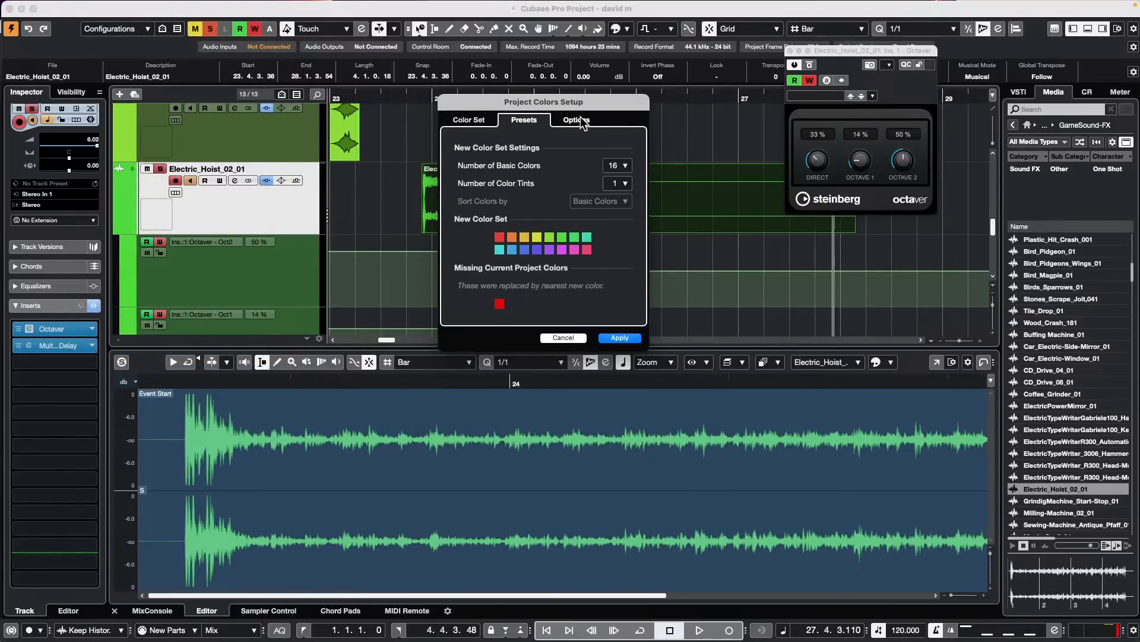
click(581, 120)
click(469, 120)
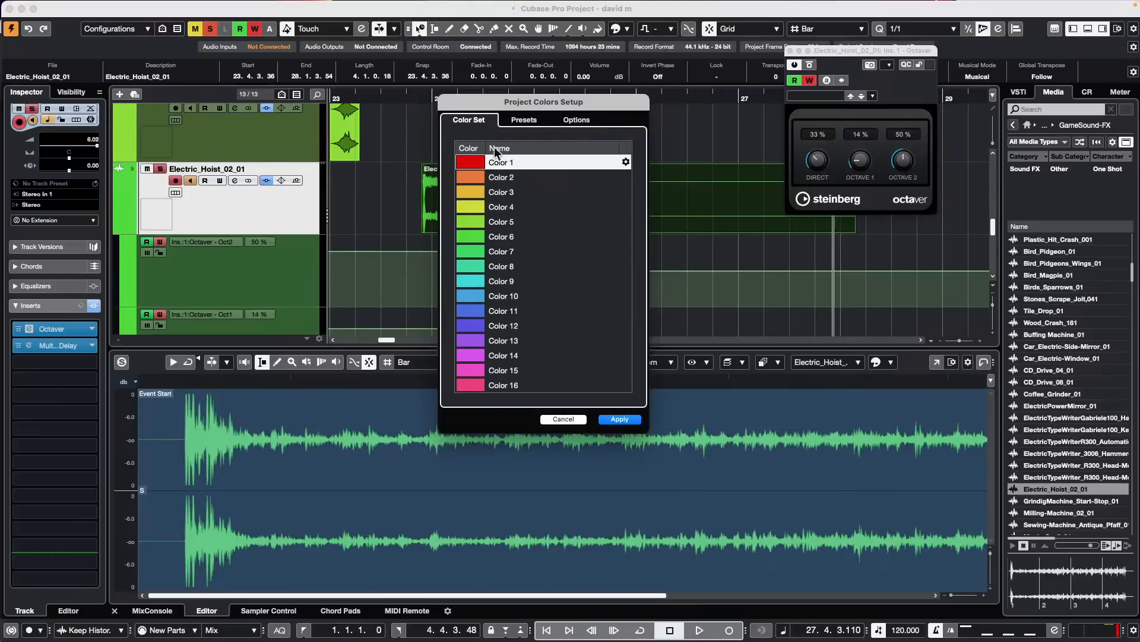
click(524, 119)
click(573, 121)
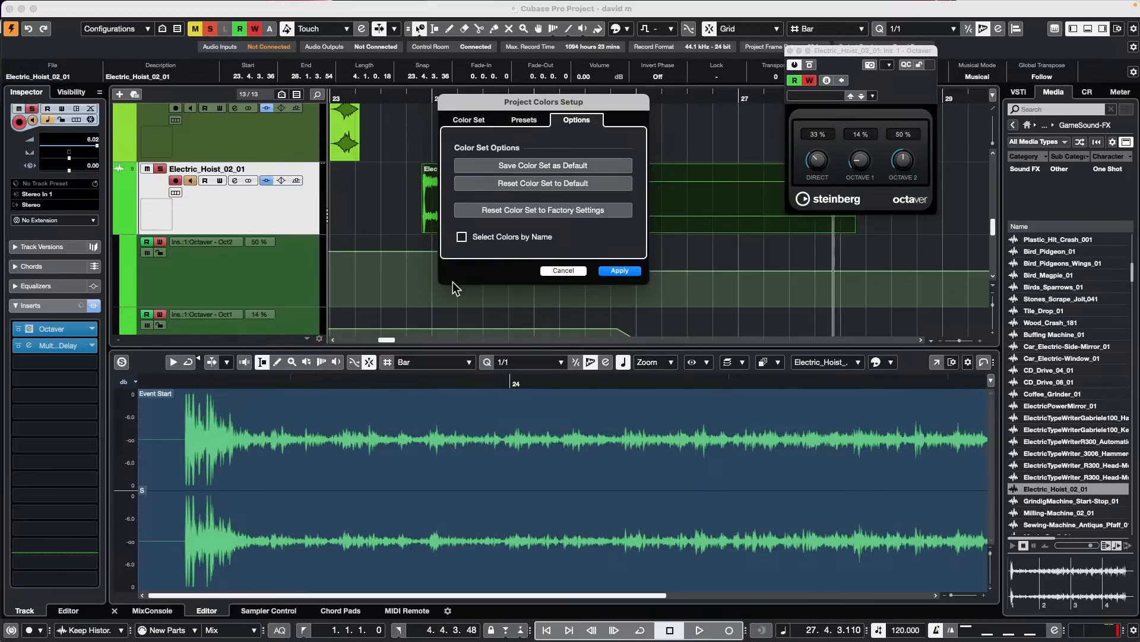
click(564, 272)
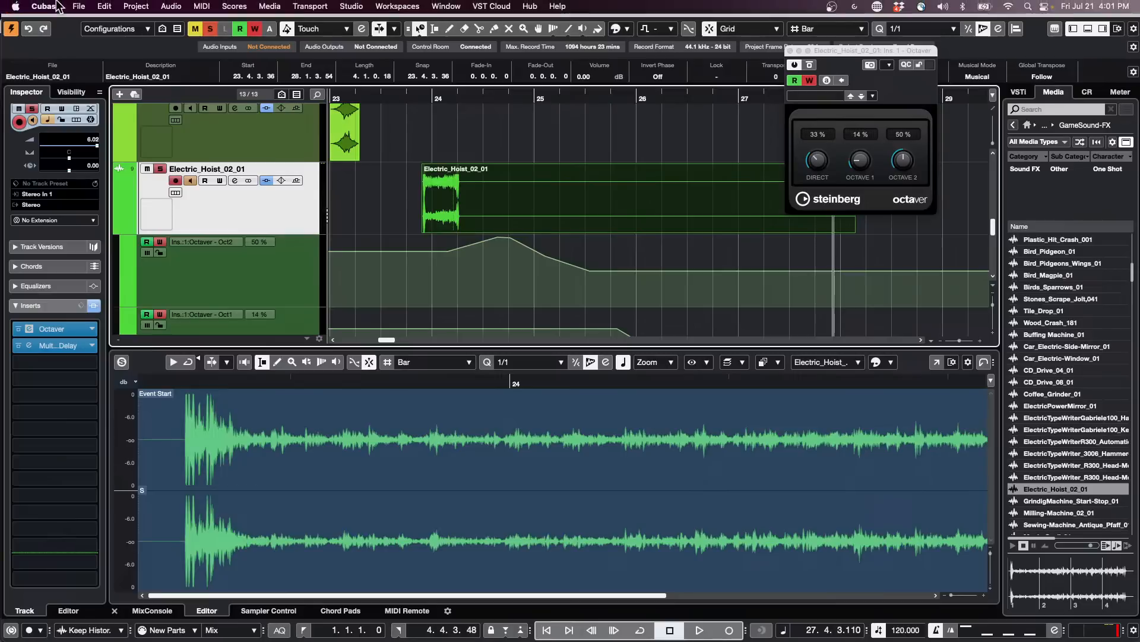
Open bicycle.cpr from the bicycle folder in Projects and activate the project
click(78, 6)
mouse_move(126, 279)
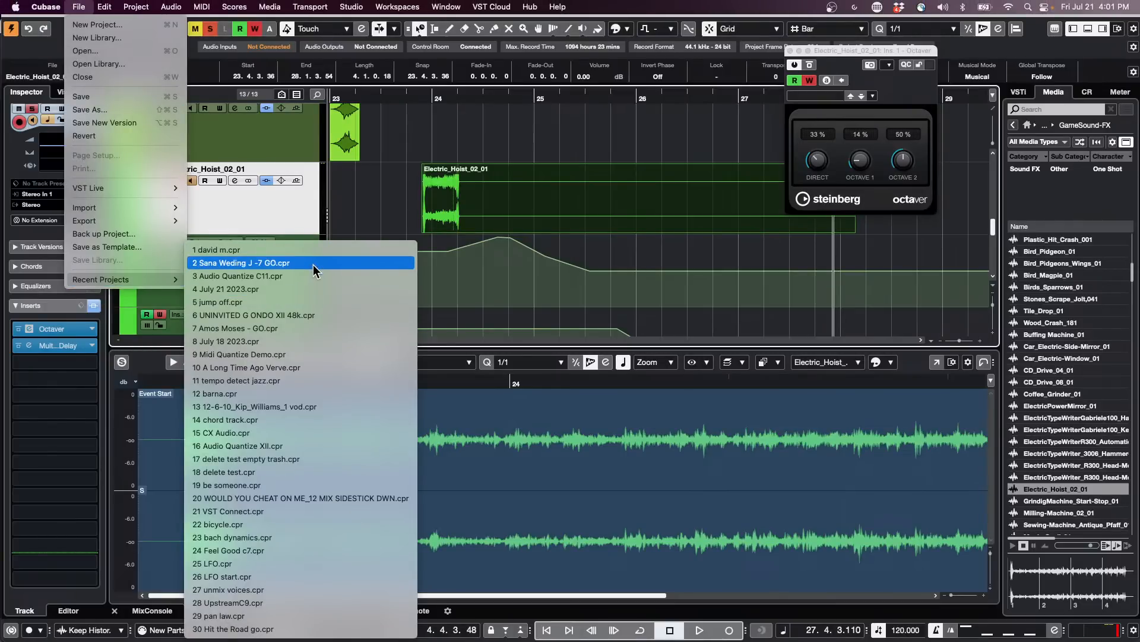
click(117, 53)
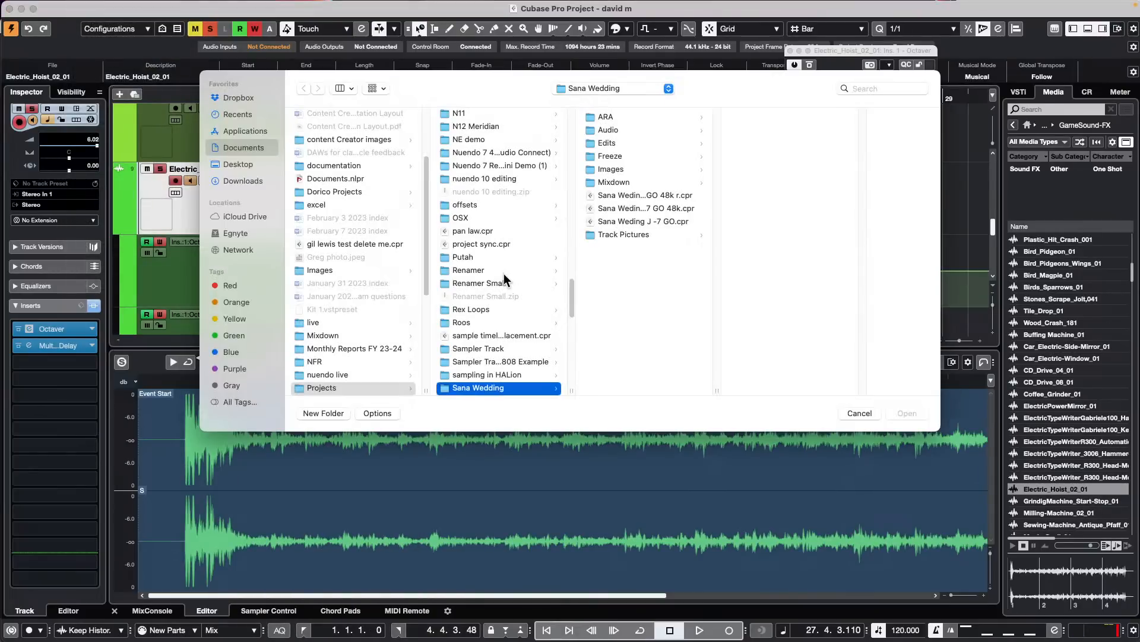
scroll(514, 221, up, 10)
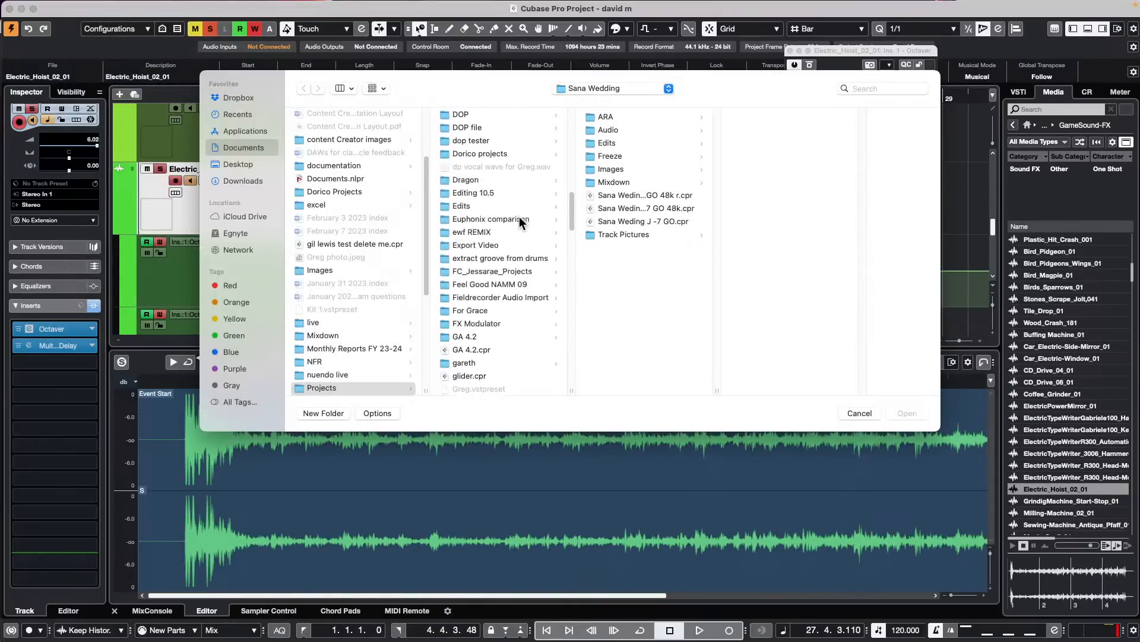
scroll(519, 217, up, 10)
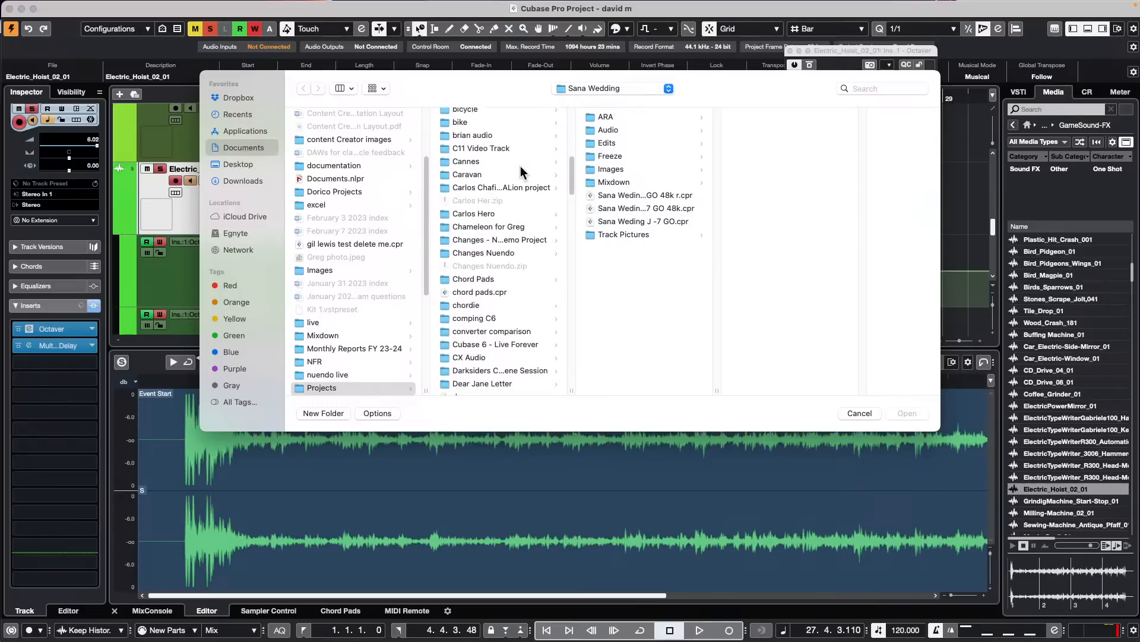
scroll(521, 167, up, 2)
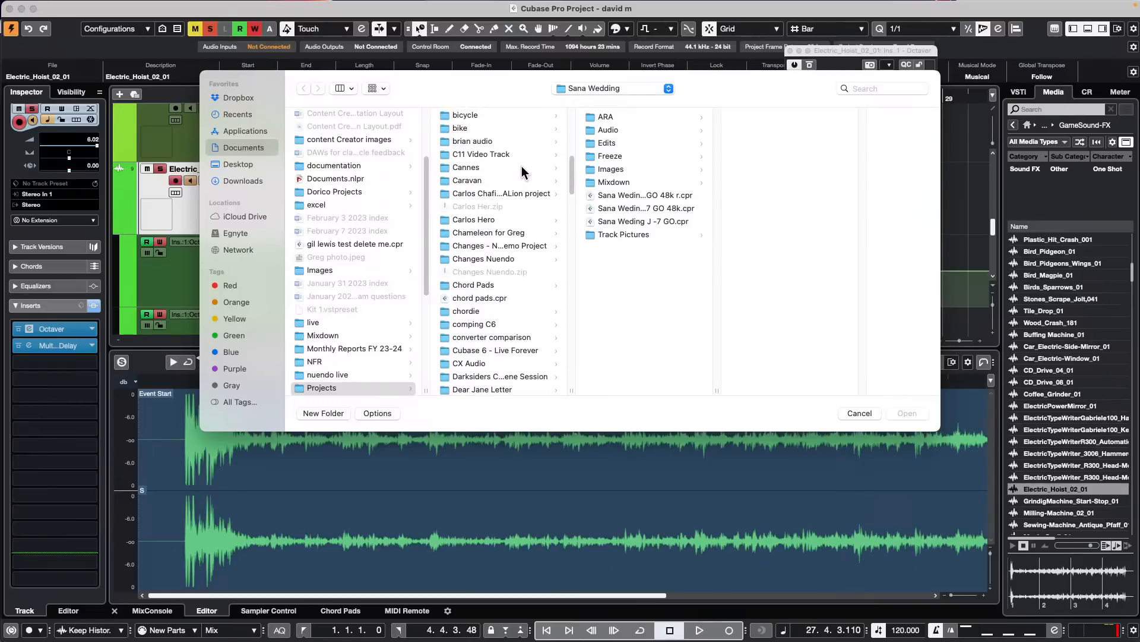
click(462, 115)
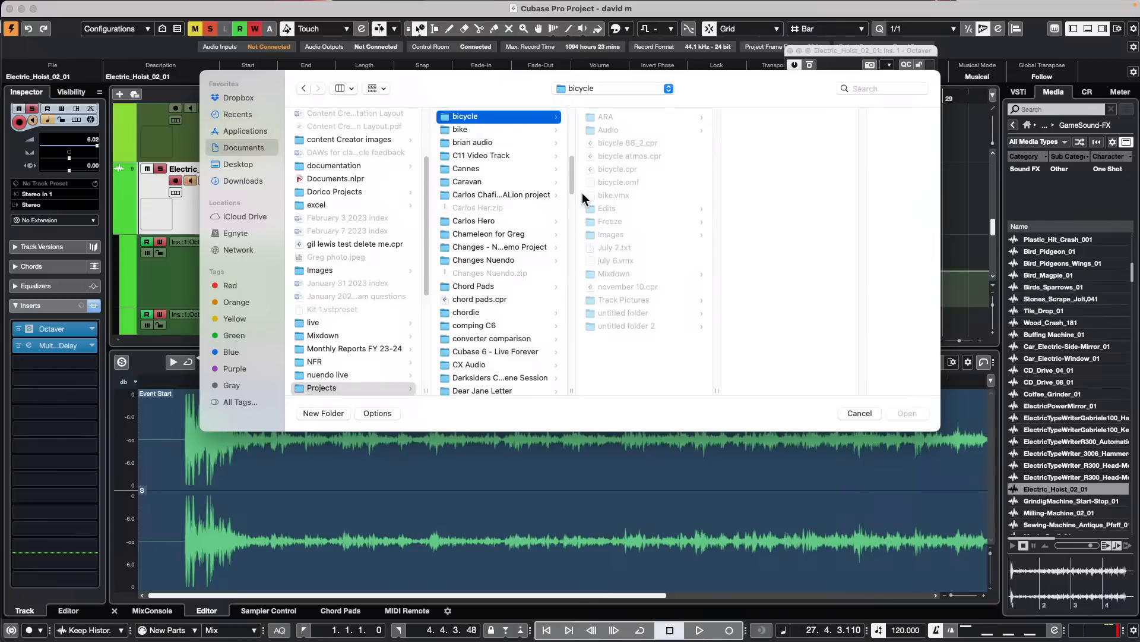
double_click(621, 170)
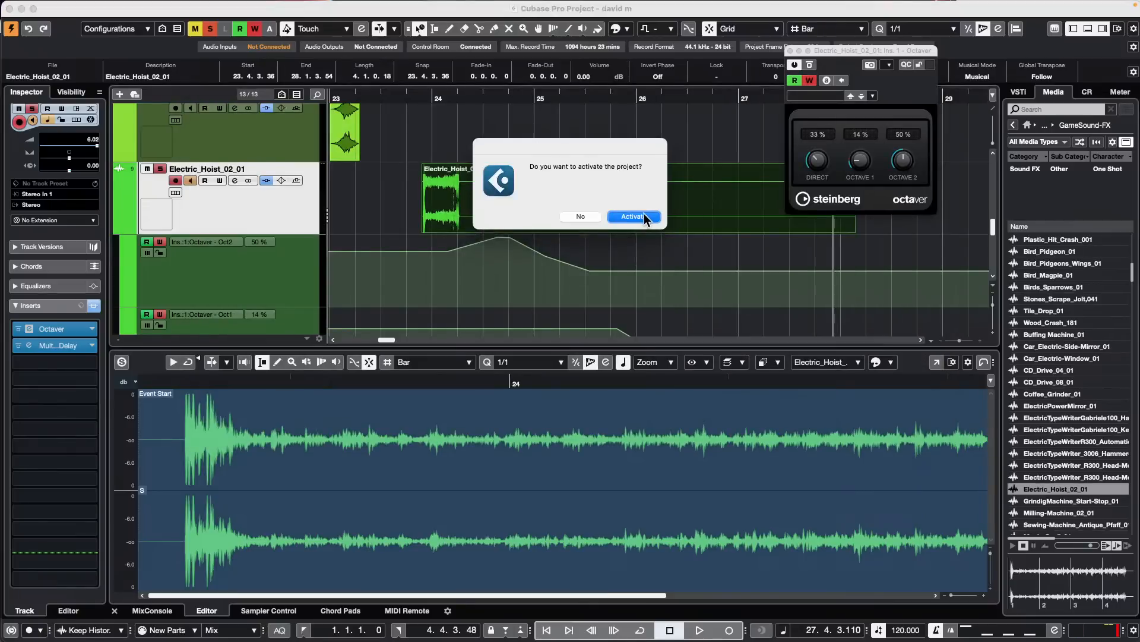
click(644, 217)
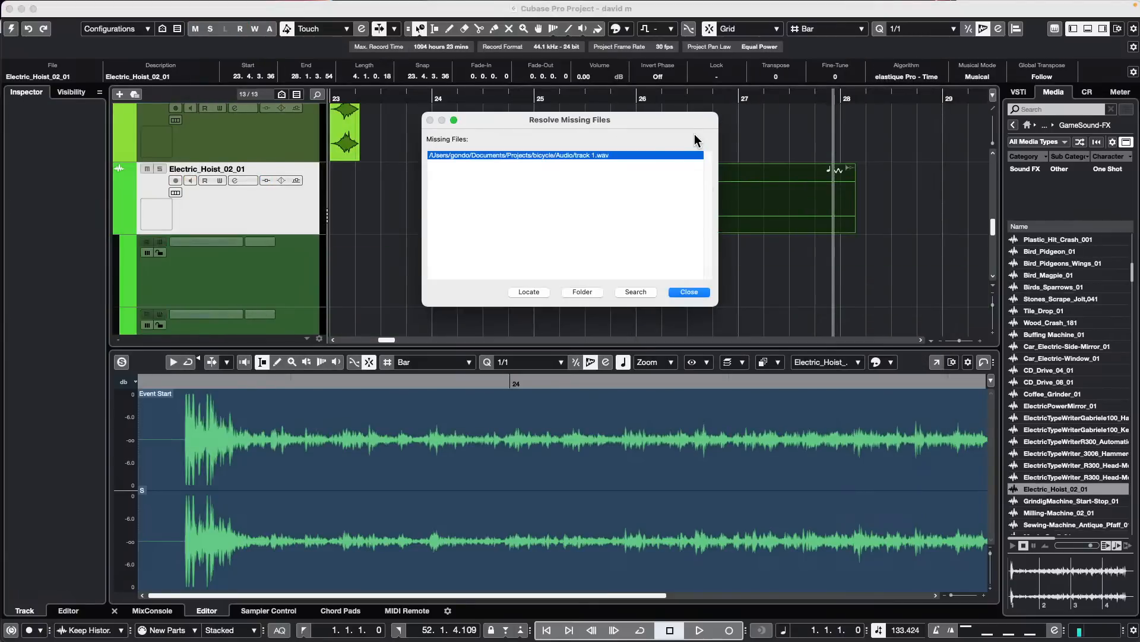
Dismiss the missing audio file list without locating the file and accept the missing ports as unmapped to finish loading the project
click(686, 291)
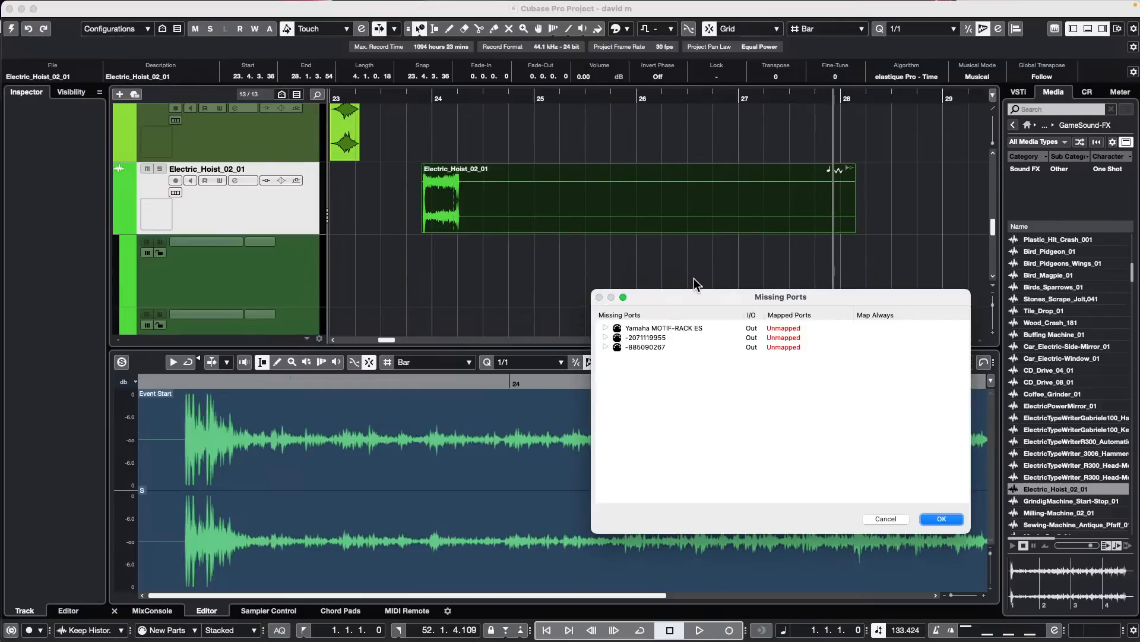
click(940, 519)
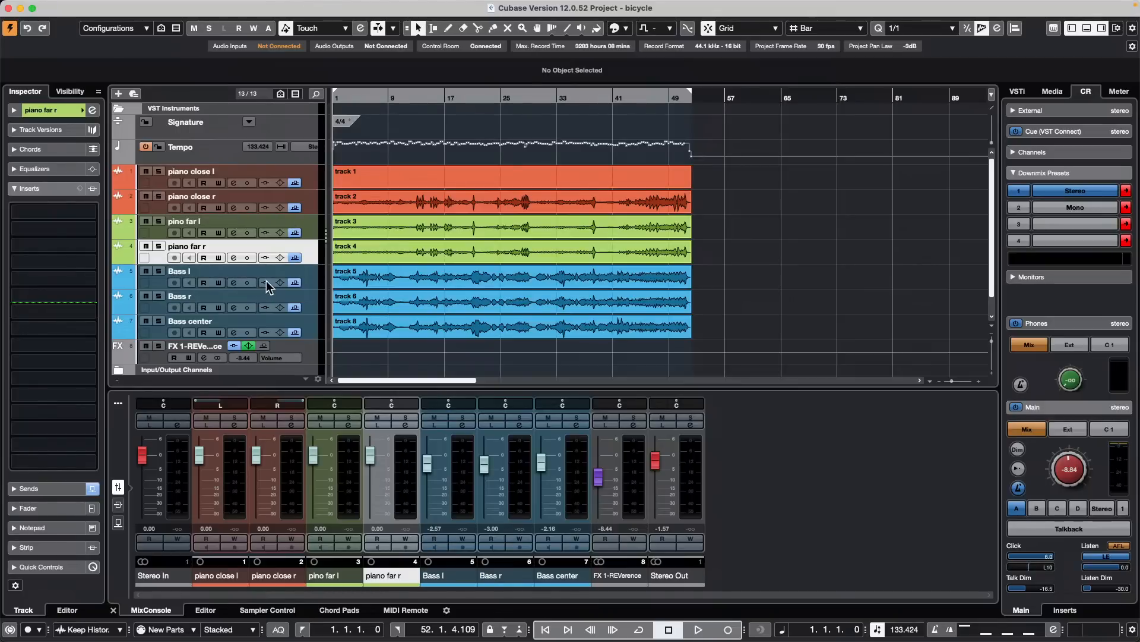
Enlarge and solo the Bass center track, and play it with the Control Room main level raised to -2.49
drag(309, 337, 306, 363)
scroll(448, 343, down, 2)
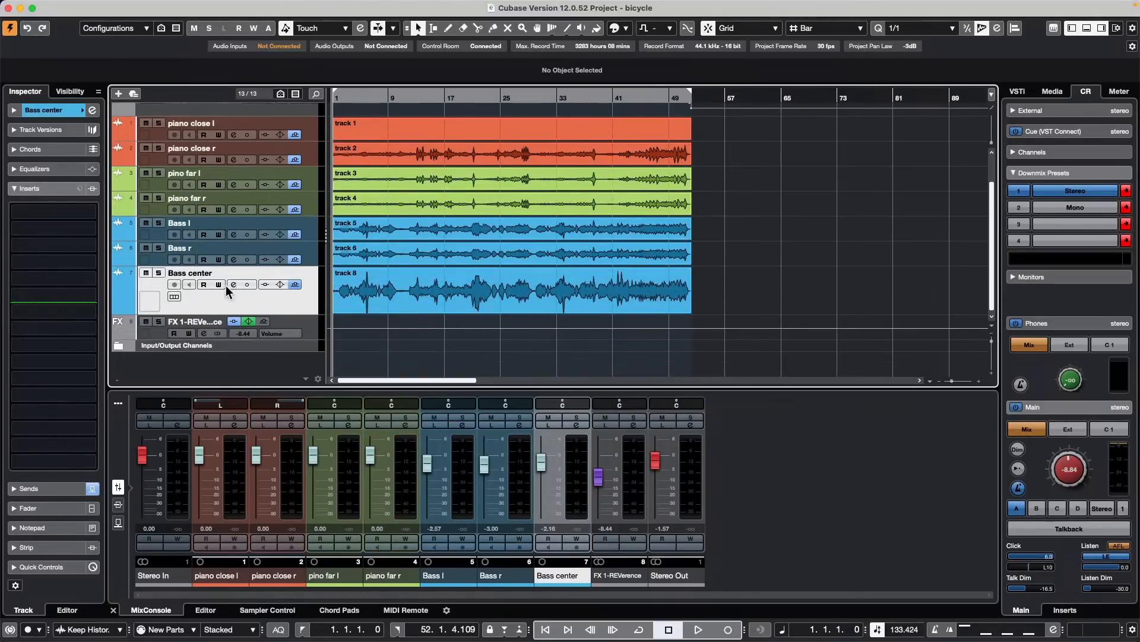
click(158, 272)
key(space)
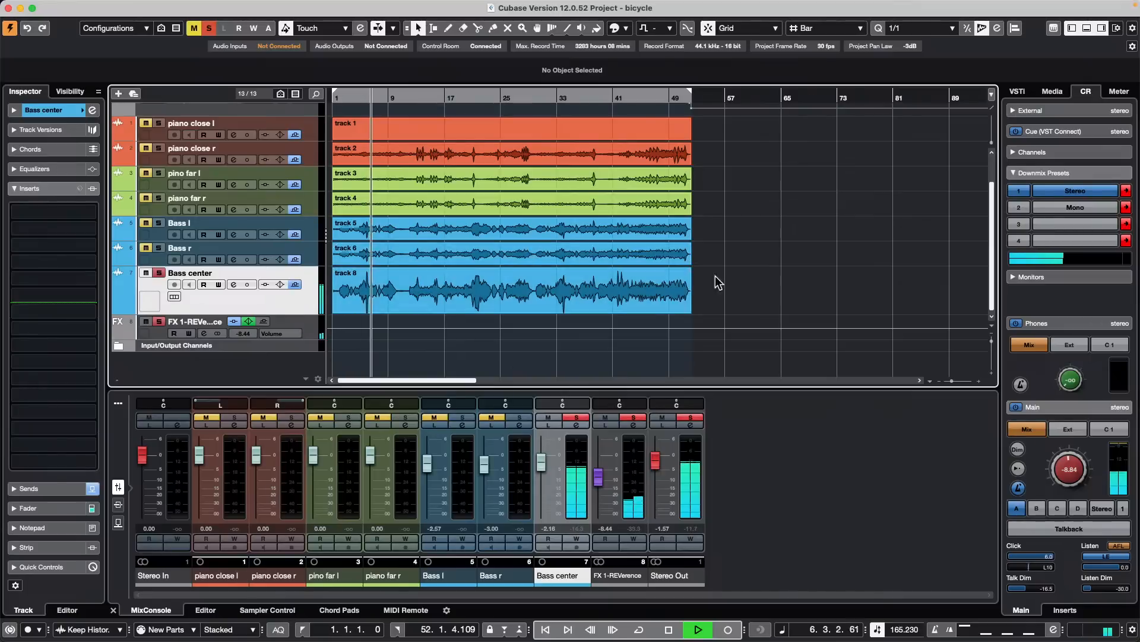
drag(1071, 469, 1073, 450)
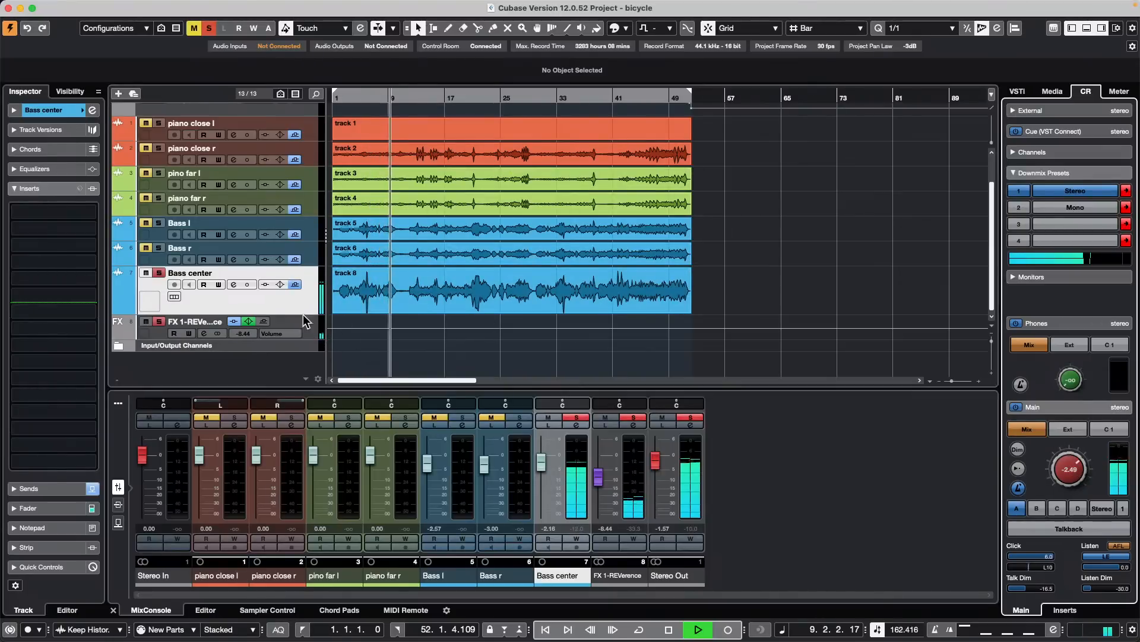
Move the Bass center track above the piano close l track with a taller track height, and stop playback
drag(303, 314, 269, 142)
key(space)
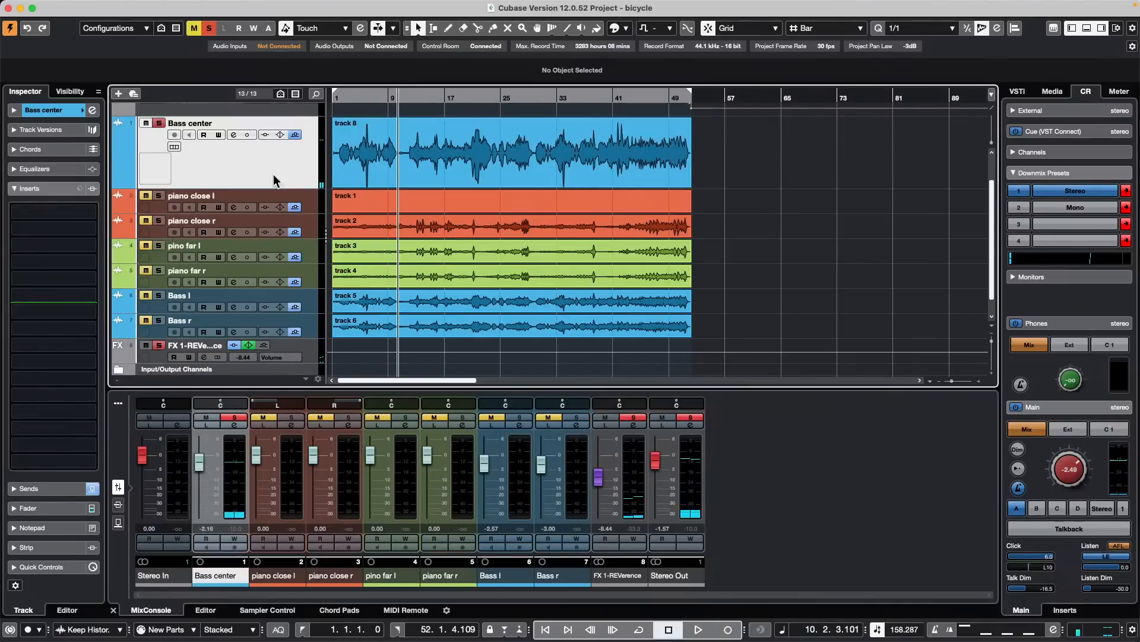
Enlarge the Bass center track and split its audio clip at bars 18, 19 and 20
drag(243, 188, 239, 284)
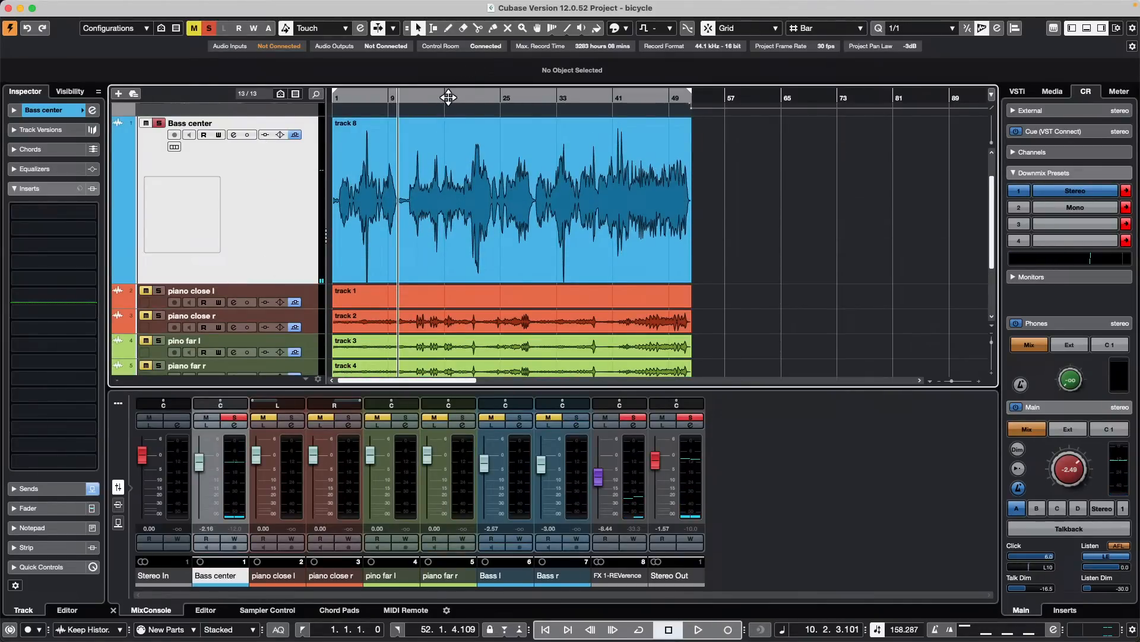
drag(448, 97, 466, 190)
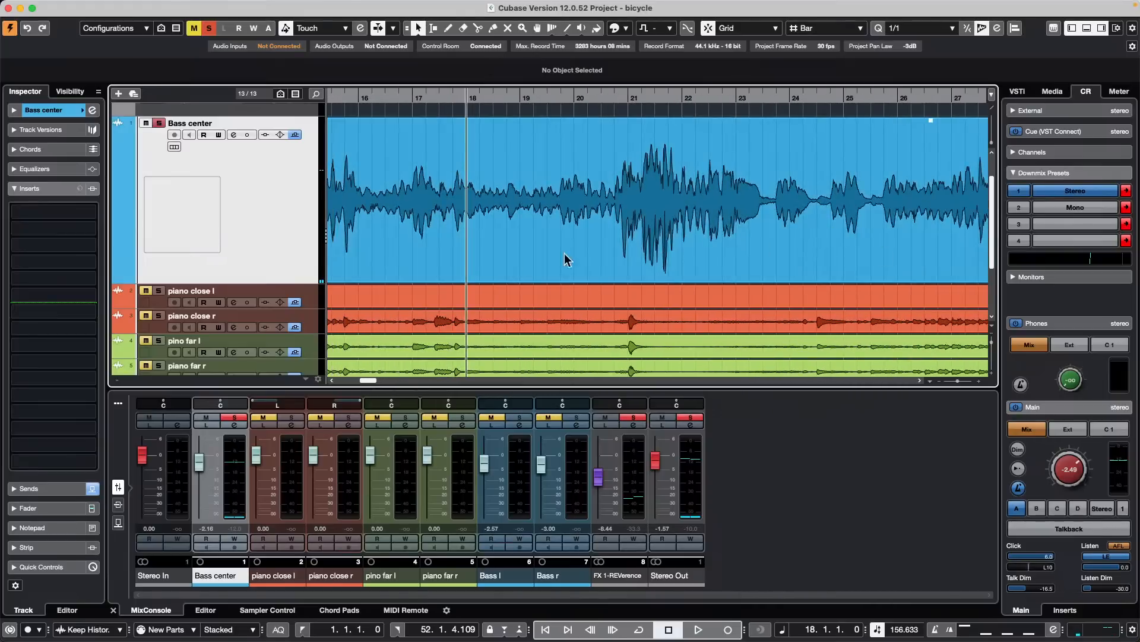
right_click(579, 187)
click(625, 198)
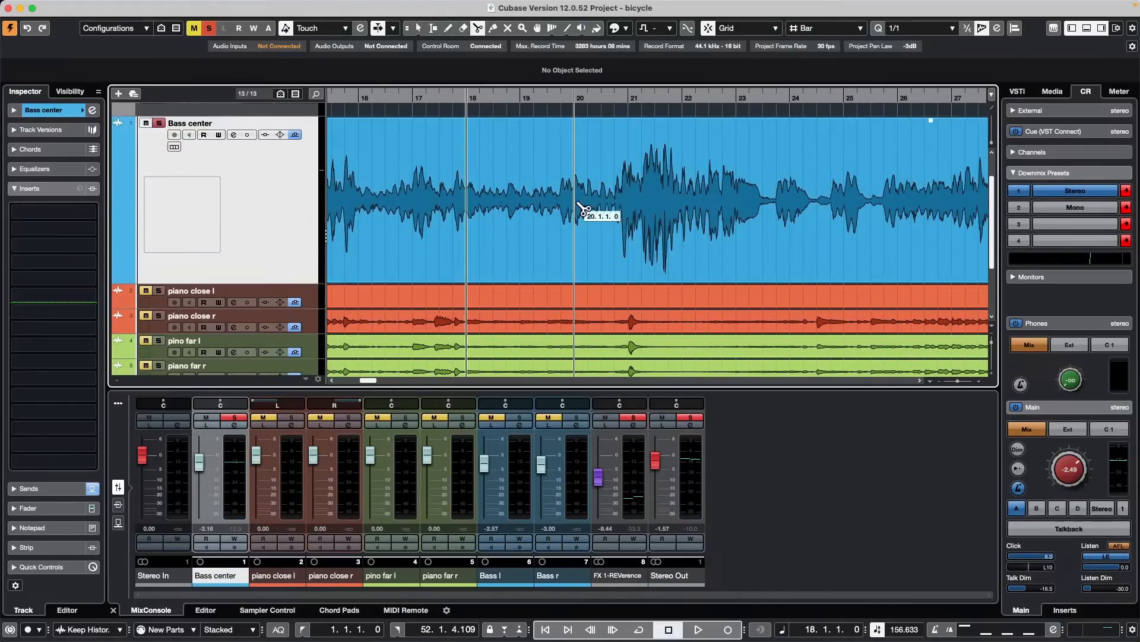
click(587, 209)
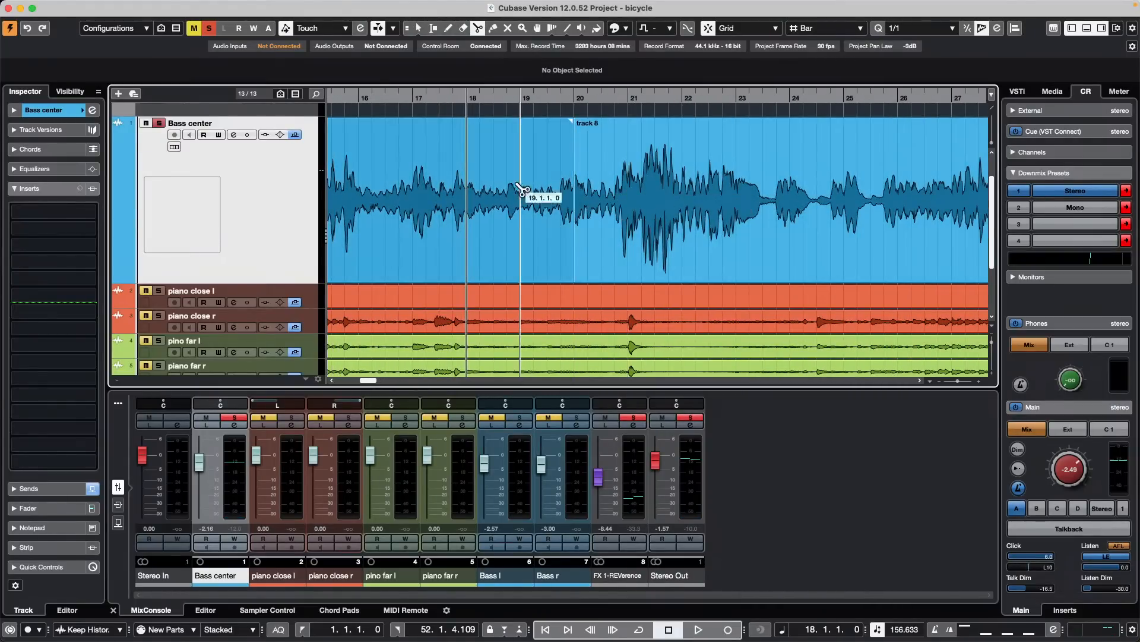
click(520, 190)
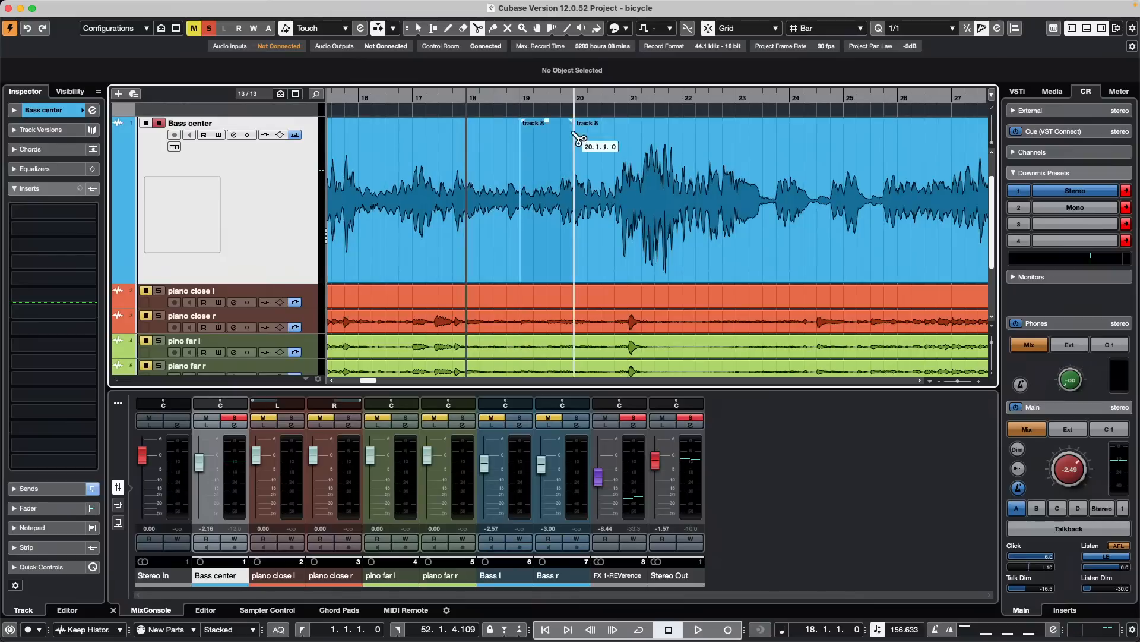
click(469, 202)
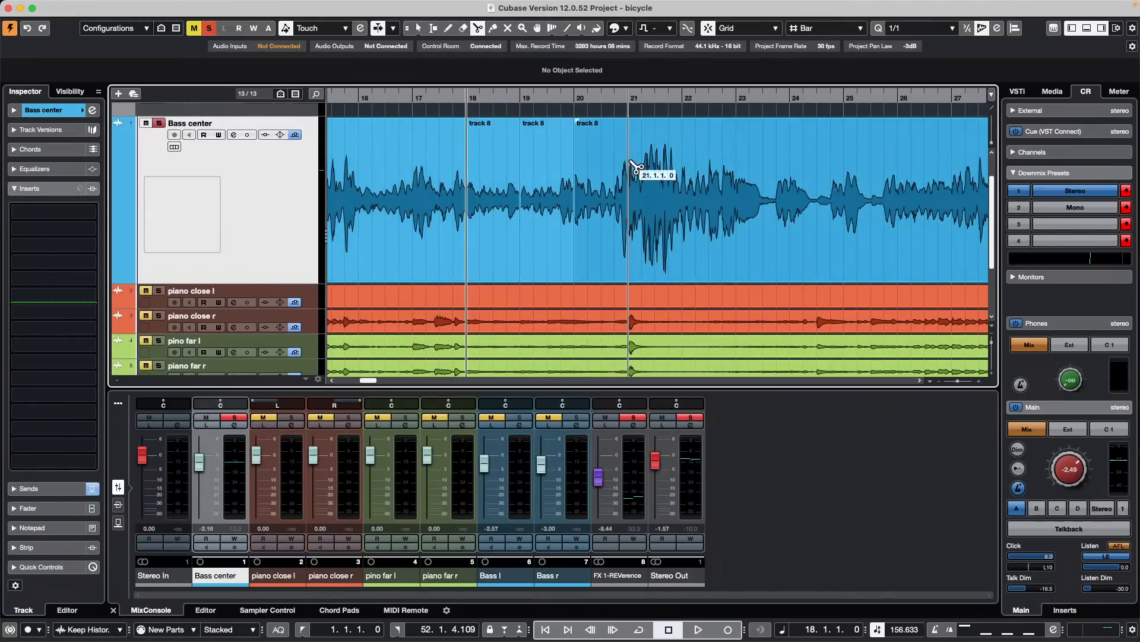
click(614, 97)
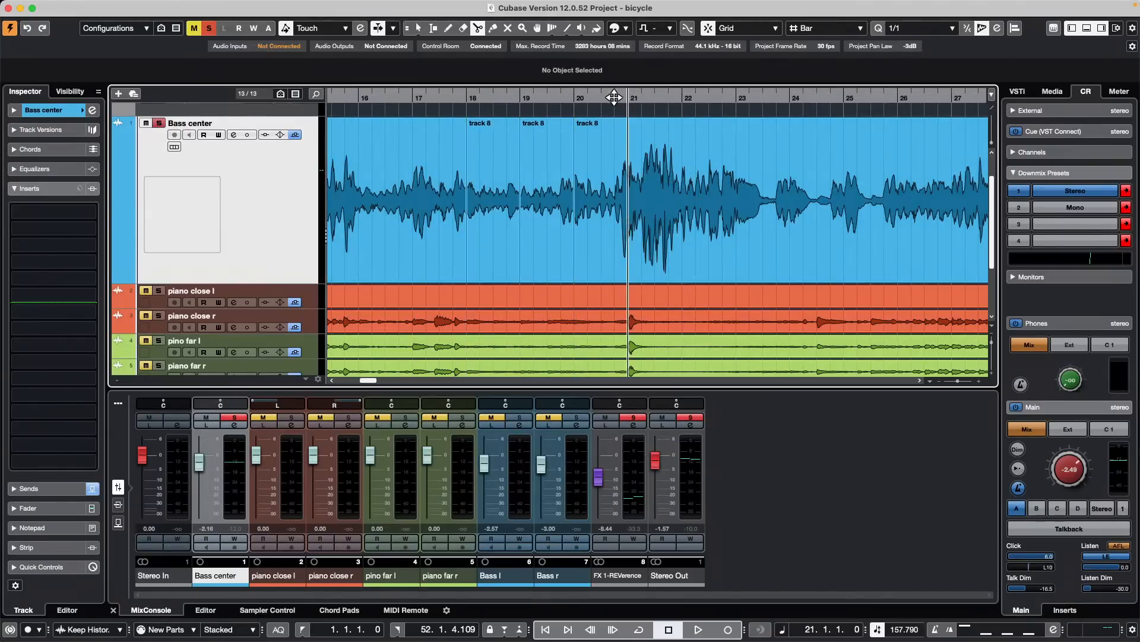
key(1)
click(539, 169)
click(611, 172)
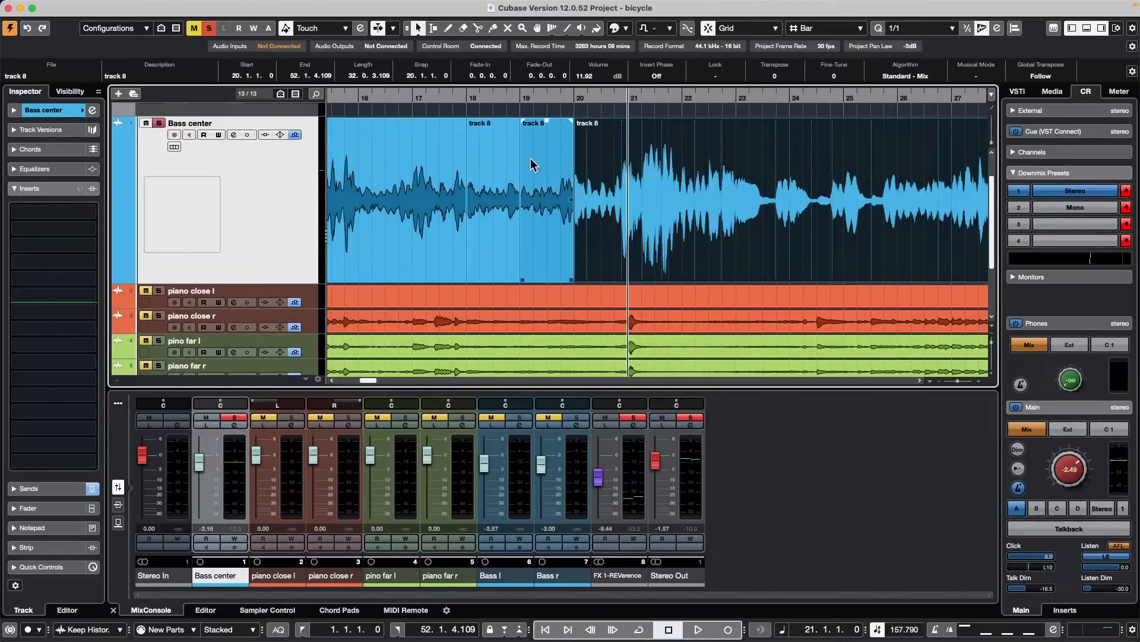
click(504, 170)
click(552, 172)
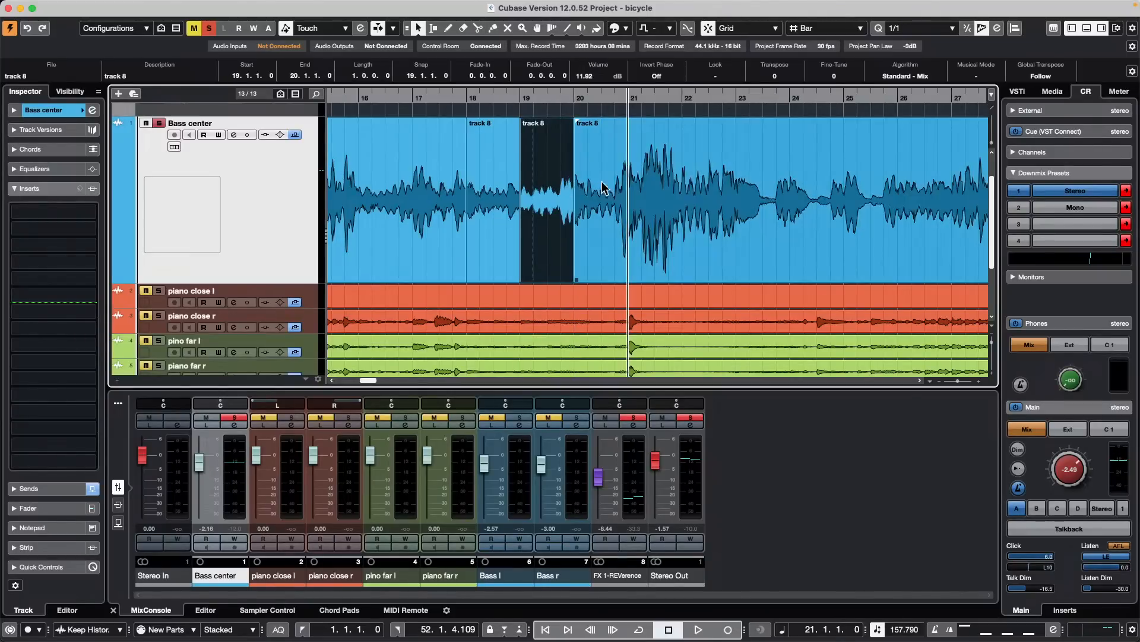
click(511, 194)
click(559, 199)
click(591, 204)
click(549, 204)
click(496, 204)
click(531, 203)
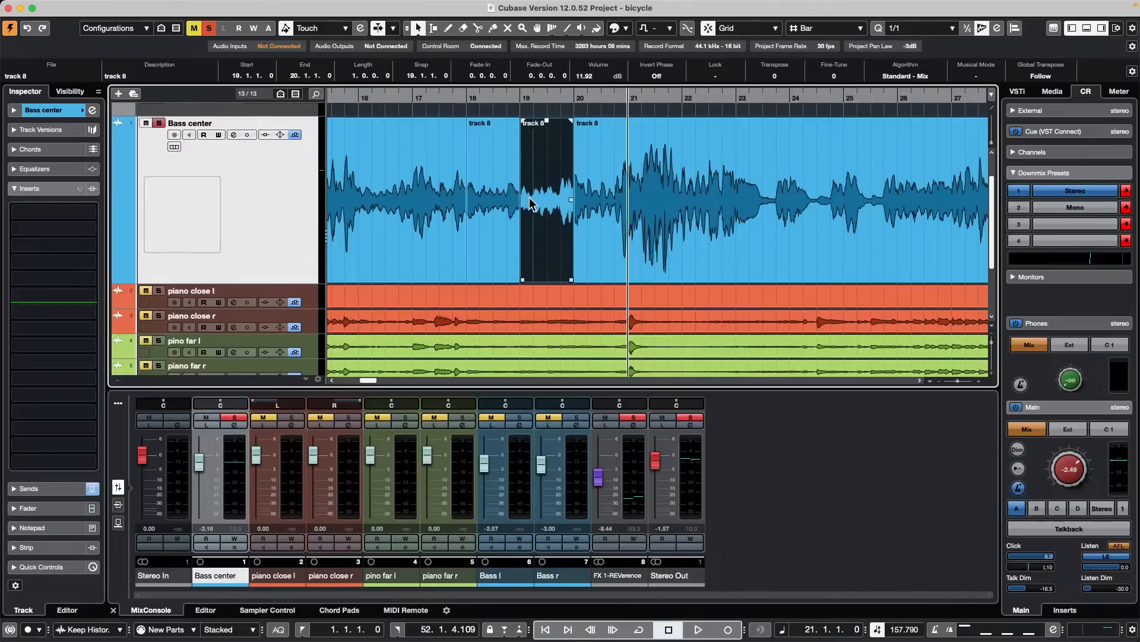
click(607, 211)
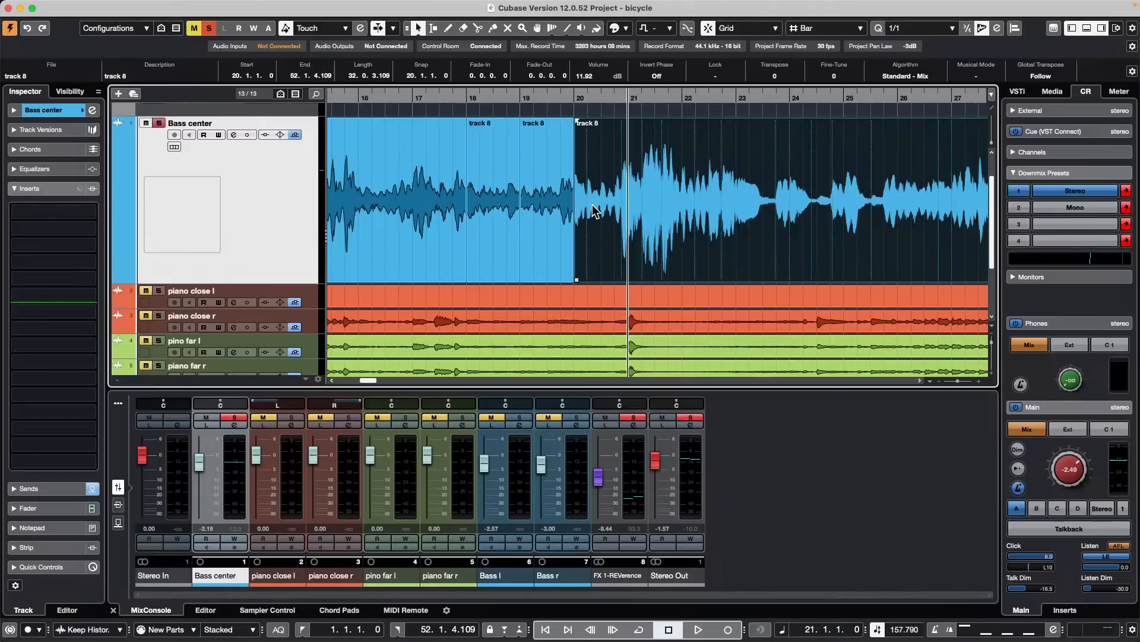
click(511, 169)
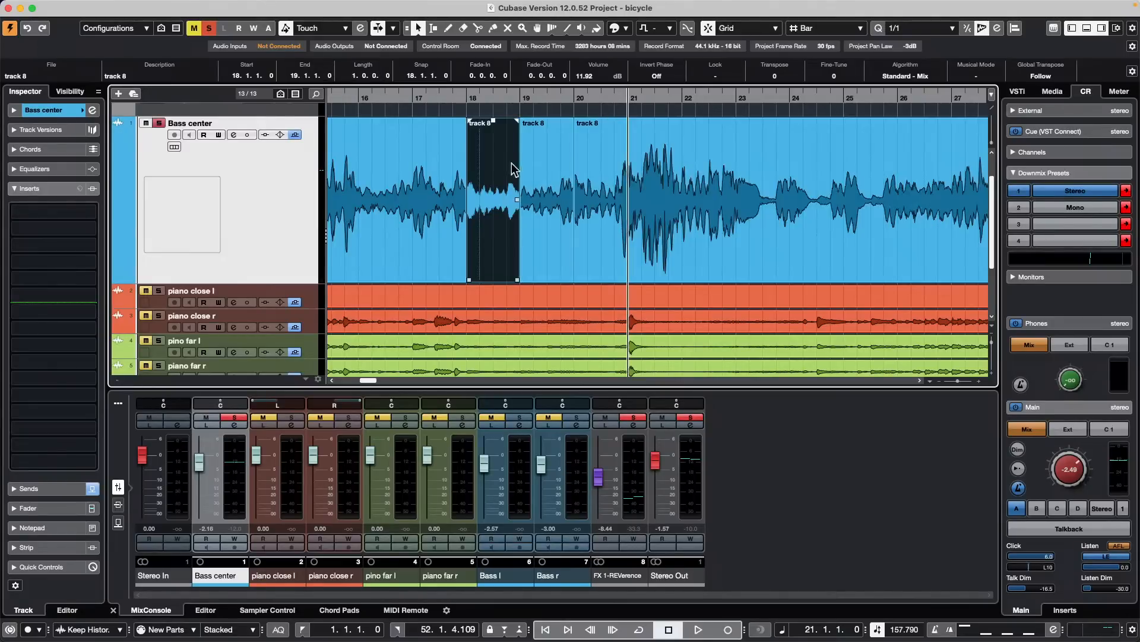
Move the one-bar Bass center clip at bar 19 earlier to start at 18.4.4.35, overlapping the preceding clip
drag(512, 98, 509, 133)
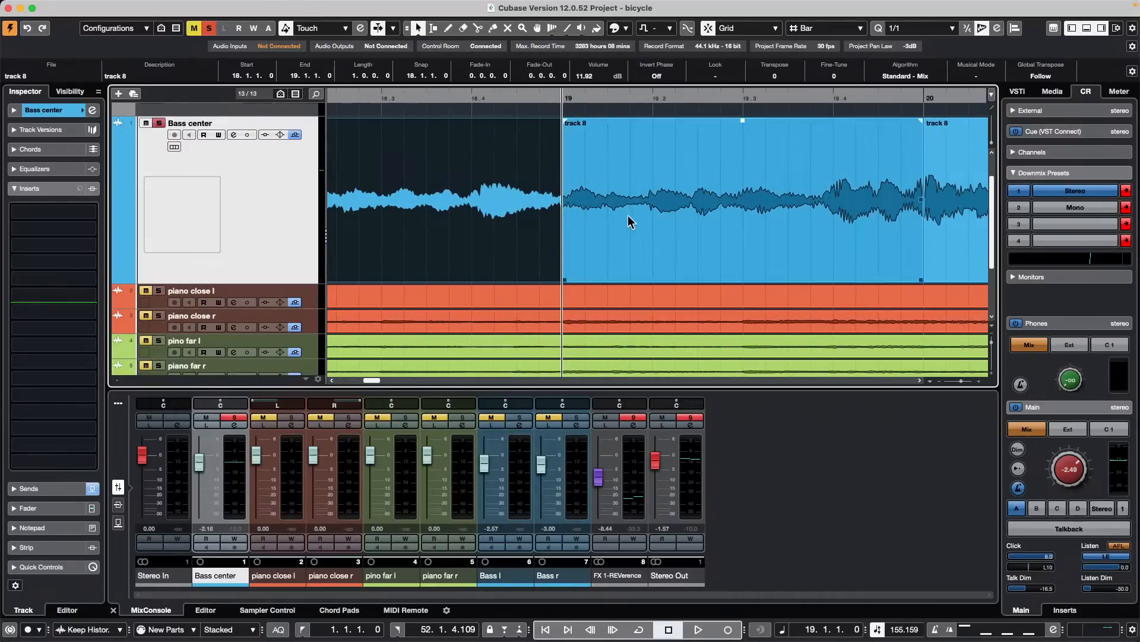
drag(686, 237, 668, 234)
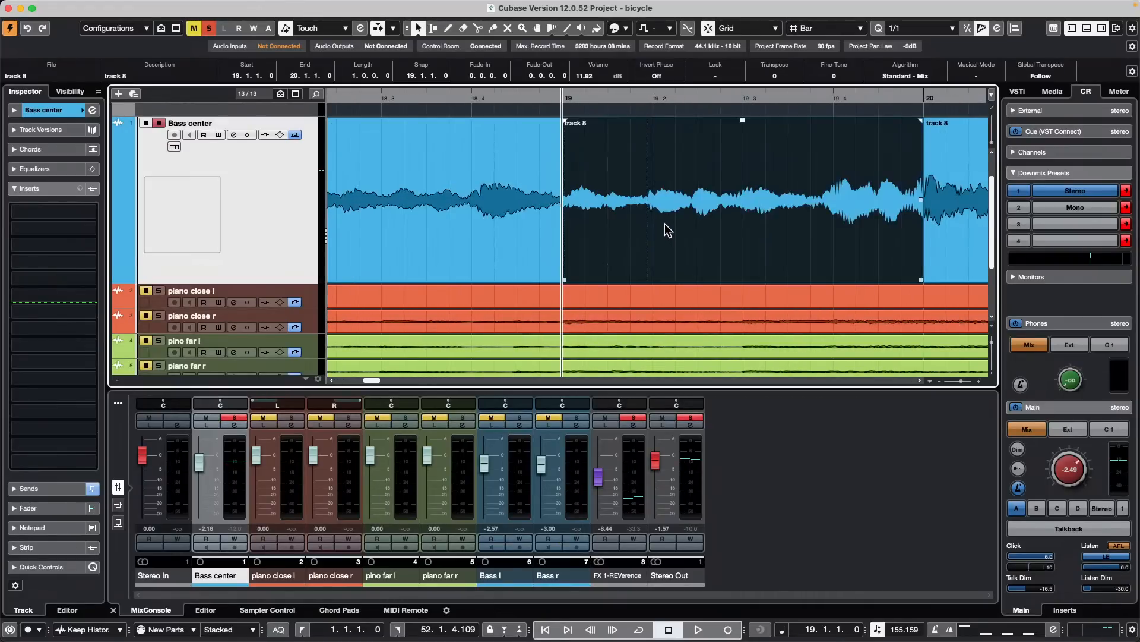
key(h)
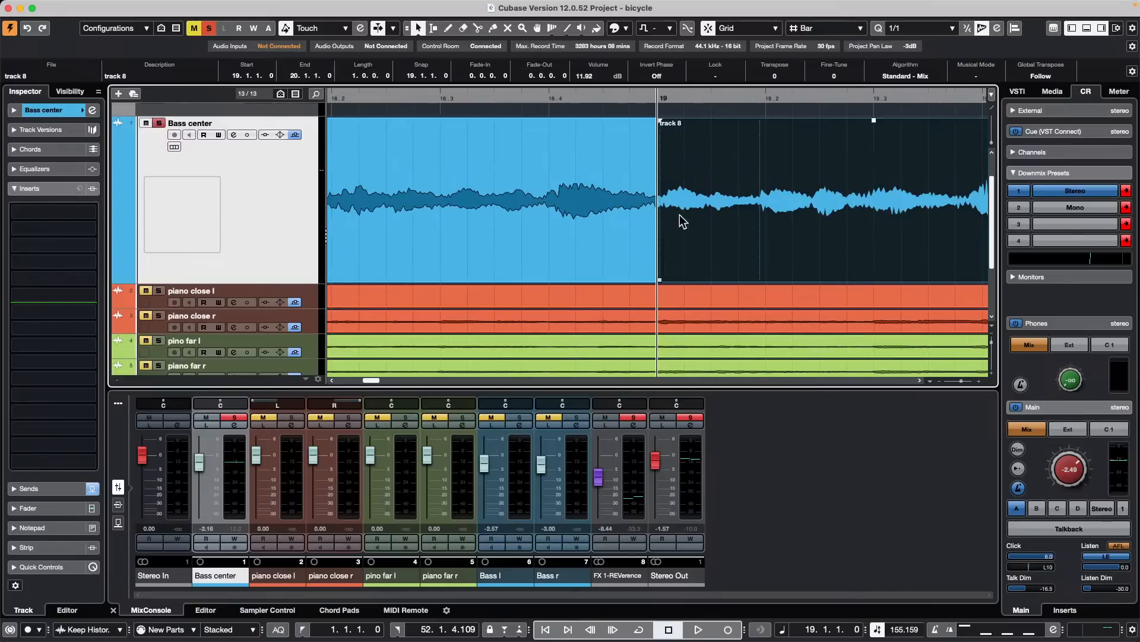
mouse_move(727, 222)
mouse_down()
mouse_move(675, 223)
mouse_move(719, 230)
mouse_up()
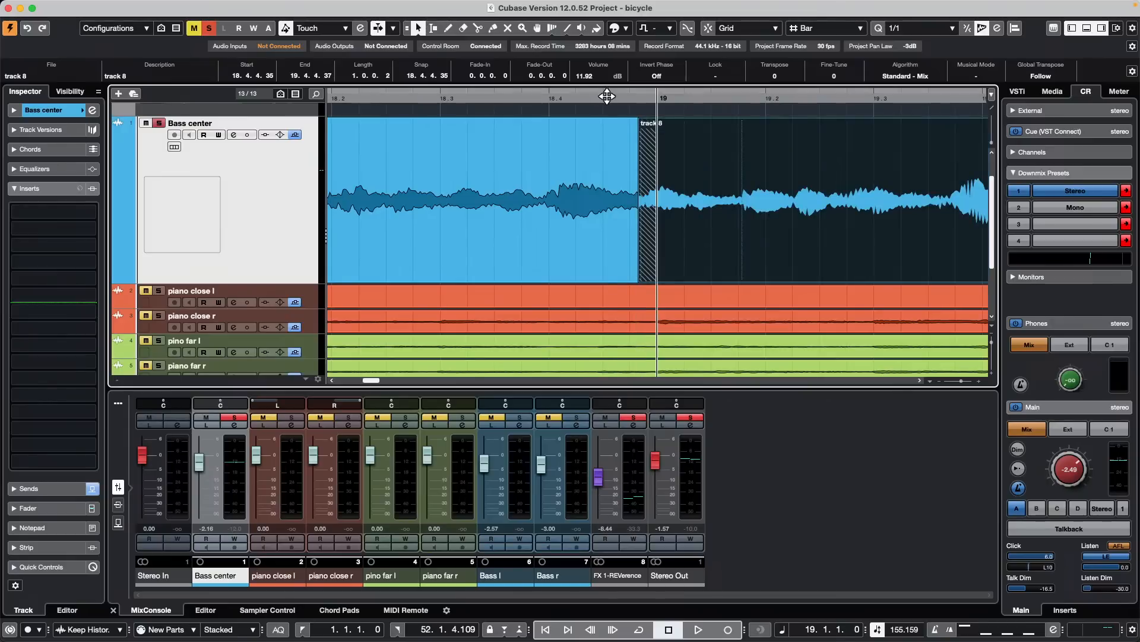
Play back the transition into the moved one-bar clip from before bar 19
drag(606, 96, 529, 67)
key(space)
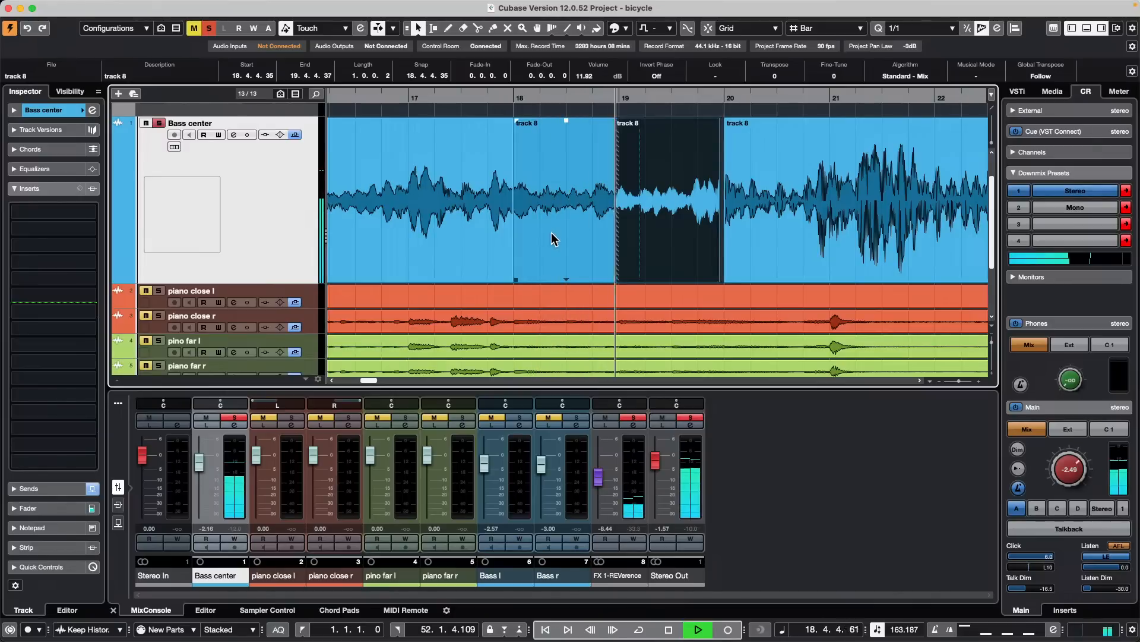
key(space)
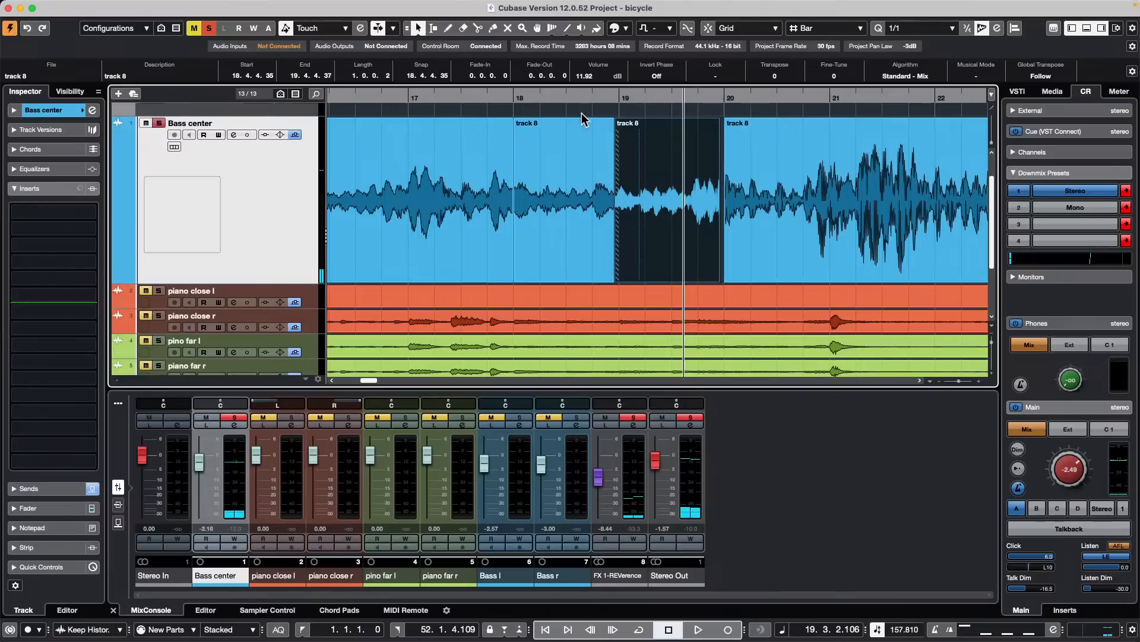
Move the one-bar clip further back to start at 18.4.2.70, widening its overlap with the preceding clip
drag(612, 102, 608, 148)
drag(761, 260, 633, 226)
Audition the widened overlap before bar 19 several times from different starting points
drag(505, 103, 399, 95)
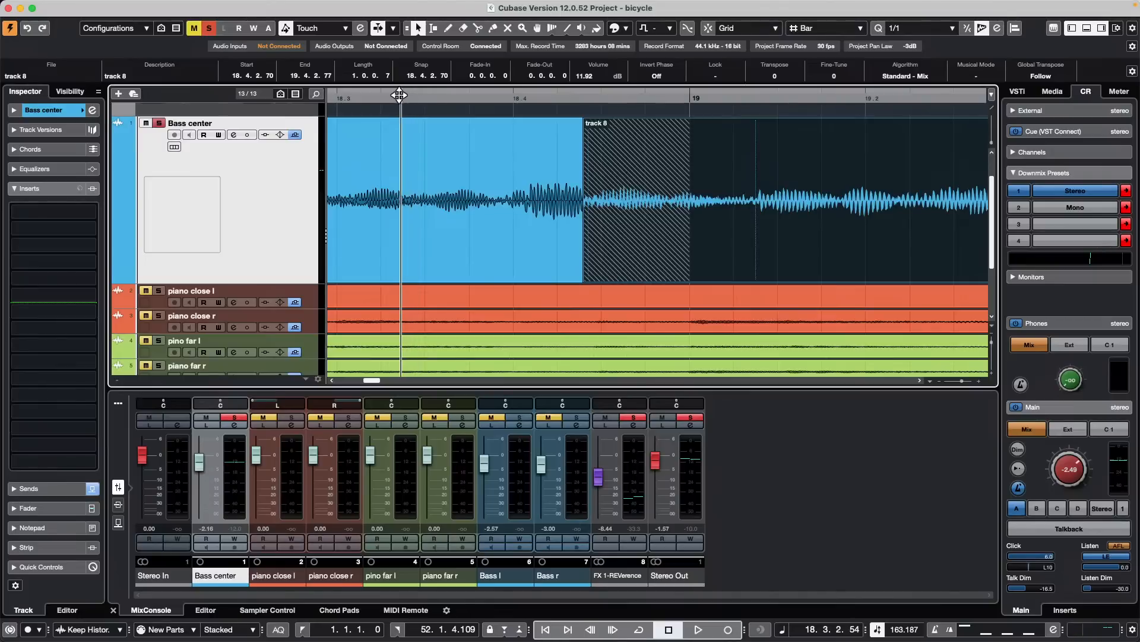
key(space)
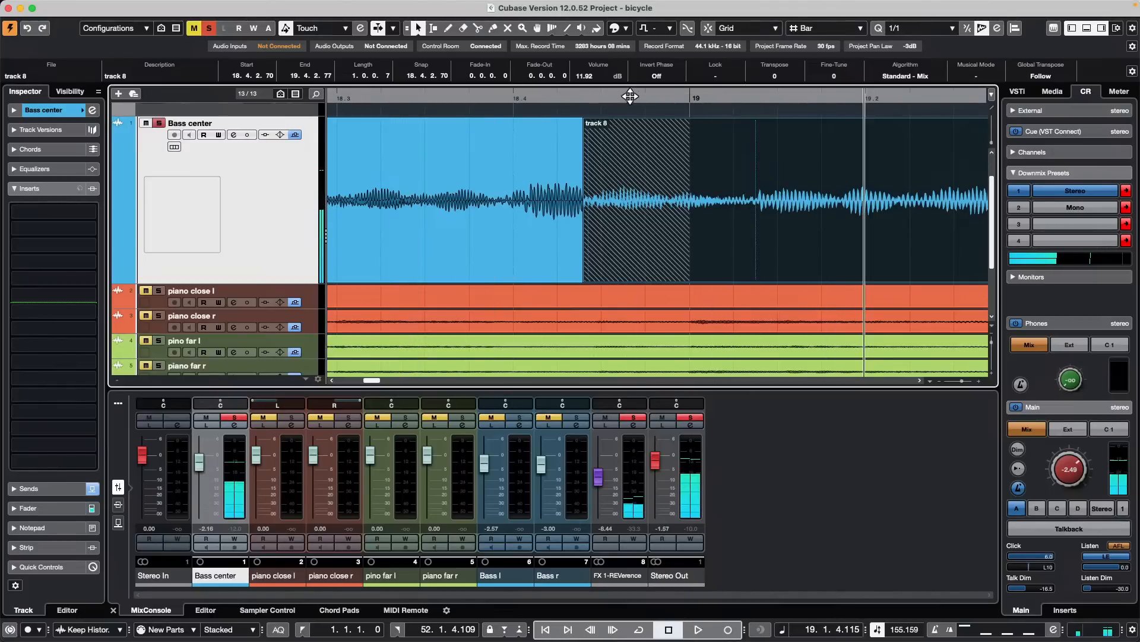
click(572, 87)
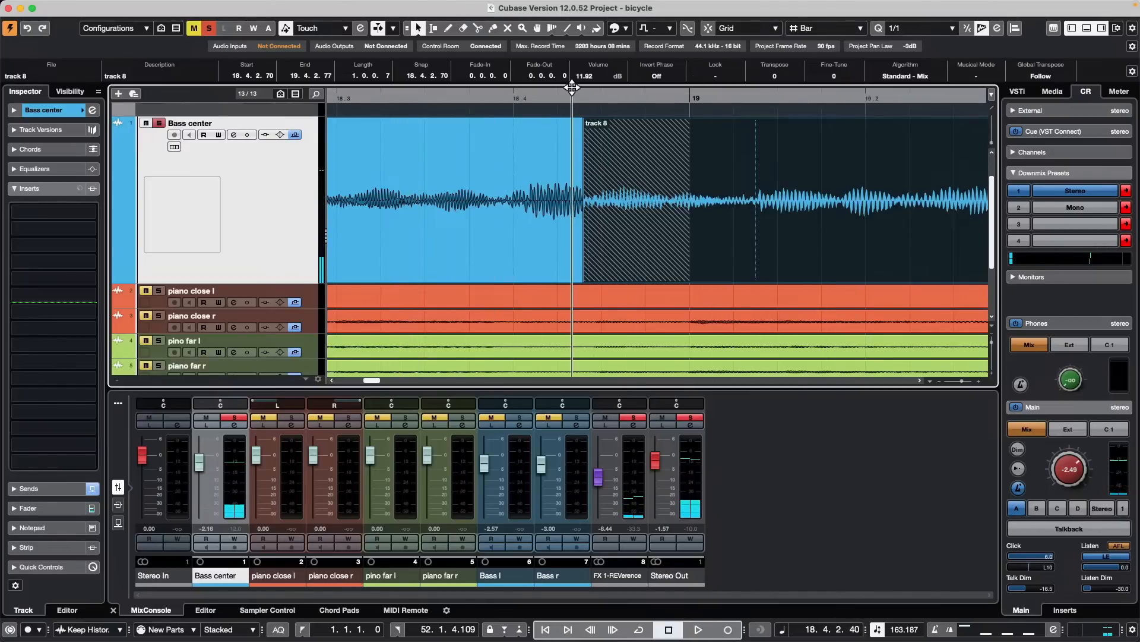
drag(572, 87, 472, 122)
click(472, 122)
key(space)
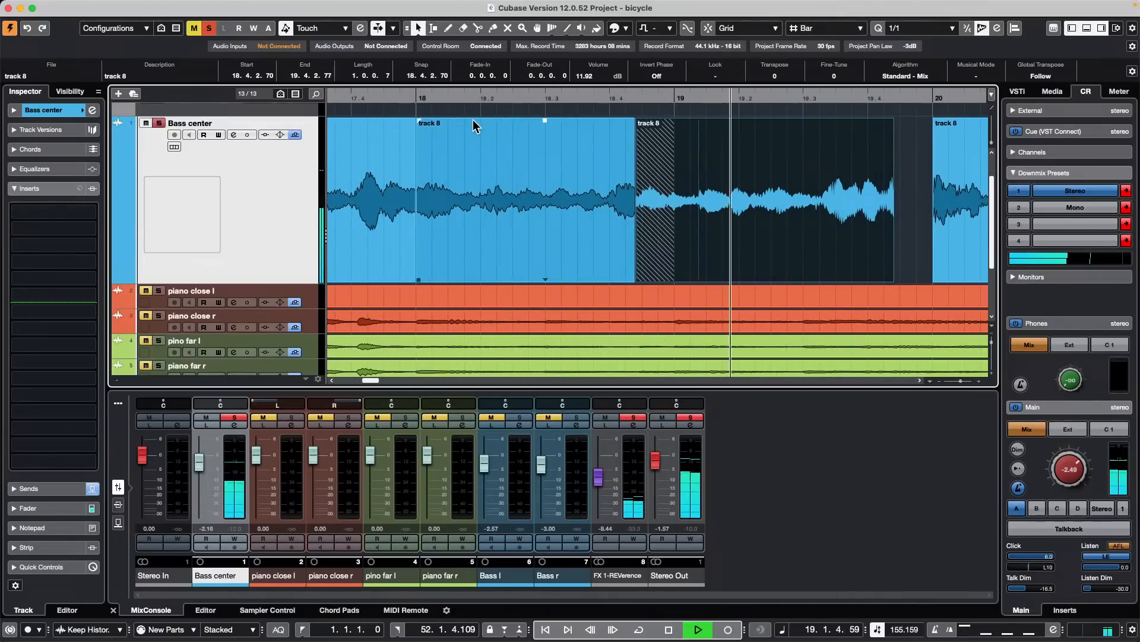
key(space)
key(space)
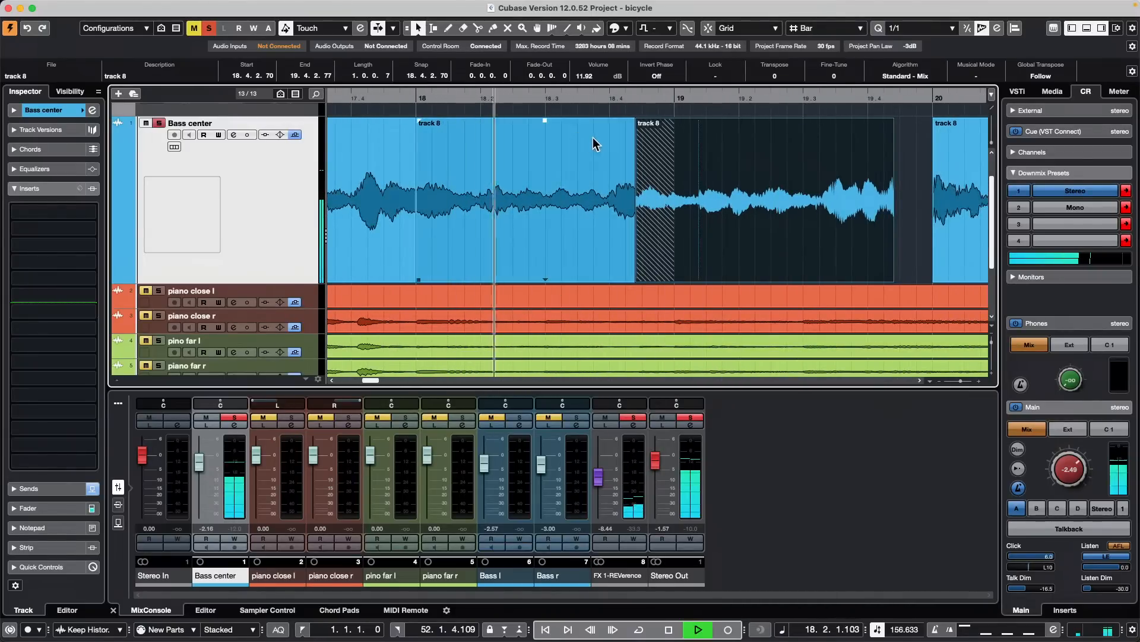
key(space)
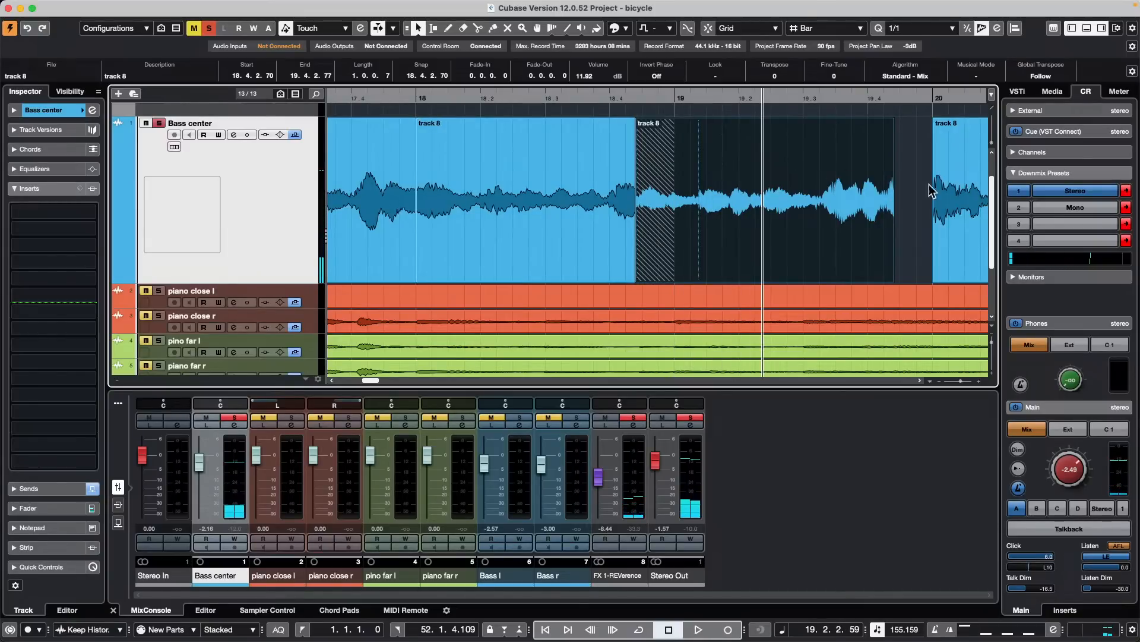
Move the bar 20 clip back to start at 19.4.1.52 and crossfade both clip overlaps on Bass center
drag(962, 238, 907, 237)
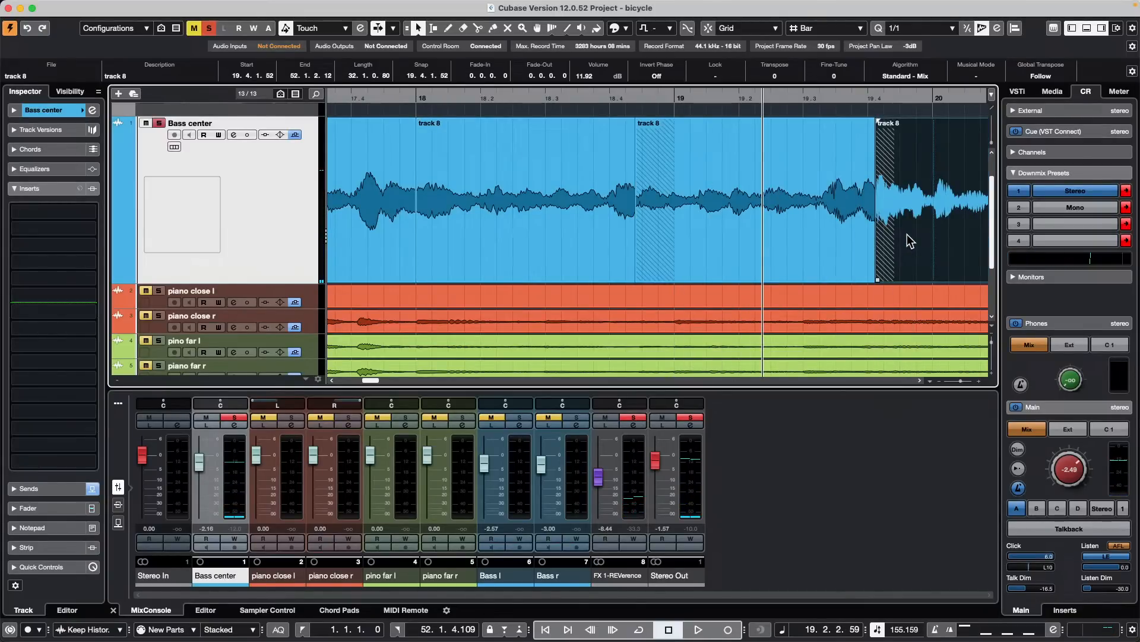
key(x)
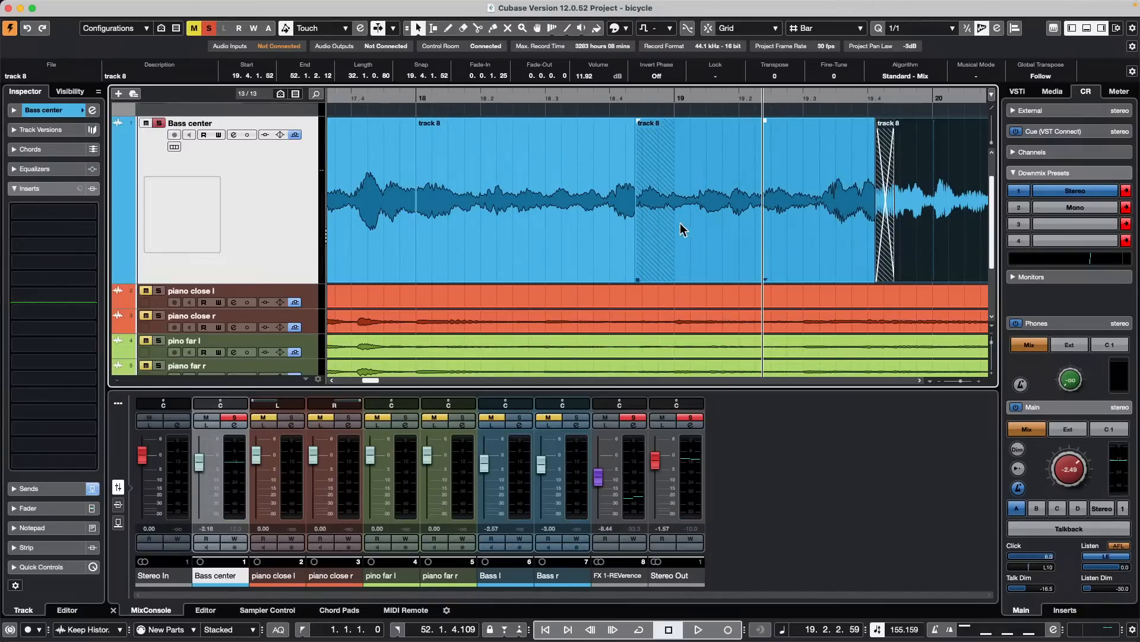
click(652, 237)
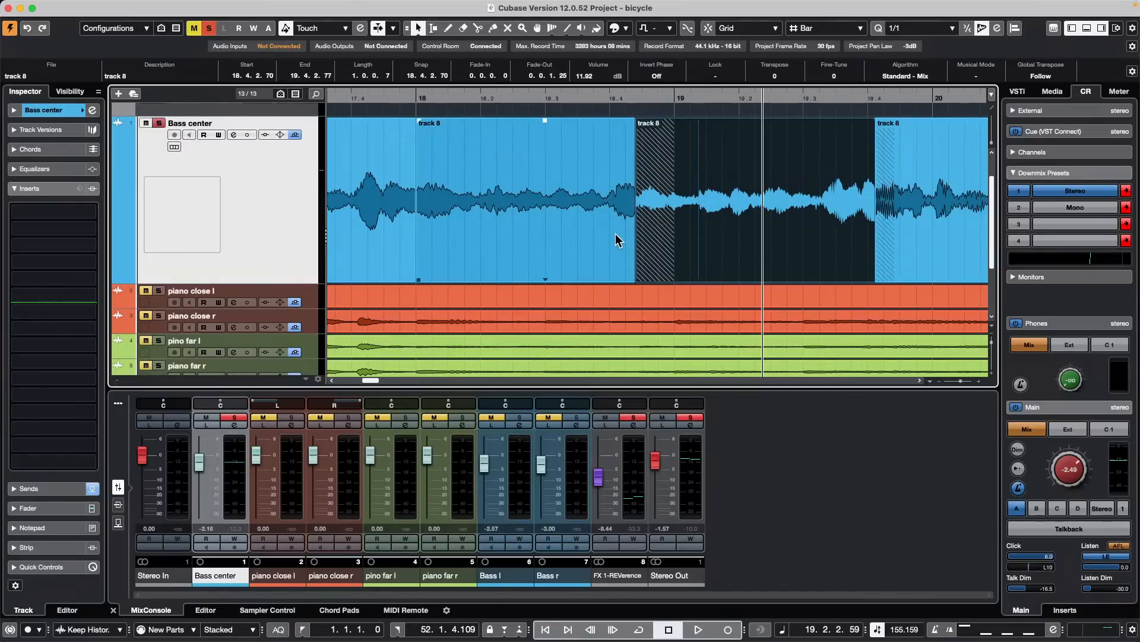
click(659, 230)
key(x)
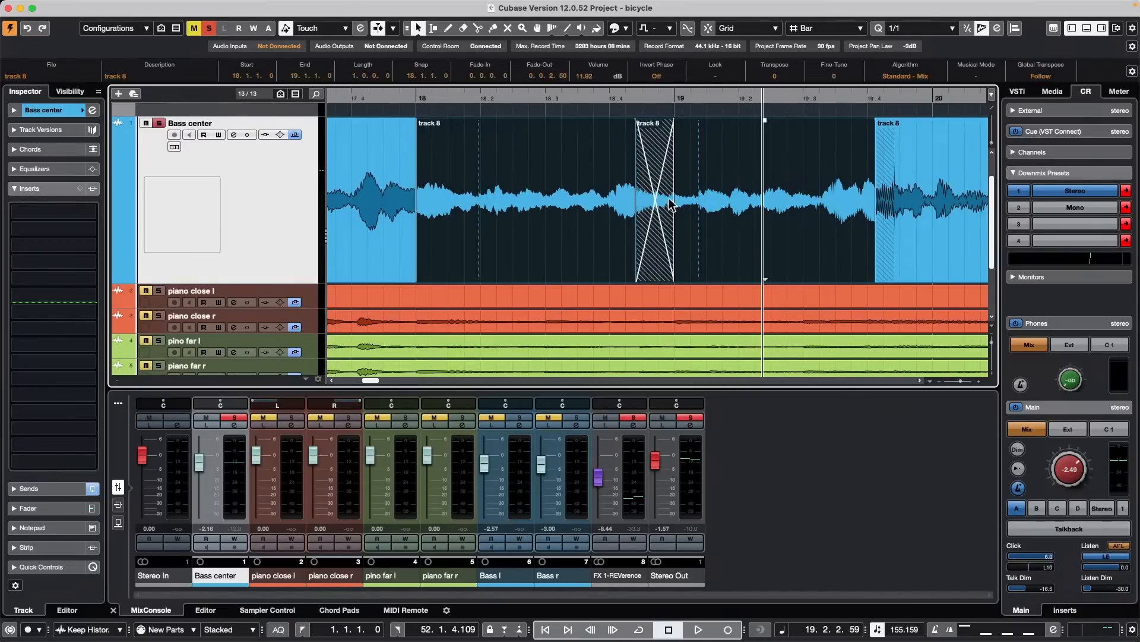
Play back both crossfaded transitions from the end of bar 17 into bar 20
drag(619, 100, 378, 102)
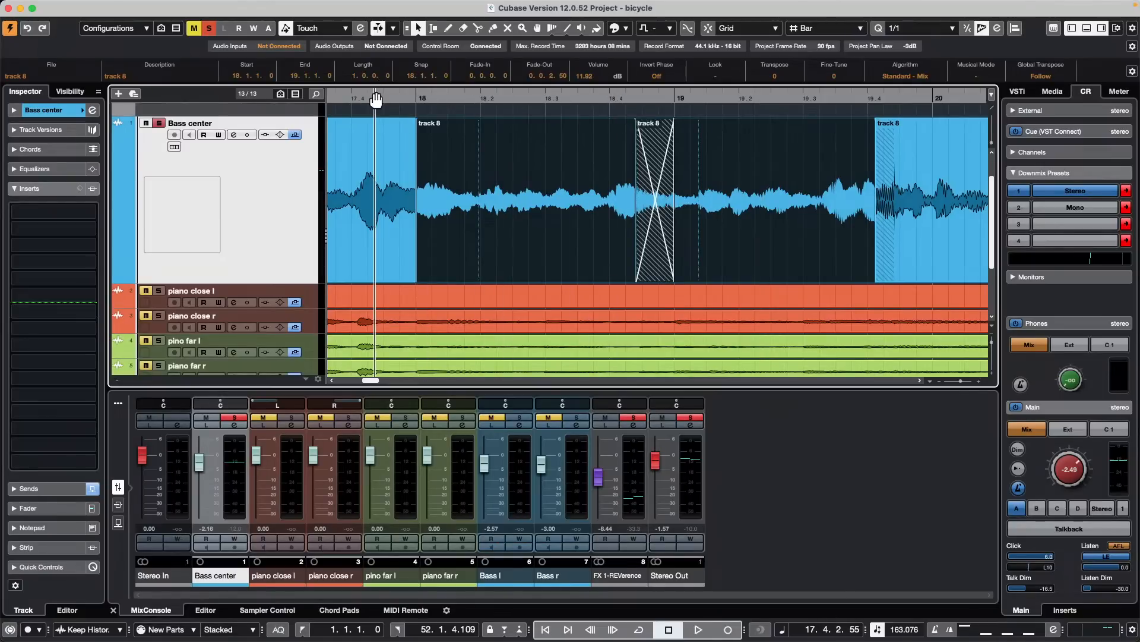
key(space)
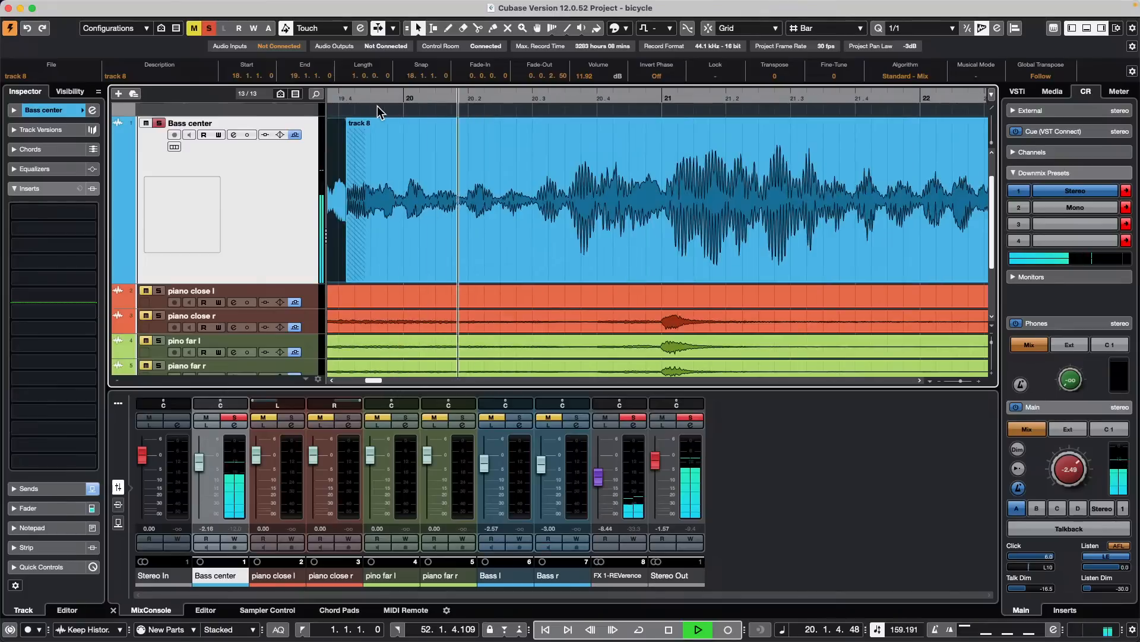
key(space)
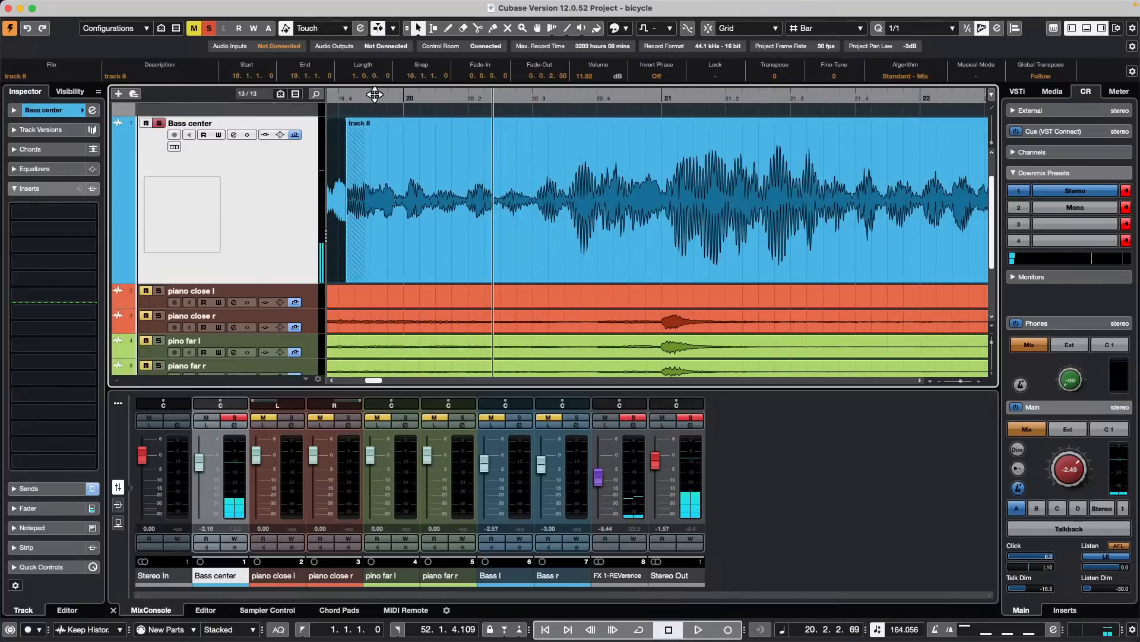
Open the crossfade just before bar 19 in the crossfade editor and magnify its waveforms around the fade
drag(374, 96, 320, 88)
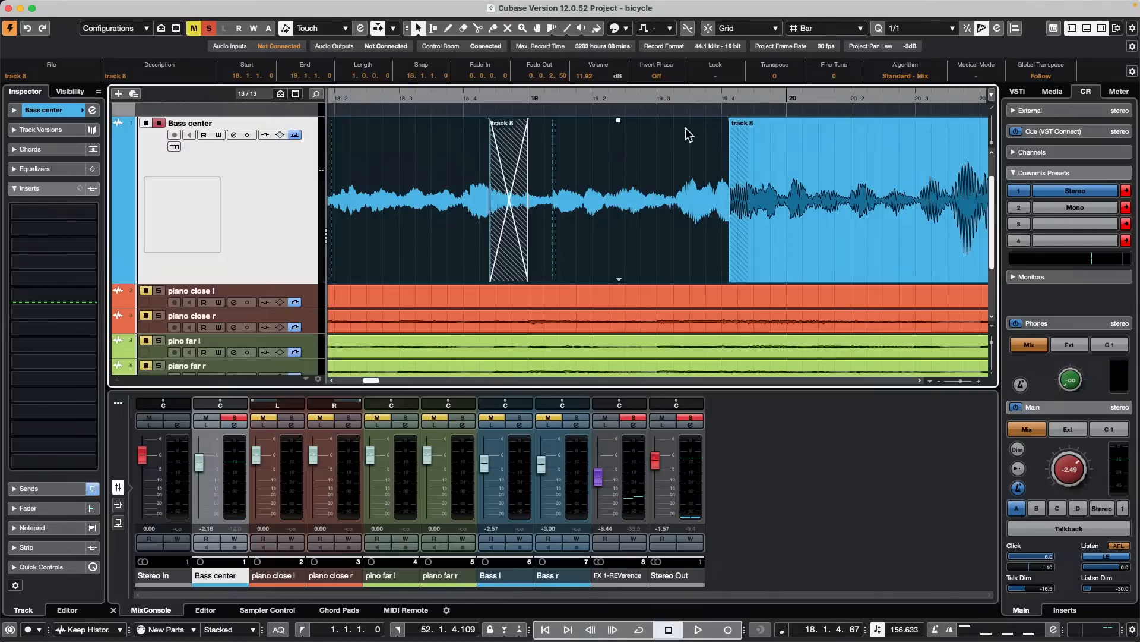
double_click(514, 252)
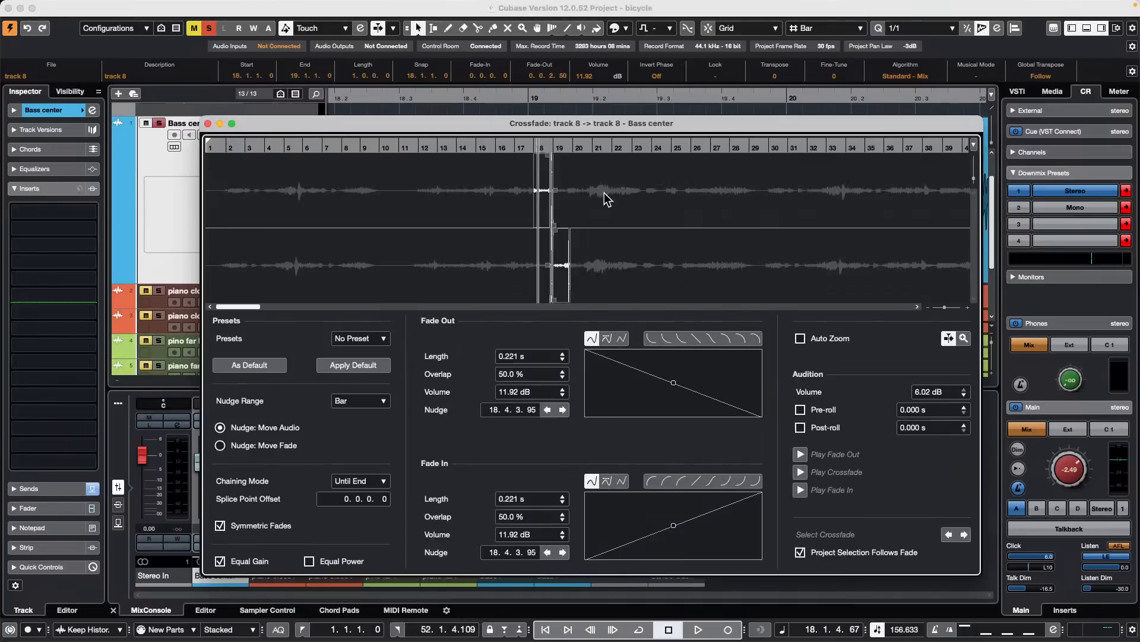
drag(534, 148, 539, 193)
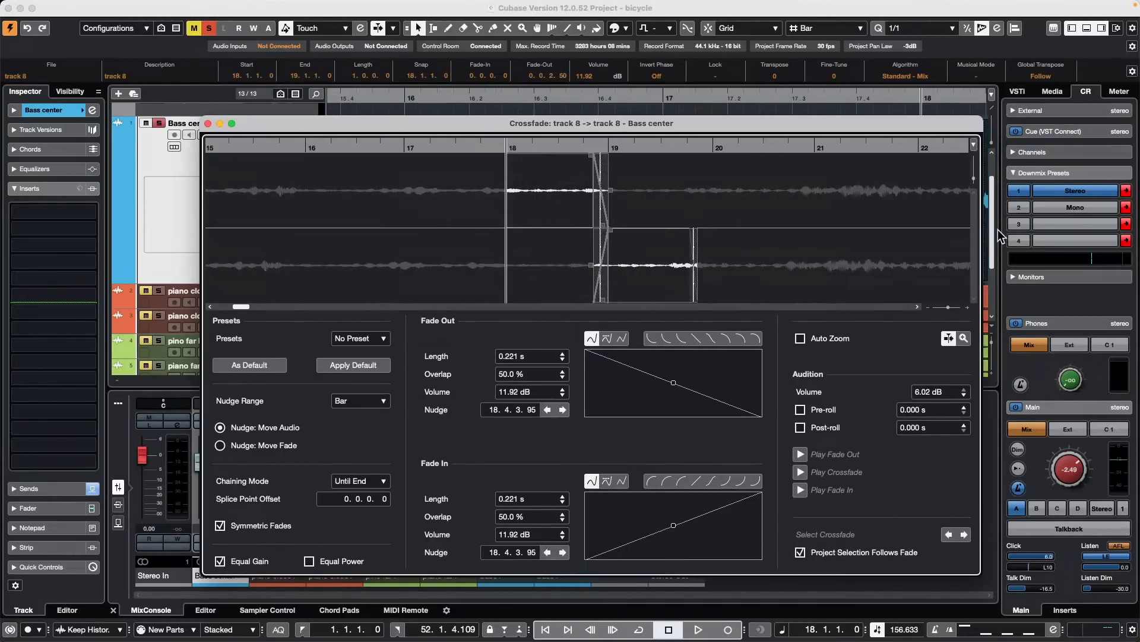
drag(974, 178, 976, 176)
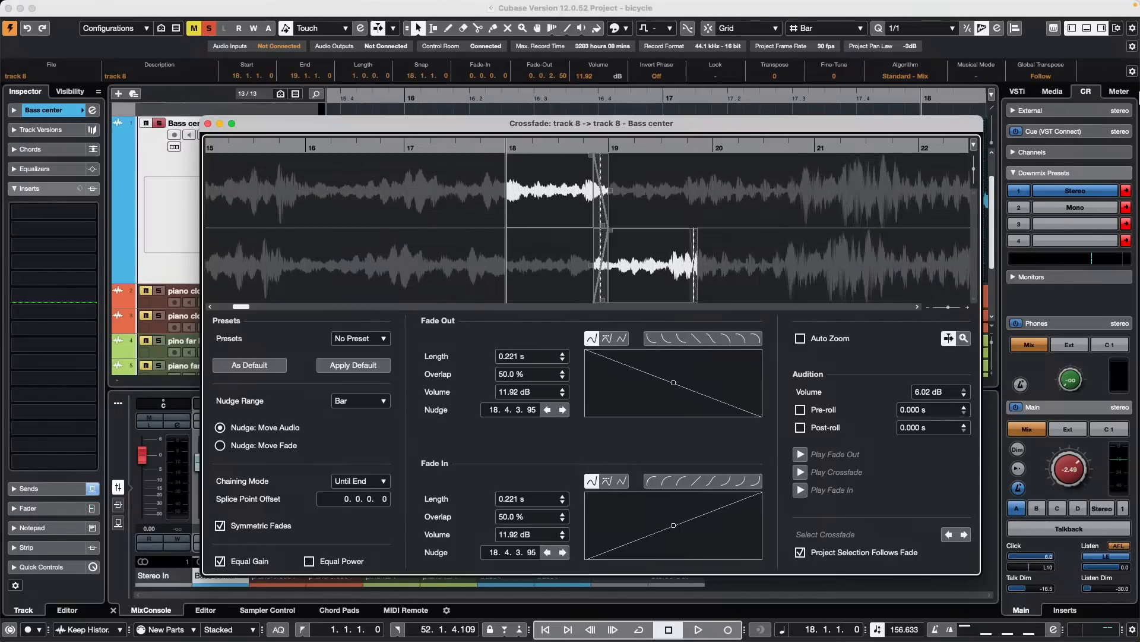
Try several preset fade-out shapes for the crossfade before bar 19, apply the slightly concave curve, and turn off Equal Gain
mouse_move(974, 169)
mouse_down()
mouse_move(972, 208)
mouse_move(975, 168)
mouse_up()
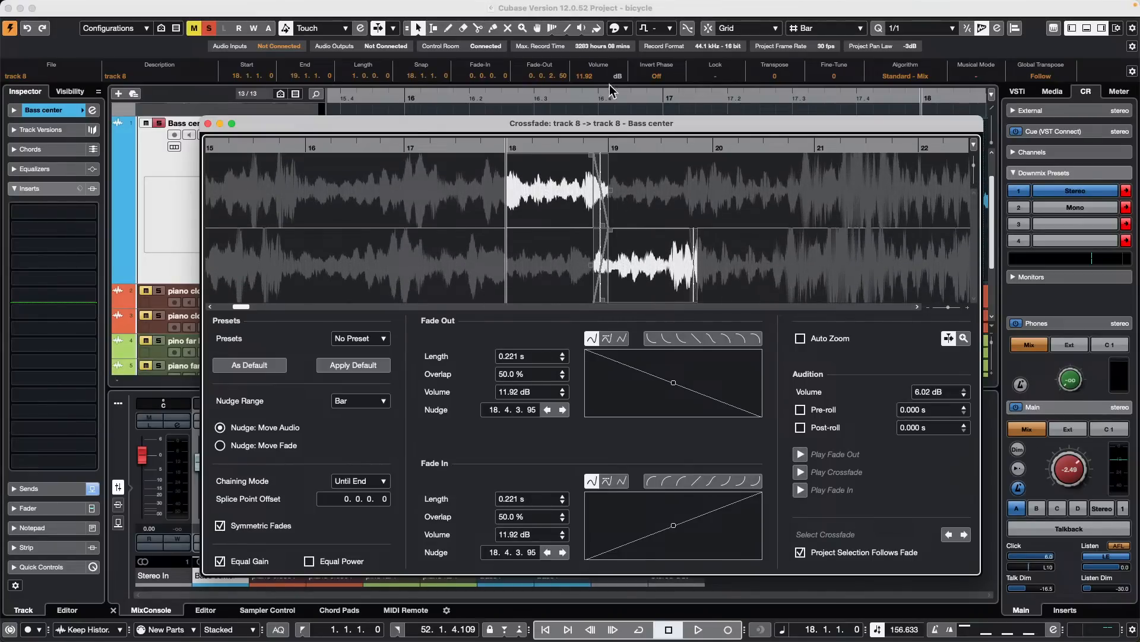
drag(646, 124, 626, 76)
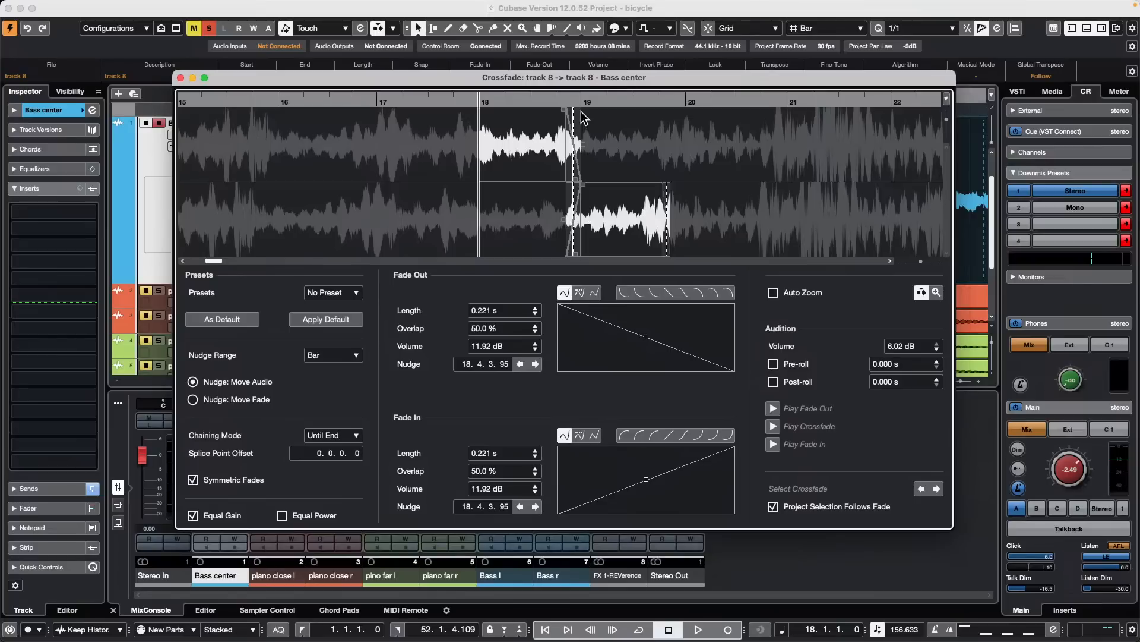
drag(582, 113, 575, 168)
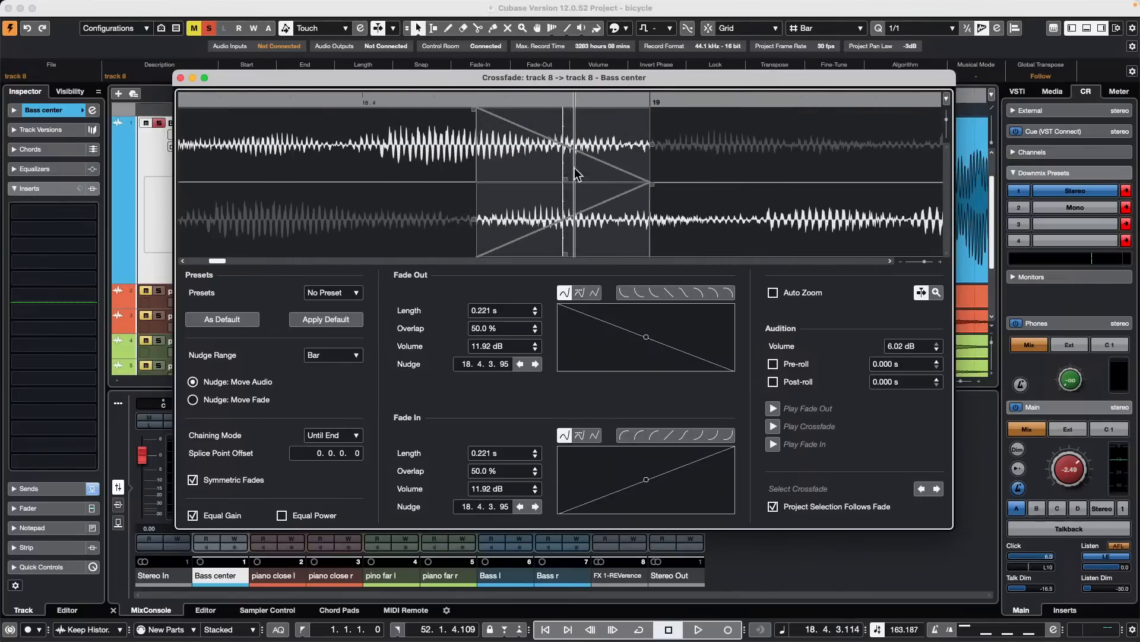
click(622, 293)
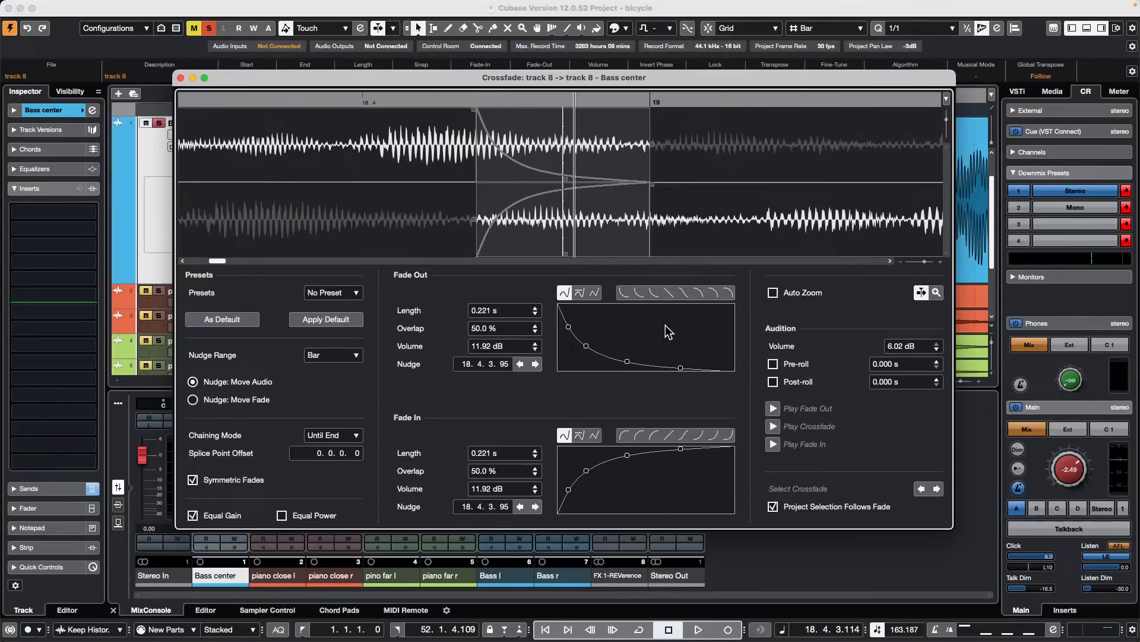
click(701, 292)
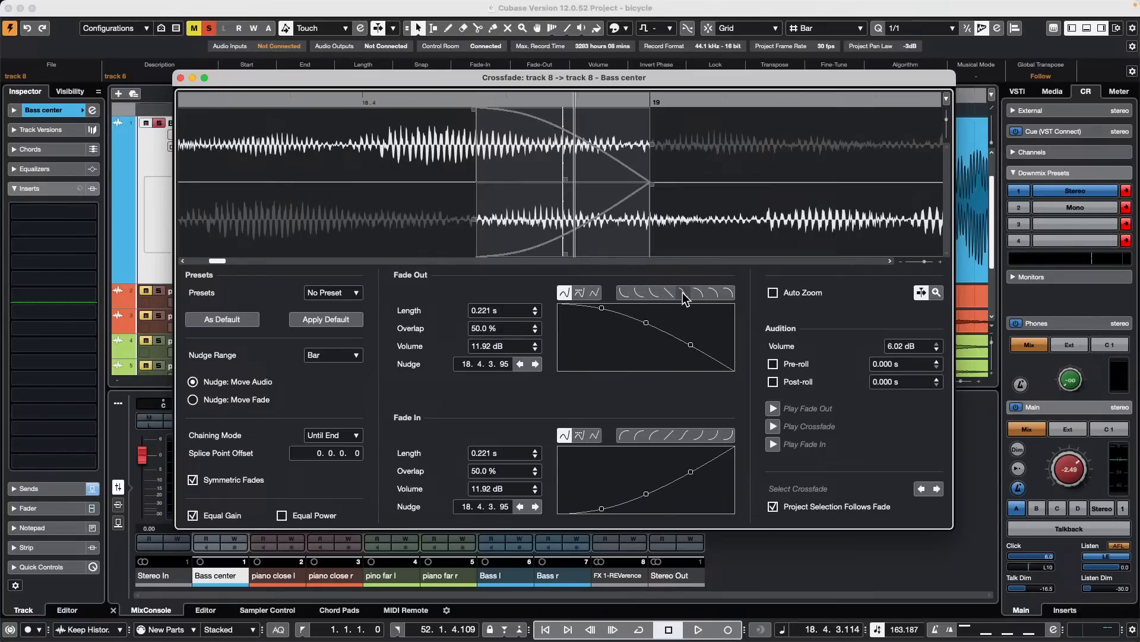
click(668, 293)
click(654, 292)
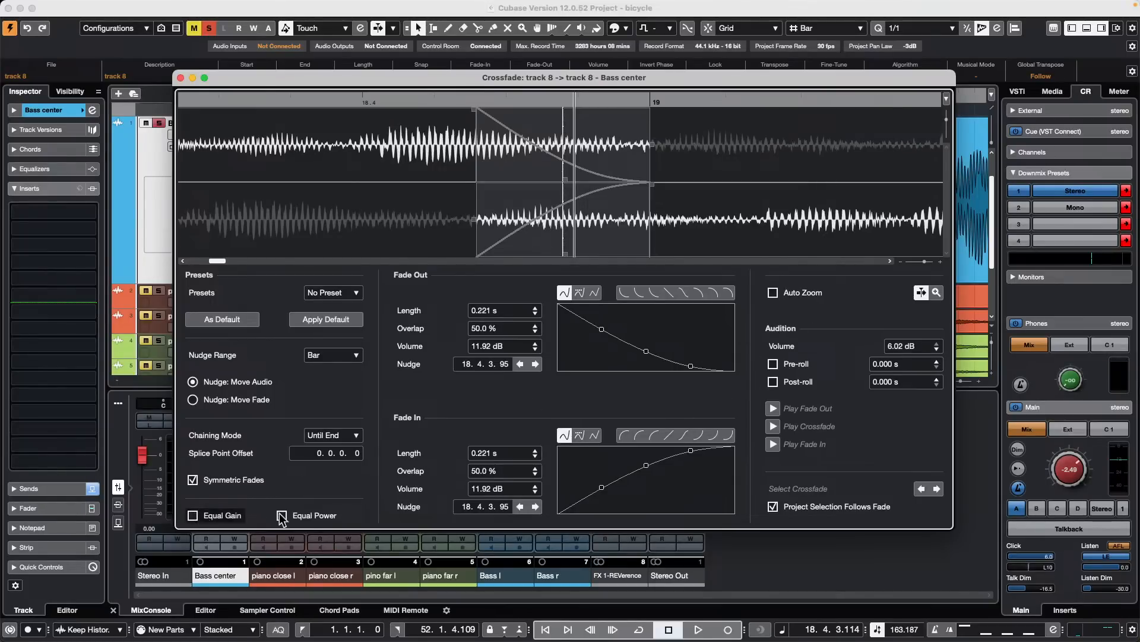
Reshape the fade-out and fade-in curves with freehand points, using linear interpolation for the fade-in
drag(621, 338, 614, 346)
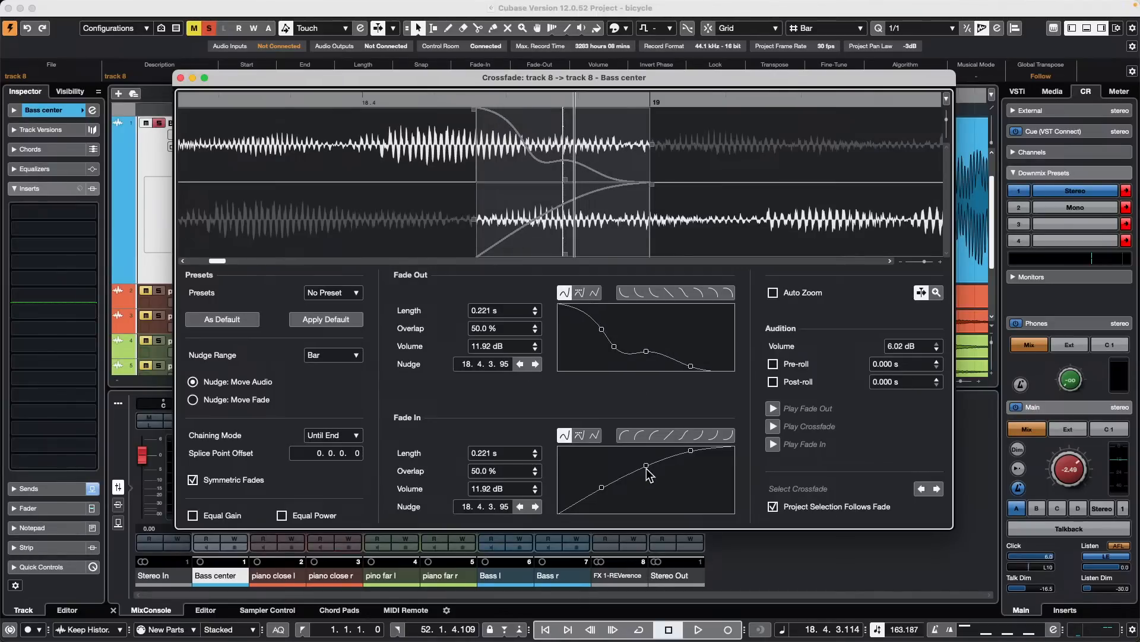
drag(647, 467, 713, 469)
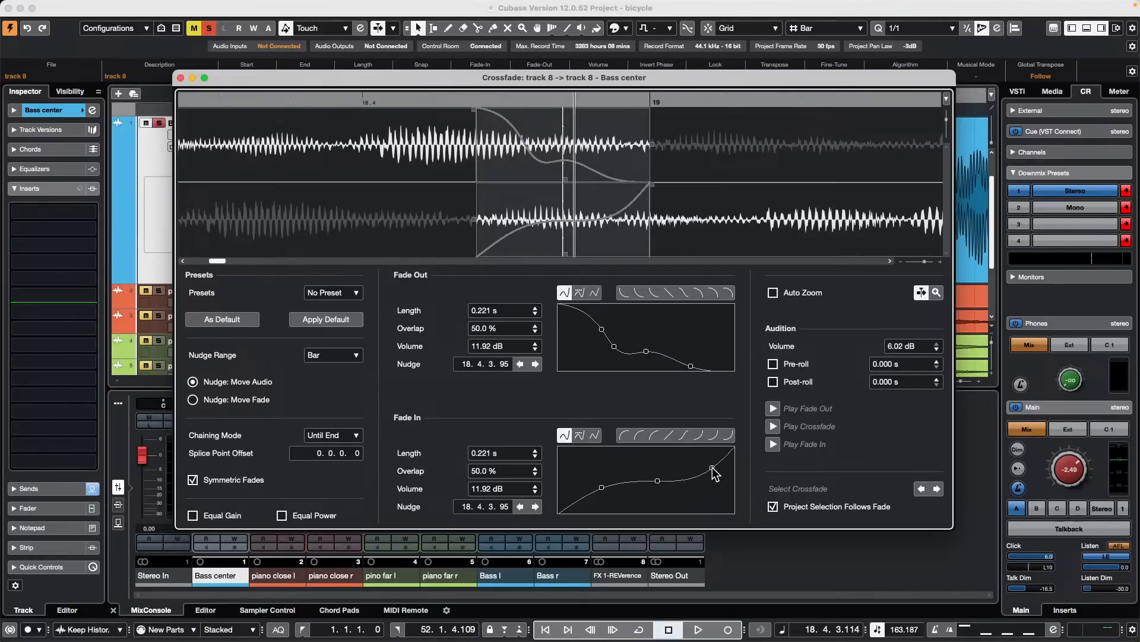
click(595, 436)
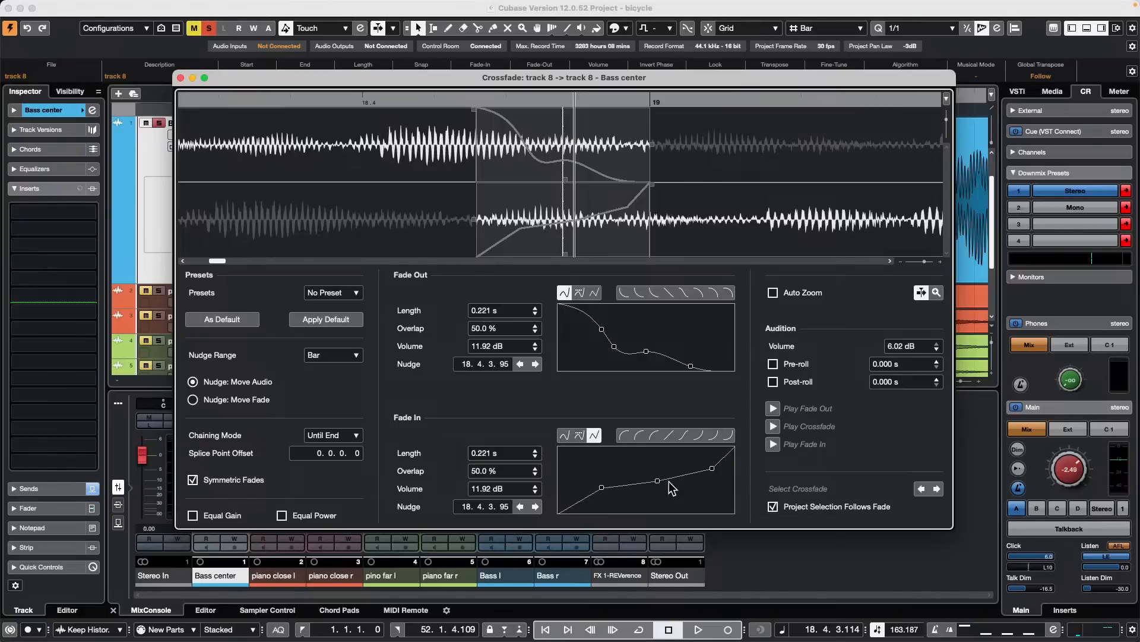
drag(658, 482, 710, 484)
click(691, 471)
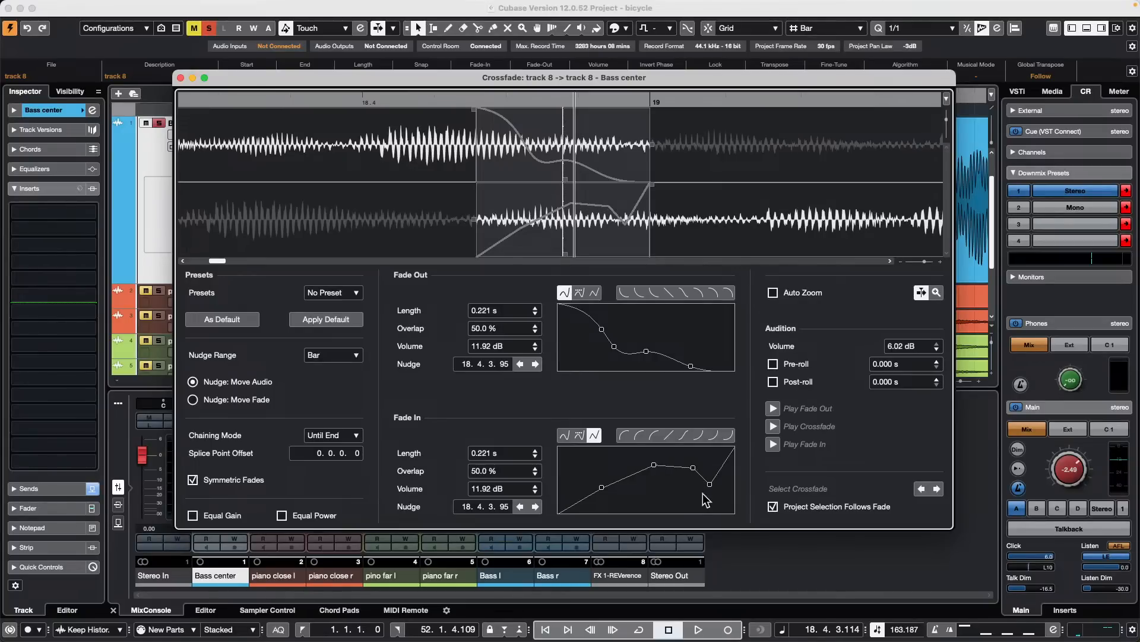
Audition the fade-out several times, the combined crossfade, and the fade-in separately
click(773, 408)
click(774, 408)
click(774, 408)
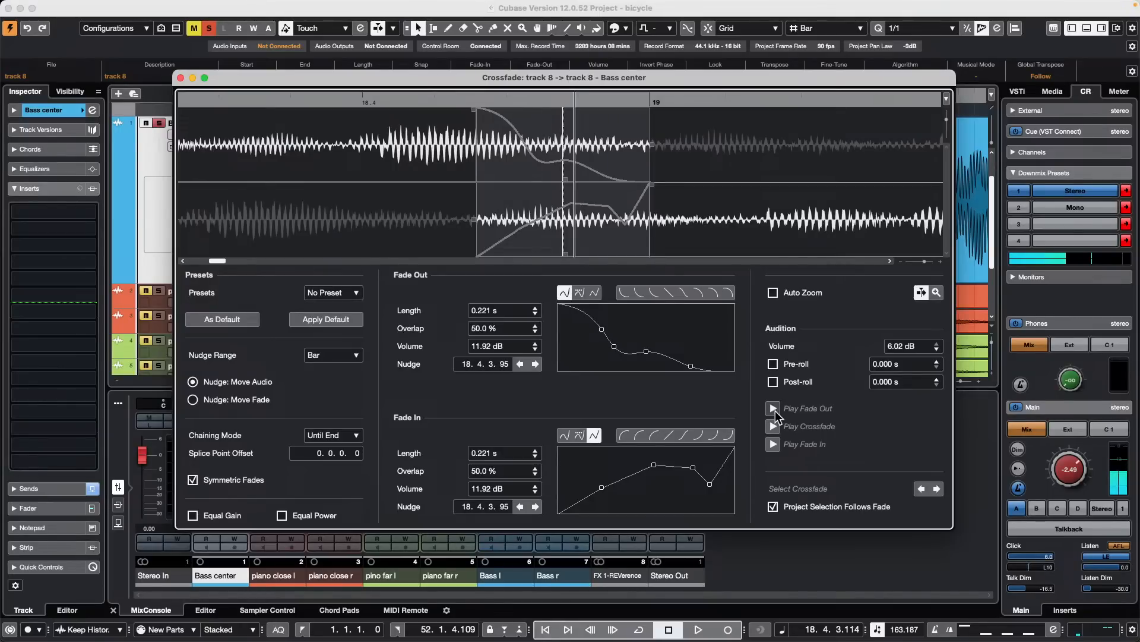
click(773, 426)
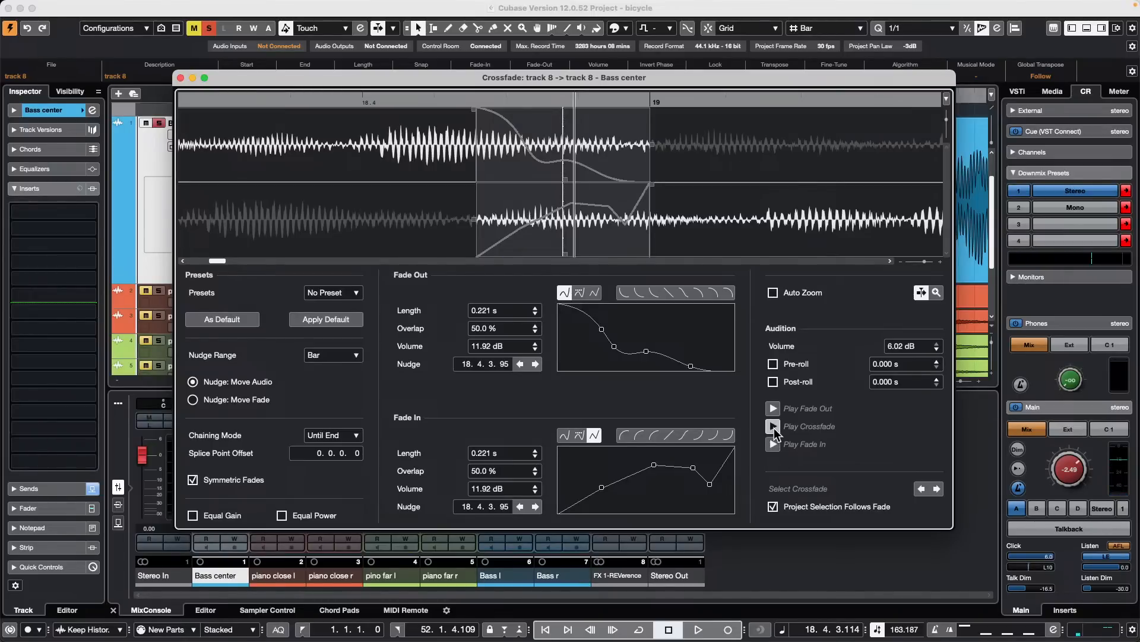
click(772, 444)
Lower the fade-in's middle curve point and slide the incoming audio until the nudge position is 18.4.3.90
drag(654, 464, 646, 479)
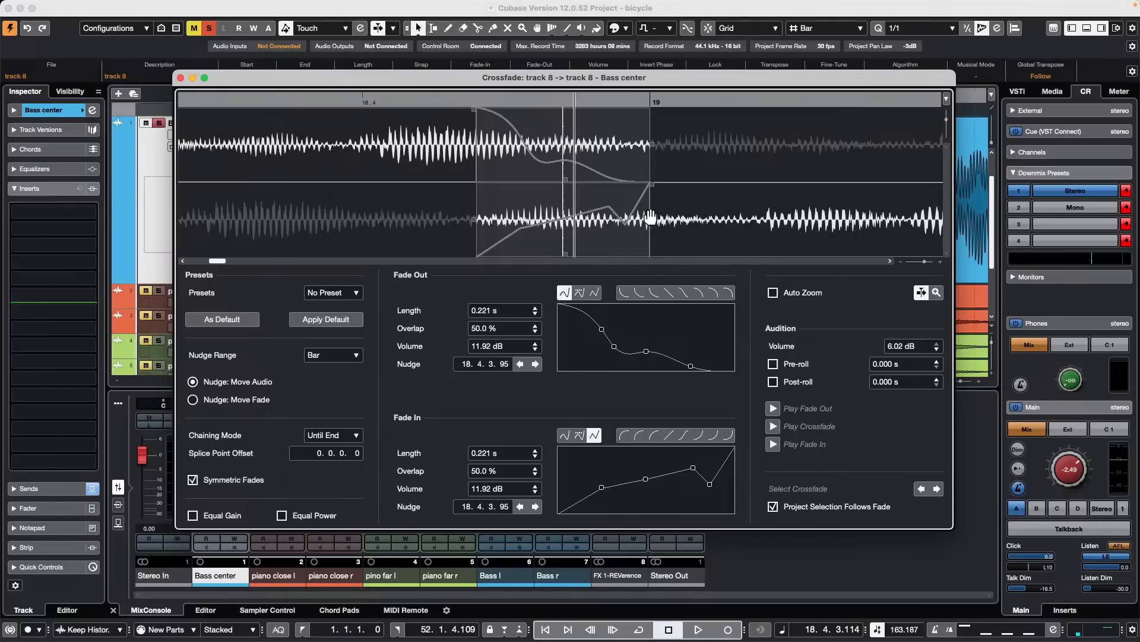
drag(757, 233, 760, 233)
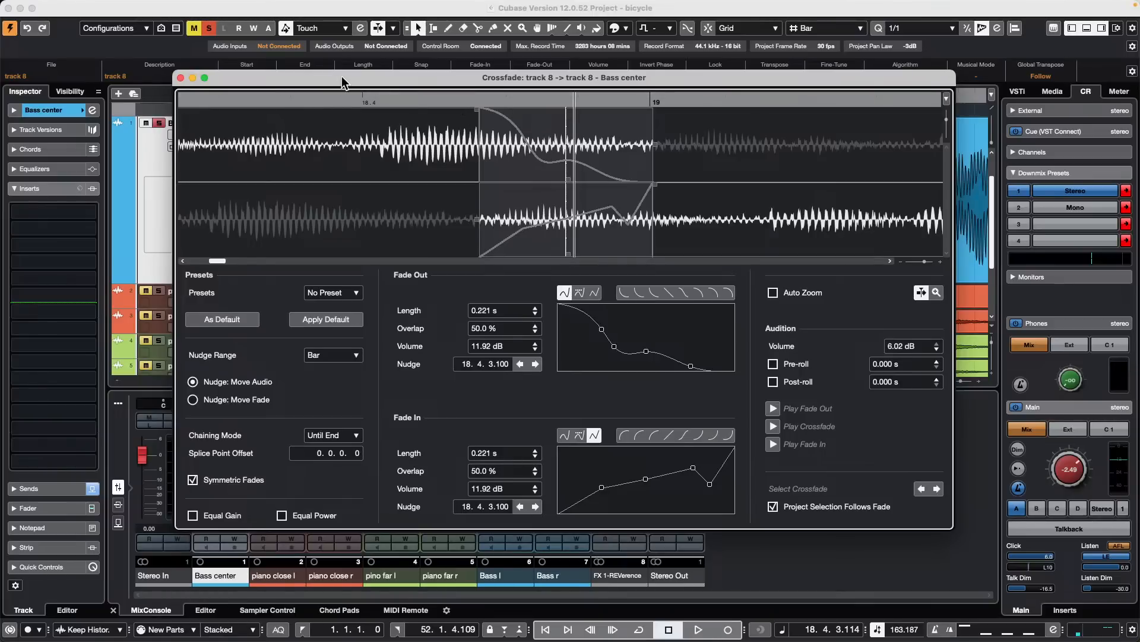
drag(343, 82, 64, 325)
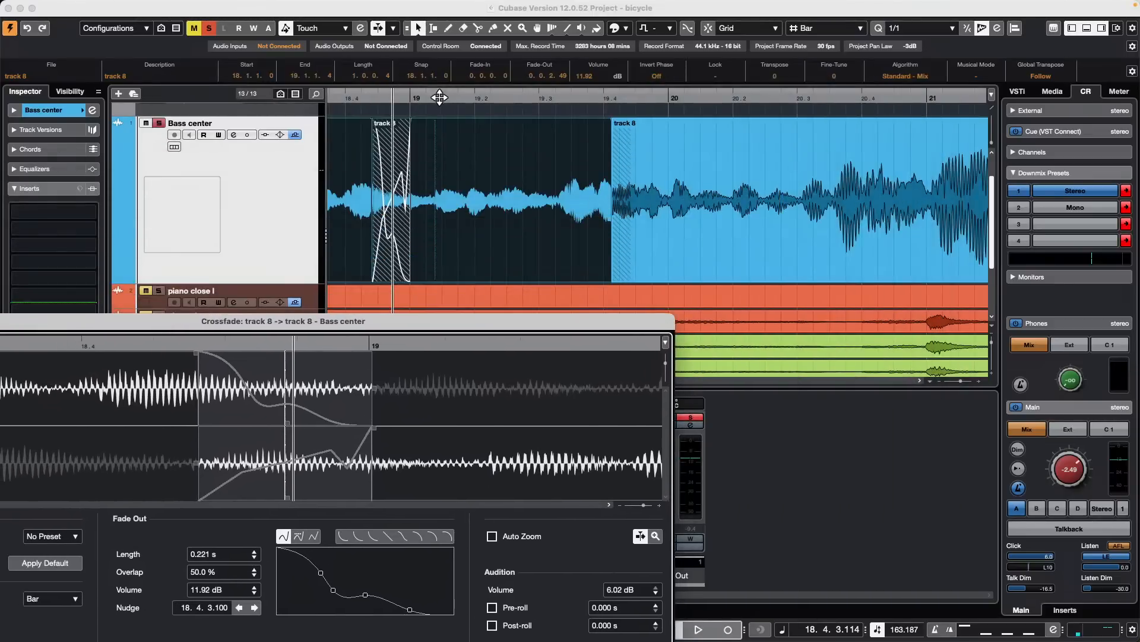
drag(439, 97, 346, 95)
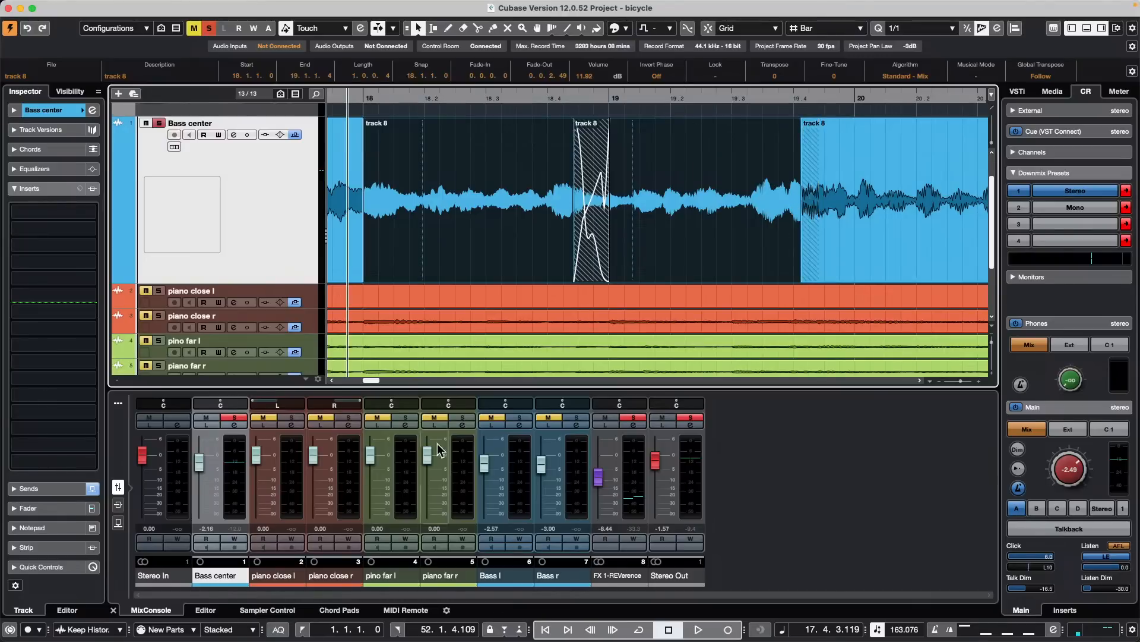
double_click(596, 247)
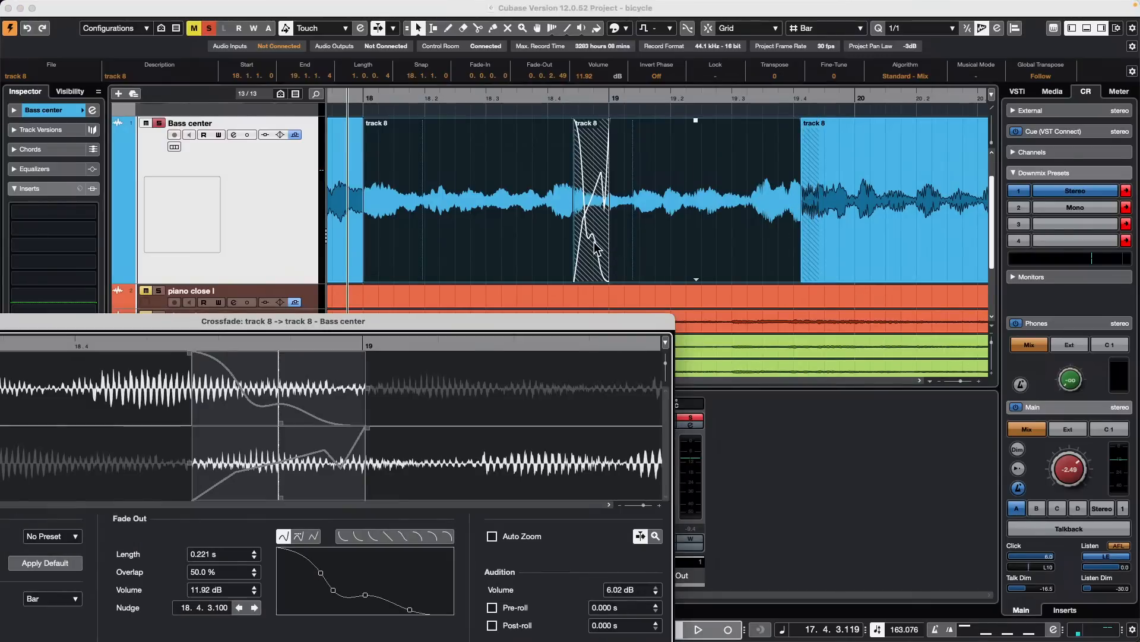
drag(490, 324, 503, 223)
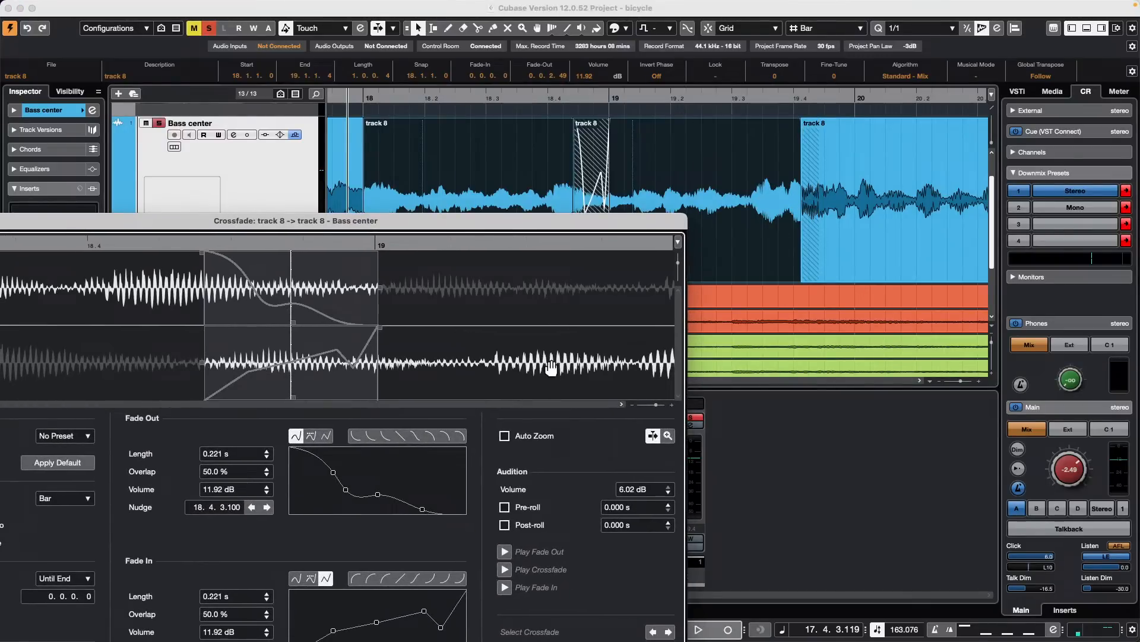
mouse_move(546, 366)
mouse_down()
mouse_move(522, 369)
mouse_move(553, 364)
mouse_move(541, 368)
mouse_up()
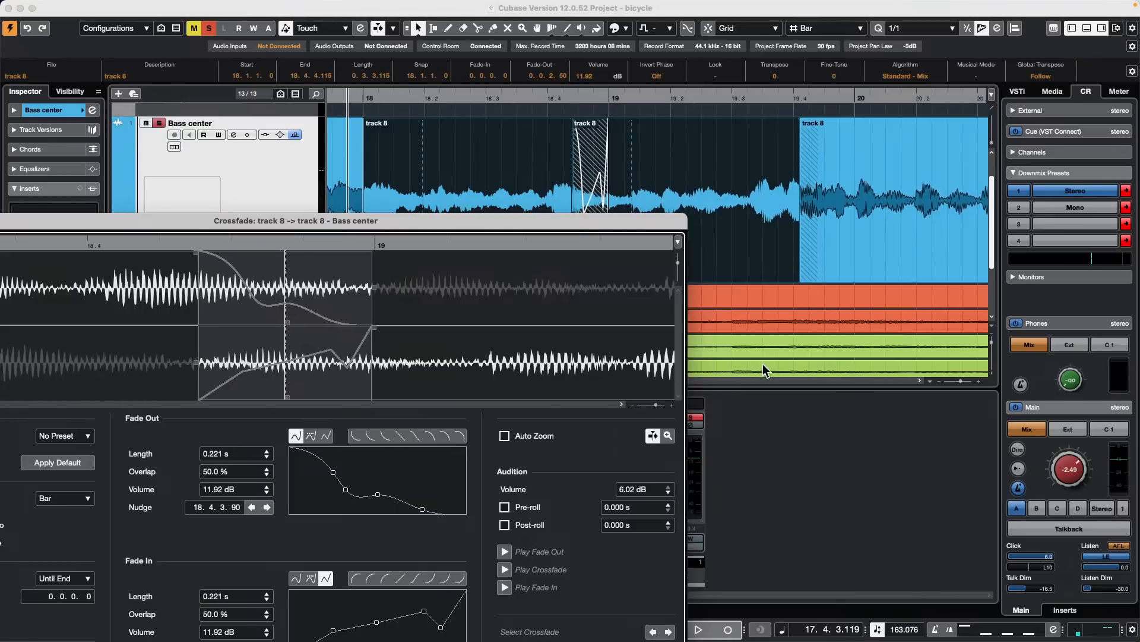
drag(362, 223, 562, 166)
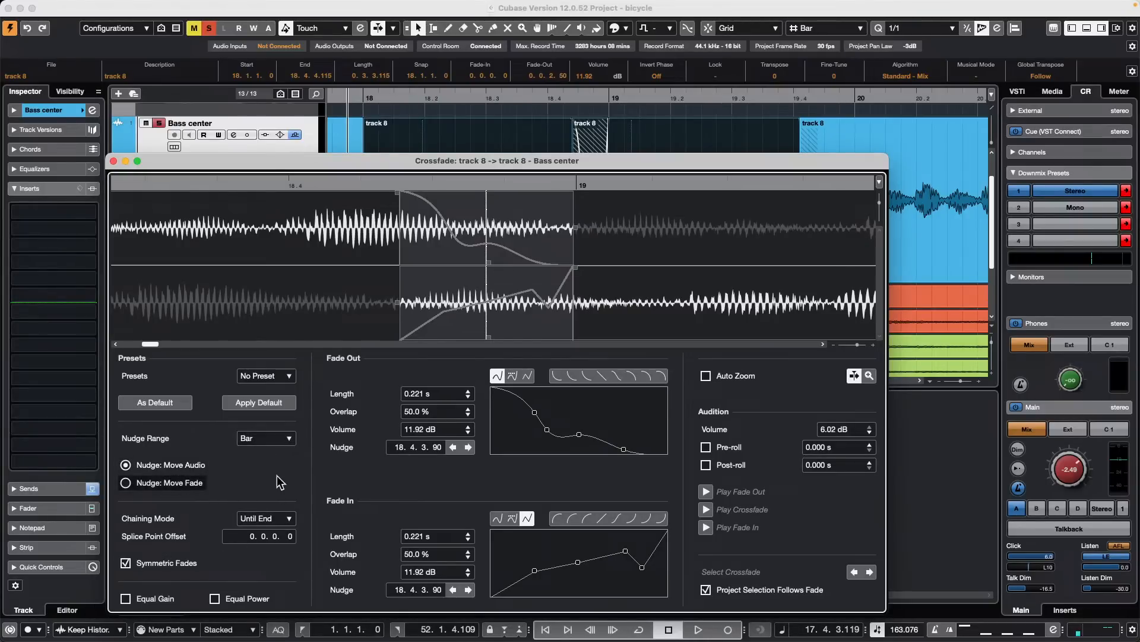
Keep Chaining Mode at Until End and slide the incoming audio to 18.4.3.97 with the following clip in view
click(270, 517)
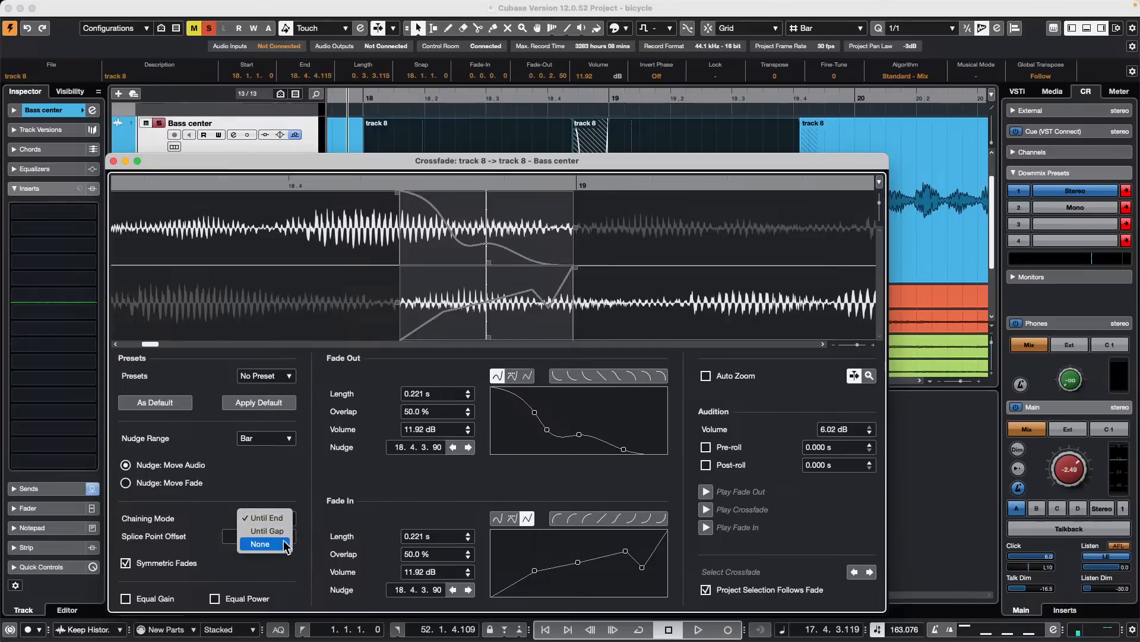
click(266, 517)
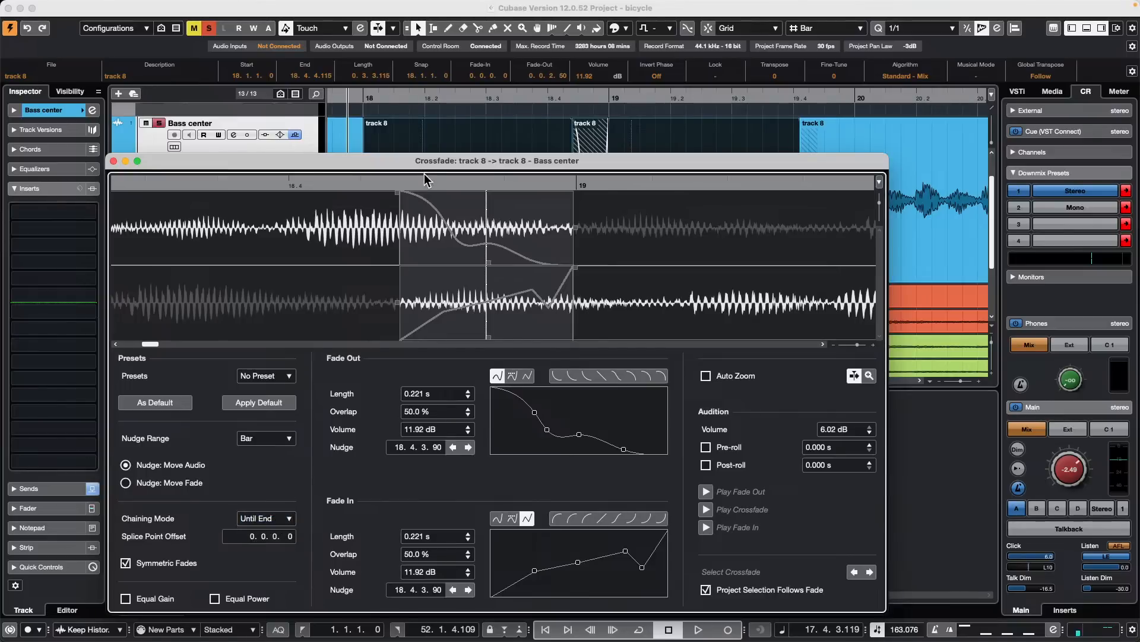
drag(415, 162, 301, 170)
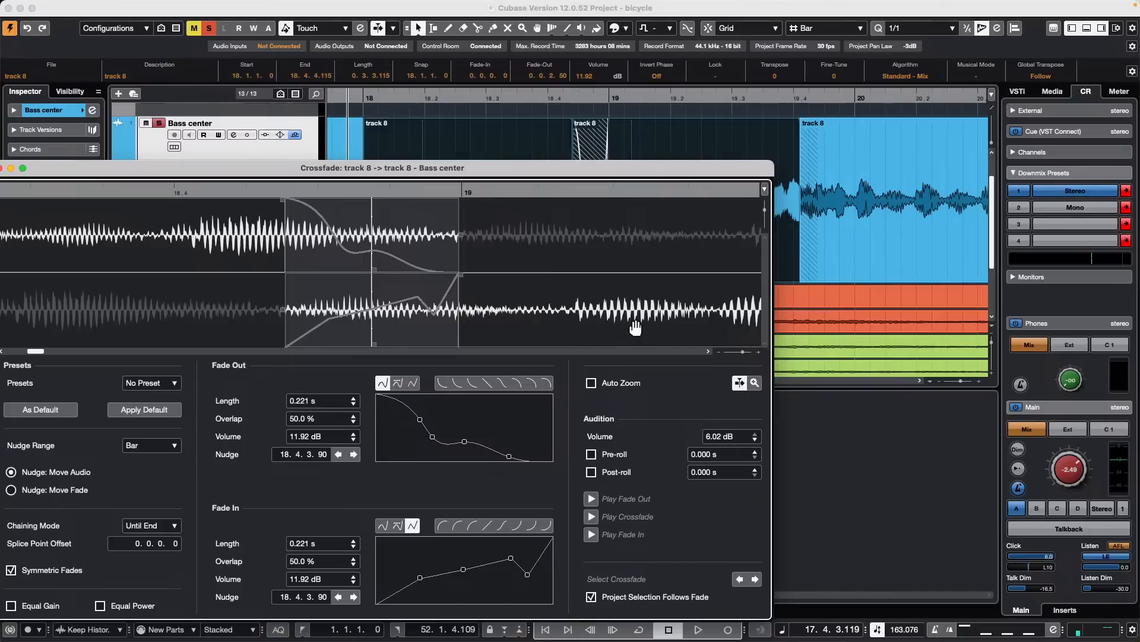
drag(614, 169, 448, 213)
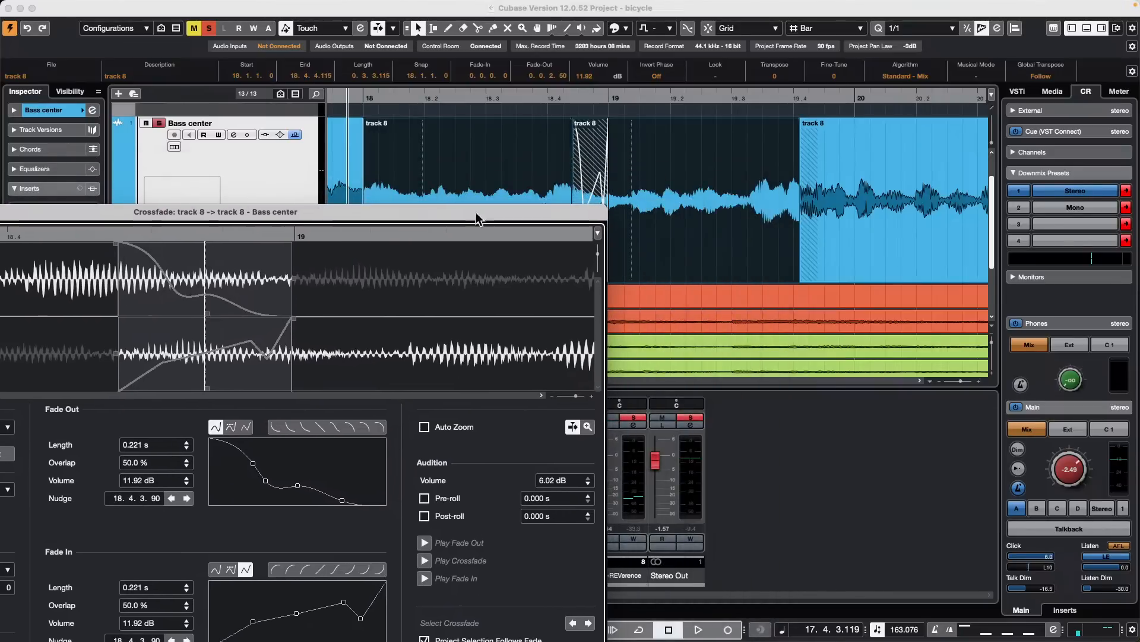
mouse_move(516, 377)
mouse_down()
mouse_move(495, 361)
mouse_move(515, 364)
mouse_up()
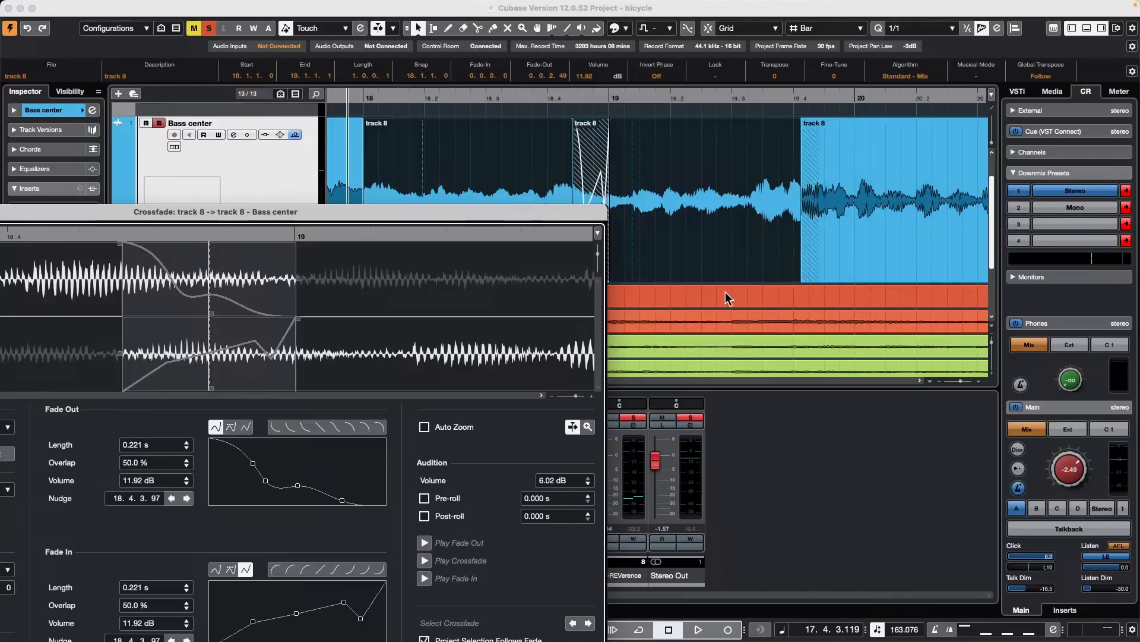
Set Chaining Mode to None and slide the incoming audio back and forth, ending at nudge position 18.4.3.84
drag(440, 209, 600, 125)
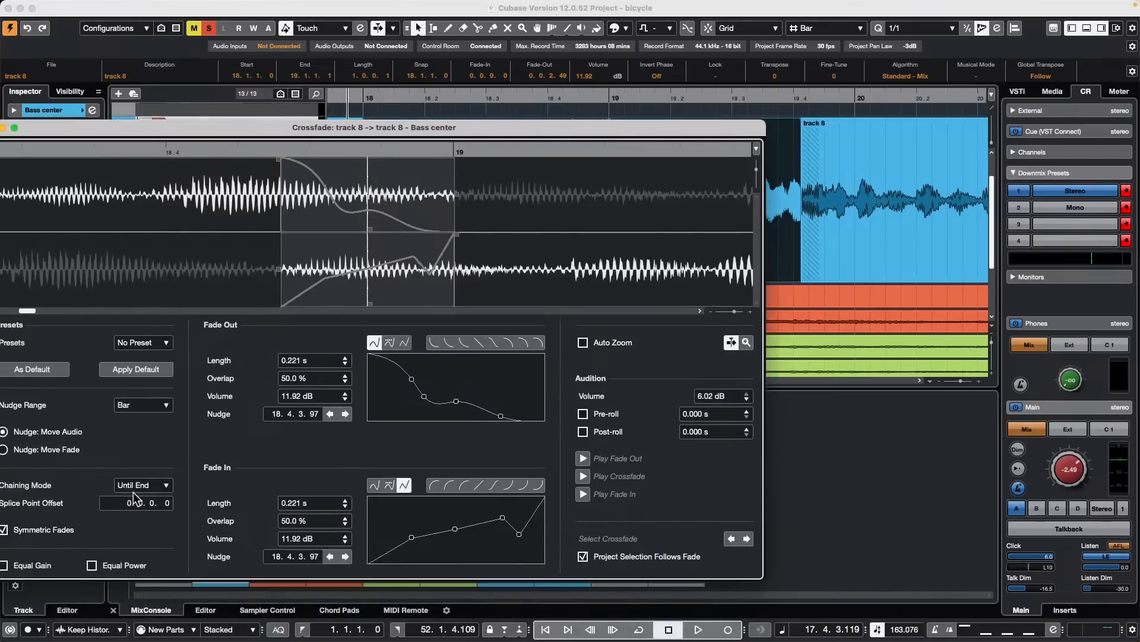
click(135, 487)
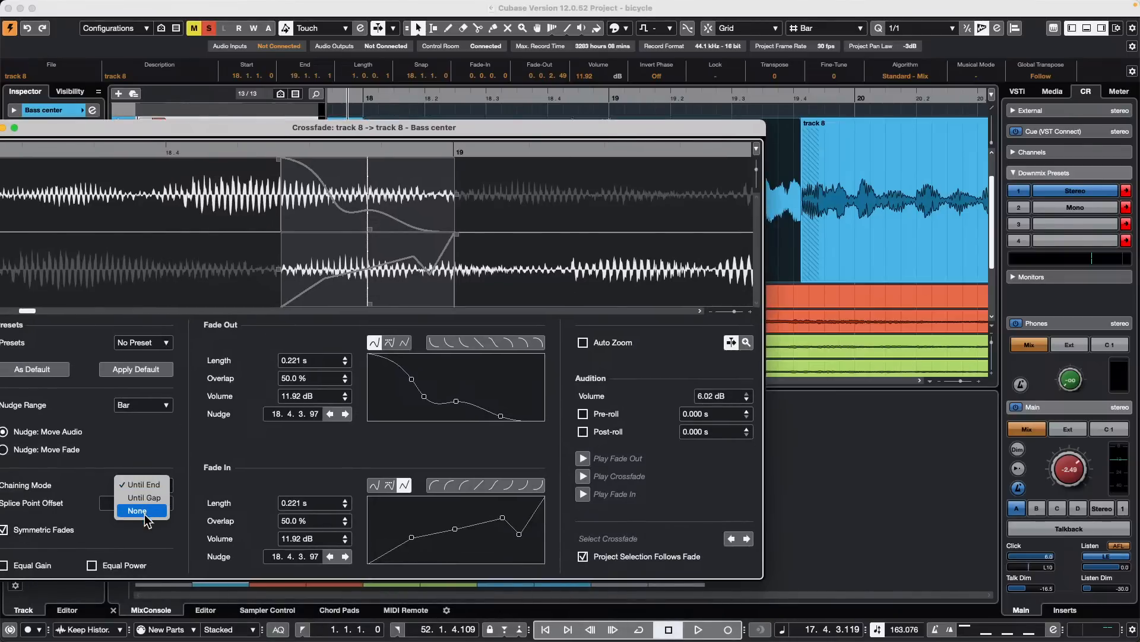
click(139, 512)
drag(481, 136, 313, 169)
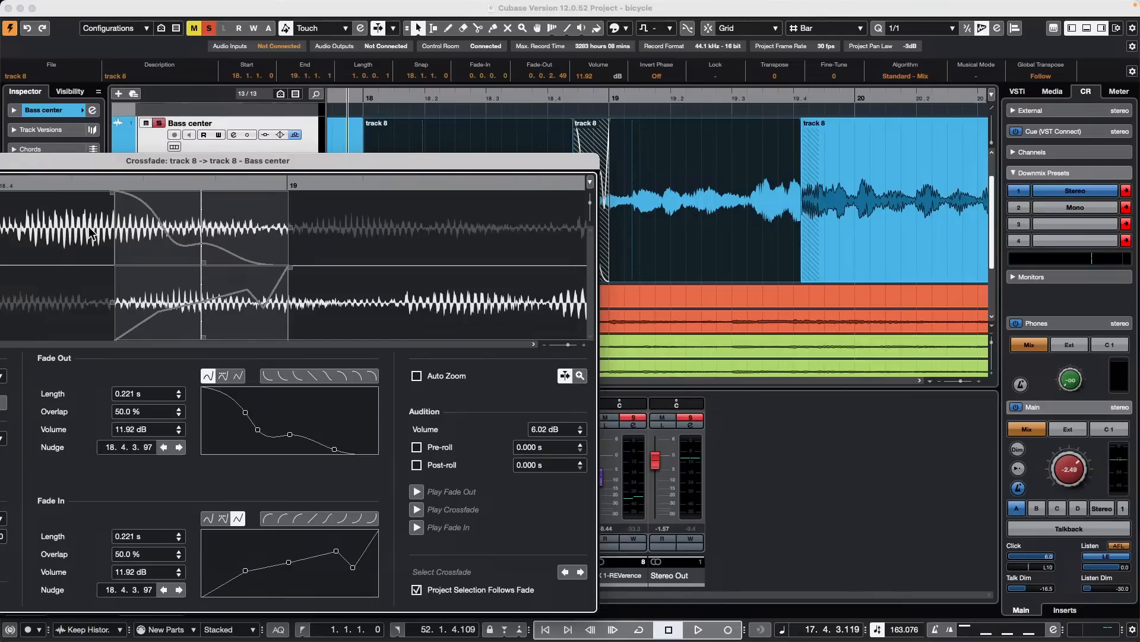
mouse_move(440, 316)
mouse_down()
mouse_move(348, 311)
mouse_move(469, 304)
mouse_move(429, 314)
mouse_up()
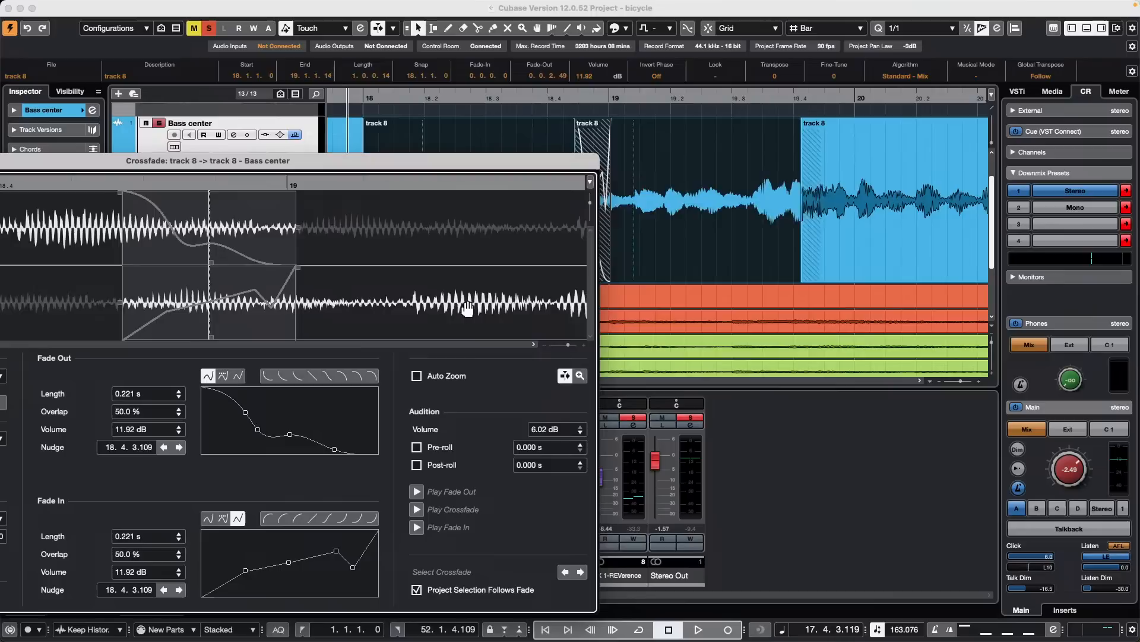
drag(489, 161, 818, 114)
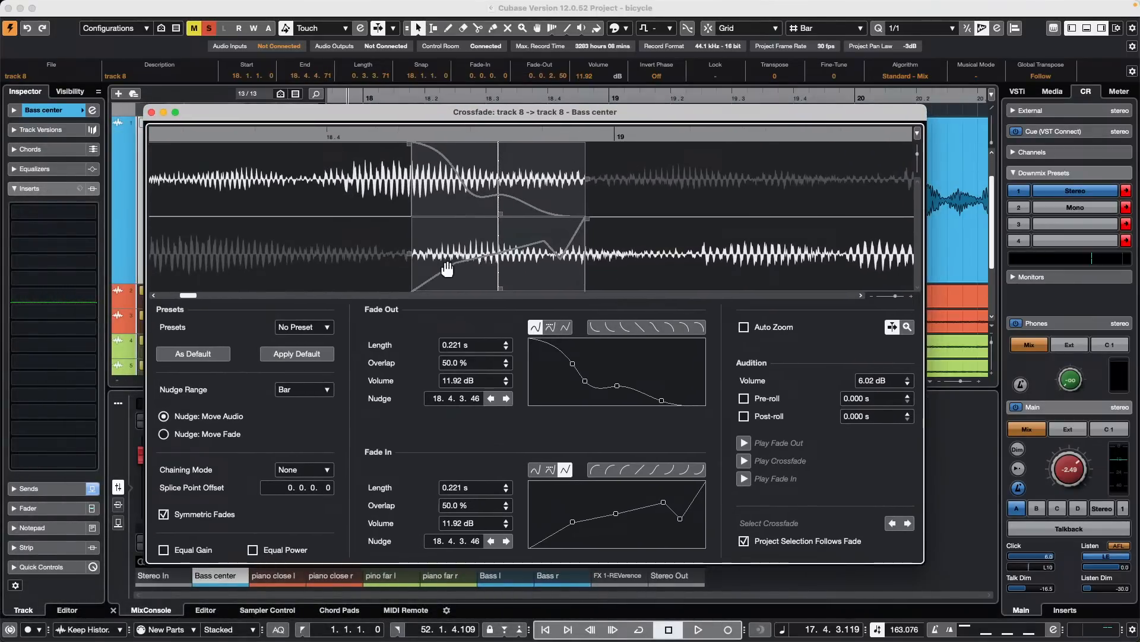
drag(447, 268, 472, 268)
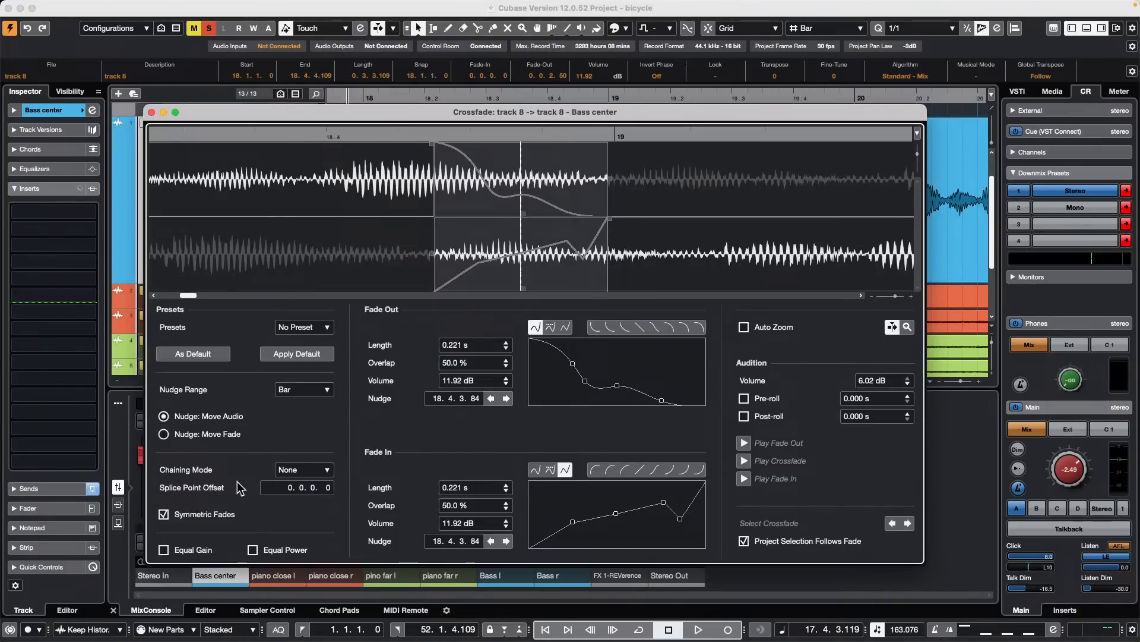
Return Chaining Mode to Until End and shift the incoming audio together with the following clip, ending at 18.4.3.51
click(304, 442)
drag(743, 280, 715, 270)
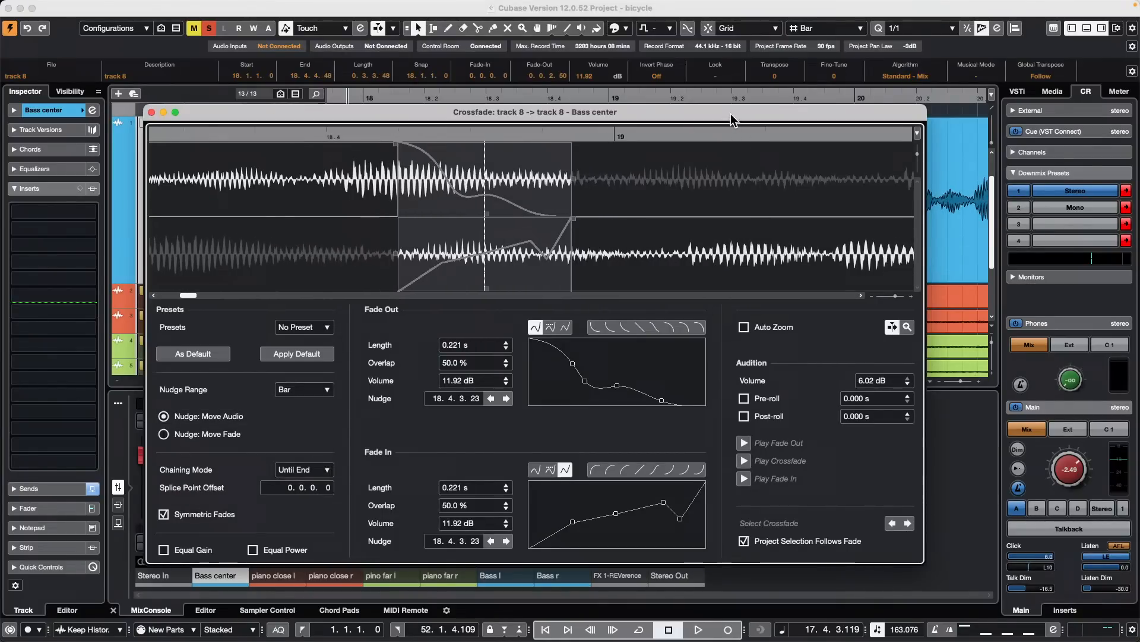
drag(730, 116, 544, 155)
drag(656, 310, 629, 313)
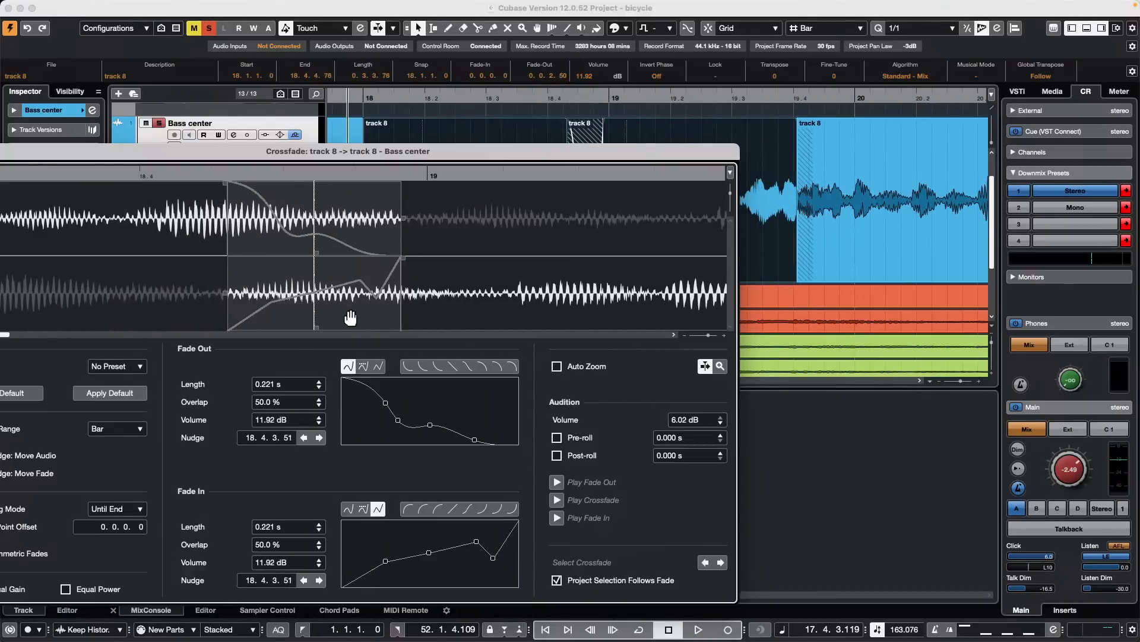
Lengthen the symmetric fade-out and fade-in to 1.158 s
drag(522, 145, 769, 143)
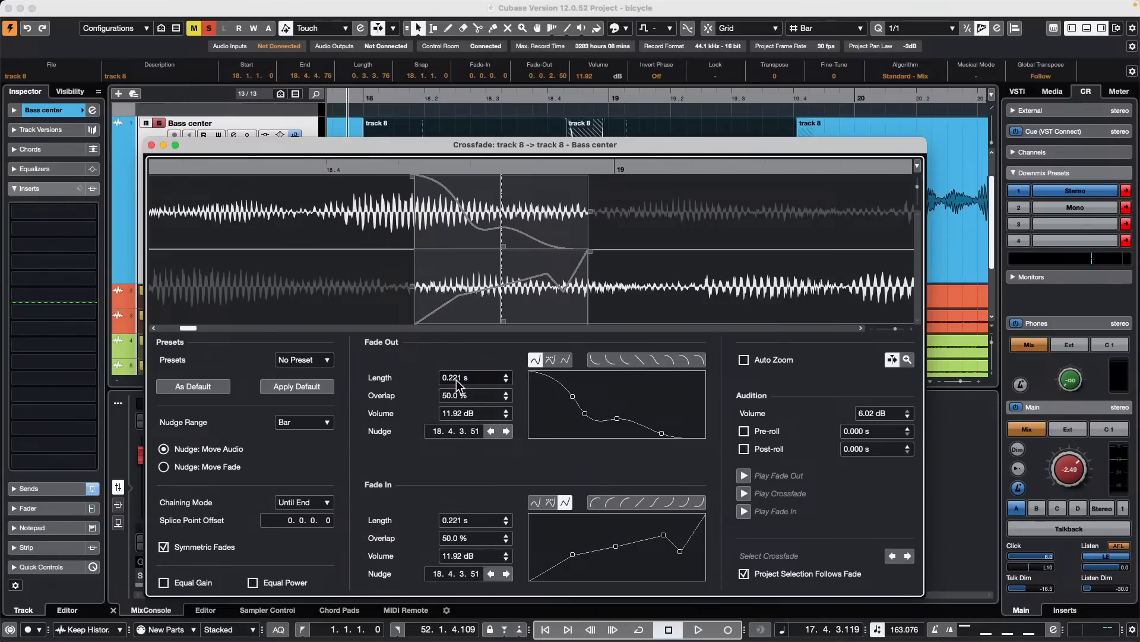
scroll(456, 380, up, 5)
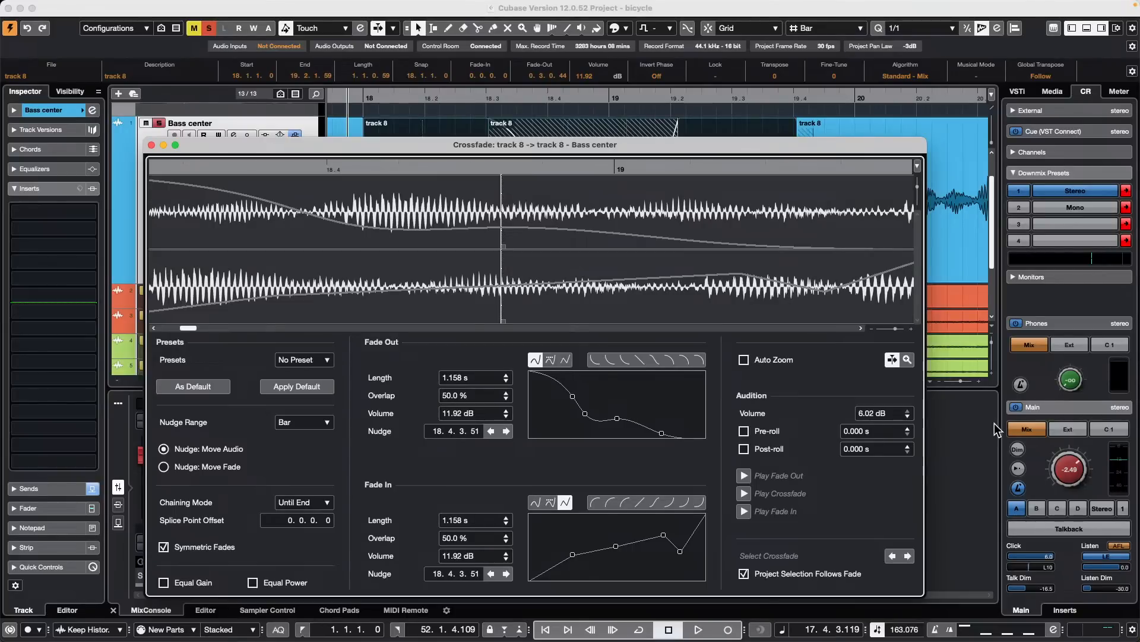
Toggle Auto Zoom on and off to compare the crossfade views, leave it enabled, and close the crossfade editor
click(744, 359)
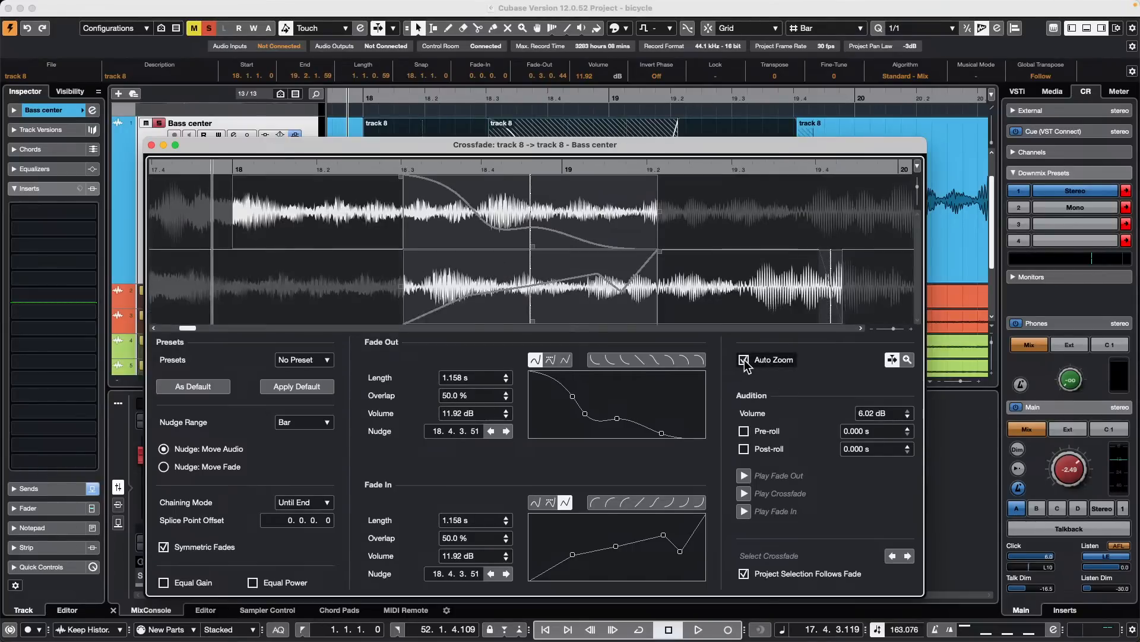
click(744, 359)
click(744, 359)
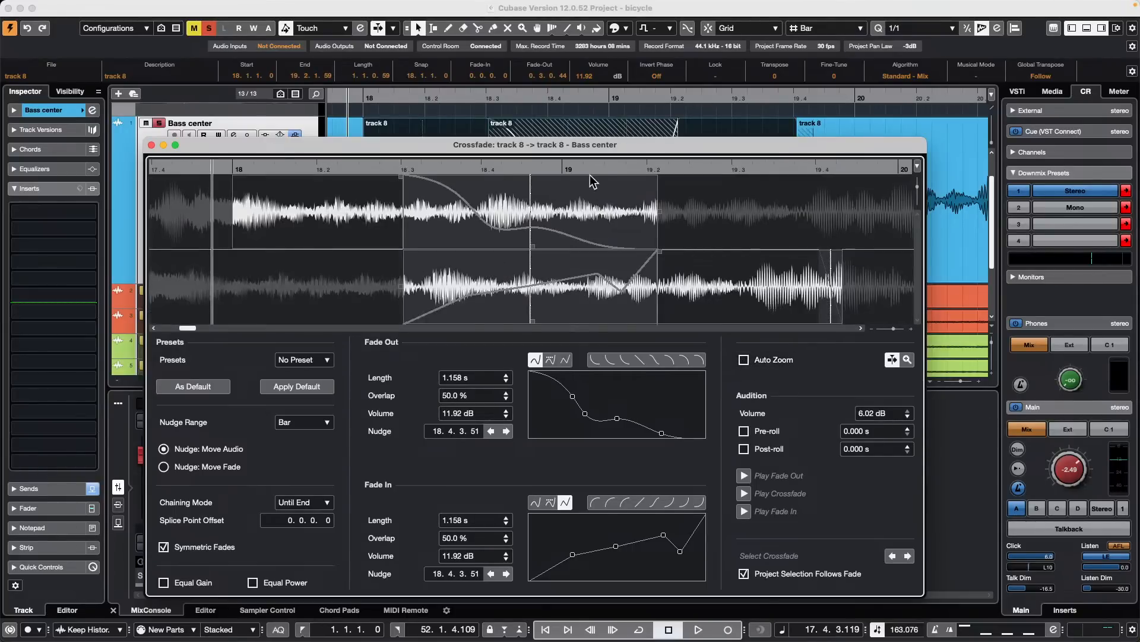
click(743, 360)
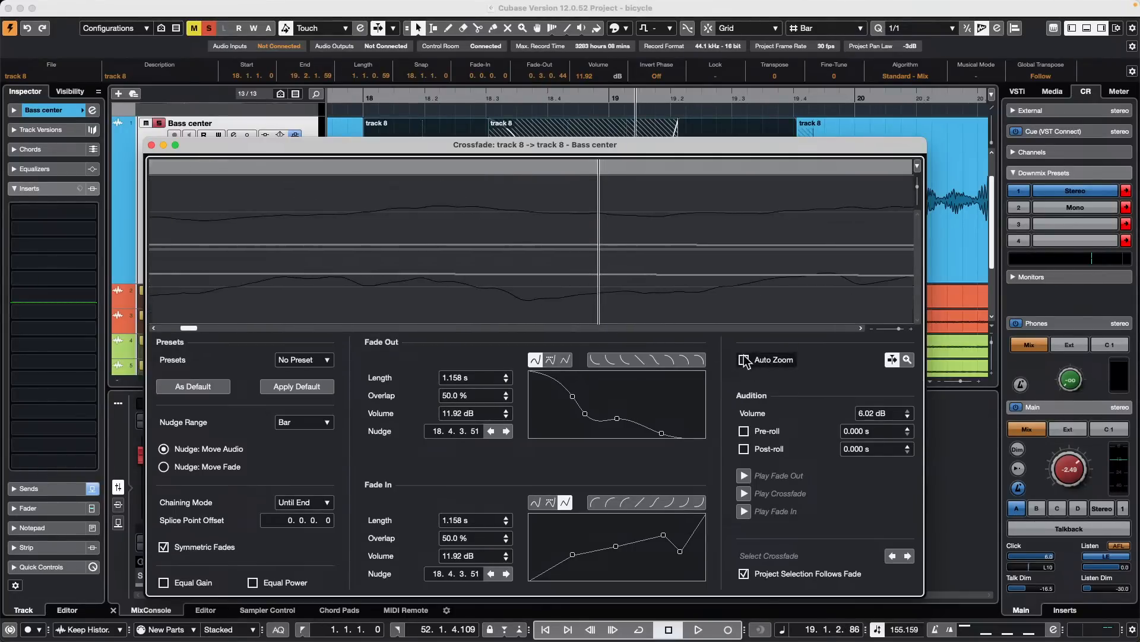
click(744, 359)
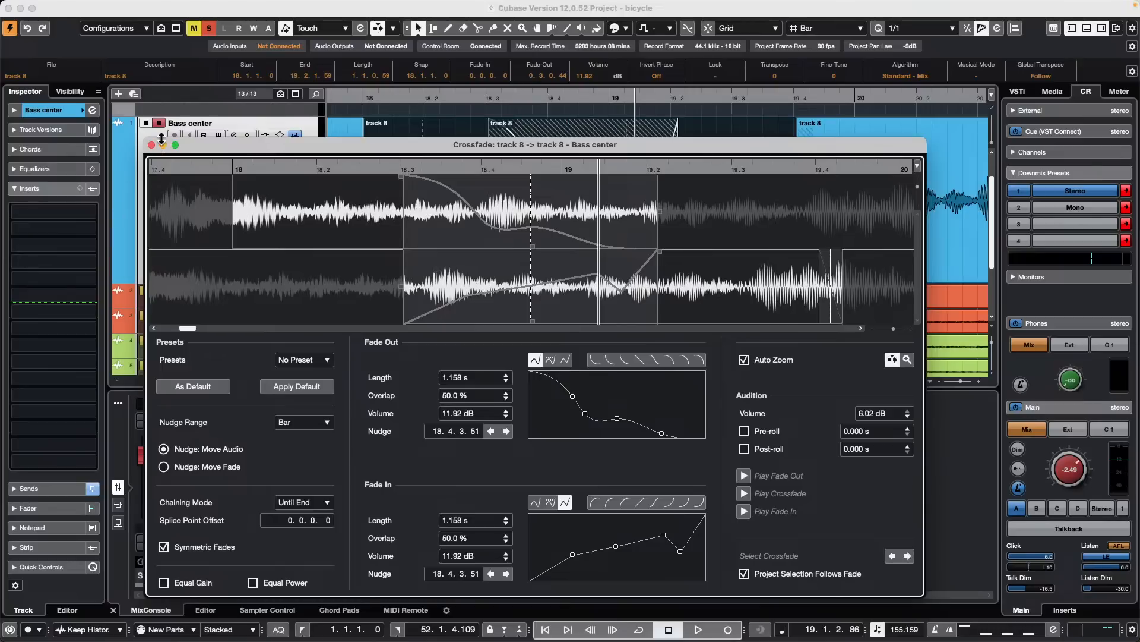
click(151, 144)
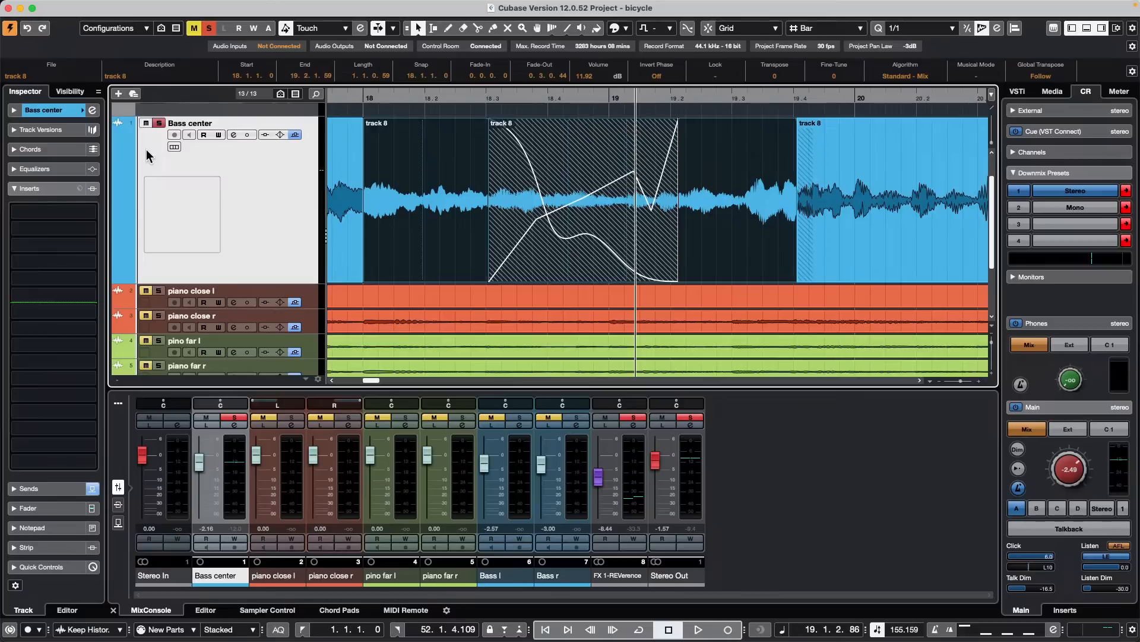
Open the recent project jump off.cpr and activate it
click(78, 7)
mouse_move(100, 284)
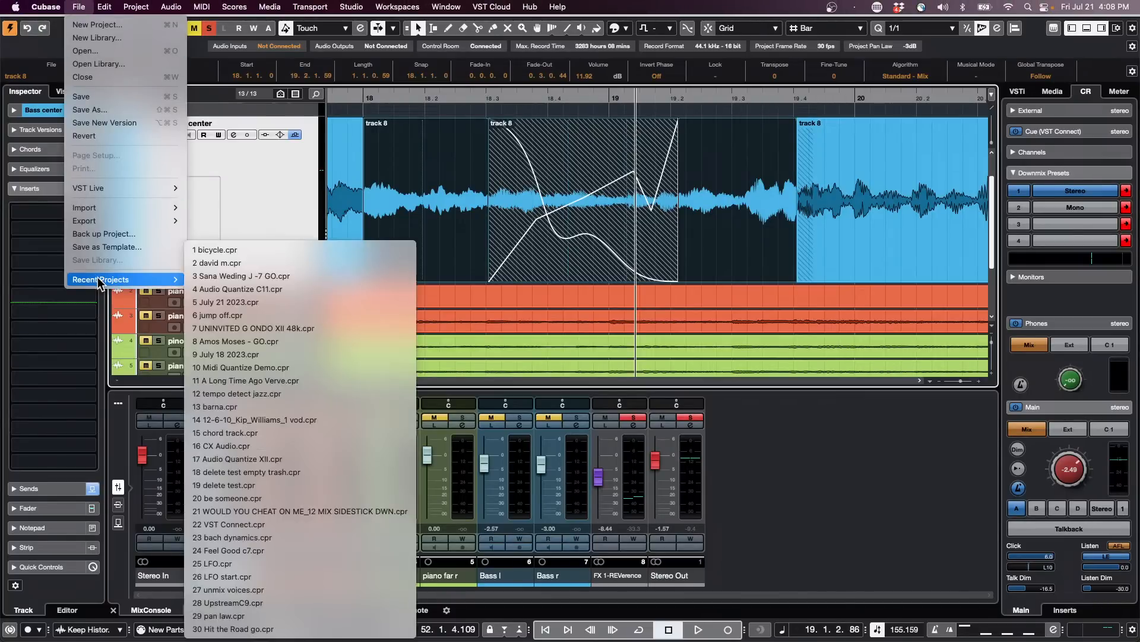
click(307, 316)
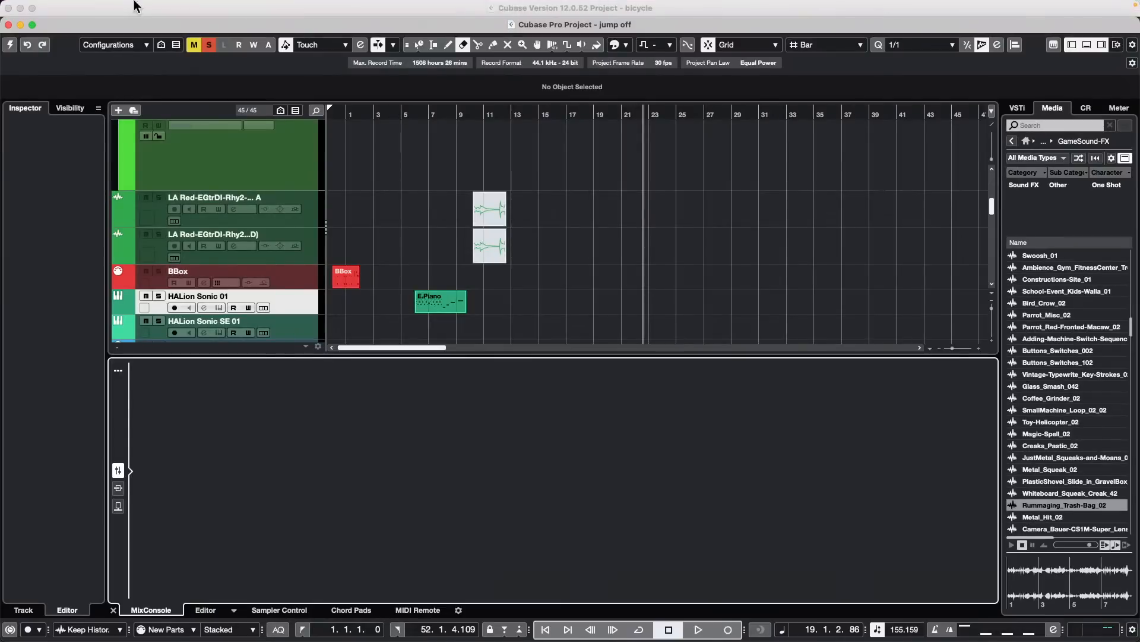
click(9, 45)
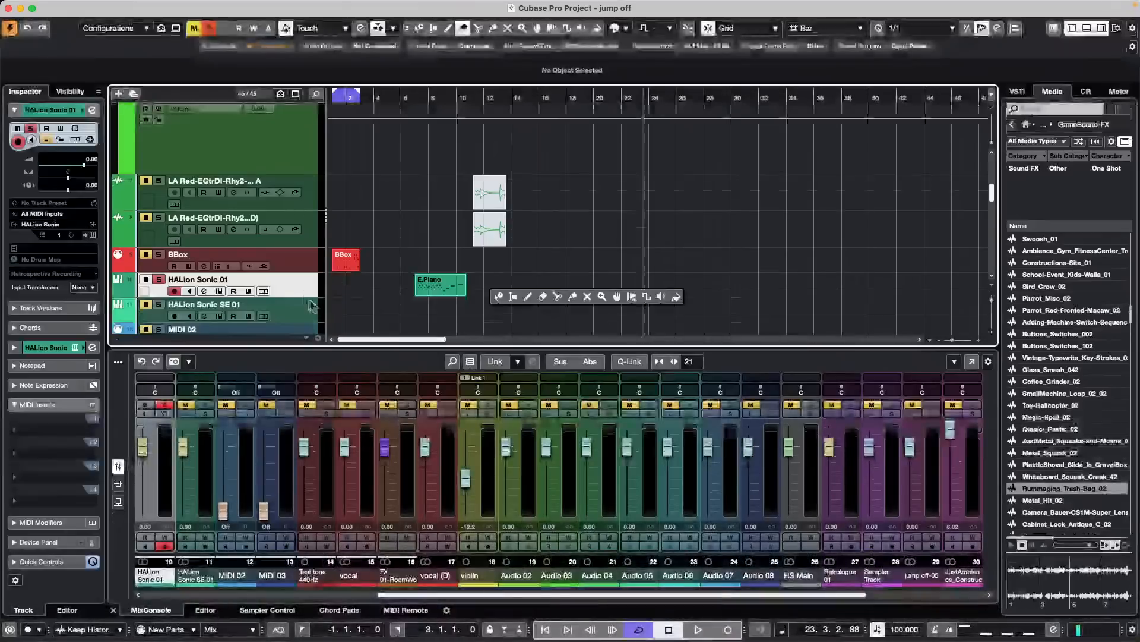
Revert the jump off project to its previously saved version, accepting the unmapped missing ports and deleting the newly created files
click(432, 289)
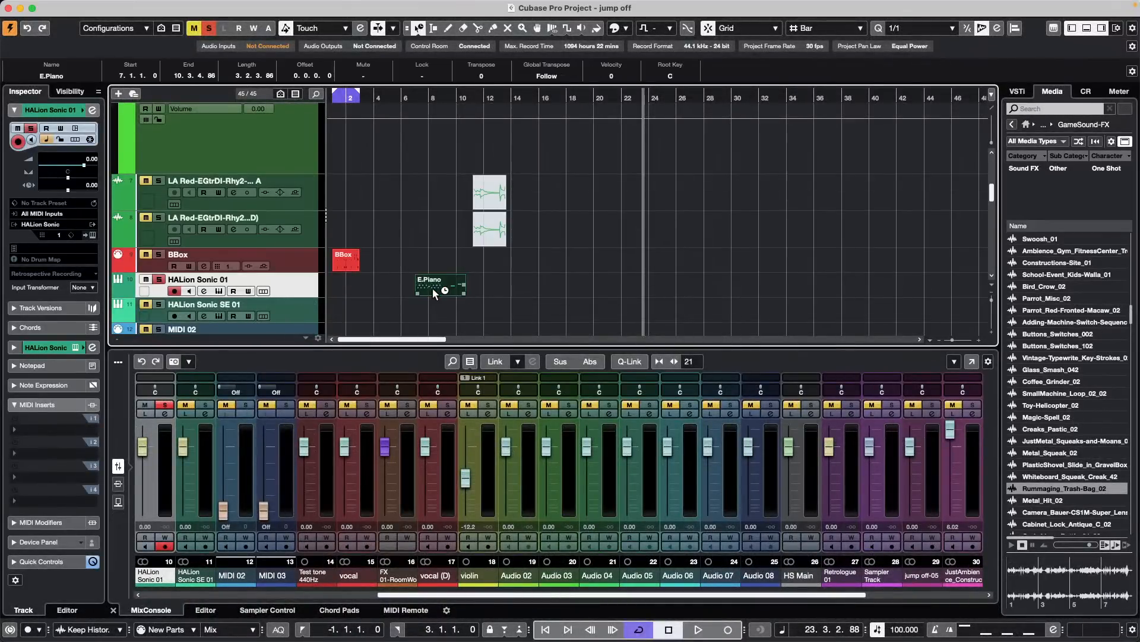
mouse_move(163, 5)
click(79, 6)
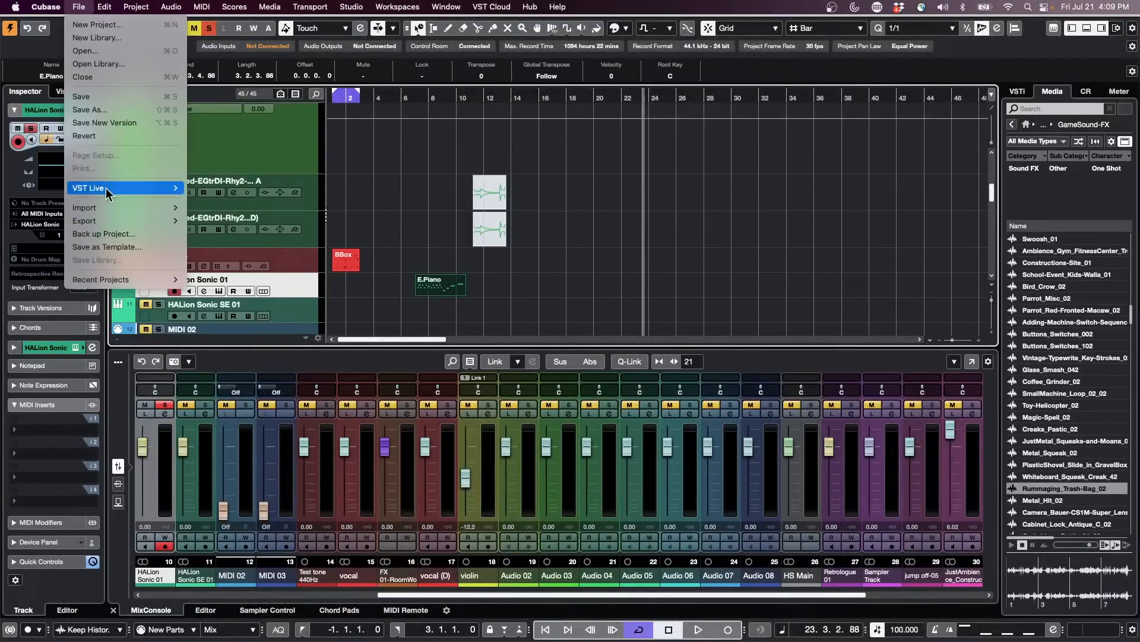
click(113, 135)
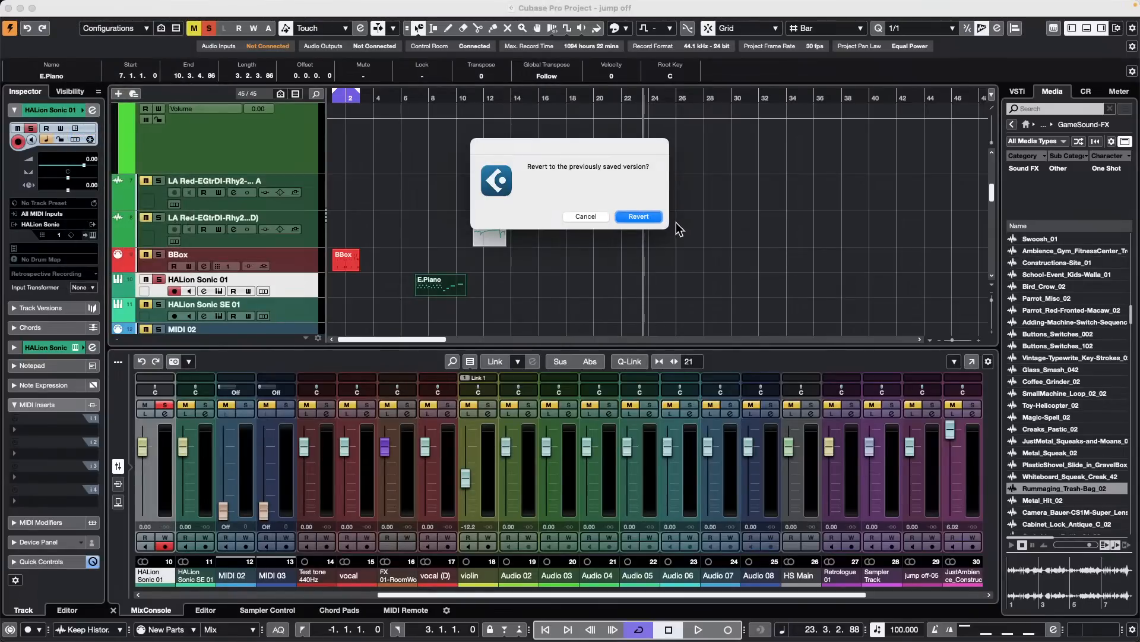
click(639, 217)
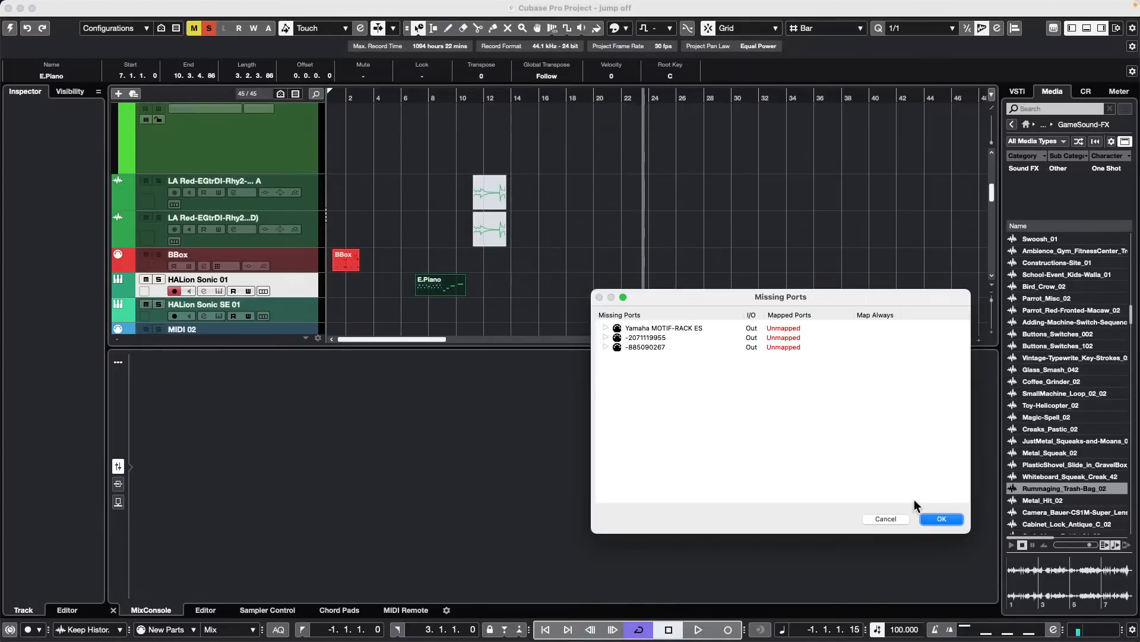
click(942, 519)
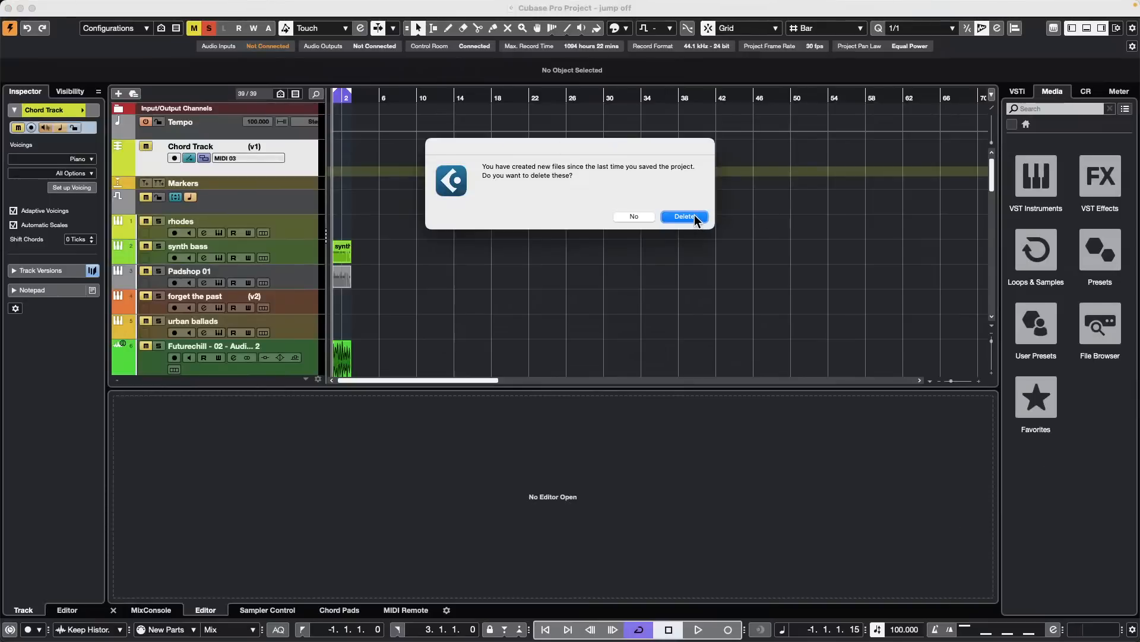
click(695, 217)
Load the factory preset Less Velocity into the MIDI Modifiers of the HALion Sonic 01 track
scroll(499, 257, down, 5)
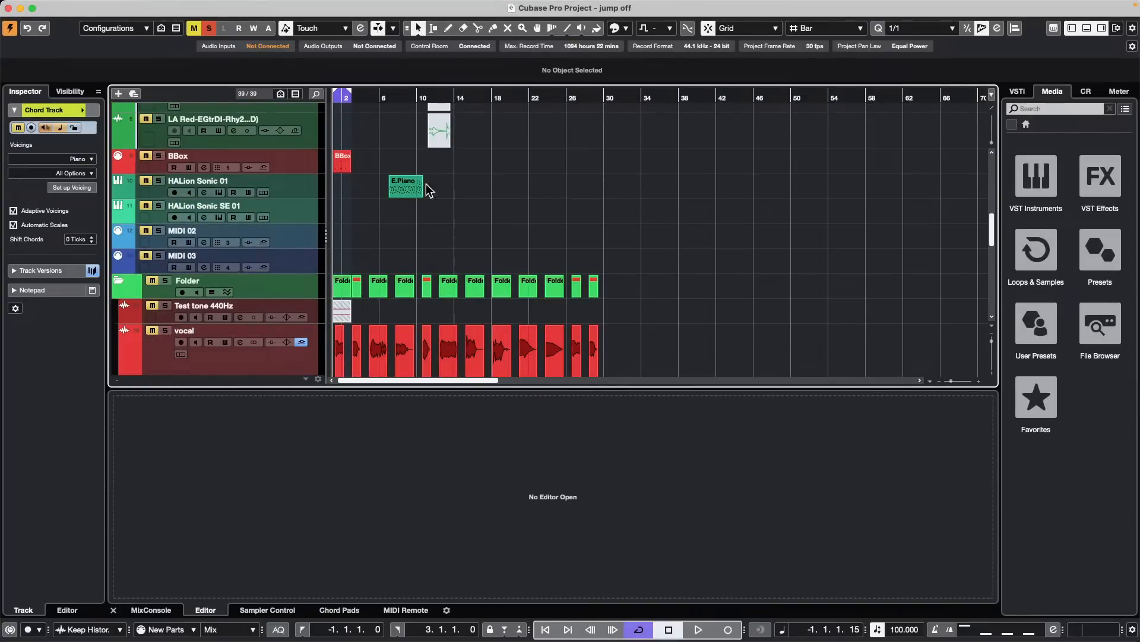
click(292, 189)
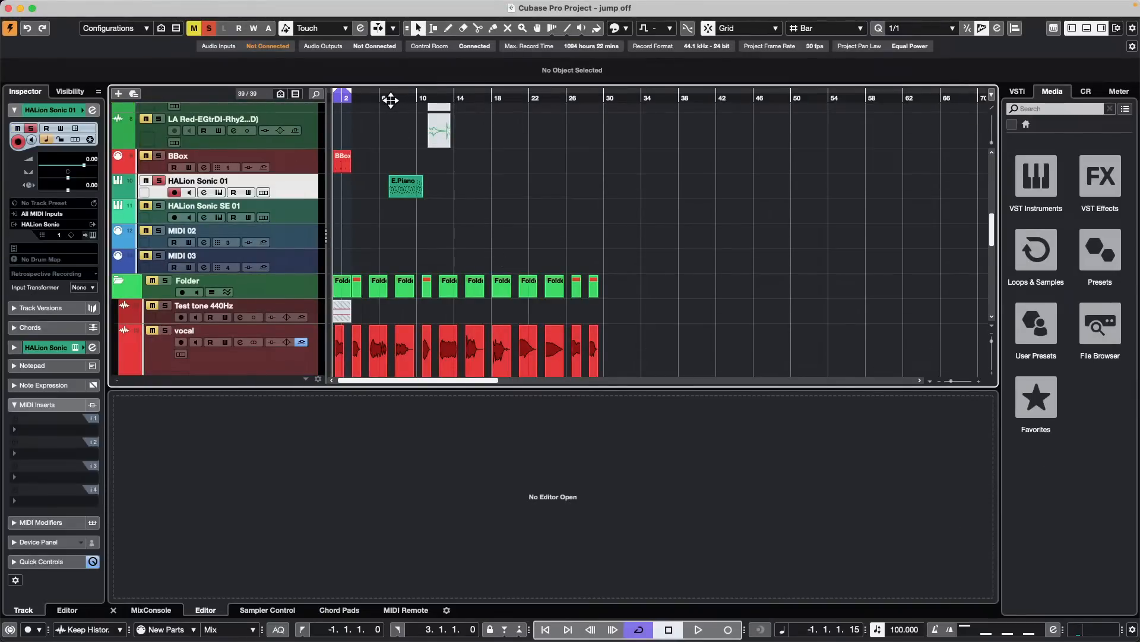
drag(390, 96, 281, 222)
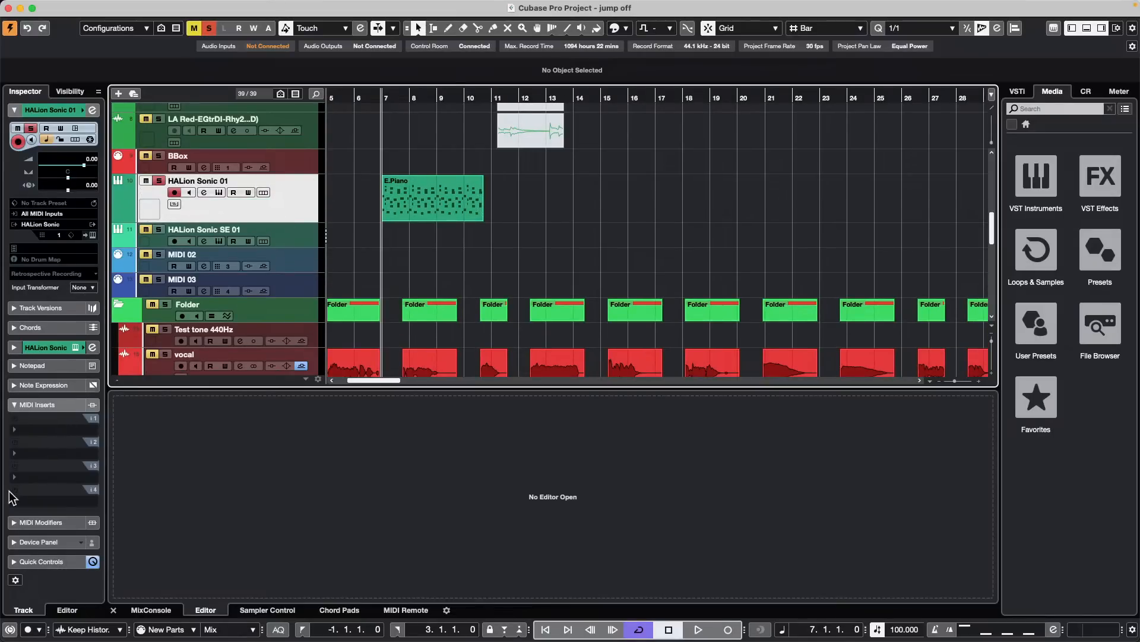
click(40, 522)
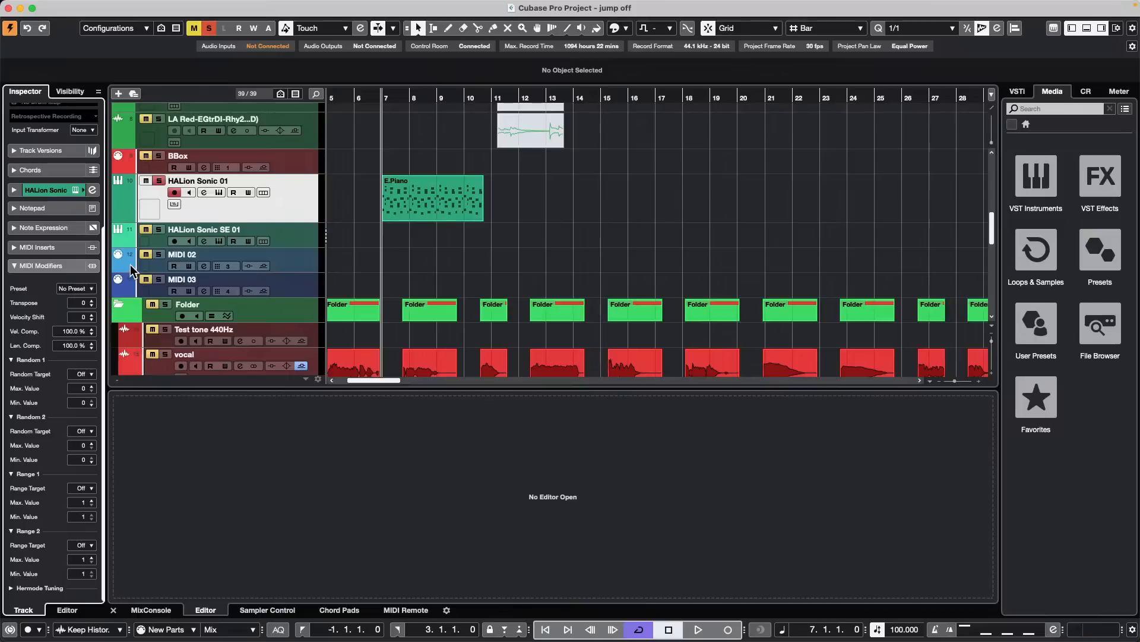
click(74, 290)
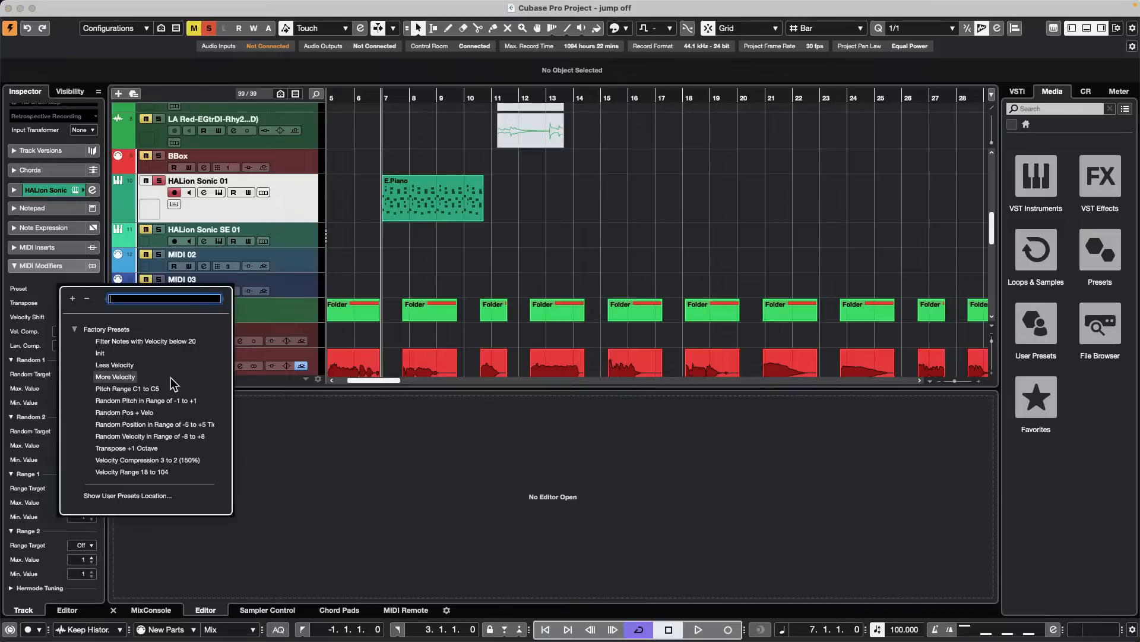
click(128, 367)
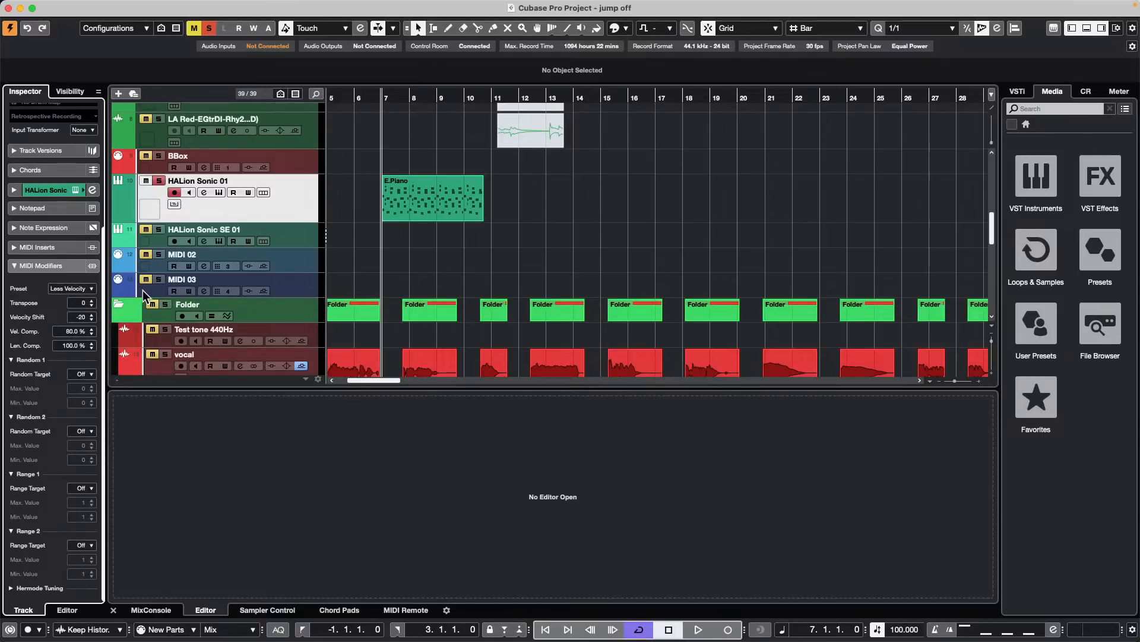
Step the Transpose value of the MIDI Modifiers and return it to 0
click(91, 300)
click(90, 300)
click(90, 300)
Open the E.Piano part in the Key Editor, enlarge the lower zone, and set the controller lane to Velocity
double_click(453, 186)
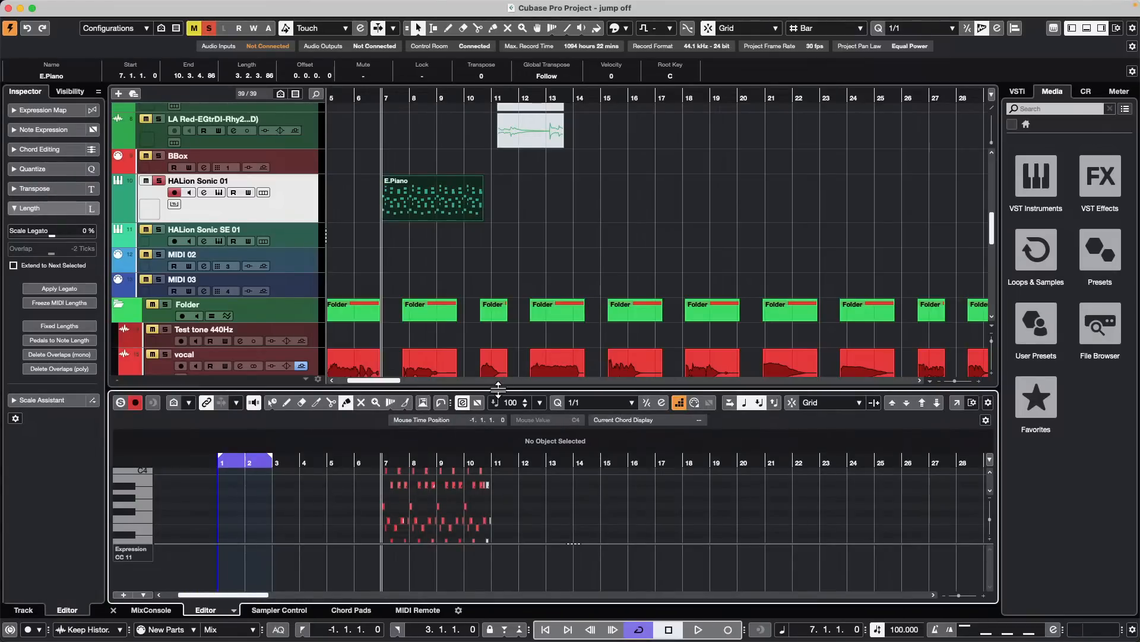
drag(524, 388, 525, 305)
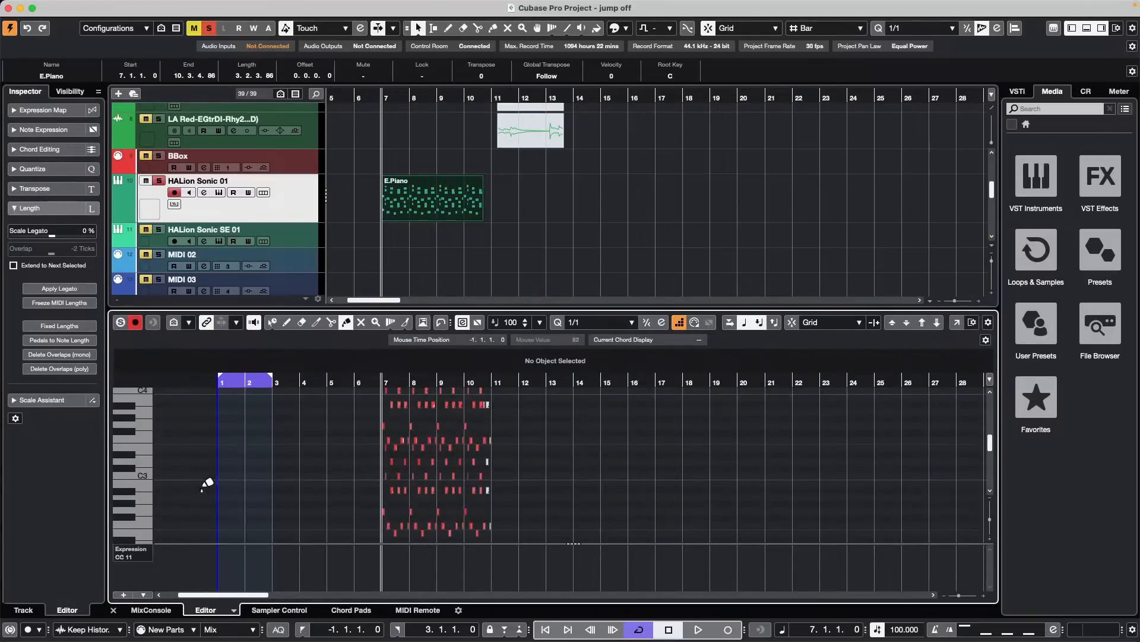
click(145, 552)
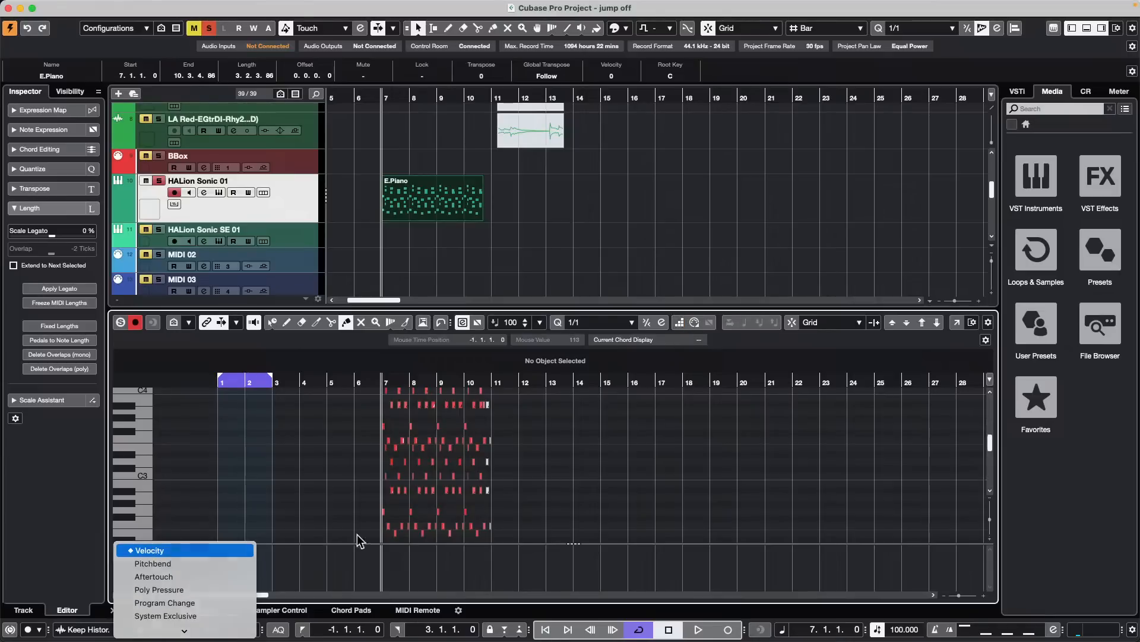
key(Return)
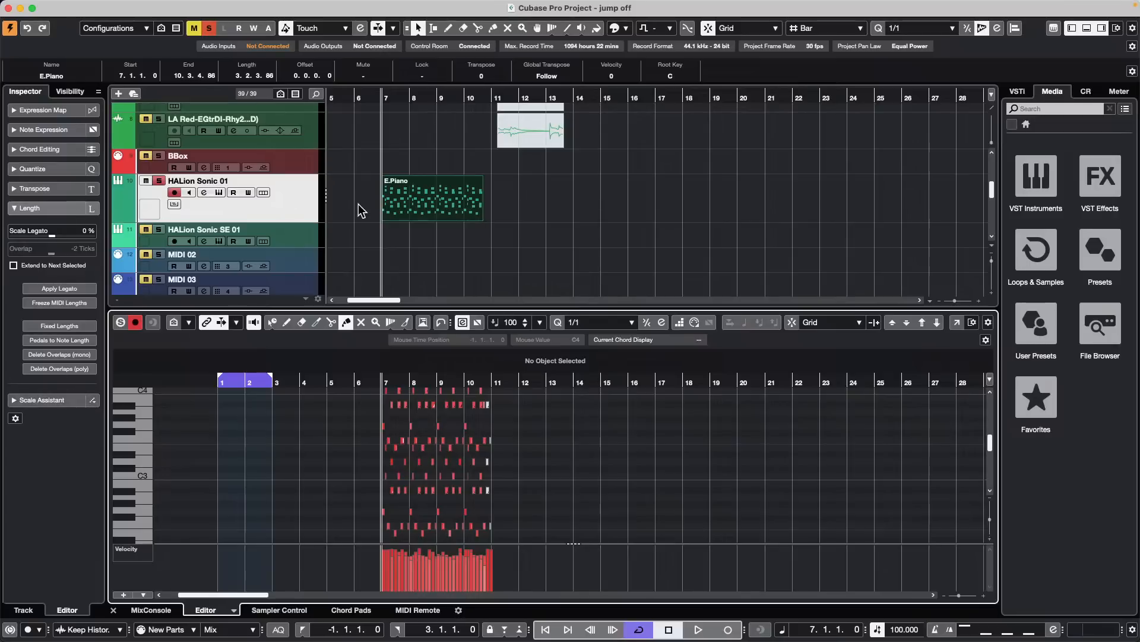
In the HALion Sonic 01 track's MIDI Modifiers, set the Random 1 target to Position with maximum 20 and minimum 6
click(299, 211)
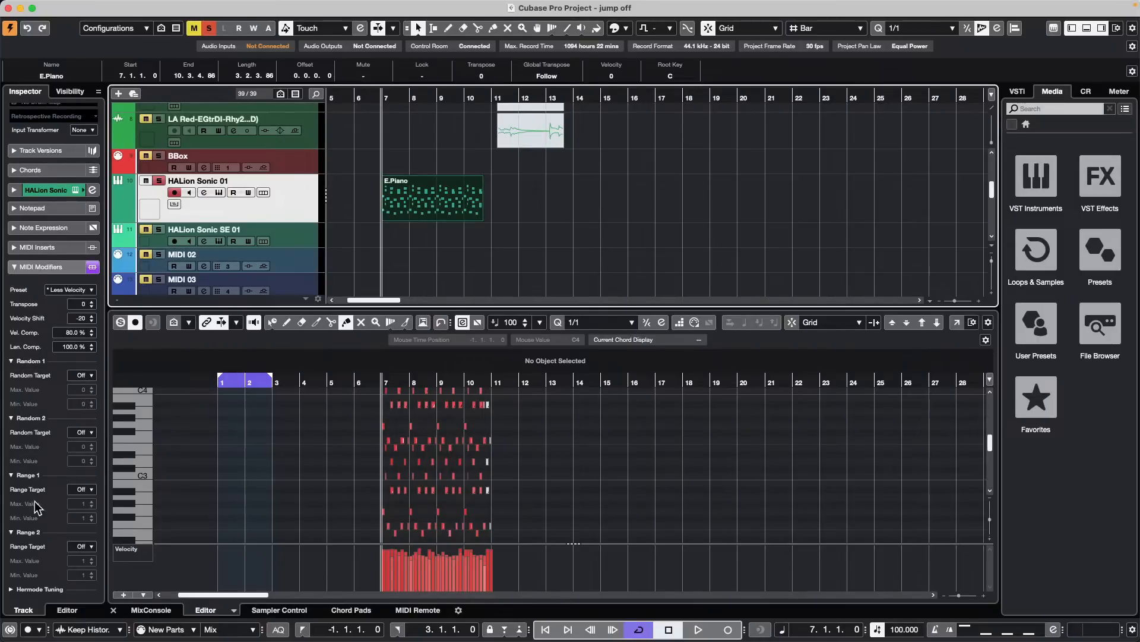
click(91, 377)
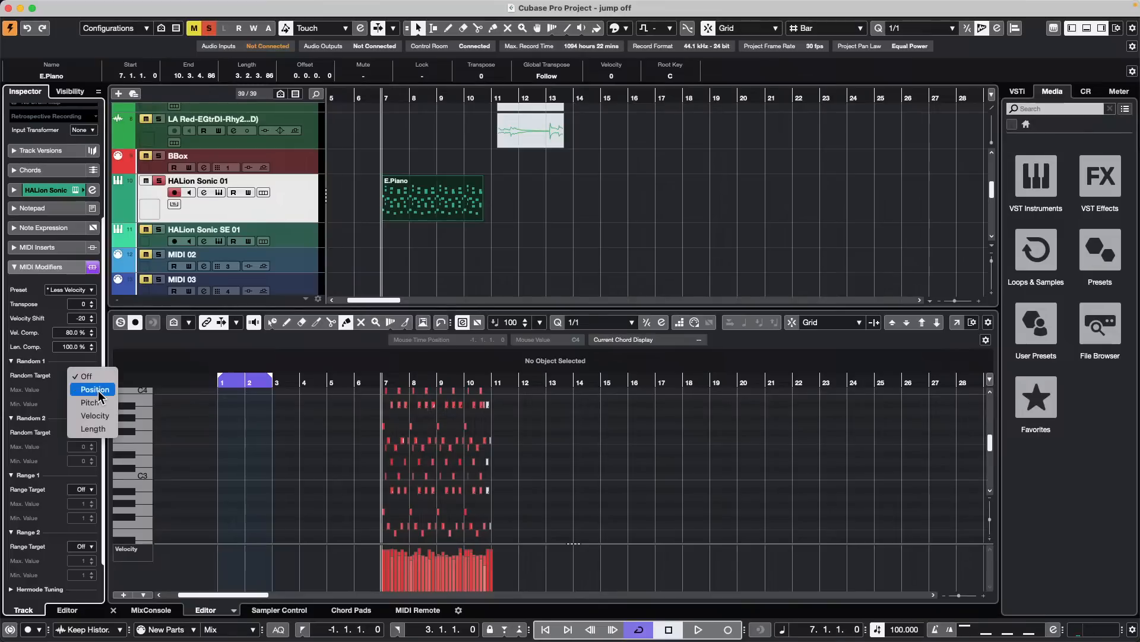
click(98, 391)
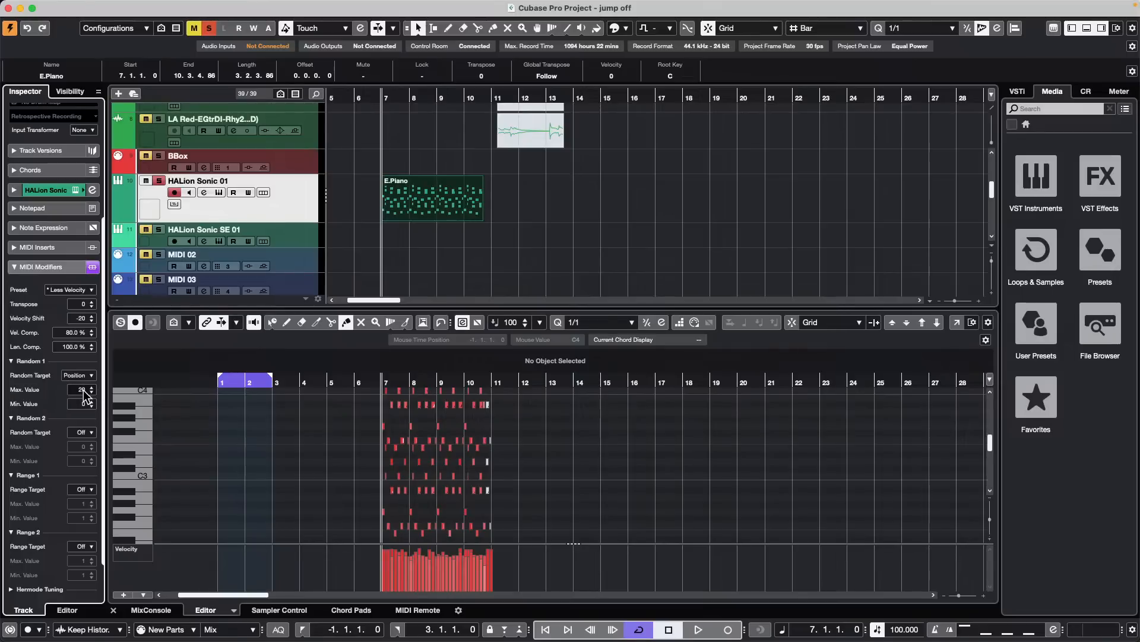
scroll(89, 406, up, 5)
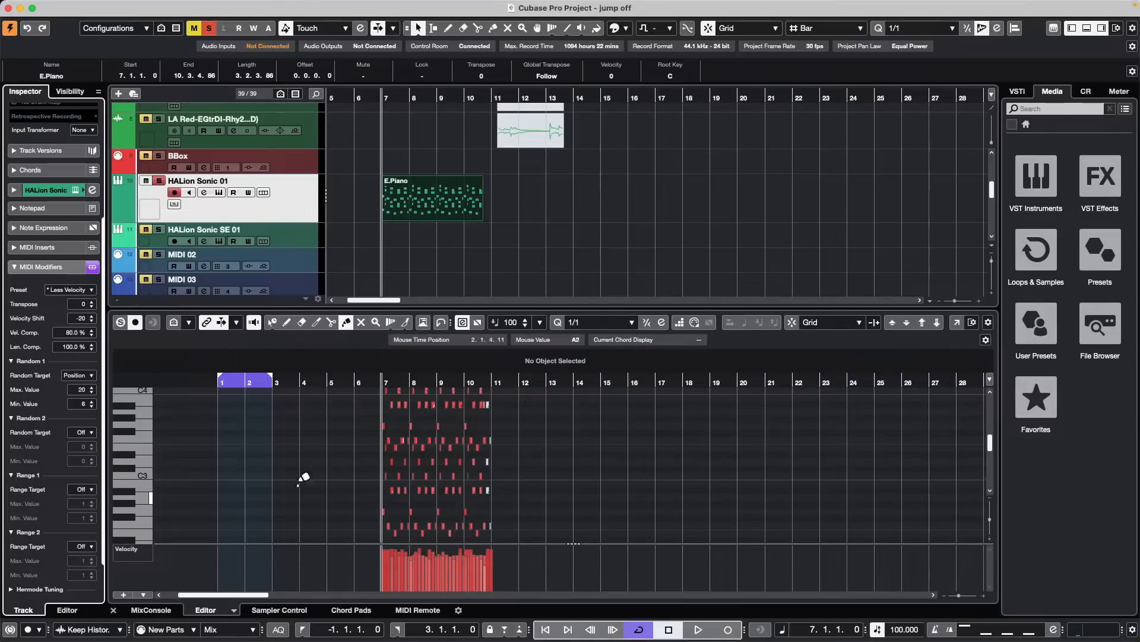
Freeze the MIDI Modifiers of the HALion Sonic 01 track into the E.Piano part's notes
drag(377, 381, 484, 280)
click(235, 7)
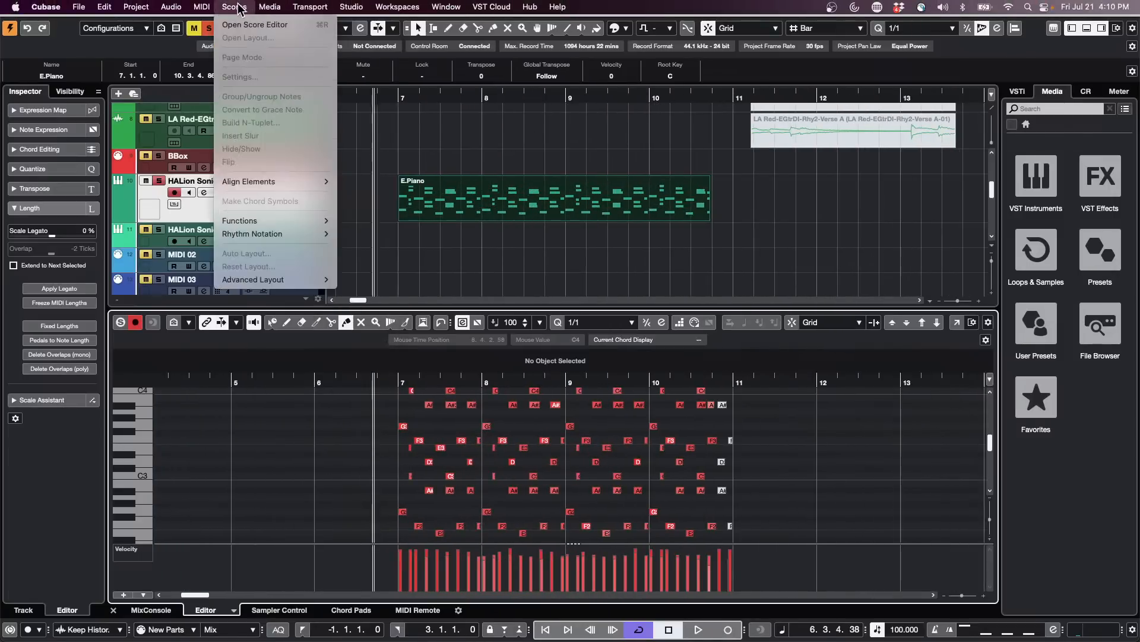
mouse_move(205, 8)
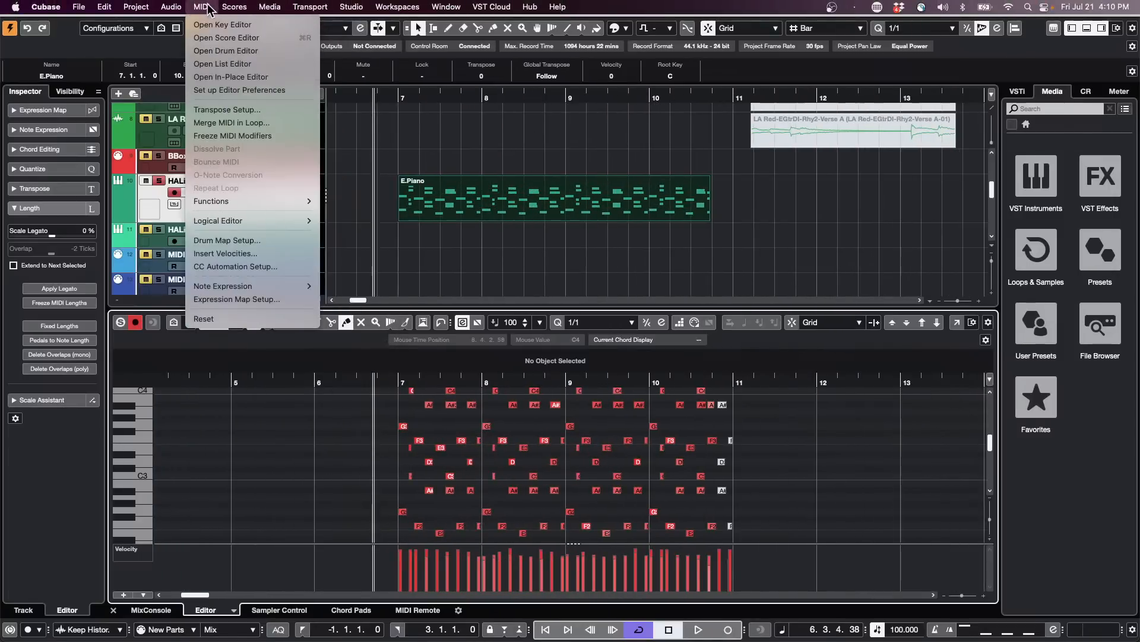
click(238, 137)
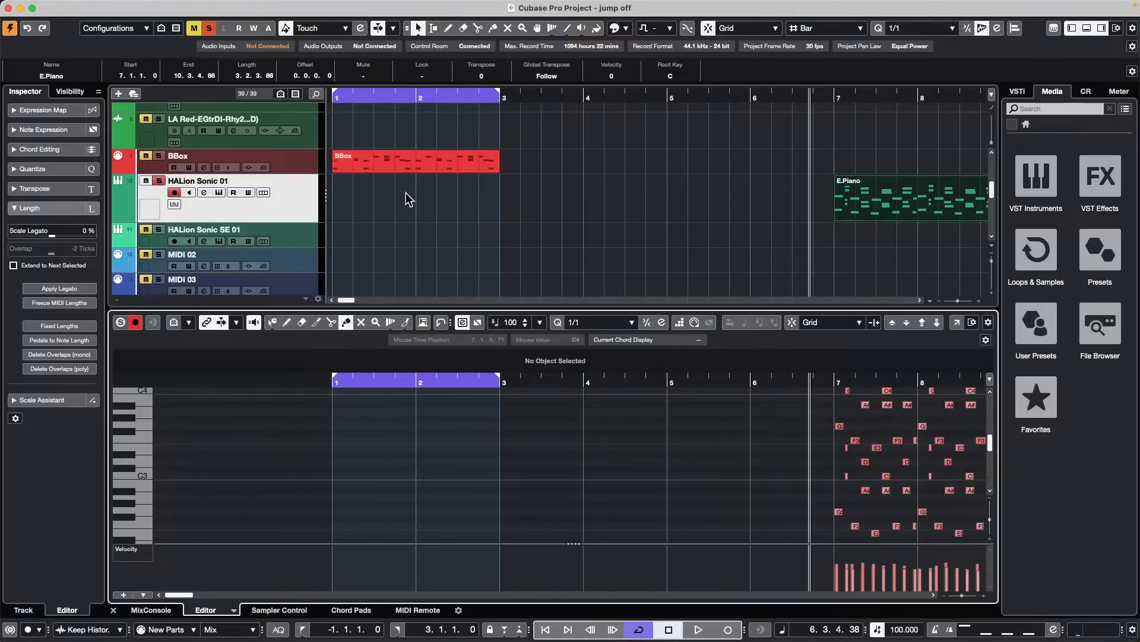
Adjust the compression setting in the HALion Sonic 01 track's MIDI Modifiers and freeze the modifiers into the E.Piano part again
click(531, 271)
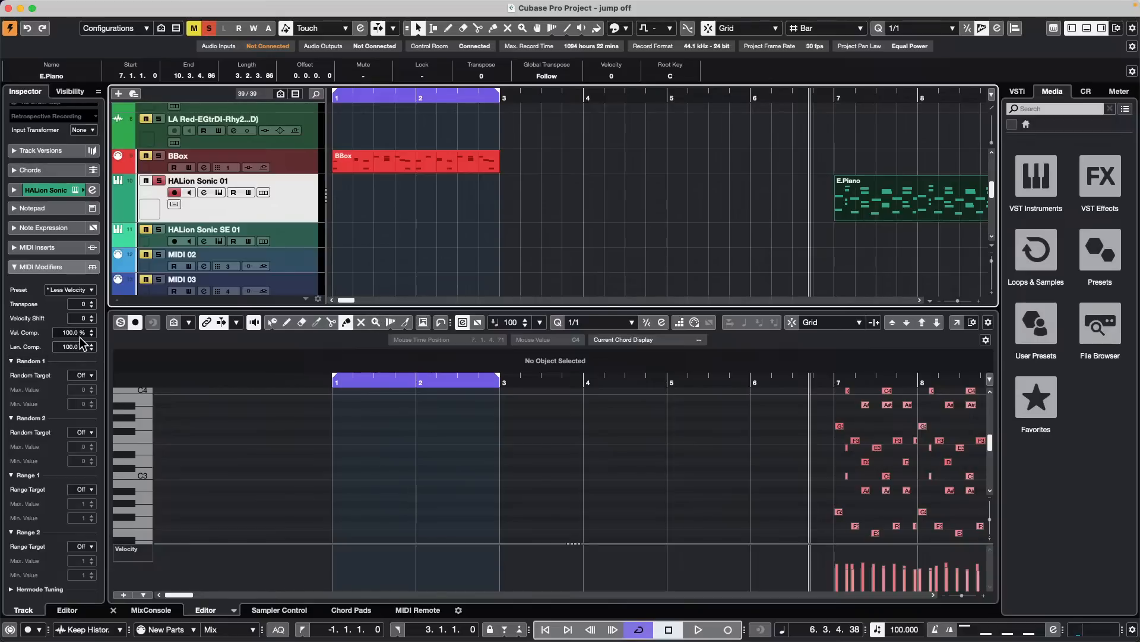
drag(83, 338, 86, 344)
drag(528, 380, 810, 408)
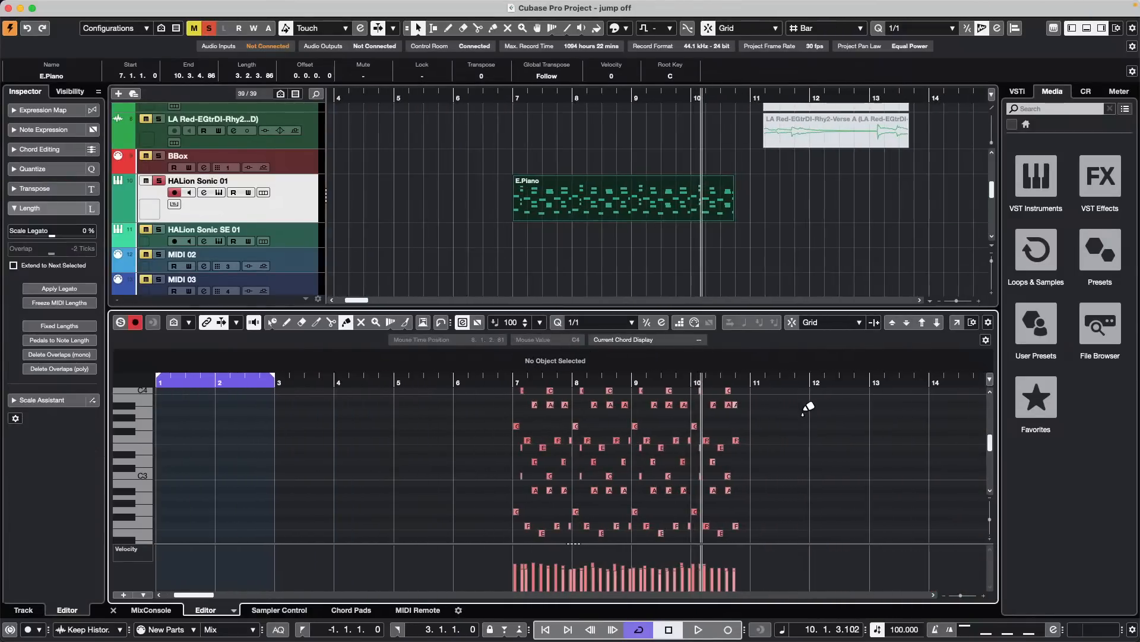
click(238, 6)
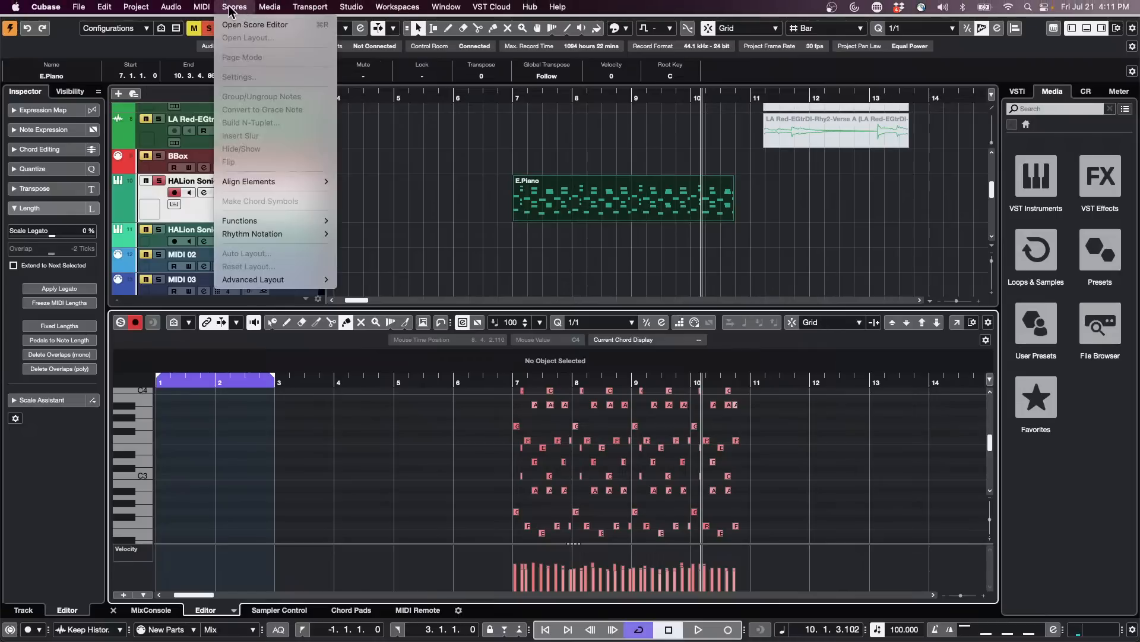
mouse_move(262, 8)
mouse_move(202, 7)
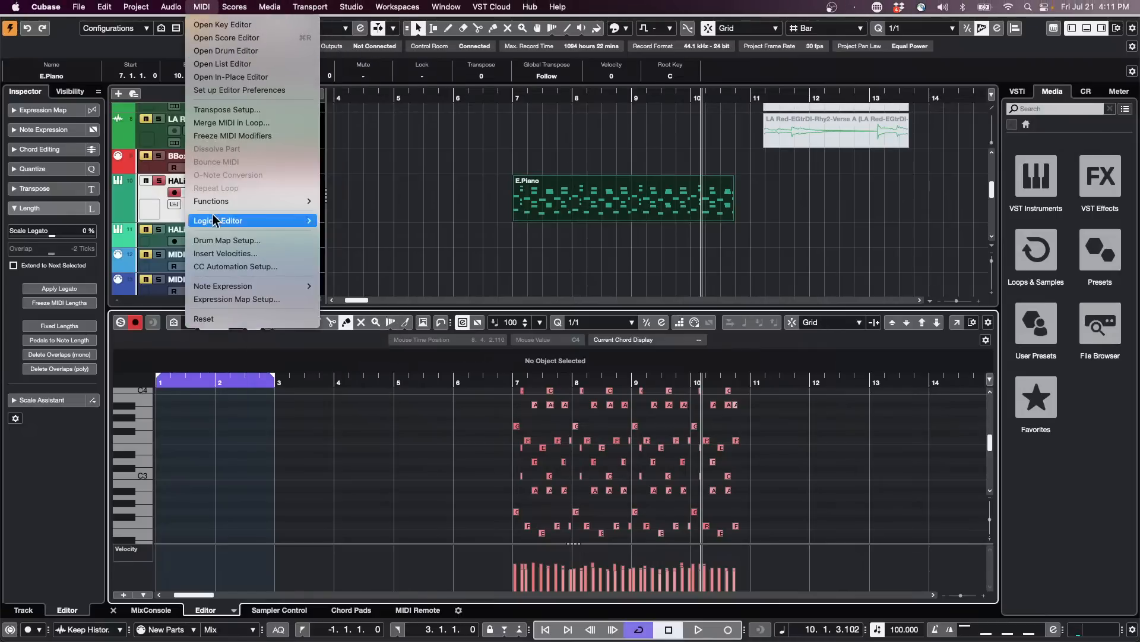
click(242, 136)
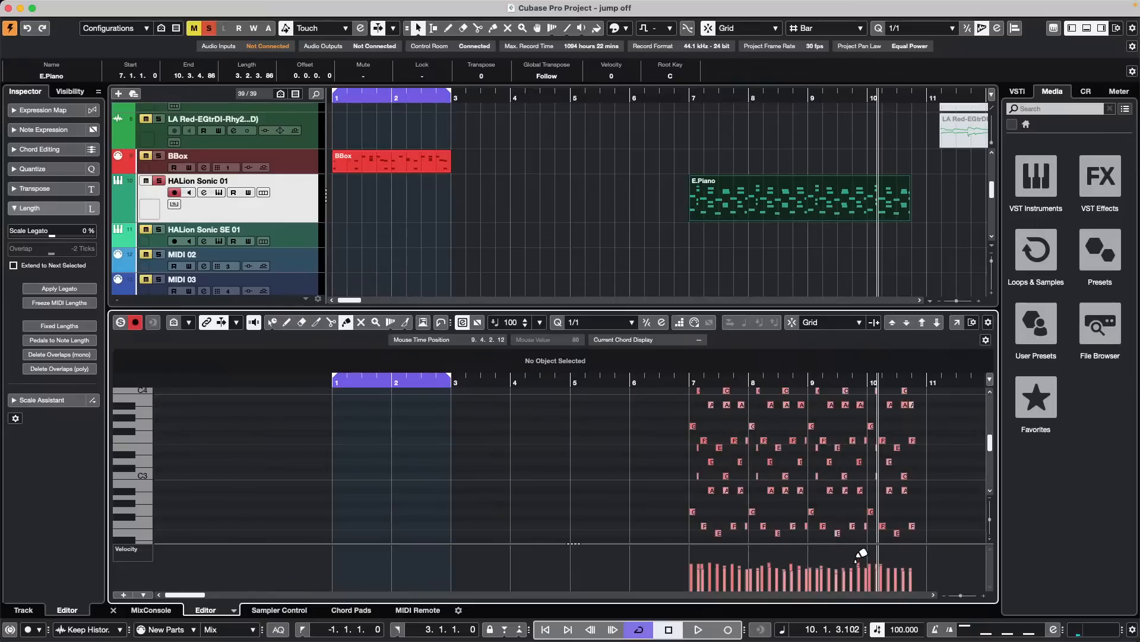
Look over the HALion Sonic 01 track's MIDI Modifiers, including the Hermode Tuning options
key(super+shift+z)
key(super+z)
click(392, 231)
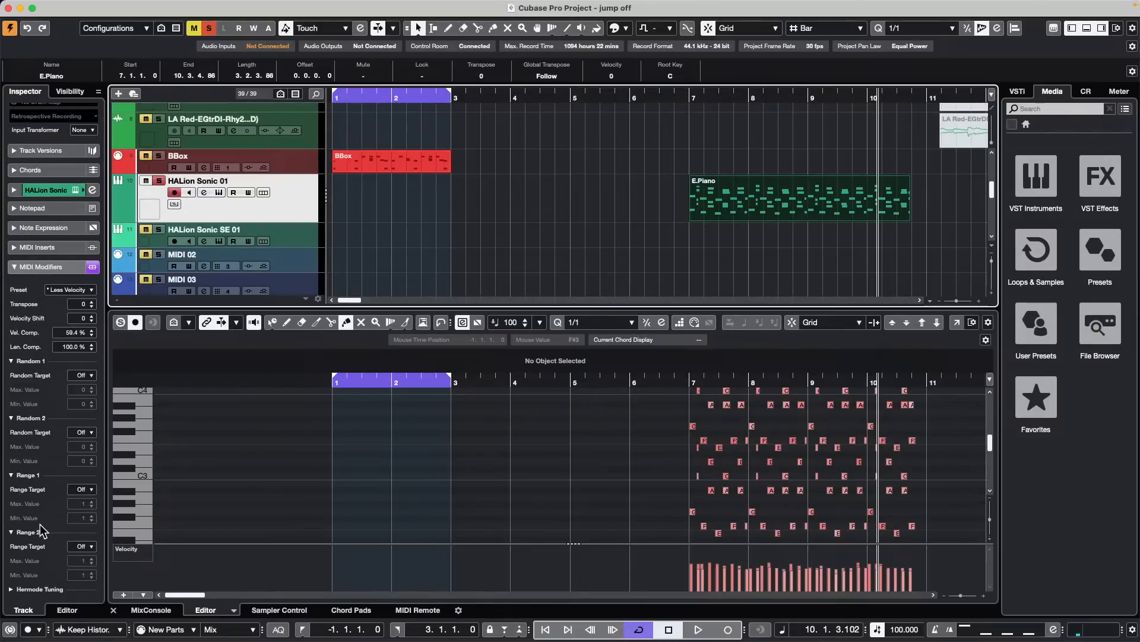
scroll(52, 531, down, 3)
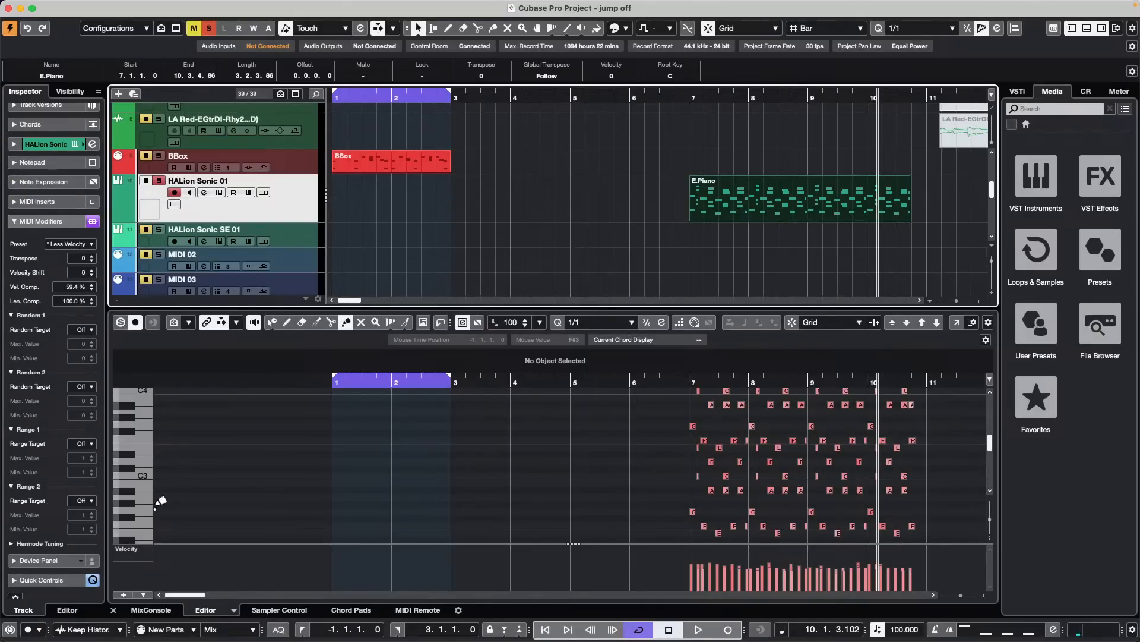
click(12, 543)
scroll(66, 505, down, 2)
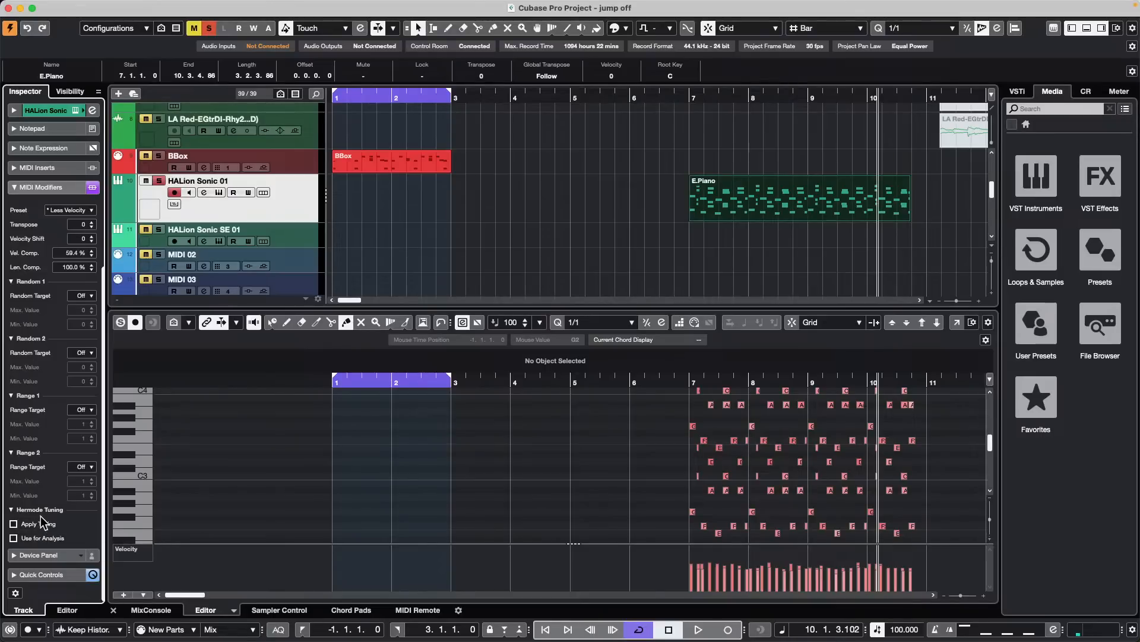
scroll(62, 514, up, 2)
click(17, 538)
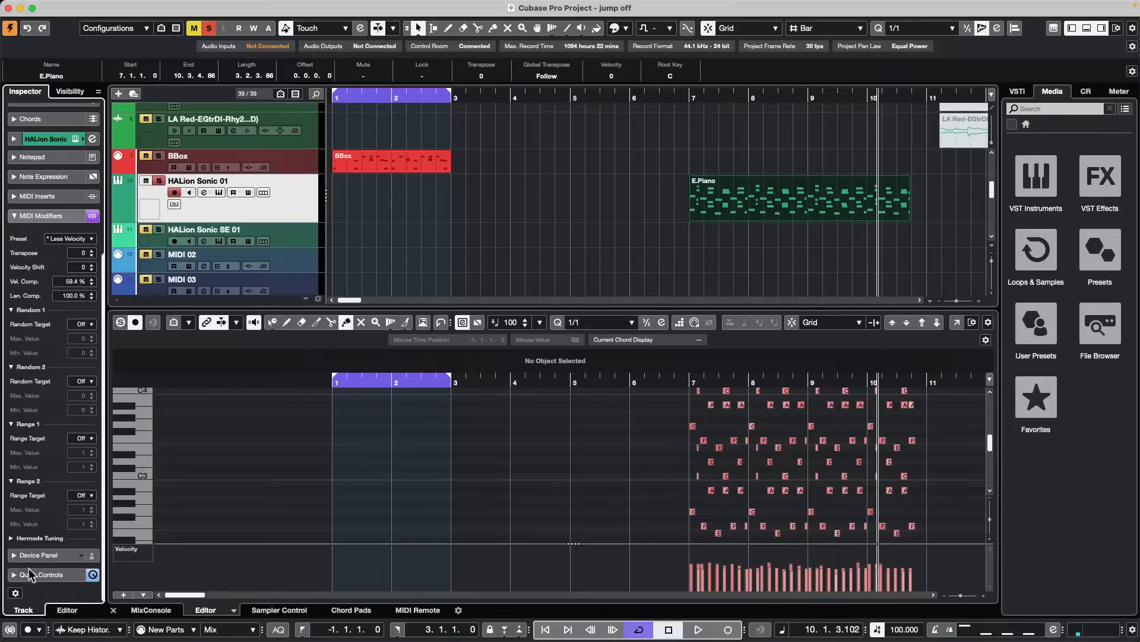
Load the Pitch Range C1 to C5 preset in the HALion Sonic 01 track's MIDI Modifiers
click(81, 240)
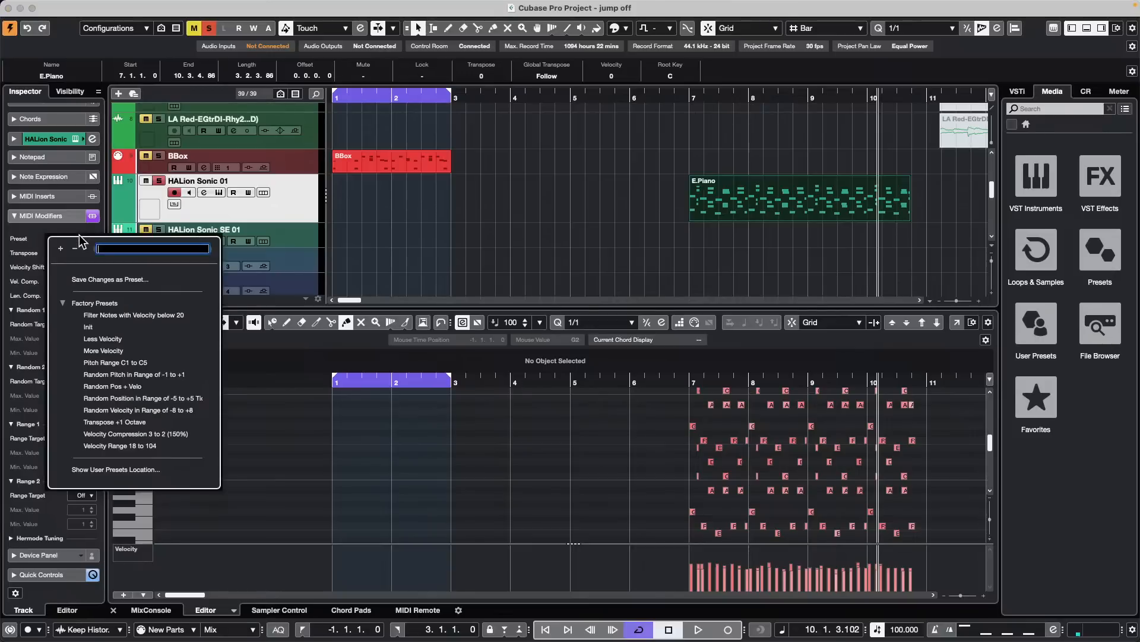
click(102, 362)
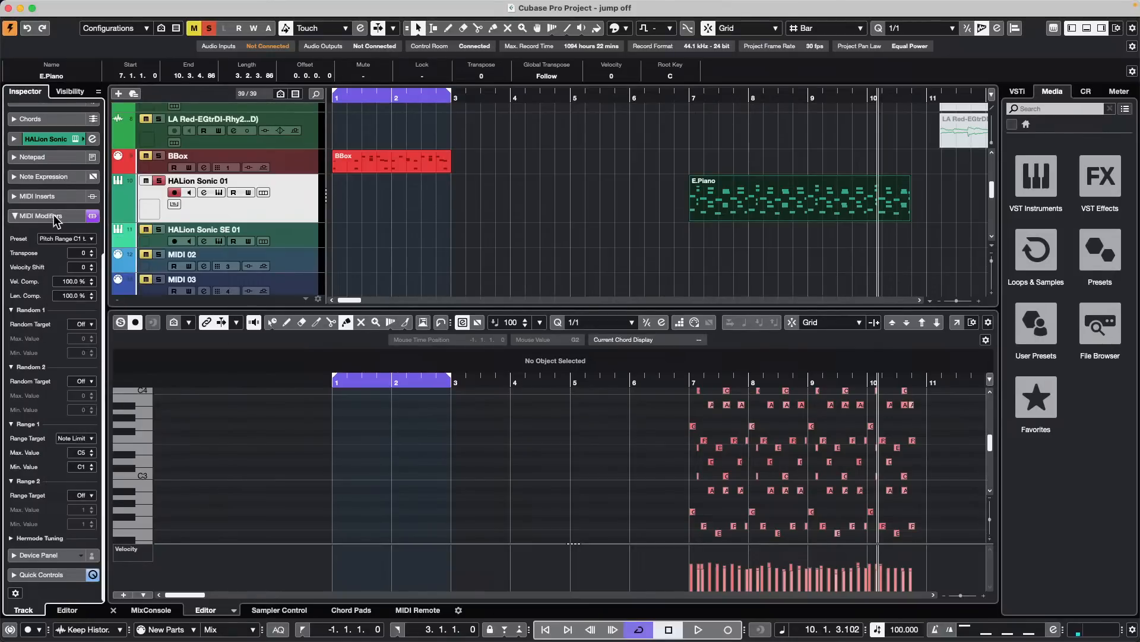
click(76, 239)
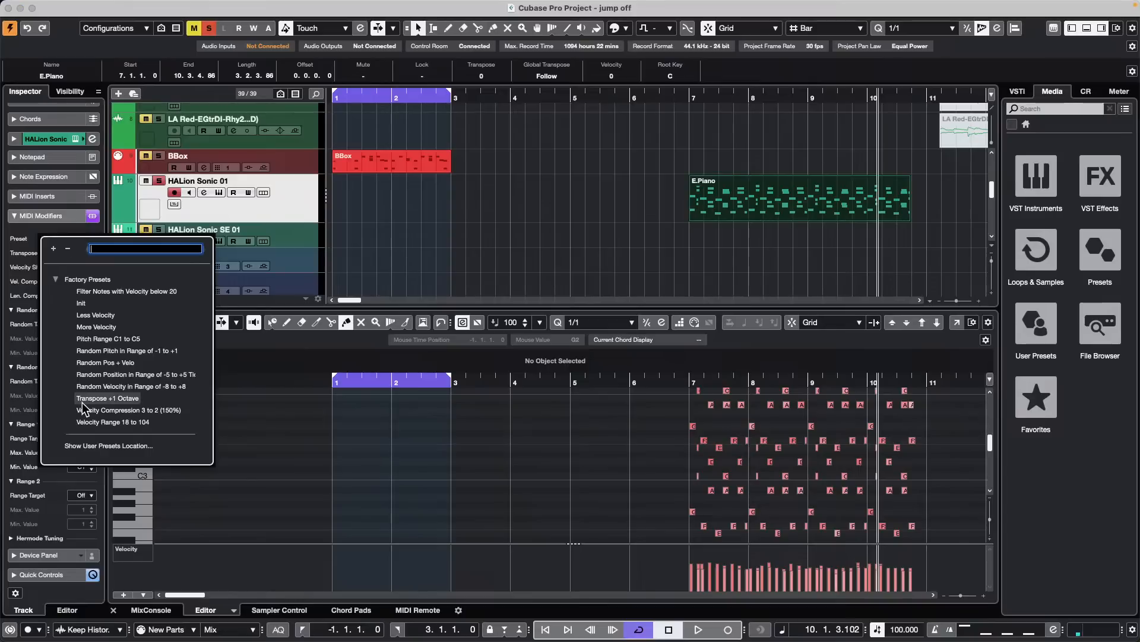
click(467, 238)
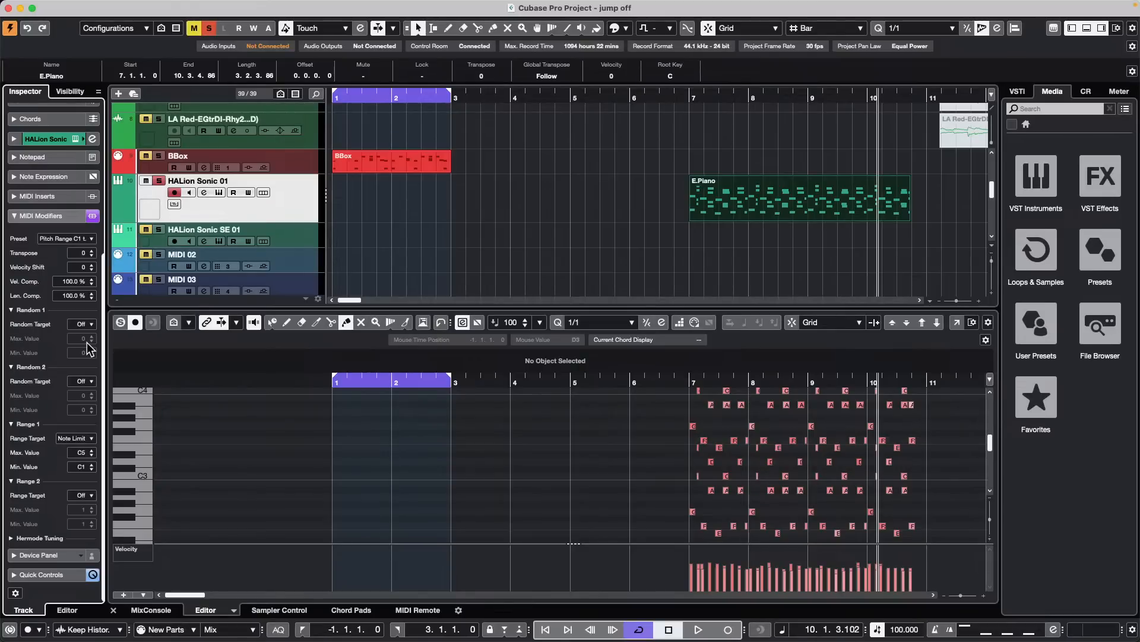
click(140, 486)
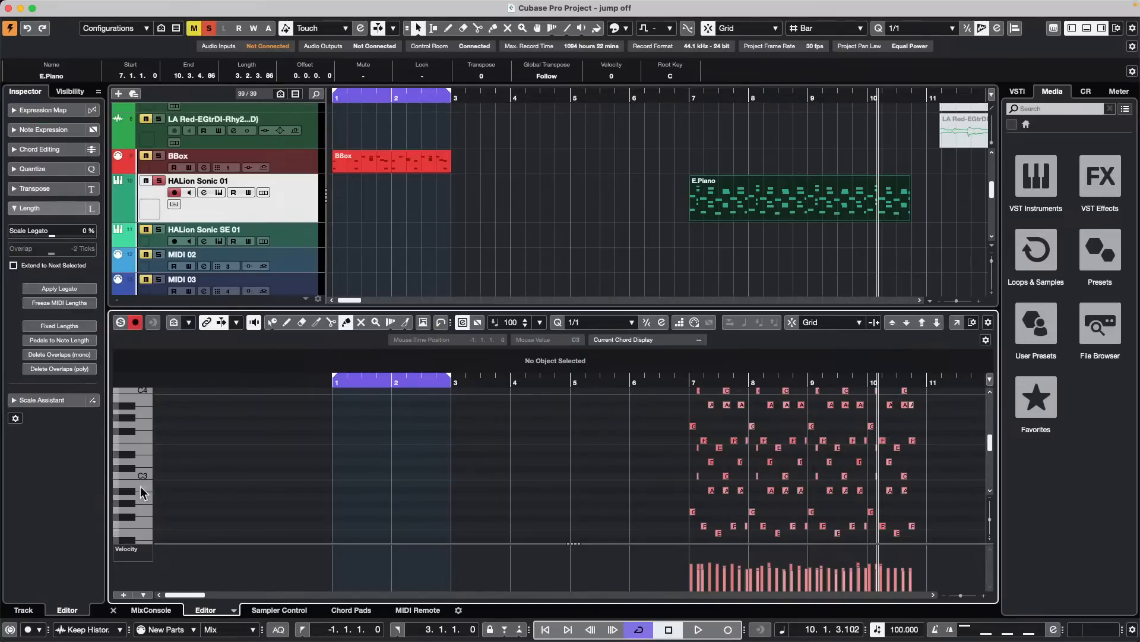
Show the MixConsole in the lower zone from its first channel, toggling its toolbar off and back on
click(152, 610)
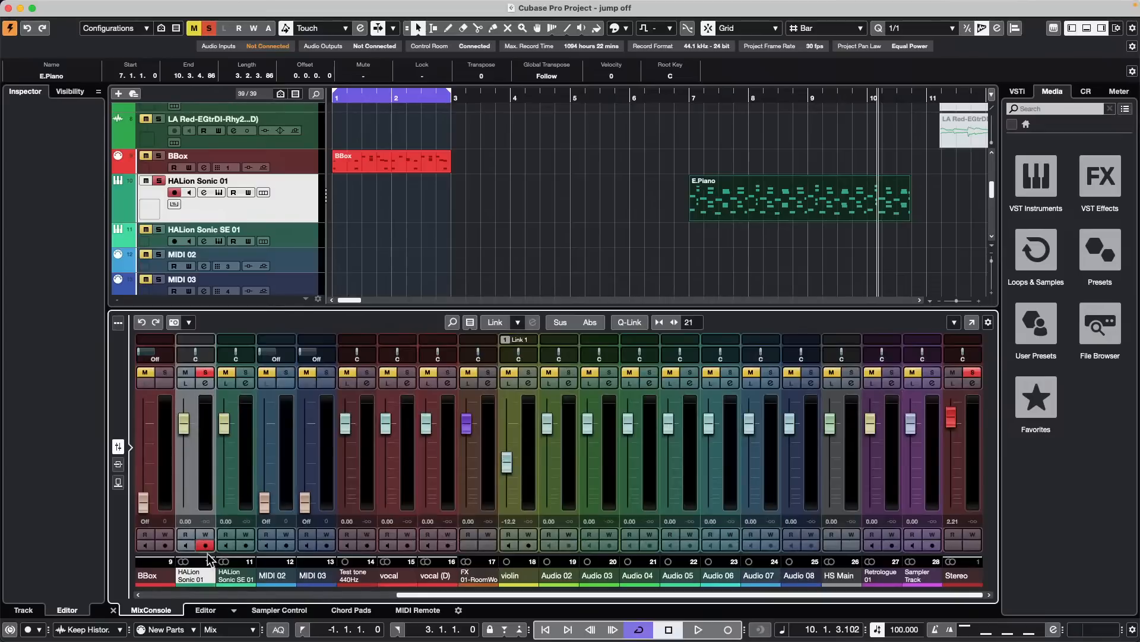
drag(411, 594, 24, 602)
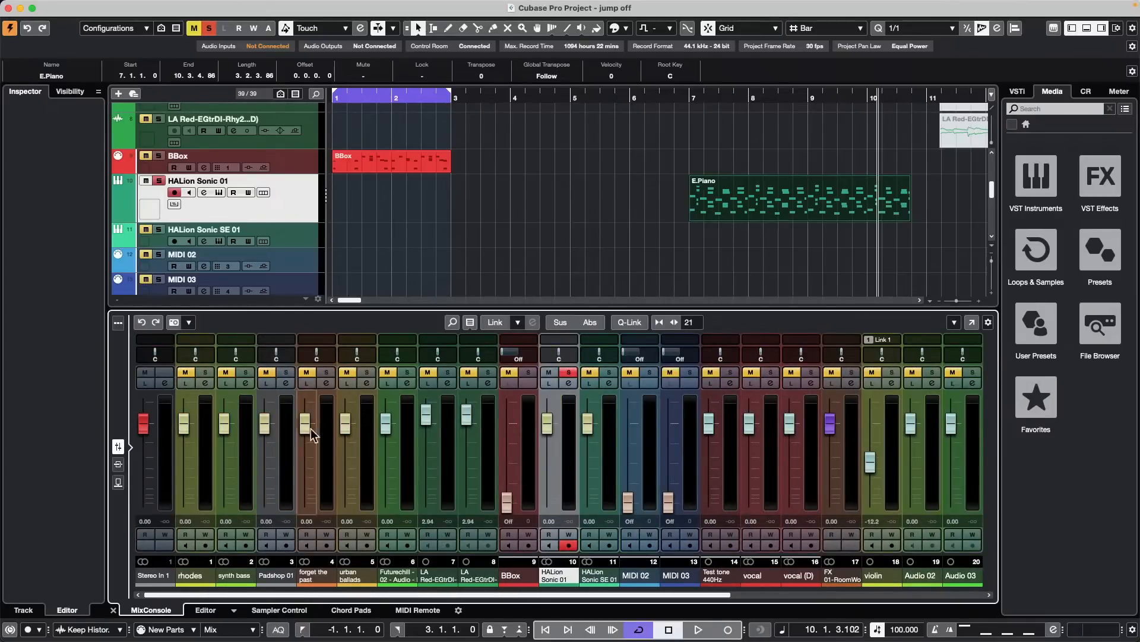
click(119, 322)
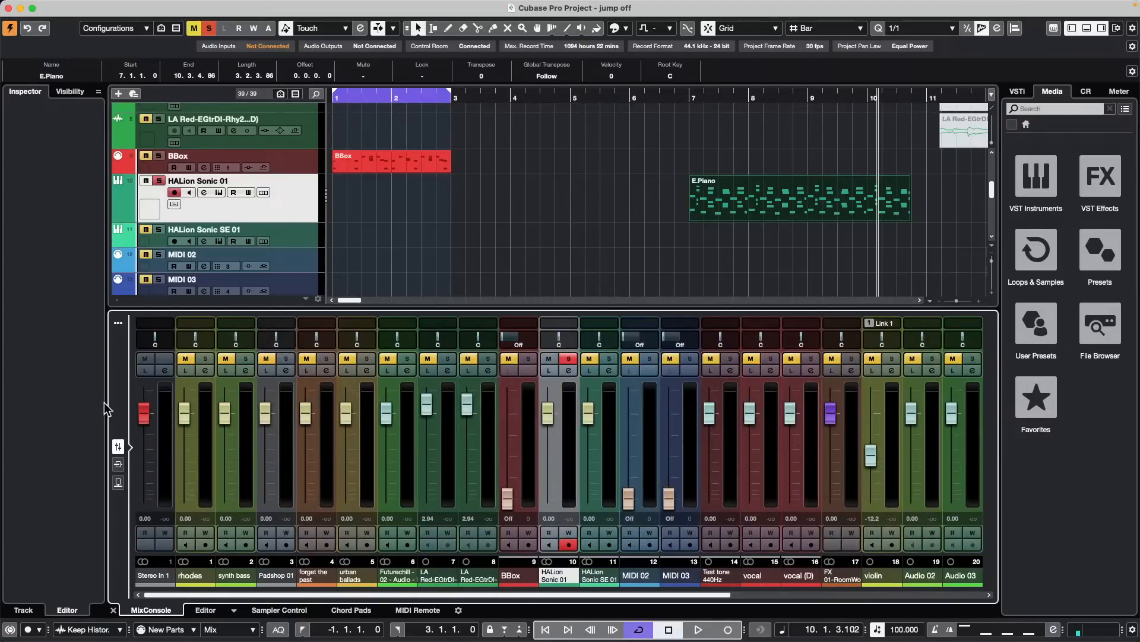
click(118, 321)
click(119, 326)
click(119, 326)
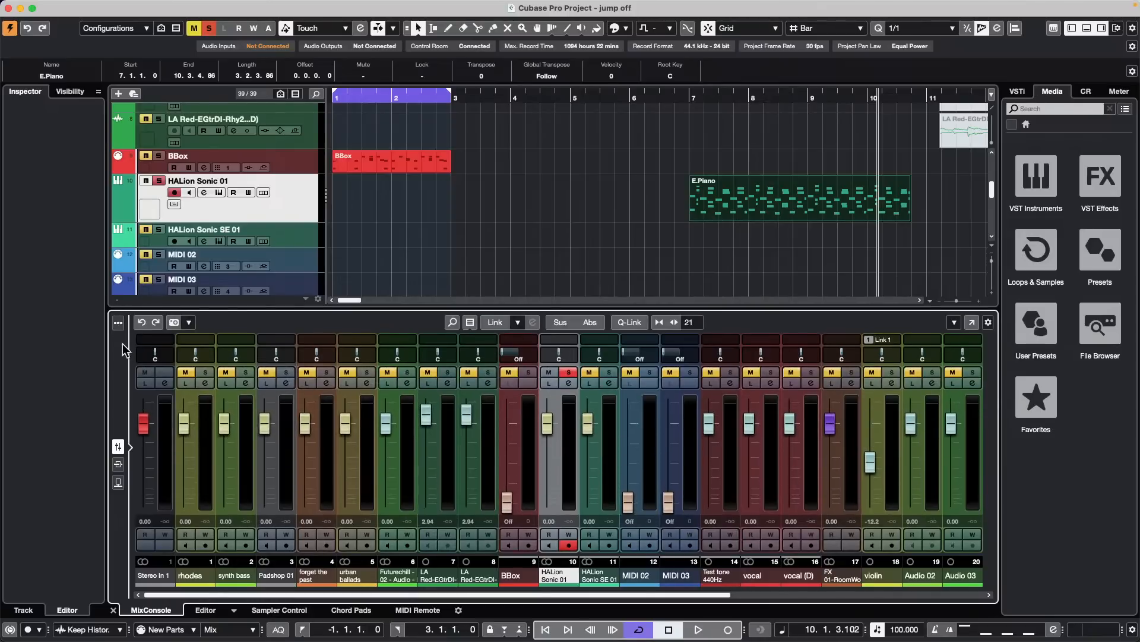
click(119, 326)
click(119, 324)
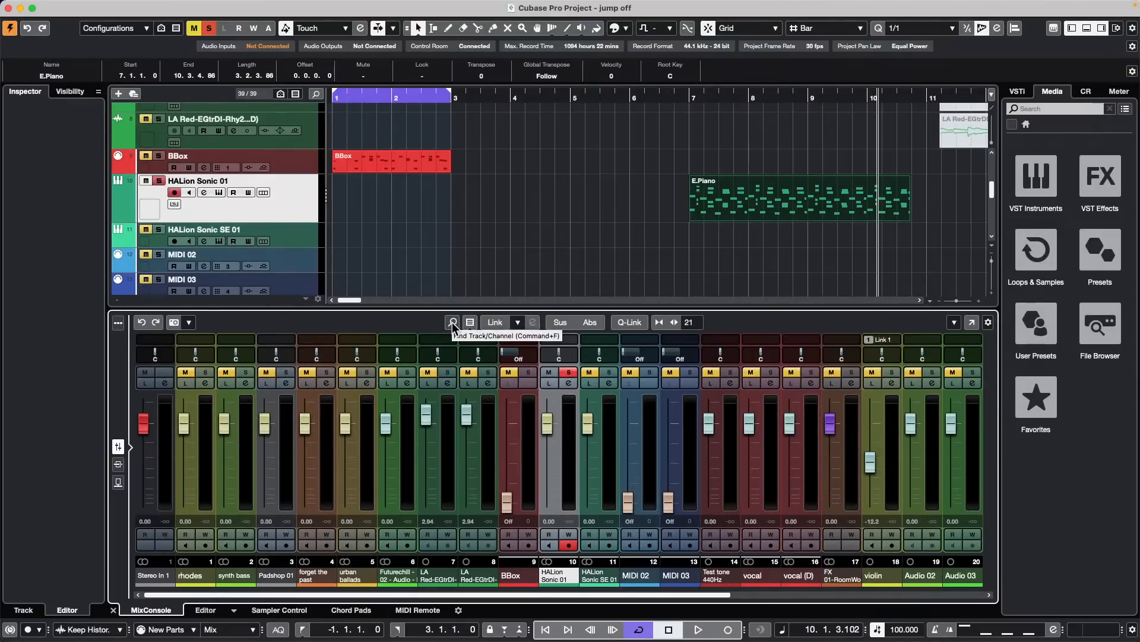
Filter the MixConsole's channel types to hide the Input Channels
click(471, 322)
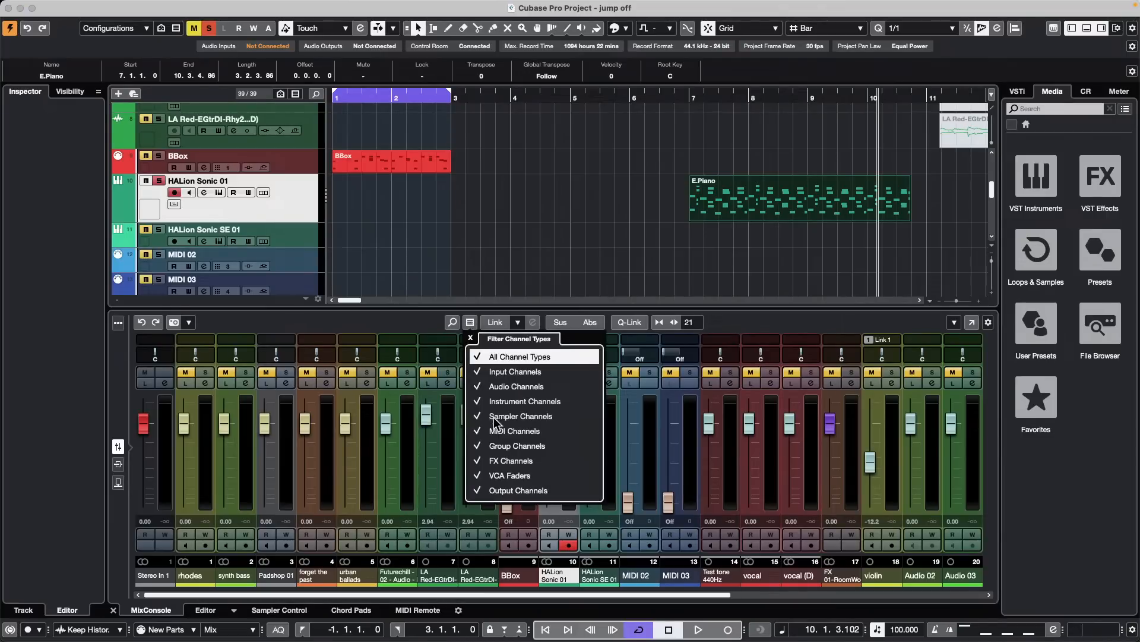
click(509, 370)
click(508, 369)
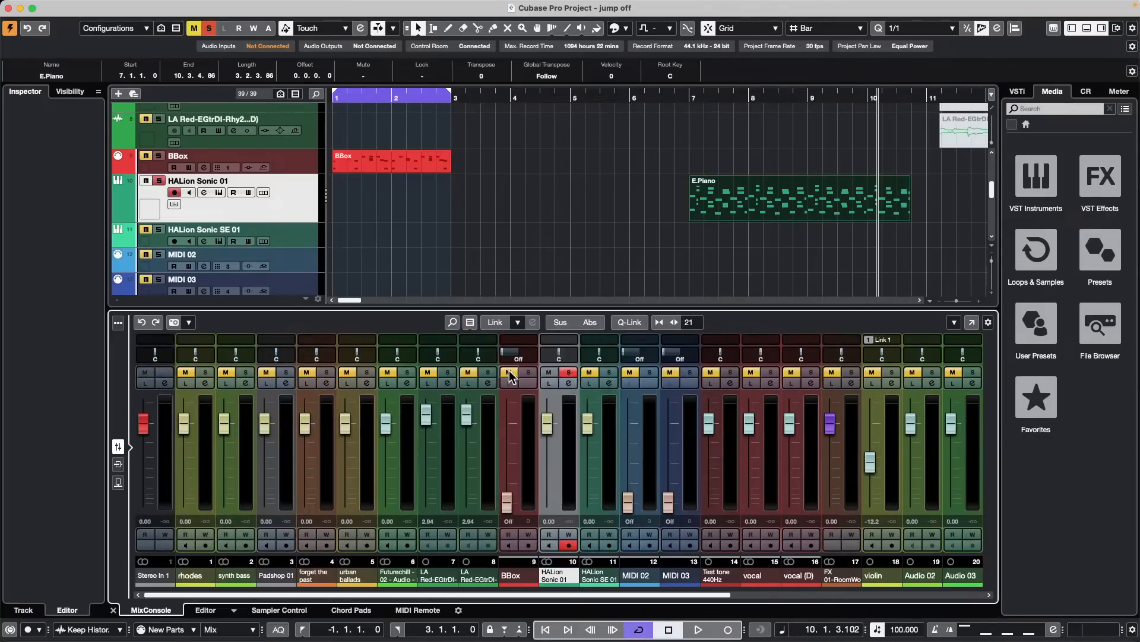
click(470, 322)
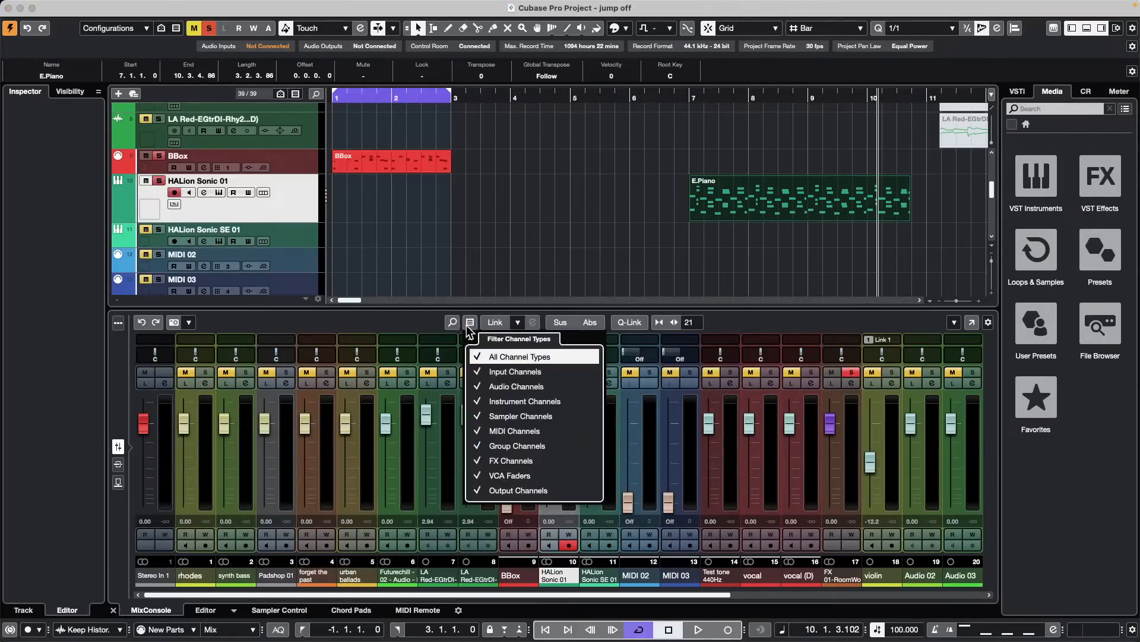
click(482, 371)
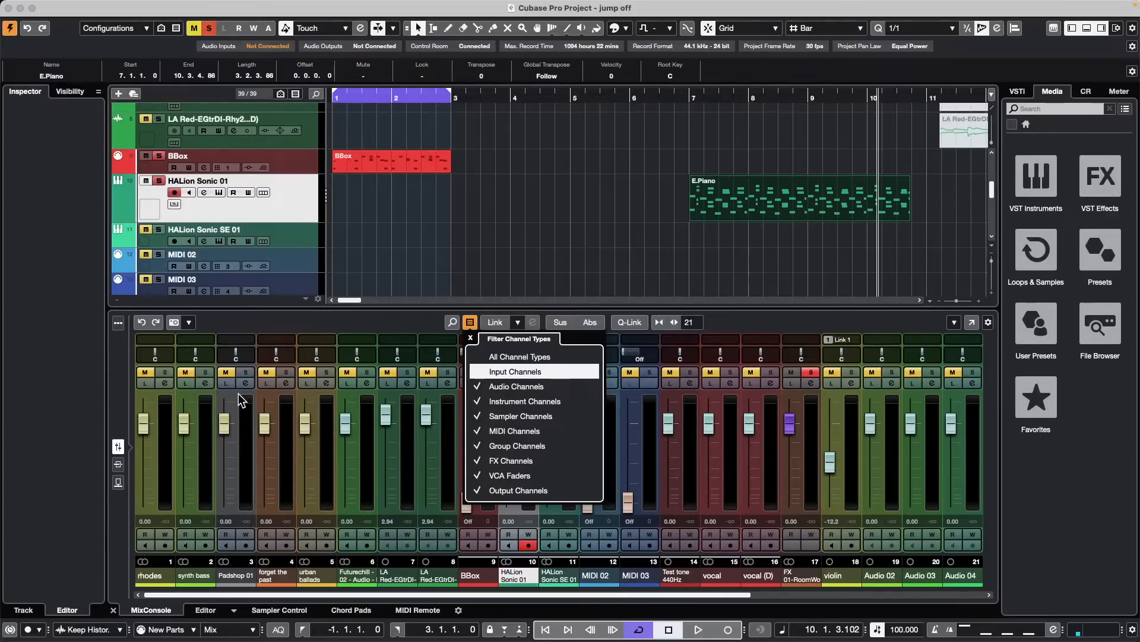
click(244, 210)
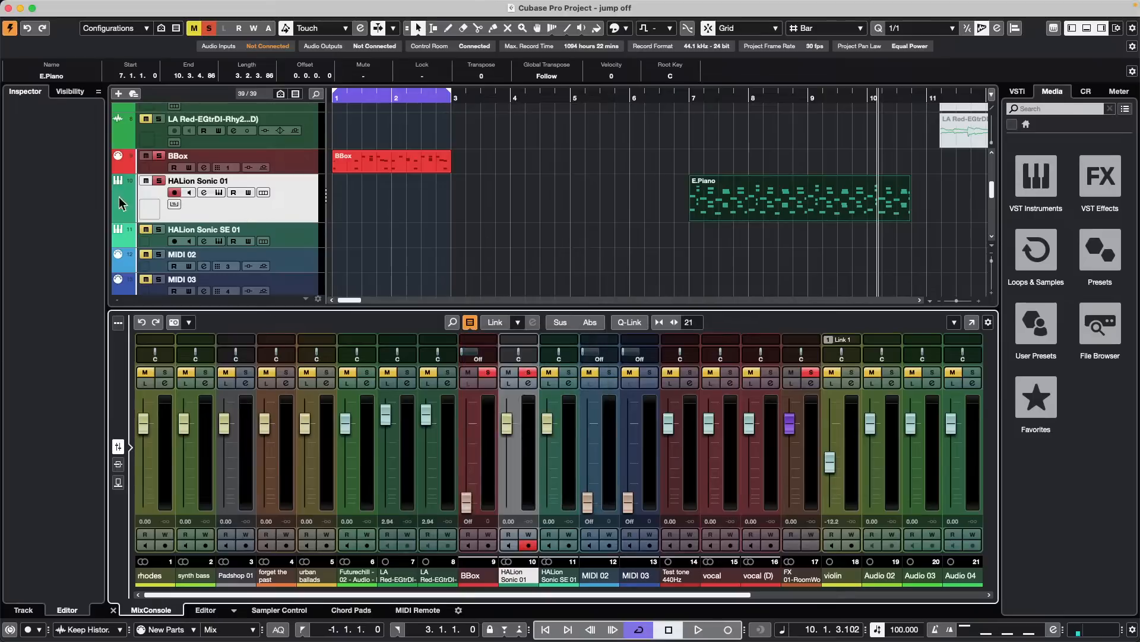
Select the LA Red-EGtrDI track, and reselect the HALion Sonic 01 track
click(290, 134)
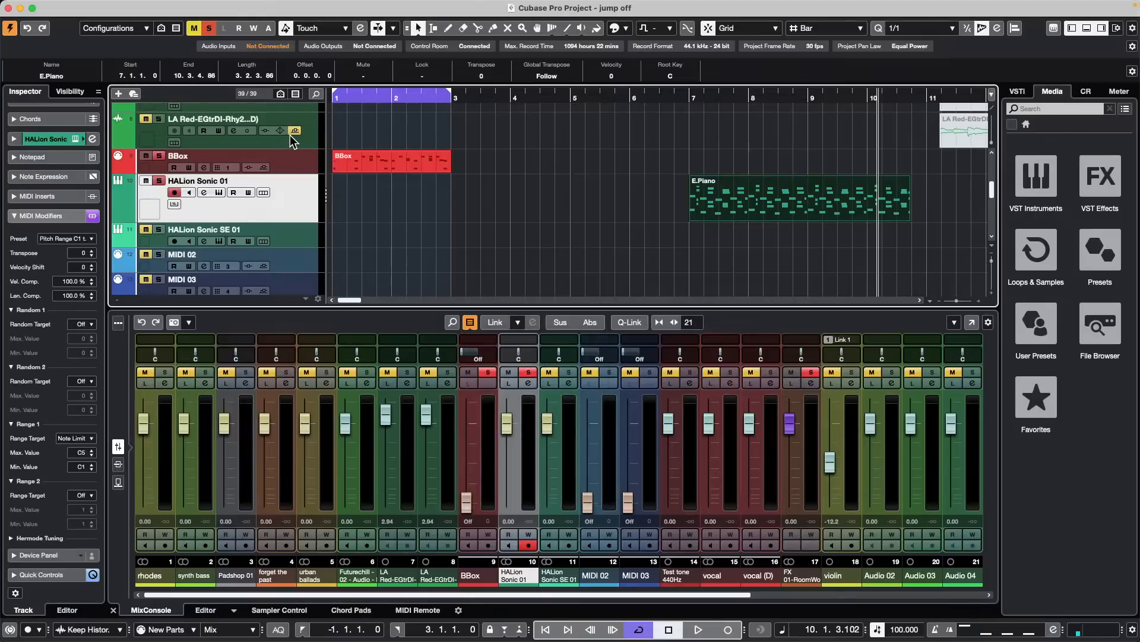
click(254, 144)
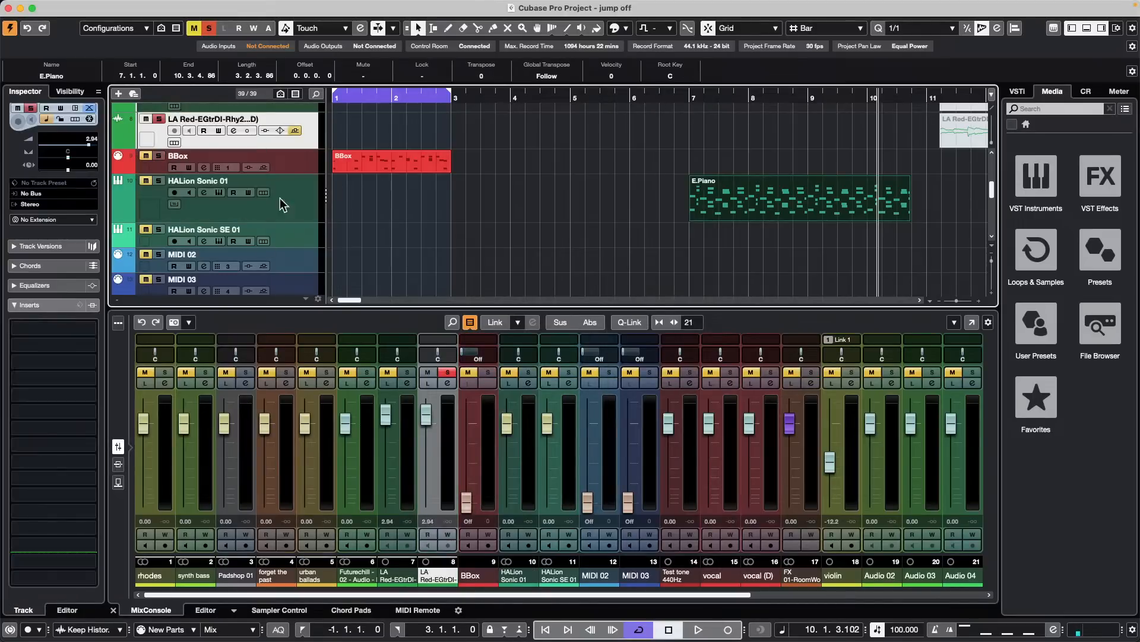
click(250, 204)
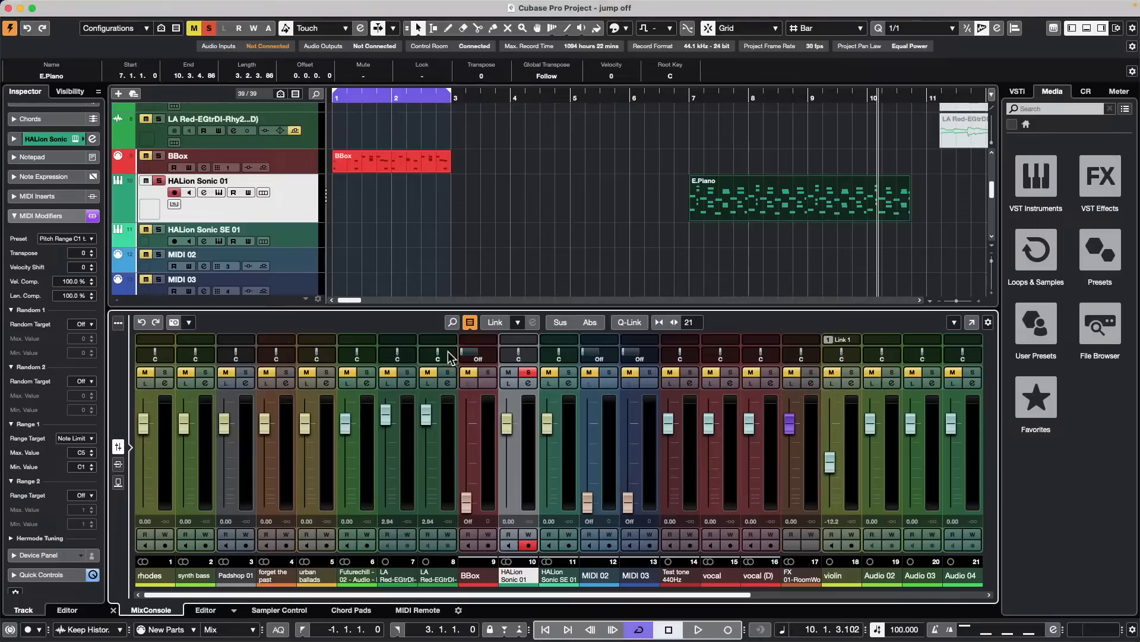
Include the Input Channels in the MixConsole's channel type filter again
click(469, 323)
click(515, 371)
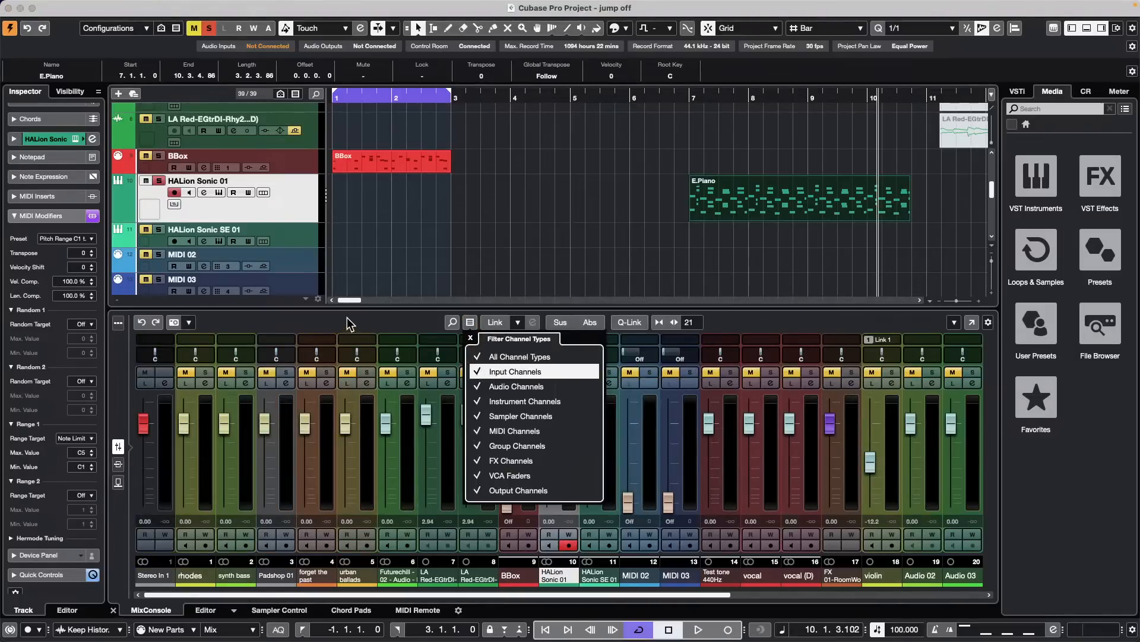
click(266, 309)
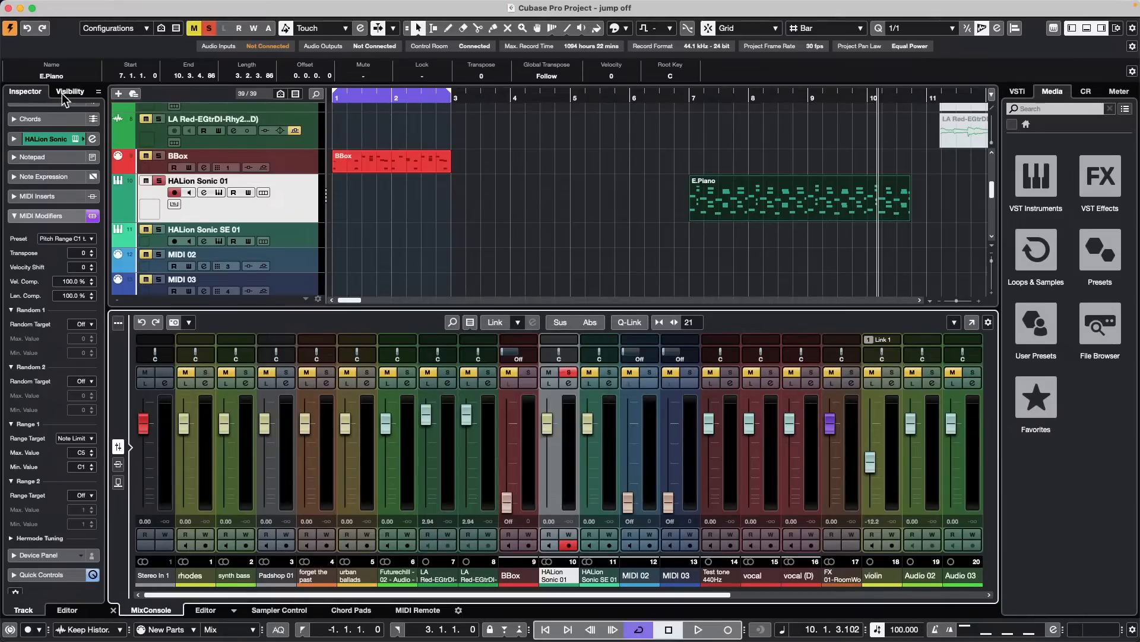
Open the Visibility list and compare its Track and Zones views
click(67, 91)
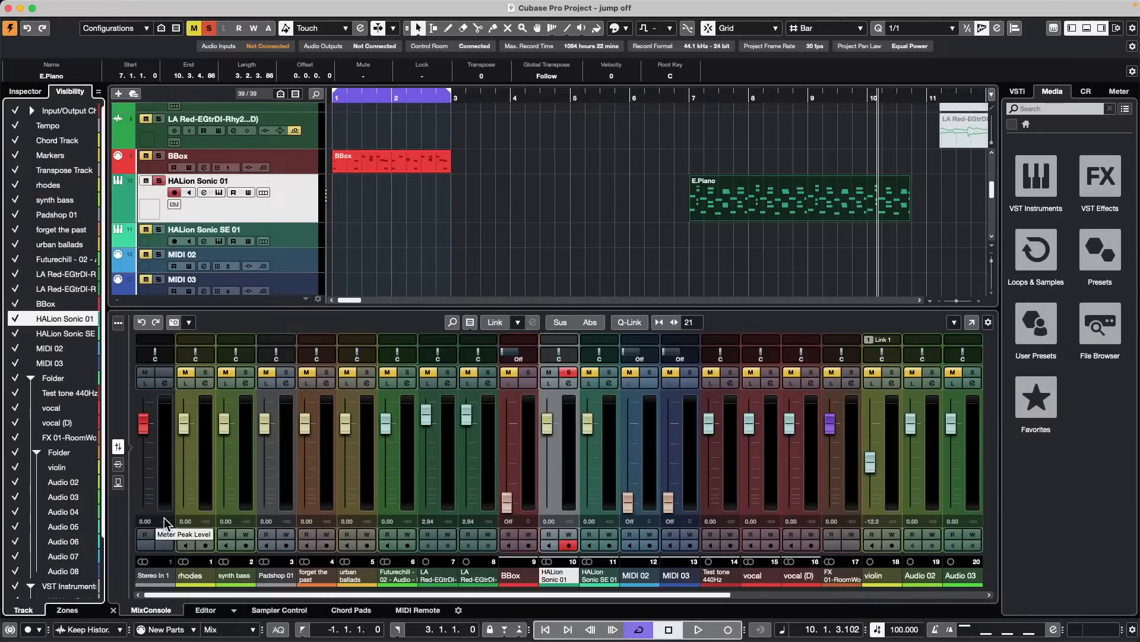
click(76, 612)
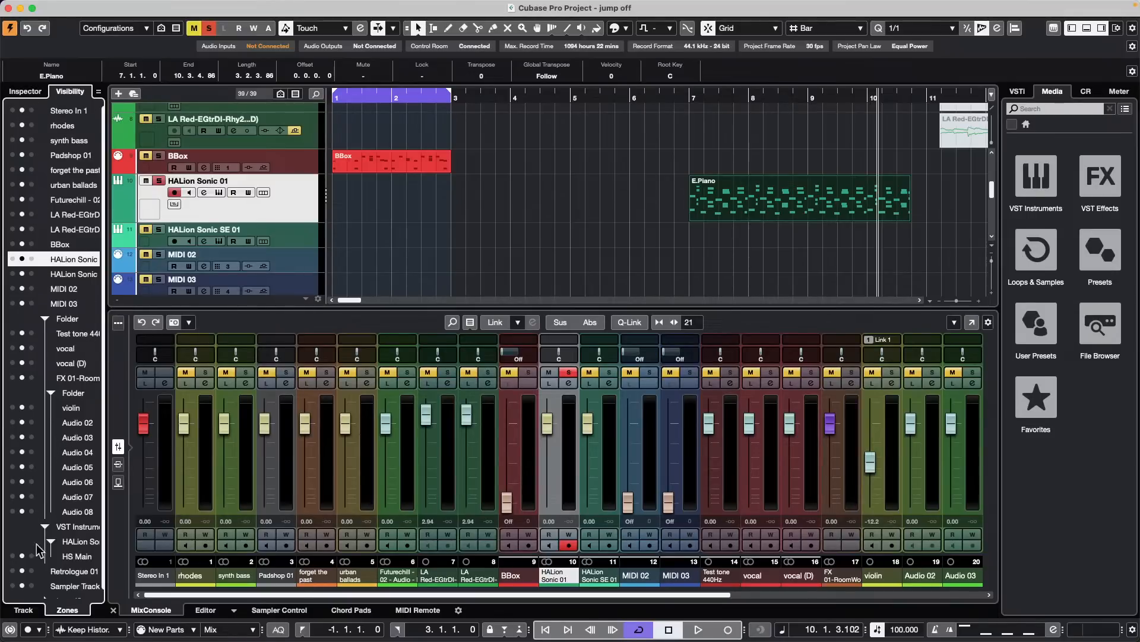
click(29, 613)
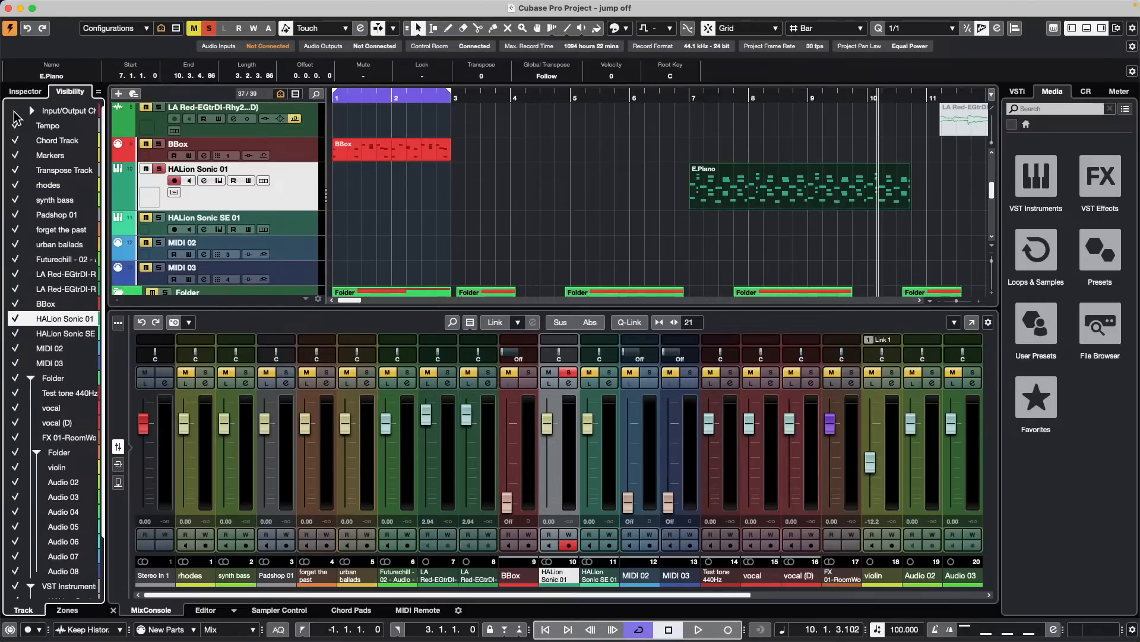
Expand the Input/Output Channels folder in the track Visibility list, and hide and show its Stereo channel
click(30, 111)
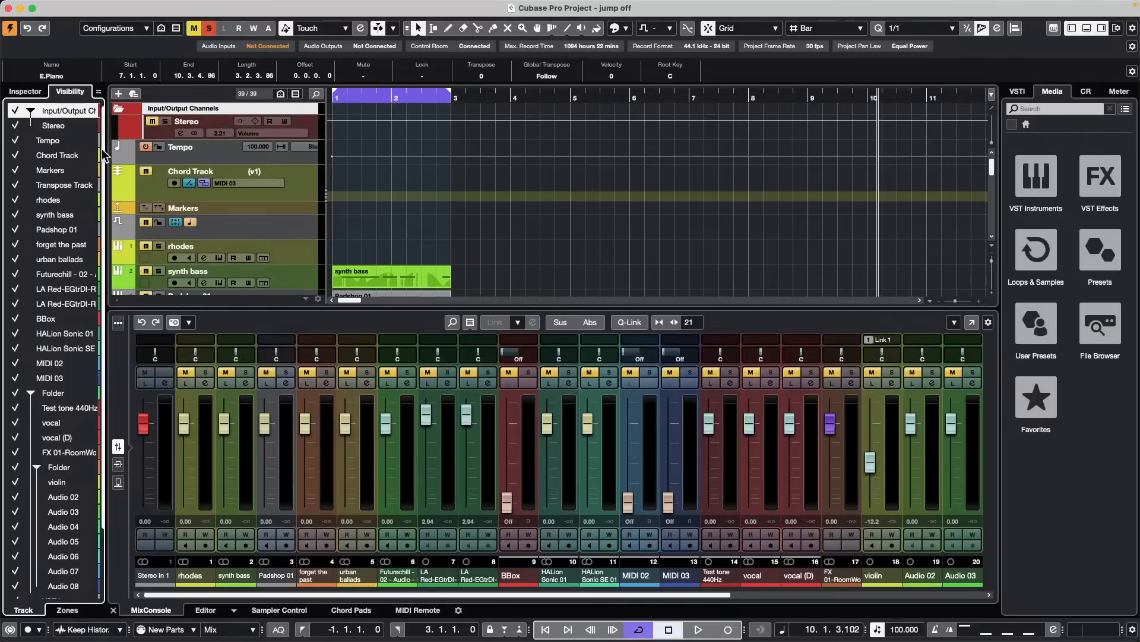
click(31, 111)
click(31, 111)
click(16, 126)
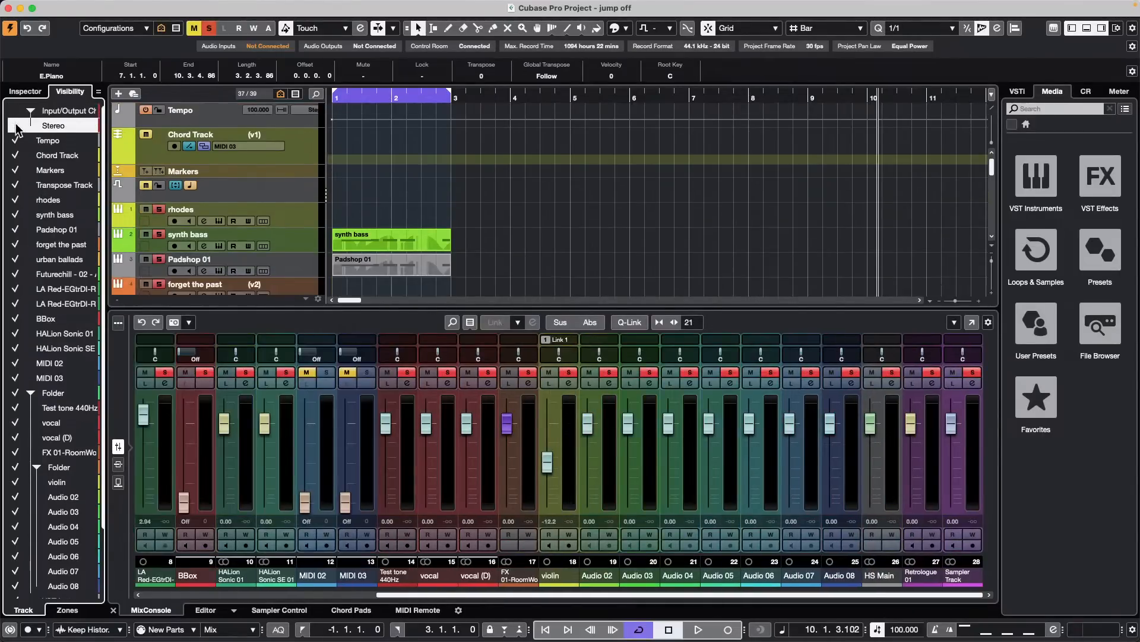
click(16, 125)
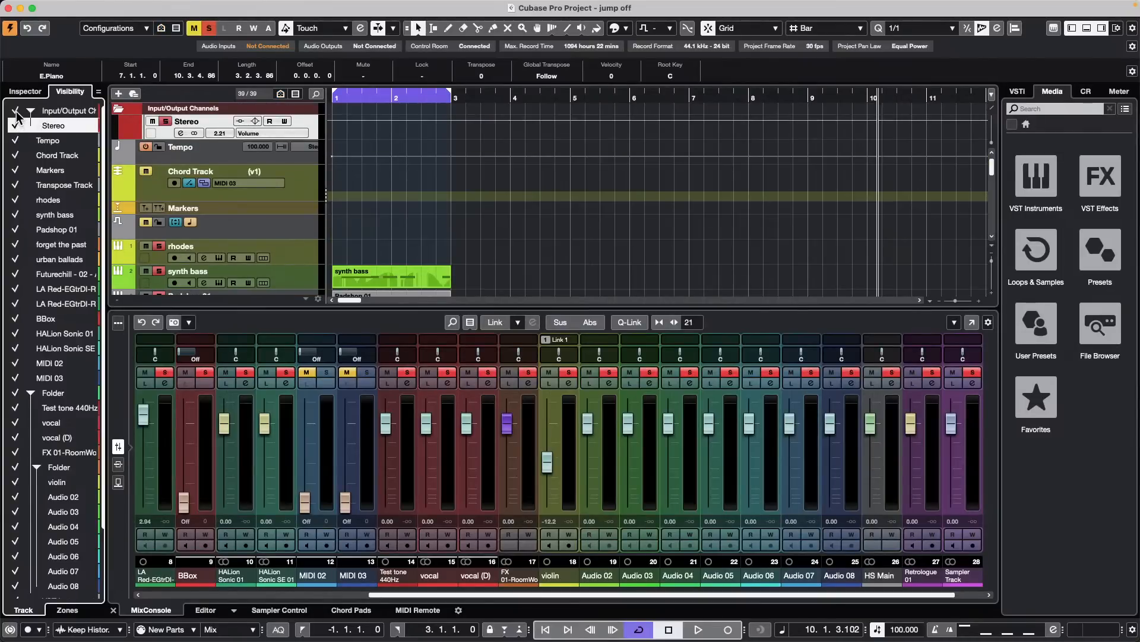
drag(378, 594, 152, 594)
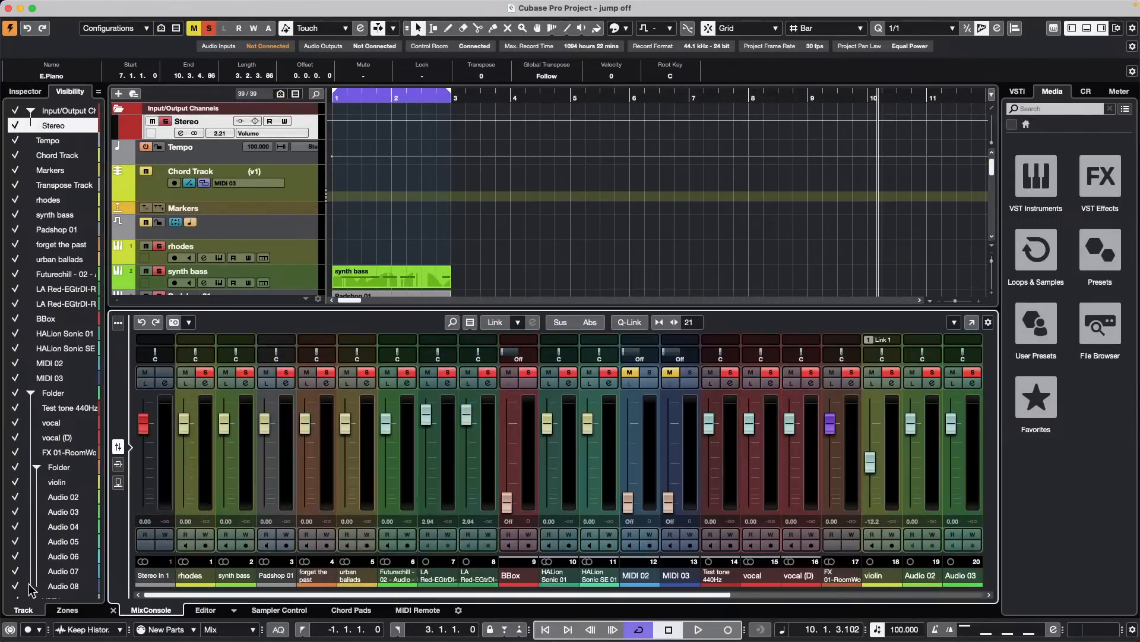
Hide the Input/Output Channels folder from the track list through the Visibility list
click(15, 111)
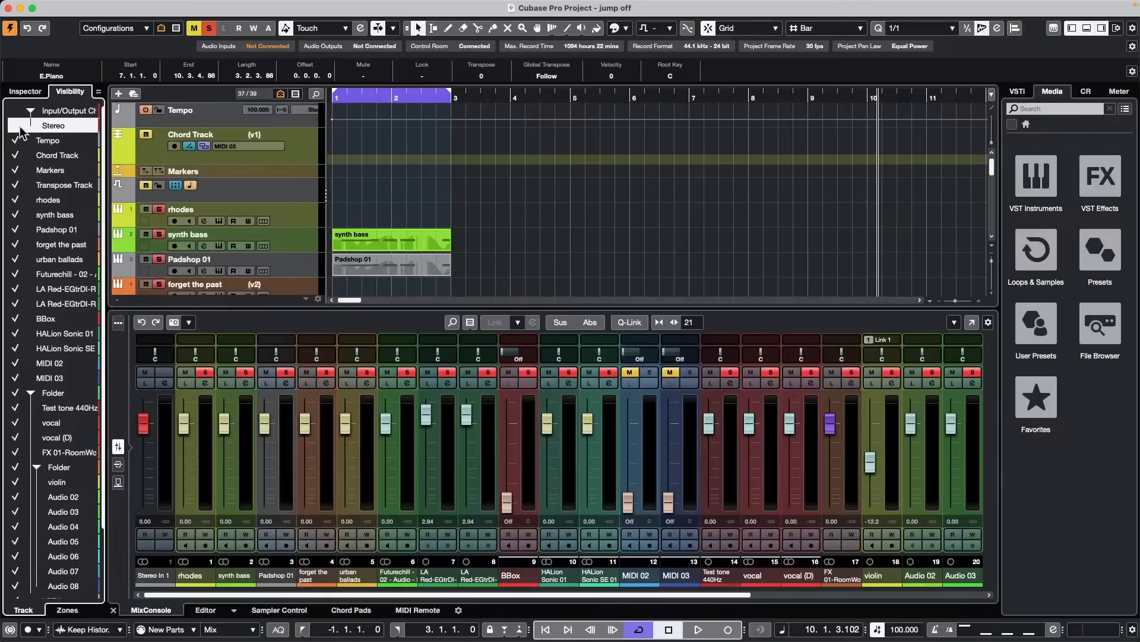
scroll(33, 167, down, 3)
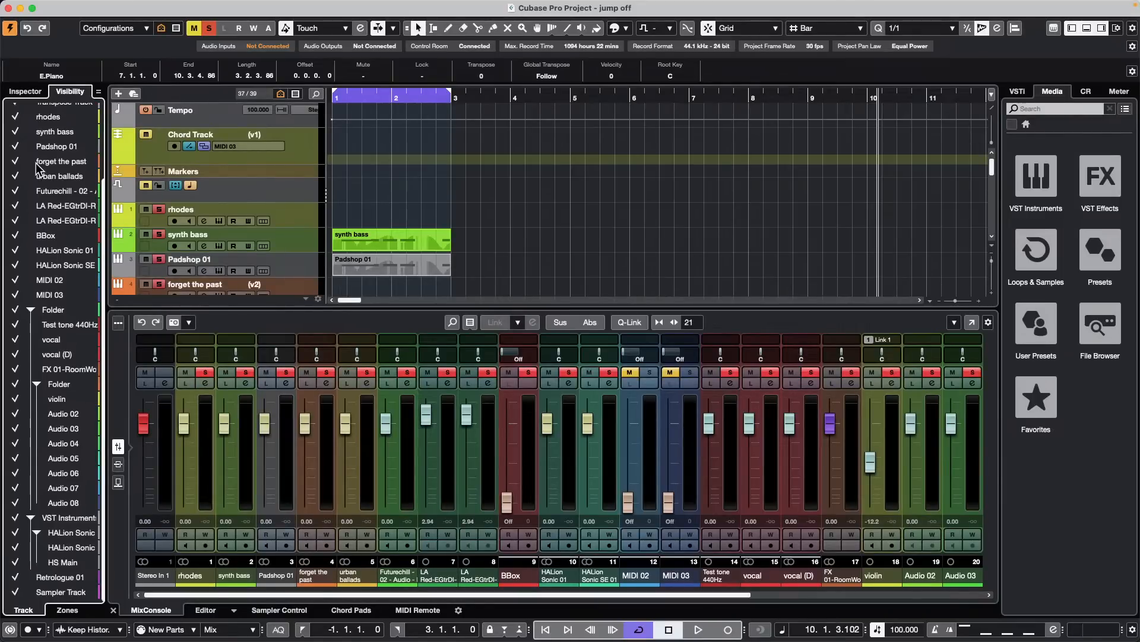
scroll(35, 163, up, 3)
Create a new empty project in the "mediabay tags" folder
click(81, 8)
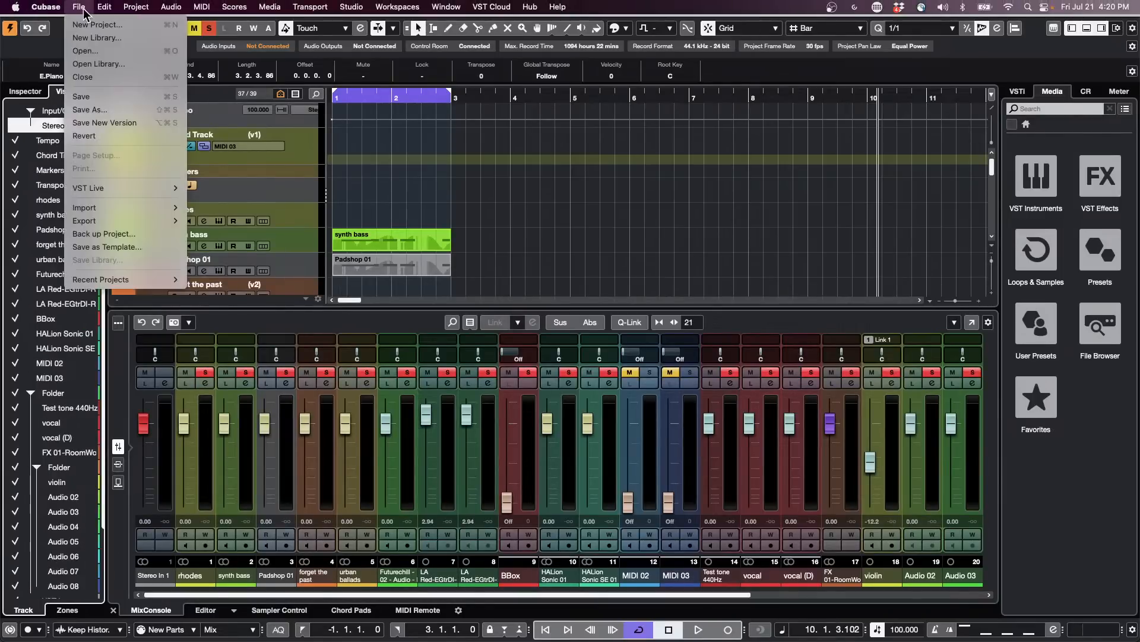
click(95, 24)
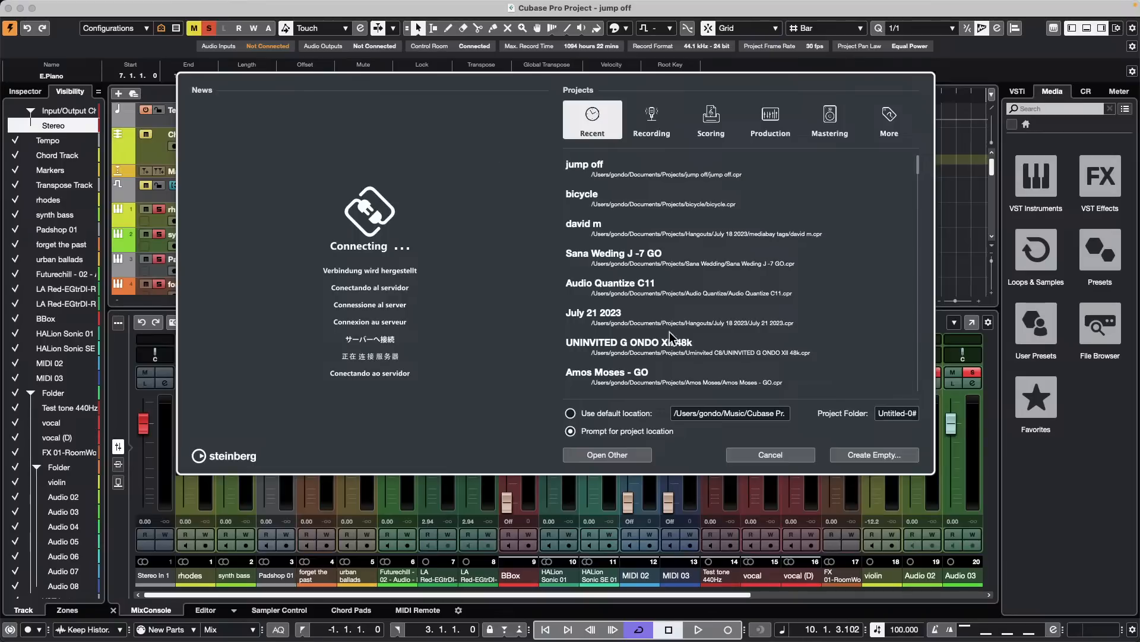
click(874, 455)
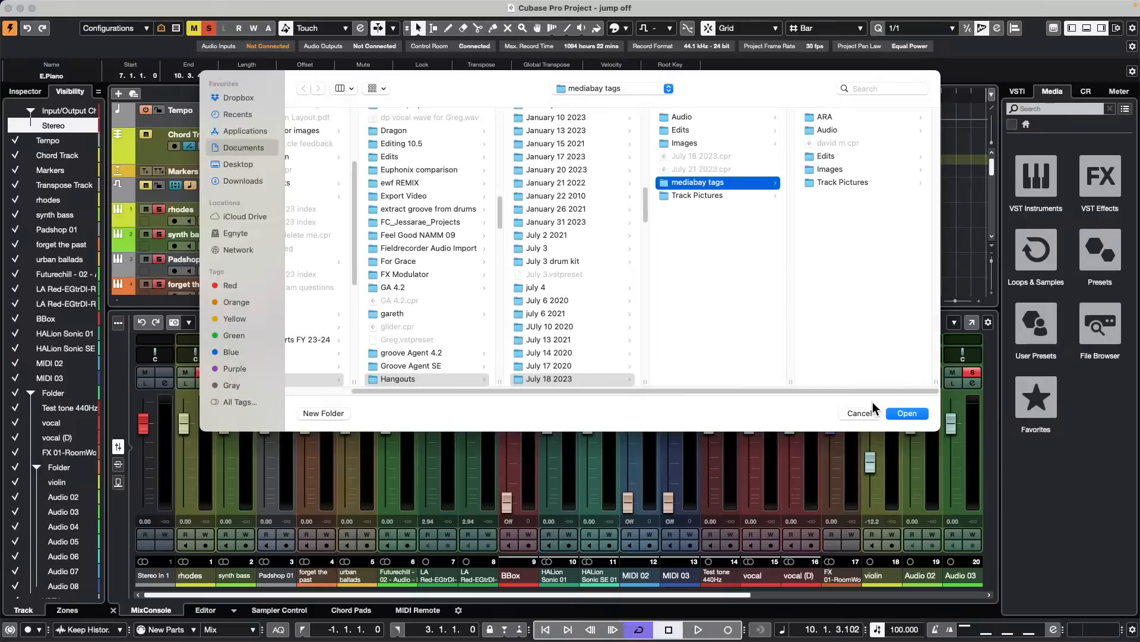
click(918, 413)
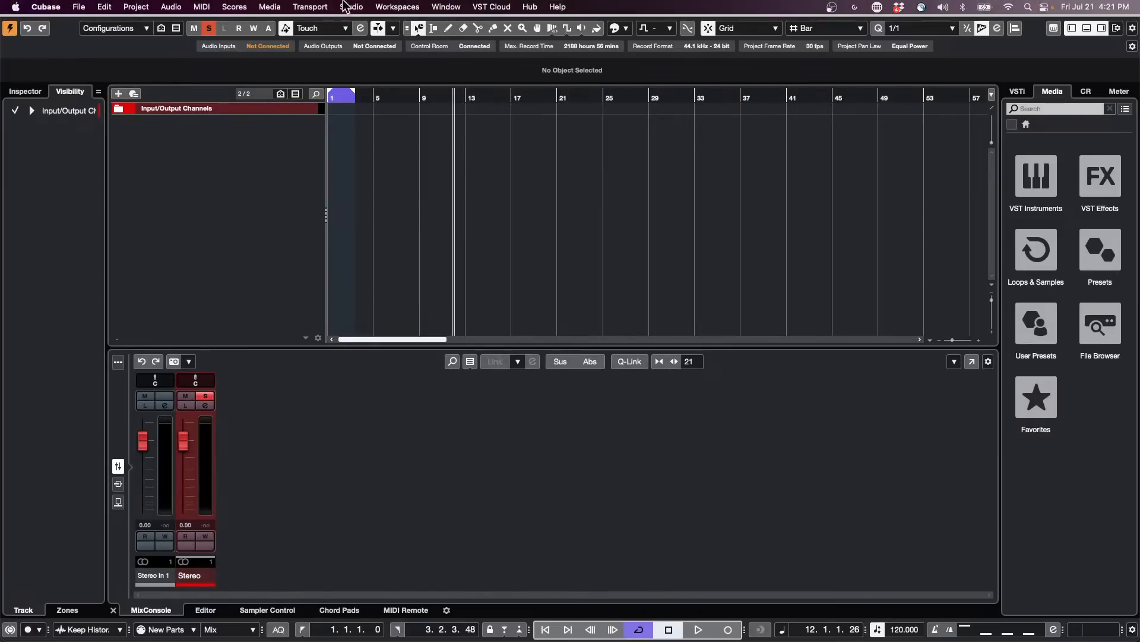
Add three mono input buses to the inputs in Audio Connections
click(345, 6)
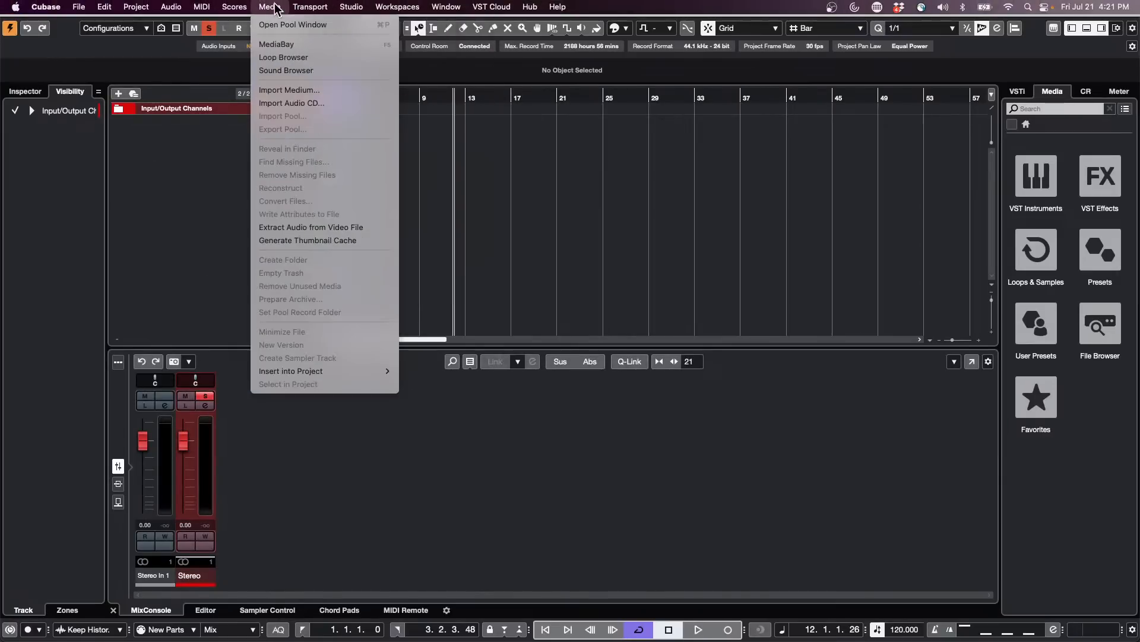
mouse_move(353, 6)
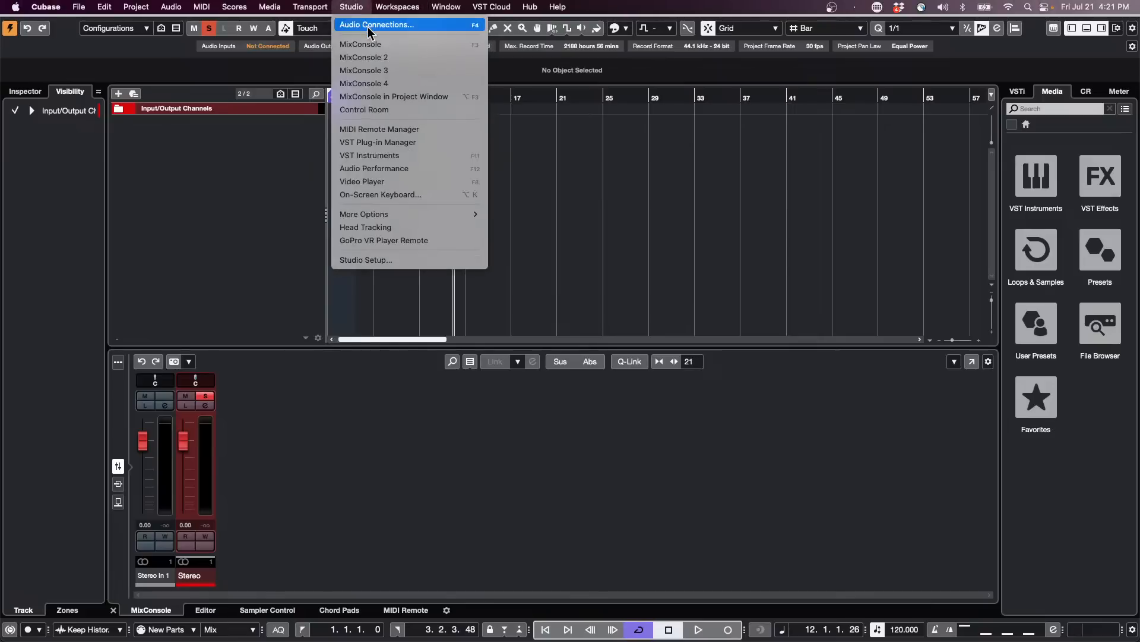
click(369, 25)
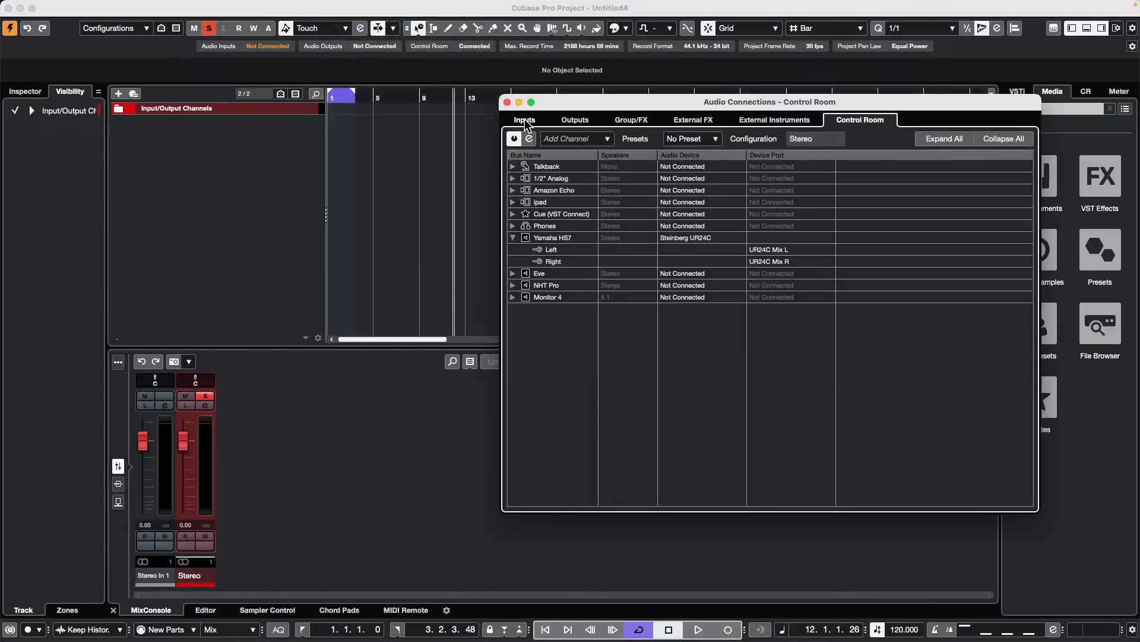
click(525, 120)
click(544, 139)
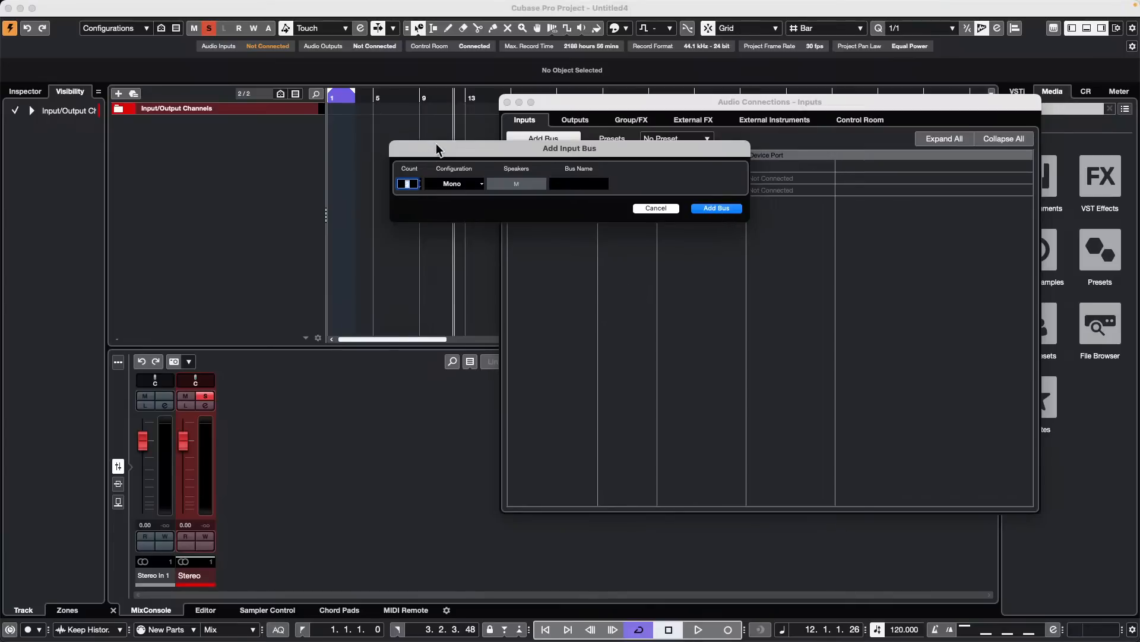
click(713, 209)
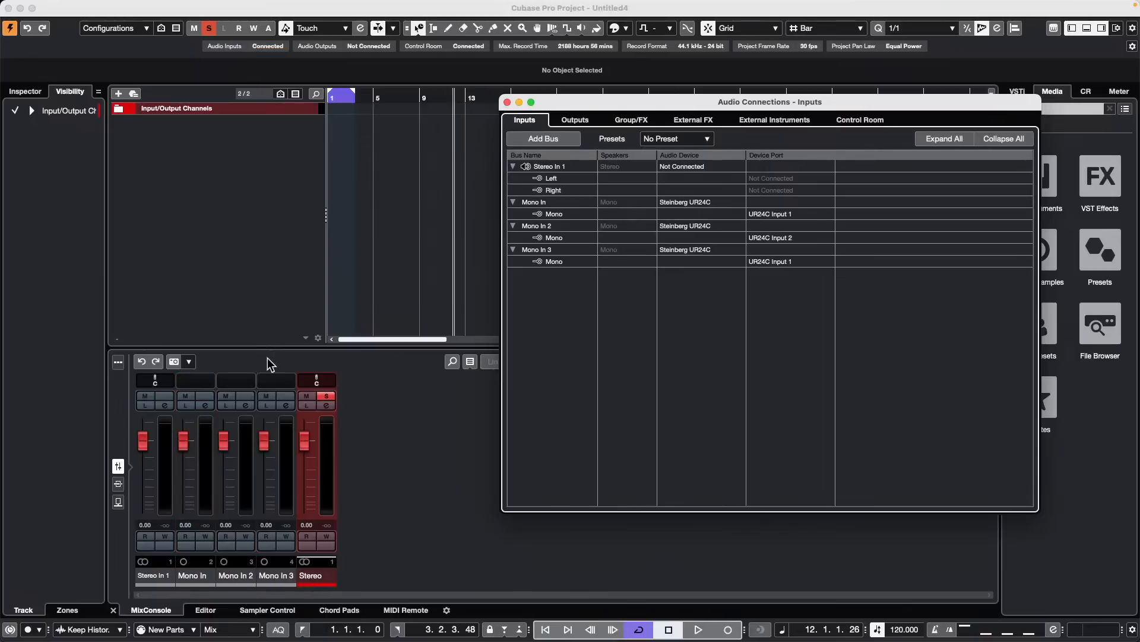
Add four mono audio tracks routed to the Stereo output
right_click(241, 155)
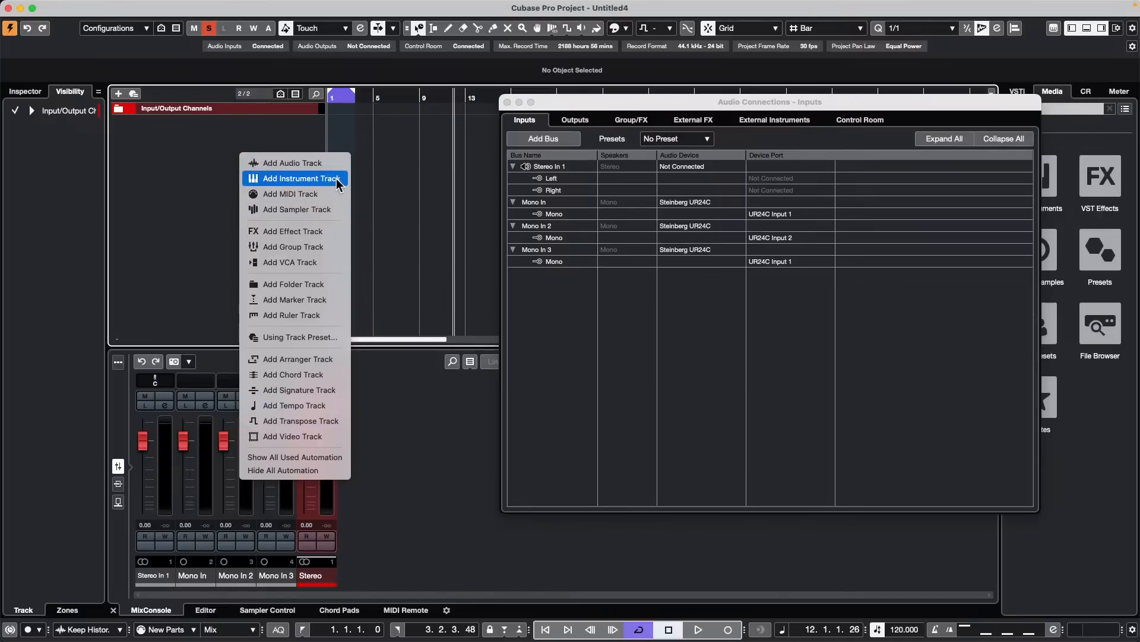
click(332, 163)
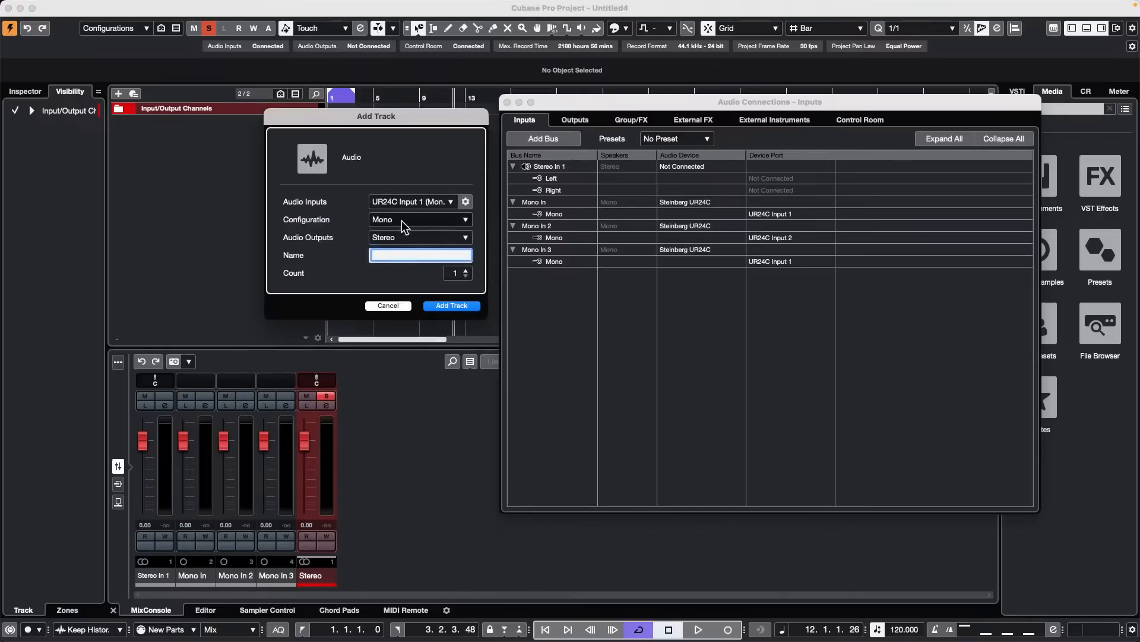
click(469, 305)
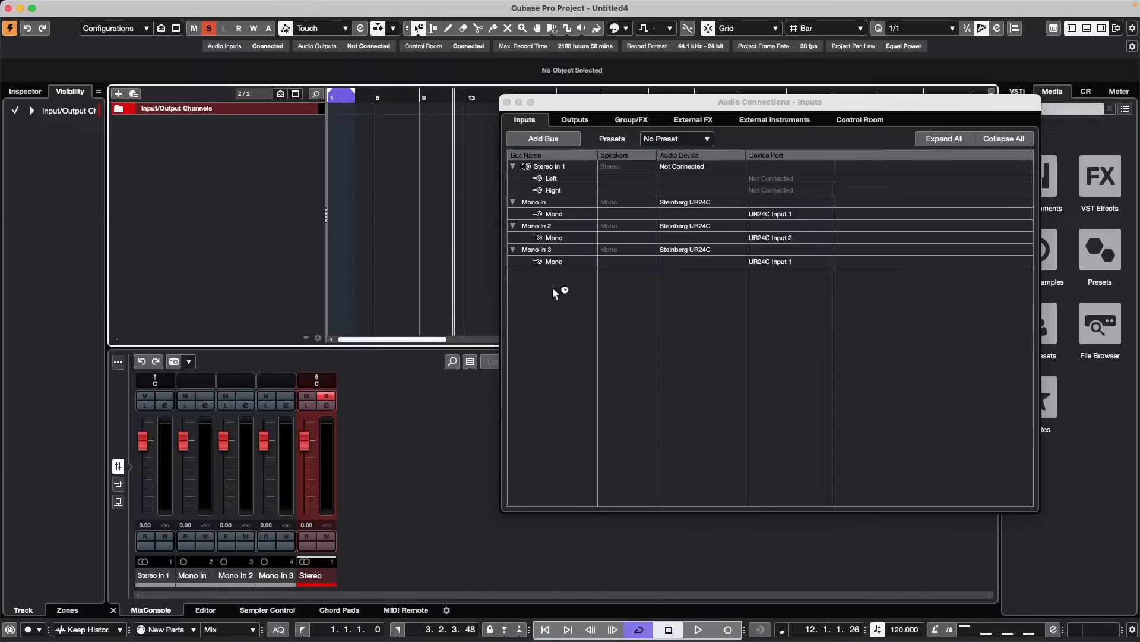
click(518, 114)
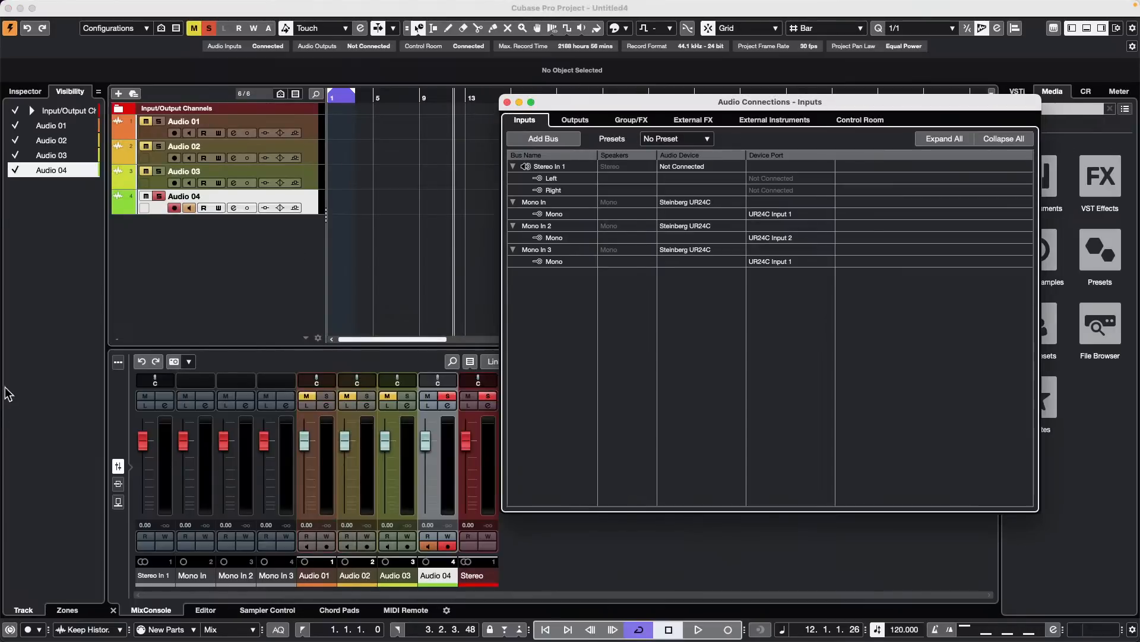
Expand the Input/Output Channels folder in the track Visibility list and compare its contents with the input buses in Audio Connections
click(31, 111)
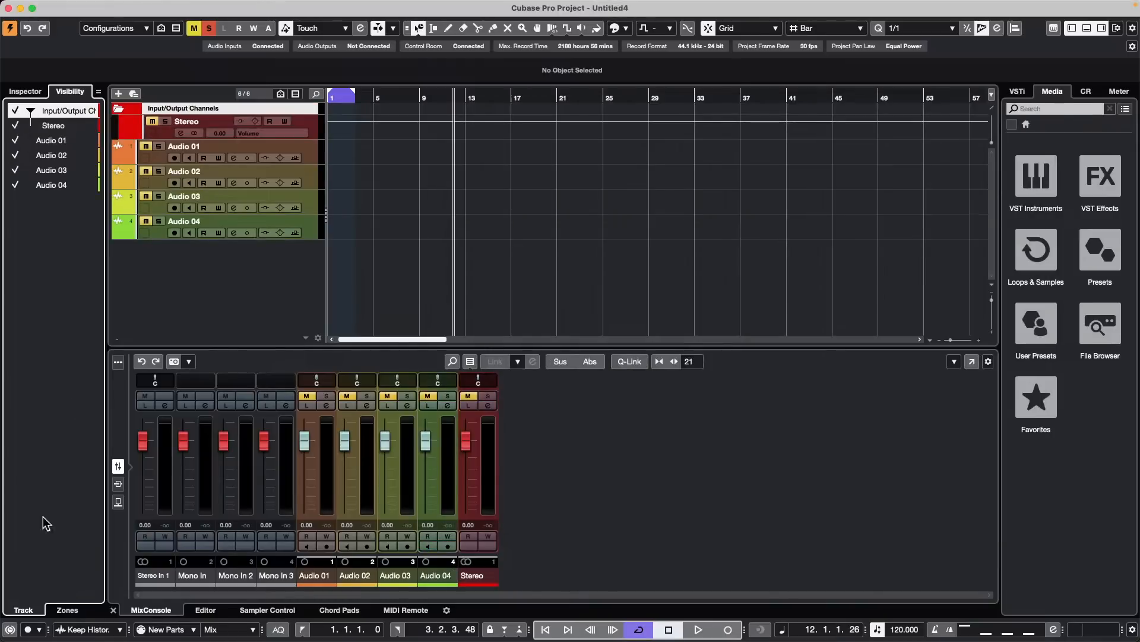
click(48, 110)
mouse_move(229, 7)
click(403, 7)
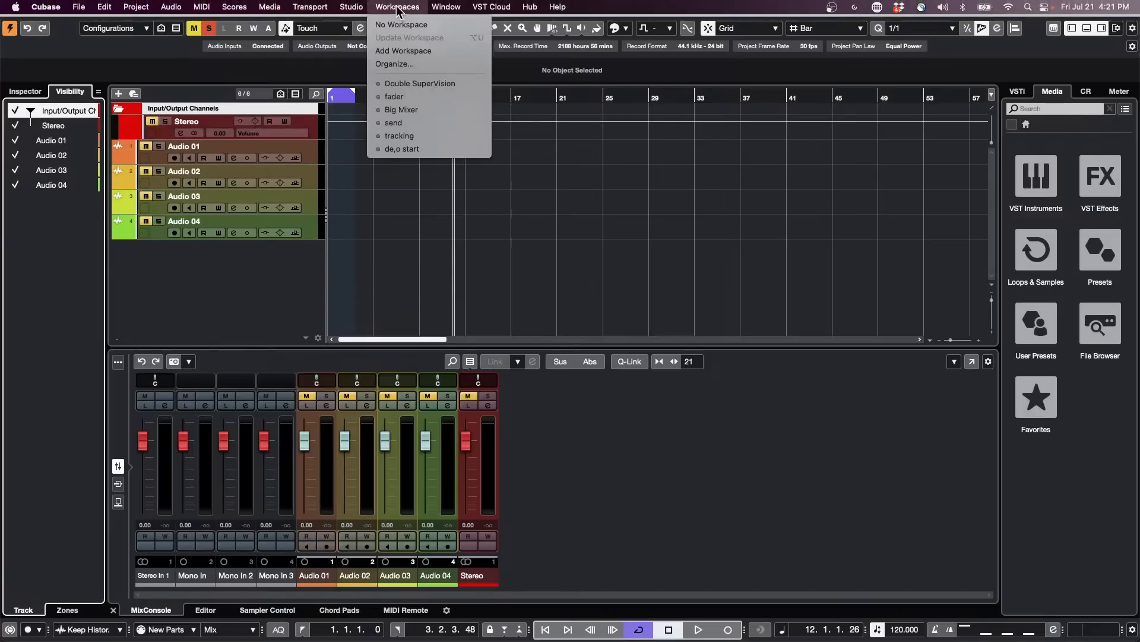
mouse_move(350, 7)
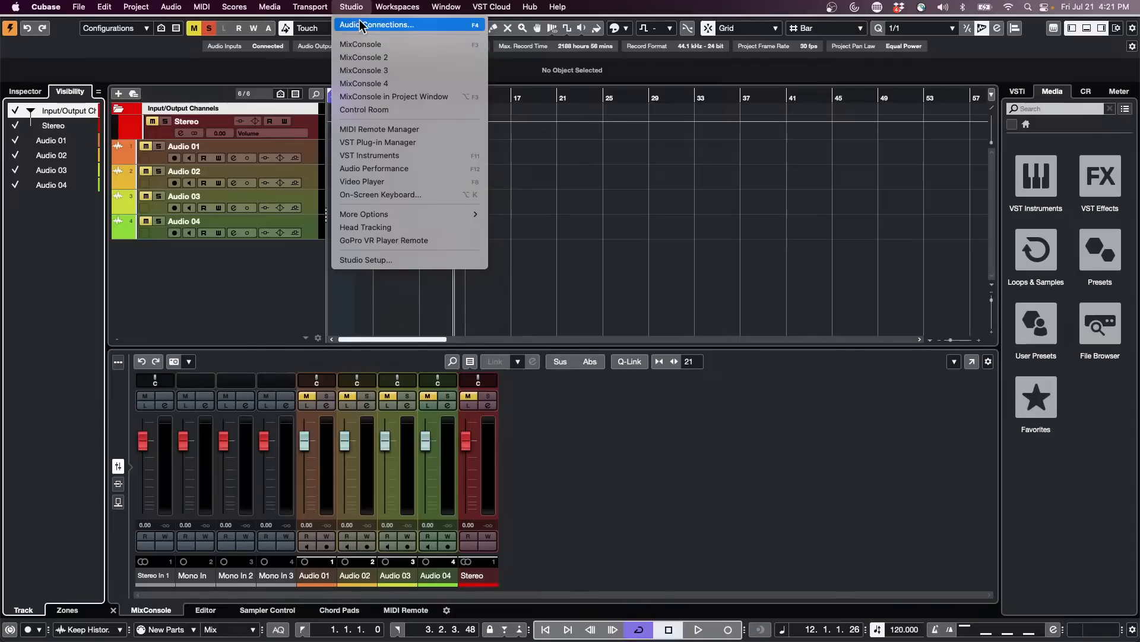
click(363, 24)
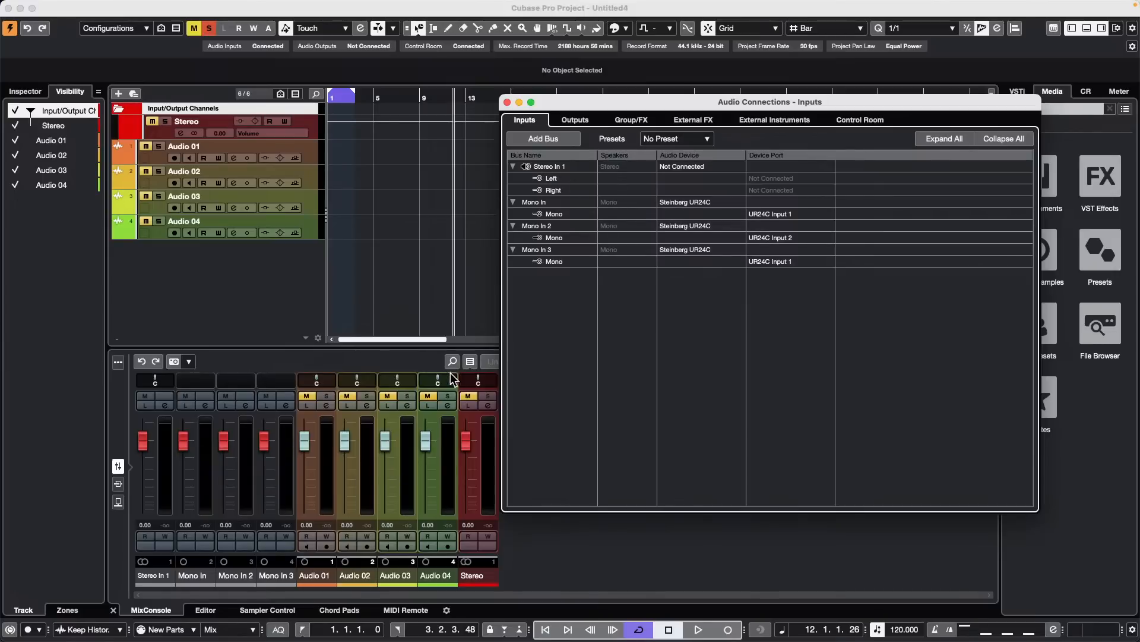
Toggle the Input/Output Channels folder's visibility in the track Visibility list several times, leaving it hidden
click(16, 113)
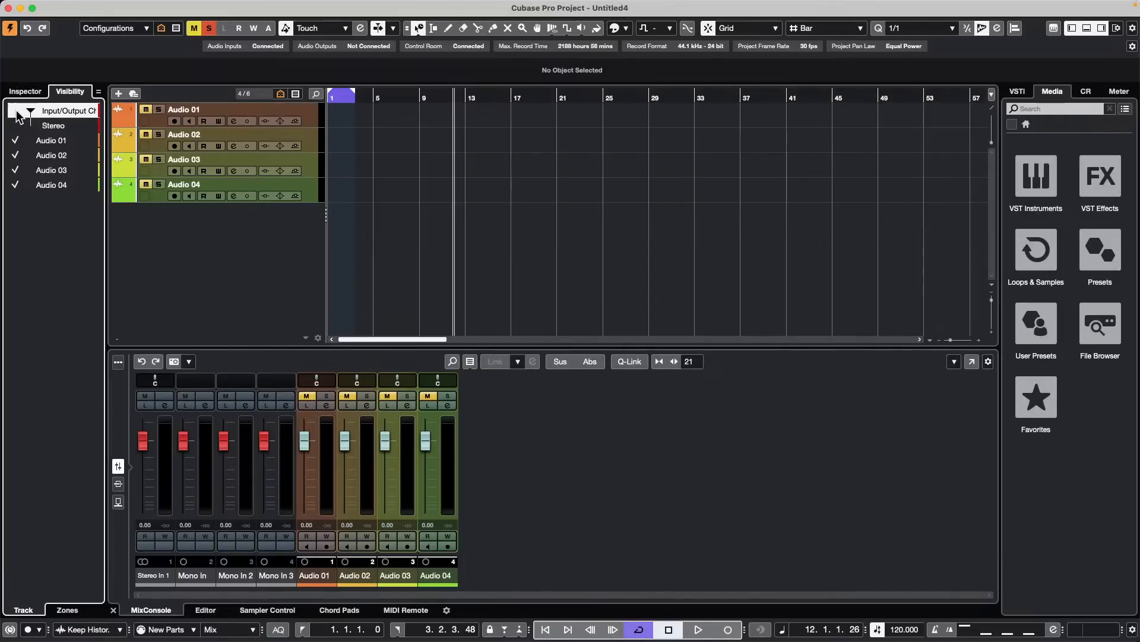
click(17, 113)
click(17, 113)
click(17, 113)
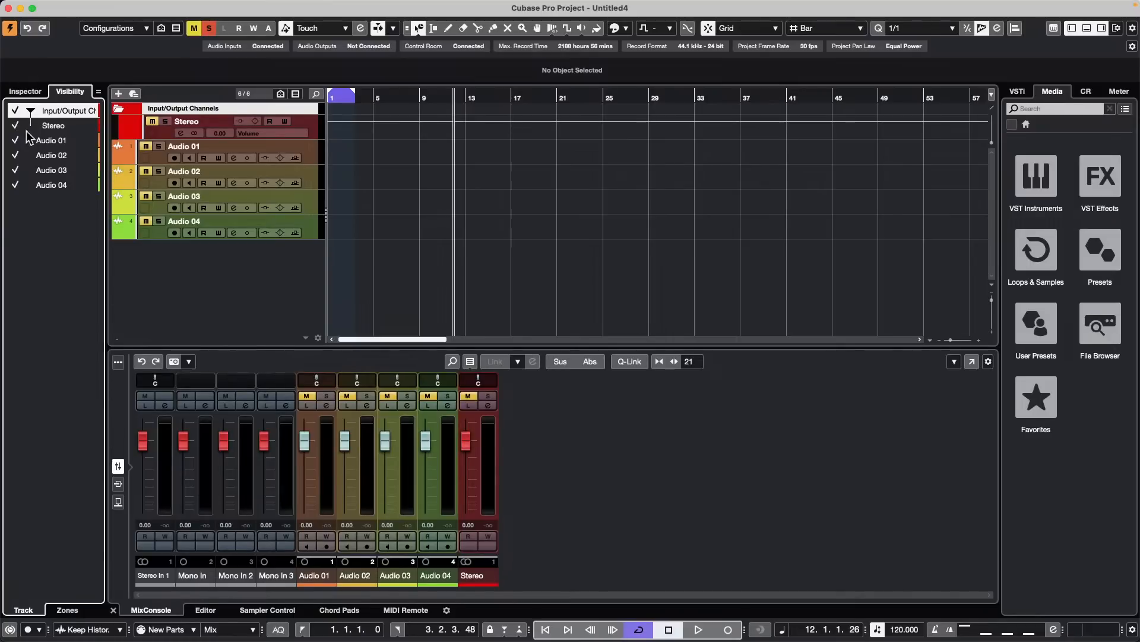
click(15, 110)
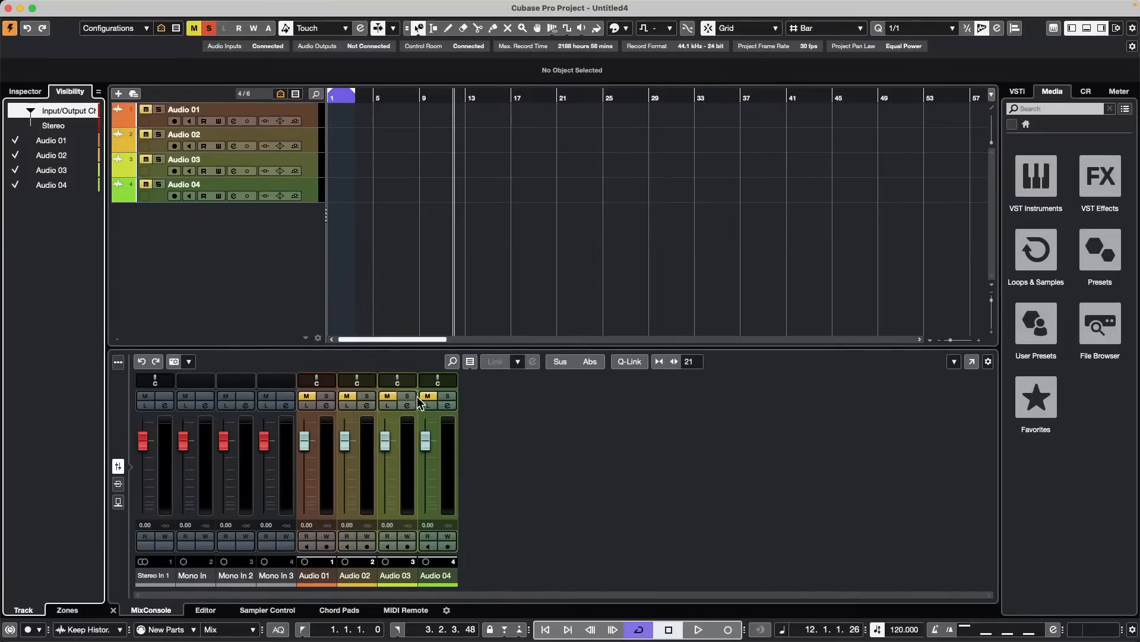
Exclude the Input Channels with the MixConsole's channel type filter, and include them again
click(470, 361)
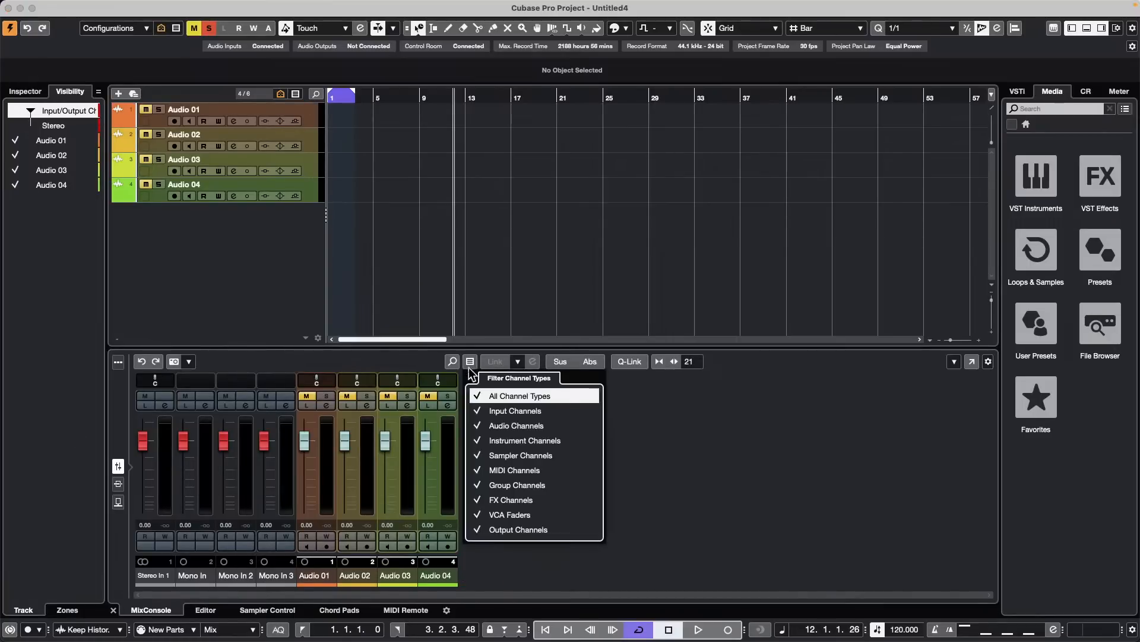
click(120, 366)
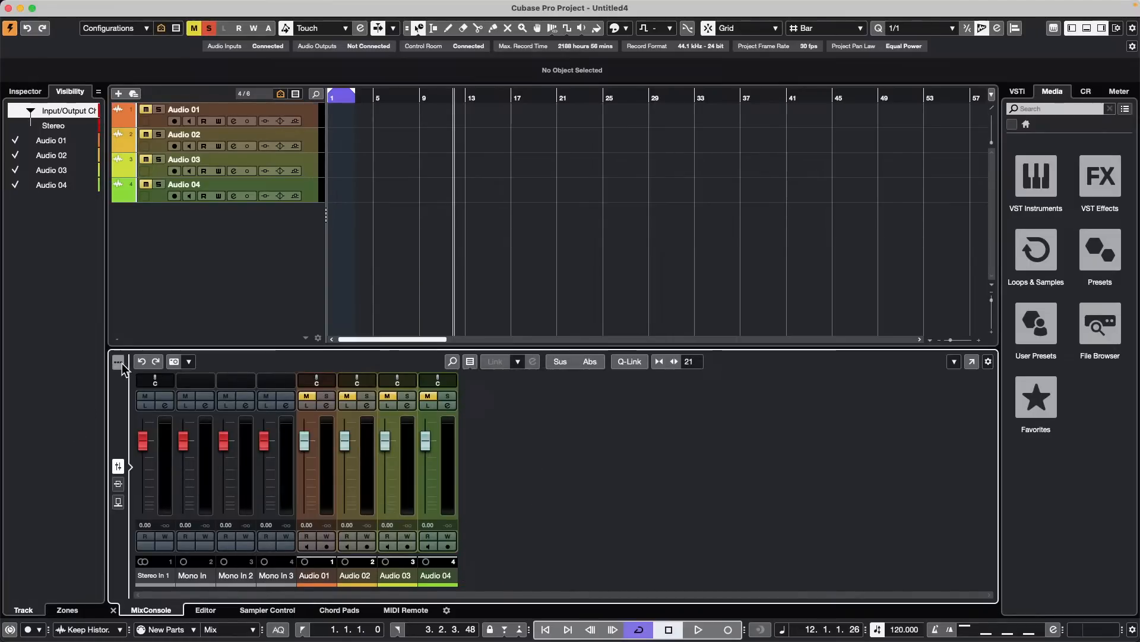
click(471, 361)
click(510, 410)
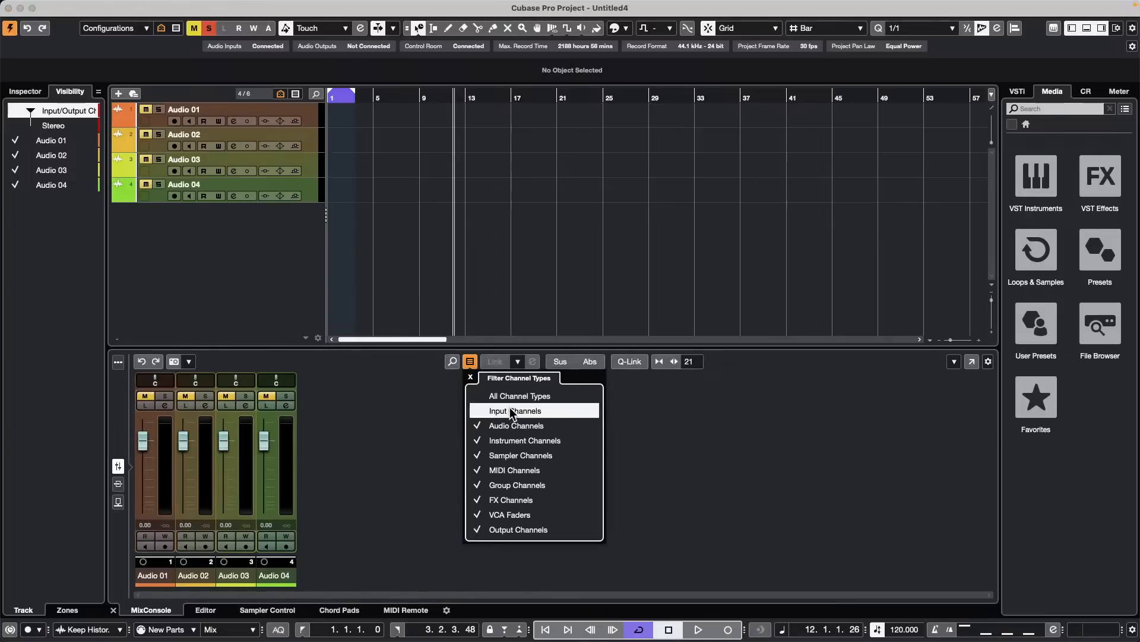
click(511, 410)
key(Escape)
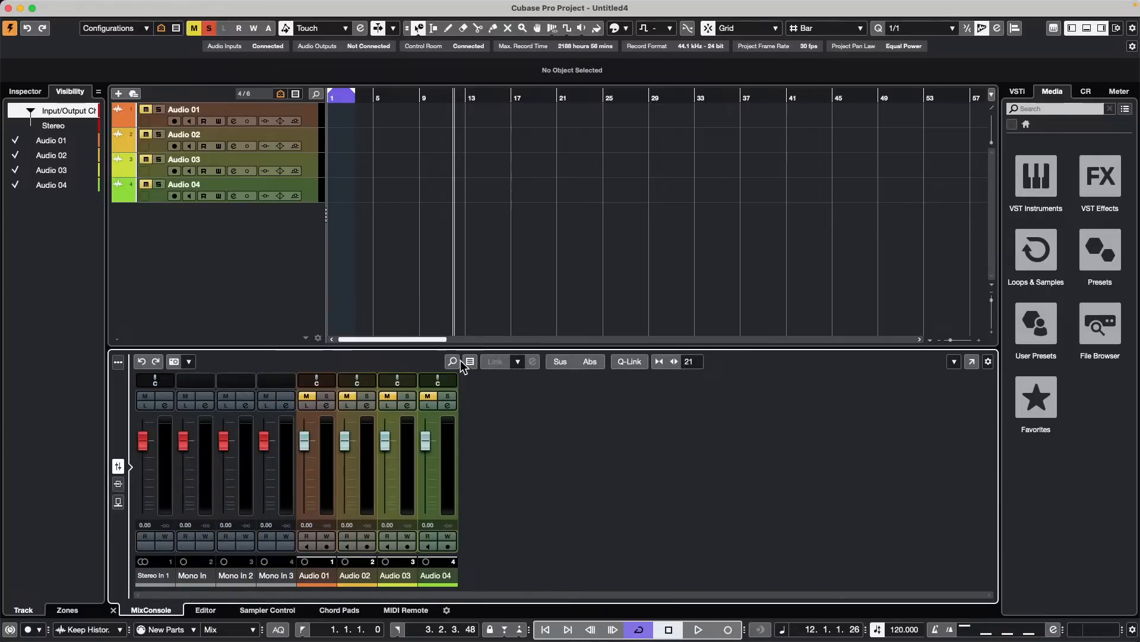
Hide the Input Channels from the MixConsole with the channel type filter
click(470, 362)
click(499, 411)
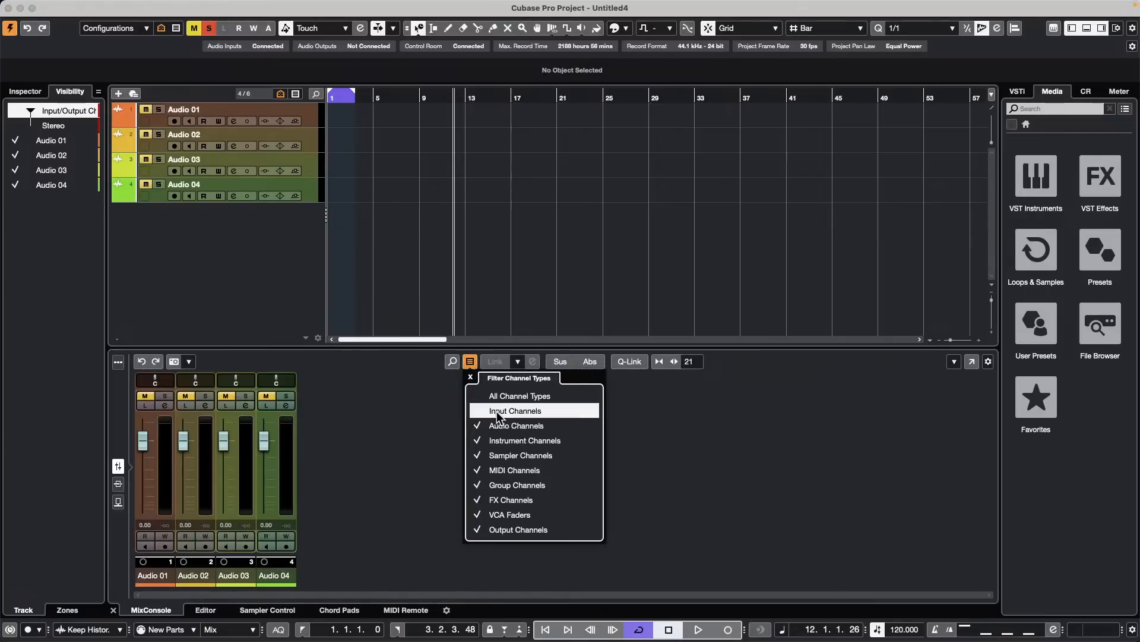
click(471, 361)
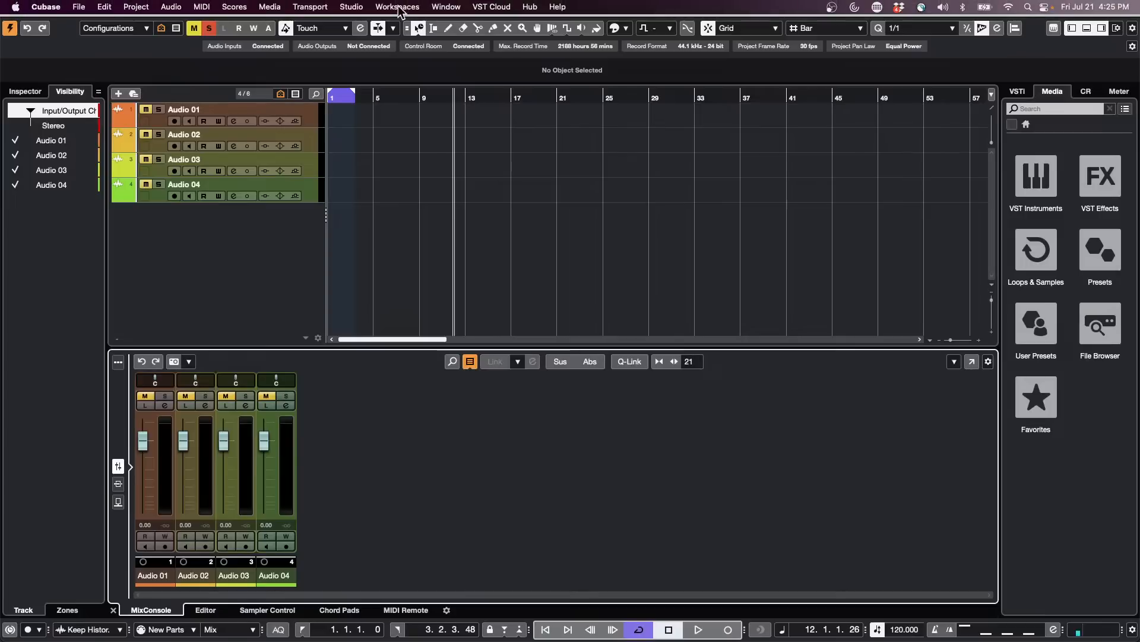
Add a second stereo cue channel to the Control Room in Audio Connections
click(398, 7)
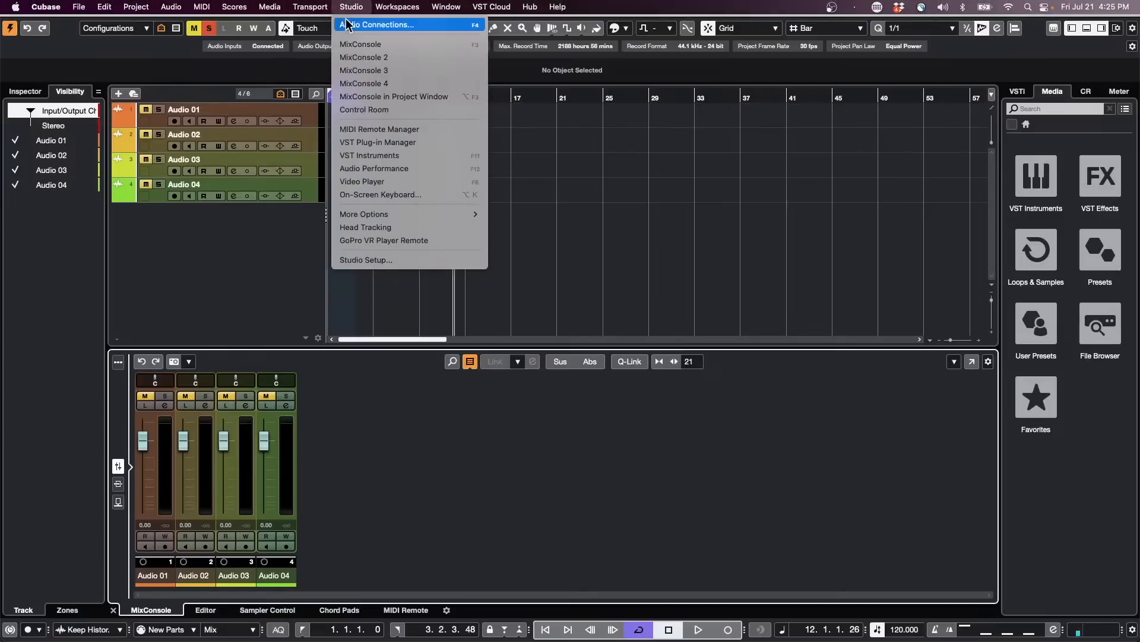
click(356, 24)
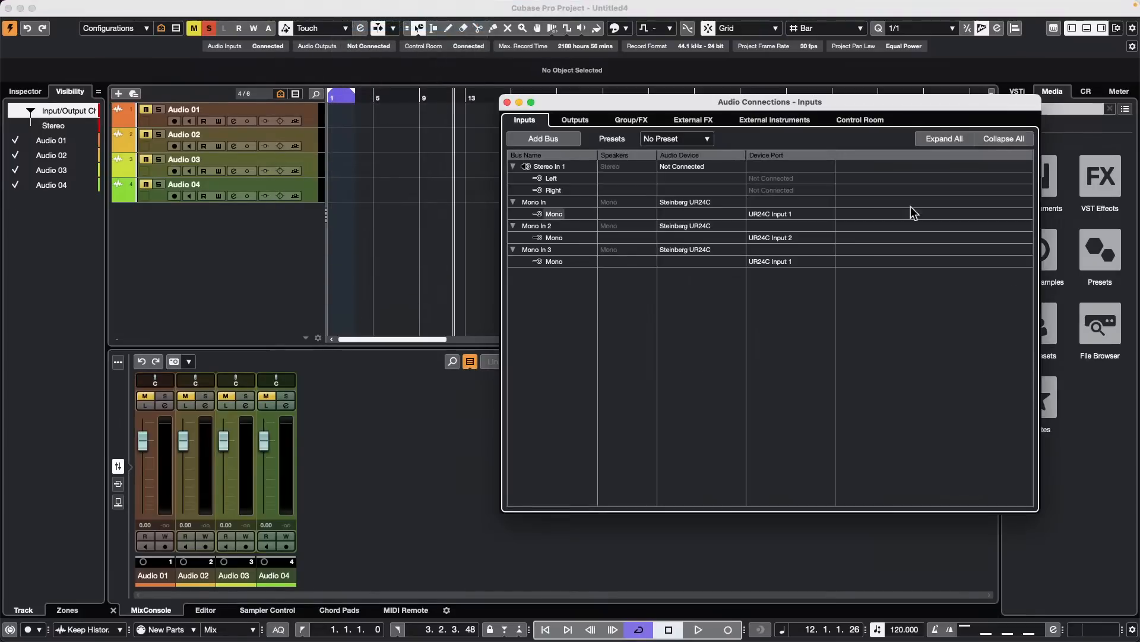
click(863, 118)
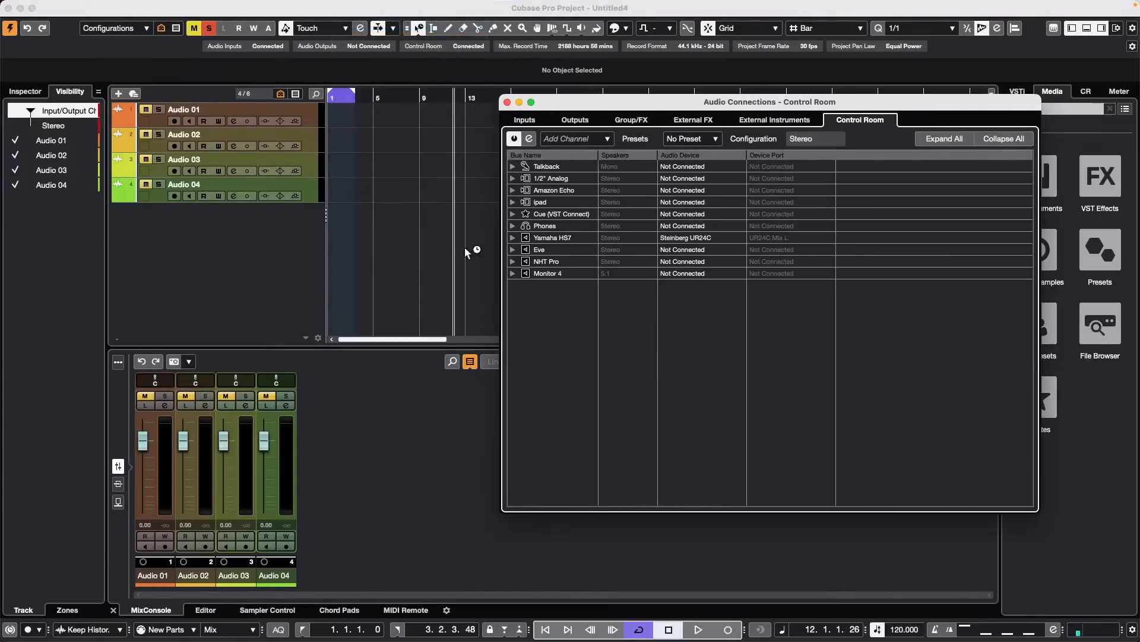
right_click(547, 226)
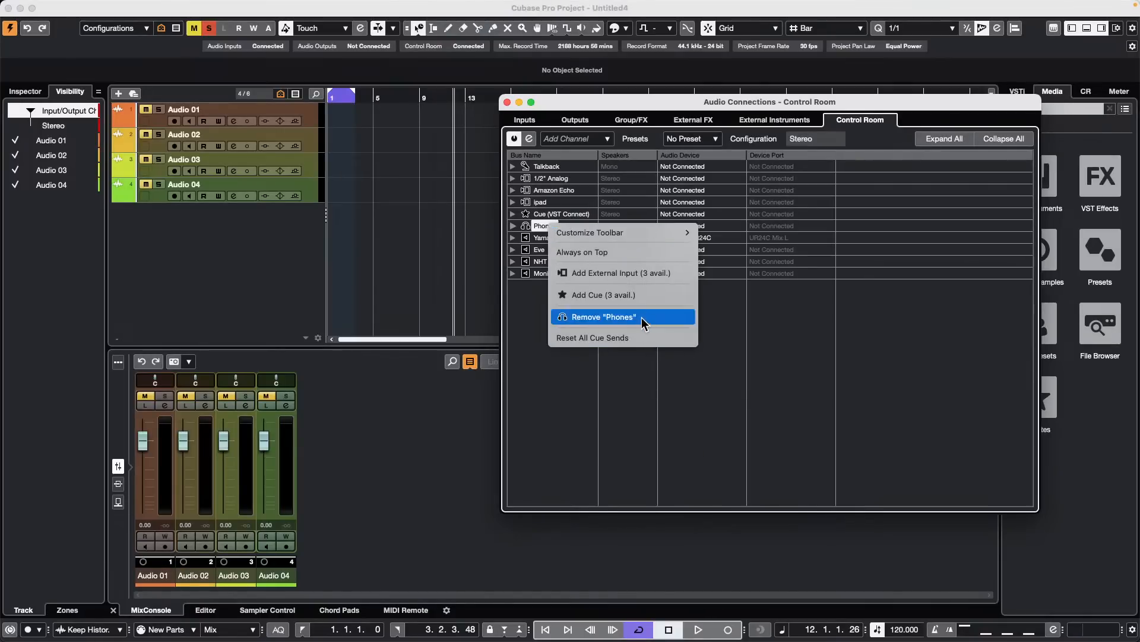
click(647, 297)
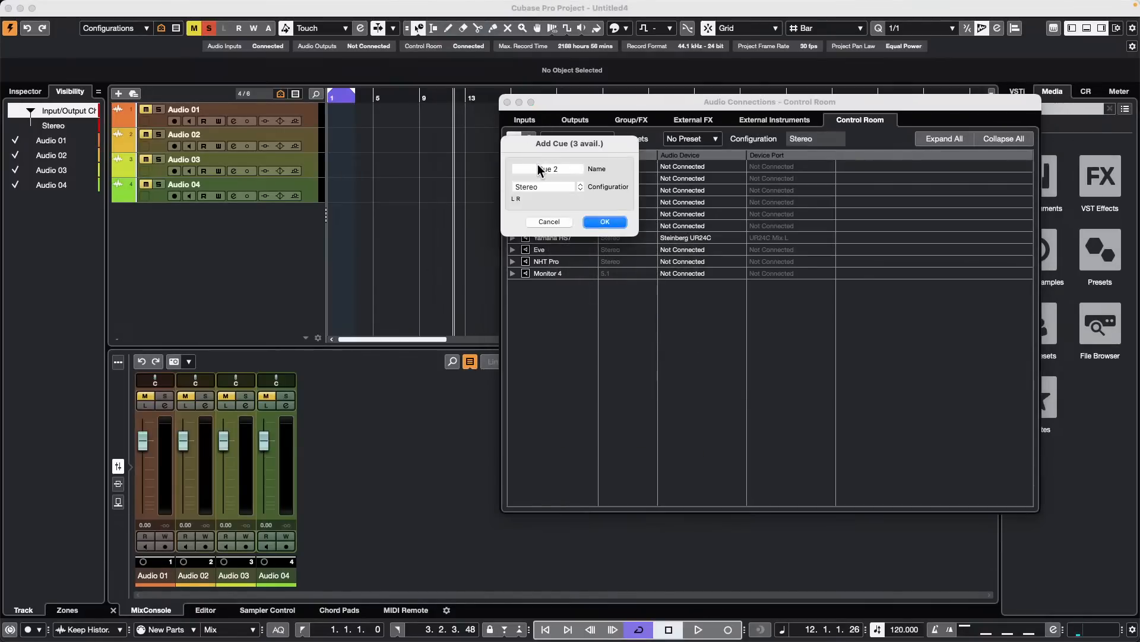
click(607, 222)
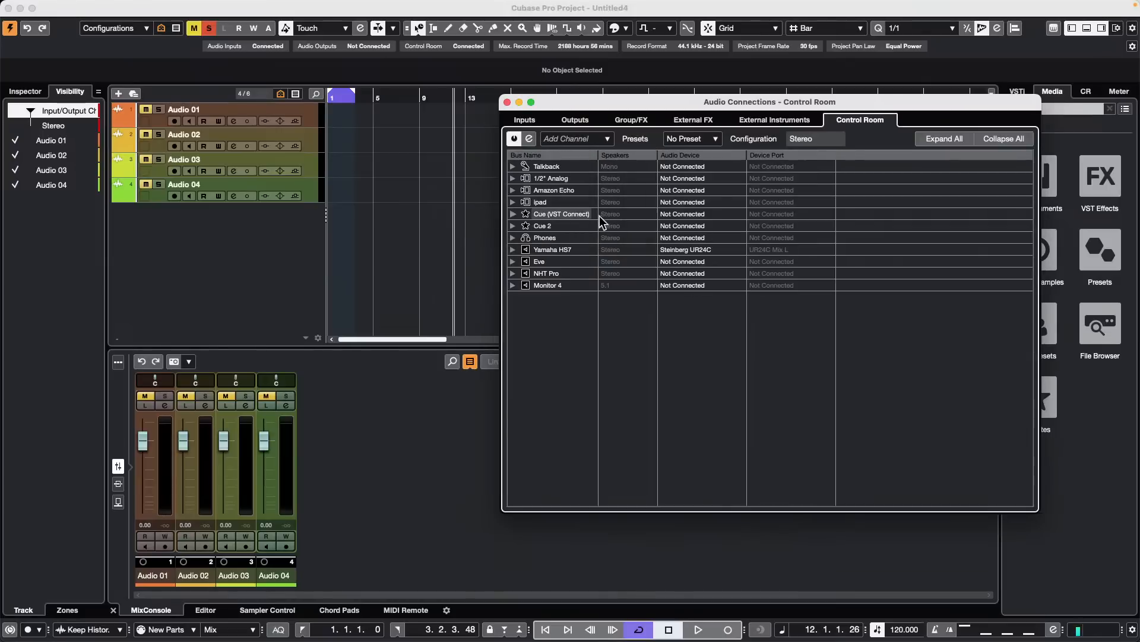
Add two more stereo cue channels, Cue 3 and Cue 4, to the Control Room
right_click(572, 225)
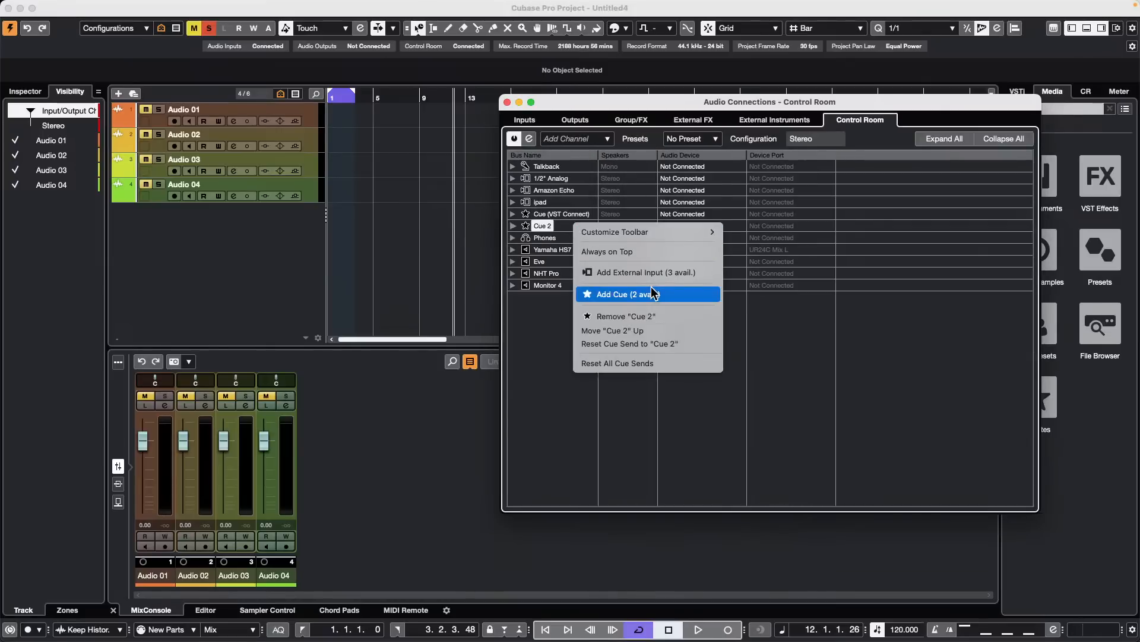
click(654, 294)
click(595, 222)
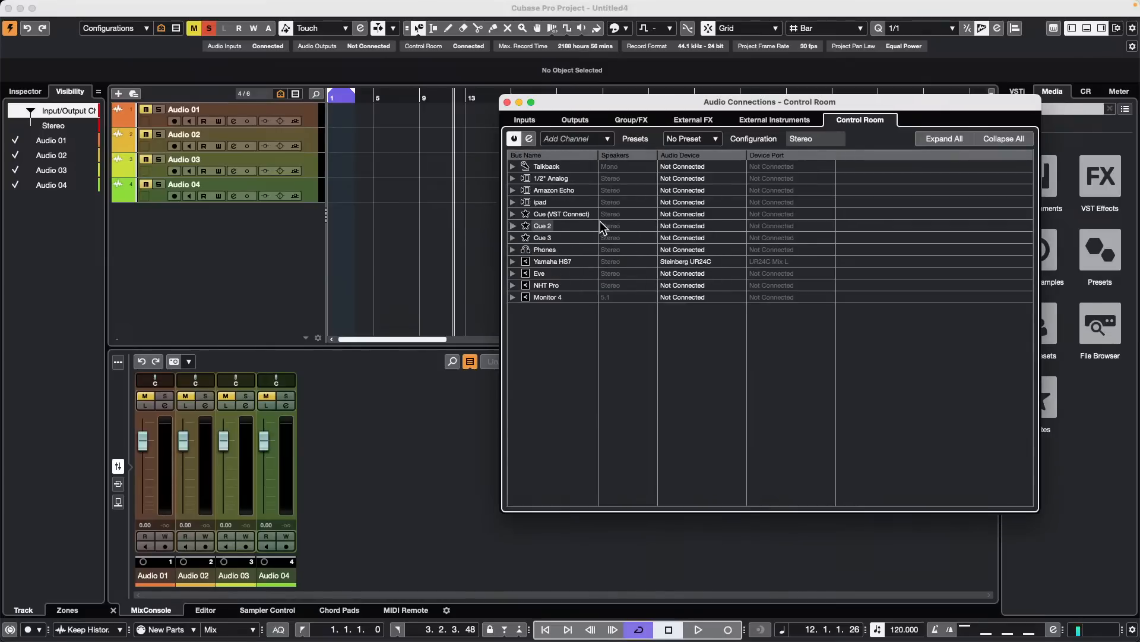
right_click(564, 237)
click(643, 306)
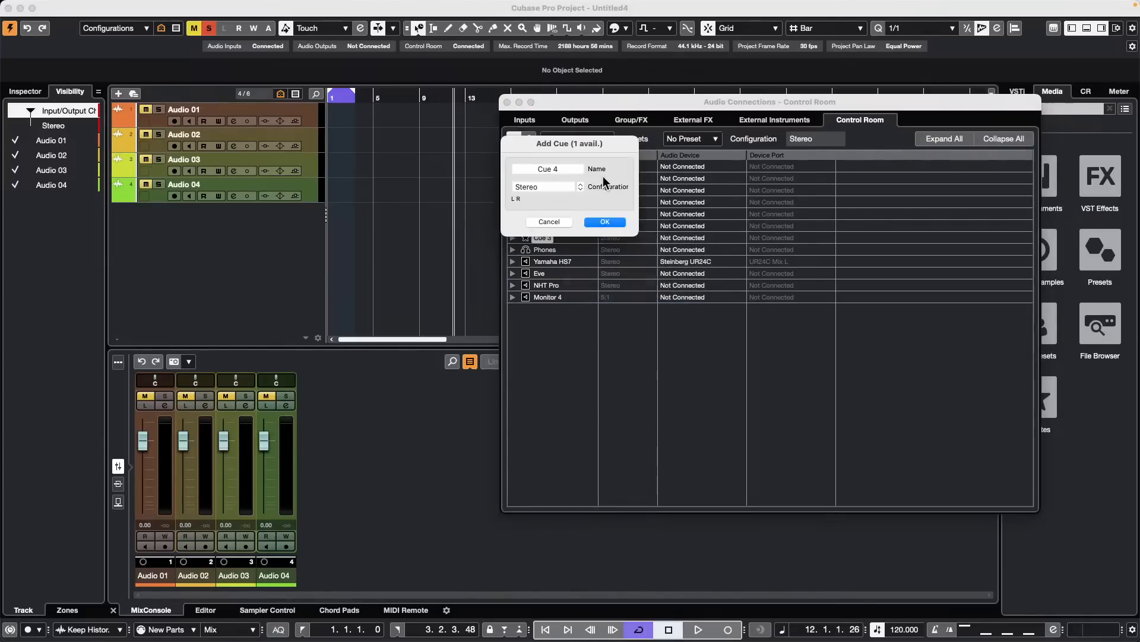
click(587, 221)
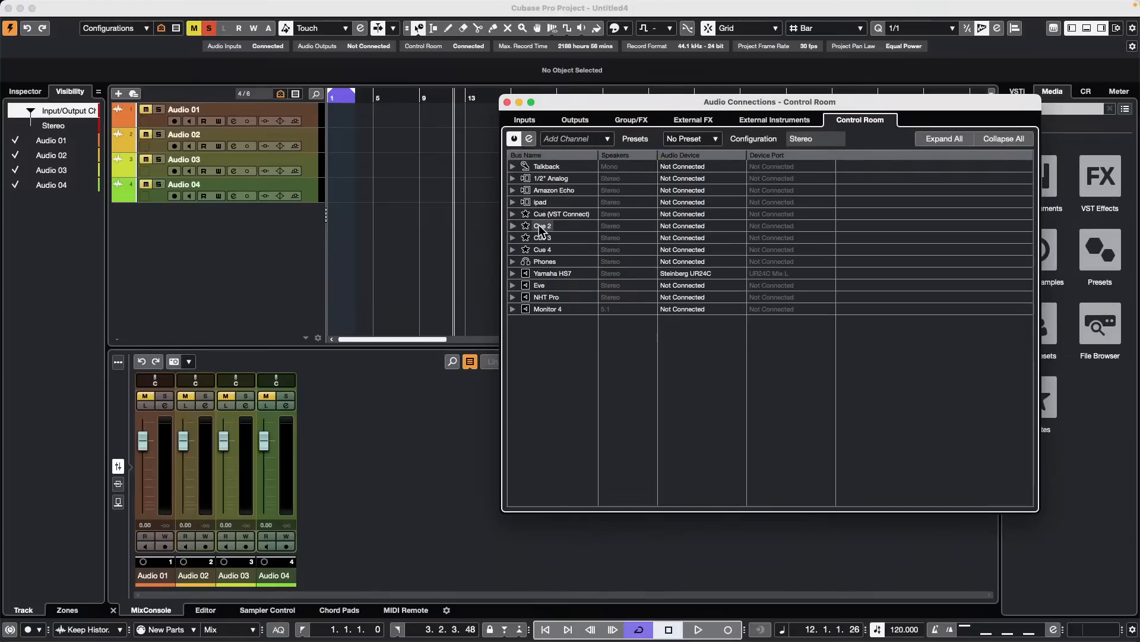
Rename Cue 2 as guitar, Cue 3 as drums and Cue 4 as Bass
double_click(540, 225)
text(guitar)
key(Return)
double_click(551, 239)
text(drums)
key(Tab)
text(Bass)
key(Return)
Expand the guitar, drums and Bass cue channels, check the audio devices available for guitar, and close Audio Connections
click(513, 249)
click(514, 226)
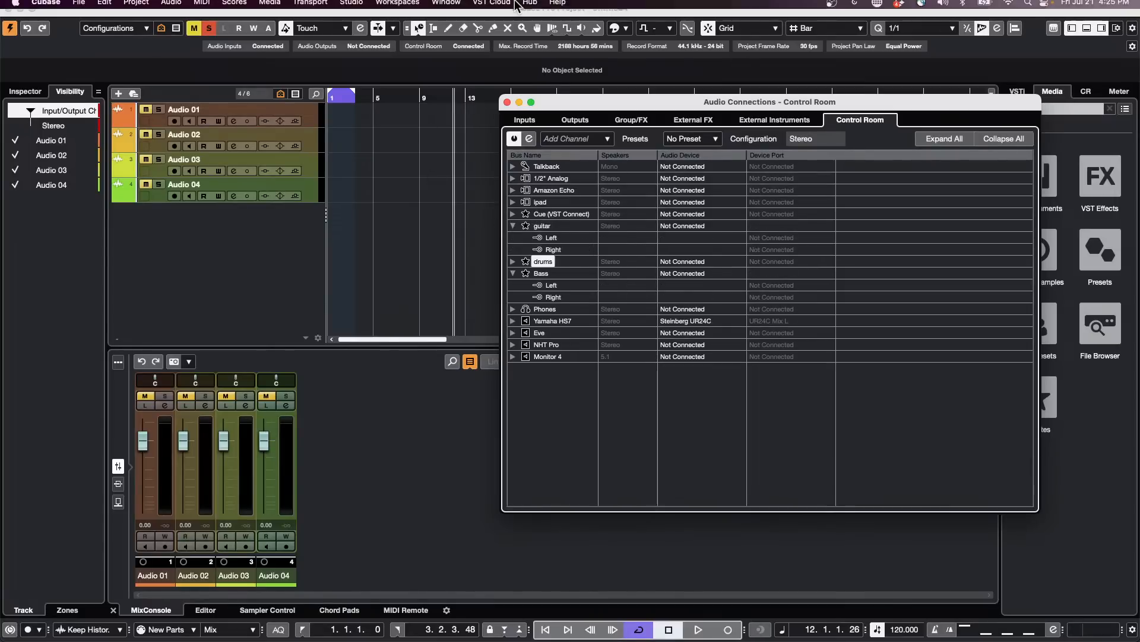
click(514, 262)
click(698, 228)
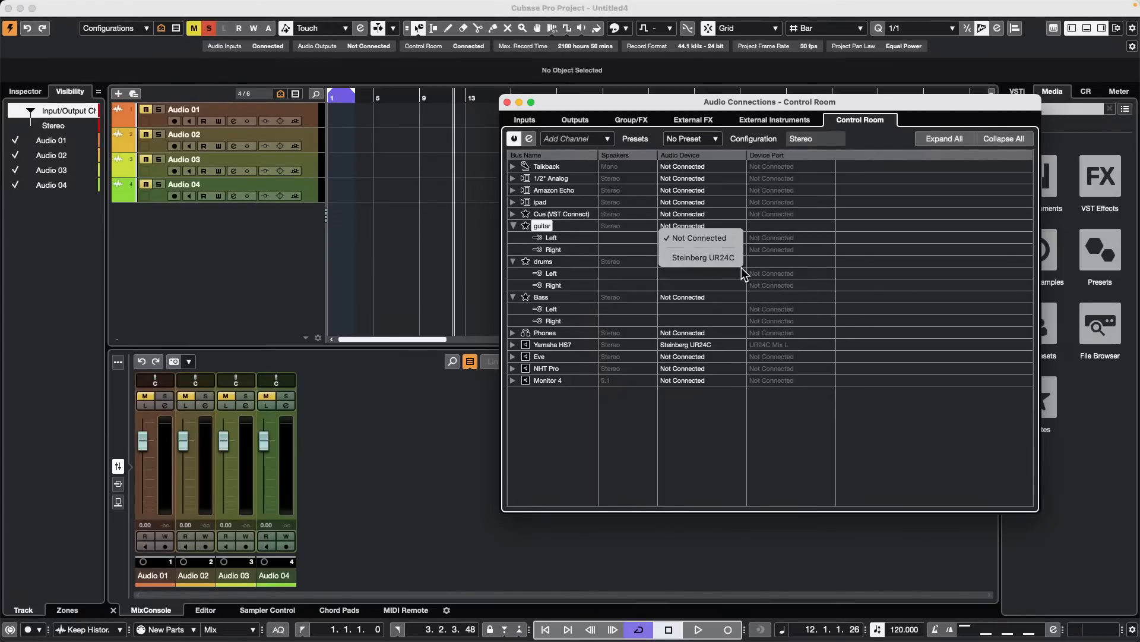
click(786, 445)
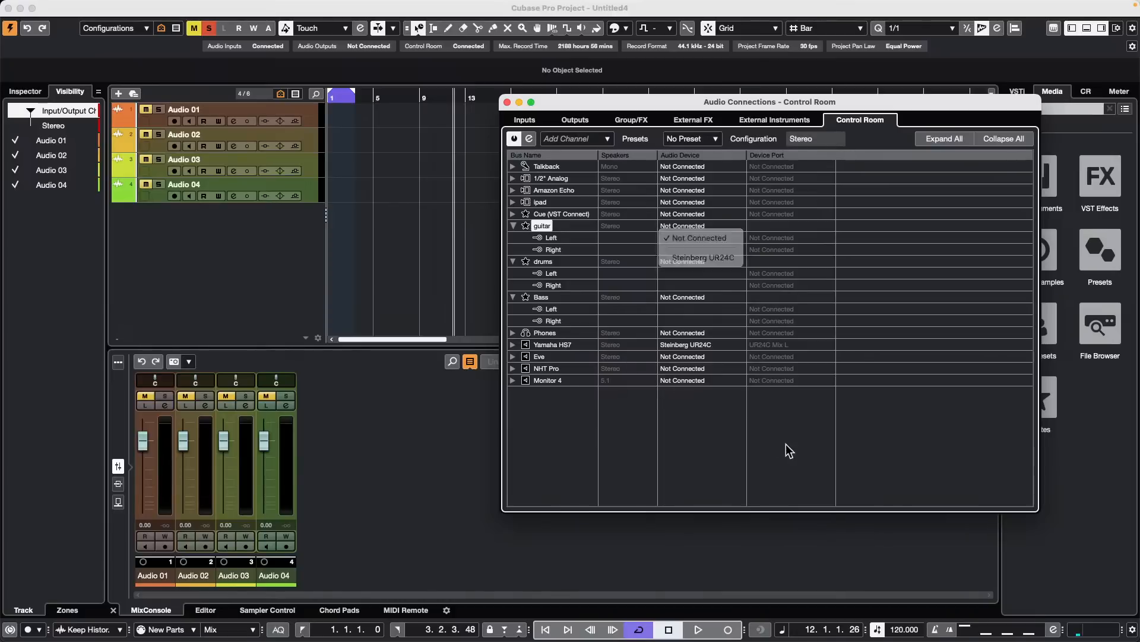
click(507, 103)
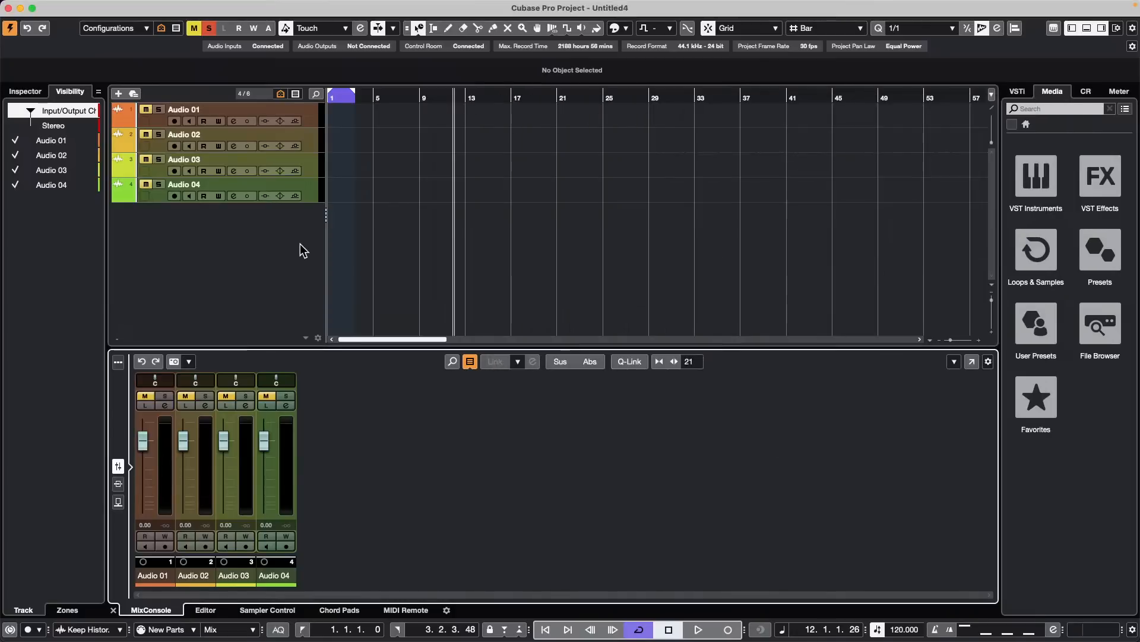
Open the full MixConsole and show the Cue Sends rack with its sends expanded
double_click(194, 133)
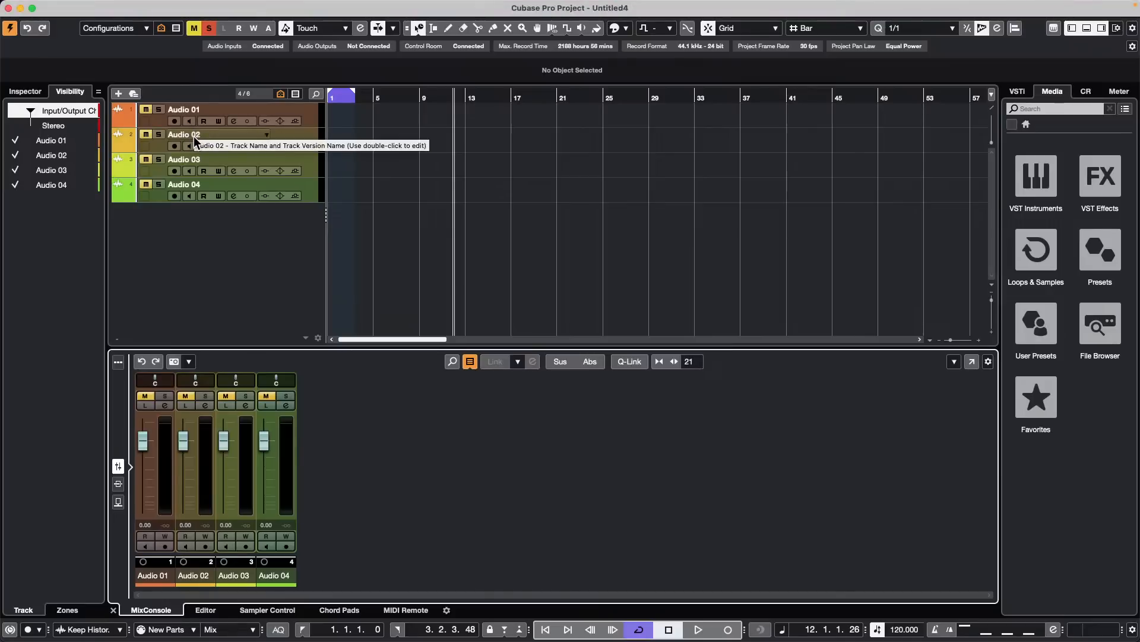
key(F3)
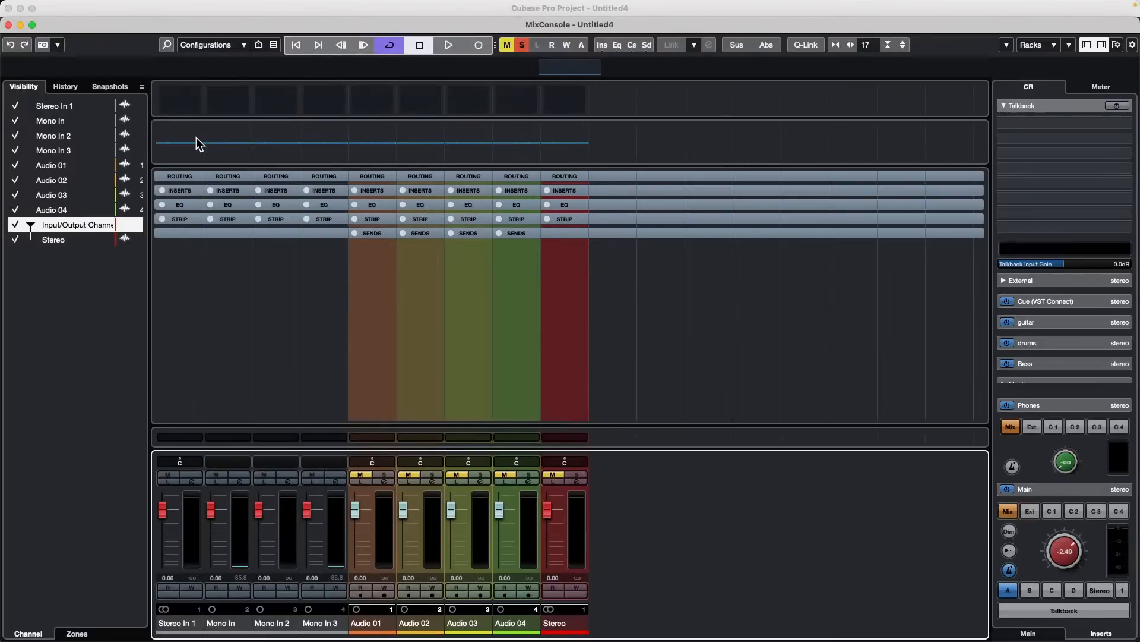
click(1054, 46)
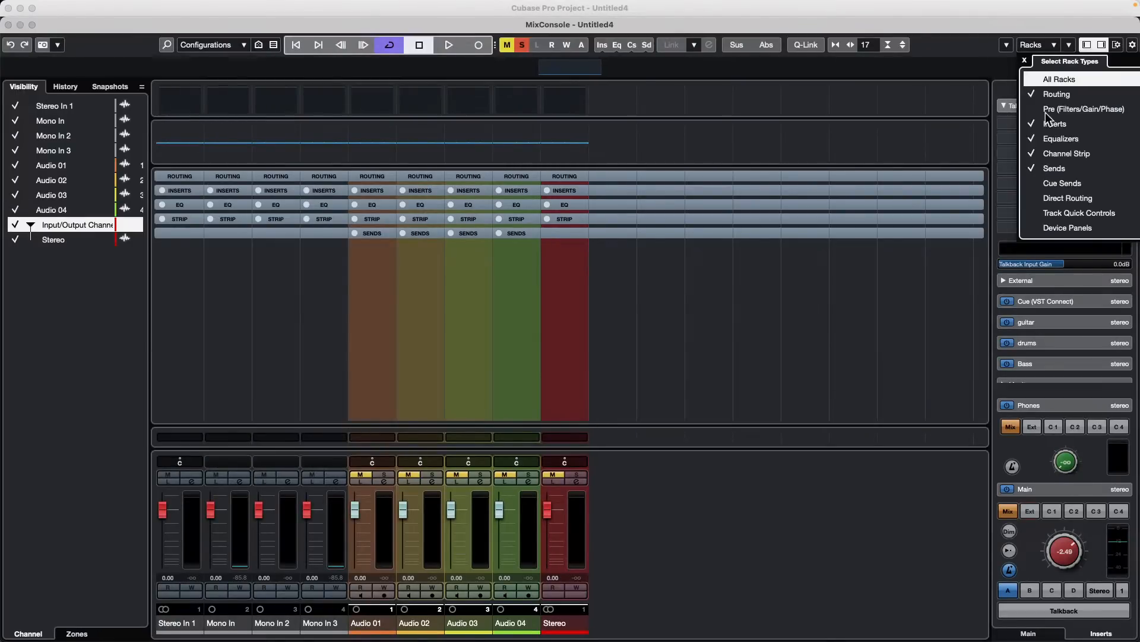
click(1038, 186)
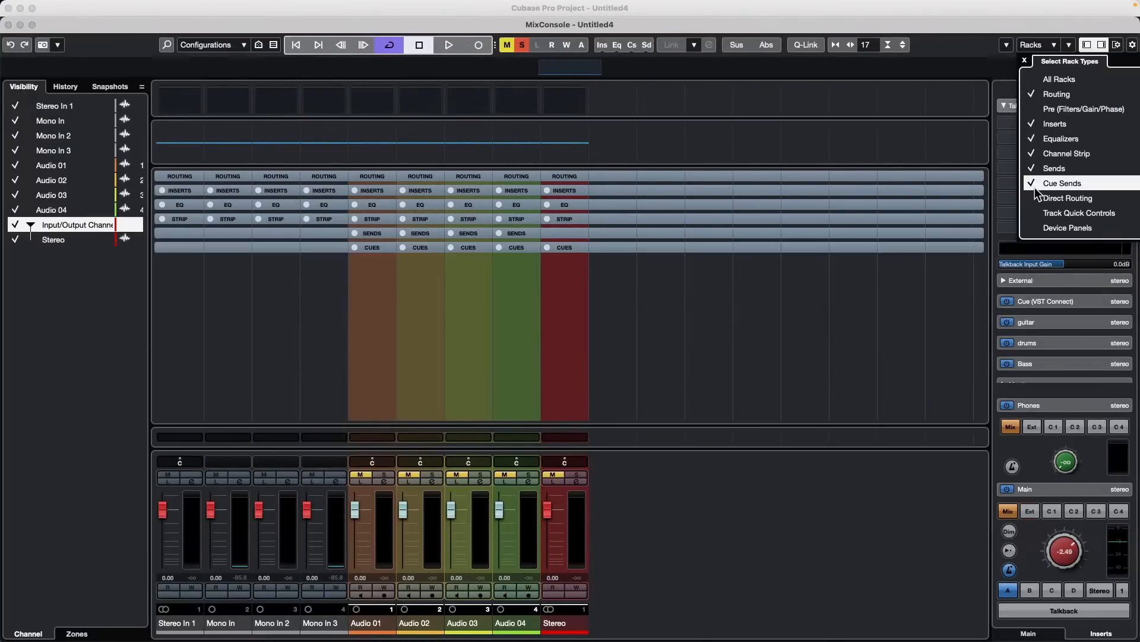
click(470, 247)
click(470, 247)
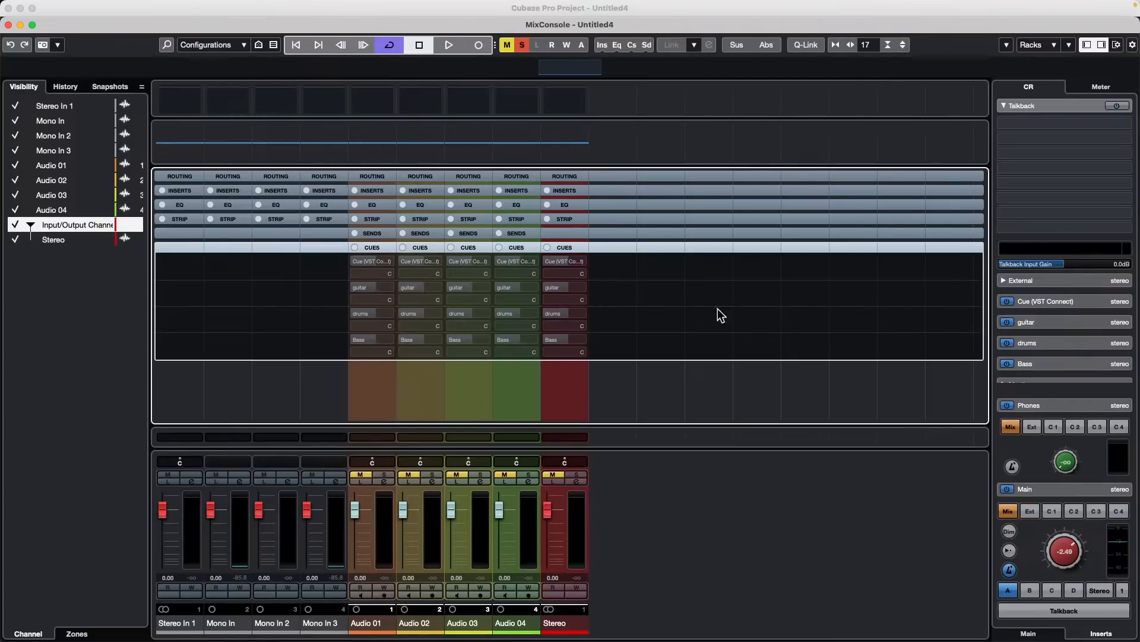
Turn on Q-Link and enable the Cue (VST Connect) send on Audio 01
click(806, 45)
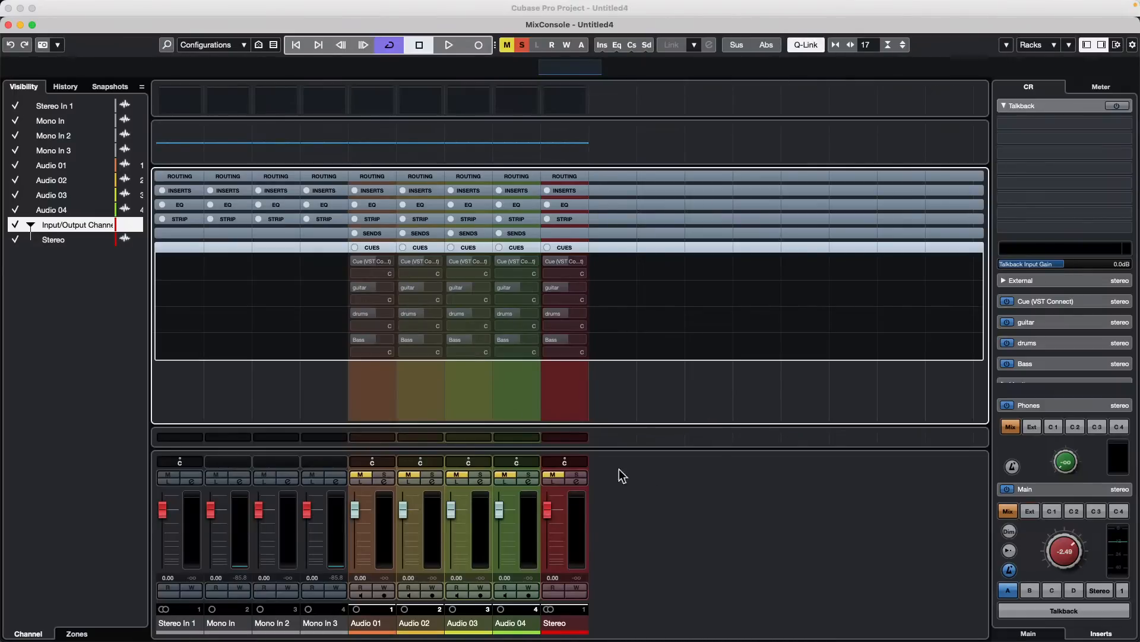
click(358, 262)
Enable the guitar, drums and Bass cue sends together on Audio 01 to Audio 04, raising their guitar send level
click(376, 551)
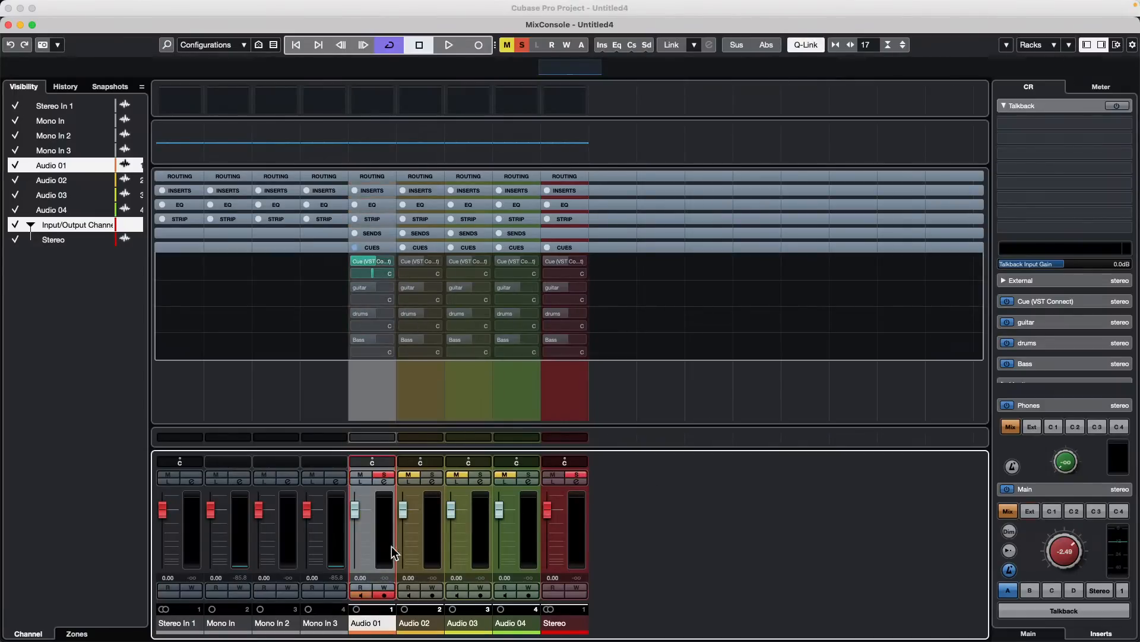
shift+click(525, 543)
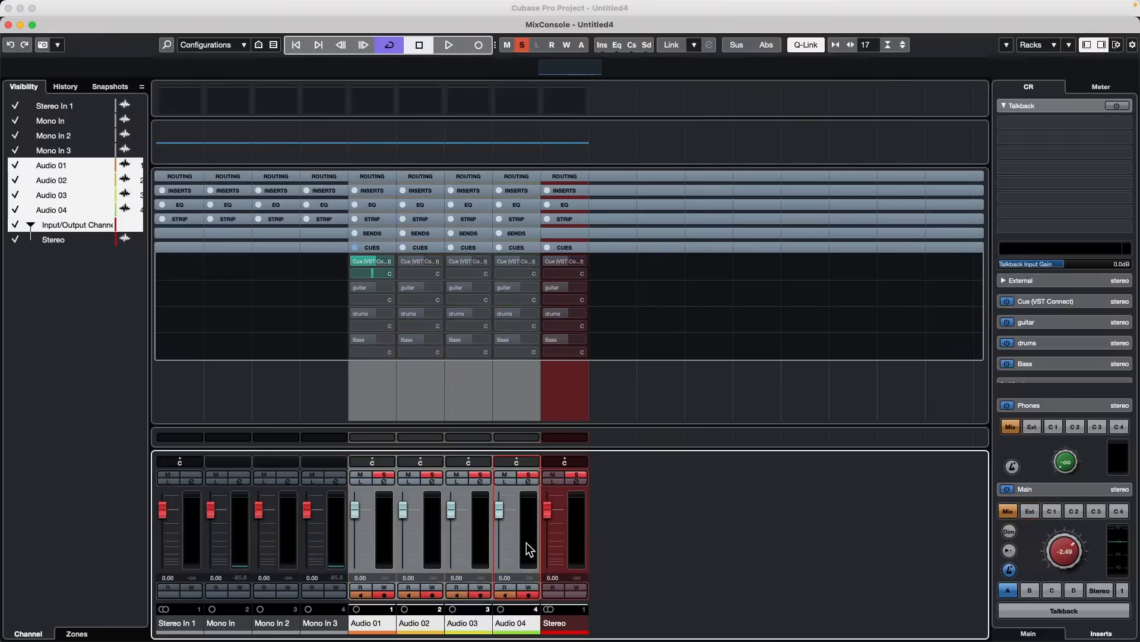
mouse_move(515, 284)
click(356, 289)
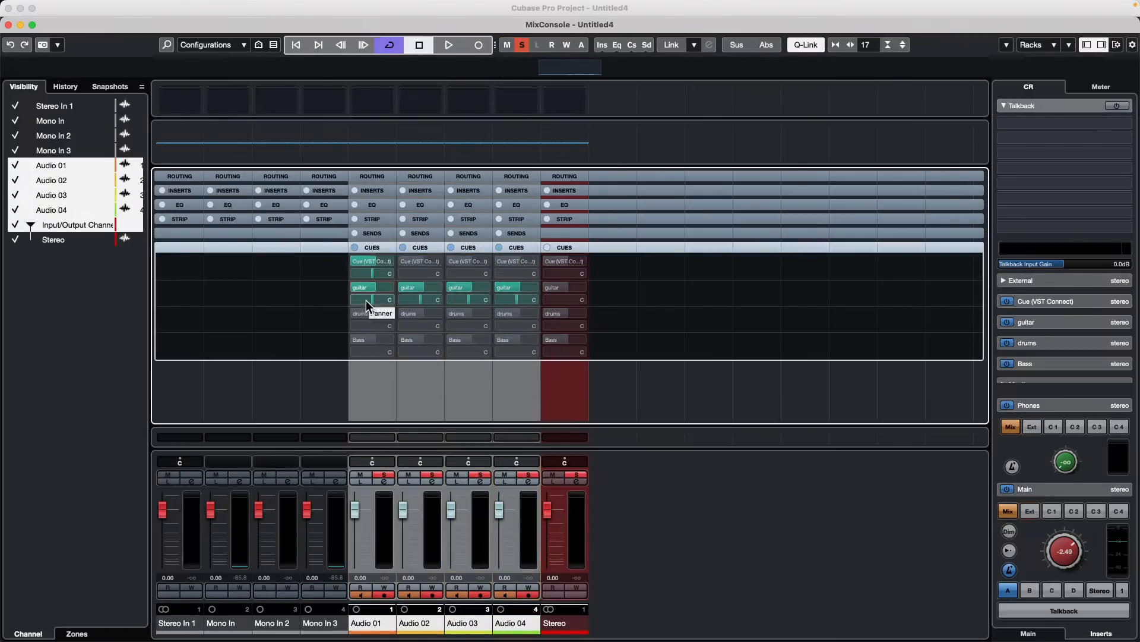
drag(369, 290, 403, 289)
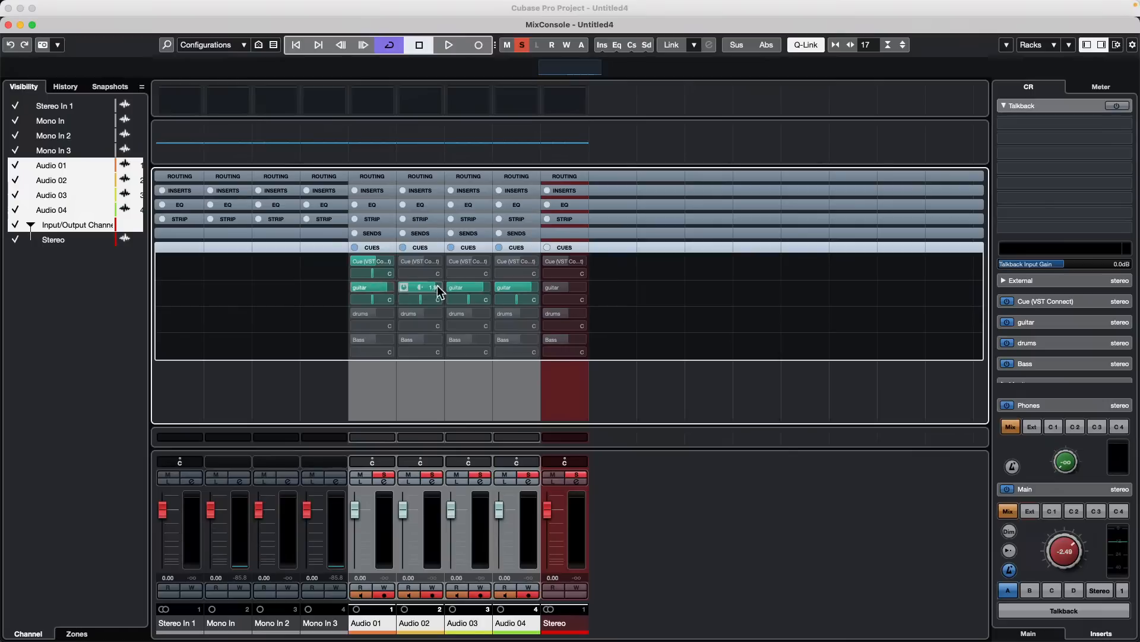
click(356, 313)
click(356, 339)
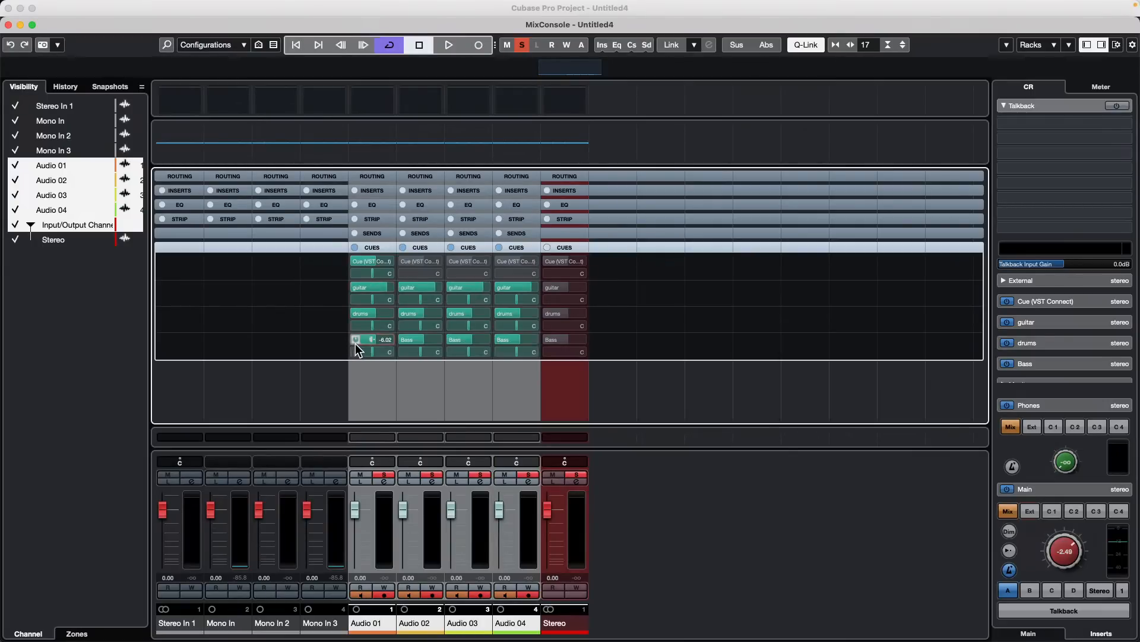
Turn off Q-Link, rebalance Audio 02's cue sends with drums and Bass louder and guitar lower, and close the MixConsole
click(802, 45)
mouse_move(407, 312)
drag(422, 313, 397, 318)
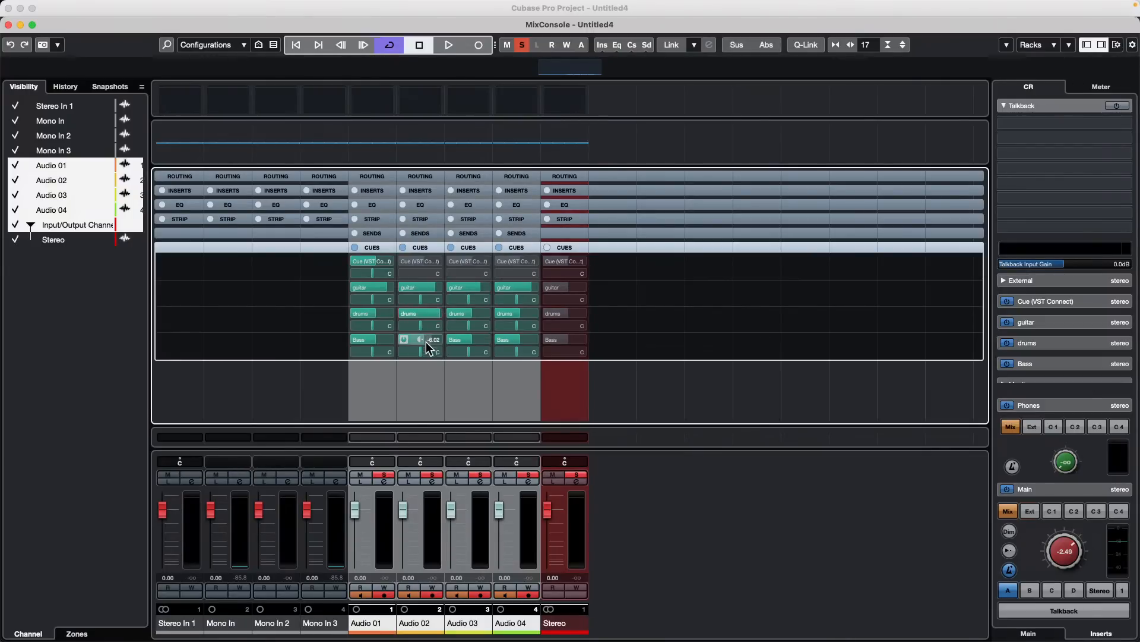
scroll(426, 344, up, 1)
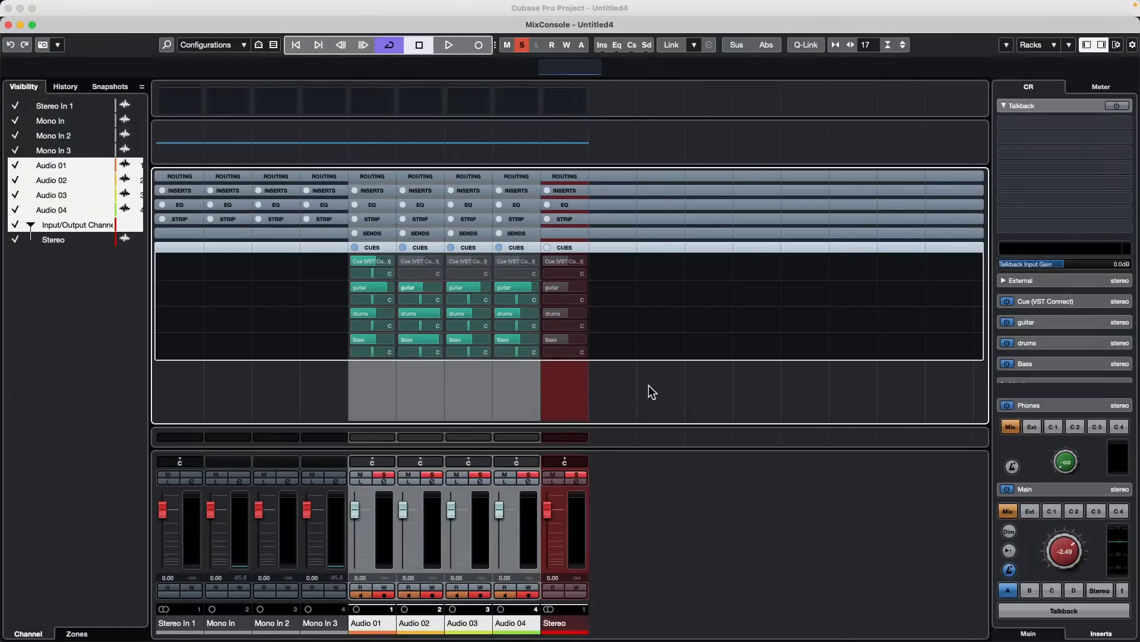
click(8, 24)
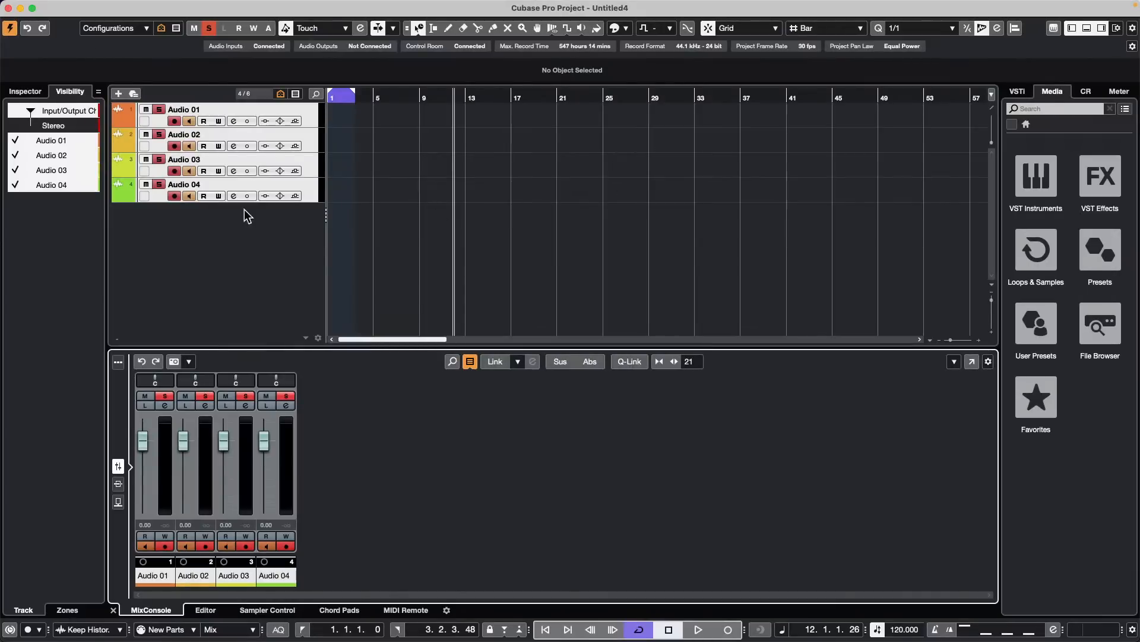
Add one instrument track using HALion Sonic with stereo audio outputs
right_click(219, 237)
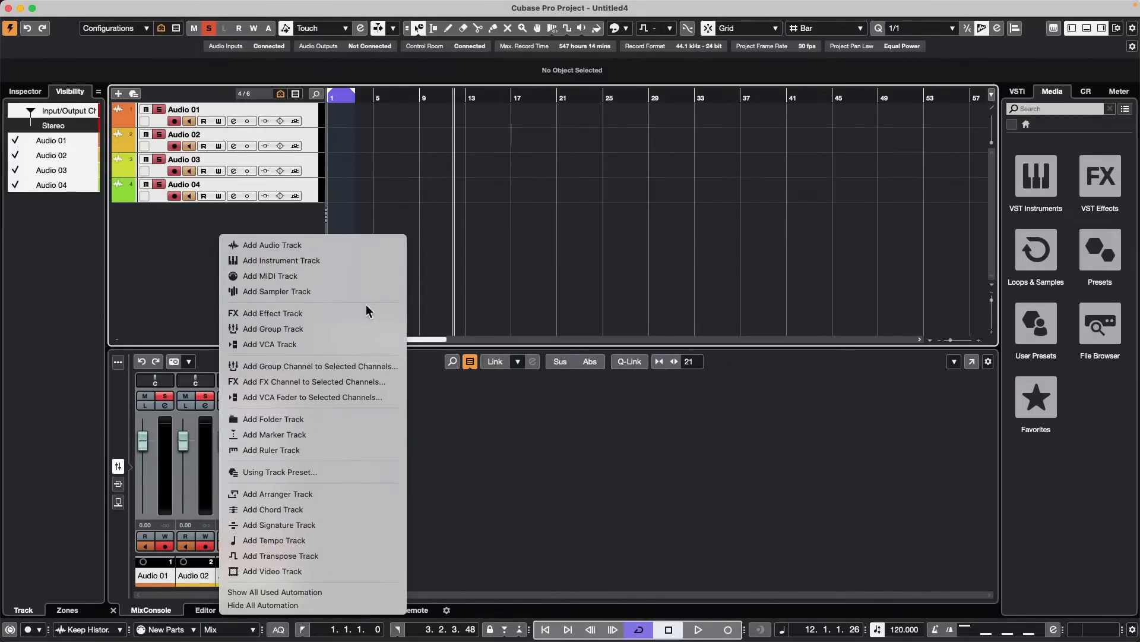
click(331, 261)
click(416, 204)
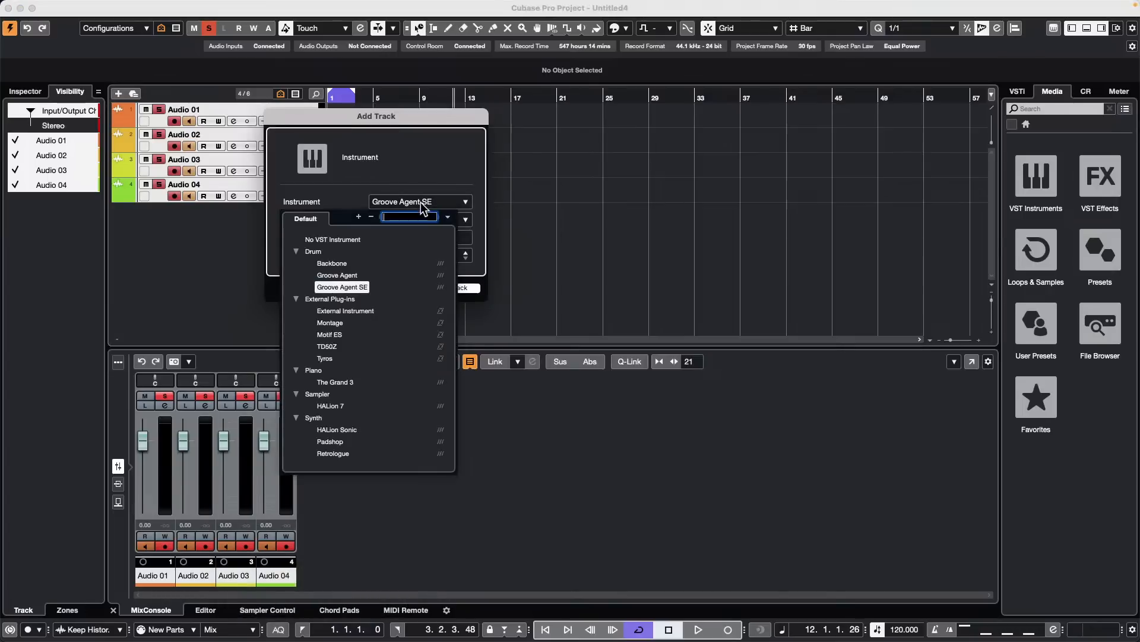
click(338, 430)
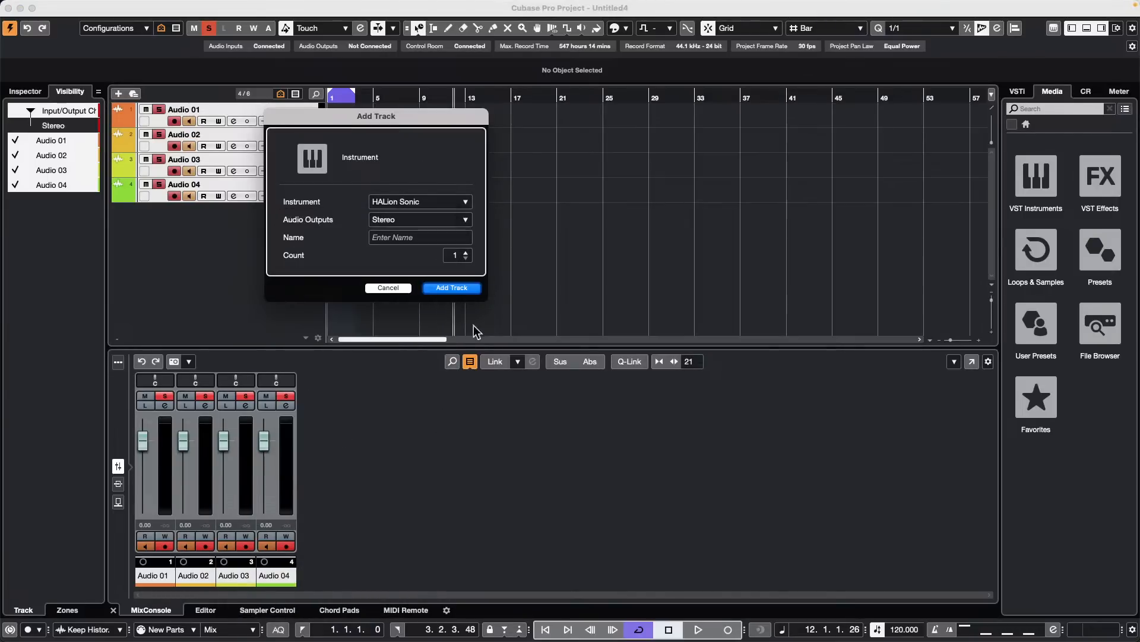
click(459, 288)
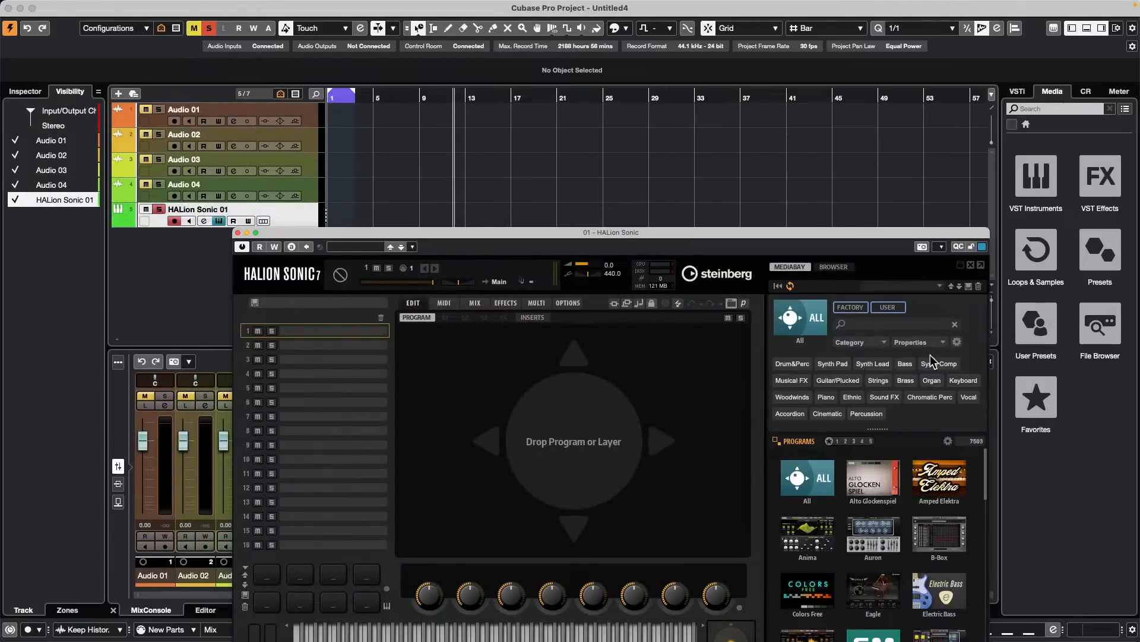
Filter HALion Sonic's programs by Bass and Synth Bass, load Dancing Pulses from FM Lab, and move the instrument window off the track list
click(905, 364)
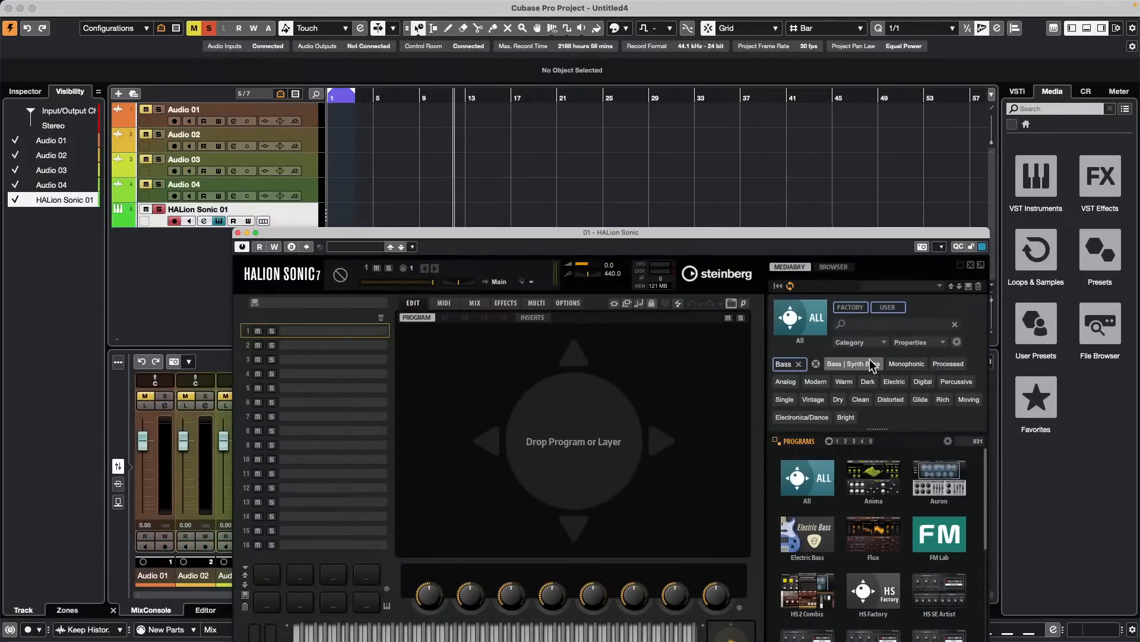
click(870, 364)
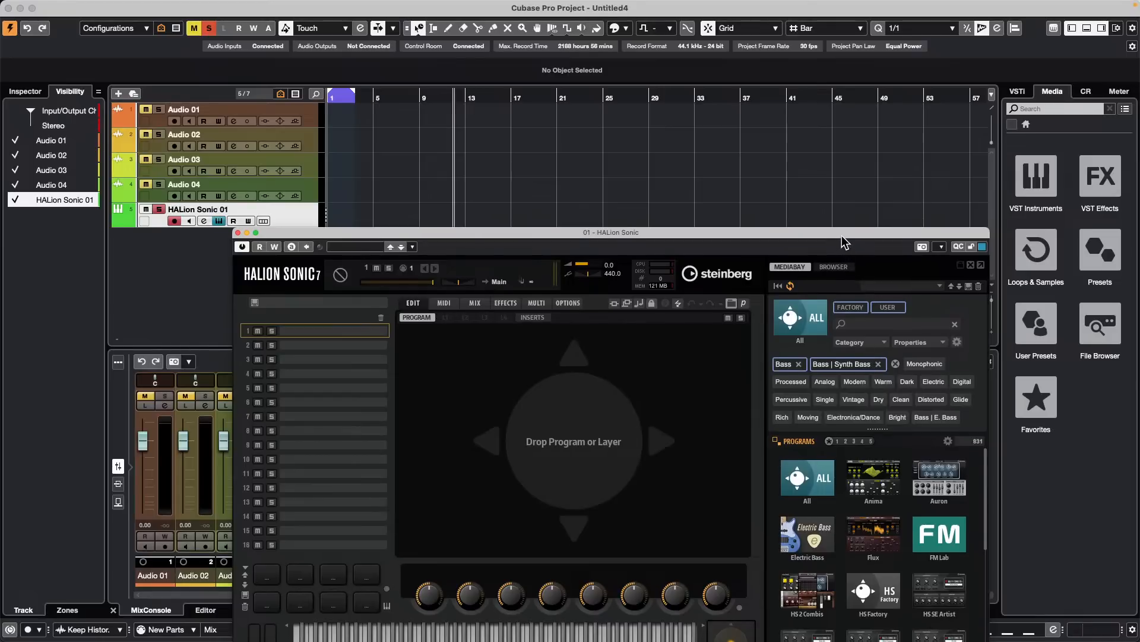
drag(843, 237, 875, 131)
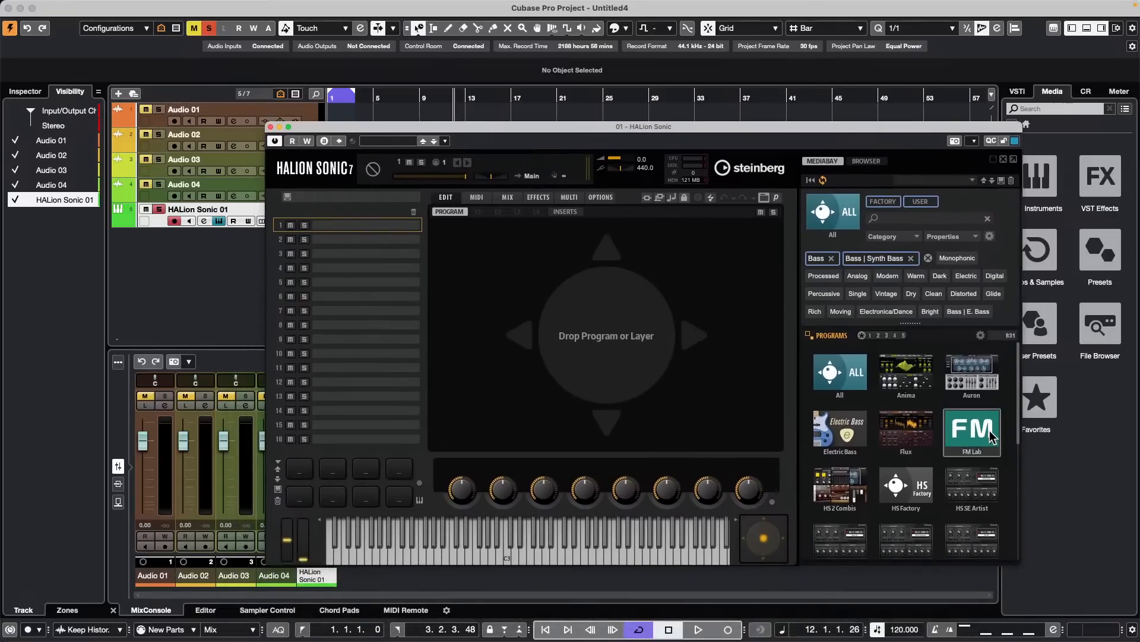
click(990, 436)
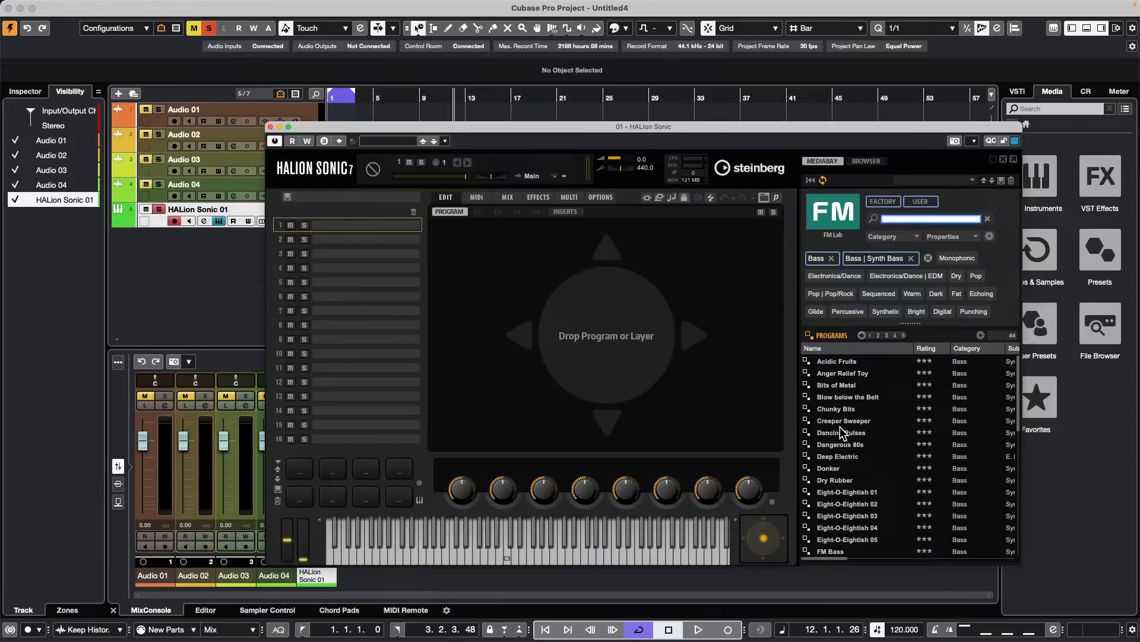
drag(840, 432, 750, 447)
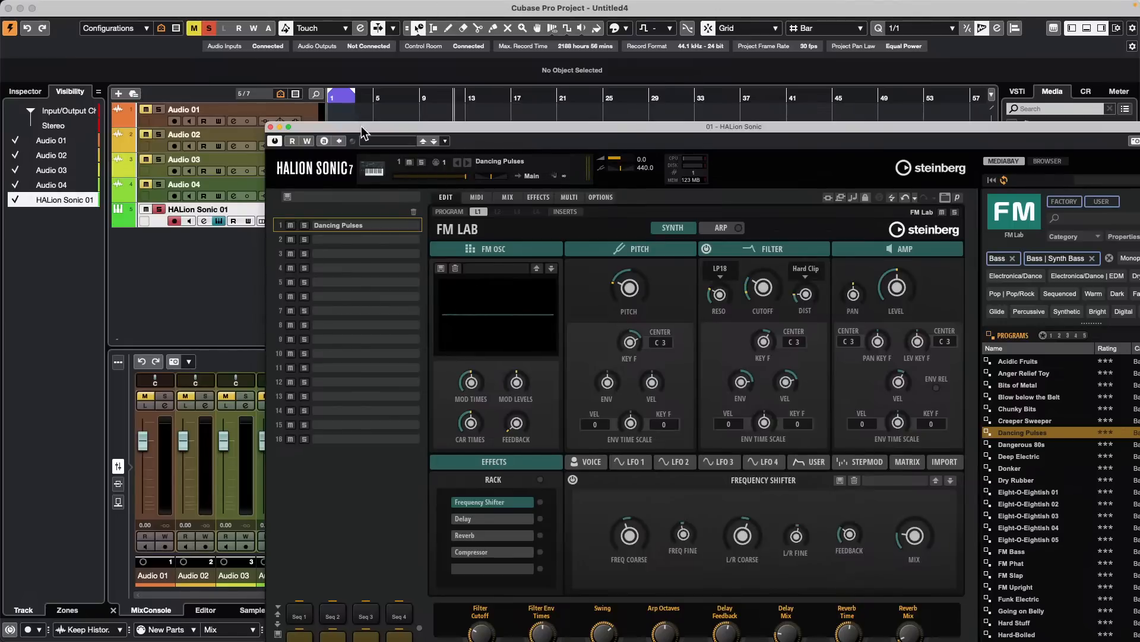
drag(362, 128, 695, 205)
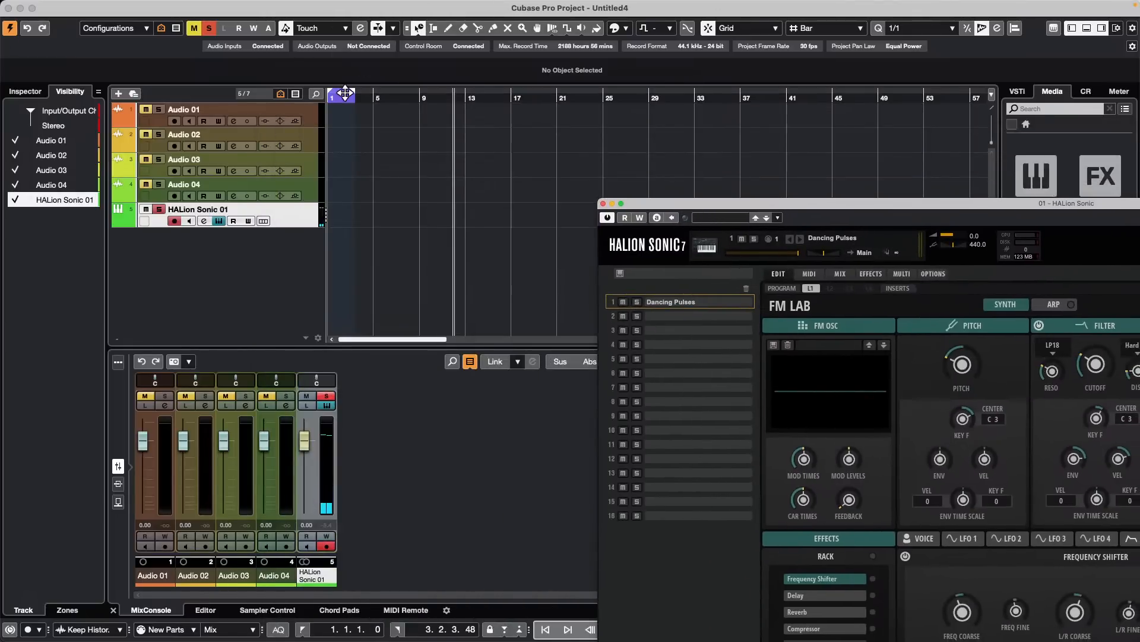
Draw an empty two-bar part on the HALion Sonic 01 track from bar 1 to bar 3
mouse_move(409, 94)
mouse_down()
mouse_move(444, 100)
mouse_move(390, 98)
mouse_up()
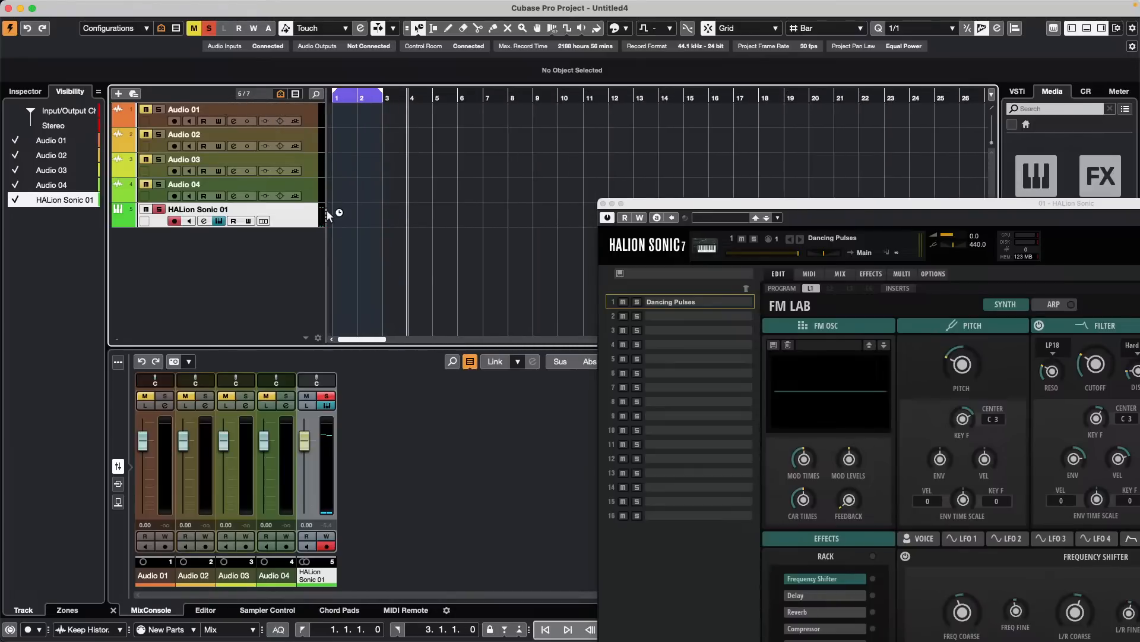
key(8)
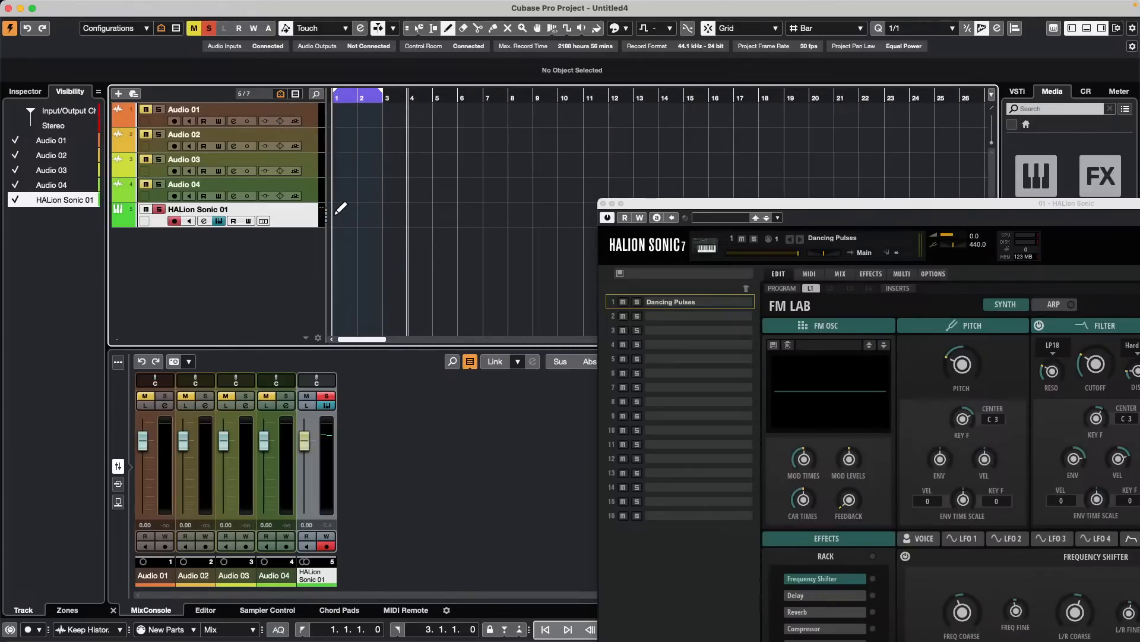
drag(337, 212, 382, 210)
key(1)
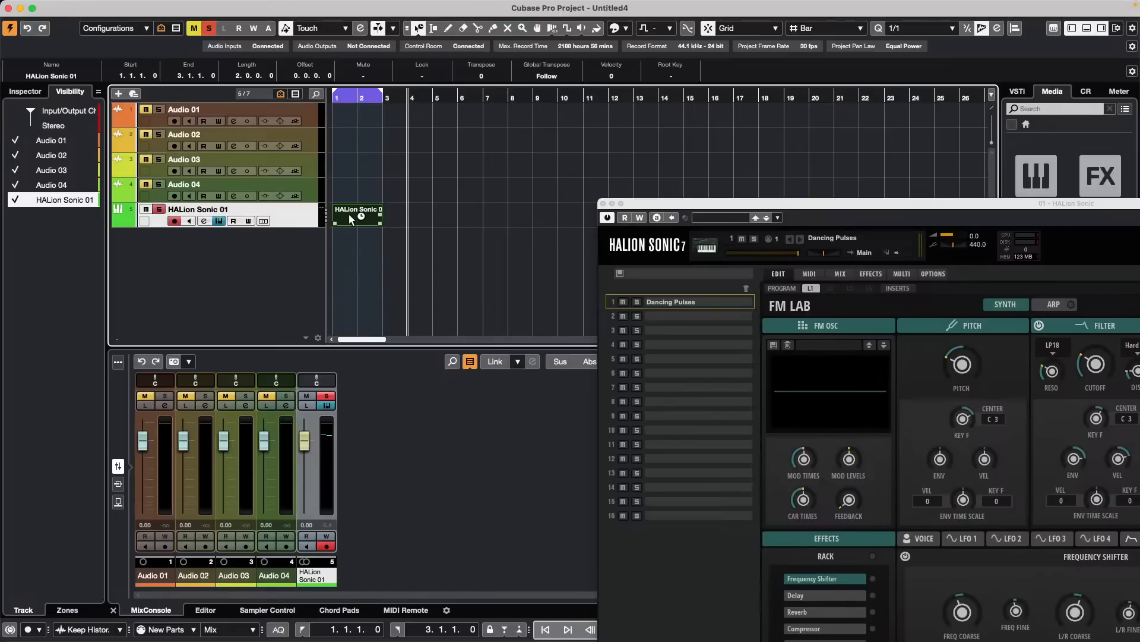
Open the HALion Sonic 01 part in the Key Editor and set the project's Object Selection tool to Normal Sizing
double_click(351, 219)
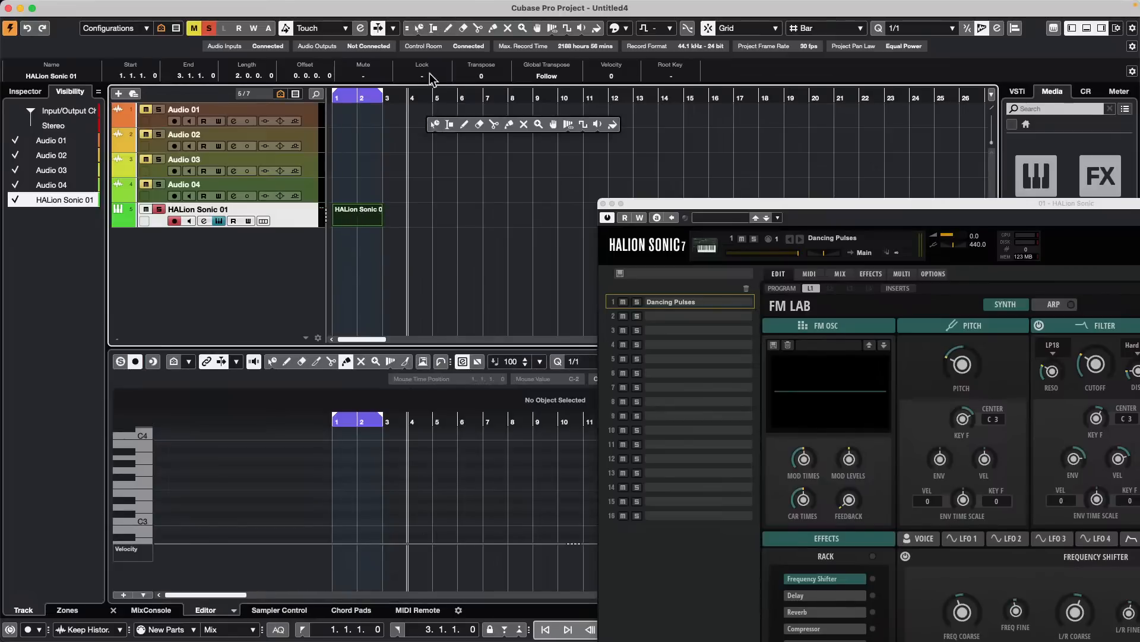
click(419, 28)
click(440, 43)
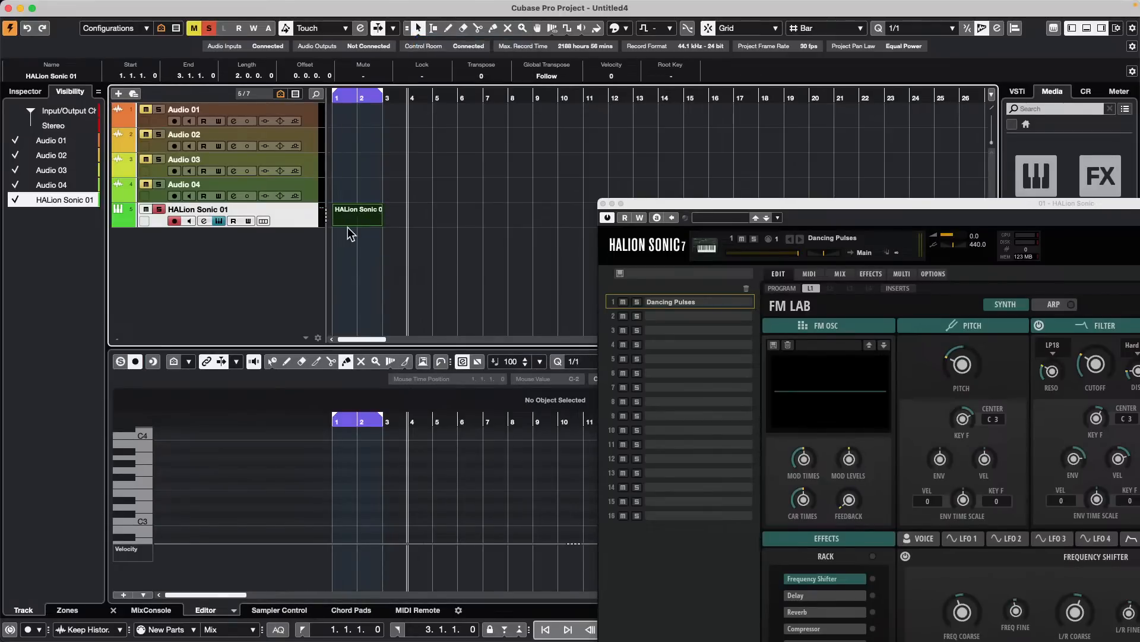
Draw a C#1 note in the Key Editor from bar 1 to about bar 3
right_click(343, 486)
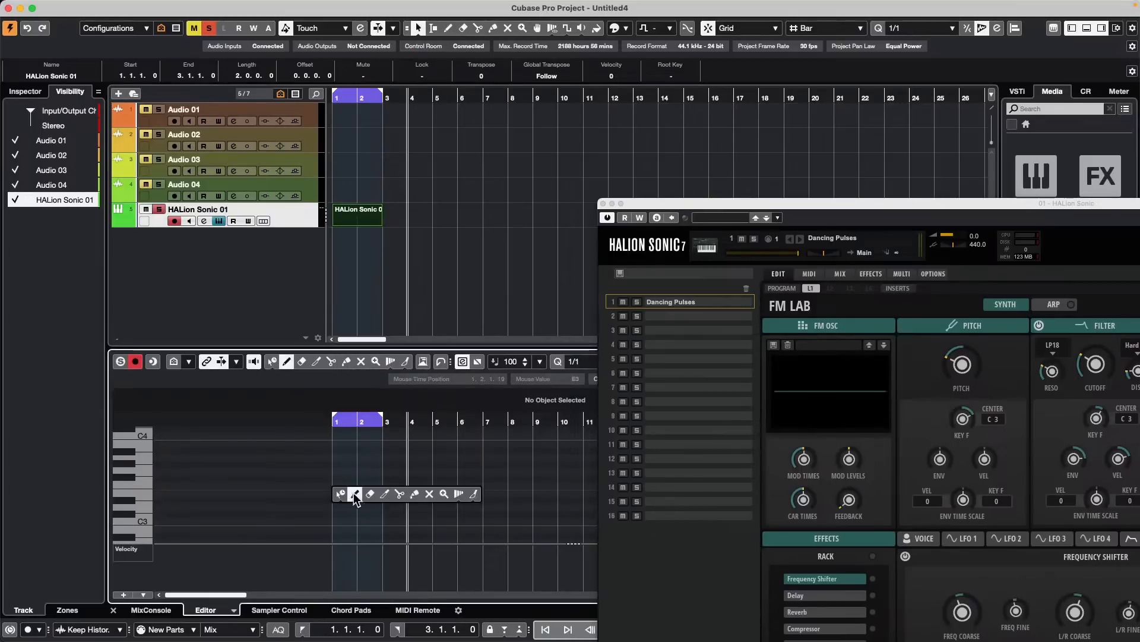
click(356, 498)
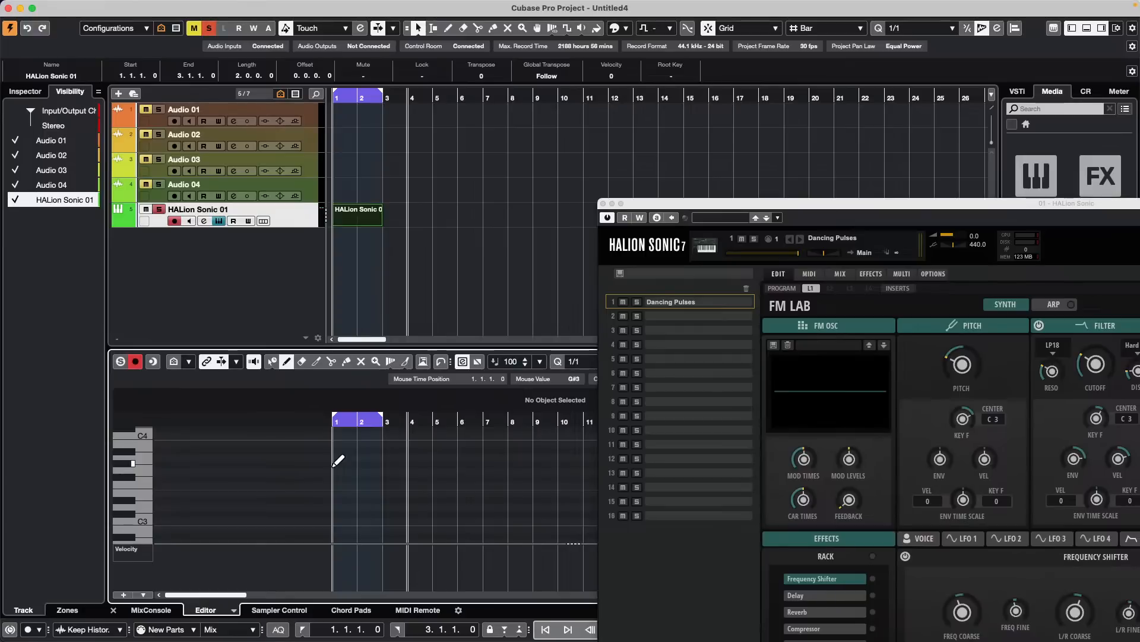
scroll(336, 460, down, 10)
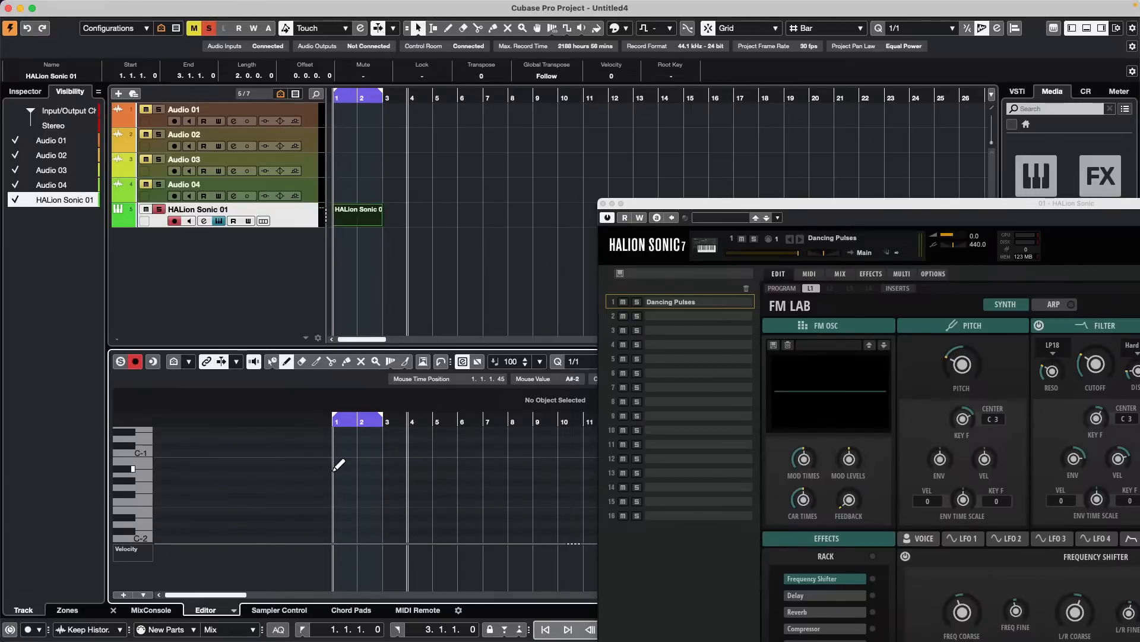
scroll(338, 464, up, 4)
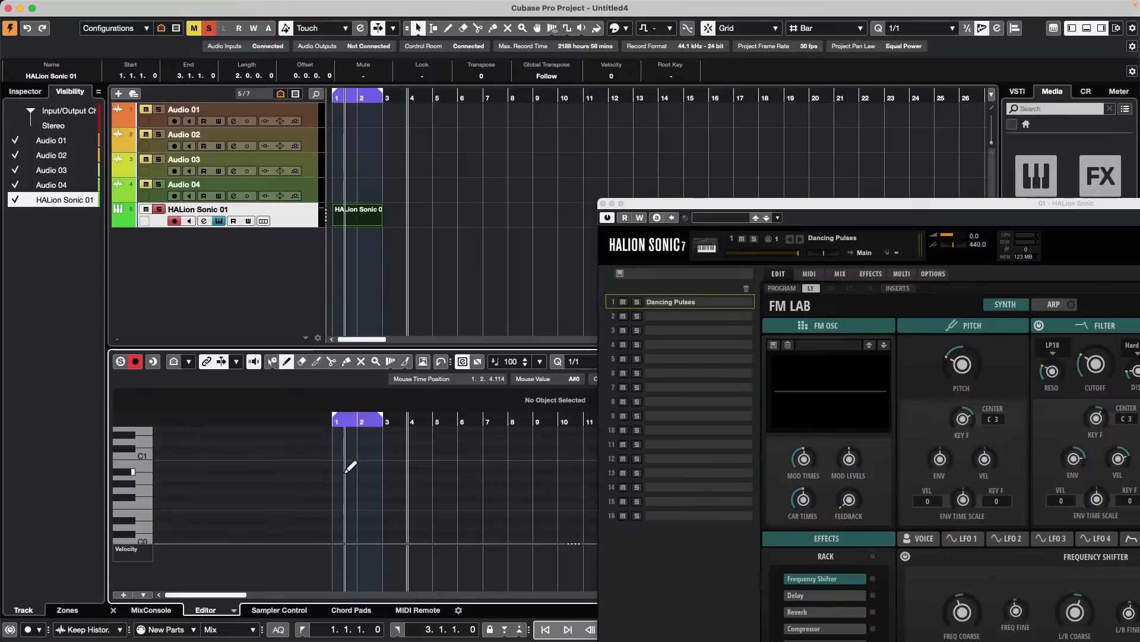
scroll(350, 466, up, 2)
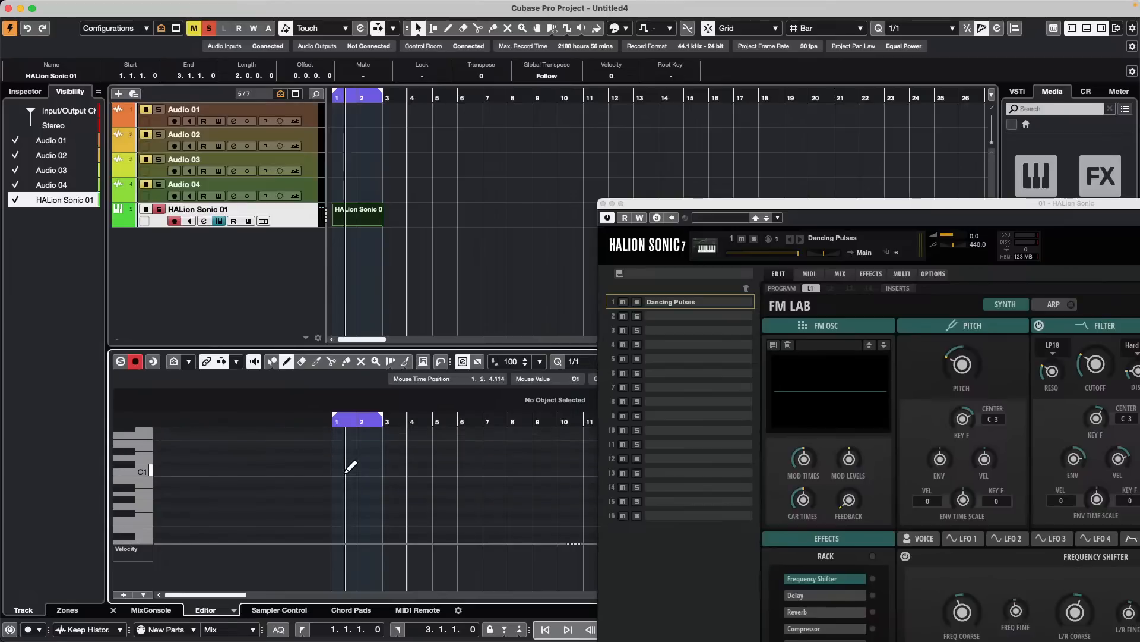
scroll(349, 468, up, 4)
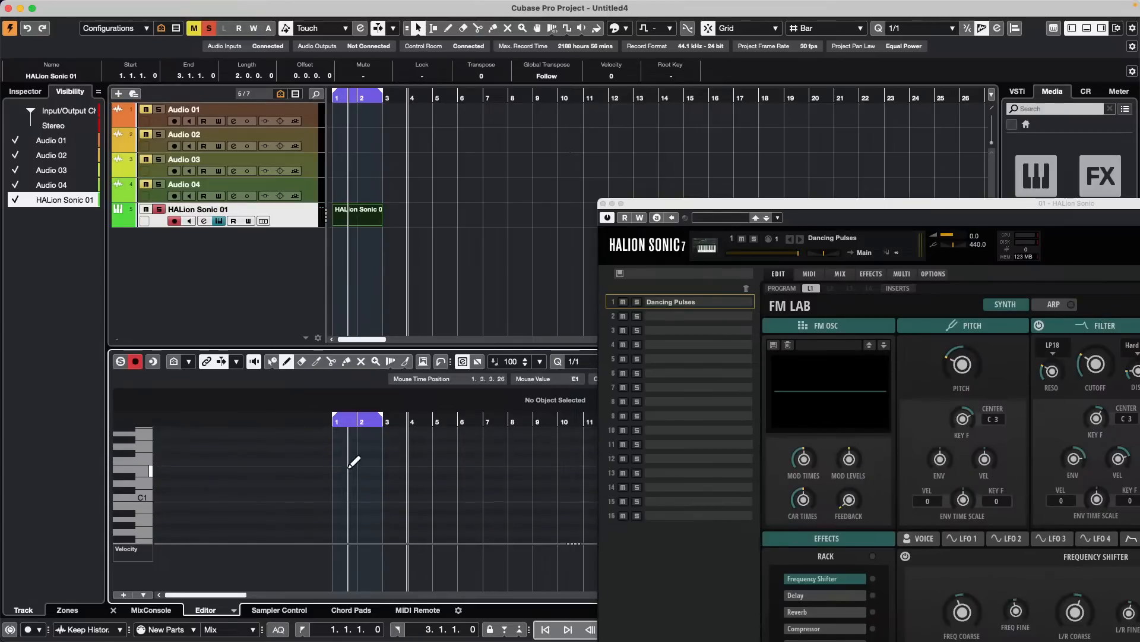
scroll(351, 468, up, 1)
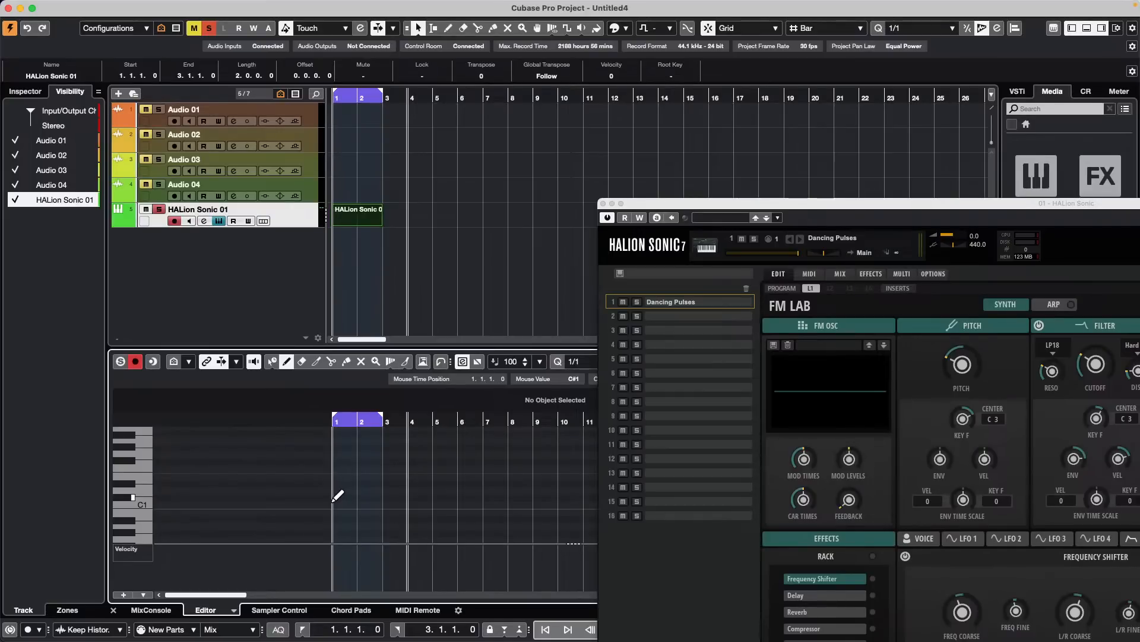
click(340, 497)
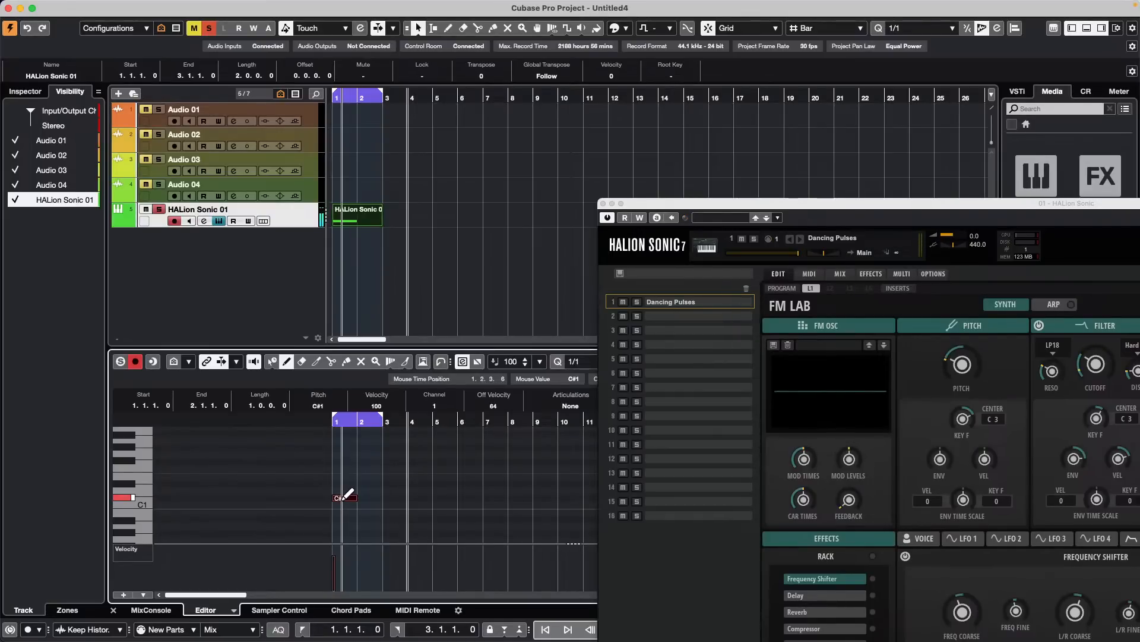
drag(355, 498, 386, 496)
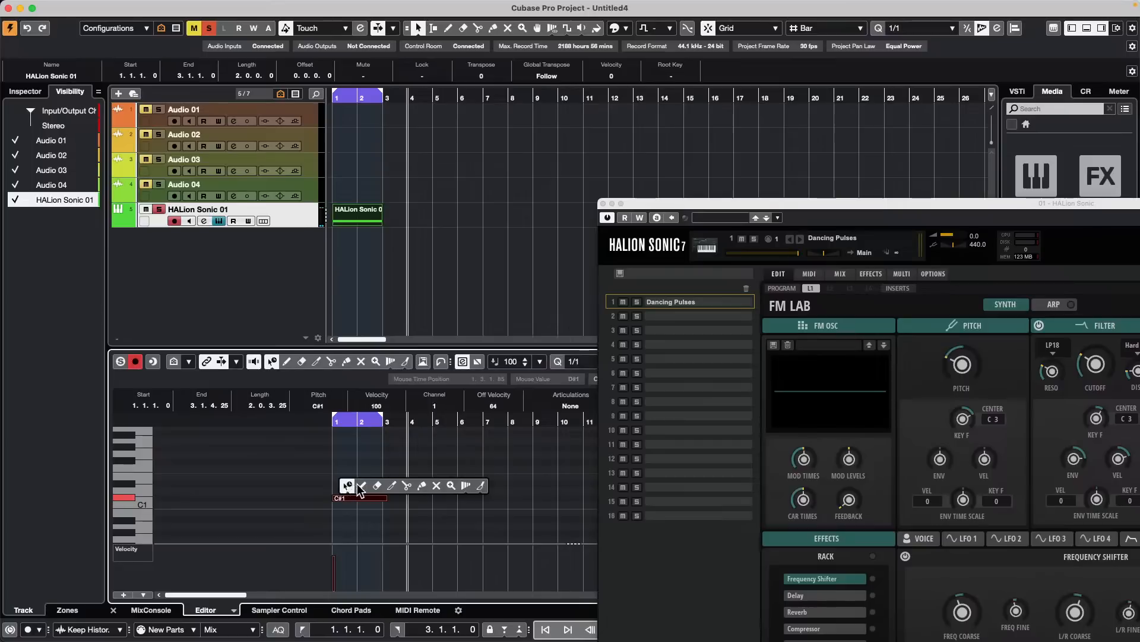
Draw F1 and G#1 notes above the C#1 note, each from bar 1 to about bar 3
key(8)
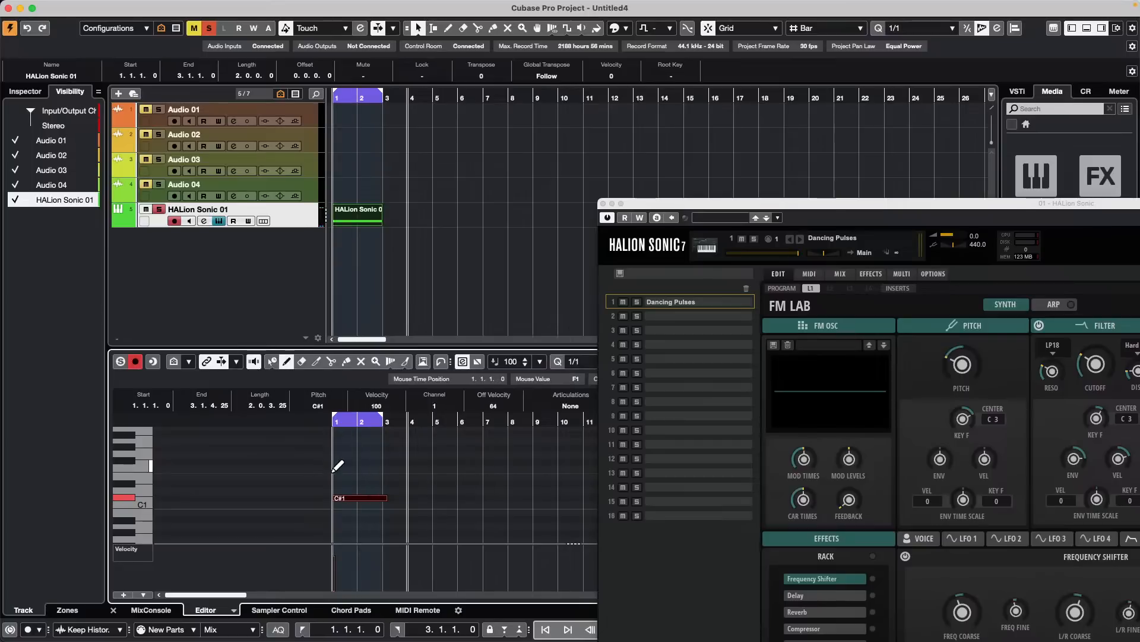
mouse_move(333, 468)
mouse_down()
mouse_move(387, 469)
mouse_move(376, 469)
mouse_up()
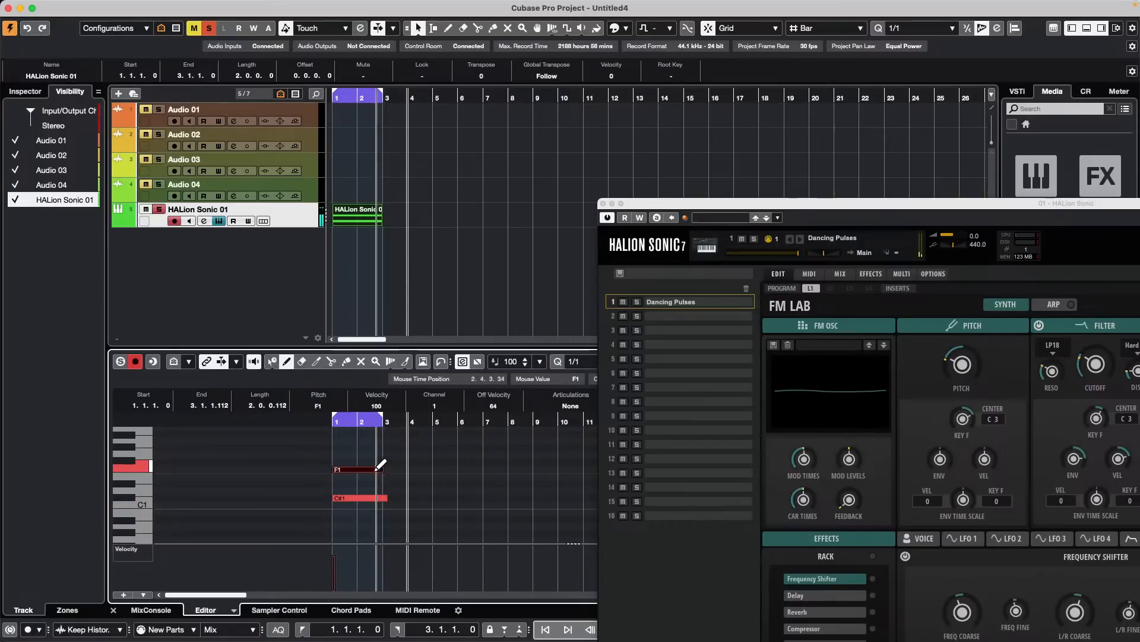
right_click(345, 463)
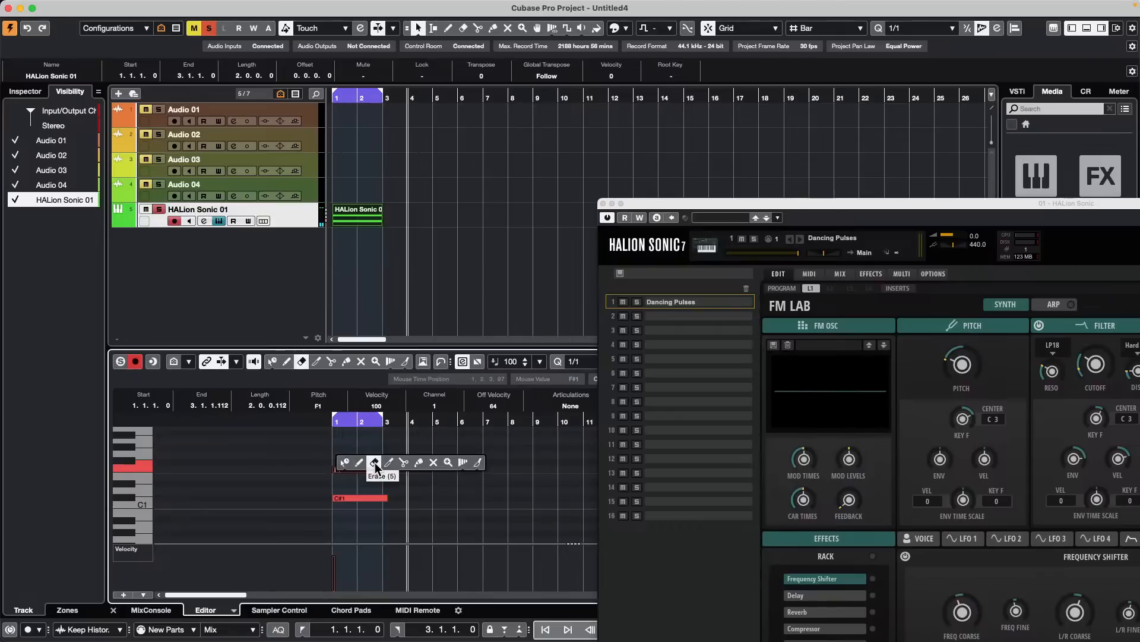
click(359, 463)
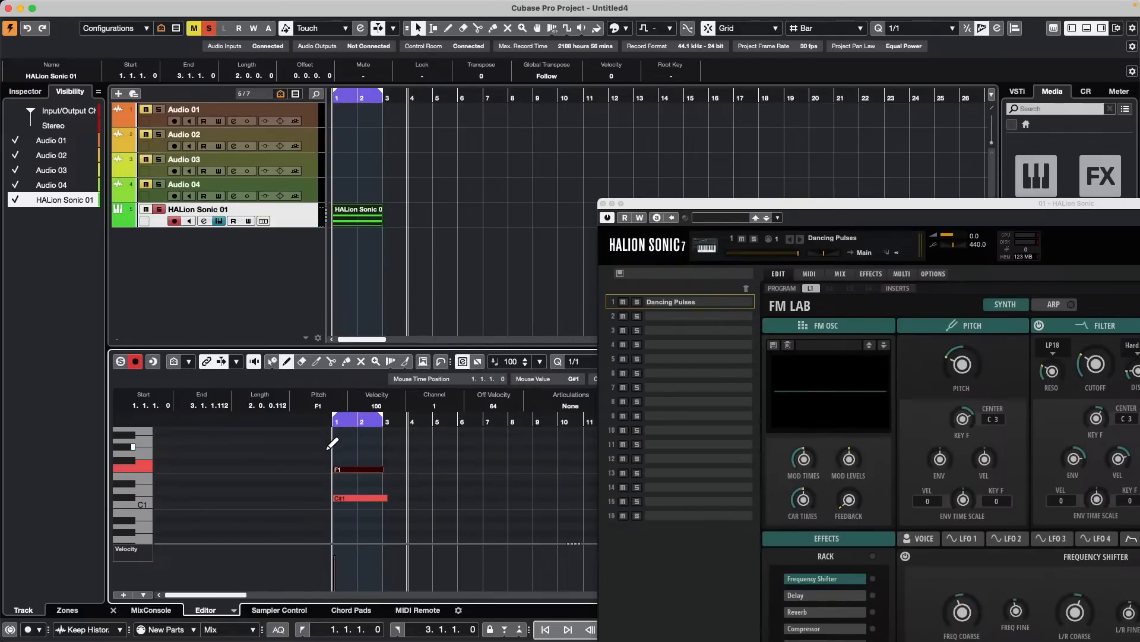
drag(332, 446, 385, 448)
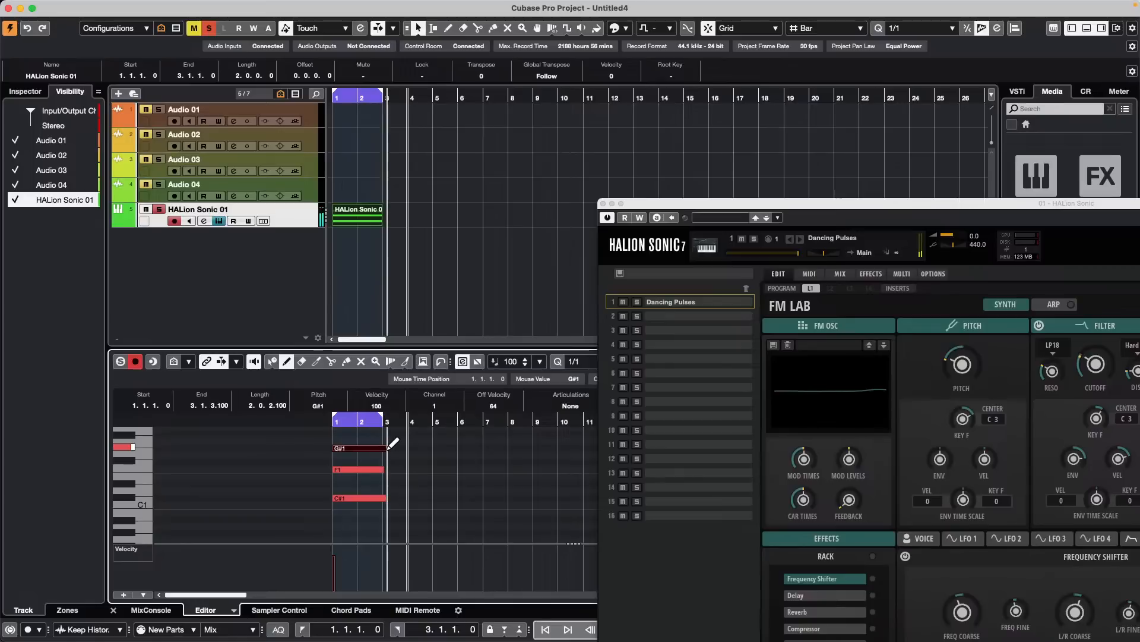
Select the three chord notes and set the Key Editor's Object Selection tool to Normal Sizing
key(1)
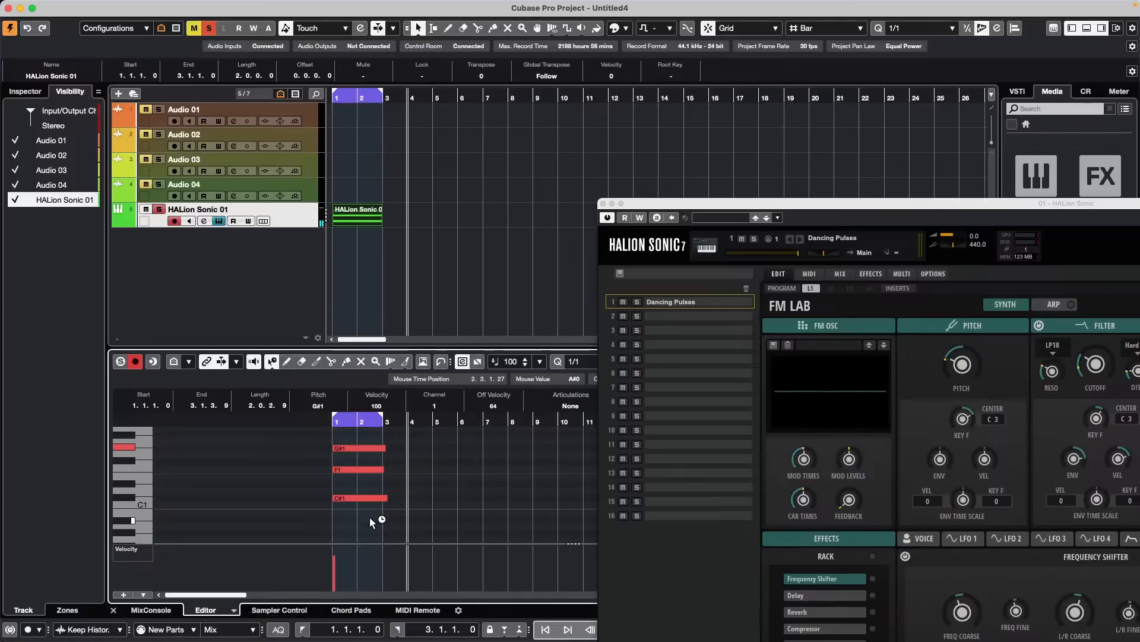
mouse_move(371, 520)
mouse_down()
mouse_move(383, 446)
mouse_move(392, 450)
mouse_up()
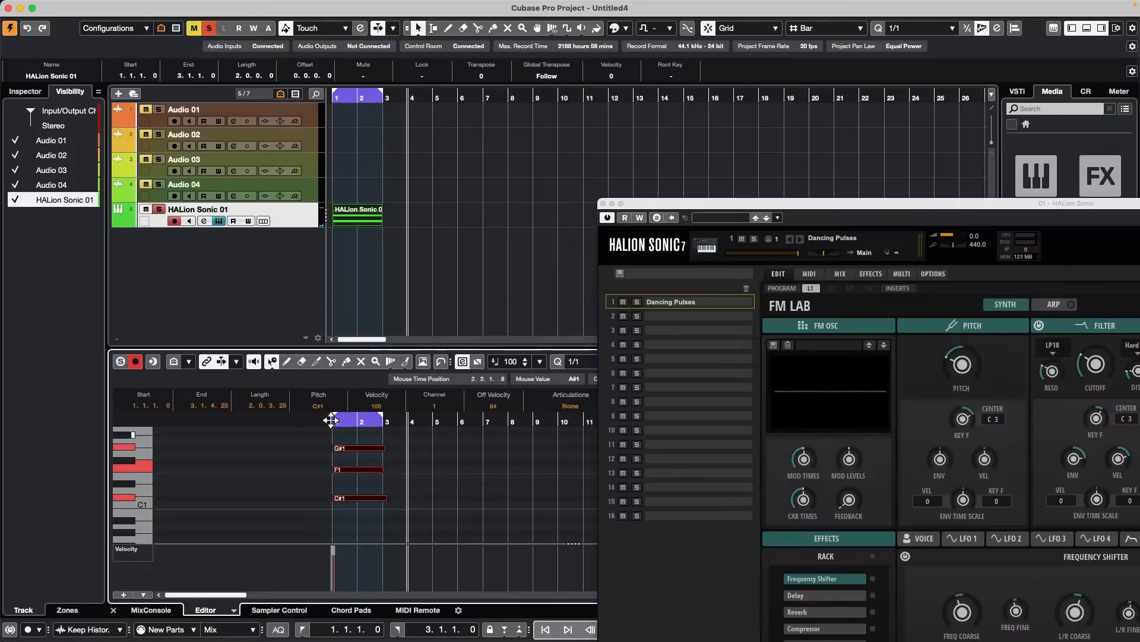
click(271, 361)
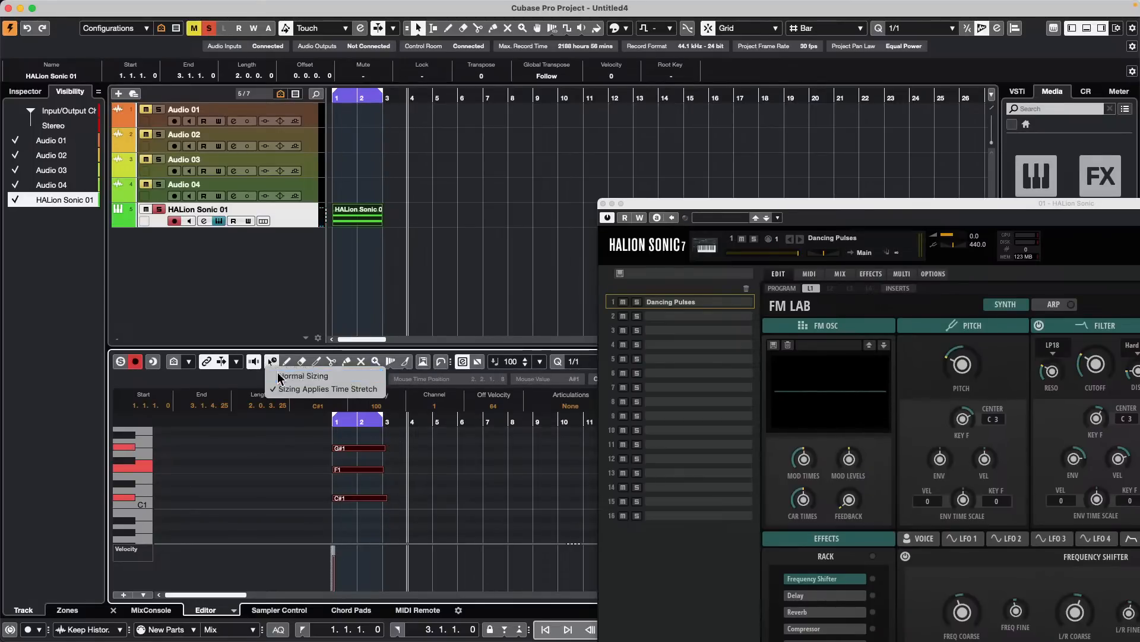
click(280, 376)
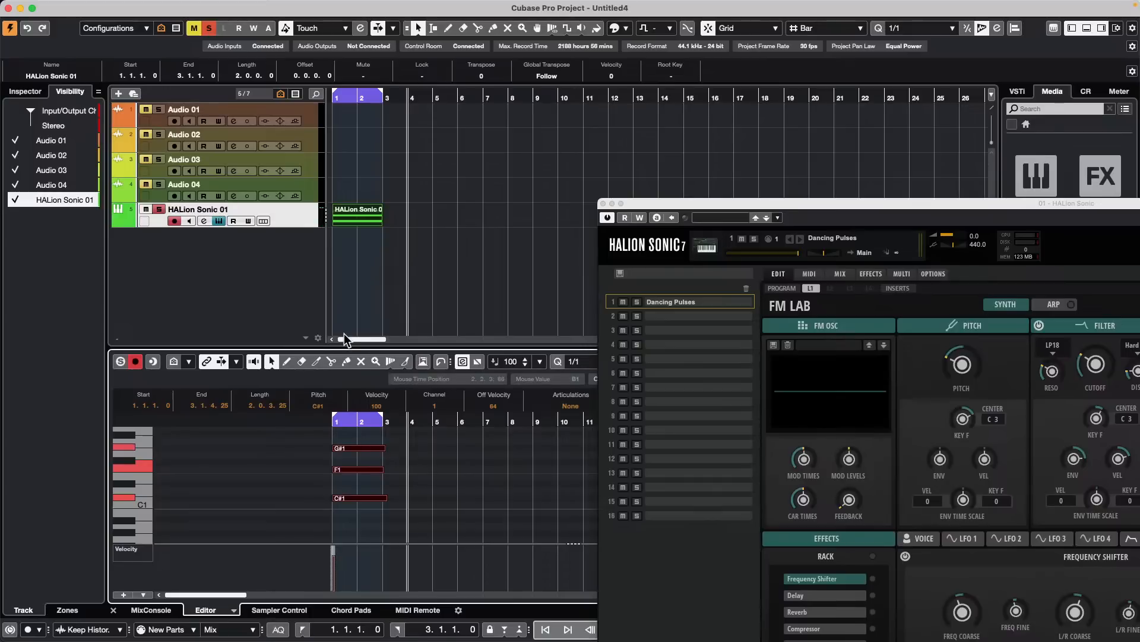
Play the chord from the project start and reposition the HALion Sonic window so its keyboard shows
key(Home)
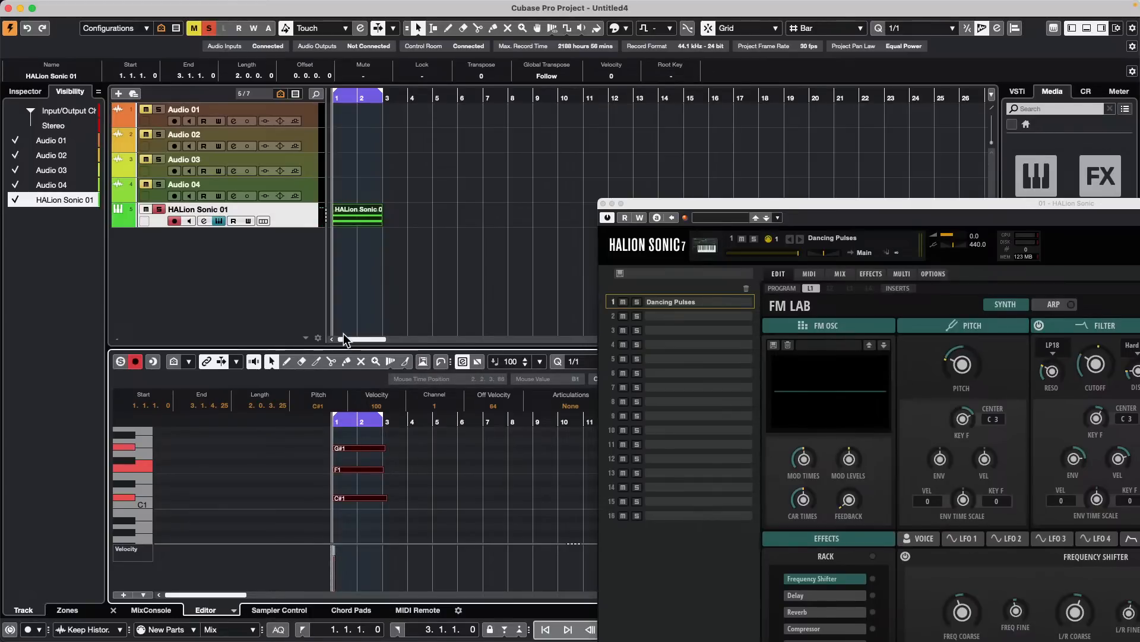
key(space)
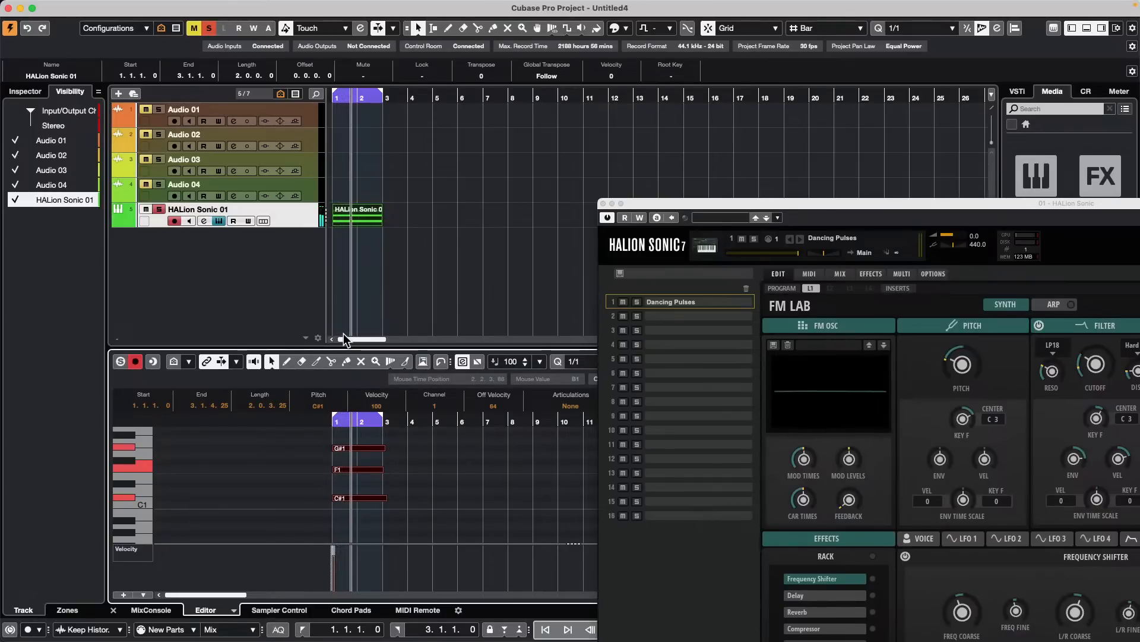
double_click(834, 202)
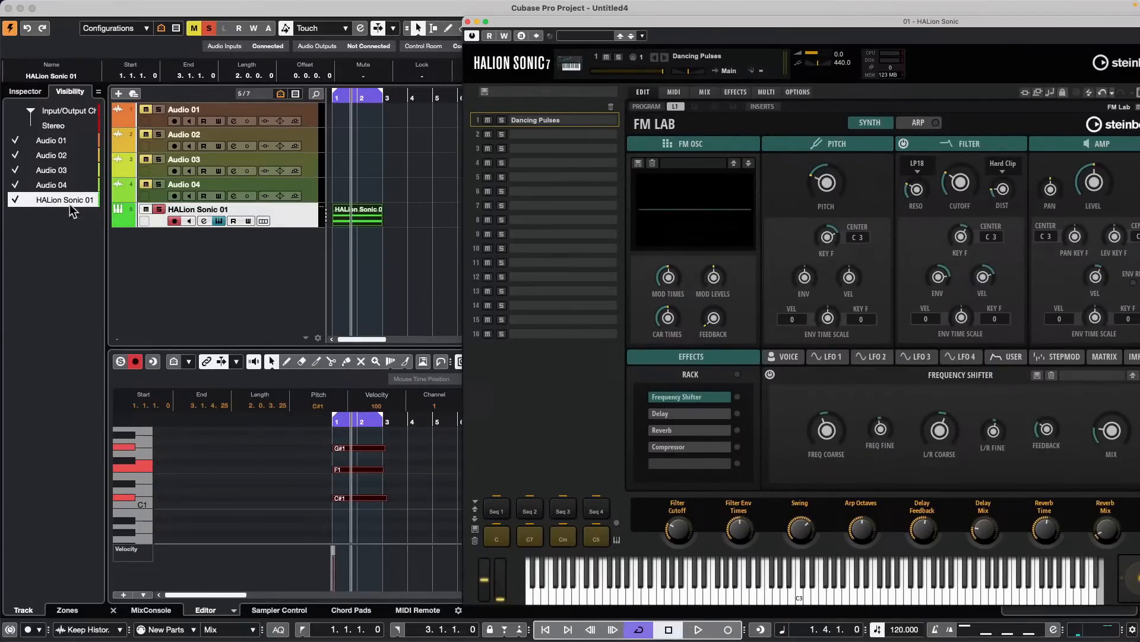
Load Arpache SX in the first MIDI insert slot of HALion Sonic 01 and audition the arpeggiated chord
click(292, 218)
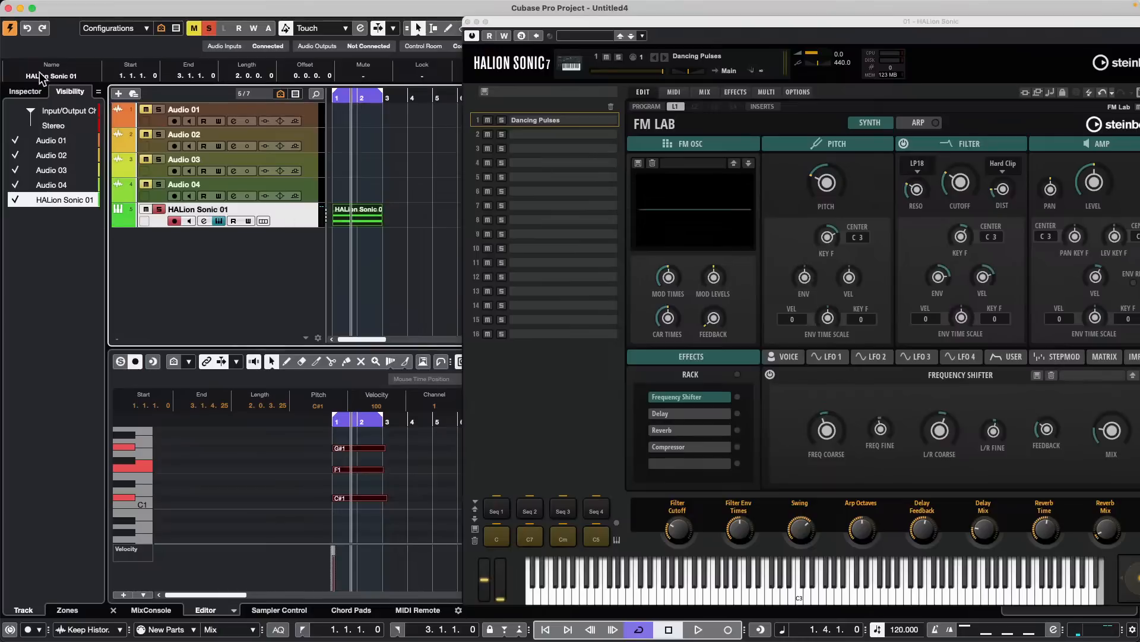
click(27, 91)
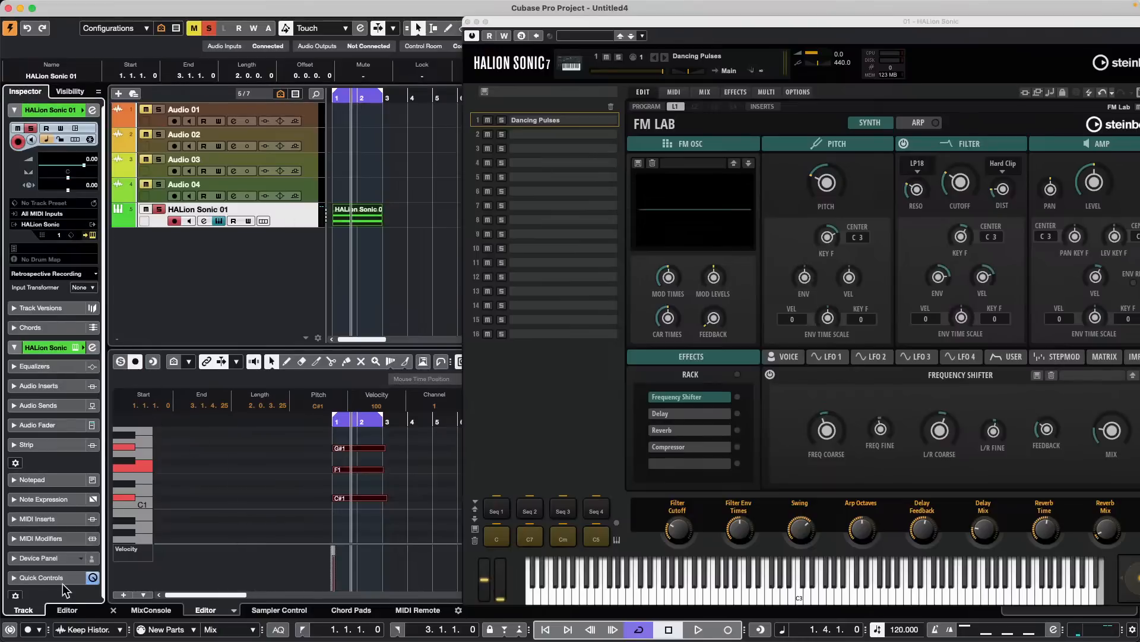
click(52, 519)
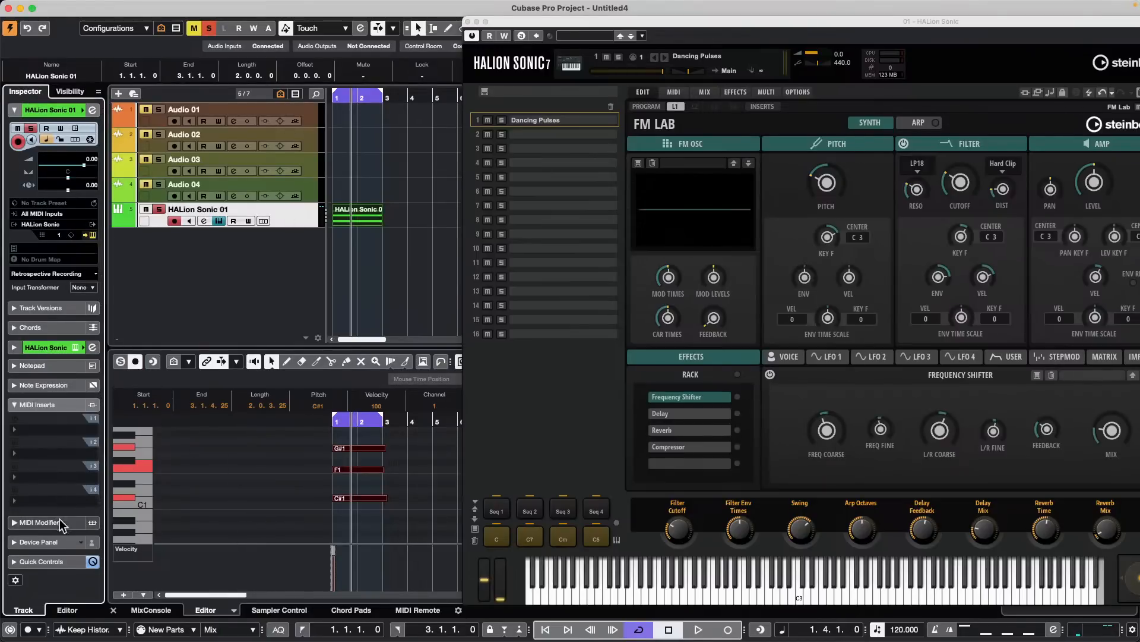
click(63, 436)
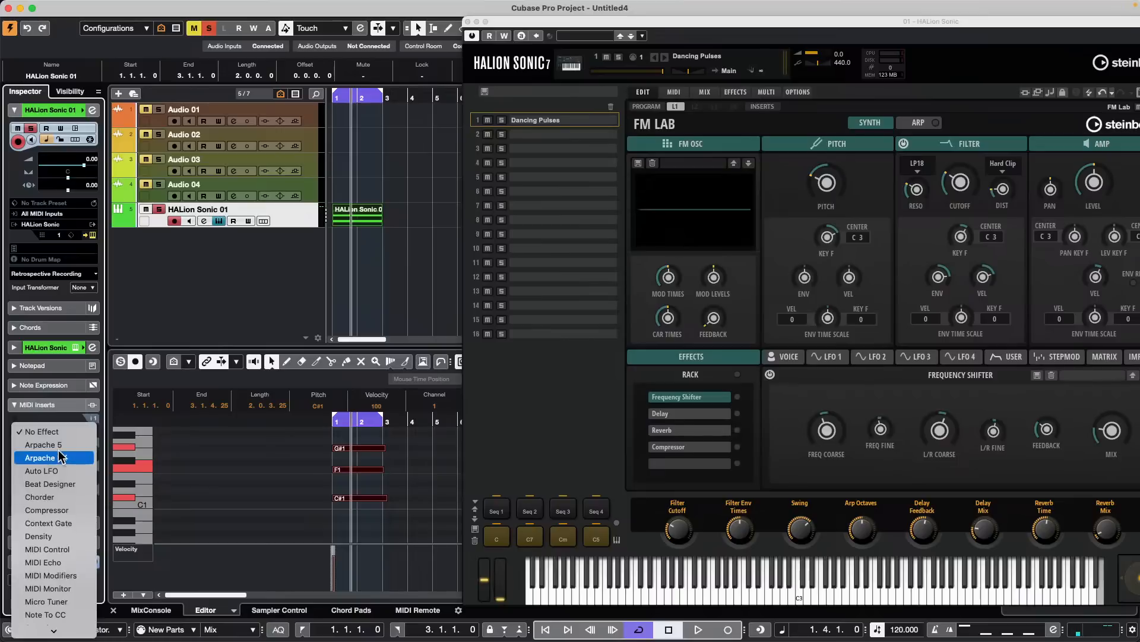
click(57, 457)
drag(364, 212, 532, 218)
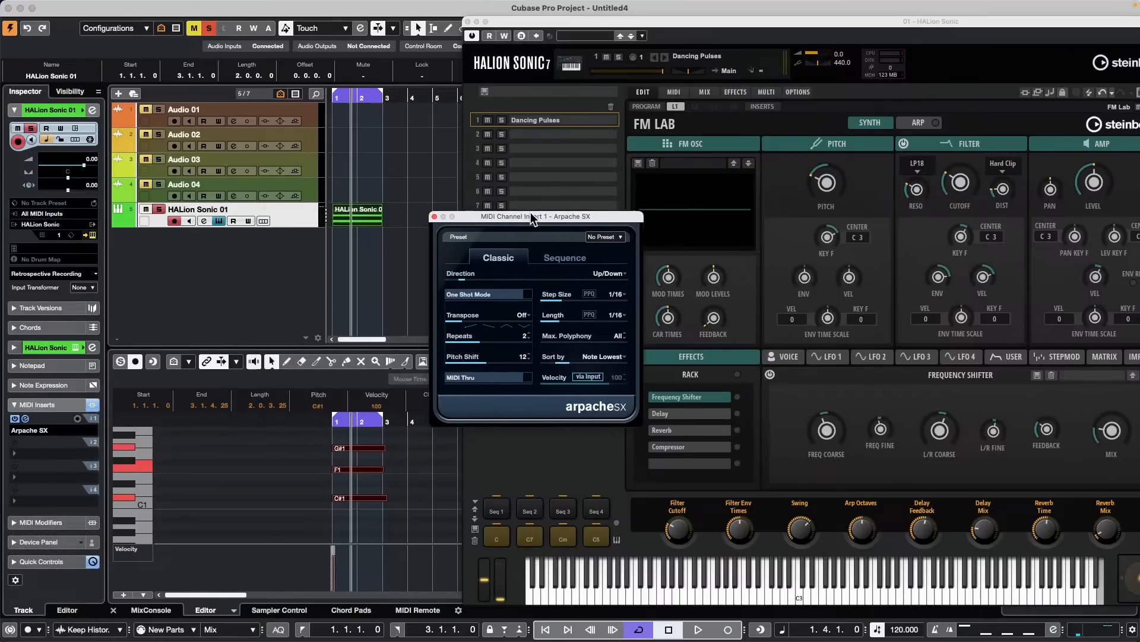
key(space)
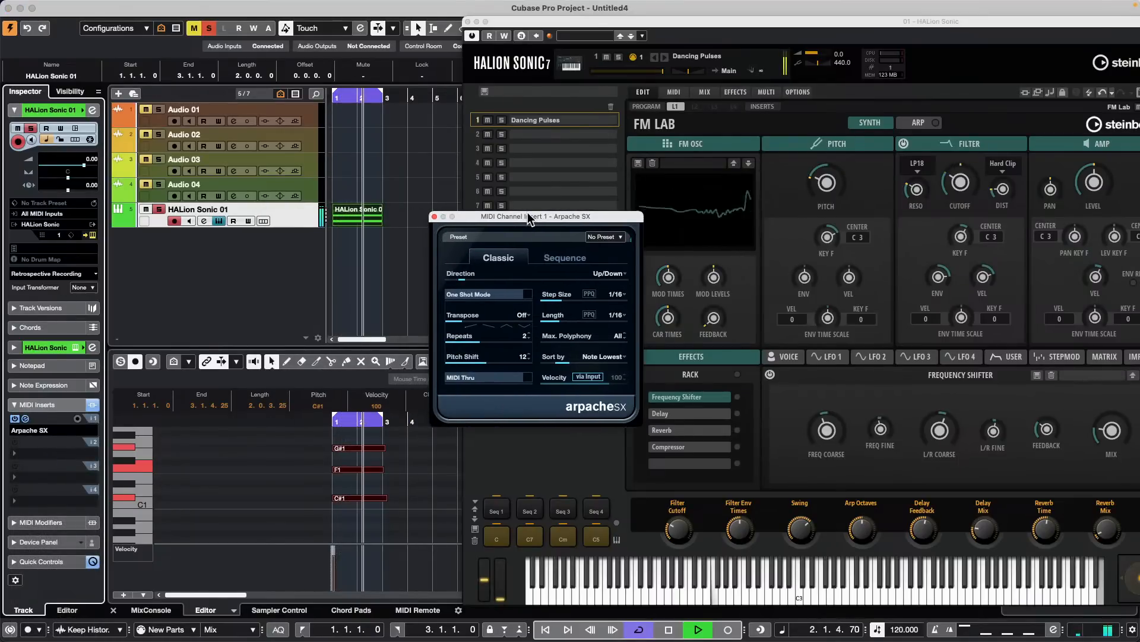
key(space)
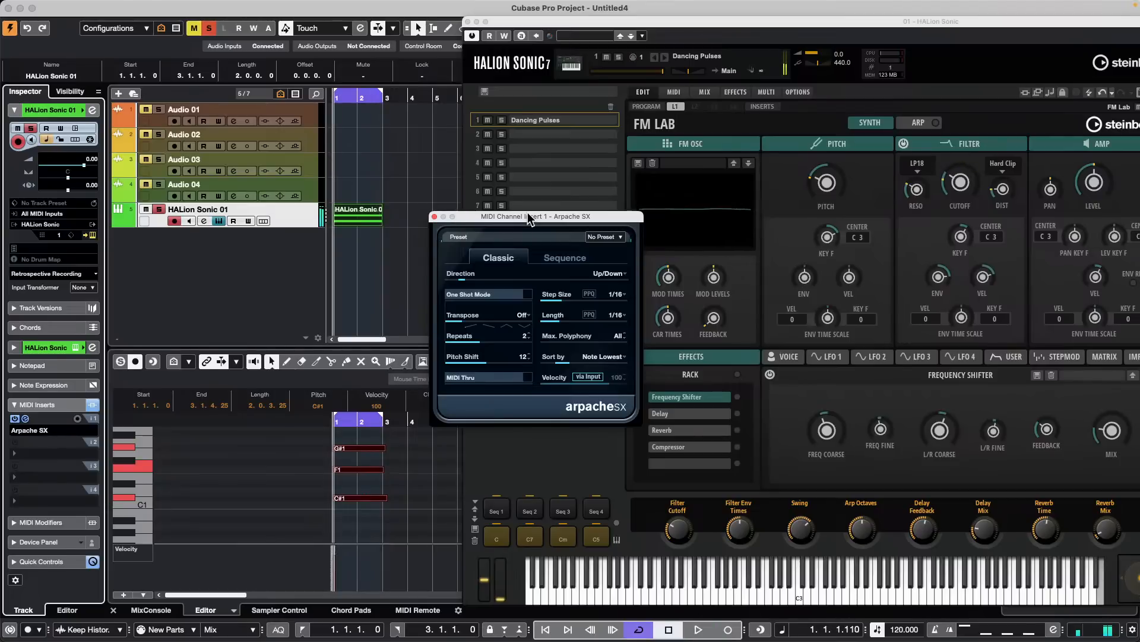
Duplicate the track version of HALion Sonic 01
click(234, 215)
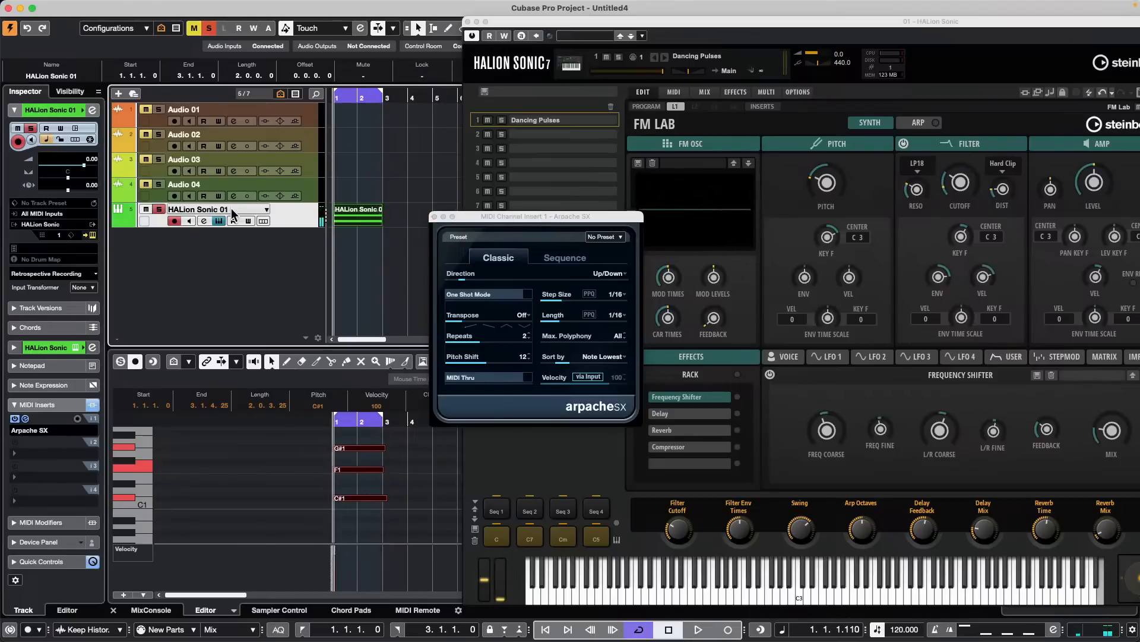
click(263, 210)
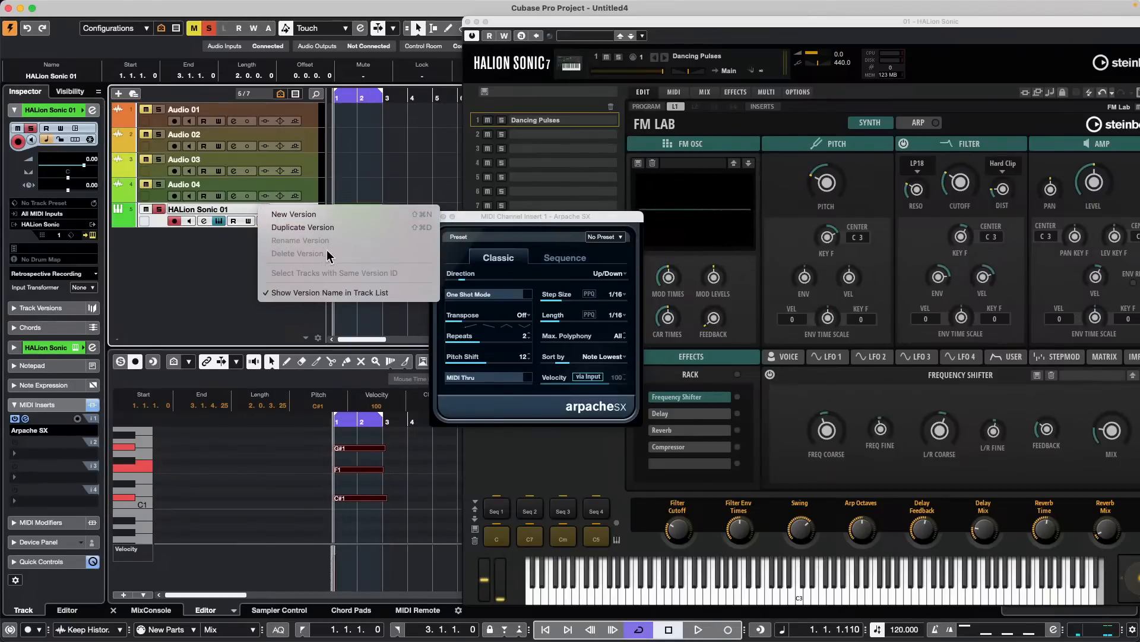
click(321, 227)
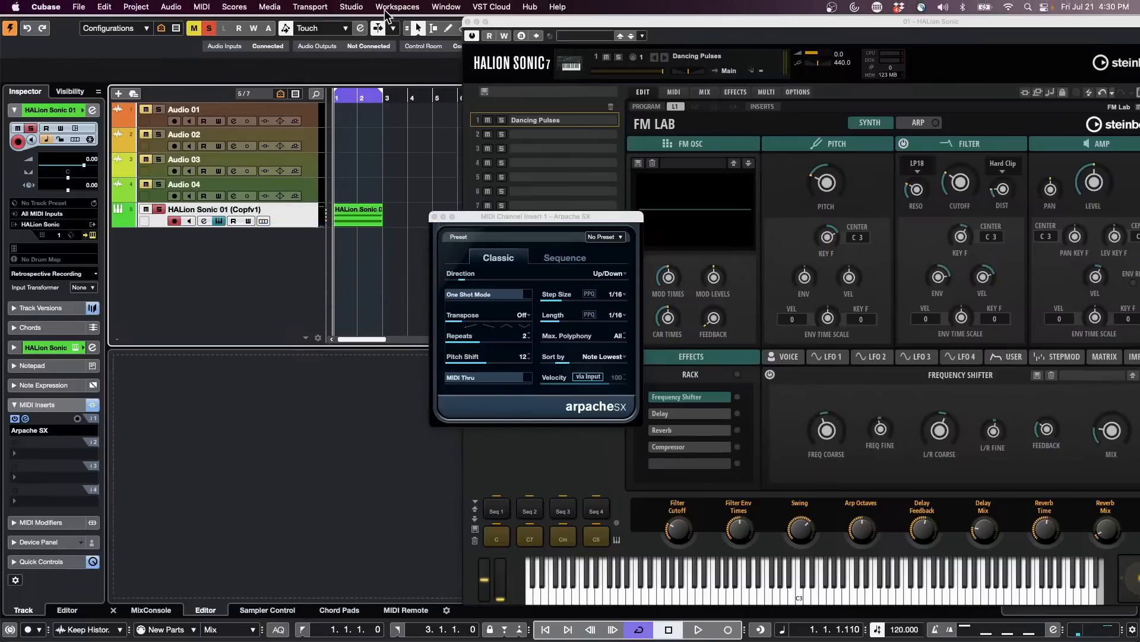
Freeze the MIDI modifiers on HALion Sonic 01's duplicated version to write the Arpache SX arpeggio into the part
click(270, 7)
mouse_move(238, 6)
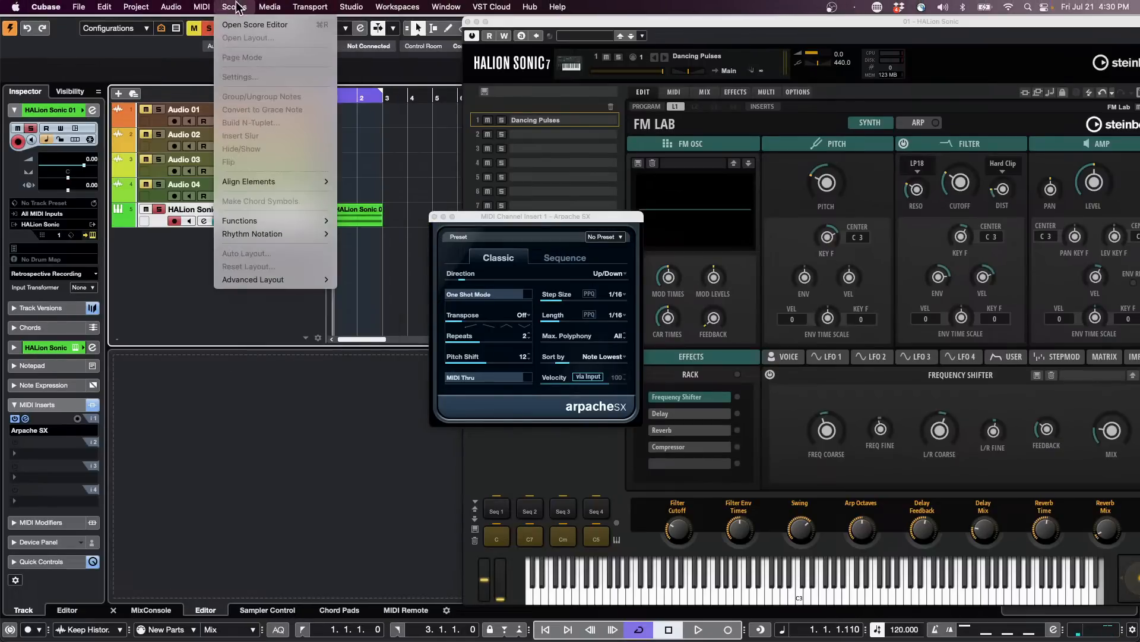
mouse_move(202, 7)
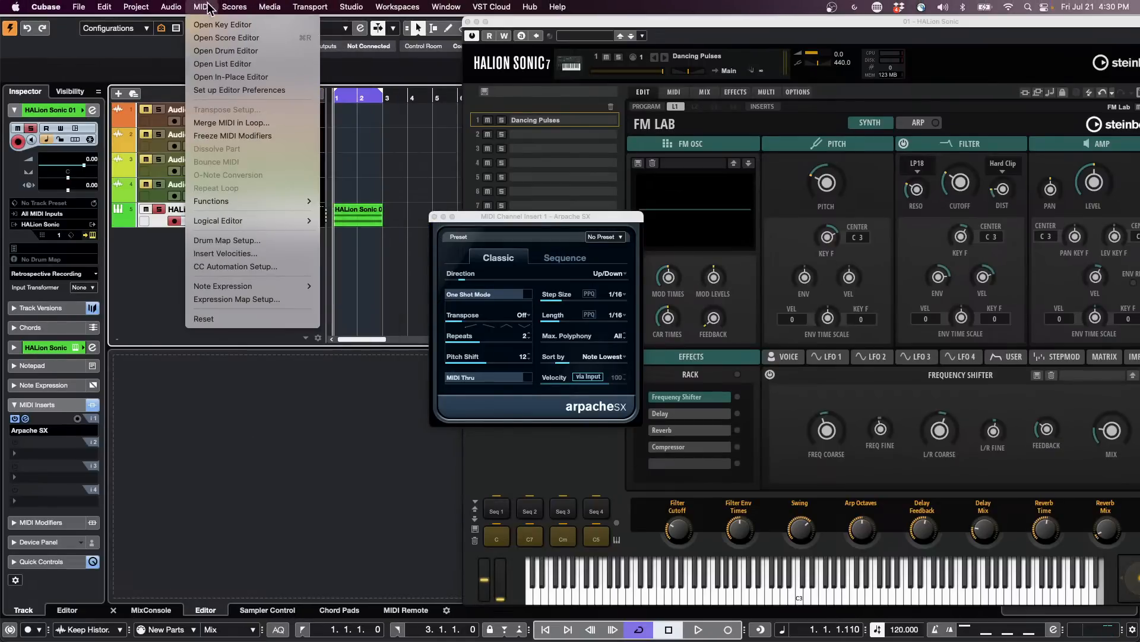
click(278, 138)
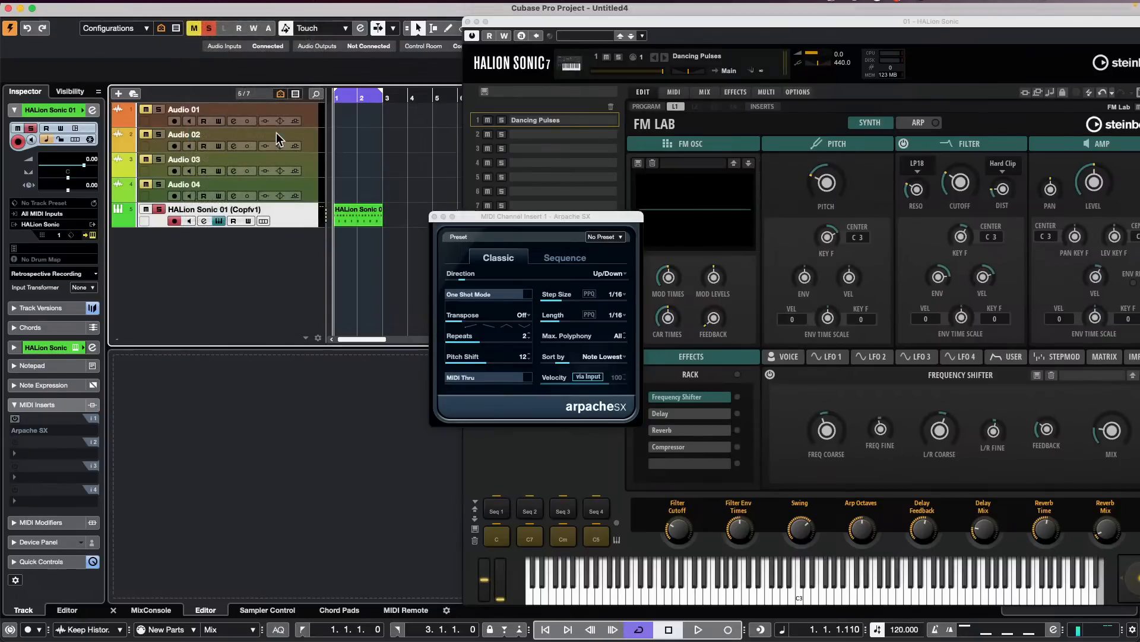
Compare the original chord with the frozen arpeggio by switching HALion Sonic 01 to v1 and back to Copy of v1
click(265, 209)
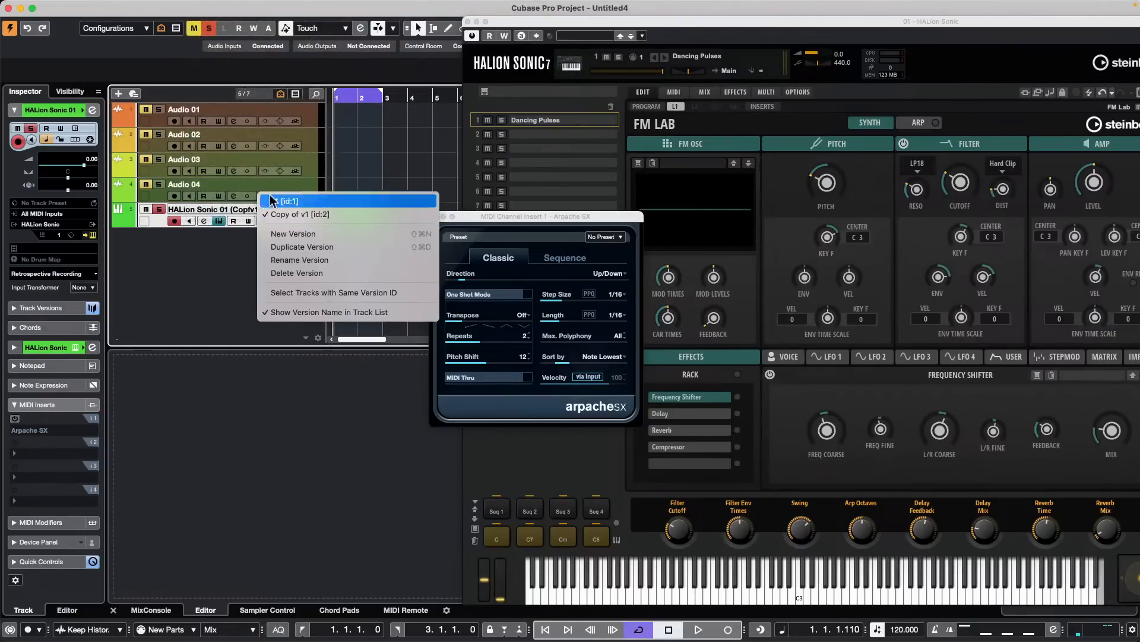
click(278, 203)
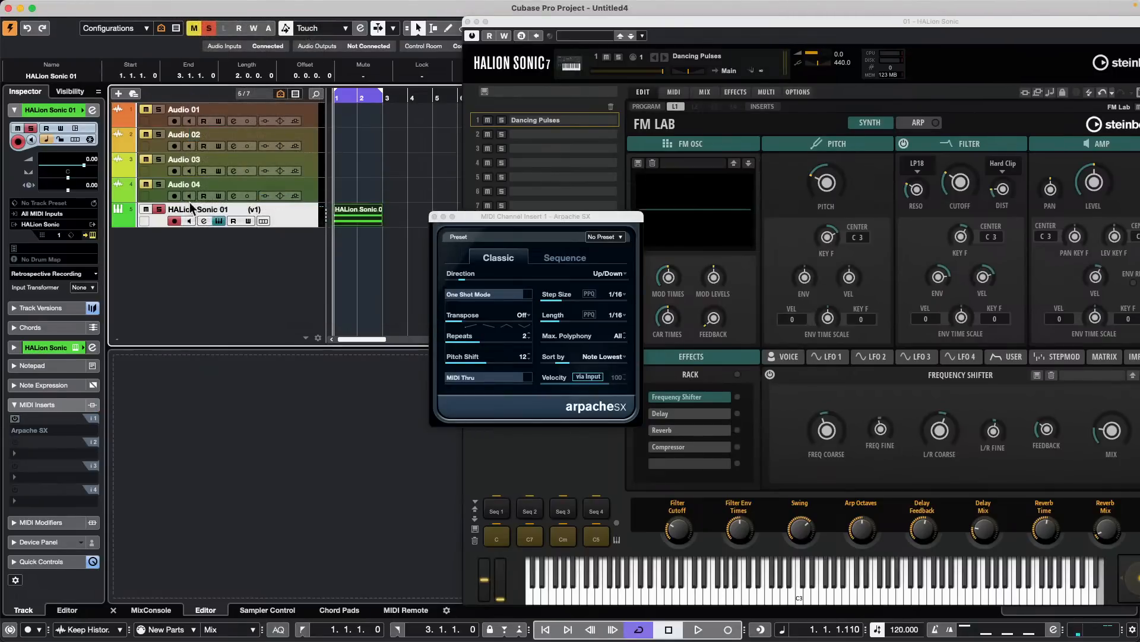
click(267, 213)
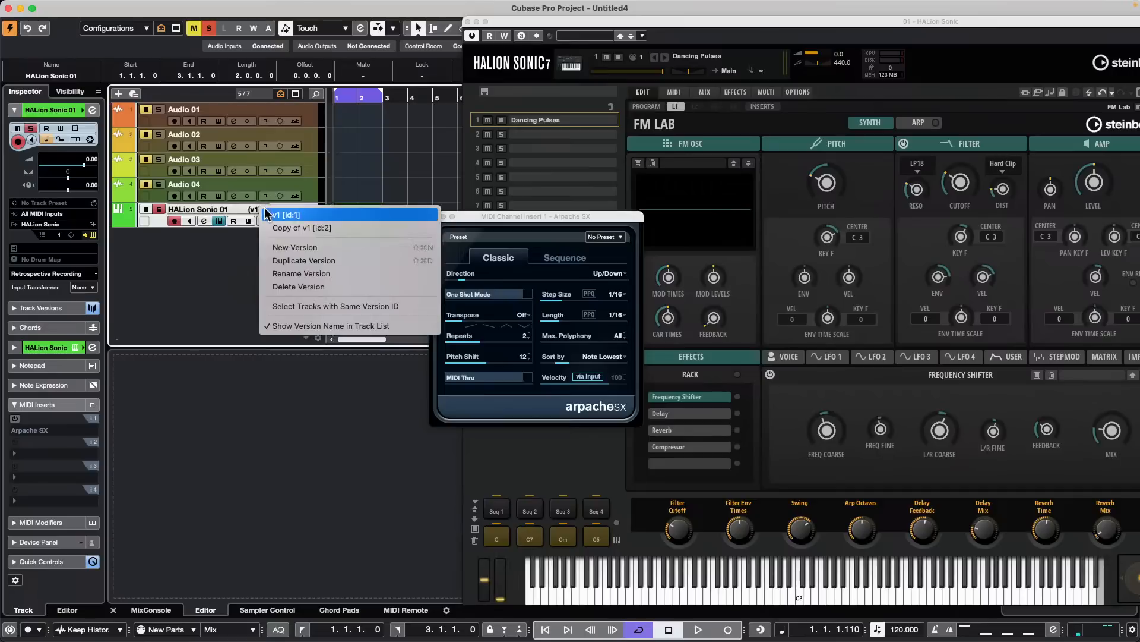
click(284, 230)
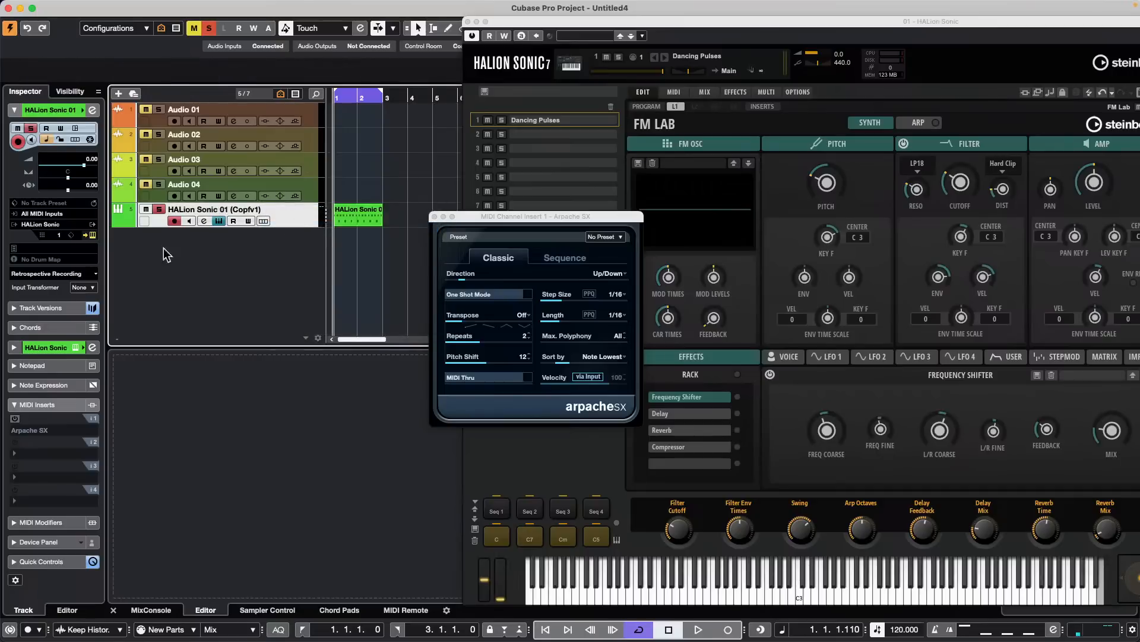
Close the Arpache SX window and replace it with StepDesigner in the track's first MIDI insert slot
click(434, 218)
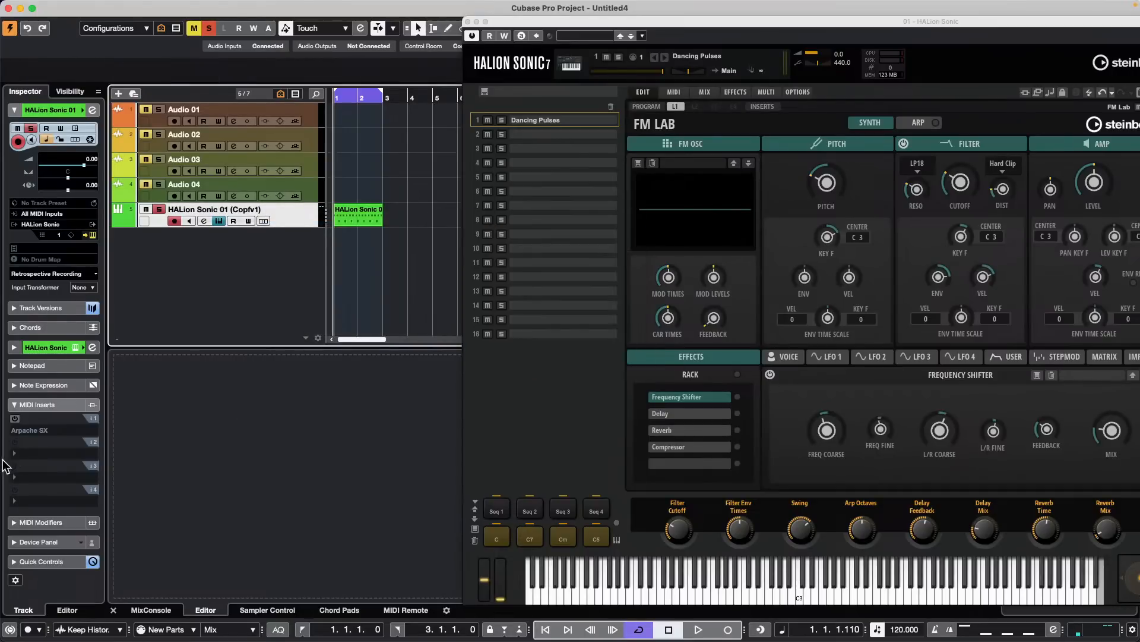
click(44, 428)
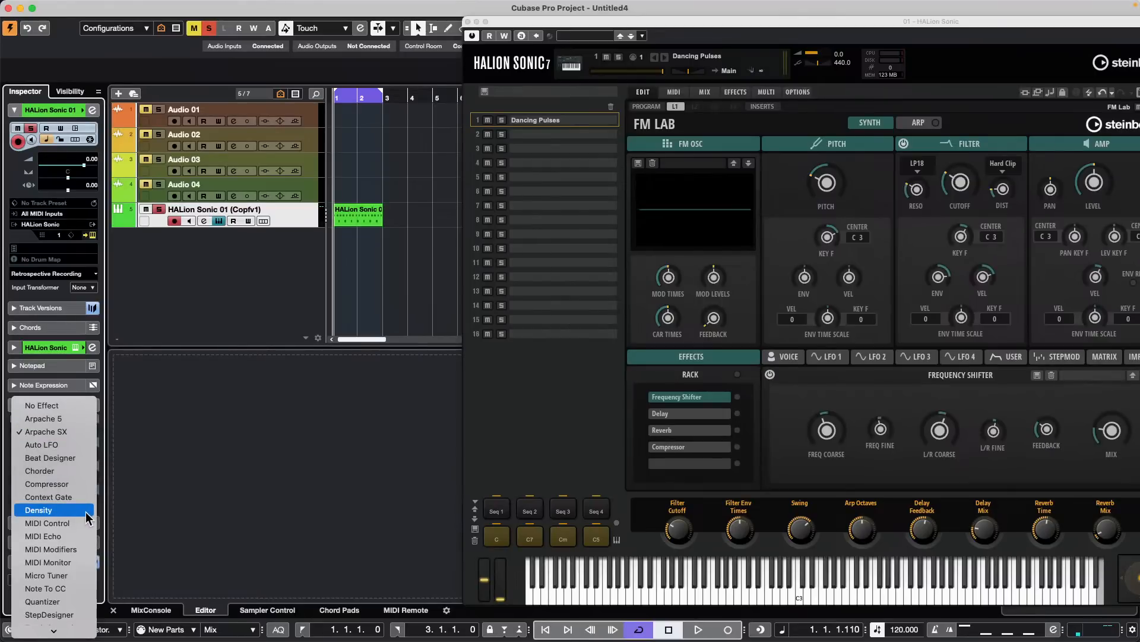
click(67, 616)
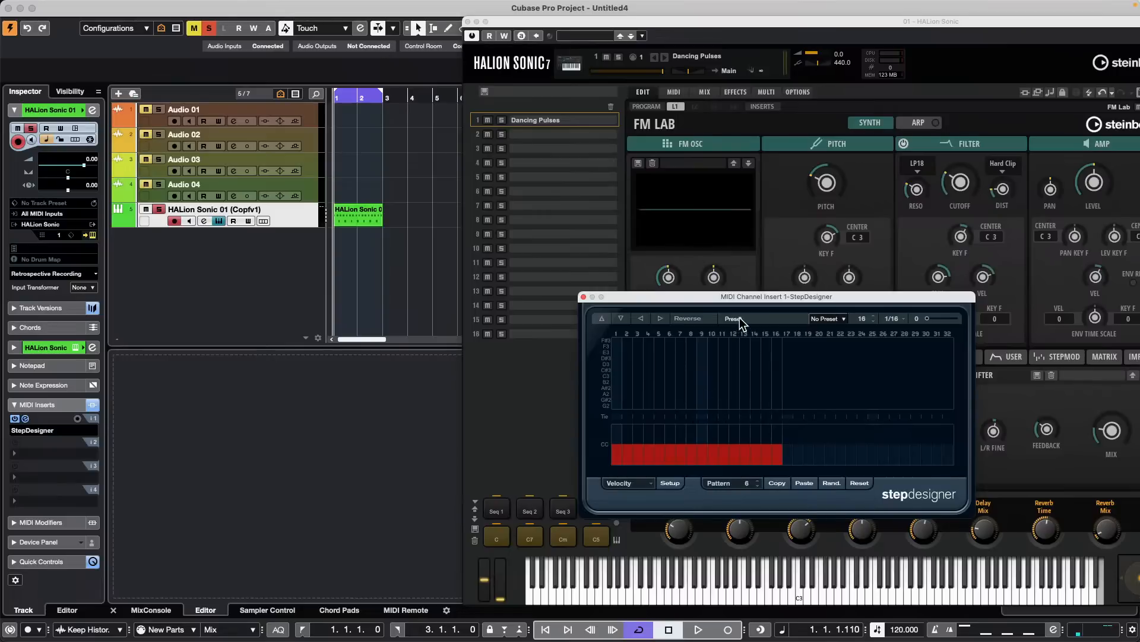
Load the Down and Down factory preset in StepDesigner and audition the resulting pattern briefly
click(831, 319)
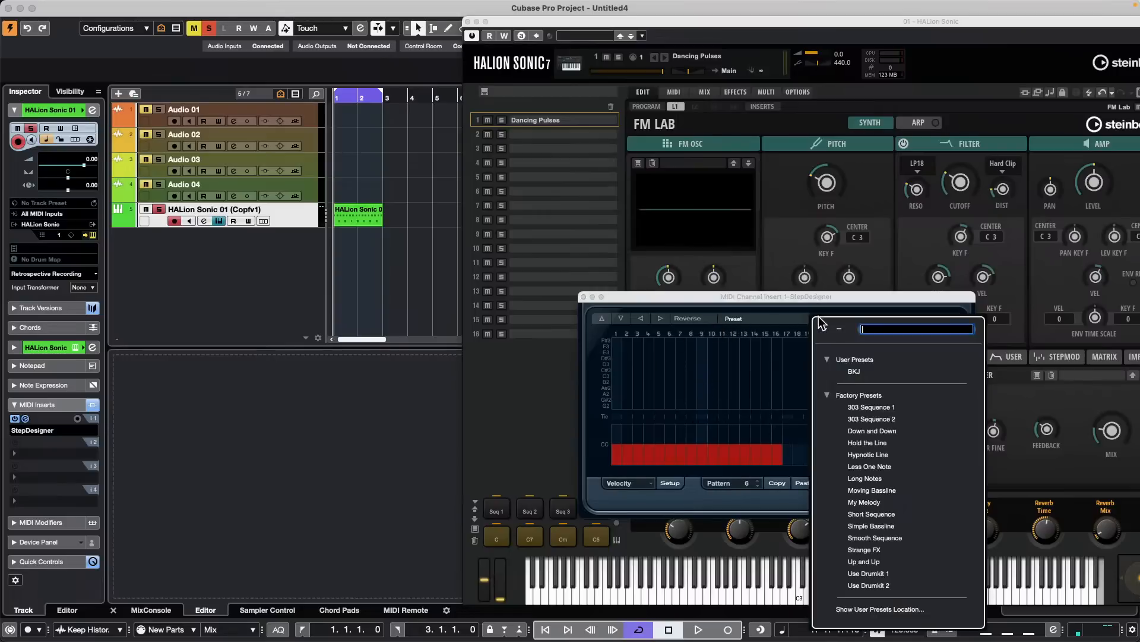
click(886, 431)
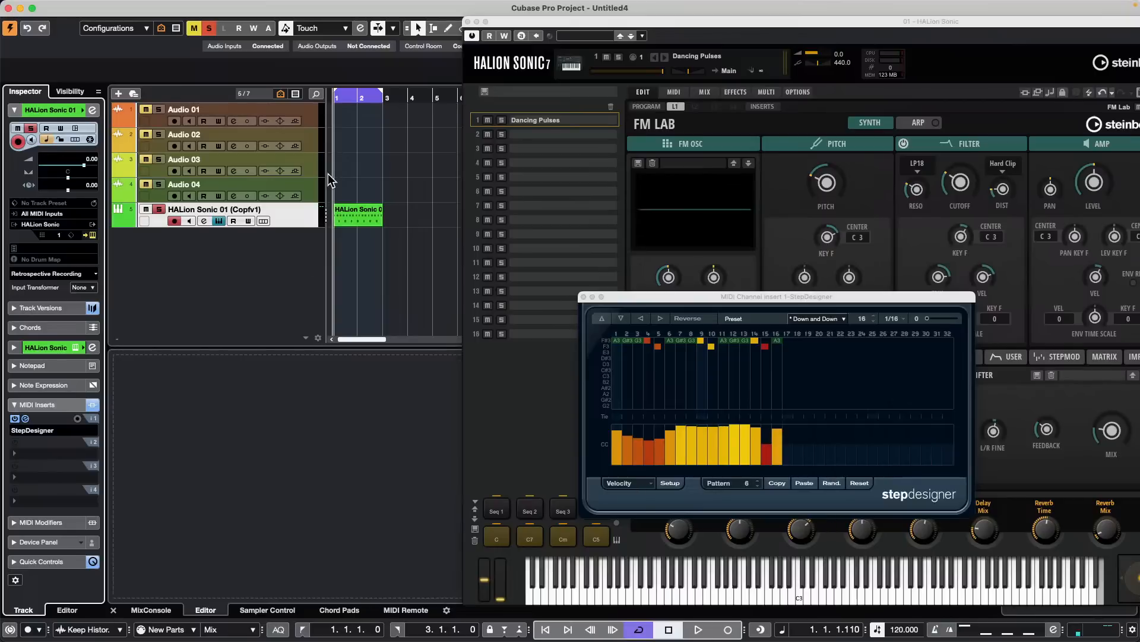
key(space)
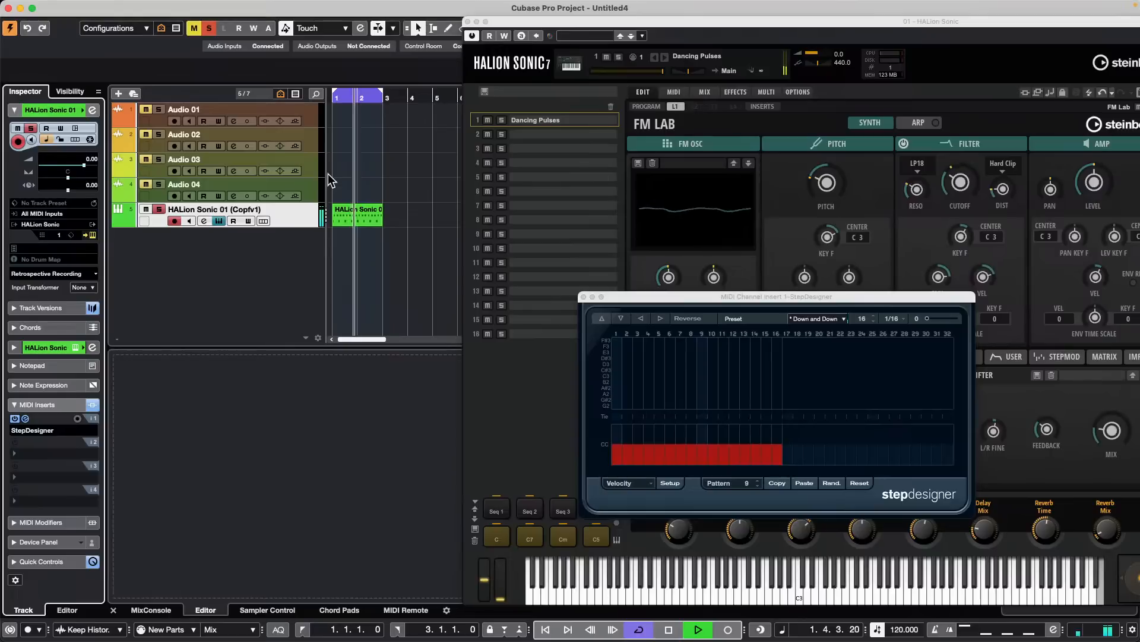
key(space)
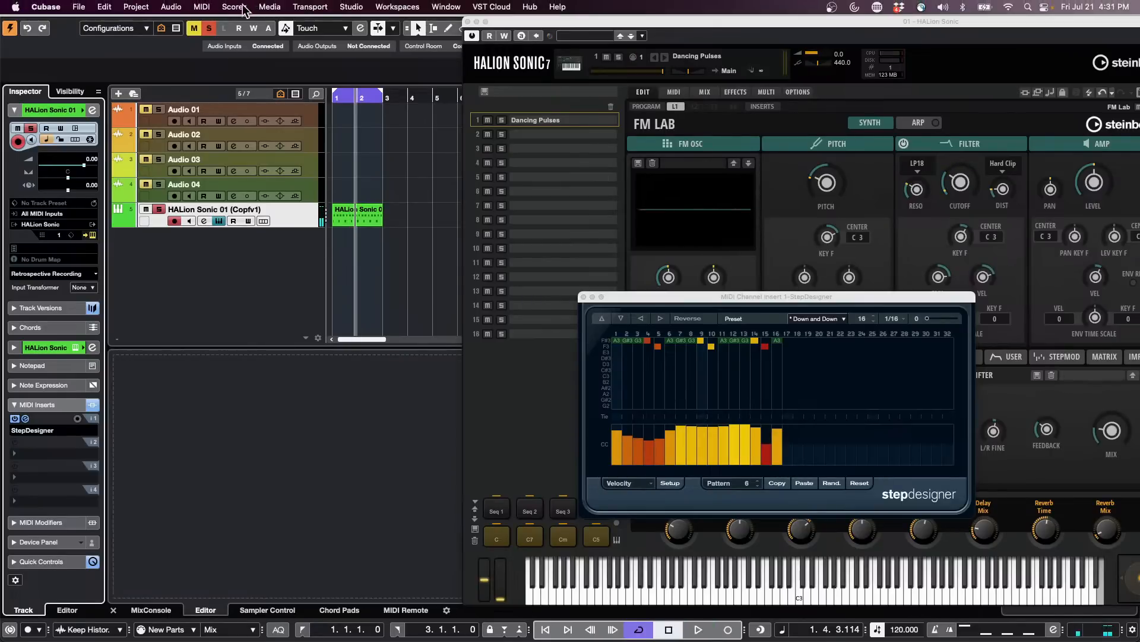
Duplicate the Copy of v1 [id:2] track version of HALion Sonic 01
click(233, 6)
mouse_move(204, 8)
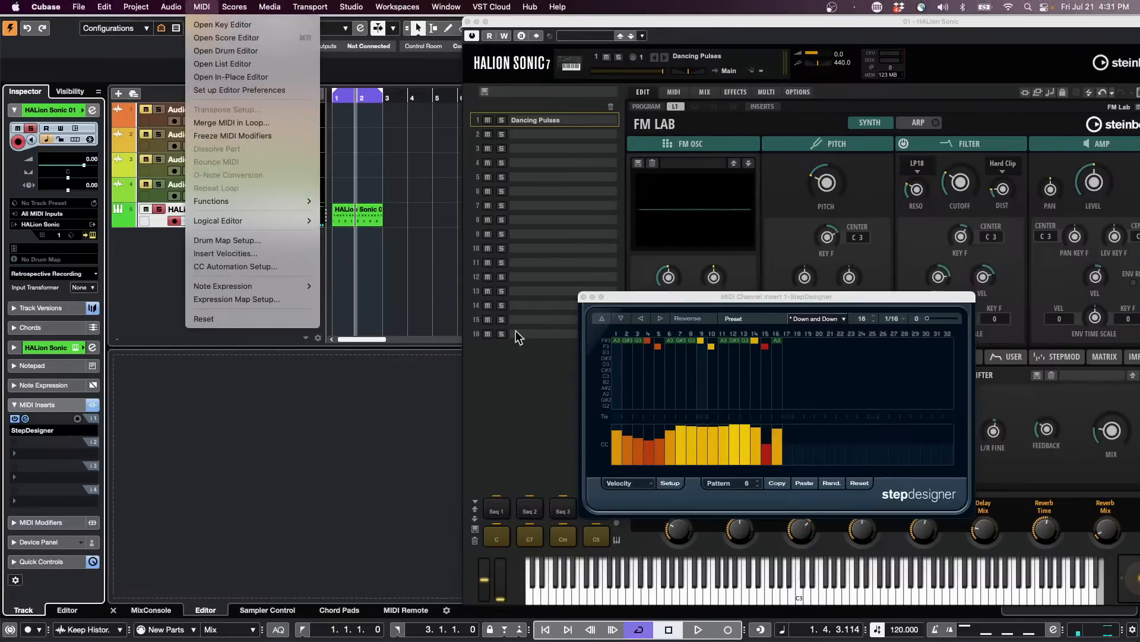
click(375, 303)
click(266, 212)
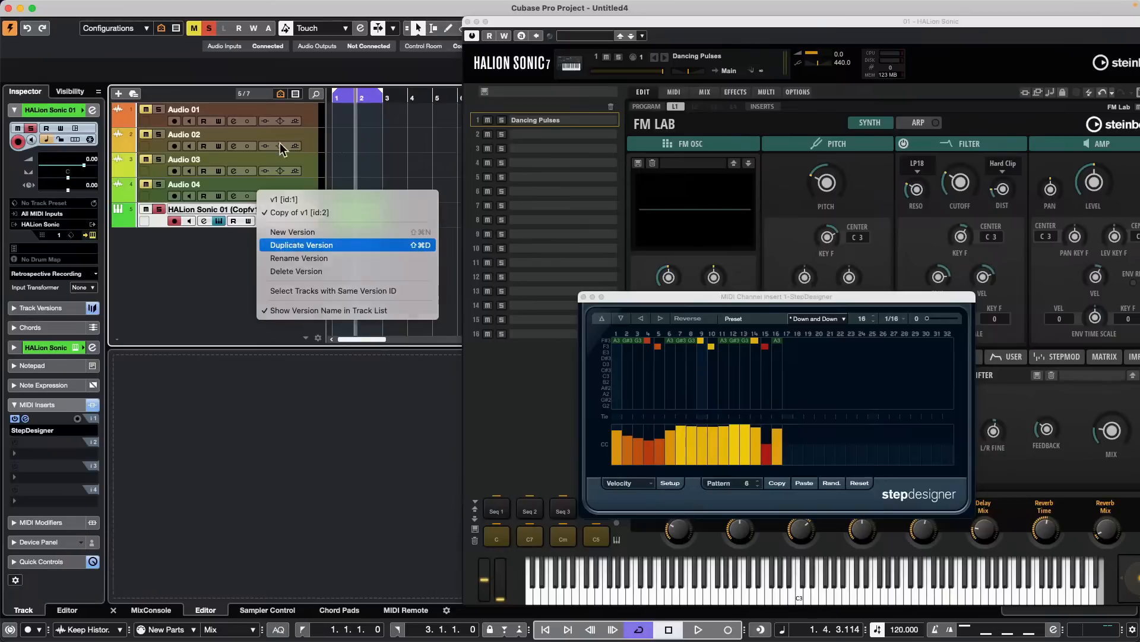
click(301, 244)
Freeze the StepDesigner modifiers into the new version's MIDI part and enlarge the HALion Sonic 01 track to inspect it
click(234, 7)
mouse_move(287, 7)
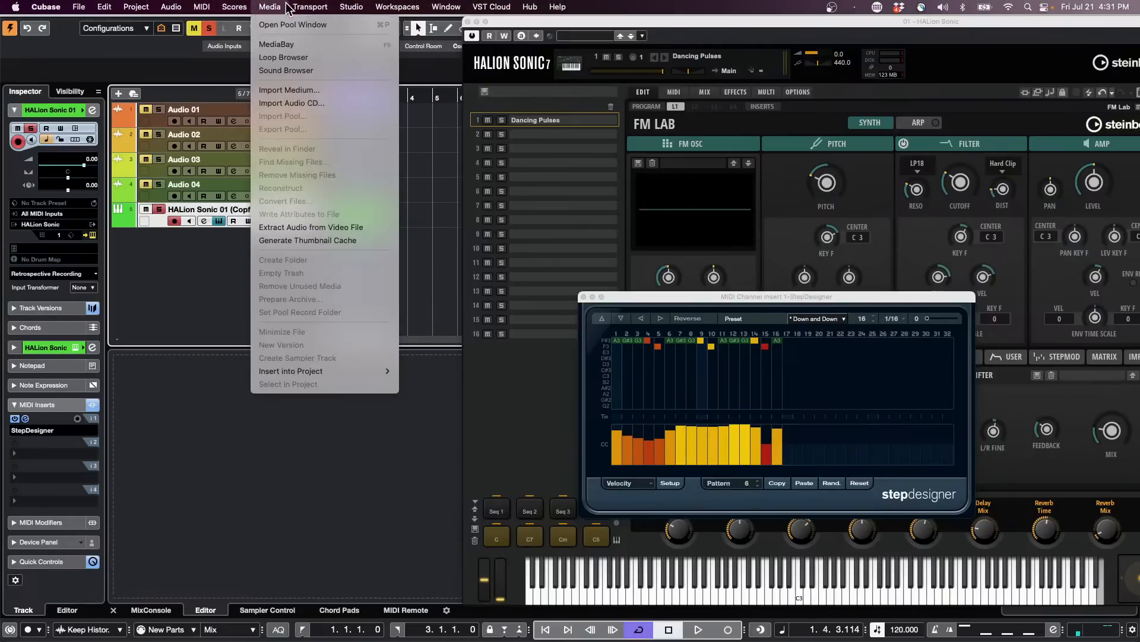
mouse_move(202, 7)
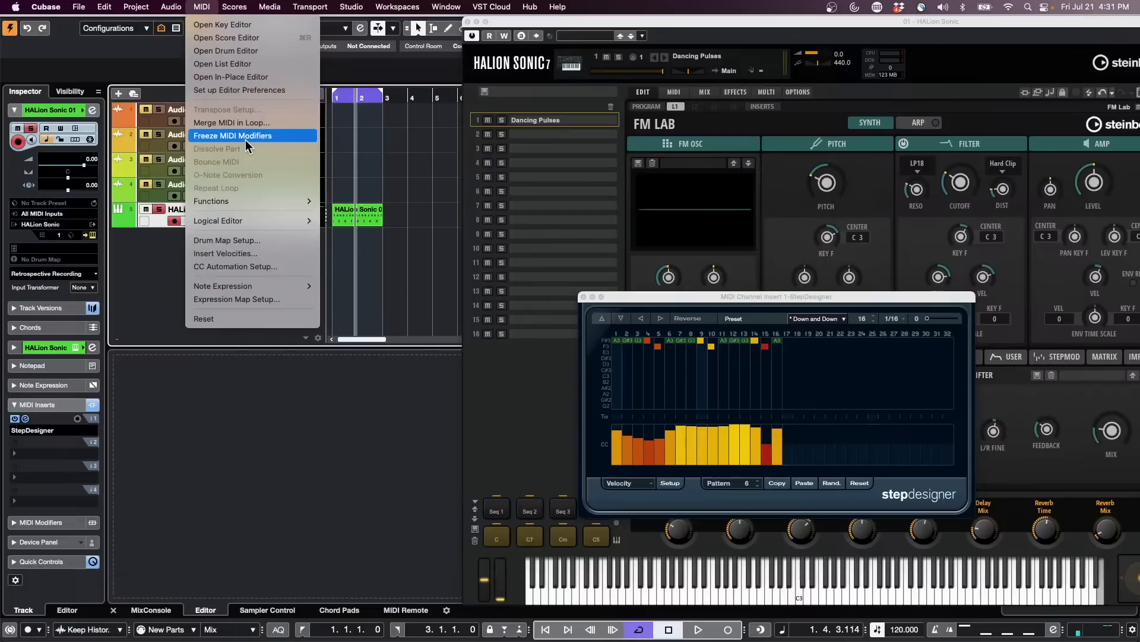
click(232, 135)
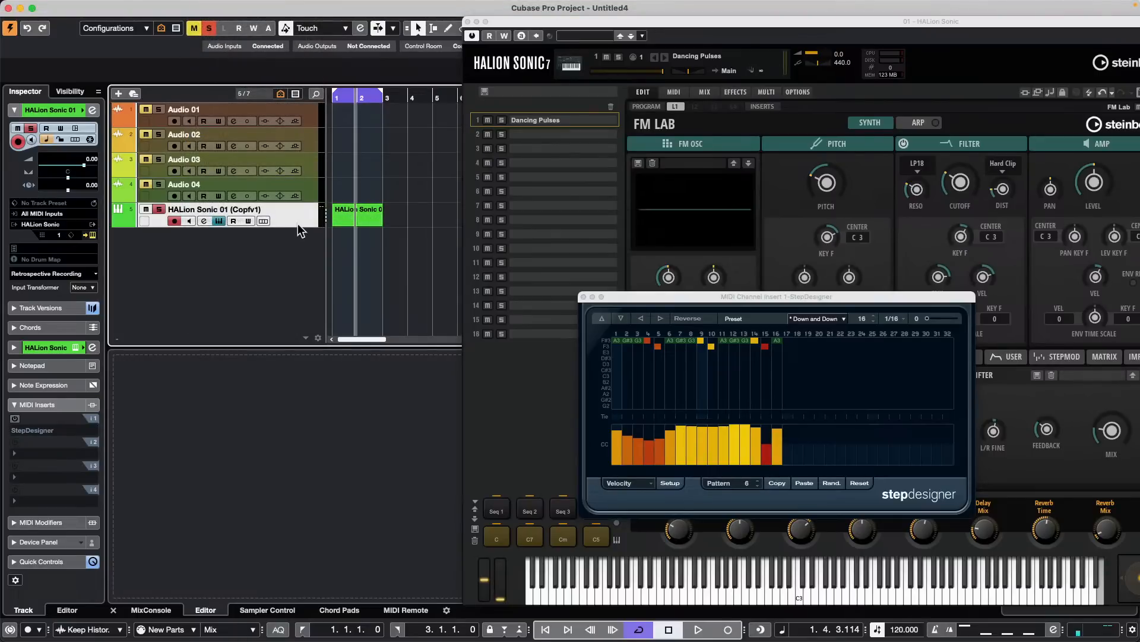
drag(297, 224, 290, 248)
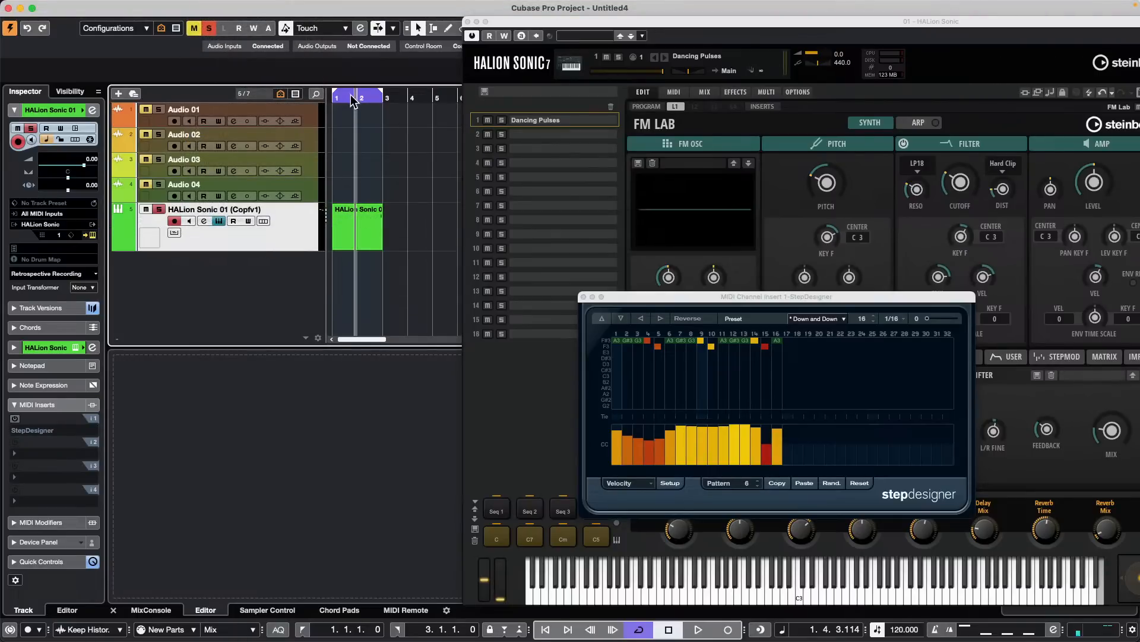
drag(355, 101, 295, 190)
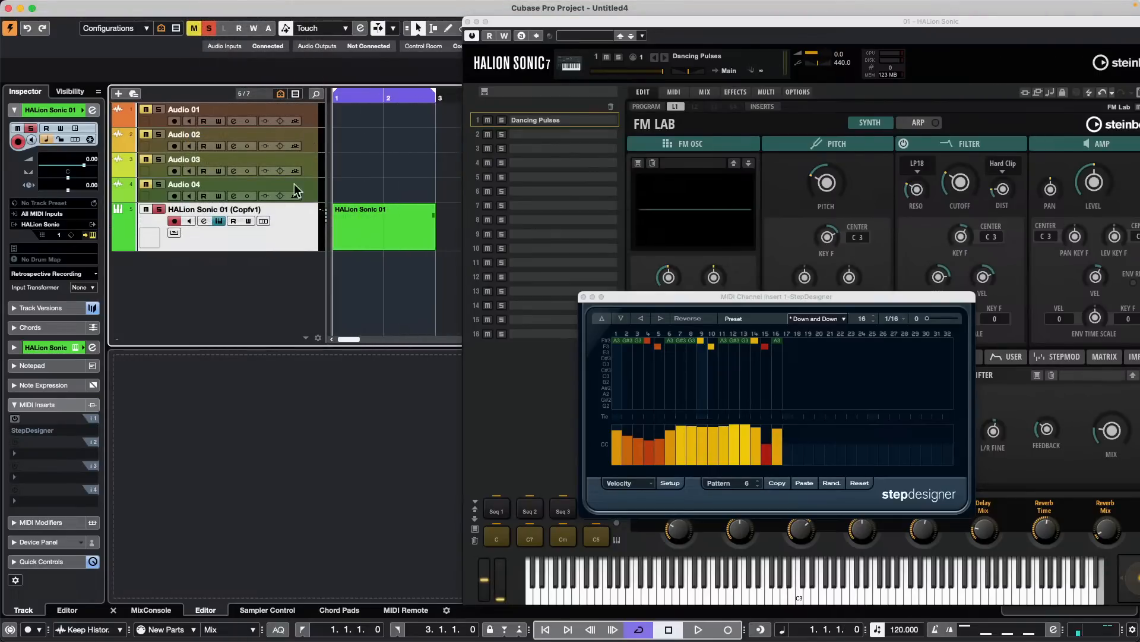
Switch HALion Sonic 01 to Copy of v1 [id:2] and then back to the original v1 chord version
click(266, 210)
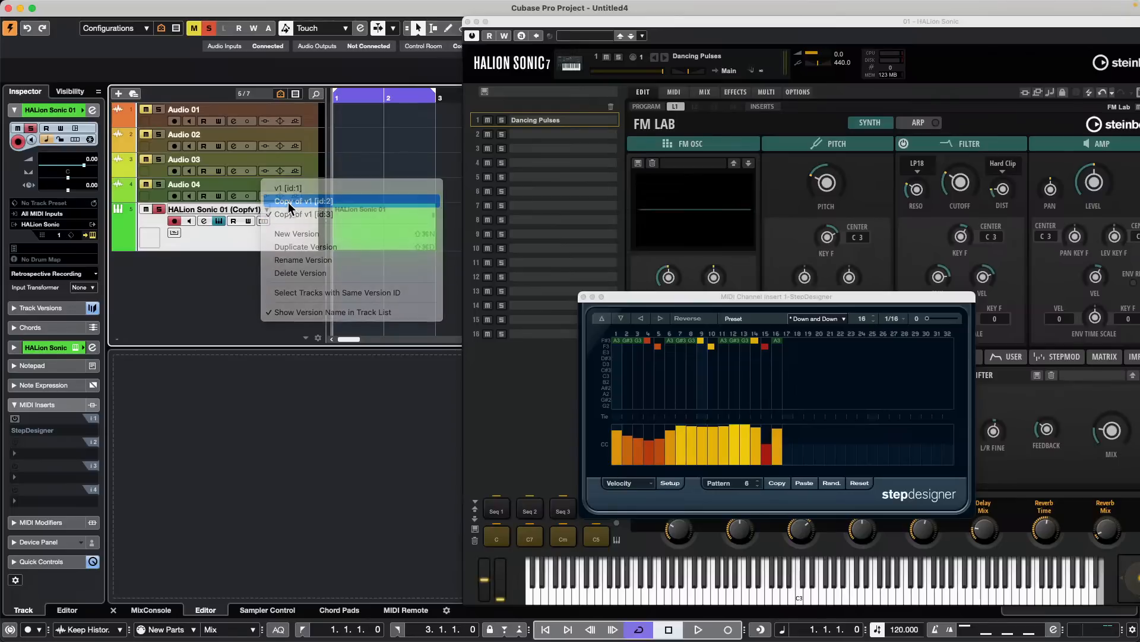
click(291, 202)
click(267, 210)
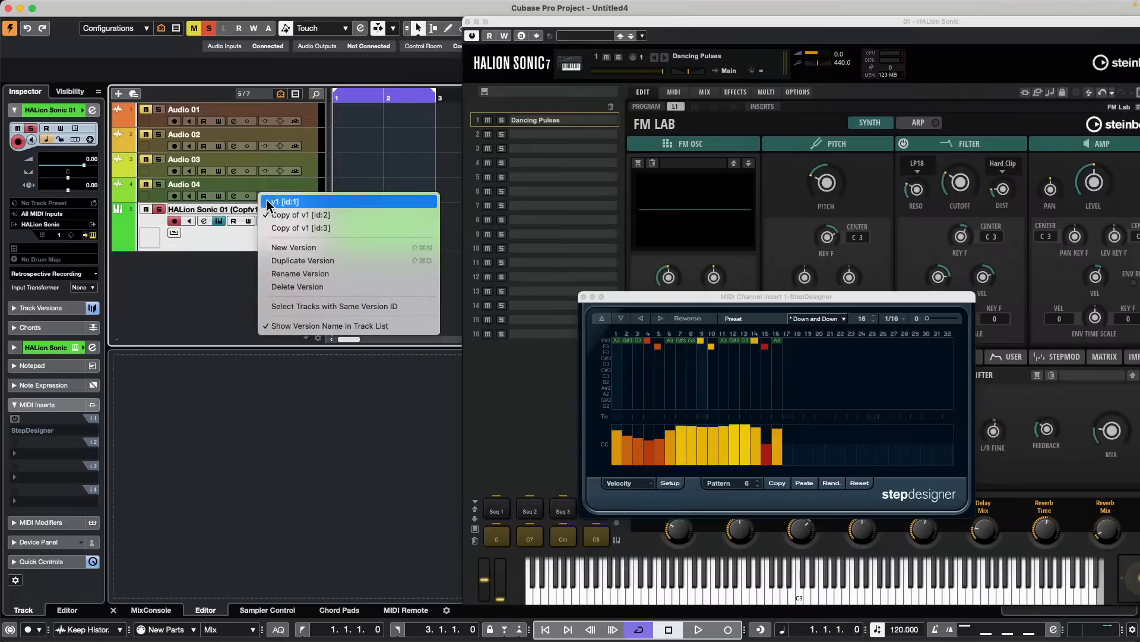
click(268, 202)
click(265, 210)
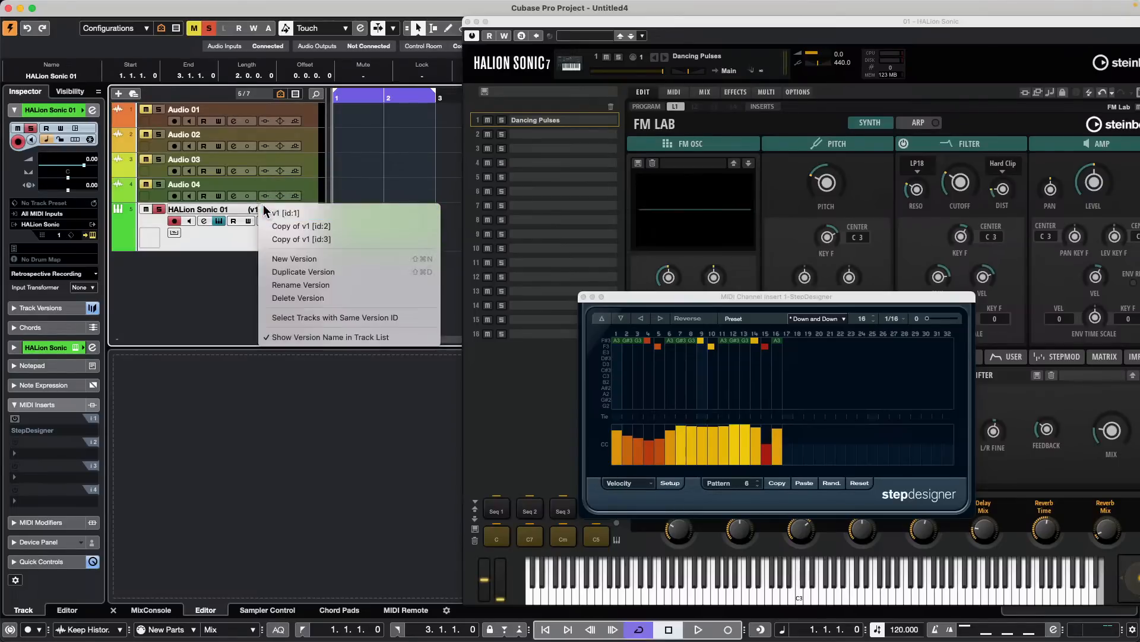
click(227, 245)
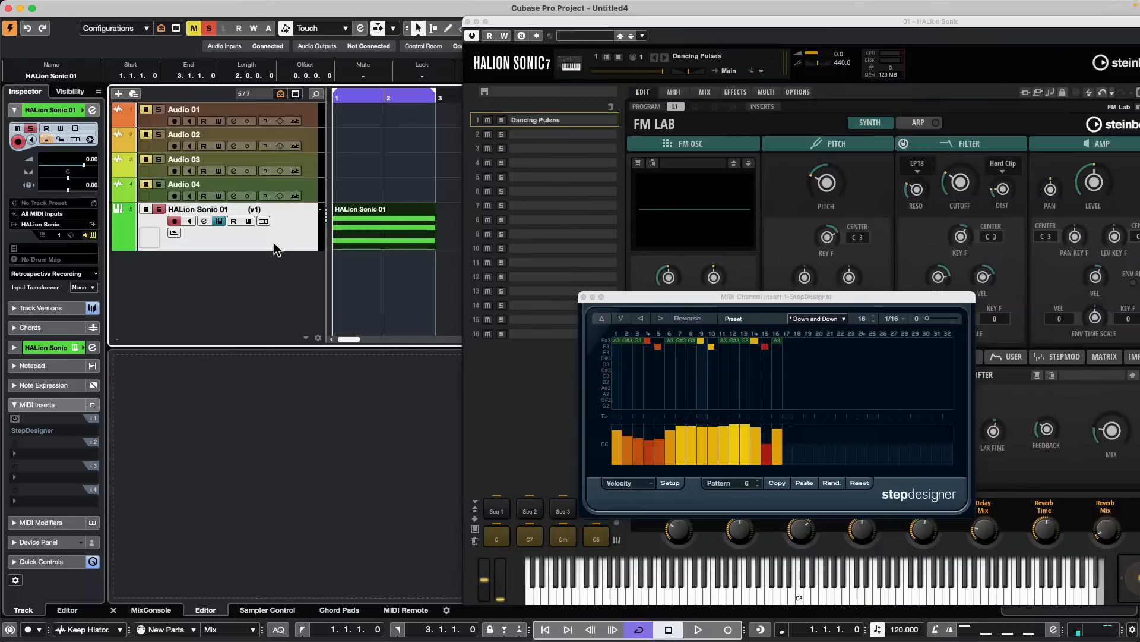
Bring the project window in front of HALion Sonic and close the StepDesigner window
right_click(257, 246)
click(255, 246)
mouse_move(98, 6)
click(475, 22)
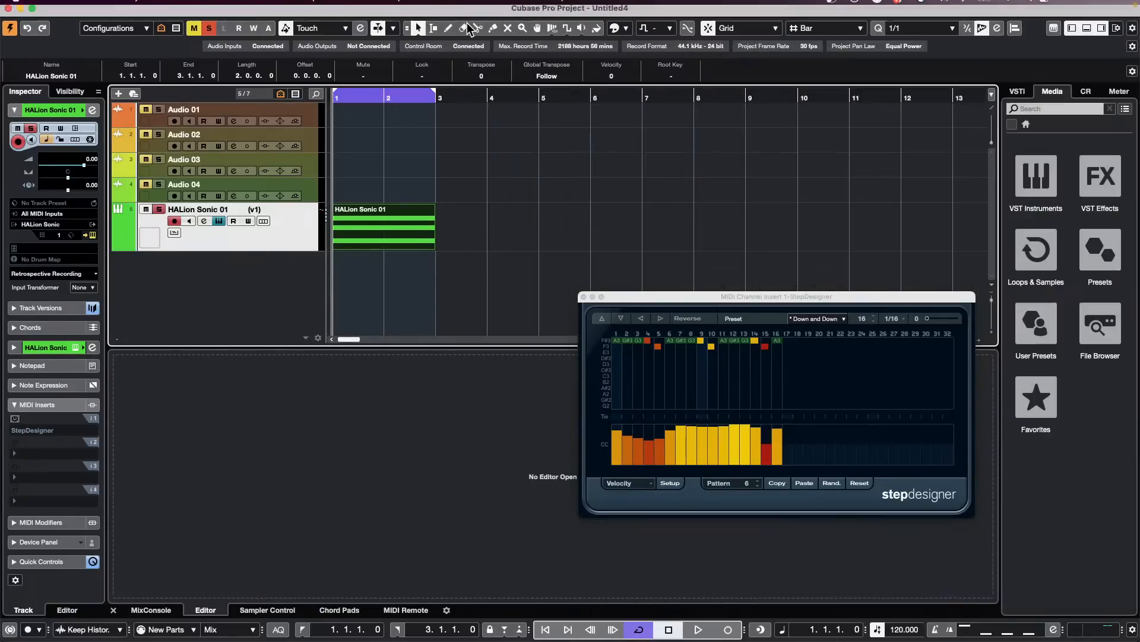
click(584, 297)
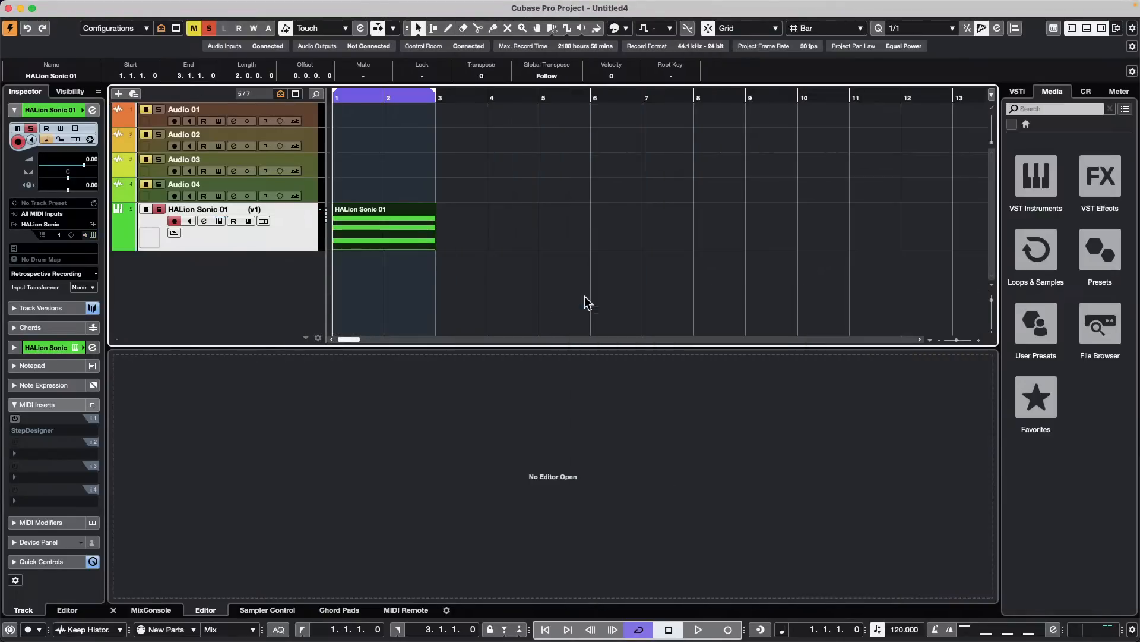
mouse_move(57, 6)
click(106, 7)
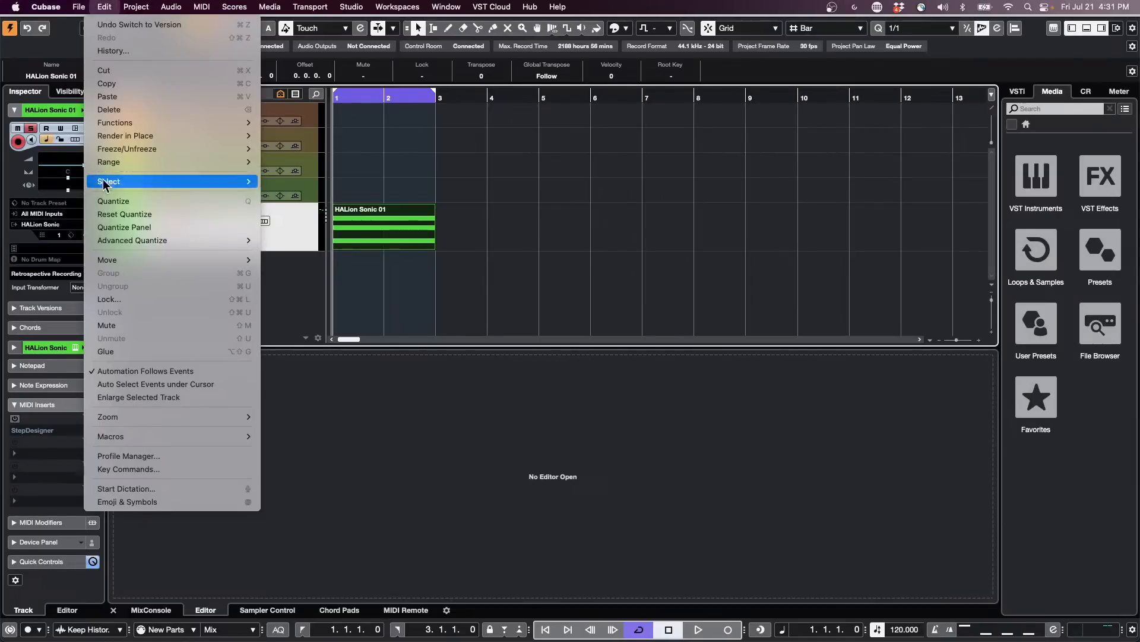
mouse_move(131, 162)
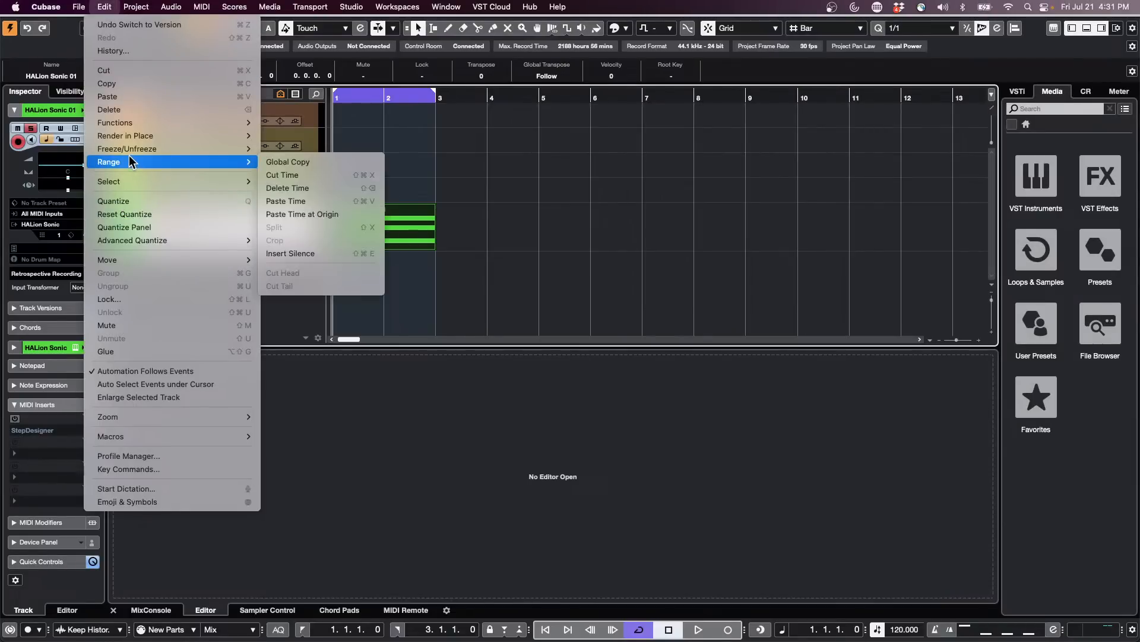
mouse_move(132, 6)
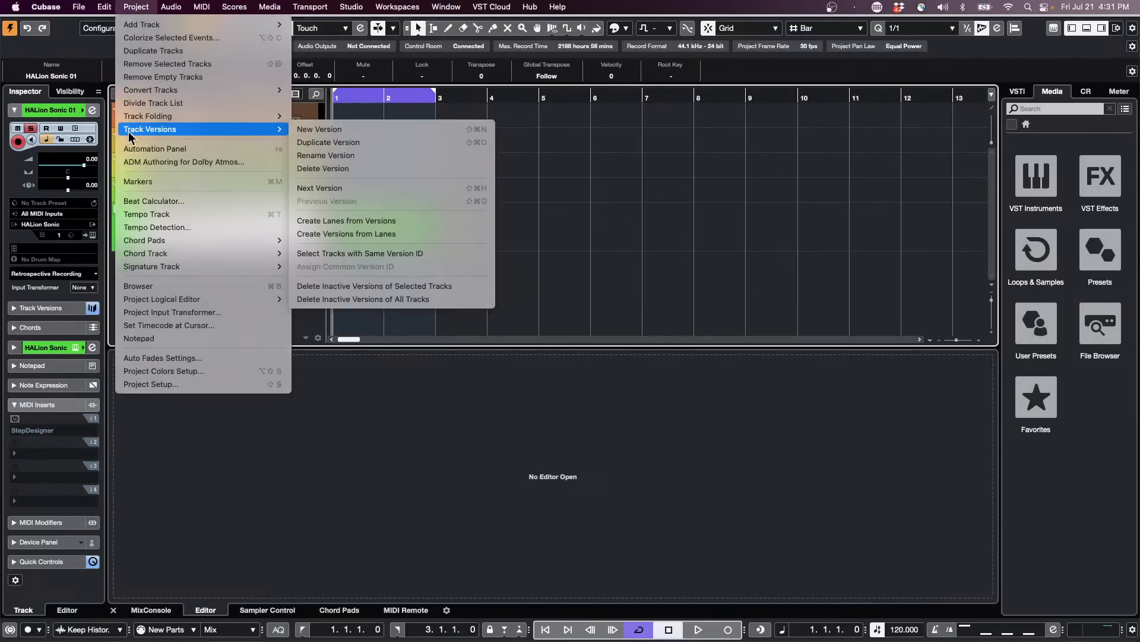
mouse_move(142, 130)
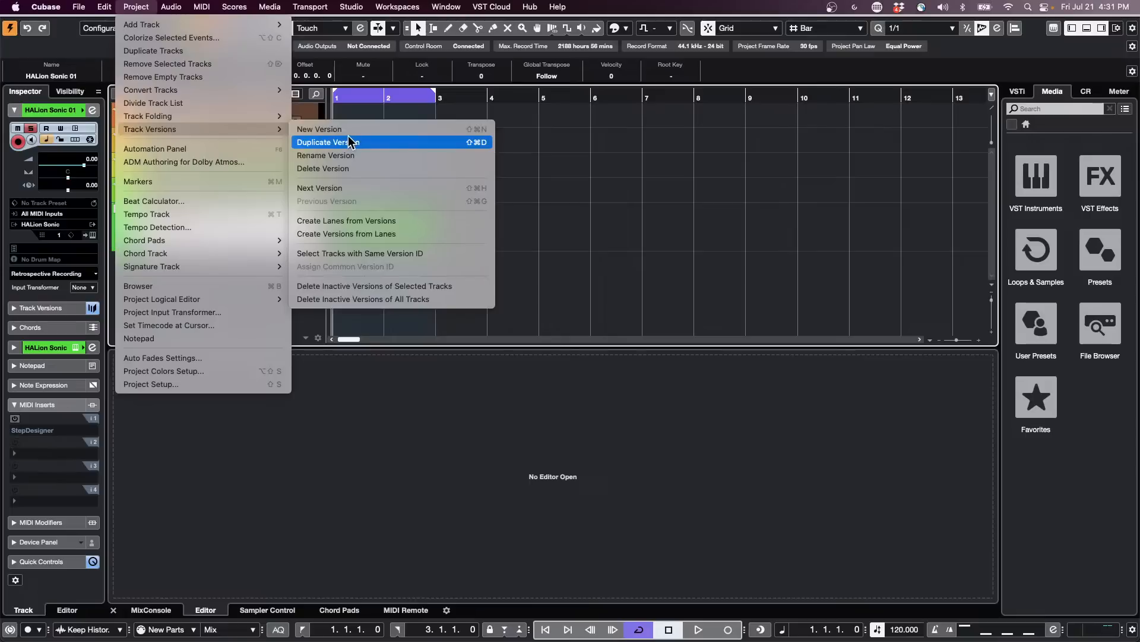
click(742, 196)
right_click(224, 240)
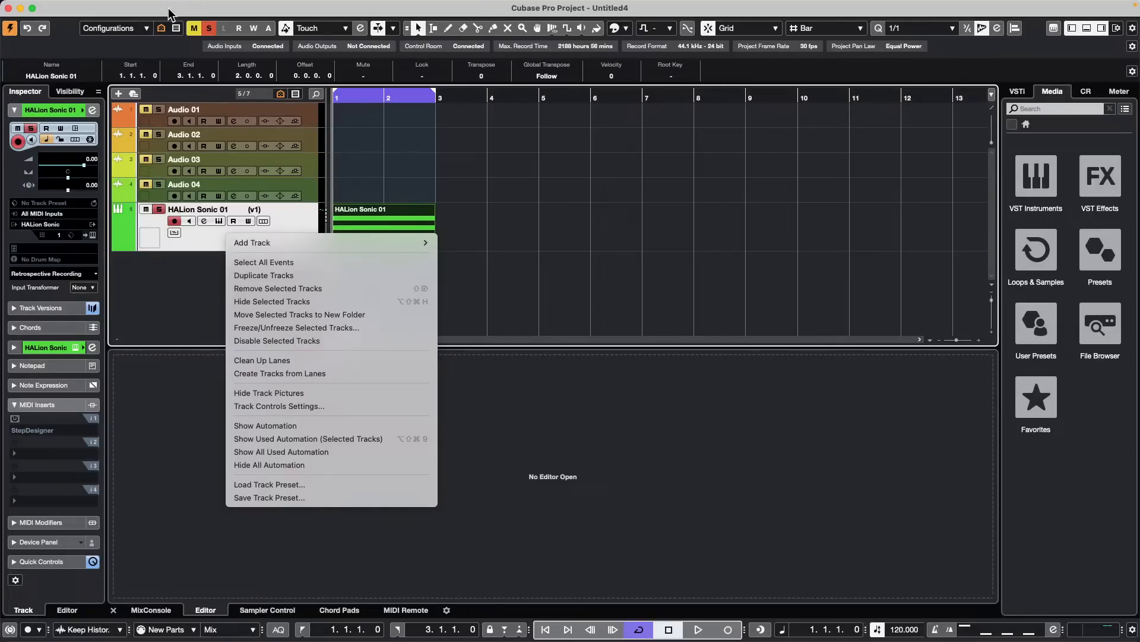
key(Escape)
Create lanes from the track versions of HALion Sonic 01
click(138, 6)
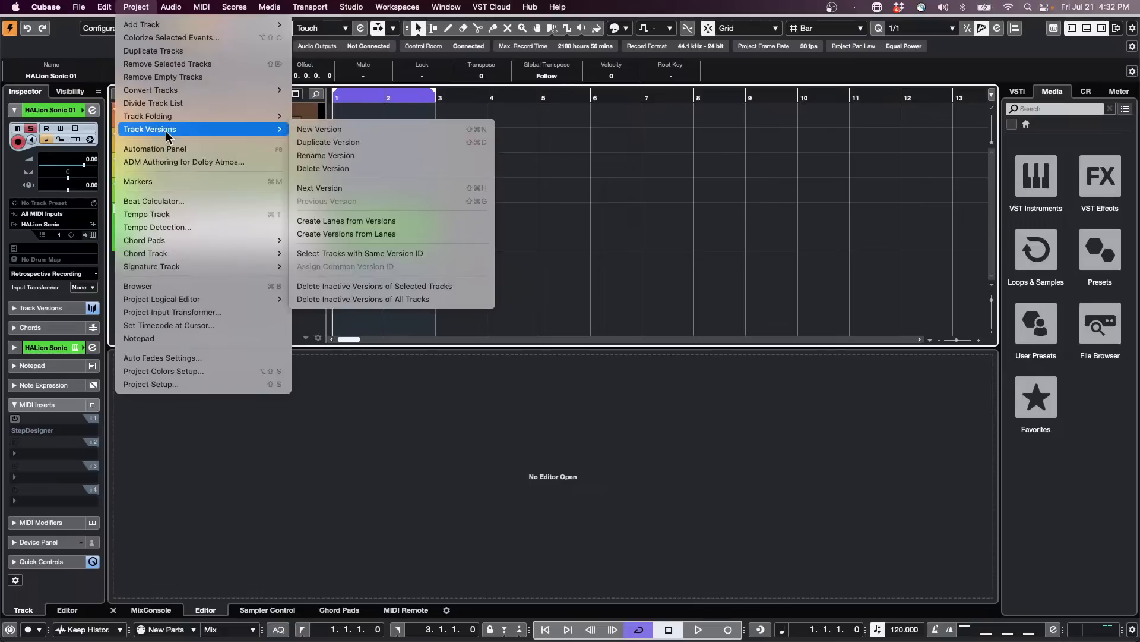
mouse_move(176, 131)
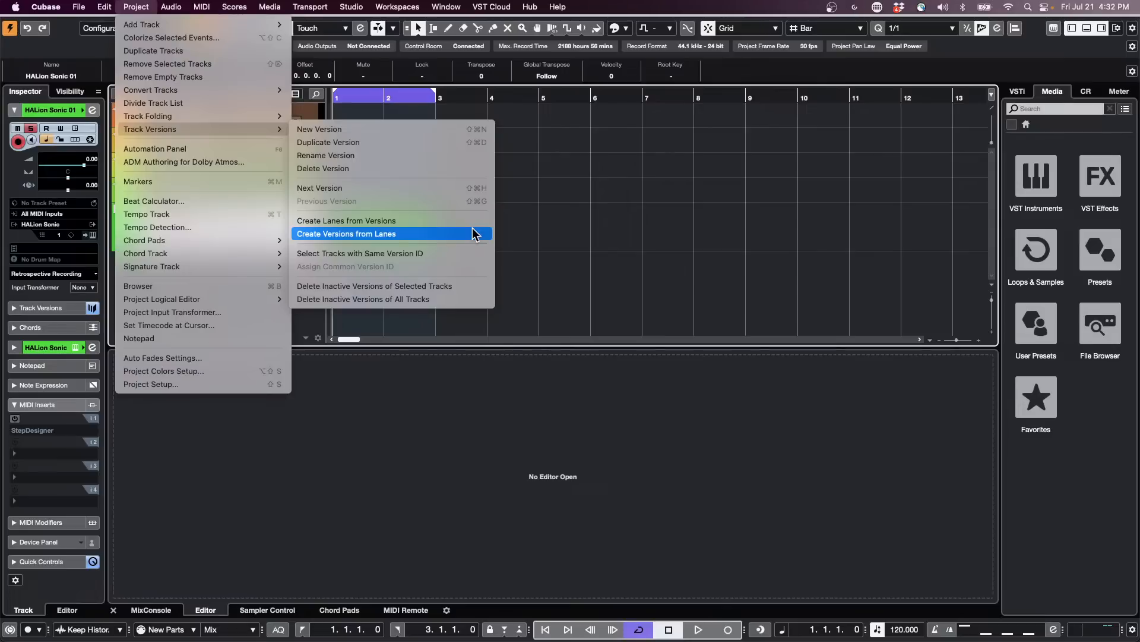
click(430, 225)
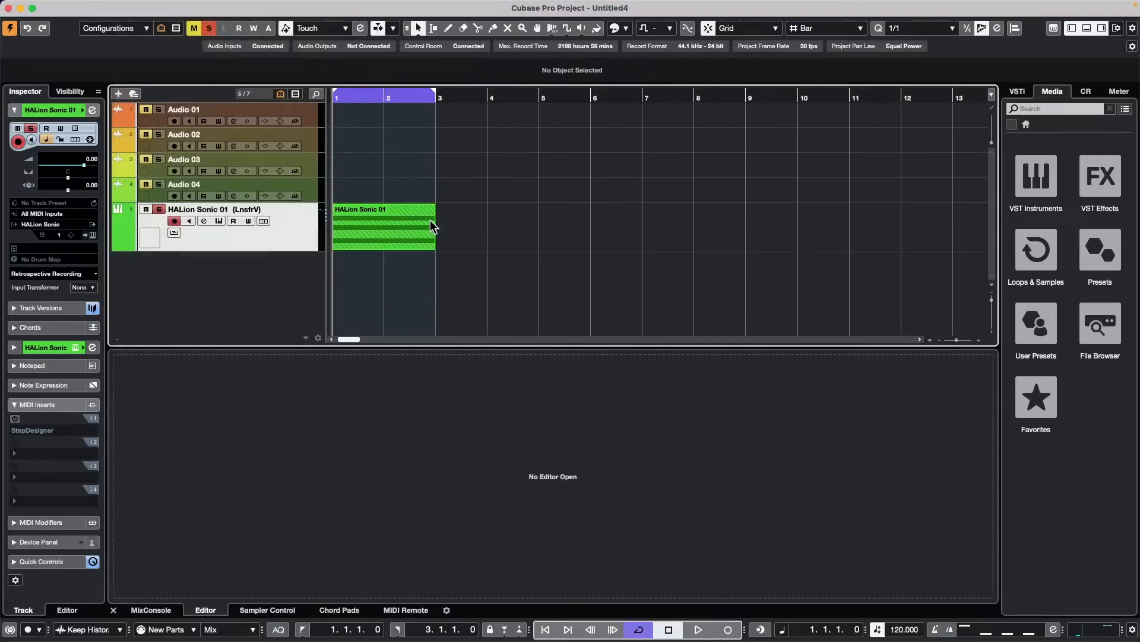
Show the lanes of HALion Sonic 01 and comp with the Comp tool, activating a short section from Lane 2 and one from Lane 3
click(264, 222)
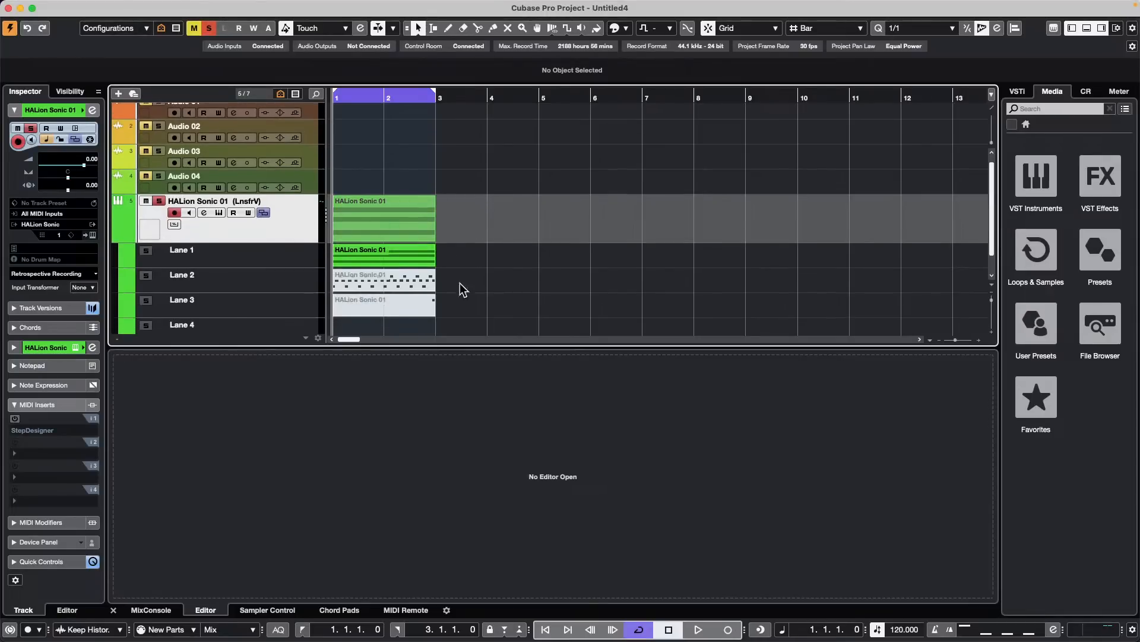
right_click(437, 281)
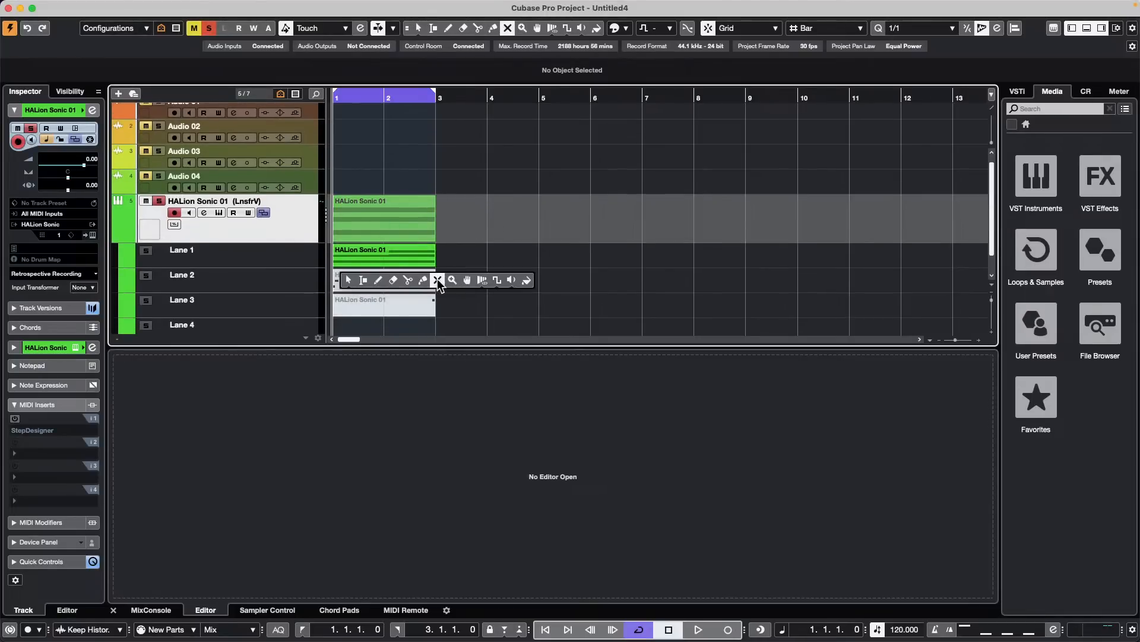
click(467, 279)
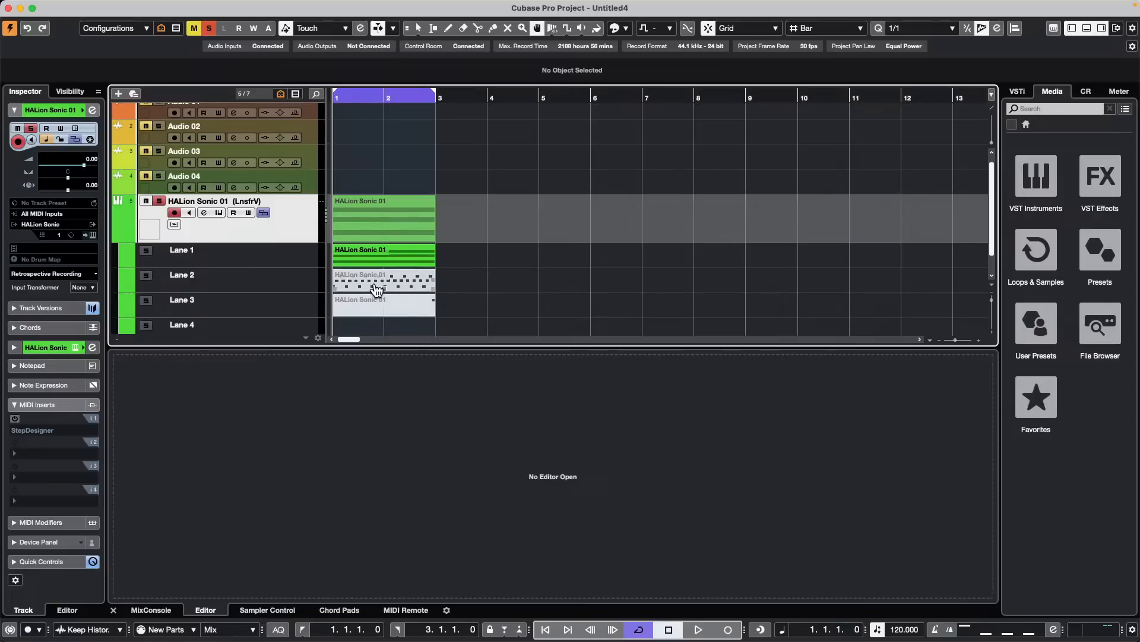
drag(359, 289, 415, 257)
drag(395, 312, 379, 309)
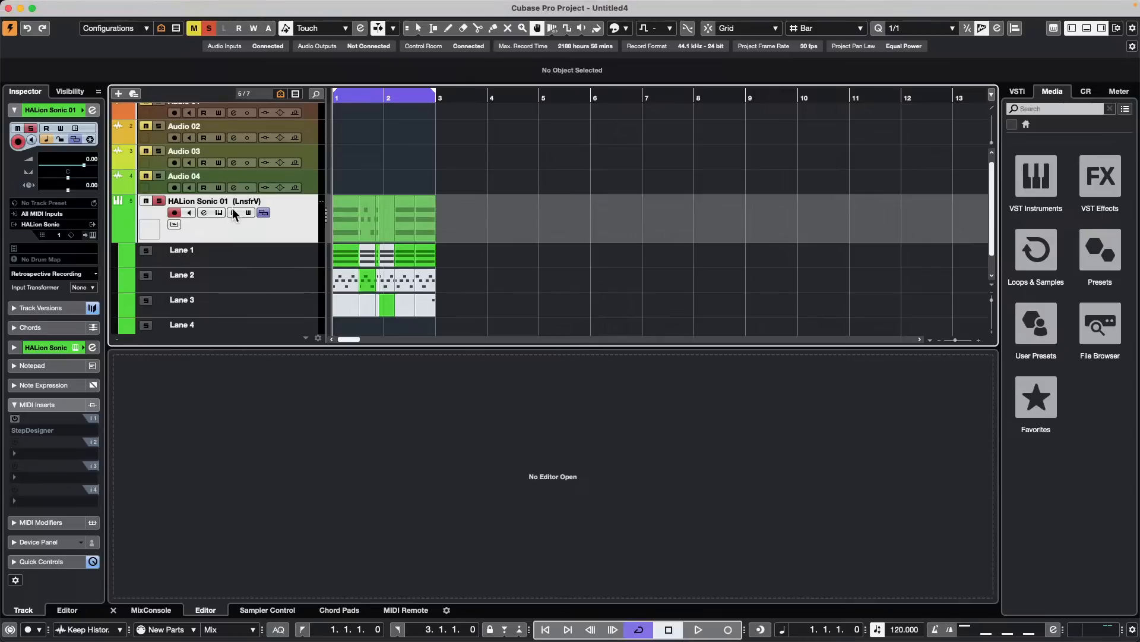
Create track versions from the lanes of HALion Sonic 01
click(136, 7)
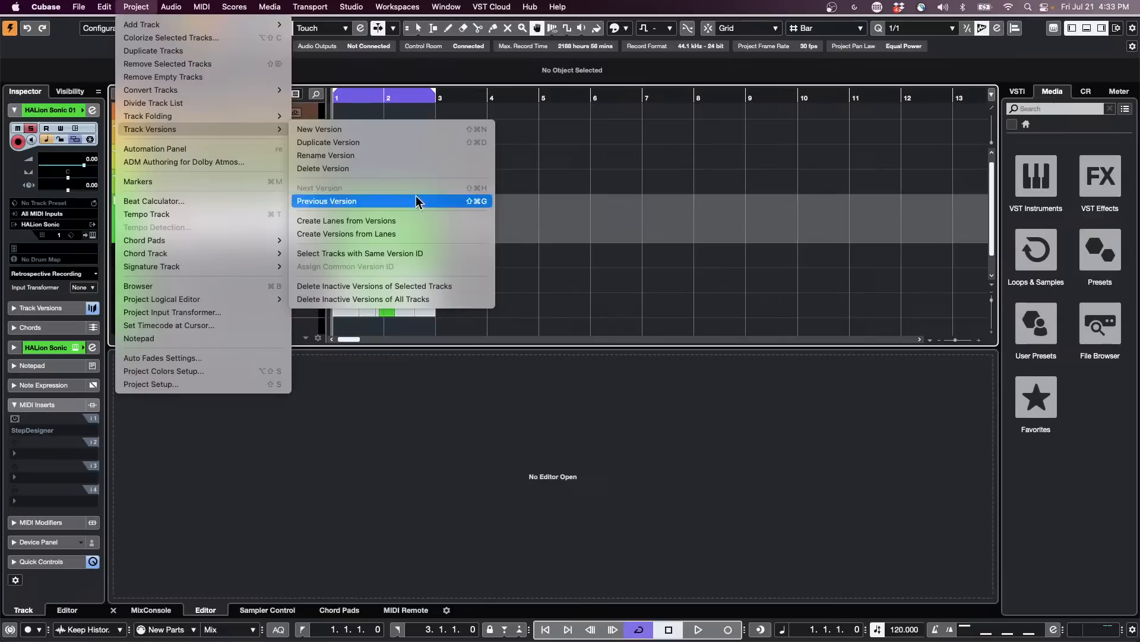
click(410, 233)
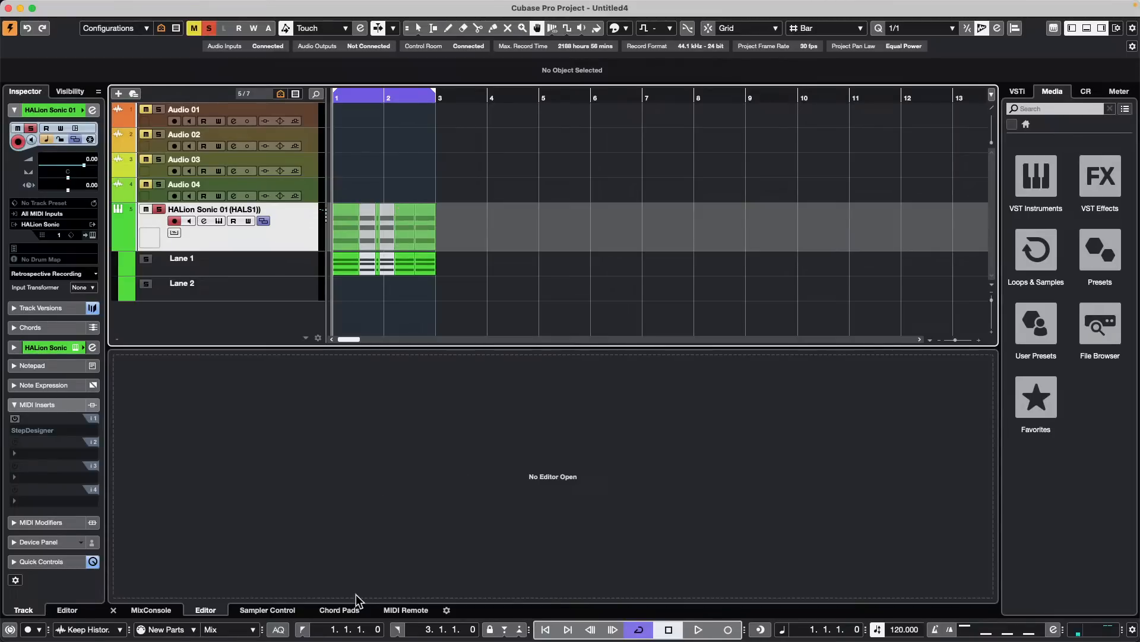
Display the CHOISAUCE - 100 MIDI Remote surface and view the first fader's mapping in the Mapping Assistant
click(407, 609)
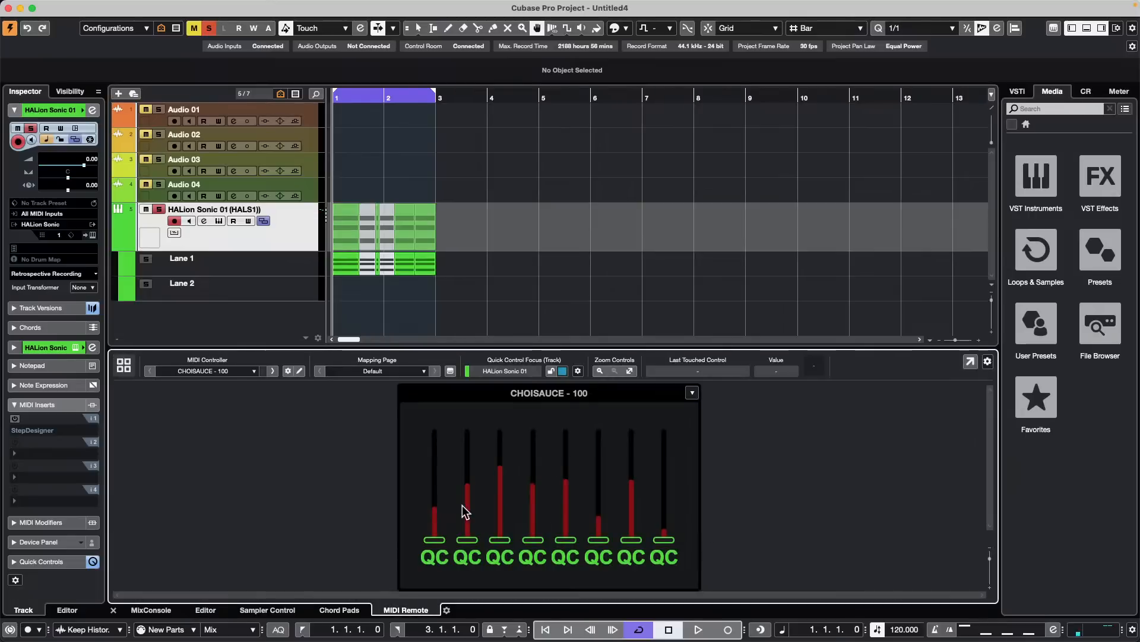
double_click(435, 538)
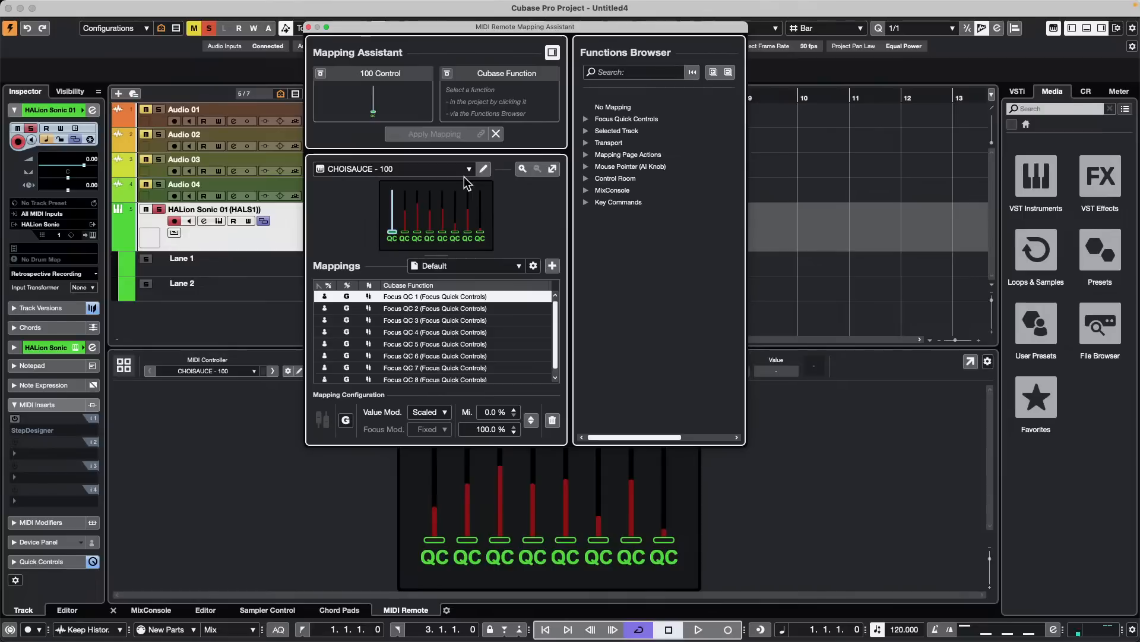
click(713, 513)
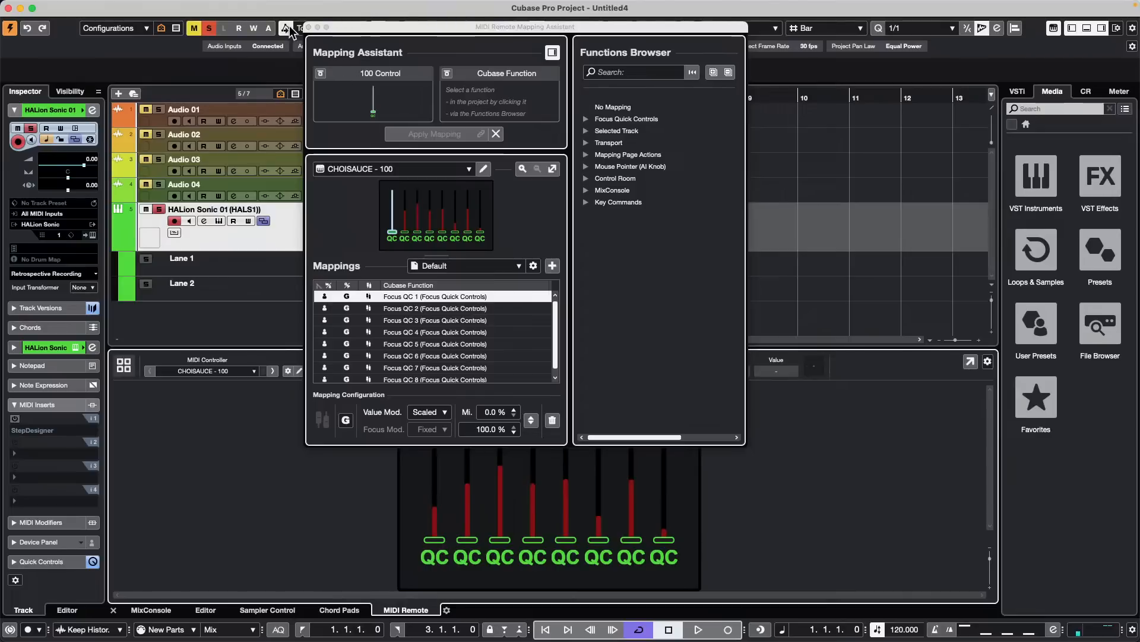
click(308, 27)
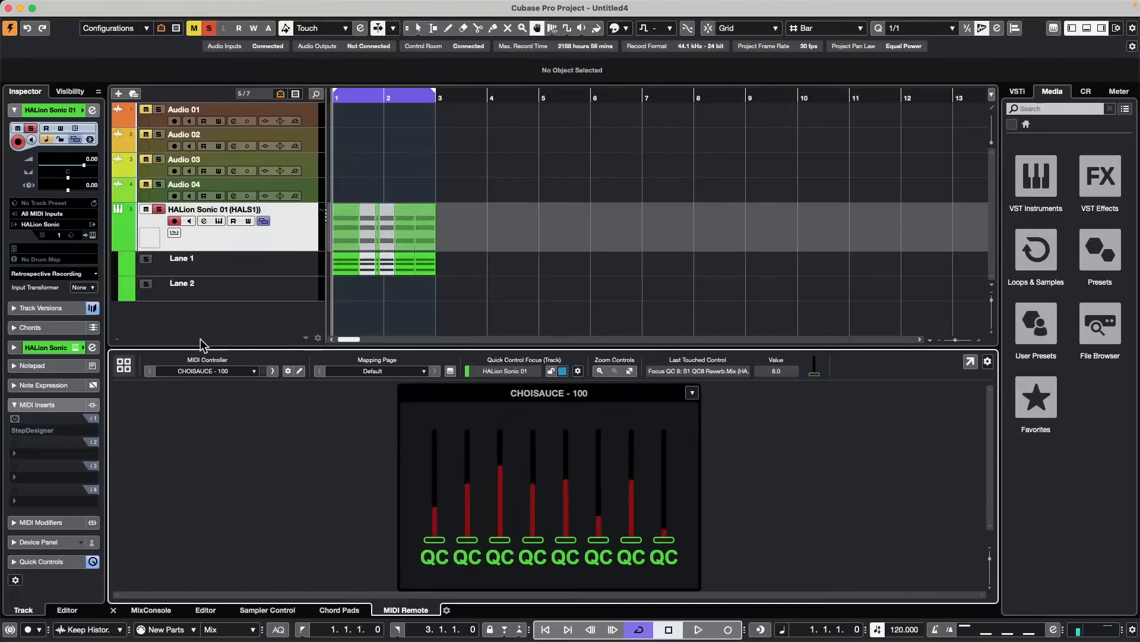
Edit the CHOISAUCE - 100 surface and place the Button placement cursor below the eighth fader
click(300, 370)
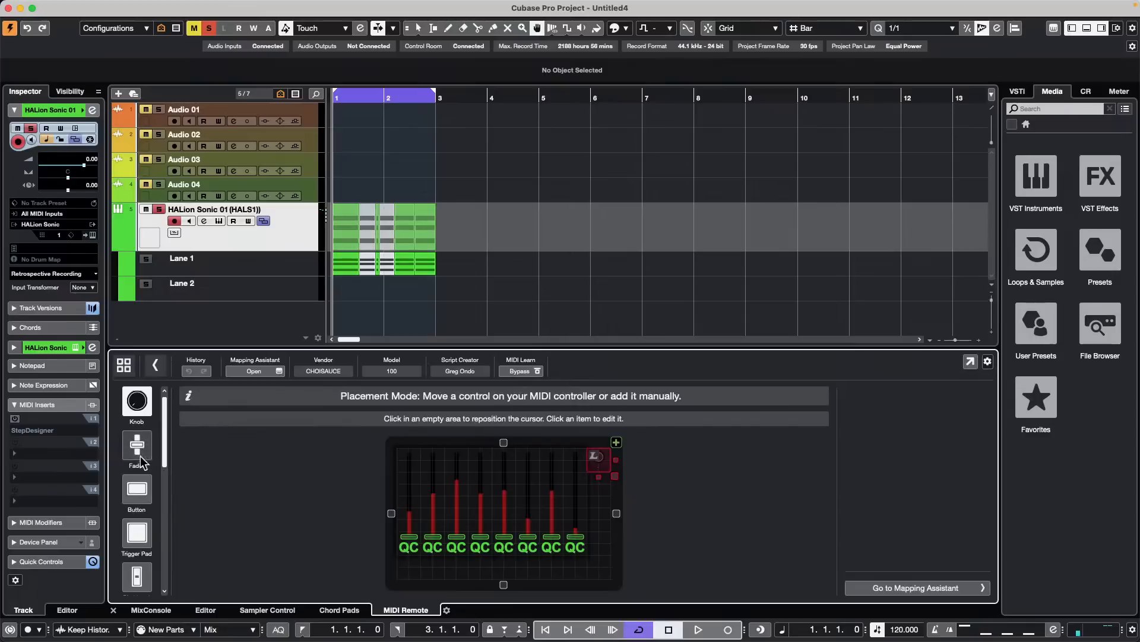
click(137, 488)
click(569, 573)
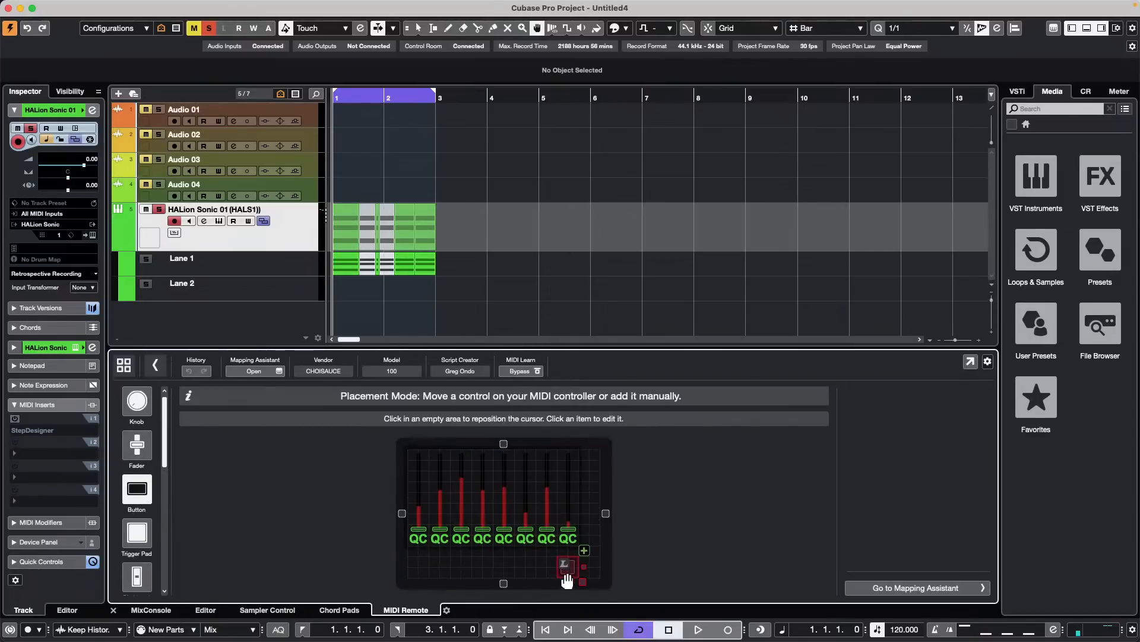
drag(567, 581, 579, 581)
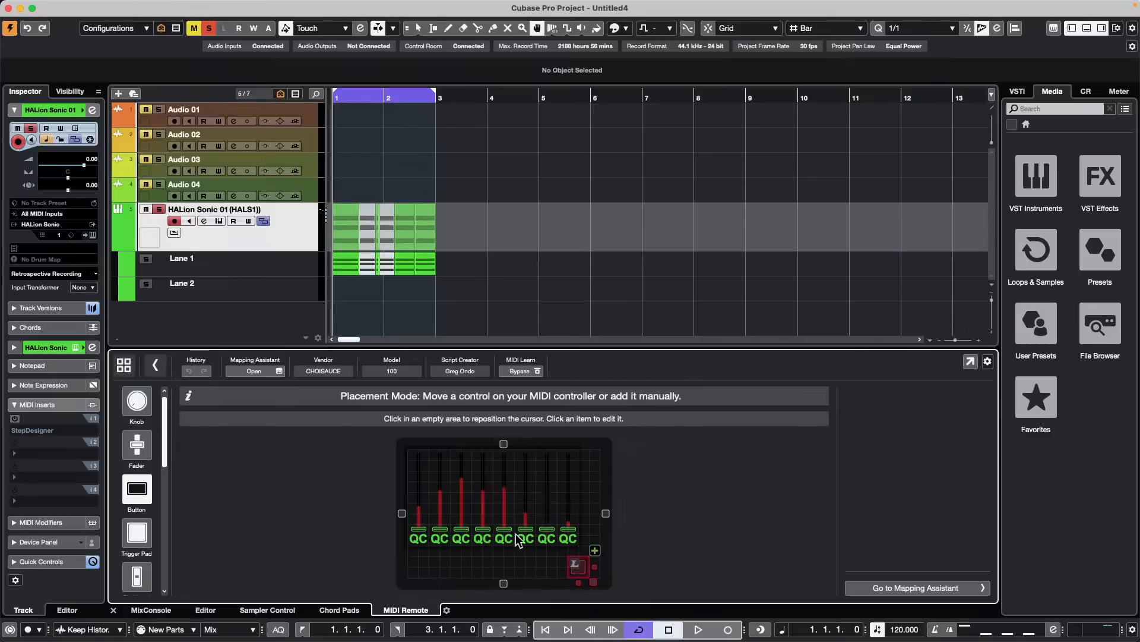
View the Mapping Assistant from the surface editor and inspect the properties of the eighth, seventh and sixth faders
click(278, 370)
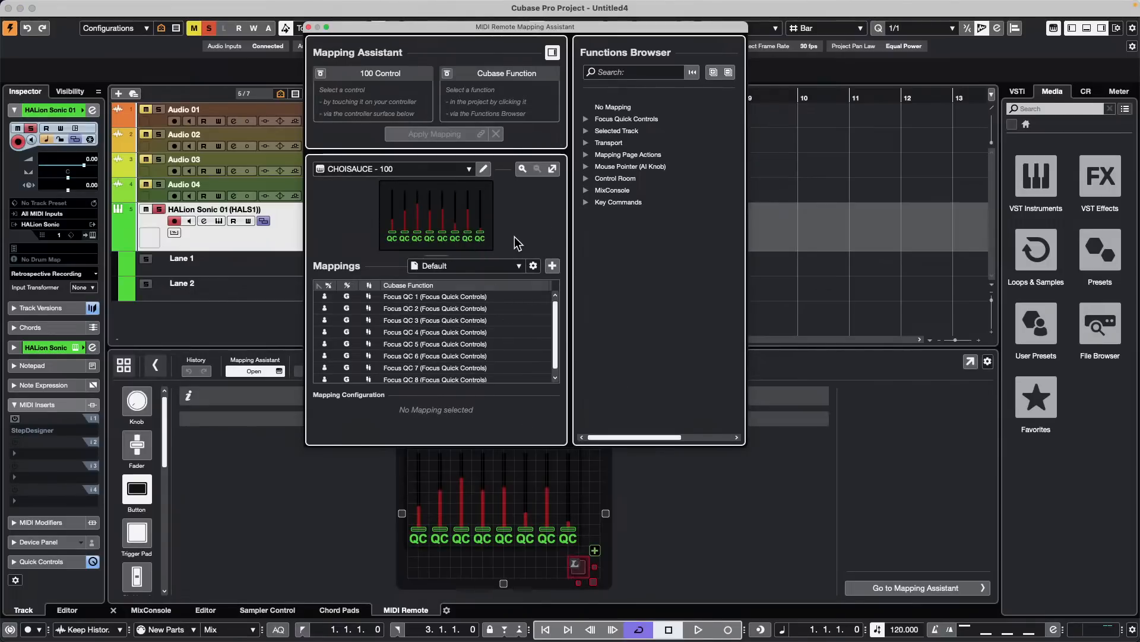
click(308, 27)
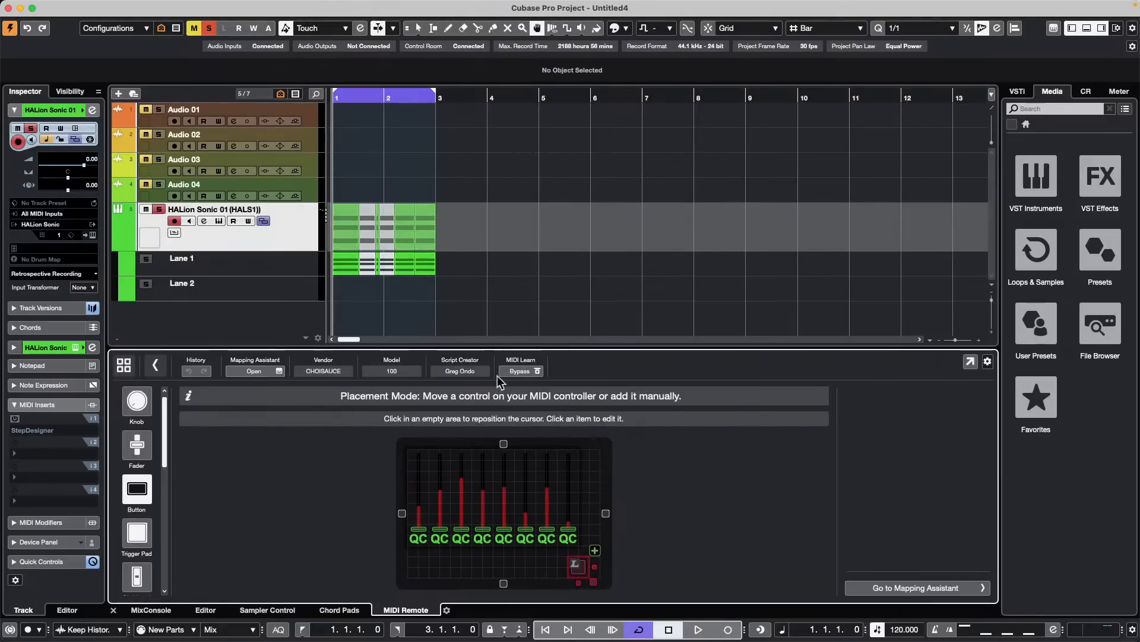
click(571, 536)
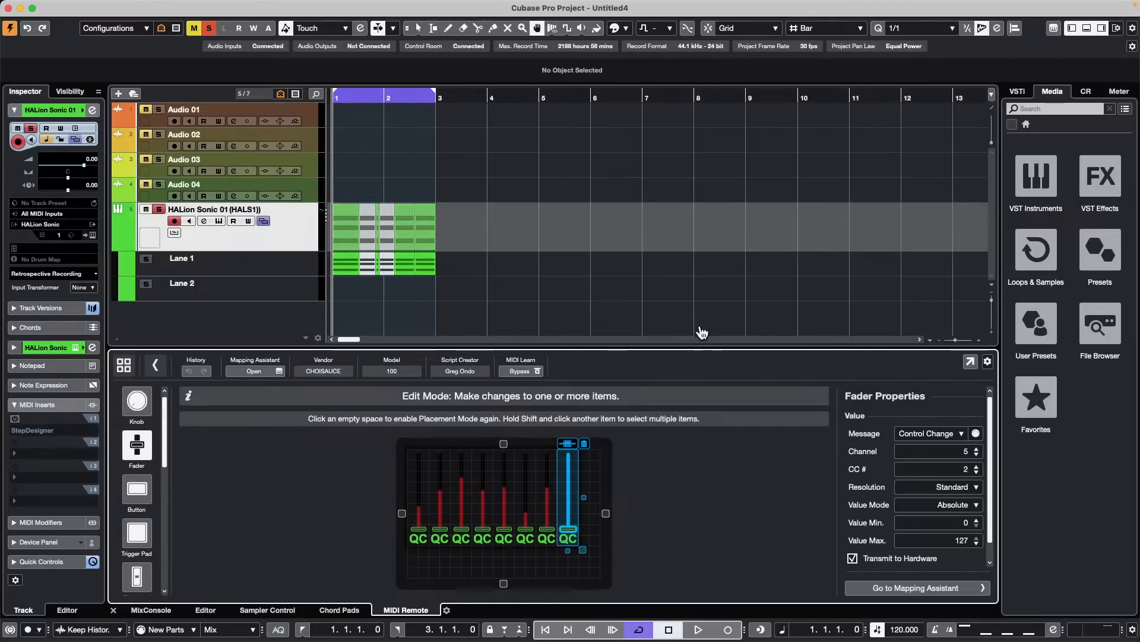
click(543, 492)
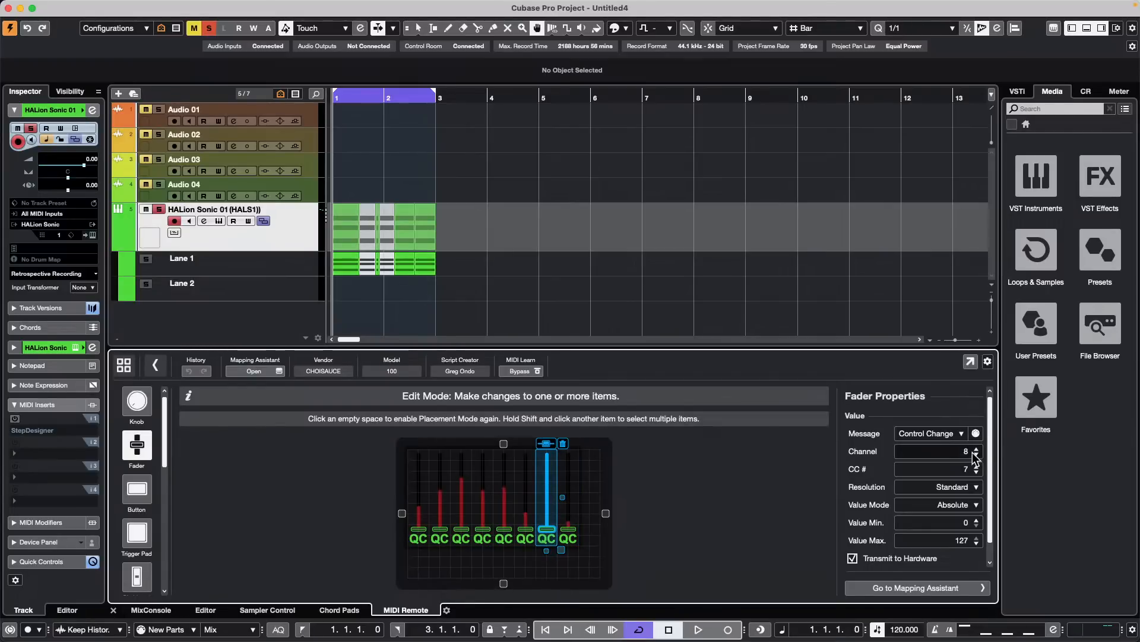
click(529, 495)
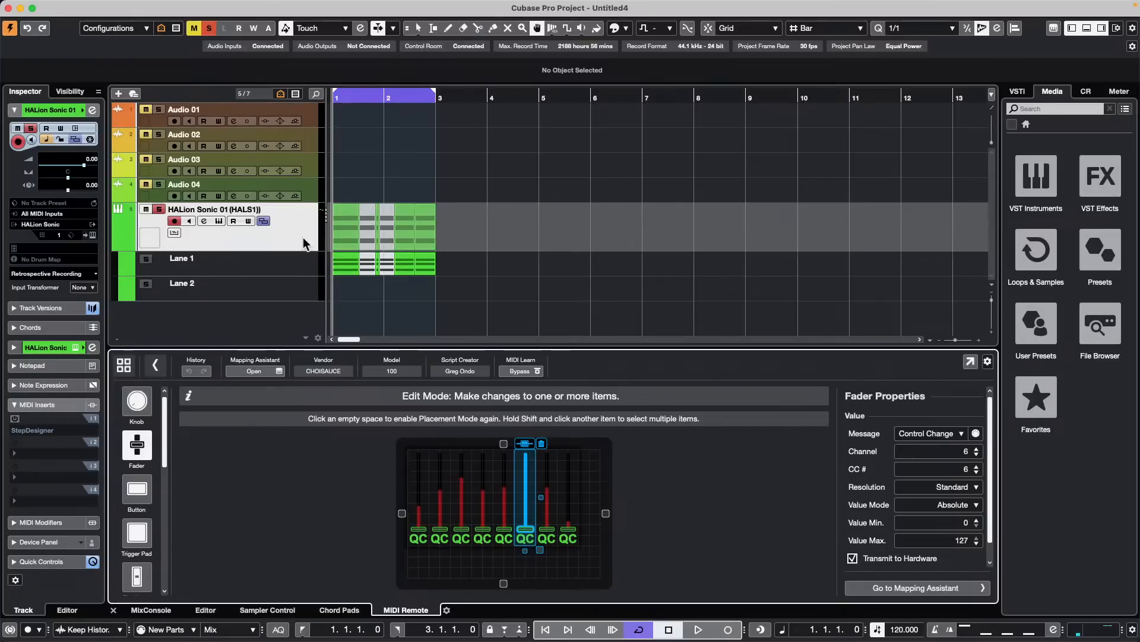
Add a stereo instrument track with Groove Agent SE below the Audio 01 track
click(309, 110)
right_click(312, 109)
mouse_move(414, 117)
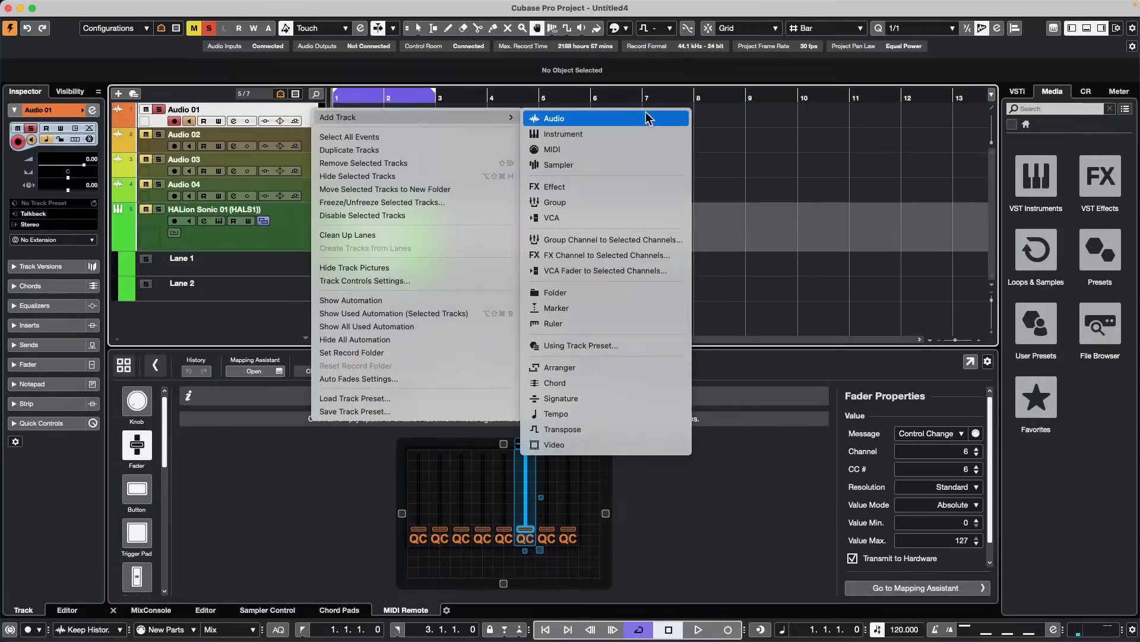
click(620, 138)
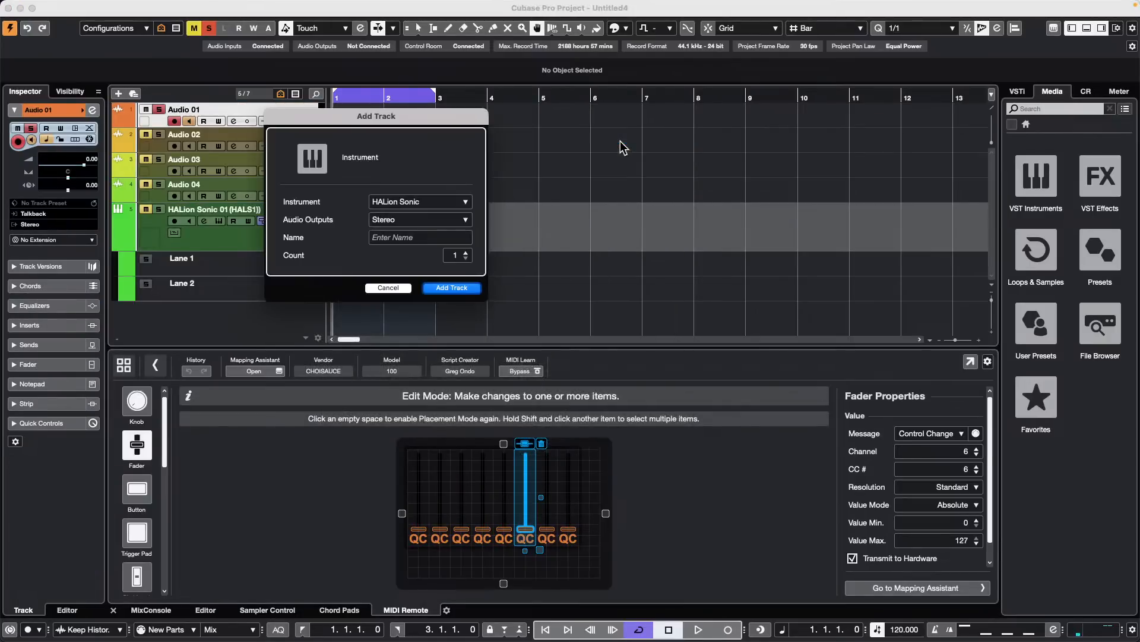
click(425, 203)
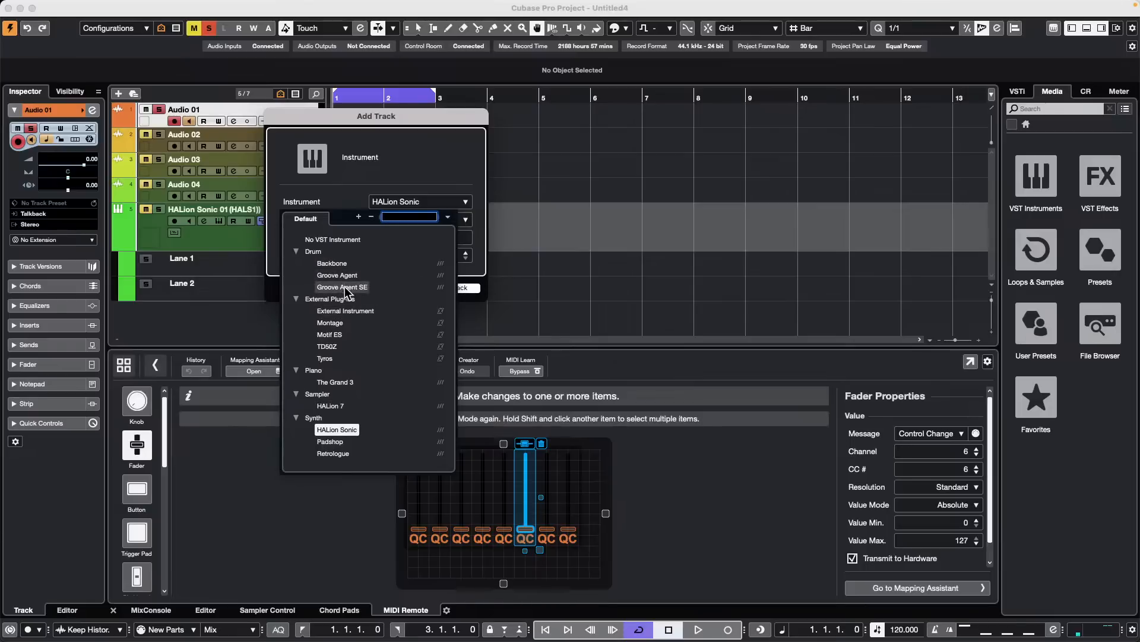
click(342, 287)
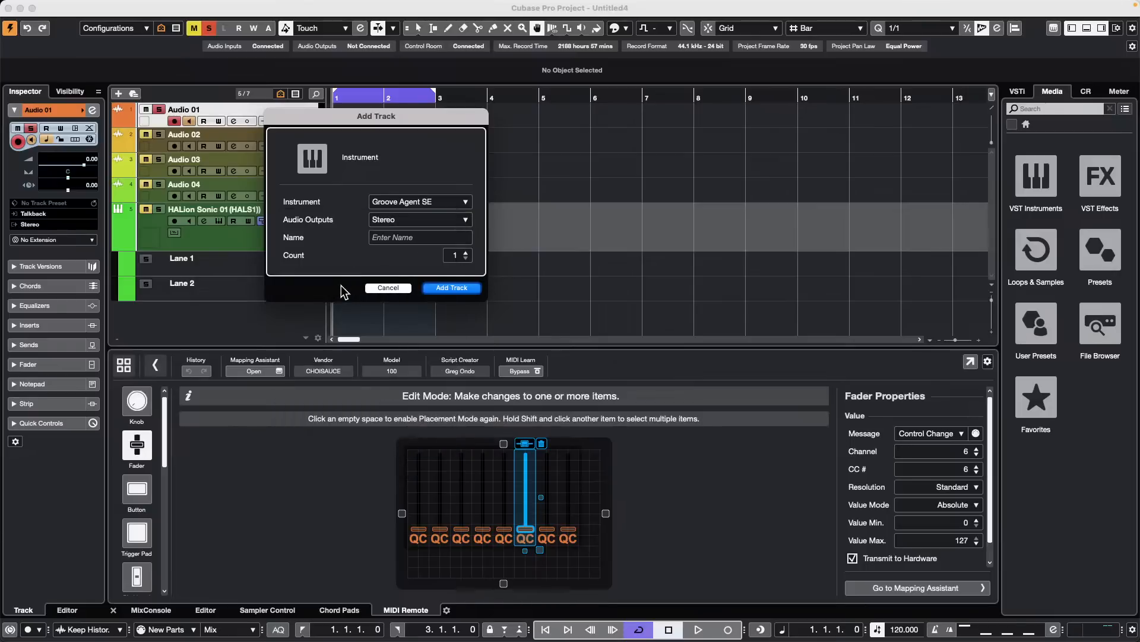
click(452, 287)
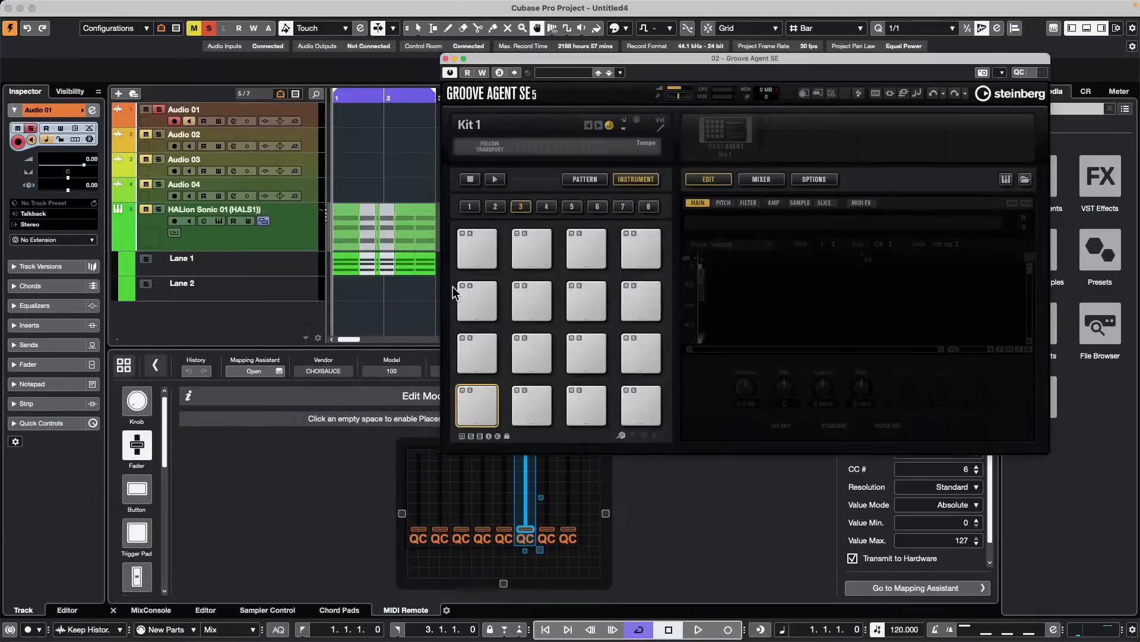
Load the Ozzie kit with its patterns into Groove Agent SE
right_click(736, 134)
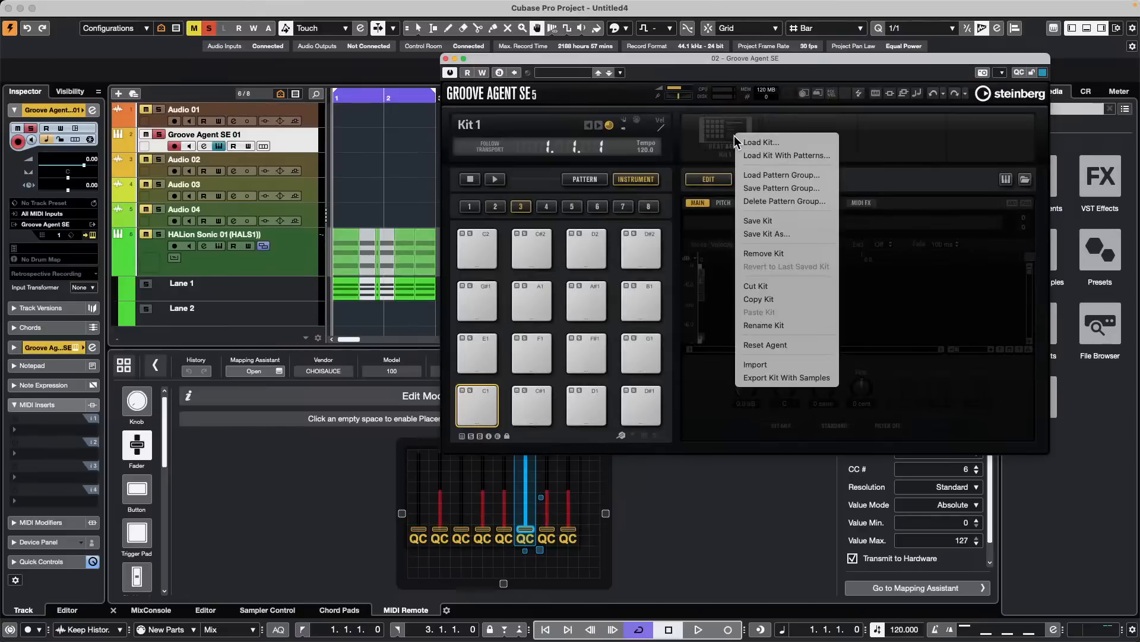
click(799, 158)
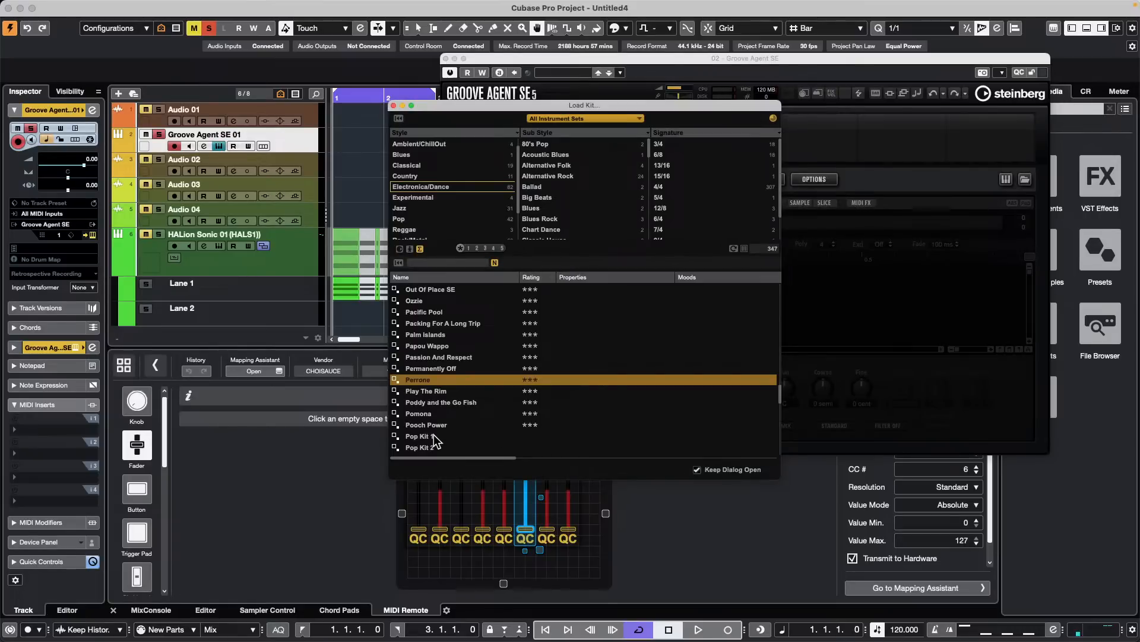
click(433, 301)
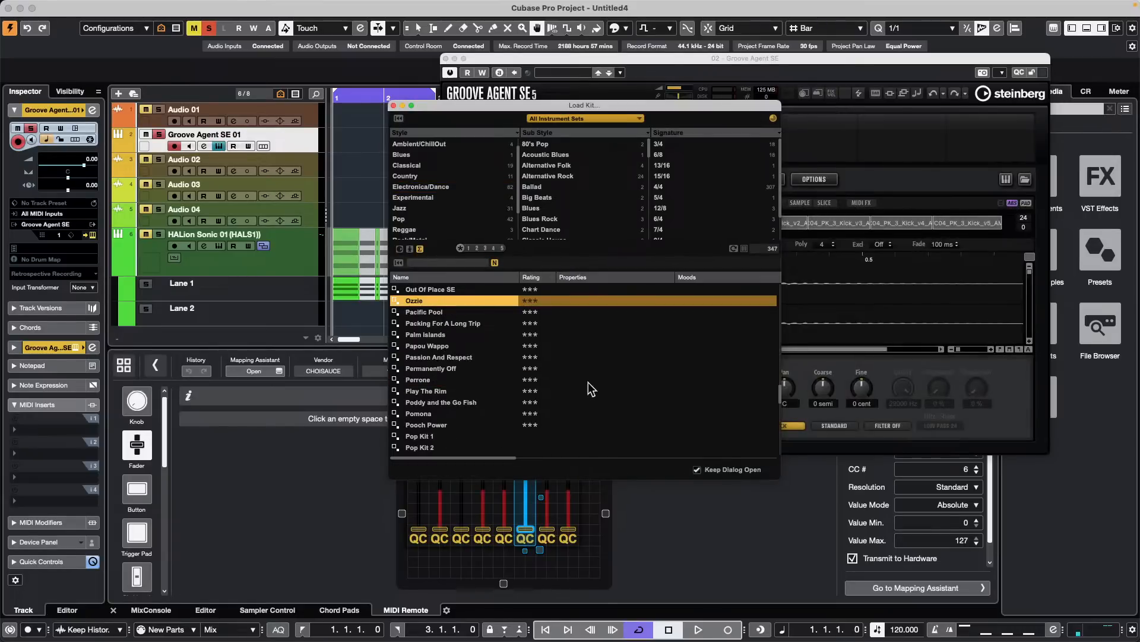
click(393, 105)
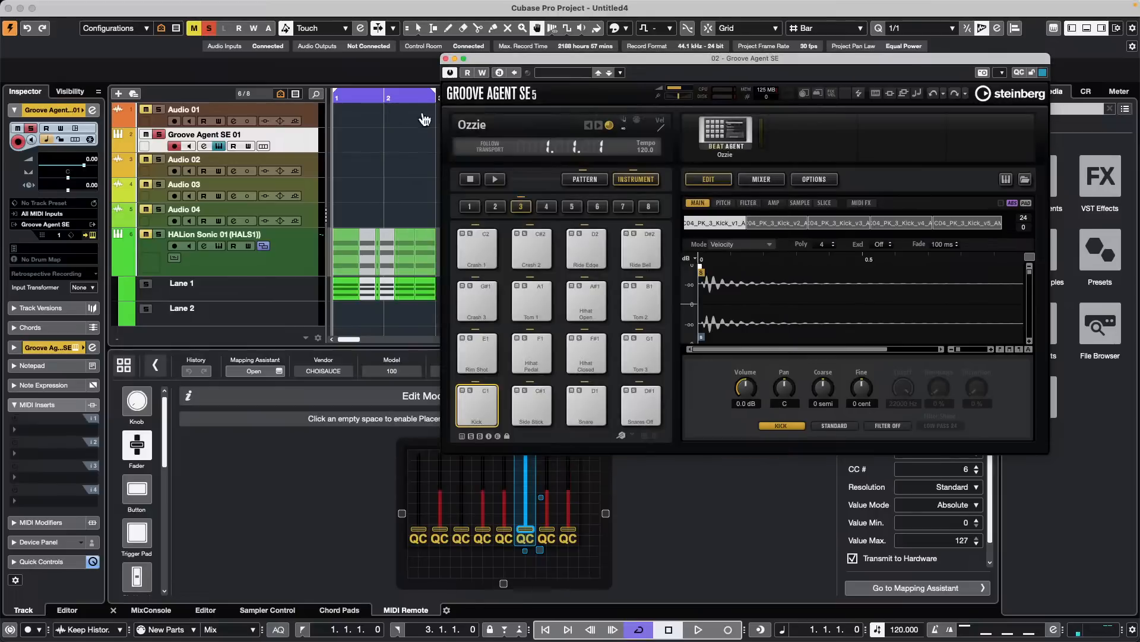
Audition the Ozzie Chorus B pattern, start project playback and switch to the Intro pattern
click(585, 179)
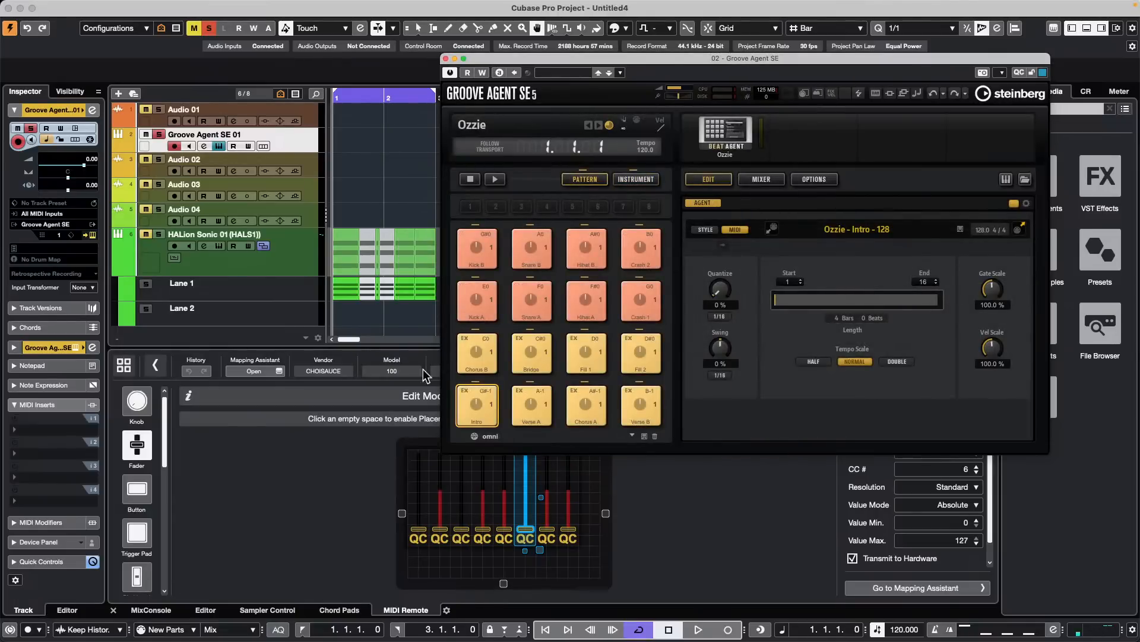
click(476, 356)
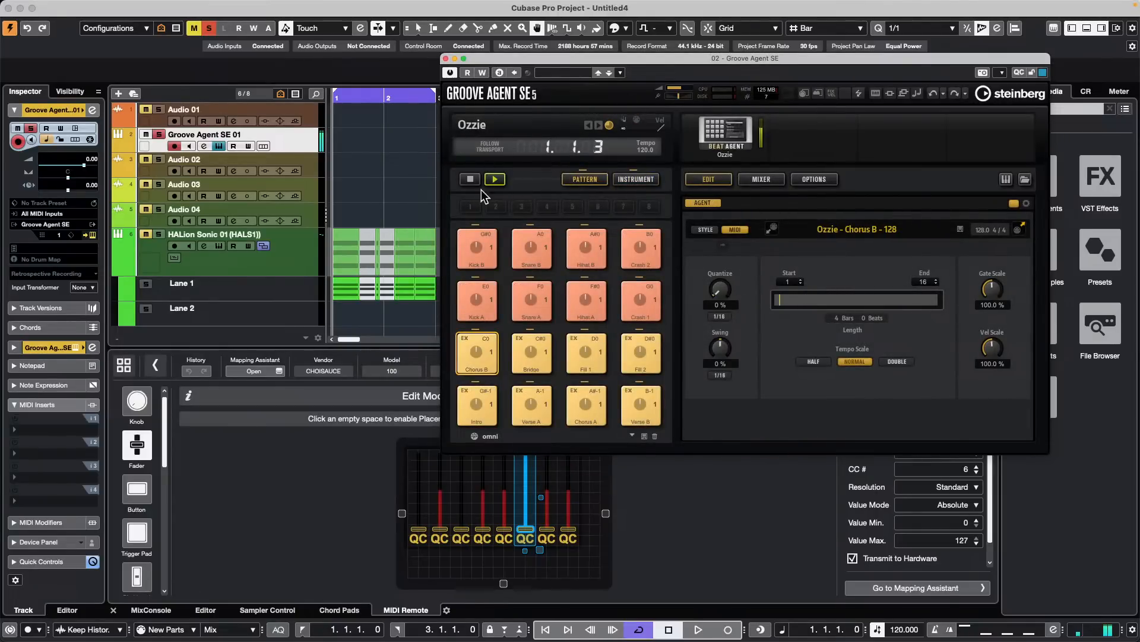
drag(750, 60, 514, 49)
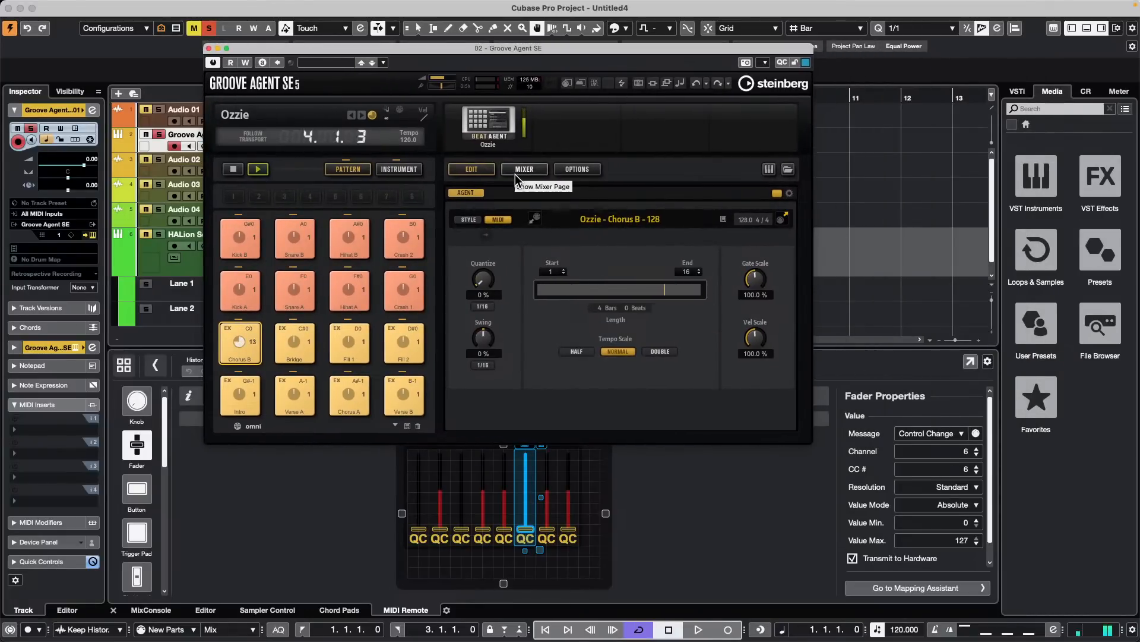
key(space)
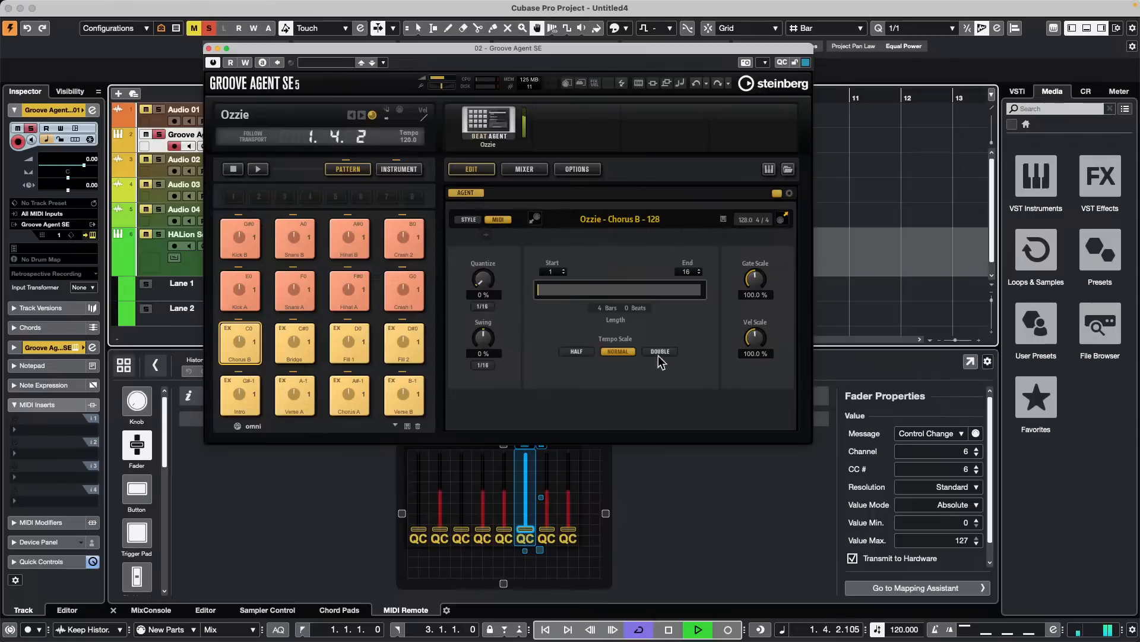
click(251, 393)
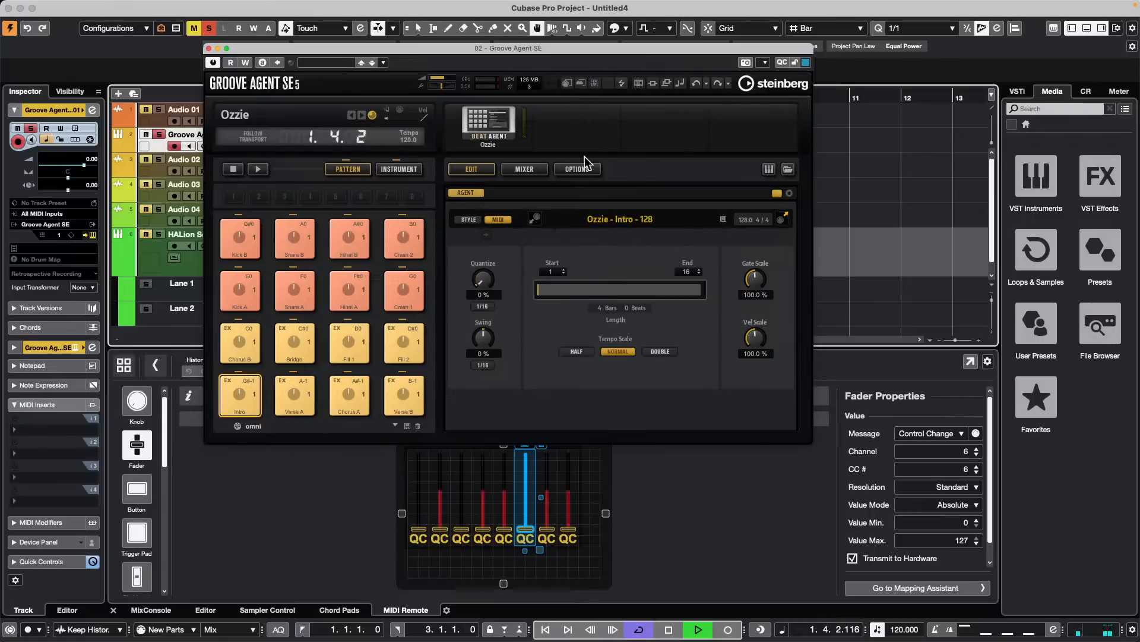
Examine Groove Agent SE's mixer page, its instrument pads and the Kick pad's sample editing page
click(537, 168)
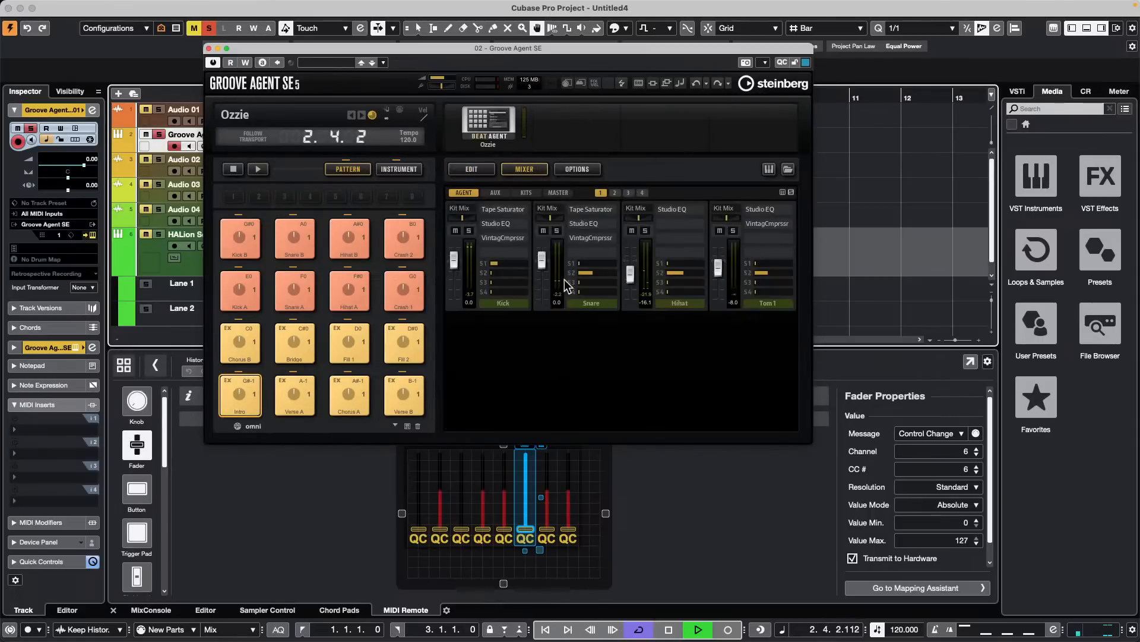
click(413, 169)
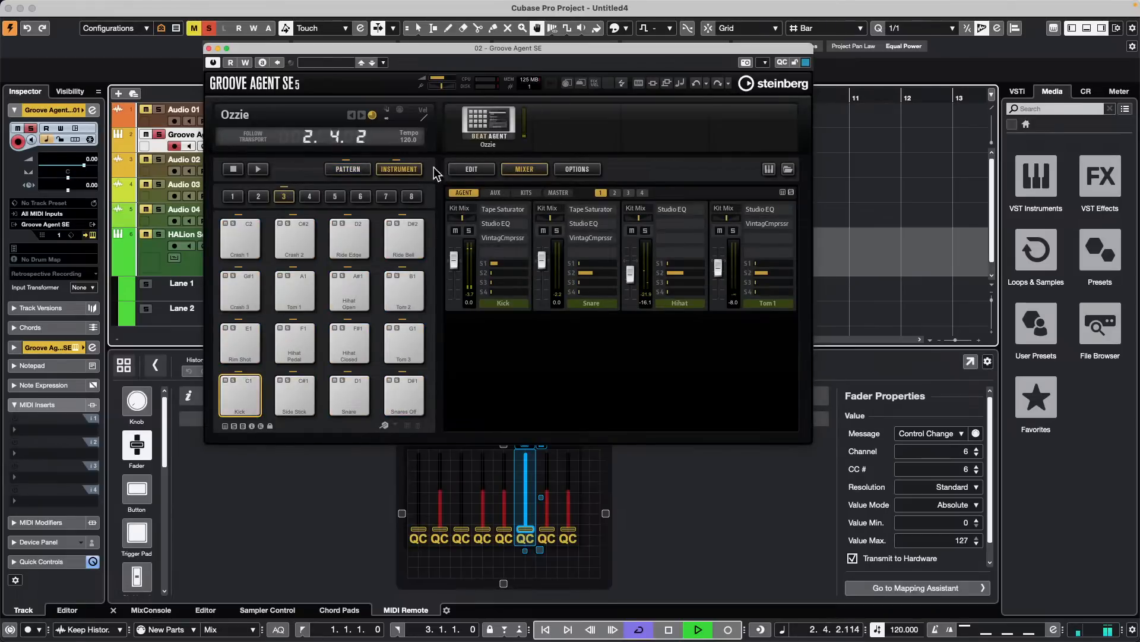
click(471, 170)
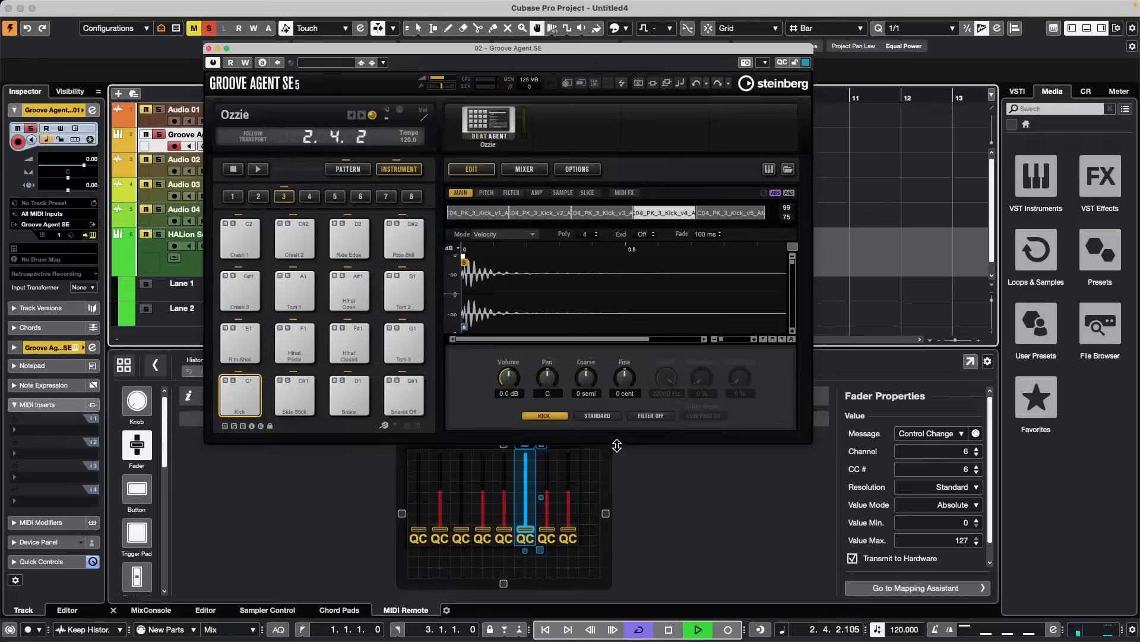
Route the Kick pad's output to Out 2 and start playback of the Ozzie Intro pattern on the pattern pads
click(545, 416)
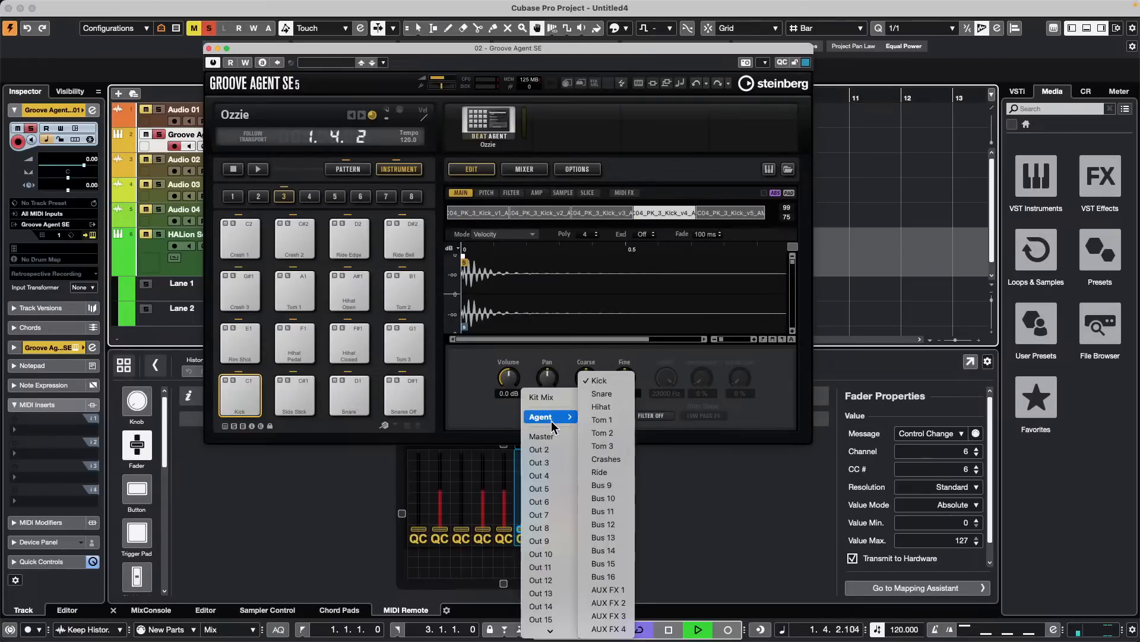
click(539, 450)
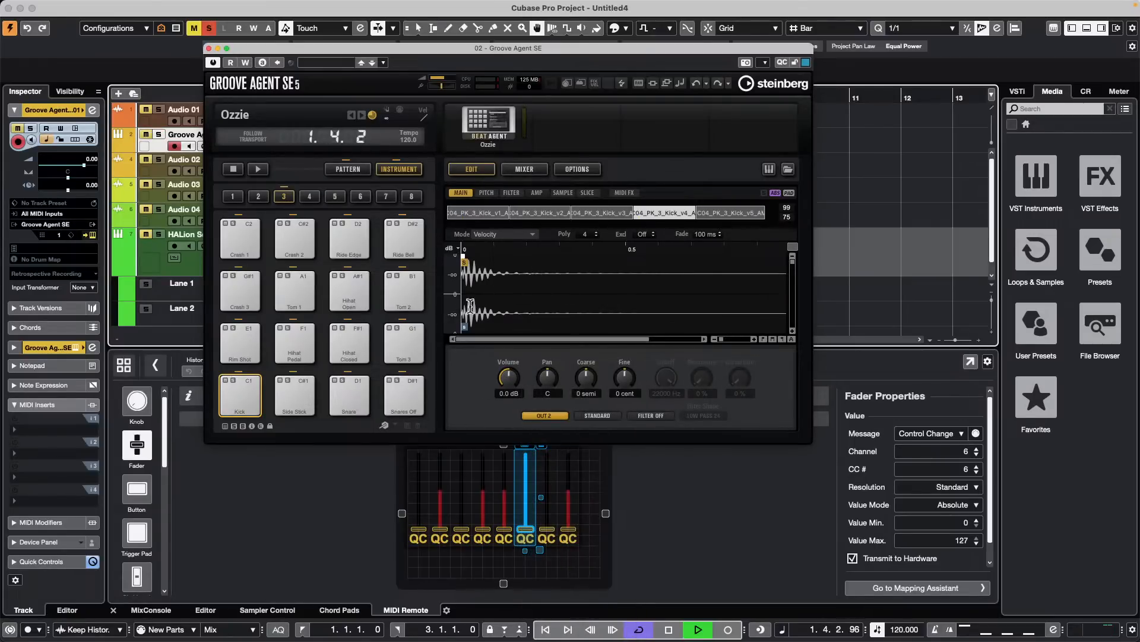
click(258, 172)
click(356, 170)
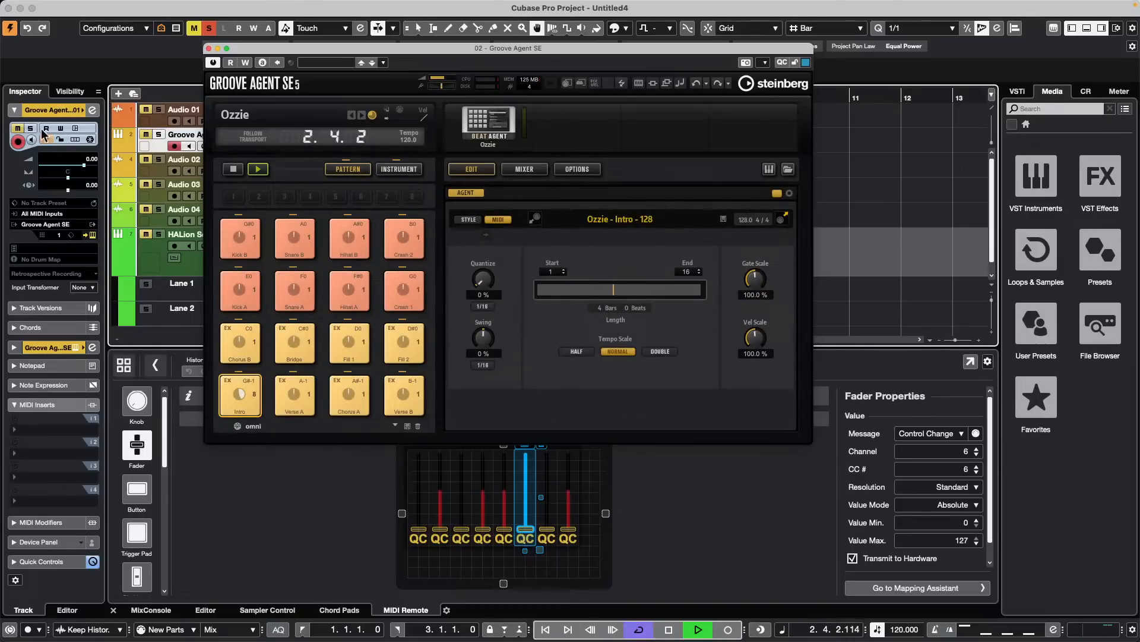
Clear all track mutes and solos, and restart the Intro pattern in Groove Agent SE with project playback stopped
click(198, 37)
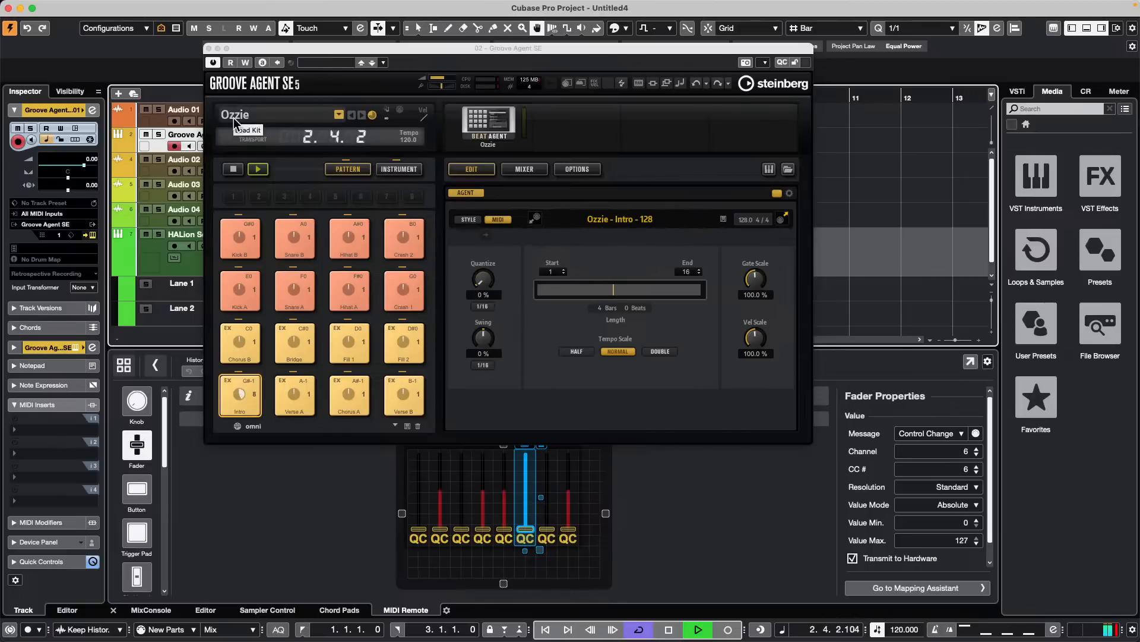
key(space)
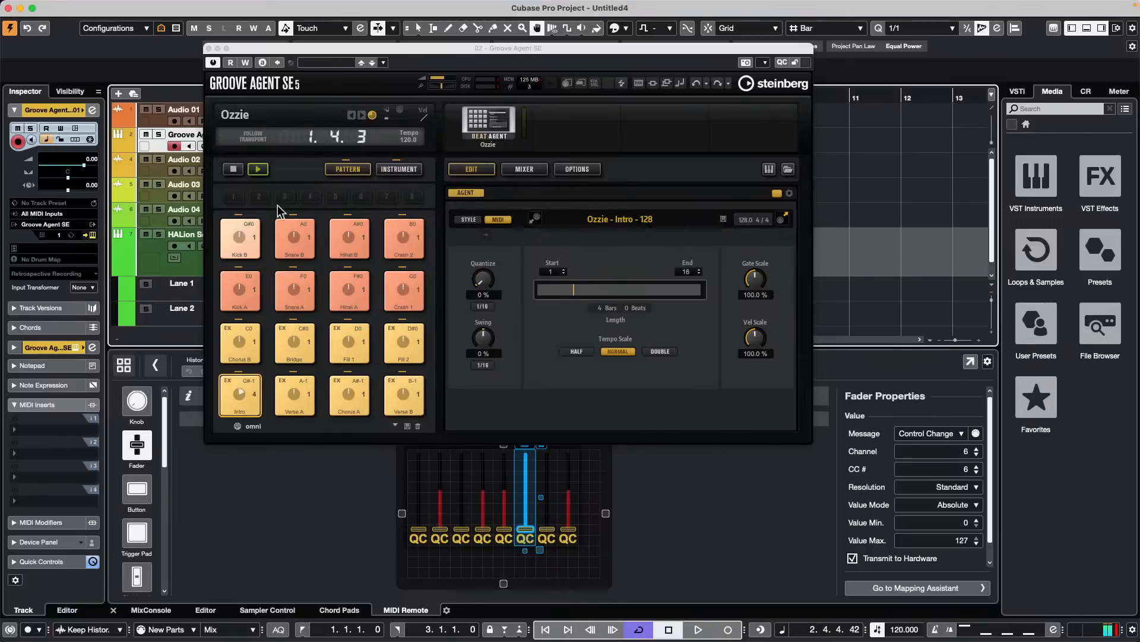
click(250, 172)
click(254, 169)
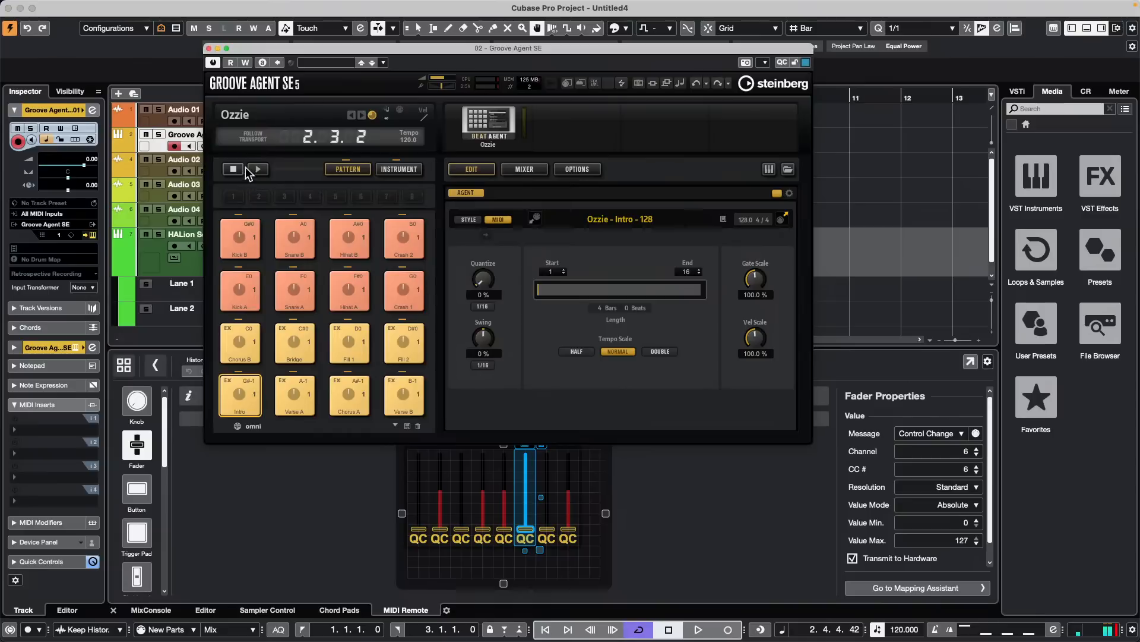
click(254, 168)
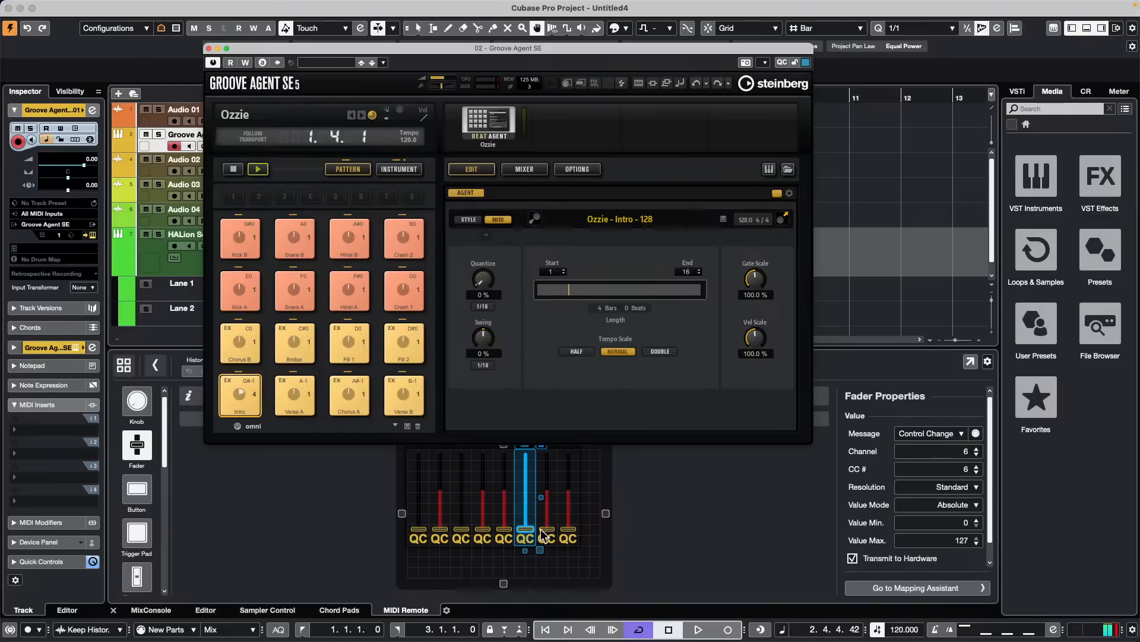
Audition the Kick pad in solo on the instrument pads and clear the pad solo
click(401, 169)
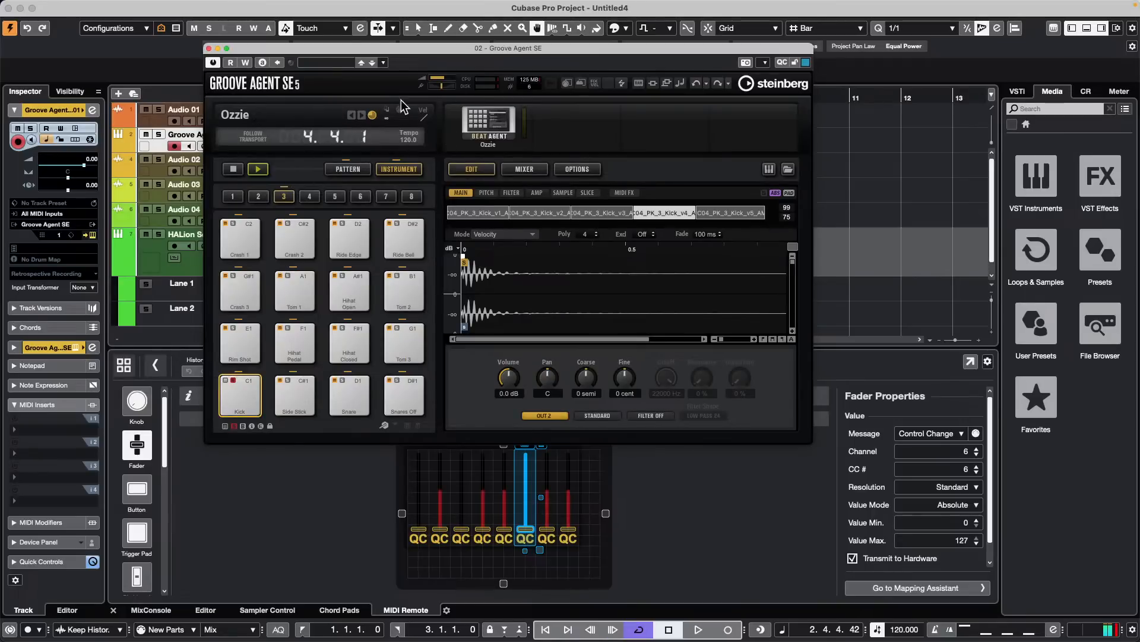
click(234, 426)
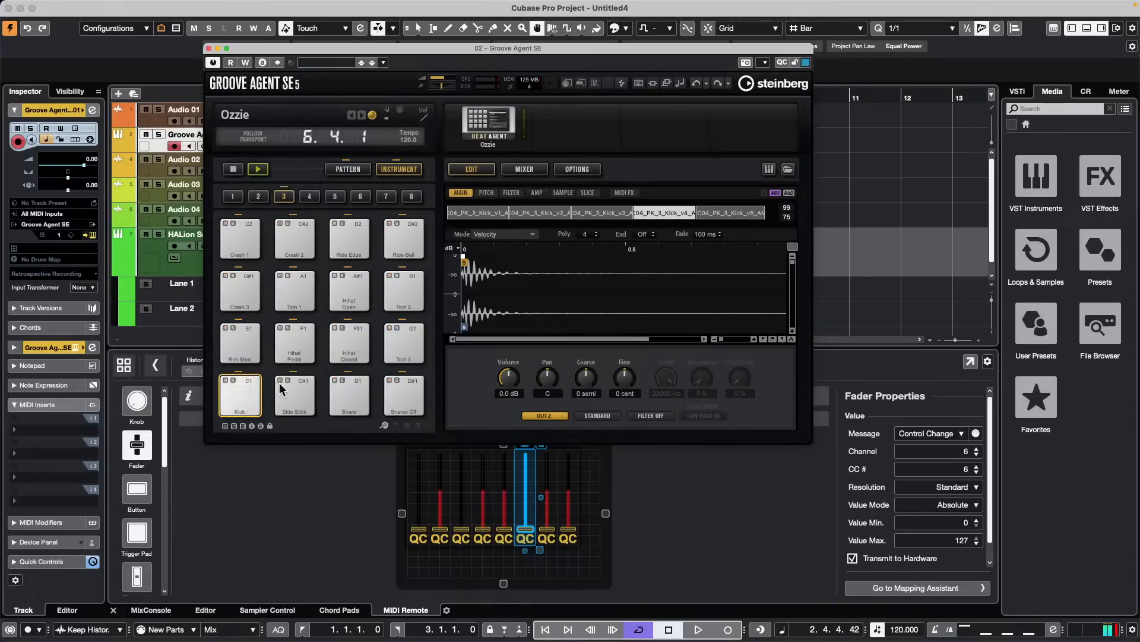
right_click(493, 128)
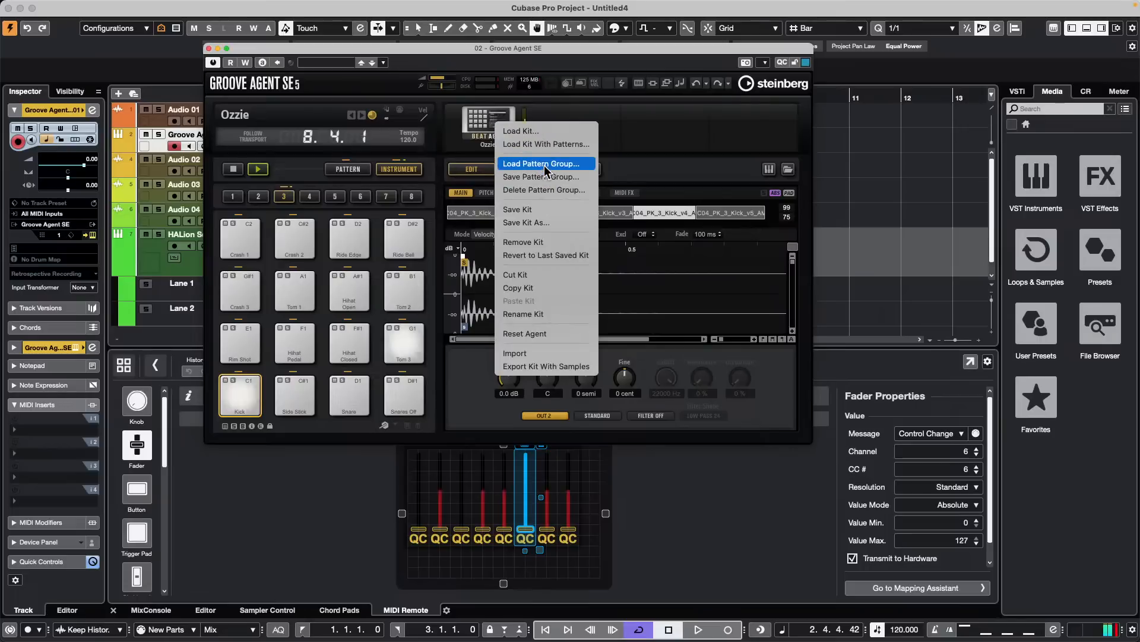
Switch the playing pattern to Chorus B and show the project's MixConsole
click(340, 166)
click(341, 168)
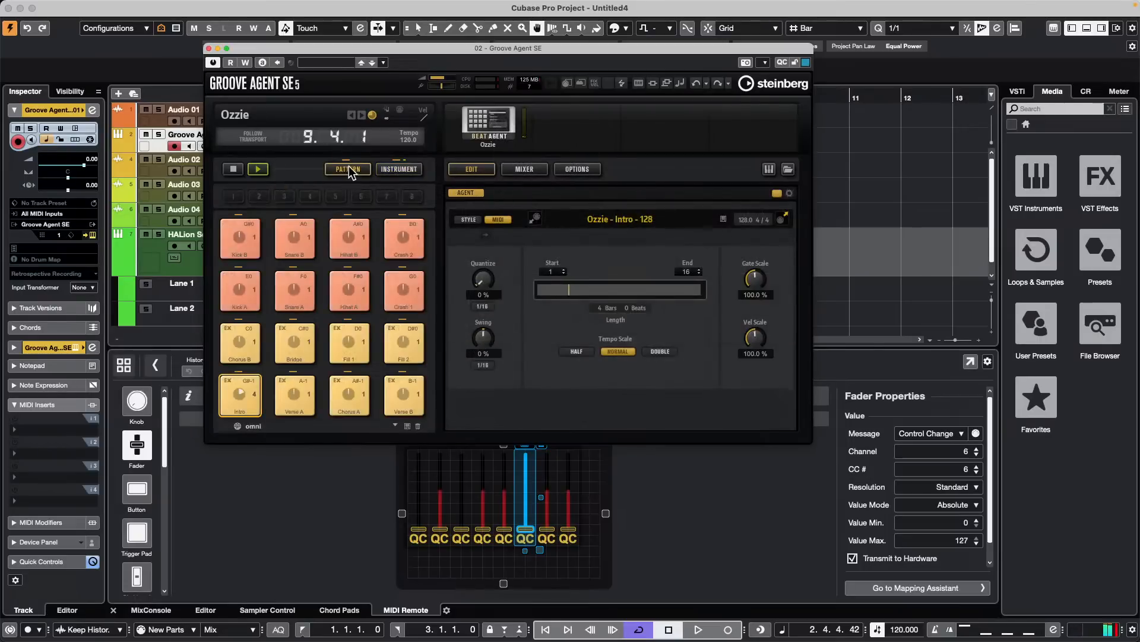
click(240, 342)
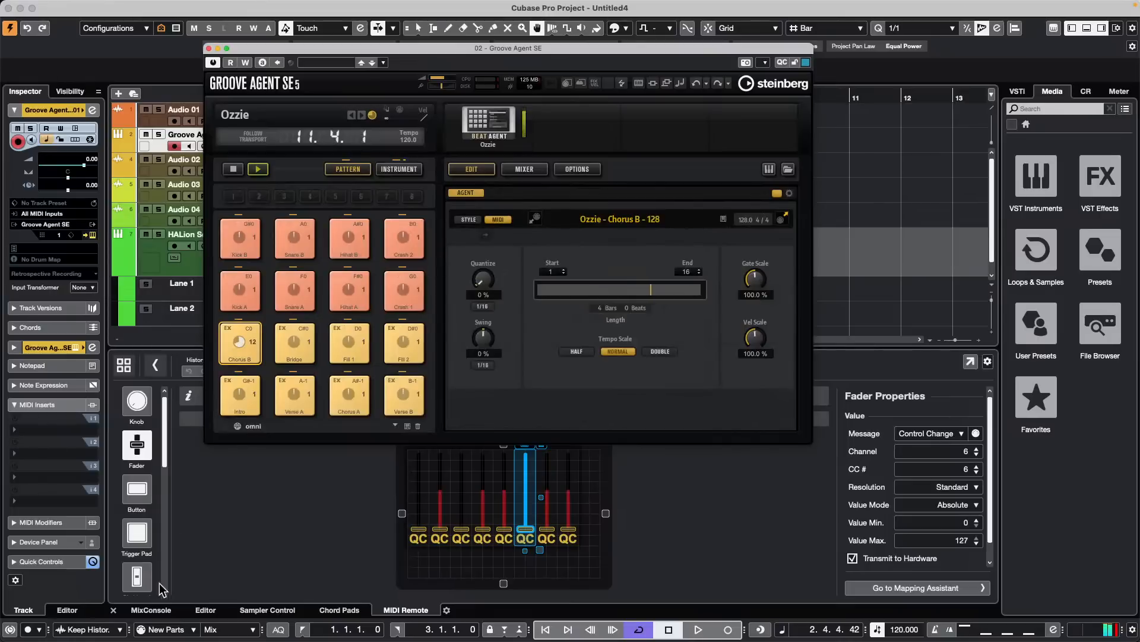
click(152, 611)
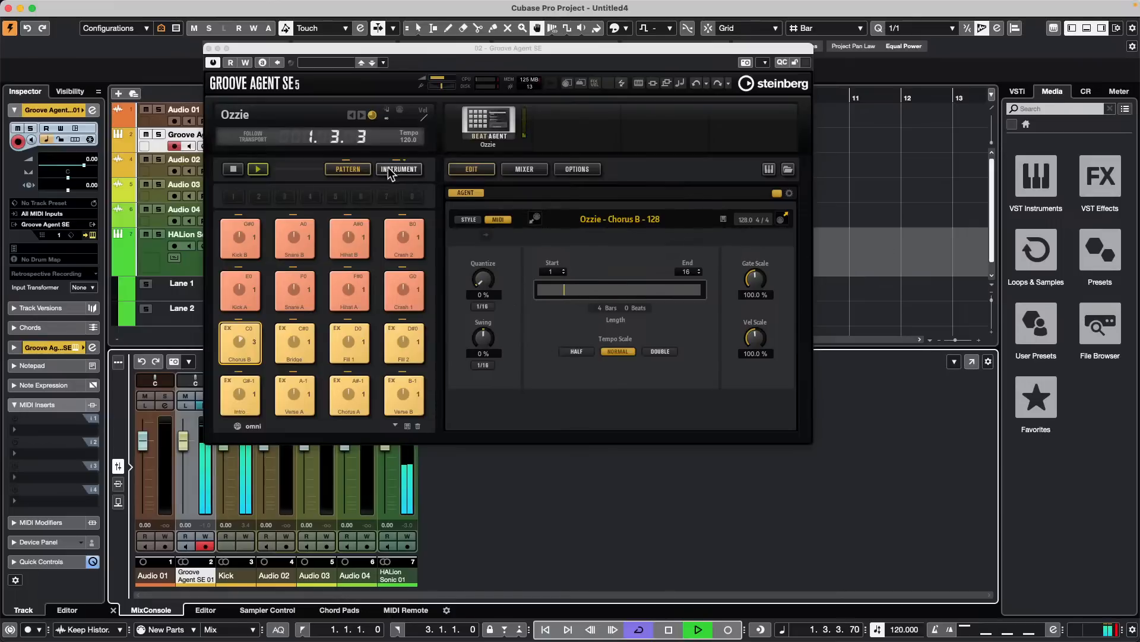
Solo the Groove Agent SE 01 track and restart the Chorus B pattern with the instrument pads shown
click(237, 170)
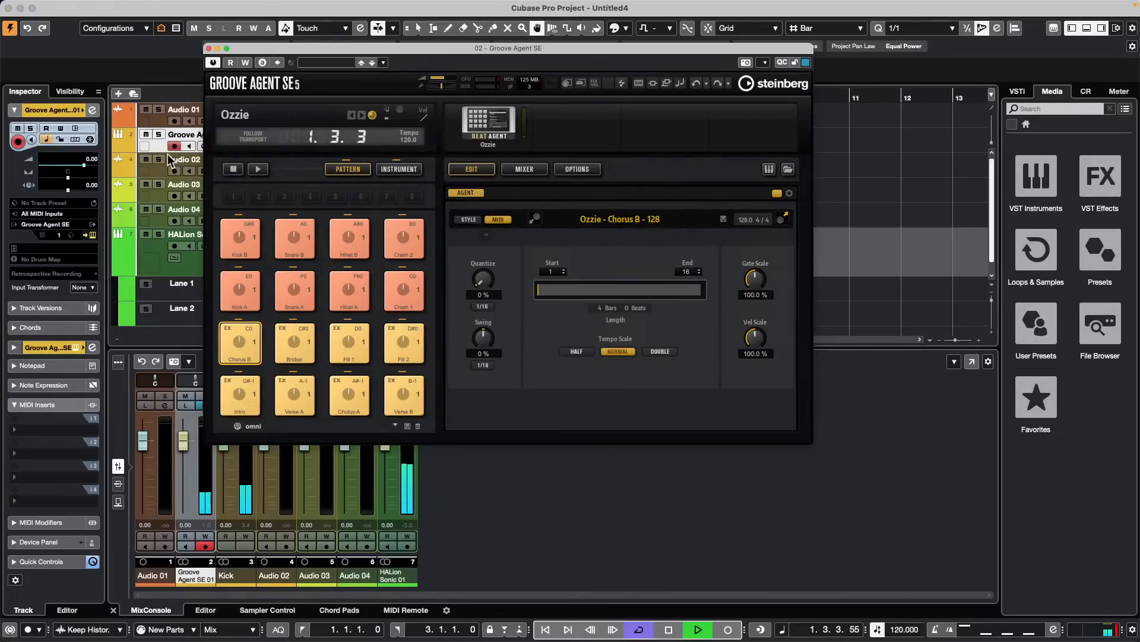
click(158, 135)
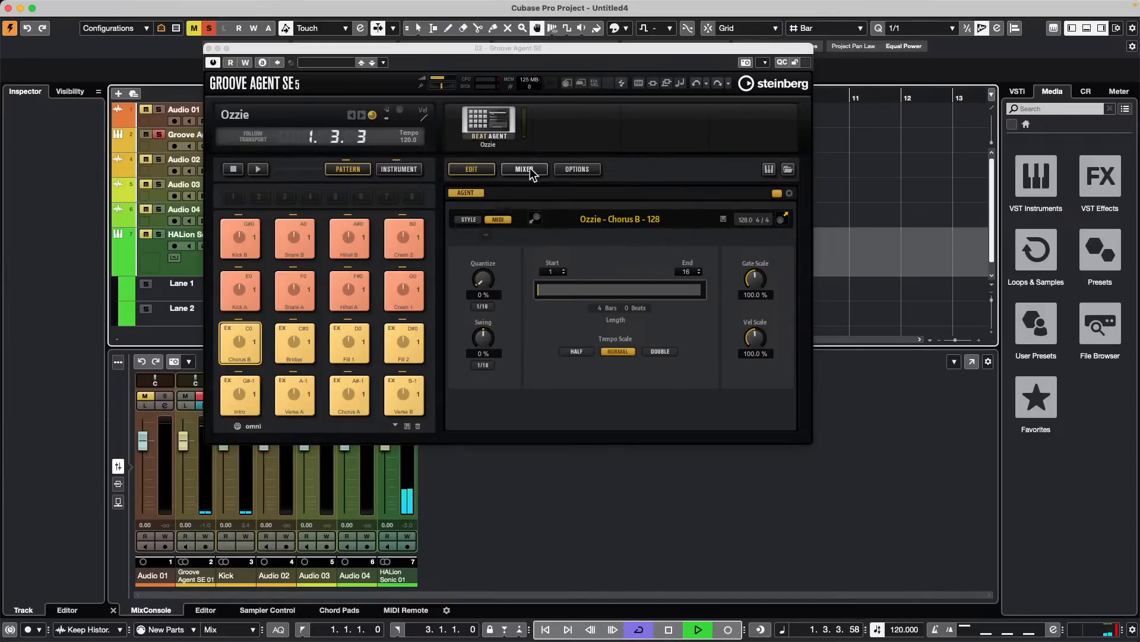
click(389, 170)
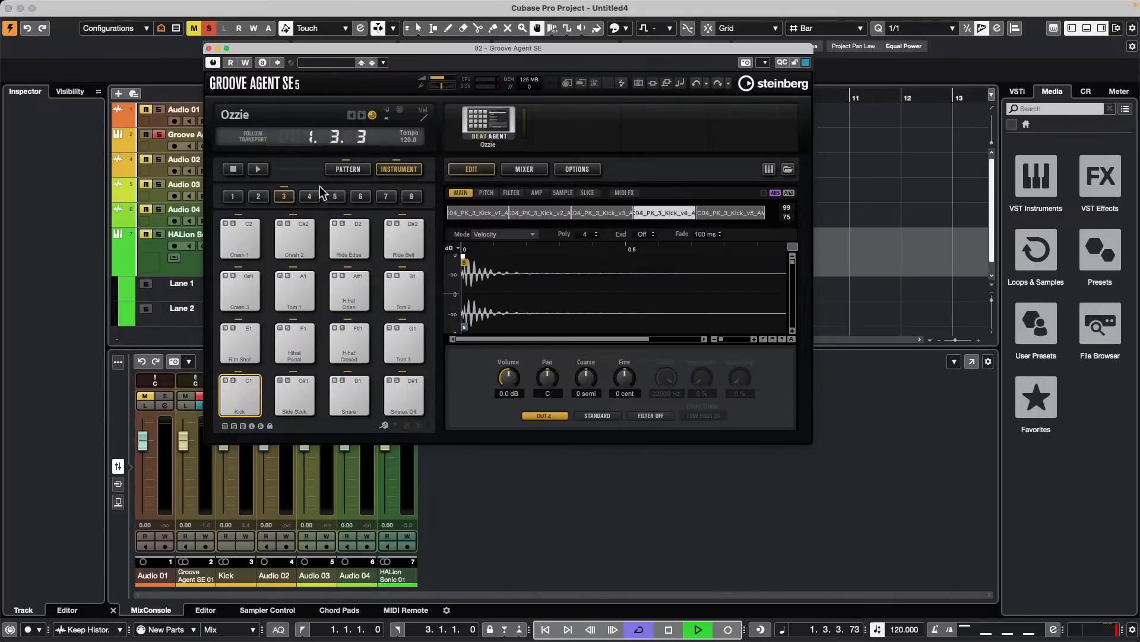
click(259, 169)
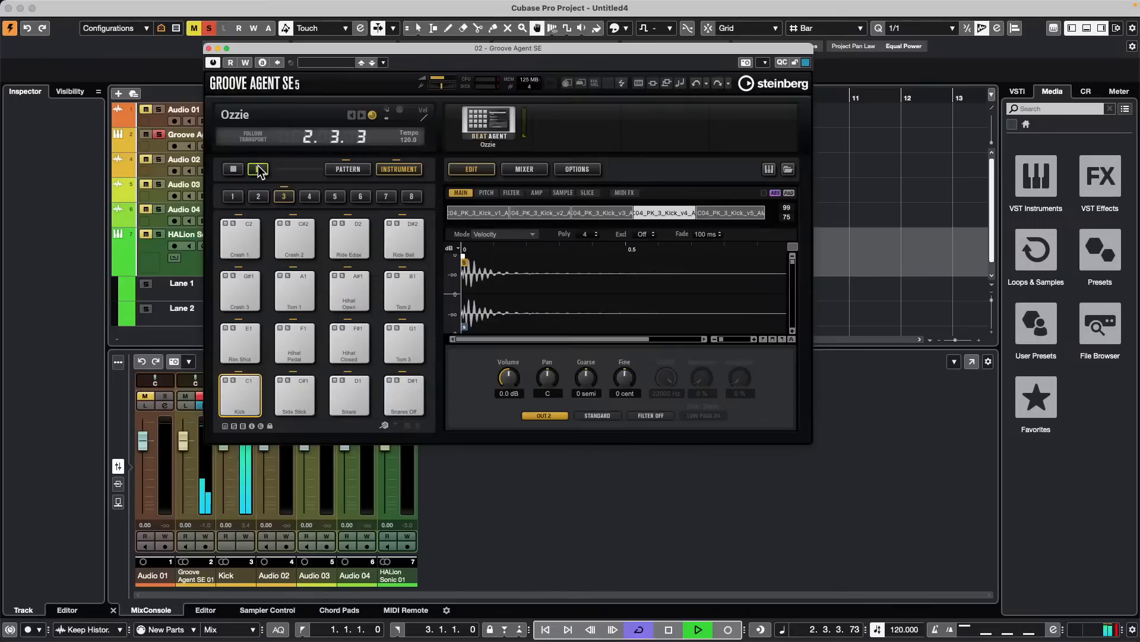
Load the Out Of Place SE kit into Groove Agent SE and replace it with the Ozzie kit
right_click(479, 122)
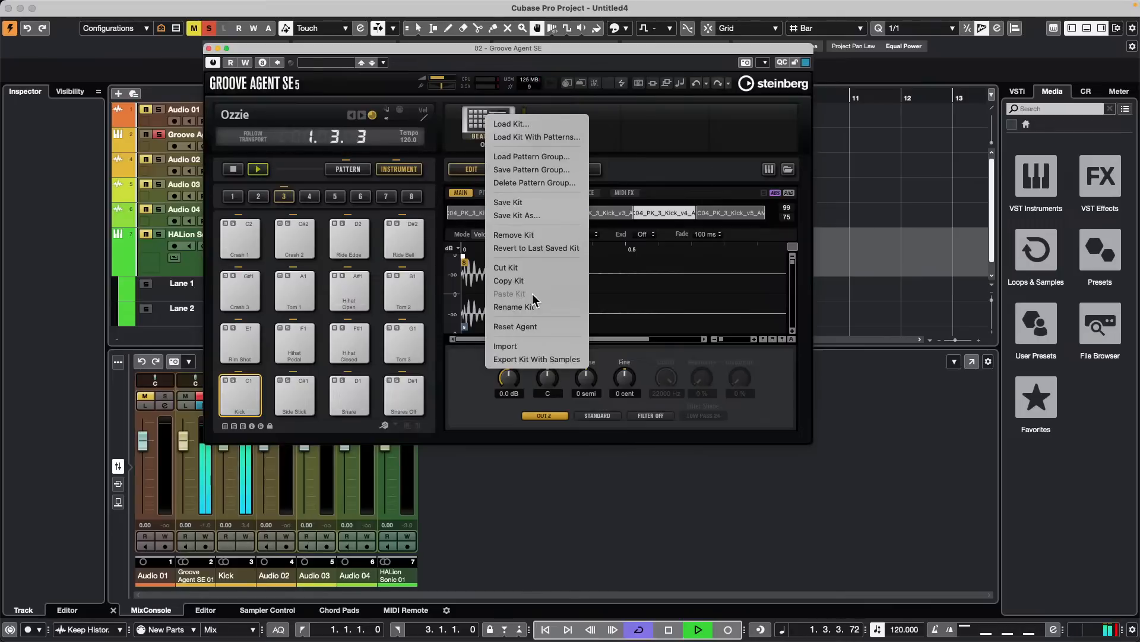
click(574, 137)
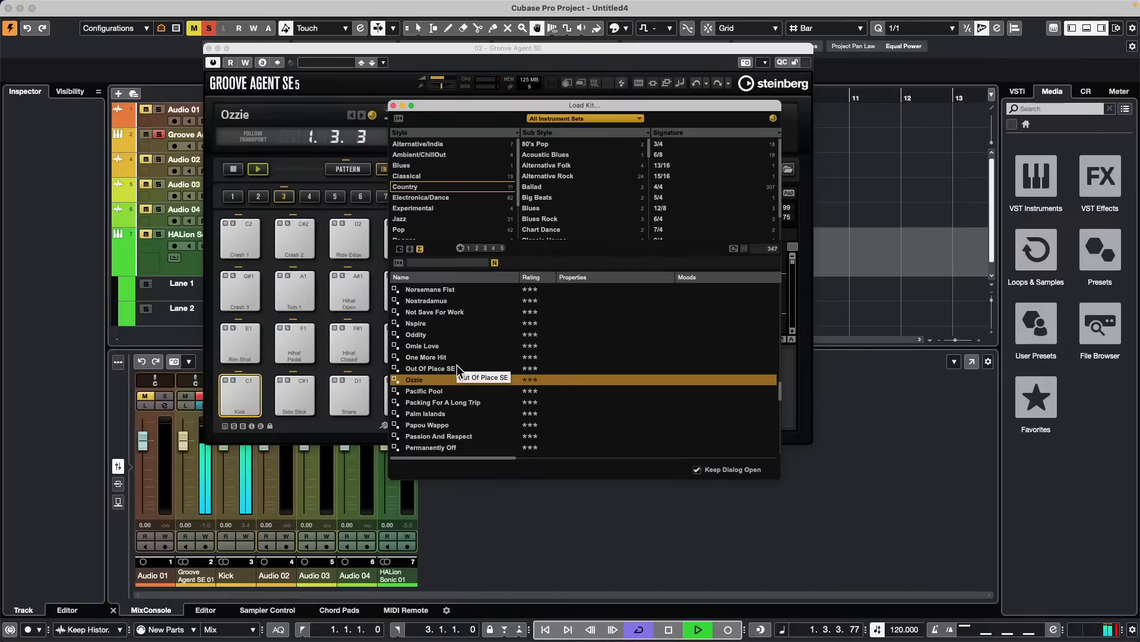
click(458, 369)
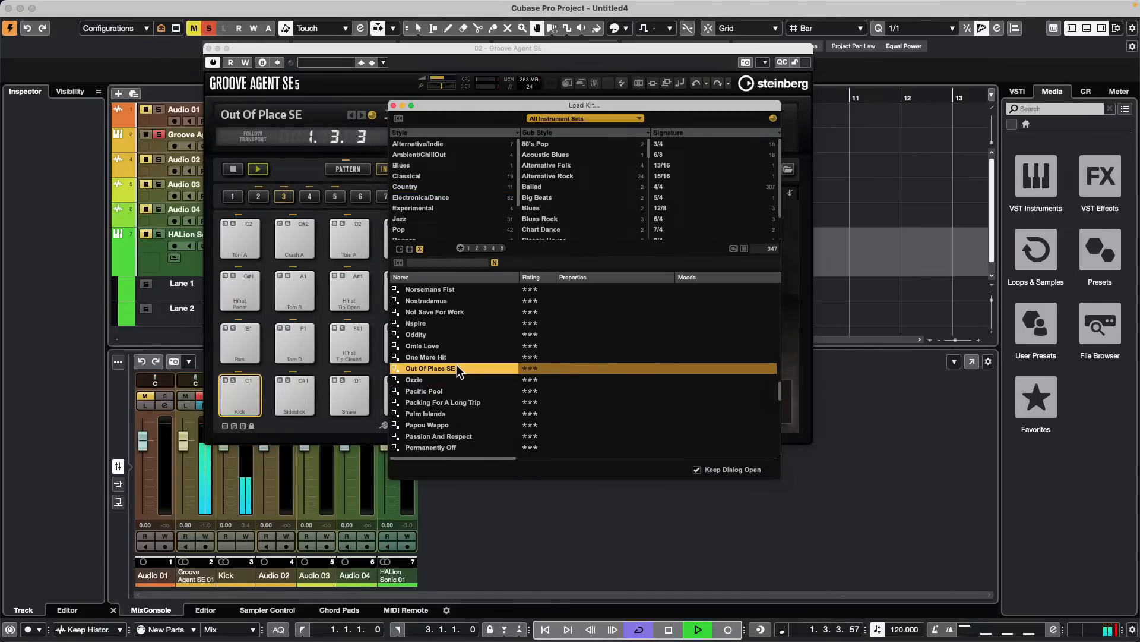
click(451, 379)
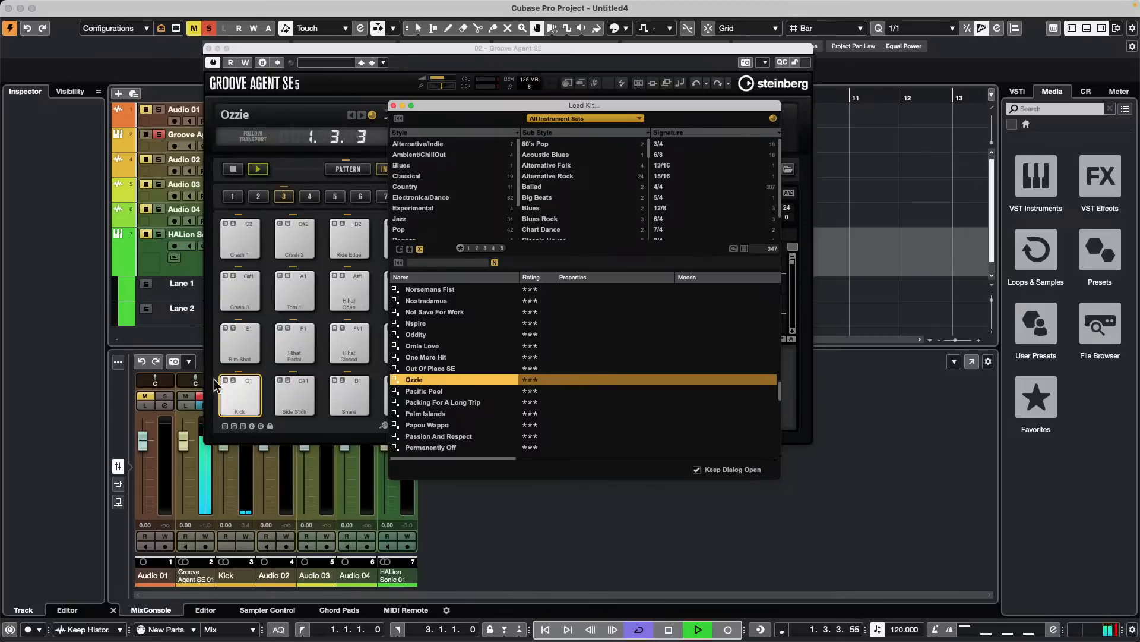
click(393, 106)
Stop the project and pattern playback and audition the Kick pad
key(space)
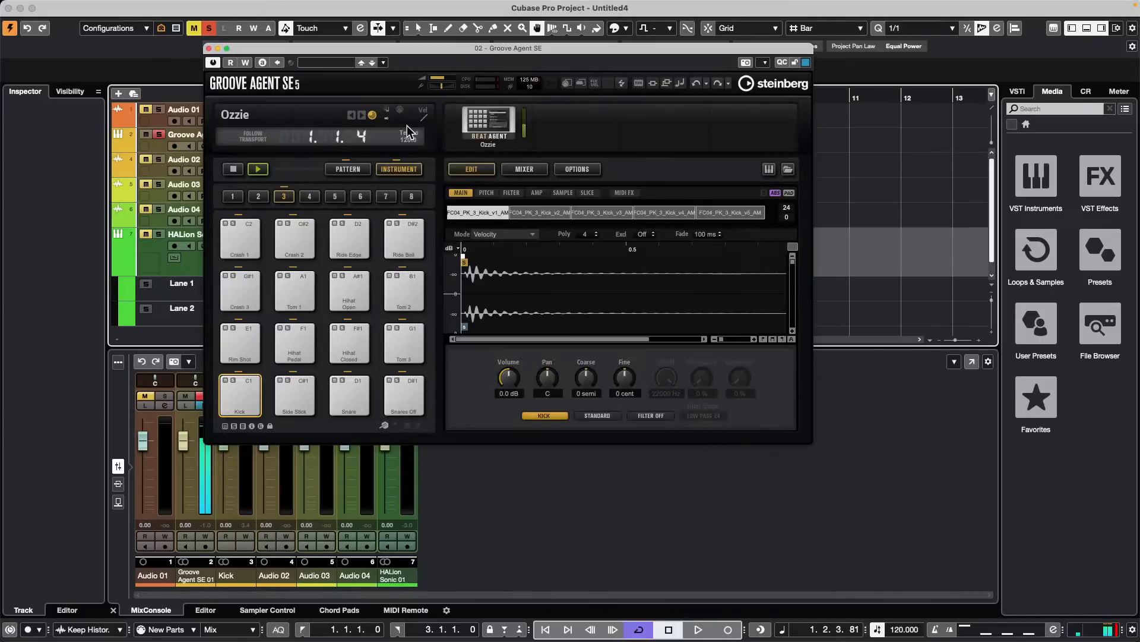
click(232, 168)
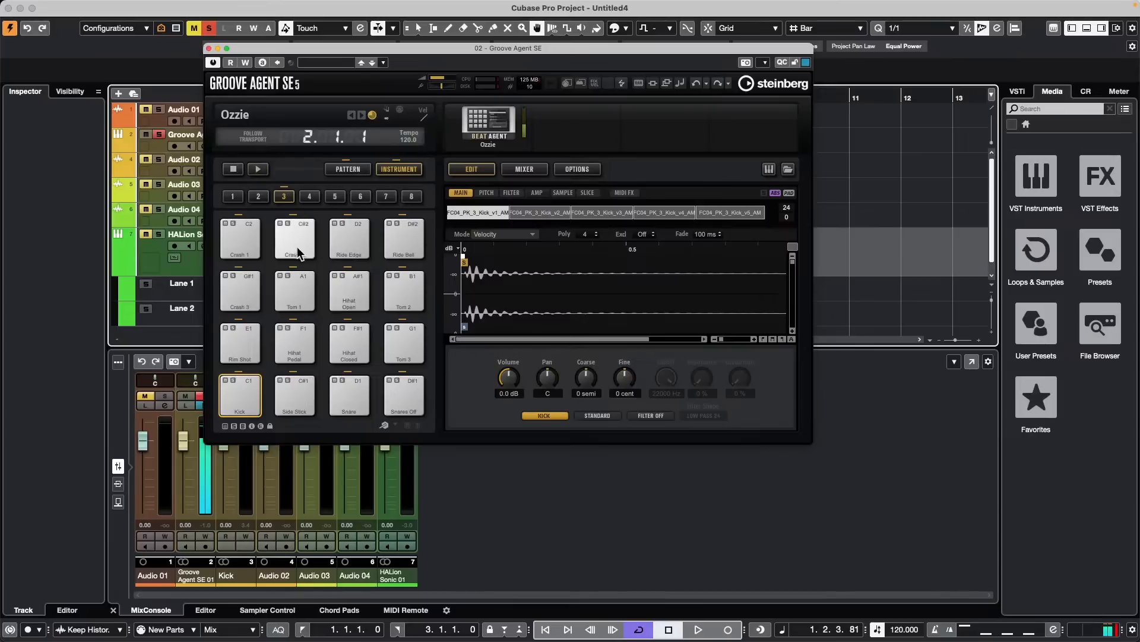
click(224, 395)
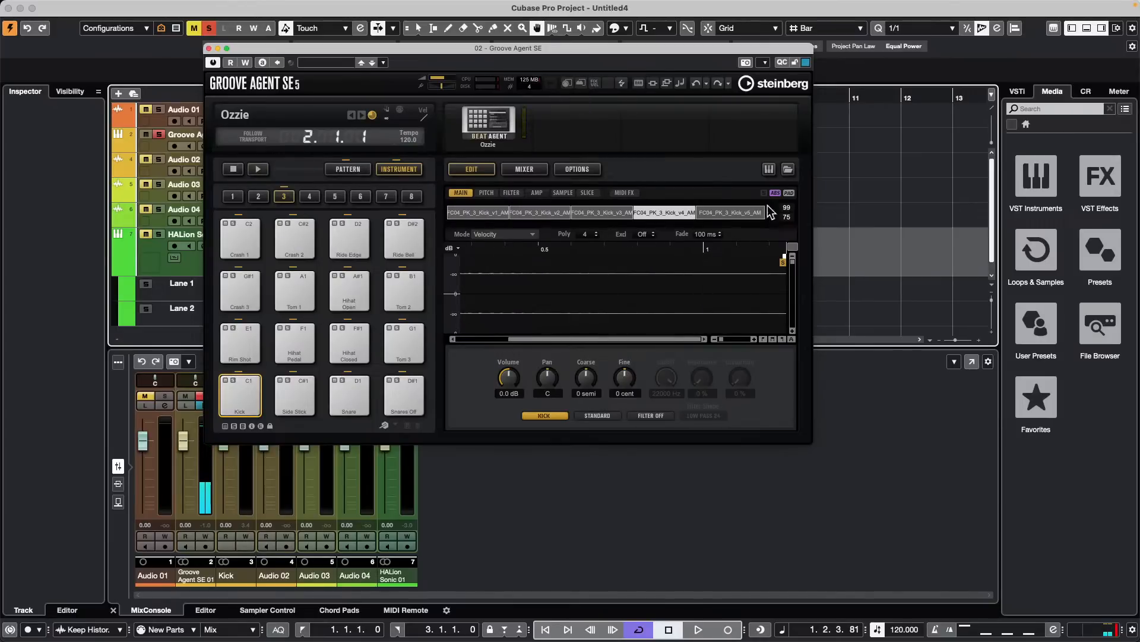
Examine Groove Agent SE's options and mixer pages and the Kick pad's available output routings
click(581, 169)
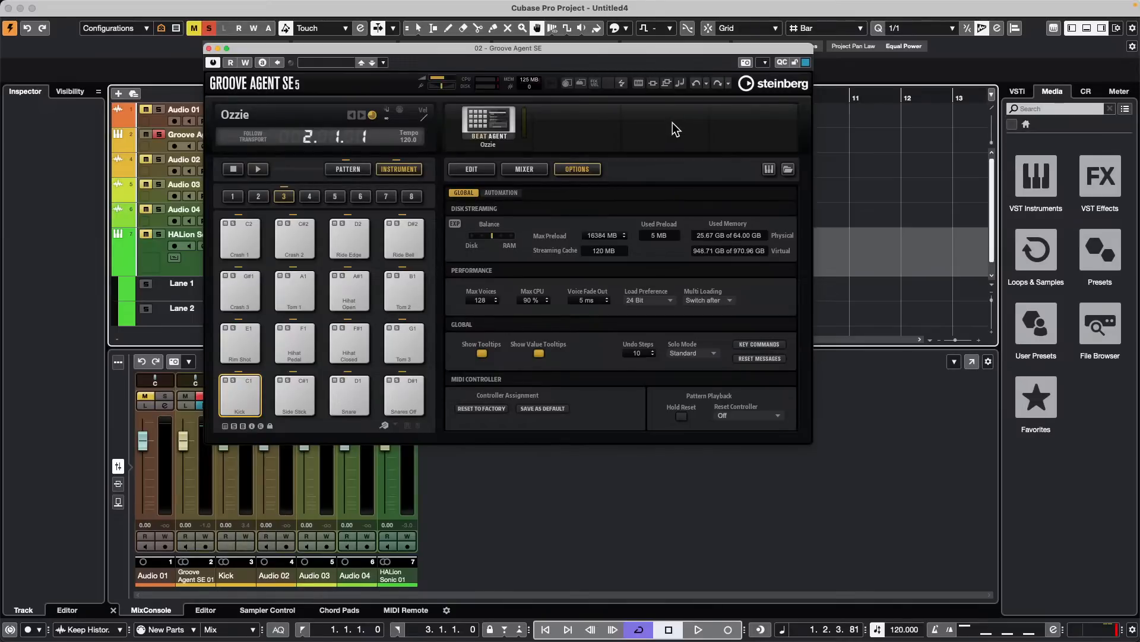
click(525, 170)
click(485, 169)
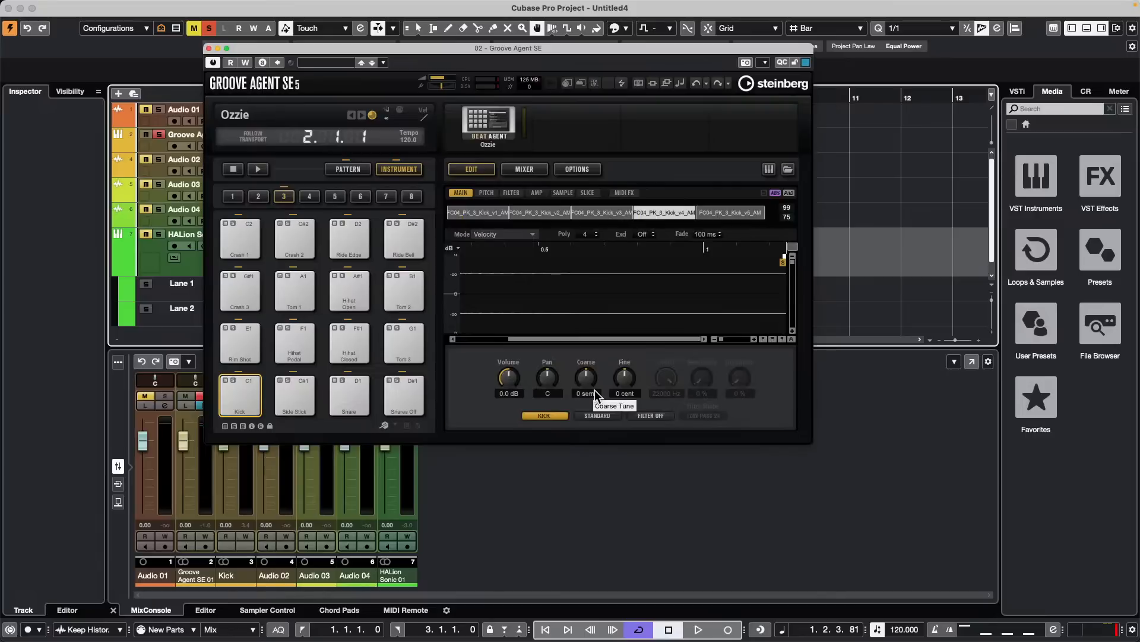
click(556, 415)
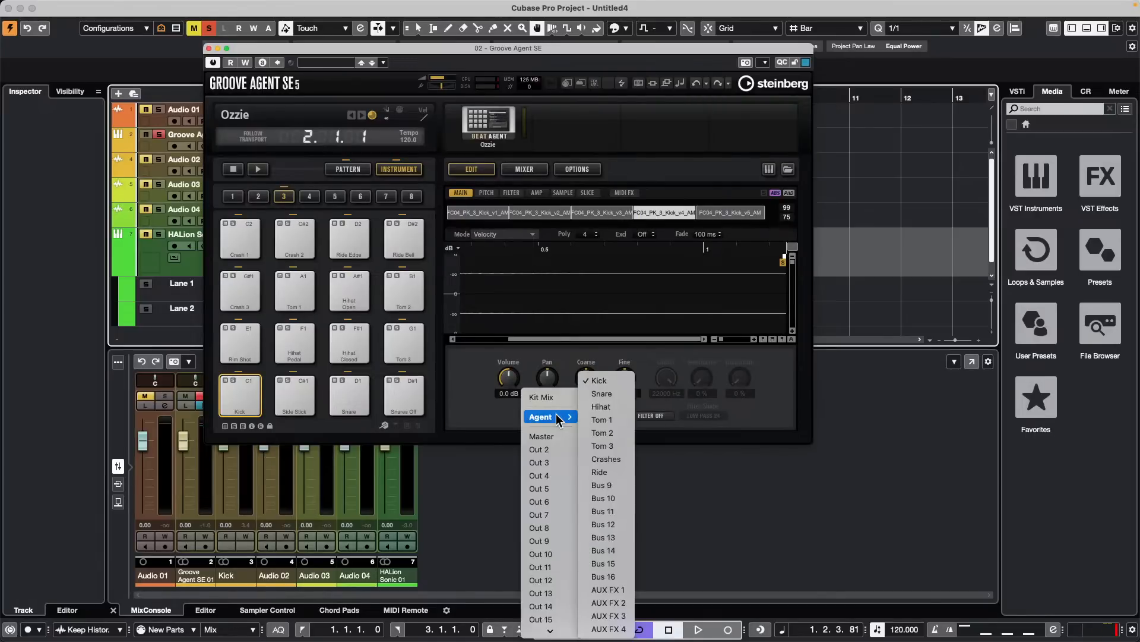
click(495, 404)
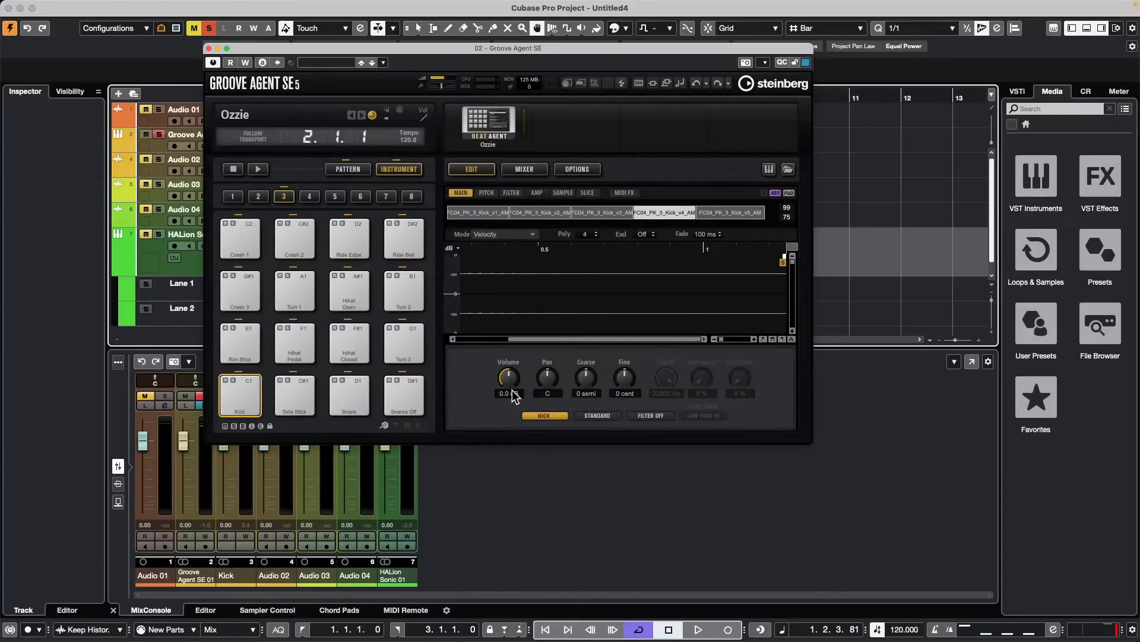